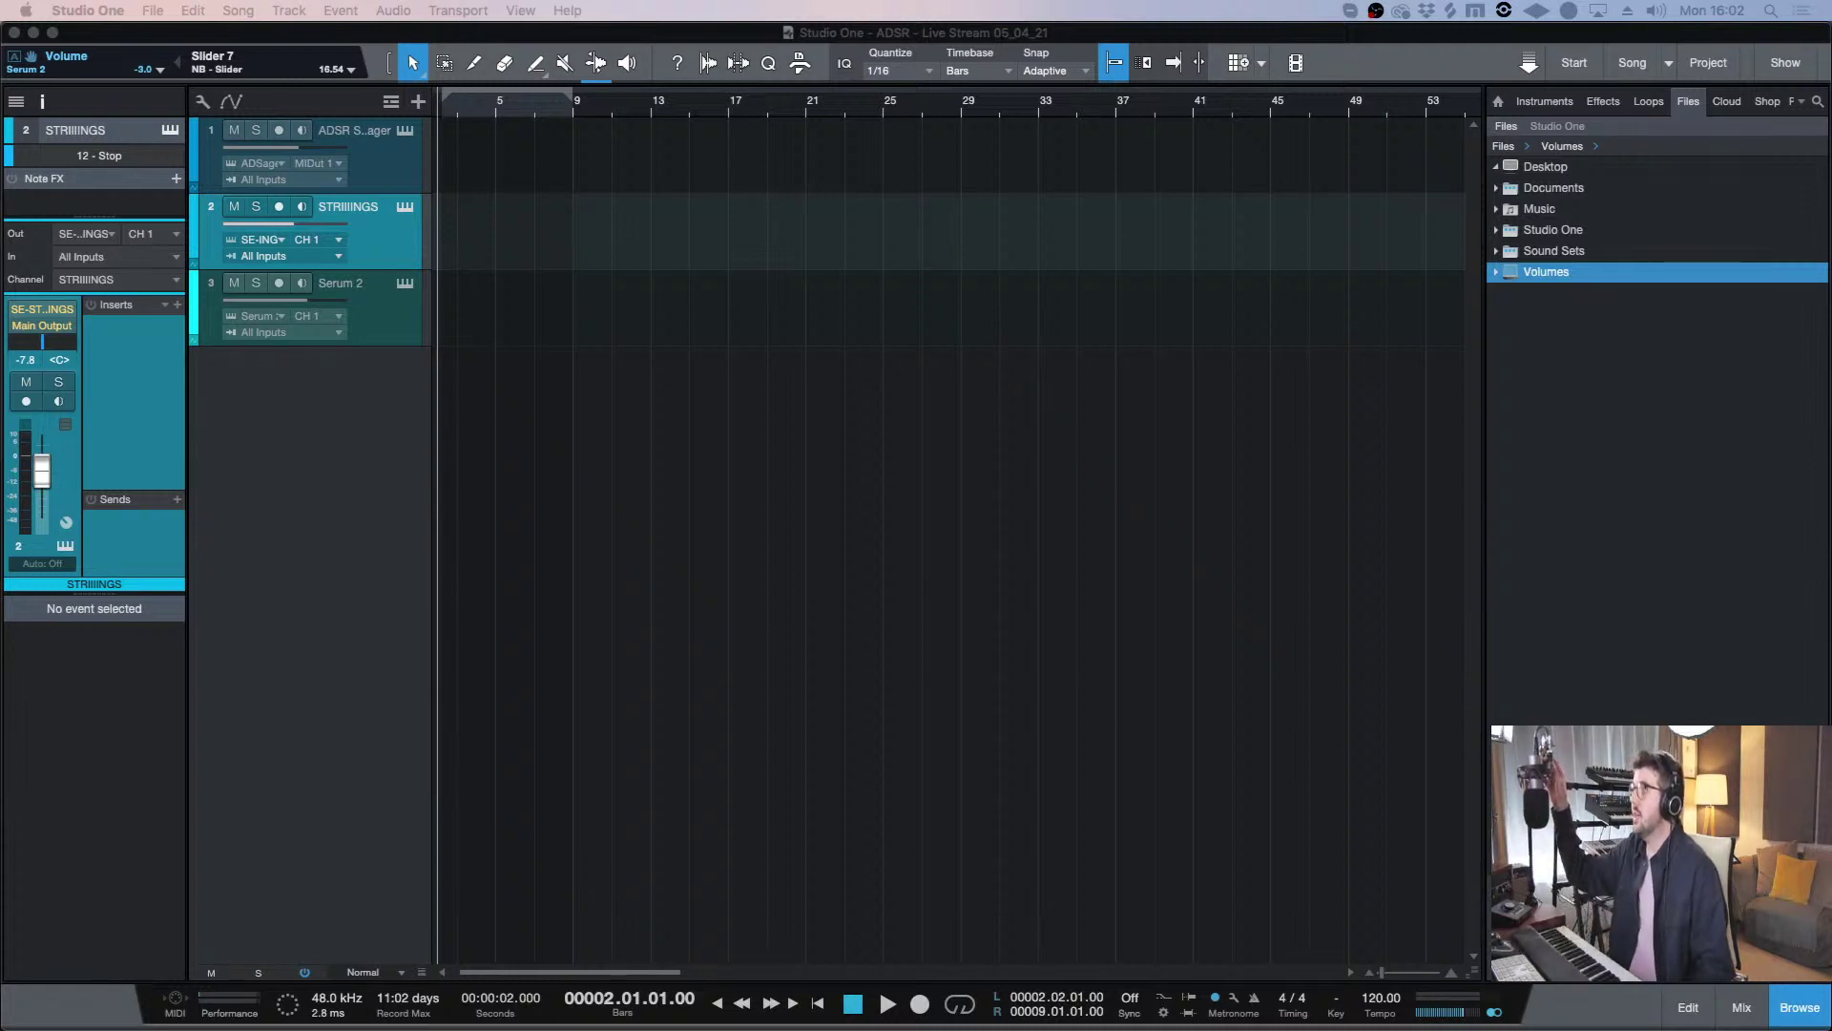
- Open the ADSR Sample Manager instrument on track 1 and adjust its window over the arrangement
click(327, 642)
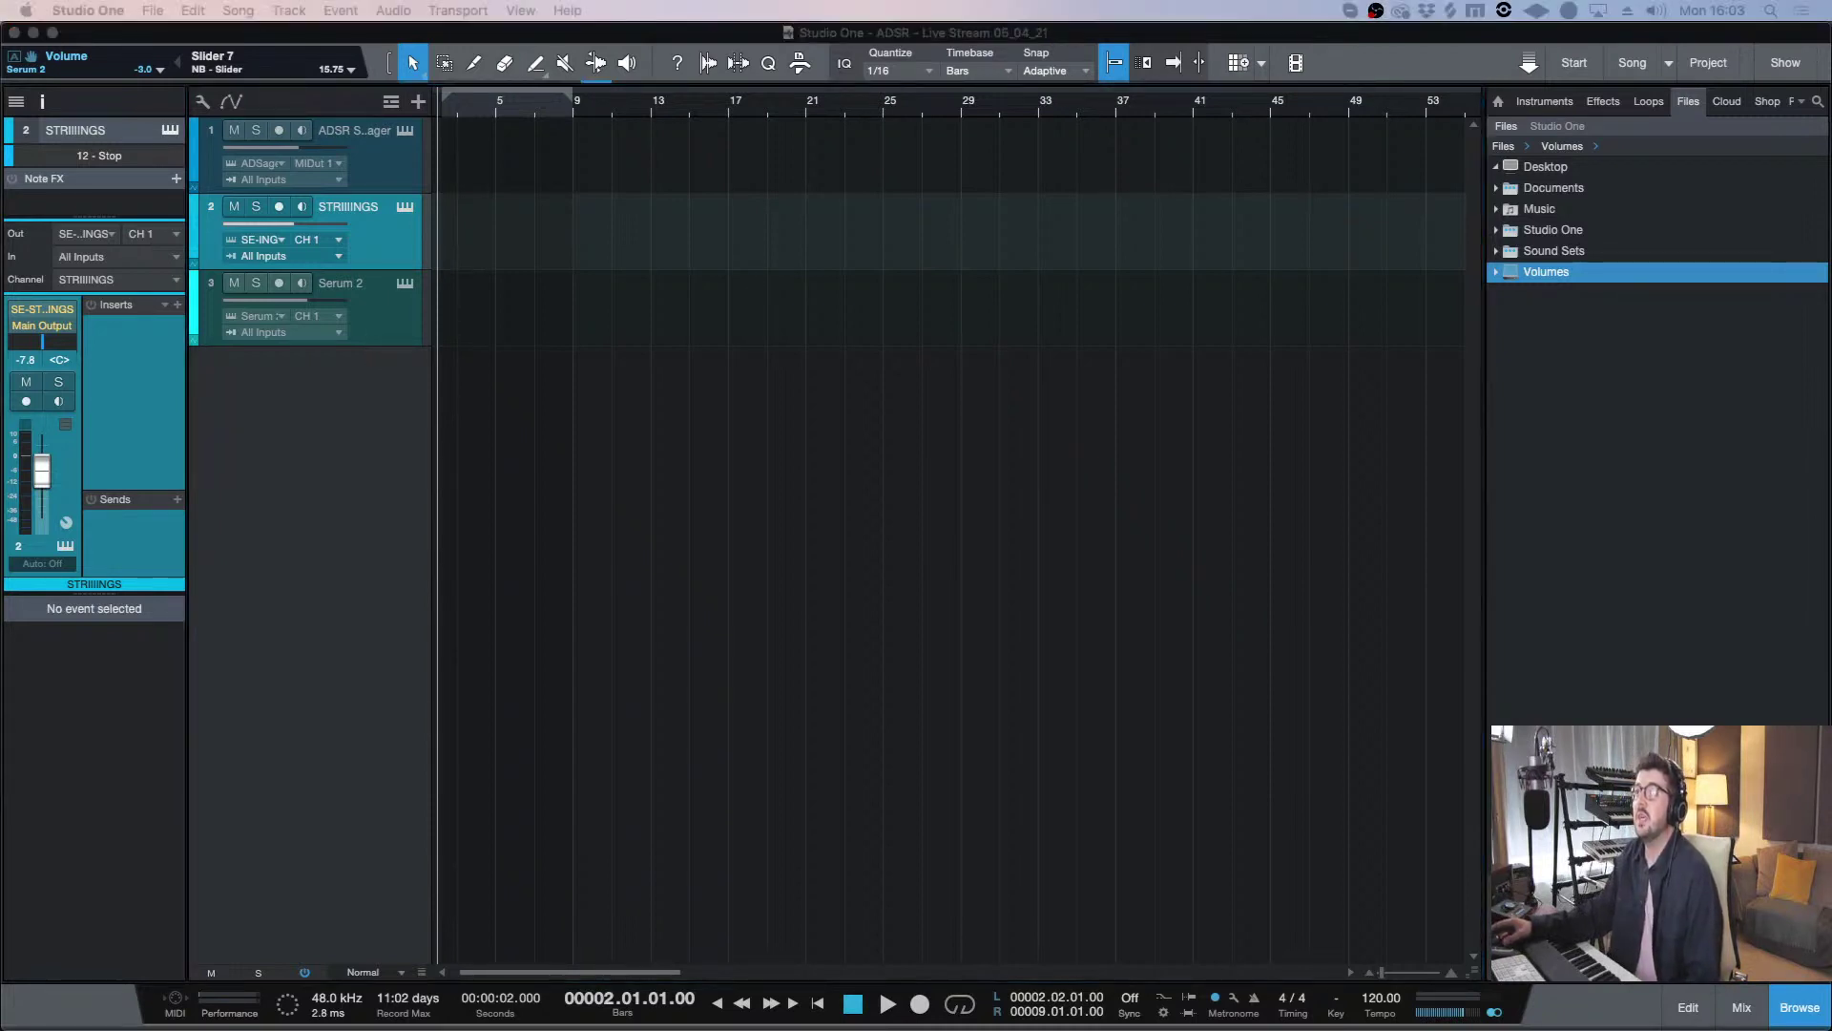
click(726, 470)
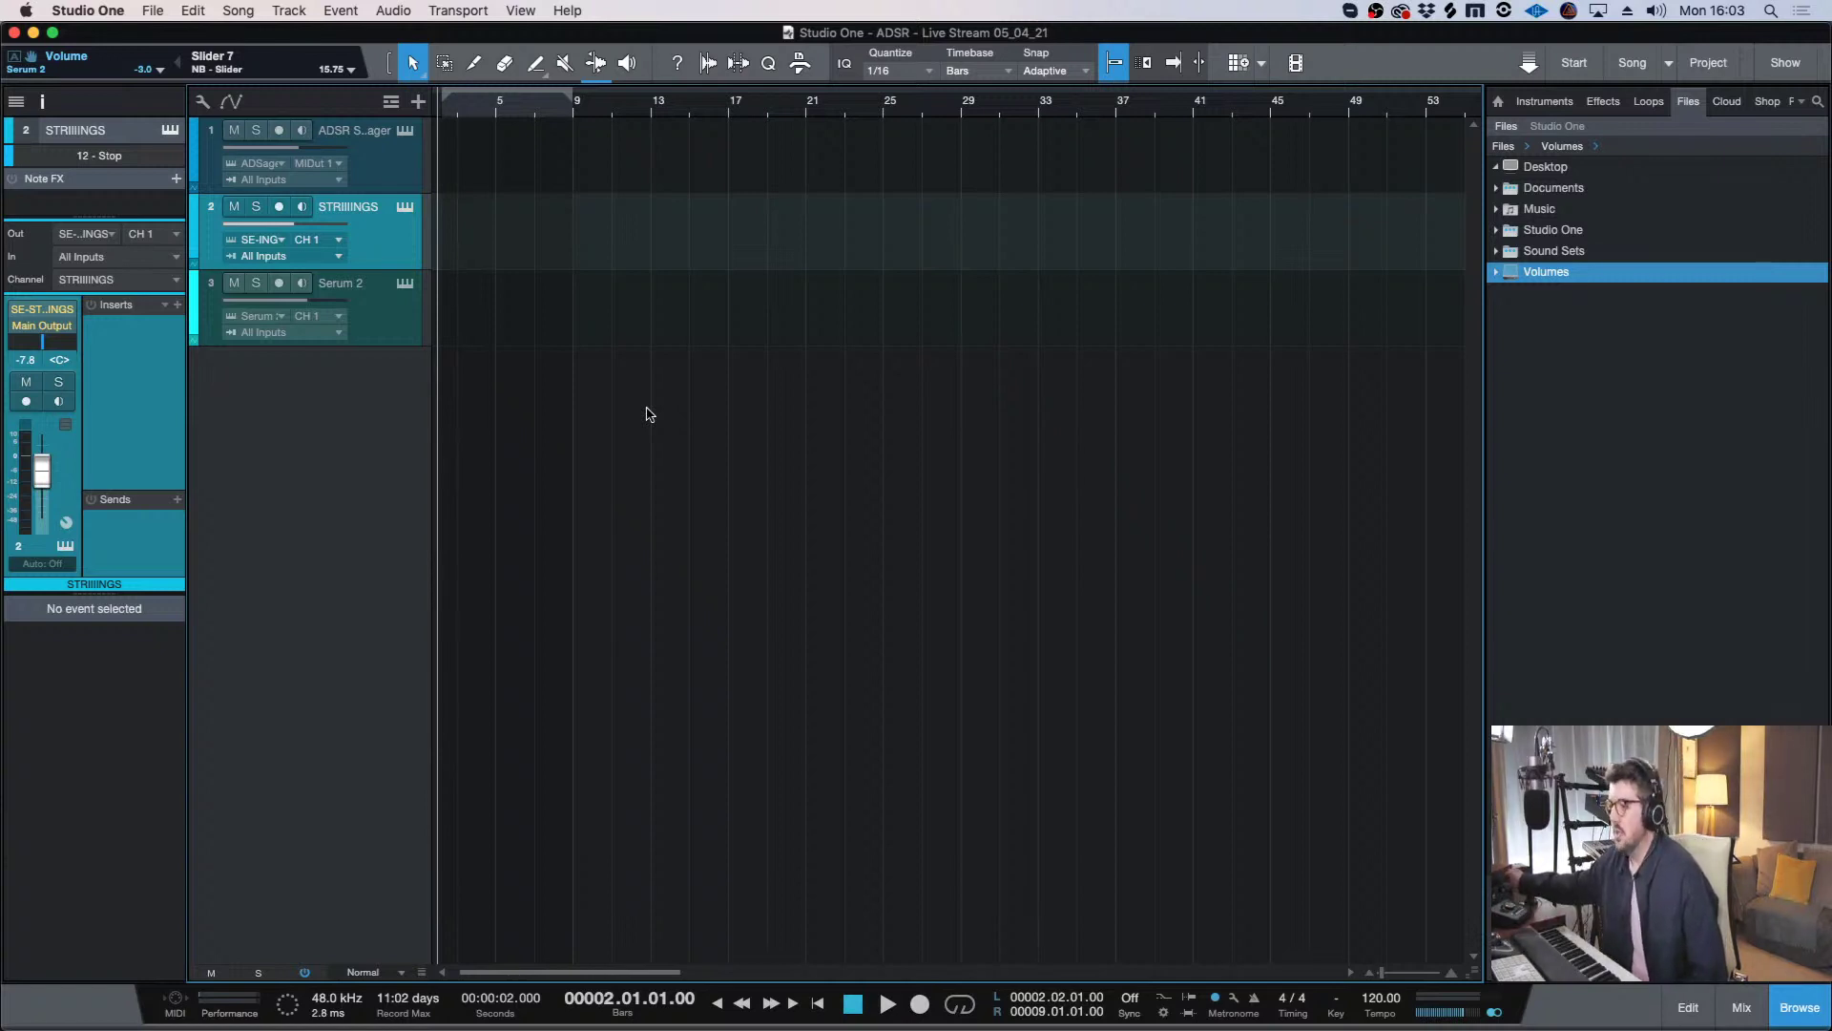
click(417, 166)
click(405, 132)
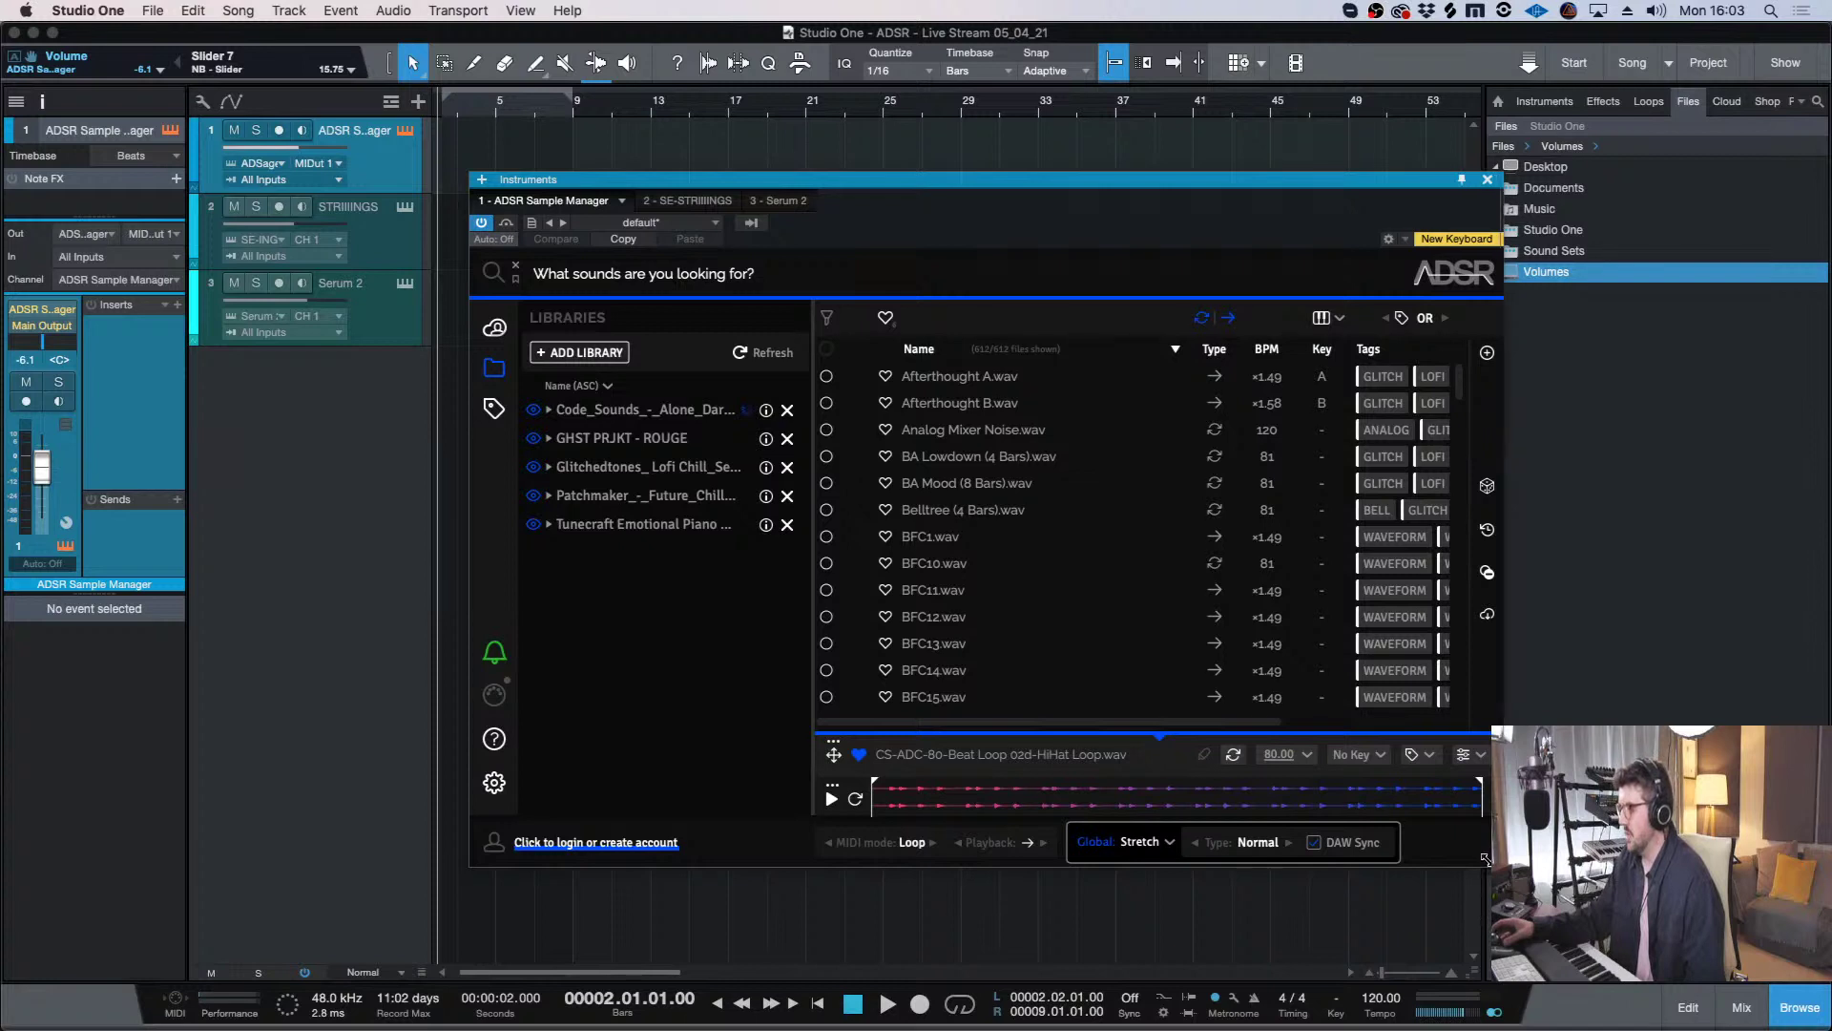
drag(1488, 865, 1432, 869)
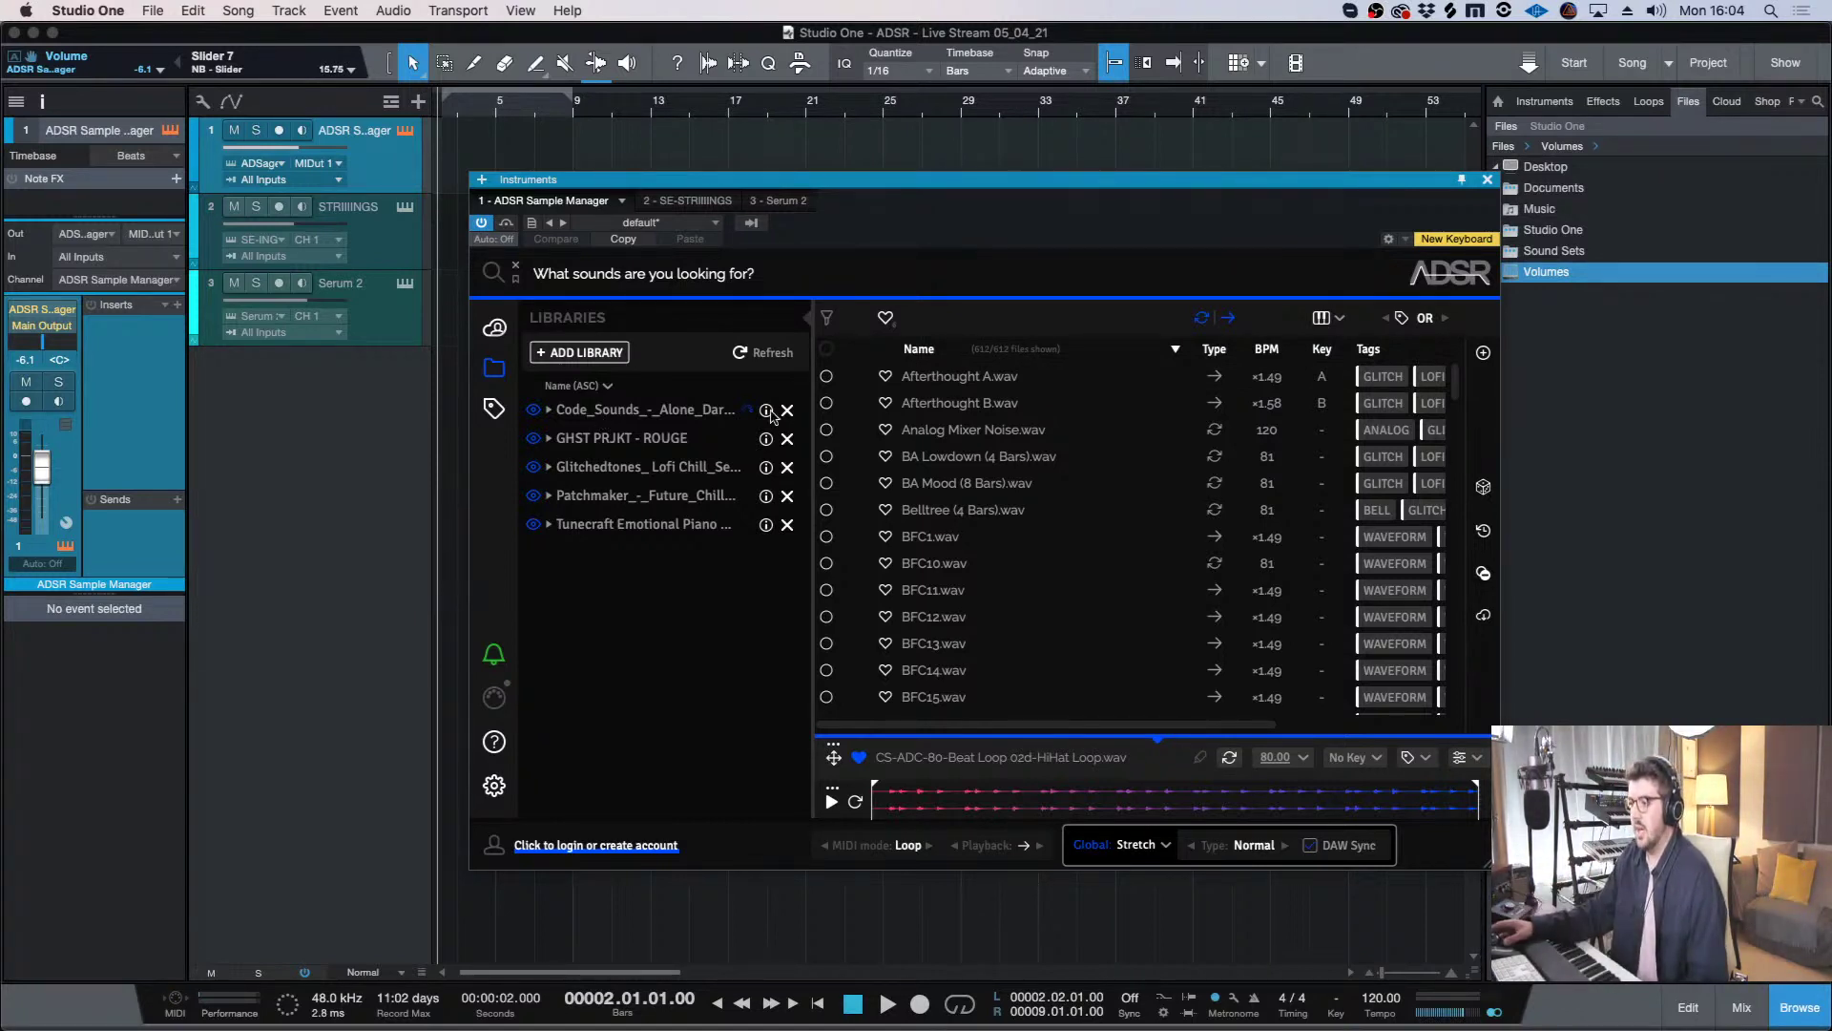
drag(947, 181, 943, 191)
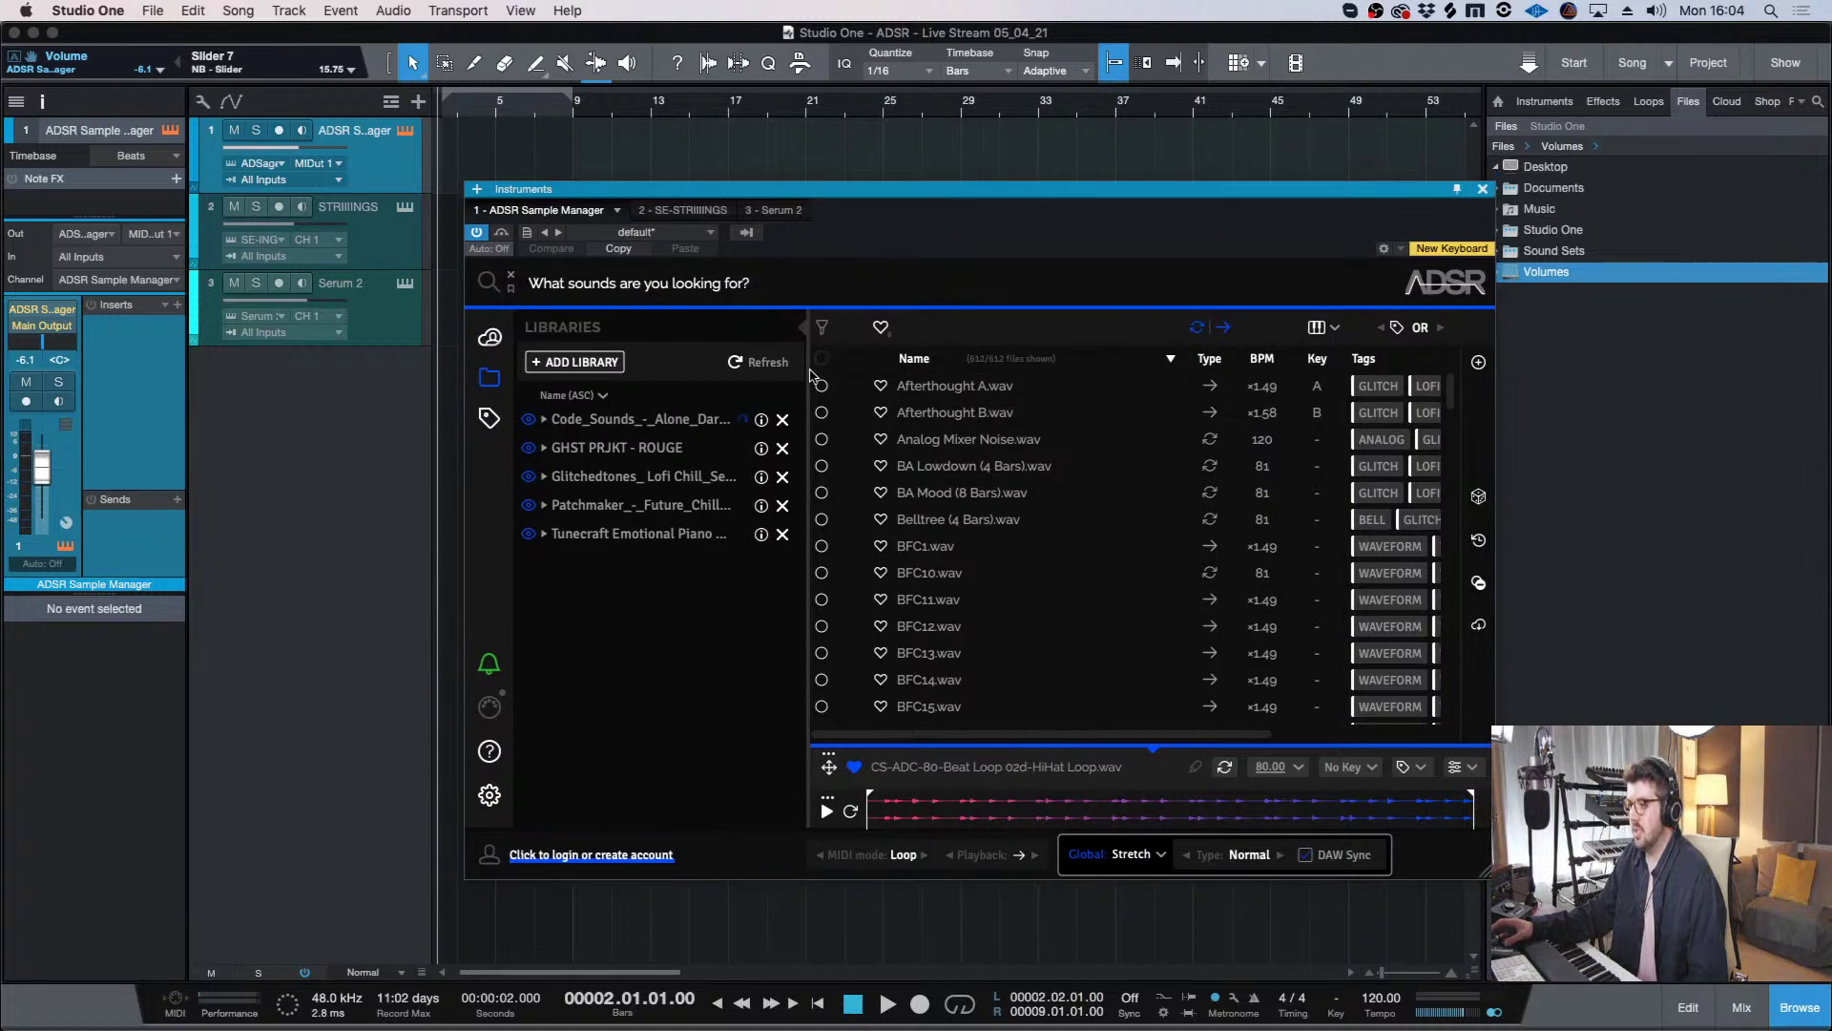
- Search the sample library for "kick", then clear the search text
click(679, 286)
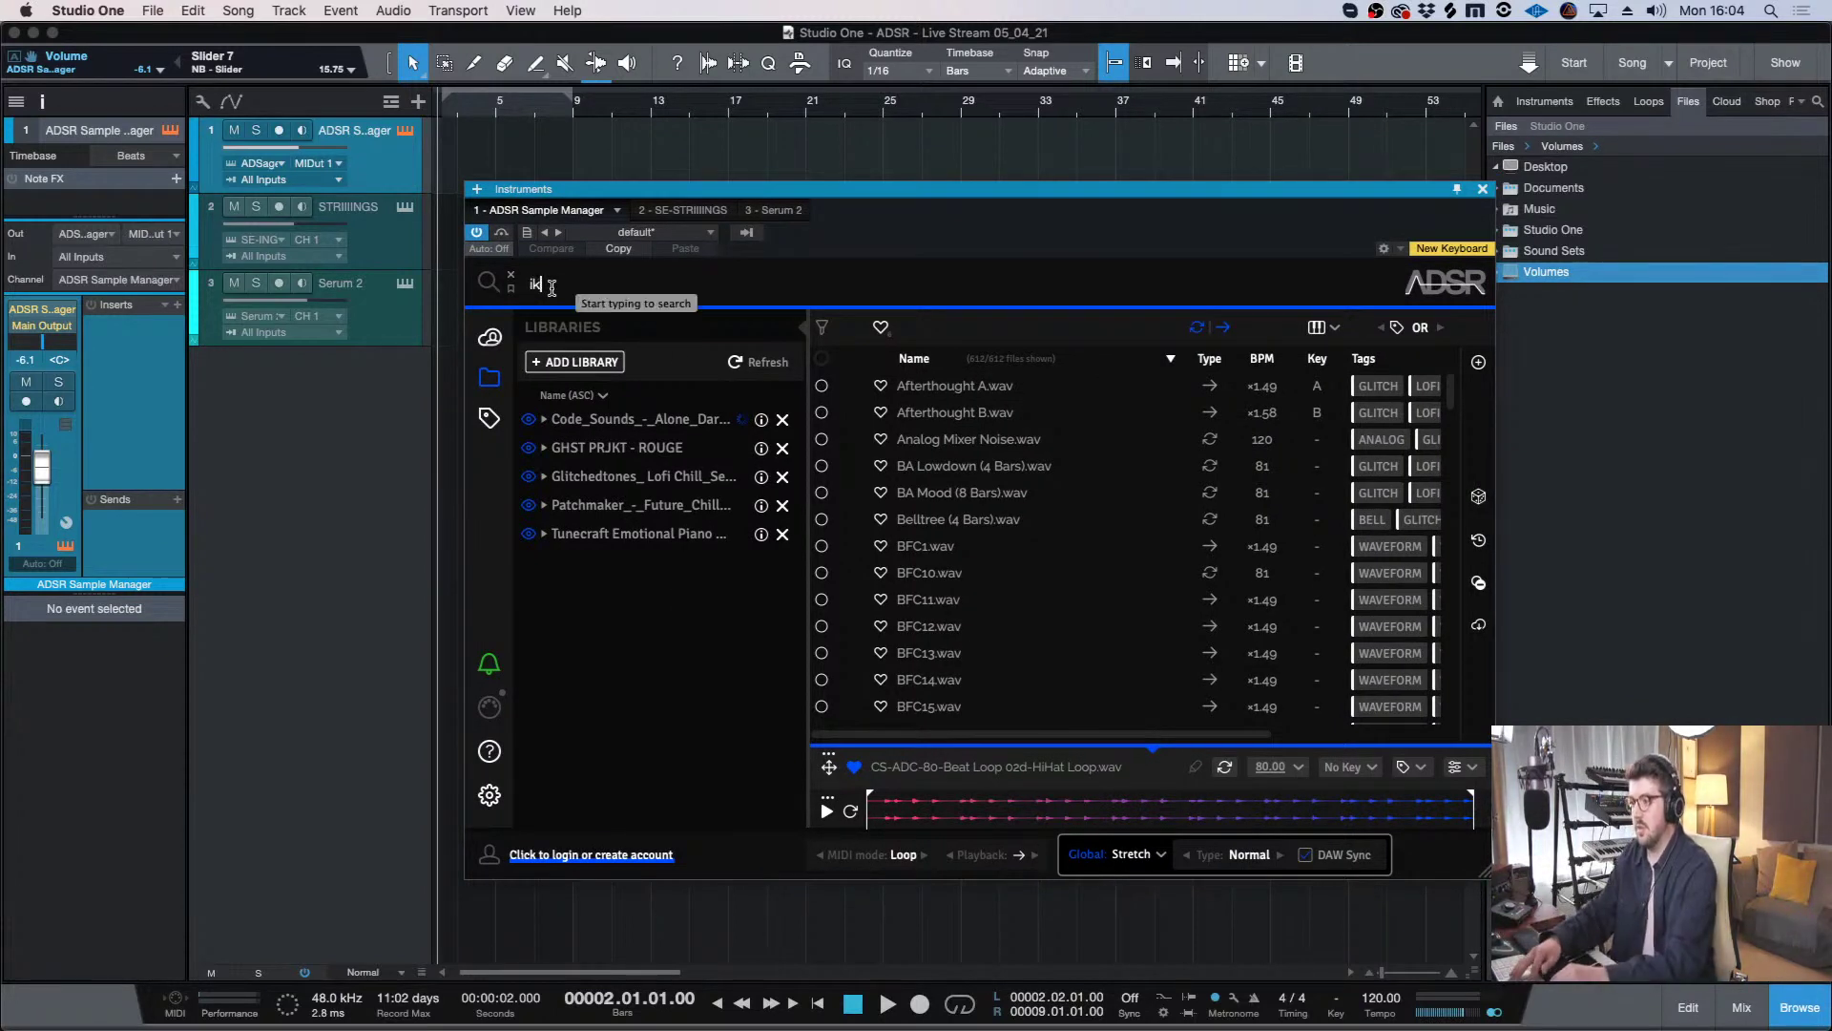
text(kick)
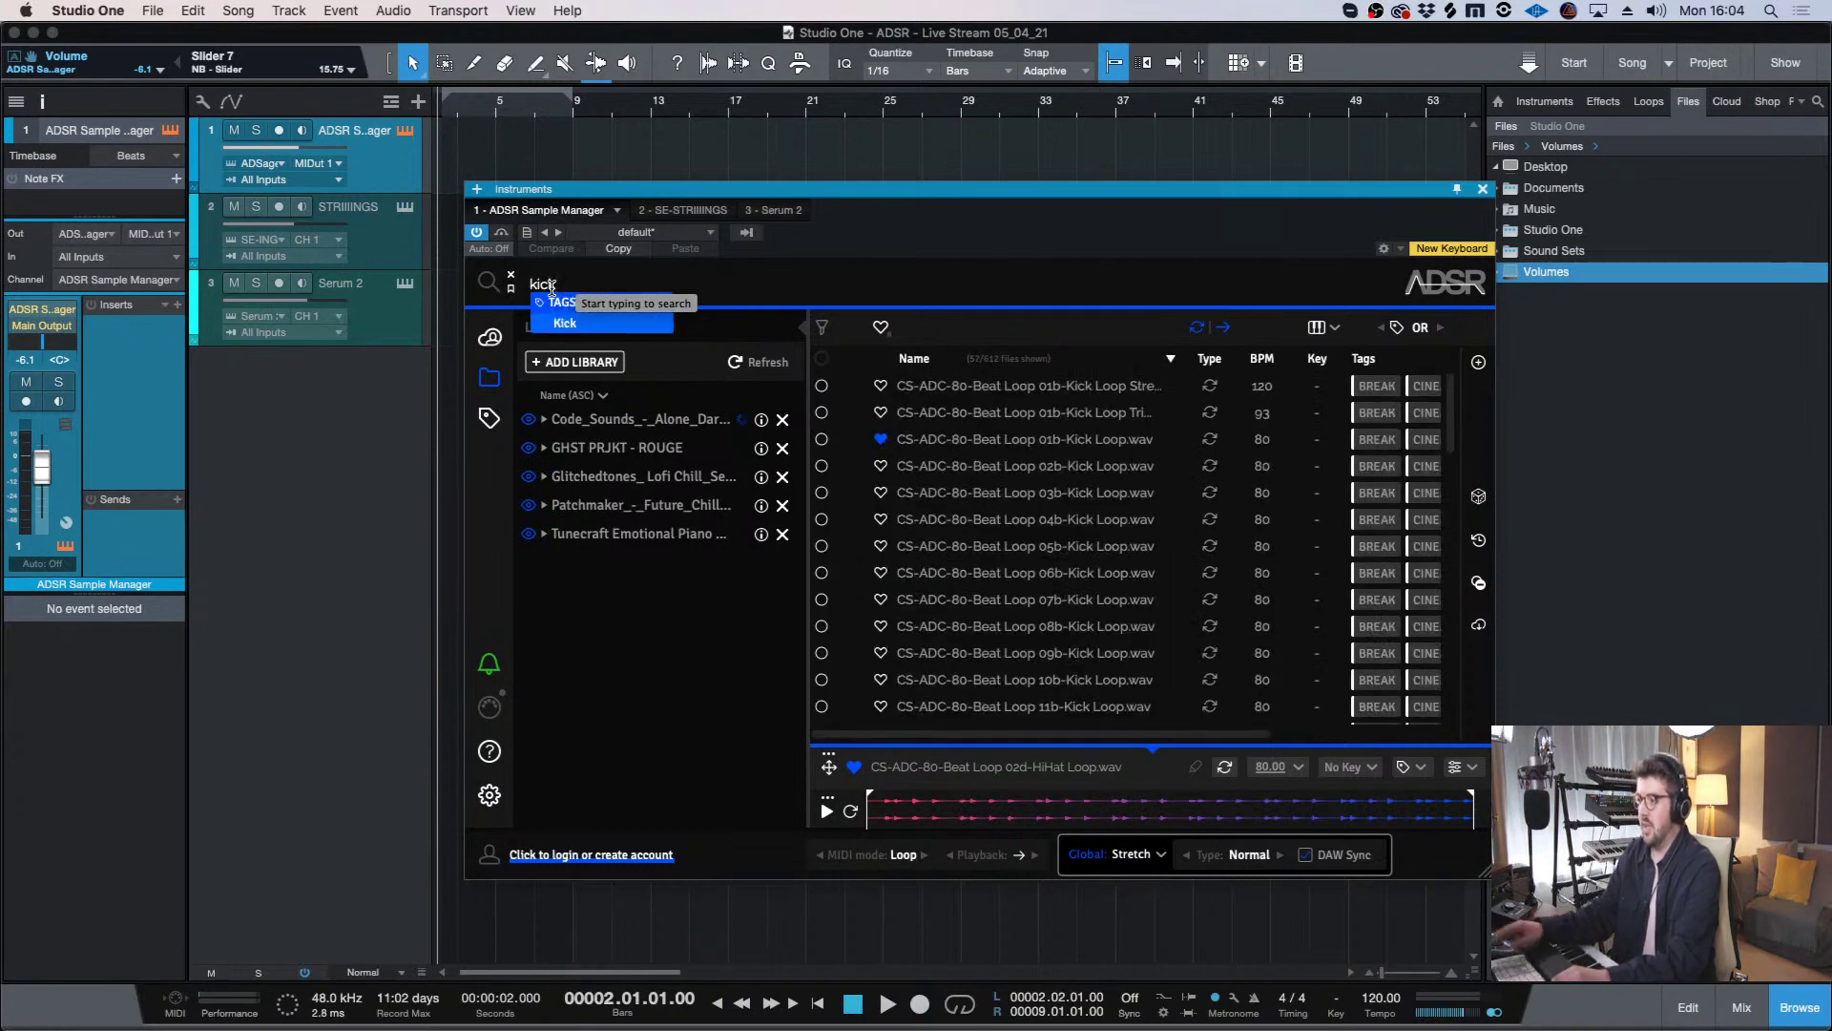
key(BackSpace)
key(BackSpace)
key(BackSpace)
key(BackSpace)
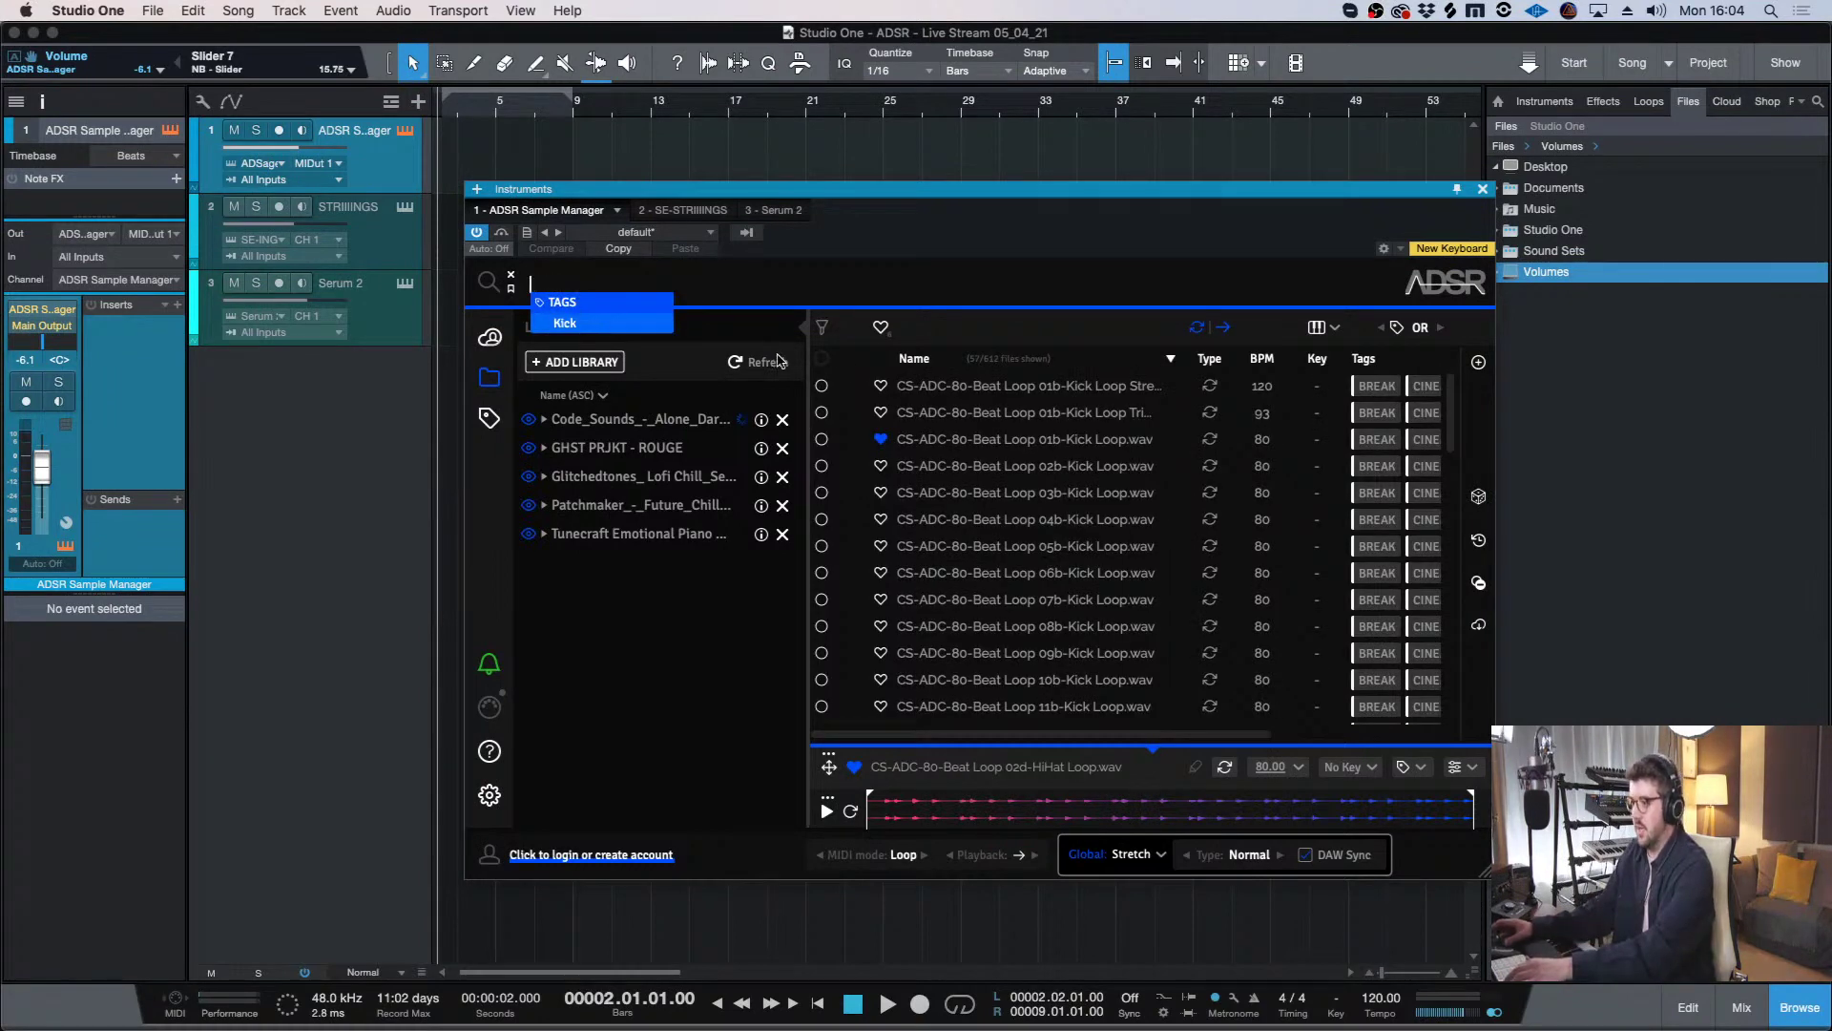
- Filter the sample list to favorites only, then show all samples again
click(880, 328)
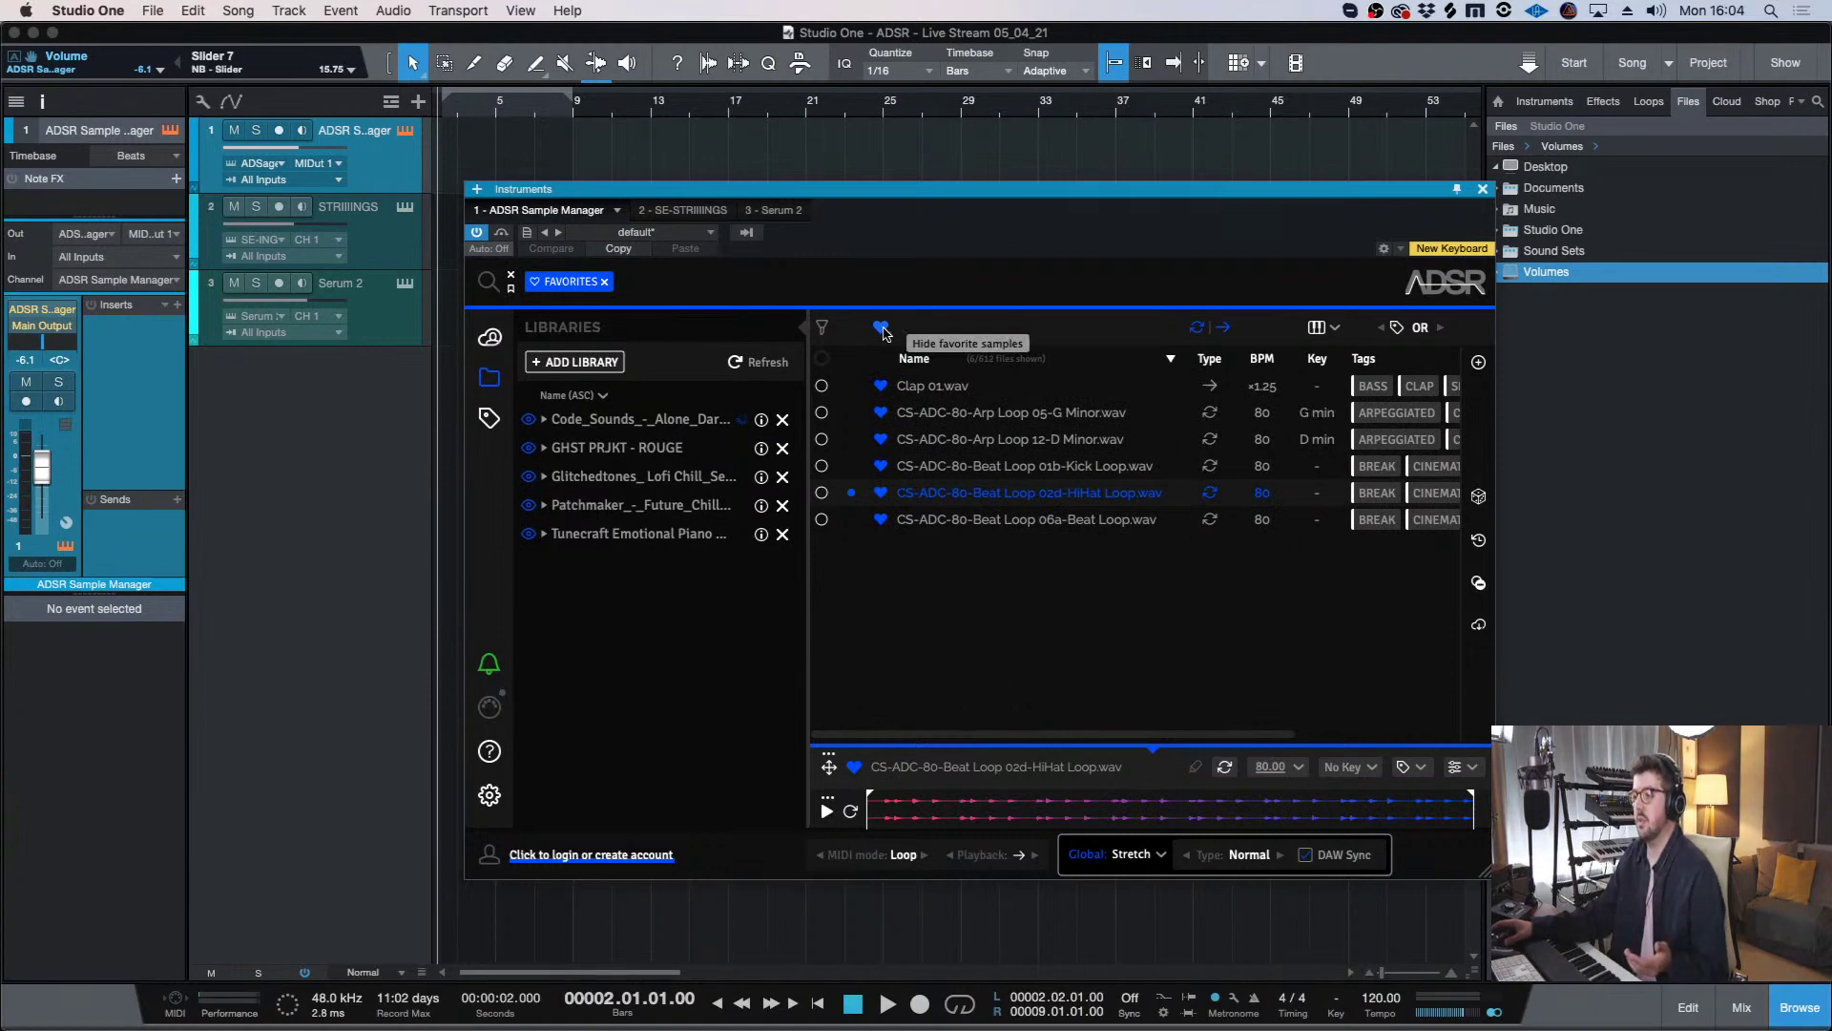
click(881, 329)
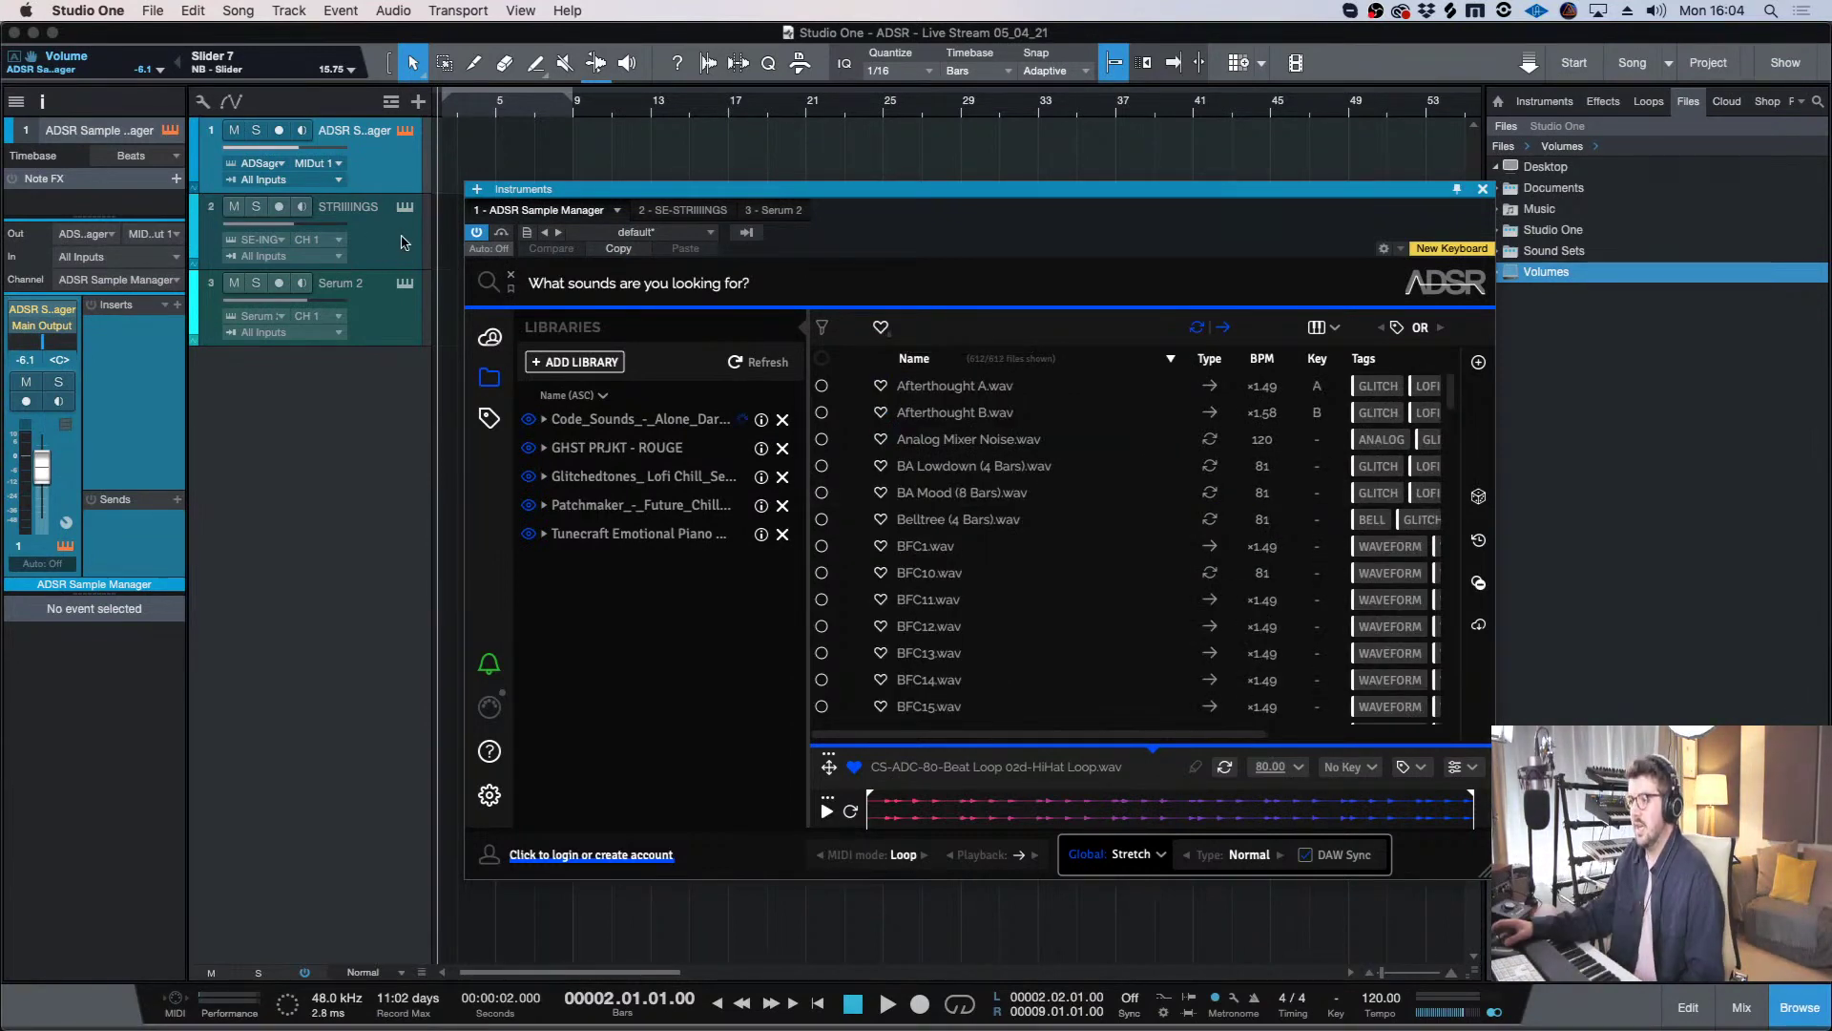
- View the STRIIIINGS instrument on track 2, then close its window
key(Down)
drag(1017, 191, 989, 194)
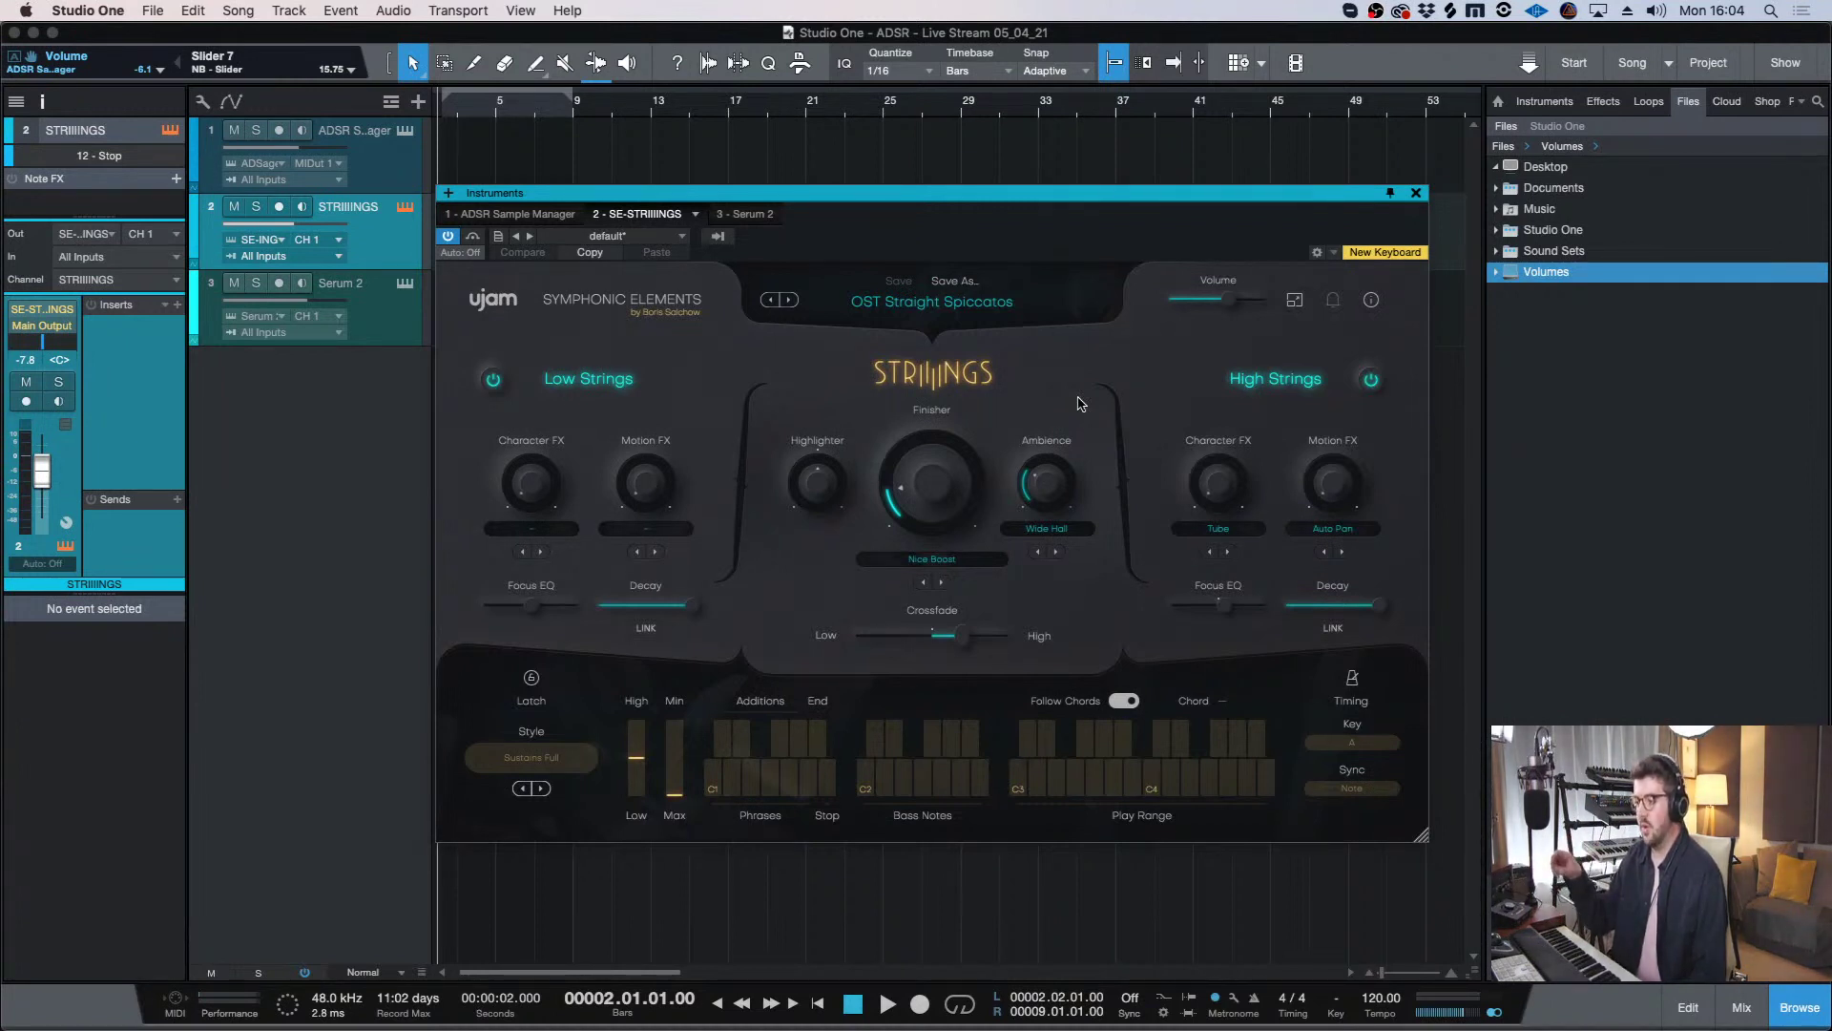
click(1416, 193)
- Add the SpacedOut effect as an insert on the STRIIIINGS channel, then close its window
click(176, 305)
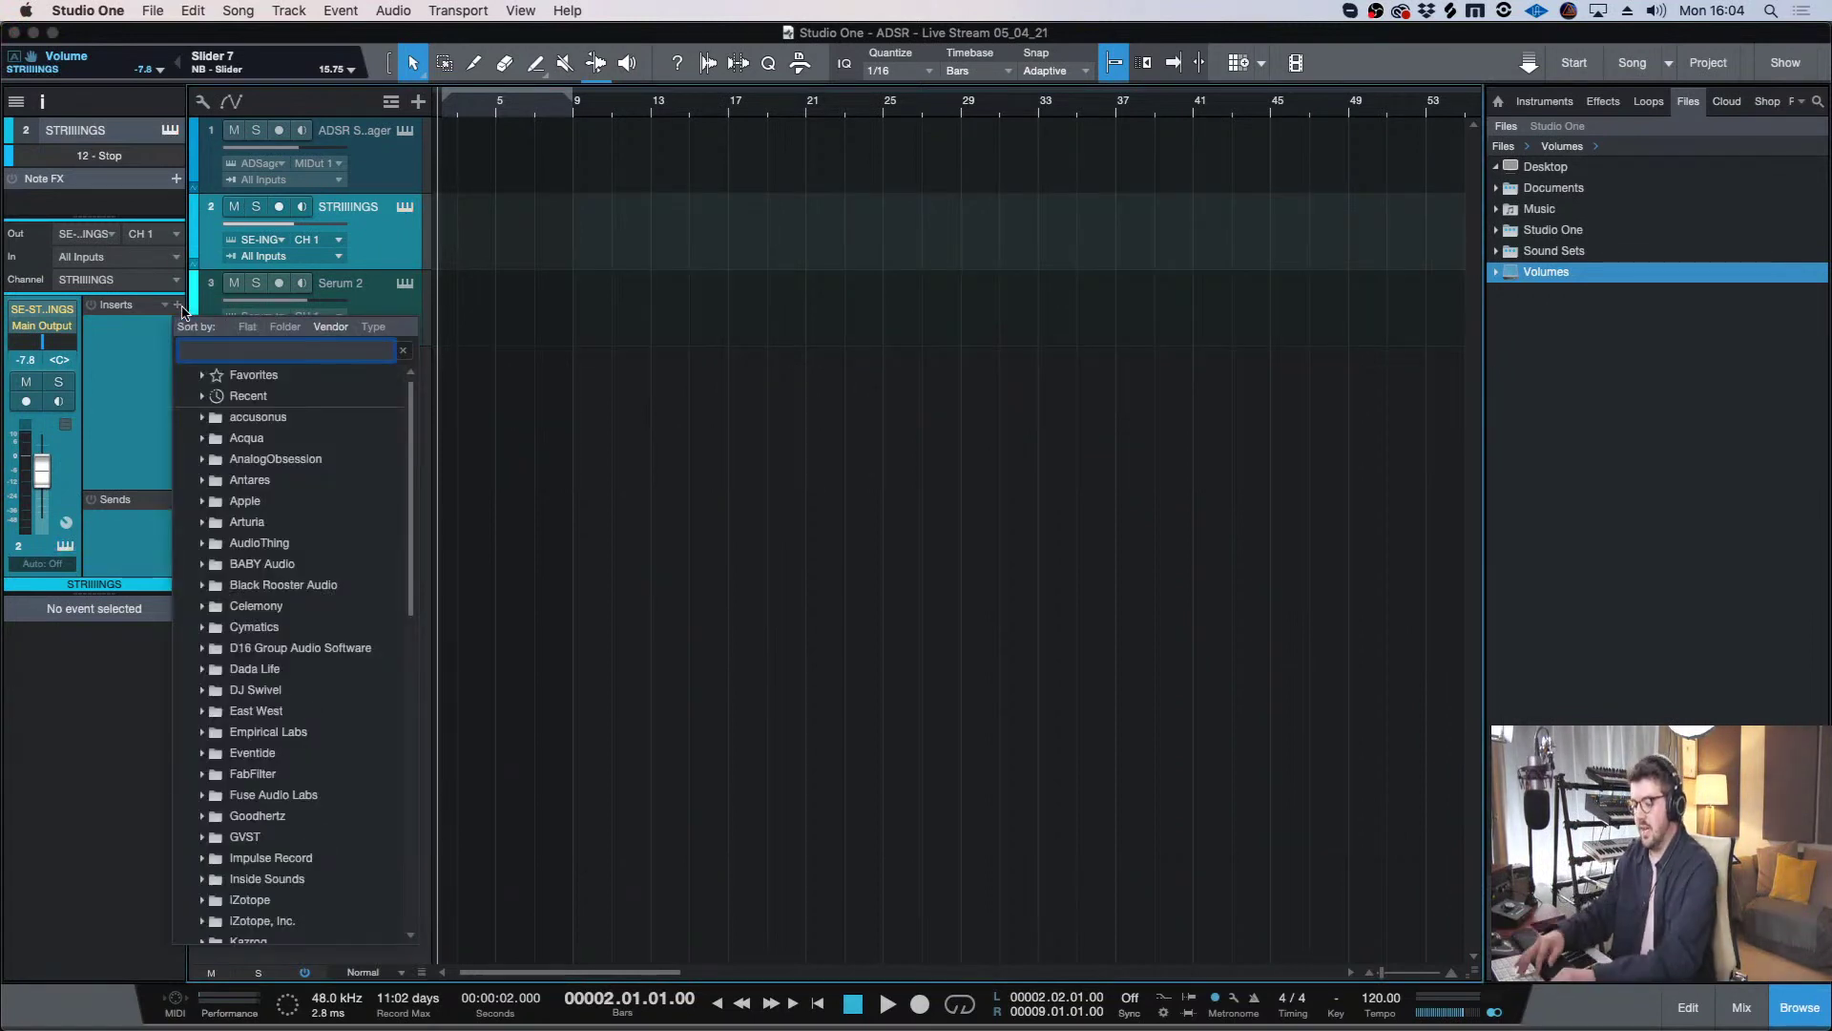
text(spaced)
key(Return)
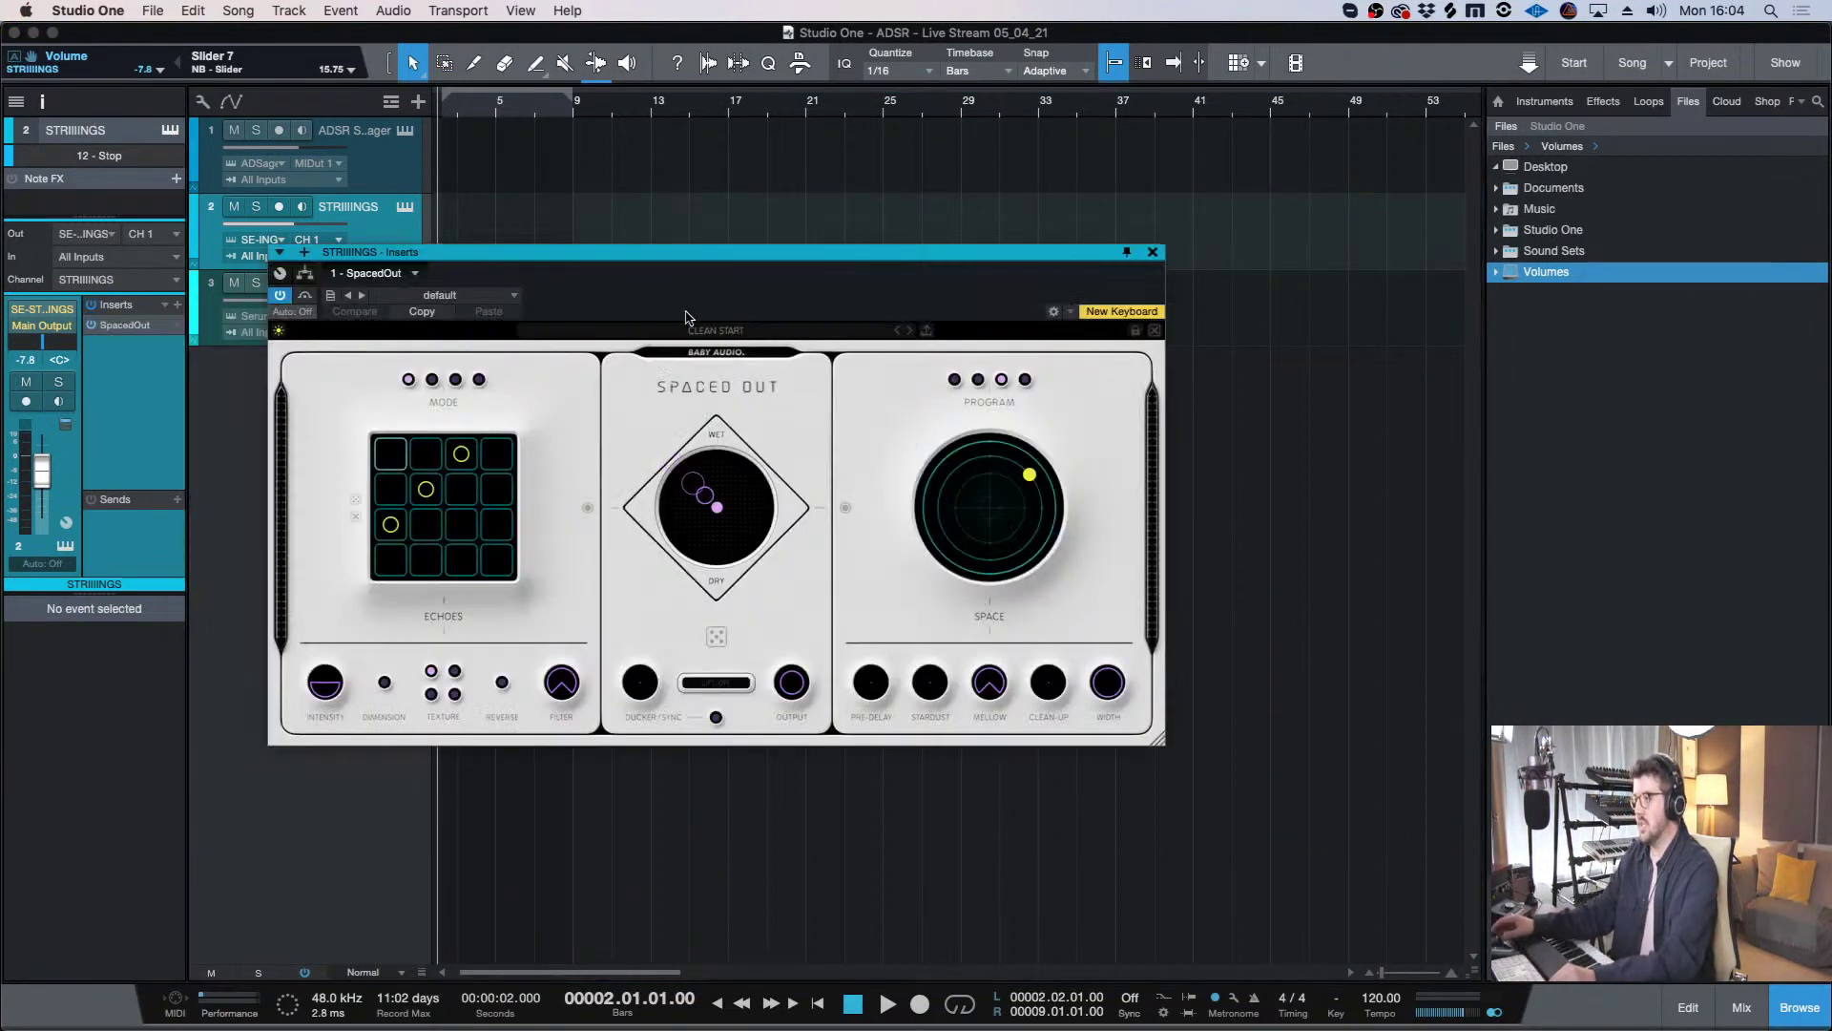
drag(861, 259, 1067, 262)
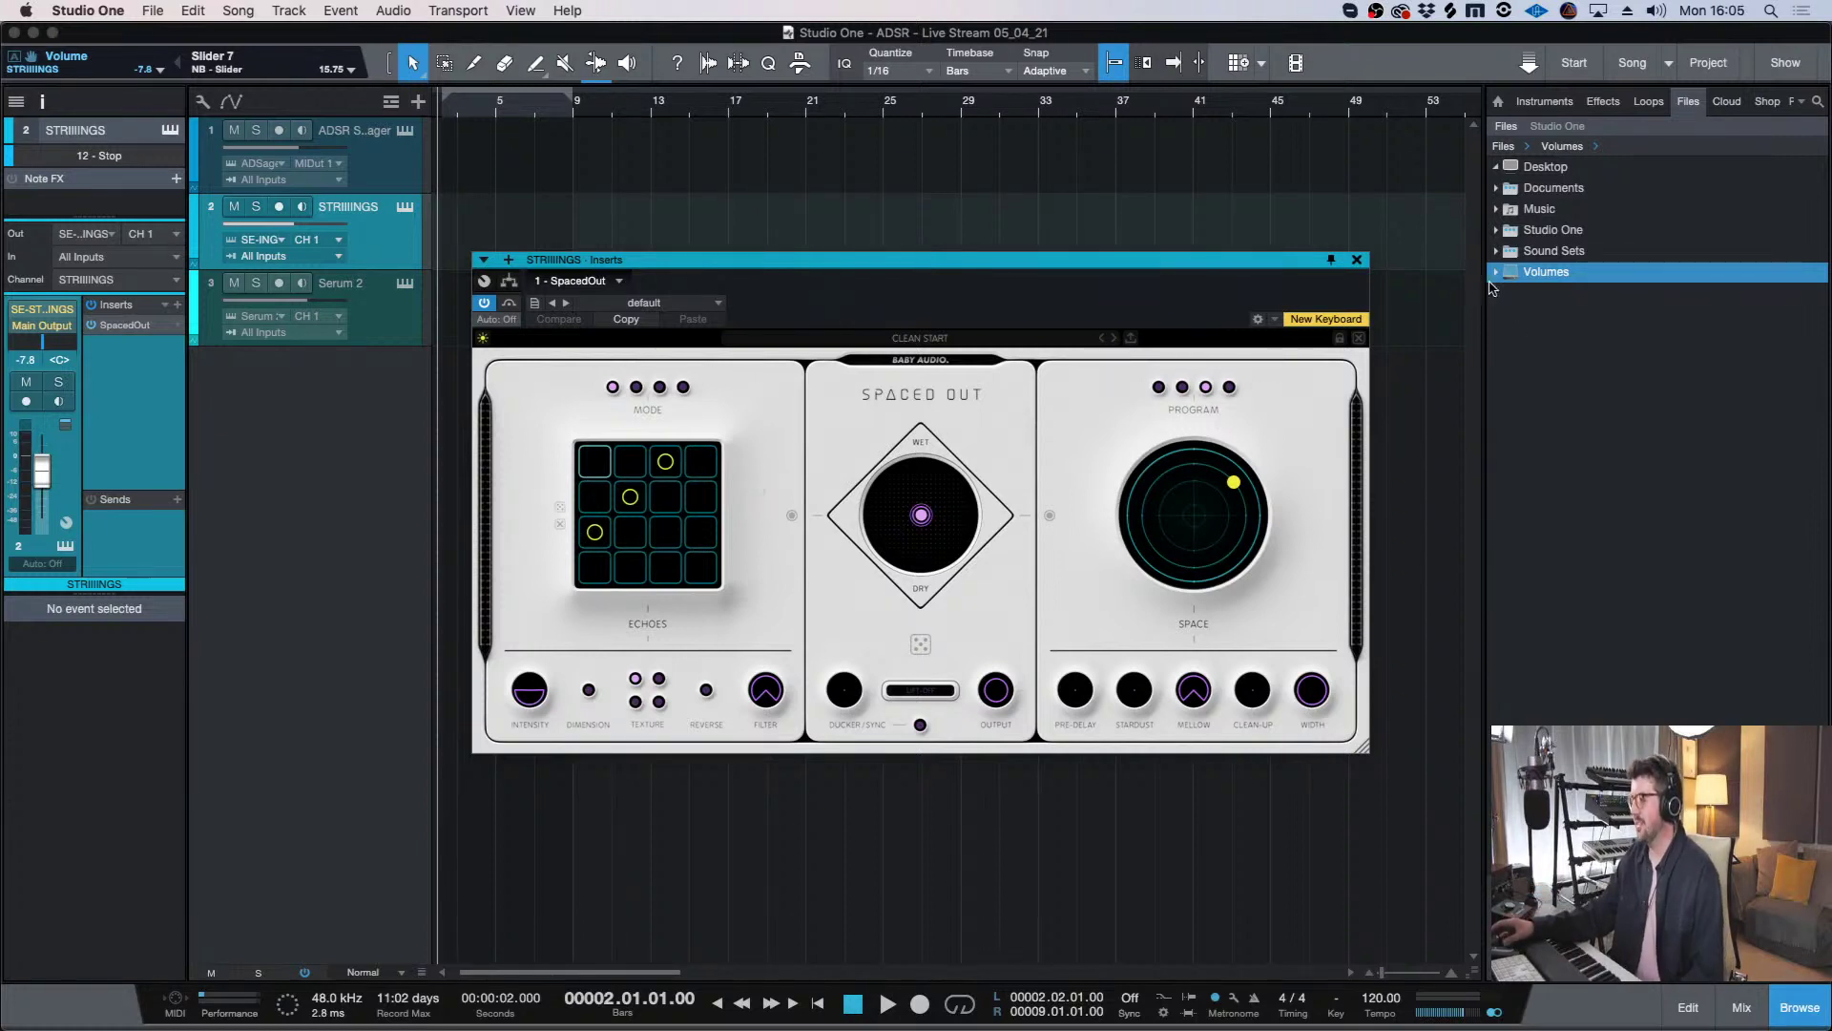
click(1357, 260)
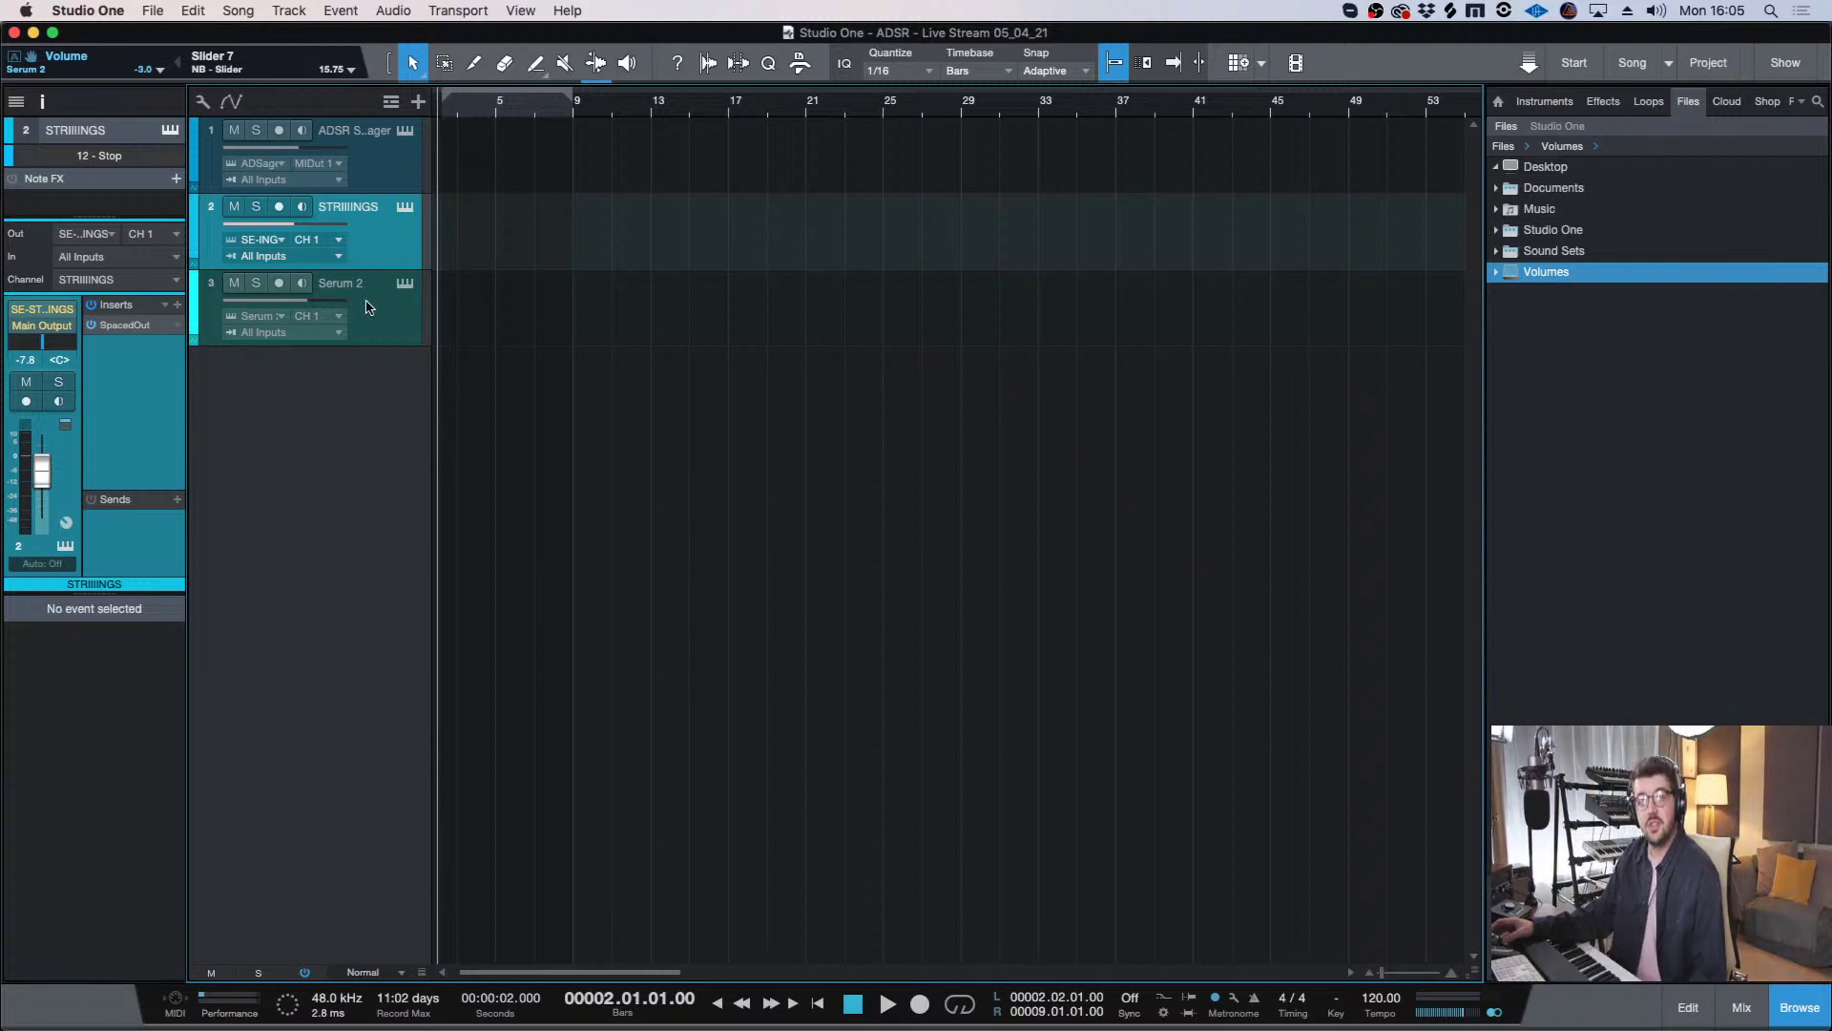
- Reopen the ADSR Sample Manager from track 1 and shift its window slightly over the arrangement
click(380, 176)
click(374, 225)
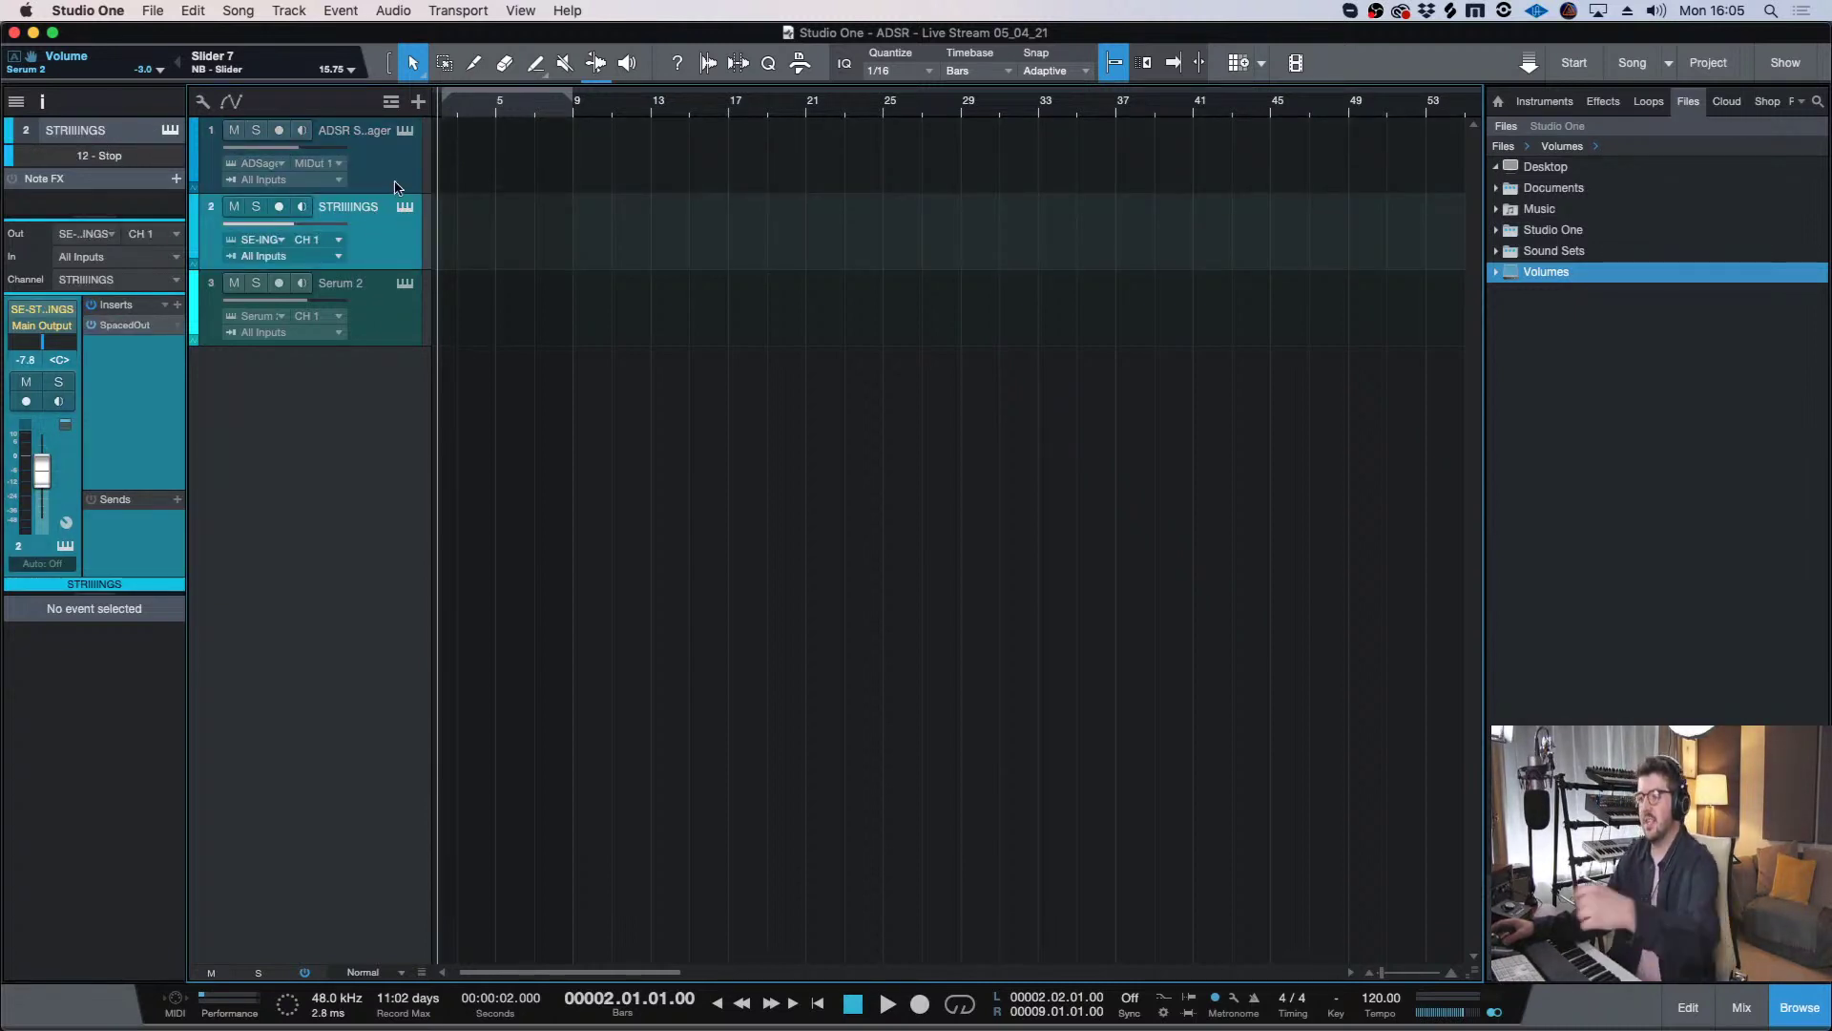
click(399, 187)
click(406, 131)
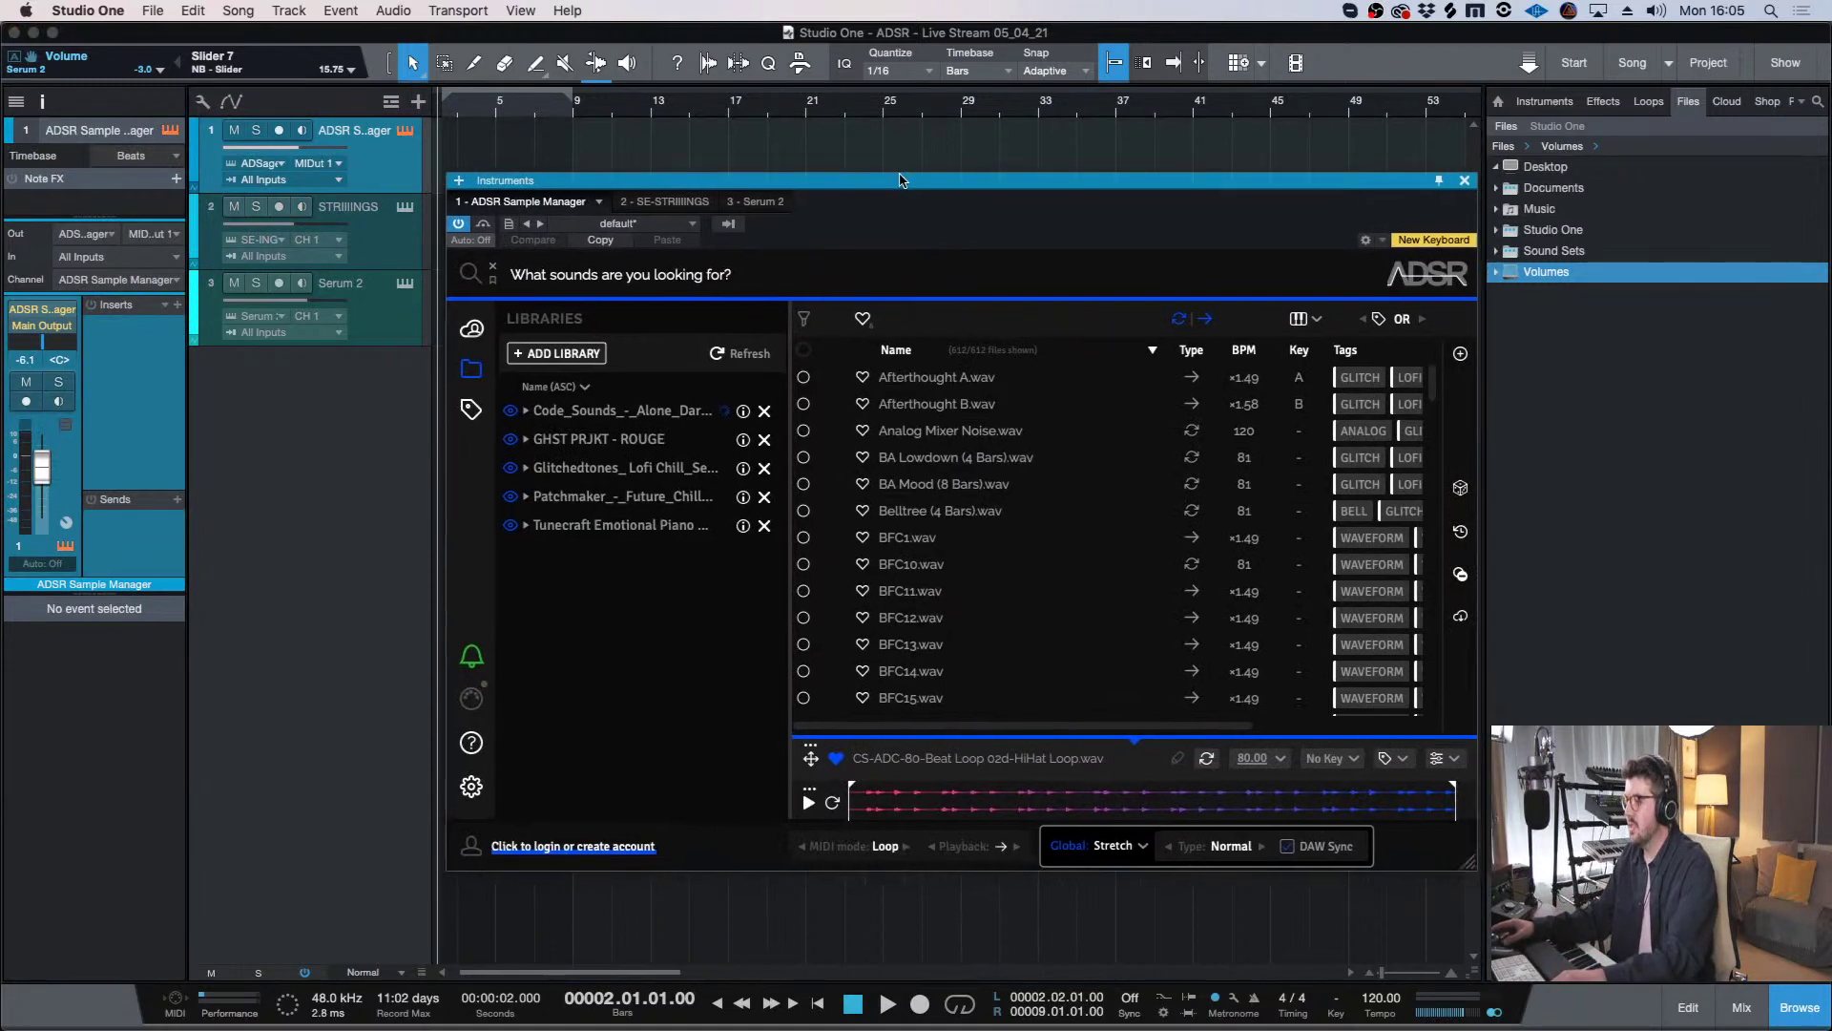
drag(921, 190, 902, 181)
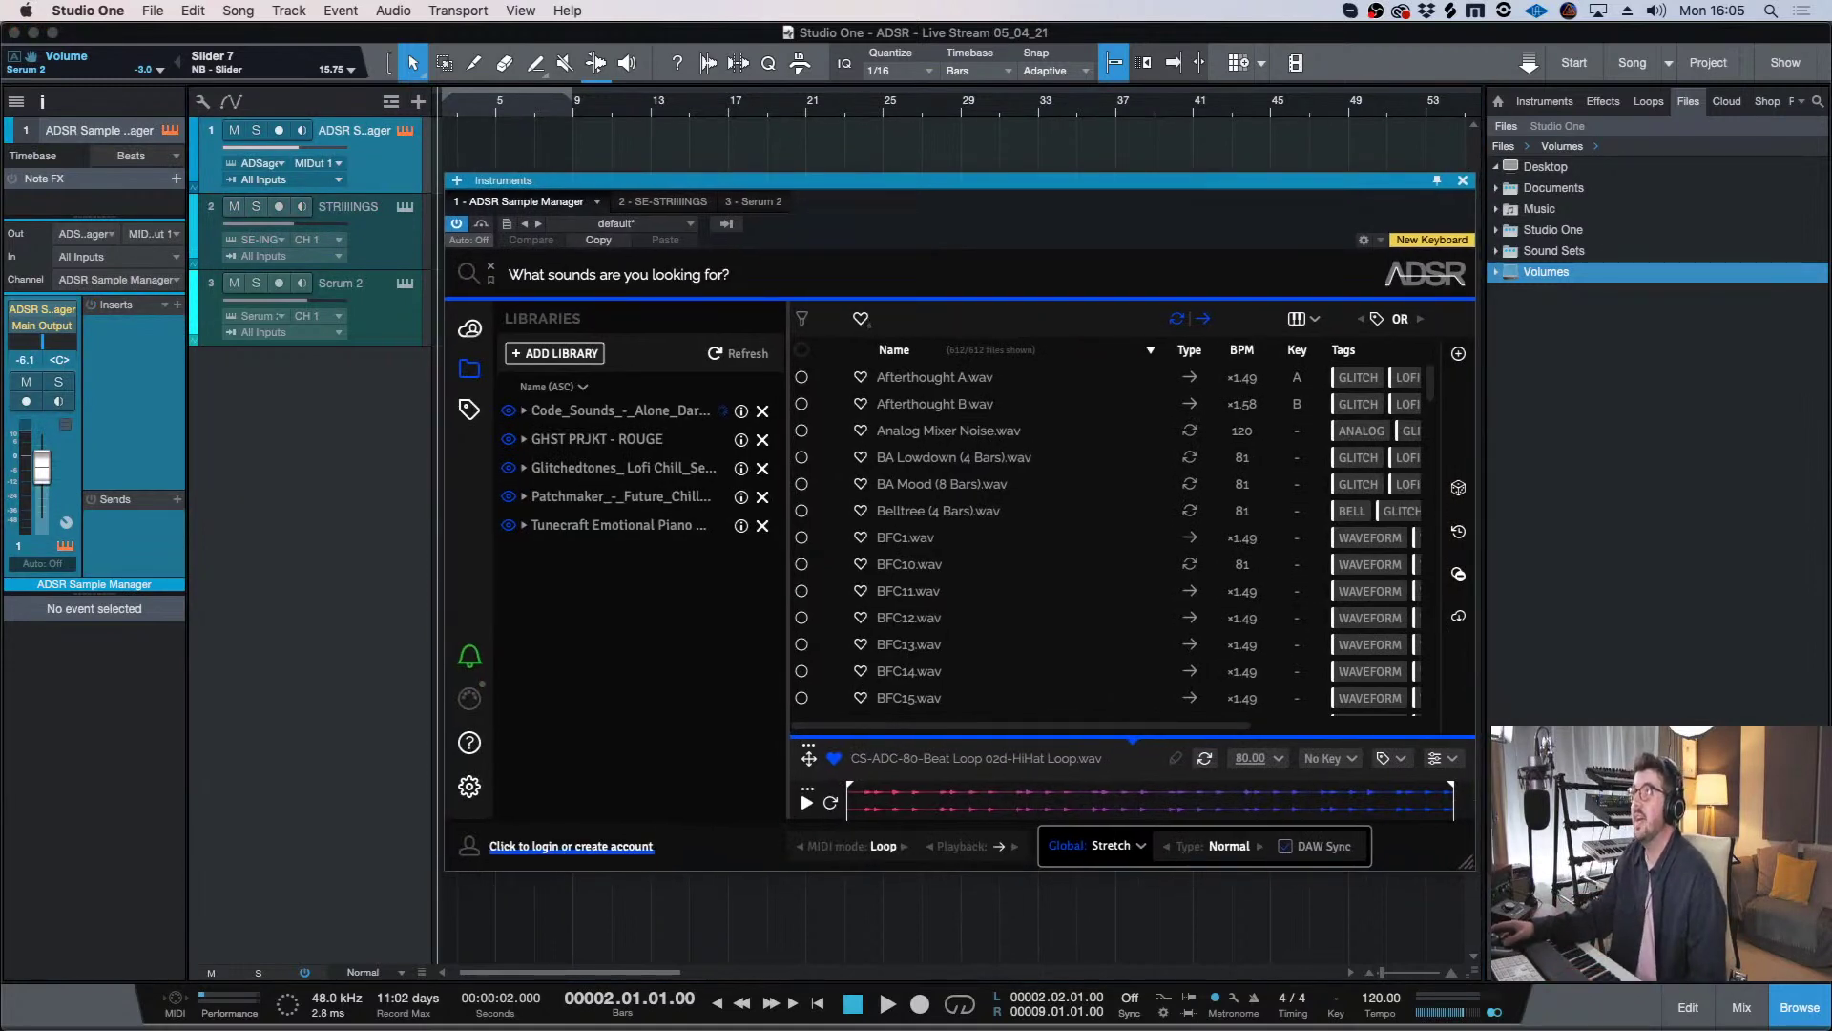
key(super+Tab)
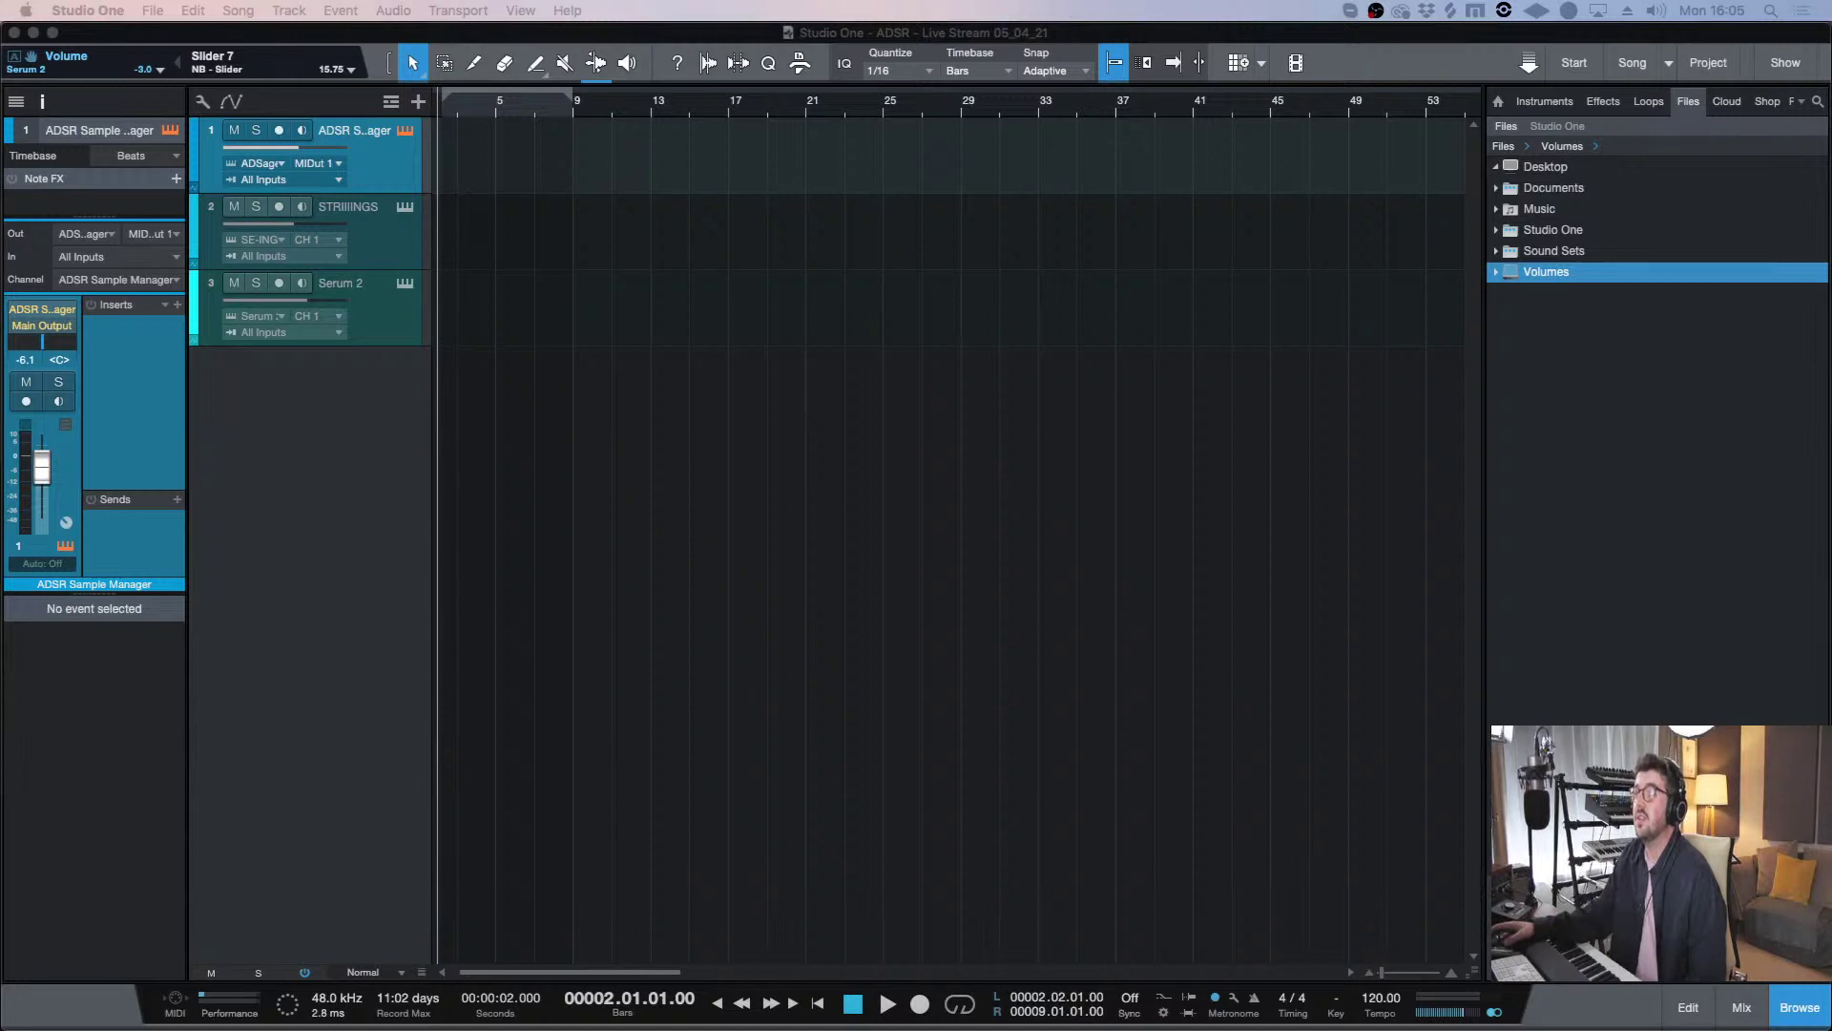
click(854, 196)
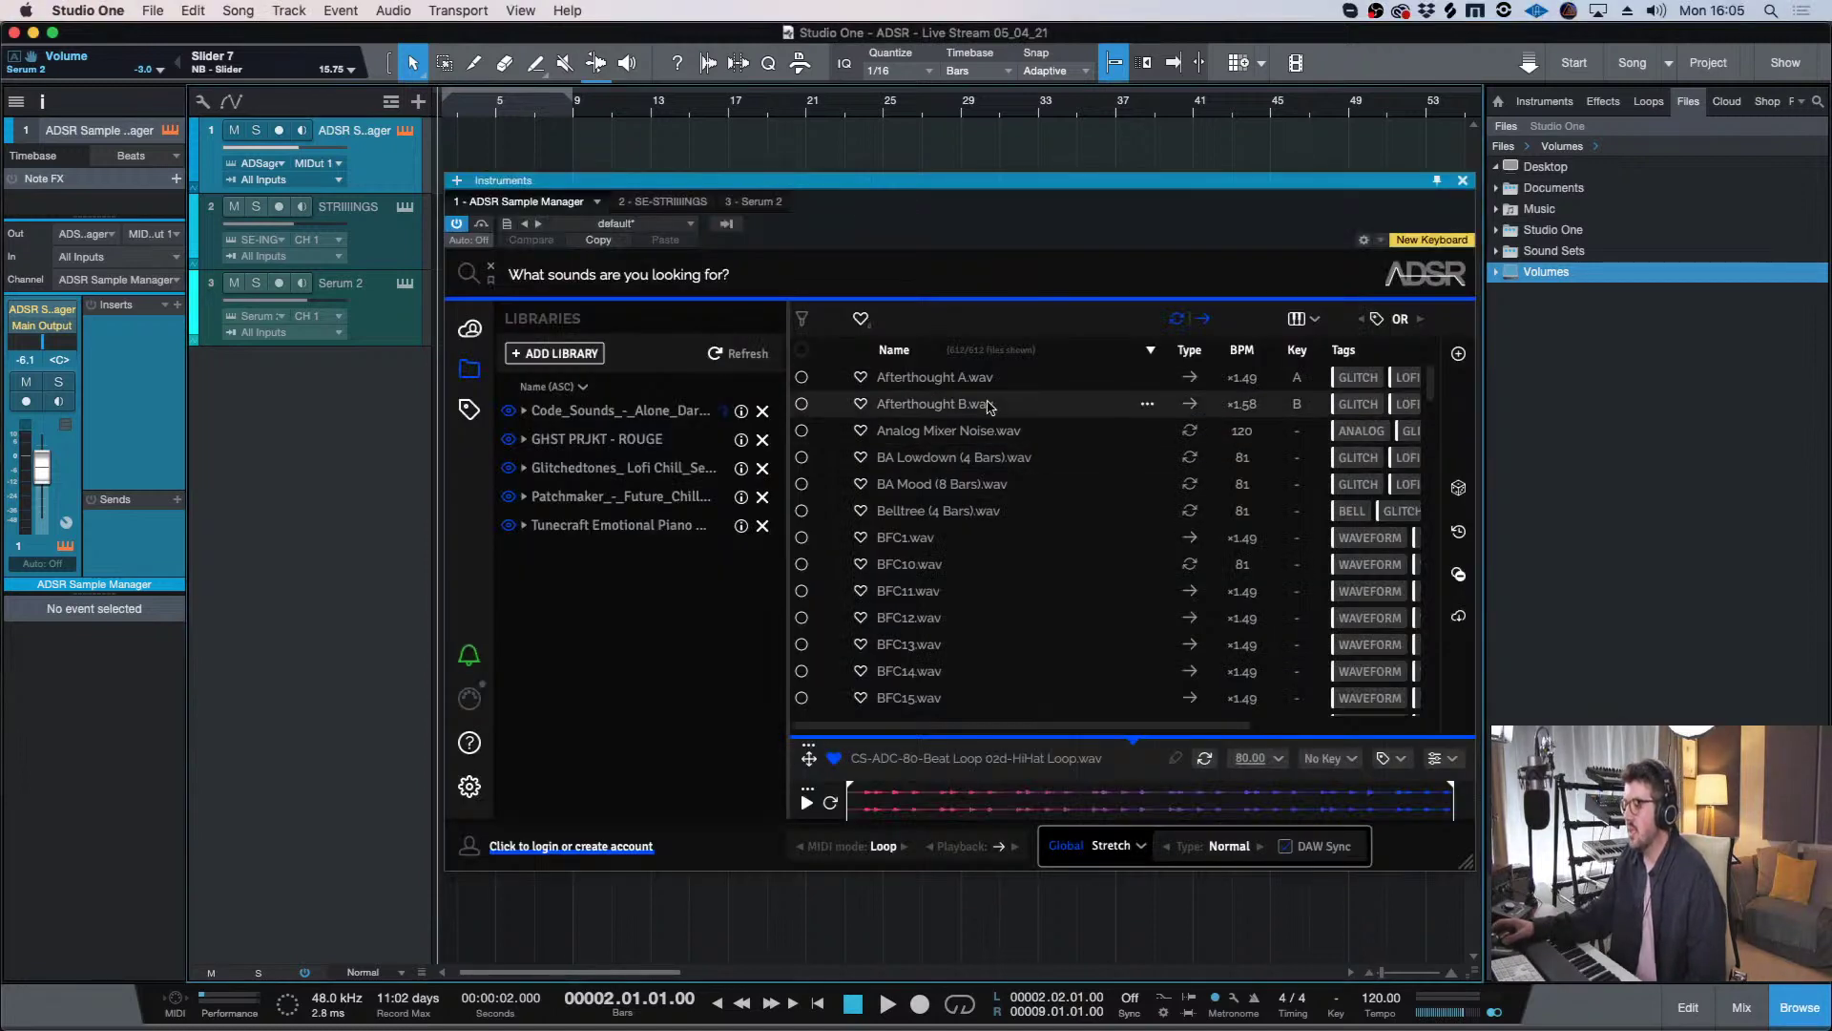
- Show only favorite samples and audition the HiHat Loop 02d, Arp Loop 05-G Minor and Arp Loop 12-D Minor samples
click(861, 318)
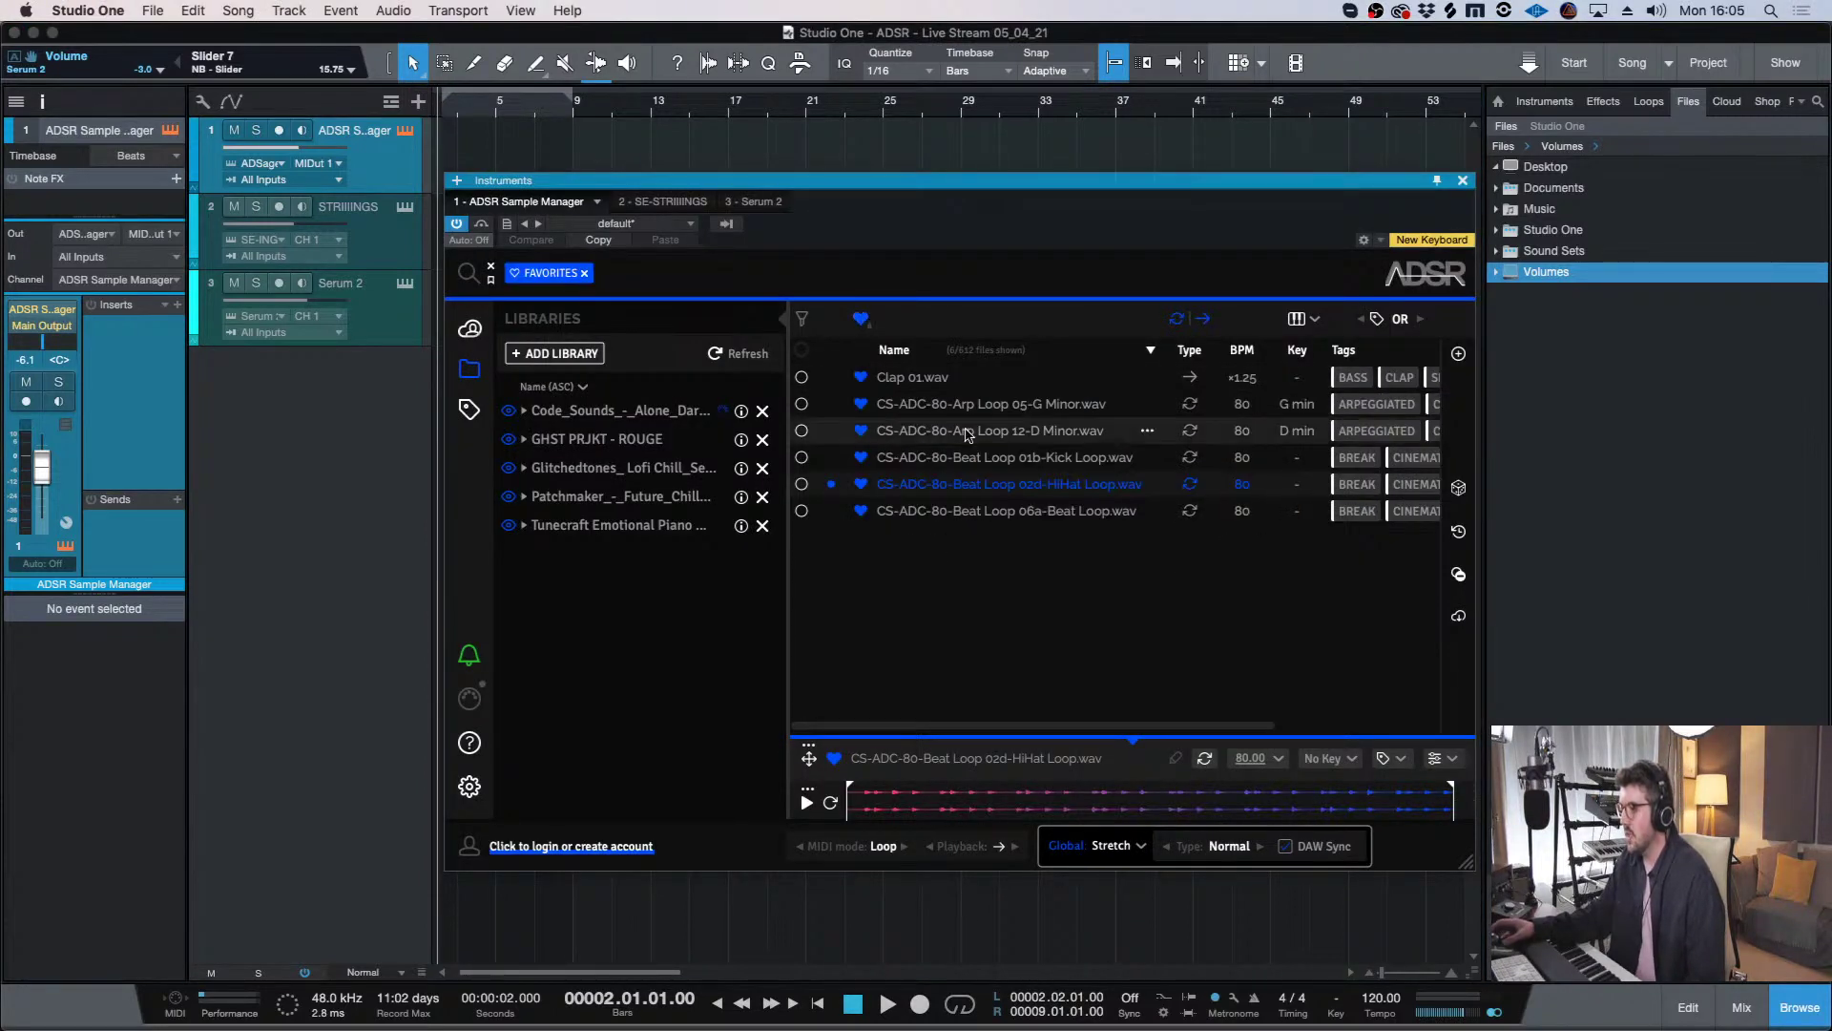
key(space)
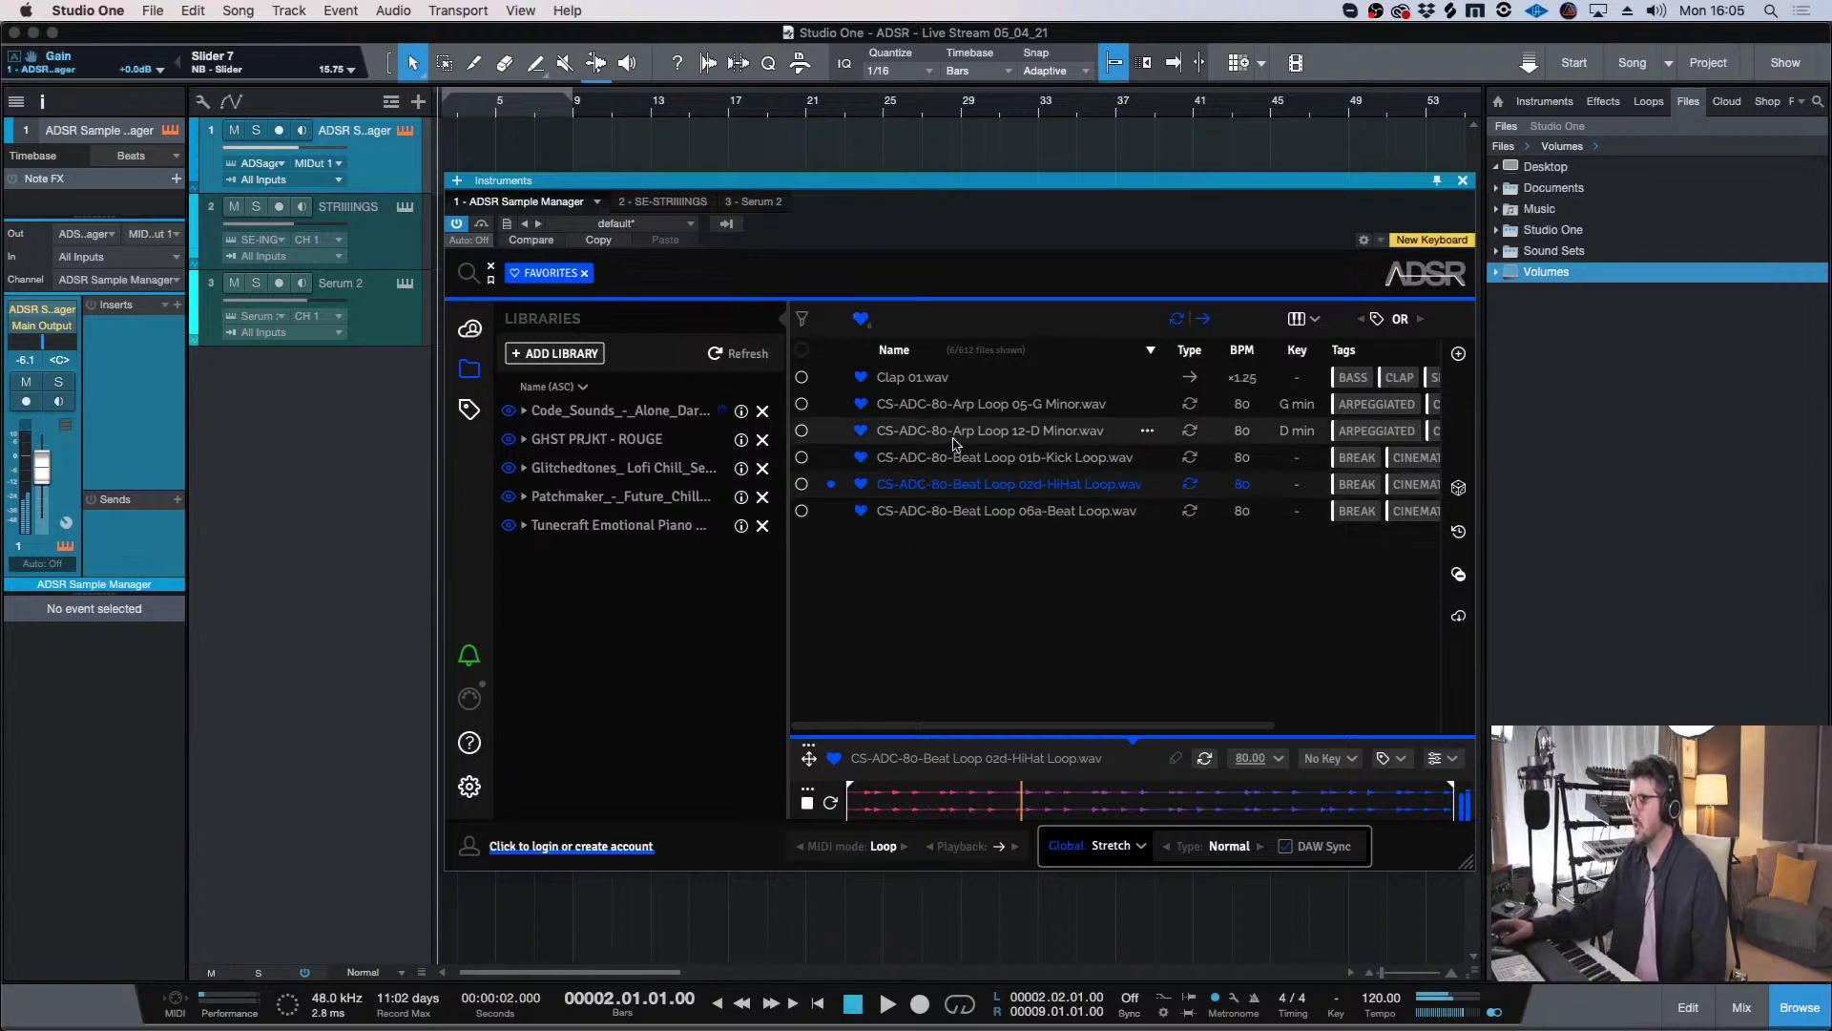
click(950, 404)
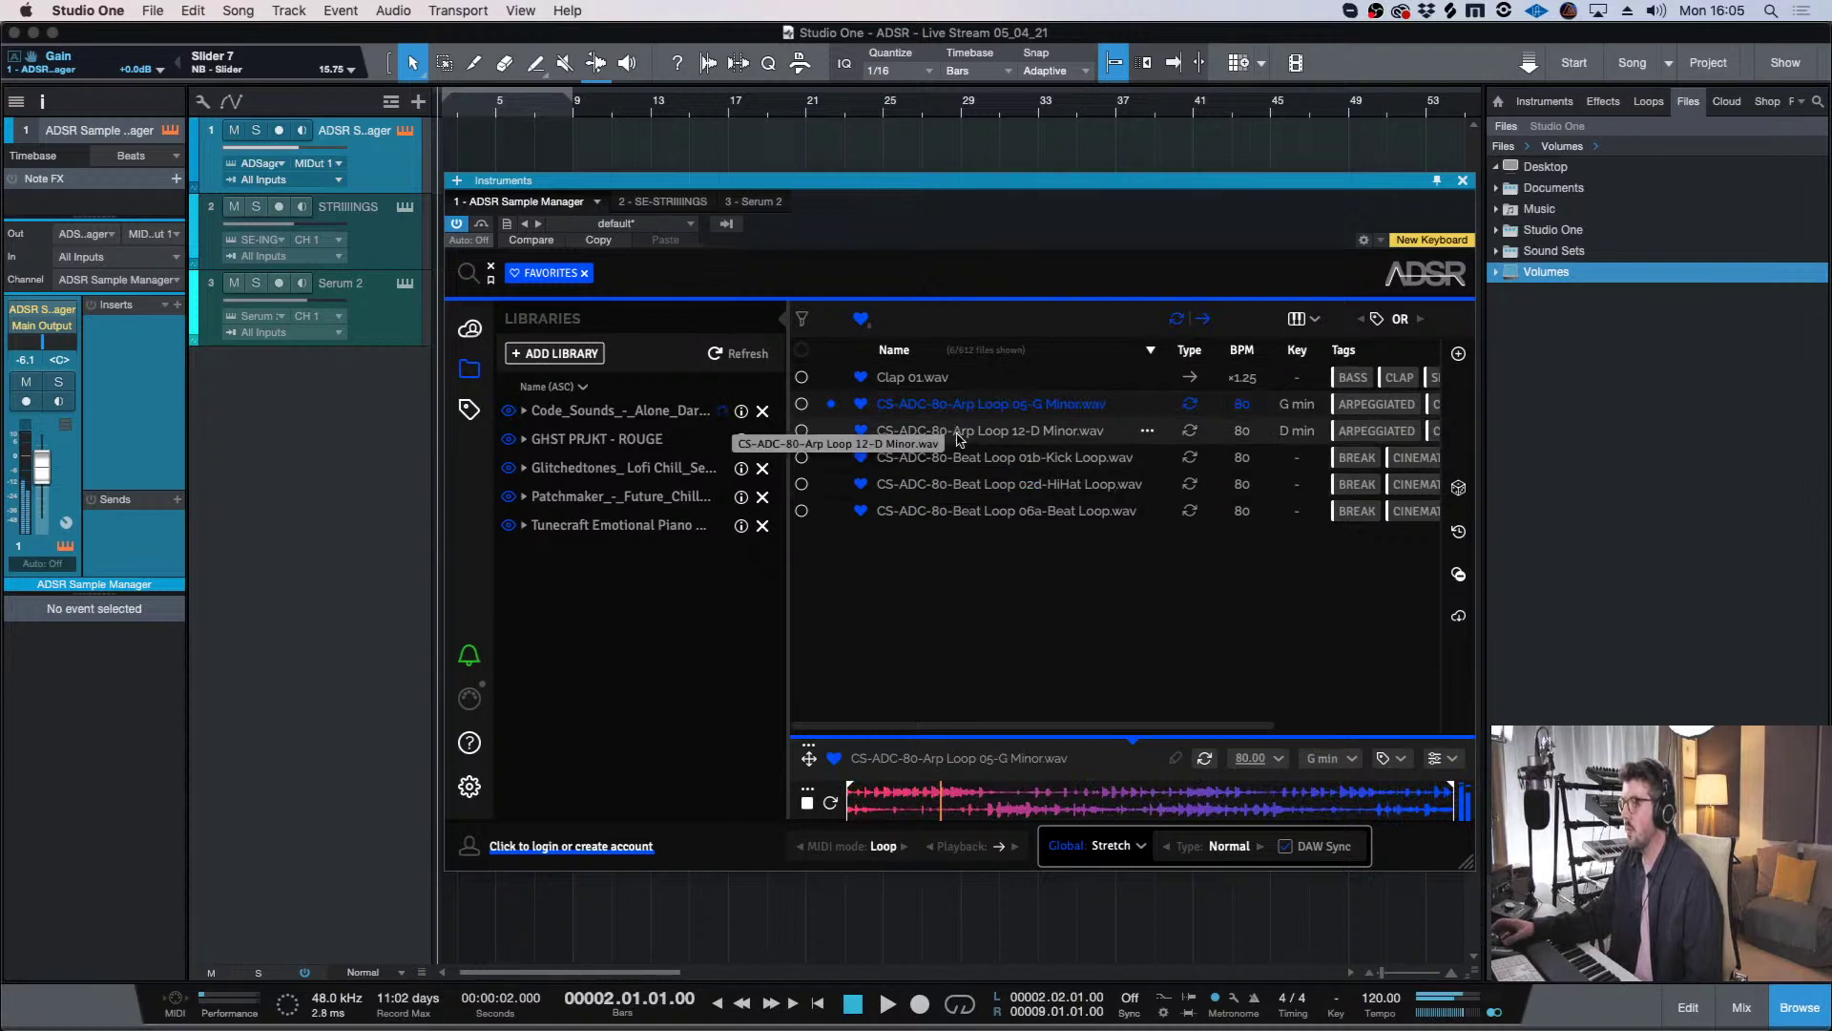
click(959, 435)
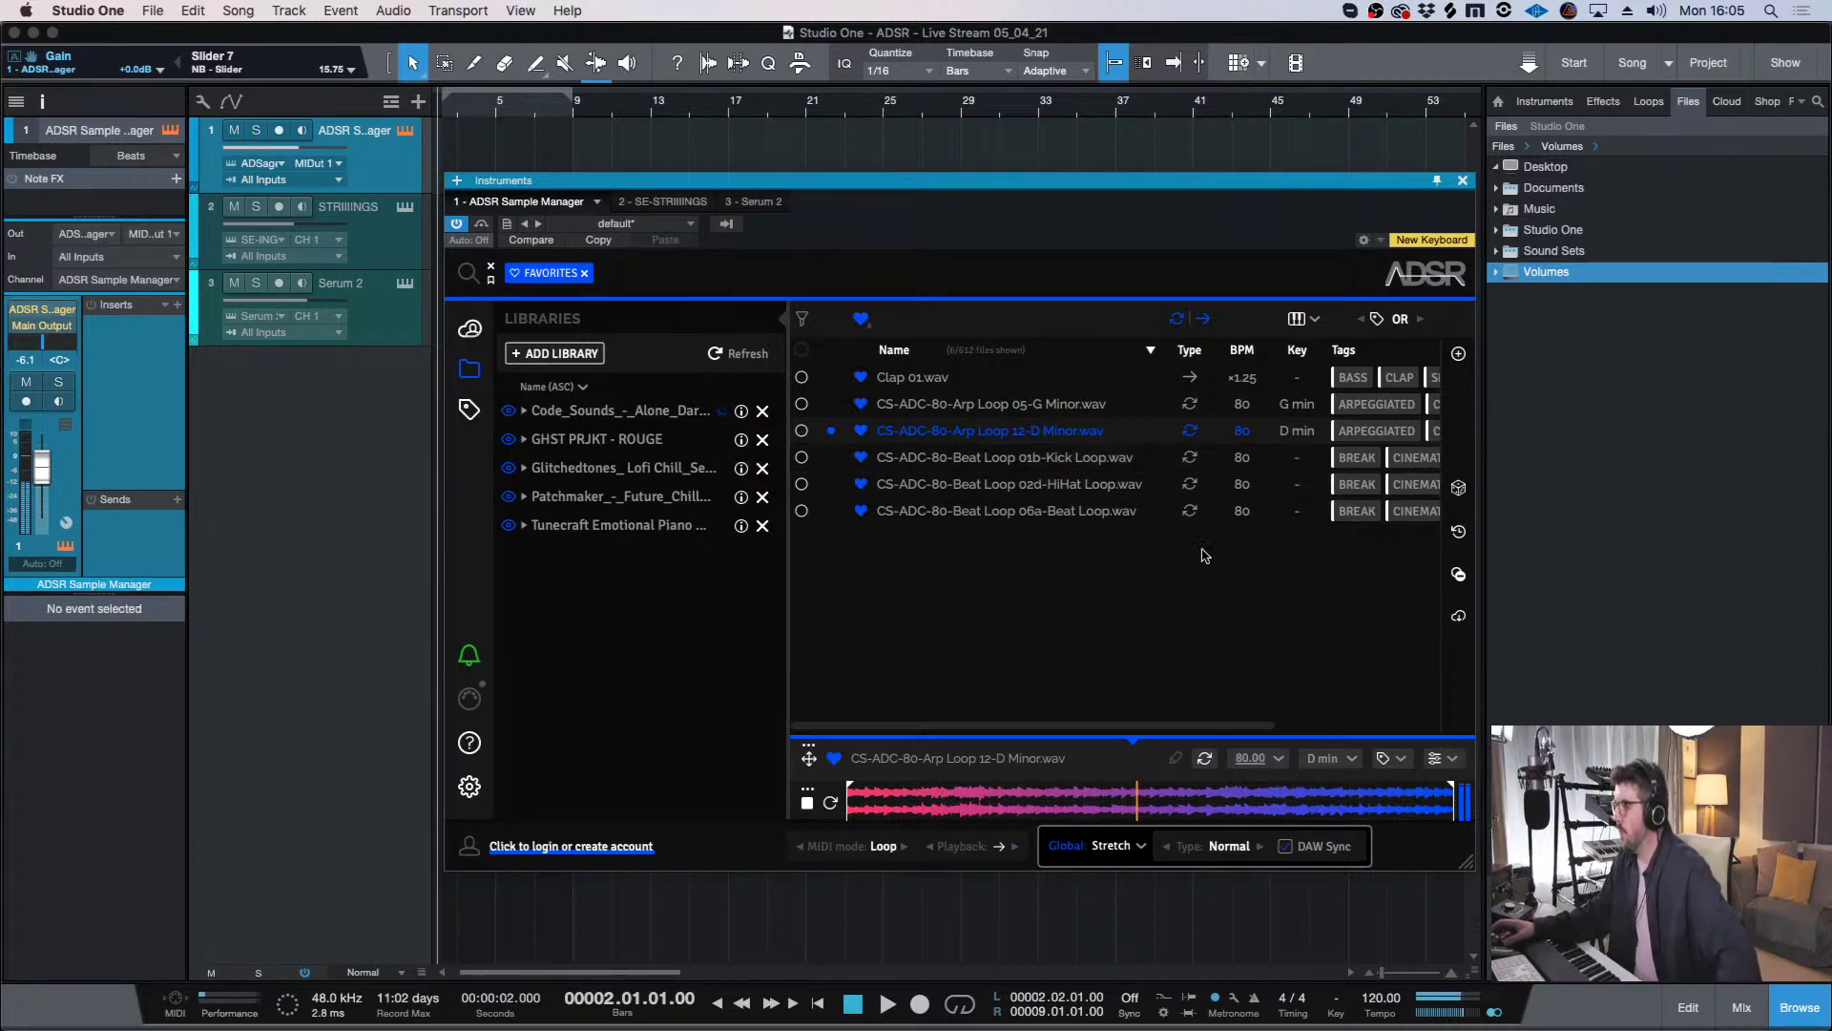
click(804, 804)
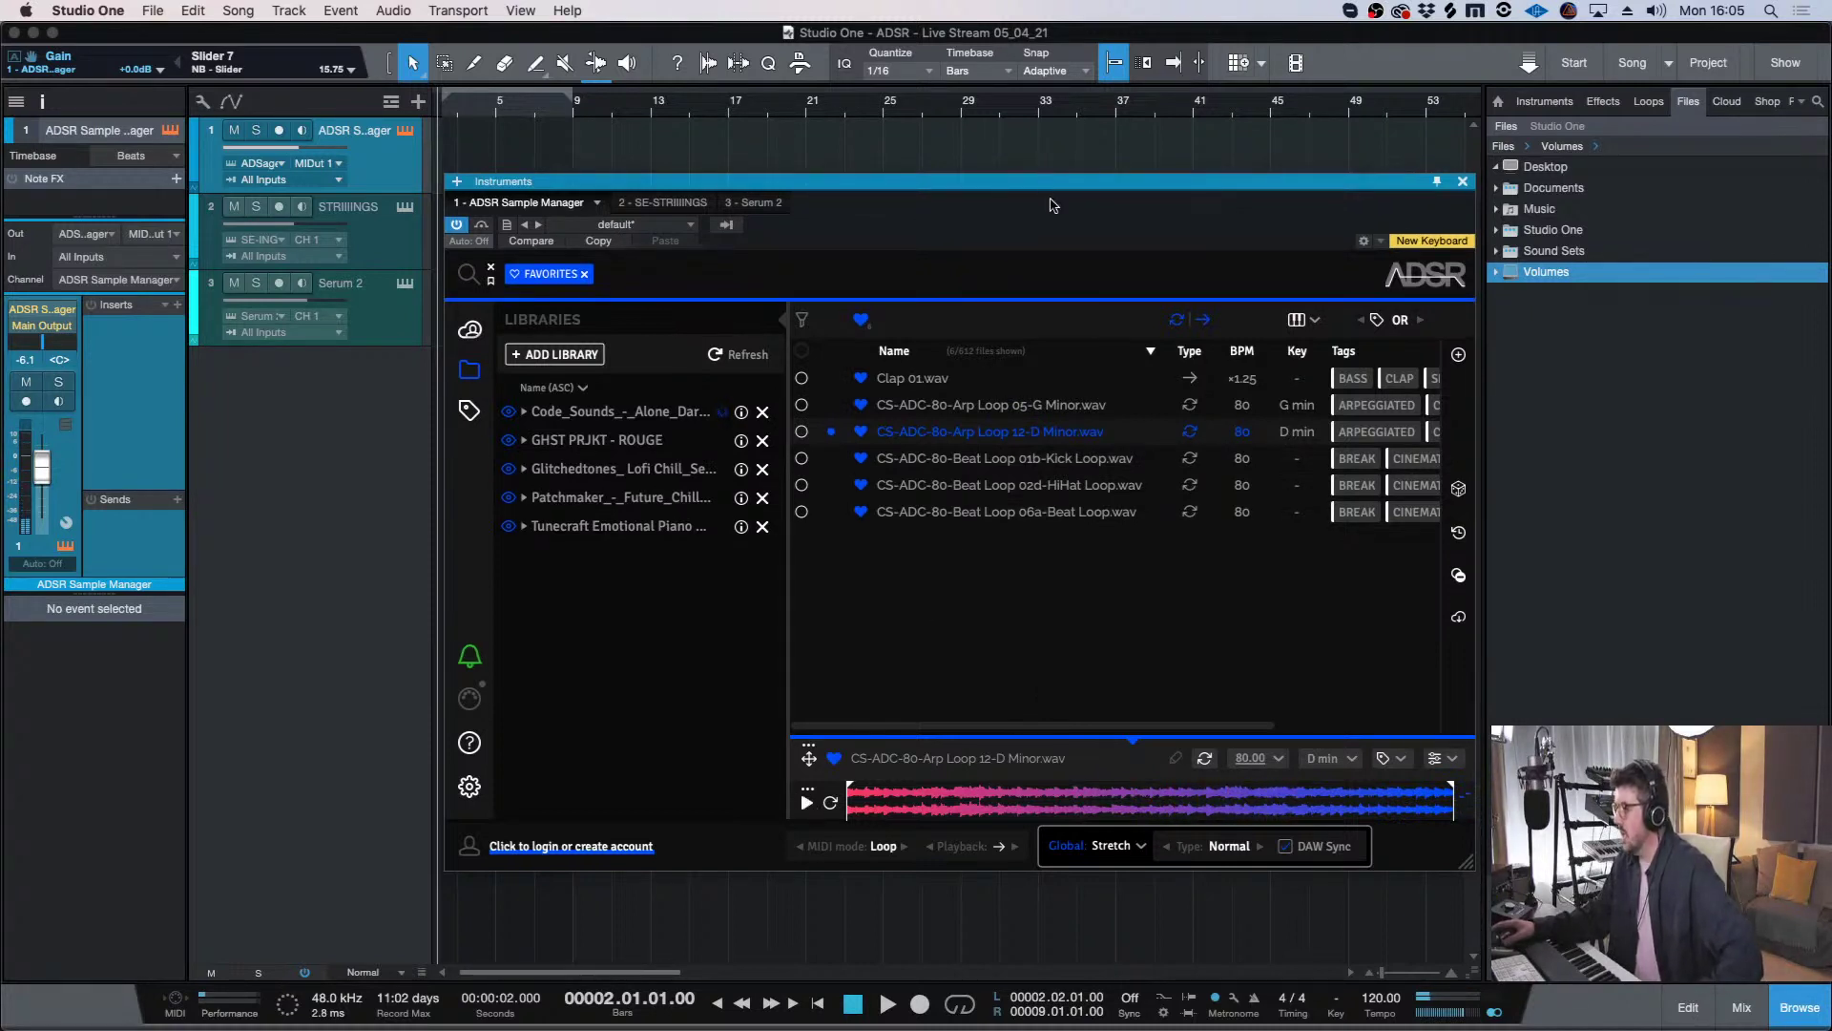
- Add CS-ADC-80-Arp Loop 12-D Minor.wav to the arrangement at bar 2 on a new audio track below Serum 2
drag(1078, 722, 1134, 703)
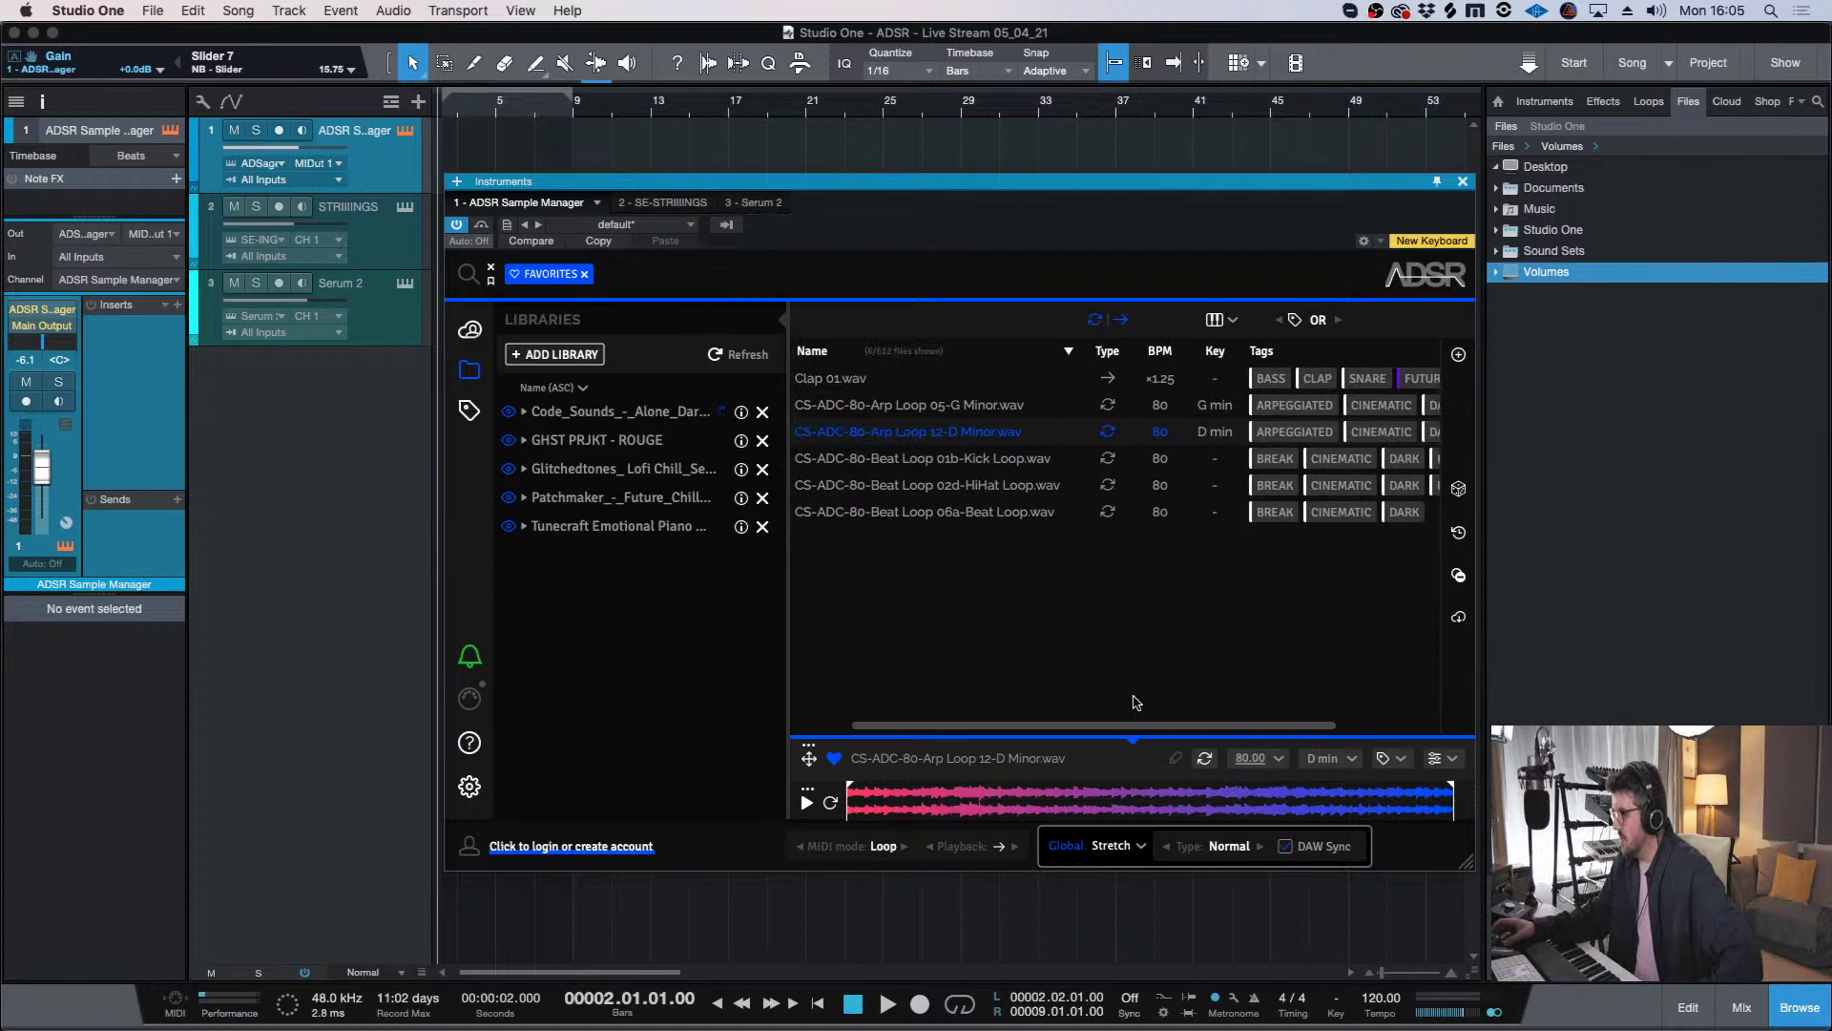
scroll(1133, 703, left, 3)
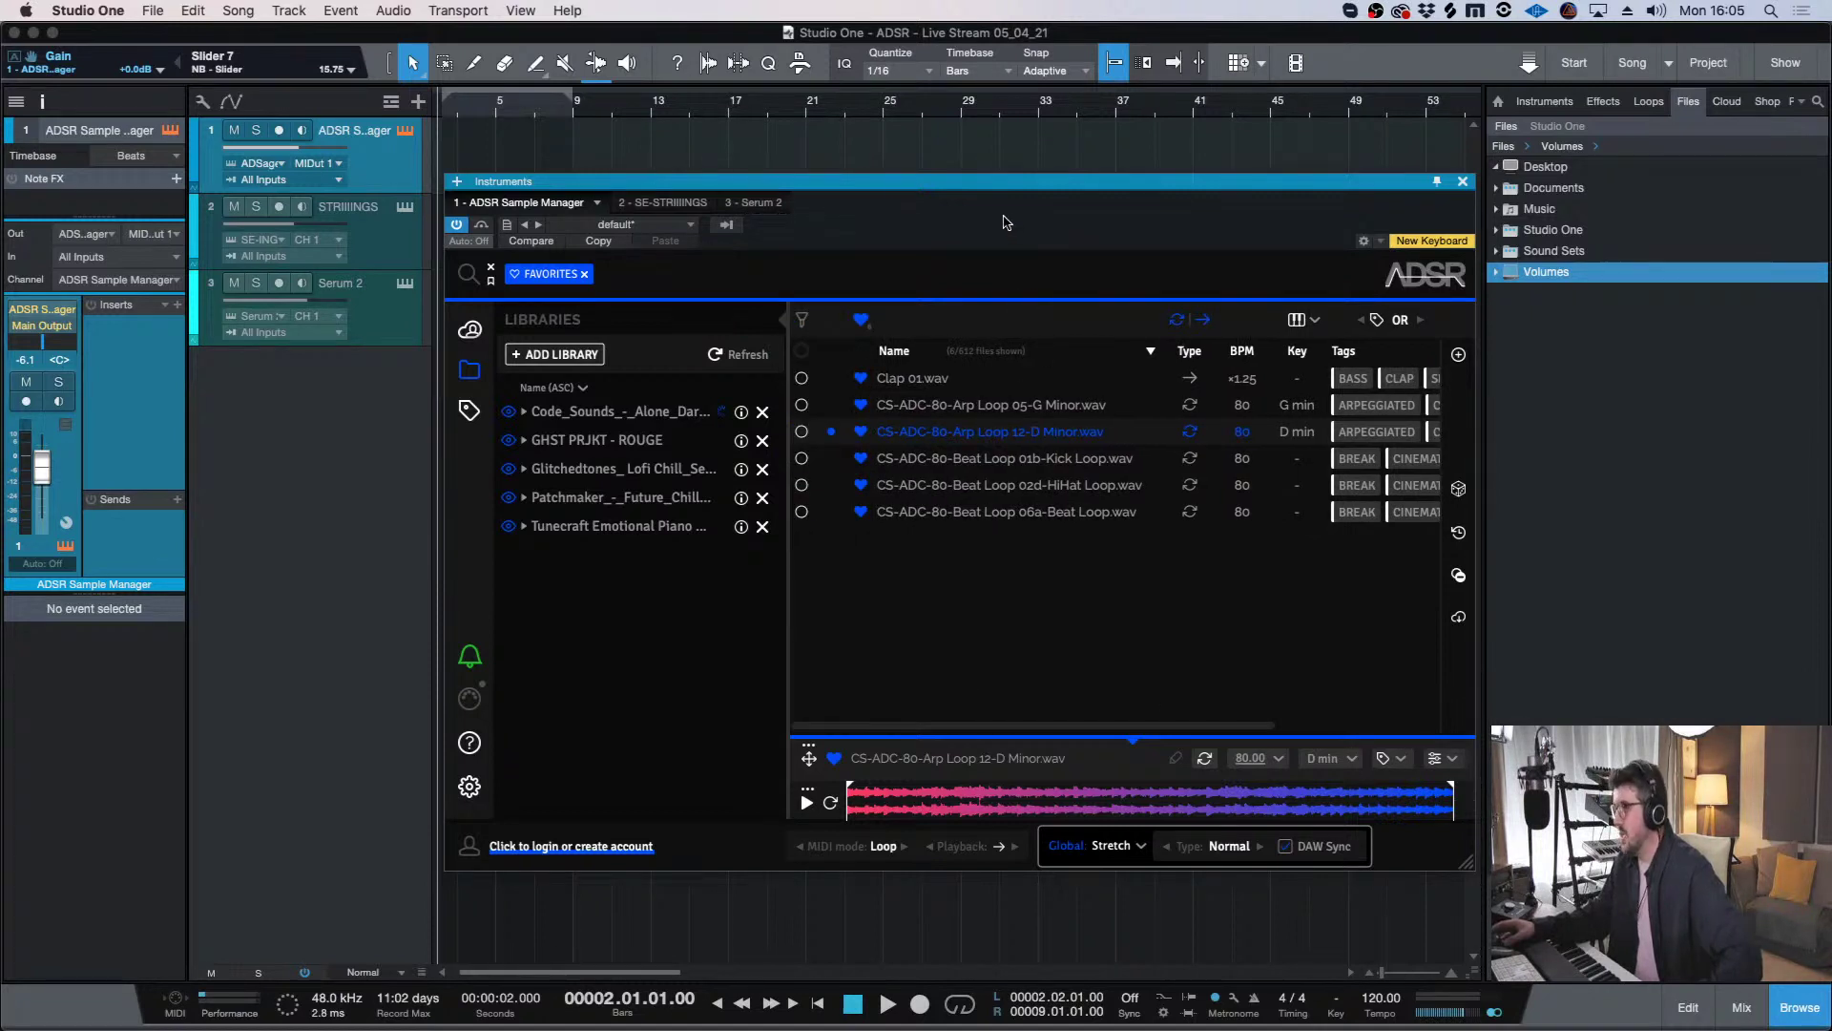
drag(1002, 182, 1271, 163)
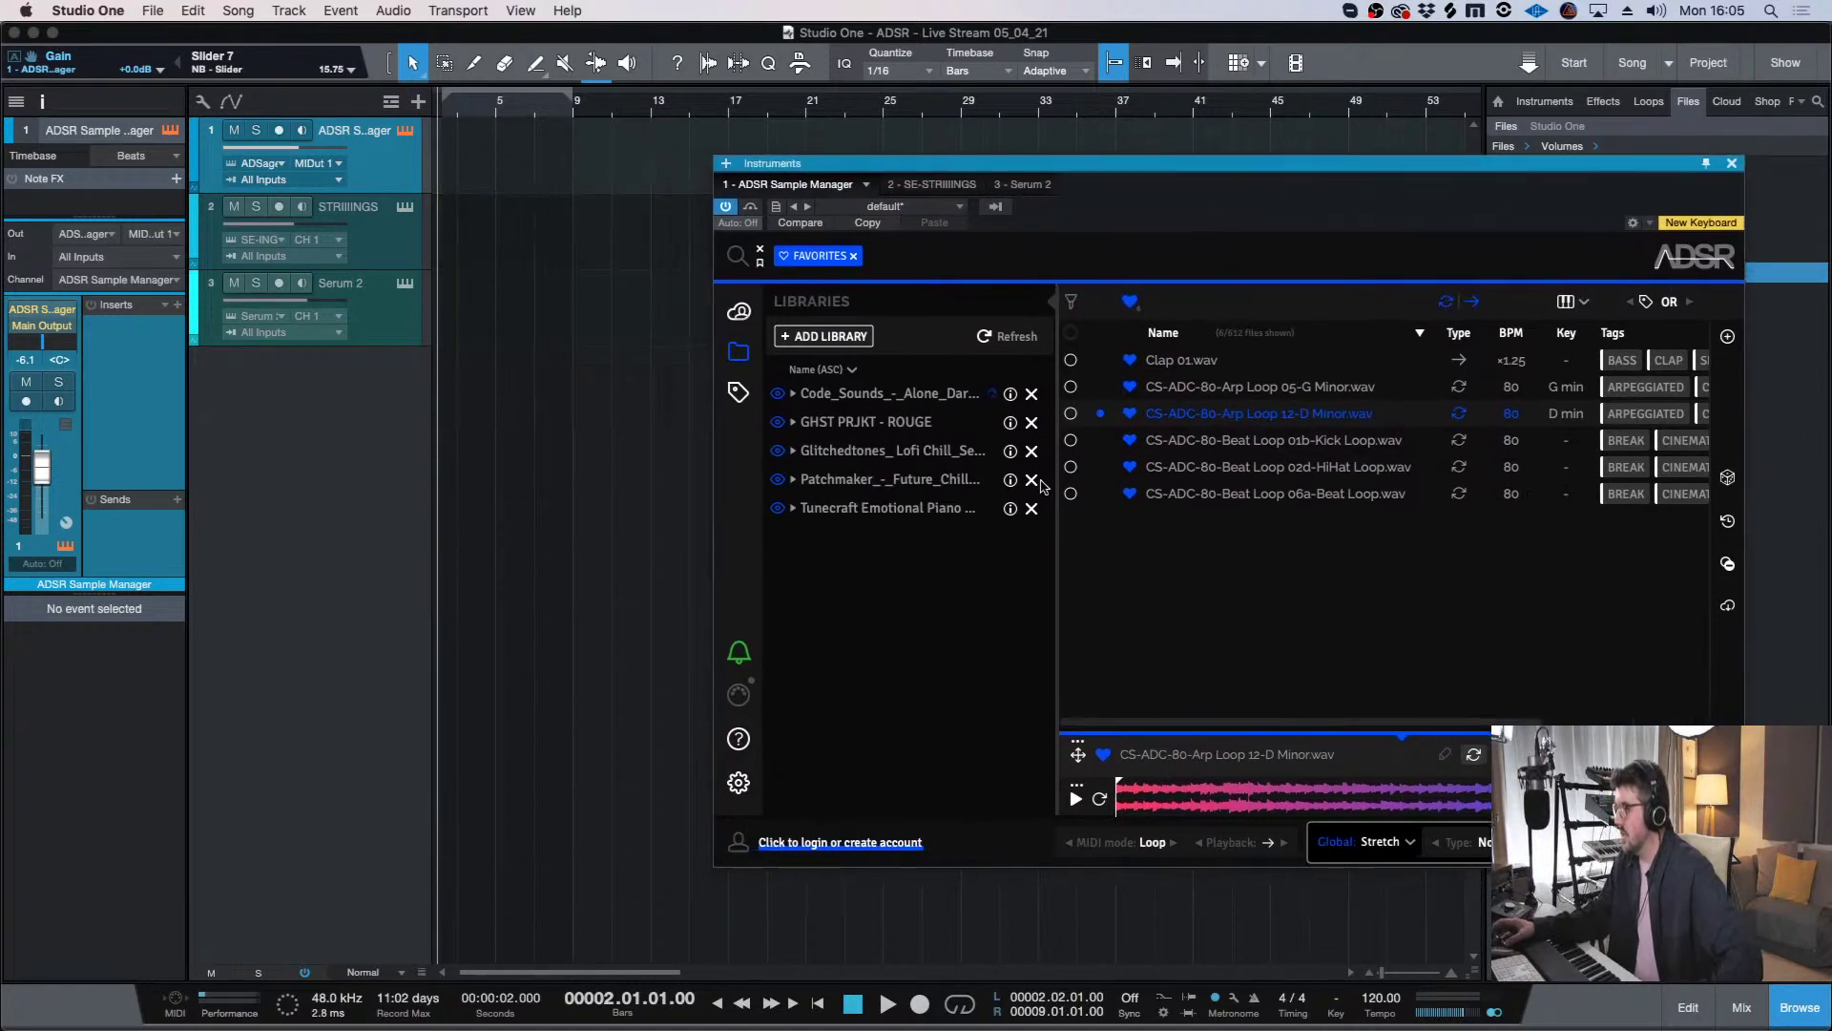
drag(1241, 414, 491, 444)
drag(496, 973, 536, 401)
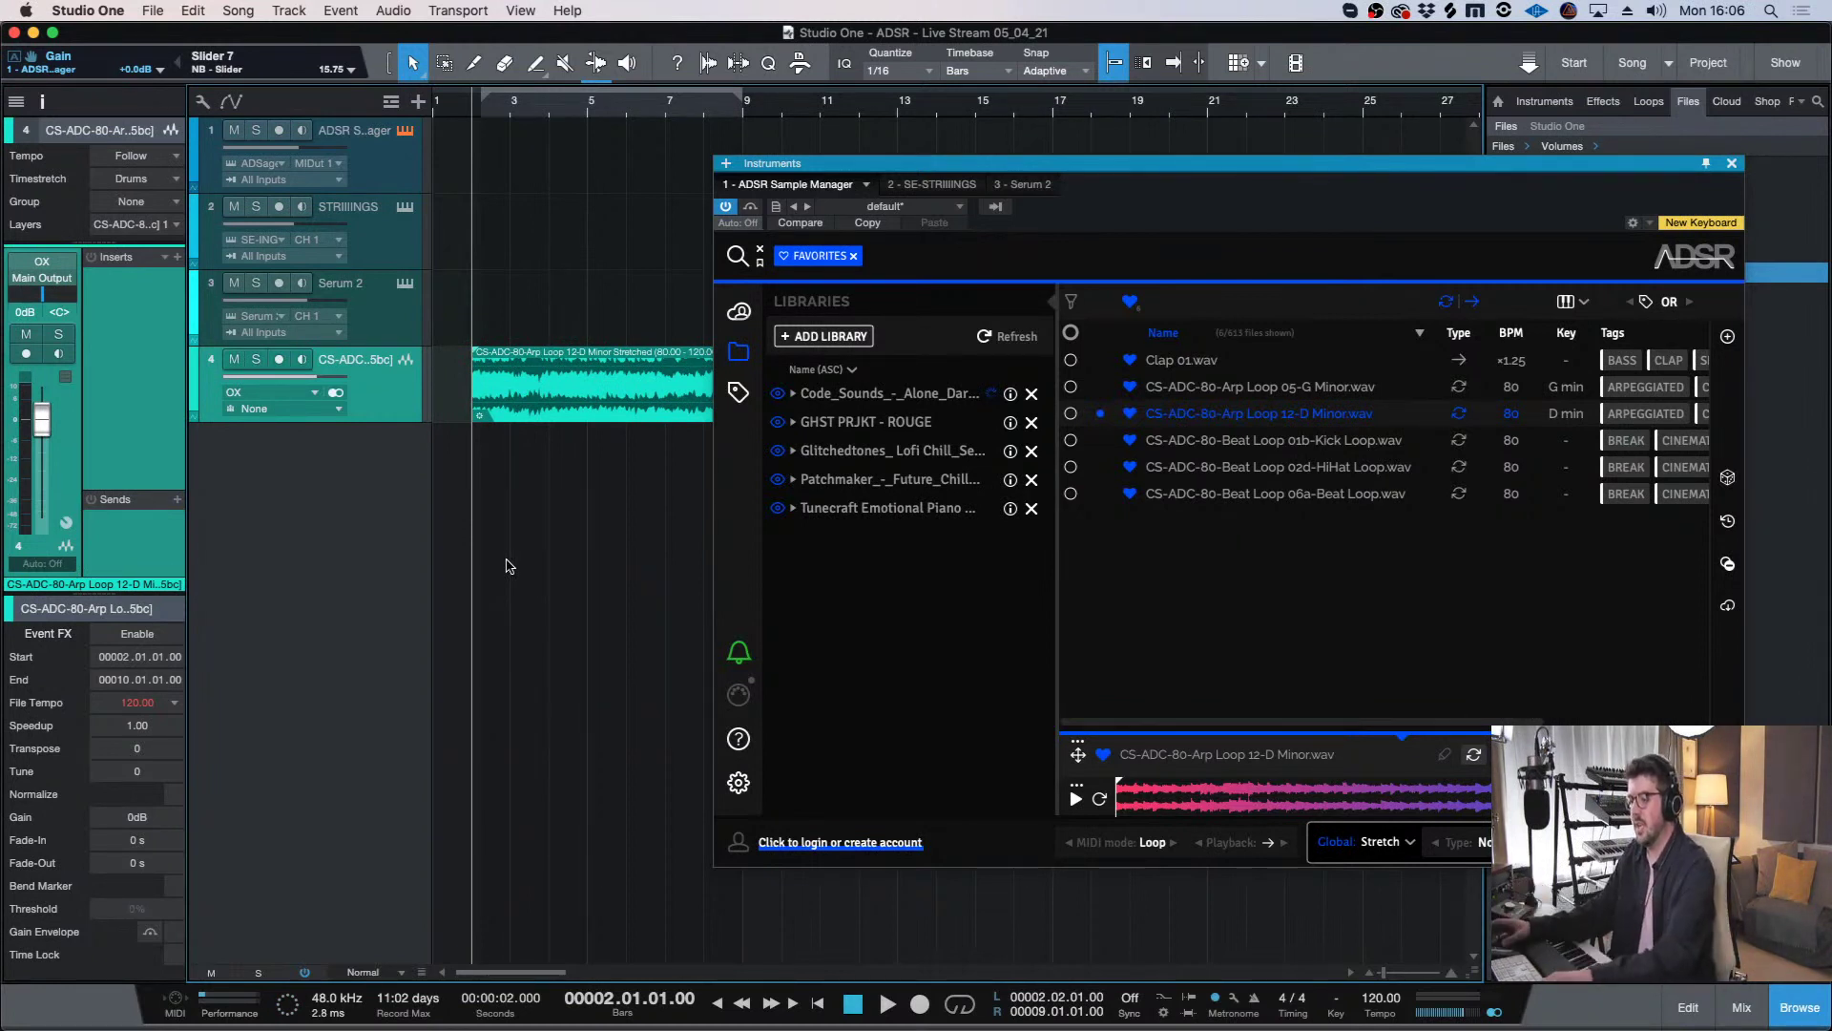
- Audition CS-ADC-80-Beat Loop 01b-Kick Loop.wav in the sample manager, then close the instrument window
drag(989, 165, 888, 179)
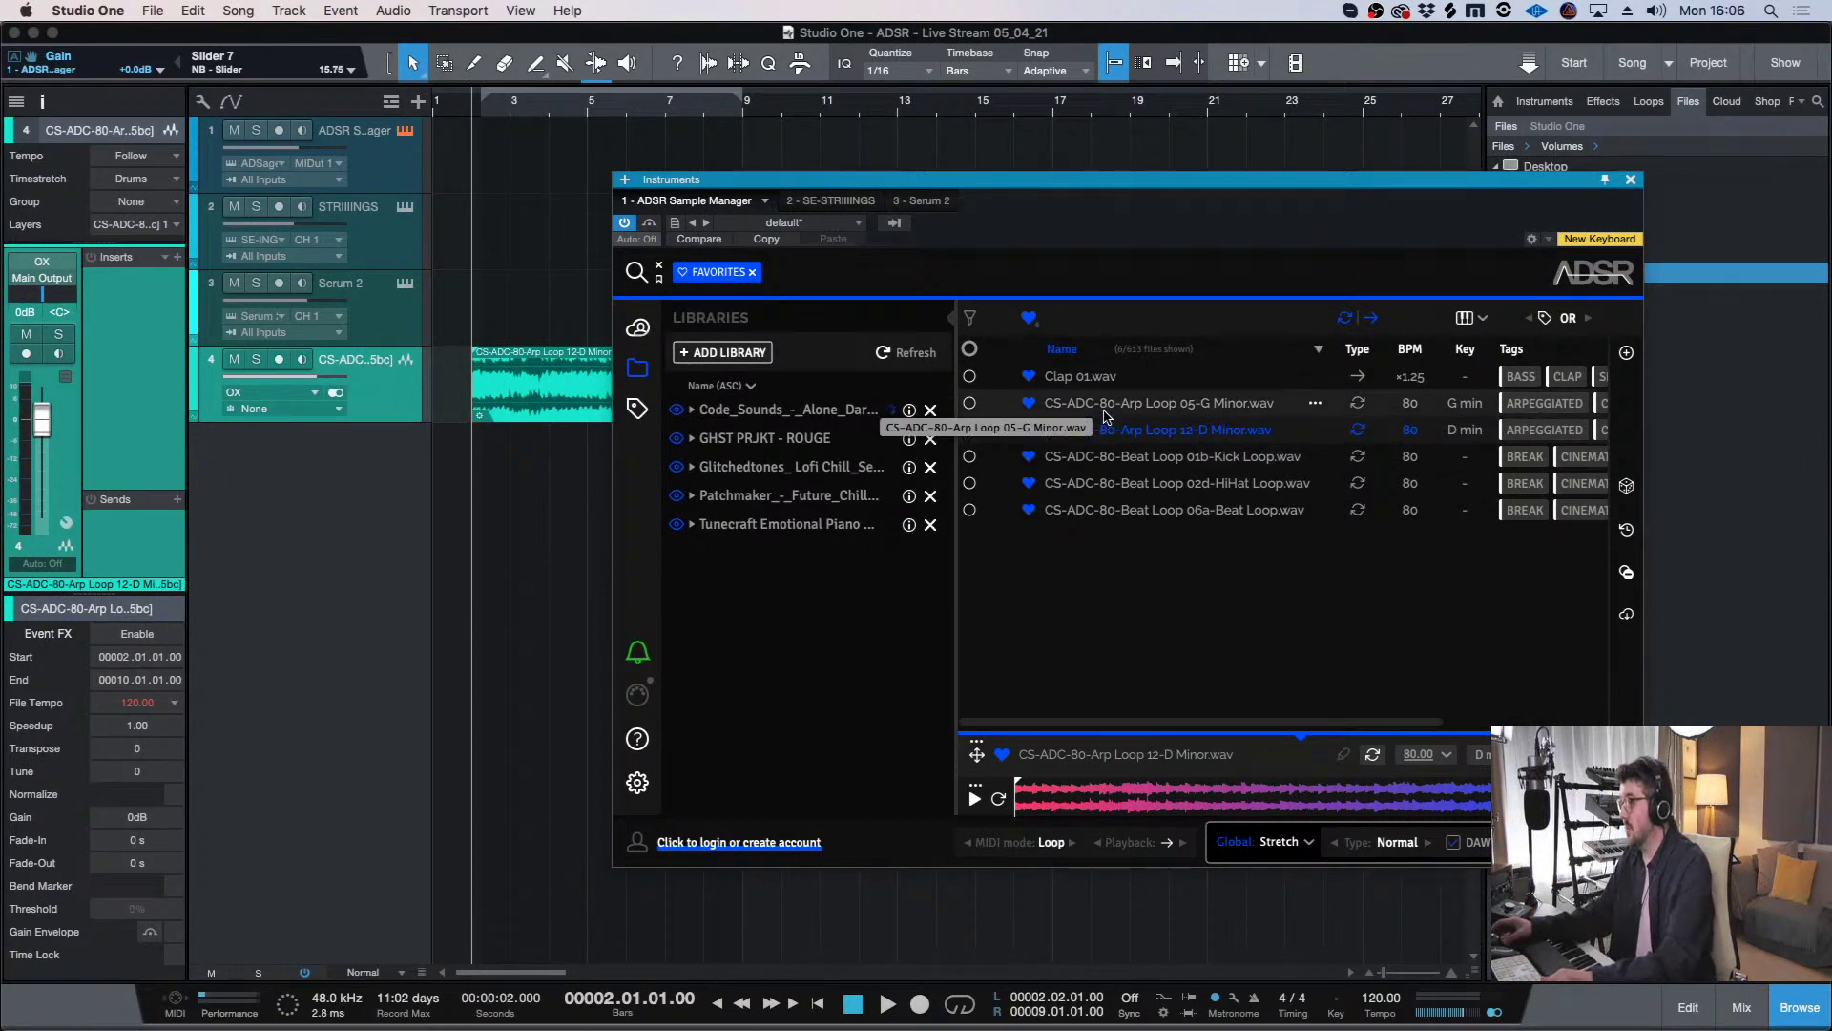
click(1102, 456)
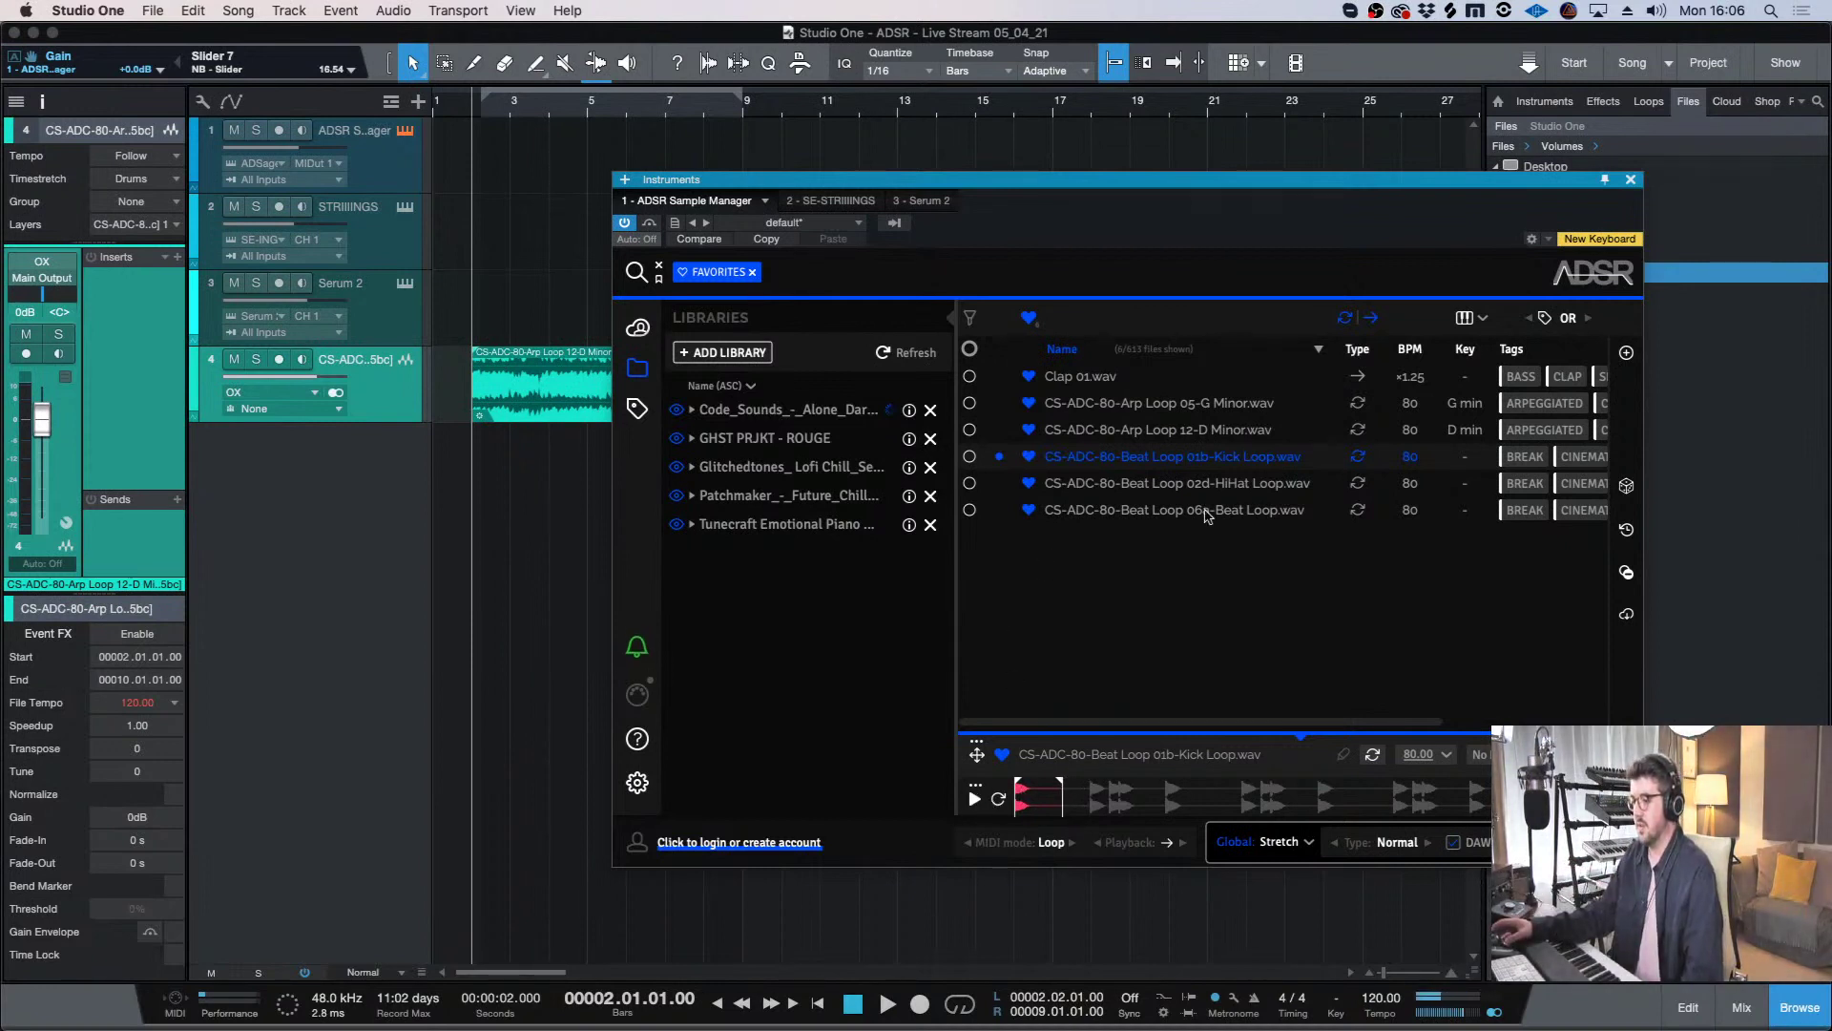
click(1632, 181)
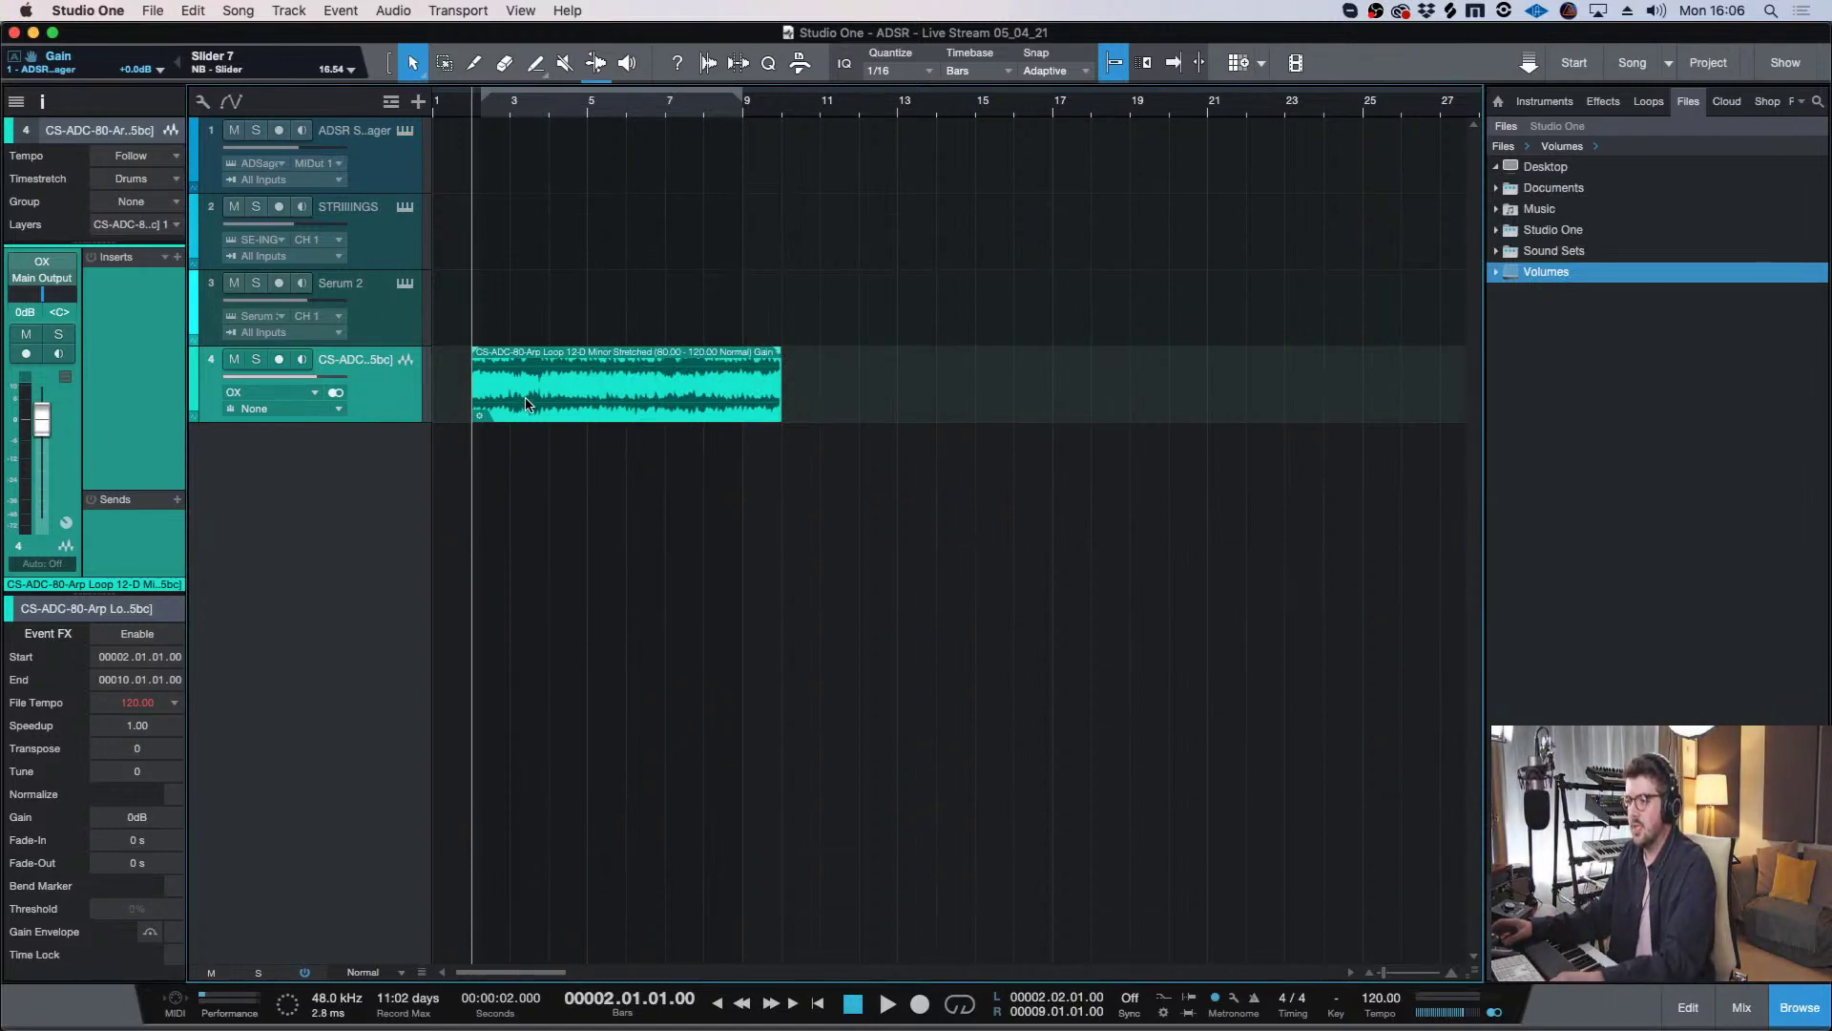
- Set the arrangement's track height to Medium, undoing the duplications of the arp loop clip
key(d)
key(super+z)
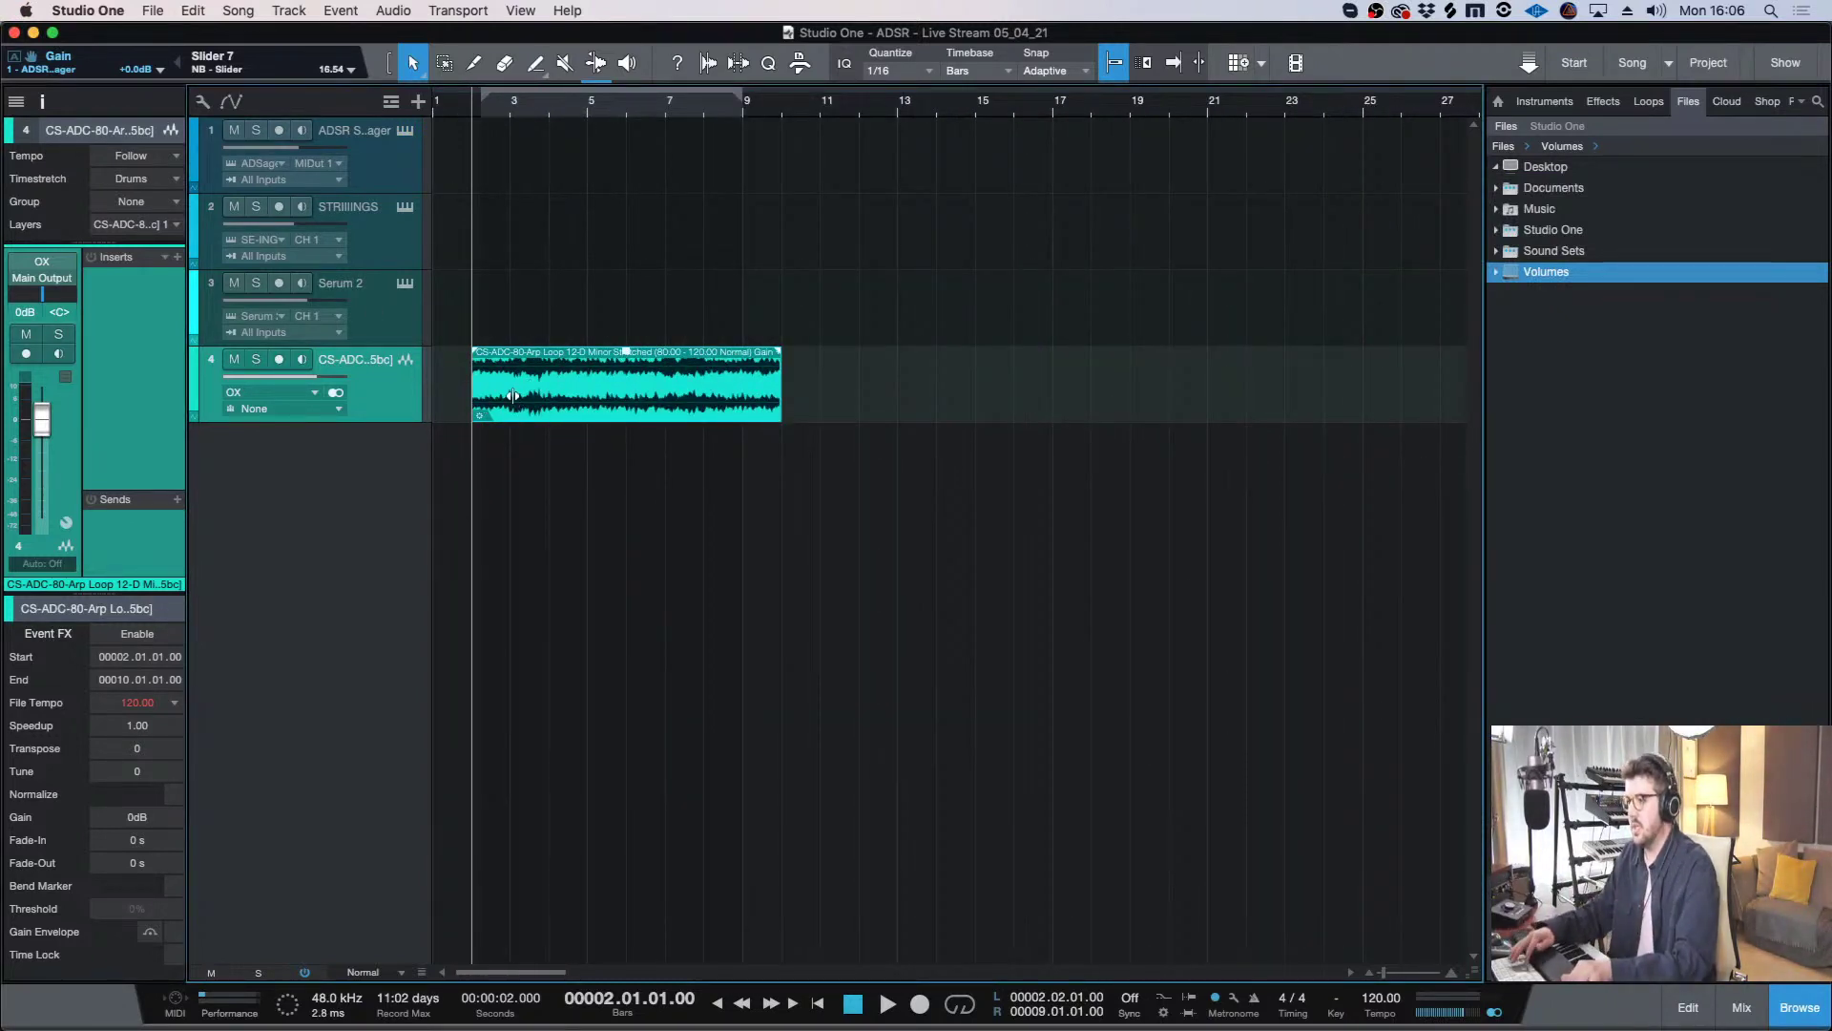
key(shift+e)
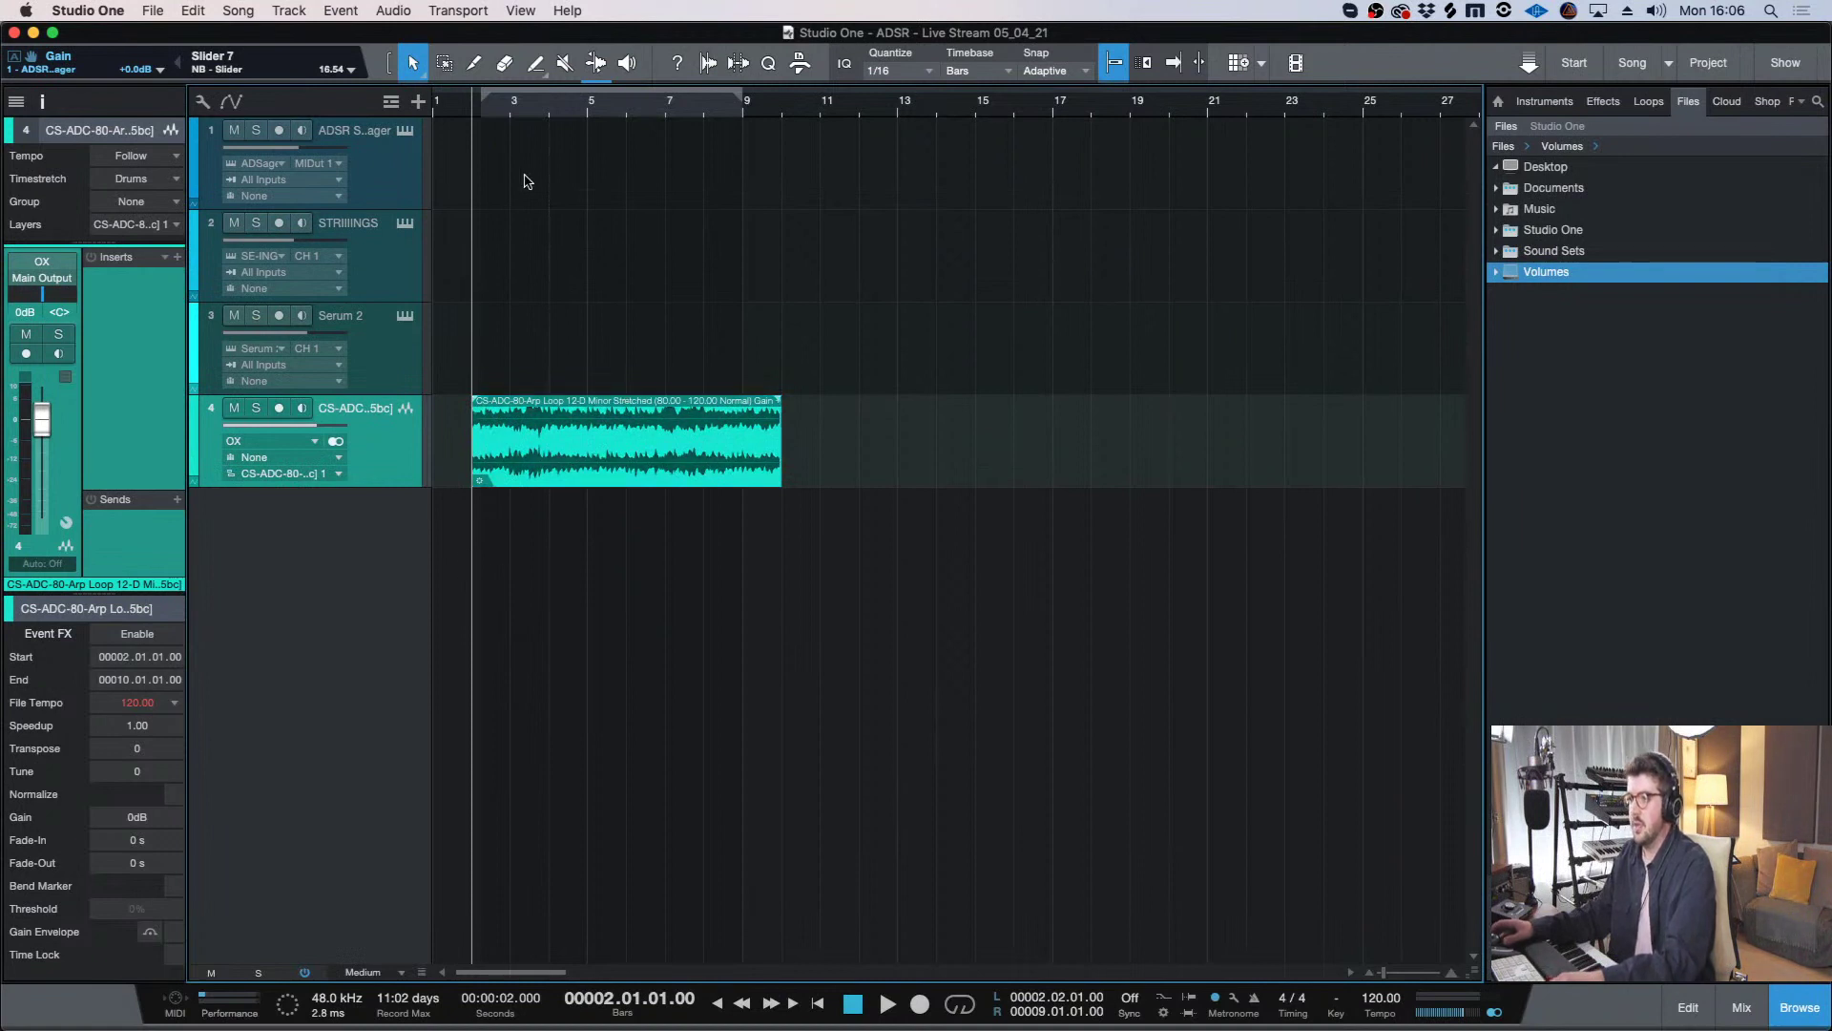
key(d)
key(super+z)
- Play the arp loop and lower its track volume to -4.8 dB
key(space)
drag(332, 423, 318, 426)
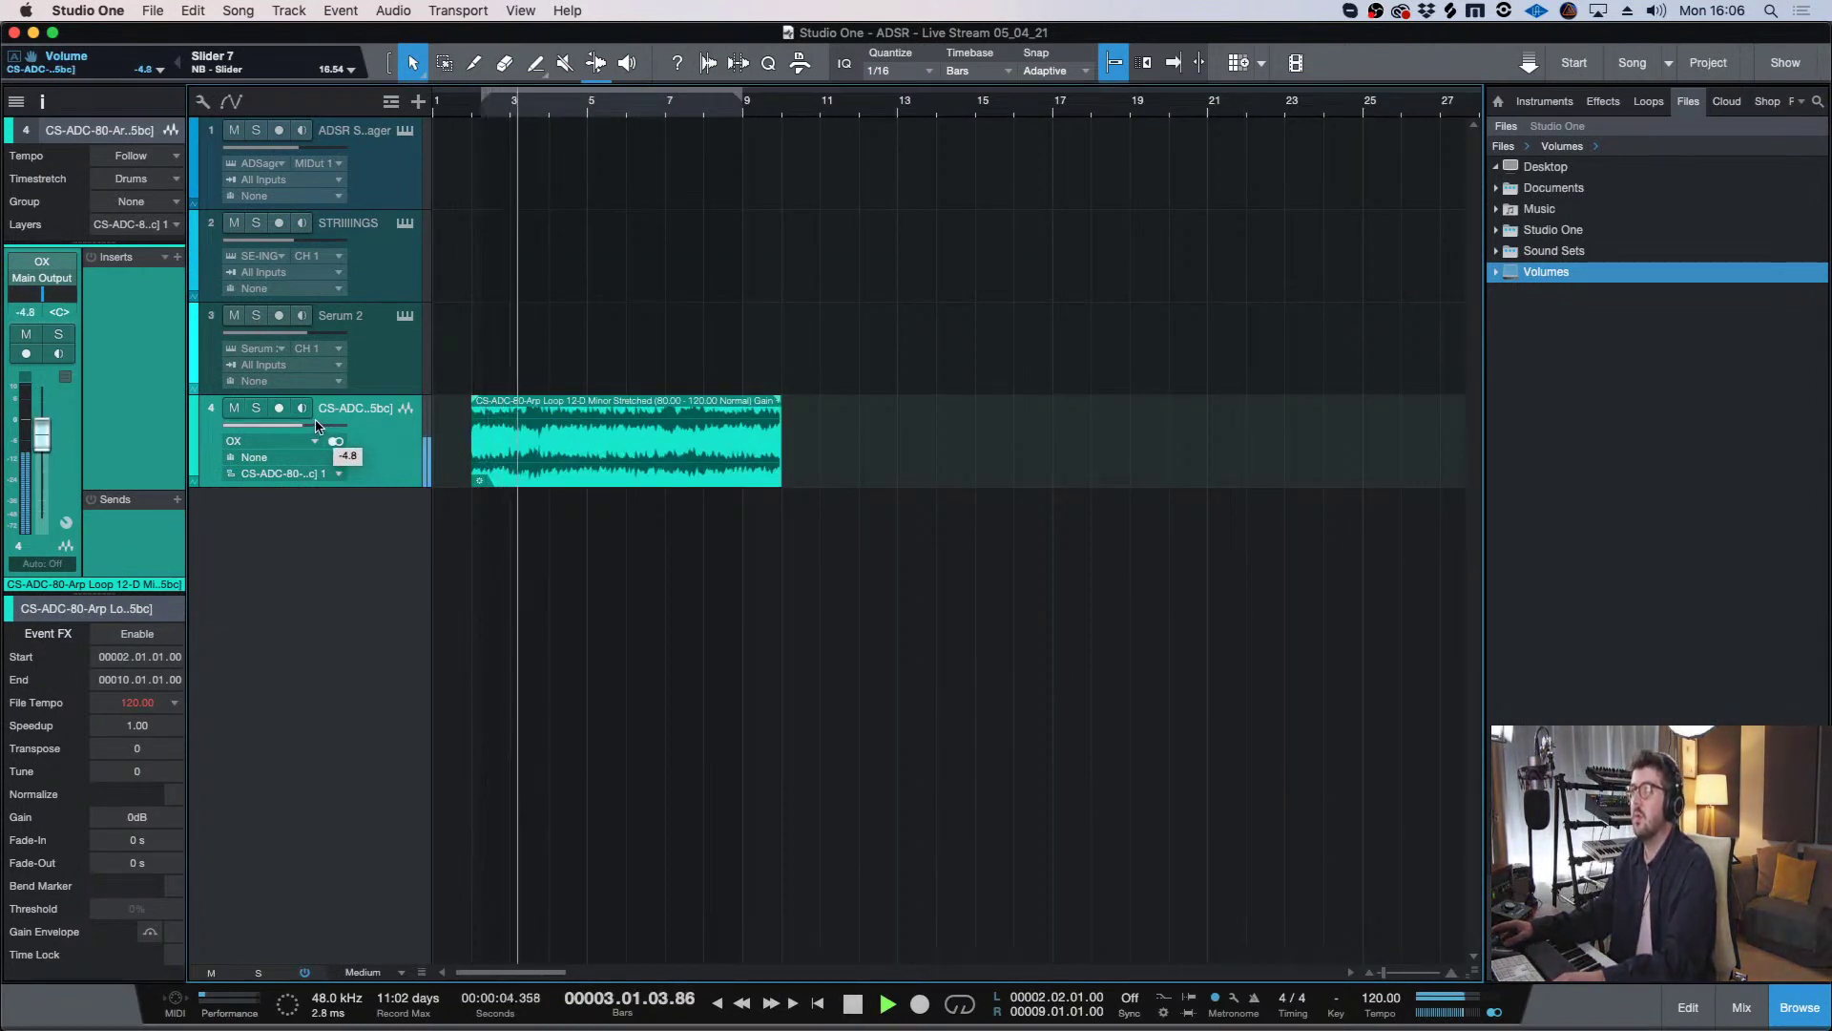
- Lower the arp loop track's volume to -6.5 dB during playback, then stop playback
key(w)
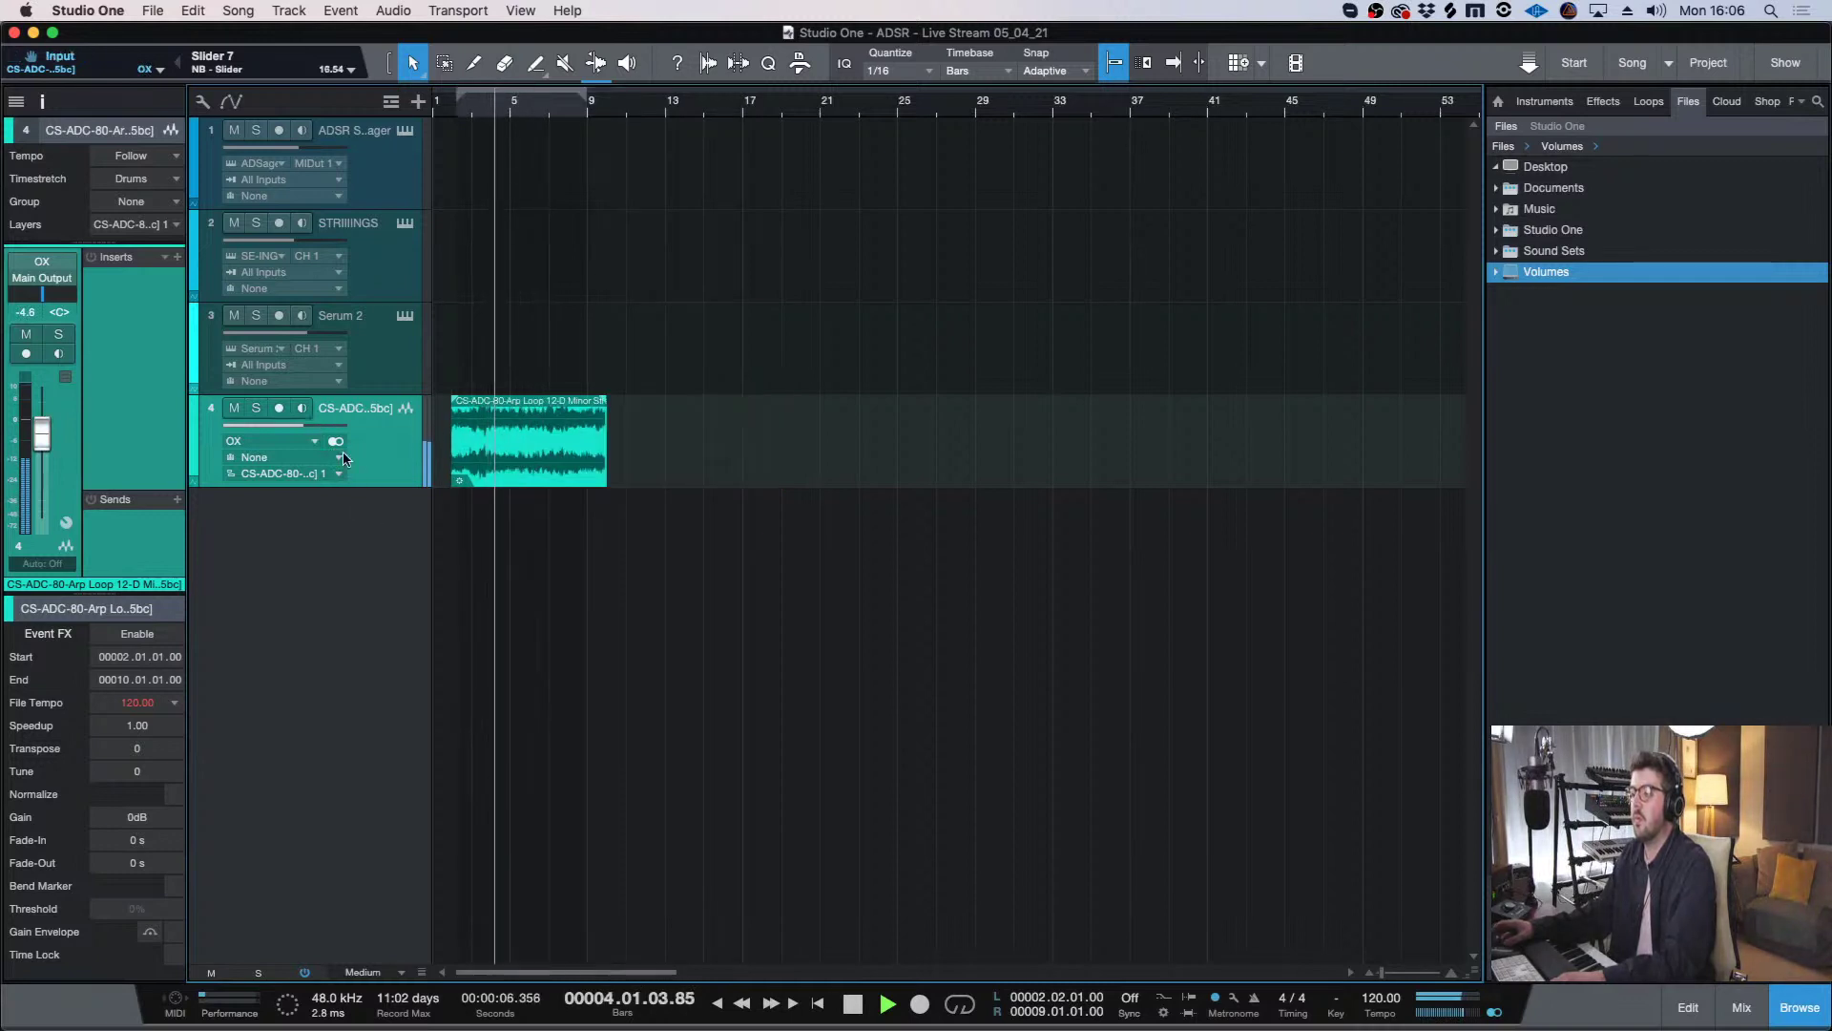
drag(326, 425, 318, 427)
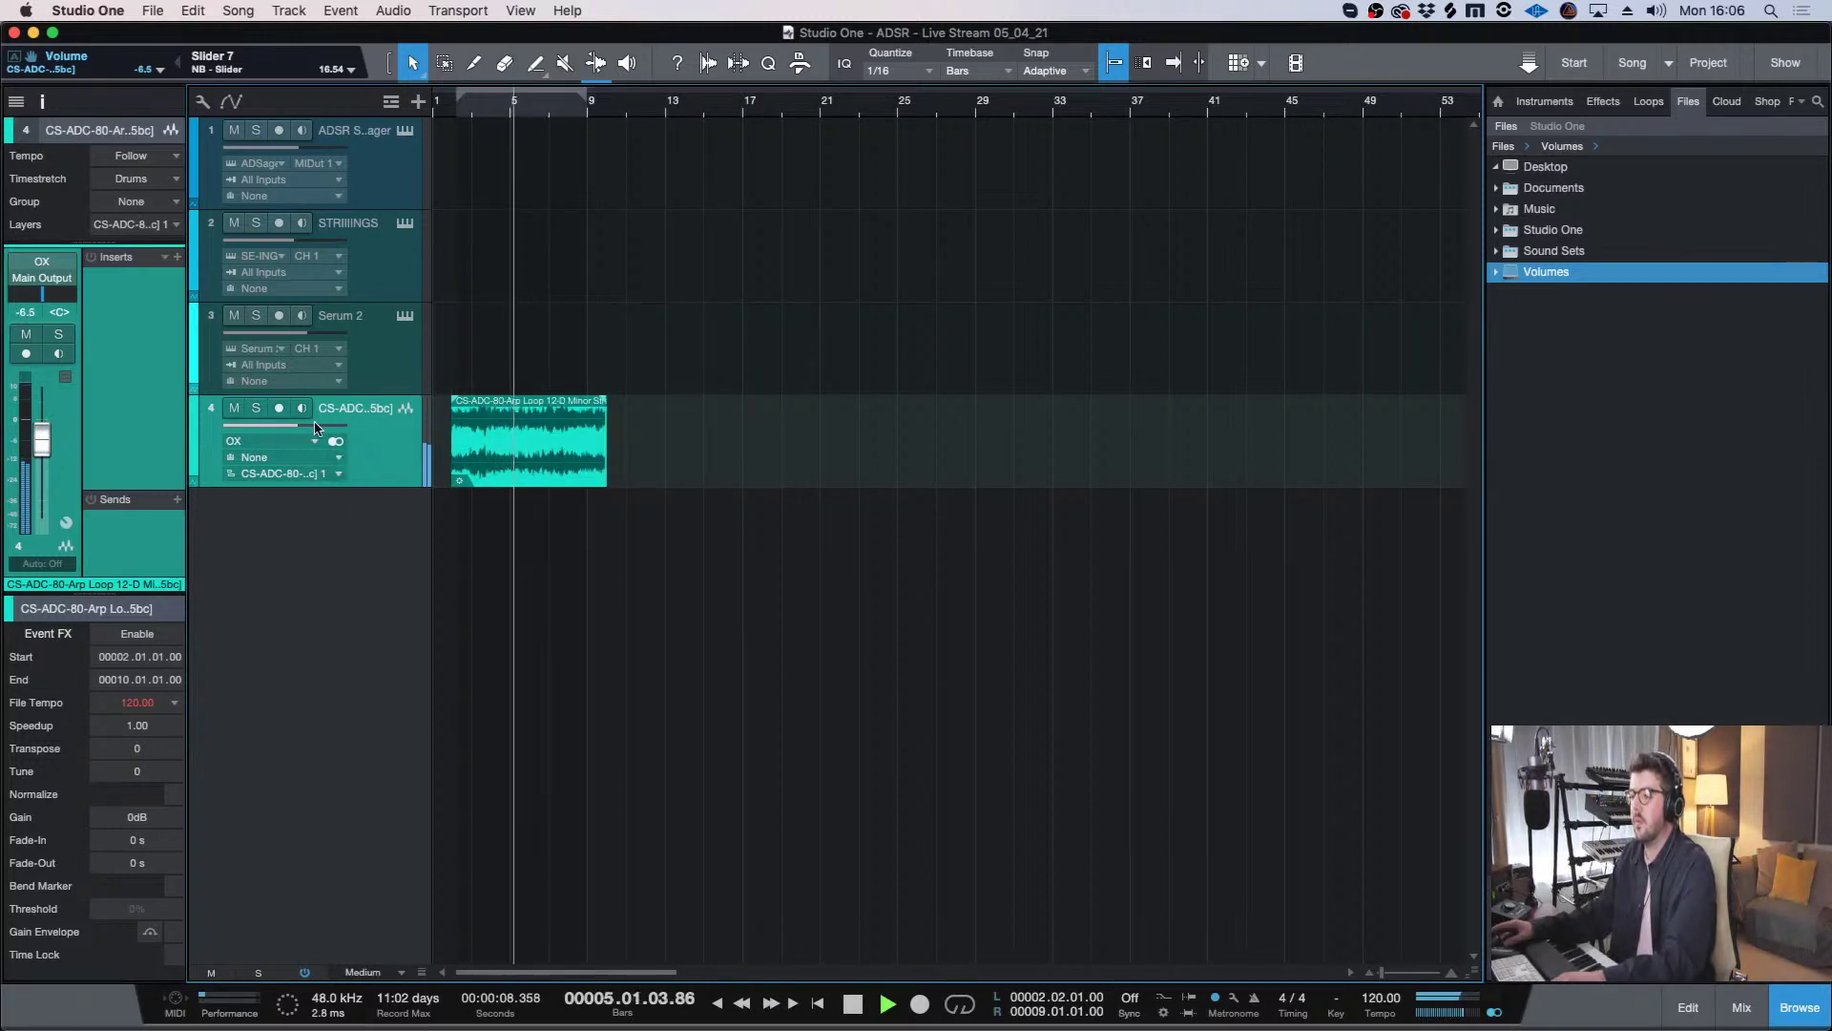
key(e)
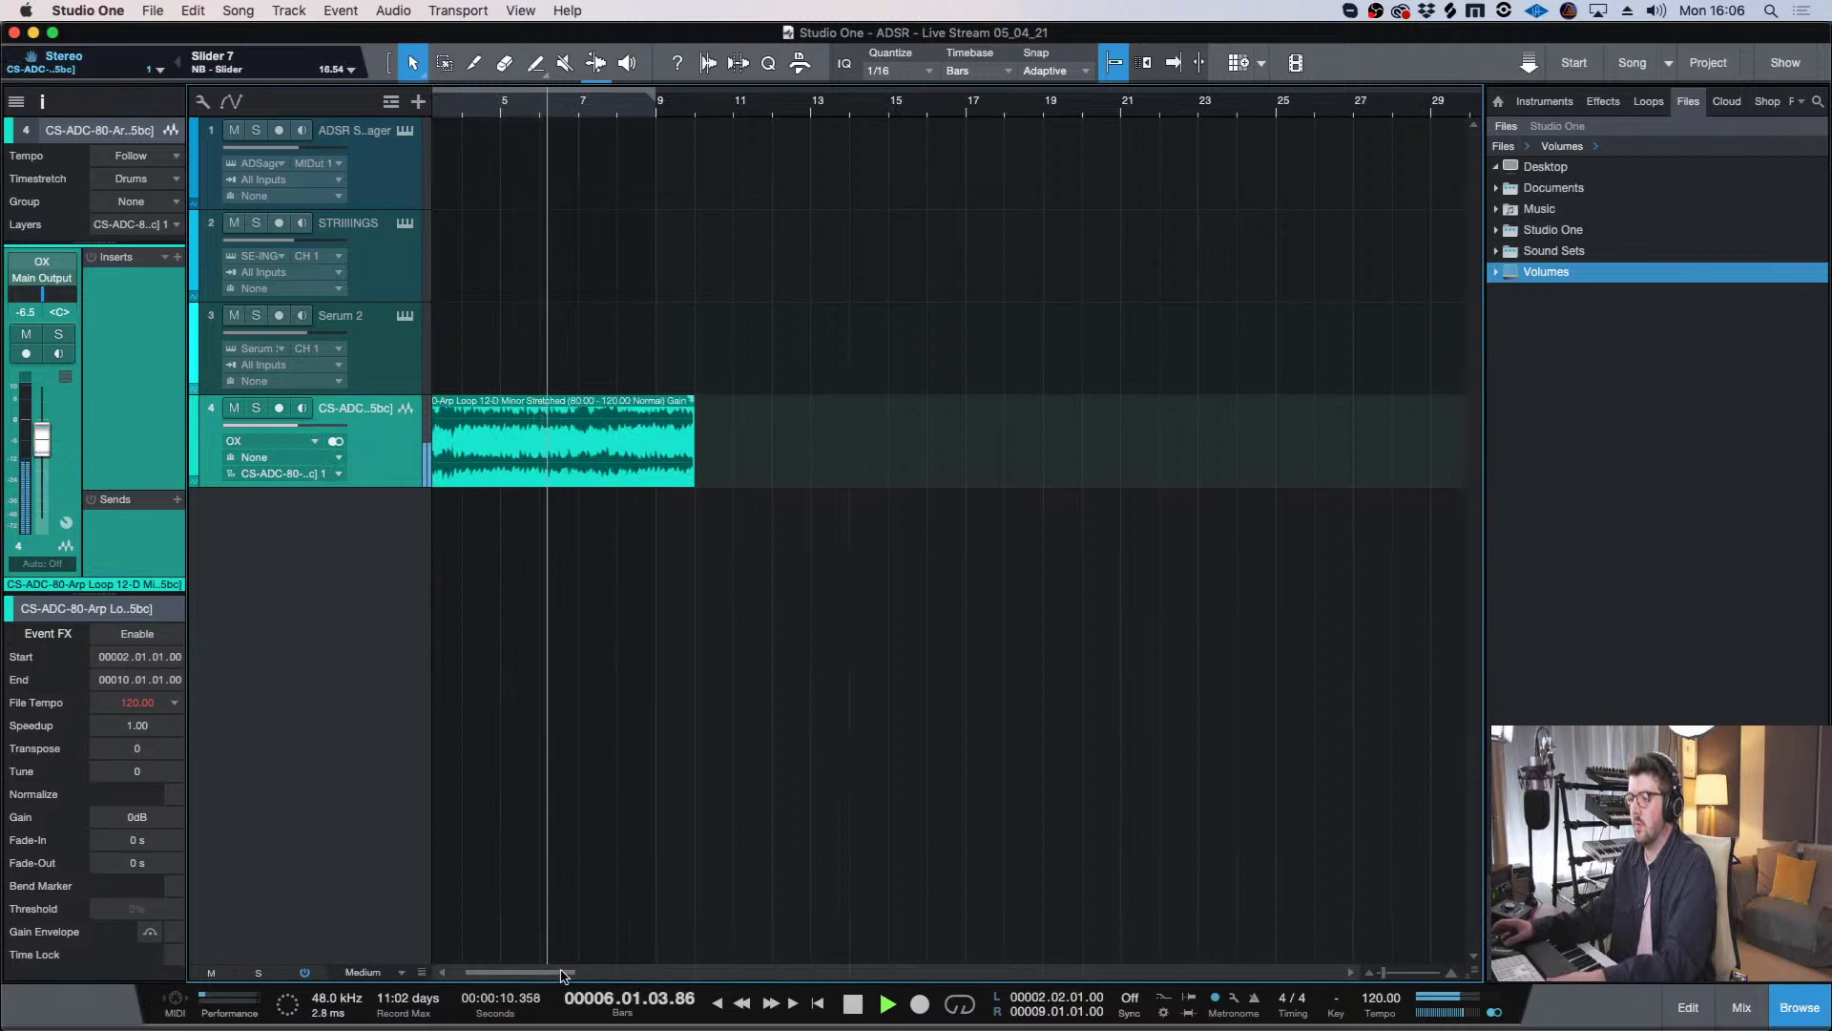
scroll(603, 974, left, 2)
key(space)
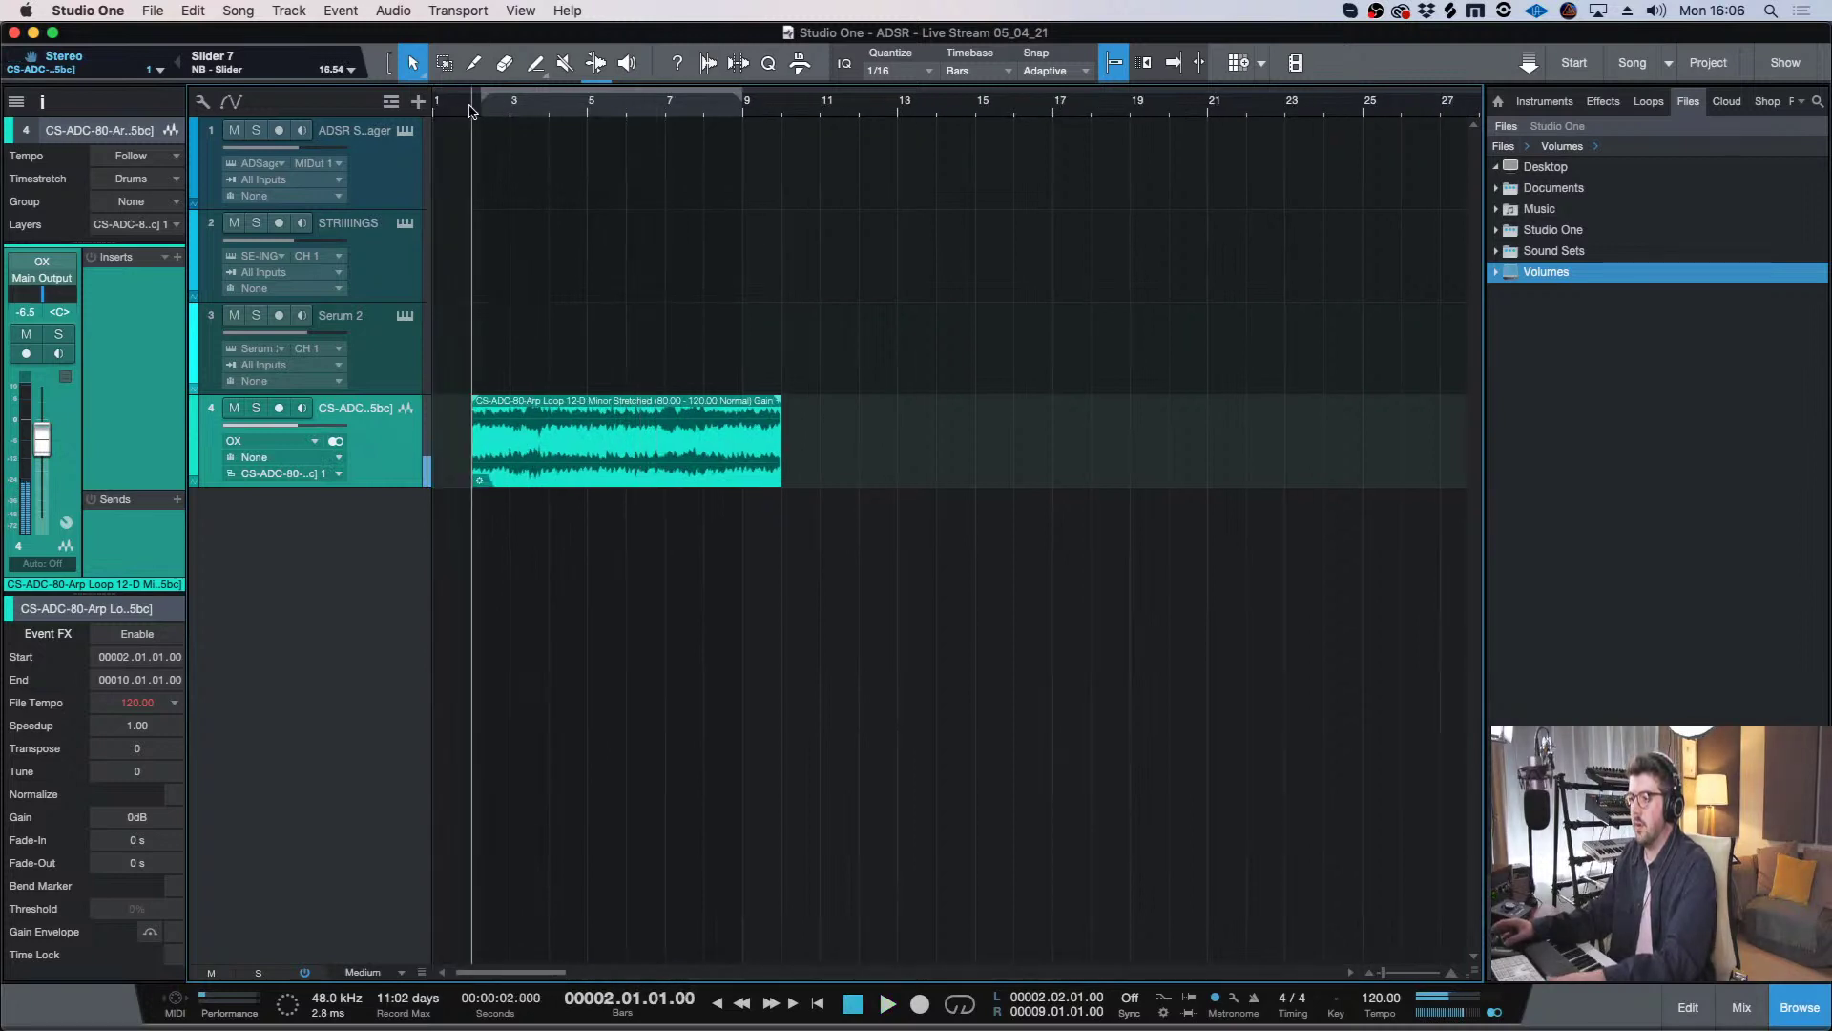
- Play the arp loop from bar 2 against the metronome and set its file tempo to 120, then stop
key(e)
key(w)
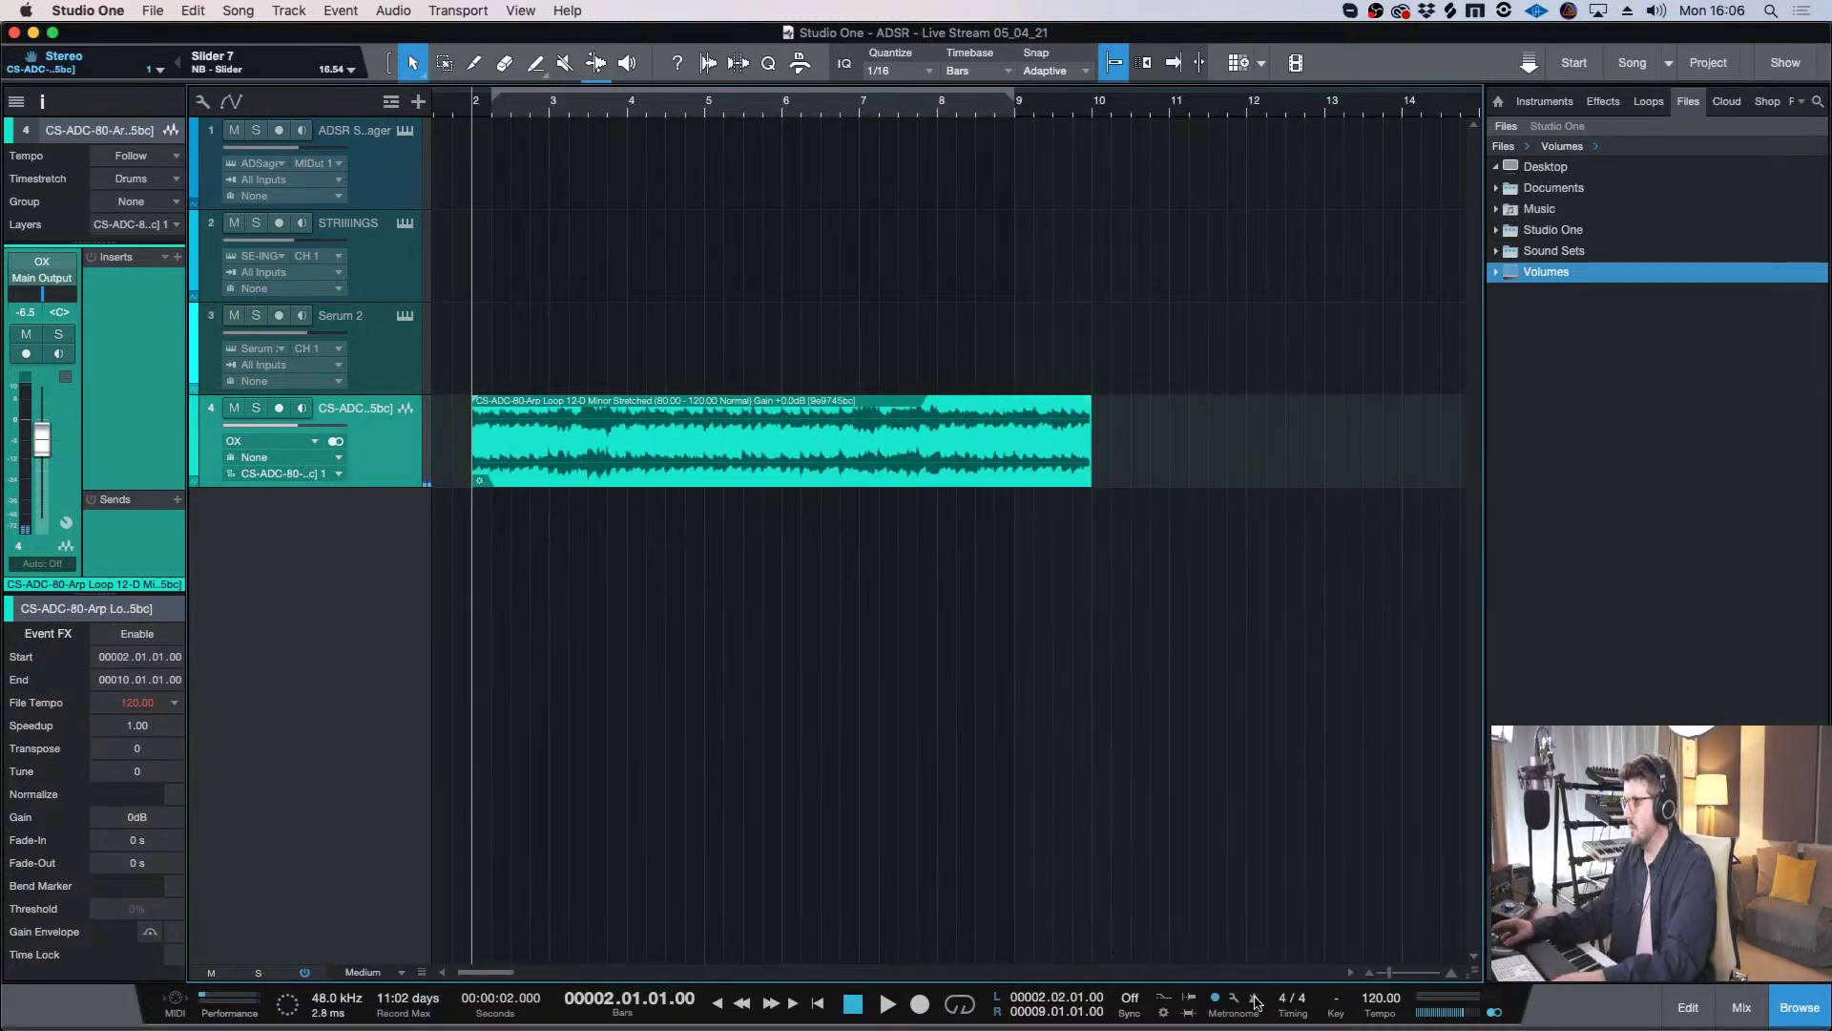
key(space)
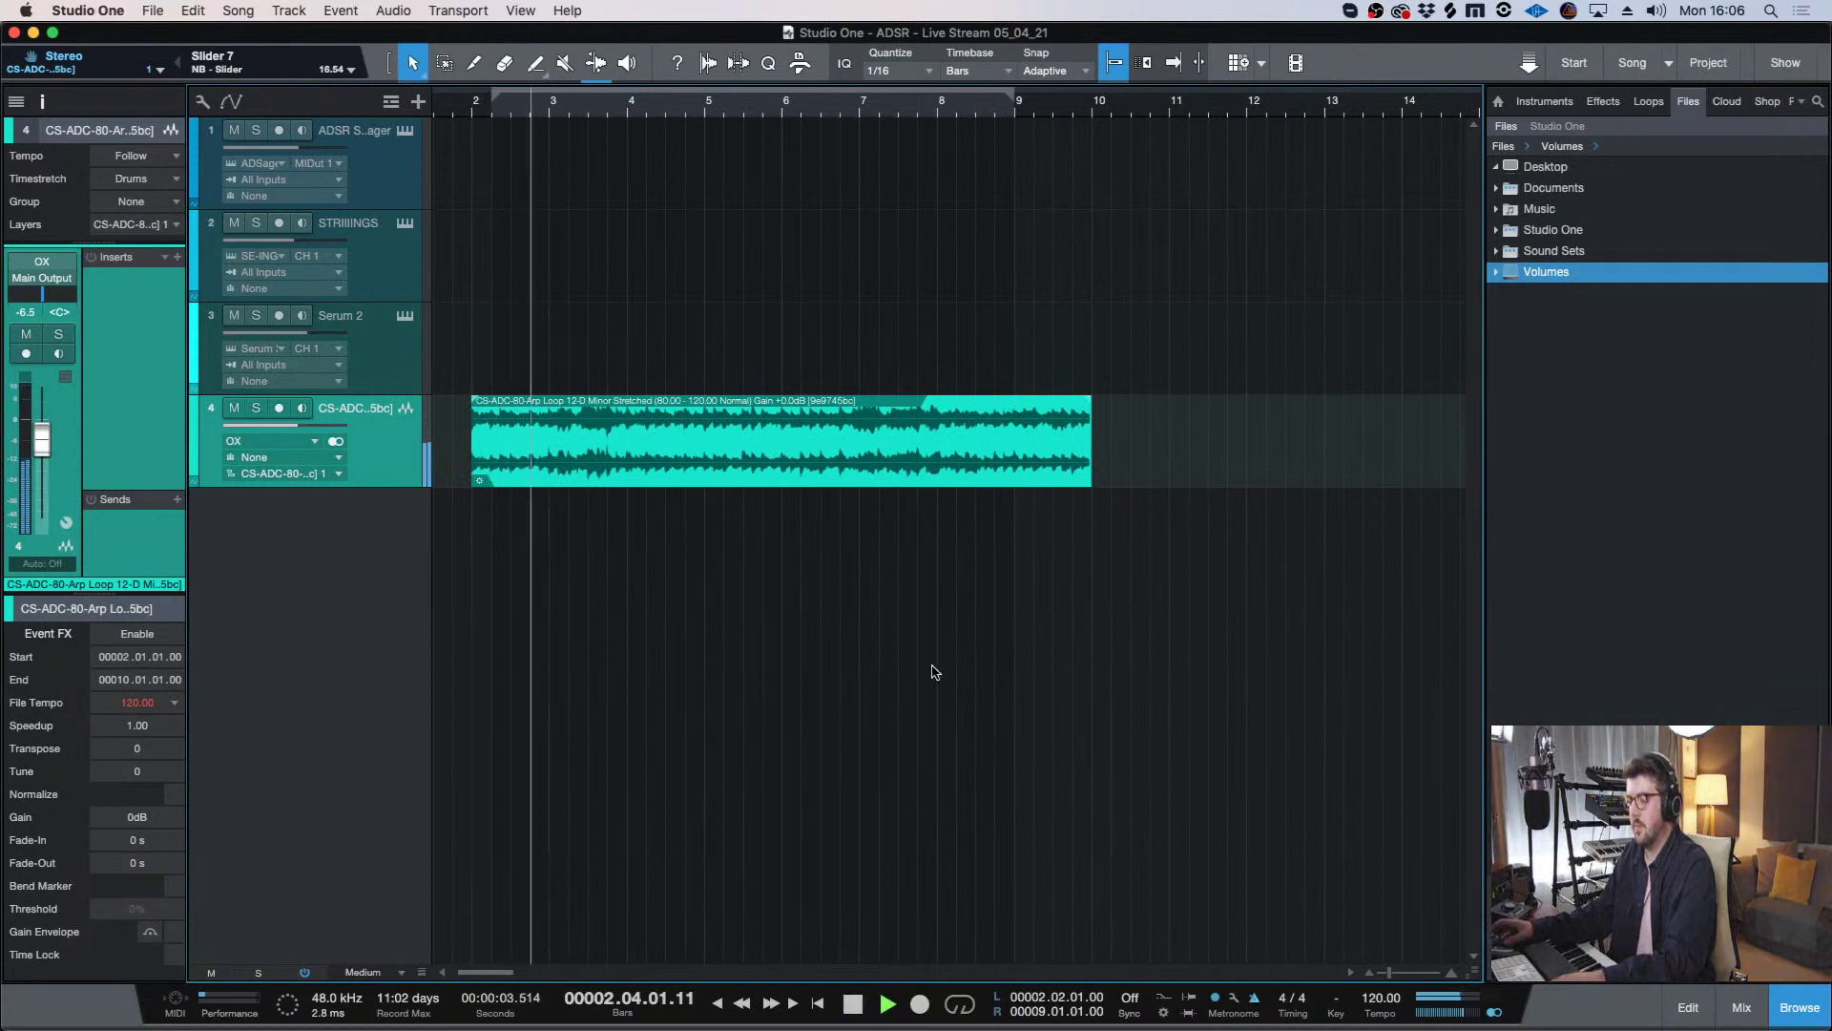
click(168, 699)
click(243, 719)
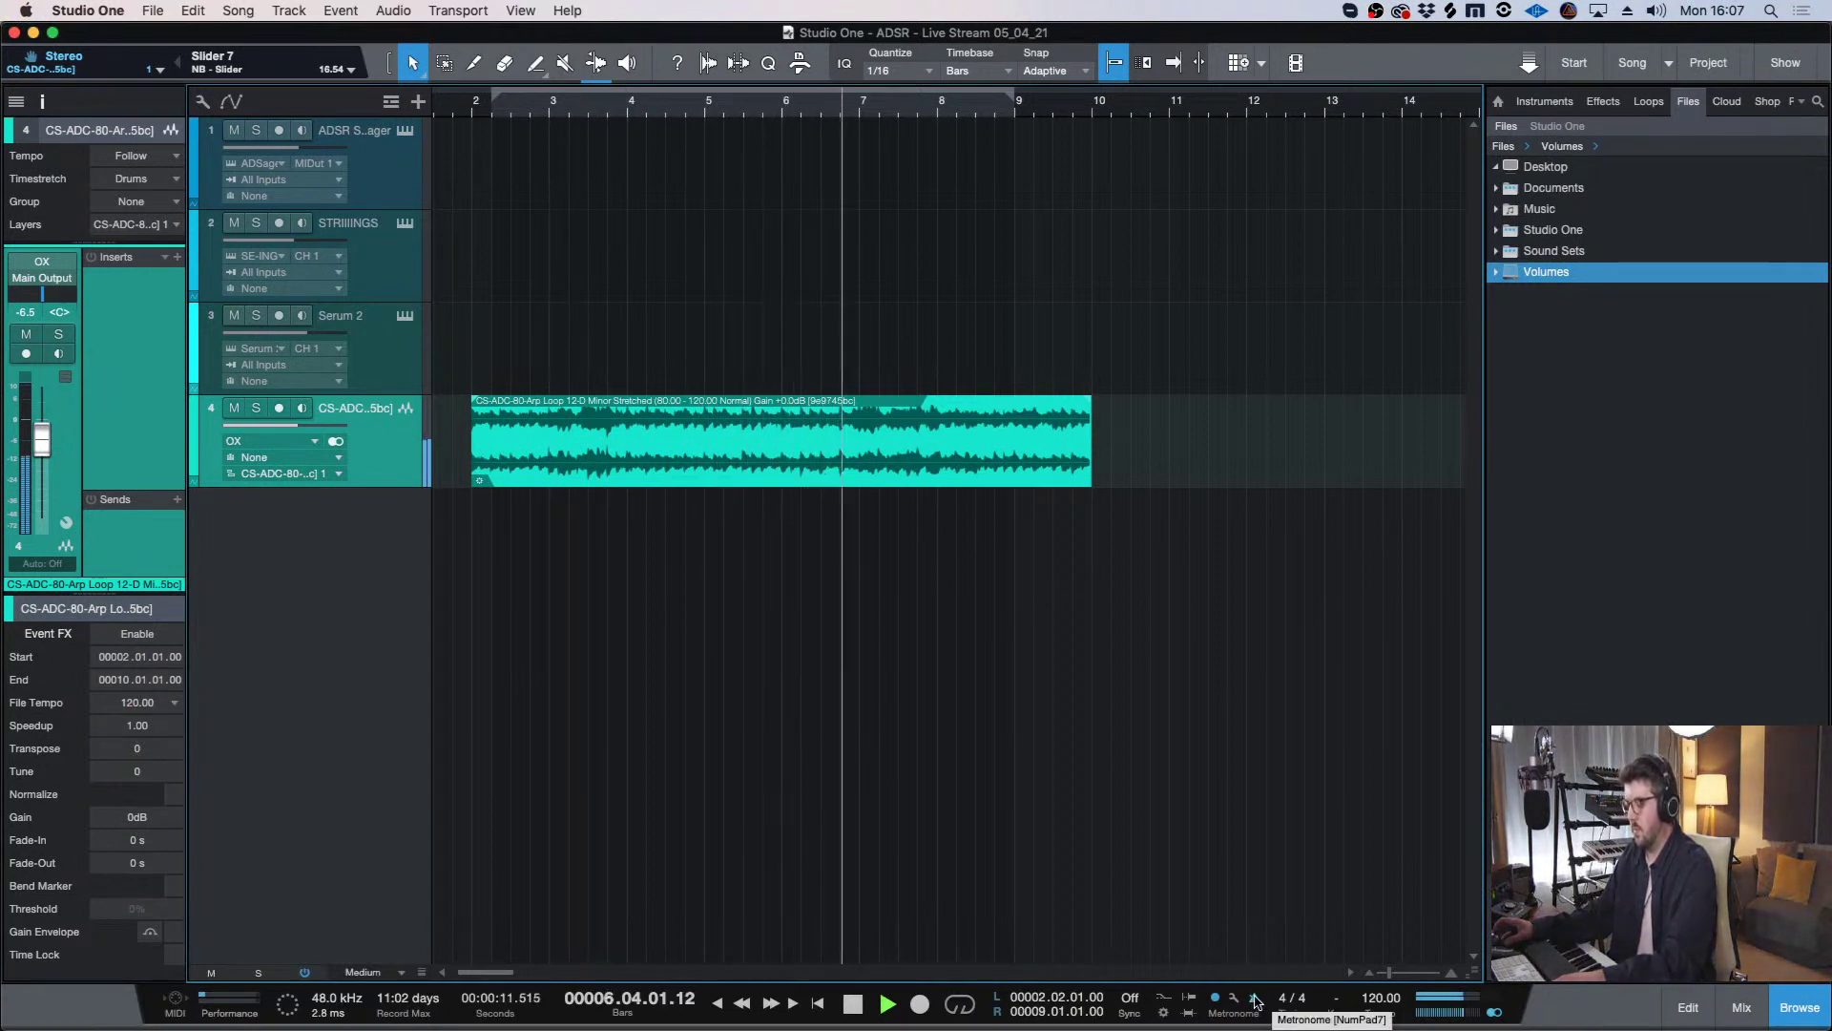
key(space)
key(Home)
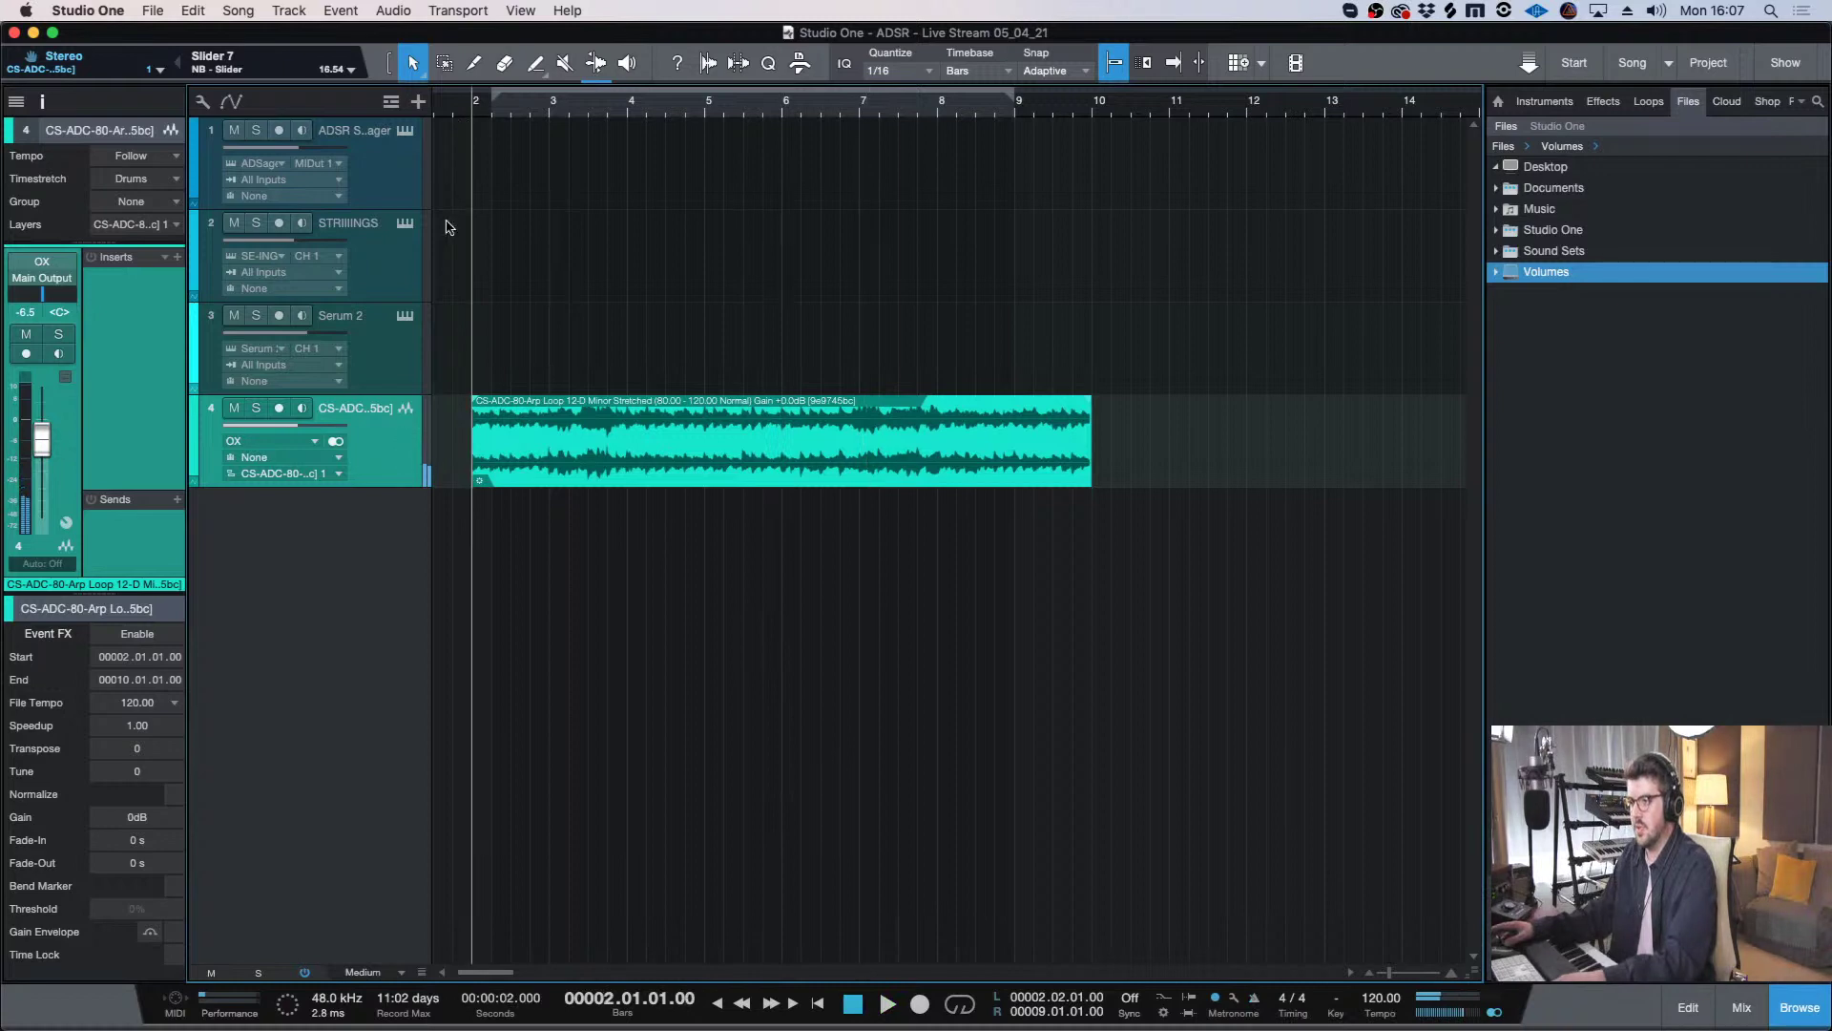
- Open the STRIIIINGS instrument with track monitoring on and lower its channel volume to -8.0 dB
click(396, 270)
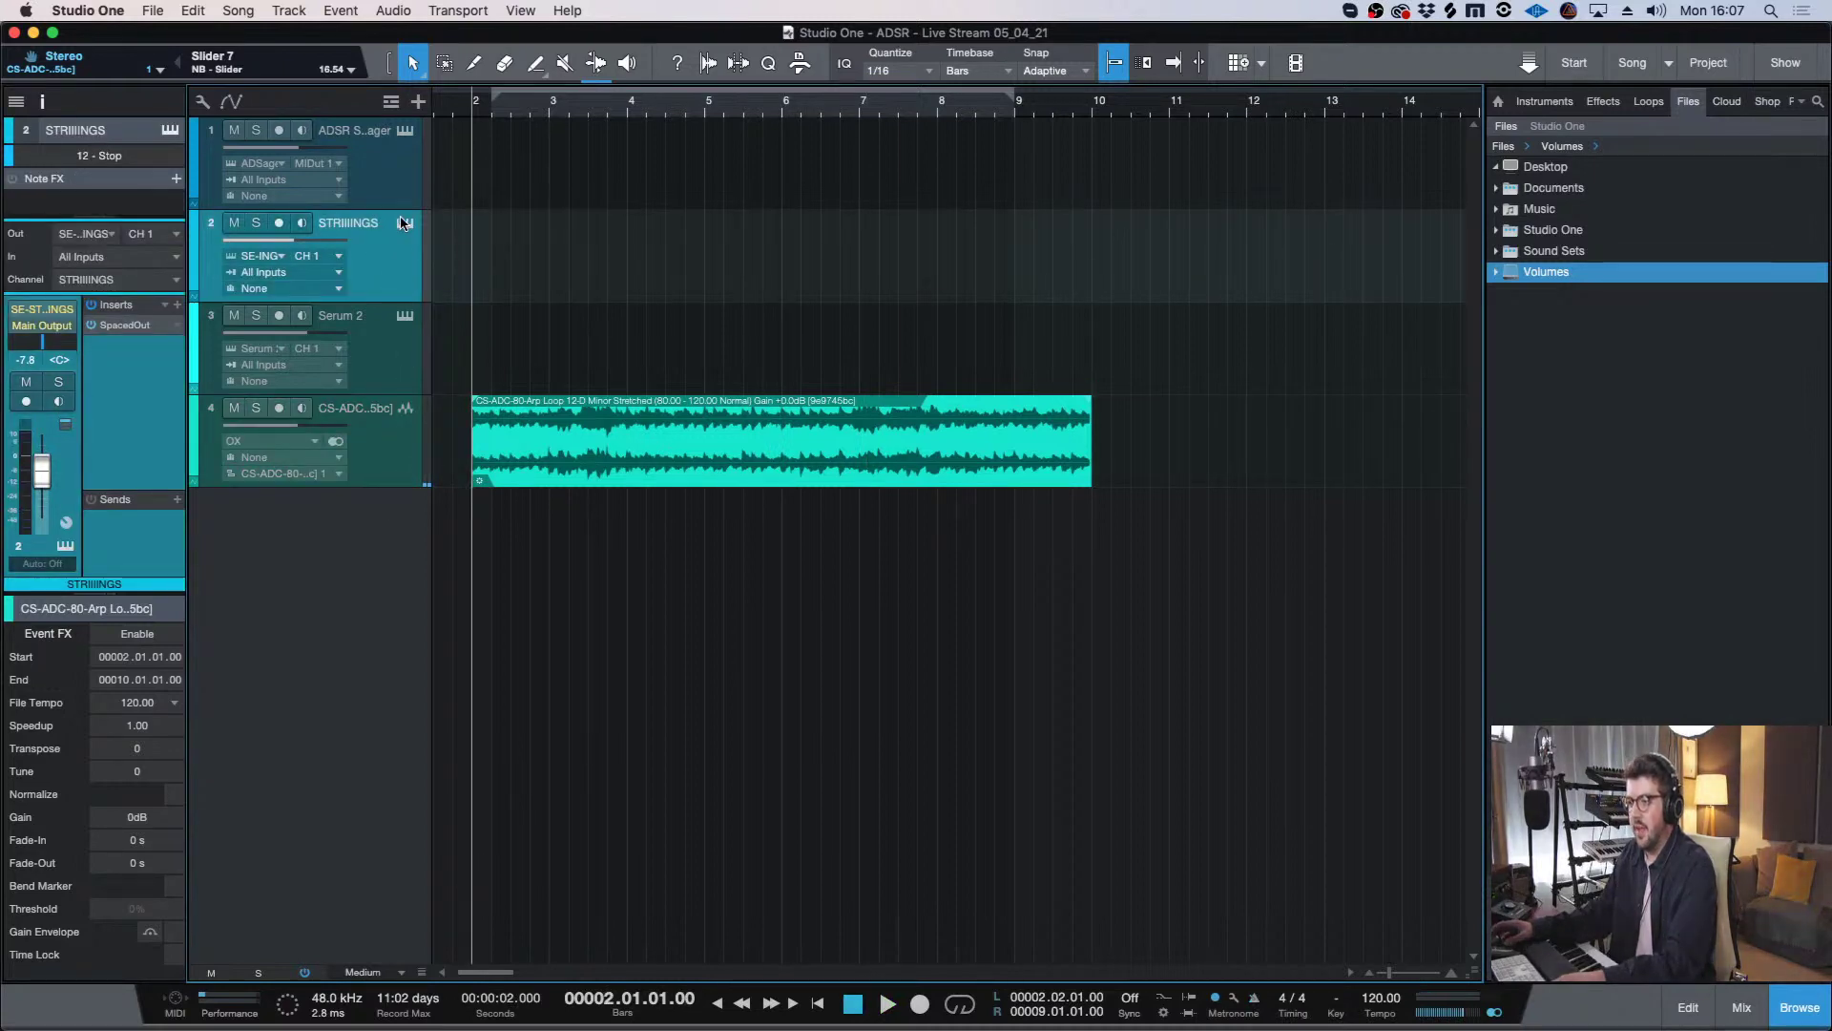
click(404, 224)
drag(903, 193, 1054, 163)
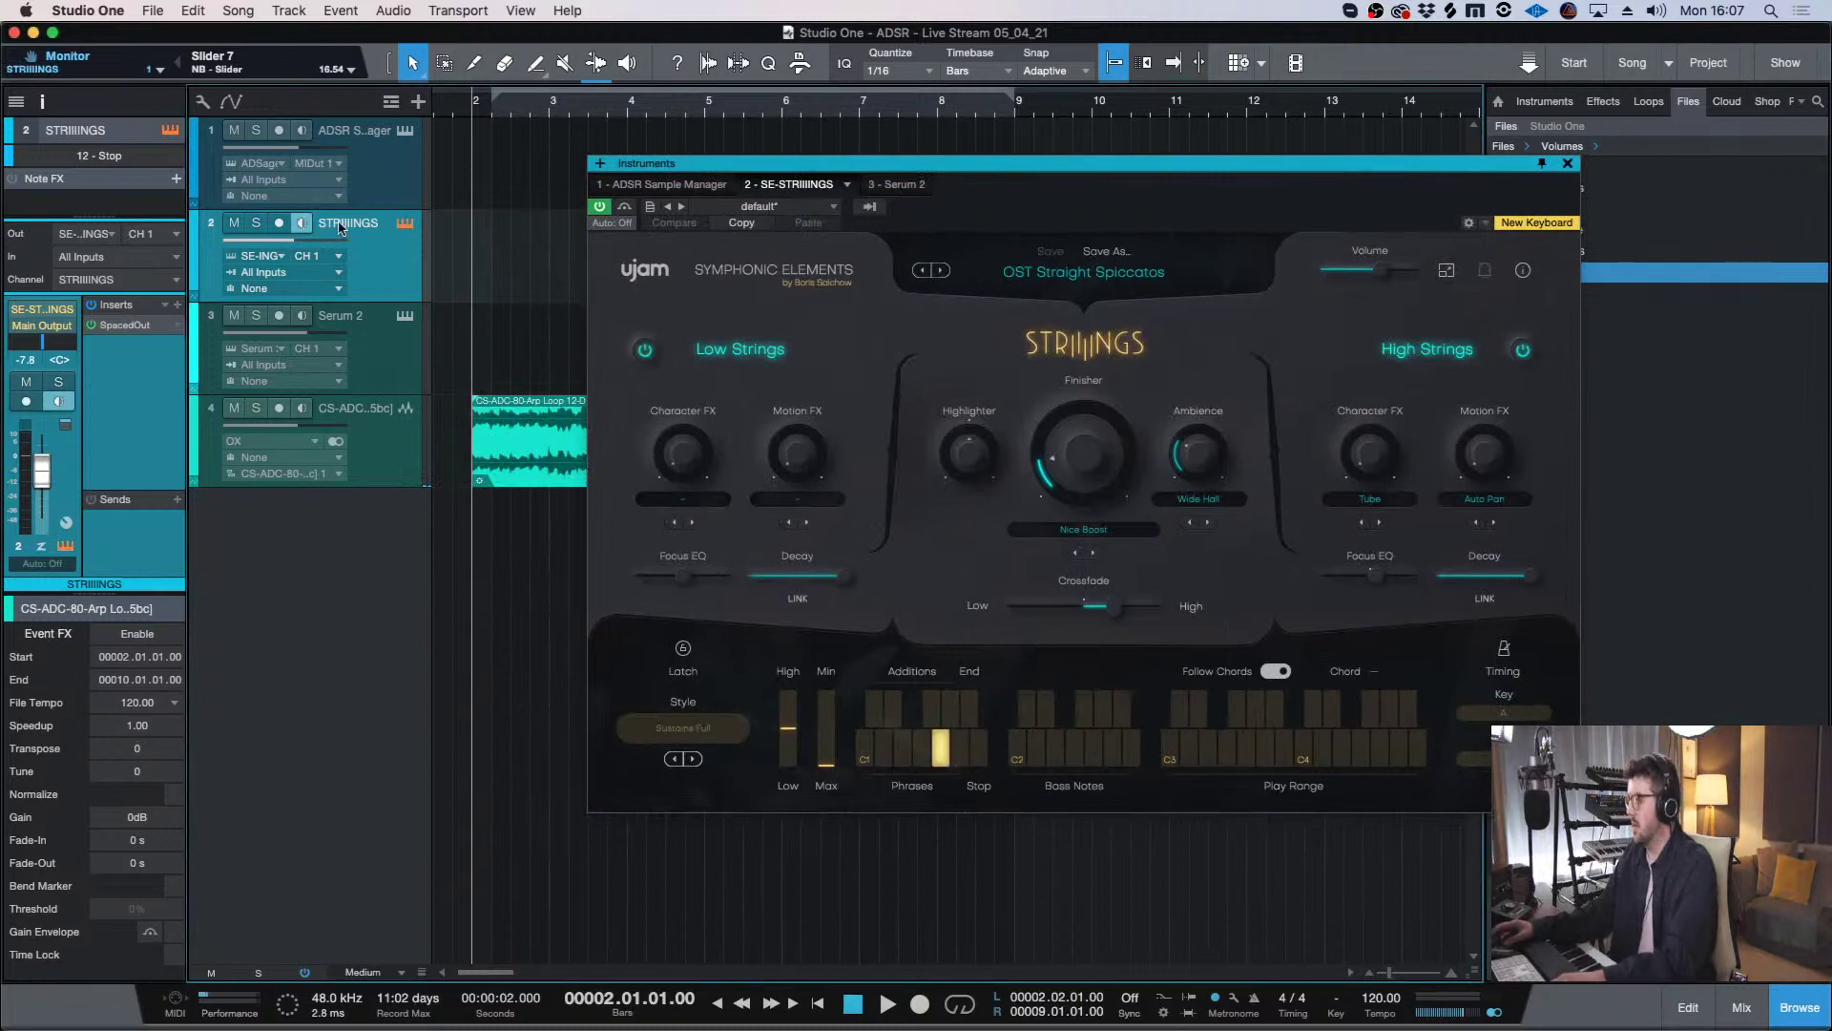
drag(1436, 170, 1251, 203)
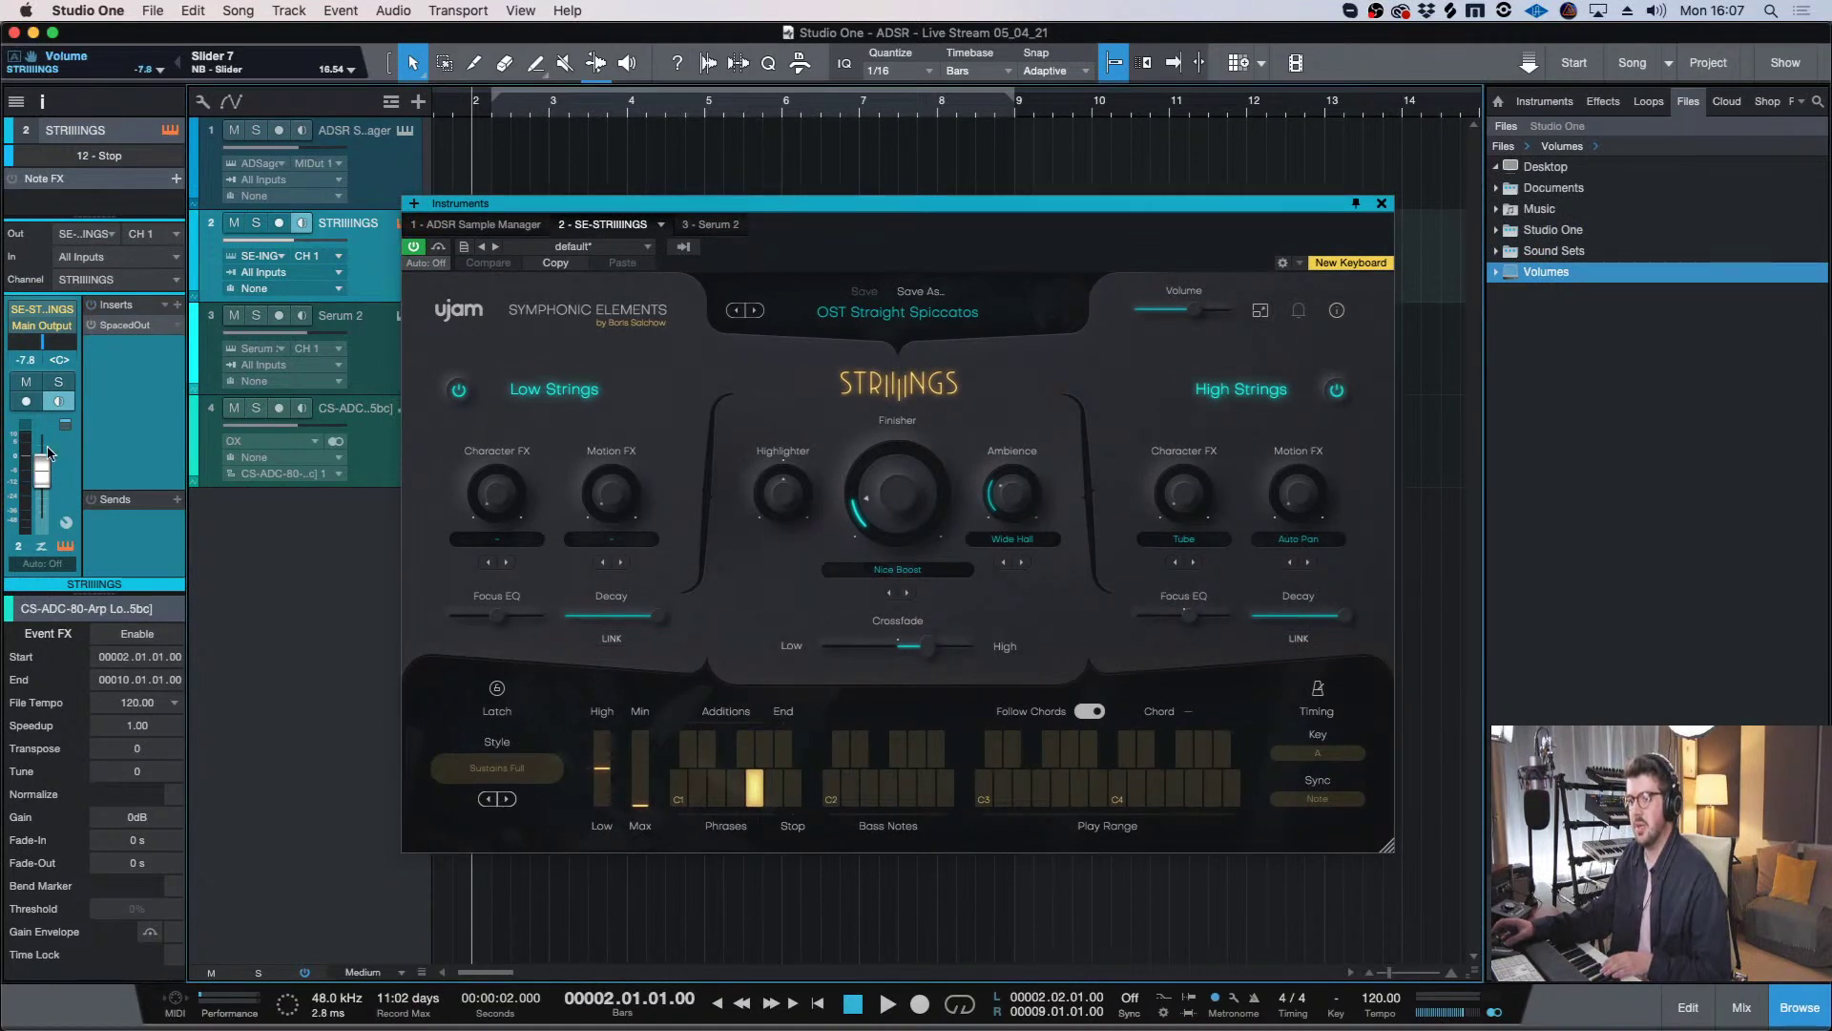
drag(43, 472, 46, 470)
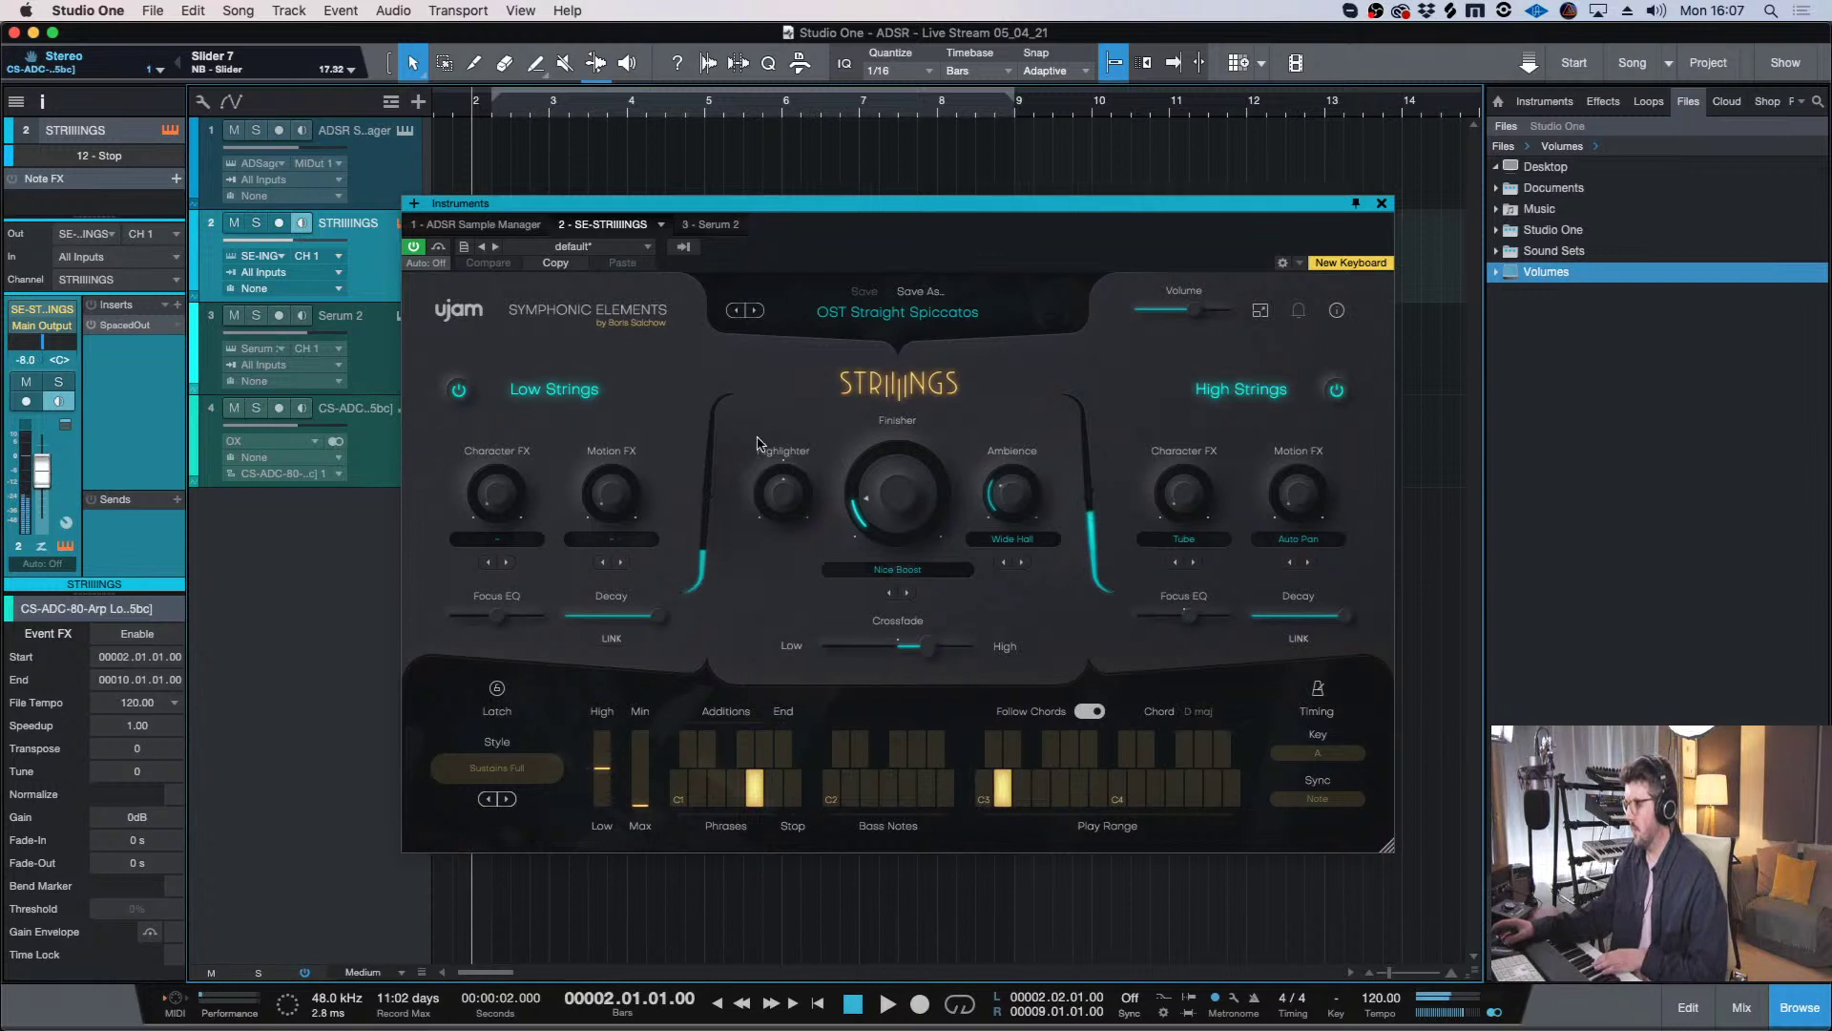
- Look through the STRIIIINGS factory preset categories, including the Introduction presets
click(924, 324)
mouse_move(924, 339)
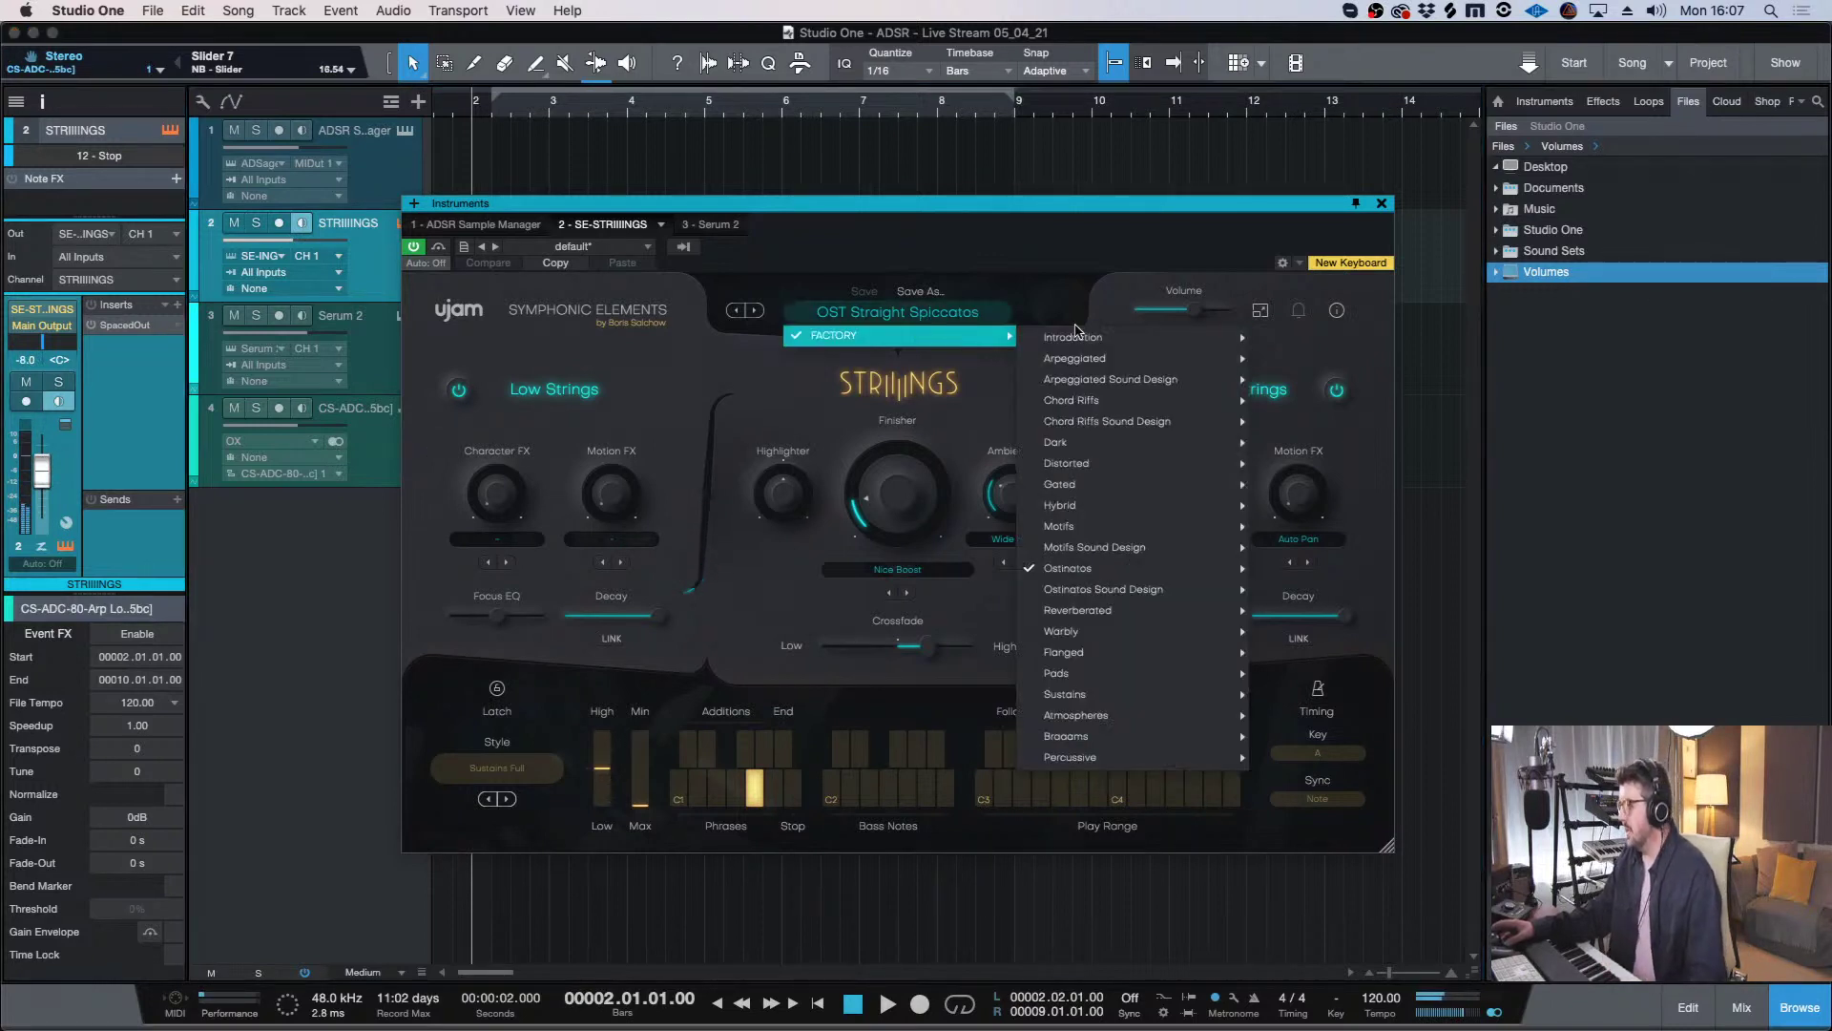
mouse_move(1089, 340)
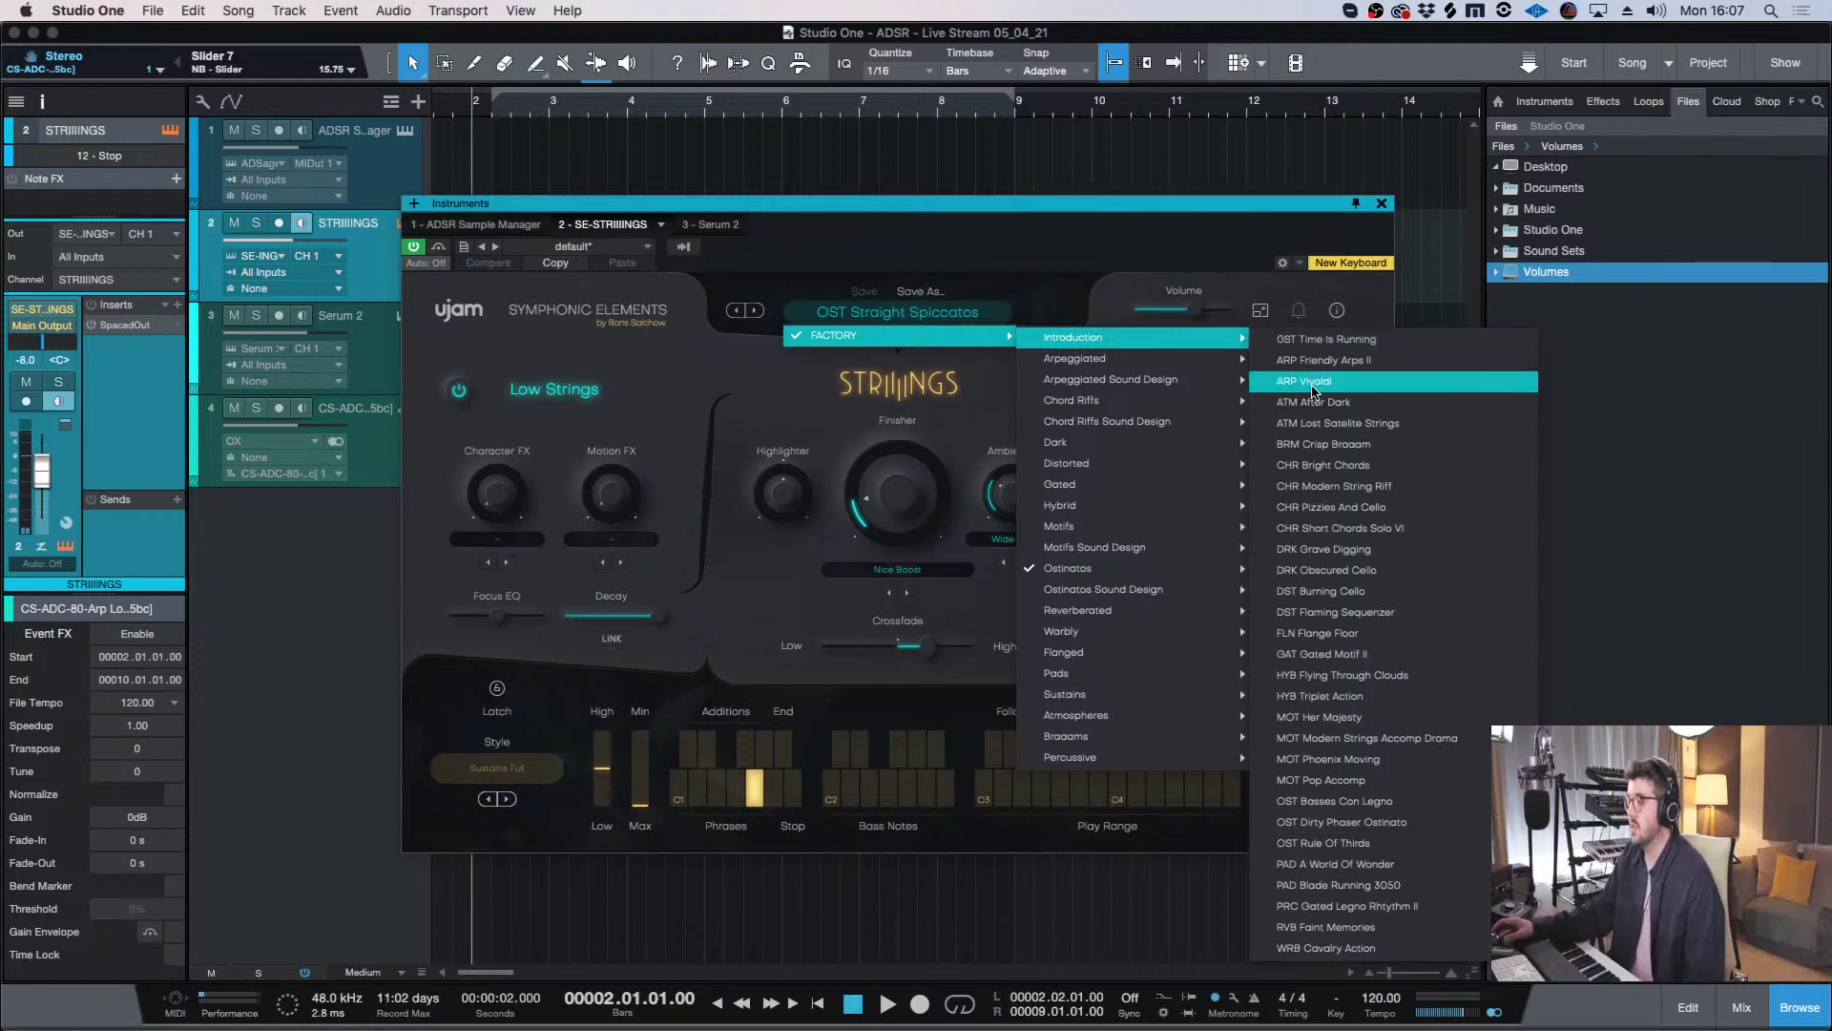
mouse_move(1214, 364)
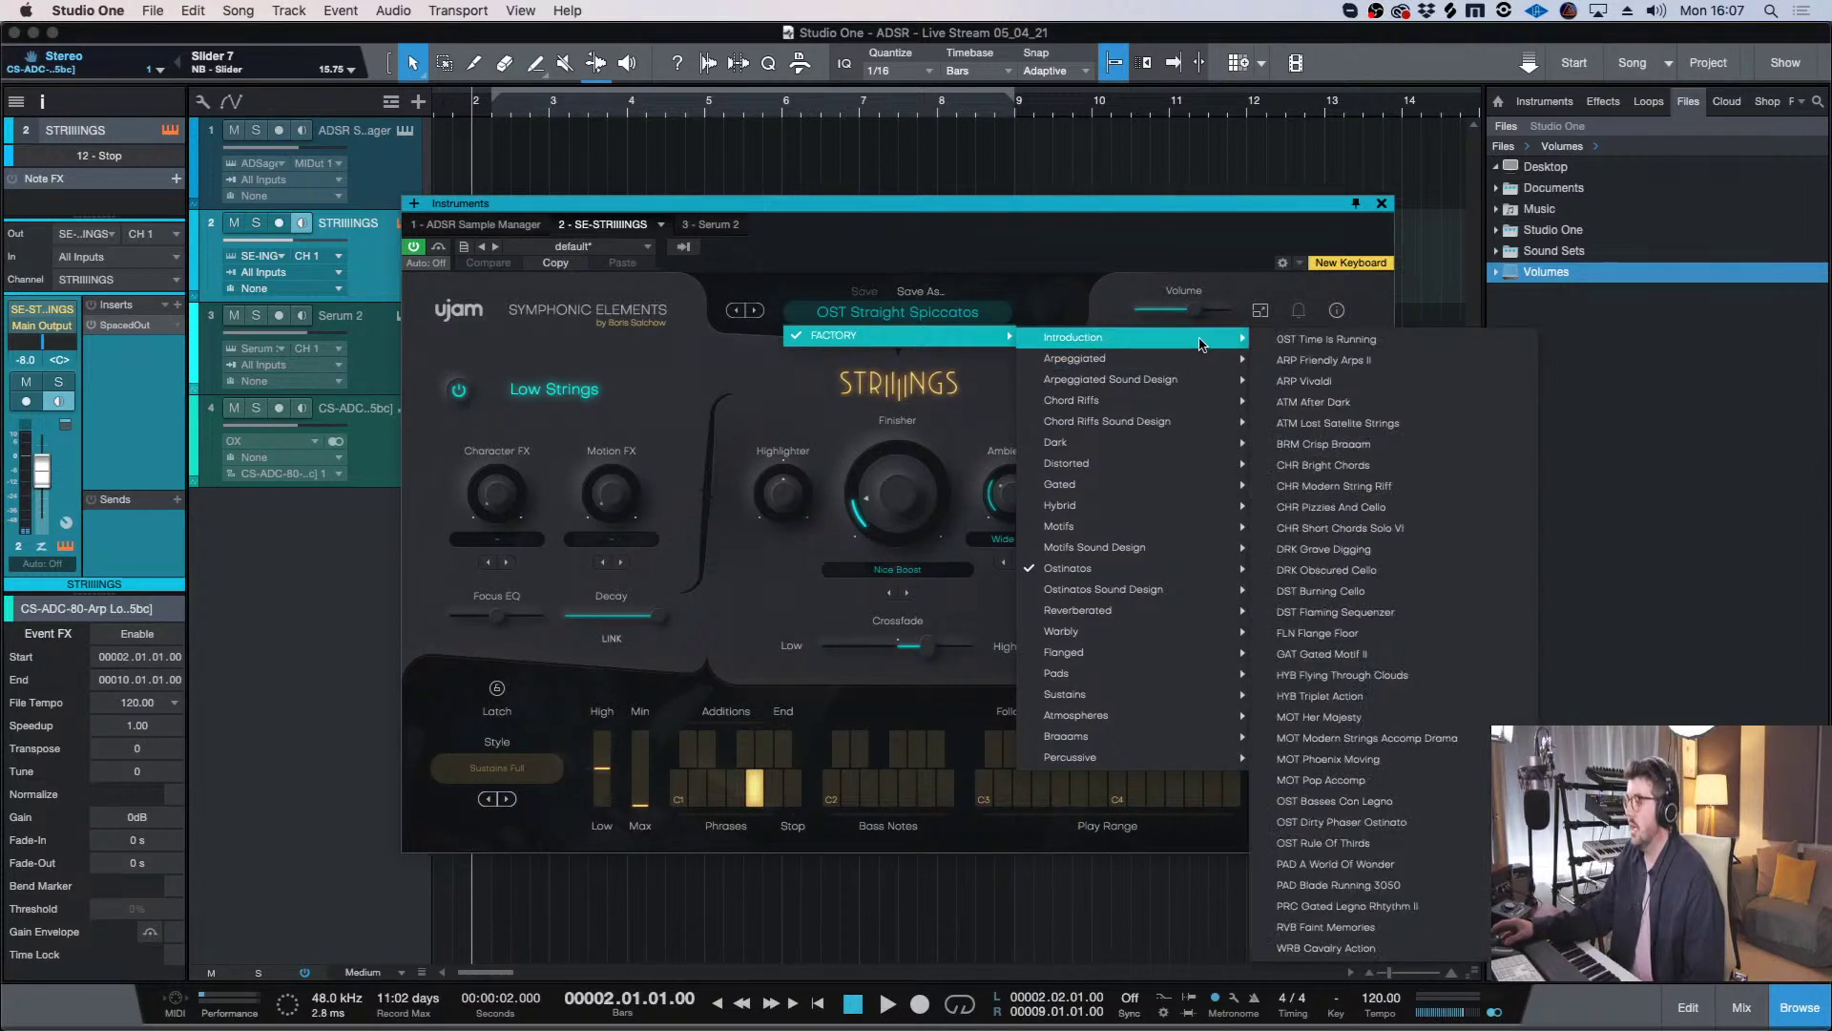
mouse_move(1169, 213)
mouse_down()
mouse_move(1508, 174)
mouse_move(1173, 211)
mouse_up()
- Set the key in STRIIIINGS to D
click(1261, 298)
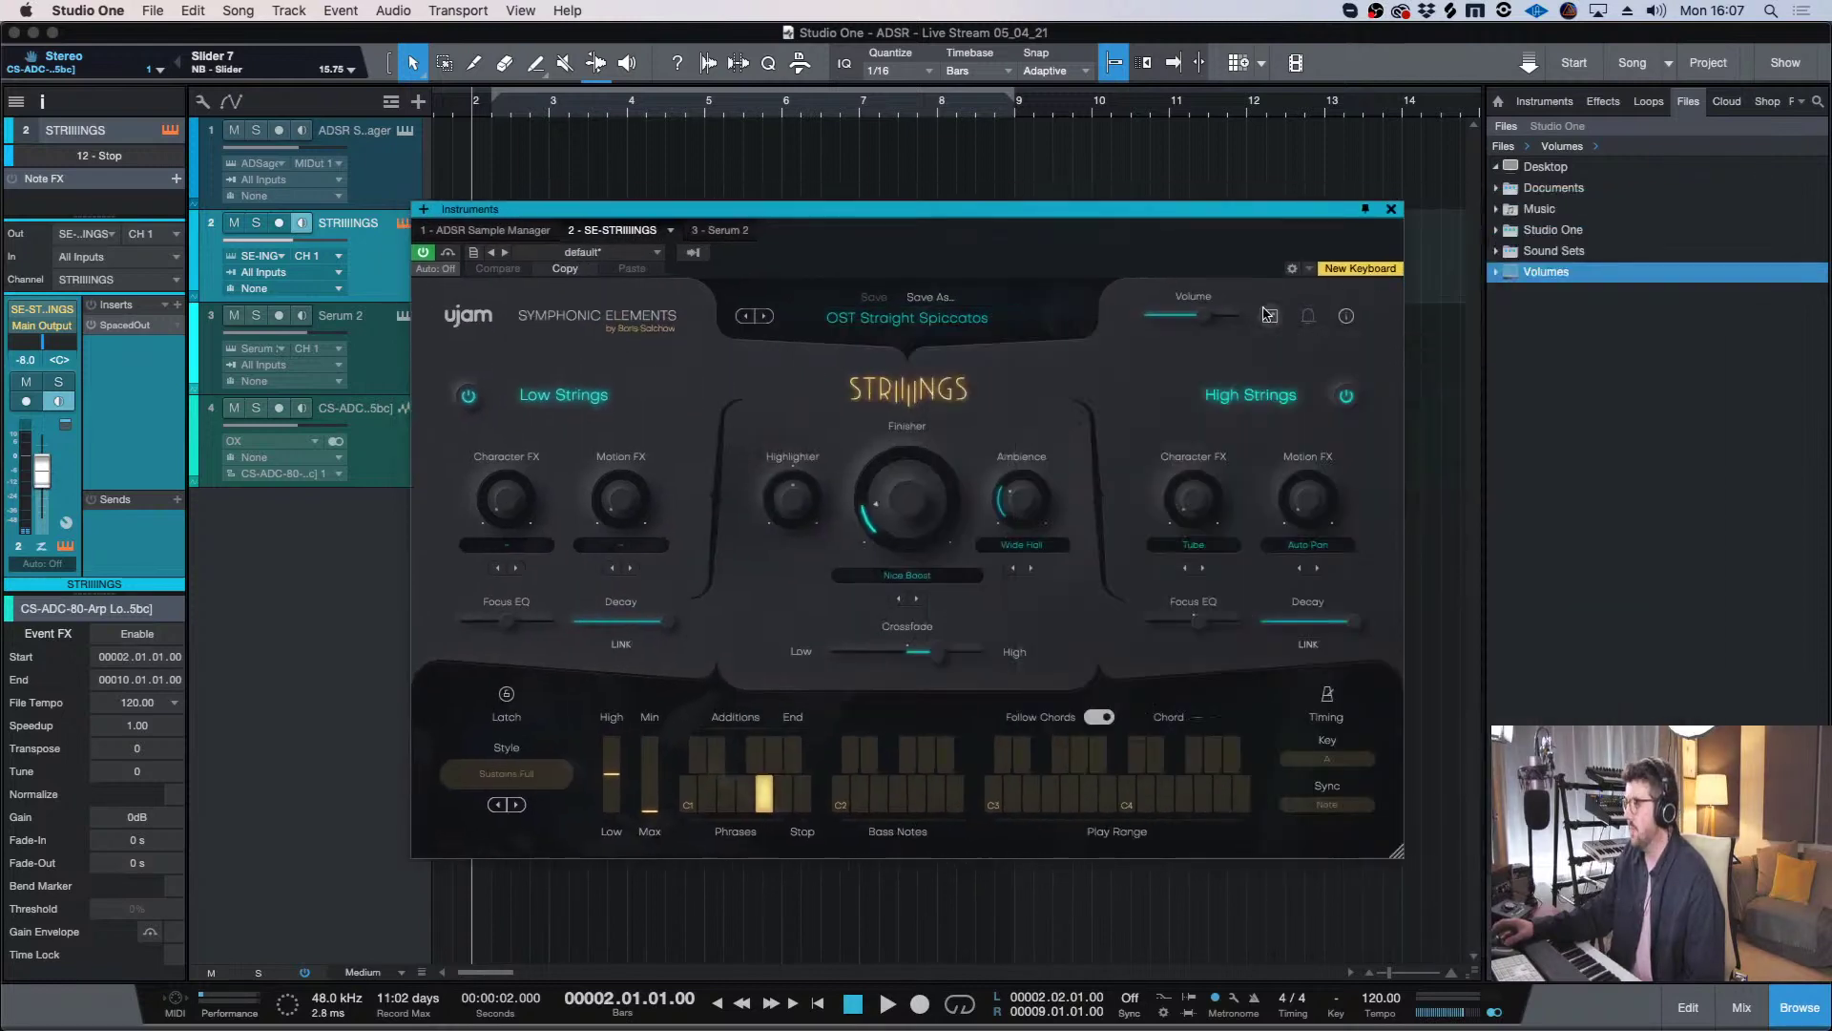
click(1328, 759)
click(1322, 544)
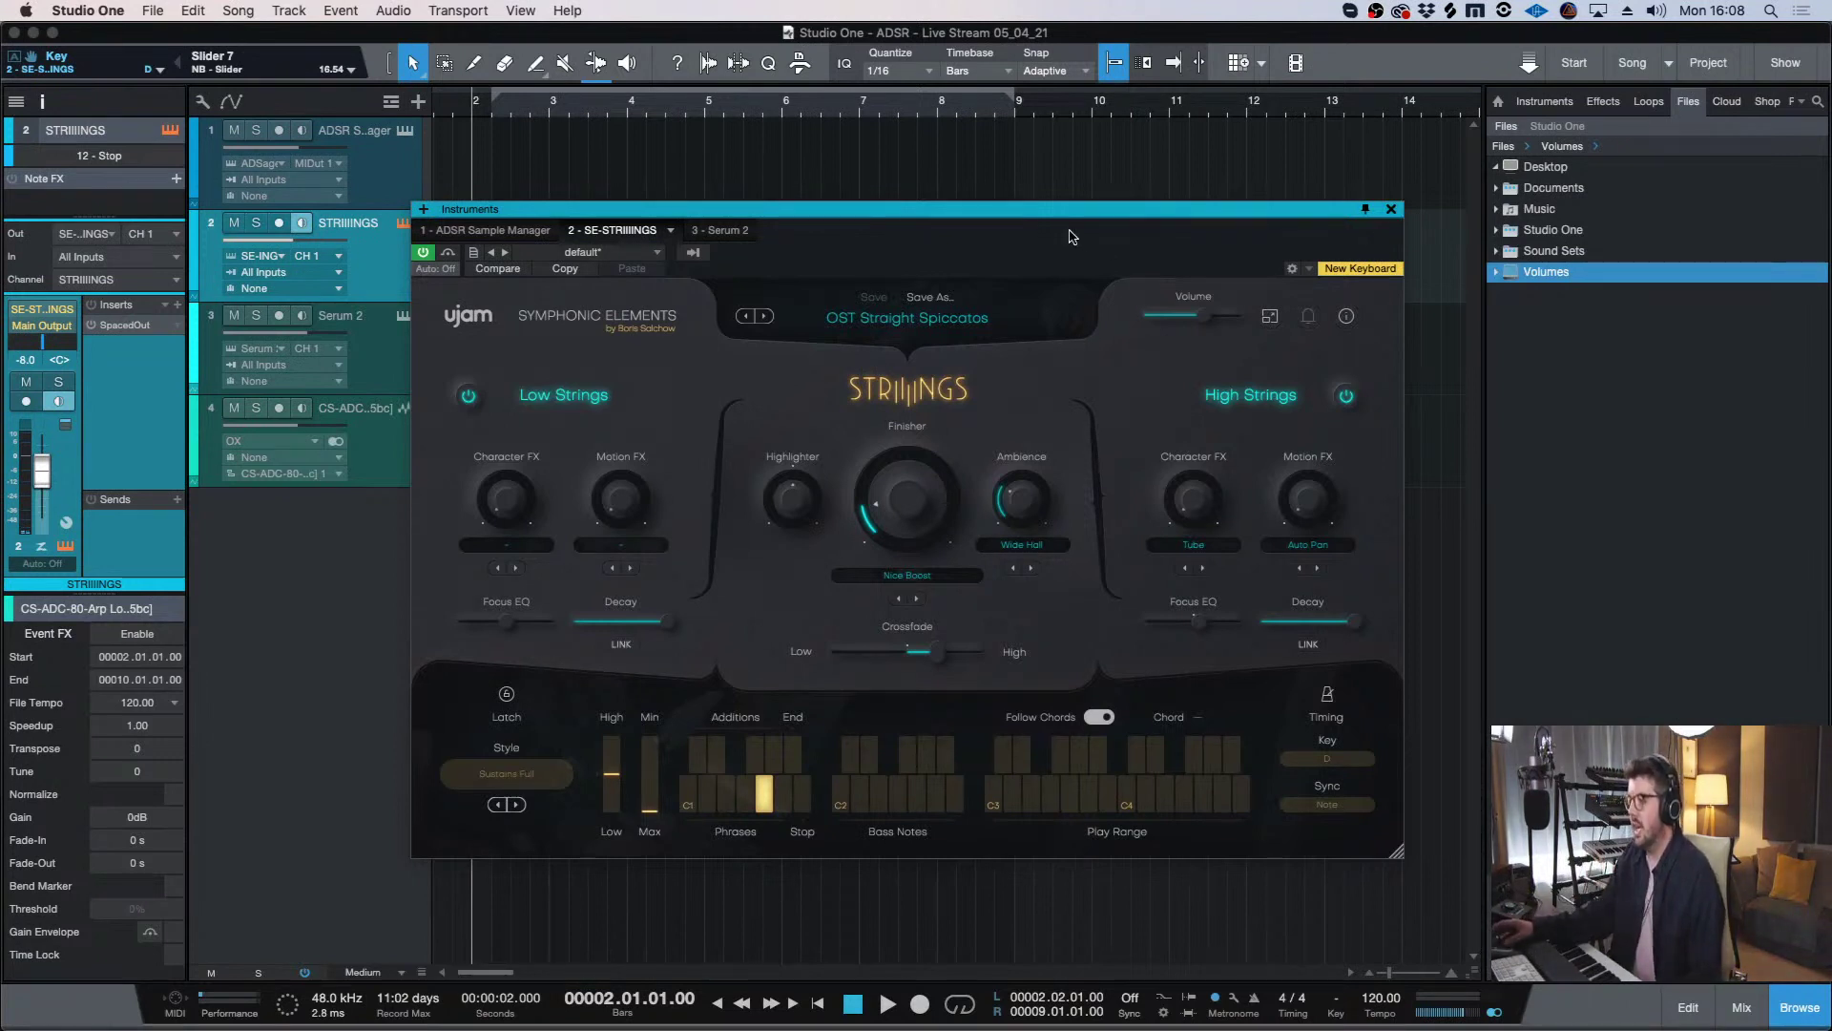
- Load the factory Ostinatos preset OST Time Is Running in STRIIIINGS
drag(1081, 215, 1107, 212)
click(1002, 320)
mouse_move(999, 338)
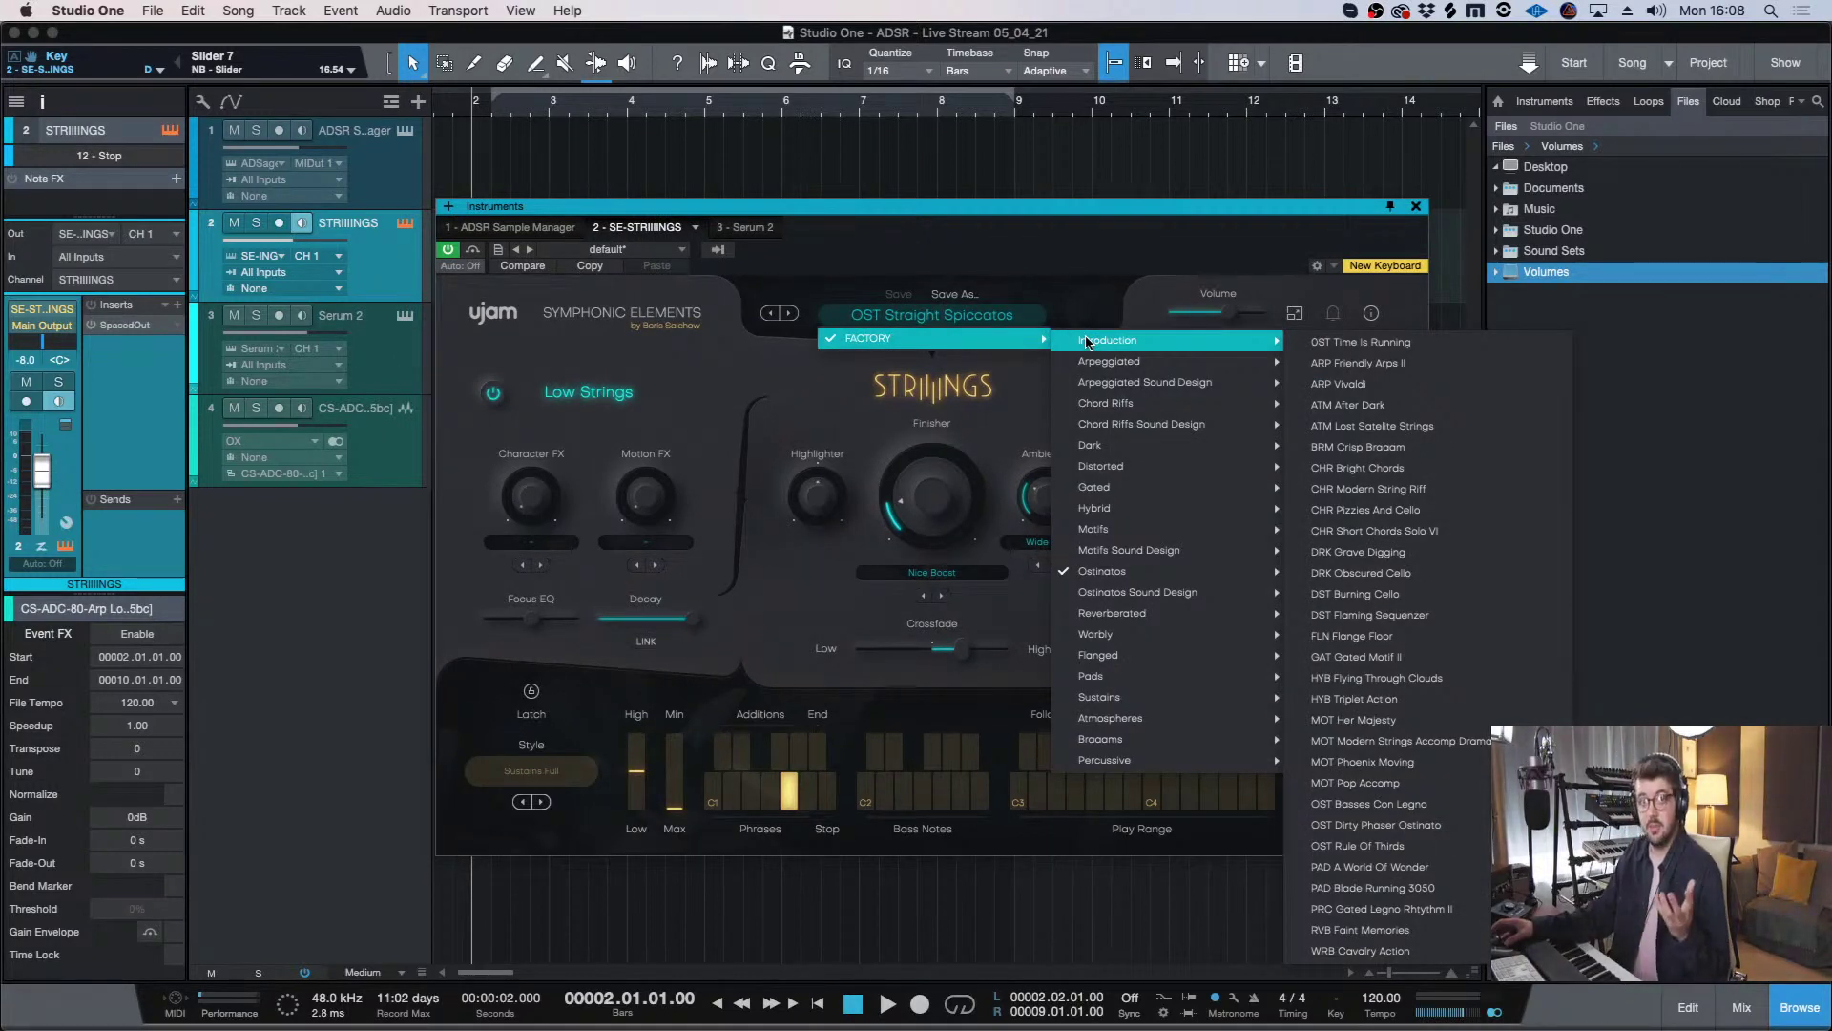
mouse_move(1197, 592)
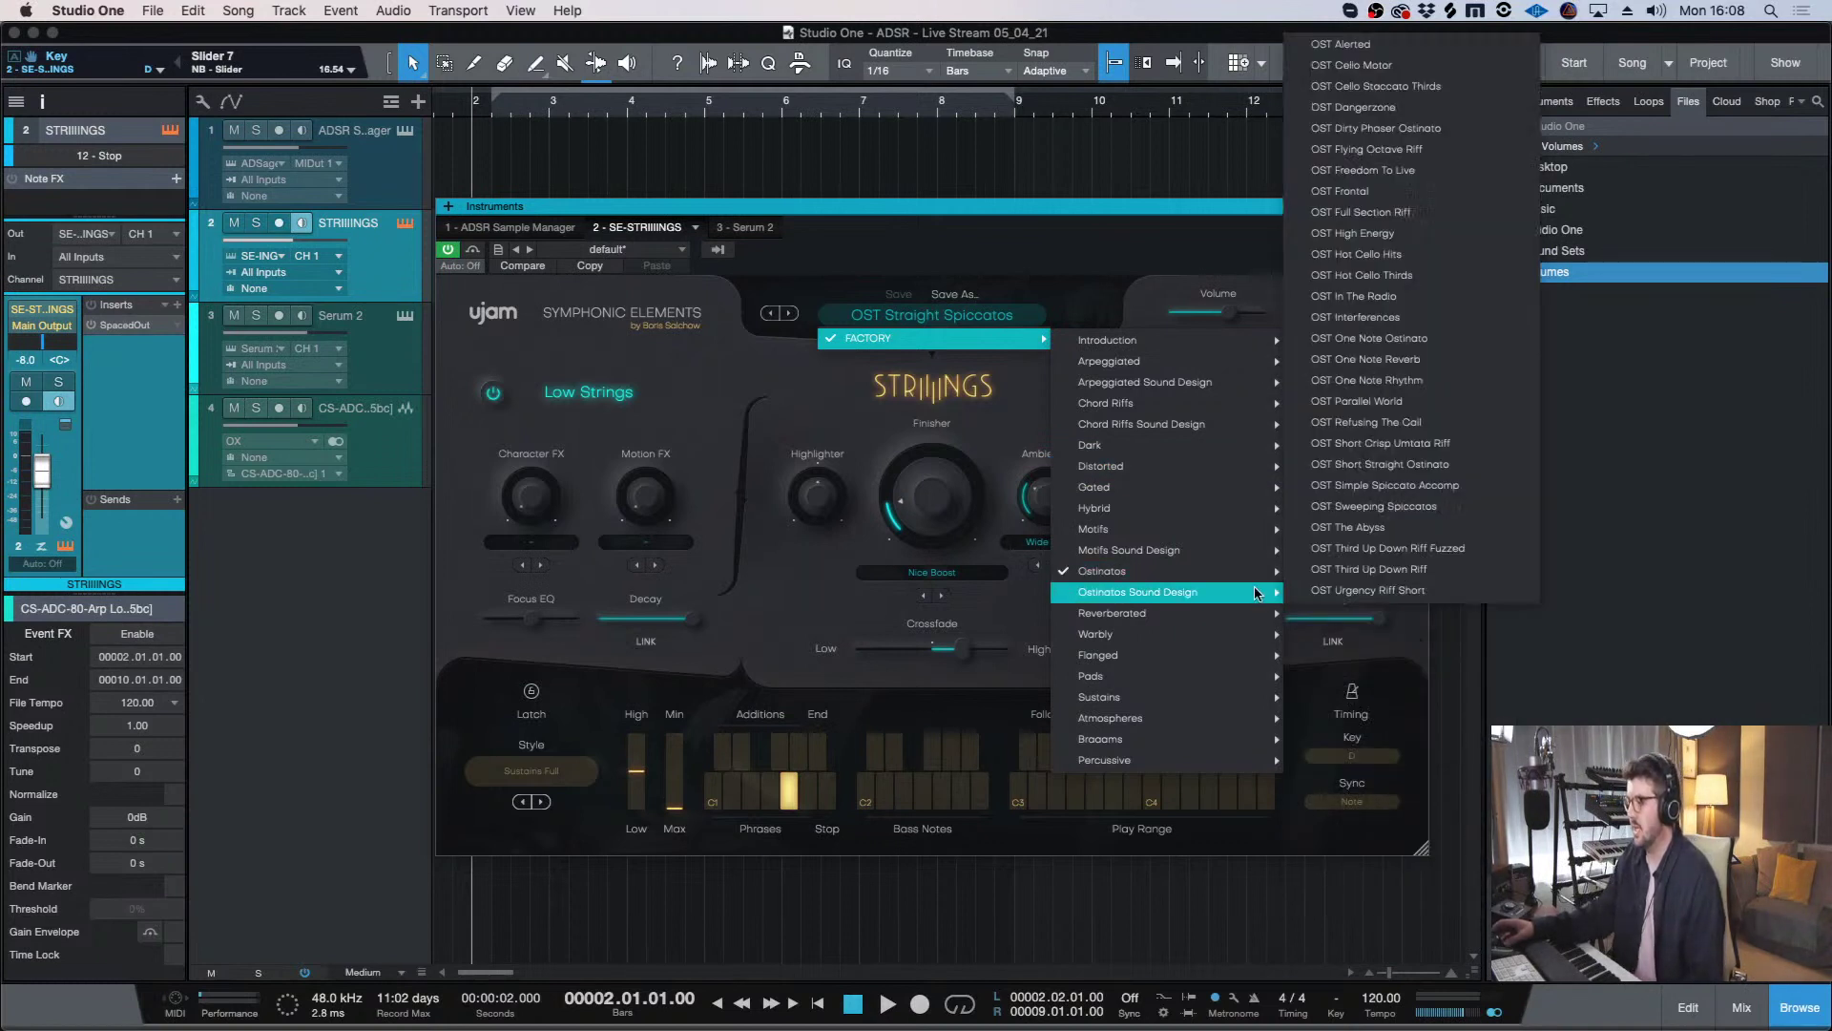
mouse_move(1253, 578)
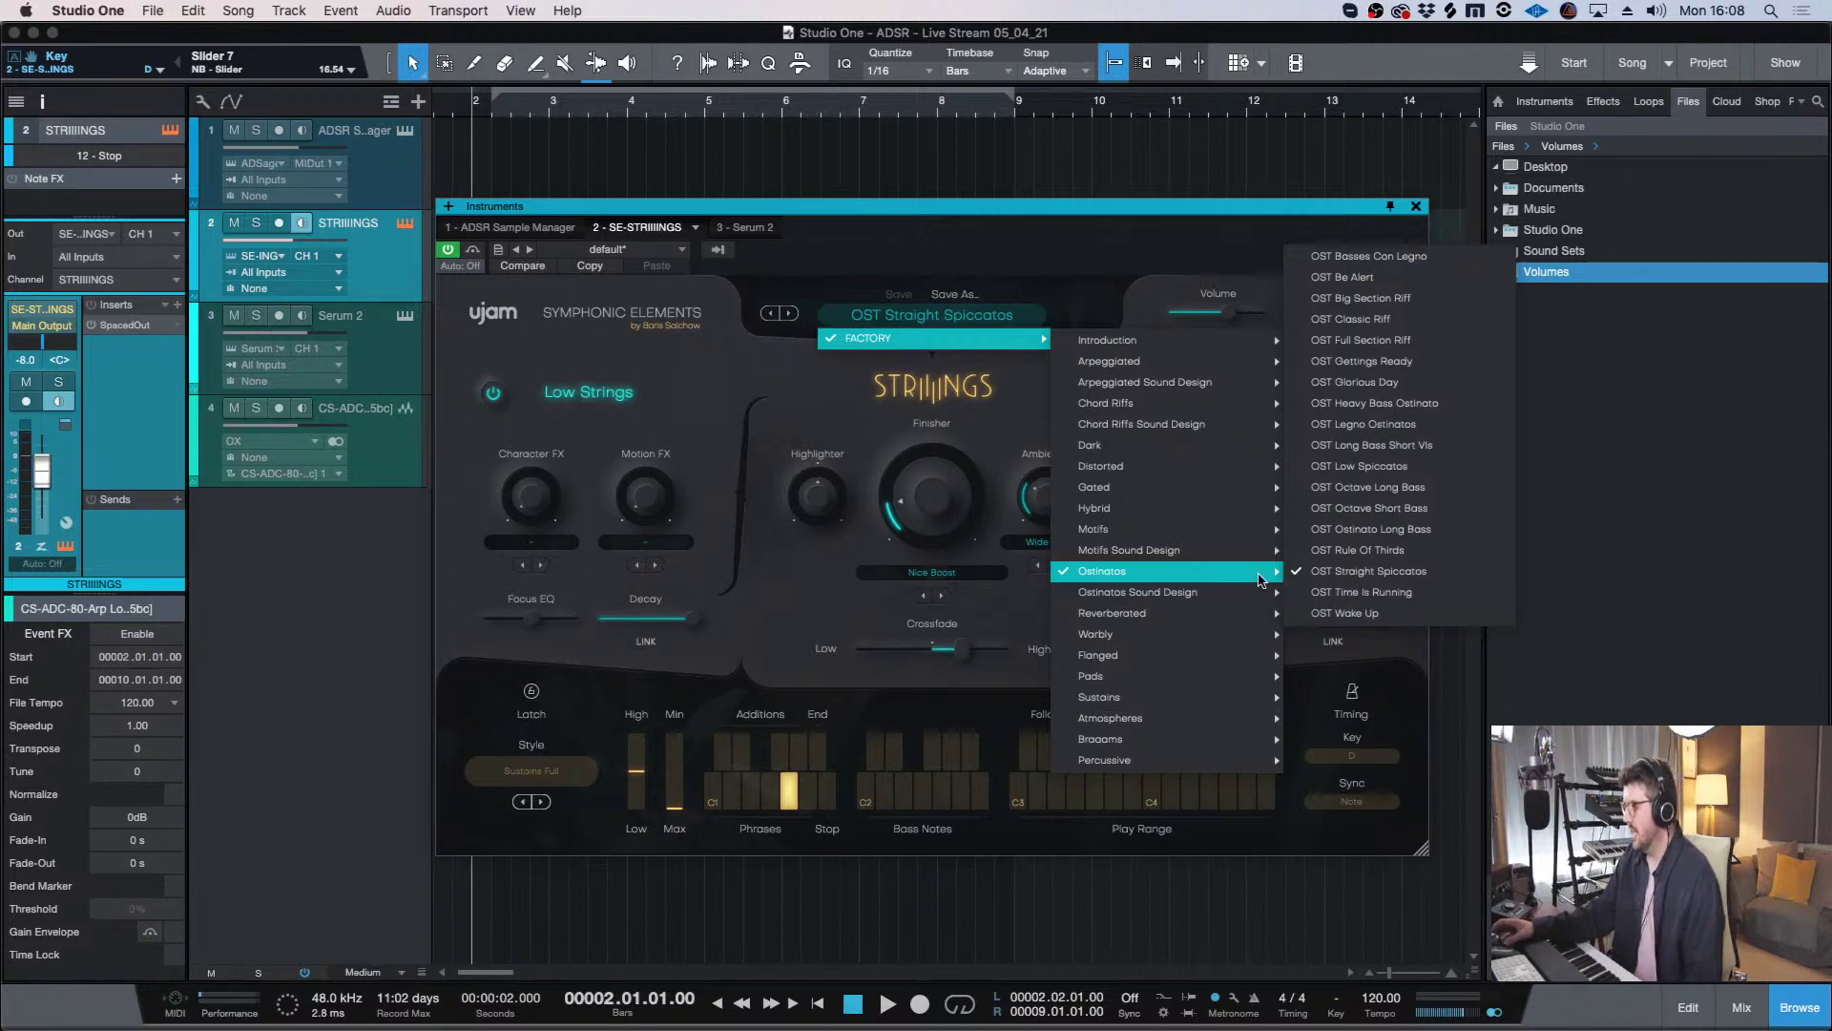
click(1377, 592)
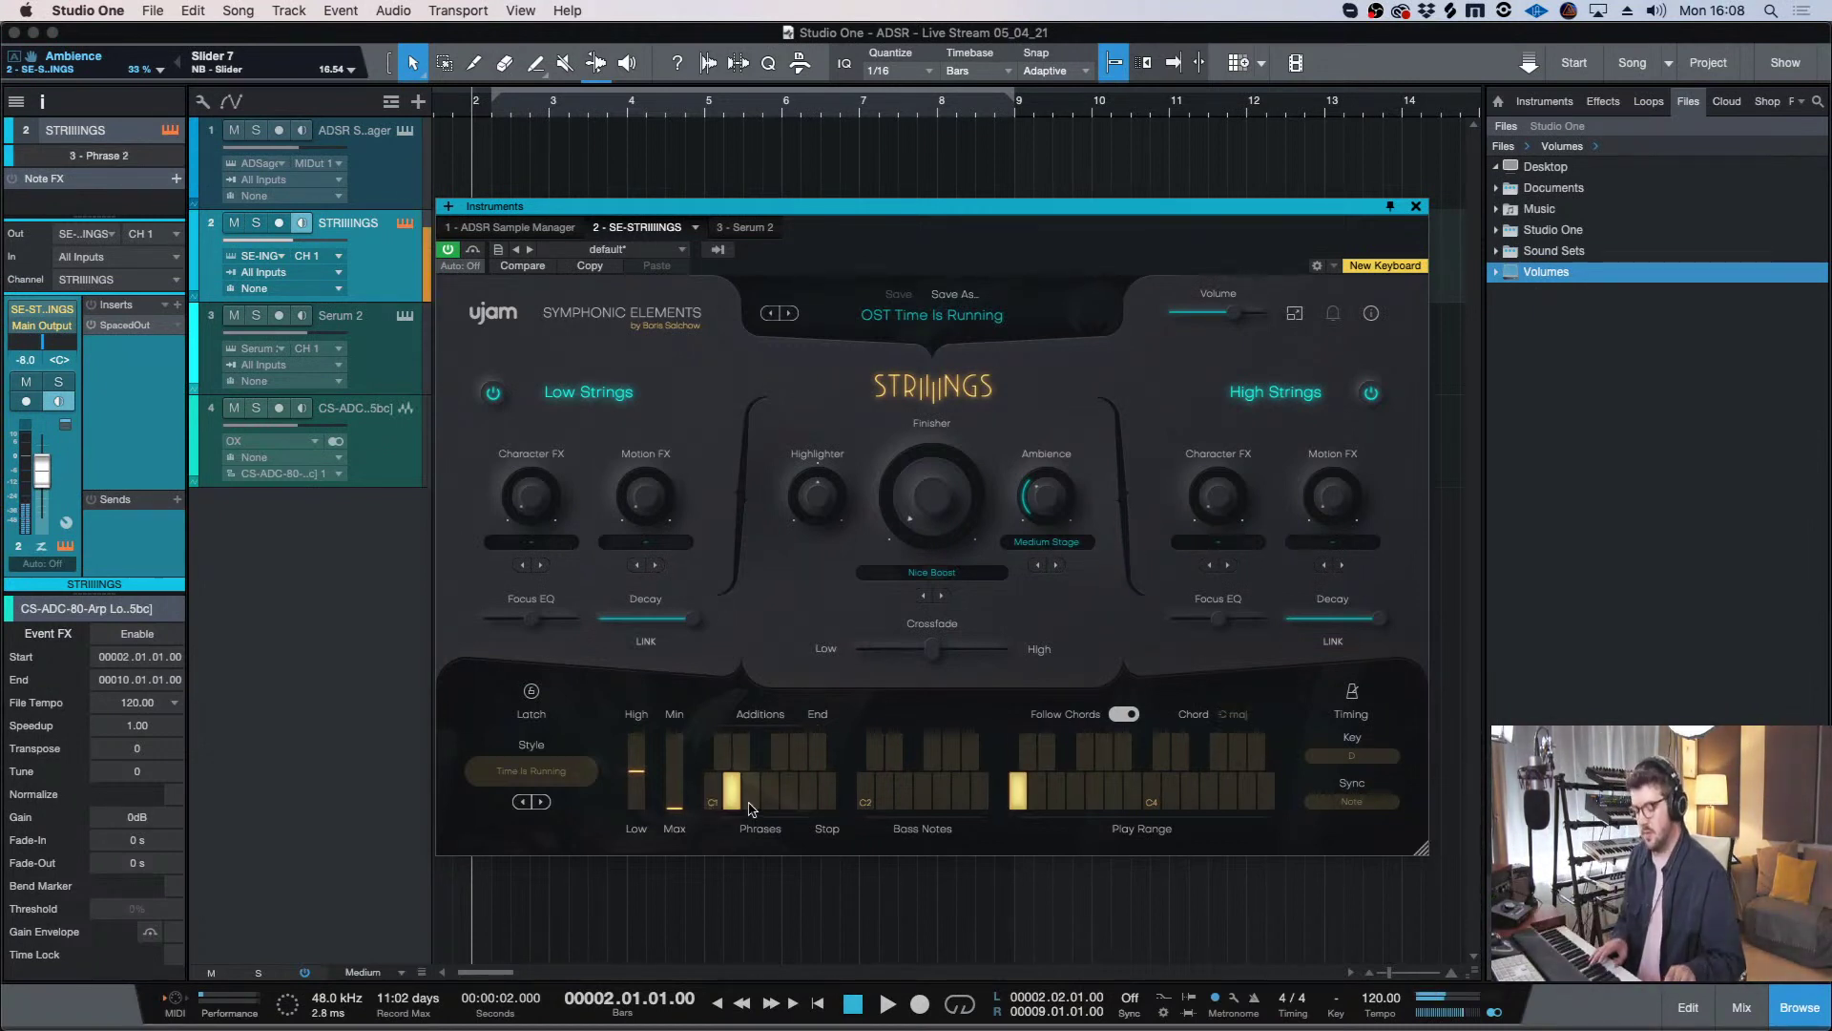
- Load the factory Pads preset PAD Underlying Danger in STRIIIINGS
click(1014, 316)
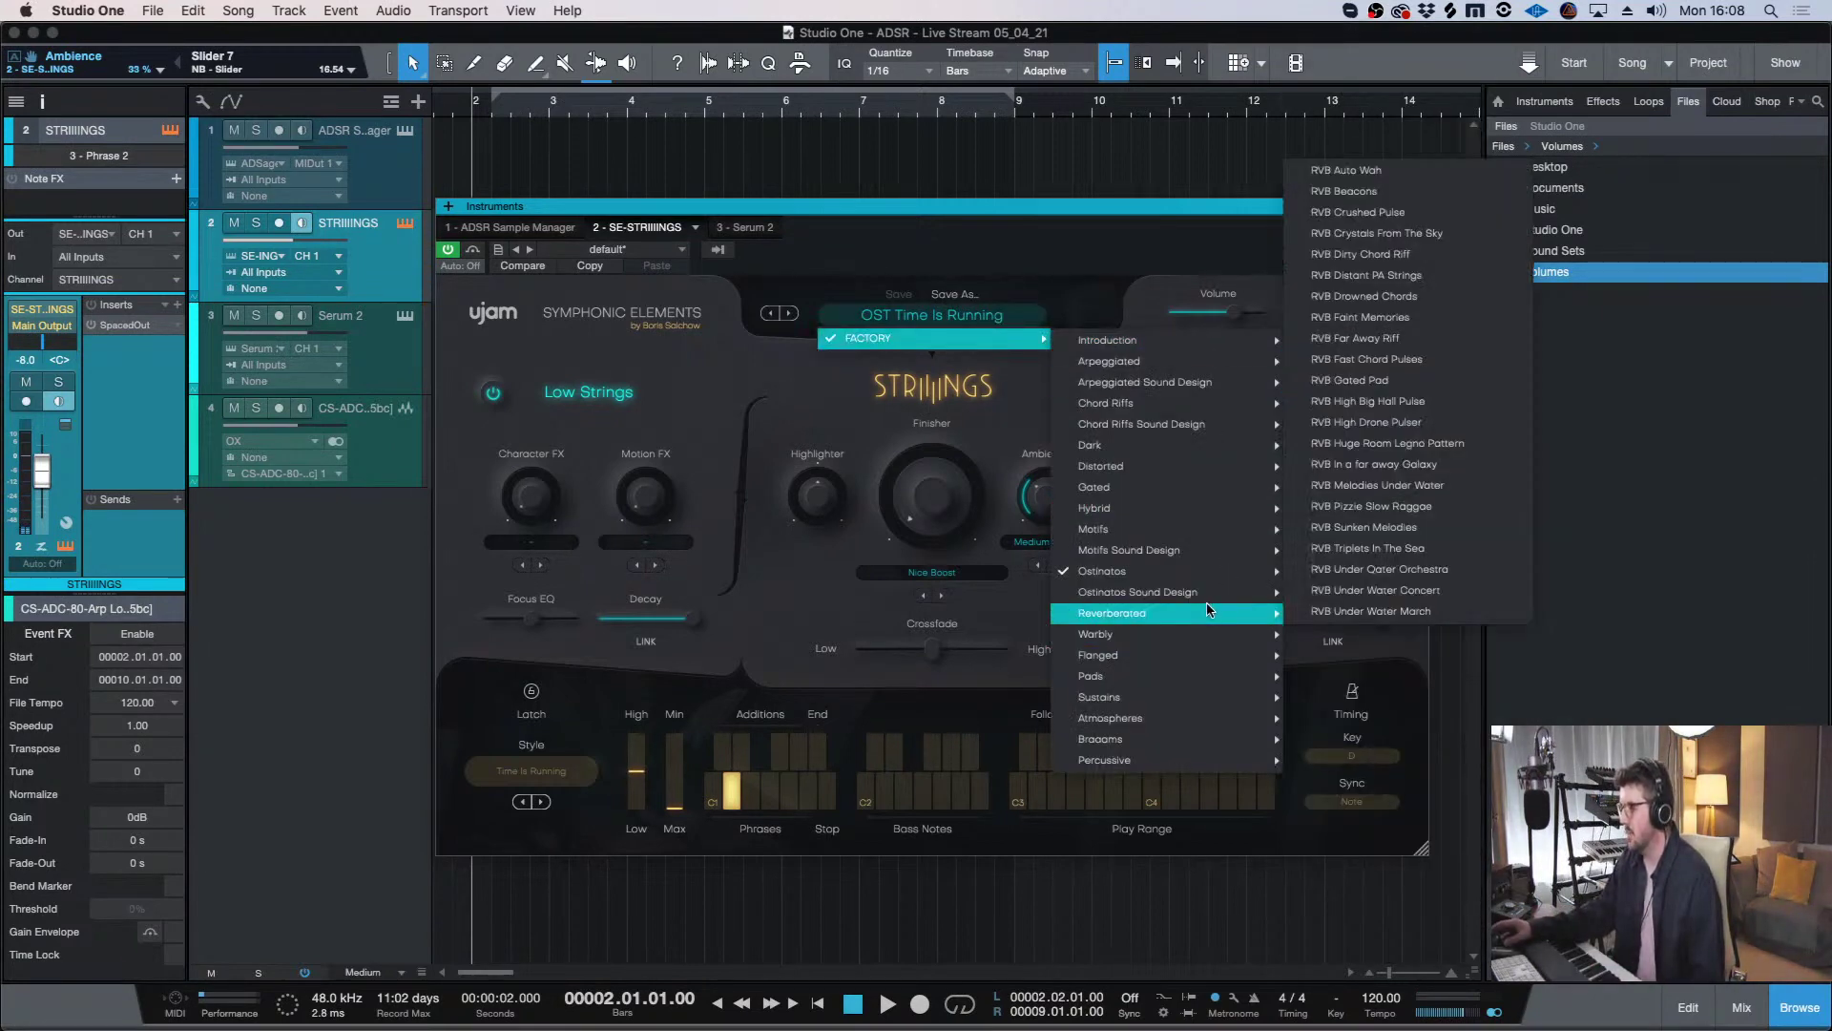
mouse_move(1211, 676)
click(1392, 676)
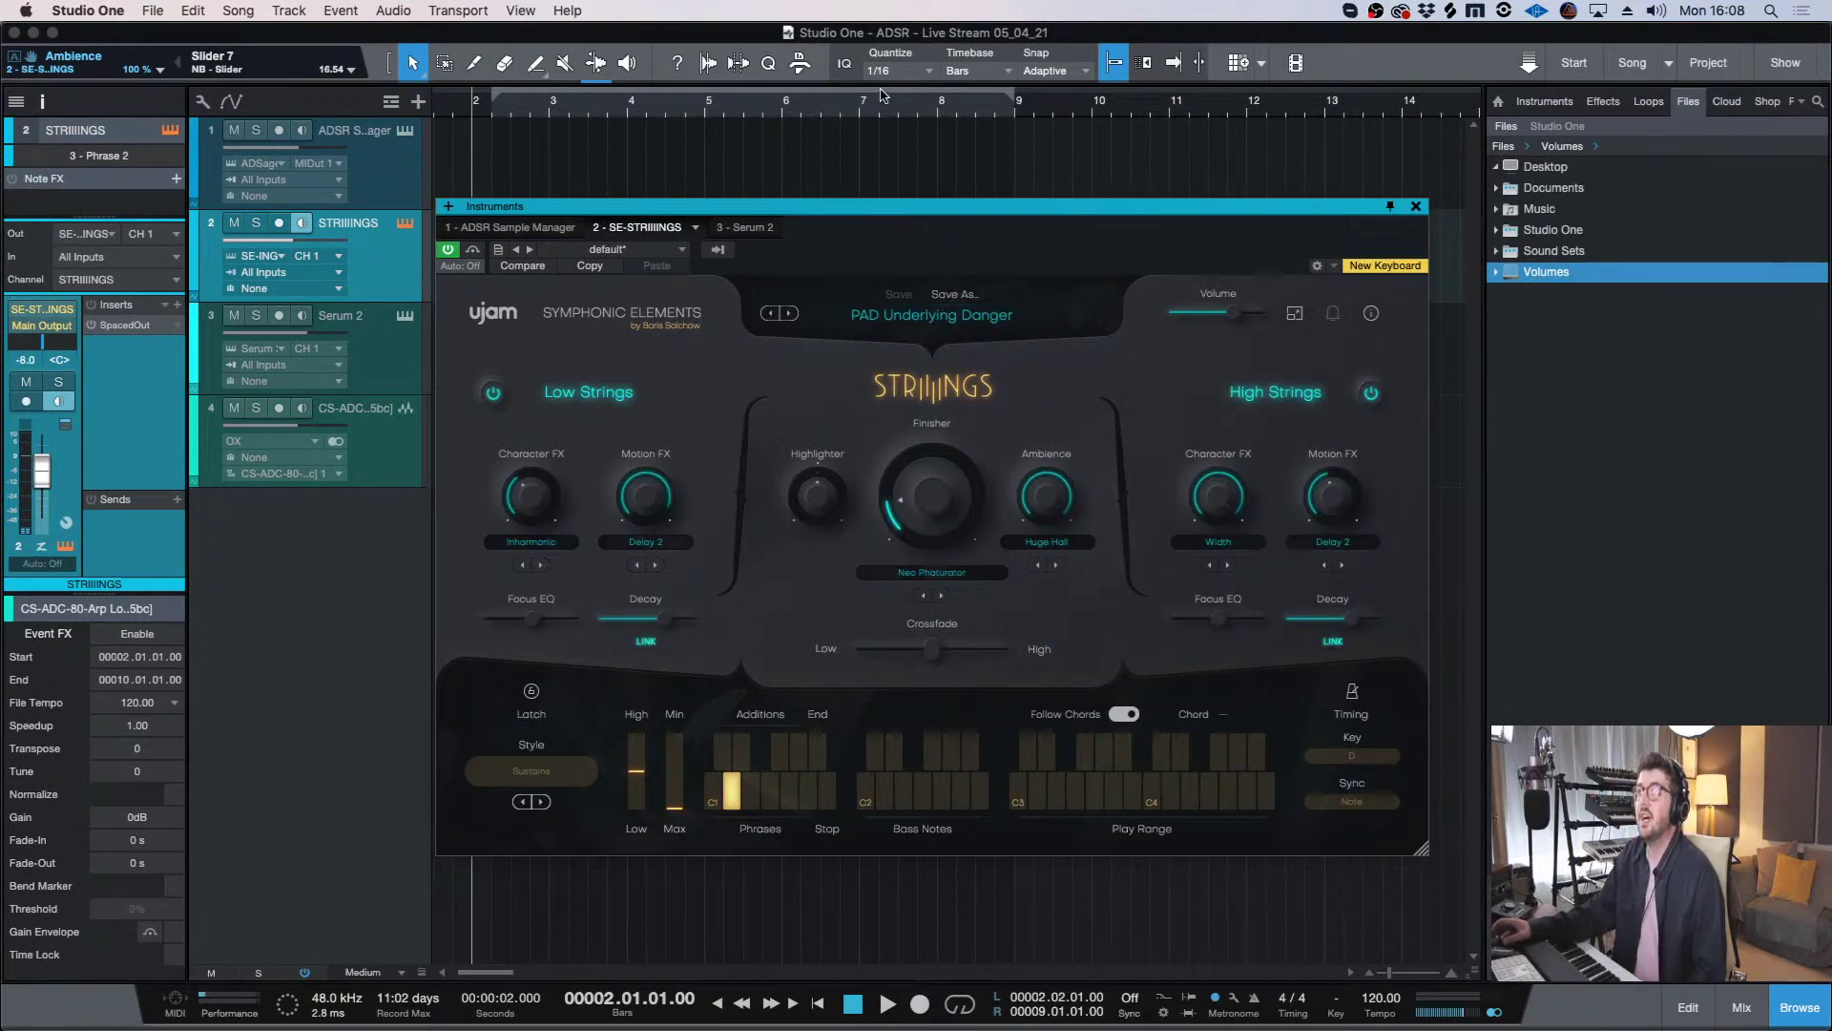
key(super+Tab)
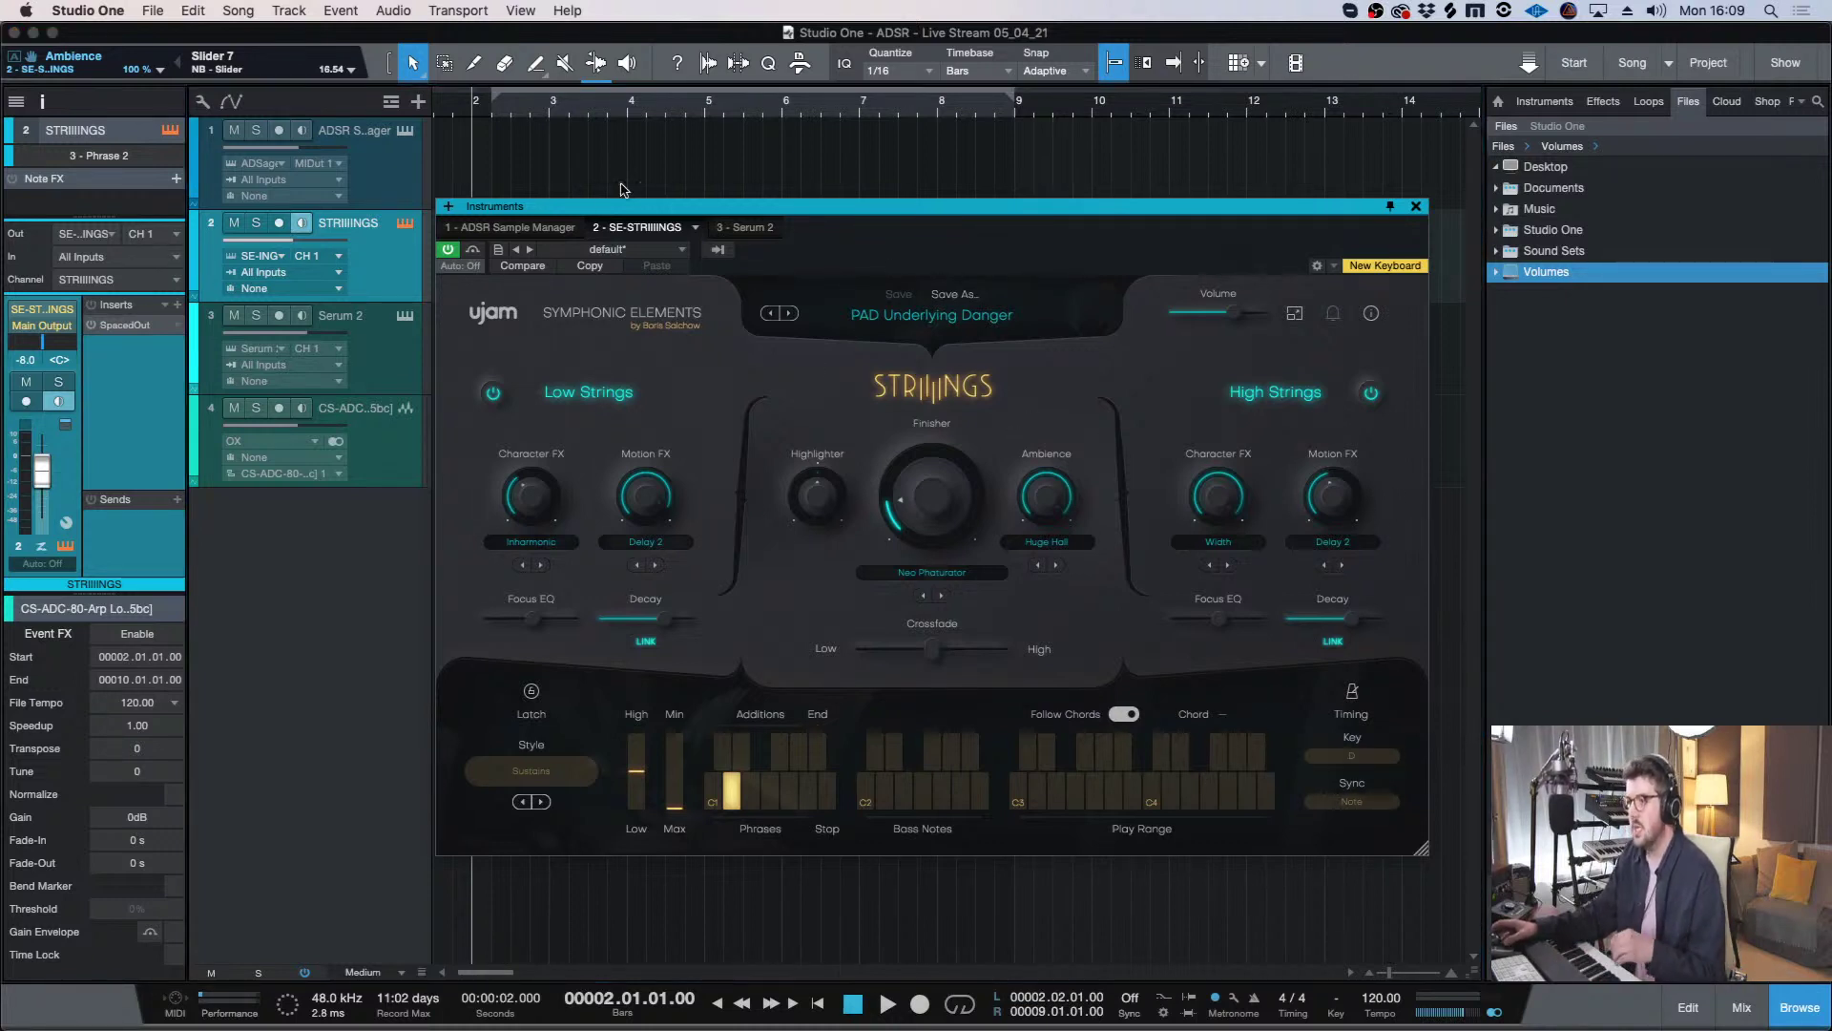
- Set the loop range to bars 2 to 10 over the arp clip, enable looping and start playback
drag(610, 204, 561, 436)
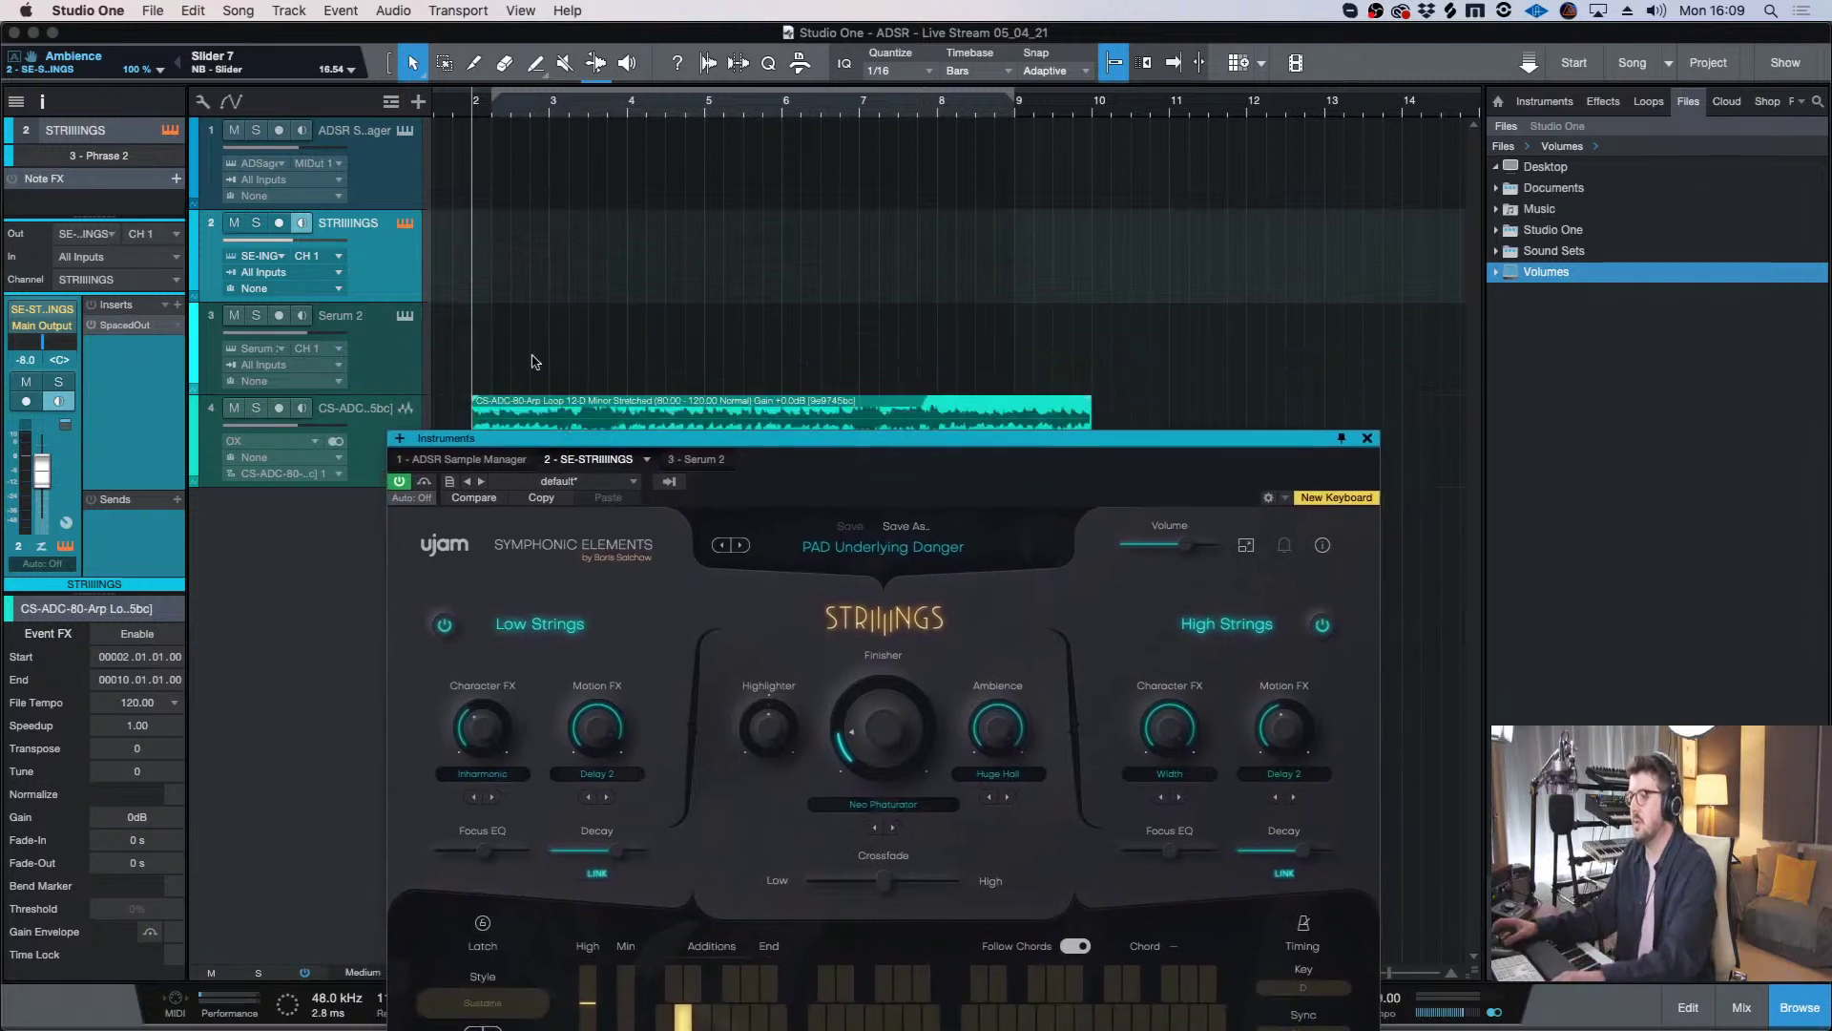
click(496, 96)
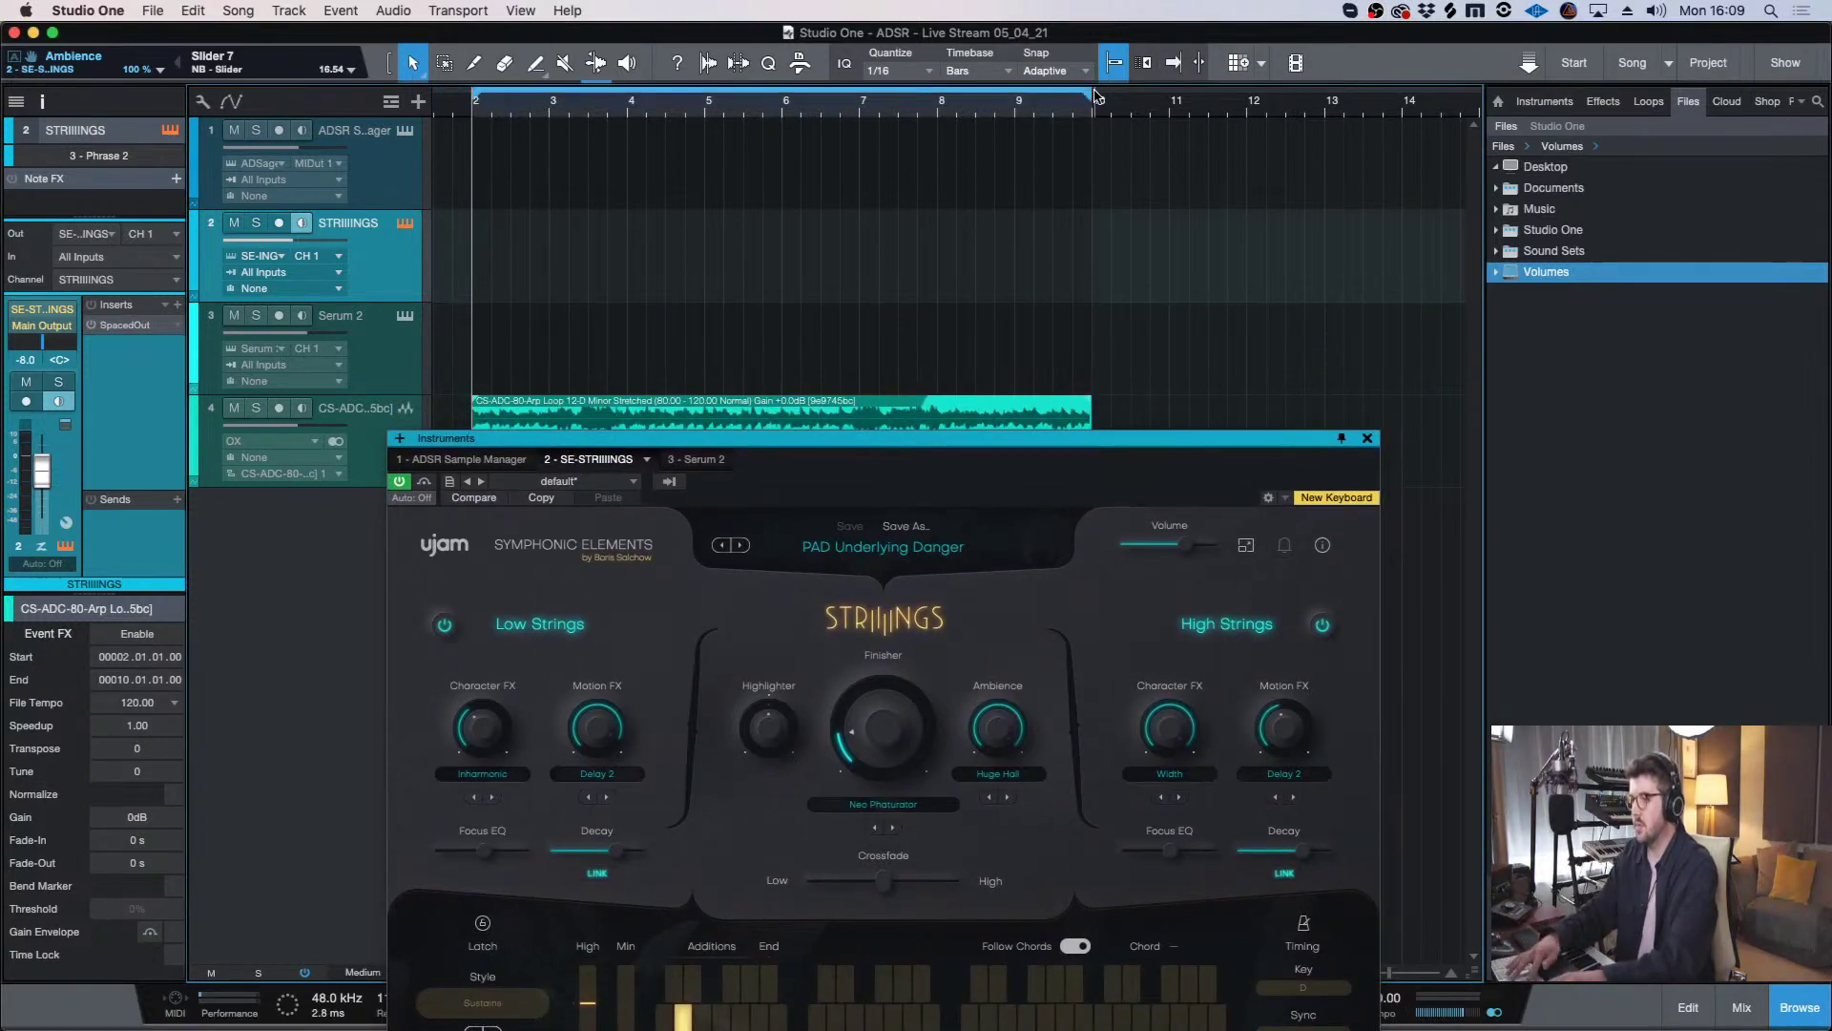
key(slash)
click(375, 413)
key(space)
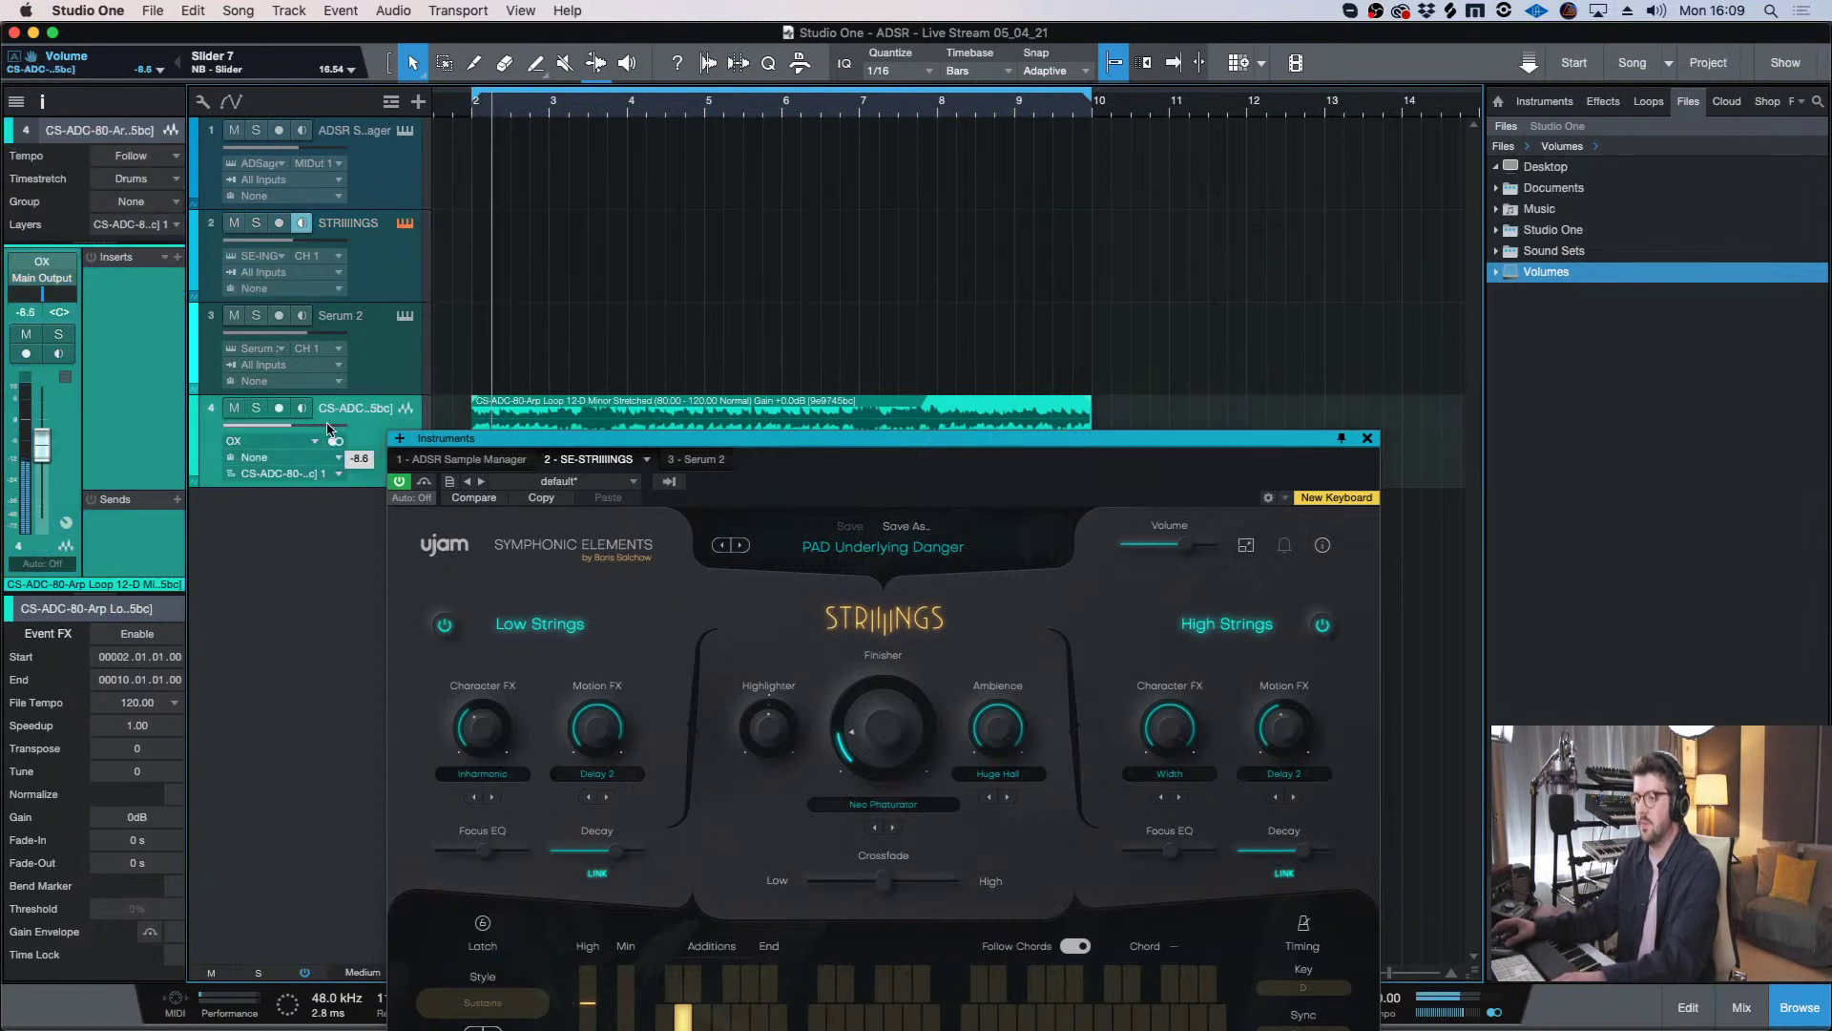
- Balance the arp loop track against STRIIIINGS at -7.2 dB during playback, then close the instrument window
drag(586, 440, 603, 264)
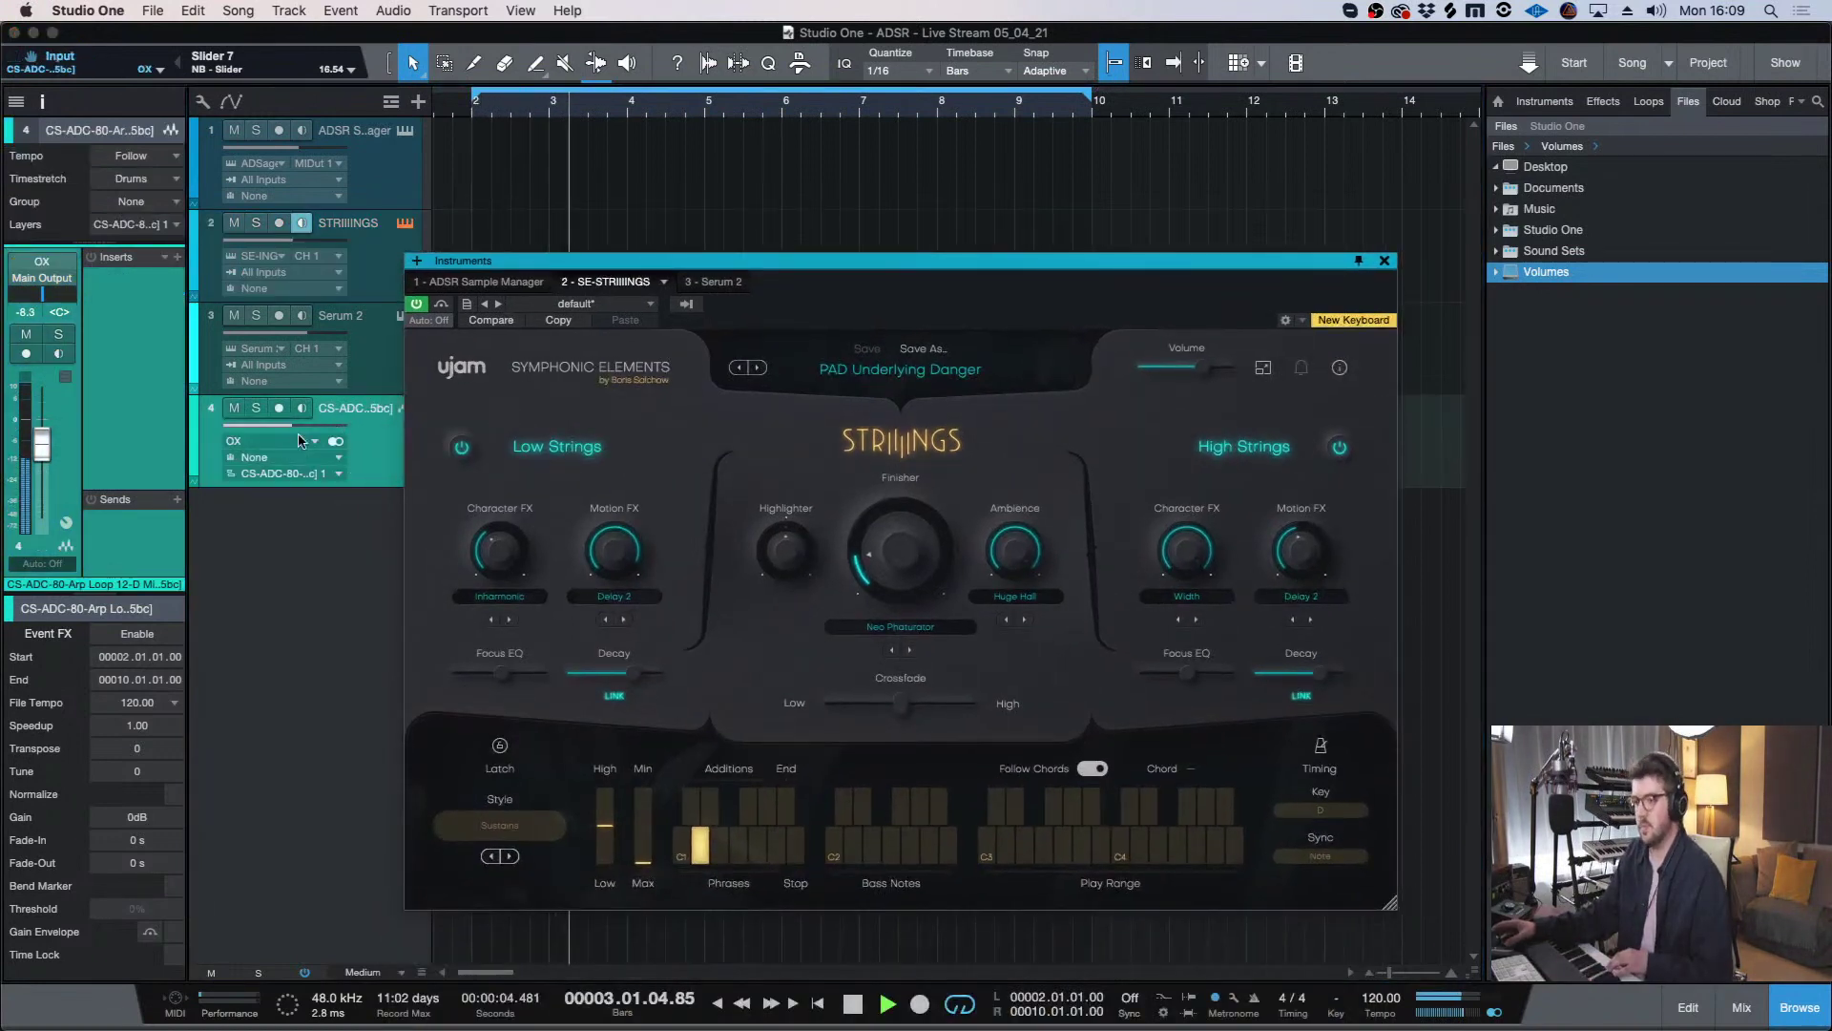
drag(298, 425, 345, 426)
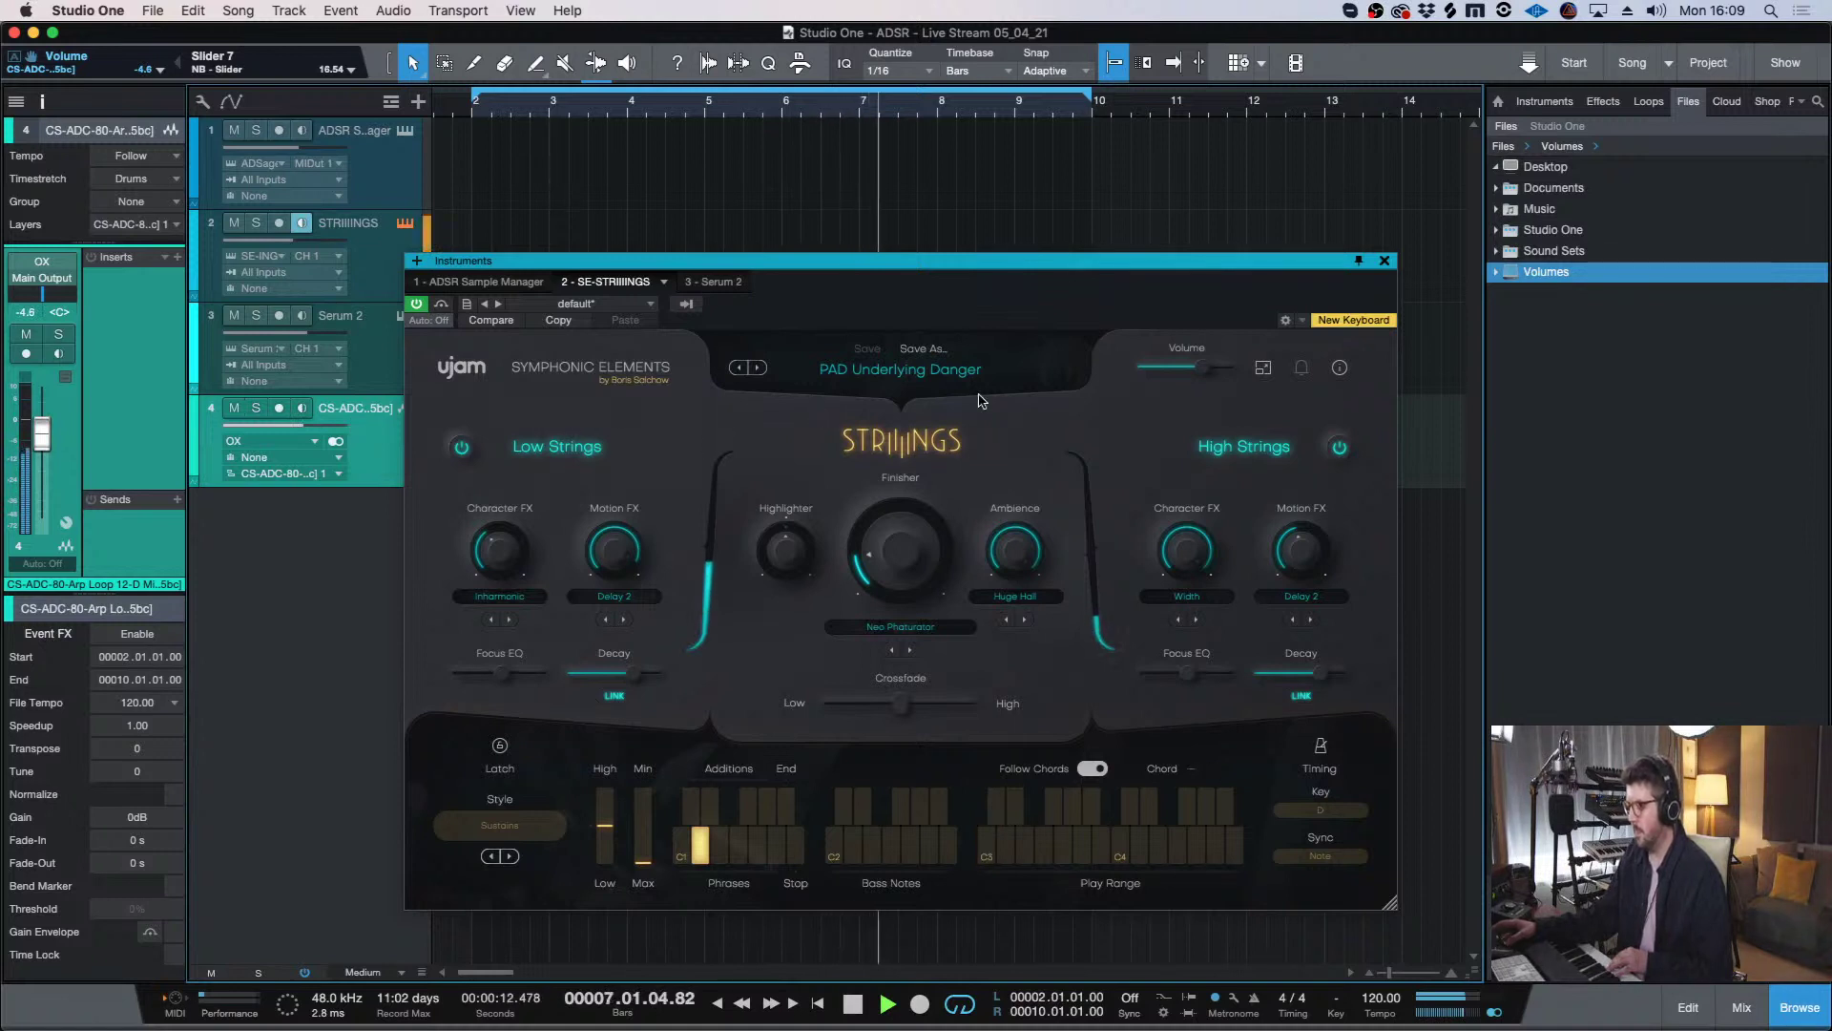
drag(326, 428, 305, 430)
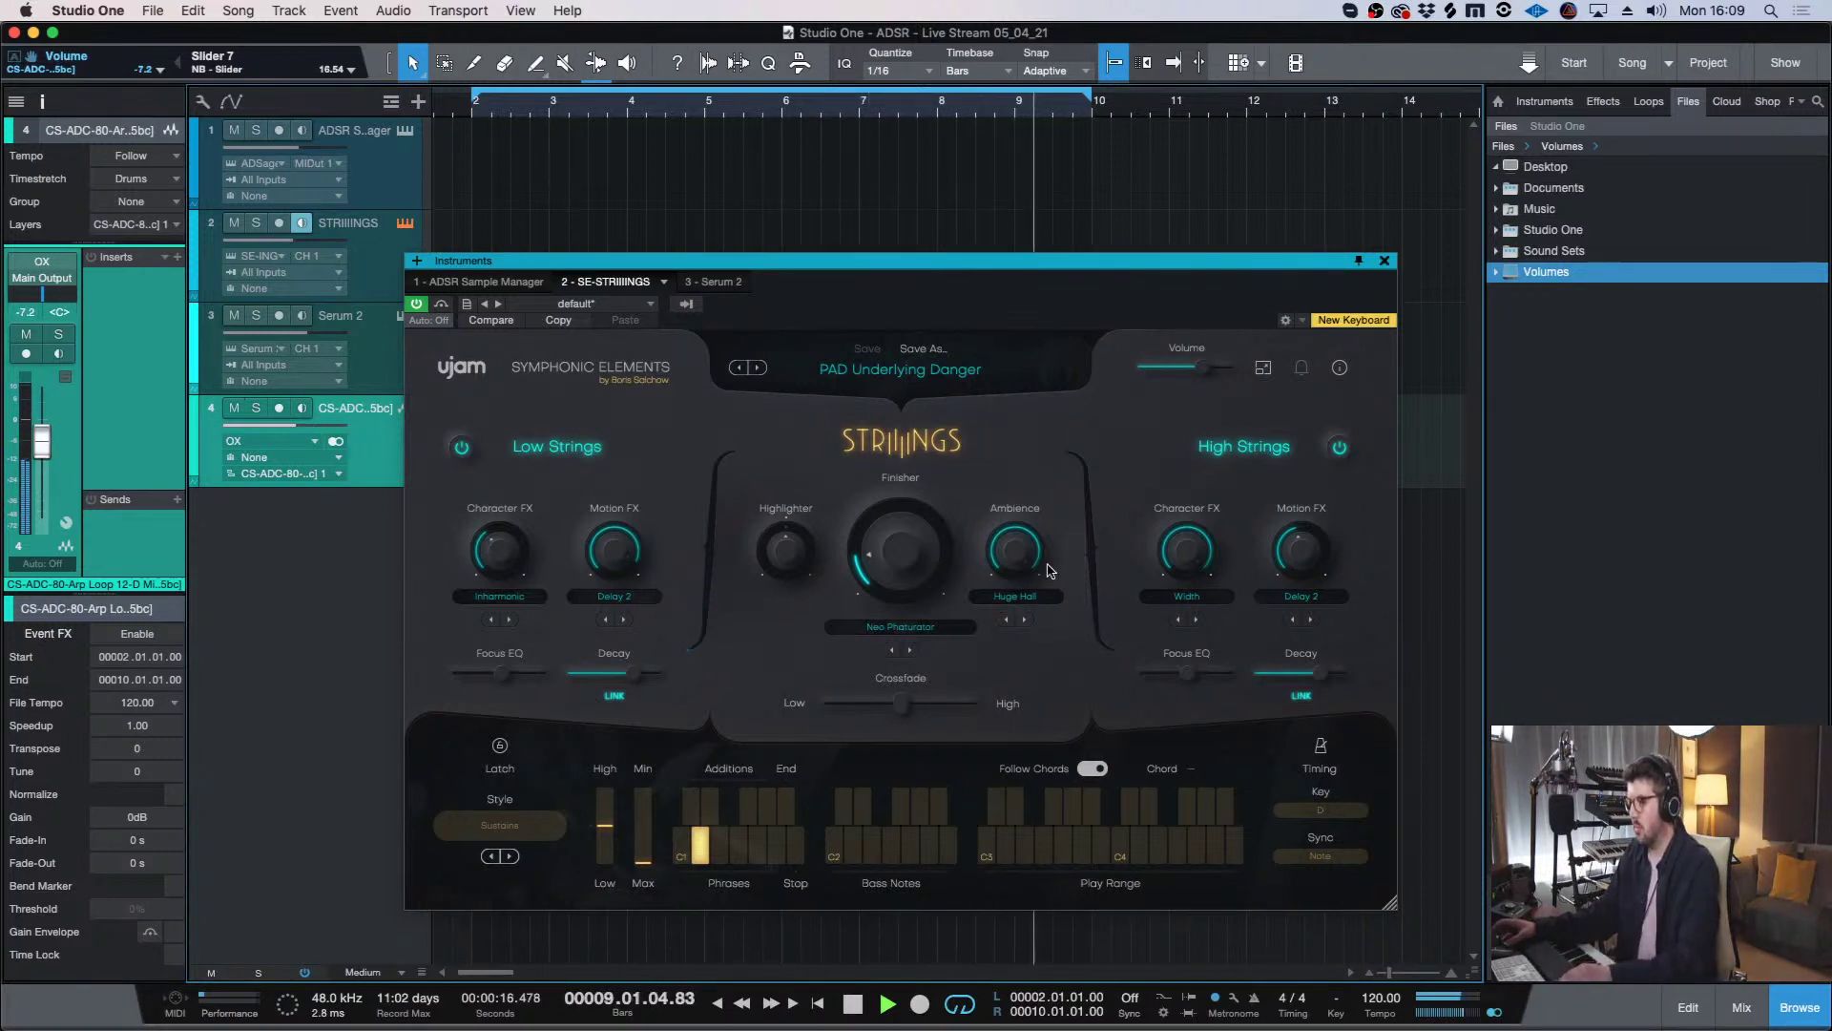
click(1387, 260)
- Arm the STRIIIINGS track and record a three-note part from bar 1 to bar 9 with looping off
key(comma)
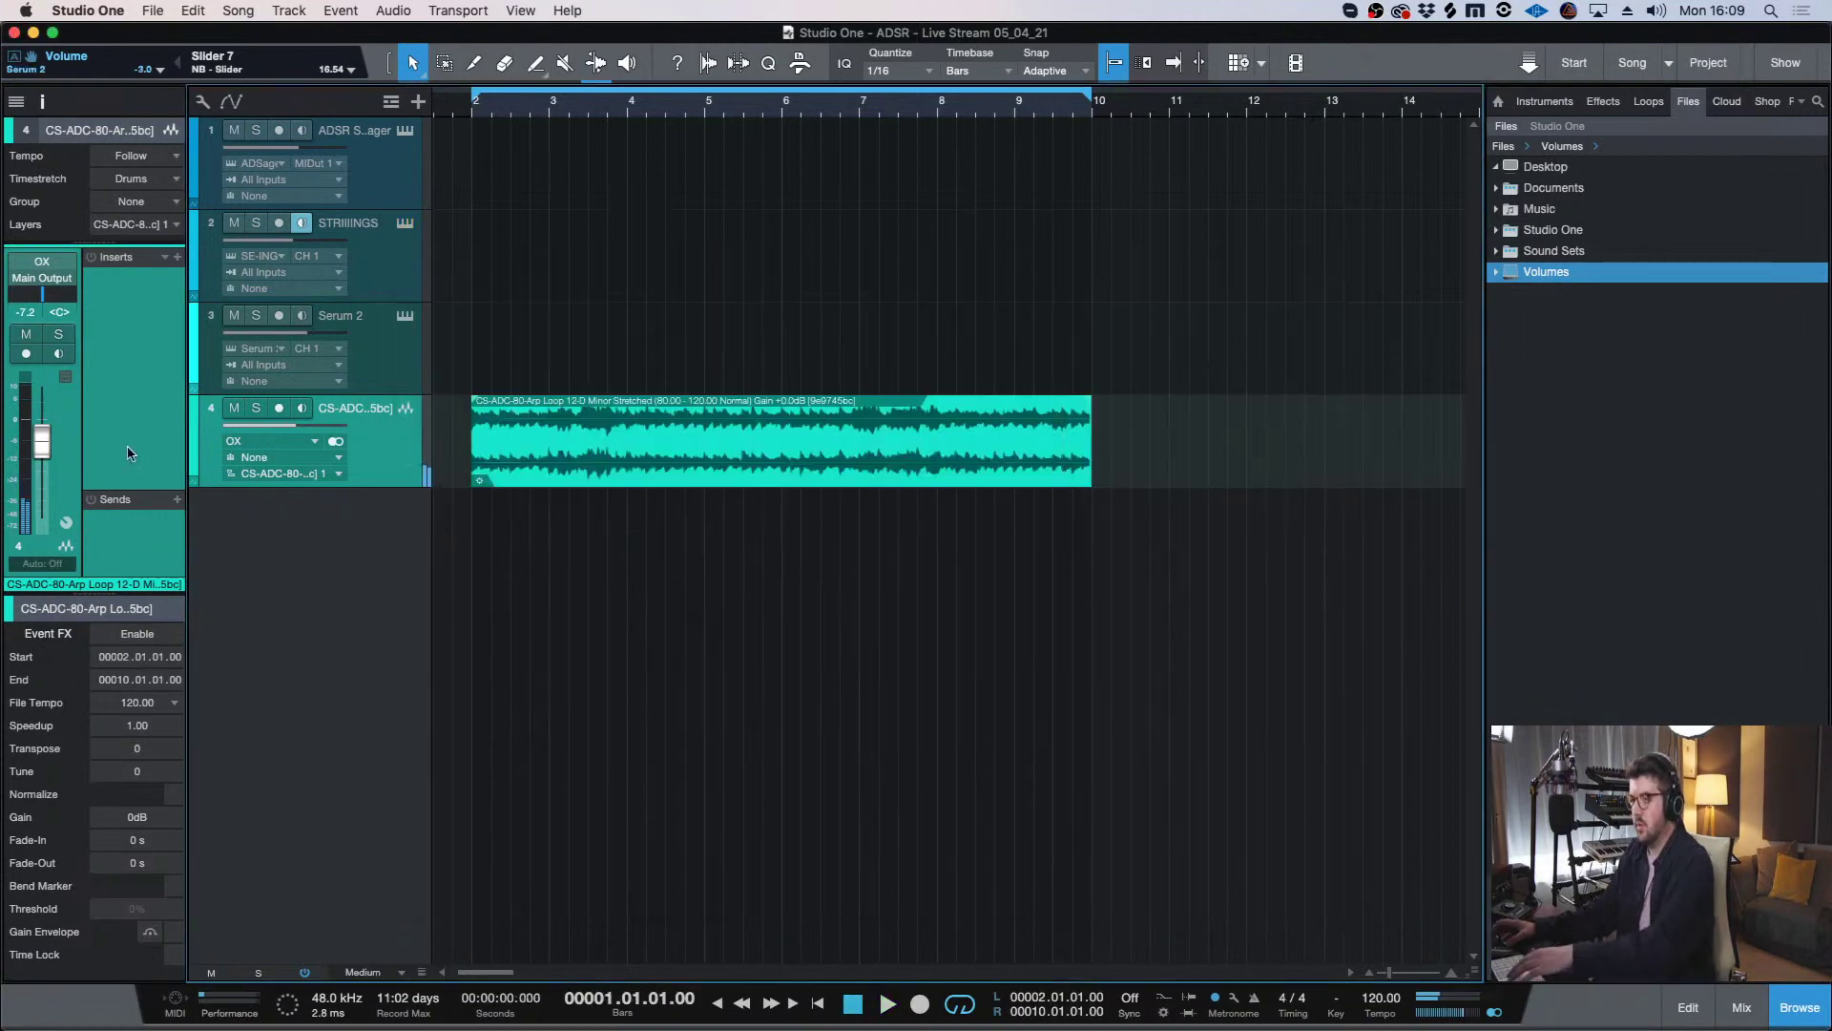
click(322, 227)
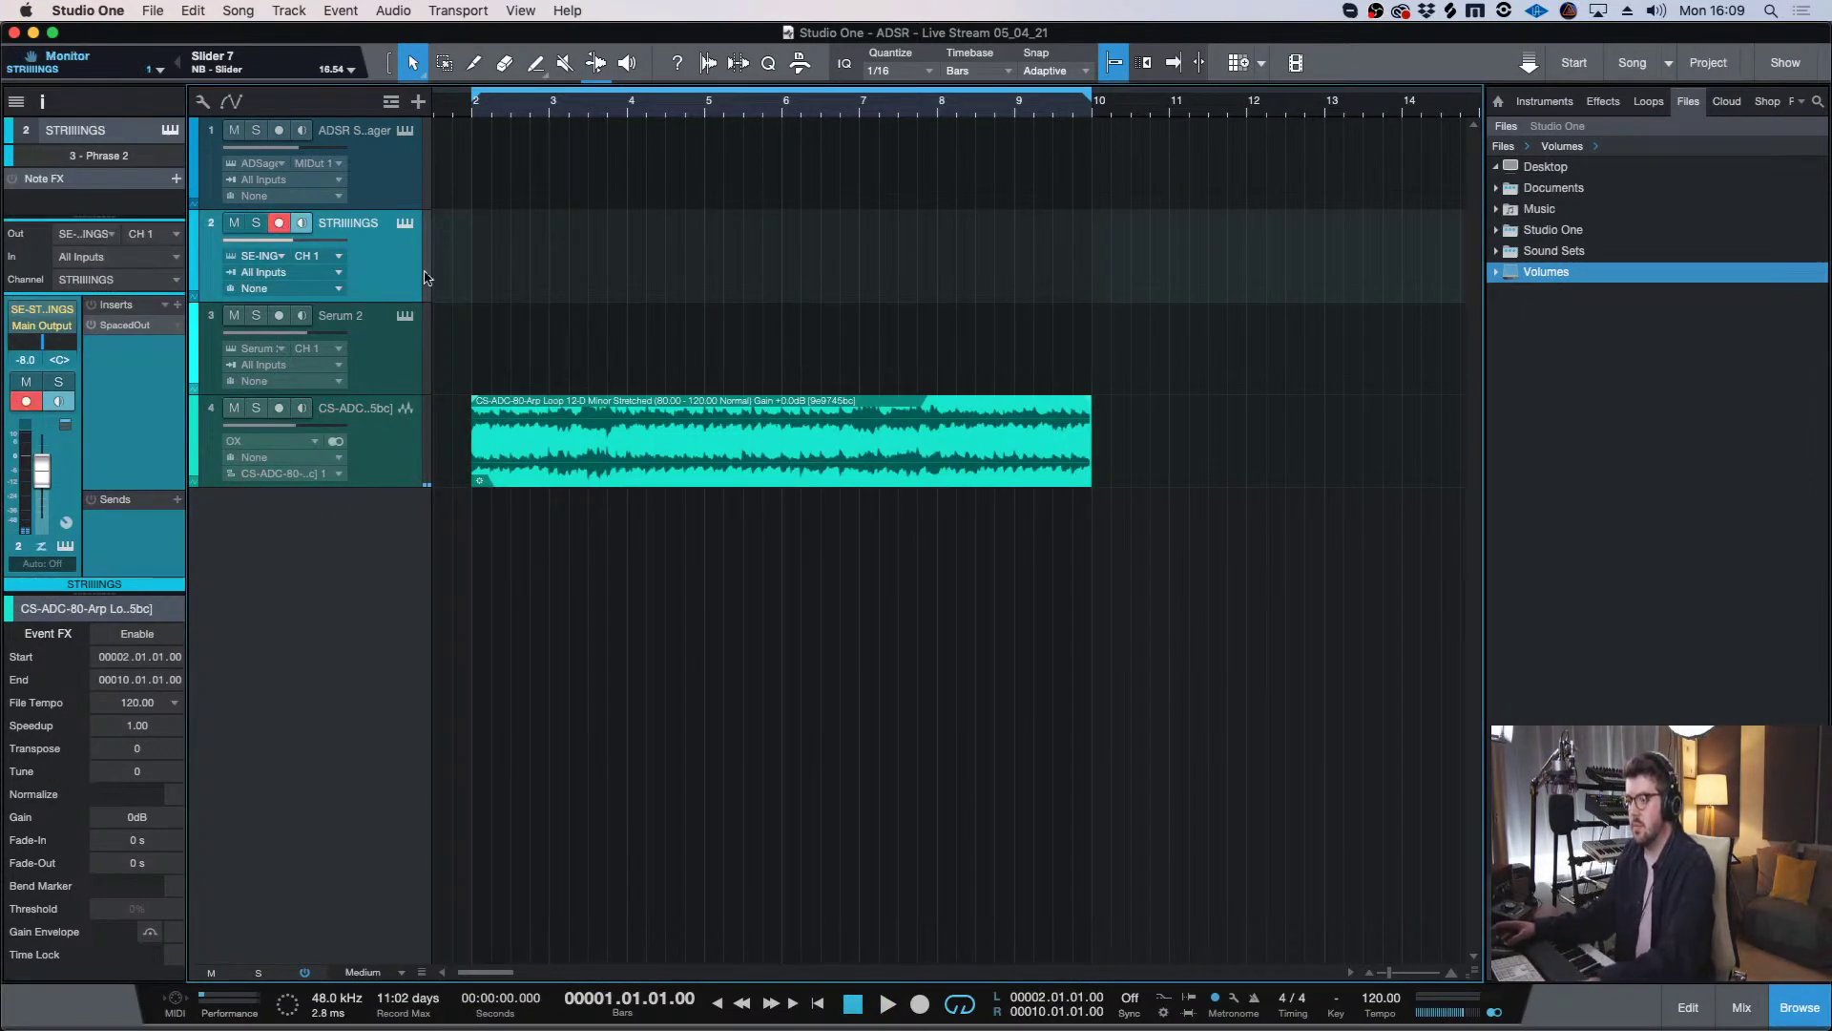
drag(487, 972, 484, 976)
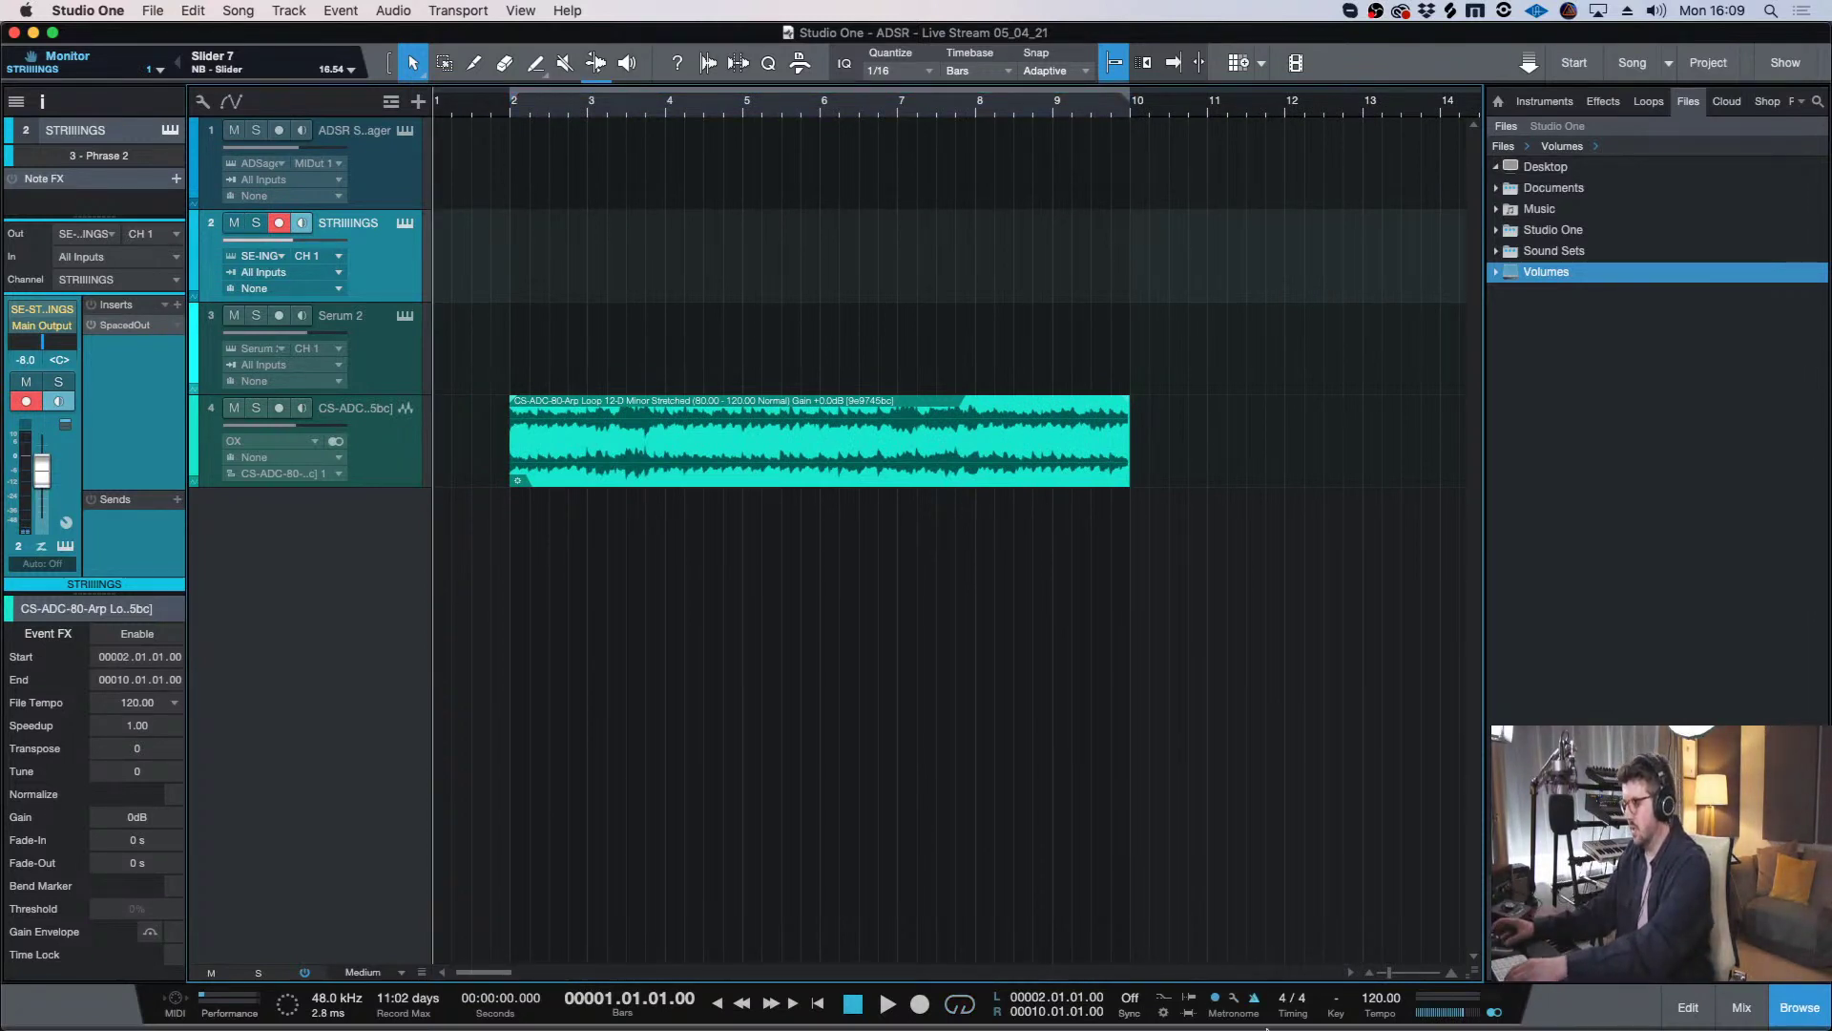
key(KP_Multiply)
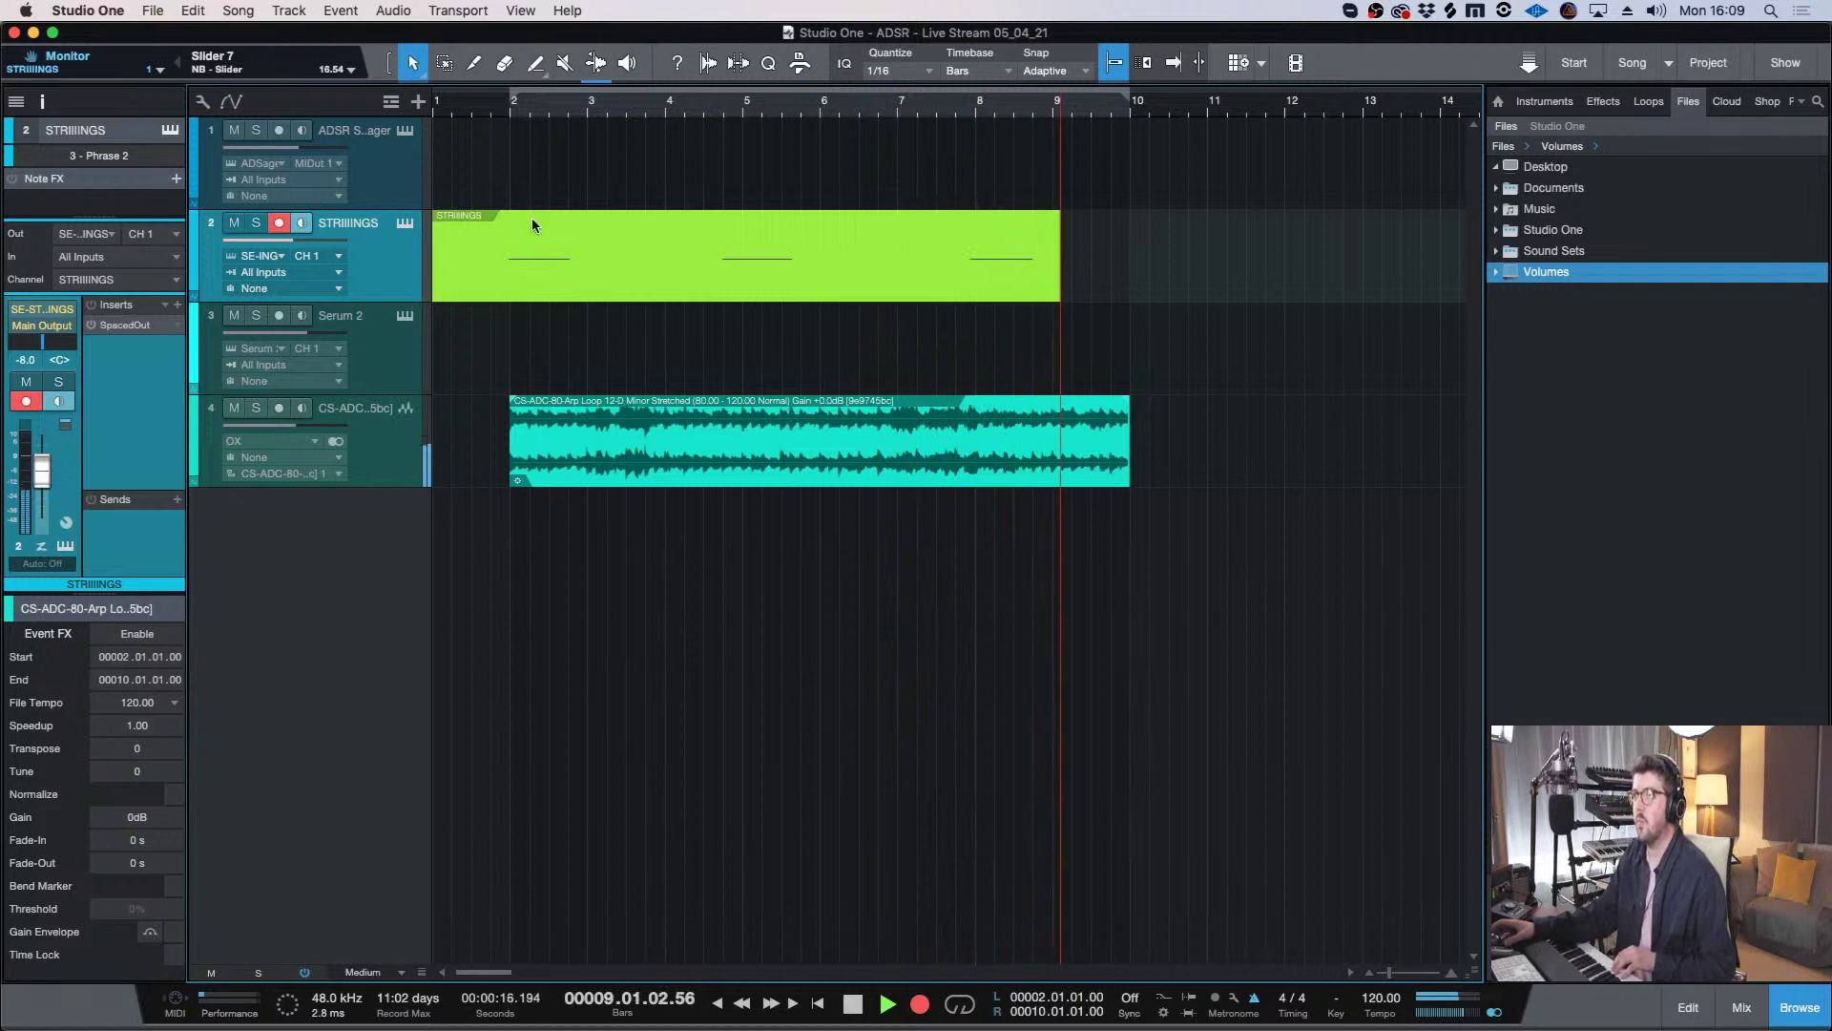
key(space)
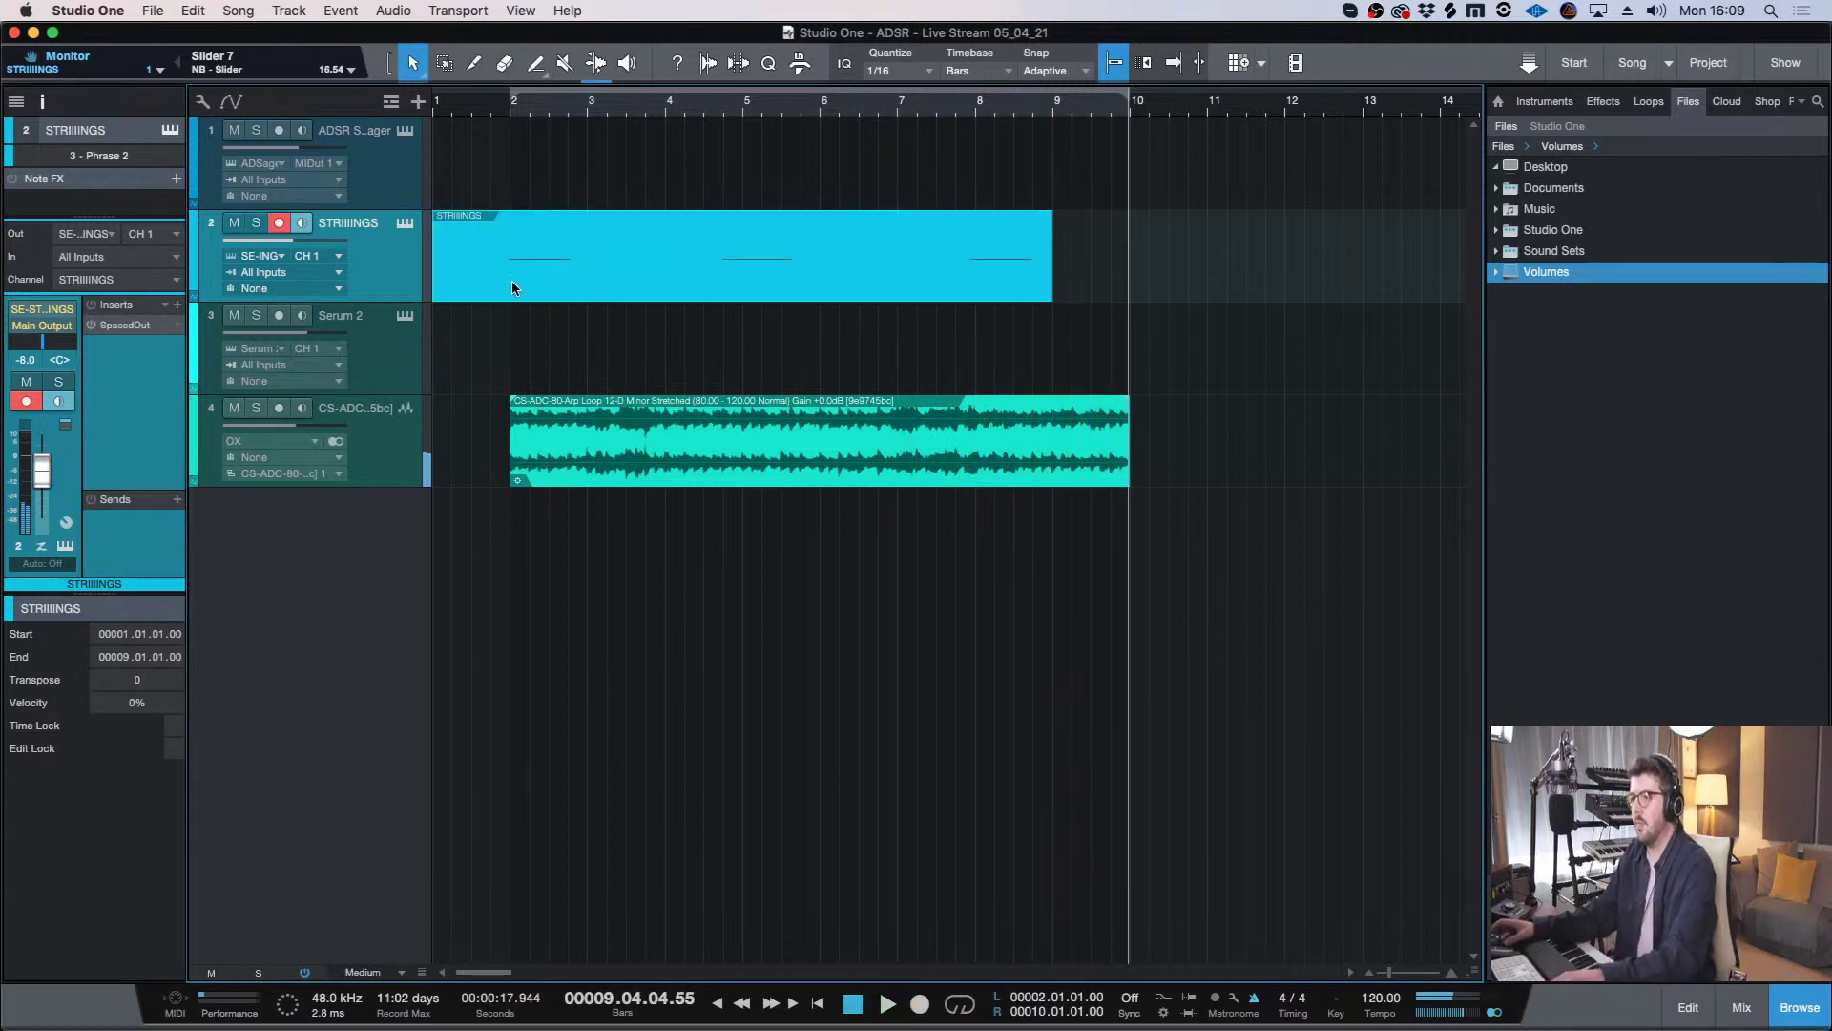
- Disarm and solo the STRIIIINGS track, then audition its part from bar 2 with the instrument open
click(279, 222)
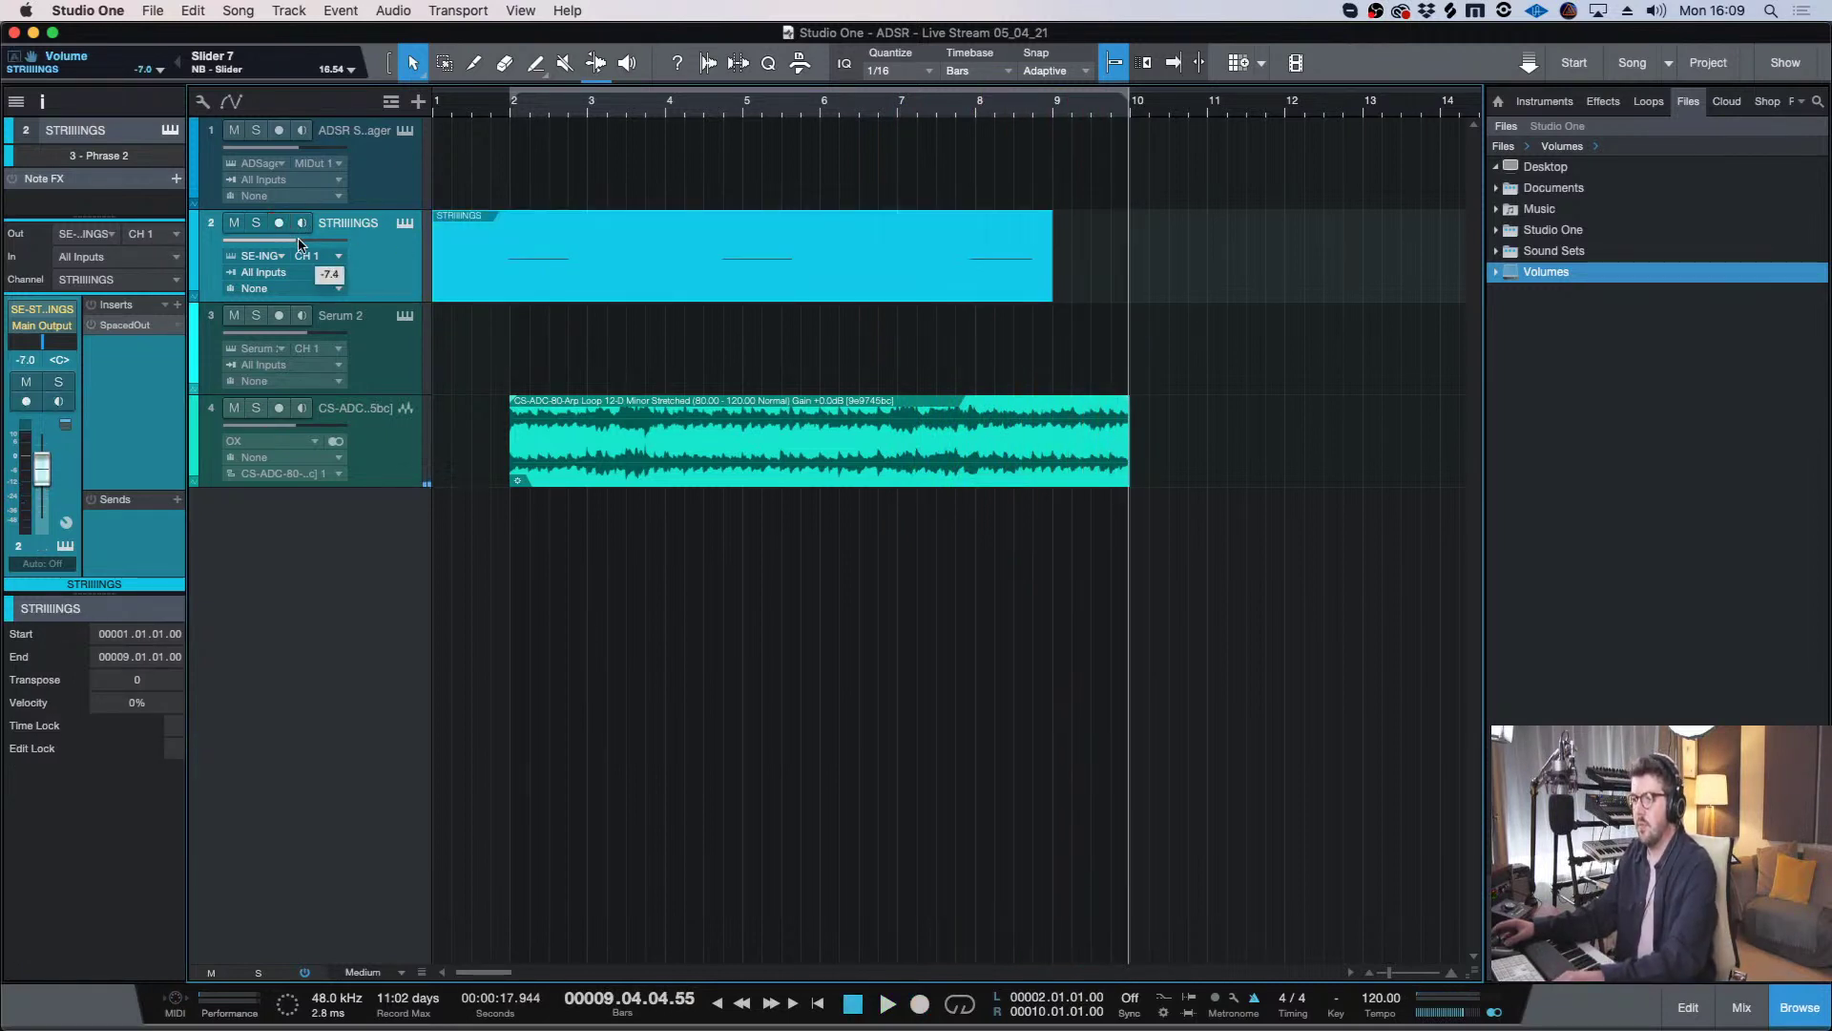
click(256, 223)
click(513, 112)
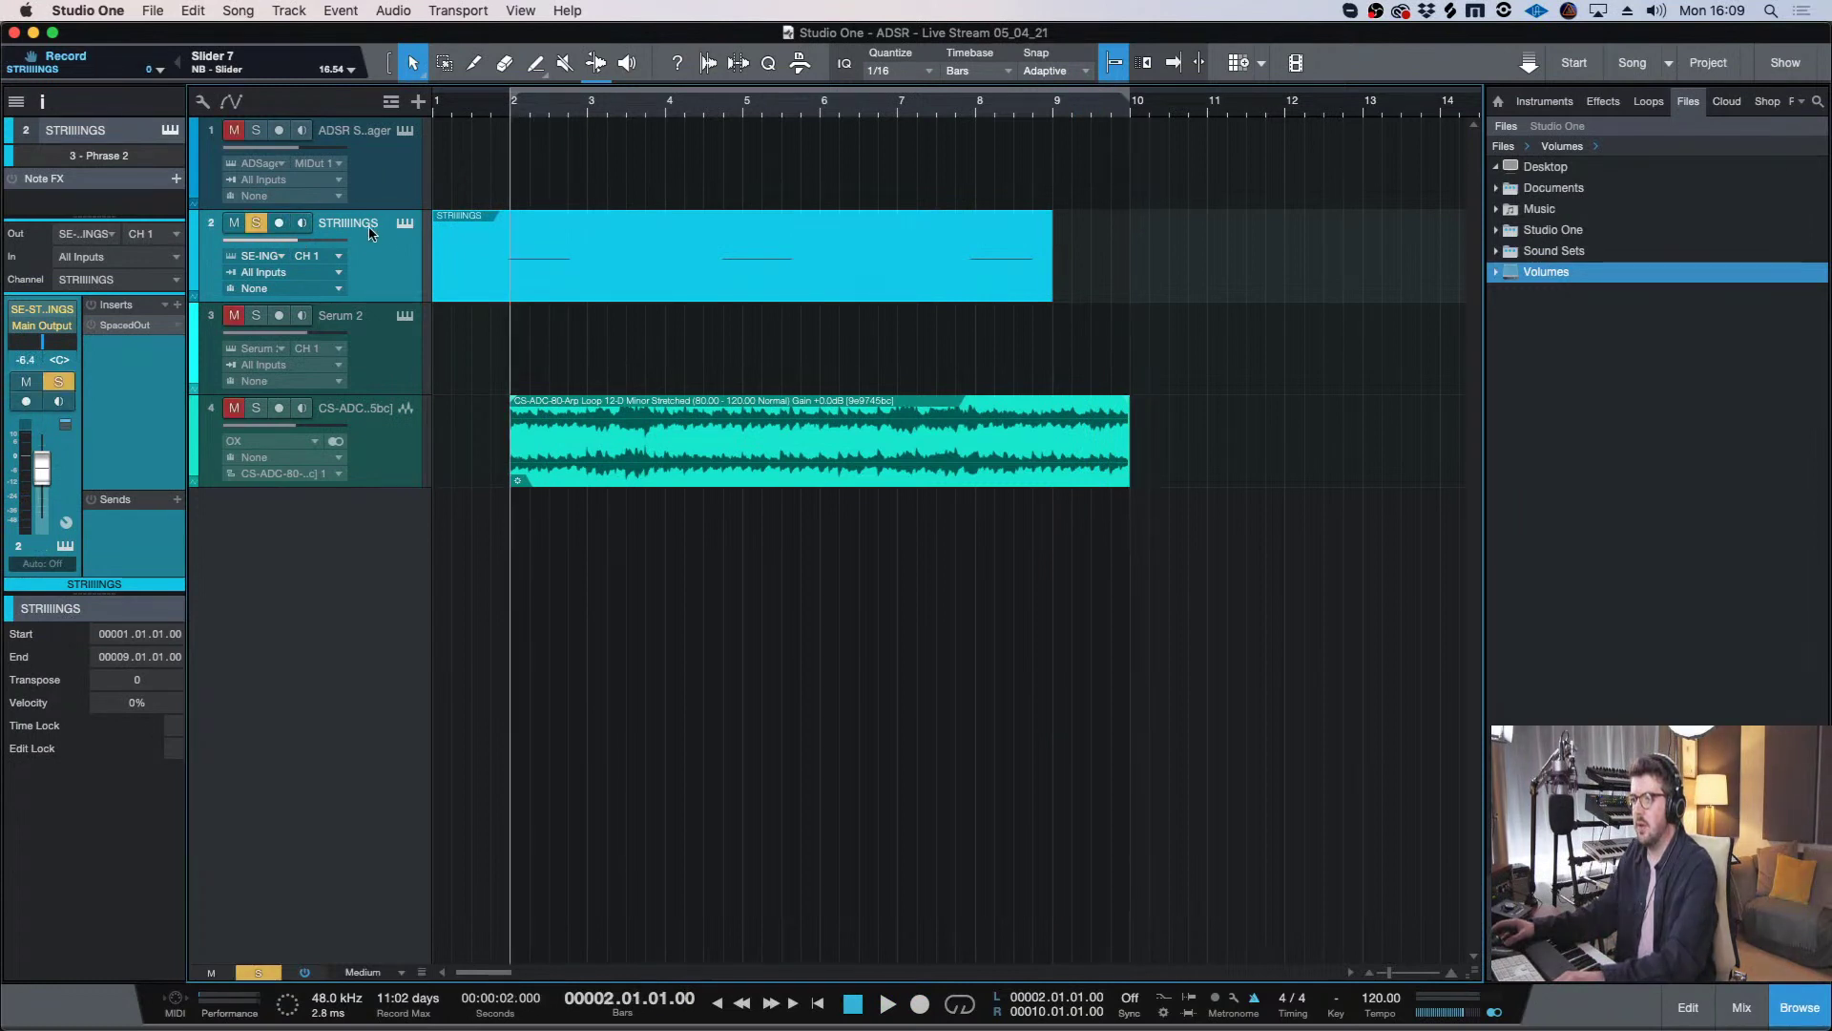
click(405, 223)
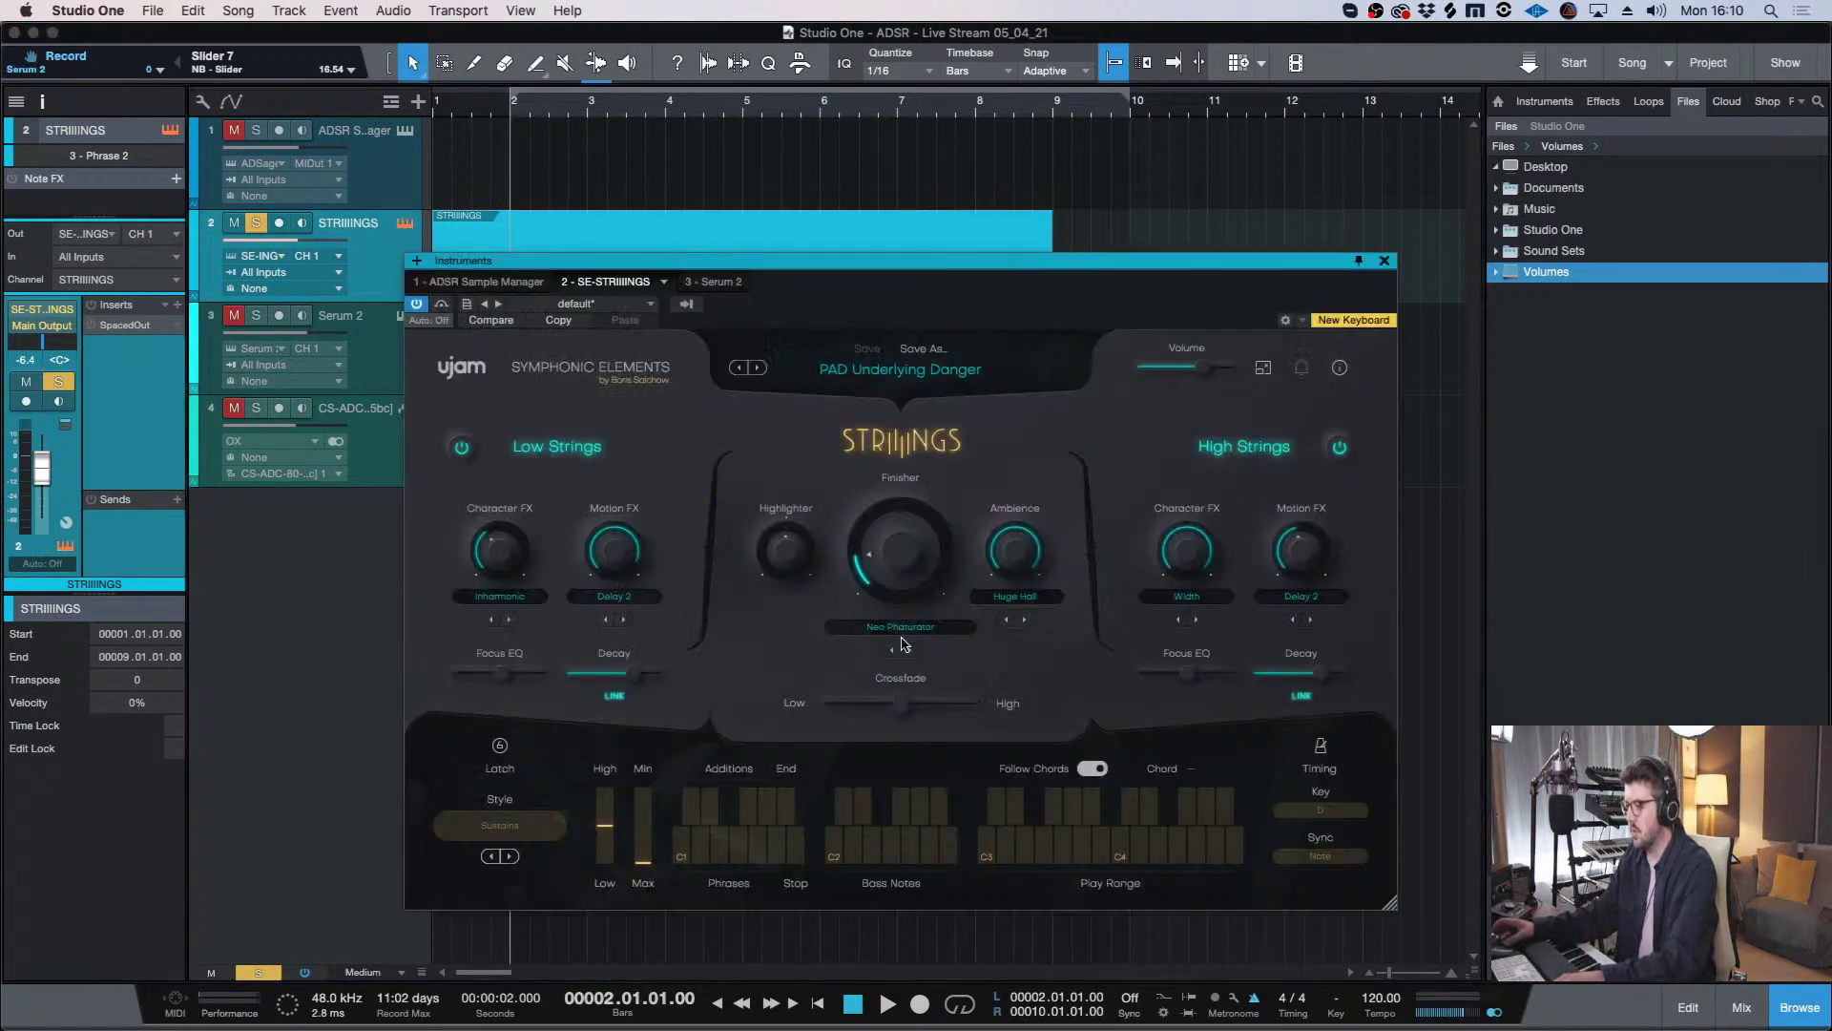
key(space)
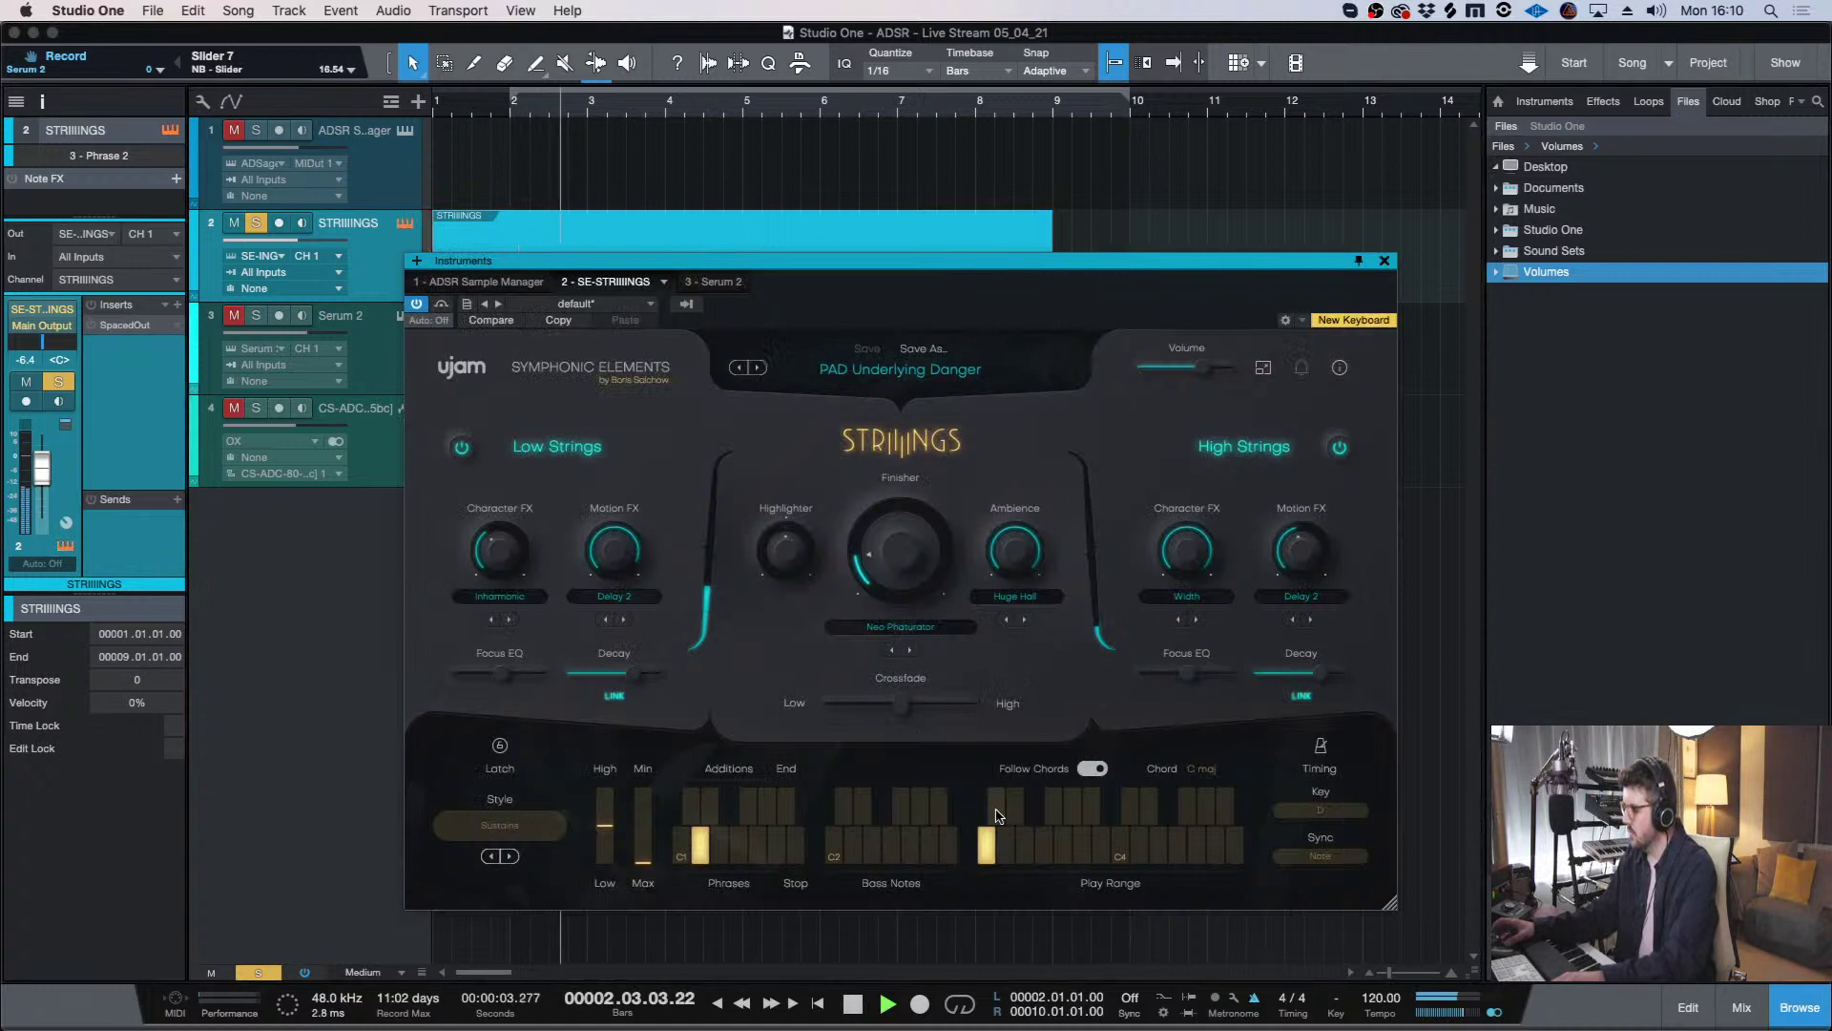
key(space)
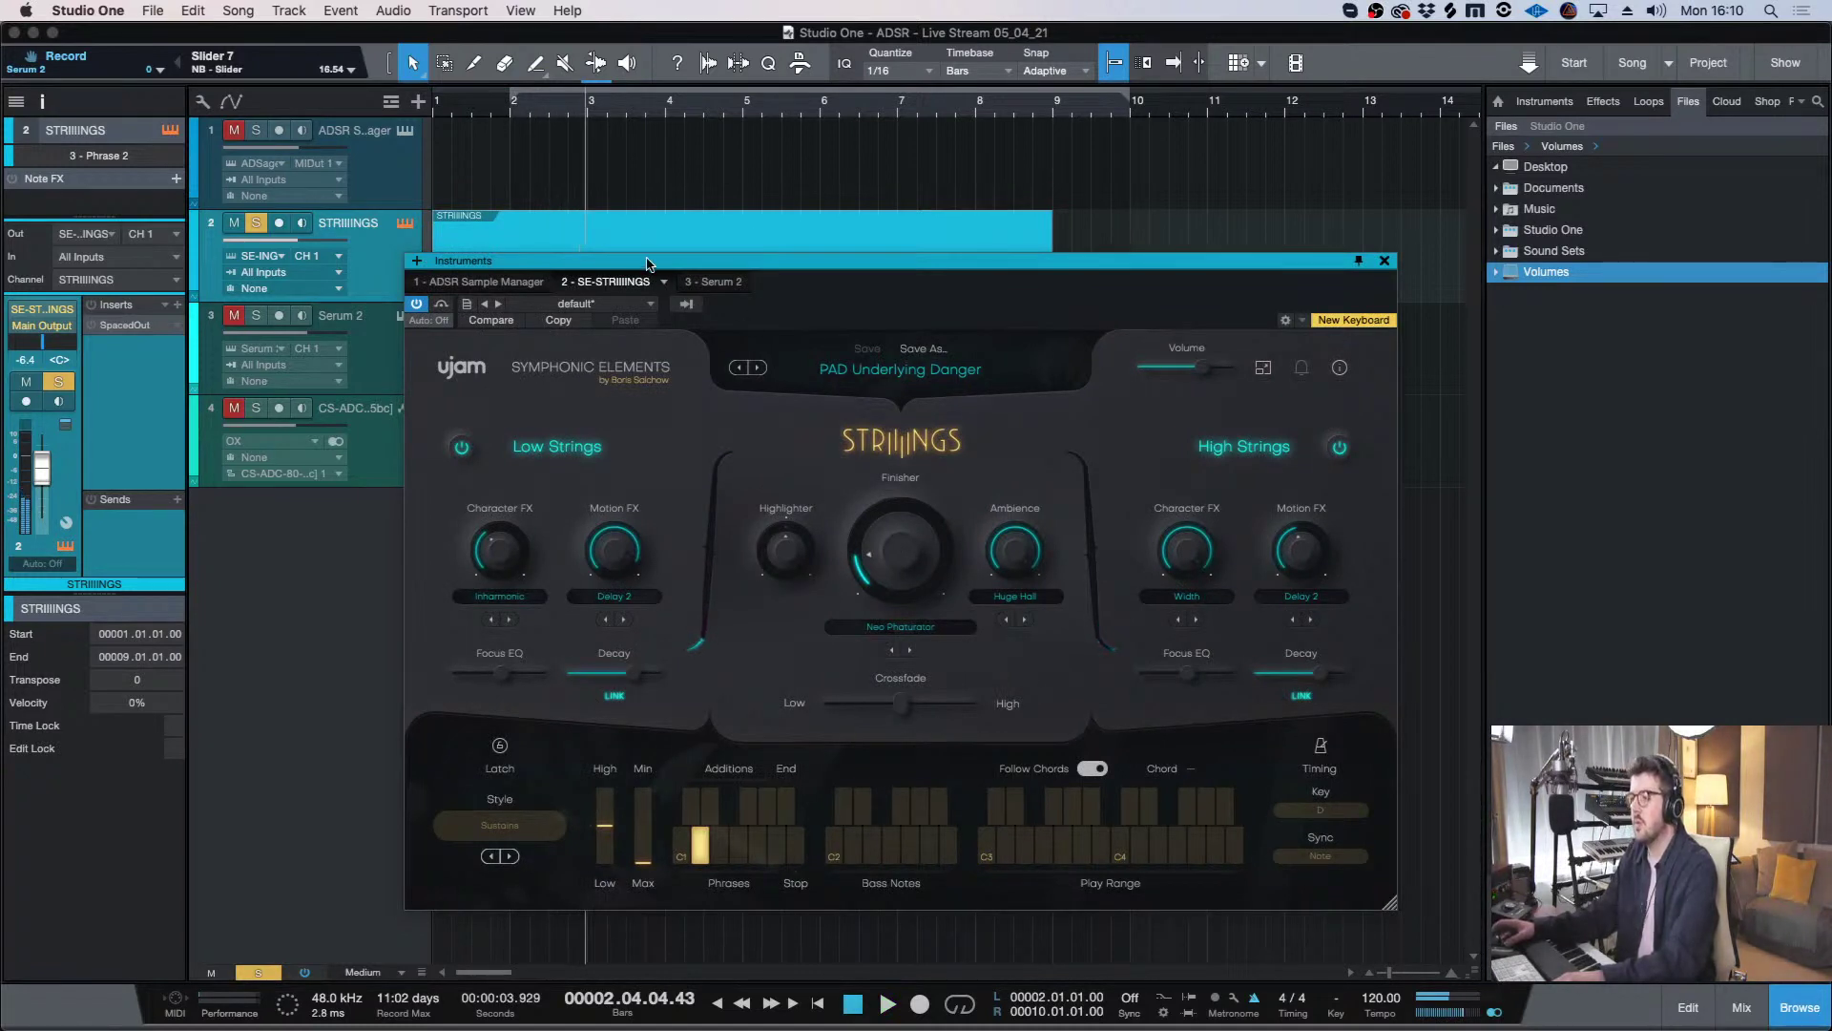
- Set the Low Strings Focus EQ to 64.4%, switch the Low Strings layer off and audition from bar 2
drag(647, 263, 657, 228)
drag(520, 644, 537, 643)
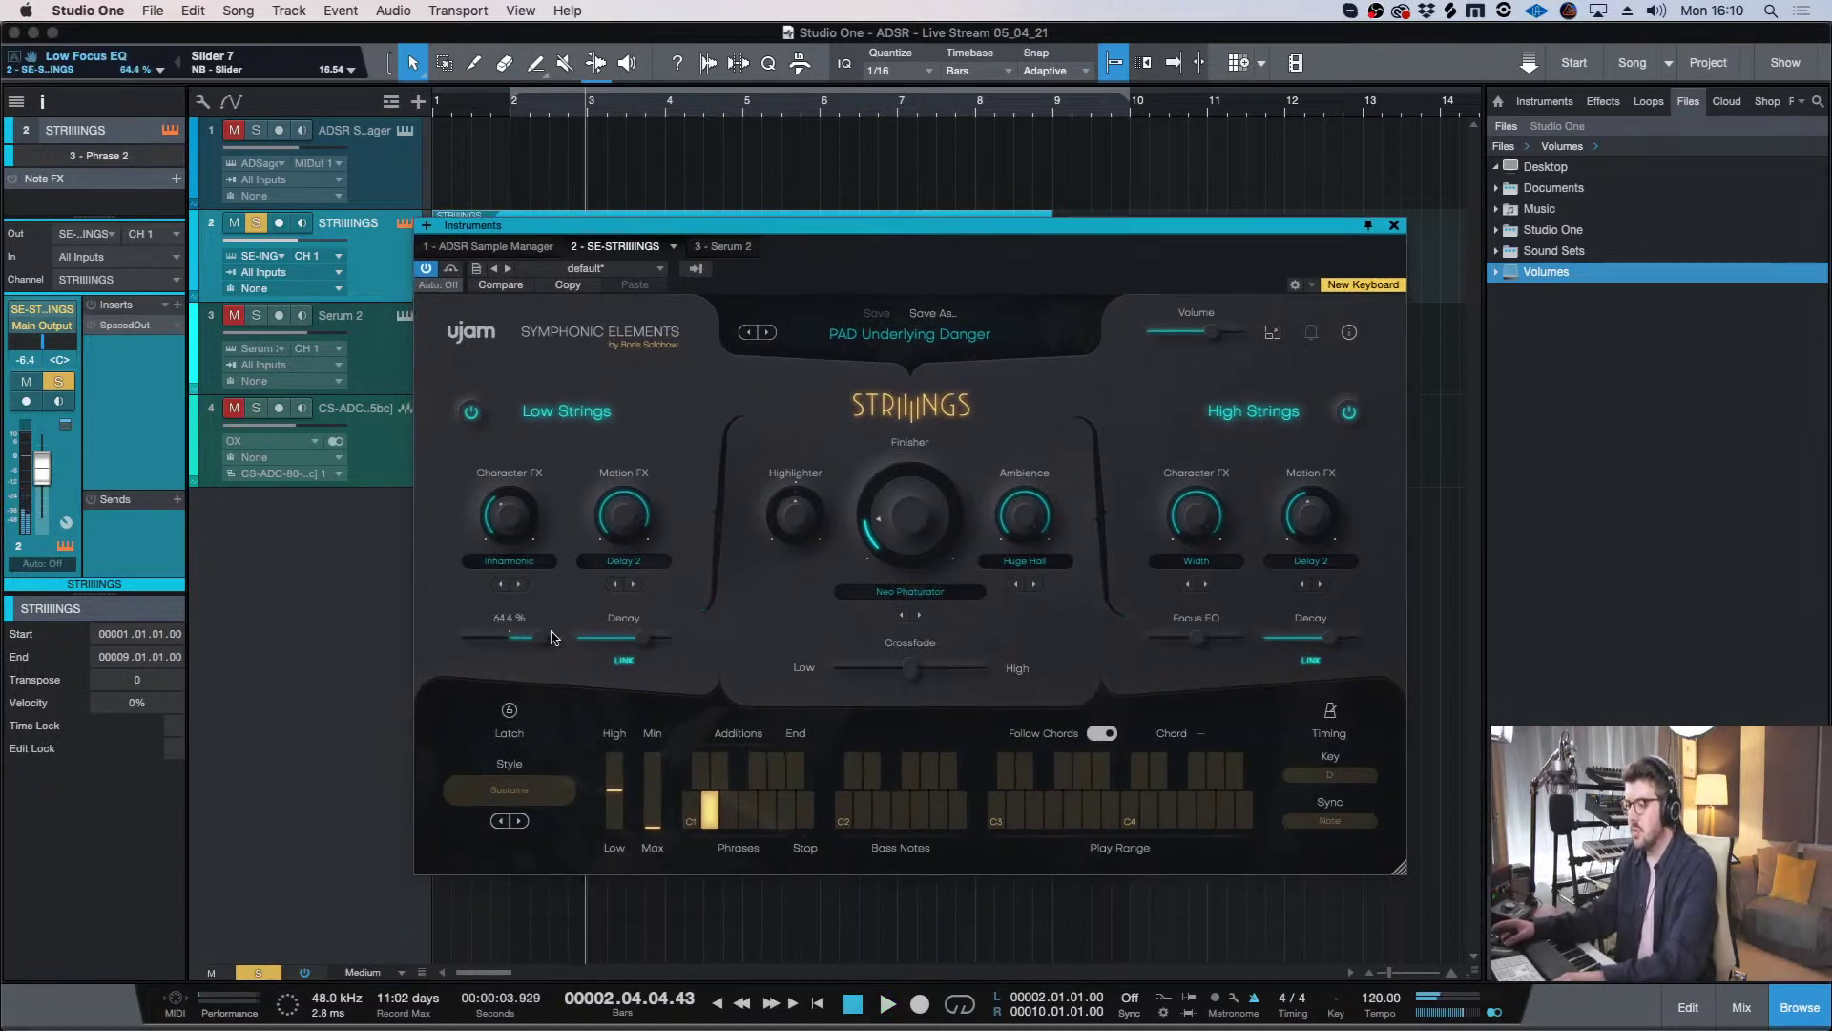
click(512, 114)
click(469, 414)
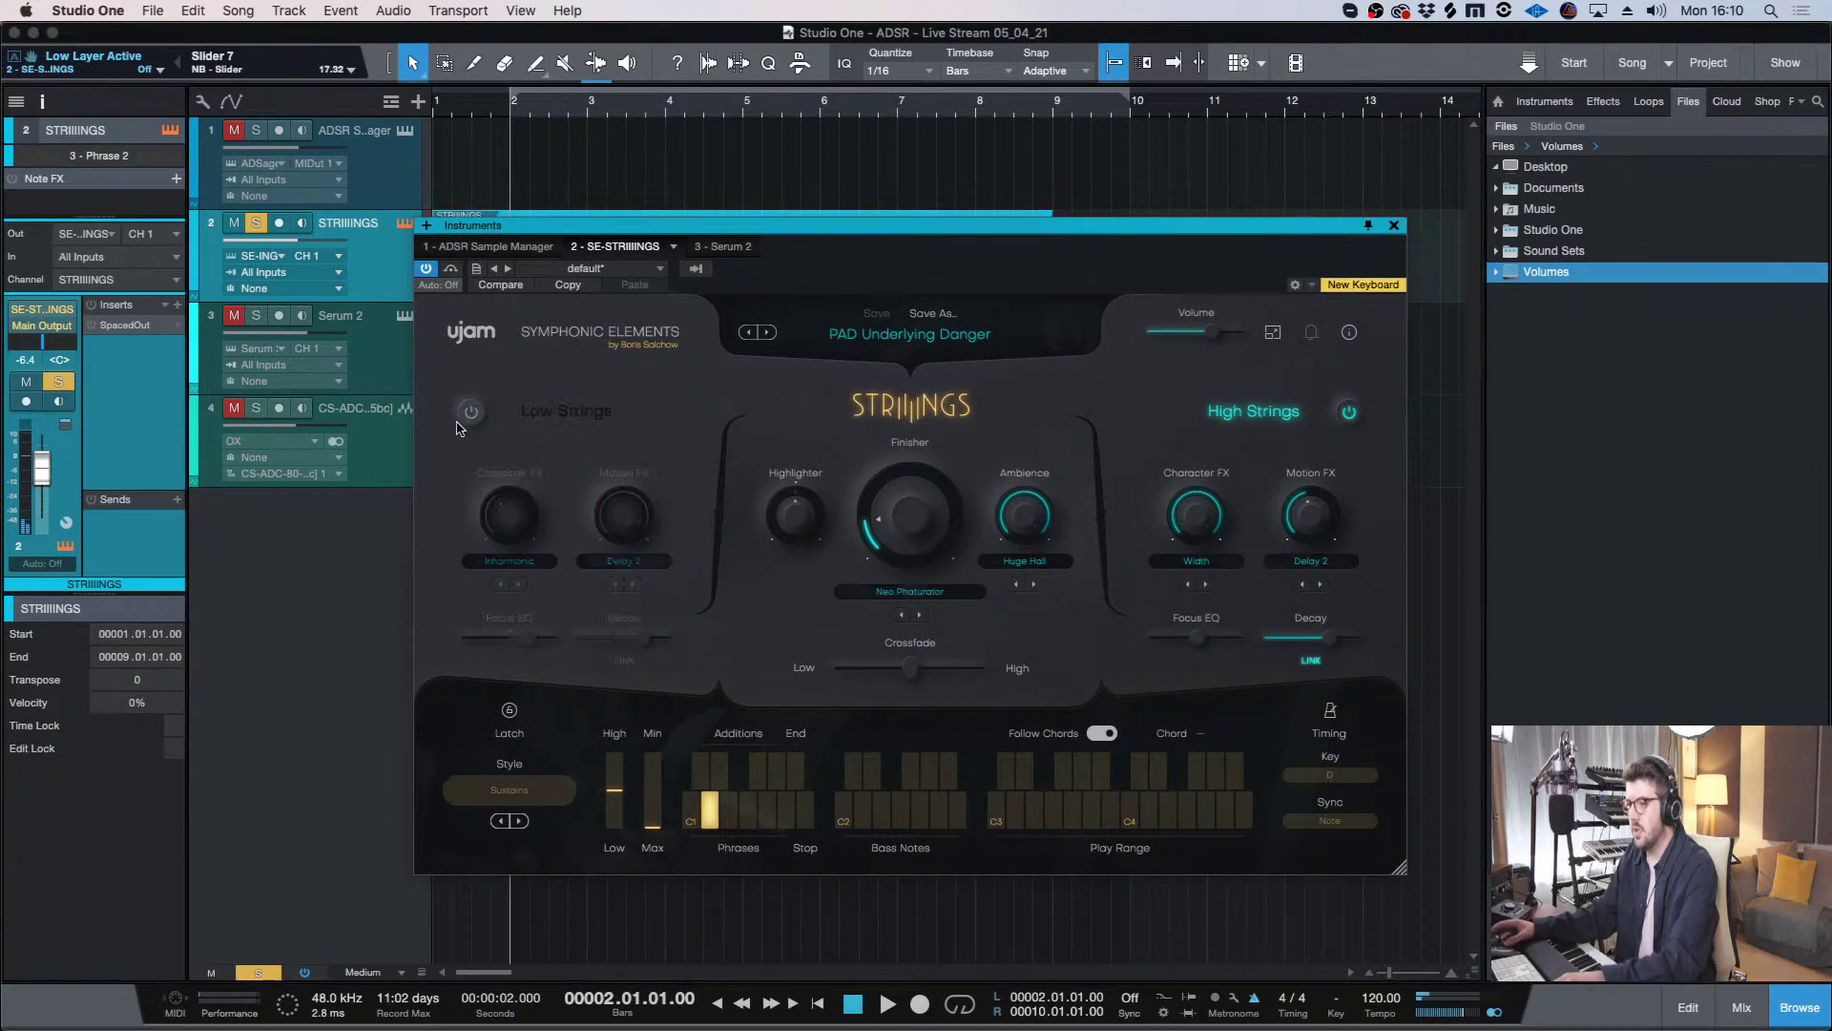
key(space)
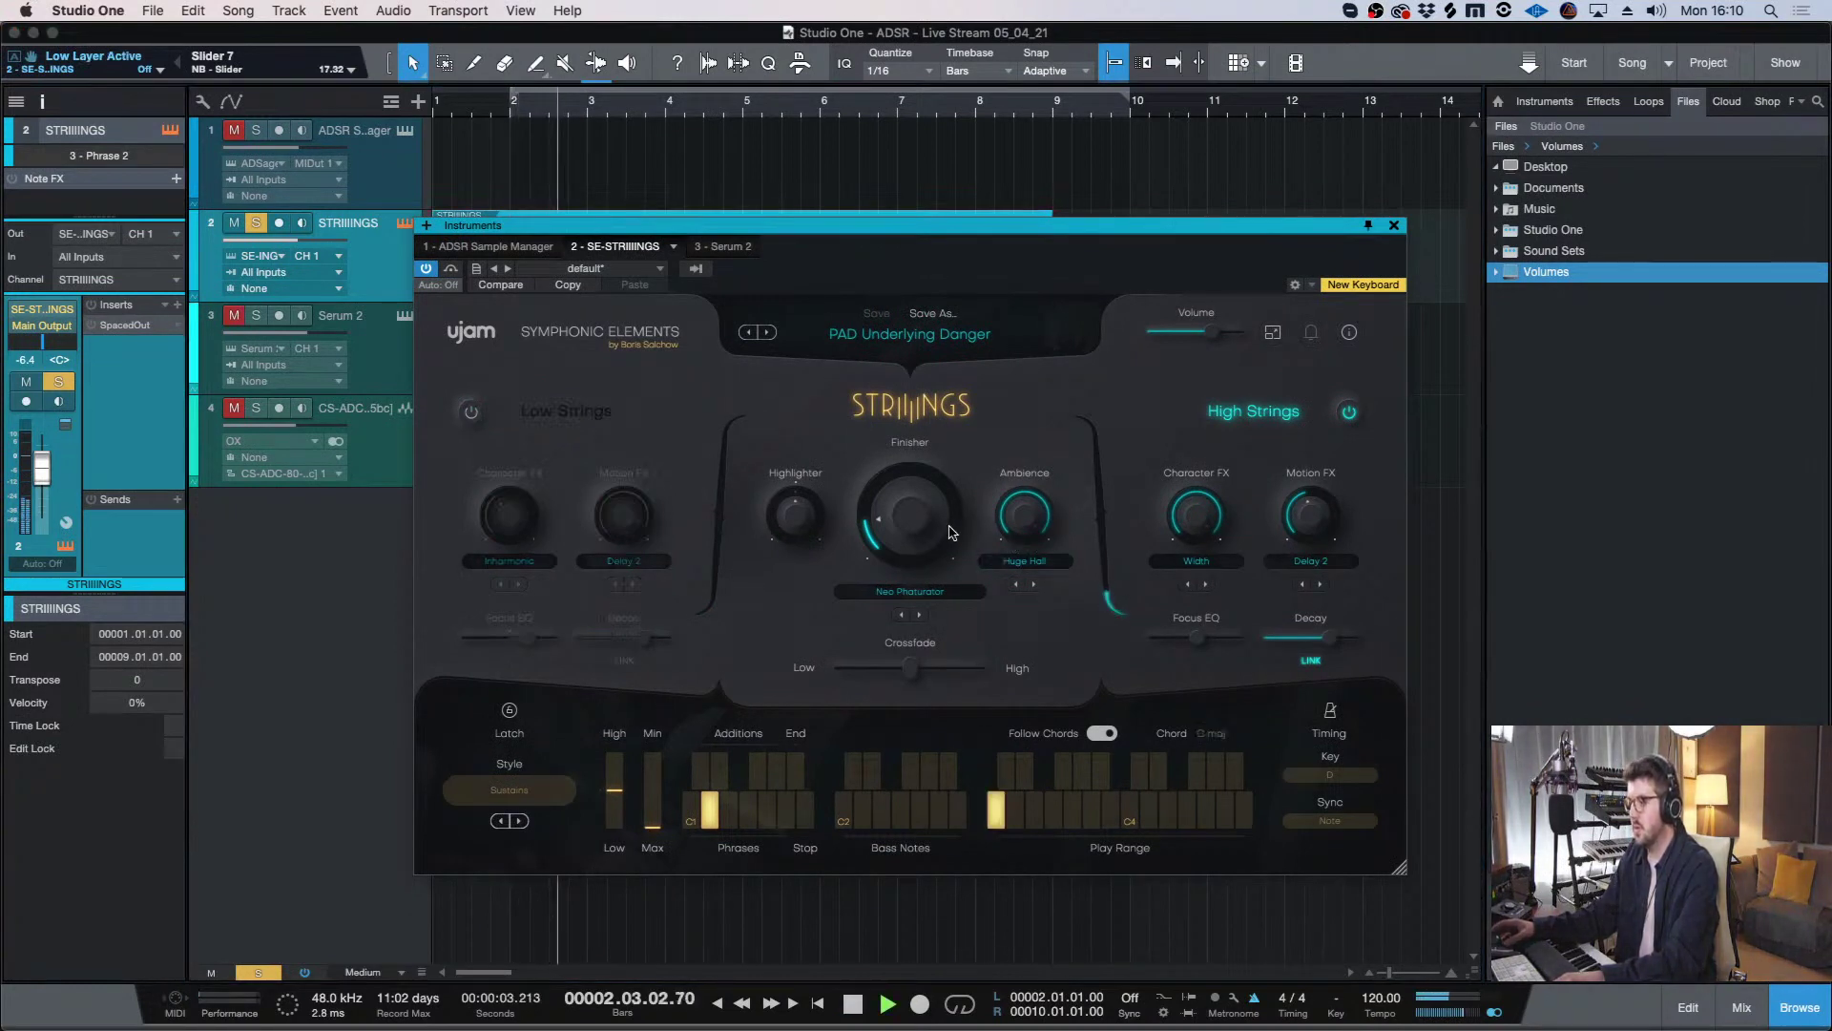
key(s)
key(space)
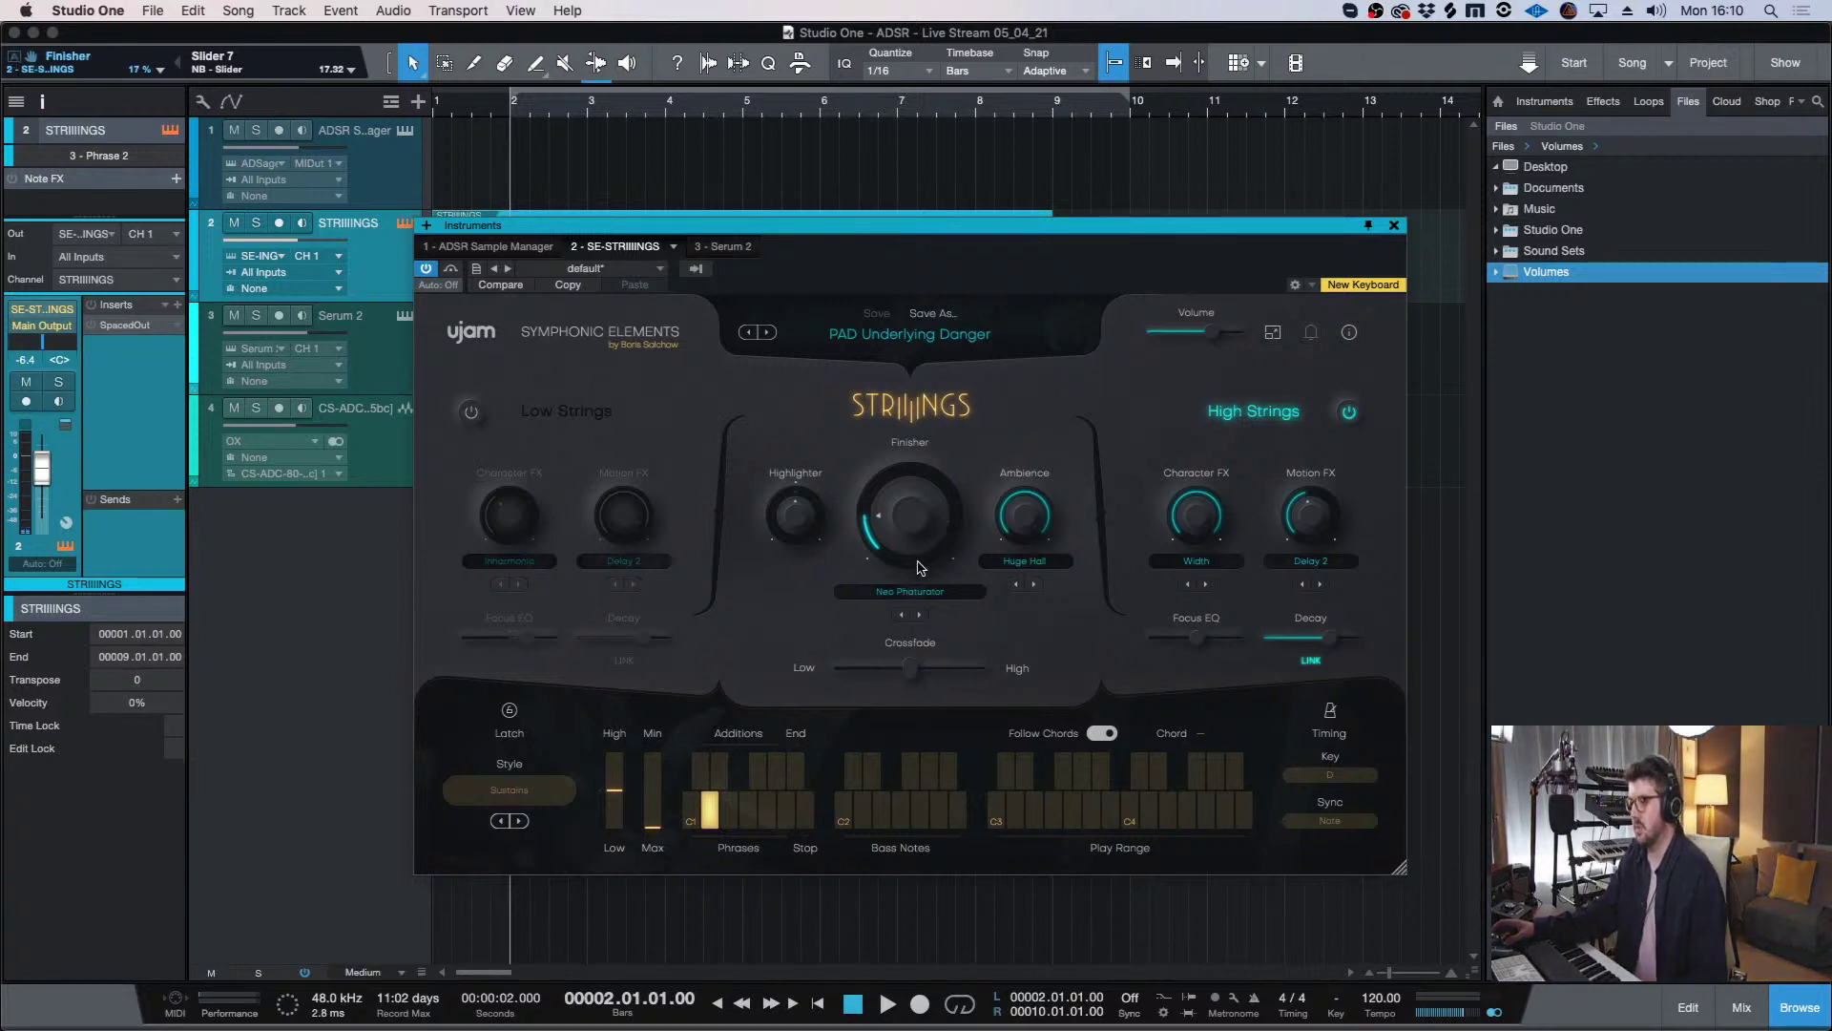
- Keep Neo Phaturator as the Finisher mode, lower the Huge Hall Ambience to about 48% and close the instrument
click(919, 592)
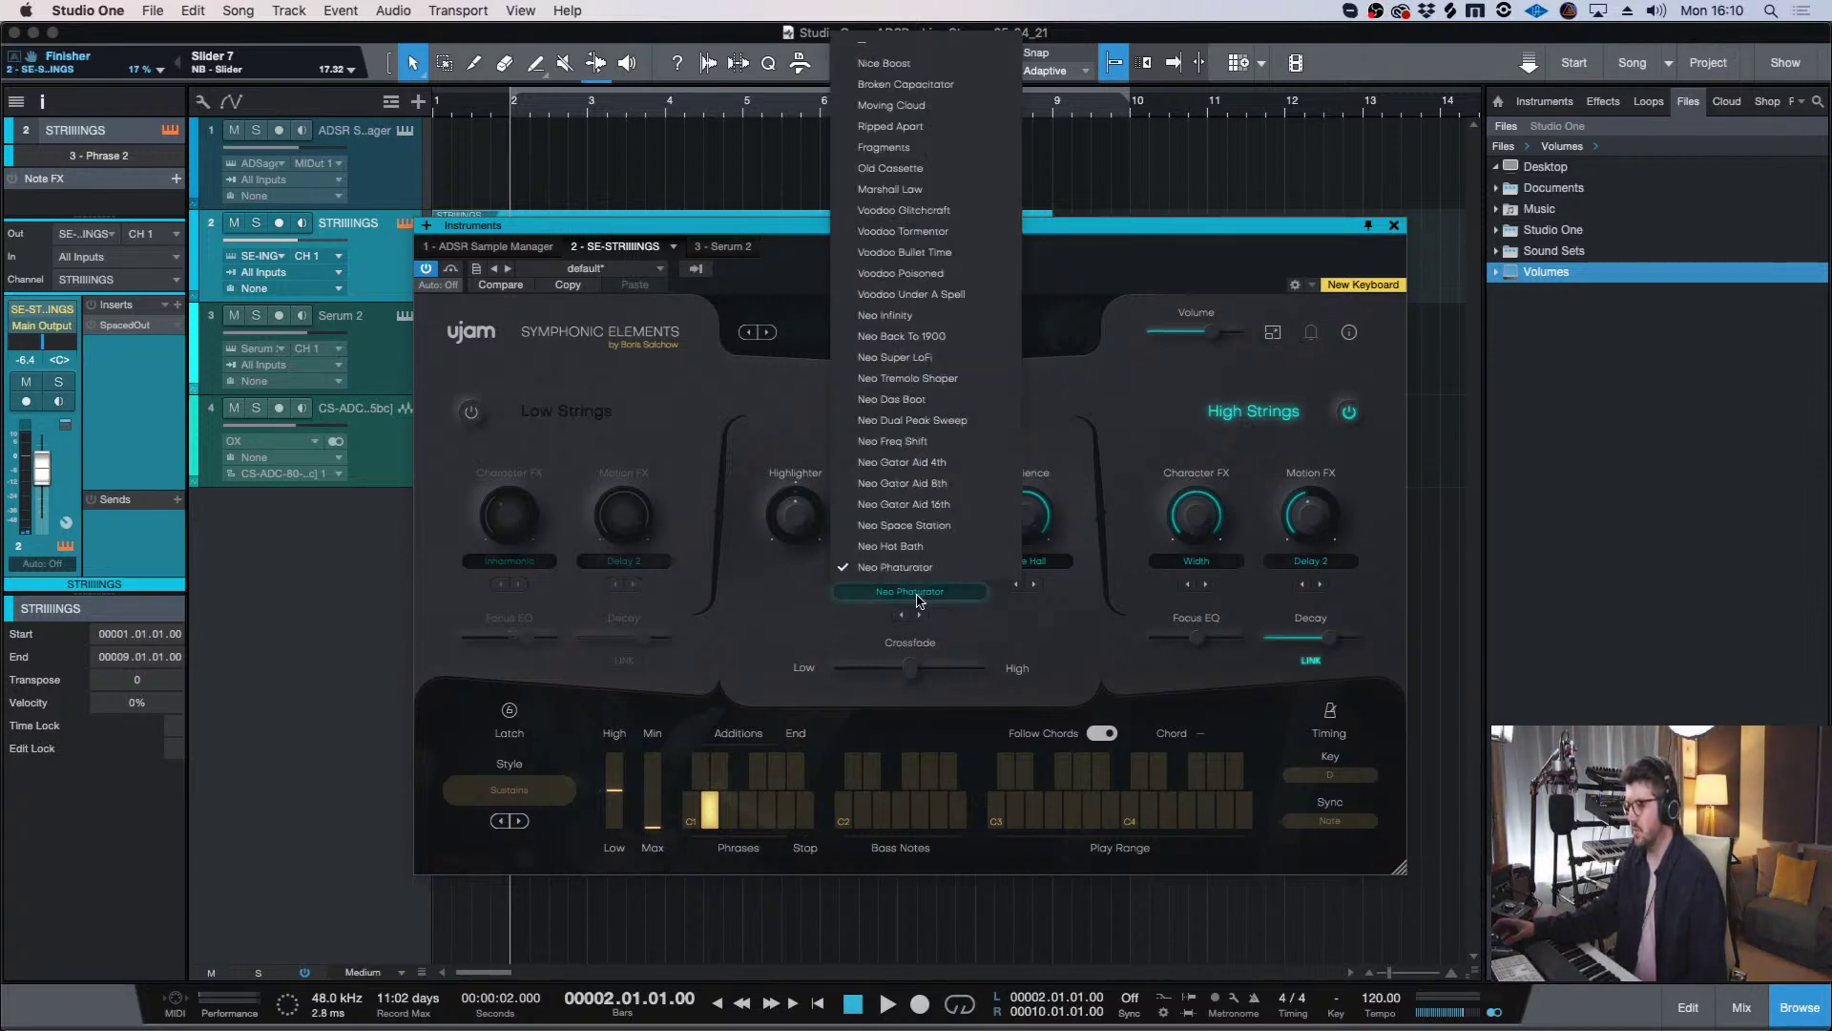
click(1067, 319)
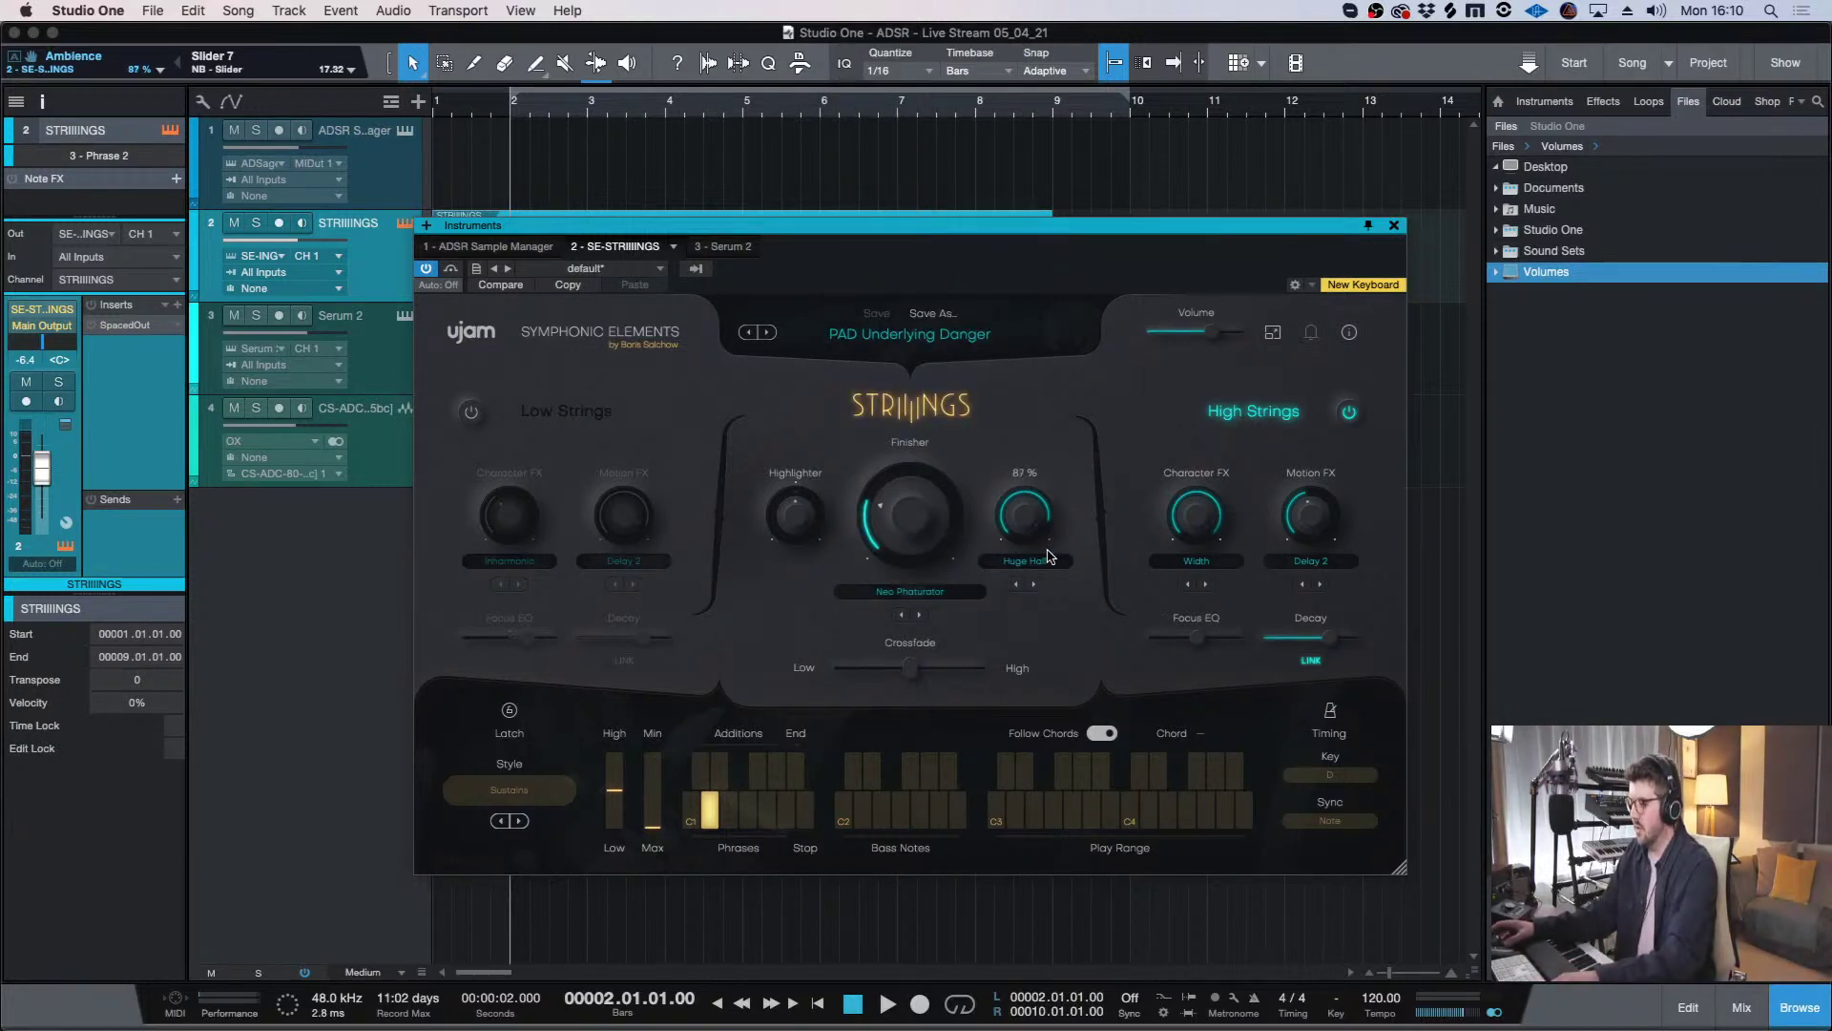
drag(1060, 614, 1059, 622)
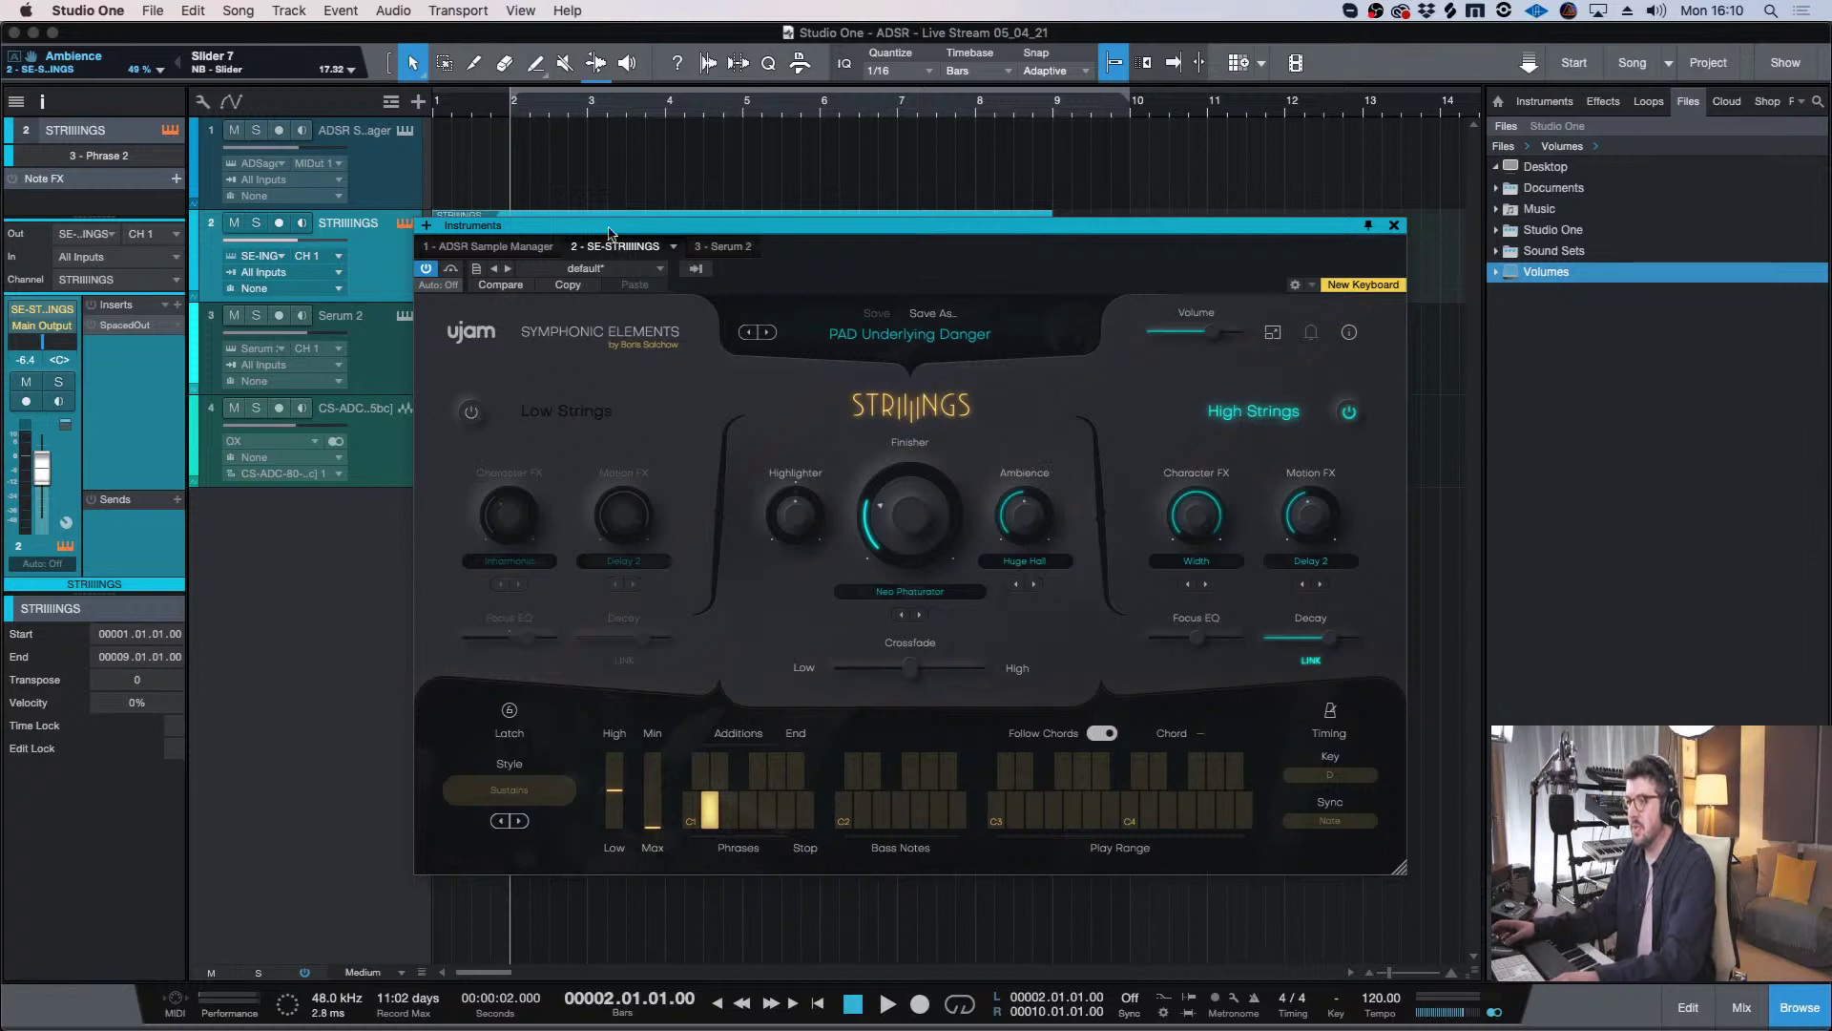
drag(609, 232, 647, 244)
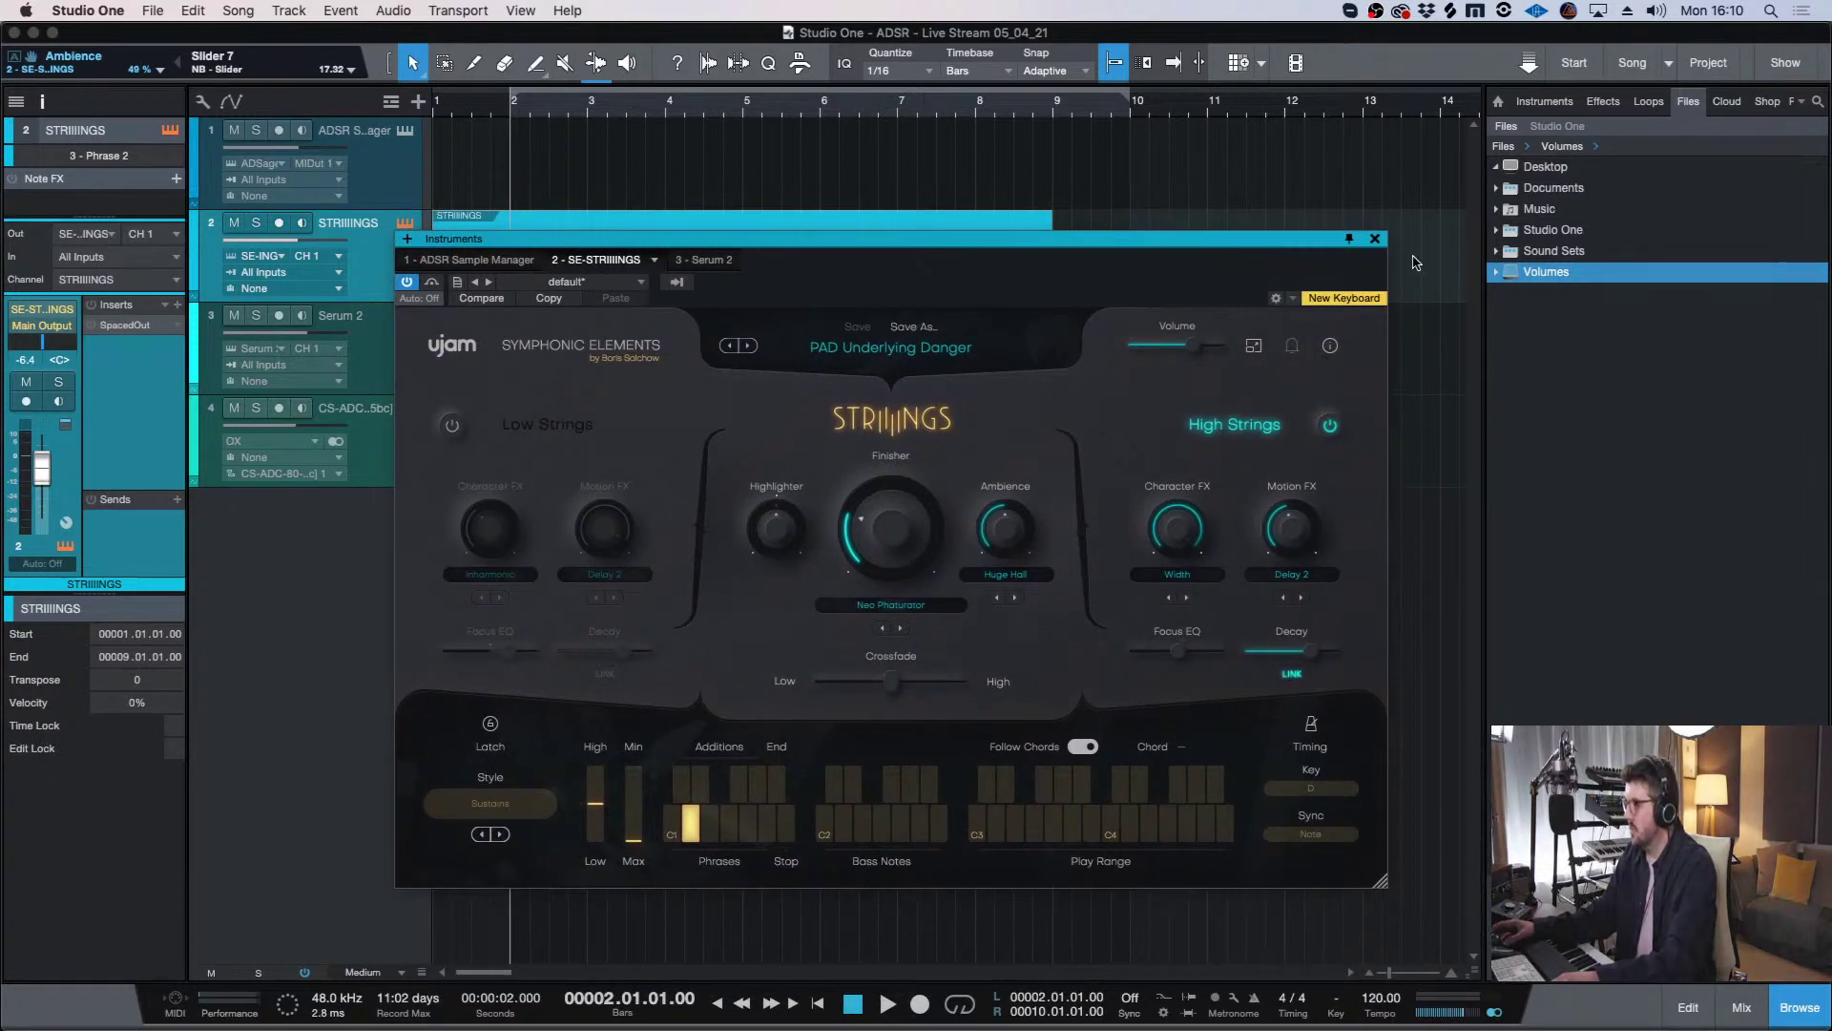
click(1374, 239)
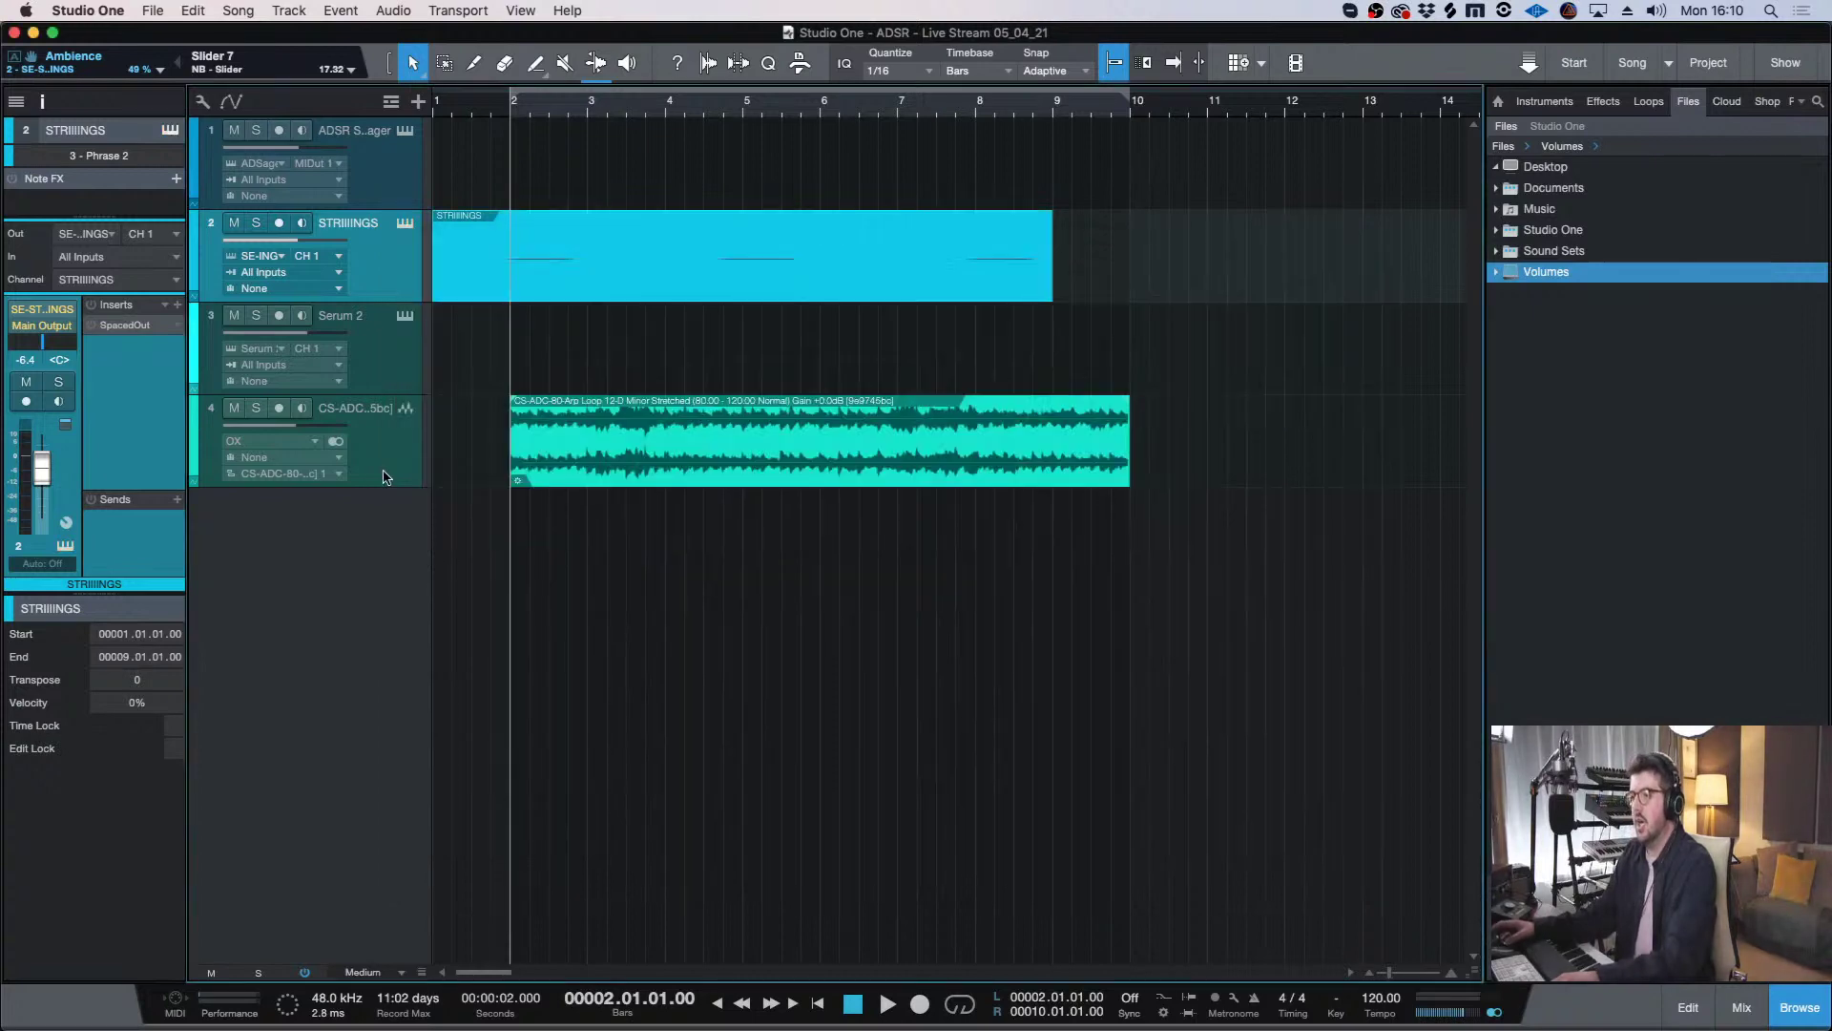
- Extend the end of the STRIIIINGS part to bar 10 and quantize its notes to 1/16
click(387, 458)
drag(1055, 282, 1130, 282)
key(e)
key(e)
key(e)
double_click(510, 276)
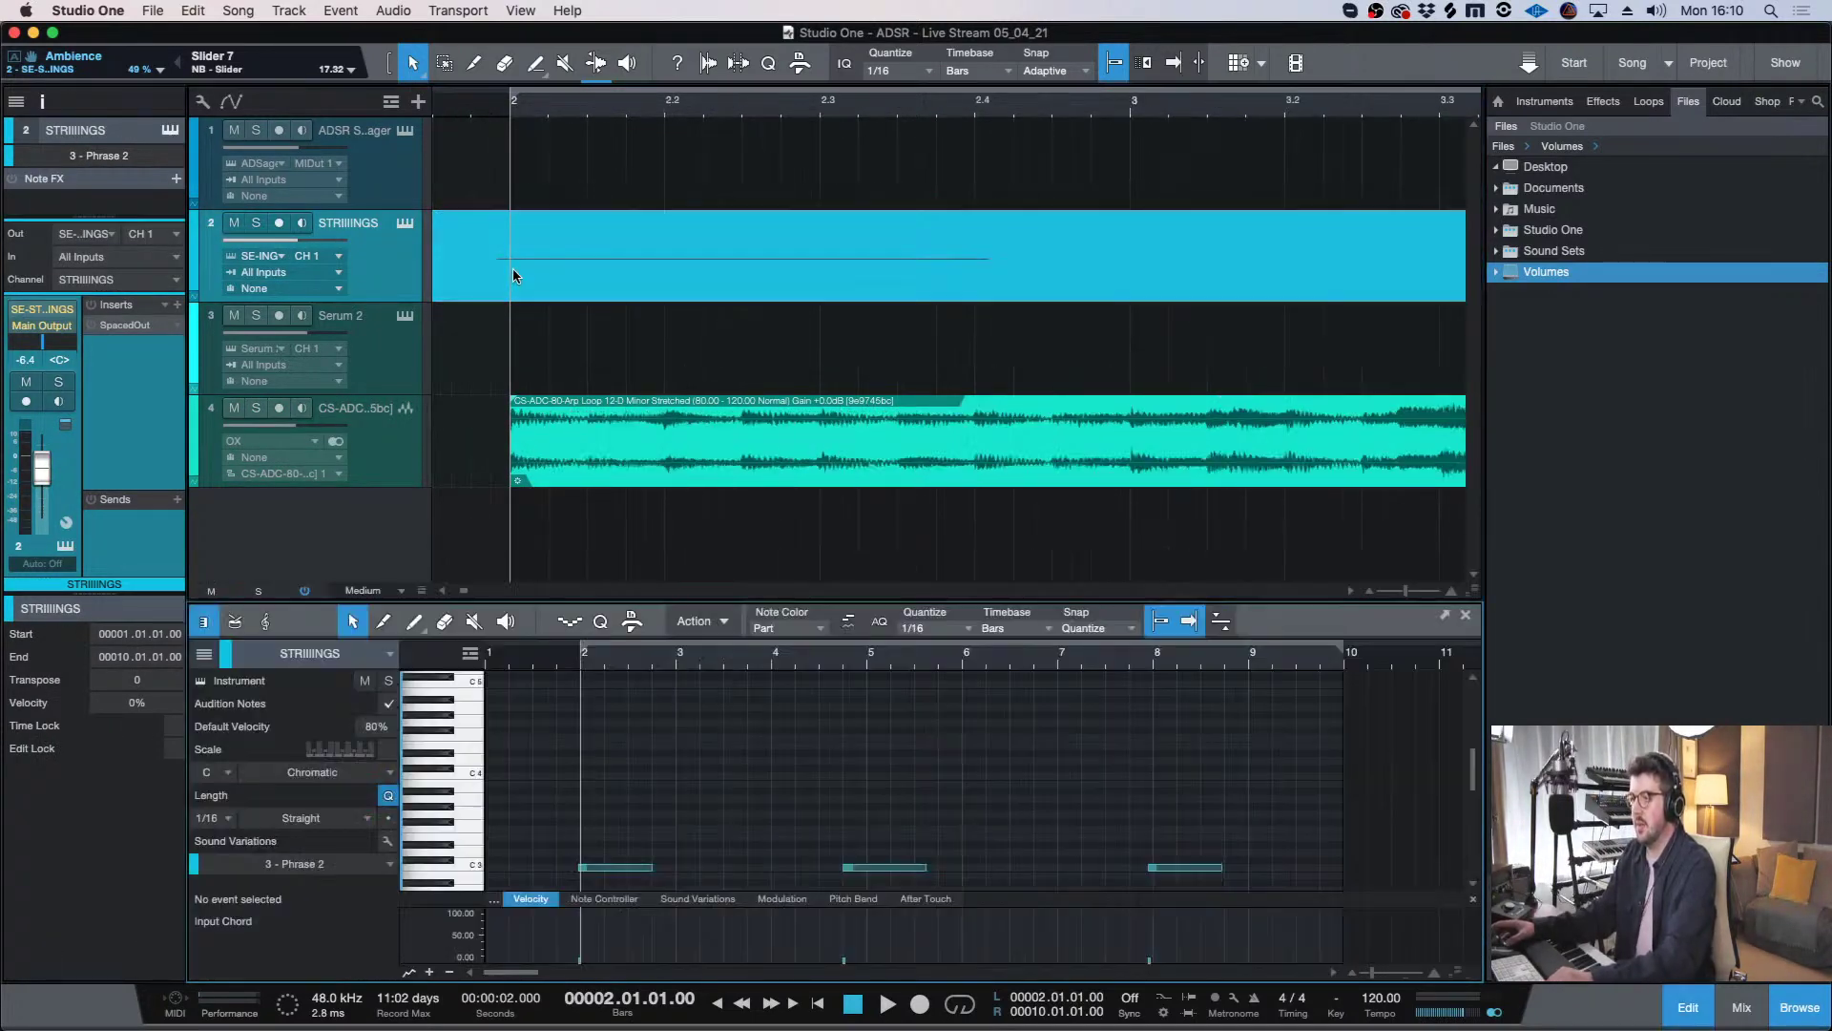
key(w)
key(w)
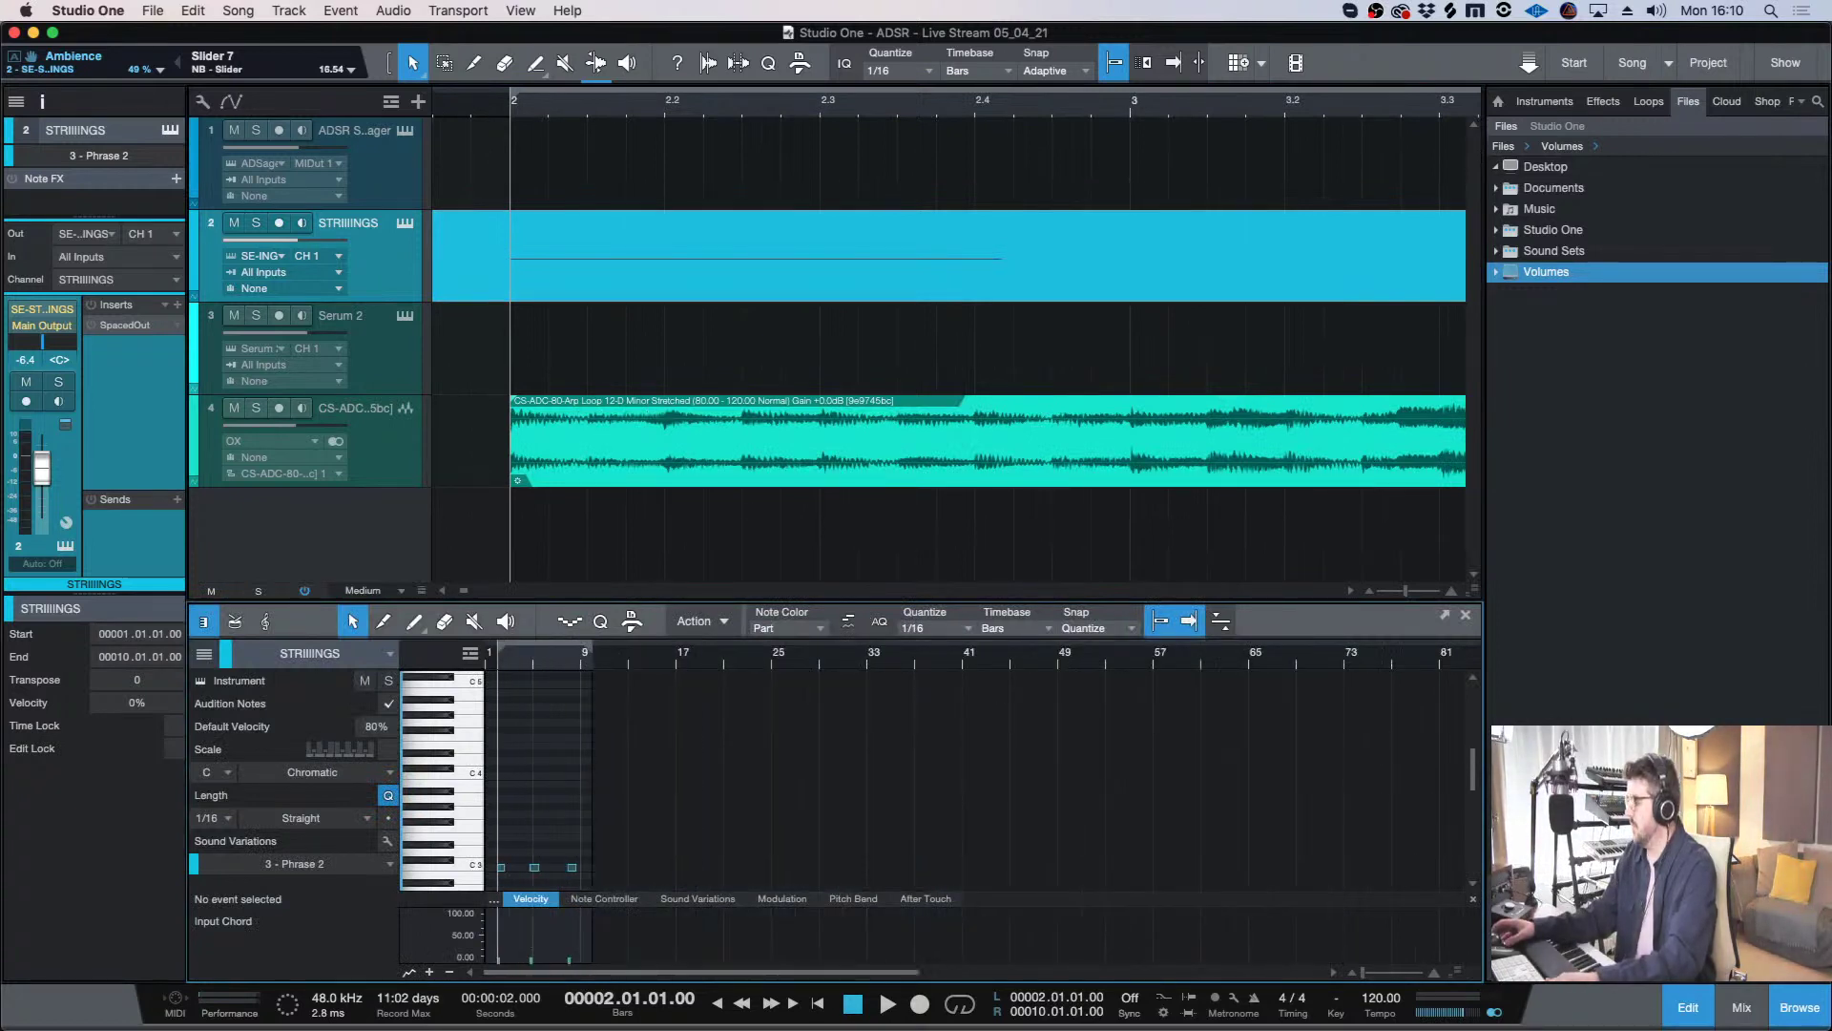
key(F2)
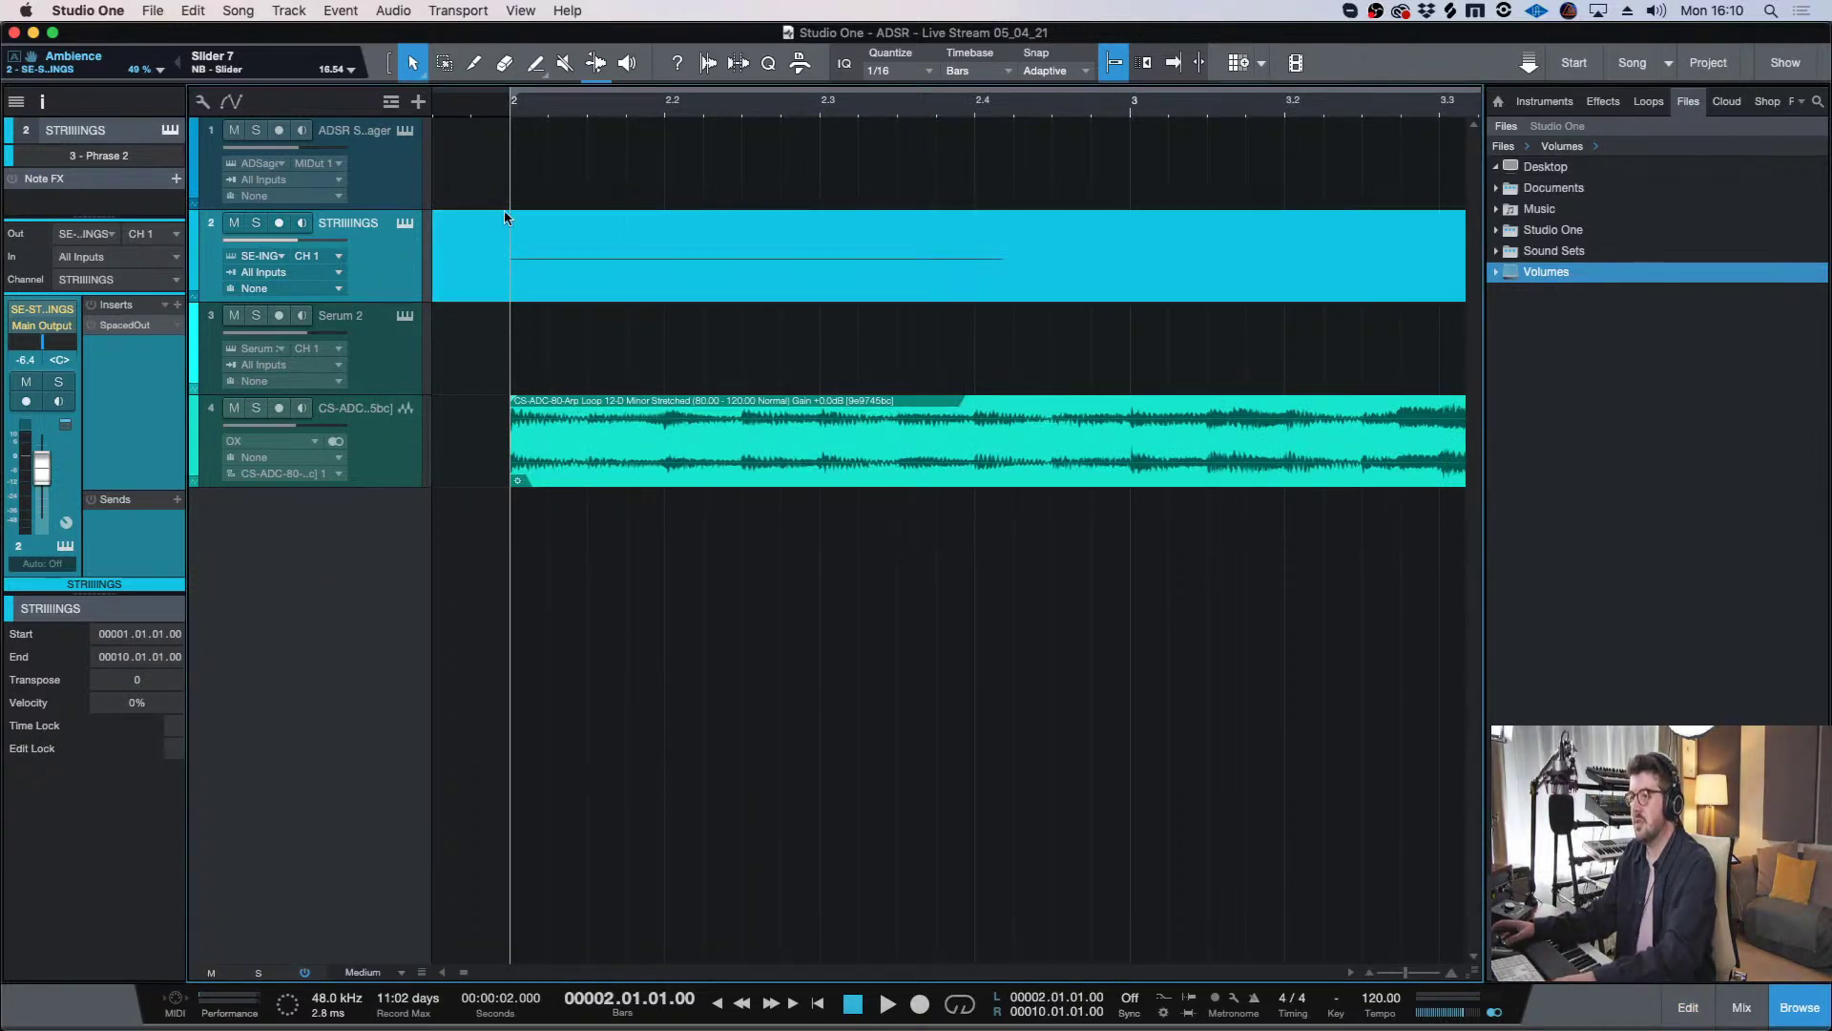
- Split the STRIIIINGS part at bar 2 and delete the section before it
alt+click(515, 245)
click(494, 265)
key(Delete)
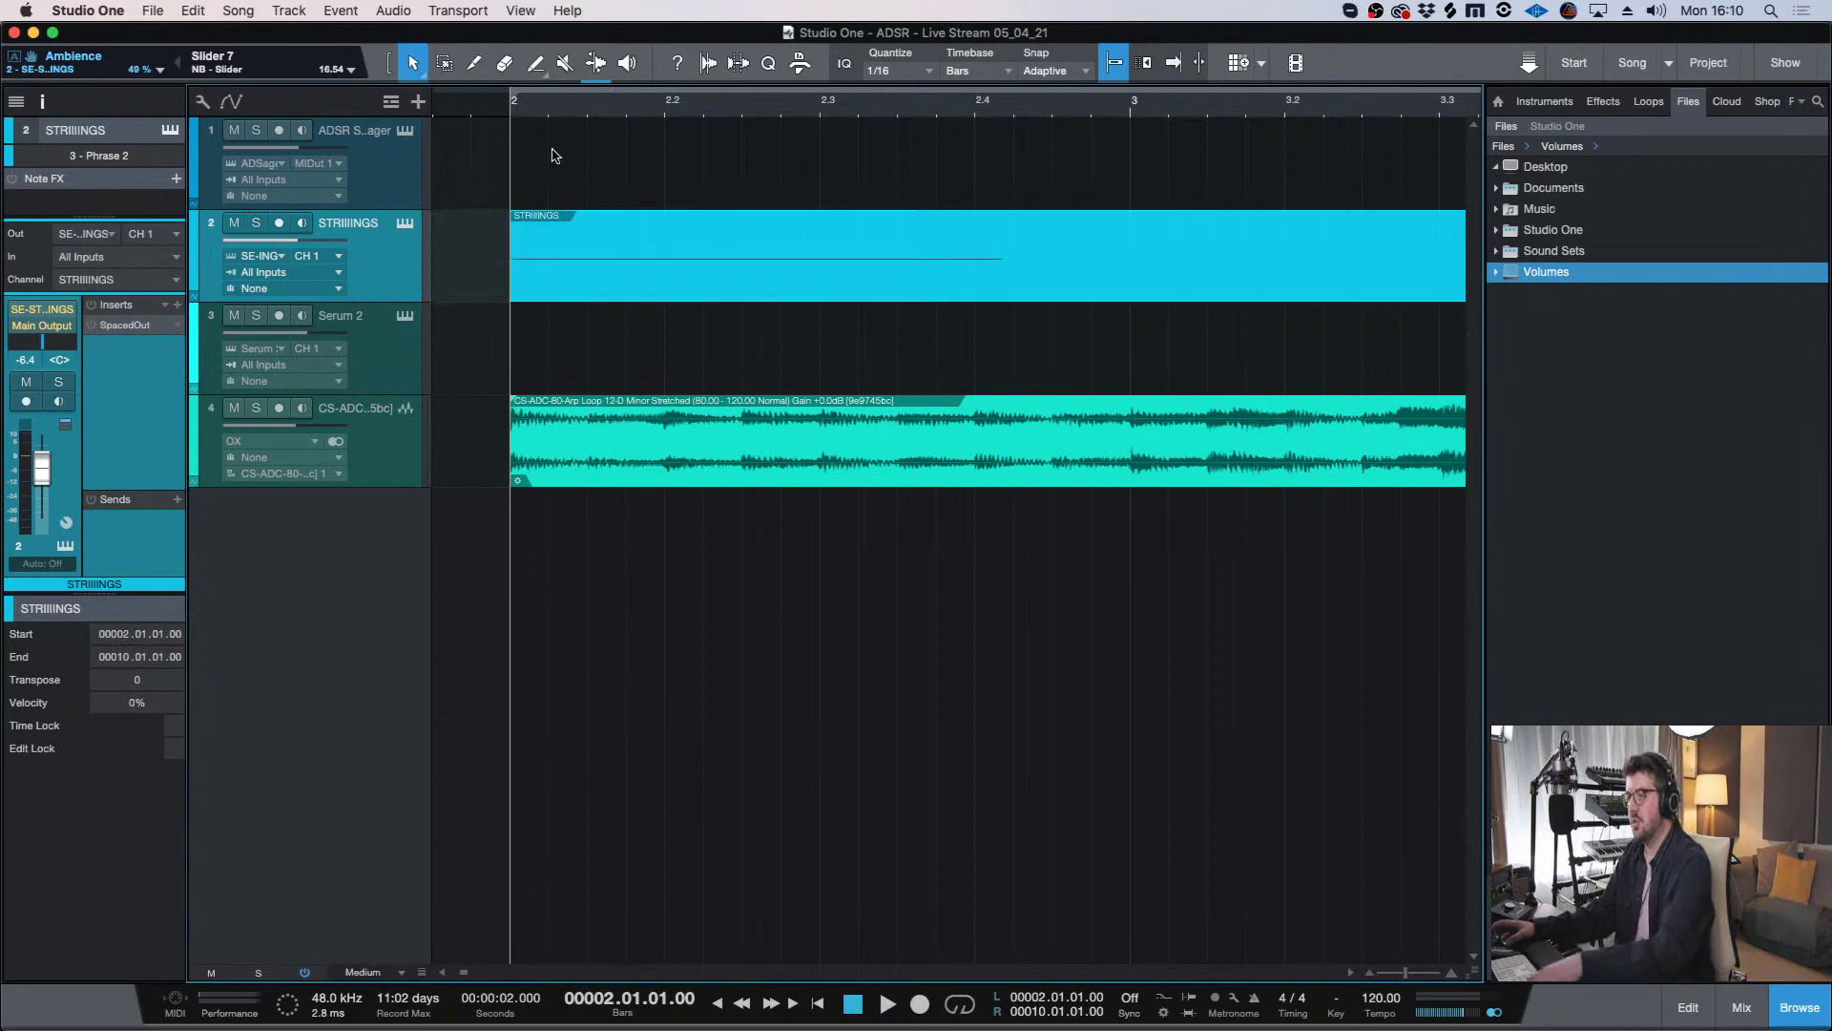
key(w)
key(w)
key(w)
key(w)
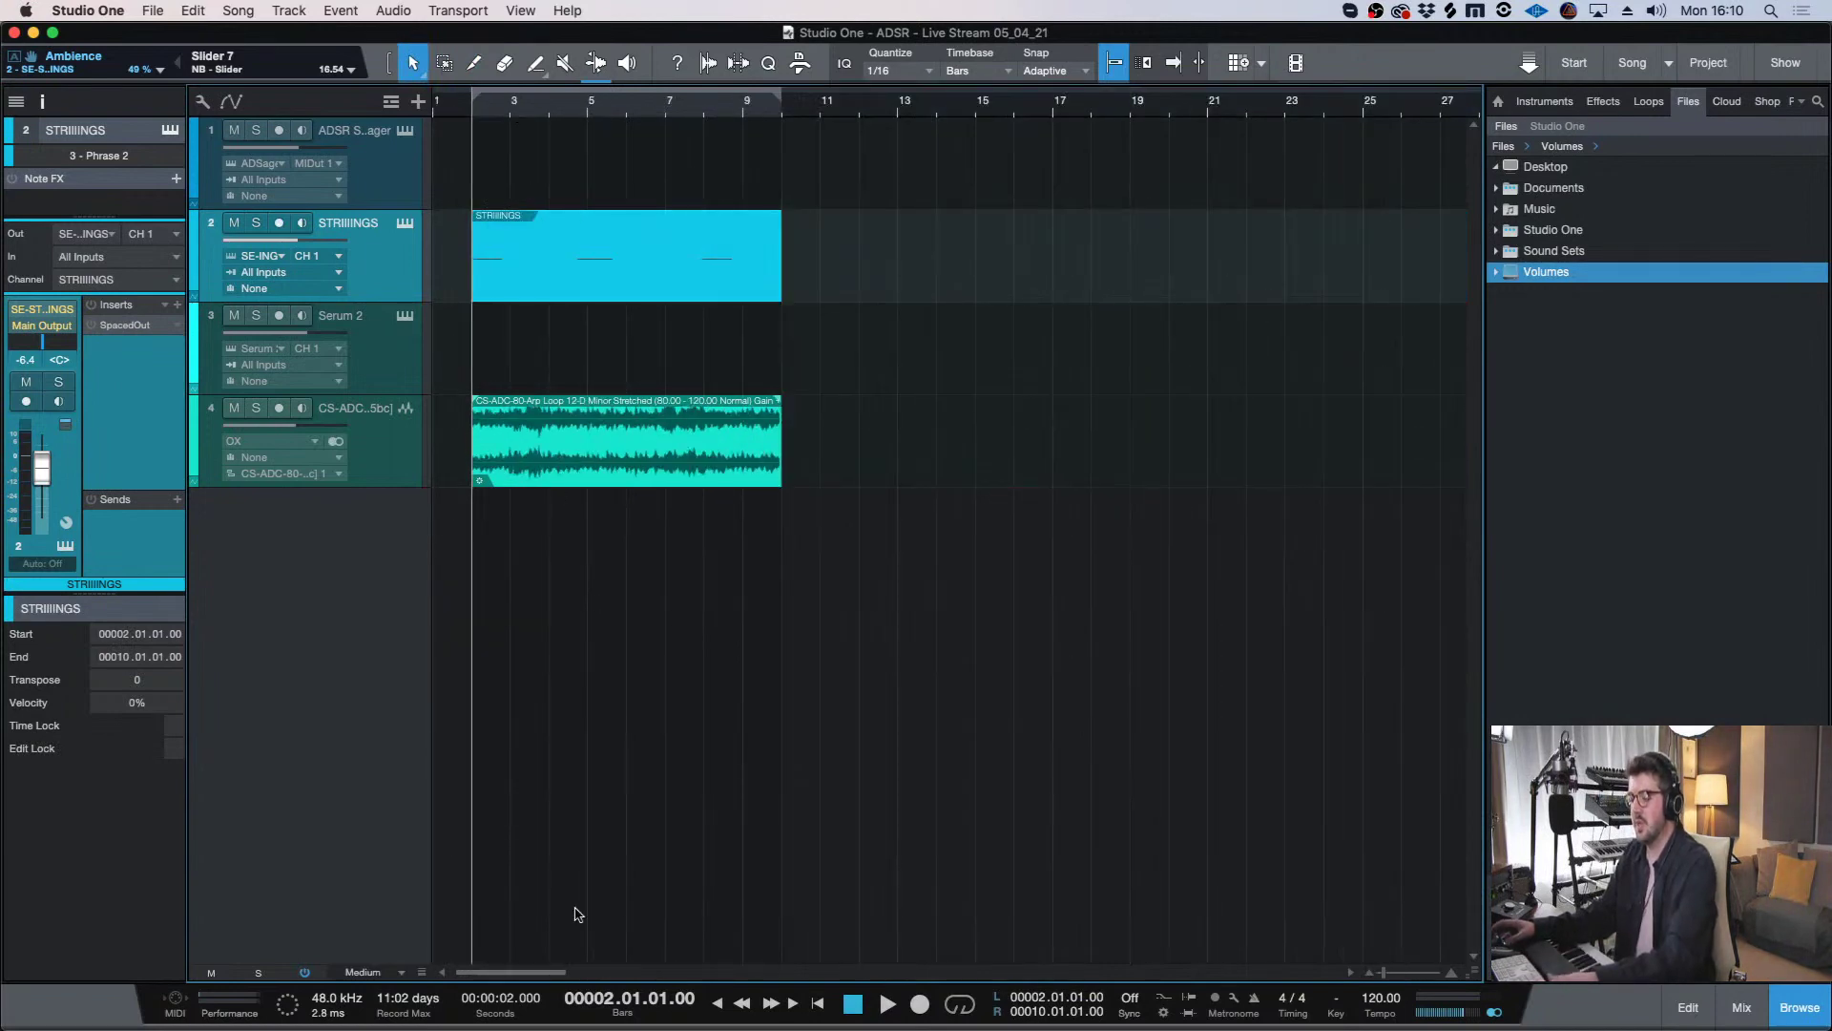
drag(535, 972, 486, 973)
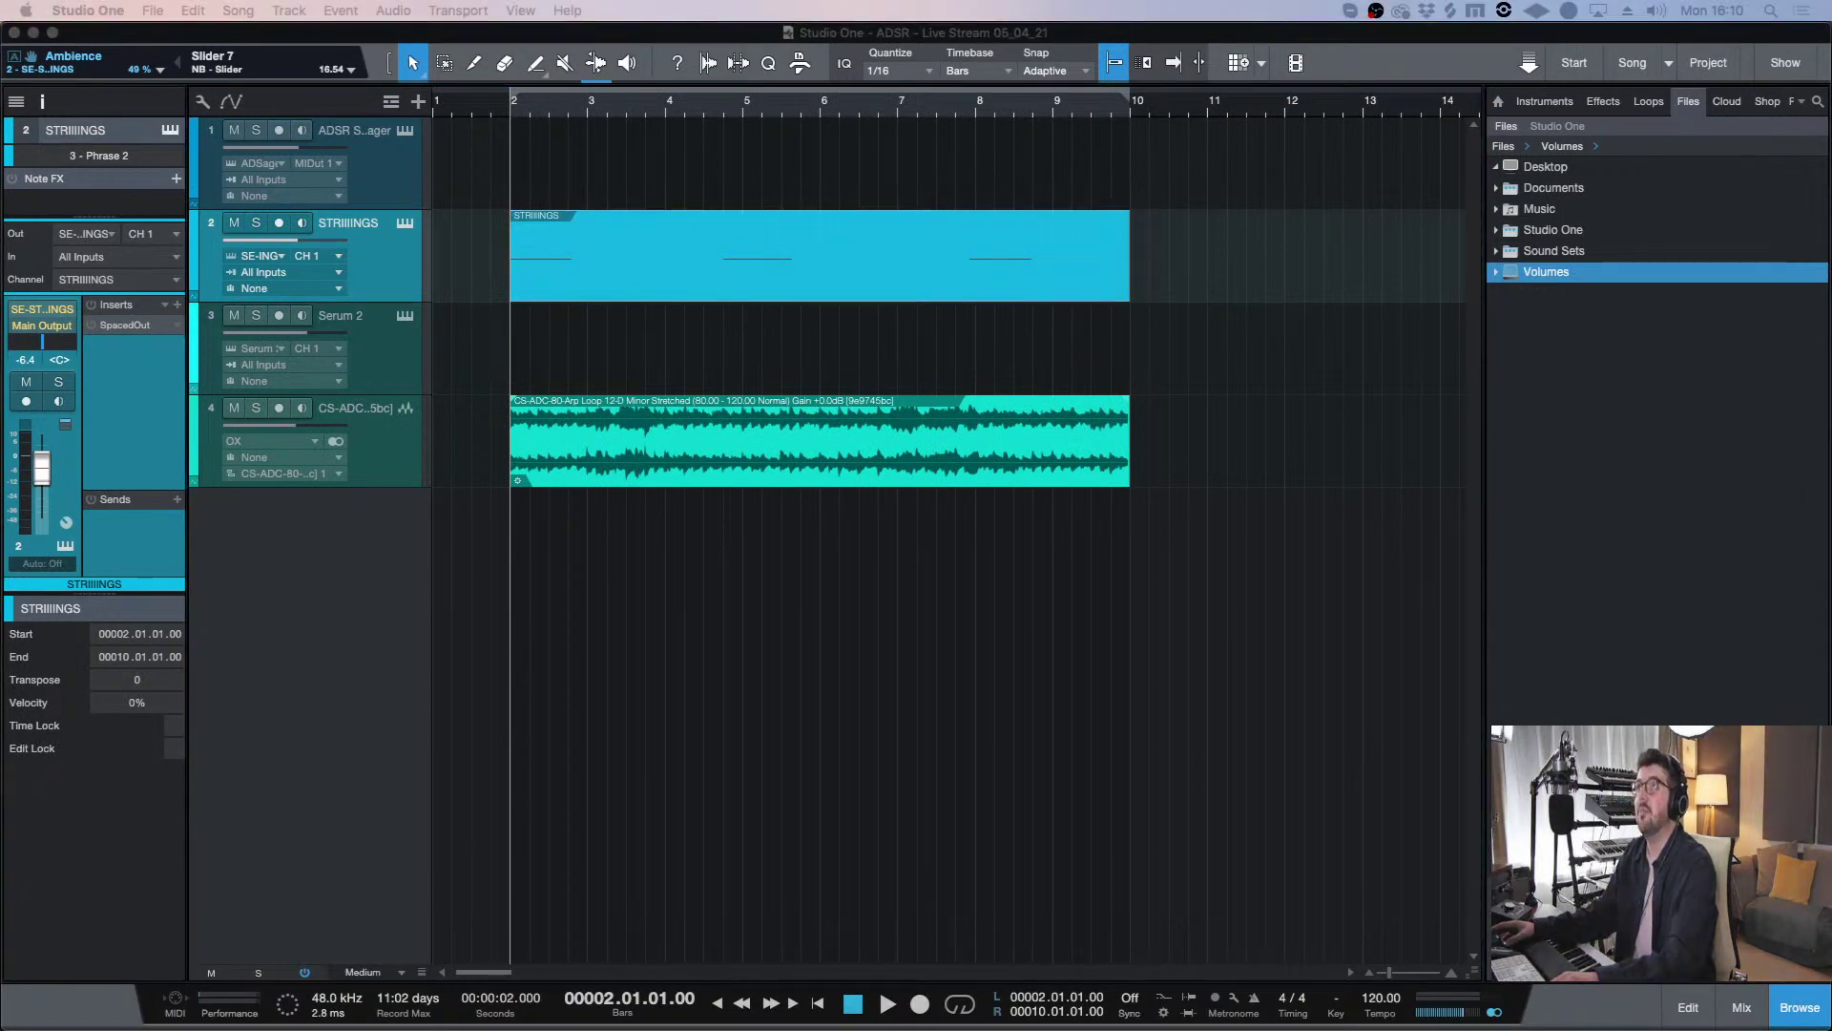
- Start playback from bar 2 and lower the STRIIIINGS track volume to -8.0 dB
click(994, 719)
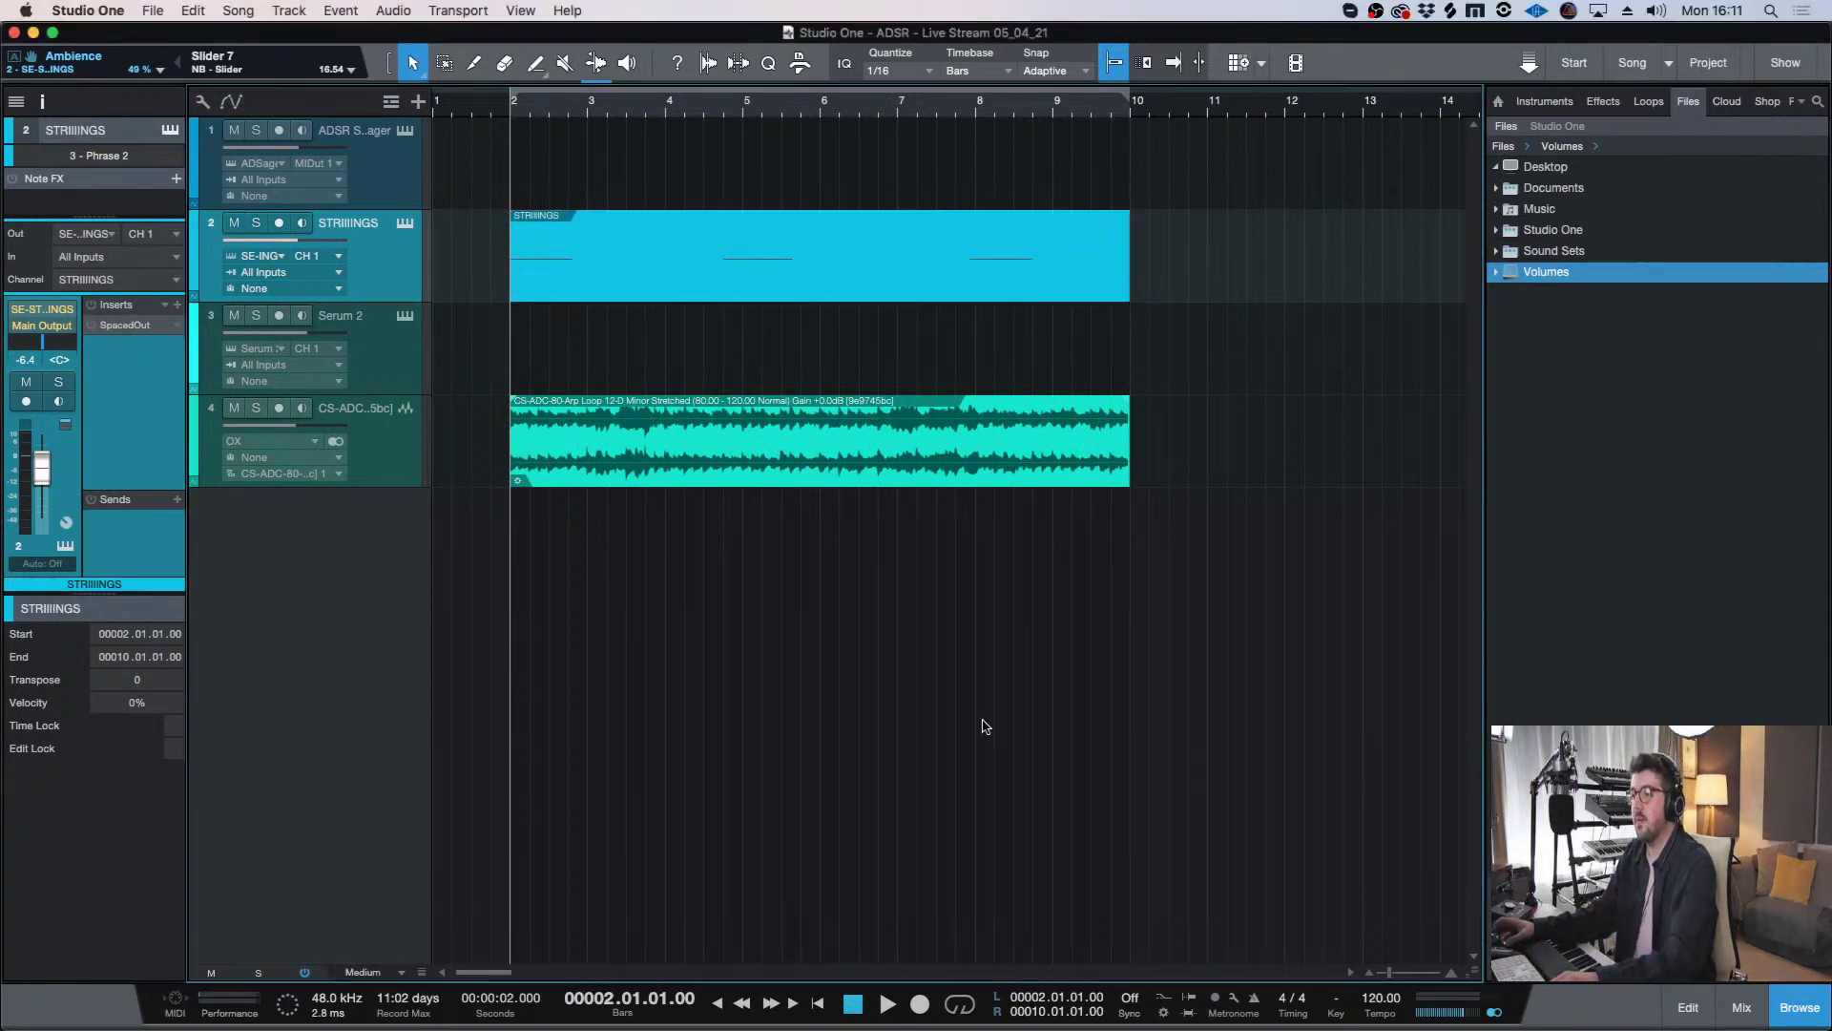
key(space)
drag(300, 241, 294, 246)
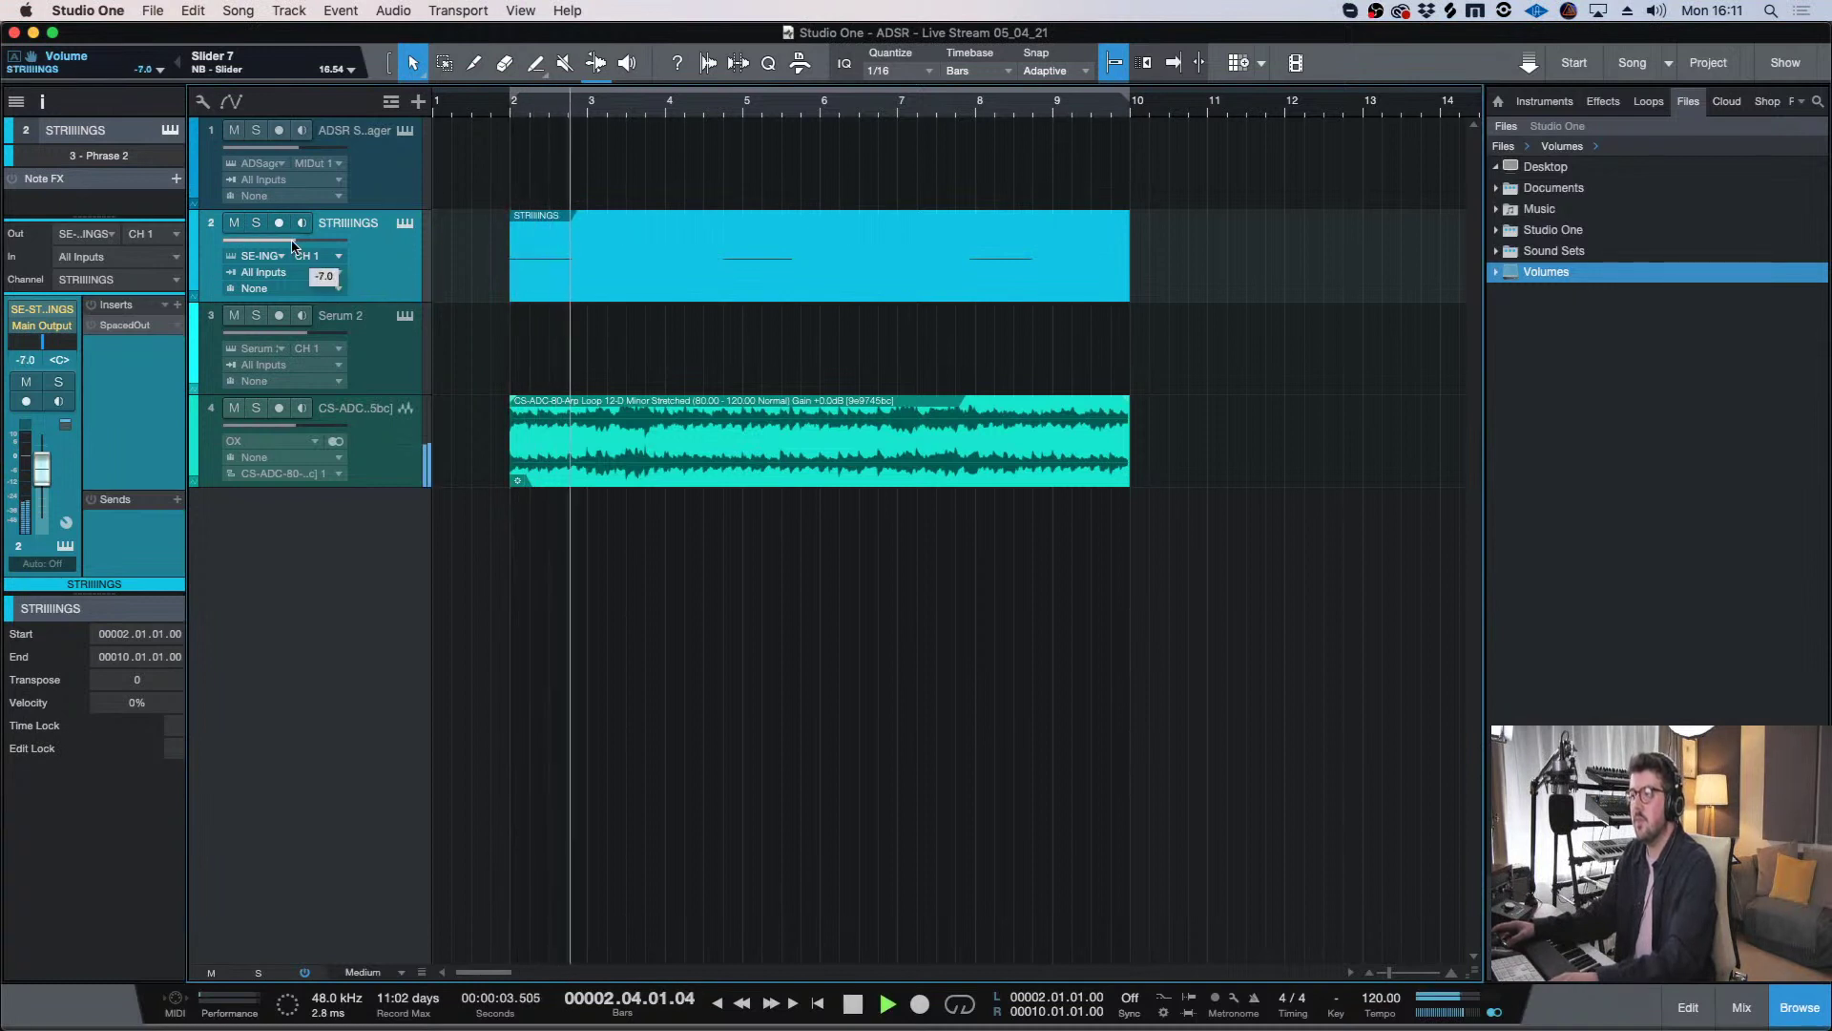
- Set the STRIIIINGS Finisher to 41% and Highlighter to 12.2%, close the instrument and return the playhead to bar 2
click(404, 223)
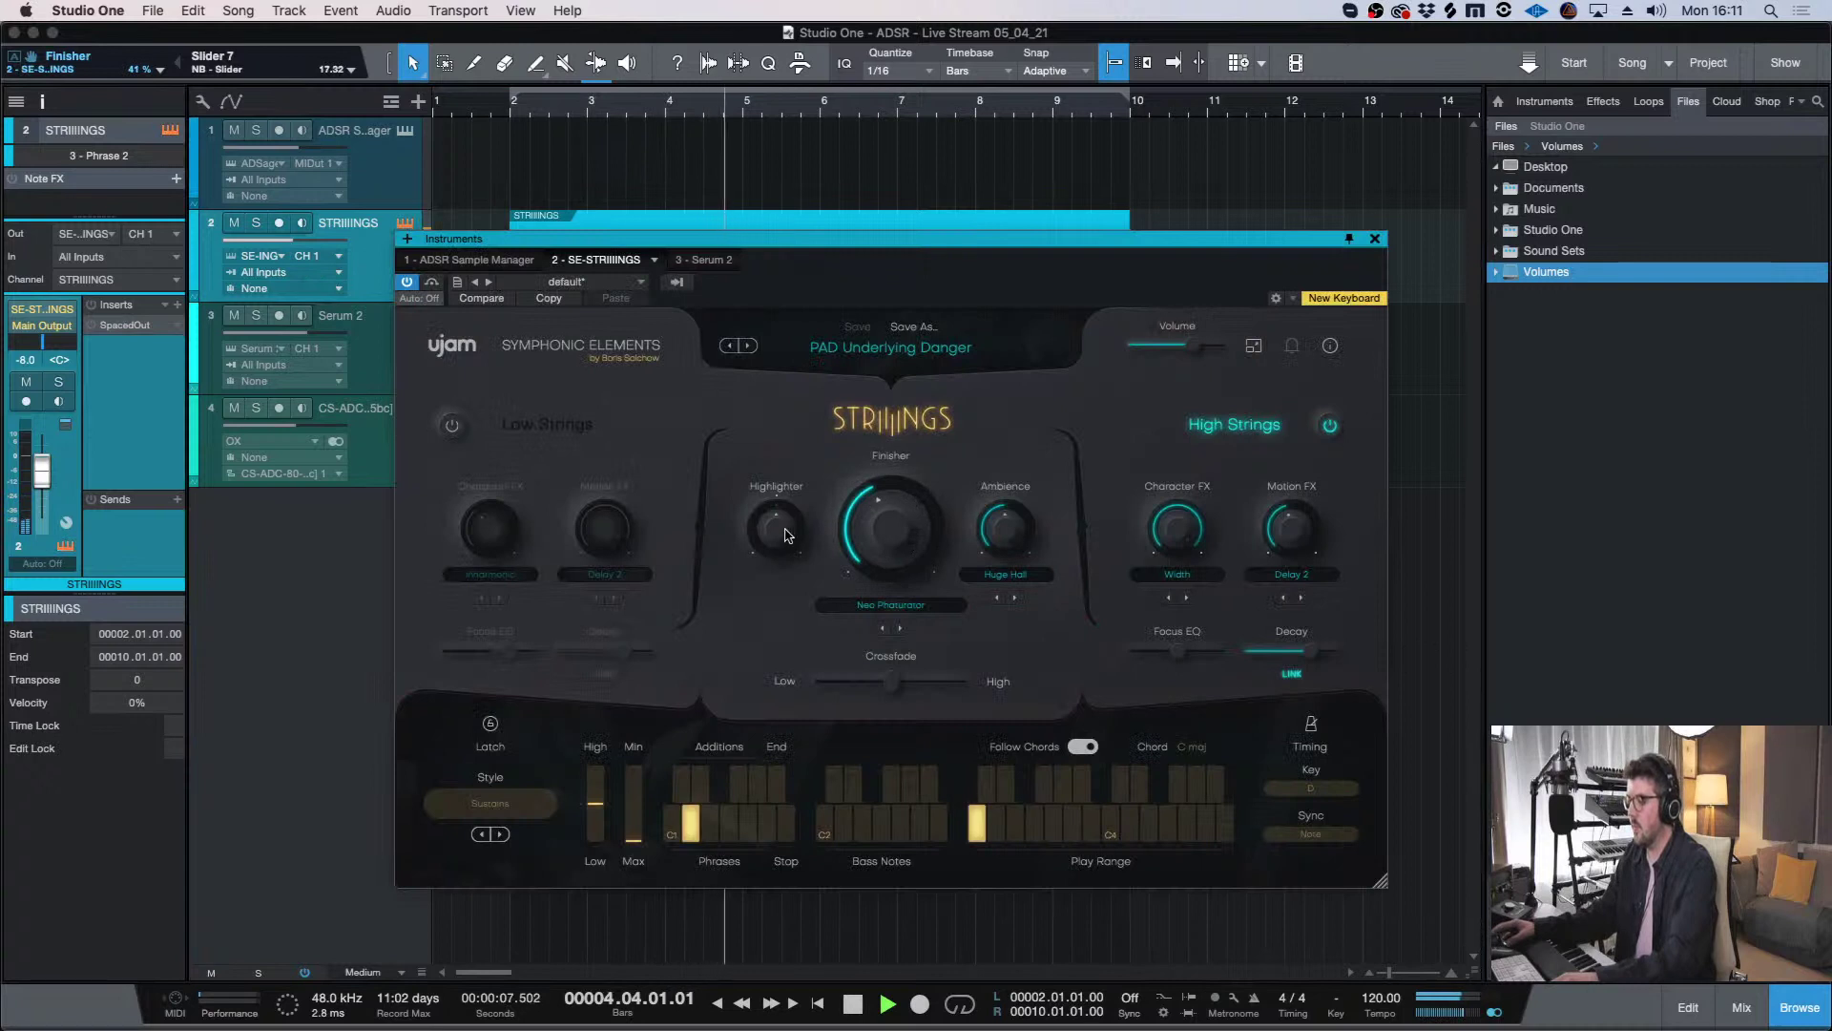
mouse_move(795, 525)
drag(795, 525, 794, 532)
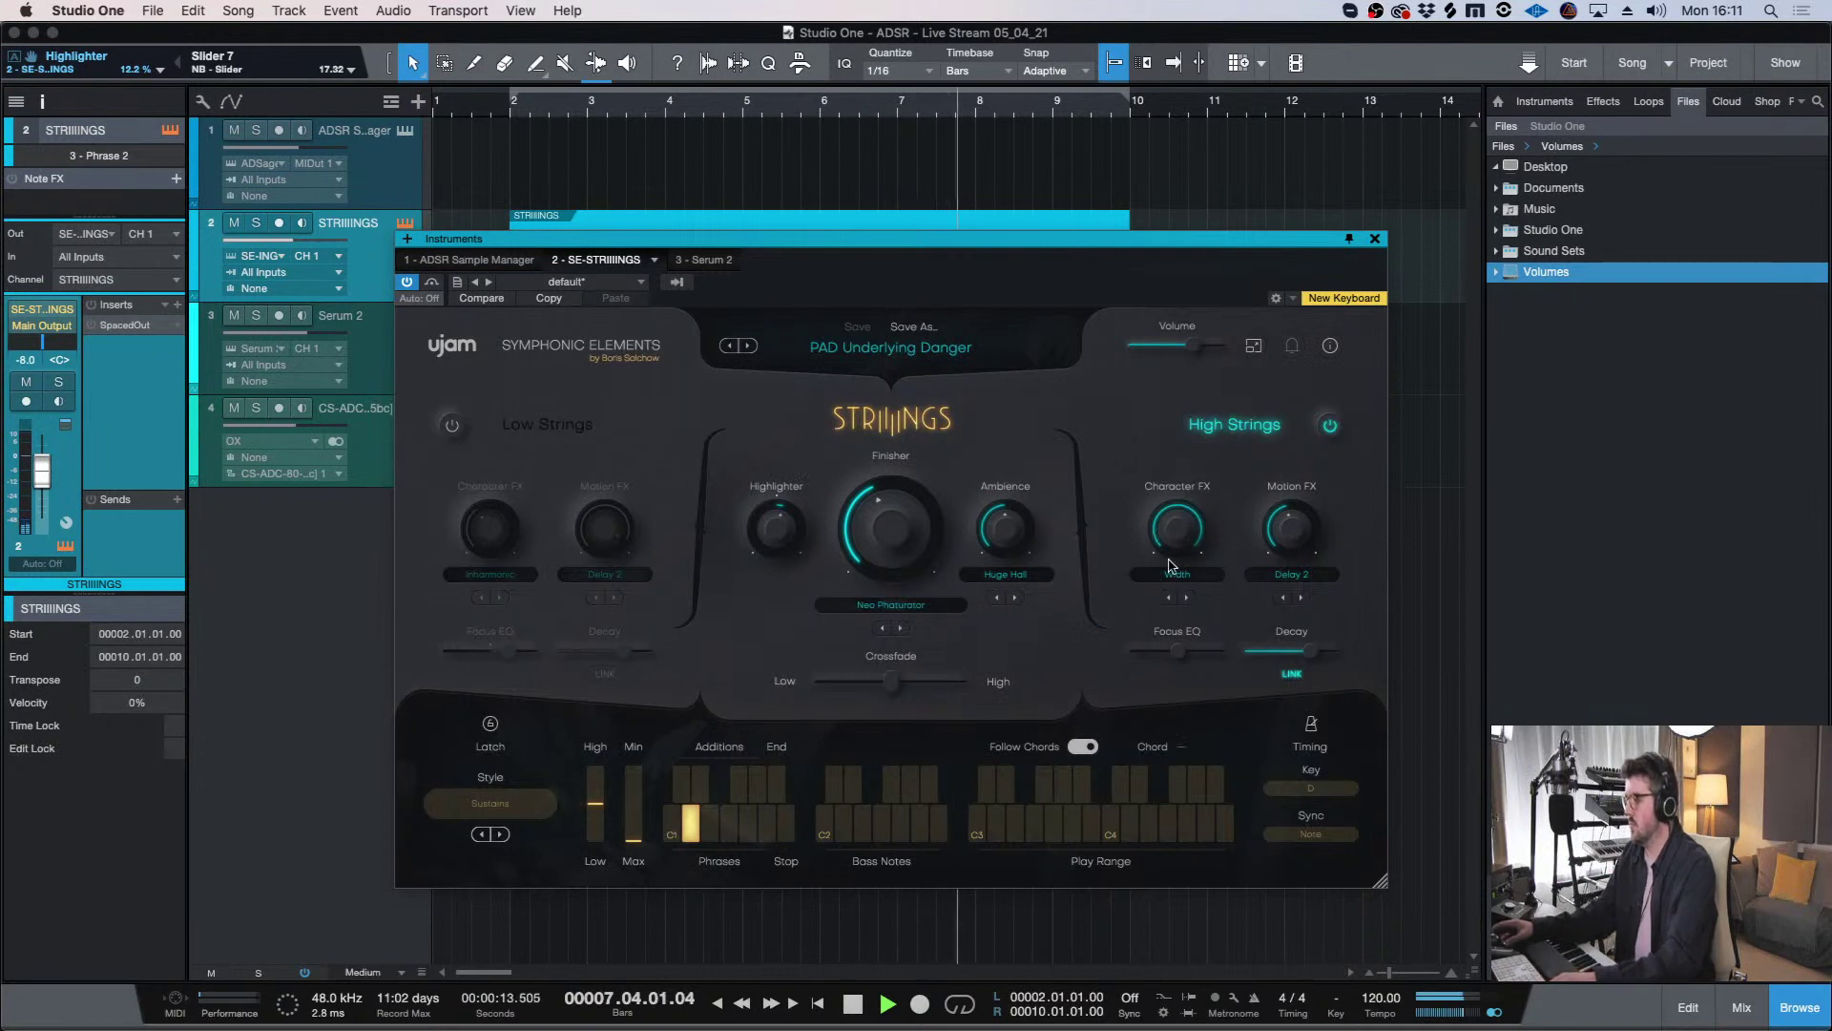
click(1374, 240)
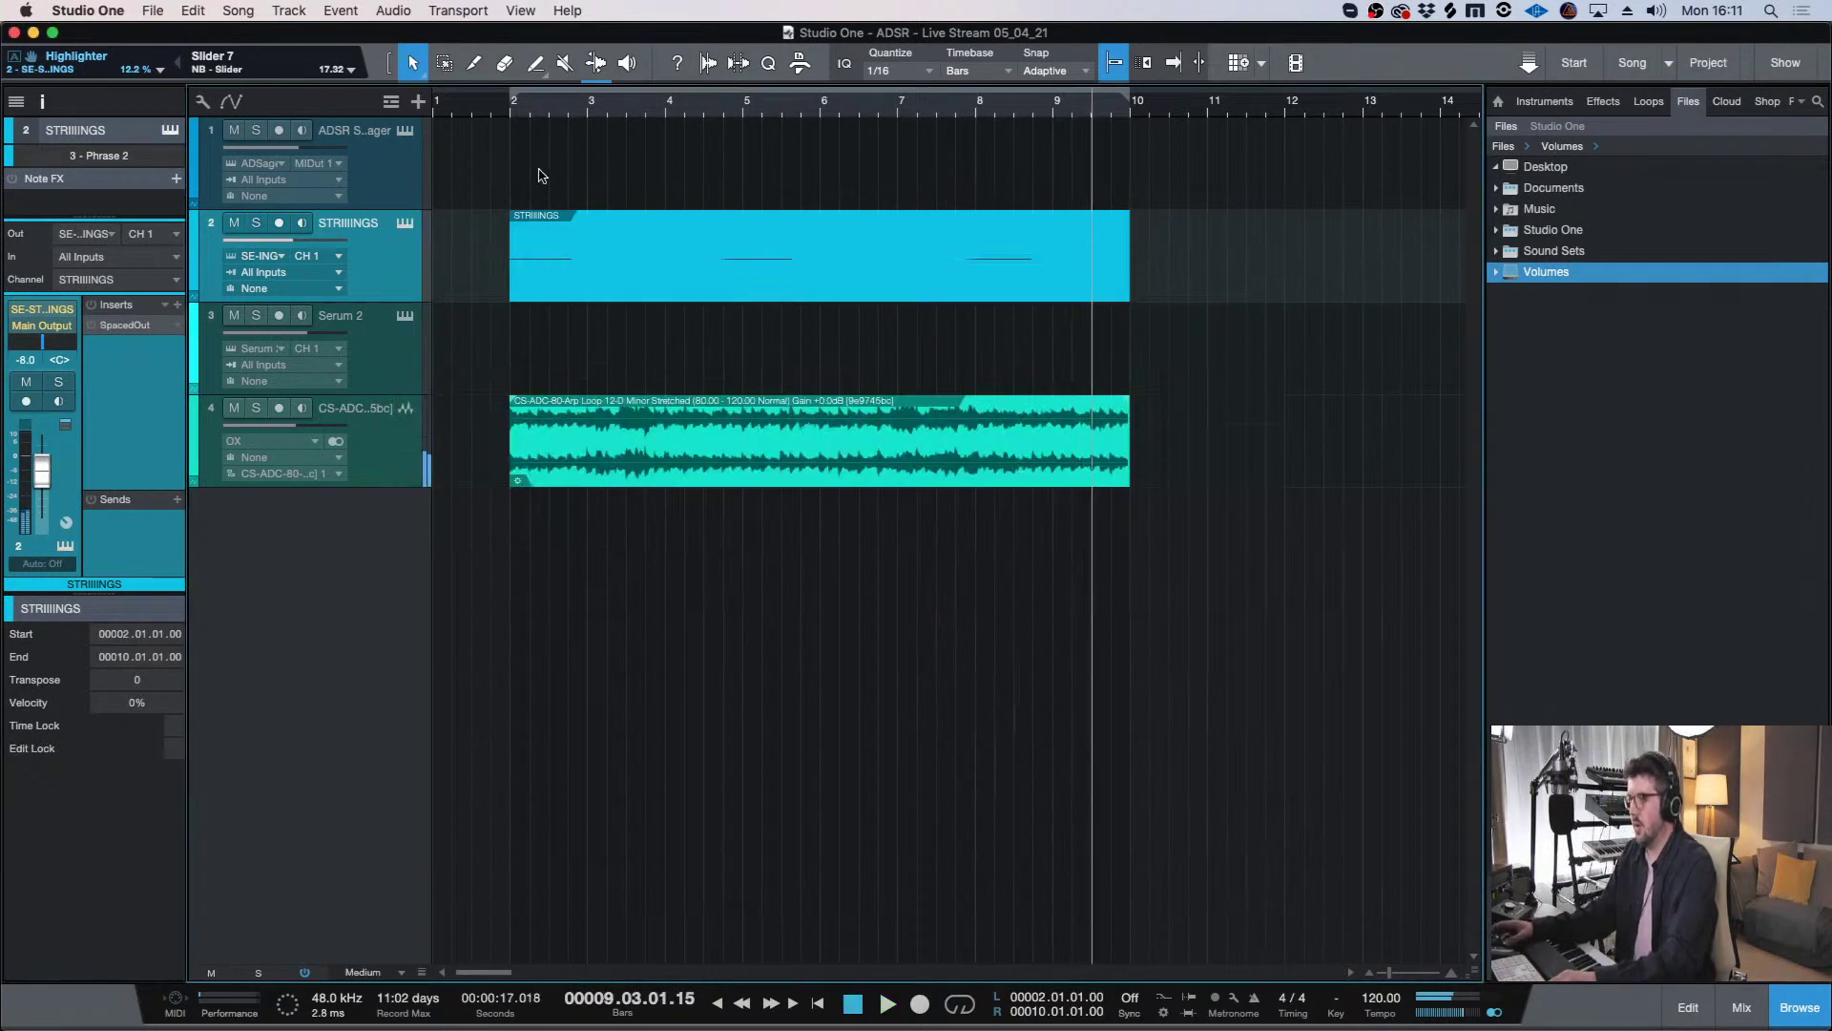
click(509, 118)
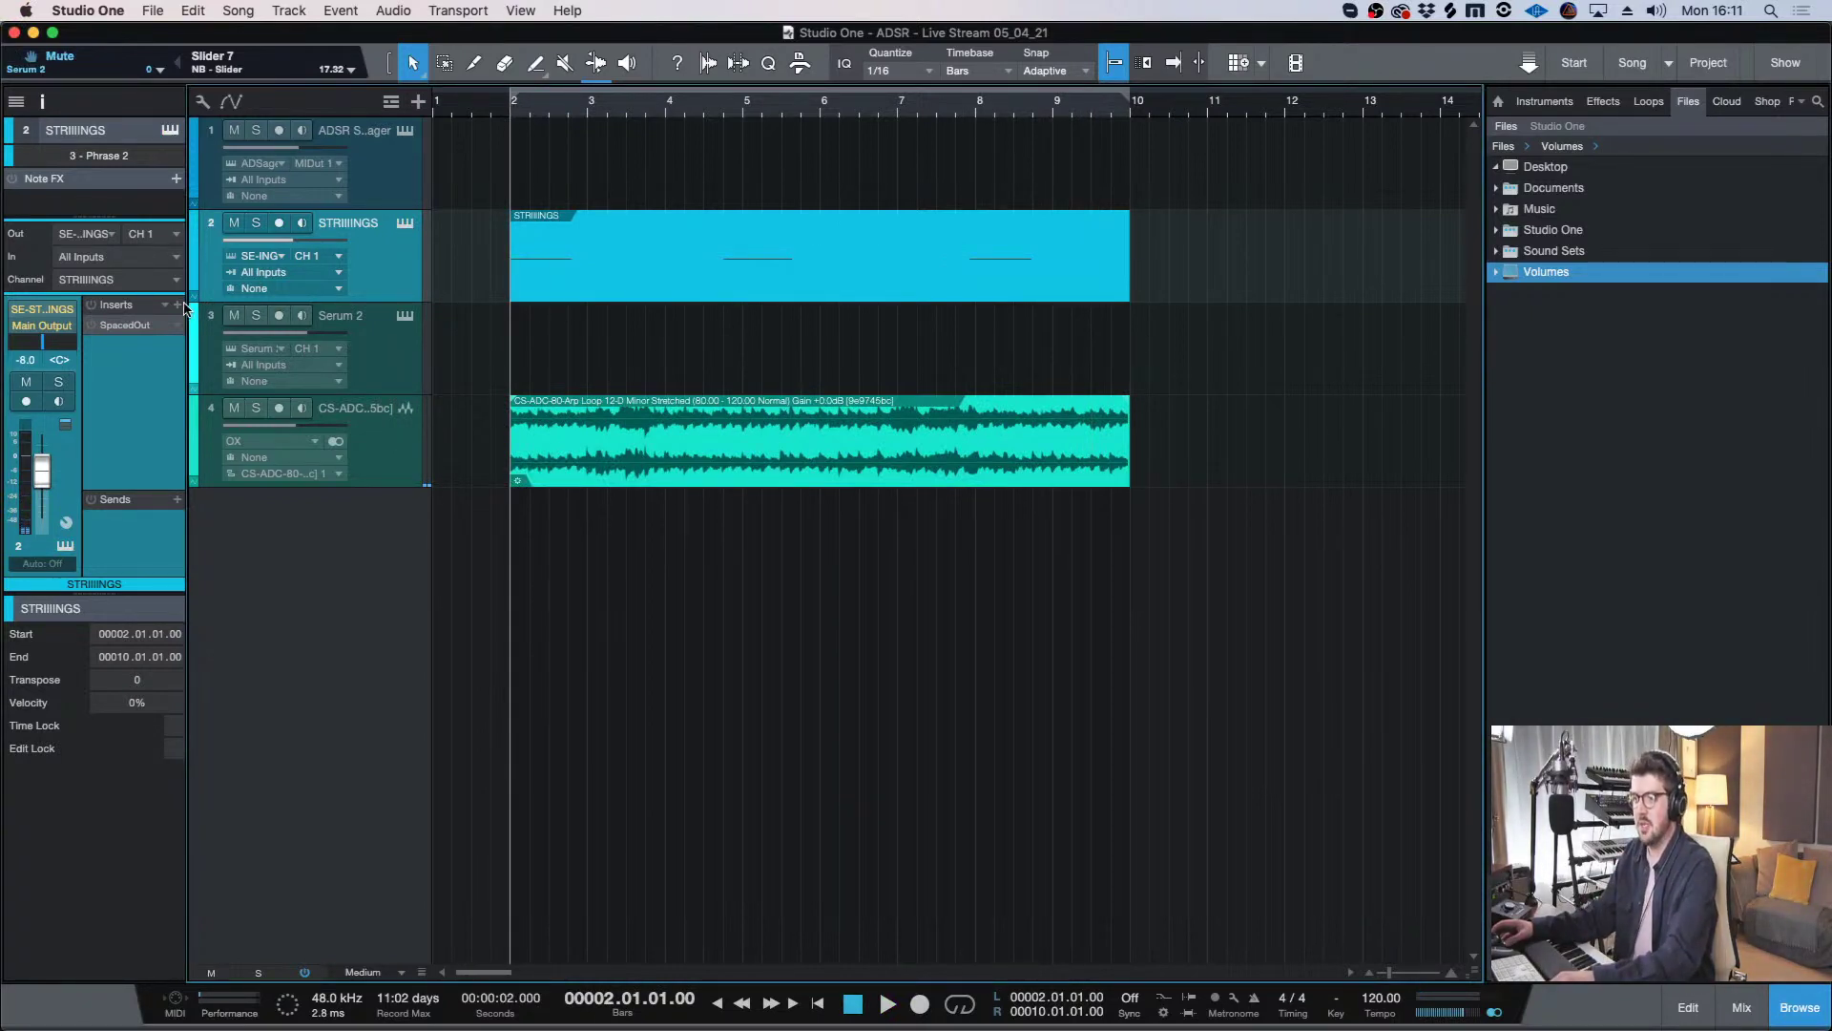
- Find The Sauce plug-in and add it as an insert on the STRIIIINGS channel
click(178, 304)
text(th s)
key(BackSpace)
key(BackSpace)
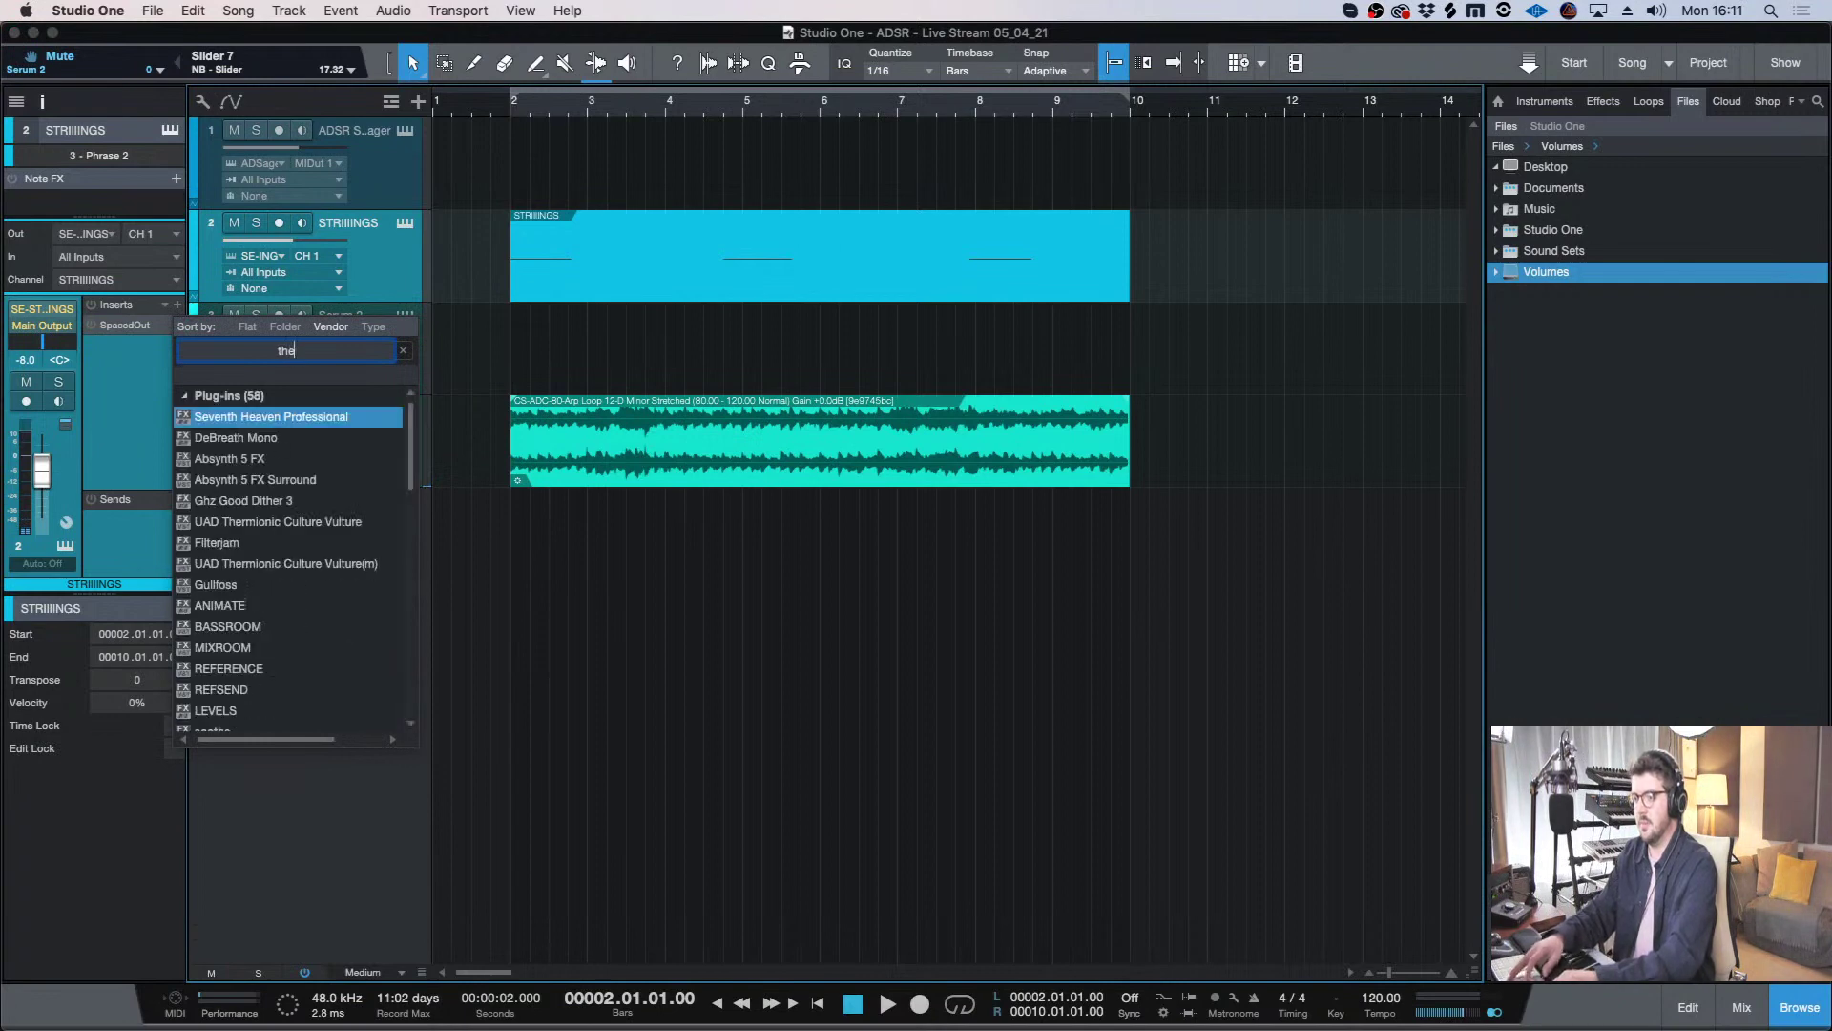
text(e sau)
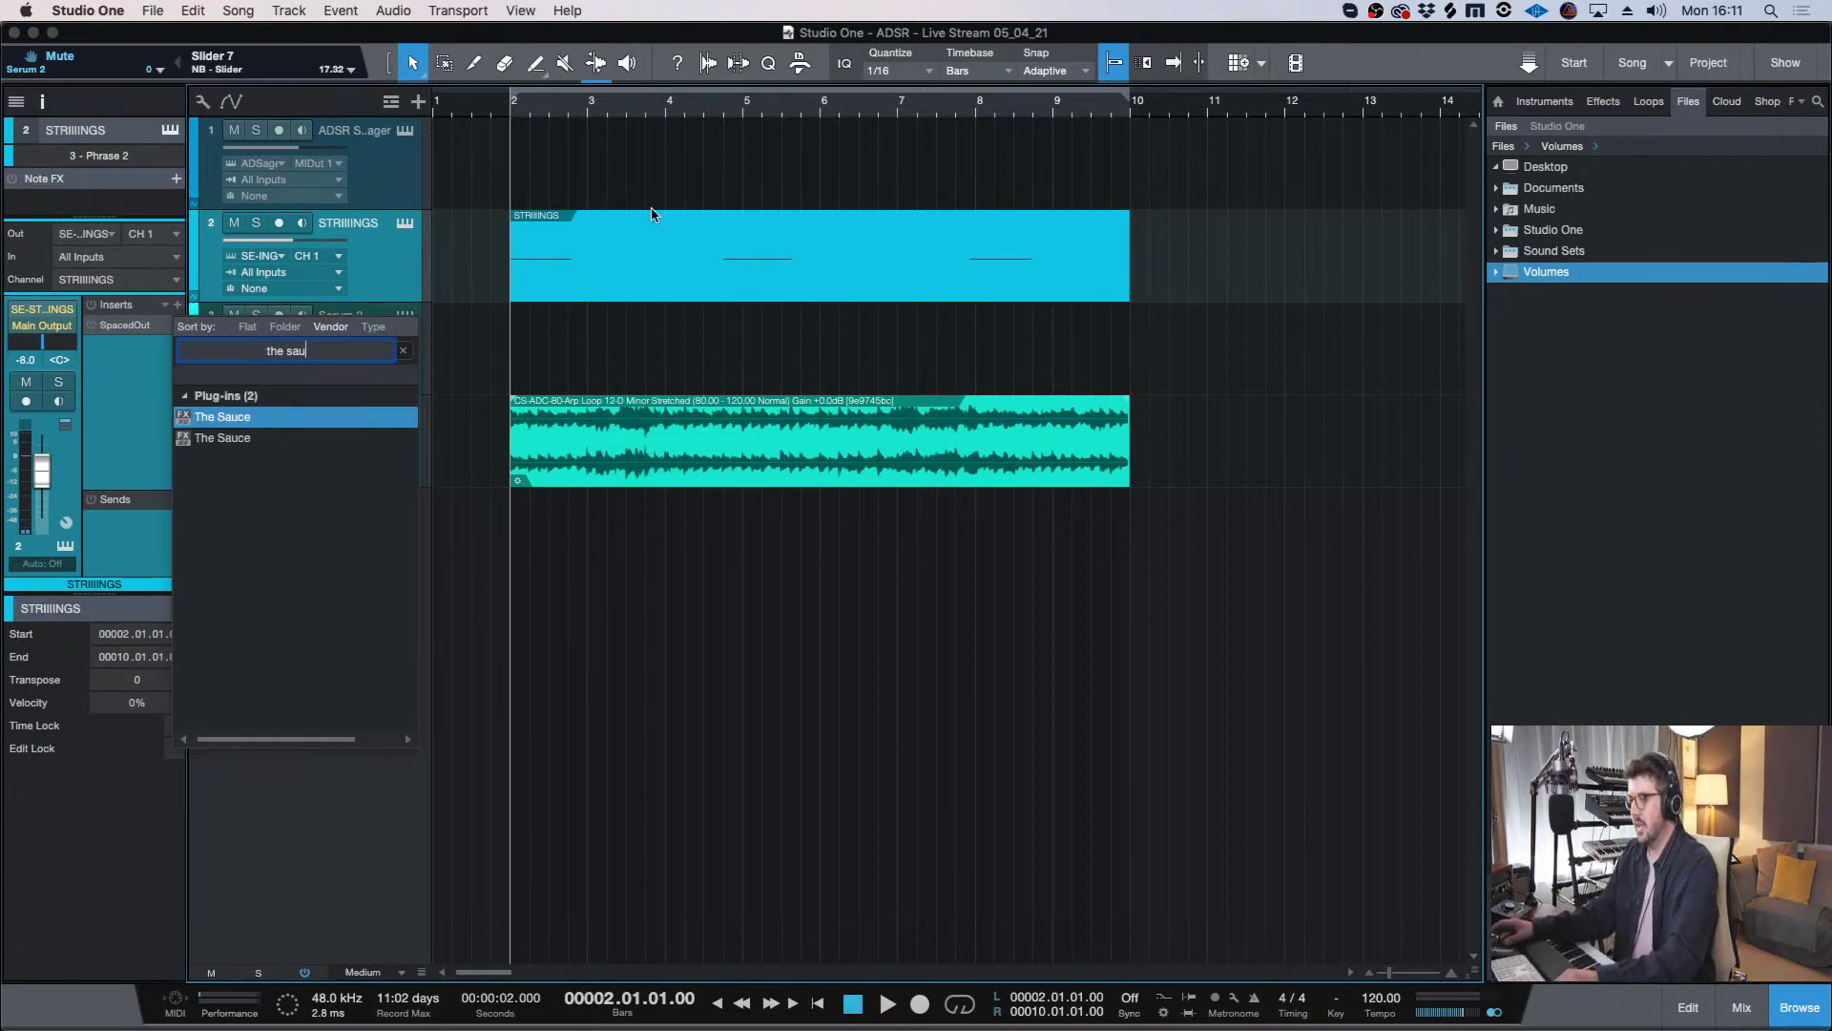
key(Return)
drag(759, 259, 588, 256)
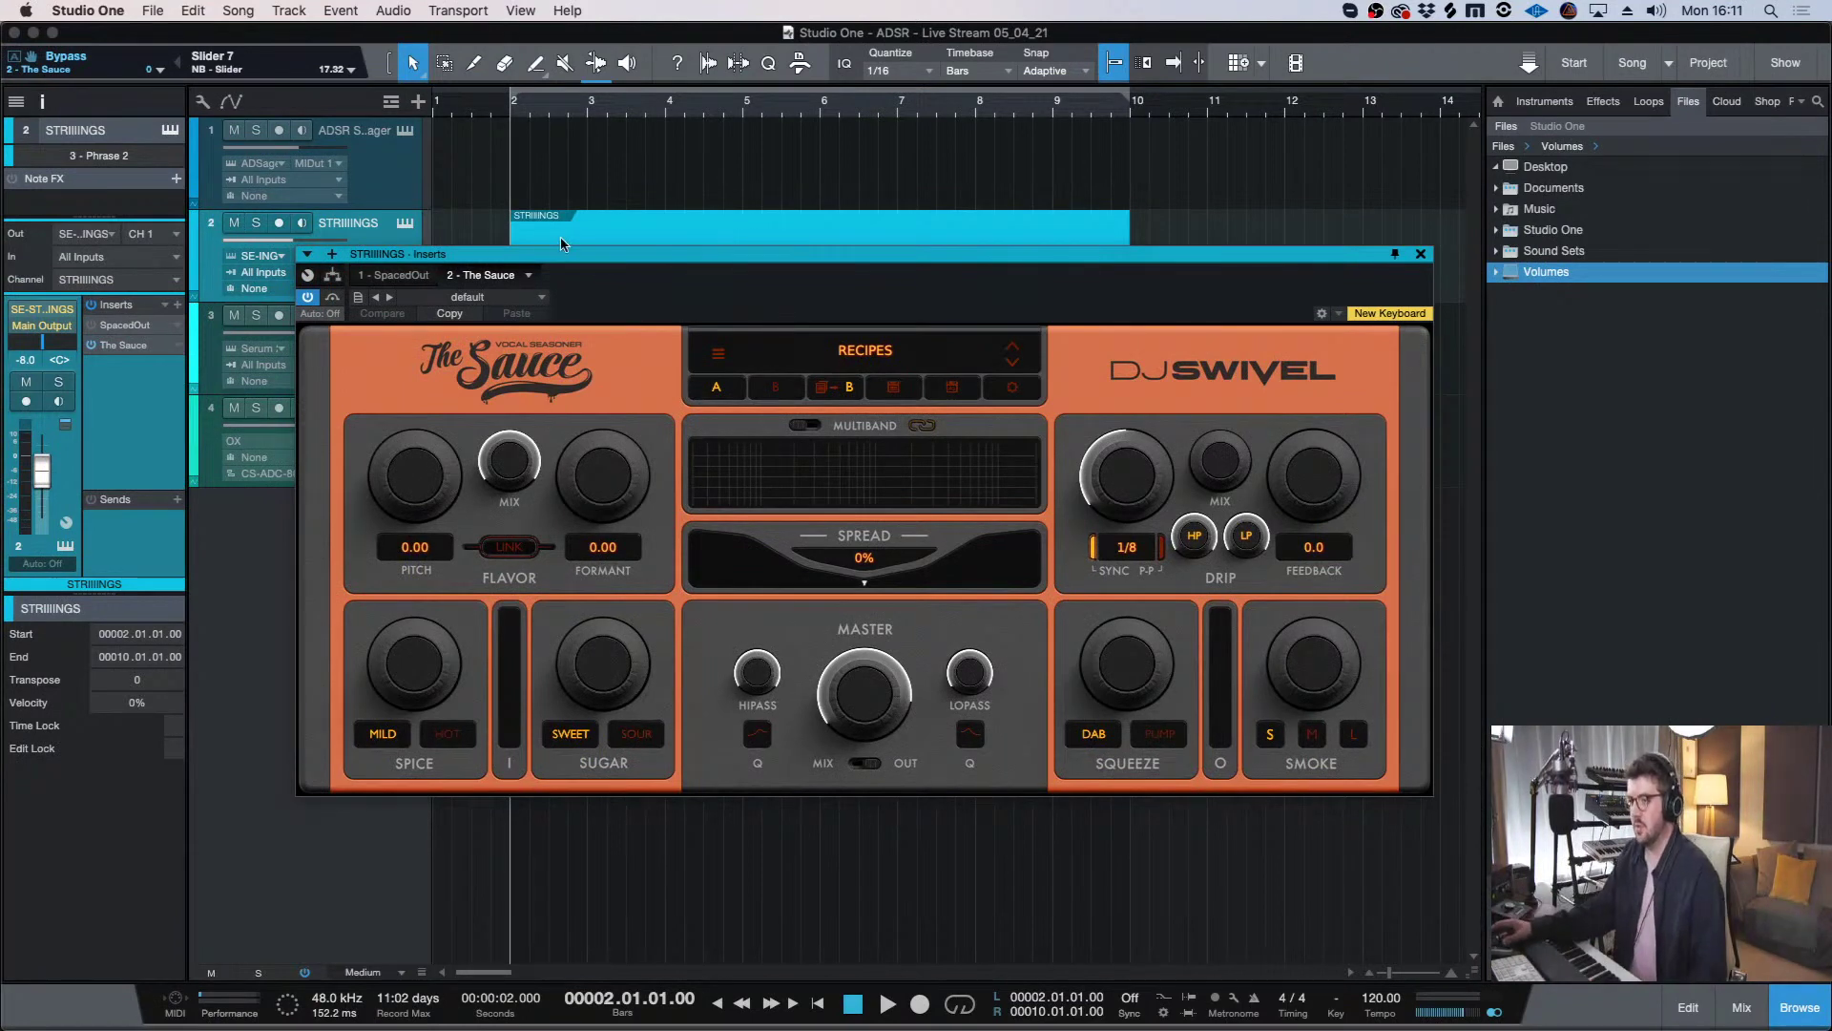
- Solo STRIIIINGS, set The Sauce's Spread to 10% and Formant to 2.85, then close the plug-in and return to bar 2
click(258, 225)
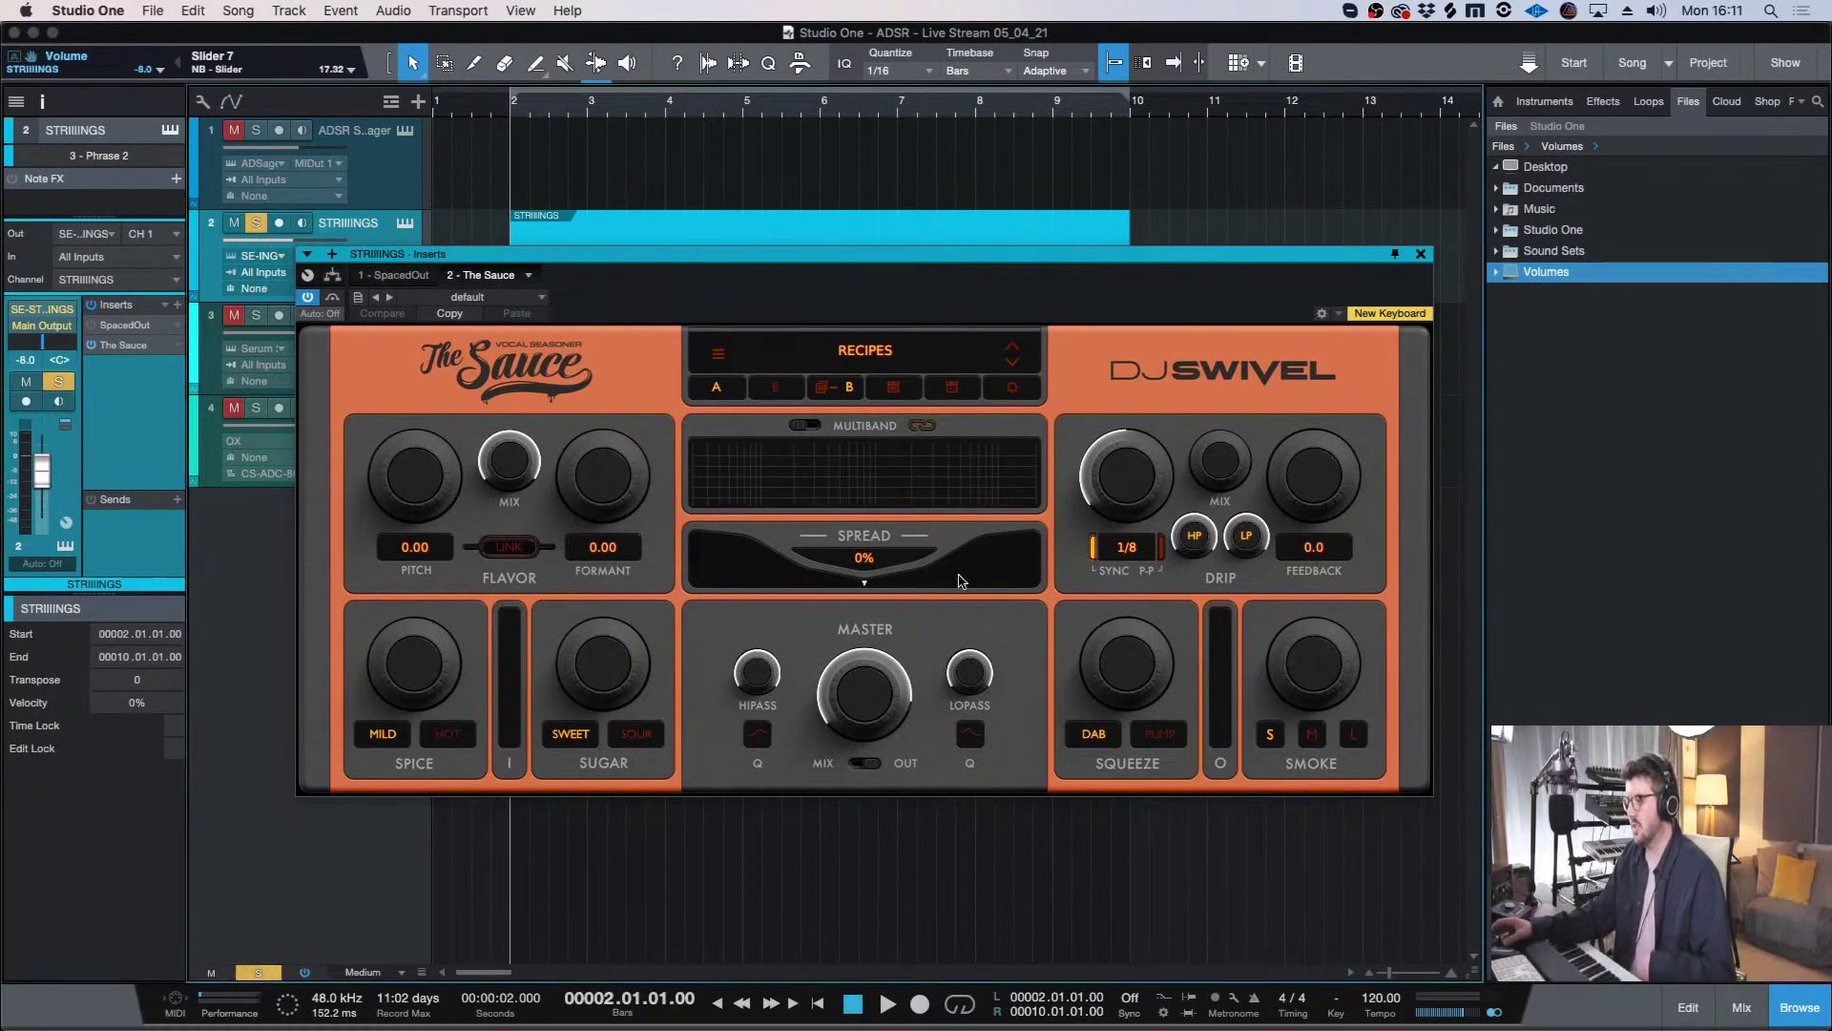
scroll(971, 546, up, 1)
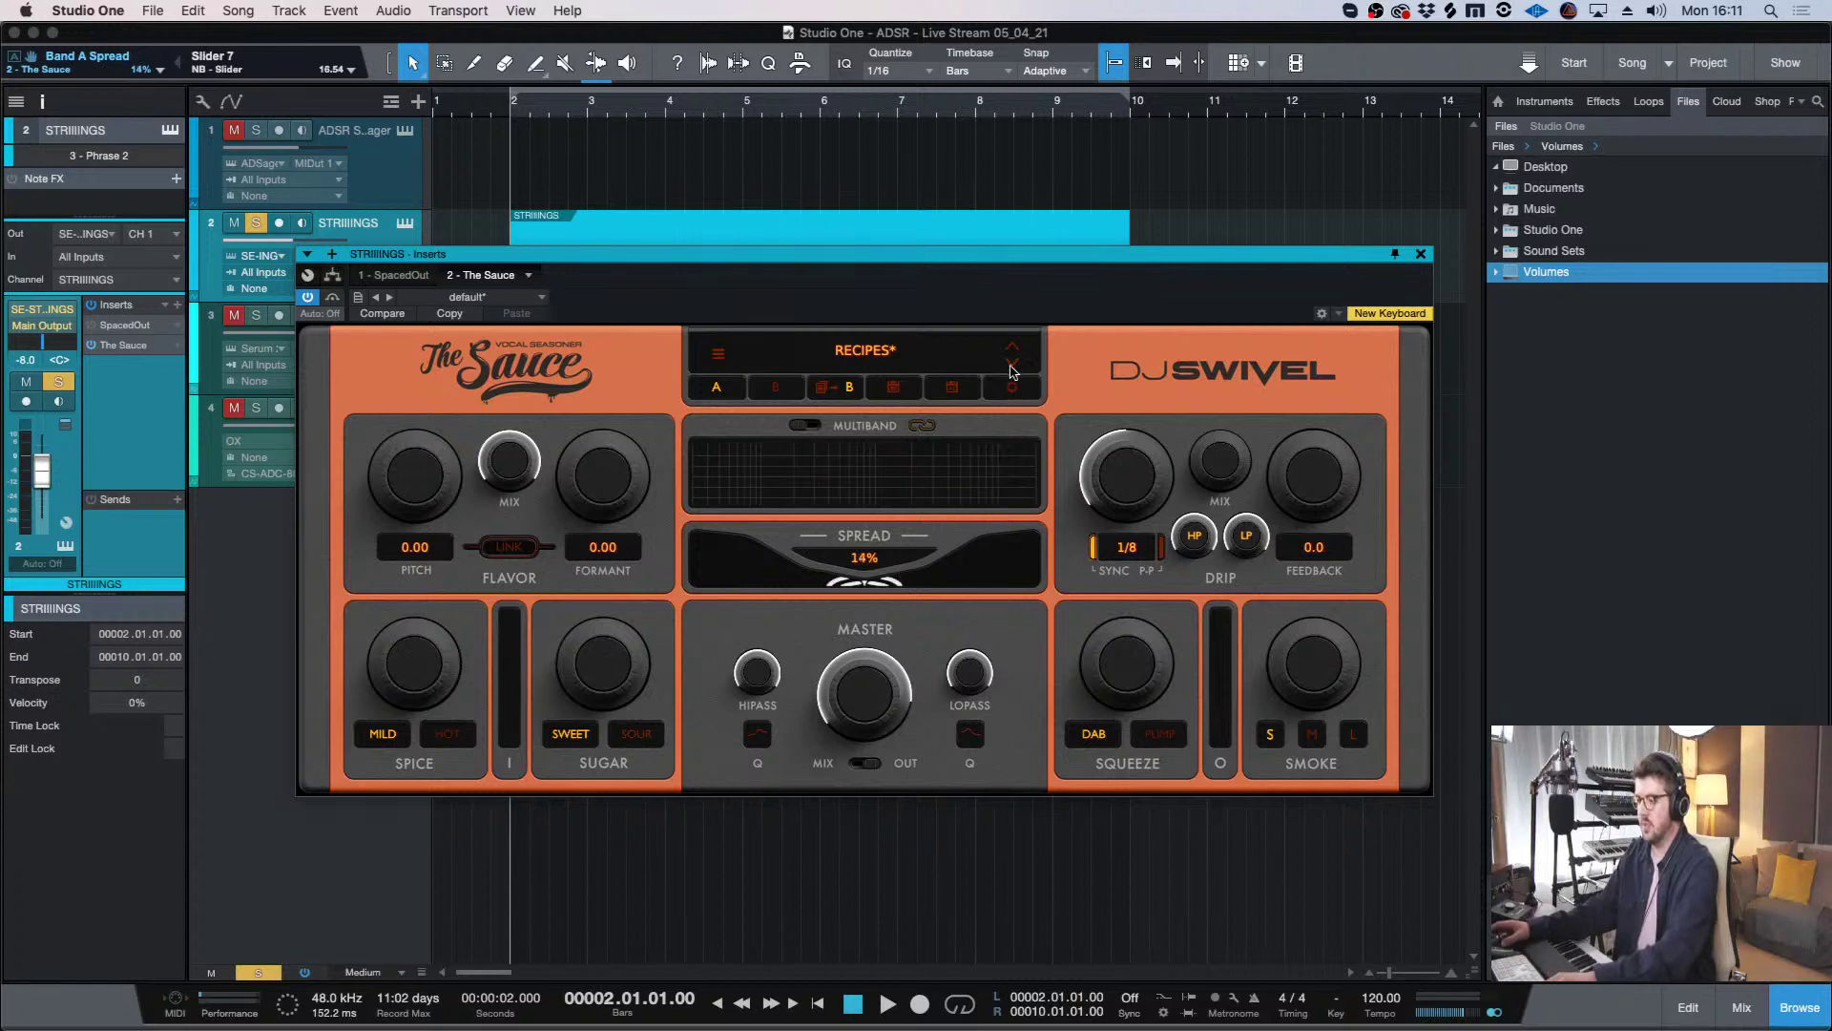
drag(959, 588, 942, 773)
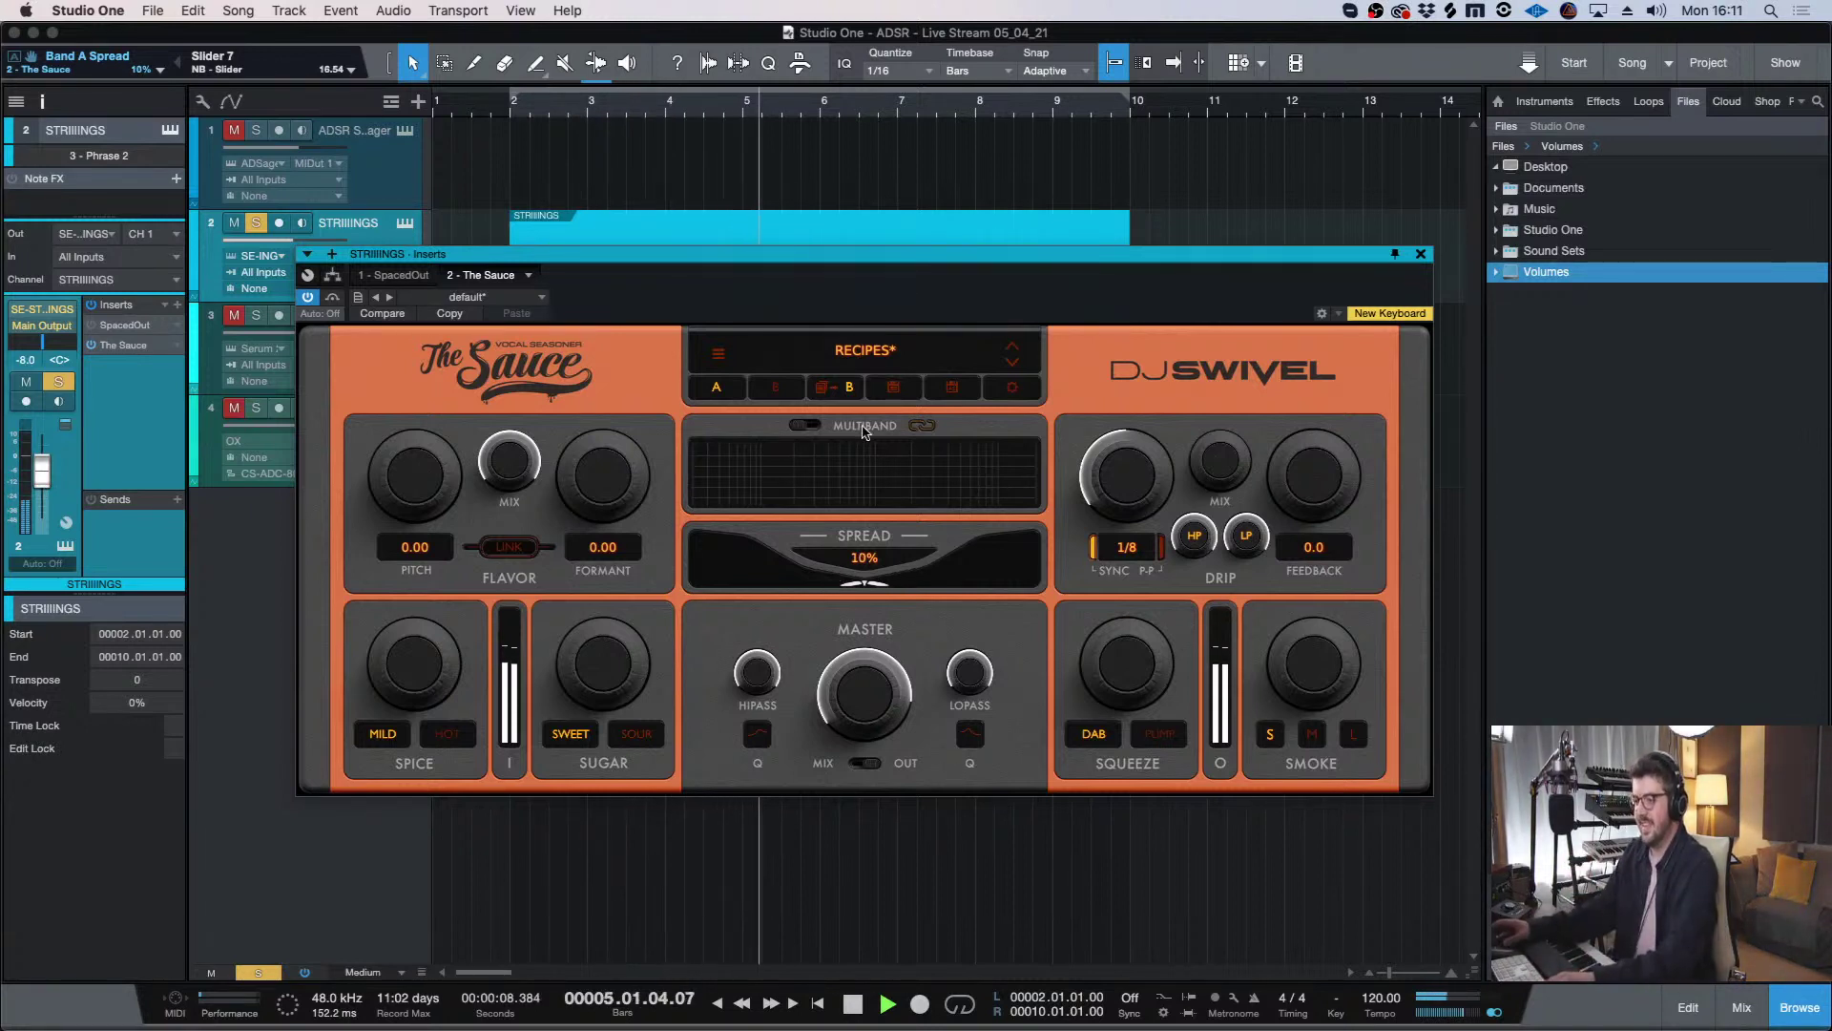
drag(603, 475, 551, 386)
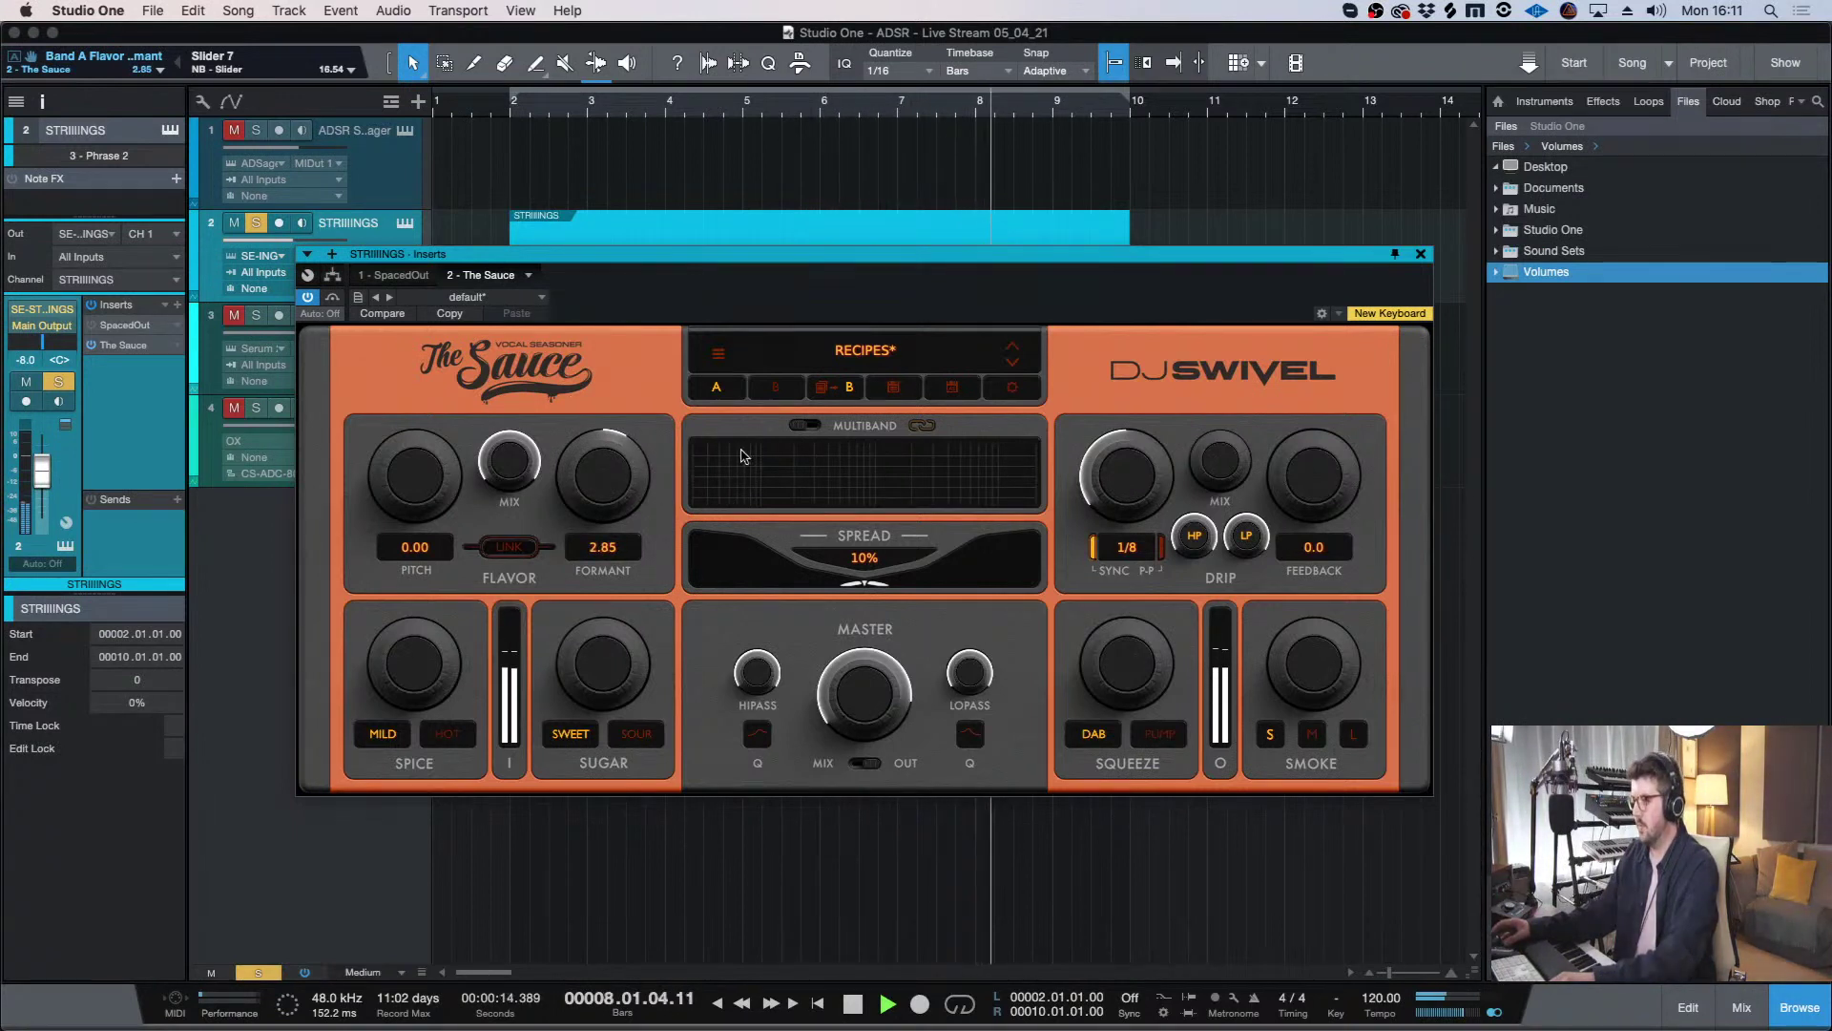
key(space)
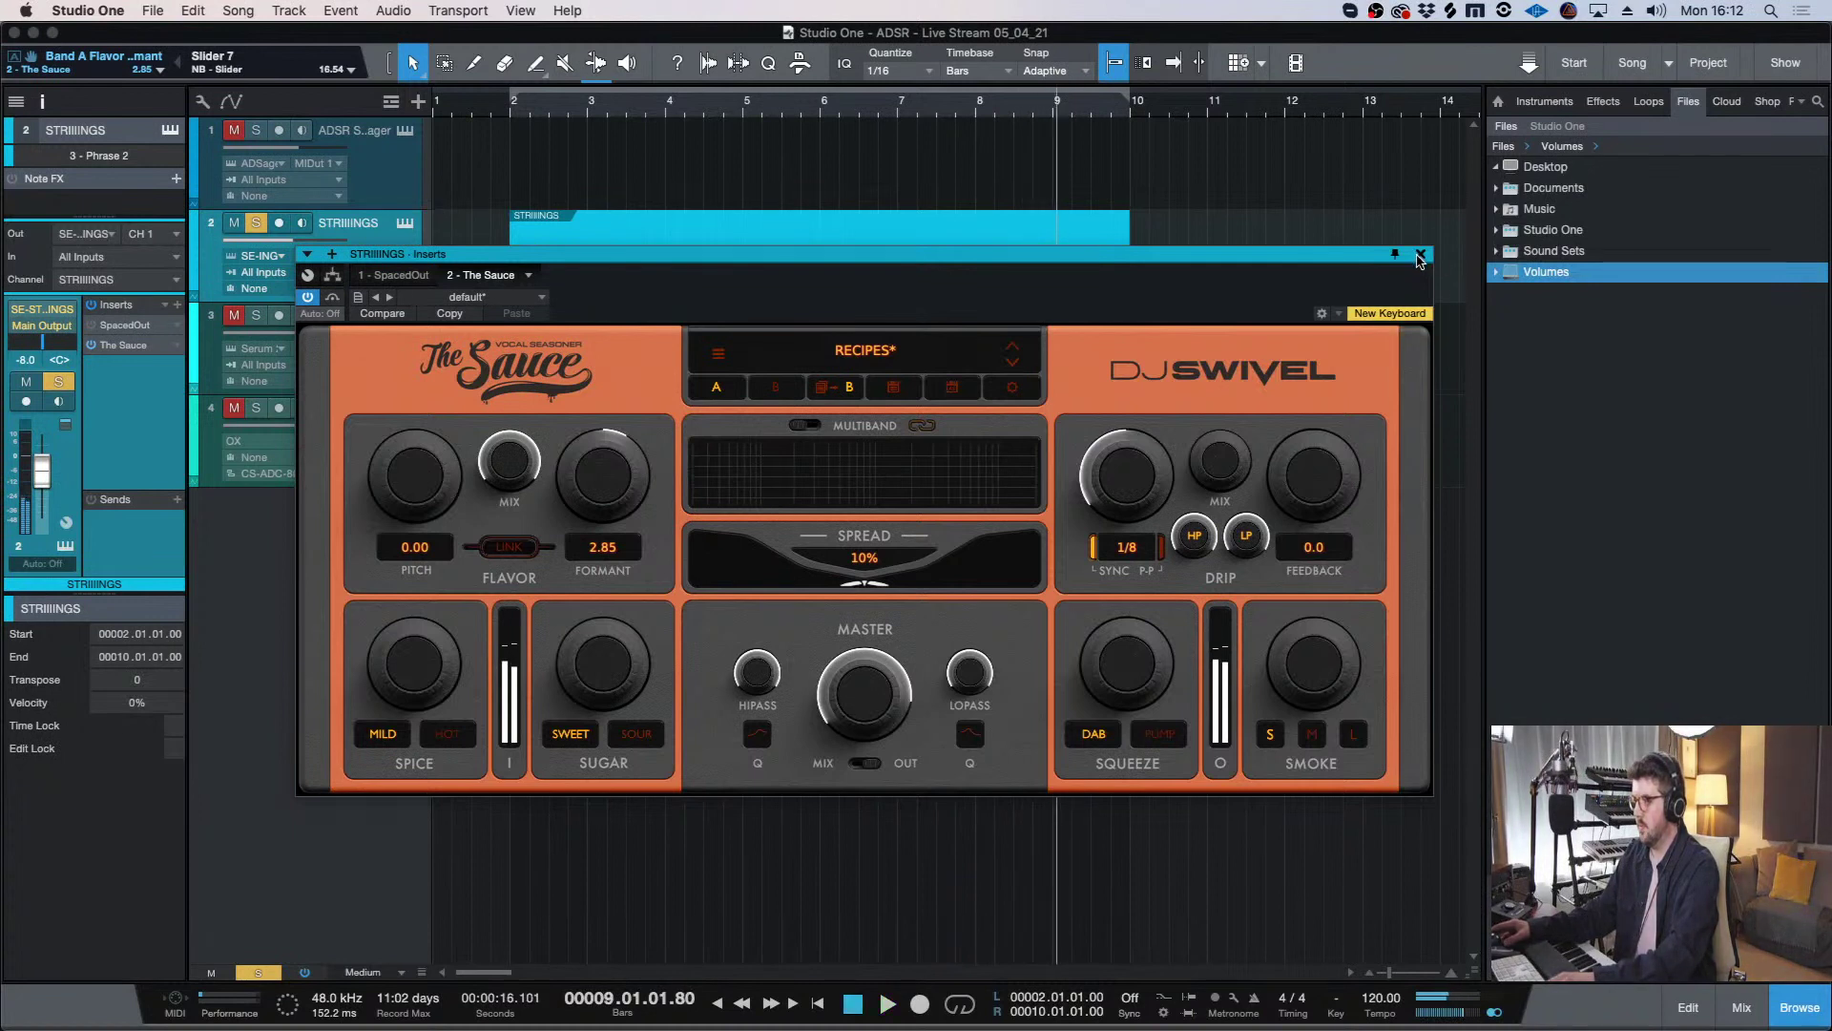
click(1421, 253)
click(512, 113)
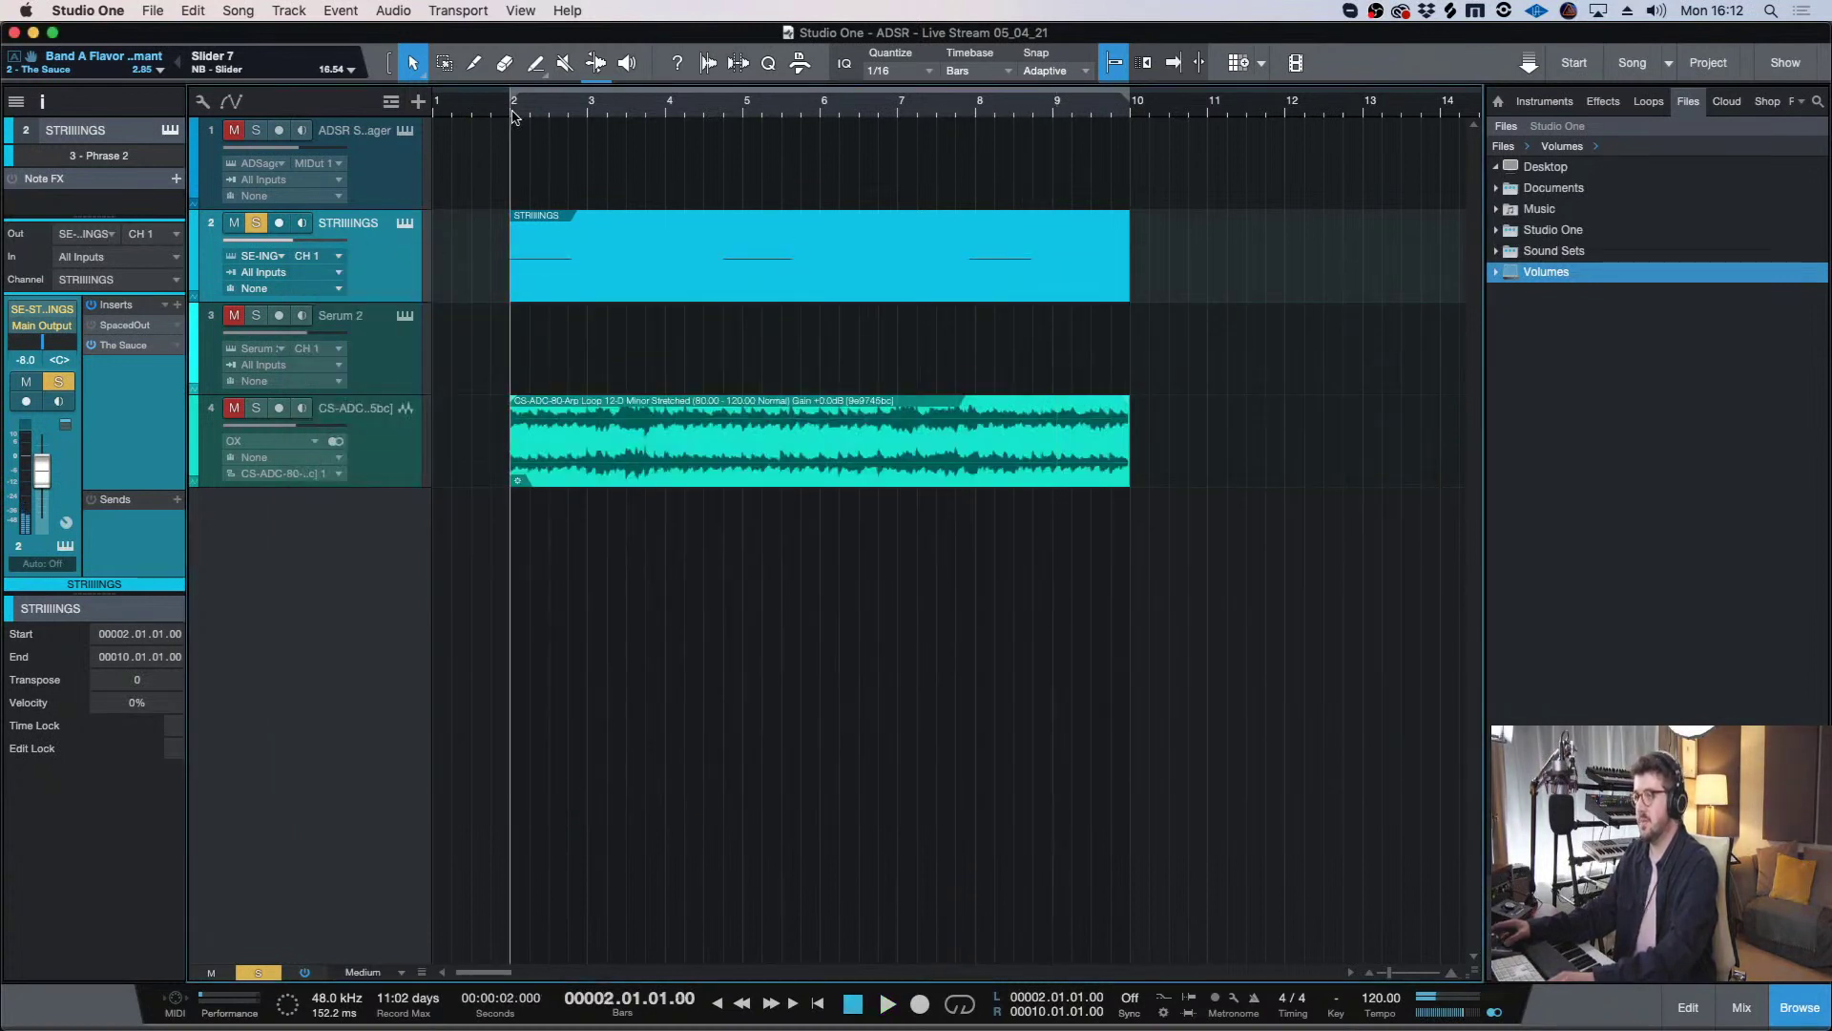
- Unsolo STRIIIINGS, play the full mix from bar 2 and lower the STRIIIINGS track volume to -8.5 dB
click(259, 225)
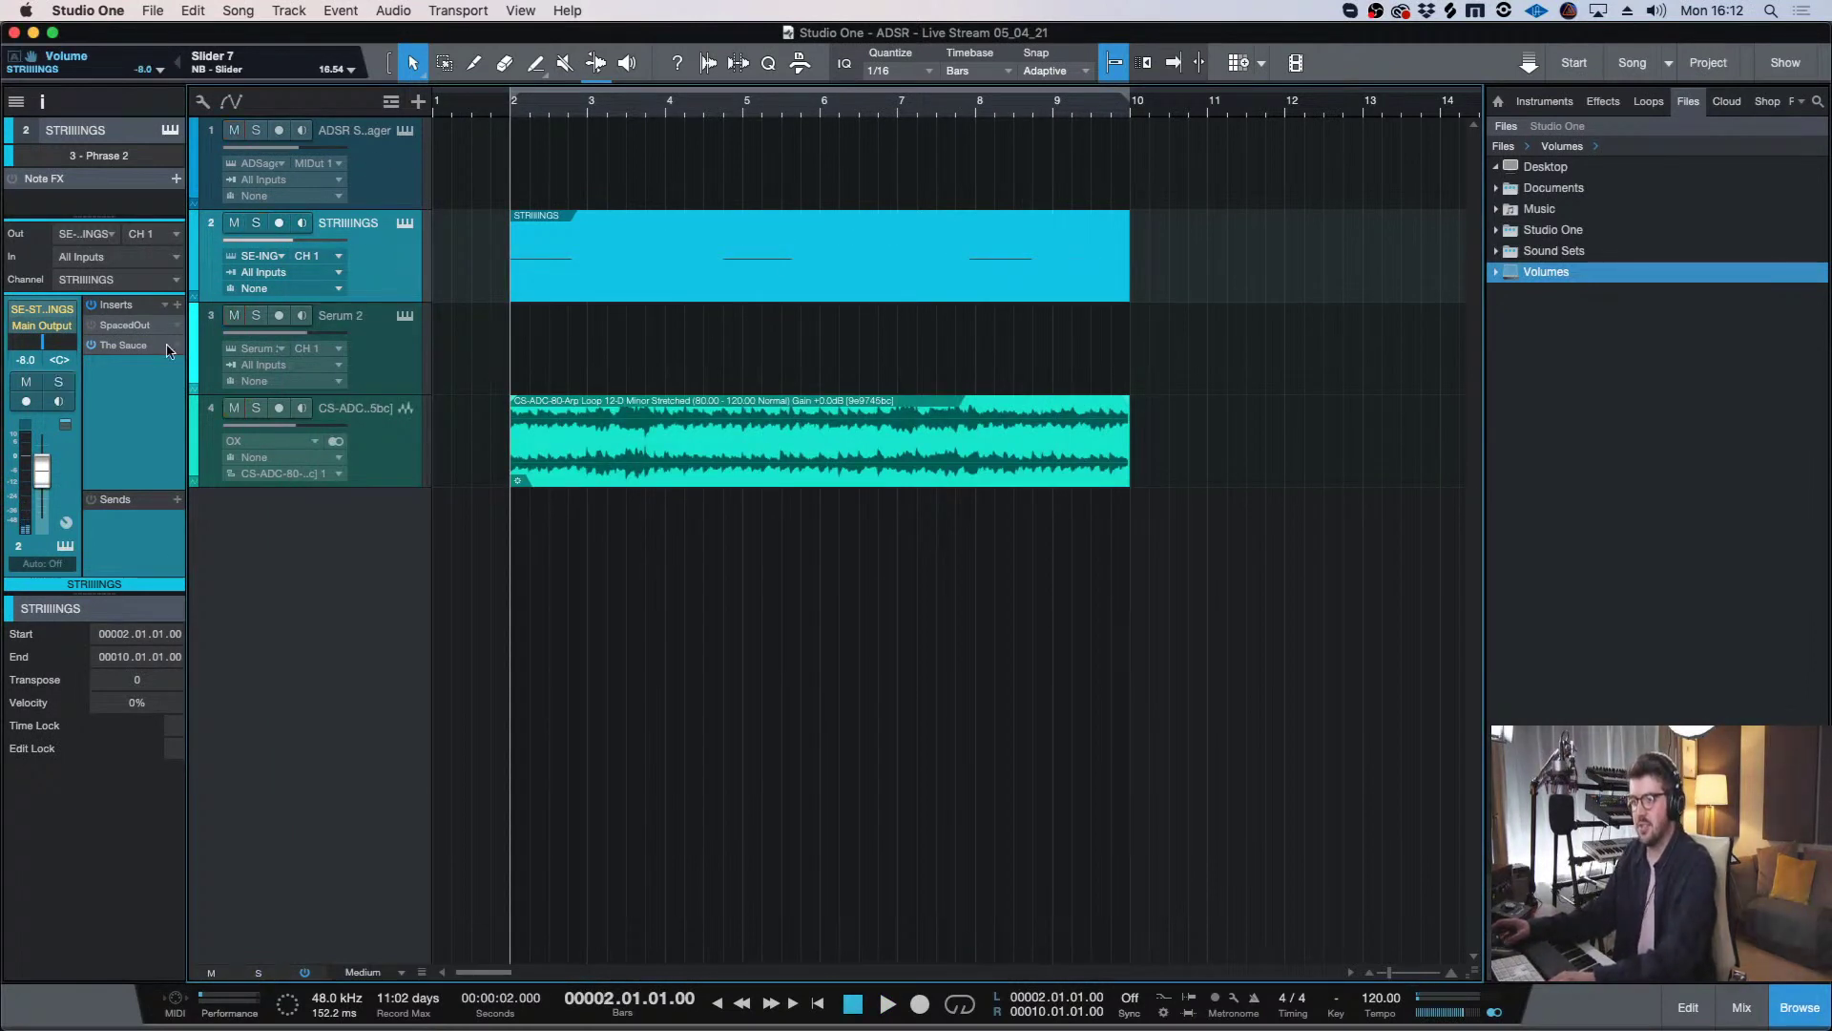
scroll(439, 362, down, 2)
scroll(453, 370, up, 2)
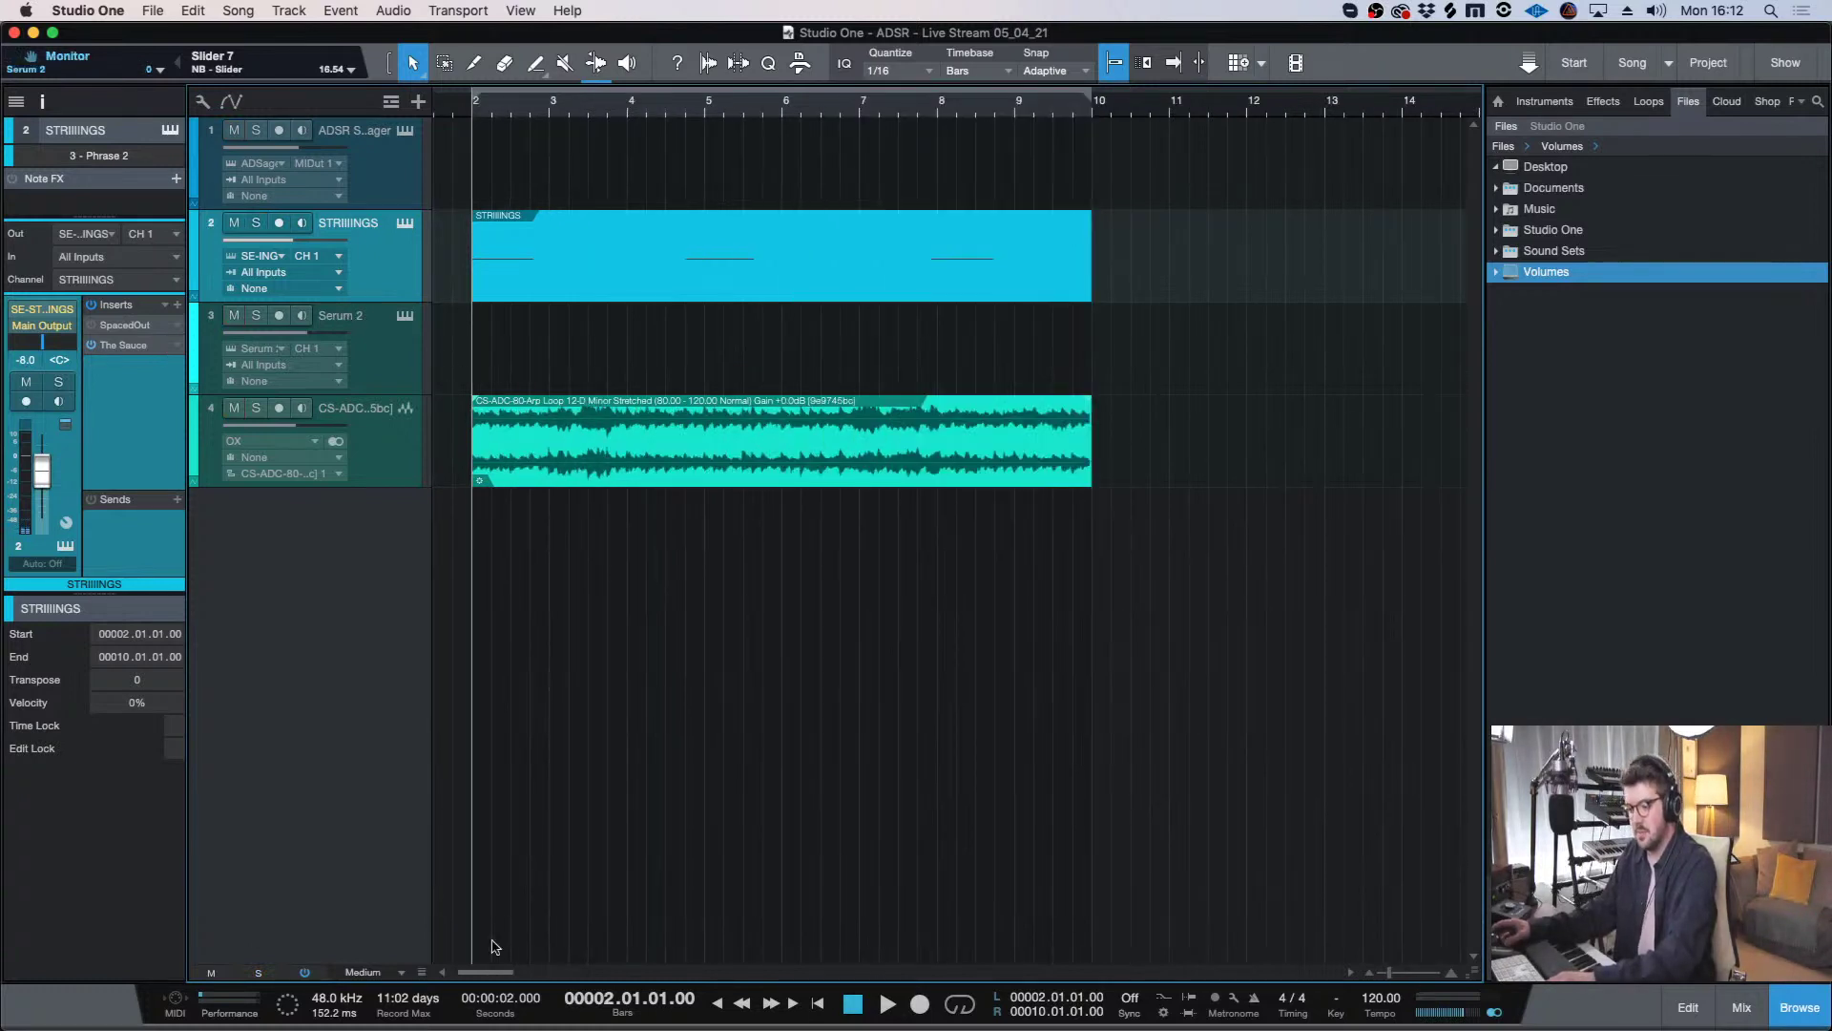
scroll(487, 969, left, 2)
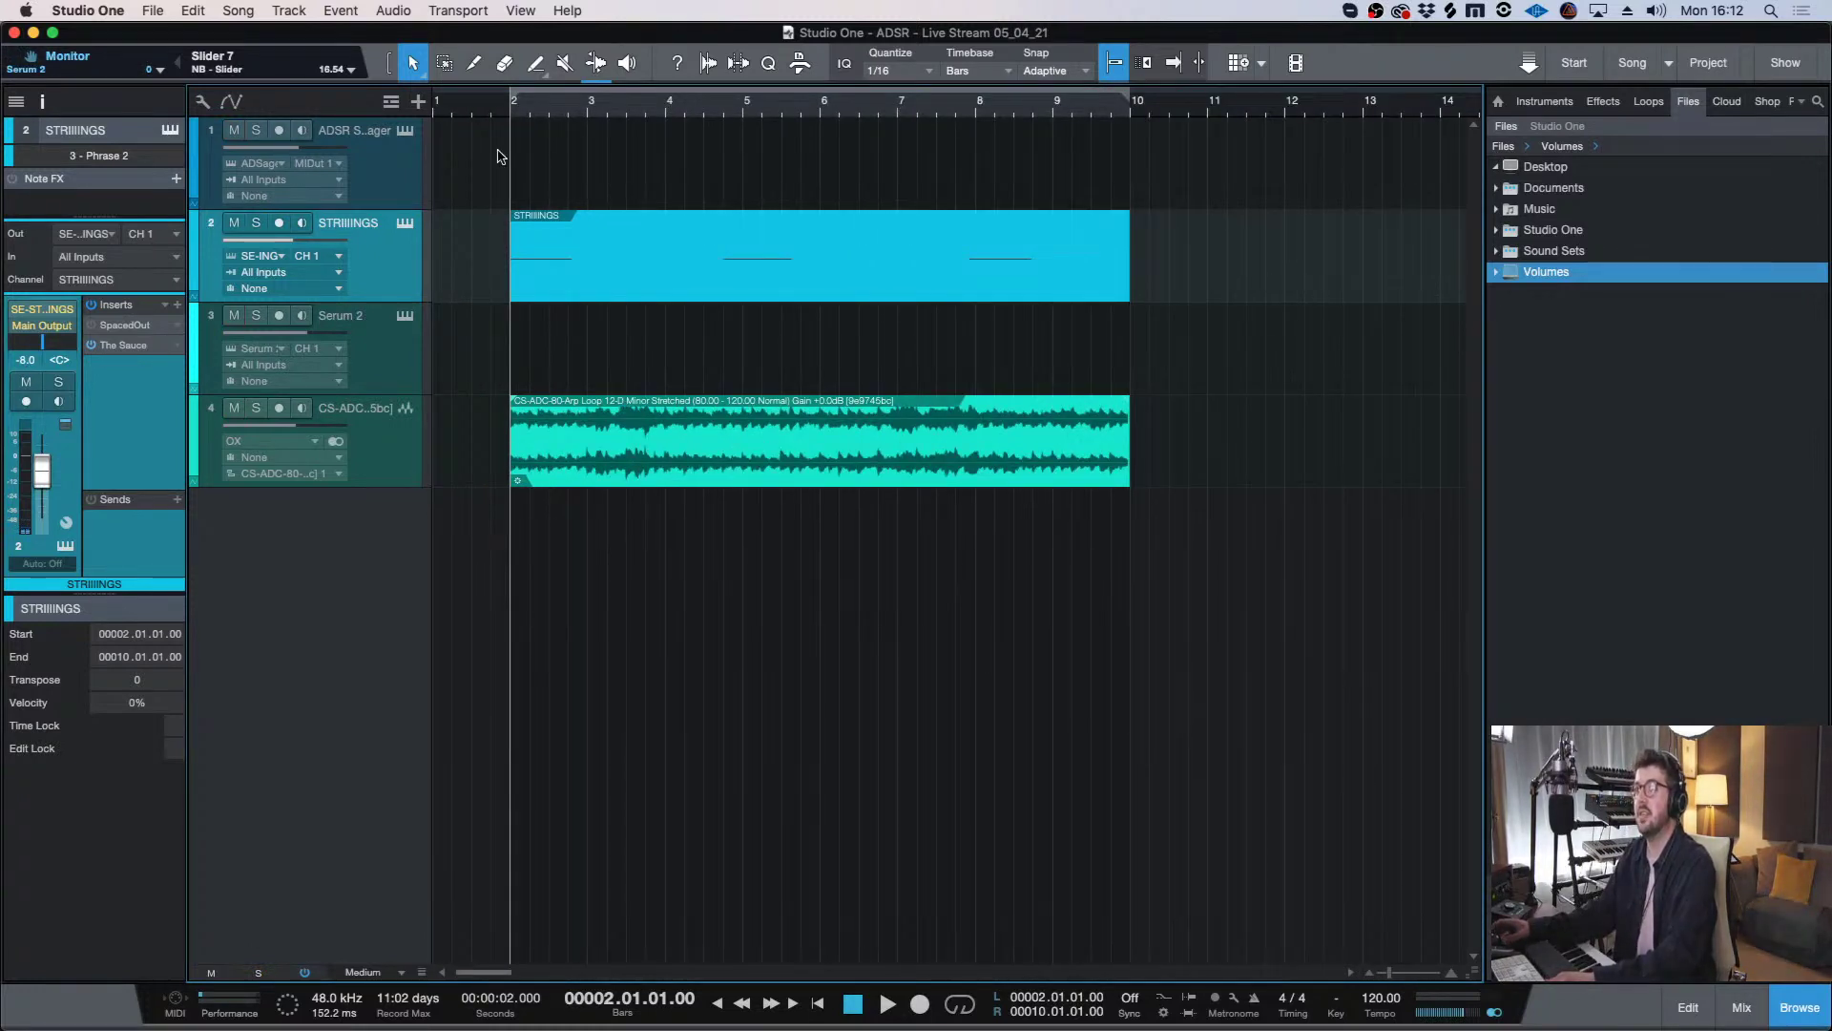
scroll(445, 386, down, 1)
key(space)
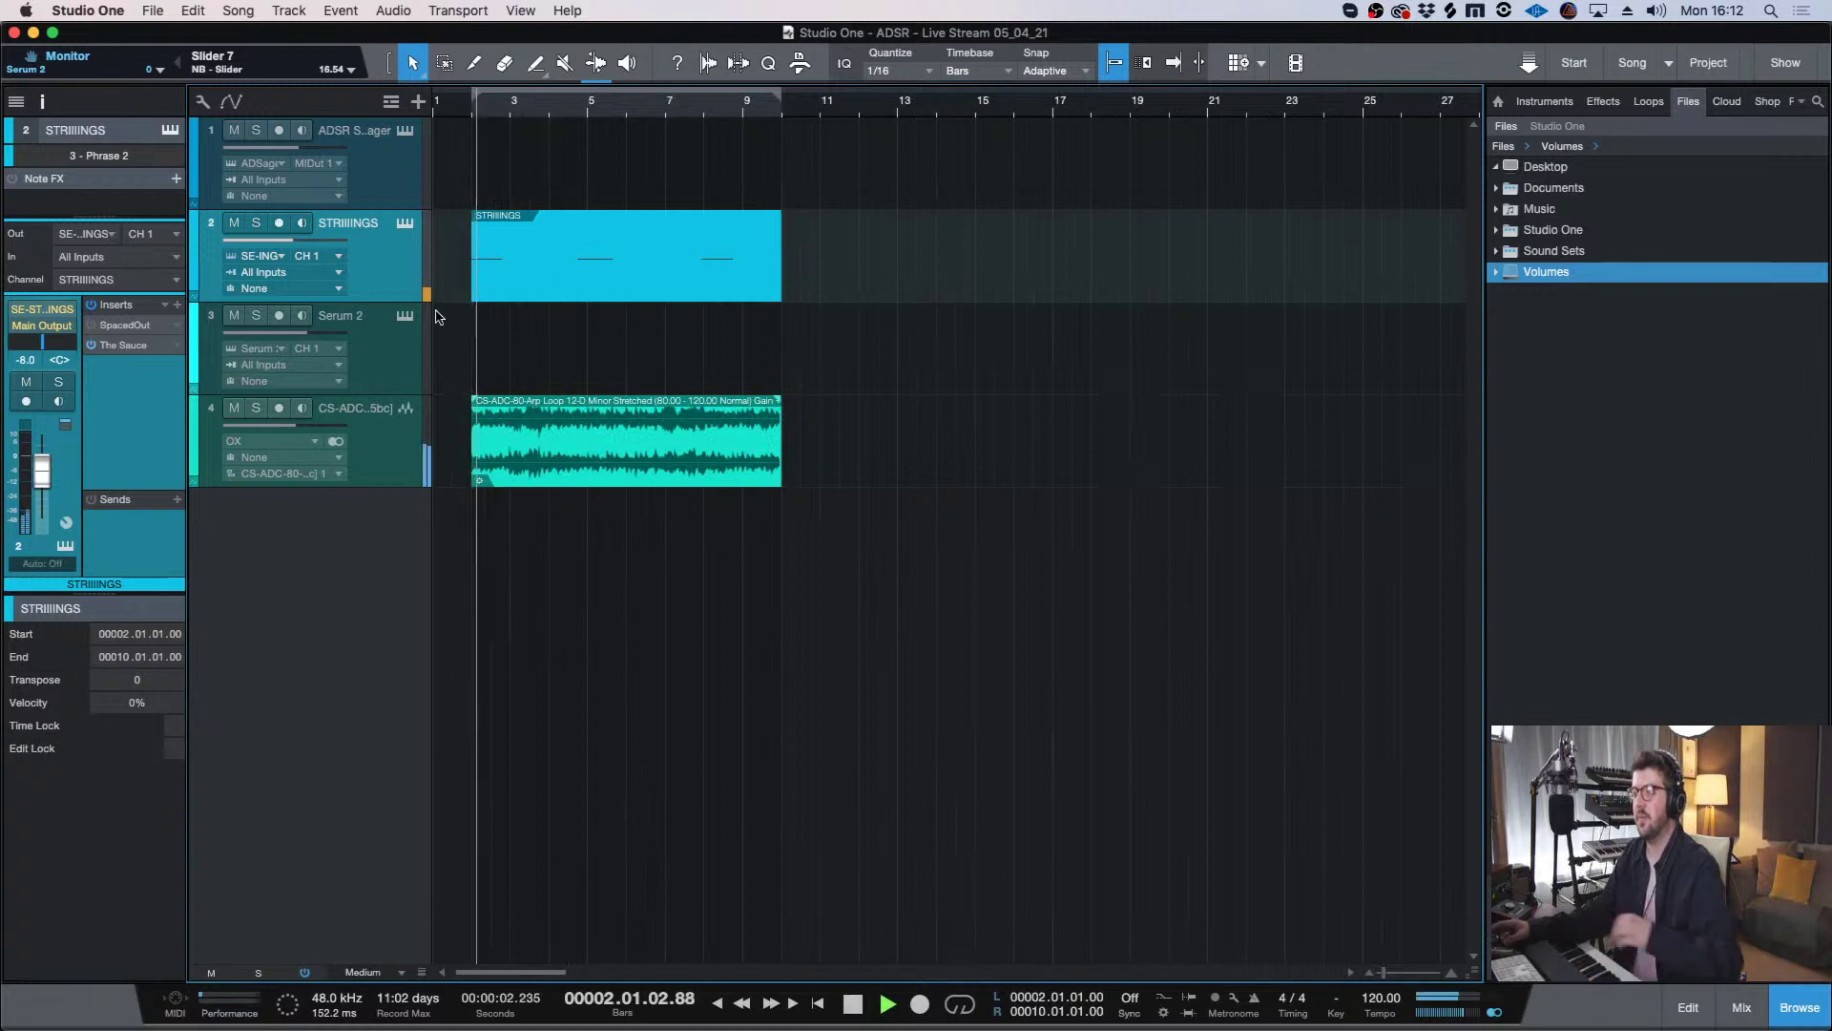
drag(329, 238, 325, 238)
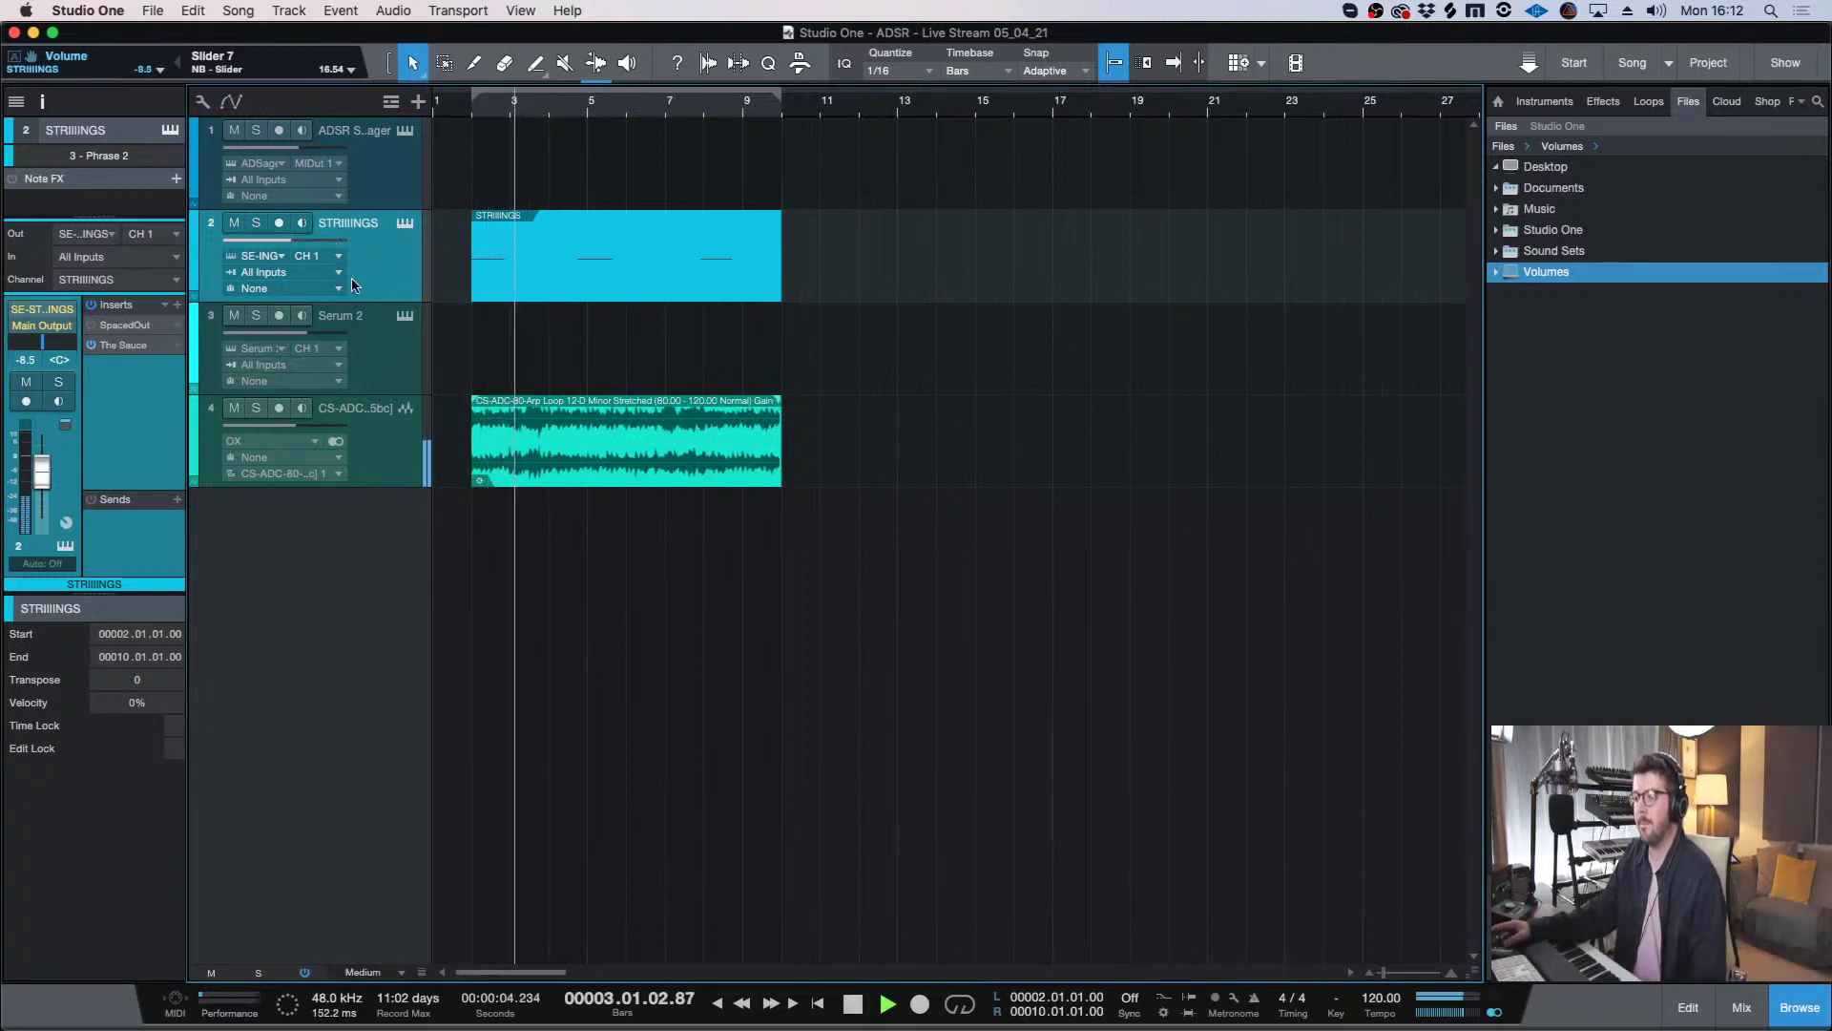
- Set the arp loop track's volume to -7.5 dB while listening, then stop and return the playhead to bar 2
drag(330, 426, 332, 427)
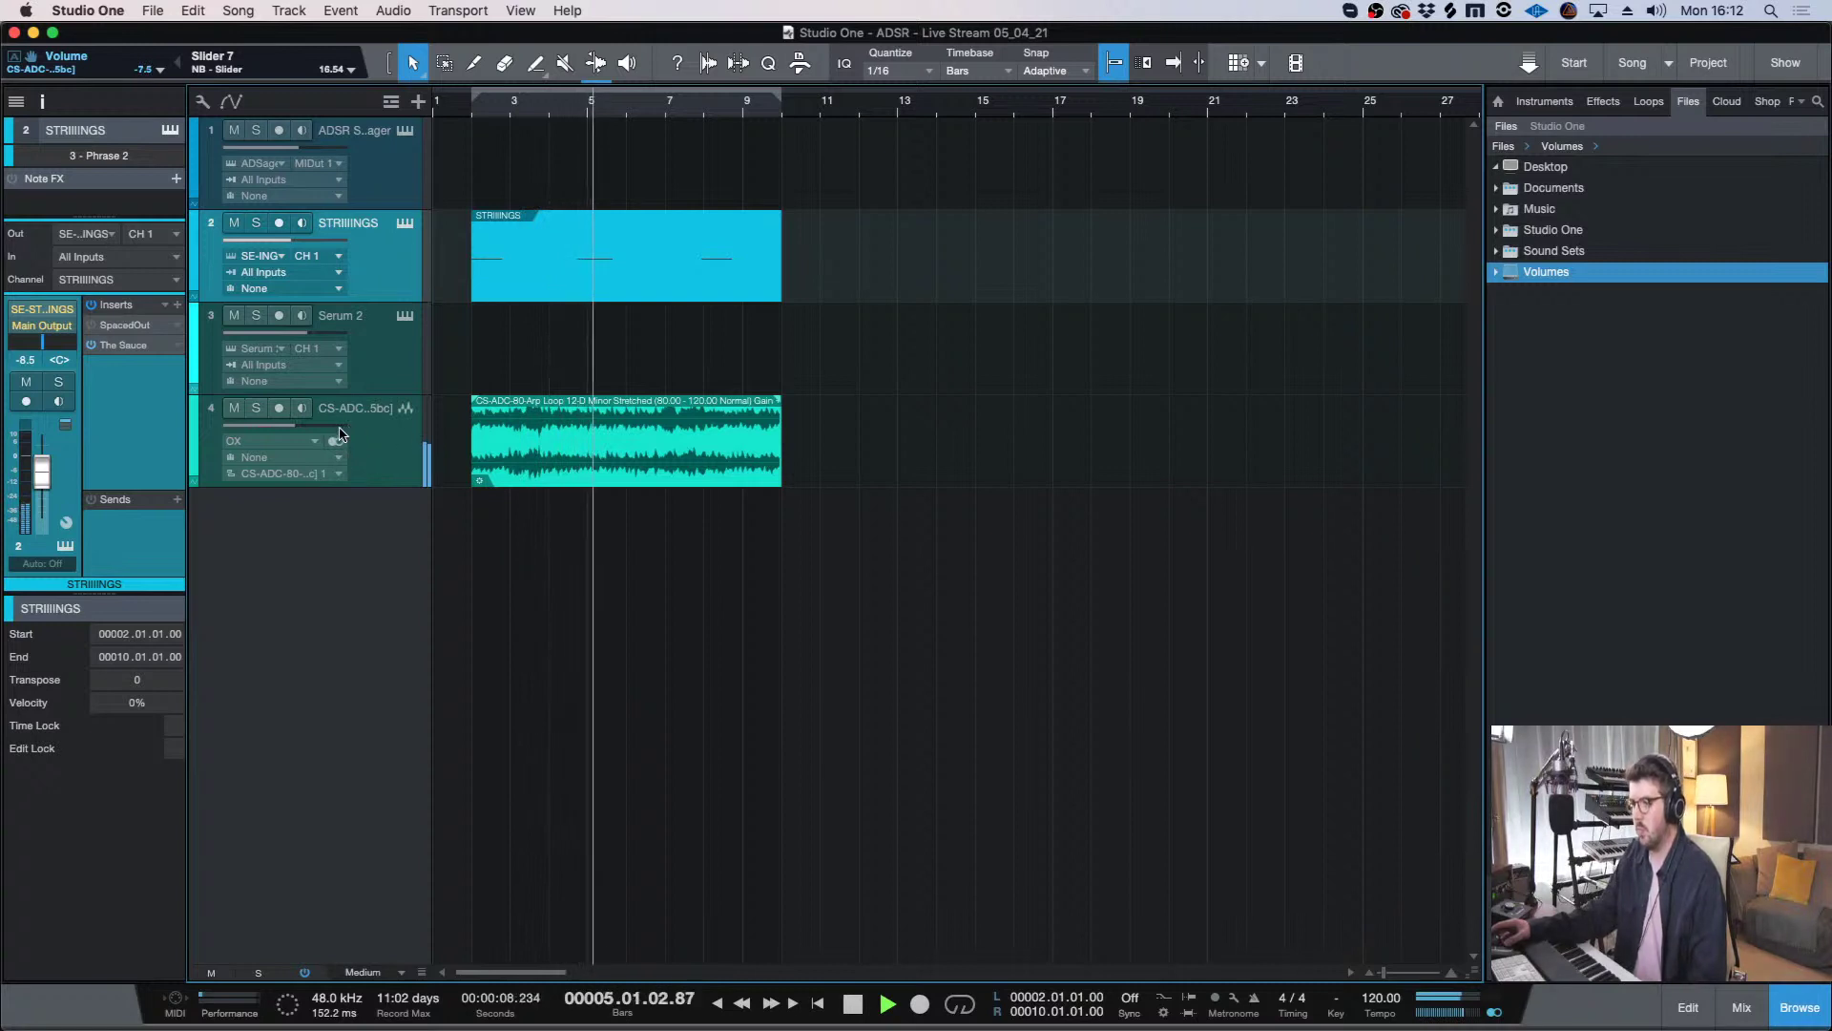
mouse_move(339, 431)
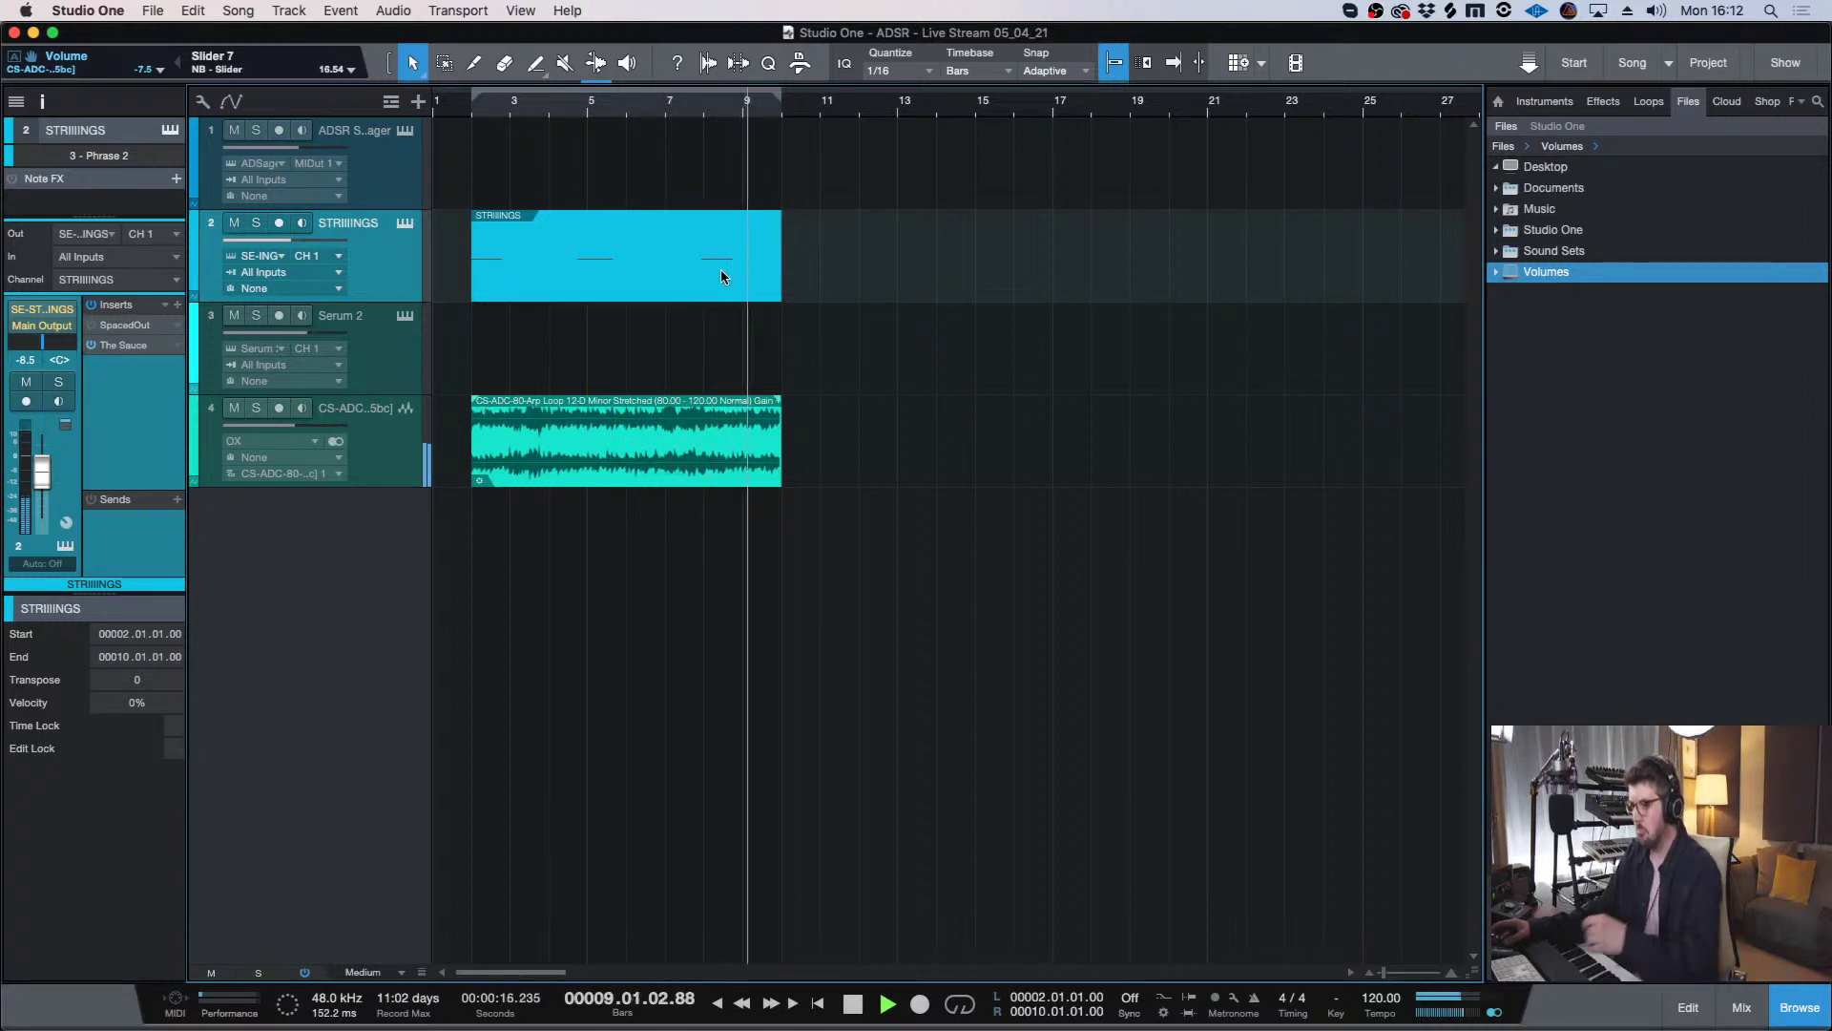
key(space)
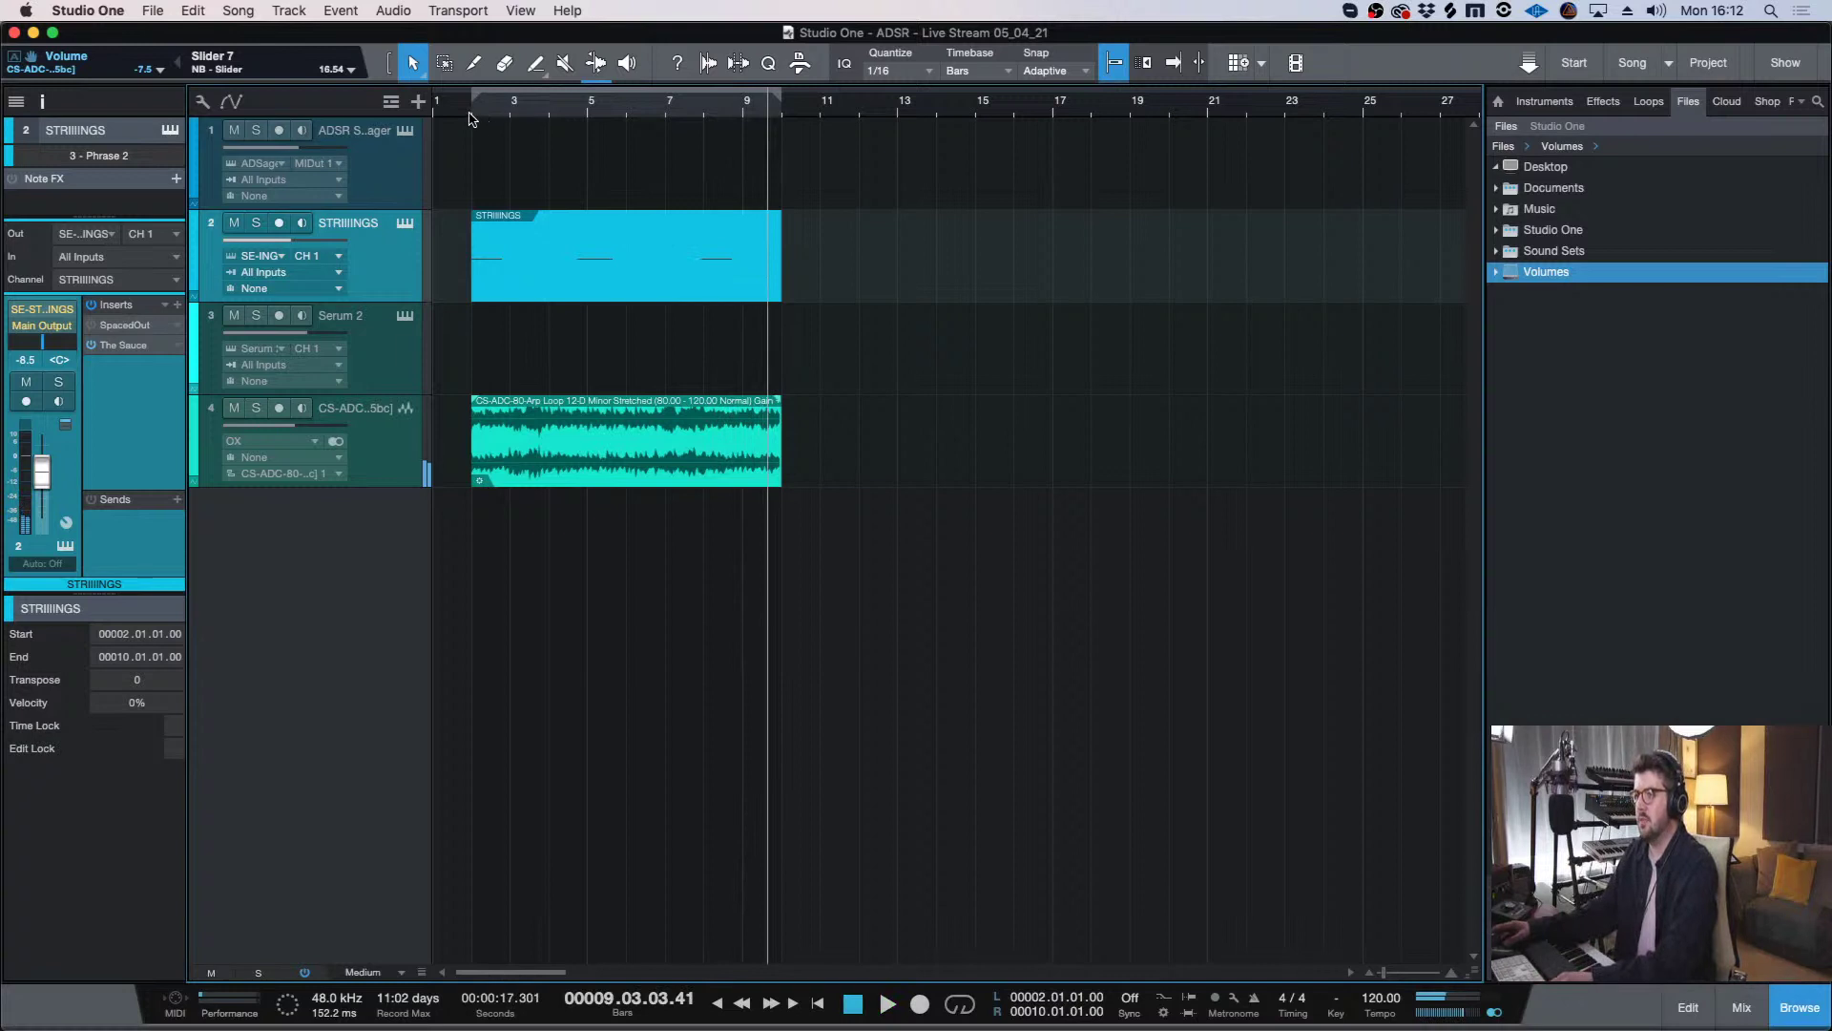
click(474, 119)
- Duplicate the STRIIIINGS and arp loop events so the copies run from bar 10 to bar 18, keeping the playhead at bar 2
key(w)
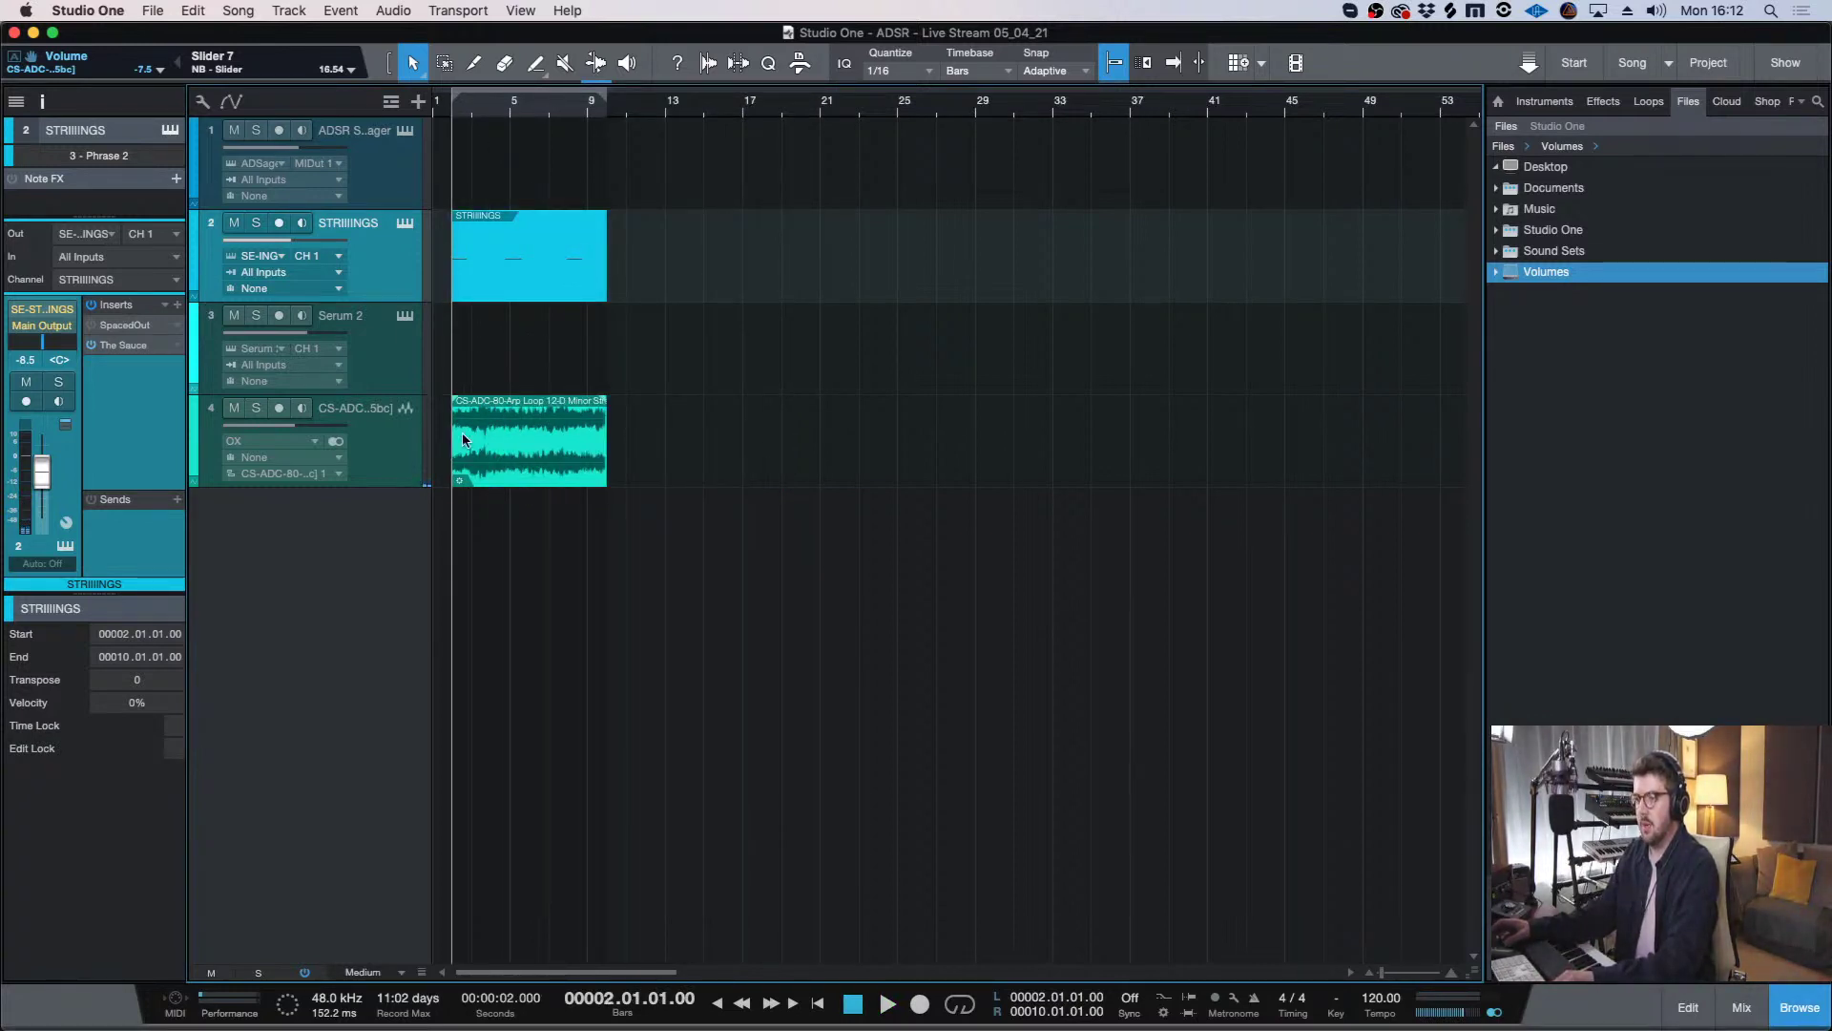
key(d)
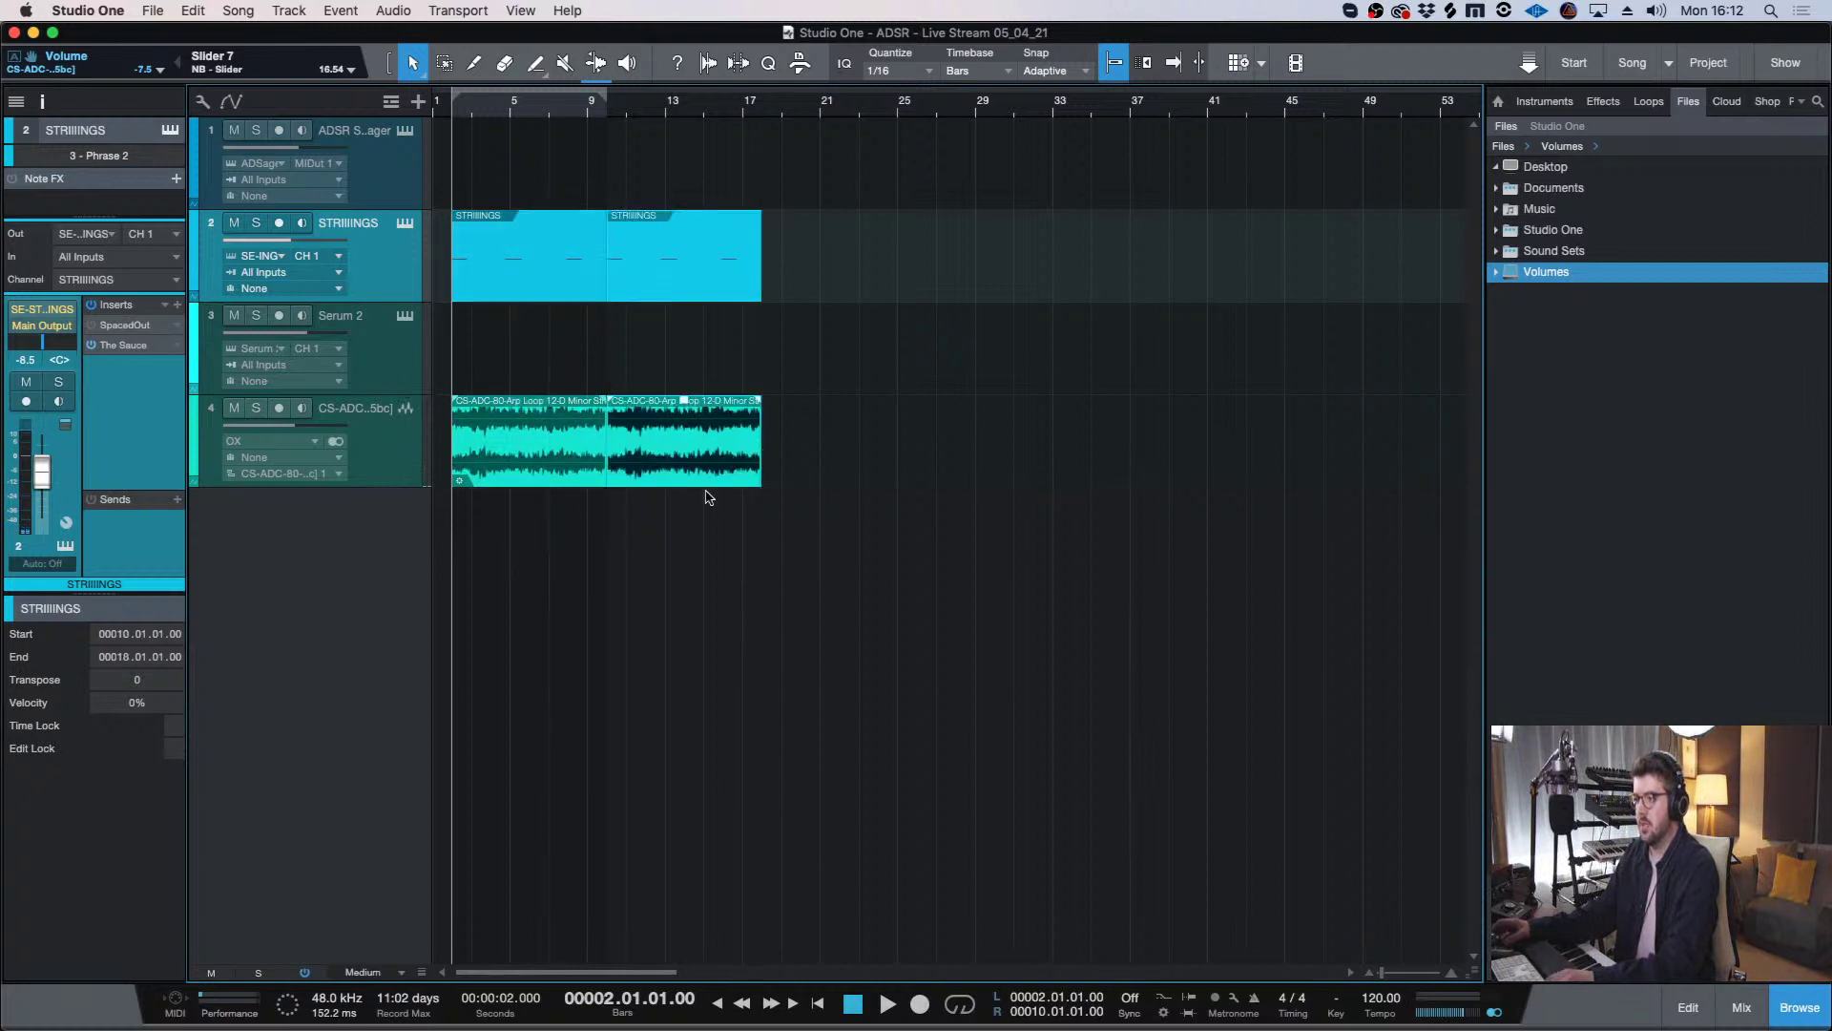
click(612, 115)
key(e)
key(e)
key(e)
key(w)
key(w)
key(w)
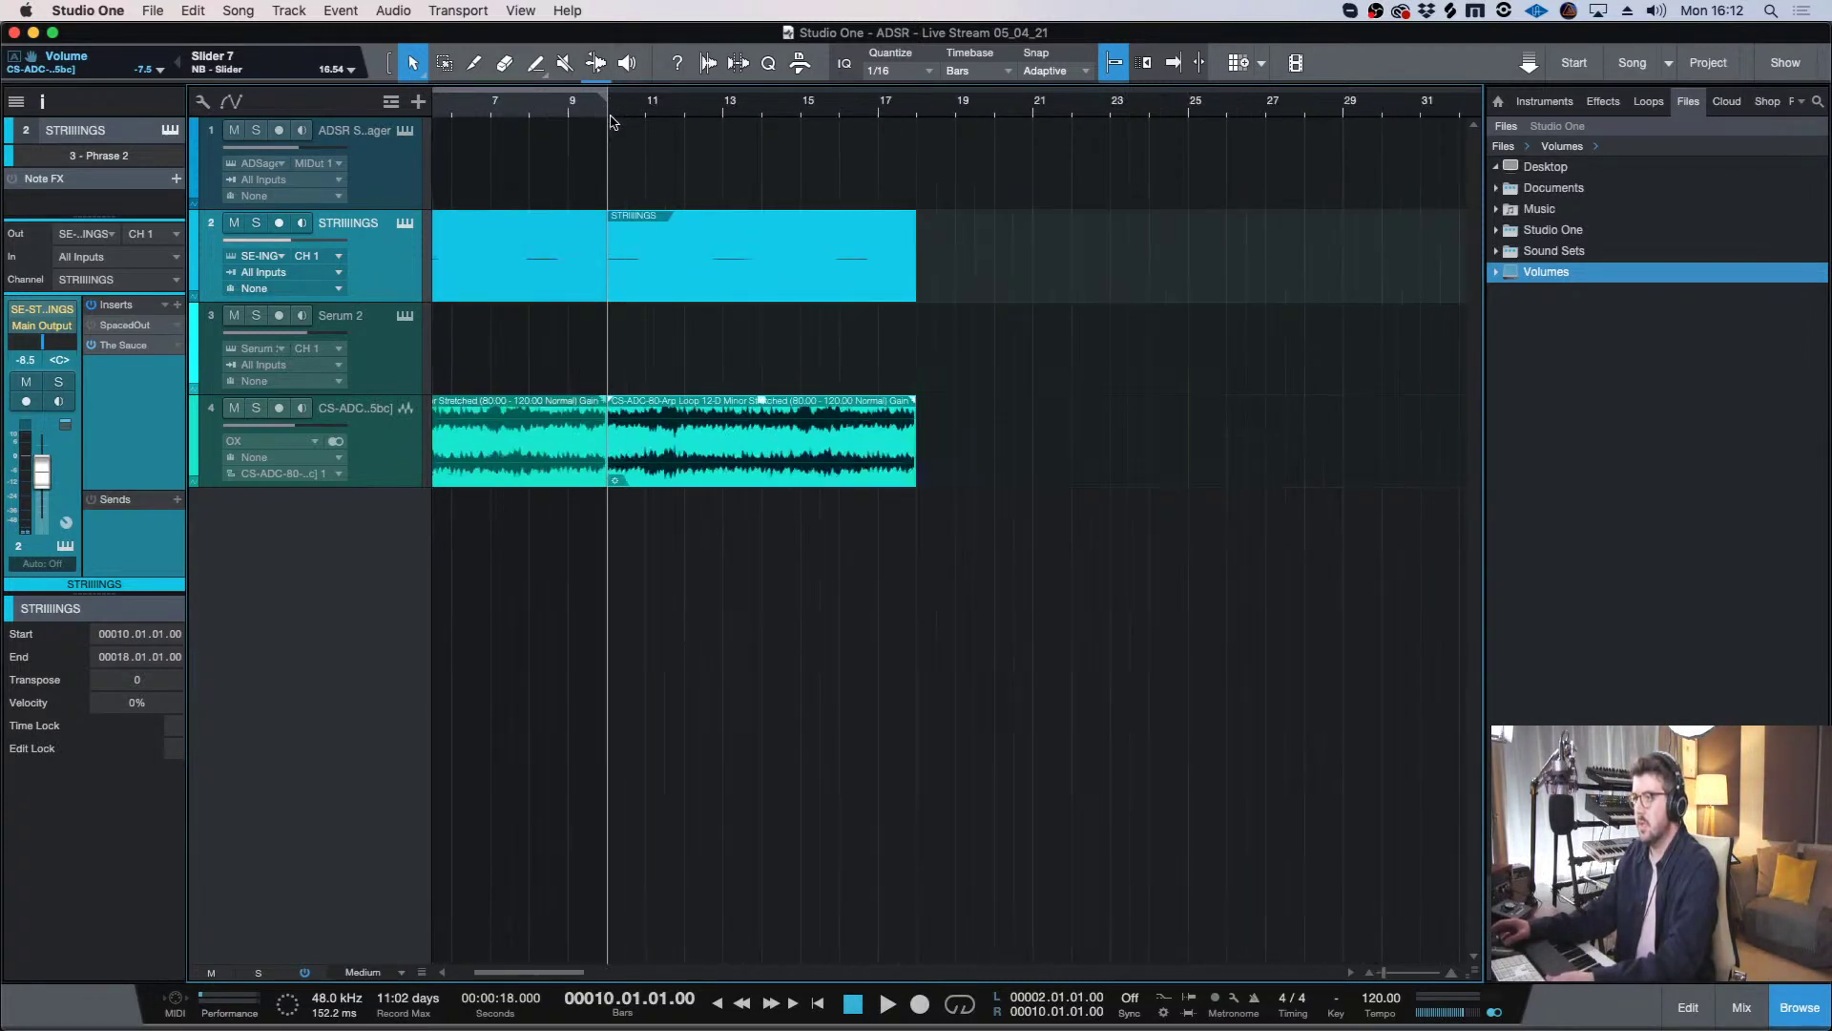
click(453, 108)
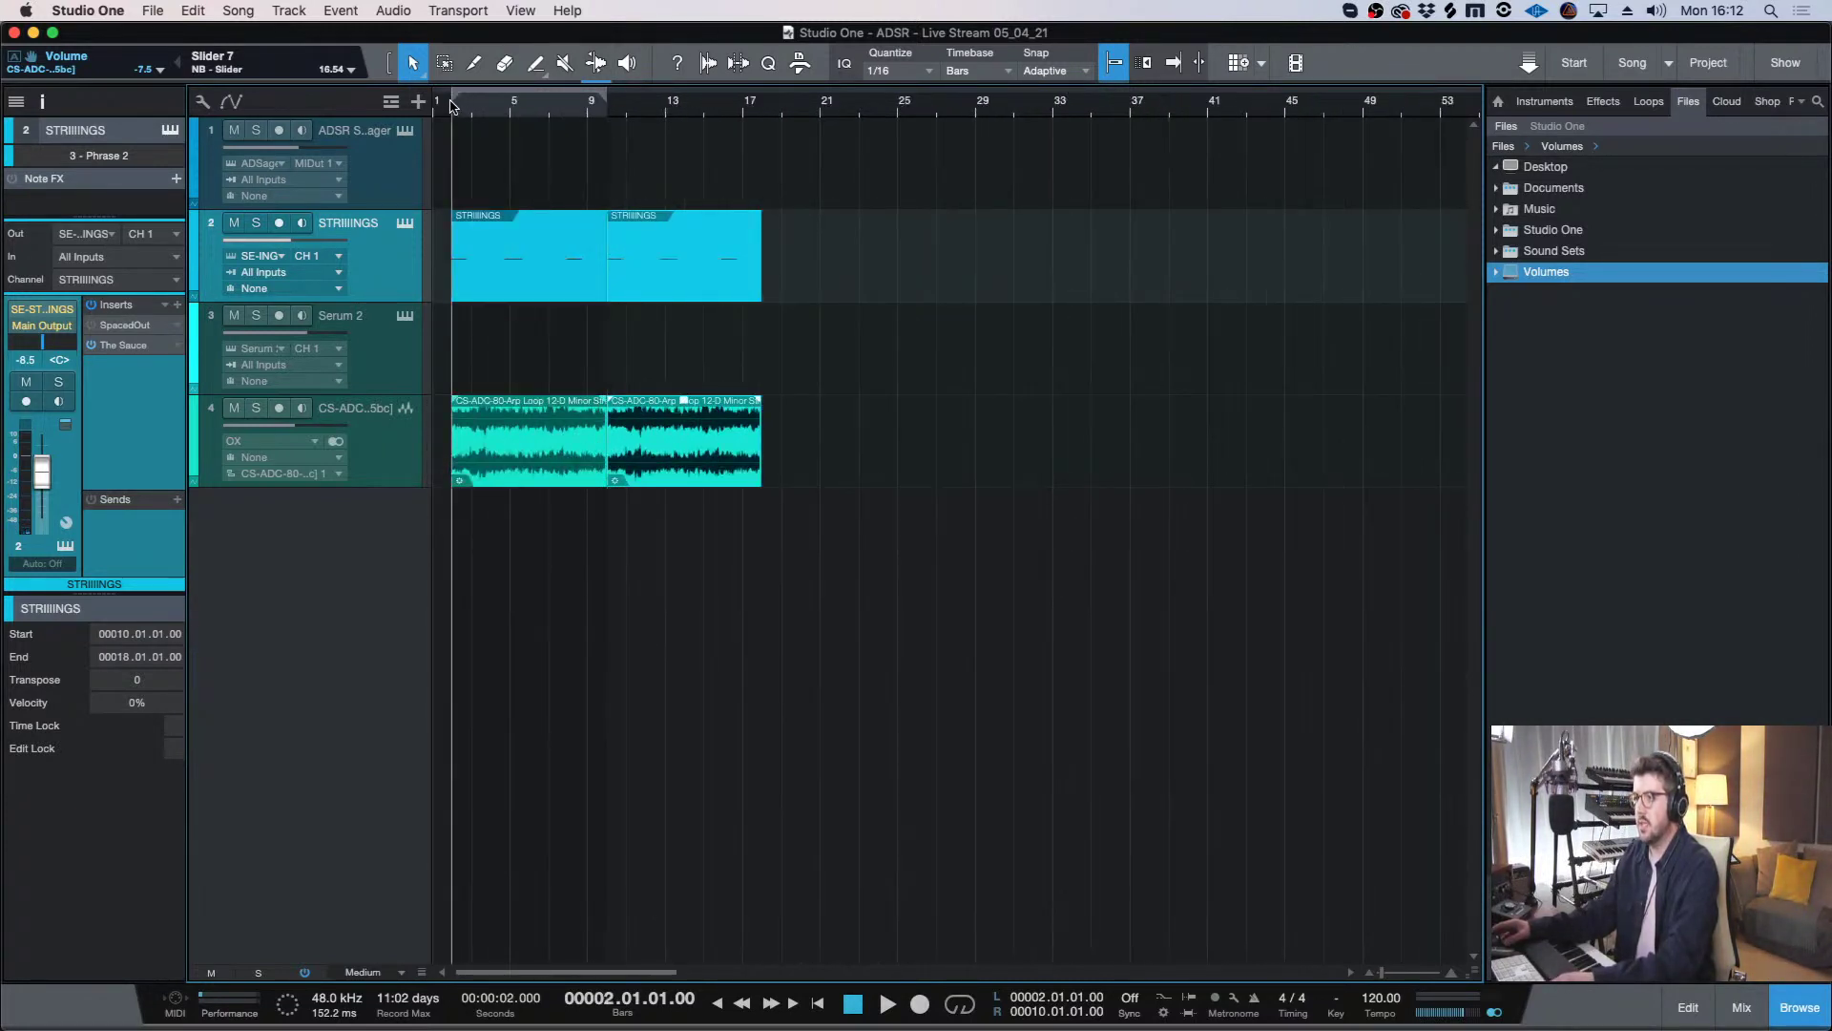
- Open the ADSR Sample Manager and audition the favorites, including Clap 01.wav and CS-ADC-80-Beat Loop 06a-Beat Loop.wav
click(517, 427)
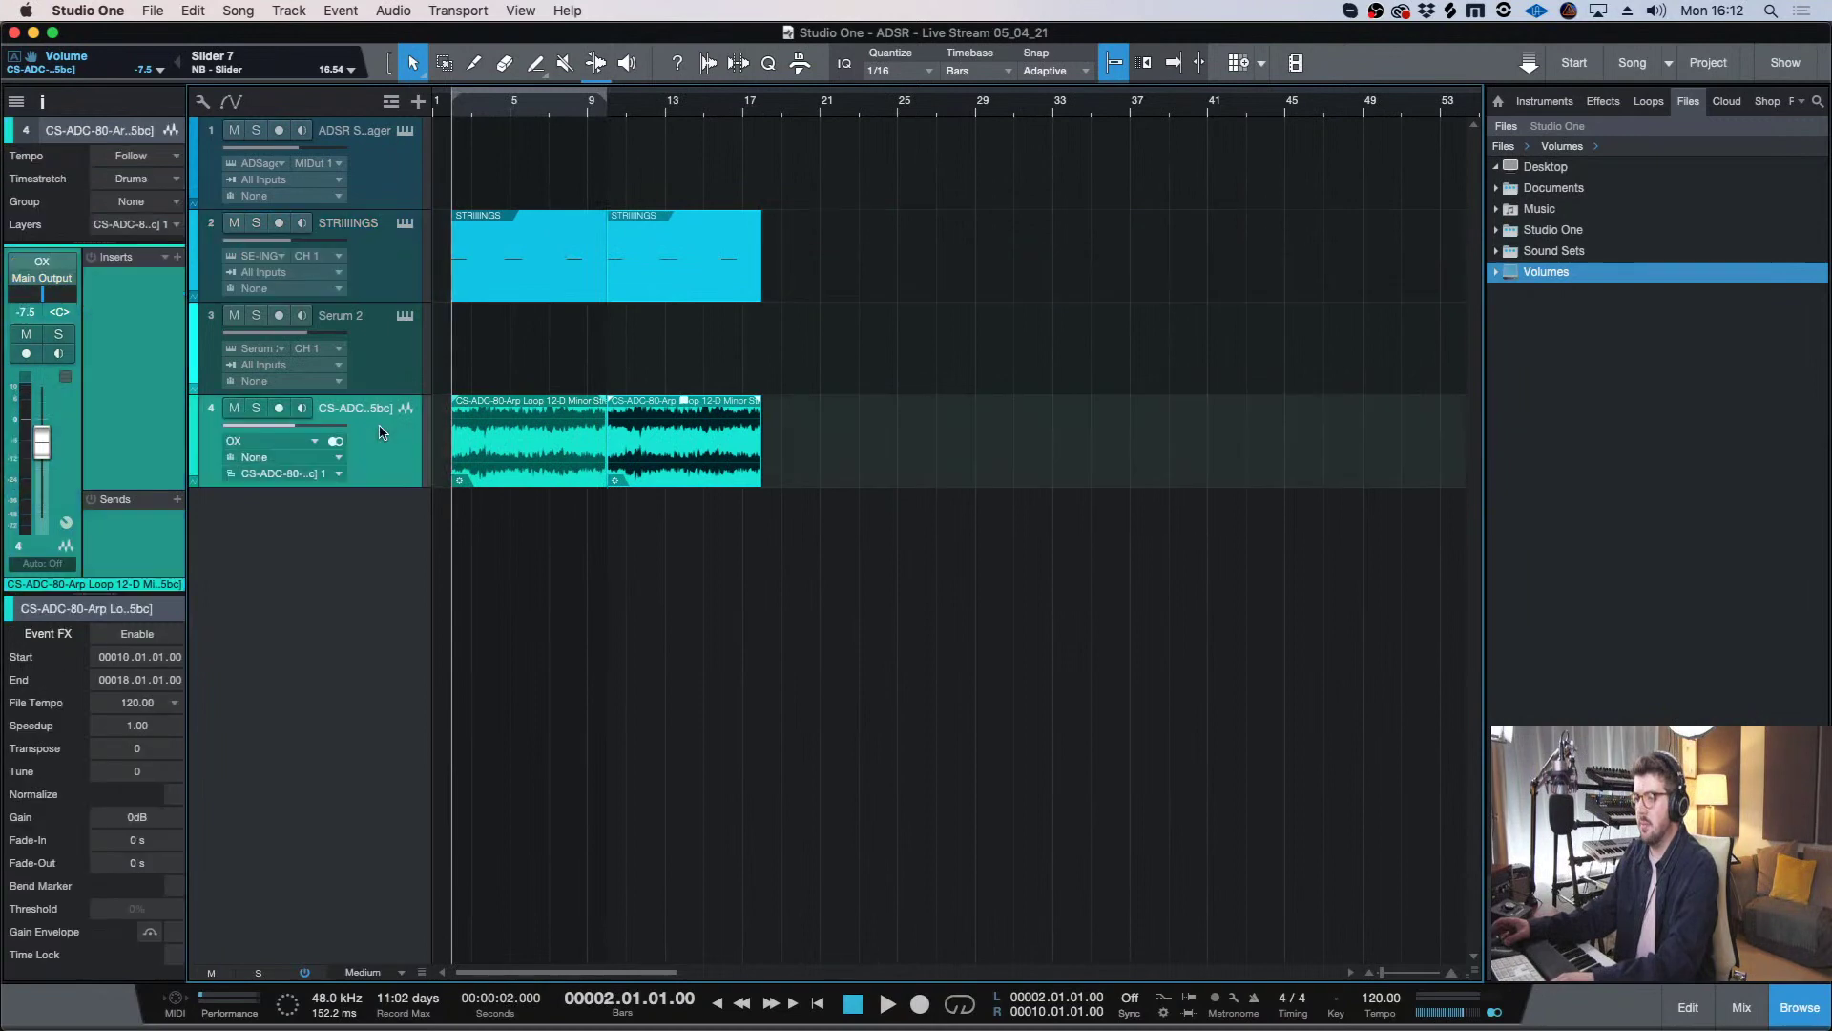
click(381, 177)
click(405, 131)
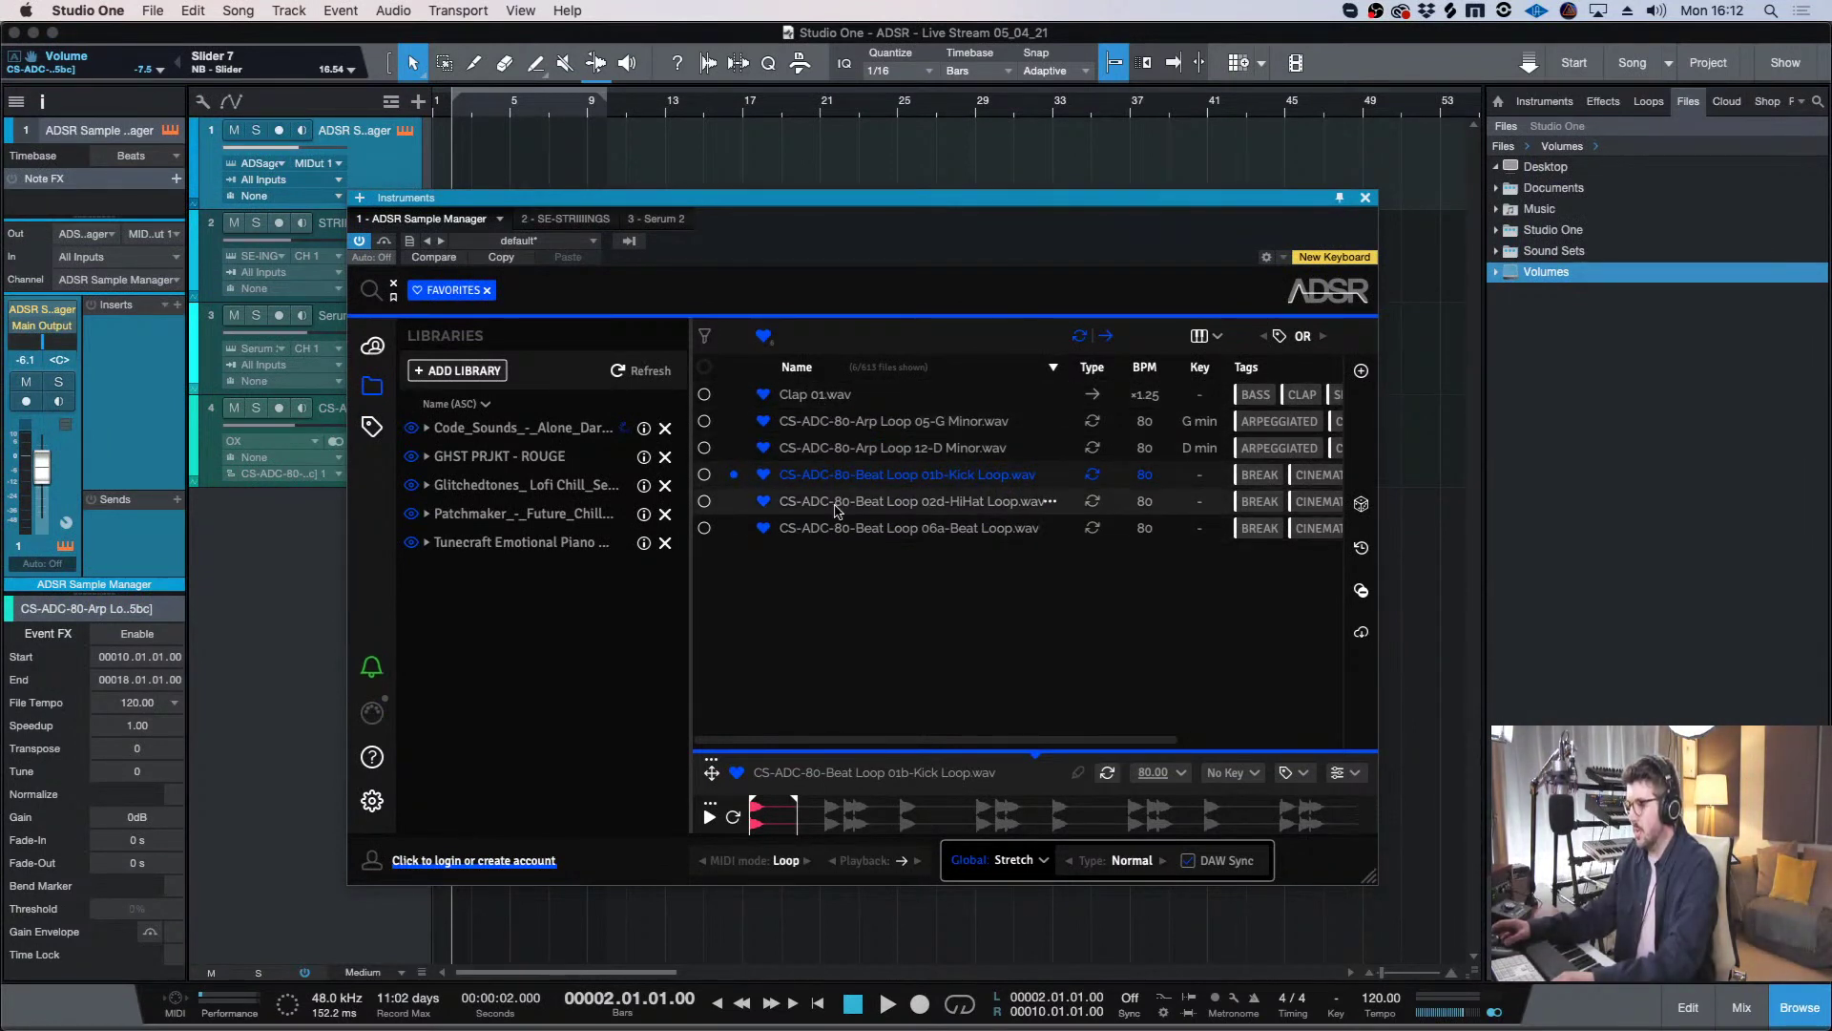
key(Up)
key(Up)
key(Up)
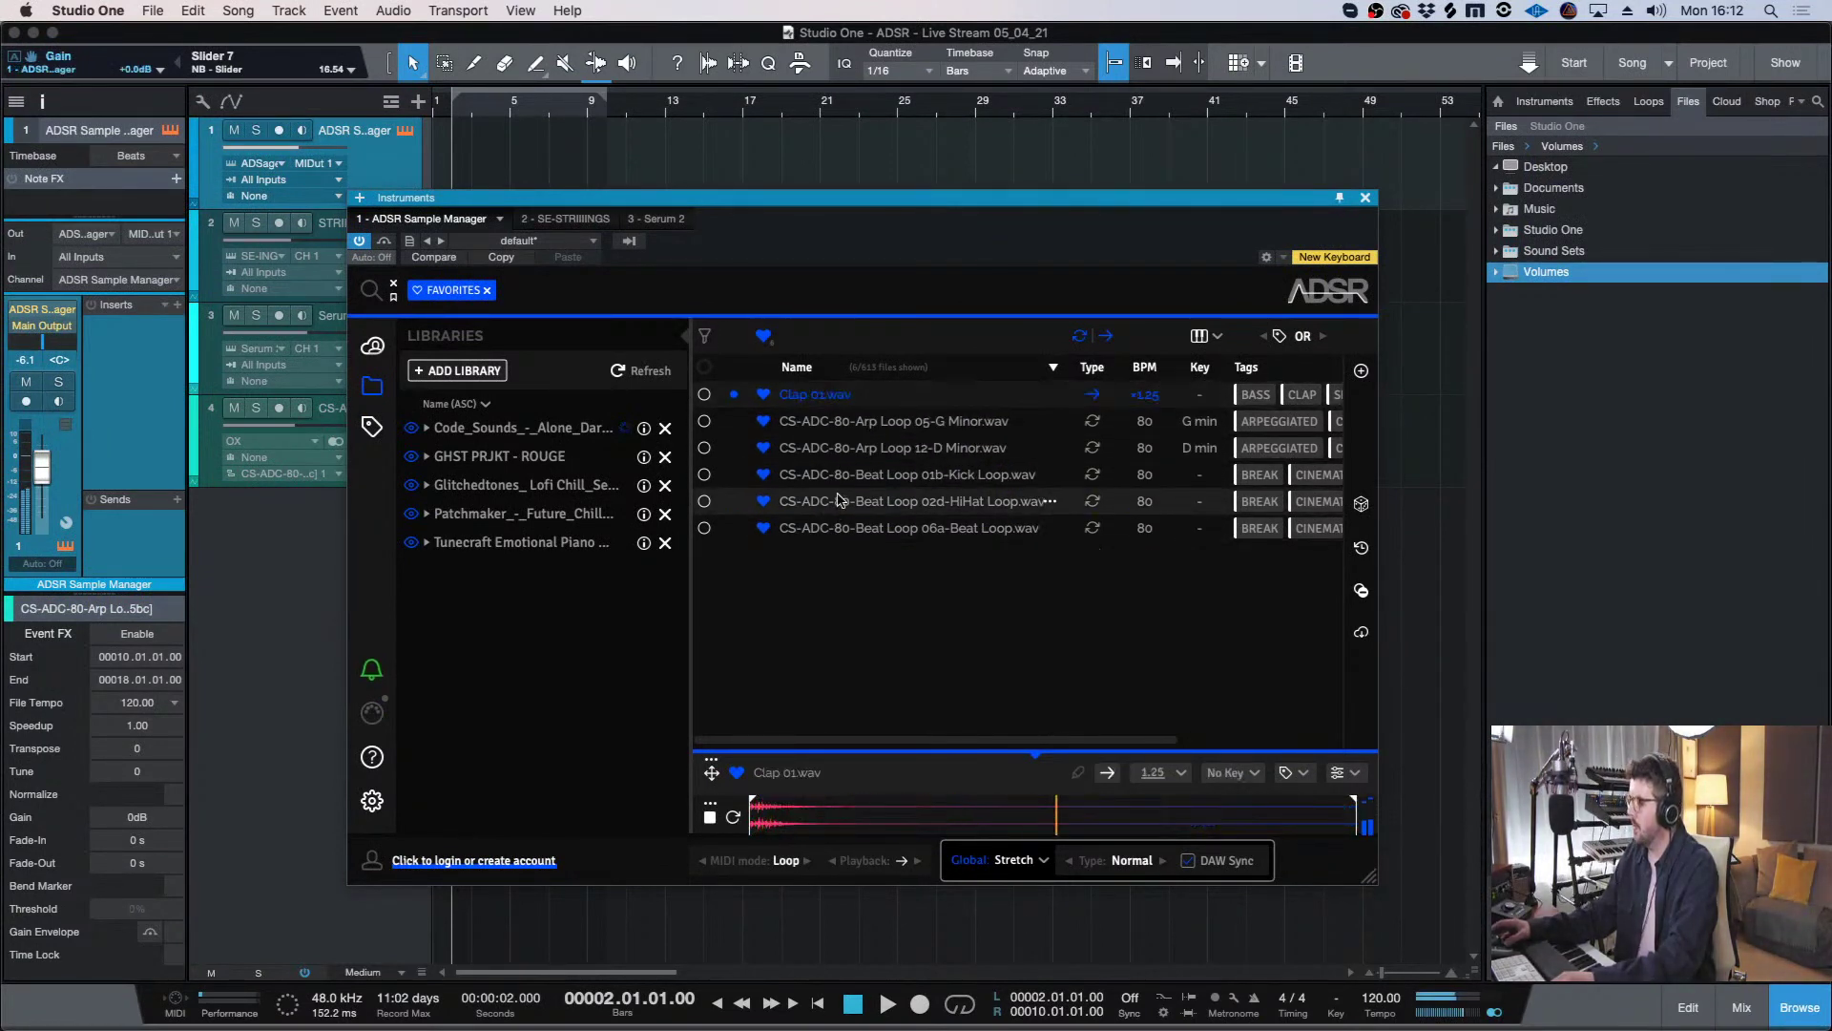
click(832, 531)
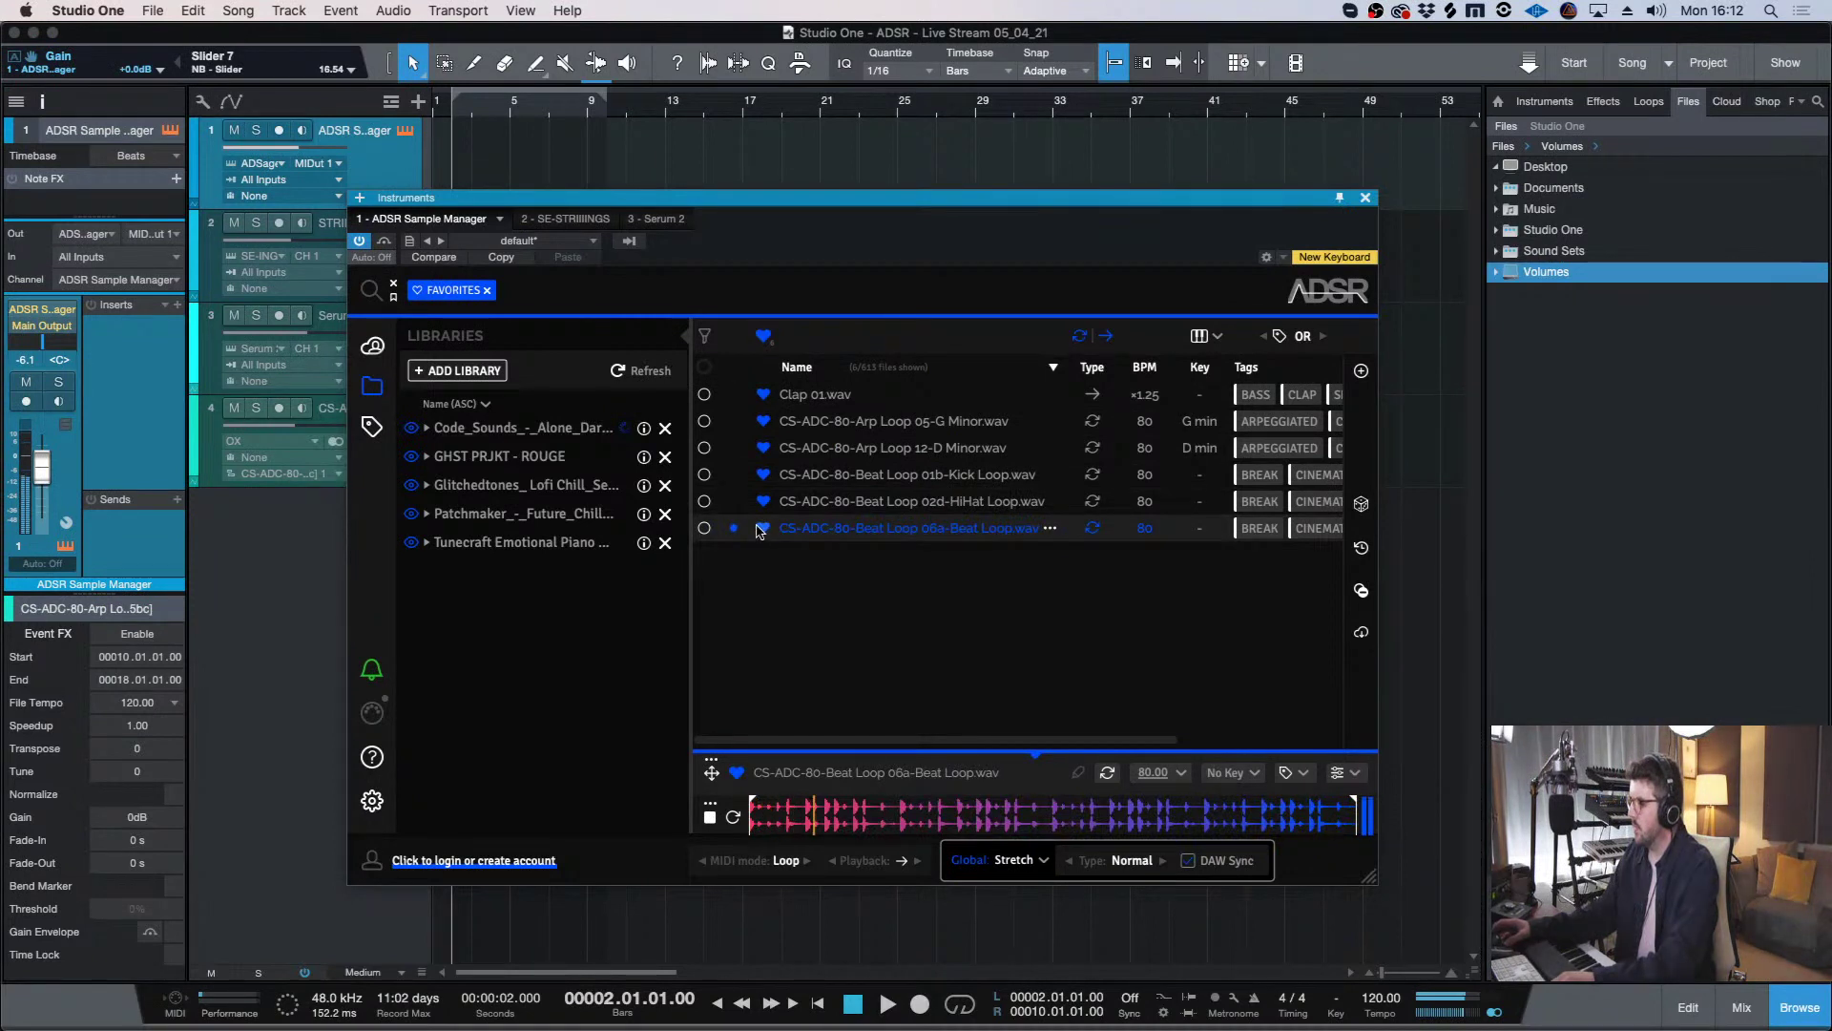
- Place the short opening section of CS-ADC-80-Beat Loop 01b-Kick Loop.wav at bar 2 on a new track
click(859, 483)
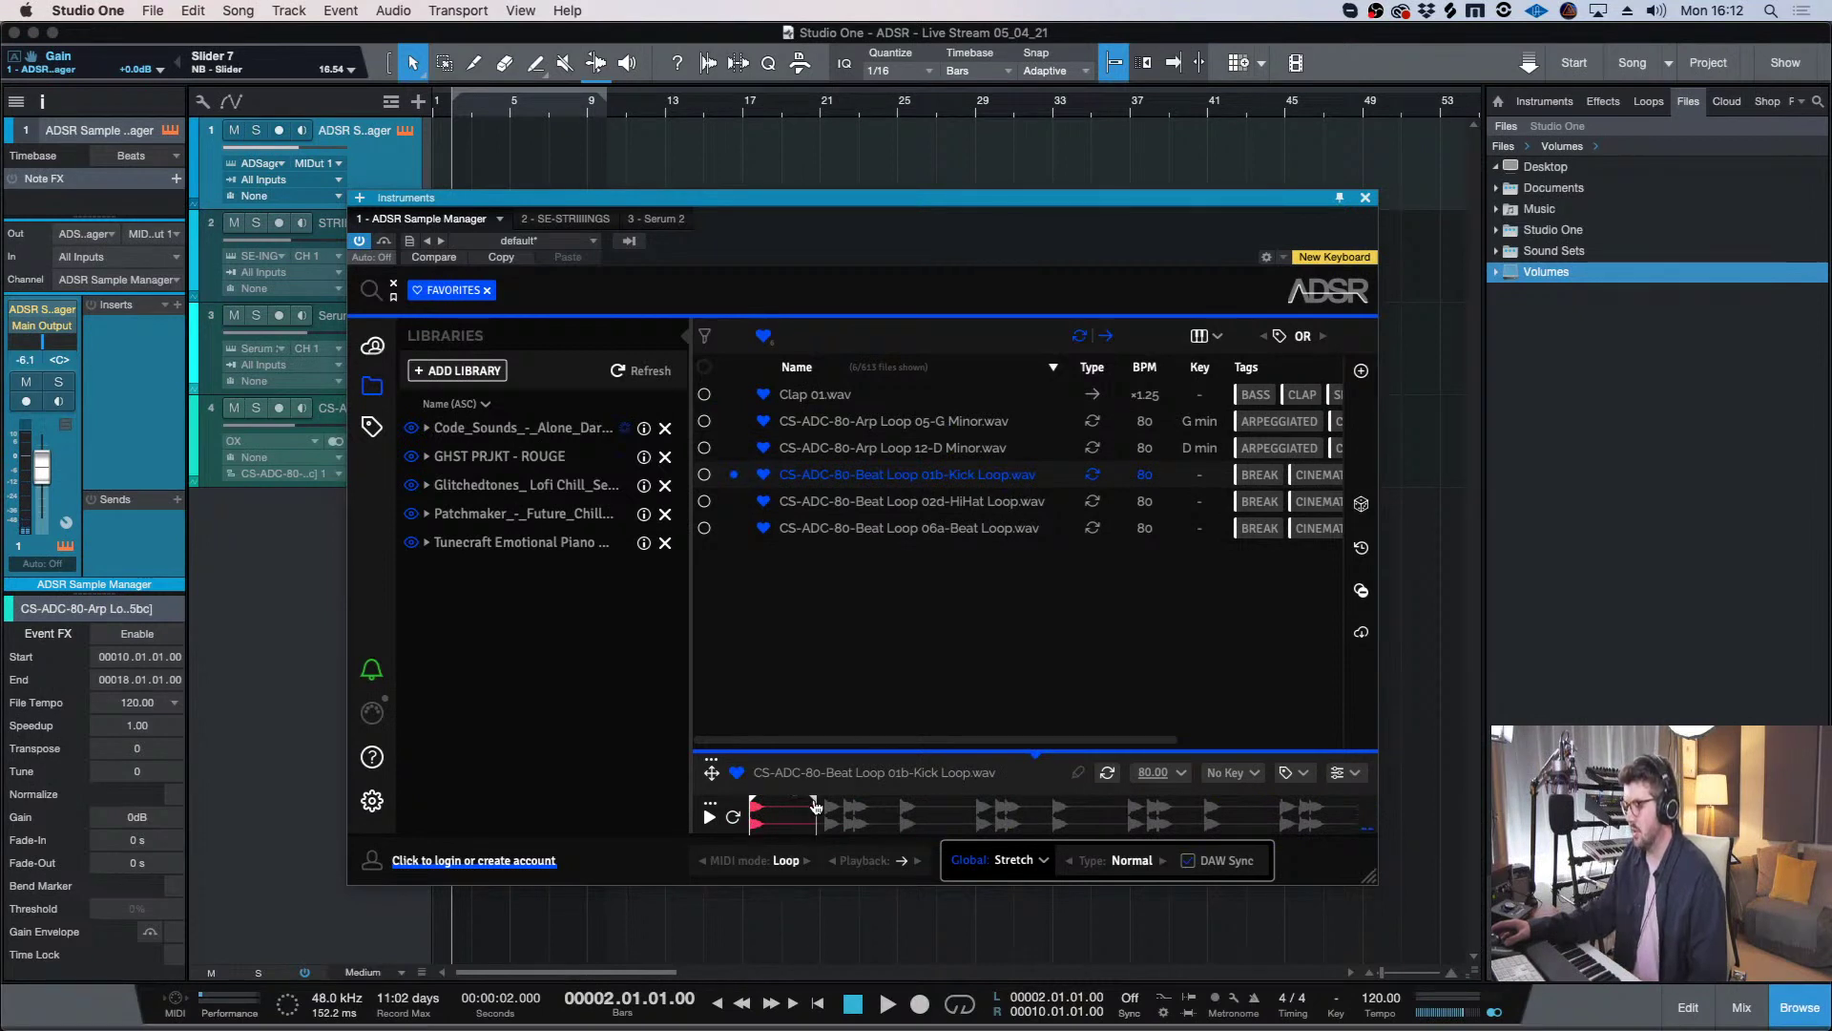
drag(850, 204, 1187, 128)
drag(1184, 401, 462, 573)
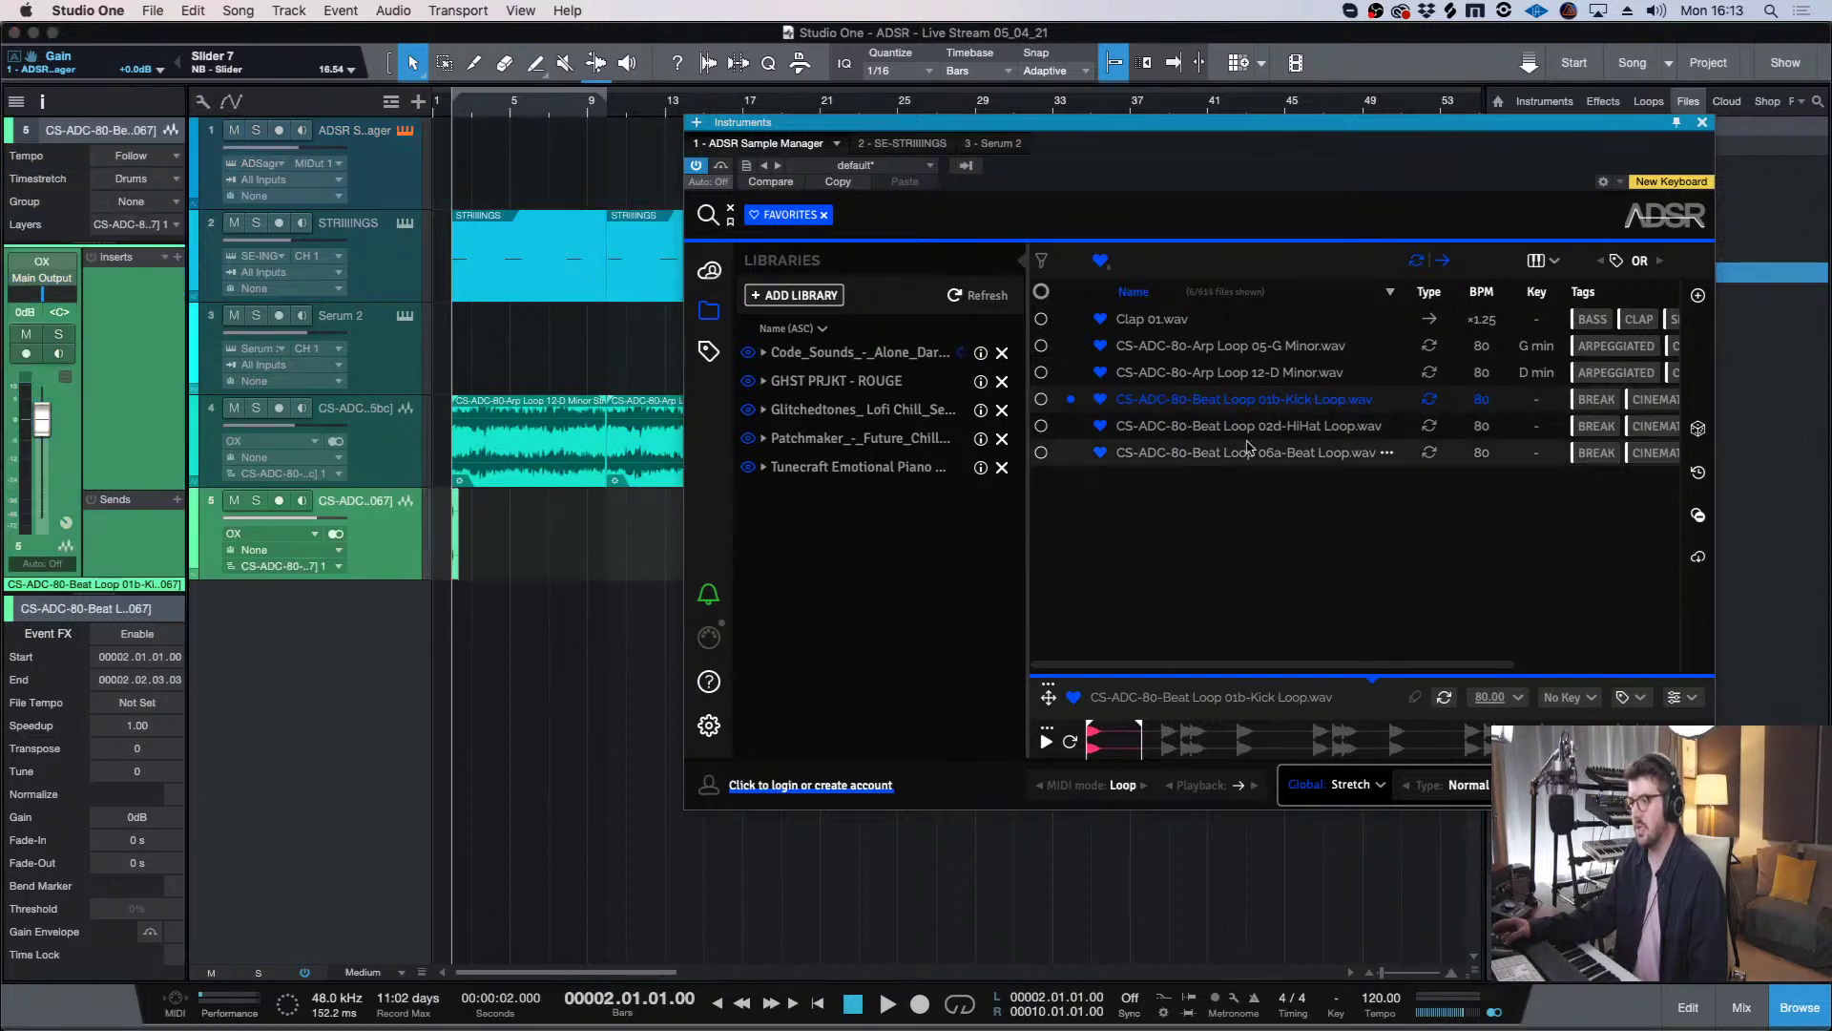
- Place Clap 01.wav at bar 3 on another new track and close the sample manager
click(1168, 325)
drag(1144, 127, 1091, 101)
drag(1040, 297, 485, 611)
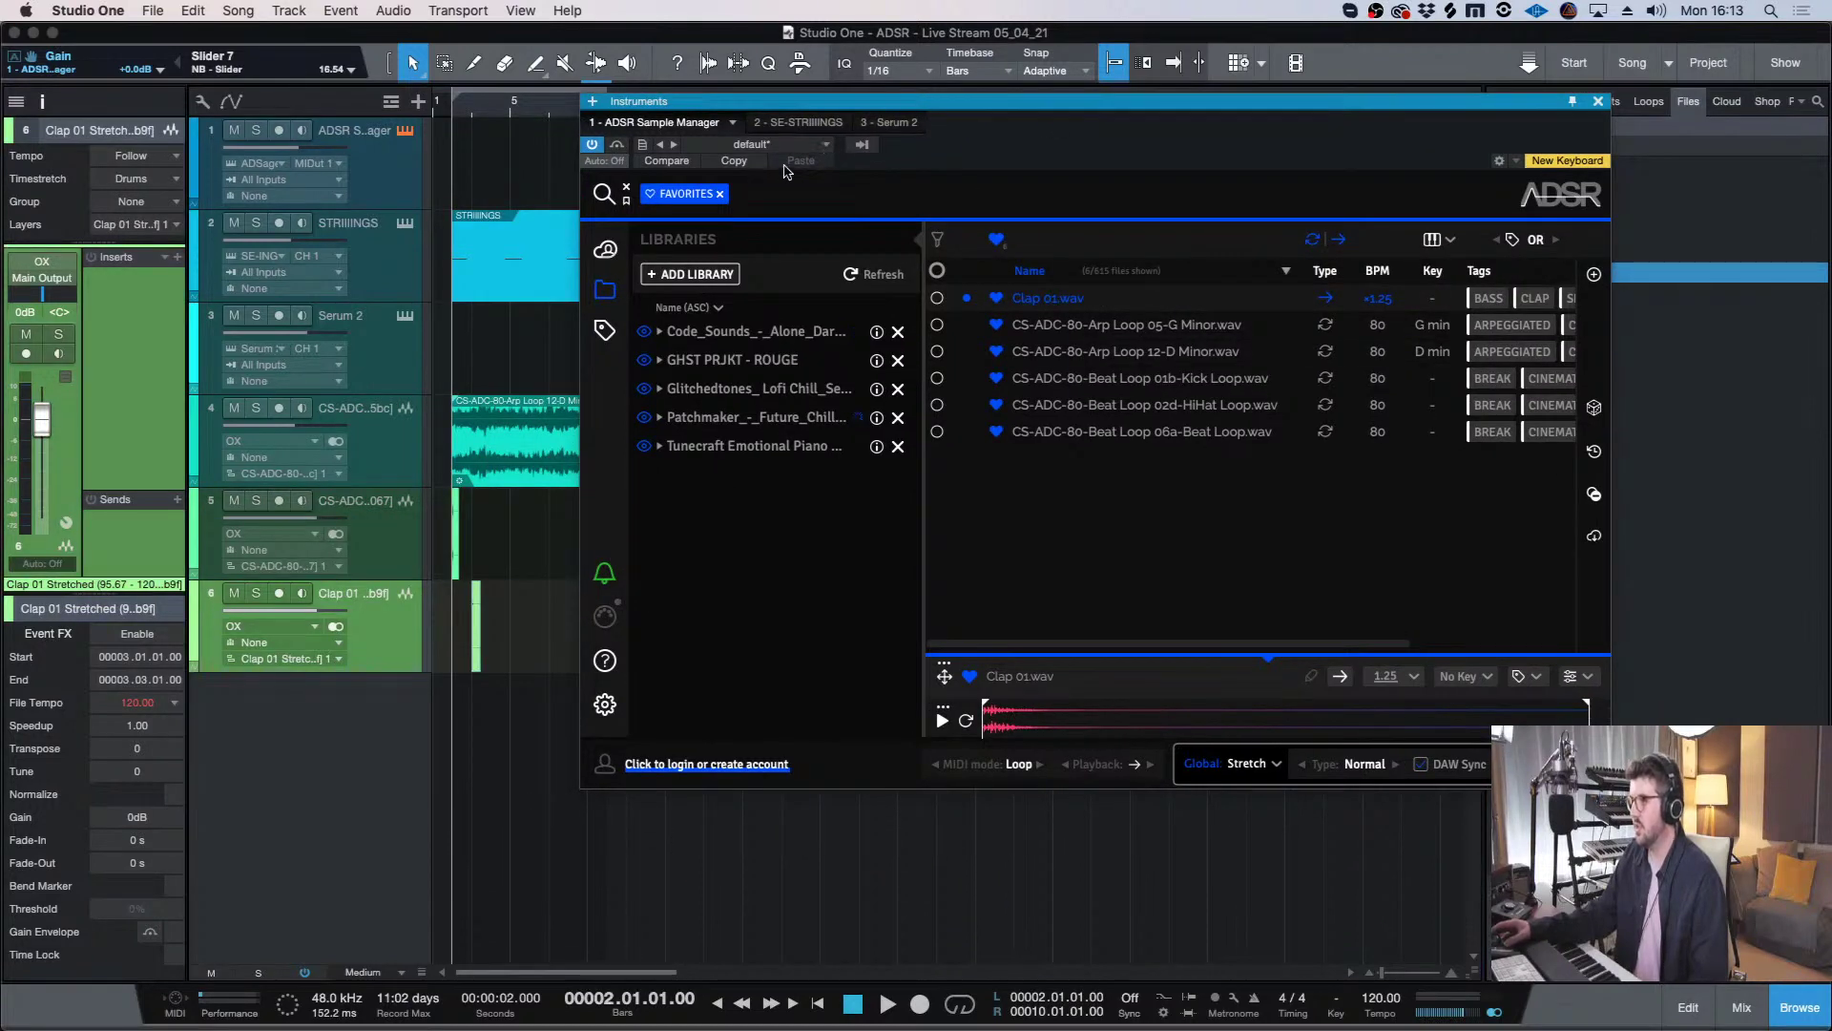
drag(883, 106, 655, 137)
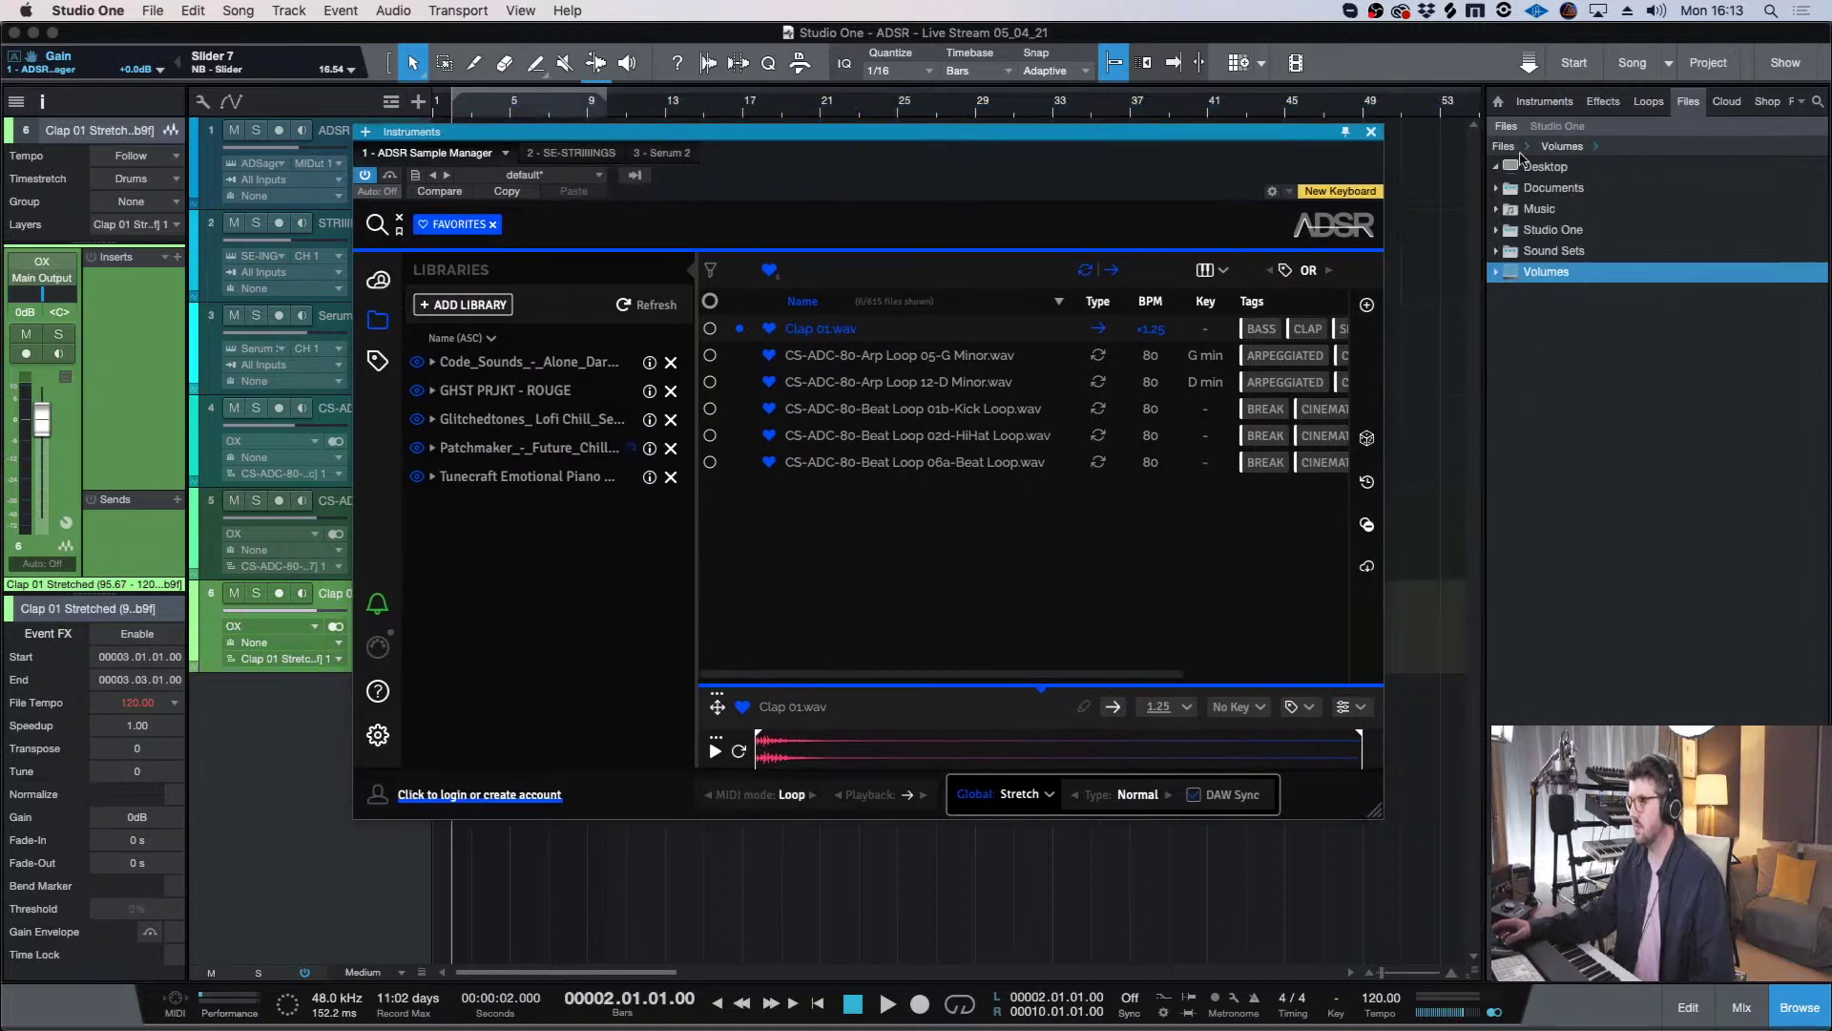
click(1370, 132)
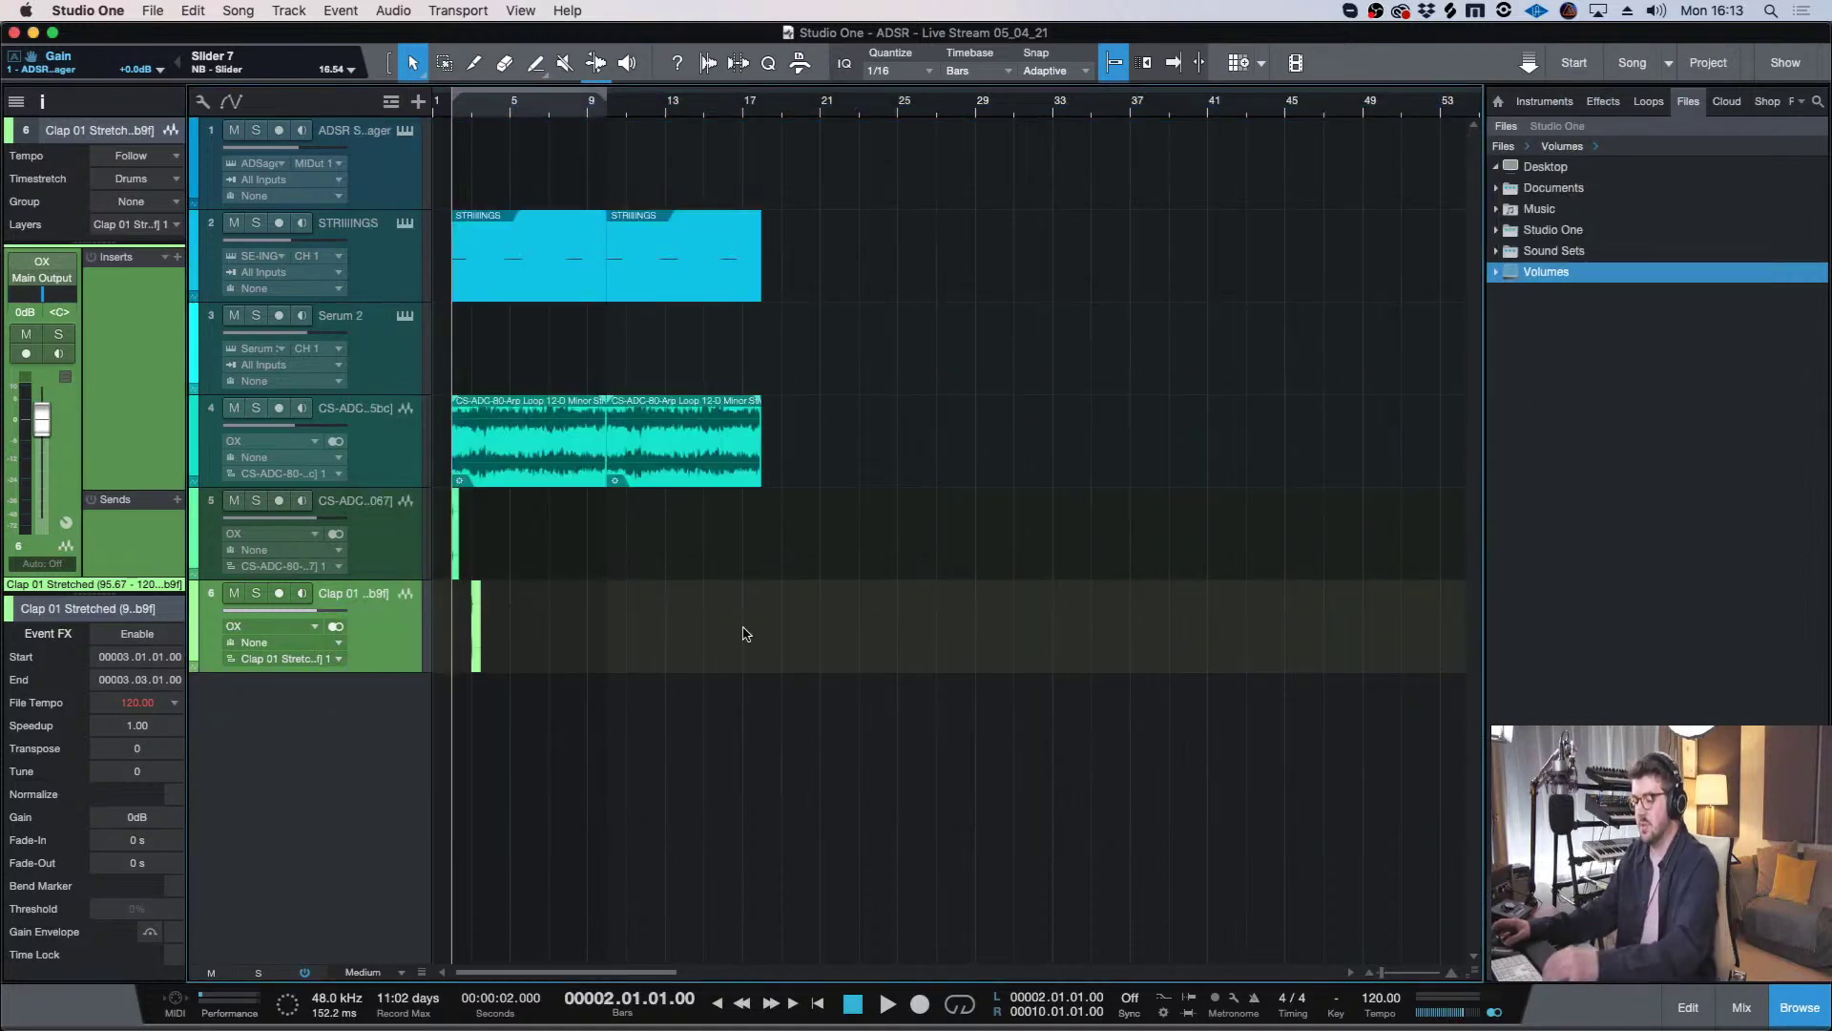
- Move the Clap 01 event later within its track, to just before beat 4 of bar 3
key(e)
key(e)
key(e)
key(e)
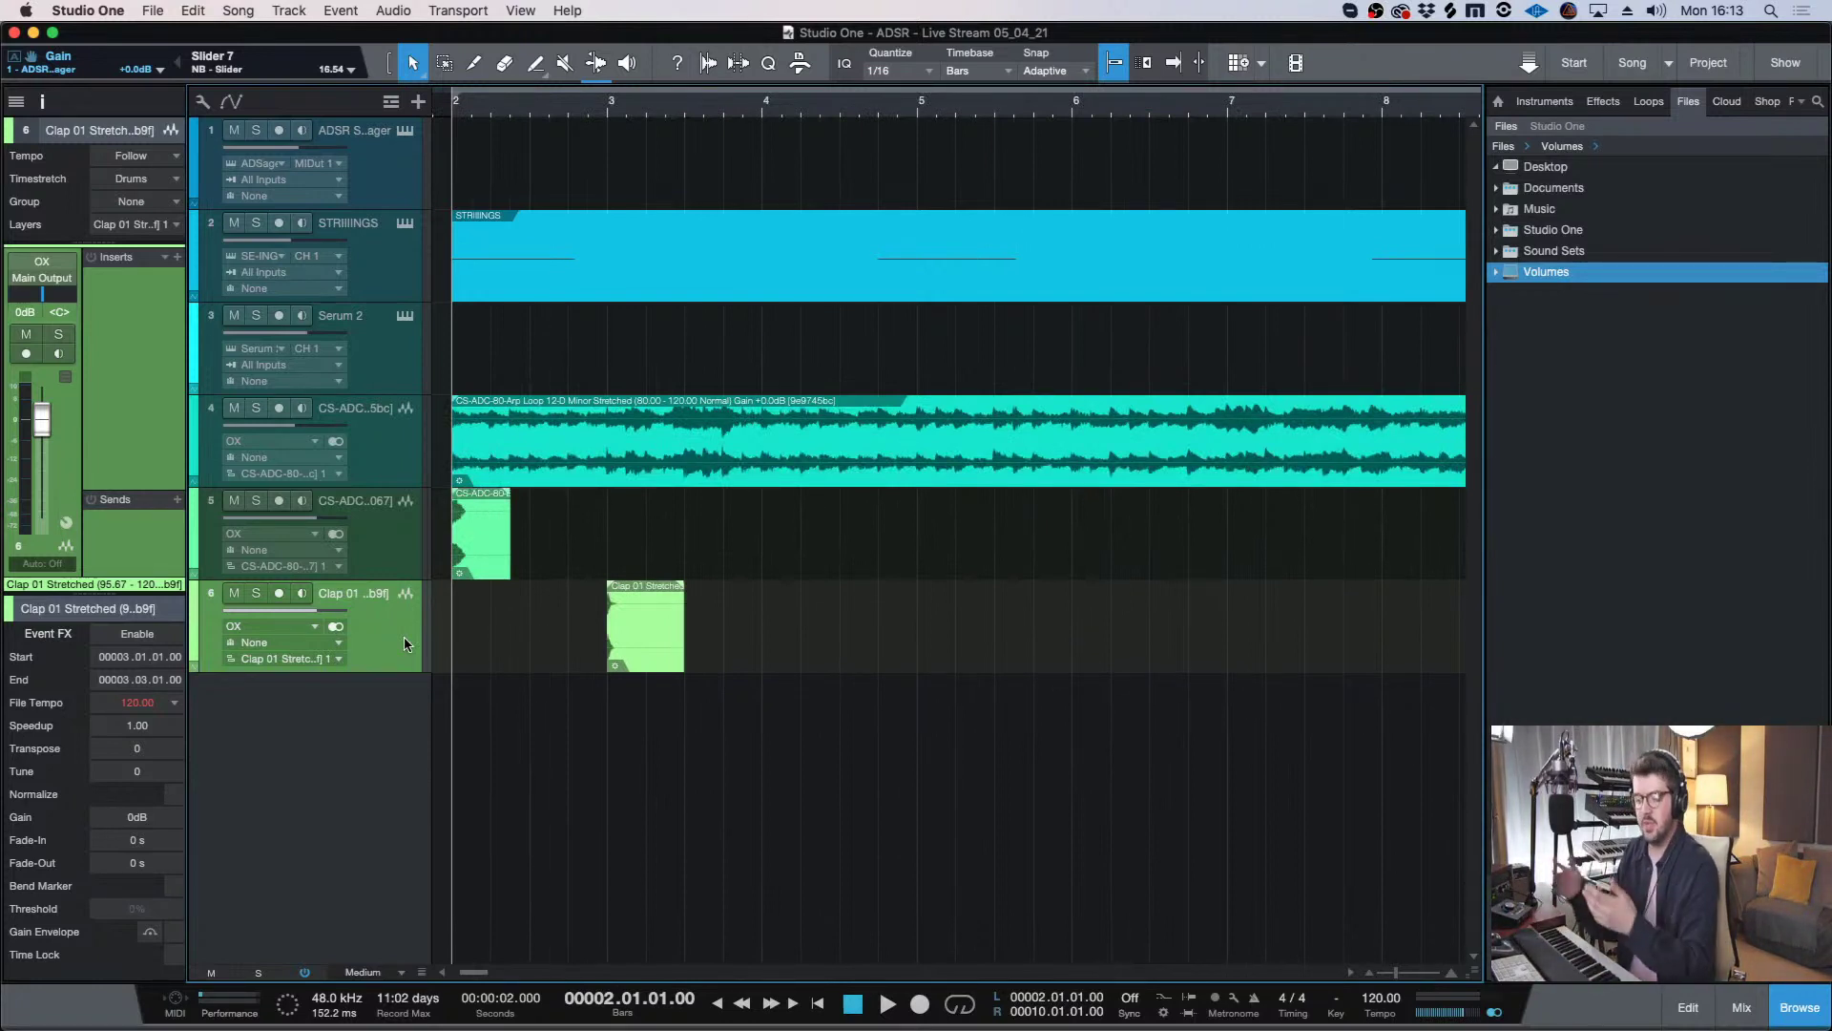
click(399, 552)
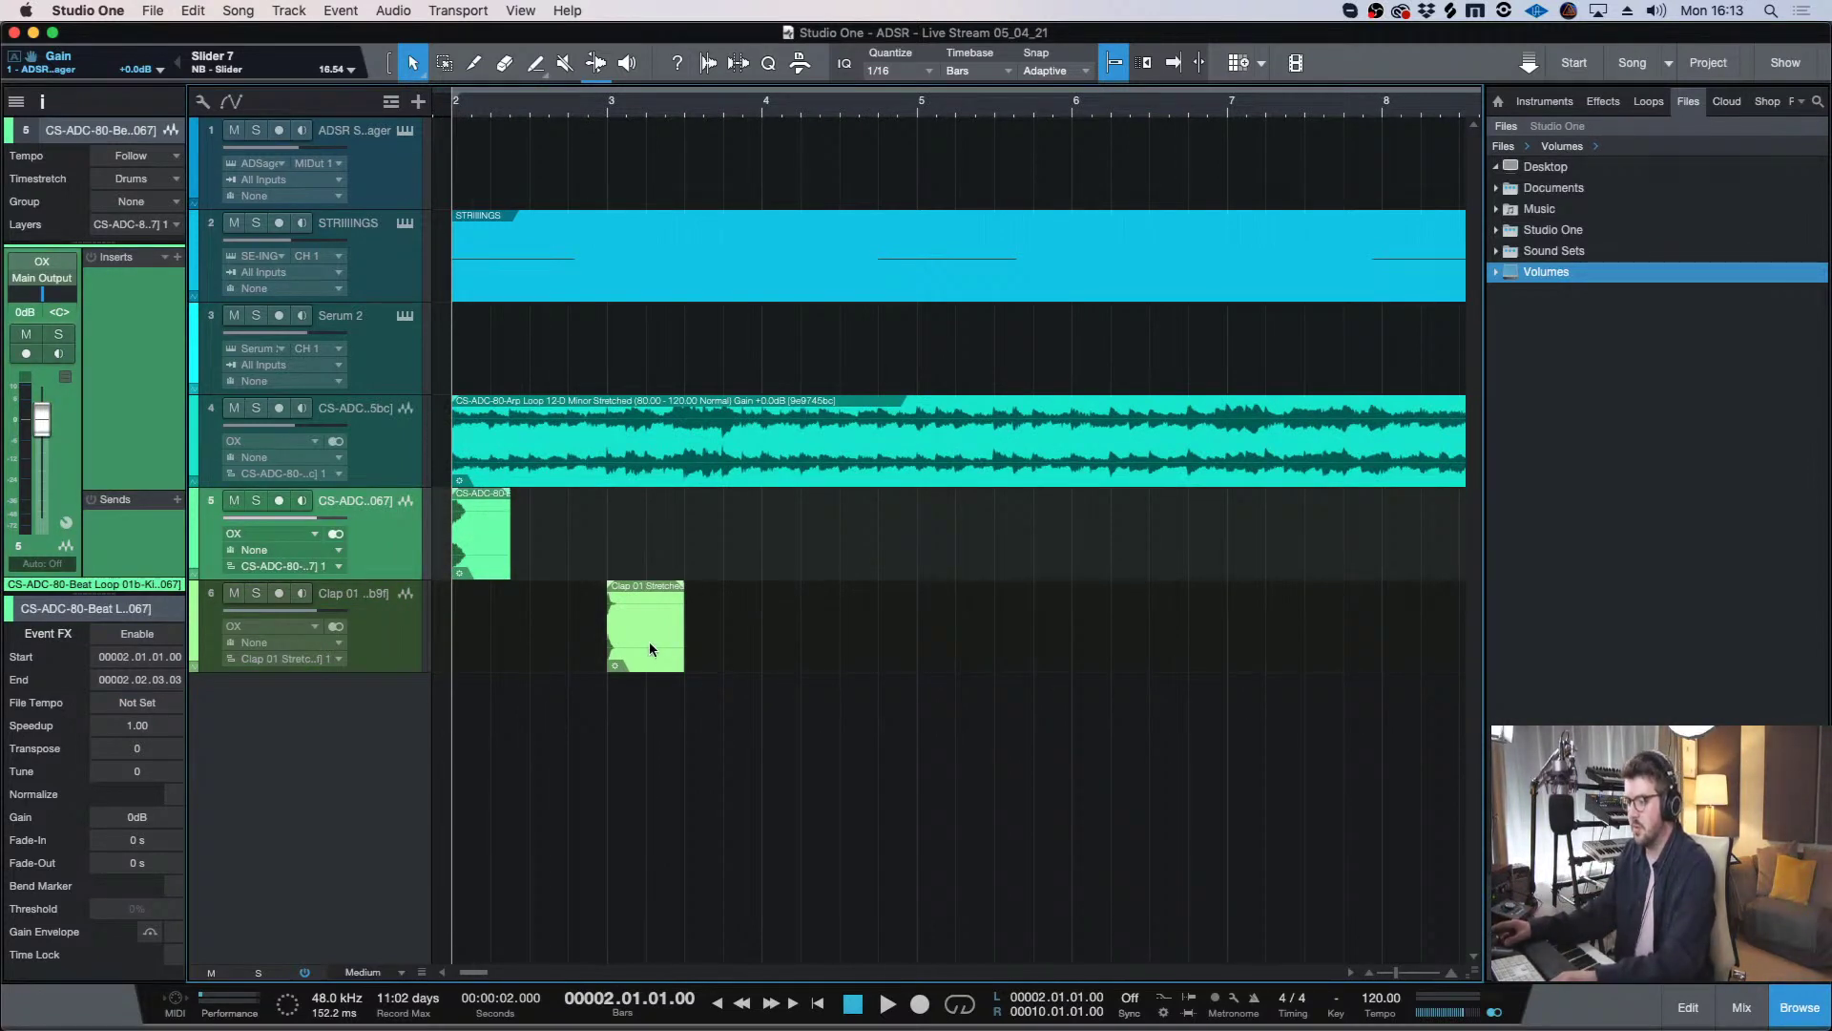
drag(649, 641, 756, 641)
- Select the kick event, lower the kick track's volume to -7.4 dB and play the full mix from bar 2
click(372, 550)
click(256, 500)
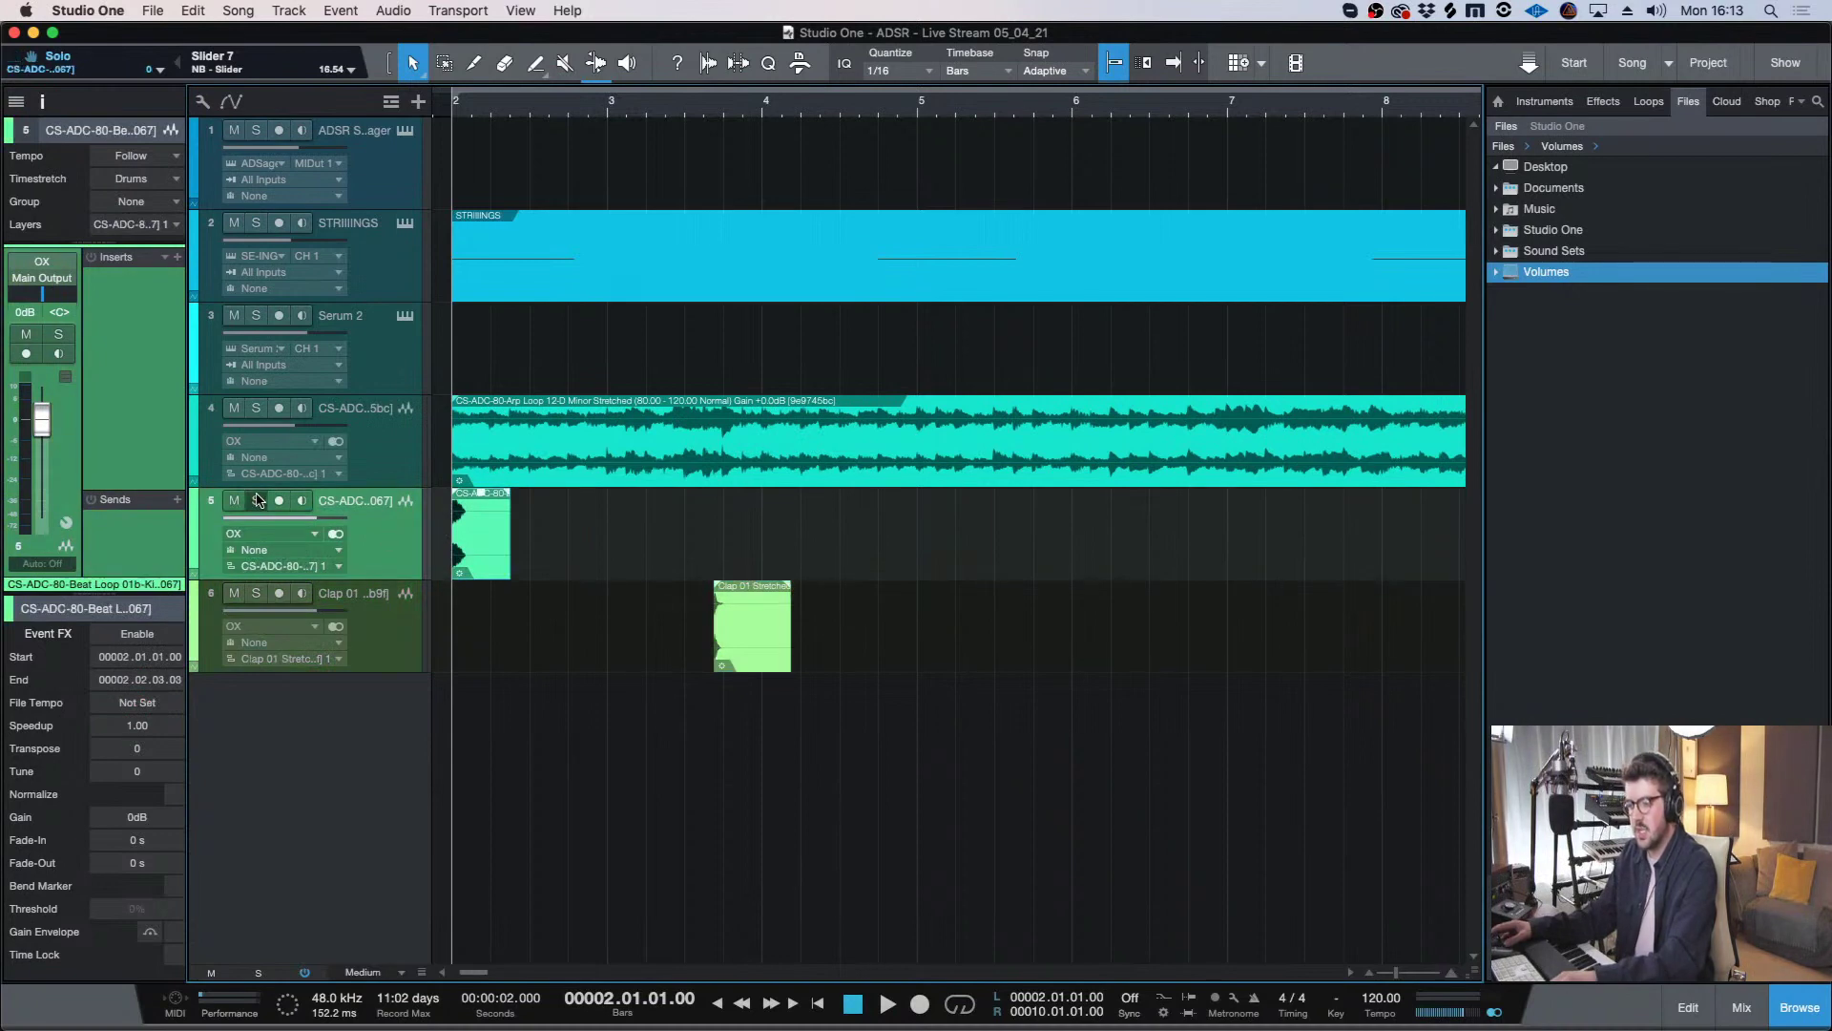
key(w)
key(e)
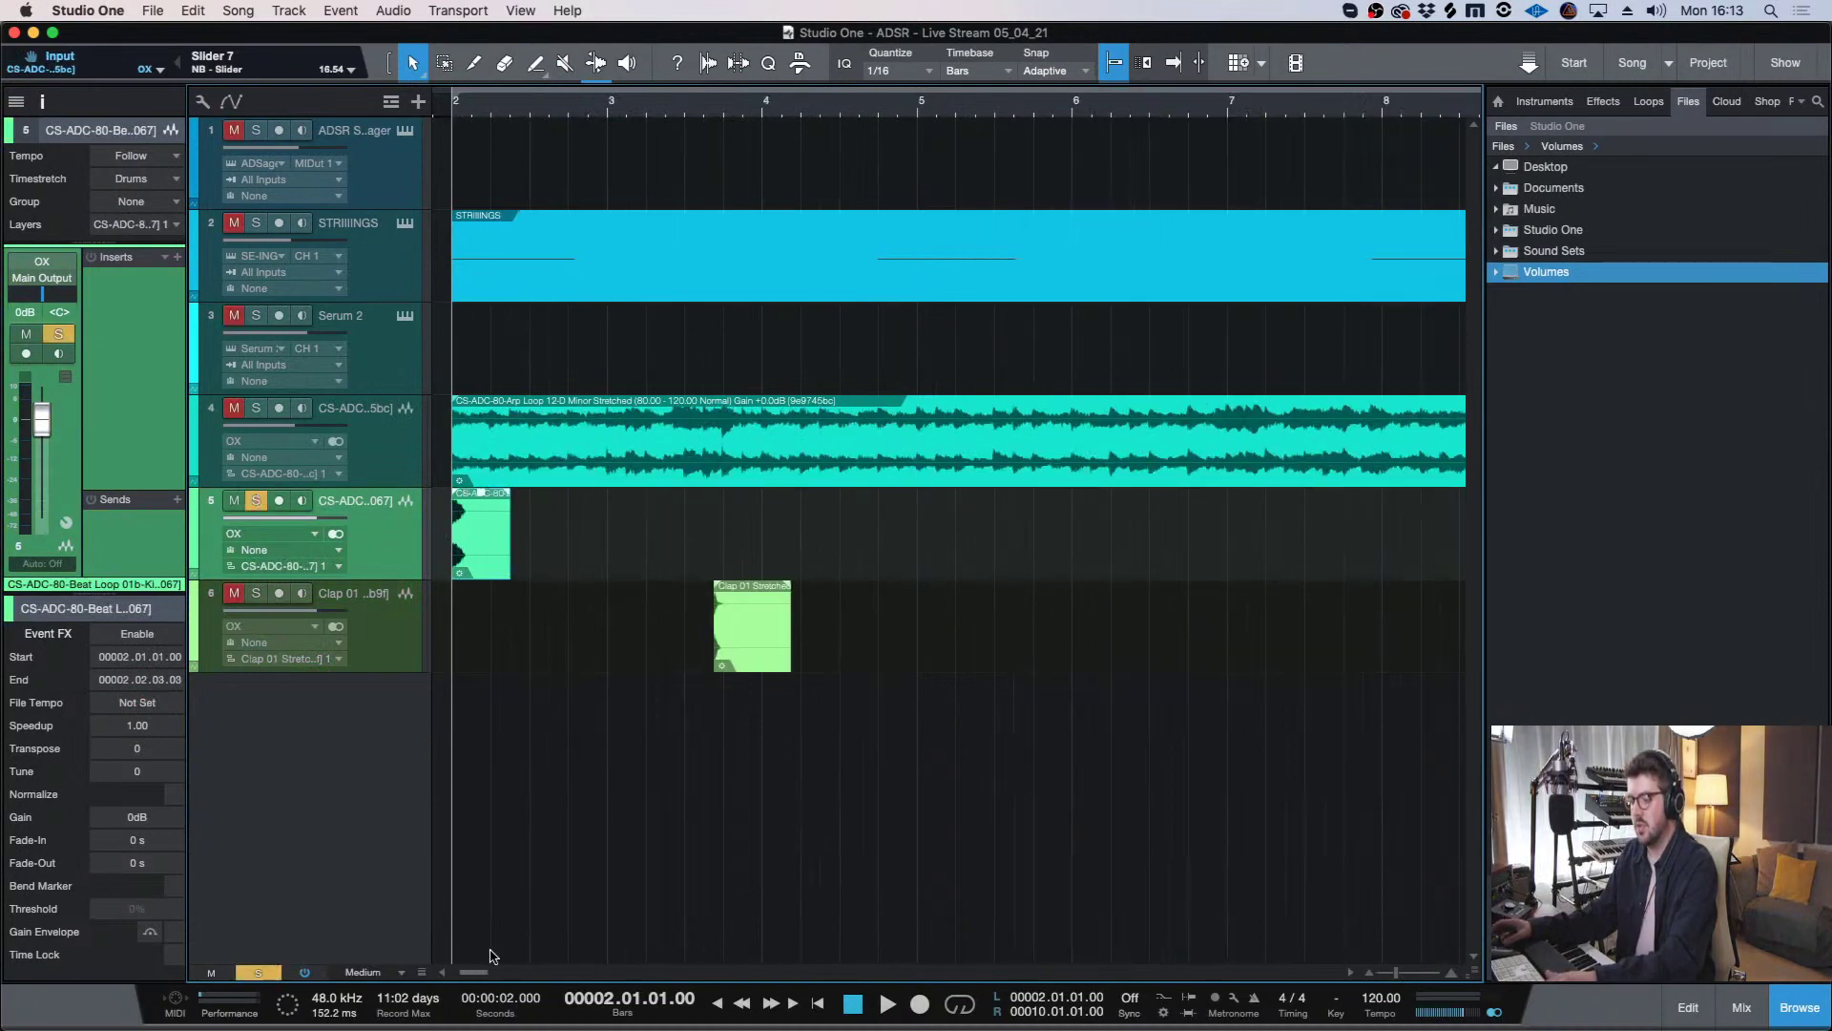
drag(481, 972, 466, 971)
key(w)
click(255, 500)
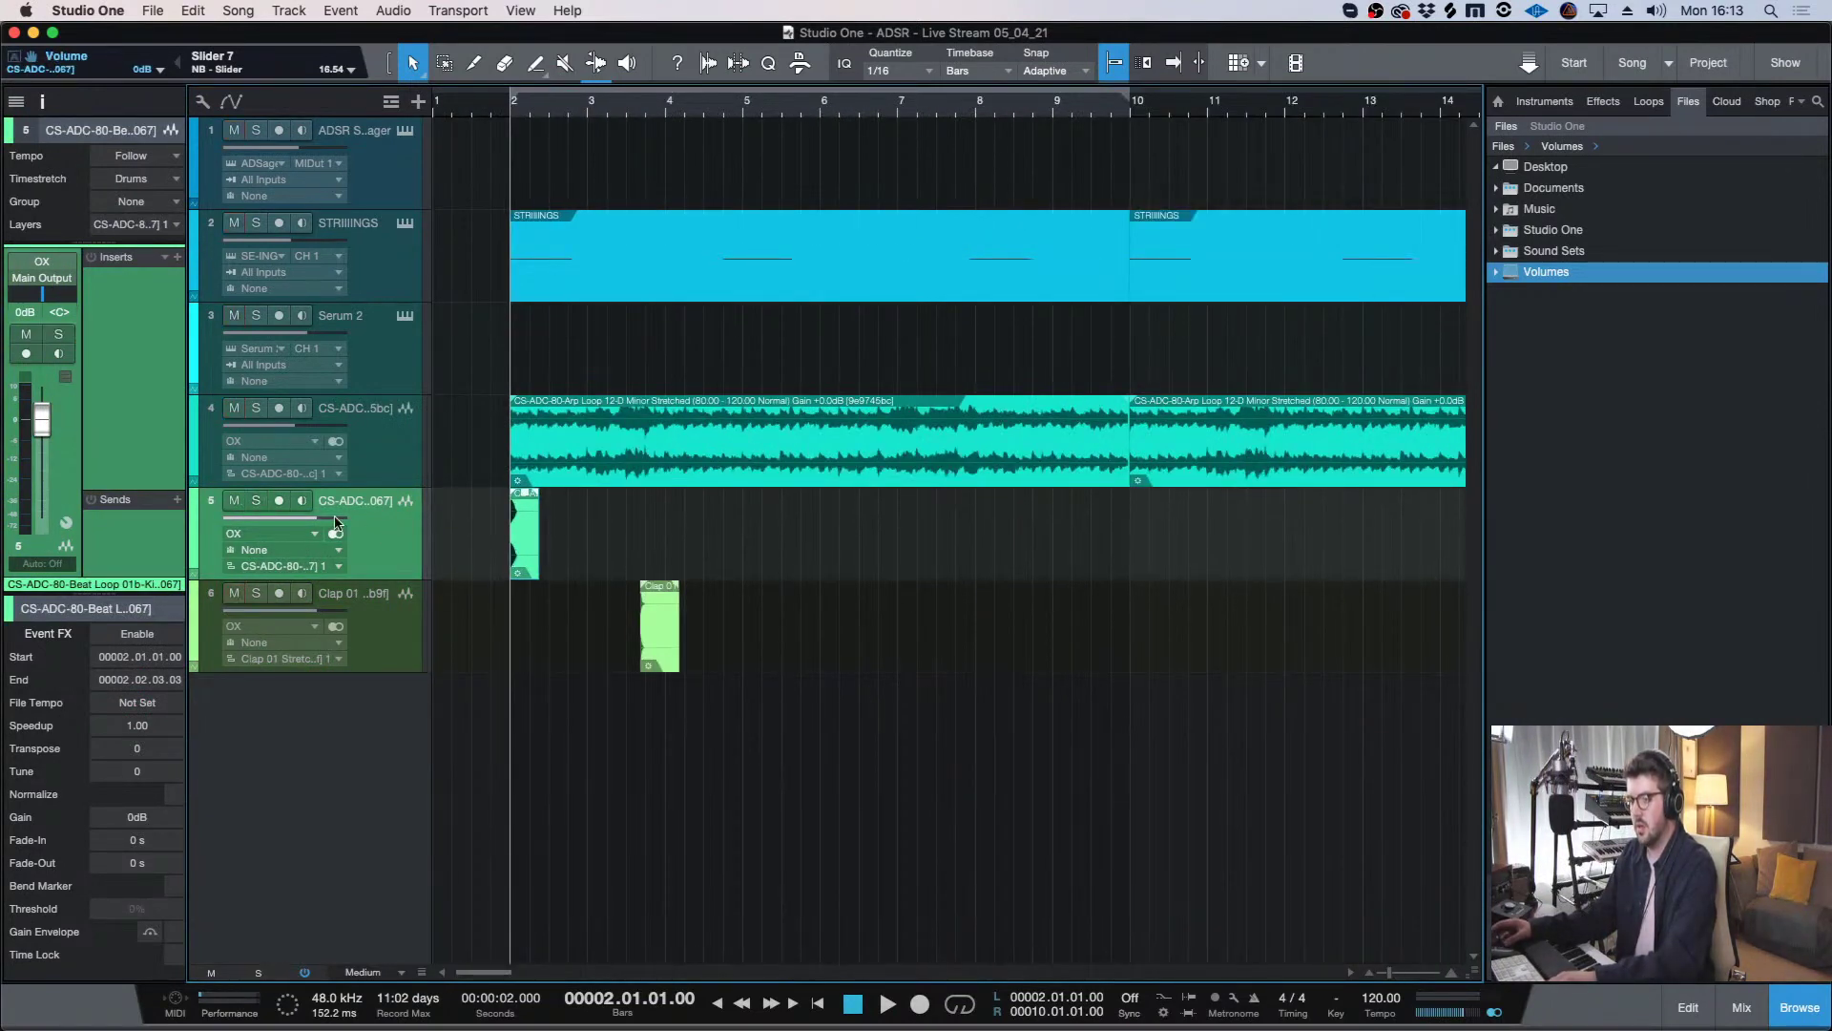
scroll(331, 520, down, 3)
key(space)
- Try duplicating the untrimmed kick event three times at half-bar spacing through bar 3 and audition the pattern
key(d)
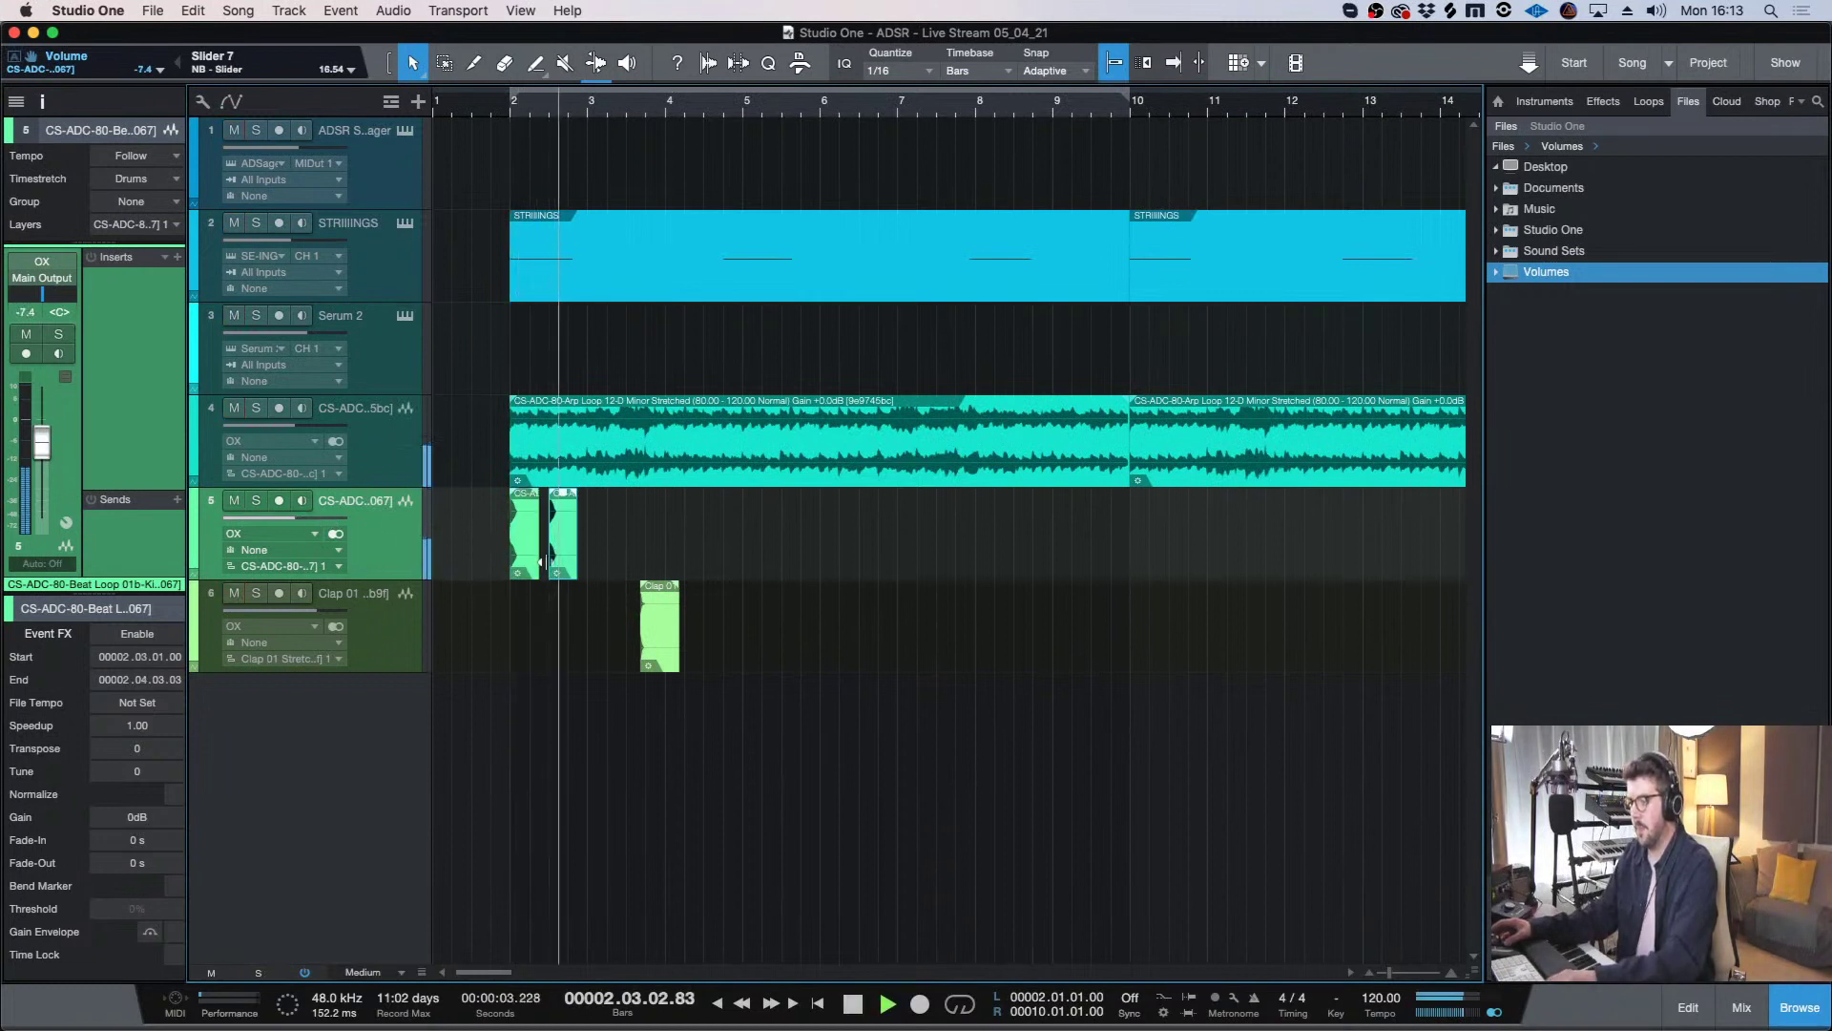
key(space)
key(e)
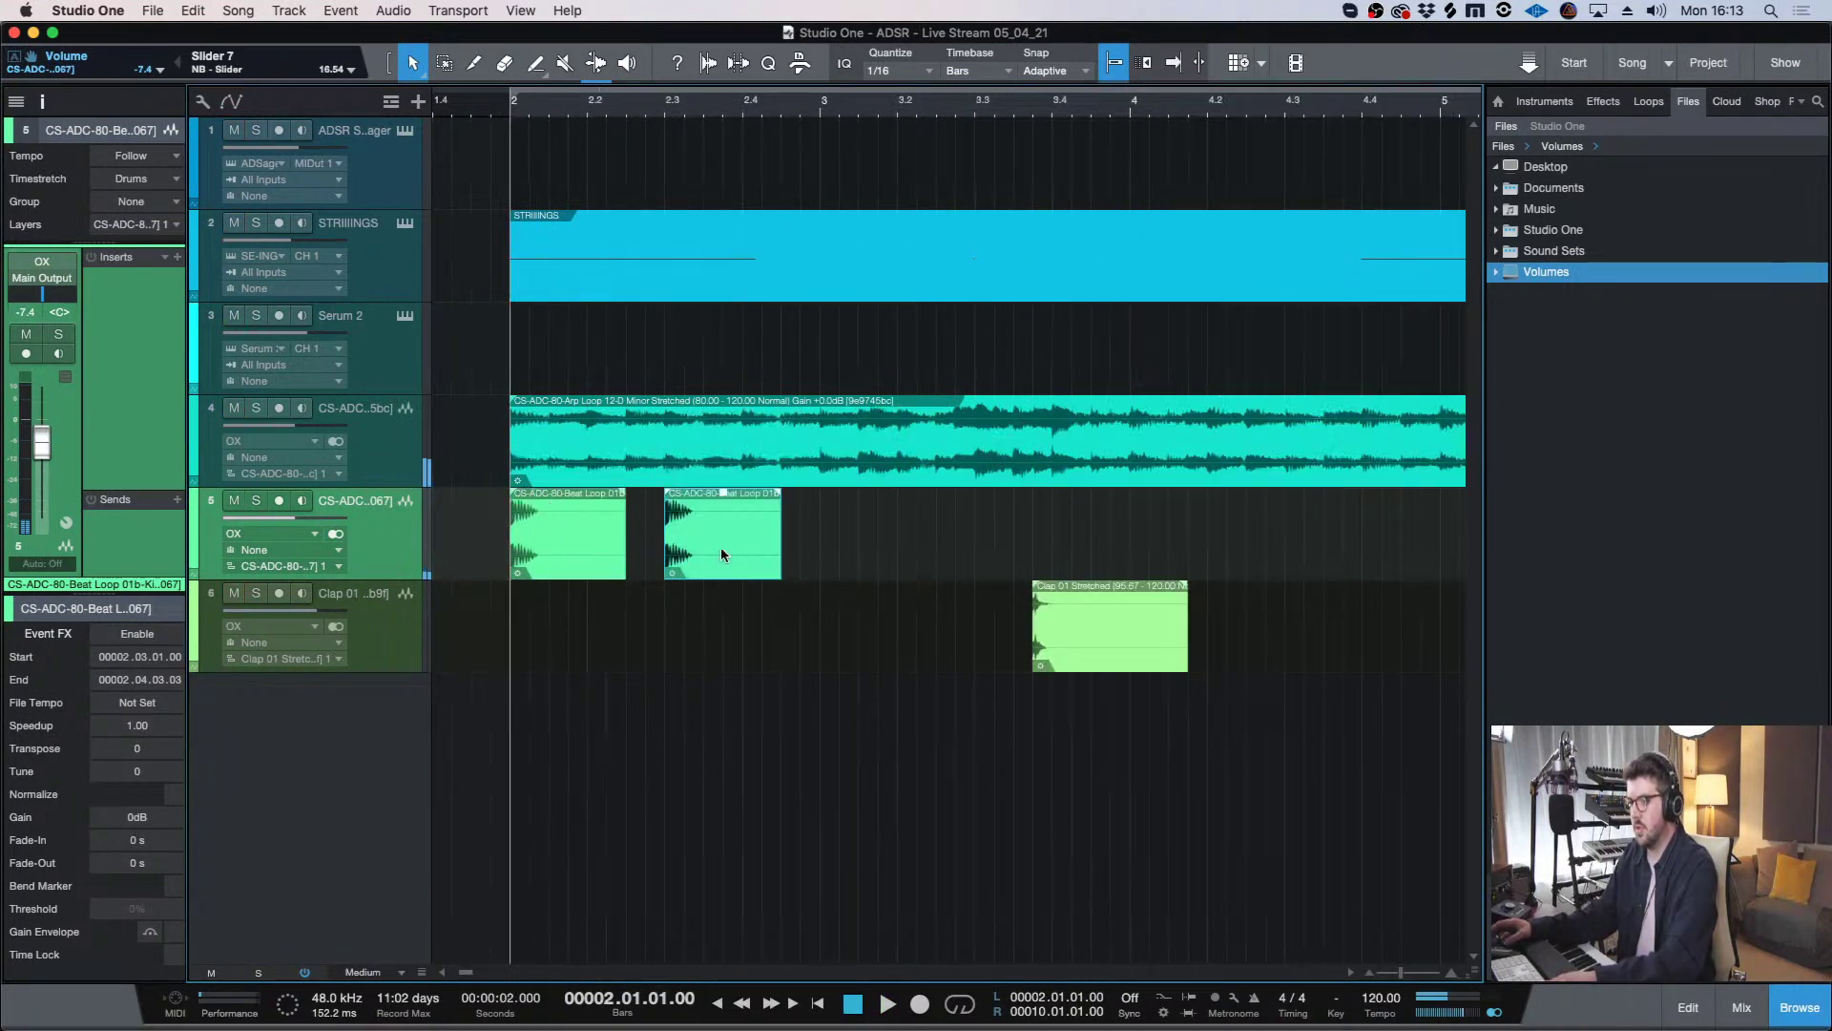
key(d)
key(d)
key(w)
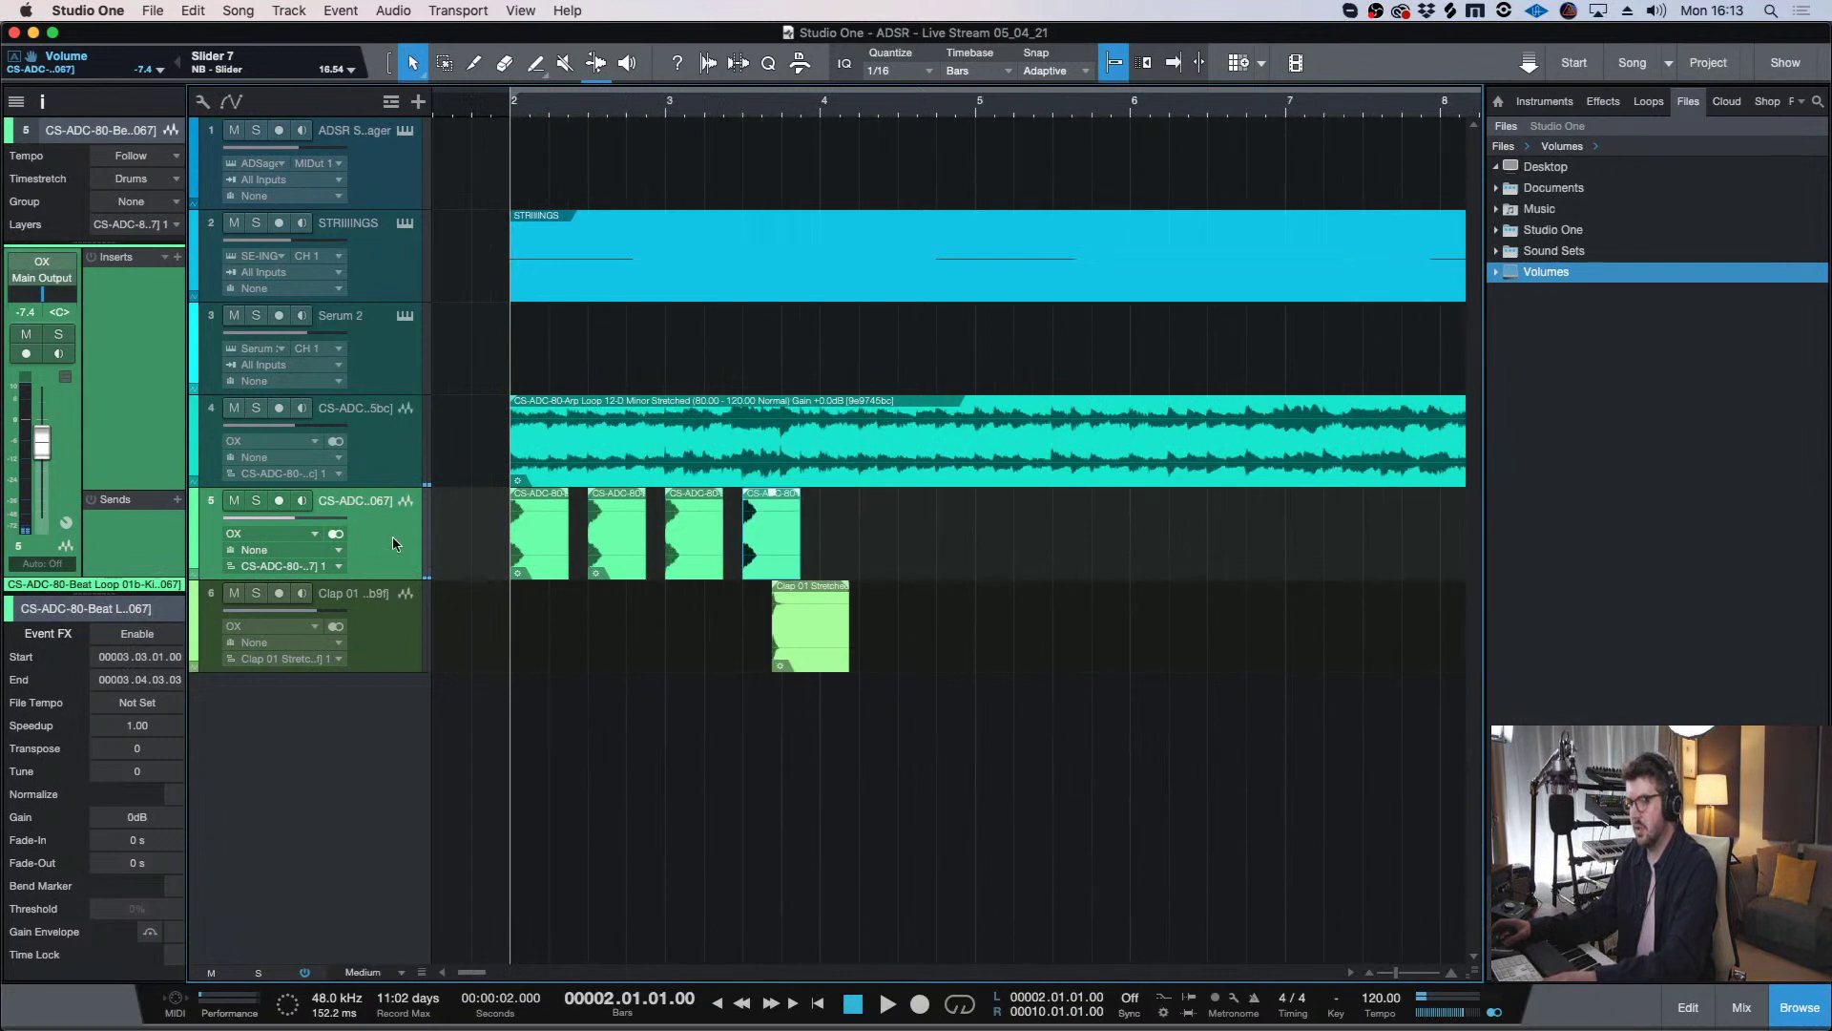
key(space)
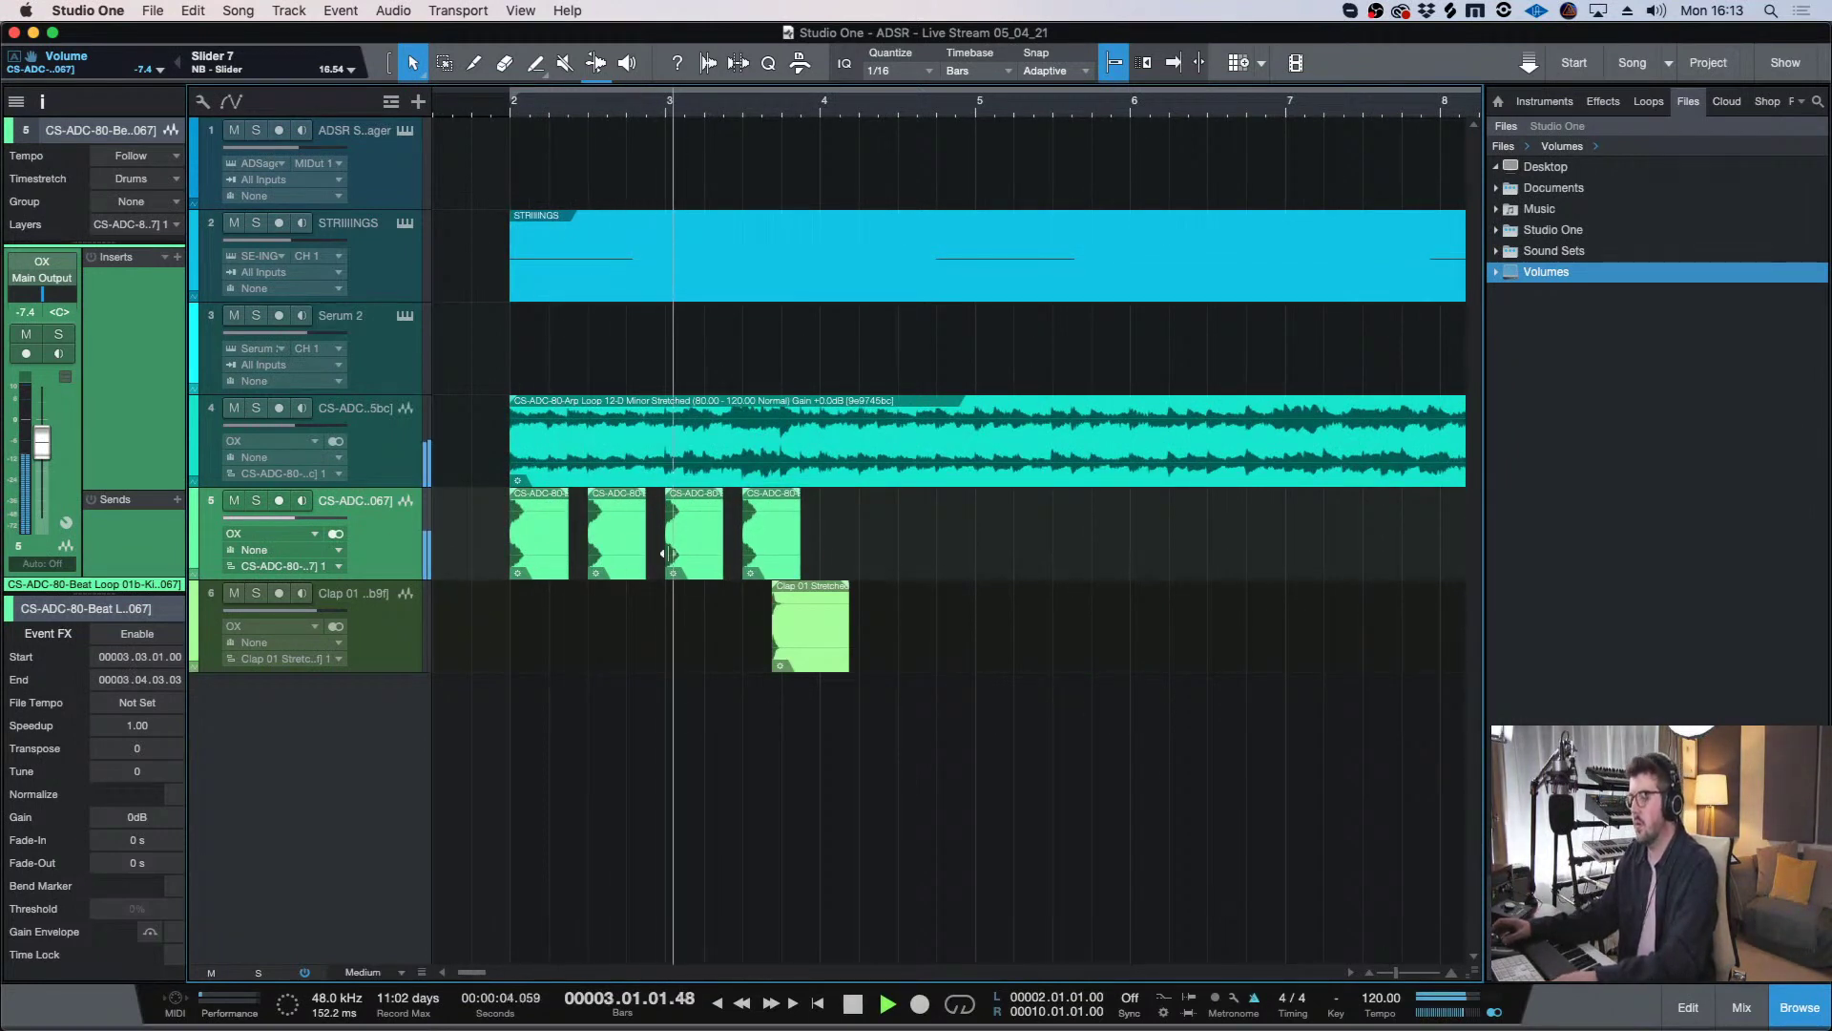
key(space)
- Trim the first kick event to end at 2.02.01.00 and delete the three kick copies after it
click(536, 539)
key(e)
key(w)
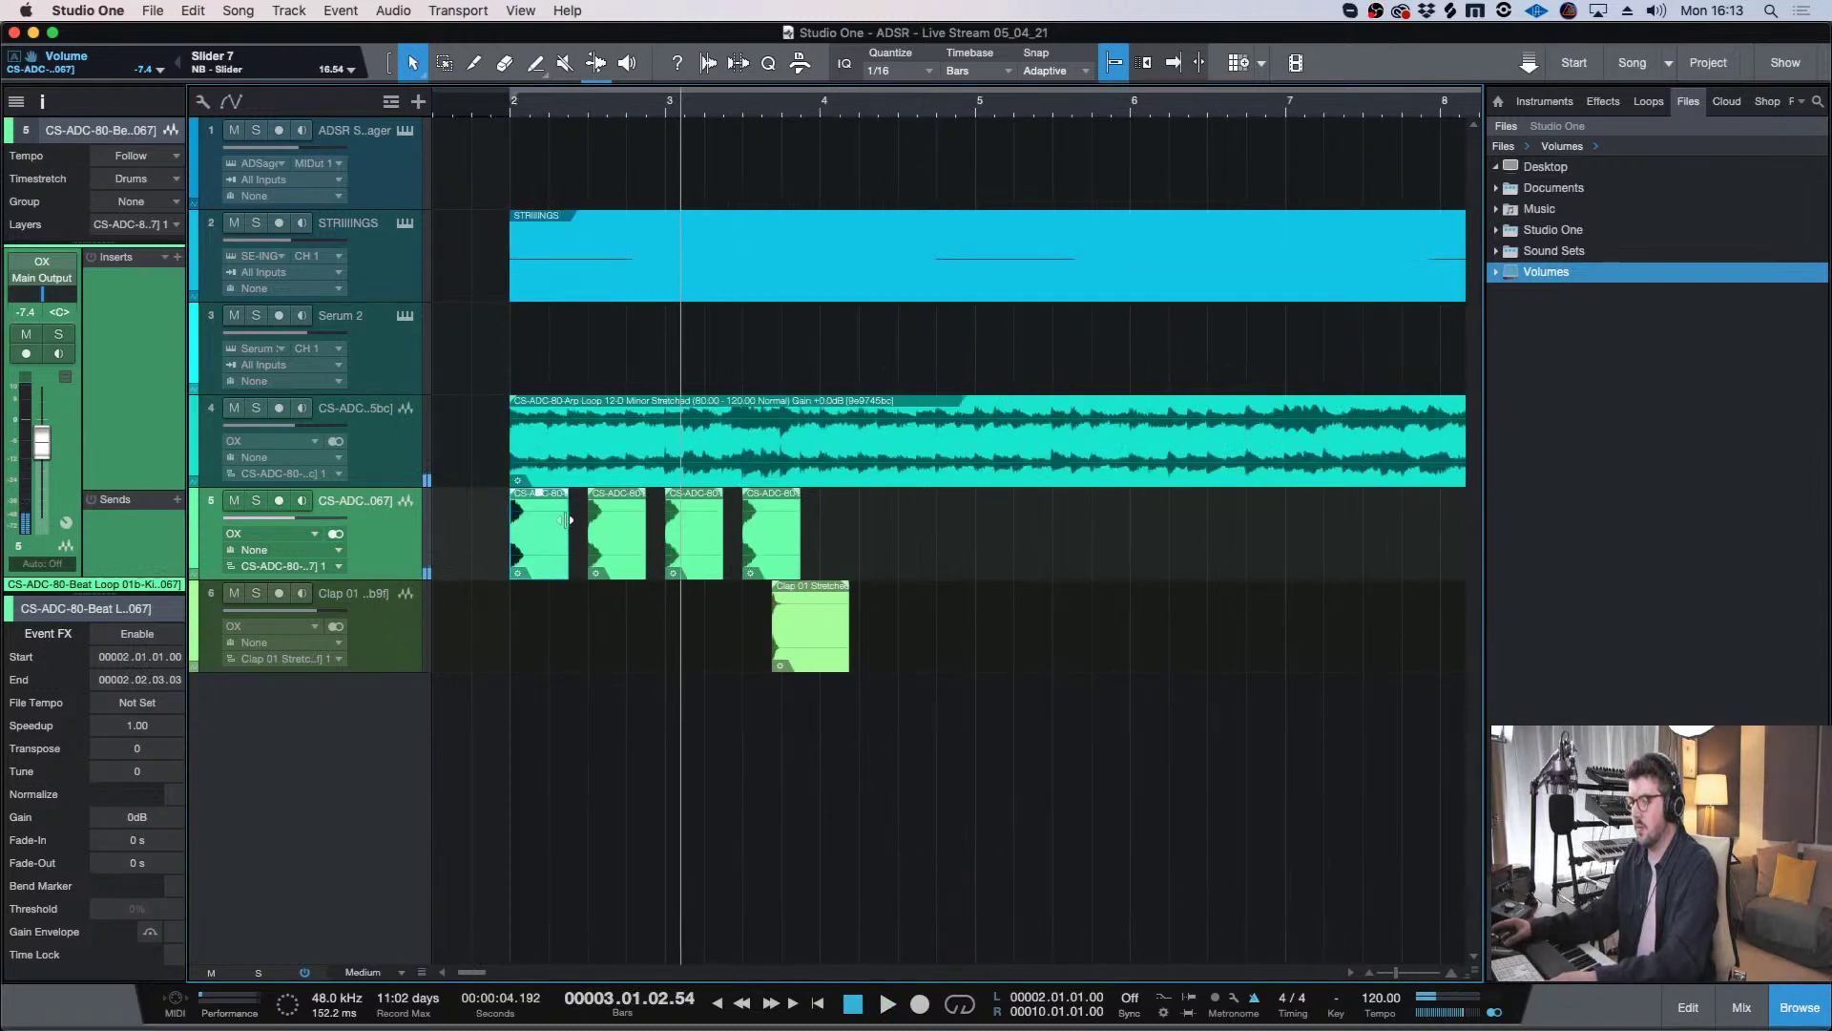
drag(564, 519, 548, 519)
drag(957, 535, 587, 563)
key(Delete)
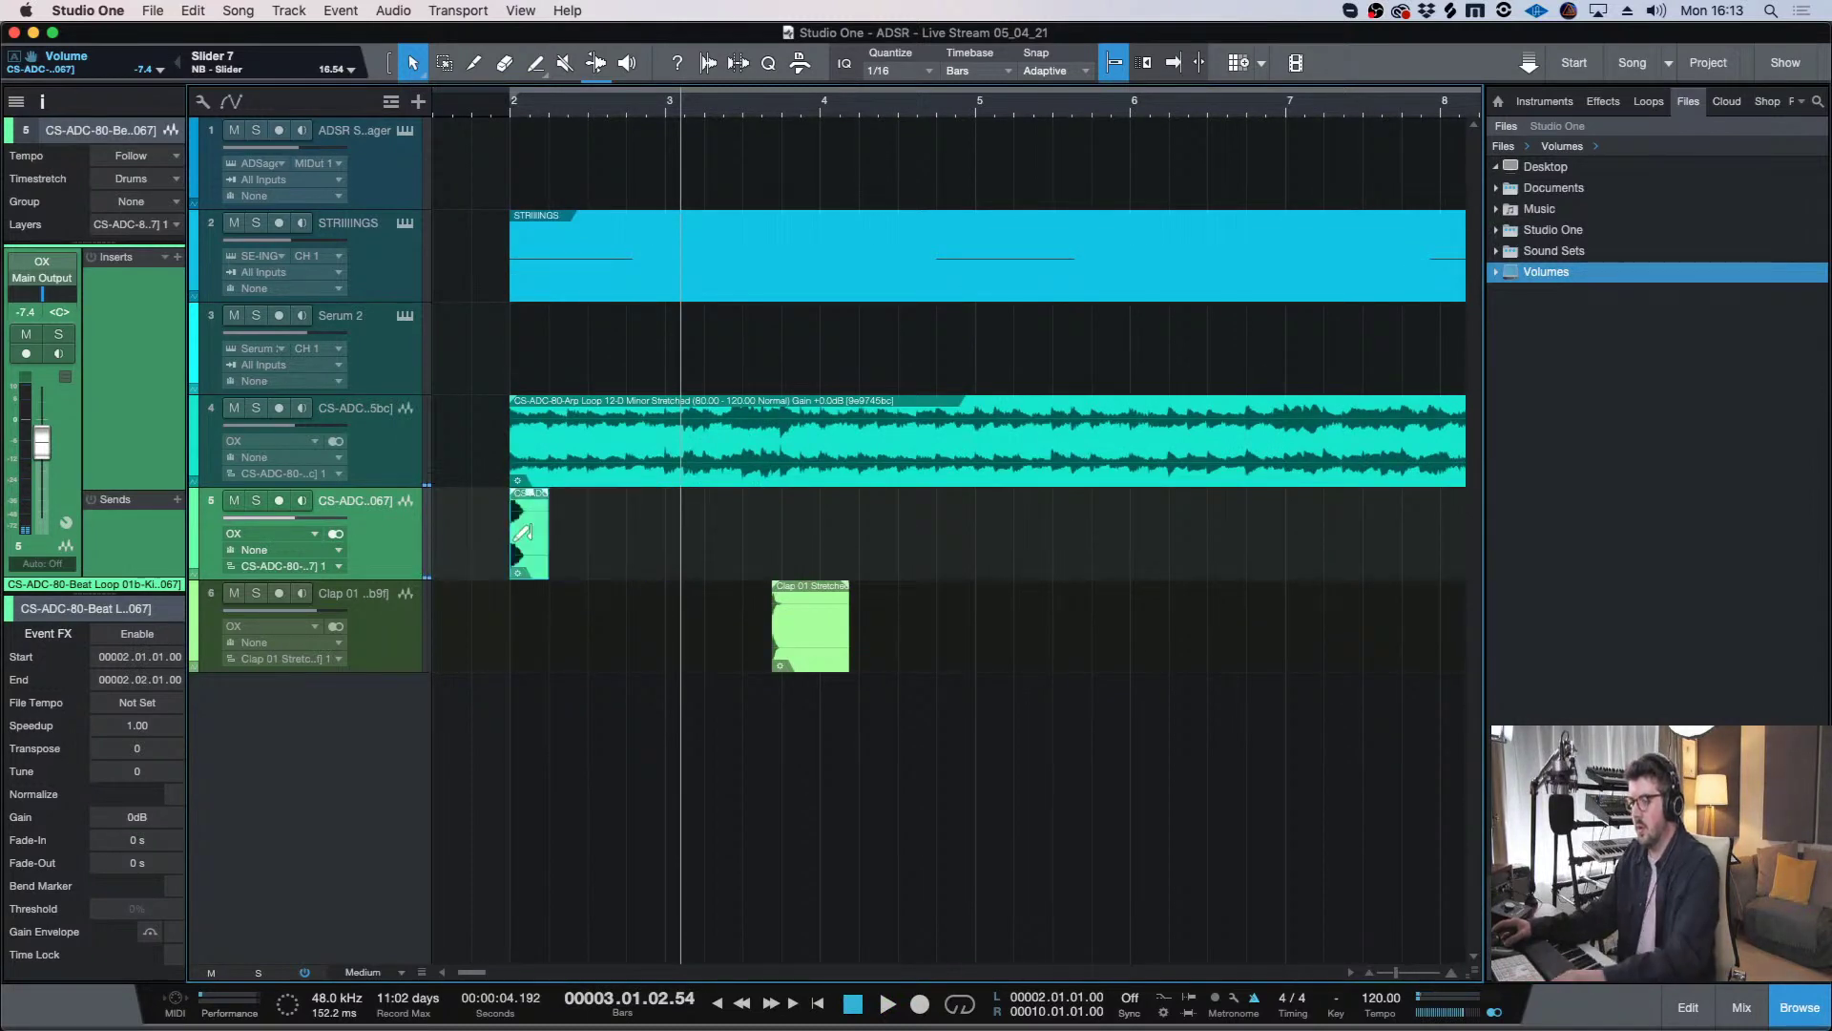
- Duplicate the one-beat kick event three times to fill bar 2 and play from bar 2
key(d)
key(d)
key(d)
click(513, 110)
key(space)
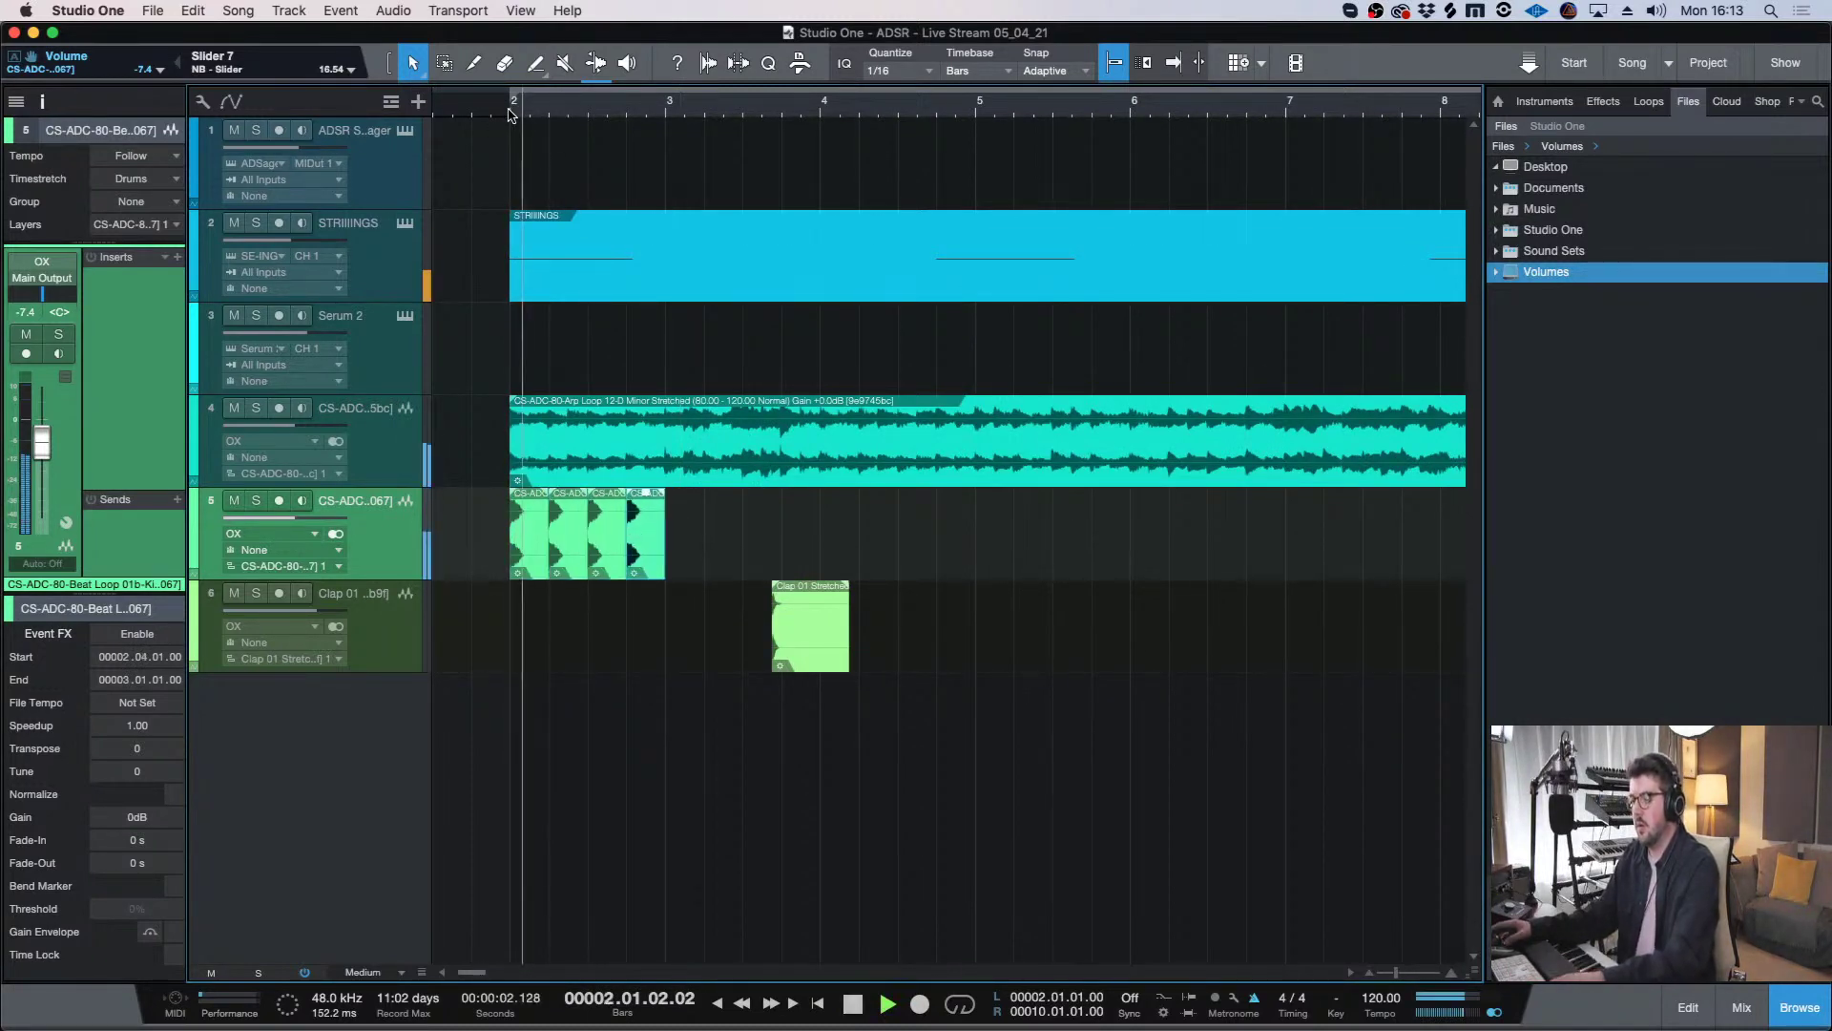
- Duplicate the one-beat kick events repeatedly until the pattern fills bars 2 to 5
drag(694, 551, 506, 520)
key(d)
key(w)
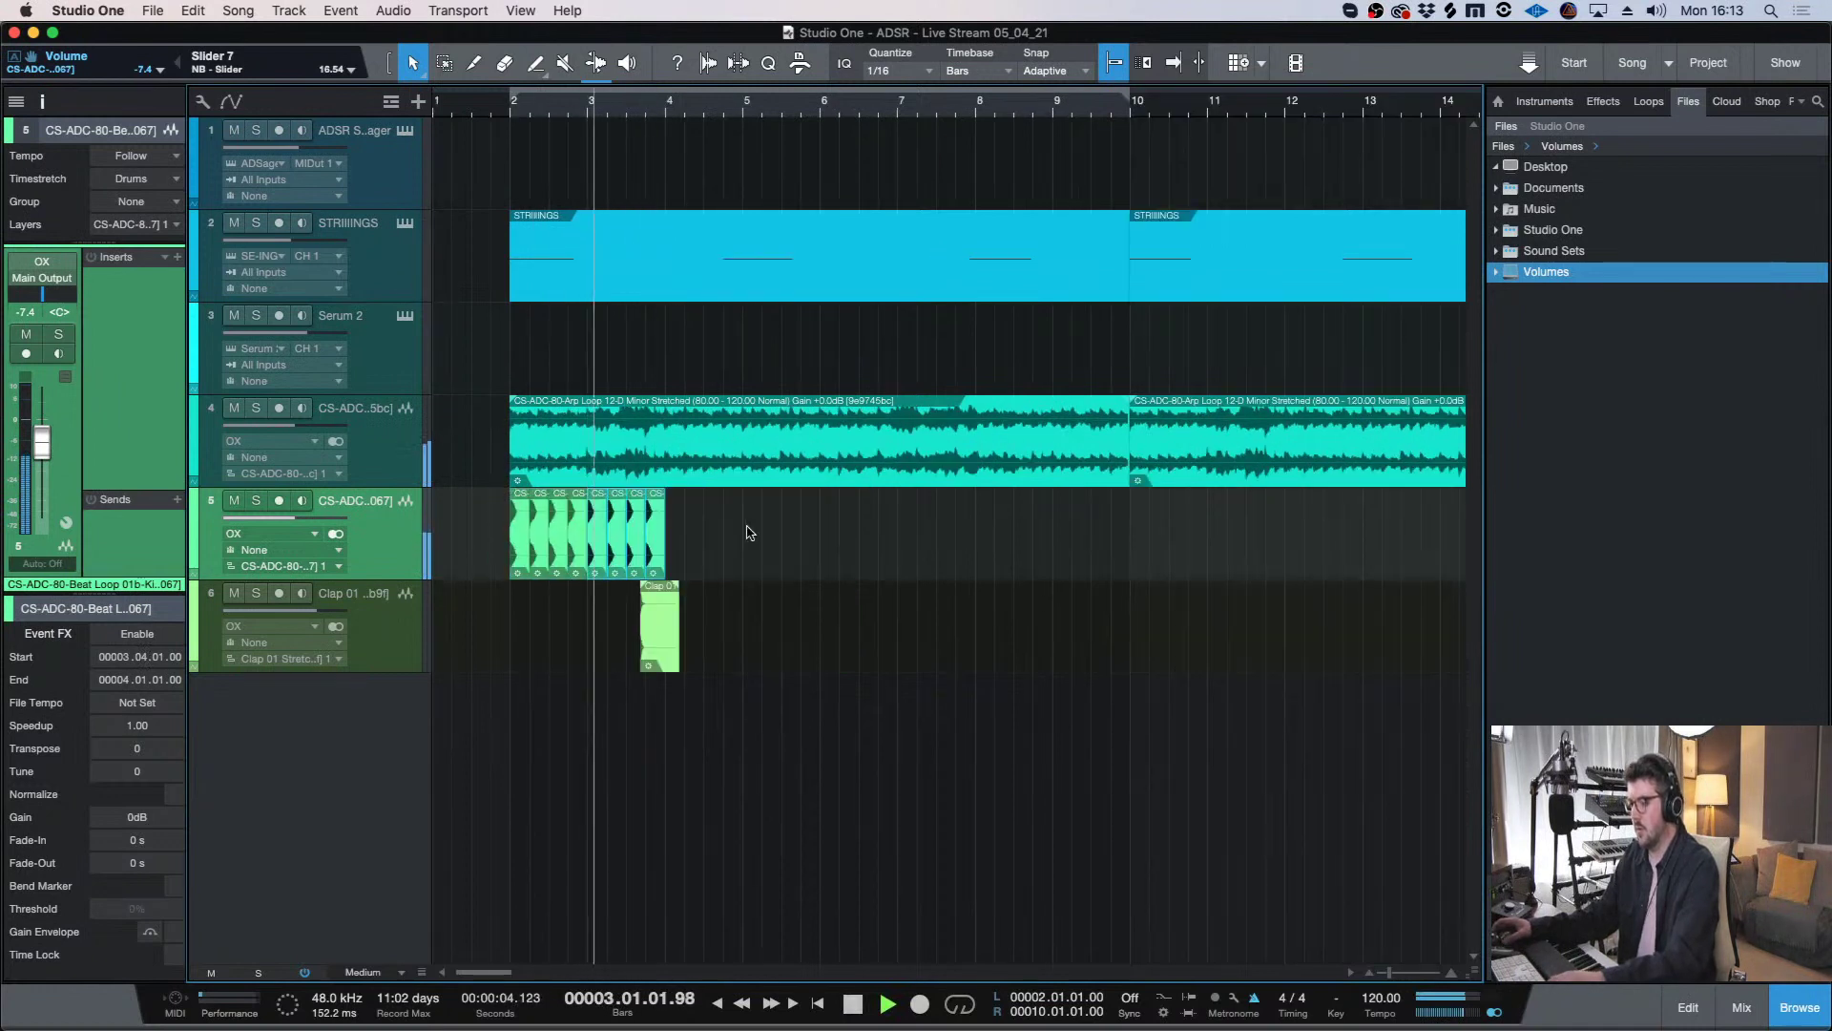
key(d)
key(d)
key(w)
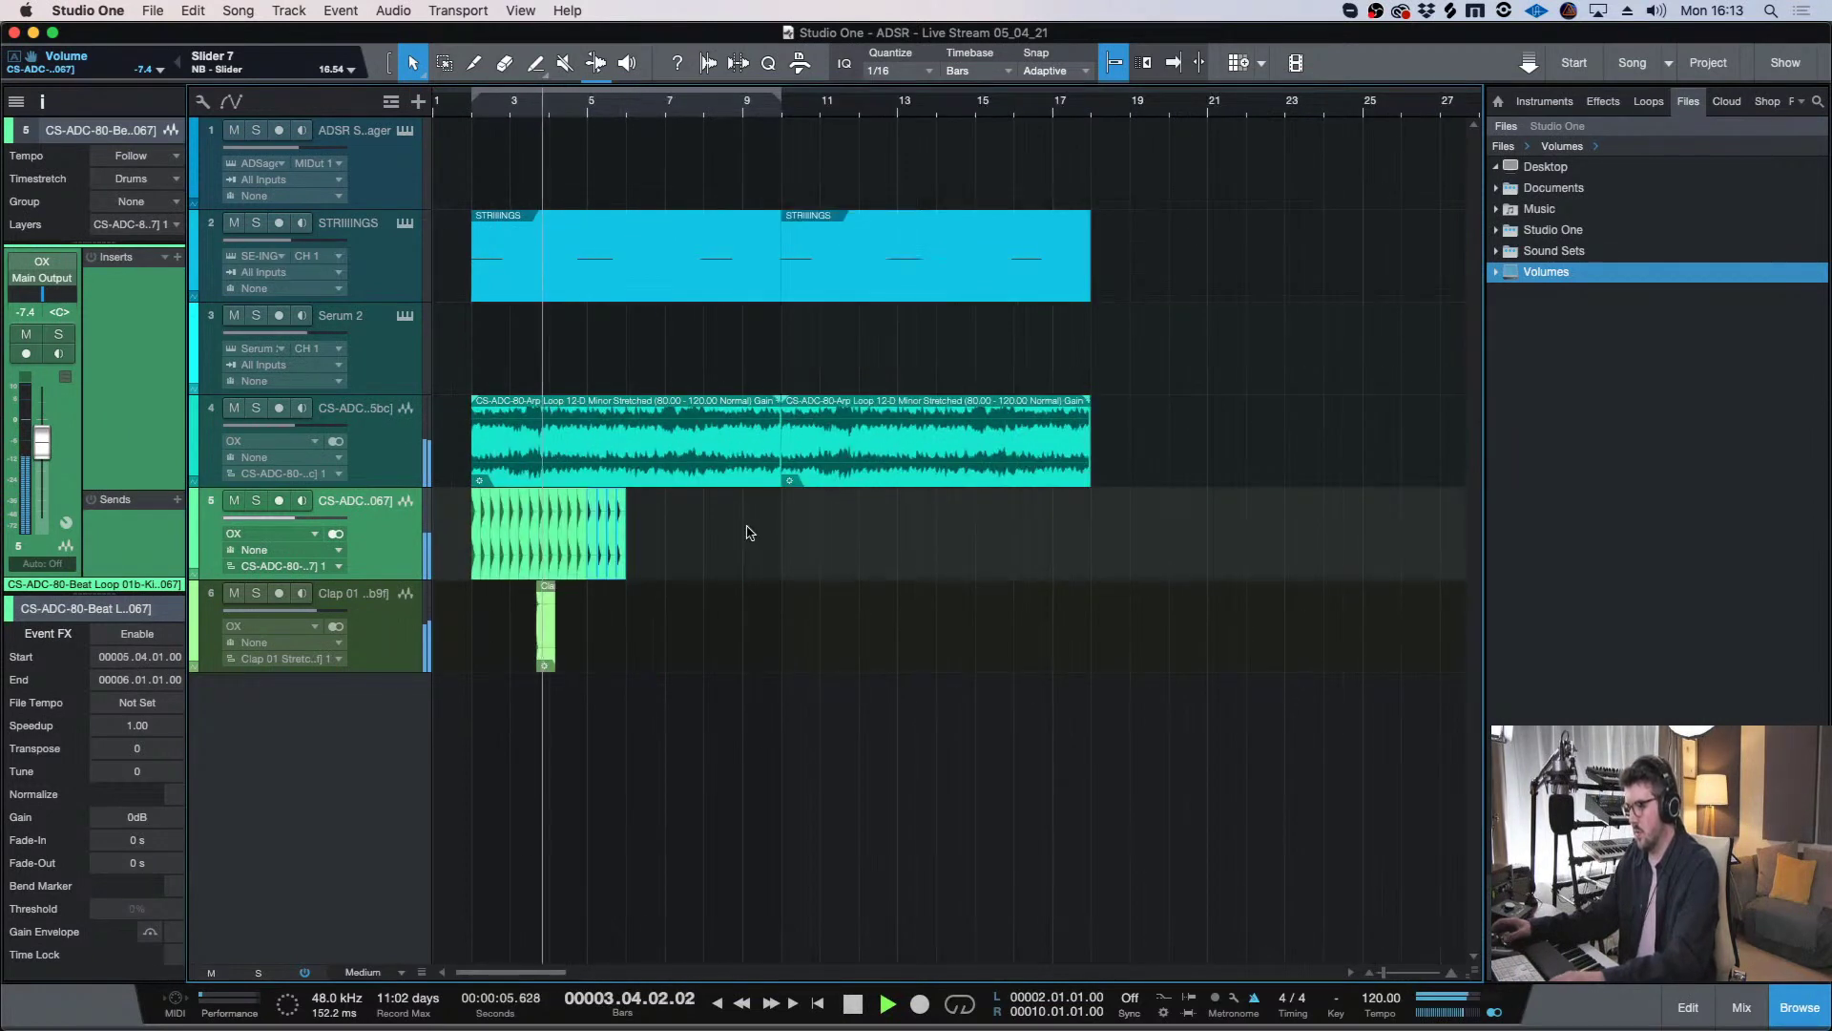
- Select all the kick events and move the whole pattern so it starts at bar 10
click(577, 625)
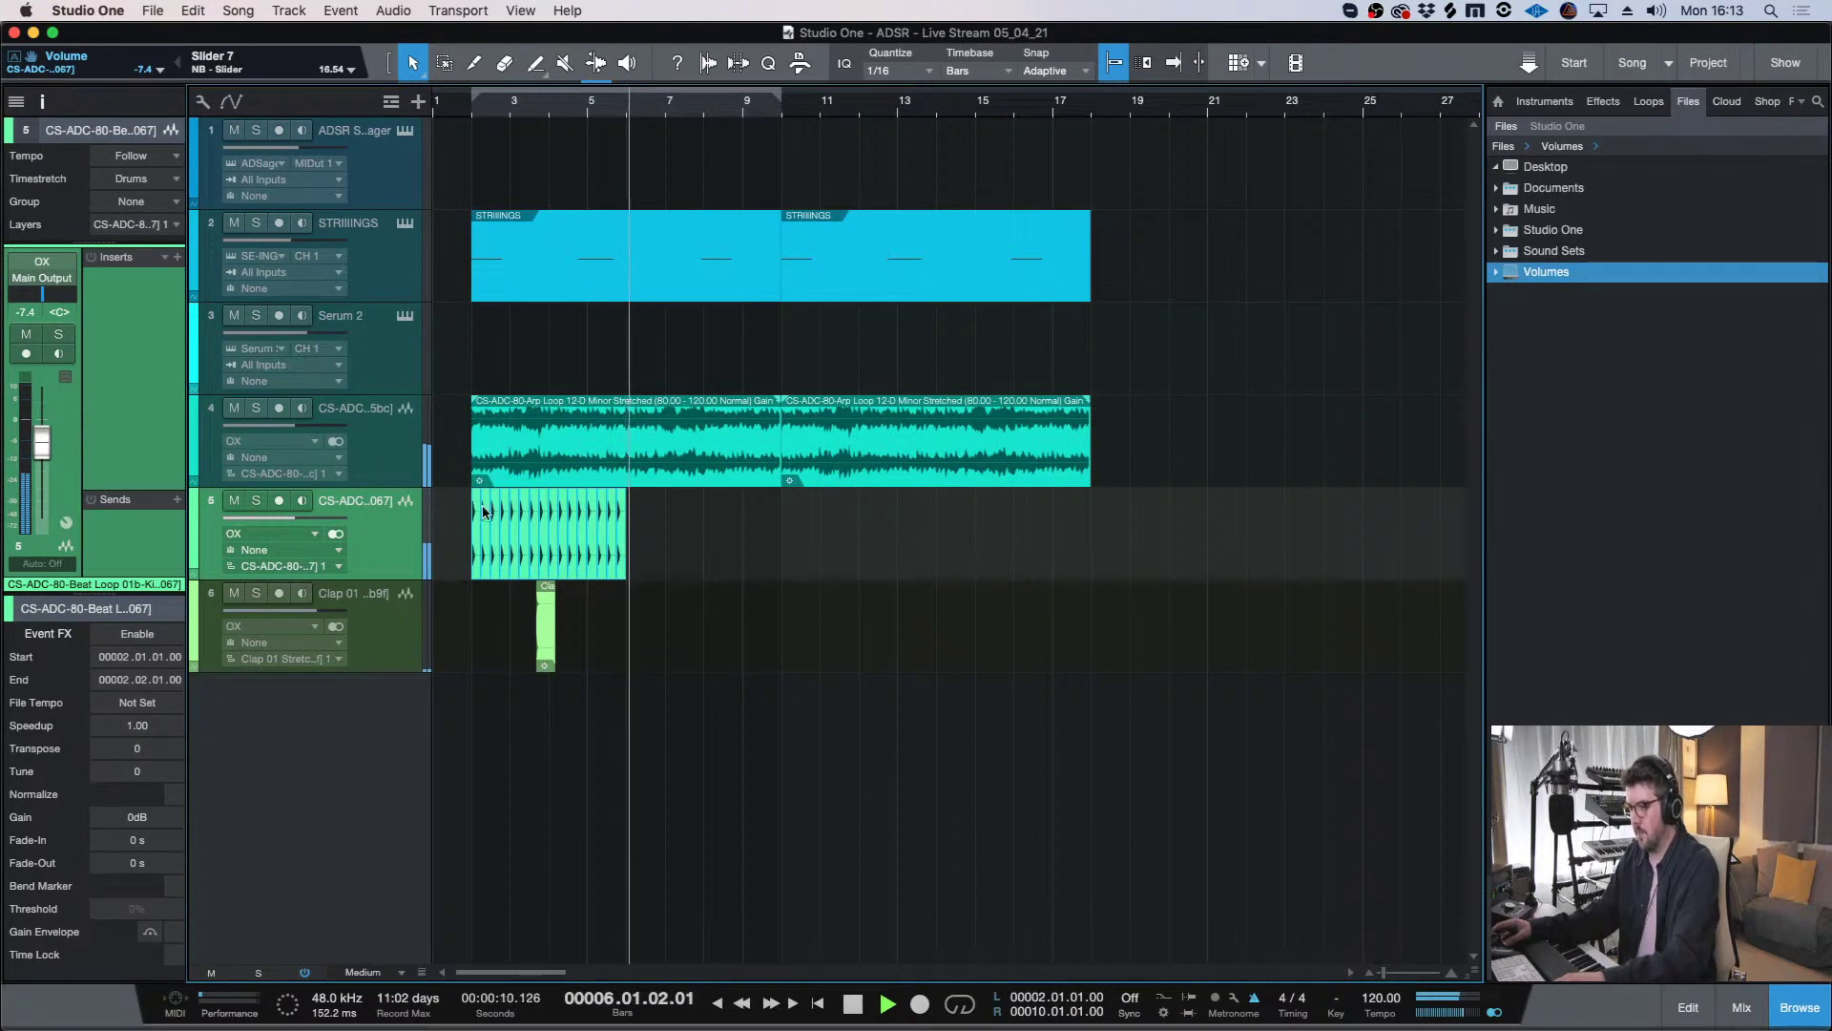
drag(477, 499, 787, 499)
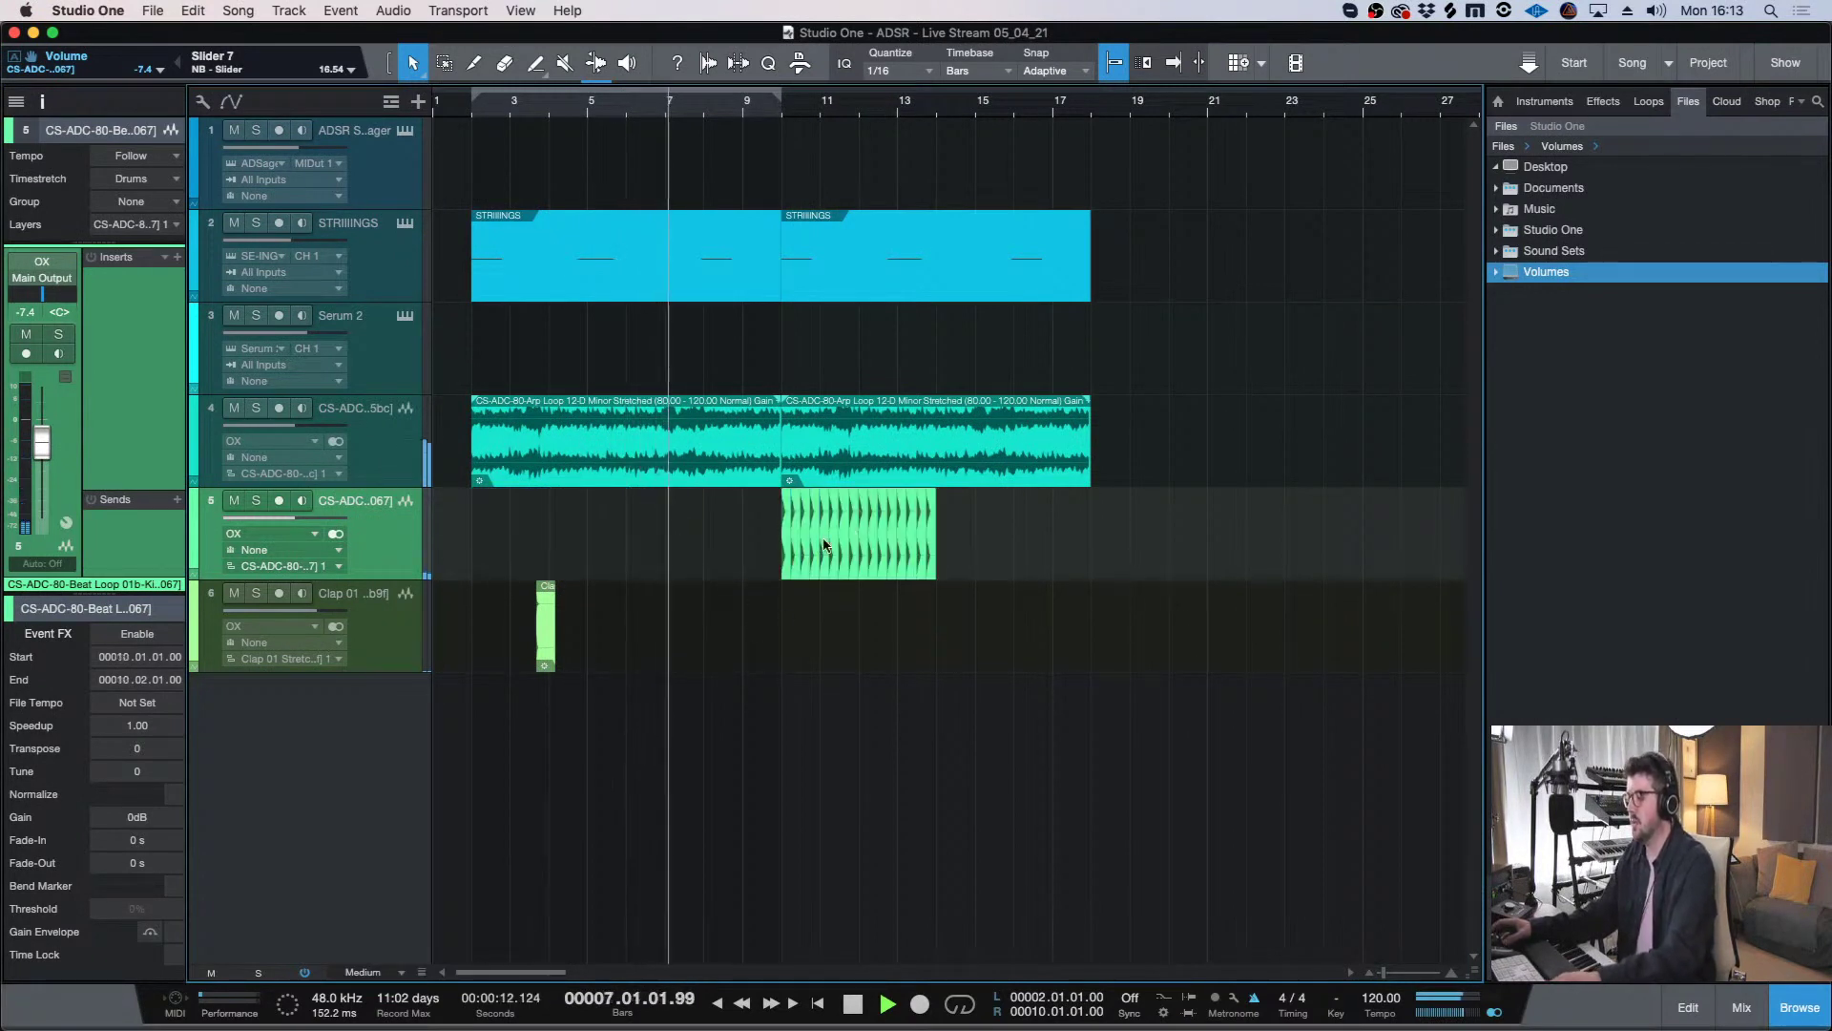
drag(1130, 534, 1032, 548)
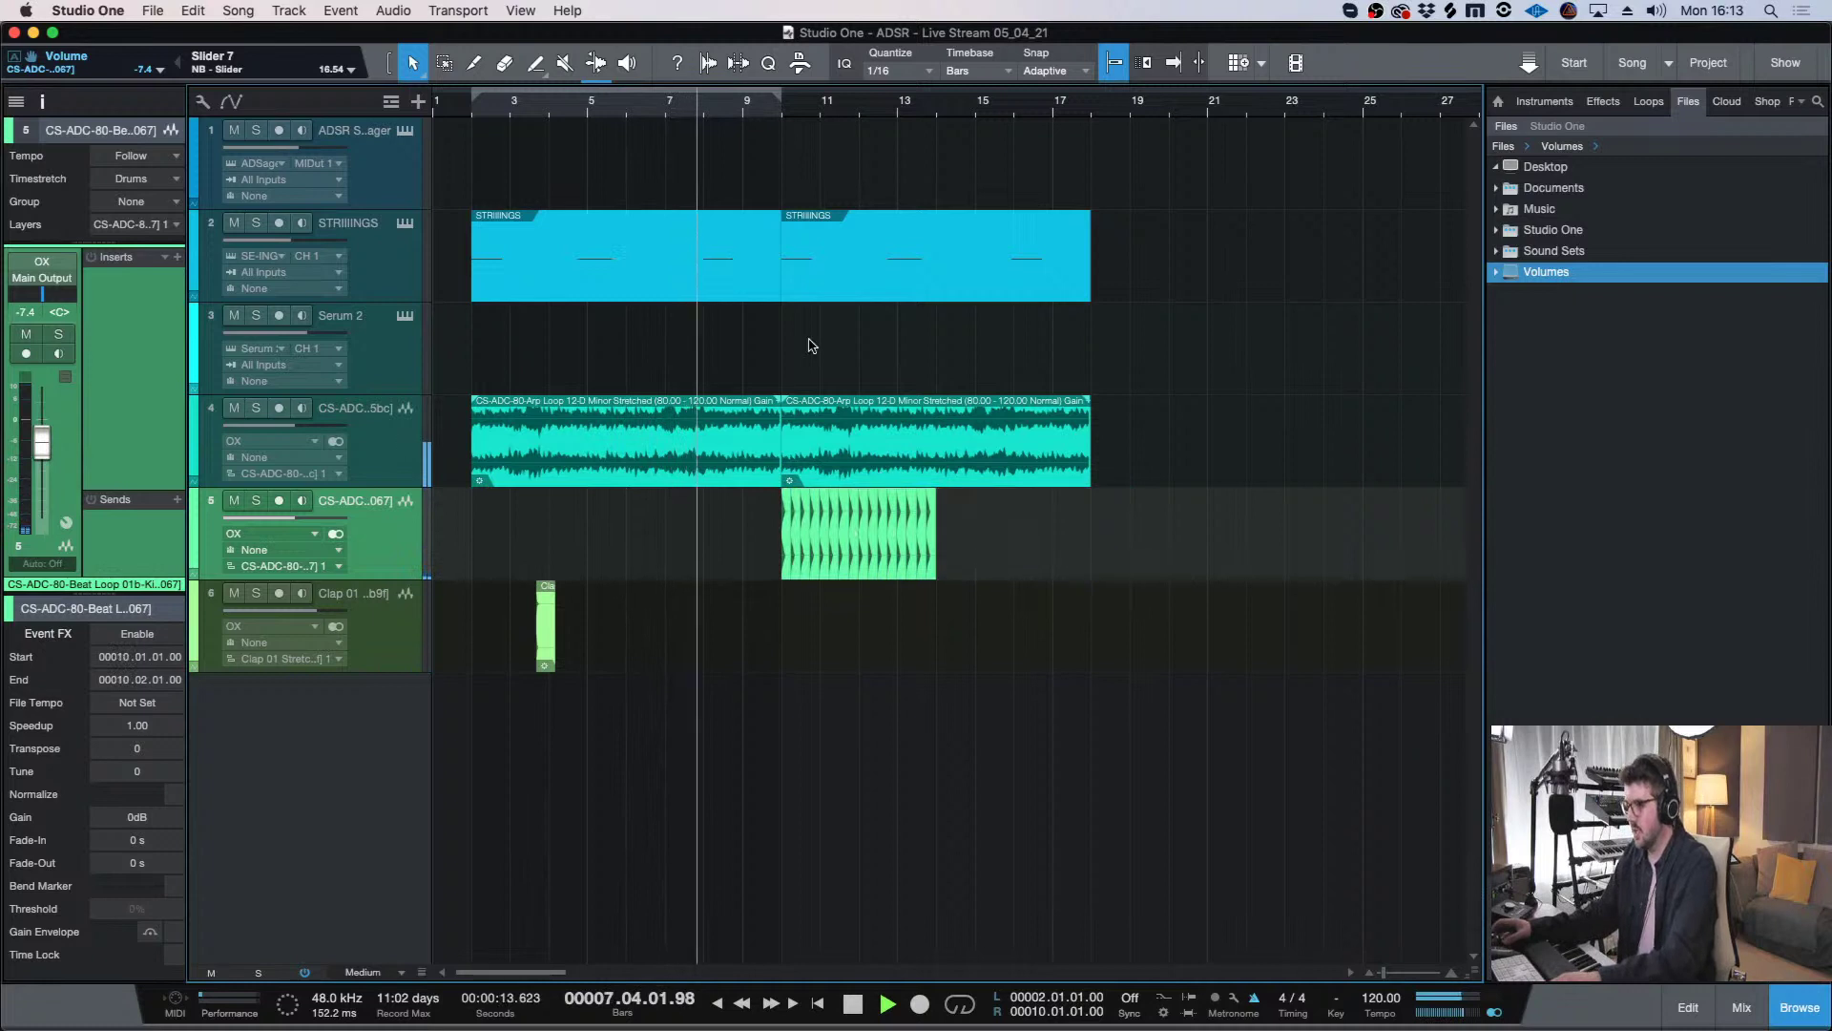
- Stop playback, insert a Compressor on the arp loop track and set its ratio to 20:1
click(396, 277)
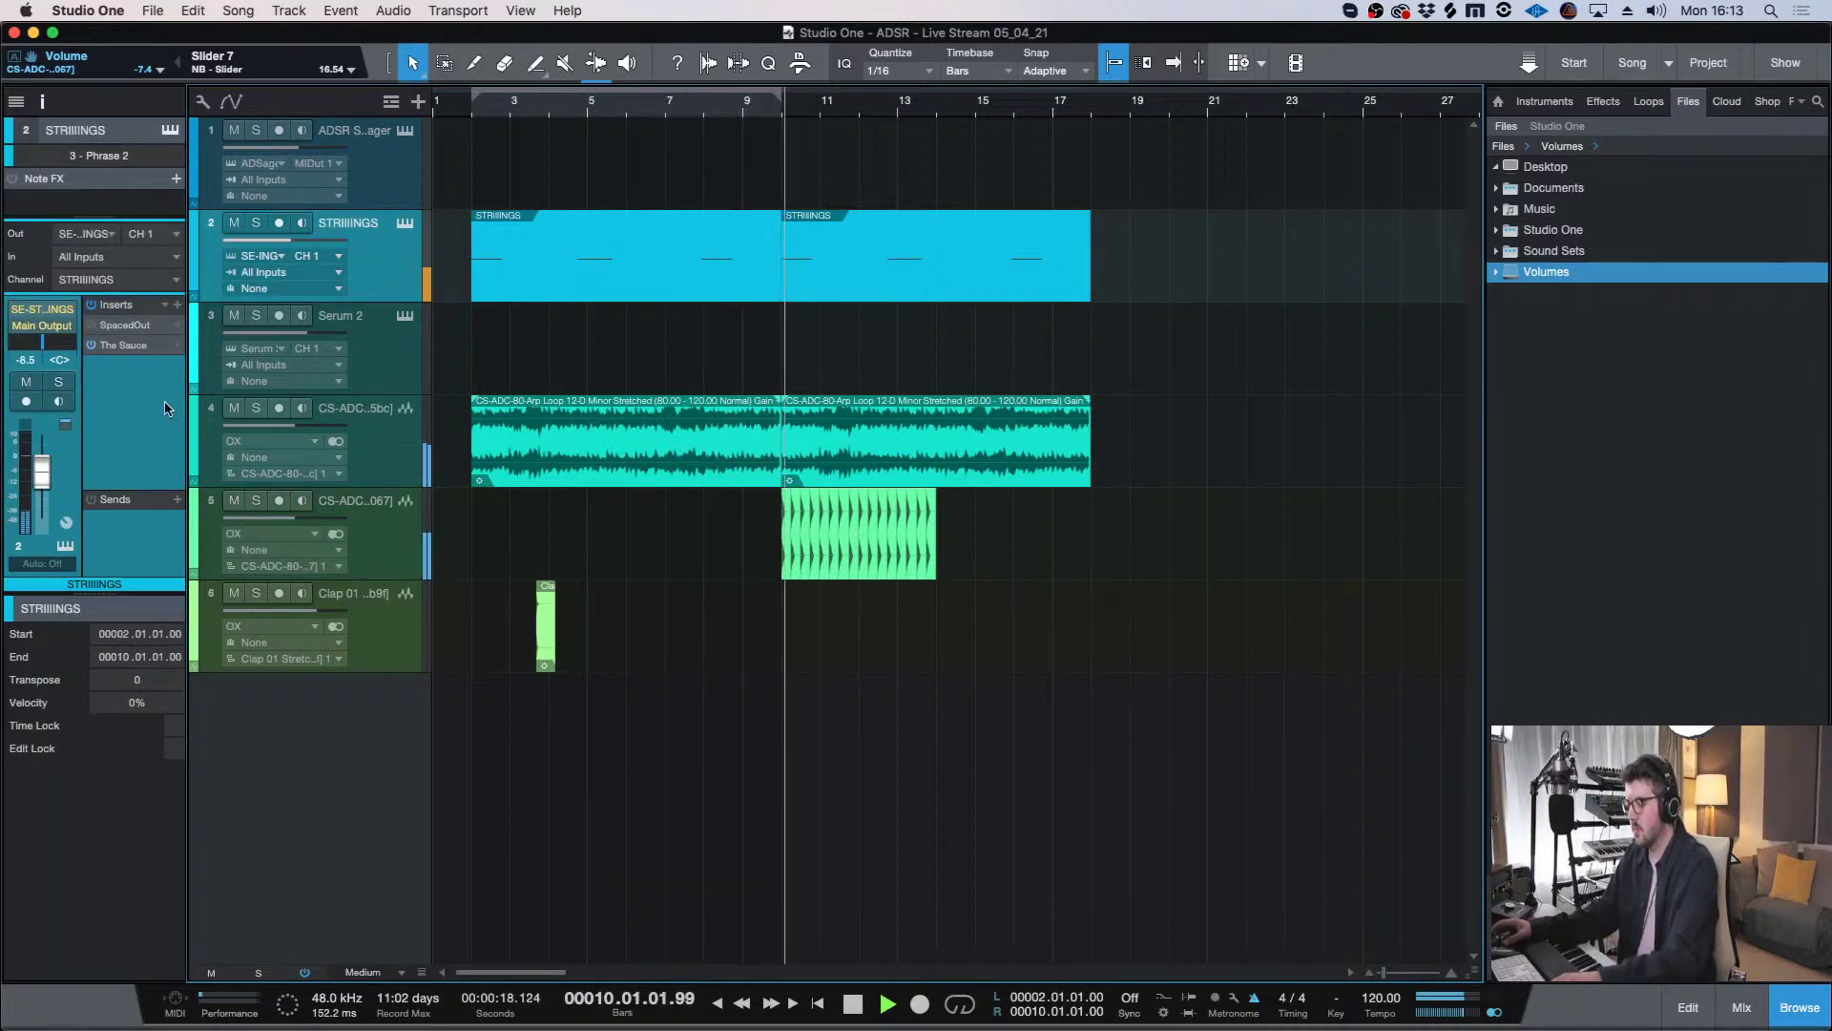
key(space)
click(396, 482)
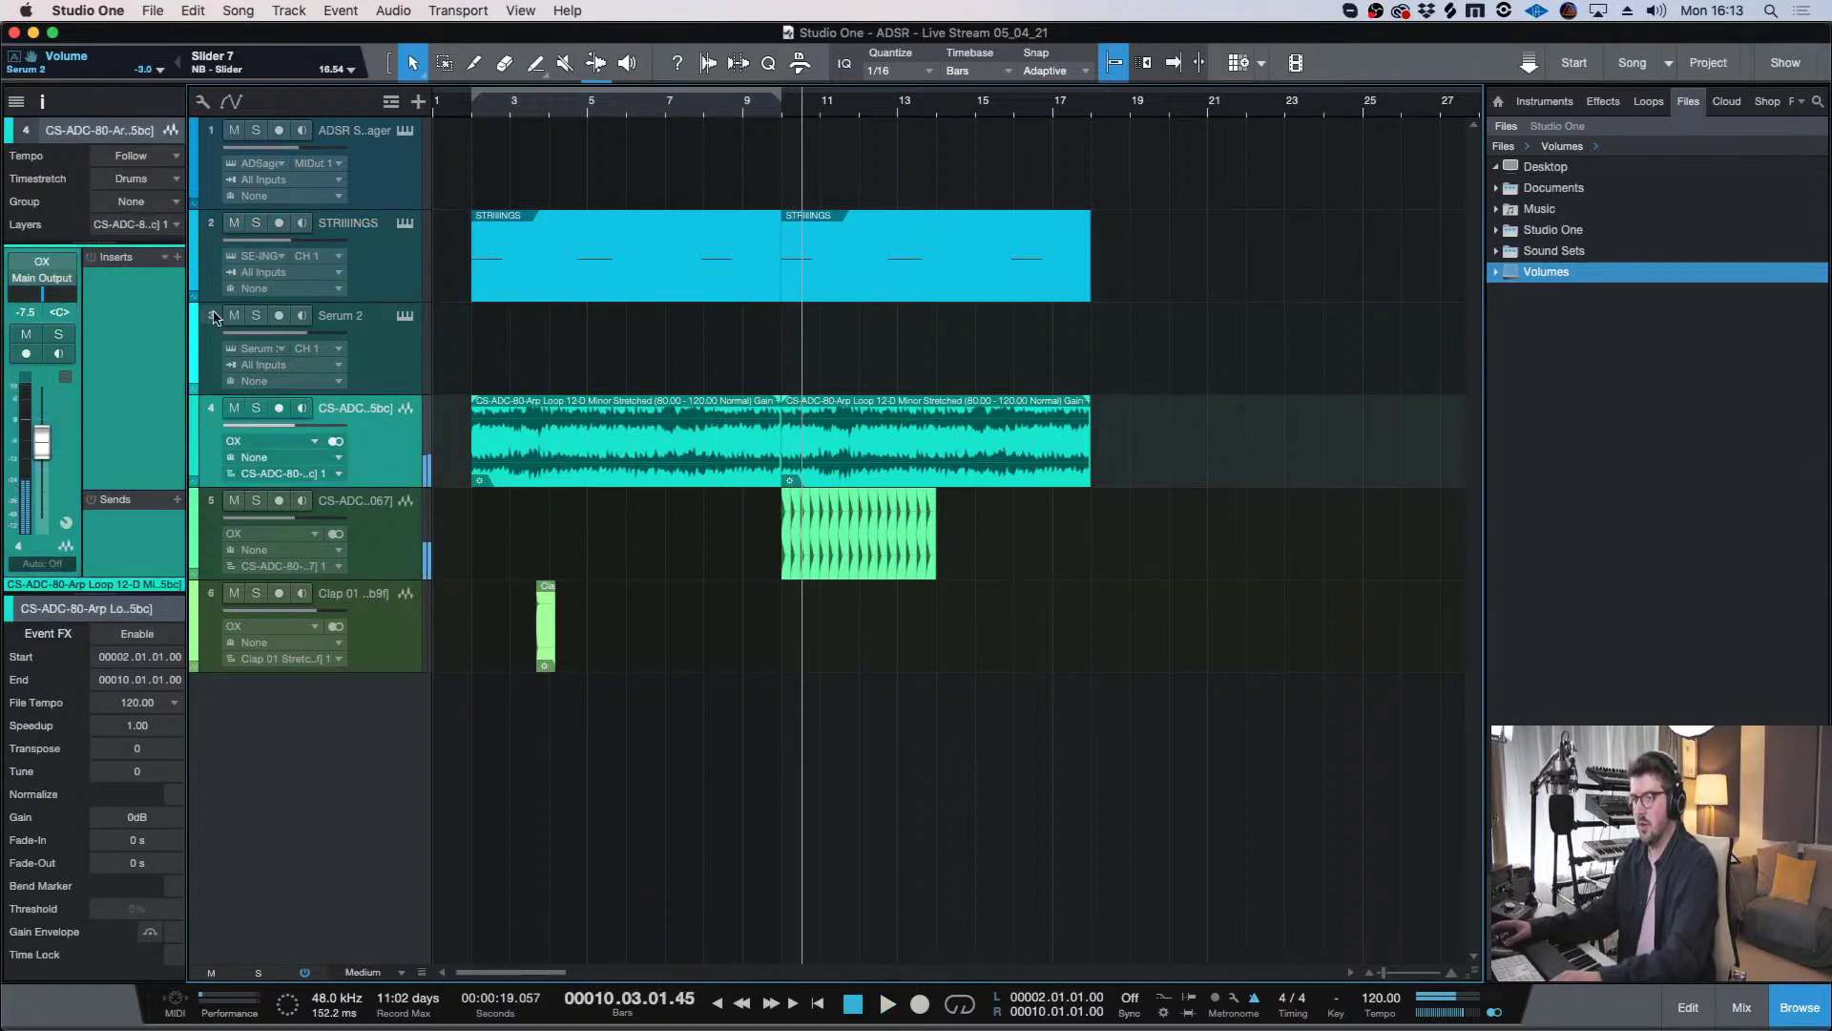
click(177, 261)
text(compre)
key(Return)
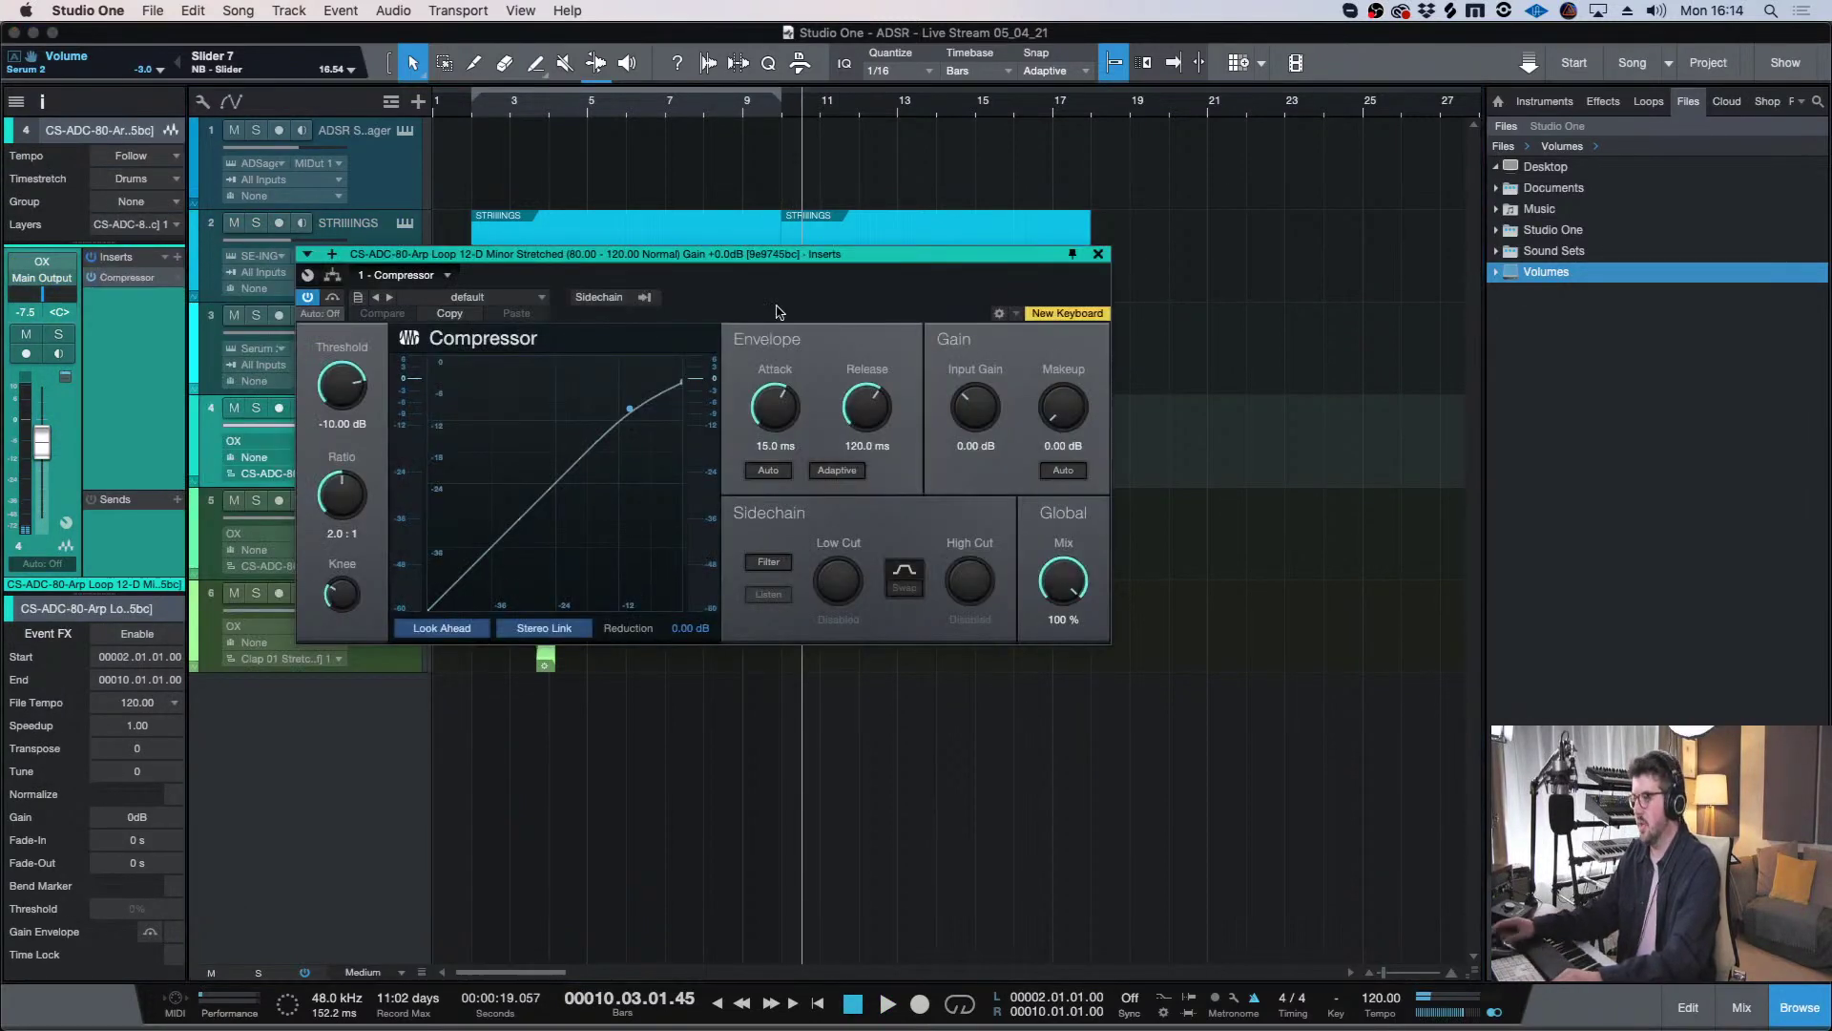
drag(426, 465, 405, 364)
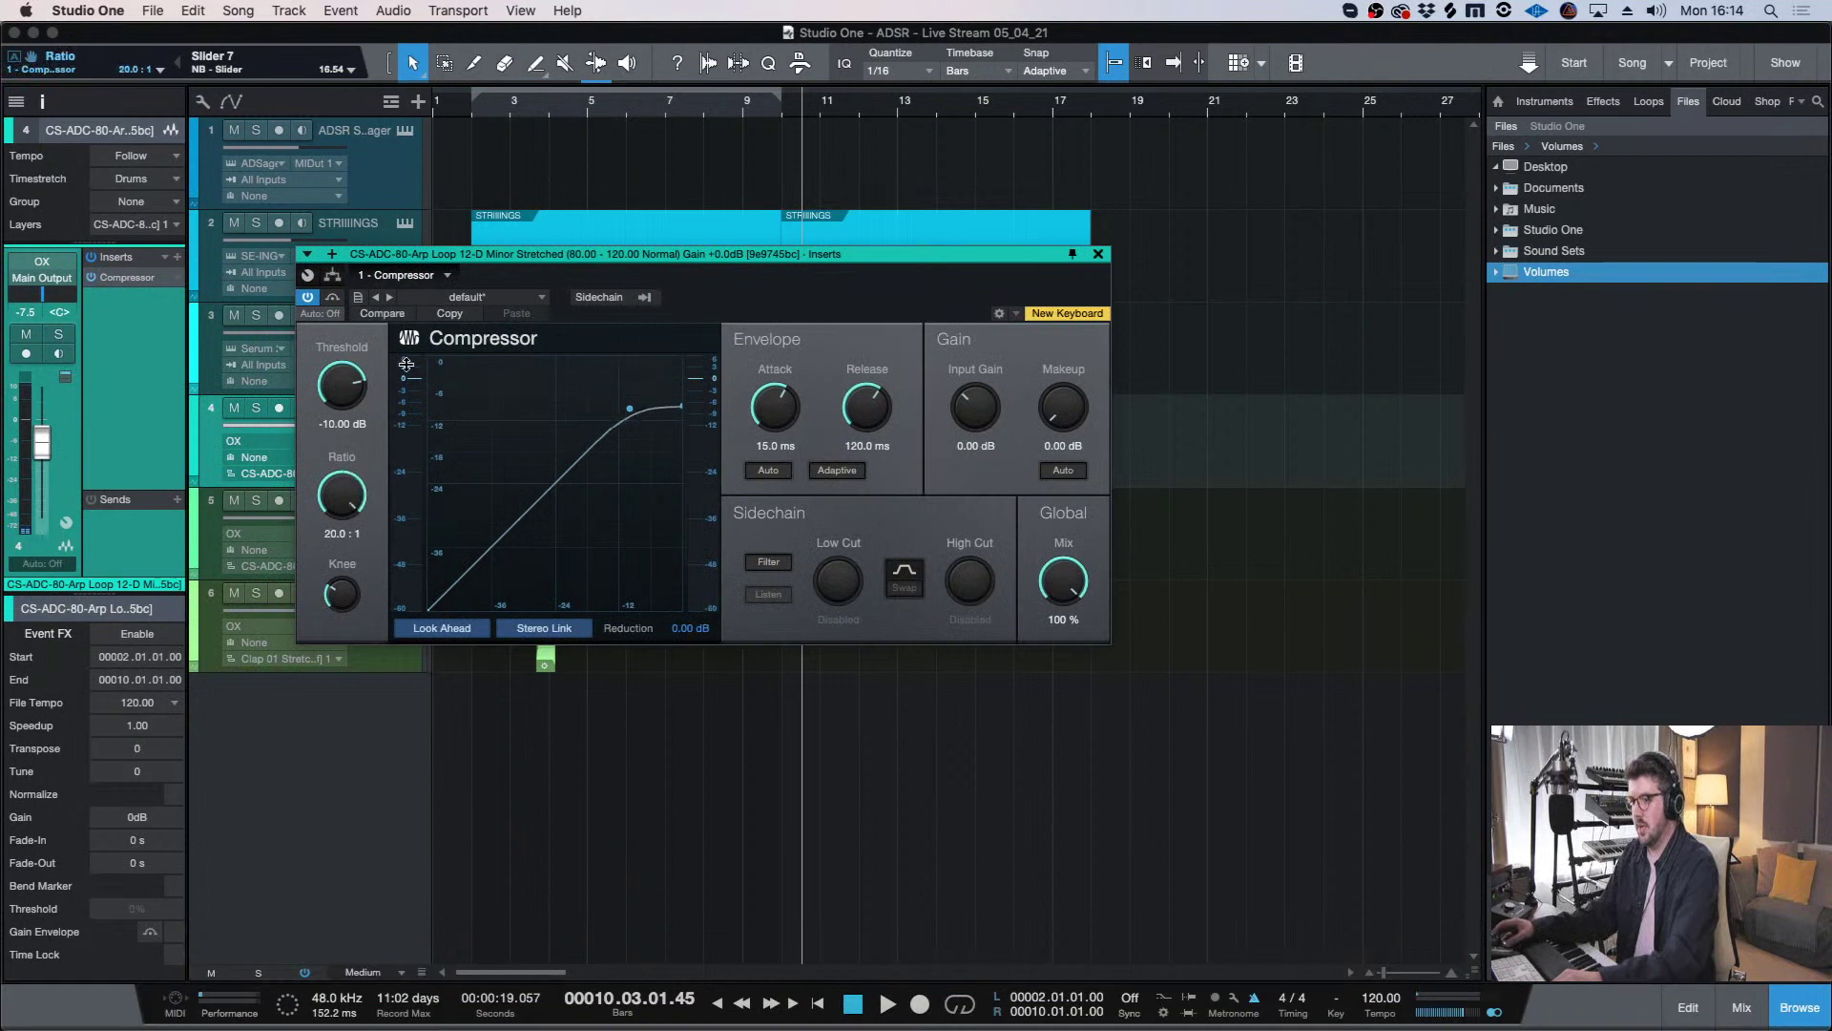
drag(649, 258, 870, 167)
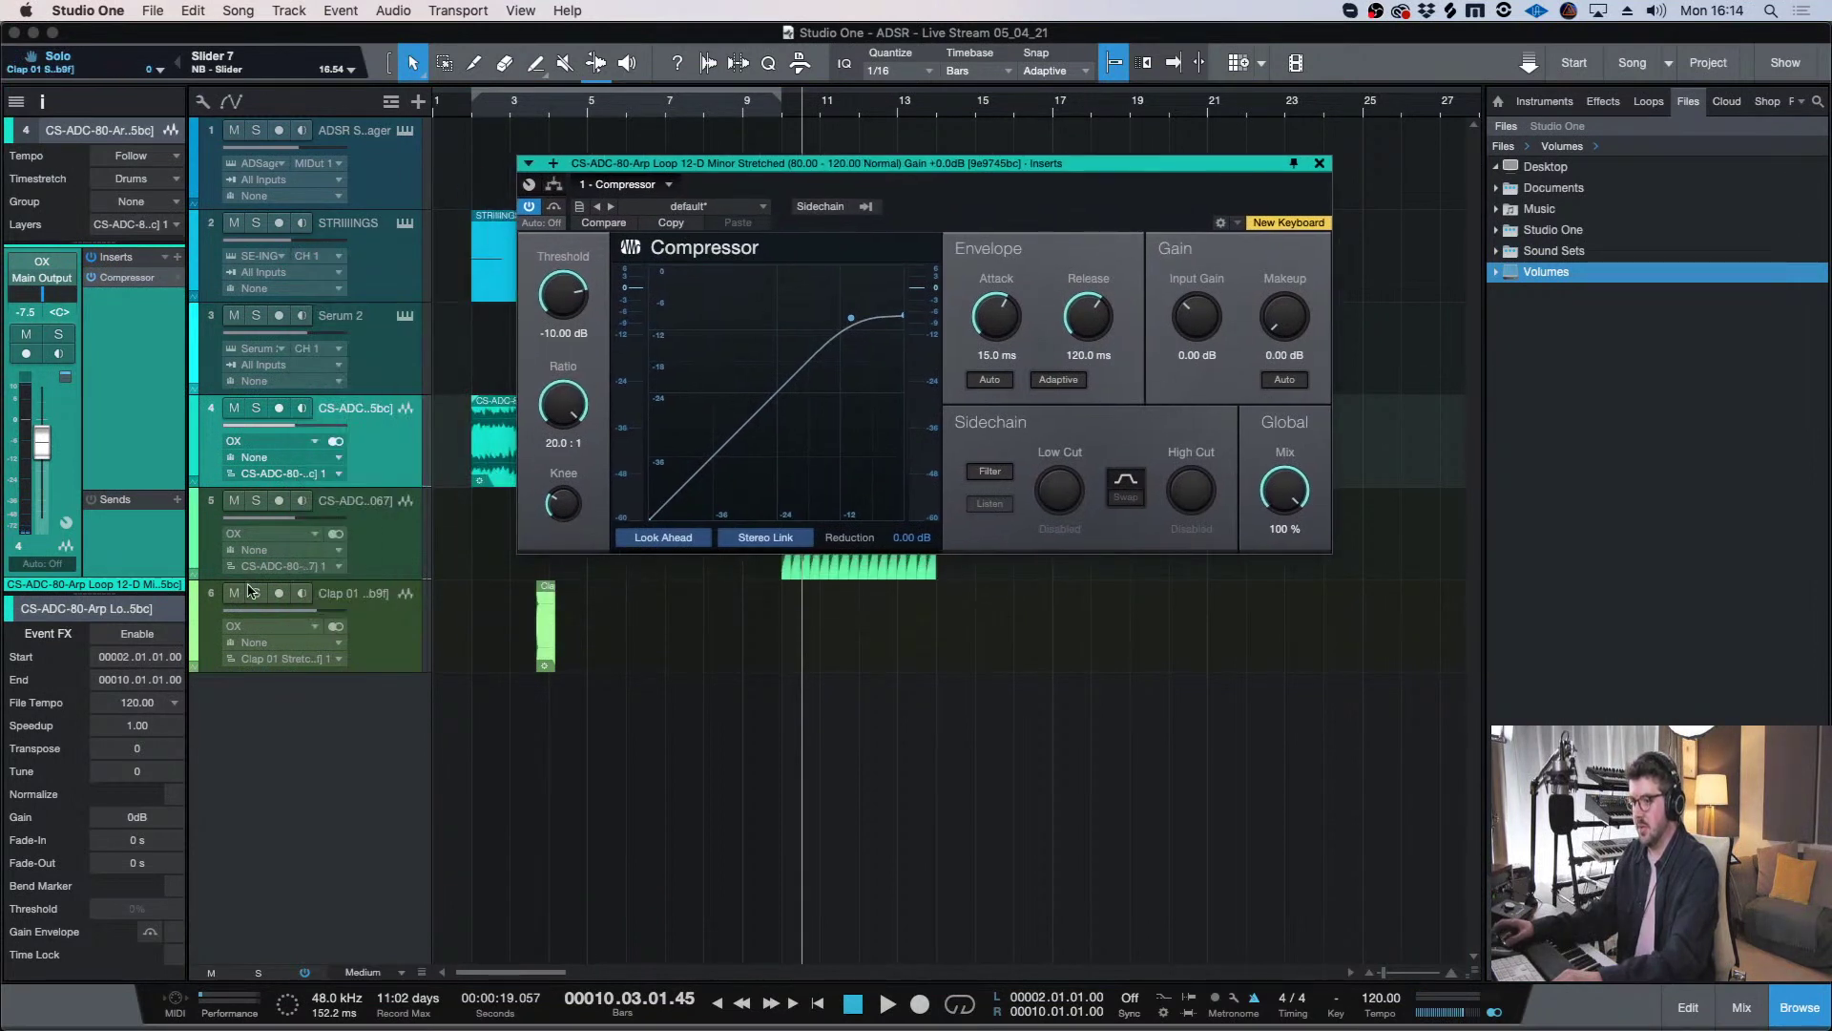
- Rename the kick loop track "kick (Sc)" and close its channel window
double_click(351, 497)
text(kick (Sc0)
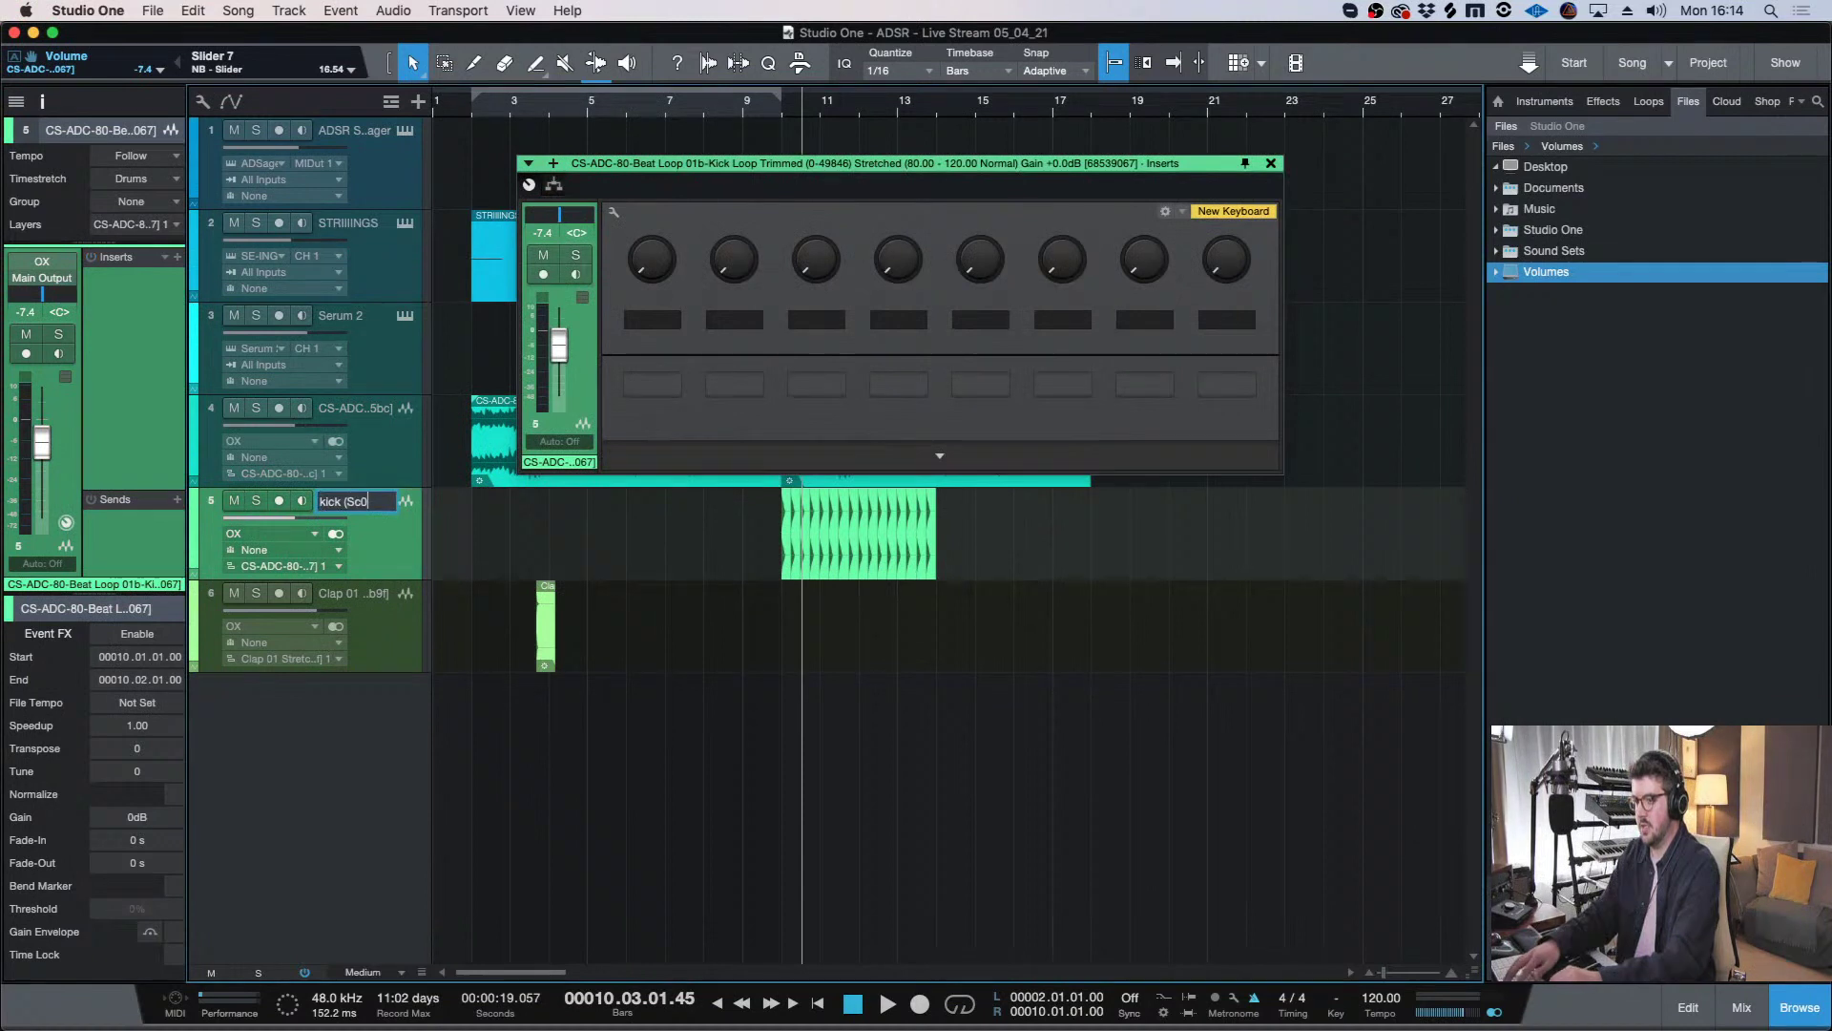
key(Return)
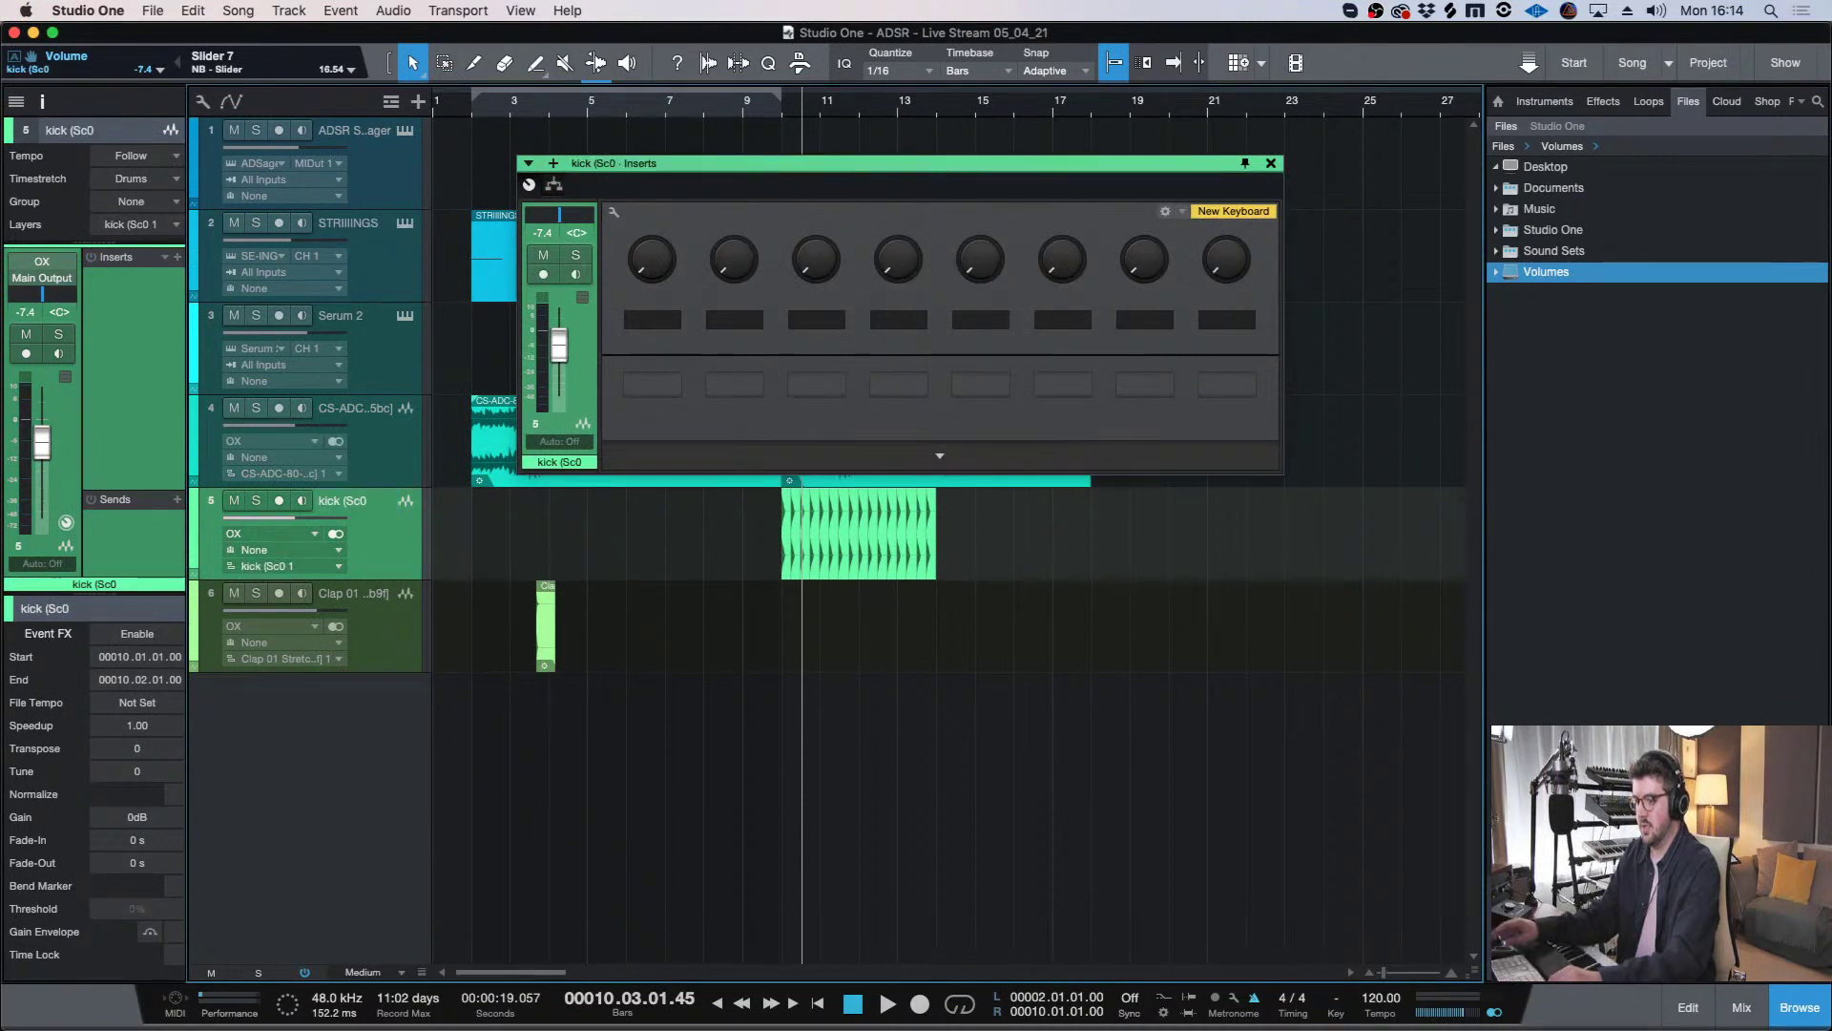
double_click(352, 500)
key(Right)
key(BackSpace)
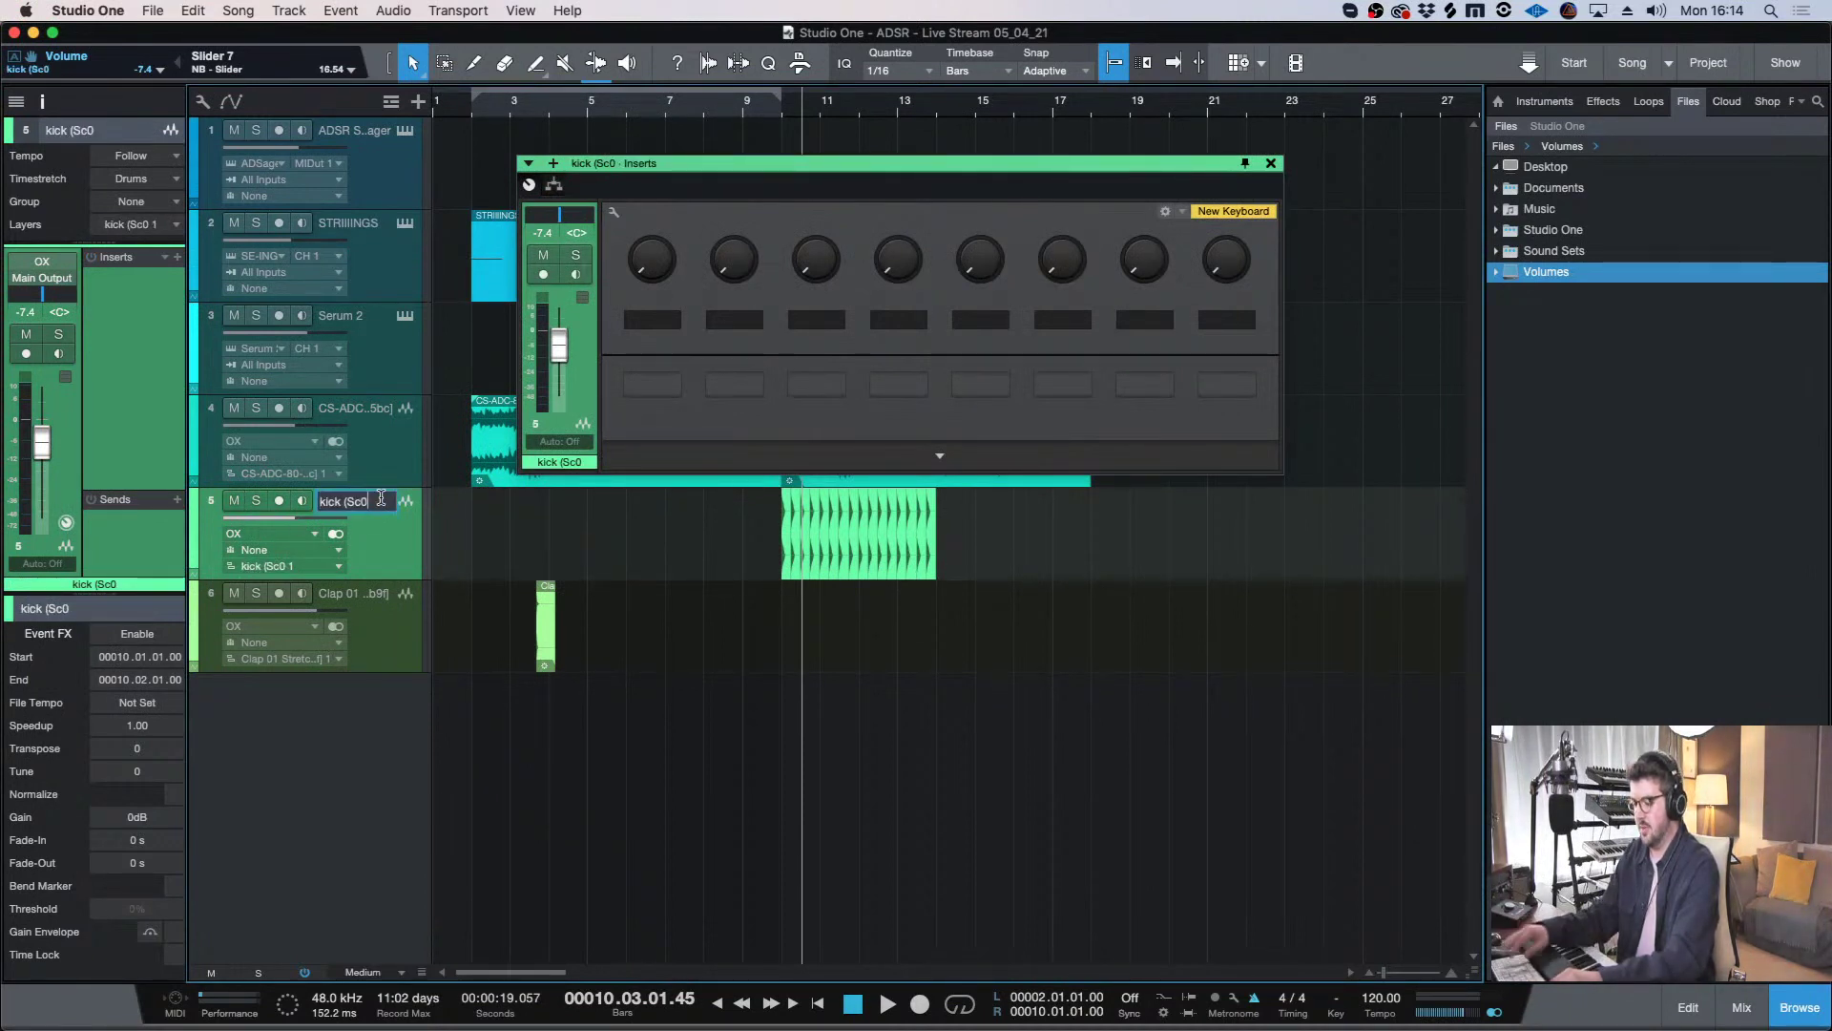
text())
key(Return)
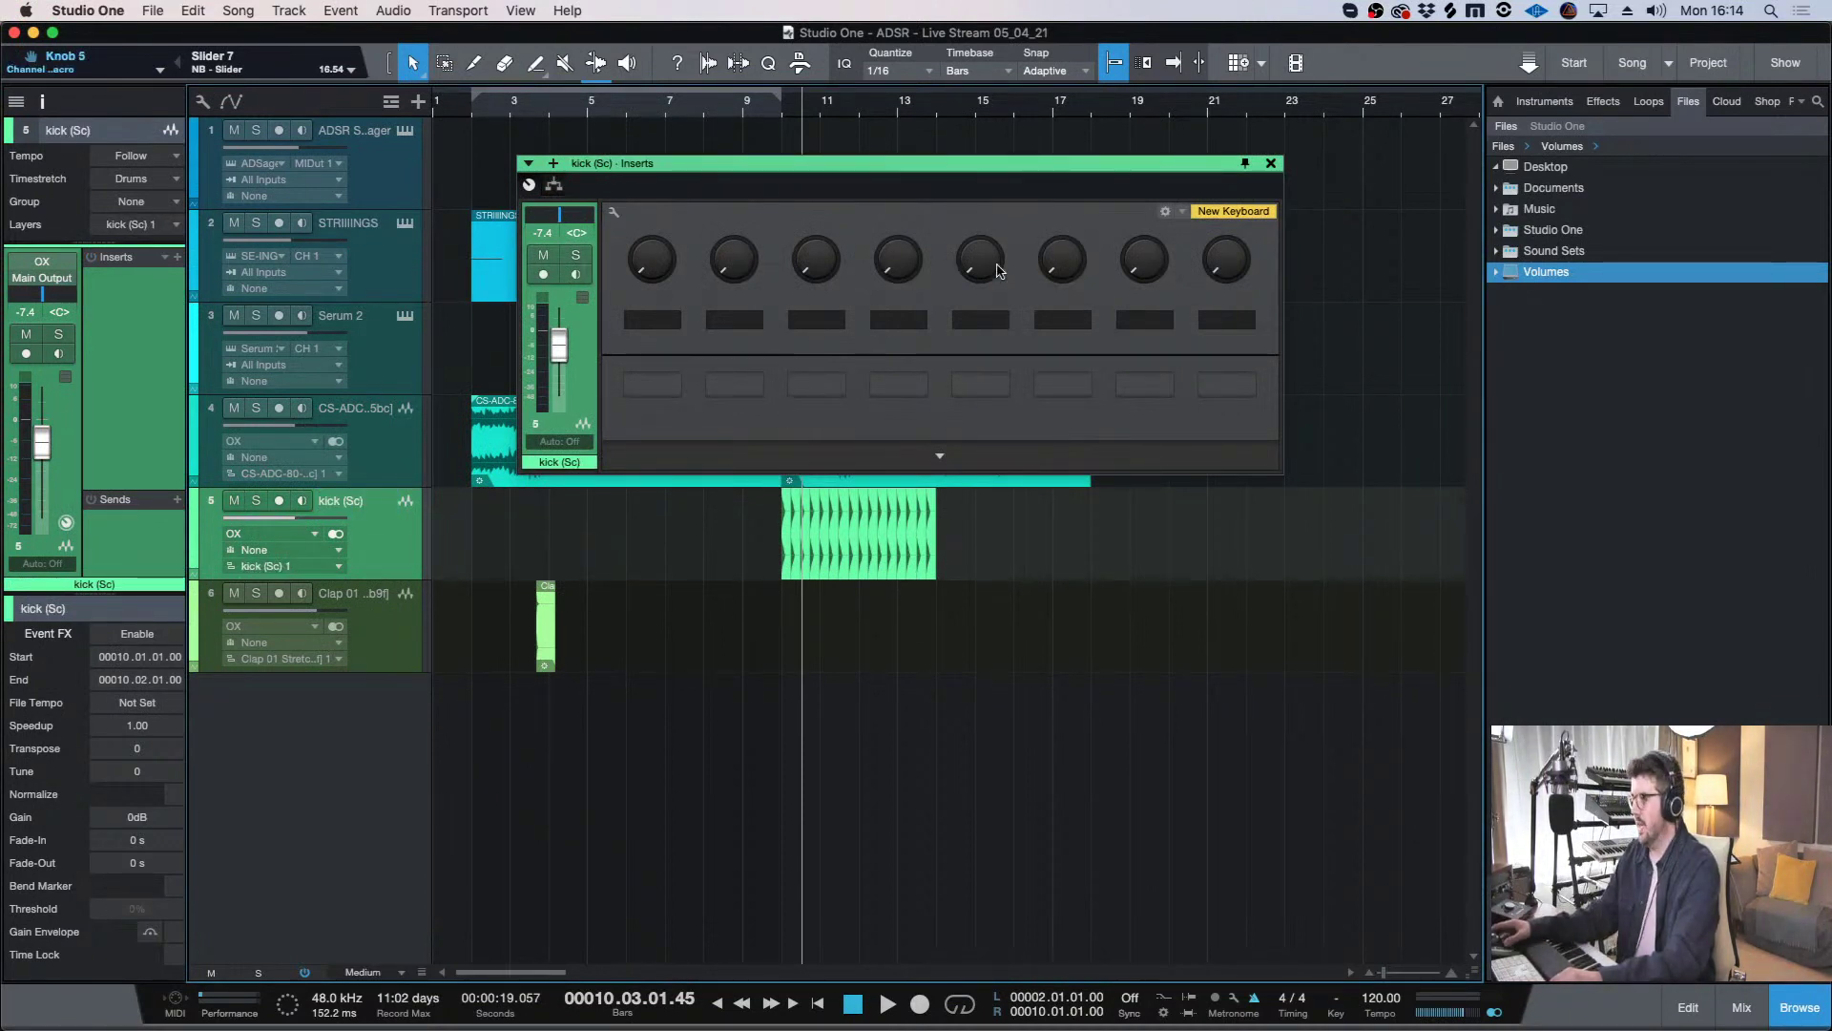
click(1271, 162)
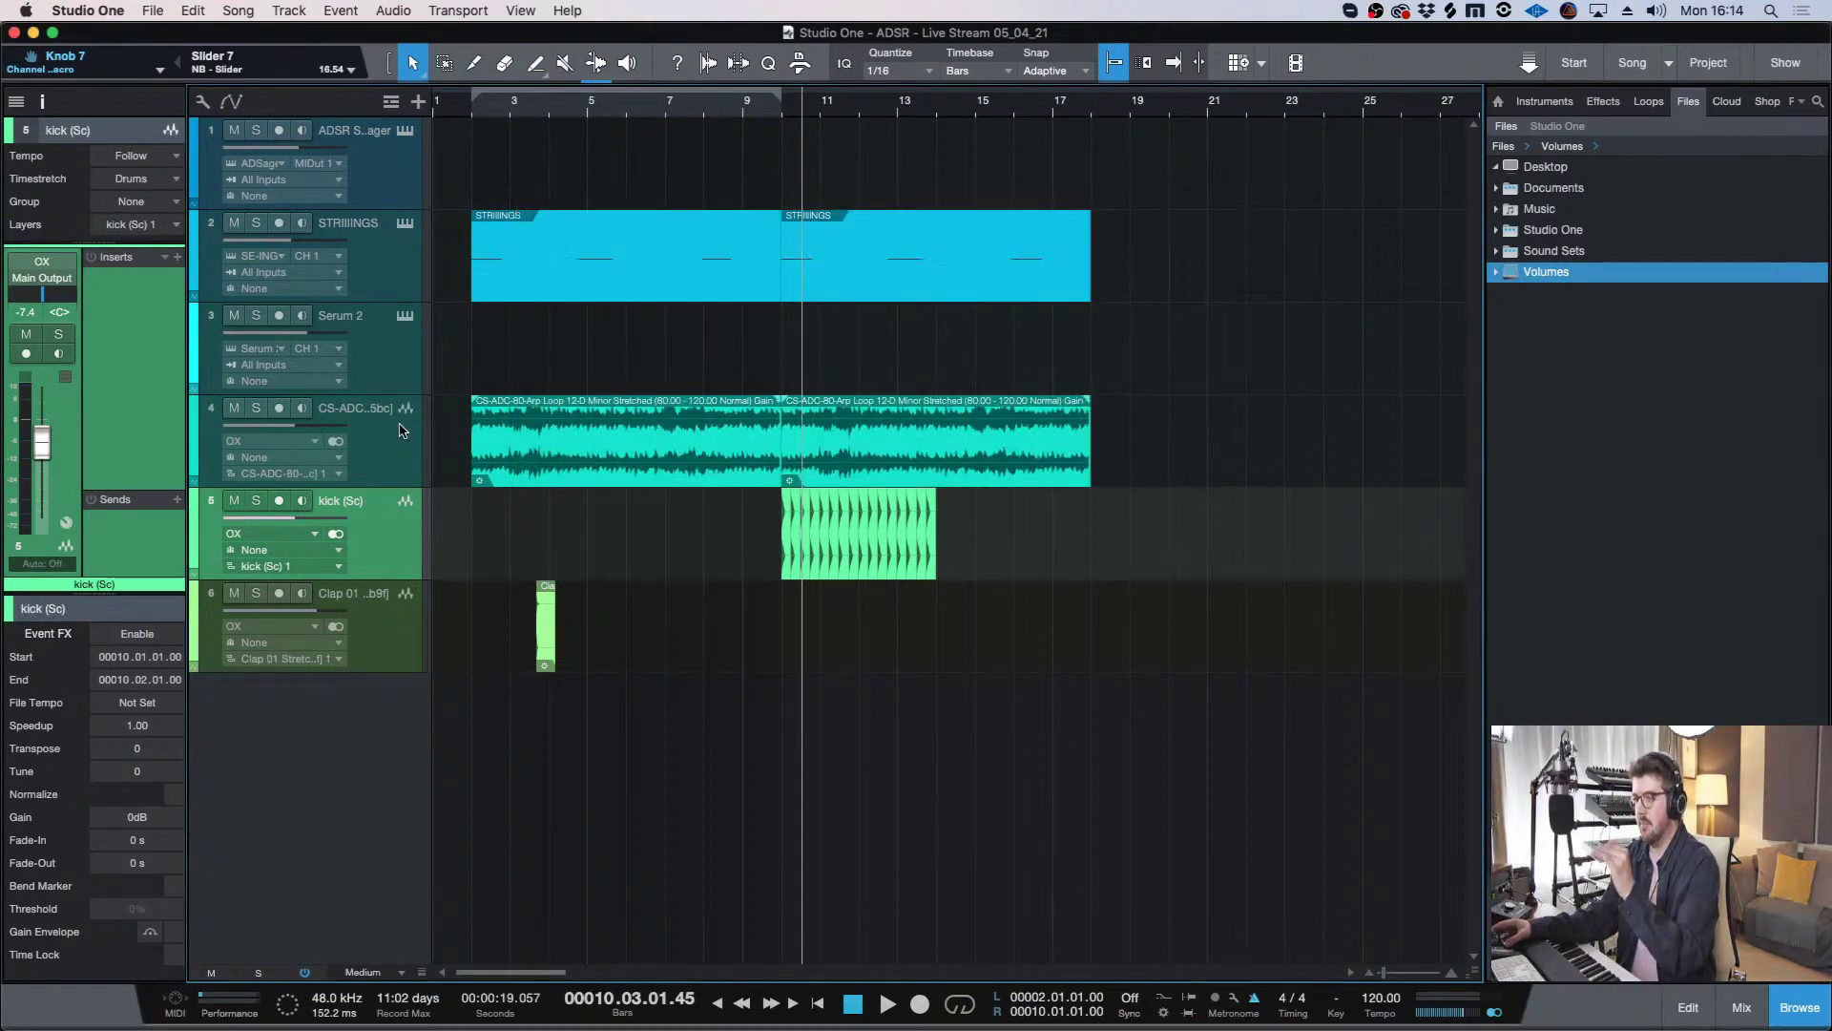
- Sidechain the arp loop's Compressor from kick (Sc), with attack at 0.10 ms and release at 5.32 ms
click(366, 423)
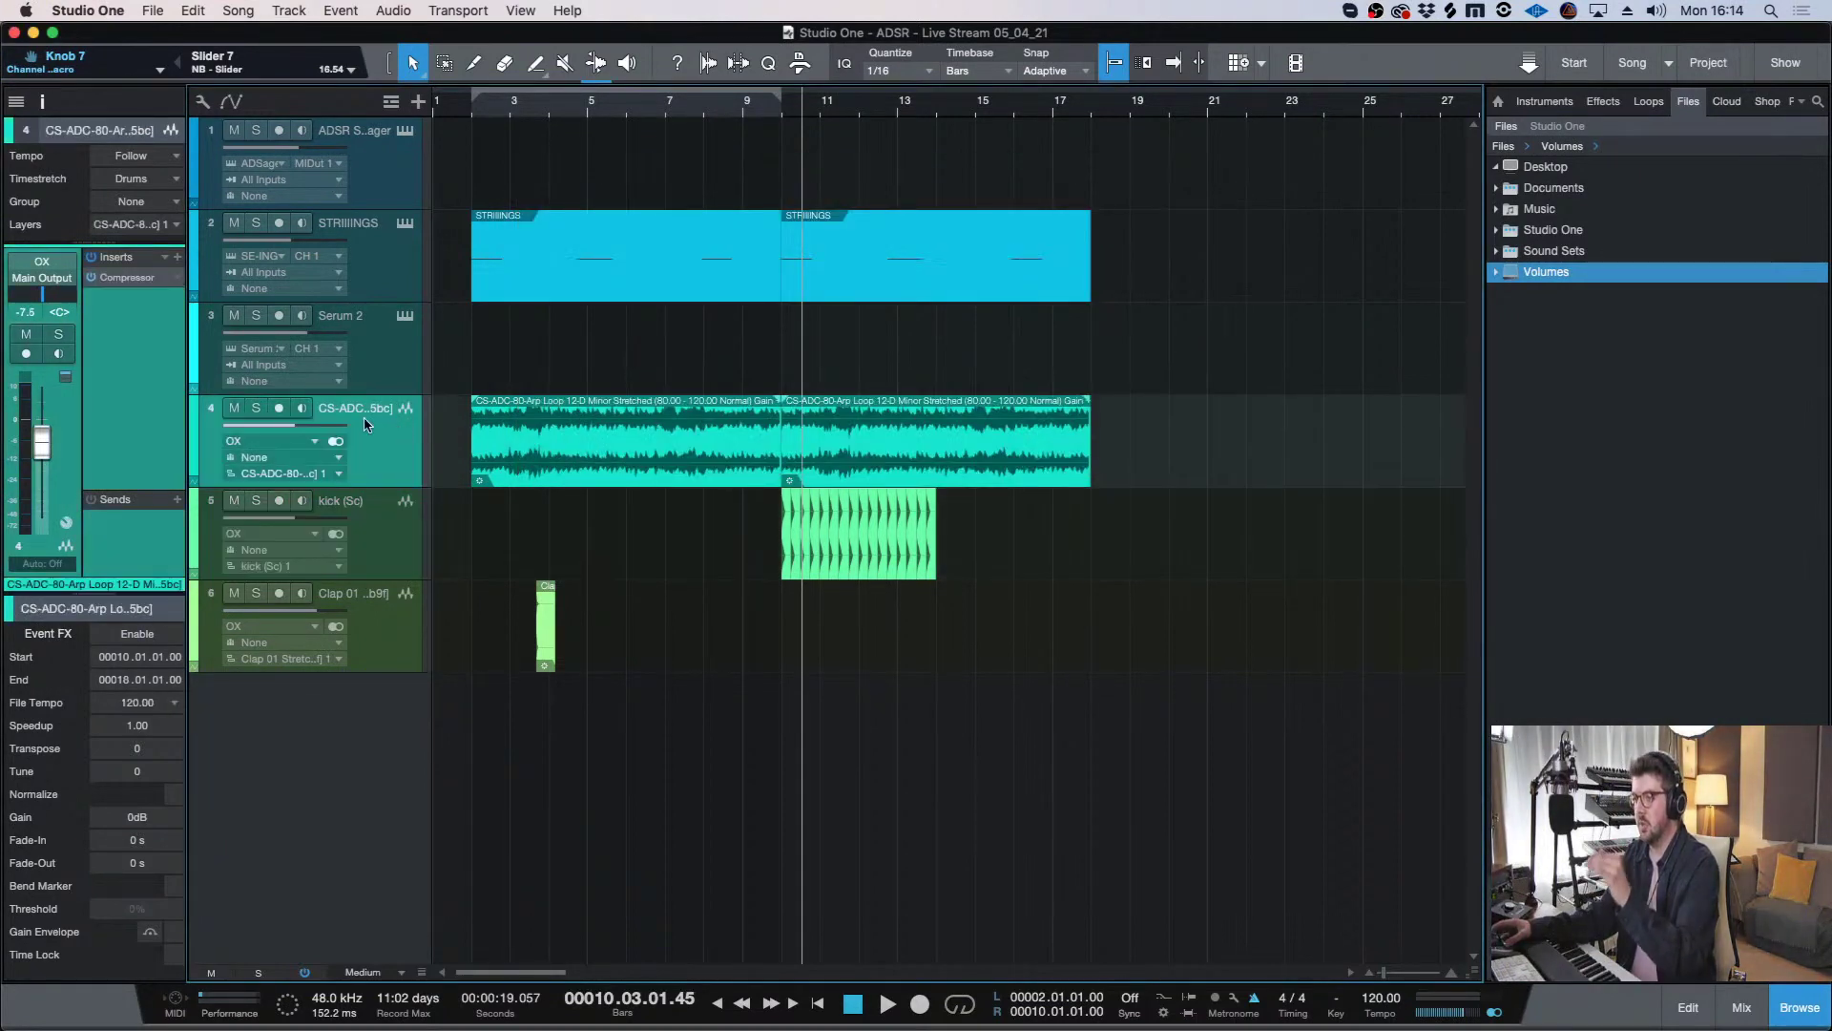
click(140, 277)
drag(1044, 163, 840, 362)
click(663, 407)
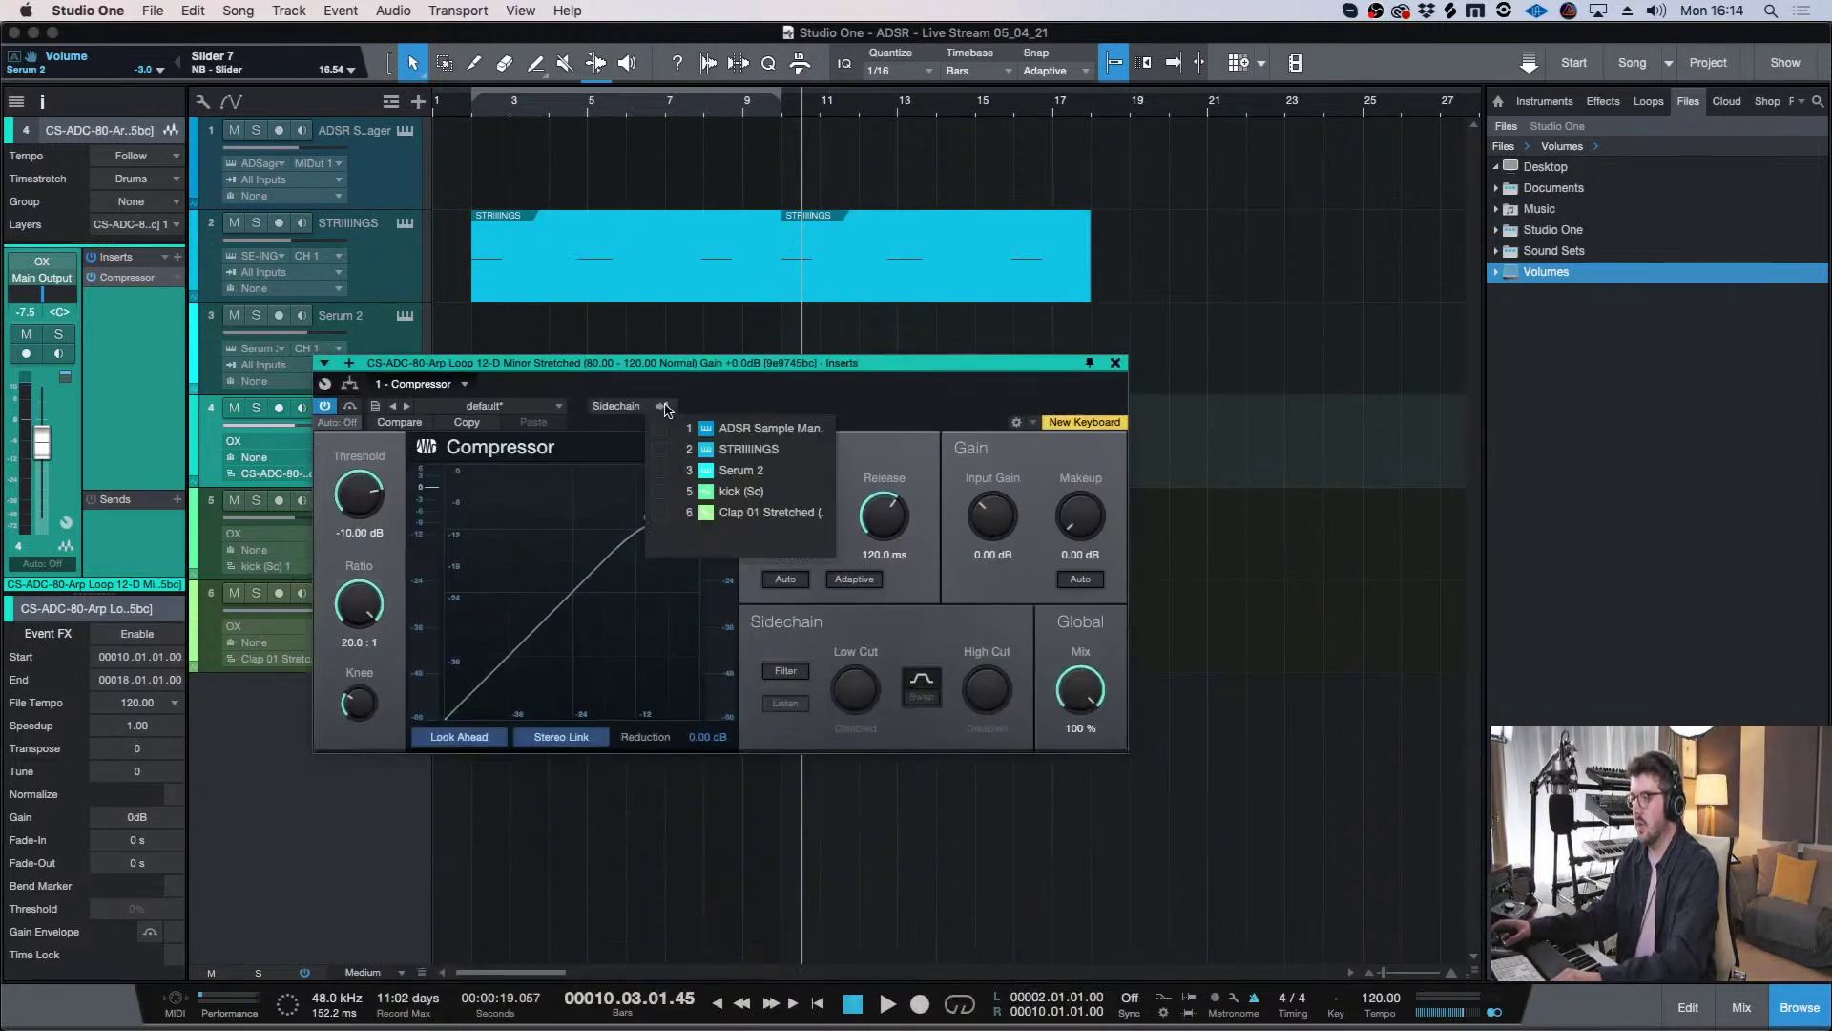
click(663, 491)
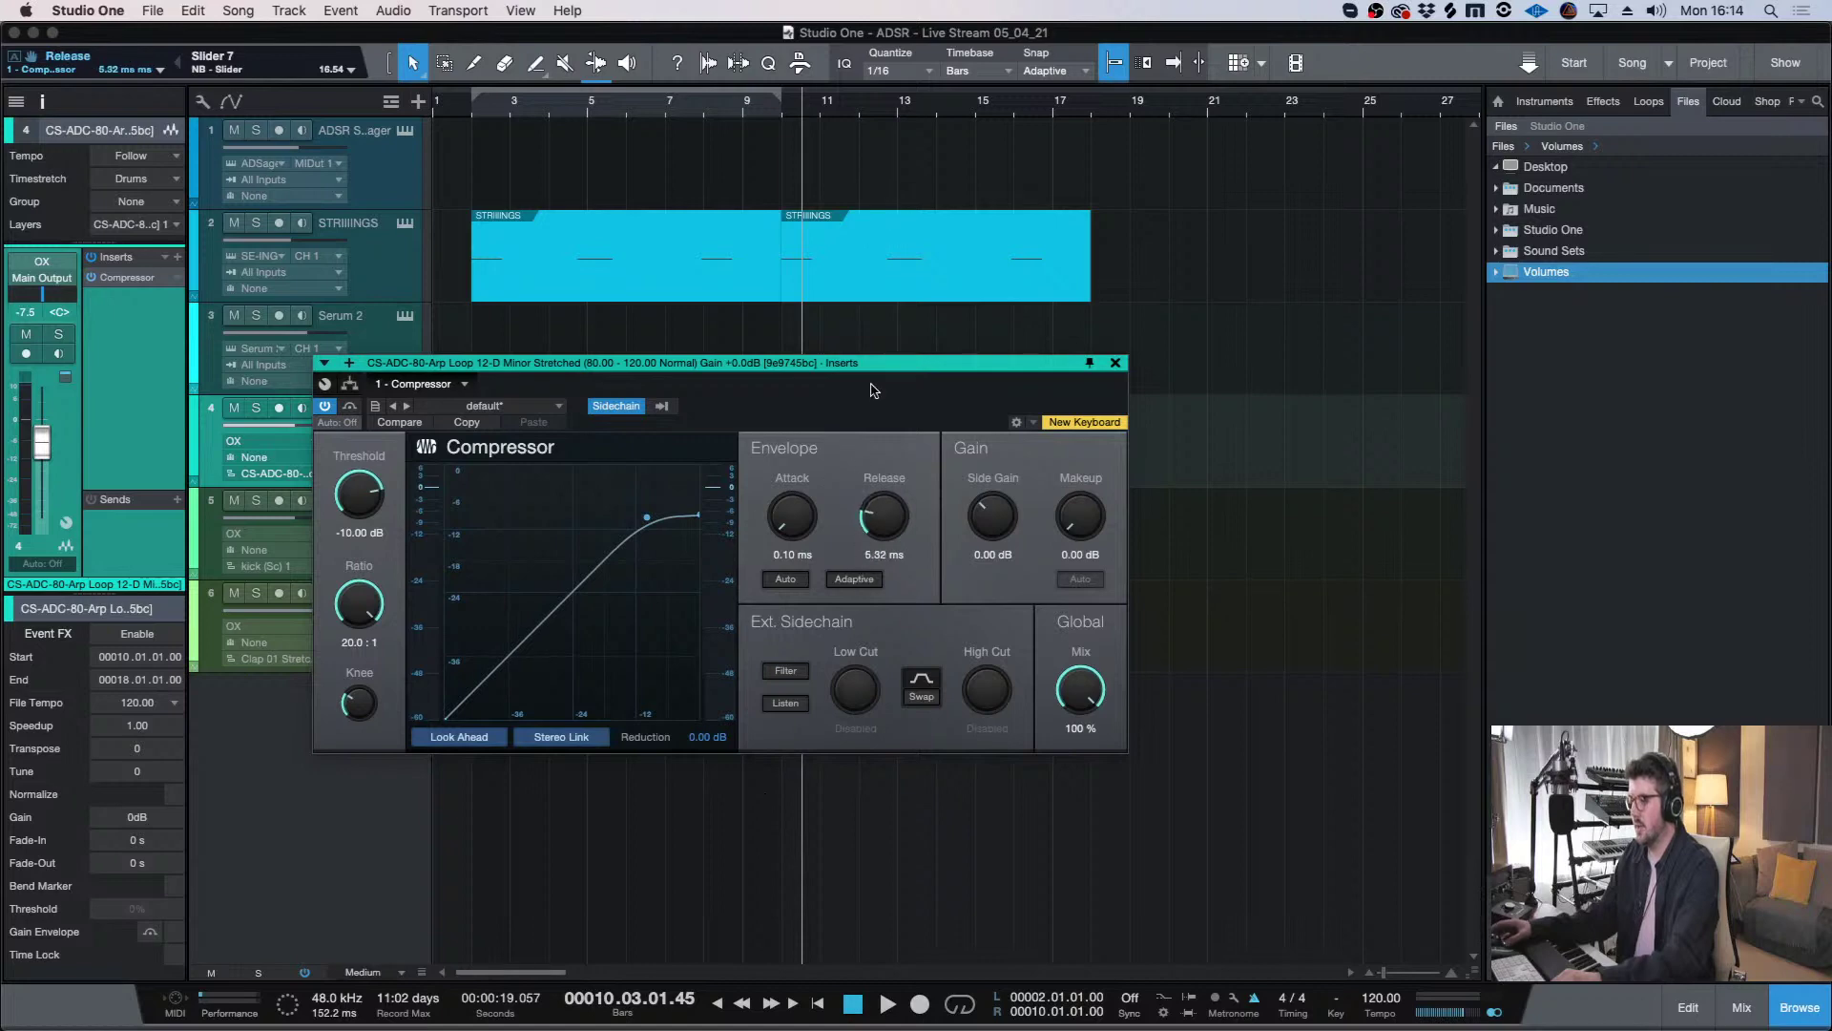
- Audition the sidechained arp loop from bar 10, lower the Compressor's threshold to -20.08 dB and close its window
drag(870, 364, 859, 477)
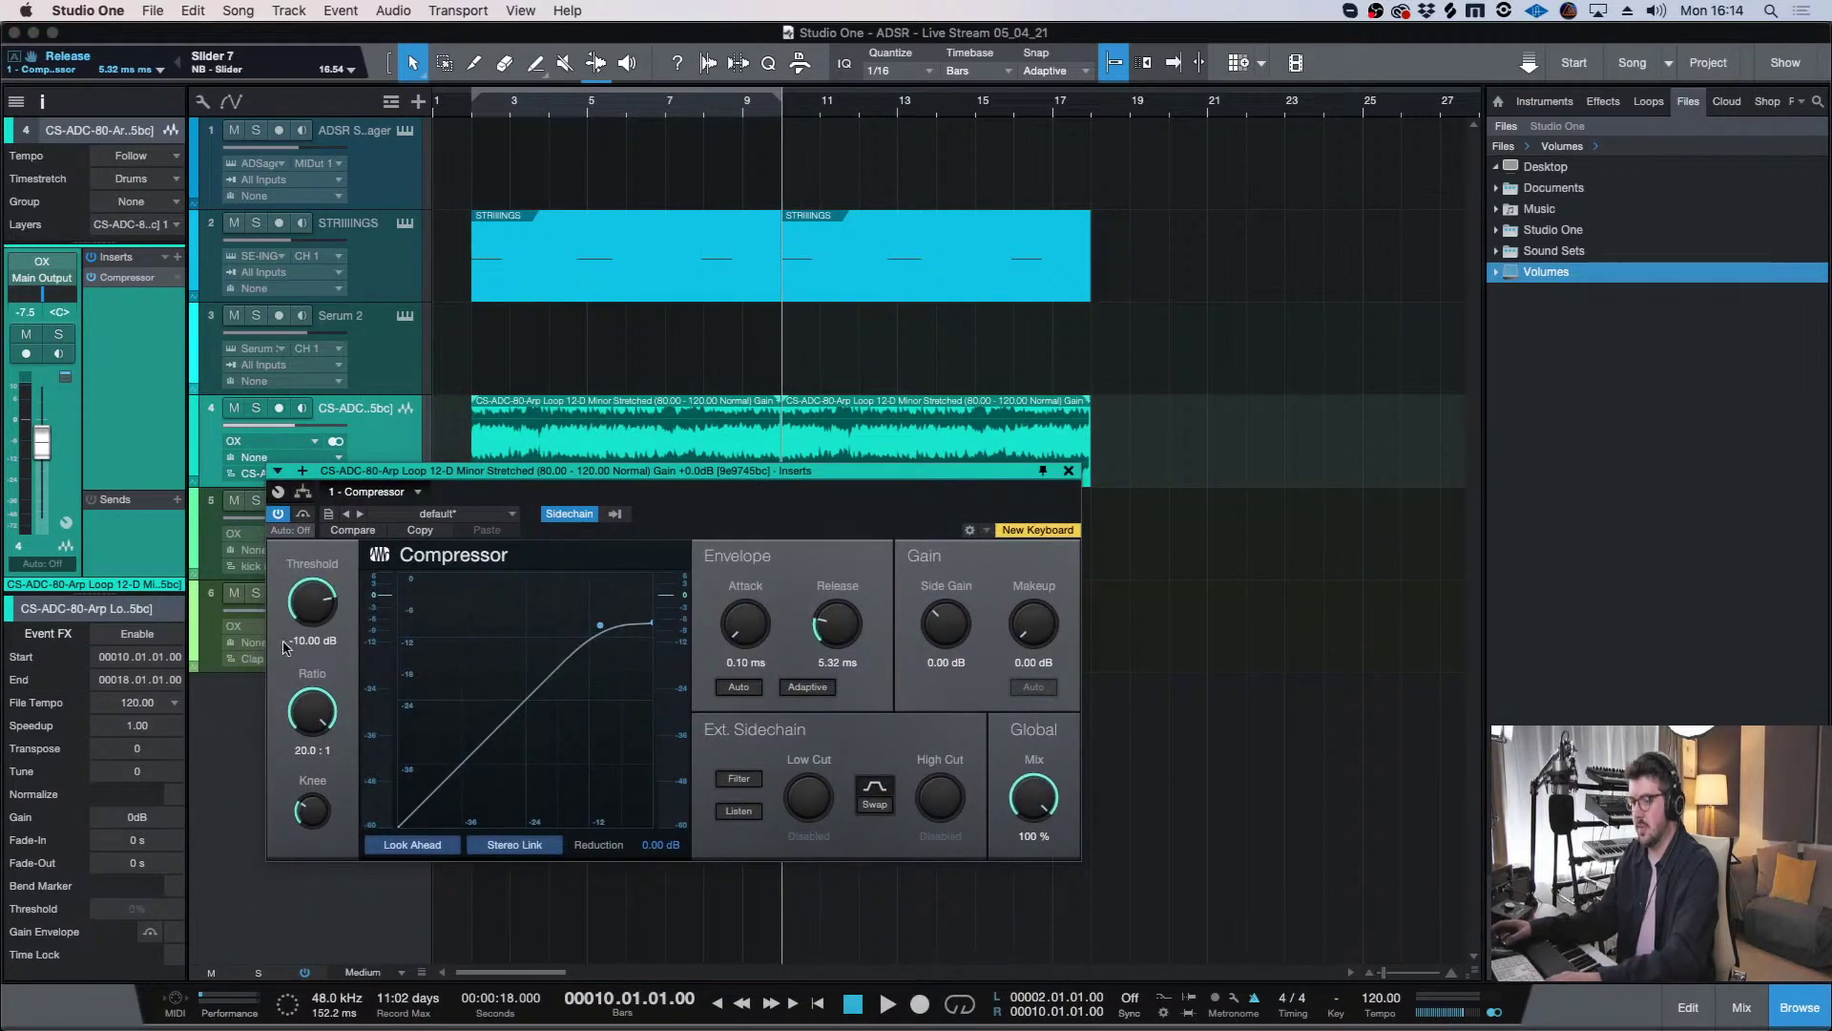
drag(284, 647, 287, 680)
key(space)
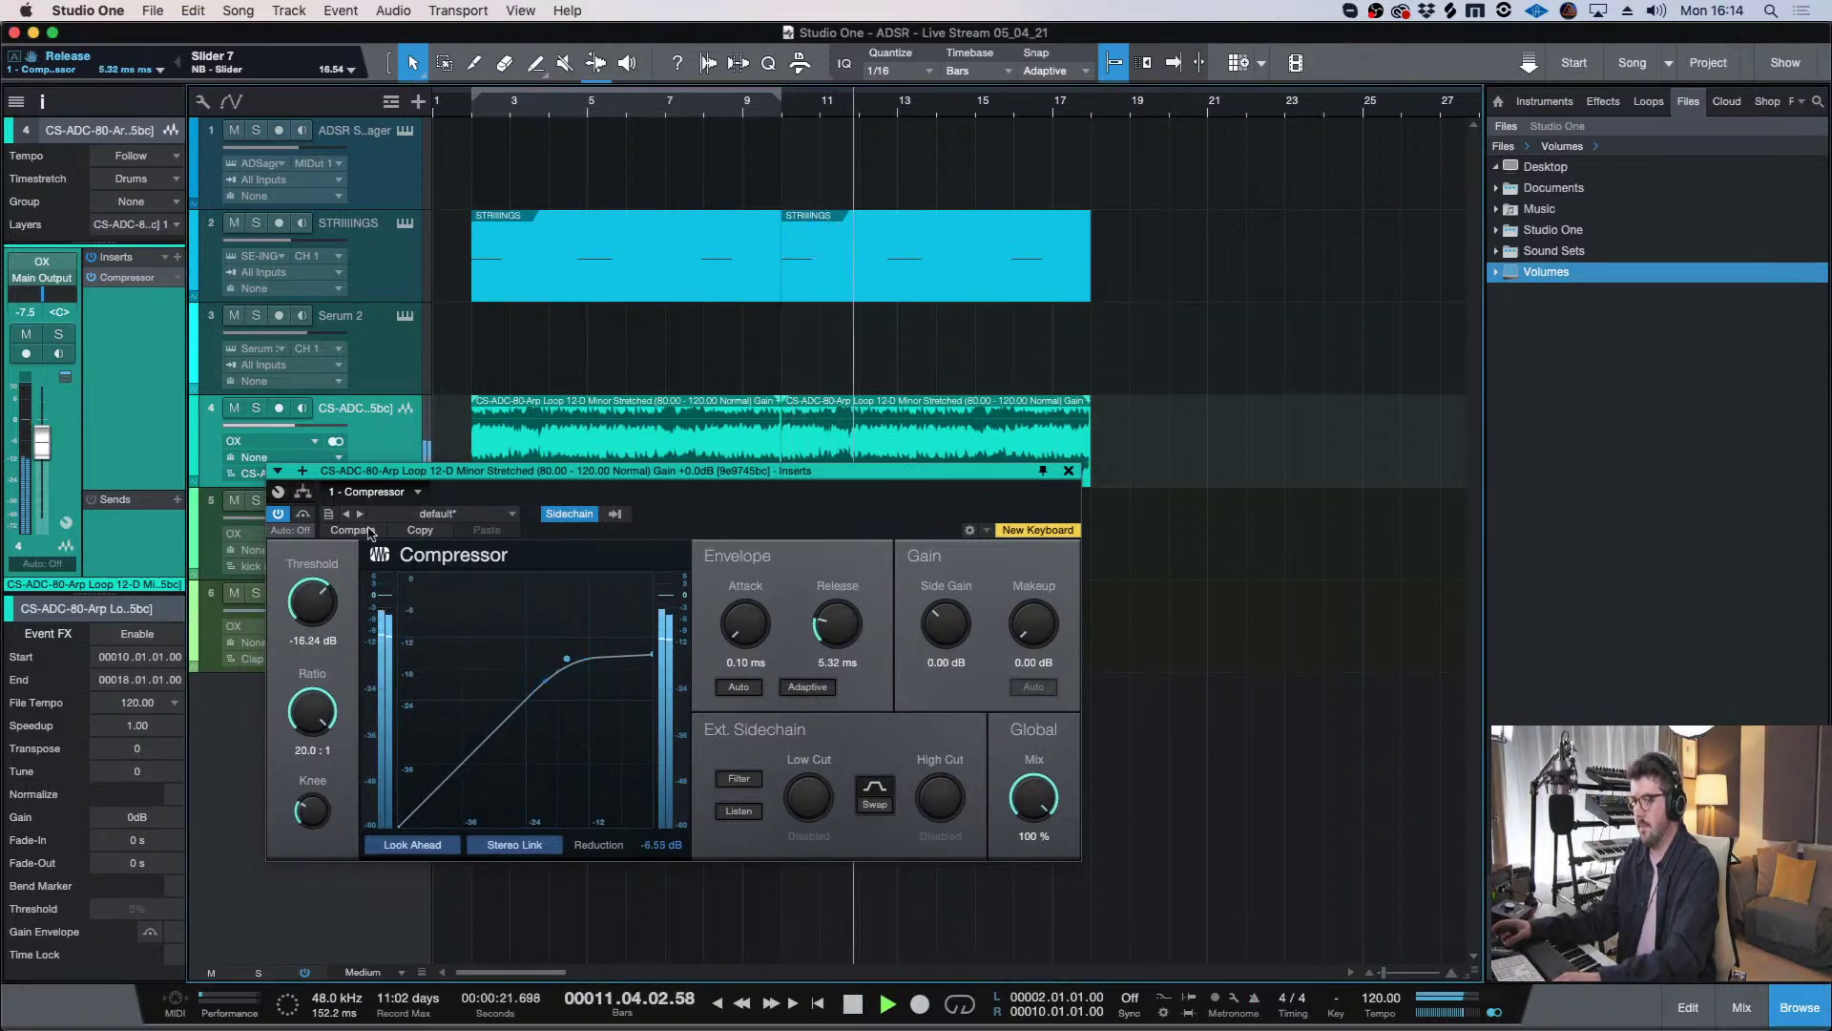
drag(646, 466, 770, 379)
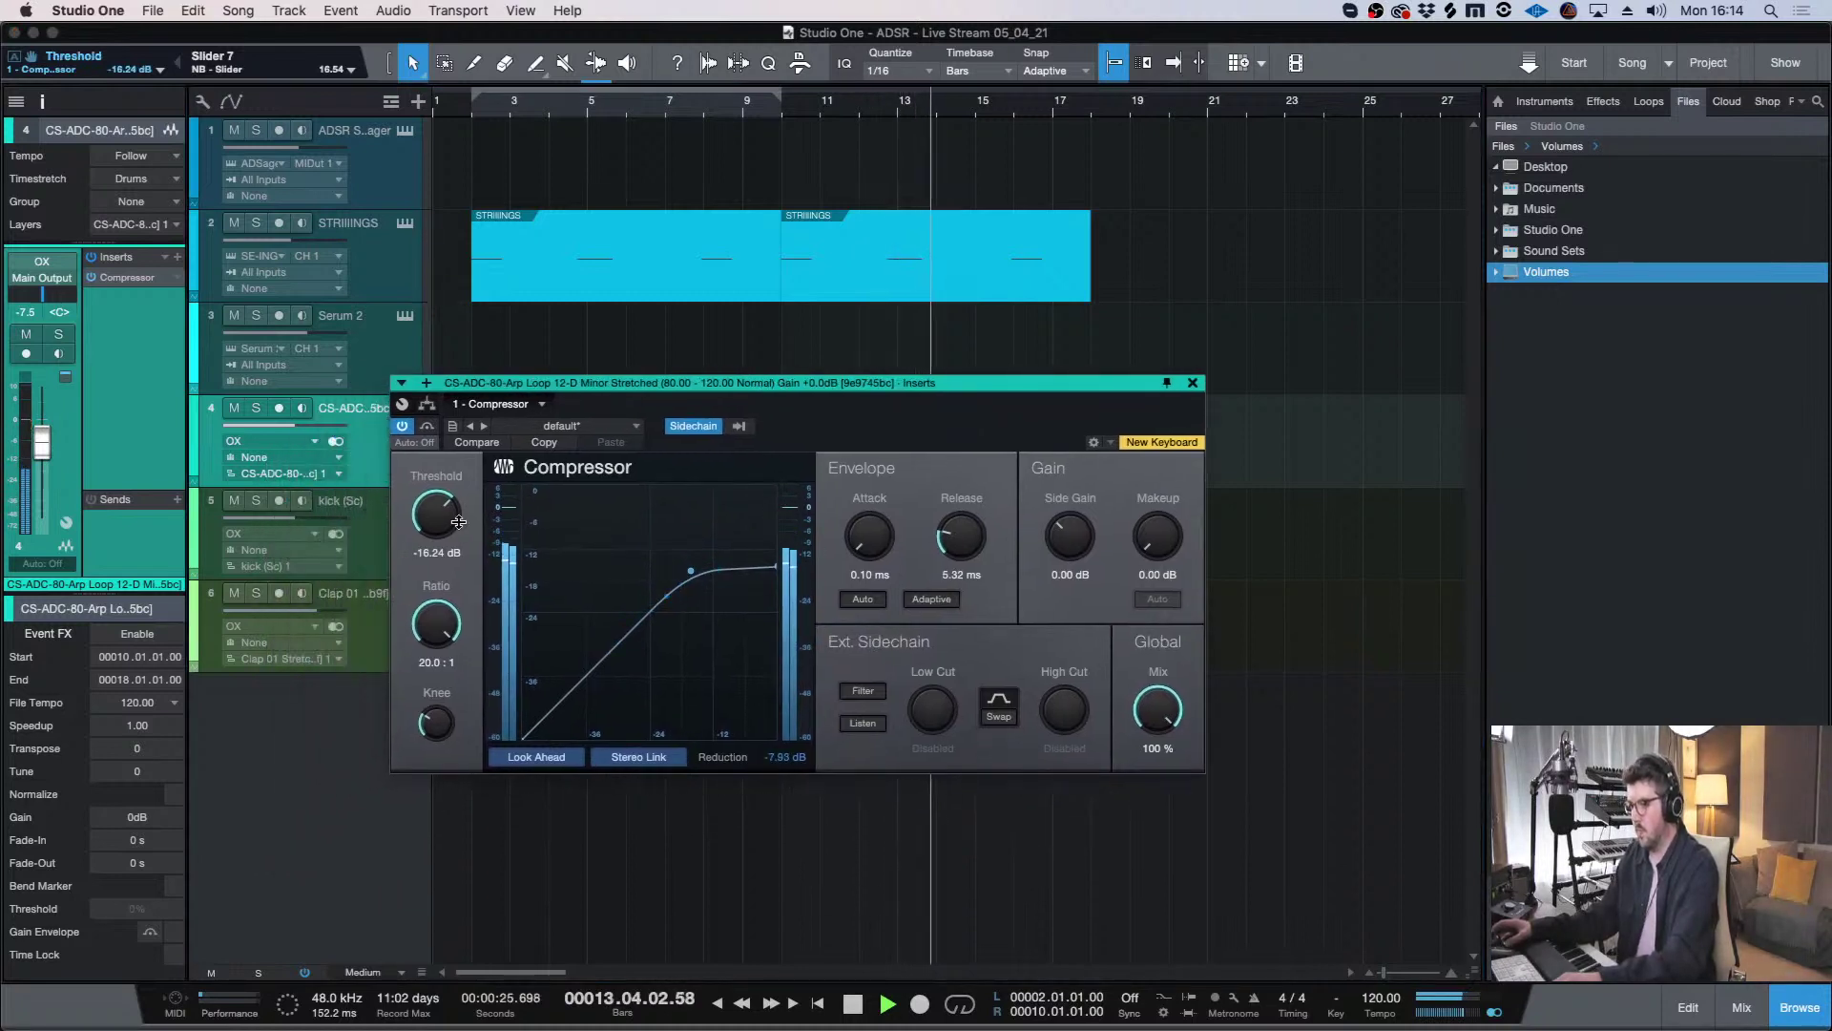
drag(458, 522, 459, 544)
key(space)
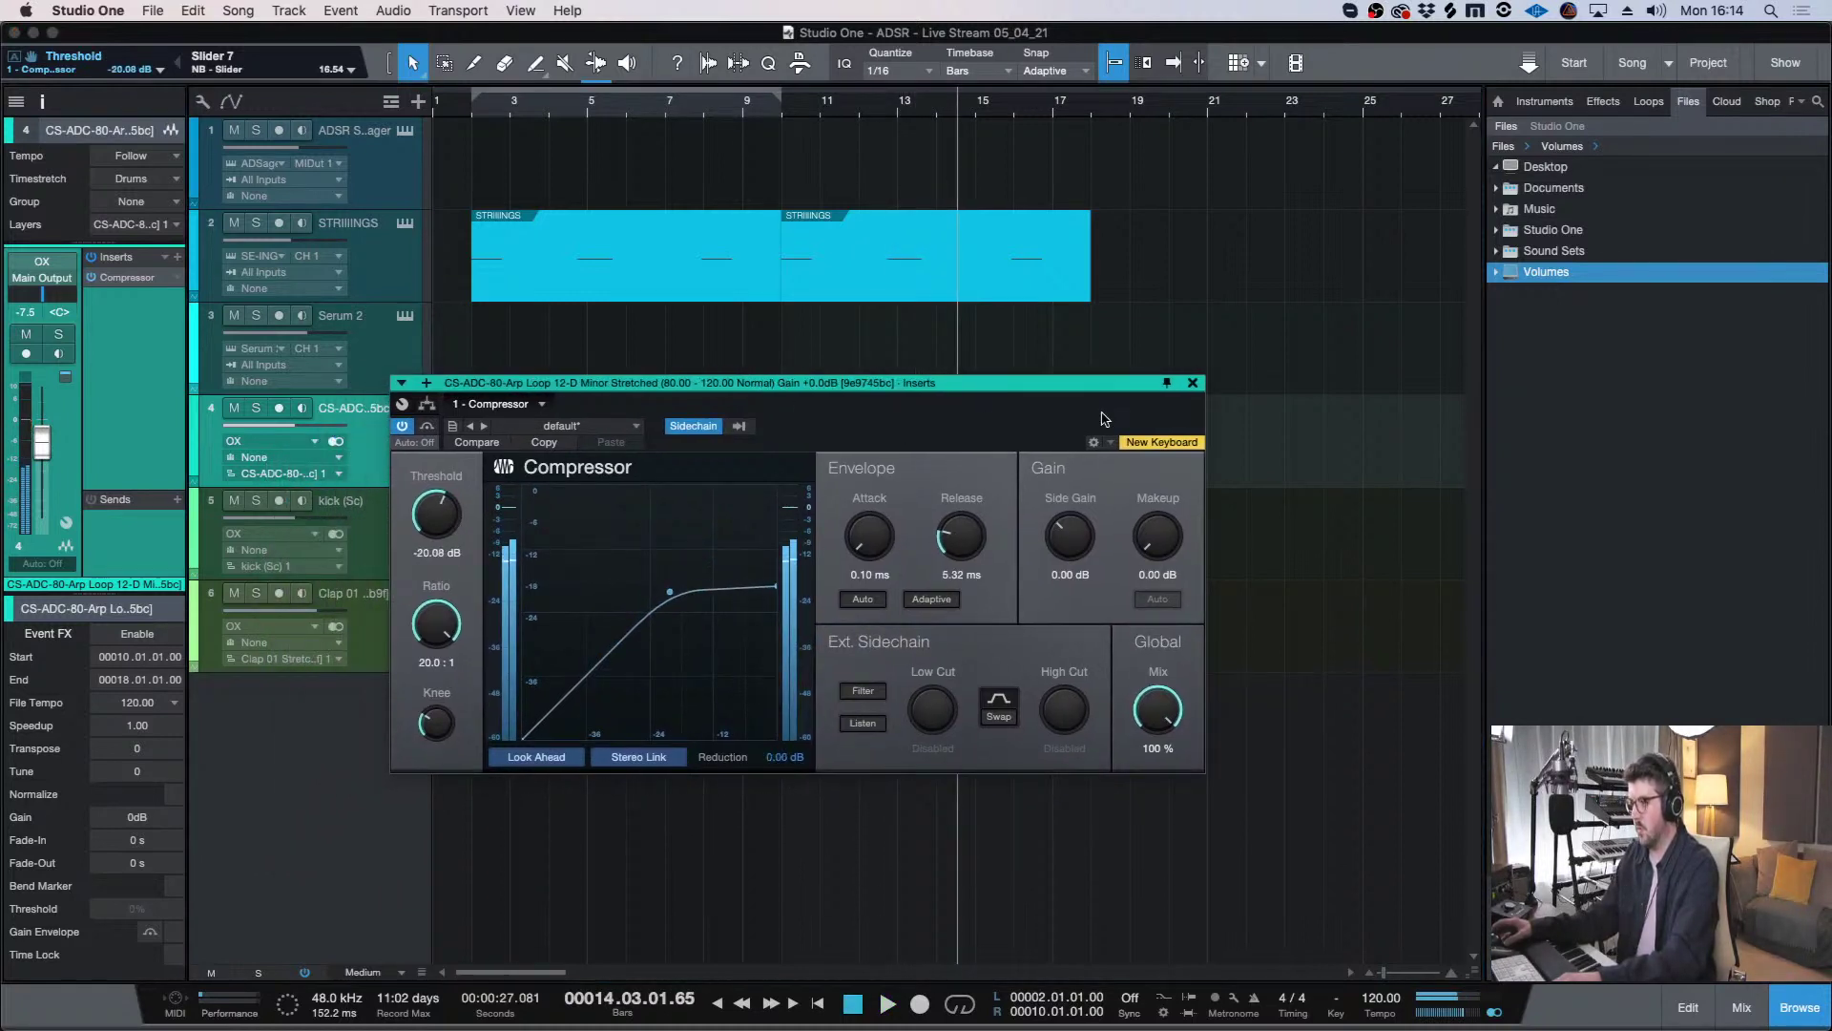
click(1193, 382)
- Duplicate the kick pattern to fill bars 10 to 17 and audition the sidechained mix from bar 10
click(903, 528)
key(d)
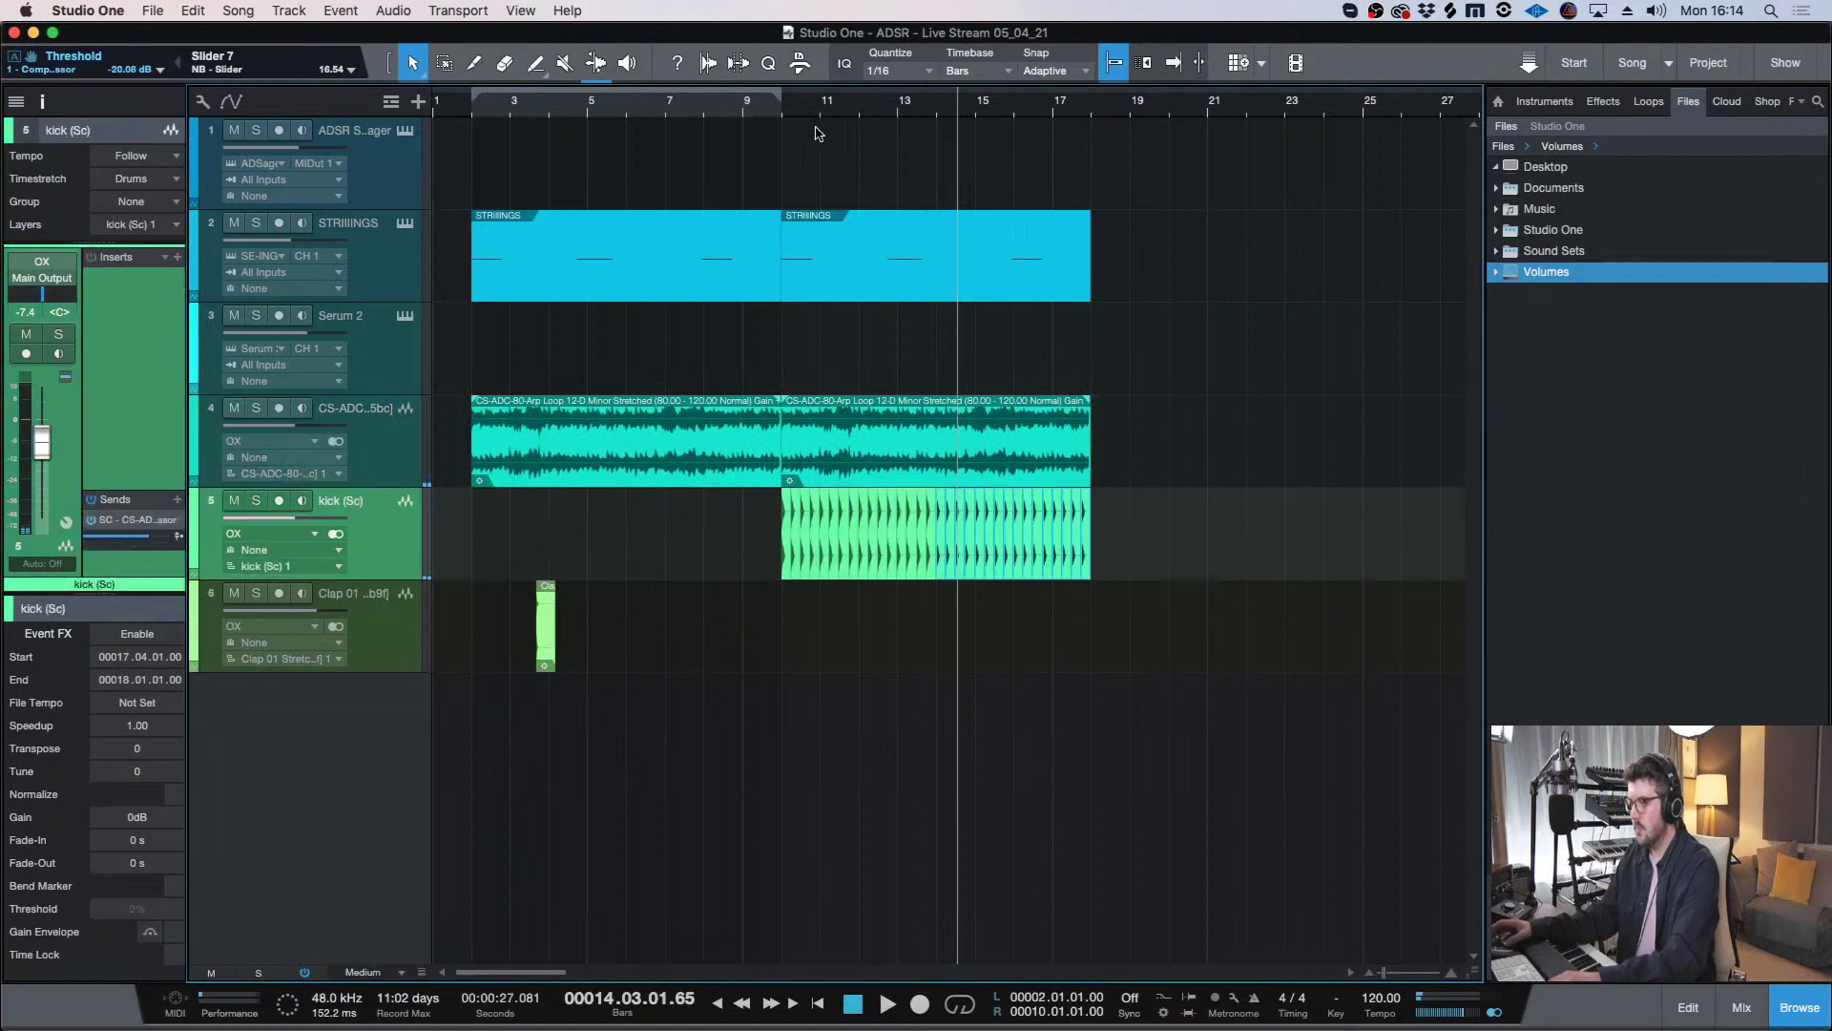
drag(771, 111, 784, 112)
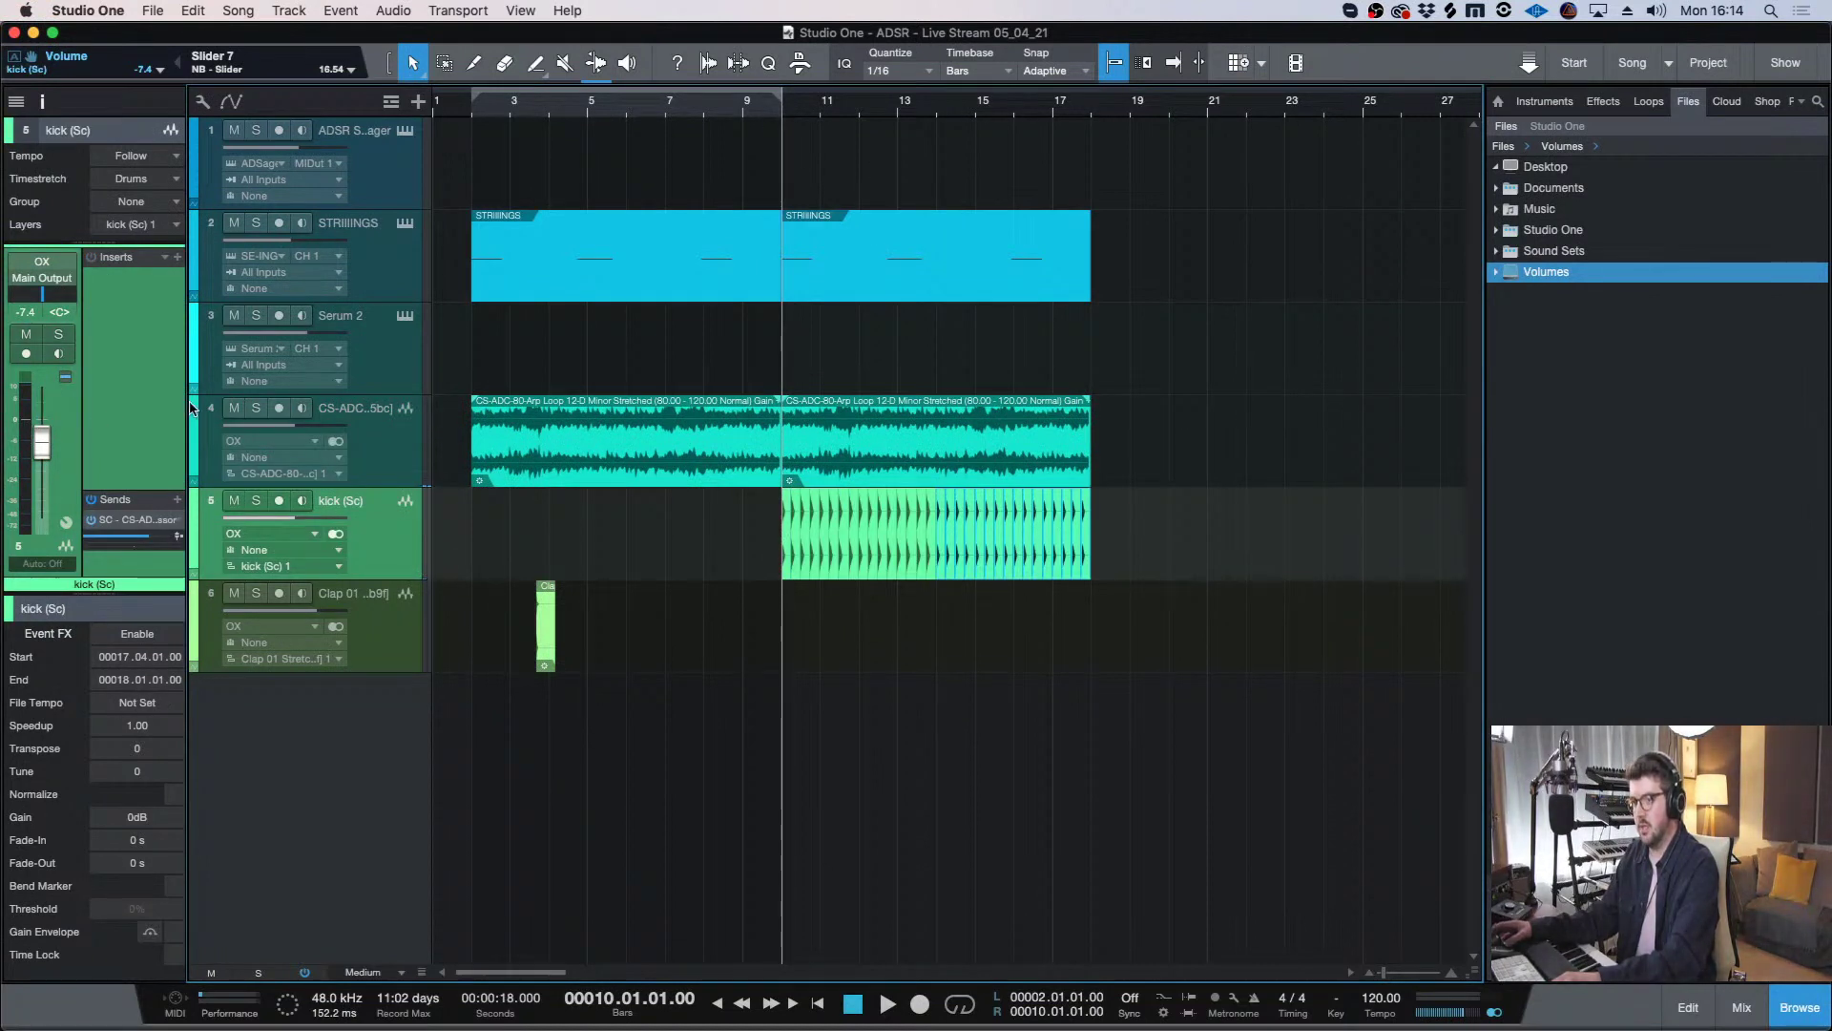
click(399, 480)
key(space)
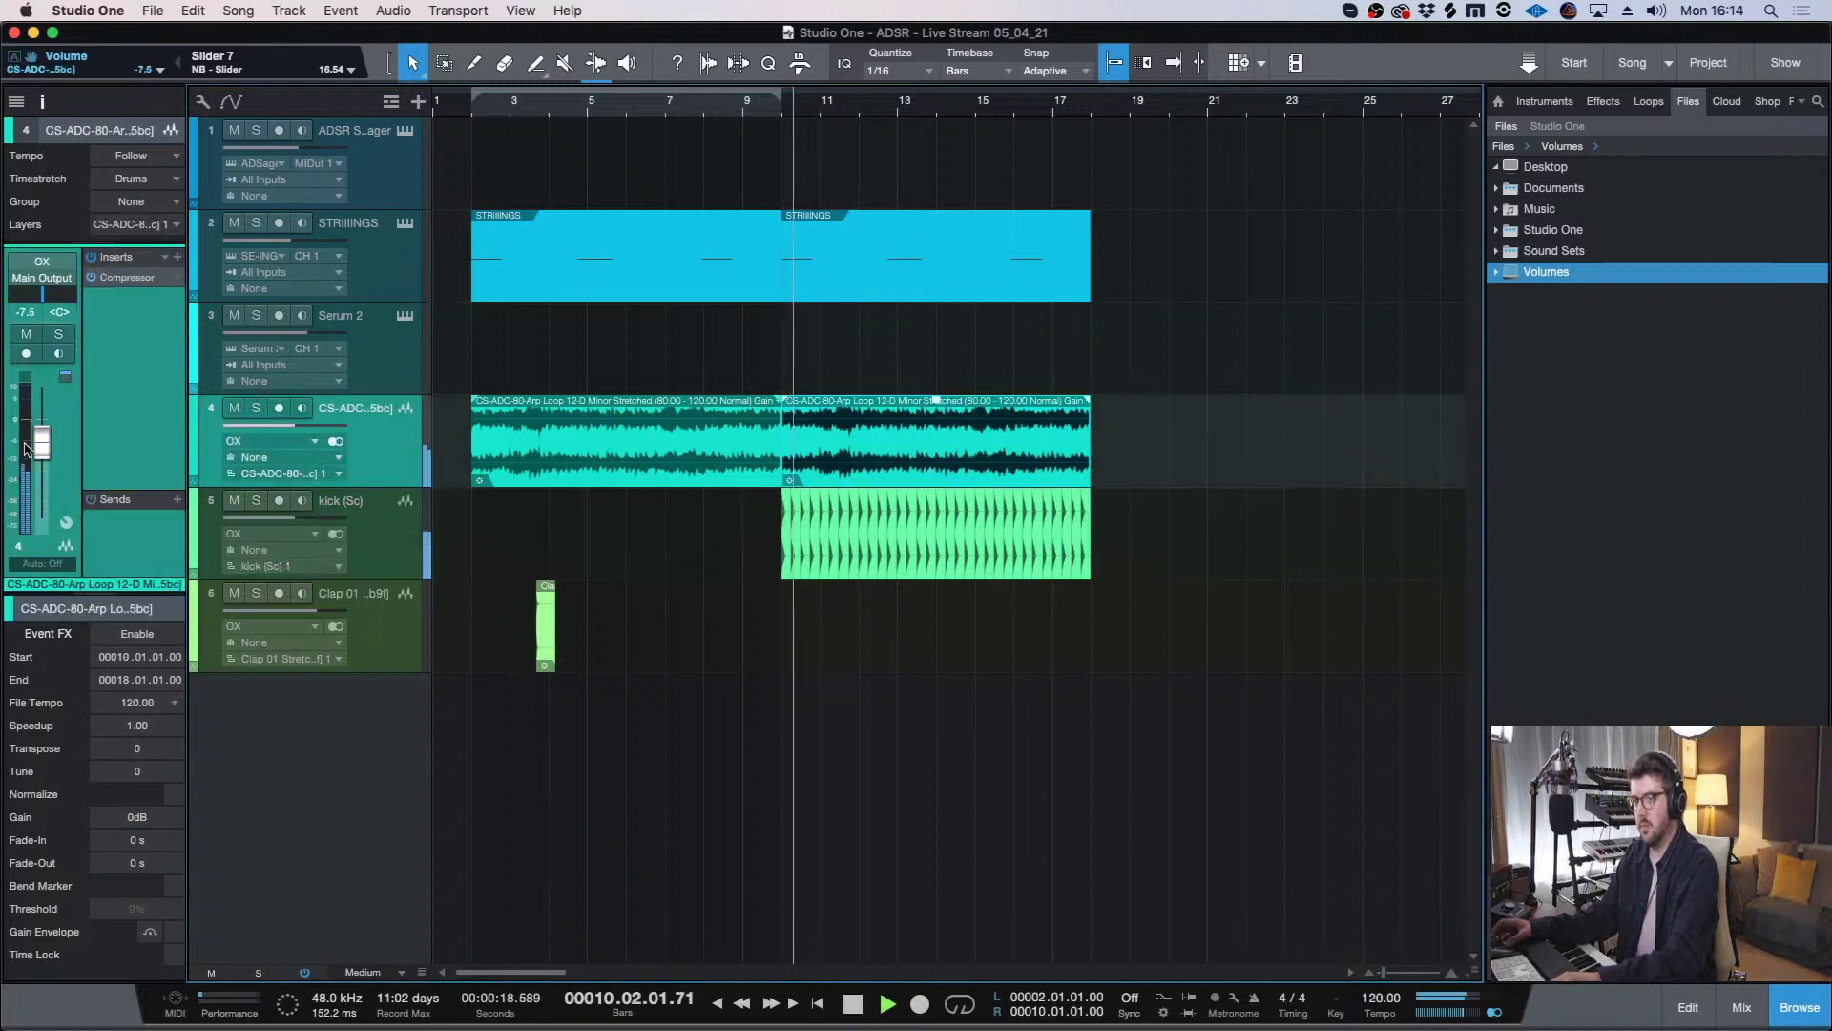
key(space)
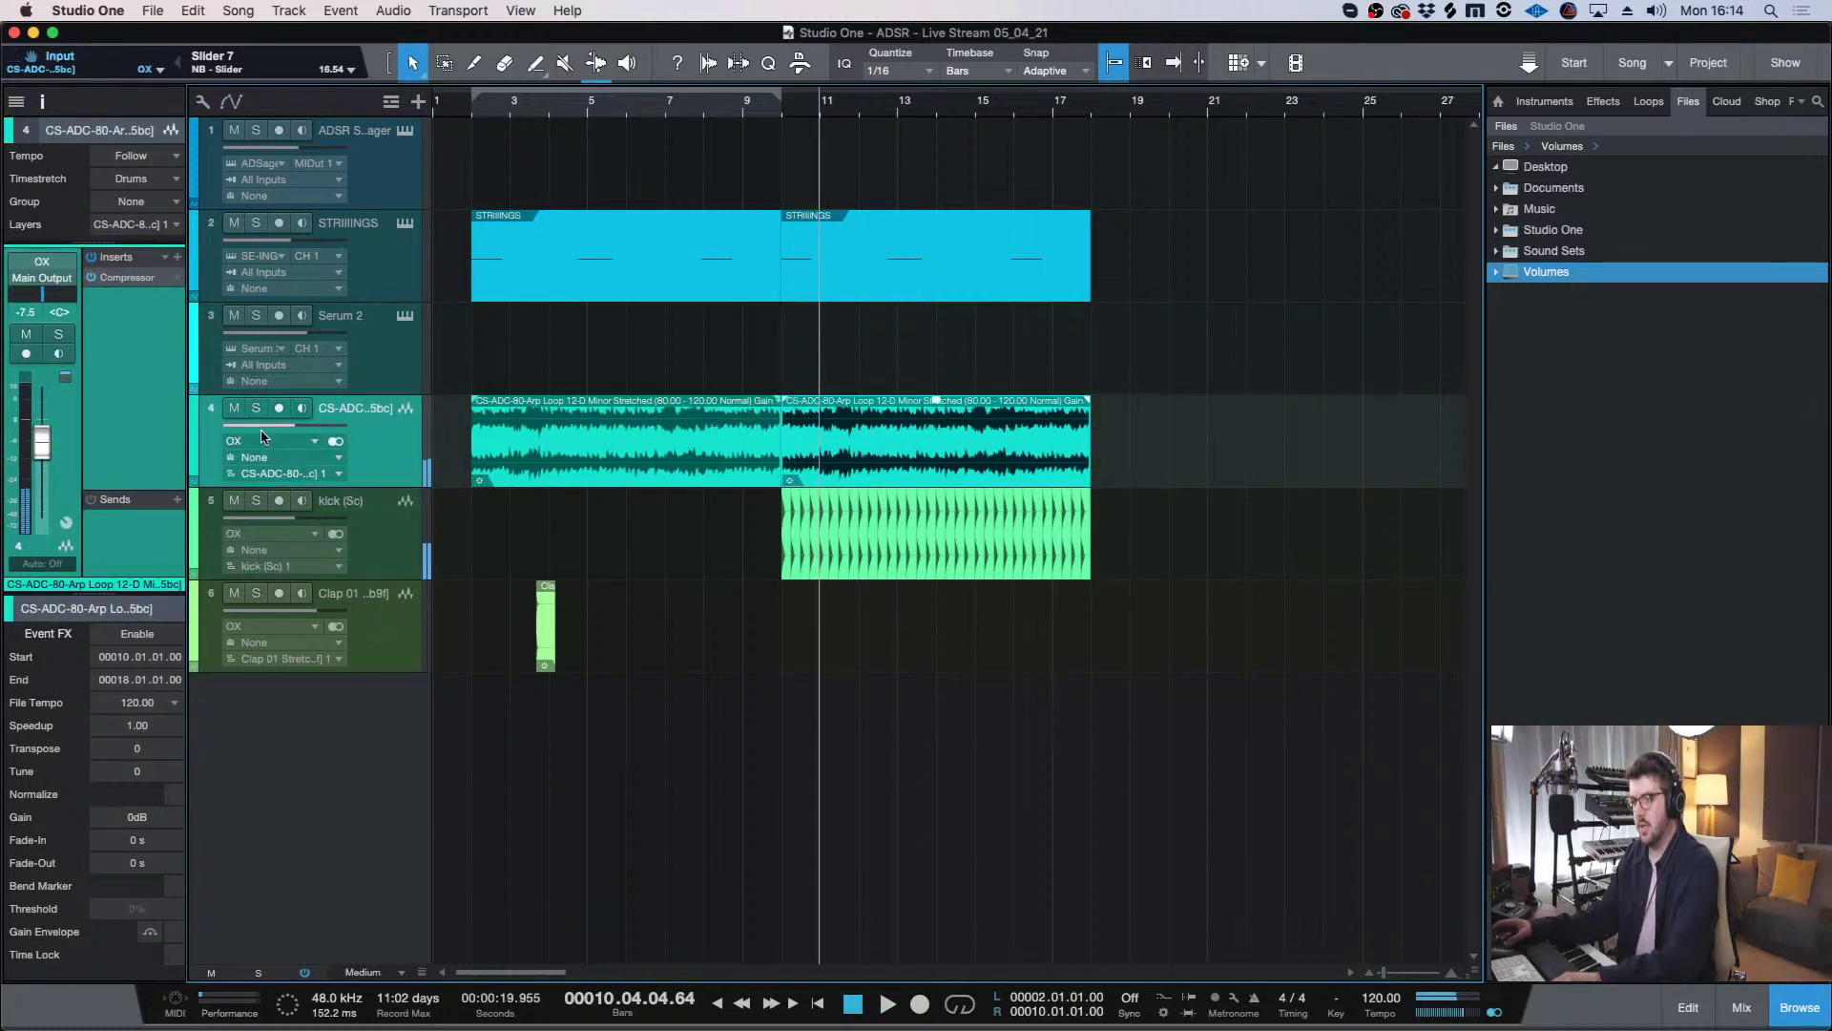
- Review the arp loop's Compressor settings and return the playhead to bar 10
click(121, 278)
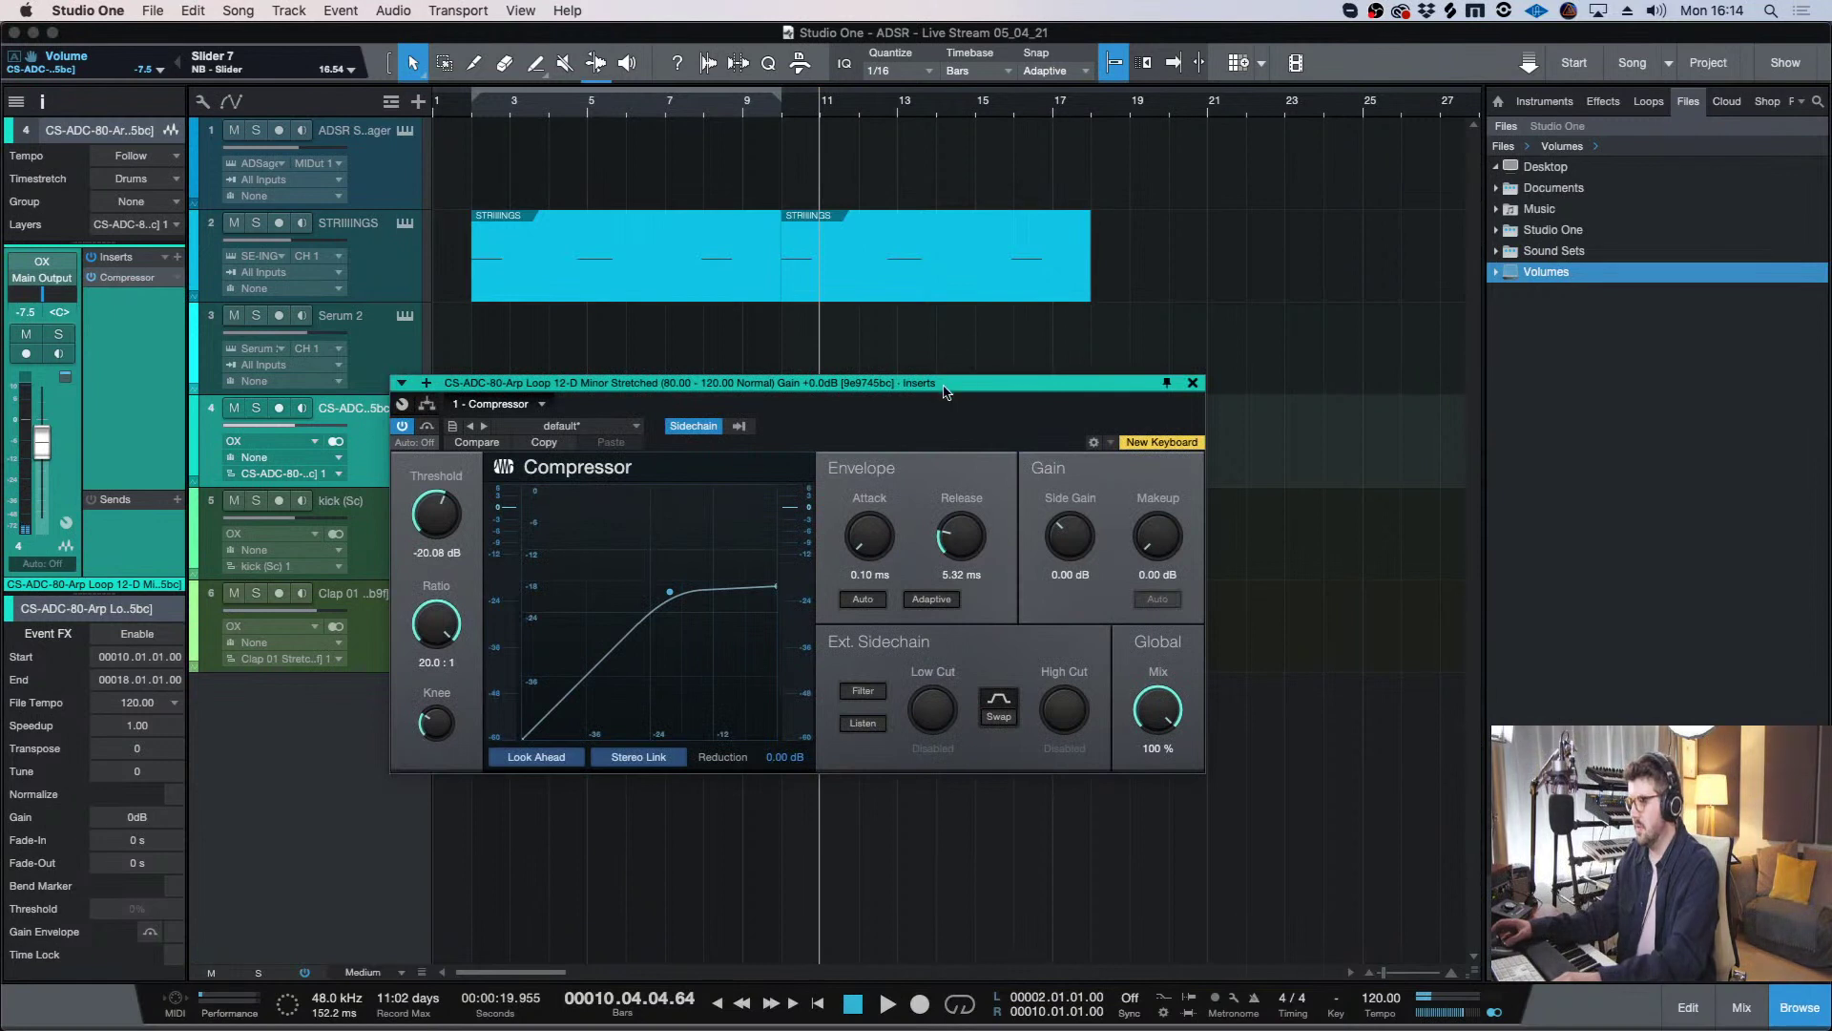
drag(921, 380, 1045, 391)
click(789, 114)
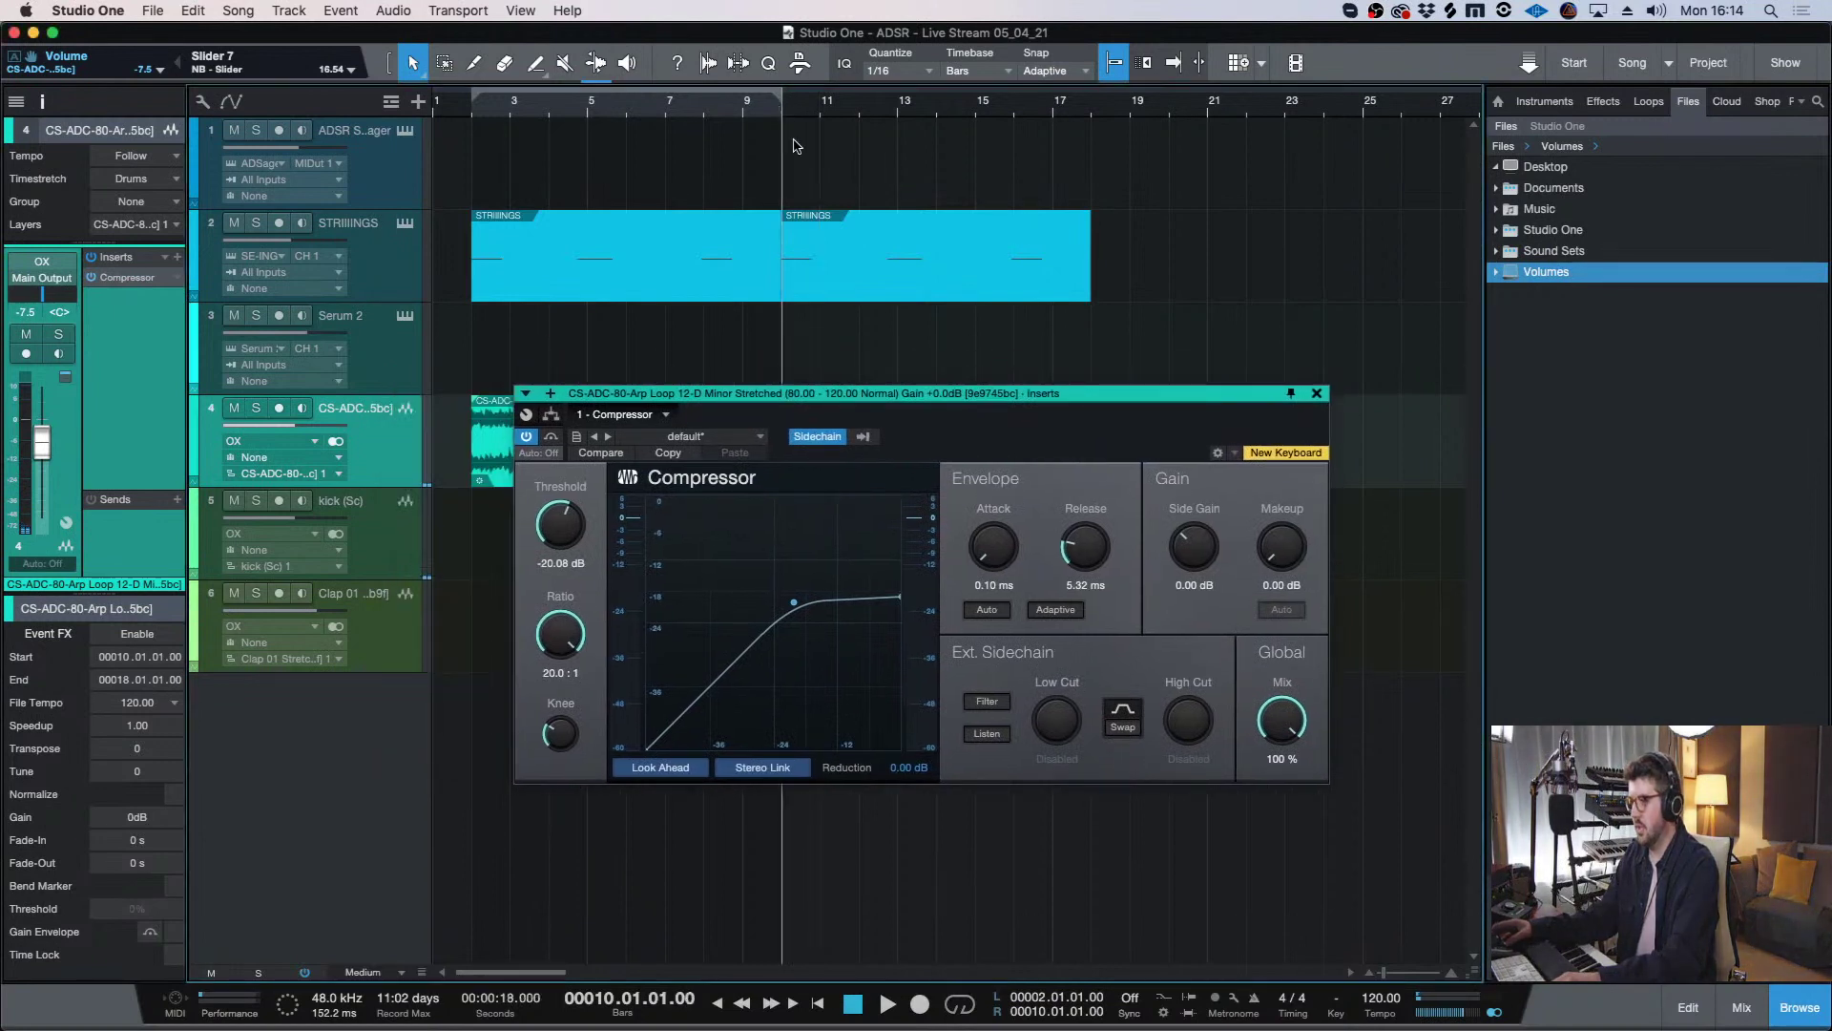
click(1317, 393)
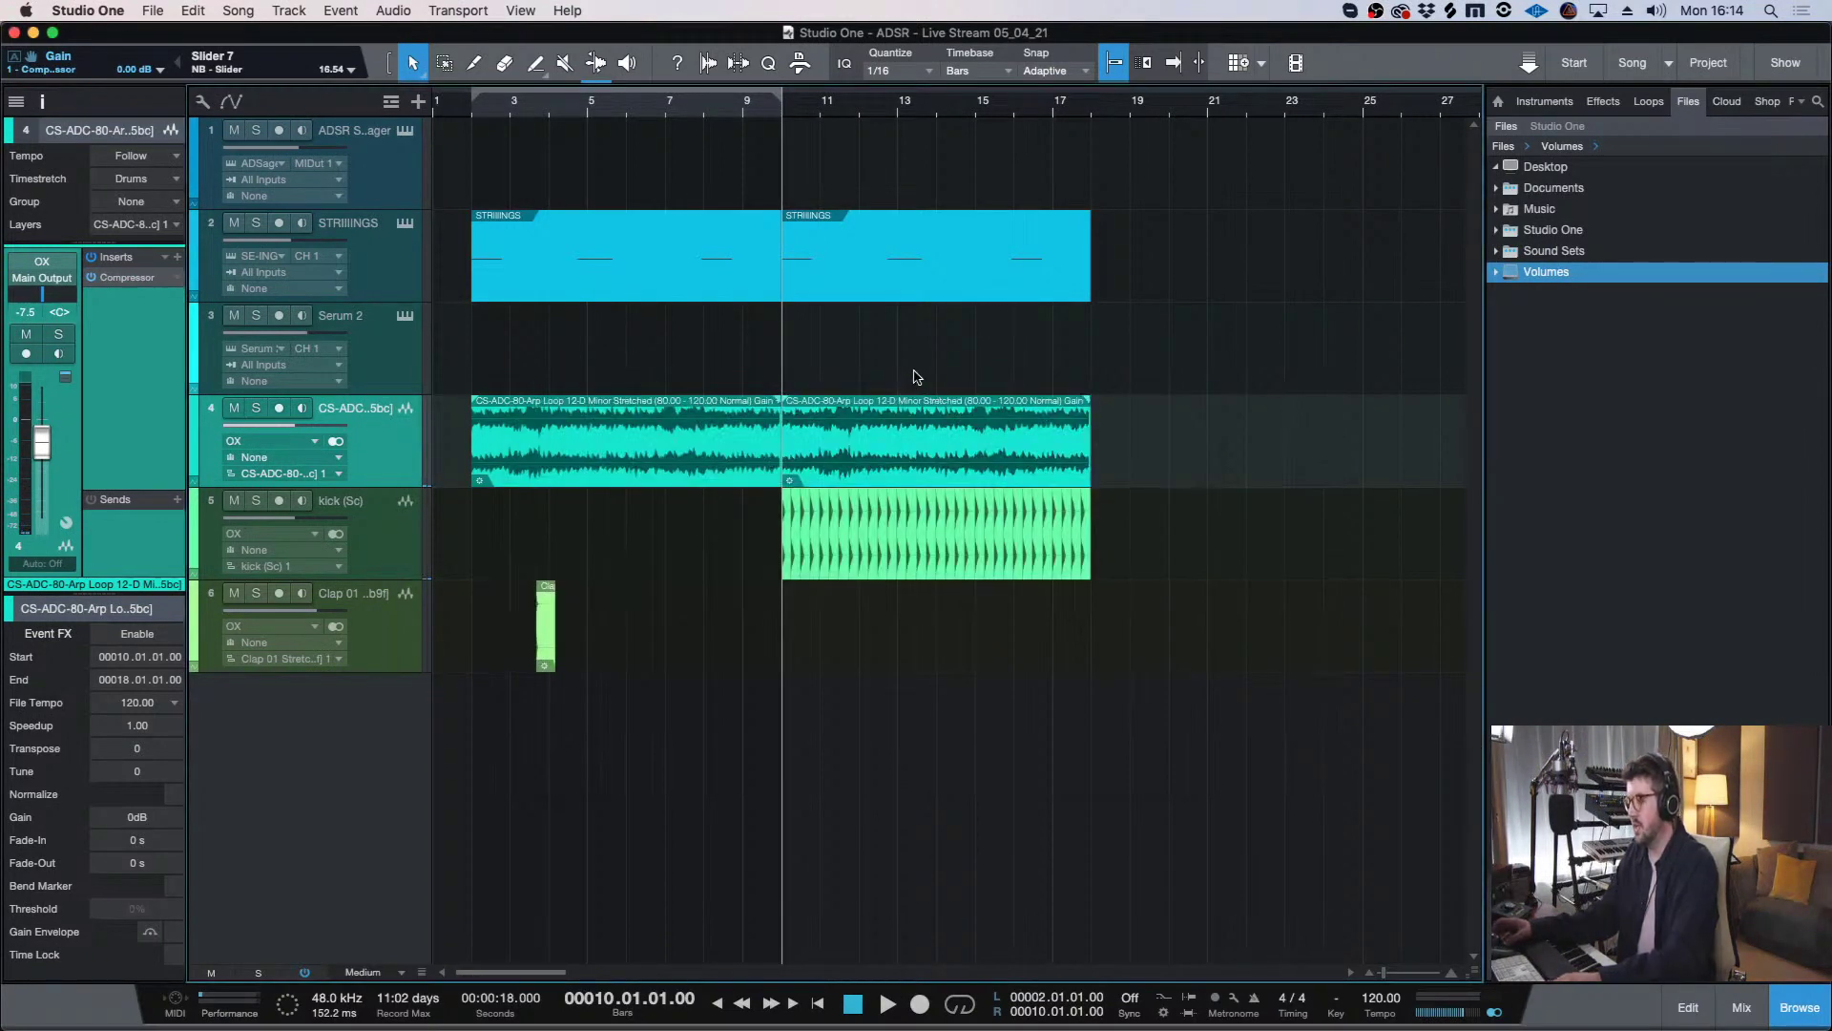
key(w)
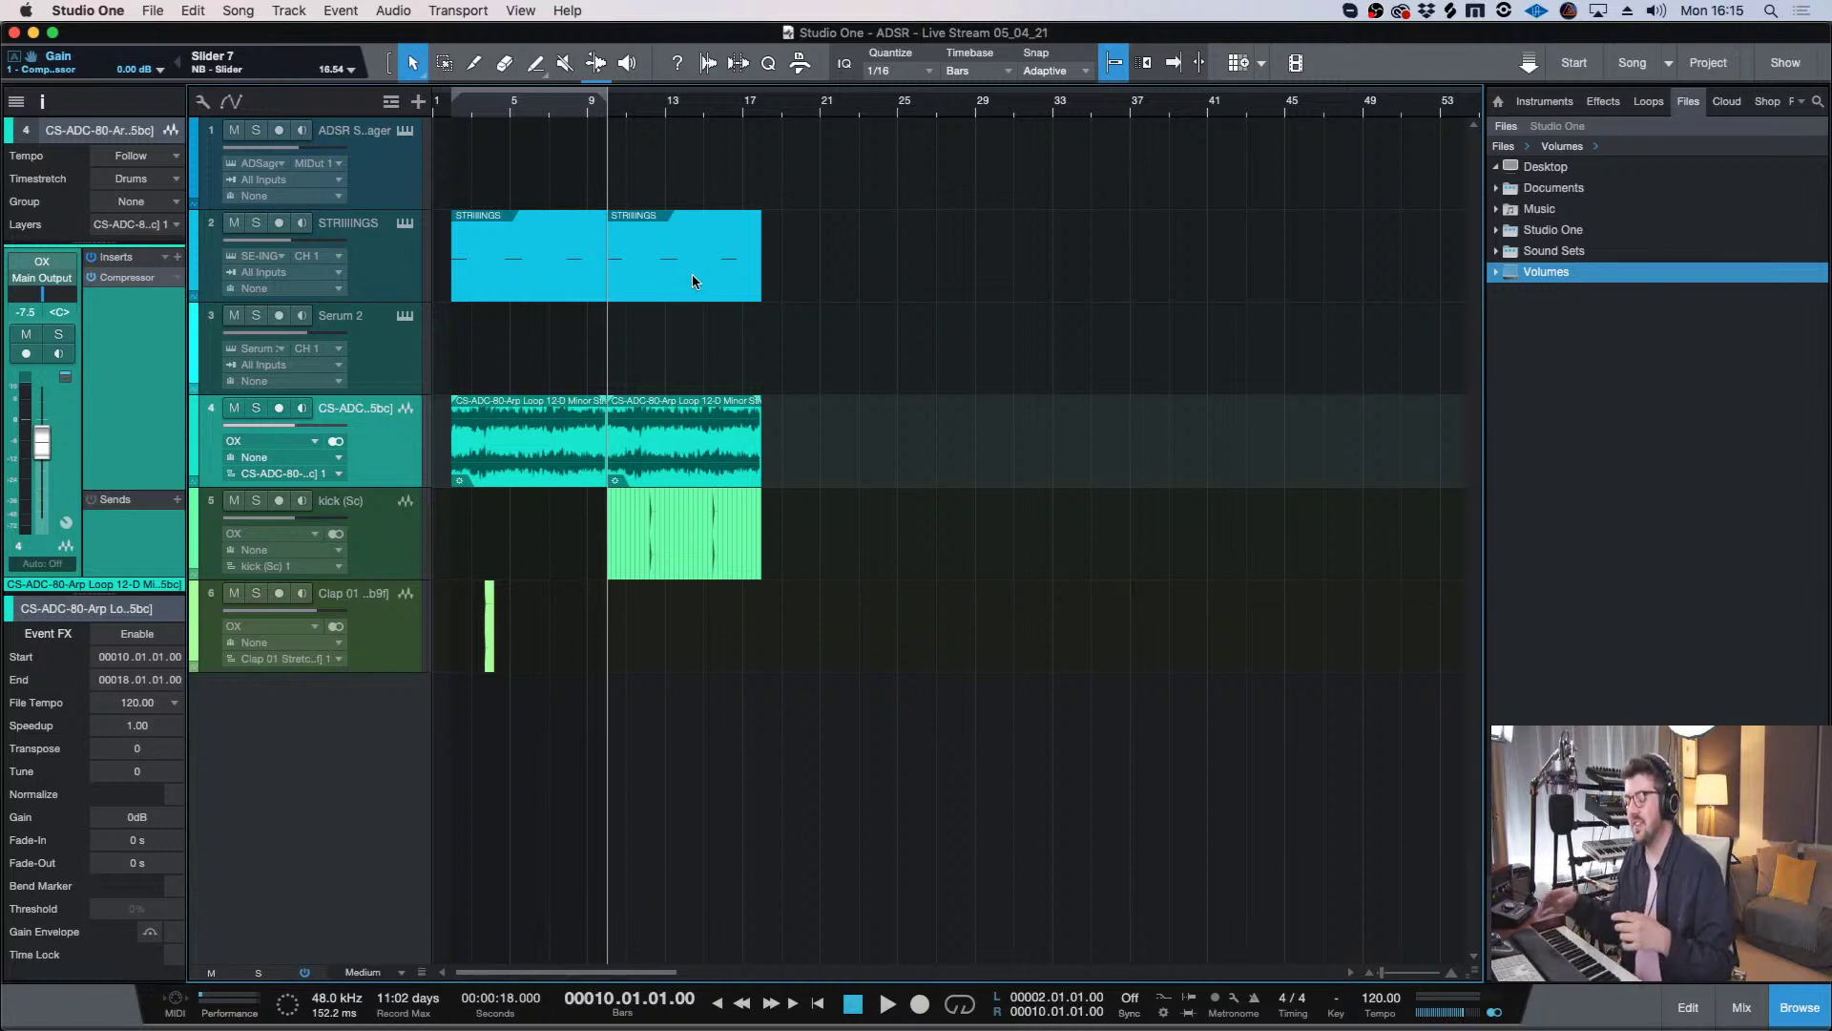
key(e)
scroll(482, 960, left, 5)
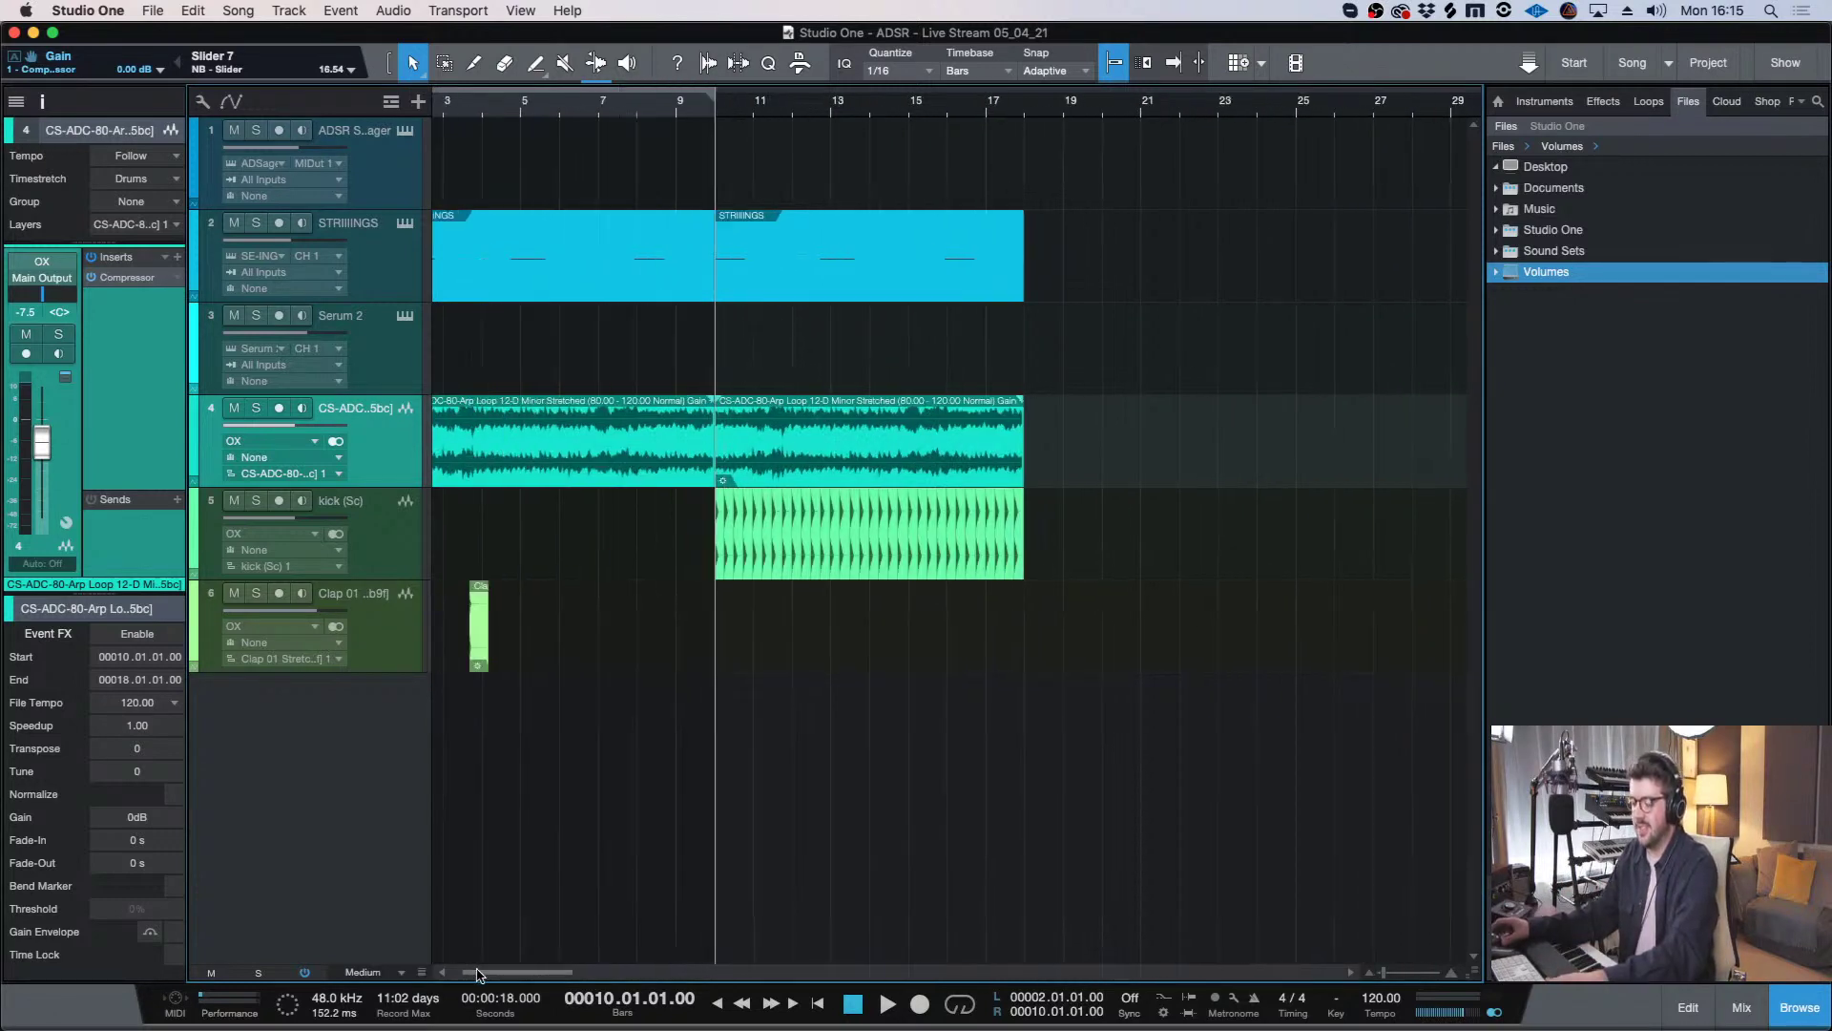
click(389, 273)
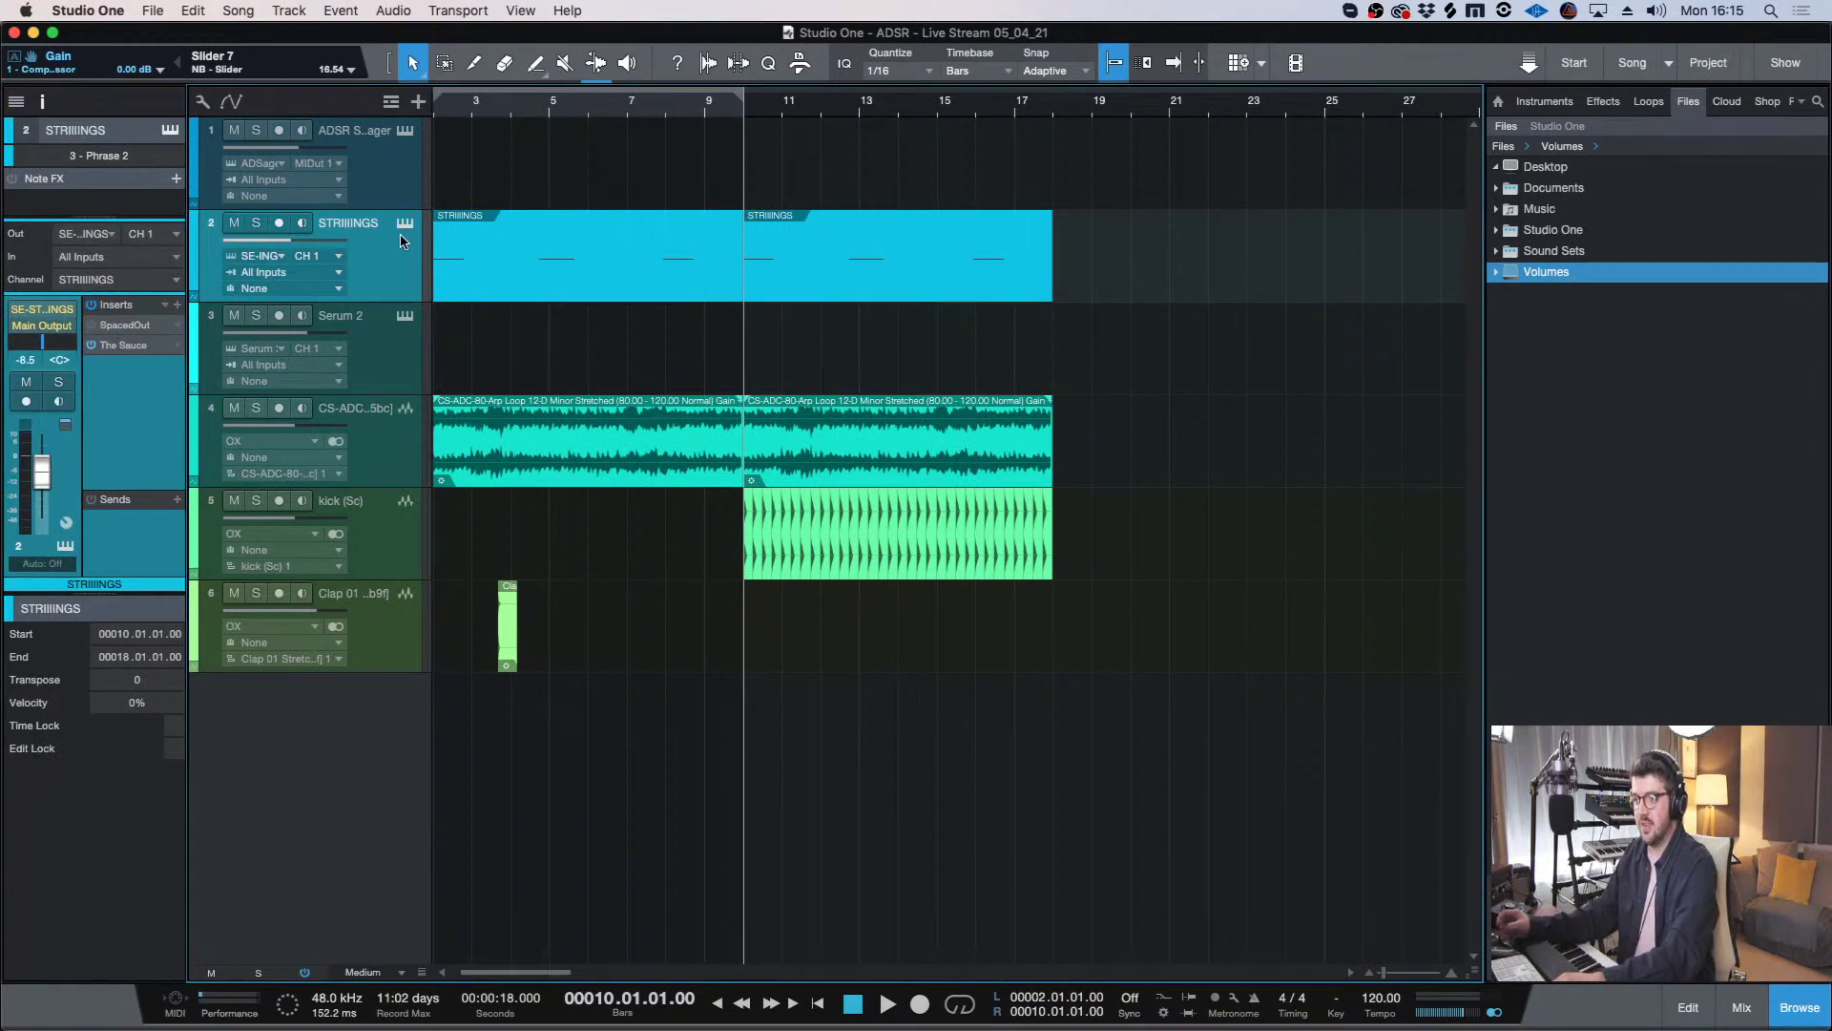
key(w)
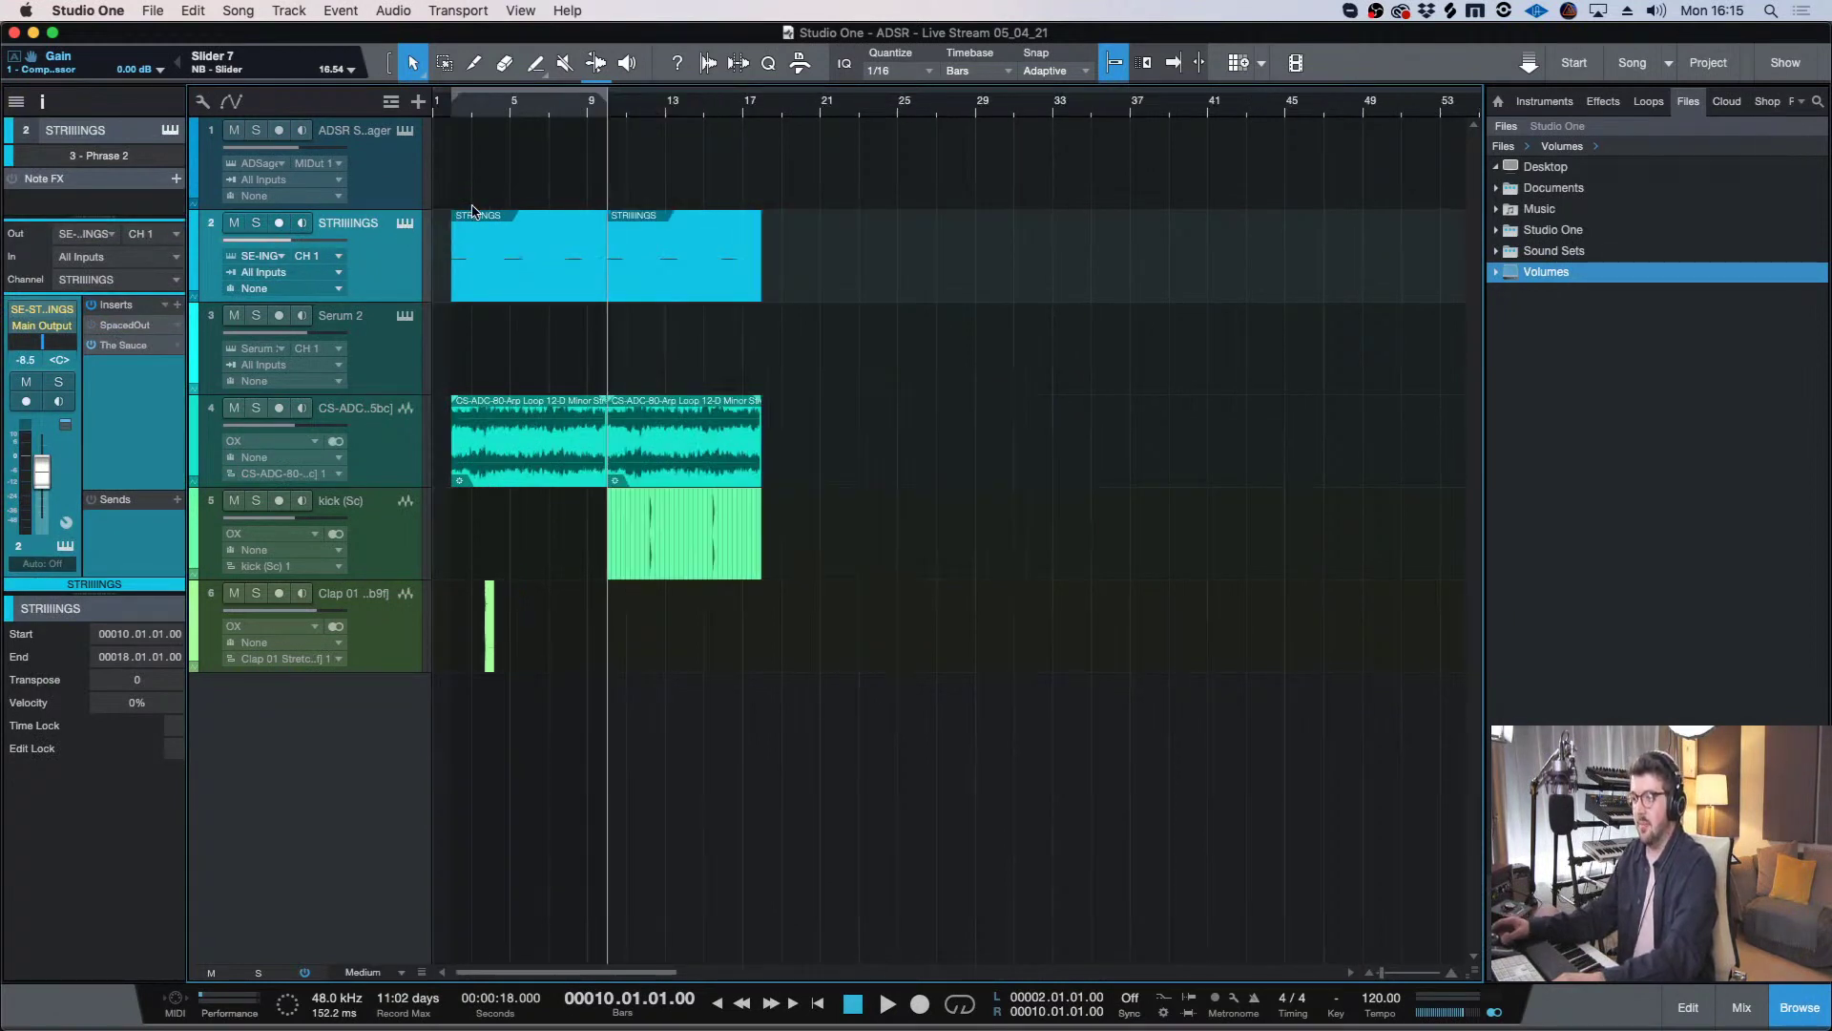
- Select the arp loop track and raise its volume to -6.5 dB
click(372, 465)
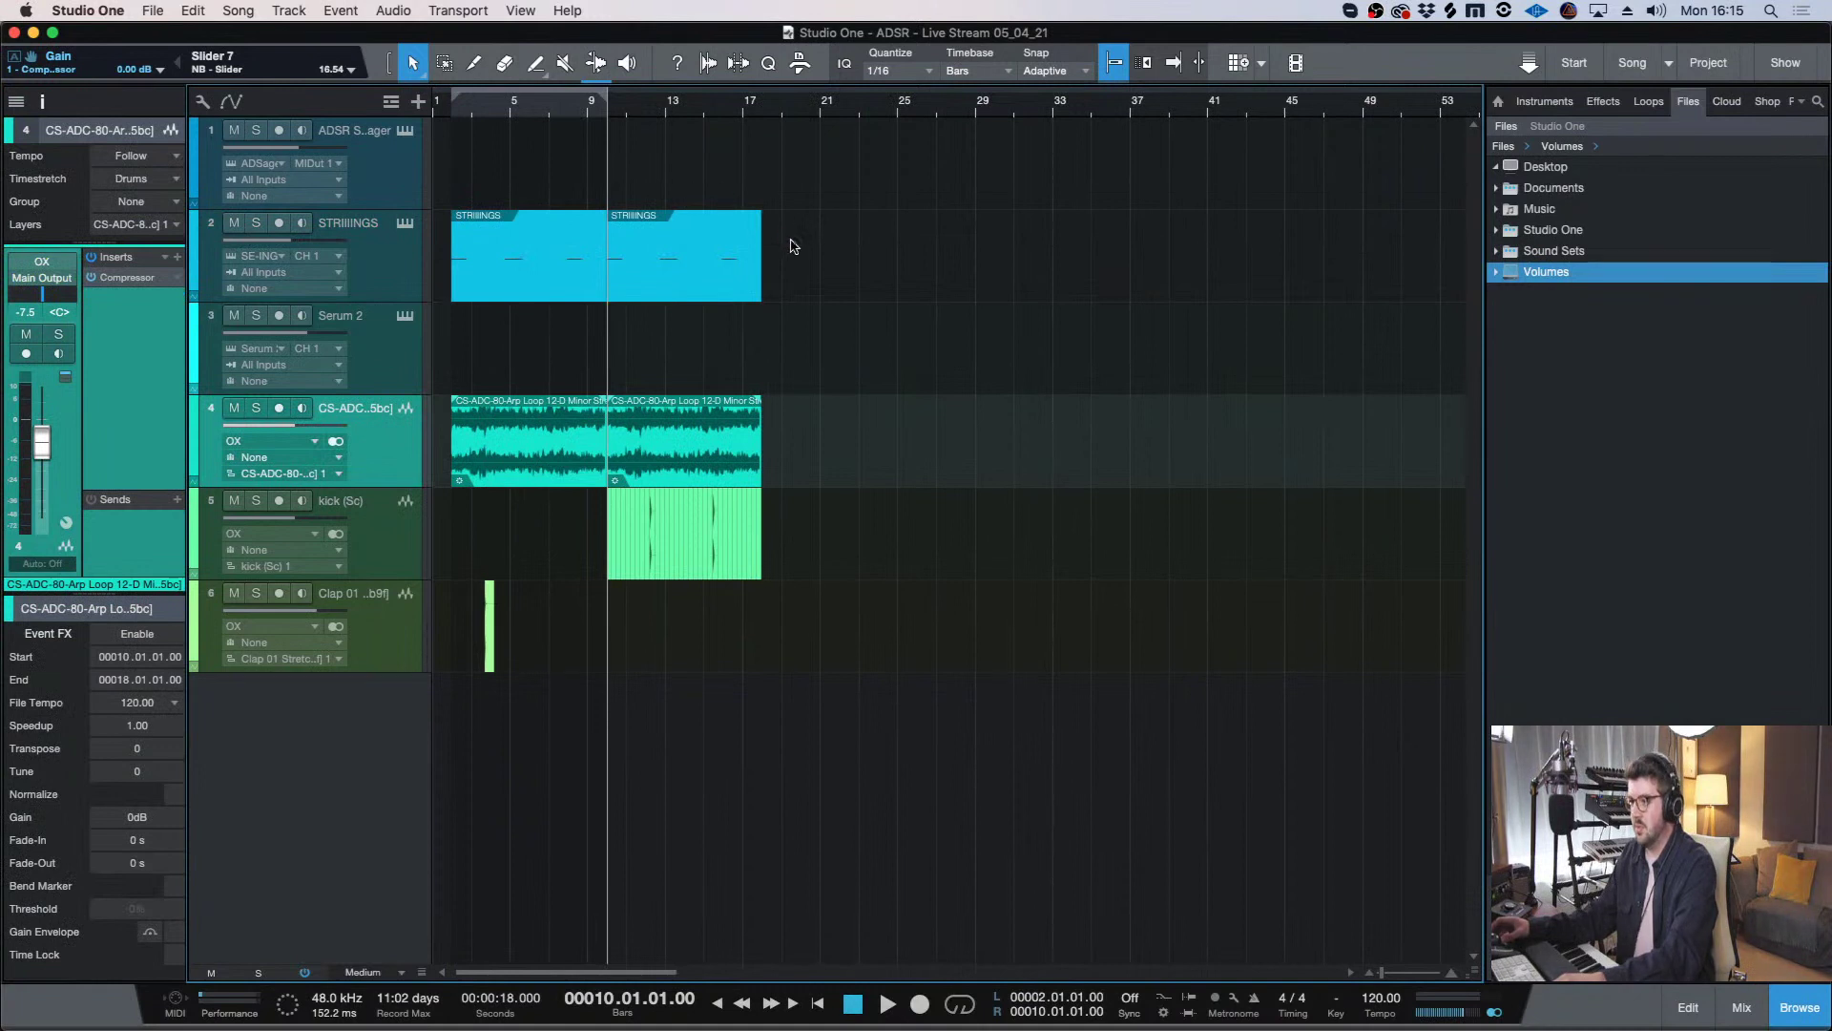
drag(826, 544, 825, 408)
key(e)
key(w)
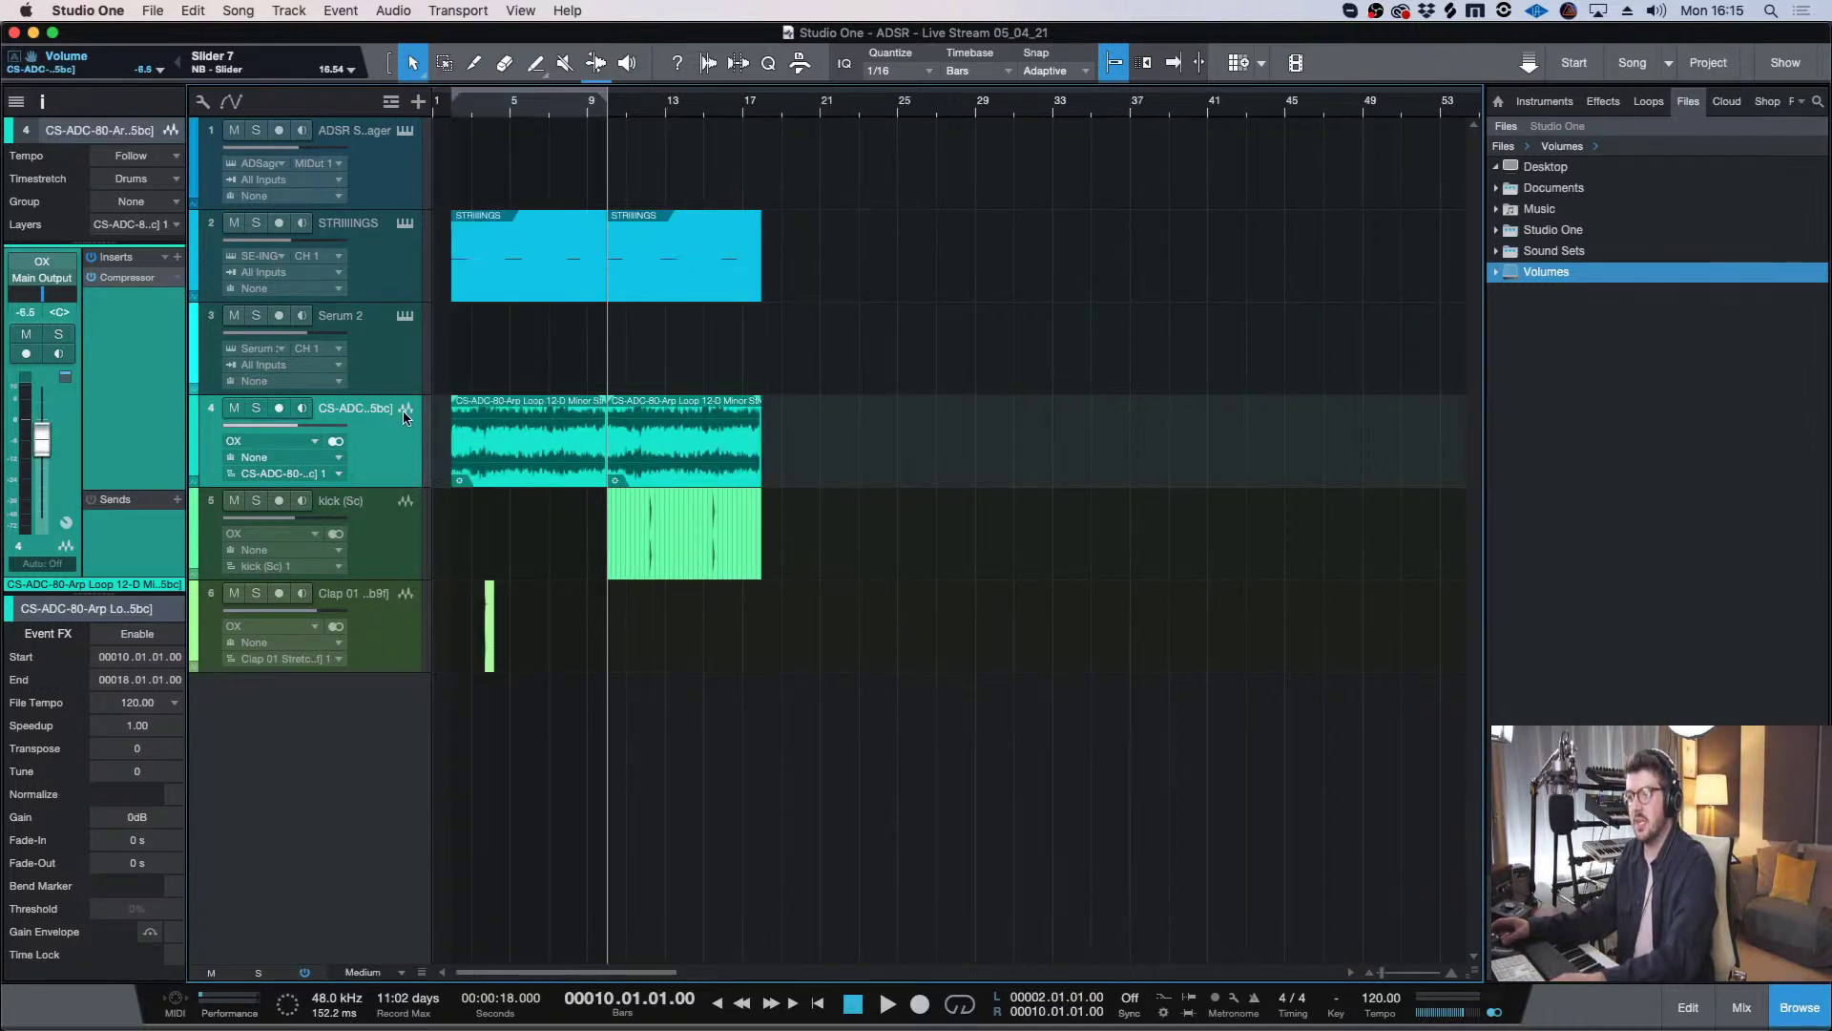
- Set the release of the STRIIIINGS Compressor to 4.57 ms and close its window
drag(141, 286, 467, 247)
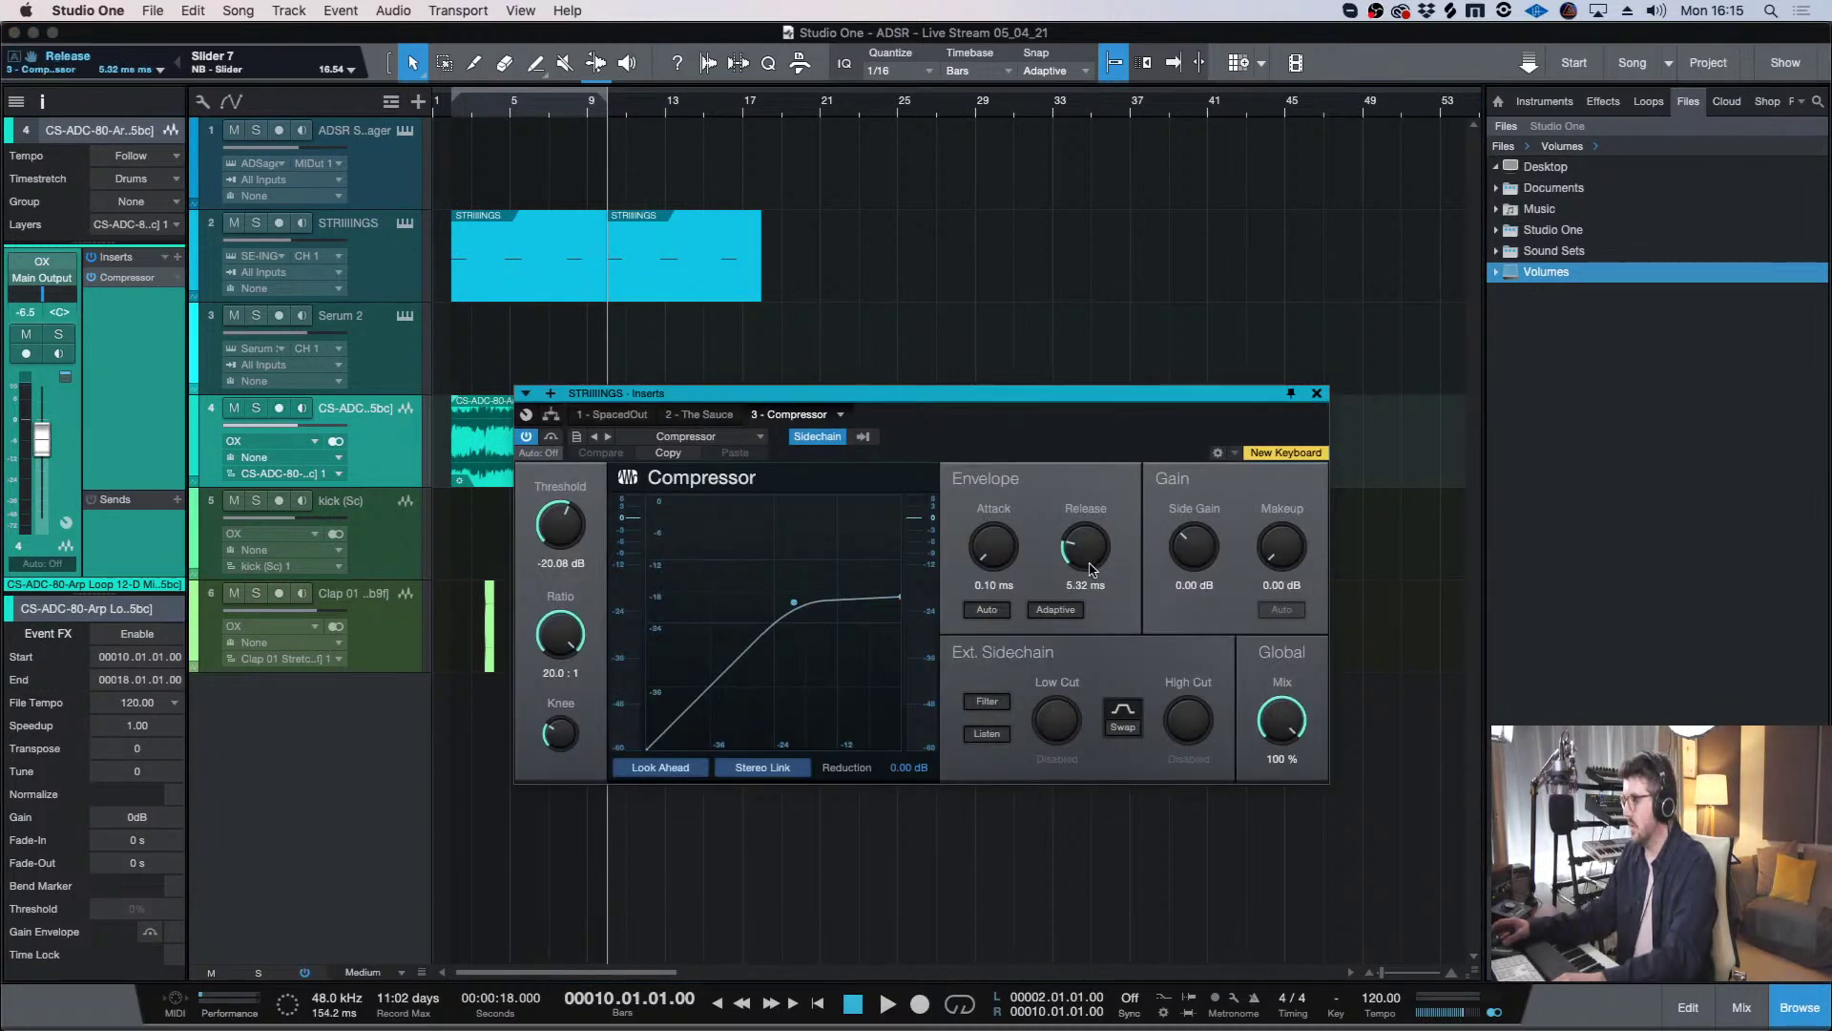
drag(1085, 547, 1085, 562)
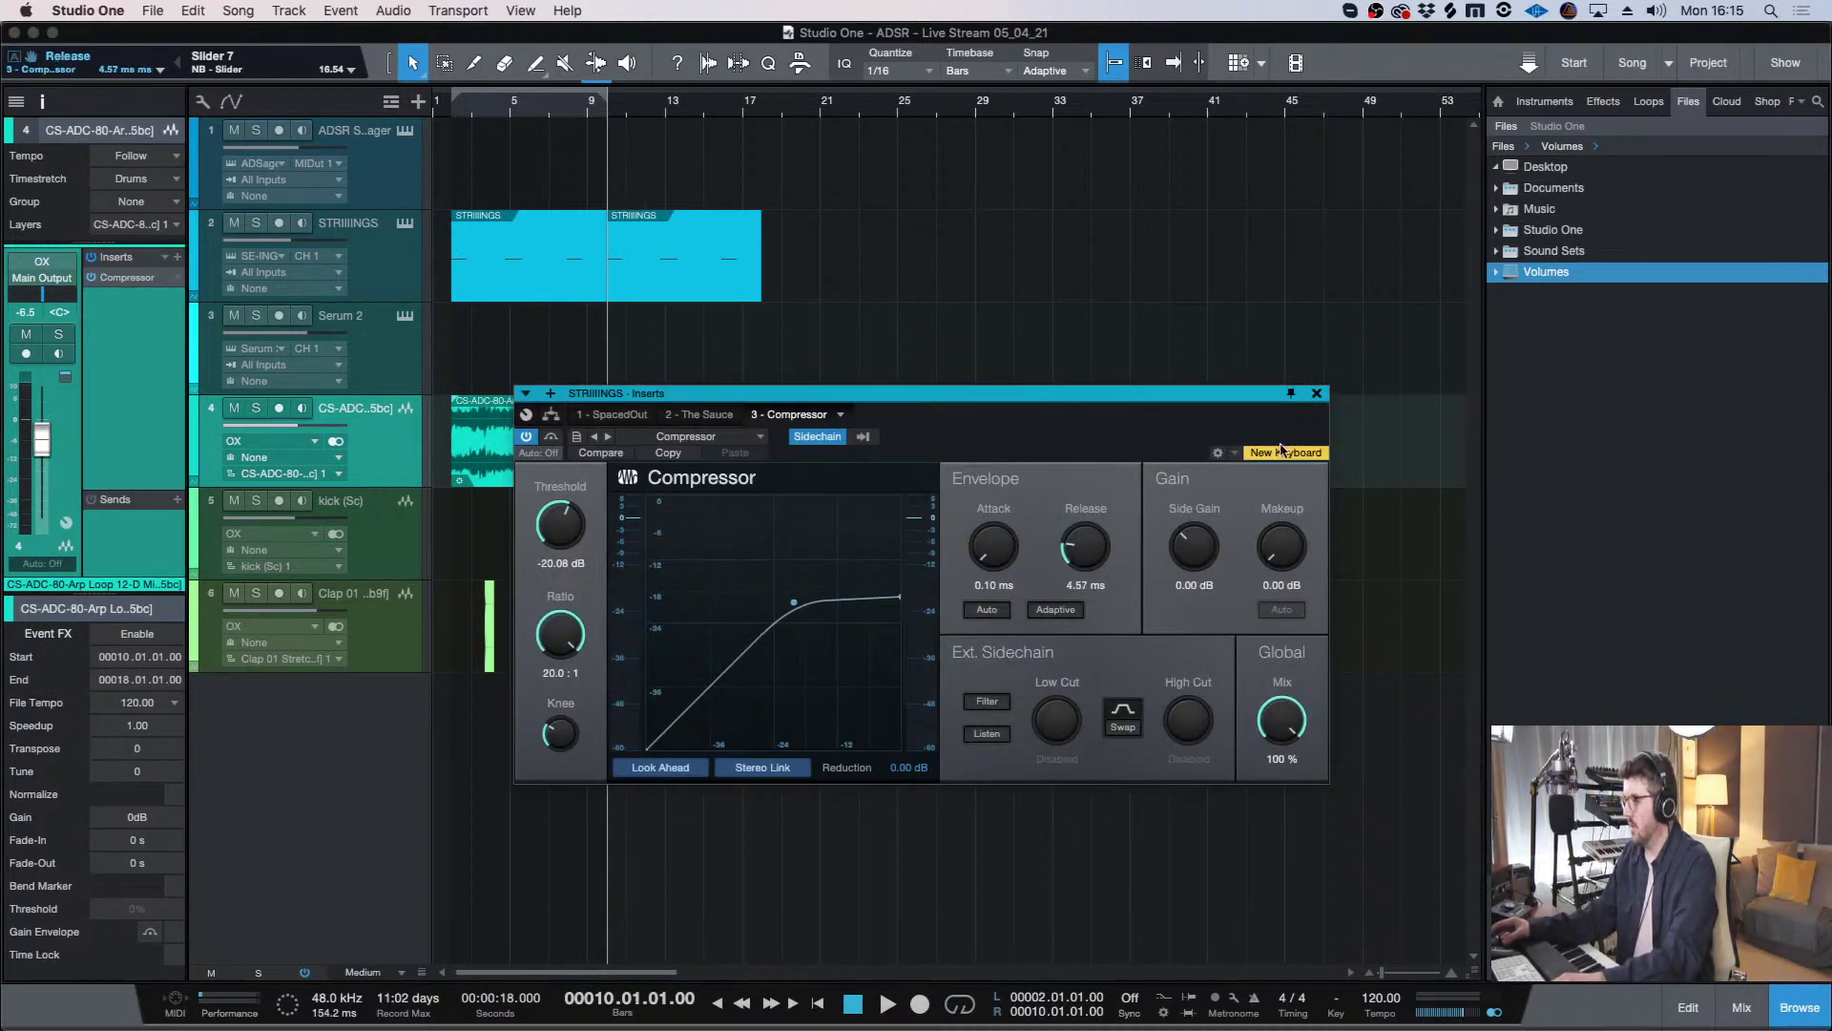
click(1318, 393)
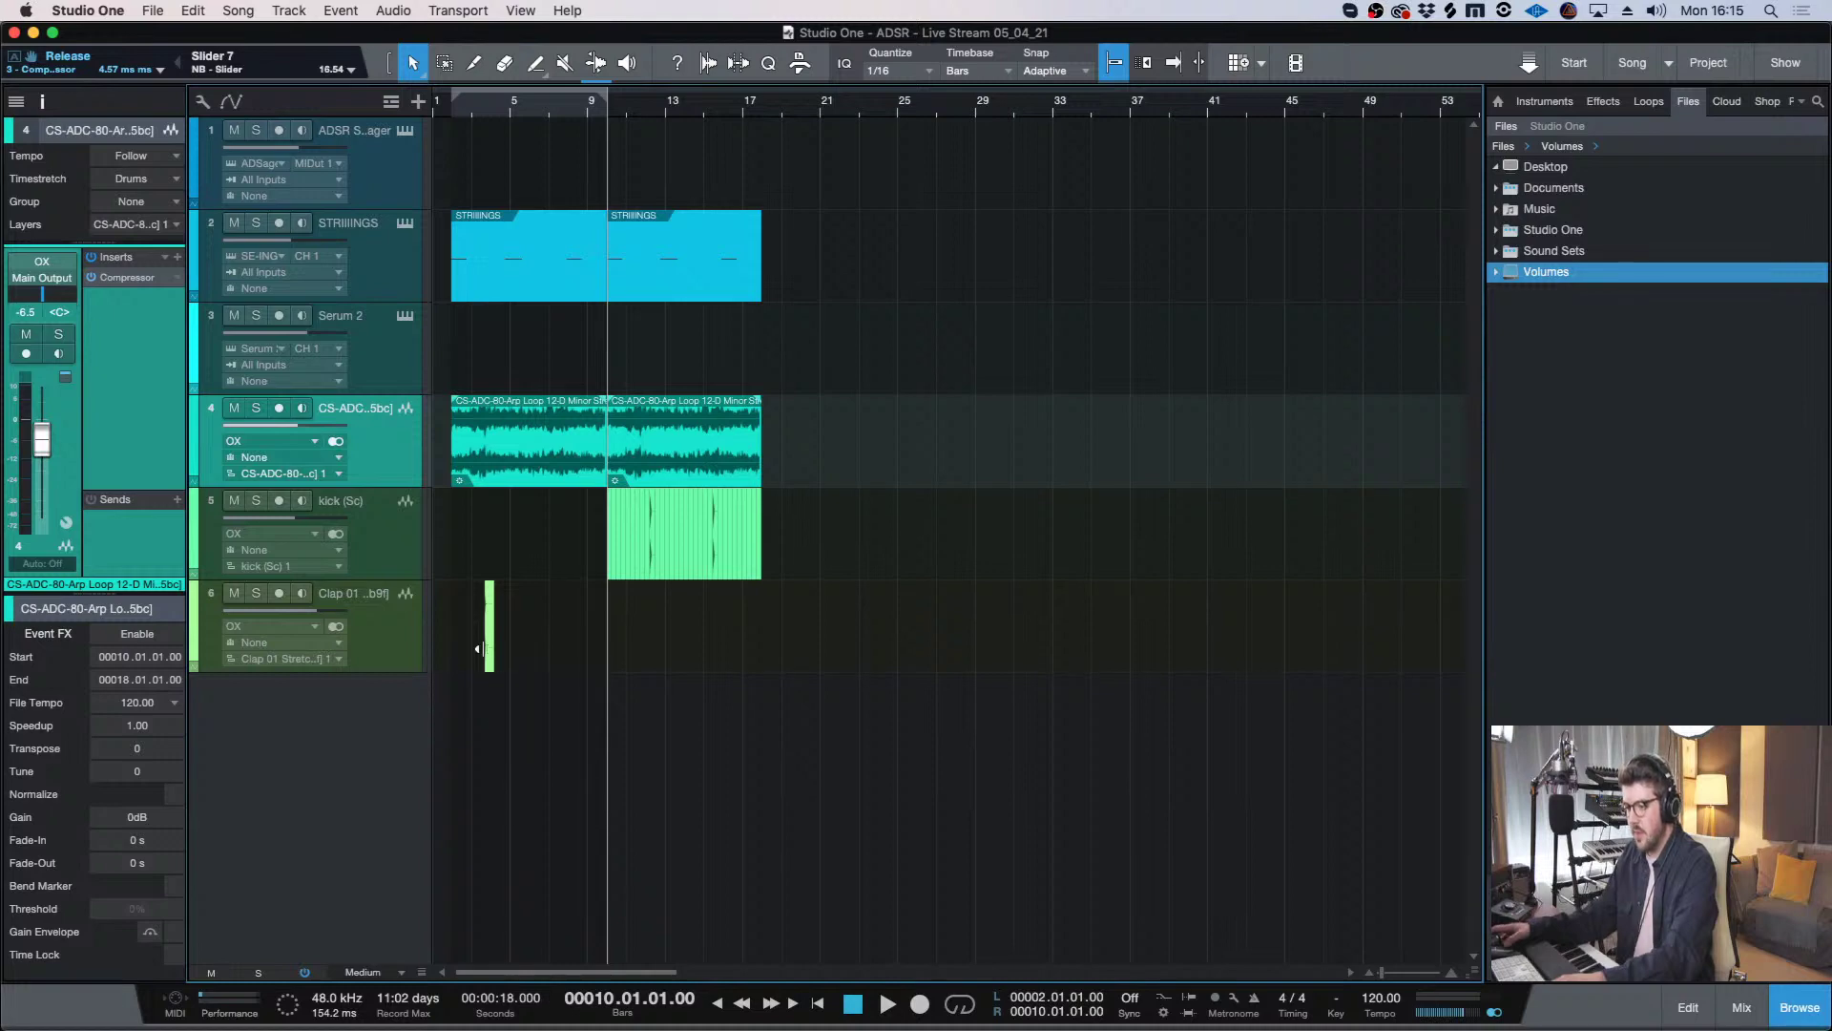
- Move the clap event to bar 11, lower the clap track's volume to -2.9 dB and return the playhead to bar 10
drag(493, 638, 626, 641)
key(e)
key(e)
key(e)
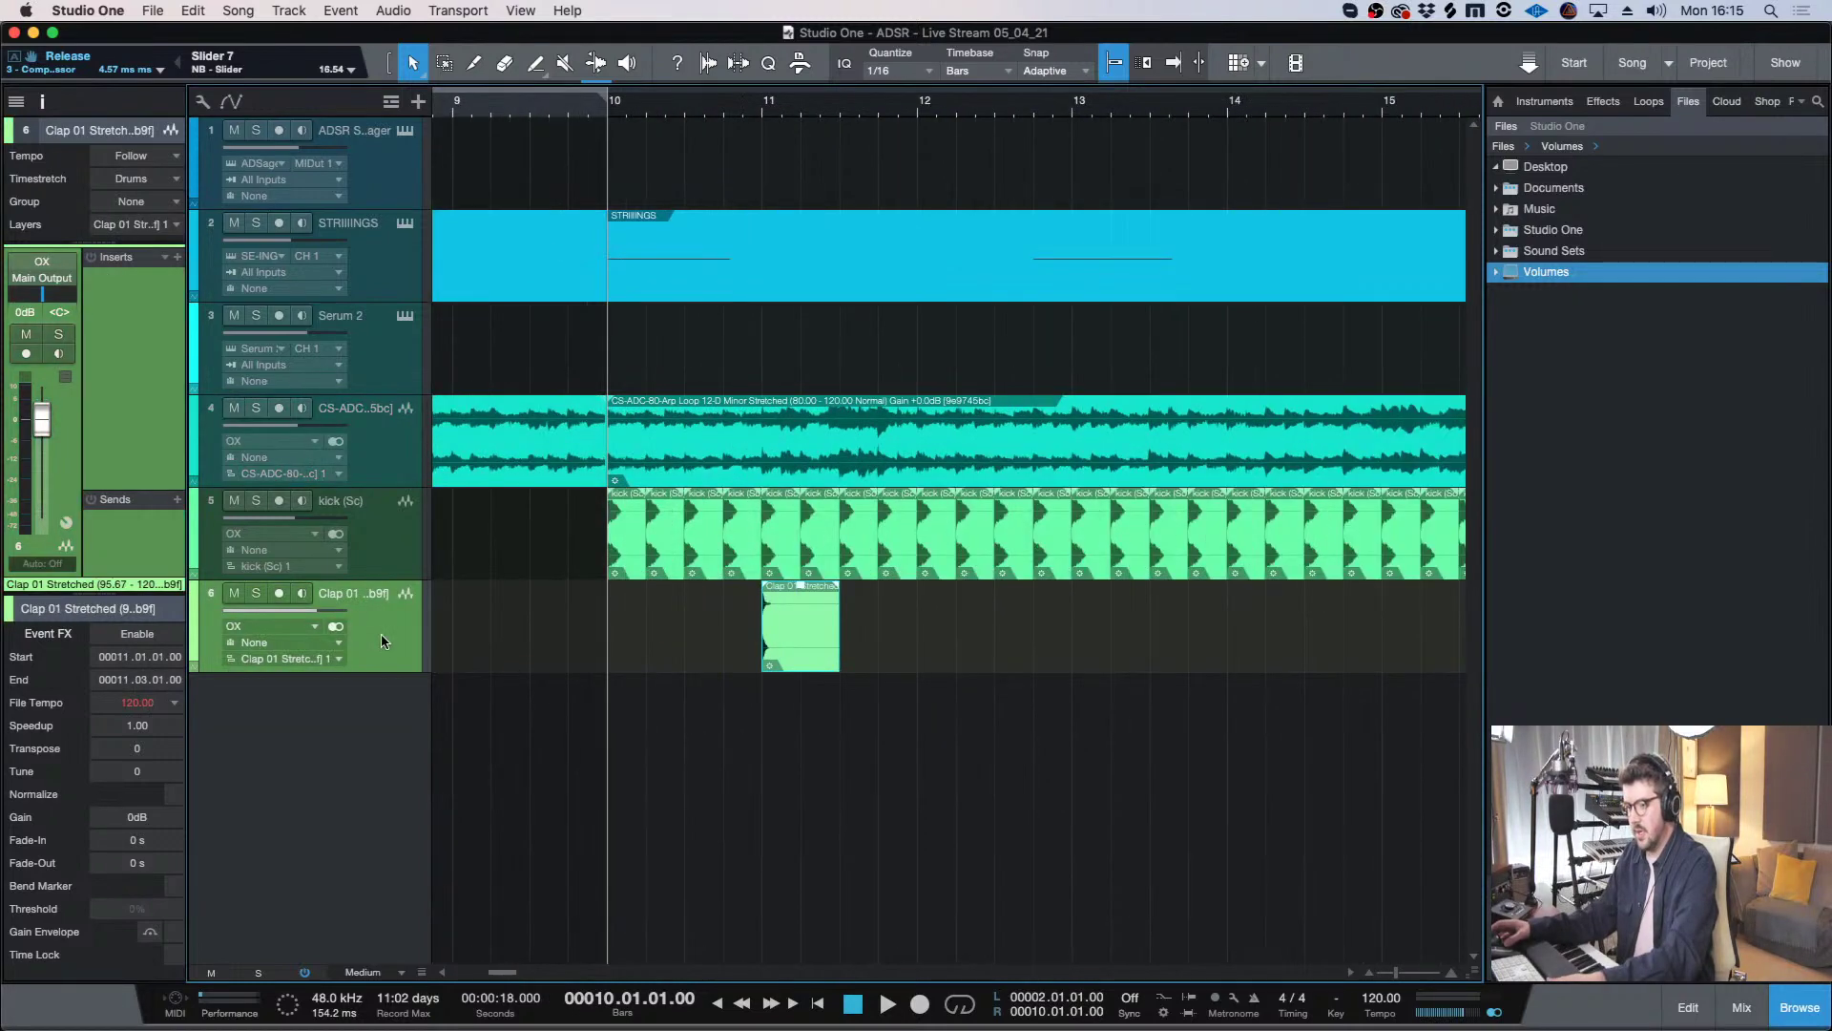
click(601, 106)
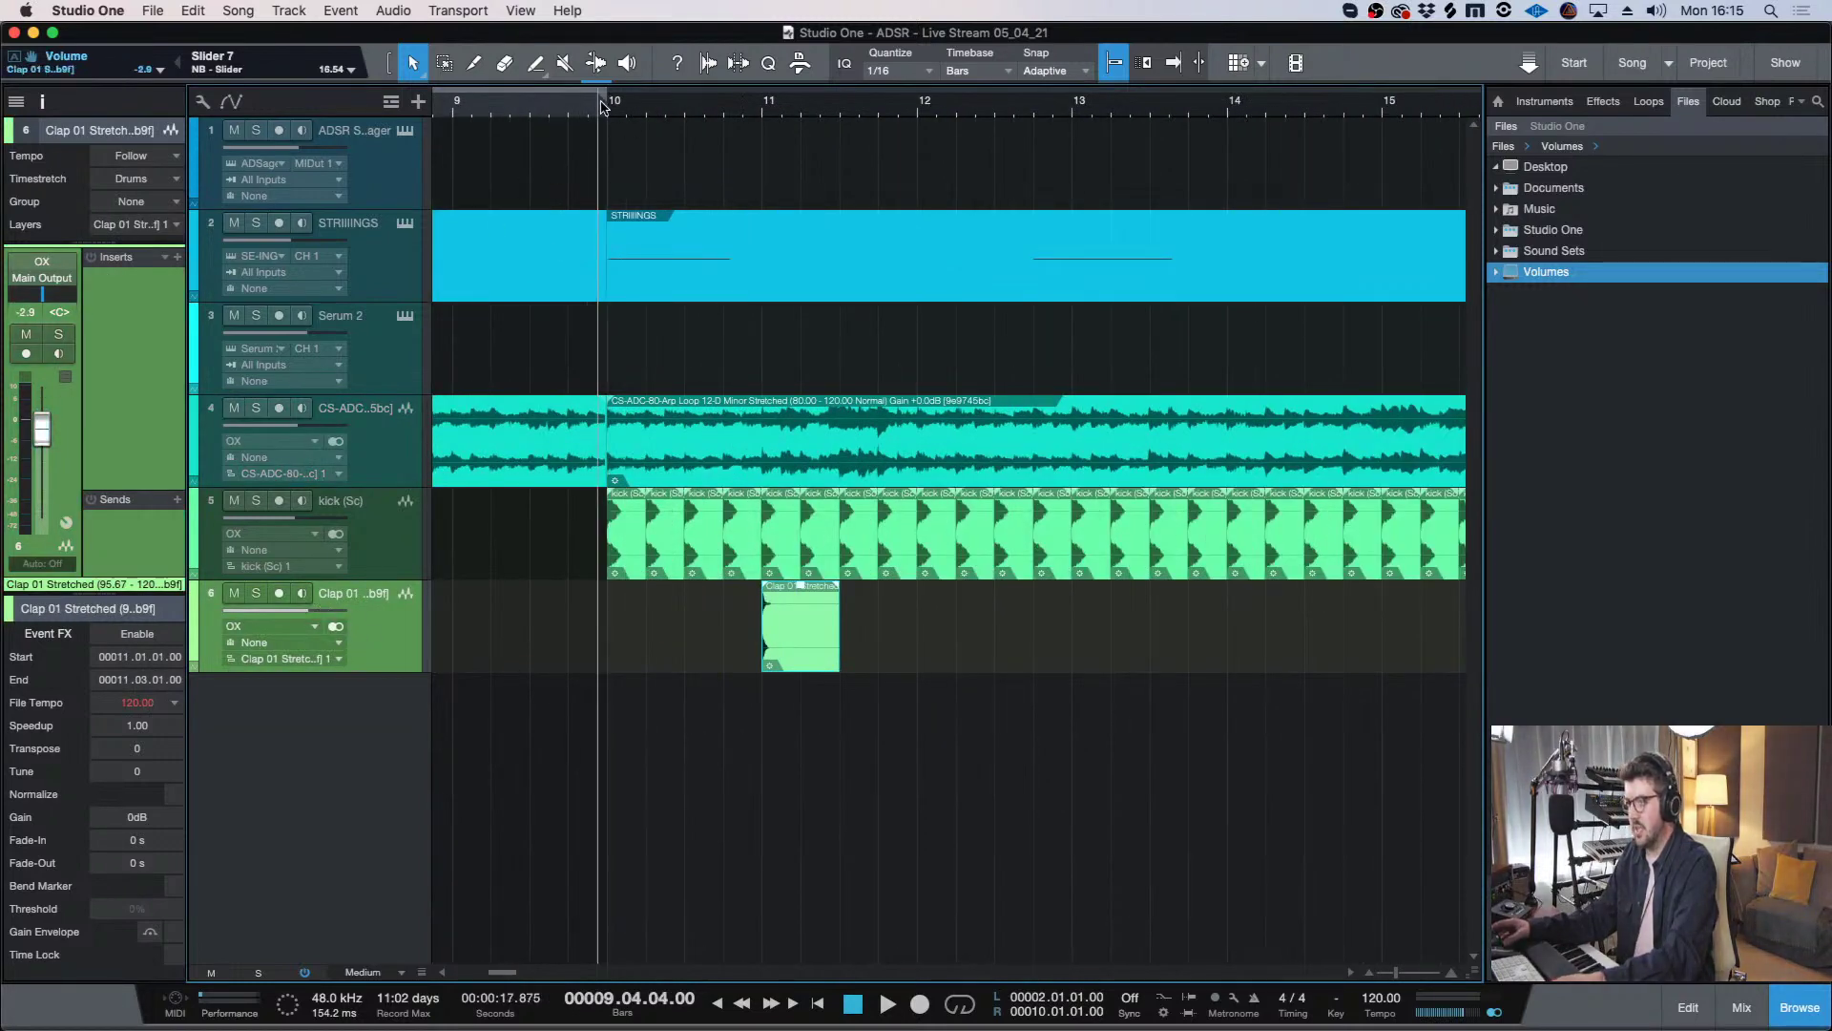
click(604, 110)
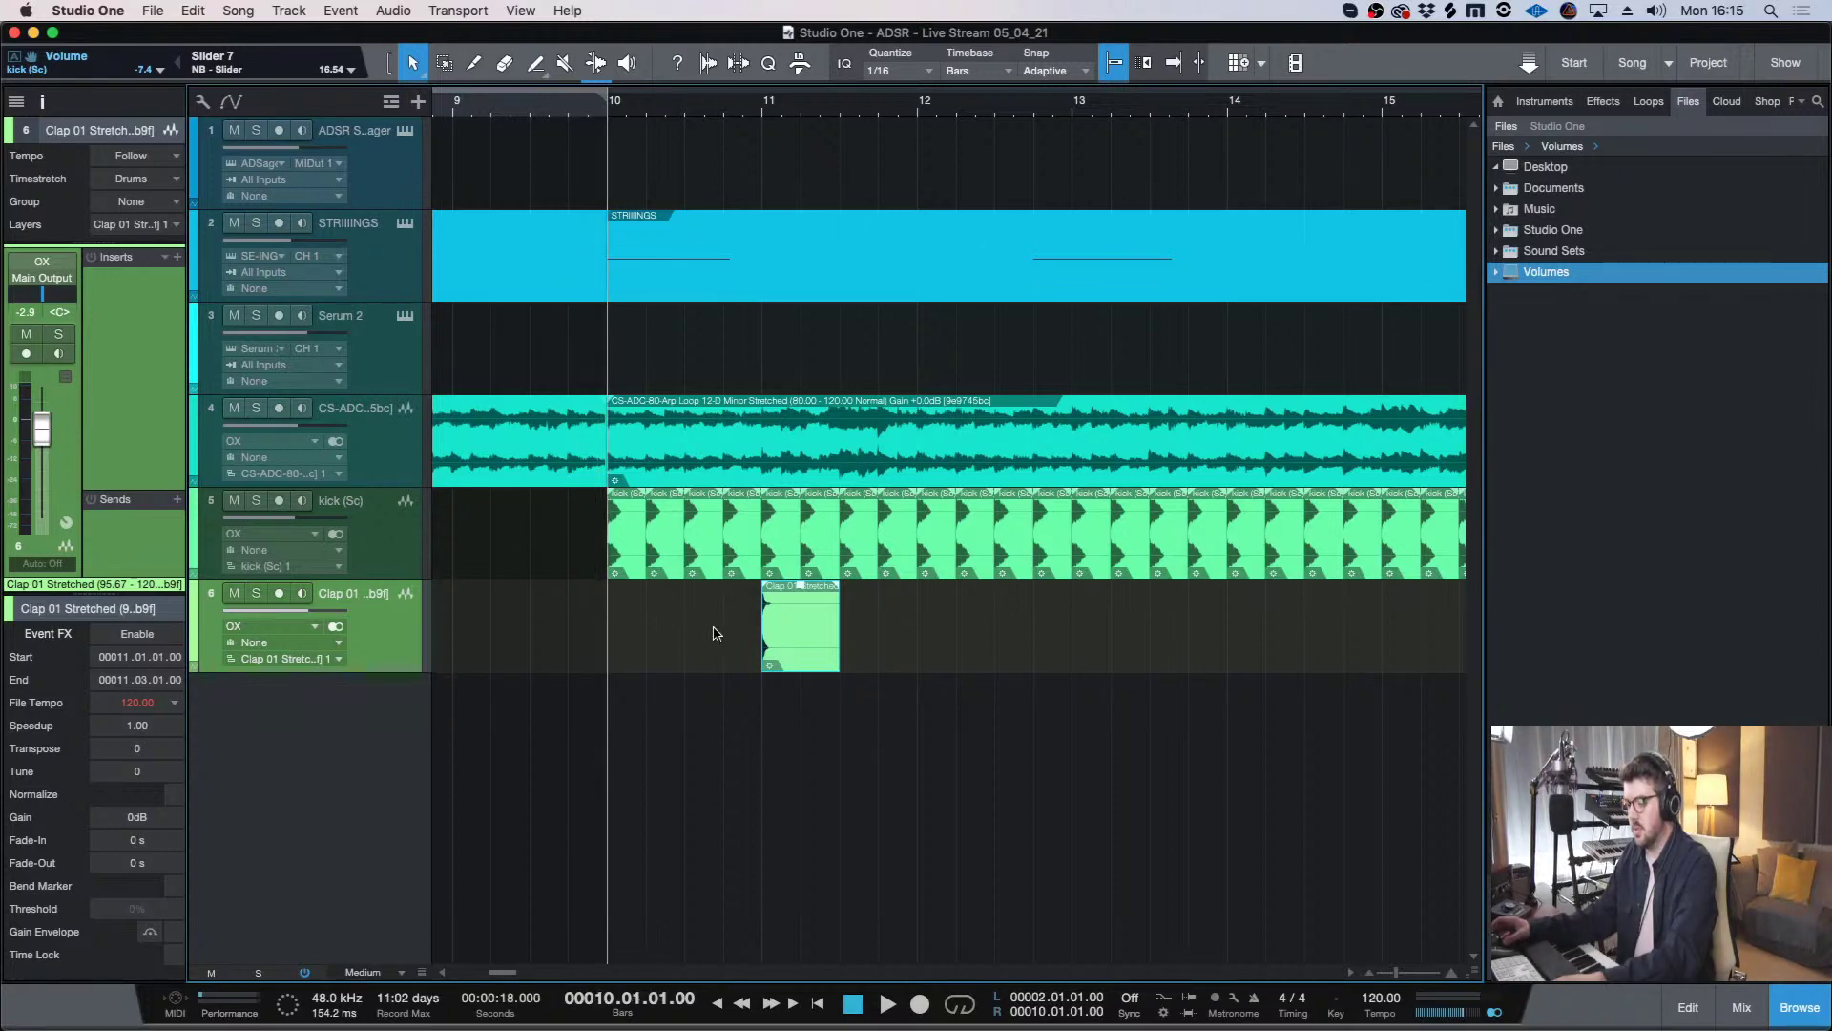
- Remove the Clap 01 track from the arrangement
key(w)
key(w)
key(w)
right_click(379, 620)
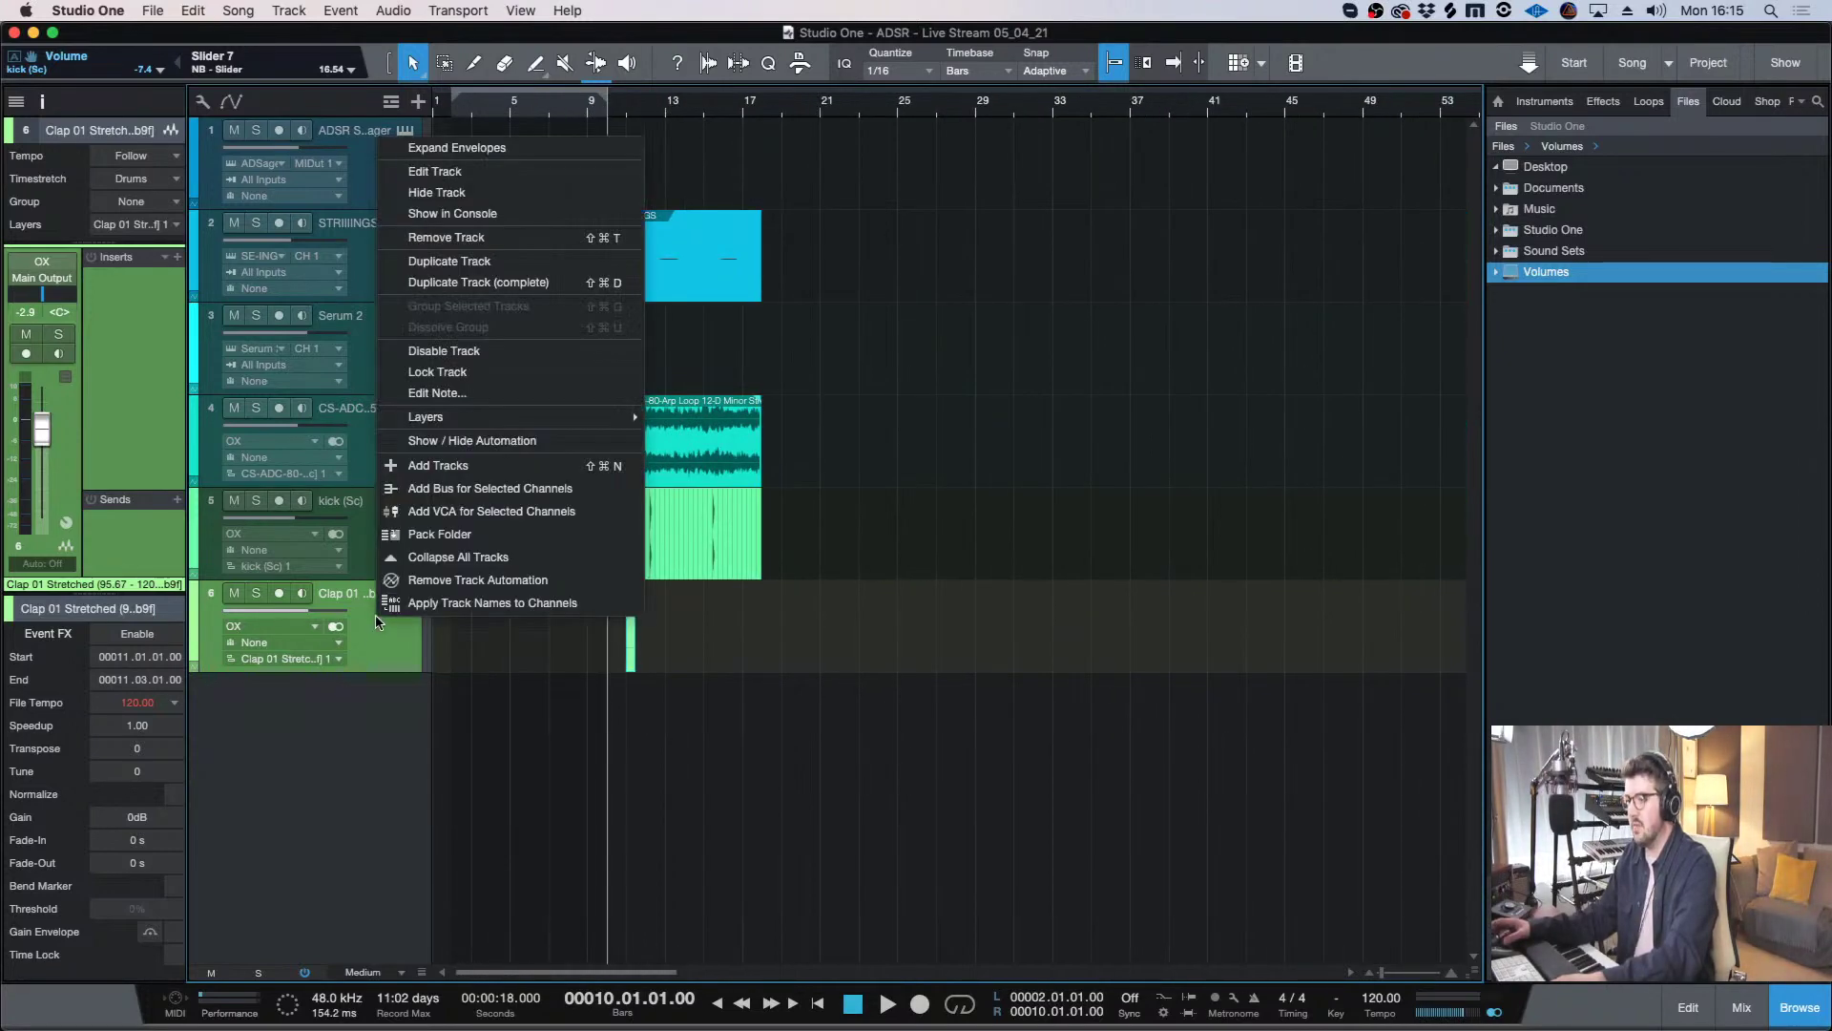
click(506, 233)
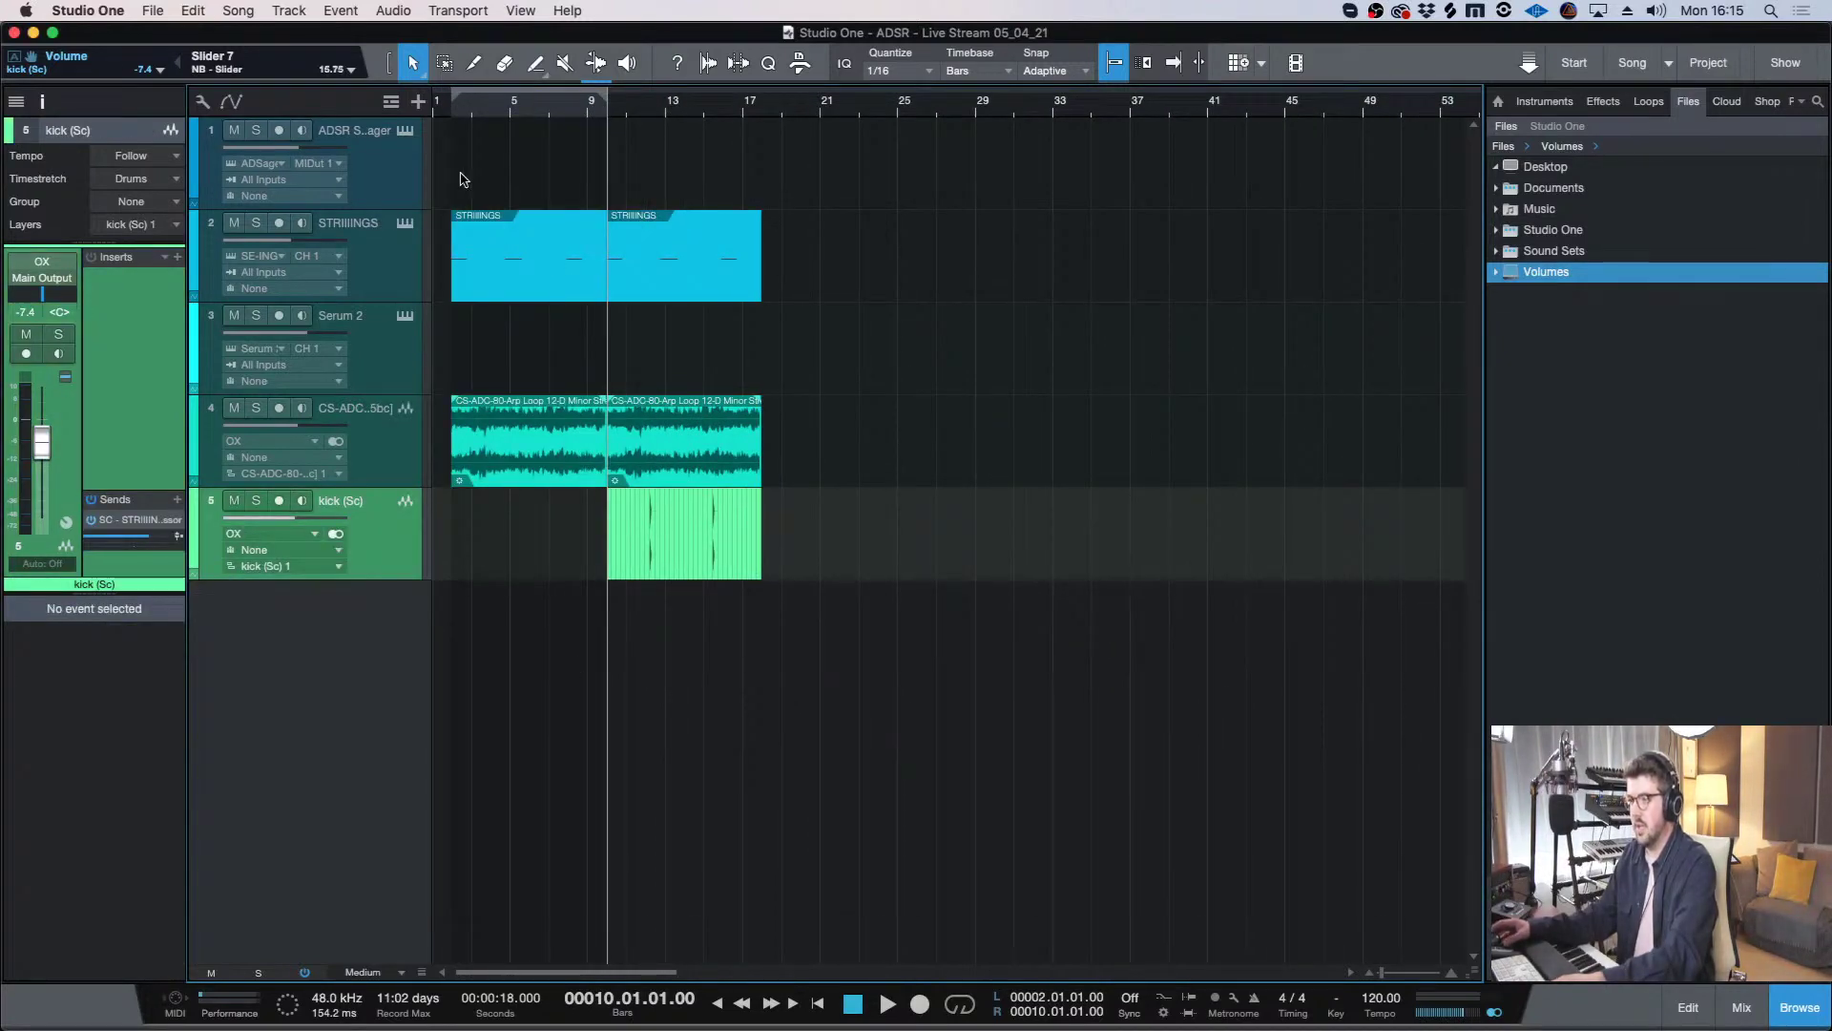
- Audition the intro from bar 2 and select the first arp loop event
click(452, 111)
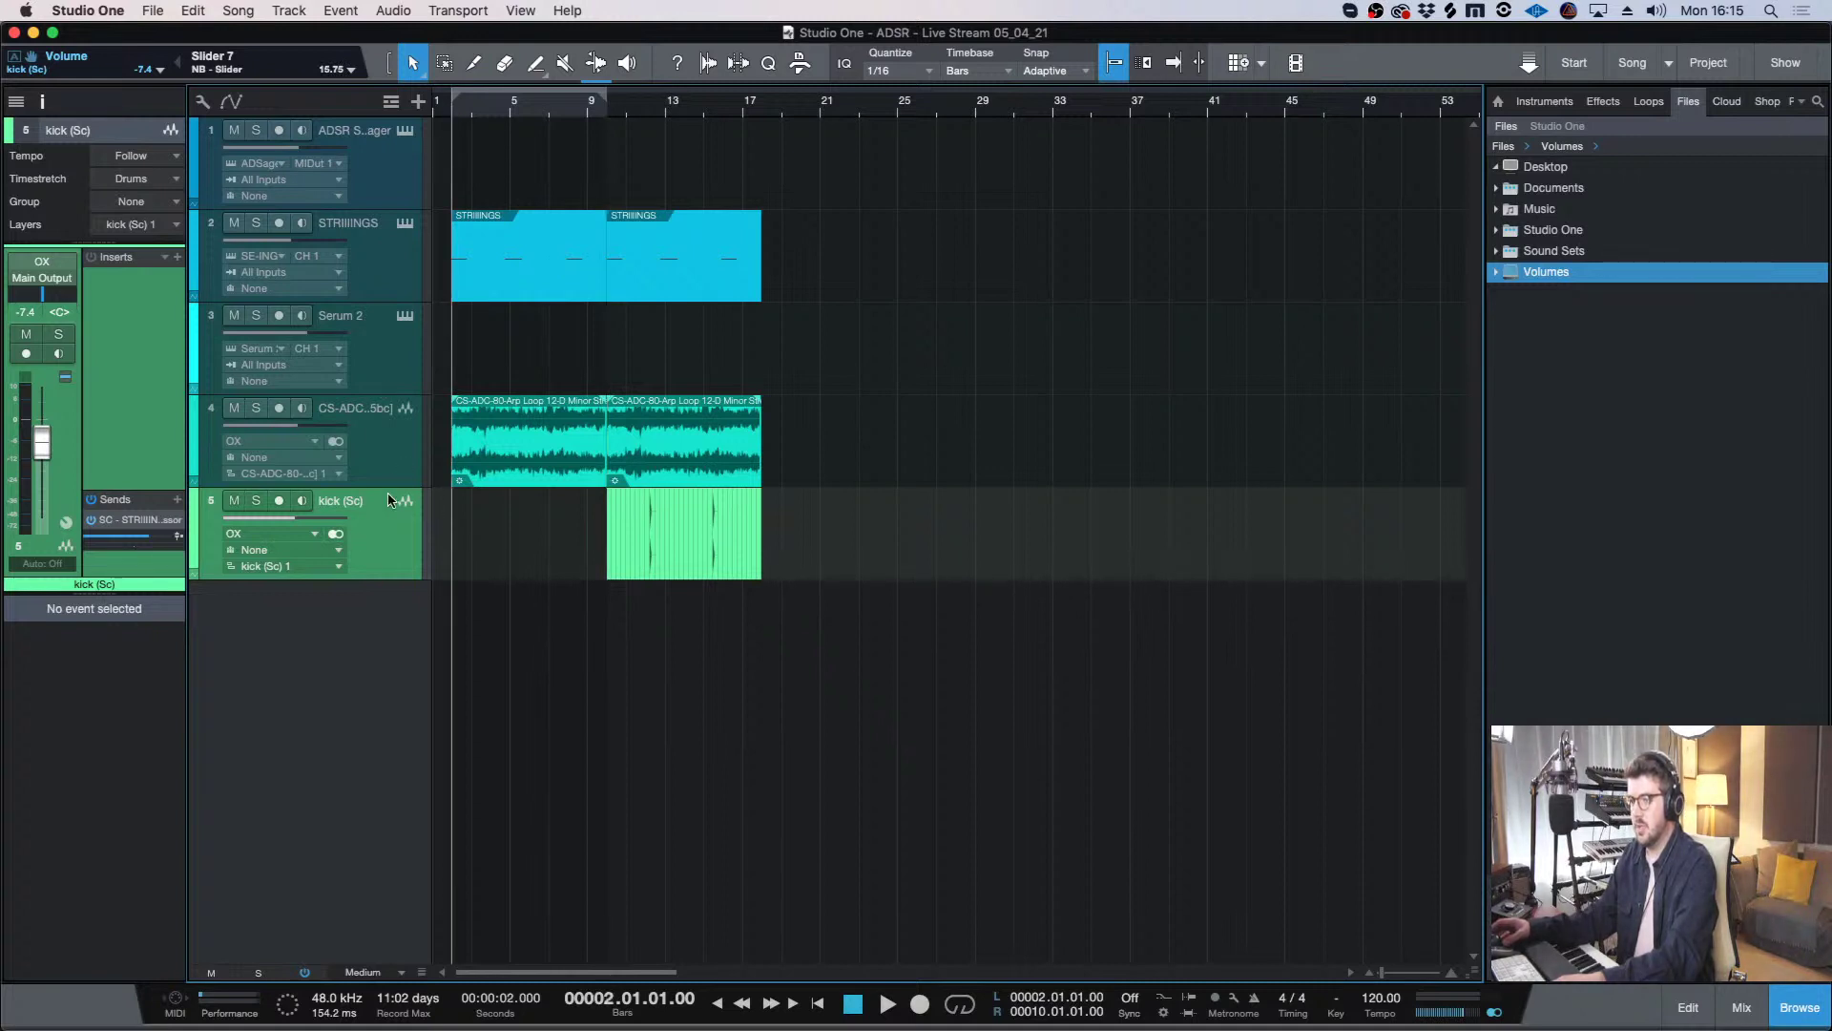
key(space)
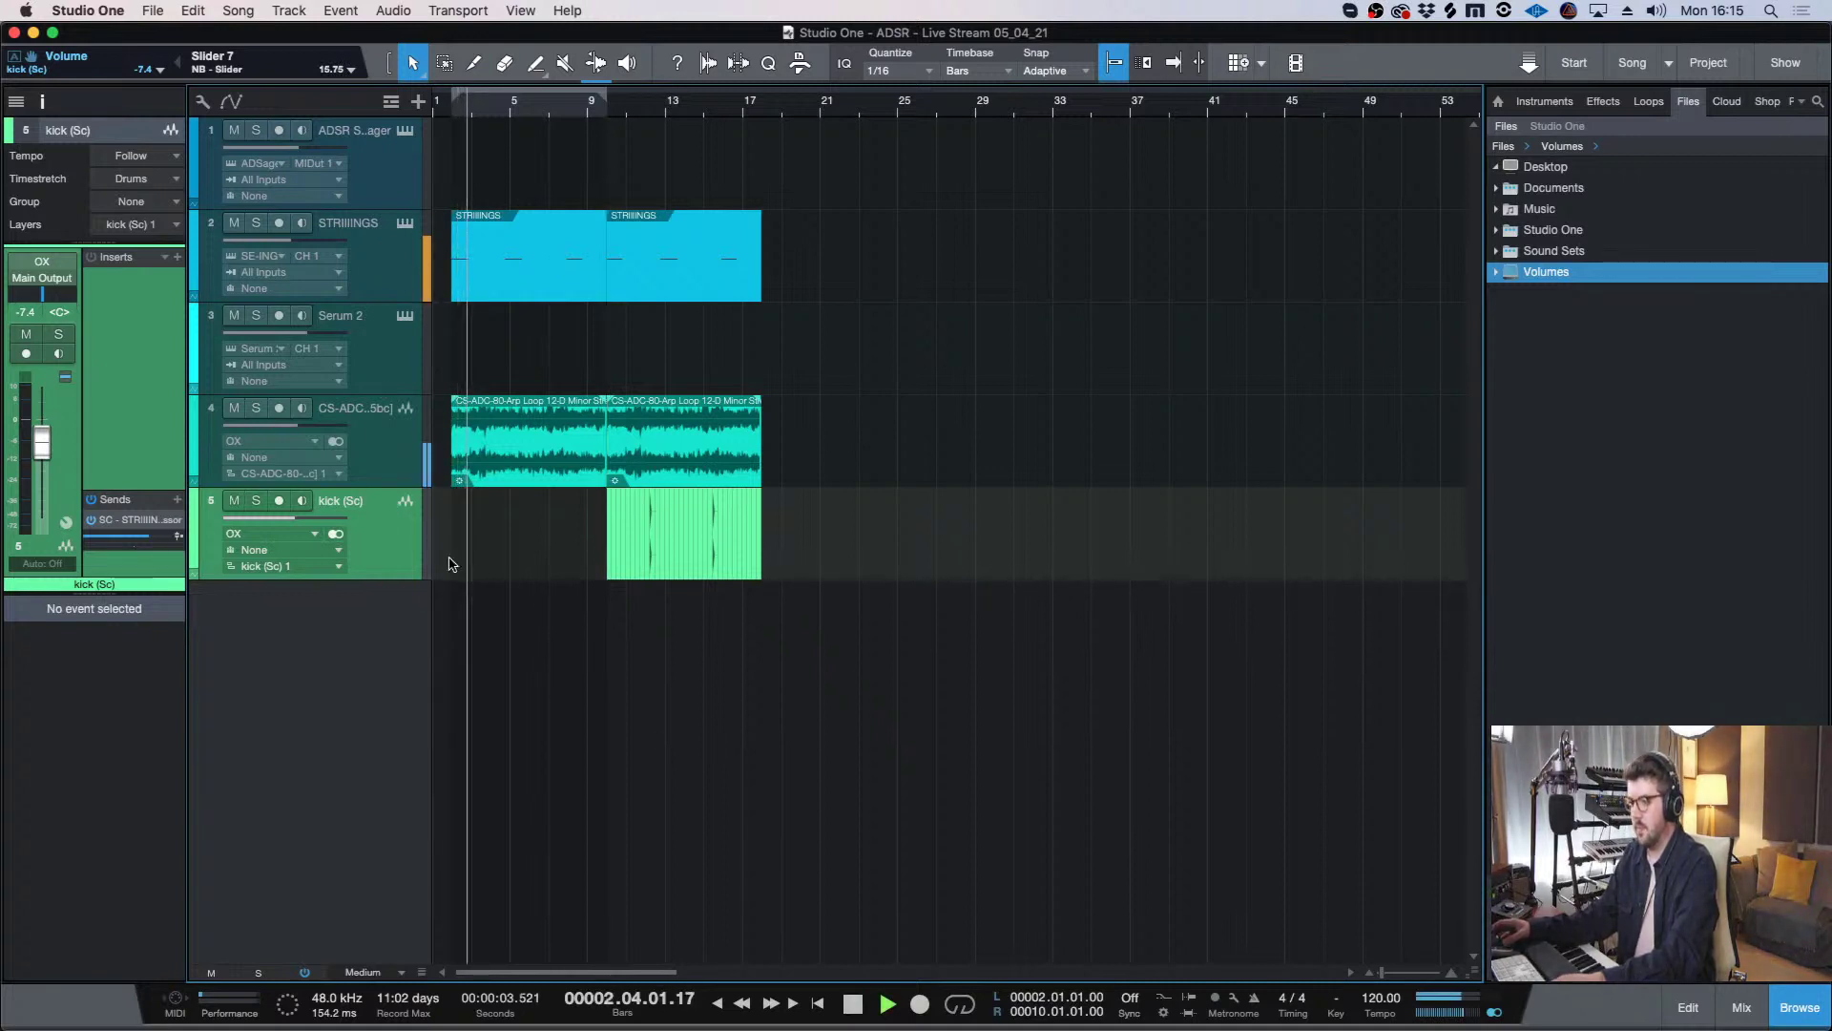
click(391, 448)
click(377, 259)
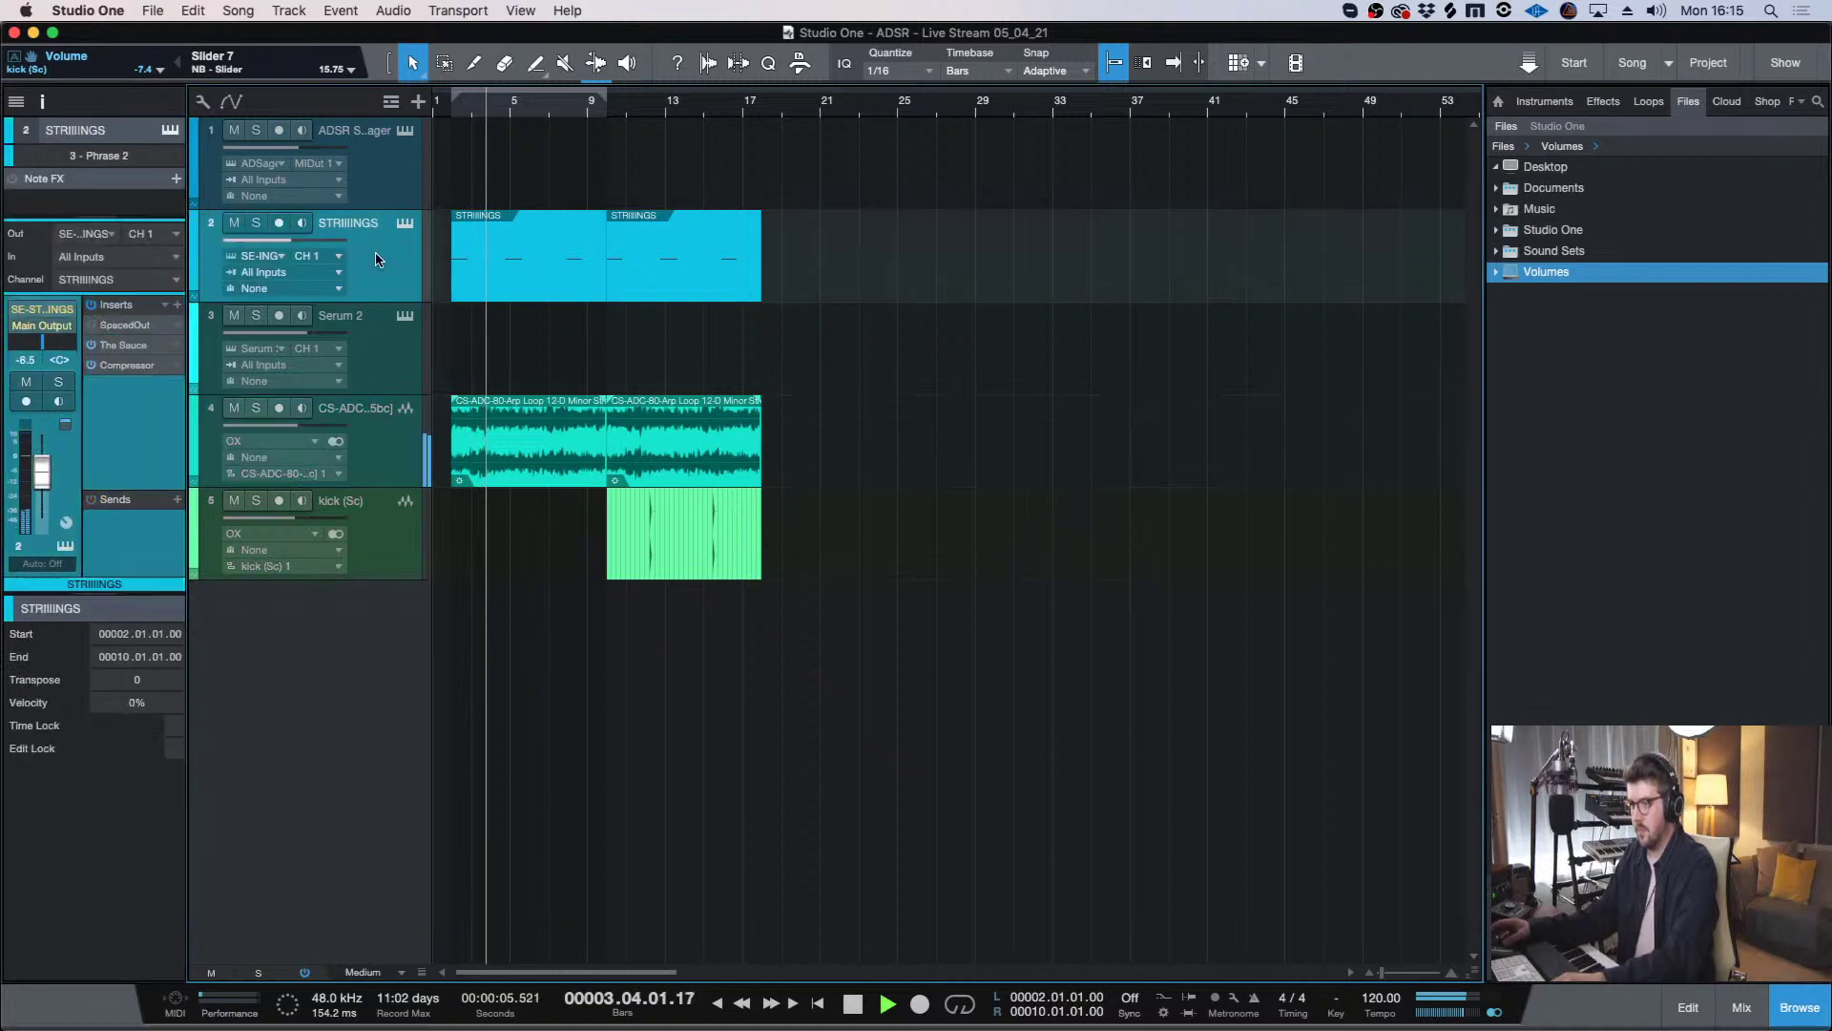
click(501, 448)
key(space)
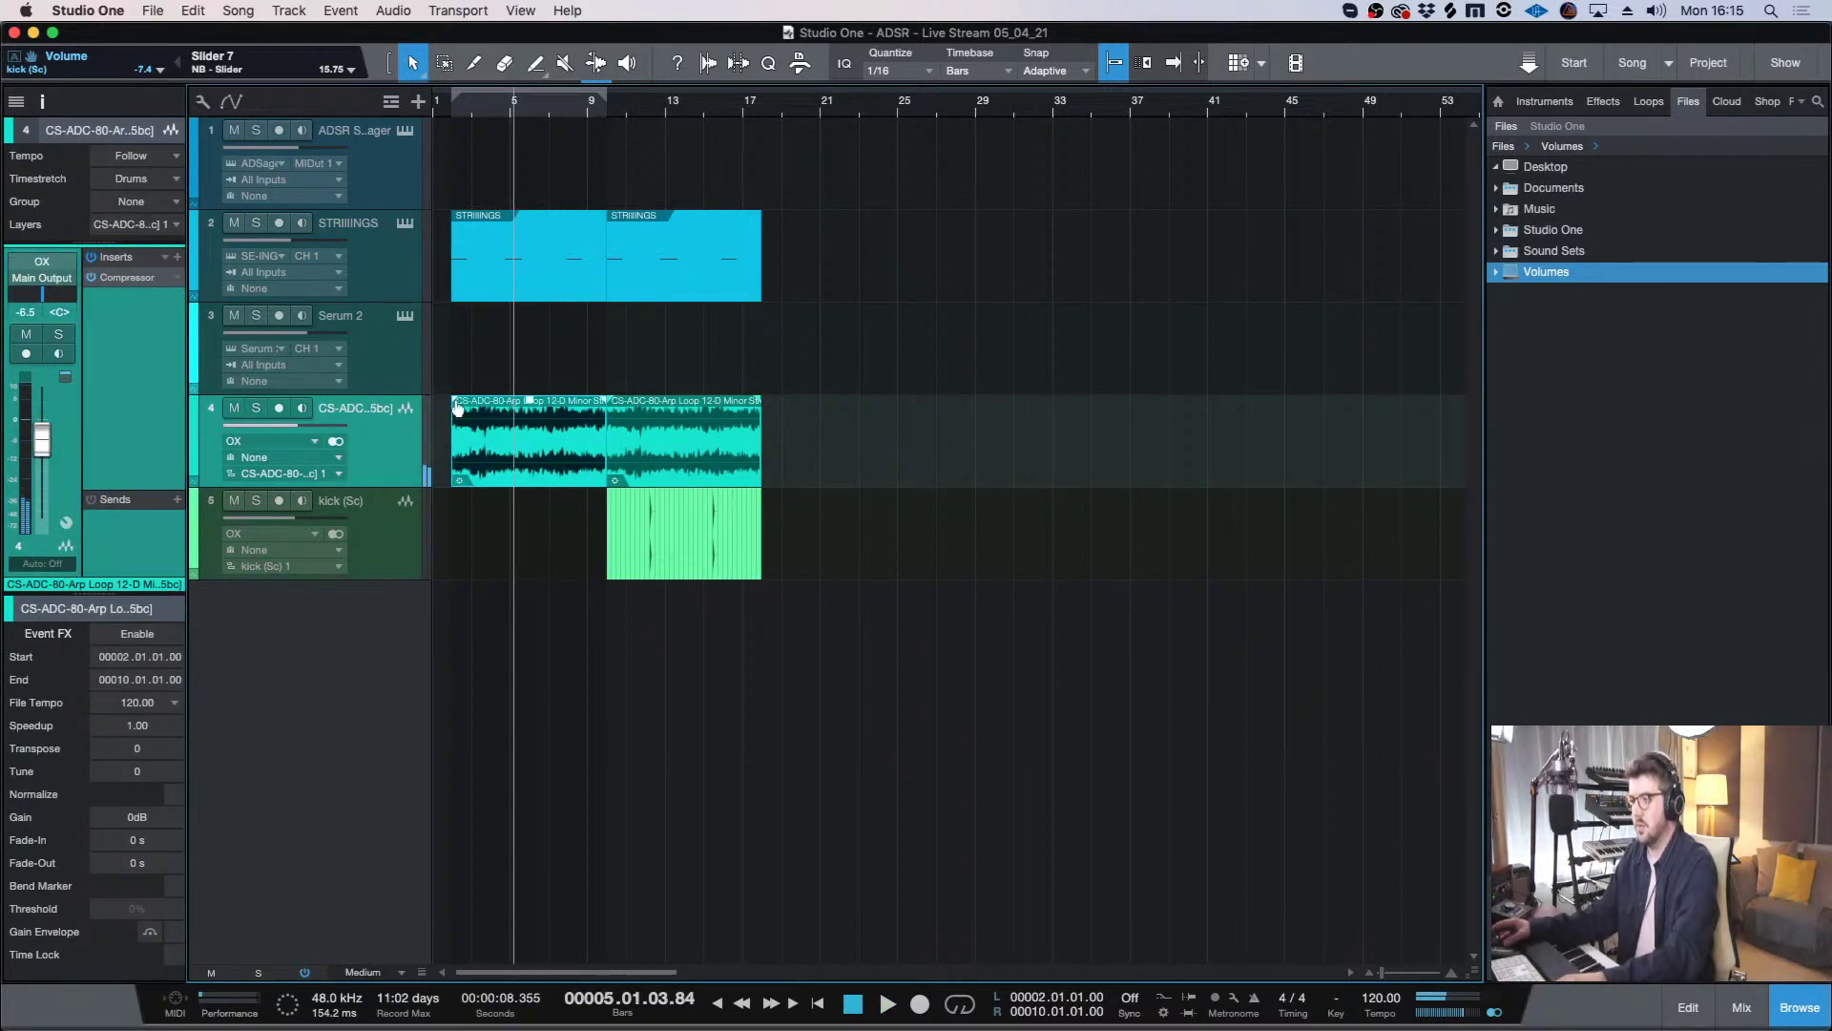
- Add a 1.671 s fade-in to the first arp loop event and return the playhead to bar 2
drag(458, 408, 546, 402)
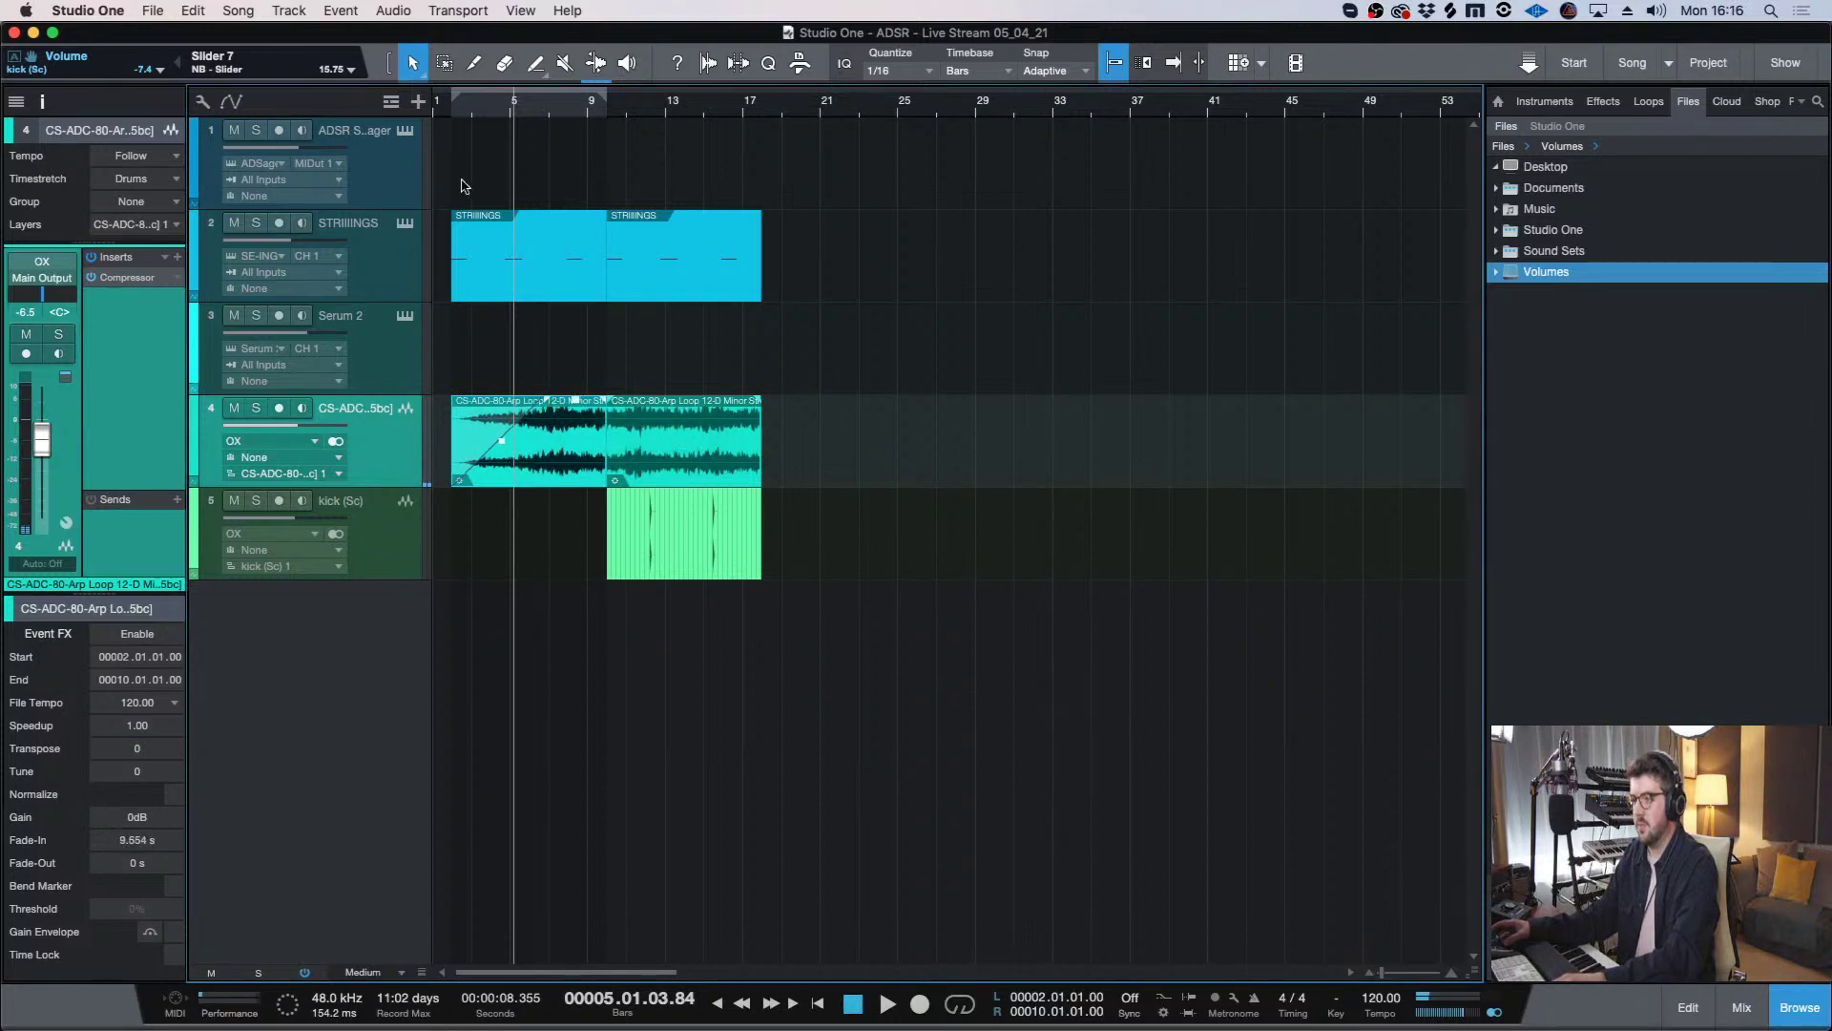
click(449, 107)
key(space)
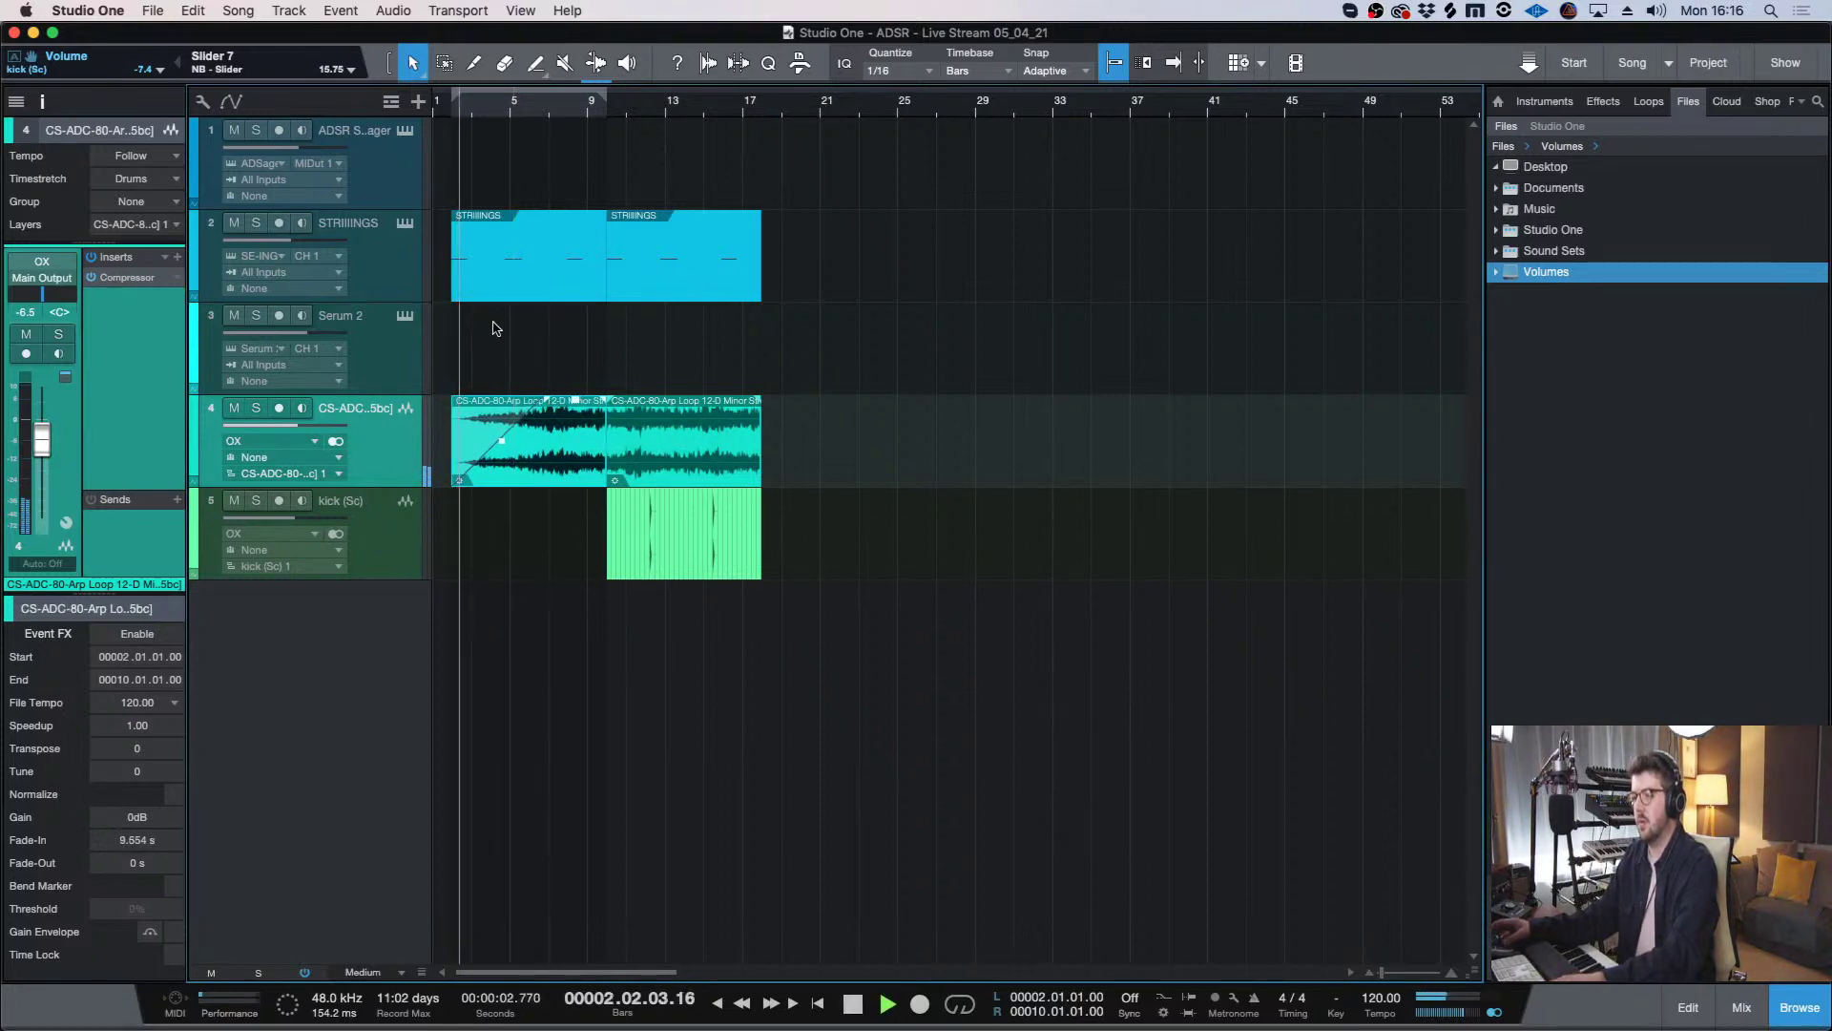
drag(547, 393, 467, 398)
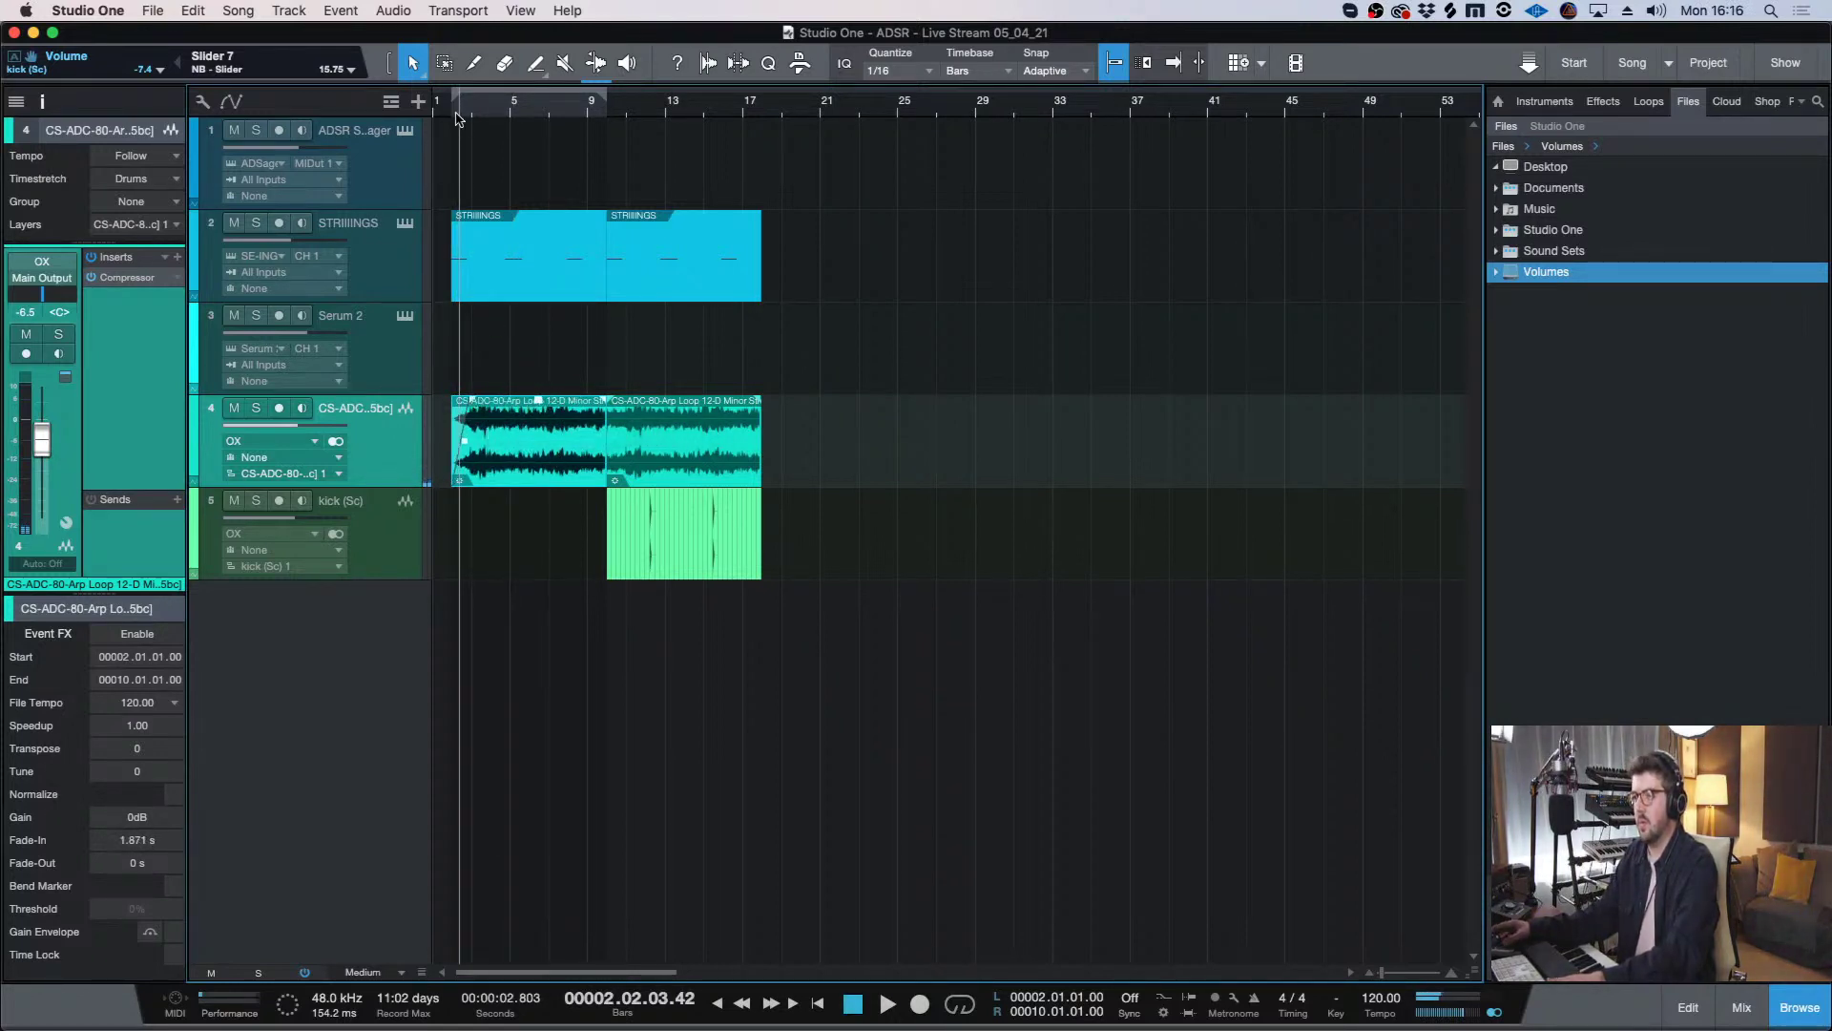
click(456, 116)
- Delete the first STRIIIINGS event, spanning bars 2 to 10, and audition the arp loop intro from bar 2
key(e)
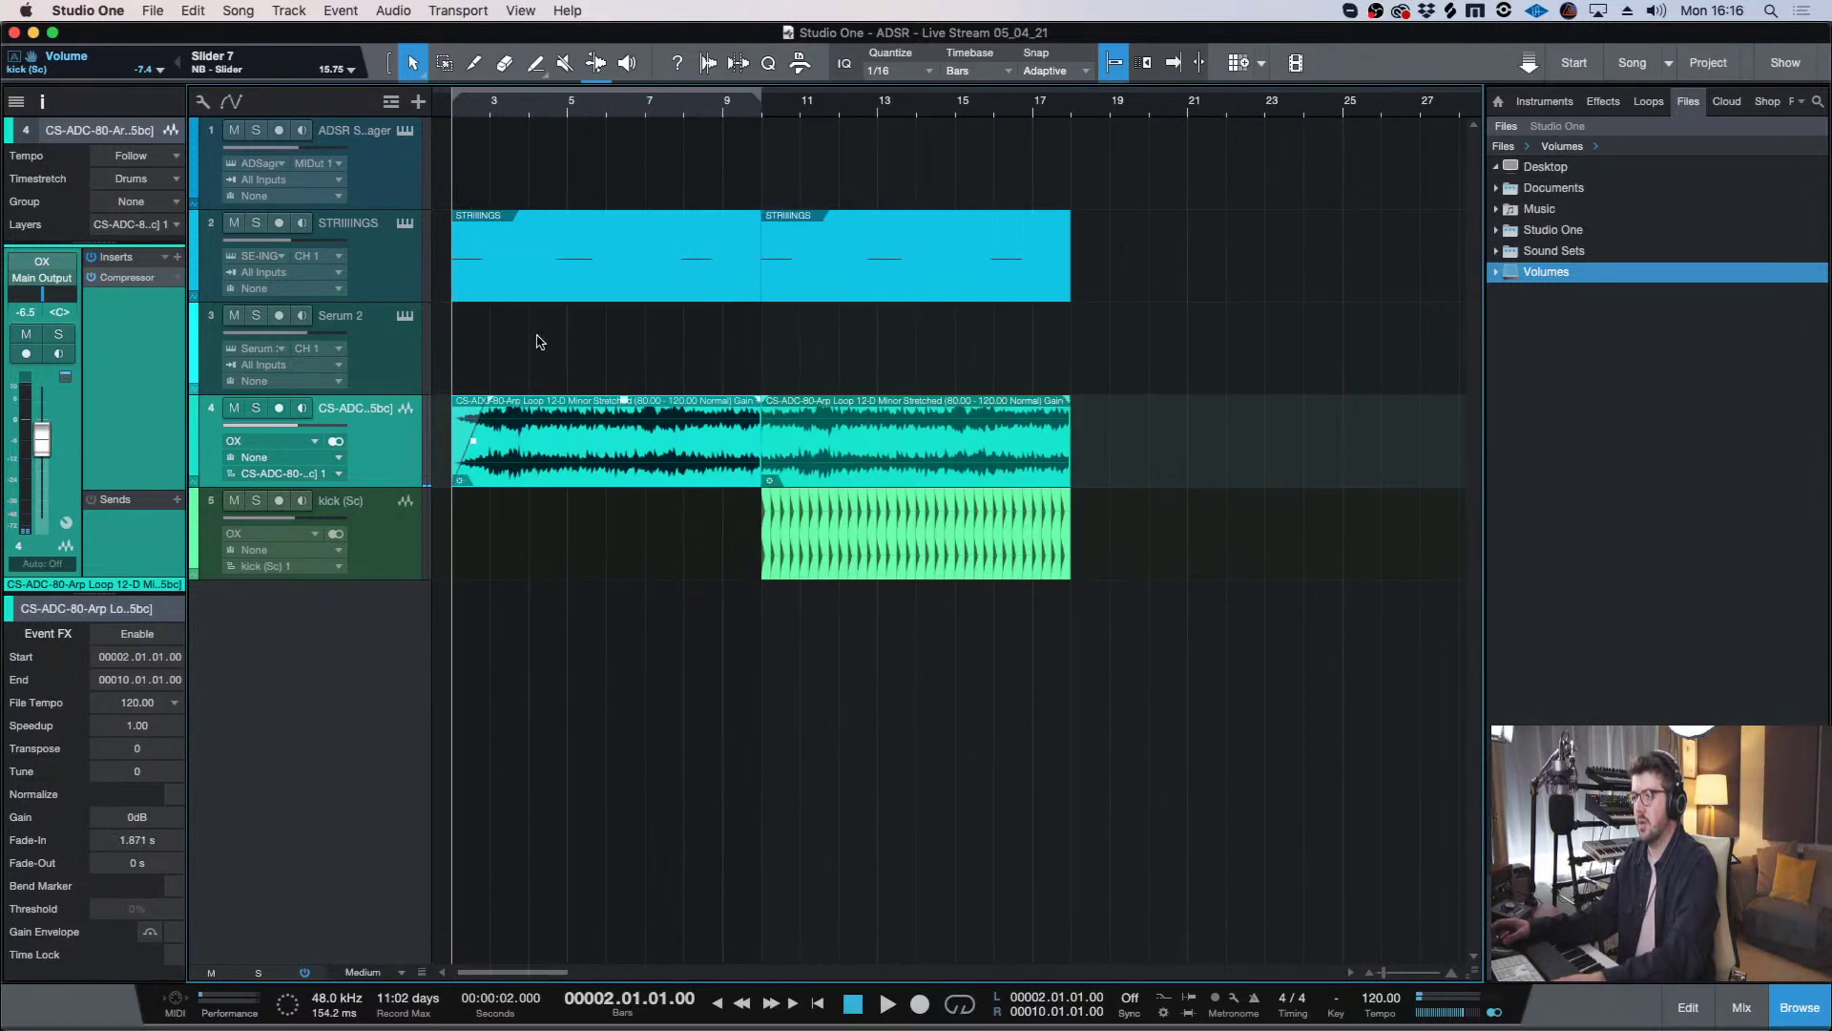
click(668, 265)
key(Delete)
key(space)
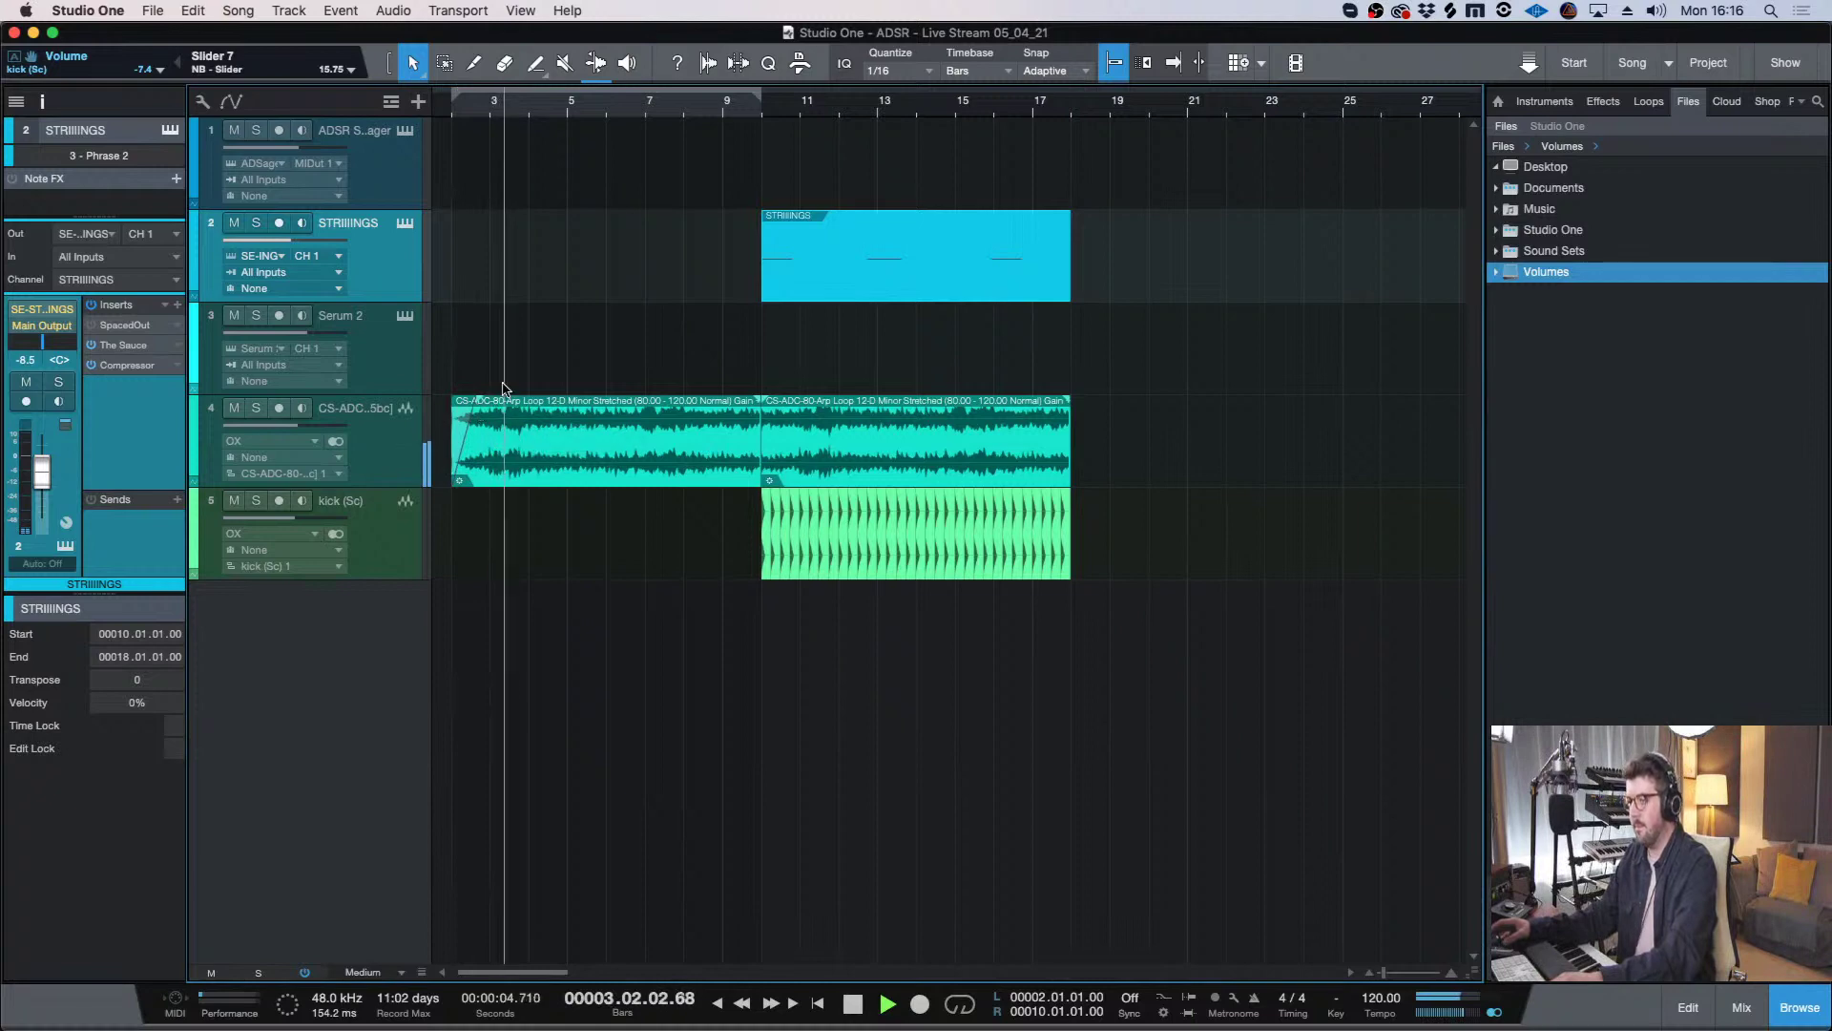
key(w)
- Stop playback, examine the Serum 2 track's PD Snug patch in its instrument window and close the window
click(412, 320)
key(w)
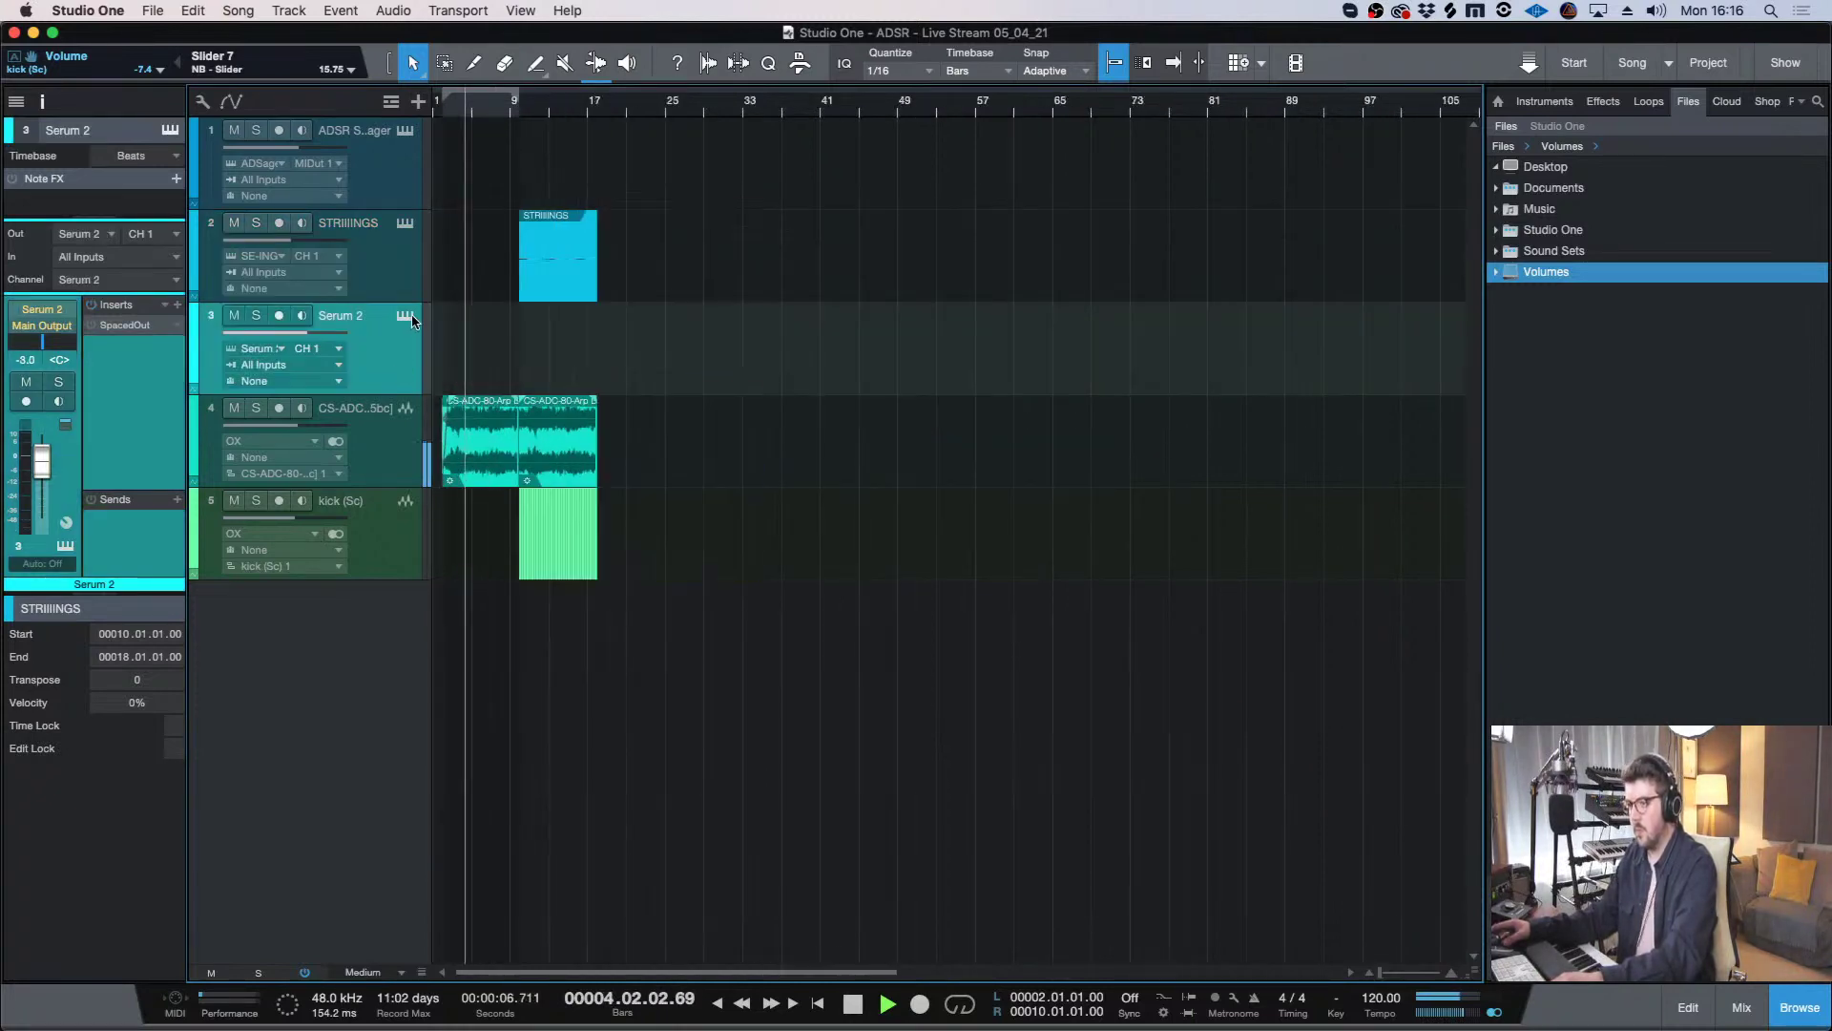
key(space)
click(405, 316)
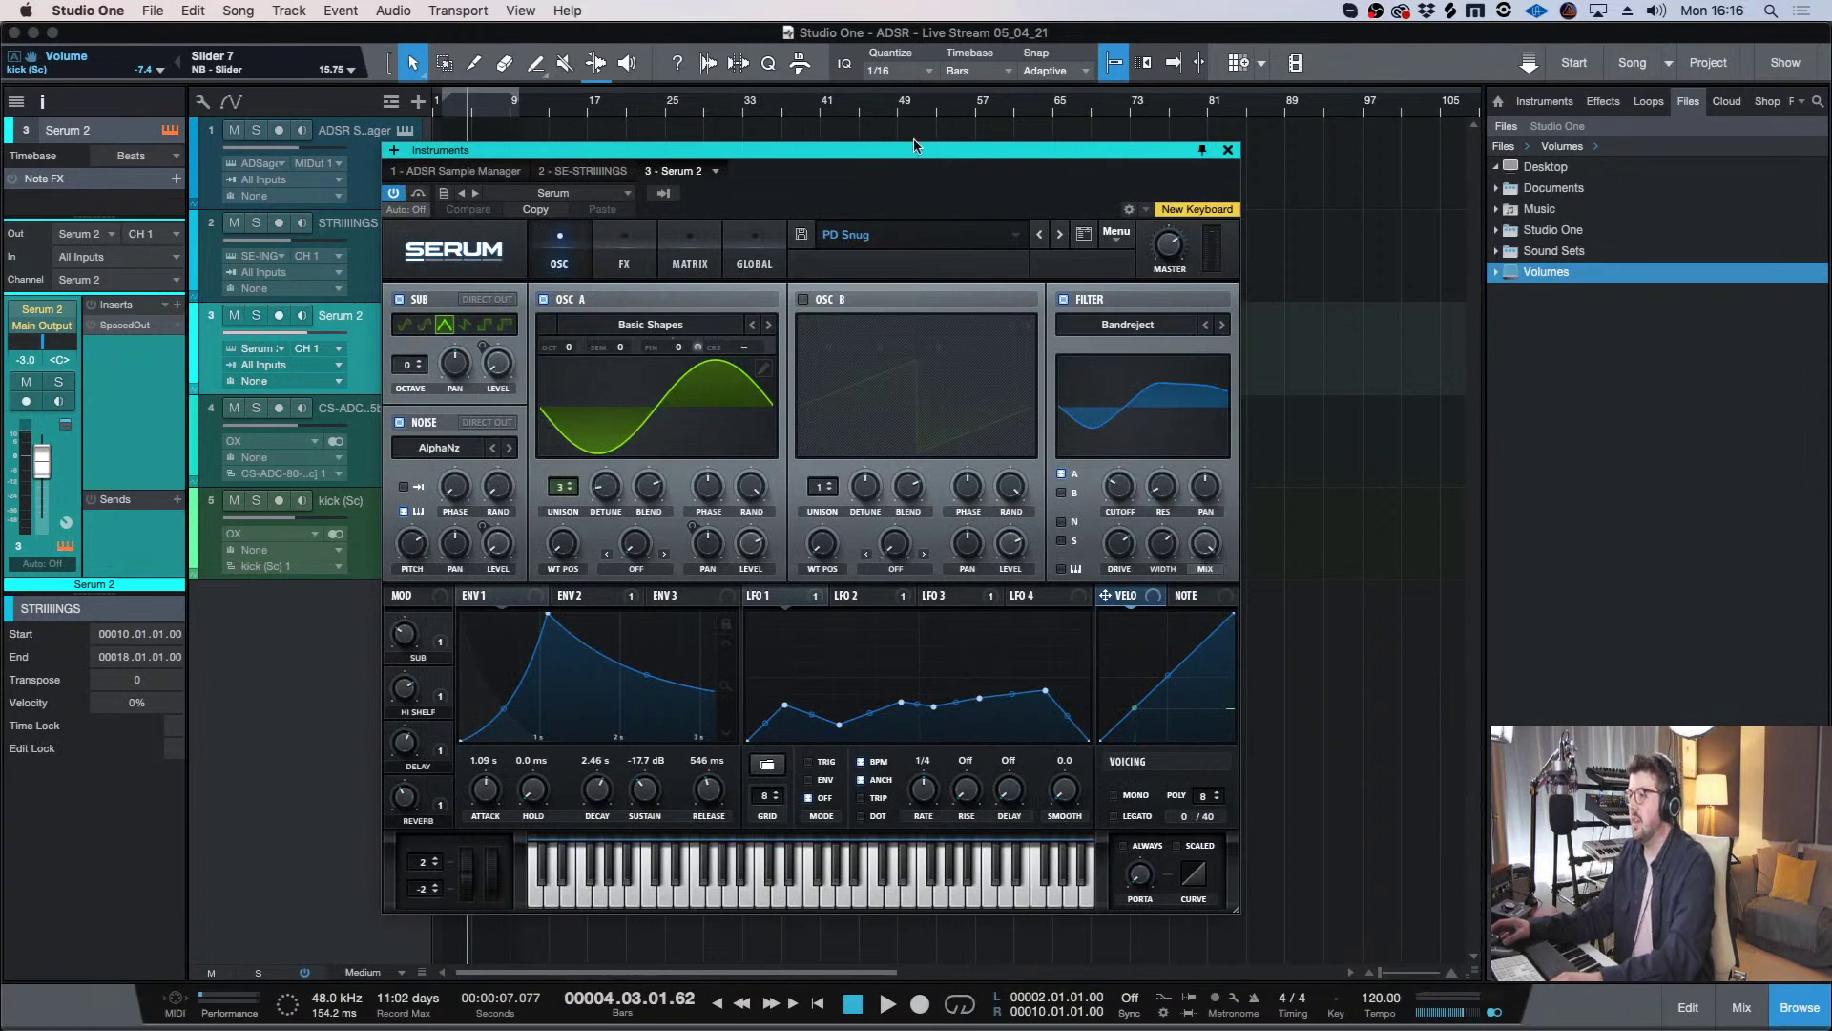
drag(914, 145, 1121, 131)
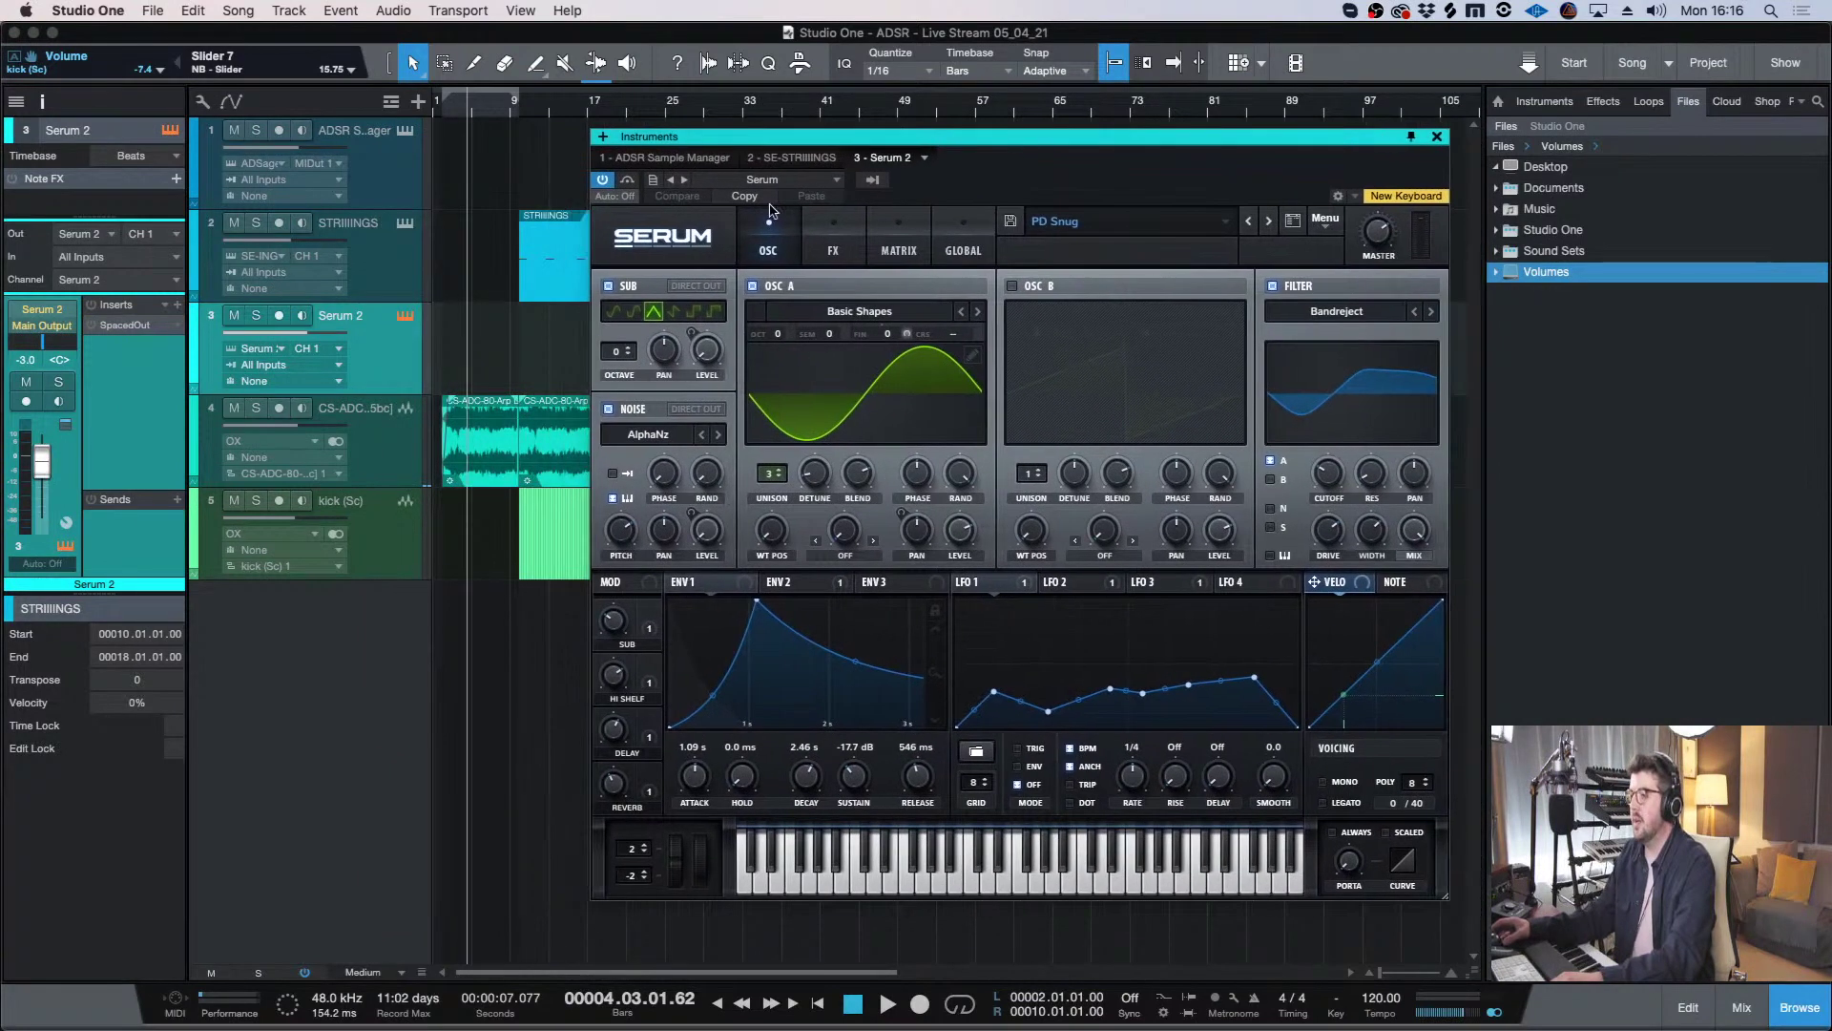
click(491, 232)
key(e)
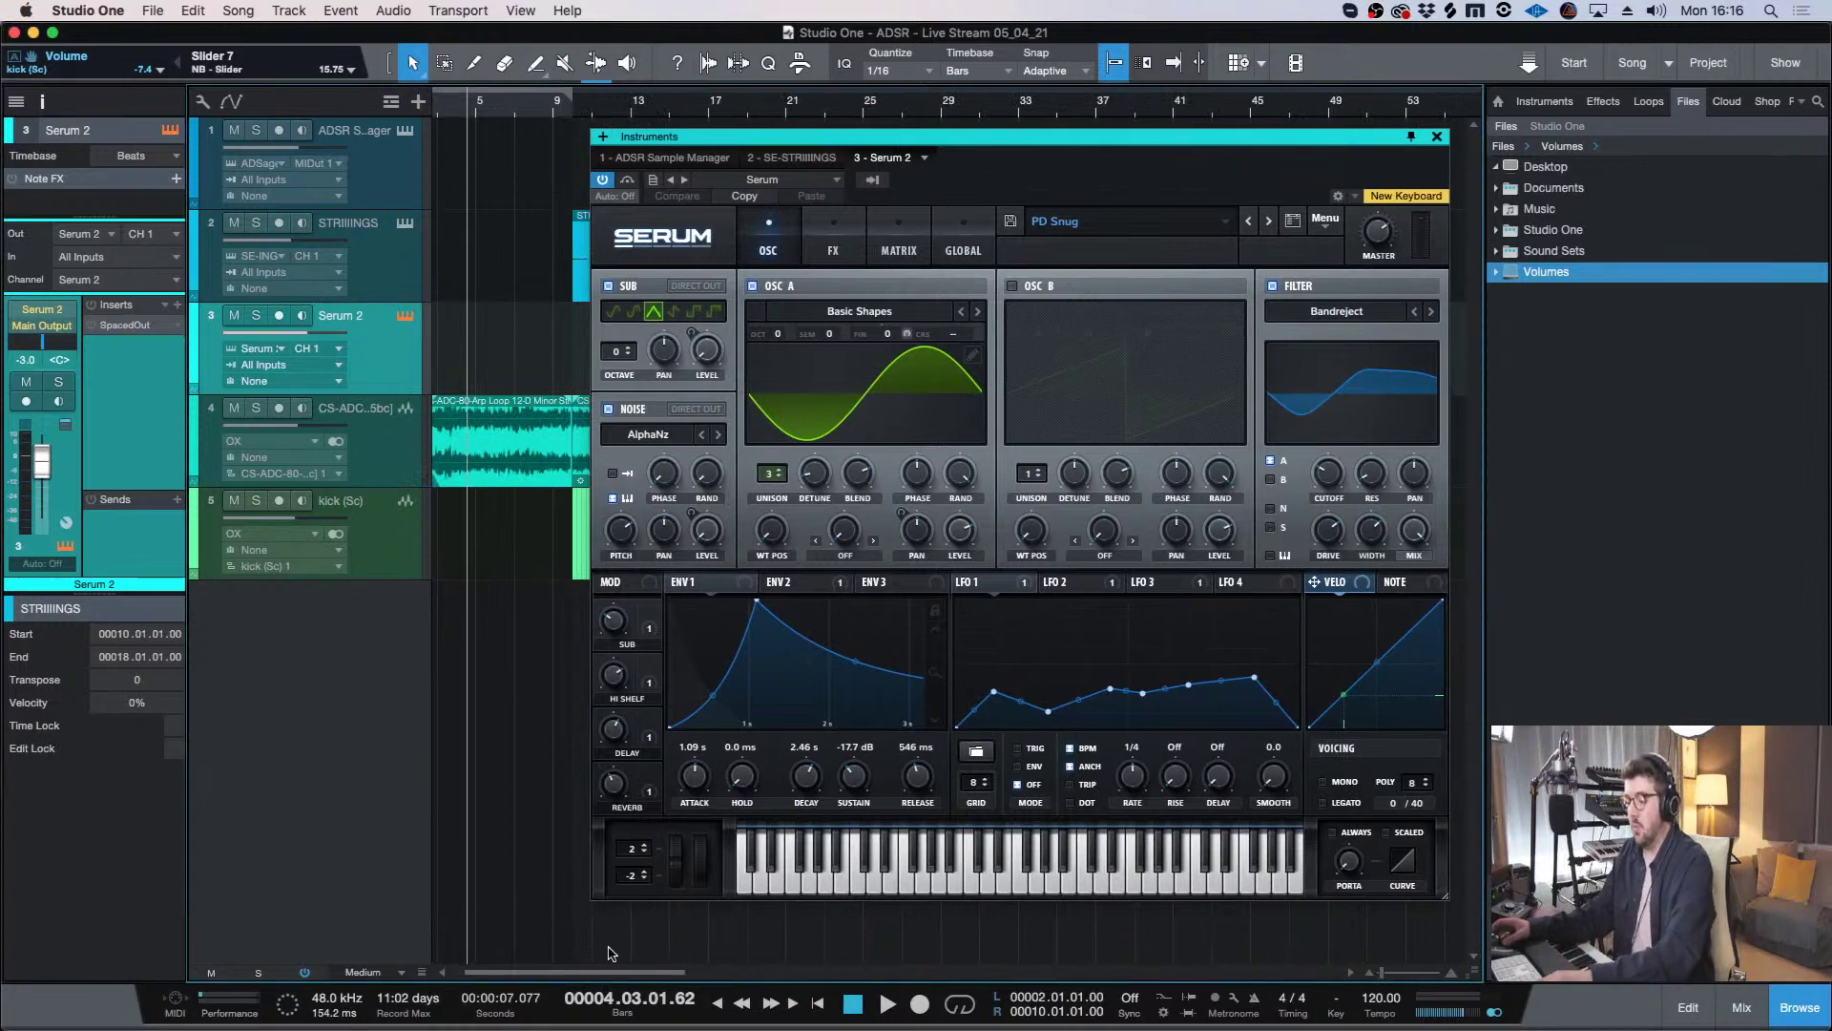
drag(602, 973, 591, 972)
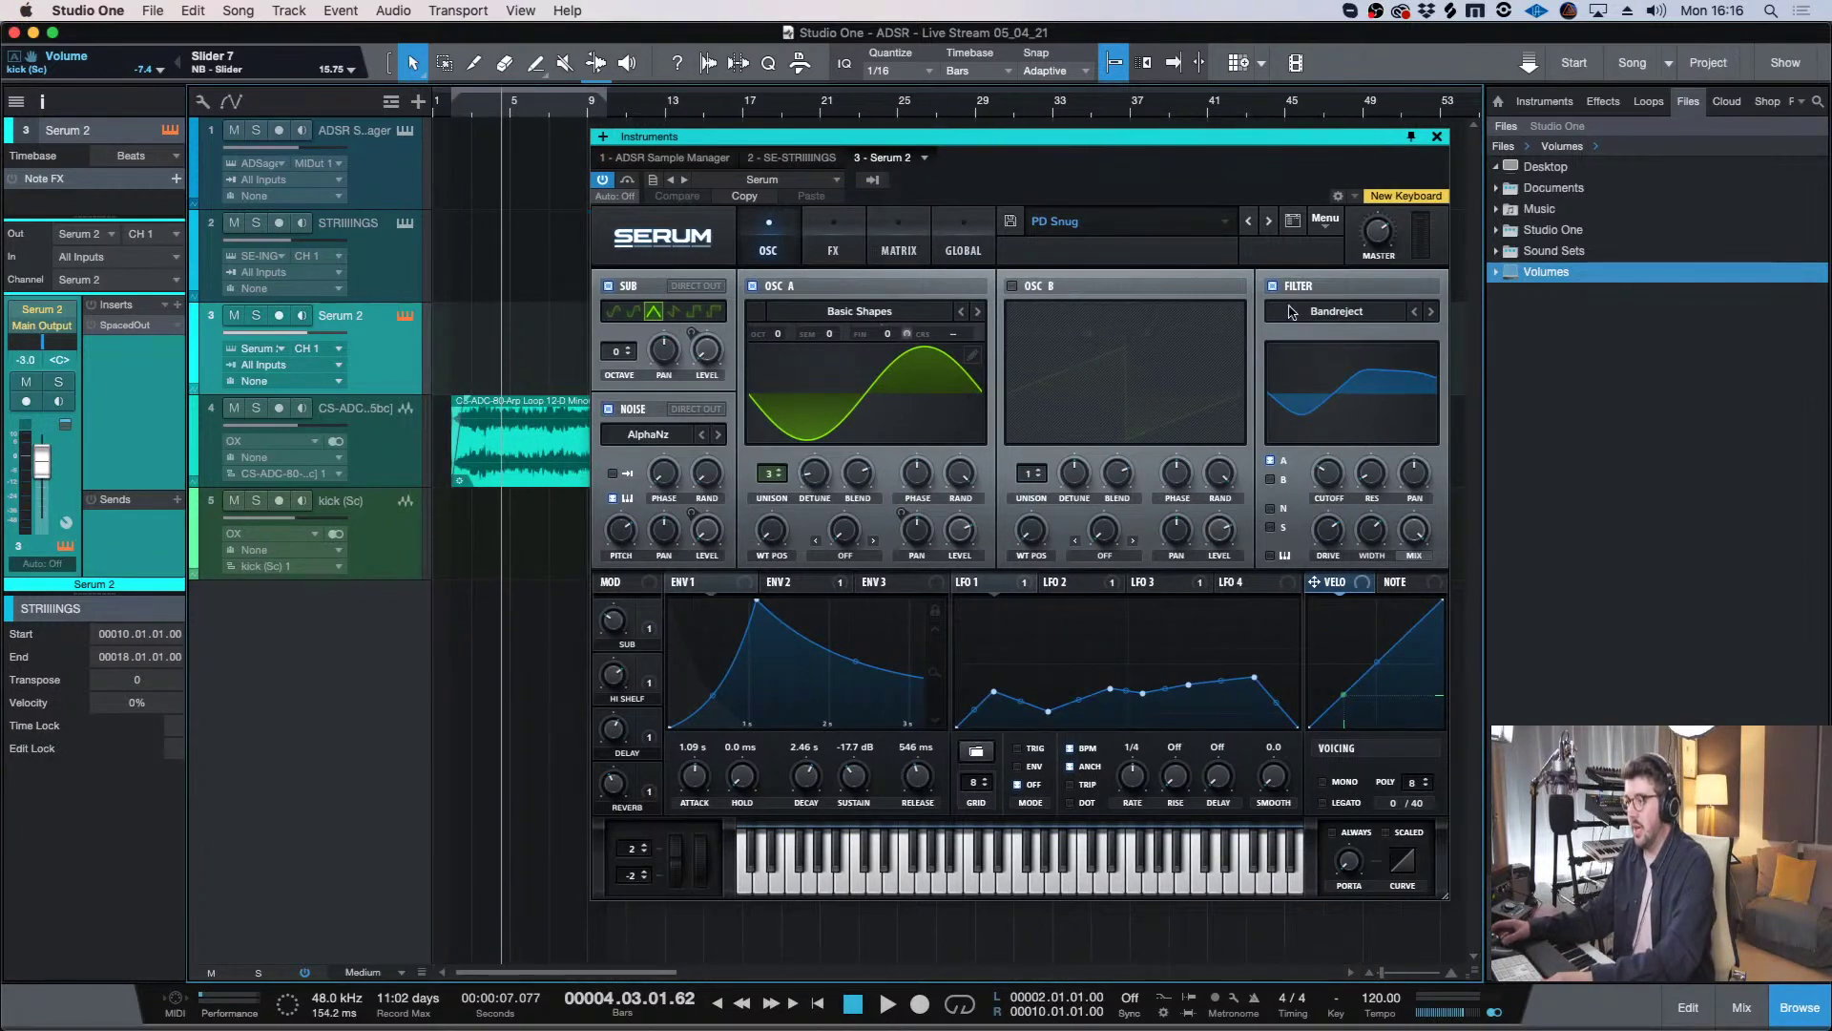
click(1437, 136)
- Review the STRIIIINGS instrument and the favorite samples in ADSR Sample Manager, and close the instrument window
click(405, 223)
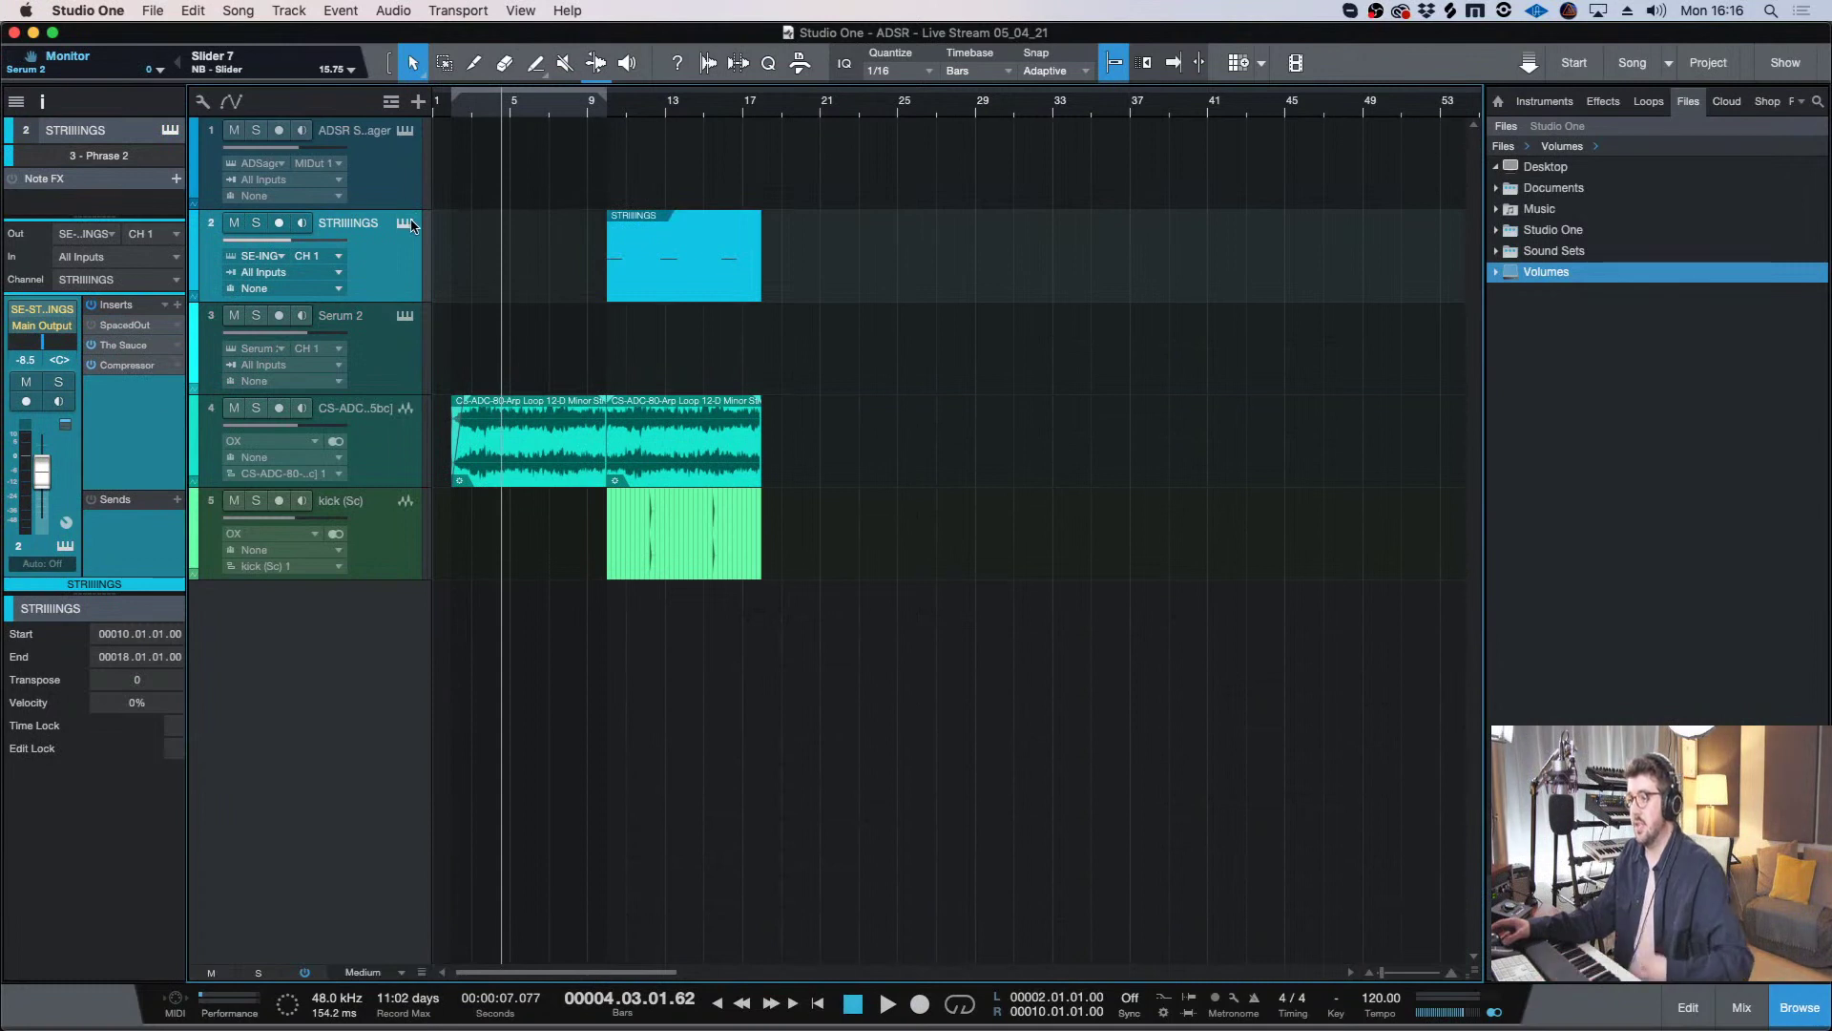
drag(1150, 240, 1137, 236)
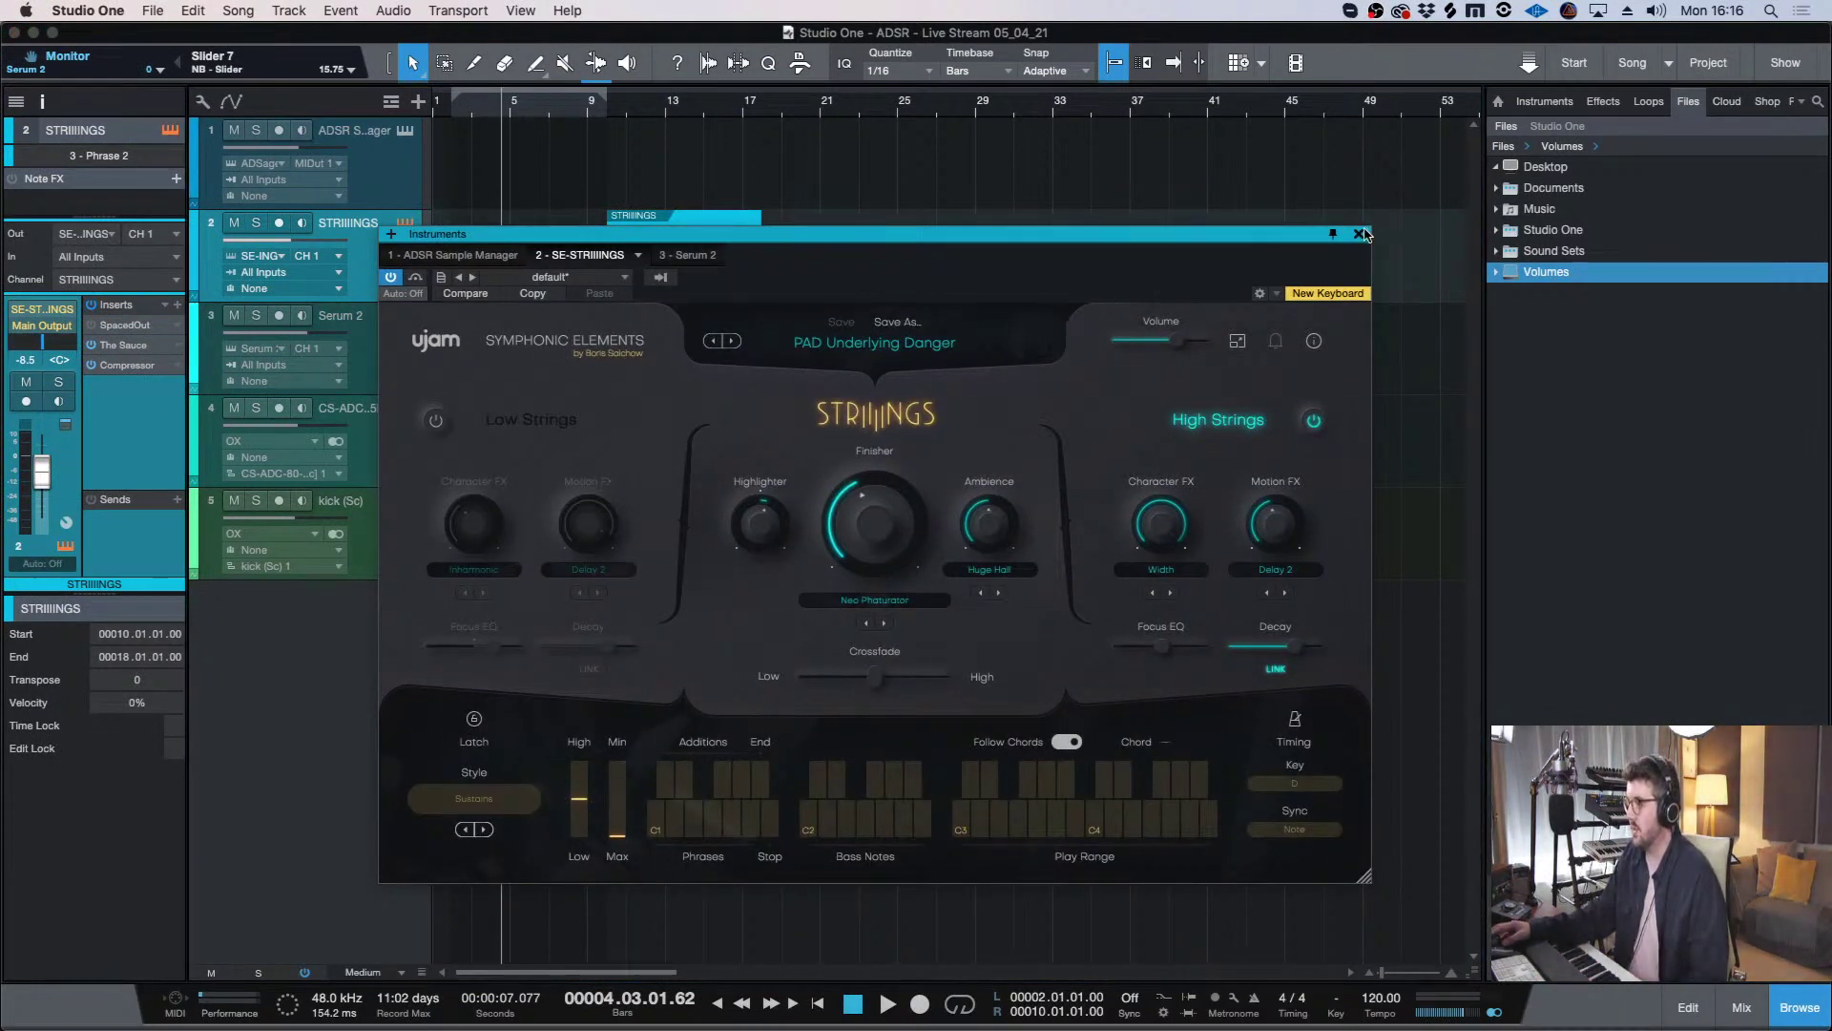
click(453, 255)
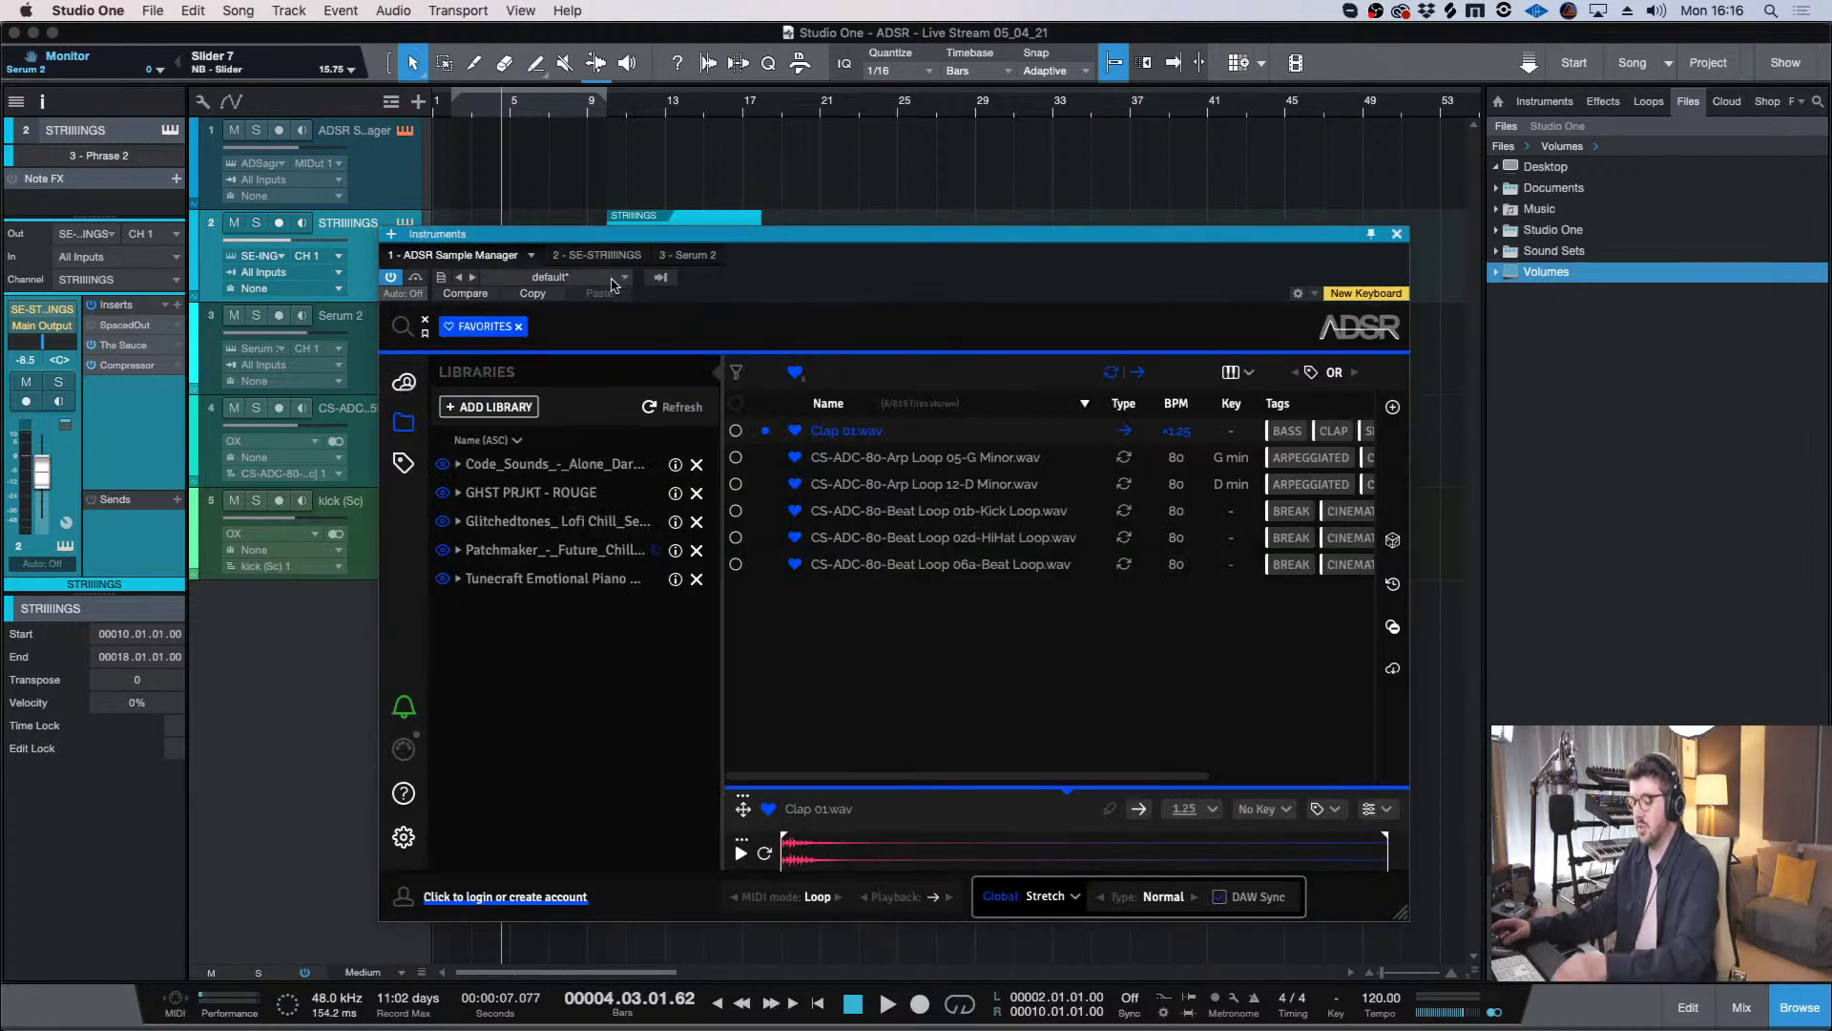
drag(897, 235, 872, 225)
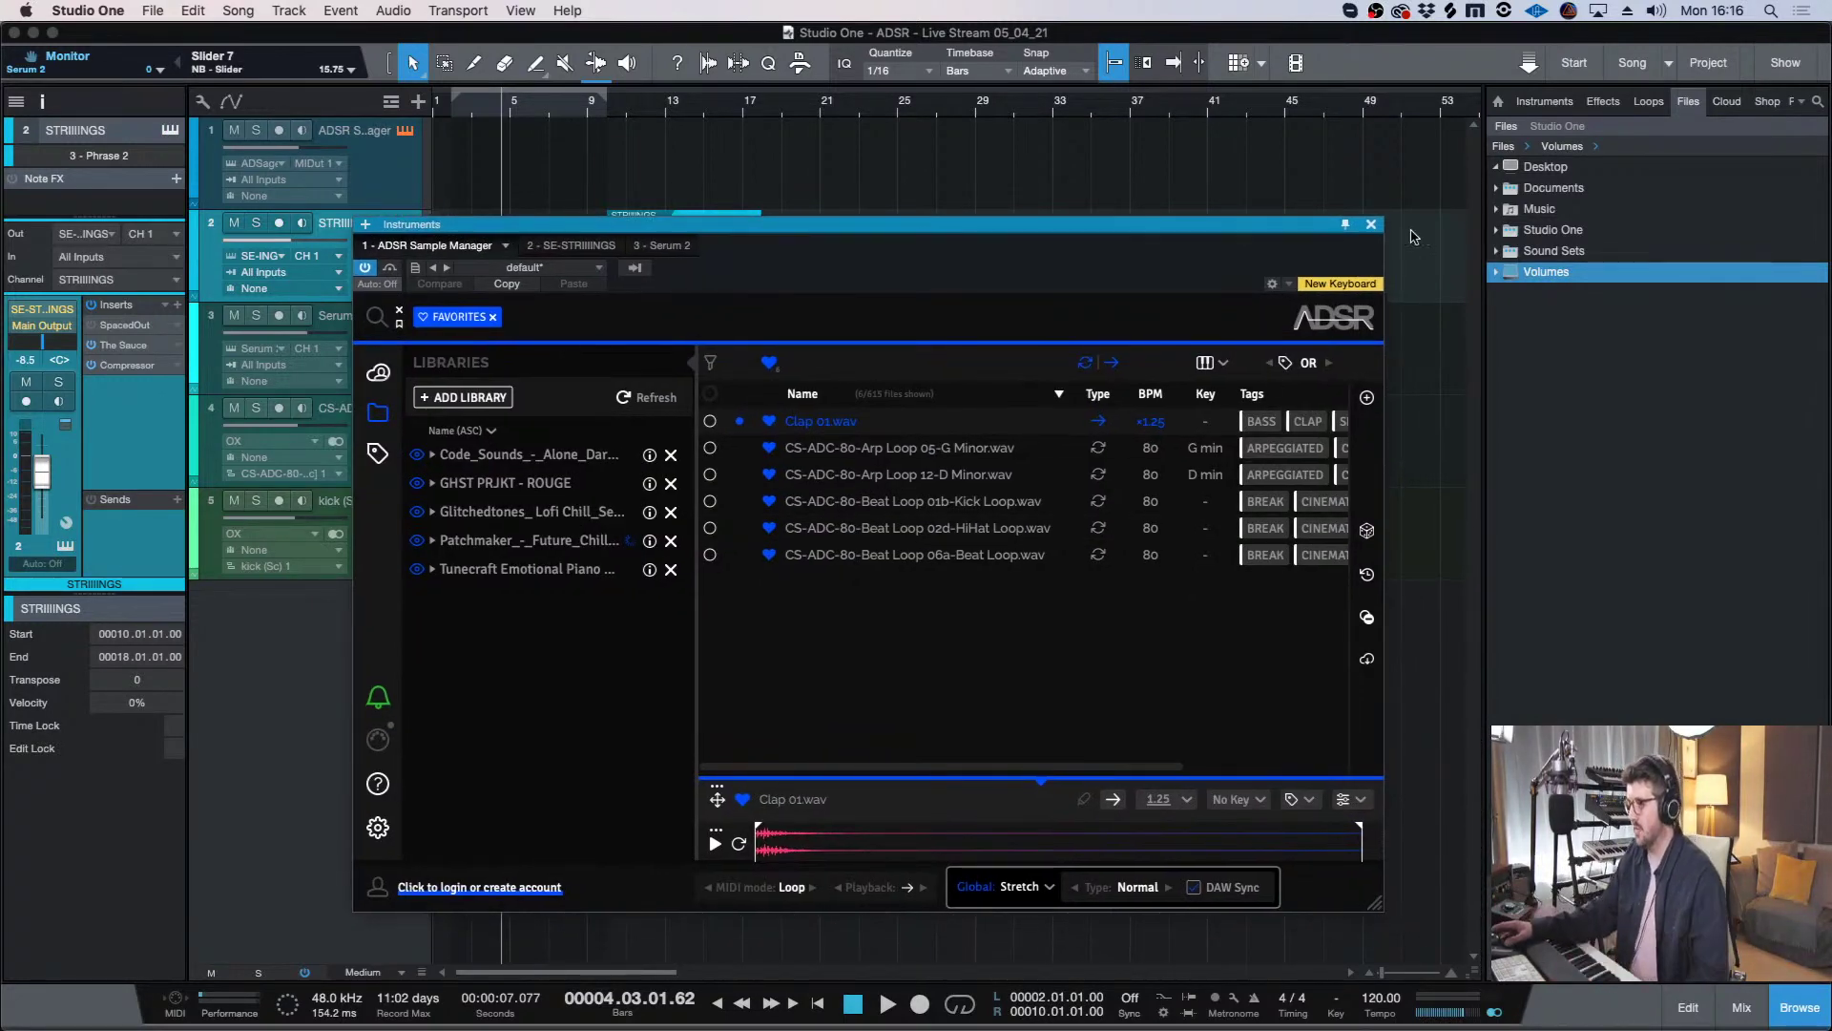
click(1371, 226)
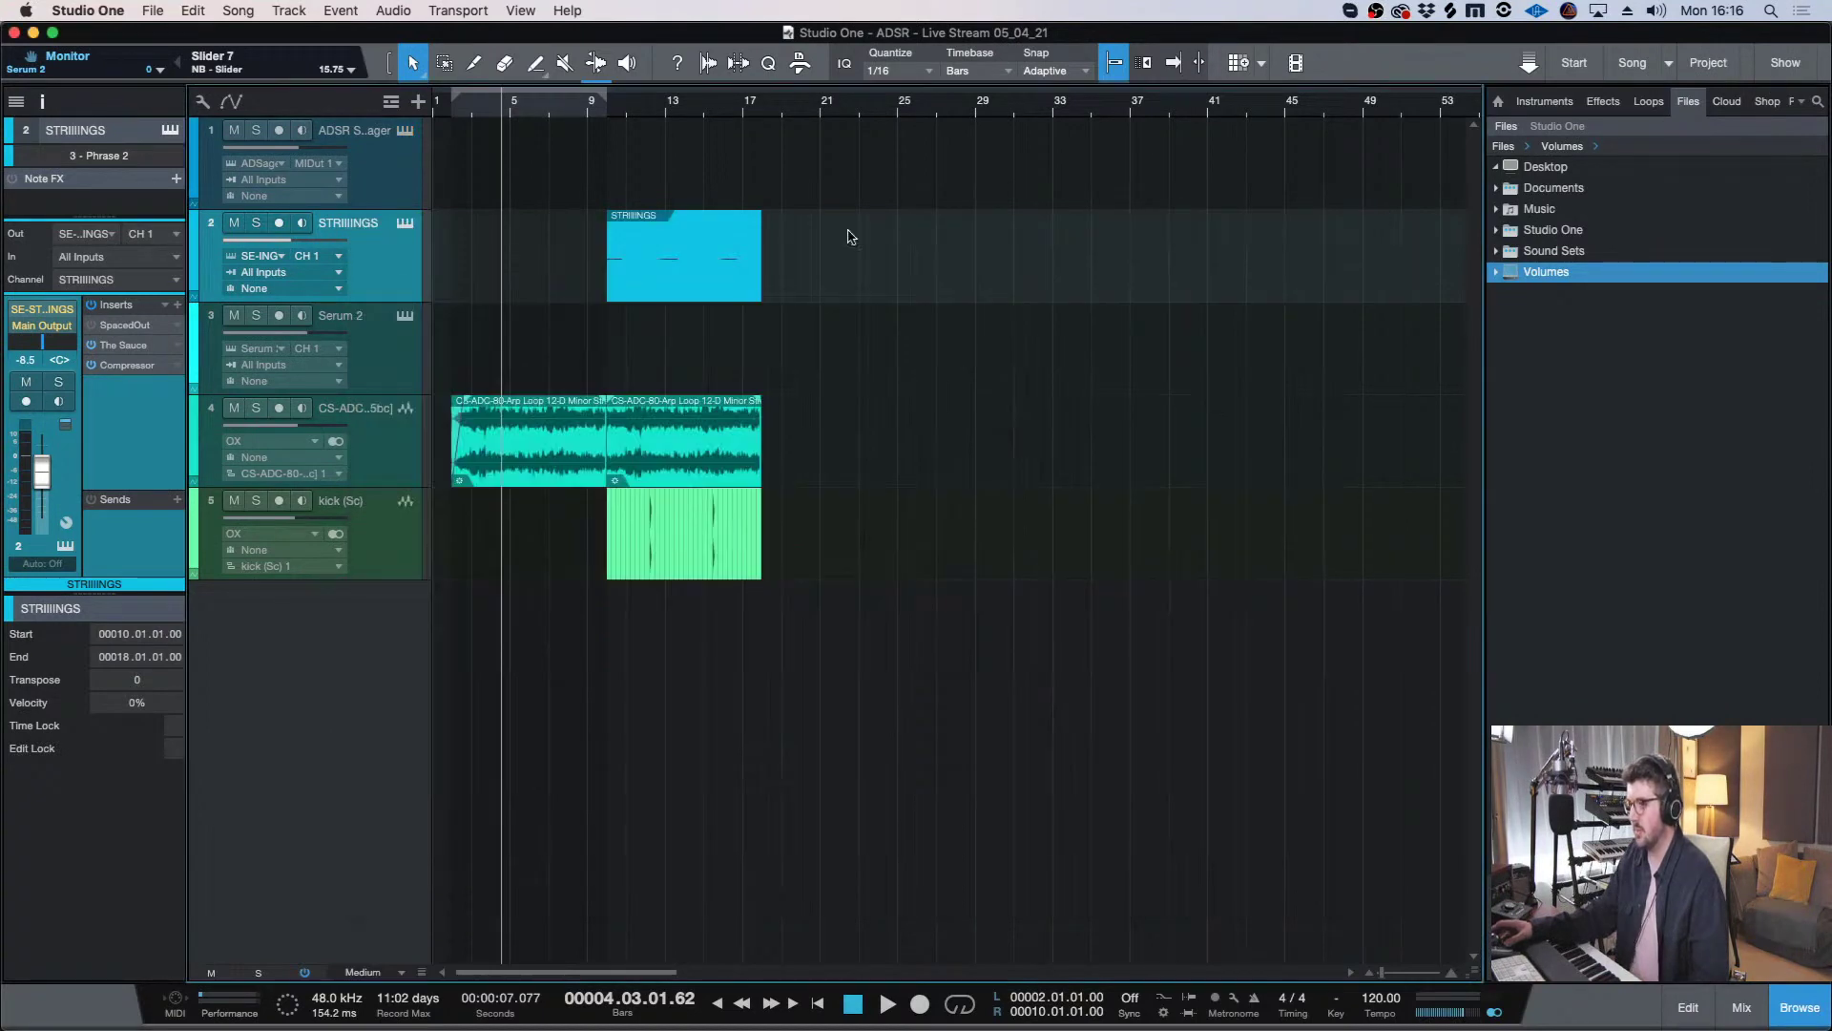
- Review the settings of The Sauce insert on the STRIIIINGS track and close its window
click(388, 461)
click(401, 254)
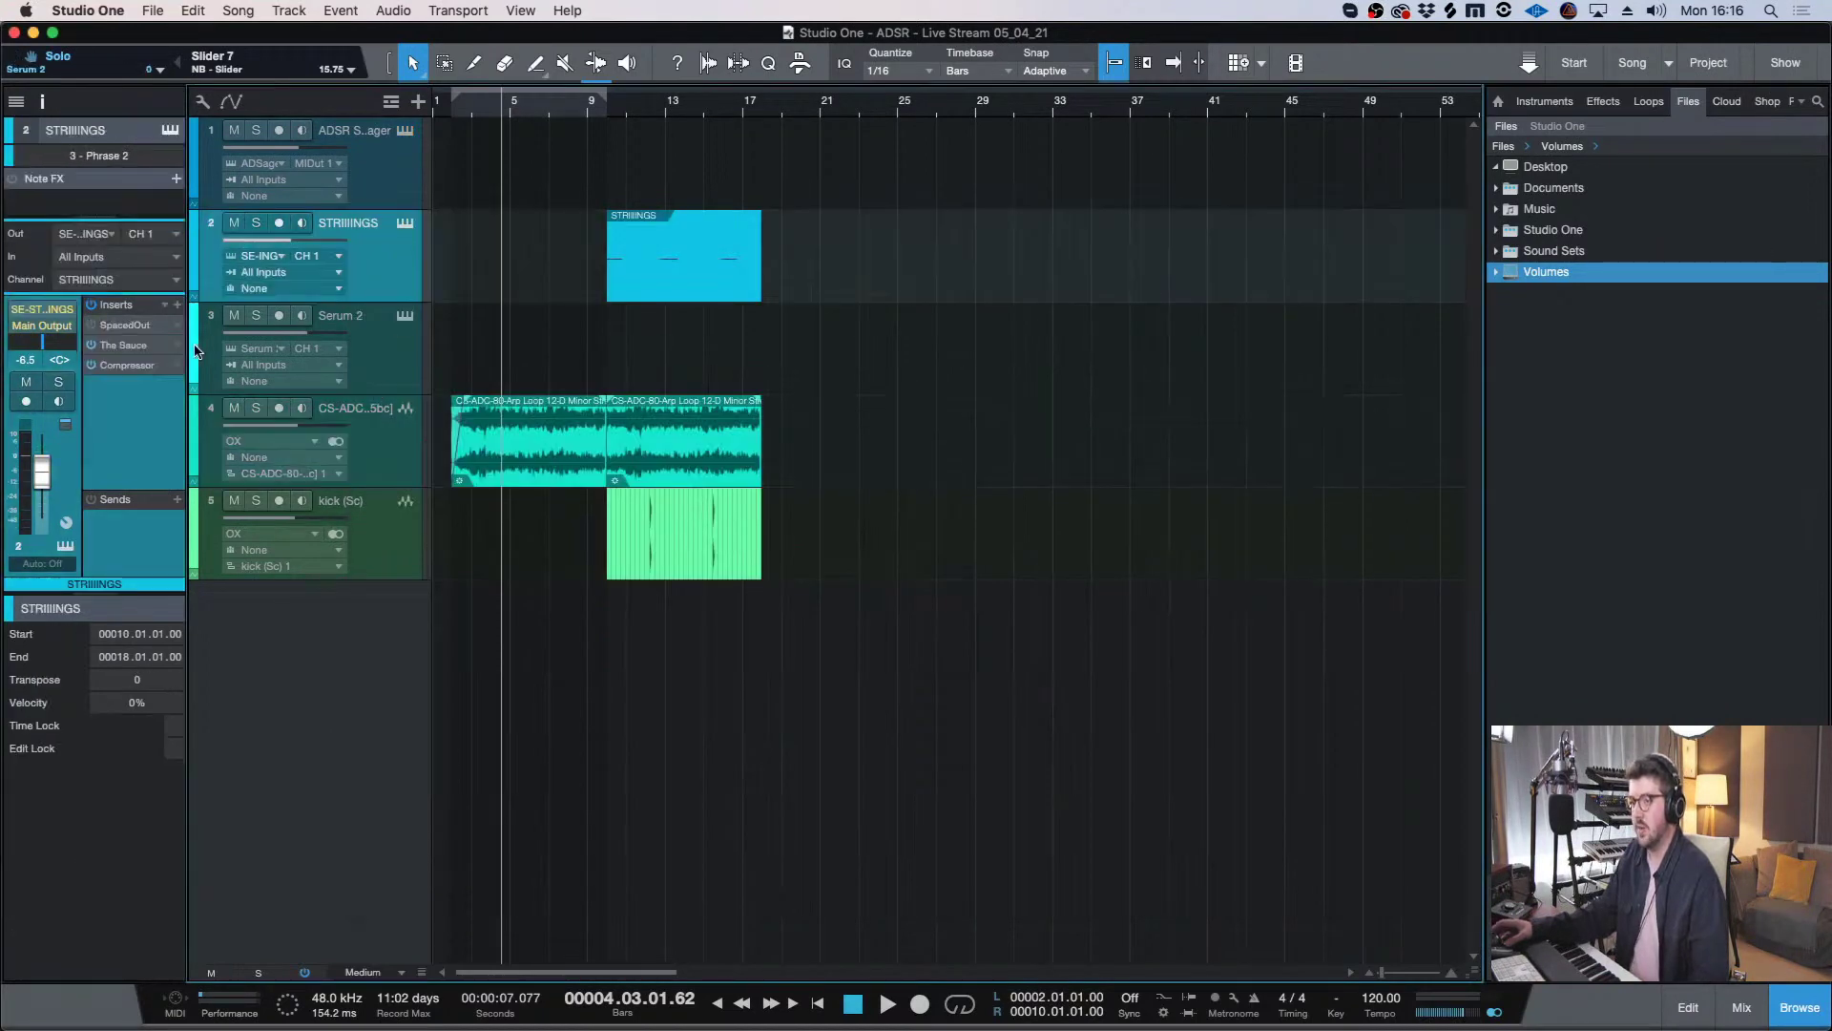
click(131, 347)
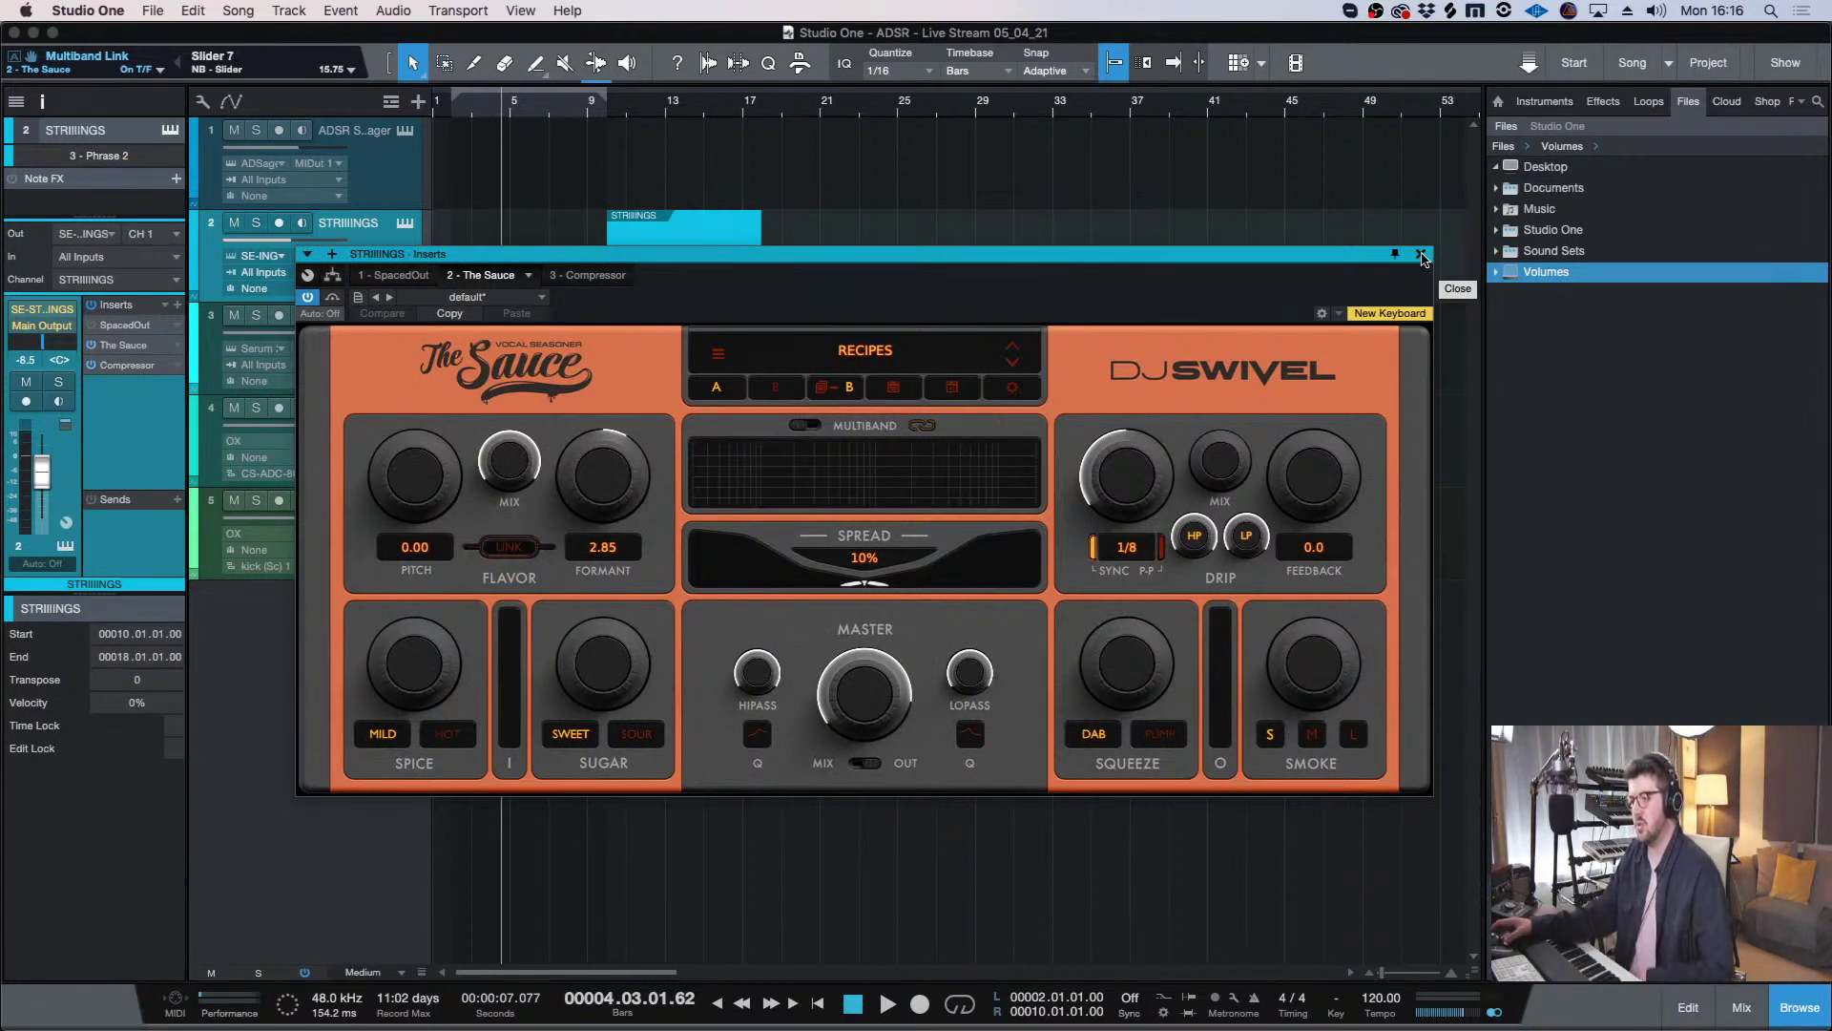
click(1422, 258)
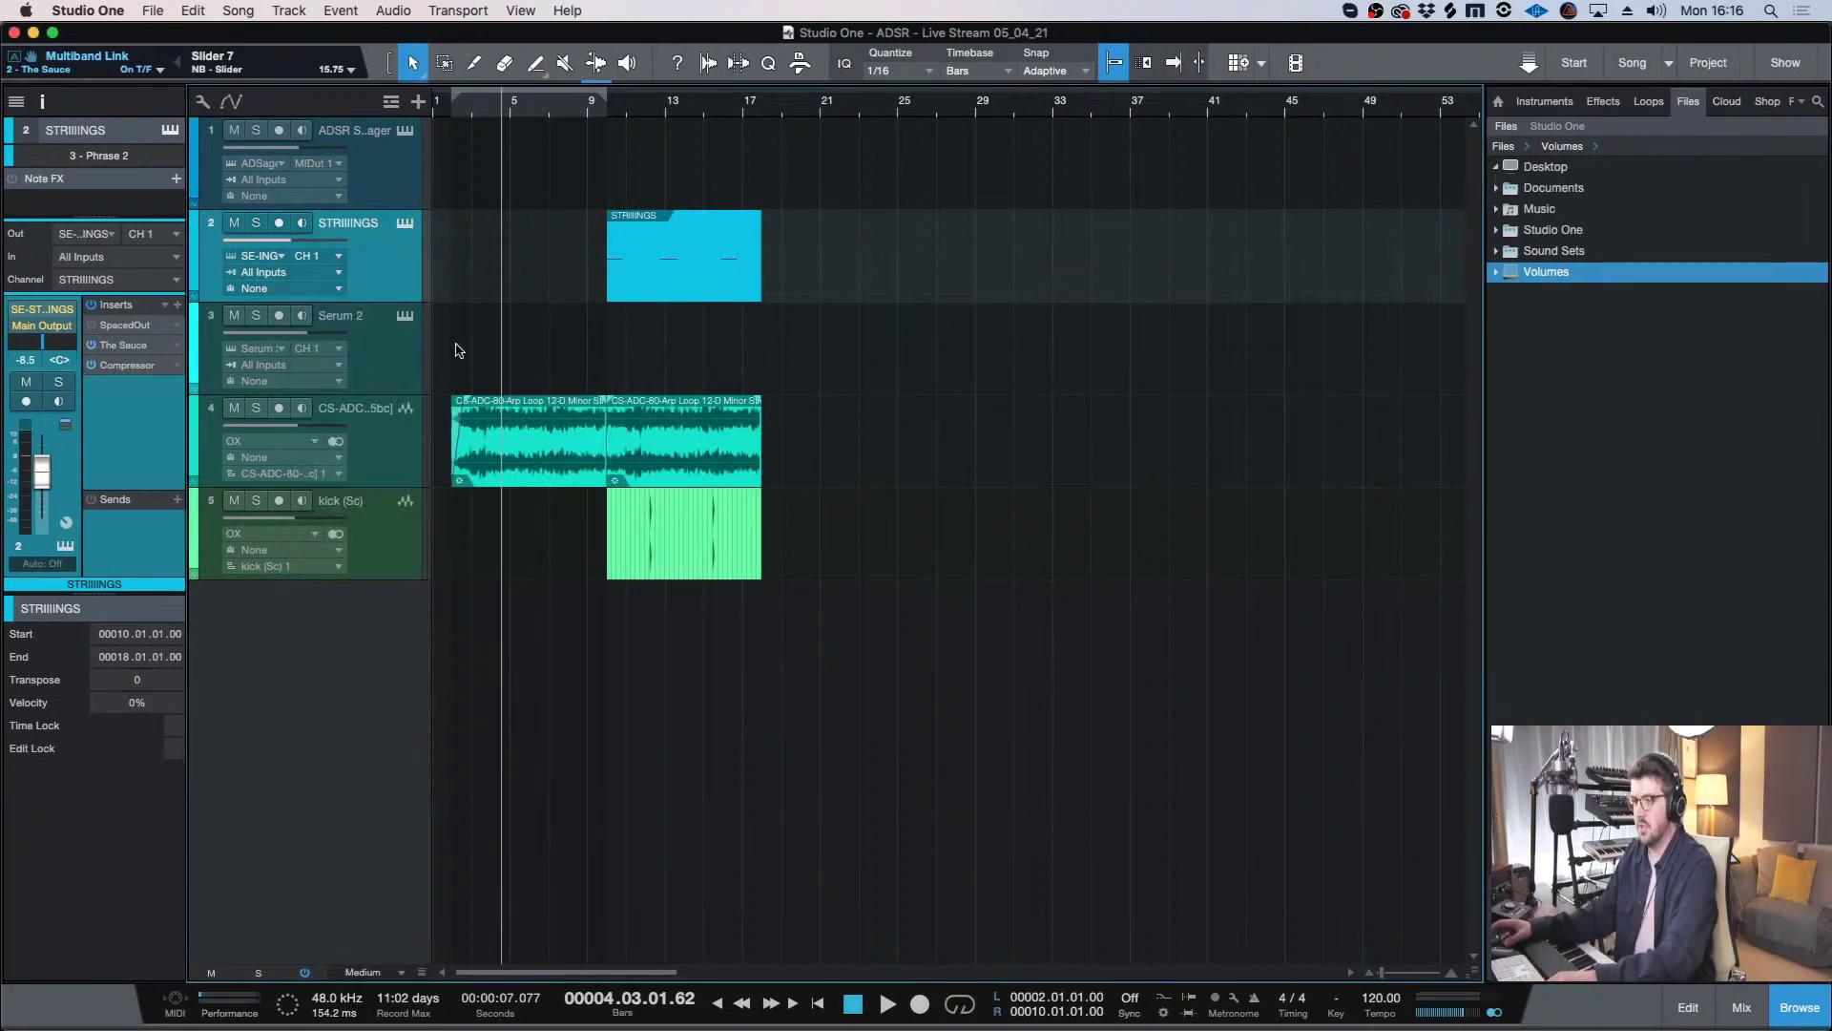
- Review the SpacedOut insert on the Serum 2 track, close its window and return the playhead to bar 2
click(398, 342)
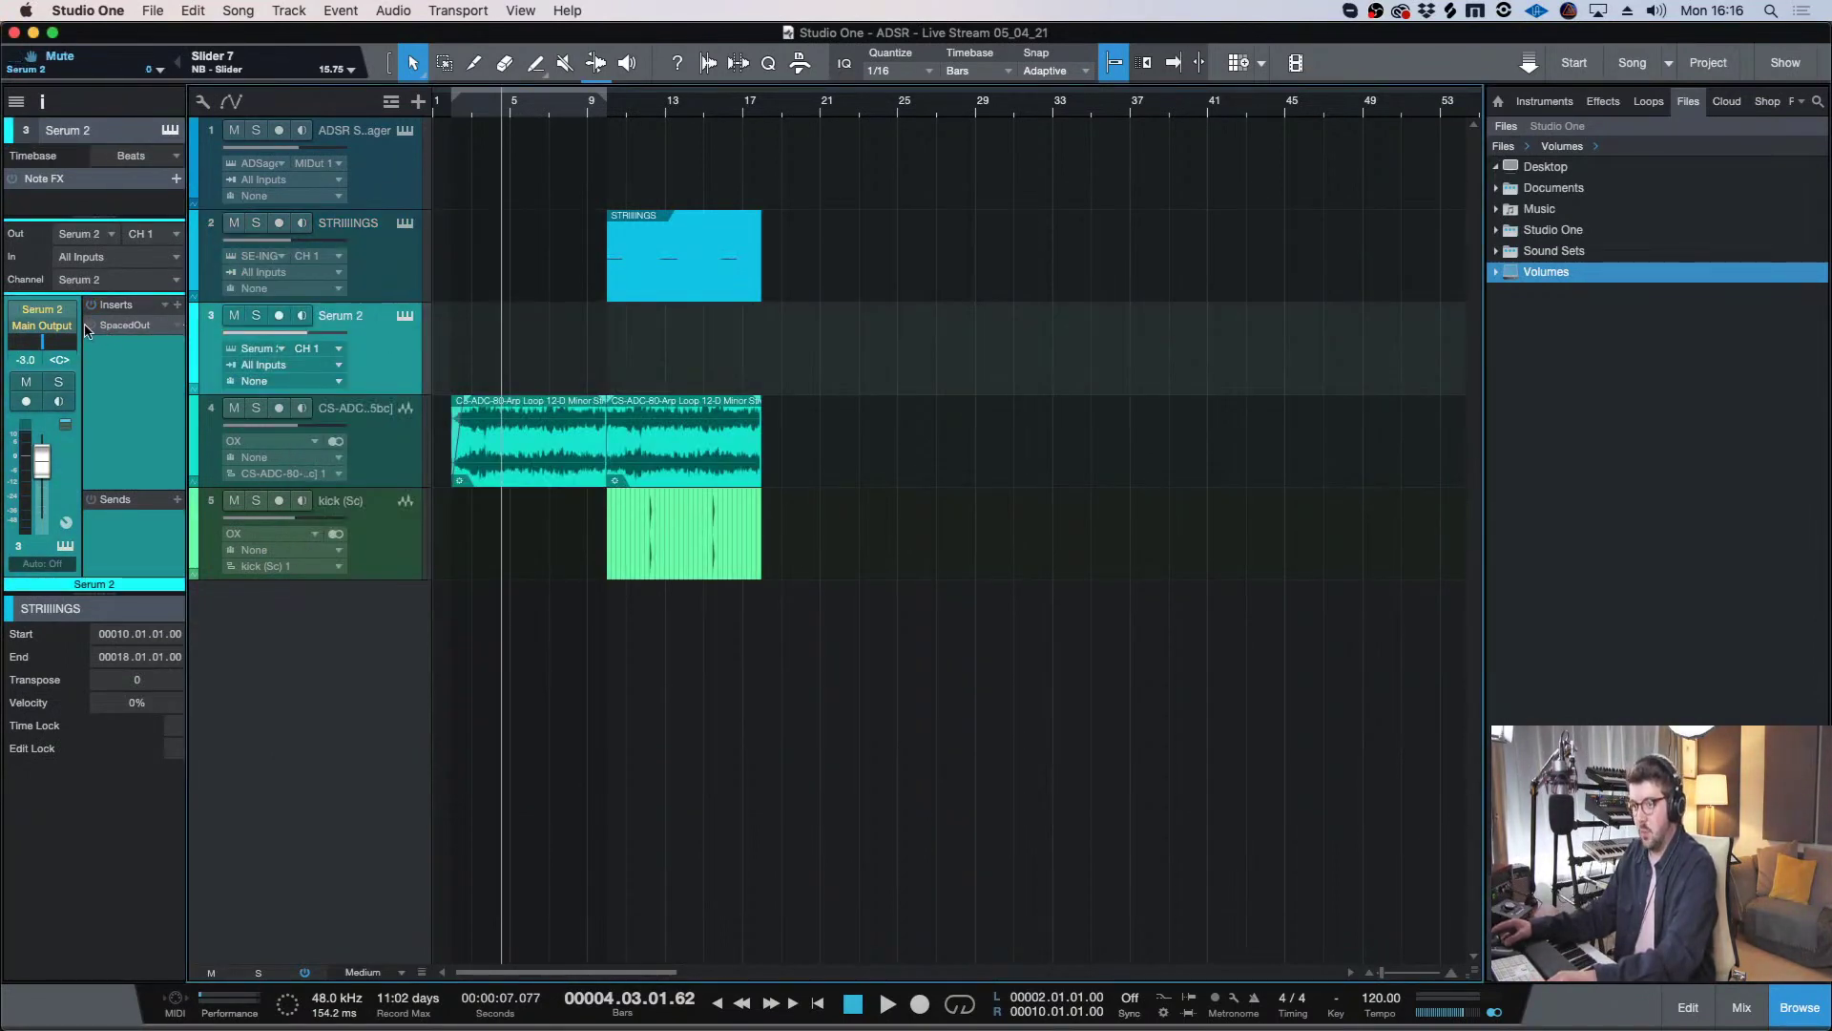
double_click(115, 326)
drag(849, 219, 479, 255)
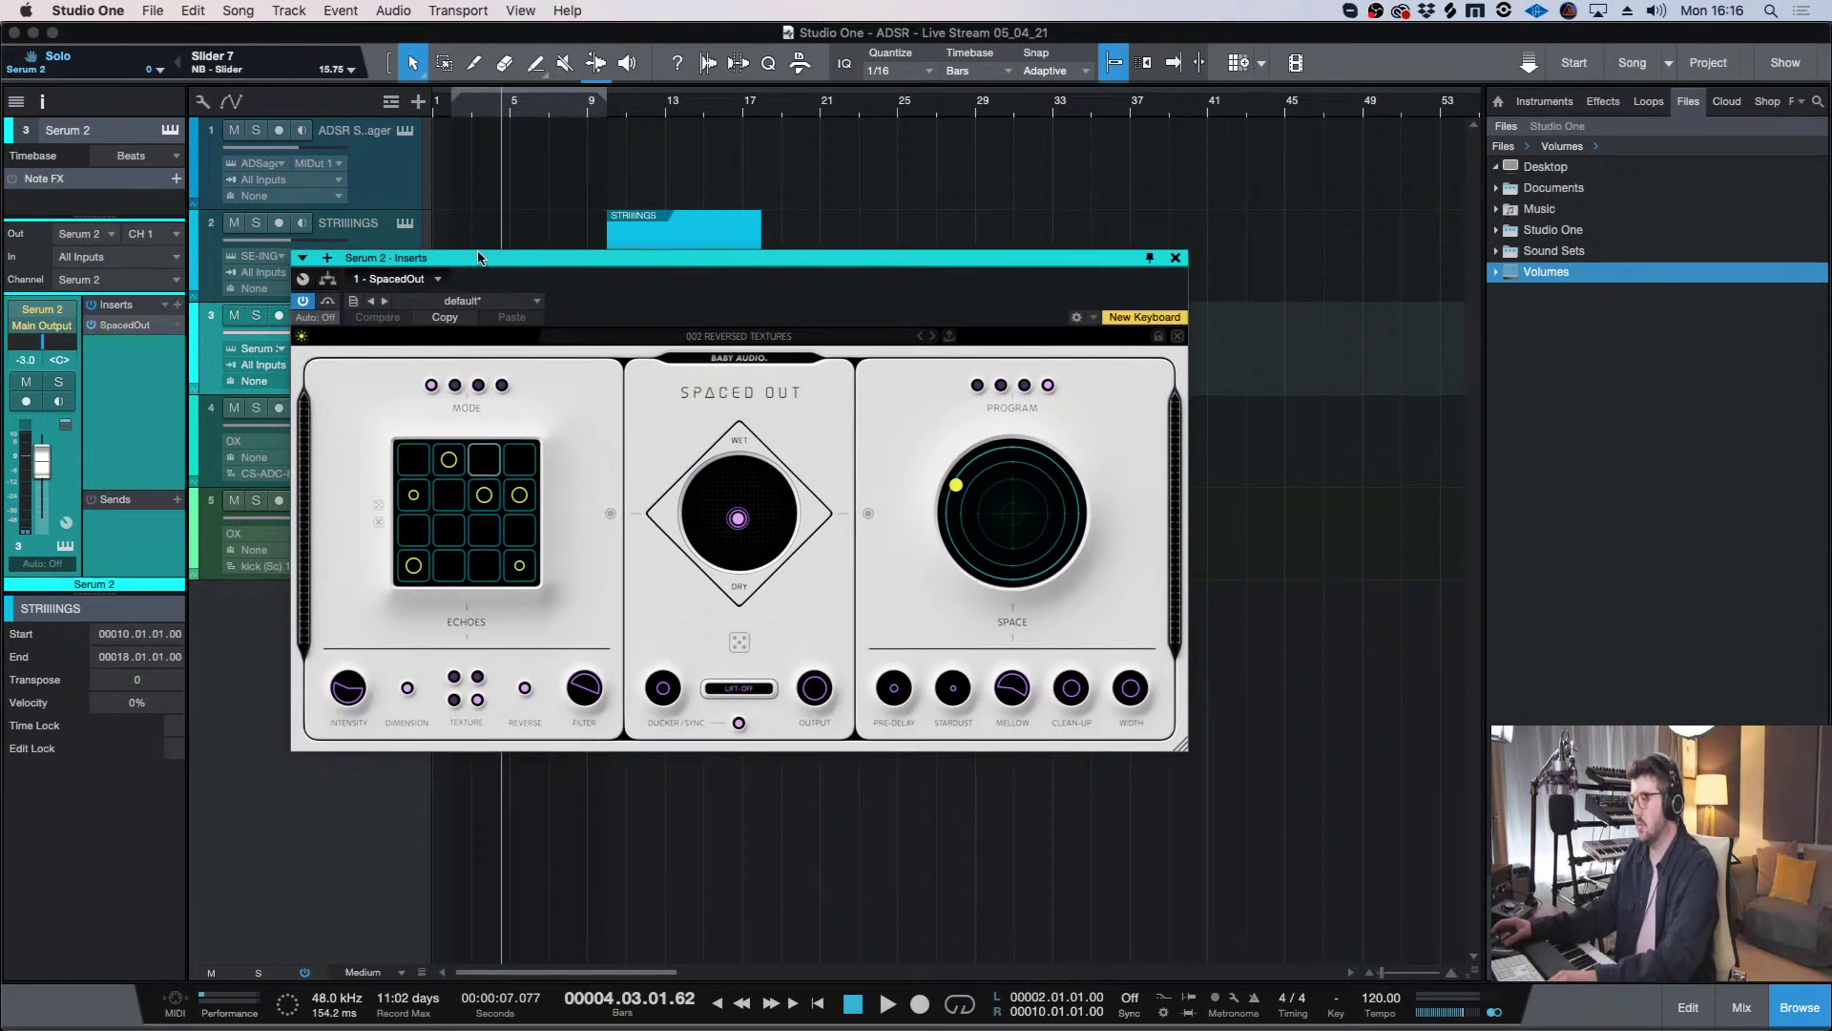
click(1174, 258)
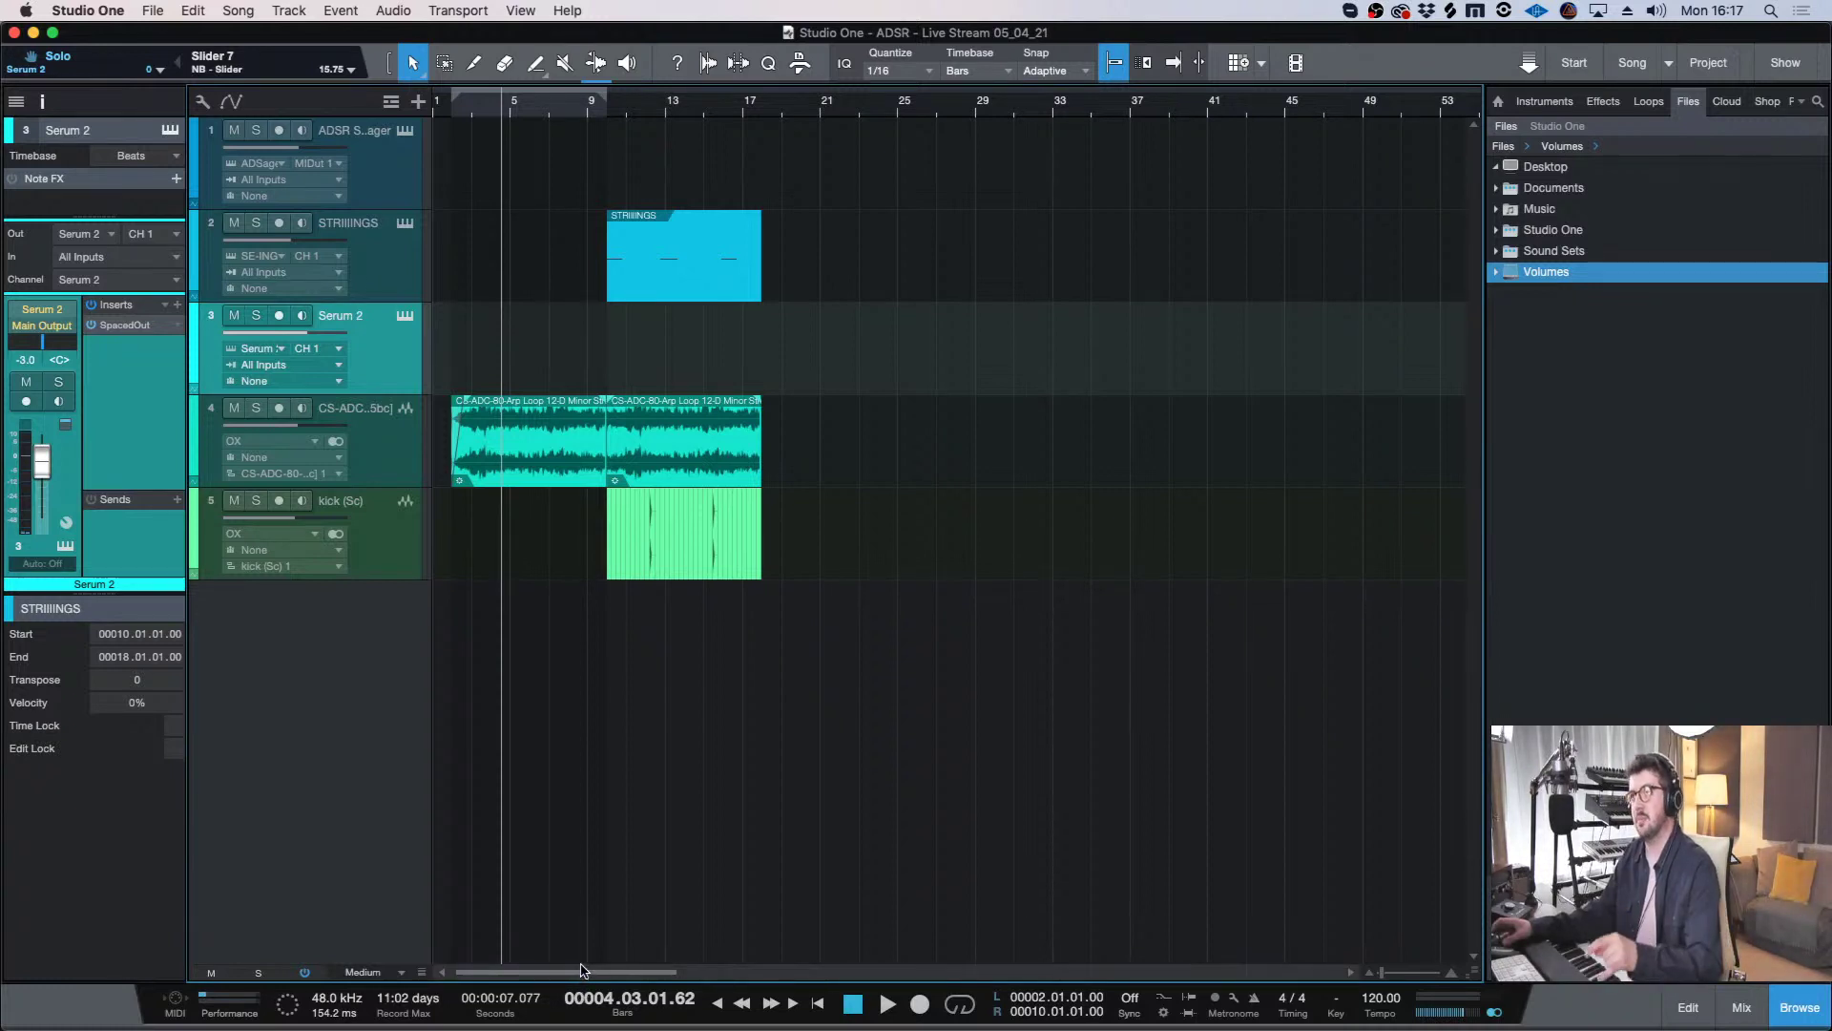
drag(558, 976, 513, 975)
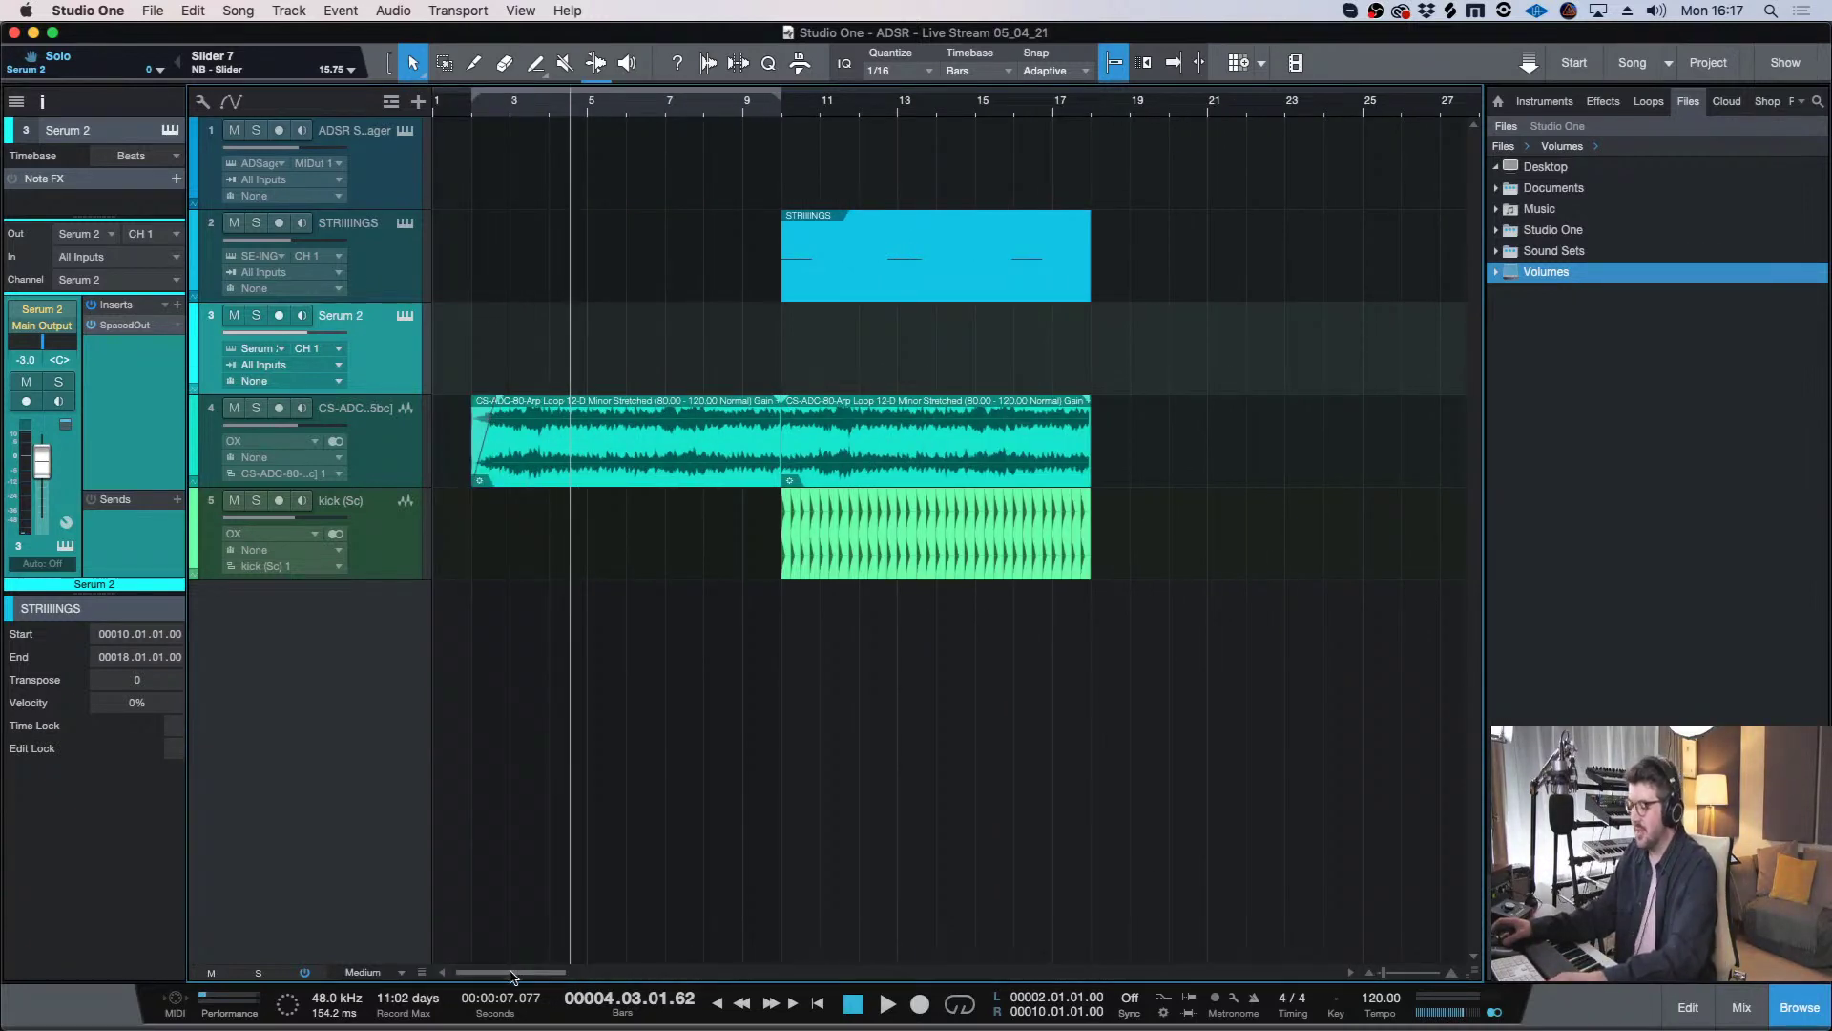
click(474, 119)
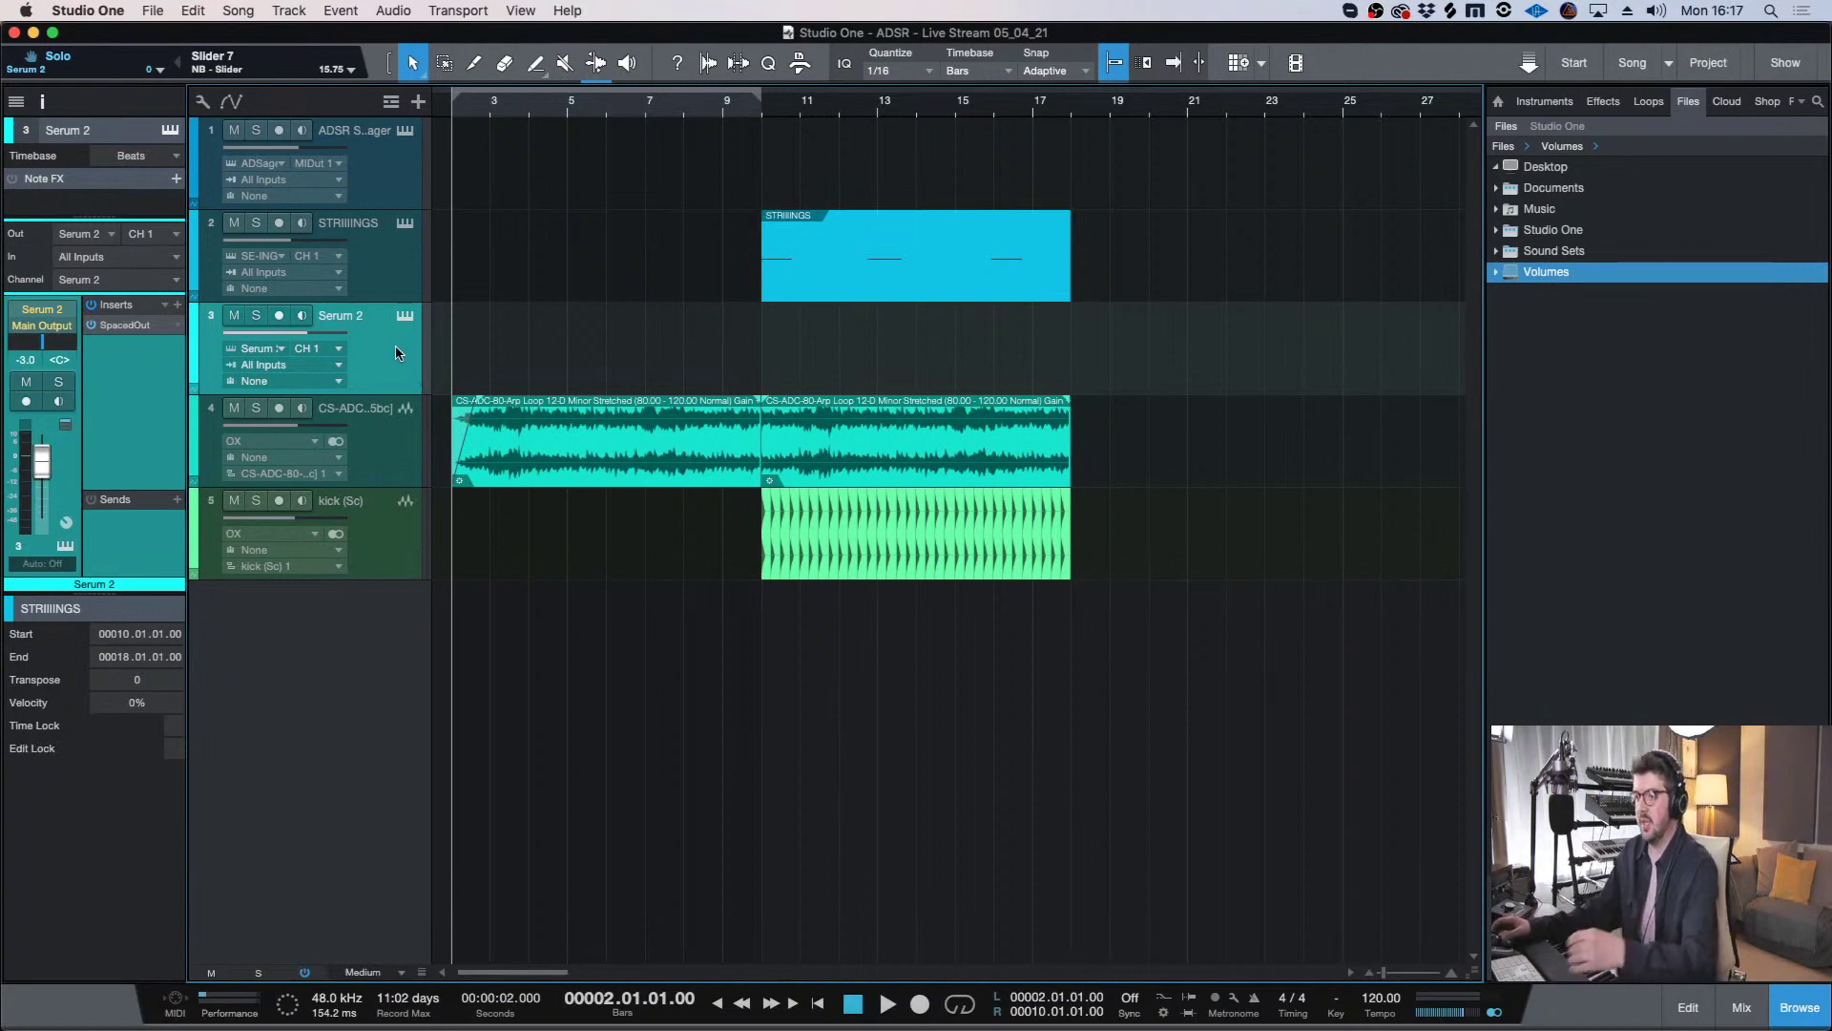
- Select the Serum 2 track and open its instrument window
click(401, 289)
click(413, 186)
key(w)
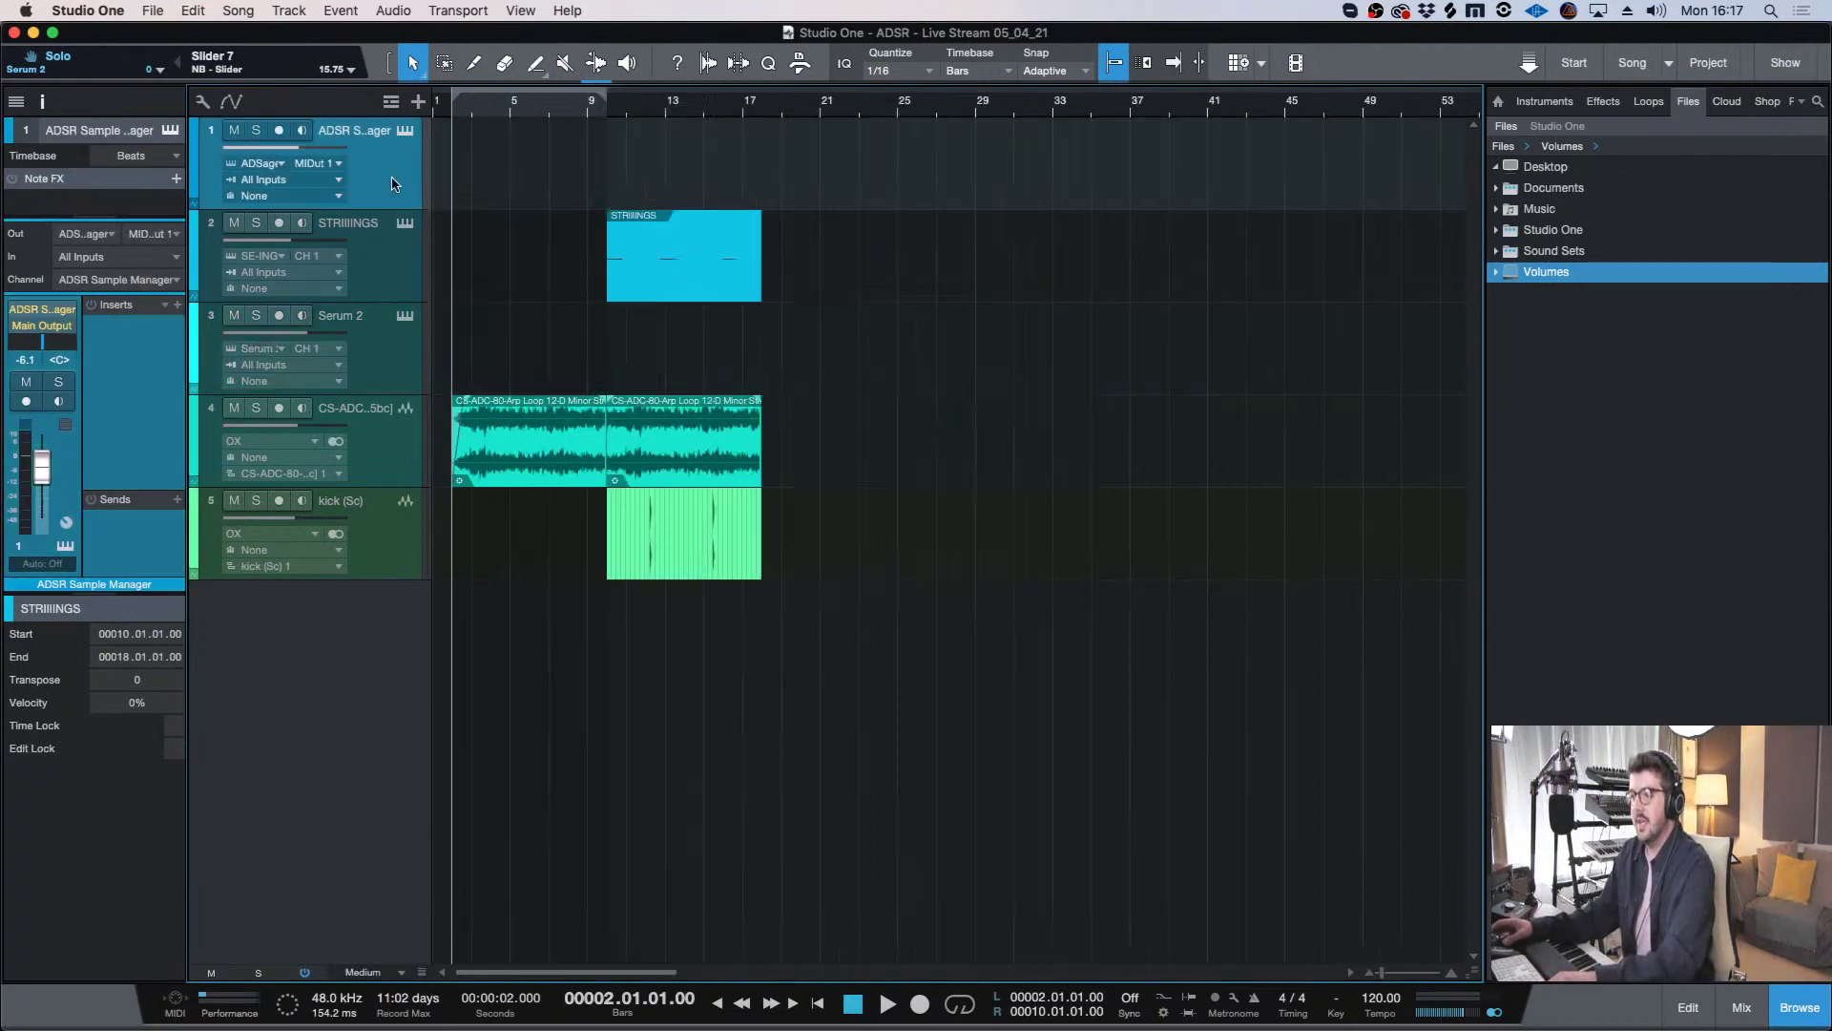
click(380, 343)
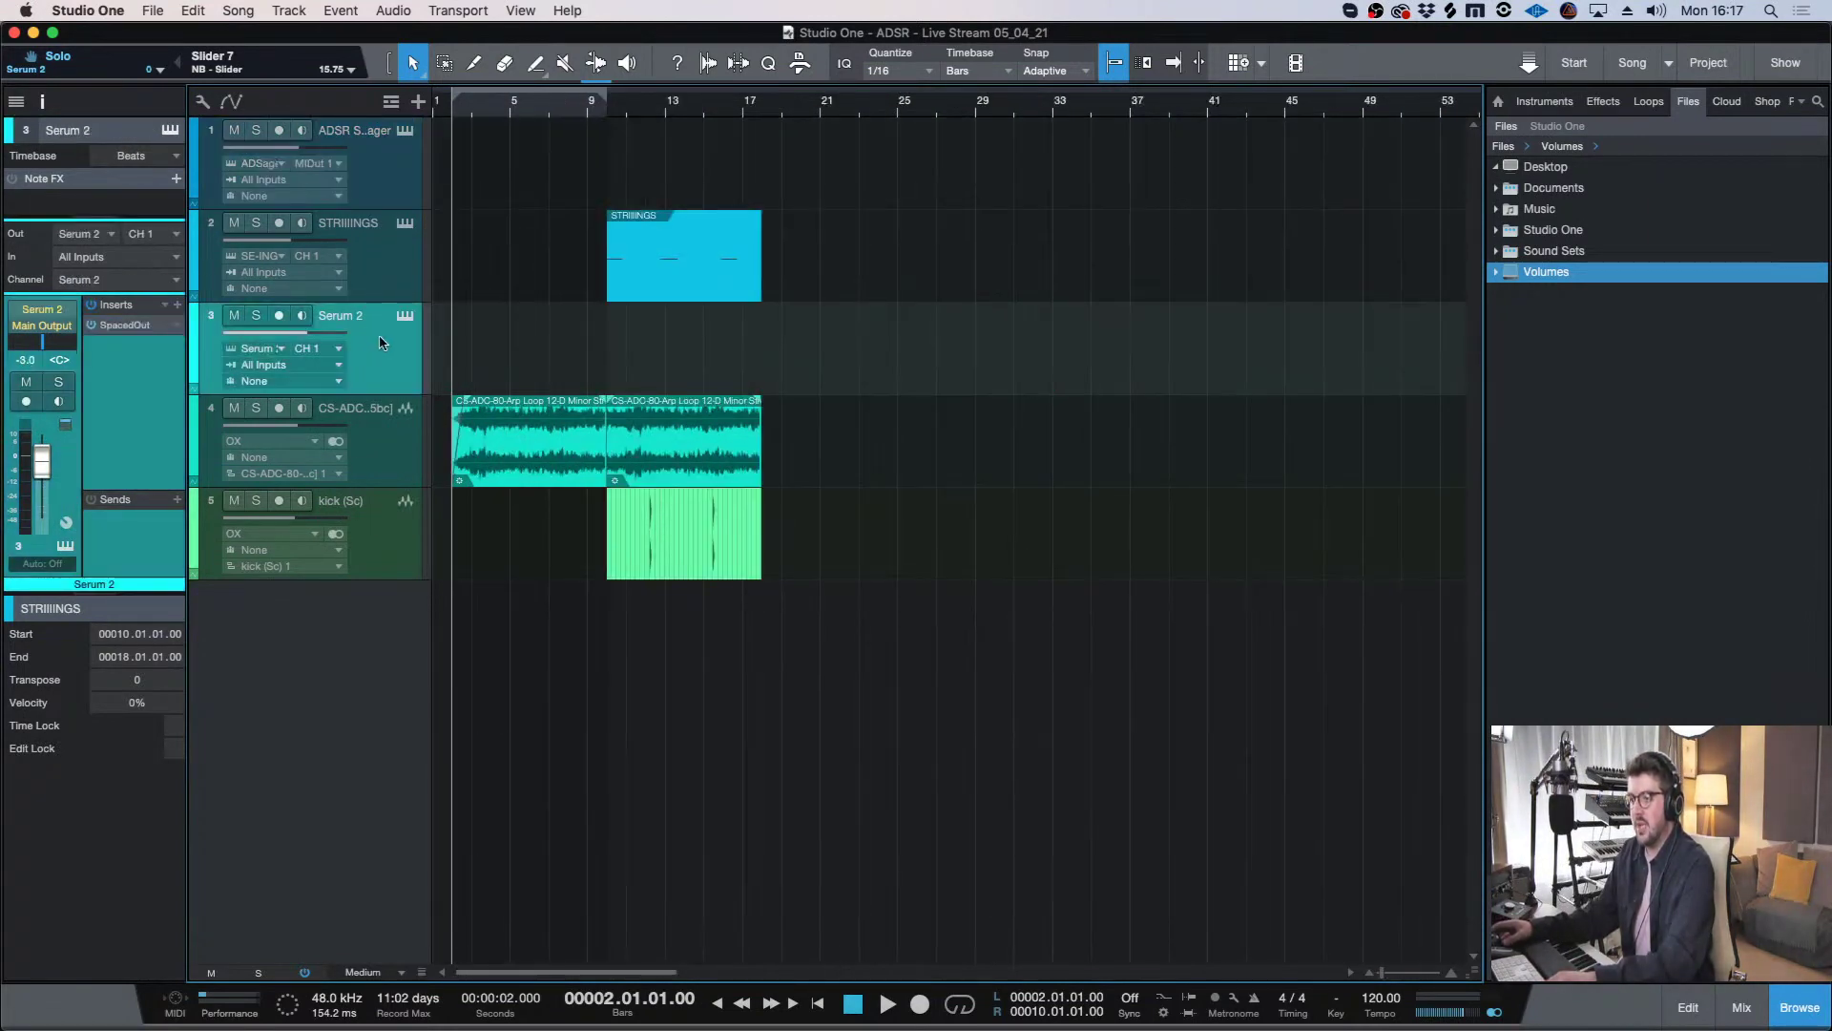
click(405, 315)
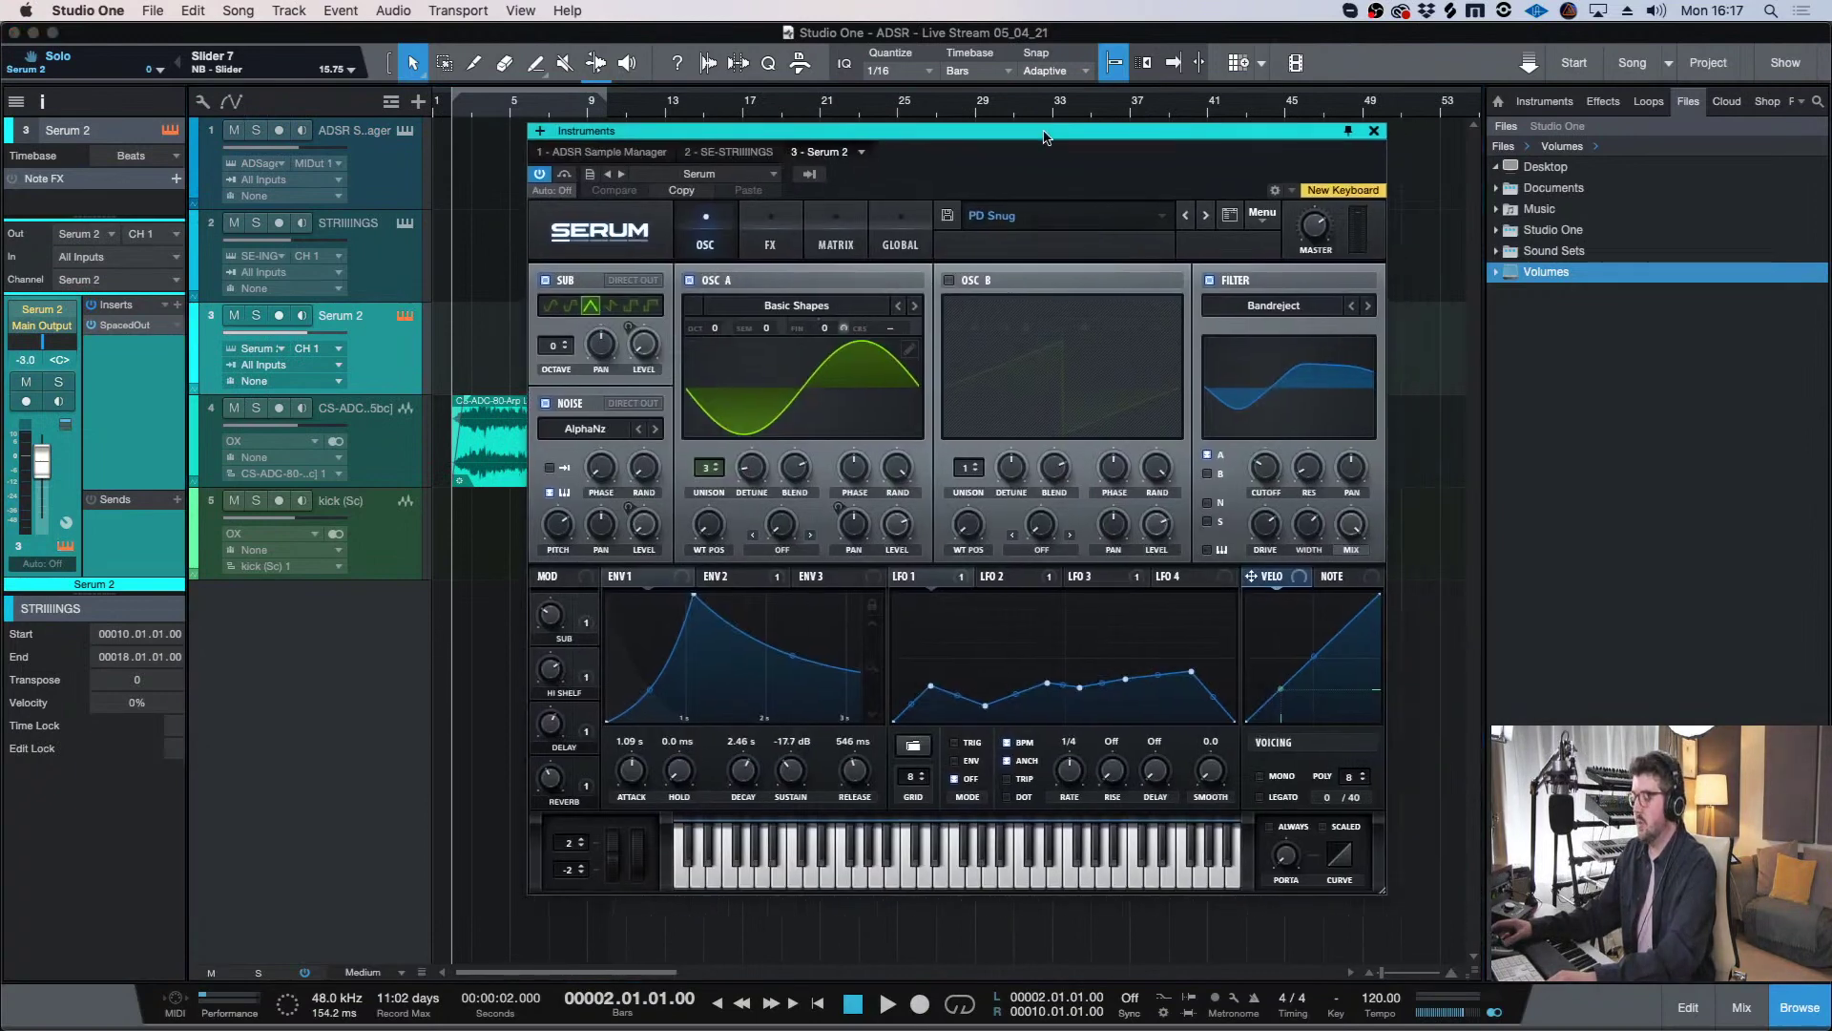
click(97, 325)
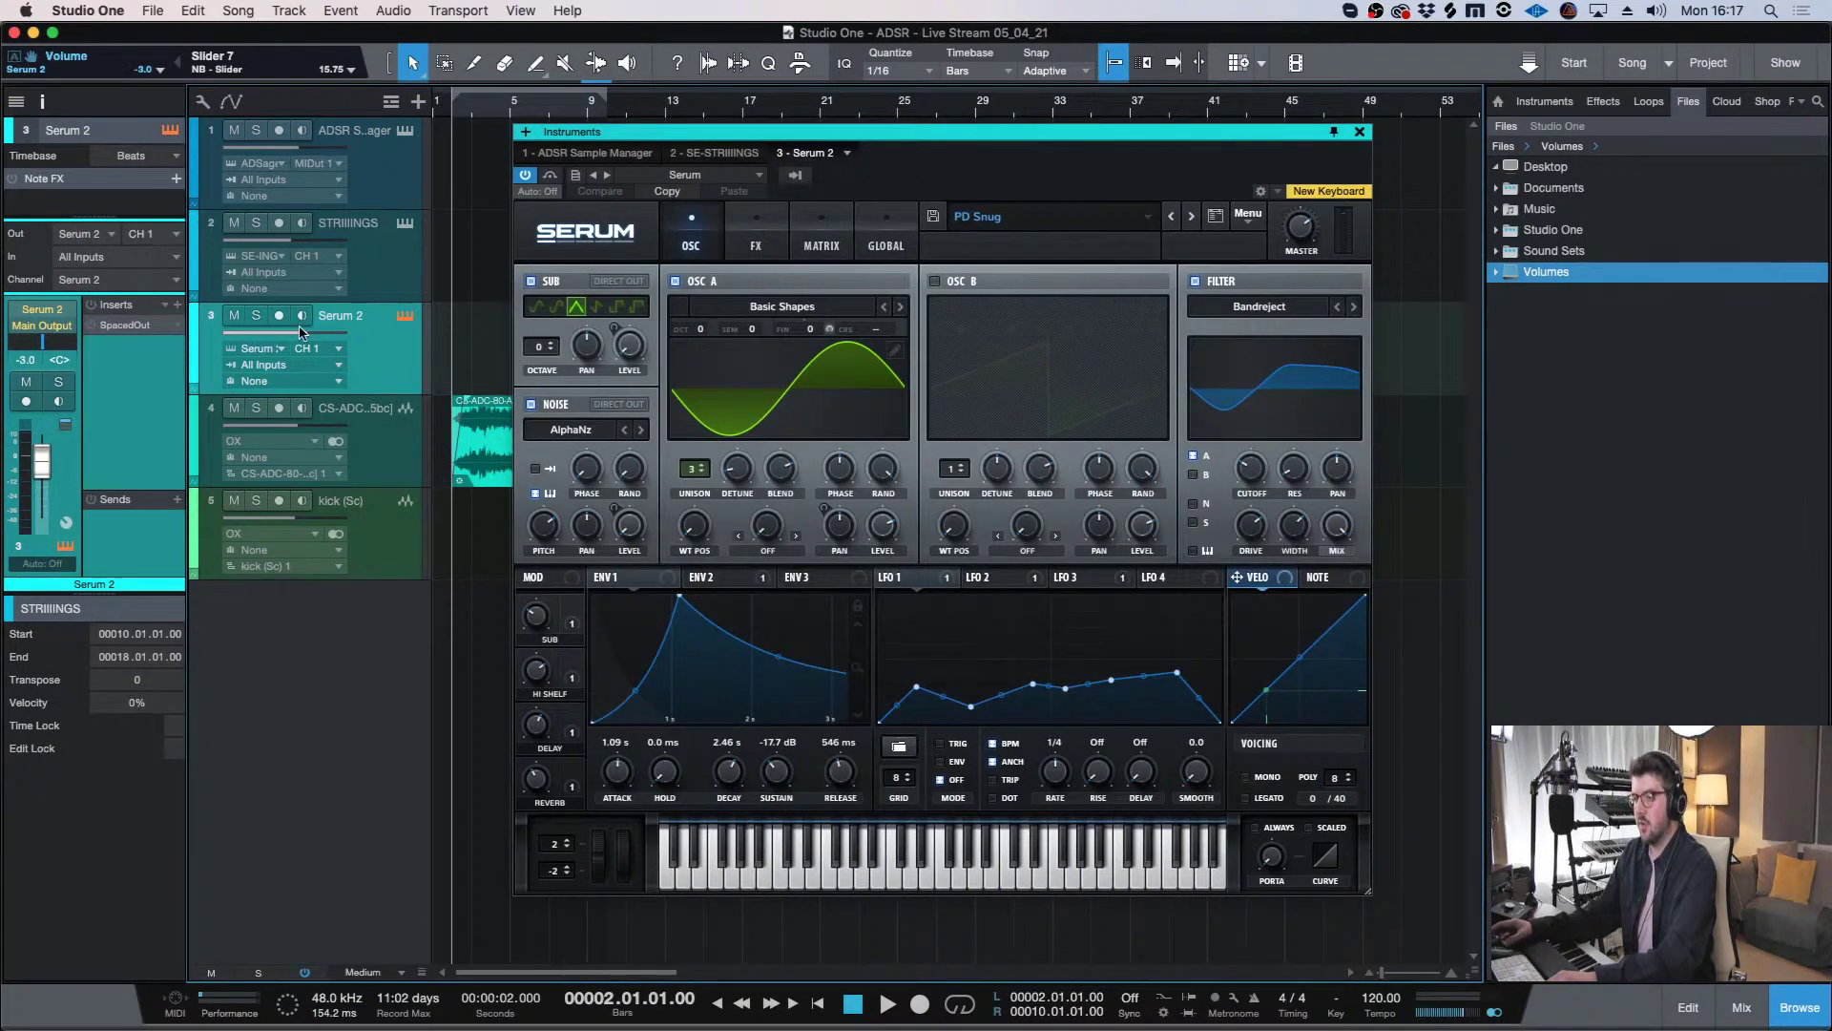
- Browse Serum's Chill Bundle presets in the Lofi Chill and GHST PRJKT - ROUGE folders, dismiss the list and reposition the instrument window
click(1091, 256)
mouse_move(1069, 311)
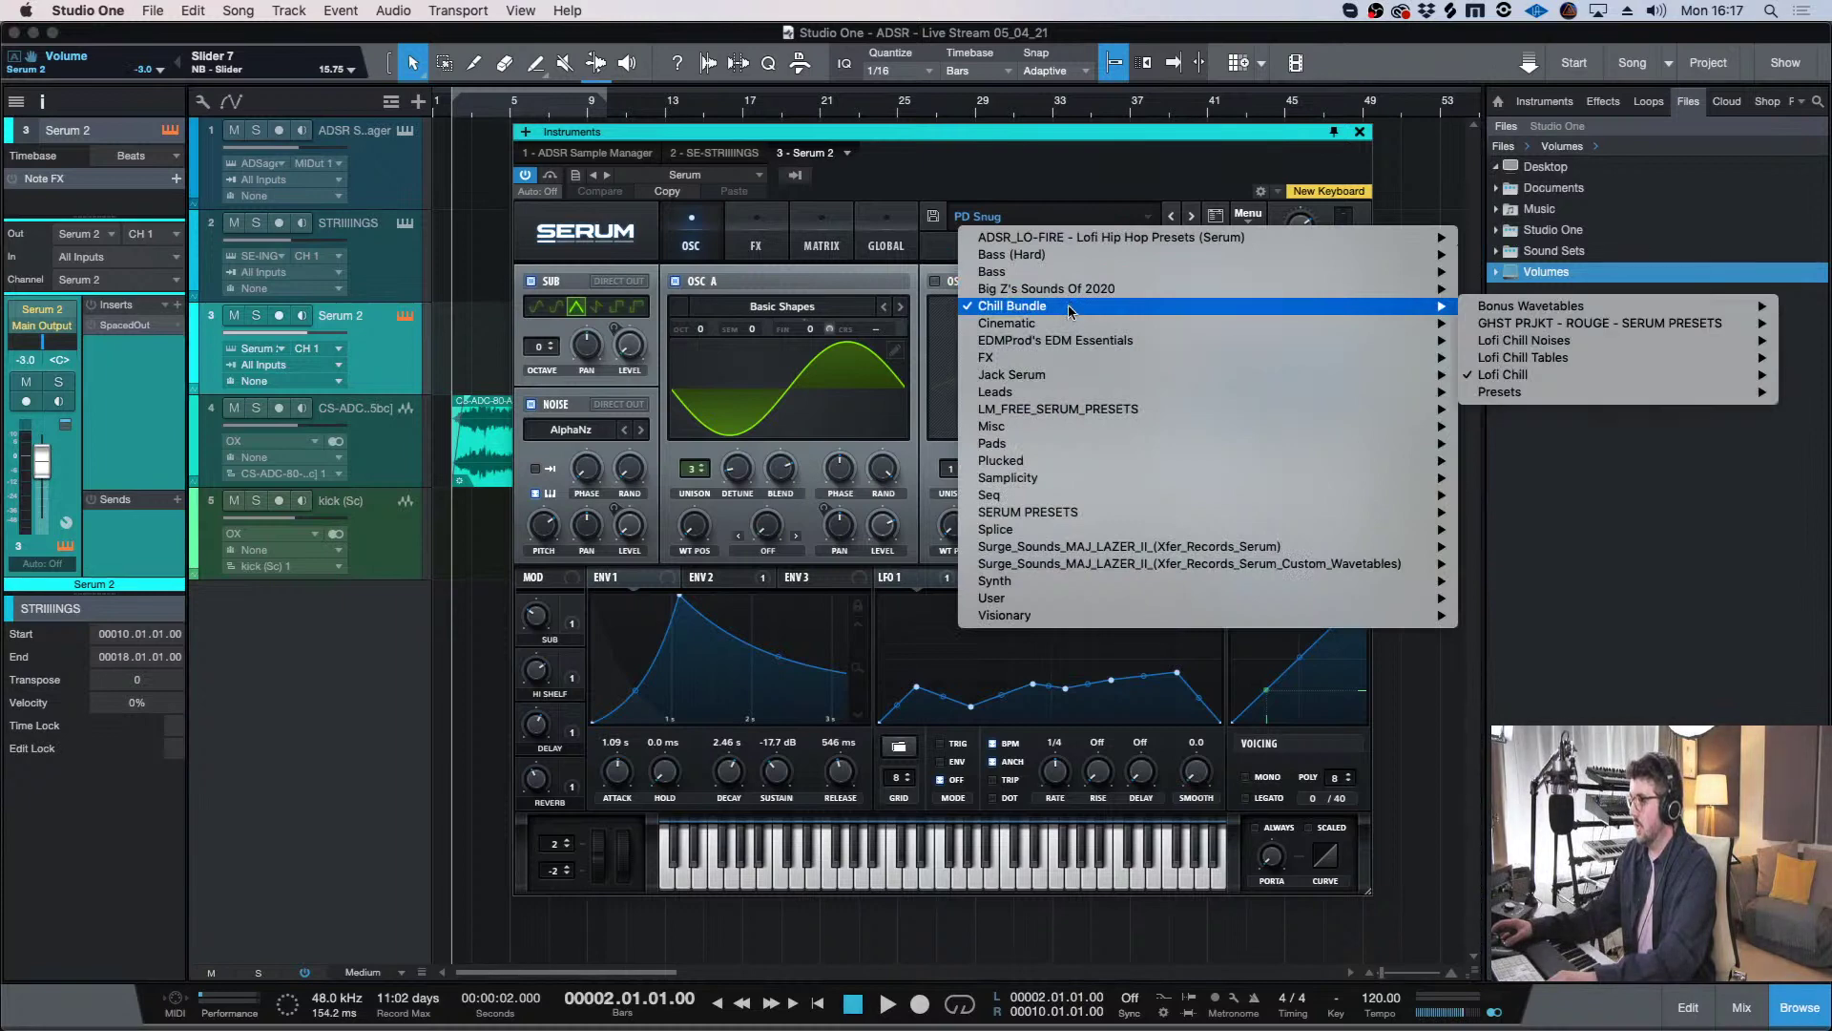
mouse_move(1602, 374)
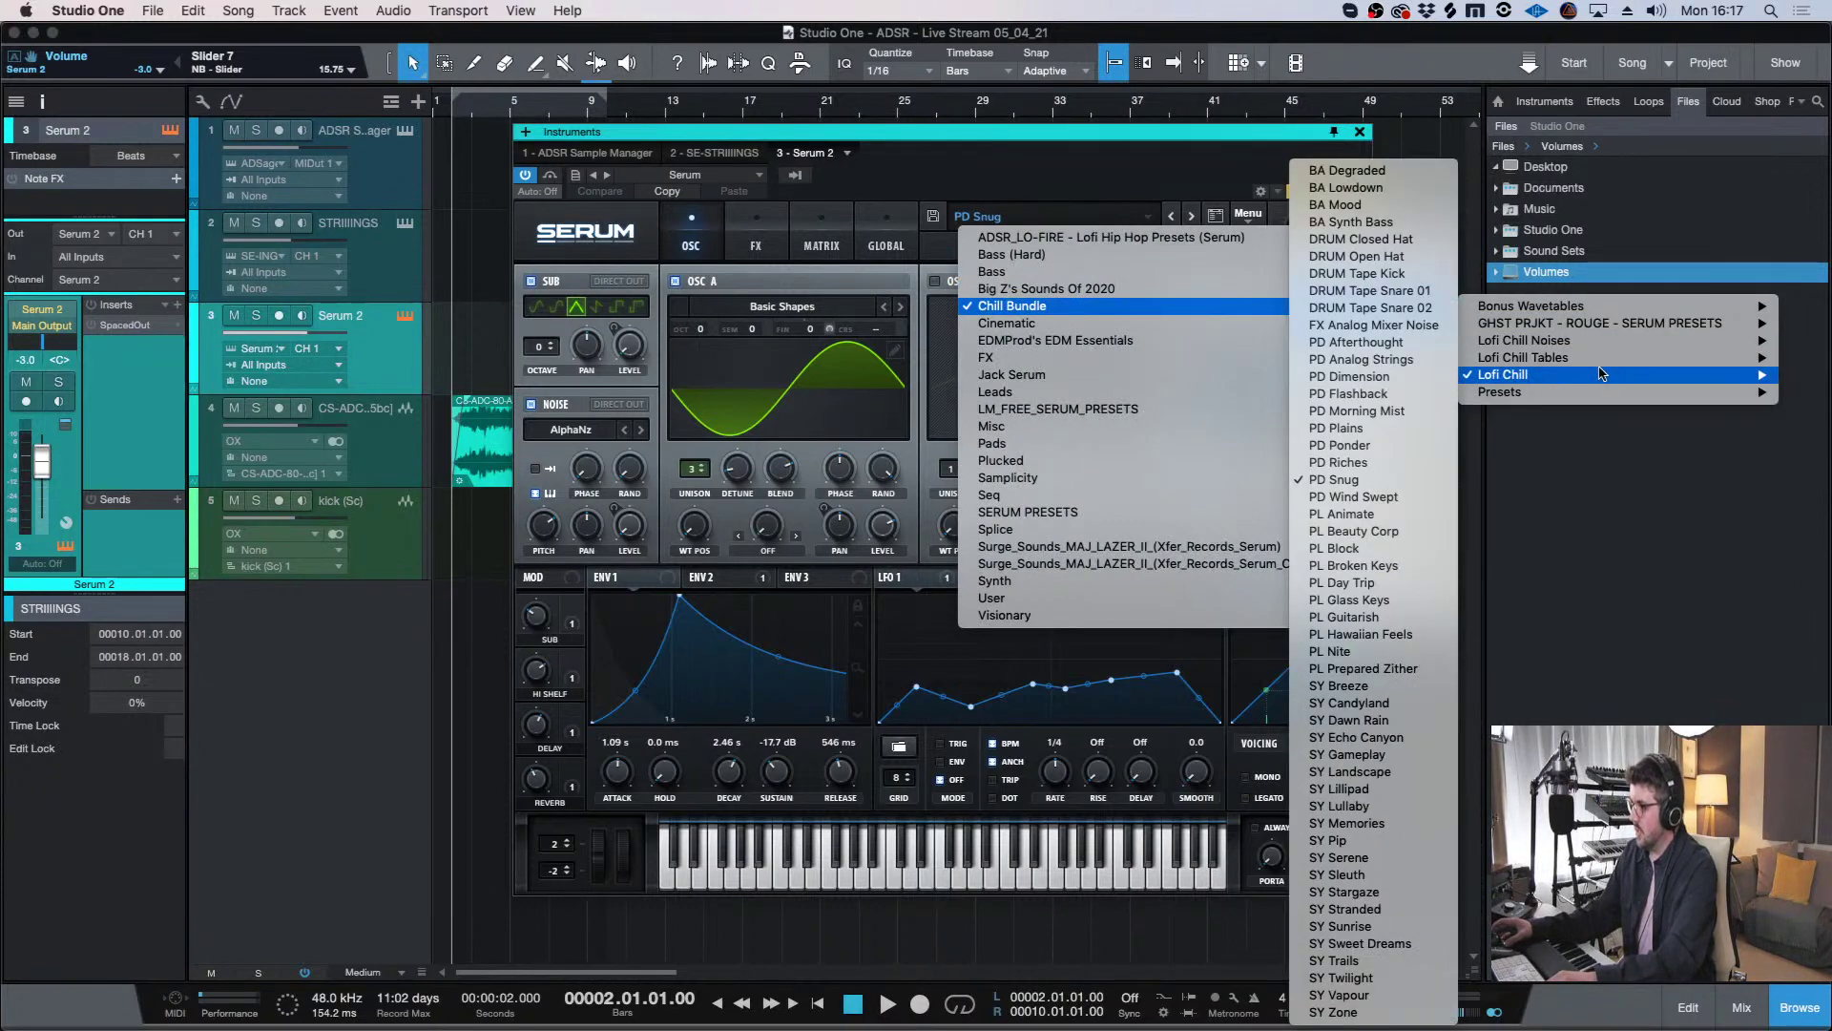
mouse_move(1597, 325)
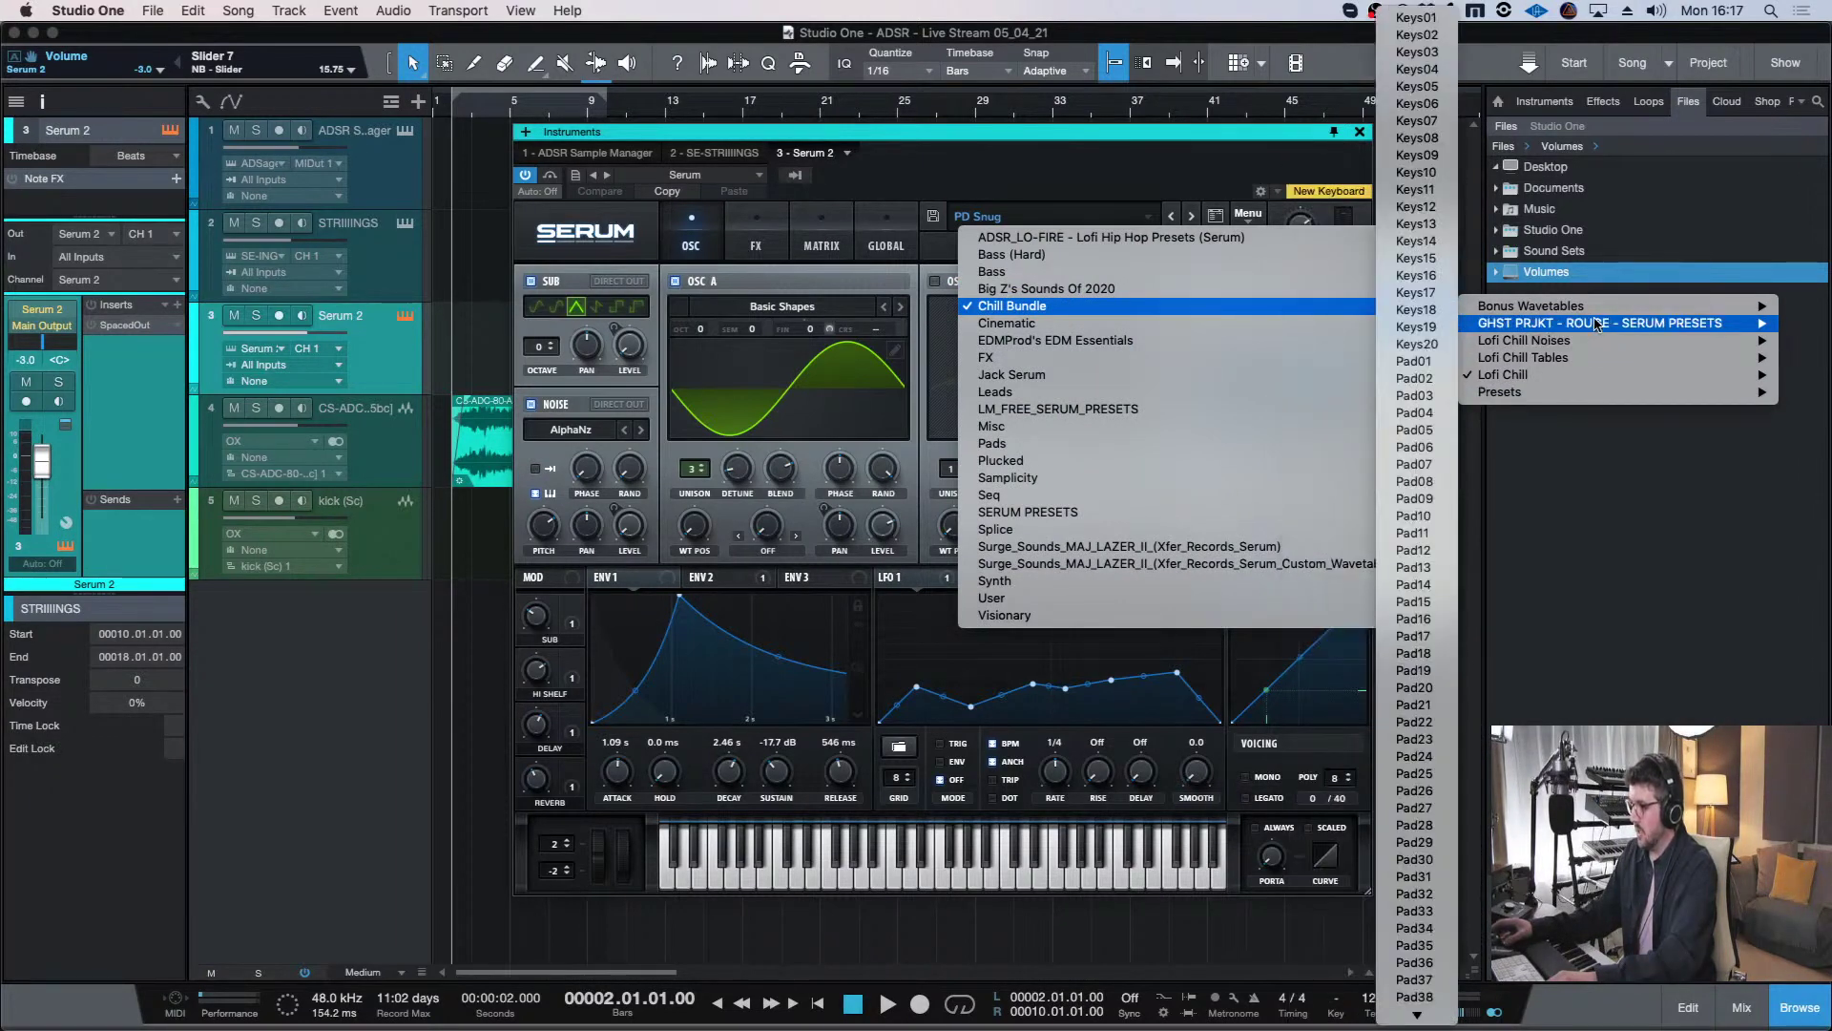
click(630, 131)
drag(630, 131, 697, 127)
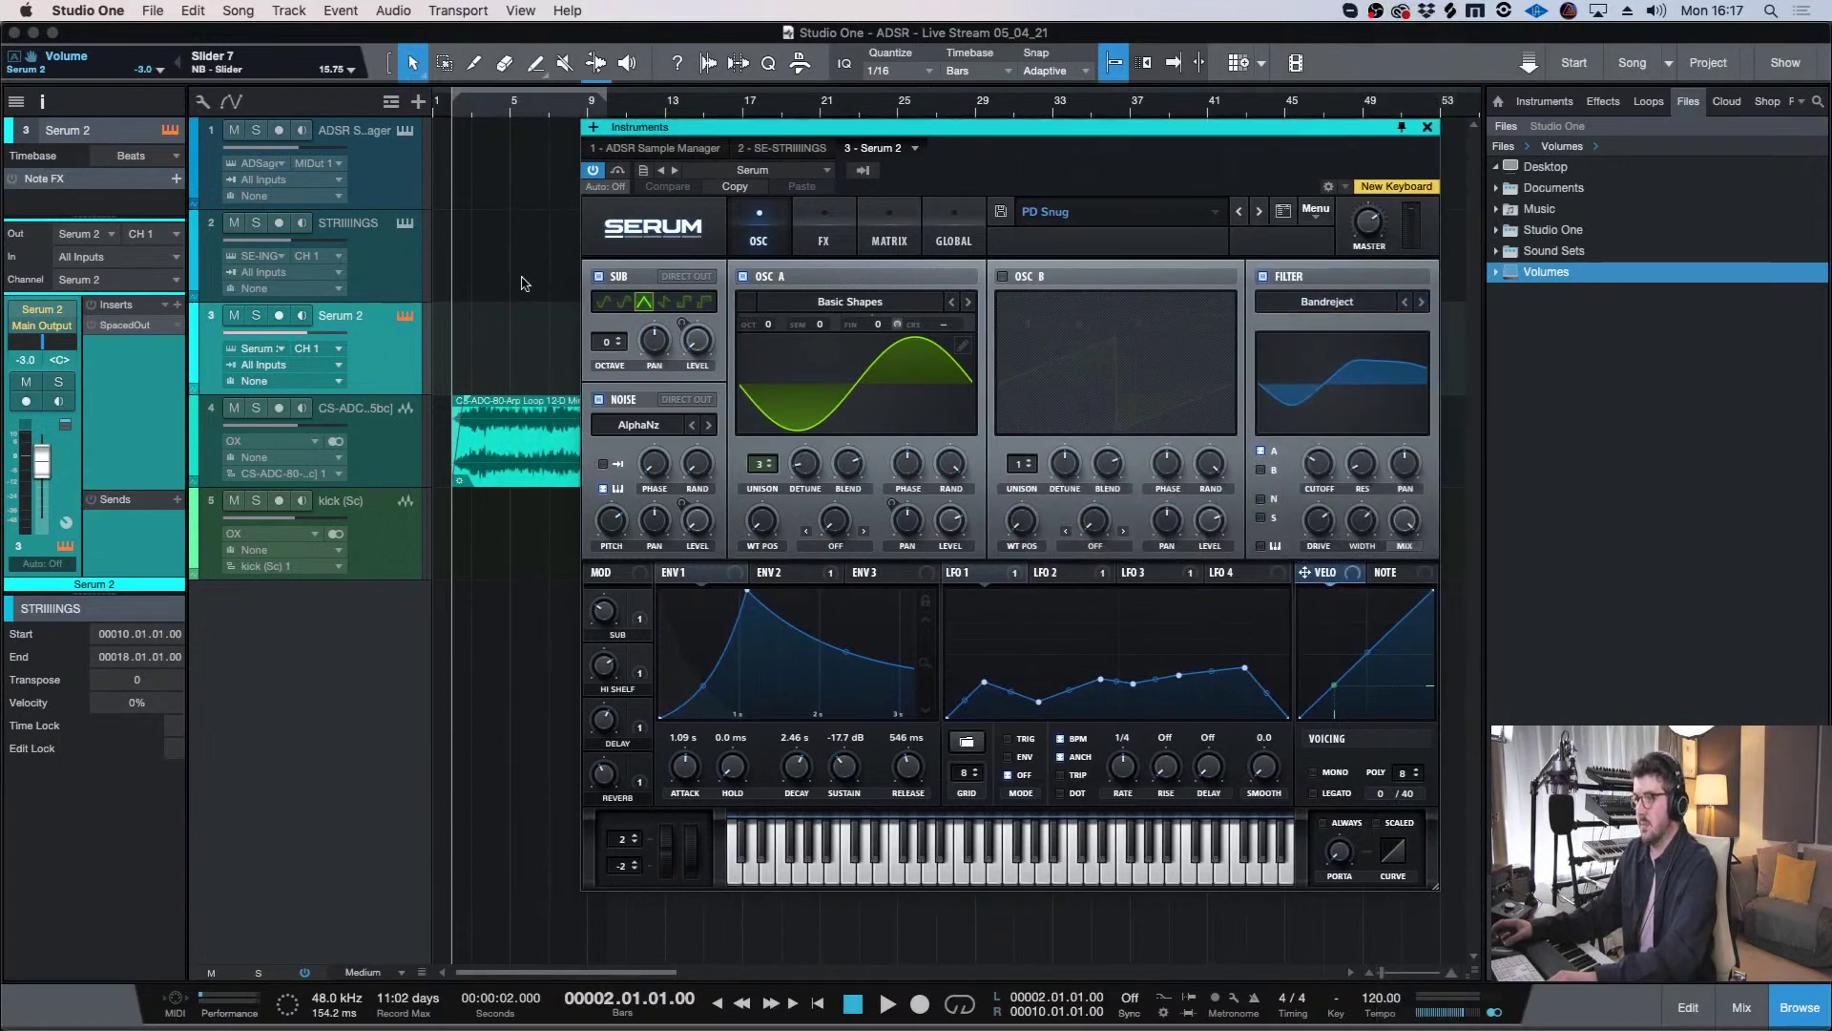
- Enable monitoring on the Serum 2 track, play the song from bar 2 and load the PD Wind Swept preset
click(456, 115)
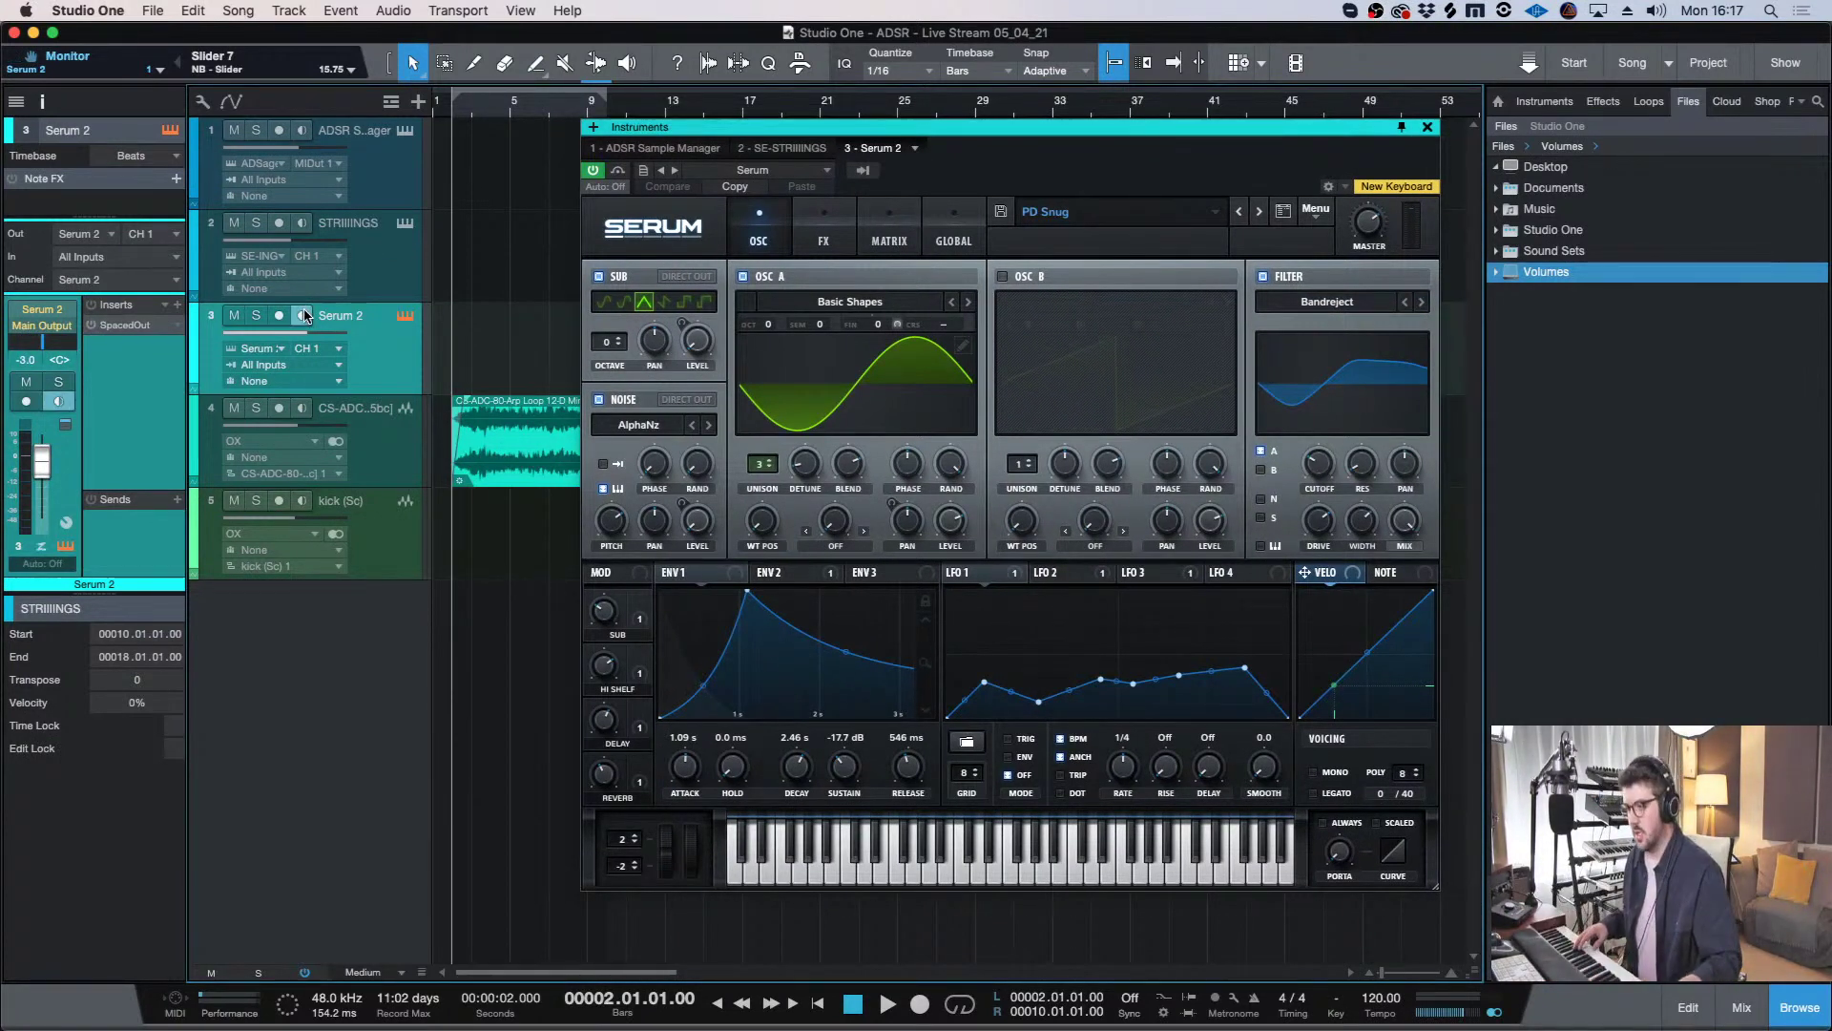
key(space)
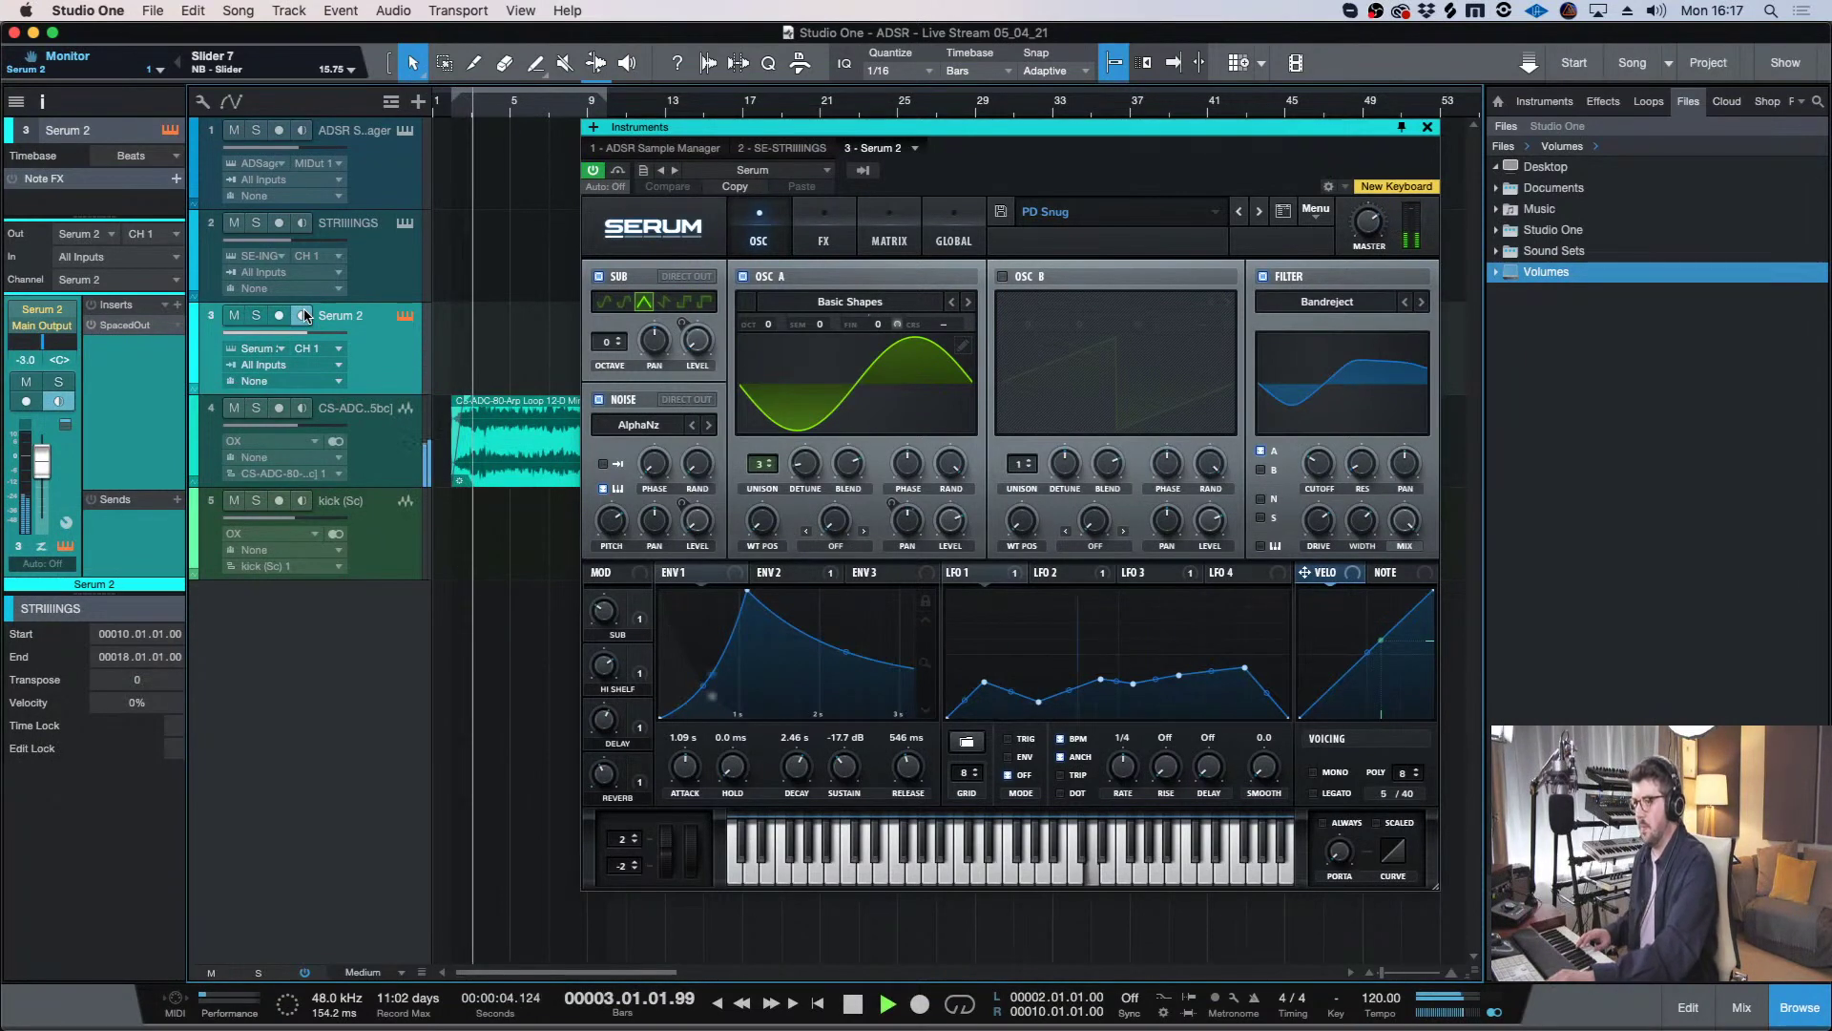
click(1259, 211)
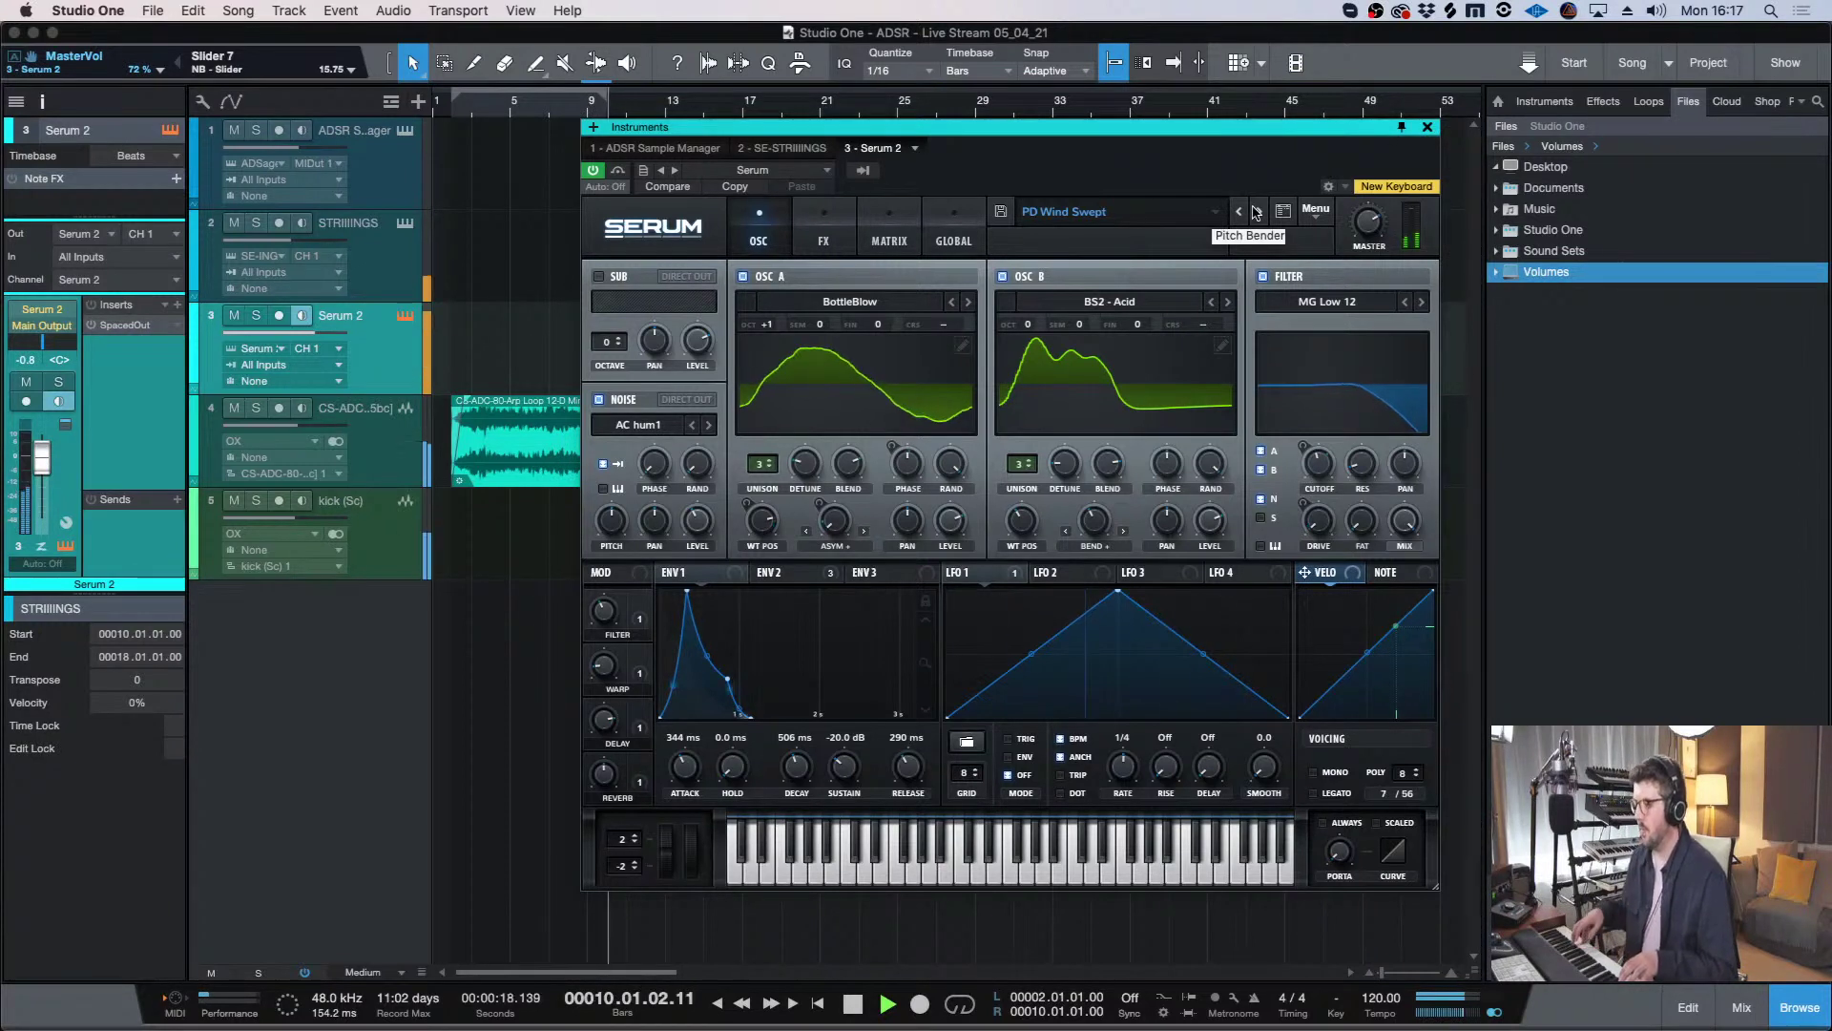
- Switch the kick (Sc) track to mono, set its volume to -8.6 dB and stop playback
mouse_move(313, 524)
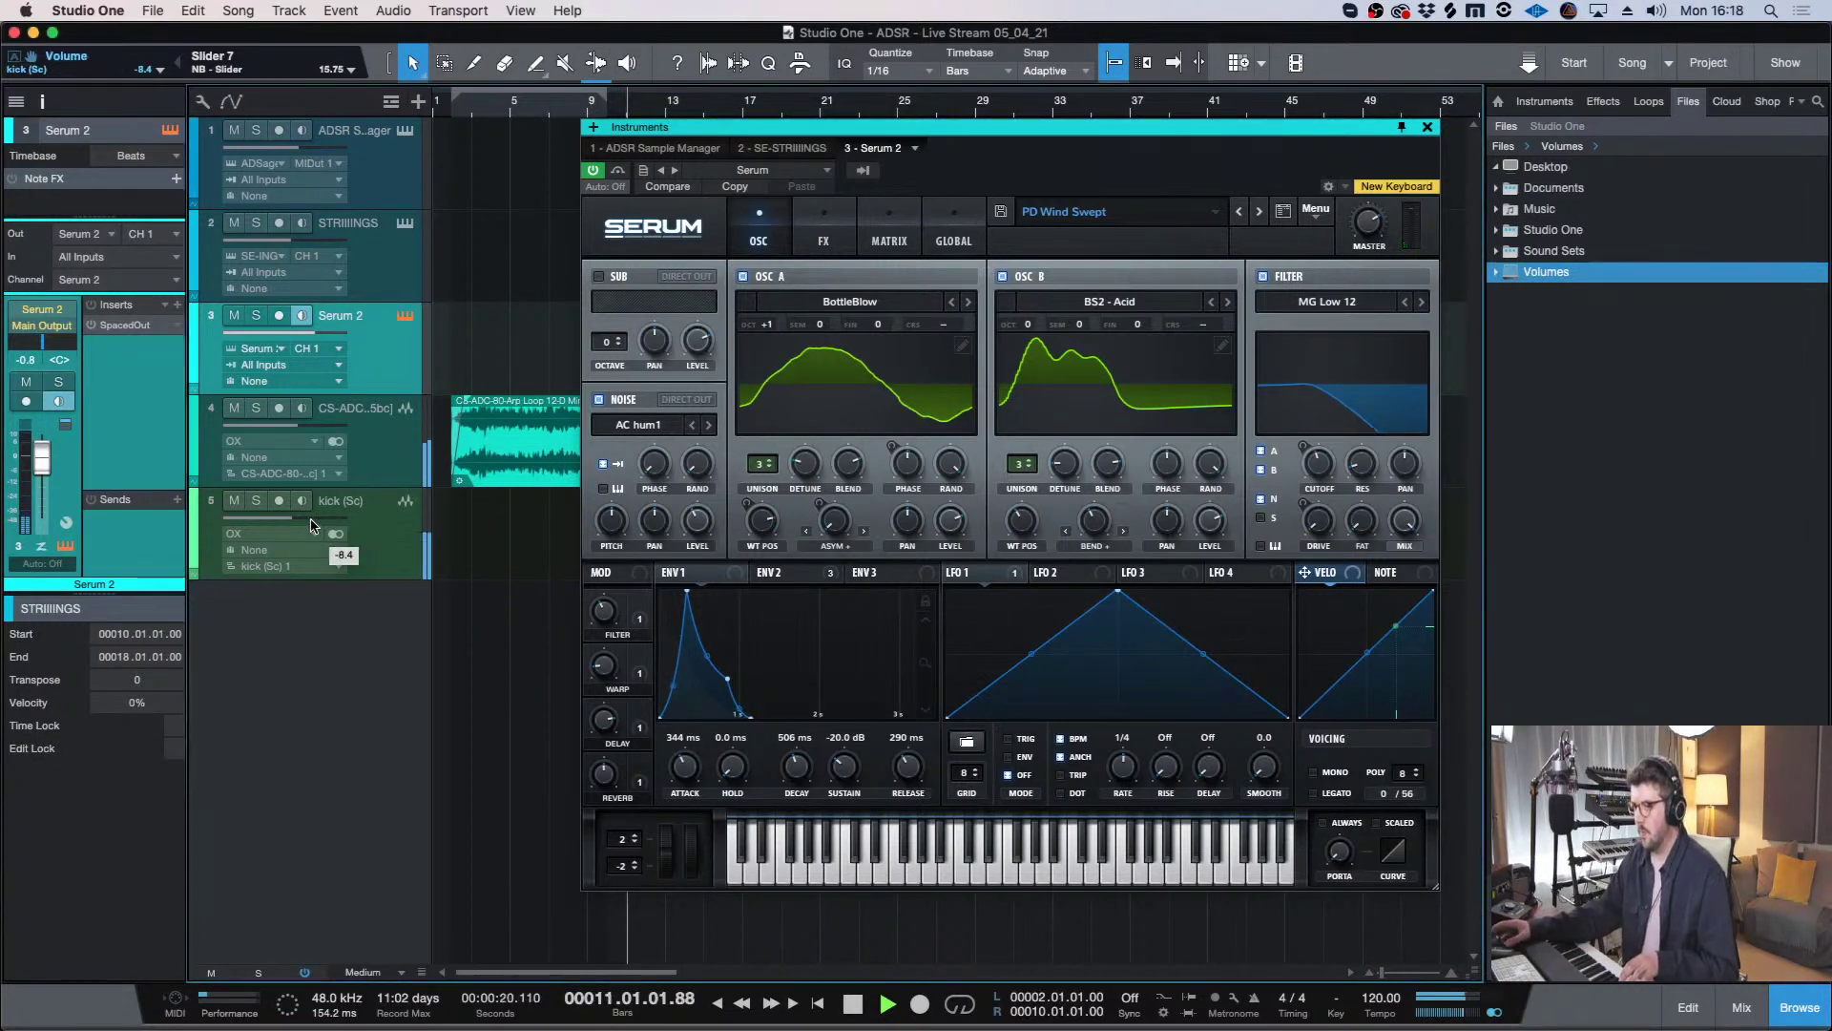
scroll(313, 524, down, 5)
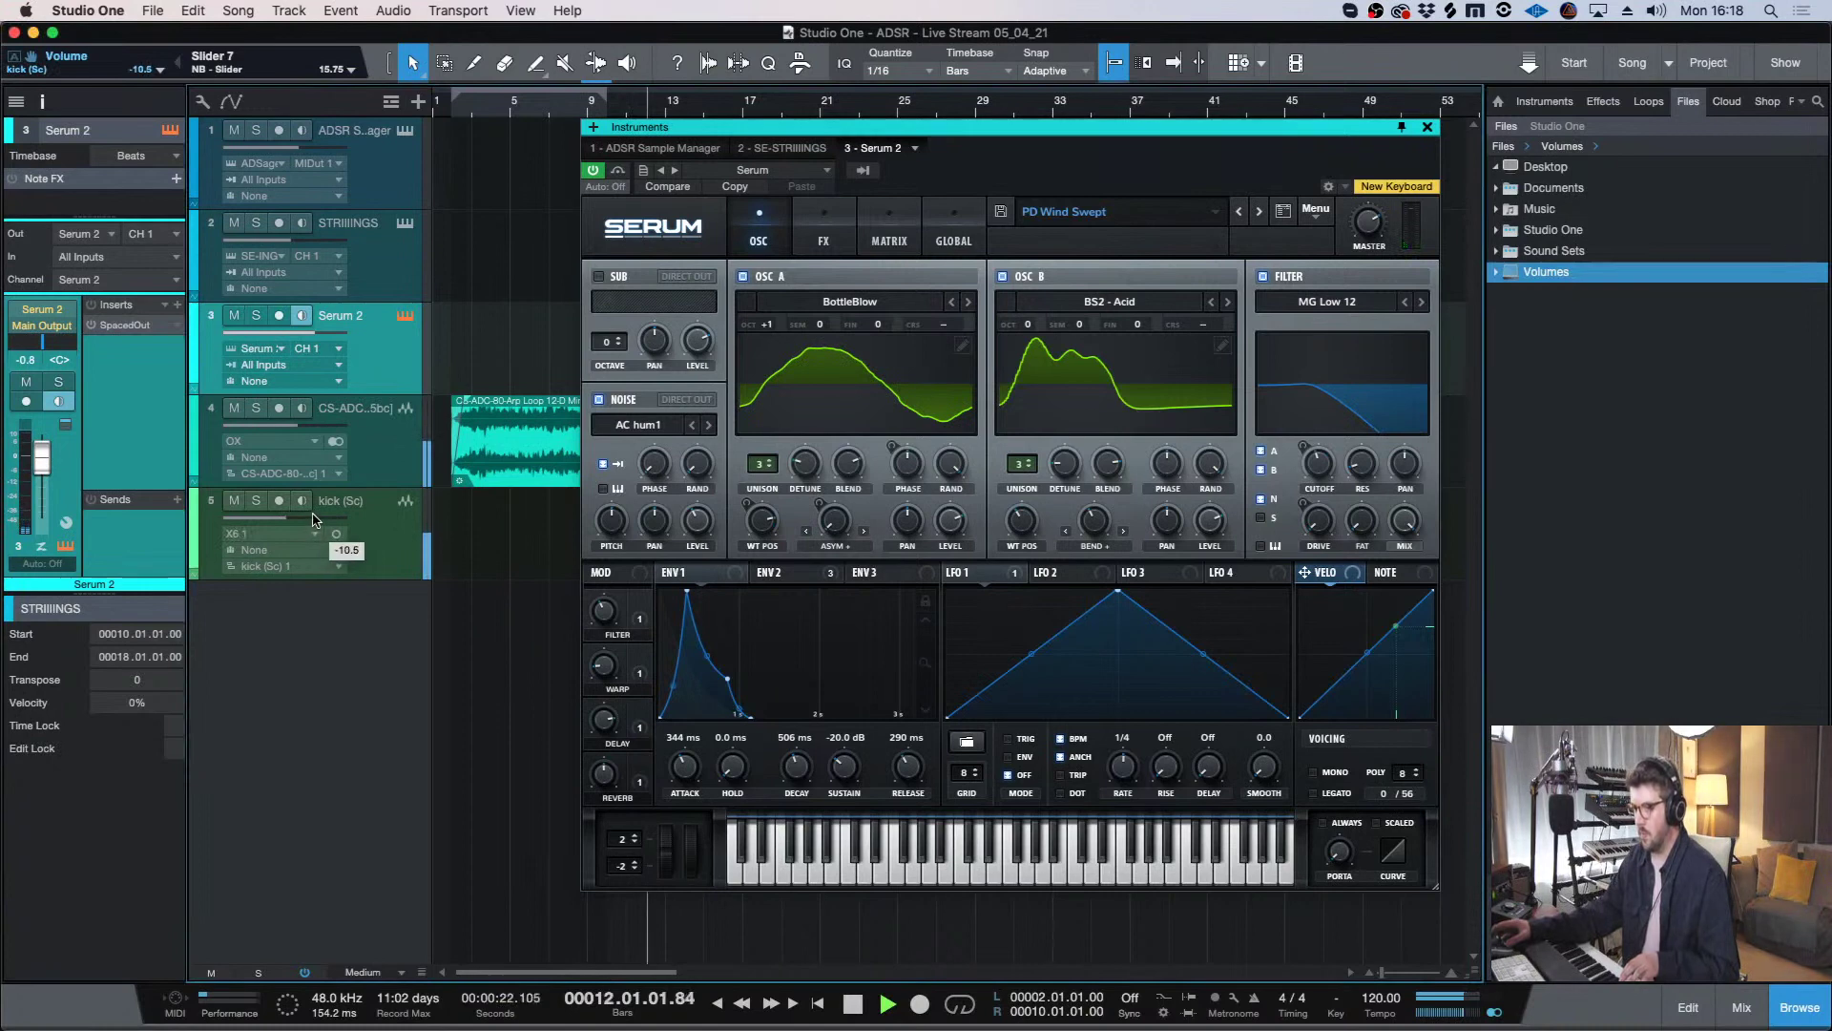
scroll(313, 519, up, 4)
click(366, 515)
key(space)
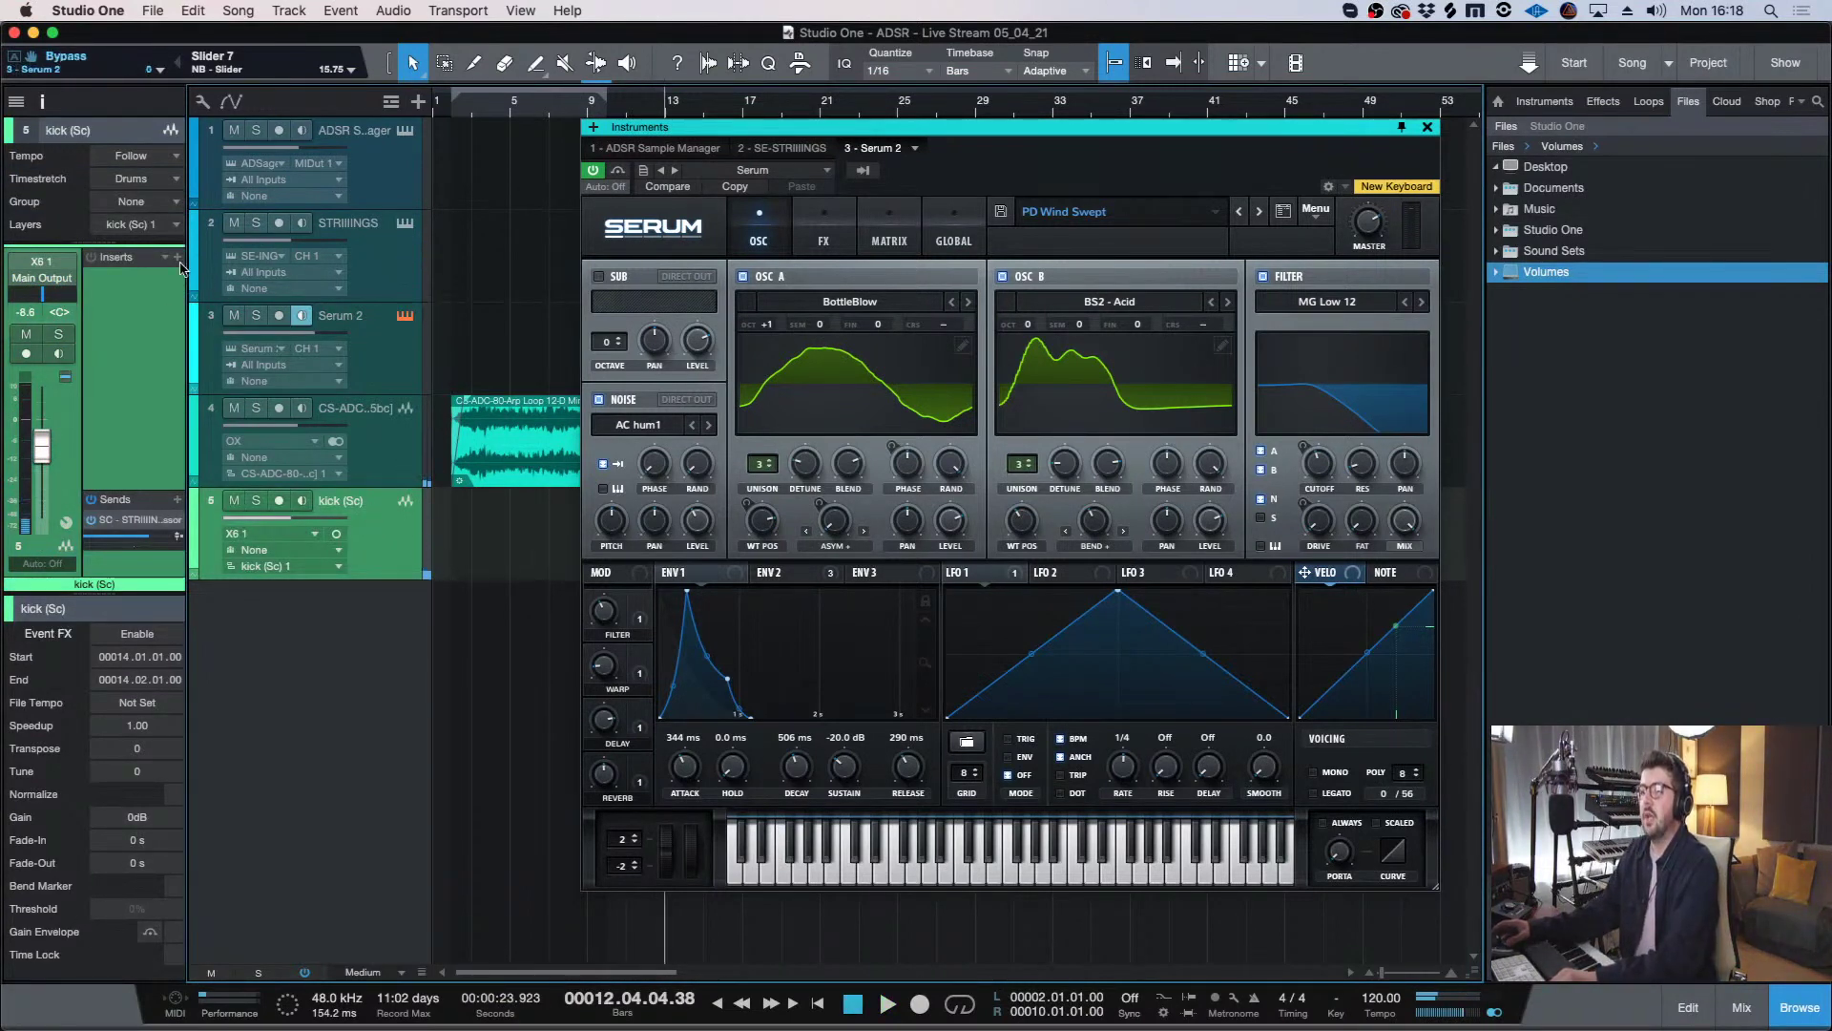
- Close the Serum 2 instrument window and place the playhead at bar 10
click(1428, 127)
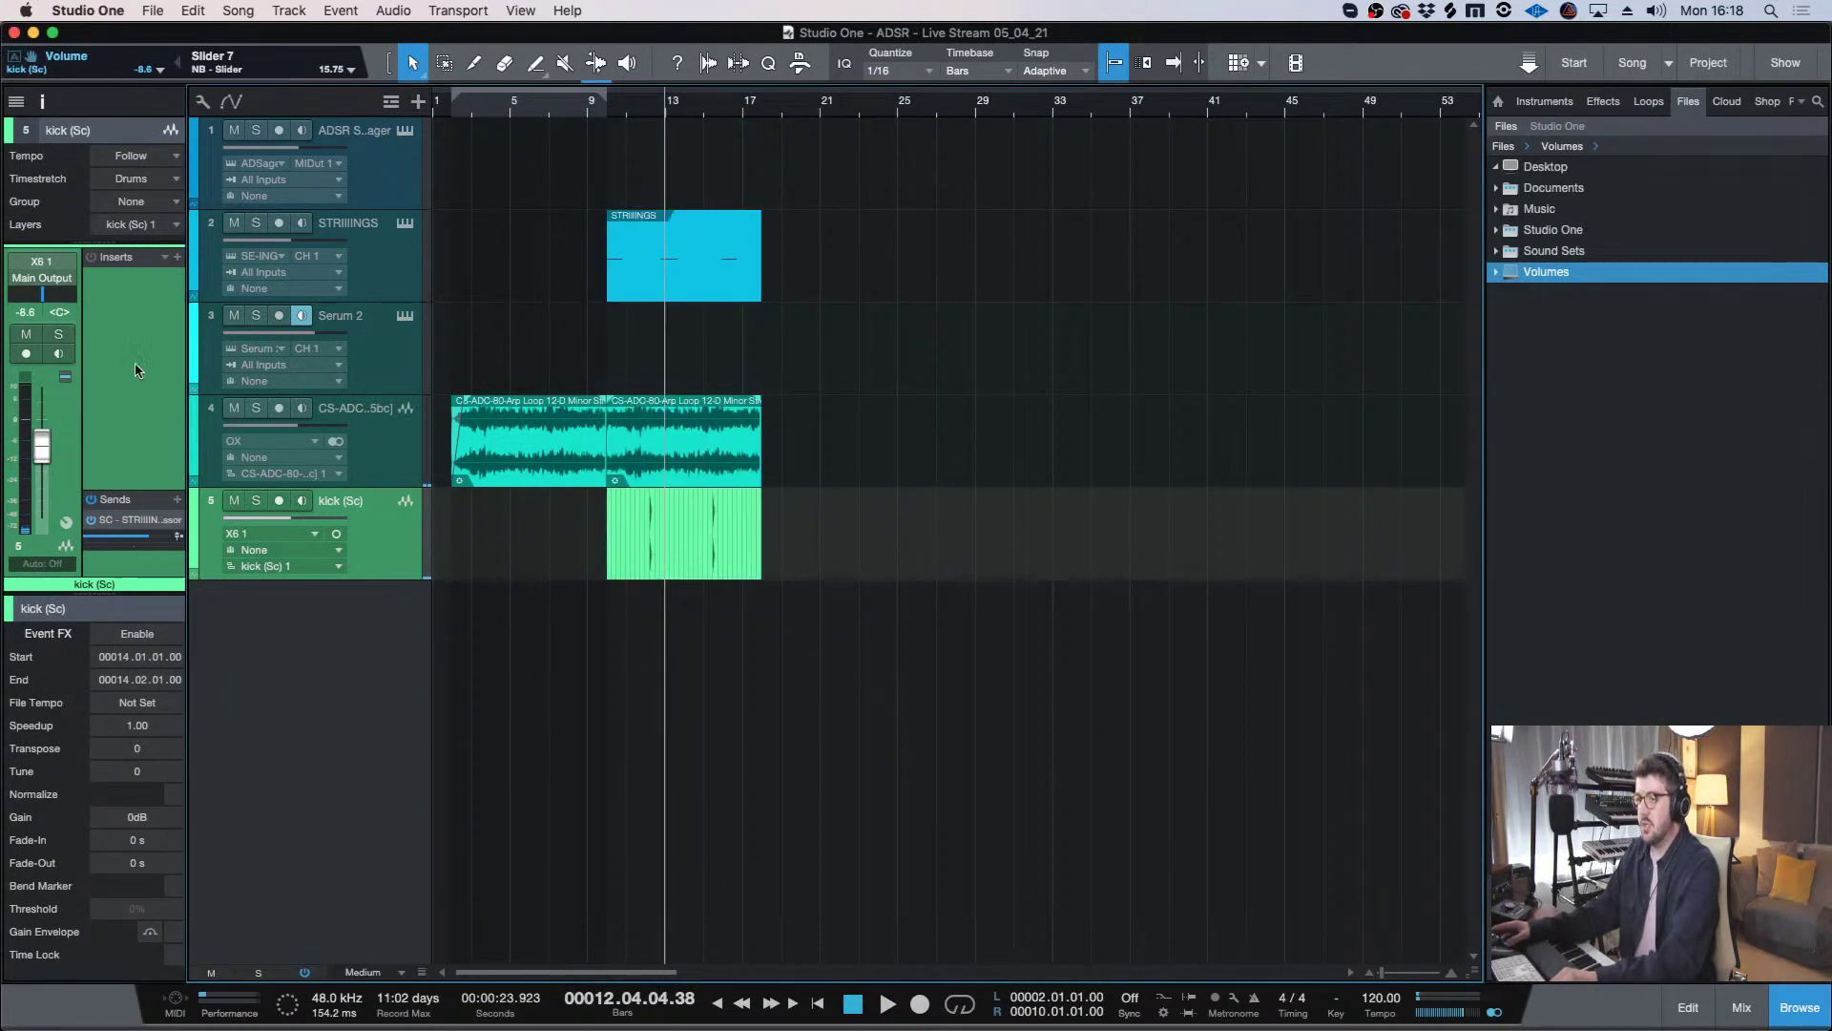
click(178, 258)
click(504, 496)
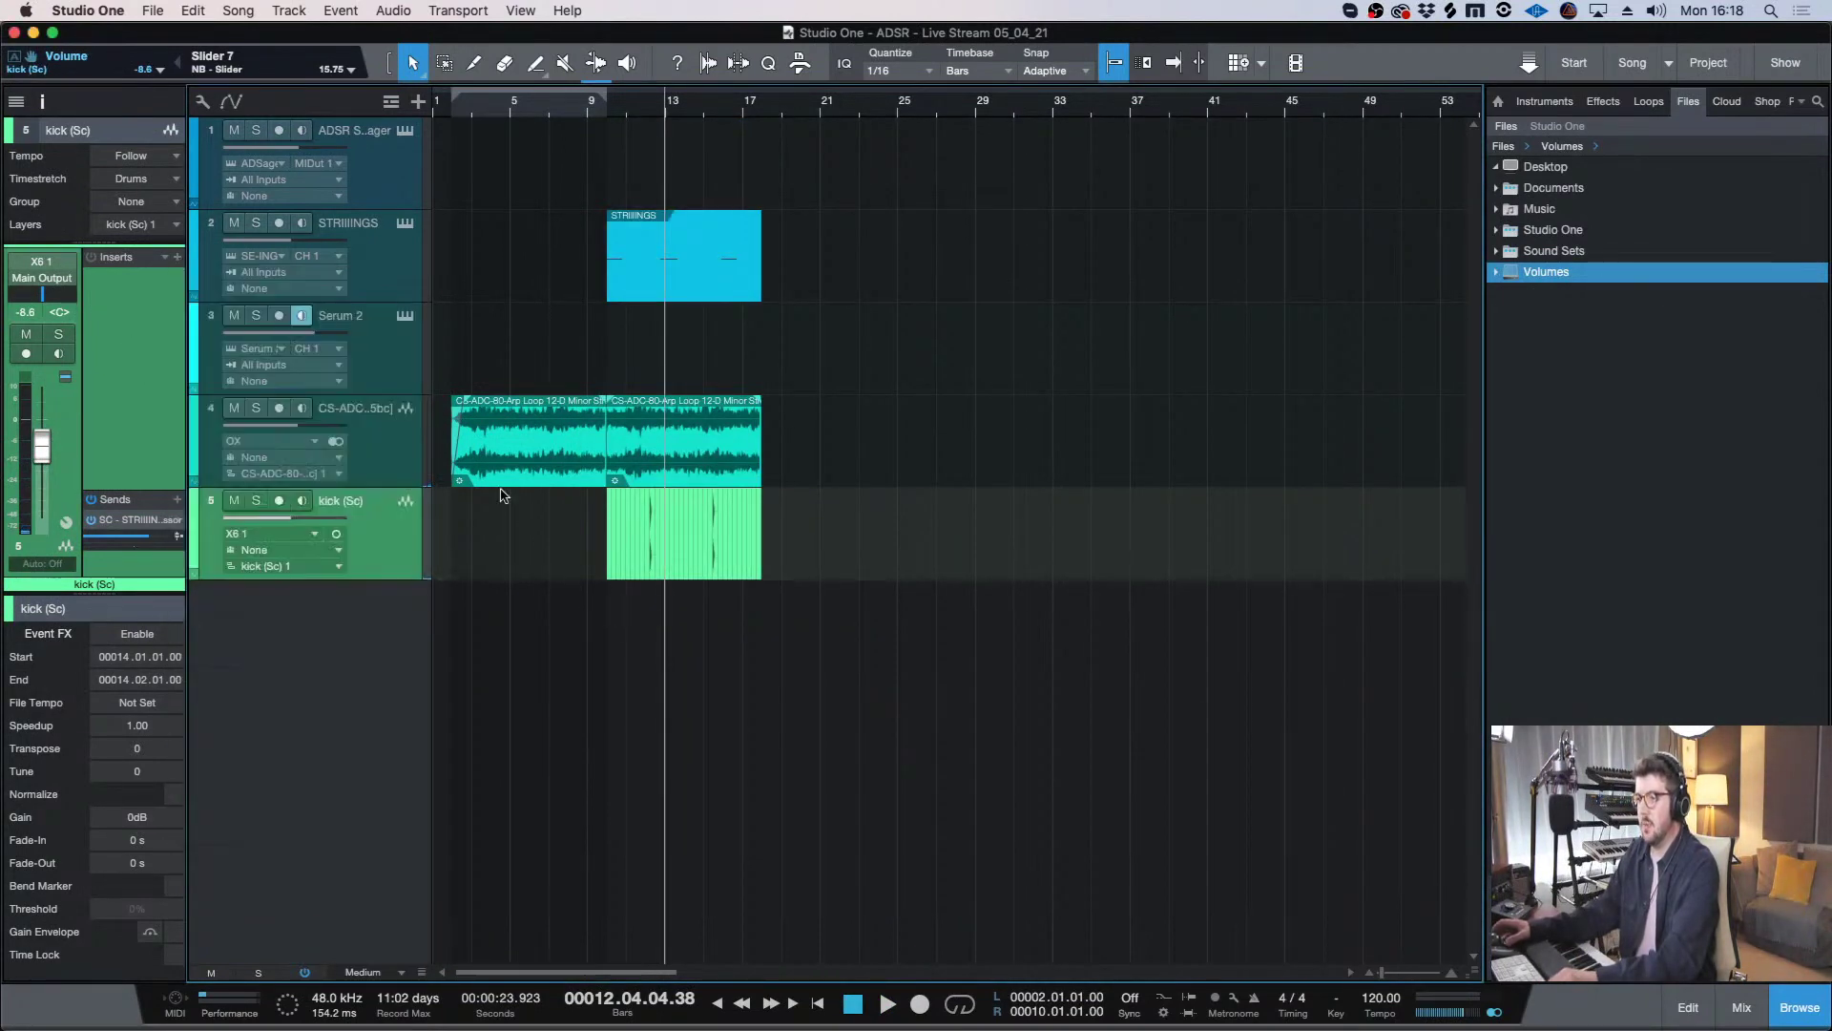
click(610, 112)
key(e)
key(e)
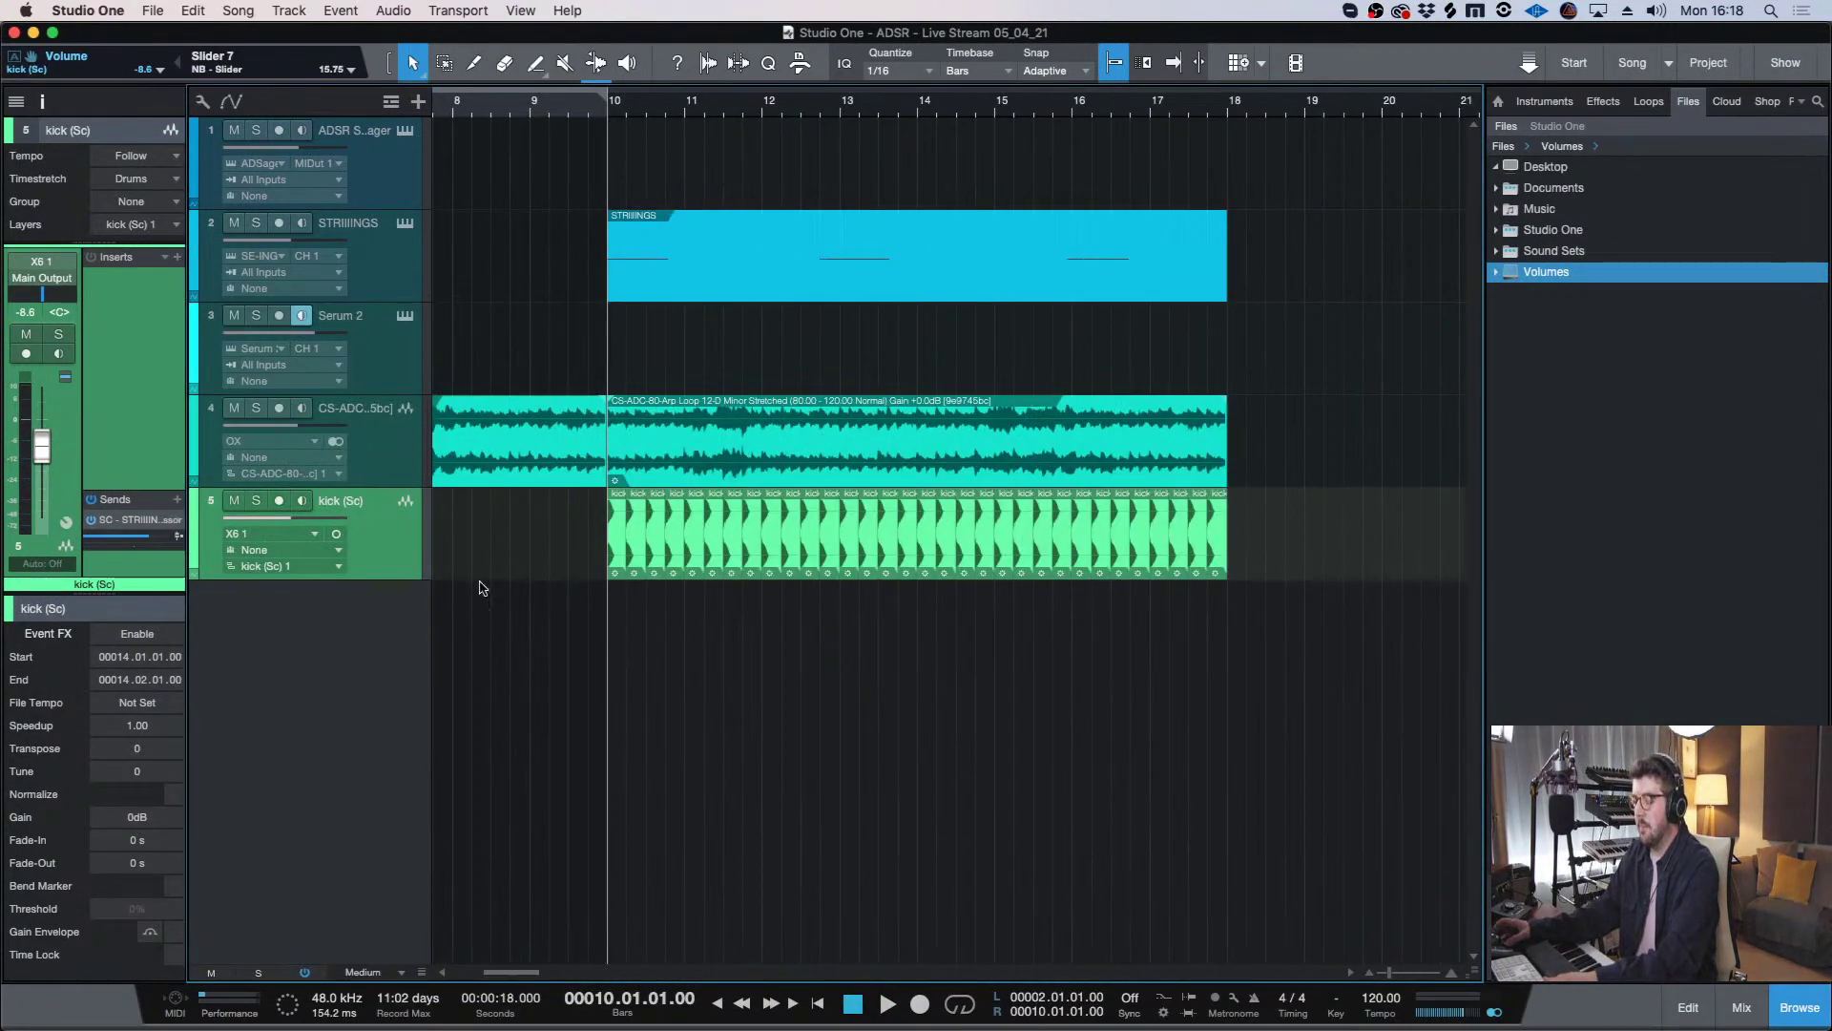
key(w)
- Search the effects for "compressor" and insert Compressor on the kick (Sc) track
click(177, 257)
text(pr)
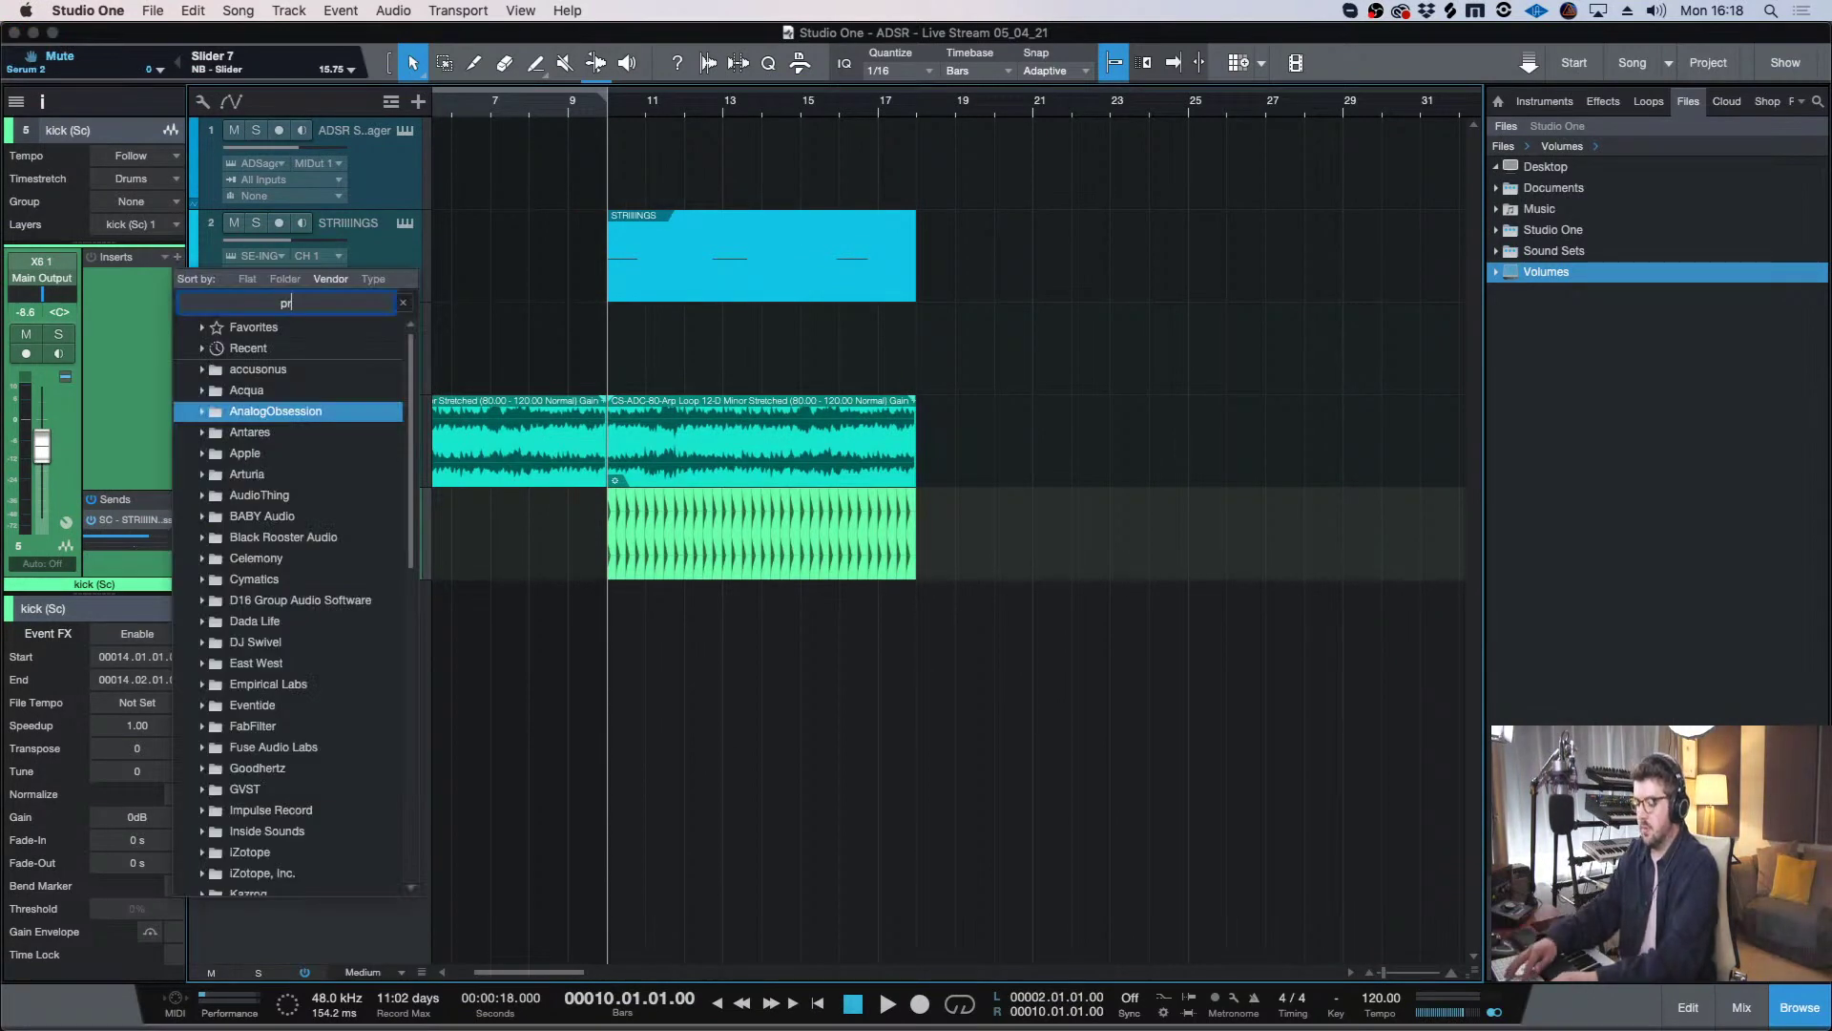
text(o-c)
key(BackSpace)
key(BackSpace)
key(BackSpace)
key(BackSpace)
key(BackSpace)
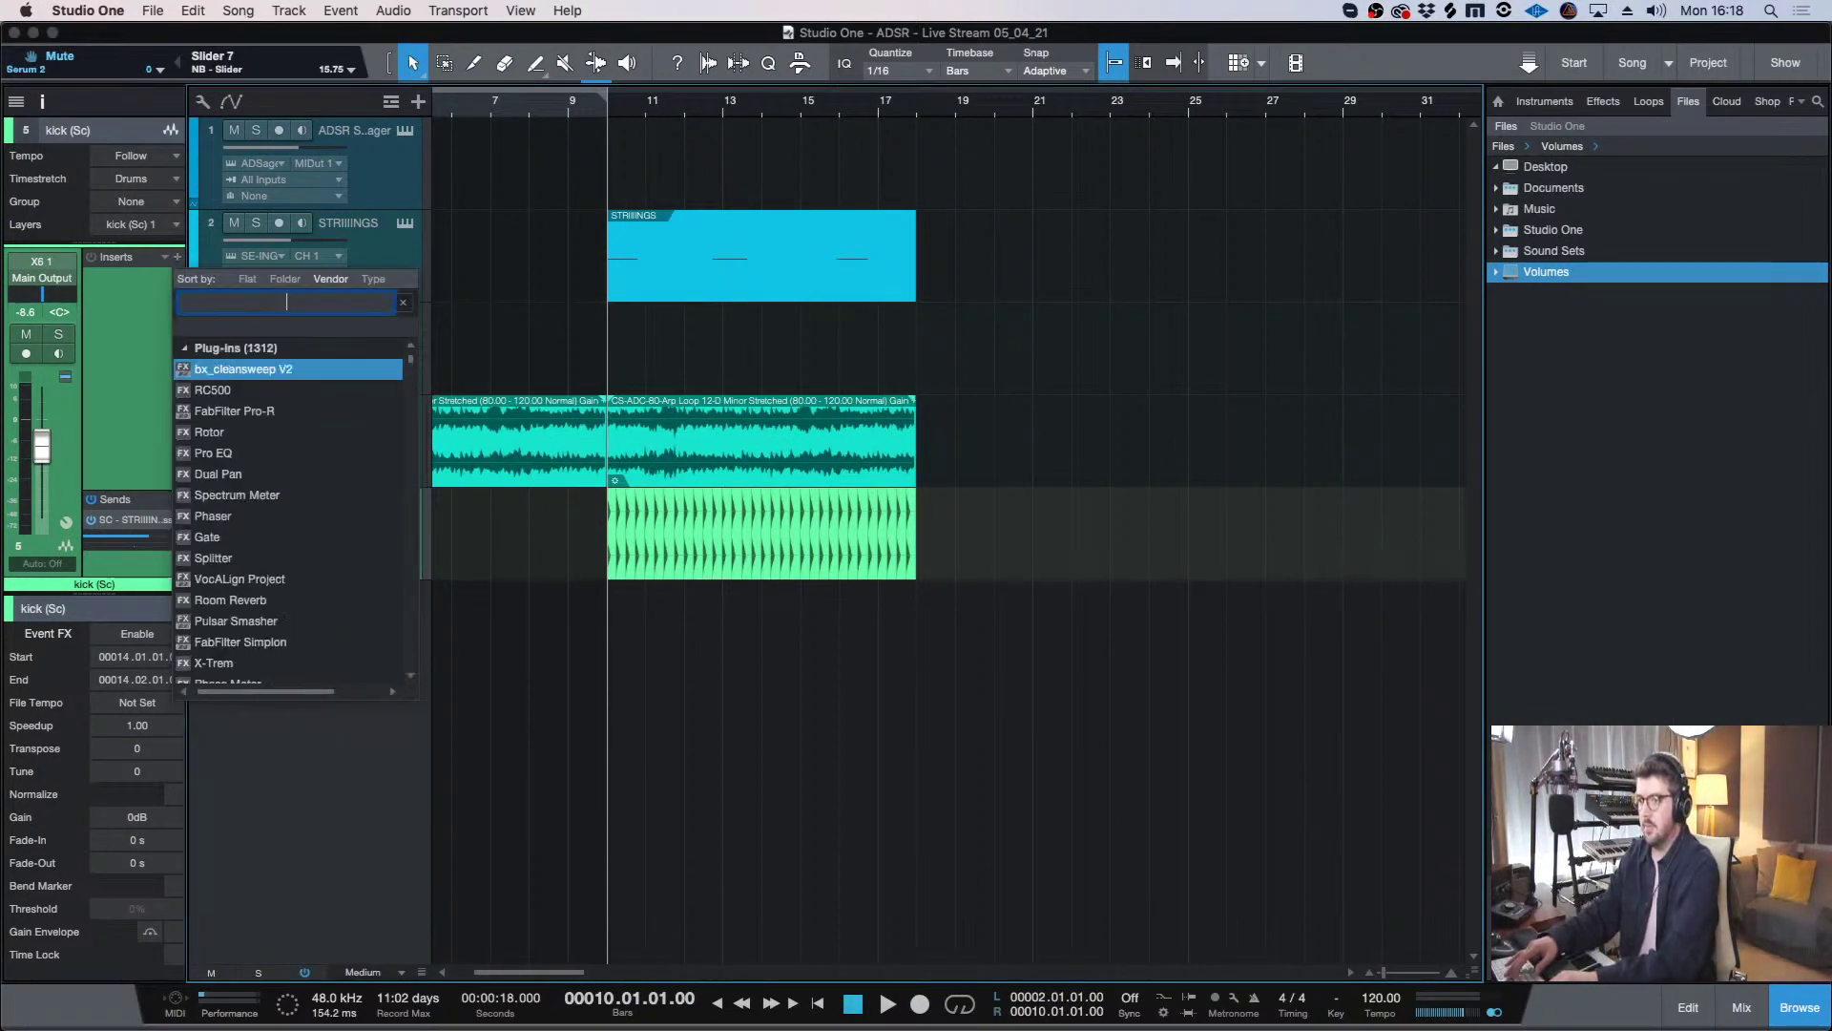
text(compressor)
key(Return)
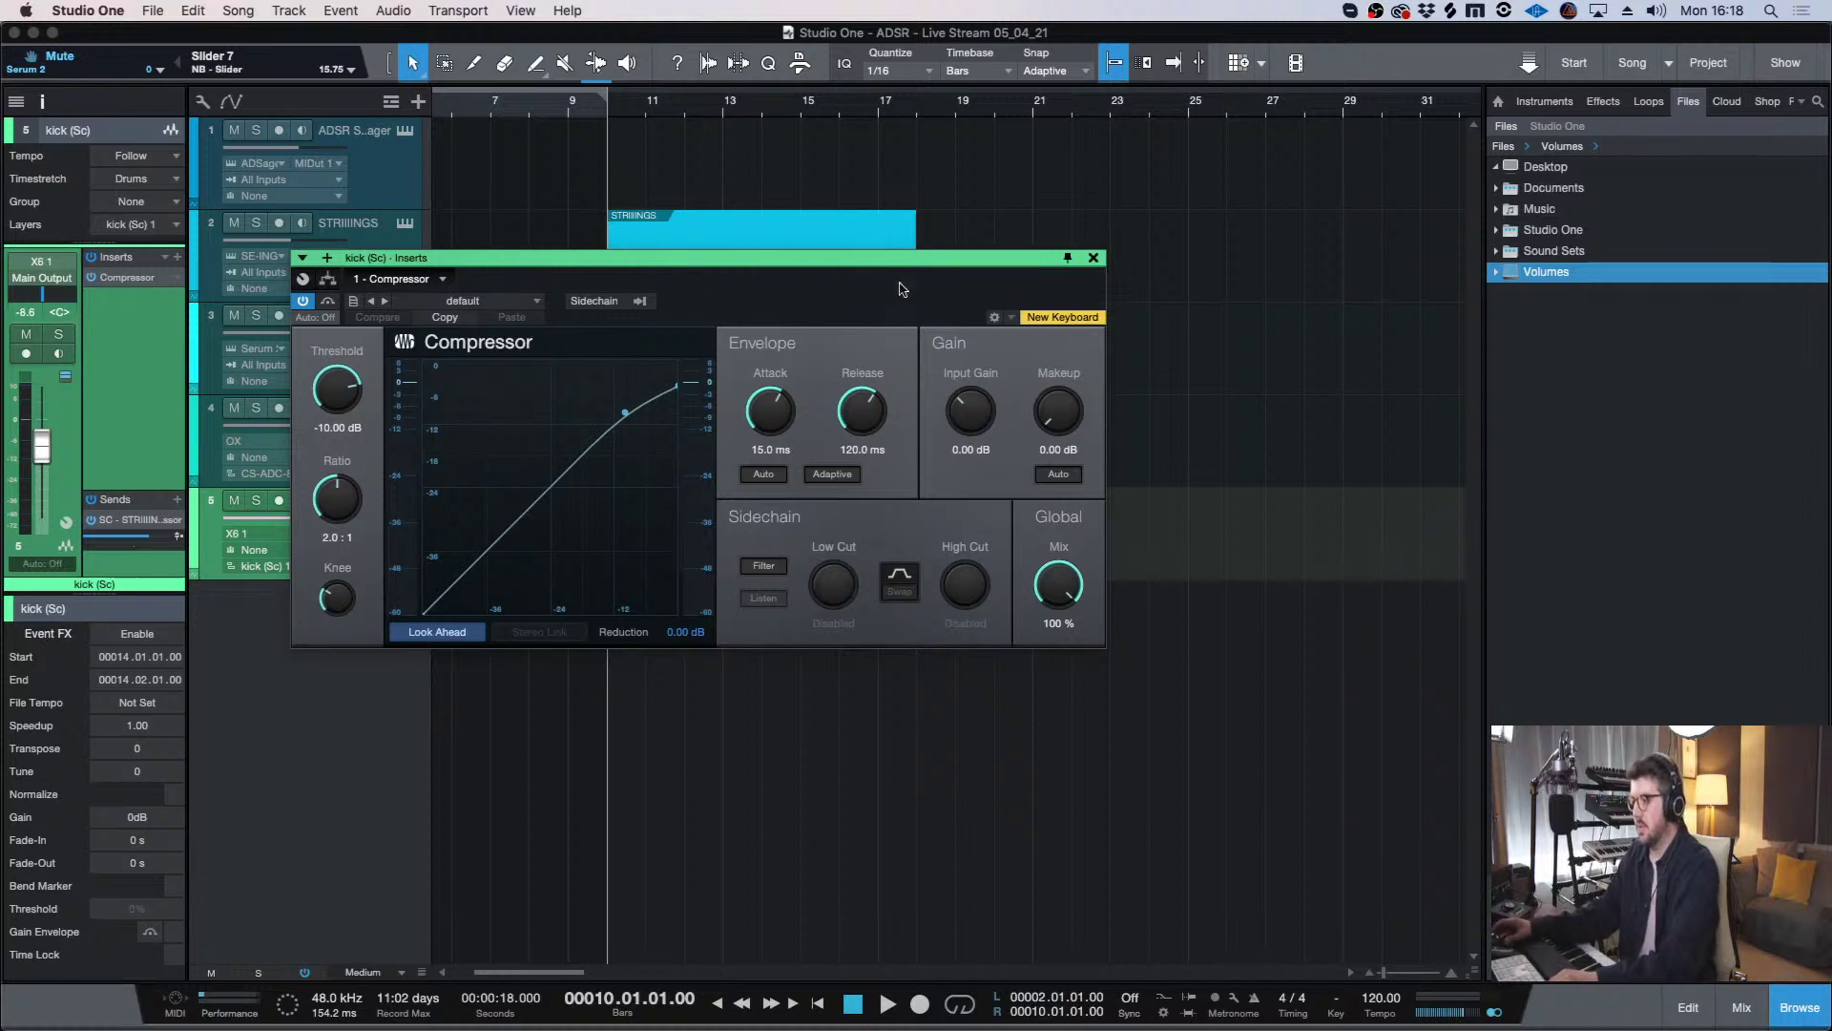
- Solo the kick (Sc) track and audition it with the Compressor's threshold at -16.72 dB and attack at 1.47 ms
drag(805, 393, 1083, 225)
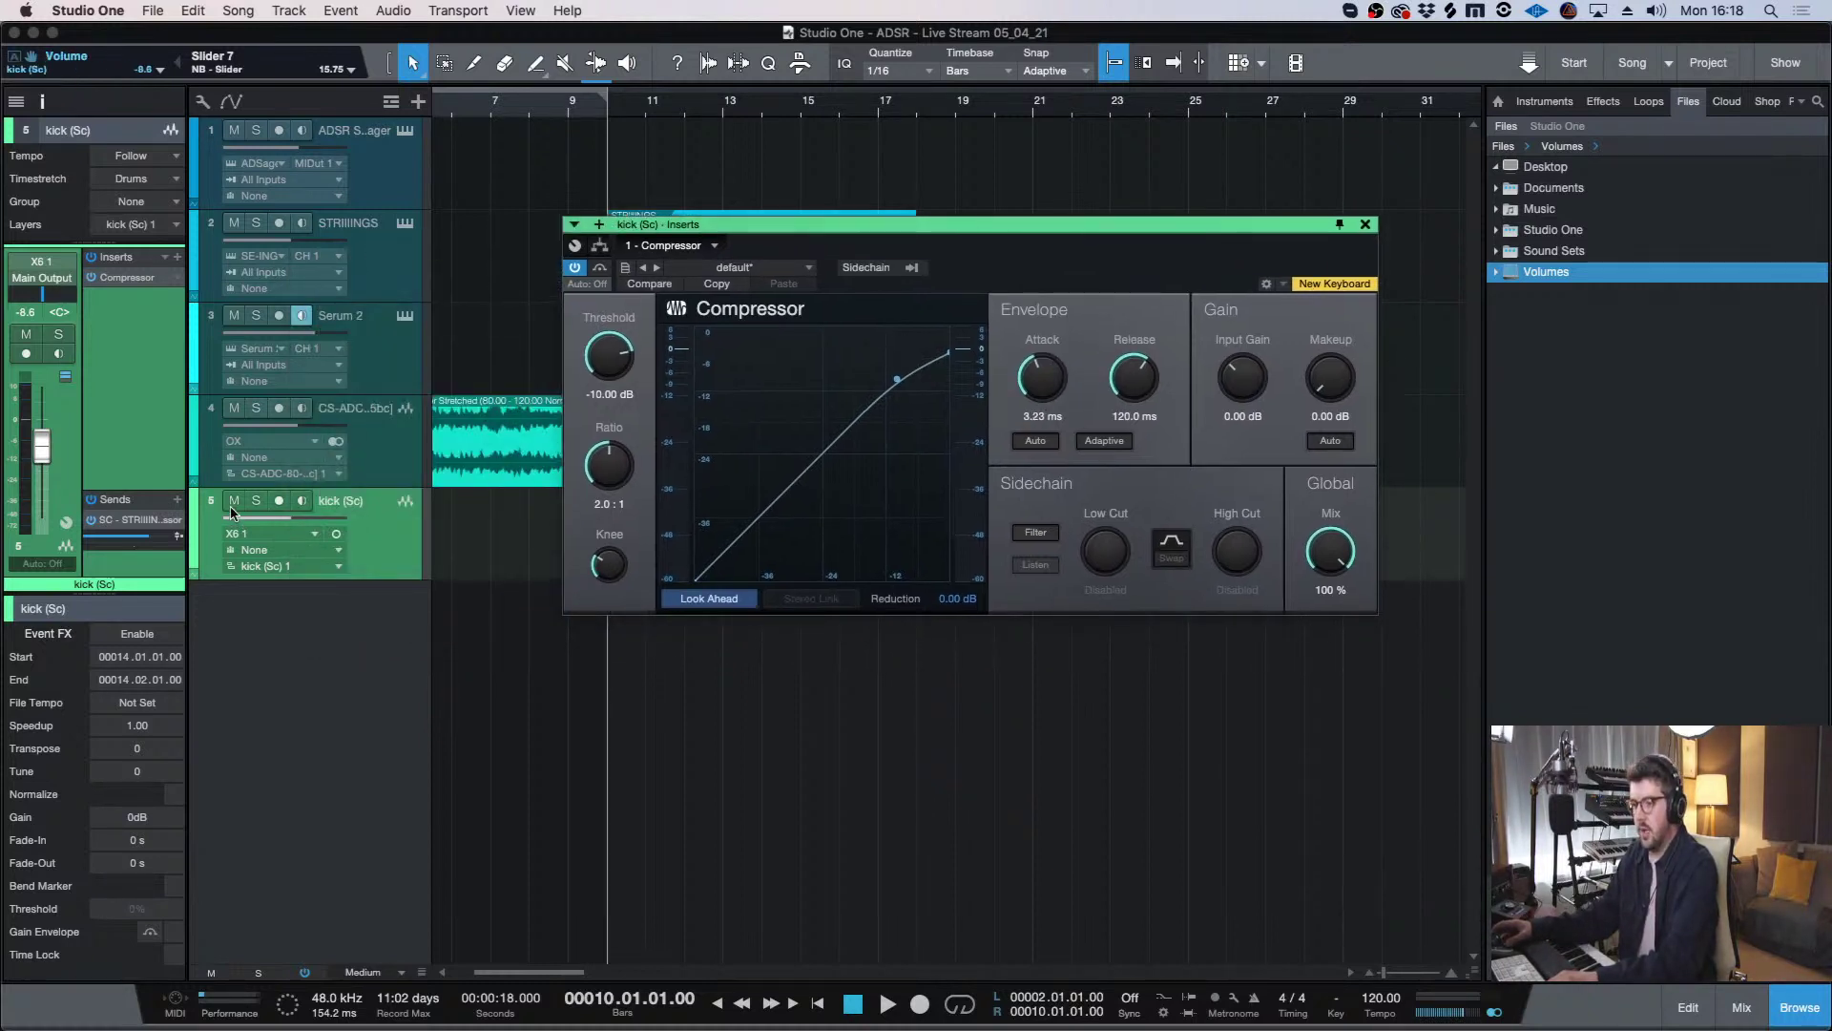
click(256, 500)
drag(692, 224, 626, 236)
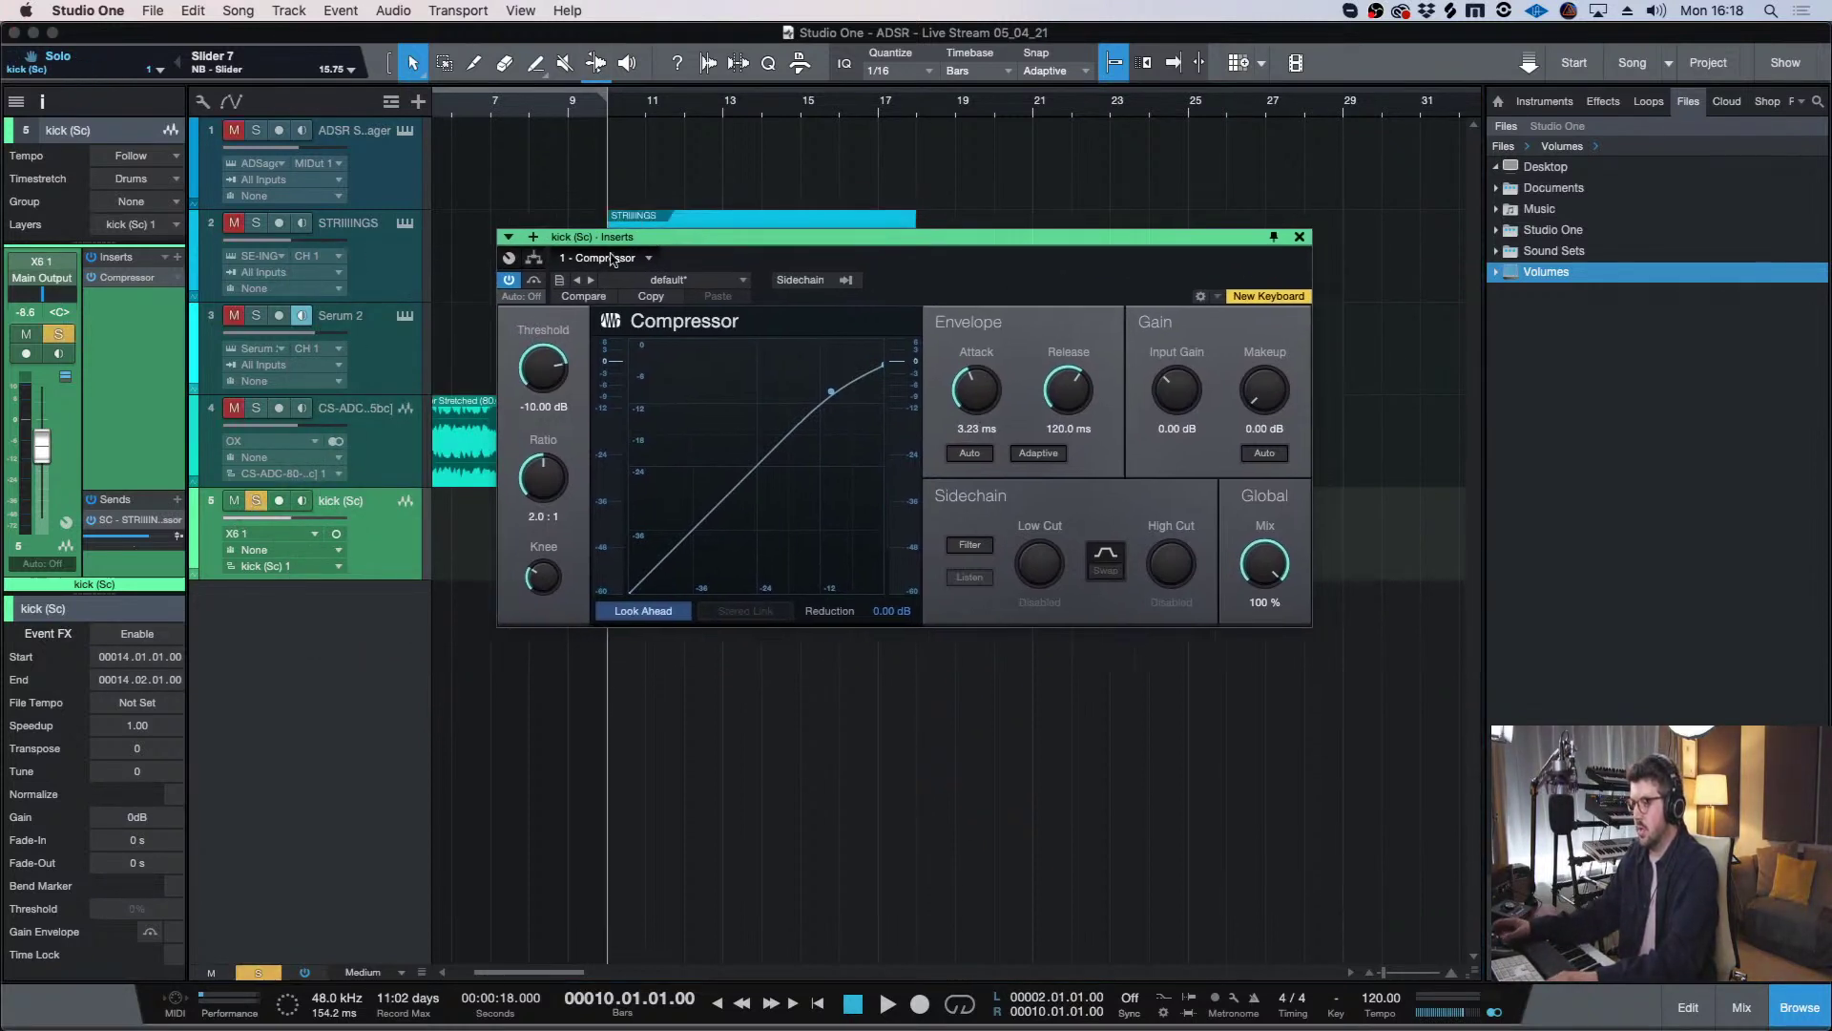
key(space)
drag(544, 368, 548, 383)
drag(975, 389, 976, 406)
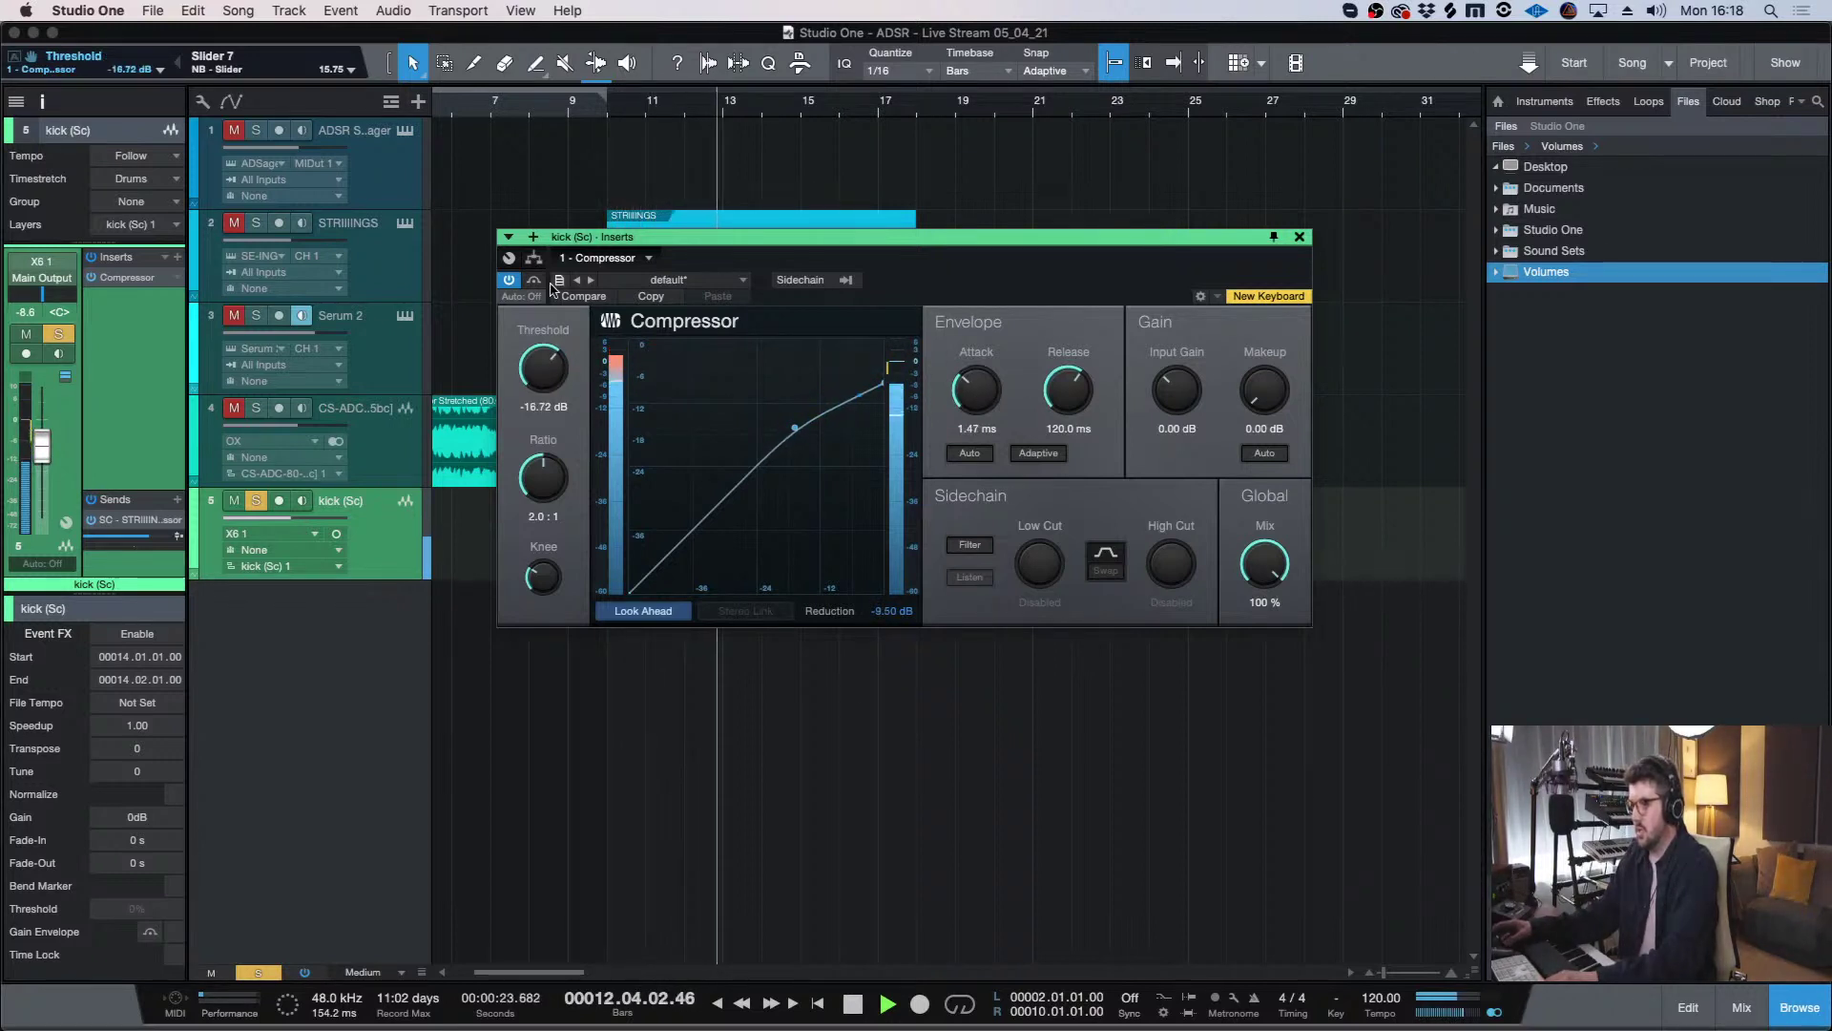
key(space)
- Set the kick Compressor's attack to 7.73 ms and threshold to -12.16 dB, and close its window
drag(975, 391, 999, 354)
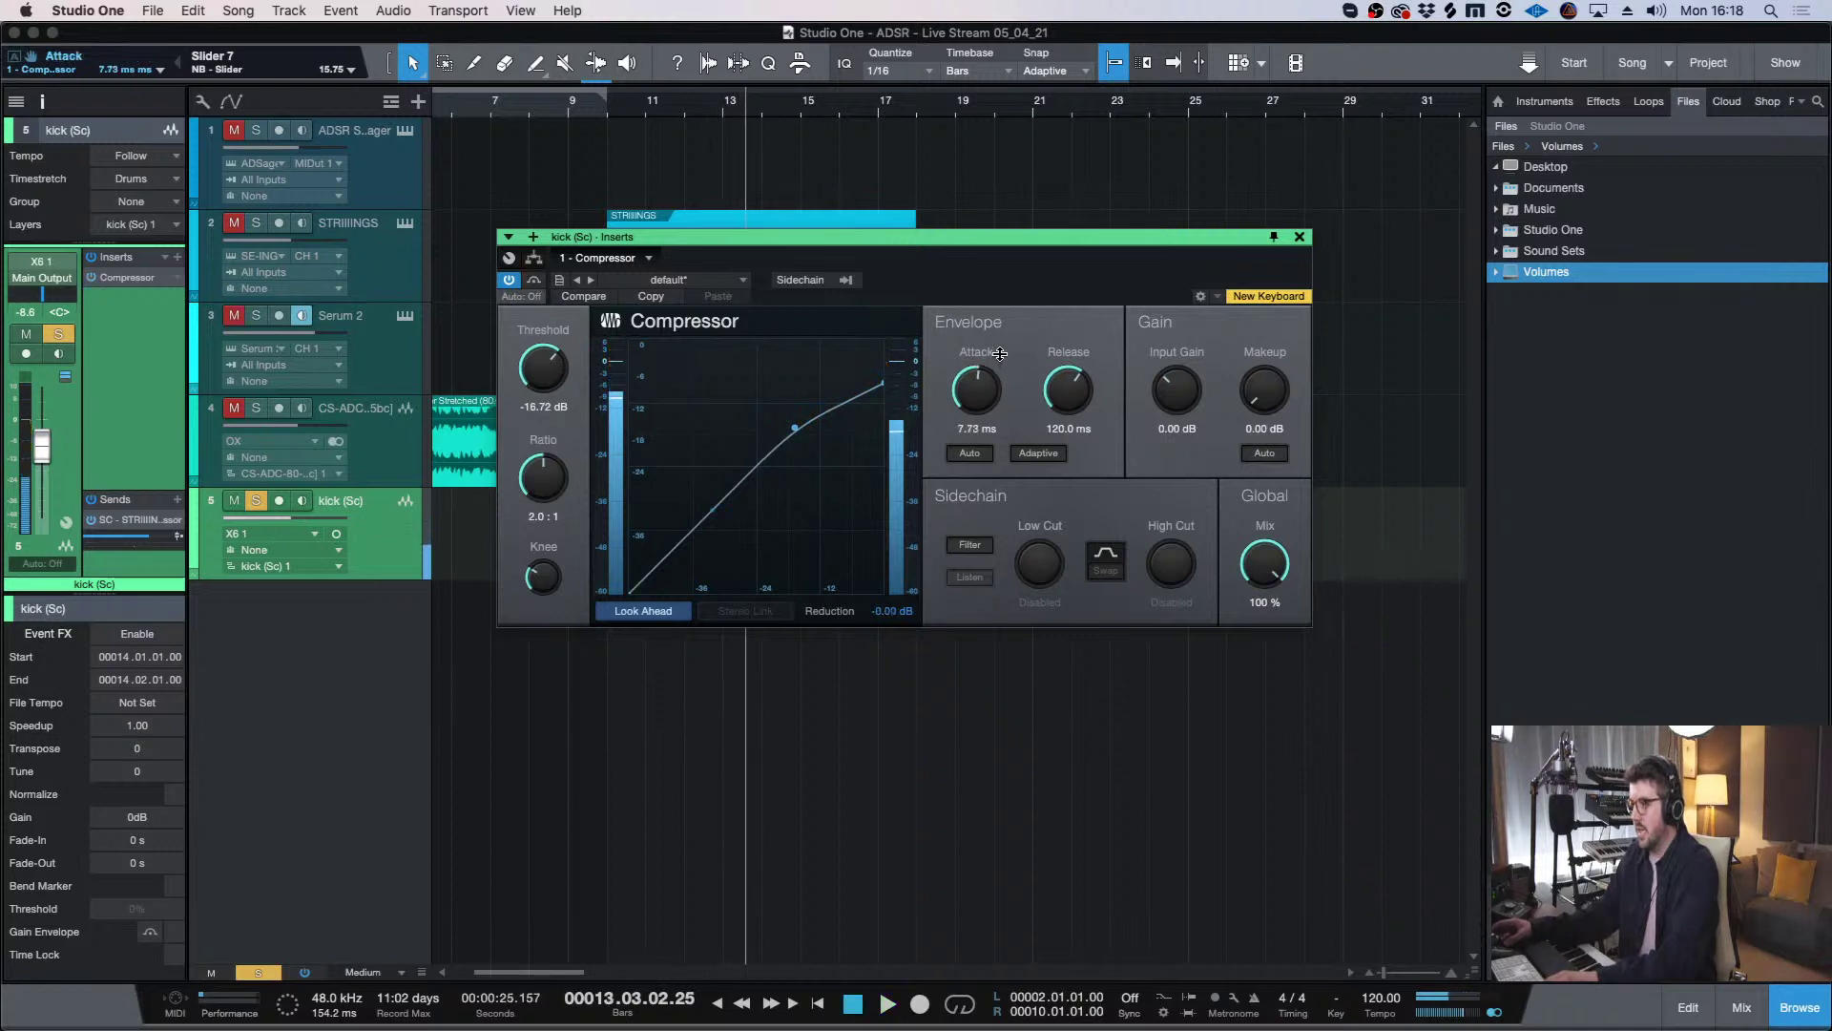
drag(544, 374, 543, 351)
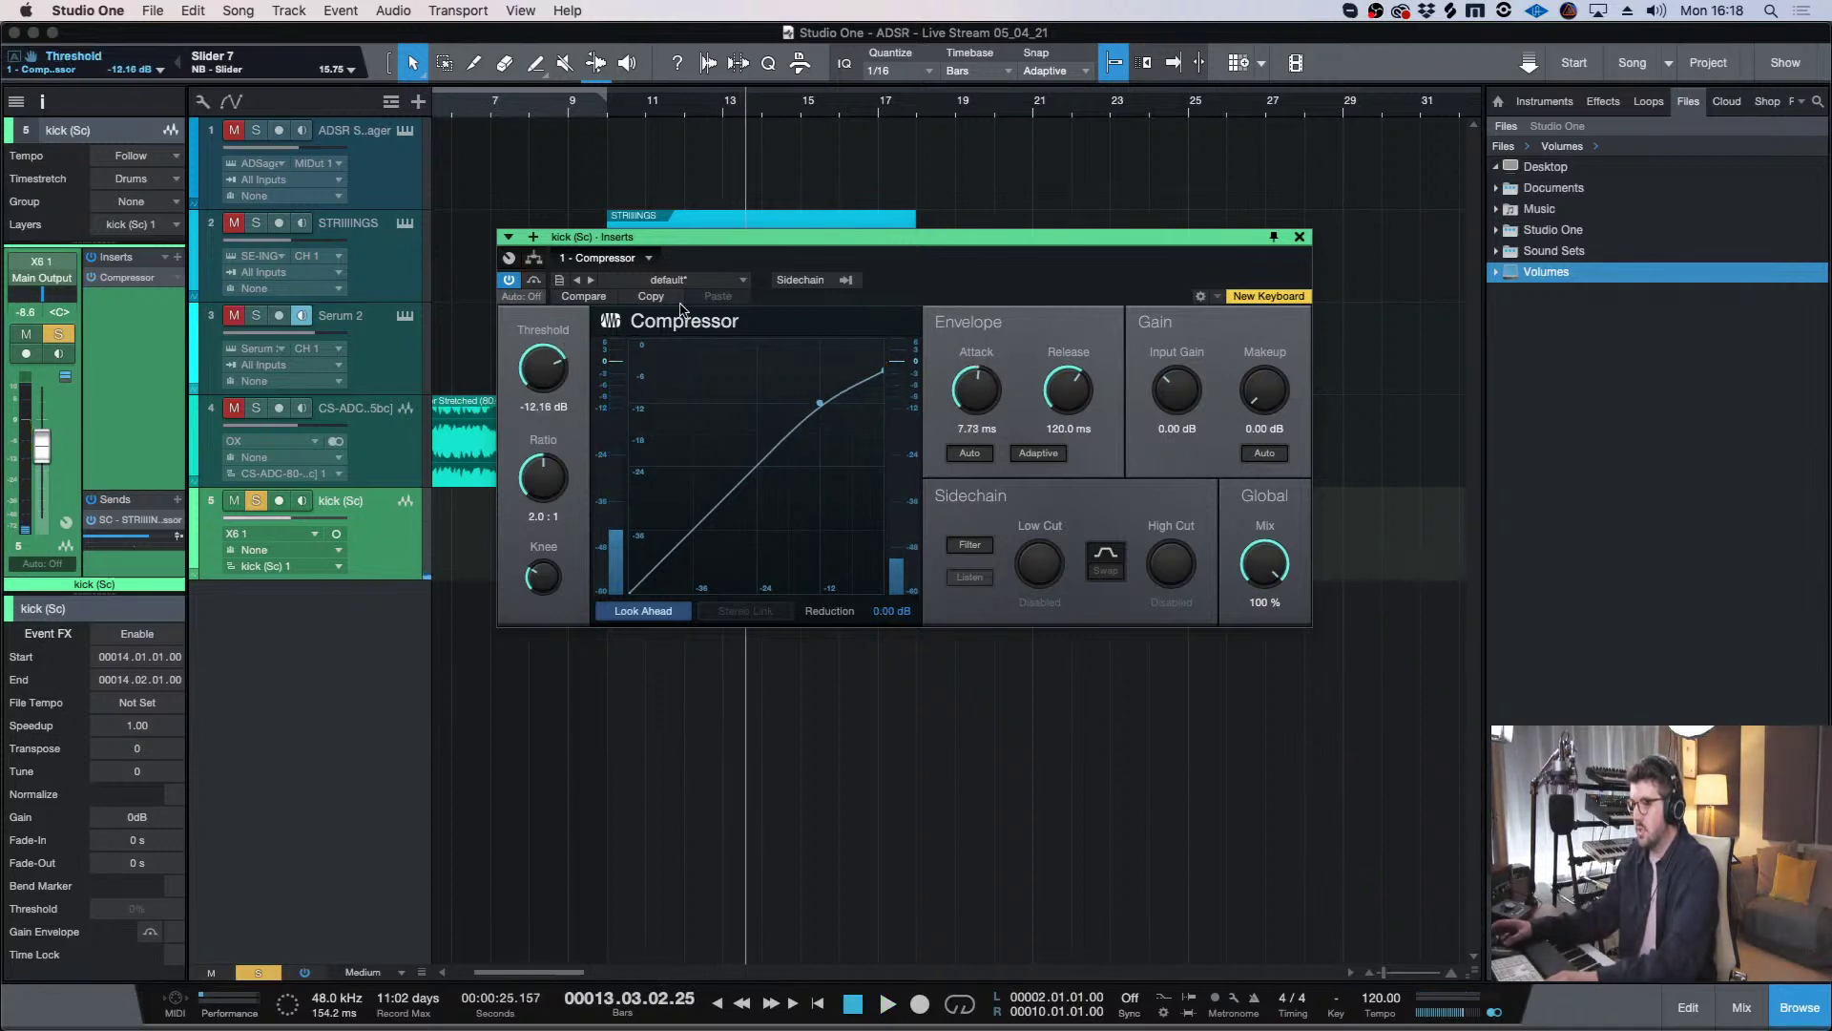
click(1302, 236)
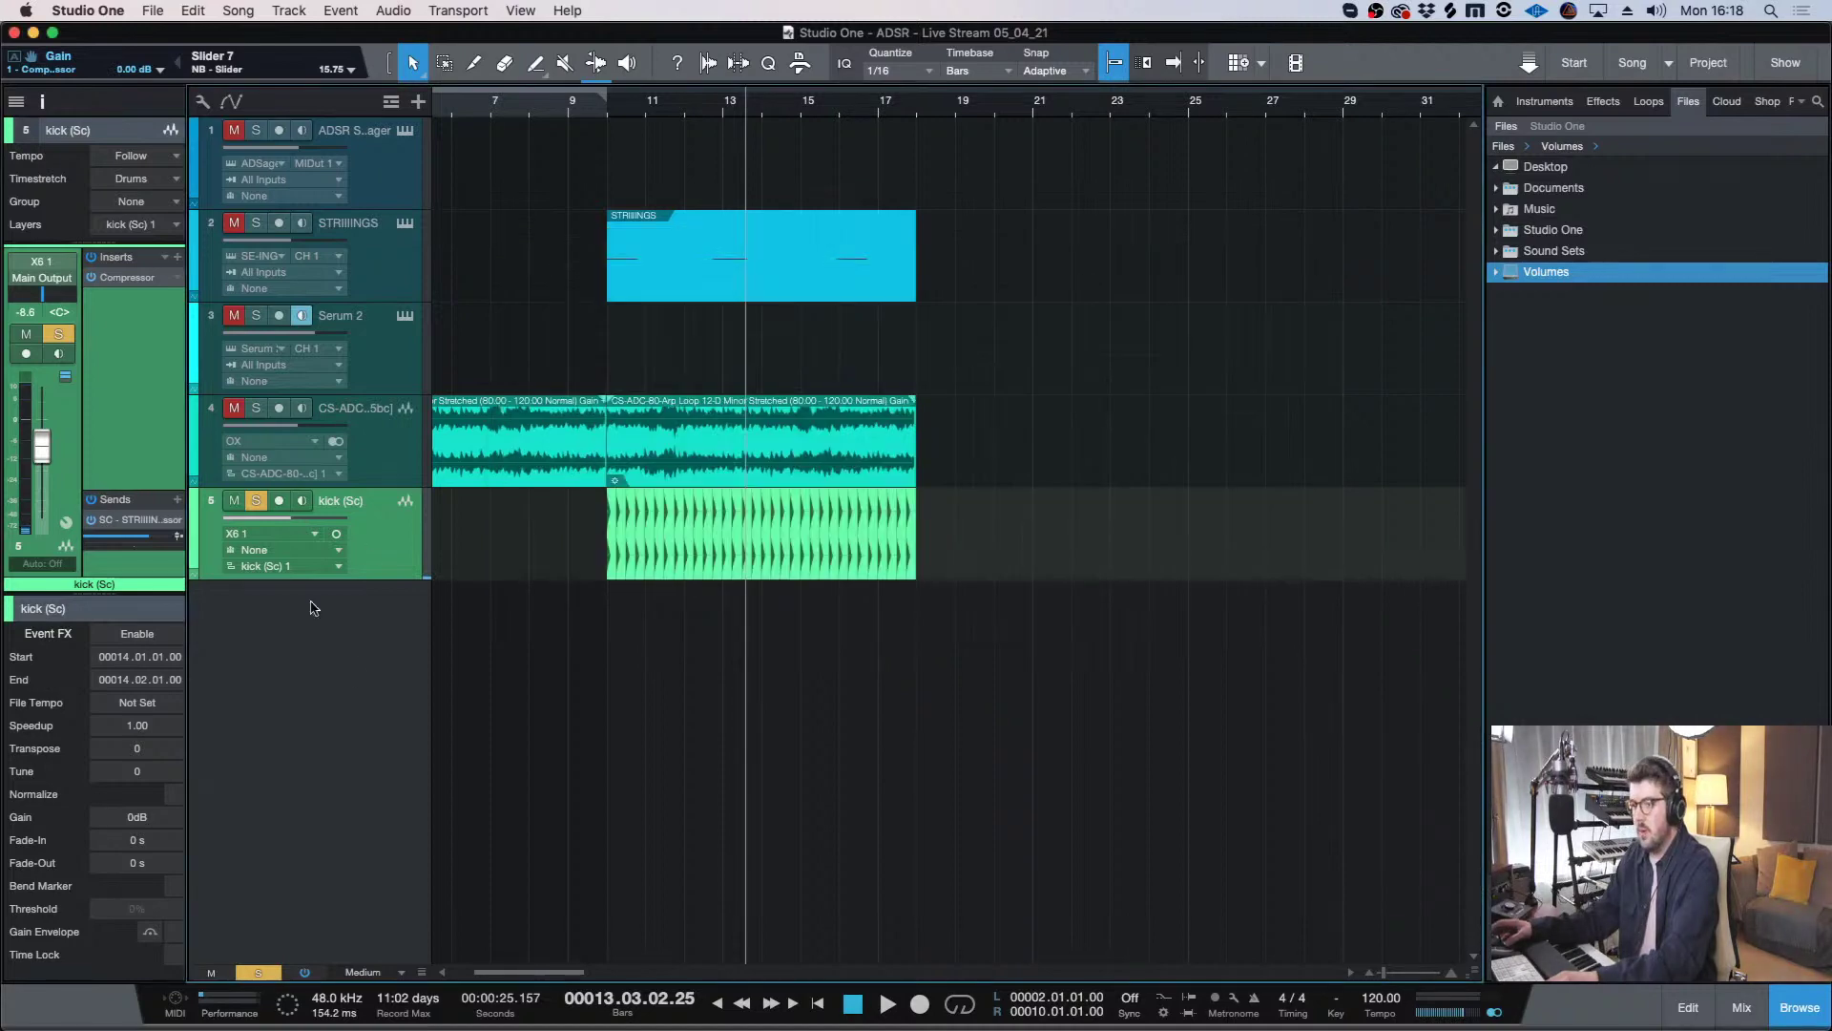
- Insert StandardCLIP after the Compressor on the kick (Sc) track and set its clip level to -2.40 dB
click(177, 258)
text(stand)
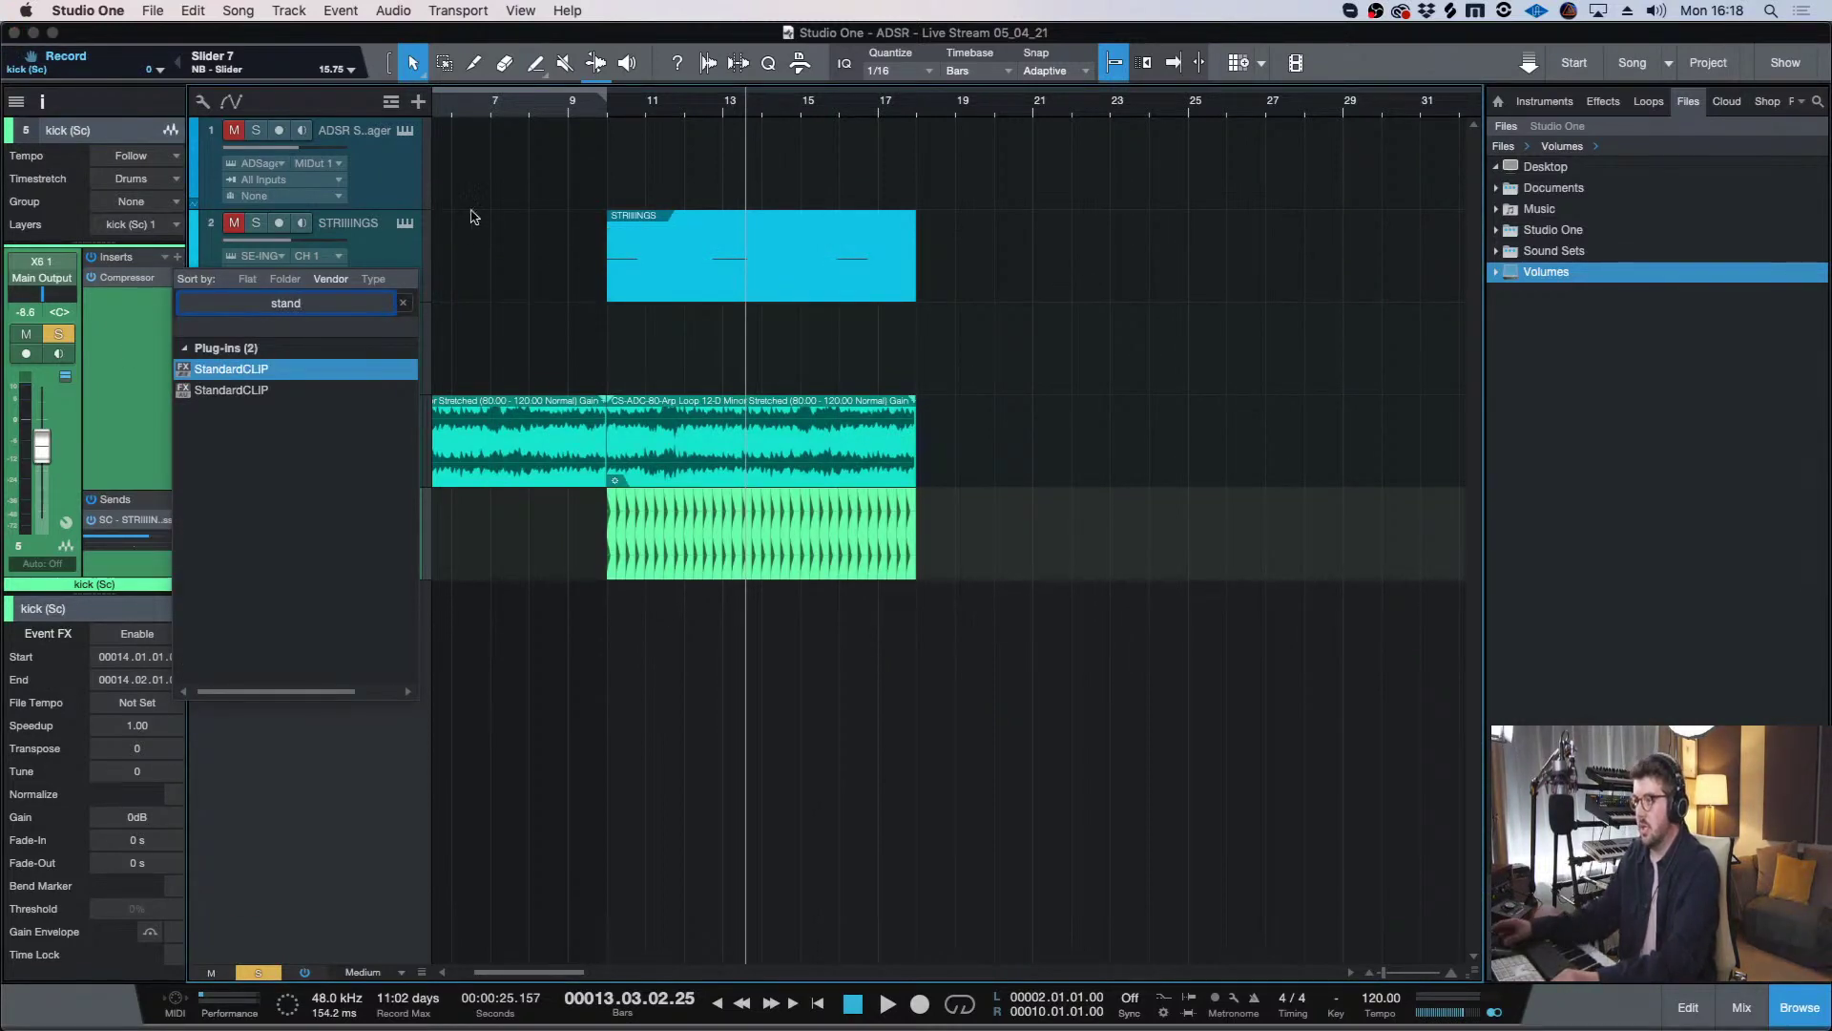
key(Return)
drag(668, 510, 674, 527)
drag(911, 236, 1049, 228)
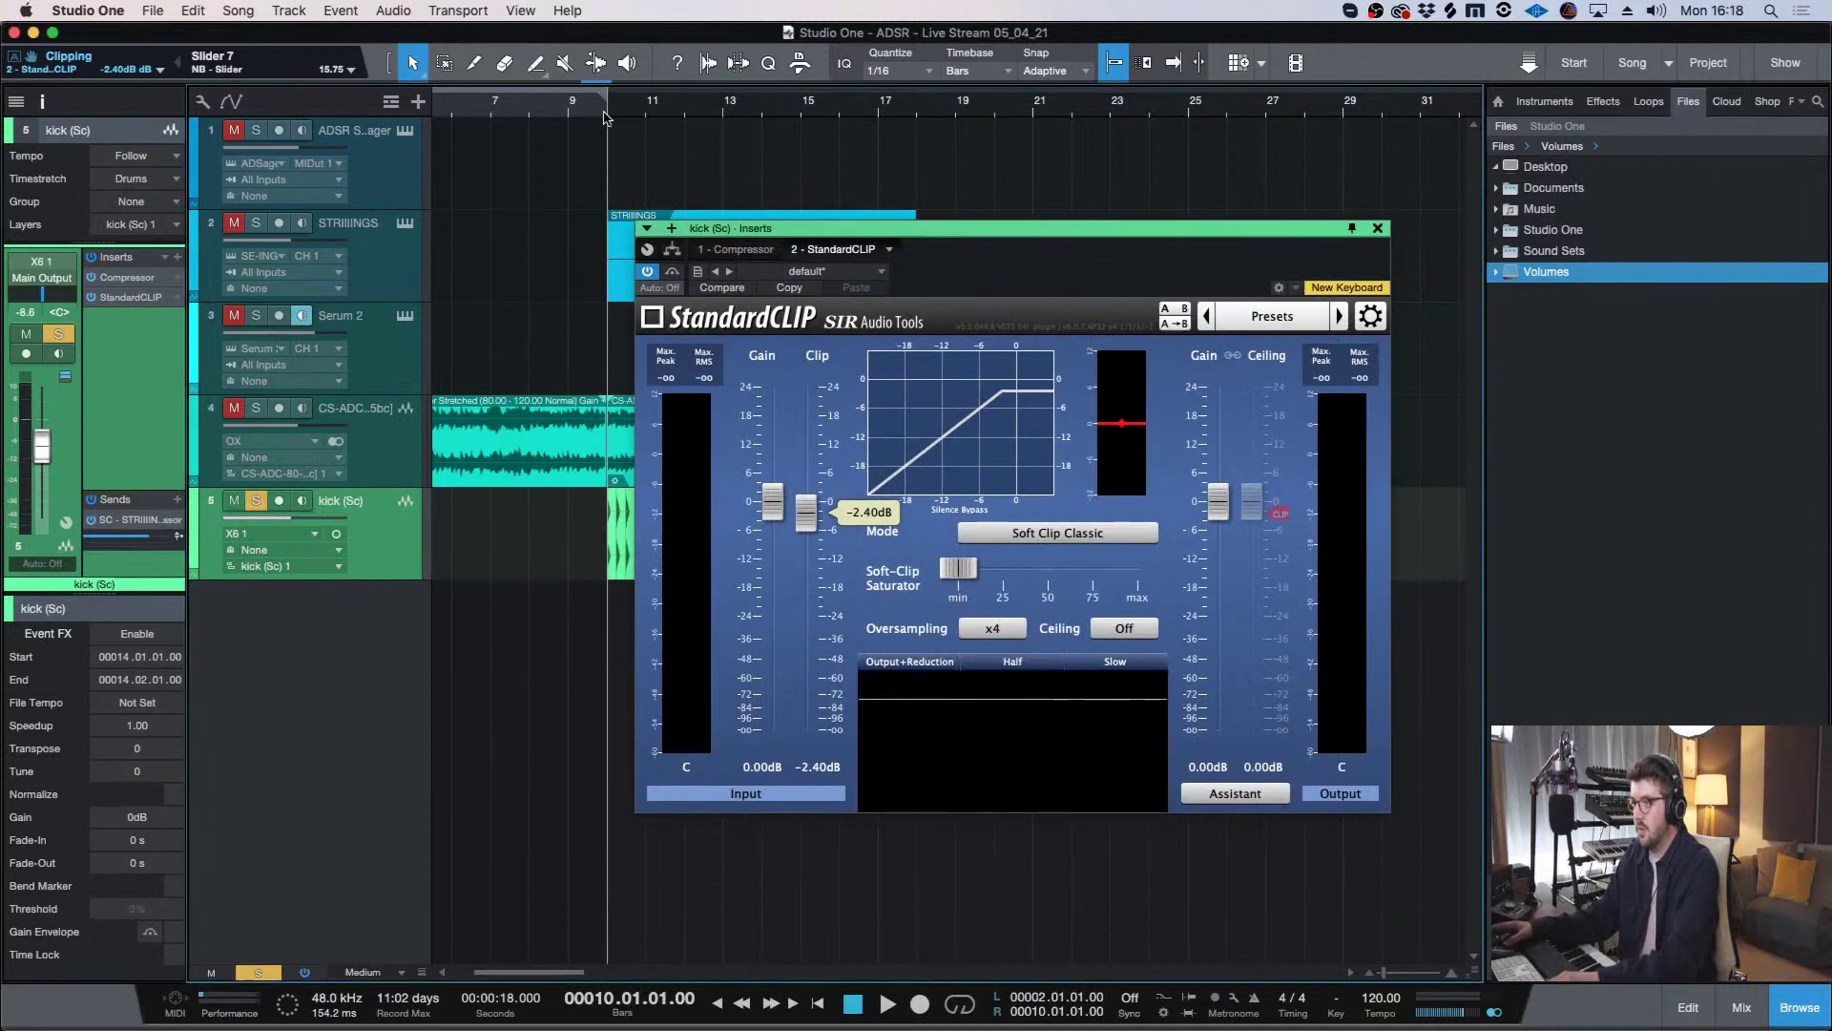
- Audition the soloed kick from bar 10, setting StandardCLIP's clip level to -1.80 dB and the track volume to -5.3 dB
key(space)
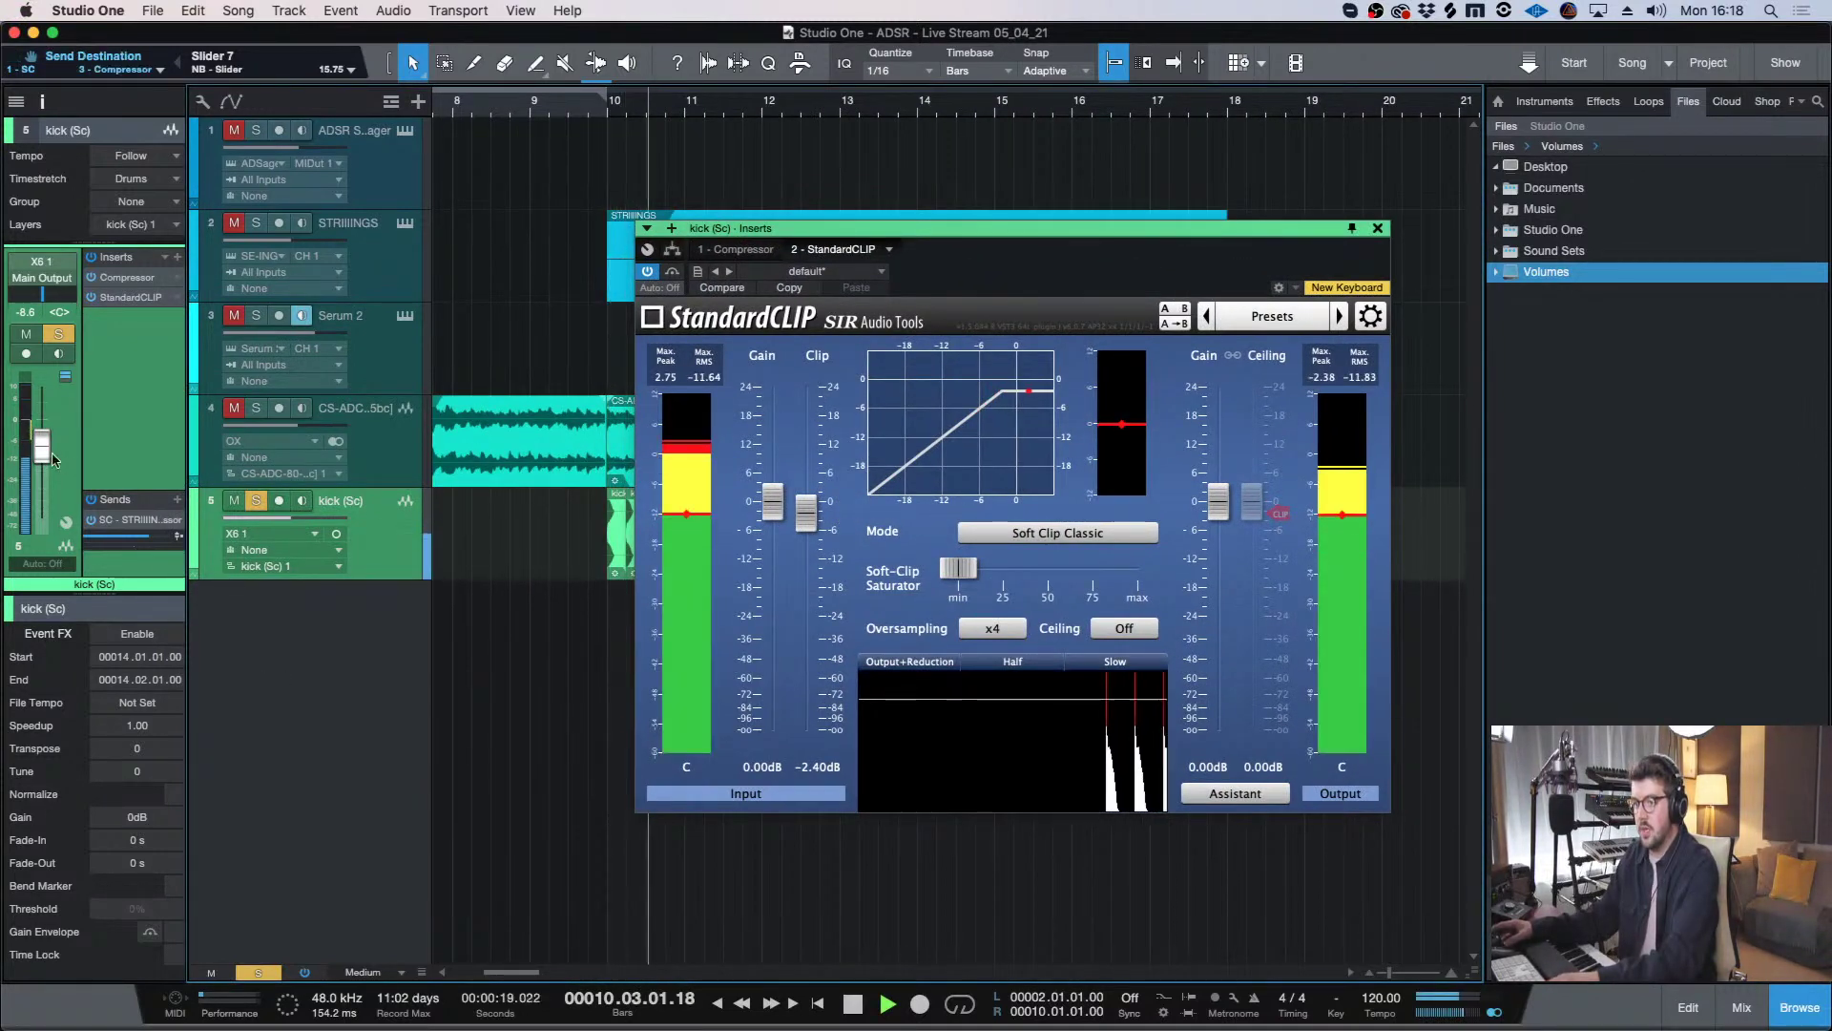
drag(808, 518, 809, 513)
key(space)
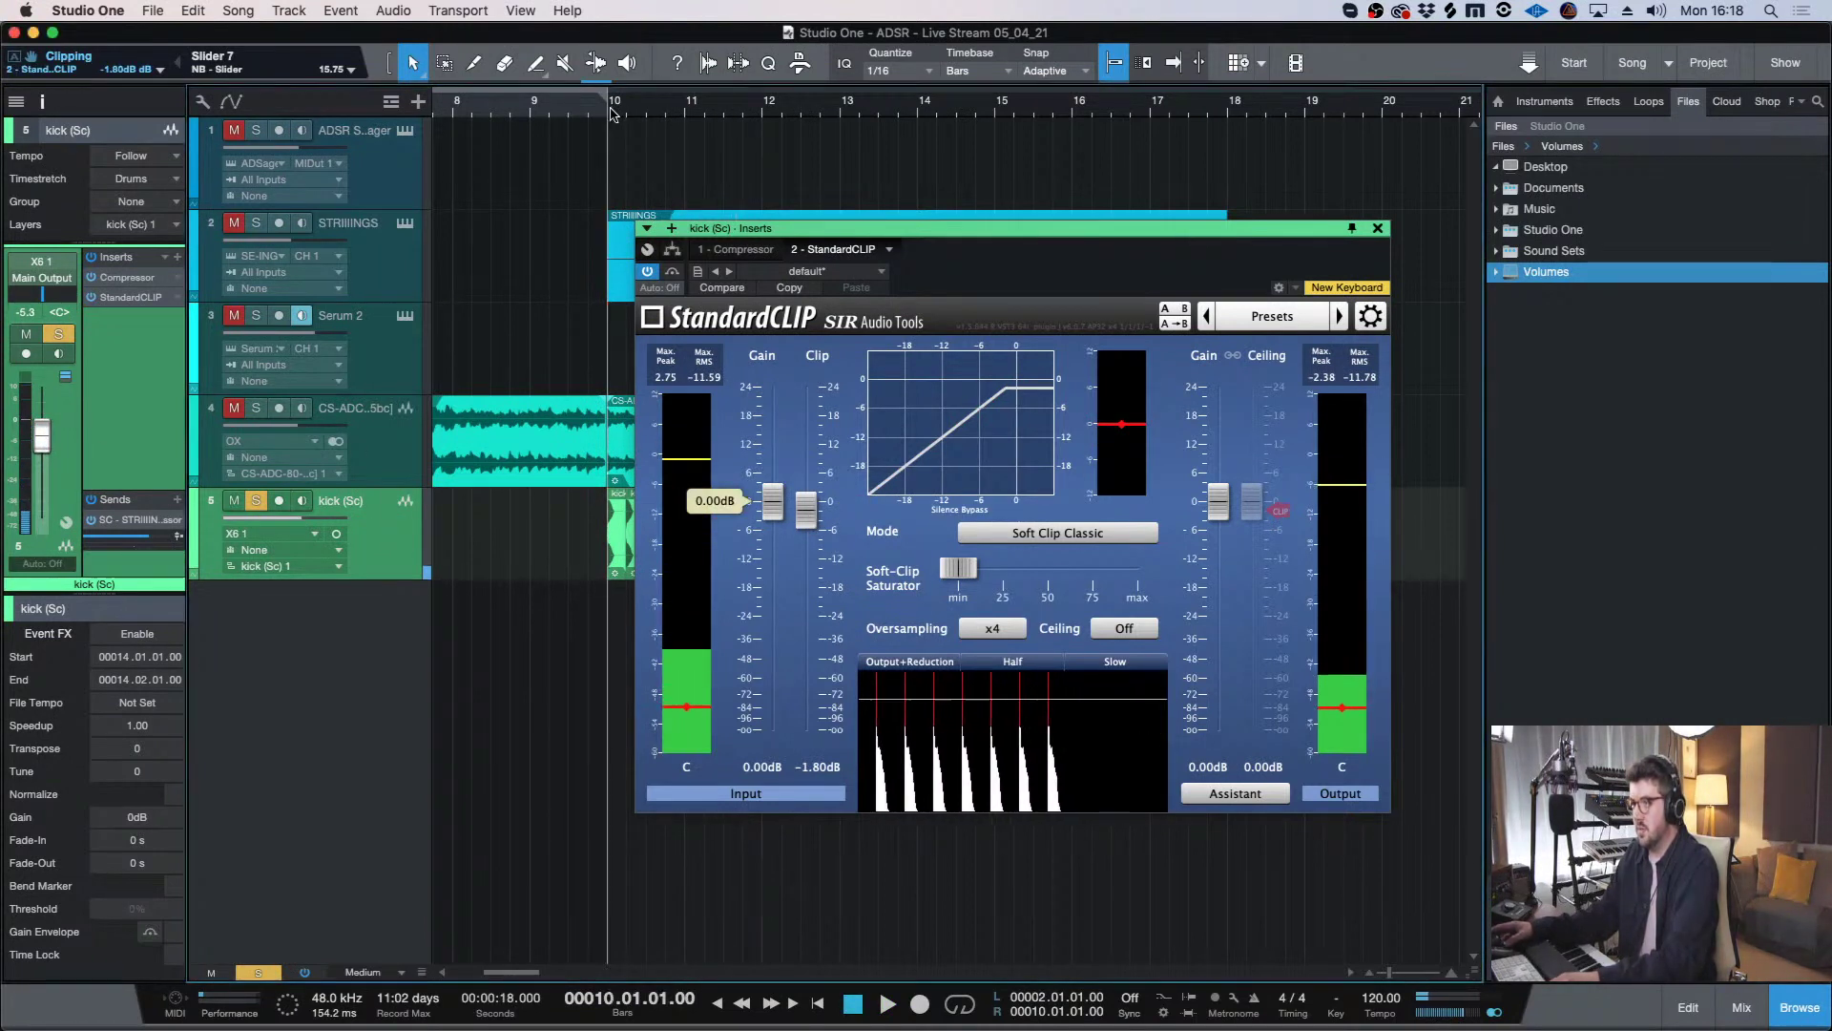
key(space)
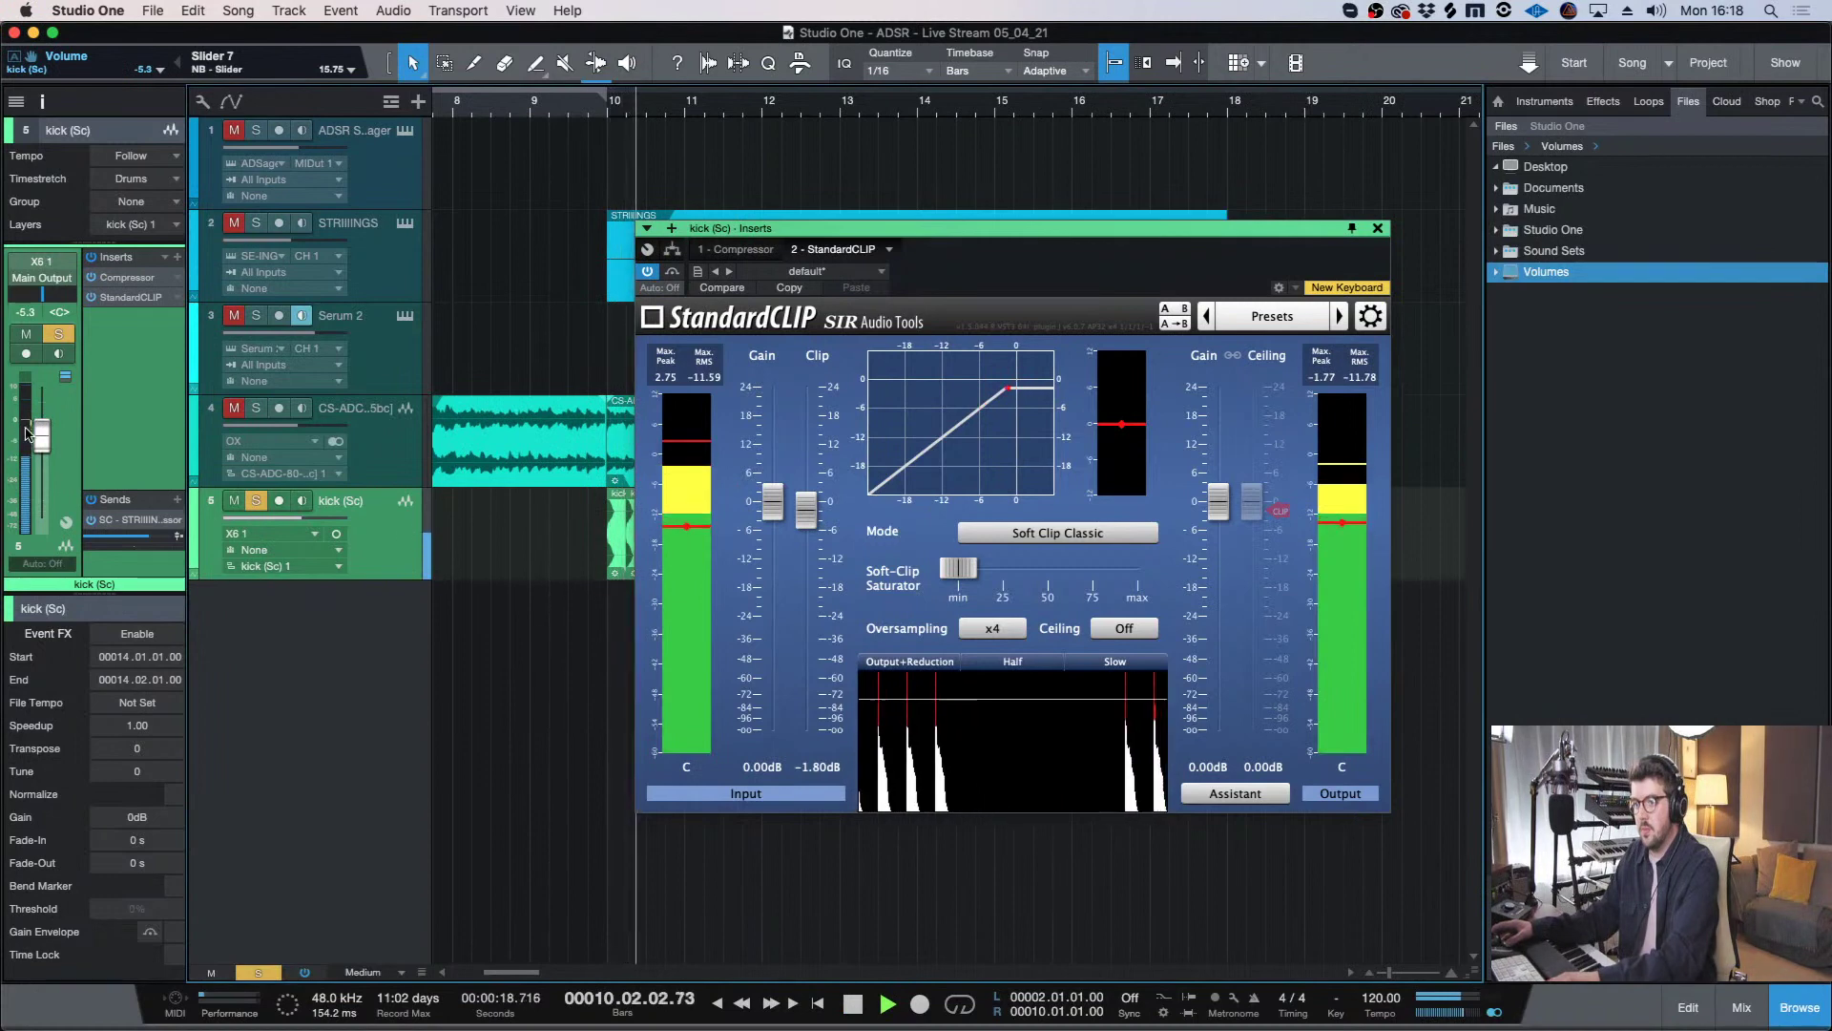
key(space)
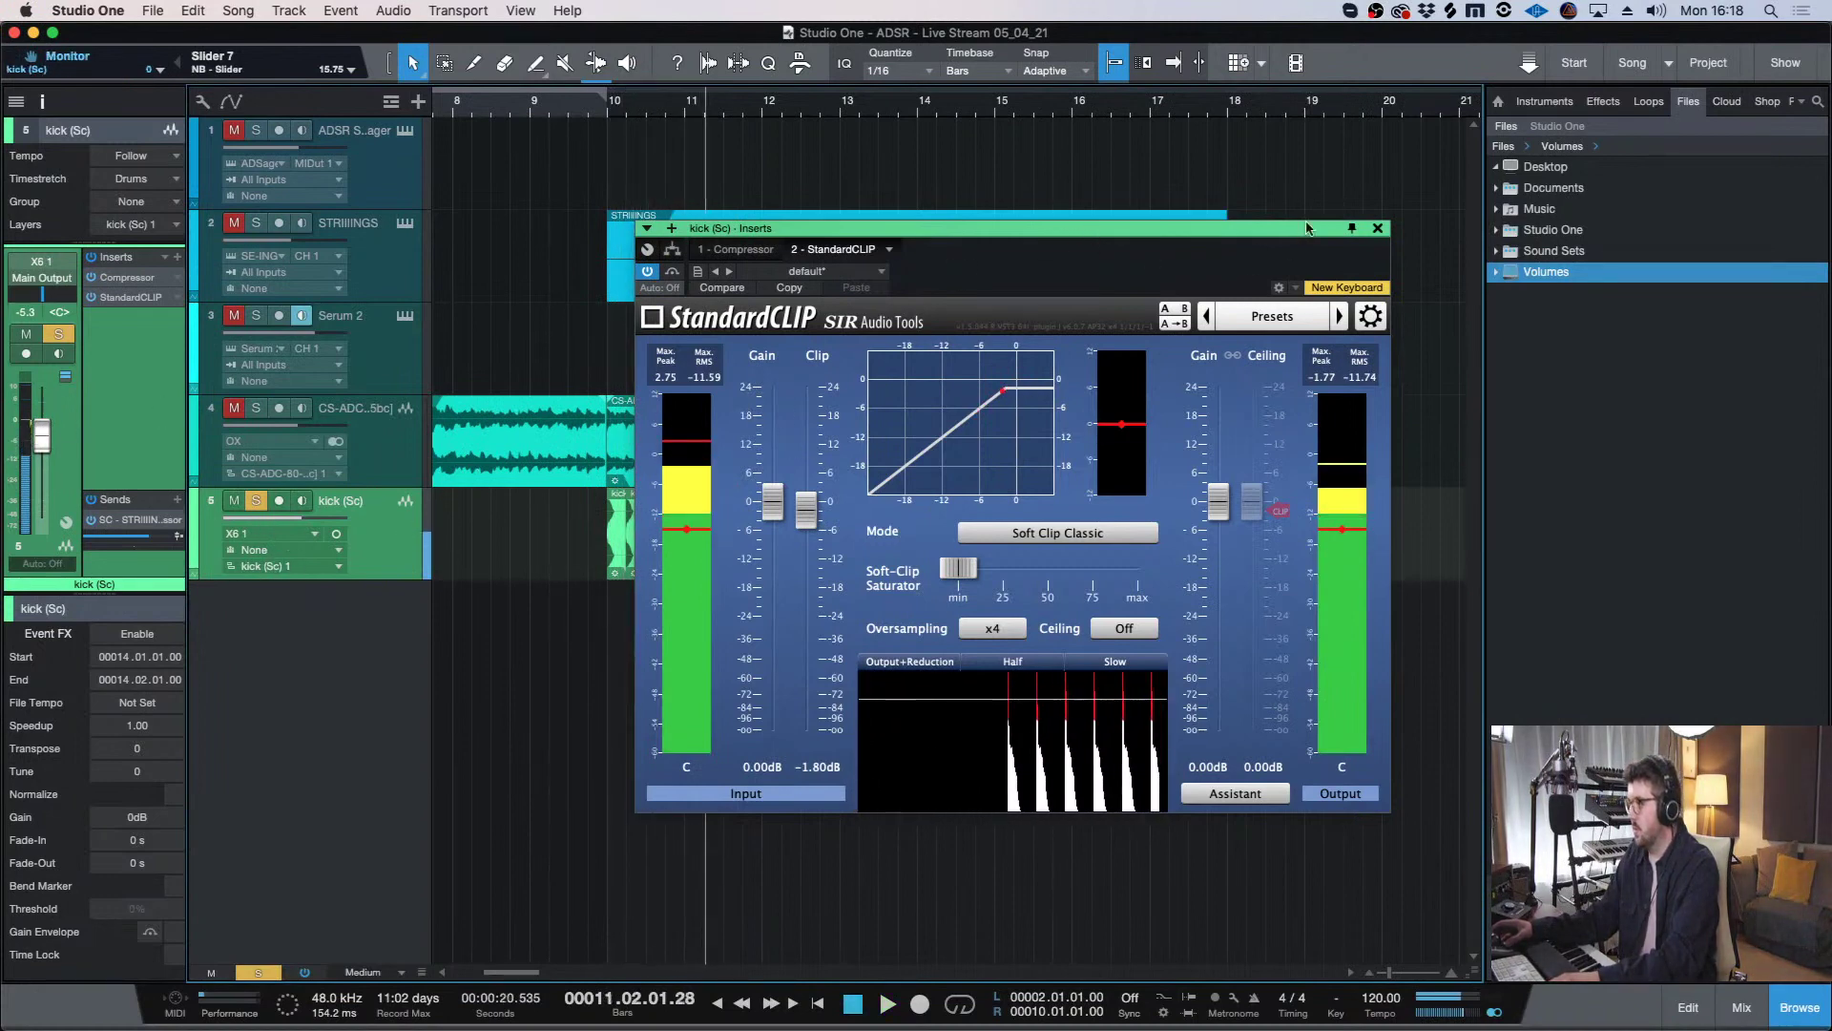
- Close the StandardCLIP window, return the playhead to bar 2 and unsolo the kick (Sc) track
click(1377, 228)
key(w)
key(w)
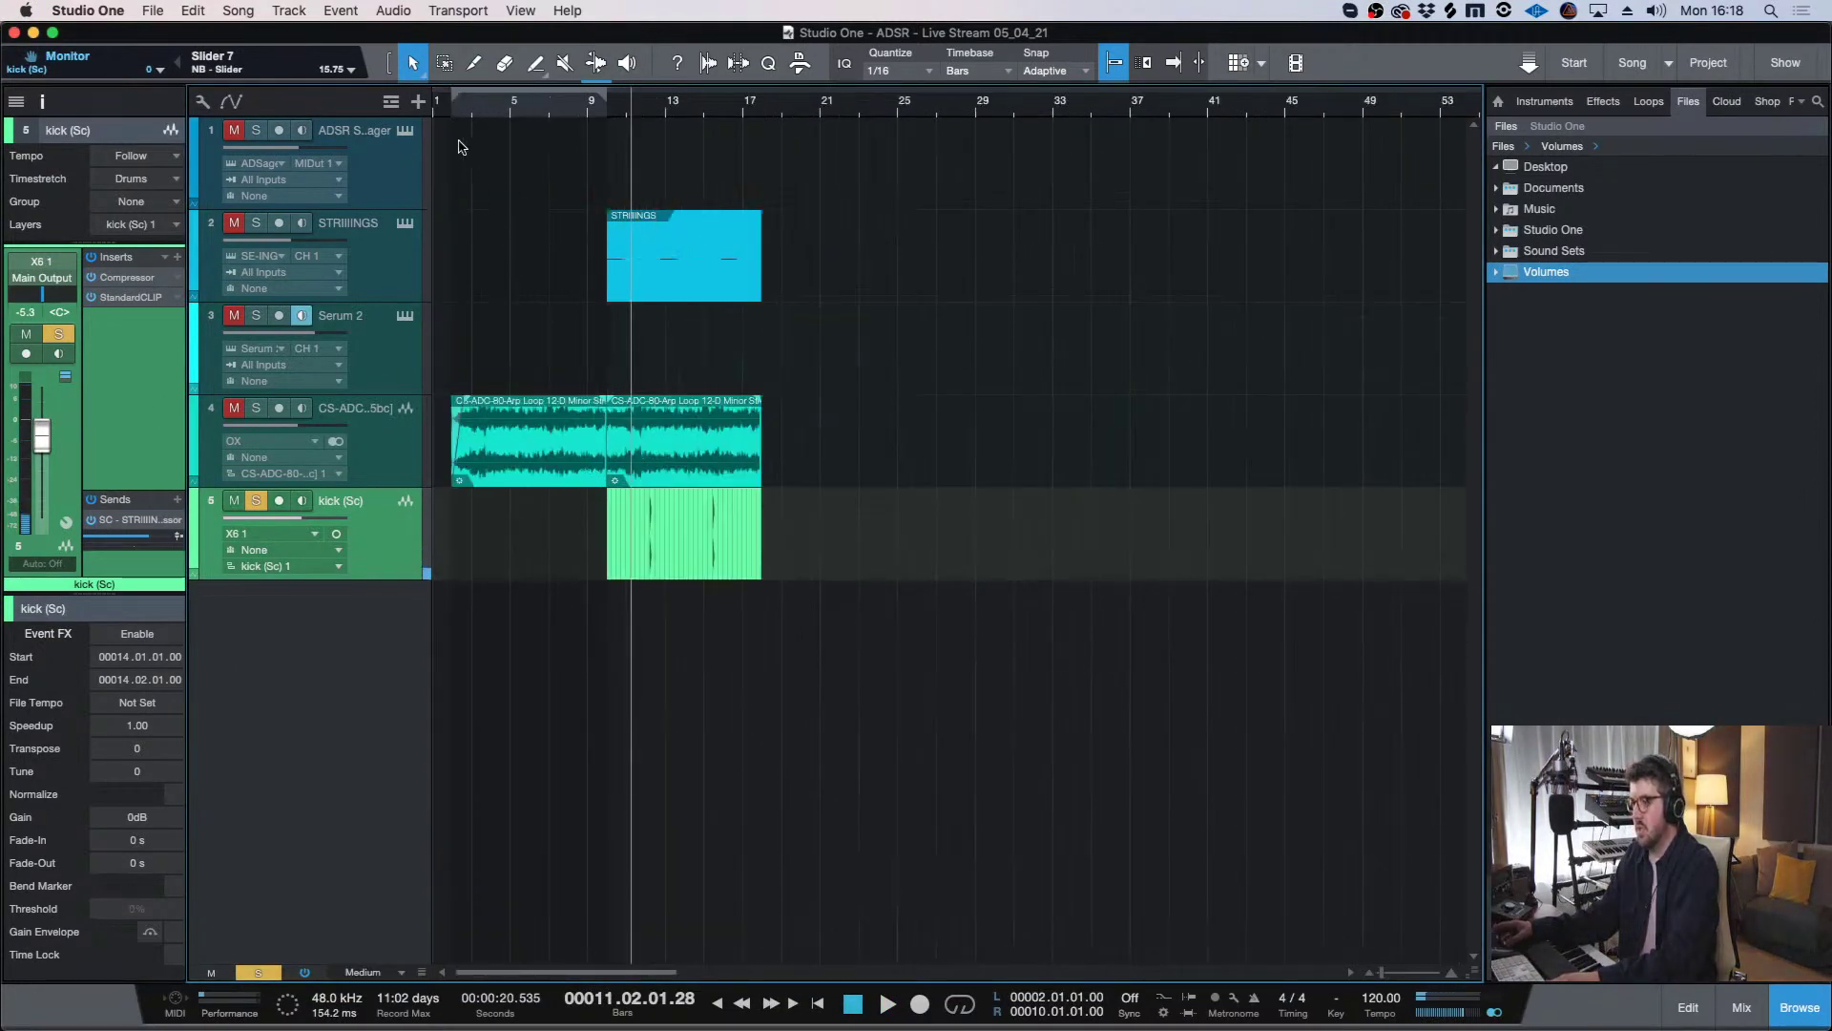
click(450, 115)
key(e)
key(e)
click(256, 500)
key(w)
key(w)
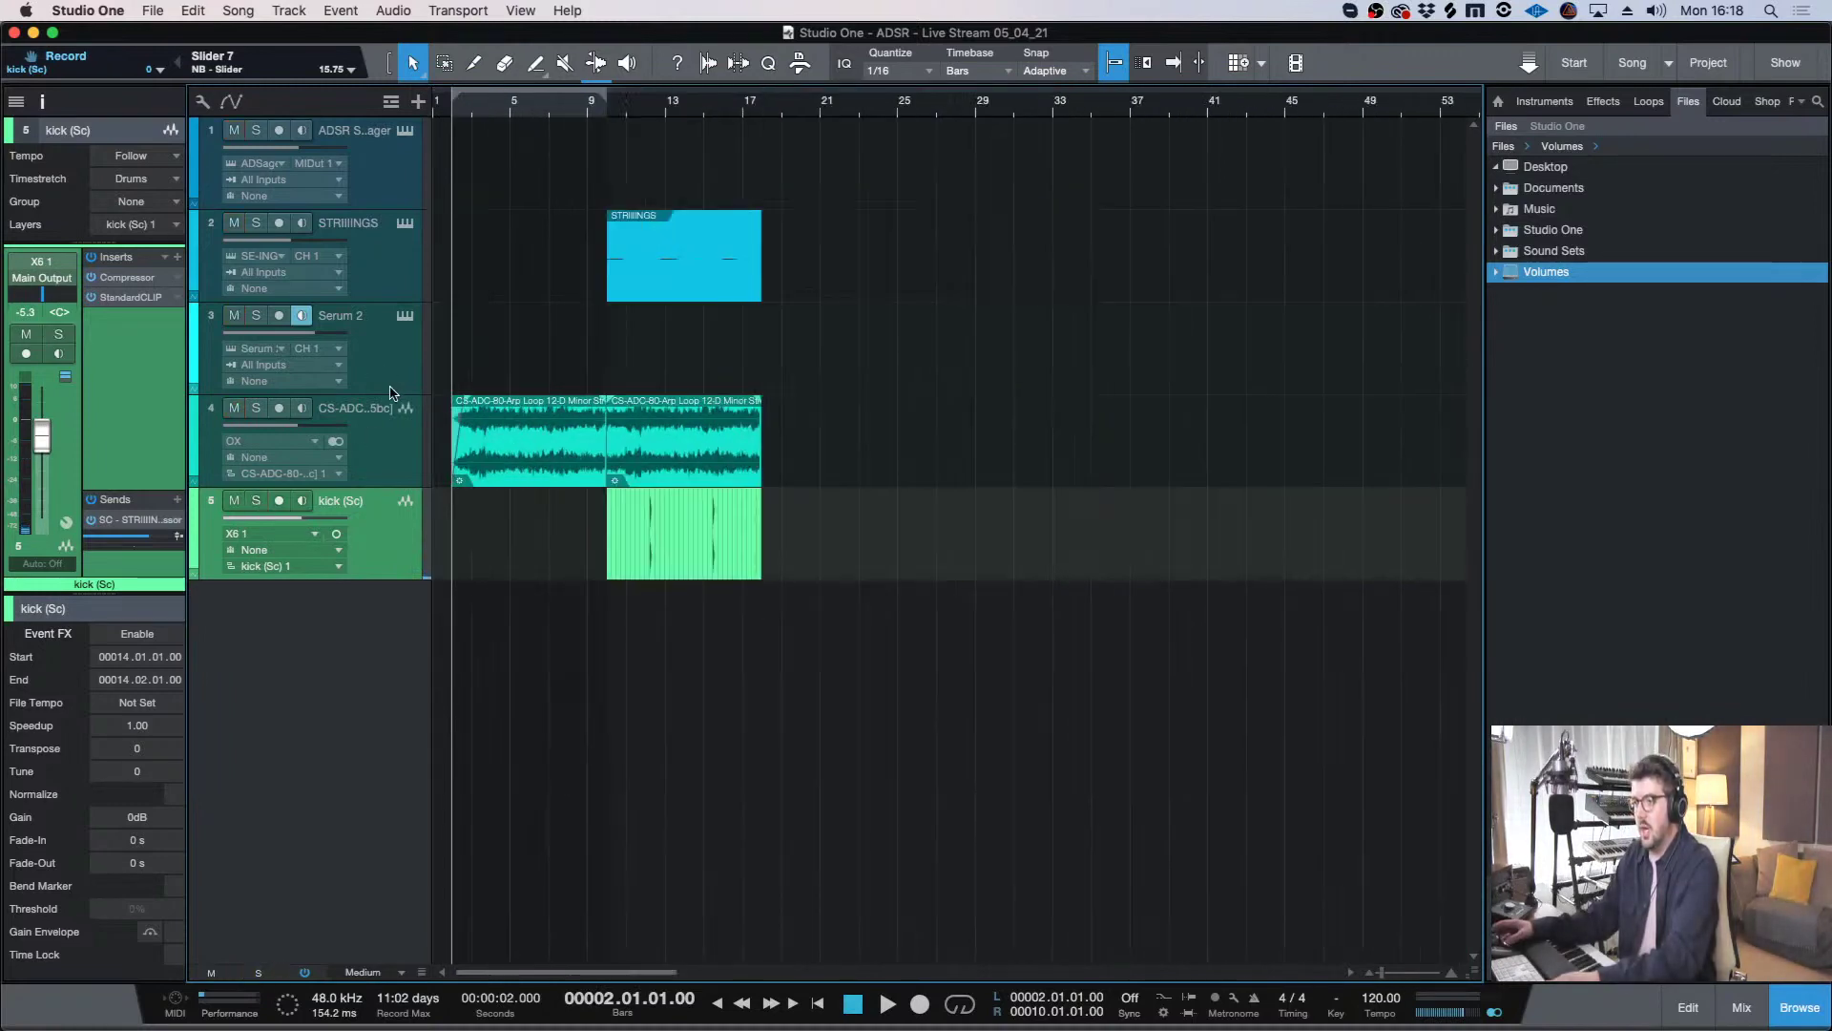
- Open the instrument on the Serum 2 track and set Env 1's attack to 0.0 ms
click(405, 313)
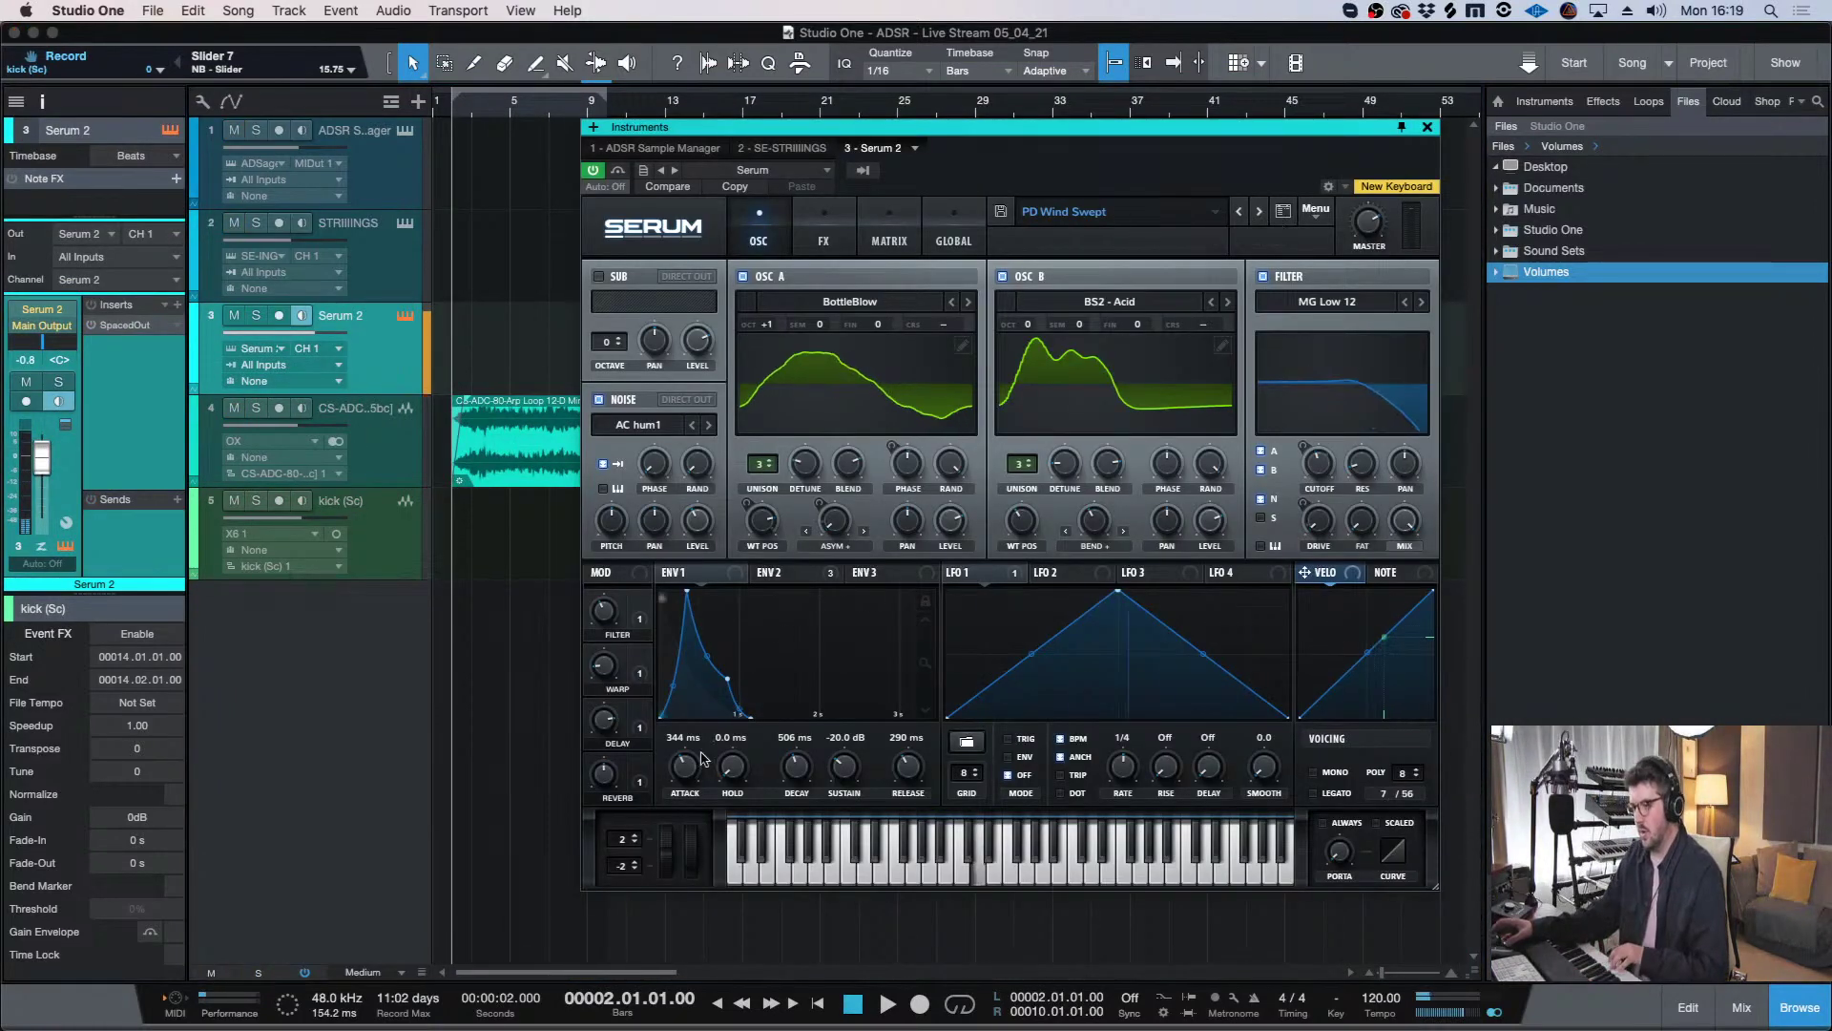
drag(684, 766, 685, 846)
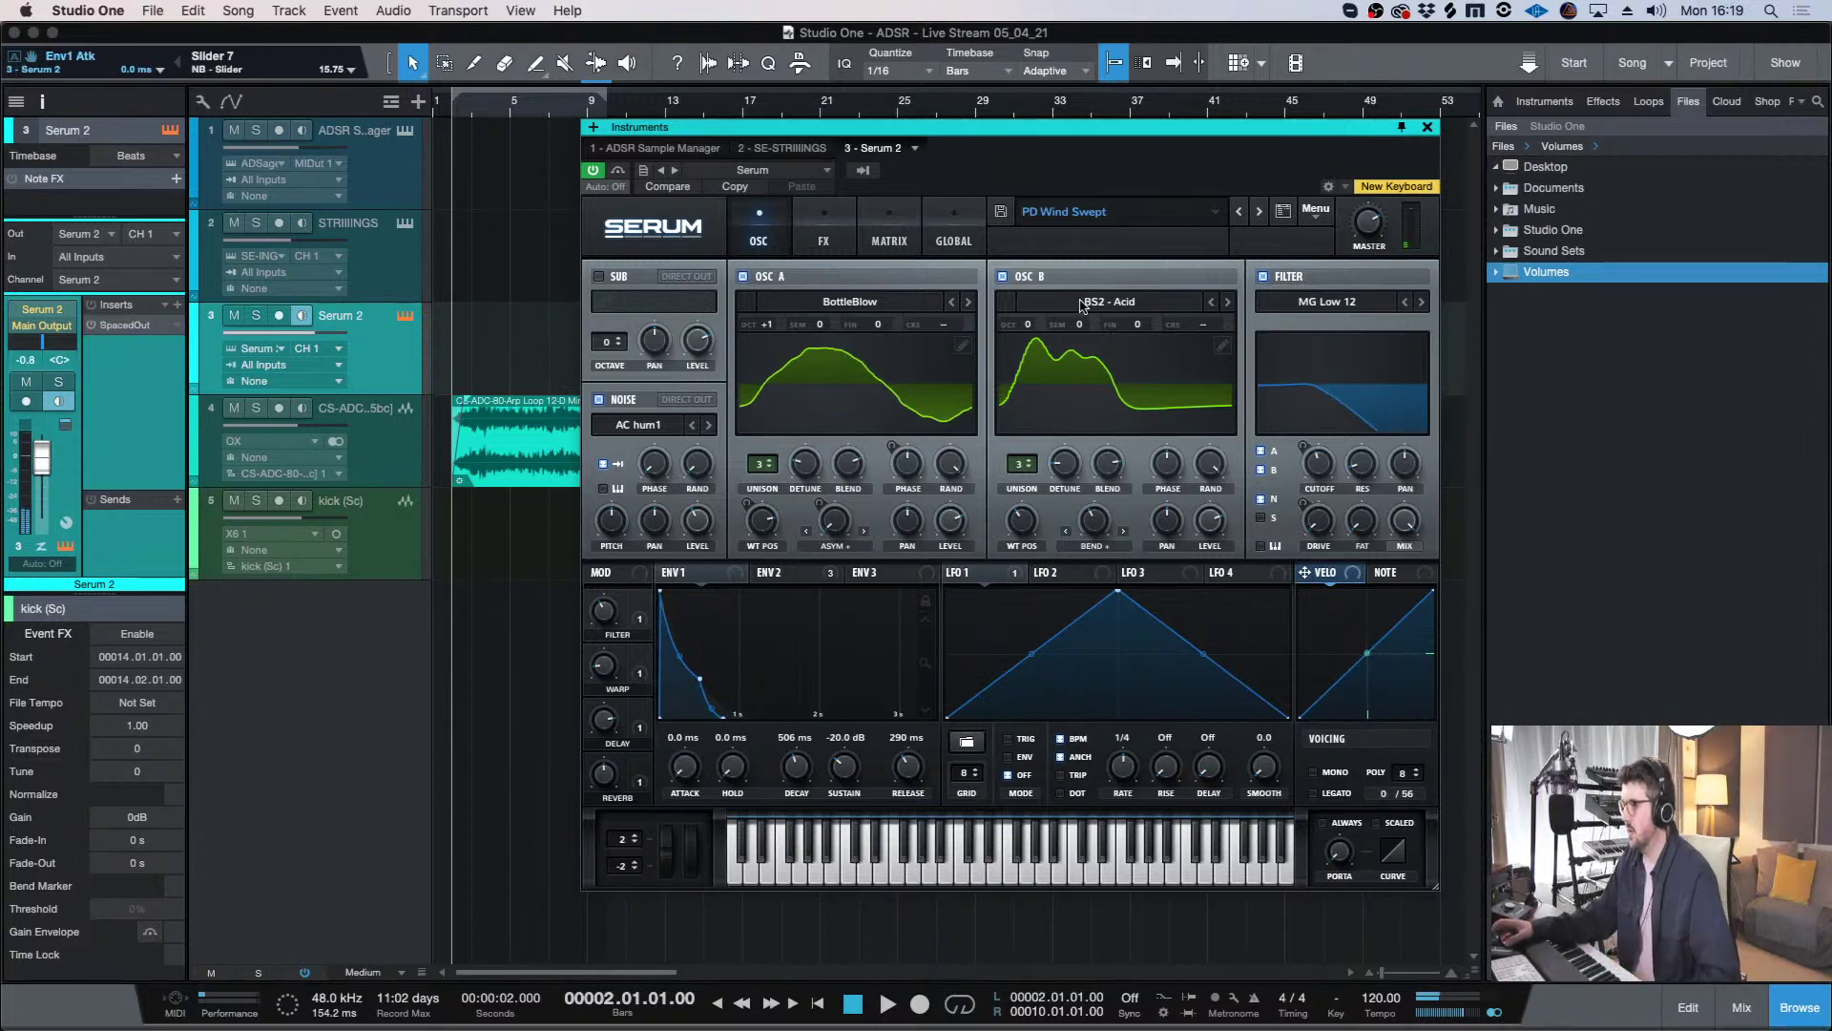
- Look up the PD Wind Swept preset in the Lofi Chill folder of Serum's Chill Bundle presets
click(1192, 215)
mouse_move(1178, 301)
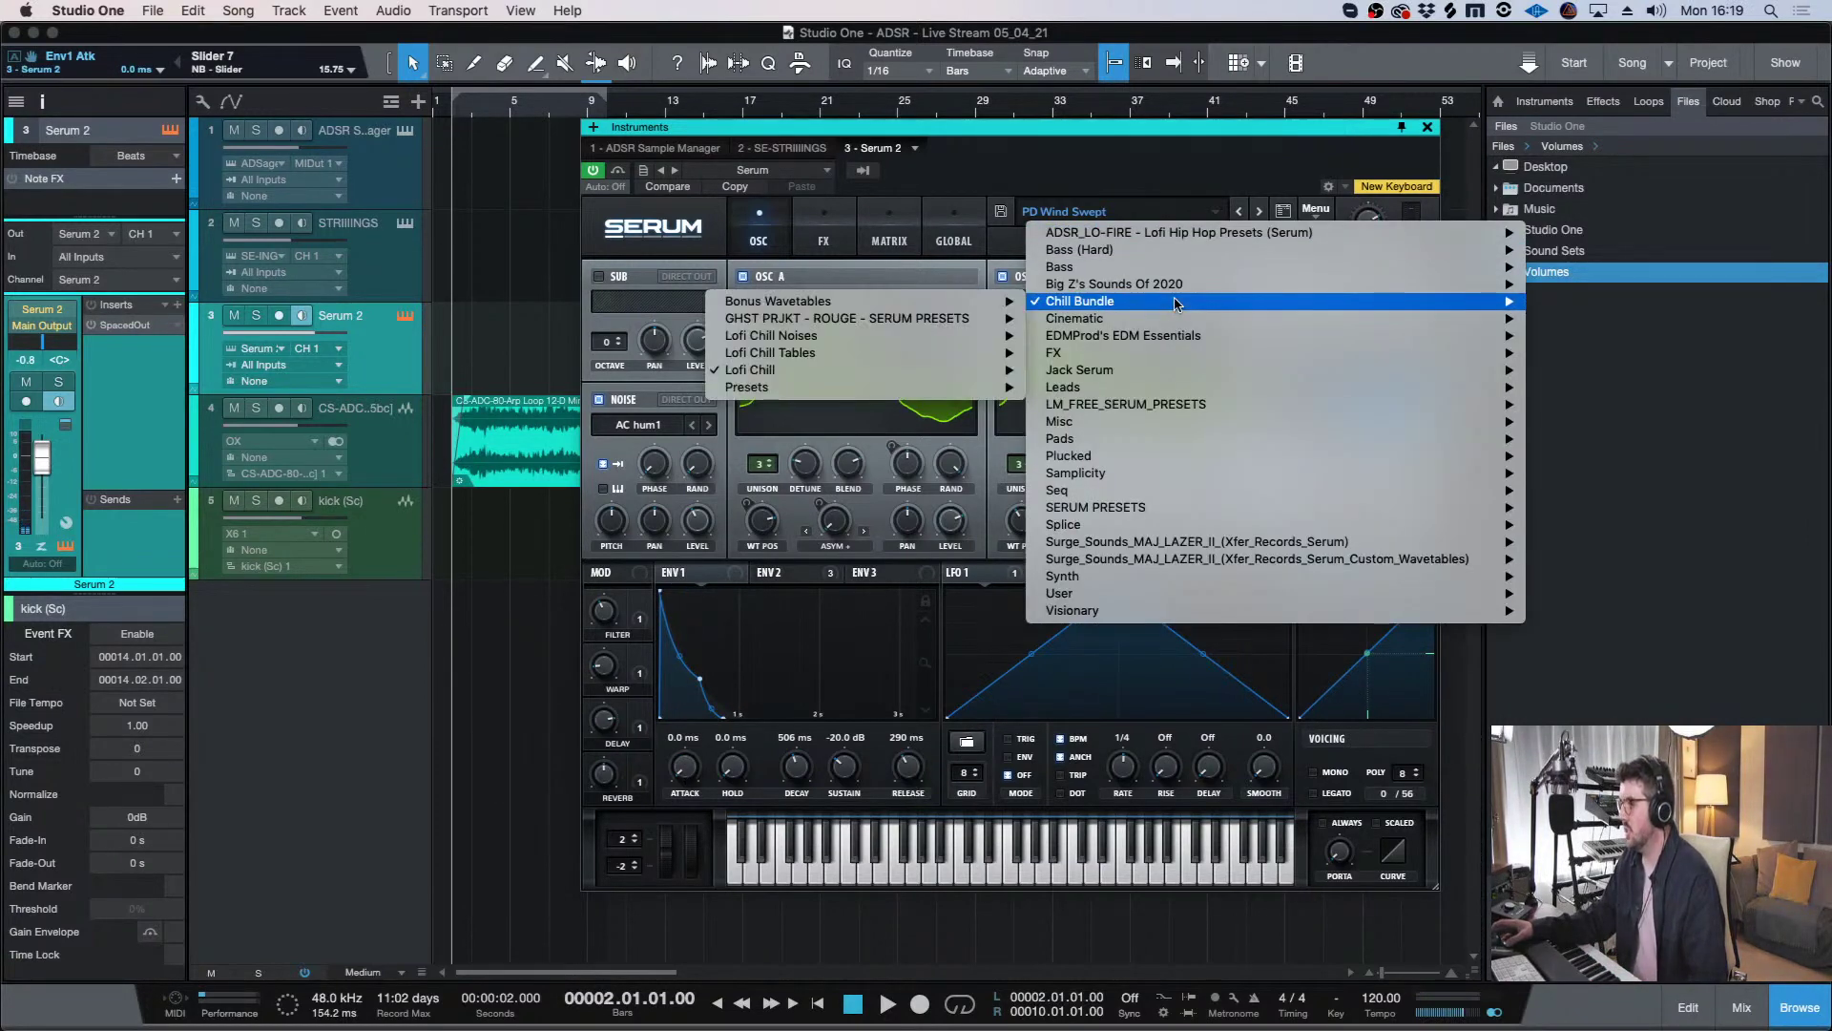
mouse_move(872, 370)
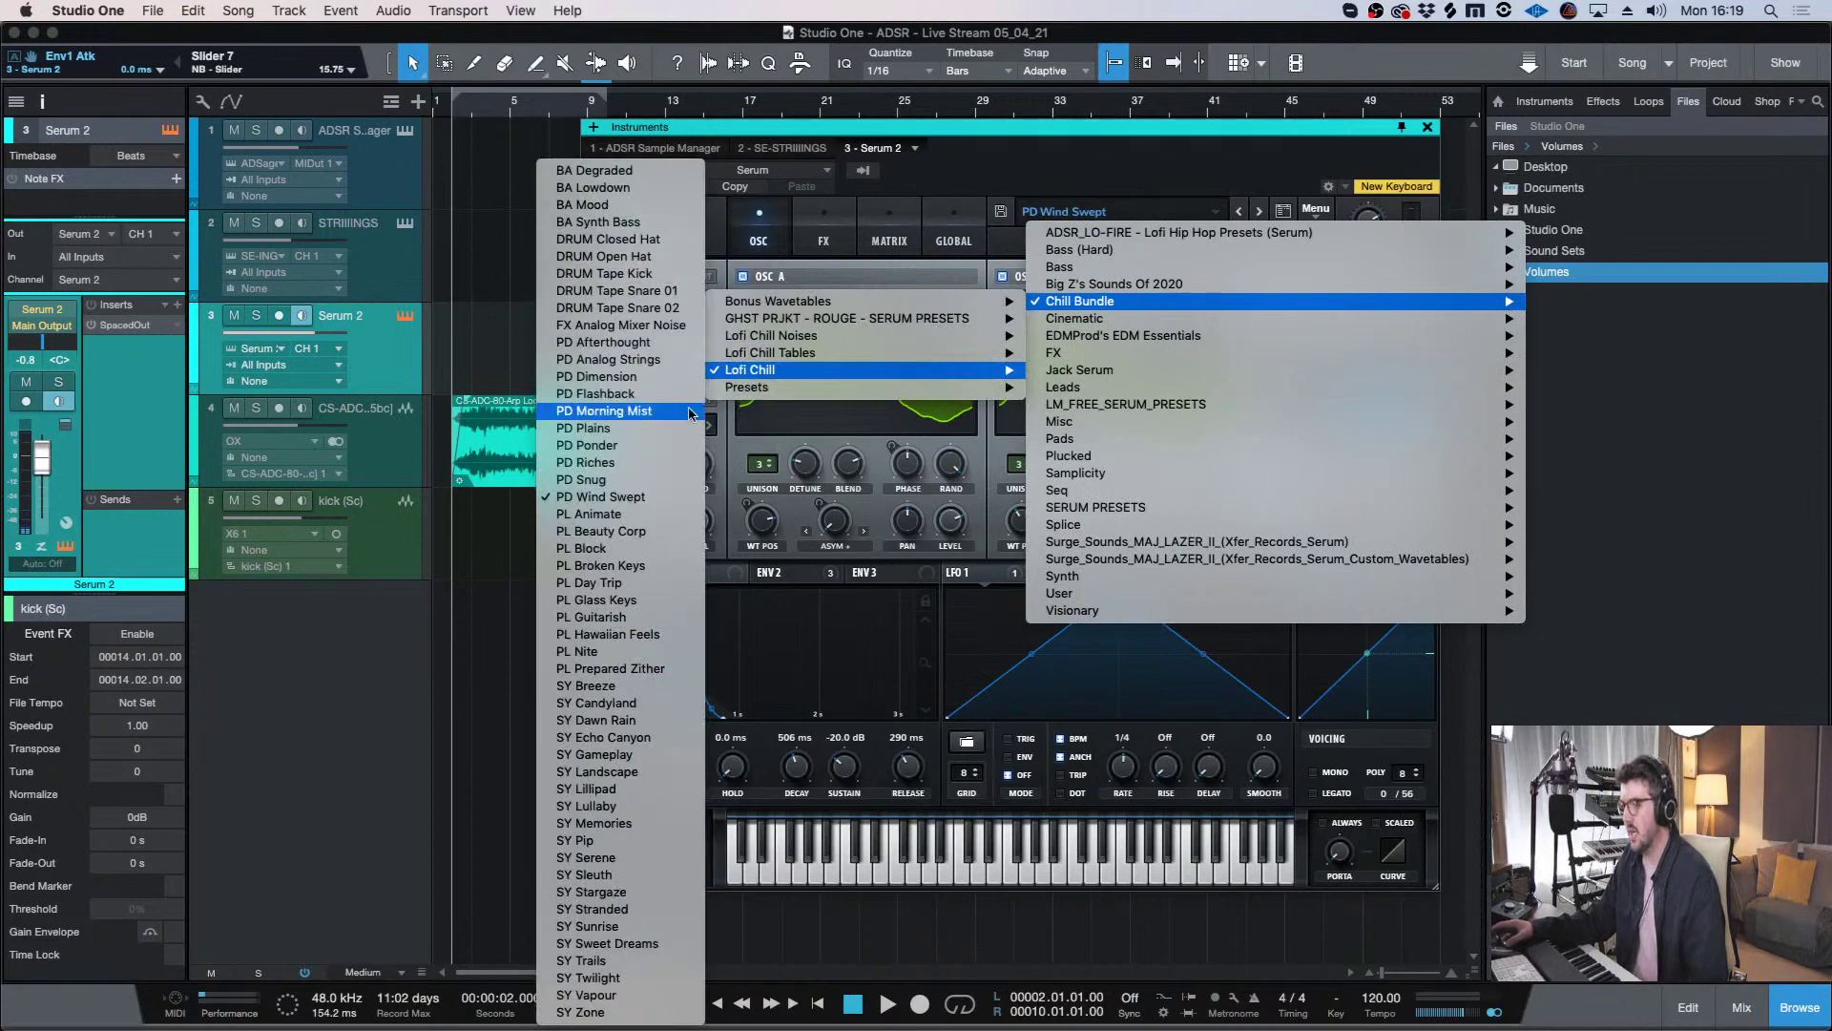
click(658, 497)
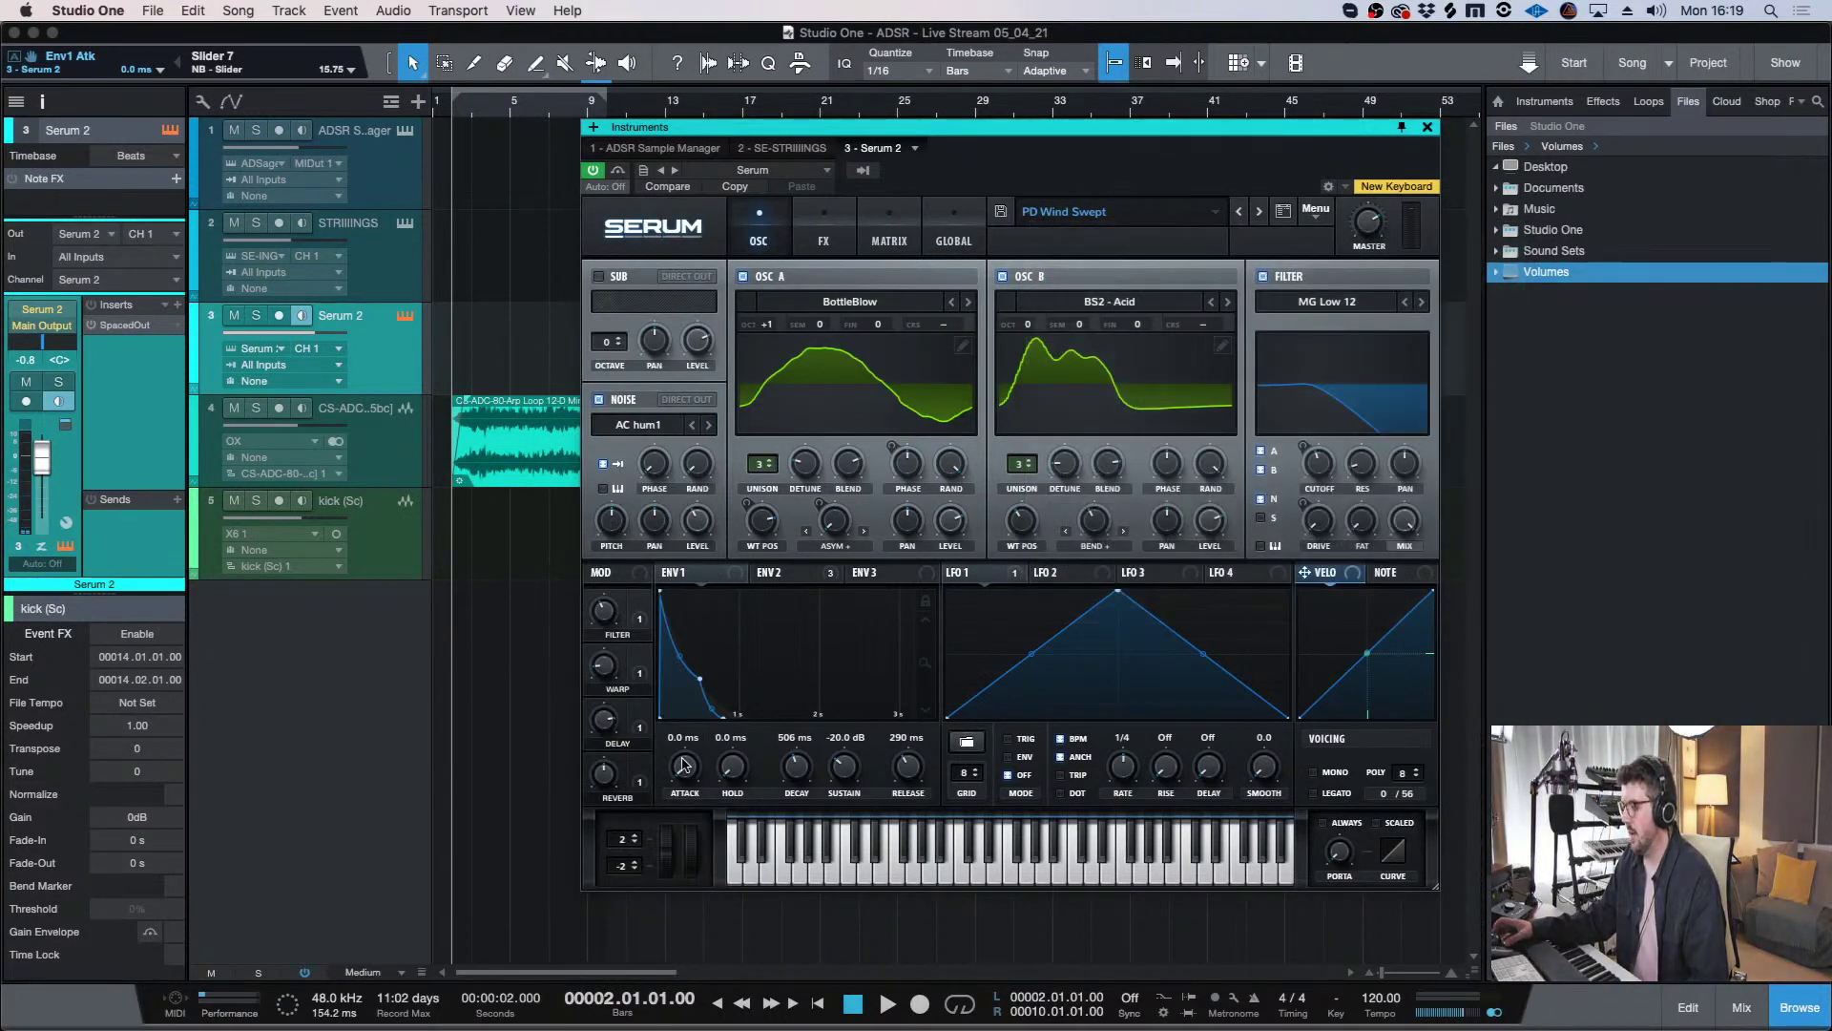
- Try an Env 1 attack of about 219 ms, return it to 0.0 ms and close the Serum window
scroll(711, 687, up, 10)
scroll(711, 692, down, 10)
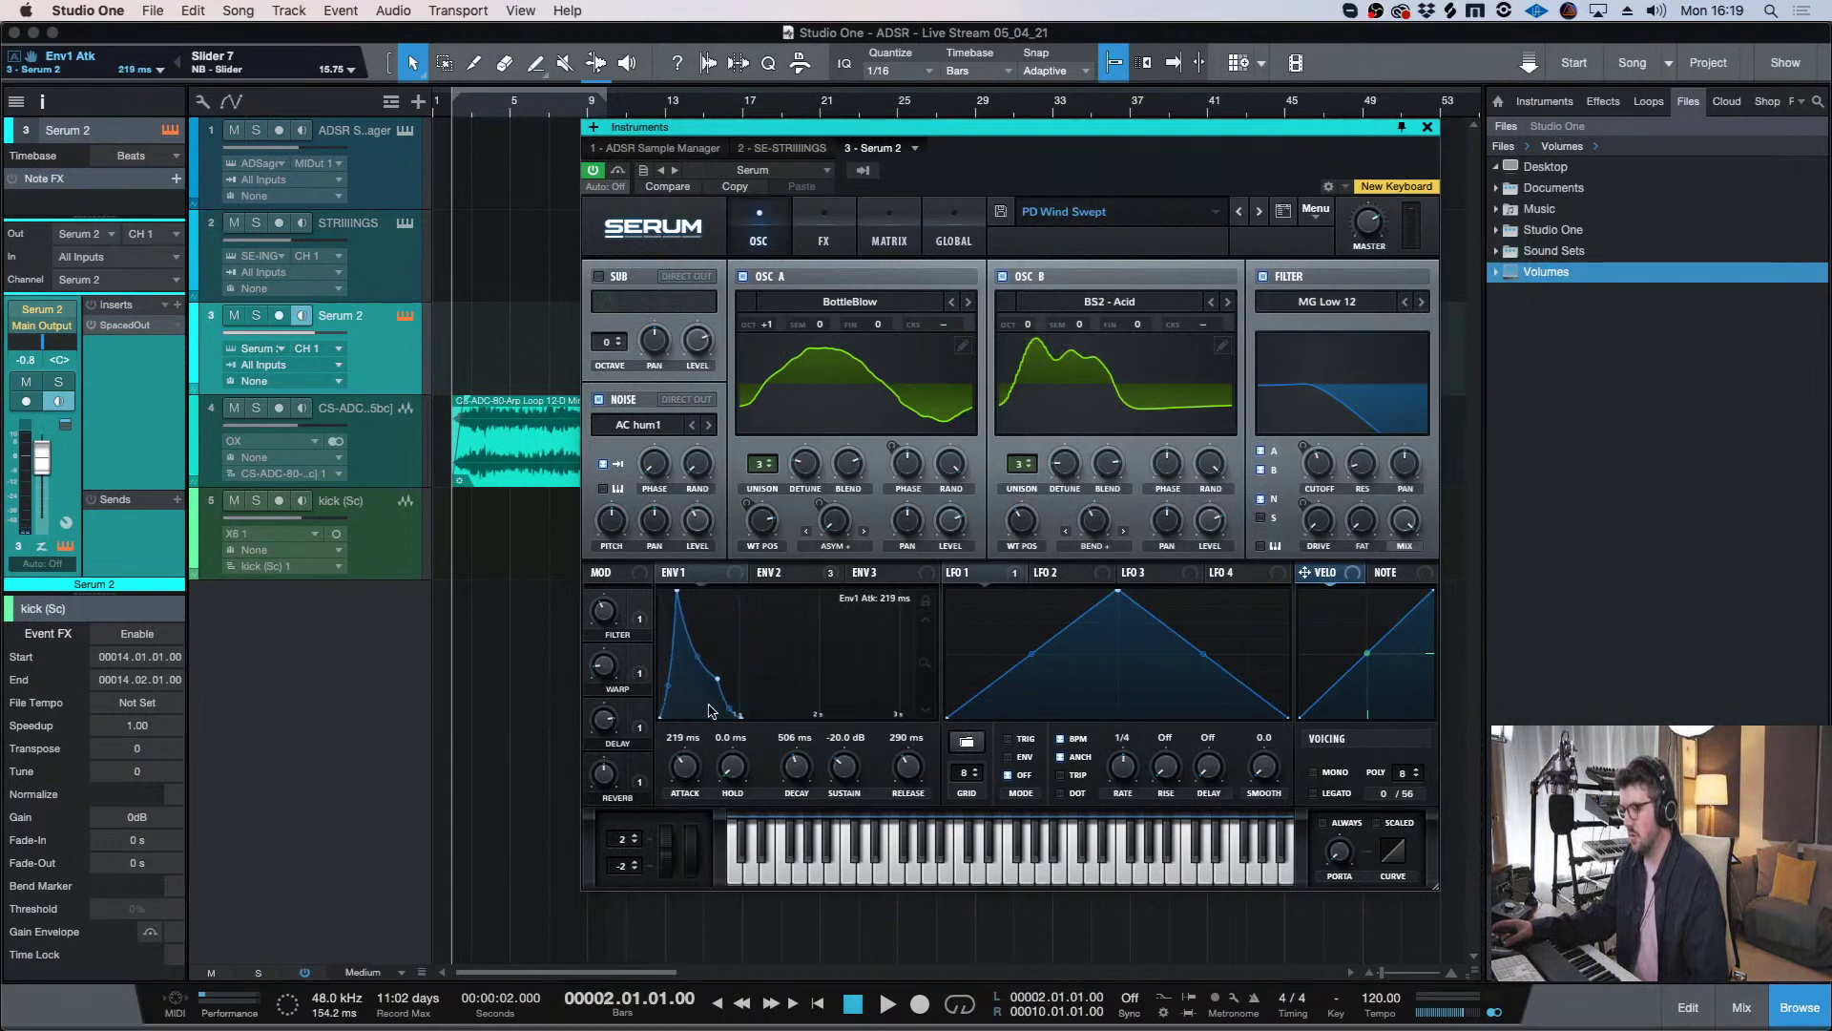
click(1429, 127)
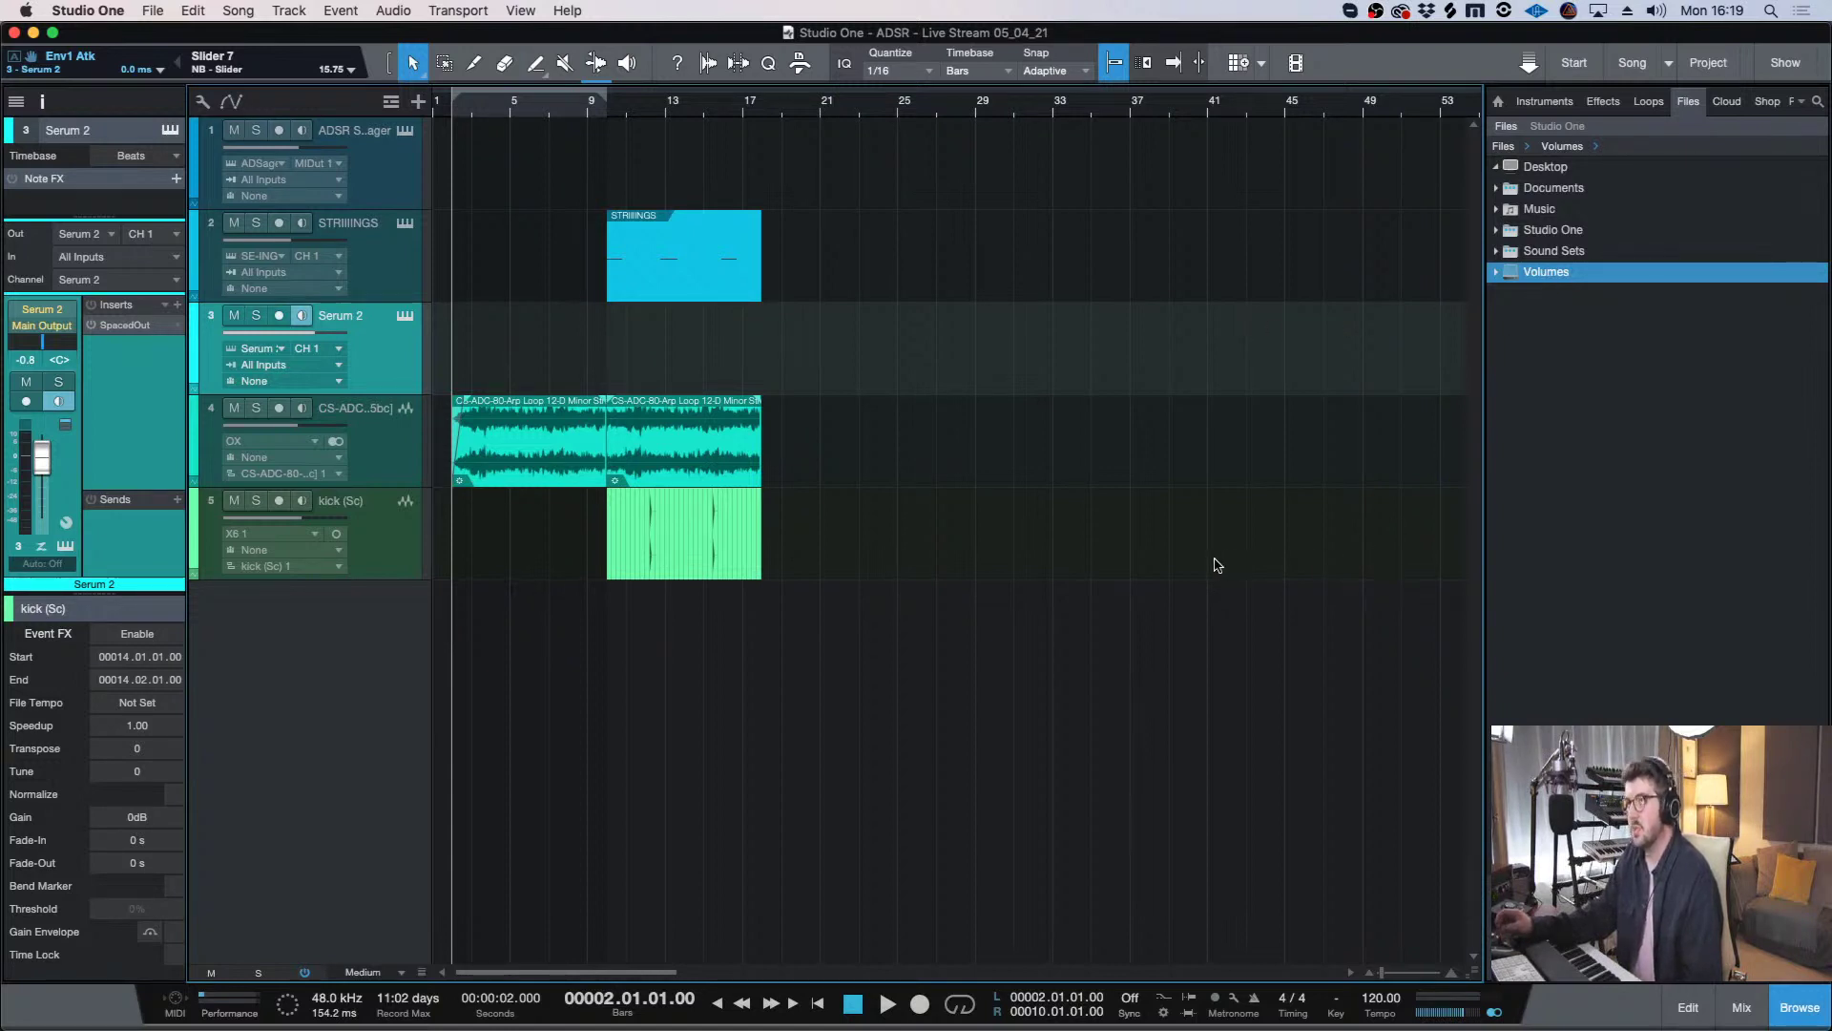
key(e)
key(e)
key(w)
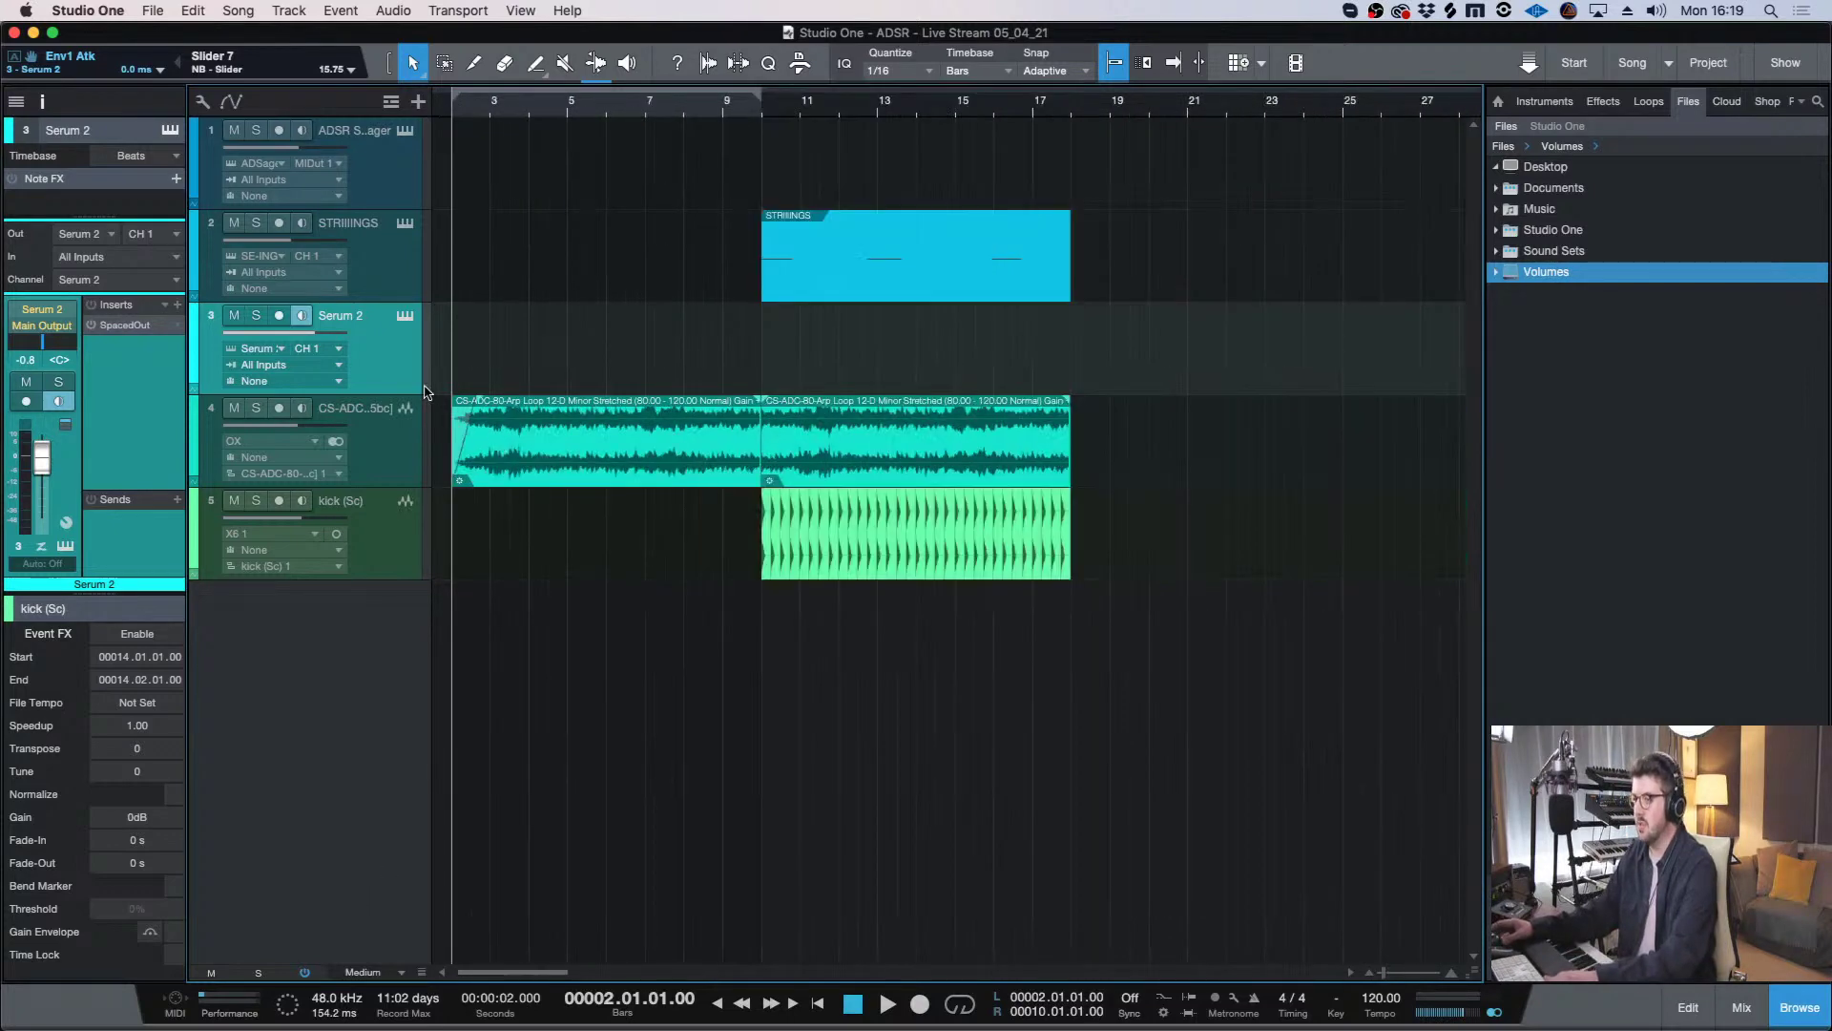
key(w)
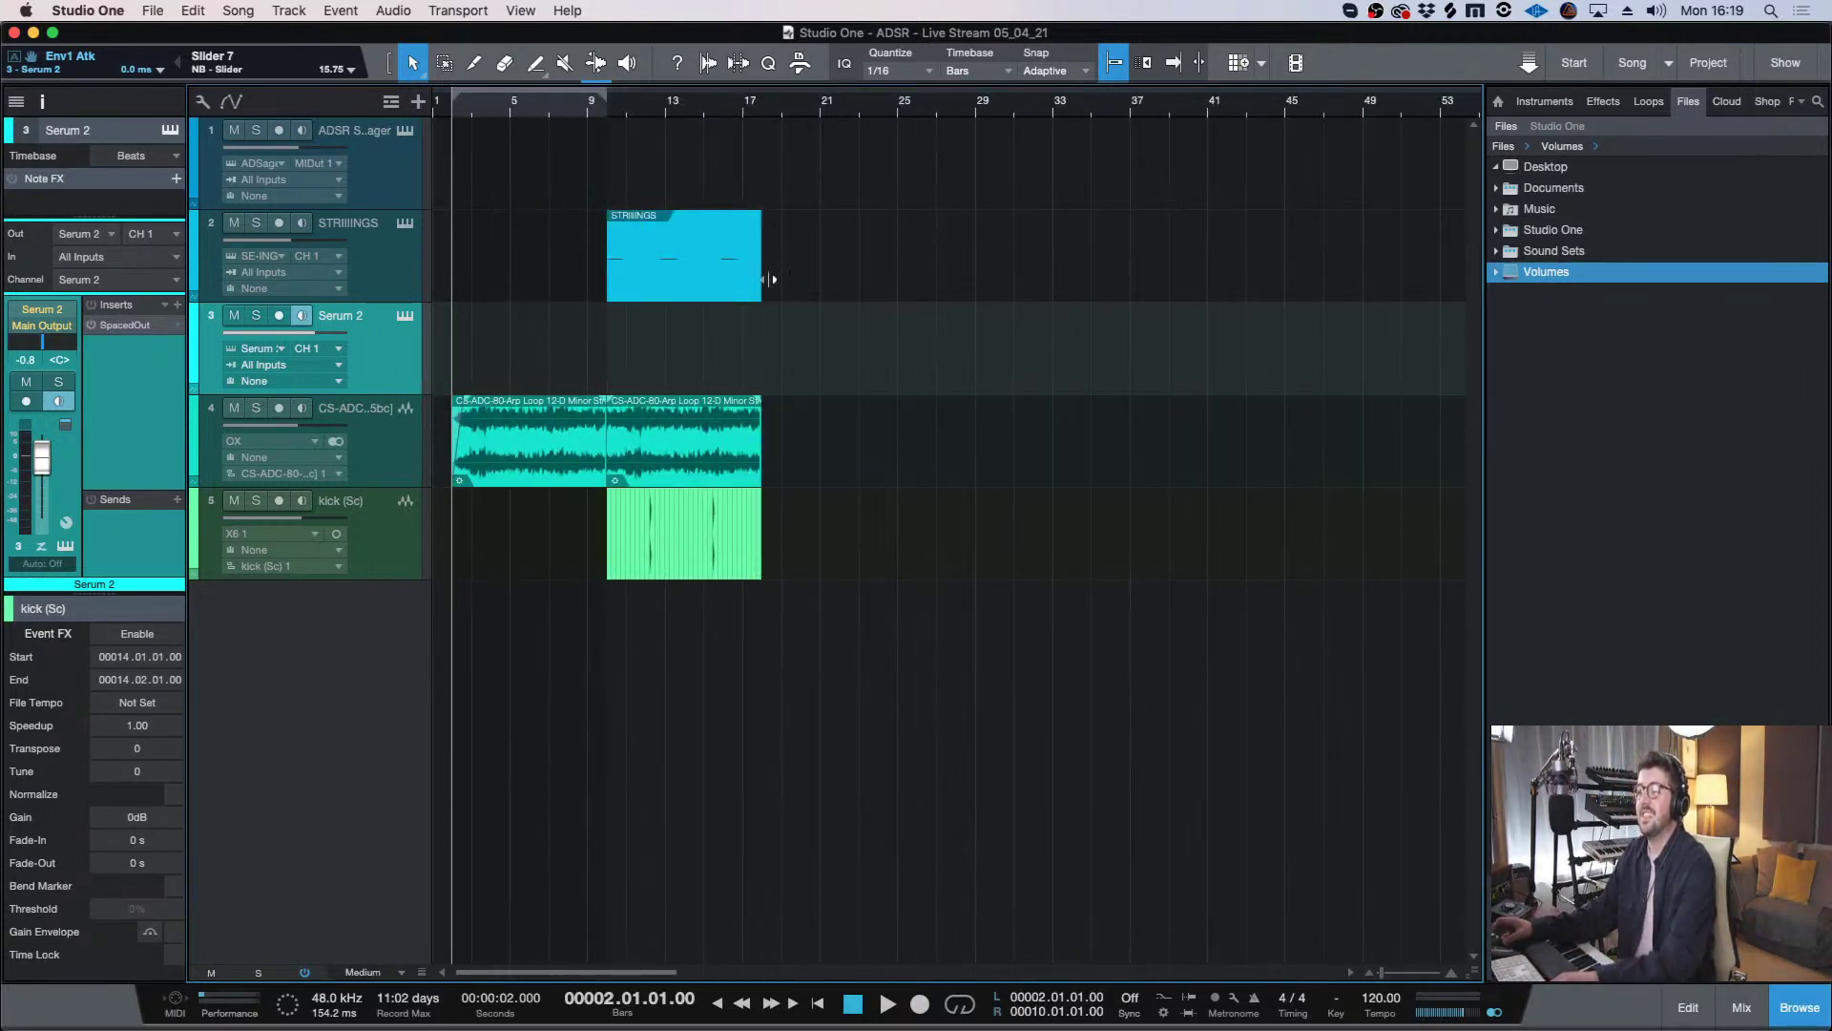
click(395, 515)
click(391, 355)
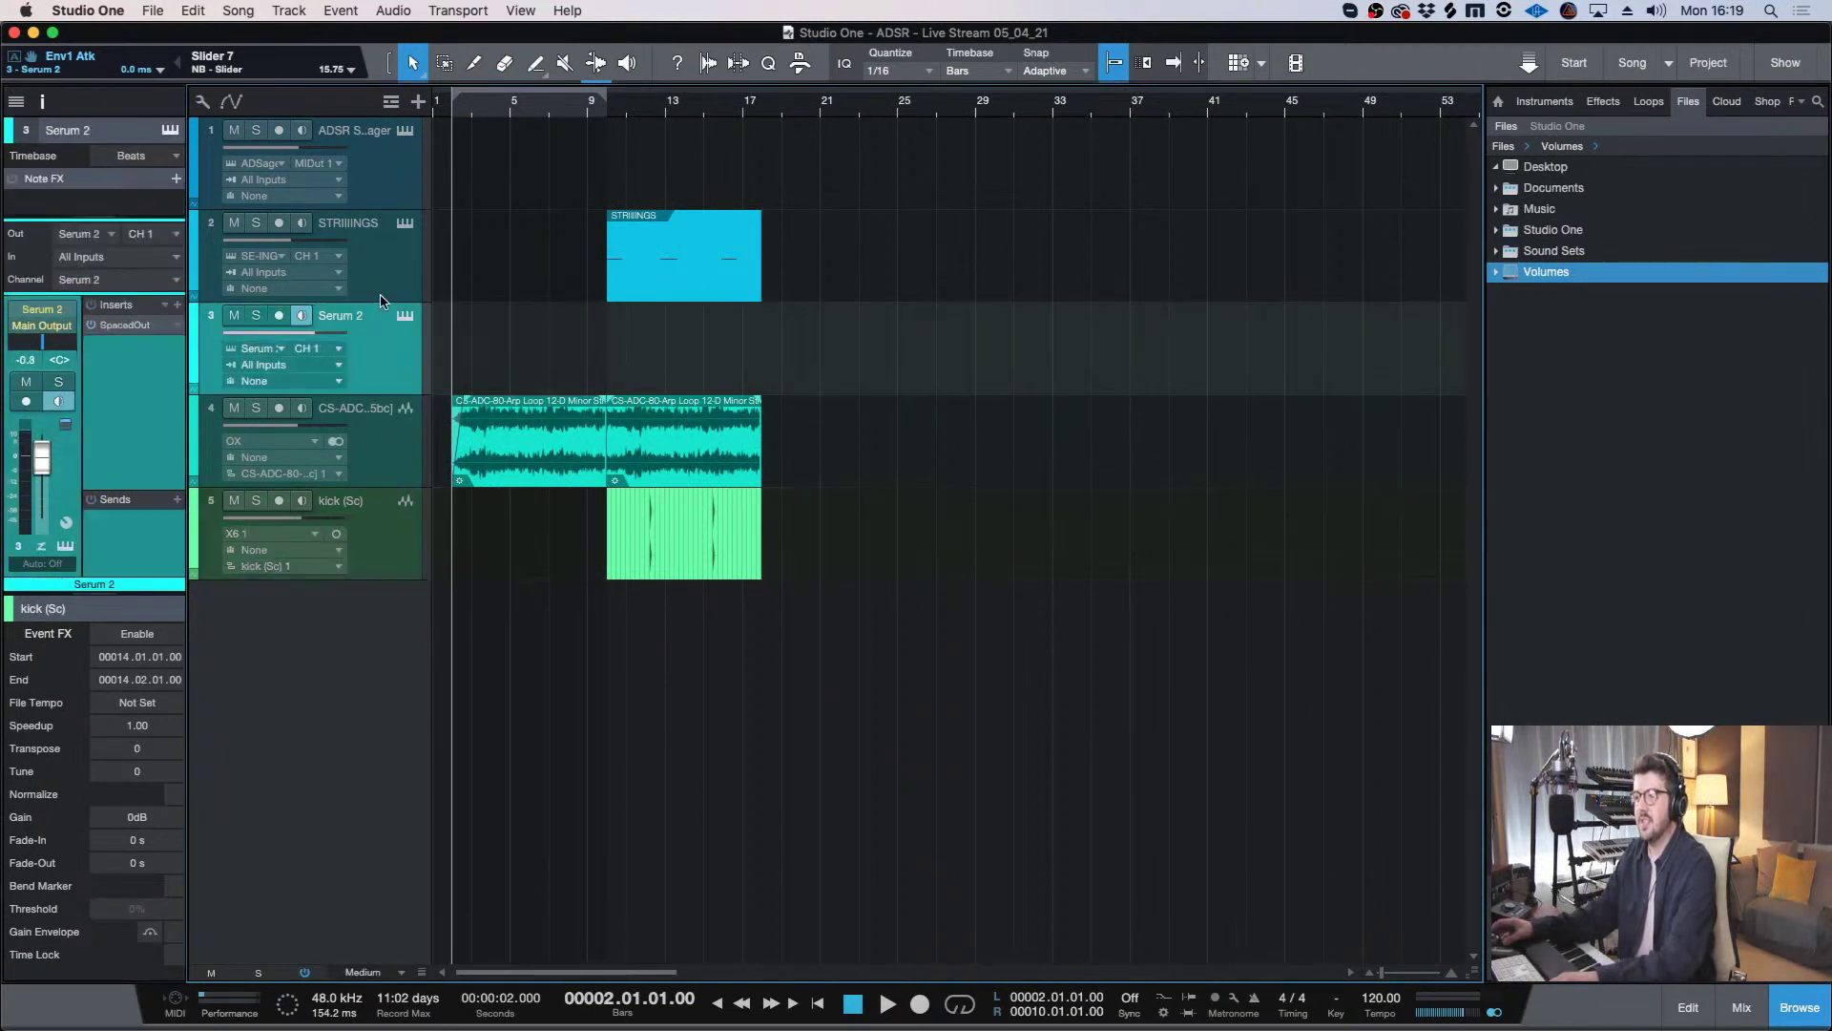
key(e)
key(w)
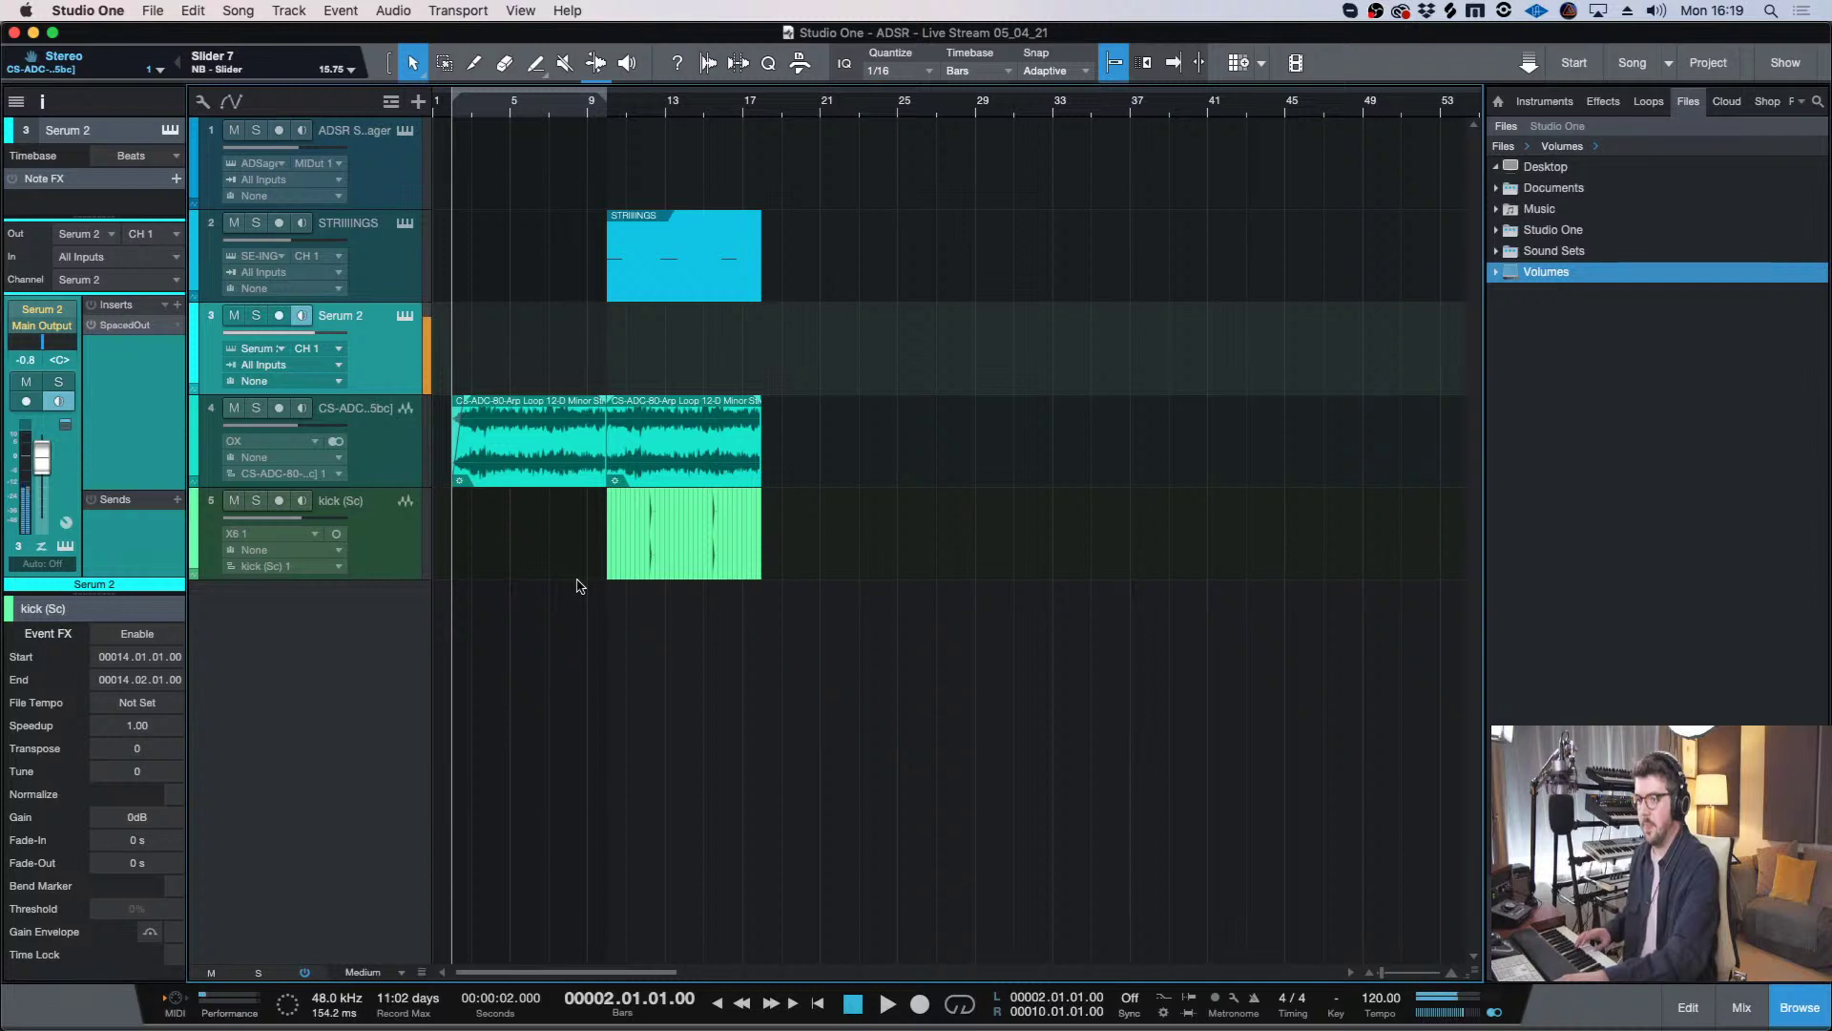
- Audition Serum over the arp loop, setting the Serum 2 track volume to 0 dB and the synth's master volume to 77%
key(space)
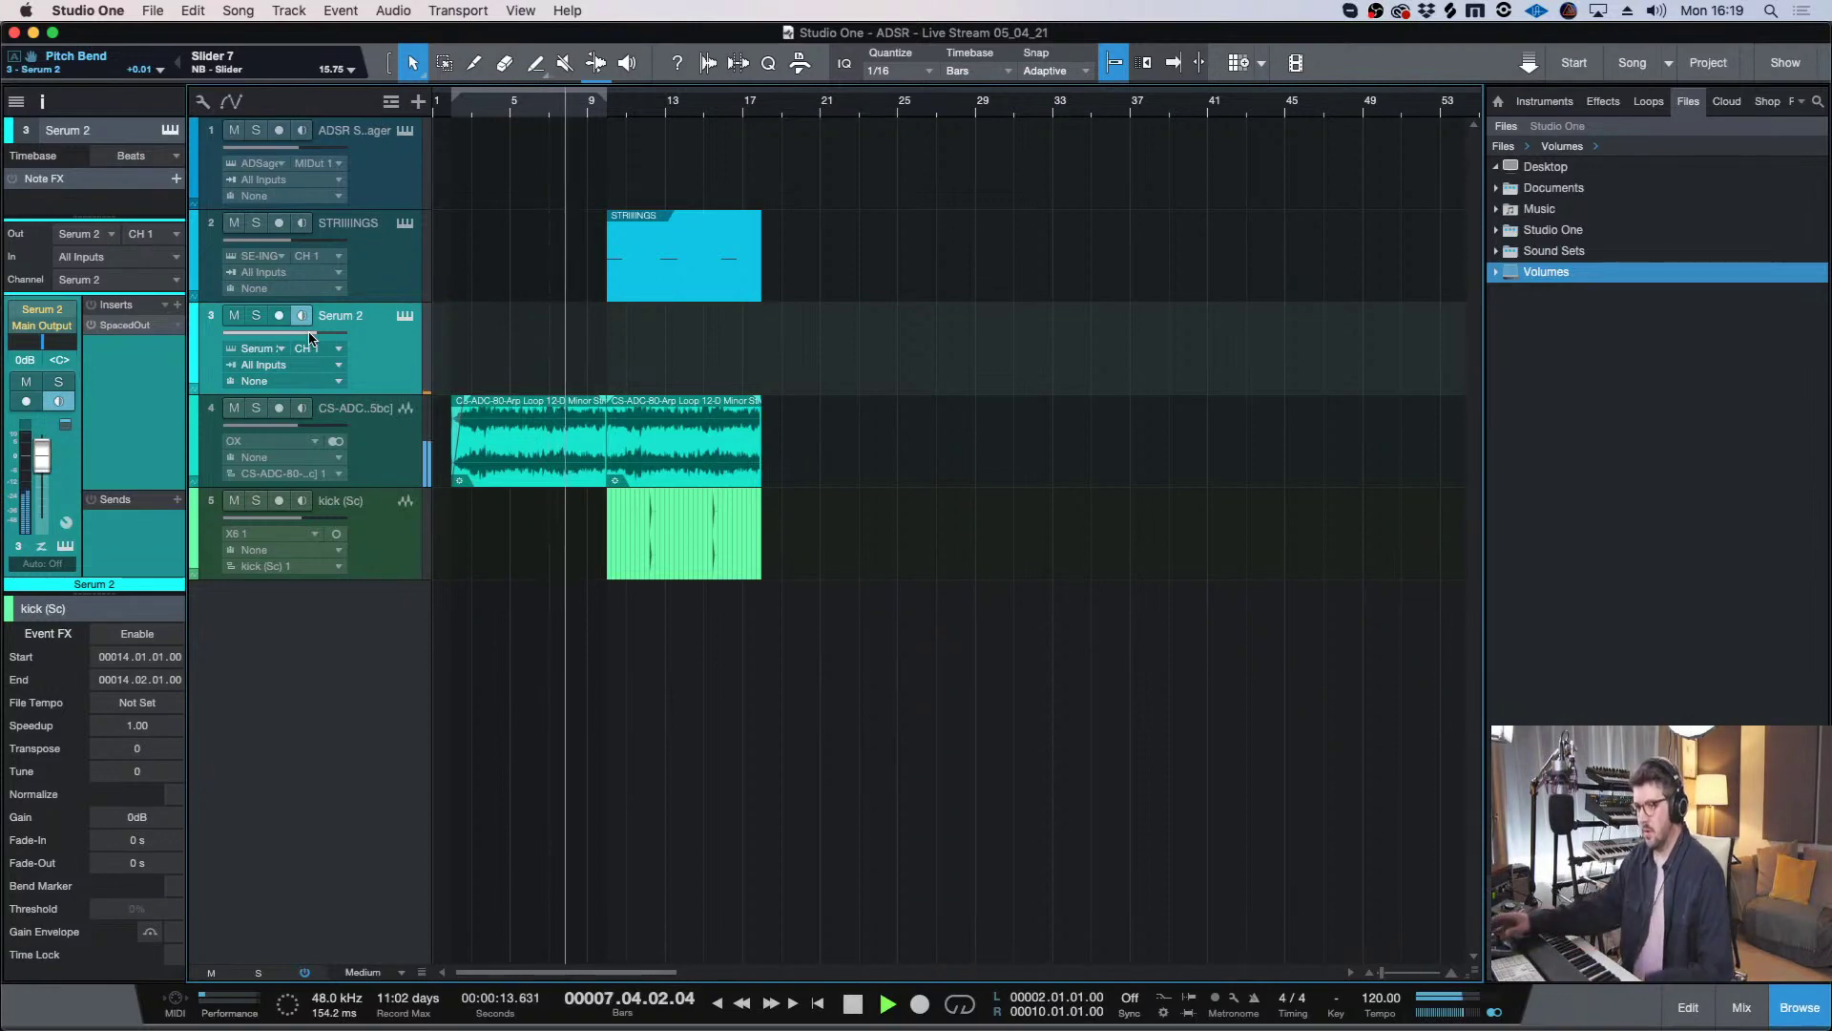
key(space)
click(406, 317)
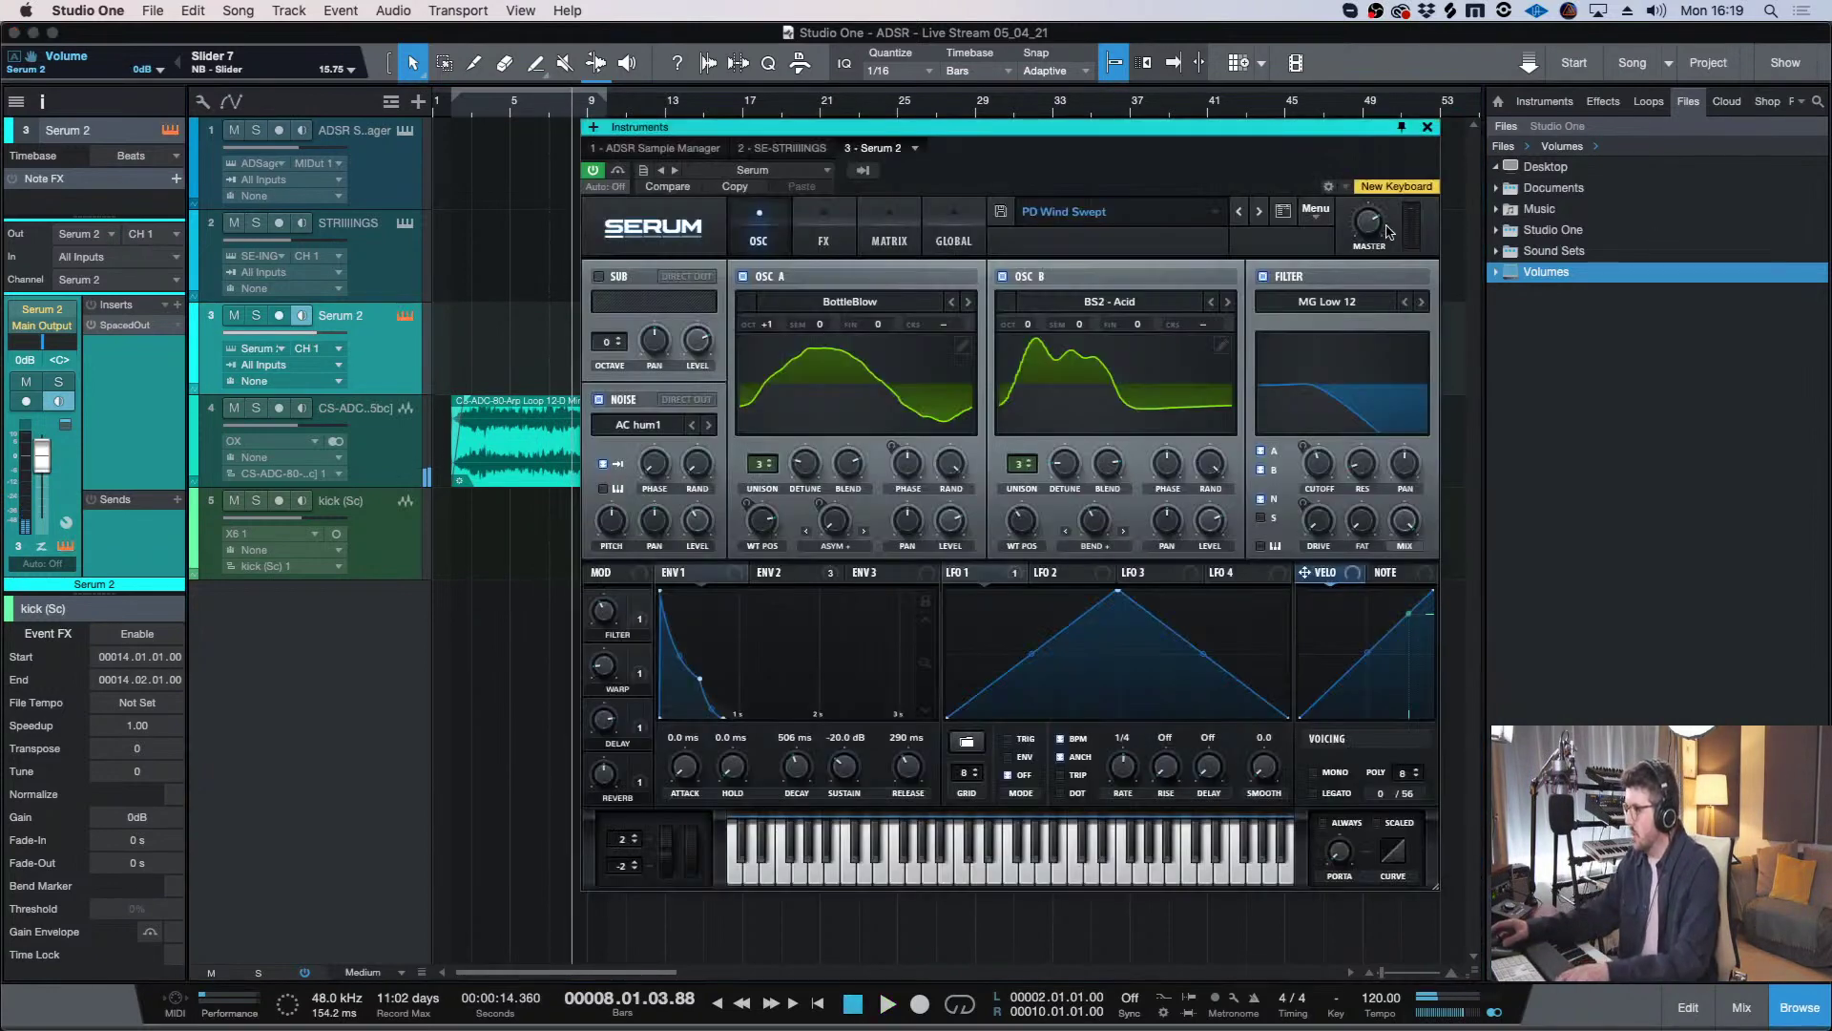
click(1427, 127)
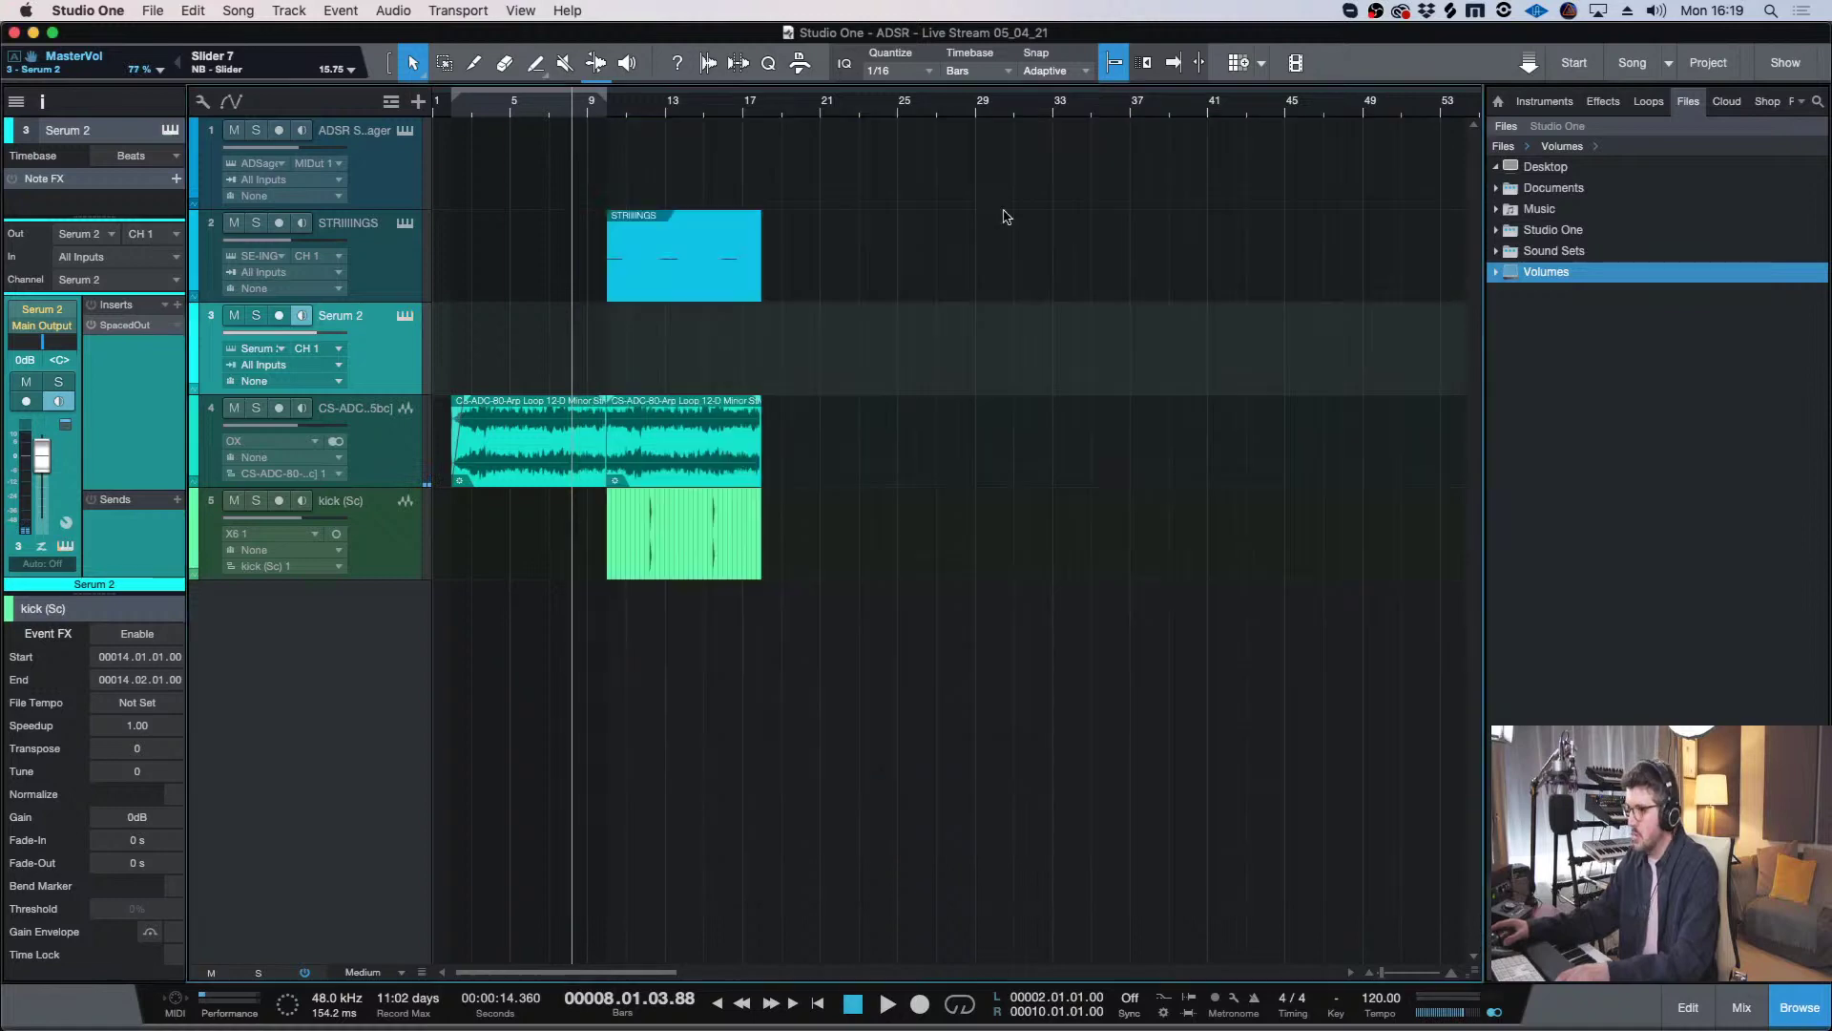
- Record-enable the Serum 2 track and record a melody from bar 1 to the end of bar 9
key(Home)
key(w)
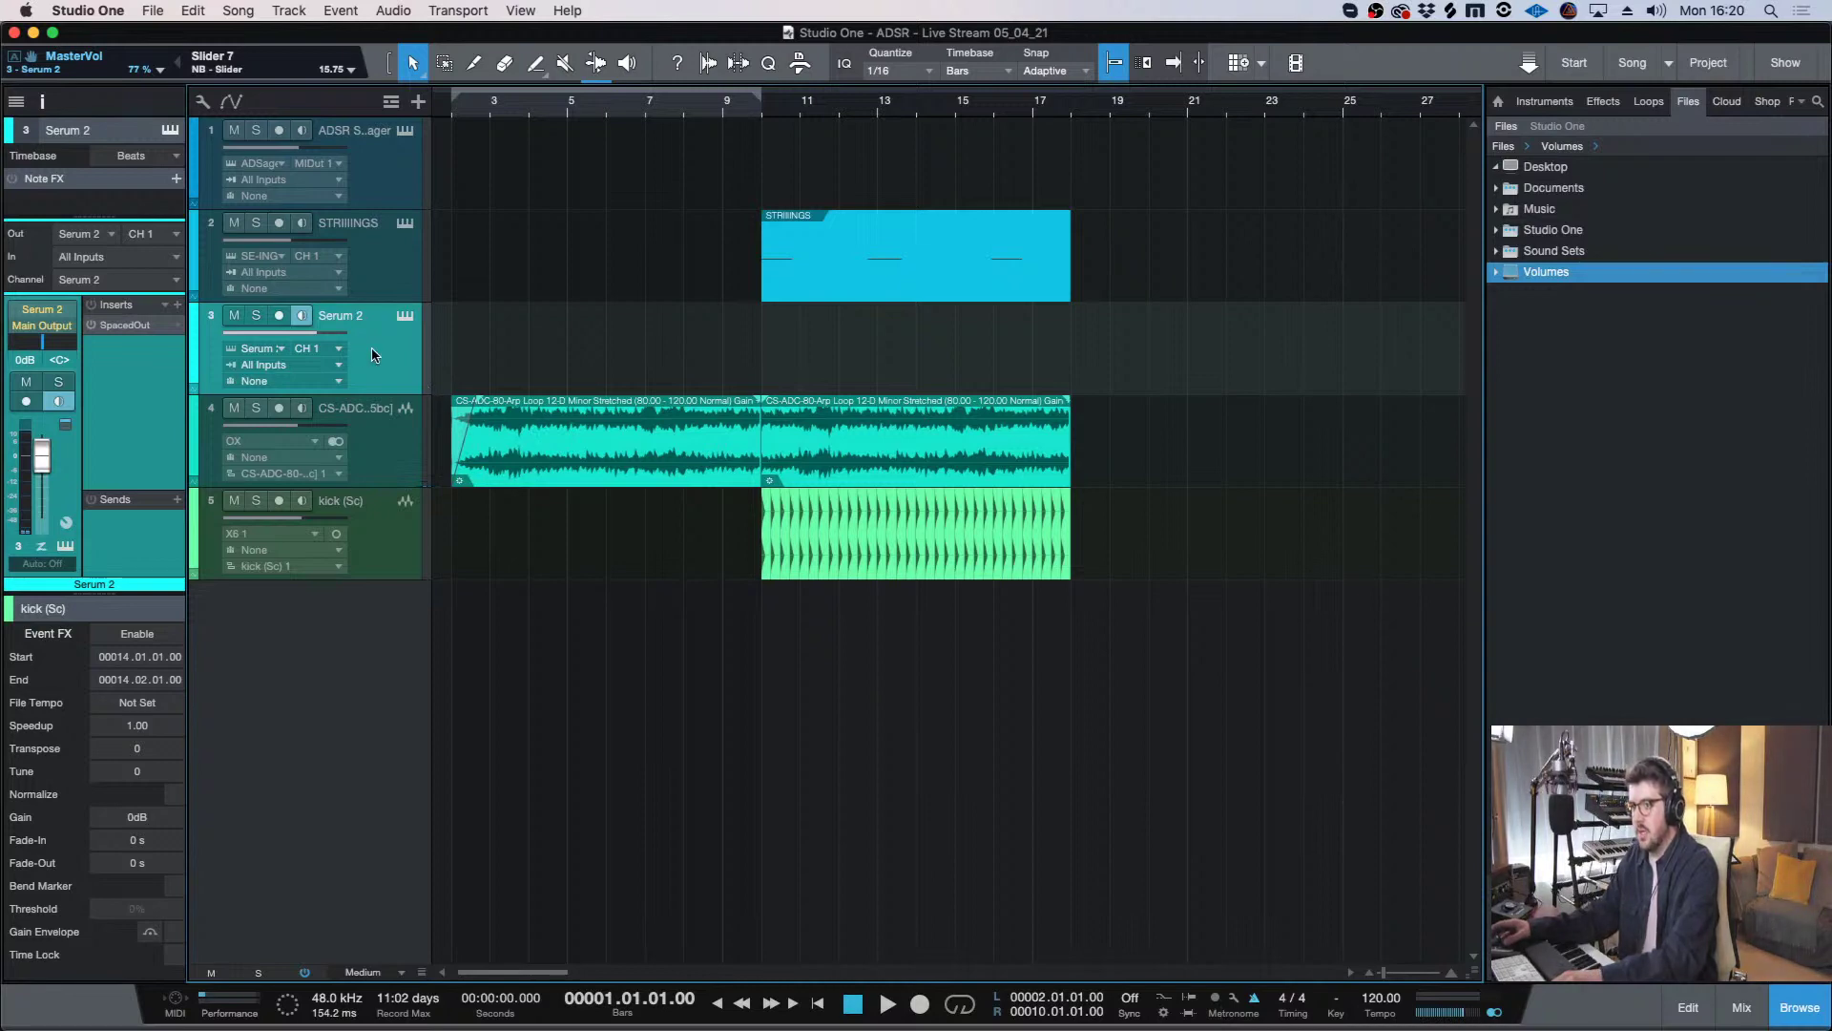
mouse_move(460, 971)
mouse_down()
mouse_move(532, 974)
mouse_move(444, 965)
mouse_up()
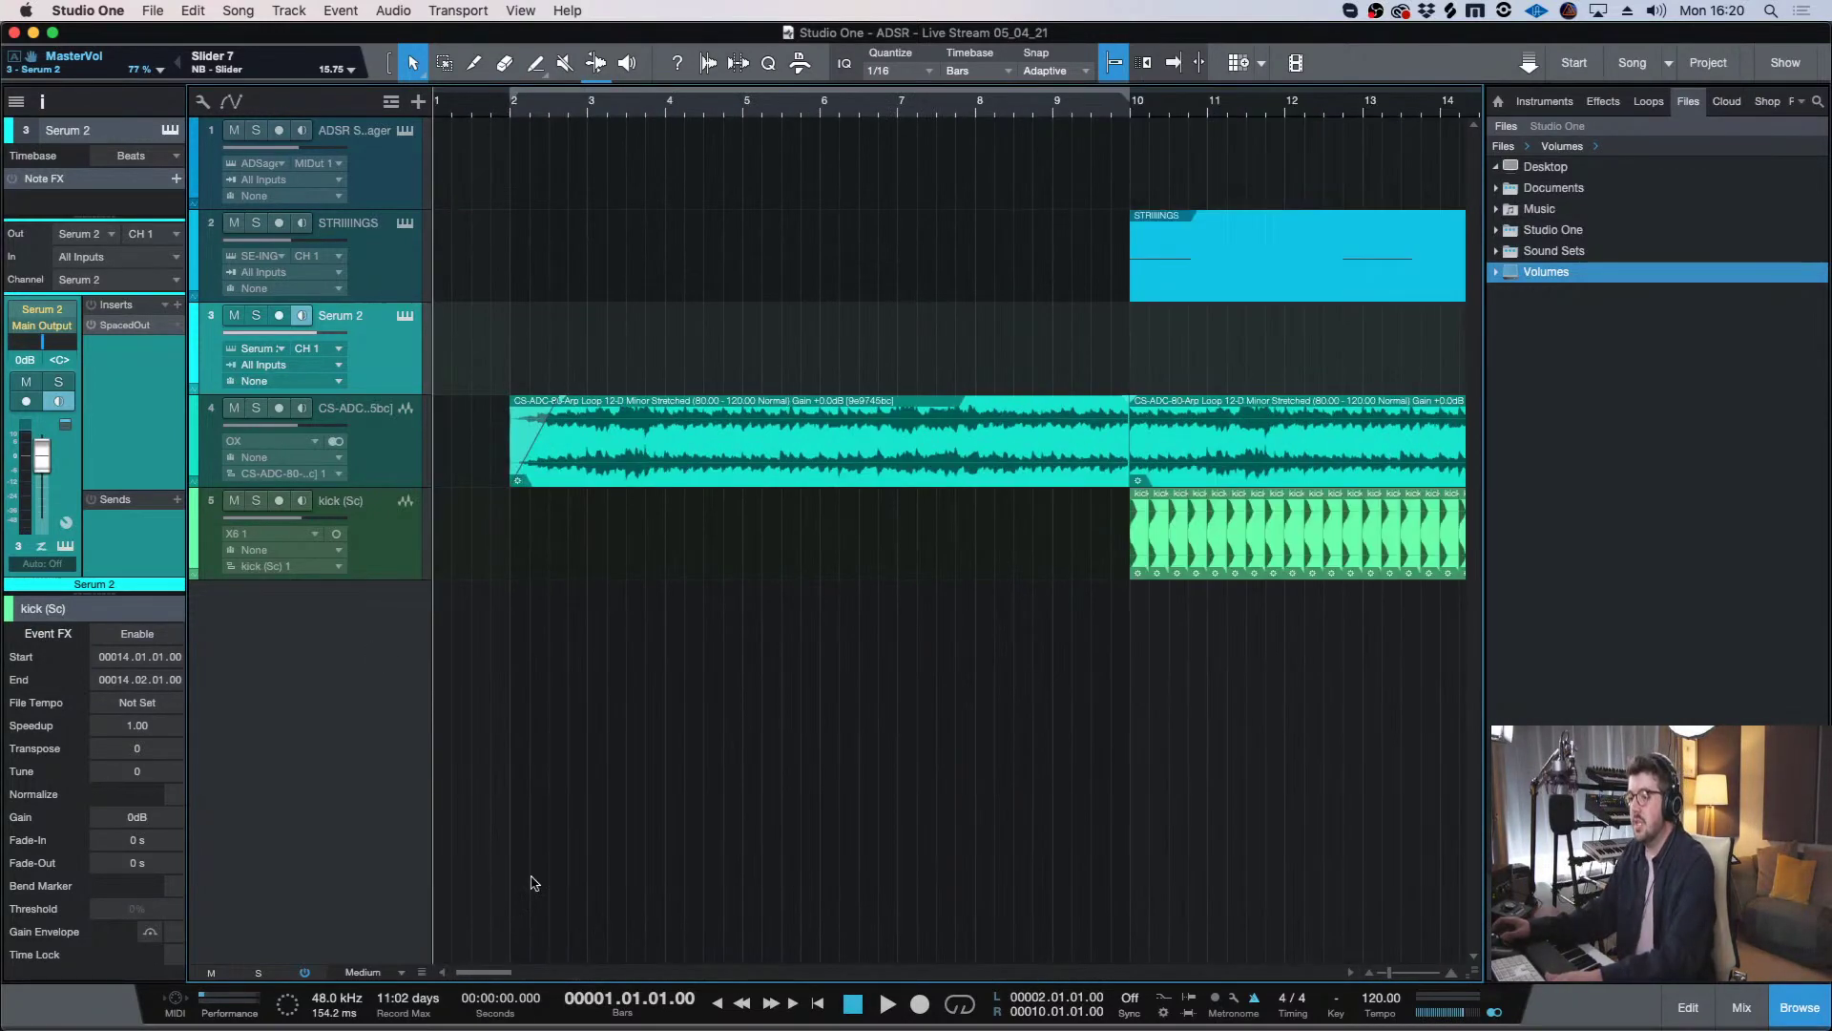
key(w)
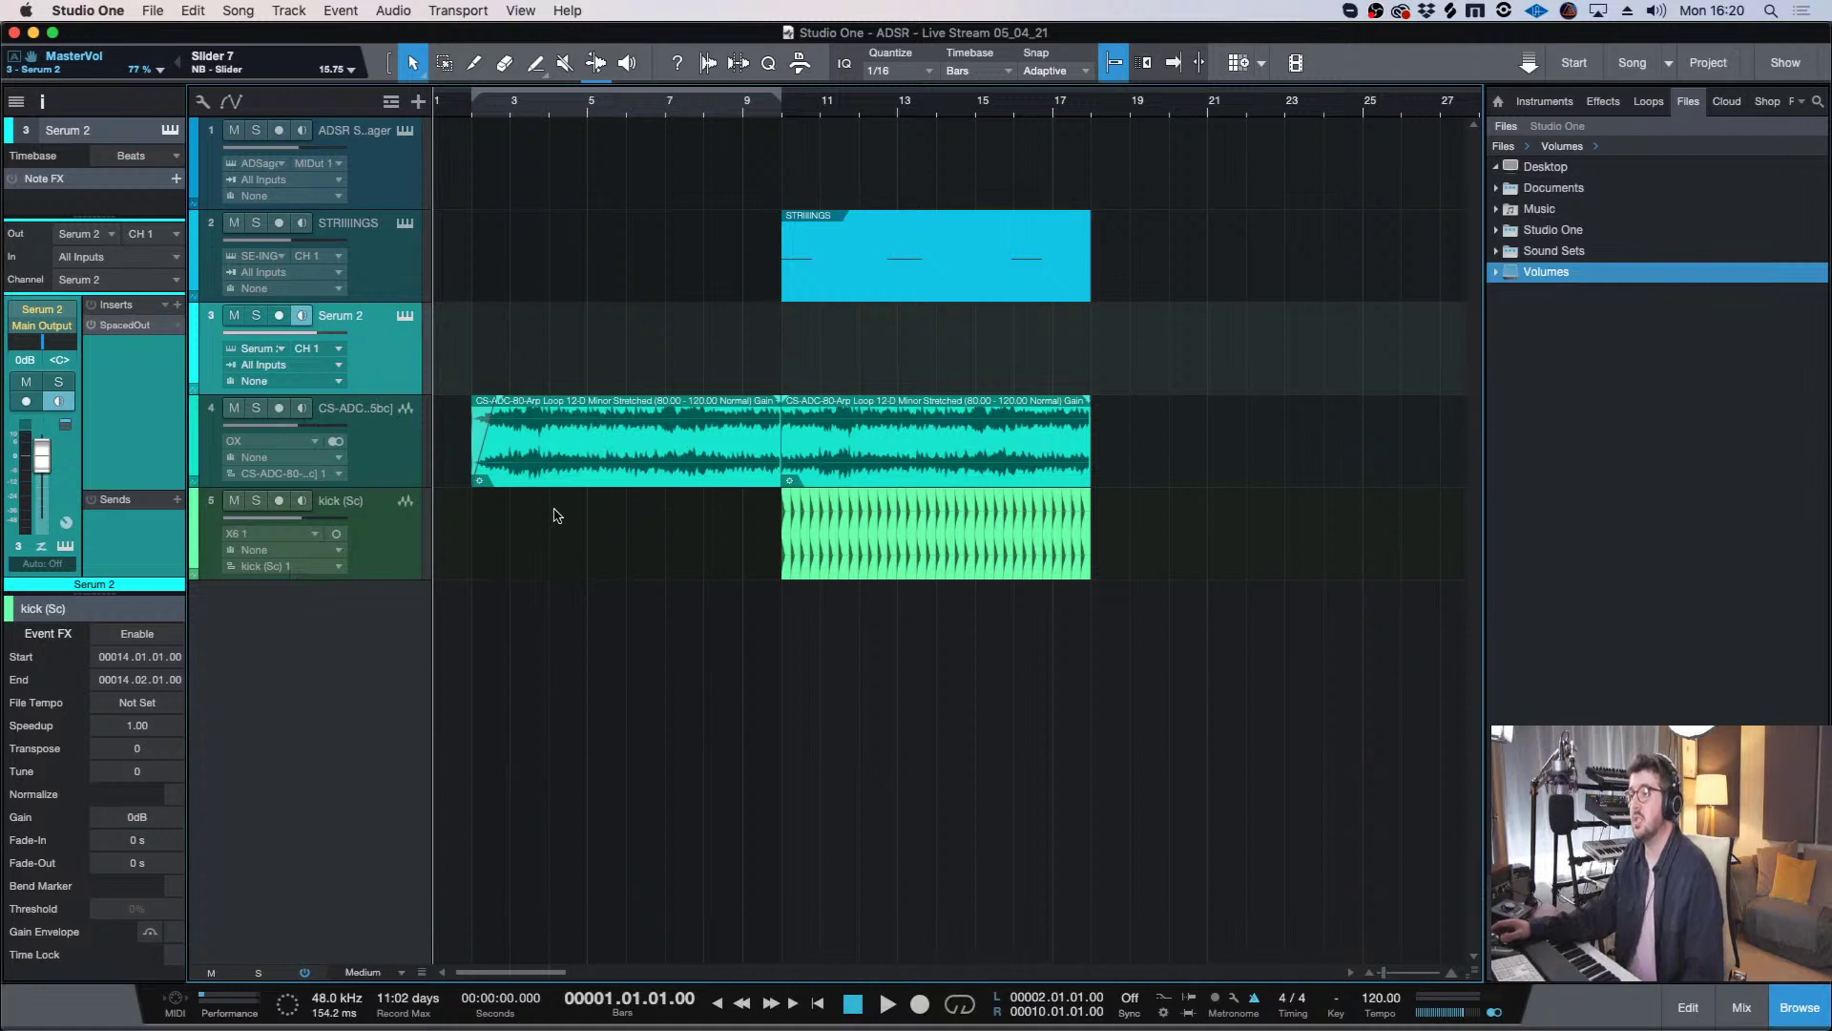
click(389, 270)
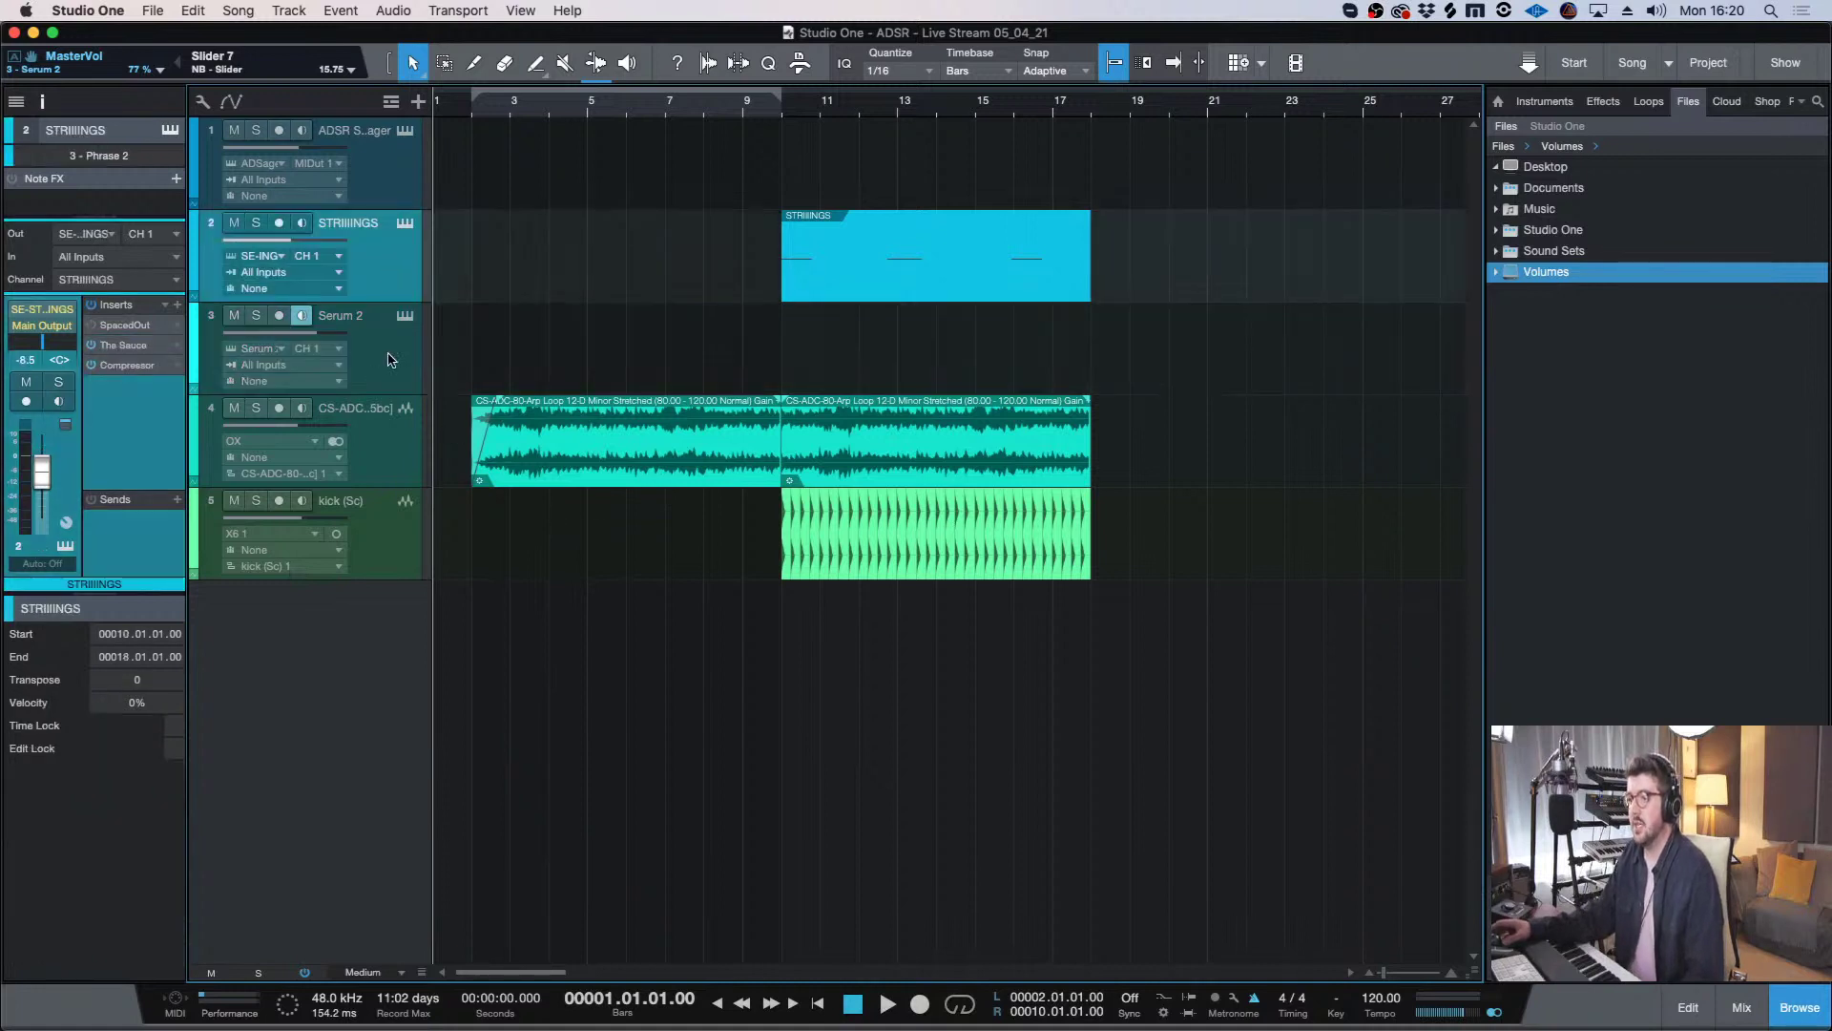
click(390, 360)
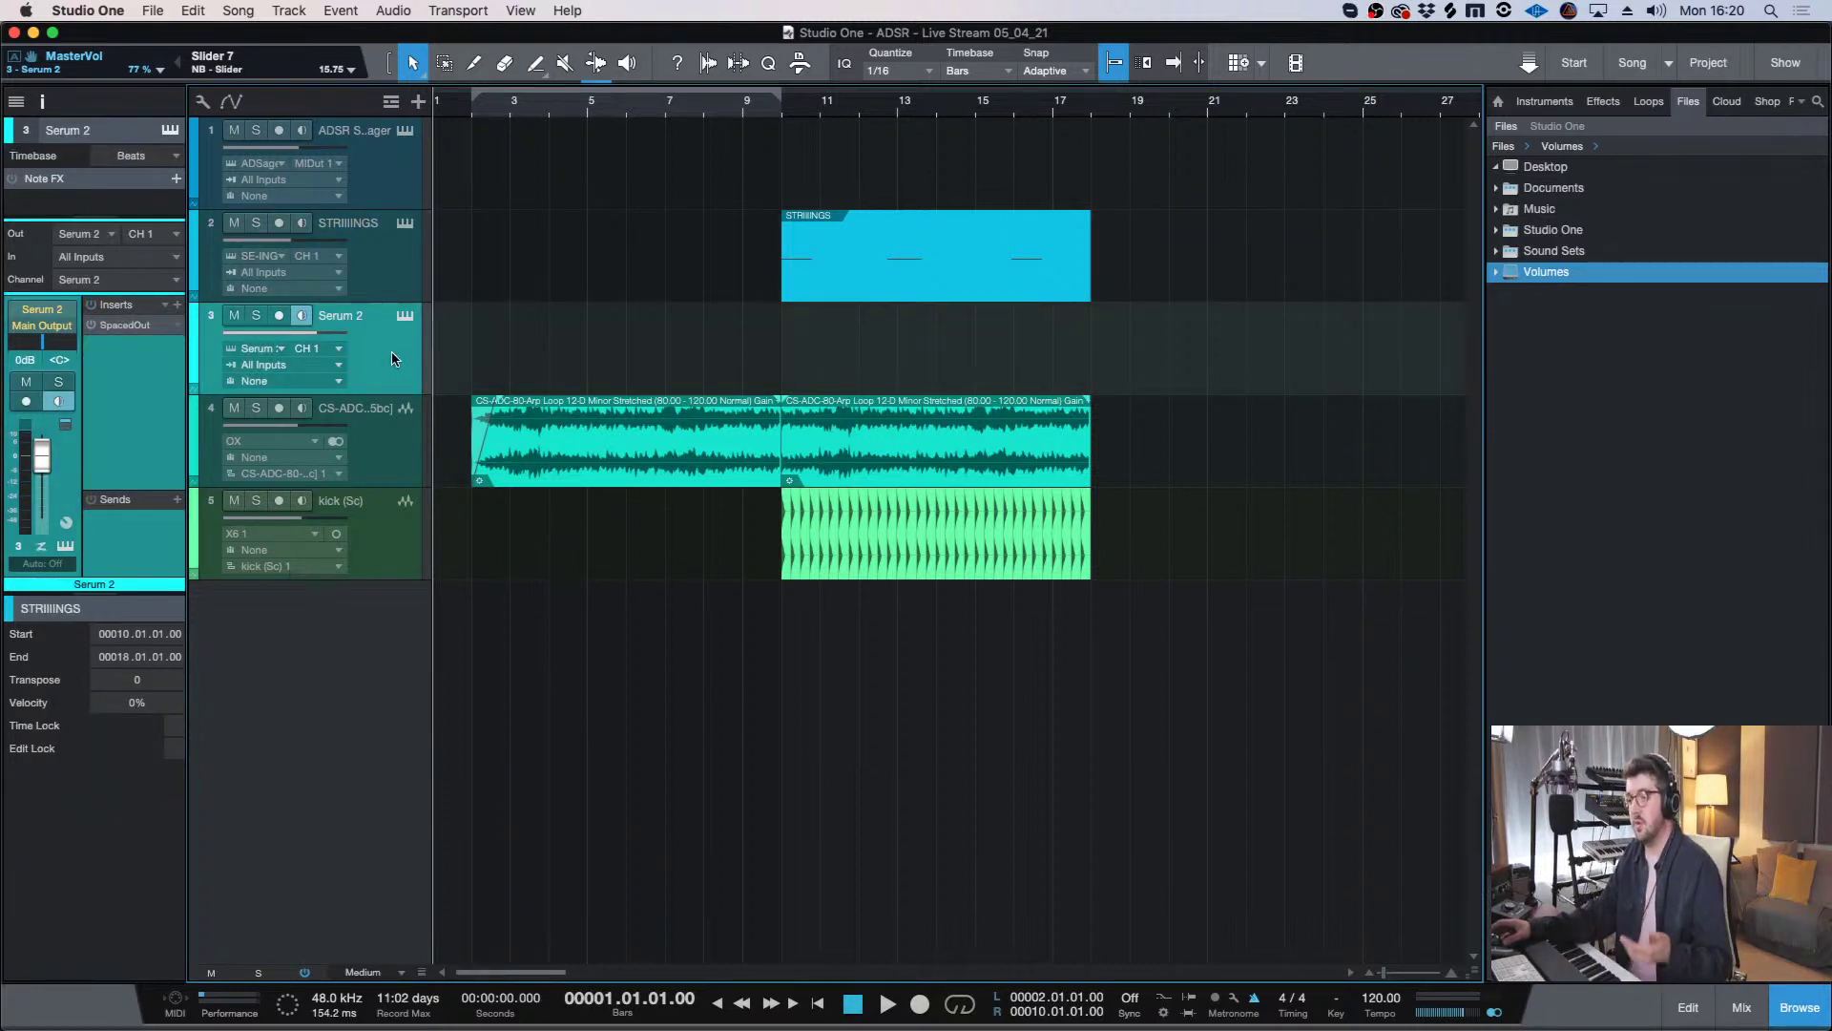
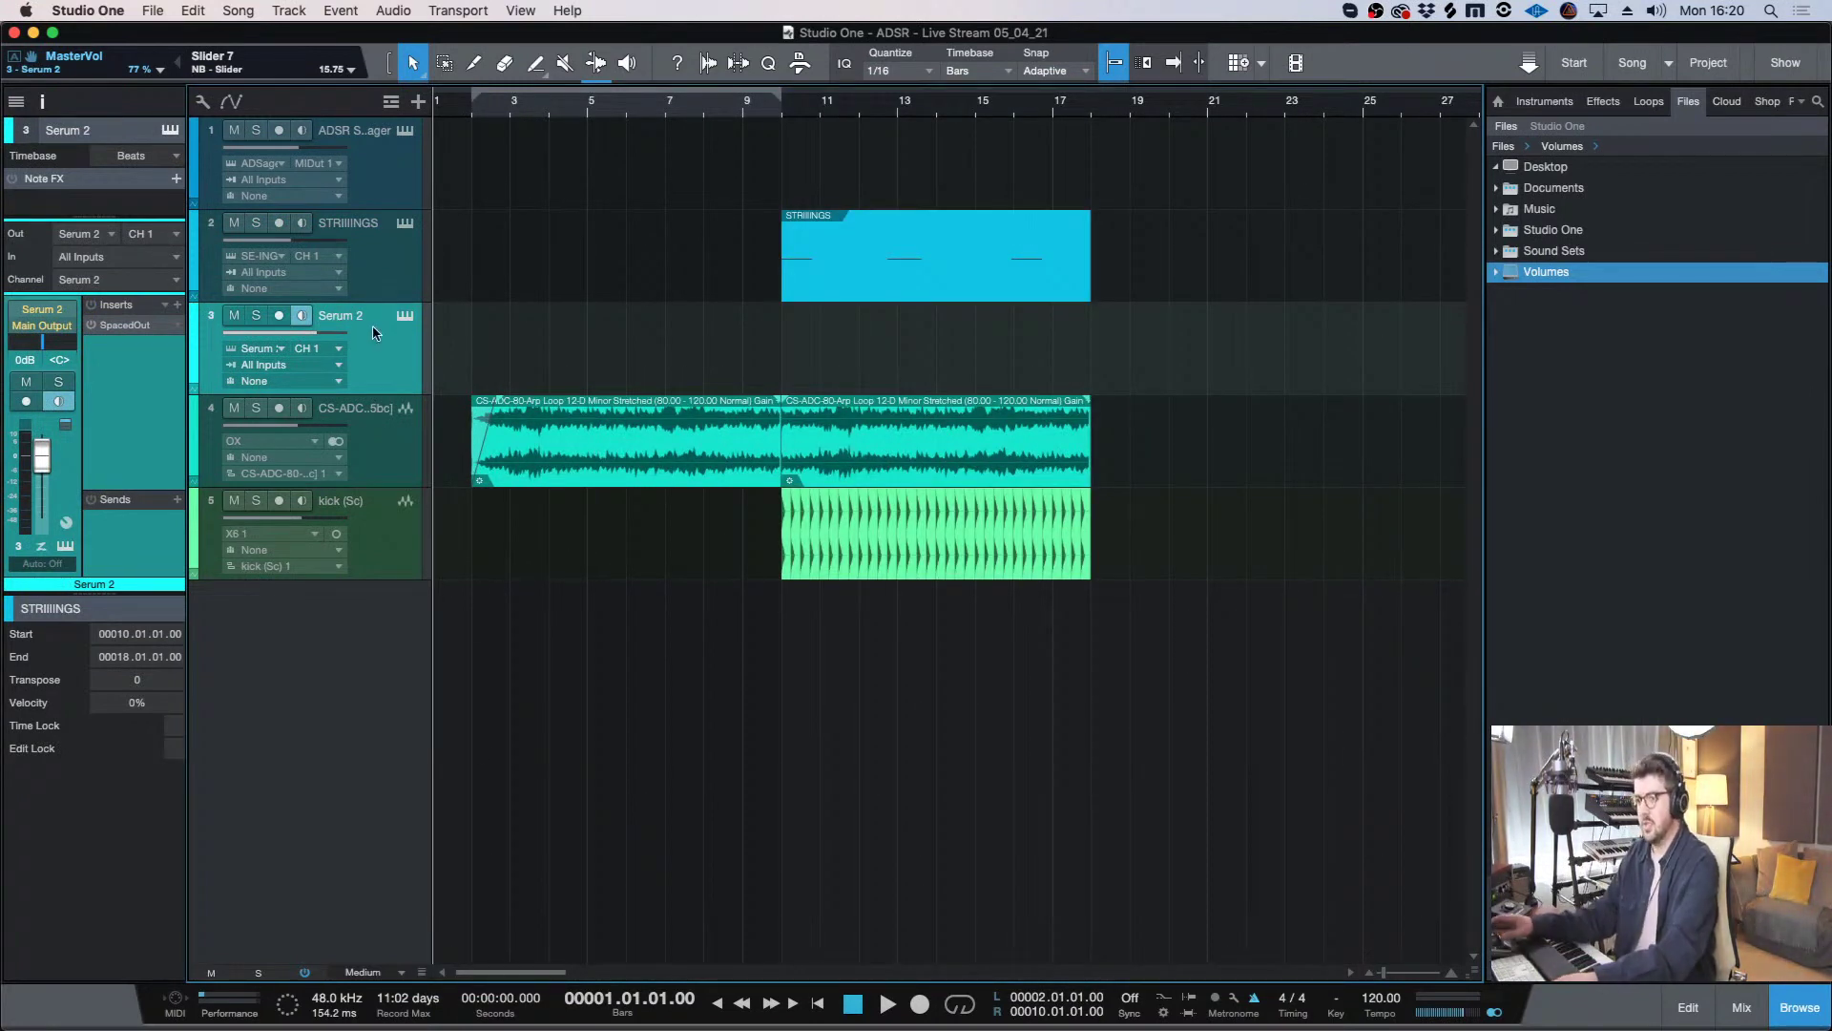
key(r)
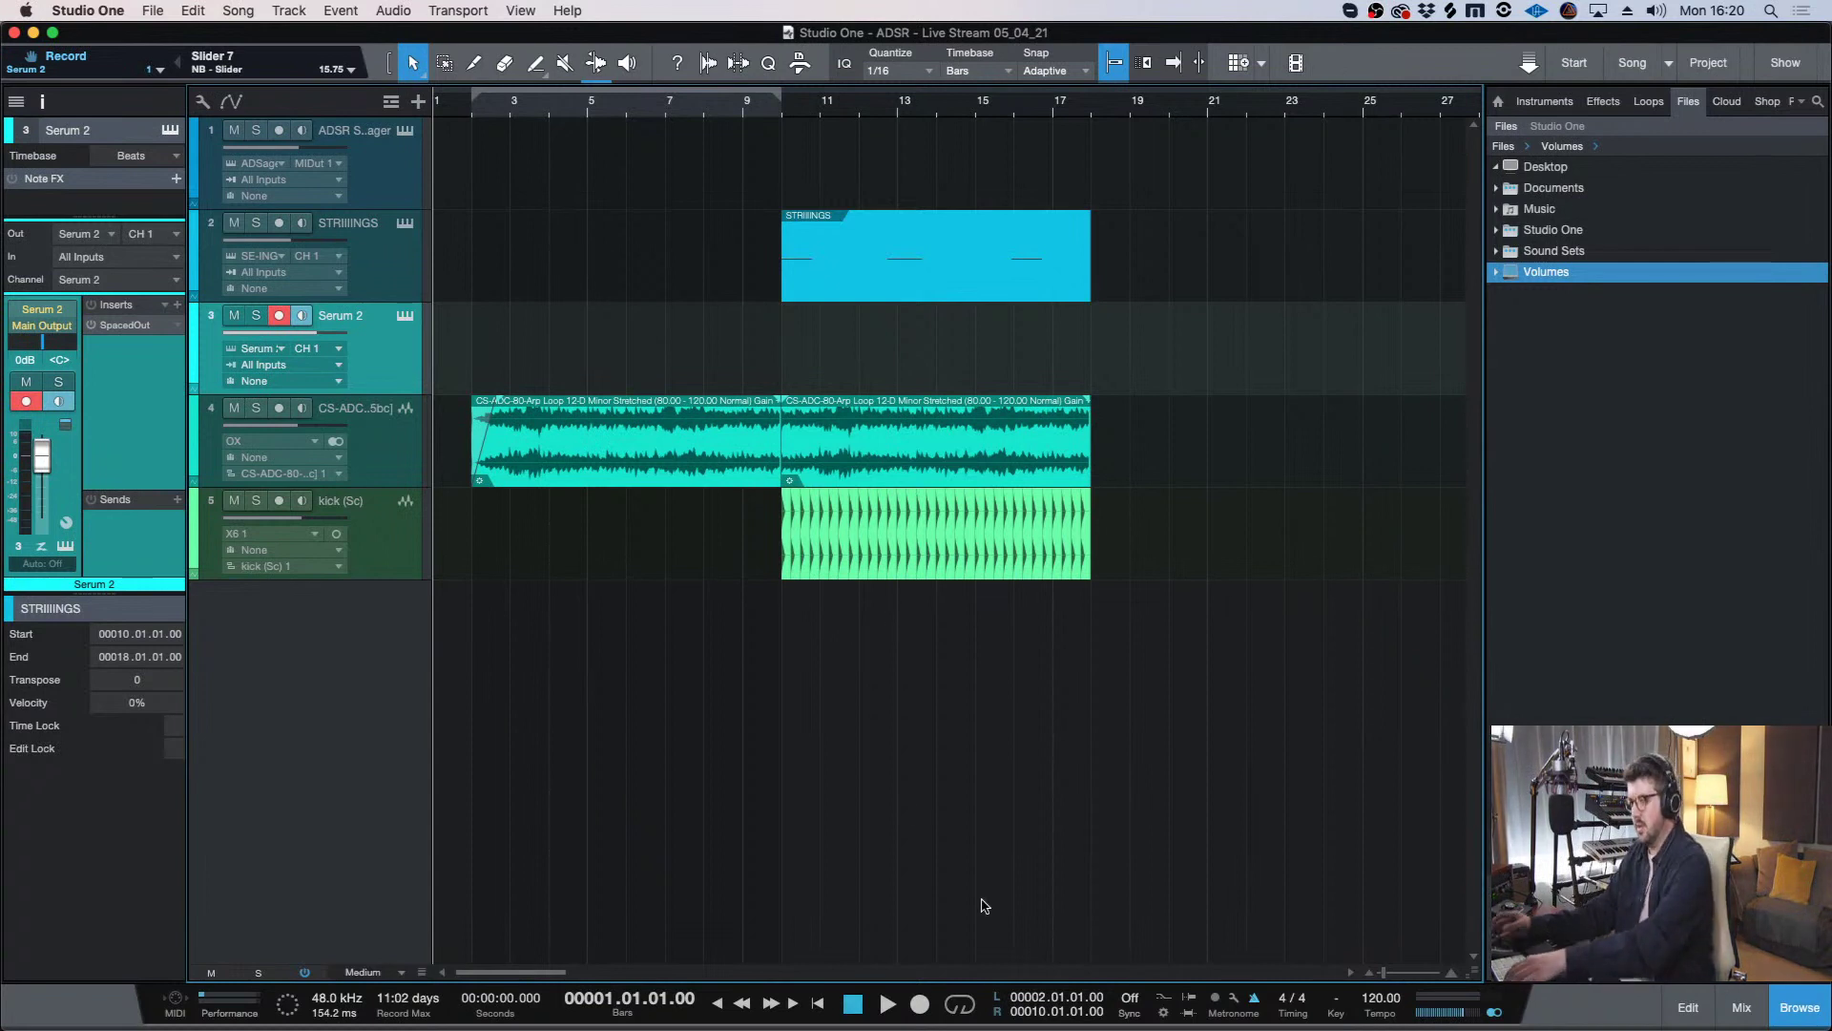
key(KP_Multiply)
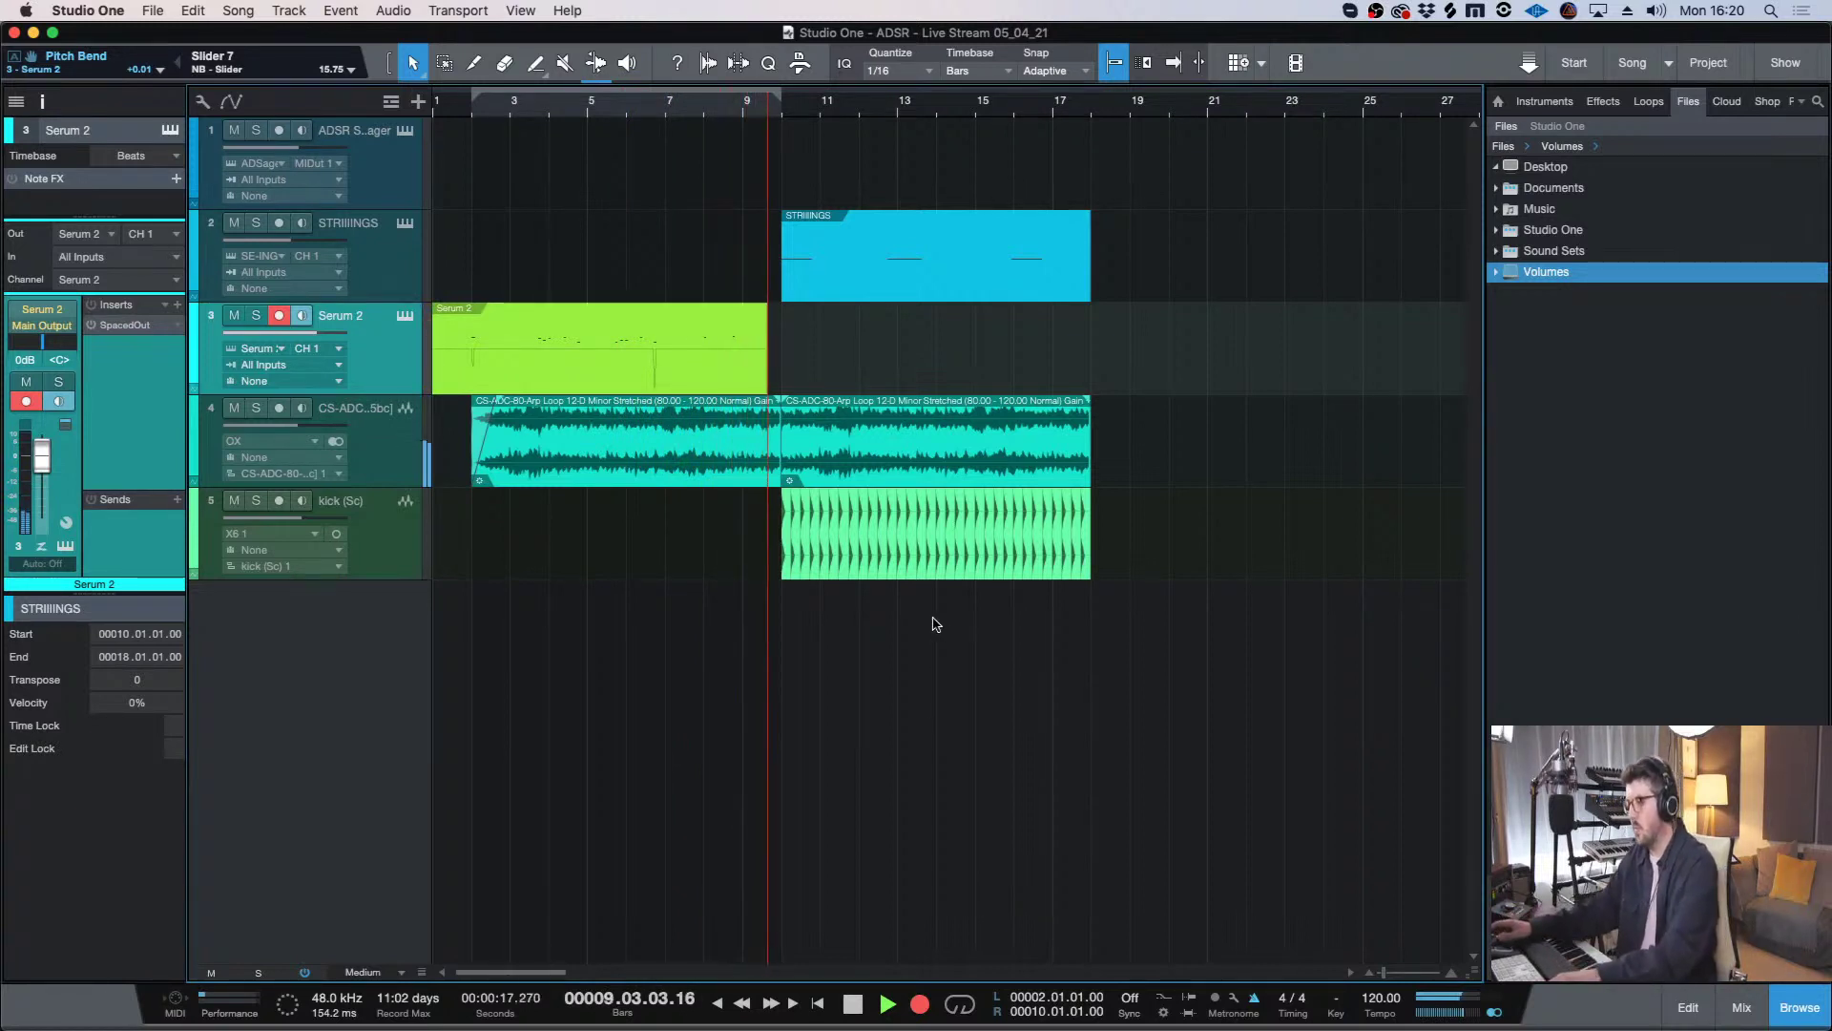
key(space)
- Trim the recorded Serum 2 part to run from bar 2 to bar 10 and open it in the note editor
drag(749, 325, 780, 324)
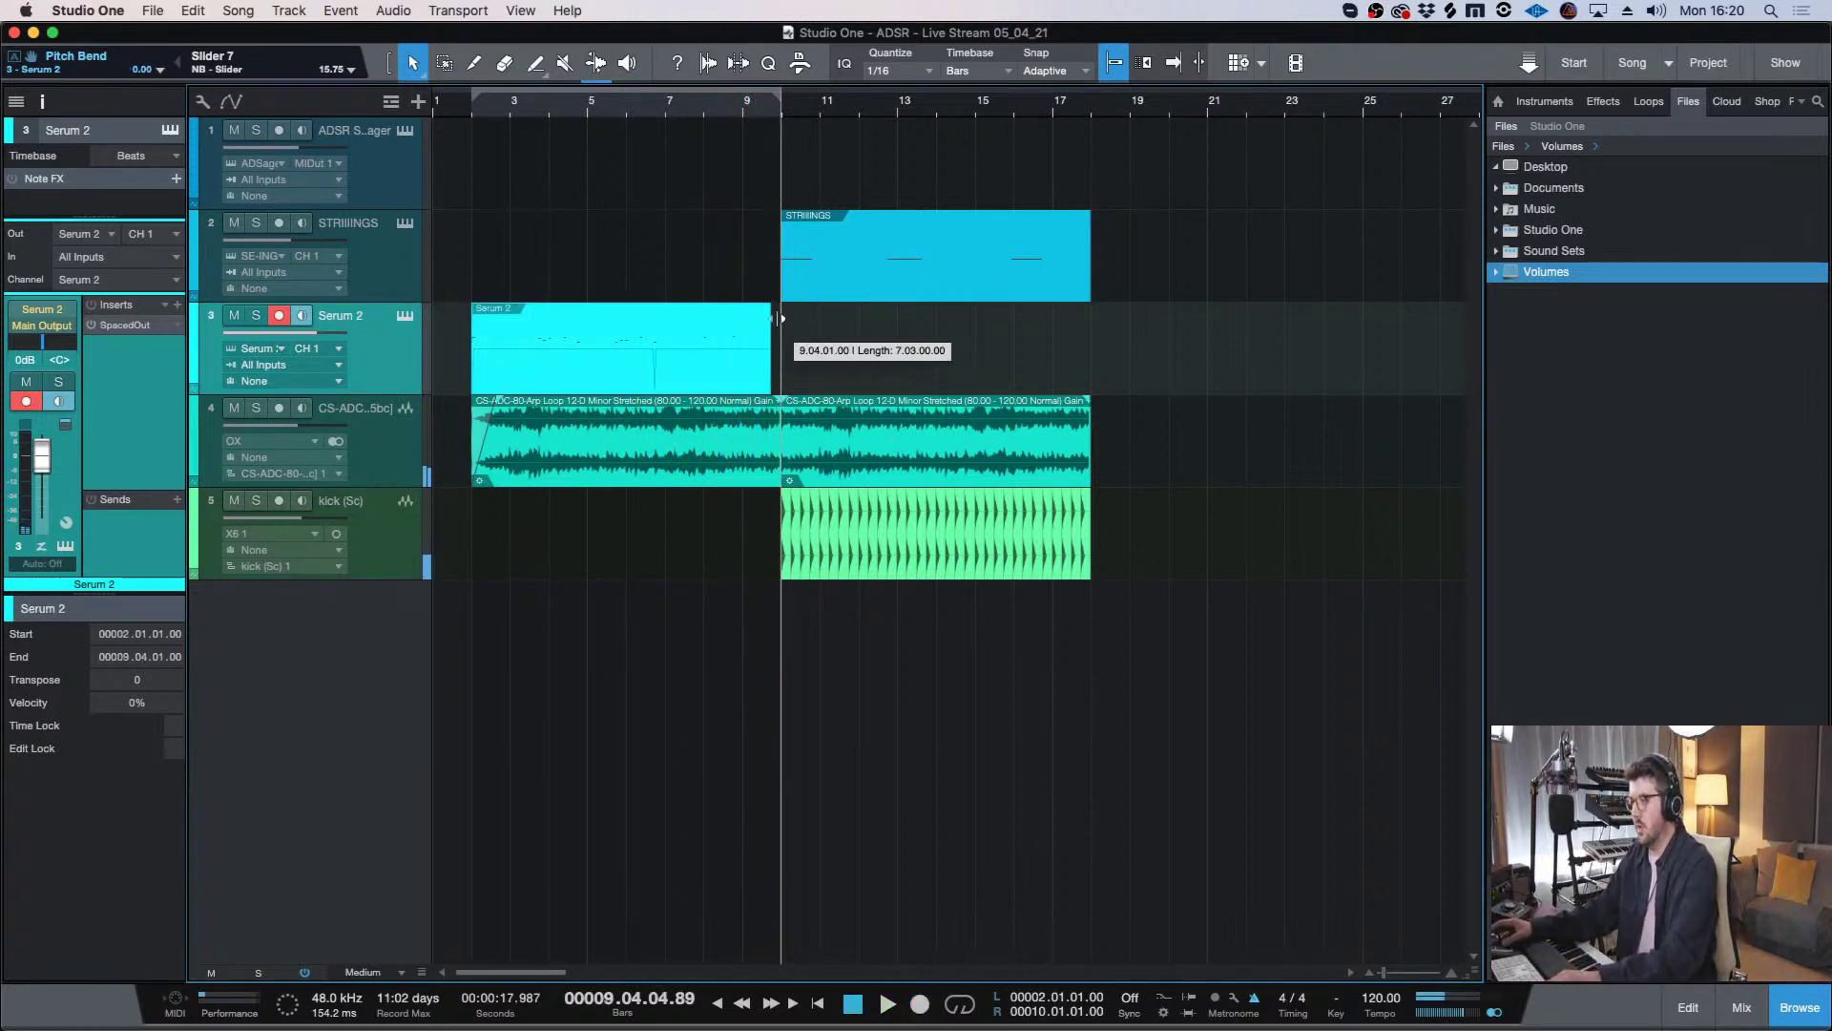
double_click(739, 324)
scroll(709, 957, up, 2)
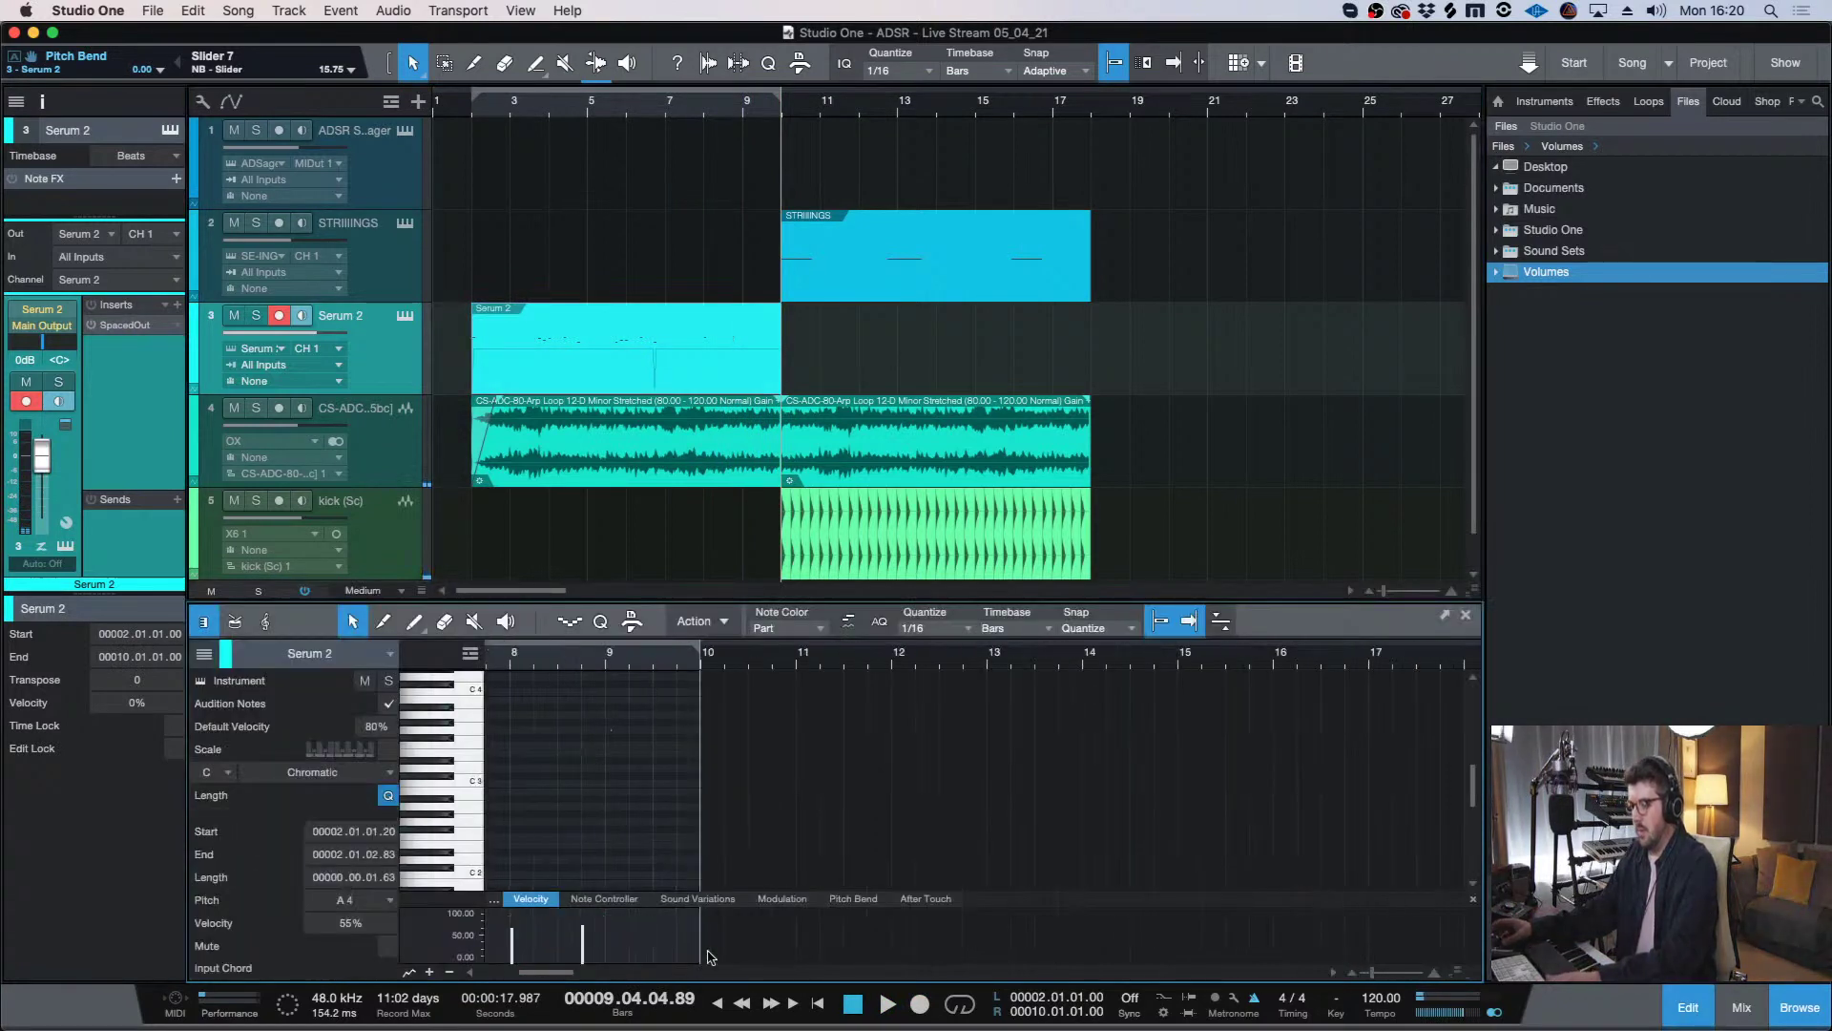
scroll(509, 974, down, 3)
scroll(512, 681, up, 5)
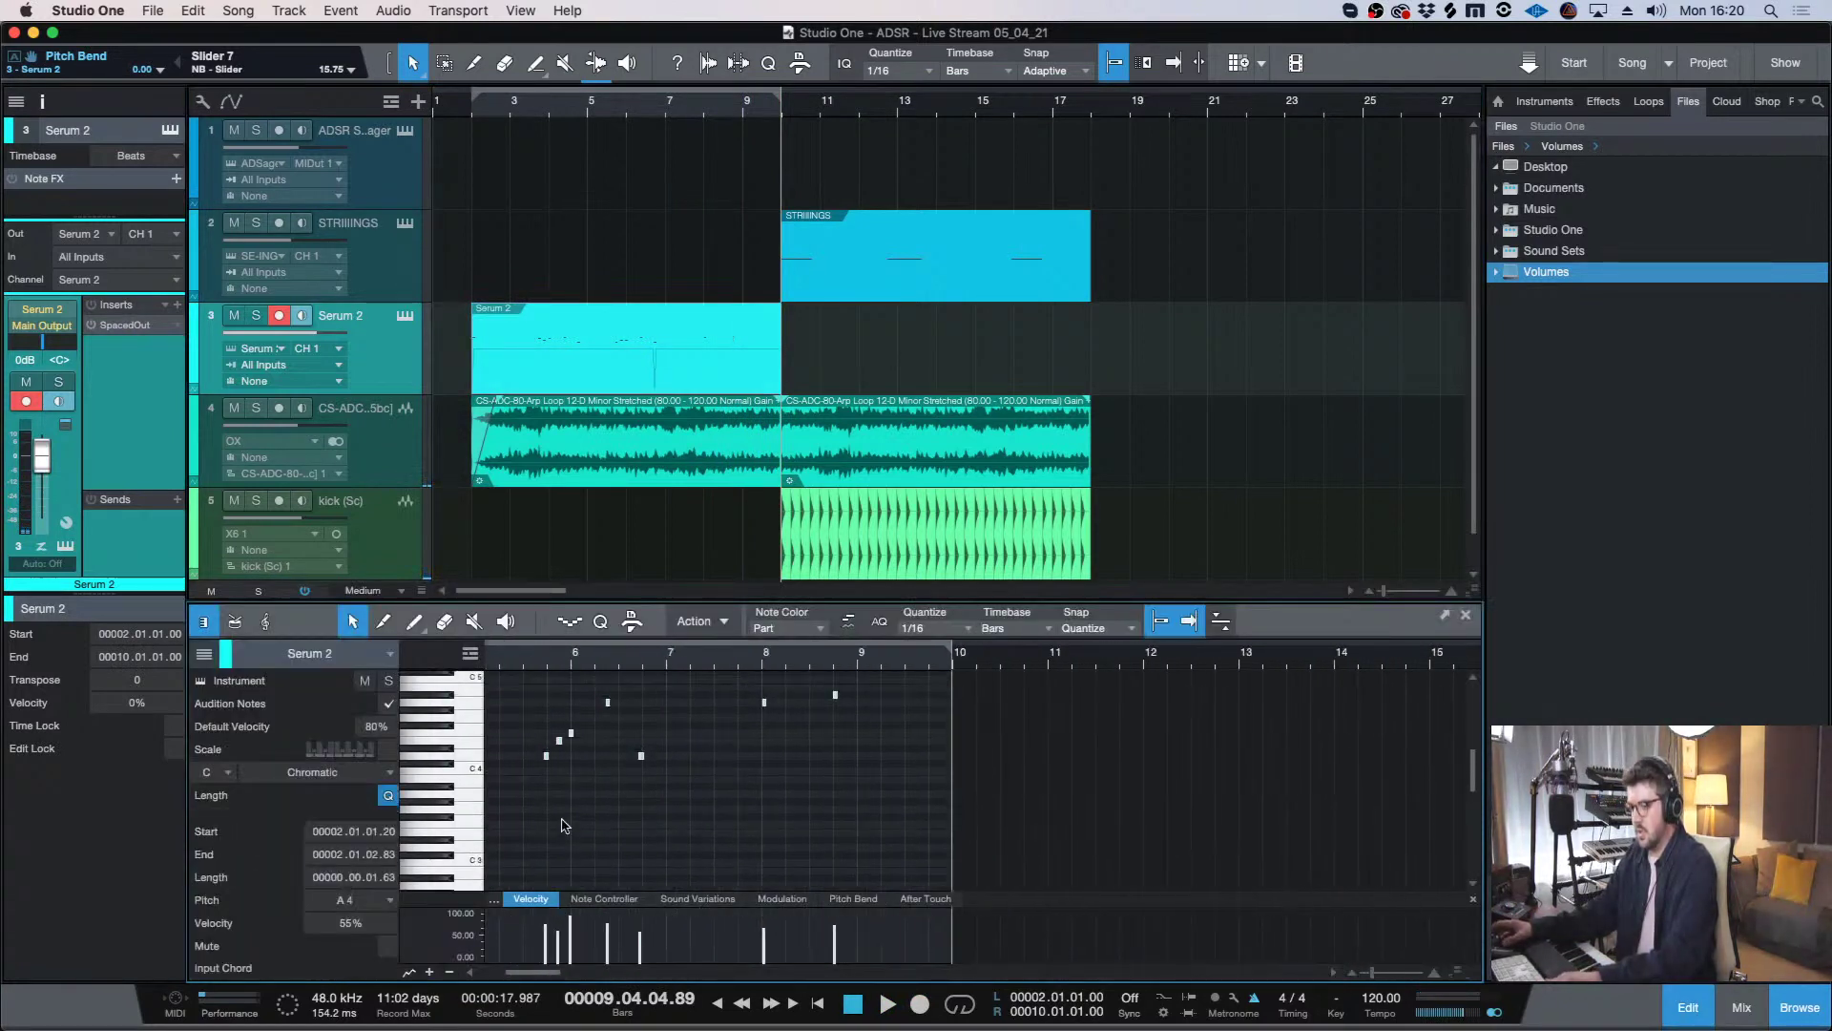
- Quantize the recorded Serum 2 notes to 1/16, switch off the track's record and monitor states, and close the note editor
click(531, 656)
key(e)
key(e)
key(w)
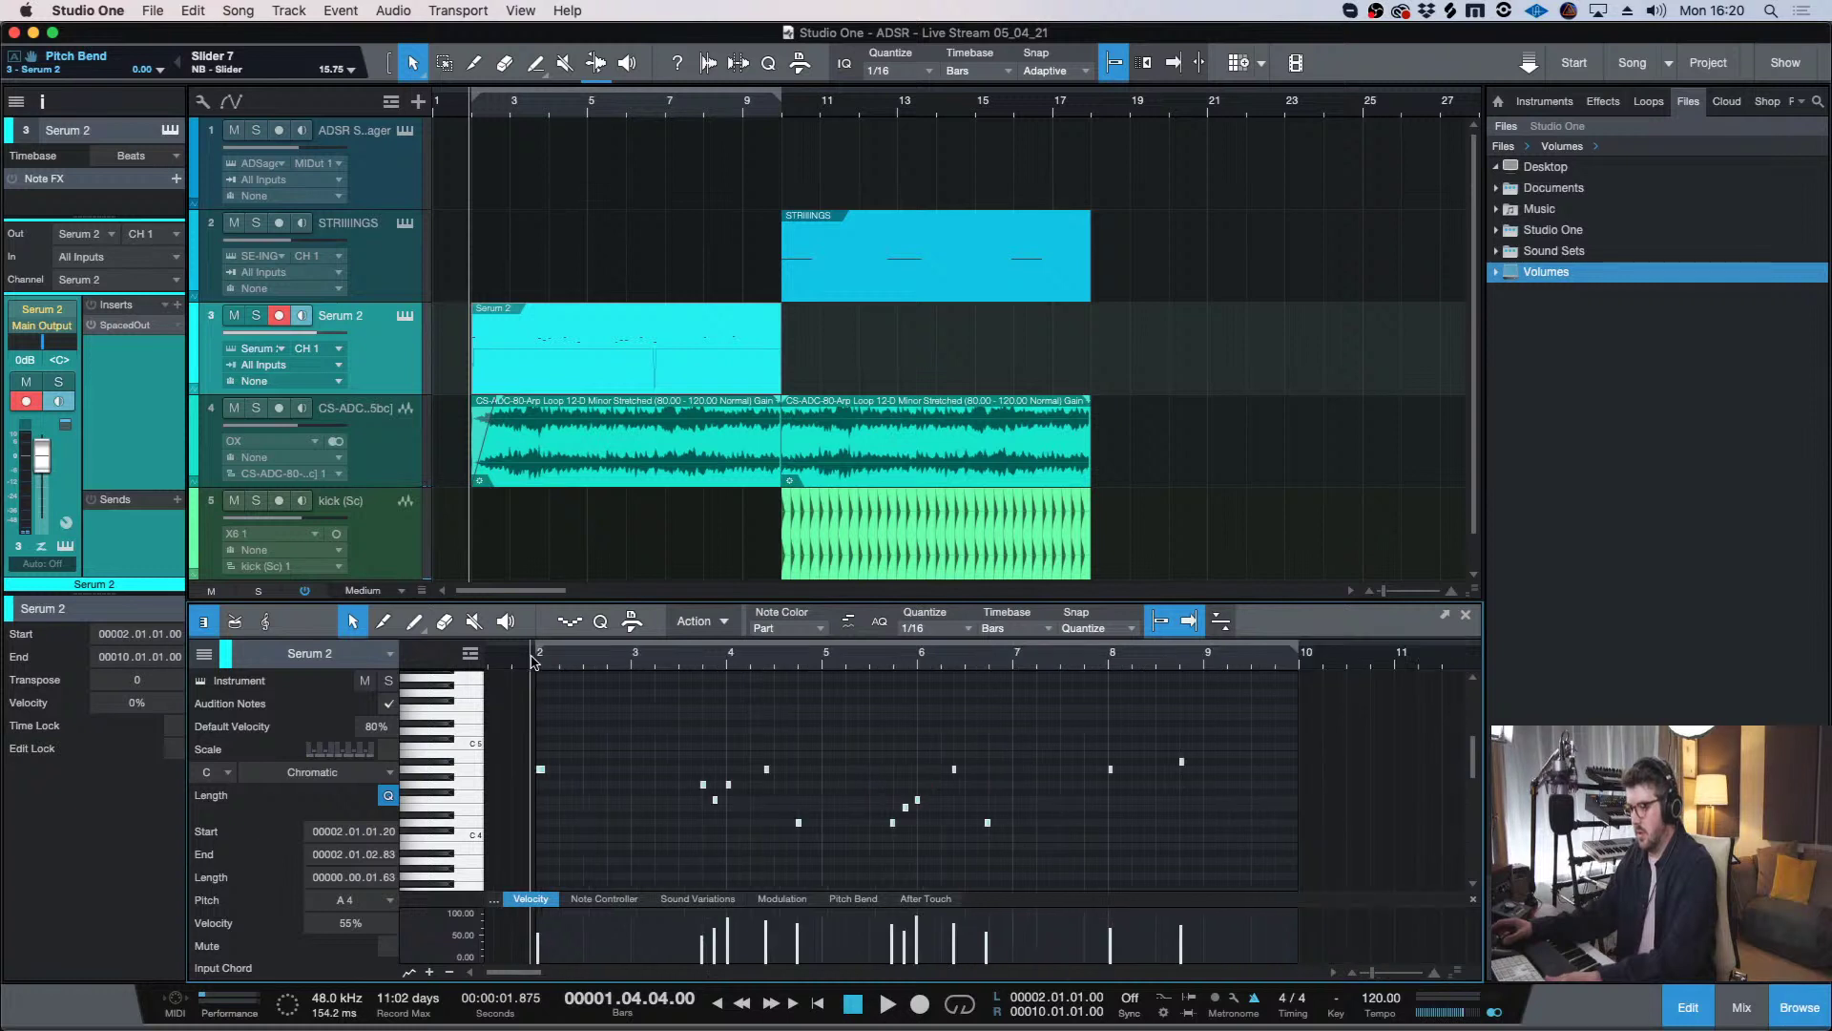
click(279, 315)
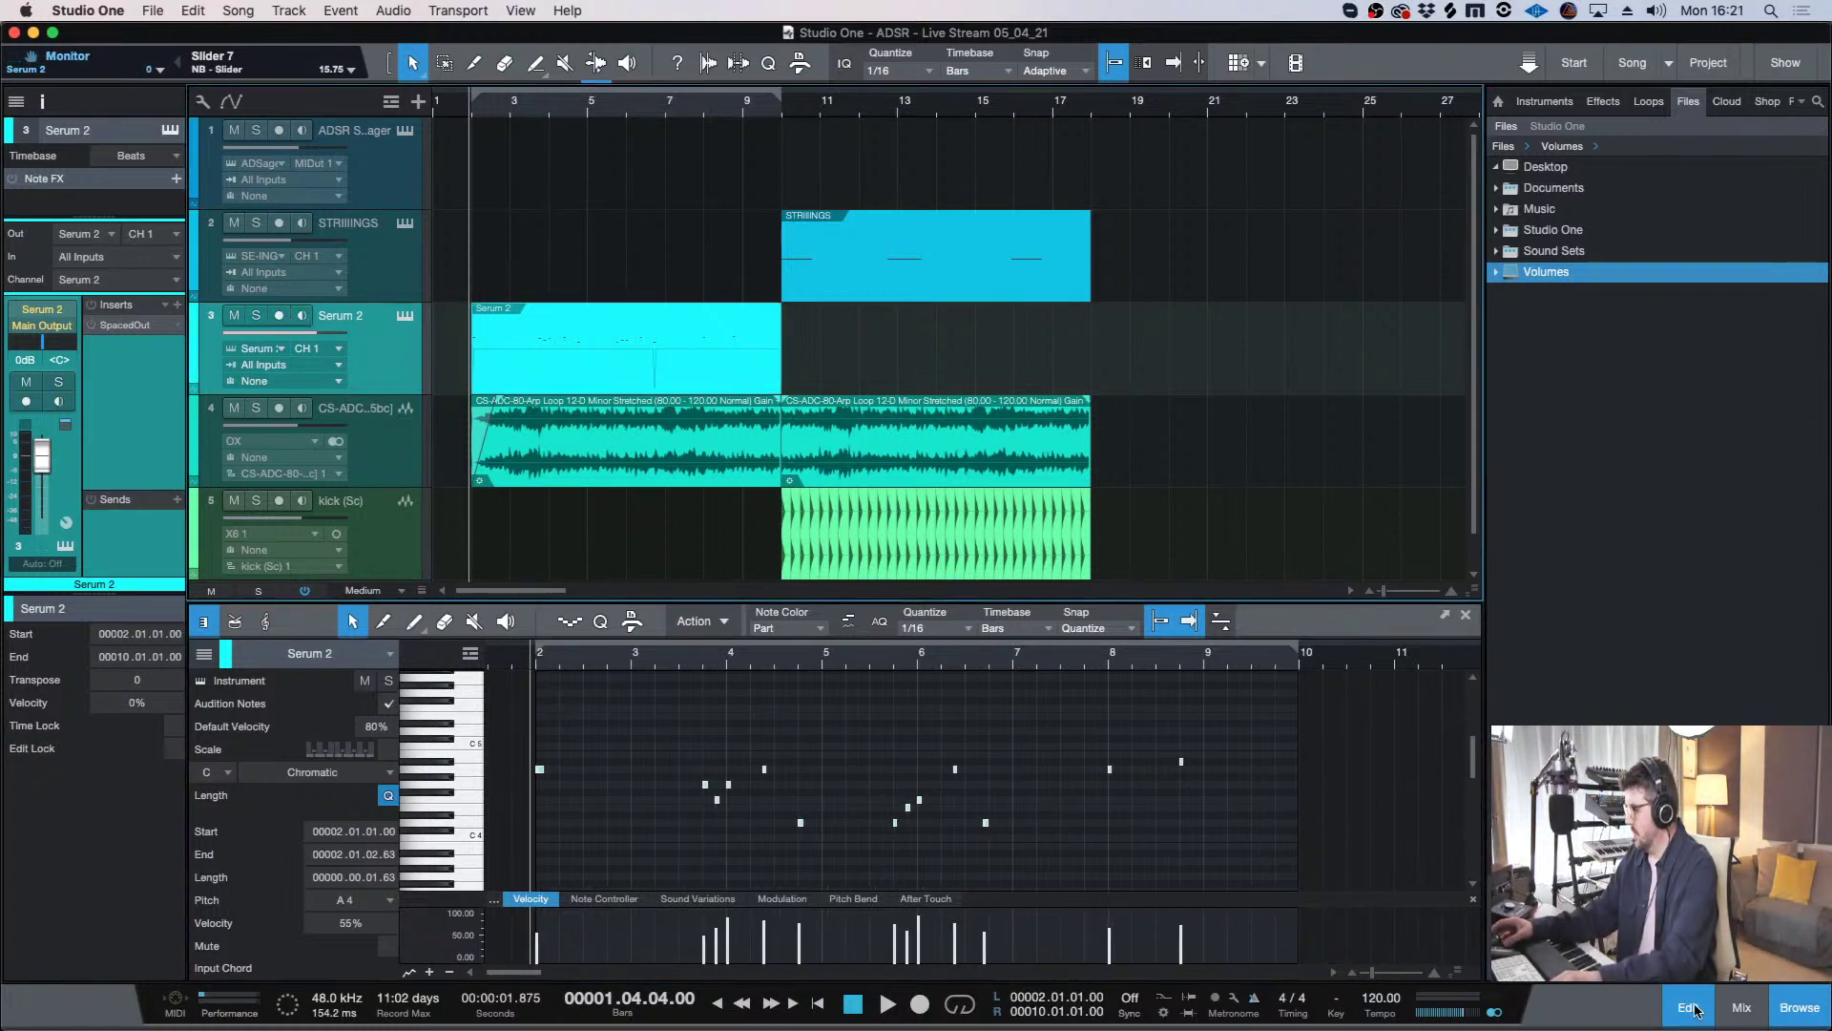
key(F2)
- Extend the Serum 2 part to bar 18 with its melody repeated, and solo the track with the playhead at bar 2
drag(780, 349, 1090, 354)
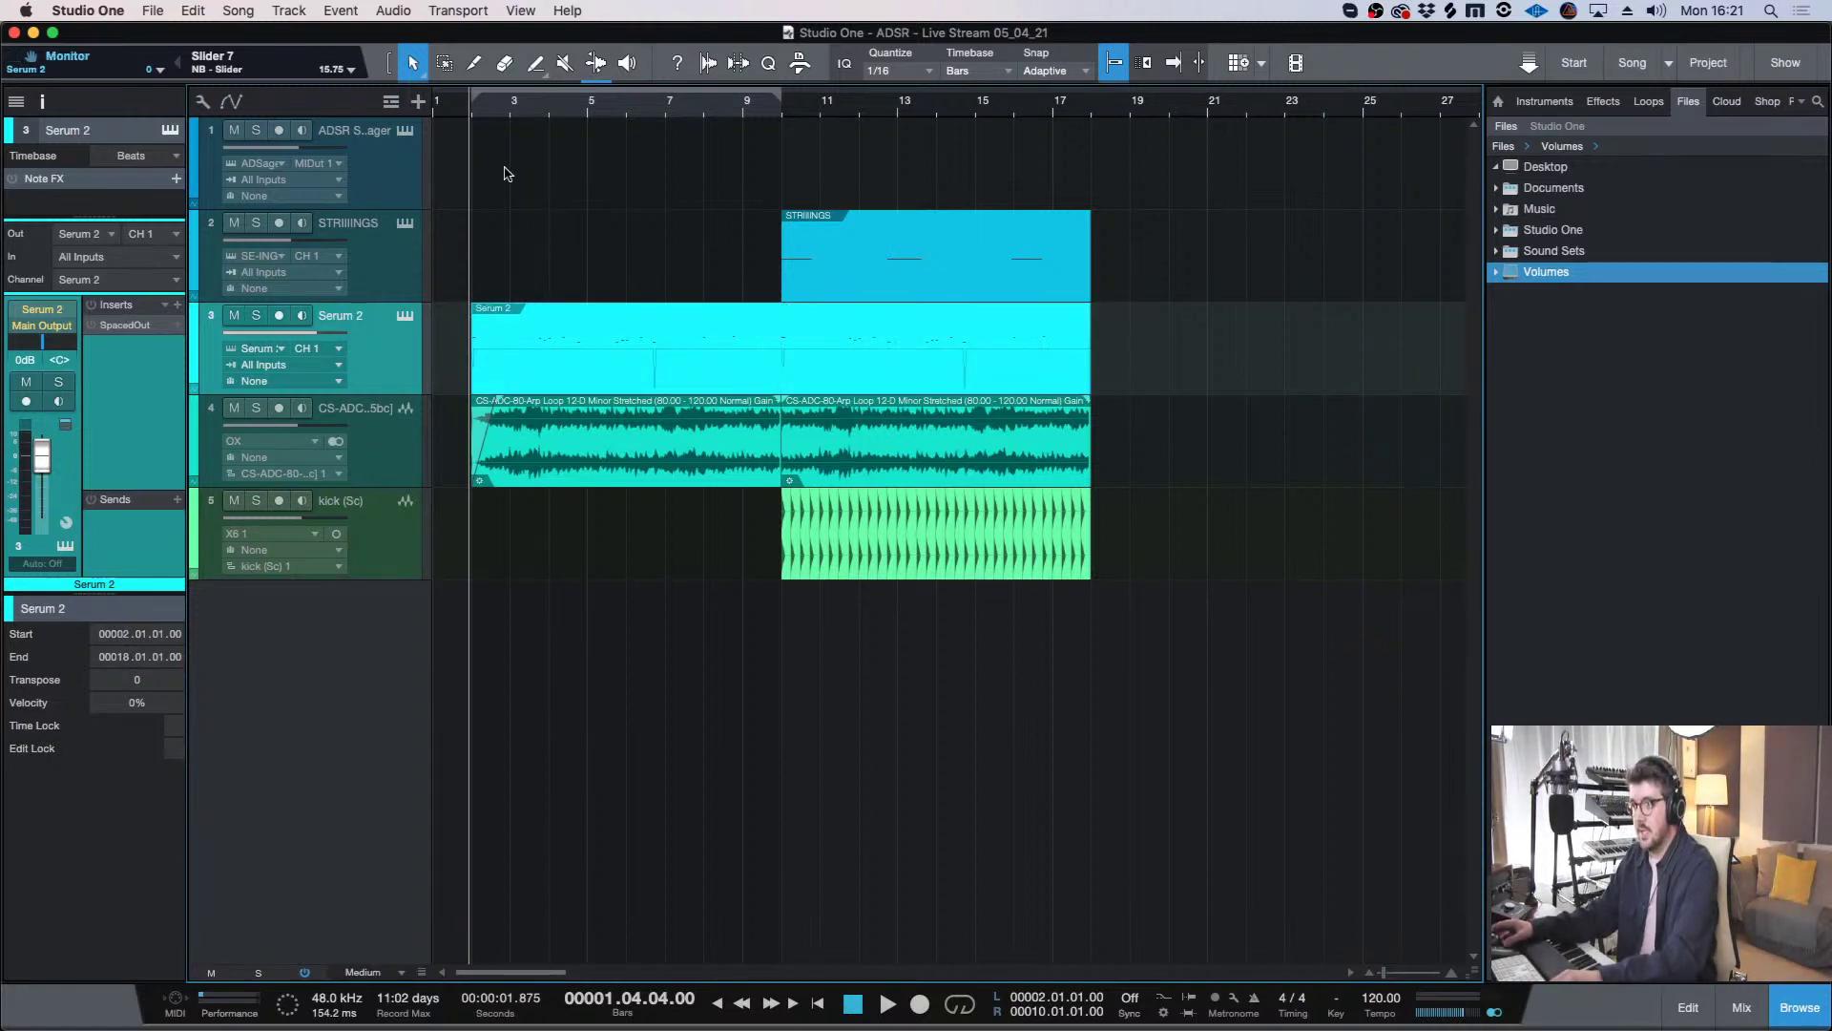
click(468, 117)
click(256, 314)
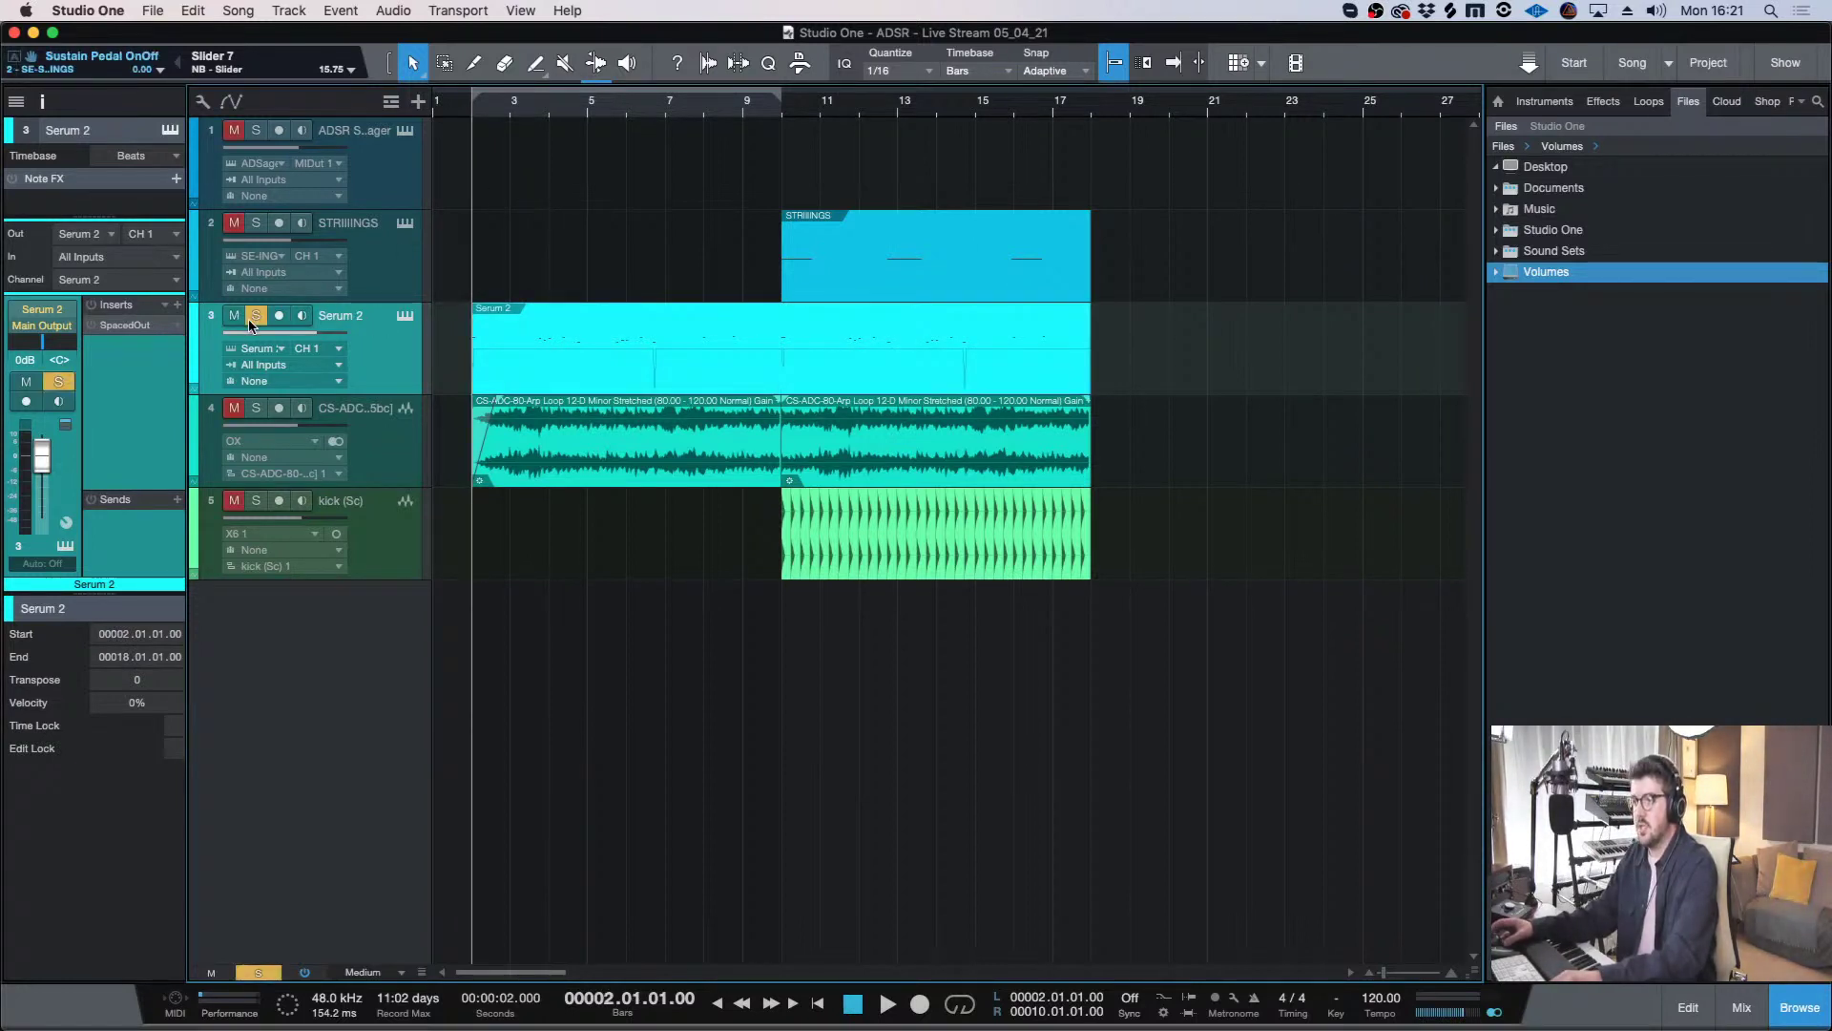
- Enable the SpacedOut insert on the Serum 2 track and play the soloed melody with the effect active, then bypassed
click(125, 325)
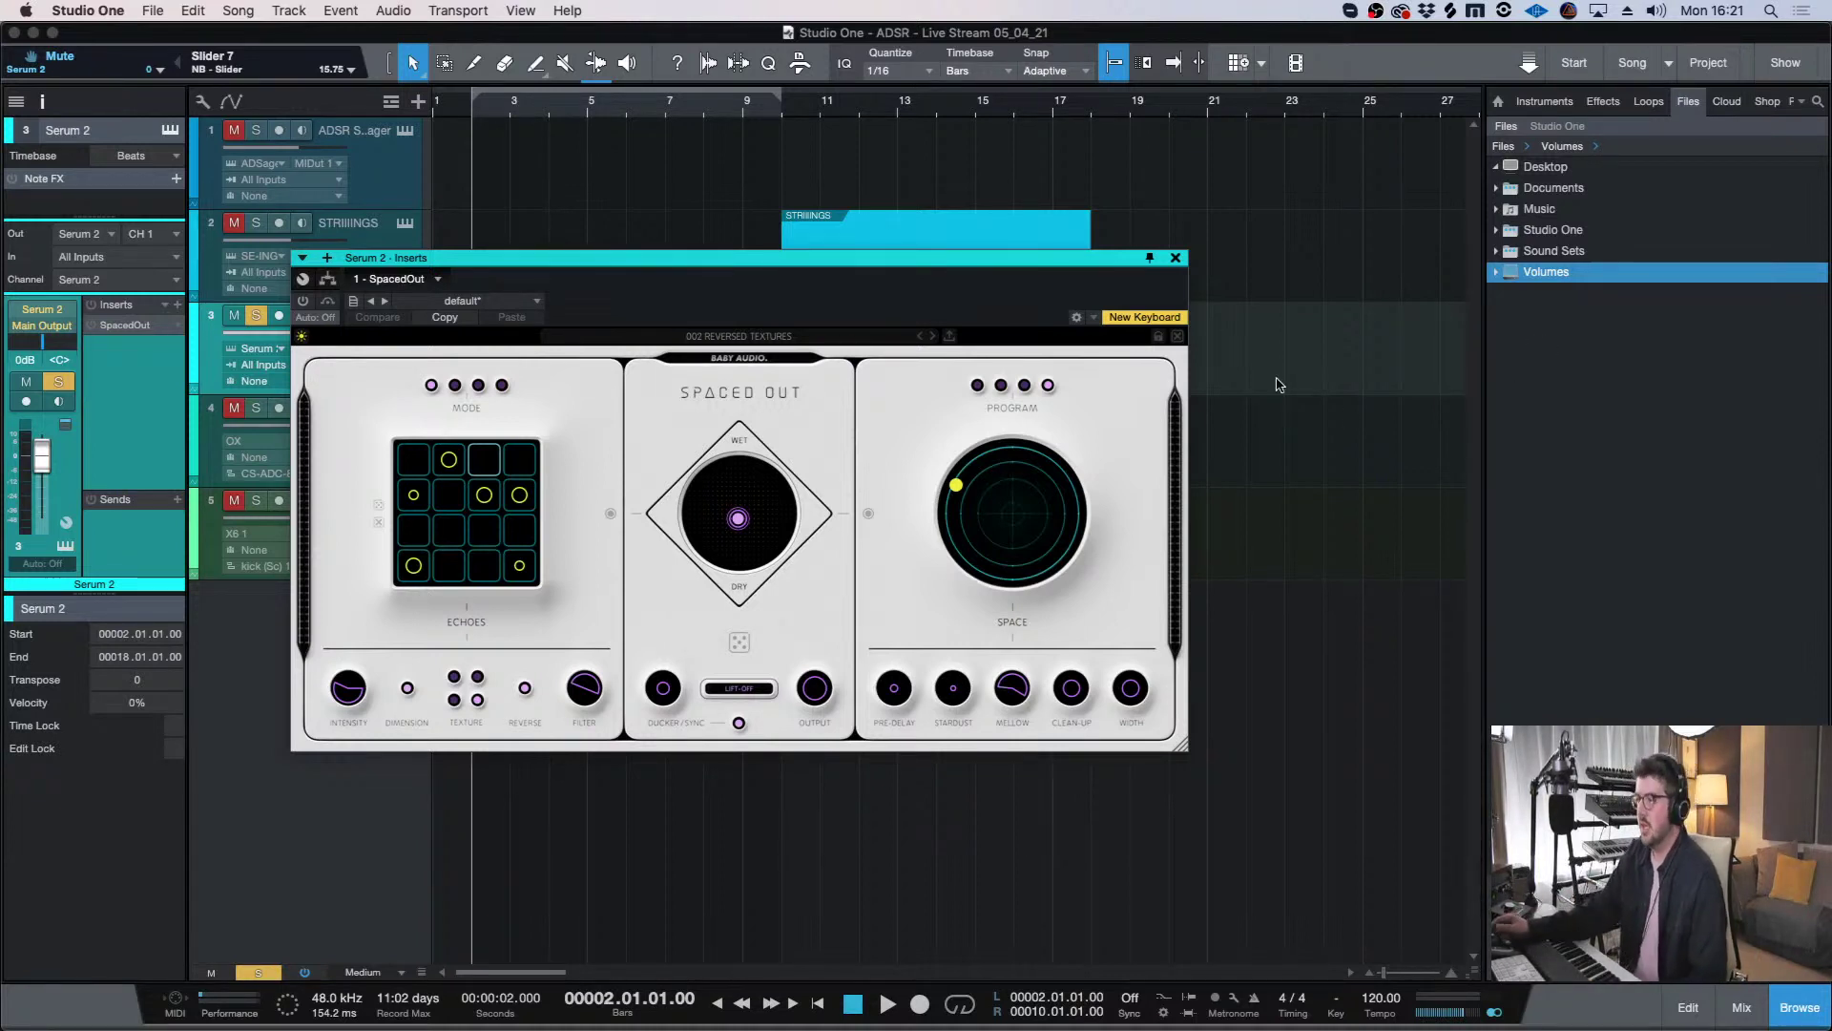
drag(1119, 259, 1146, 308)
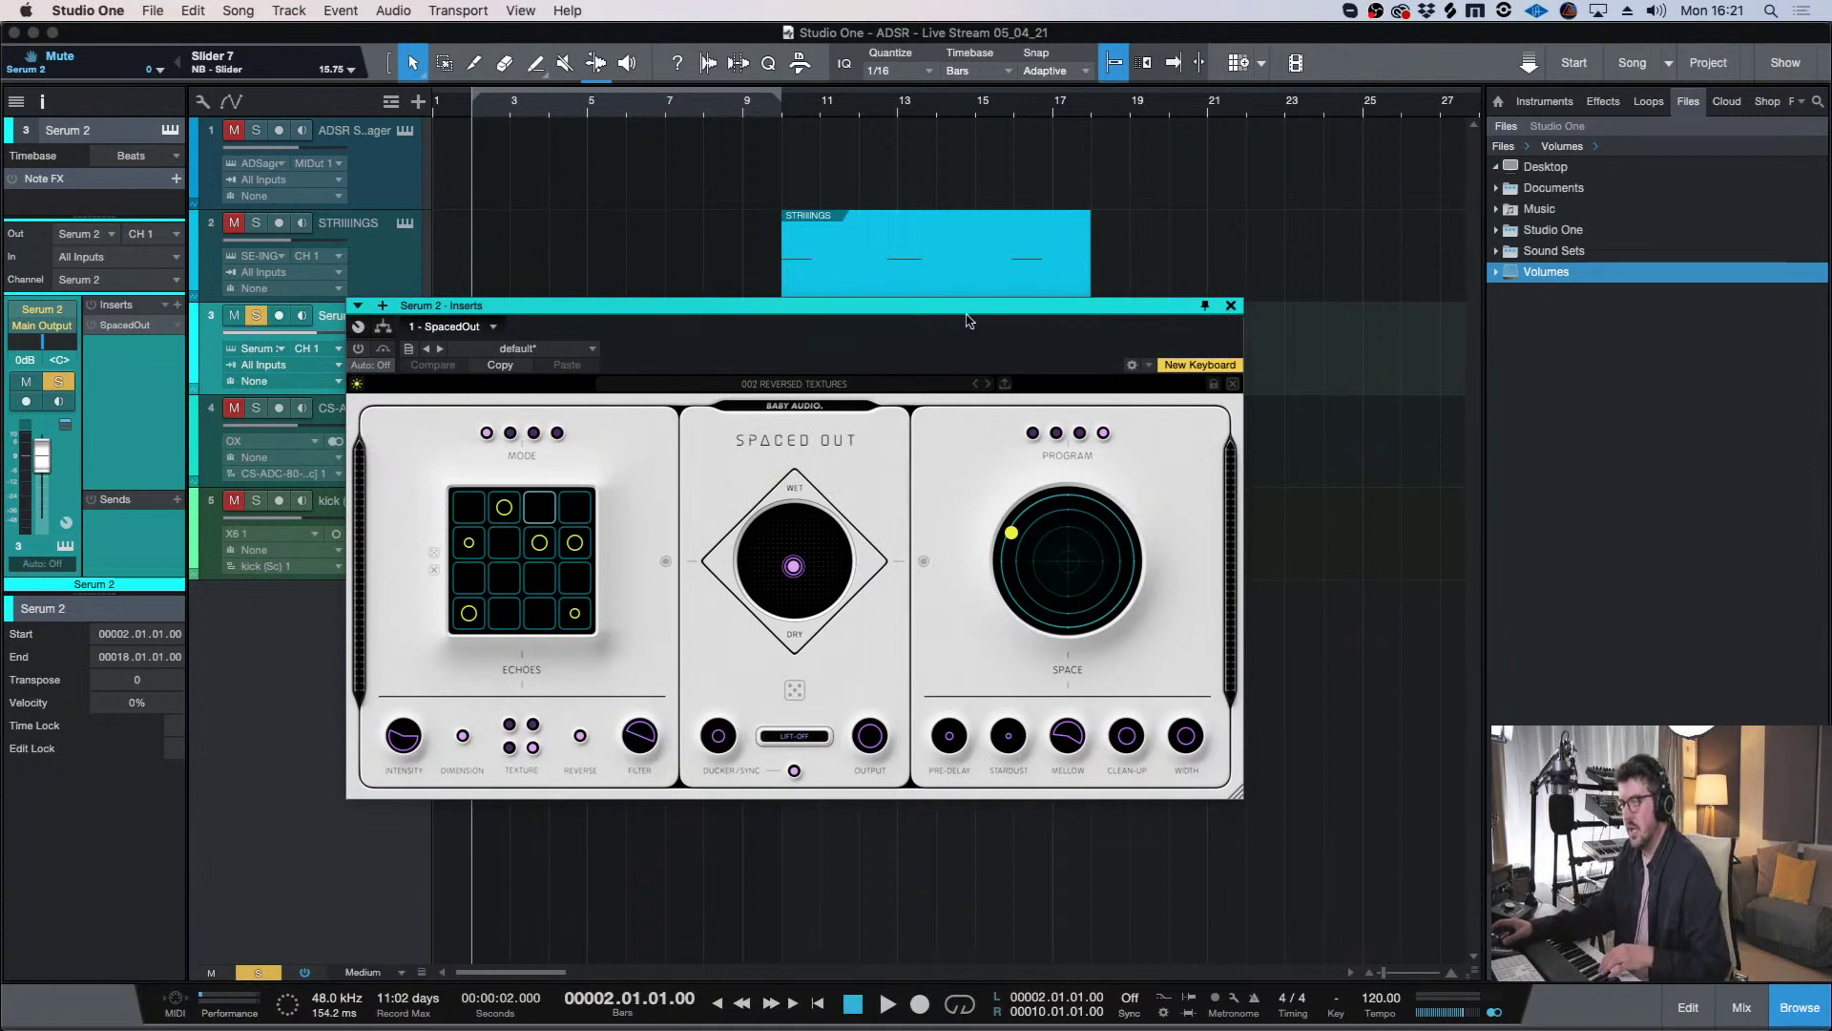
click(91, 306)
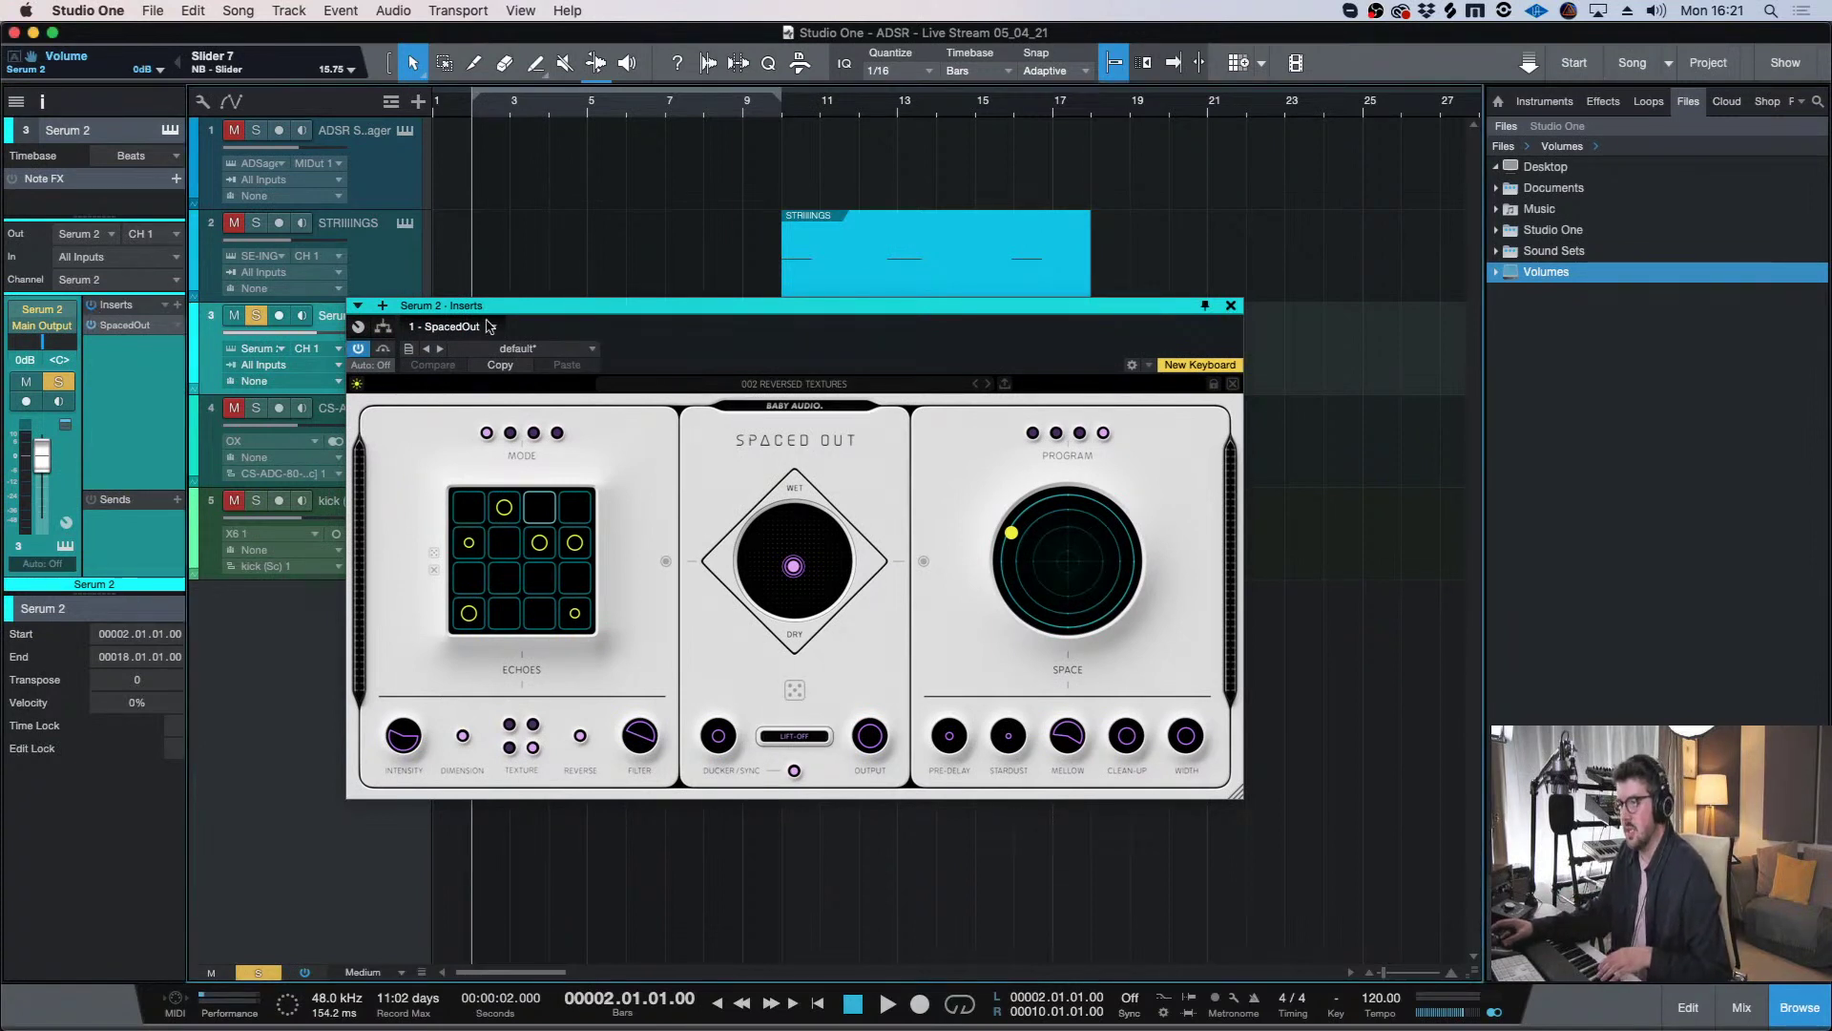
key(space)
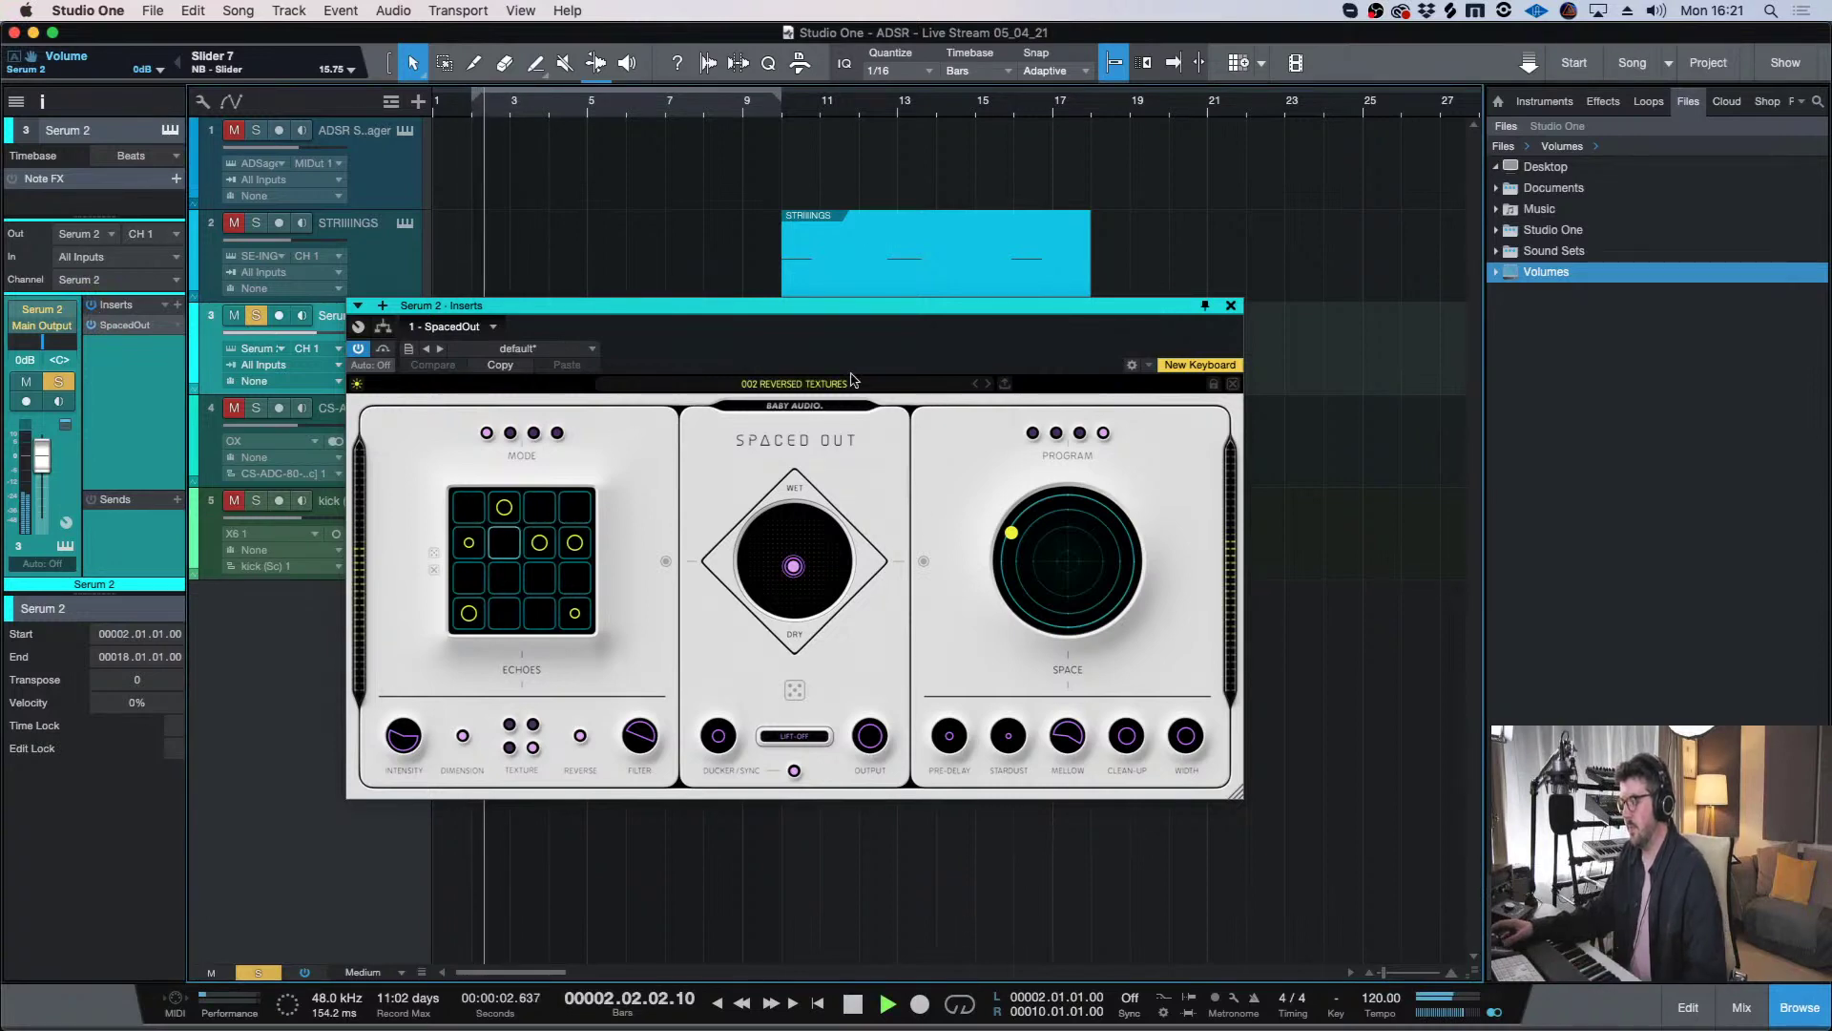
click(382, 350)
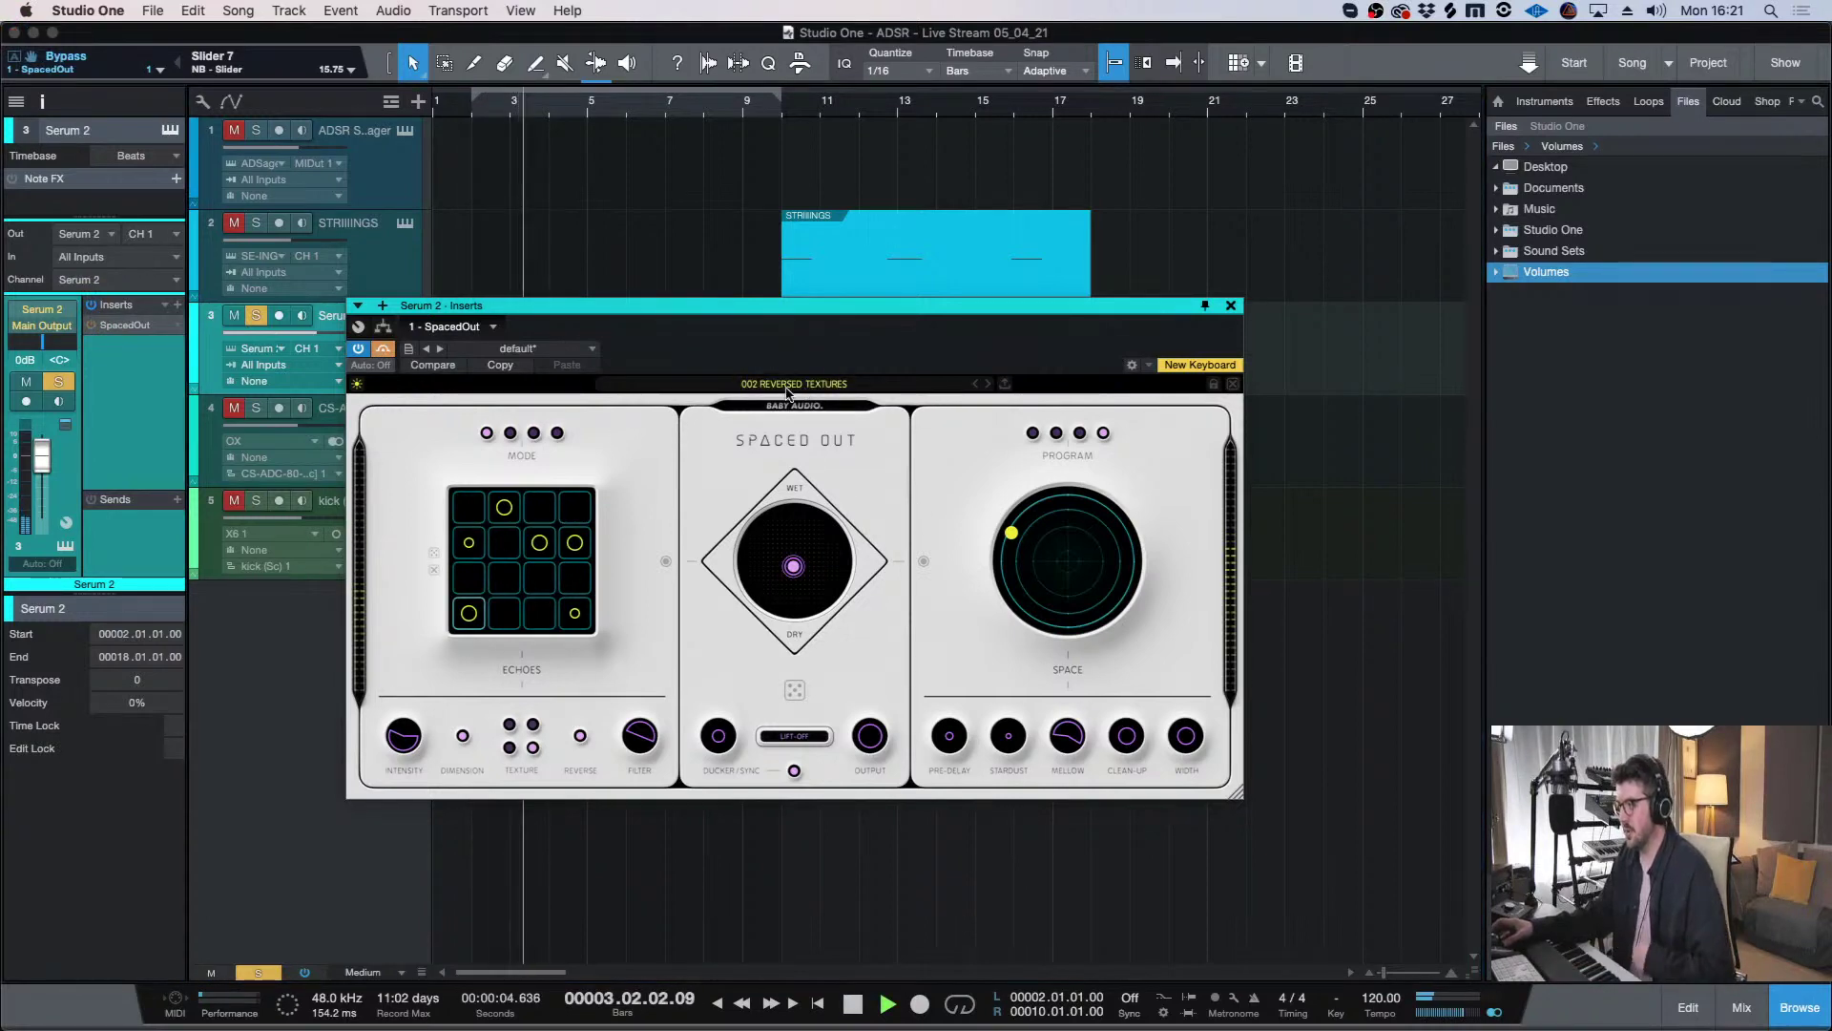
mouse_move(747, 311)
mouse_down()
mouse_move(727, 468)
mouse_move(743, 334)
mouse_up()
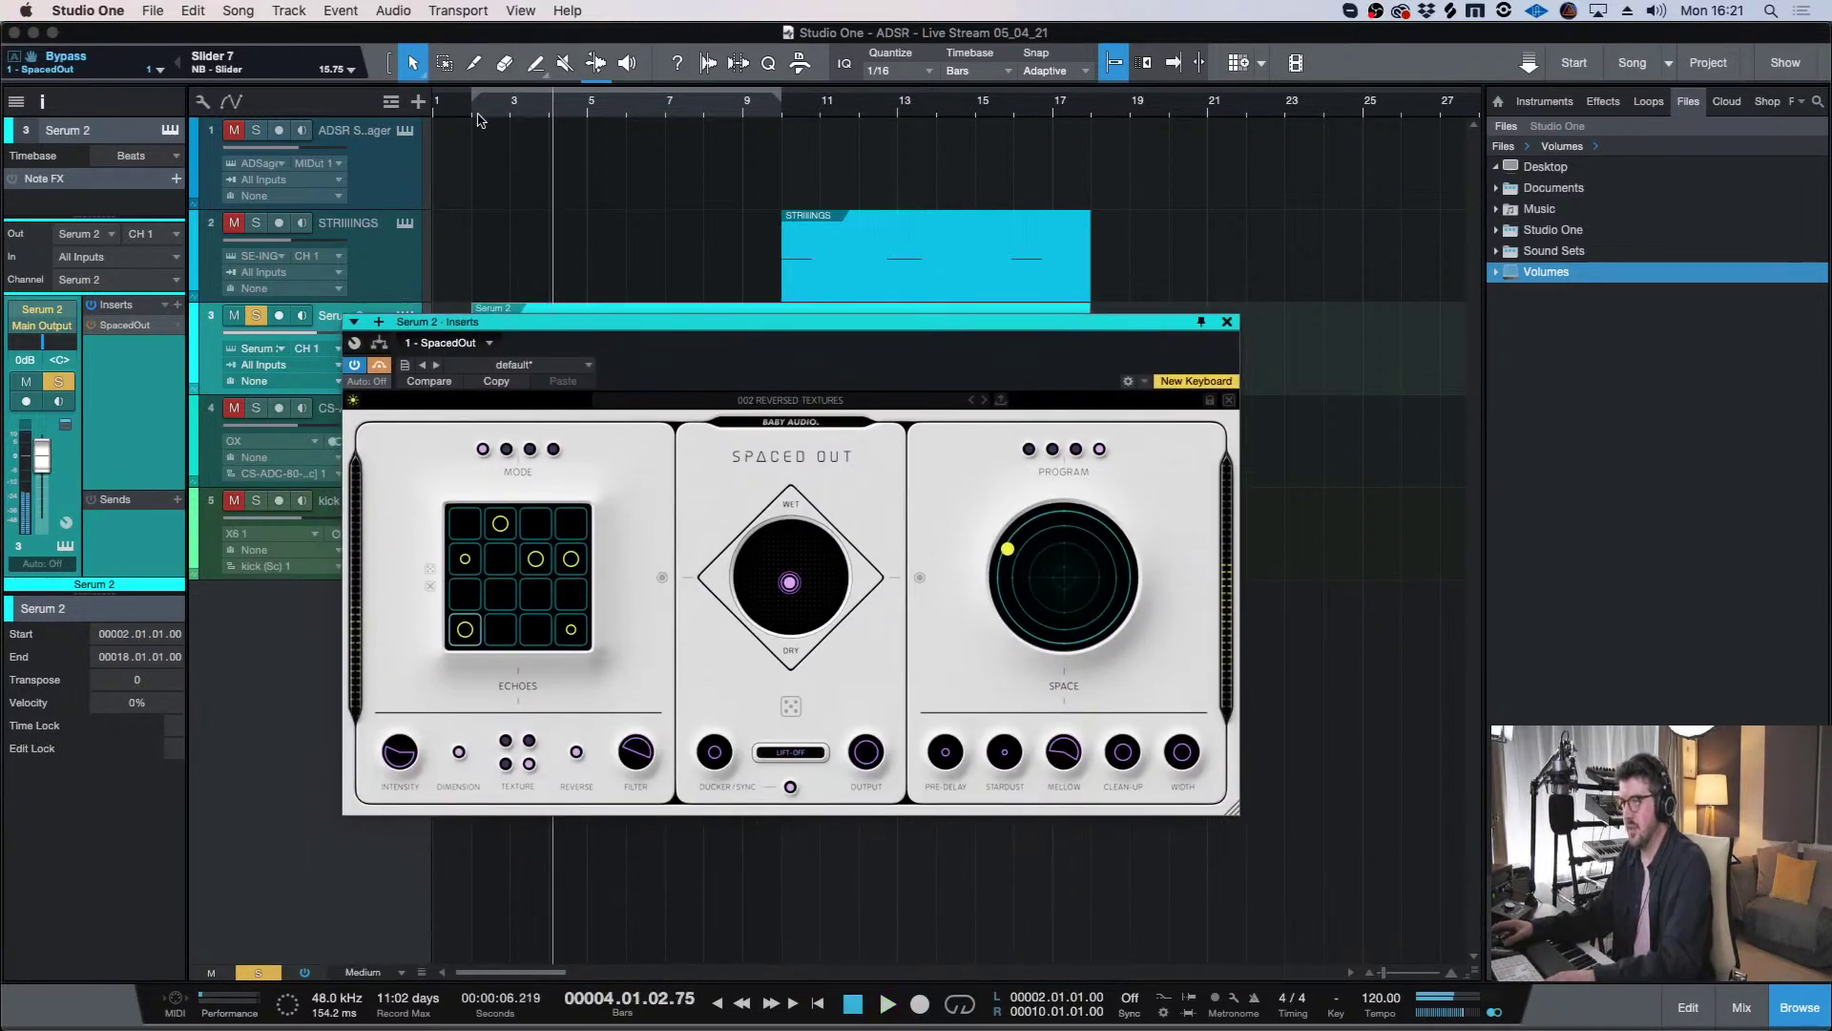
- Stop playback, try SpacedOut echo step 2 at soft and back at hard, and vary the central wet/dry mix point
key(space)
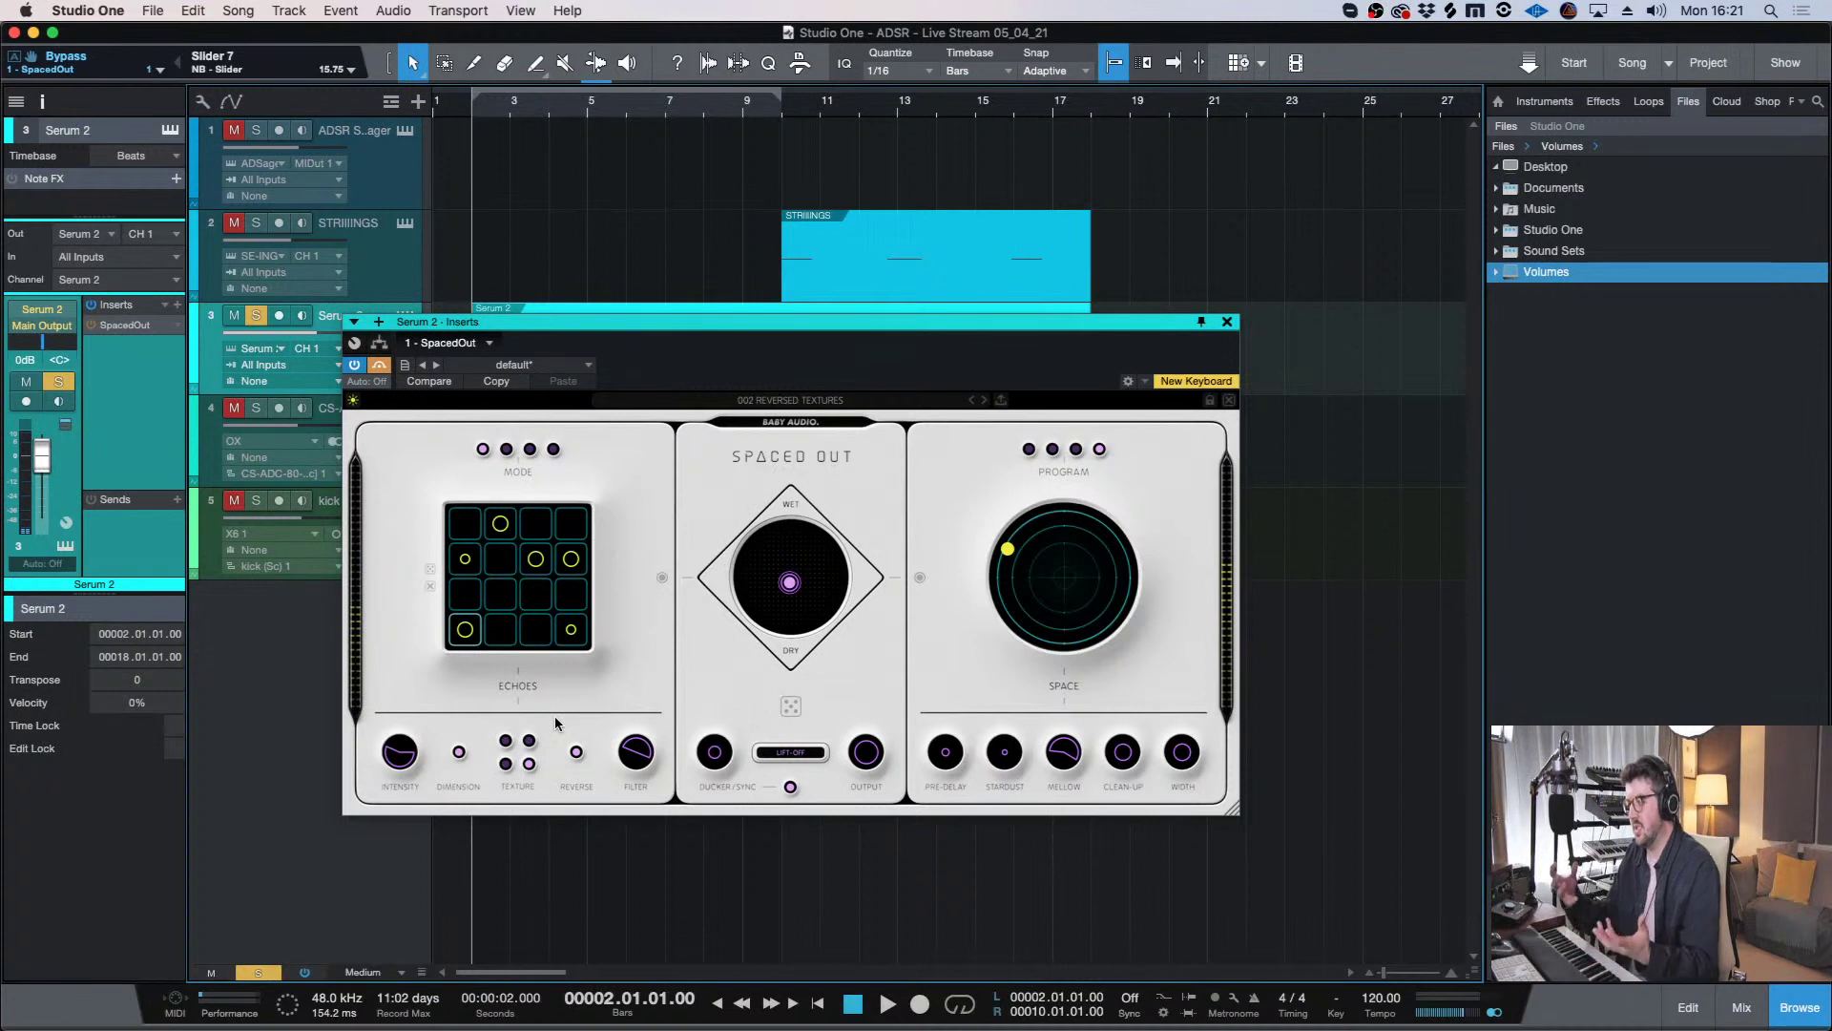
click(503, 516)
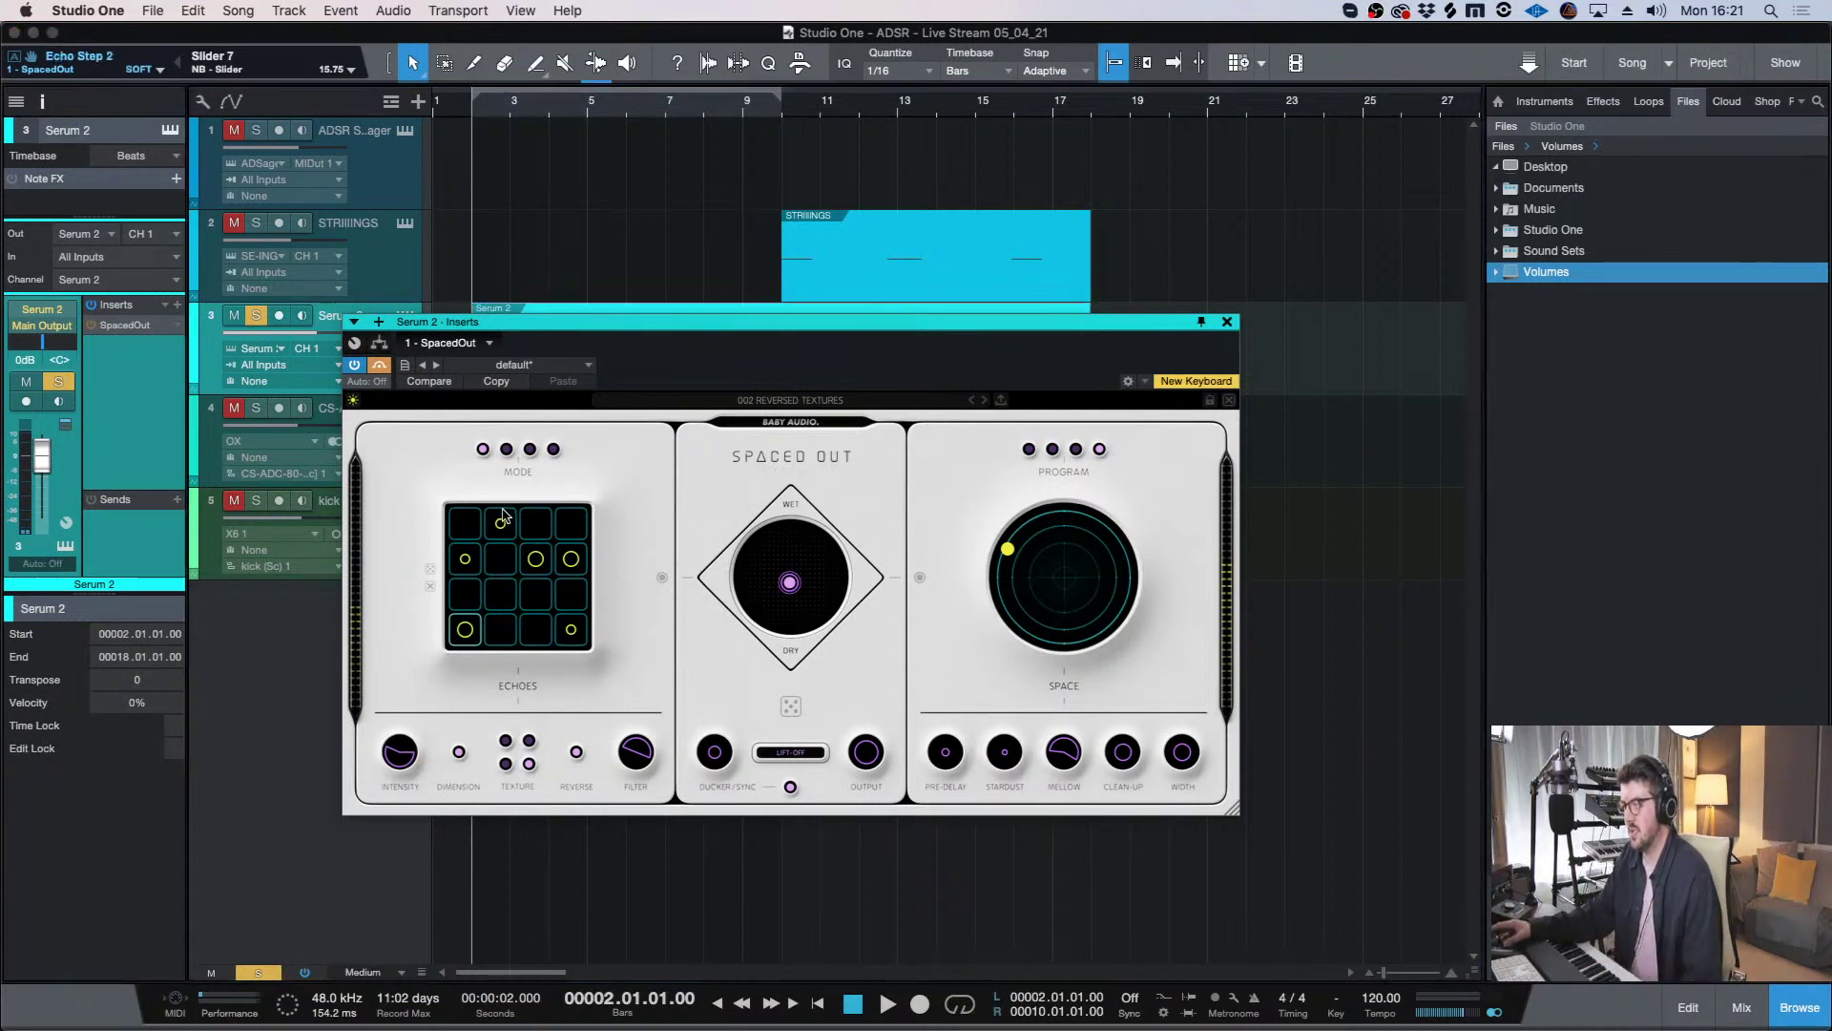
click(504, 534)
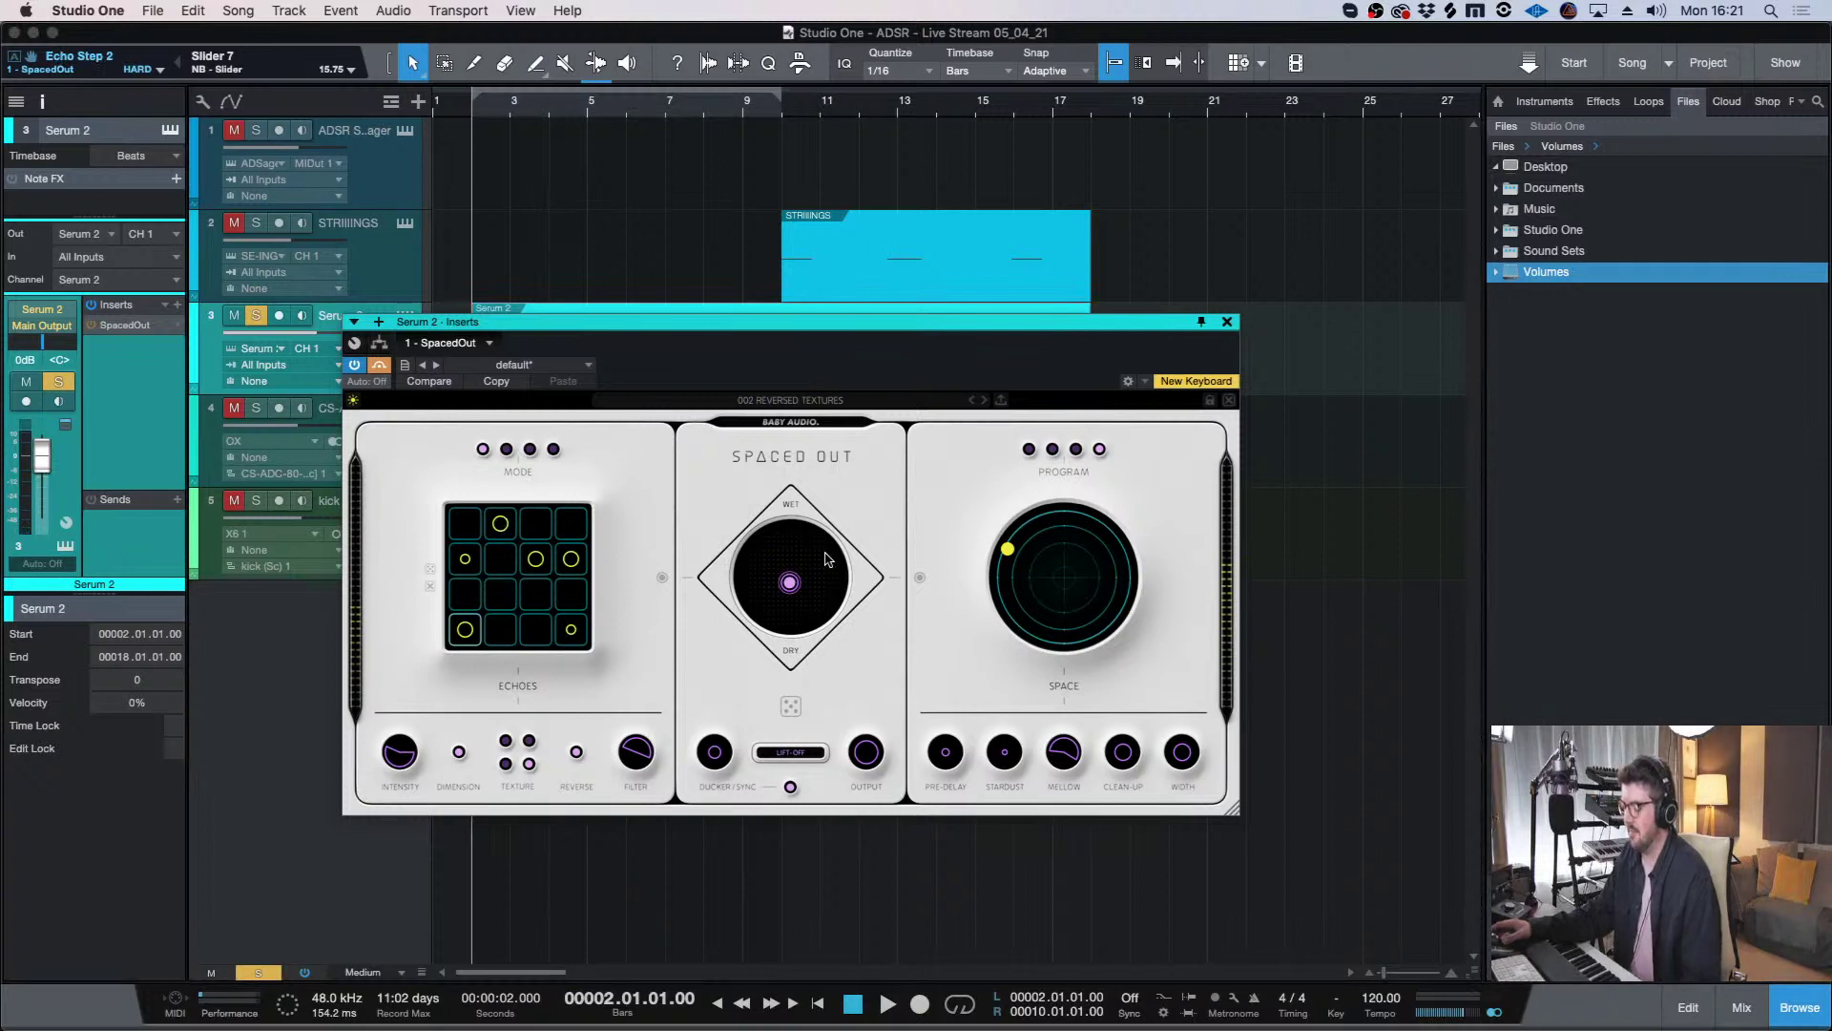
drag(790, 583, 792, 578)
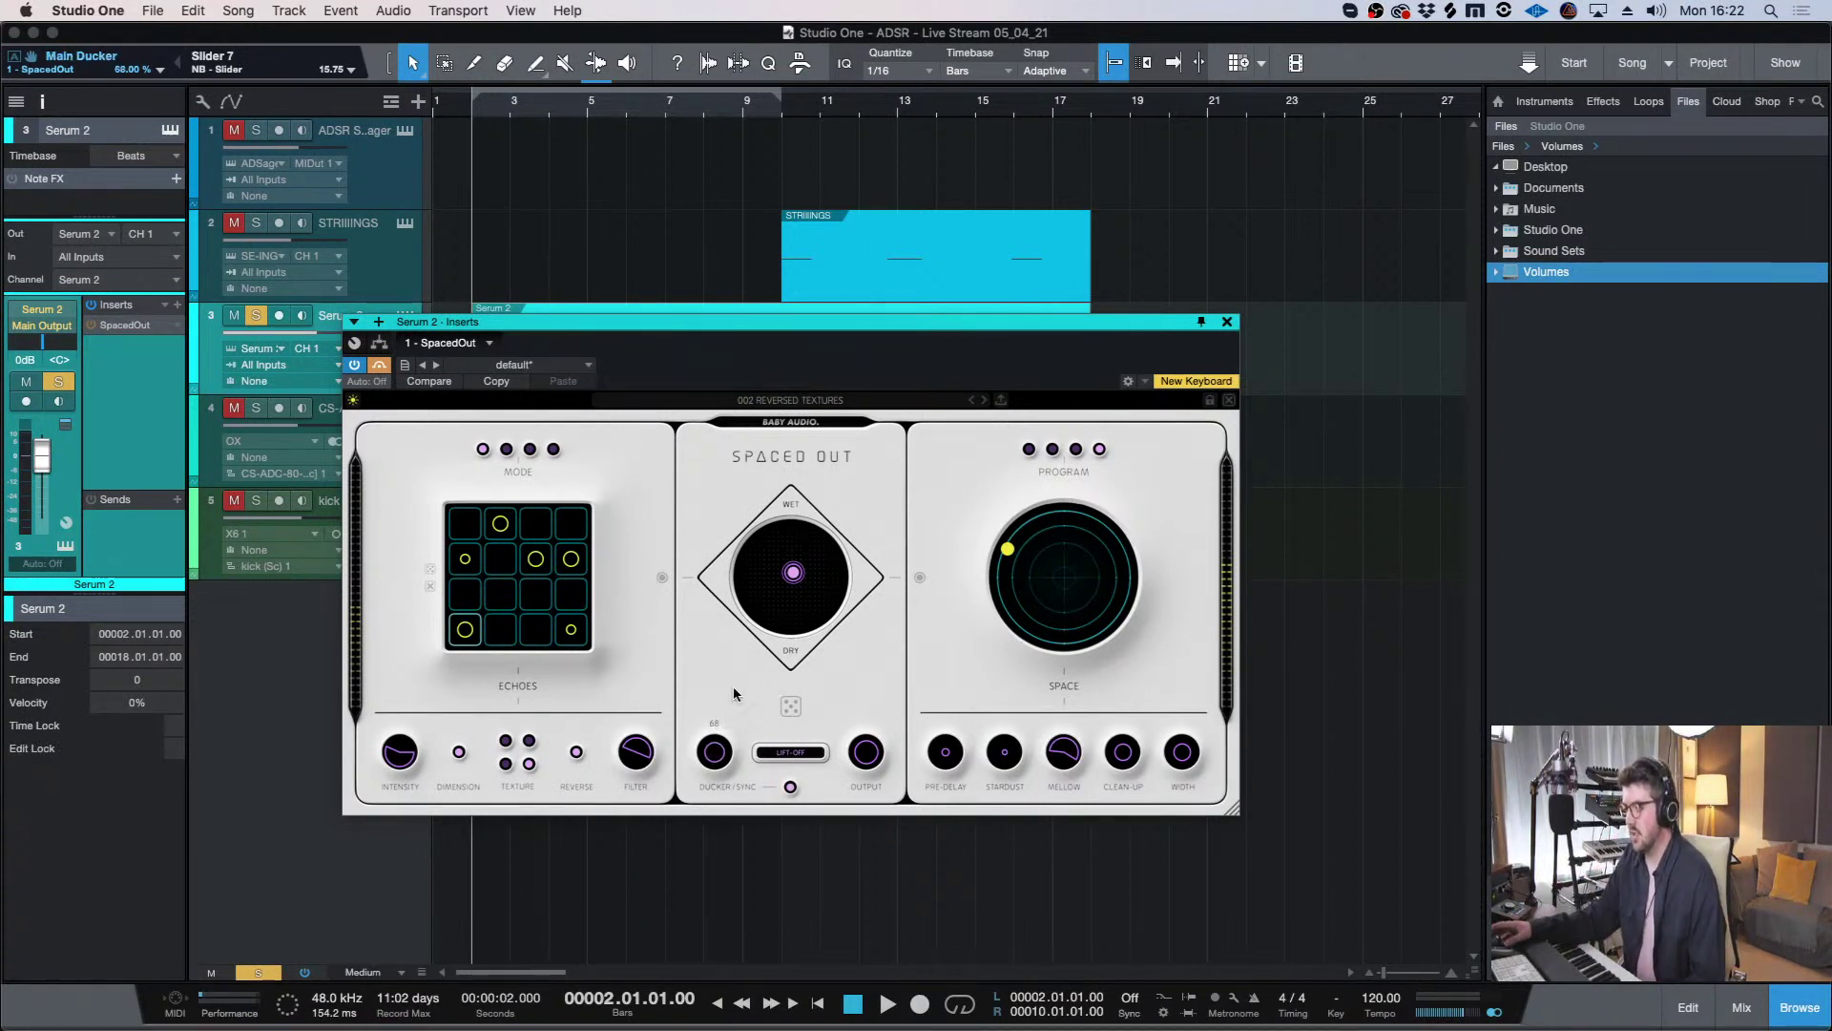
drag(804, 587, 800, 597)
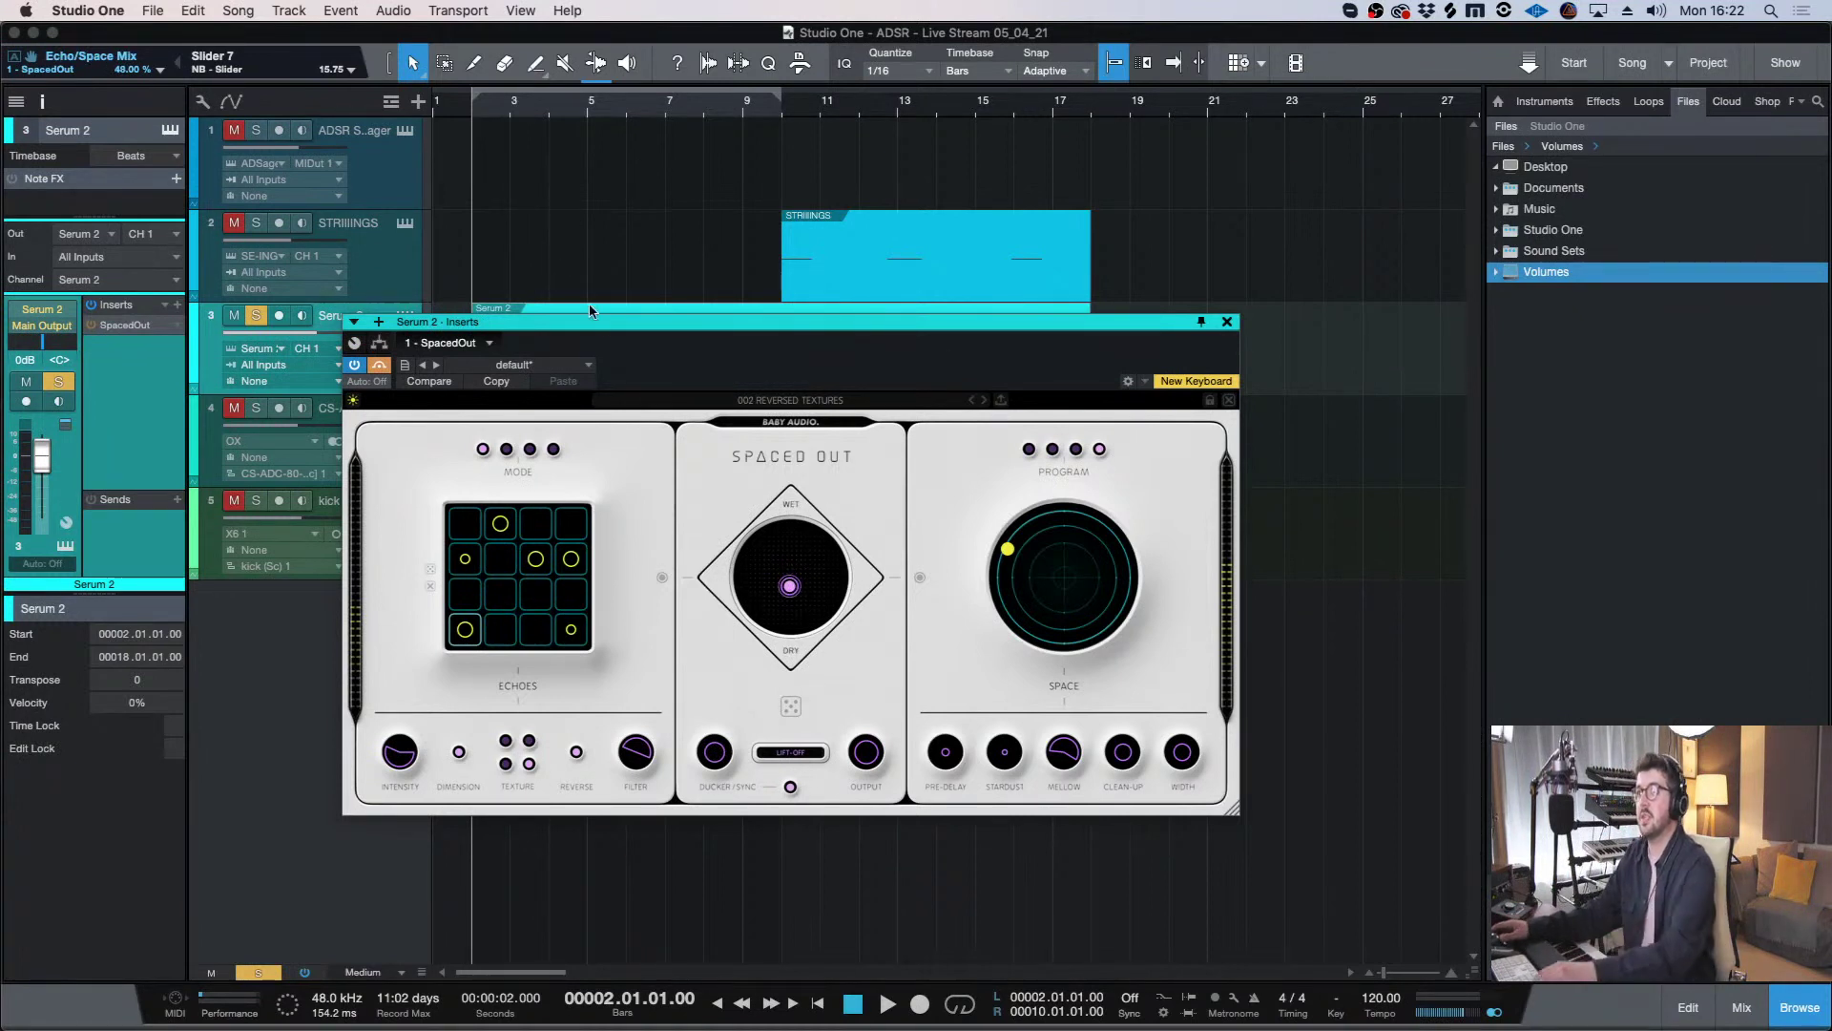
- Play the soloed Serum 2 melody with SpacedOut active, make the mix wetter and set the ducker to 77%
key(space)
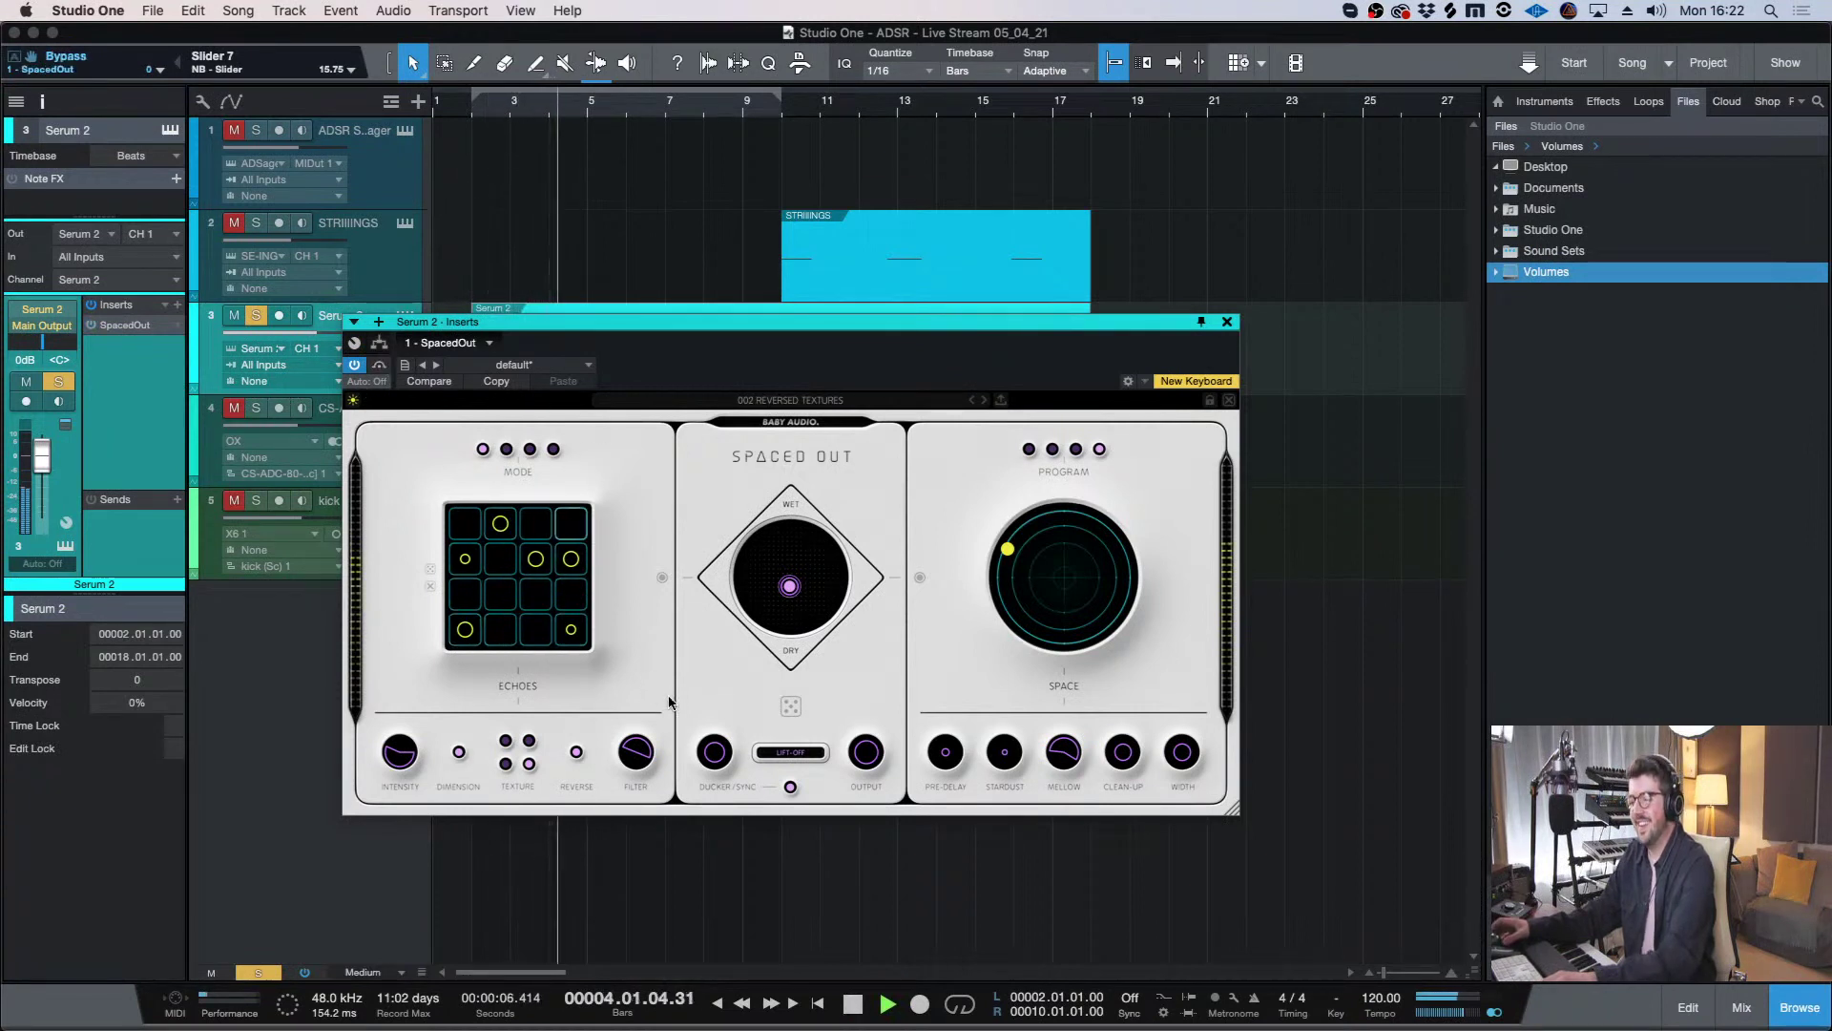
drag(790, 586, 795, 575)
drag(794, 570, 791, 570)
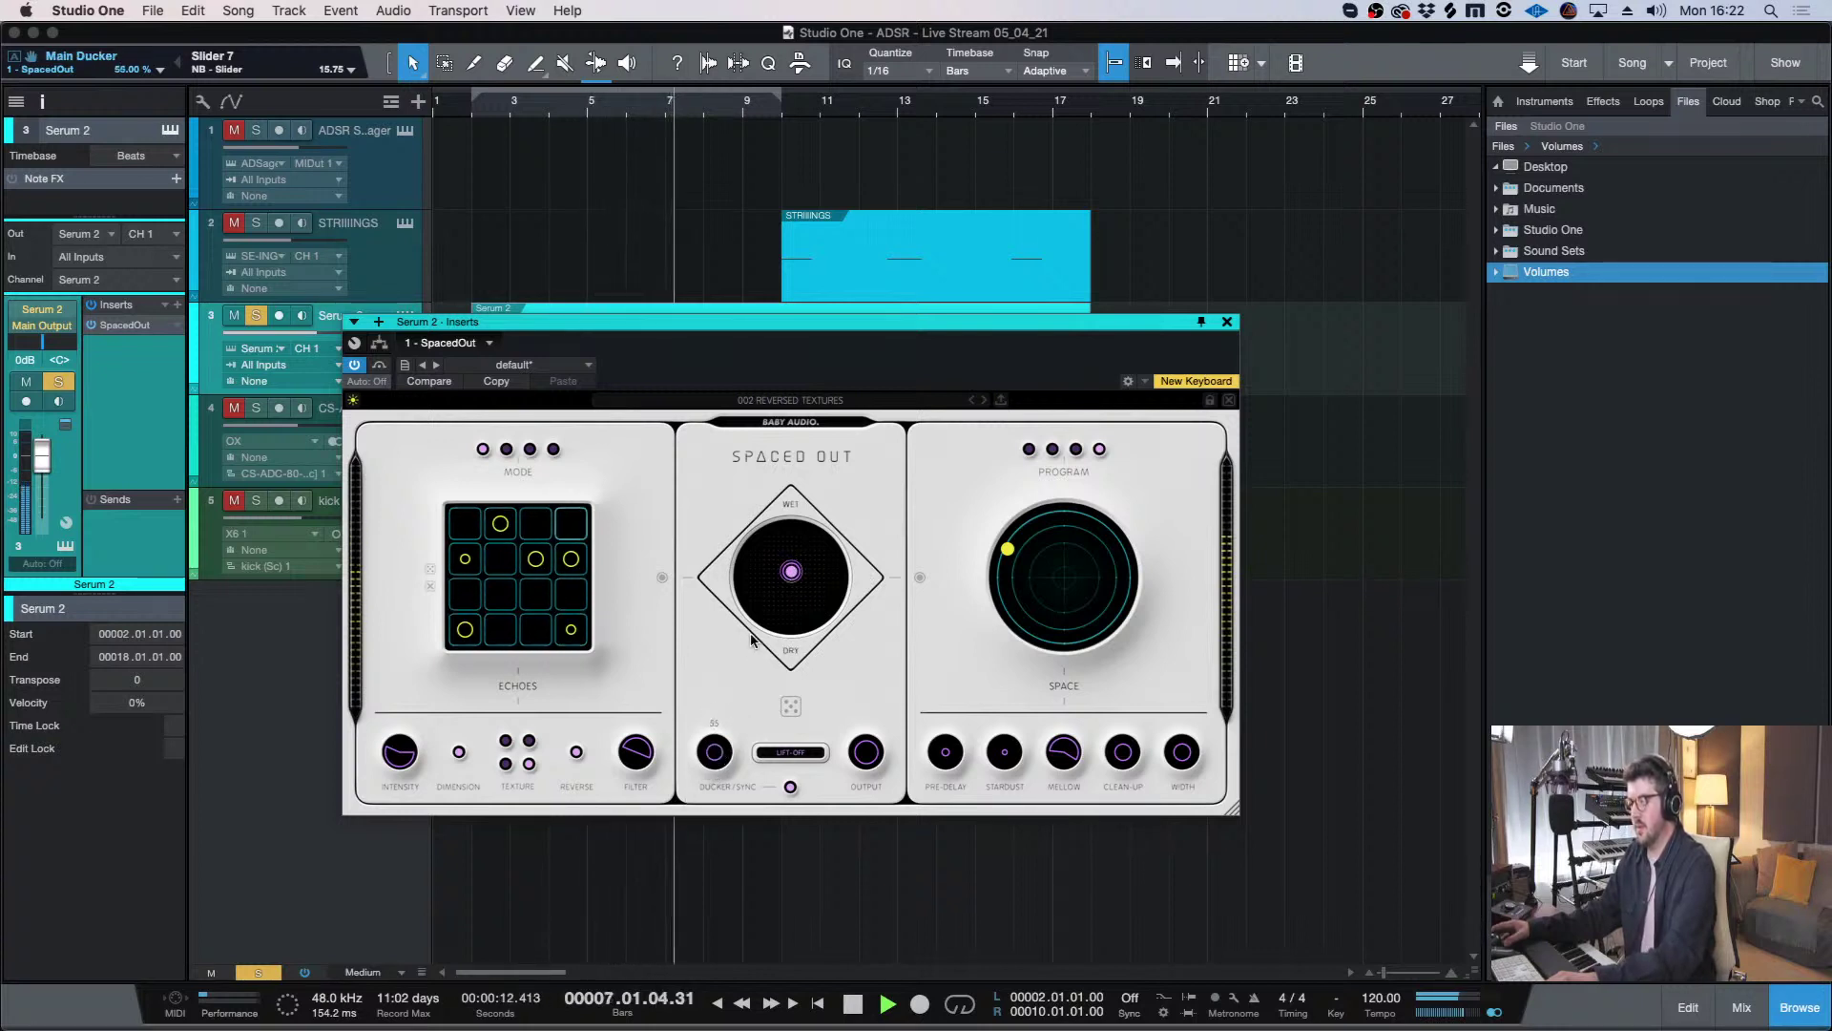
drag(714, 769, 720, 758)
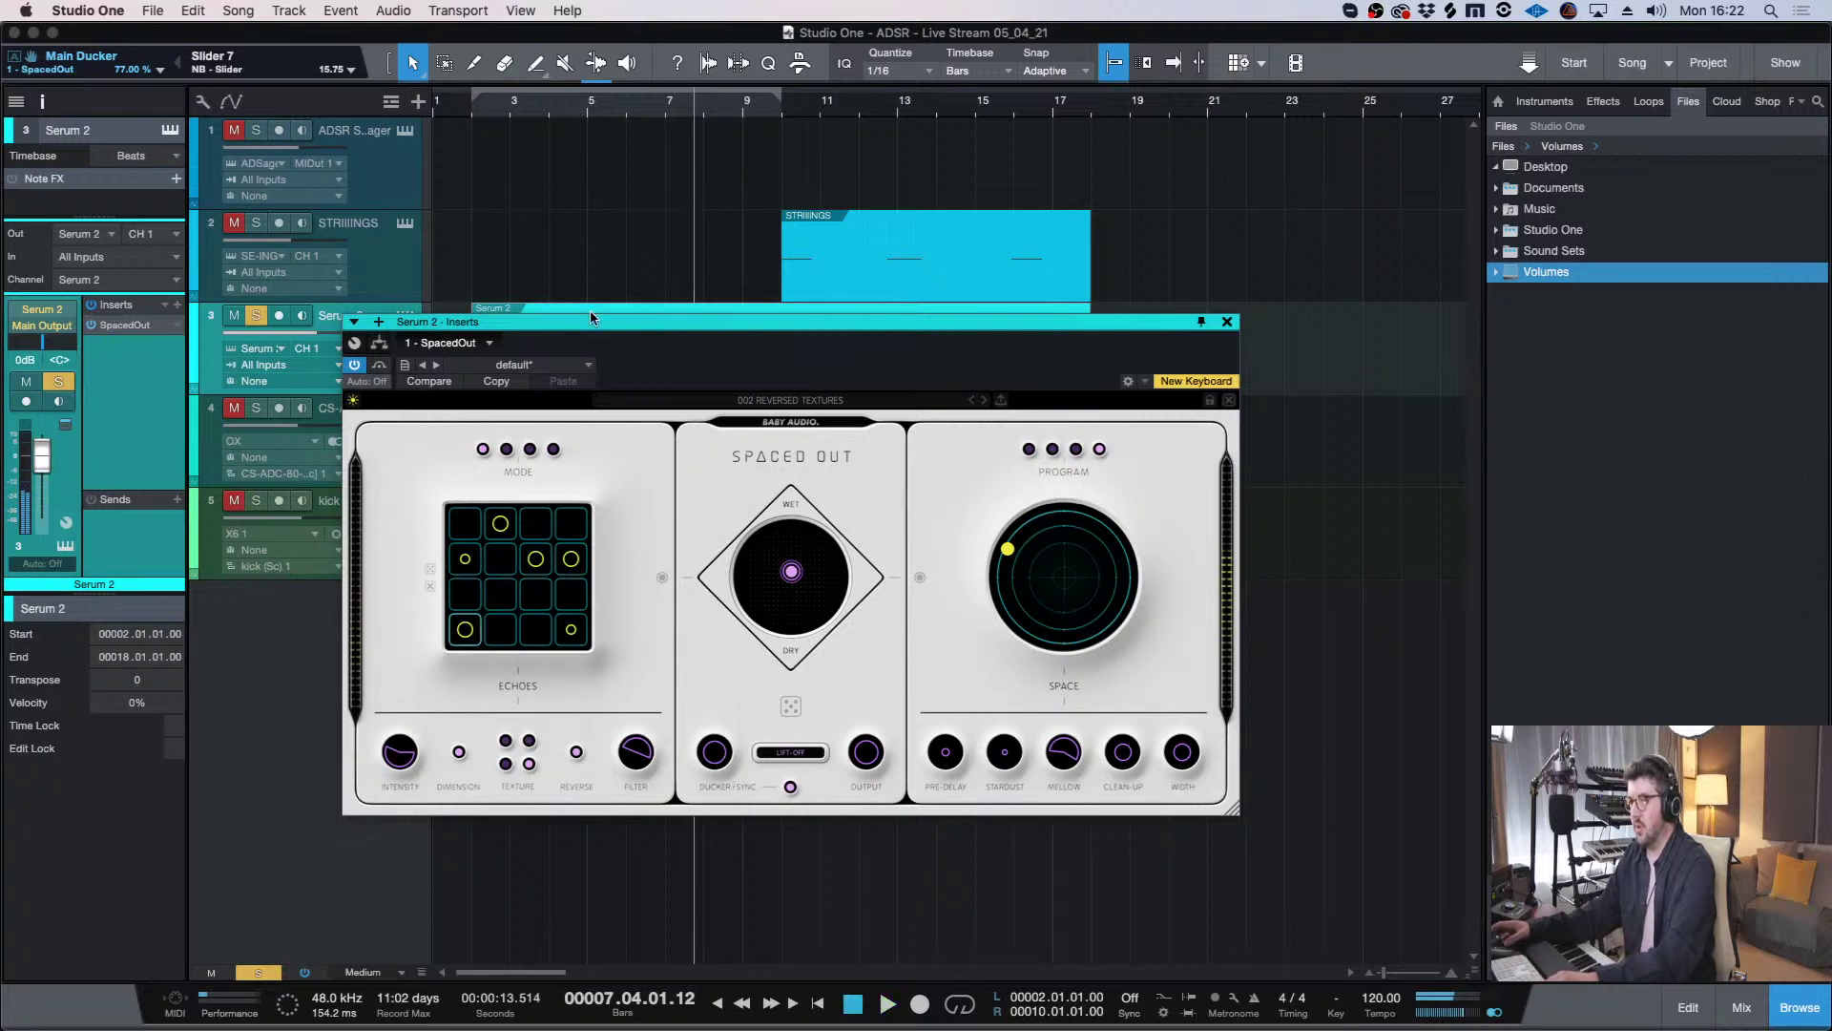
- Return the playhead to bar 2, lower SpacedOut's wet level, and try the VACUUM space program with Space Width at 74%
drag(474, 117, 468, 115)
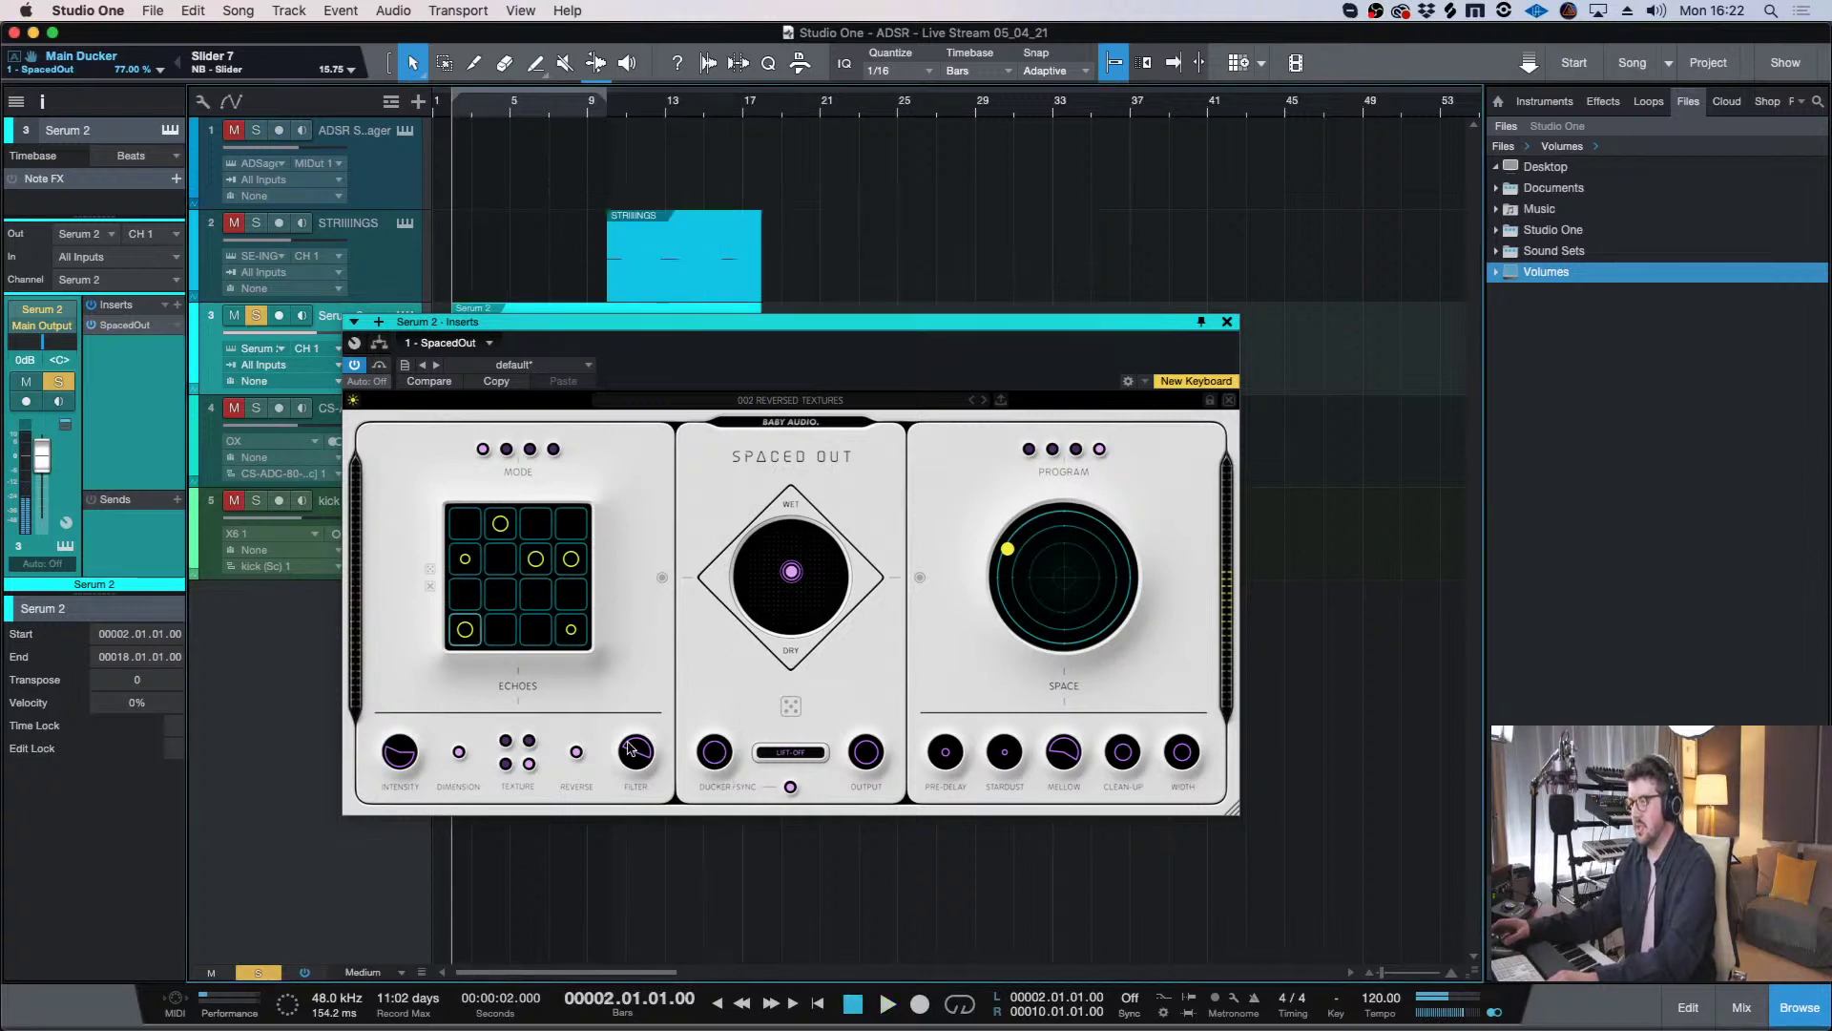
drag(792, 580, 789, 583)
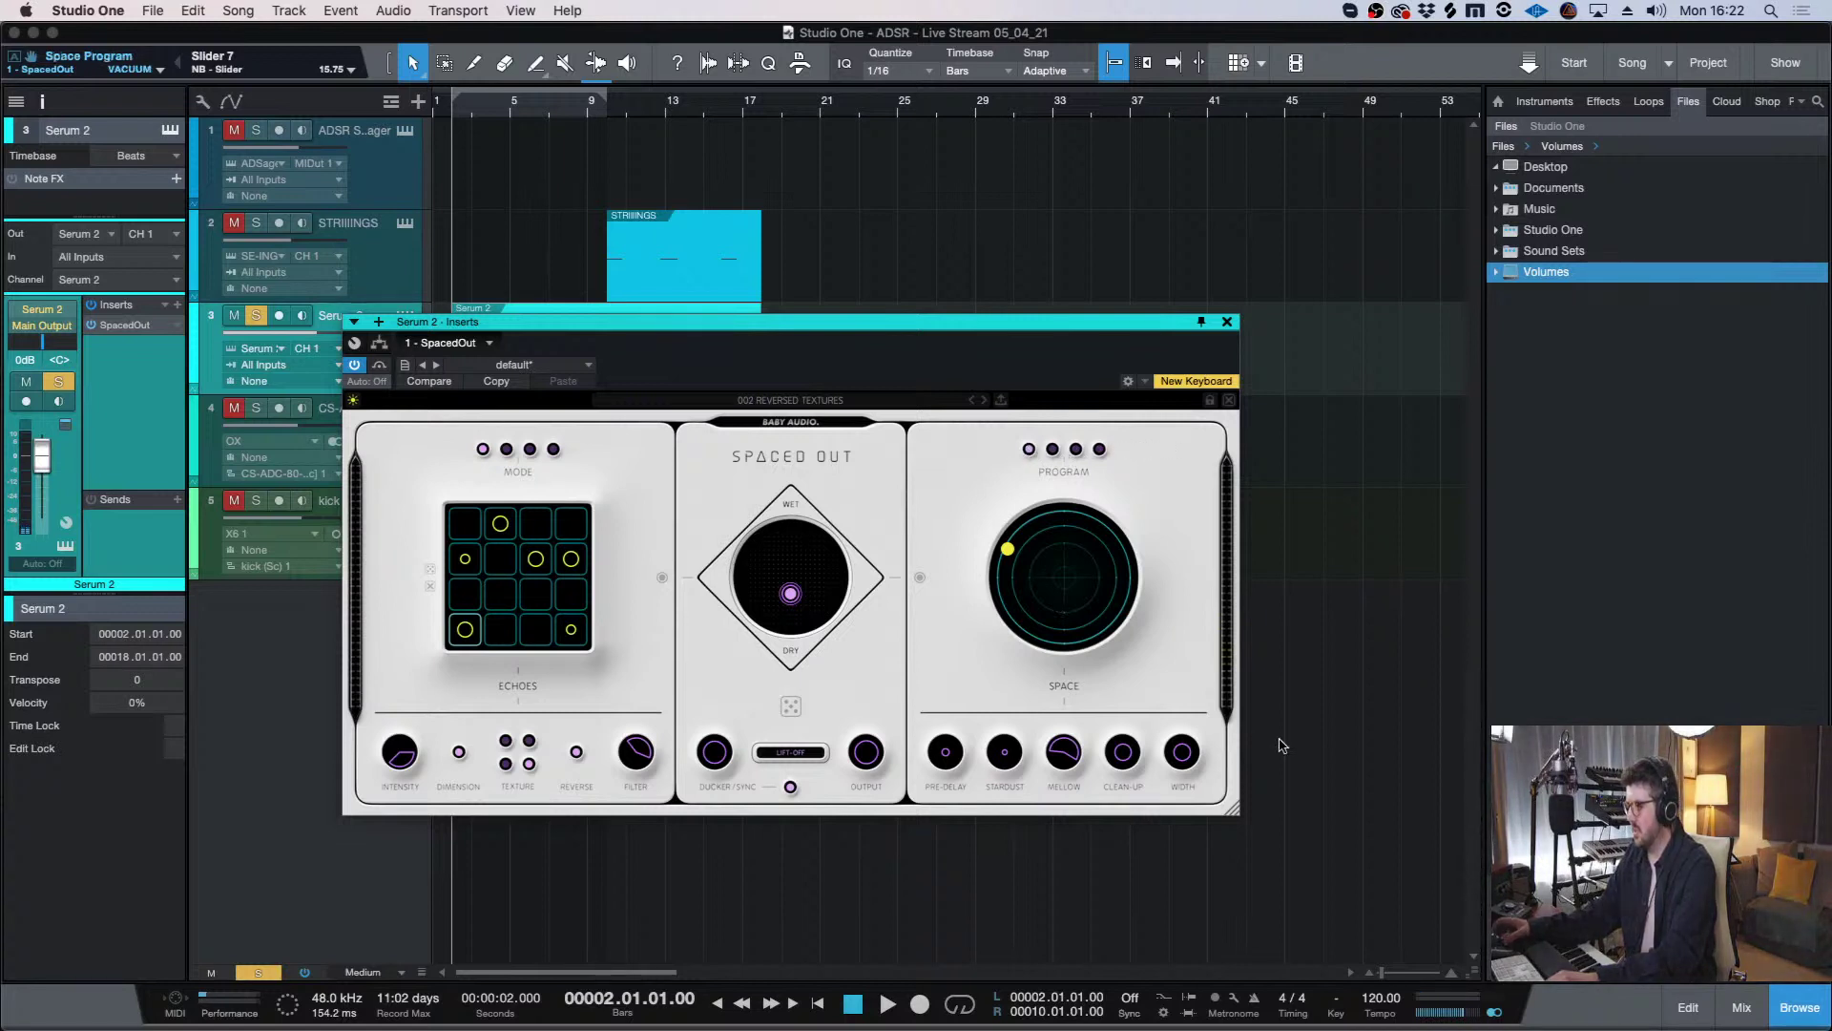
drag(1184, 755, 1186, 747)
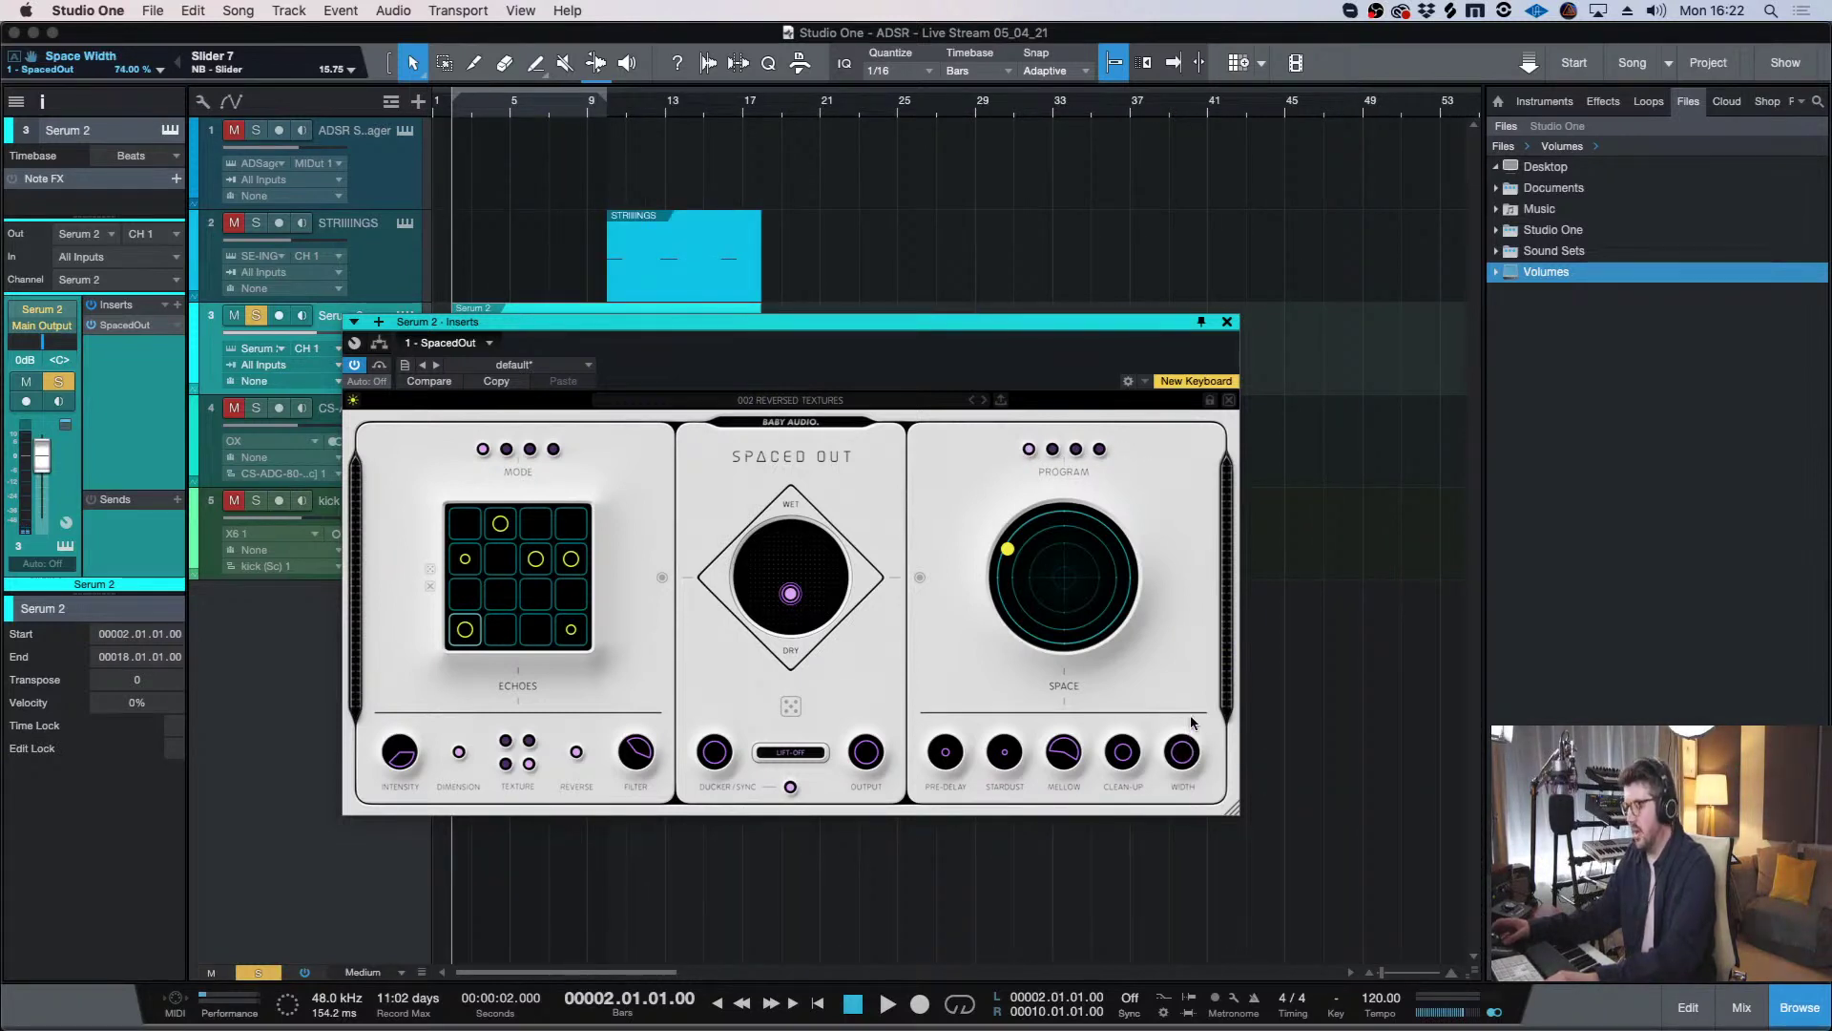
- While the melody plays, raise SpacedOut's wet level with a 43% echo/space mix, reposition the Space point and set Stardust to 59%
key(e)
key(w)
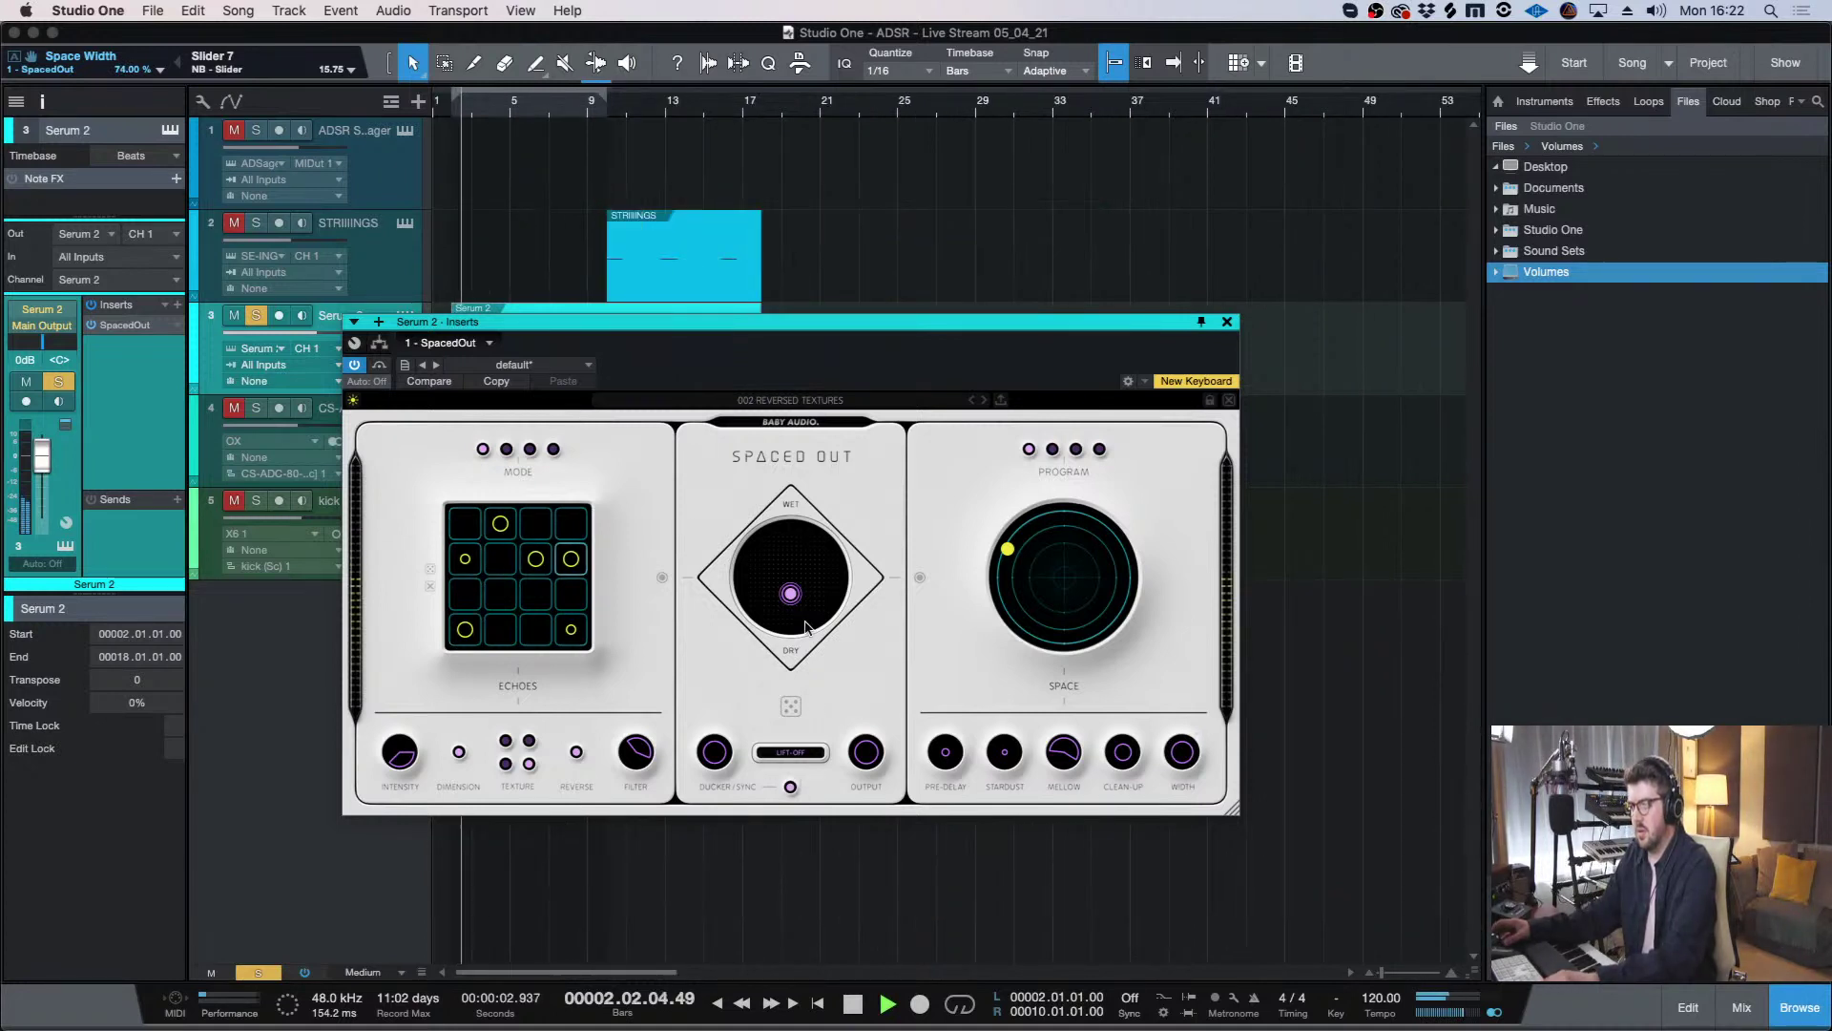
drag(790, 592, 792, 565)
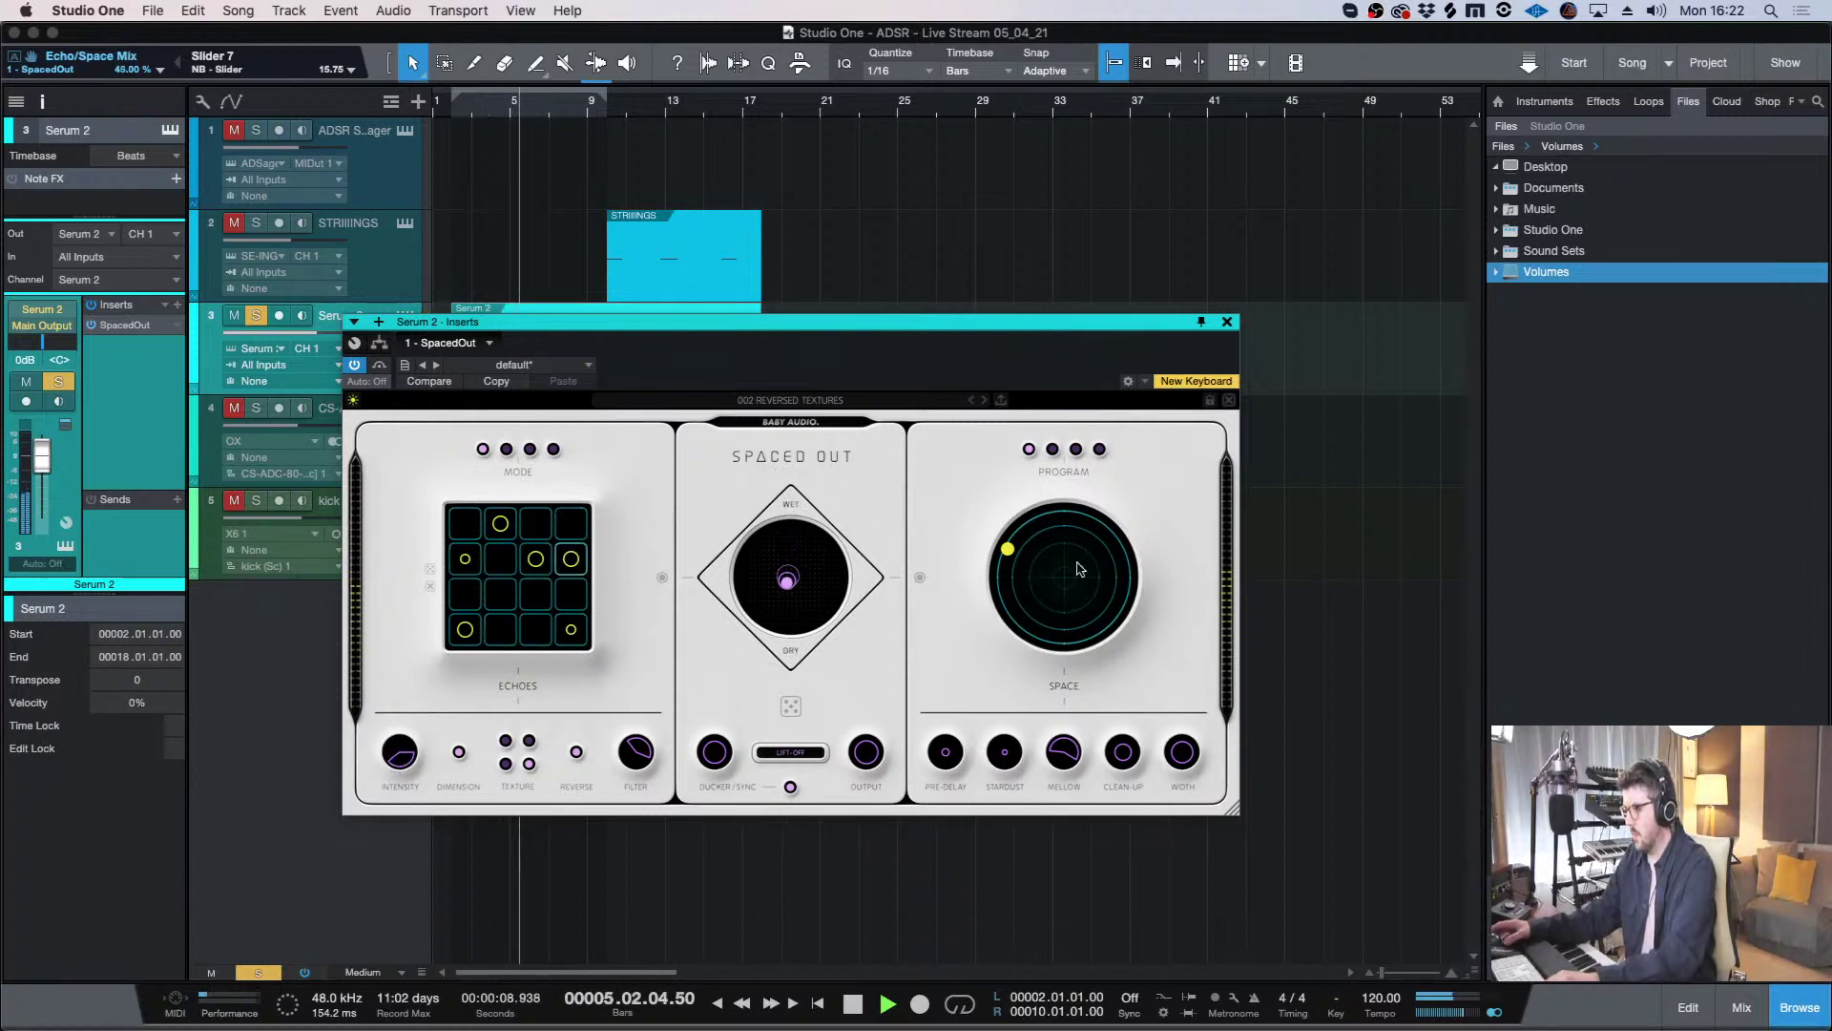
drag(1008, 549, 1096, 572)
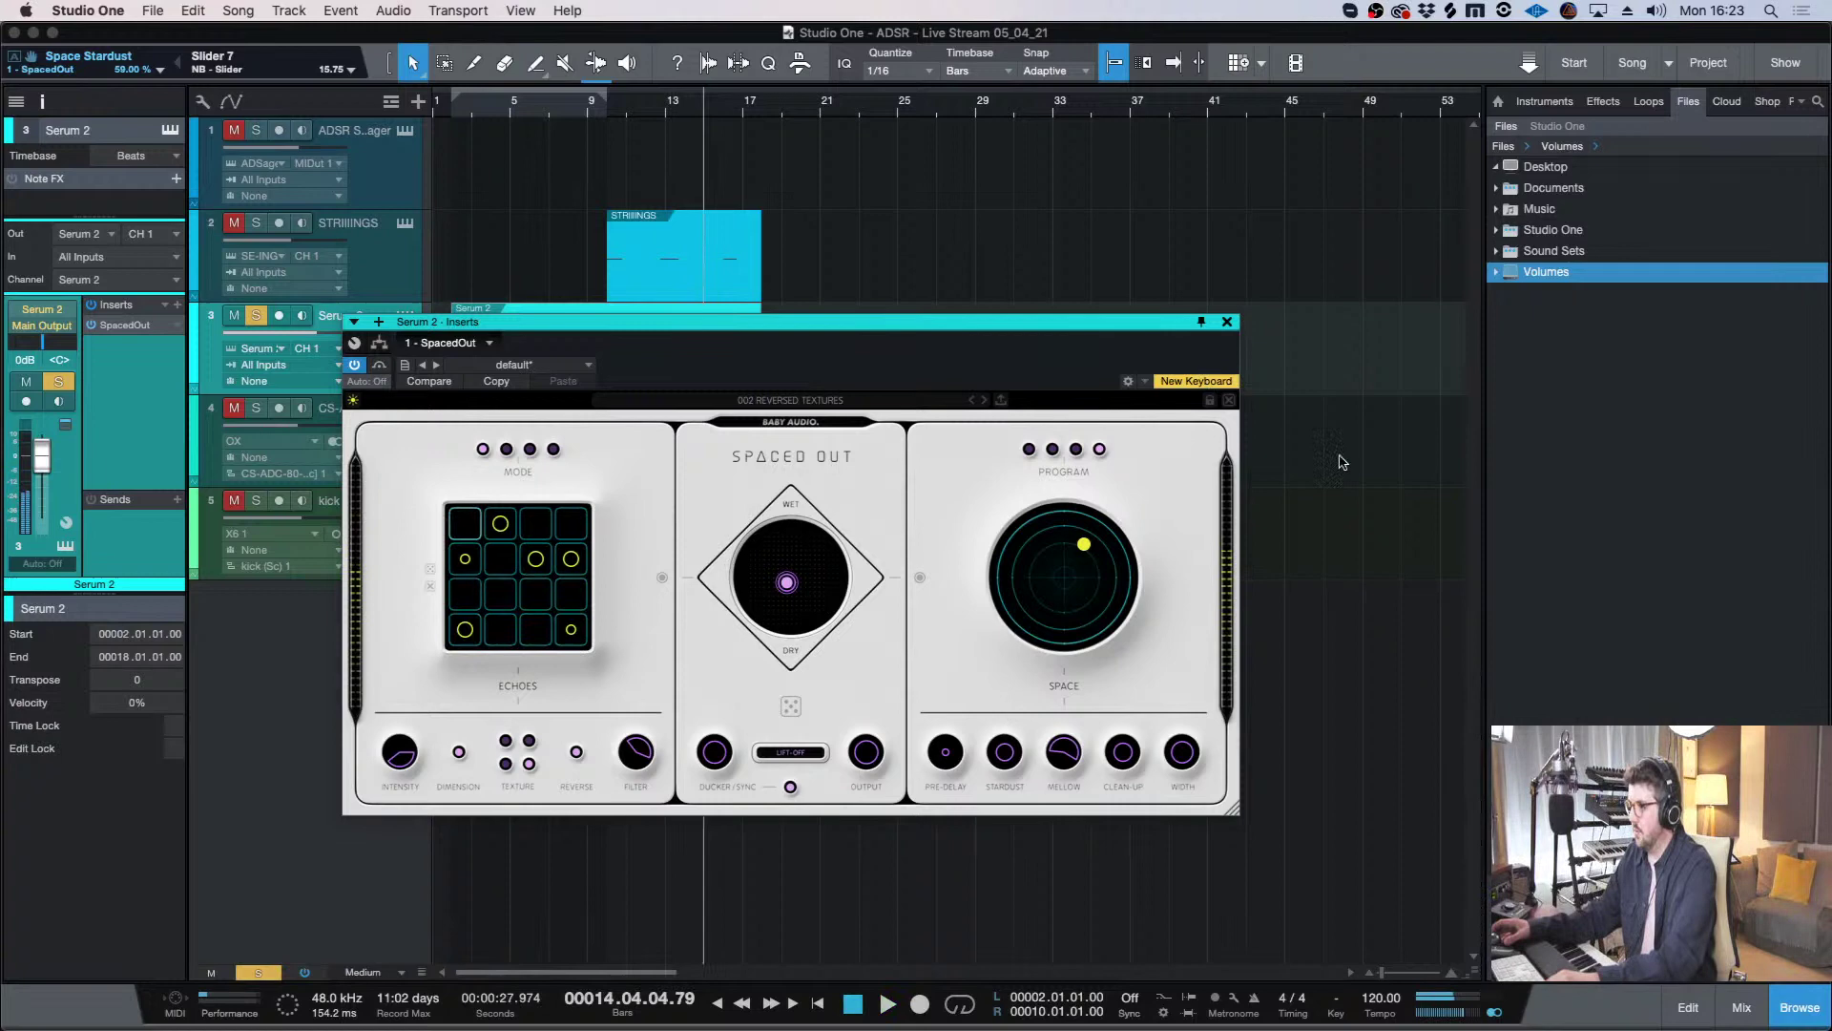
- Close SpacedOut, return to bar 2, unsolo the Serum 2 track and lower its volume to -2.5 dB
click(1227, 321)
click(452, 112)
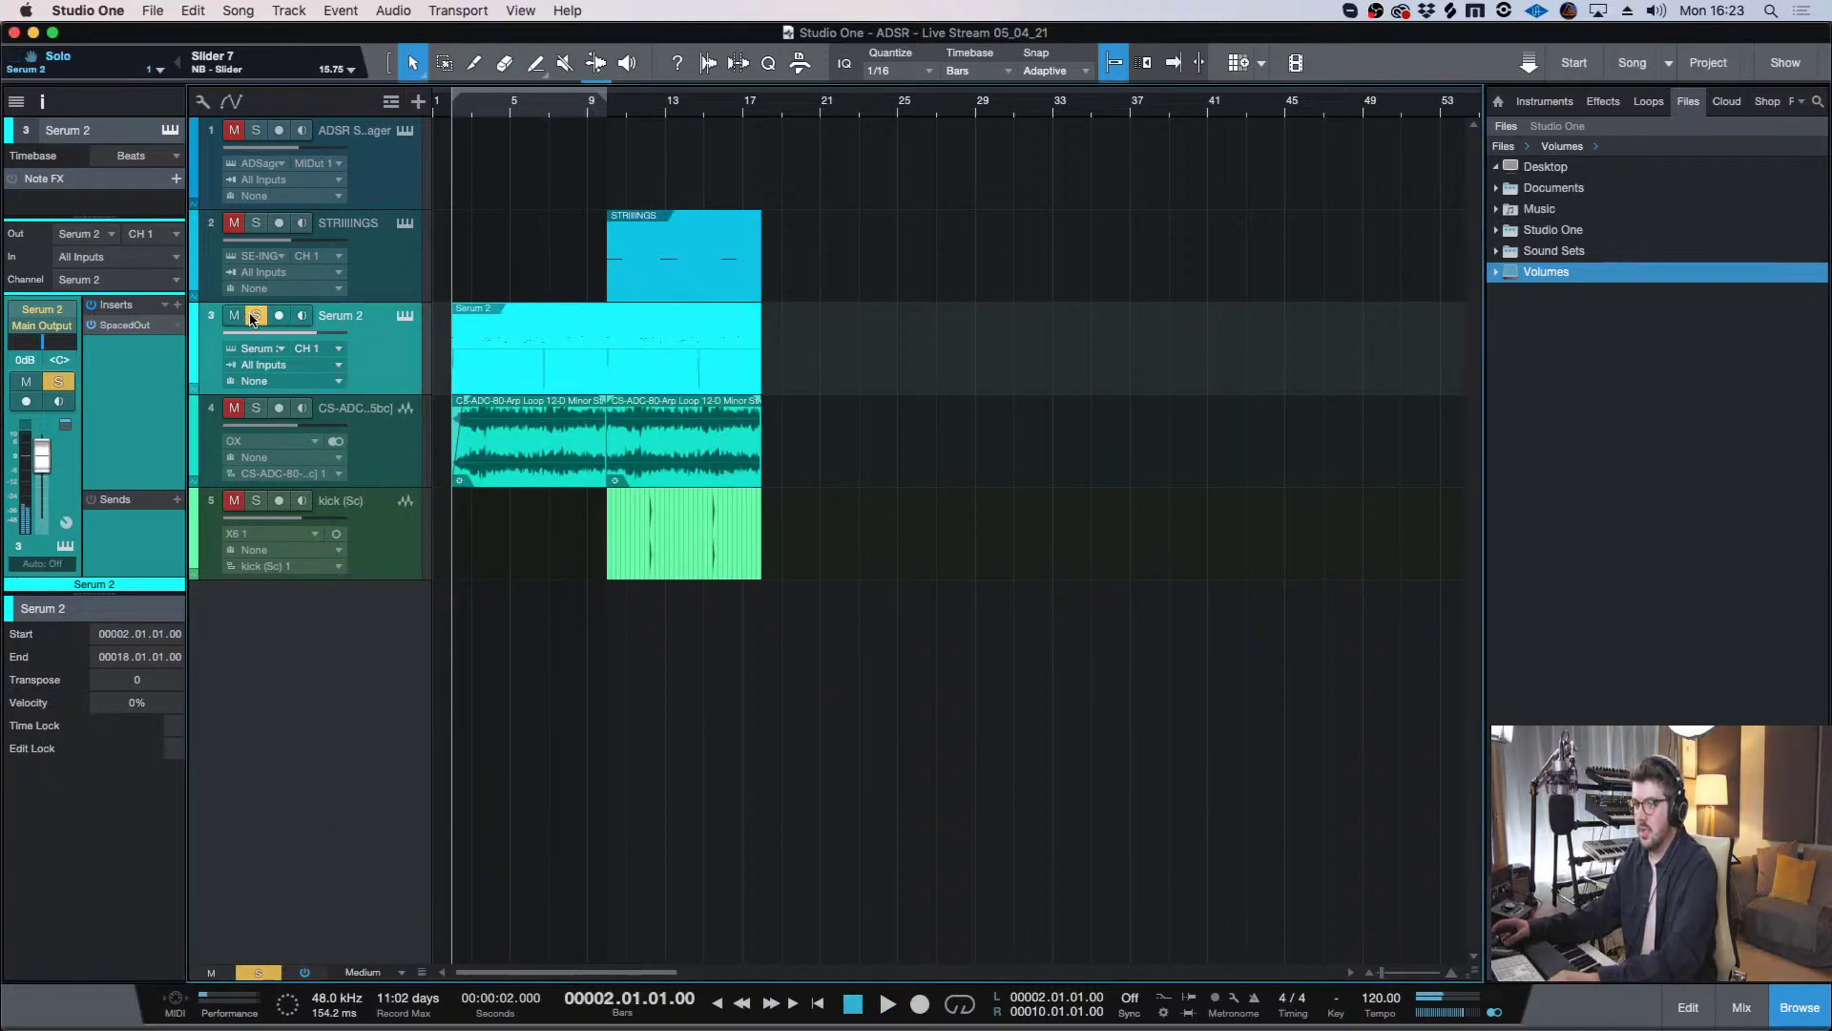
drag(307, 337, 303, 337)
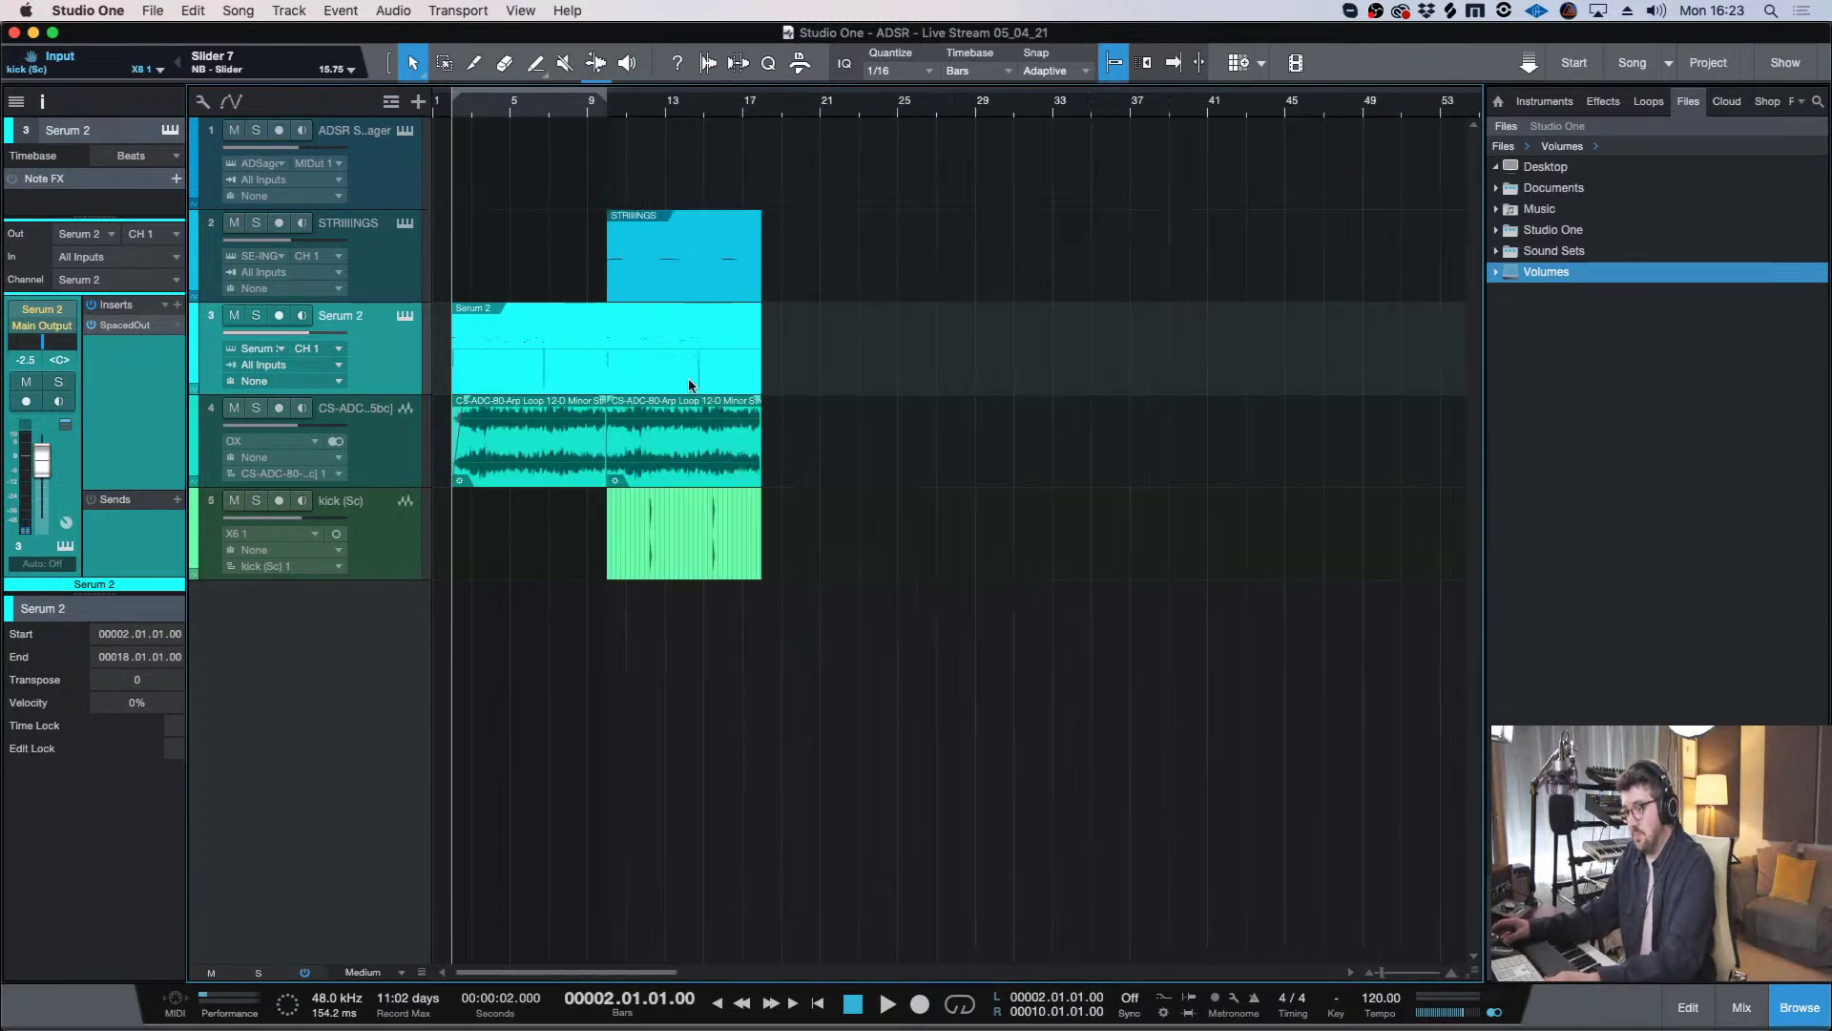
- Select the second arp loop event, from bar 10 to bar 18, and place the playhead at bar 10
click(653, 431)
key(e)
key(e)
key(w)
key(w)
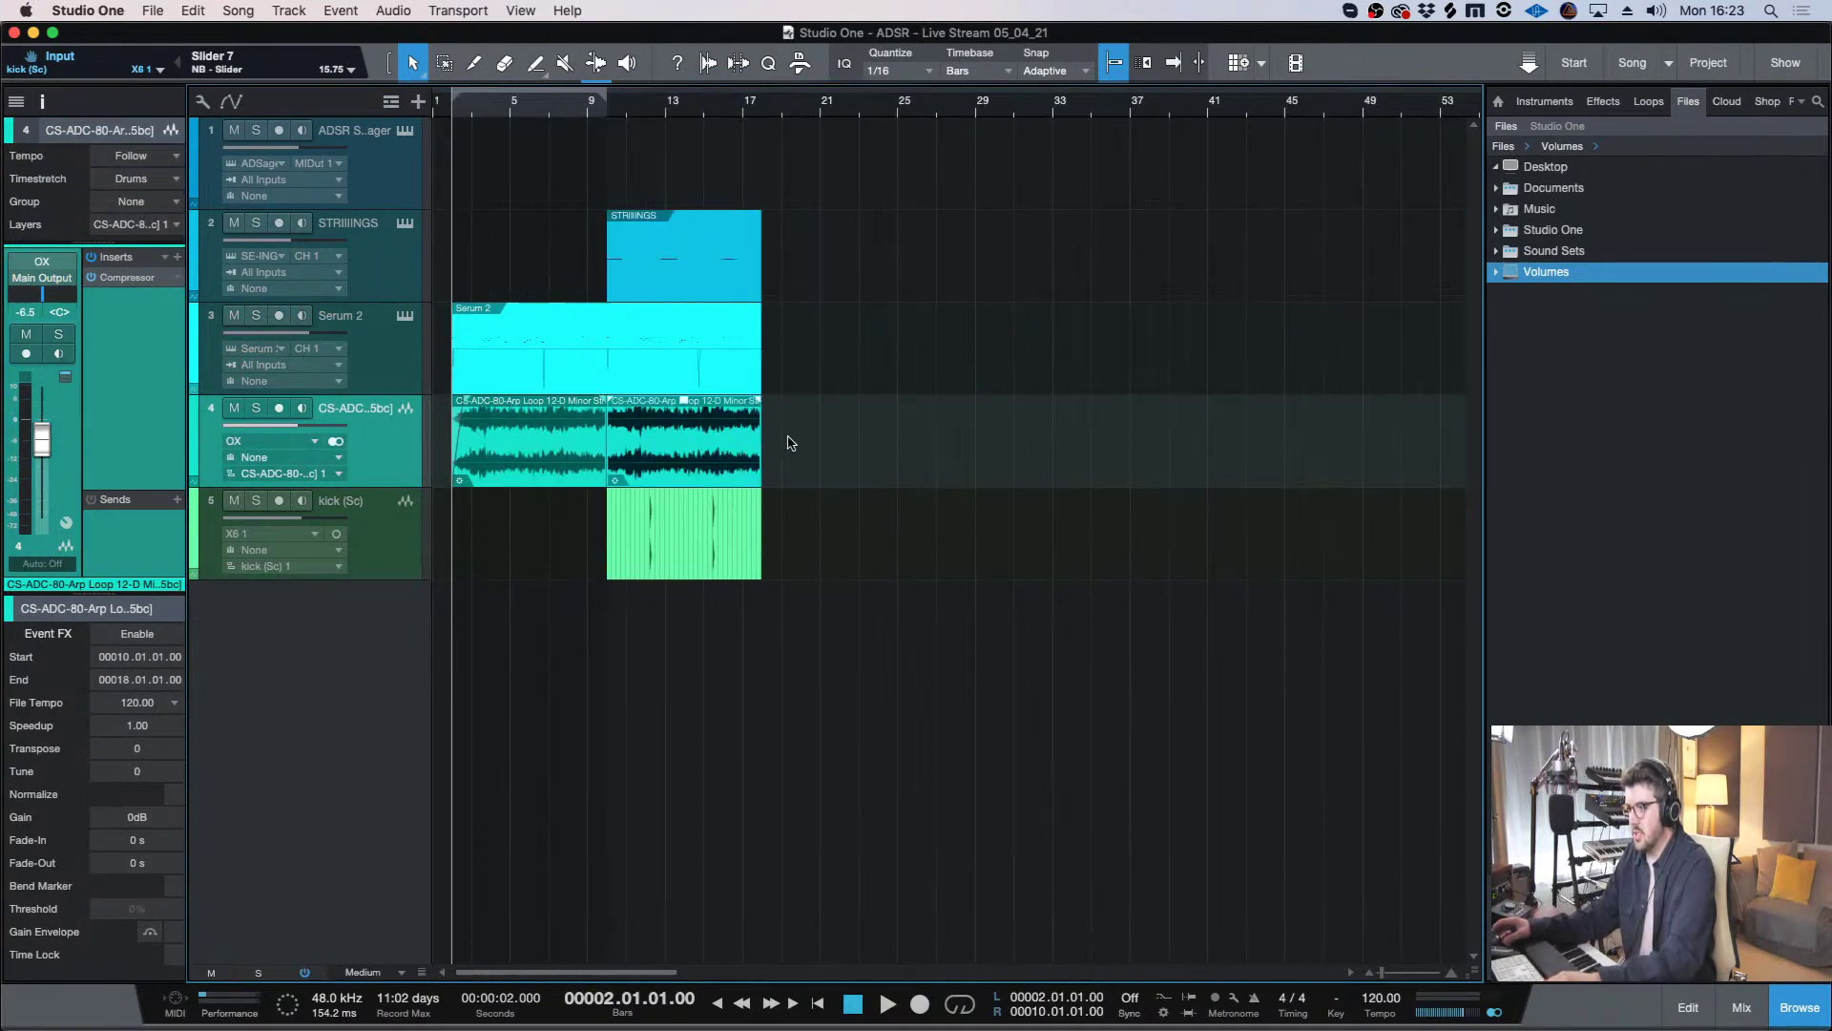
key(e)
scroll(919, 275, right, 3)
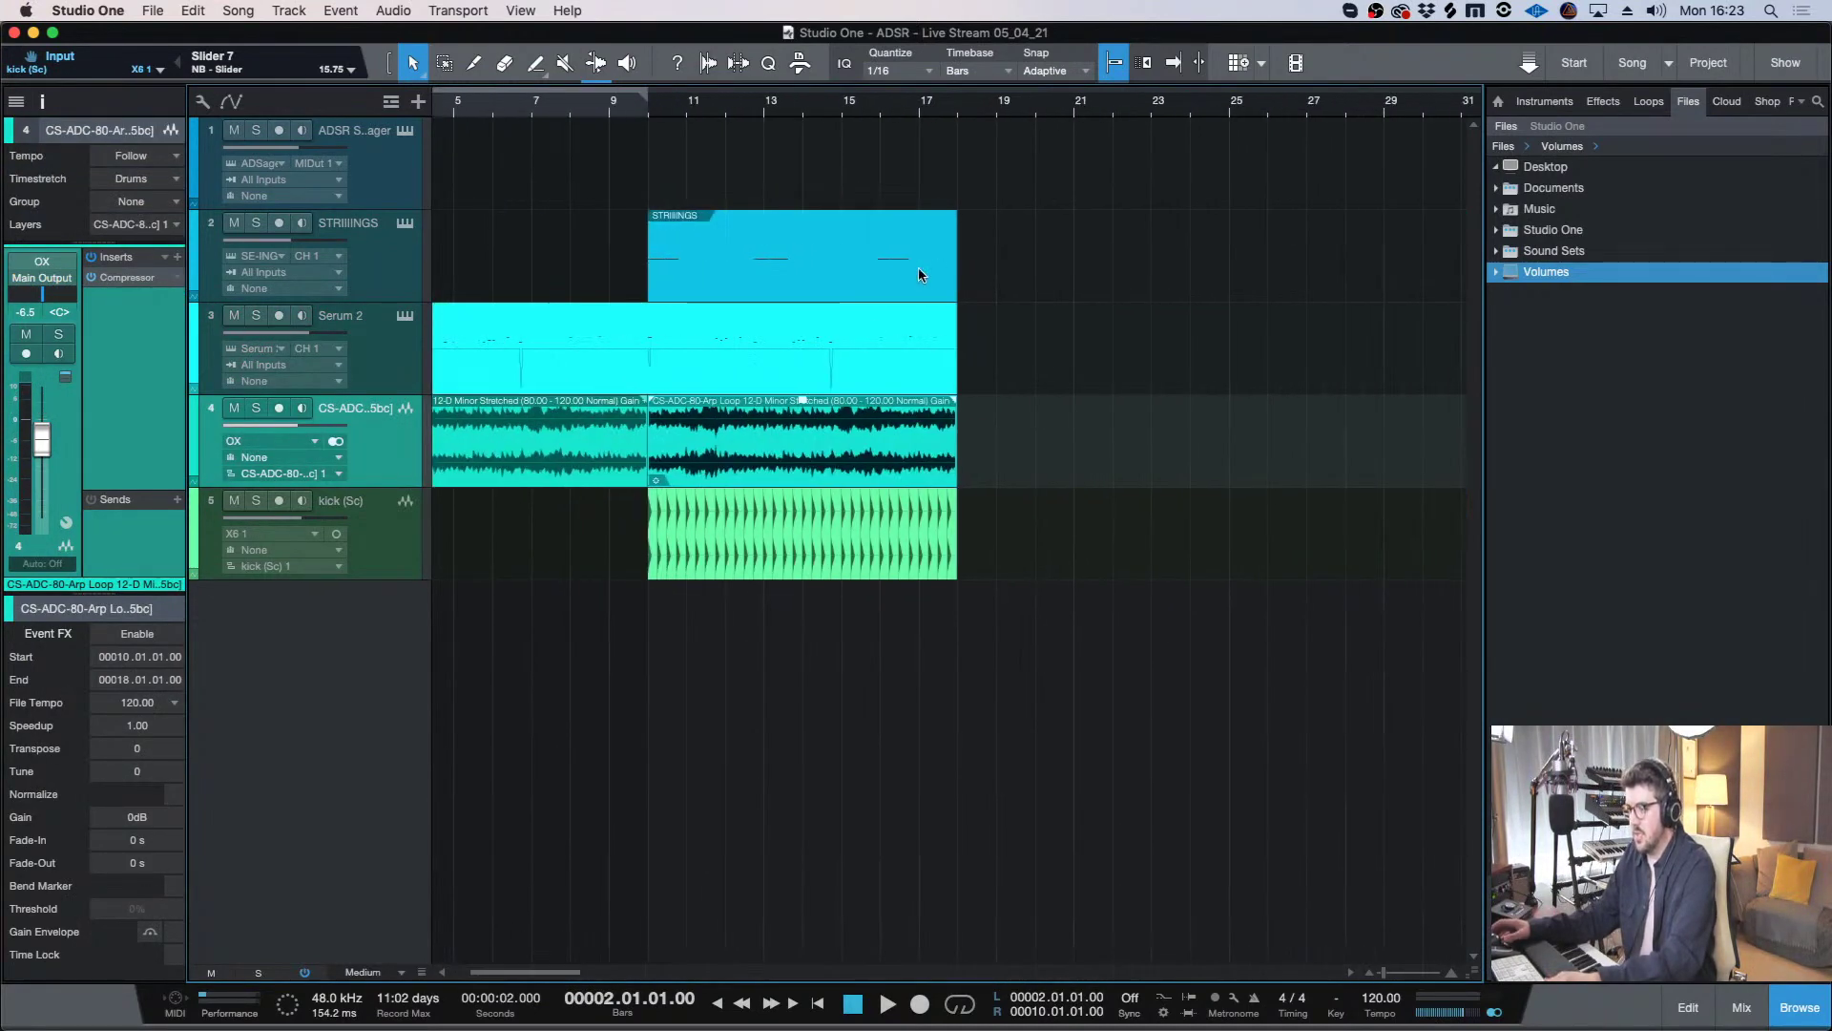
click(649, 110)
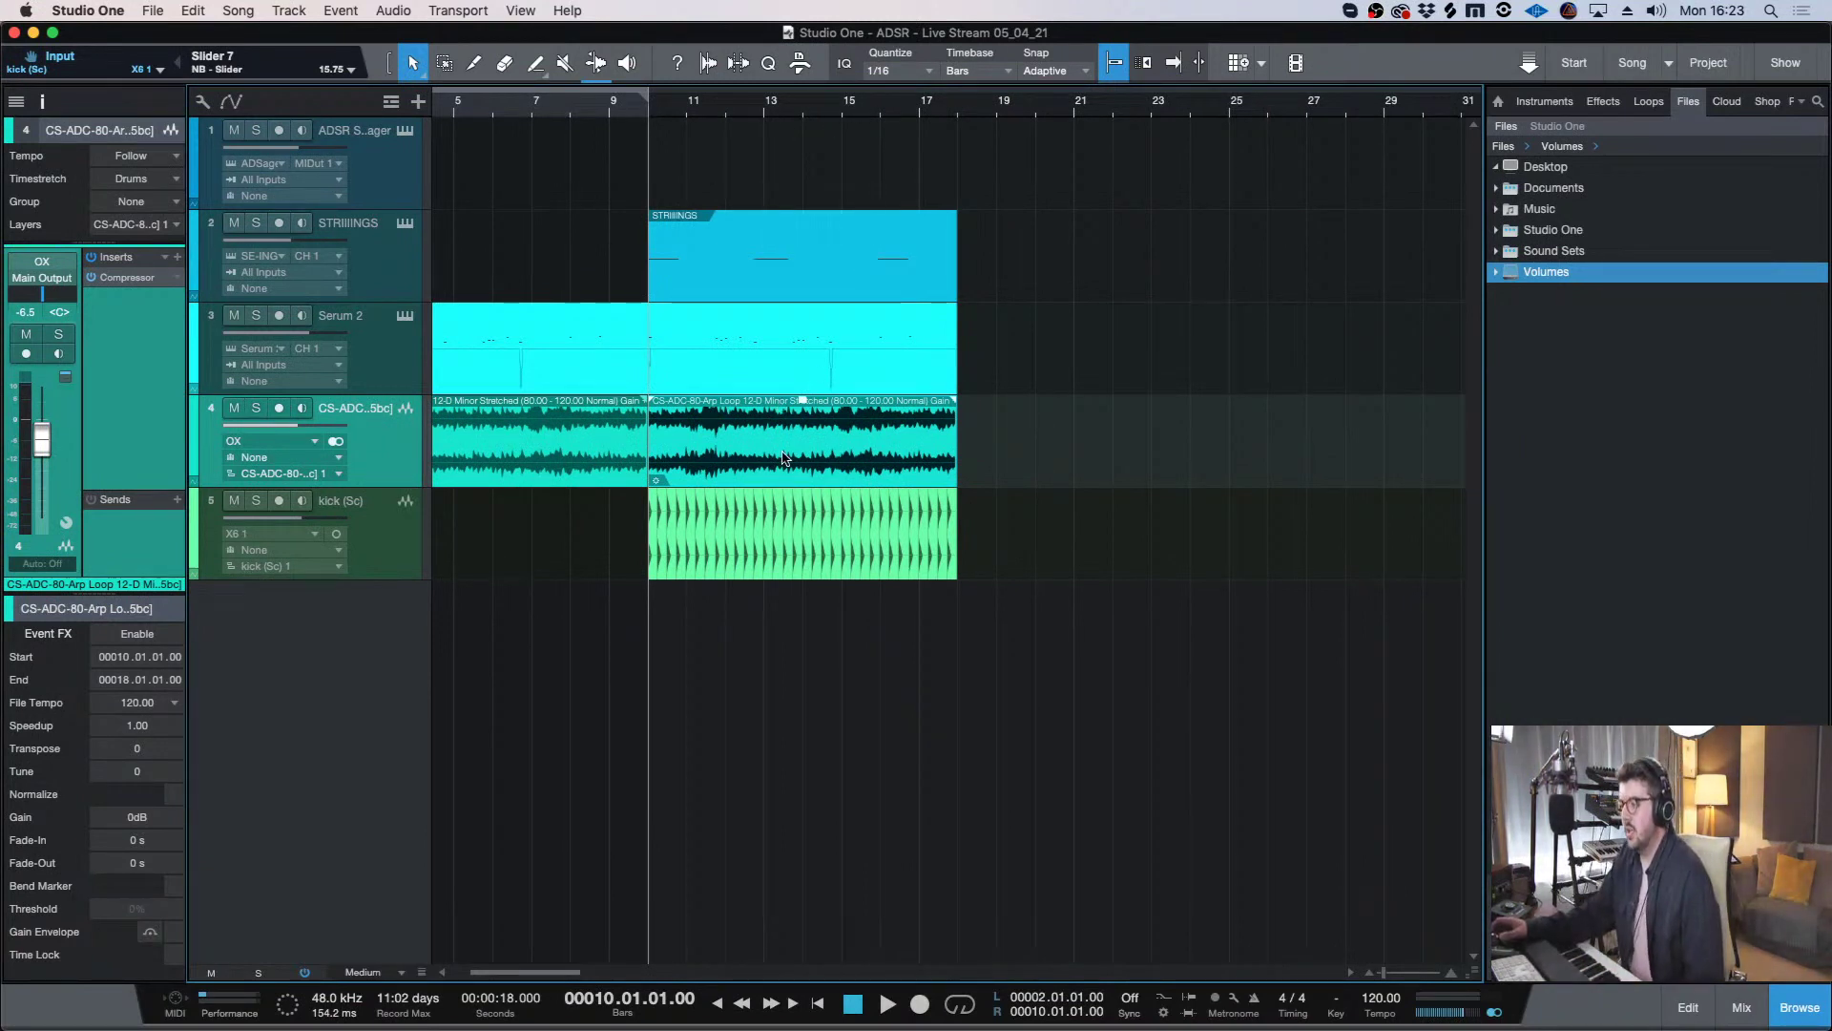
key(e)
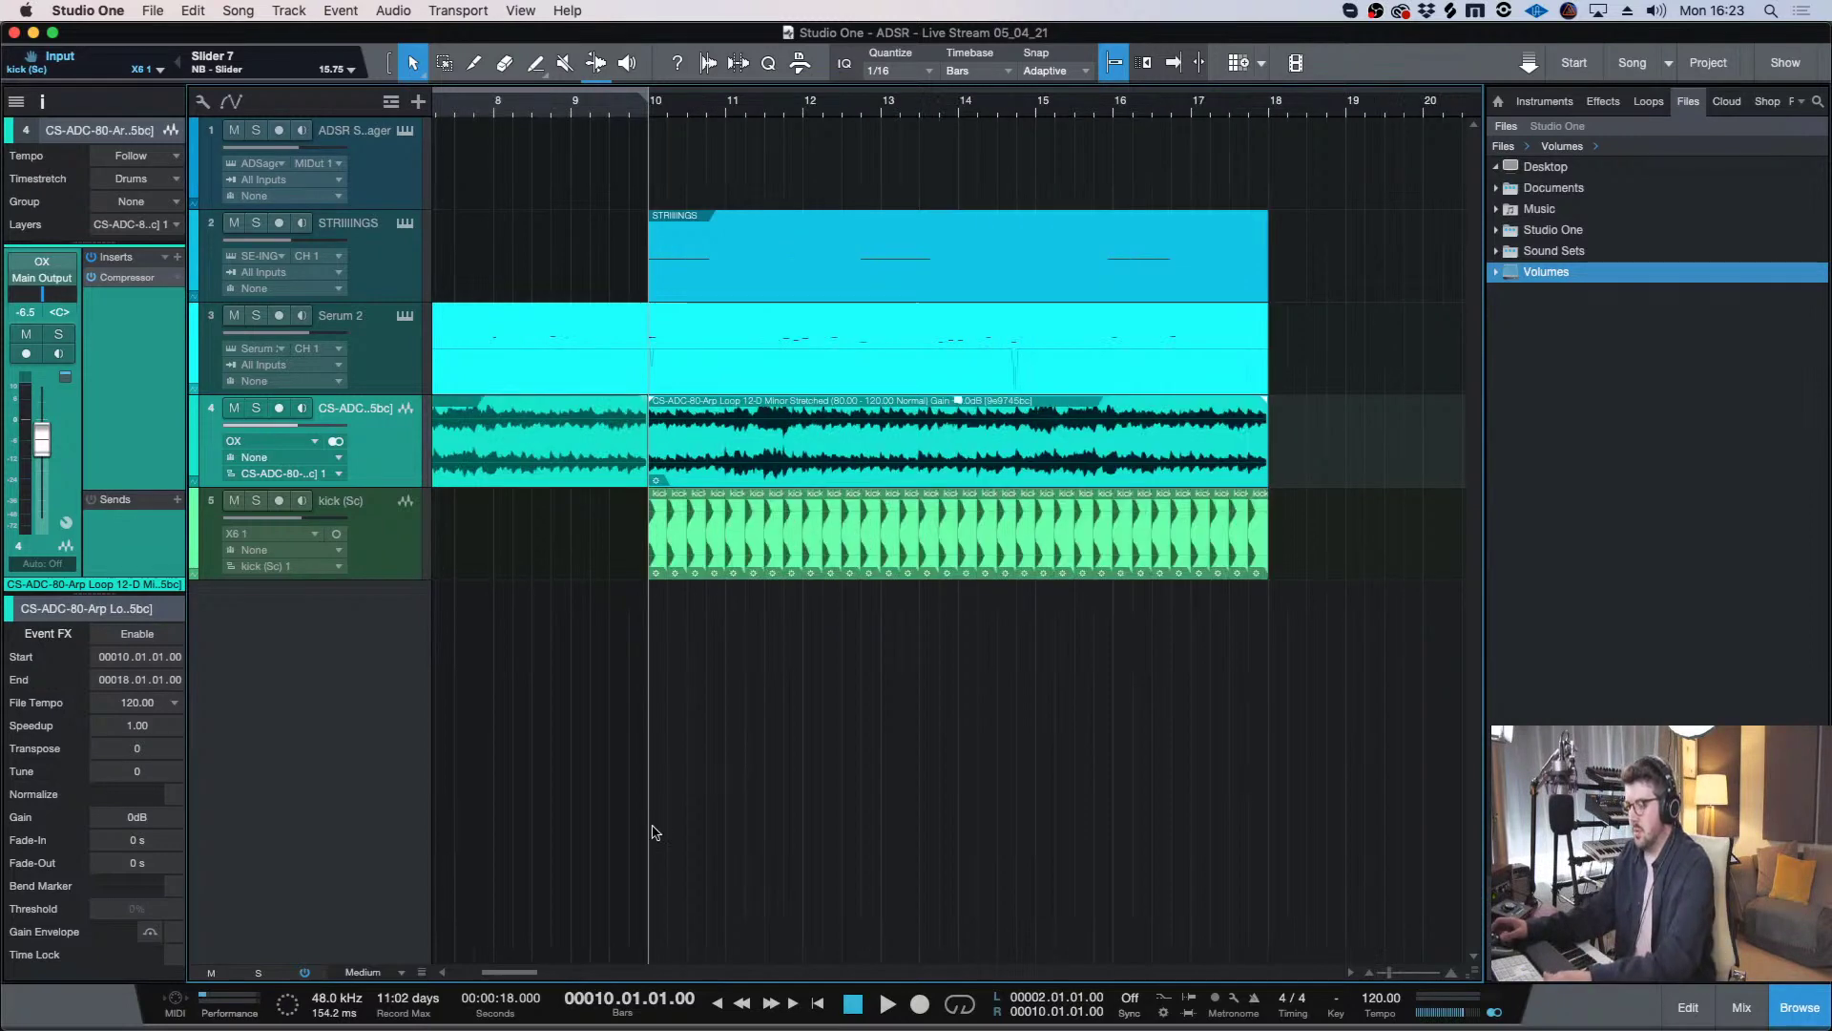
drag(520, 974, 528, 973)
key(w)
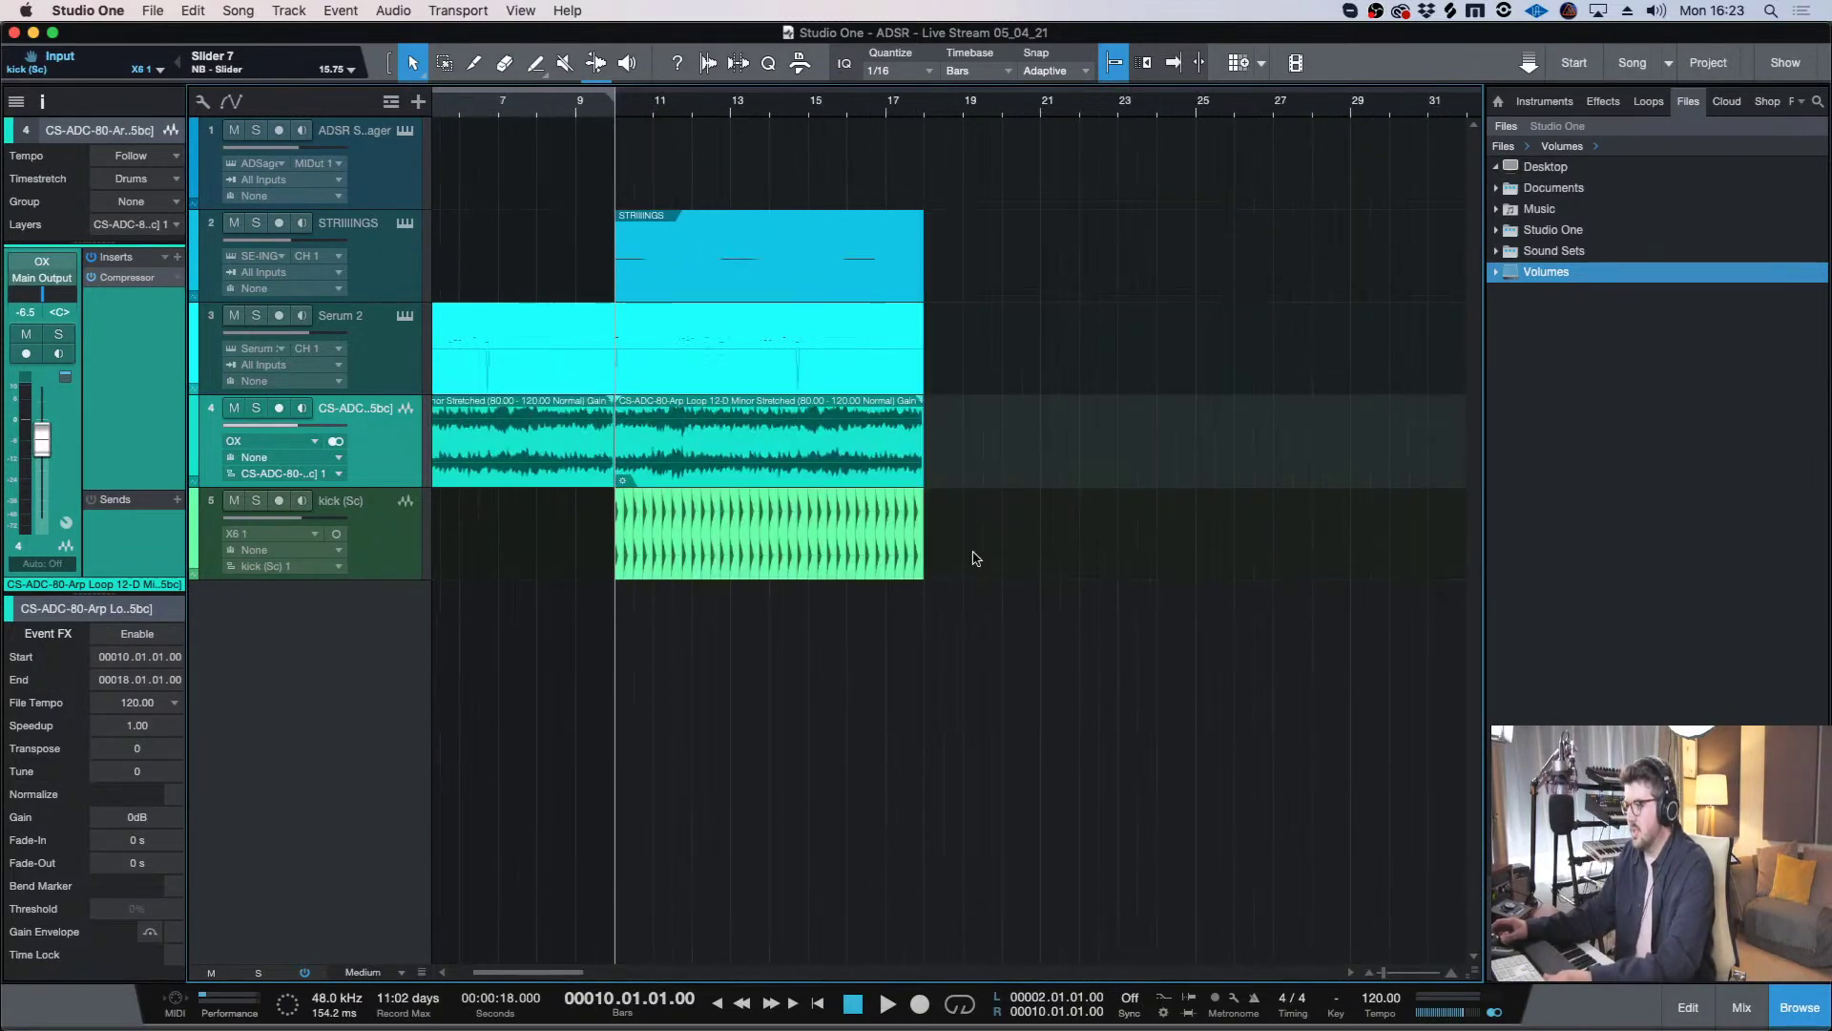
- Enable the gain envelope on the second arp loop event
right_click(765, 427)
click(1053, 383)
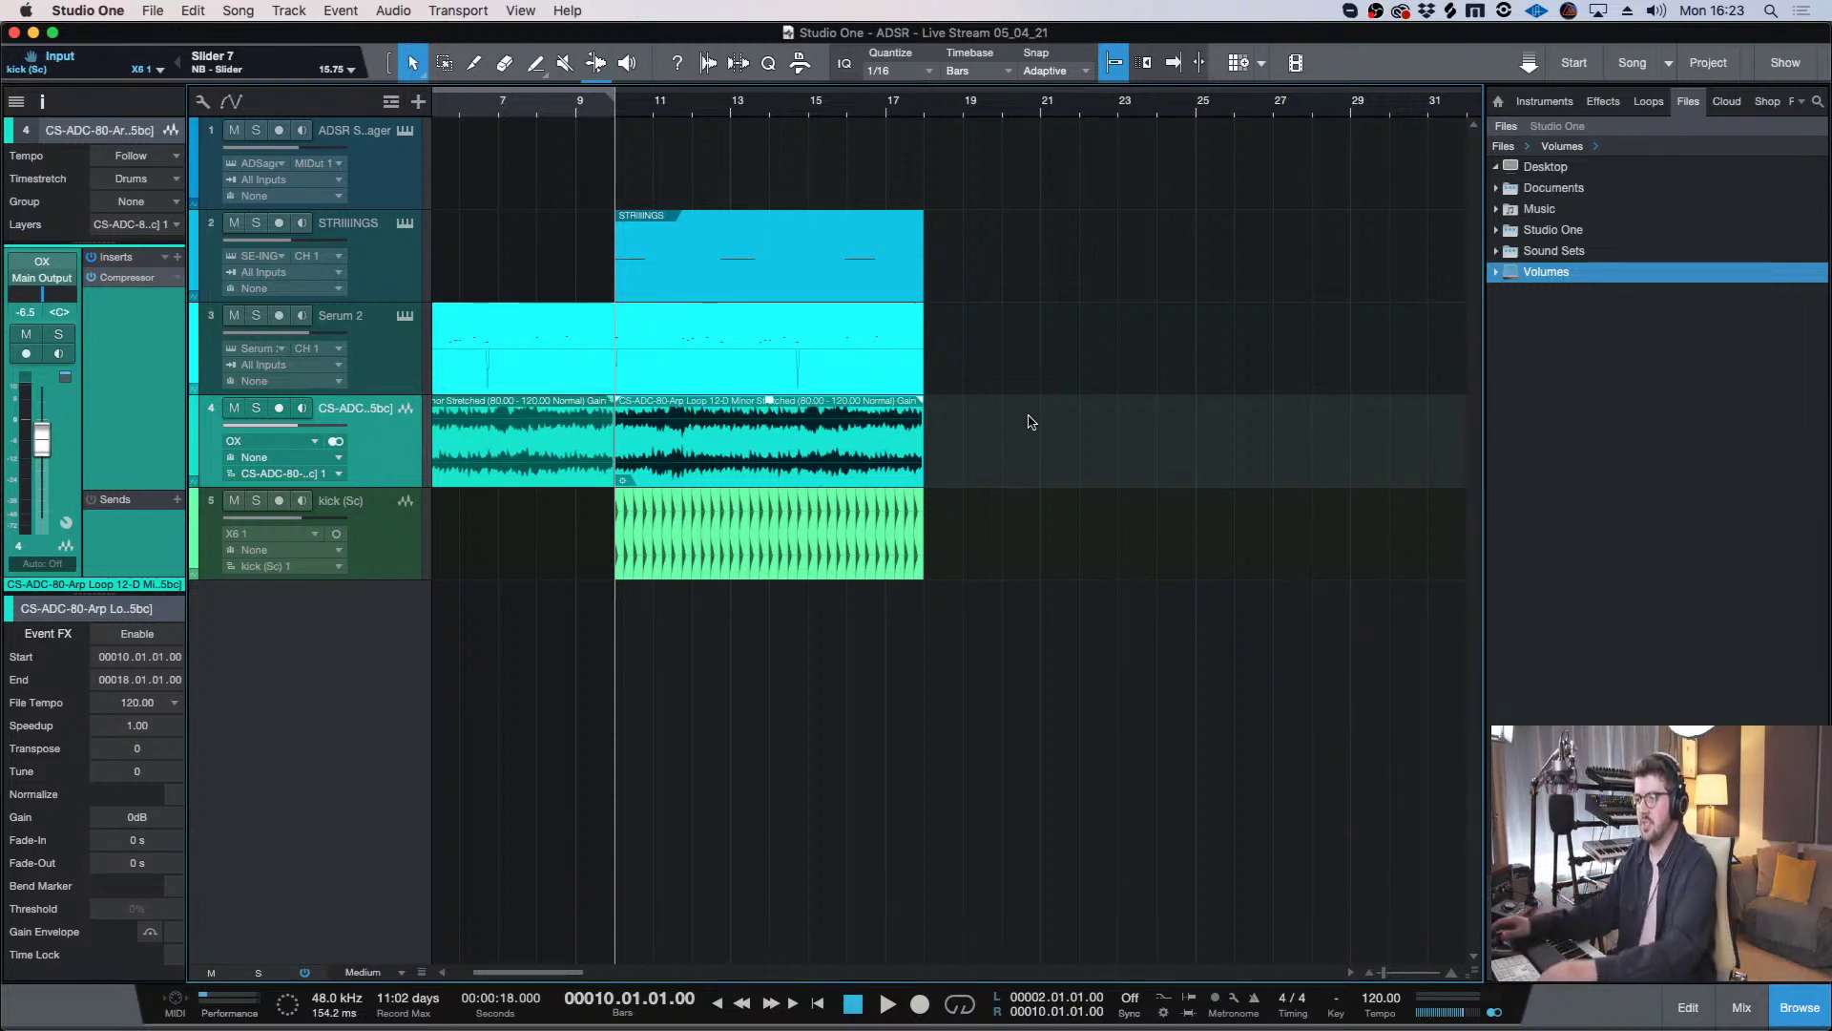
key(e)
key(w)
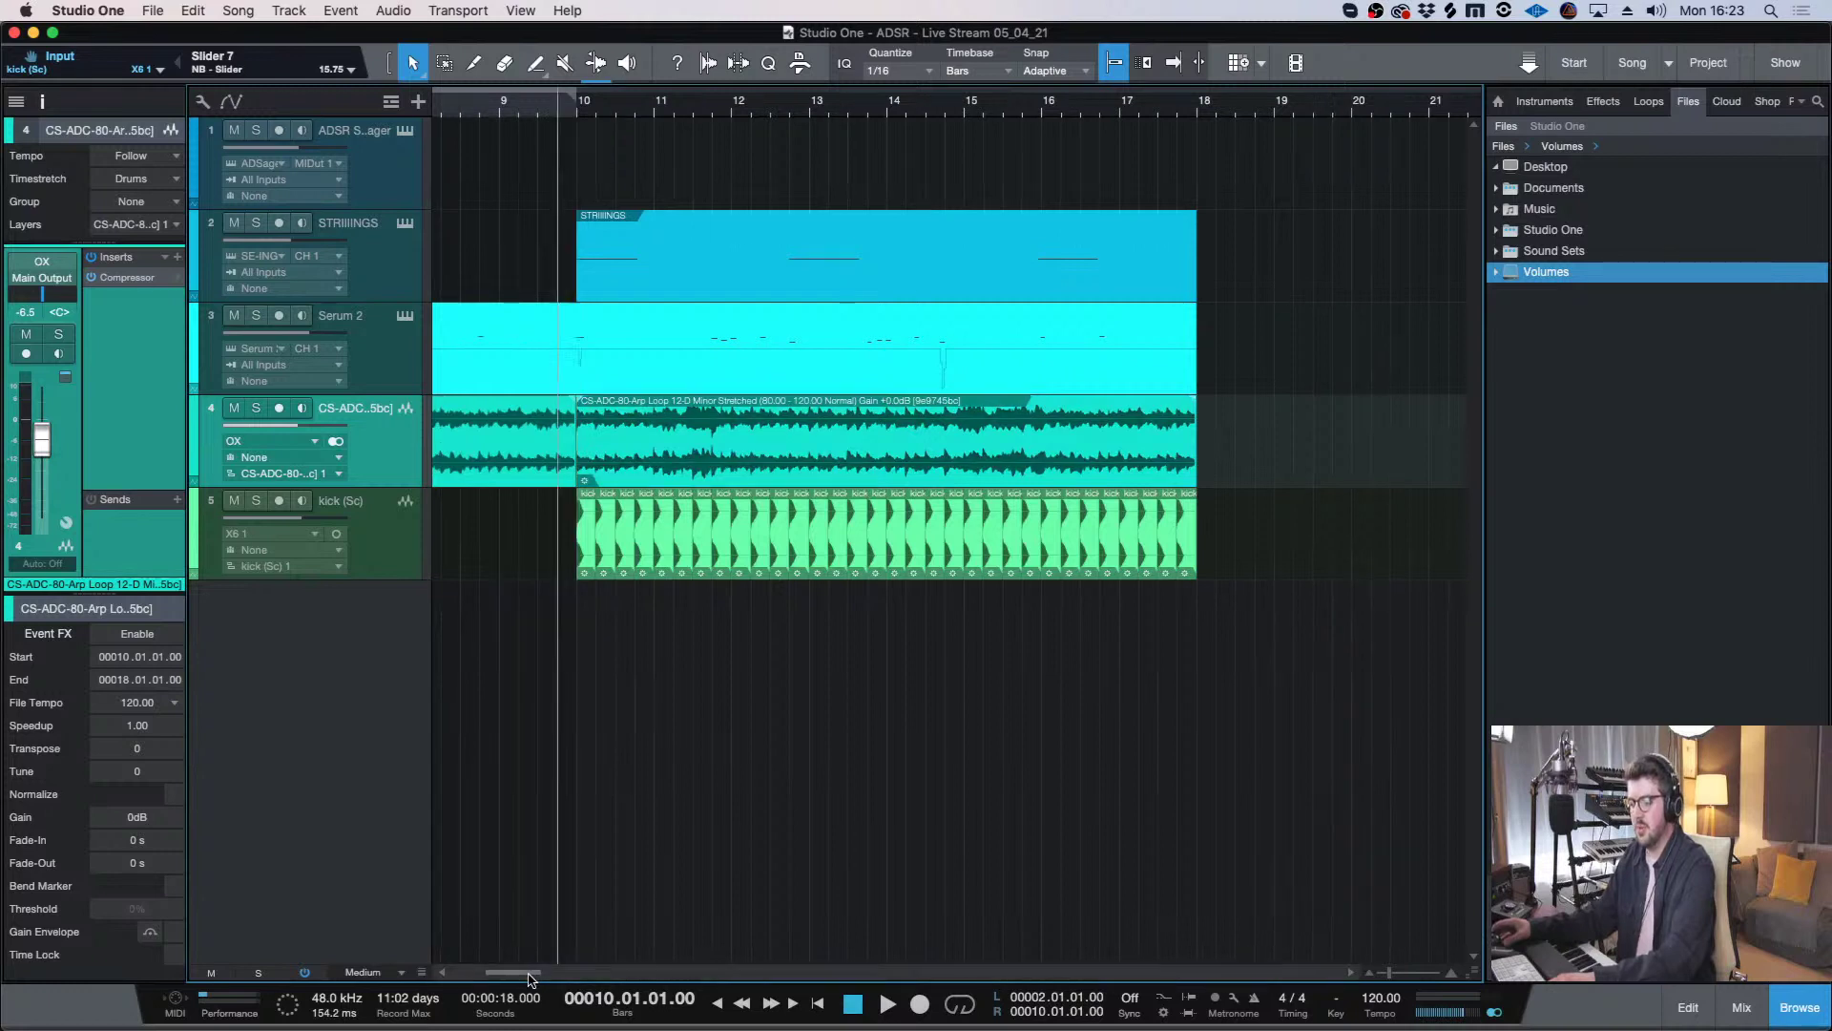
right_click(673, 436)
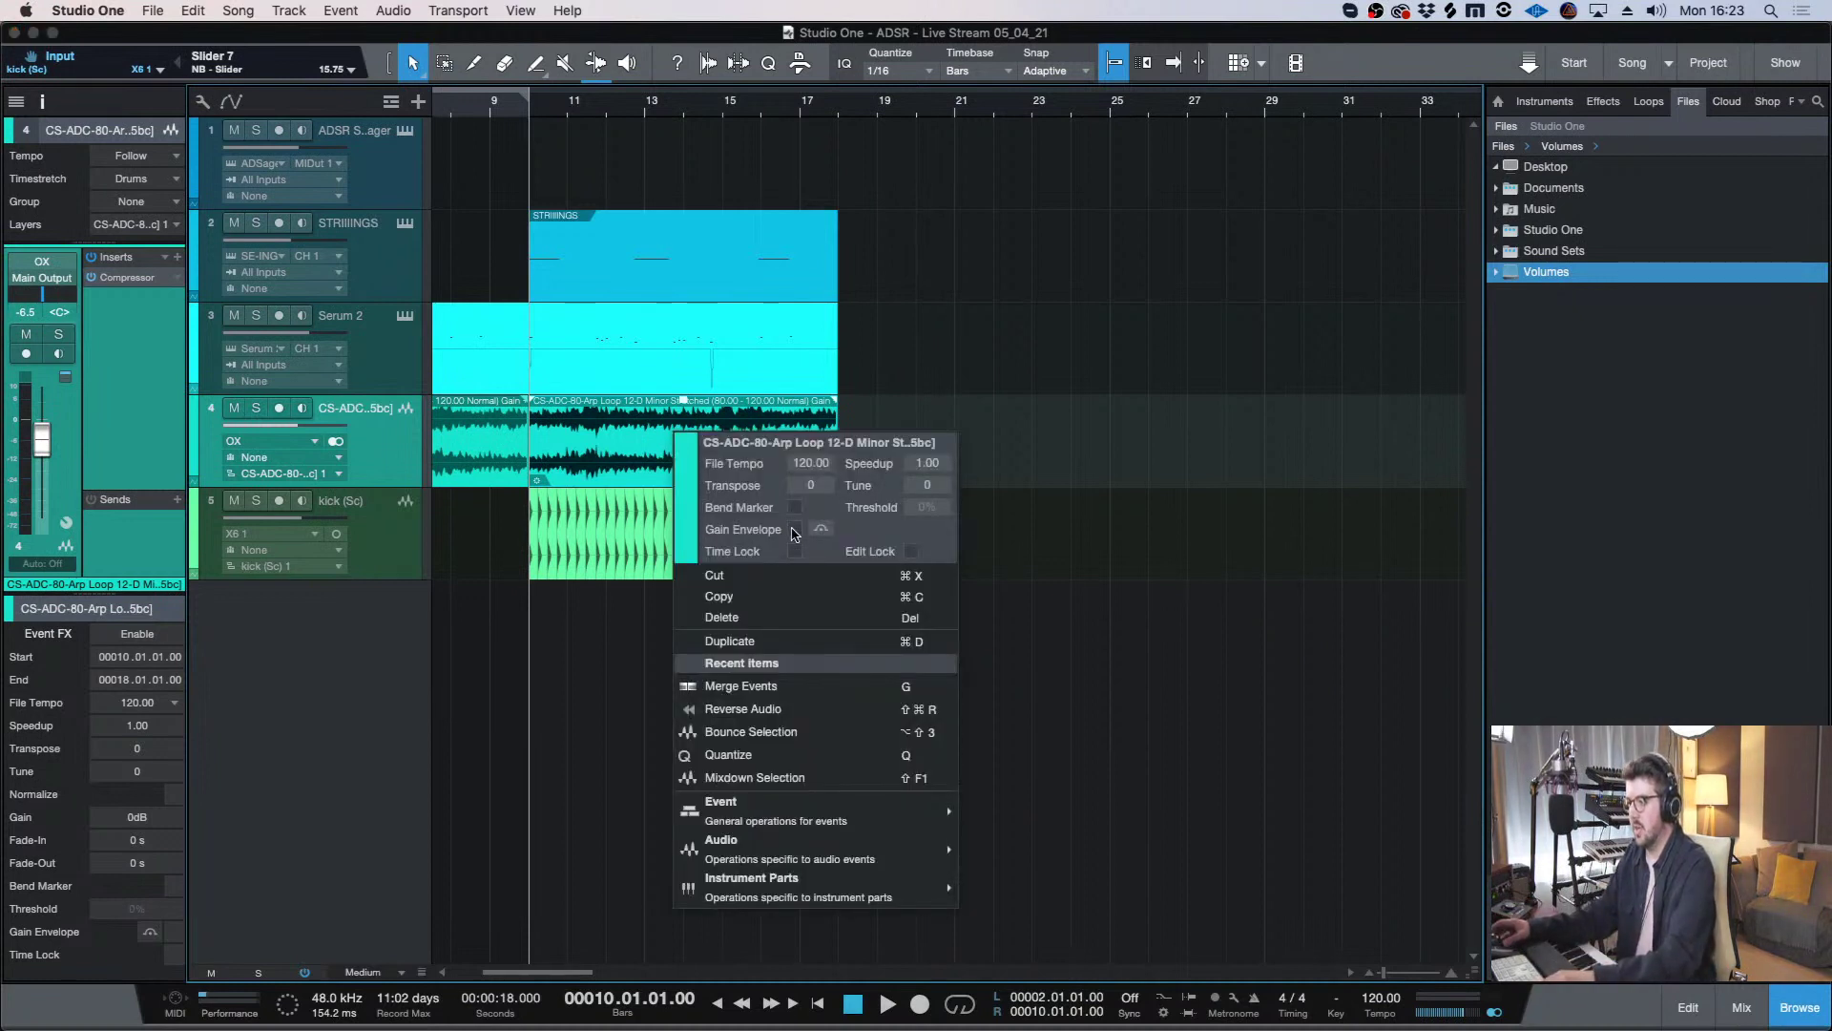
key(Escape)
key(e)
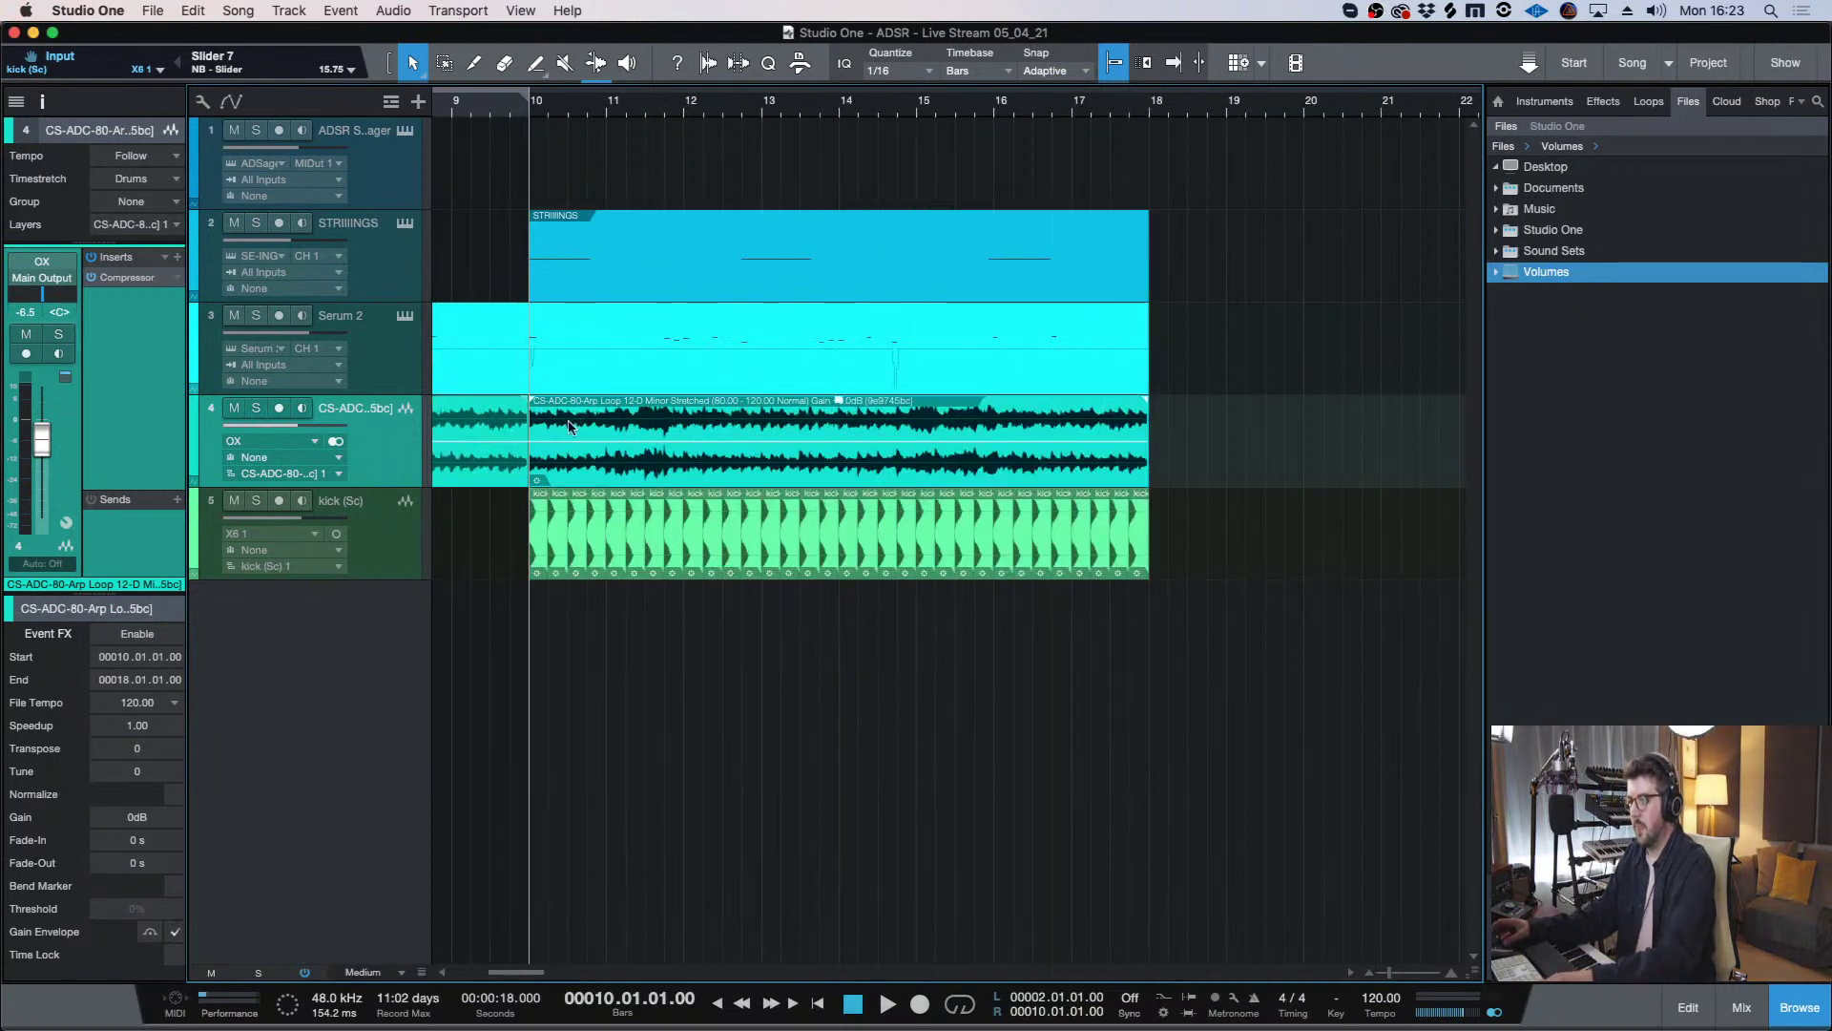
- Choose the Paint tool, set quantize to 1/8, and try a gain curve on the second arp loop event, undoing it
key(5)
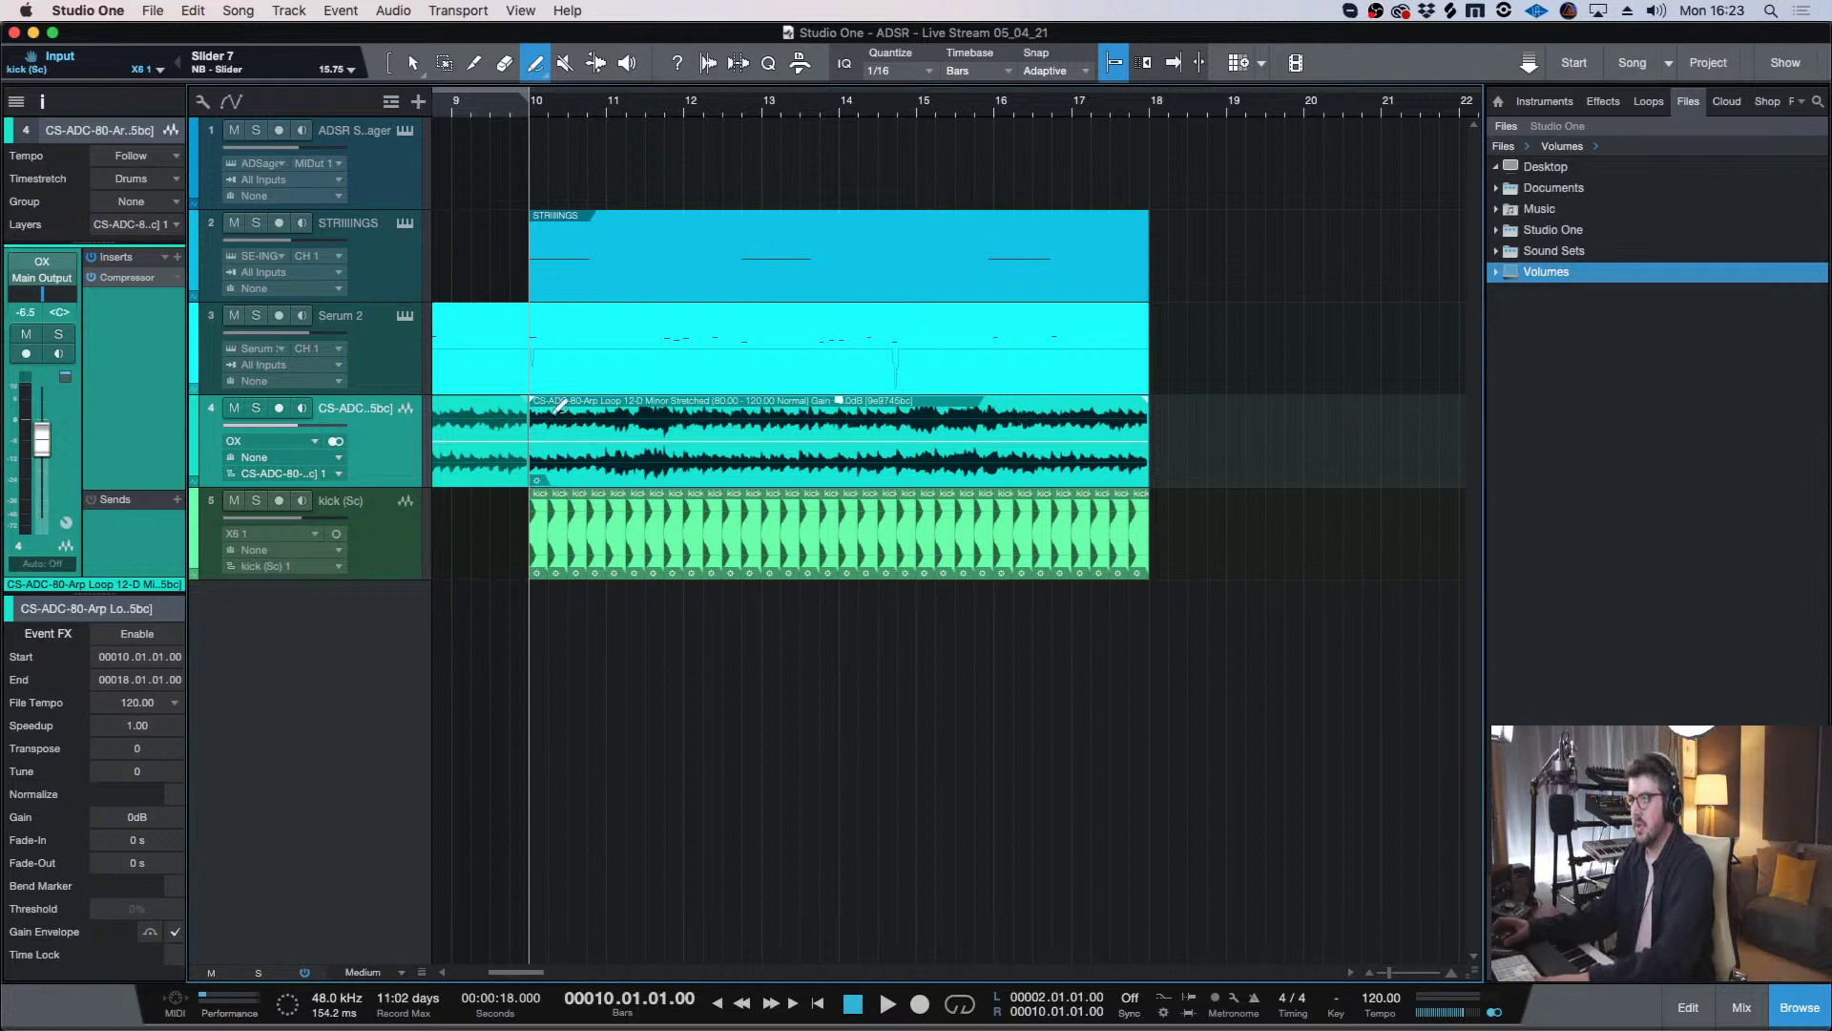
click(546, 69)
click(549, 70)
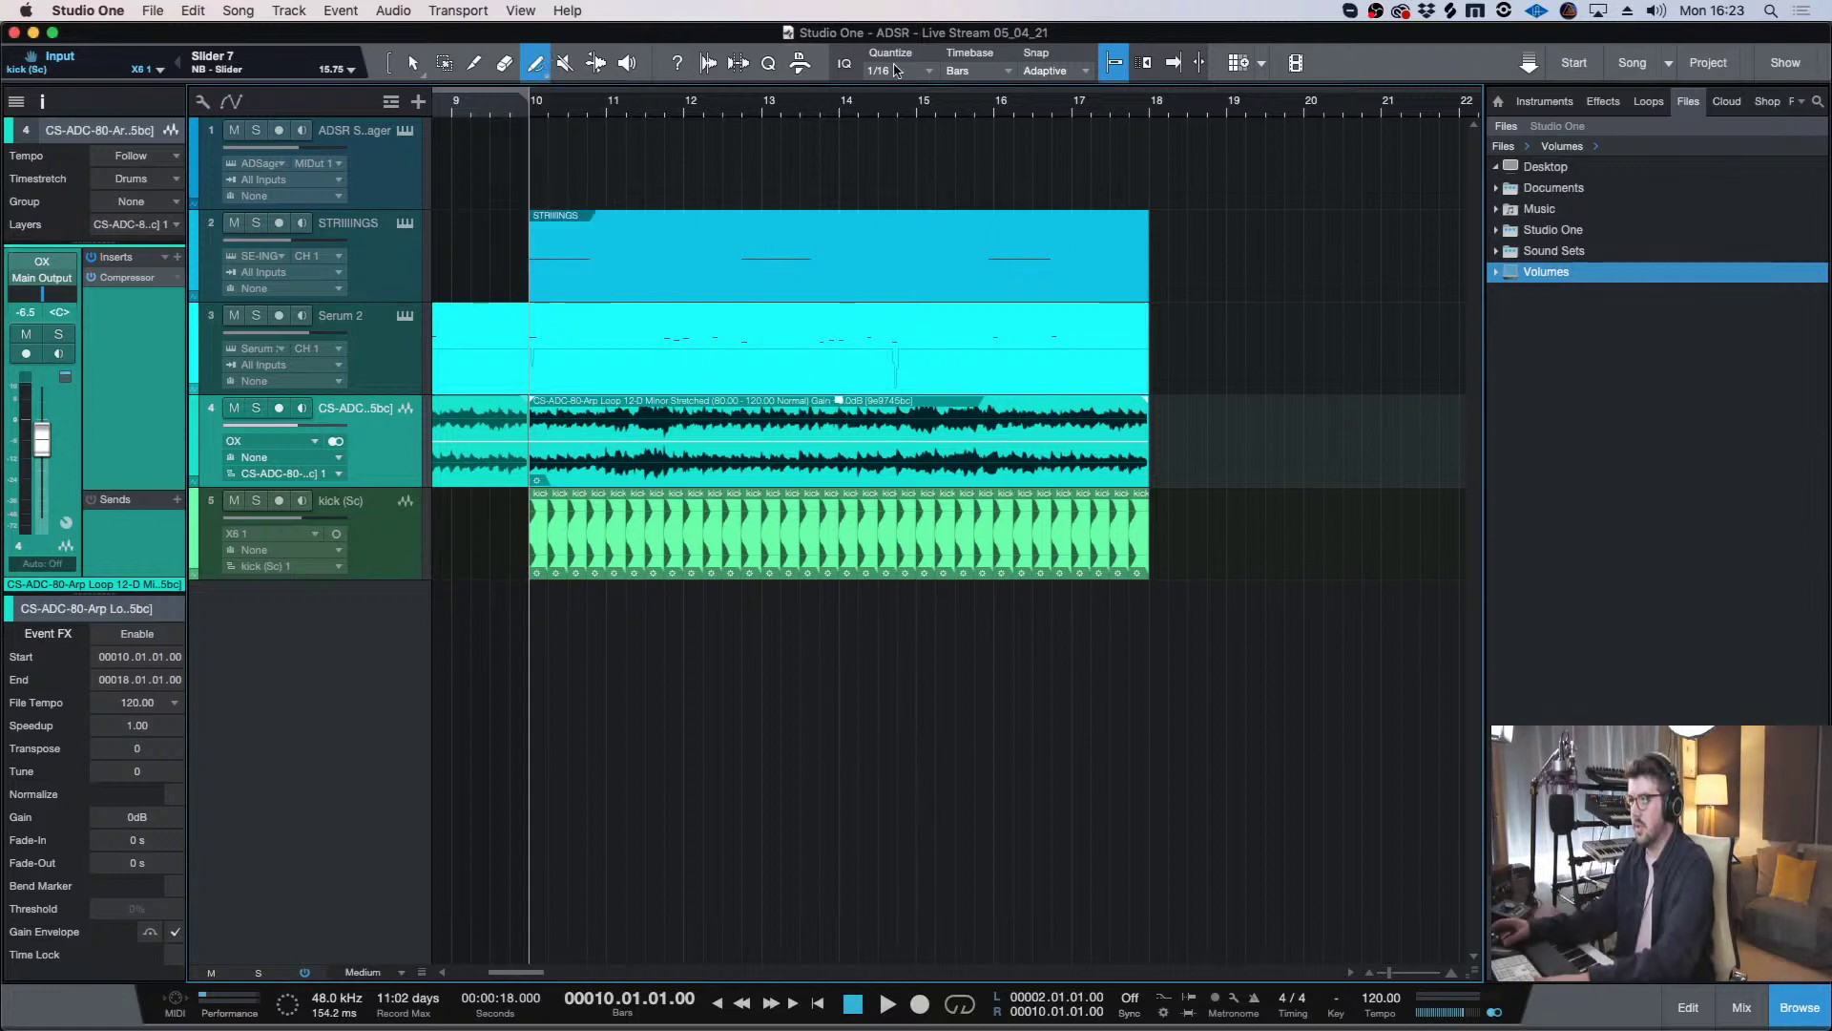
click(919, 72)
click(1033, 100)
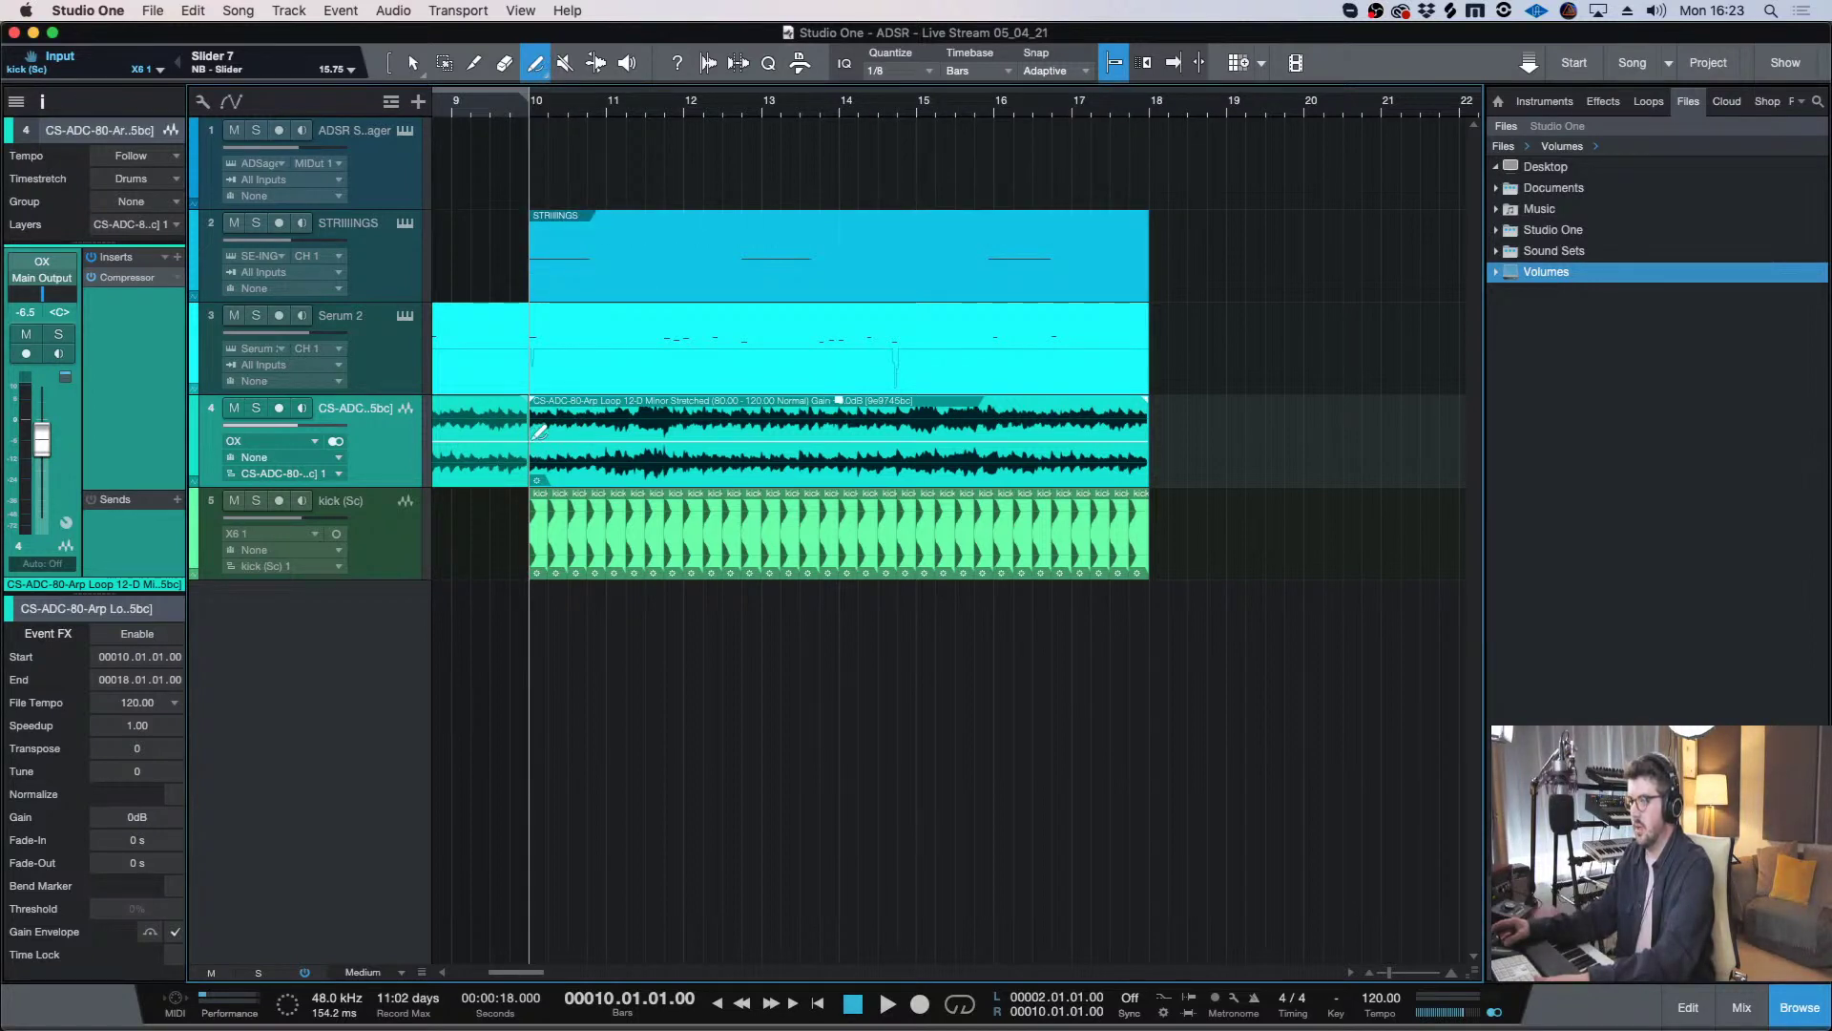
mouse_move(533, 440)
mouse_down()
mouse_move(595, 421)
mouse_move(701, 431)
mouse_up()
key(super+z)
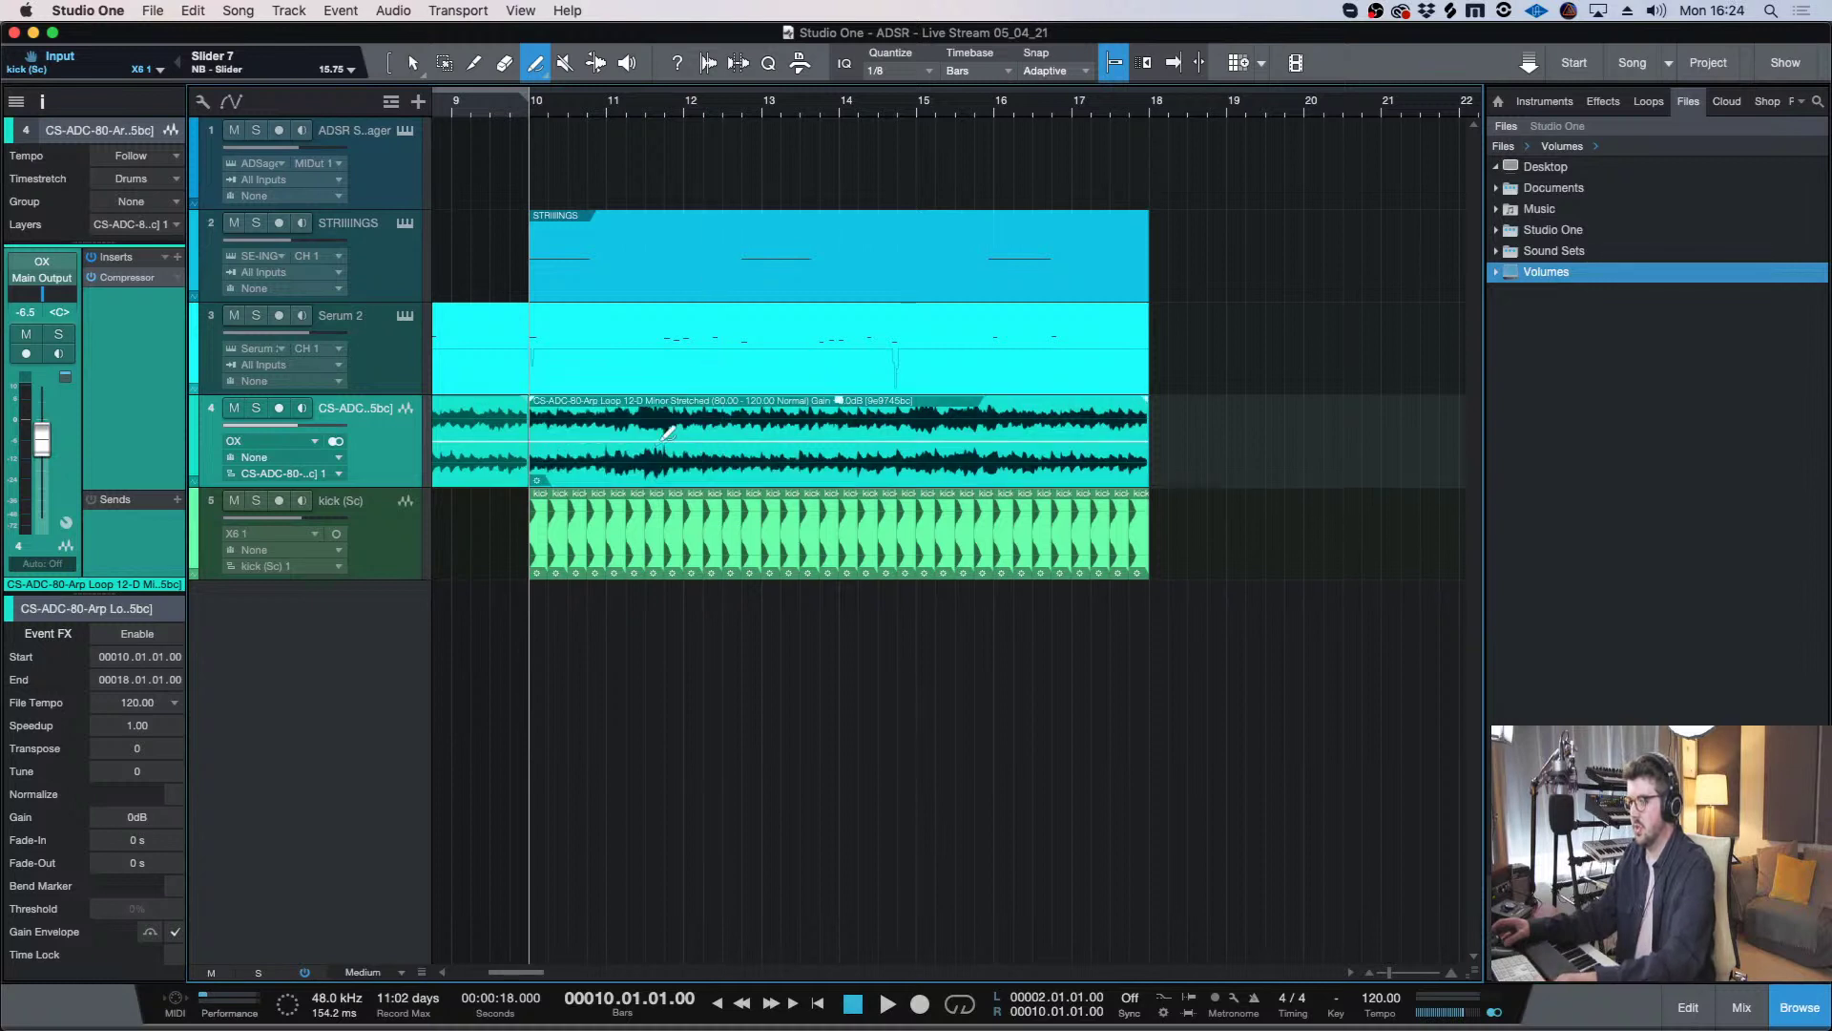
- Switch the Paint tool's shape to Sine and try it across the arp loop's gain envelope from bar 10 to bar 18
click(540, 72)
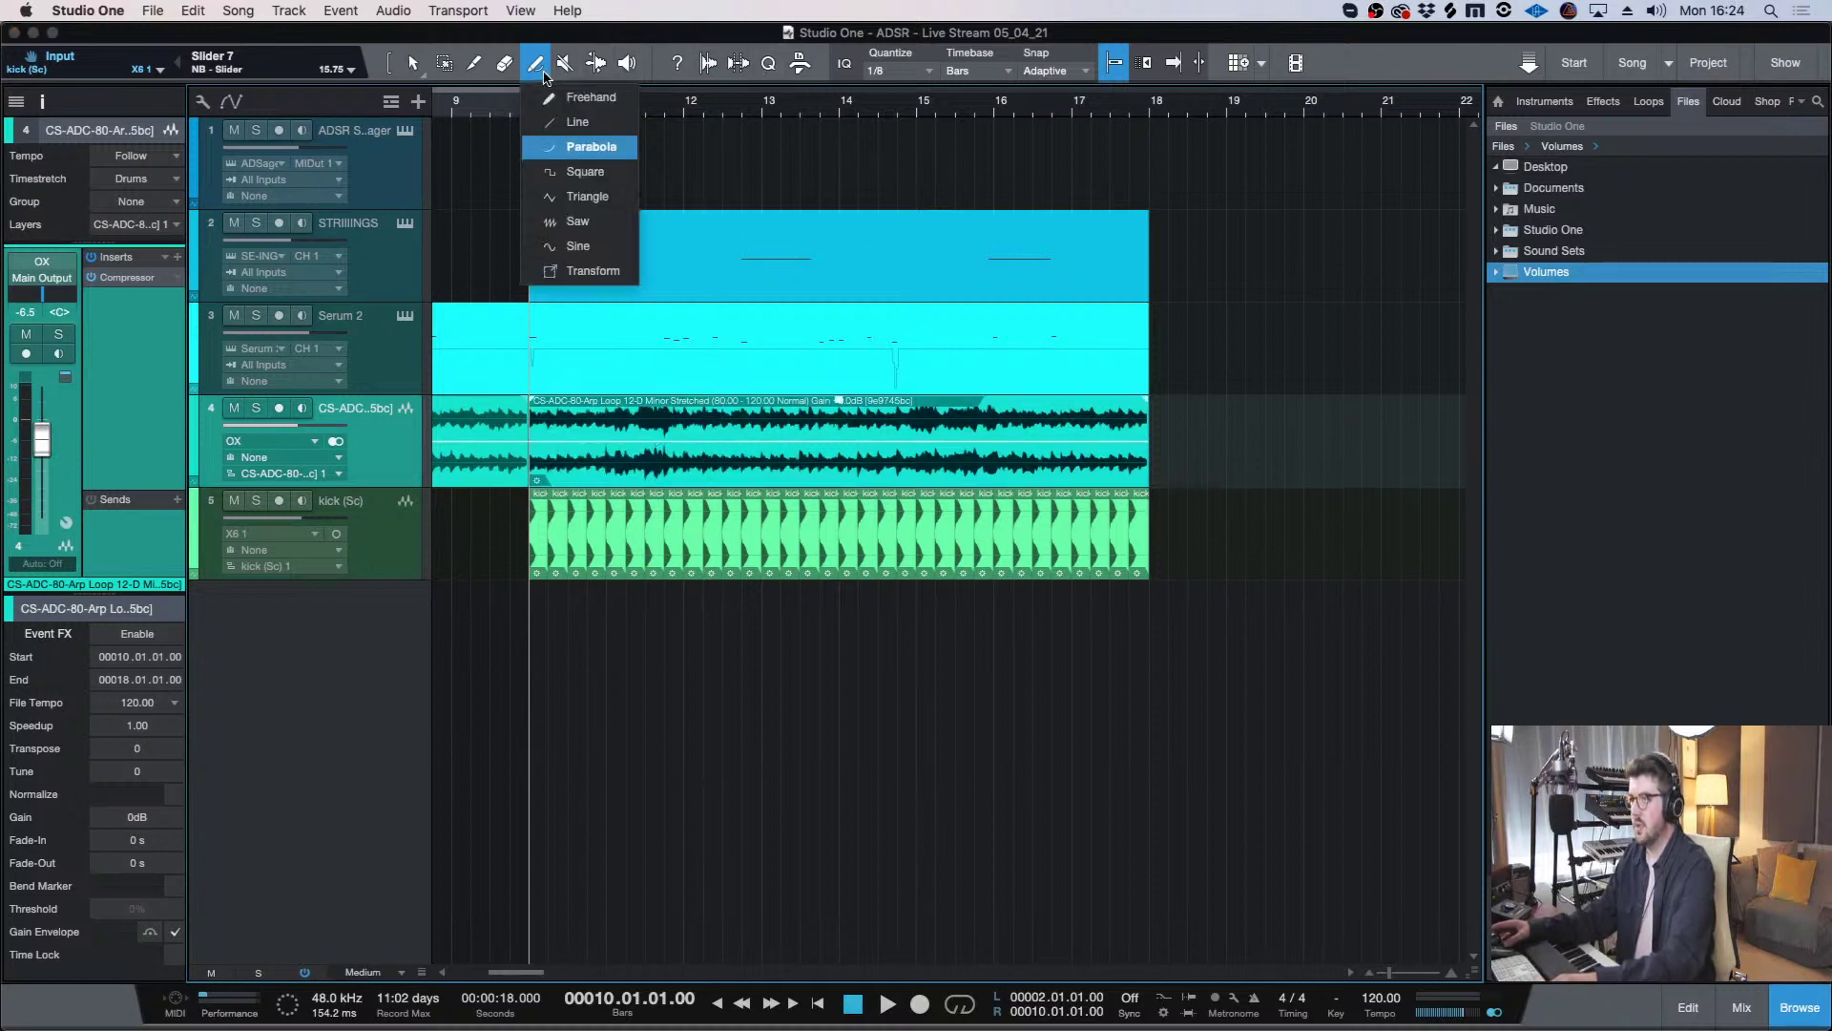
click(604, 235)
click(540, 73)
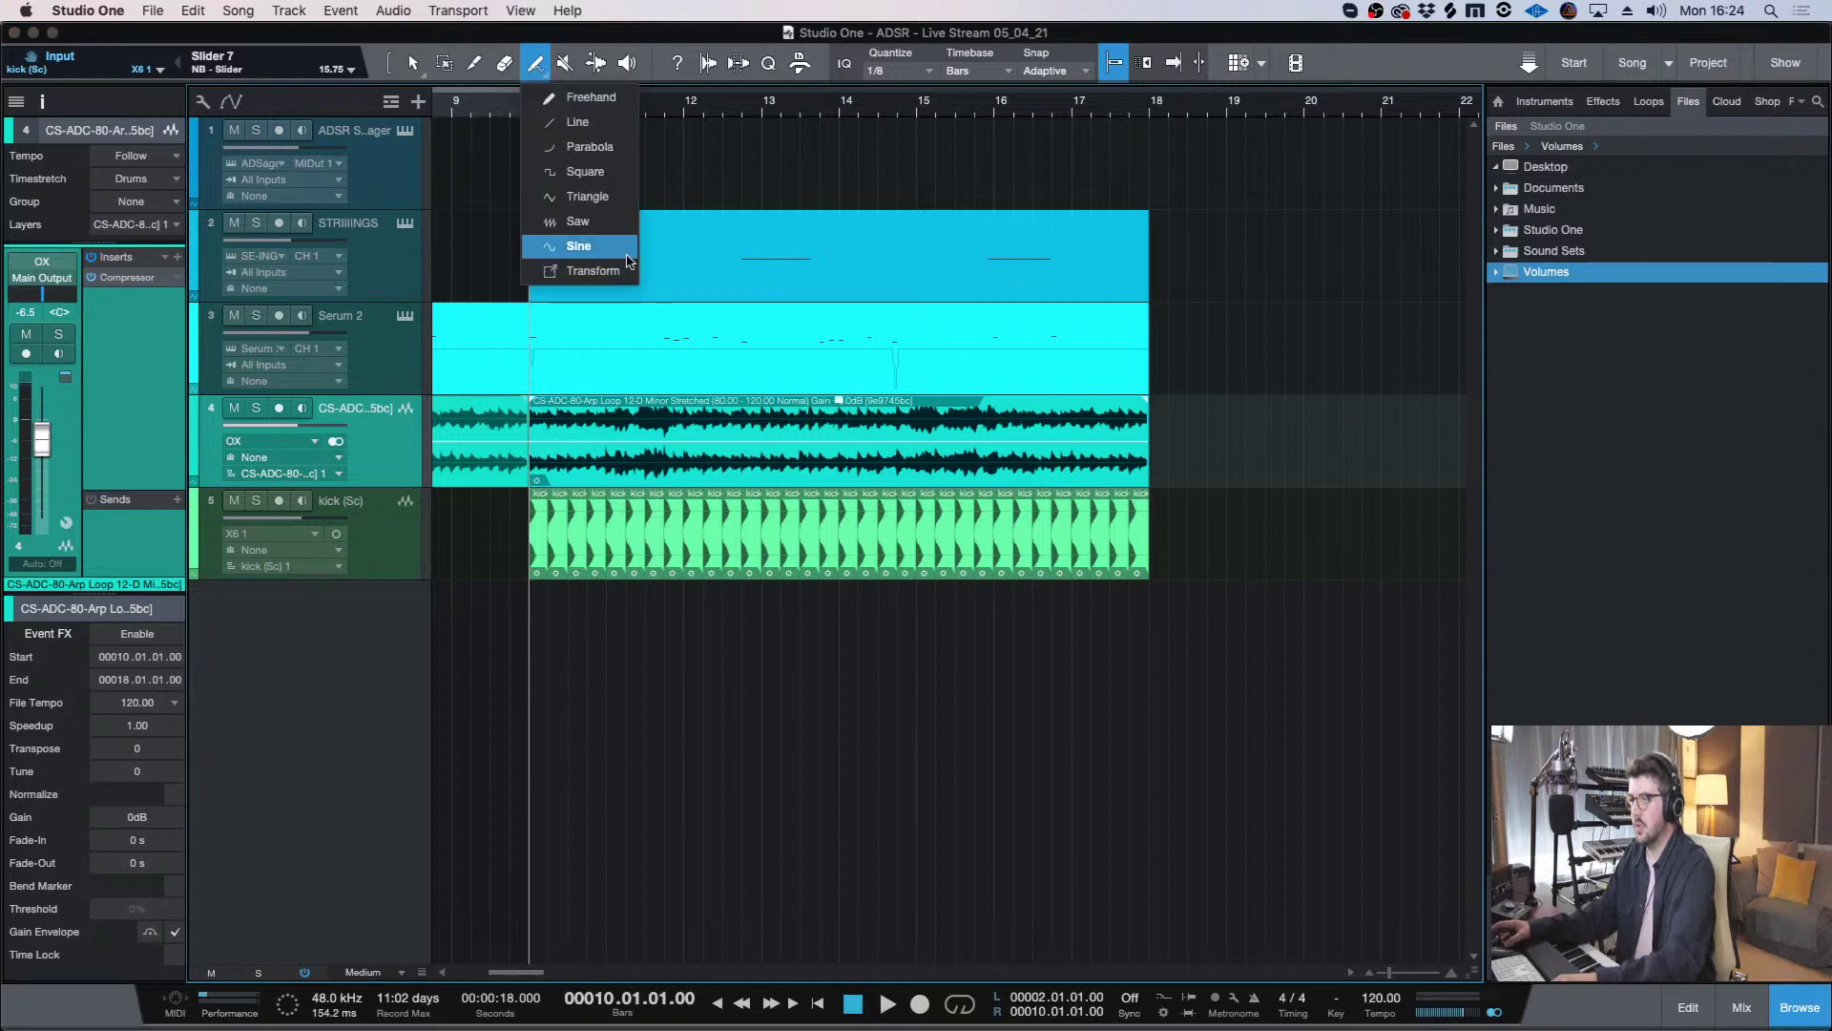
click(587, 241)
mouse_move(538, 434)
mouse_down()
mouse_move(592, 417)
mouse_move(1157, 421)
mouse_up()
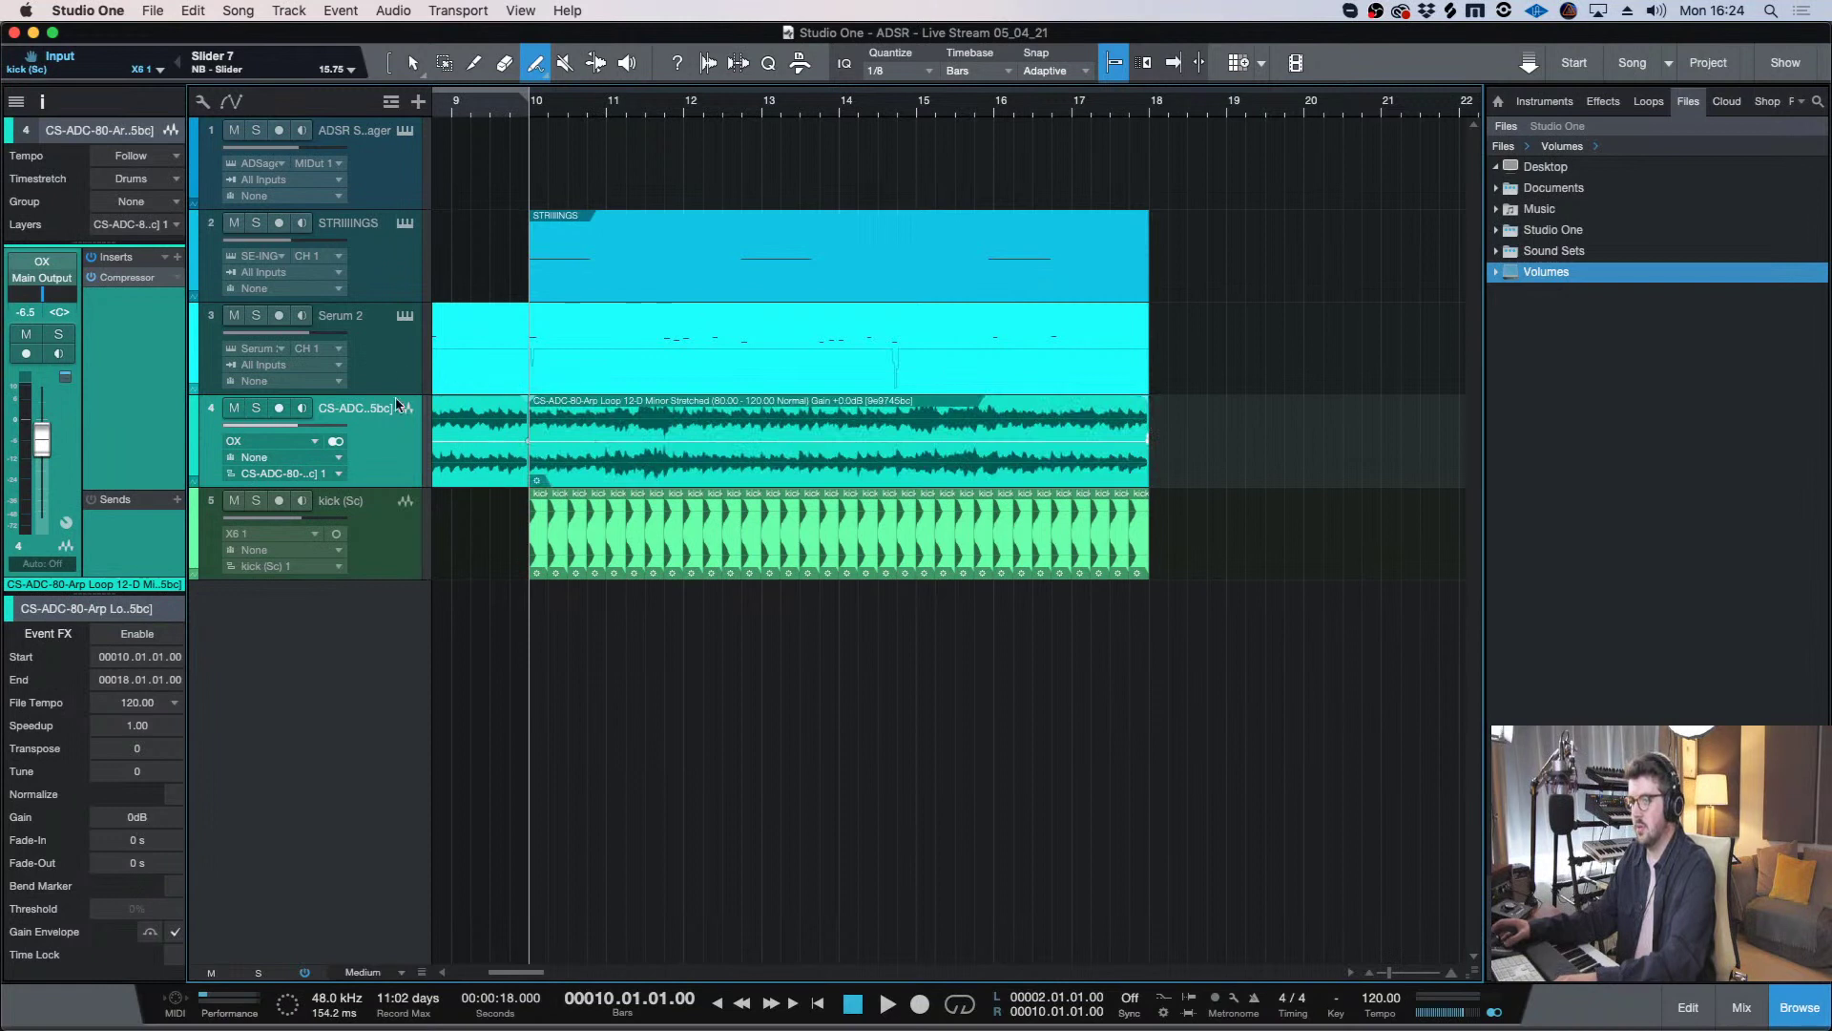
- Solo the arp loop track, paint a 1/8 sine gain curve from bar 10 to bar 18, and play it
click(255, 407)
key(space)
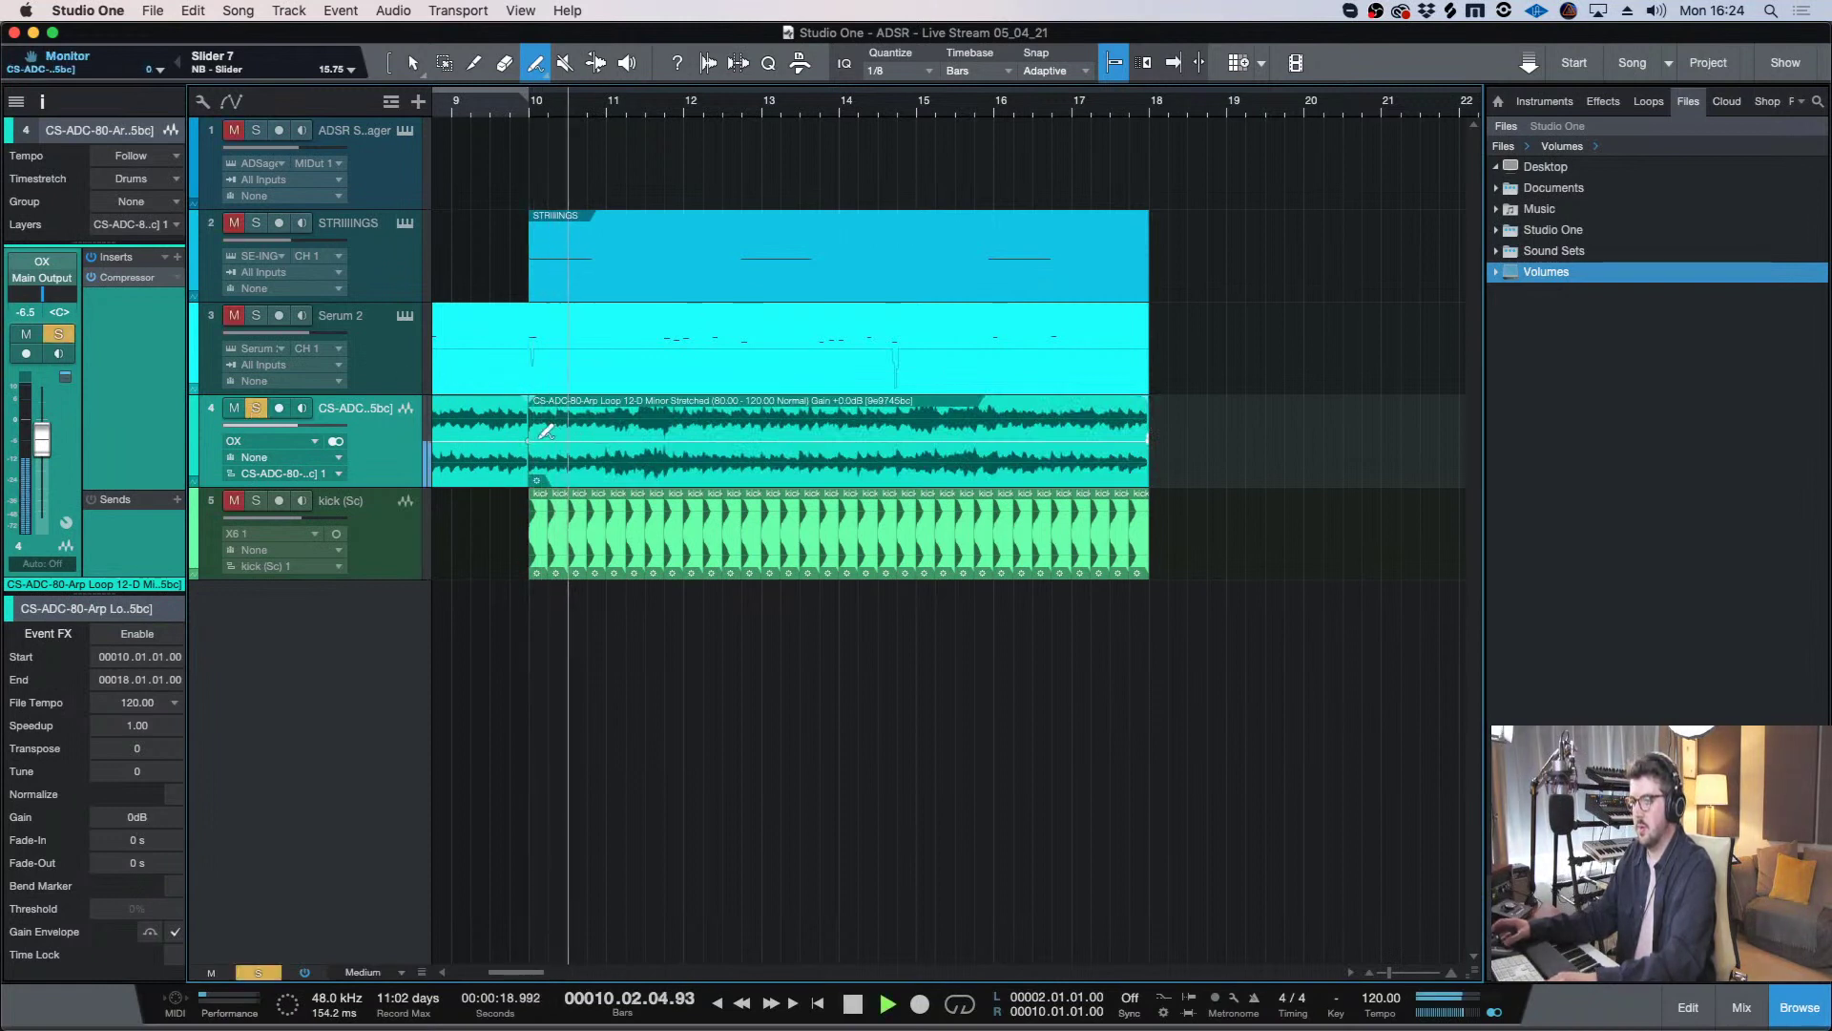
drag(530, 429, 1156, 421)
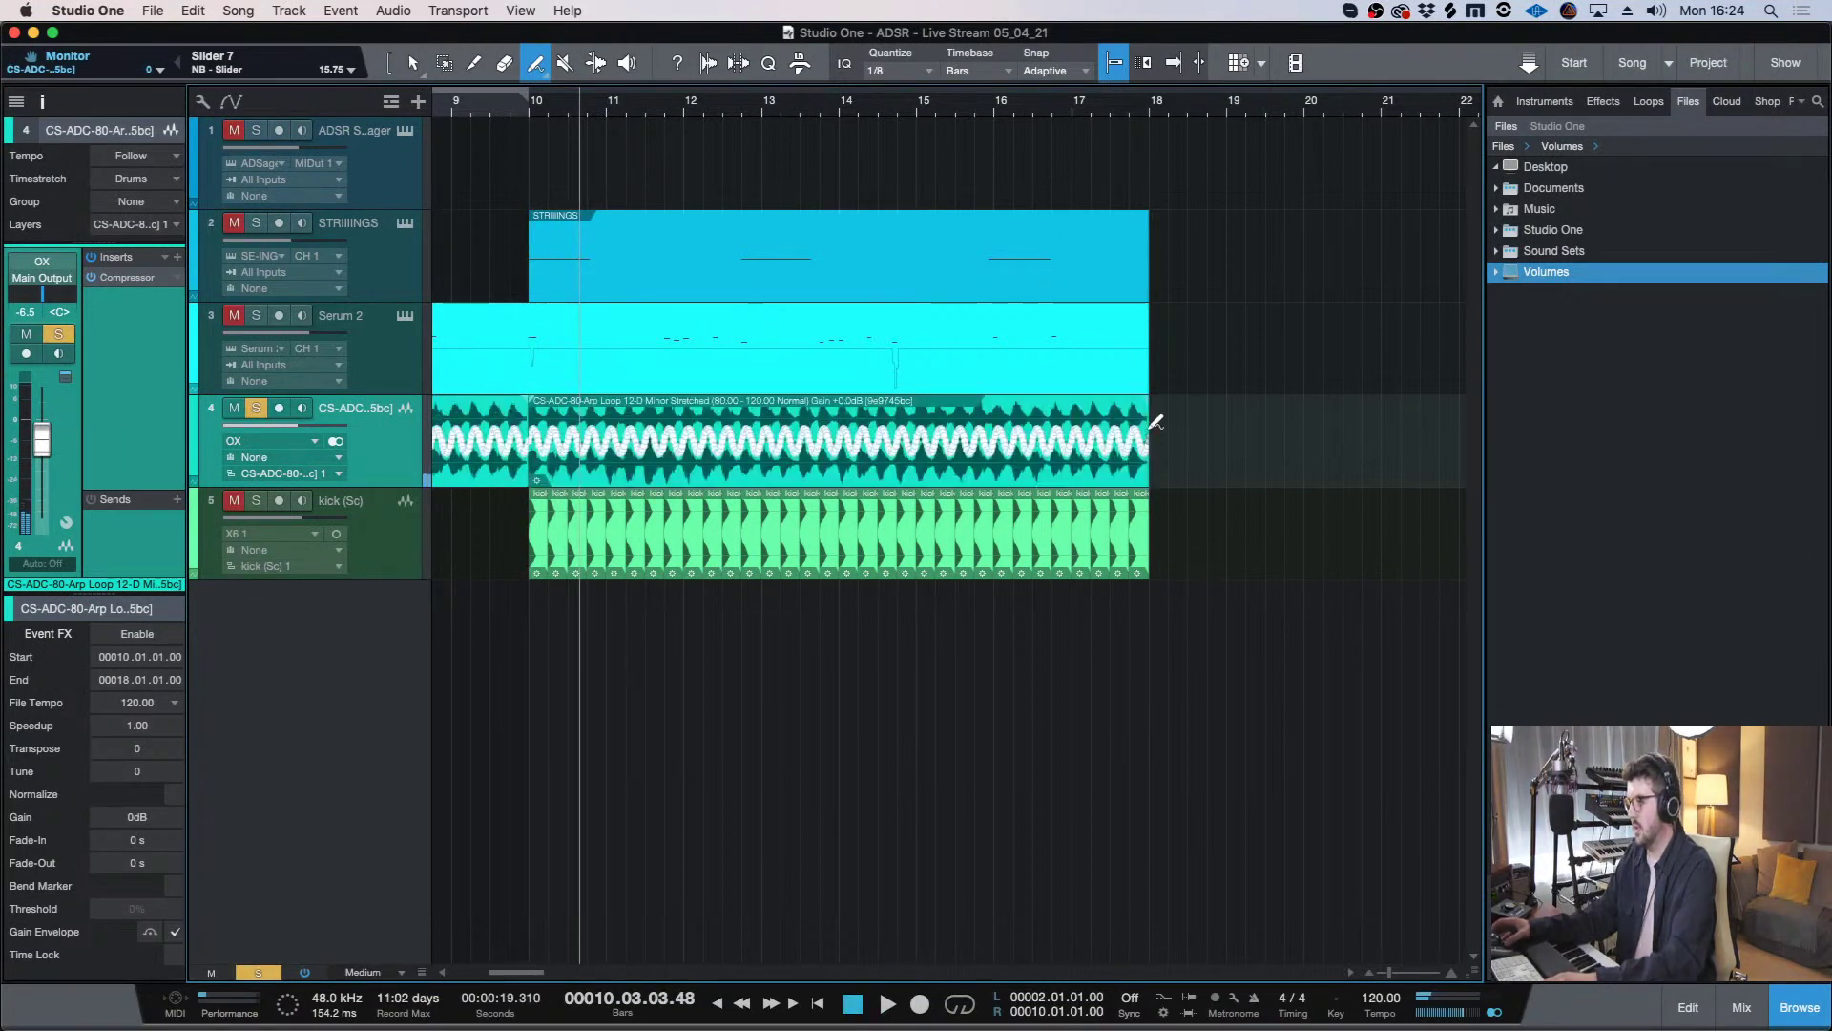
key(space)
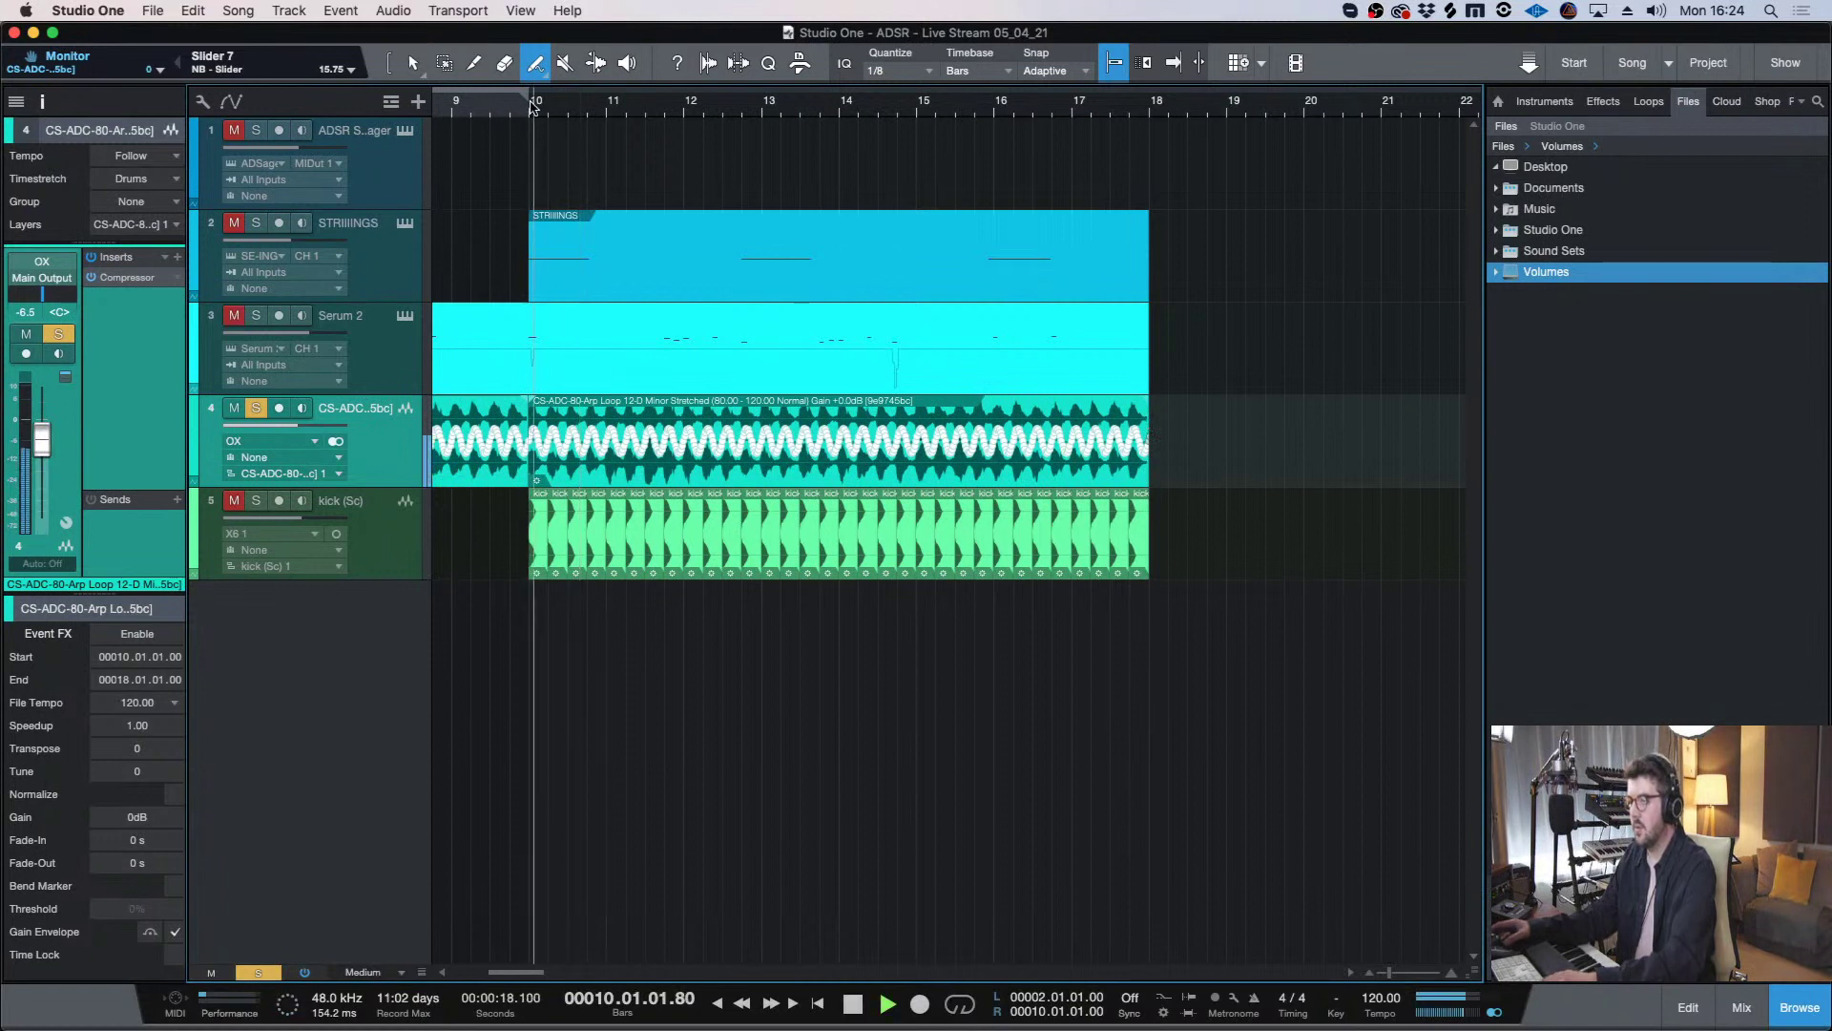
- Undo the sine gain curve on the second arp loop event
key(w)
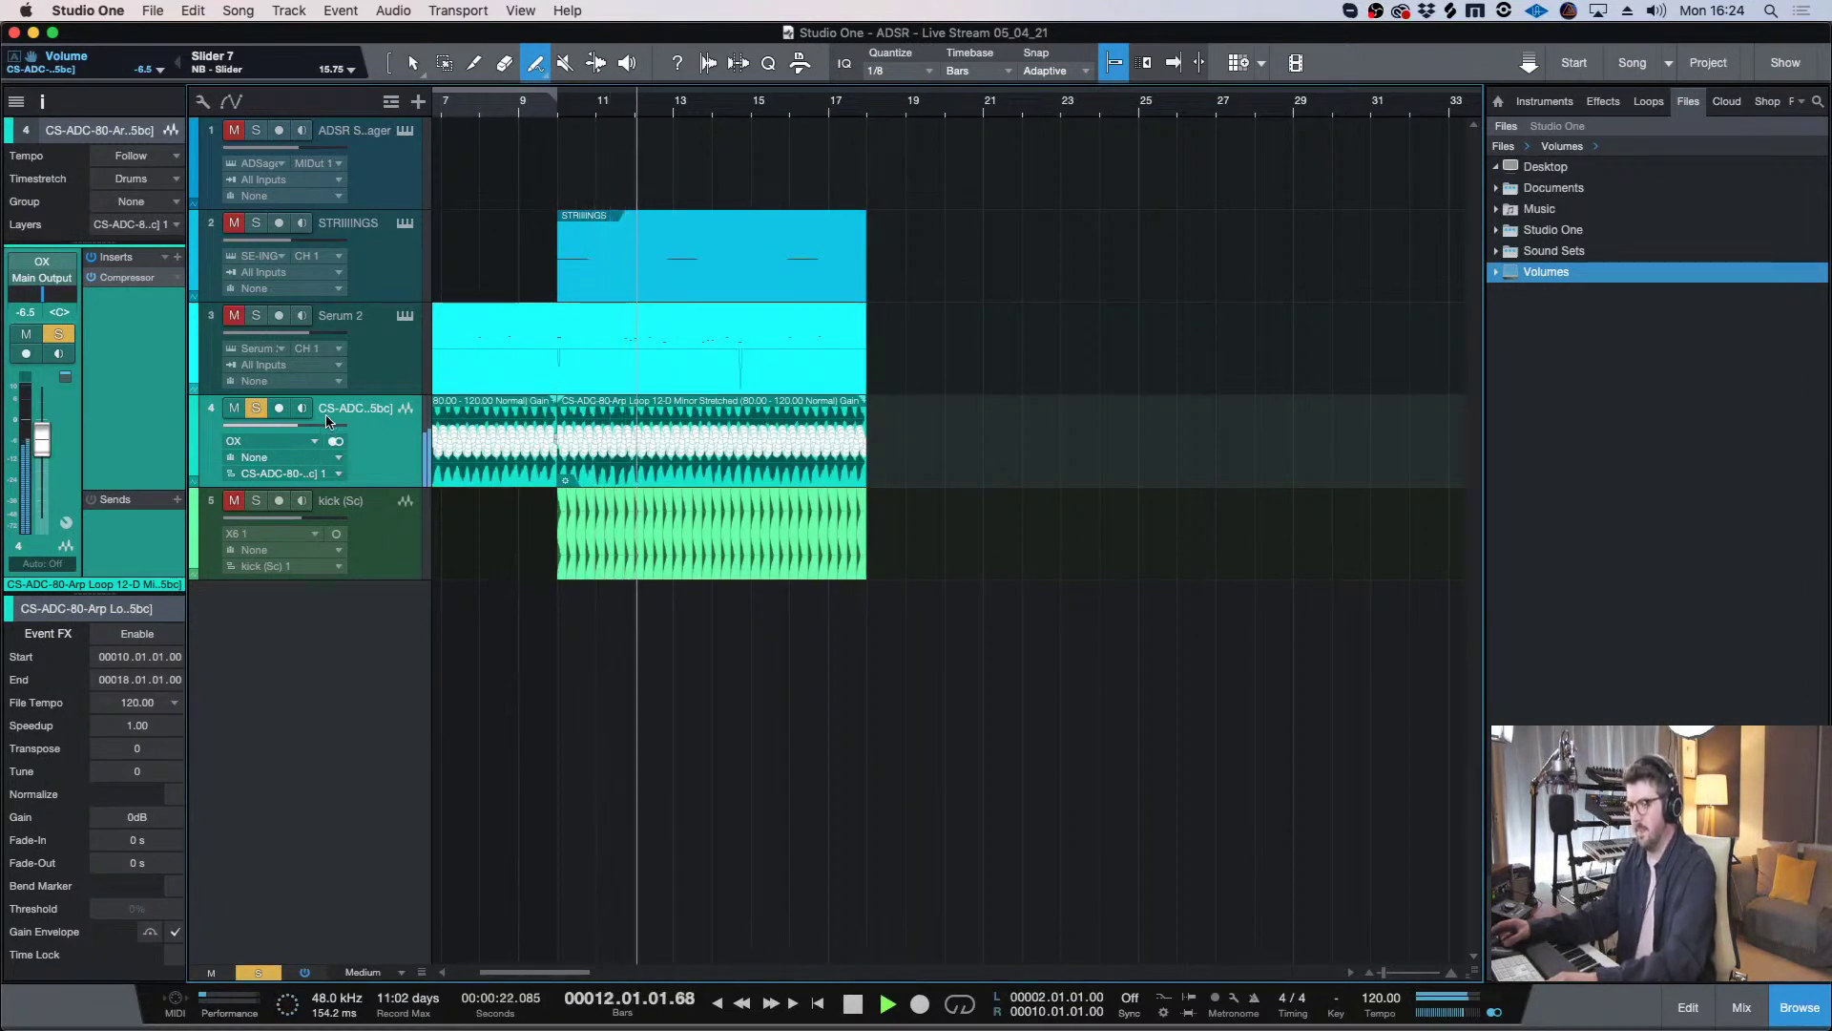
drag(323, 426, 317, 426)
key(ctrl+z)
key(e)
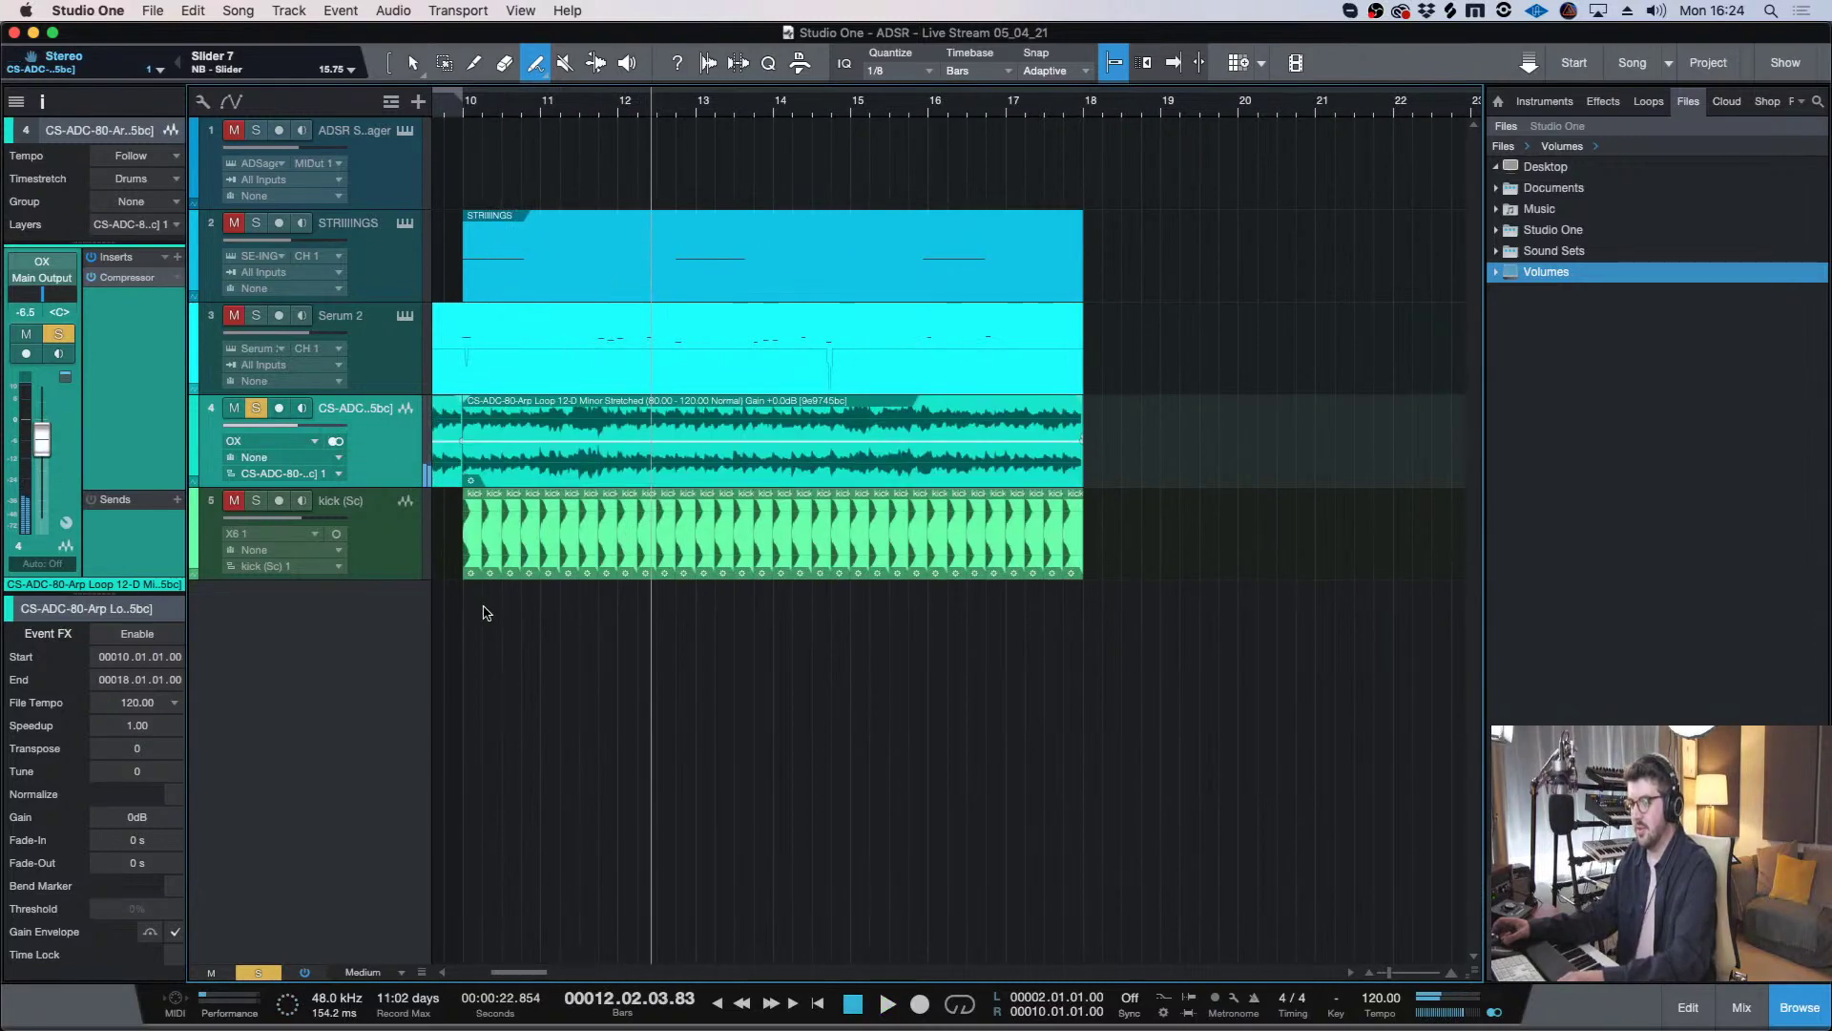
- Choose the Arrow tool and turn off the gain envelope on the second arp loop event
key(1)
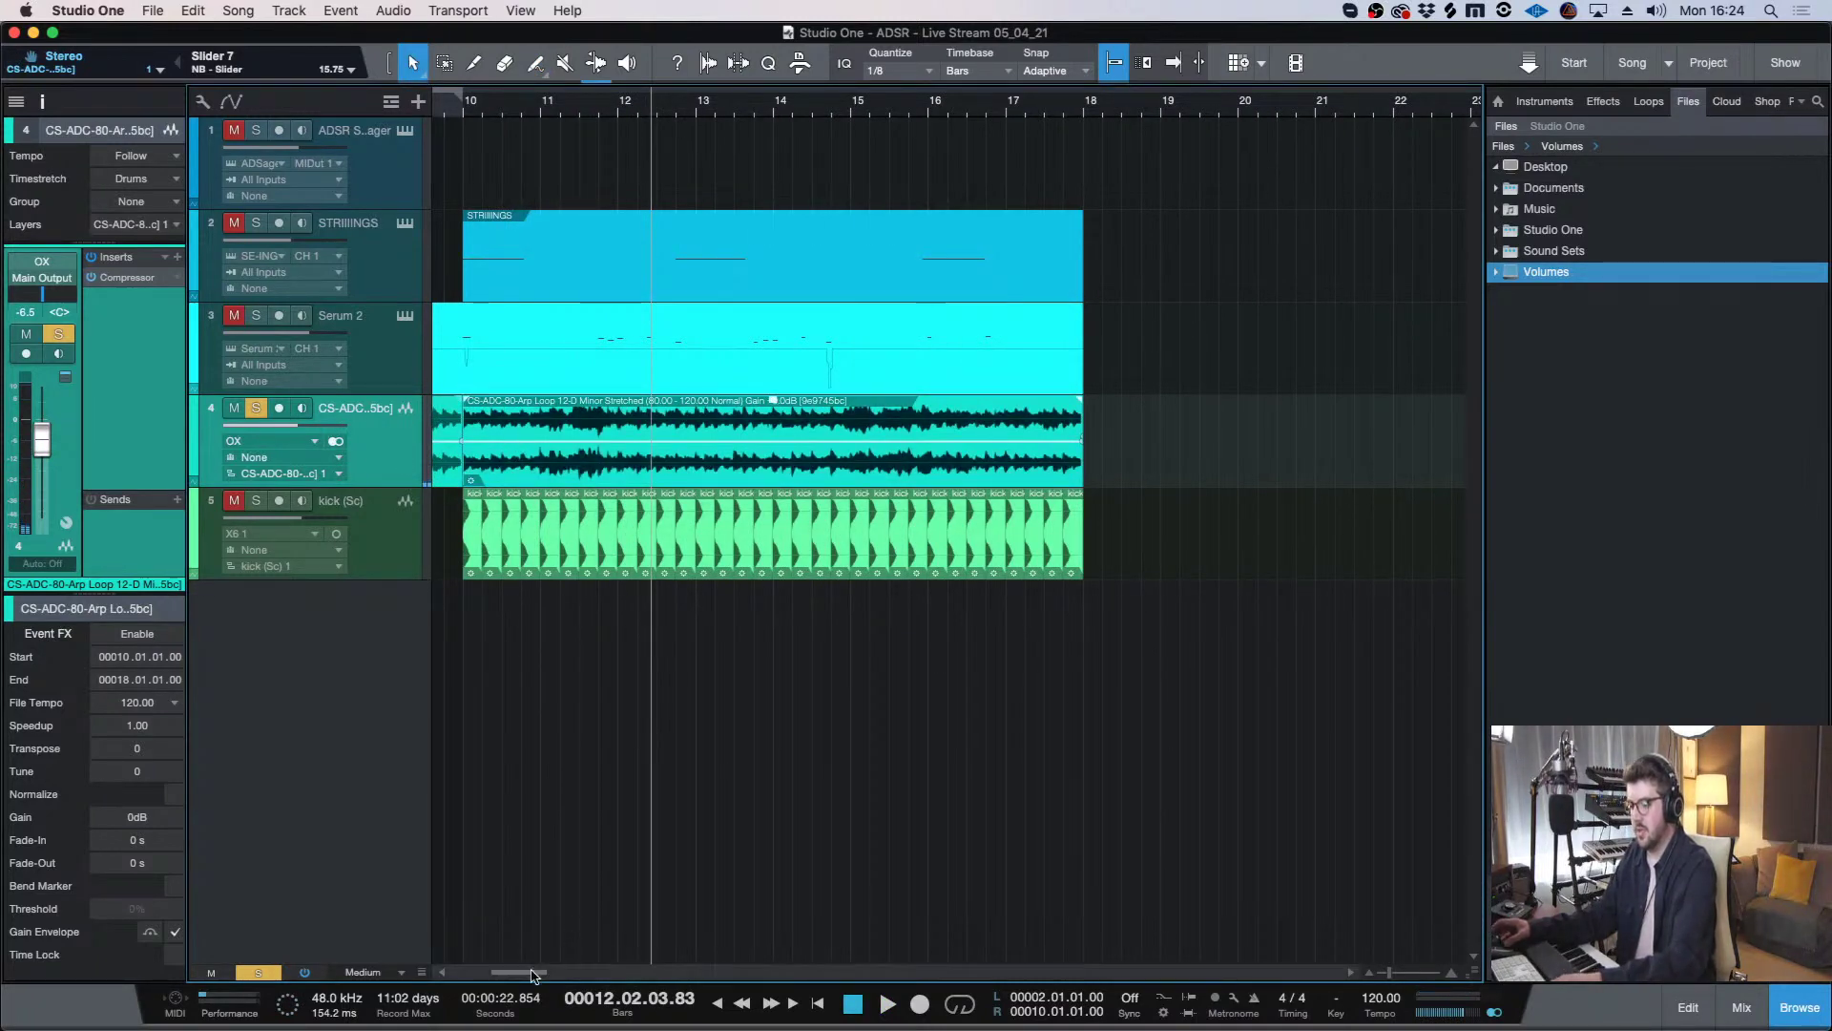
drag(520, 971, 498, 971)
key(w)
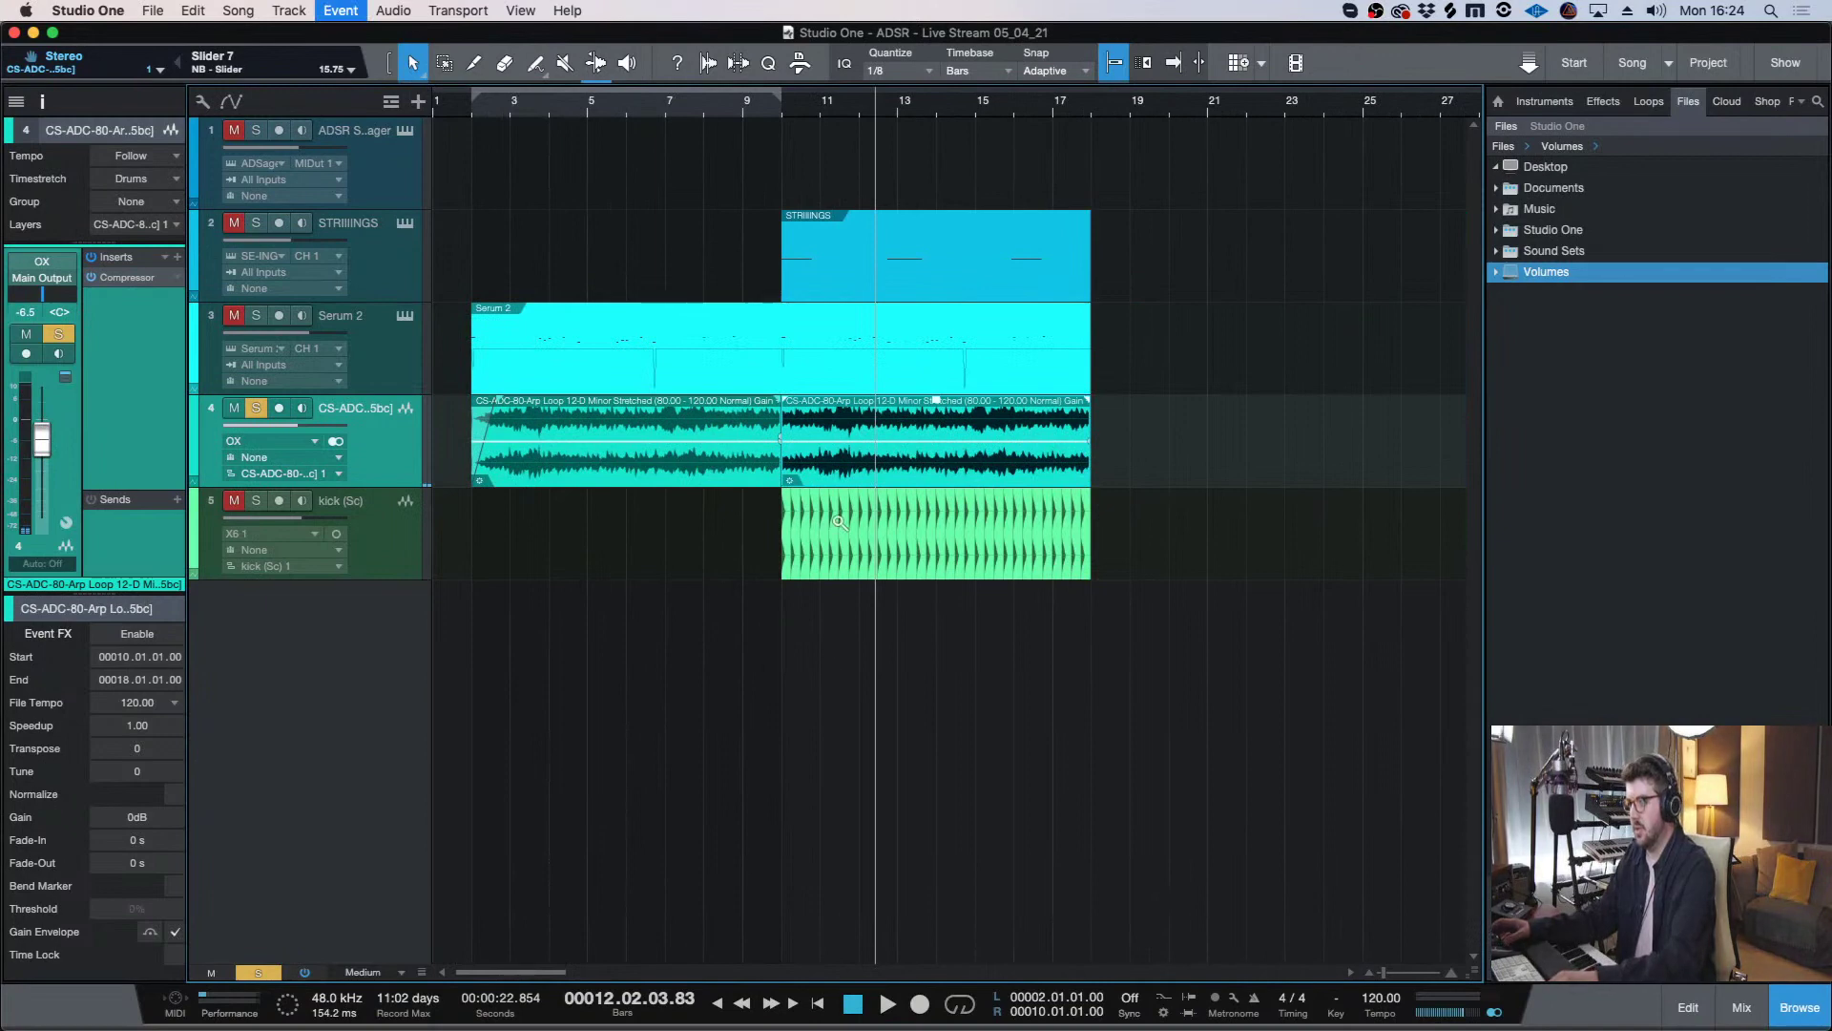
key(g)
key(e)
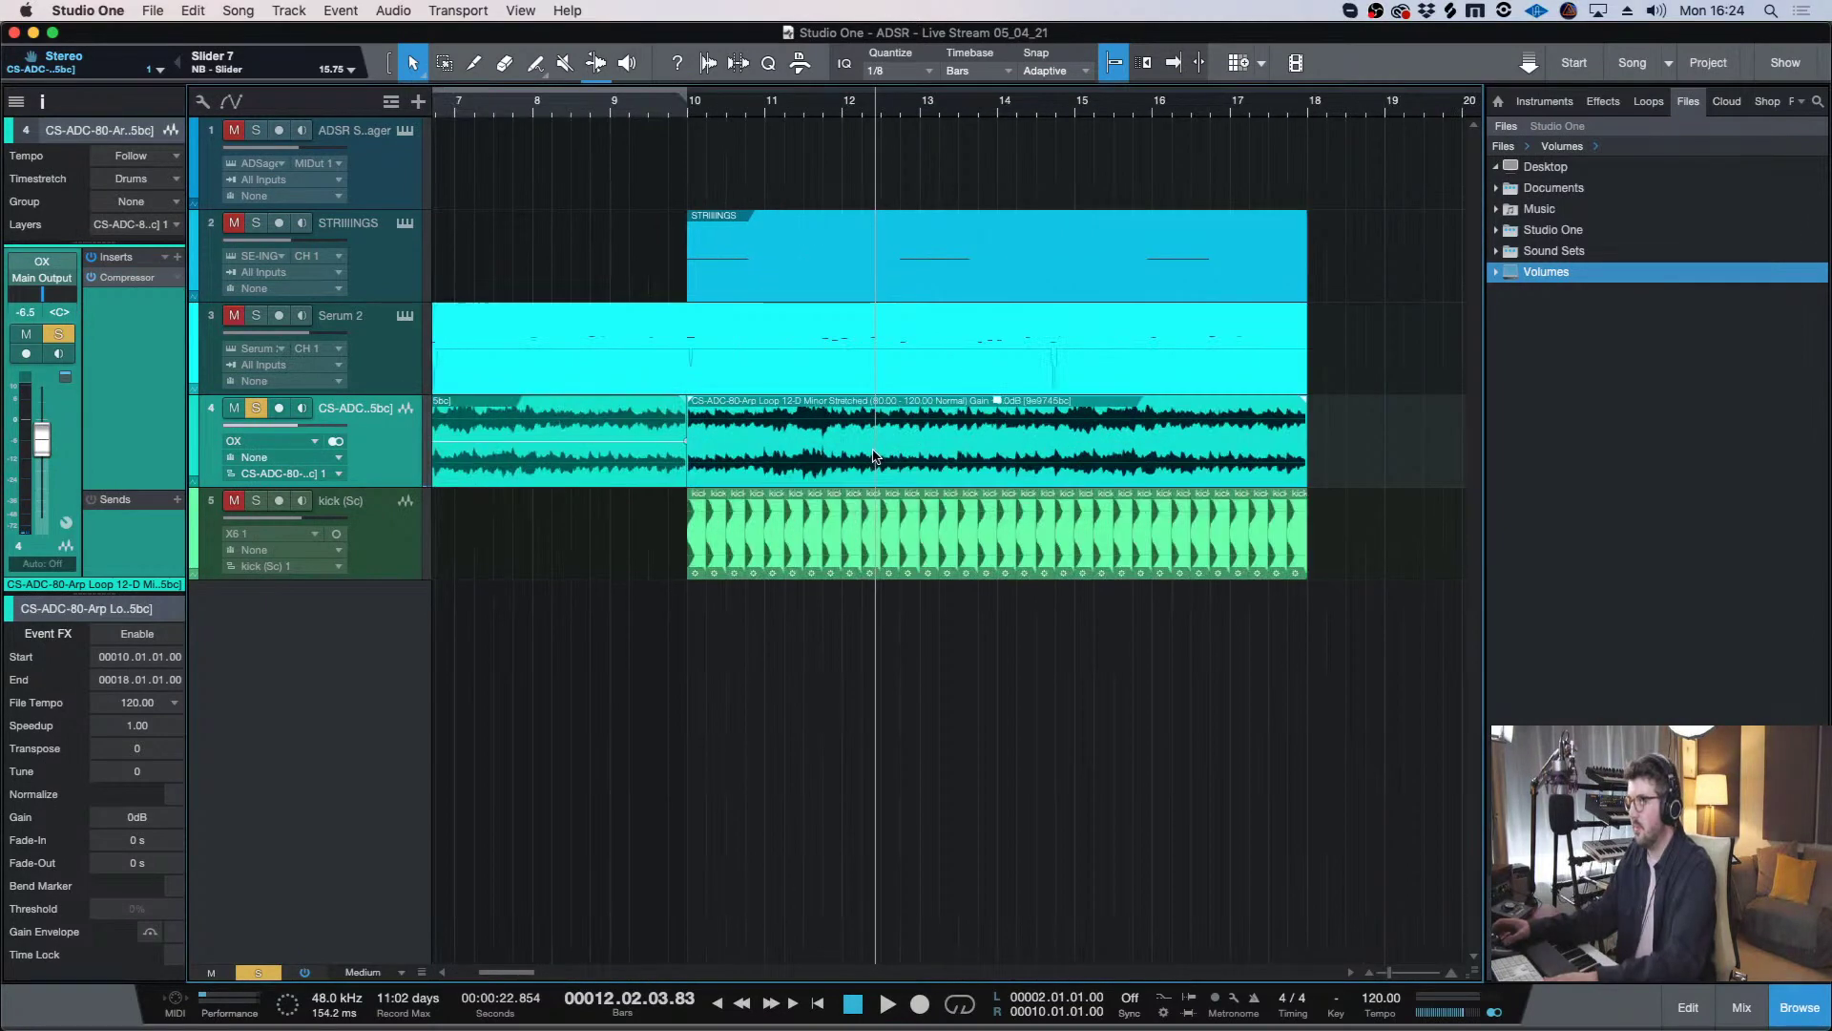
- Choose the Paint tool, hide the browser, and enable the gain envelope on the second arp loop event
key(e)
key(4)
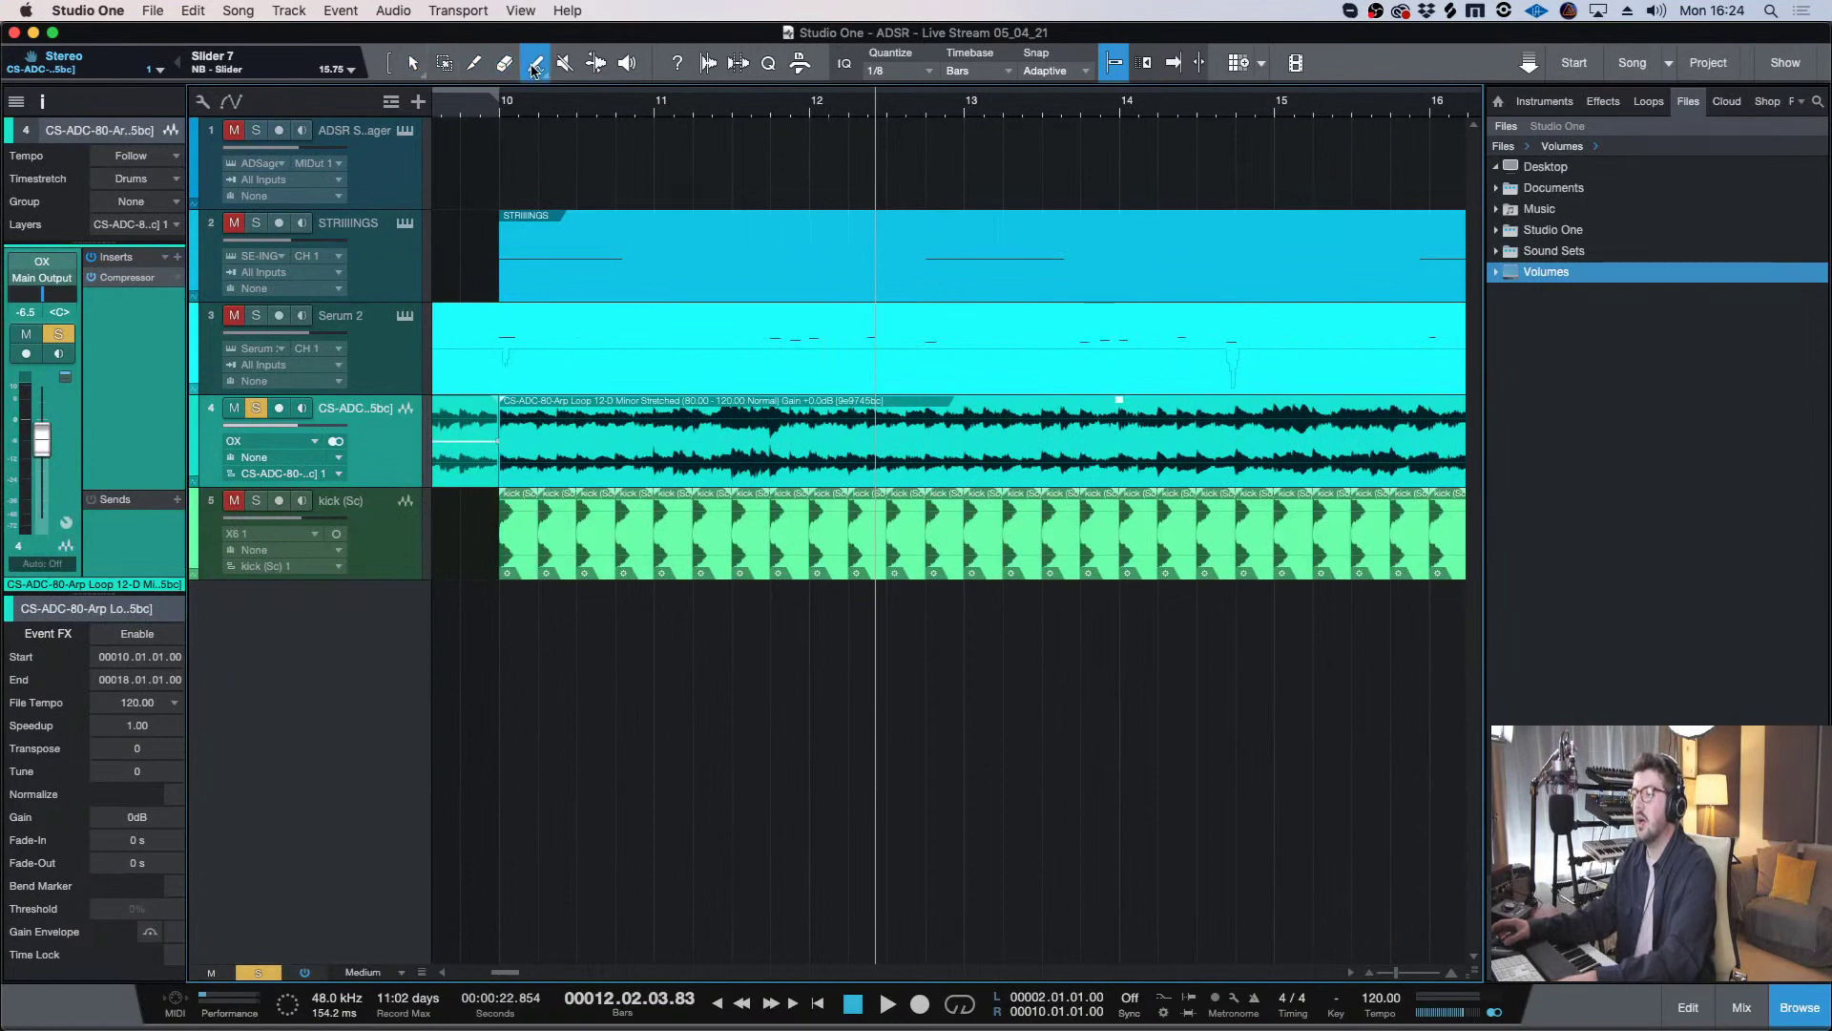
click(1825, 1009)
key(w)
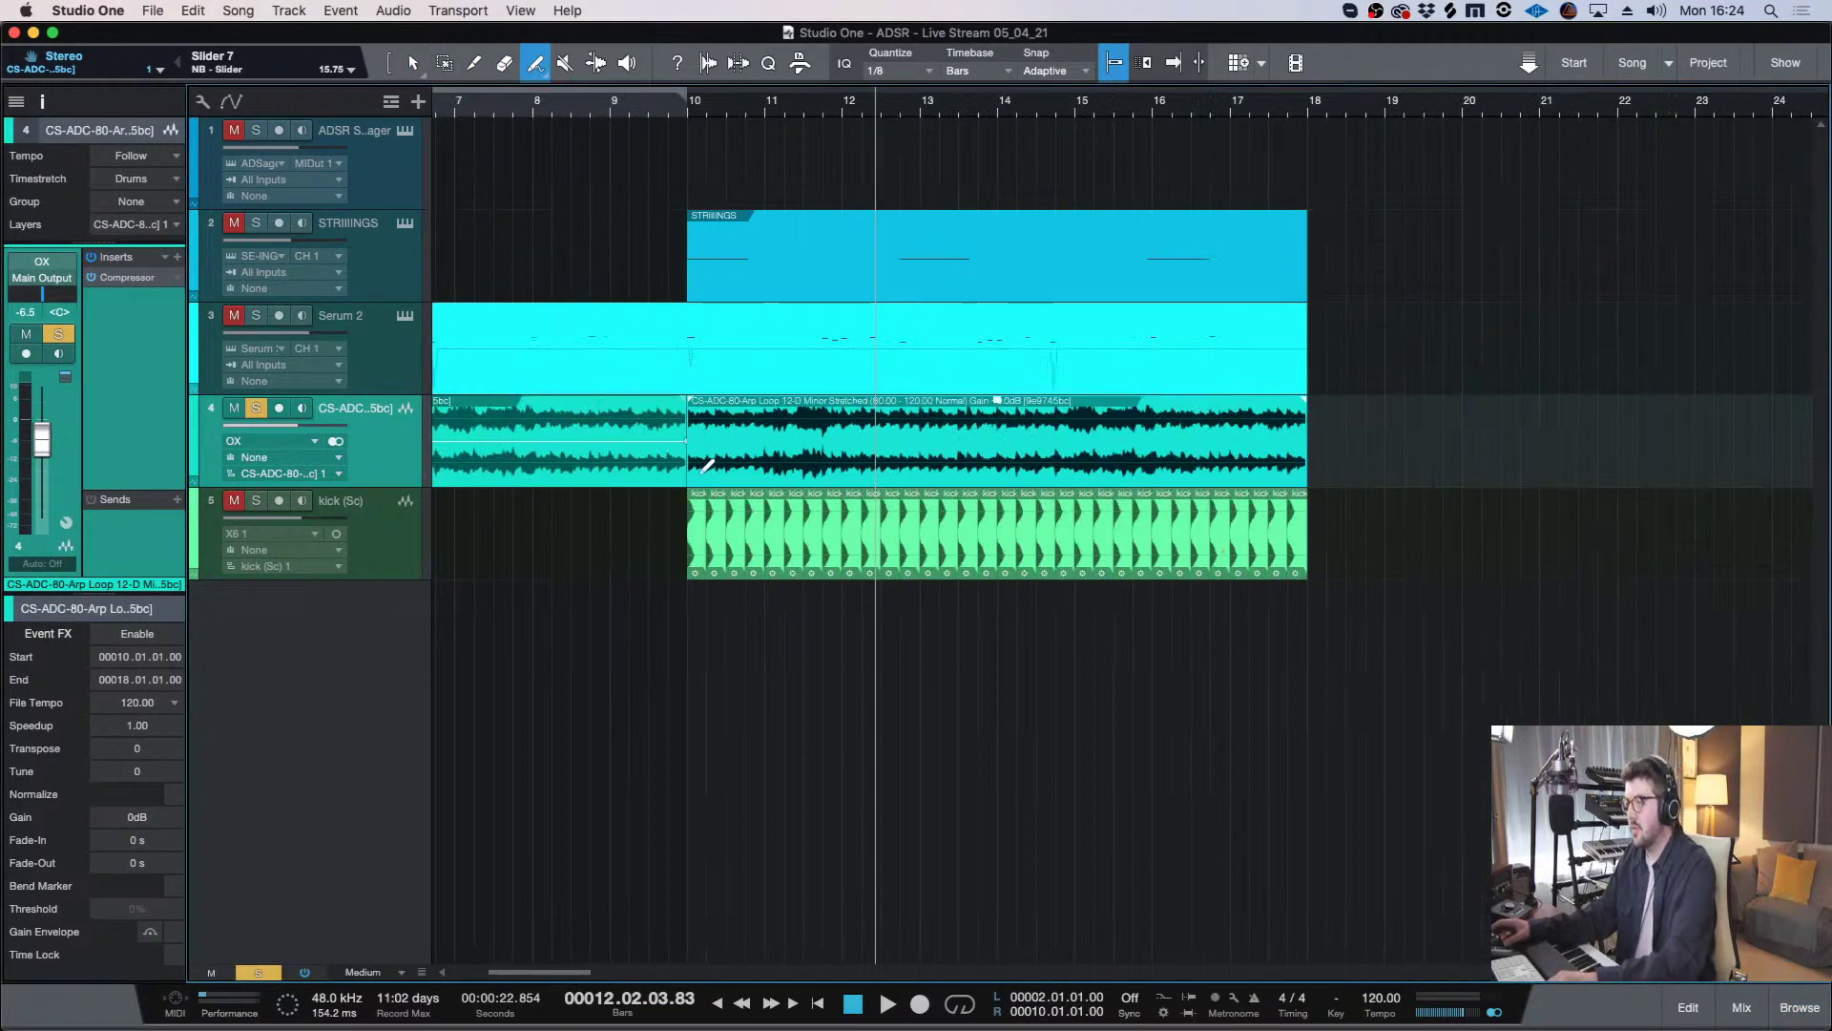
drag(702, 436, 705, 439)
right_click(715, 439)
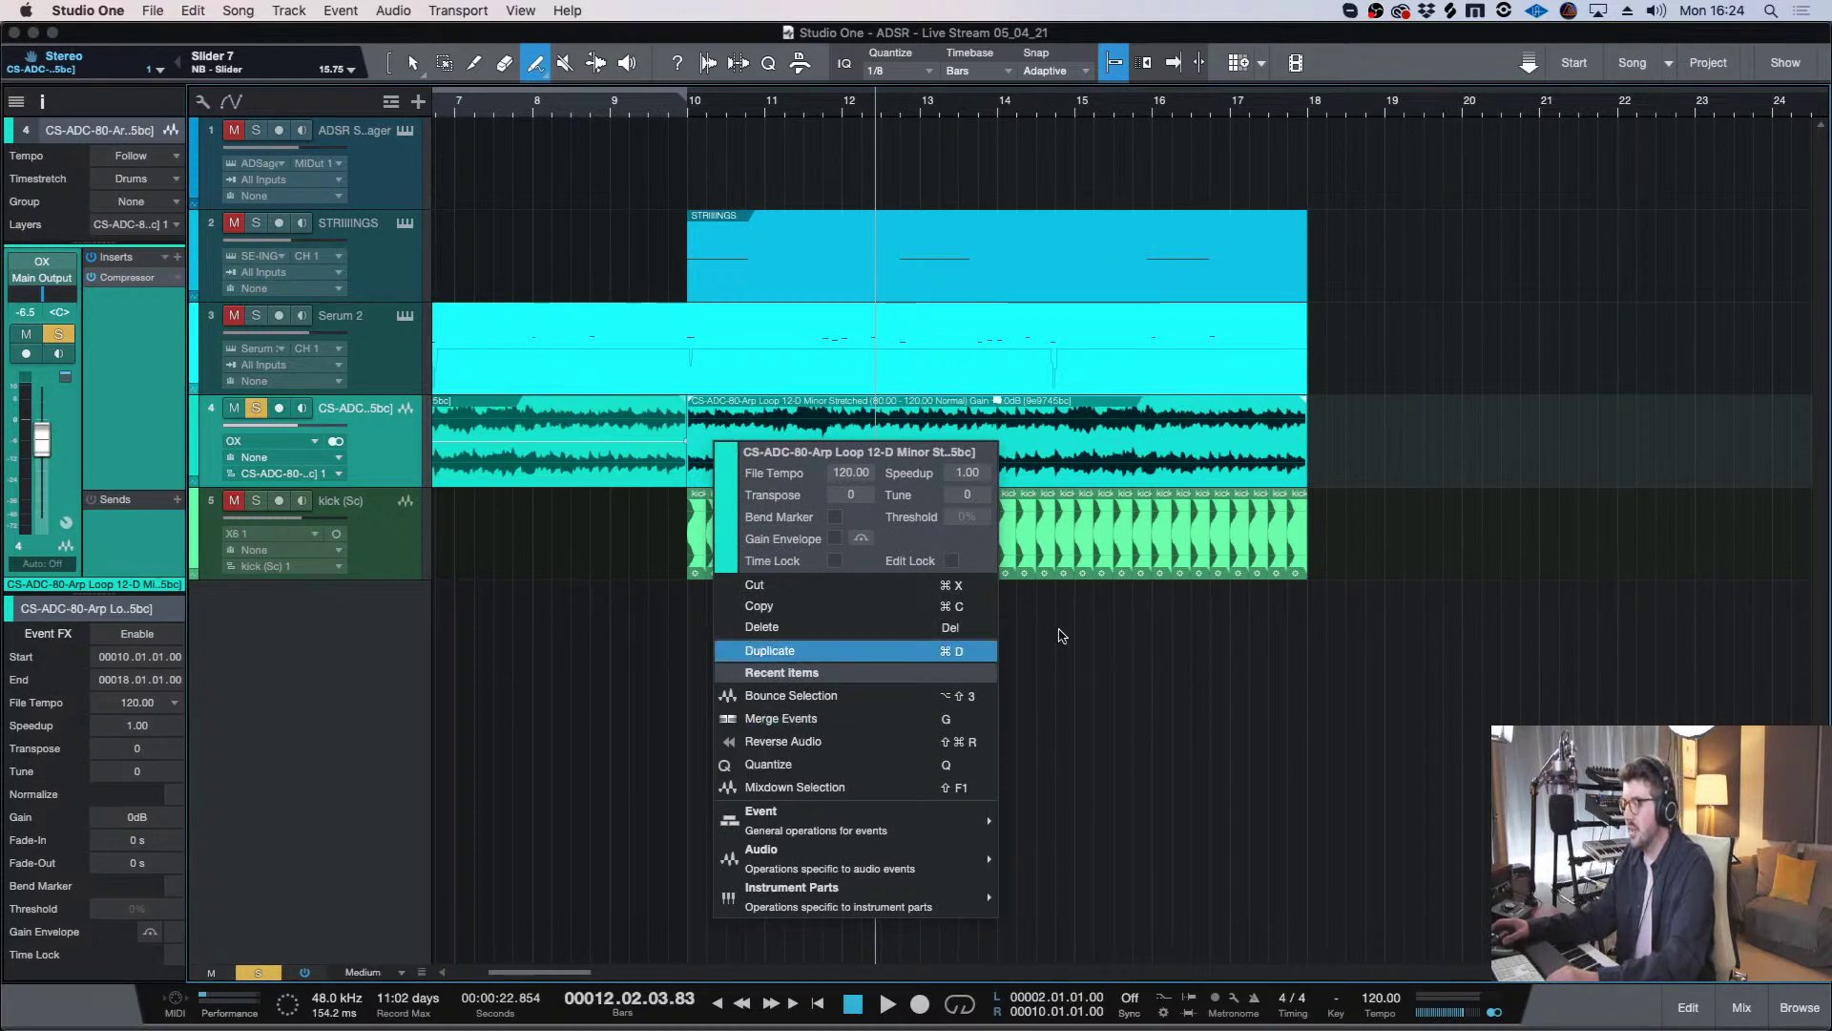
click(1202, 689)
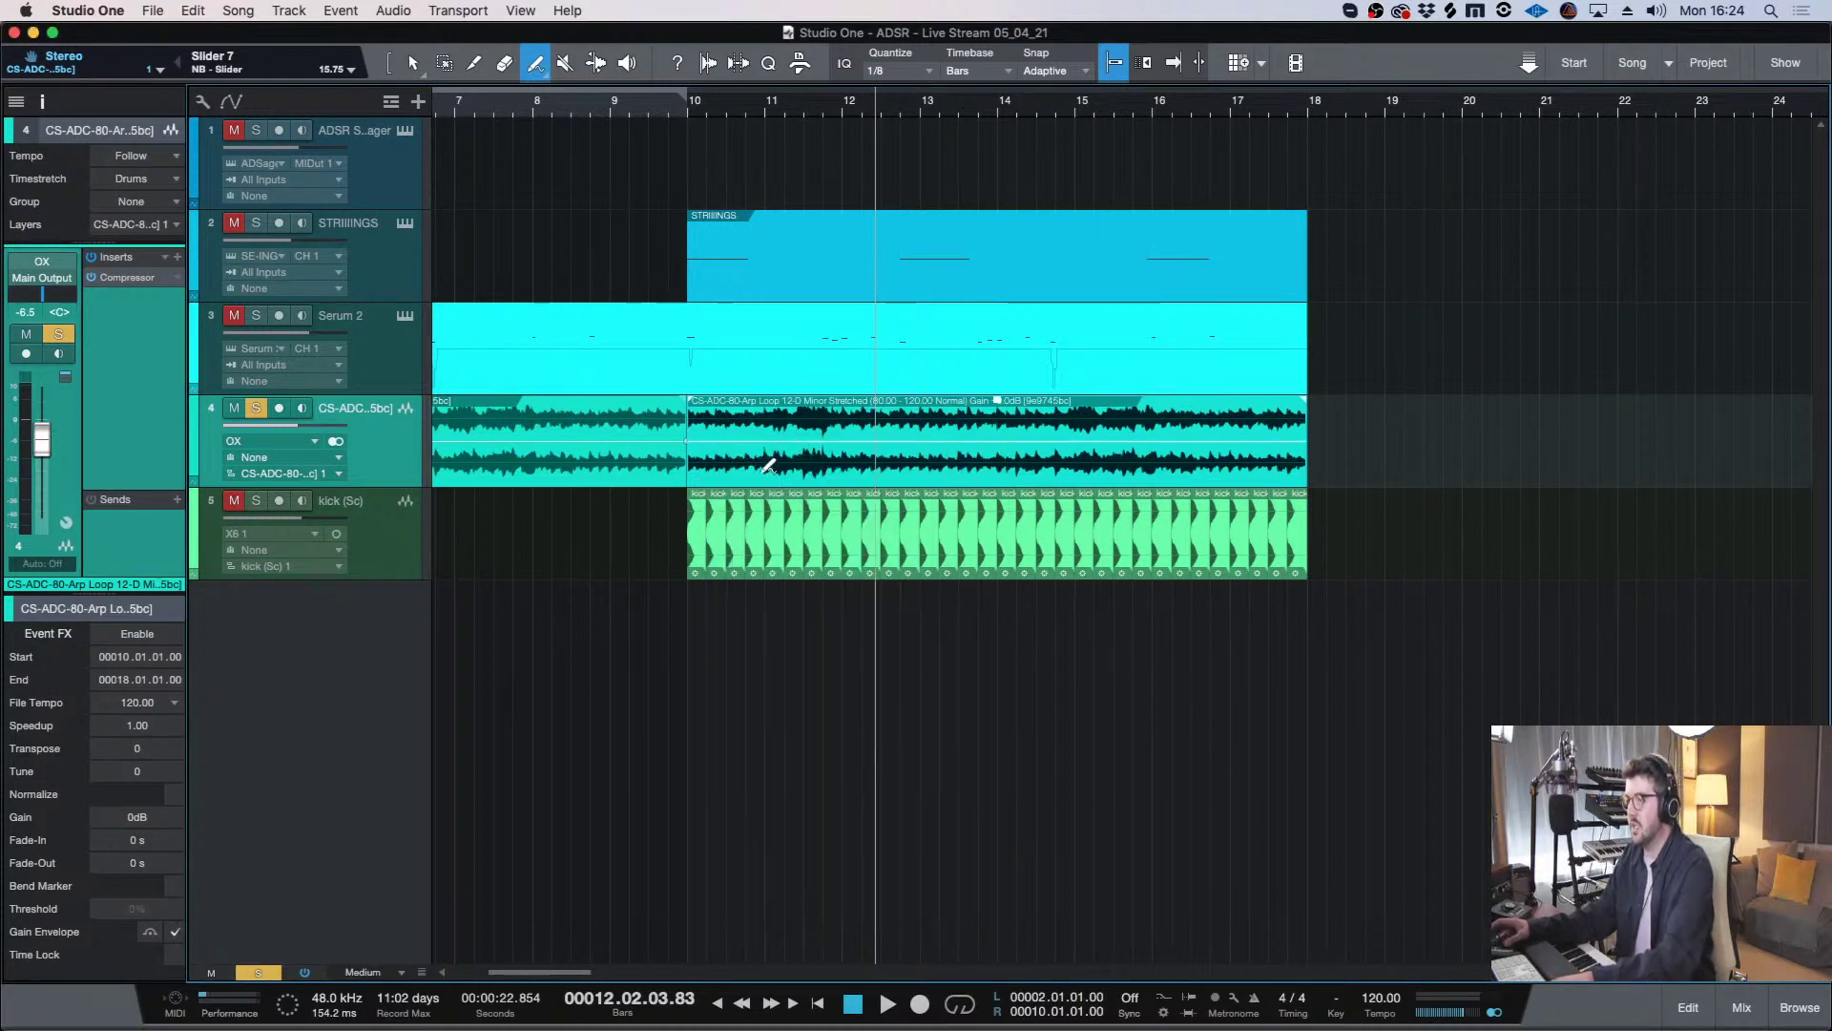
- Paint a 1/8 sine gain curve across the second arp loop event from bar 10 to bar 18 and play it from bar 10
drag(701, 434, 1311, 425)
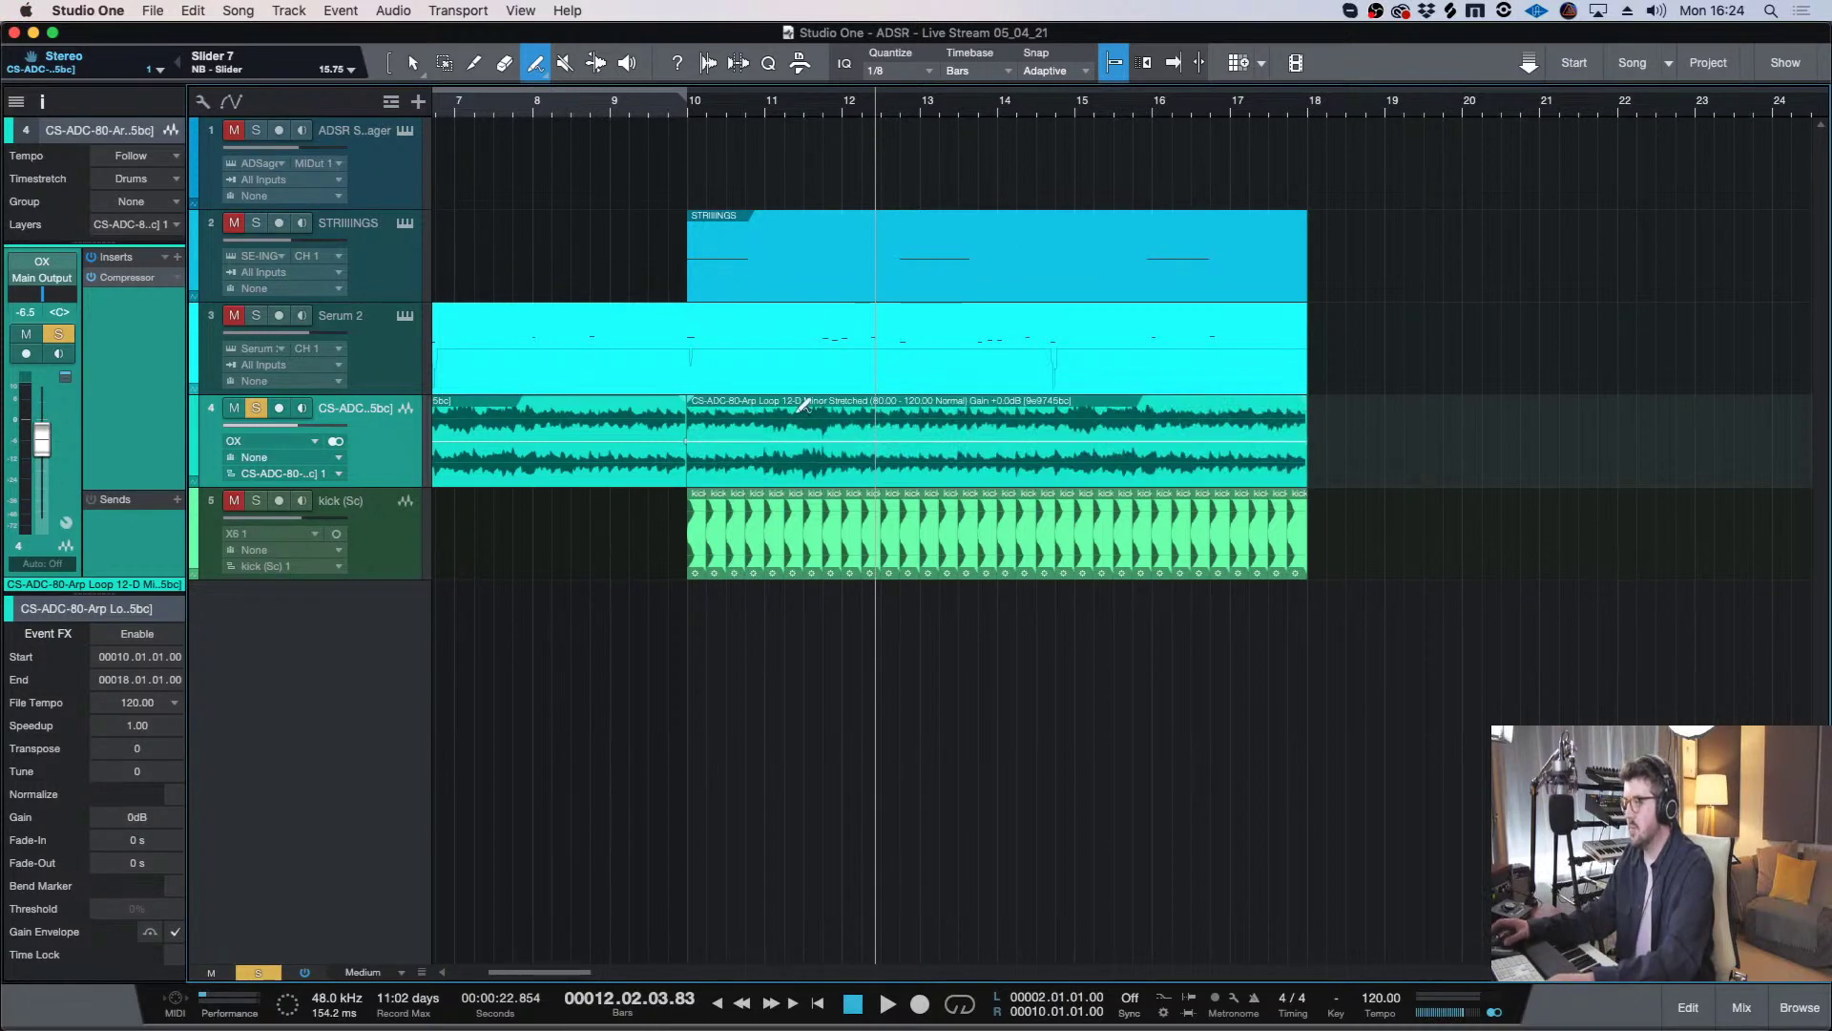
drag(711, 432, 1313, 420)
click(691, 105)
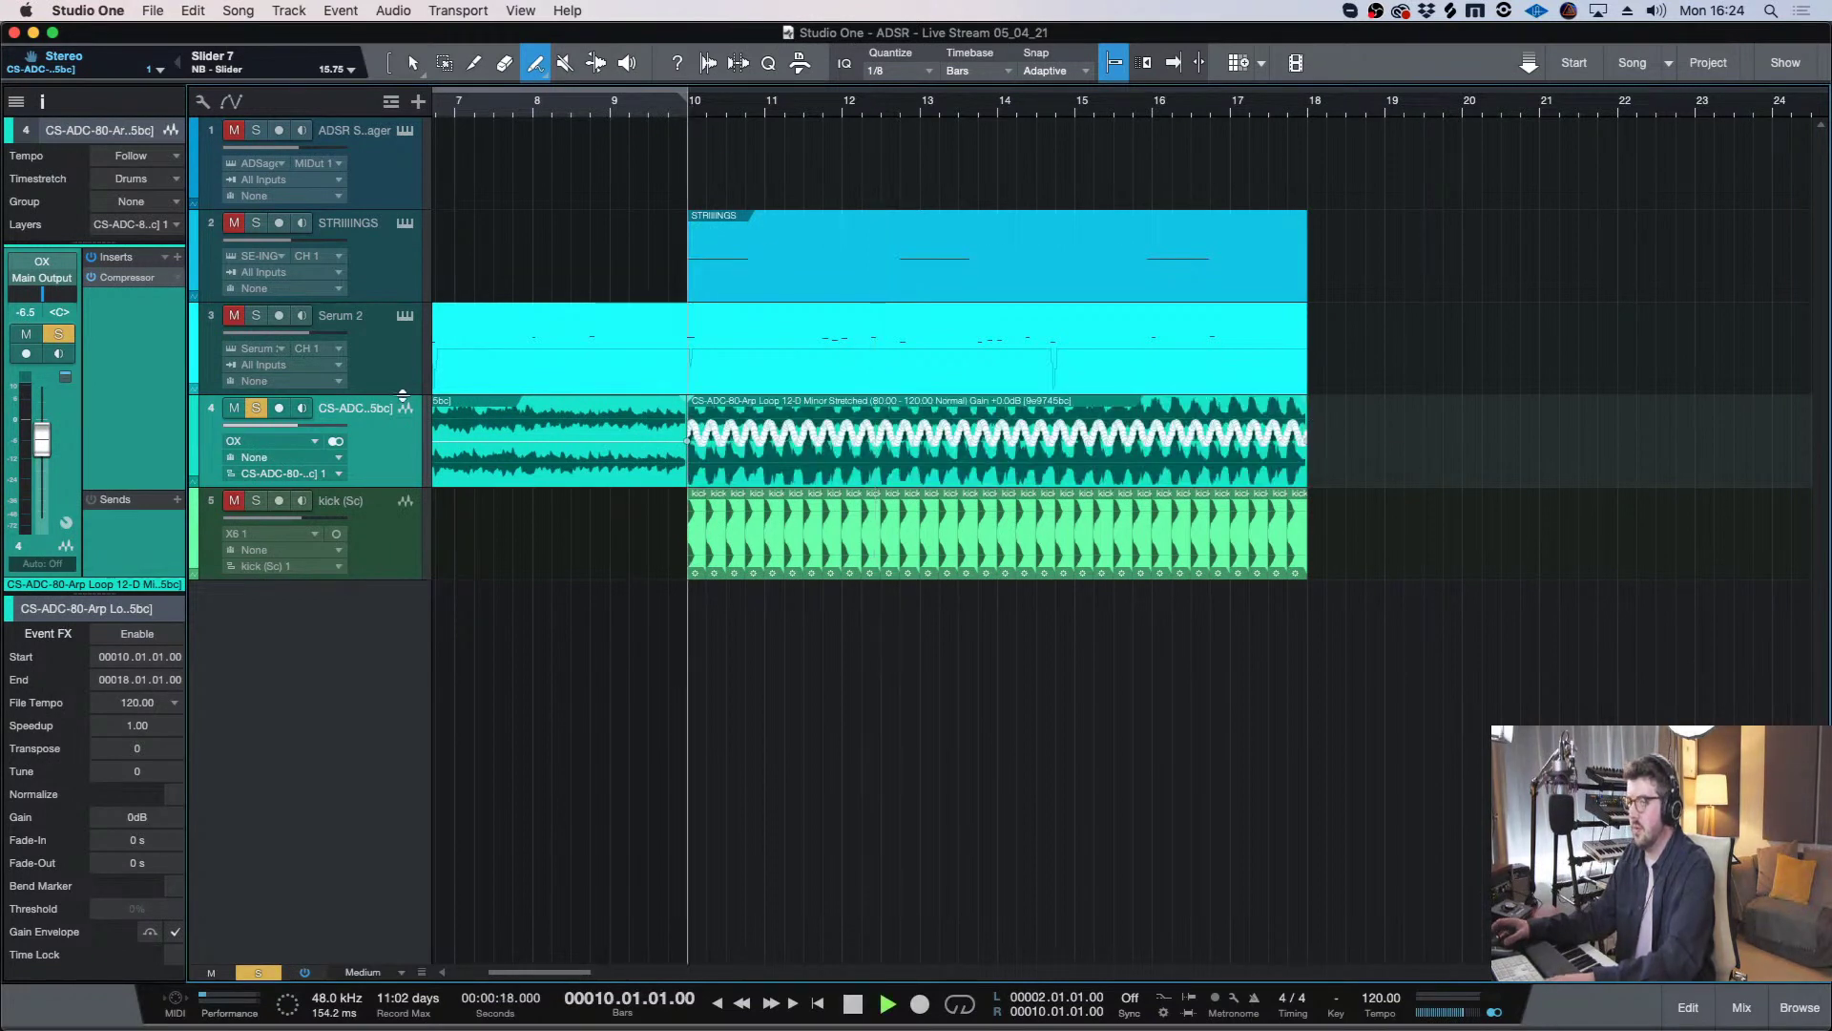
key(space)
- Lower the arp loop track's volume to -8.1 dB, stop playback, and unsolo the track with the Arrow tool active
key(w)
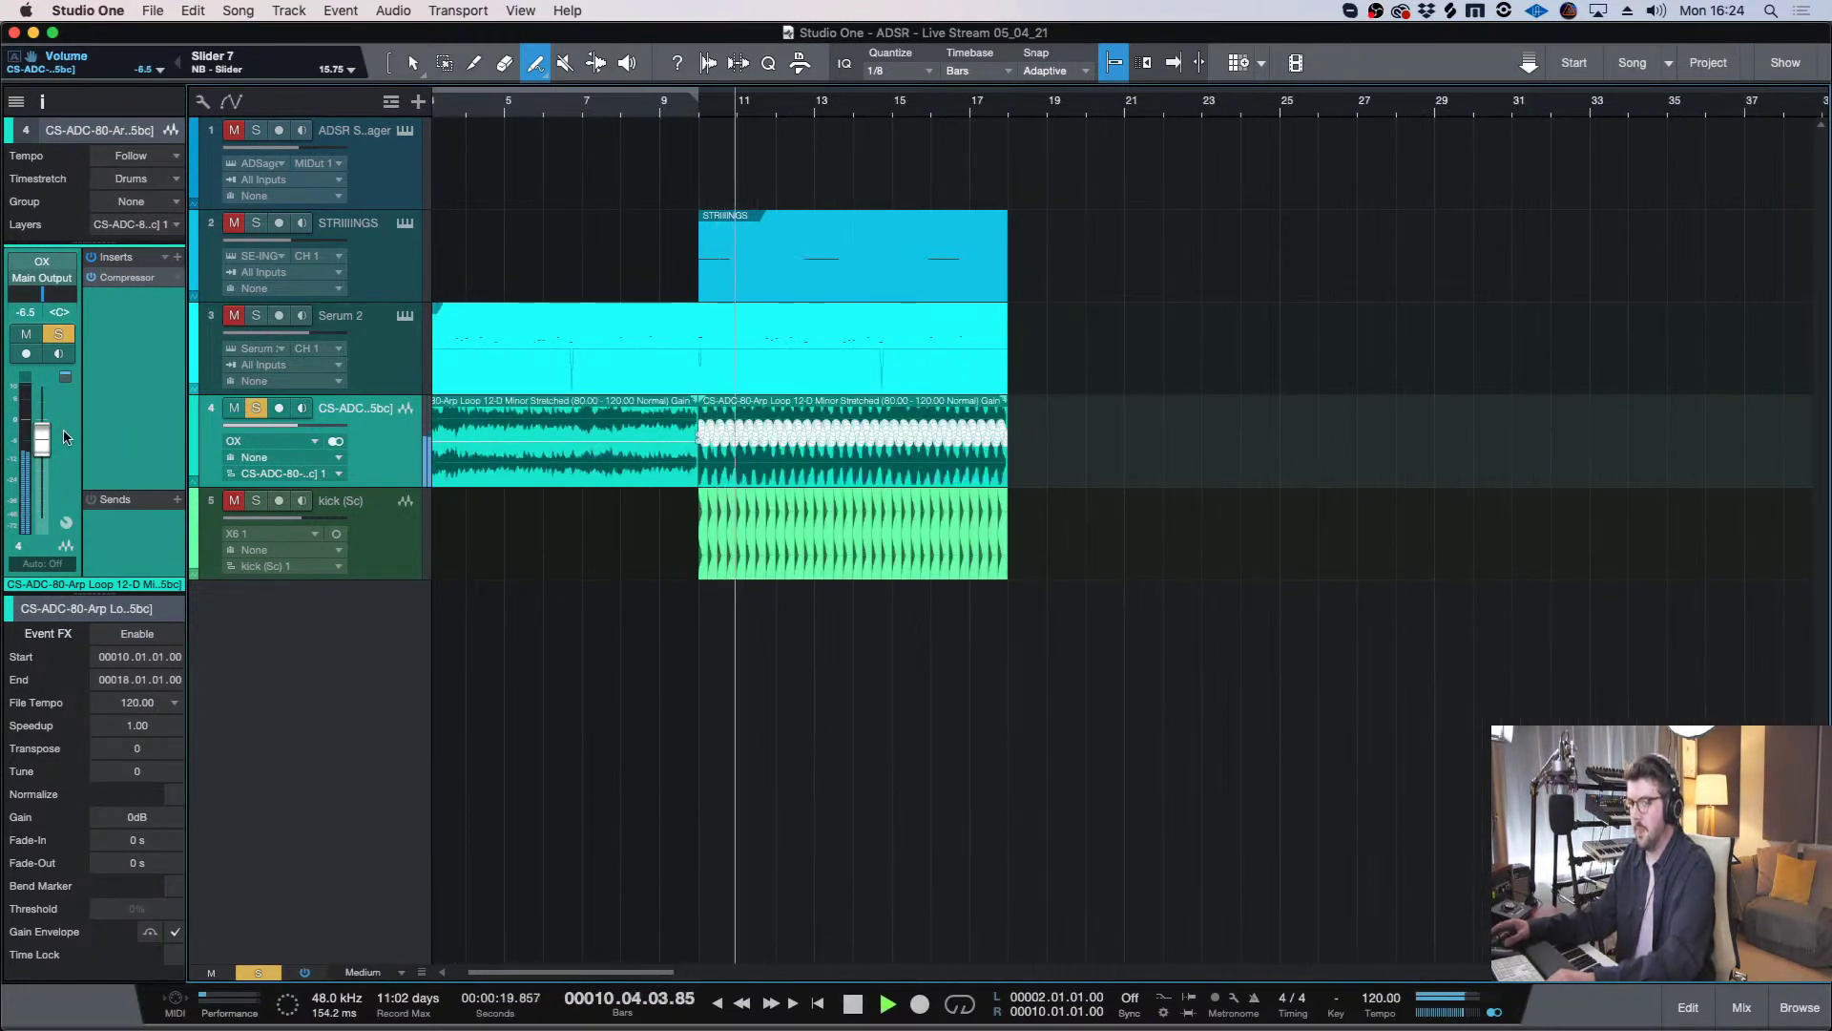
key(space)
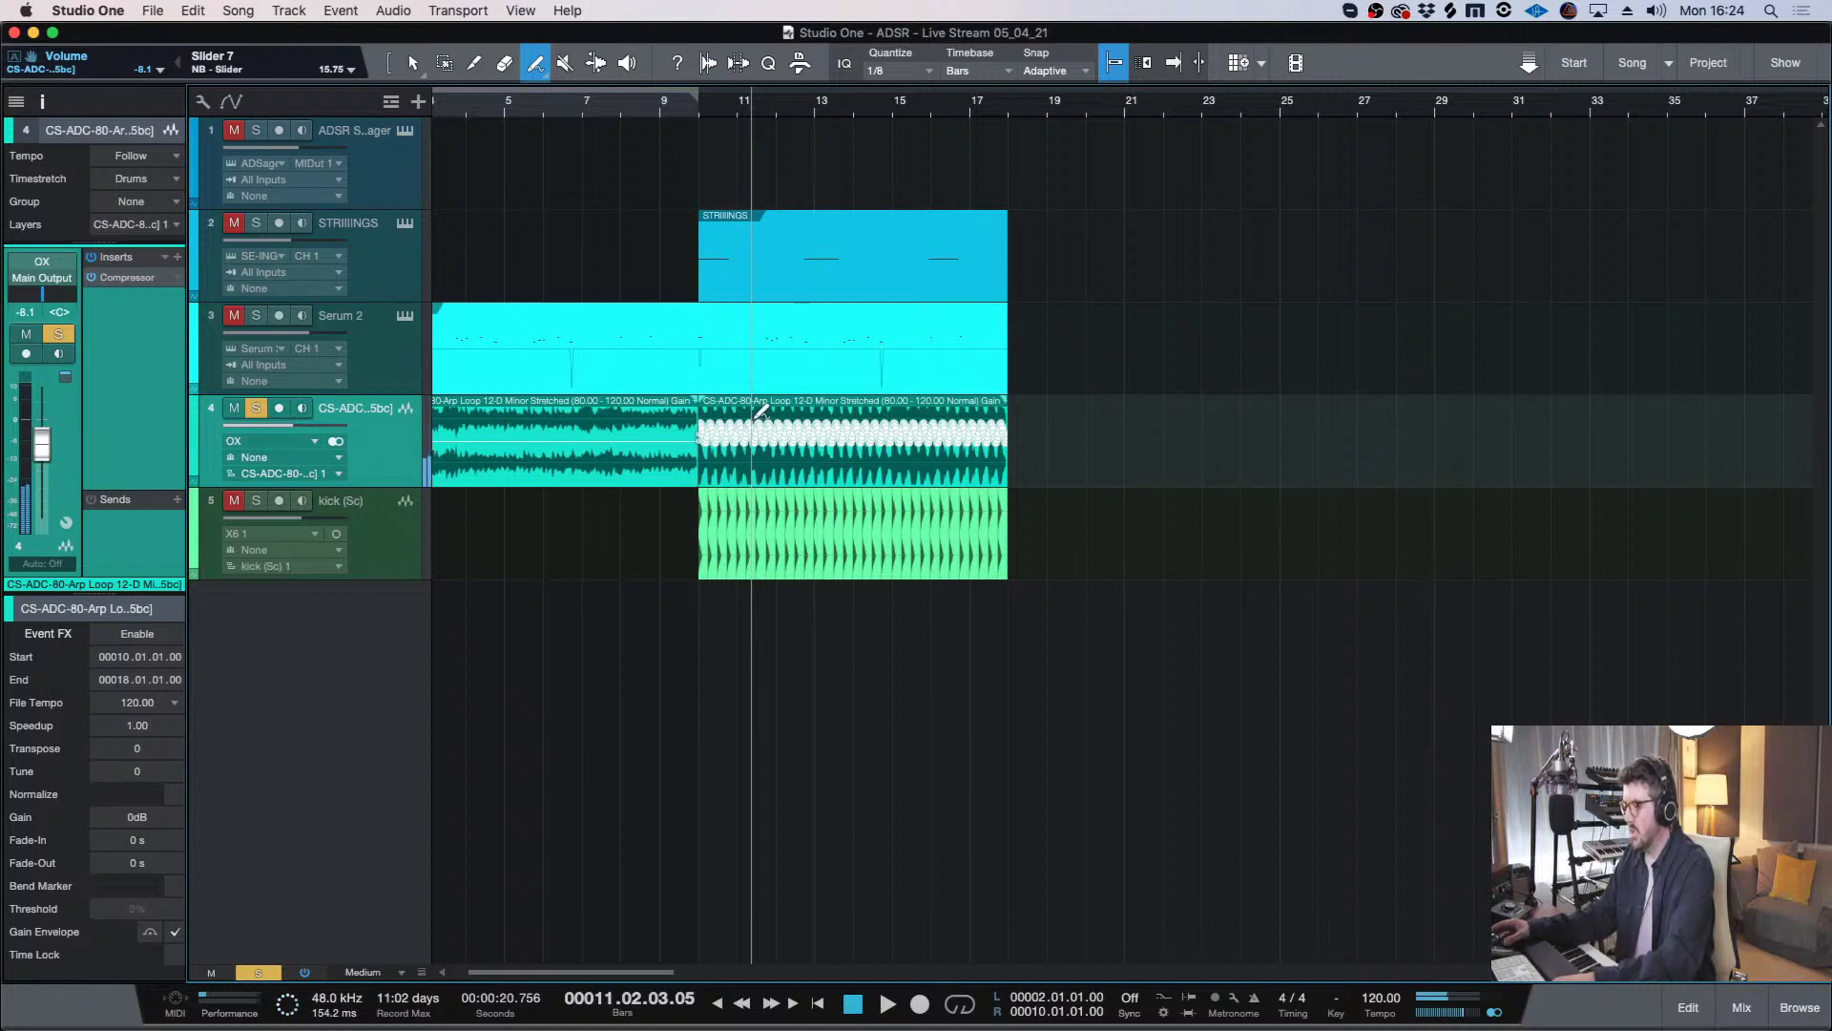
key(1)
key(s)
key(w)
key(comma)
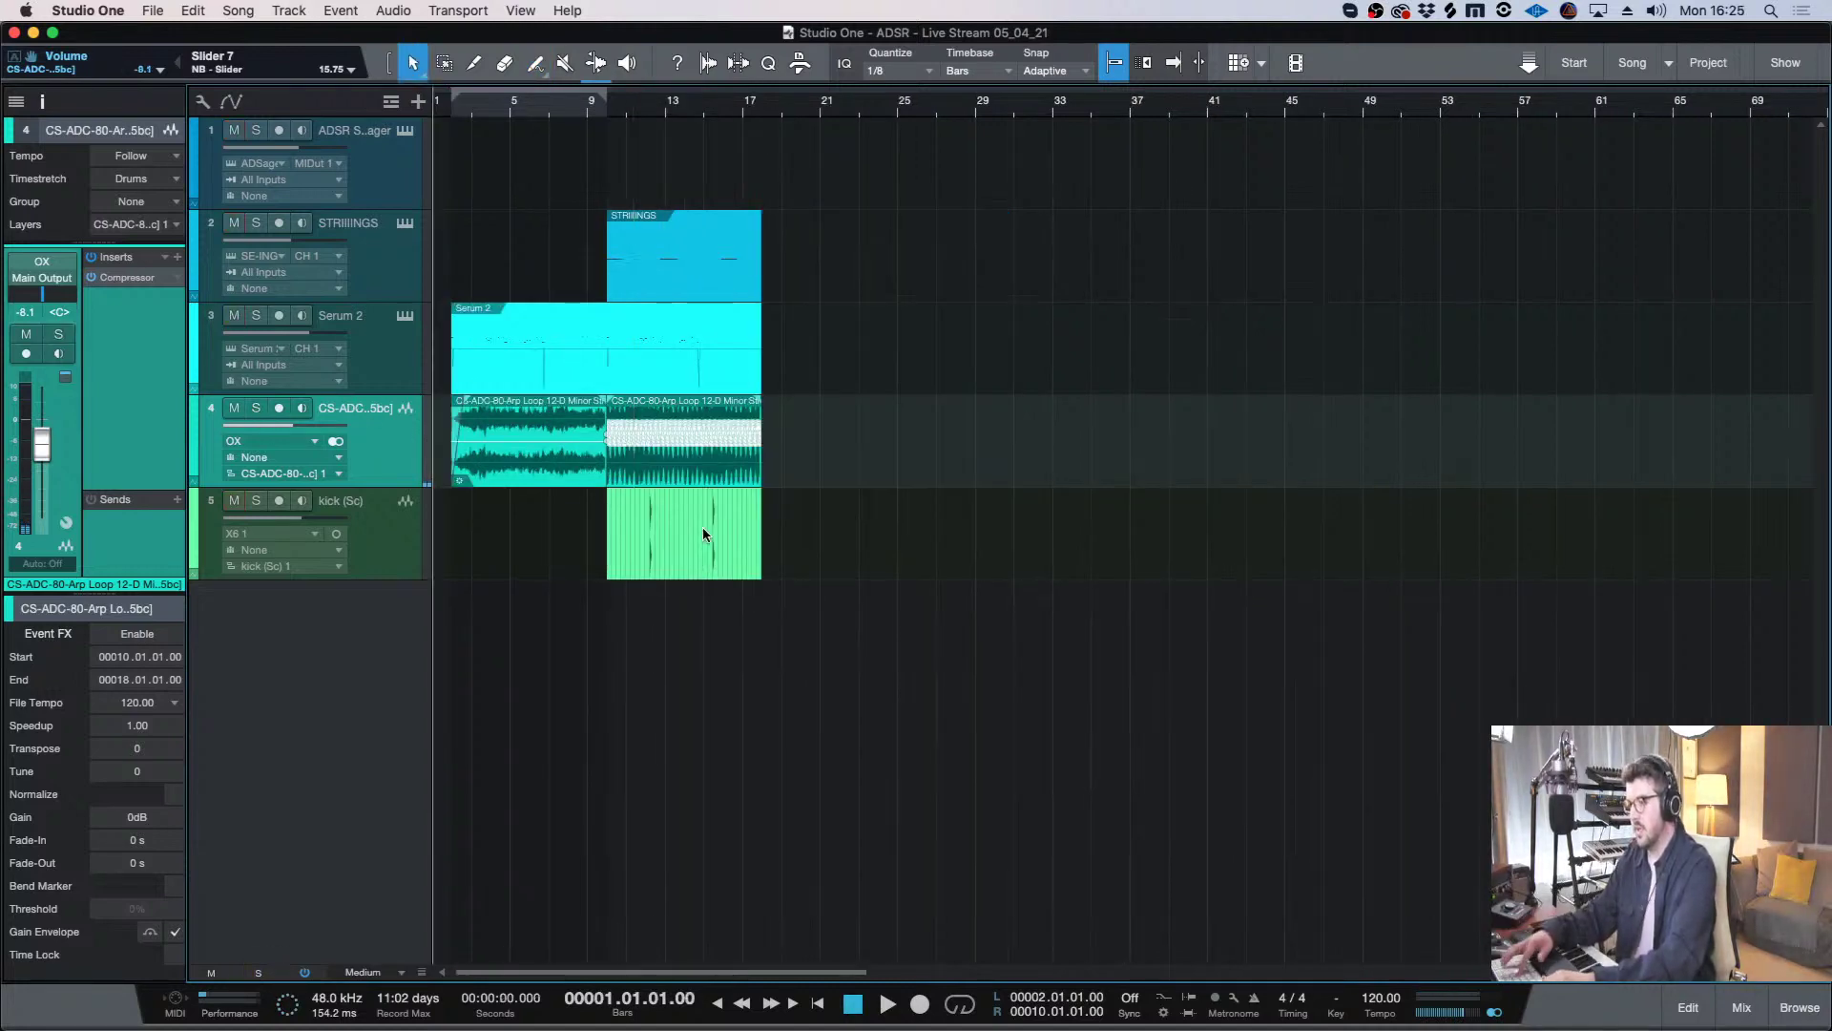
- Open the SpacedOut insert on the Serum 2 track, set its Echo/Space Mix to 43%, and close it
key(e)
key(e)
key(e)
key(w)
key(w)
click(369, 329)
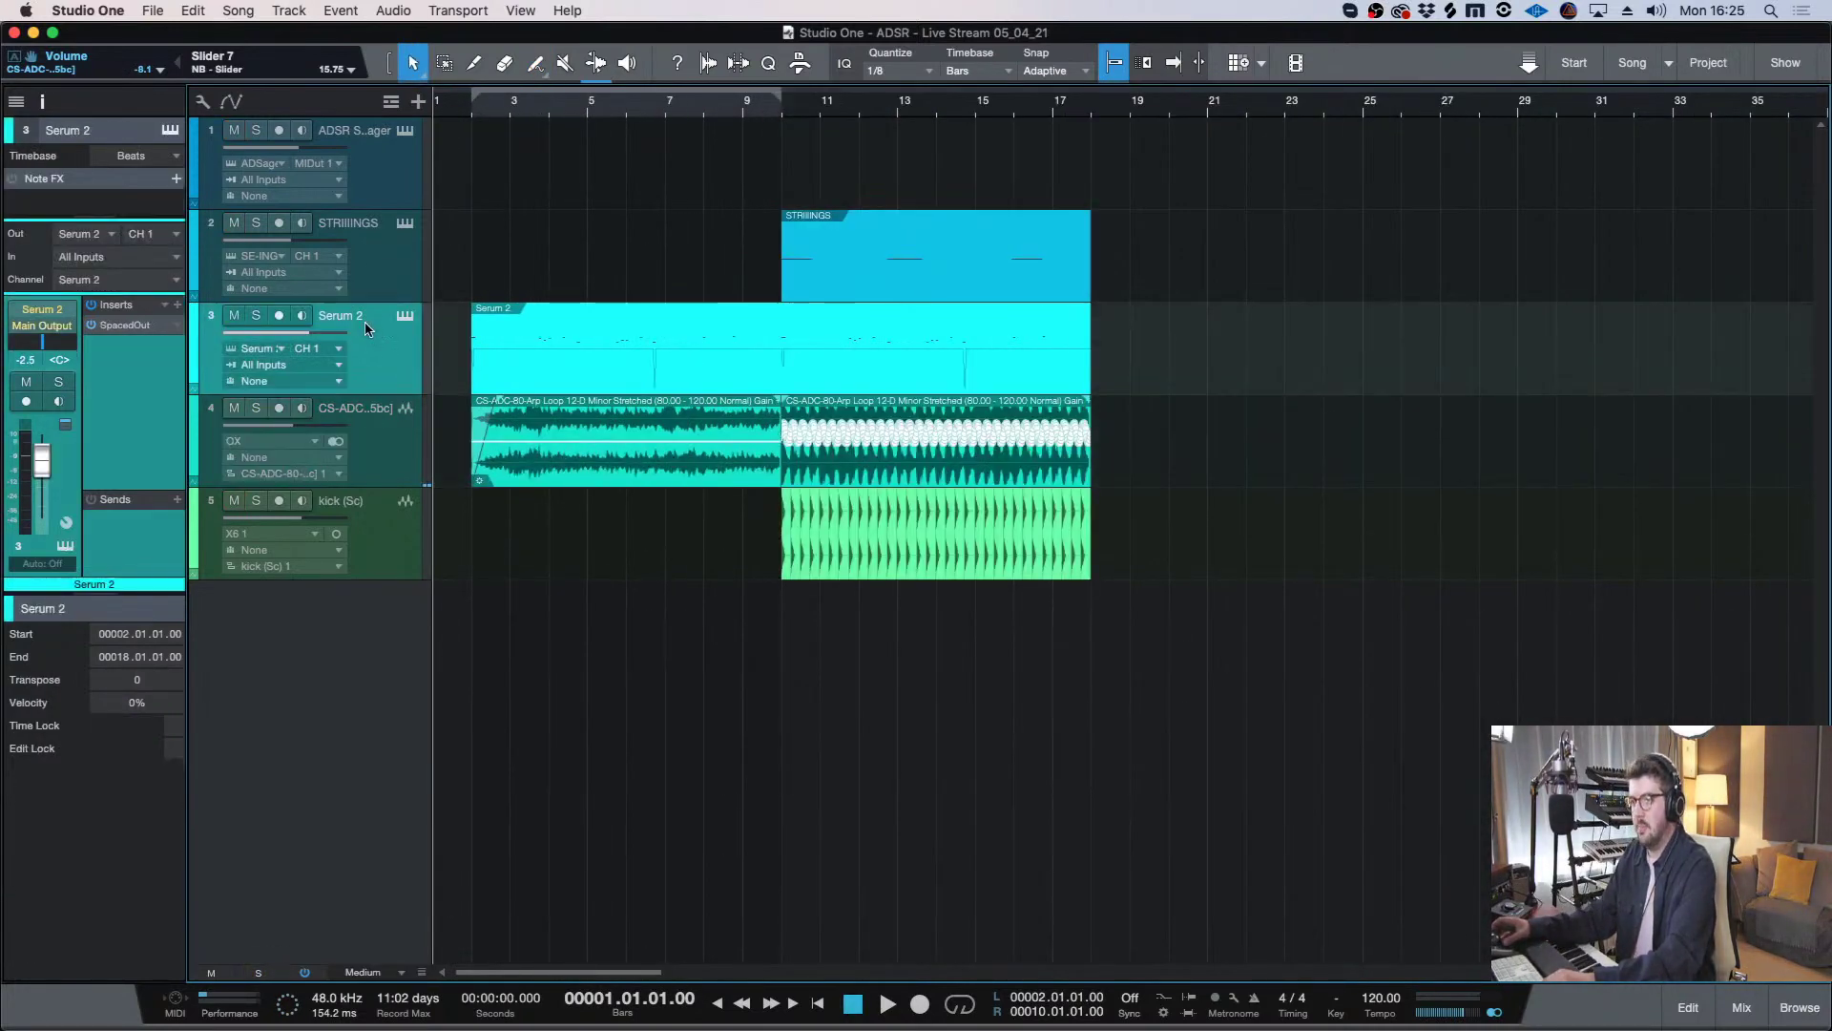
click(125, 326)
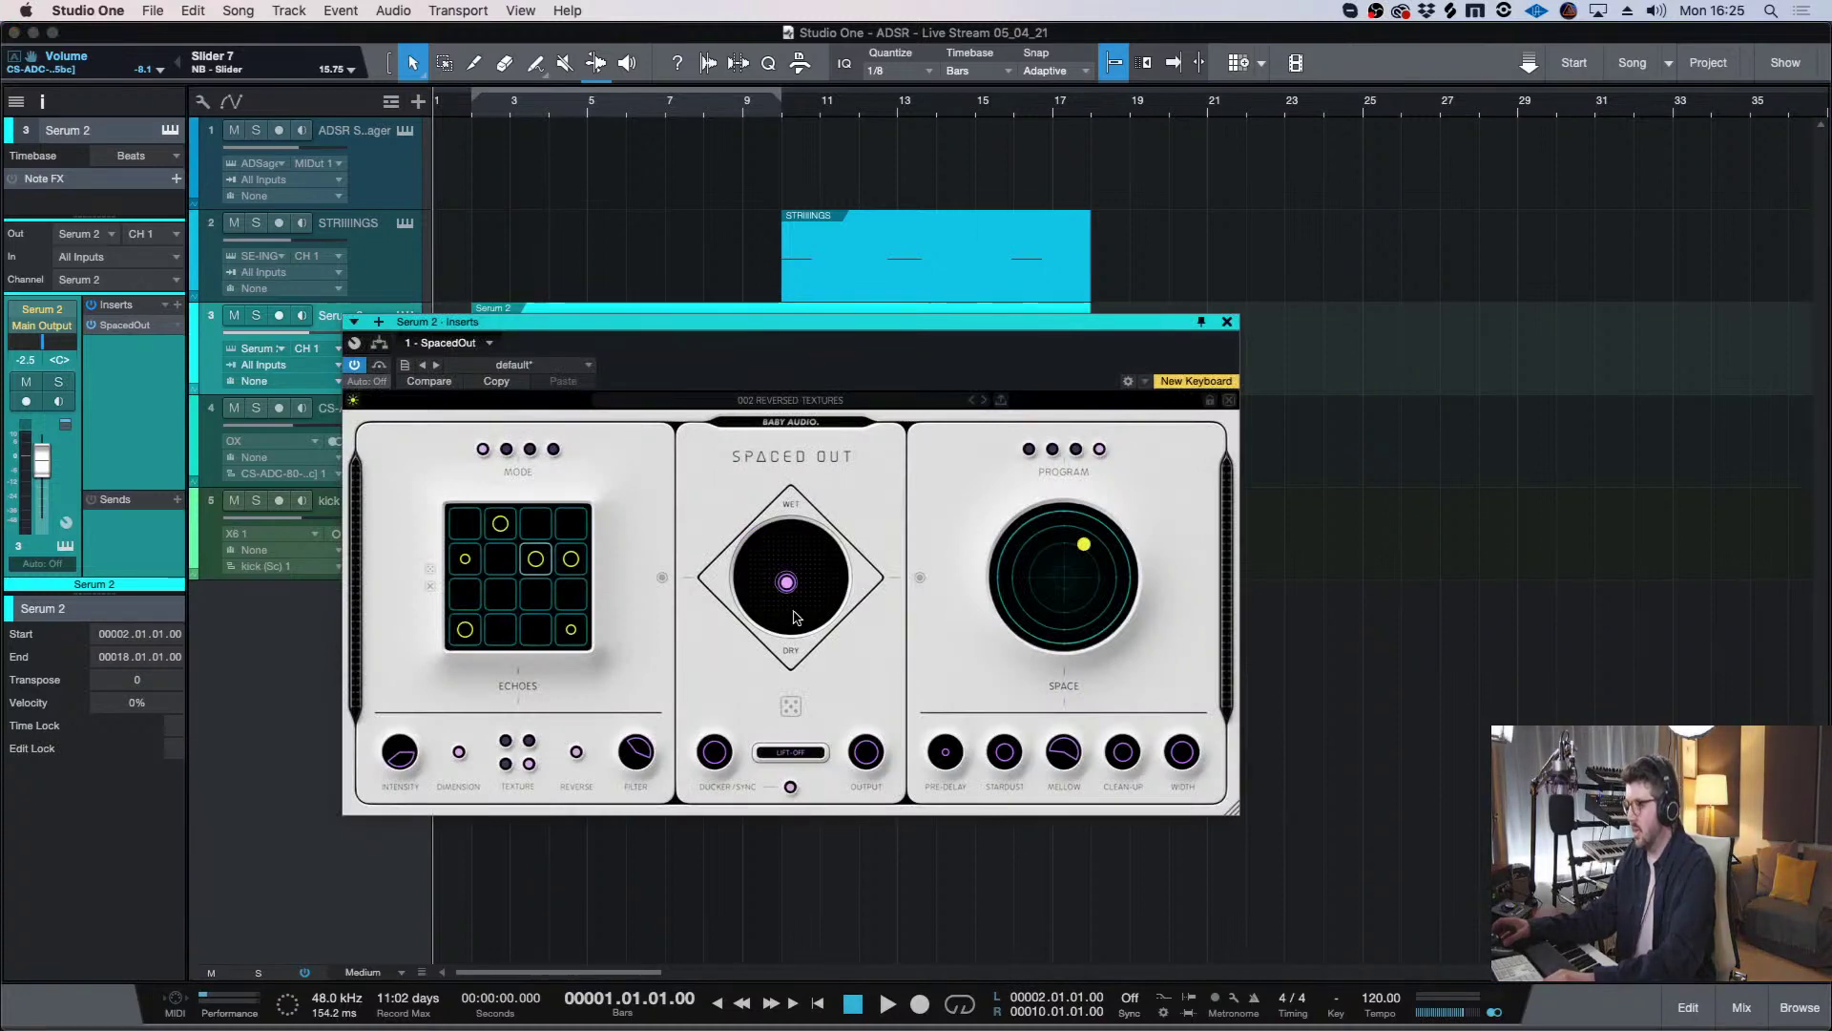
click(1228, 323)
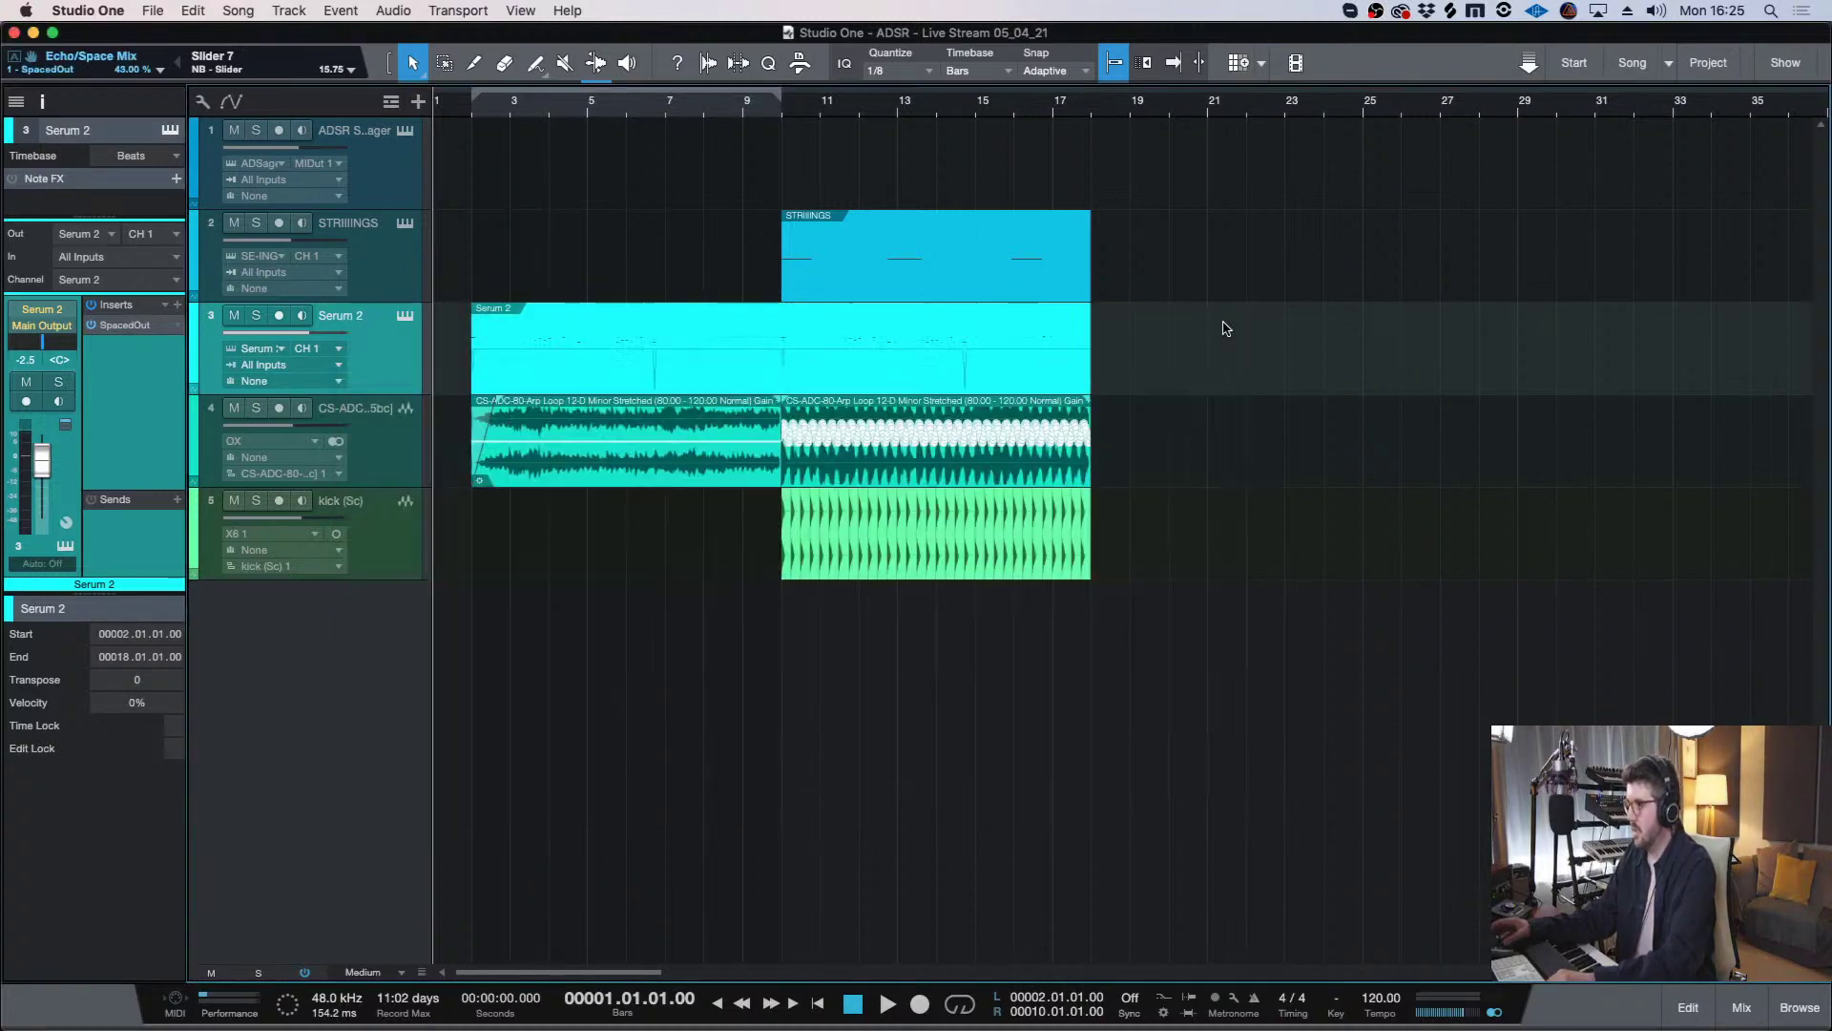
- Play the song from bar 2 and adjust the Serum 2 track's volume to about -1.6 dB
click(474, 113)
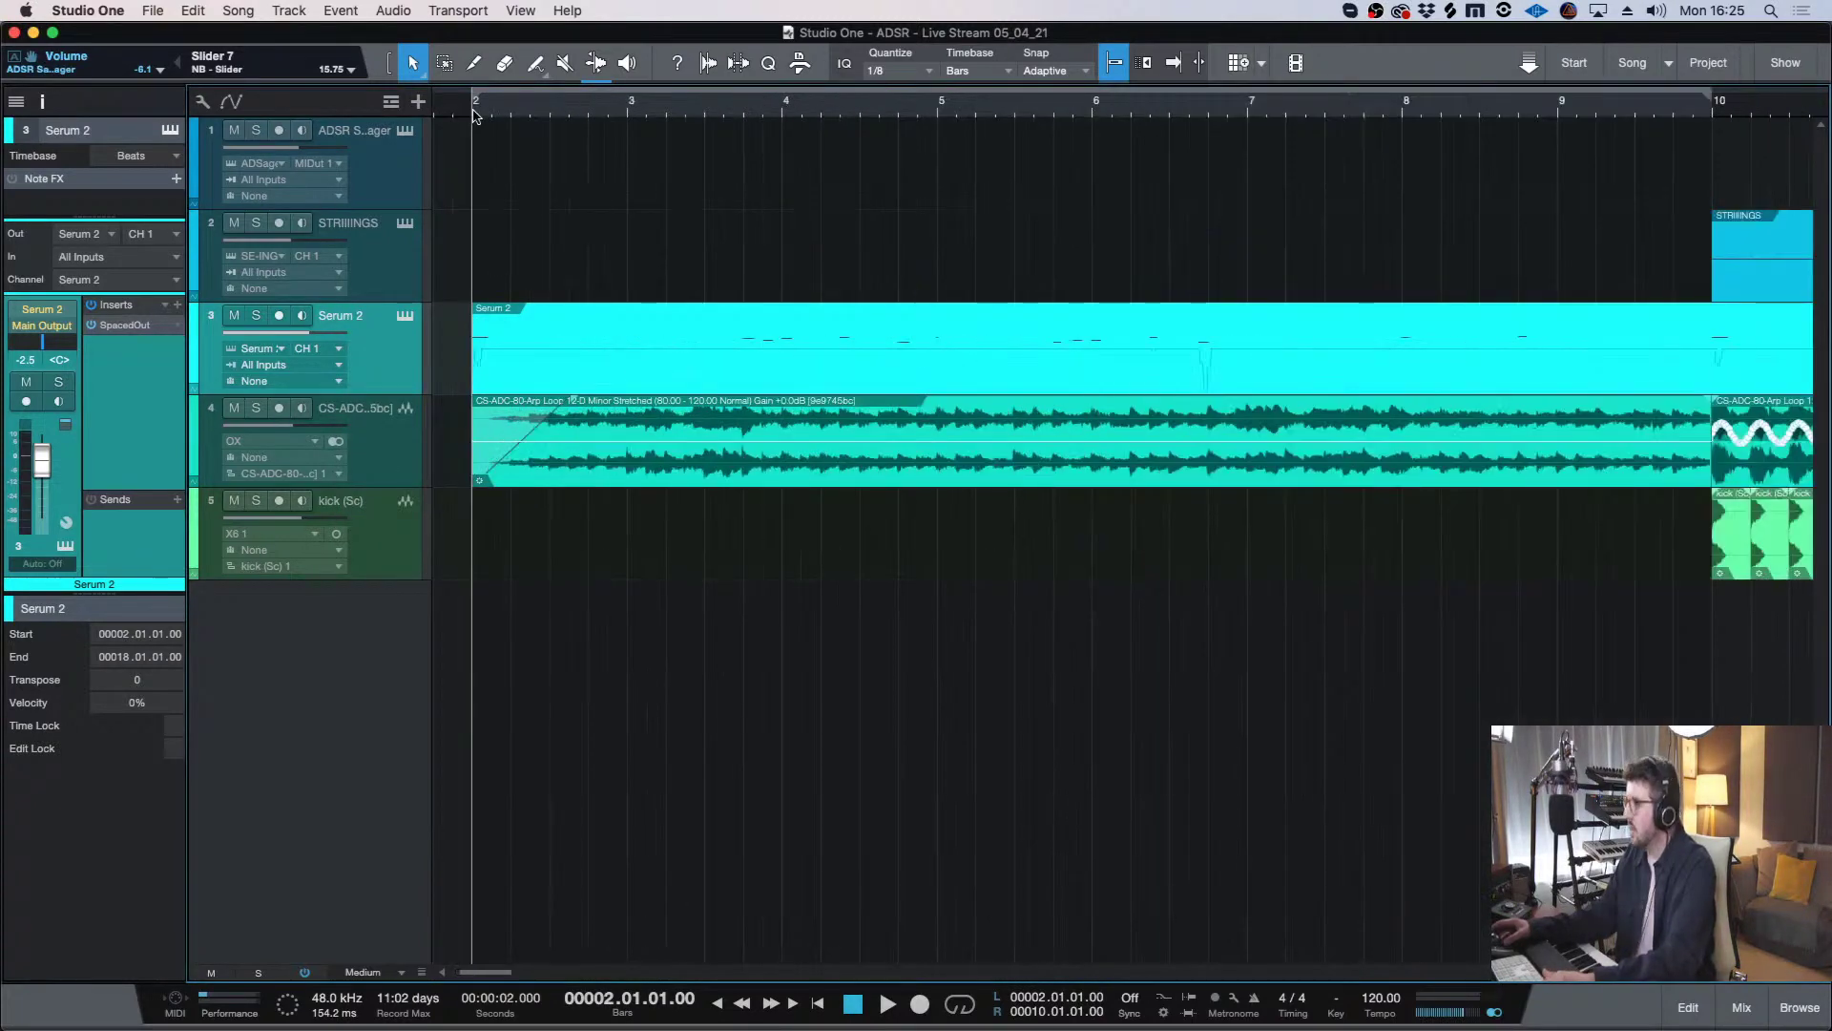
key(w)
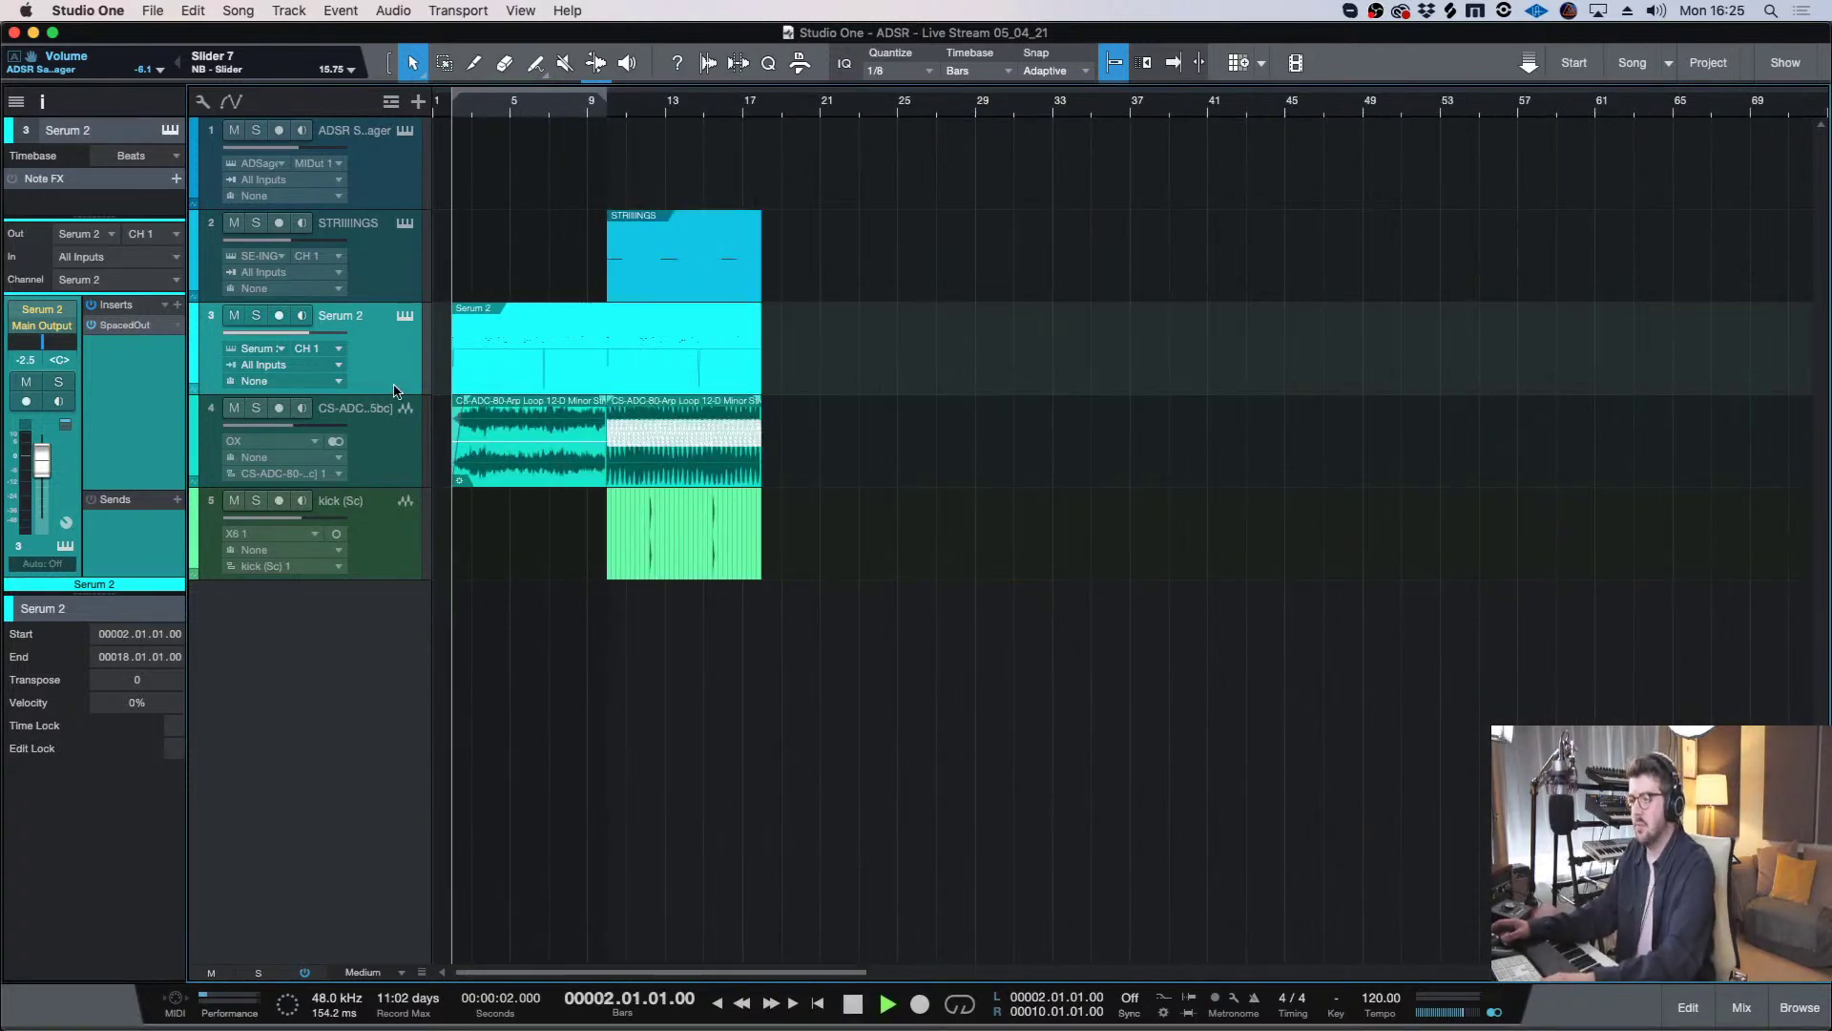
key(space)
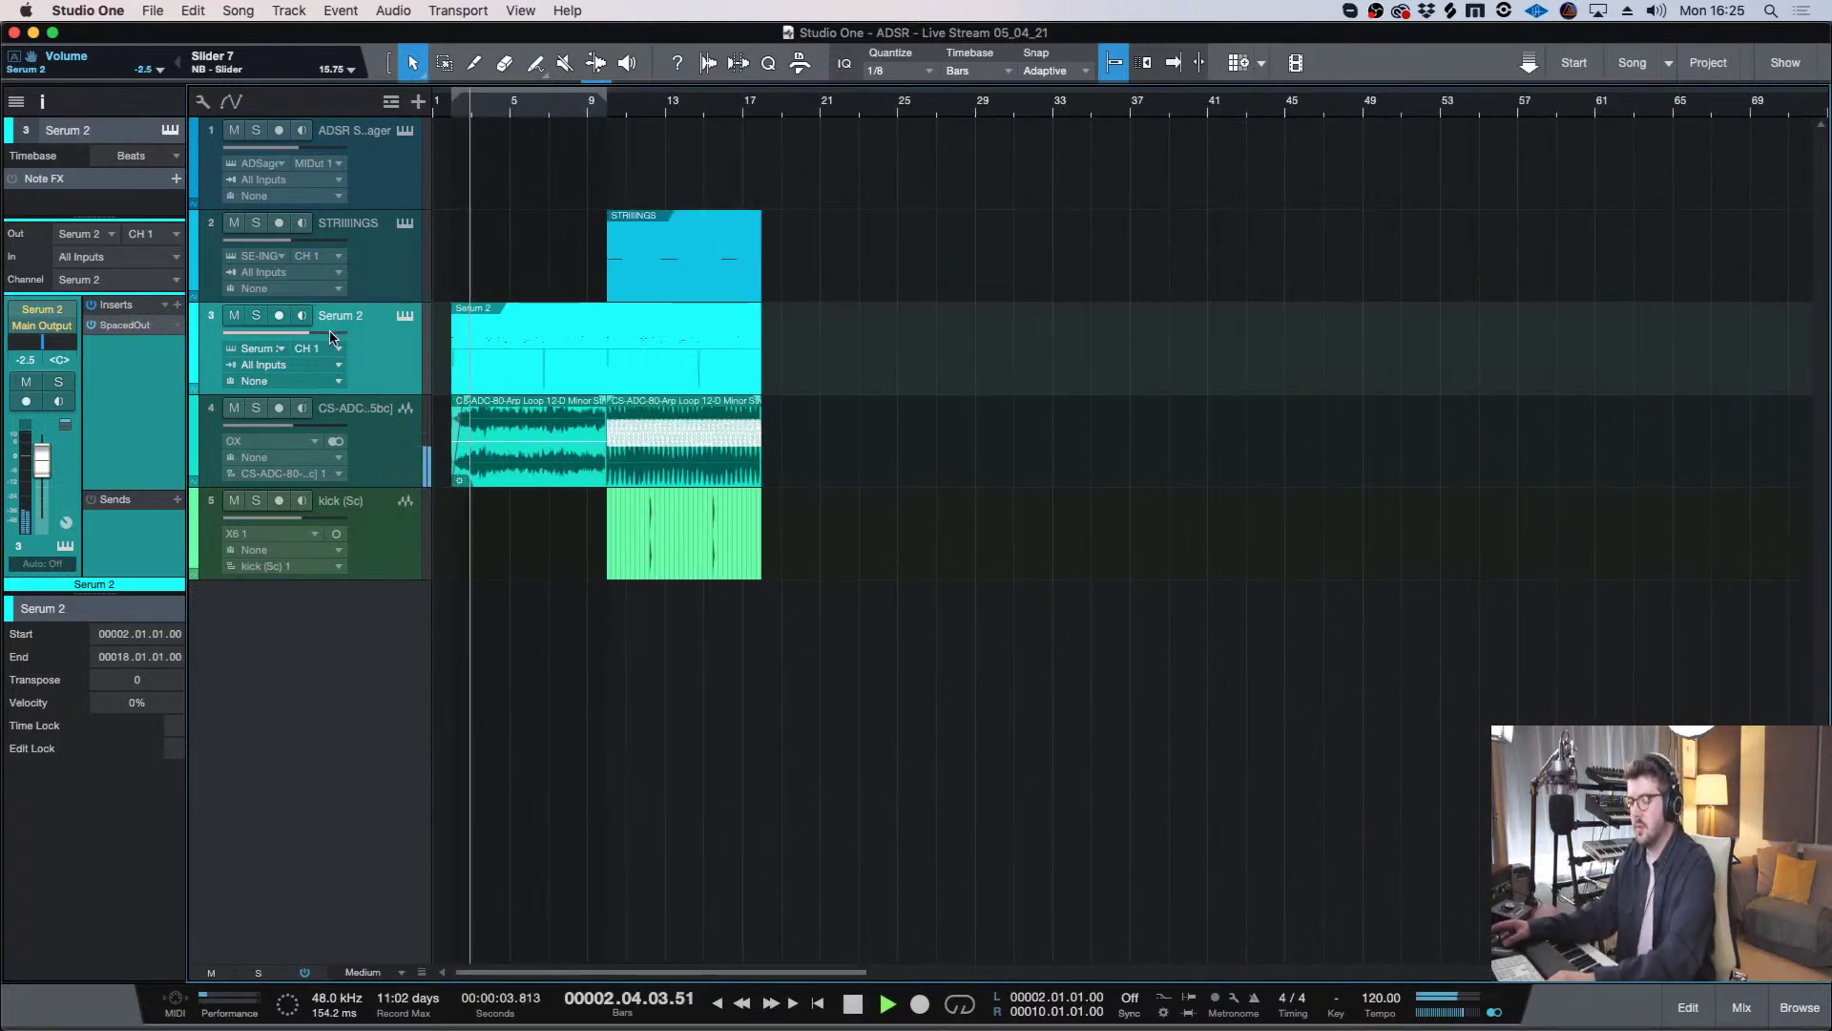
drag(332, 336, 317, 335)
key(e)
key(e)
key(e)
key(e)
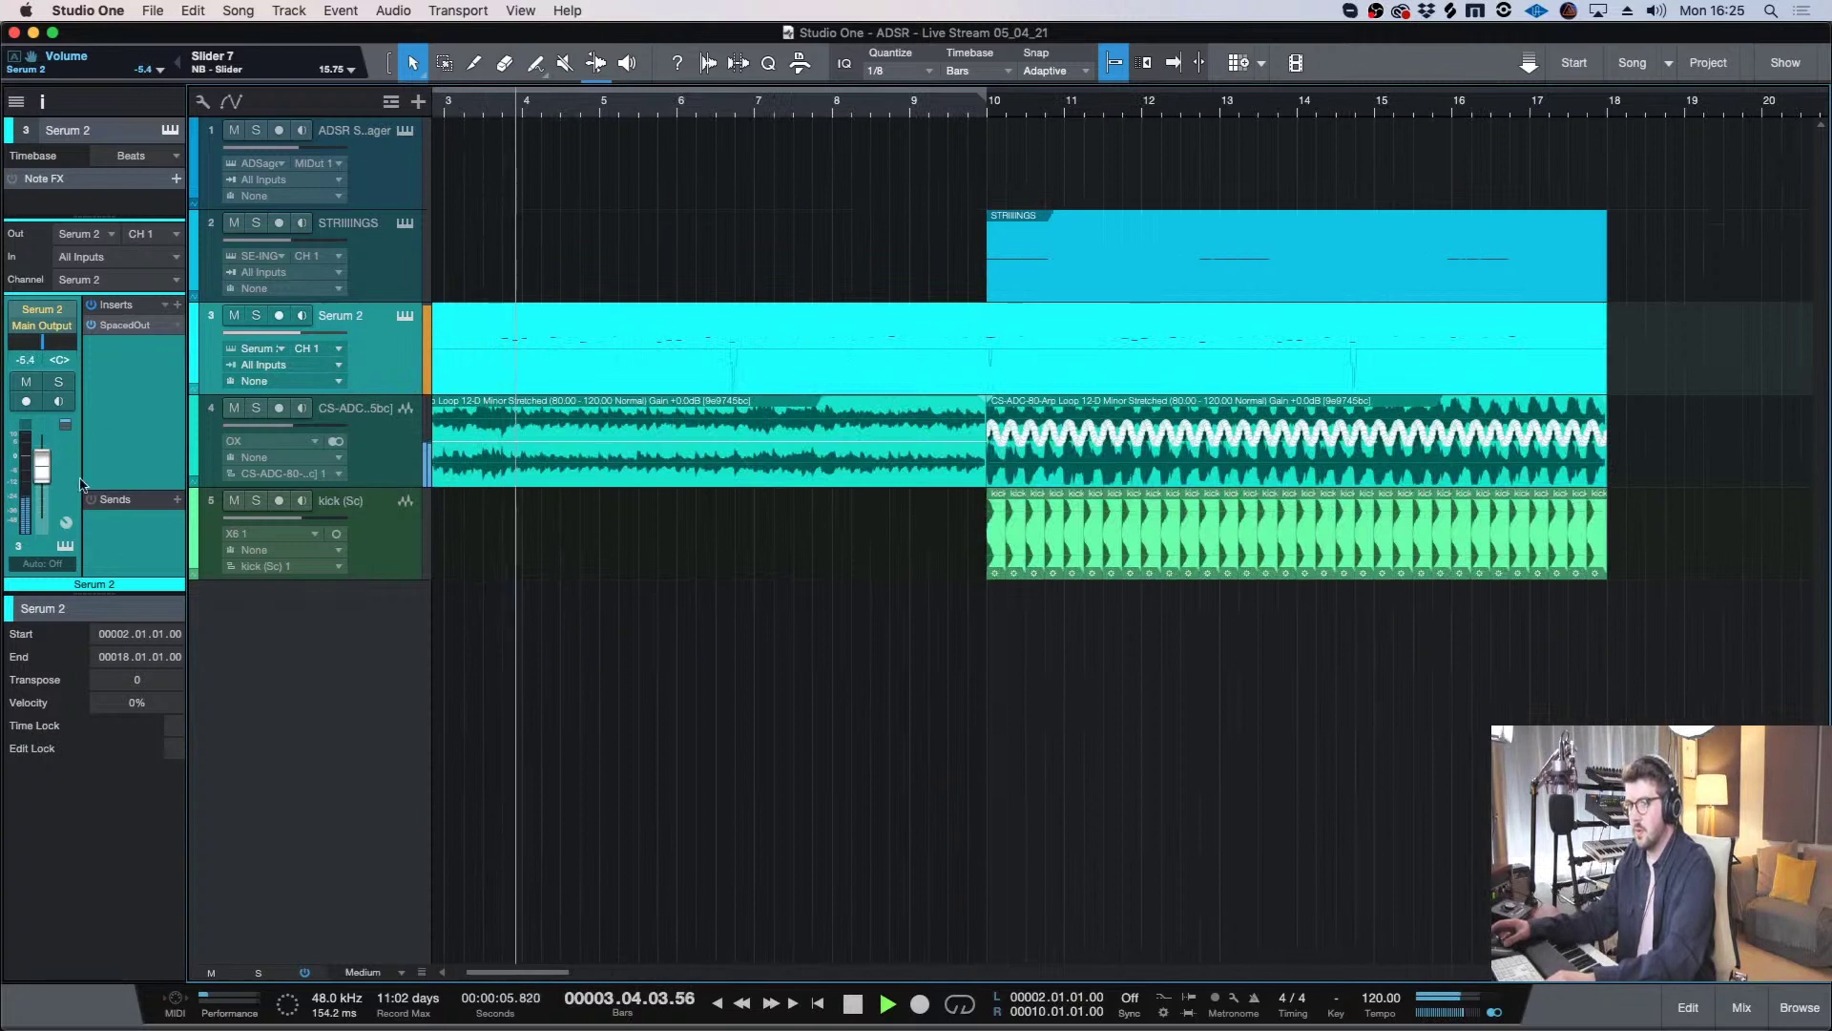
drag(42, 468, 42, 461)
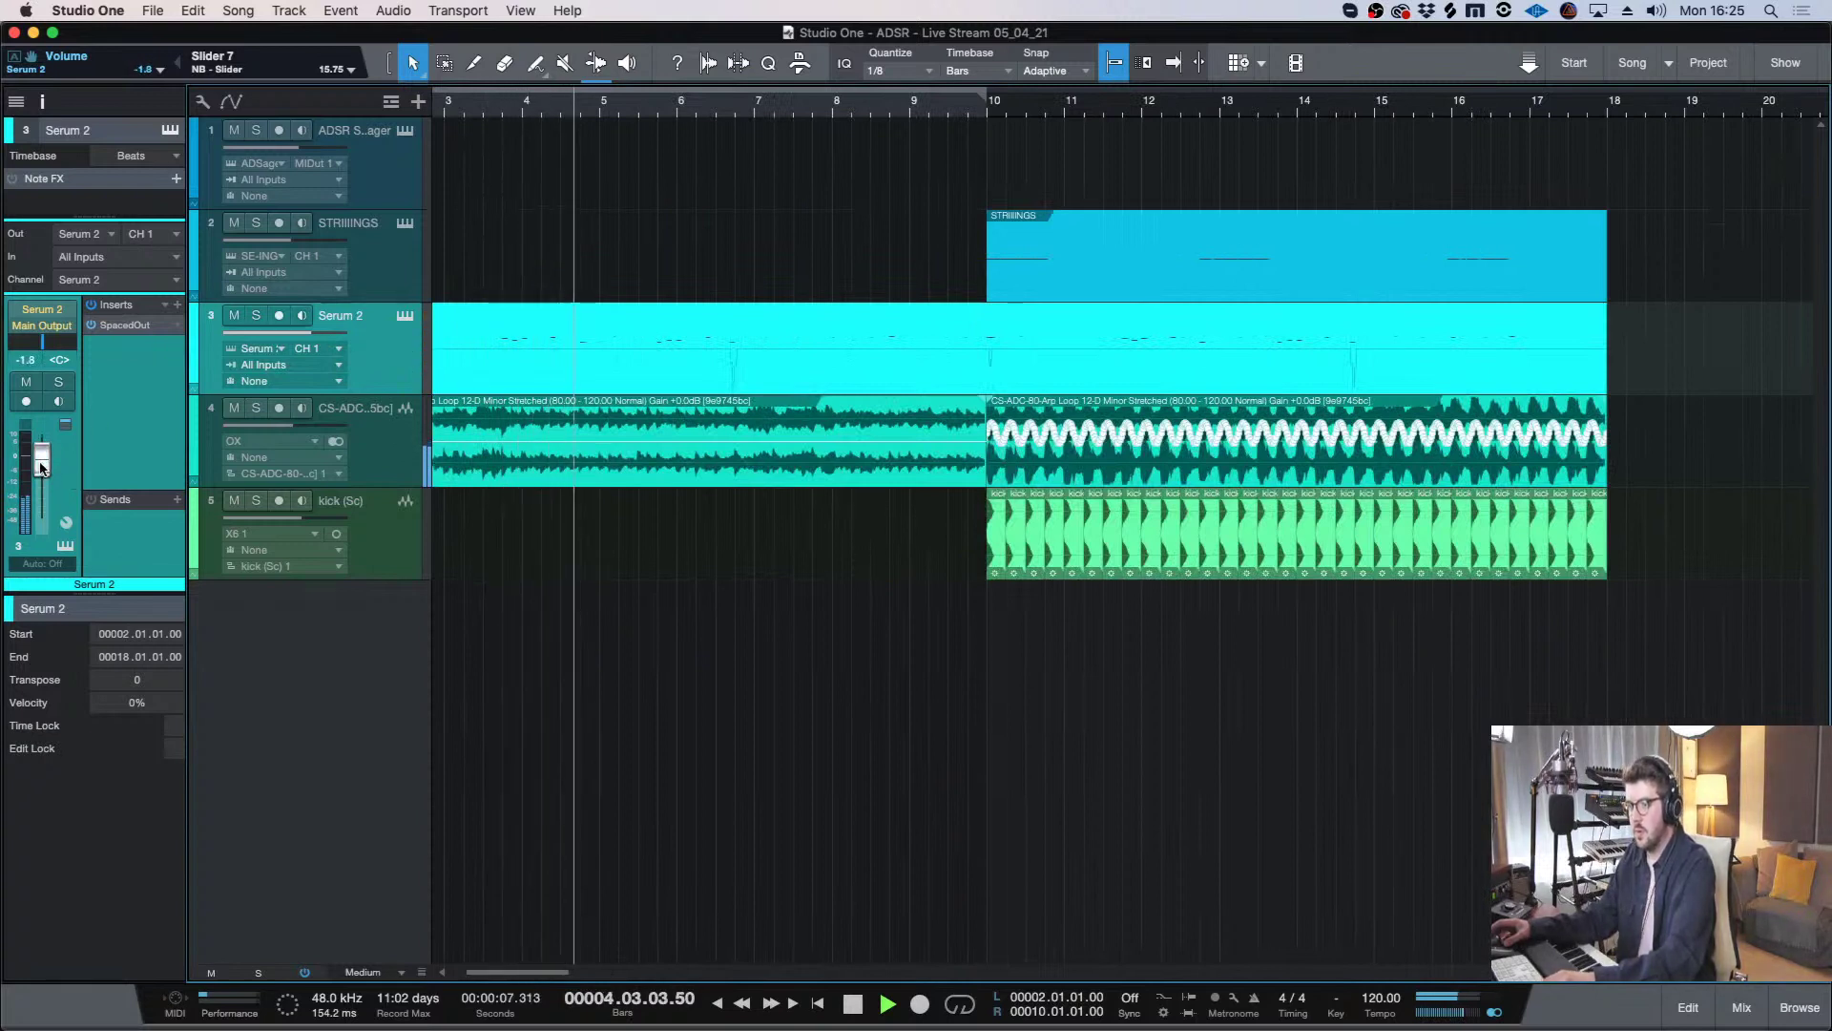
- Lower the arp loop track's volume to -9.1 dB and search for The Sauce plug-in to insert on it
click(379, 446)
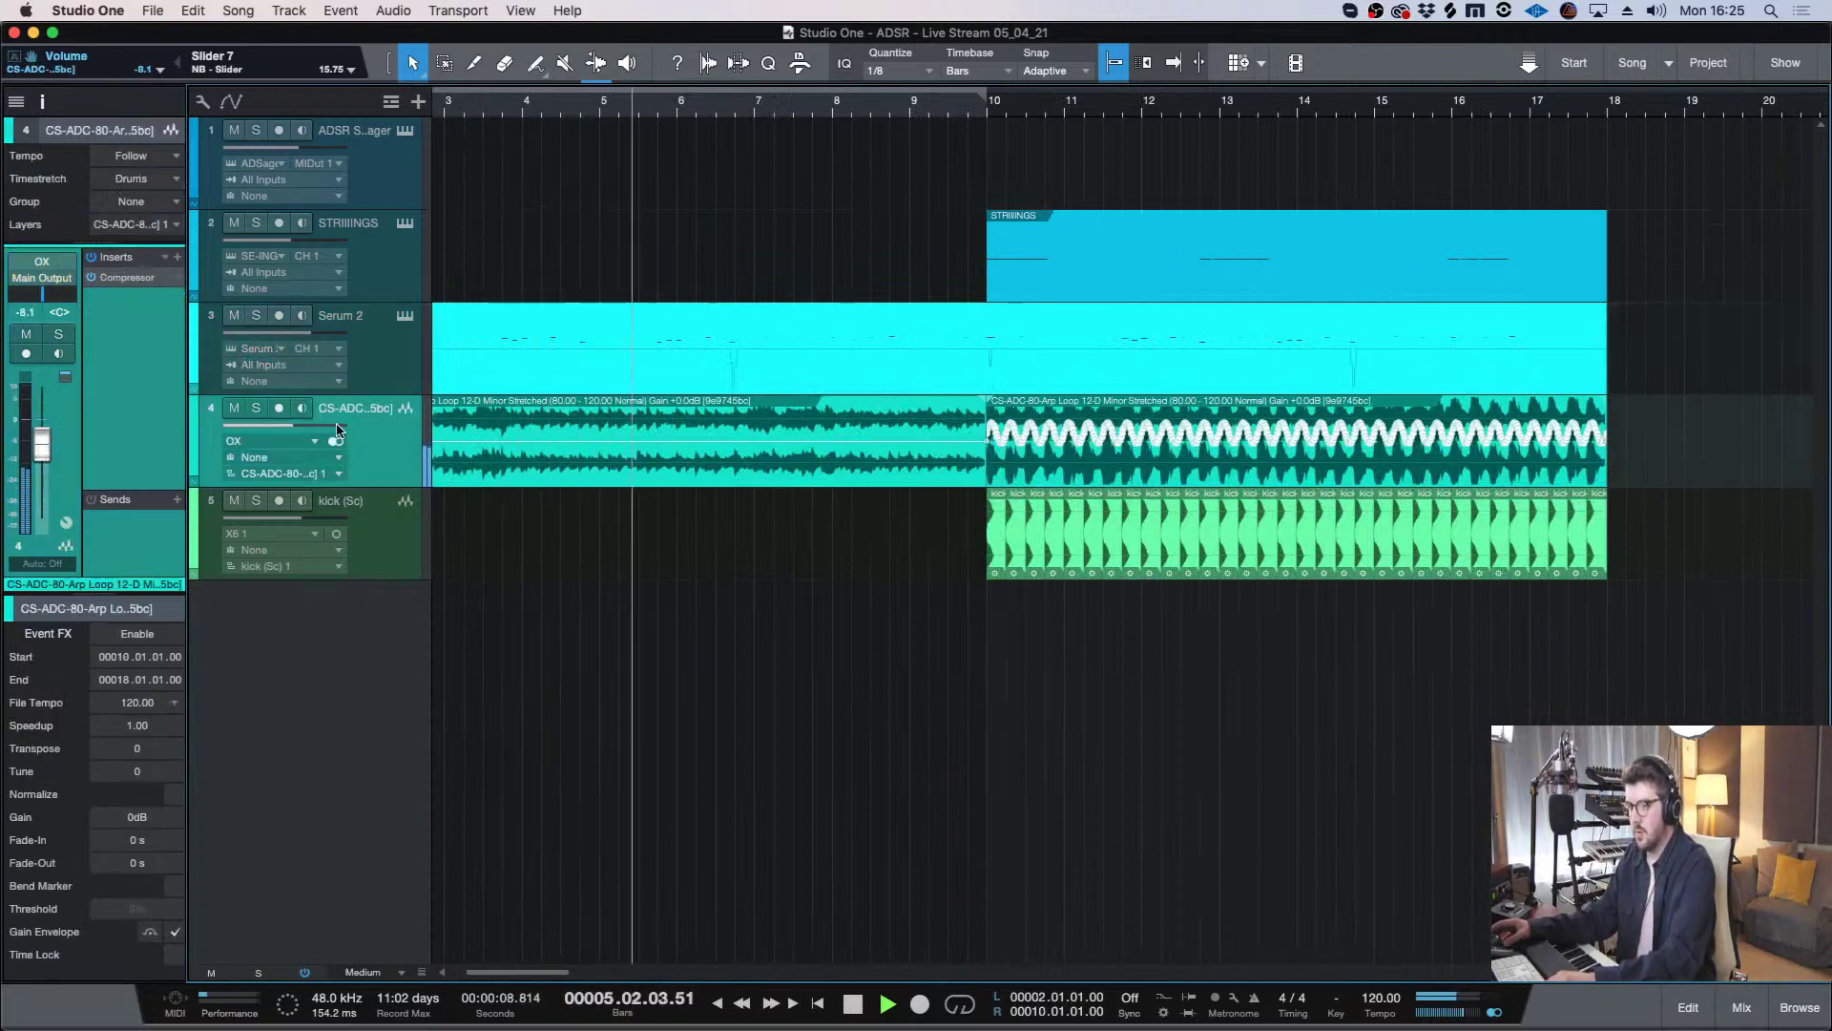
click(160, 300)
text(sauce)
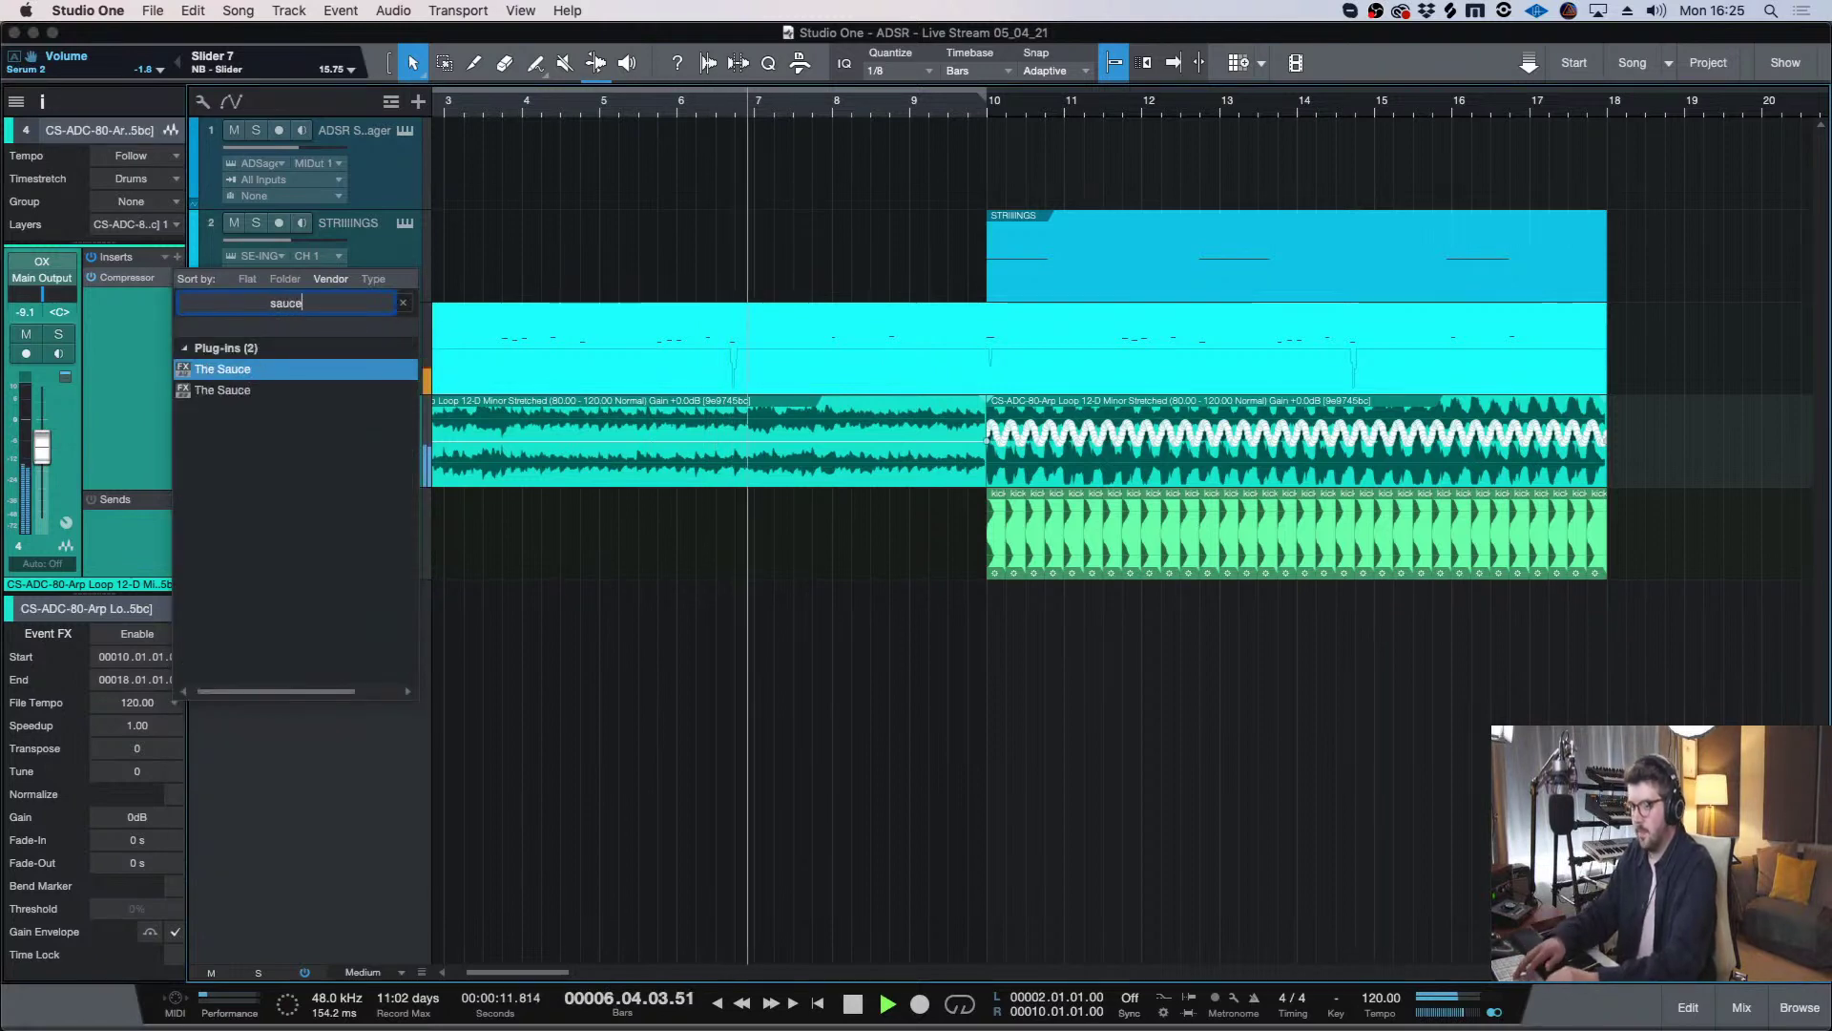
- Insert The Sauce effect on the CS-ADC-80 arp loop track and set its Spread to 27%
key(Return)
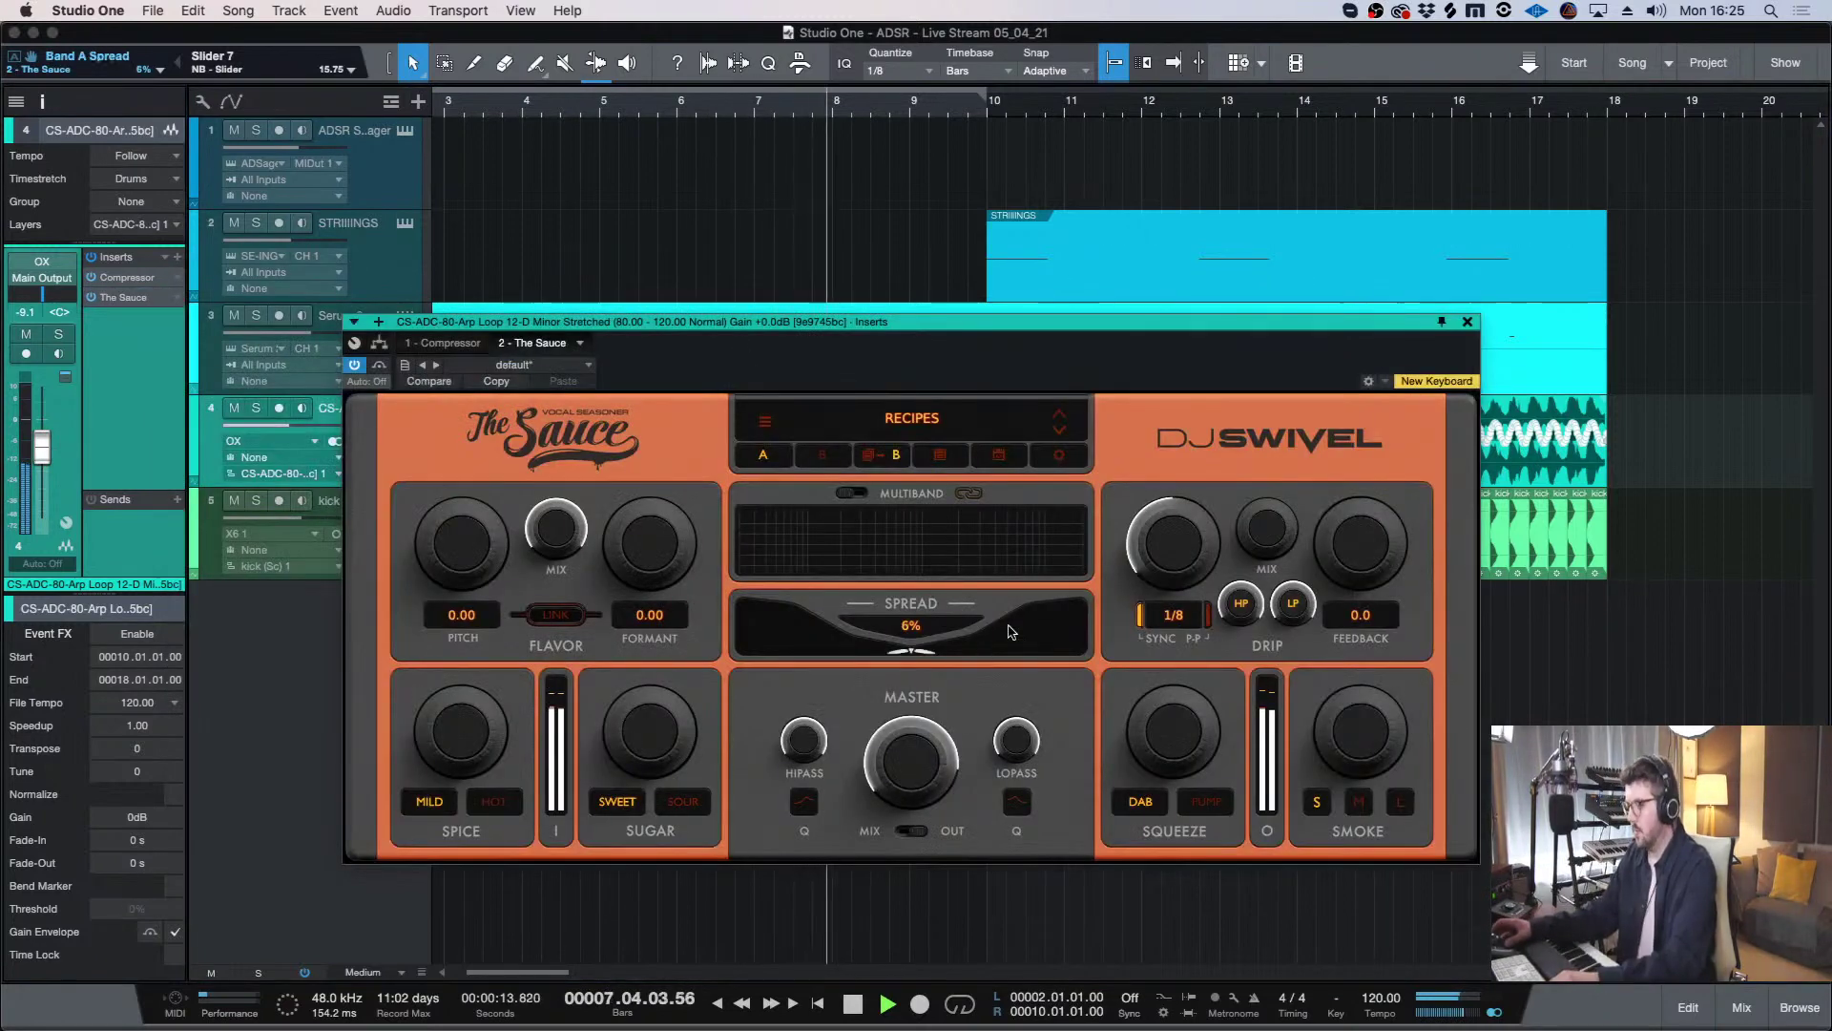
drag(1011, 631, 1014, 597)
click(1466, 322)
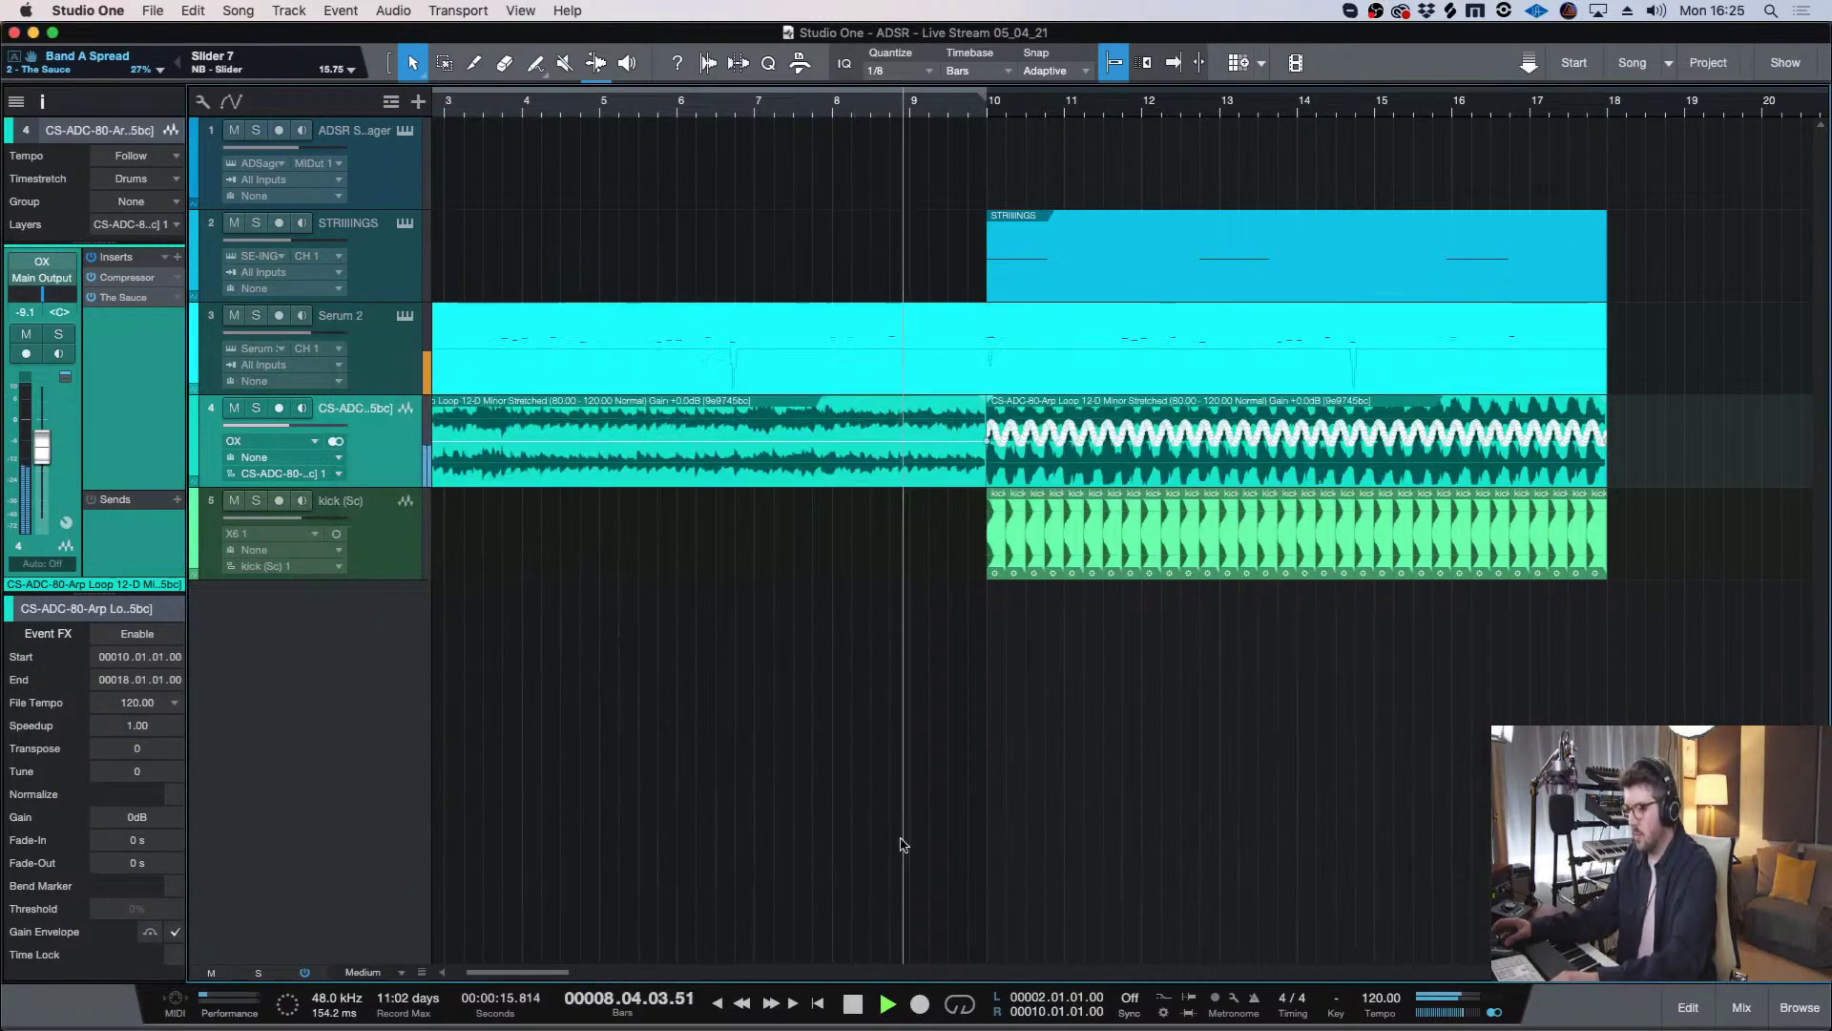
- Remove the gain envelope from the arp loop clip at bar 10 and lower the clip's gain to -1.7 dB
key(w)
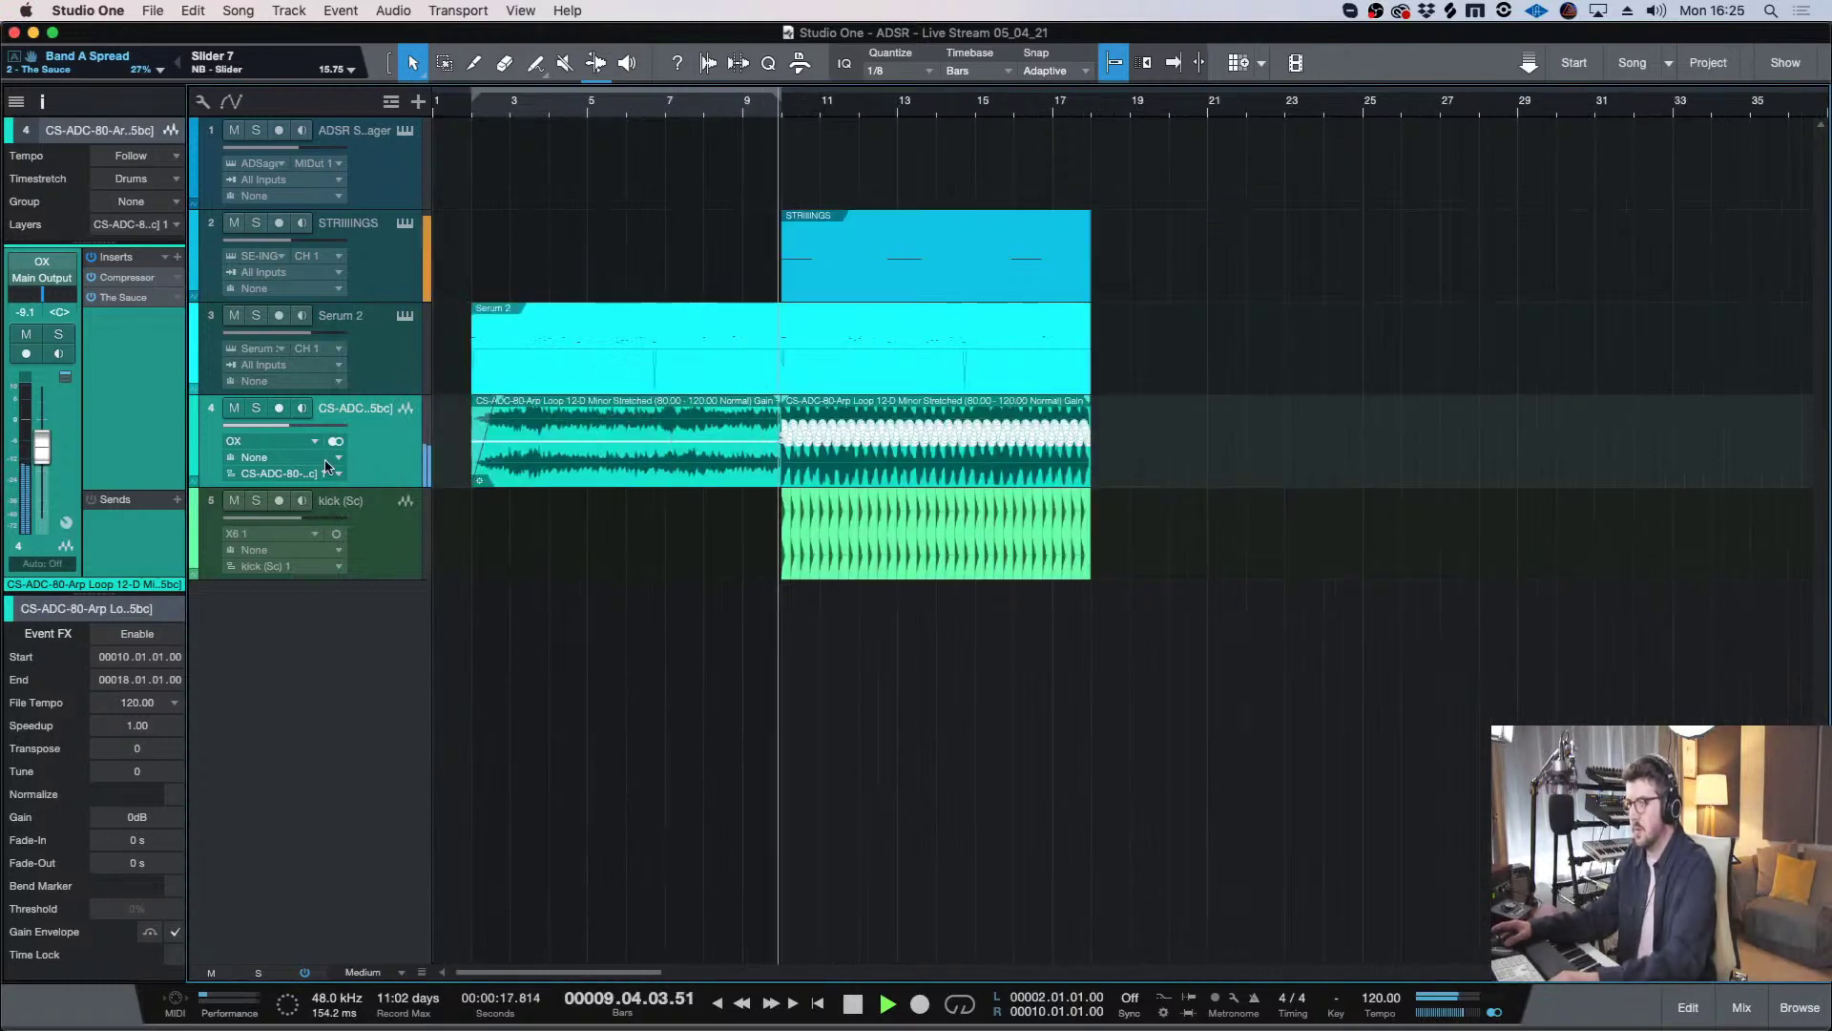
right_click(1064, 475)
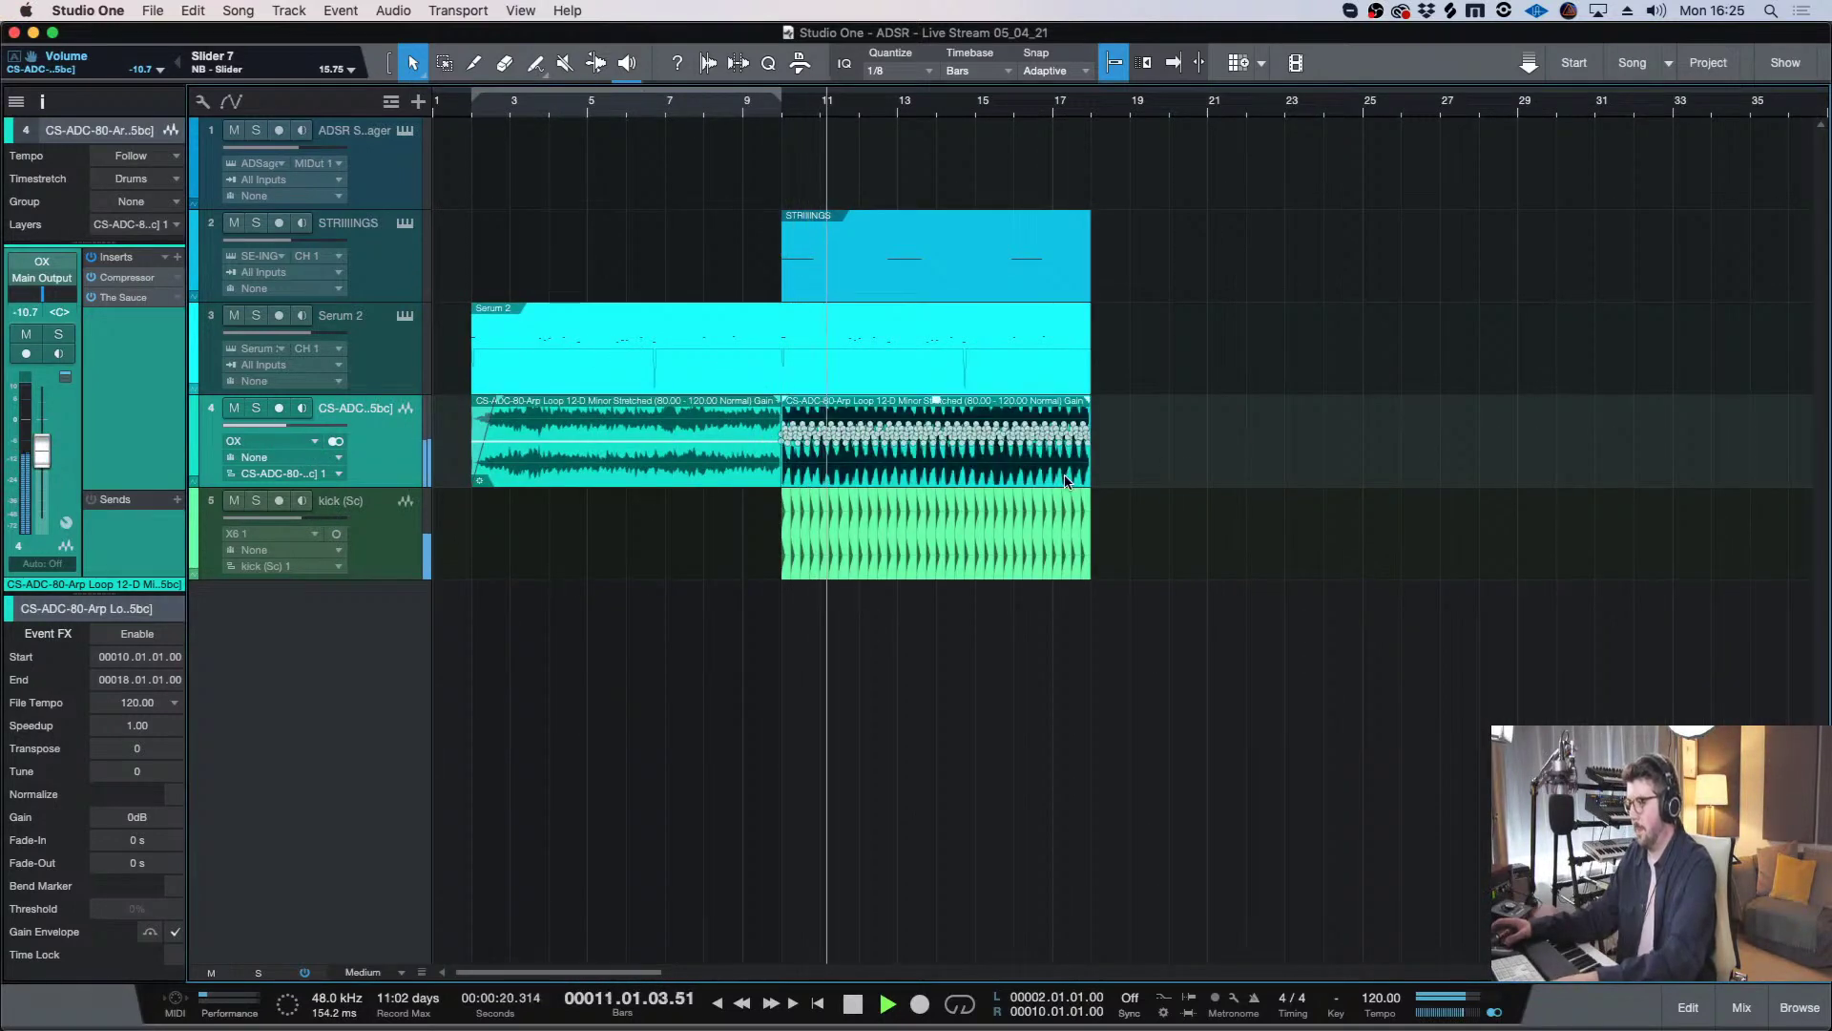
click(892, 655)
drag(935, 400, 937, 422)
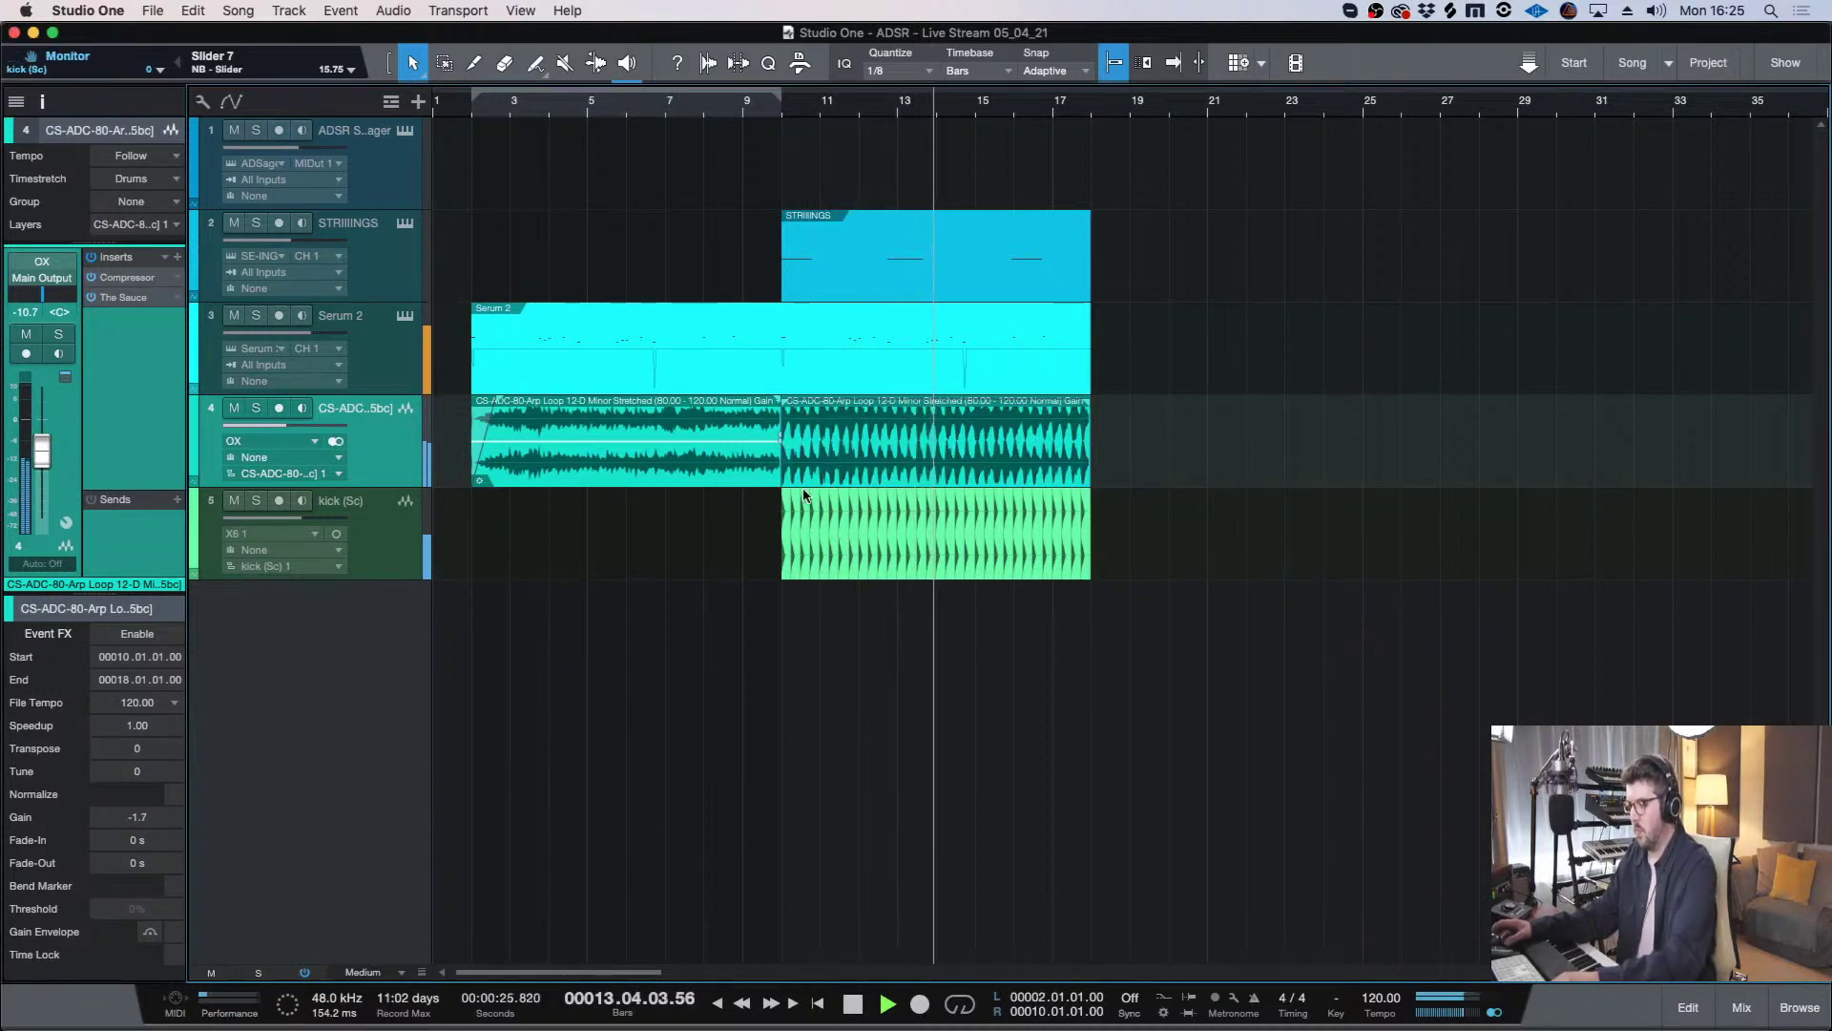
- Lower the STRIIIINGS track volume to -6.0 dB and stop playback
click(309, 243)
drag(308, 244, 306, 243)
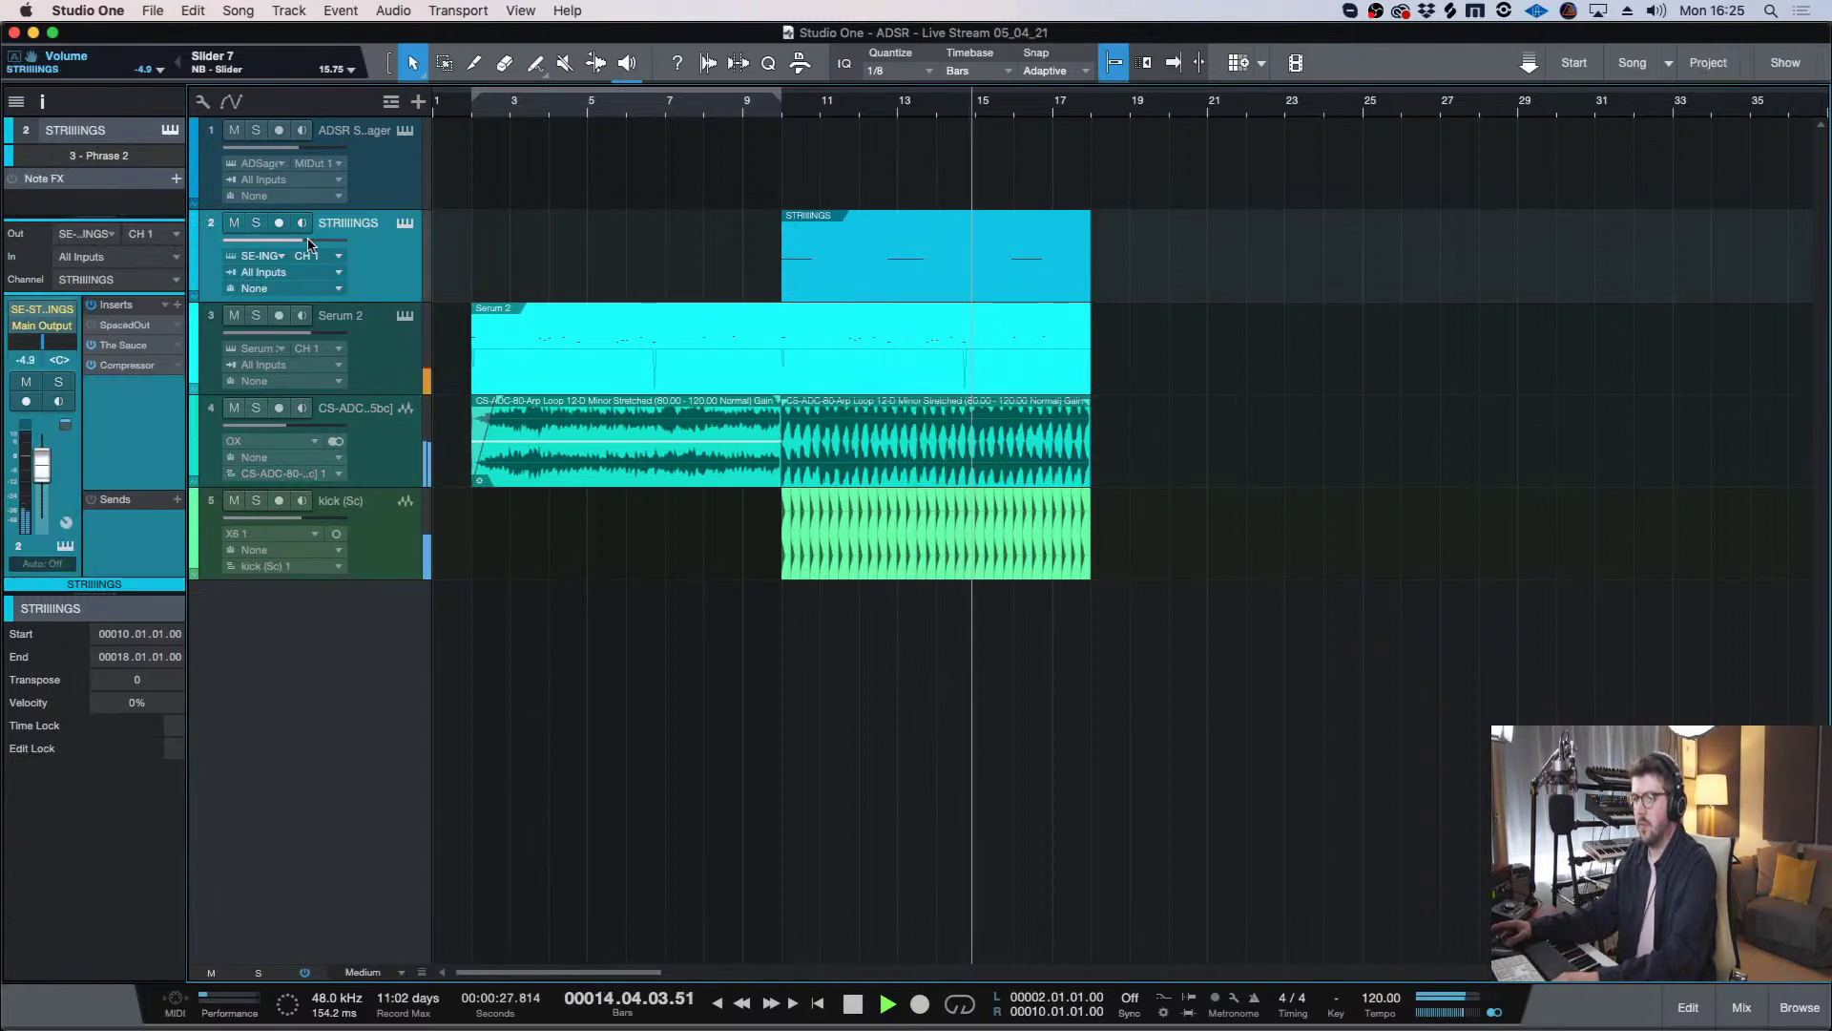
key(space)
- Open the Serum 2 clip in the note editor and start playback from bar 2
click(672, 335)
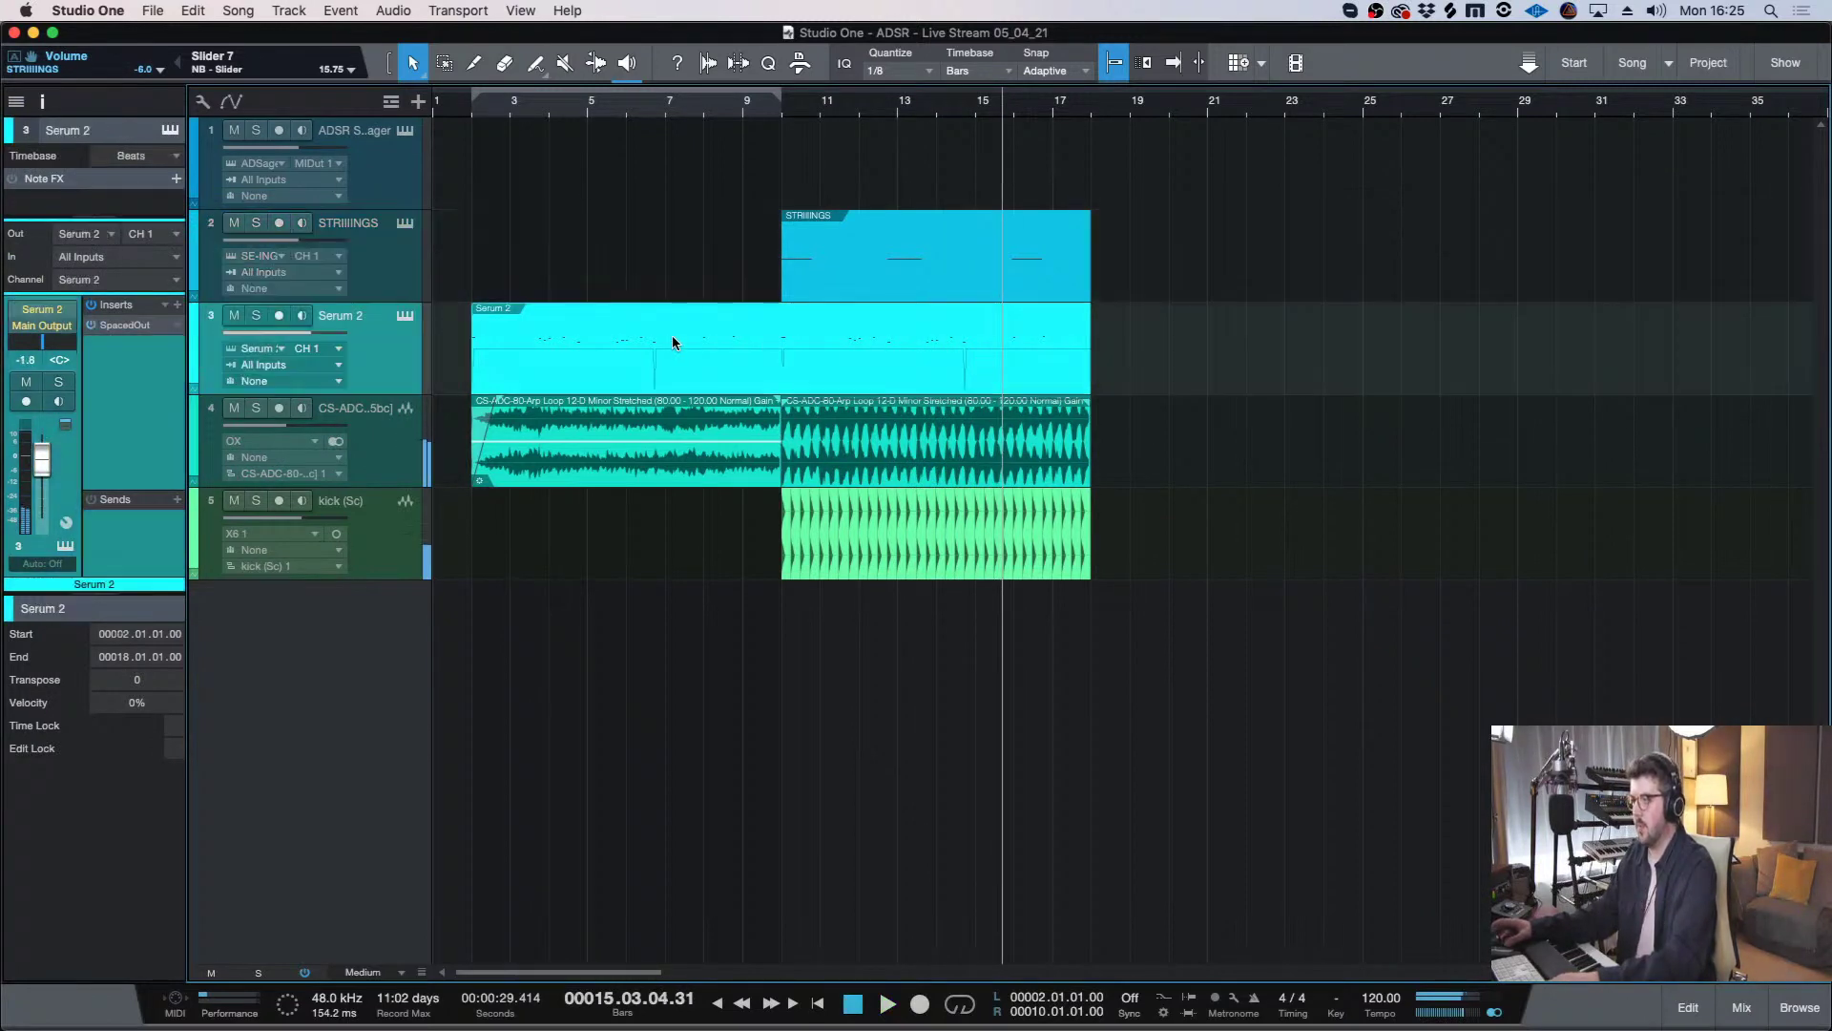
double_click(659, 338)
click(656, 113)
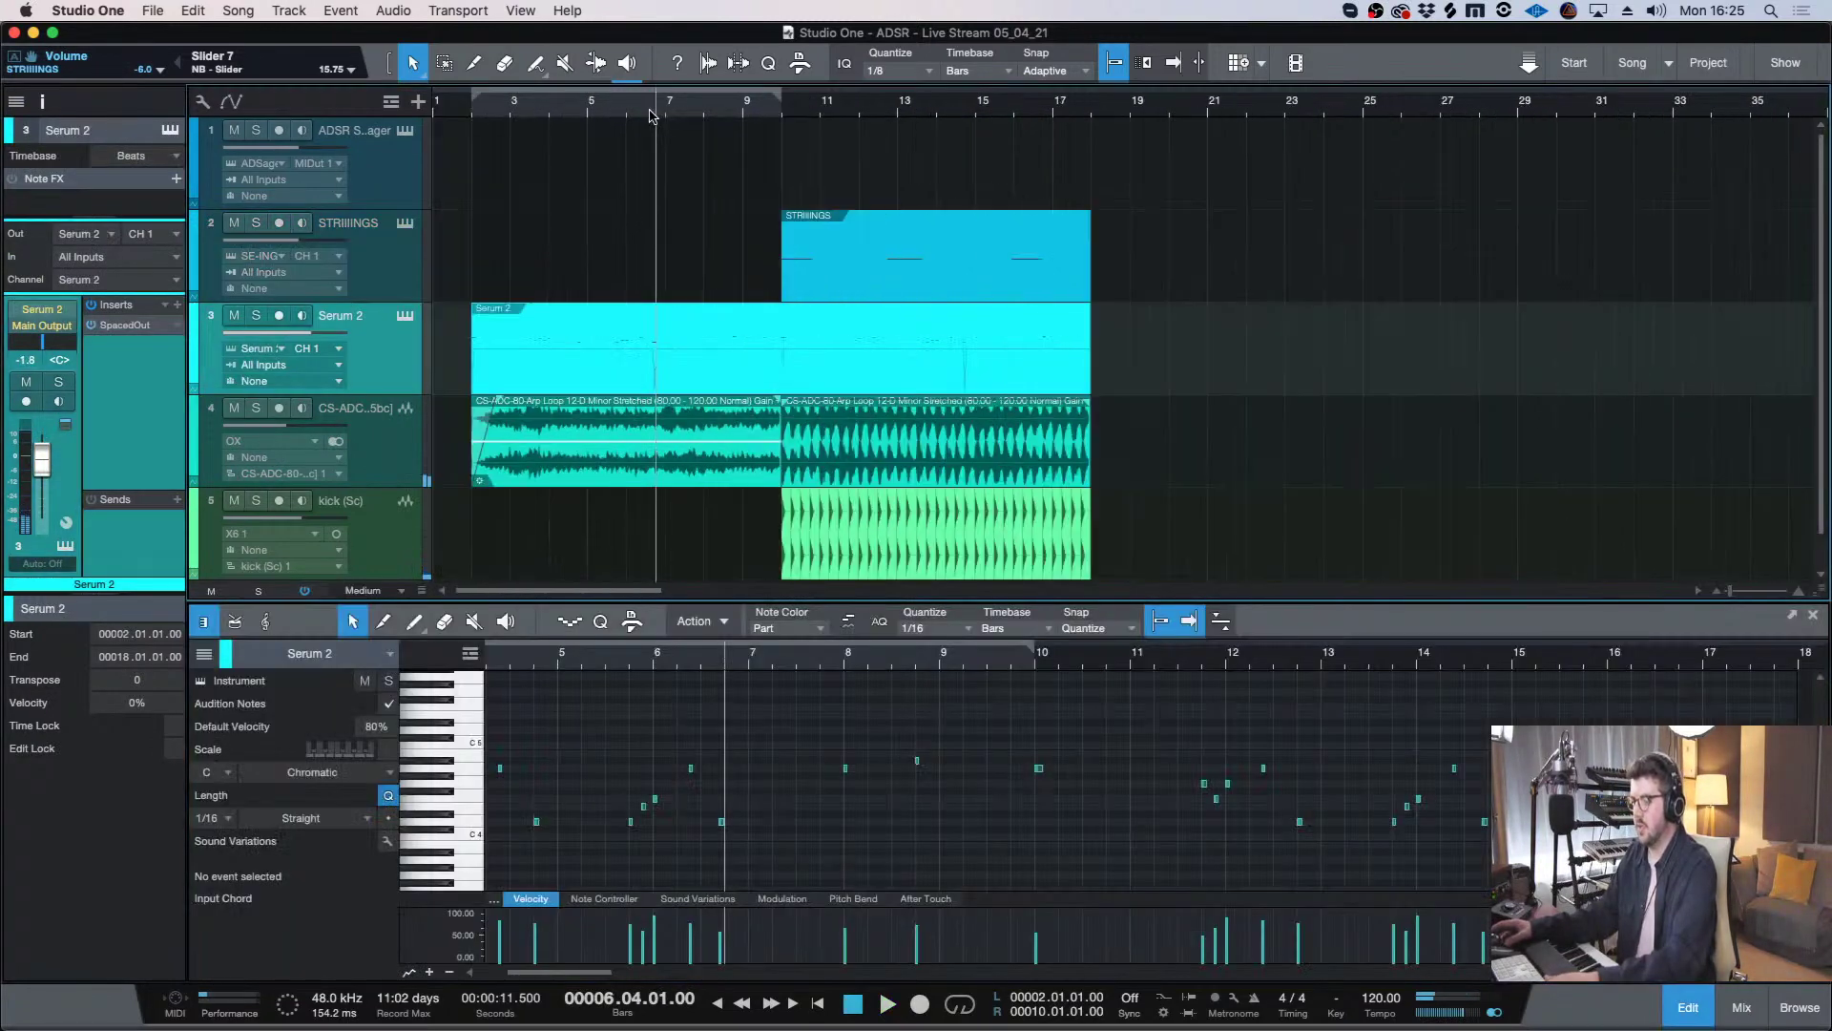
click(480, 108)
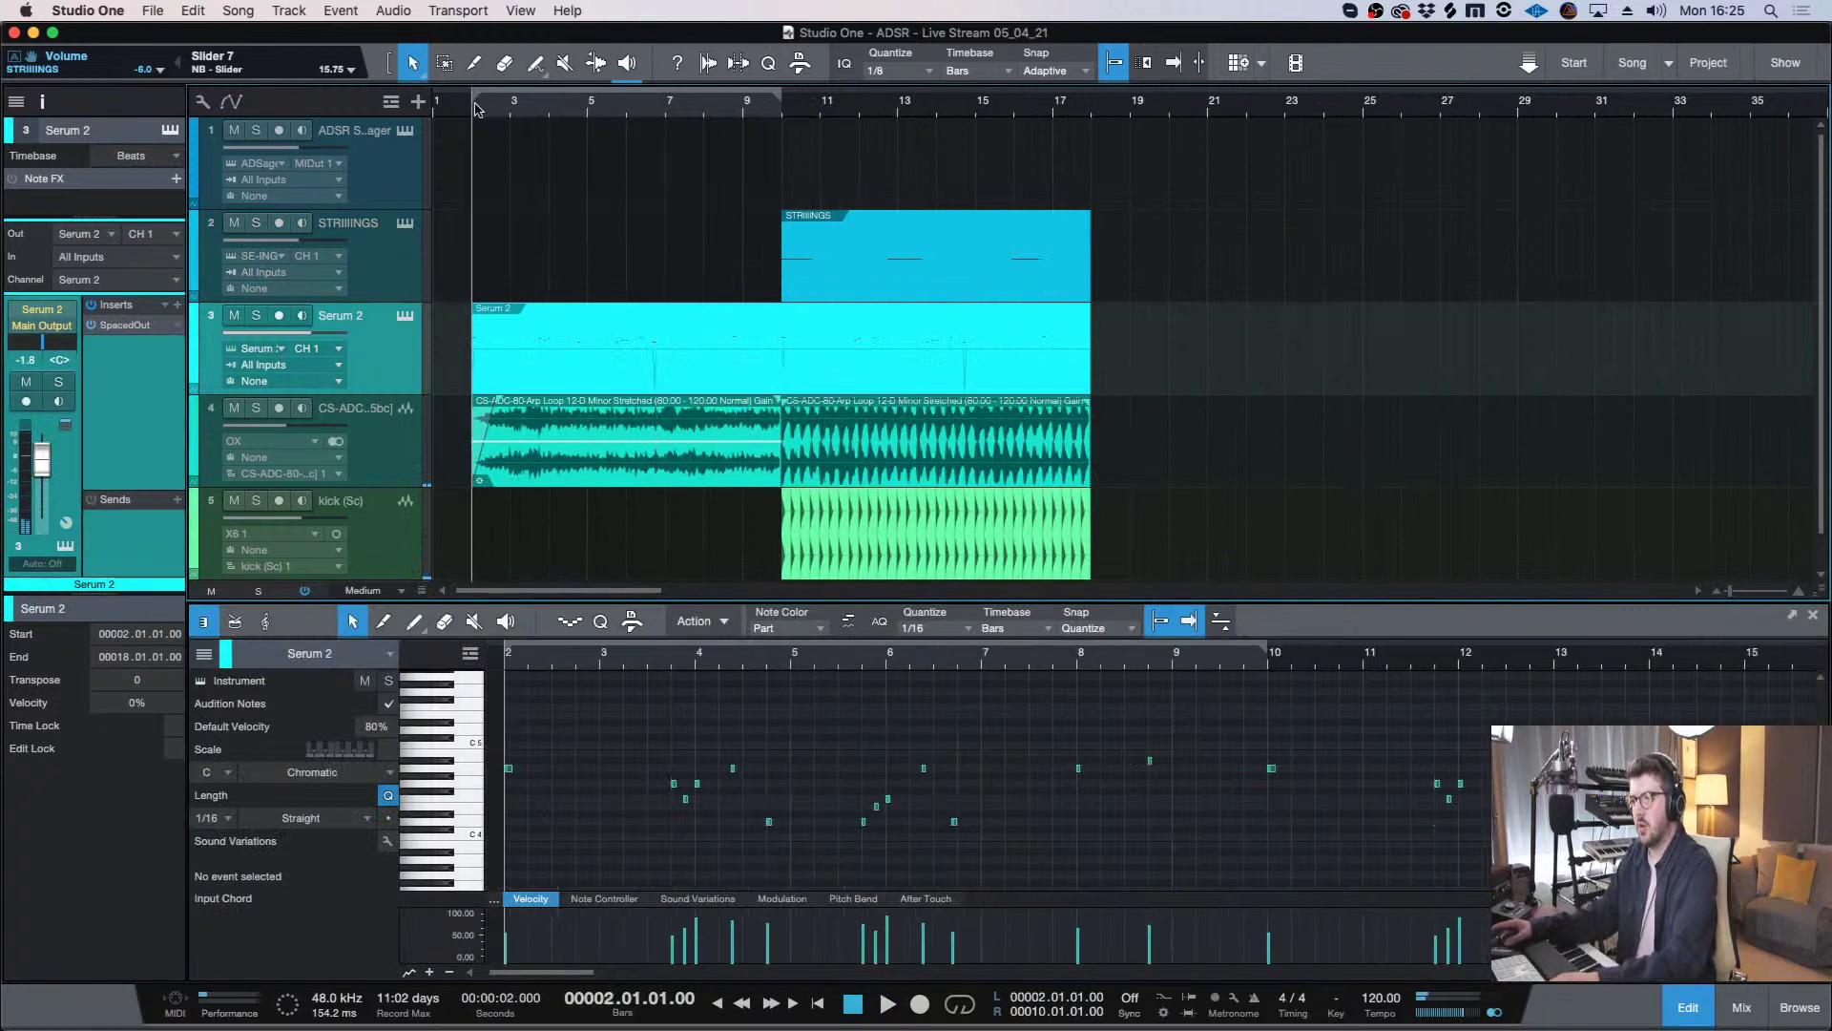
key(space)
- Split the Serum 2 clip at bar 10 and delete the section after the cut
key(3)
click(794, 335)
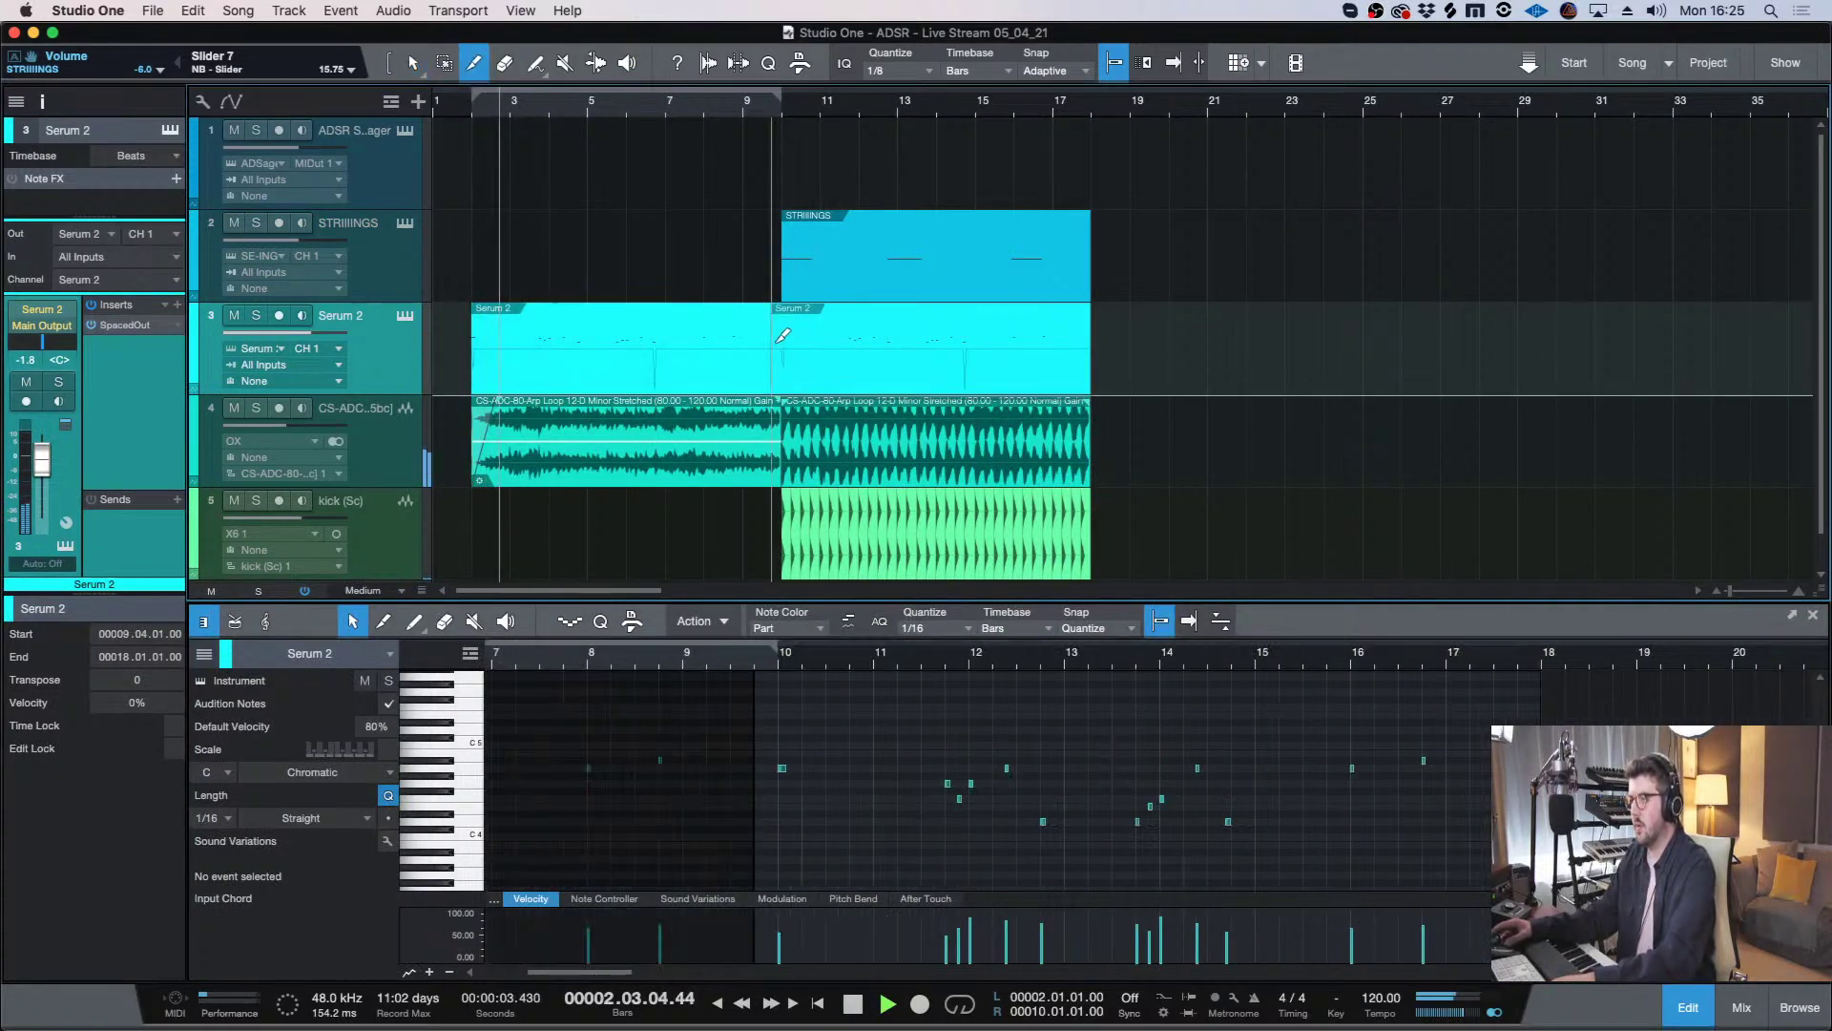
key(1)
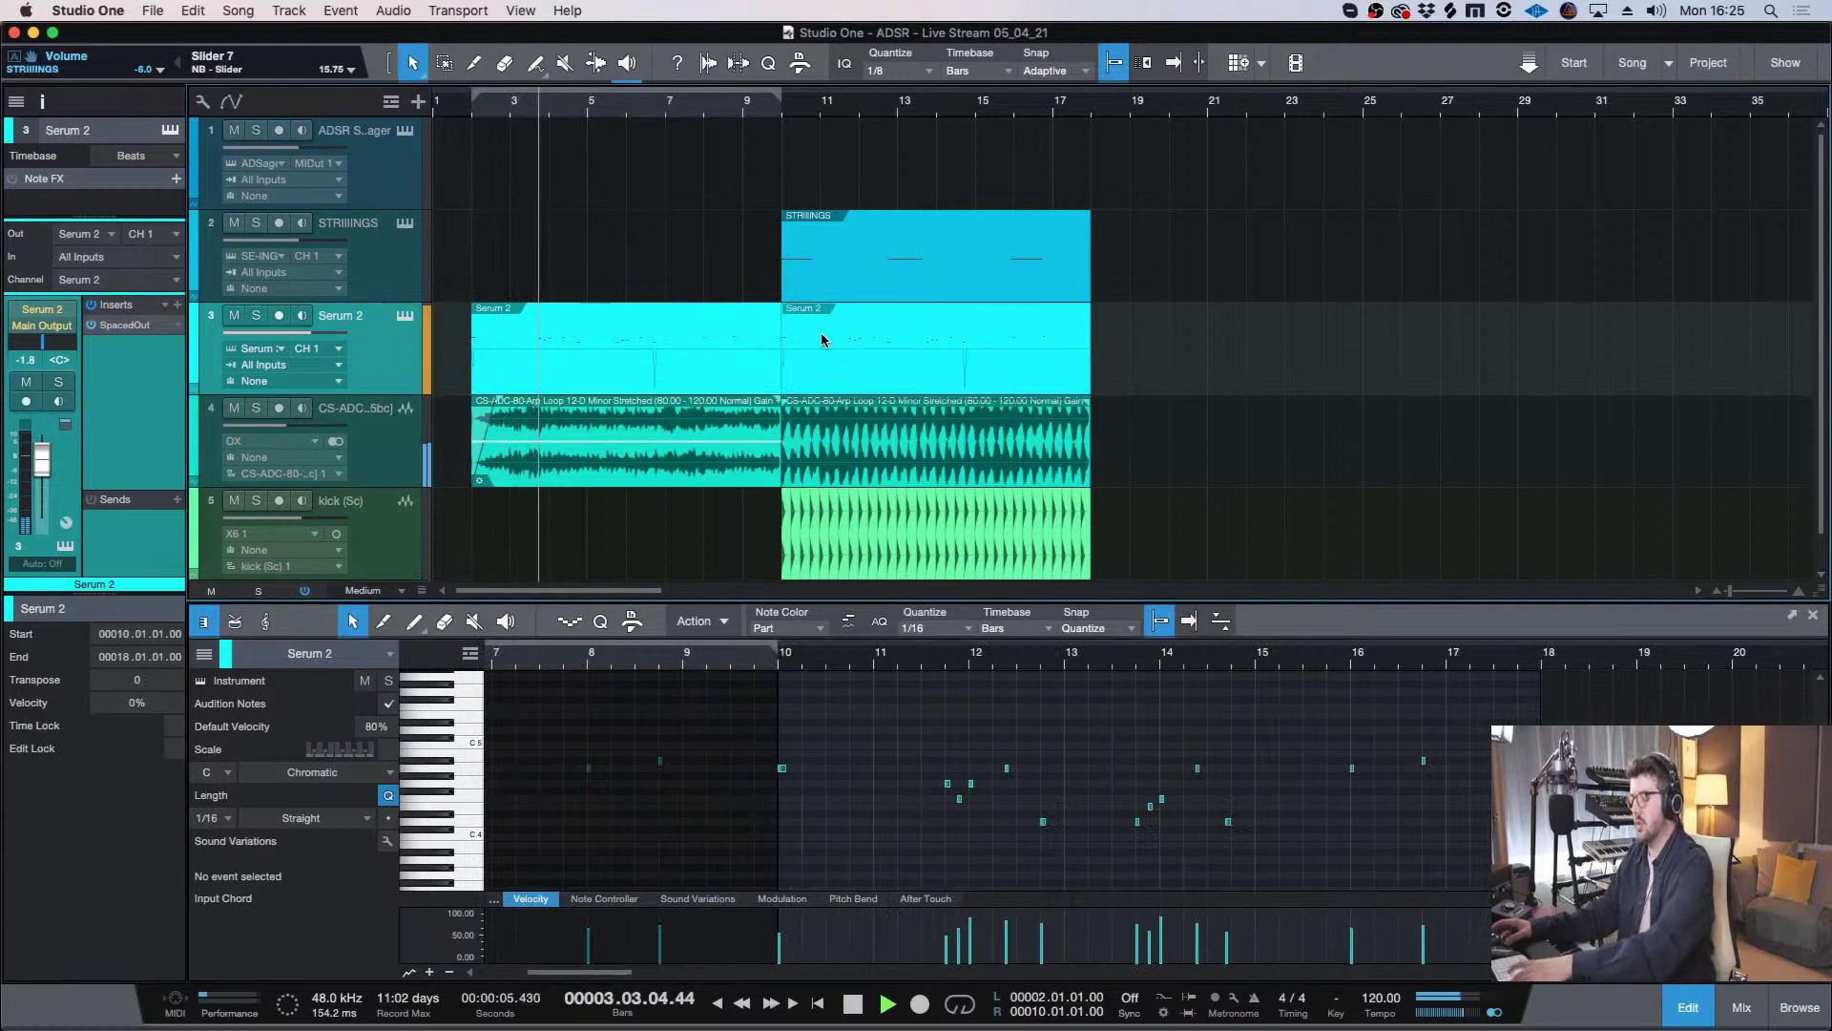
key(Delete)
- Move the last D4 note of bar 6 in the remaining Serum 2 clip exactly onto beat 4
click(627, 336)
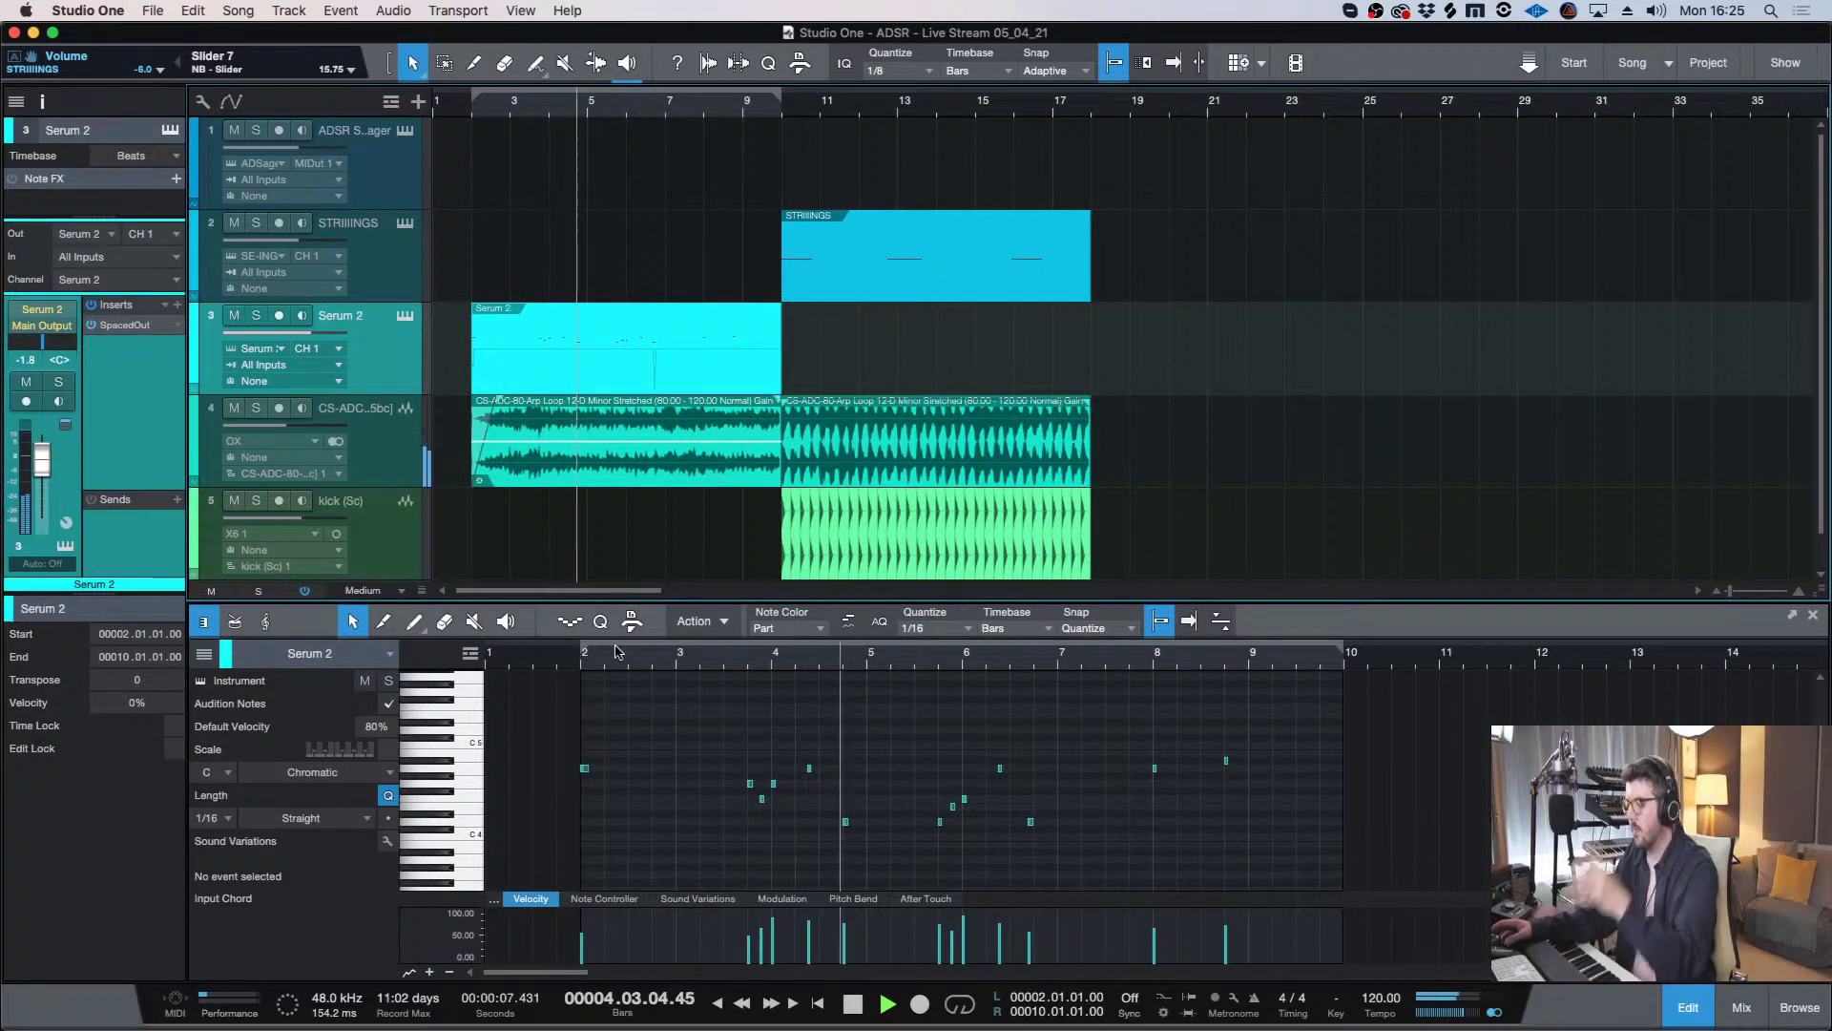
key(e)
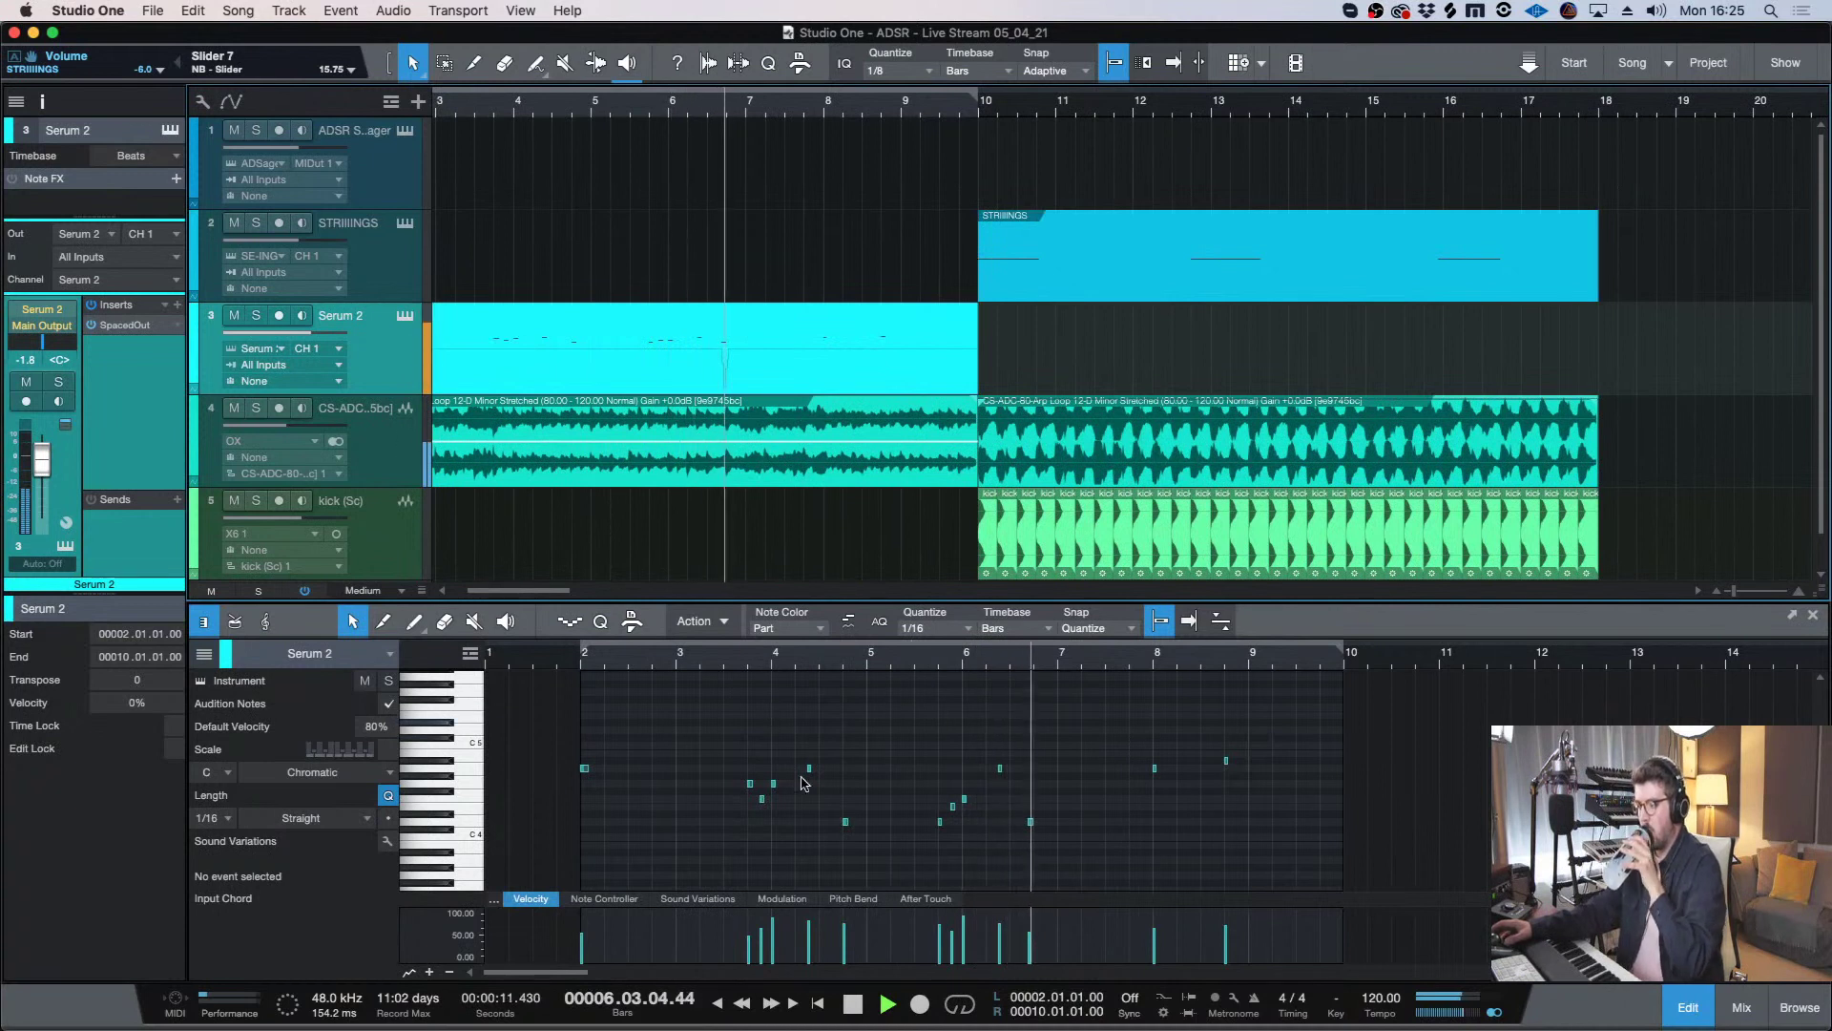
key(space)
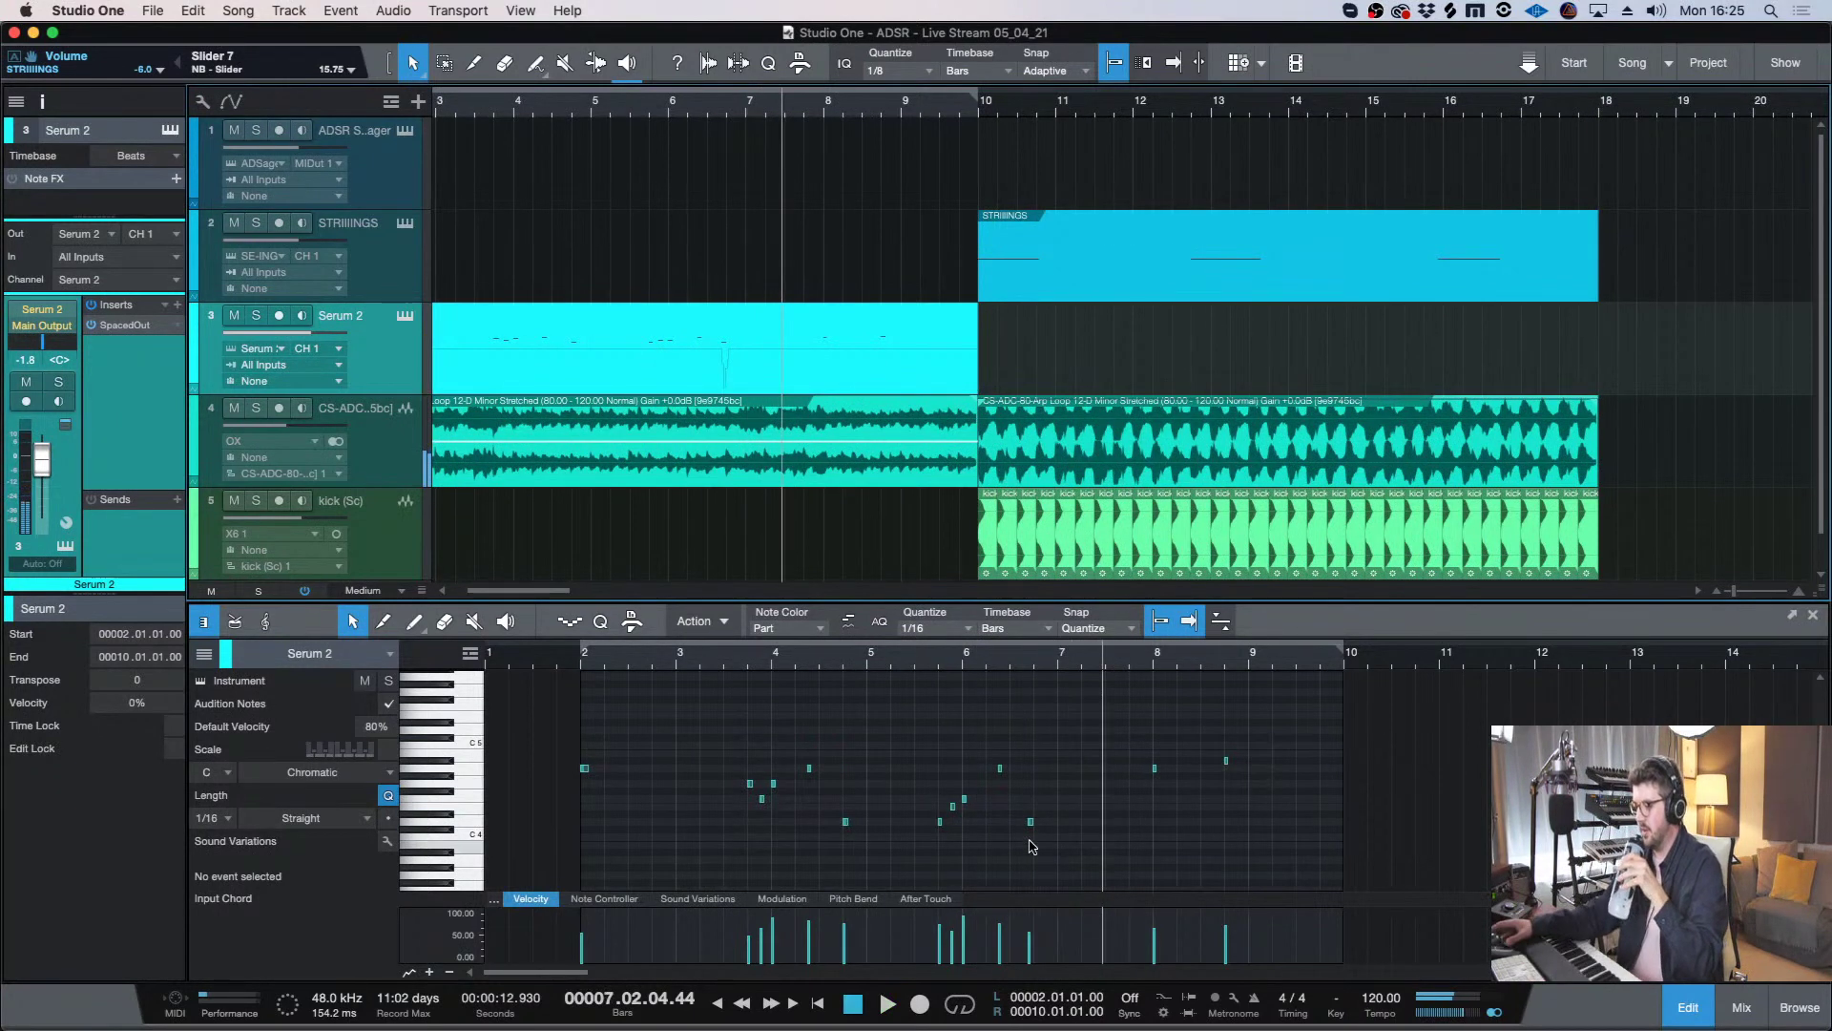
drag(1031, 822, 1038, 826)
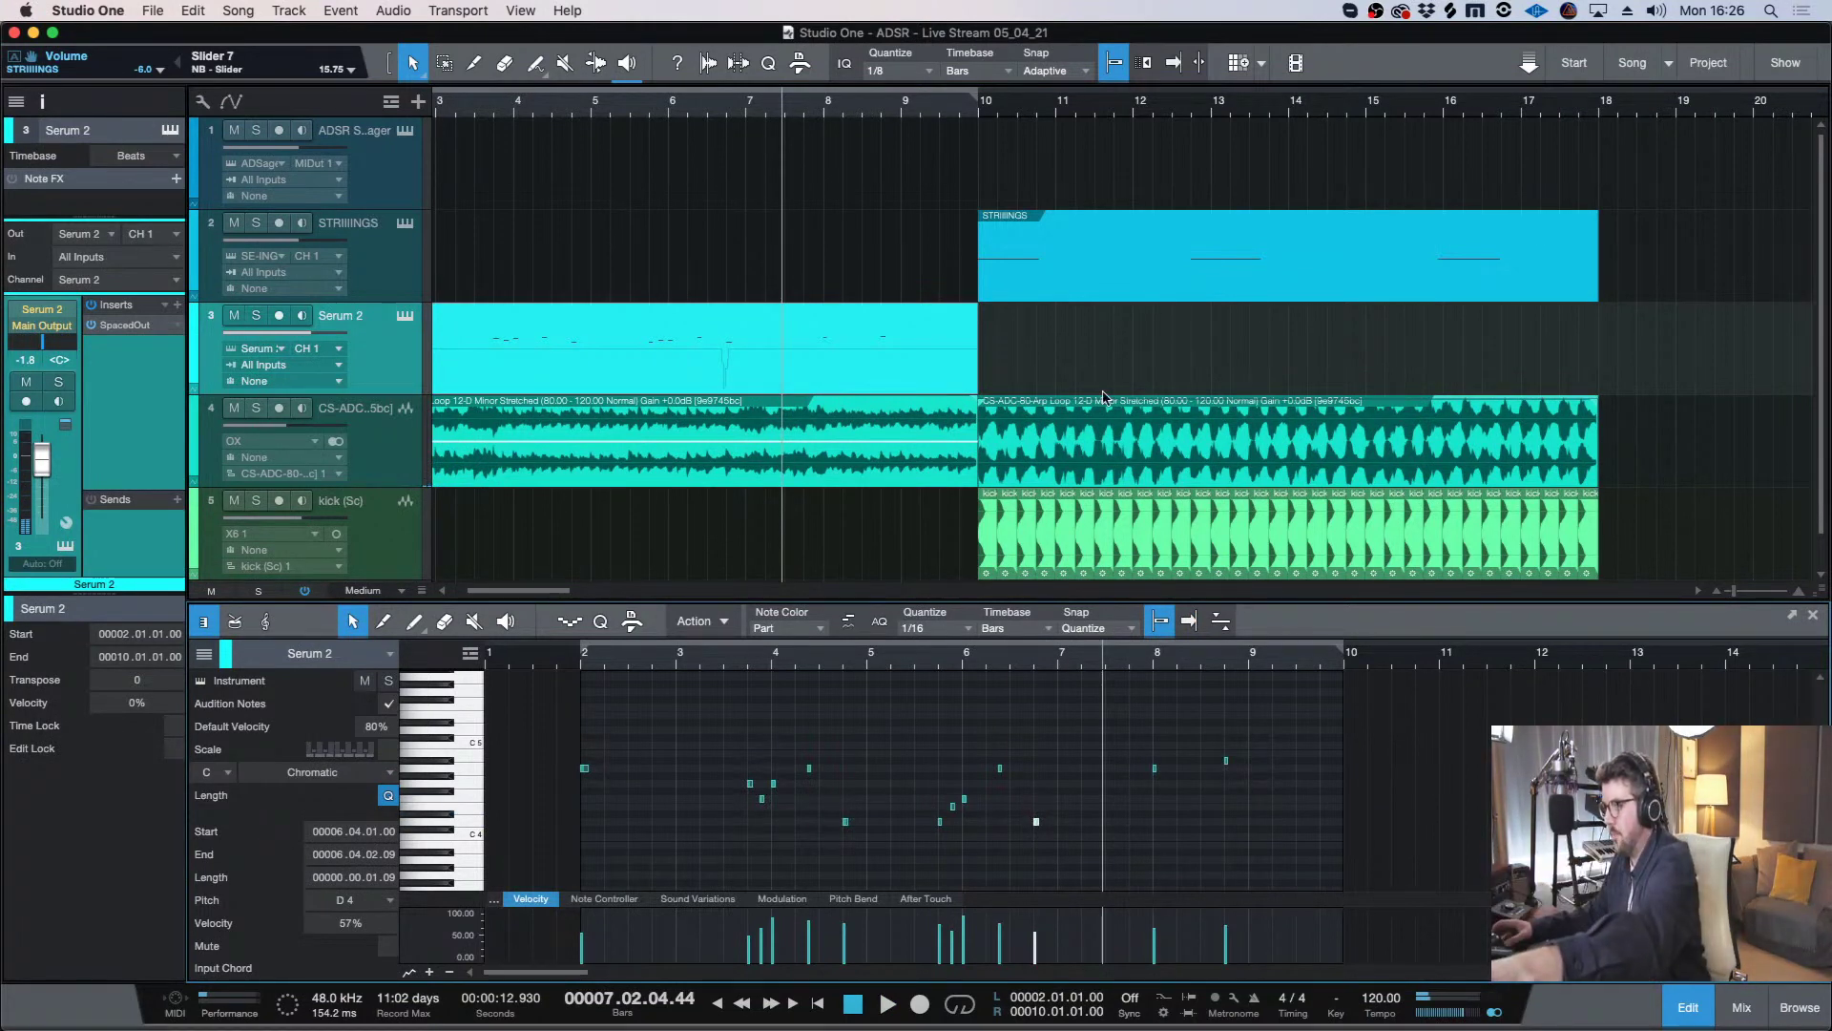
- Duplicate the edited Serum 2 clip to bar 10 and close the note editor with the playhead back at bar 2
key(d)
key(w)
key(w)
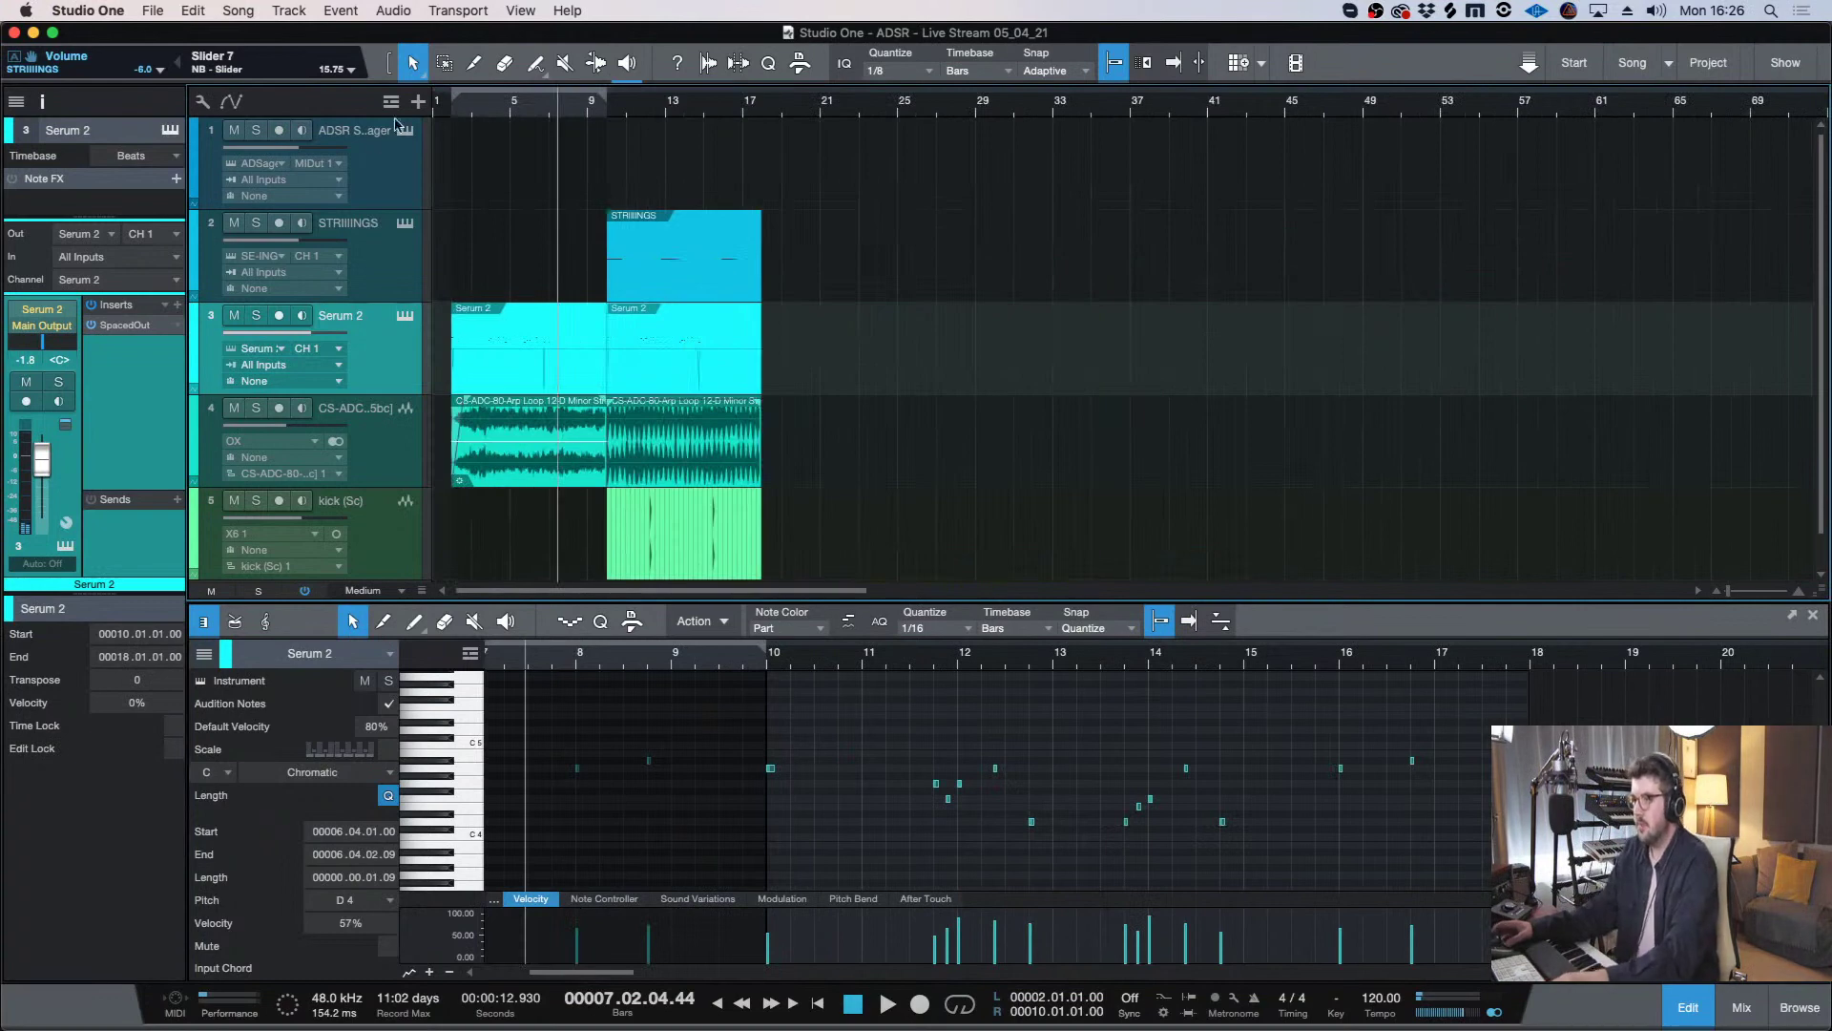
click(452, 108)
click(1688, 1007)
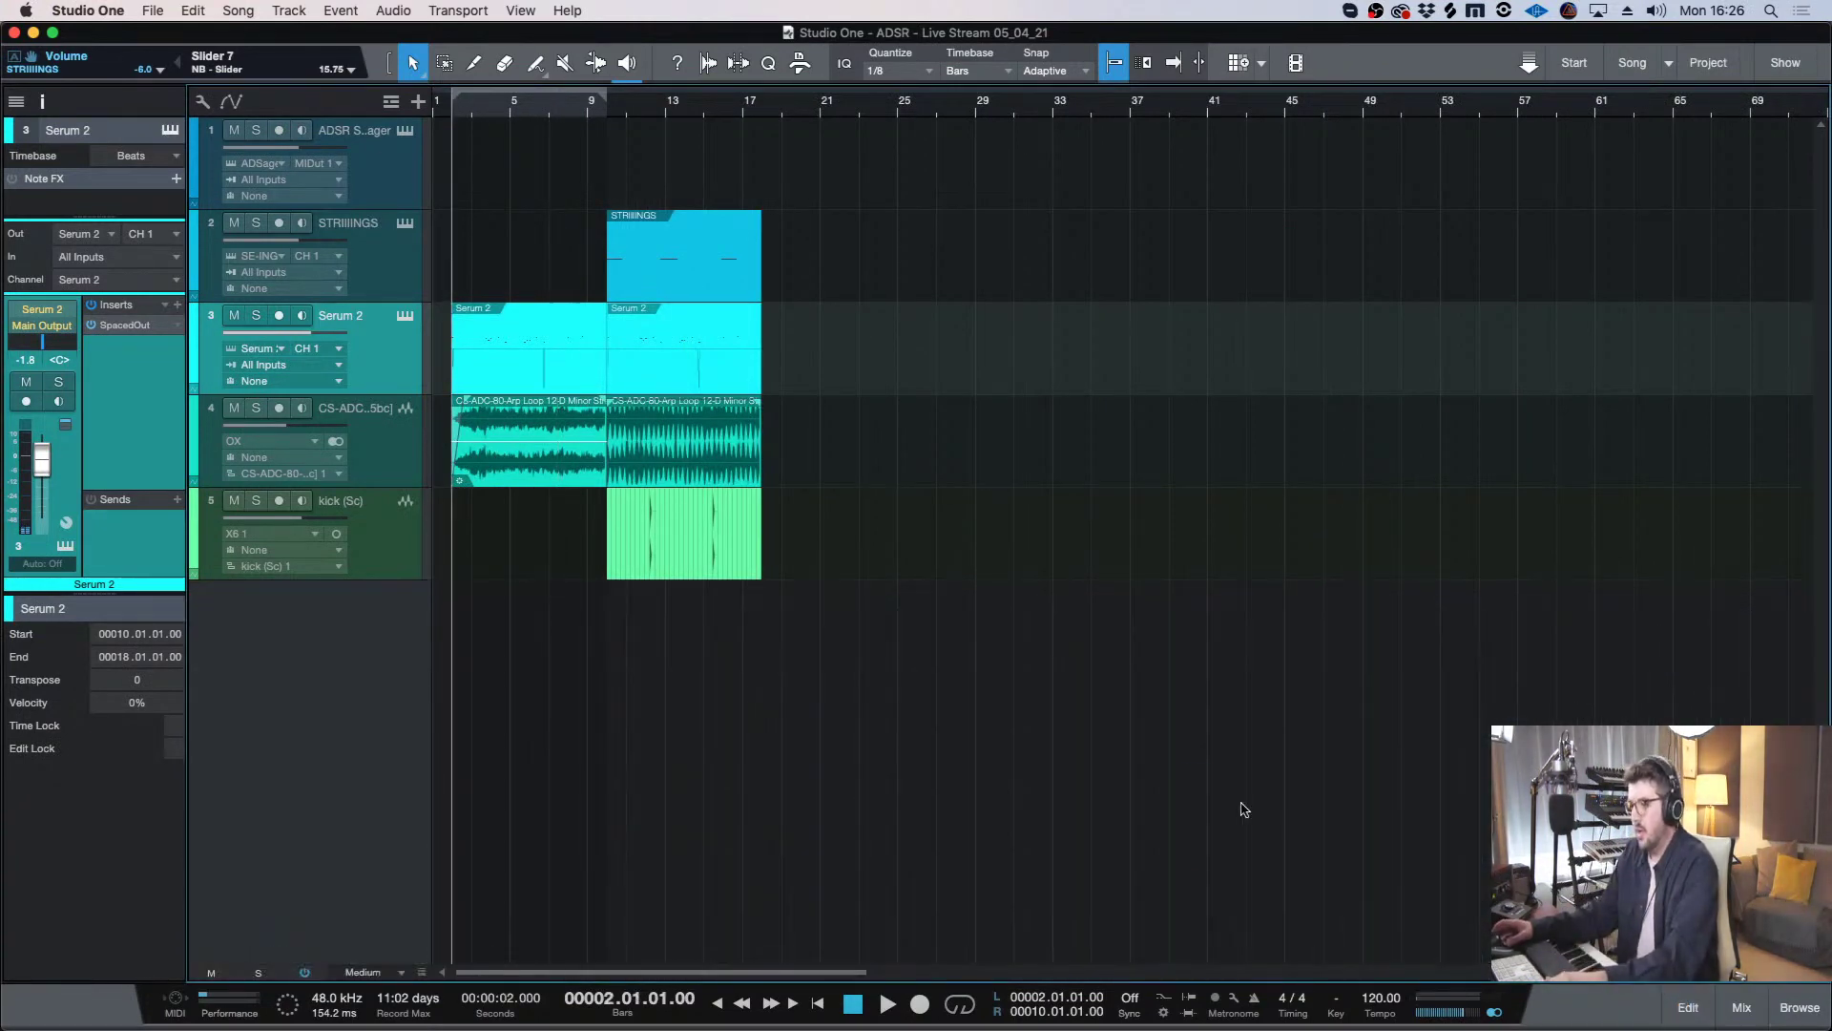
- During playback, try a wetter mix and a Space length of 76% in the Serum 2 track's SpacedOut effect
key(alt+z)
key(w)
key(space)
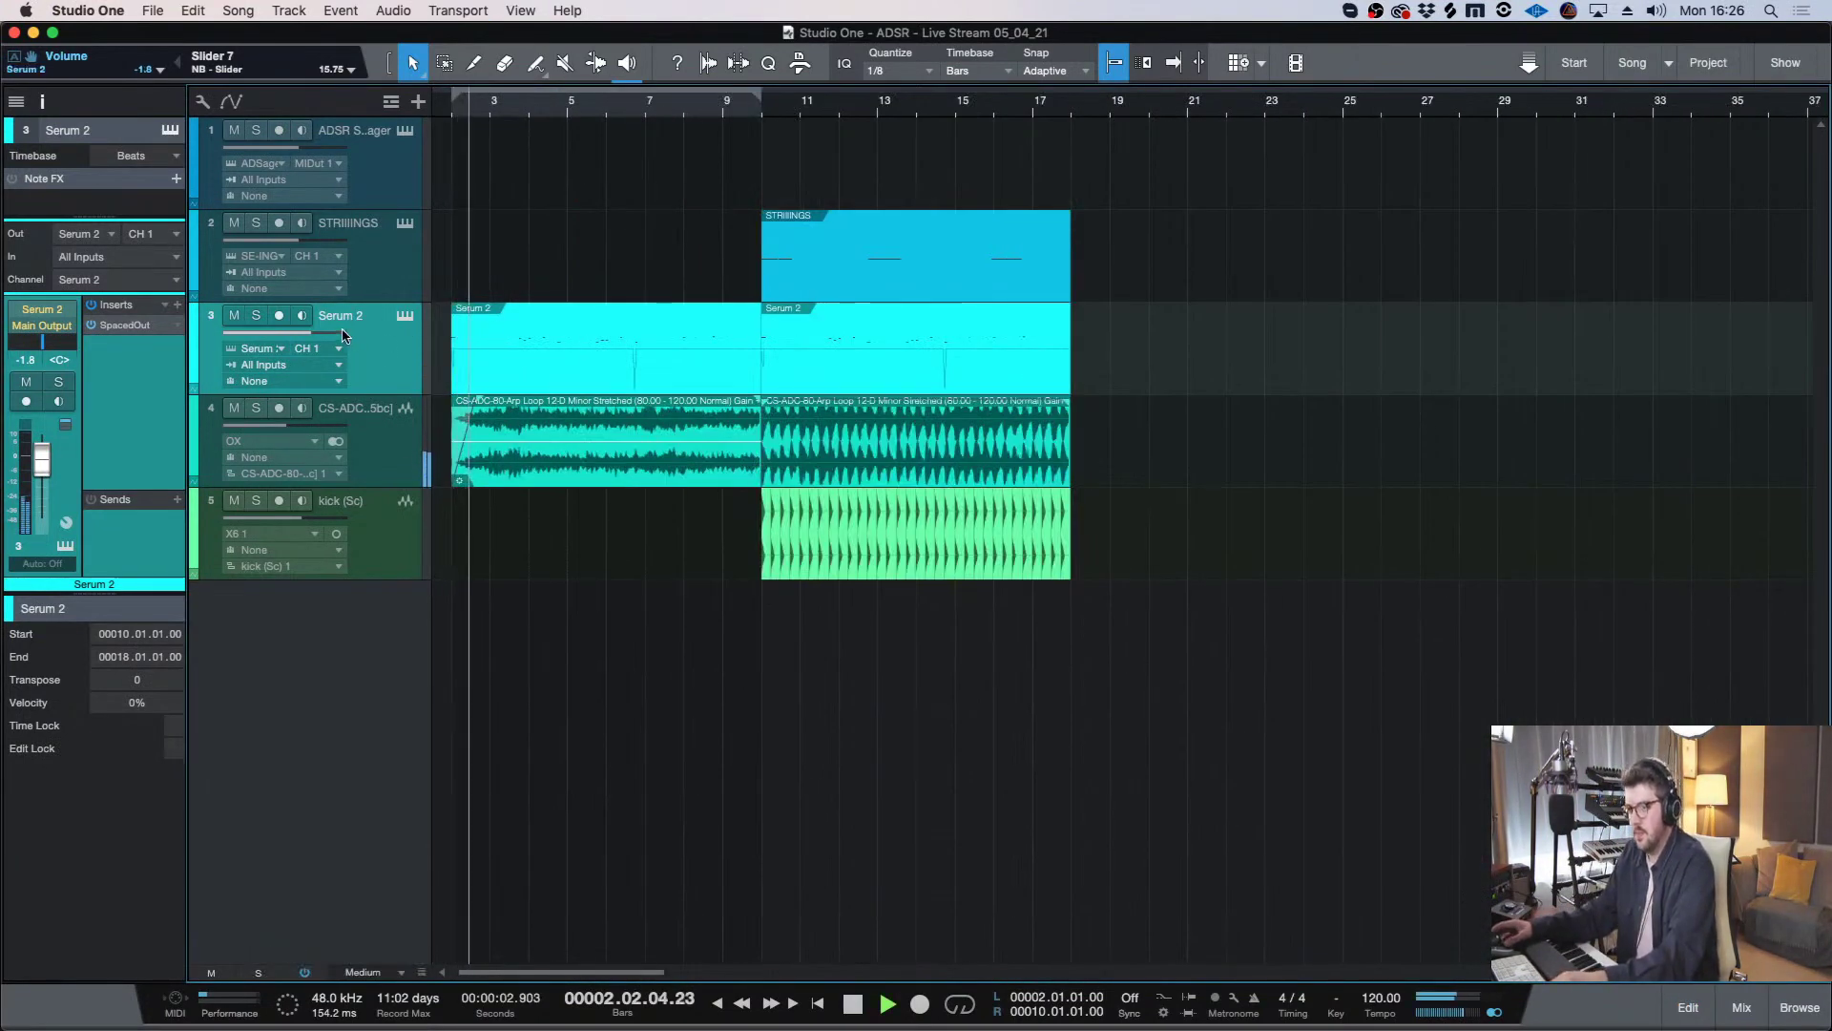
click(124, 326)
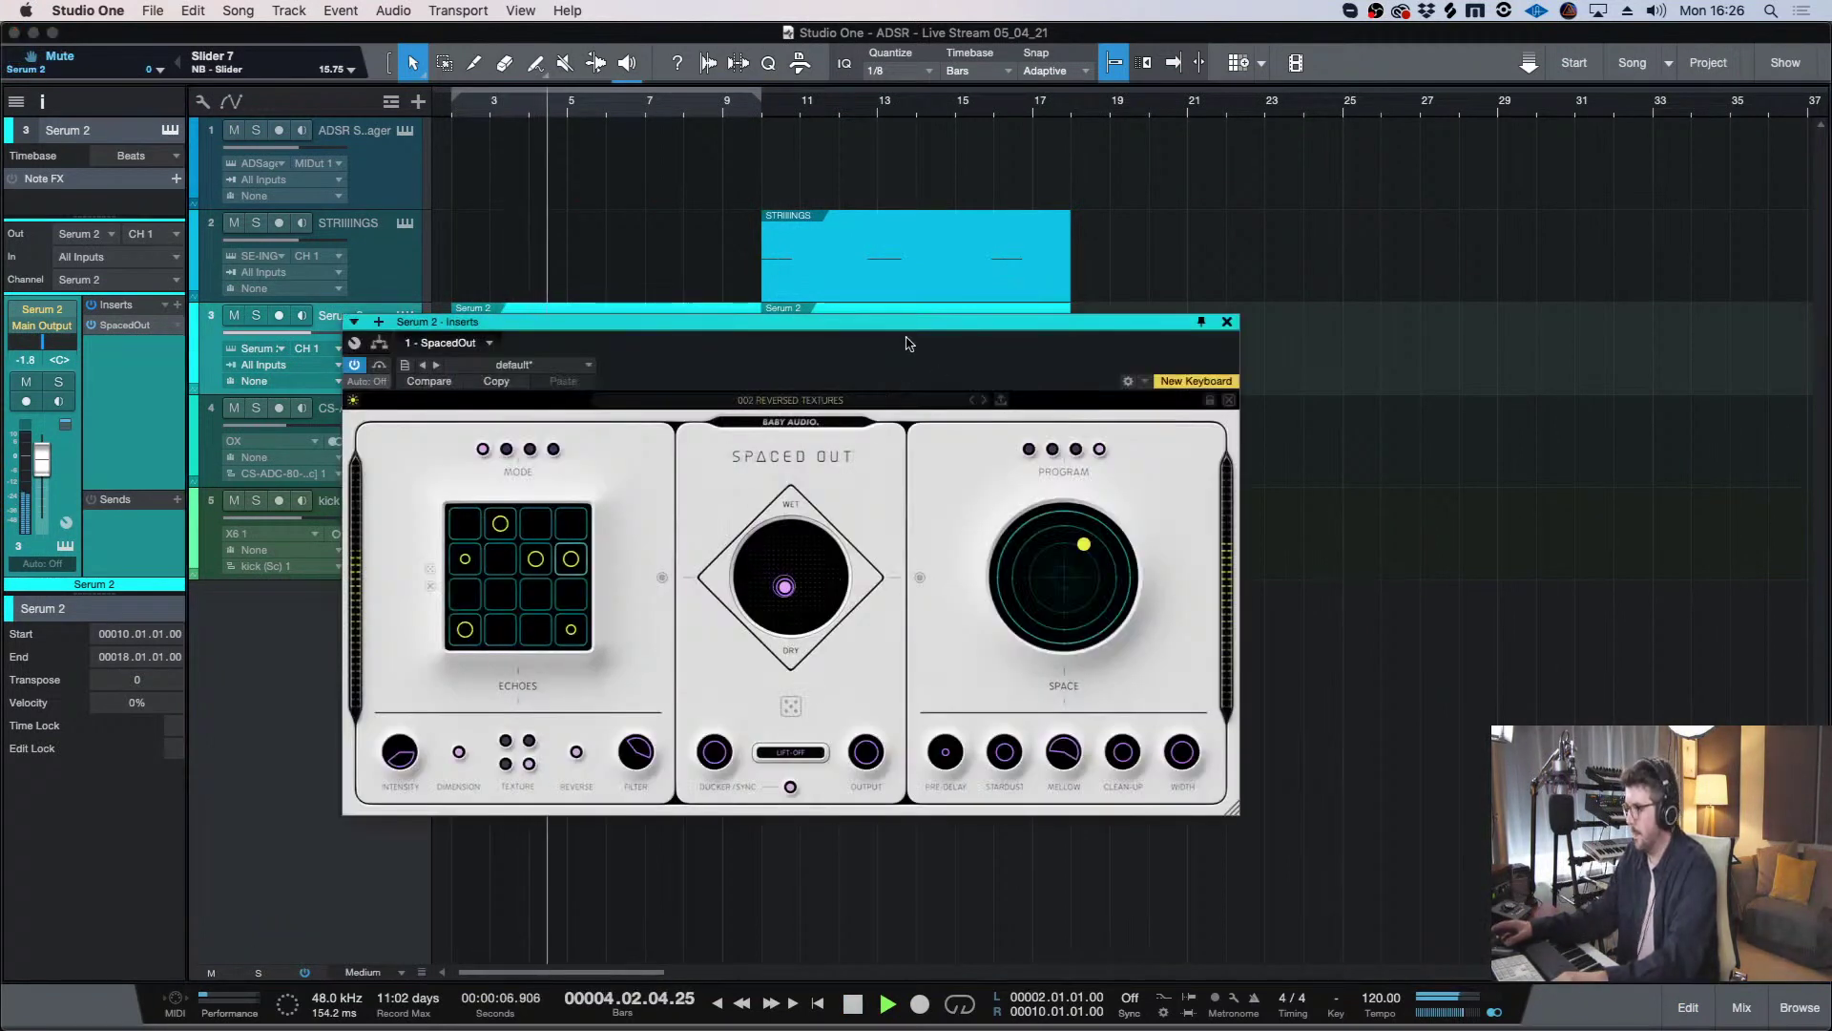
drag(1049, 294, 1090, 290)
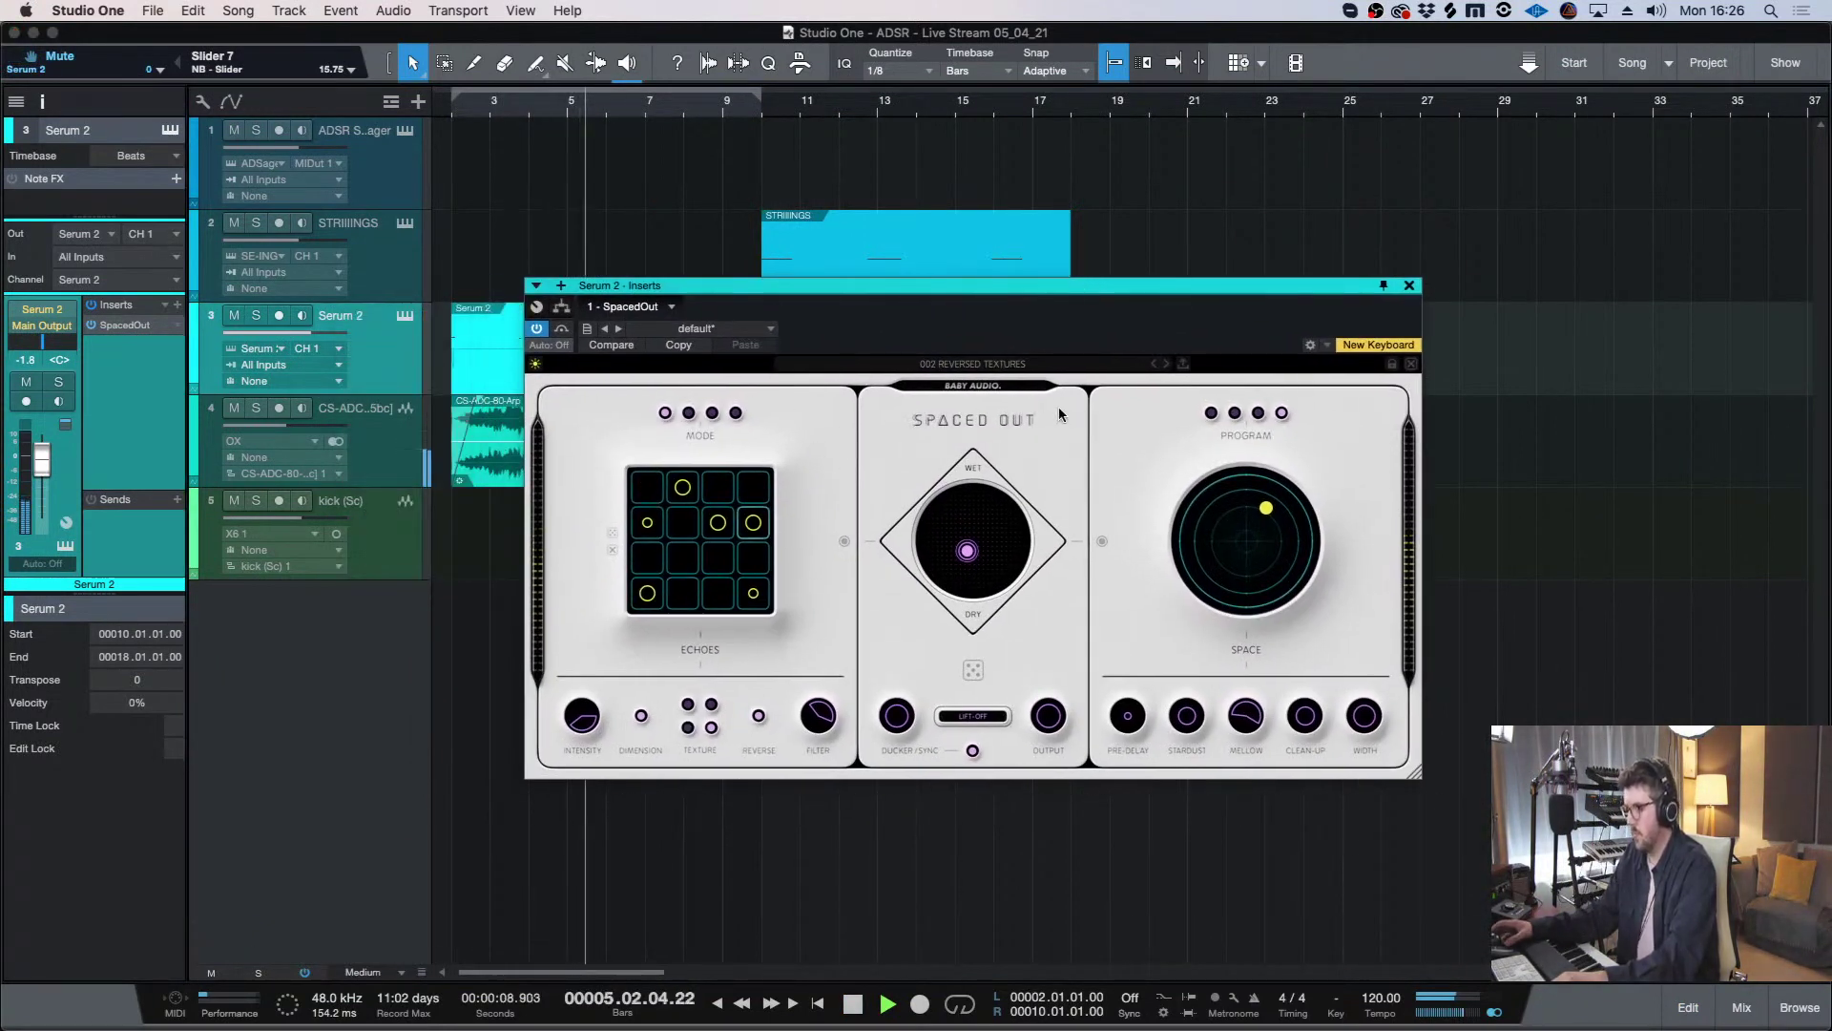
drag(962, 555, 975, 534)
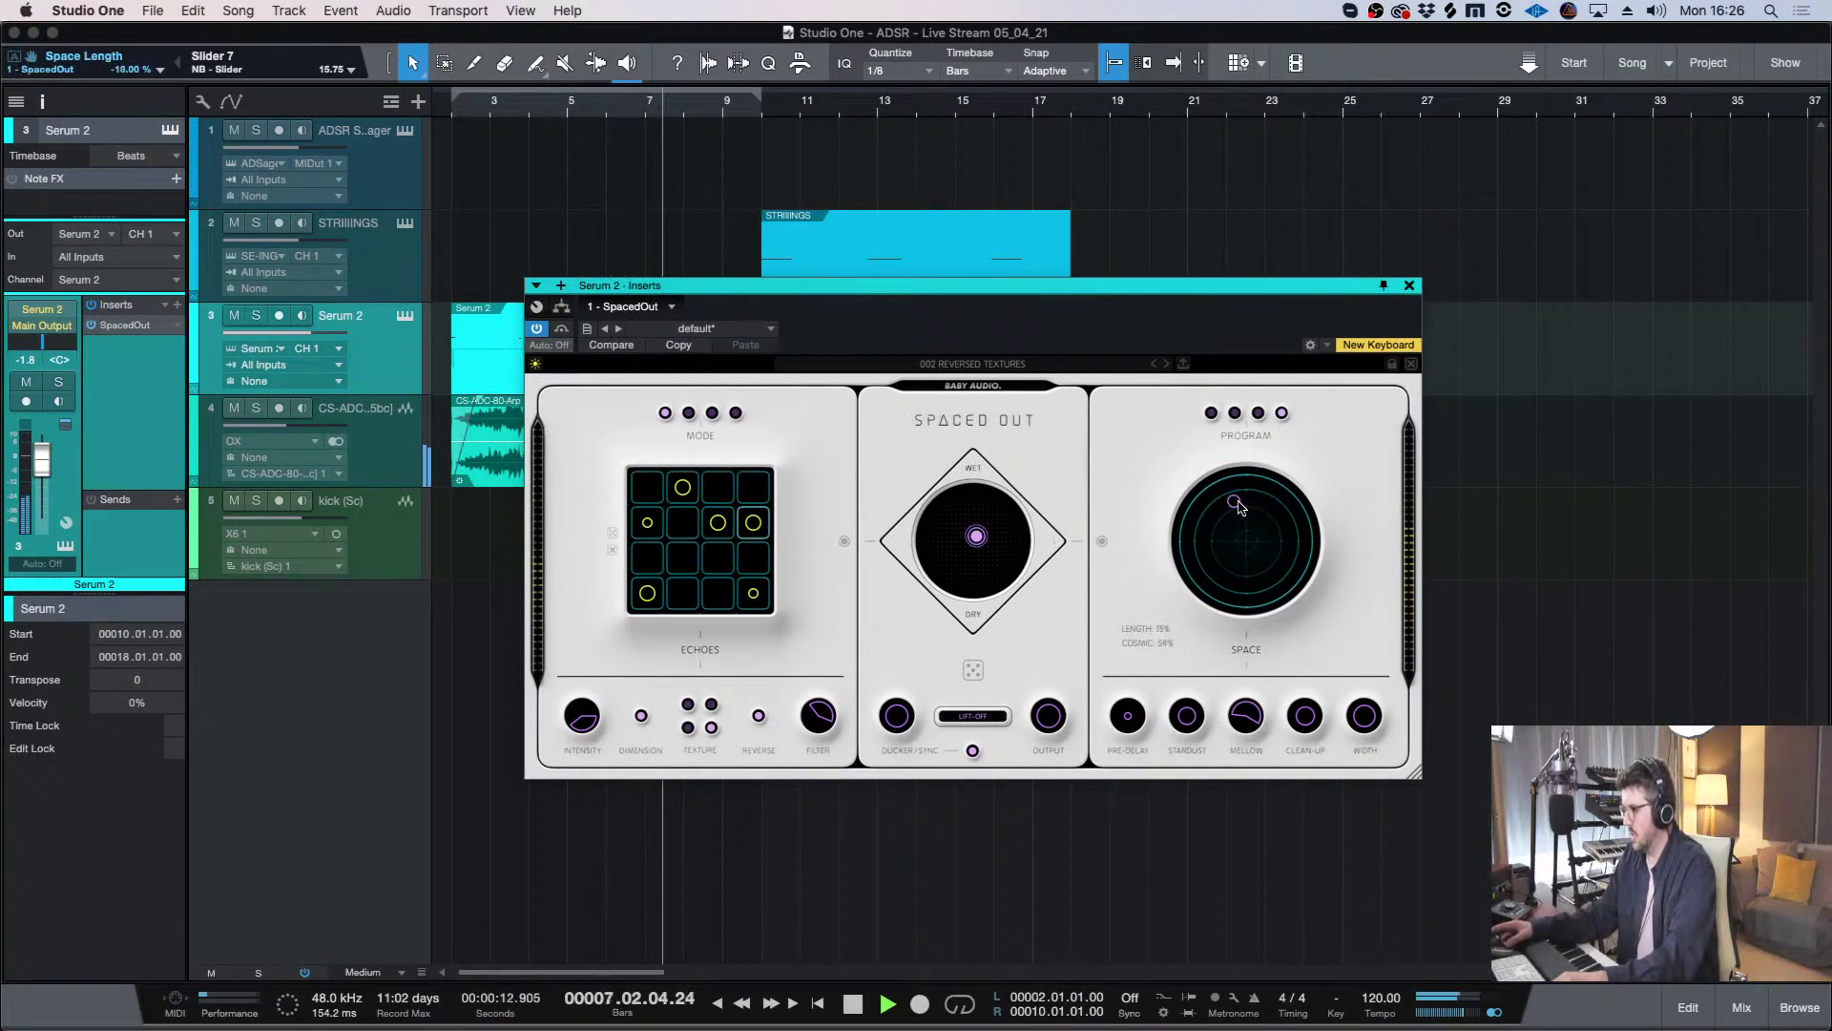
mouse_move(1266, 508)
mouse_down()
mouse_move(1265, 474)
mouse_move(1315, 474)
mouse_move(1314, 488)
mouse_move(1258, 483)
mouse_move(1292, 491)
mouse_move(1285, 512)
mouse_move(1292, 490)
mouse_up()
click(449, 520)
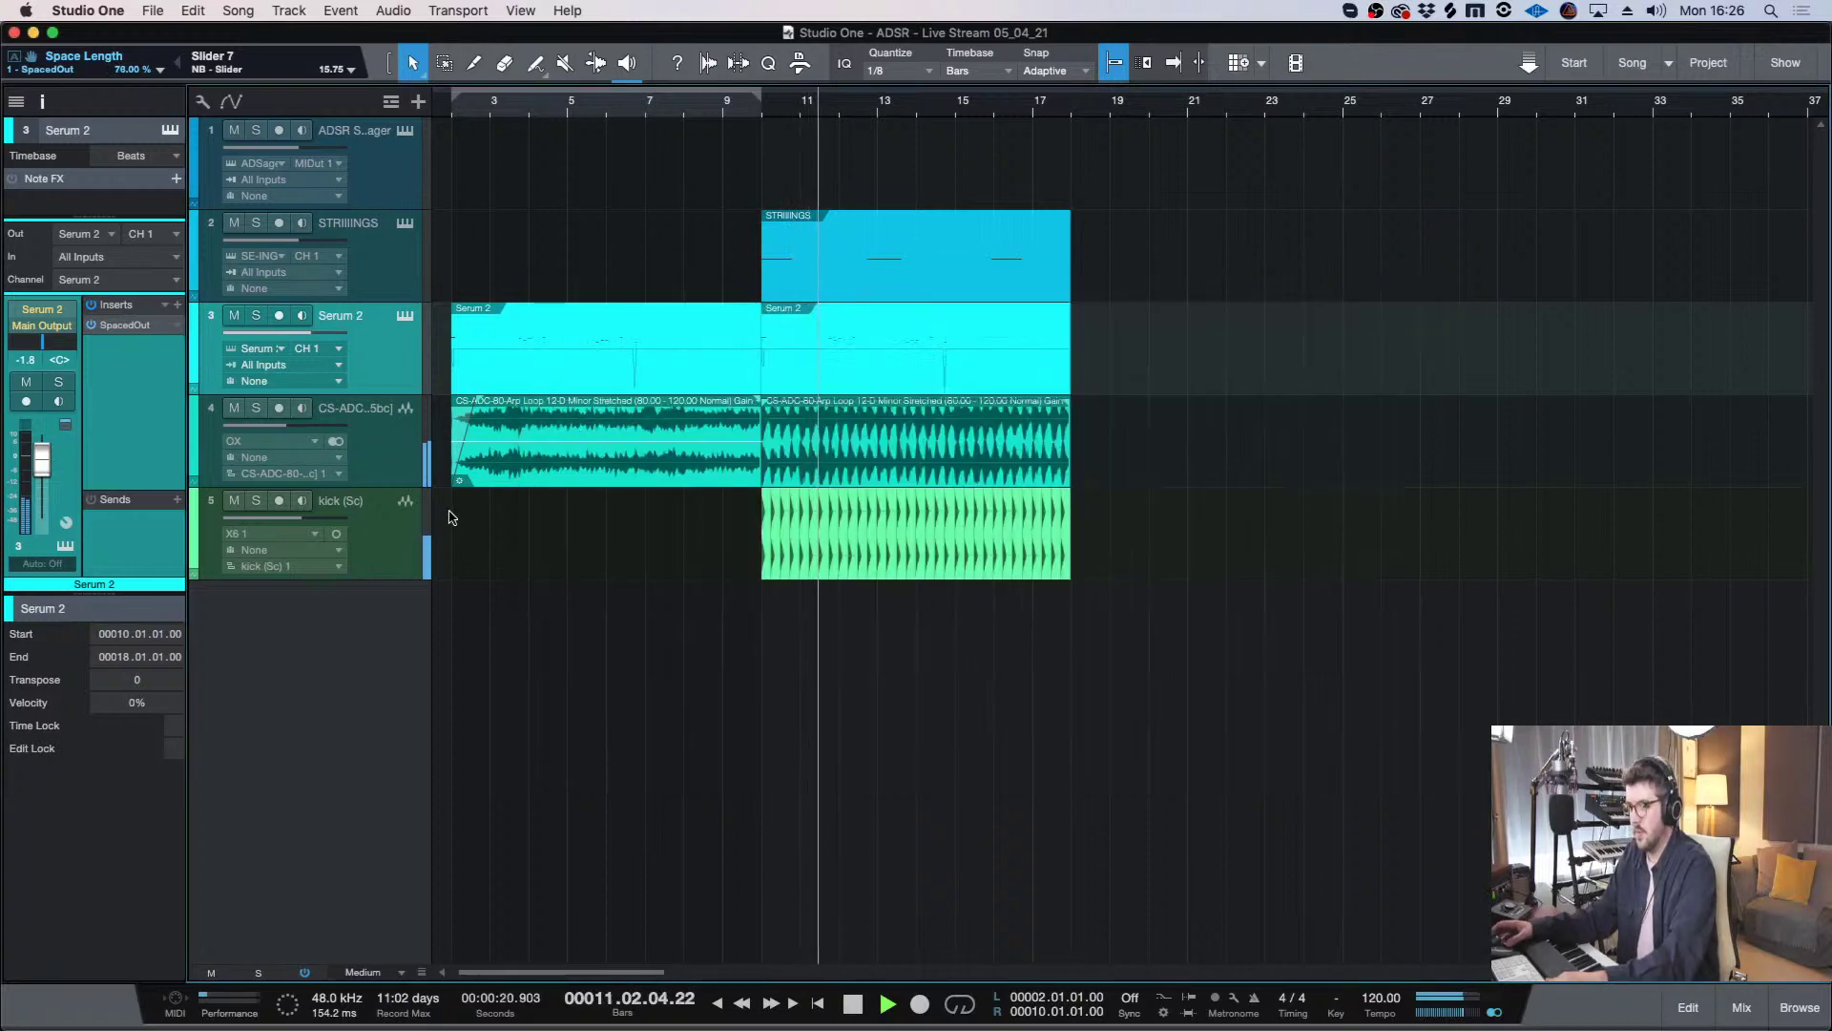
- Stop playback and apply a 271 ms fade-out to all the kick clips together
key(space)
key(e)
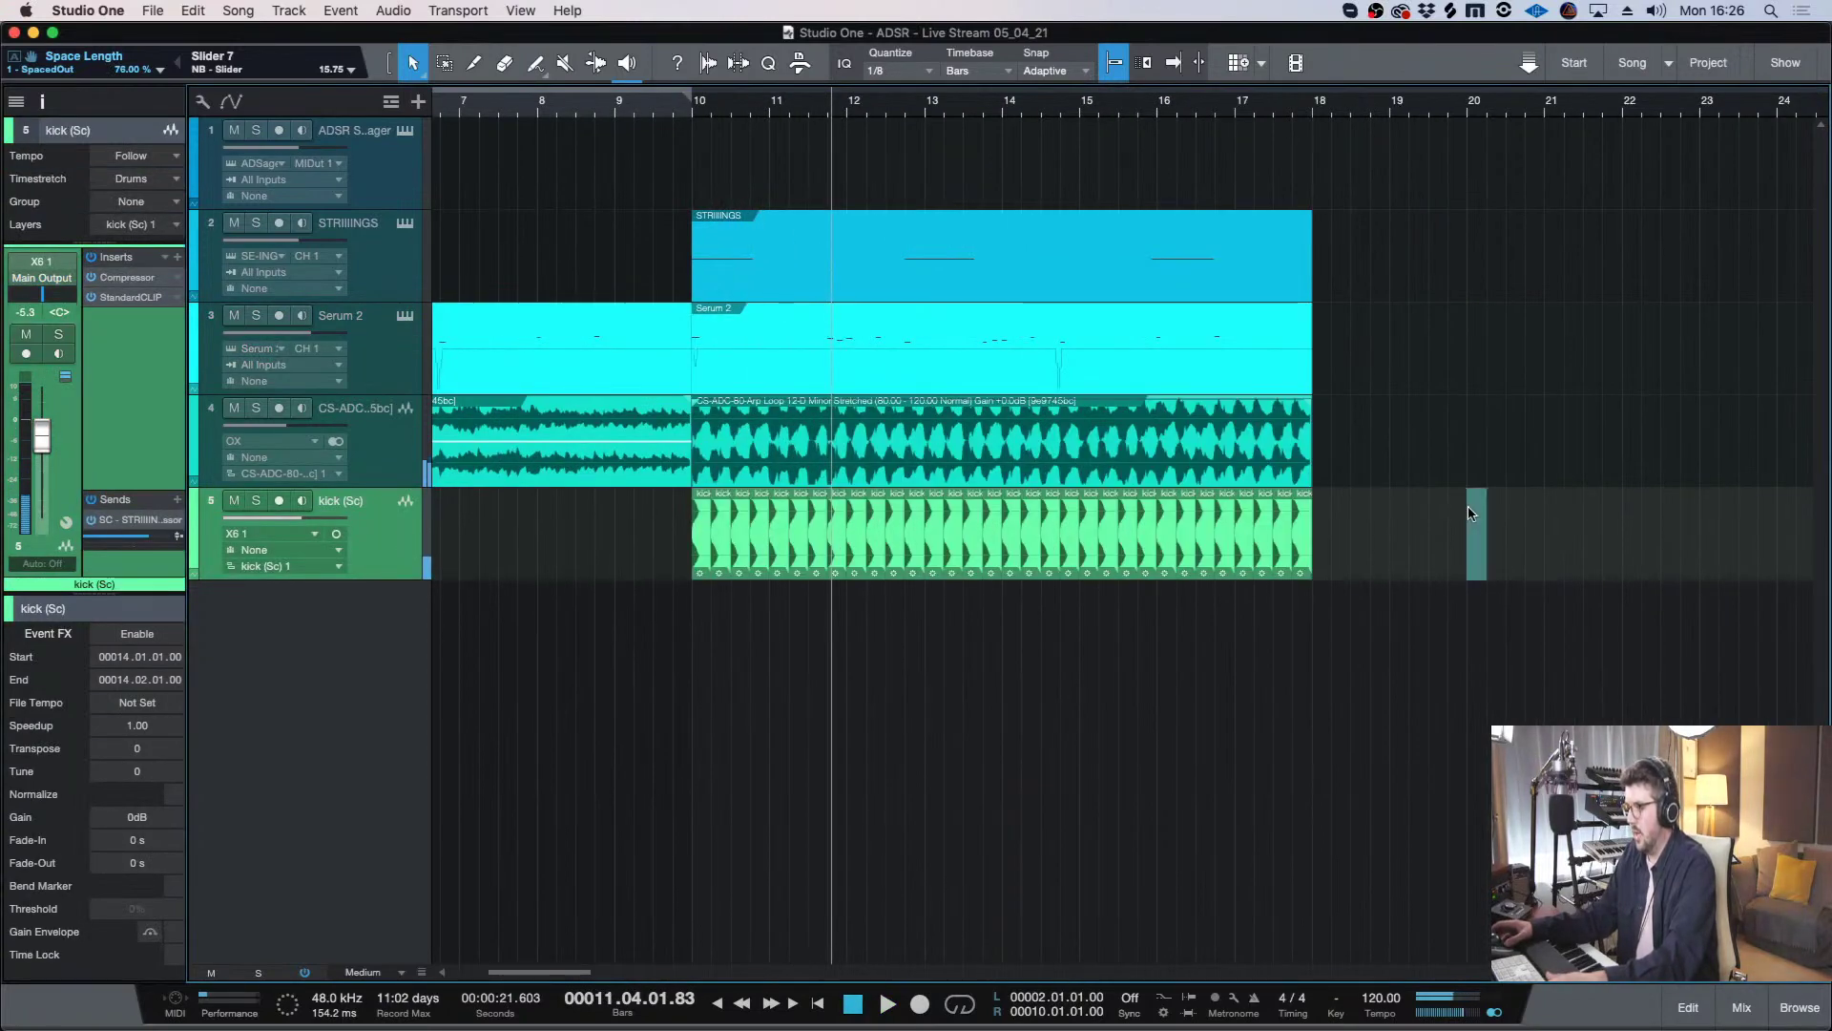
key(e)
key(e)
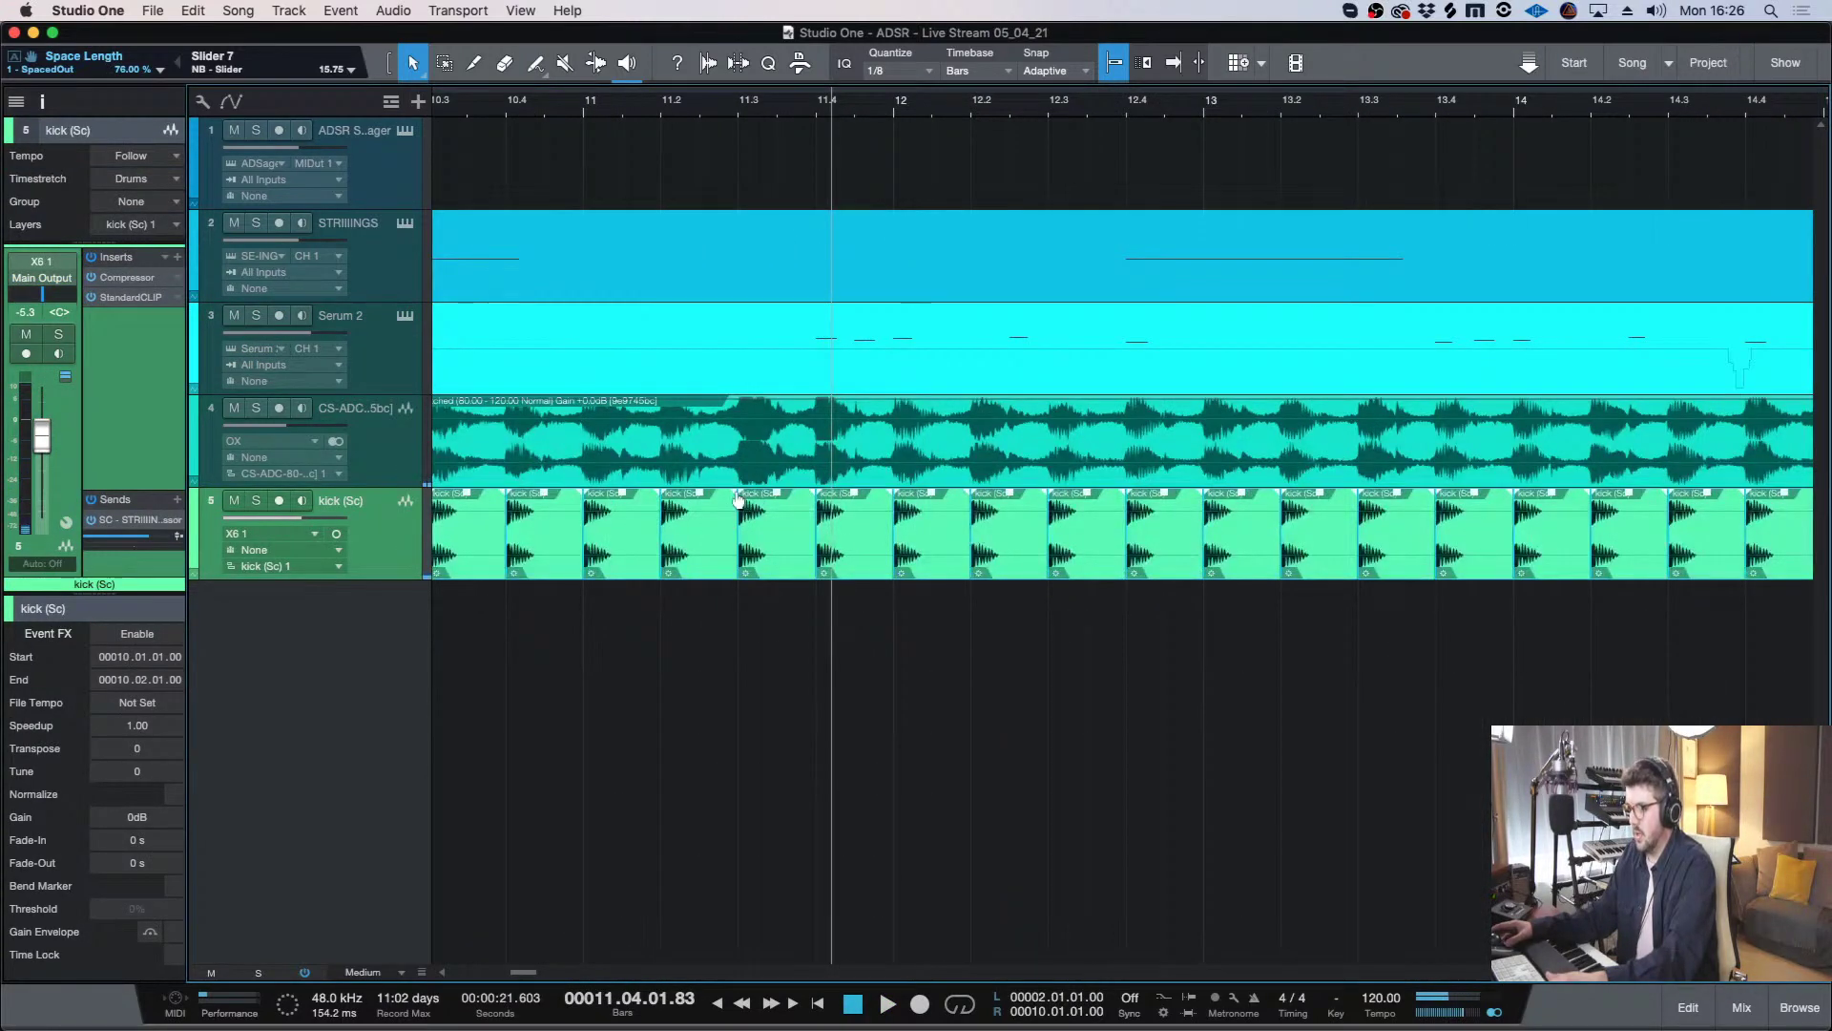
drag(738, 500, 715, 542)
key(w)
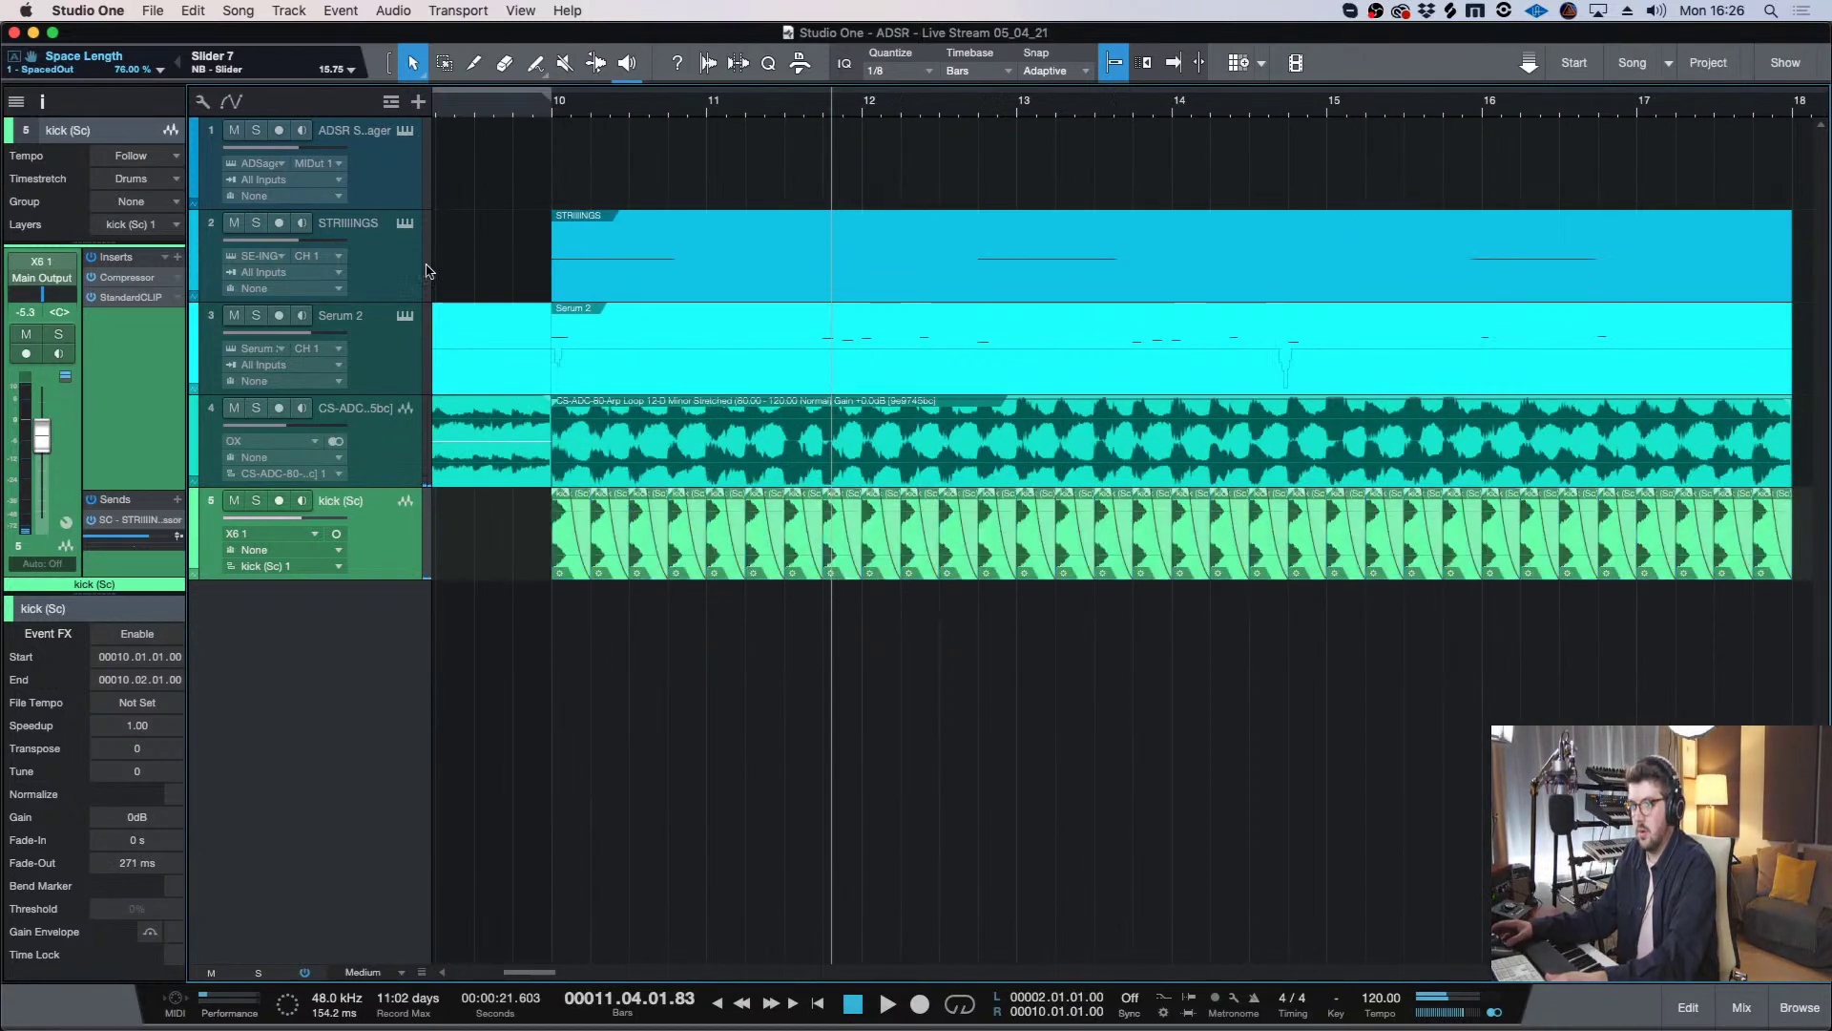
- In the Serum 2 track's SpacedOut effect, reduce the Space length to 24% and make the mix drier with echo/space at 50%
click(426, 270)
key(w)
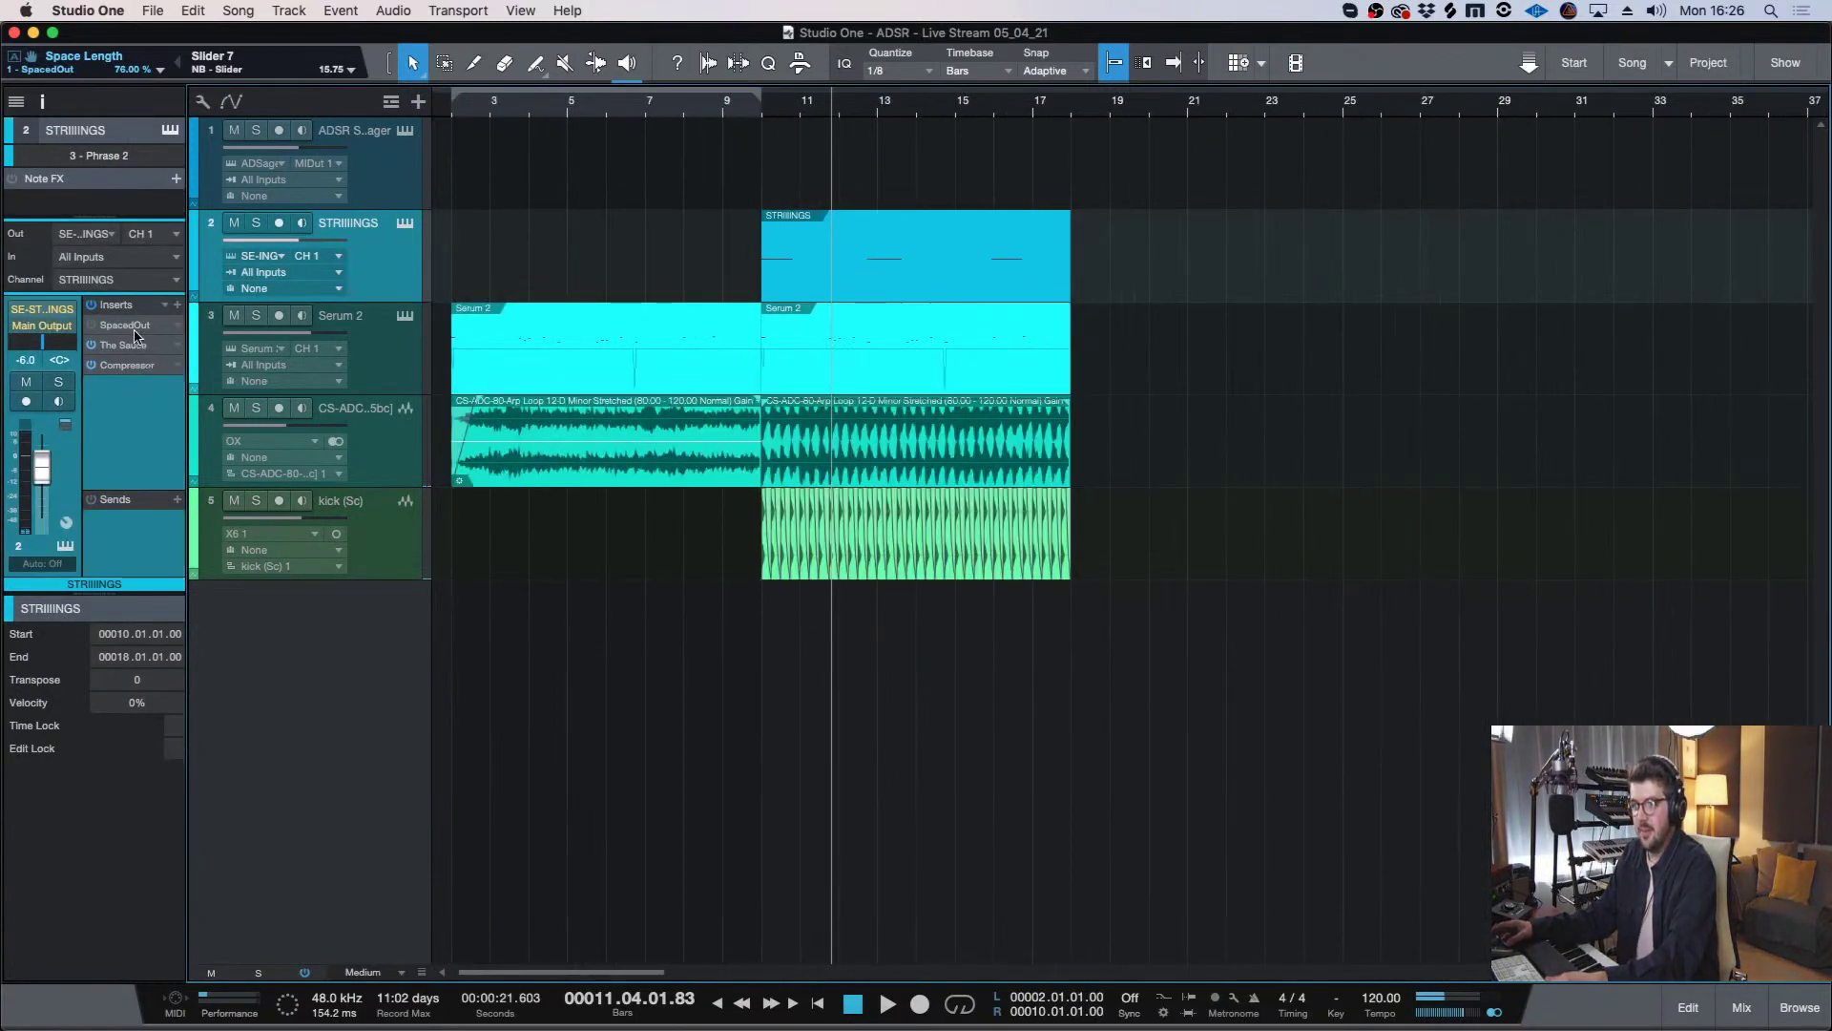
key(Down)
click(125, 325)
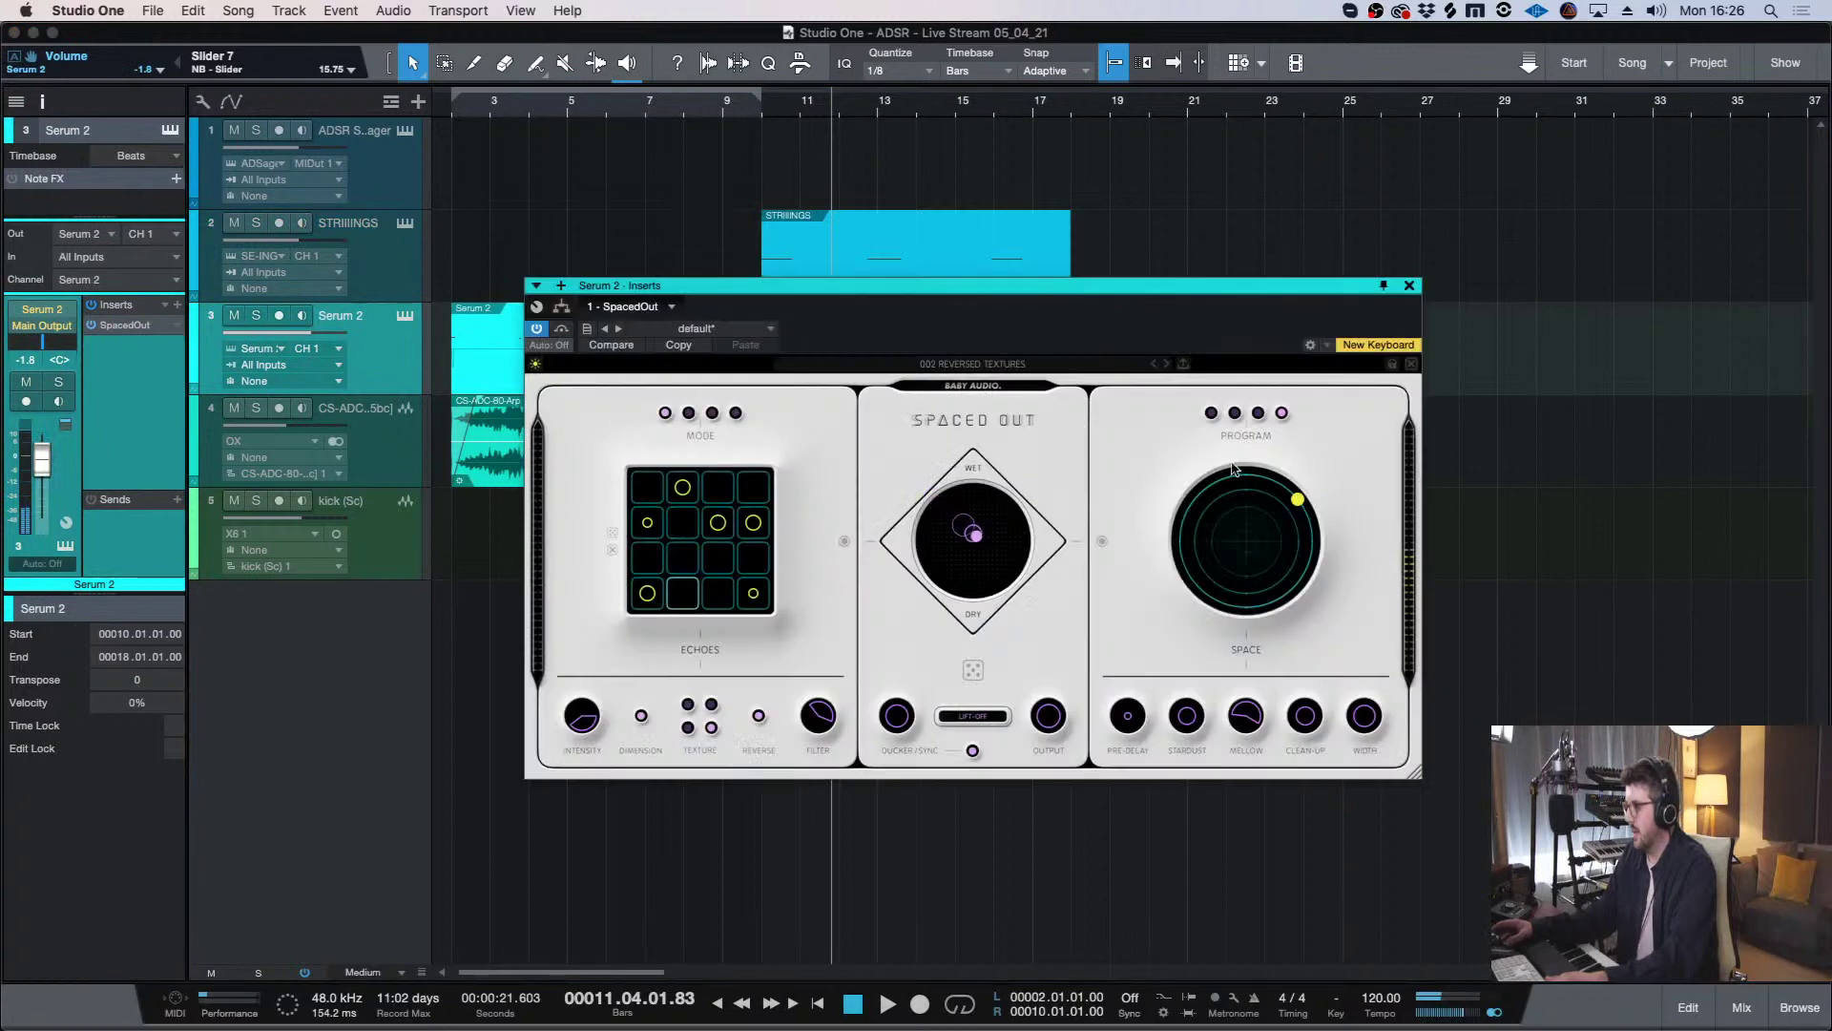
drag(1298, 499, 1277, 533)
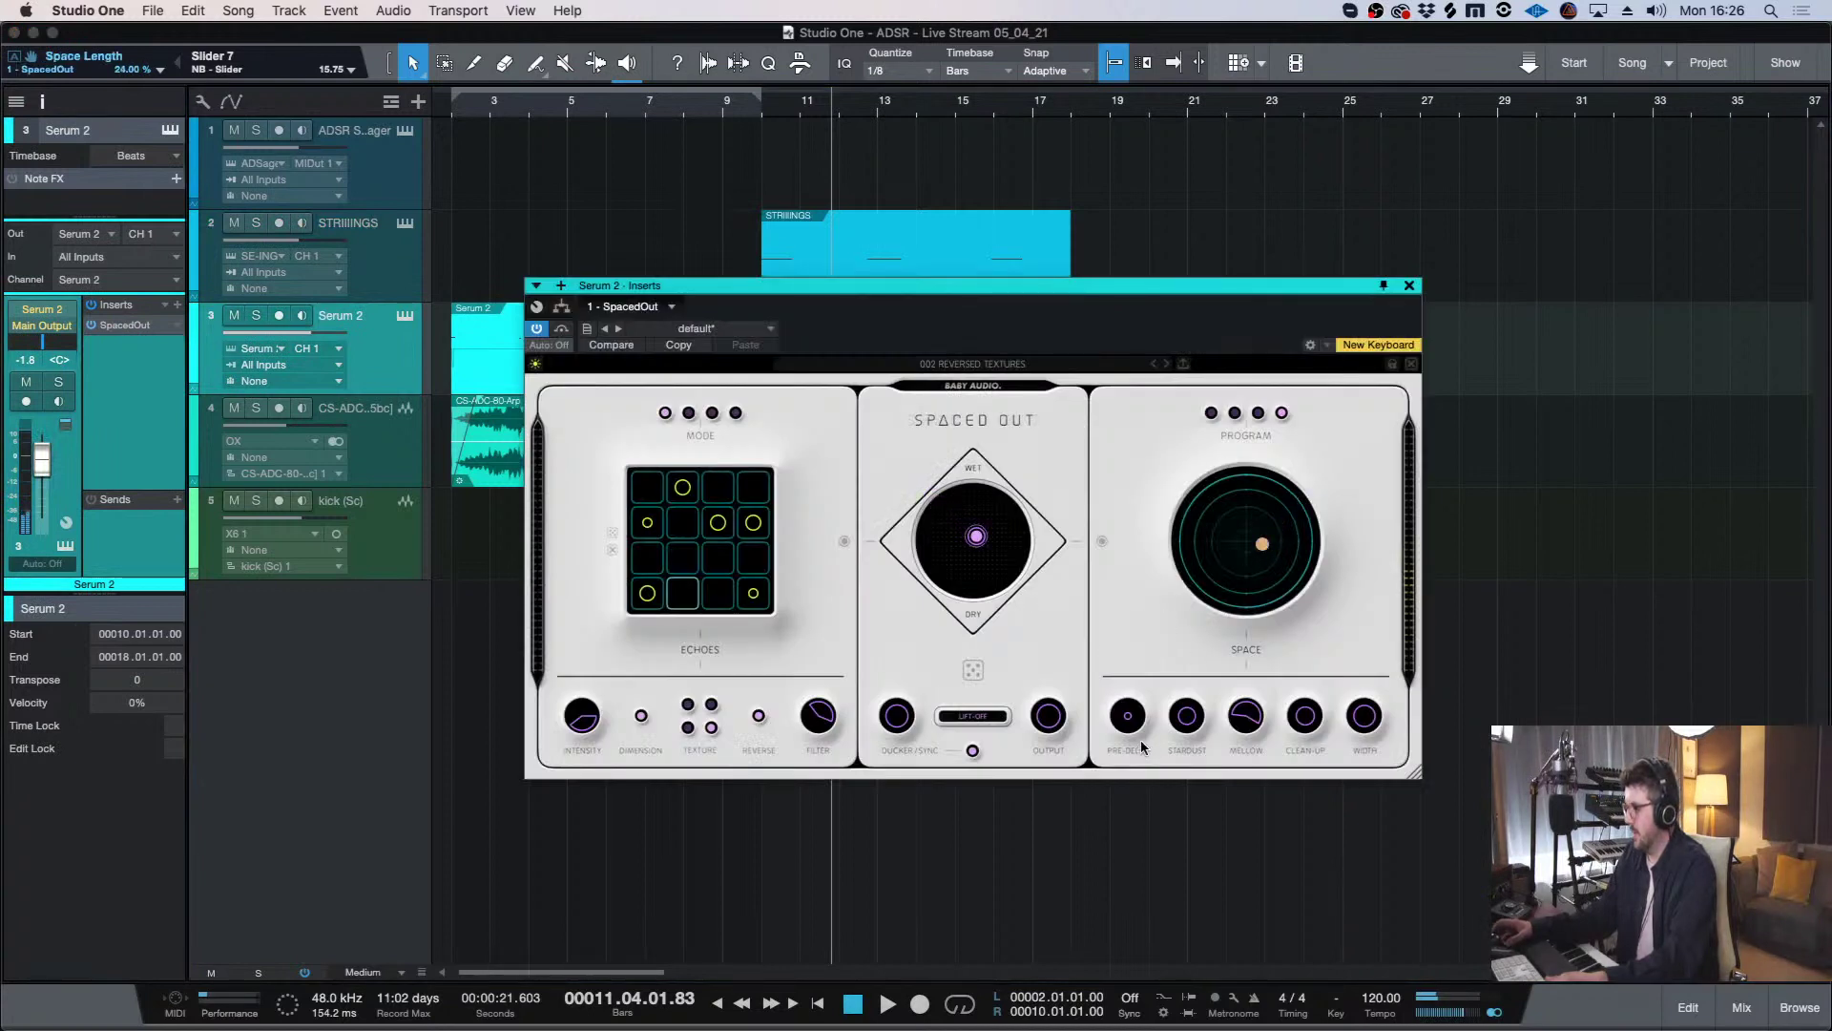
click(977, 541)
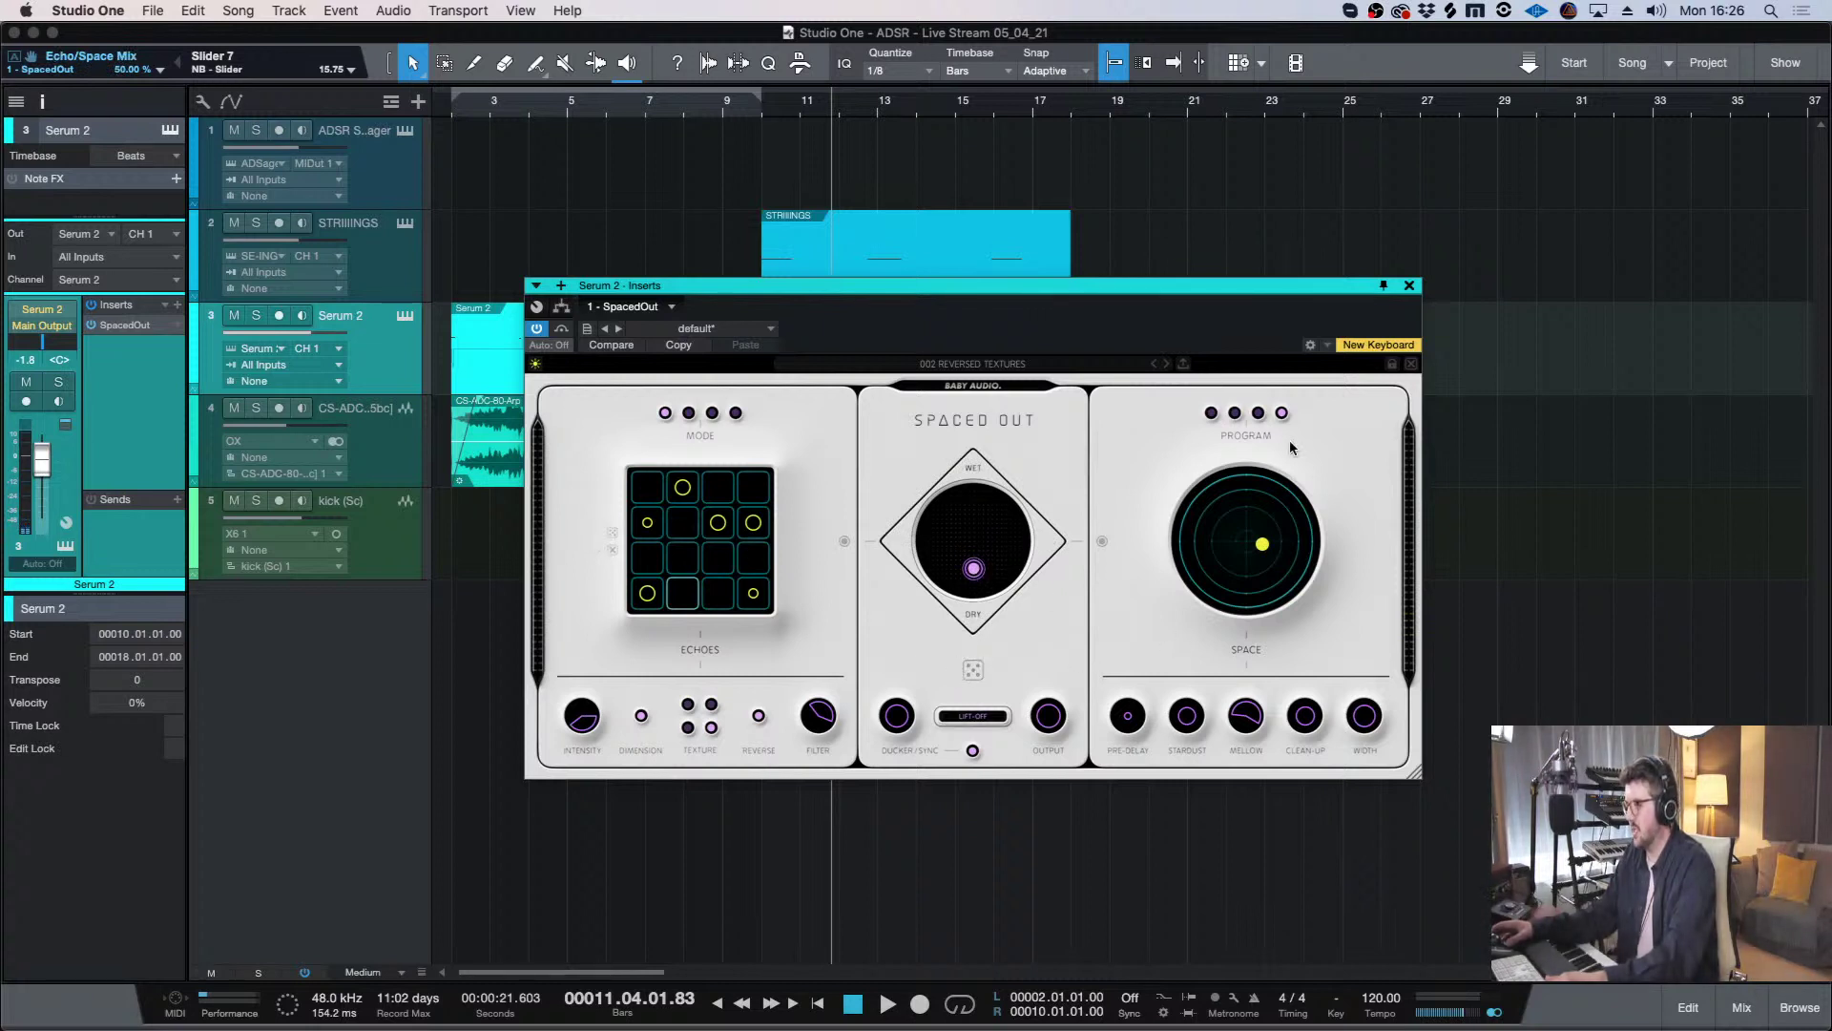
click(1410, 286)
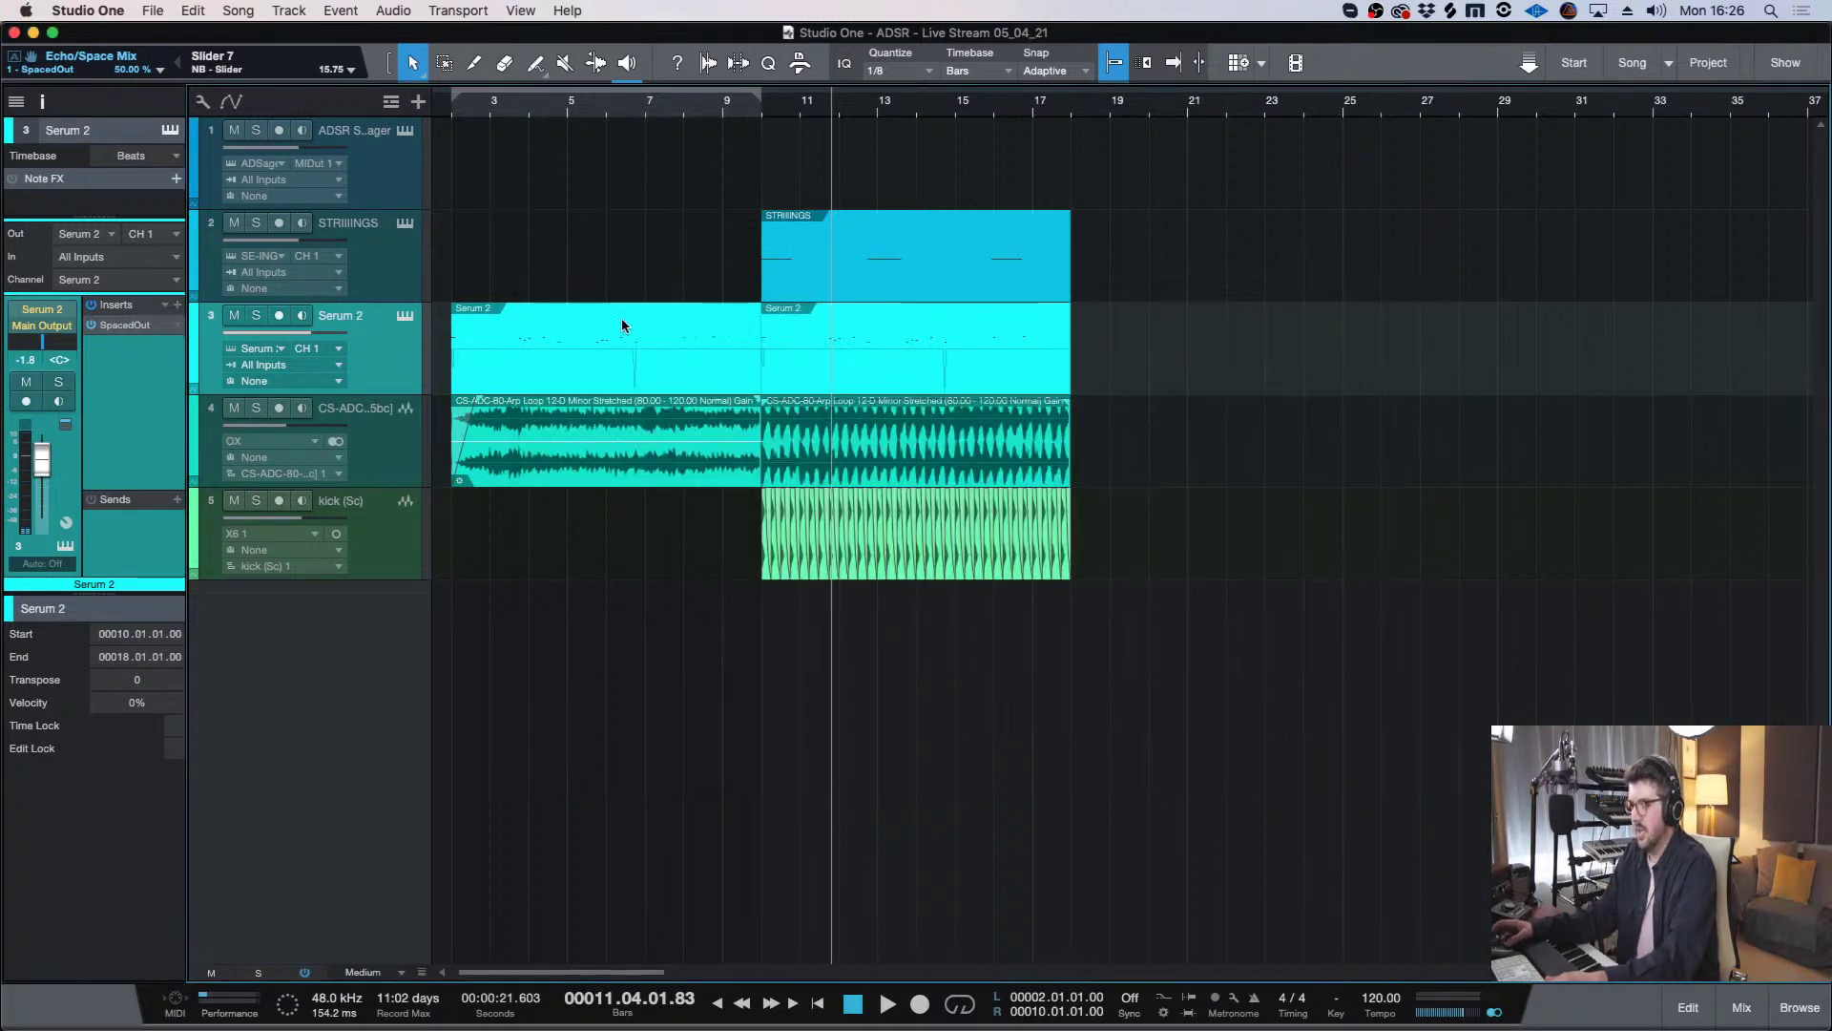
- Solo the kick track and listen to the faded kicks from bar 10
click(764, 113)
click(411, 516)
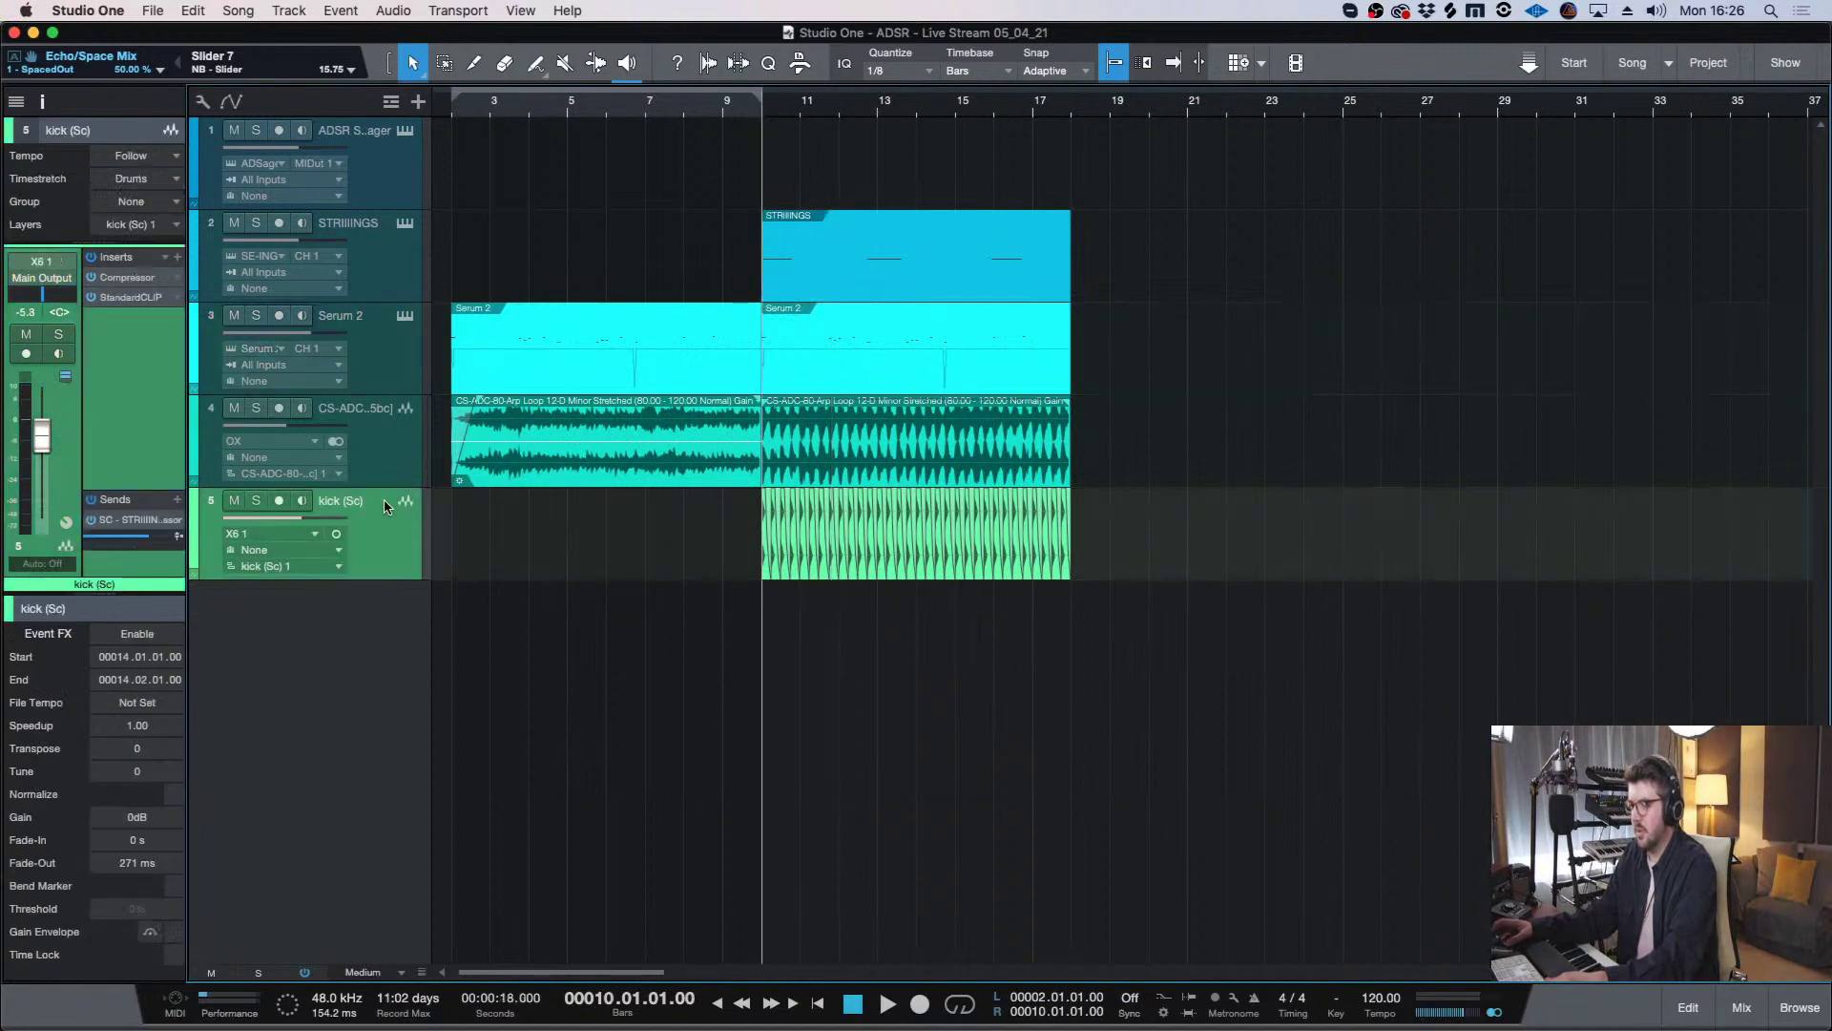
click(256, 500)
key(e)
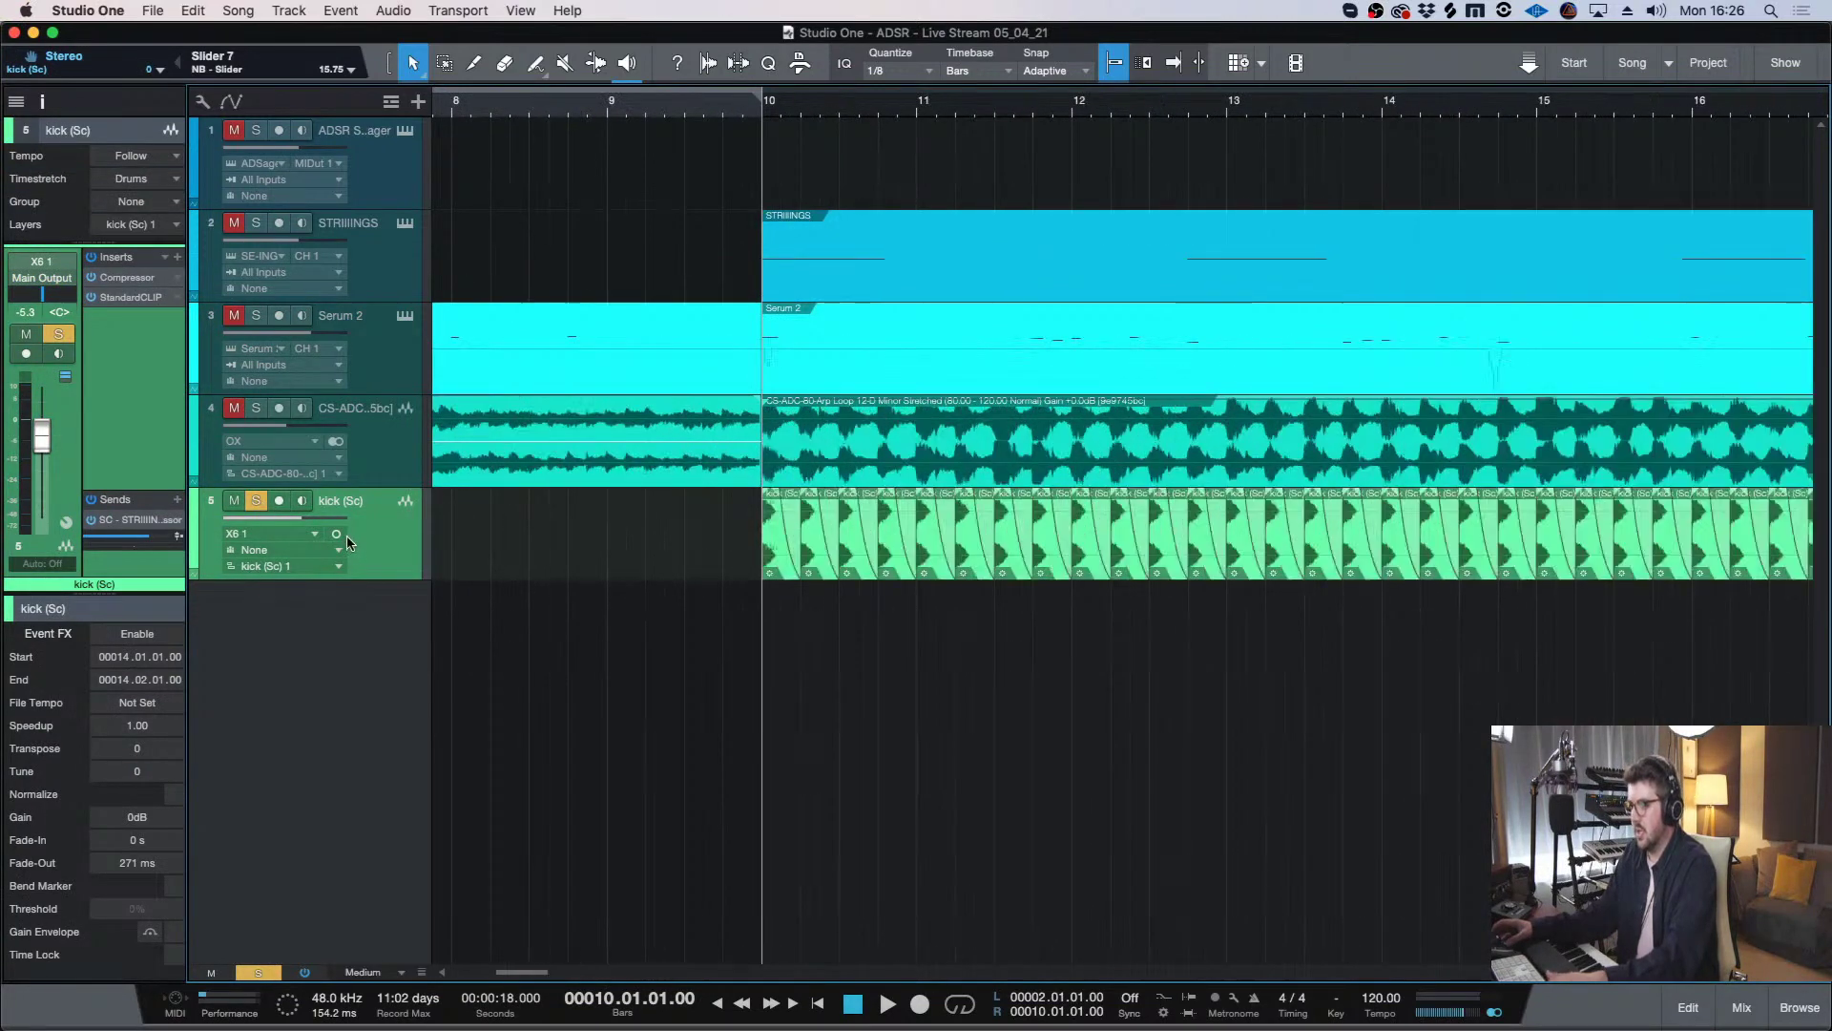
key(space)
scroll(1343, 598, left, 1)
key(space)
- Lengthen the fade-outs of all the kick clips to 360 ms and play the soloed kick from bar 10
key(w)
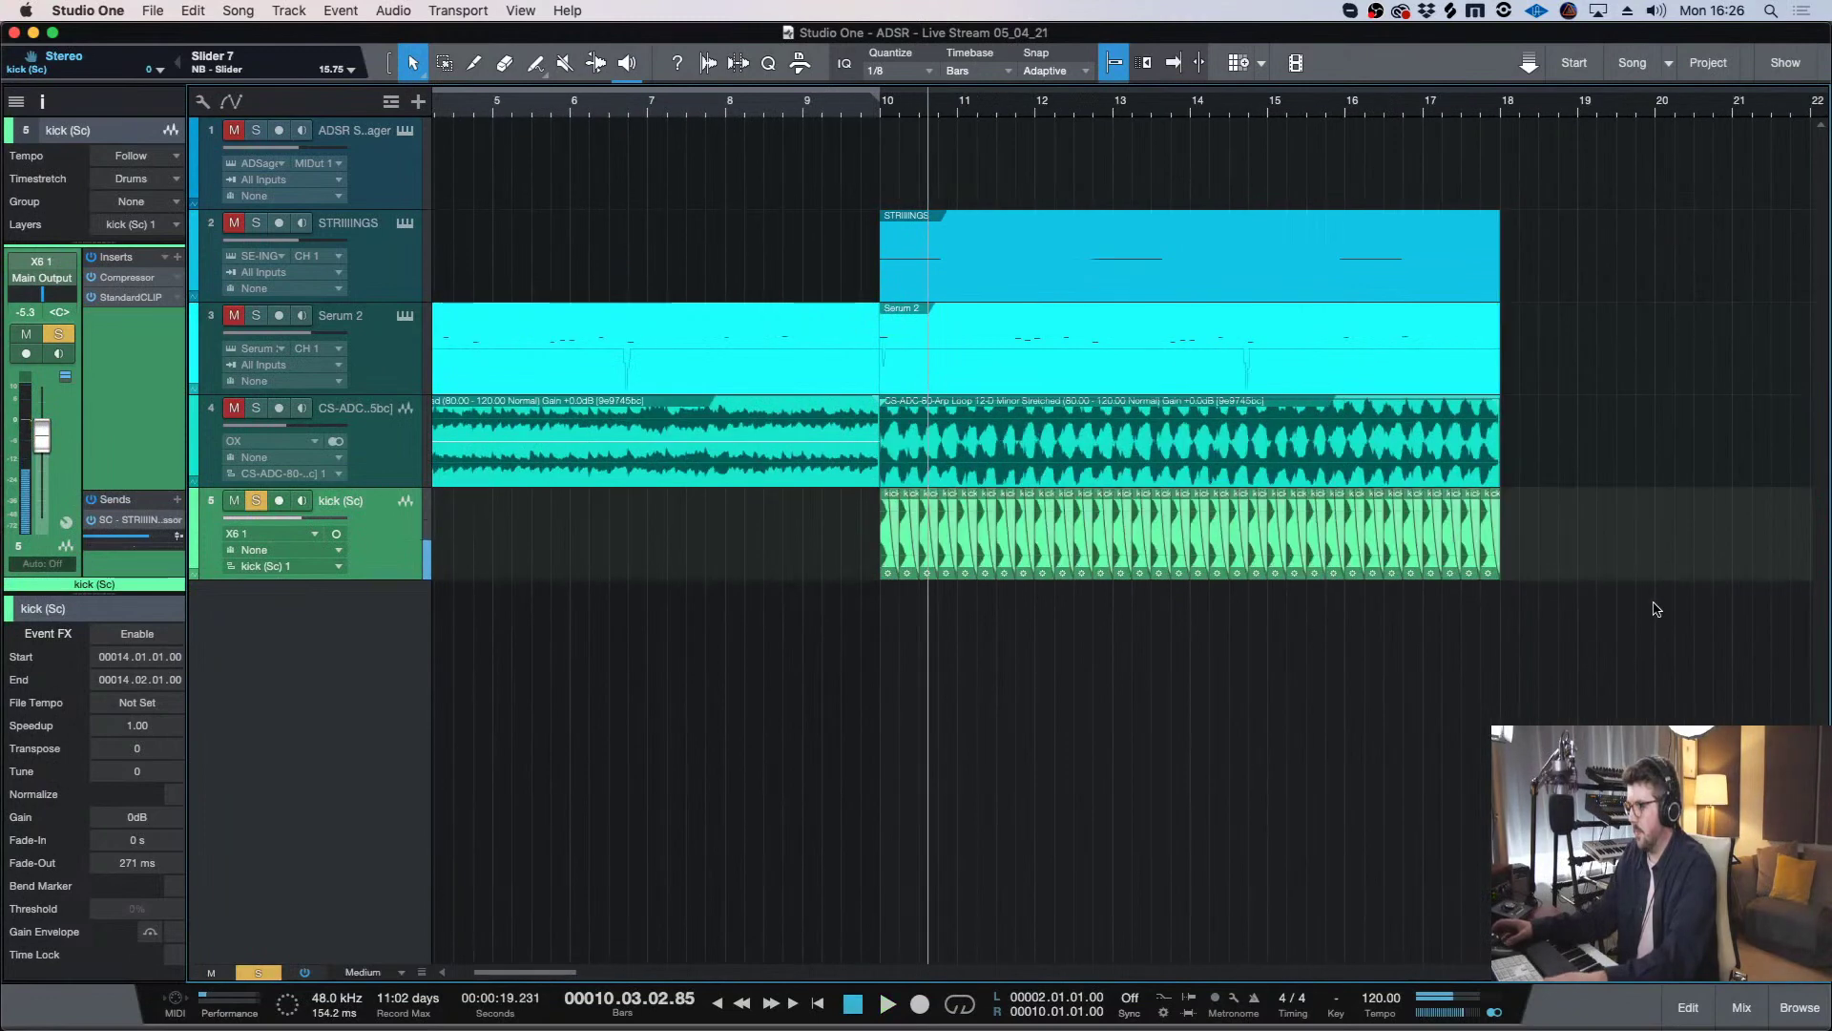
drag(1657, 674, 897, 490)
key(e)
key(e)
key(e)
key(space)
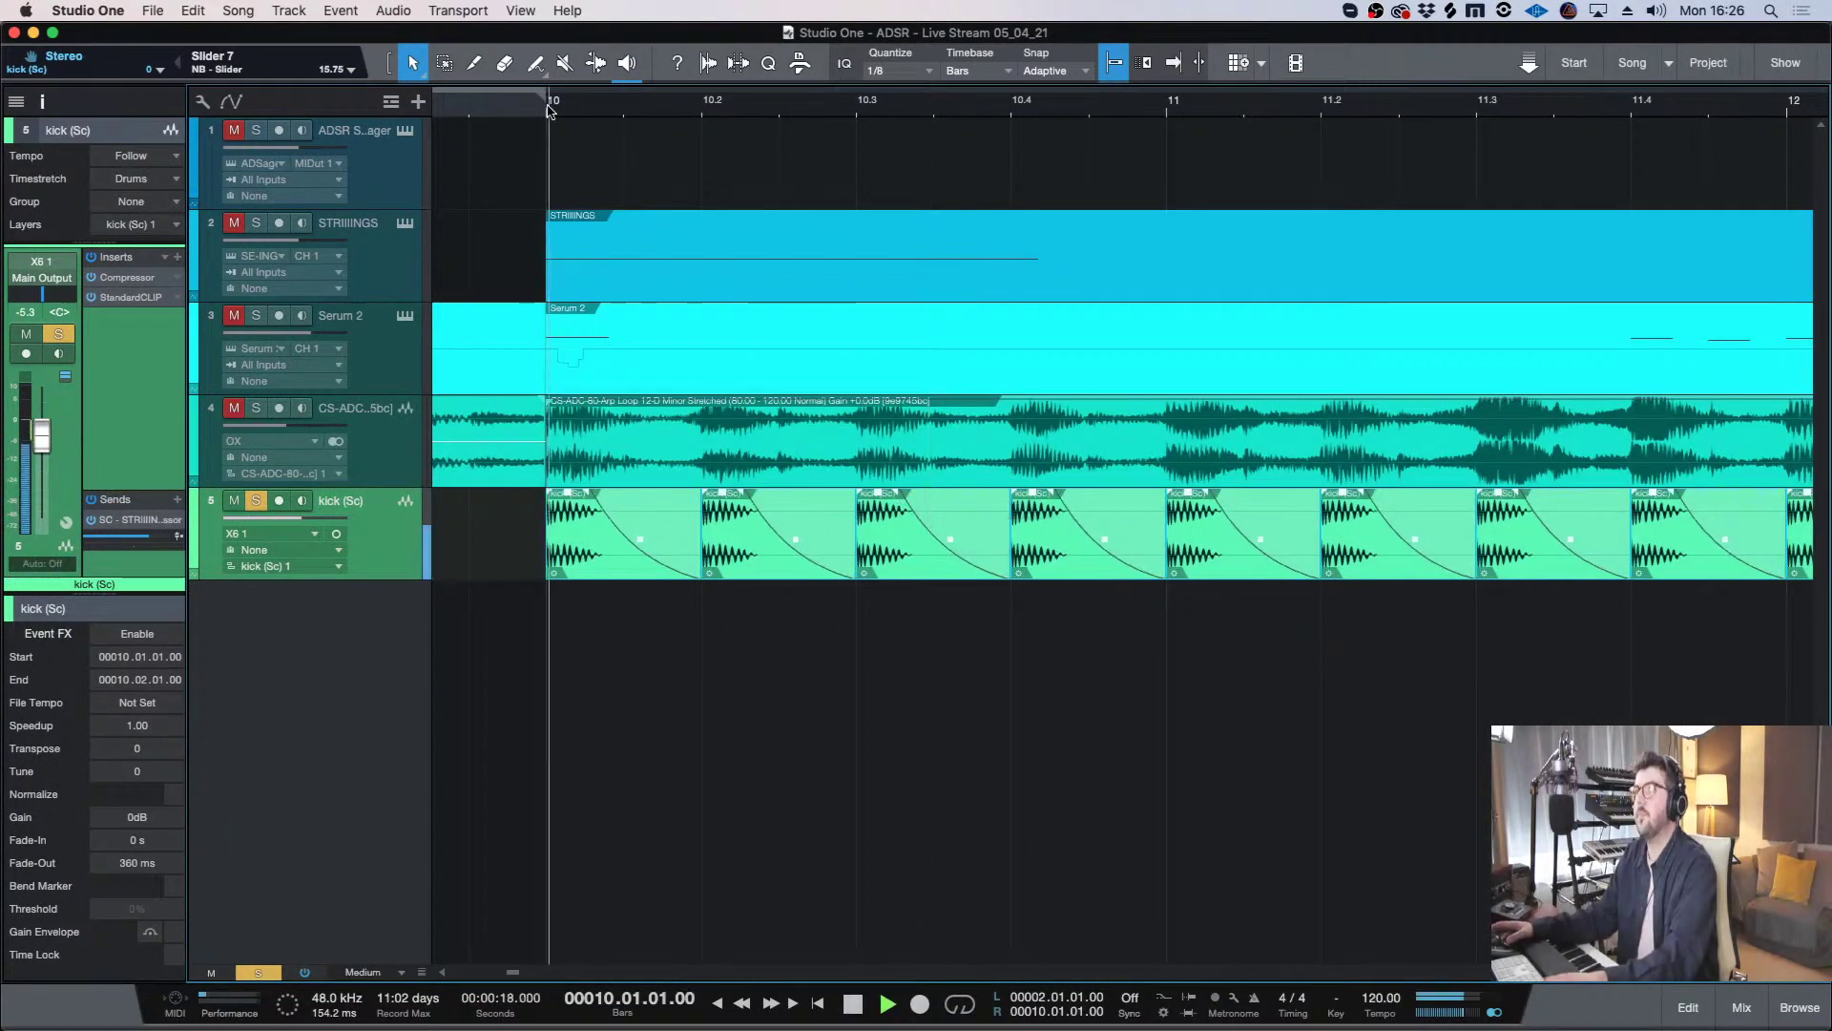
key(w)
key(w)
key(w)
key(w)
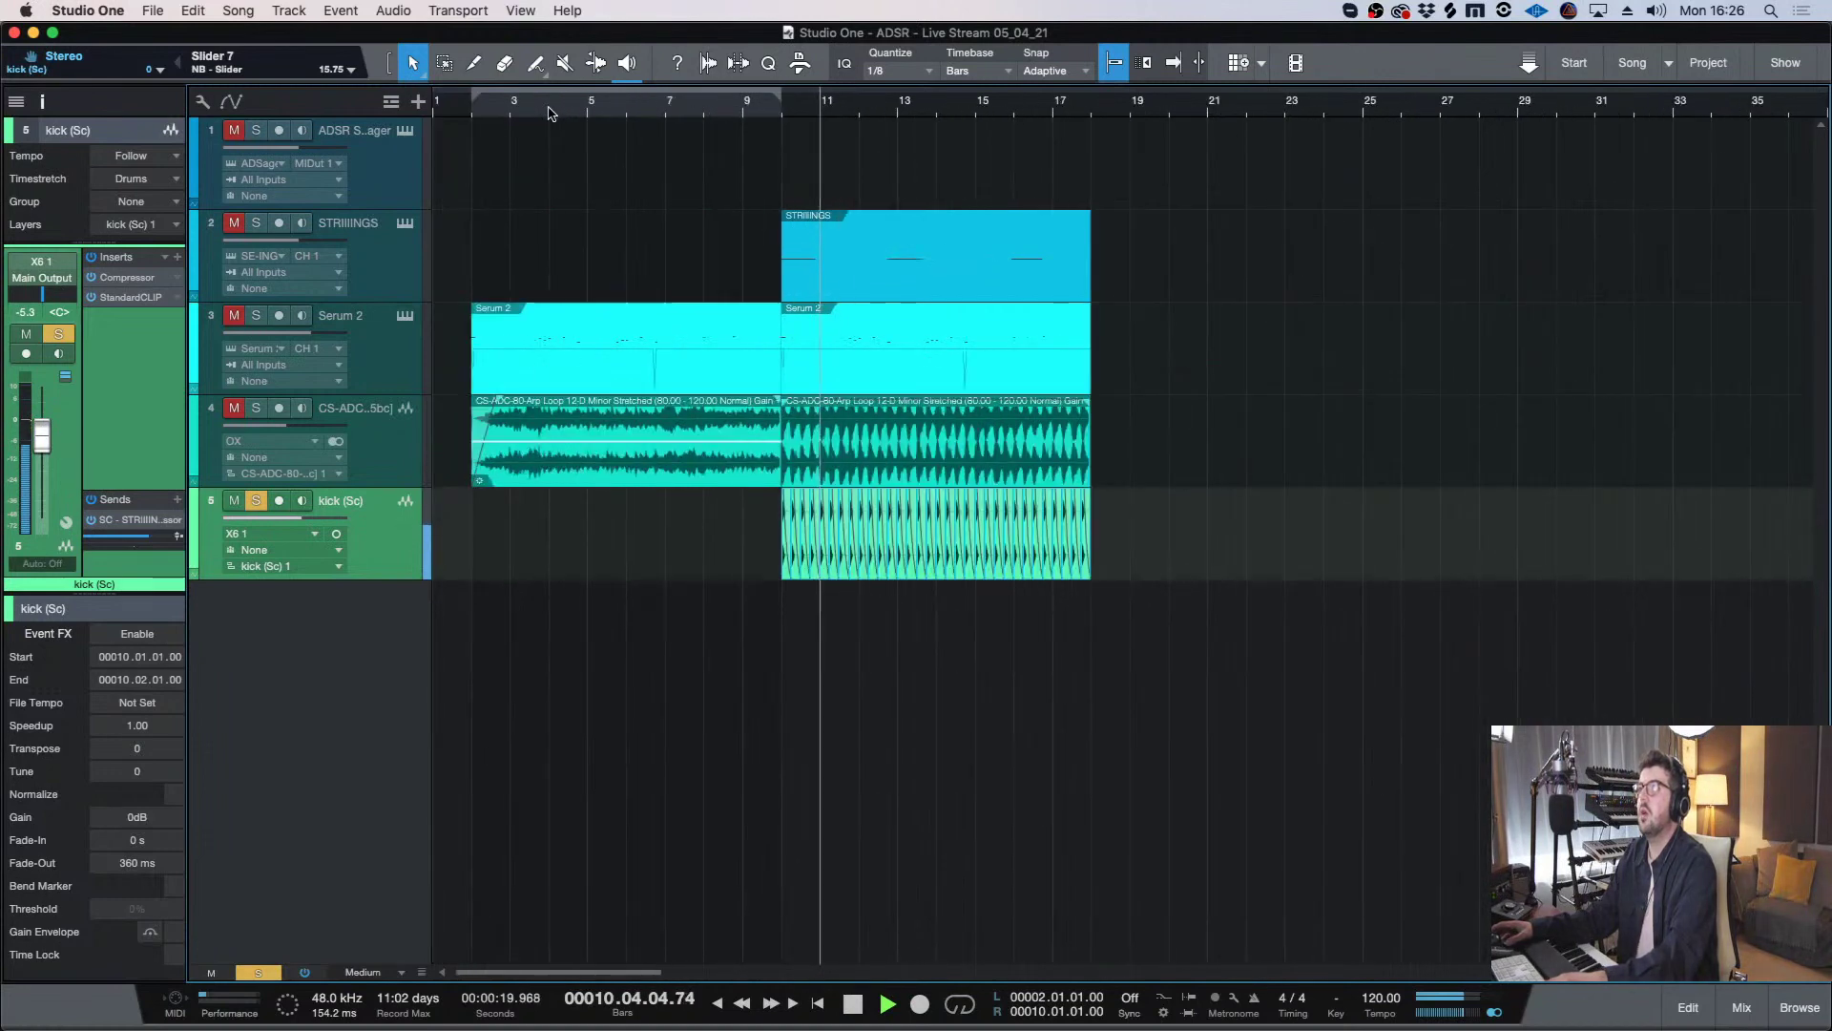
- Stop playback and try lengthening the fade-outs of all the kick clips to 452 ms
key(e)
key(e)
key(e)
key(e)
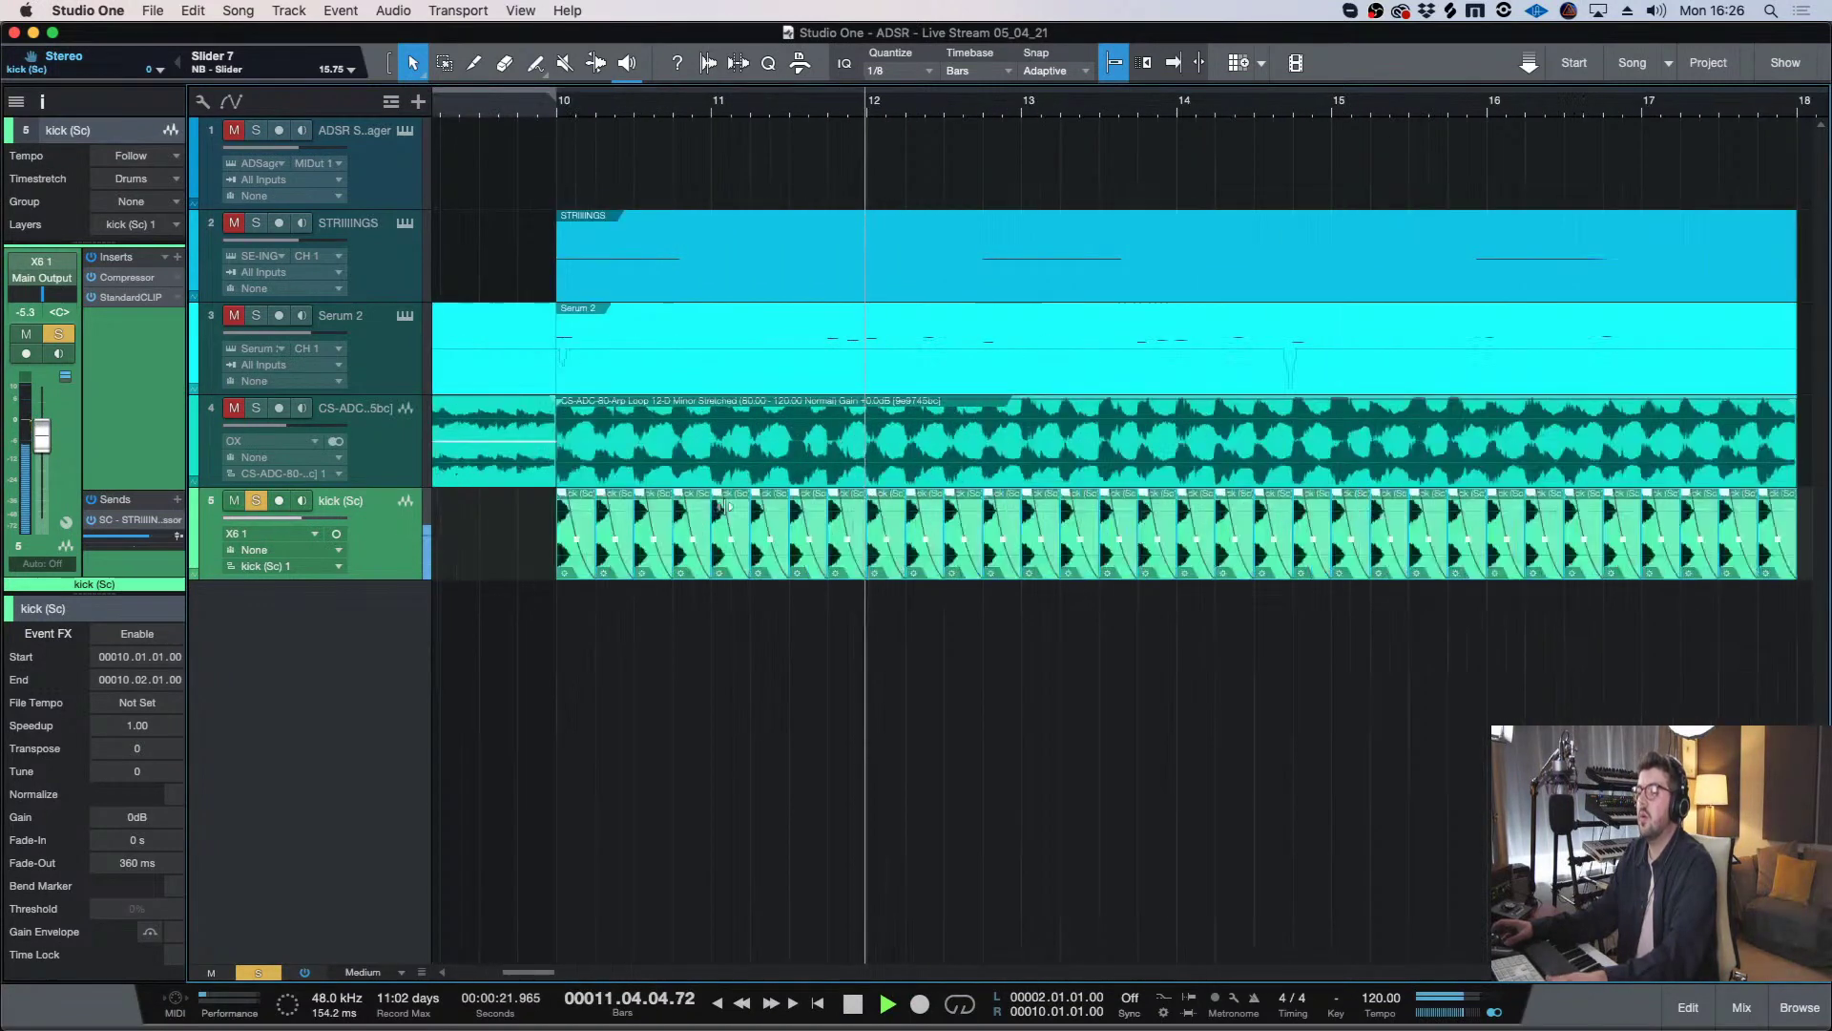
key(space)
drag(858, 497, 883, 499)
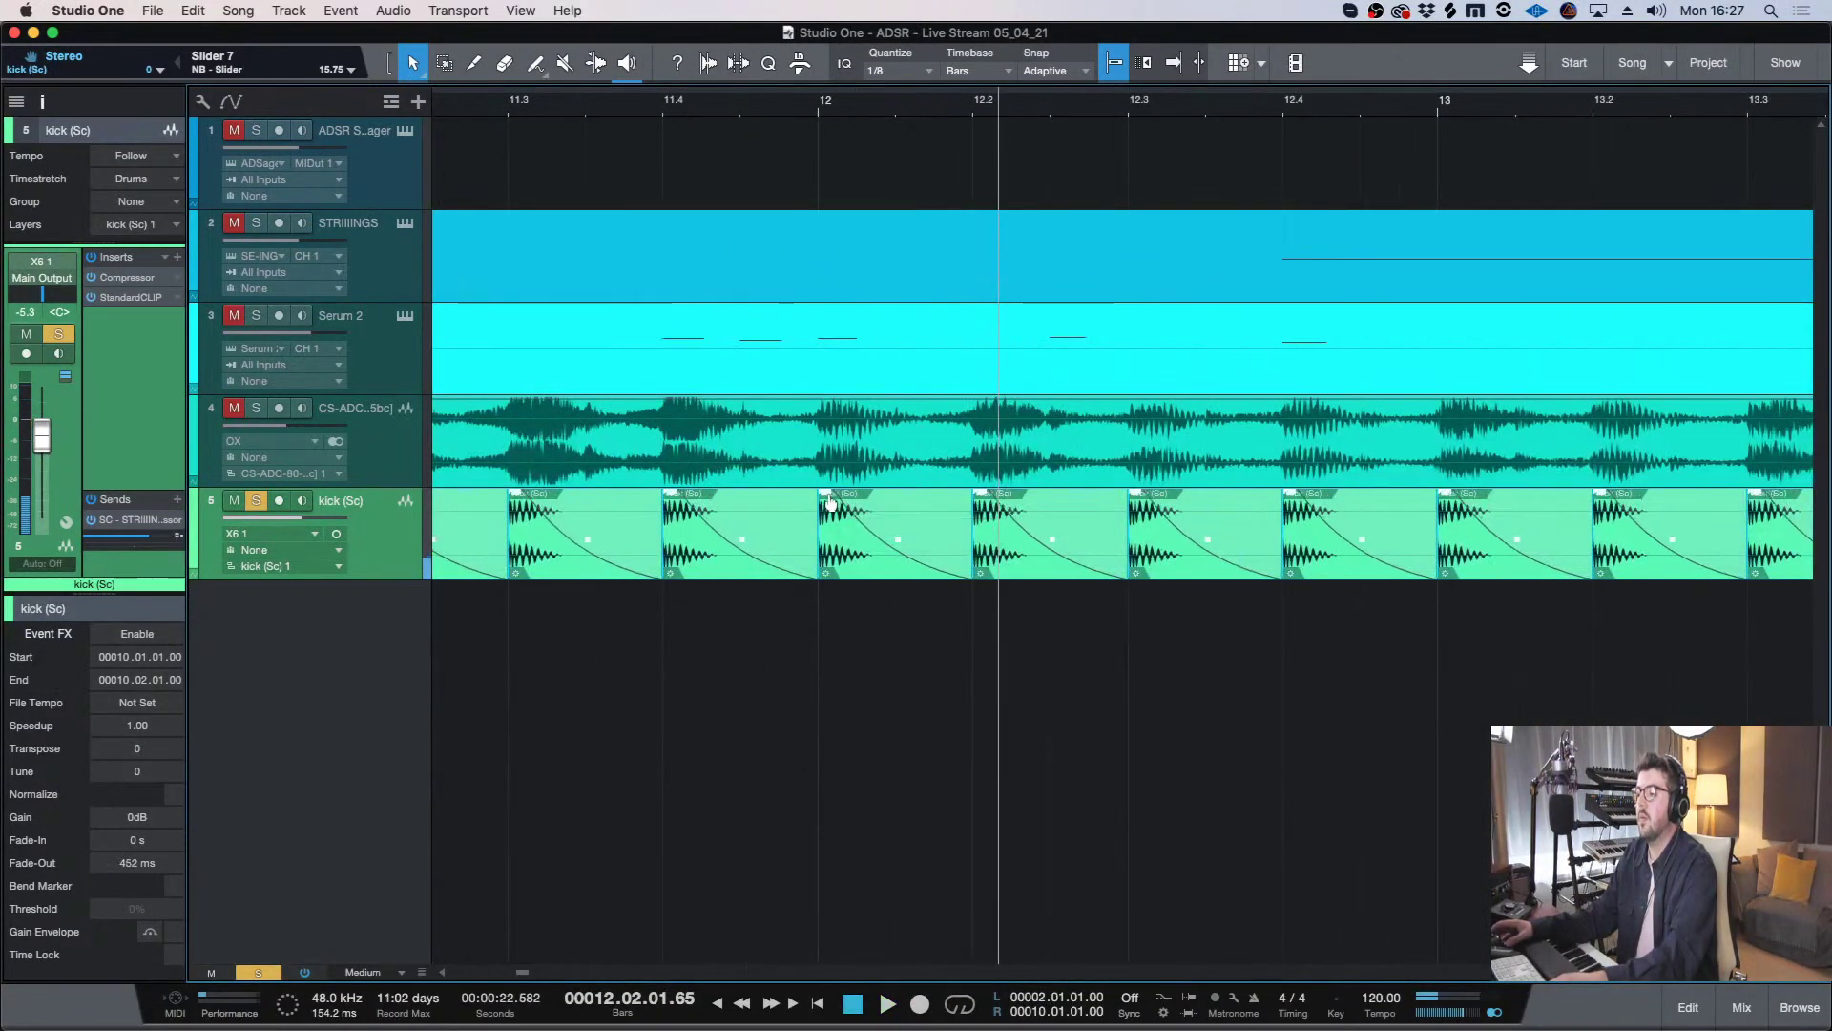
- Play the soloed kick briefly and return the fade-outs of all the kick clips to 271 ms
key(space)
key(w)
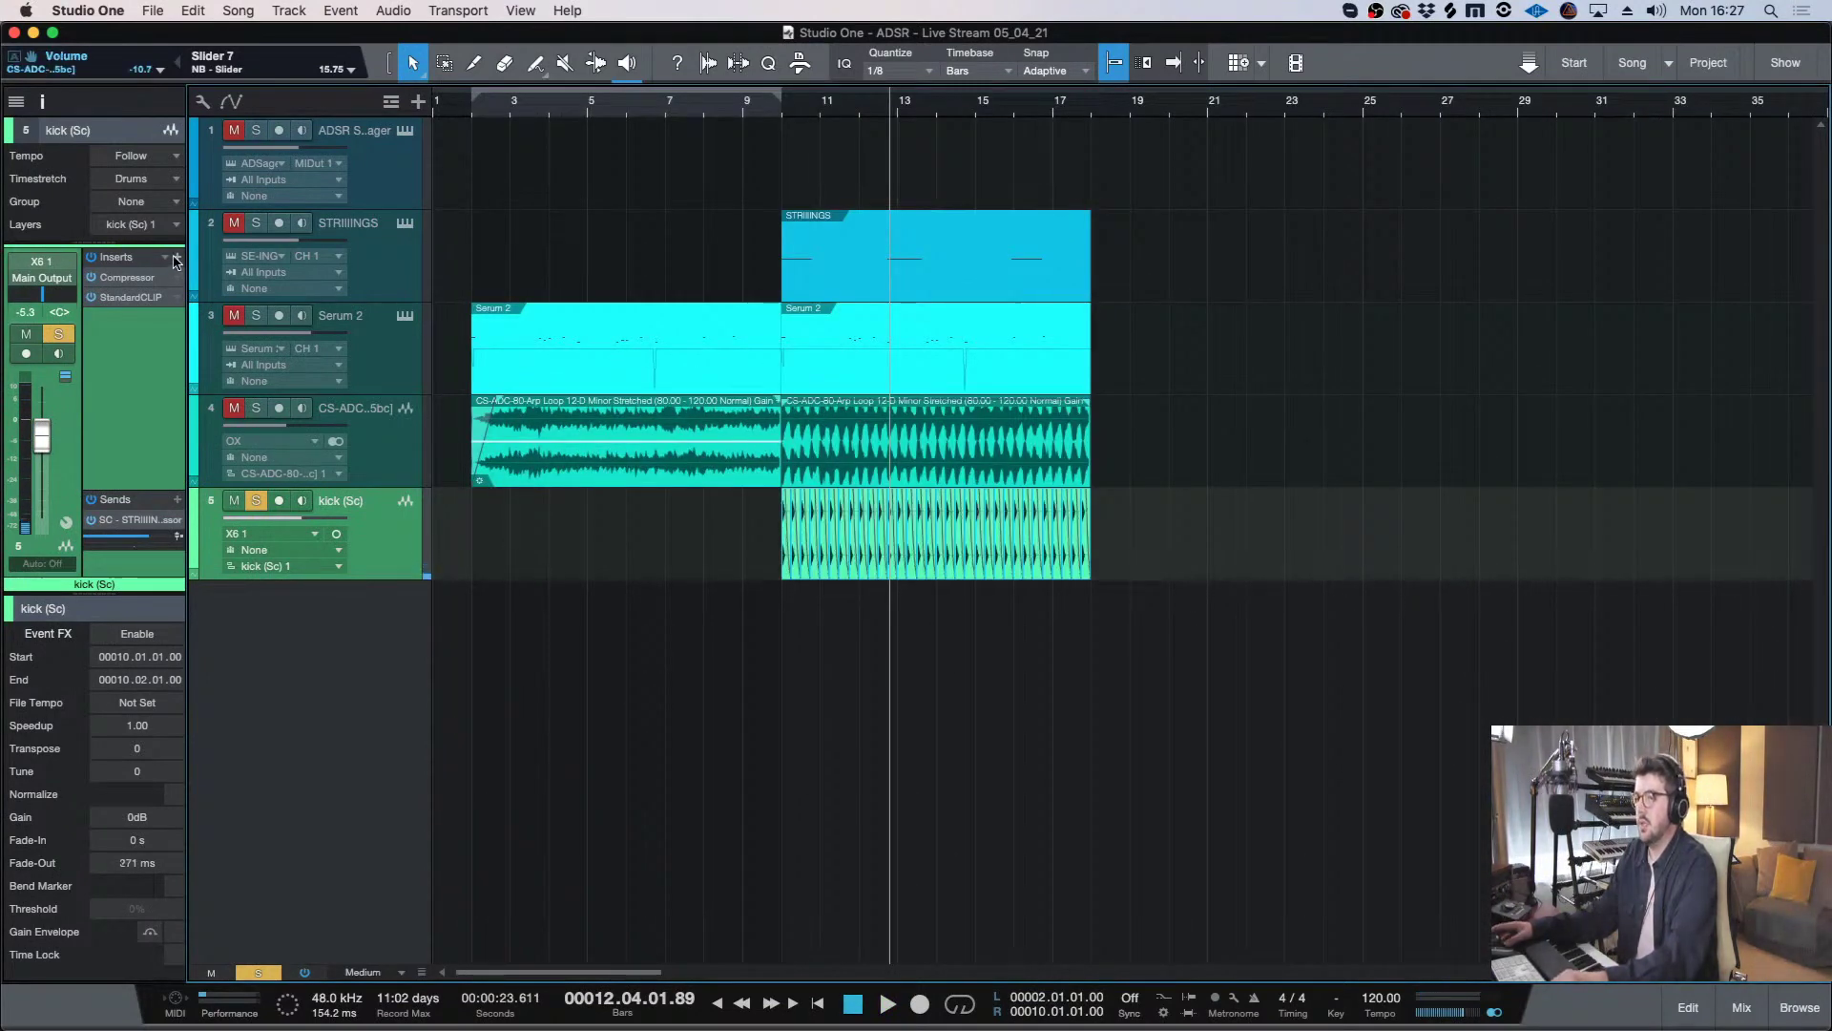
key(z)
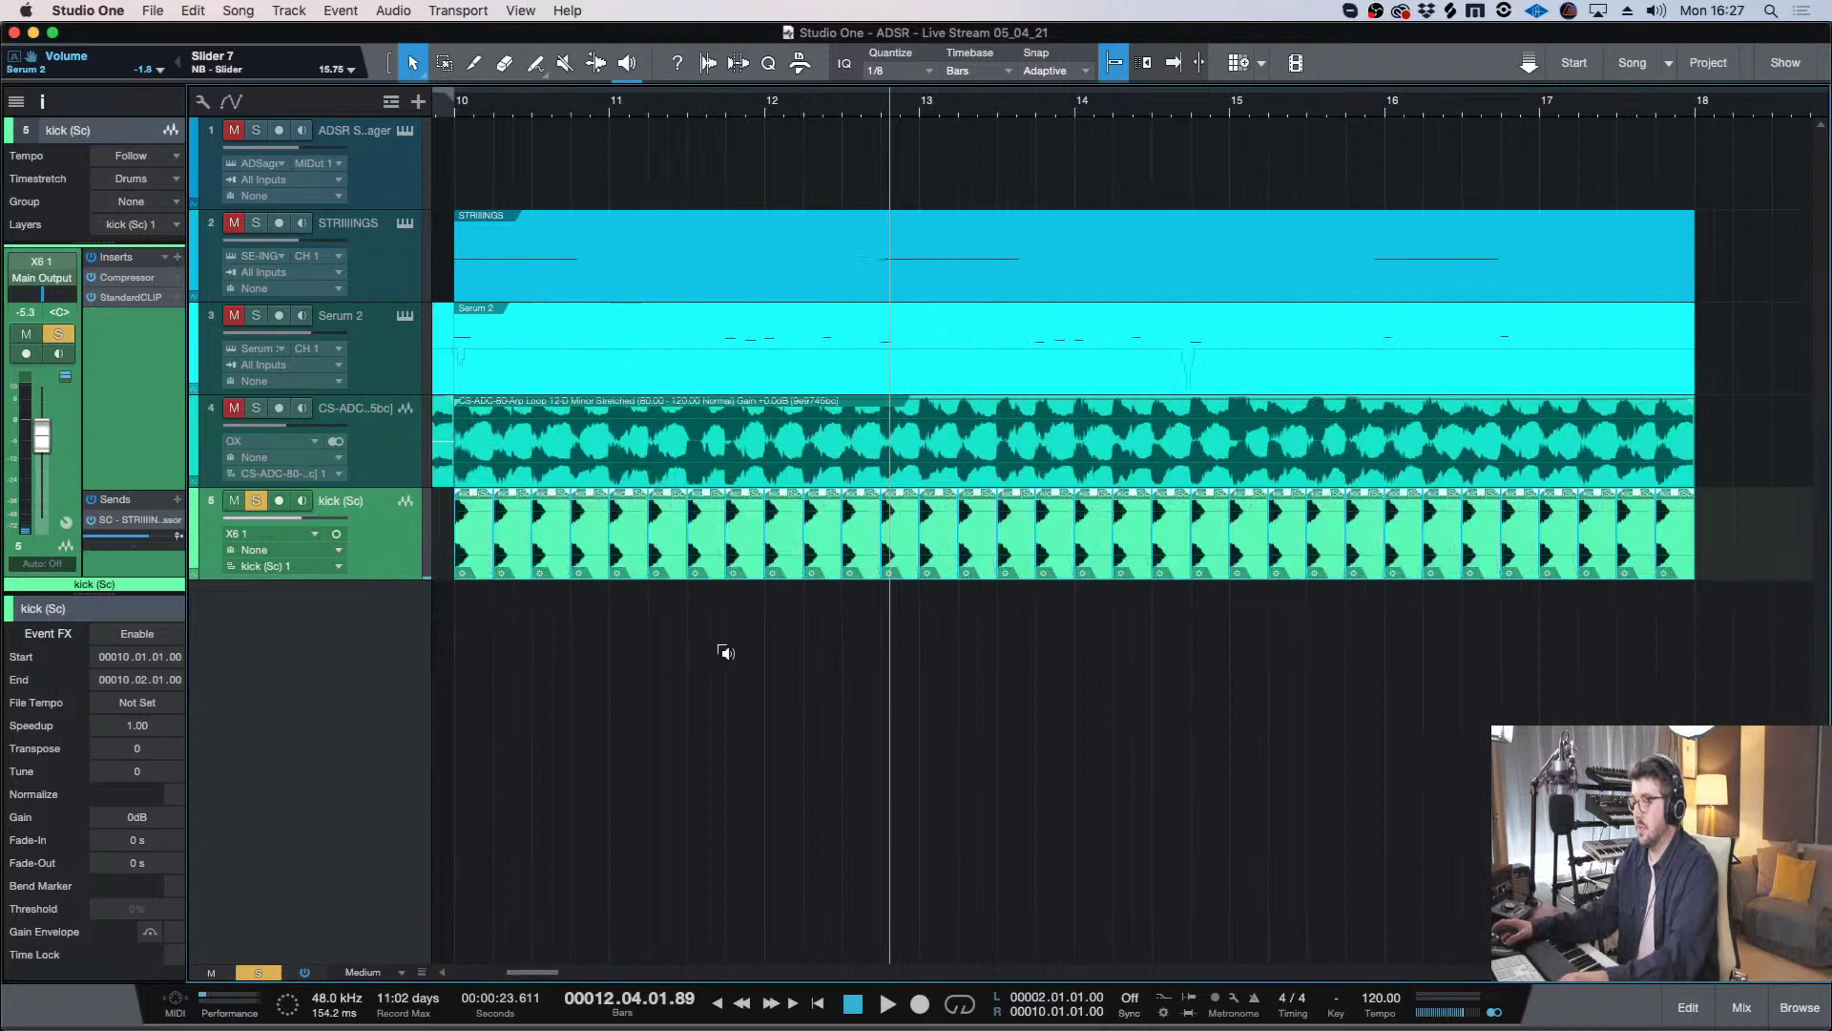
- Insert the Kickstart plug-in on the kick track and choose its sharply falling volume curve
click(177, 256)
text(k)
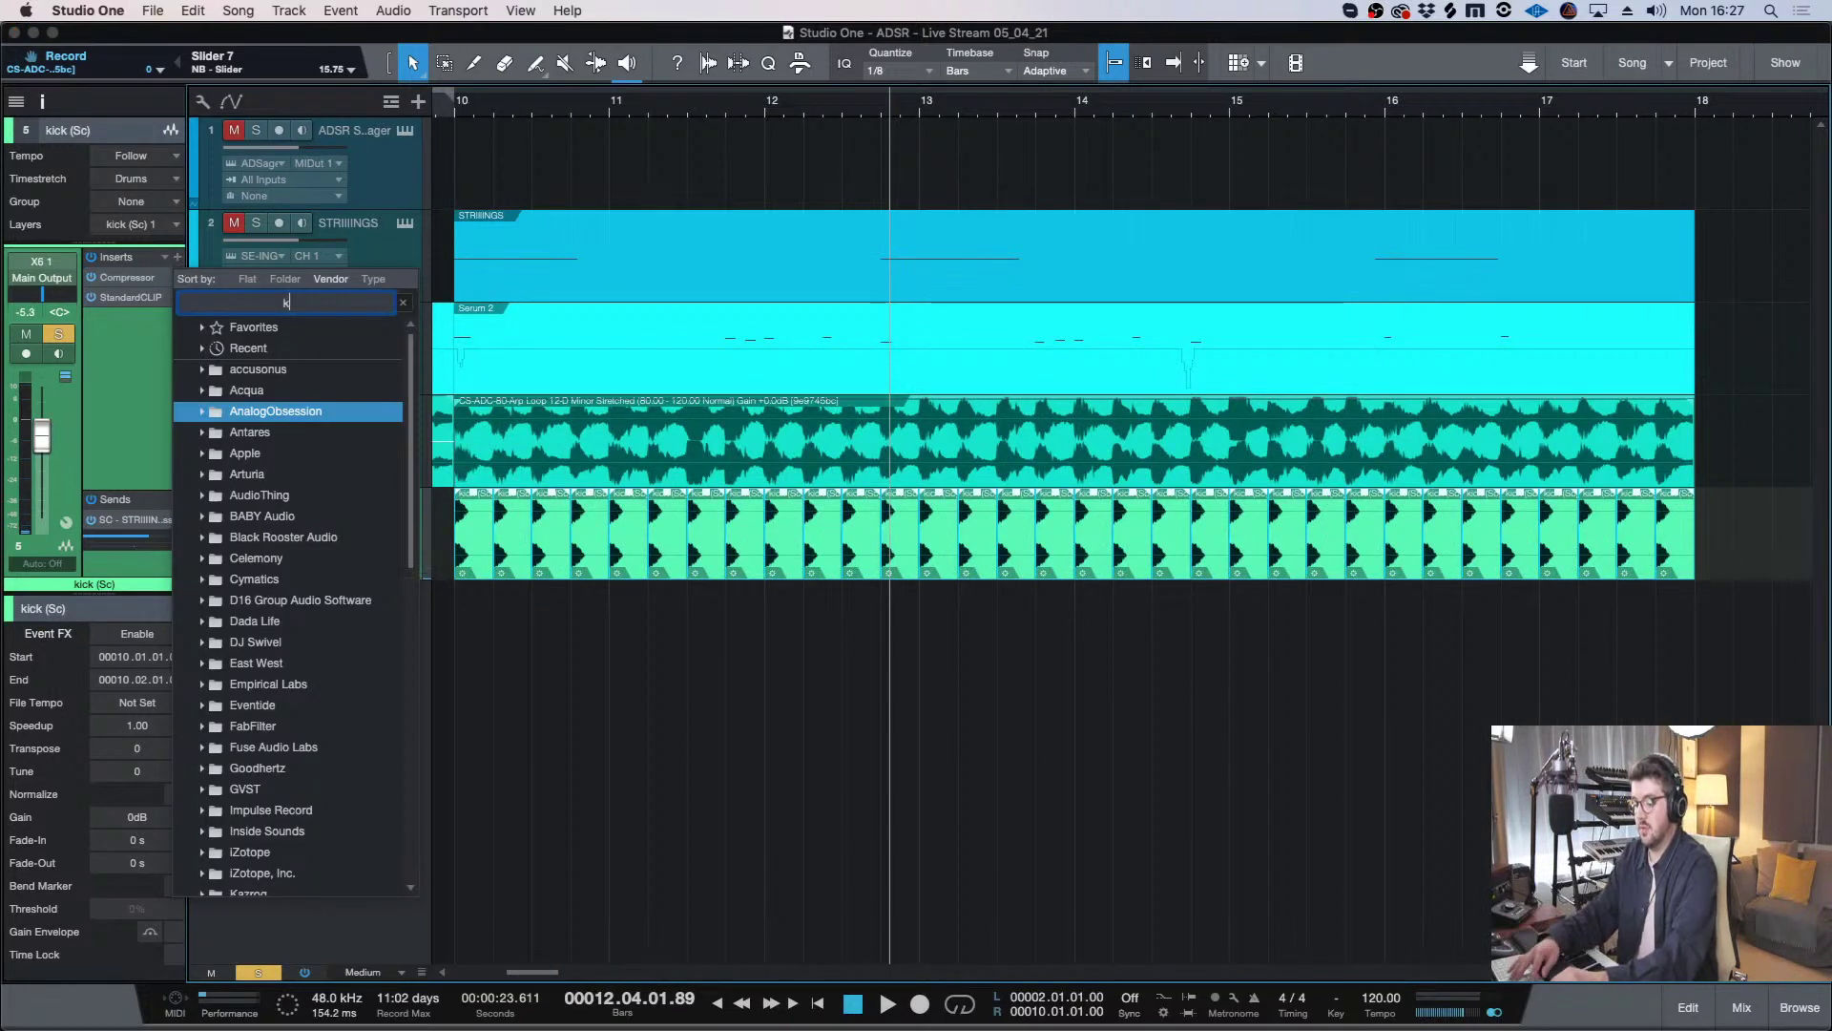
text(cikick)
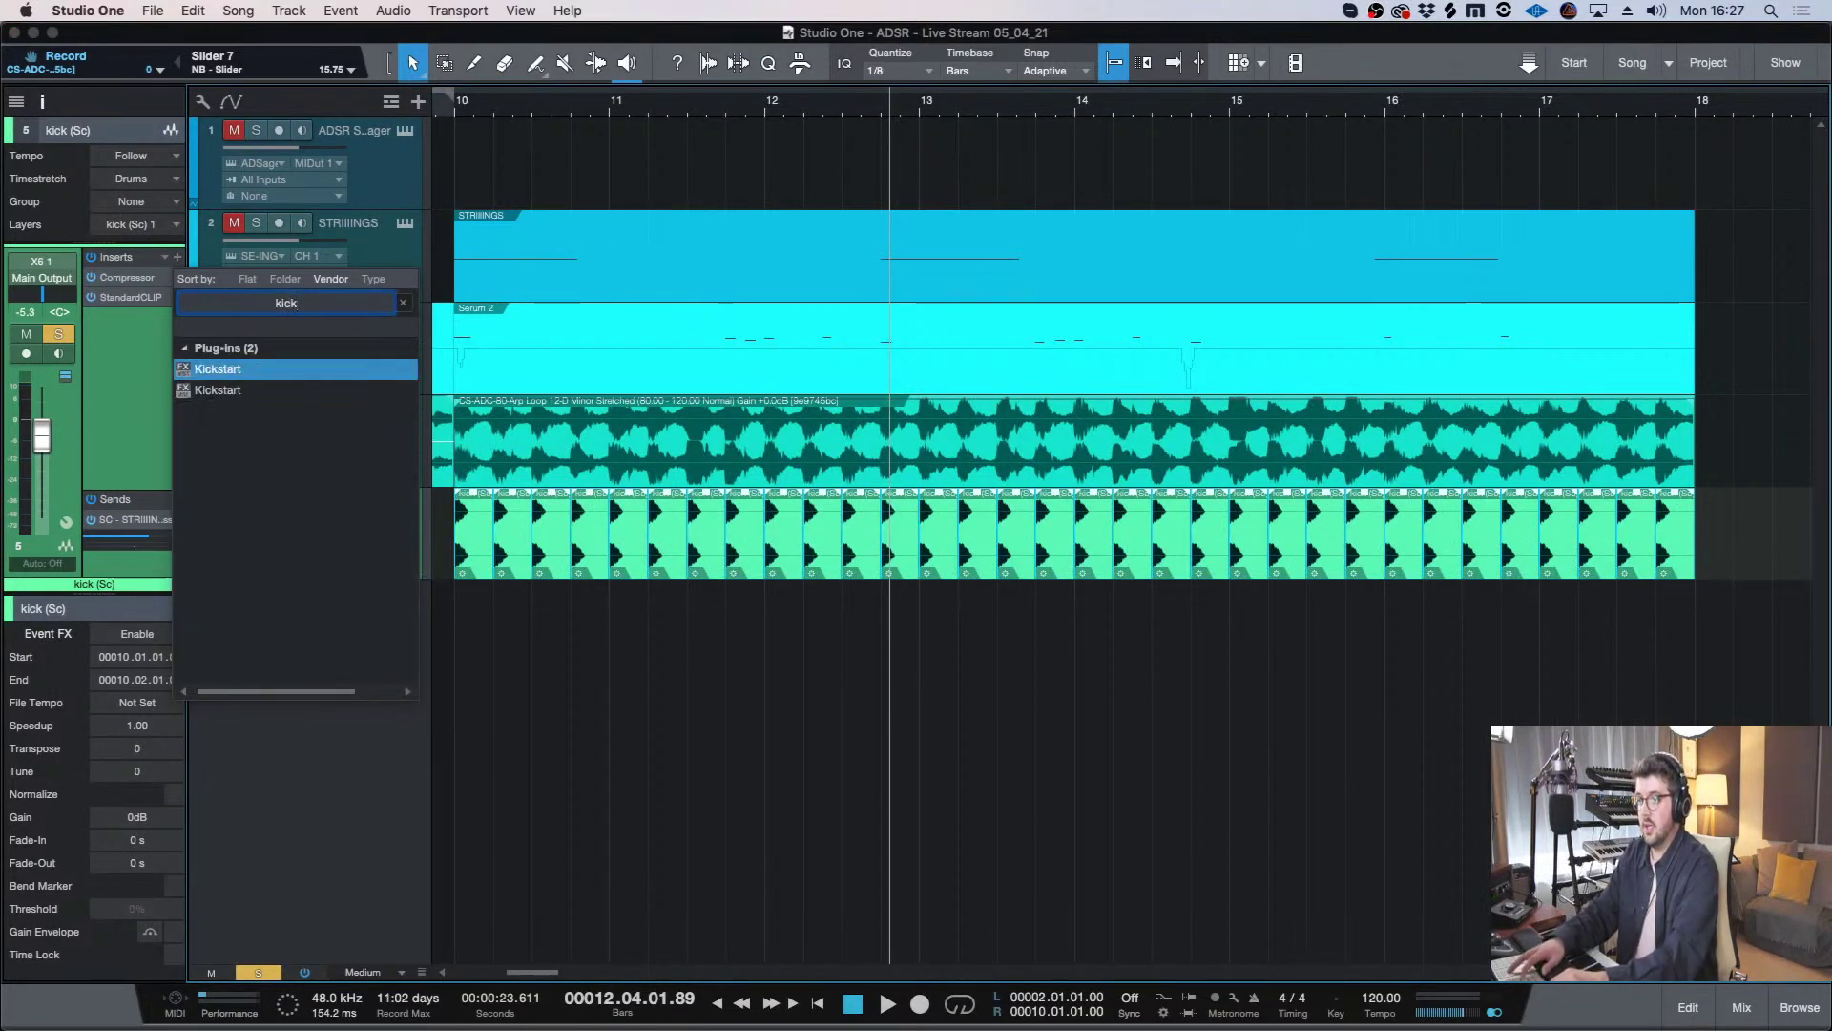
key(Return)
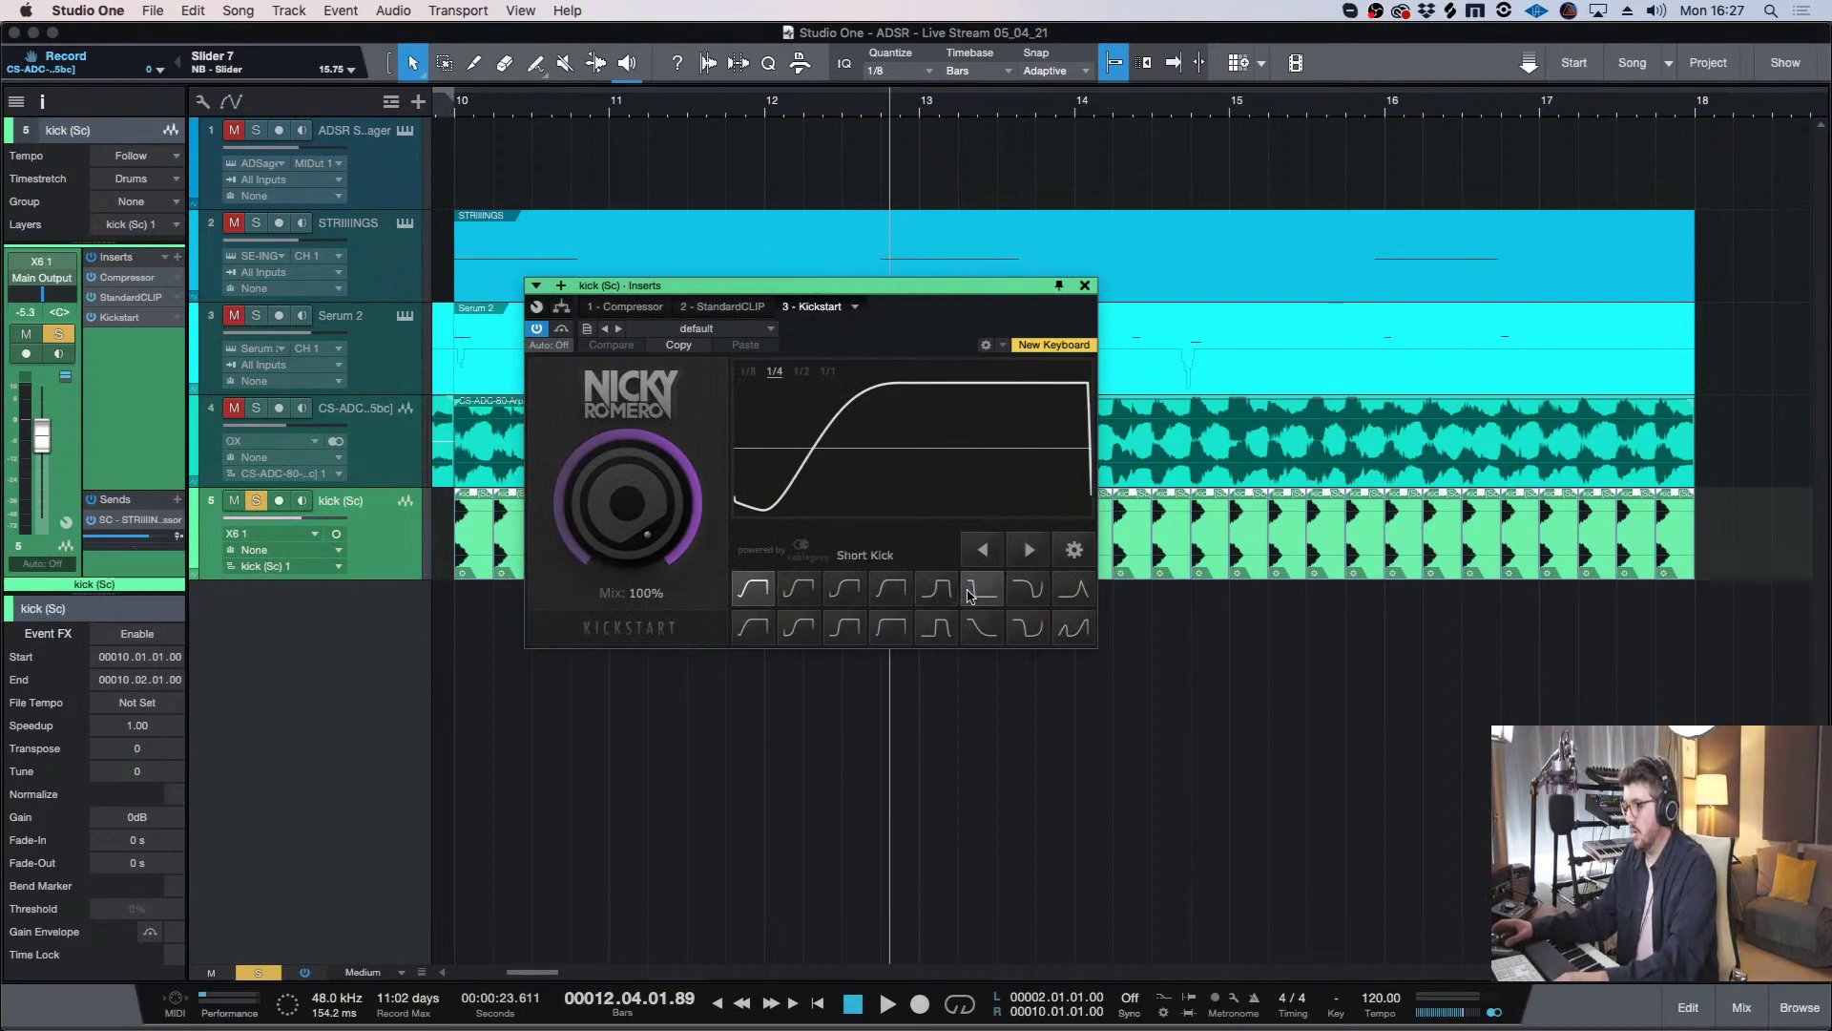
click(969, 592)
click(1085, 285)
- Move Kickstart to the start of the kick track's insert chain, ahead of Compressor, and play from bar 10
key(w)
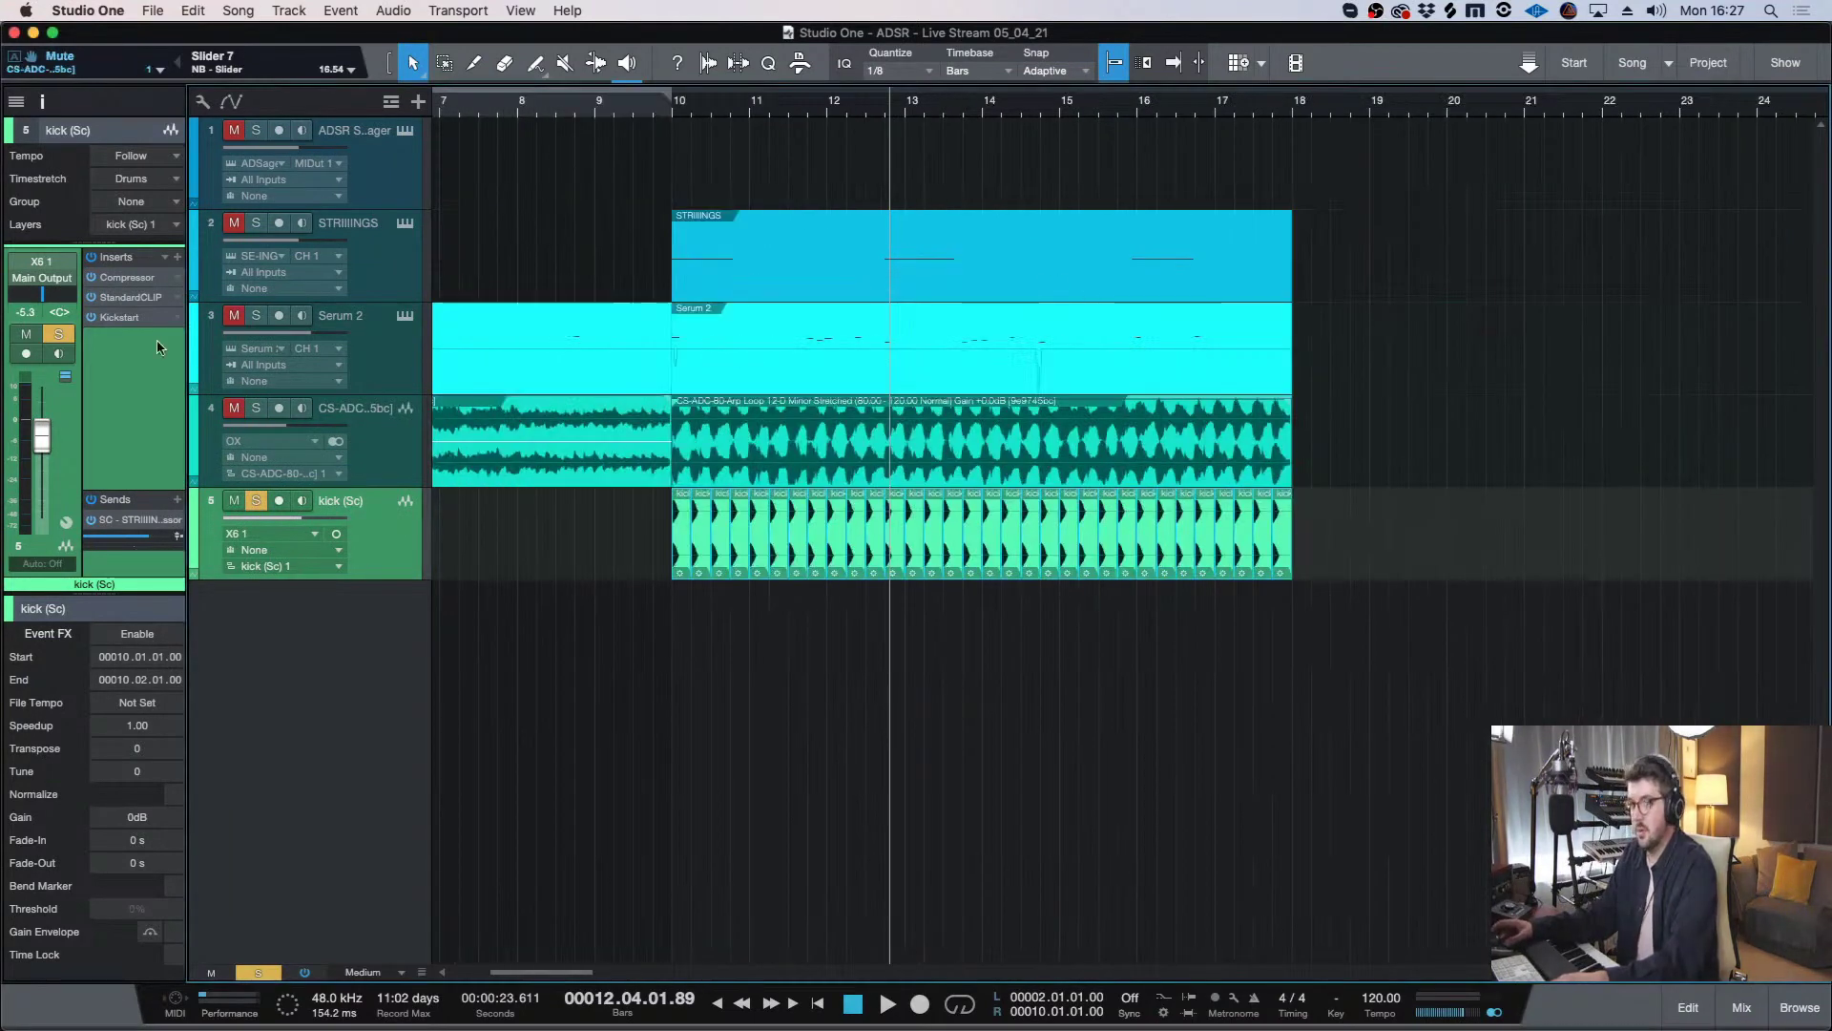
drag(120, 319, 120, 275)
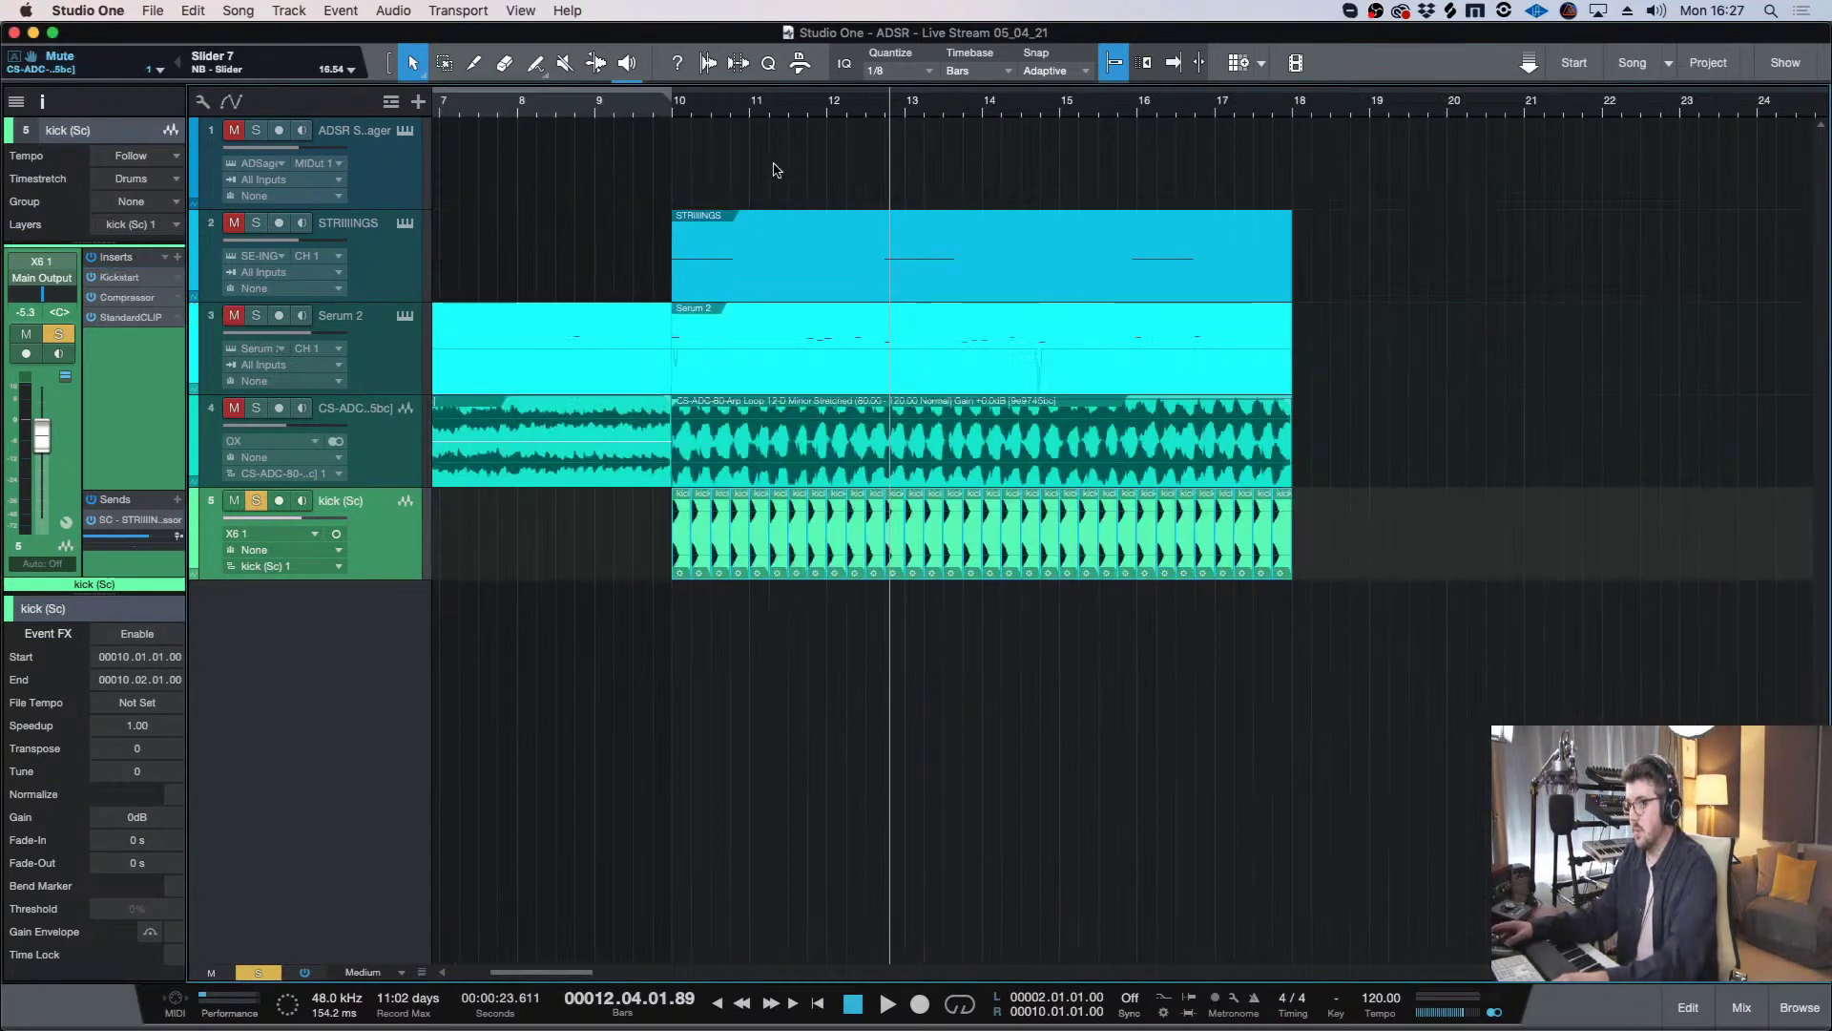
click(671, 110)
key(space)
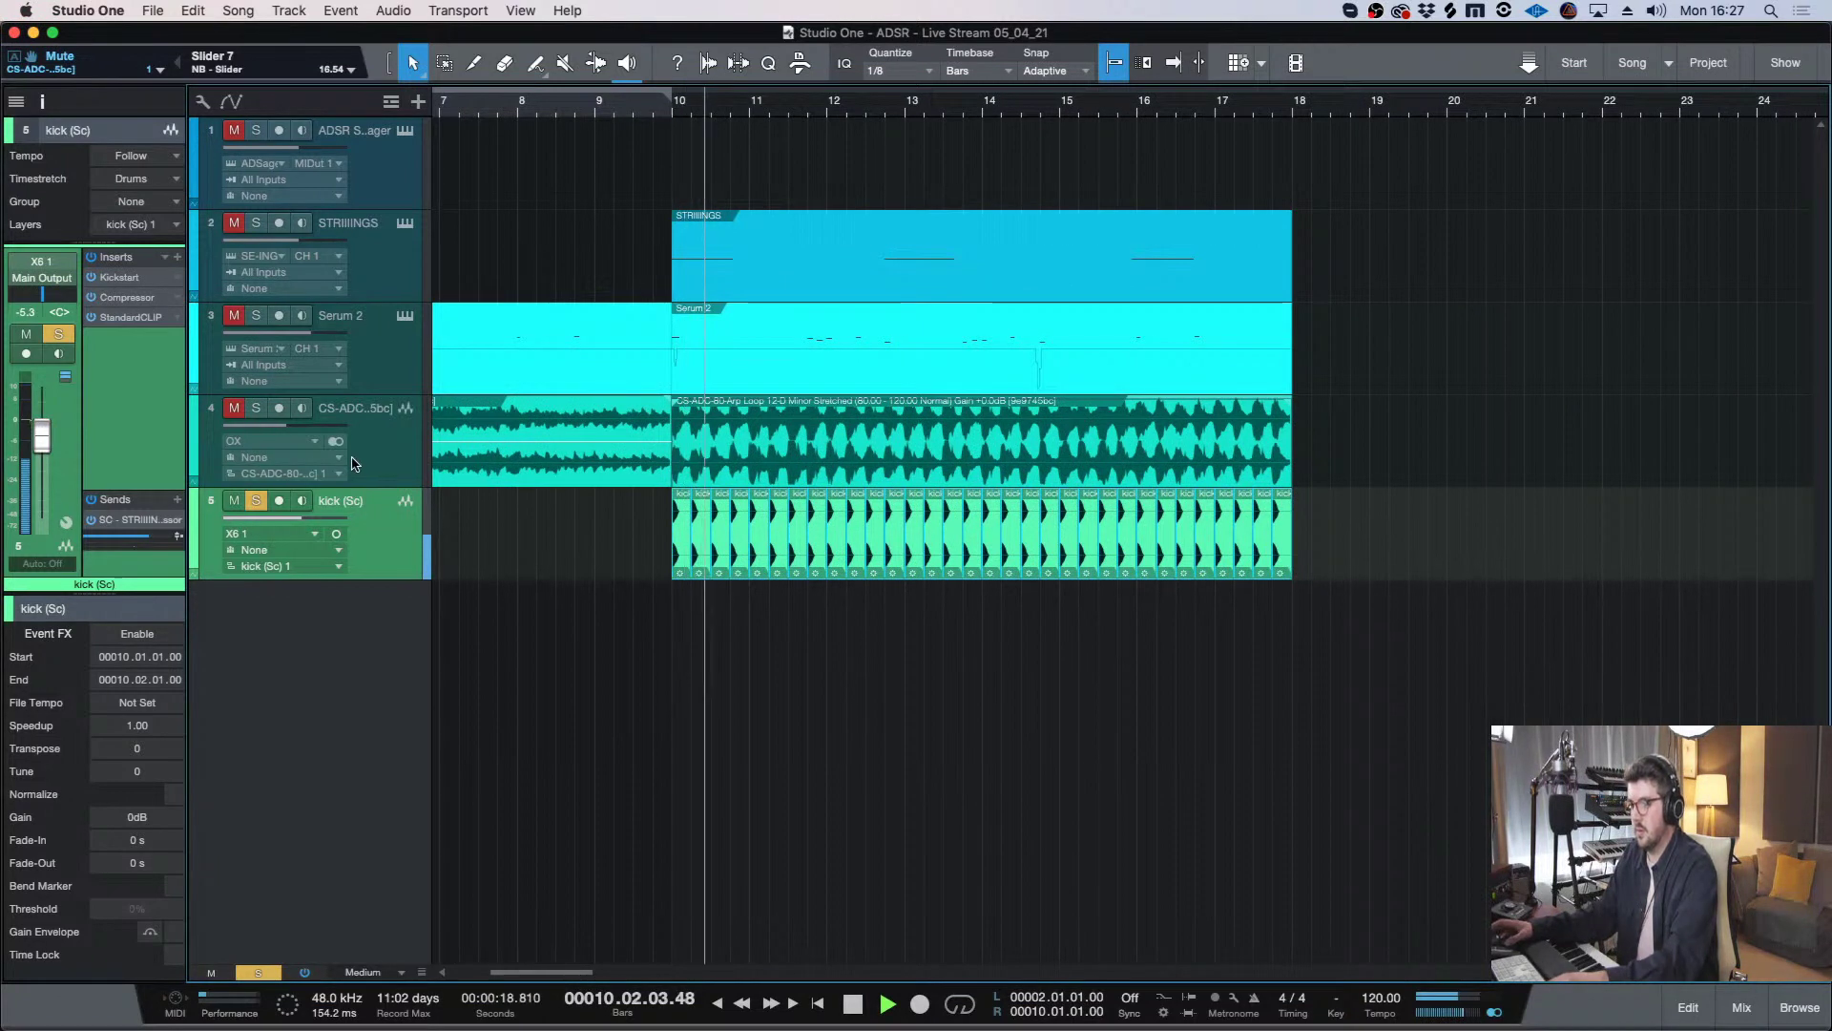
- Unsolo the kick track with its volume raised to -3.7 dB and place the playhead at bar 2
click(257, 502)
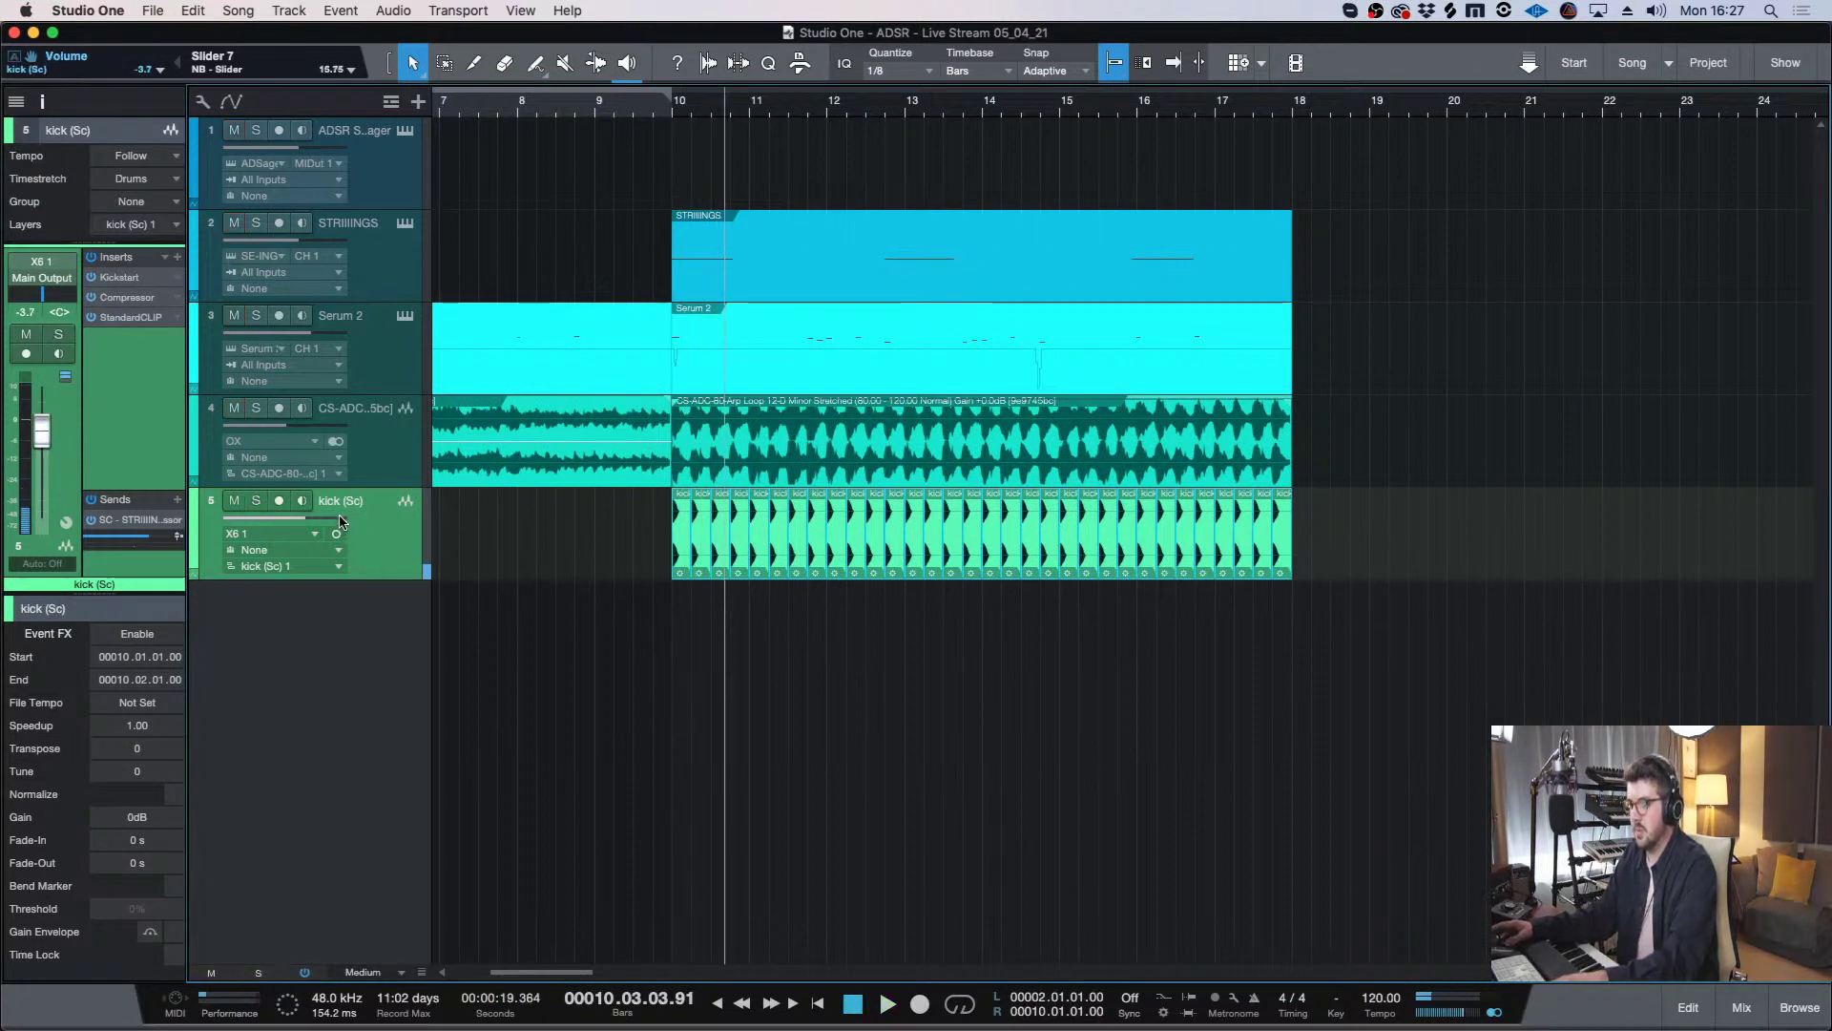
key(w)
drag(502, 972, 488, 971)
click(469, 113)
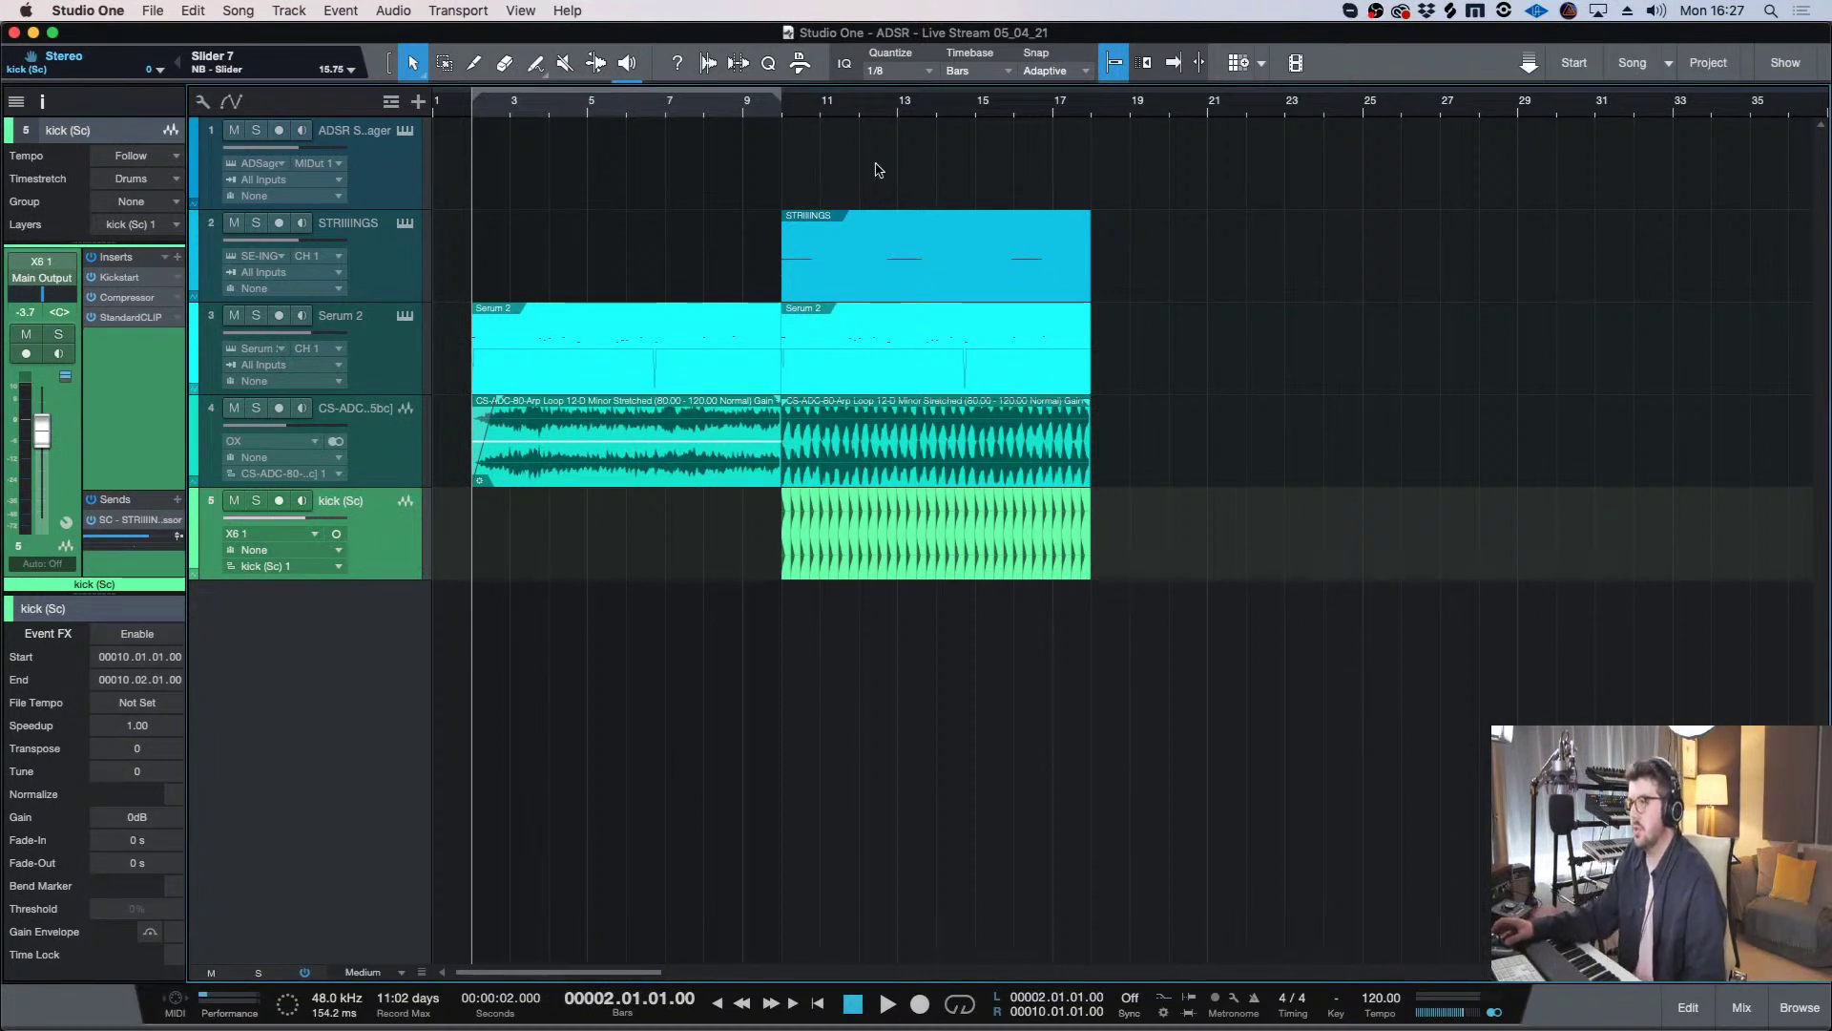
click(535, 64)
click(536, 74)
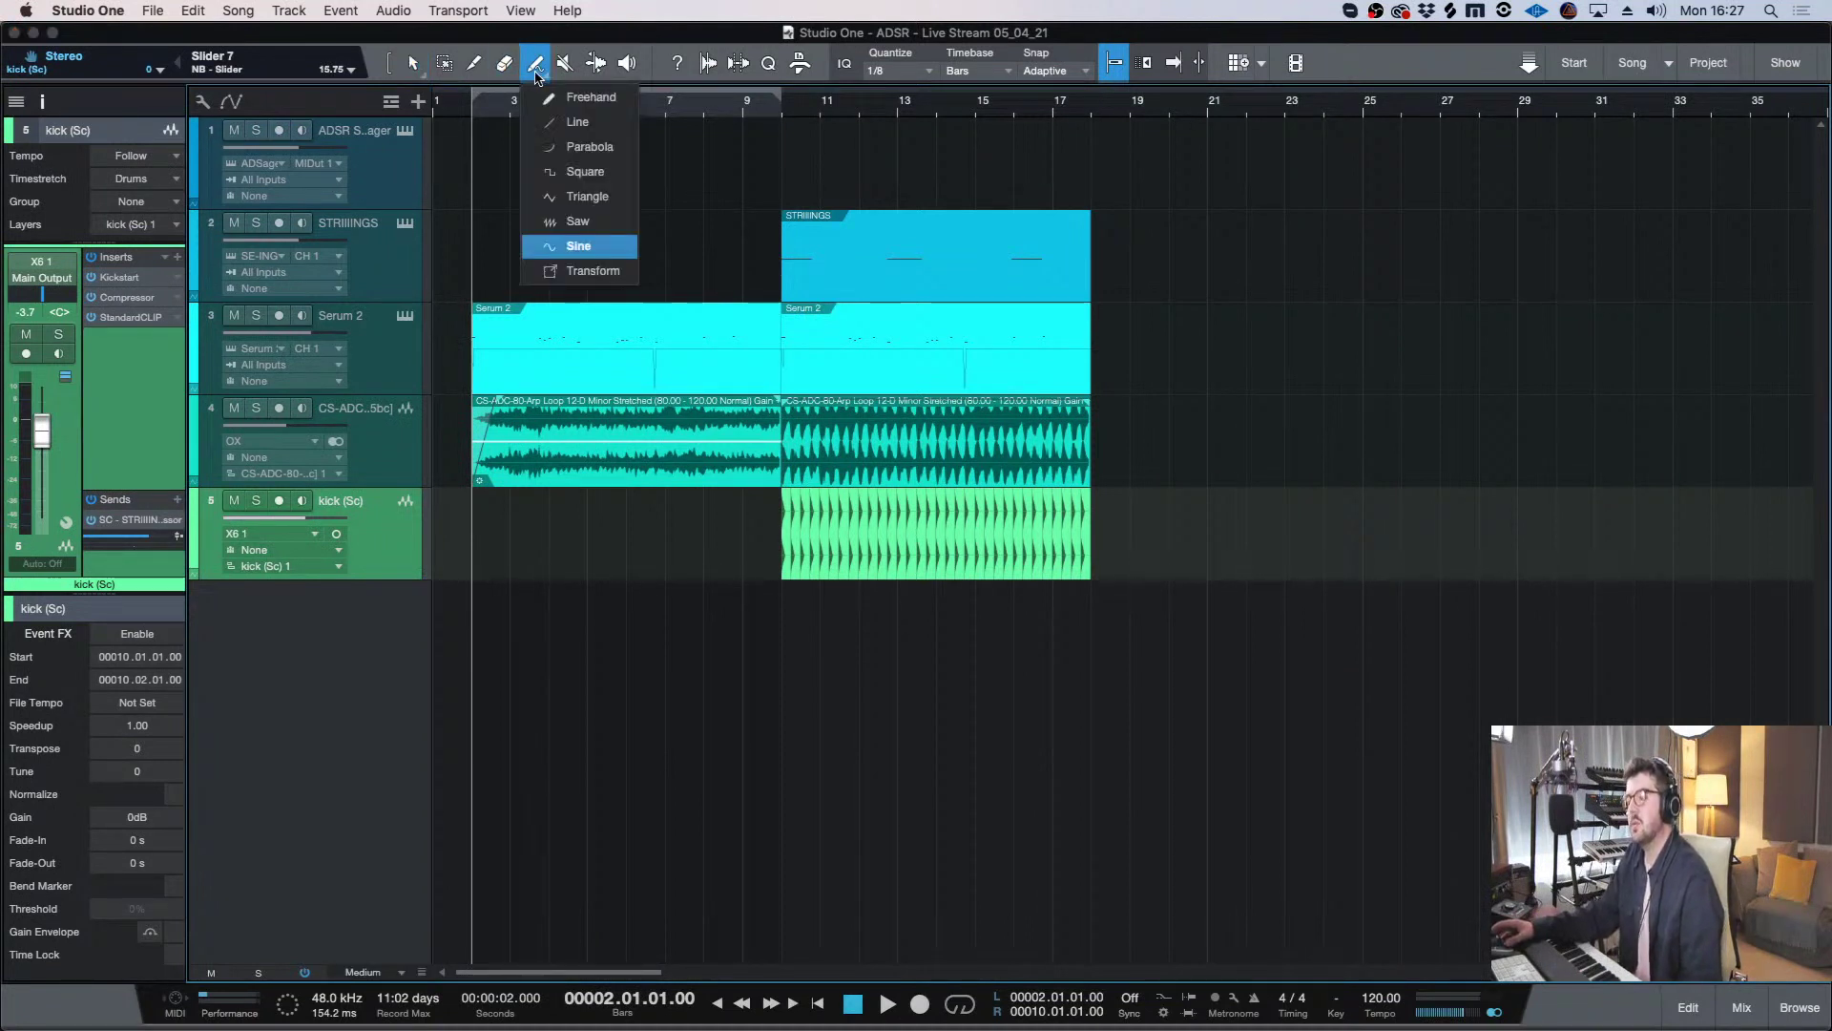
click(536, 76)
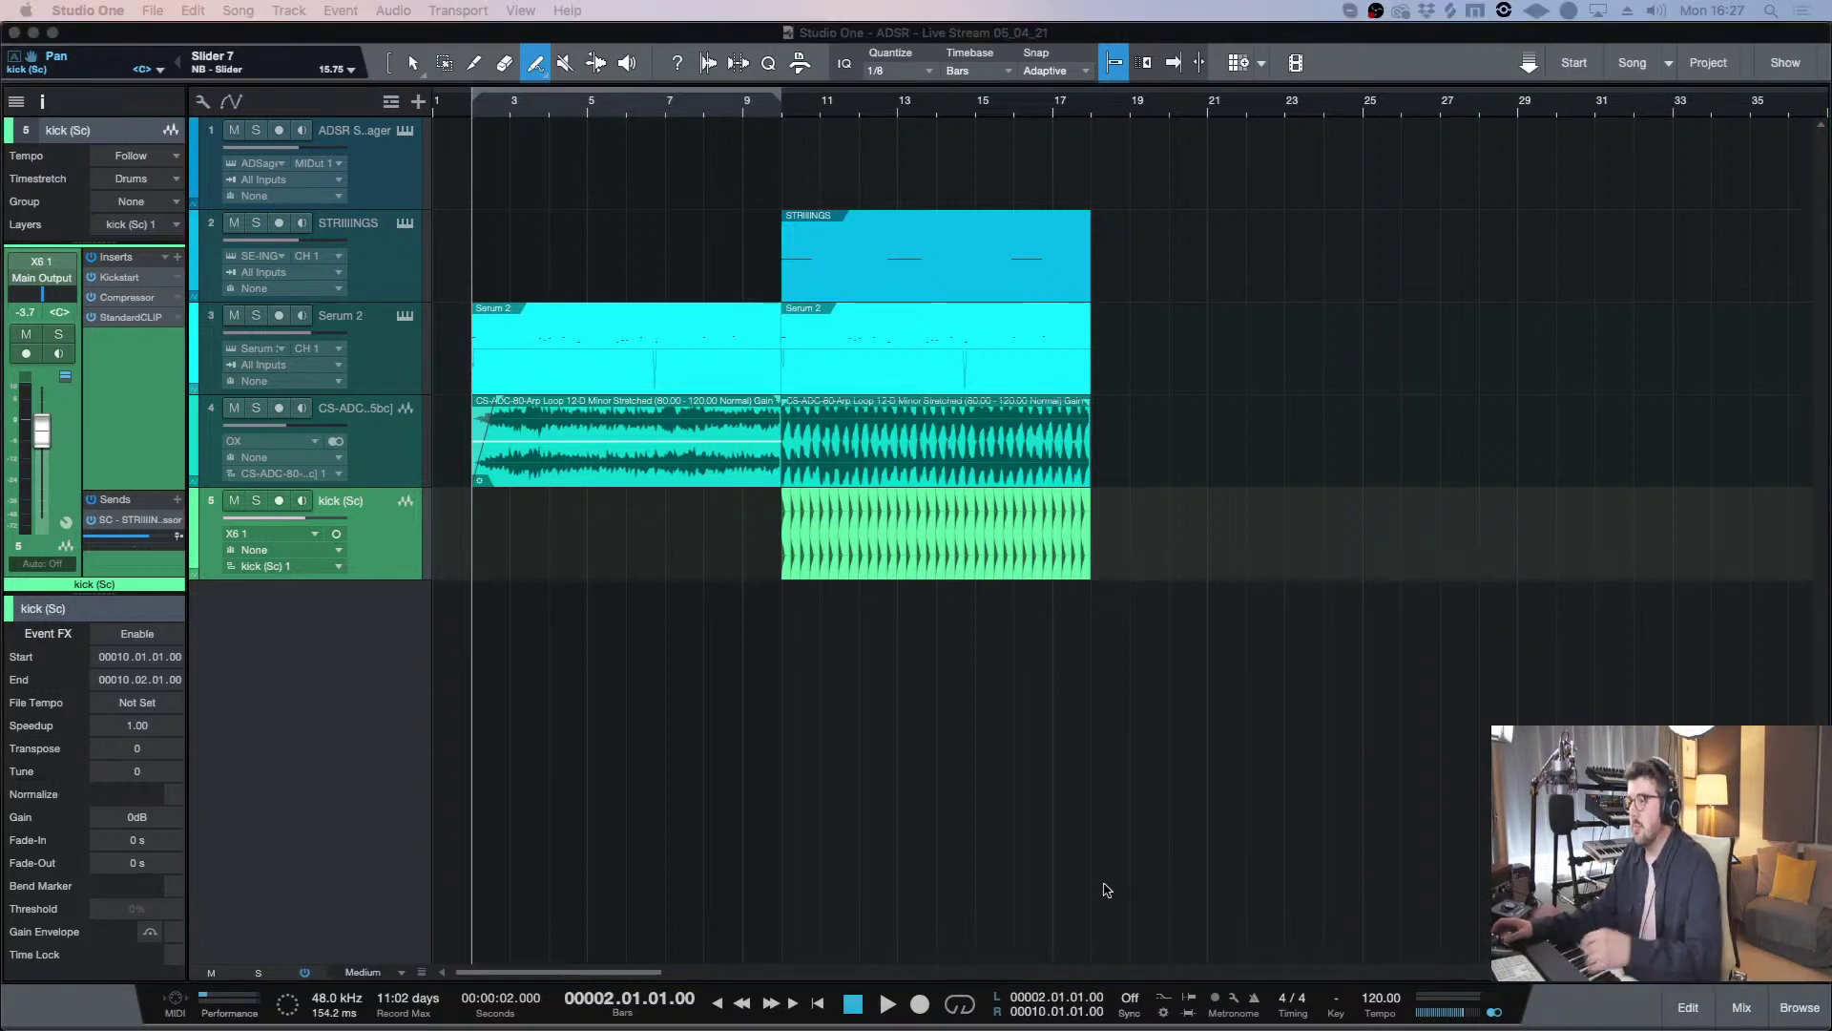
click(1107, 890)
key(e)
key(w)
key(w)
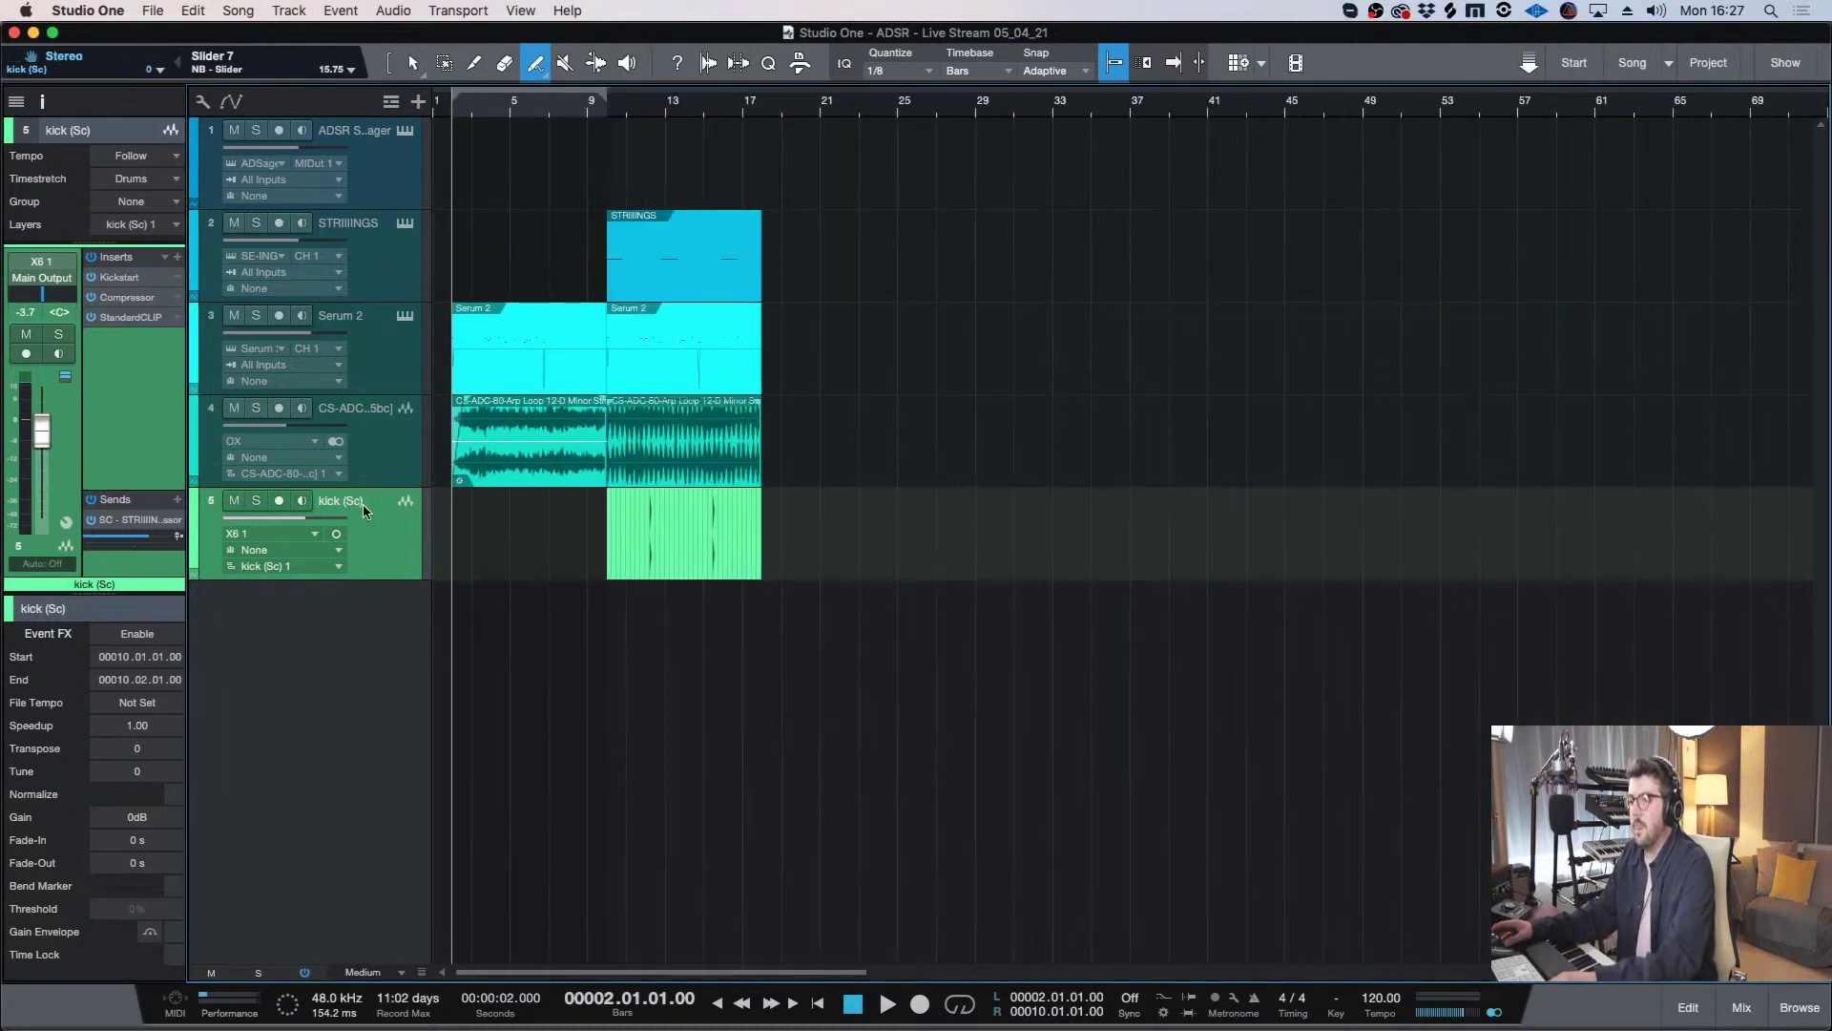
- Place the playhead at bar 10 and lower the threshold of the Serum 2 track's Compressor to -21.52 dB
click(603, 102)
key(e)
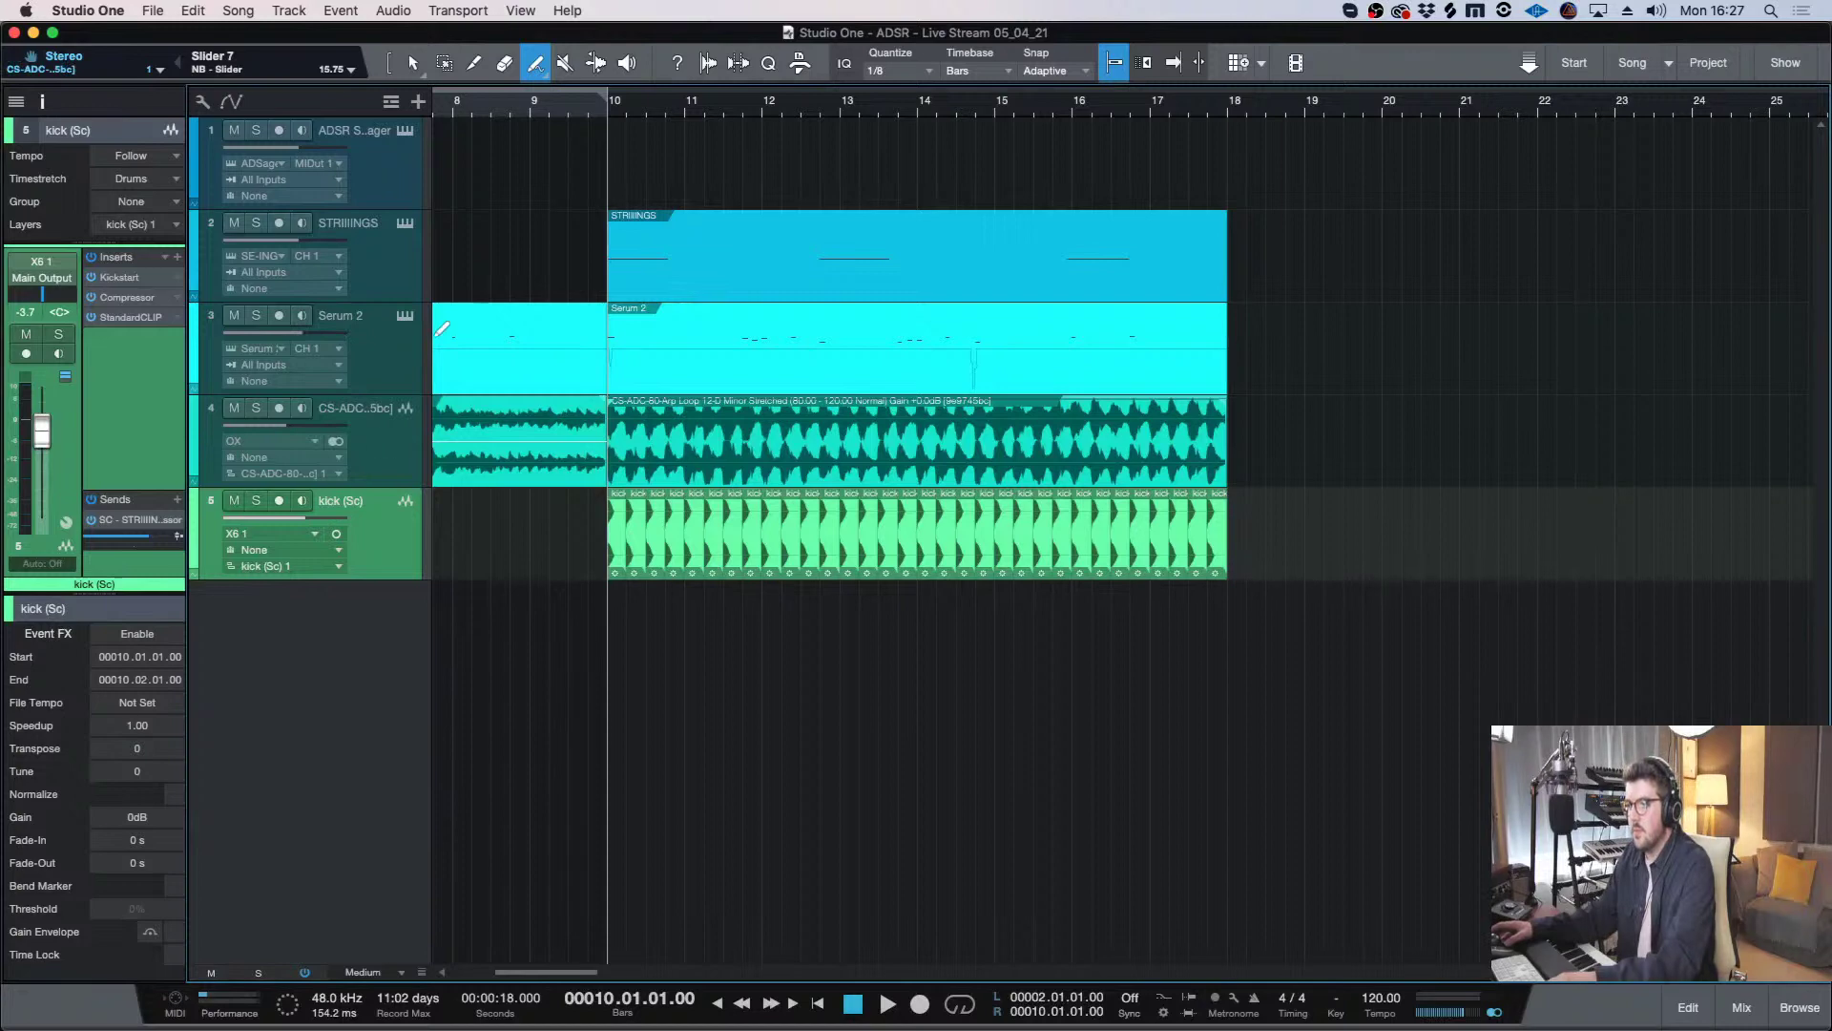
click(386, 360)
click(358, 440)
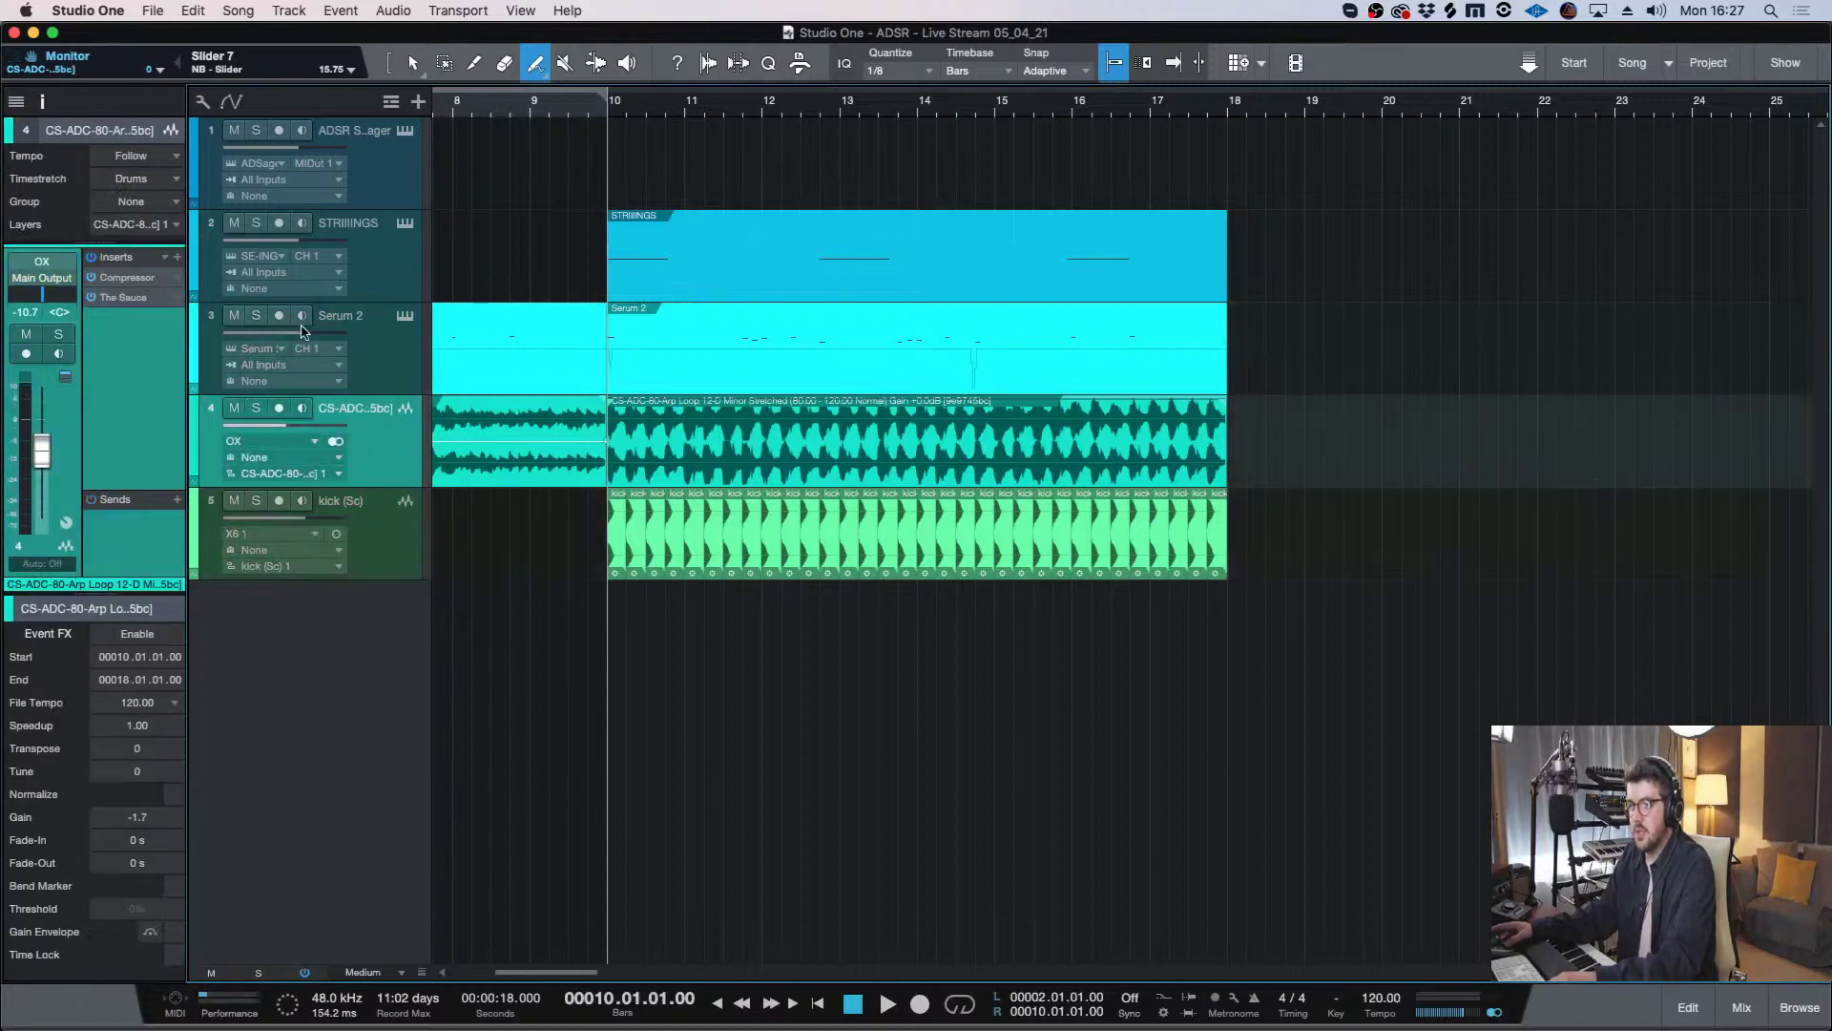
click(382, 333)
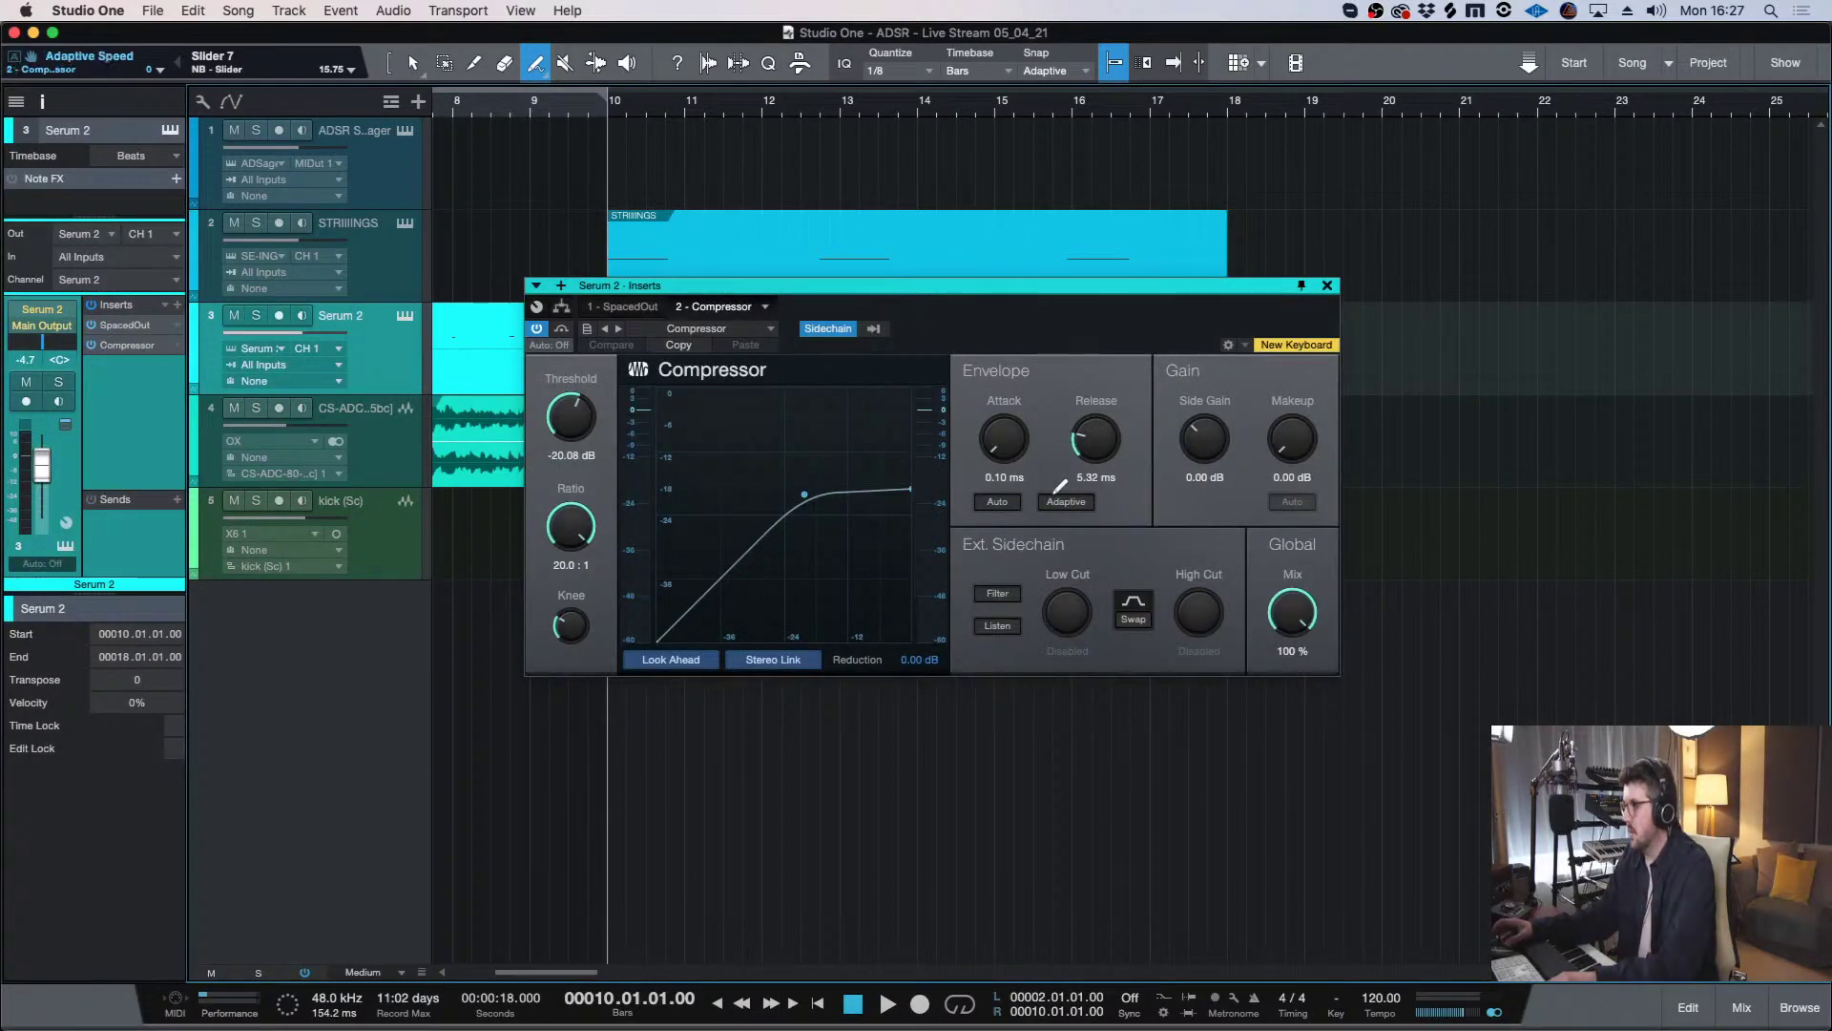
key(1)
drag(564, 410, 564, 418)
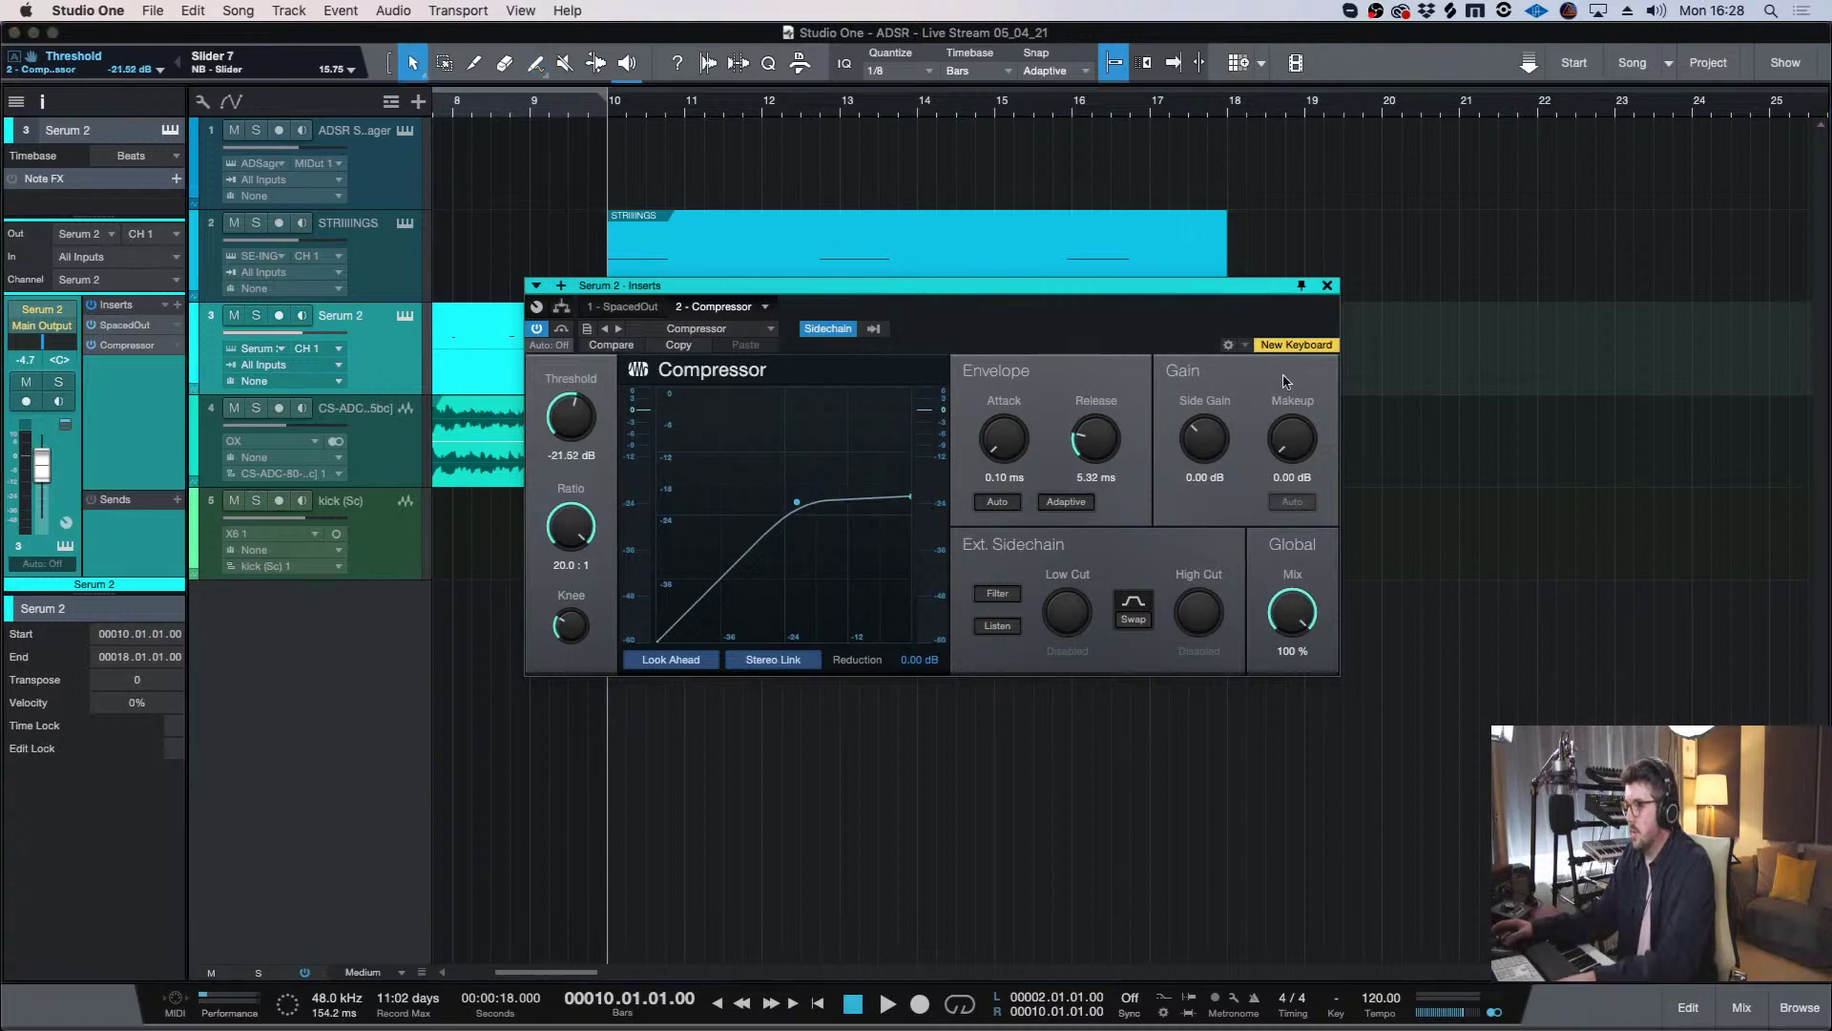
click(1327, 285)
- Play from bar 10 and try the CS-ADC arp loop track's volume at -13.3 dB
key(w)
key(space)
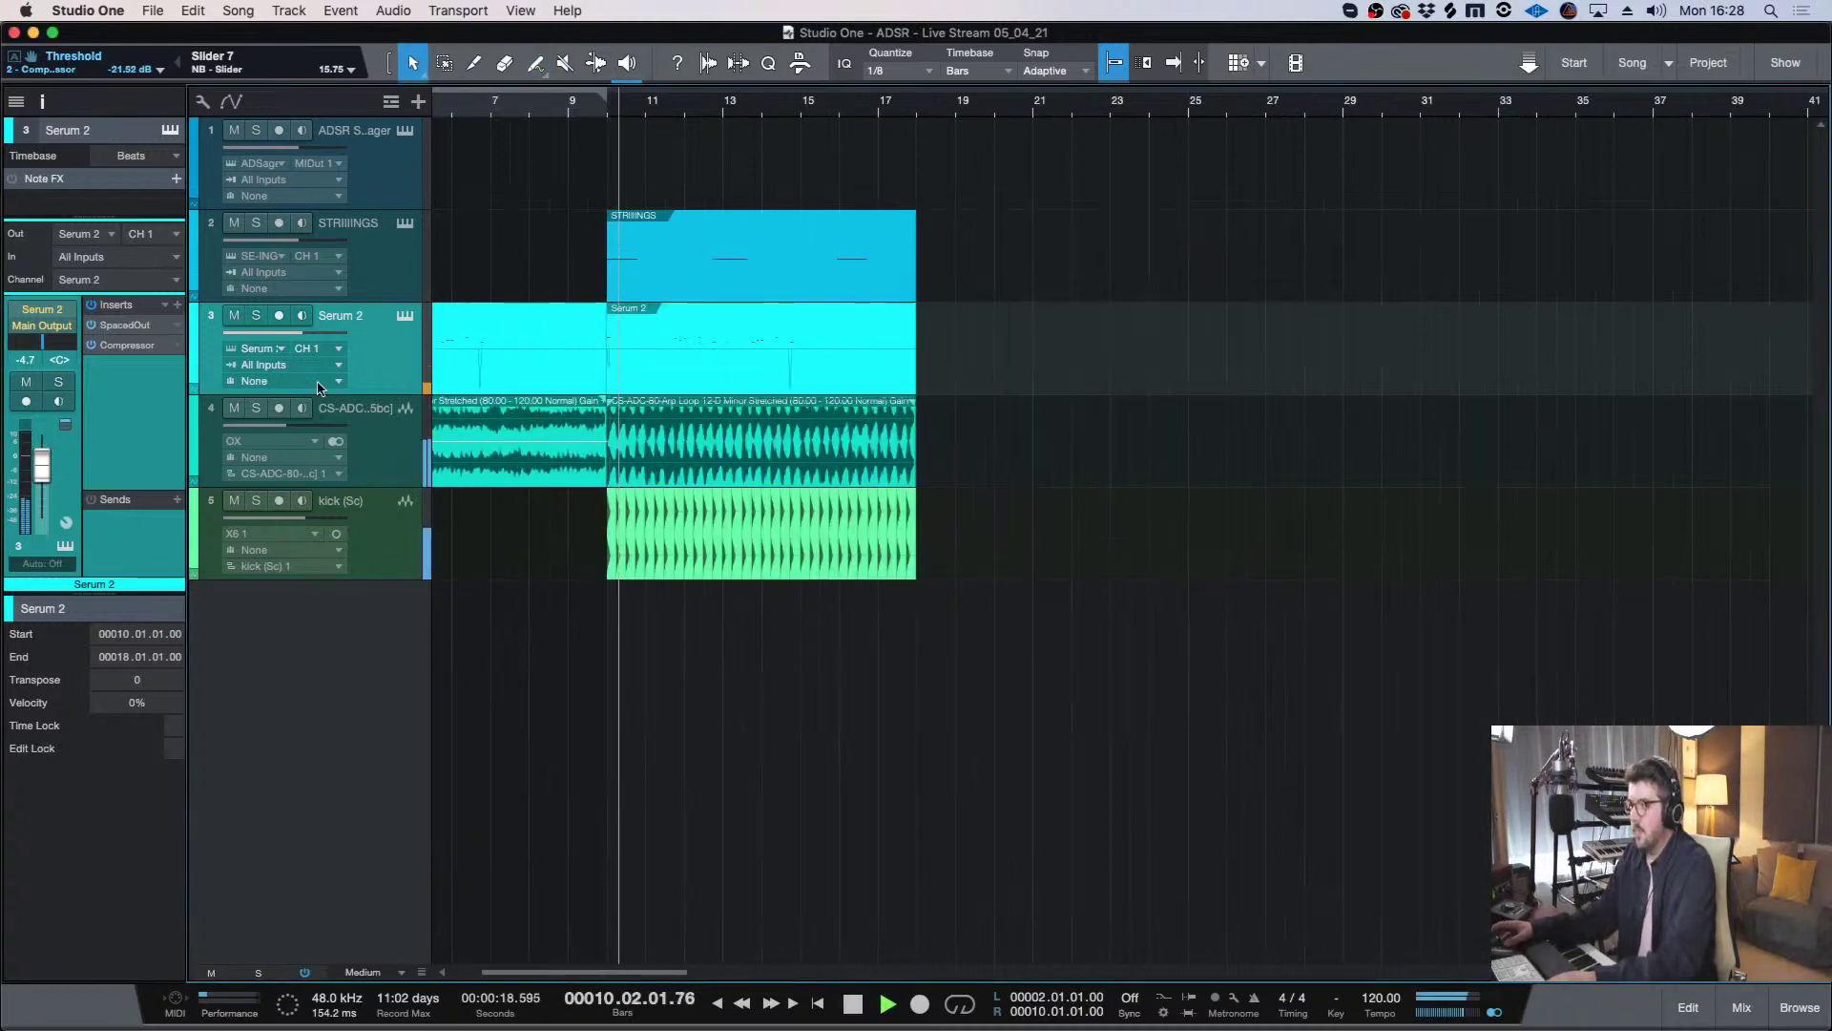
click(325, 249)
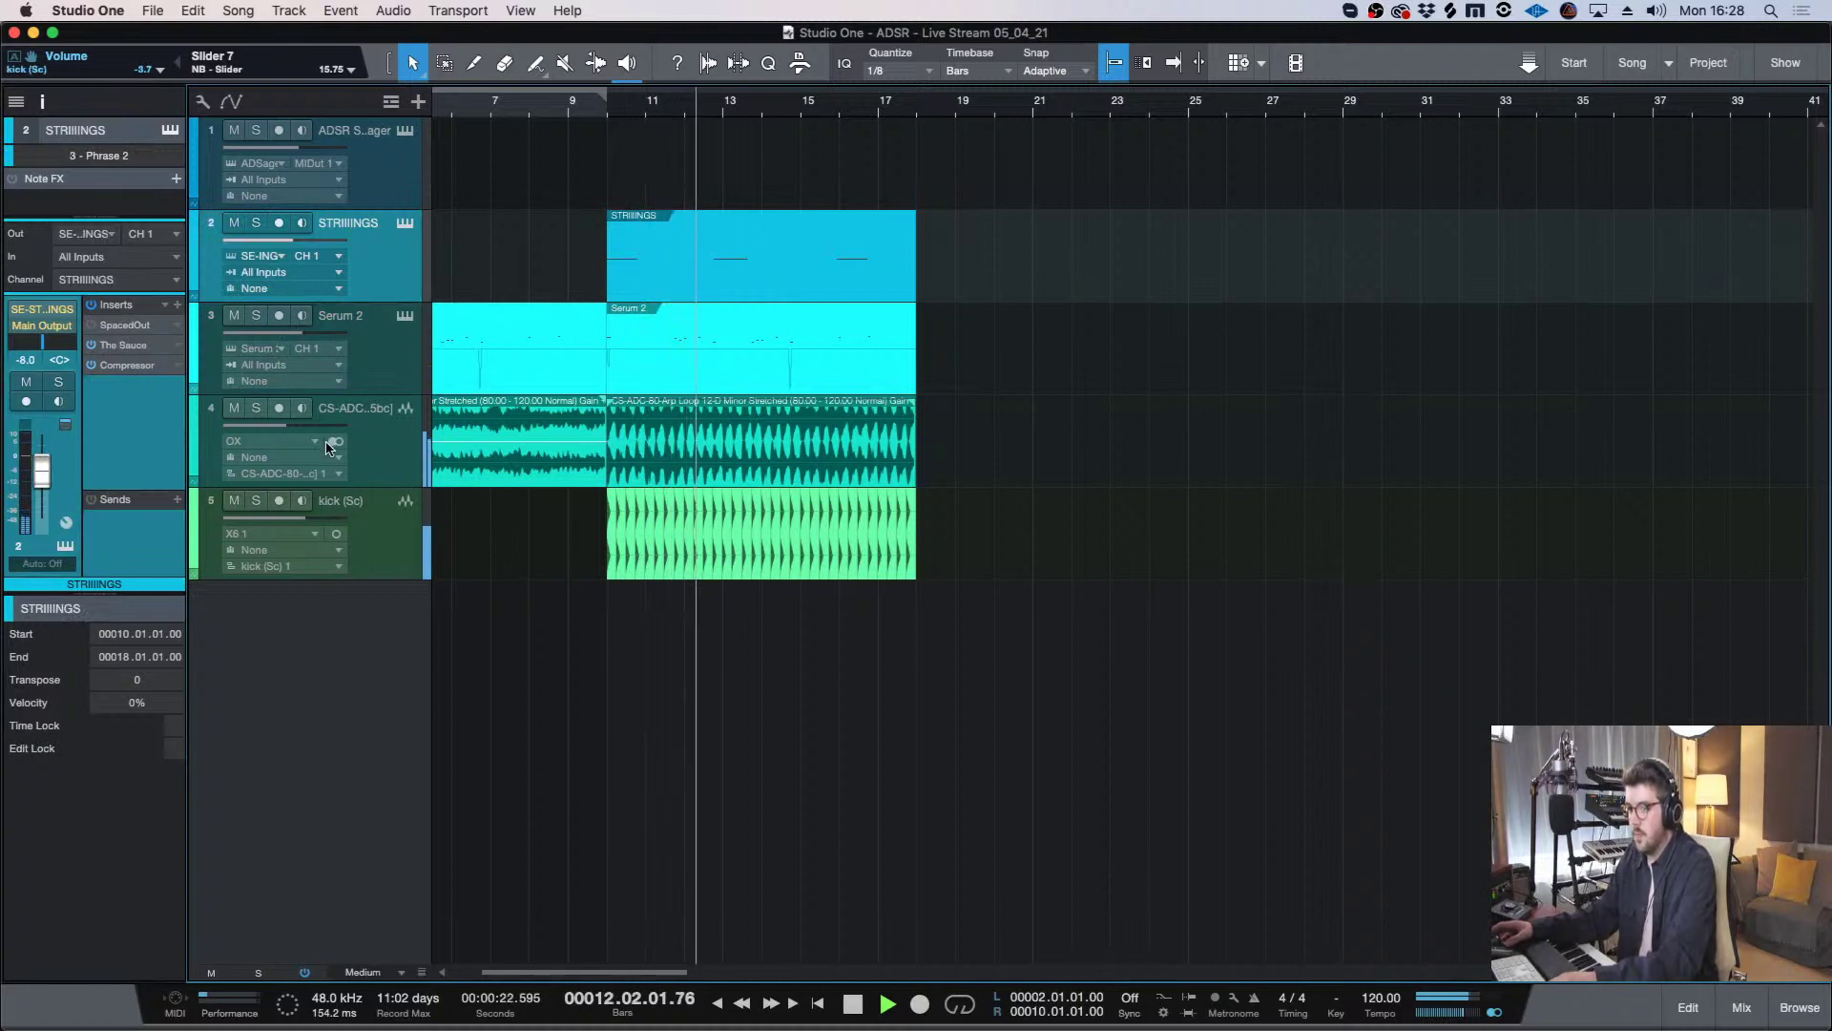
click(348, 410)
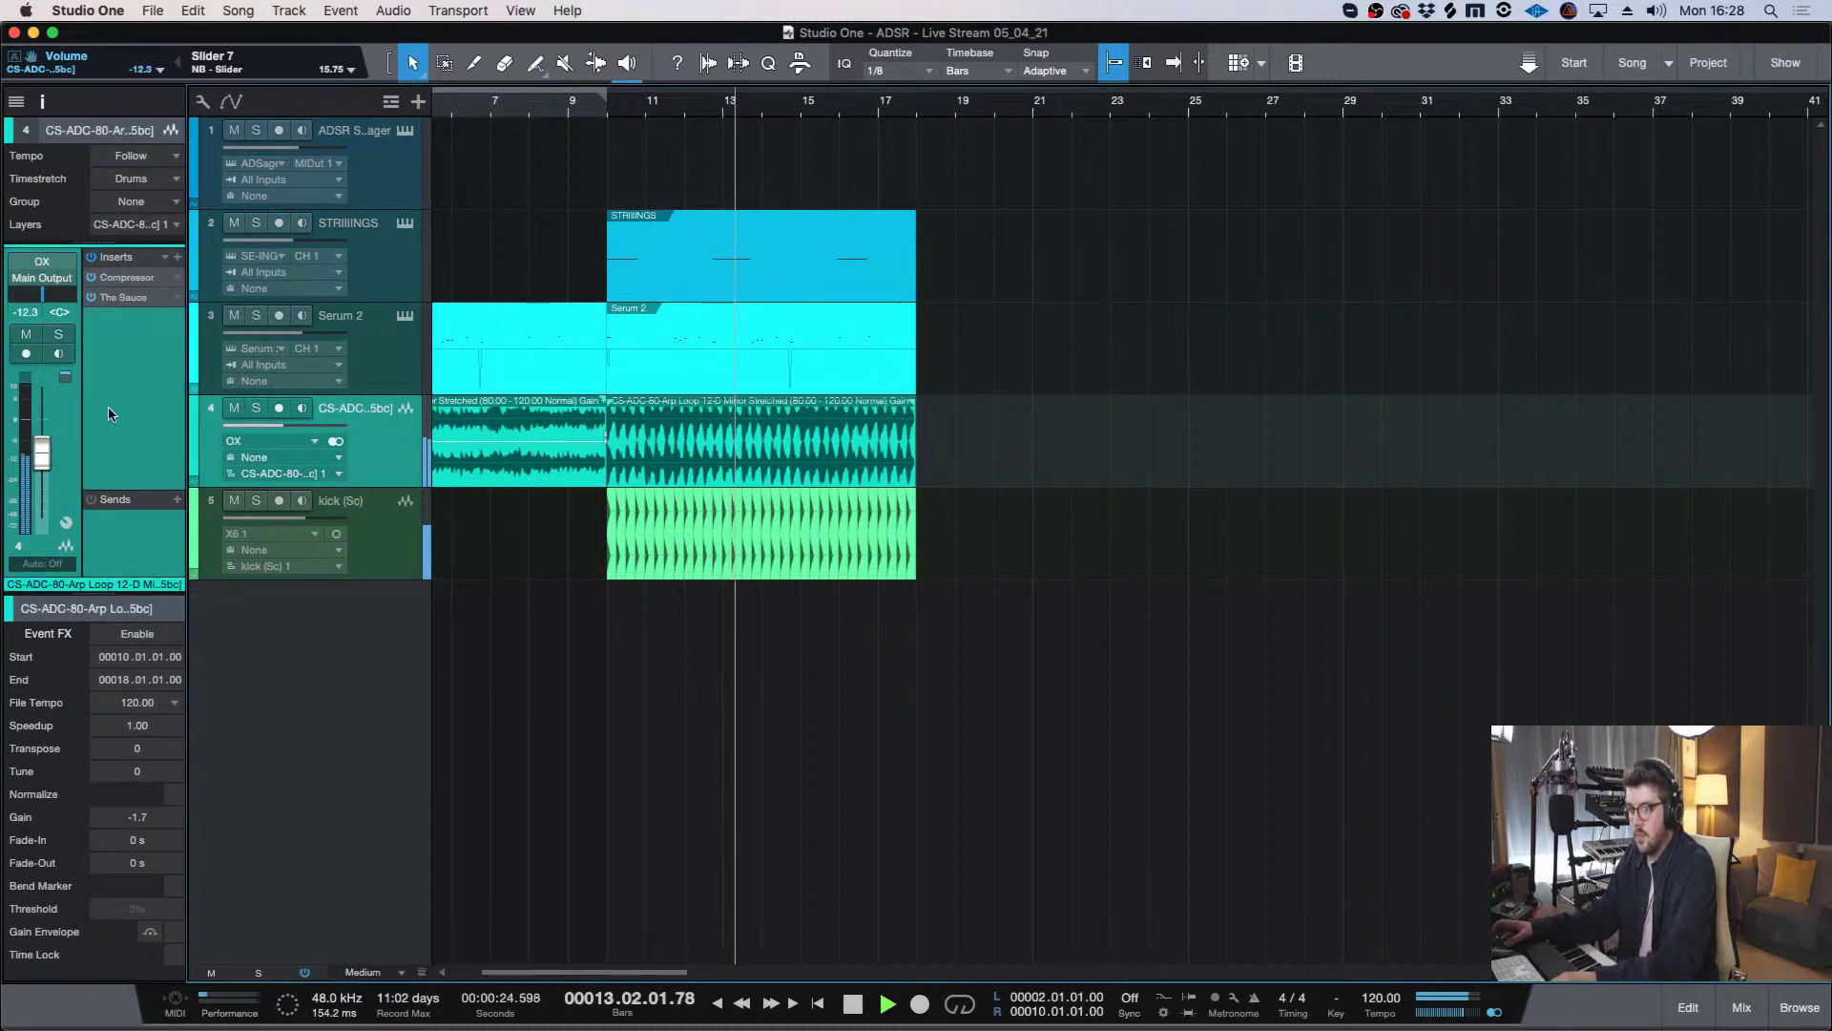
drag(44, 455, 45, 452)
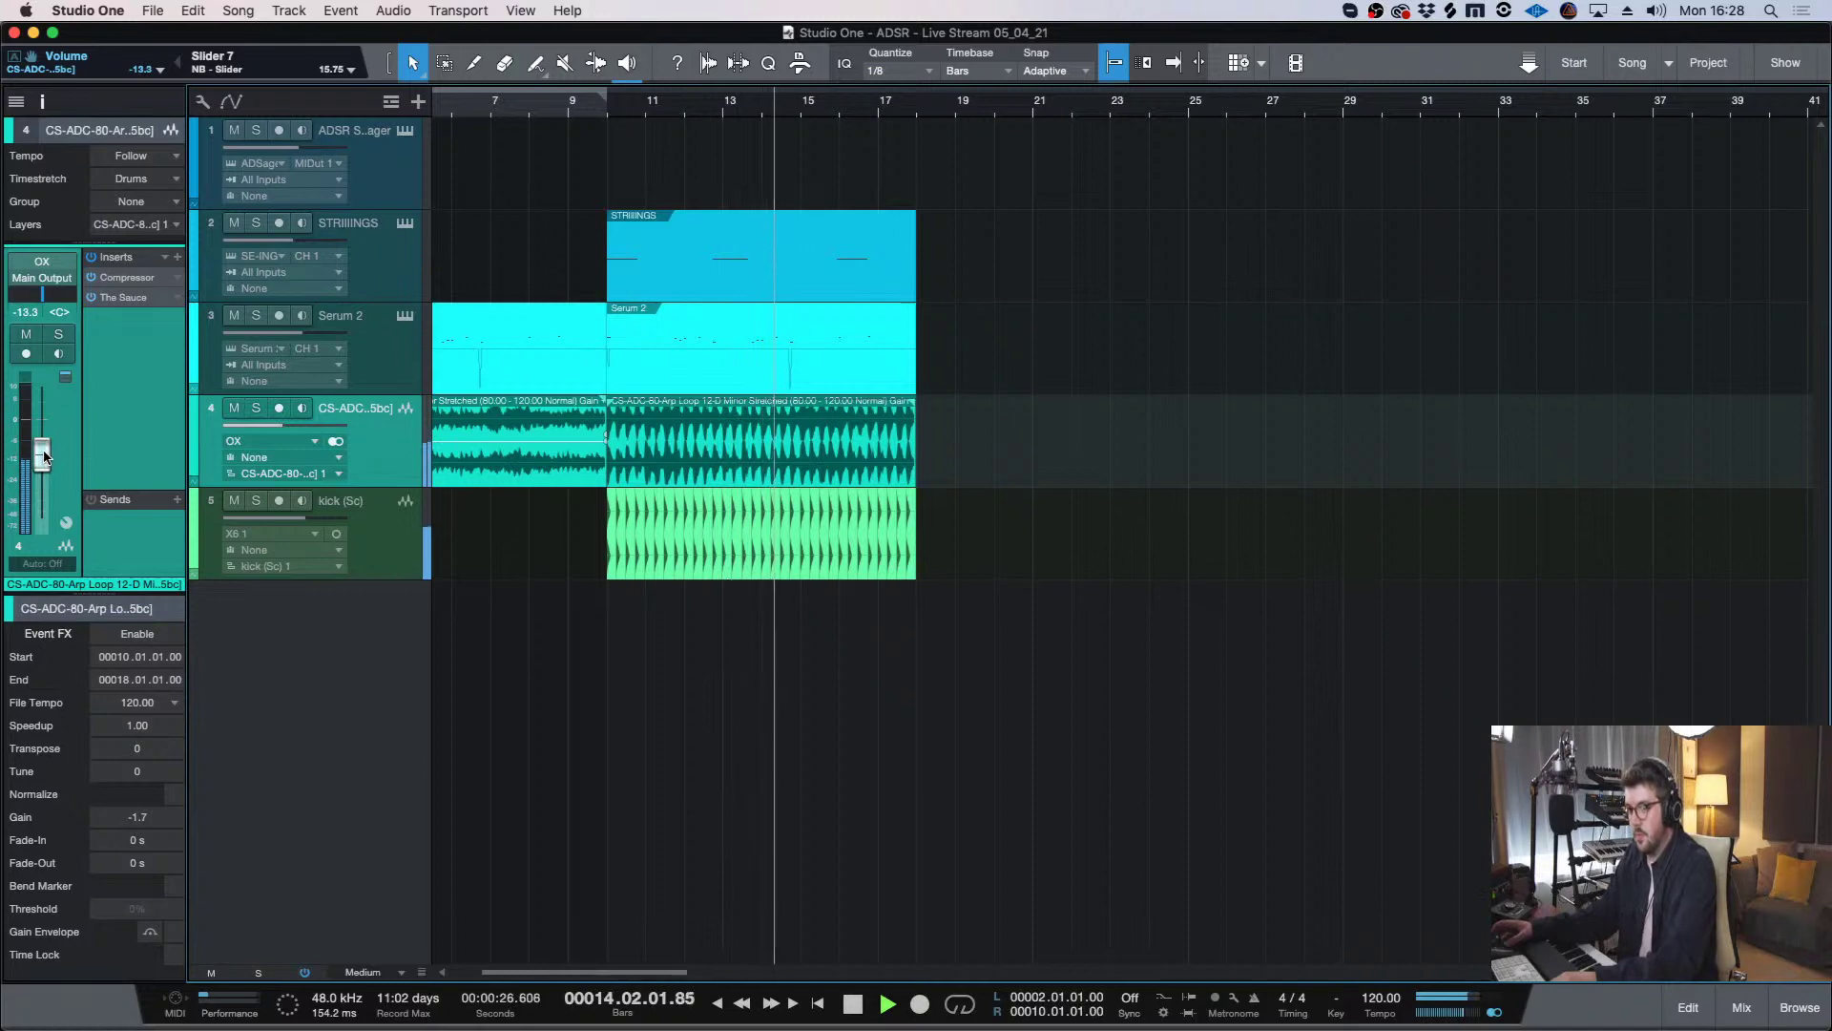
- Reduce the spread in the arp loop track's The Sauce effect to 18% and stop playback
click(118, 297)
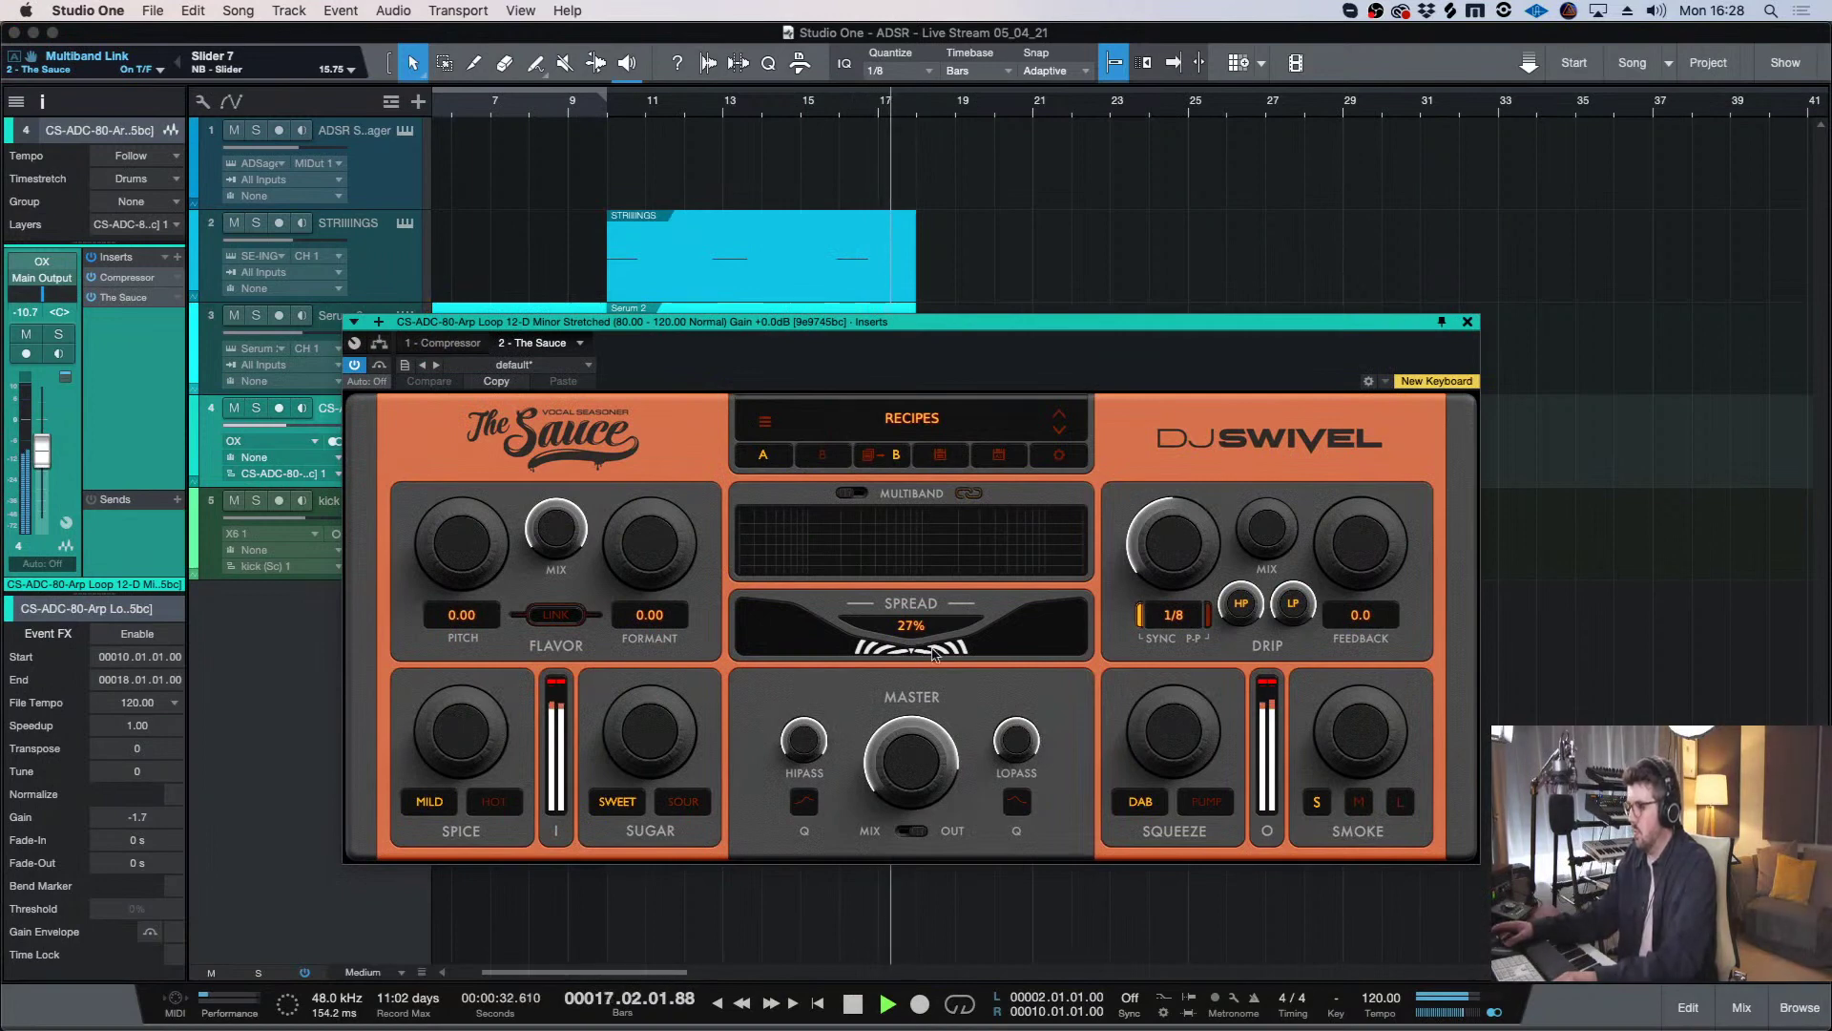
drag(912, 625, 954, 739)
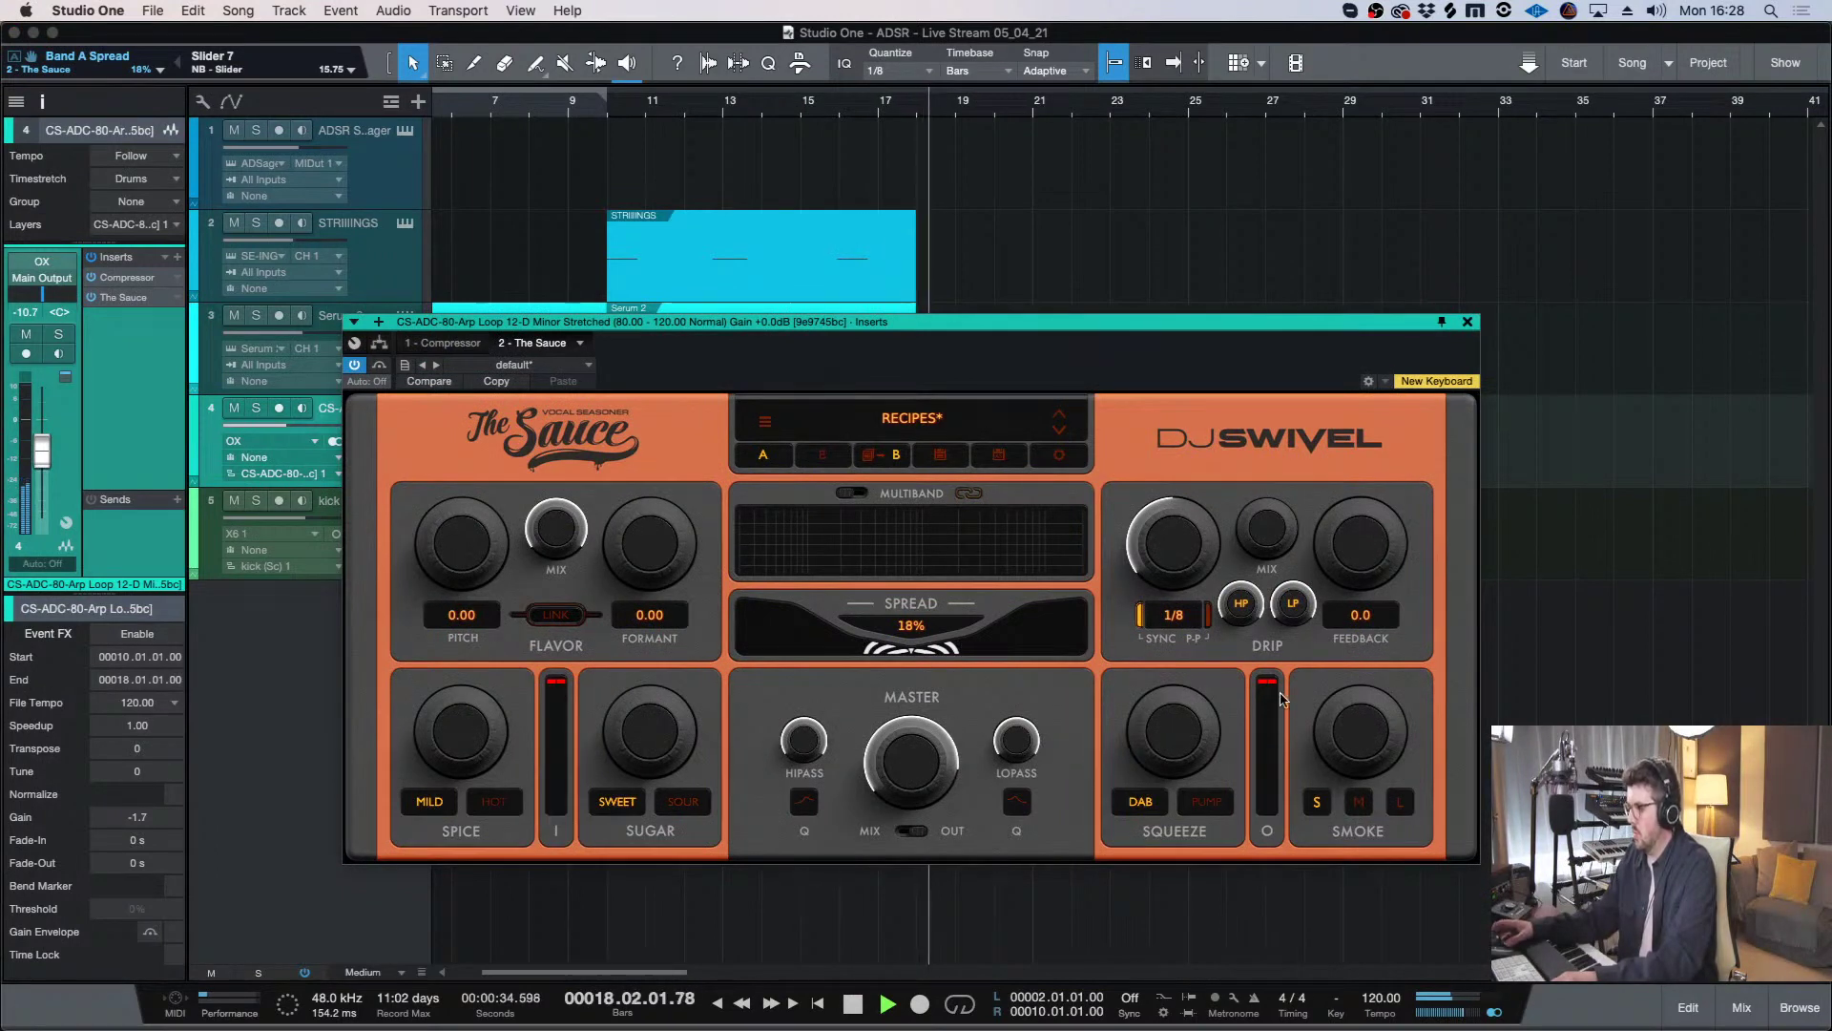
key(space)
click(1467, 322)
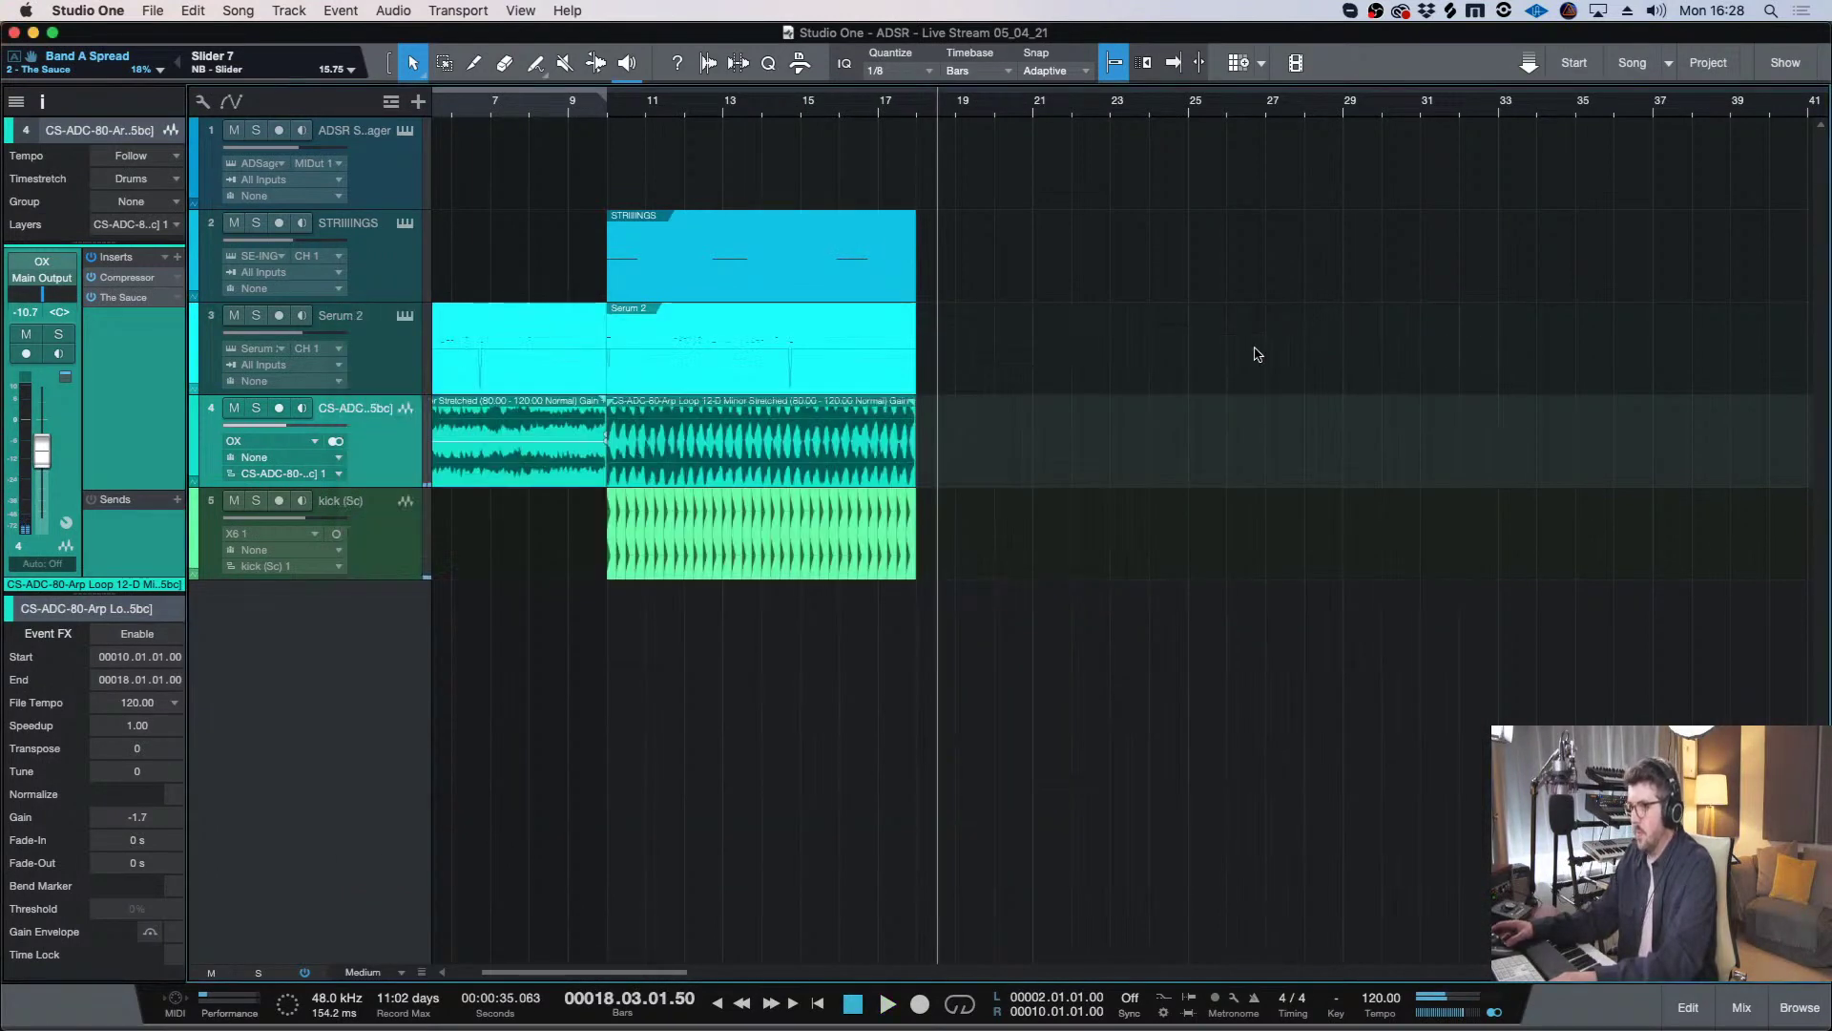
- In the Serum 2 track's SpacedOut effect, switch the space program to Medium Space and reduce the Space amount
click(202, 345)
click(125, 328)
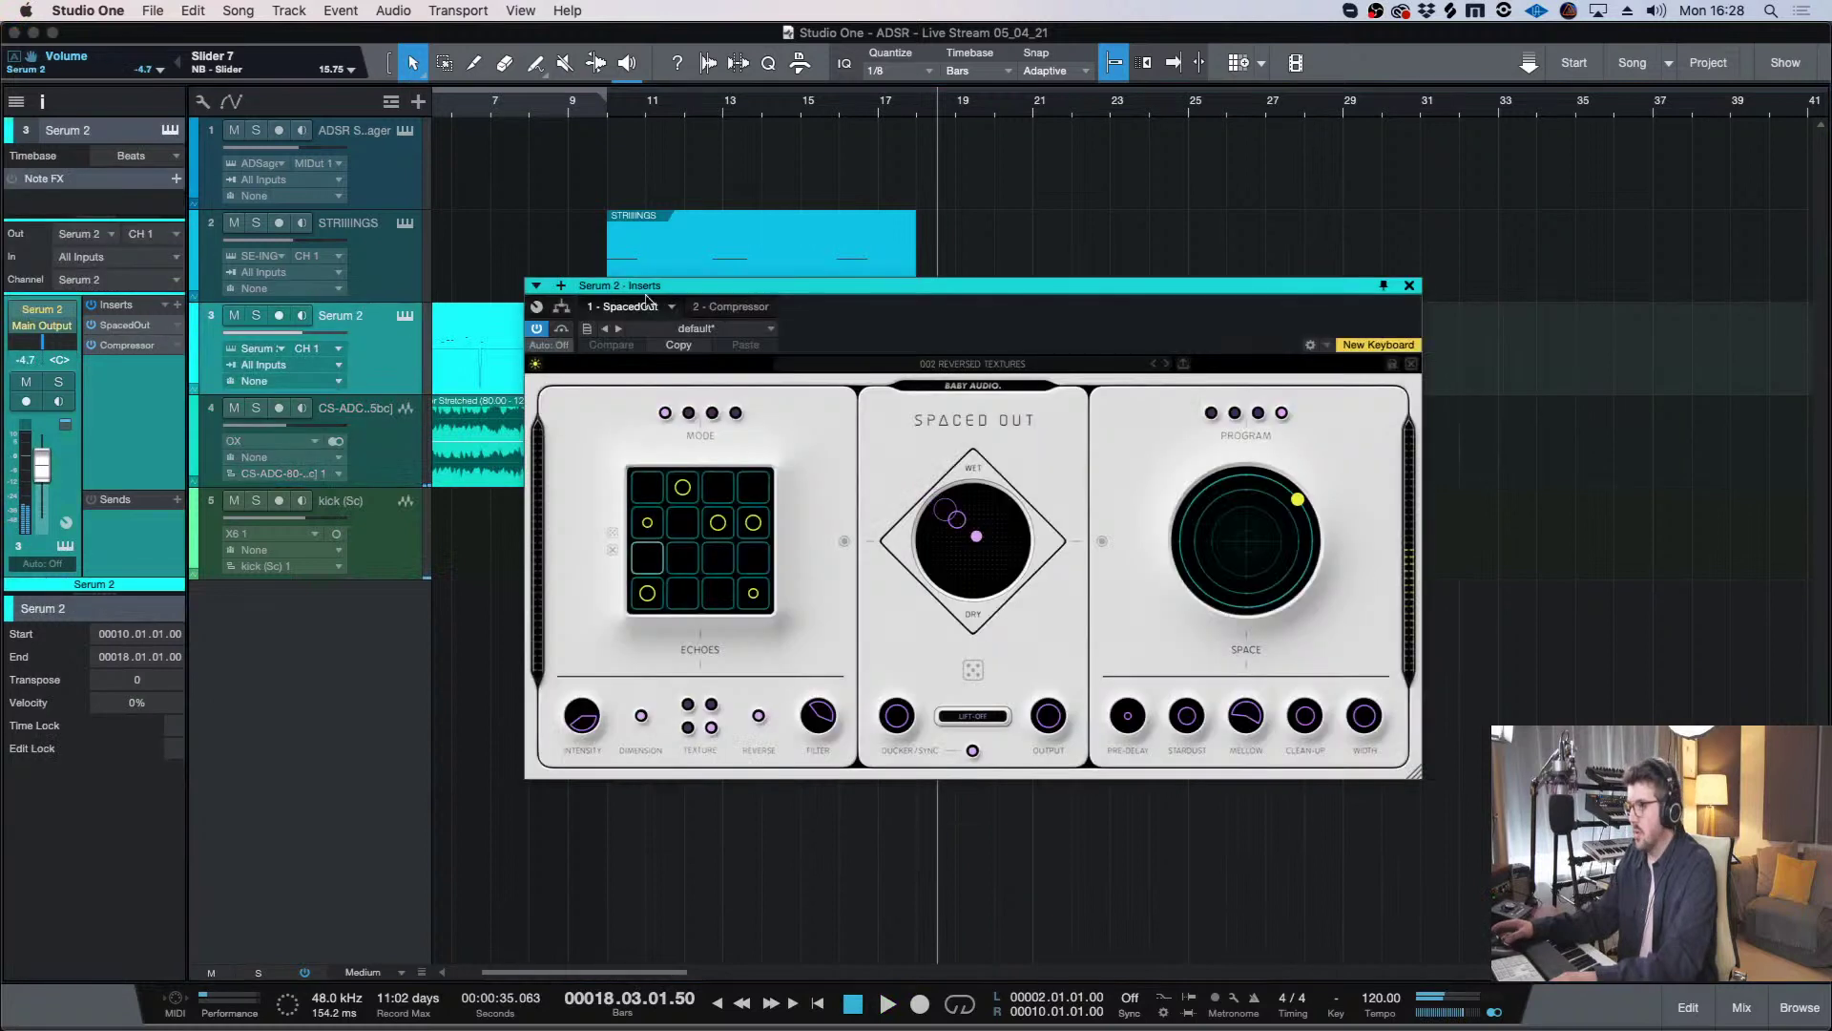
click(1259, 413)
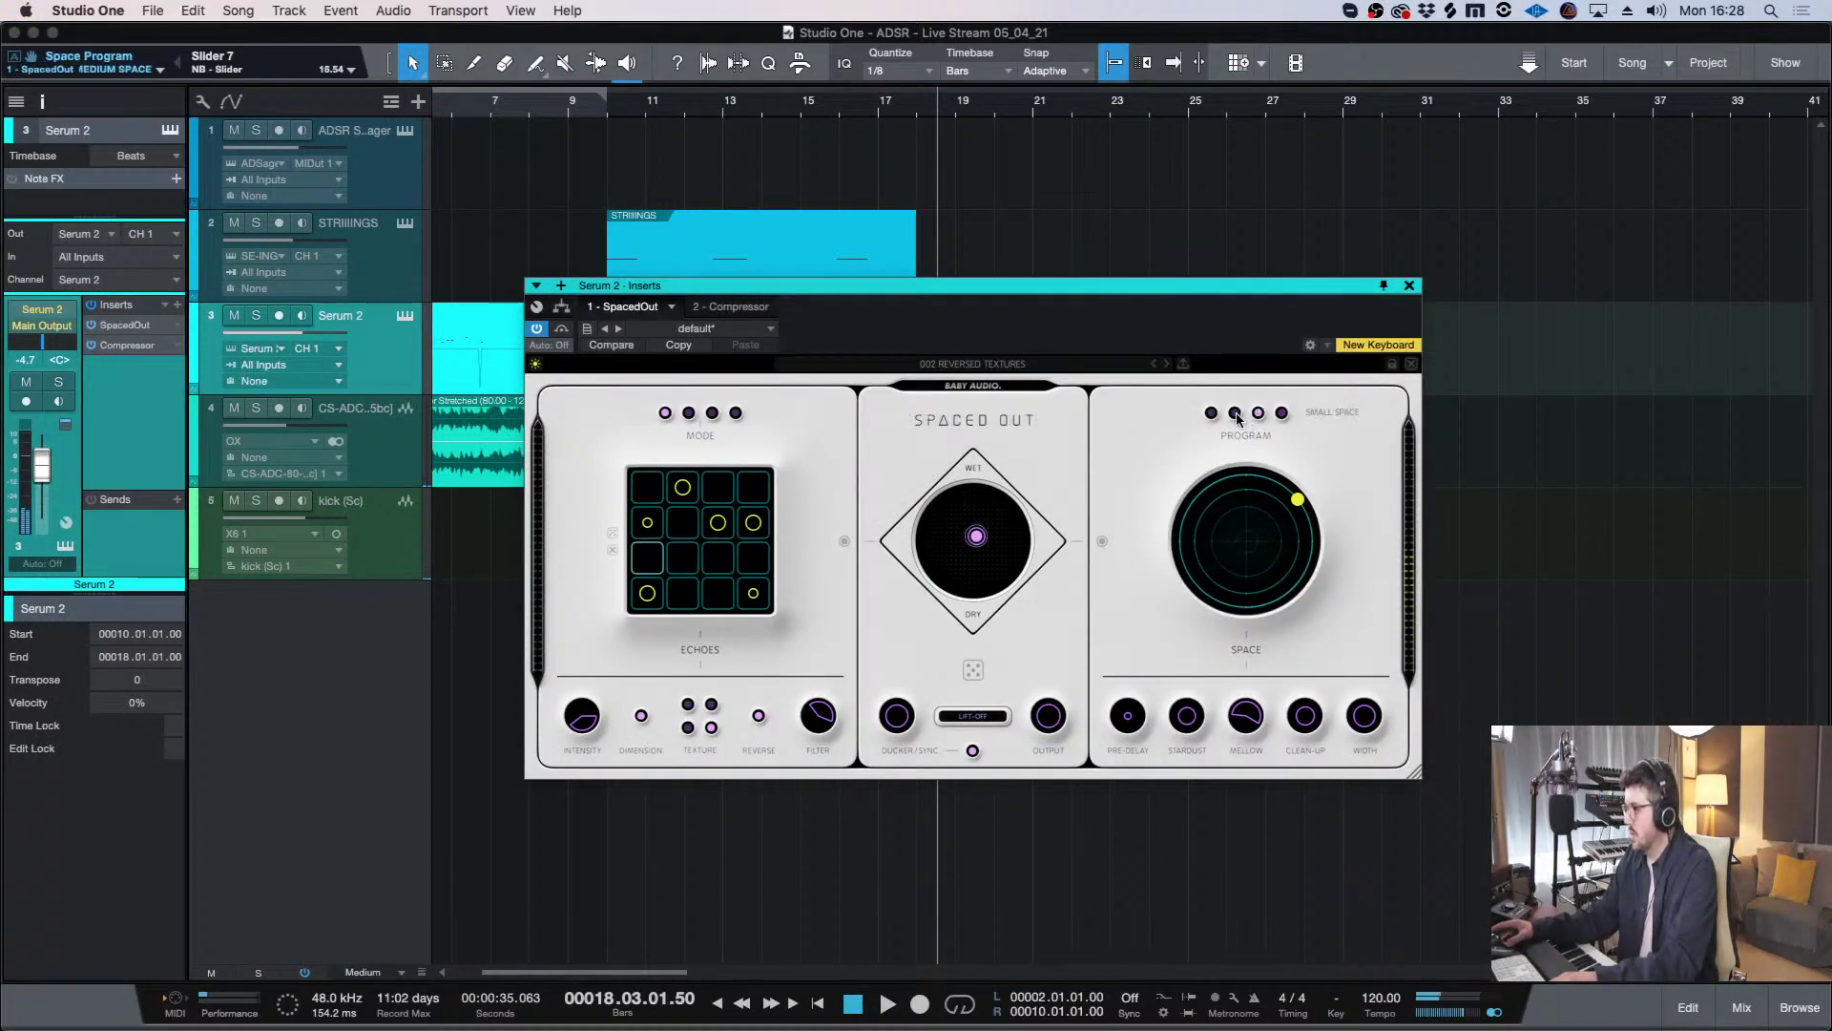
drag(1285, 506, 1272, 520)
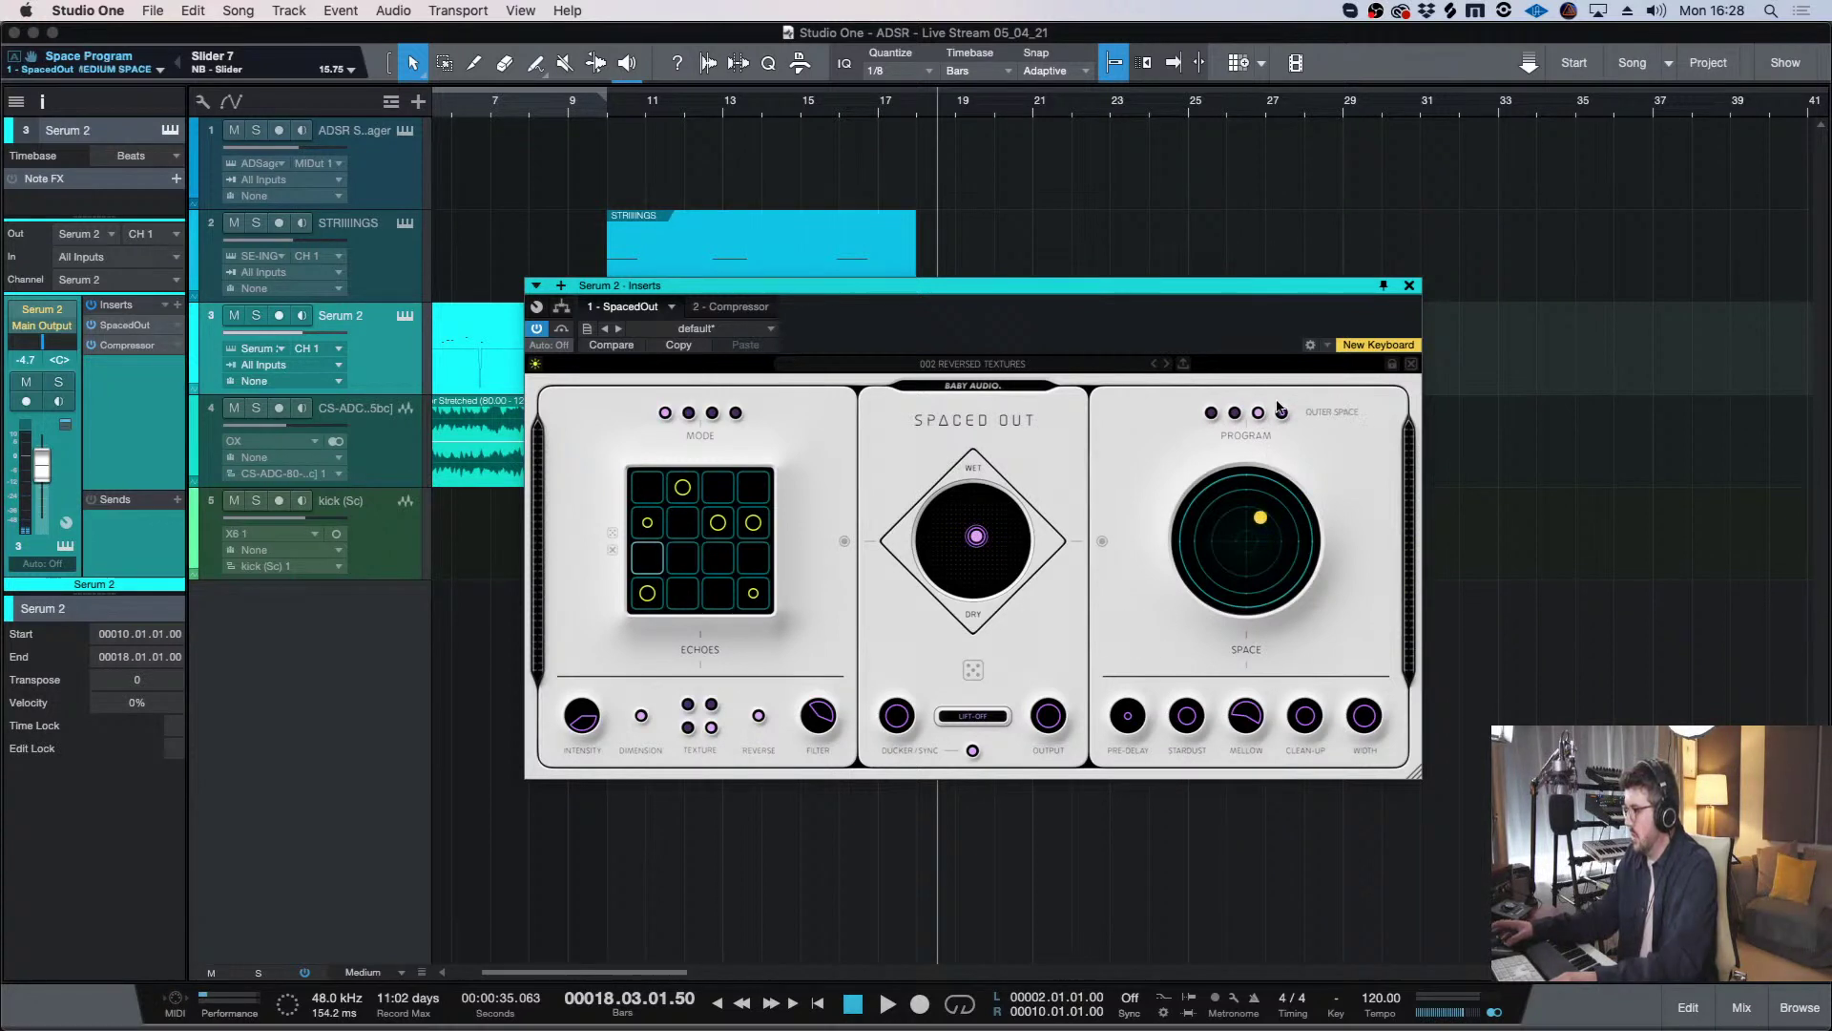
click(1409, 286)
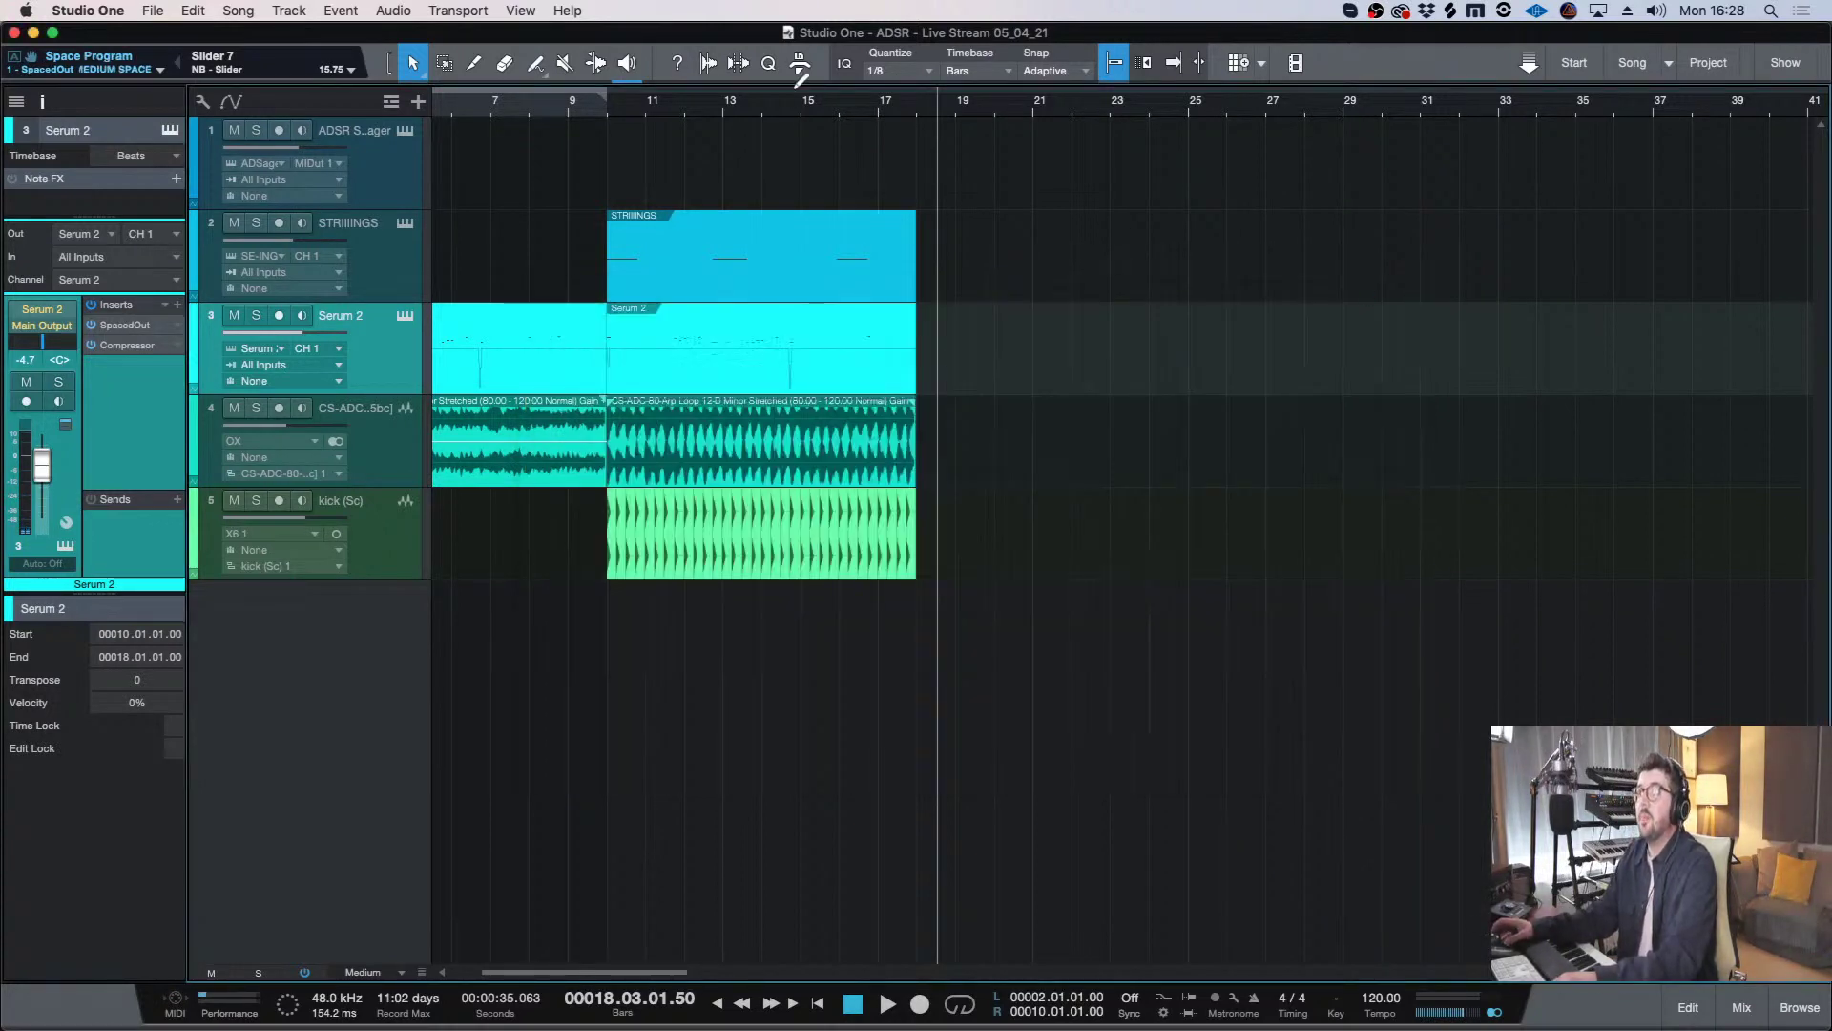
- Place the playhead at the start of bar 10
click(599, 103)
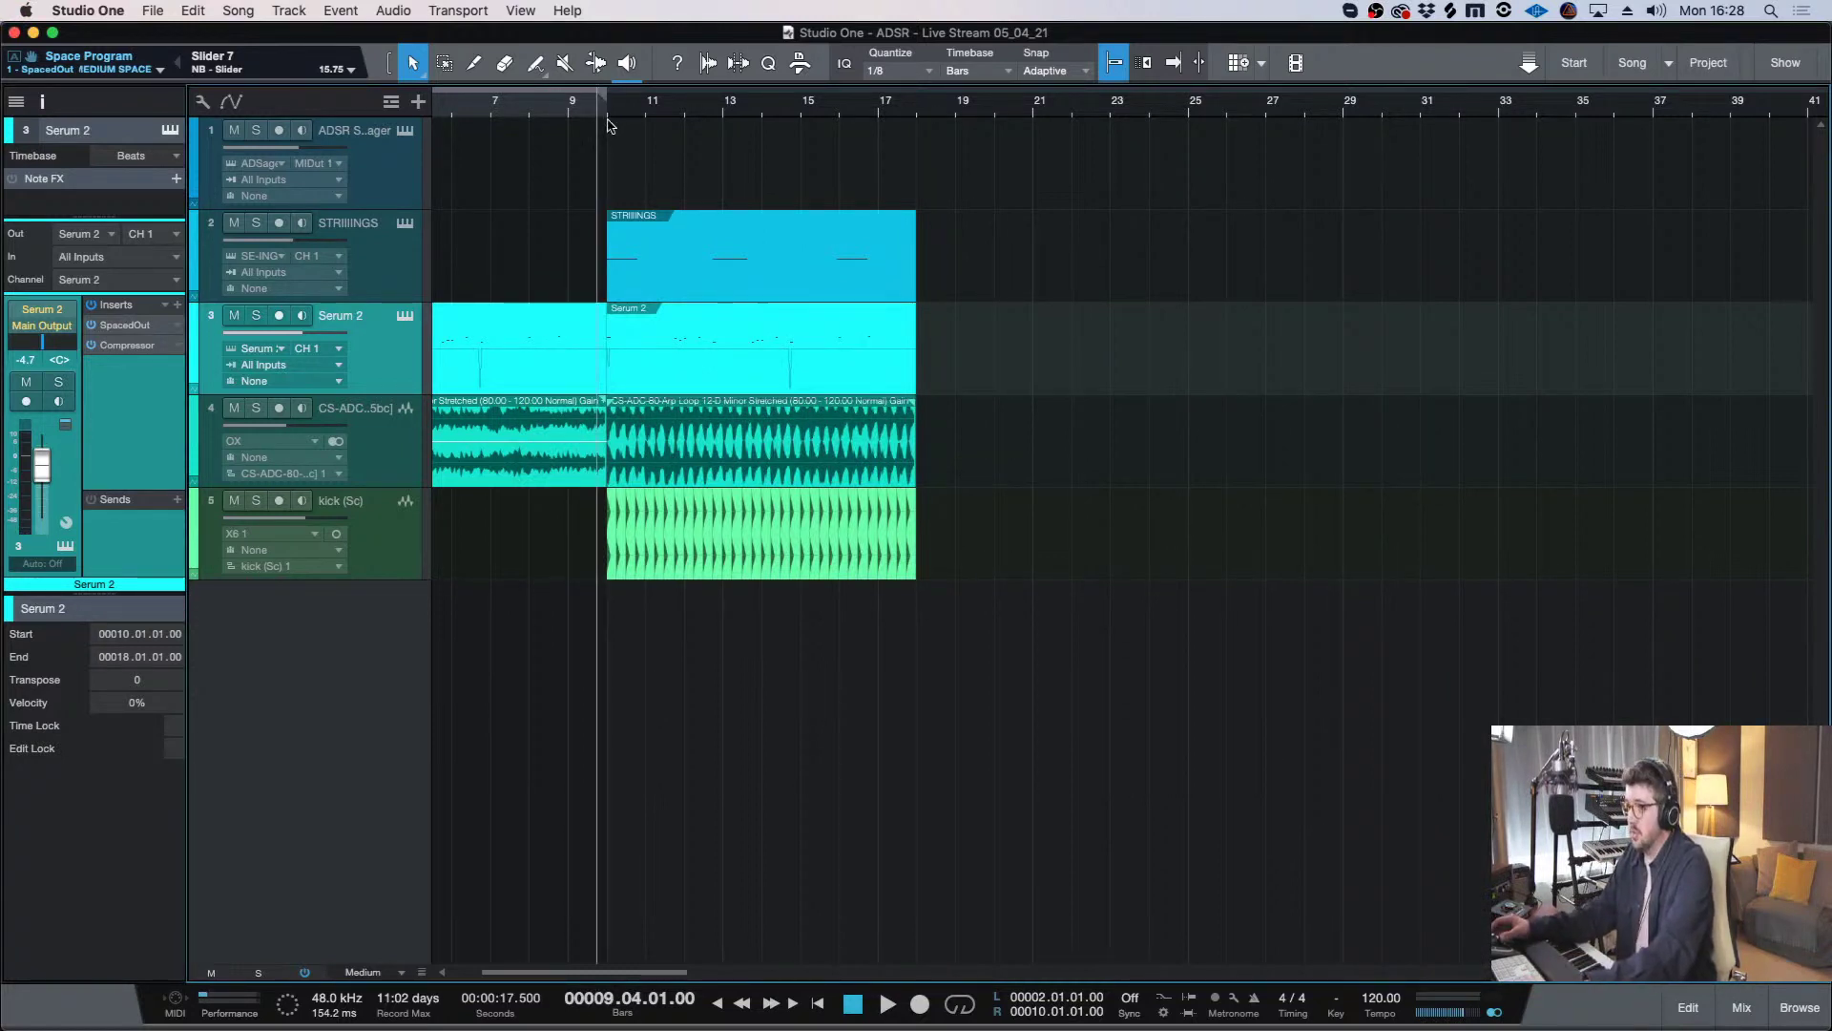
click(613, 115)
click(609, 117)
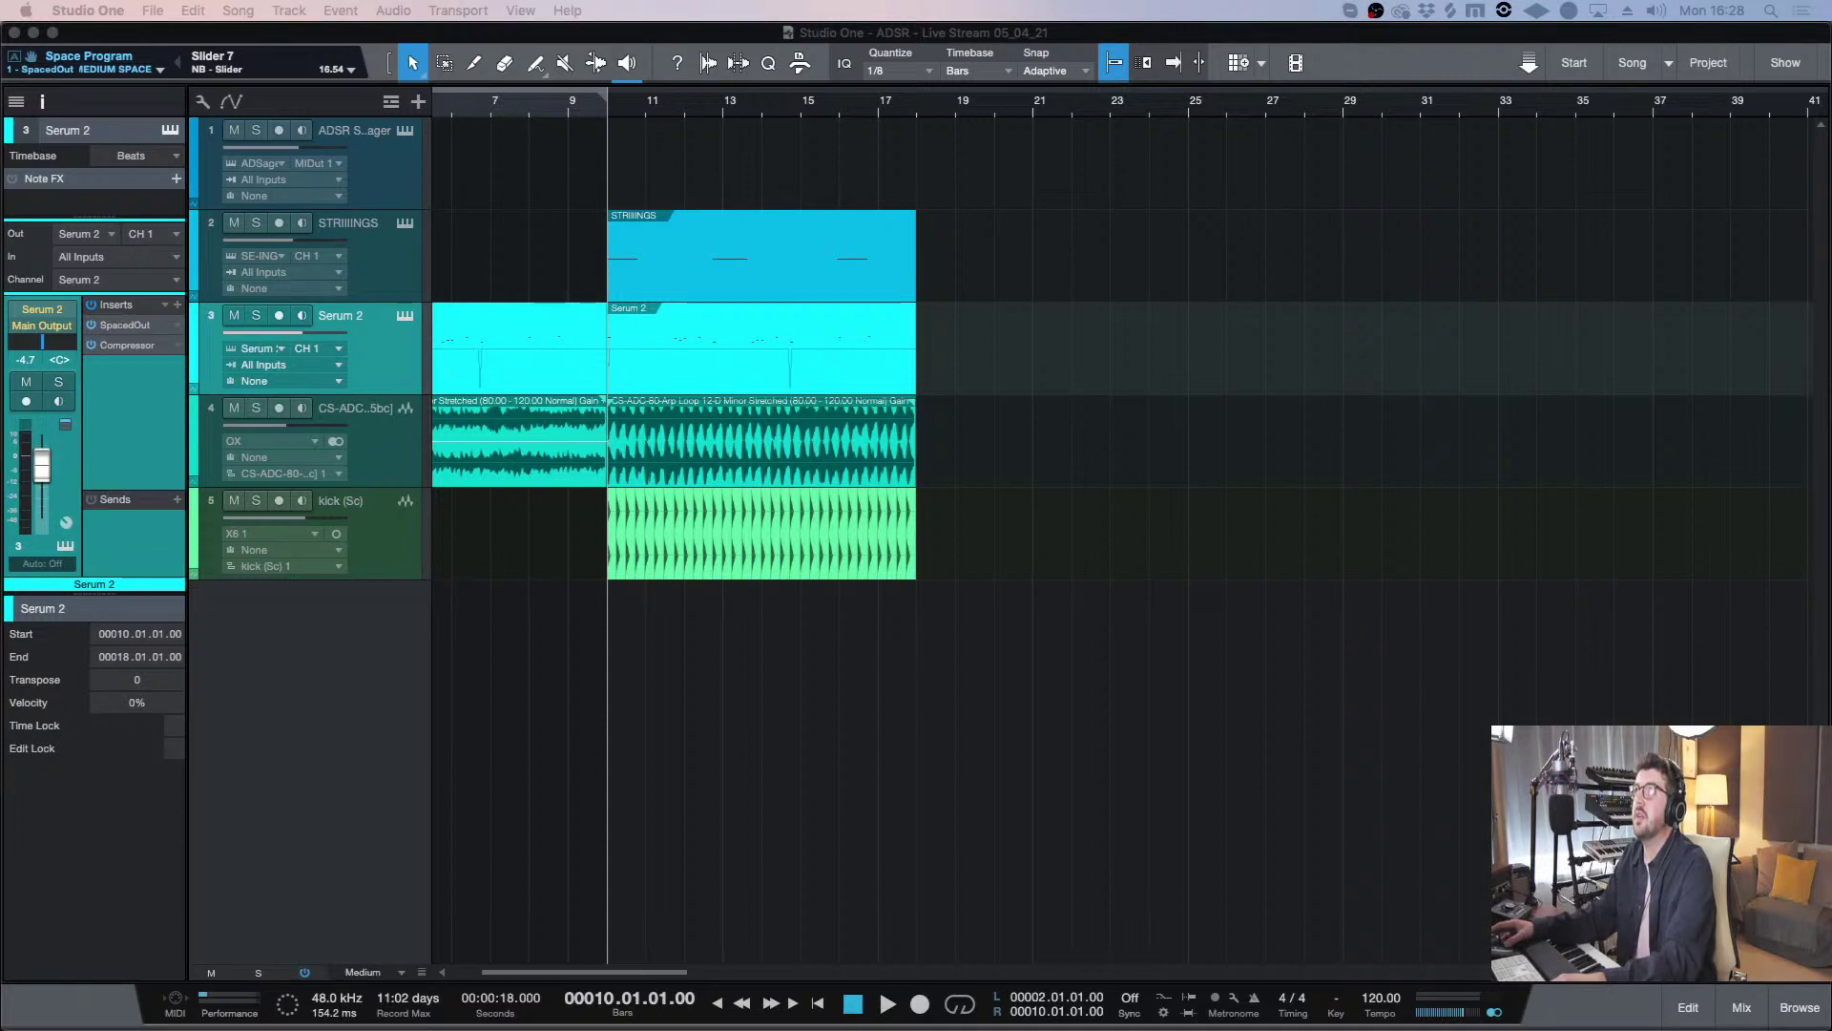
drag(578, 972, 552, 971)
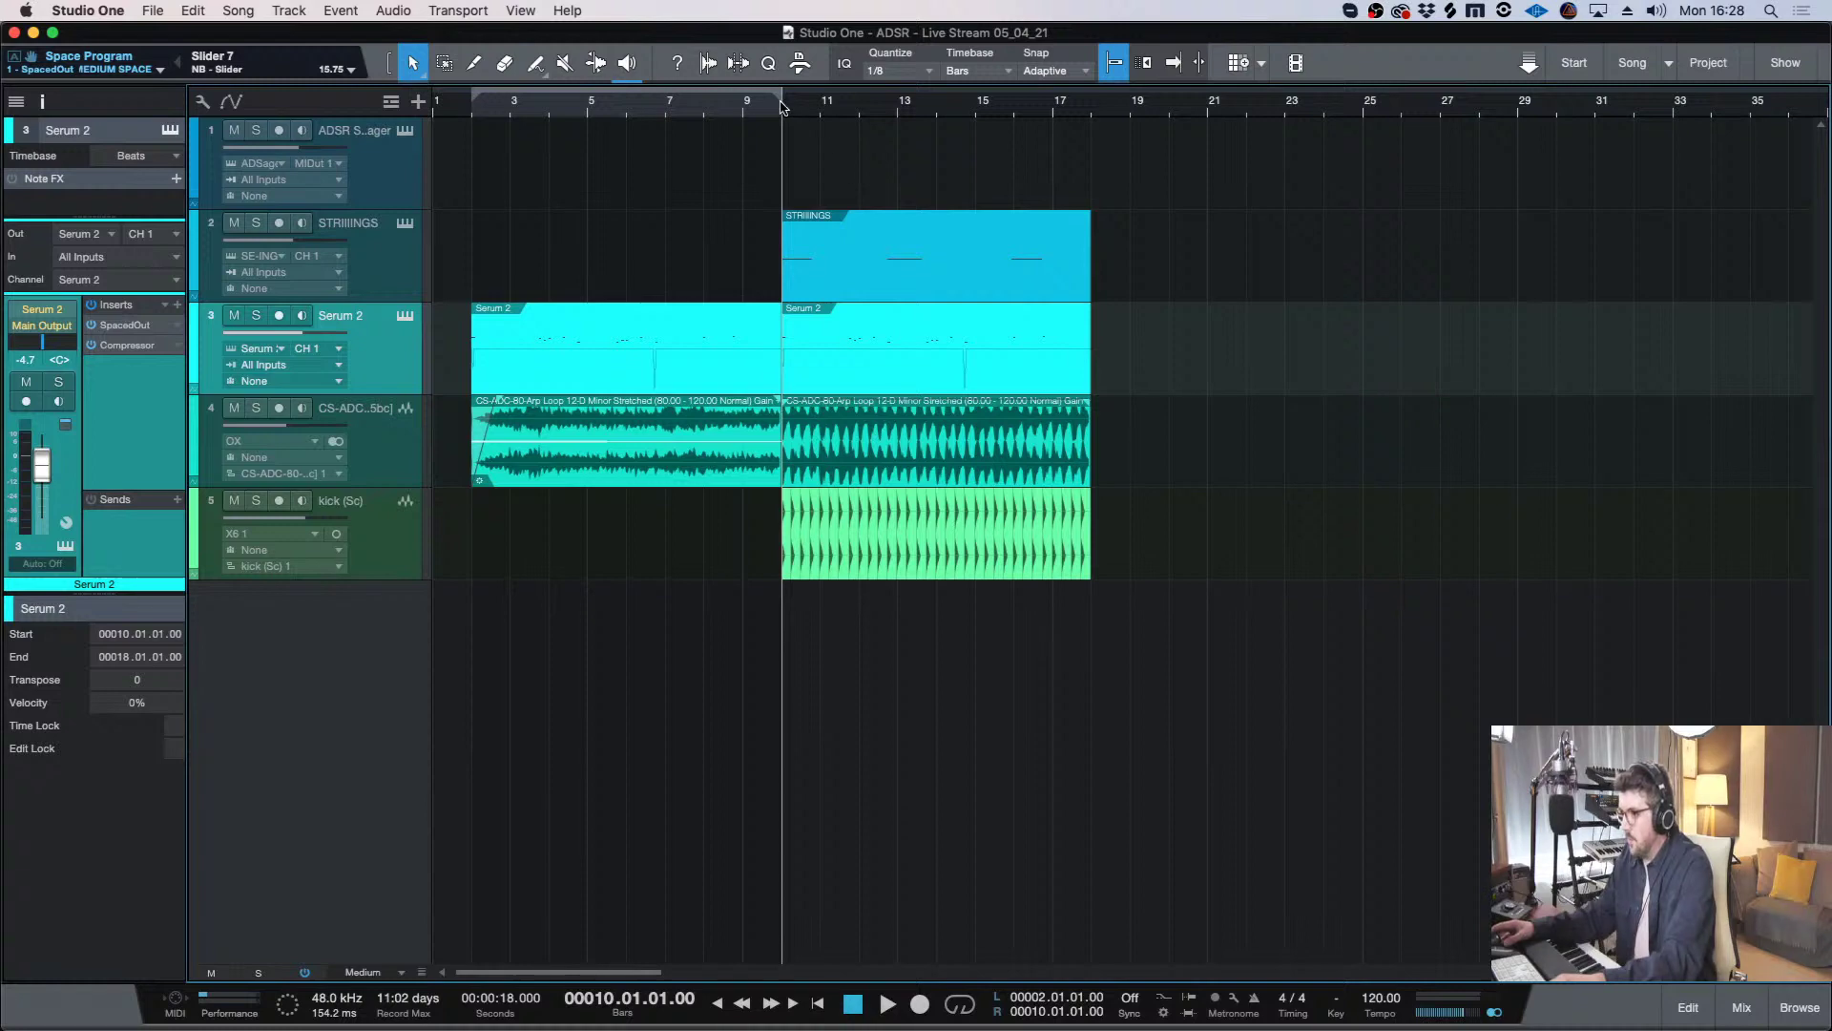
key(e)
key(e)
key(w)
key(w)
key(w)
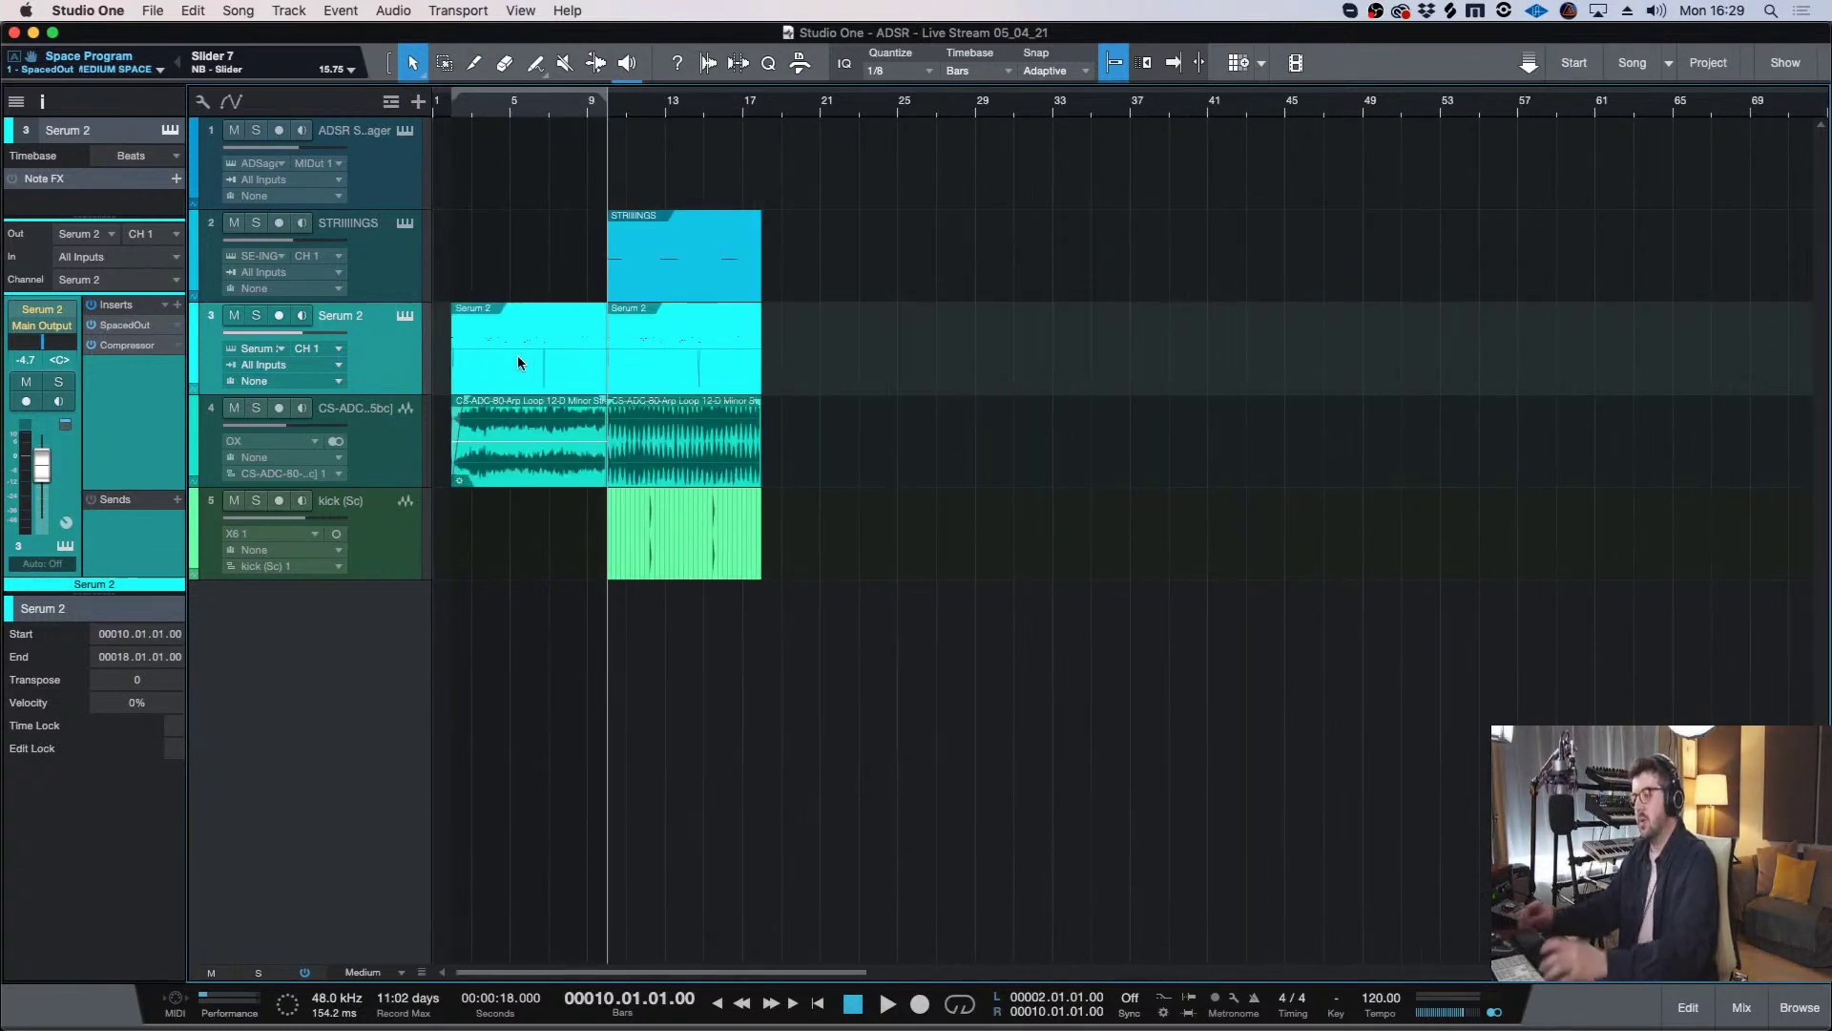
key(e)
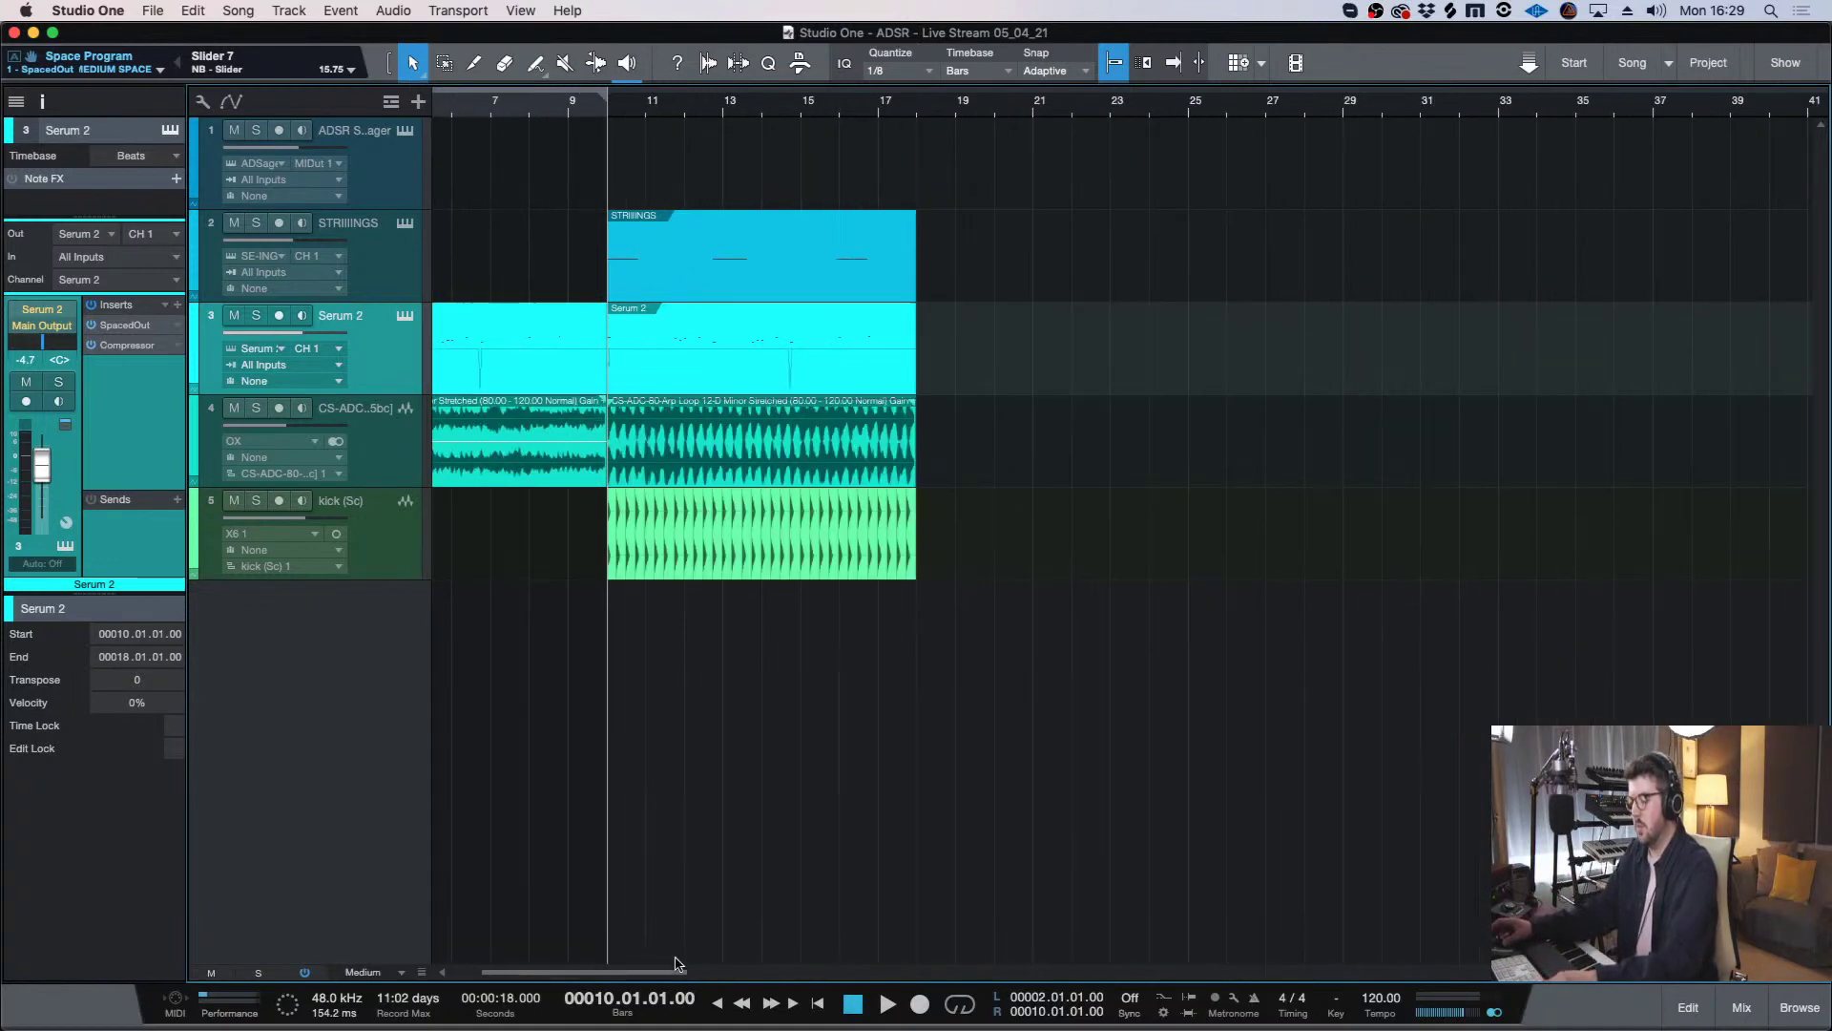
- Play from bar 10 to check the arp loop level against the kick track at -2.5 dB, and return the playhead to bar 10
key(space)
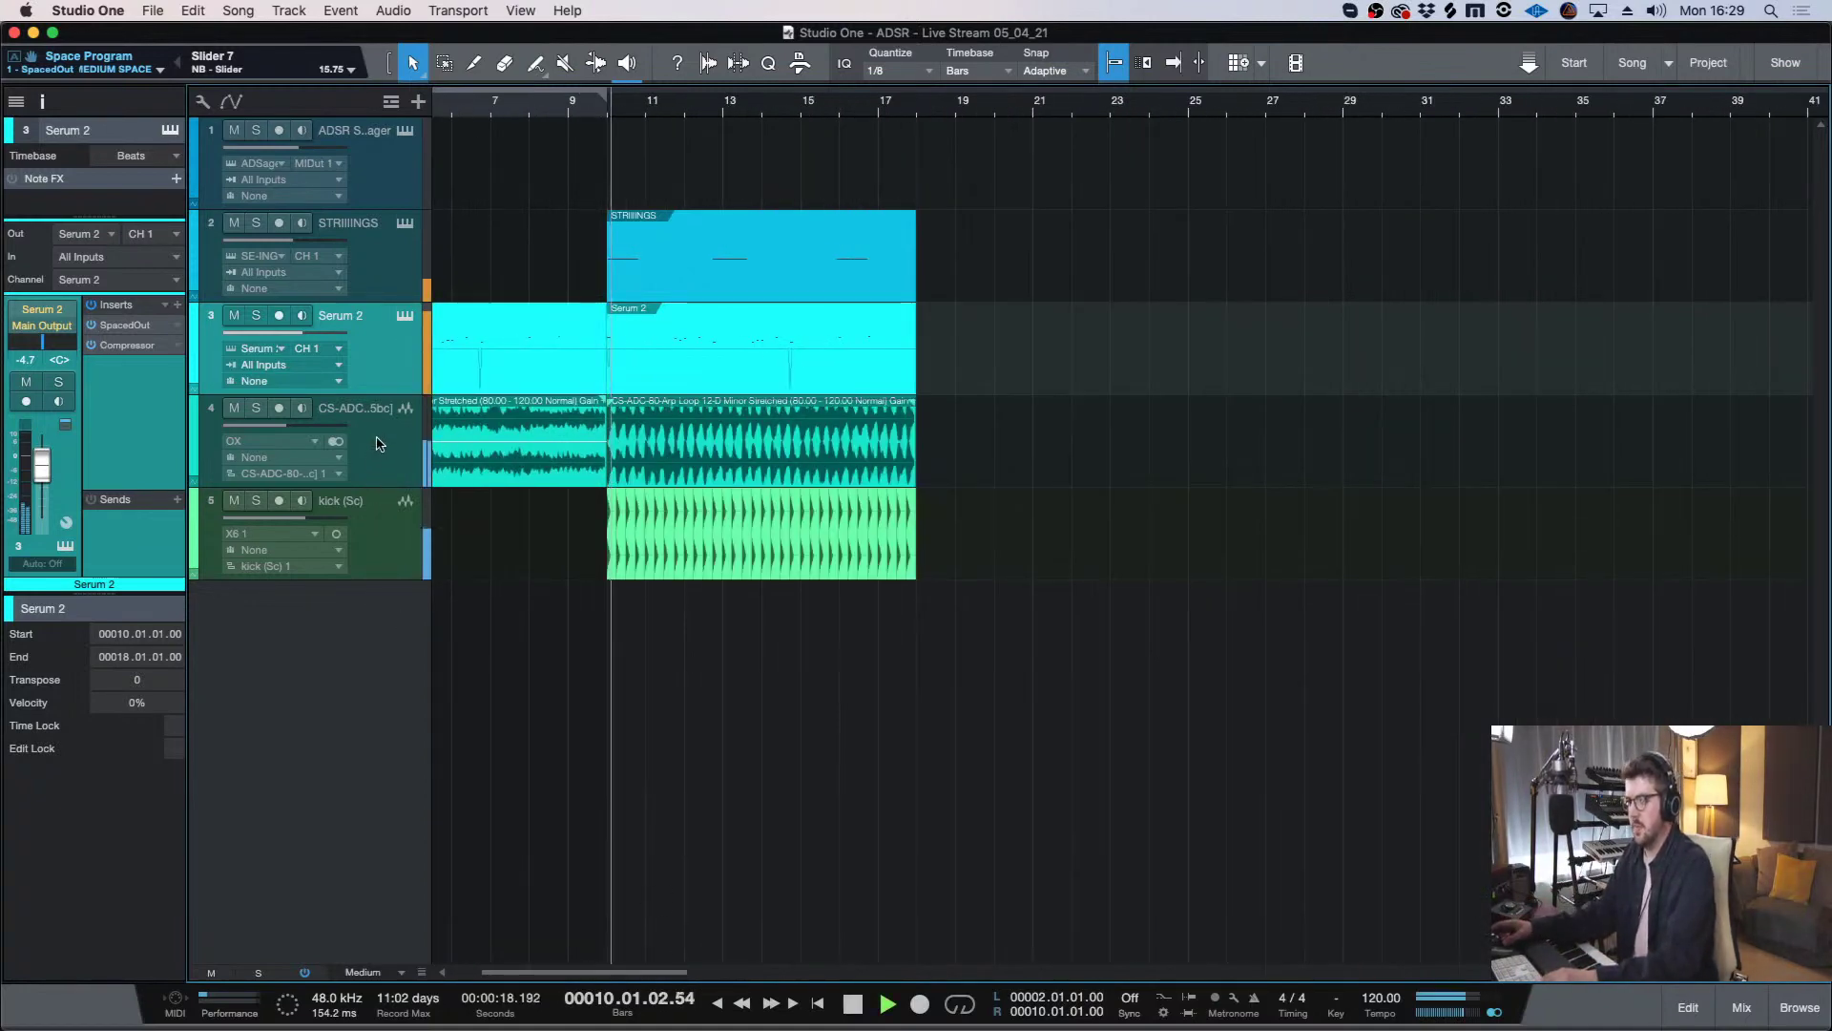
key(Down)
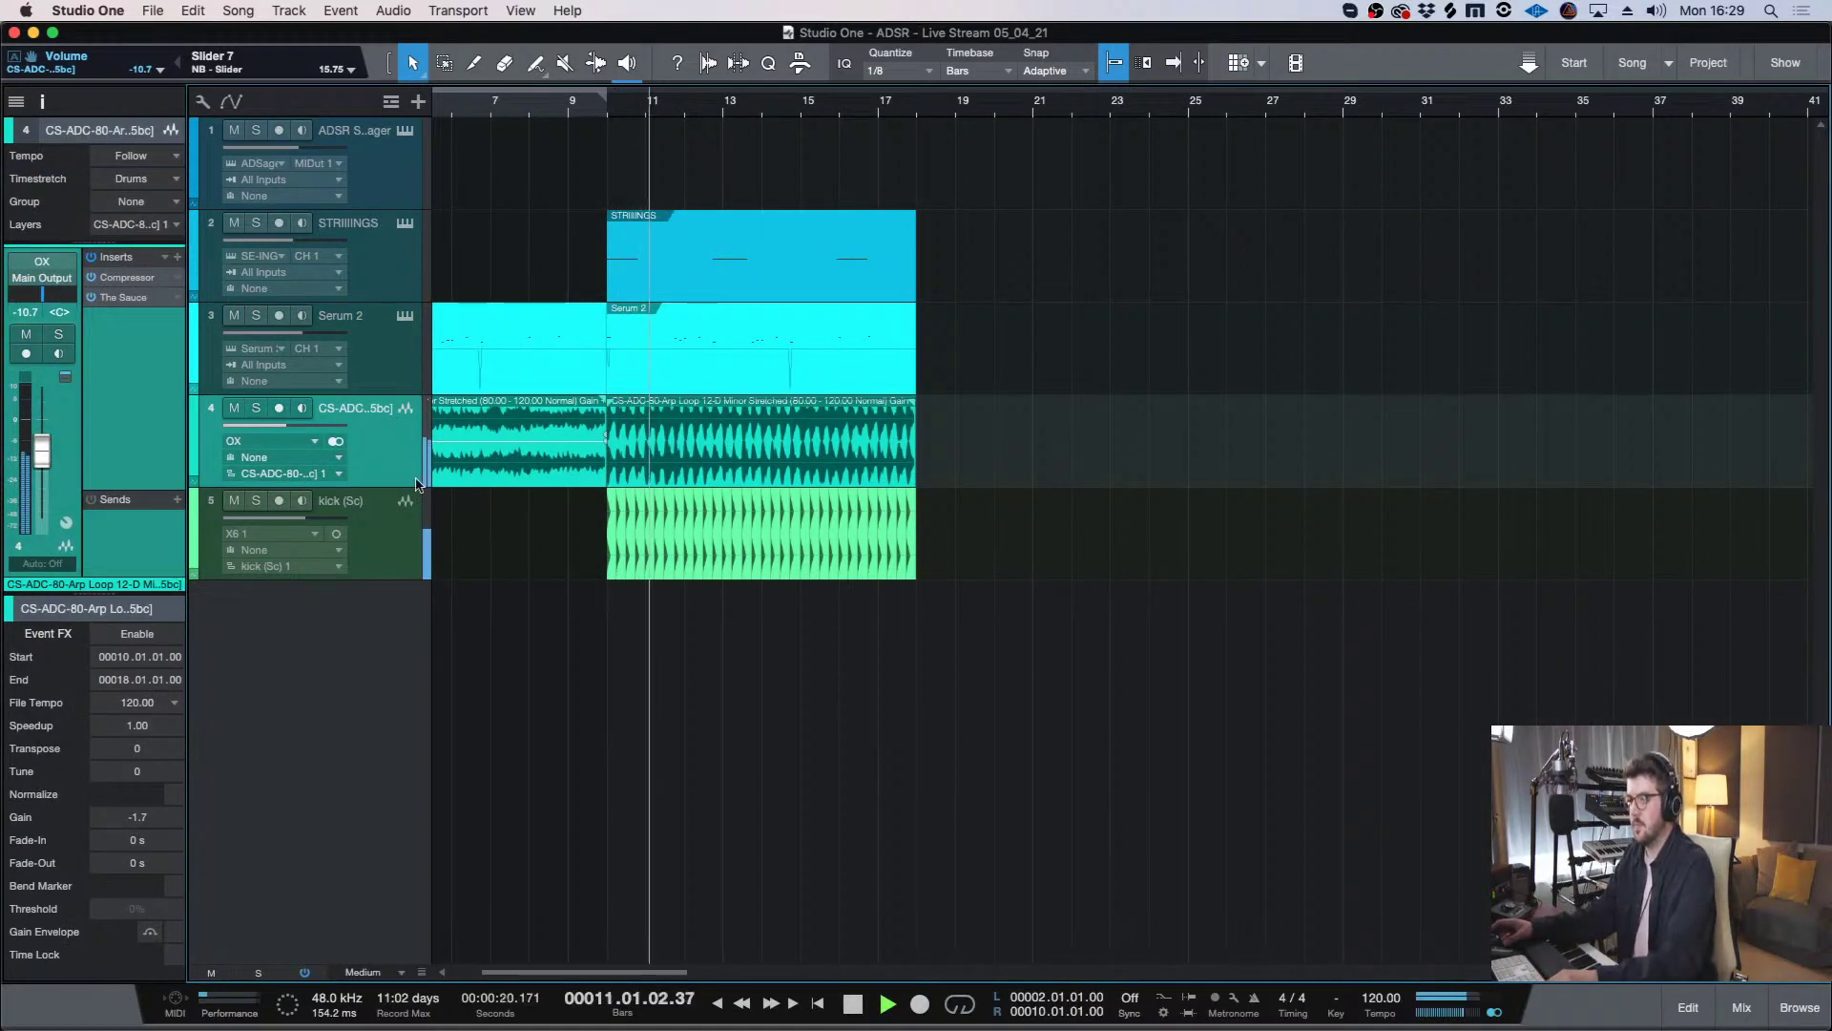
click(327, 519)
key(Up)
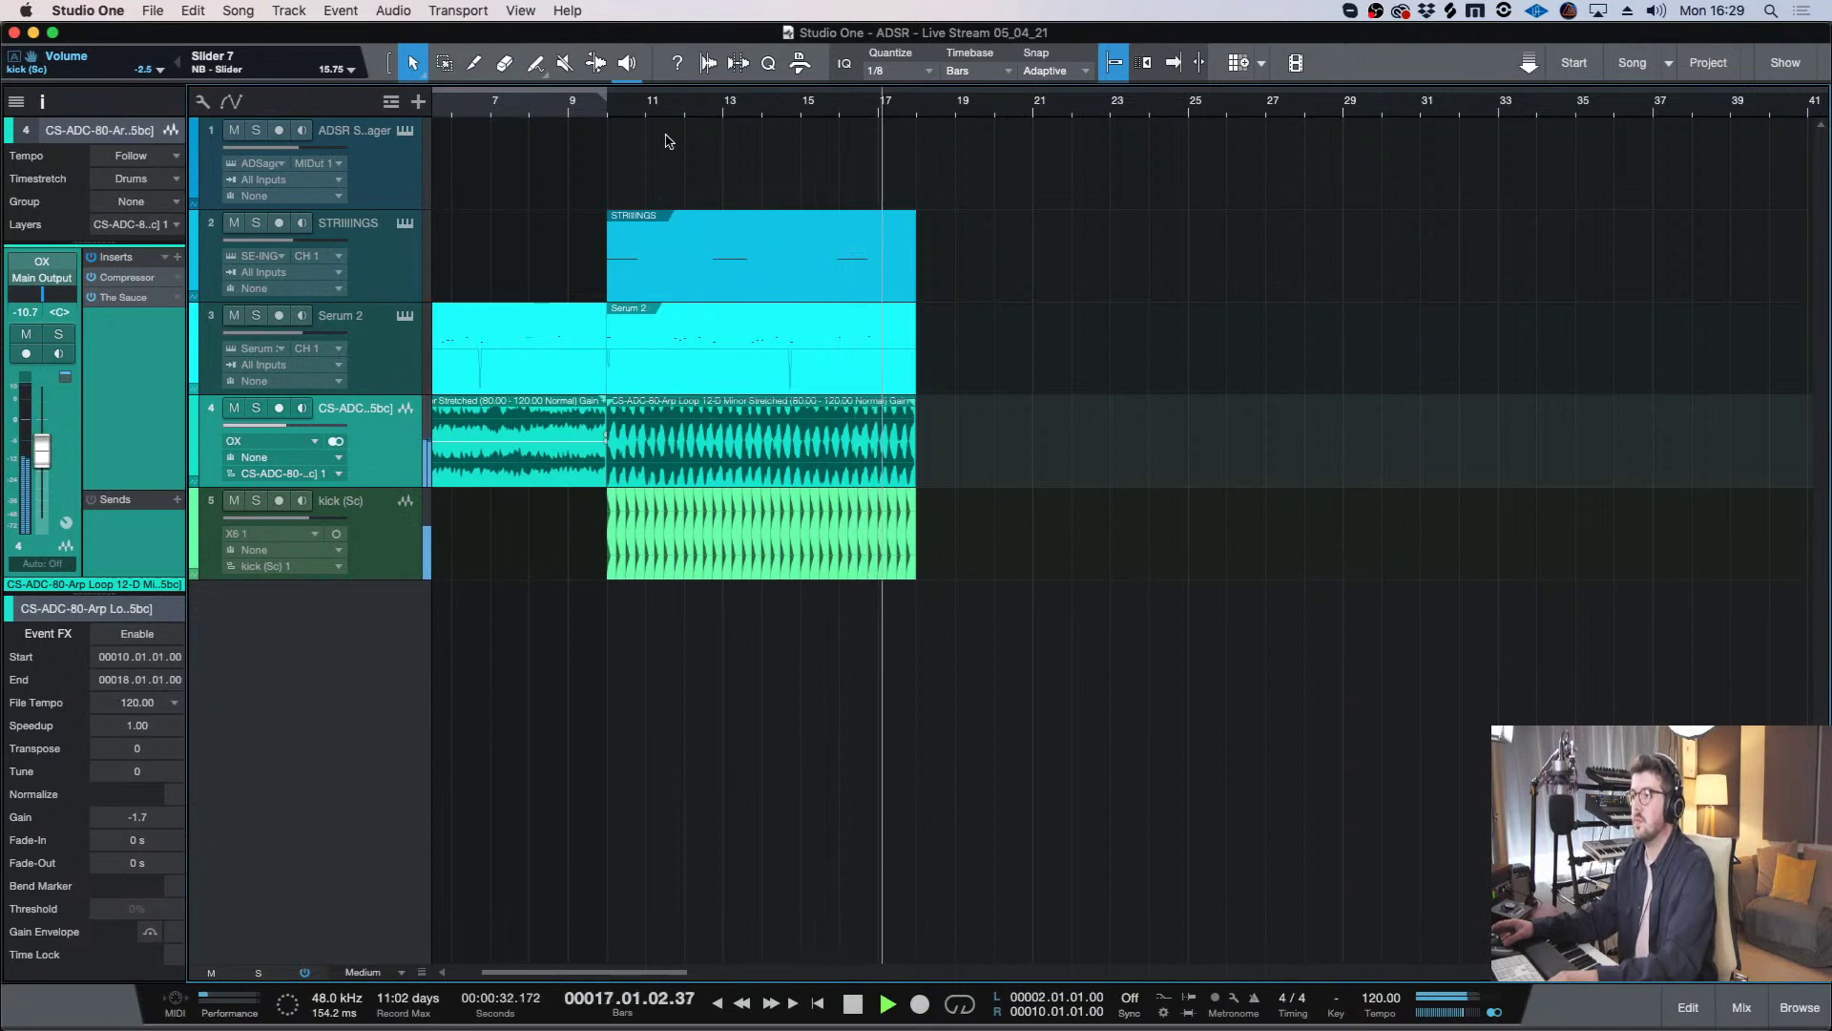
key(space)
click(606, 112)
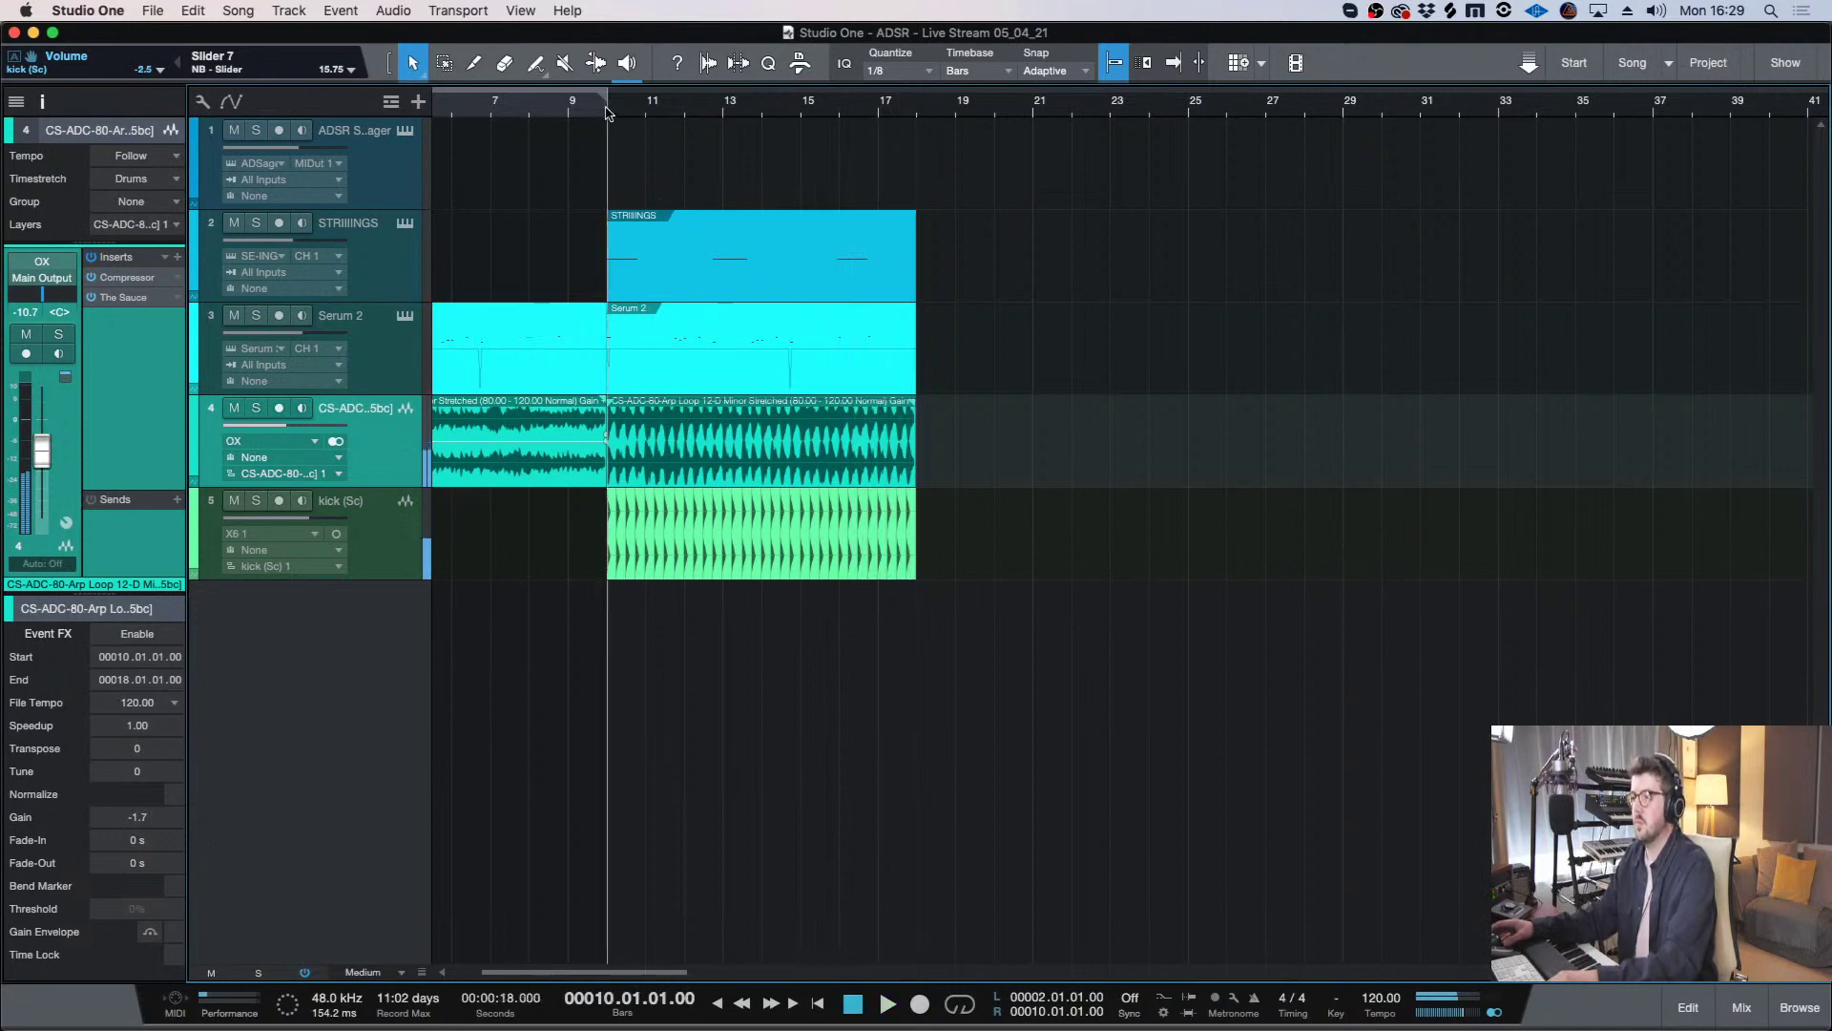
- Show the Arranger track above the arrangement
key(w)
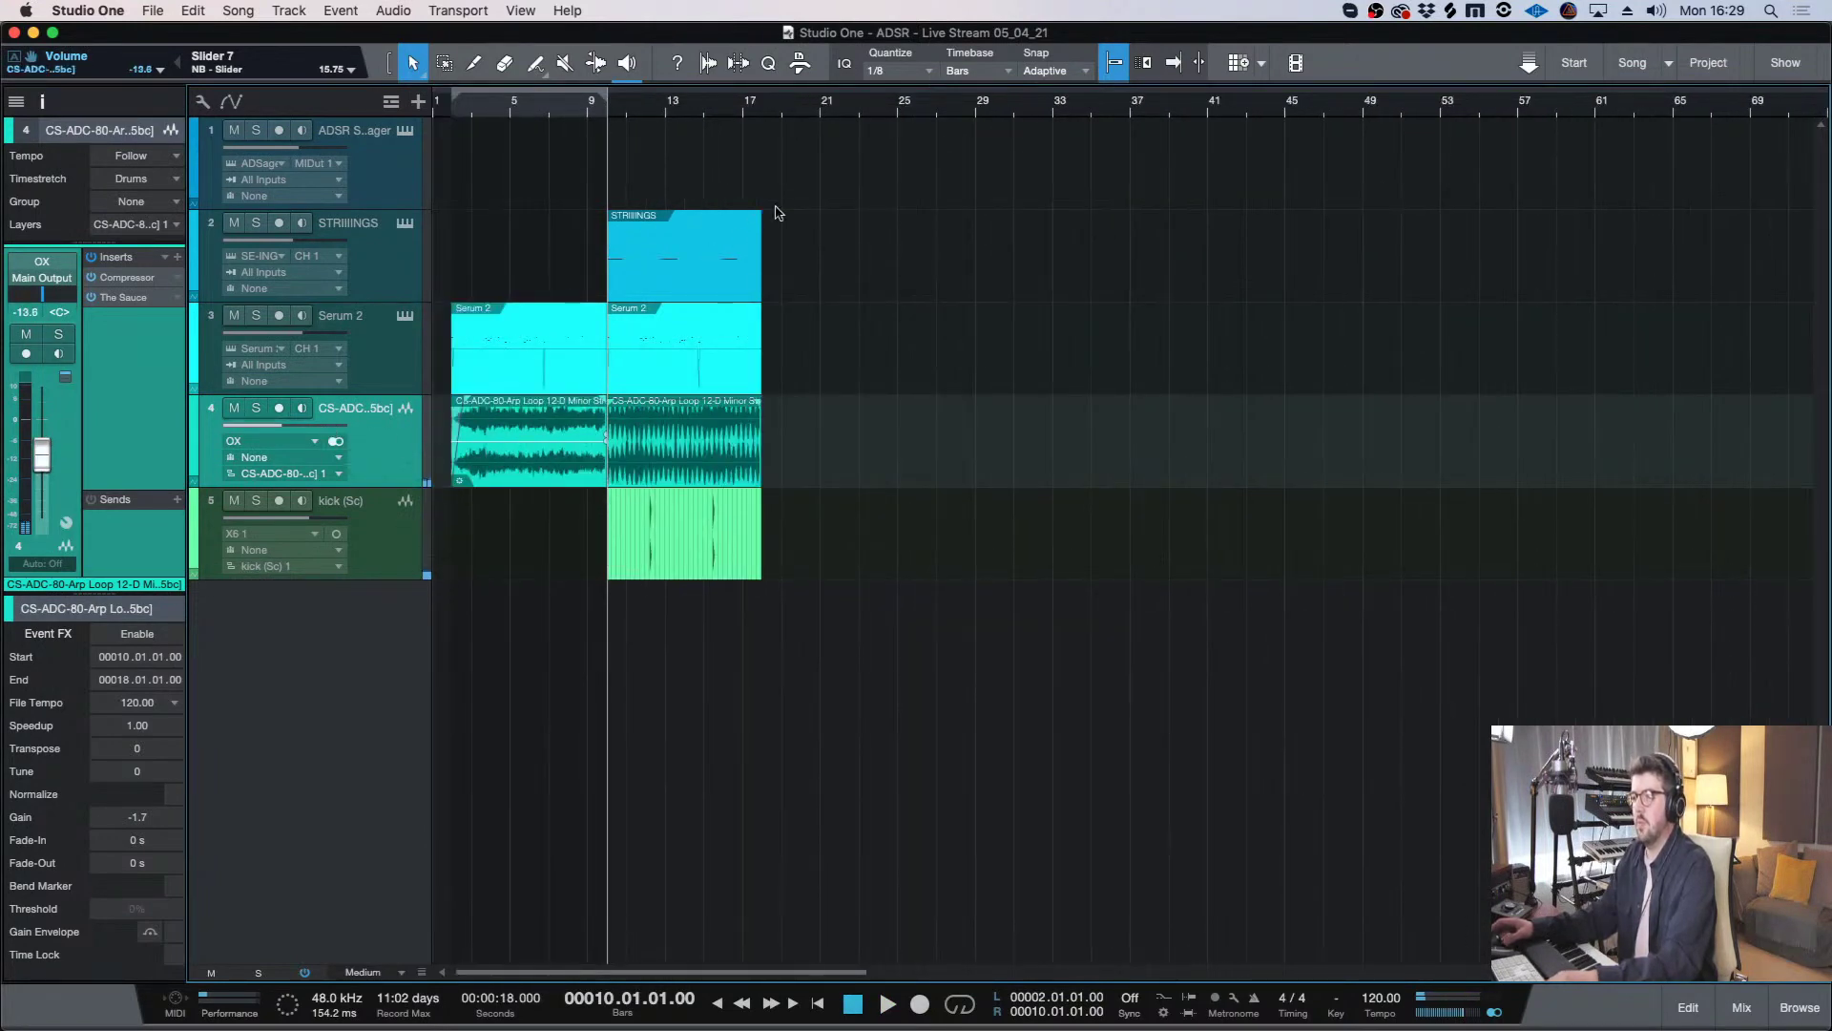
drag(822, 518, 619, 267)
drag(978, 511, 802, 343)
click(391, 101)
click(439, 188)
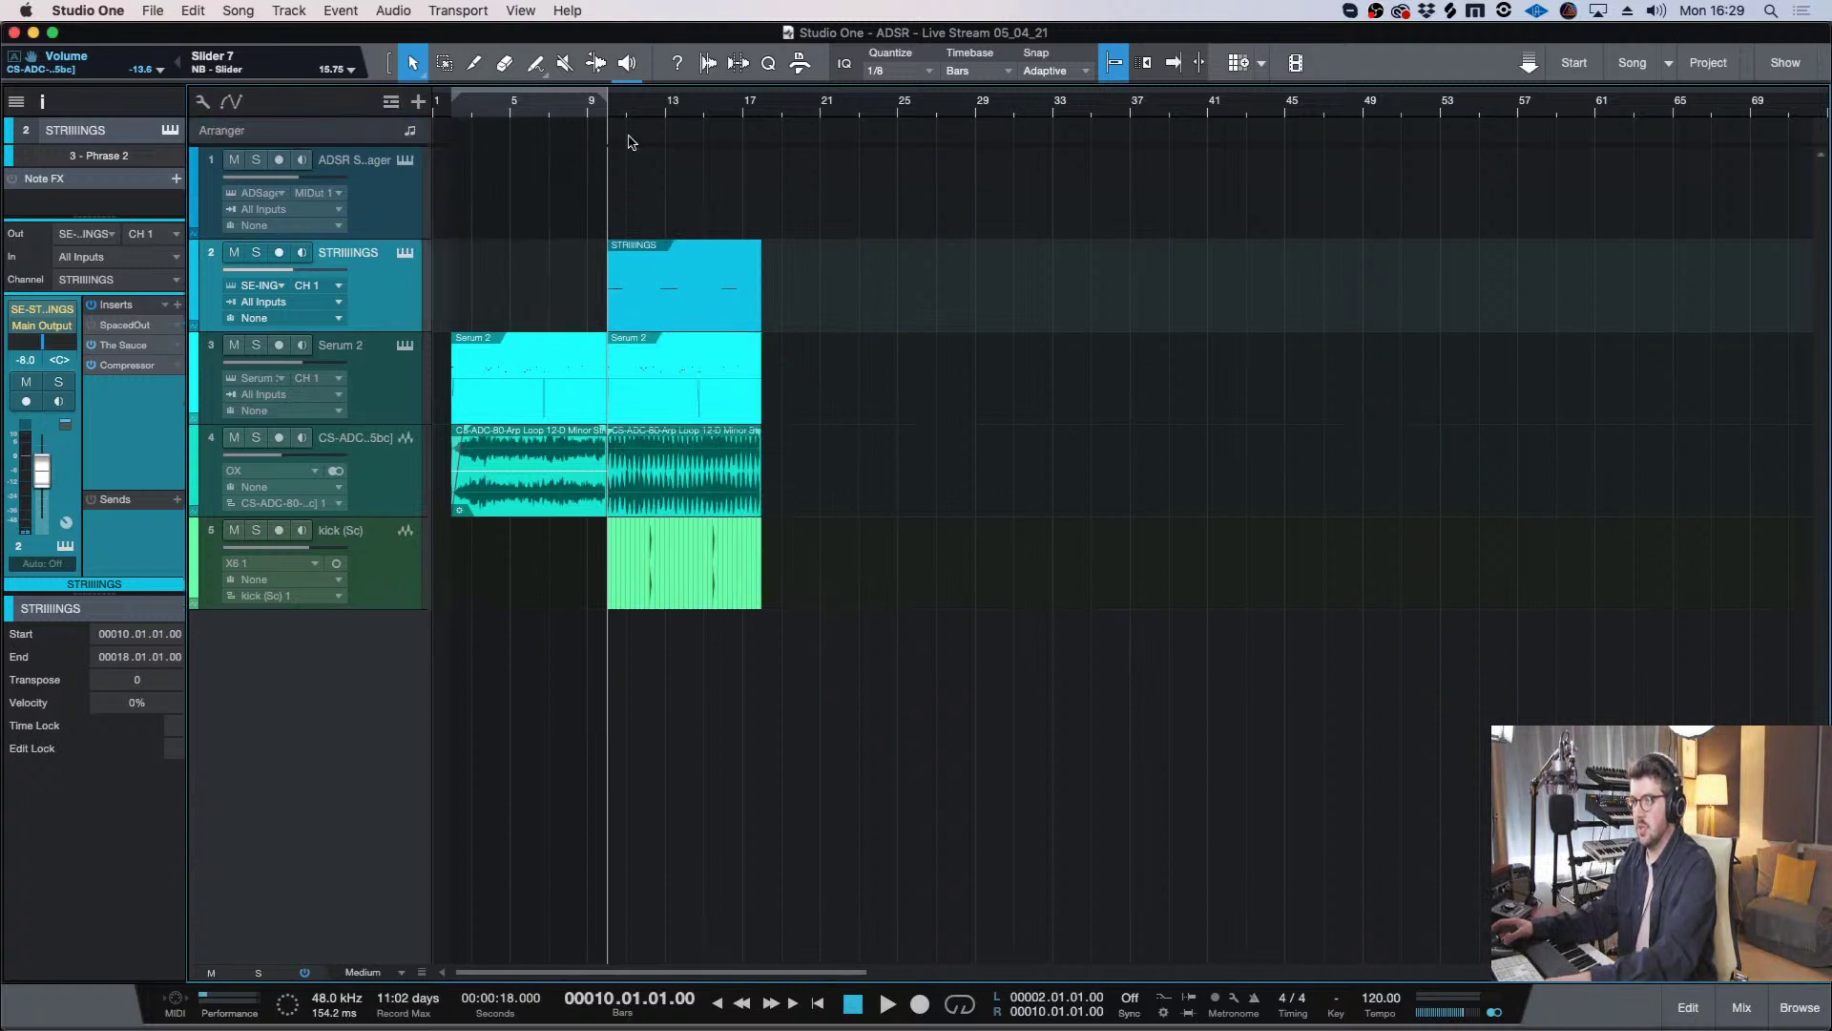
key(5)
mouse_move(611, 127)
mouse_down()
mouse_move(775, 130)
mouse_move(754, 132)
mouse_up()
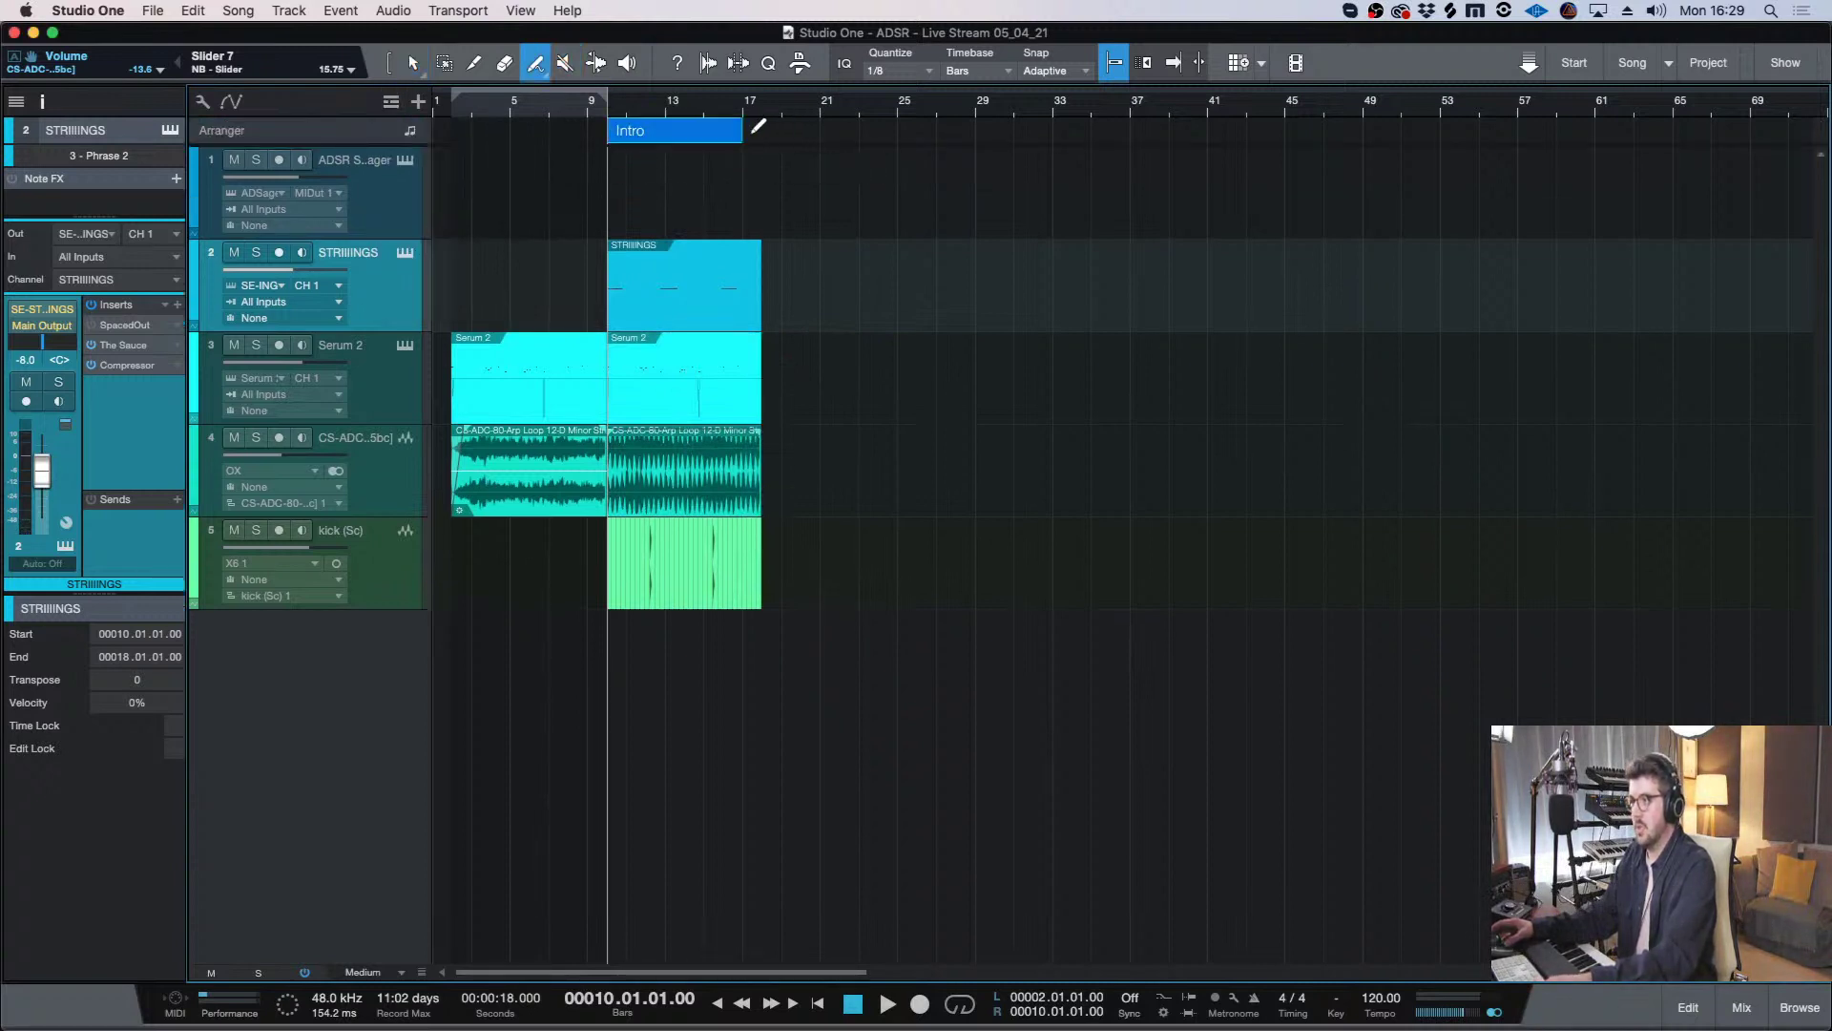
key(1)
click(560, 132)
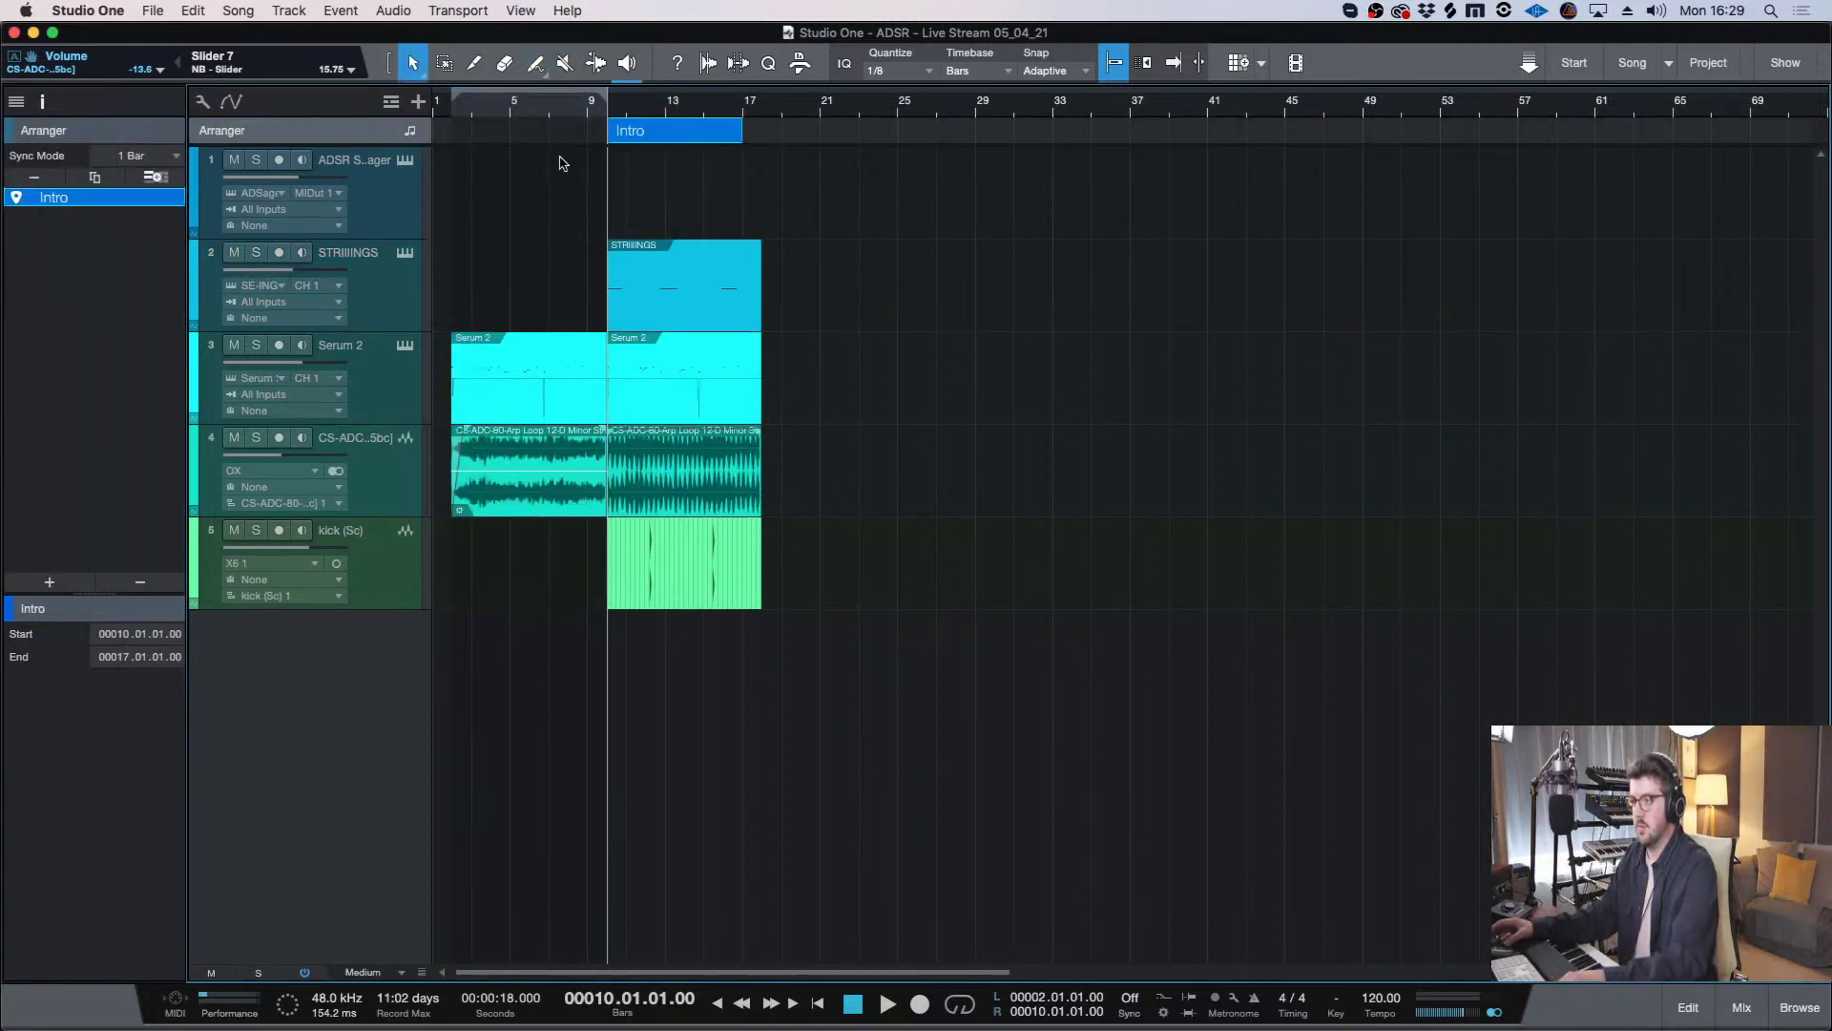
key(Delete)
- Draw an Intro section over bars 2 to 10 and a Verse section over bars 10 to 18 in the Arranger track
key(4)
key(3)
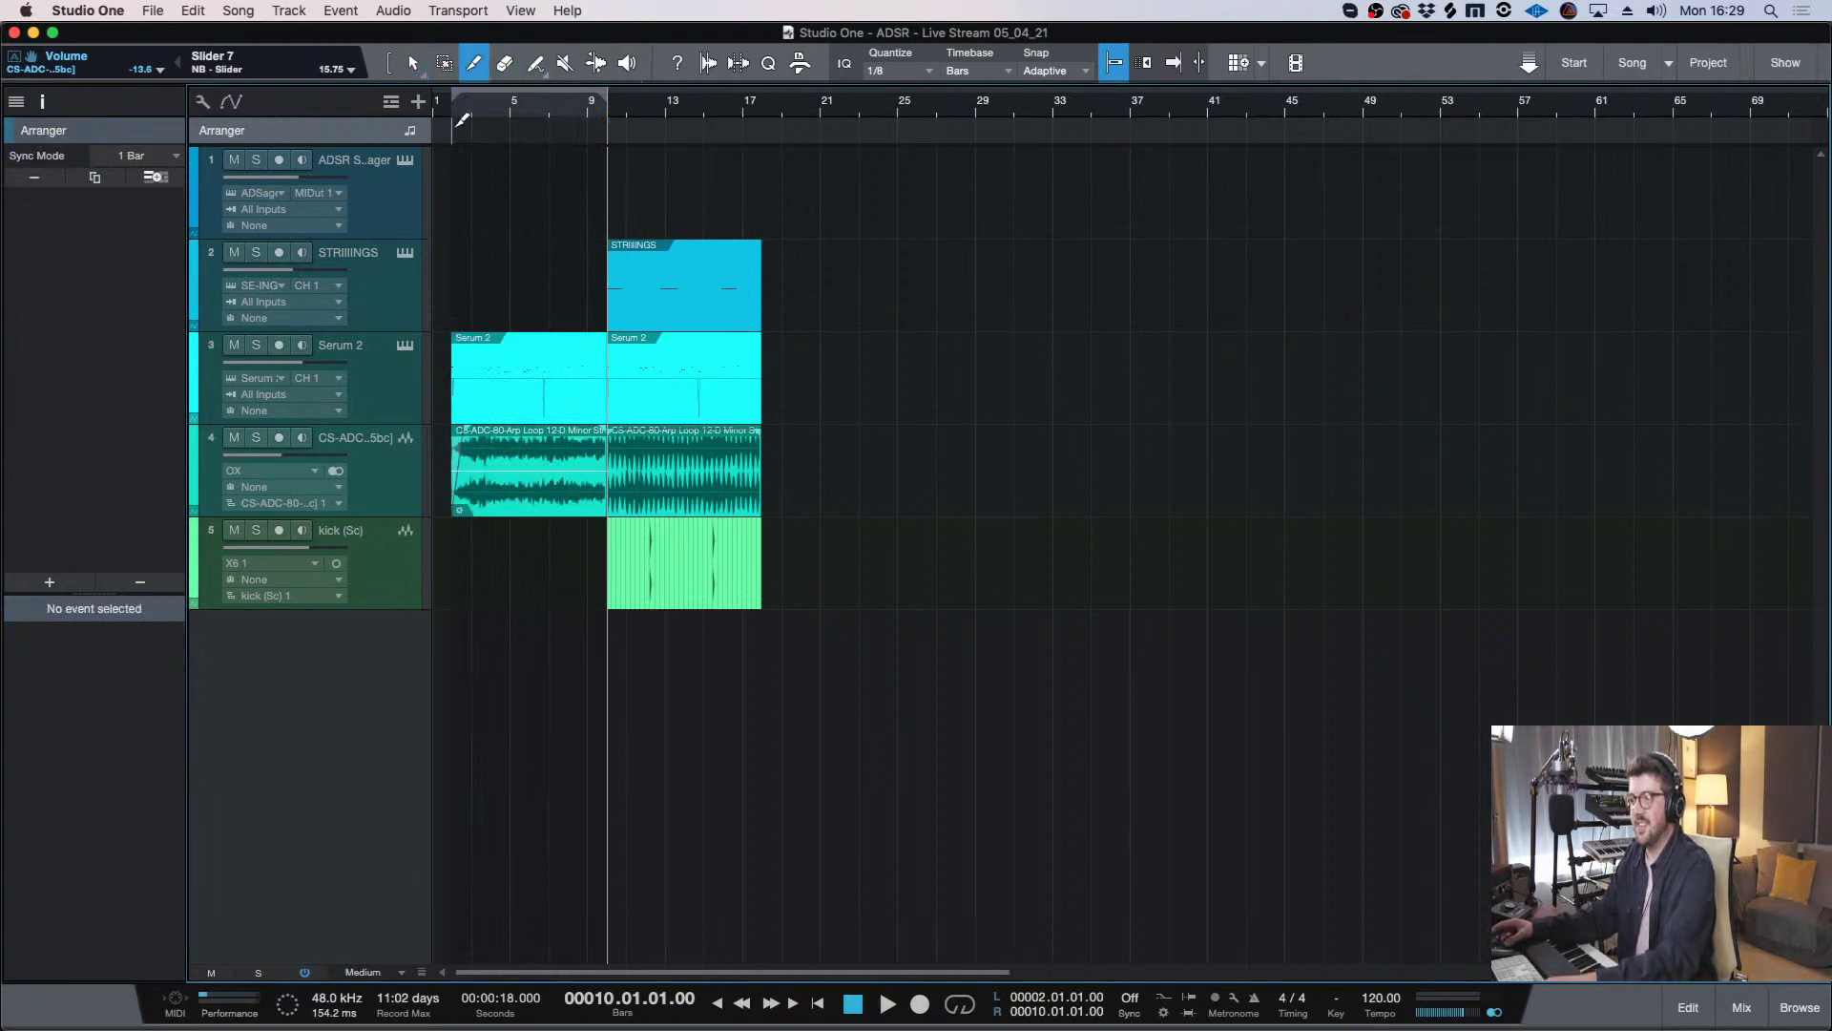
key(5)
drag(461, 120, 761, 127)
key(1)
- Rename the Verse section in the arranger list as A
click(49, 216)
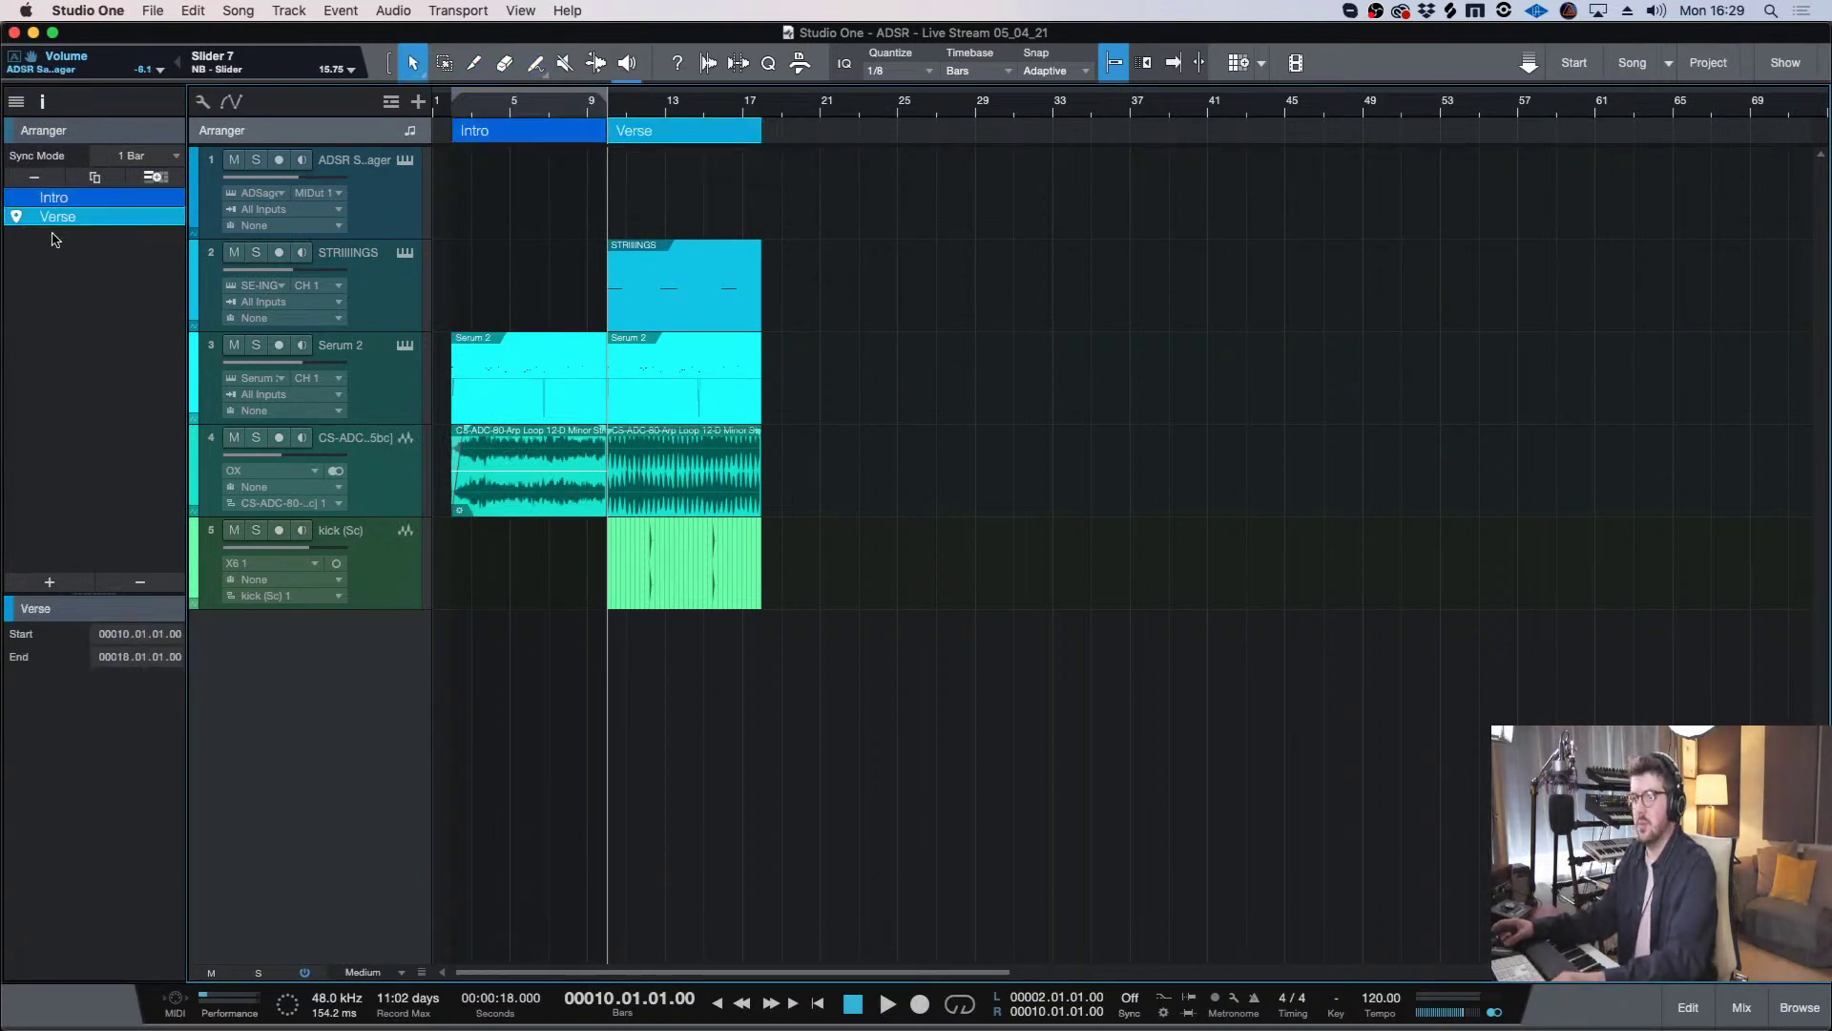
double_click(53, 216)
text(A)
key(Return)
- Duplicate the A section with its events so the copy starts at bar 18, and place the playhead at bar 26
click(704, 121)
key(super+d)
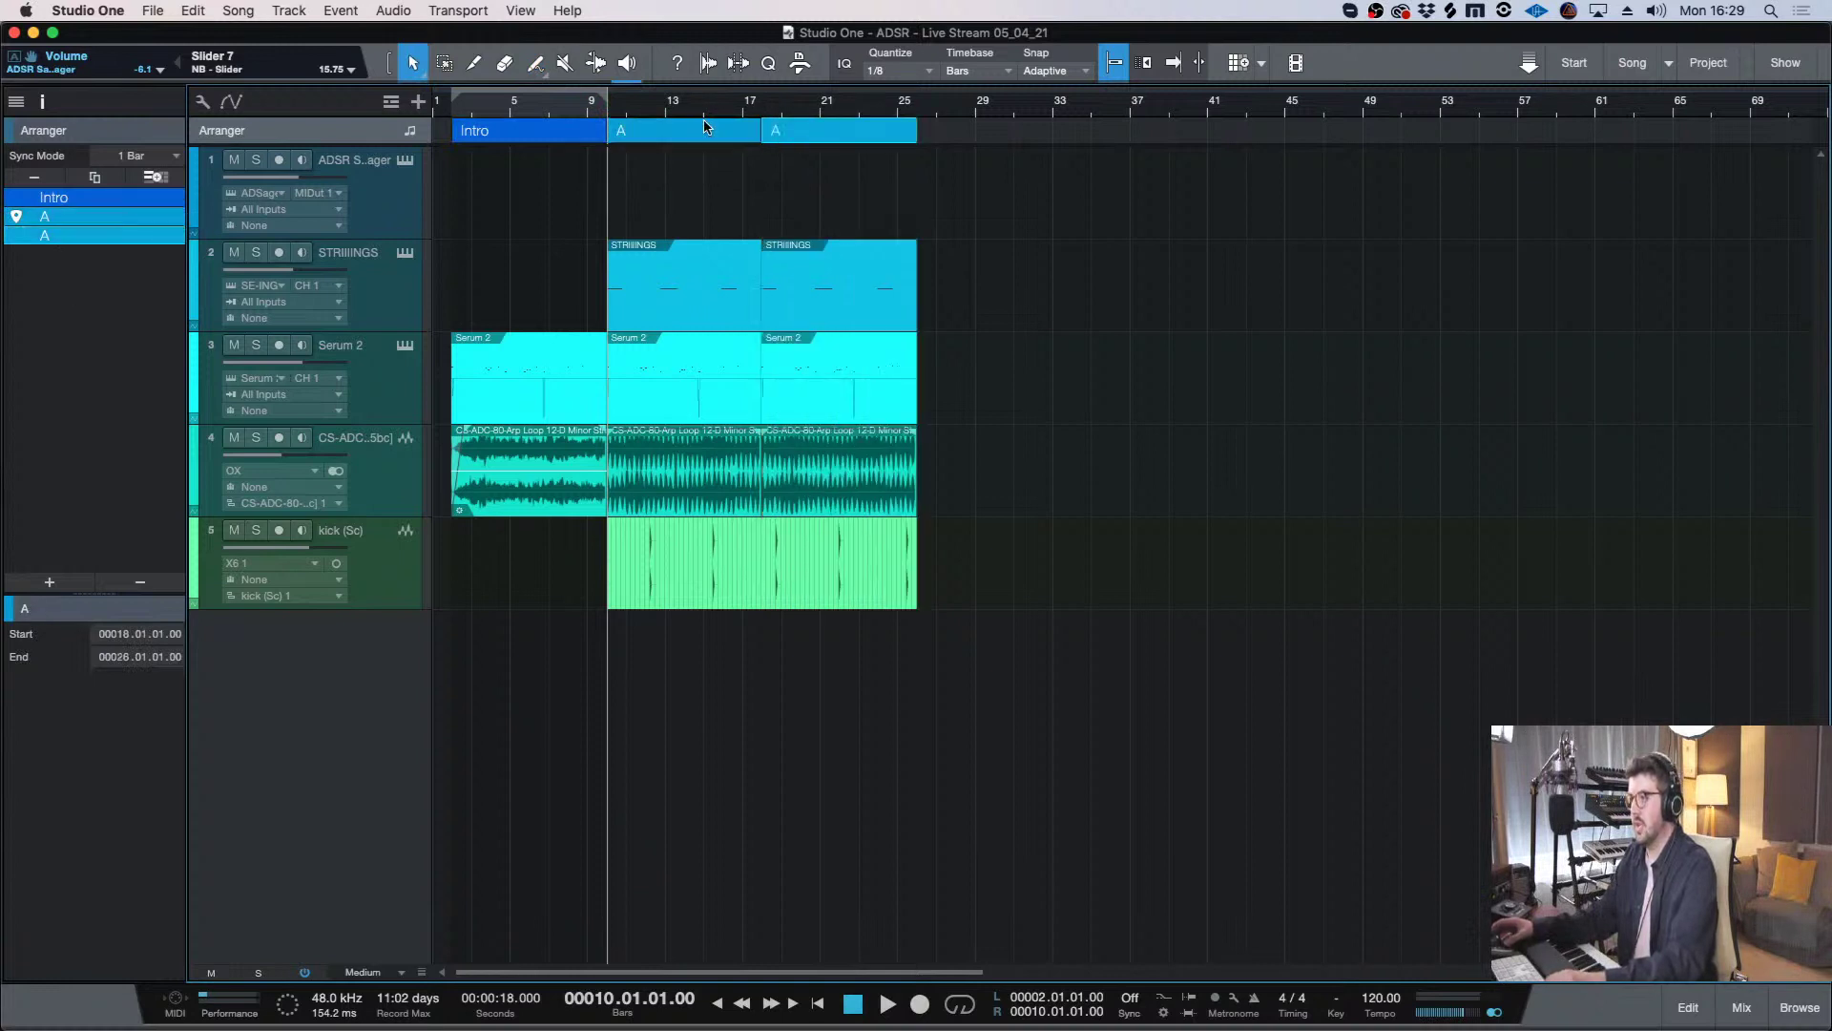
key(e)
key(w)
key(w)
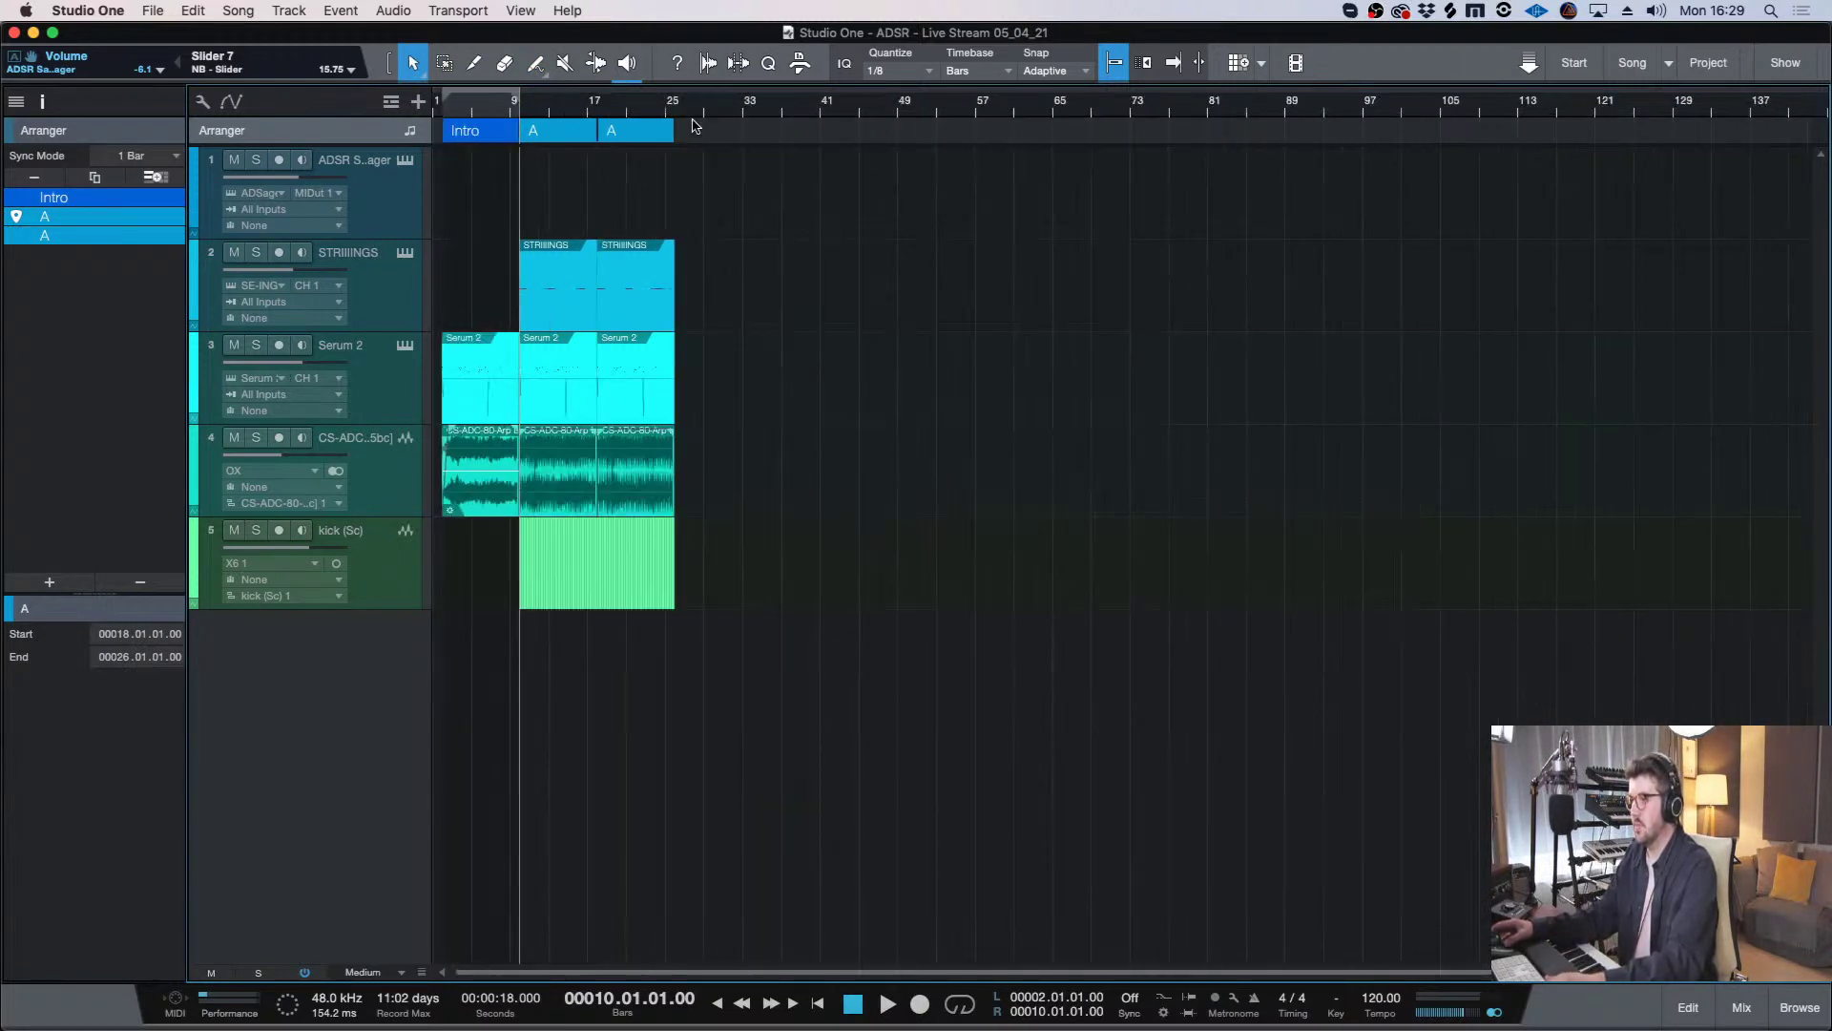
drag(667, 108, 674, 114)
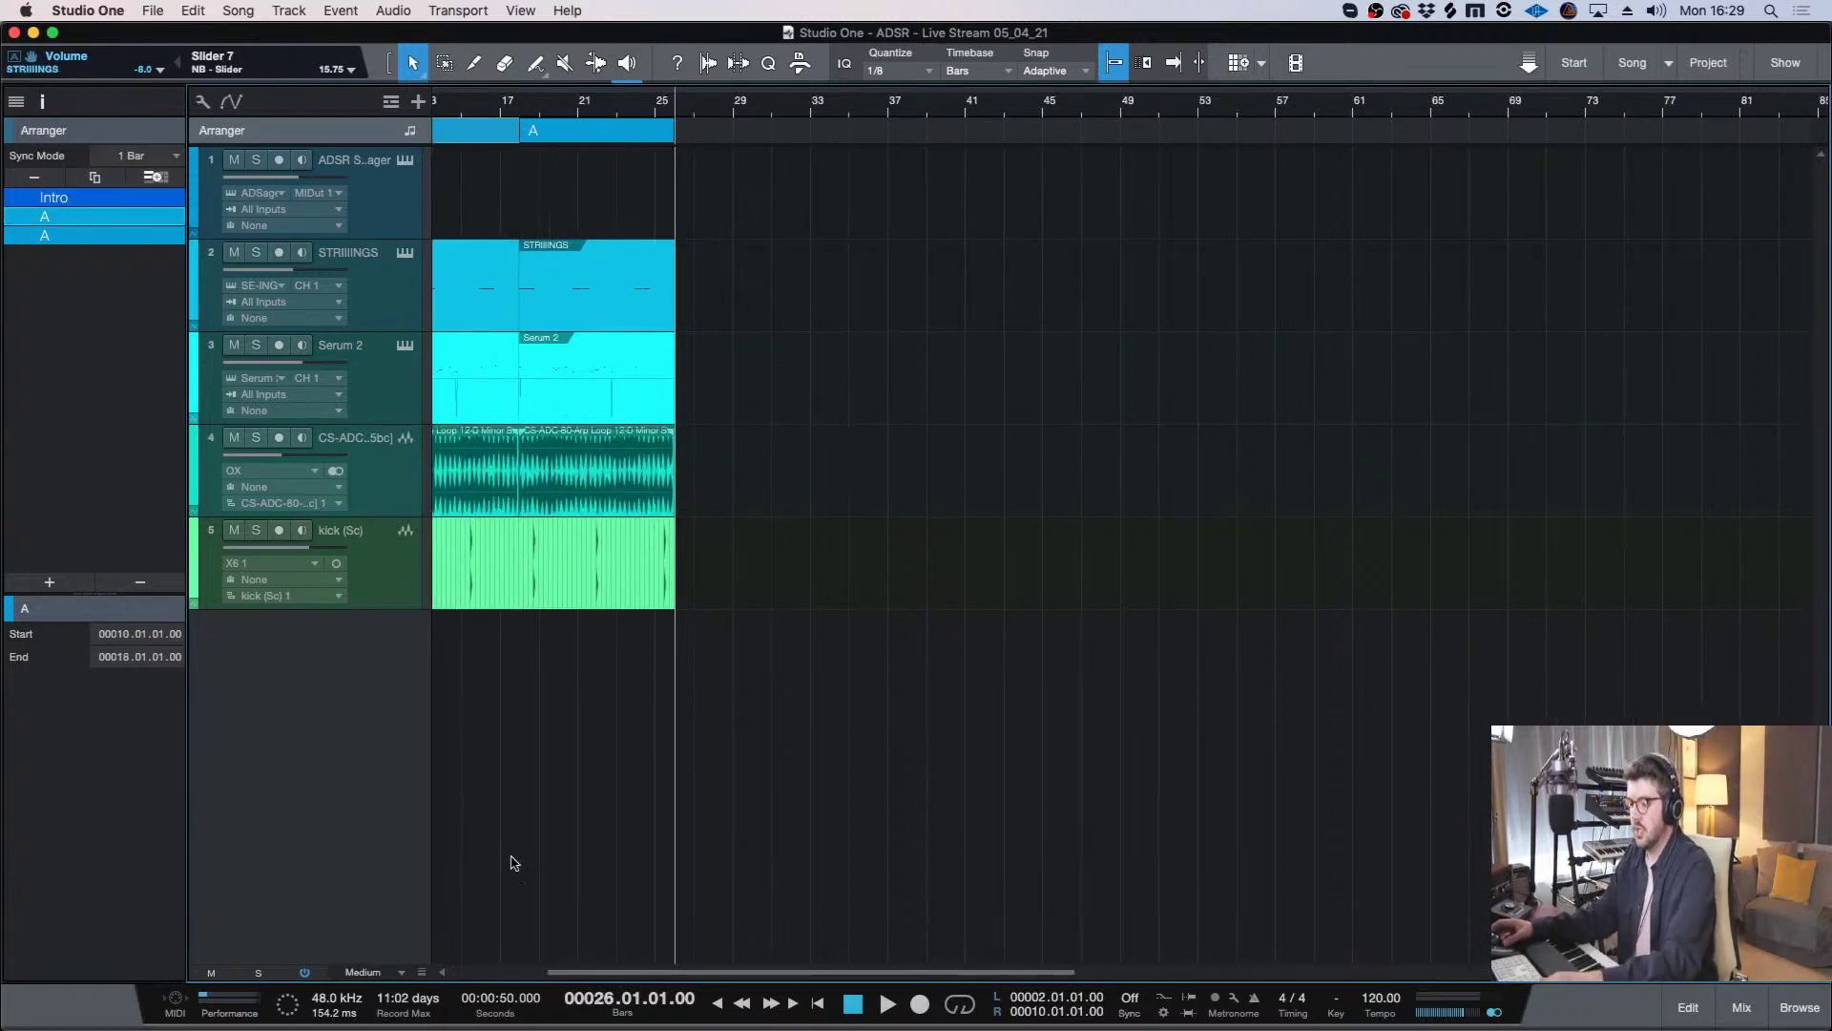
key(e)
click(388, 593)
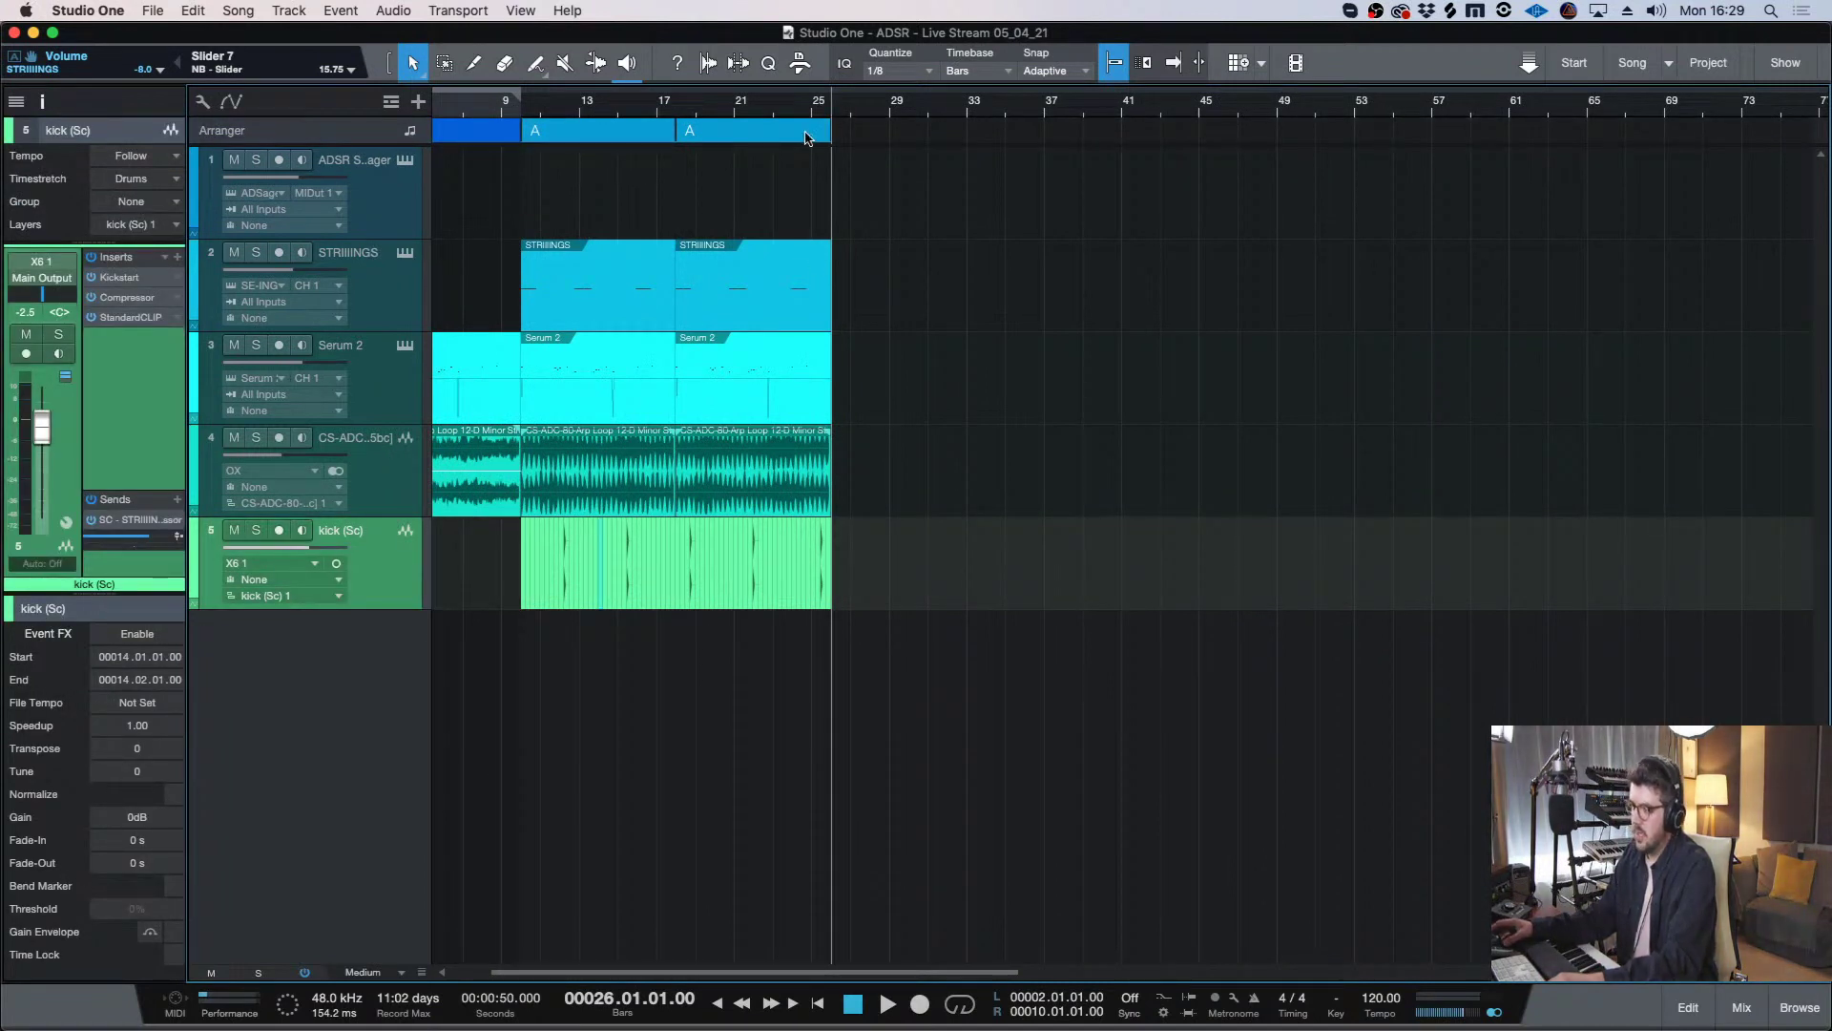
click(806, 137)
- Open the ADSR Sample Manager instrument with its Favorites filter cleared, and lower its track volume to -7.4 dB
click(379, 202)
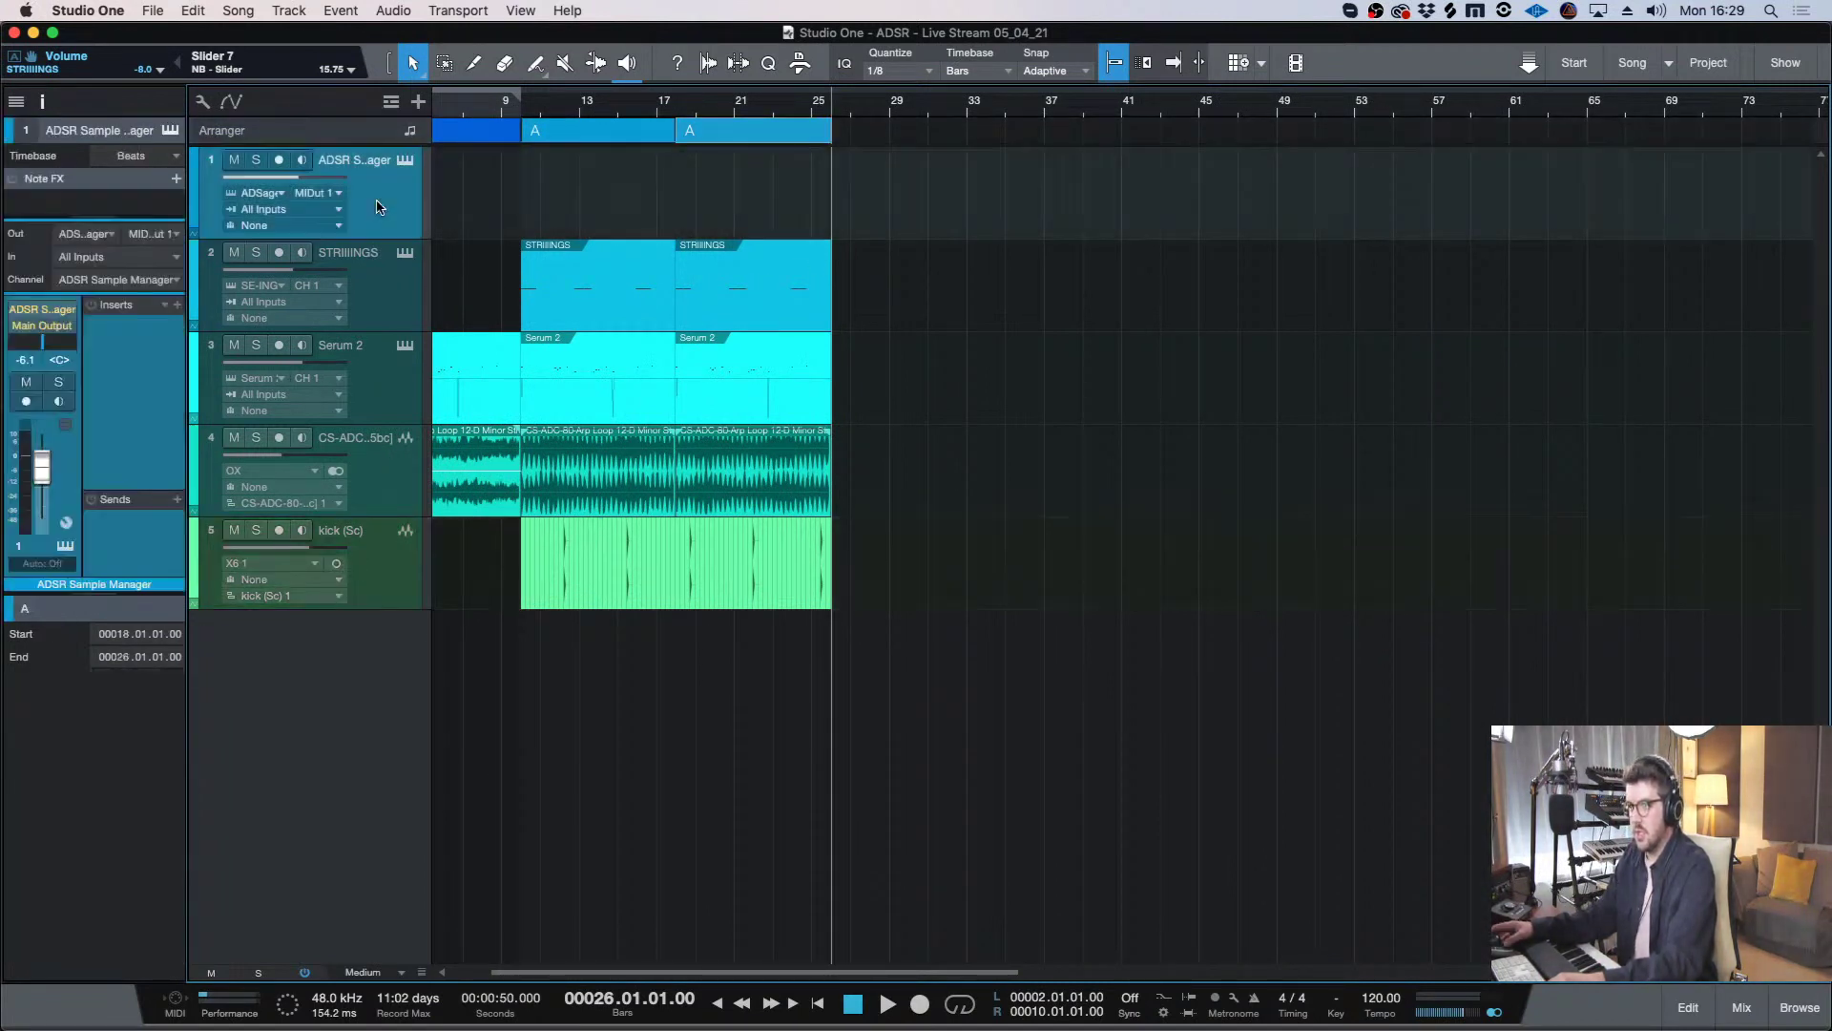
click(405, 160)
drag(812, 228, 826, 202)
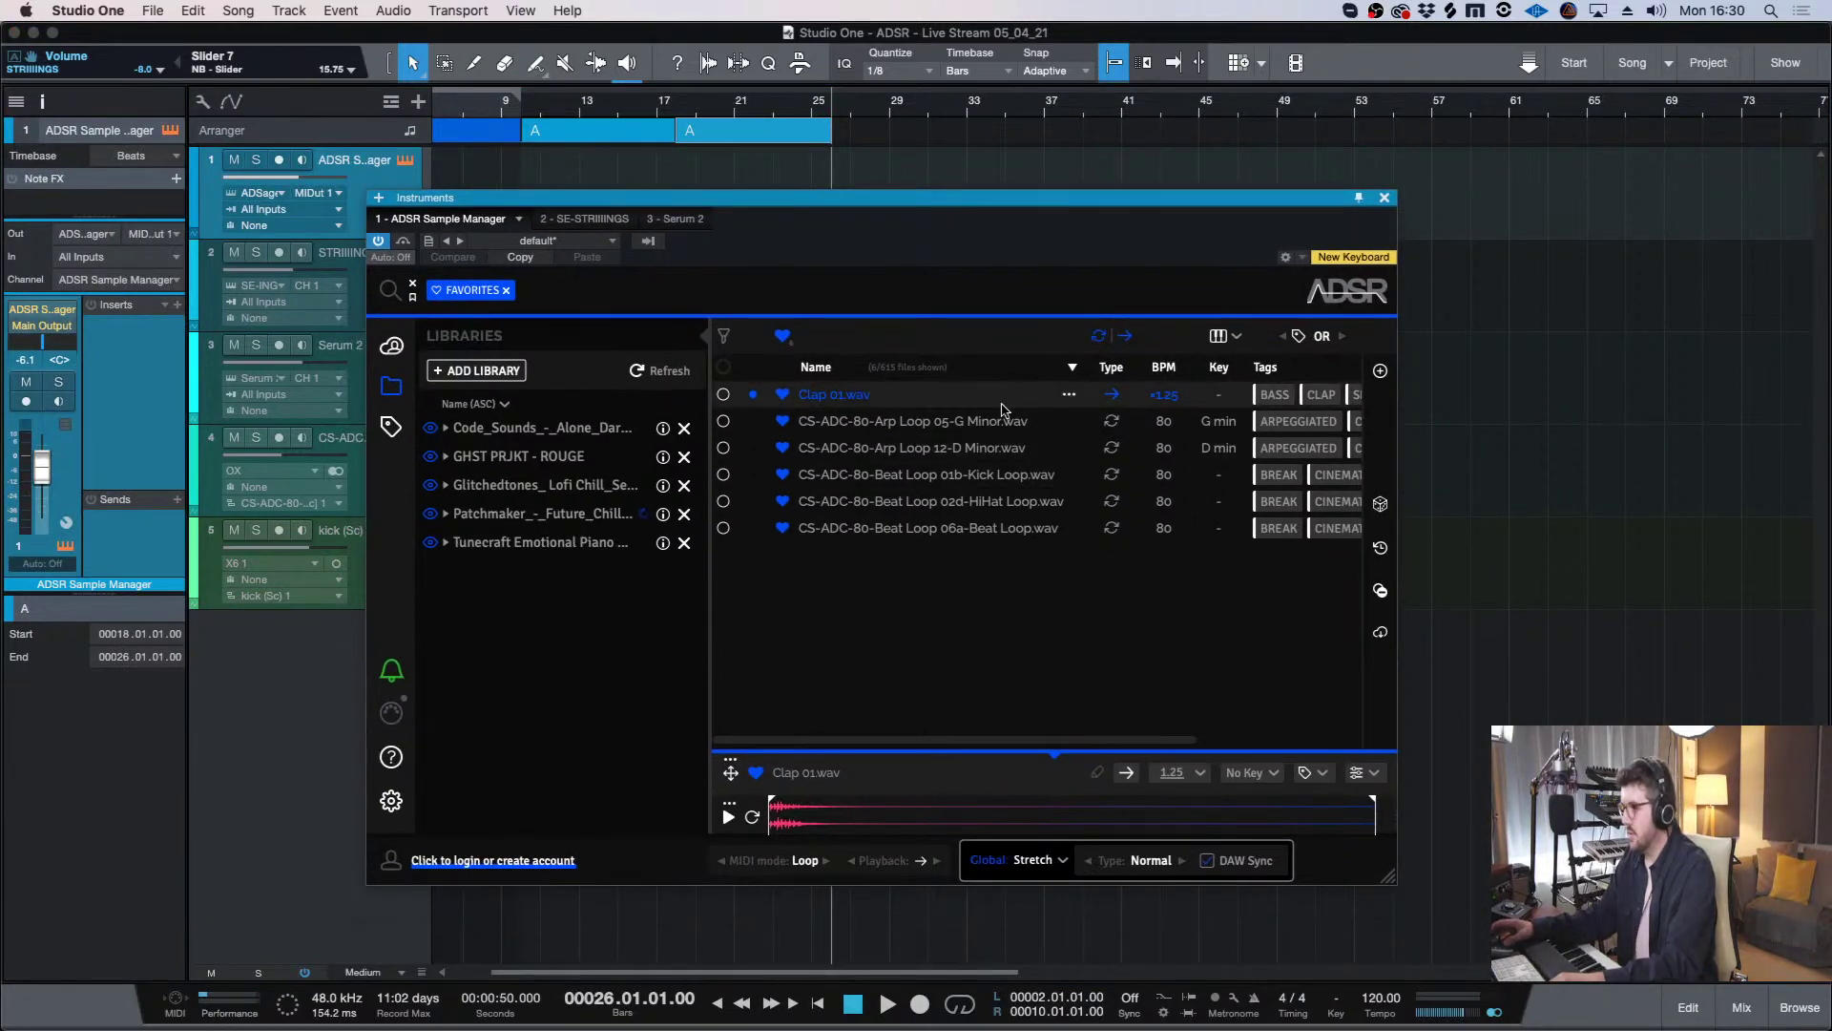
click(505, 291)
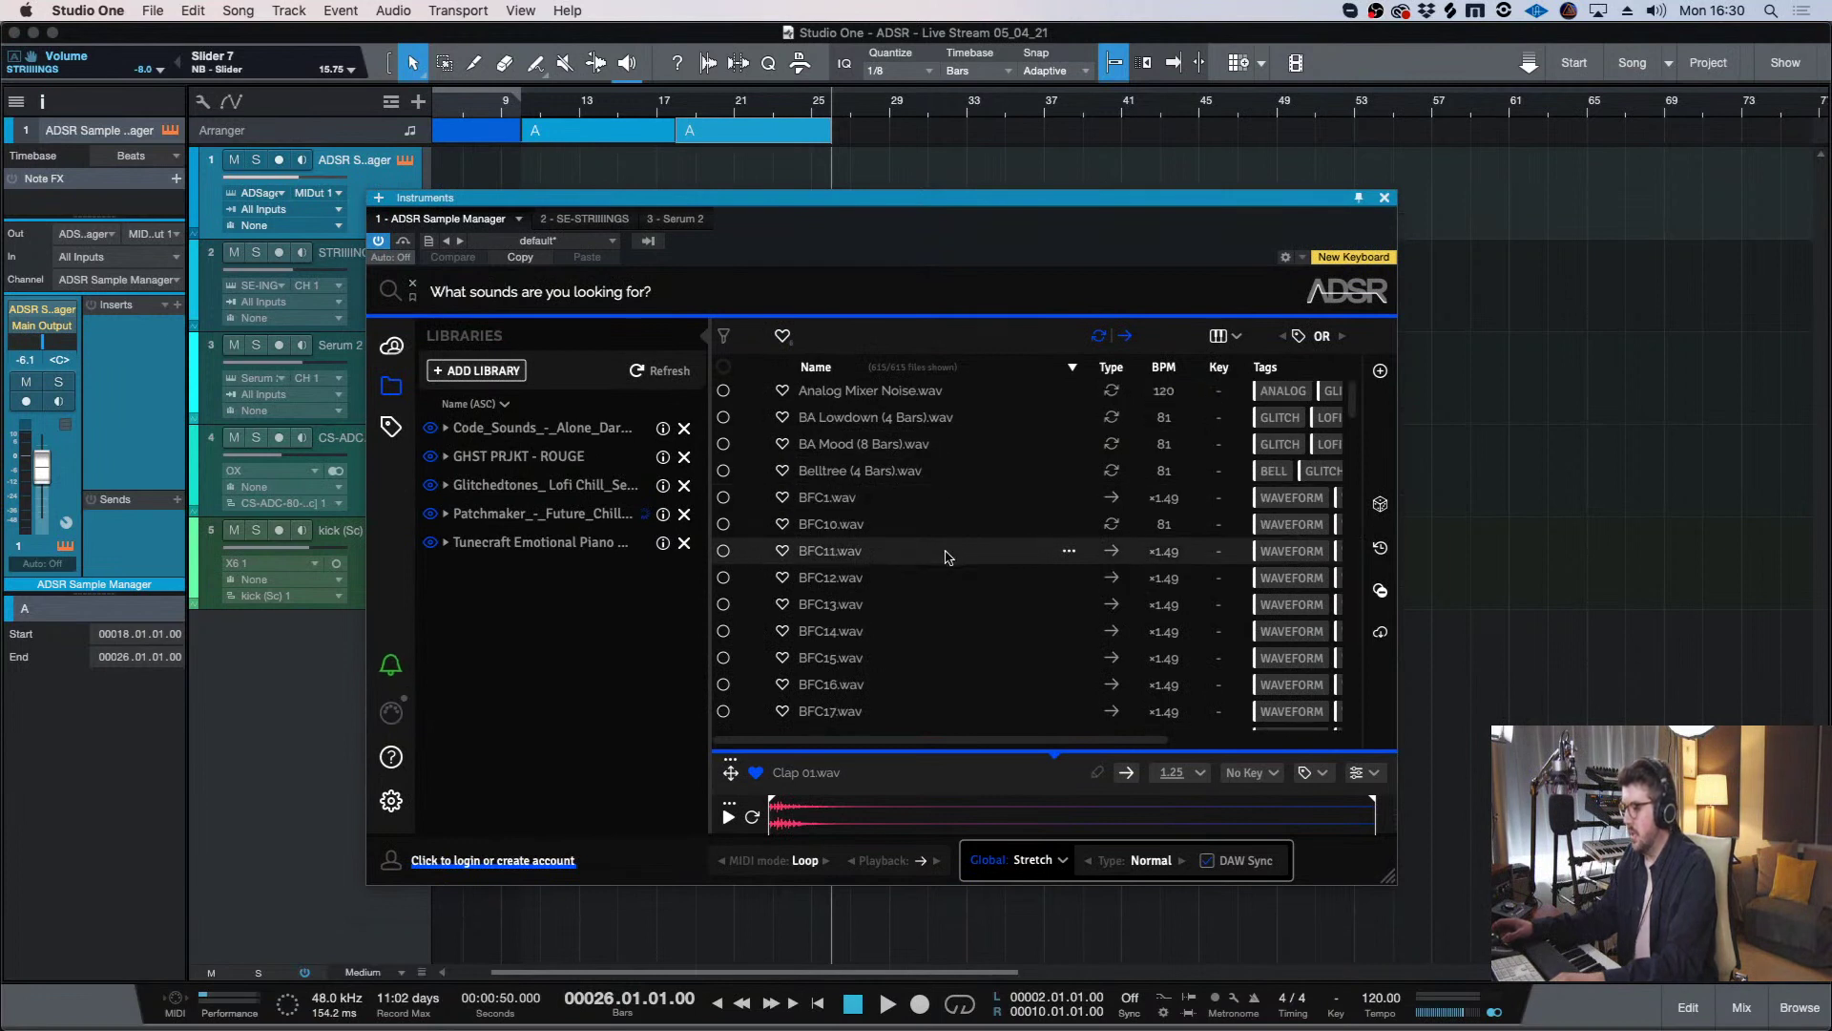
click(321, 181)
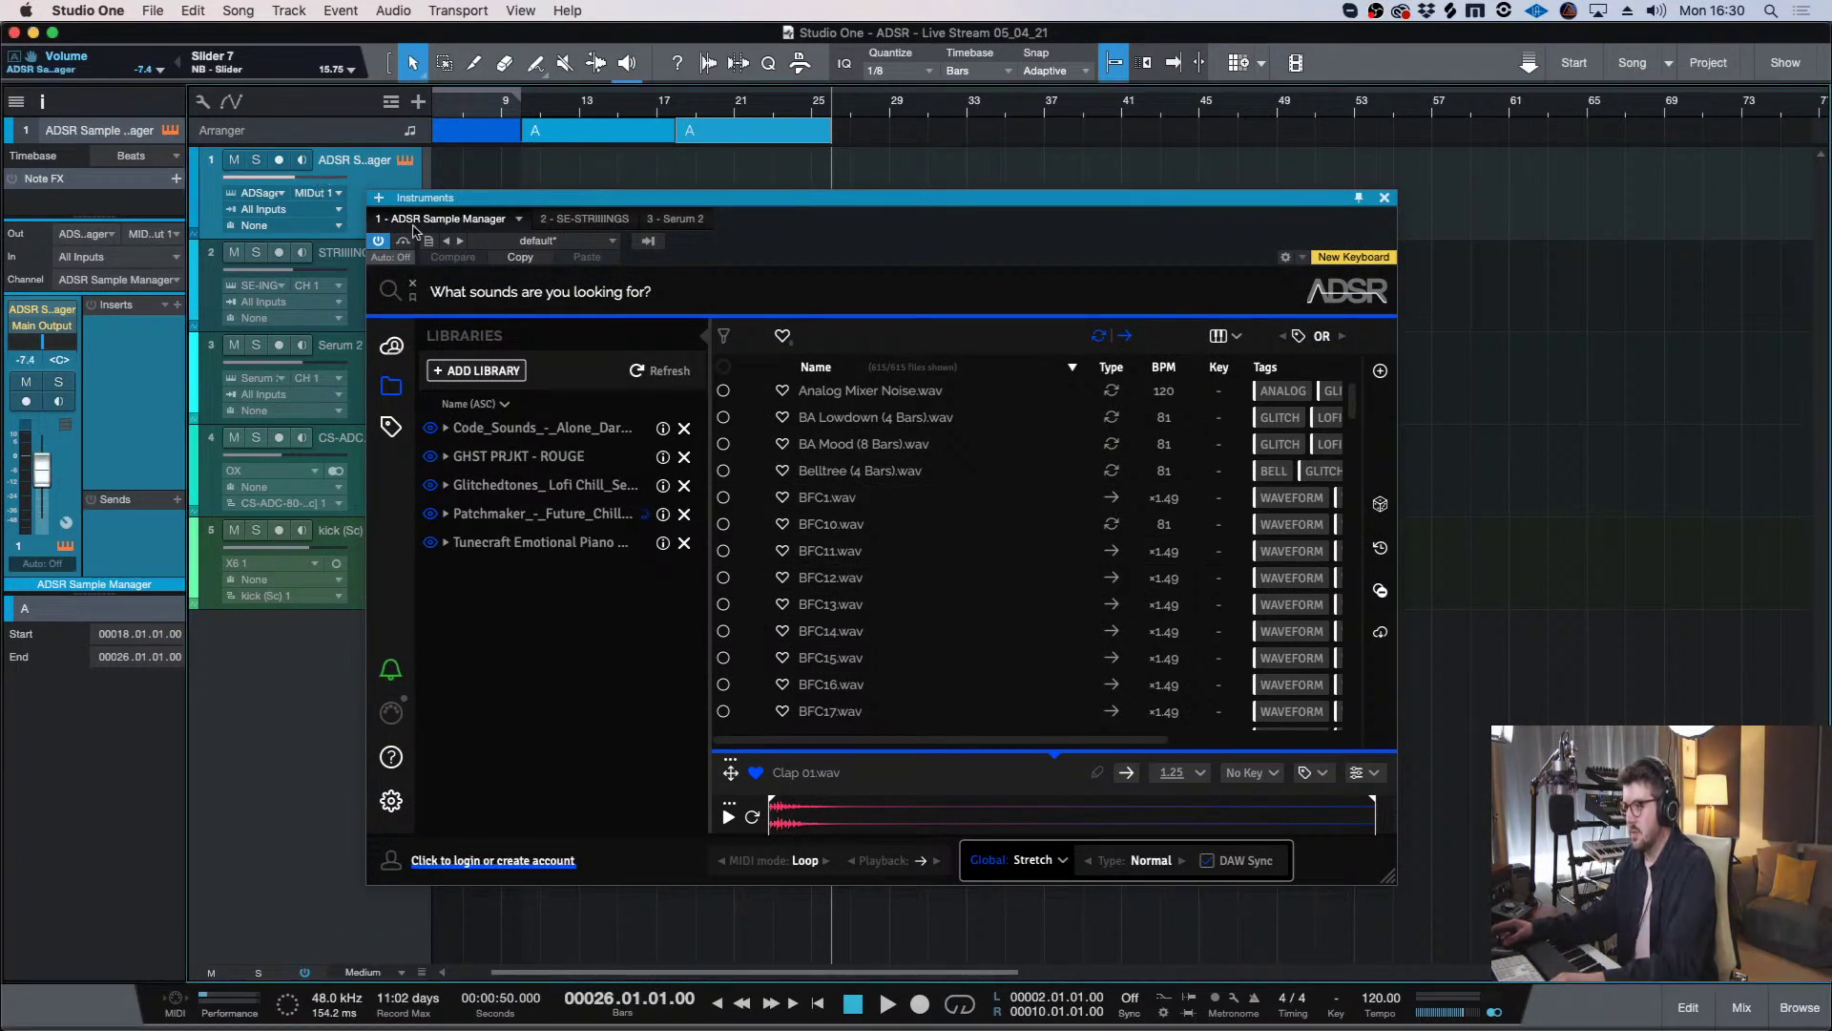
- Audition several BFC one-shots and Closed Hihat samples in the sample library
click(871, 525)
click(871, 657)
scroll(871, 657, down, 10)
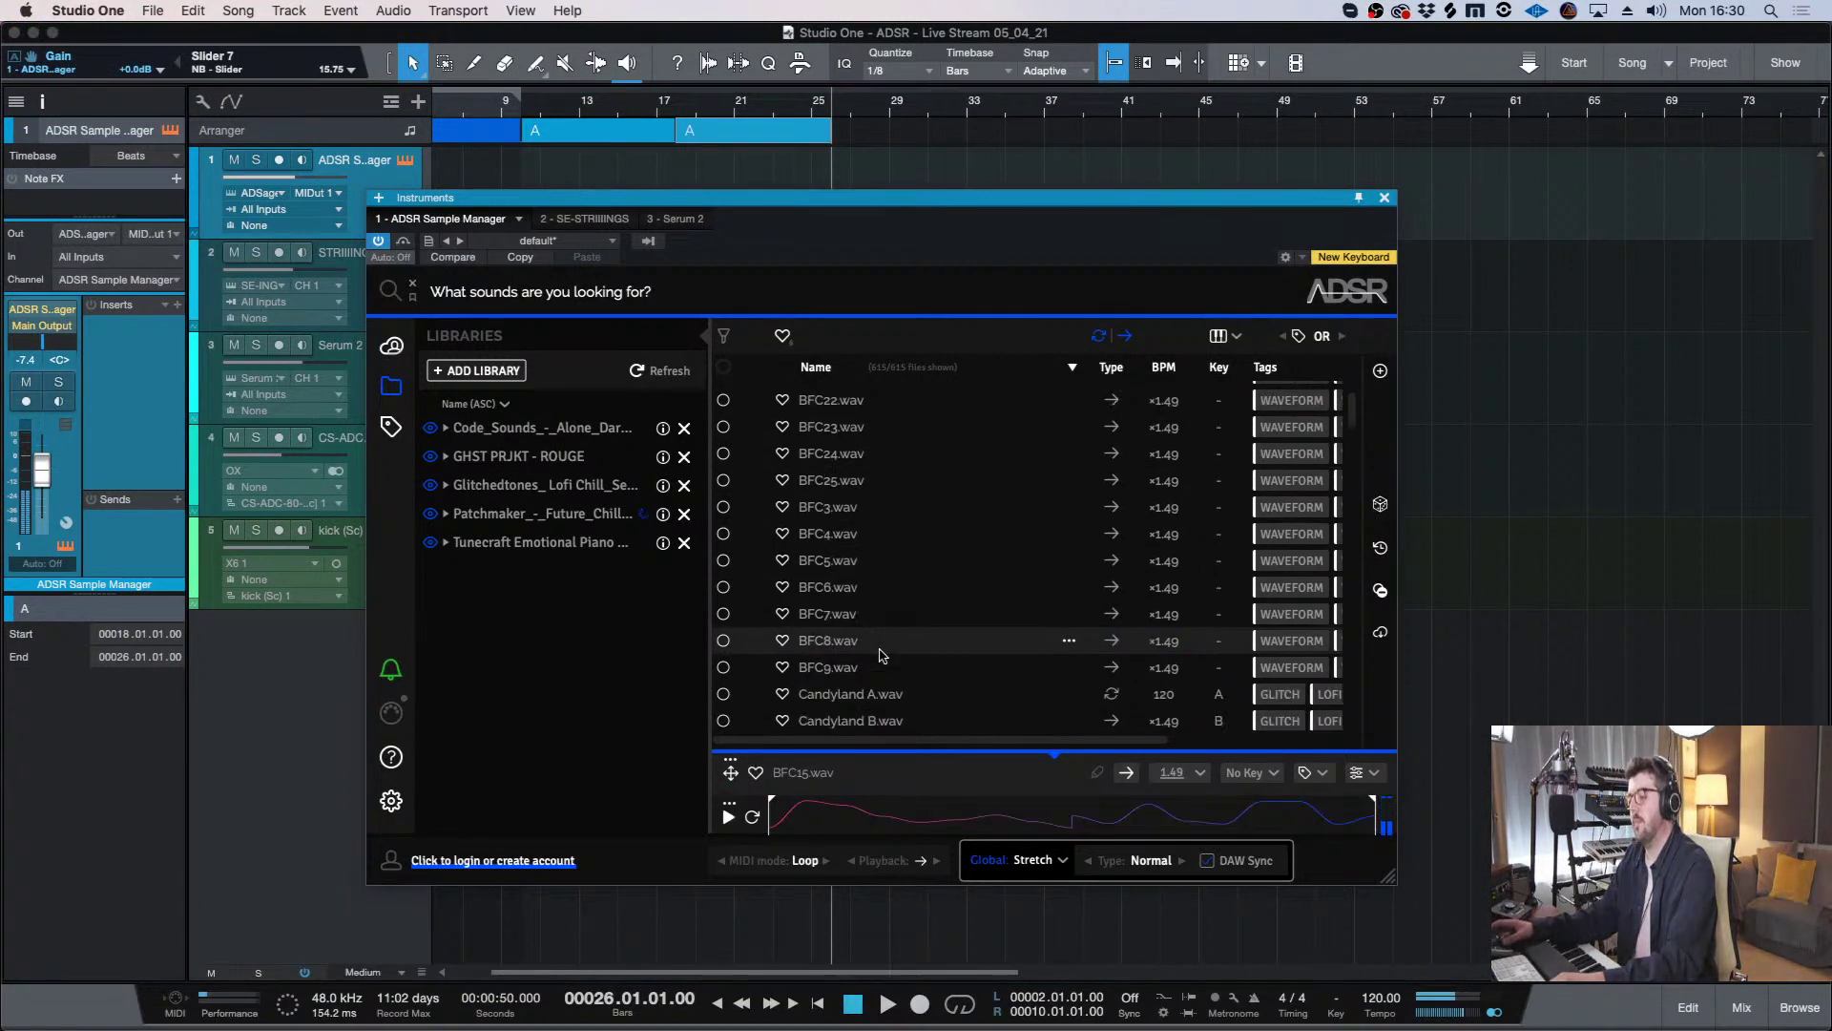
click(880, 660)
click(882, 608)
click(884, 555)
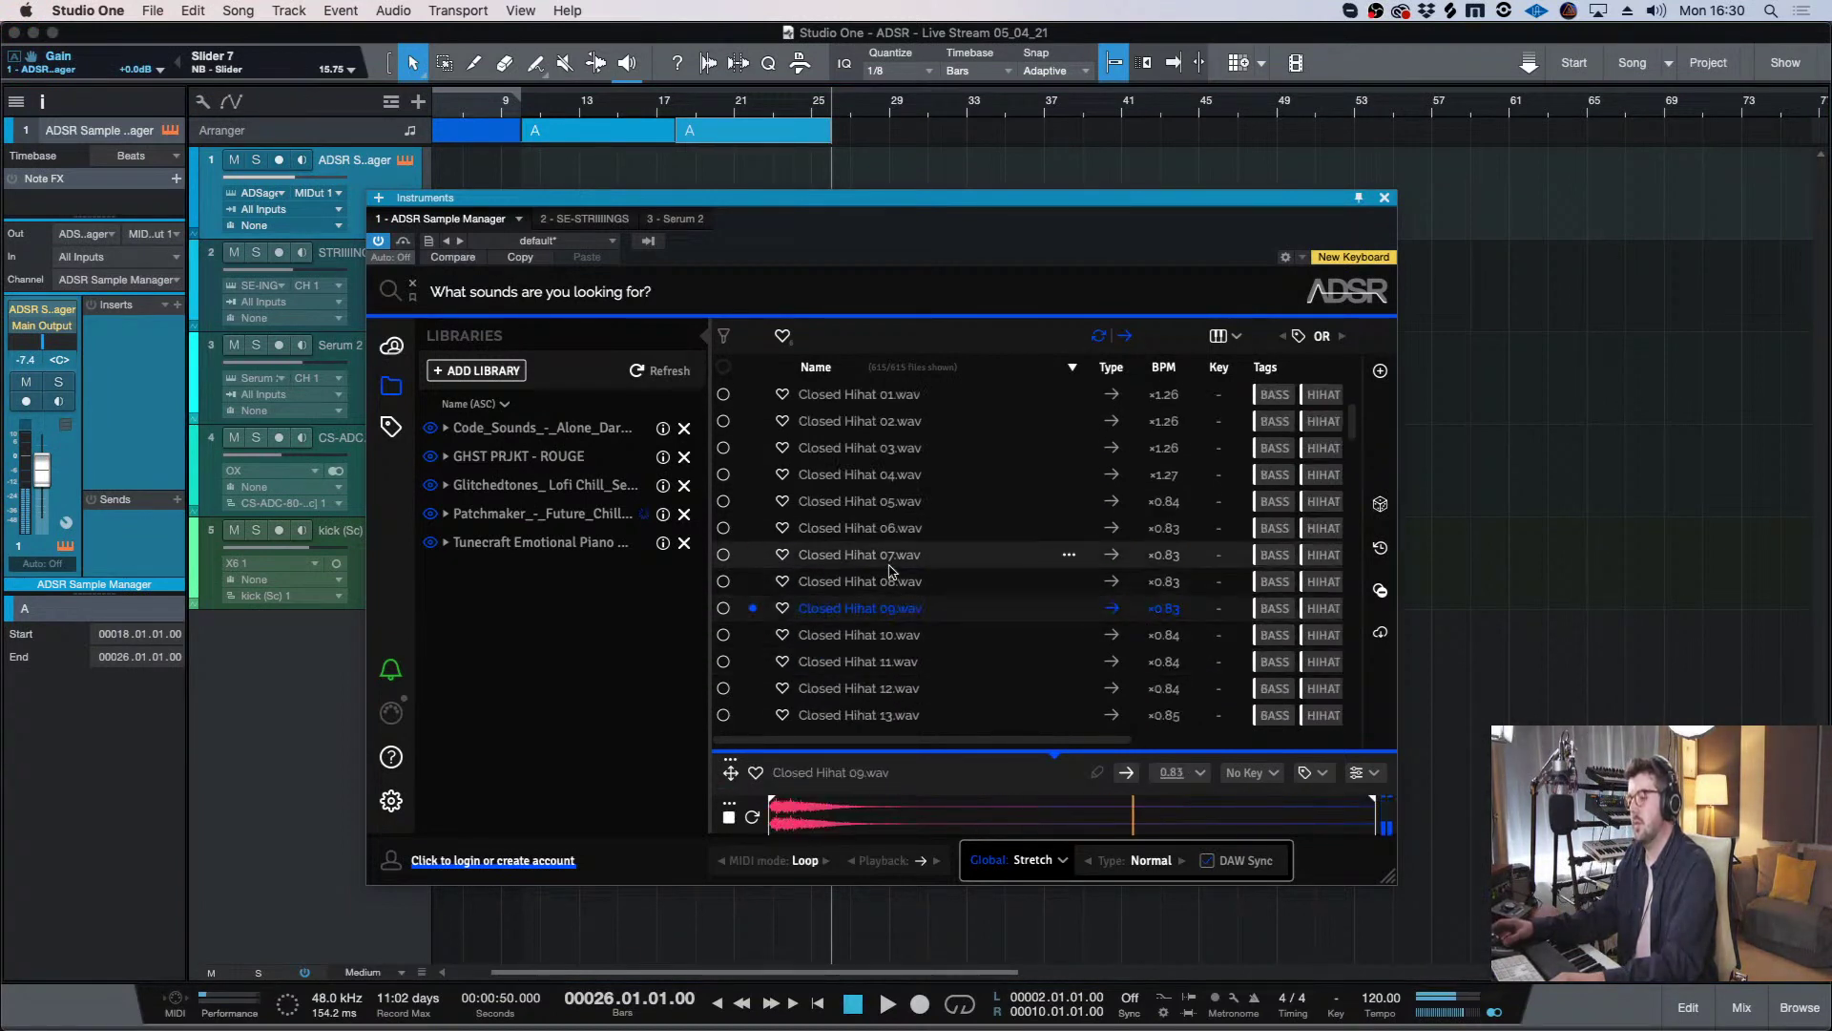
click(873, 501)
click(873, 447)
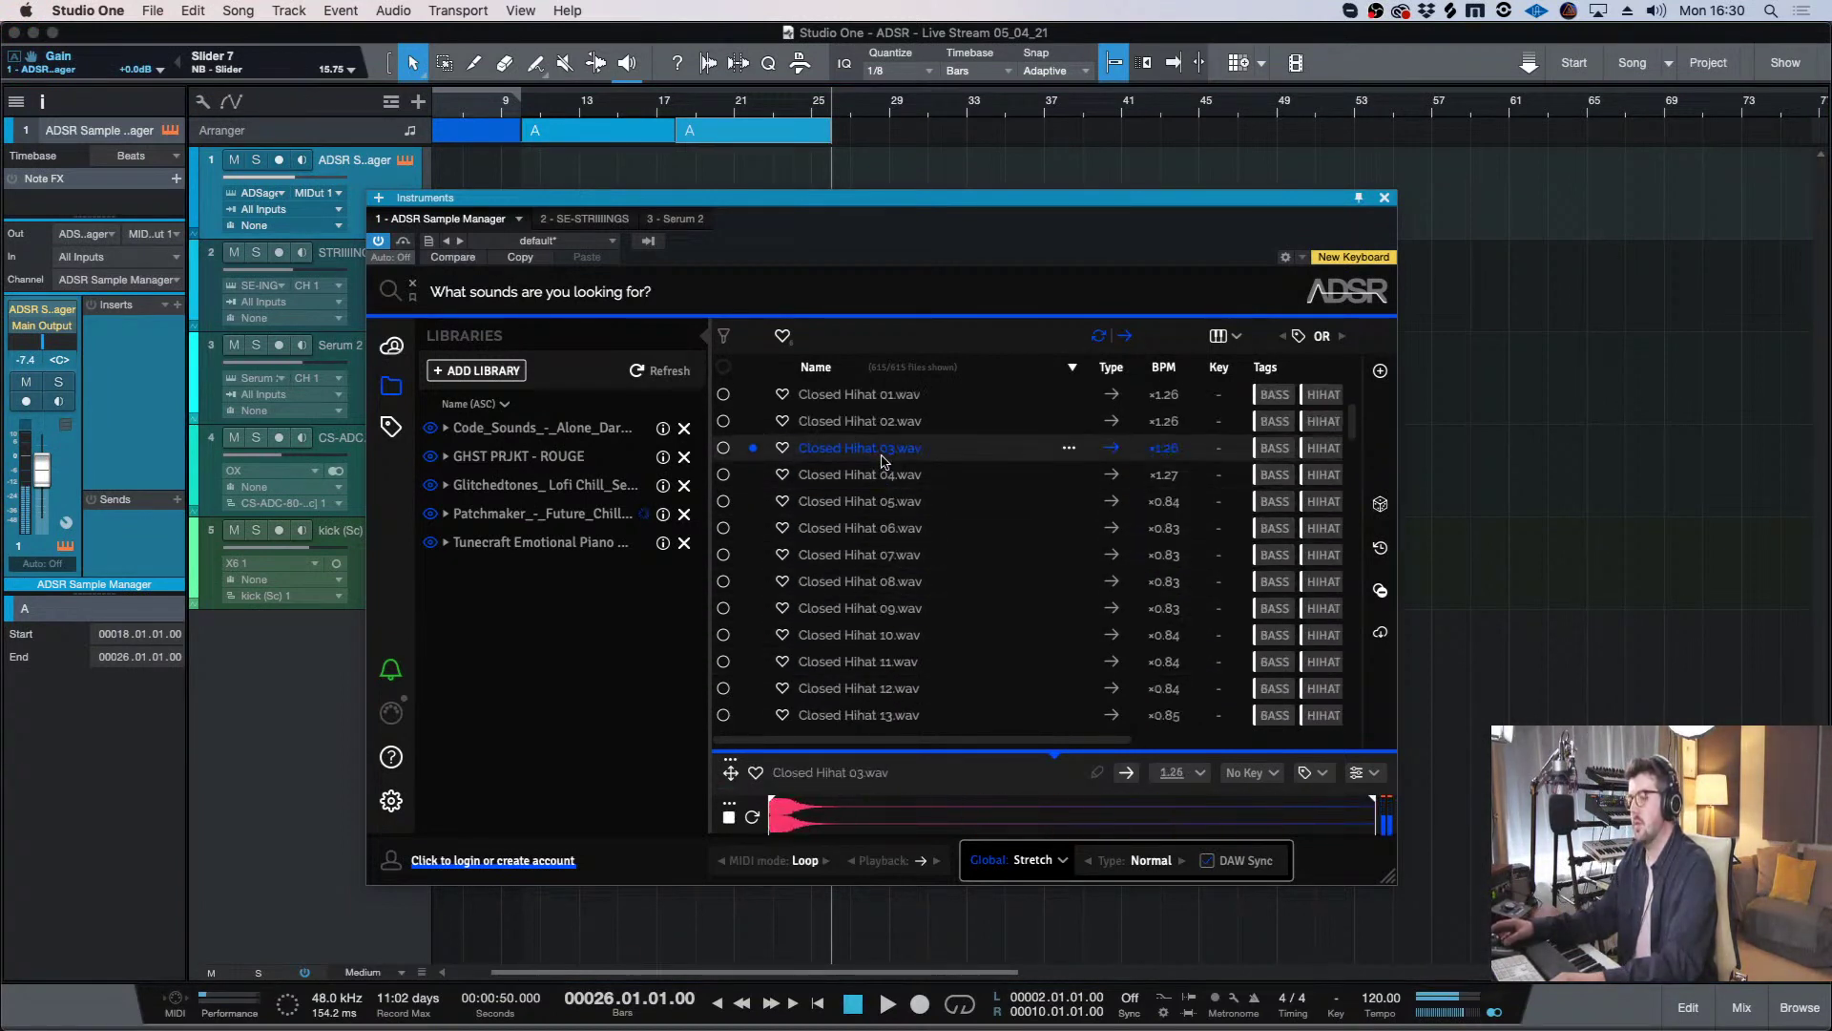
- Preview the CS-ADC-80 Arp Loop 09-C Minor Stretched and 08-C Minor samples while lowering the Sample Manager track's volume to -12.5 dB, and stop the preview
scroll(954, 682, down, 5)
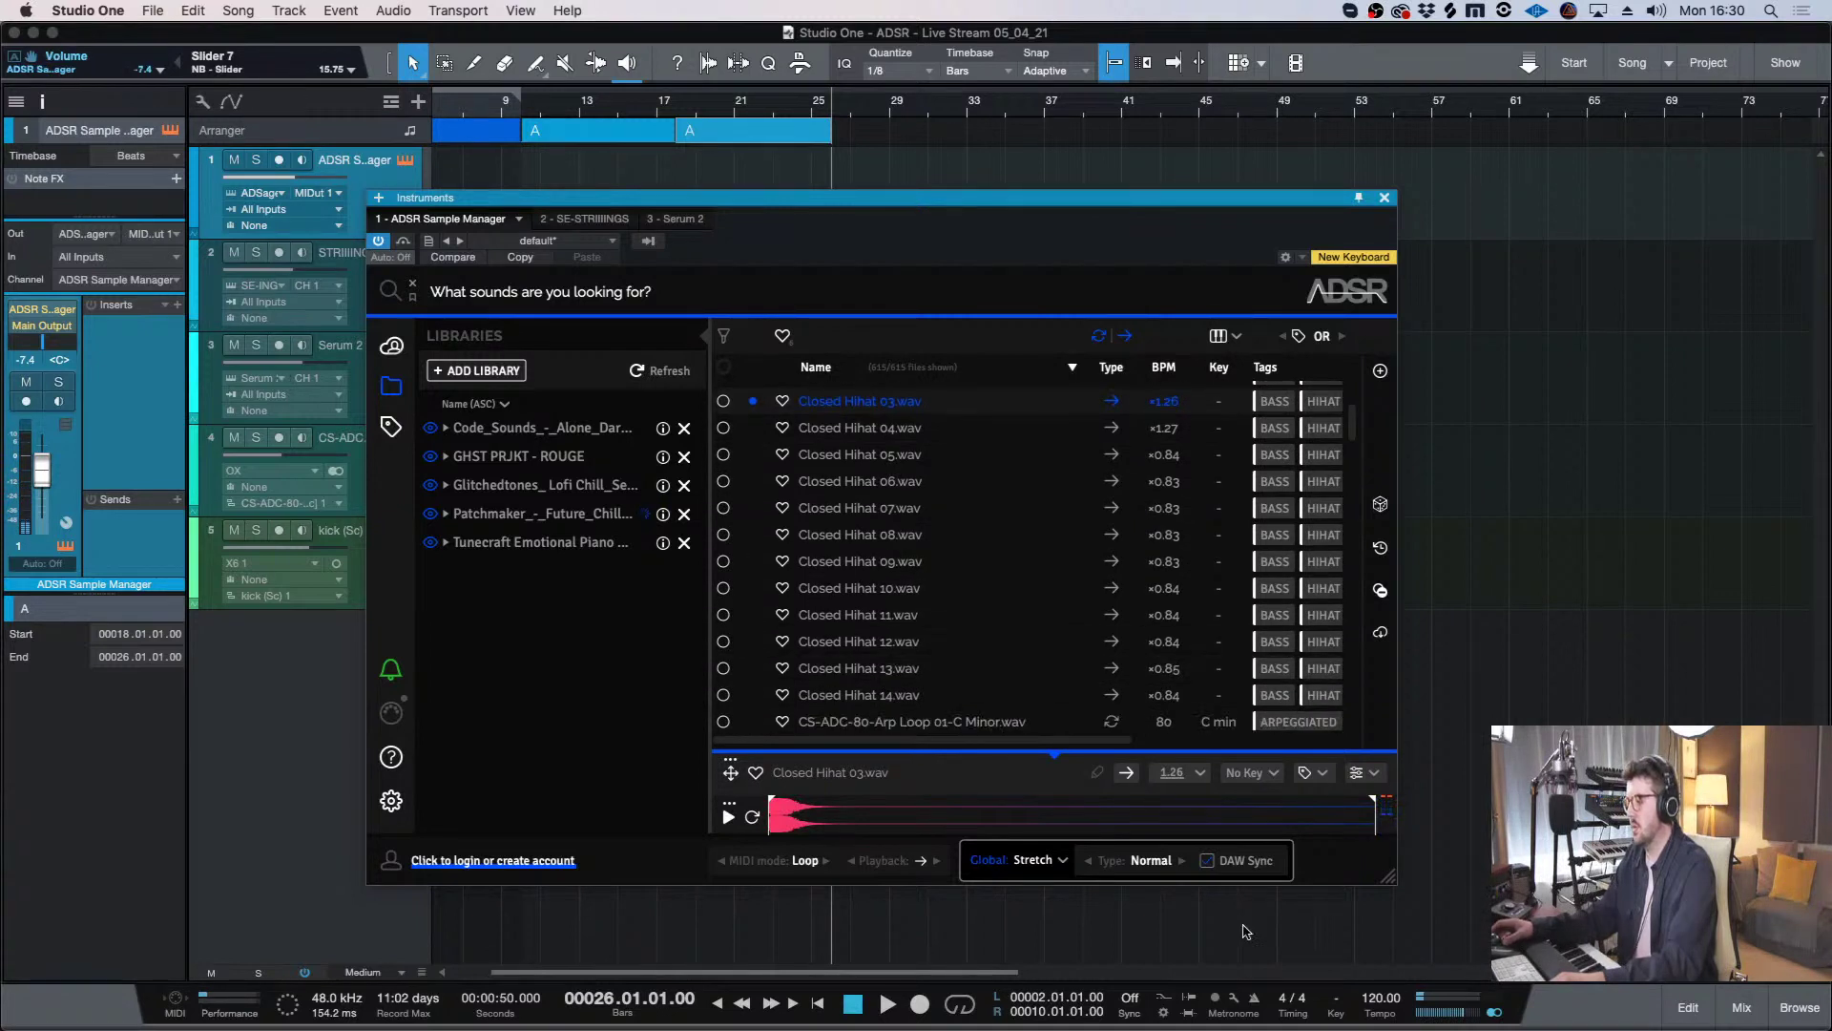
click(975, 694)
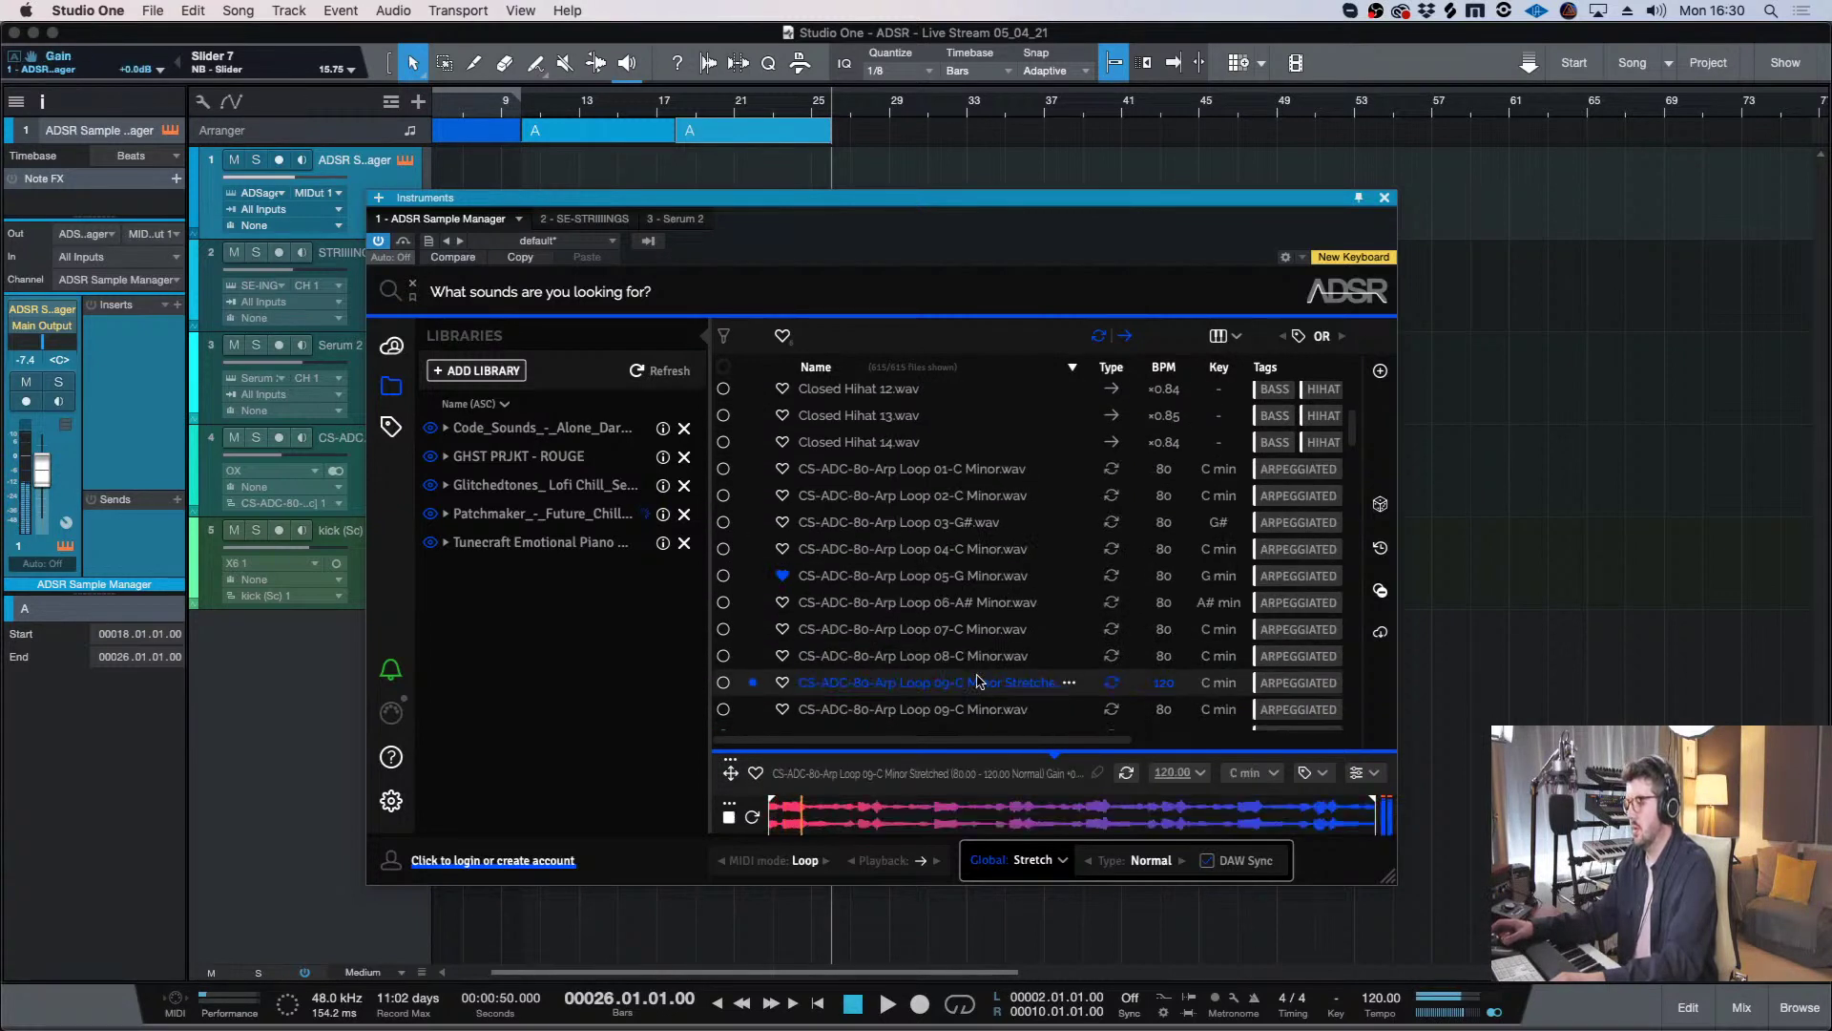
key(Up)
drag(263, 176, 276, 184)
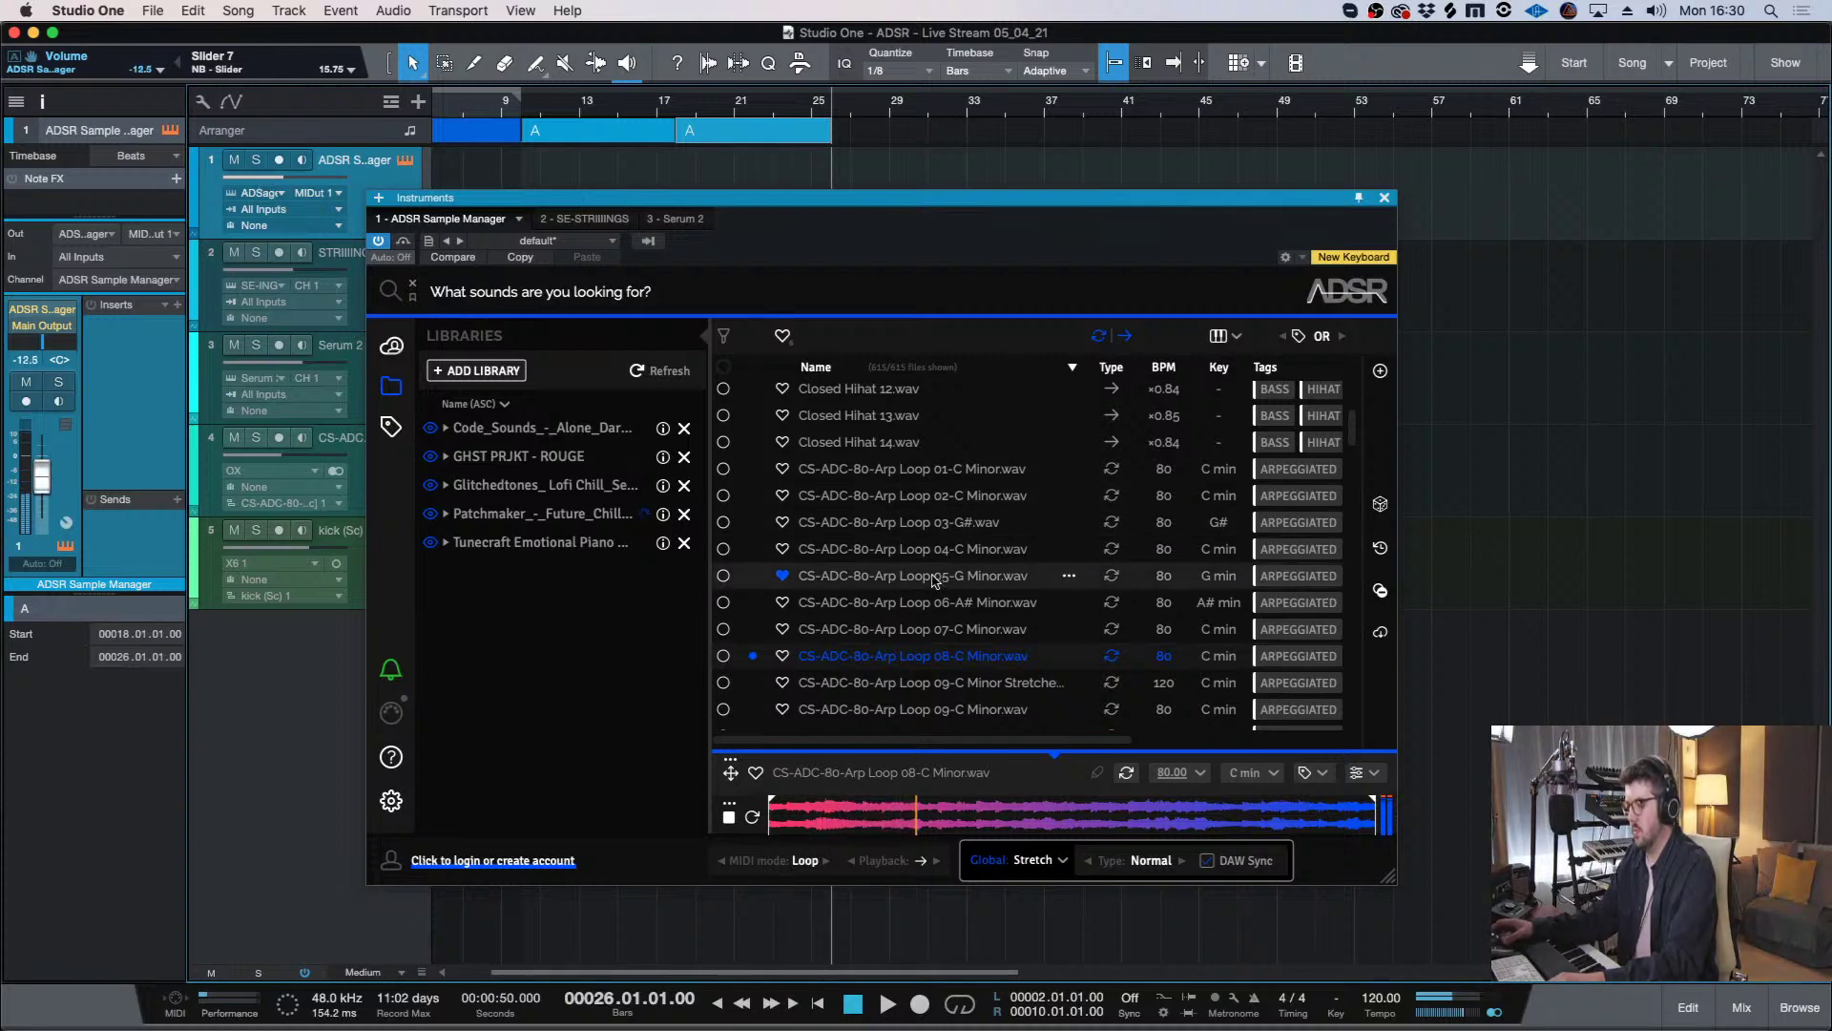
click(728, 816)
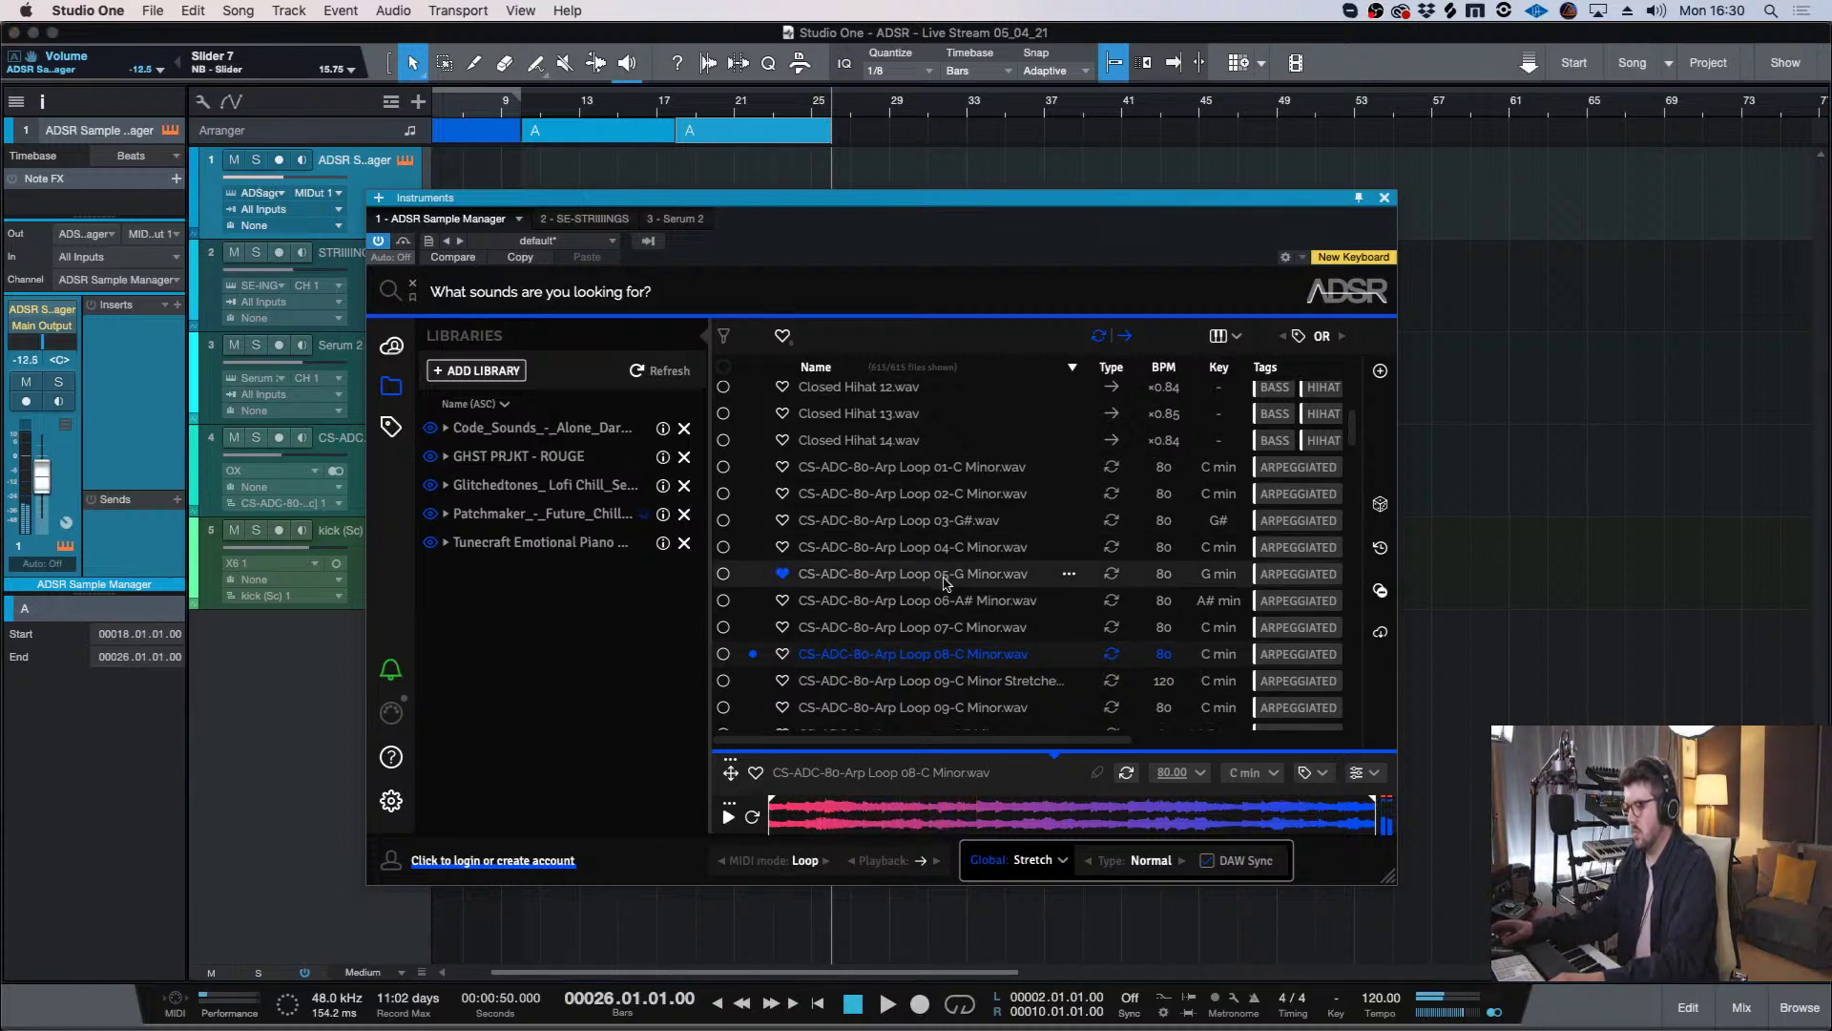
- Browse further through the sample library and audition GP ADSR Harmony Fm-1 and GP ADSR Harmony Fm
scroll(954, 592, down, 10)
scroll(961, 598, down, 5)
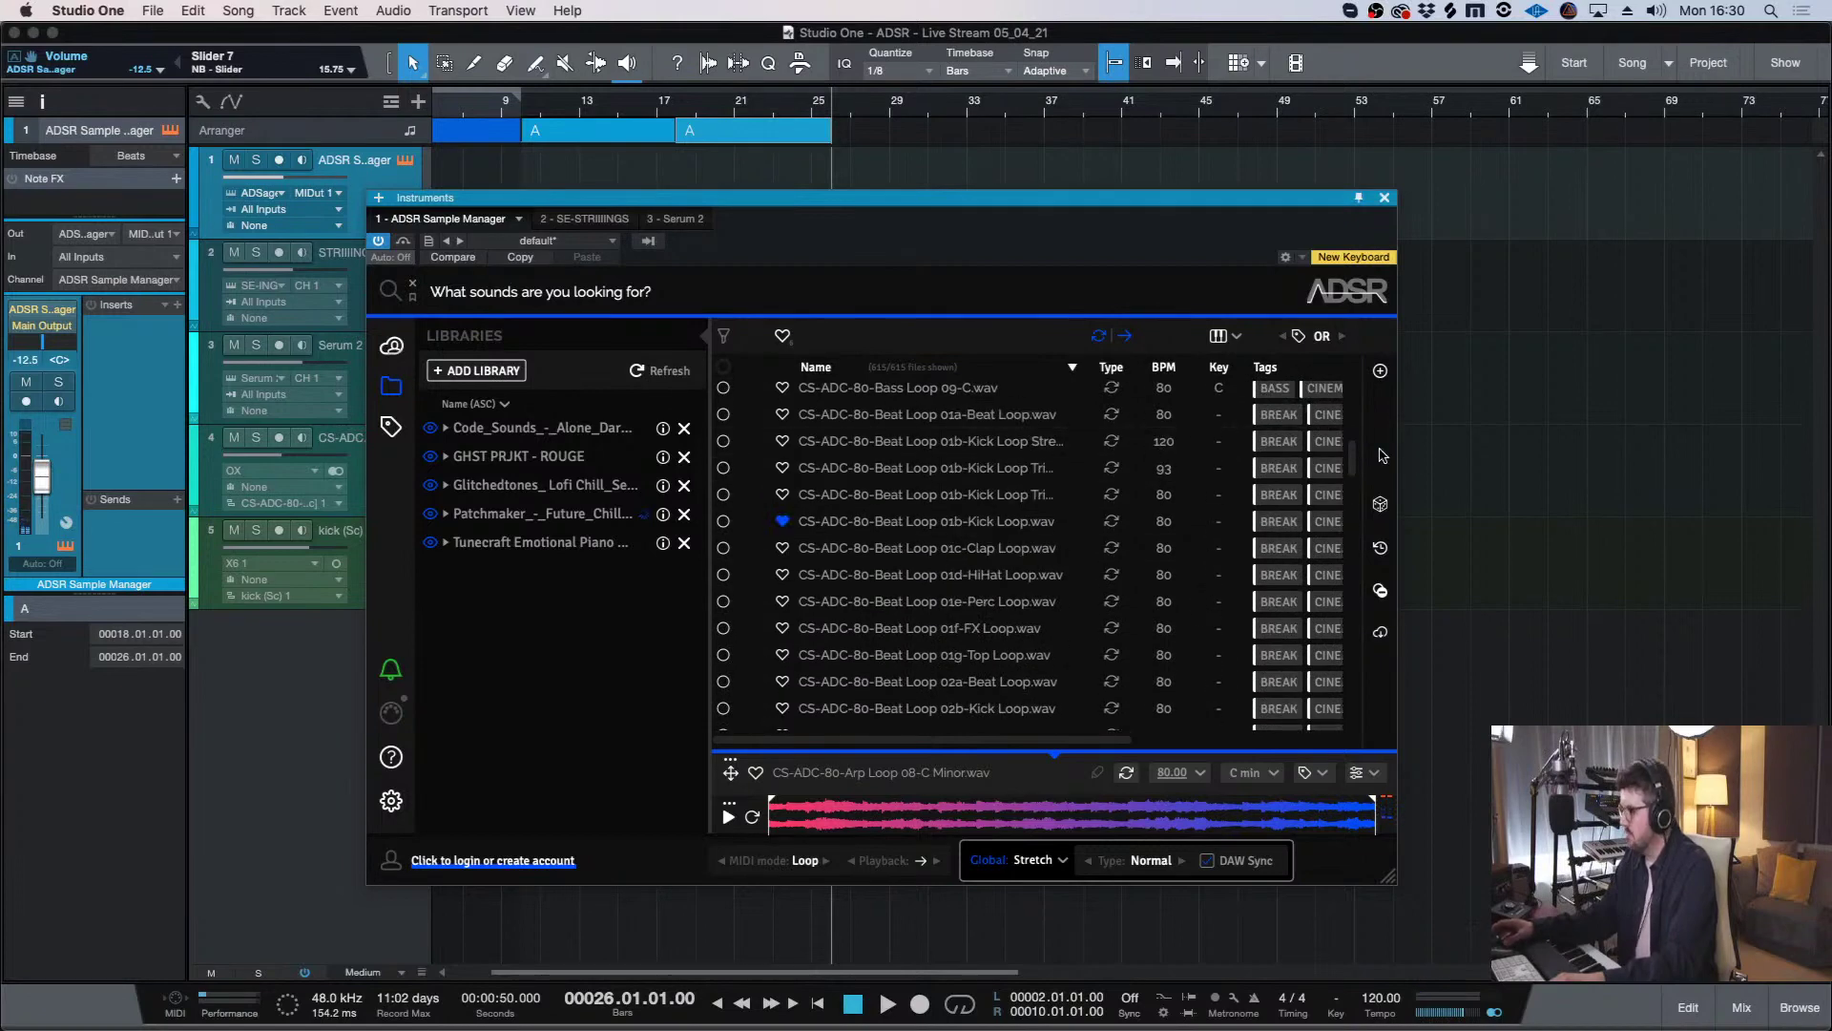
drag(1351, 456, 1351, 518)
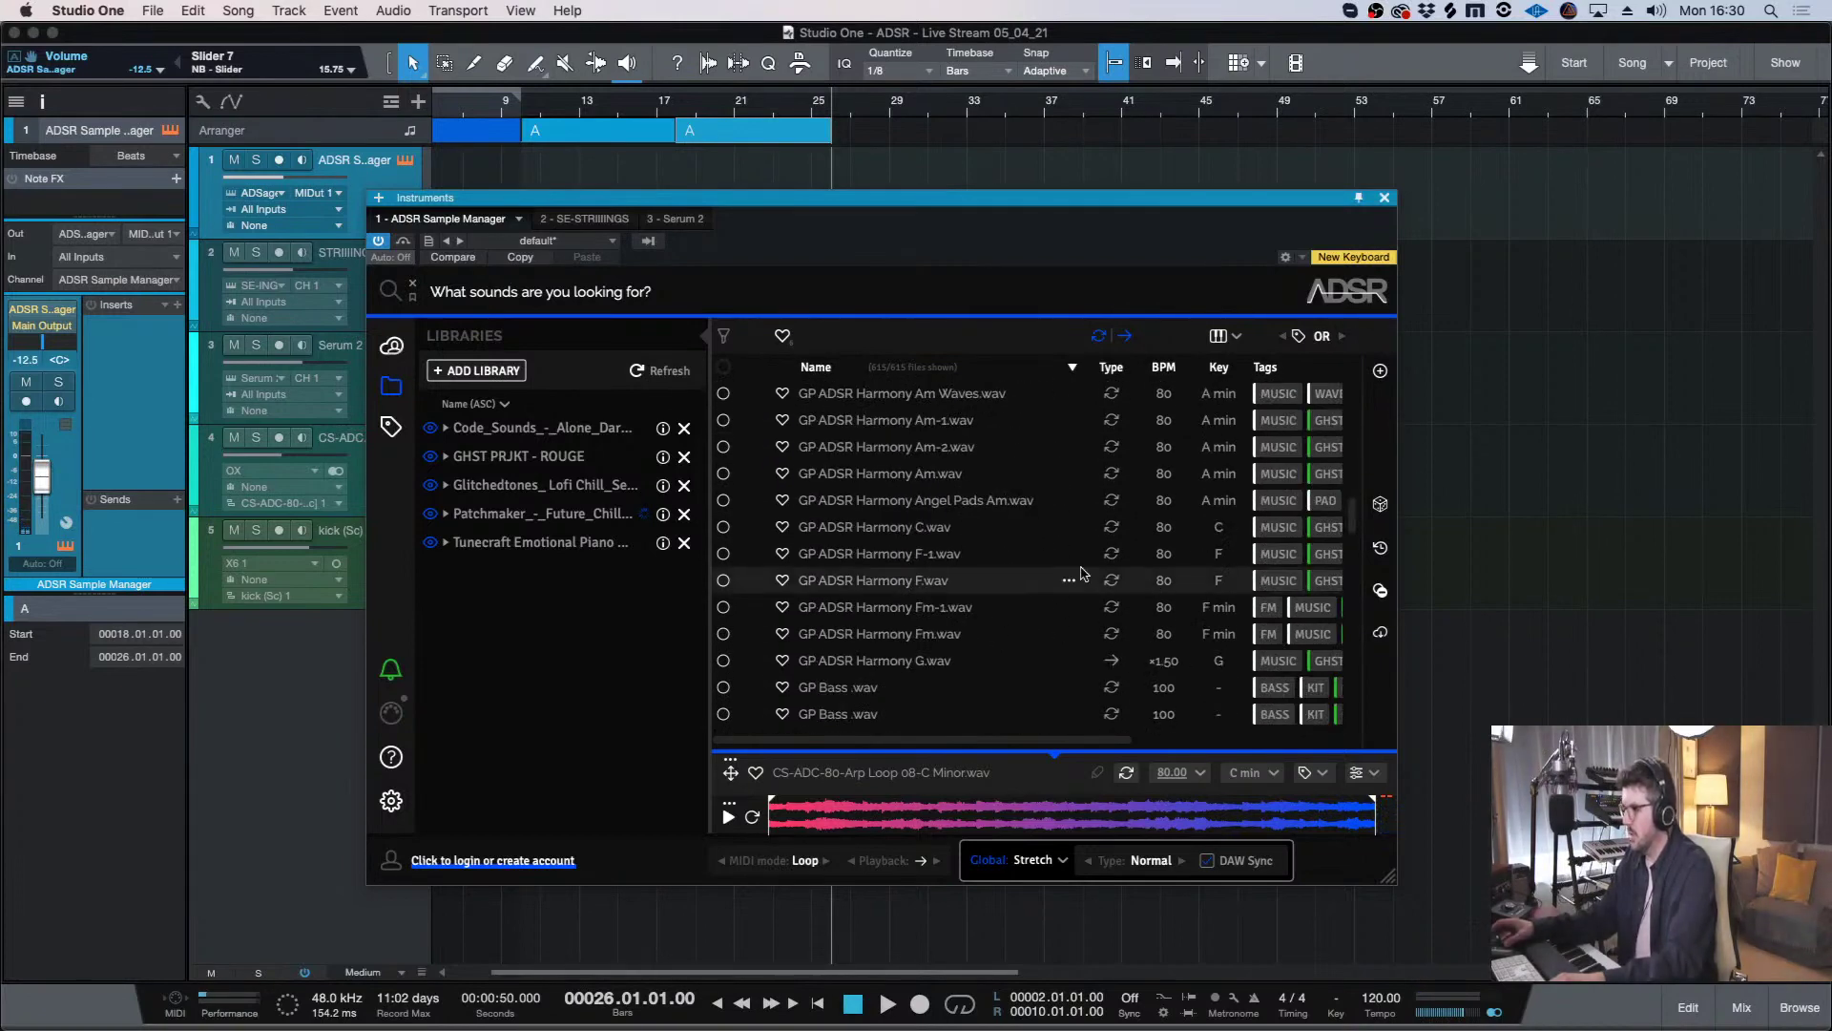
click(970, 607)
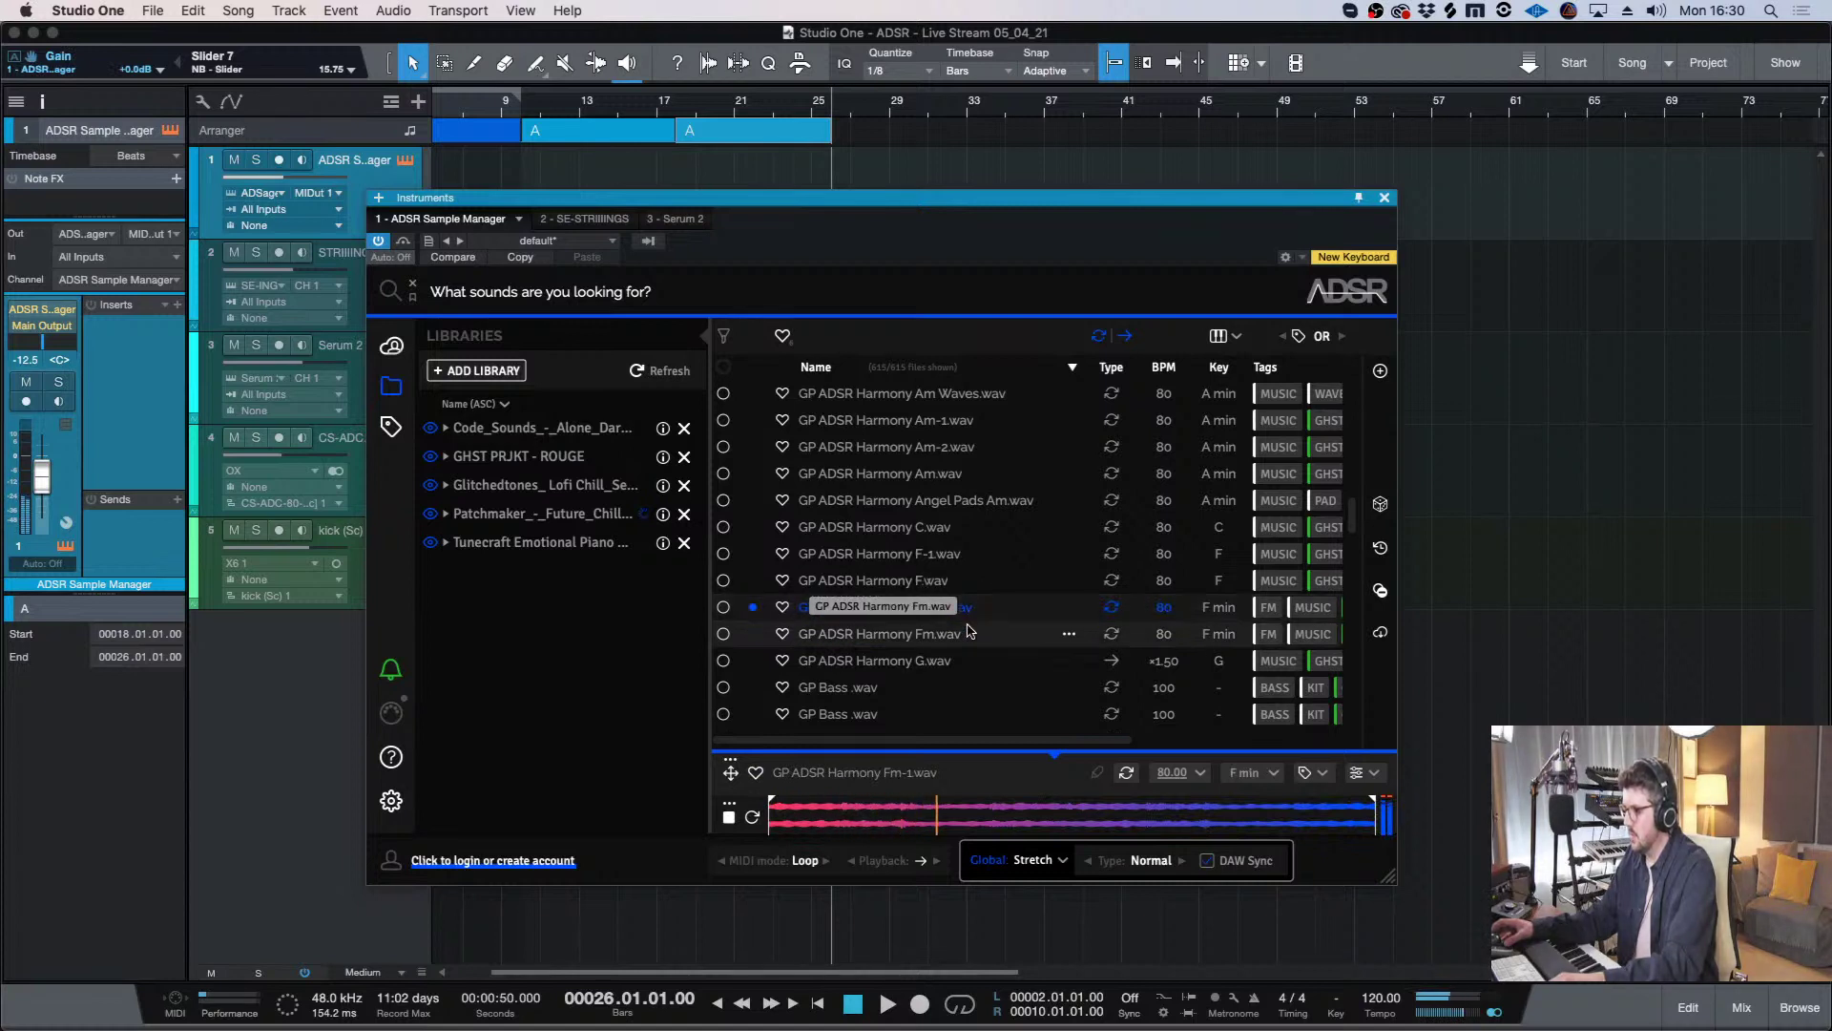
click(970, 631)
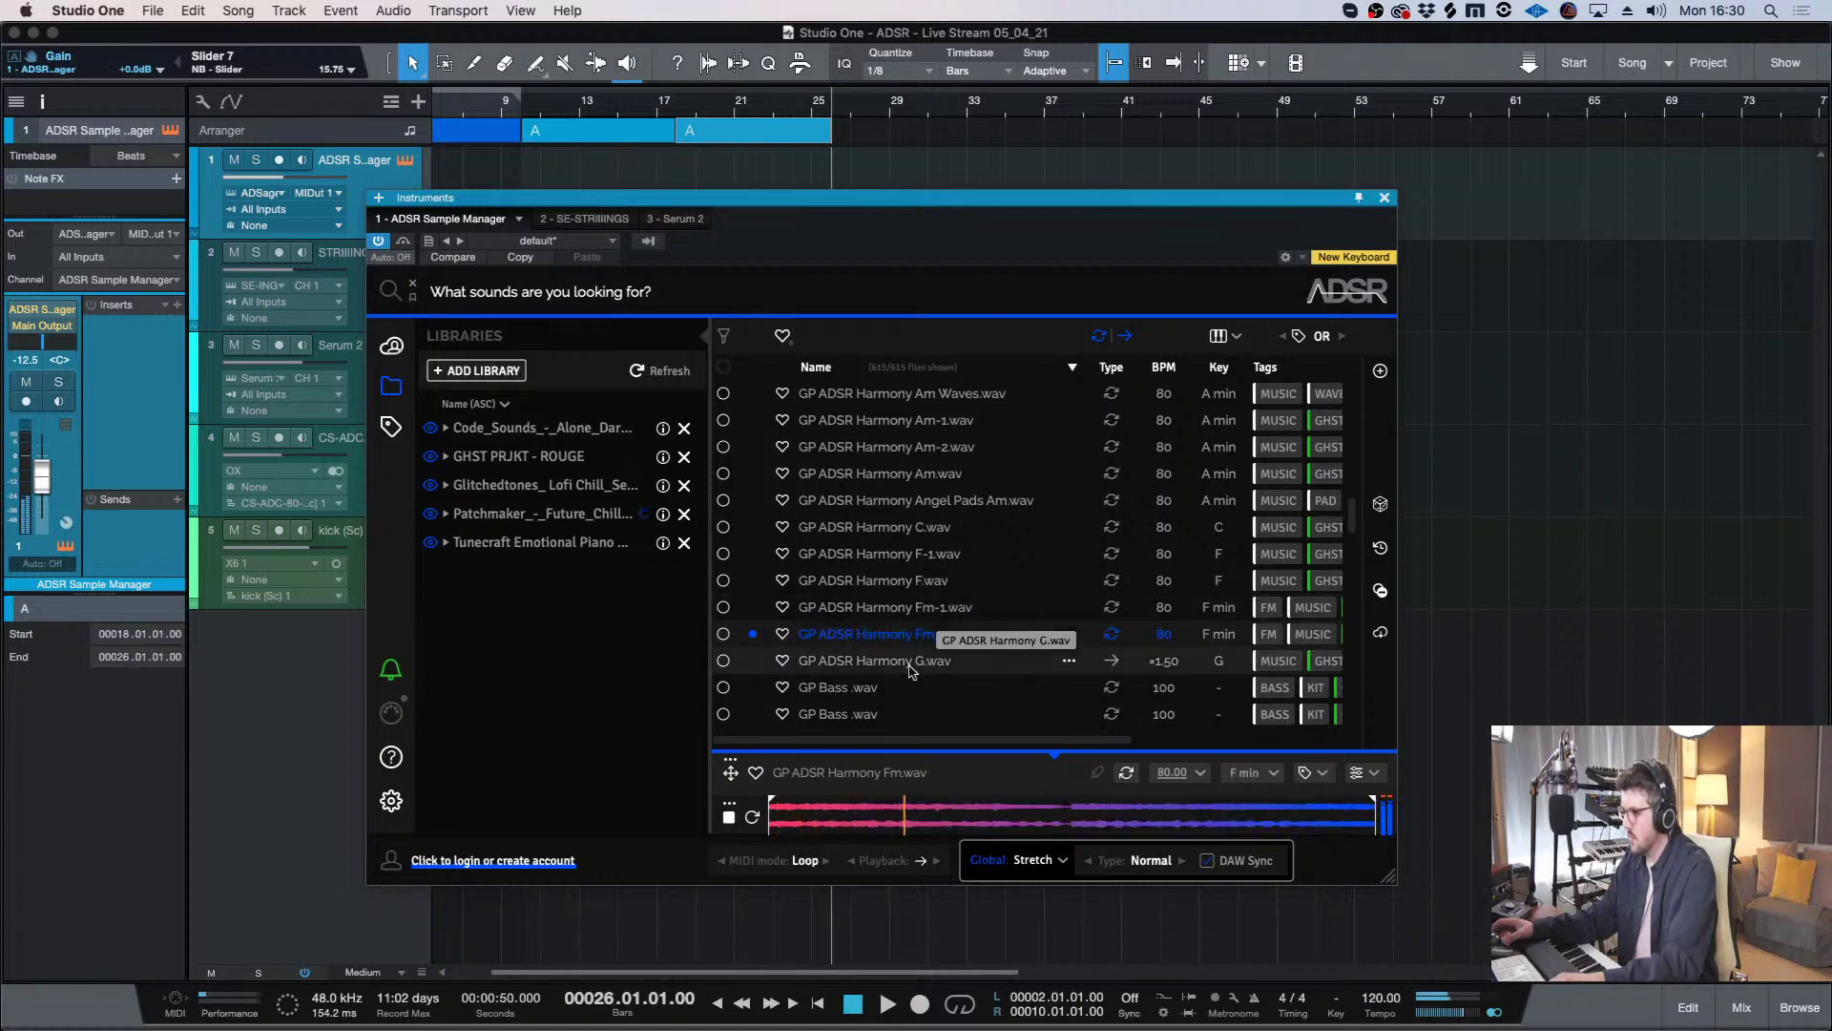
- Audition the GP Bass Dm samples and add GP Bass Dm-3 80 to a new audio track at bar 10
scroll(1053, 639, down, 3)
scroll(1053, 639, down, 3)
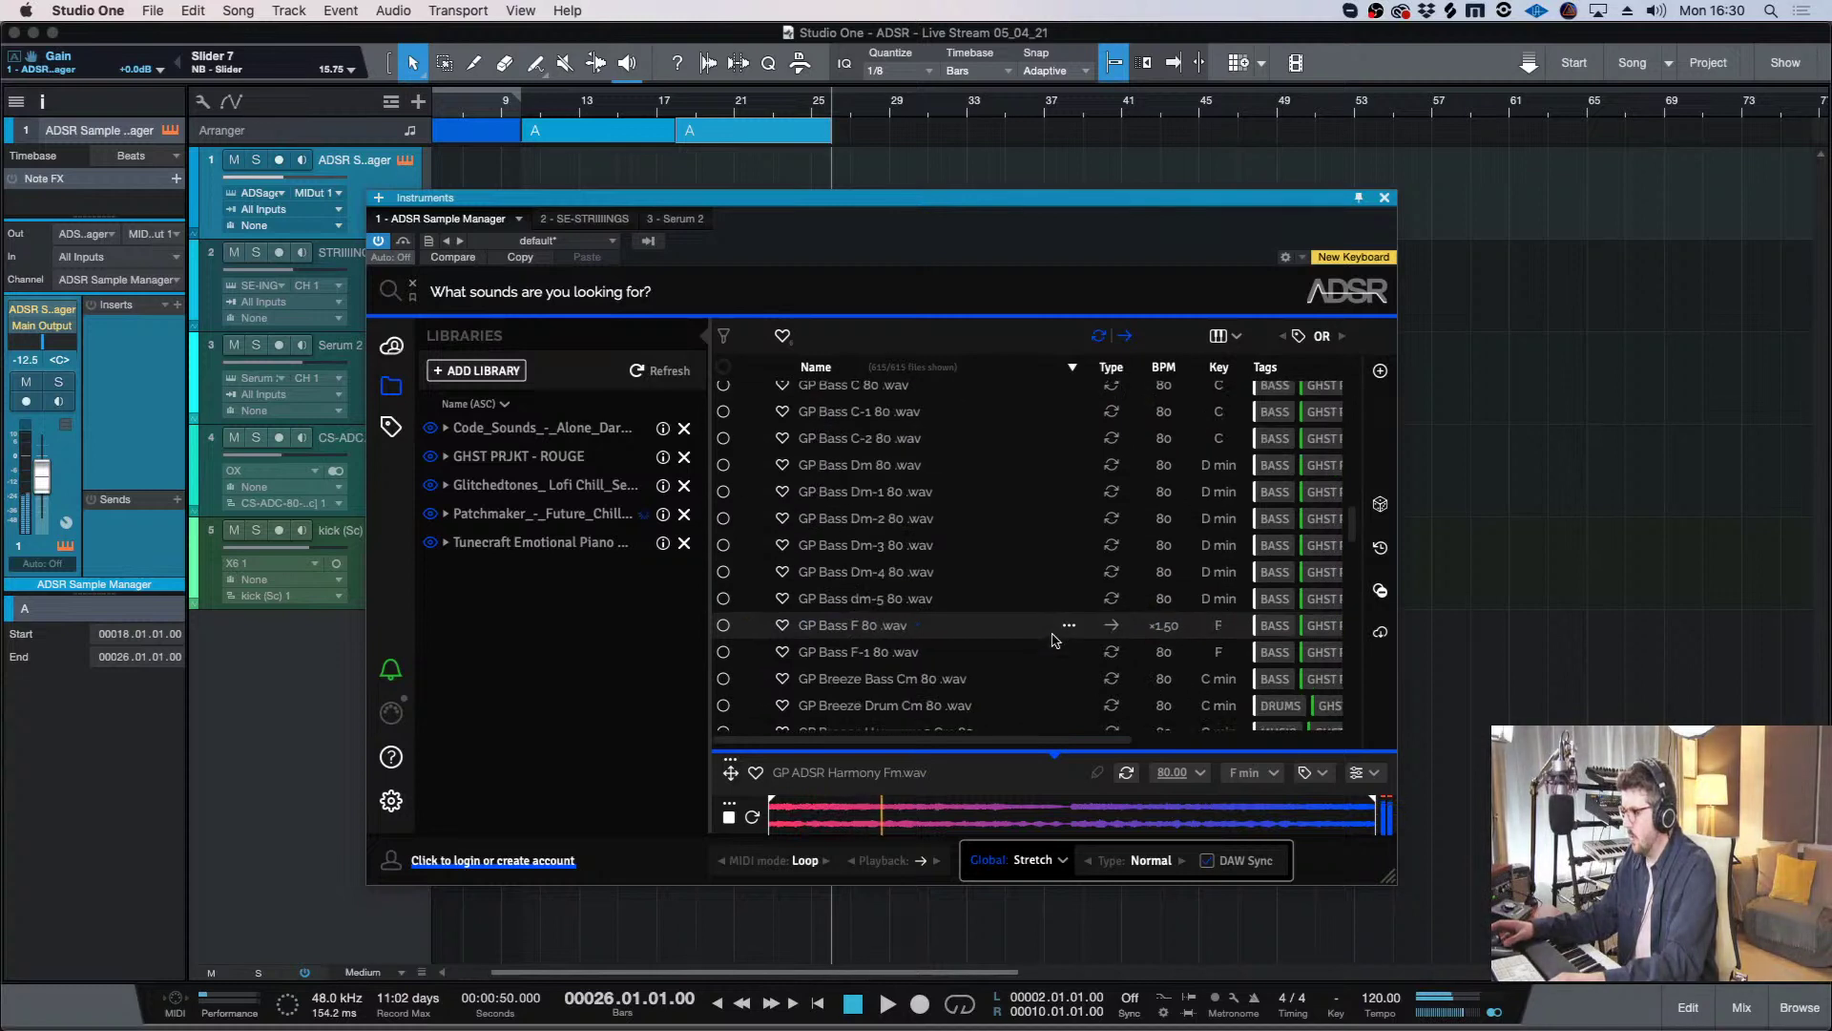
click(1013, 466)
click(1003, 491)
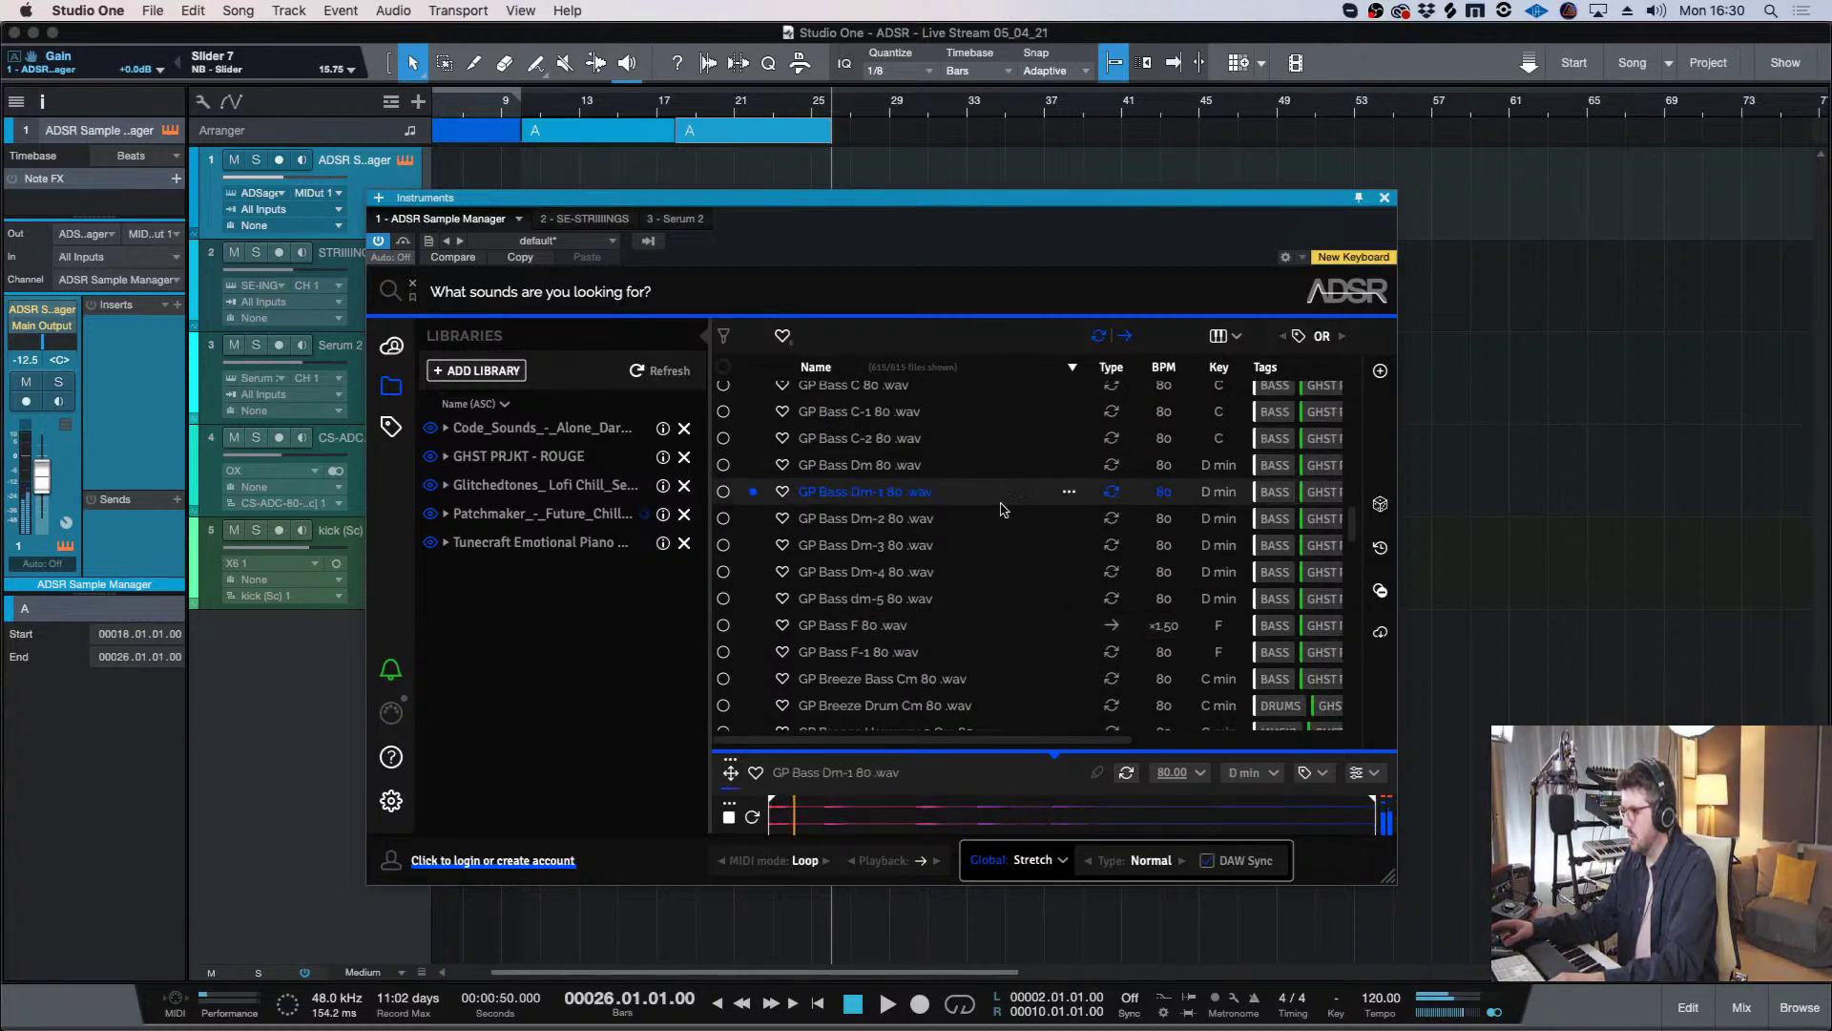
click(997, 518)
click(989, 544)
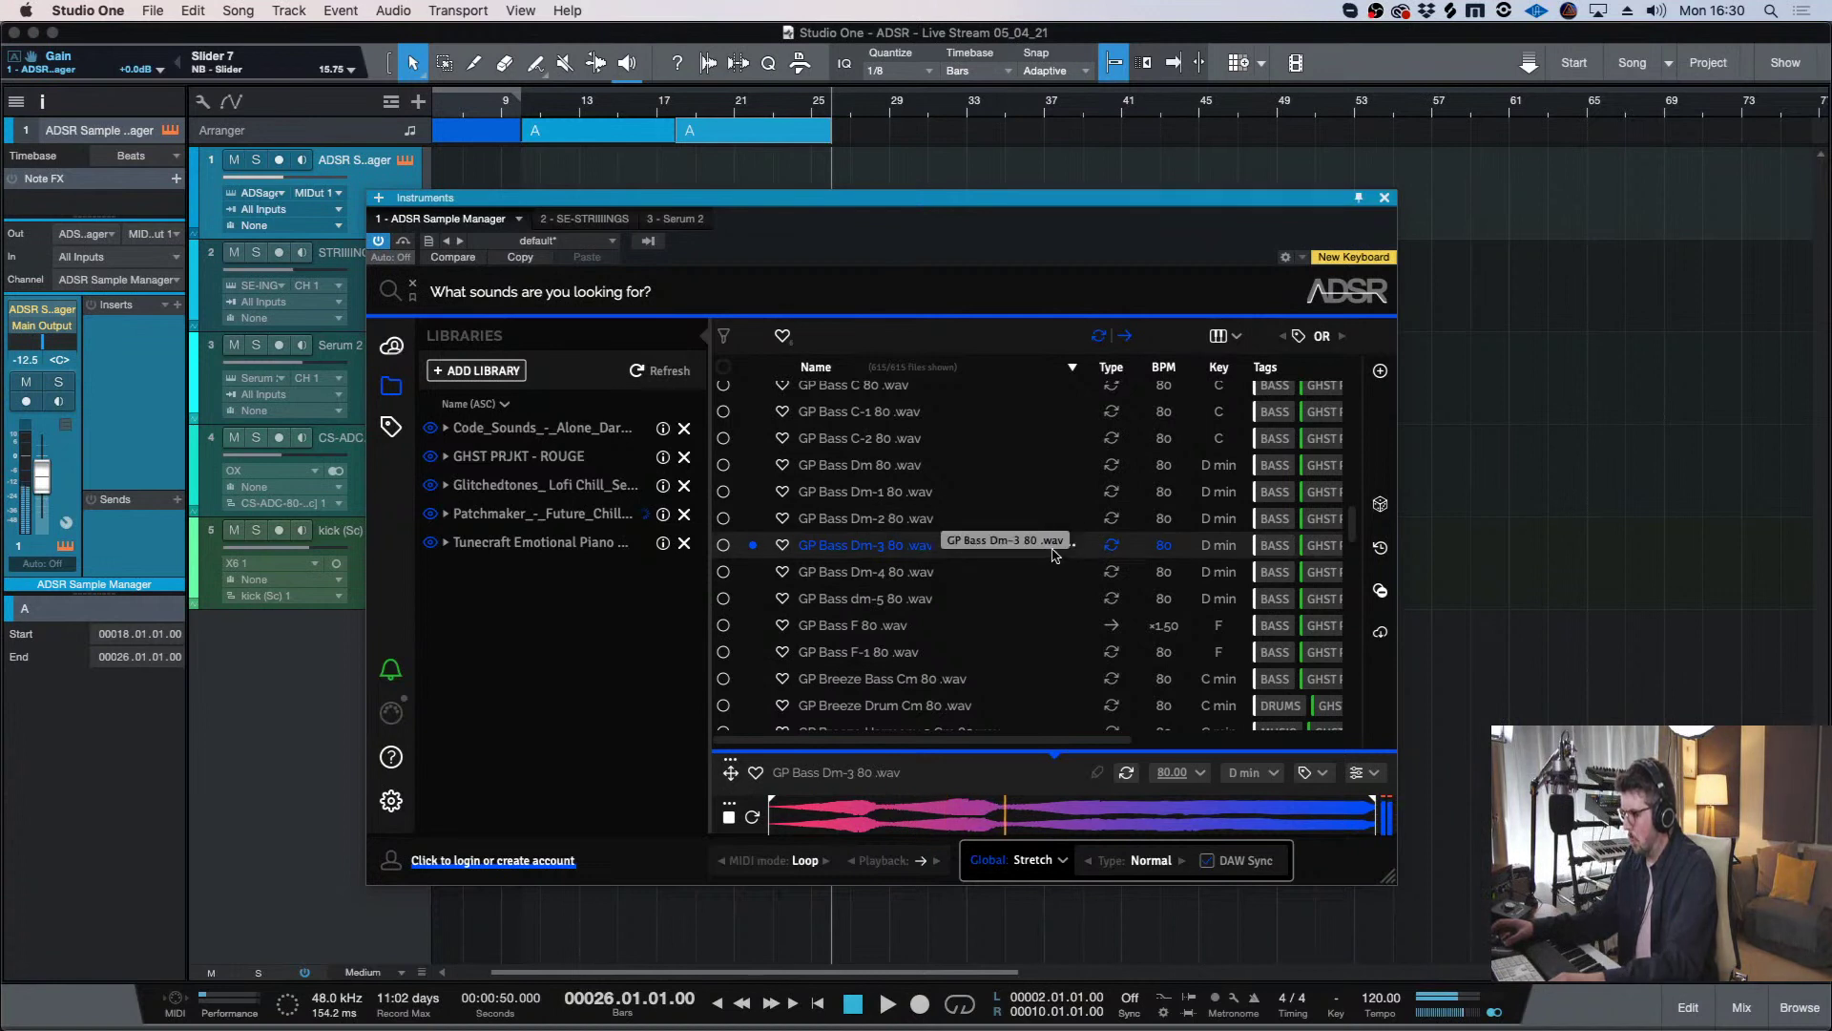
drag(1198, 207, 1495, 181)
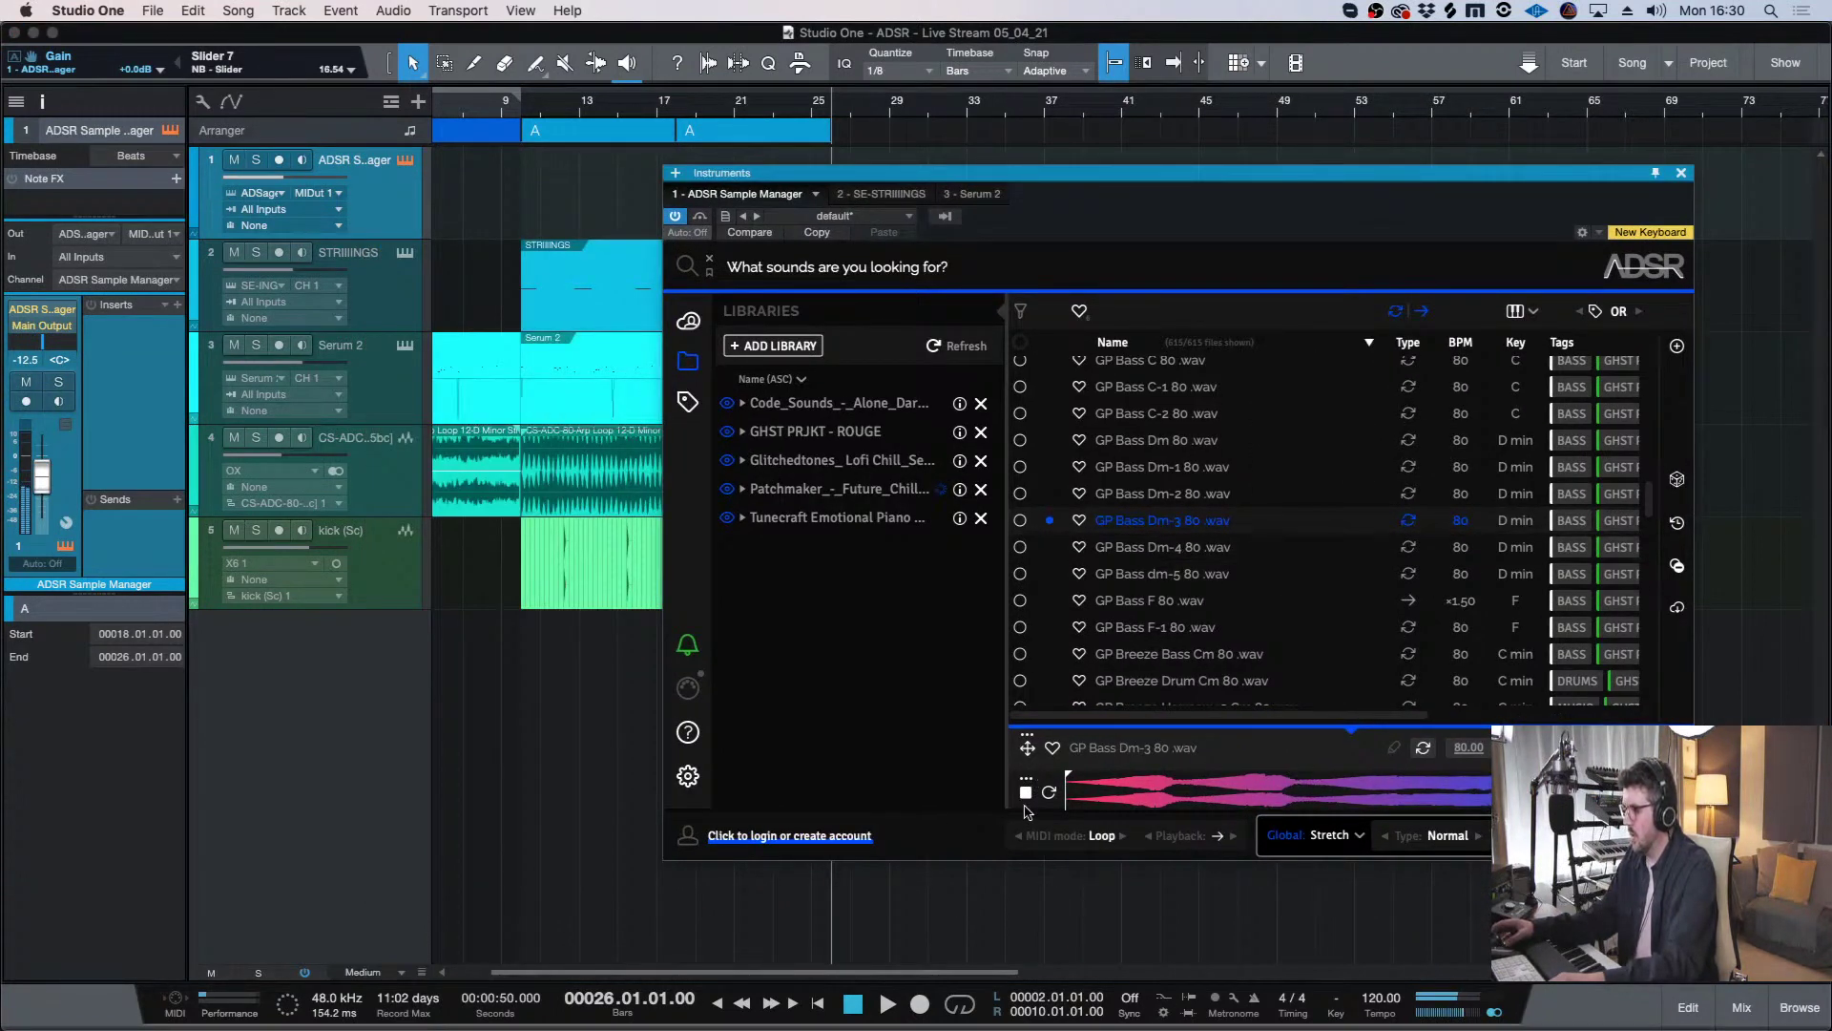
drag(1200, 522, 561, 730)
- Browse further through the sample library and audition GP Fills 80 12, 13, 09 and 10
scroll(1164, 394, down, 20)
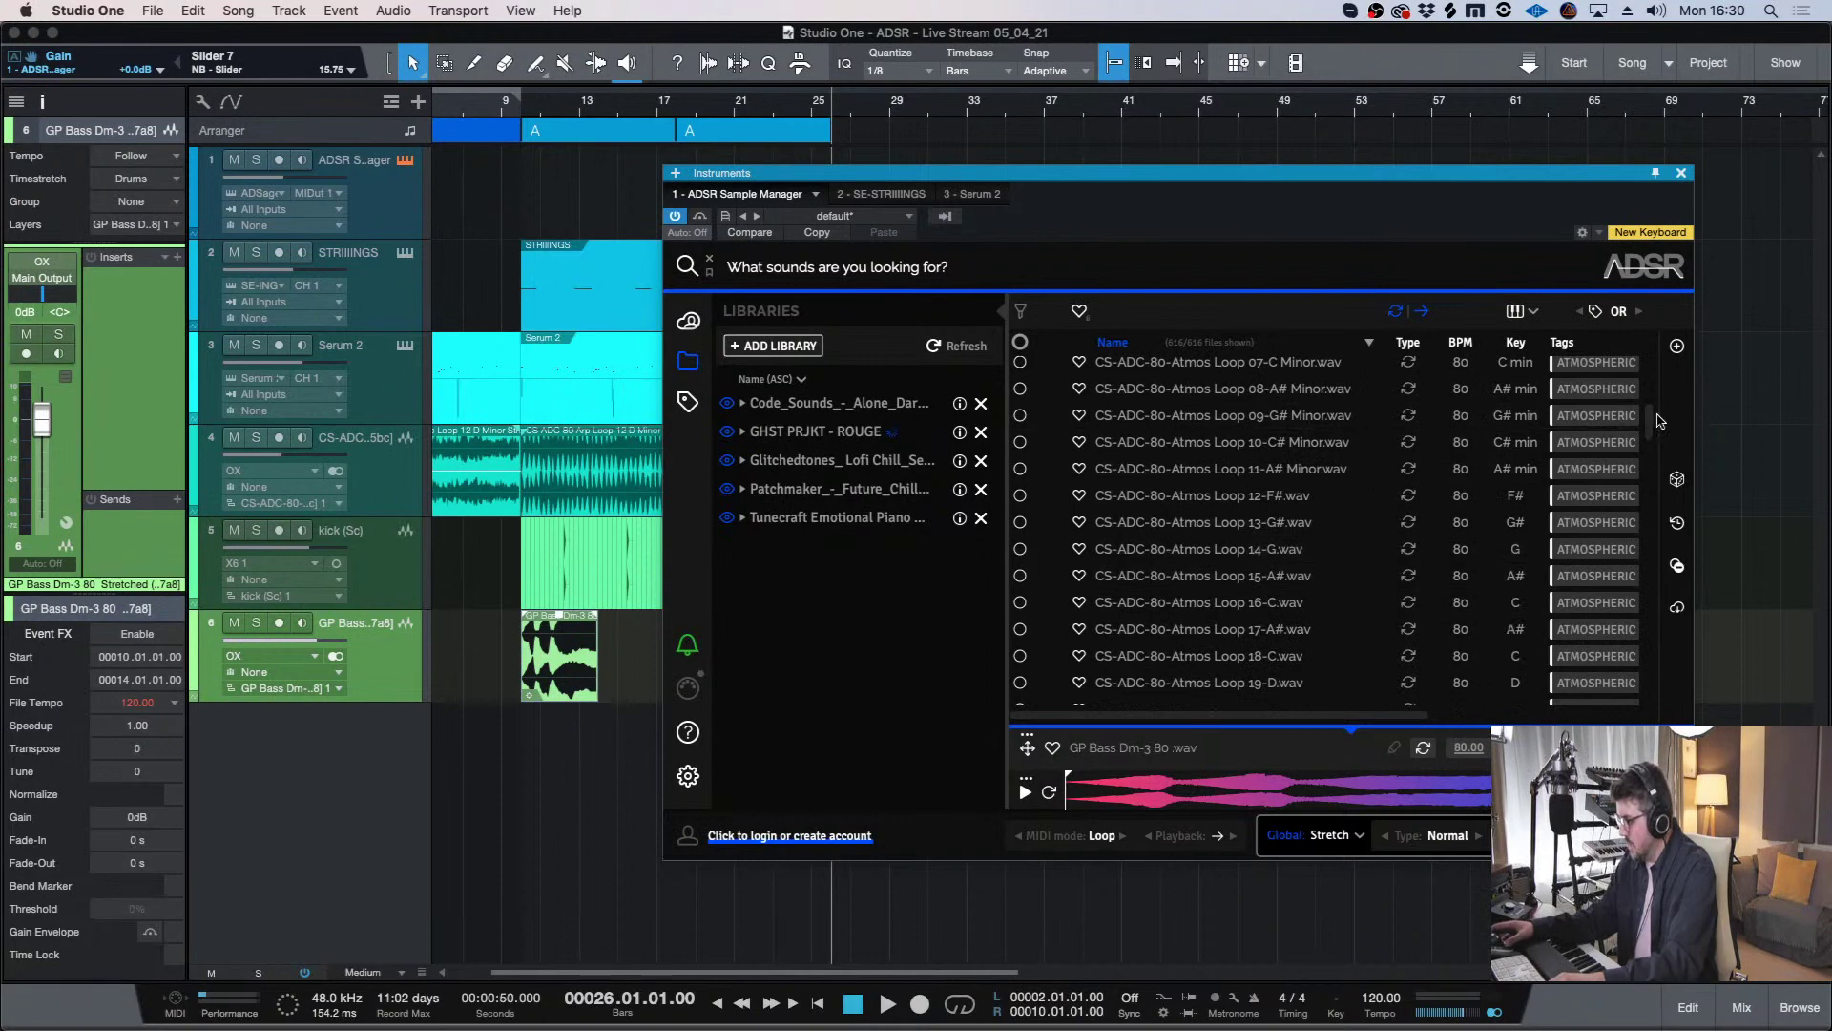
drag(1649, 422, 1648, 520)
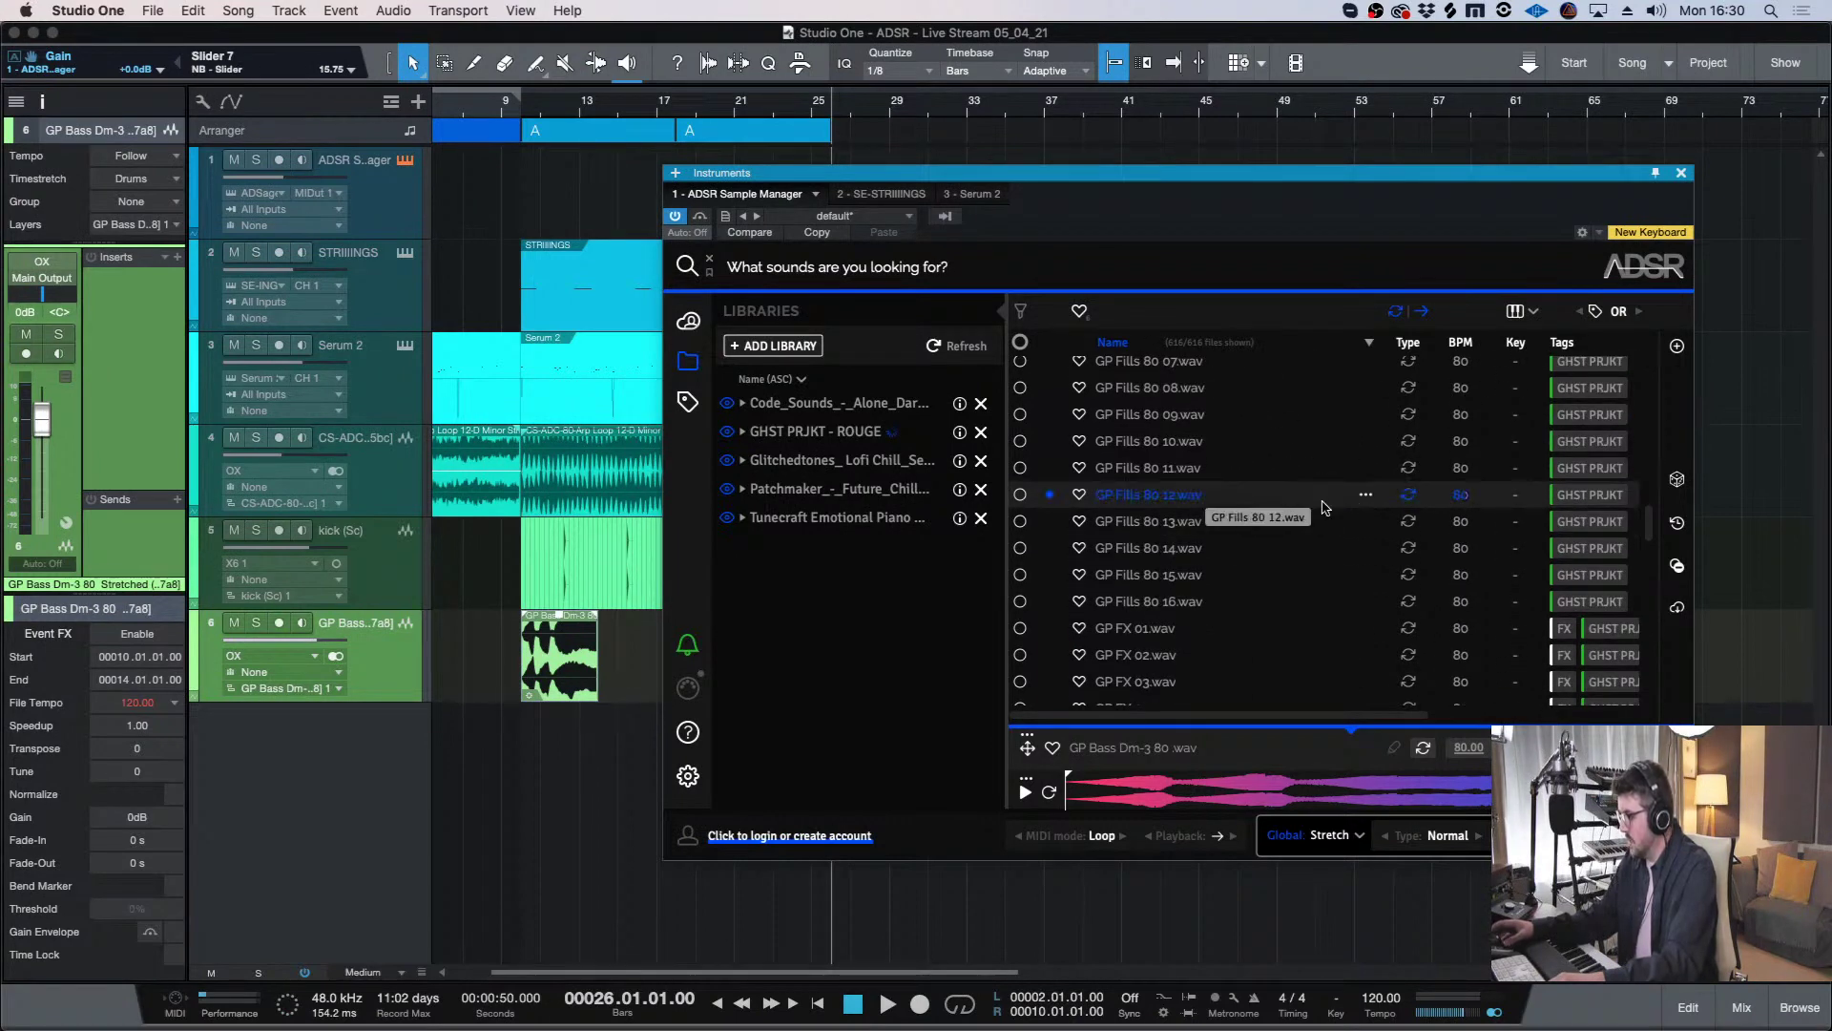
click(1240, 521)
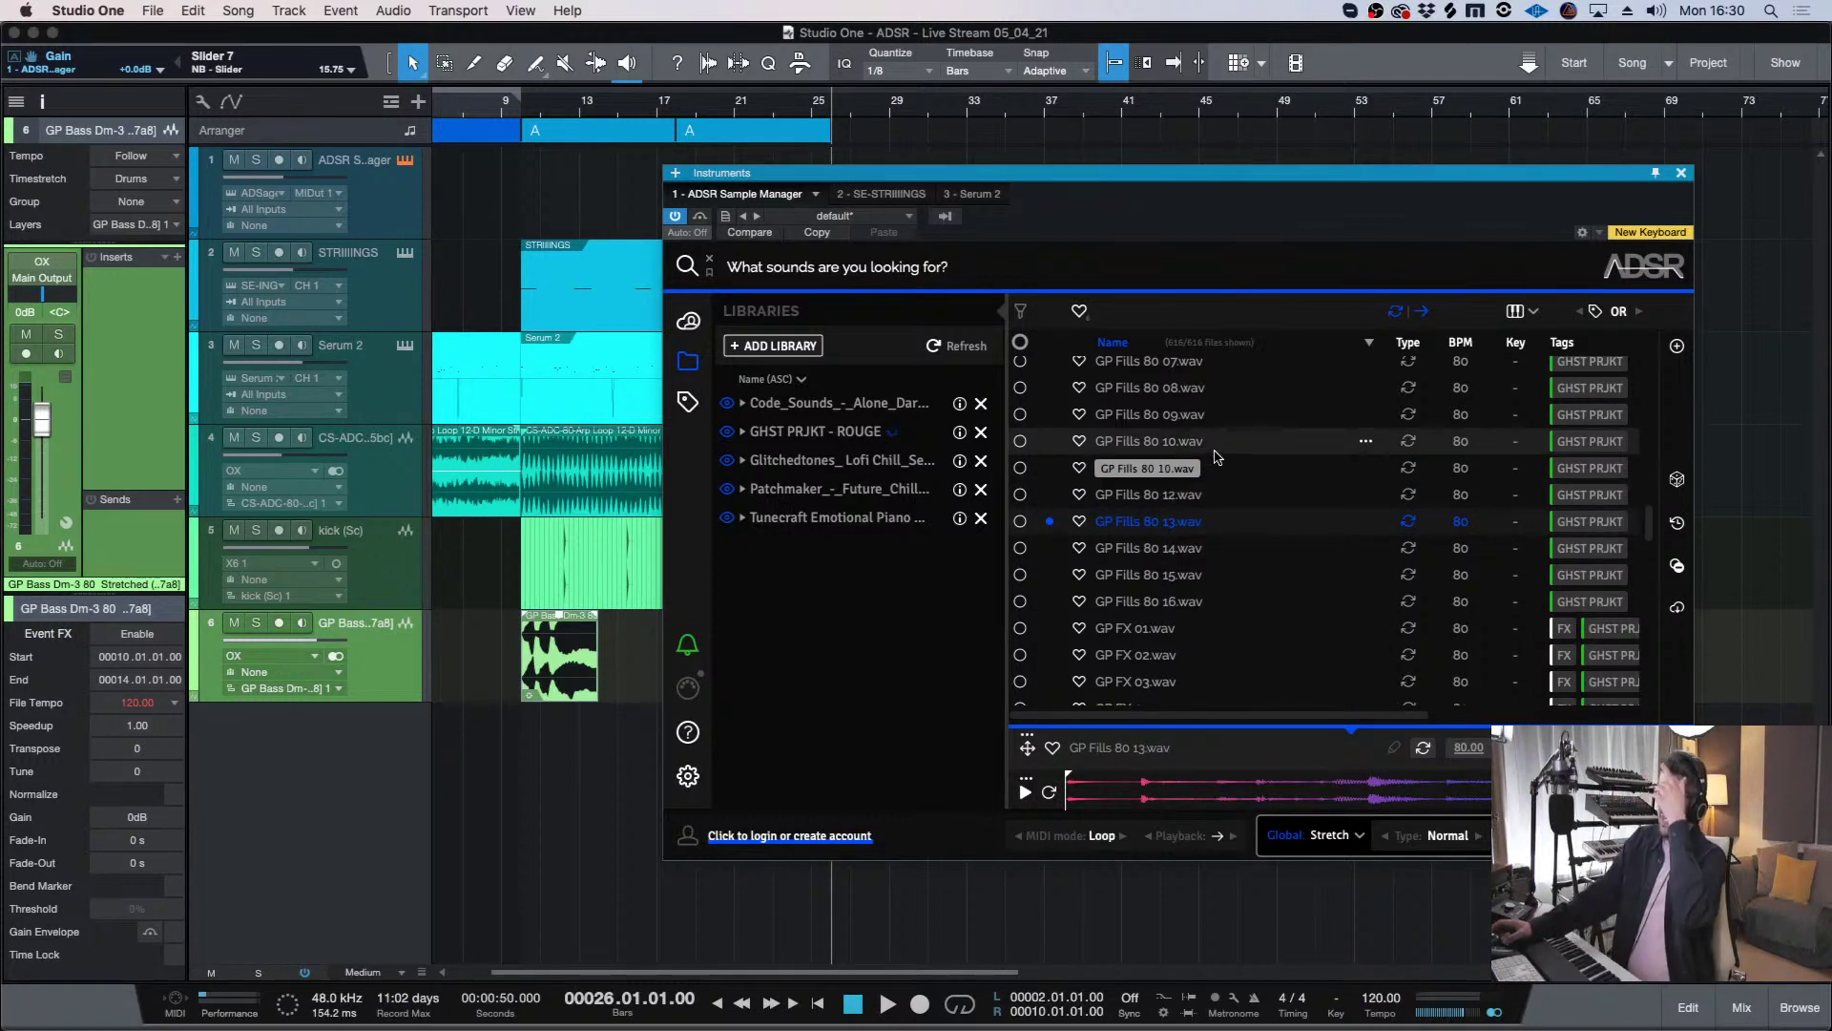
click(1119, 416)
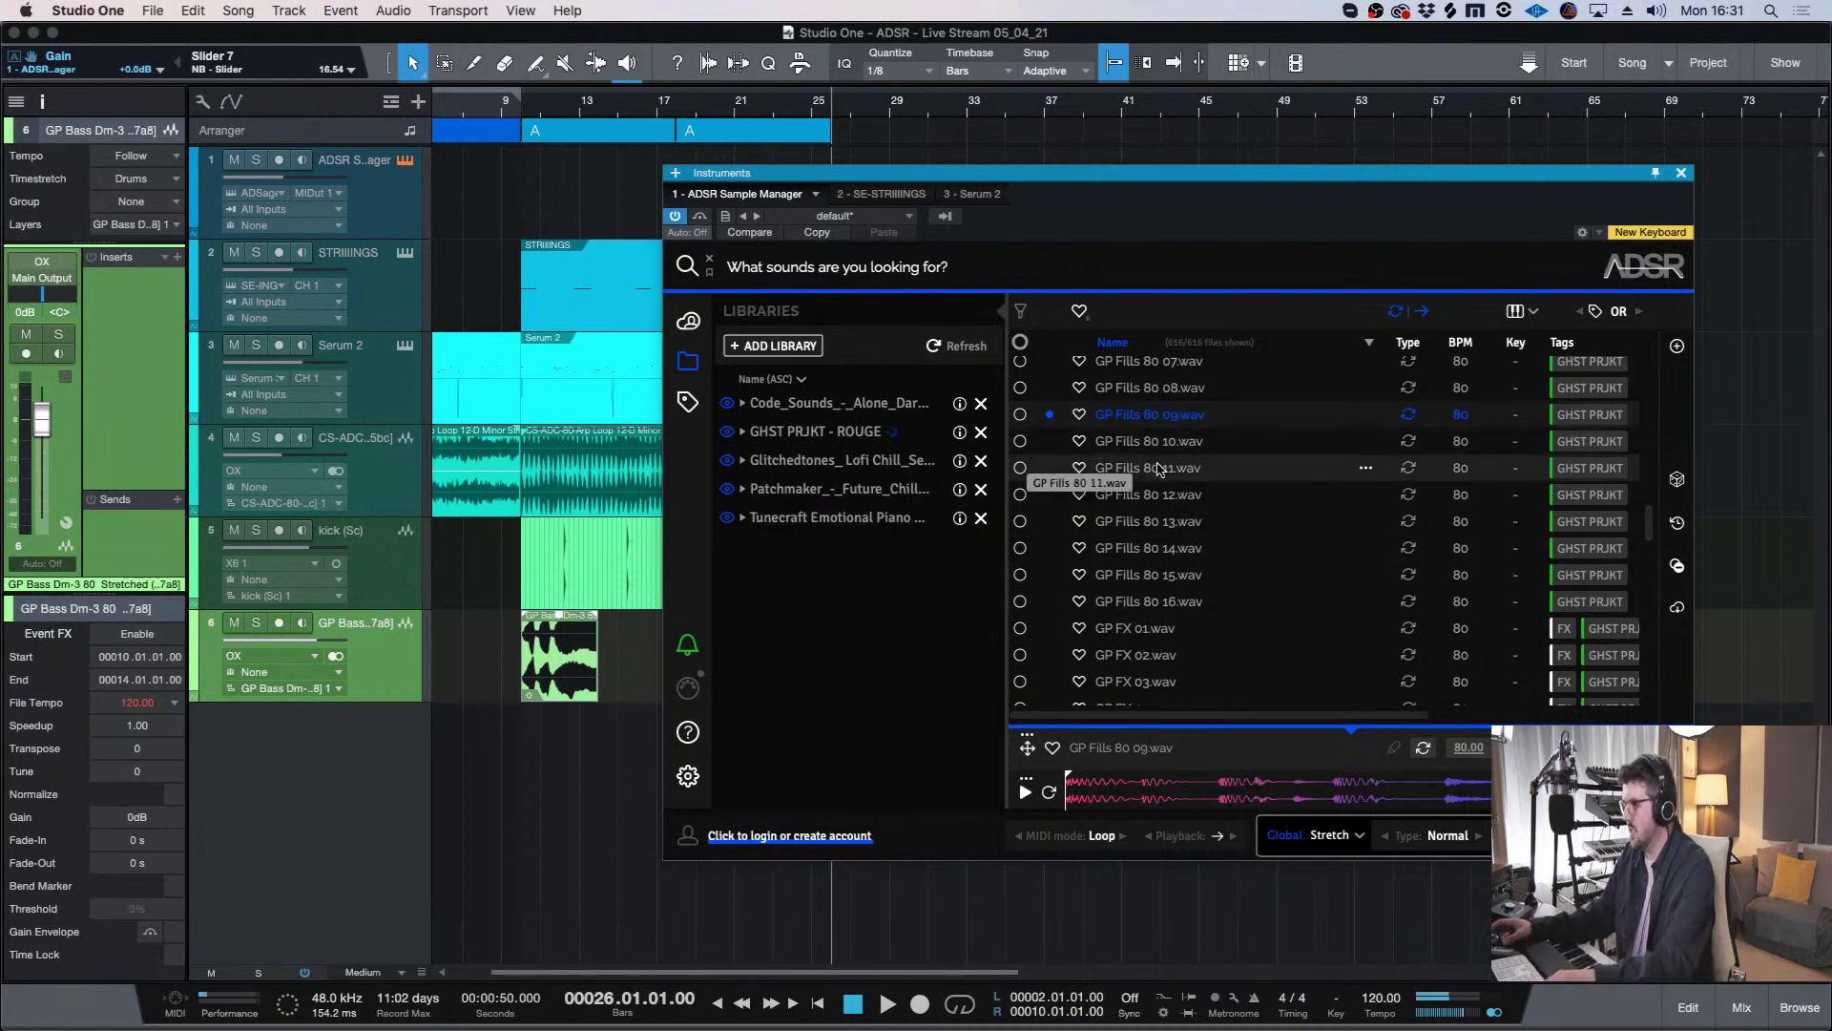
click(1184, 441)
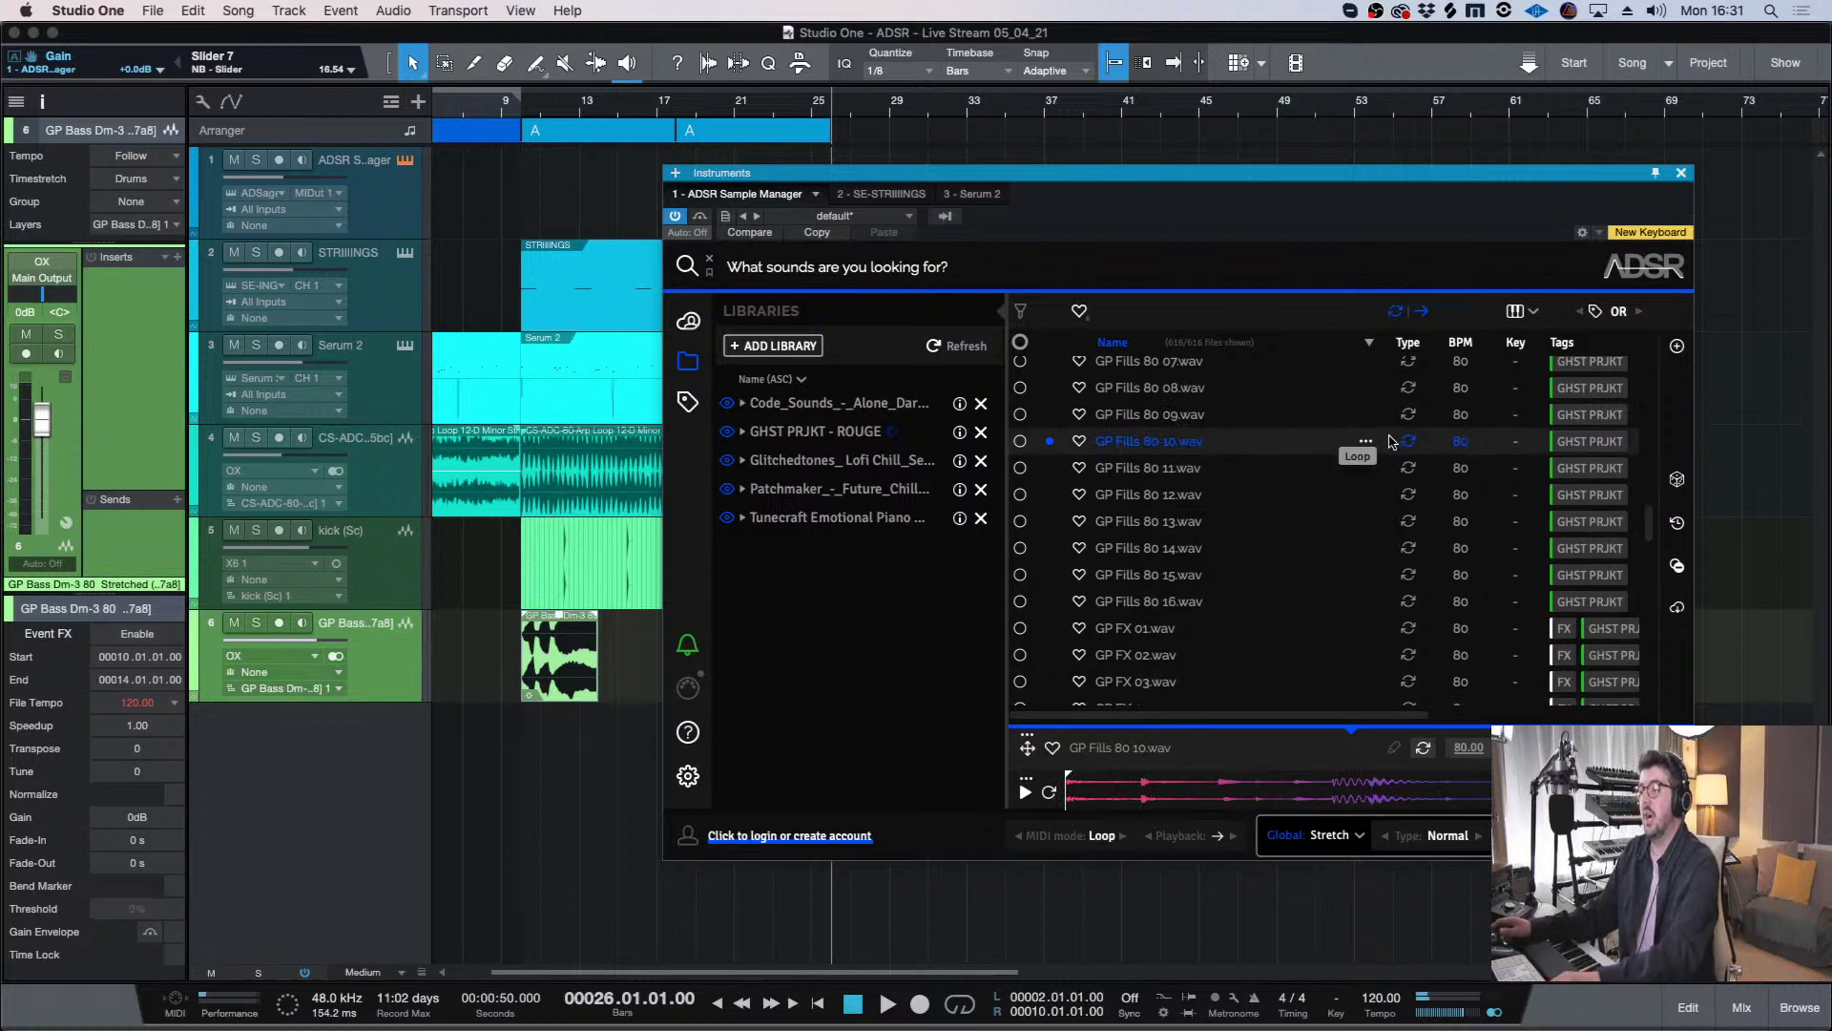
- Audition GP Fills 80 16, GP FX 02 and GP FX 03, and close the instrument window
drag(1199, 175, 1176, 176)
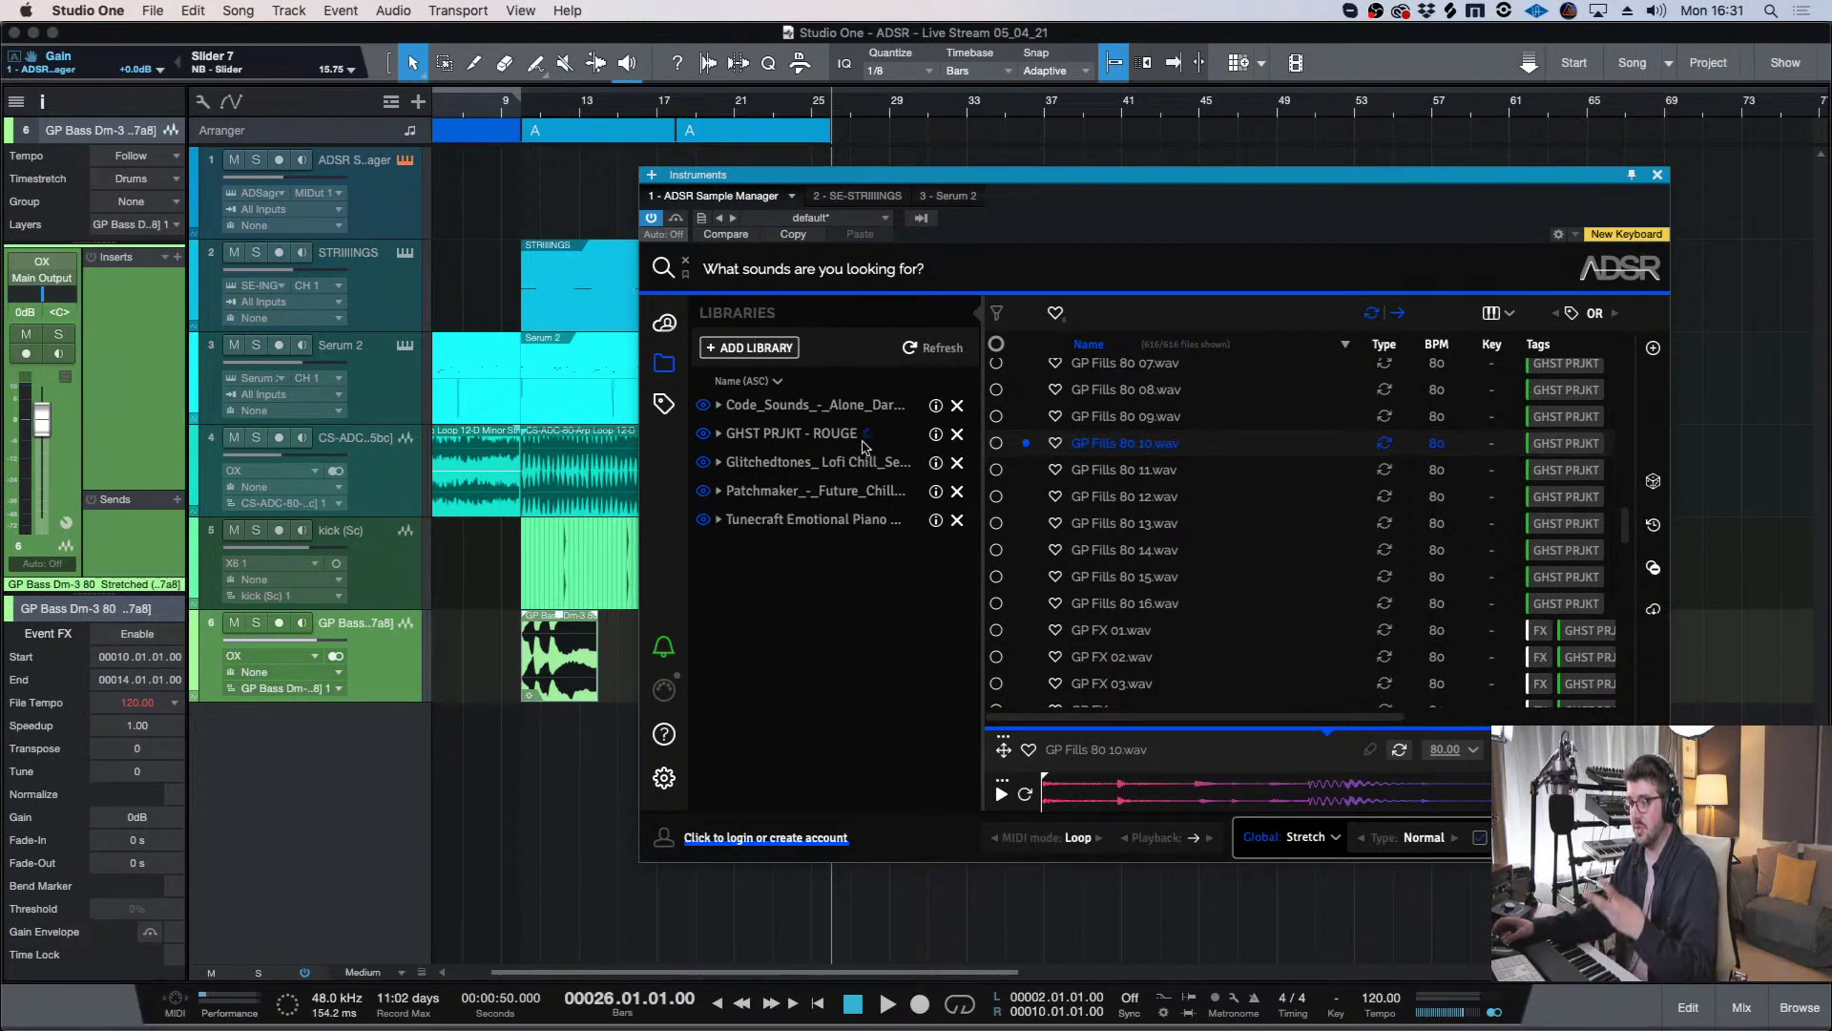
drag(1517, 182, 1471, 176)
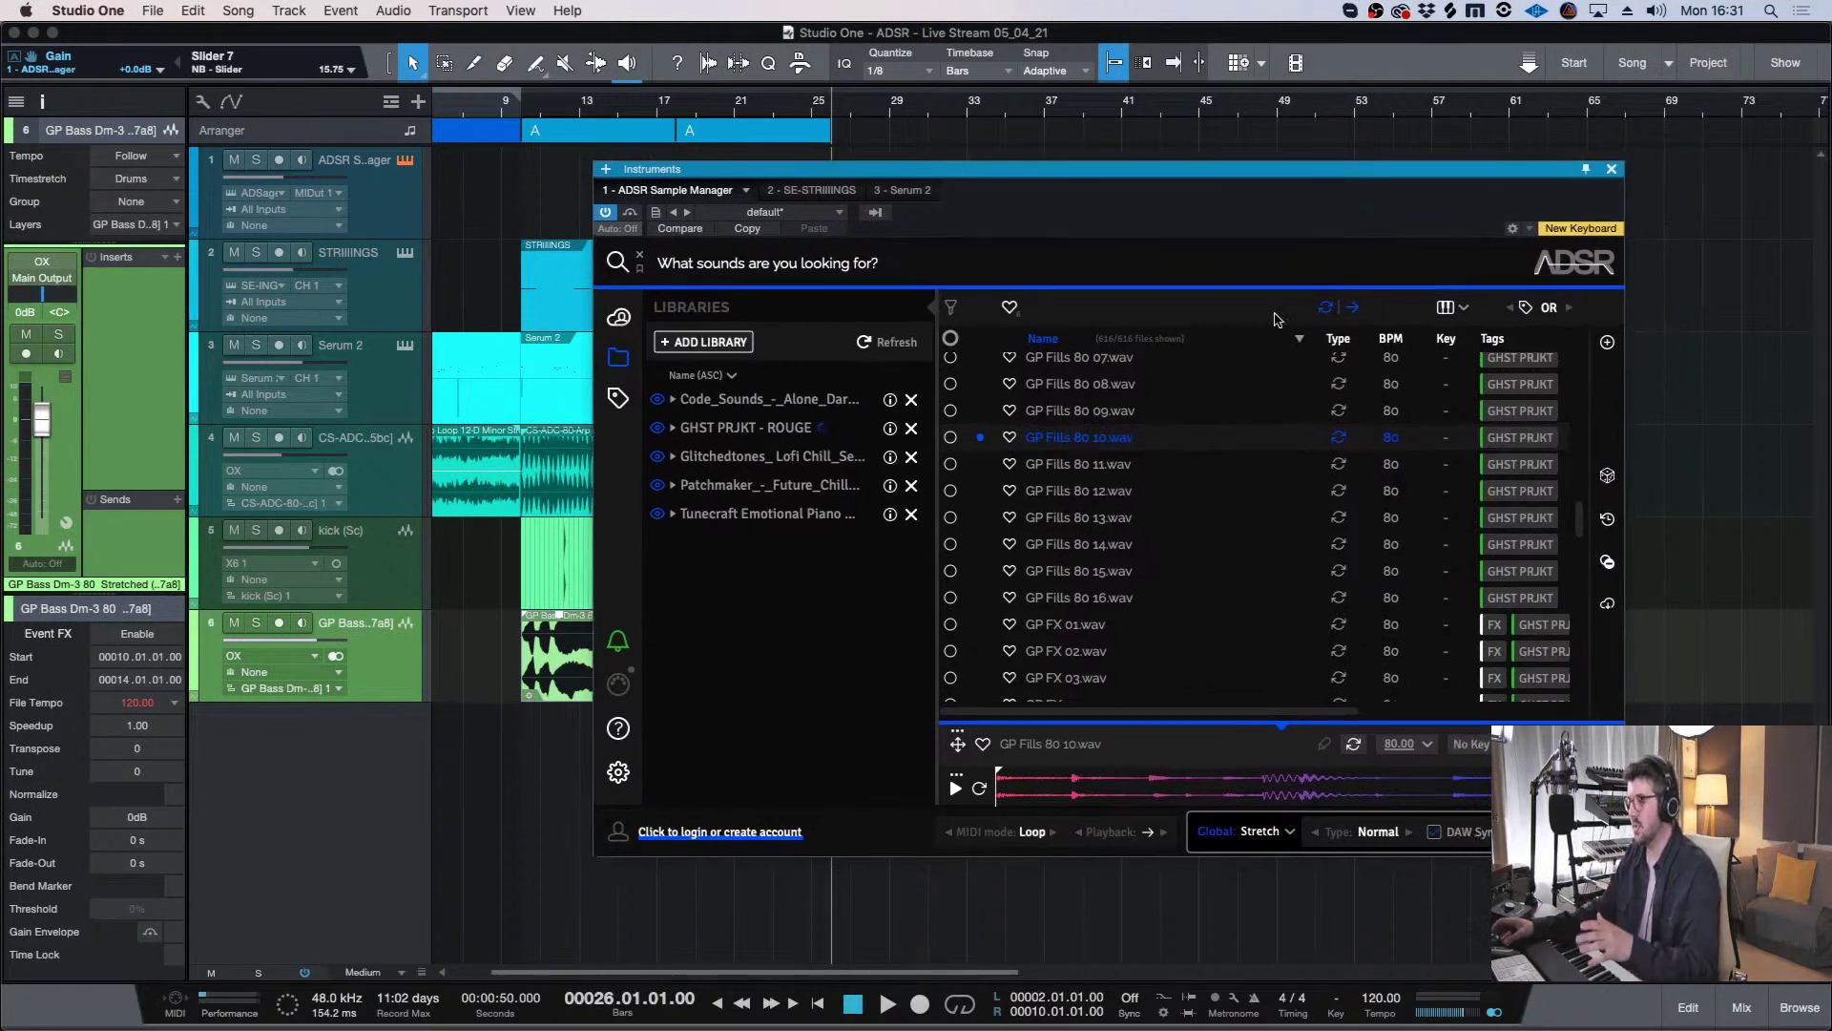
click(1173, 513)
click(1121, 597)
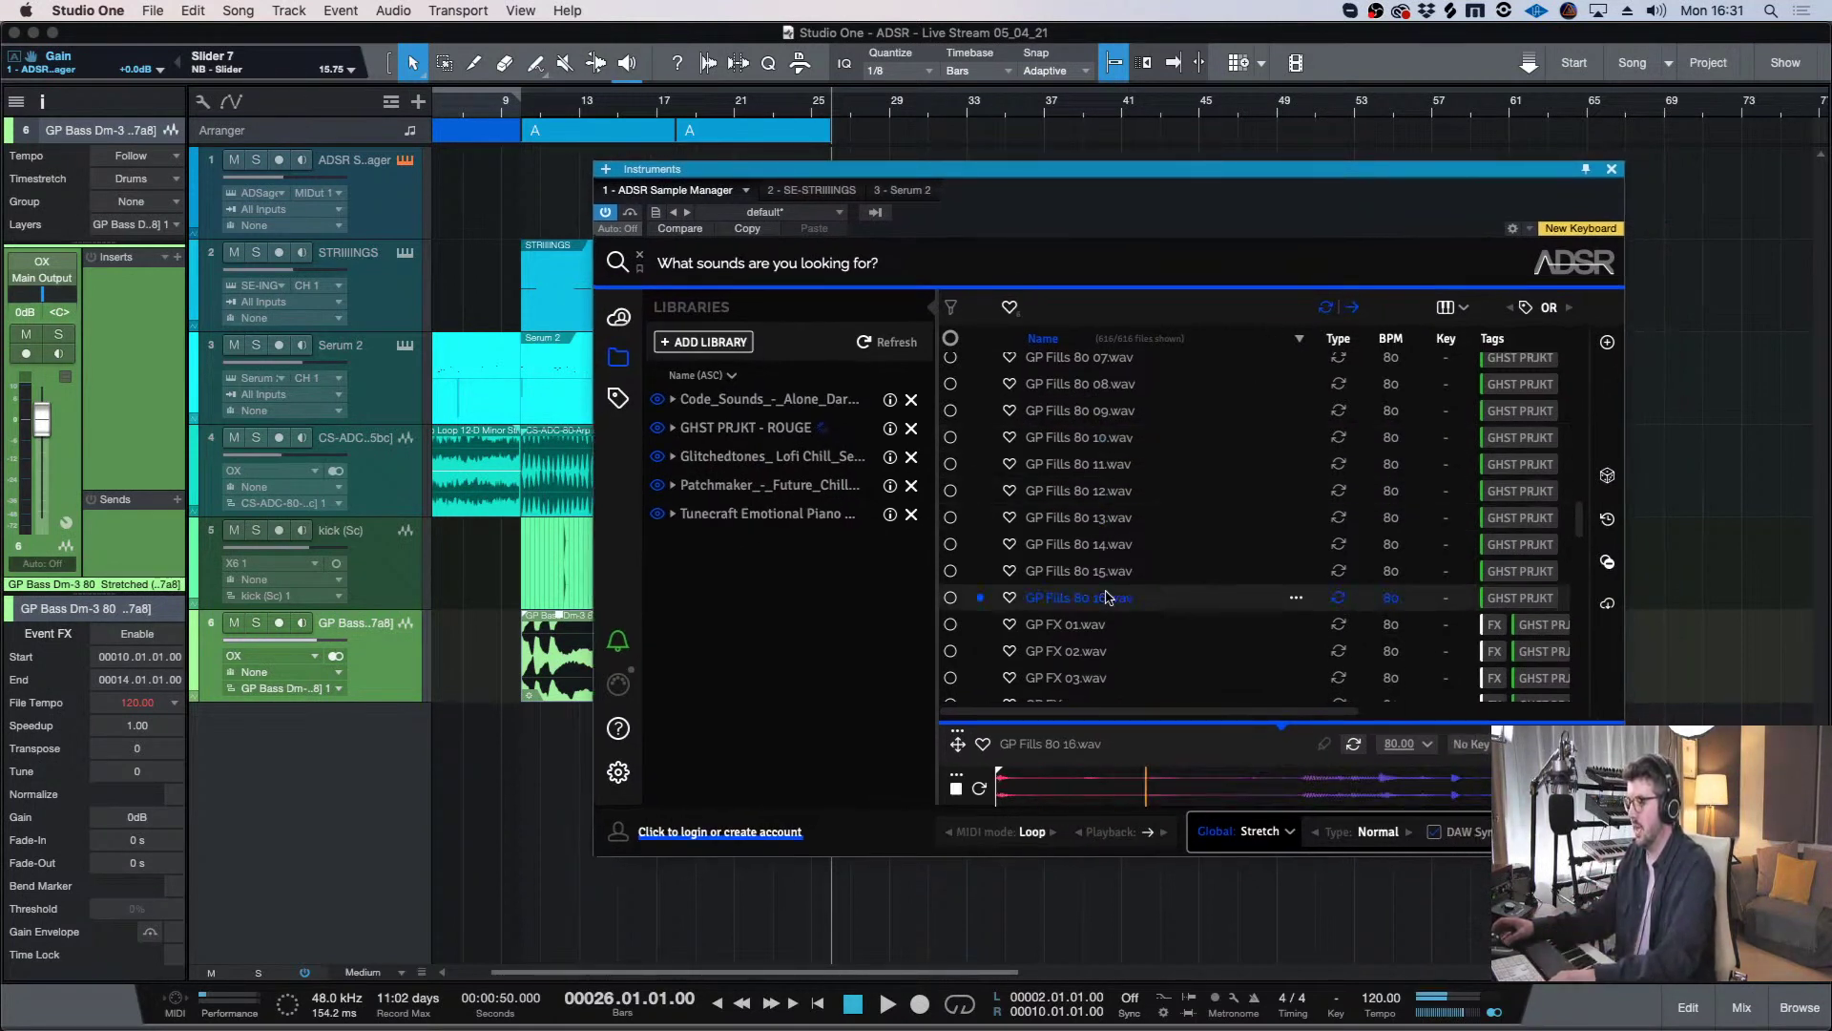
click(1107, 650)
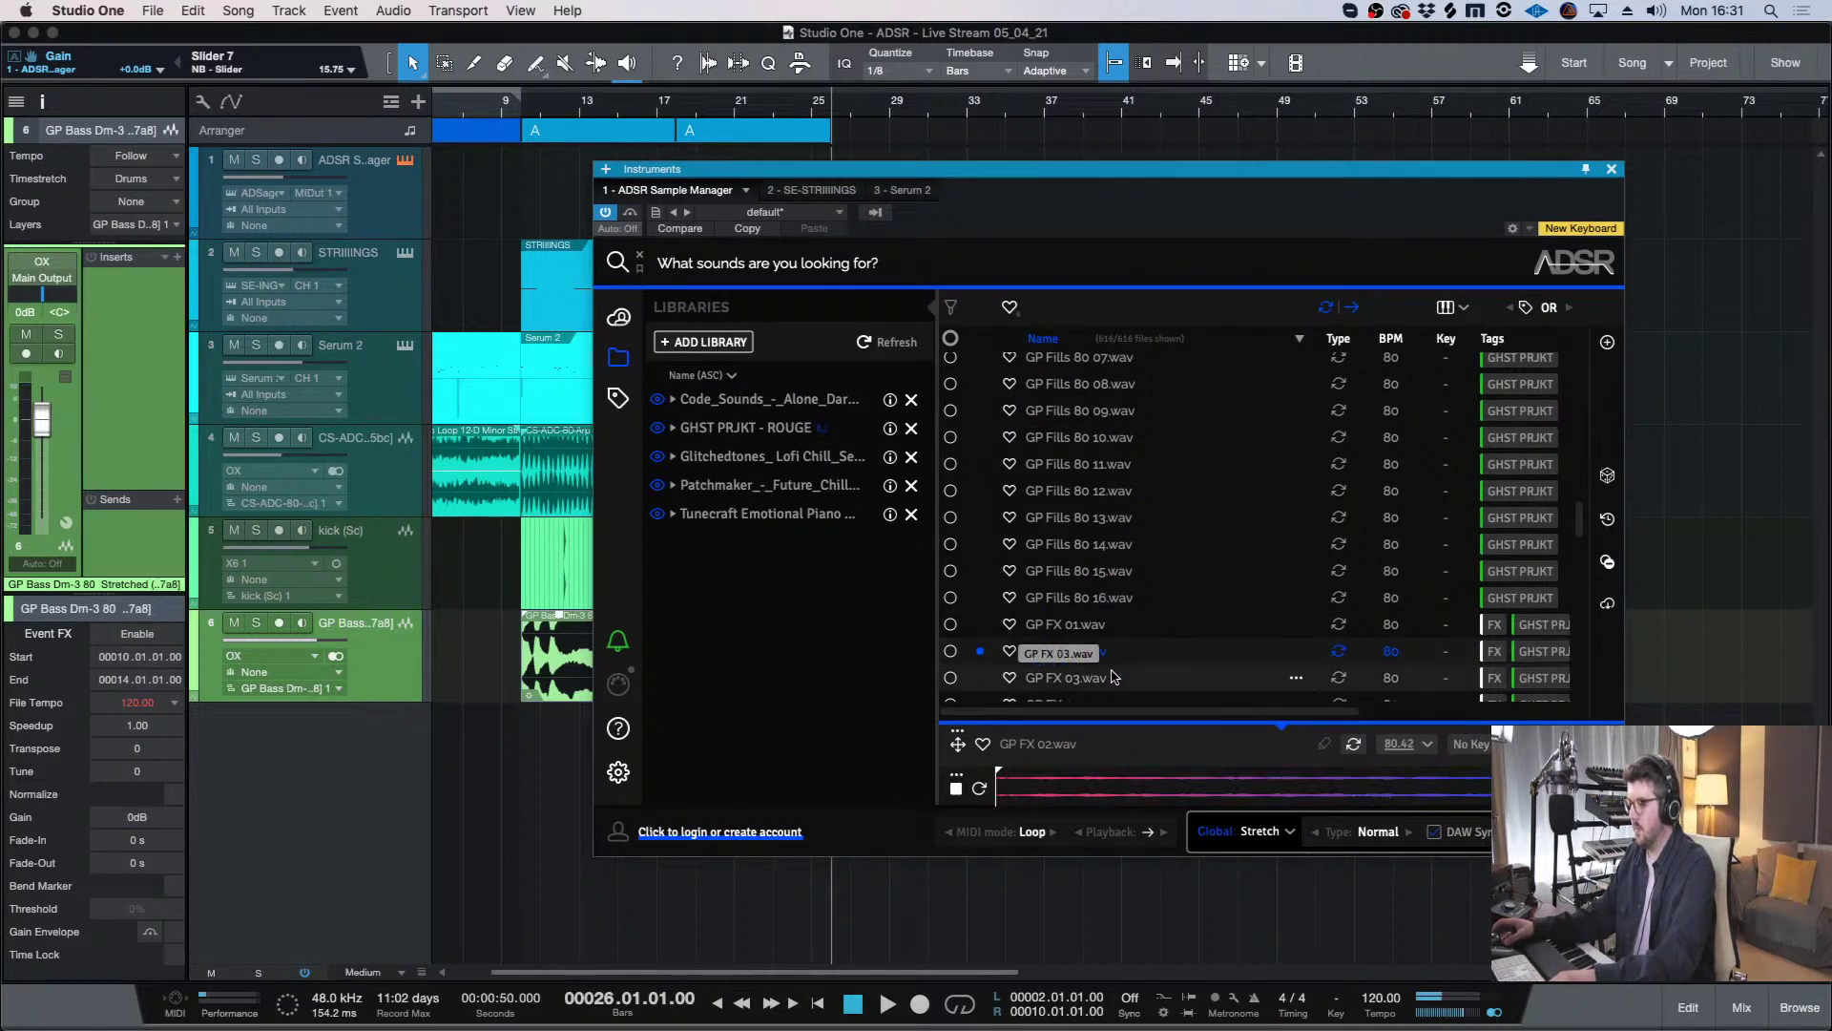
click(1112, 677)
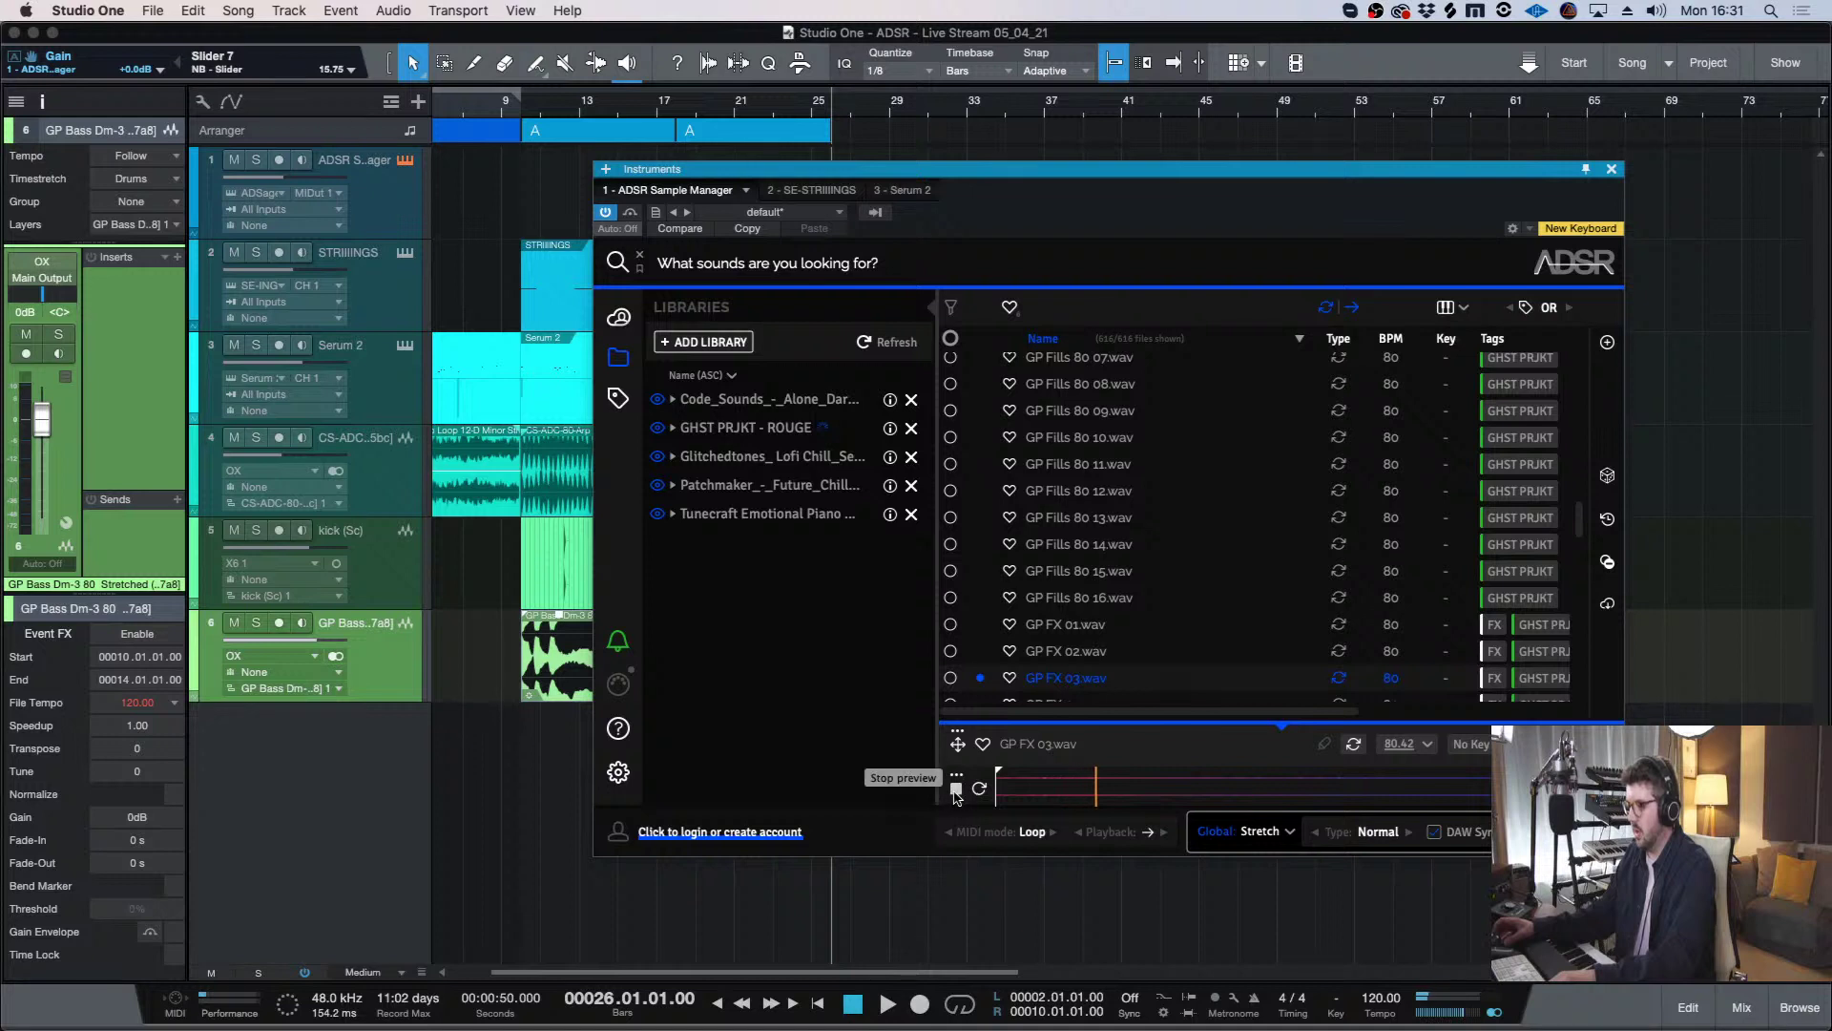
click(1611, 169)
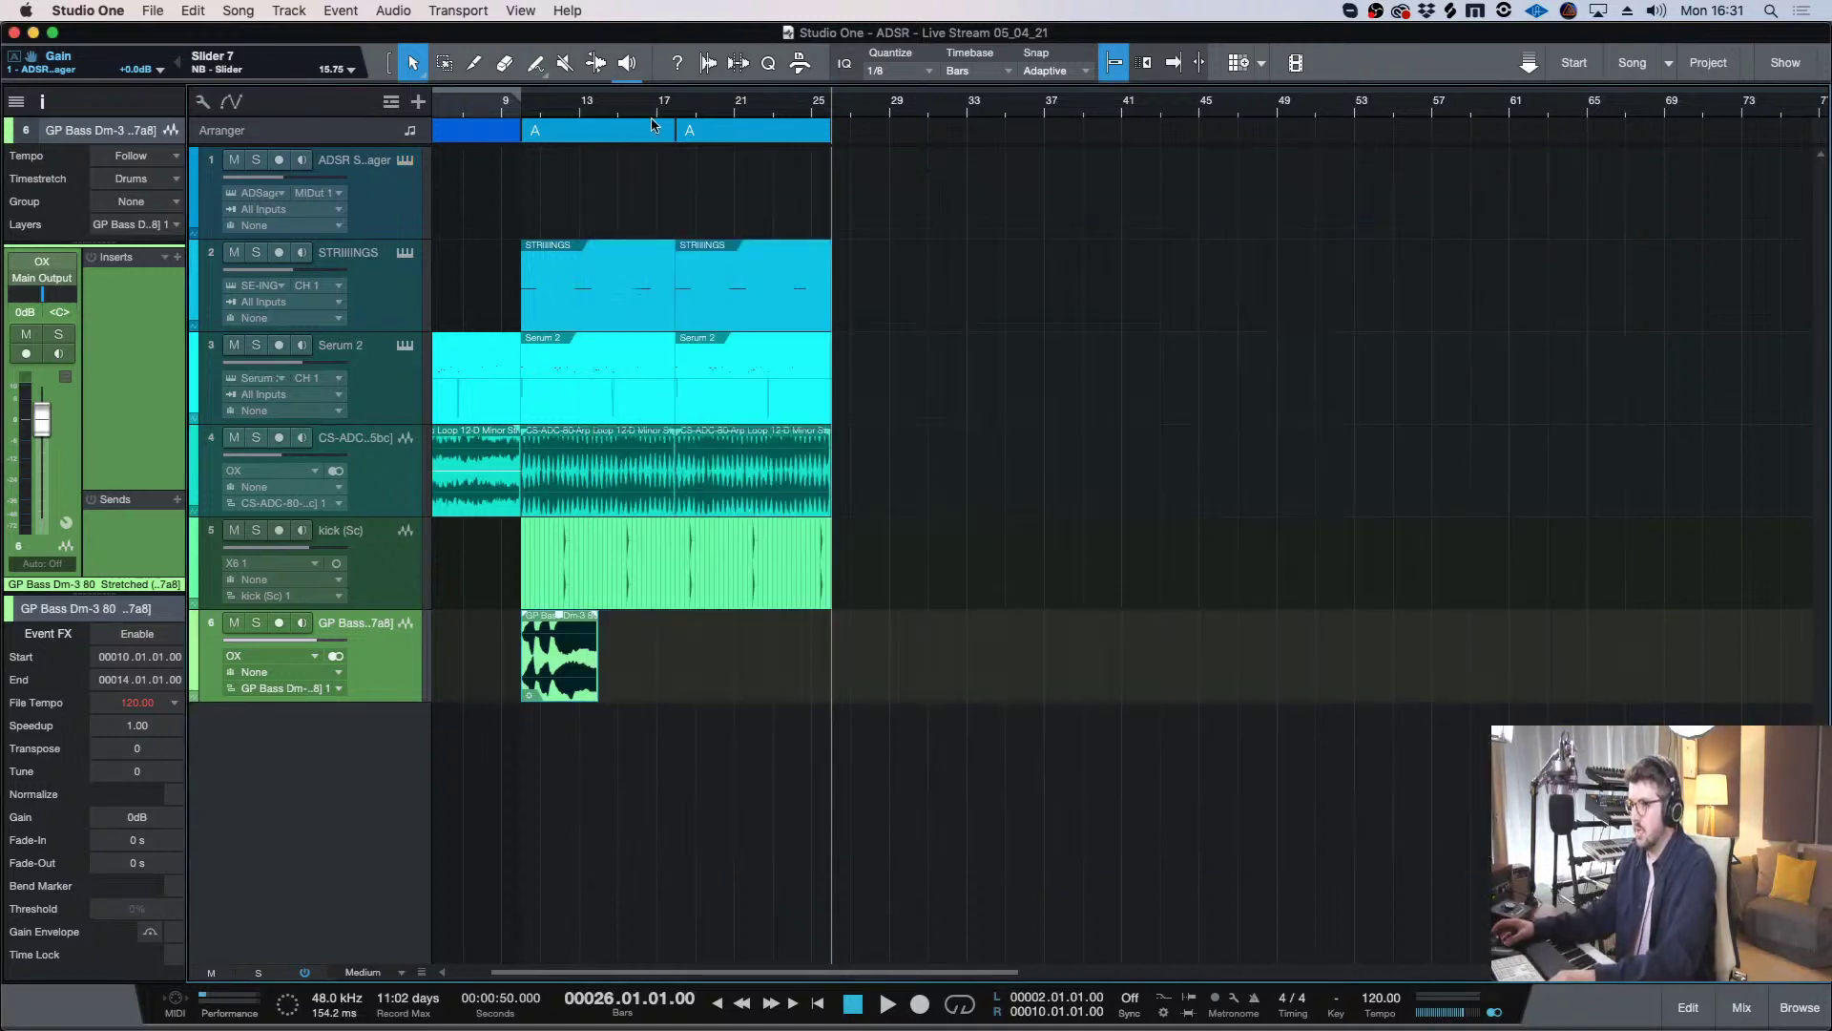
- Move the GP Bass Dm-3 80 clip to bar 18, at the start of the second A section
click(680, 130)
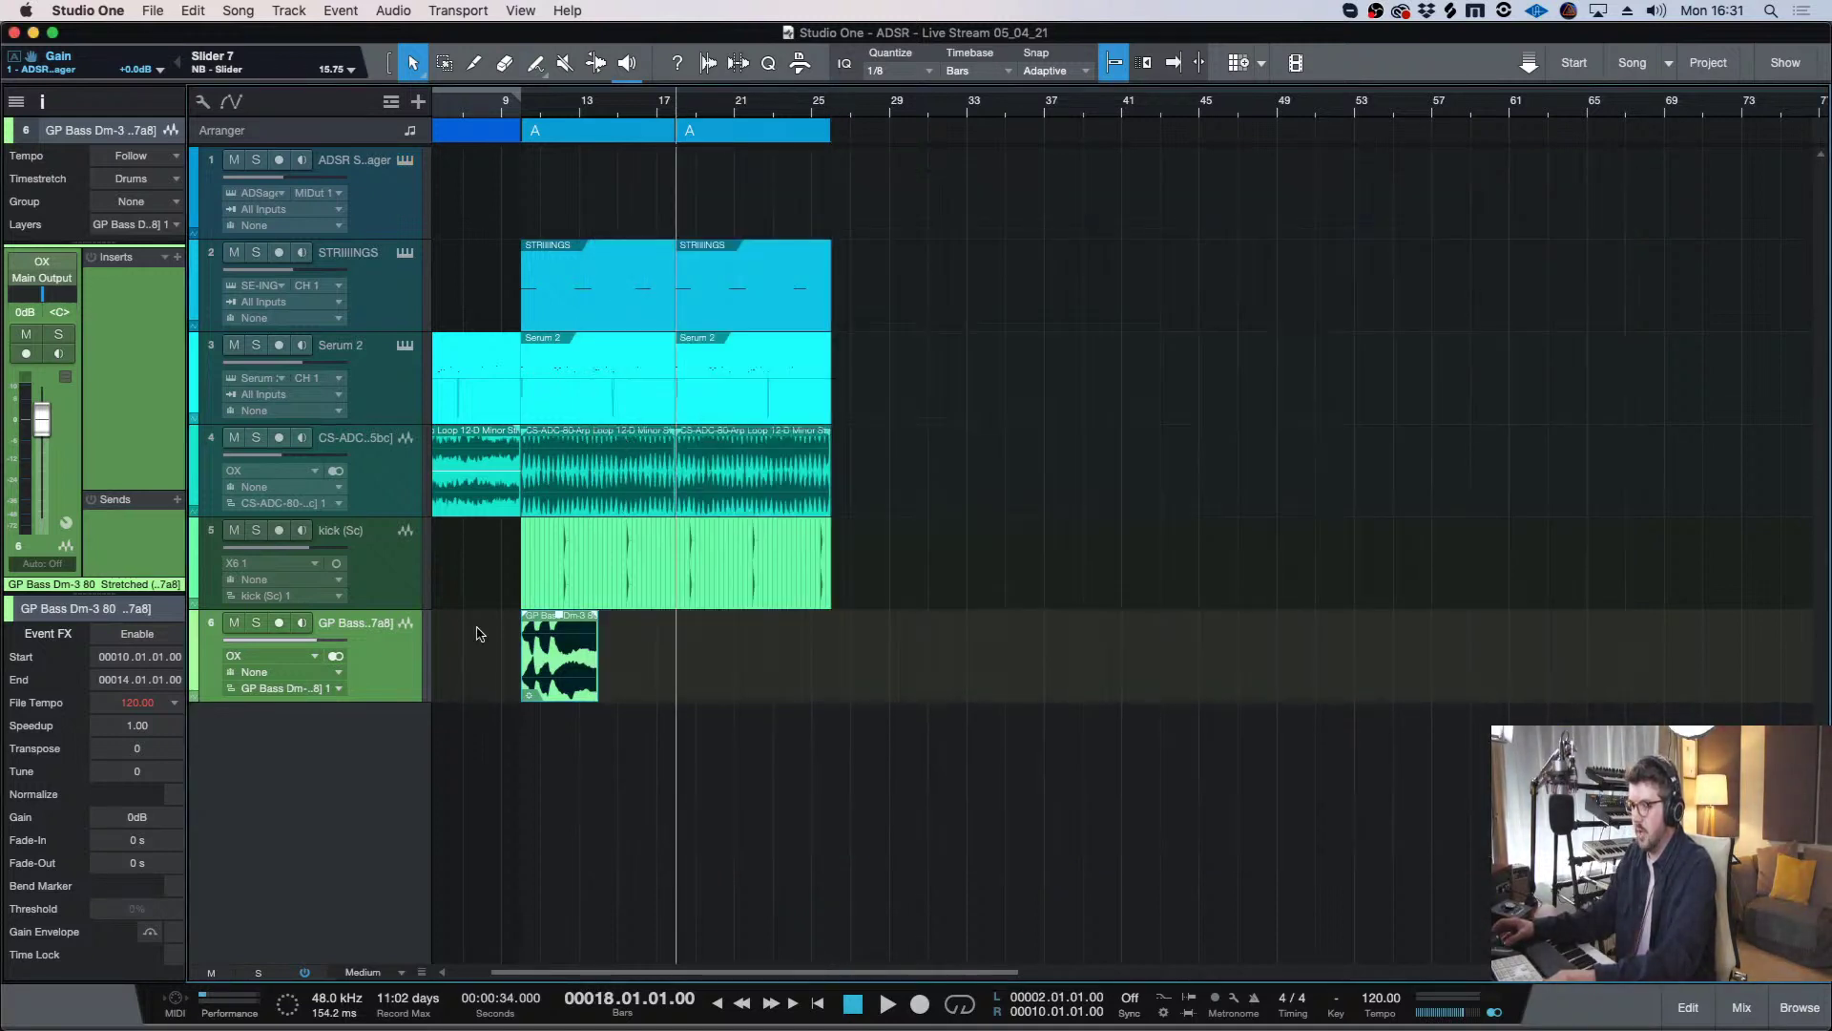
drag(544, 634, 698, 635)
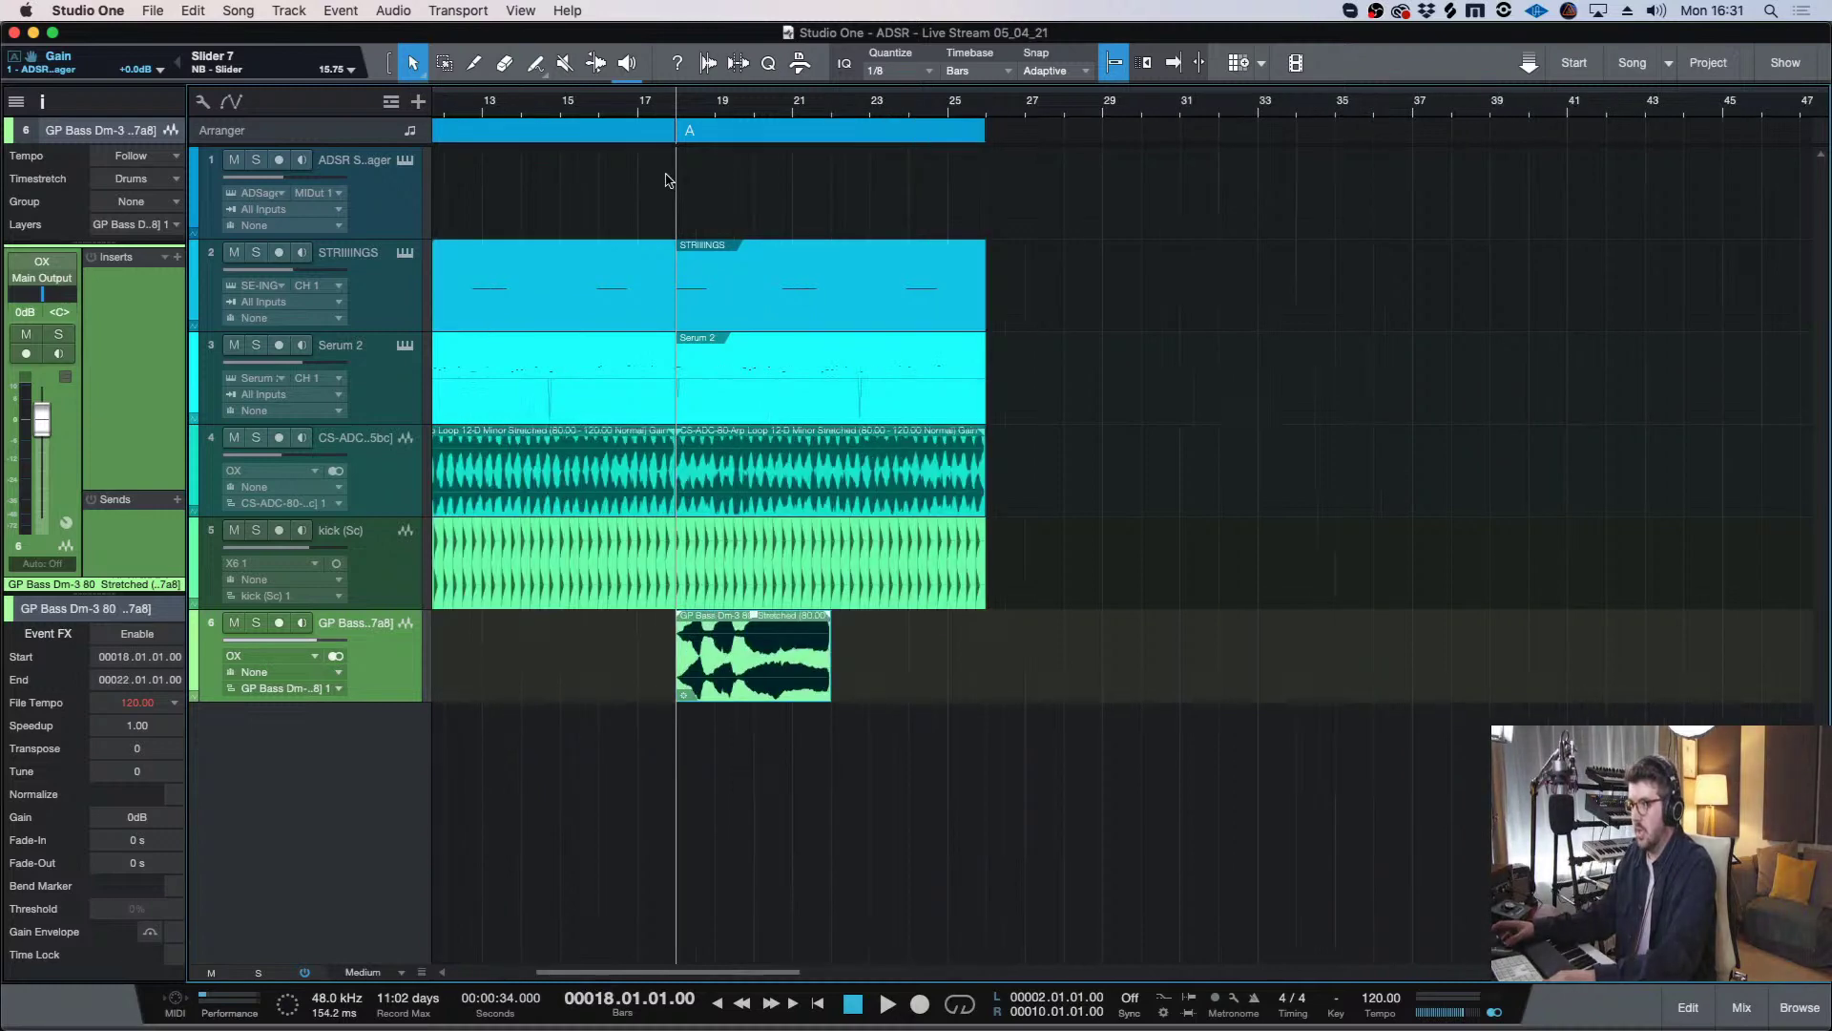
click(832, 115)
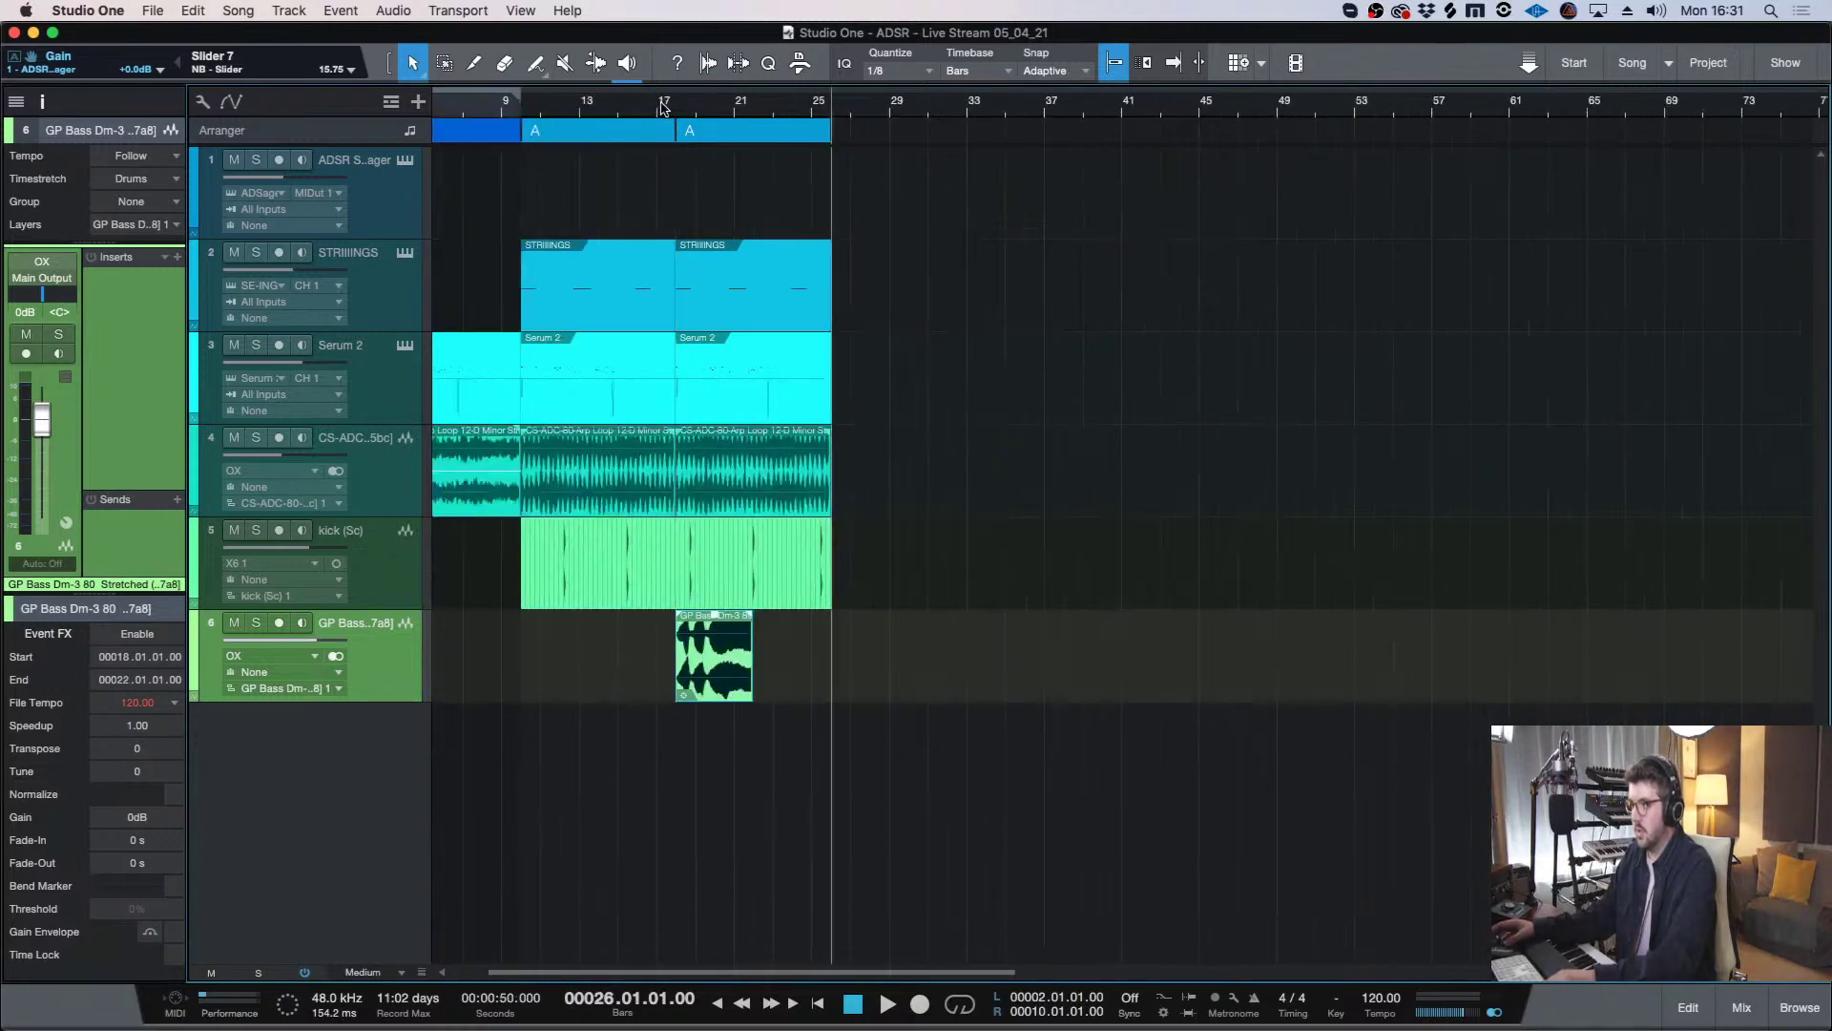
click(663, 108)
- Play the bass track soloed from bar 18 while lowering its volume to -12.0 dB, and remove the solo
key(e)
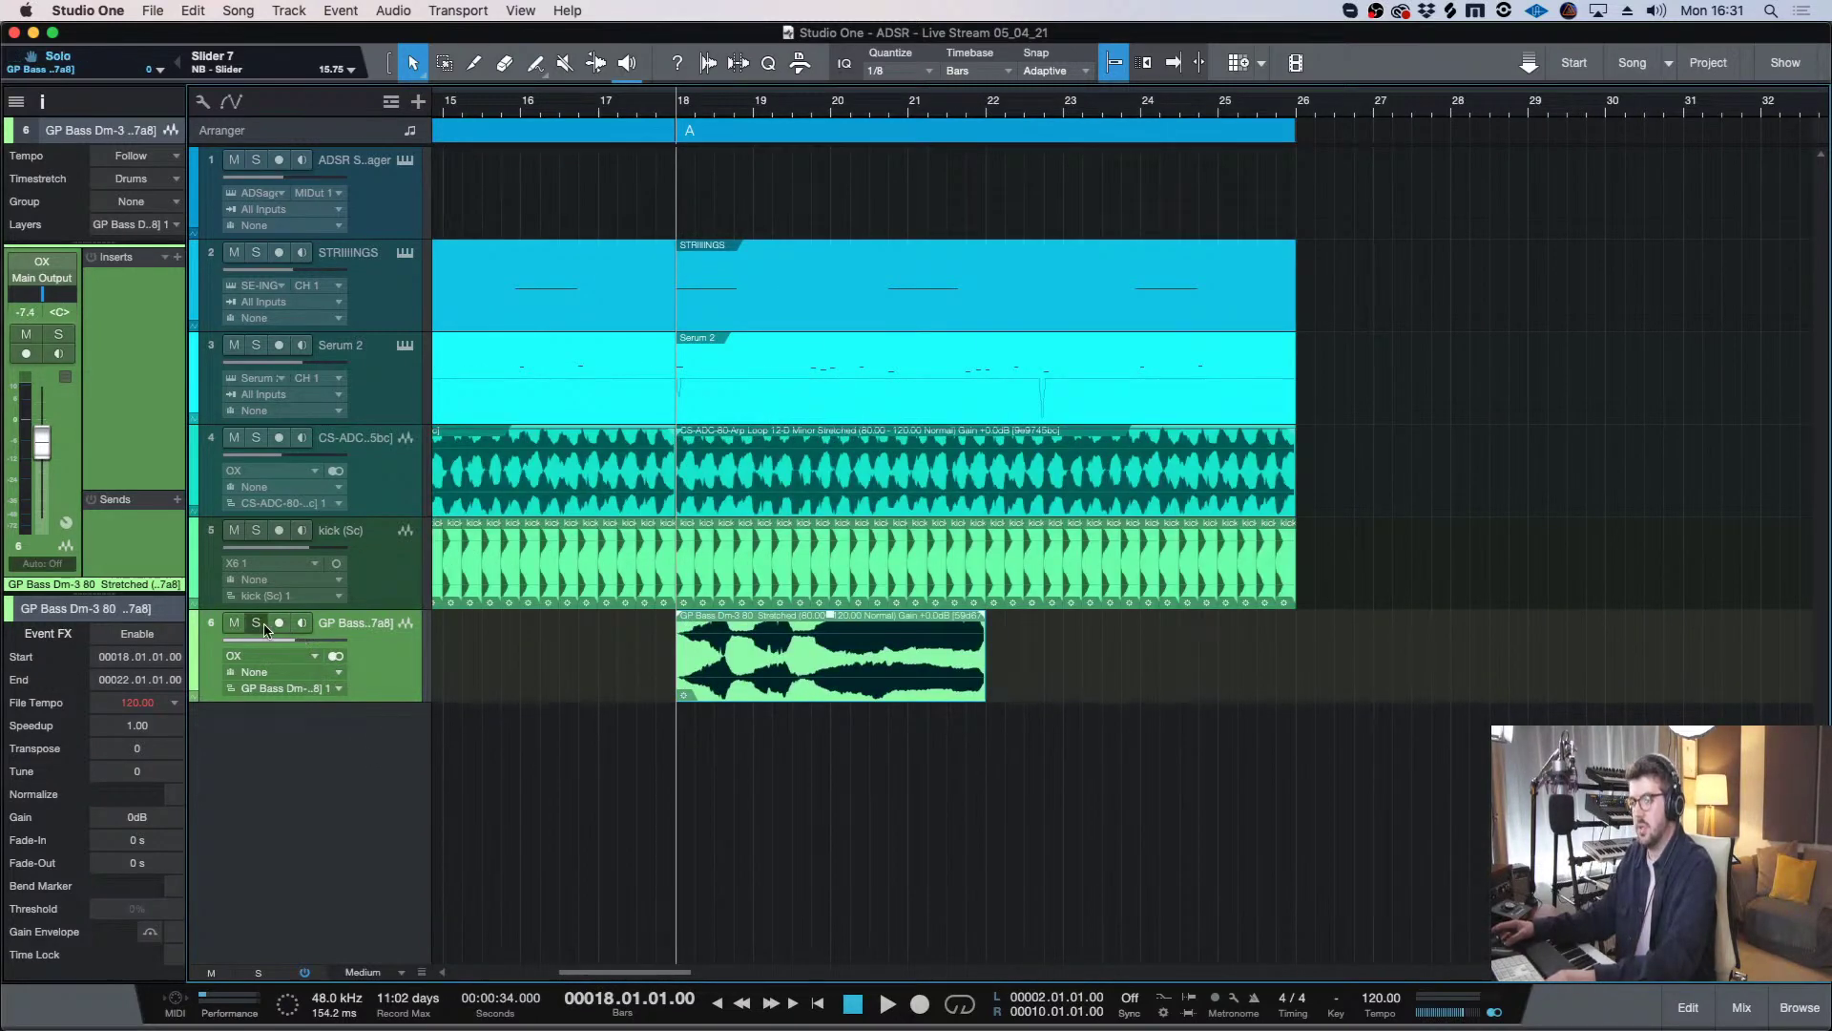
click(265, 628)
key(space)
key(w)
drag(270, 639, 267, 641)
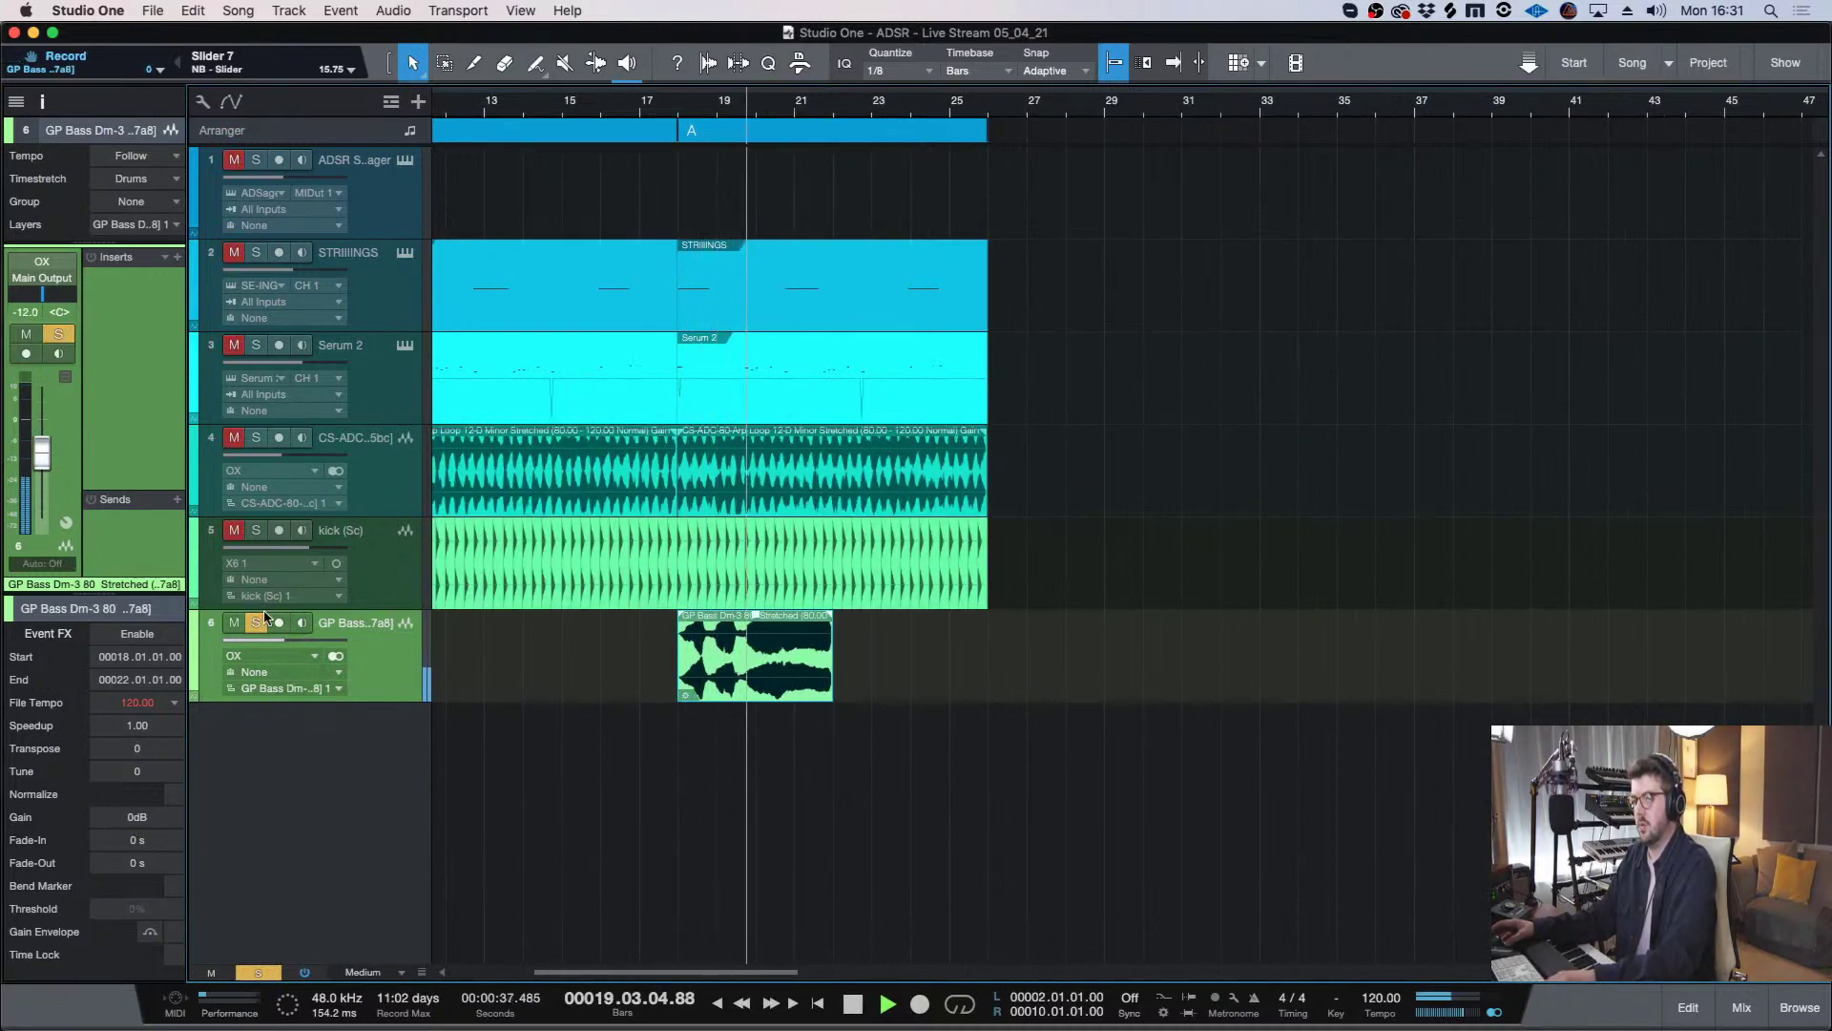
click(257, 622)
key(space)
- Copy the sidechained Compressor insert from the Serum 2 track to the GP Bass track and close its window
click(640, 128)
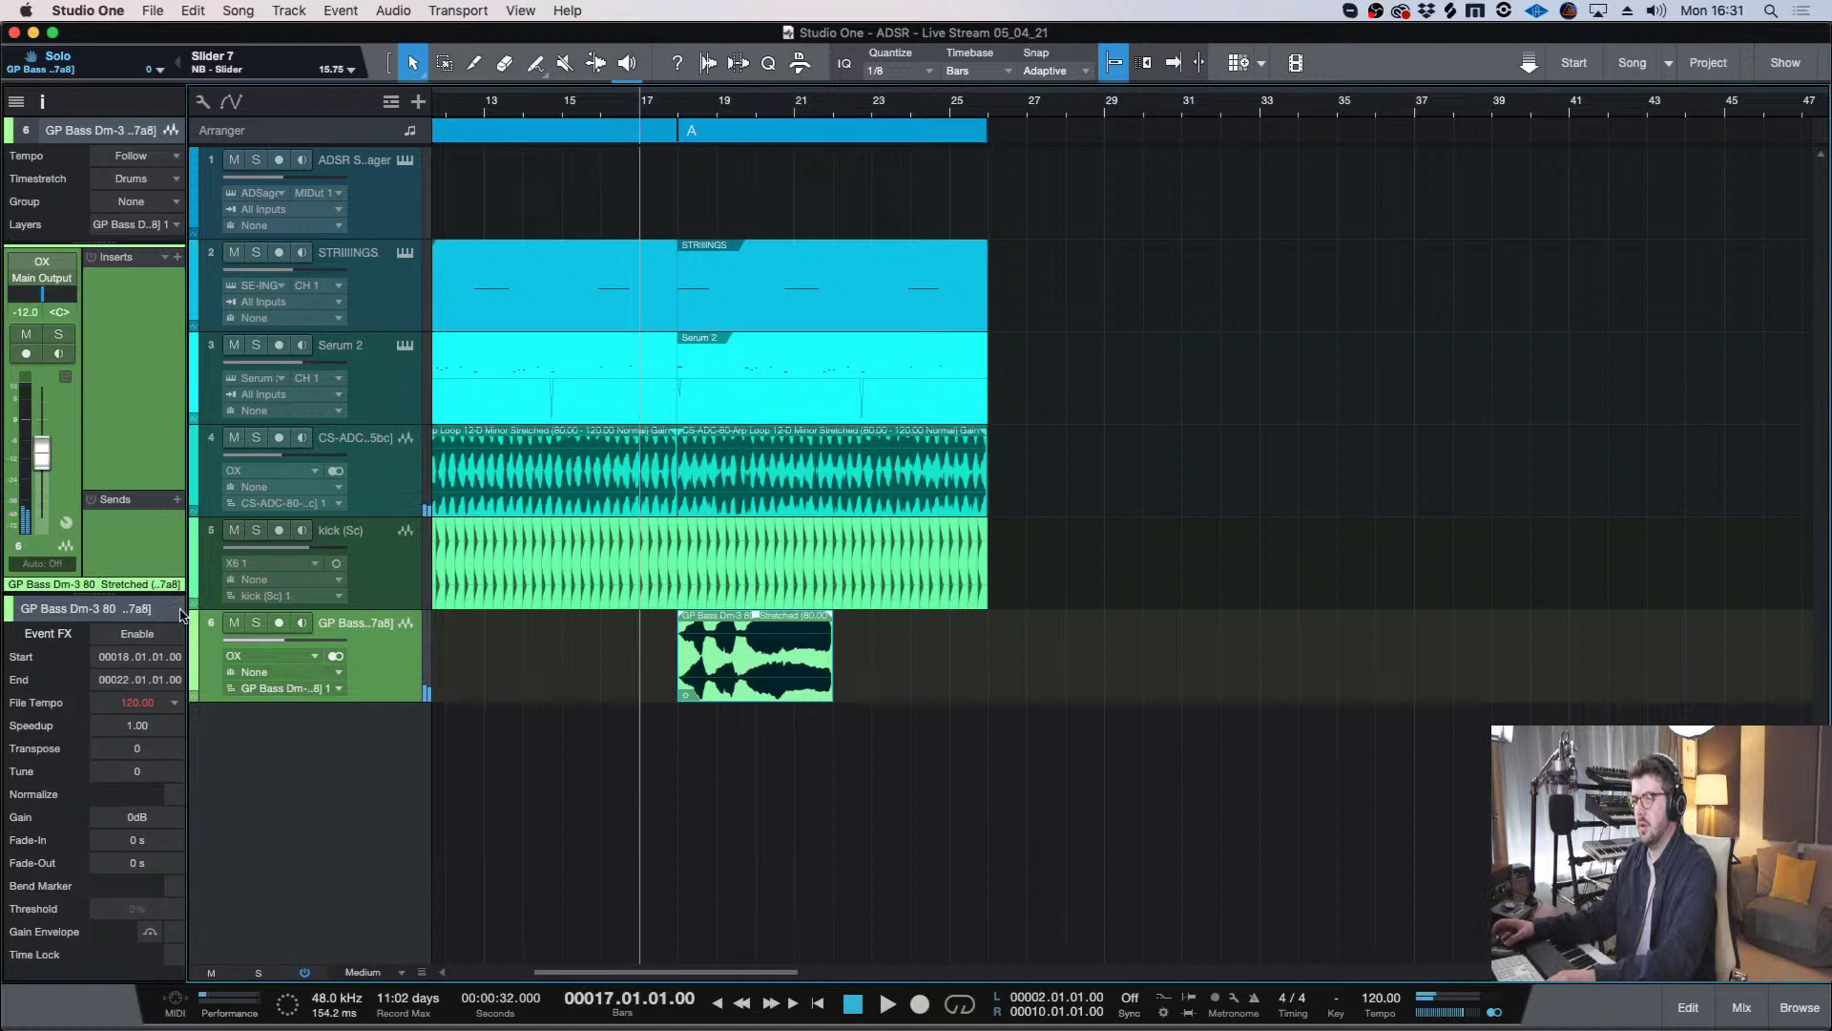
click(386, 412)
drag(138, 345, 395, 612)
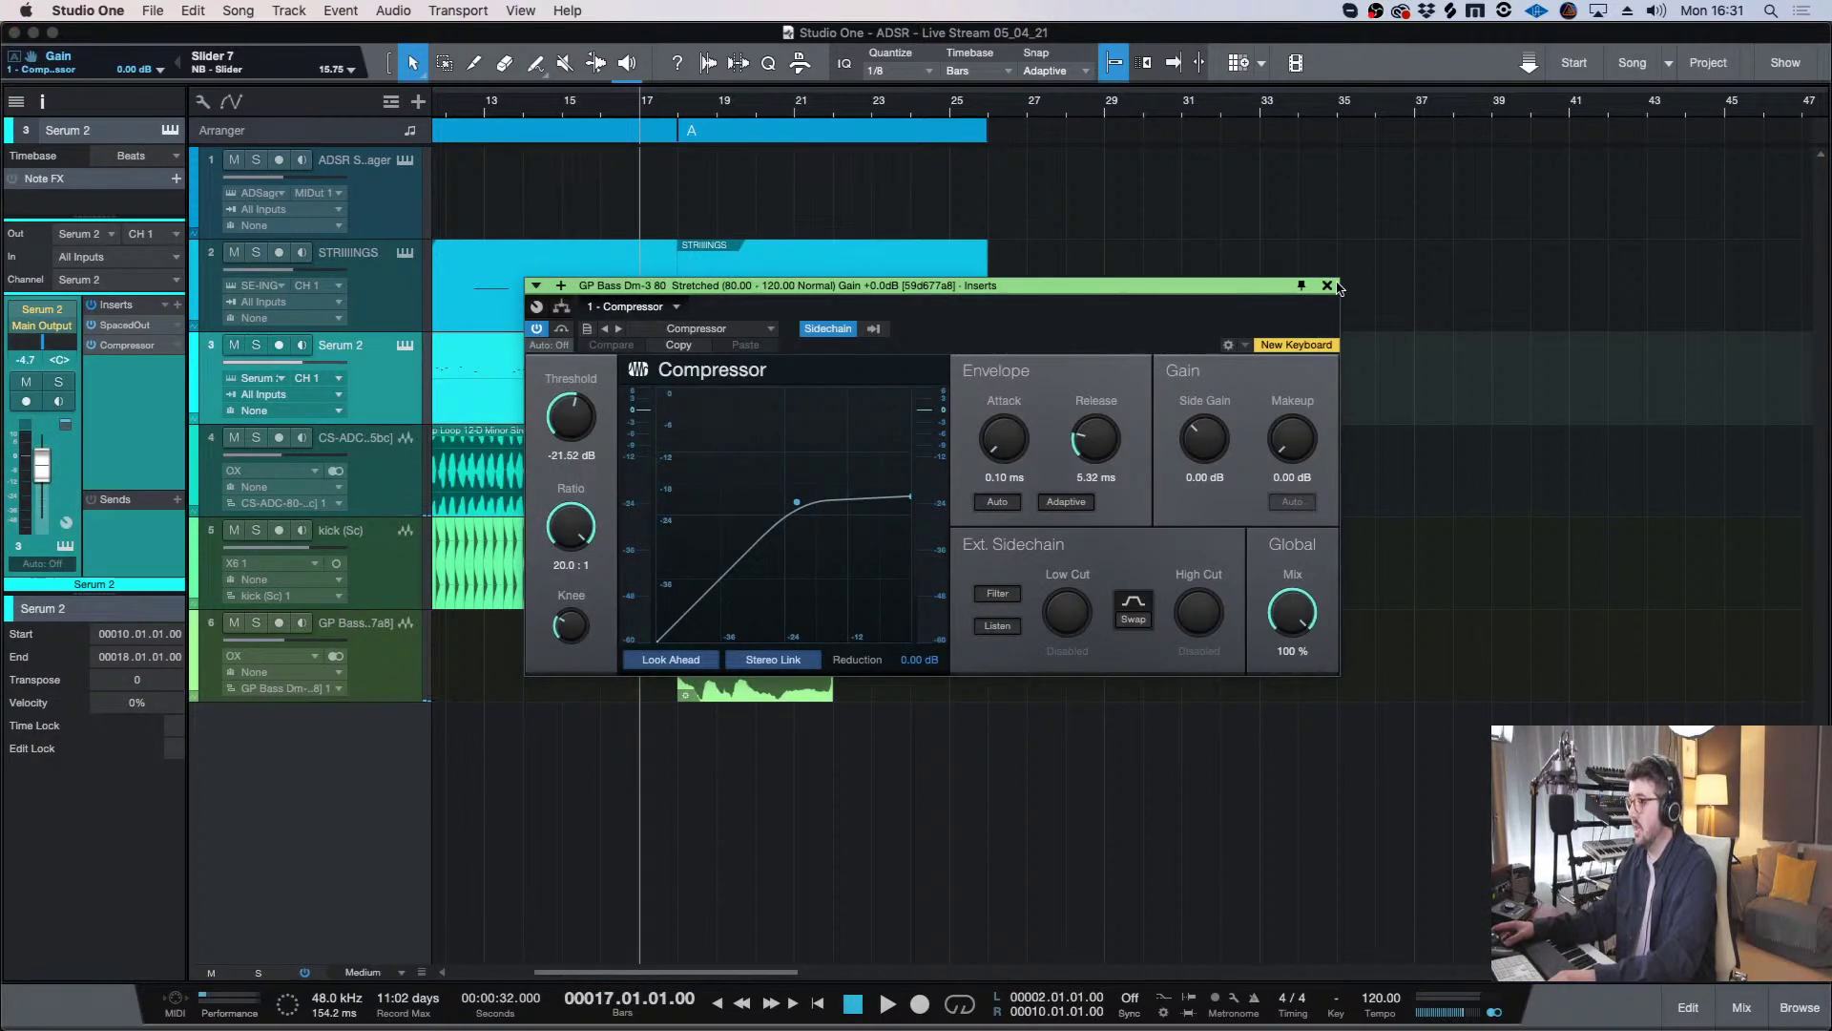
click(1327, 286)
key(e)
click(761, 646)
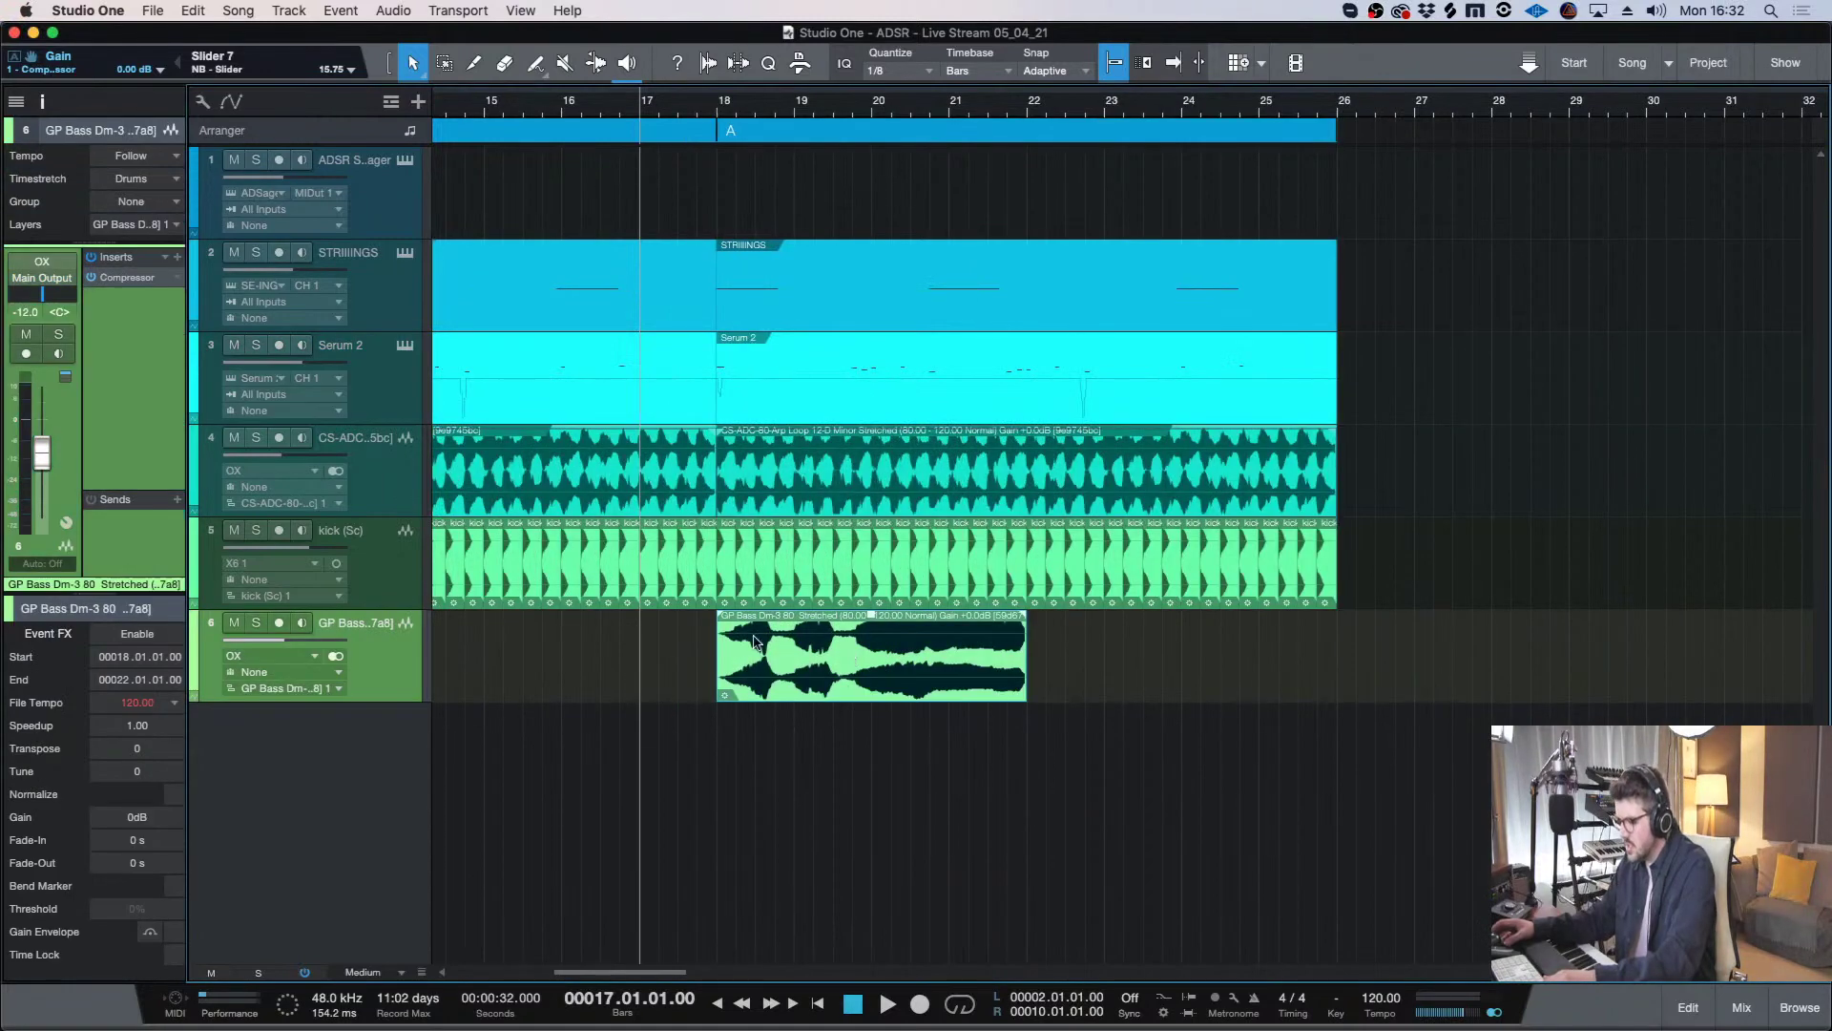
key(w)
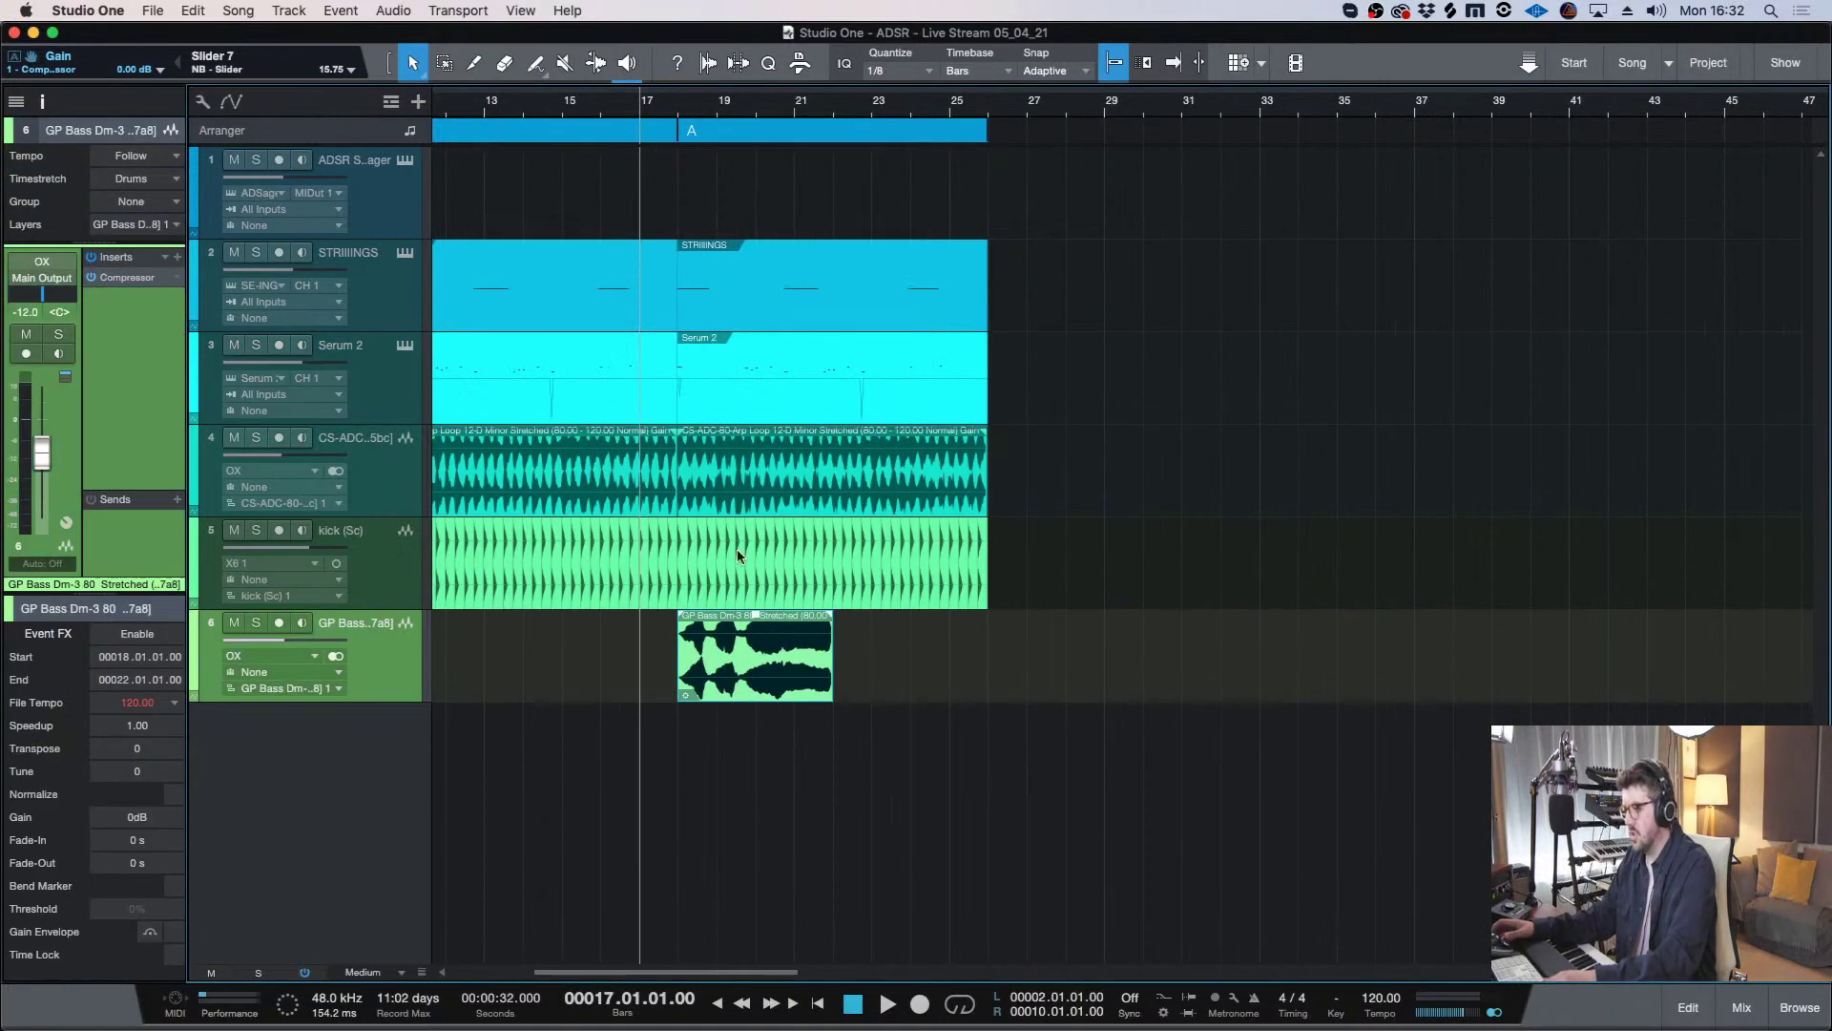
- Switch the GP Bass track to mono and lower its volume to -21.3 dB while playing from bar 18
click(678, 101)
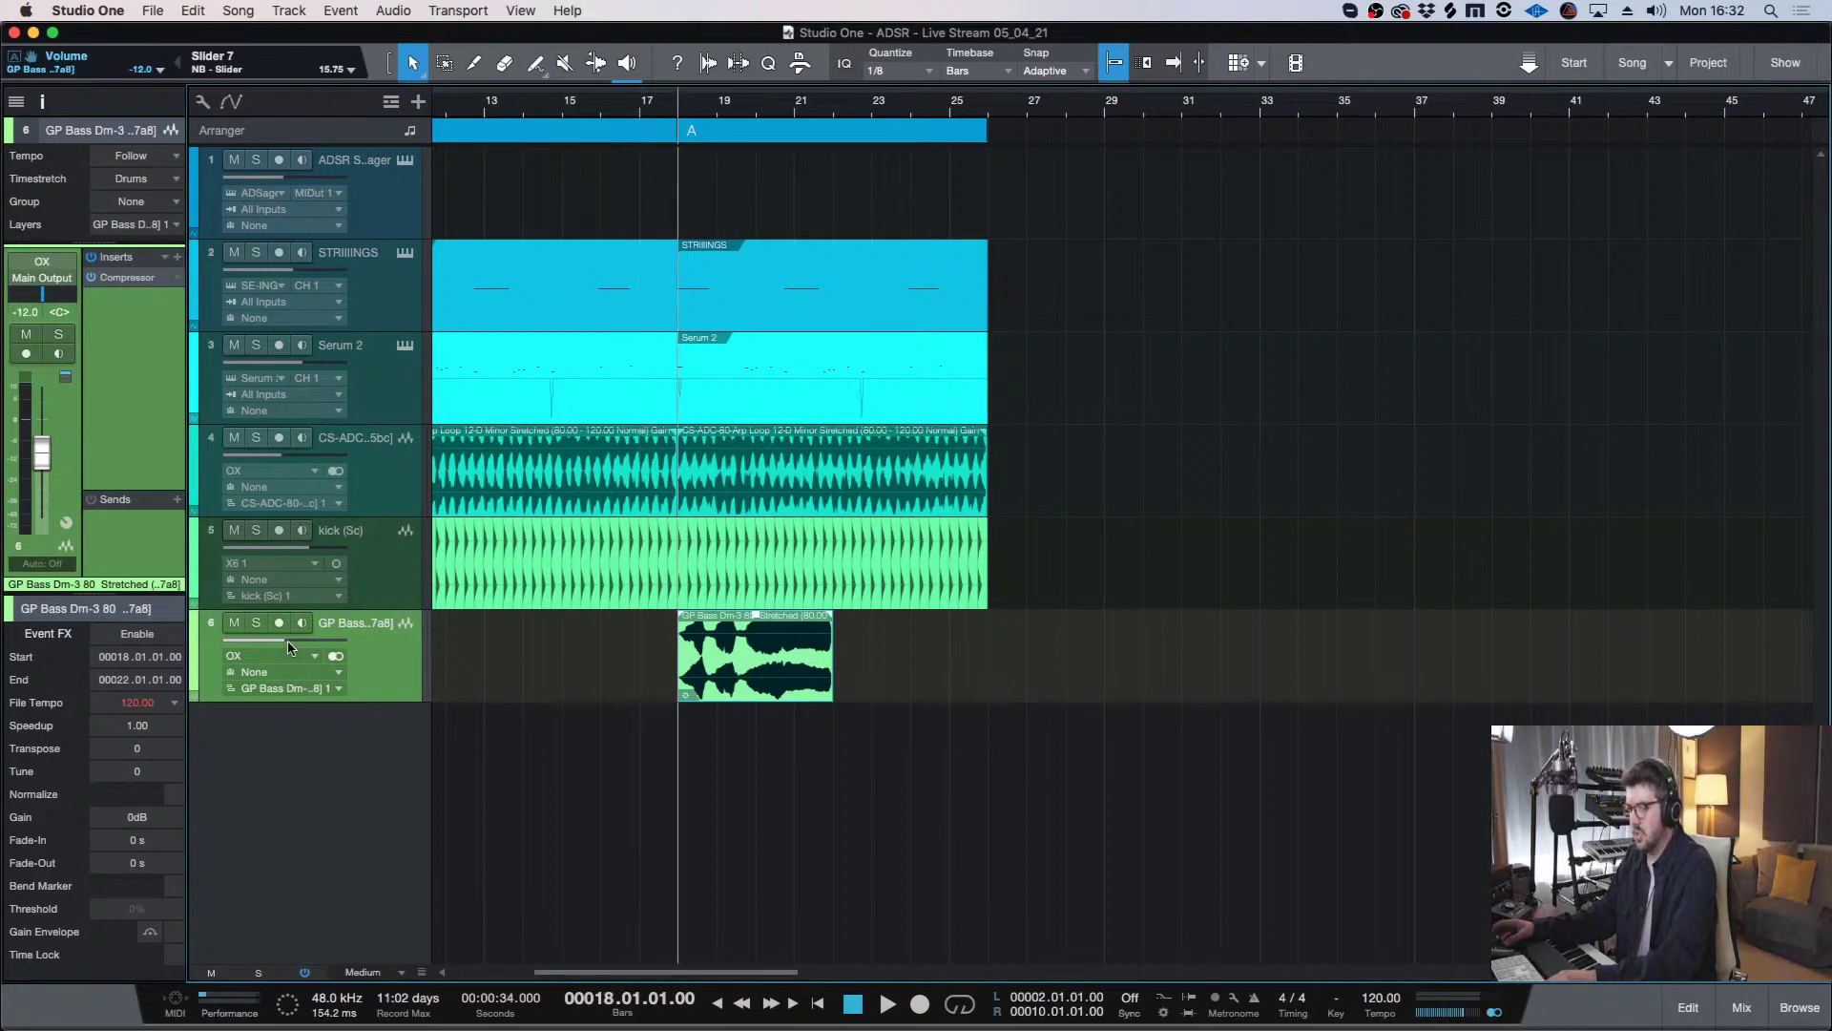
drag(291, 647, 301, 646)
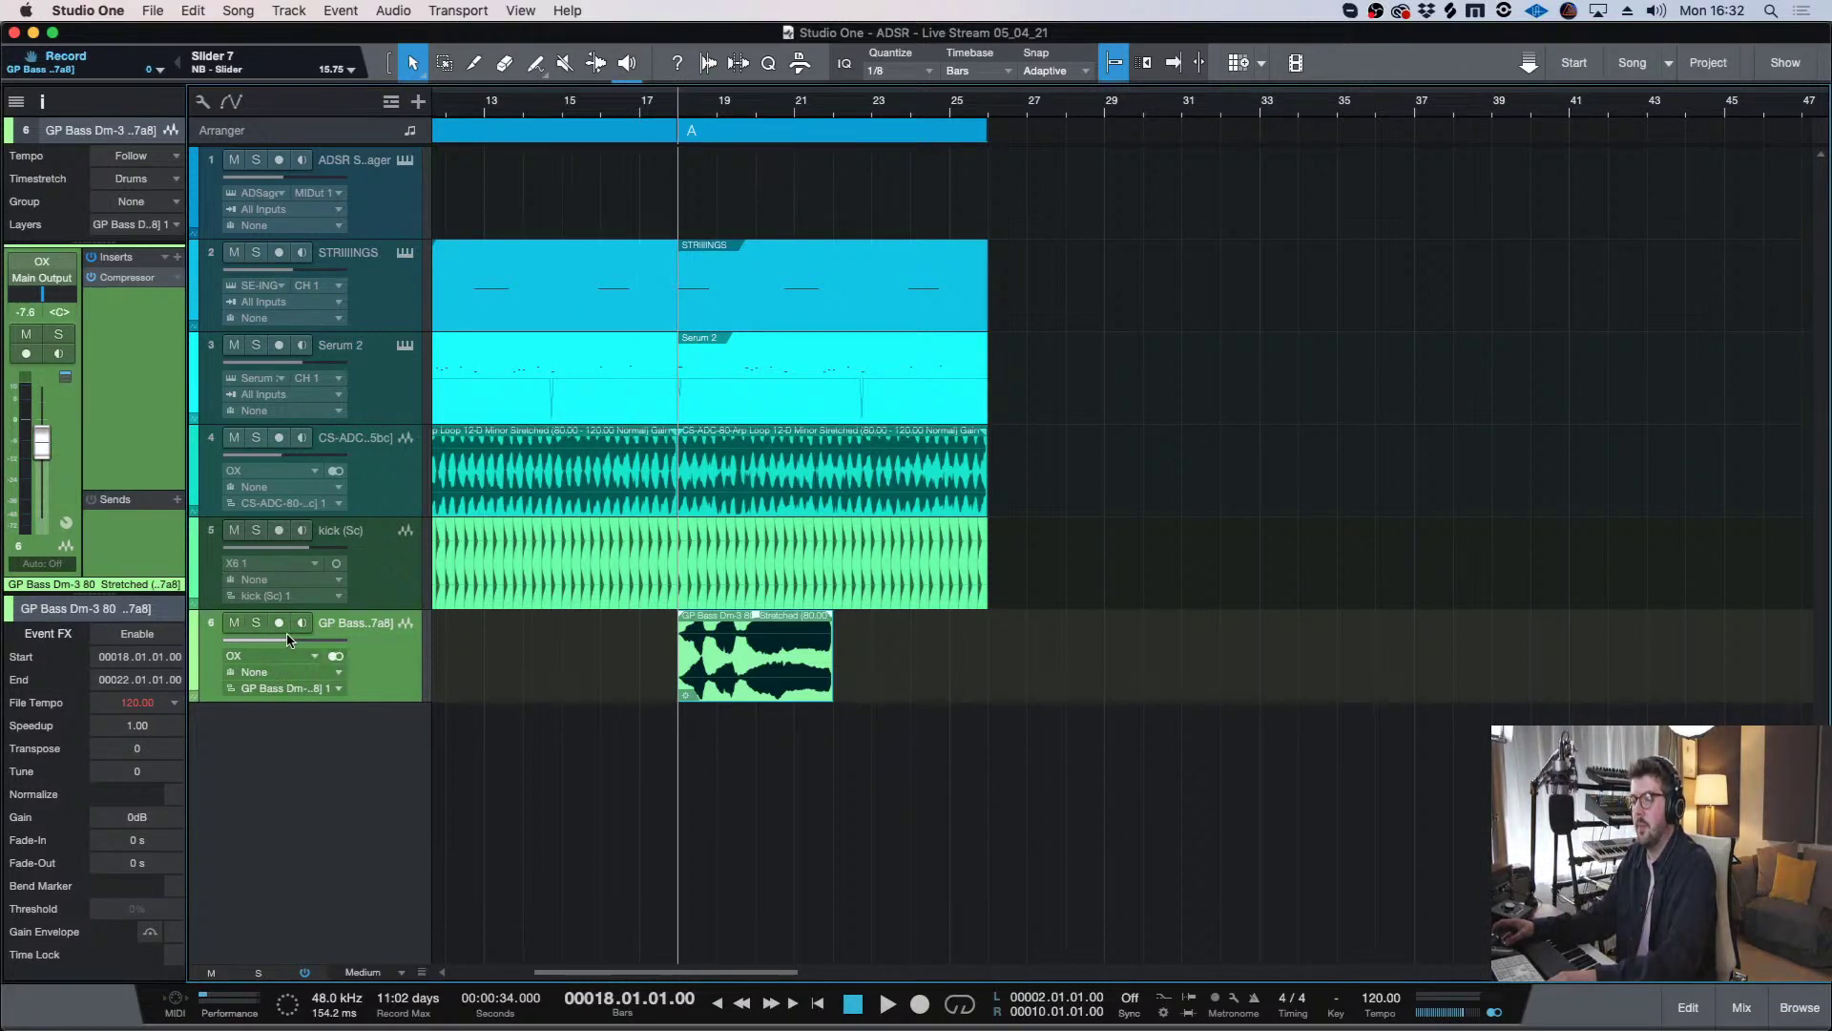
drag(329, 646, 305, 640)
click(336, 656)
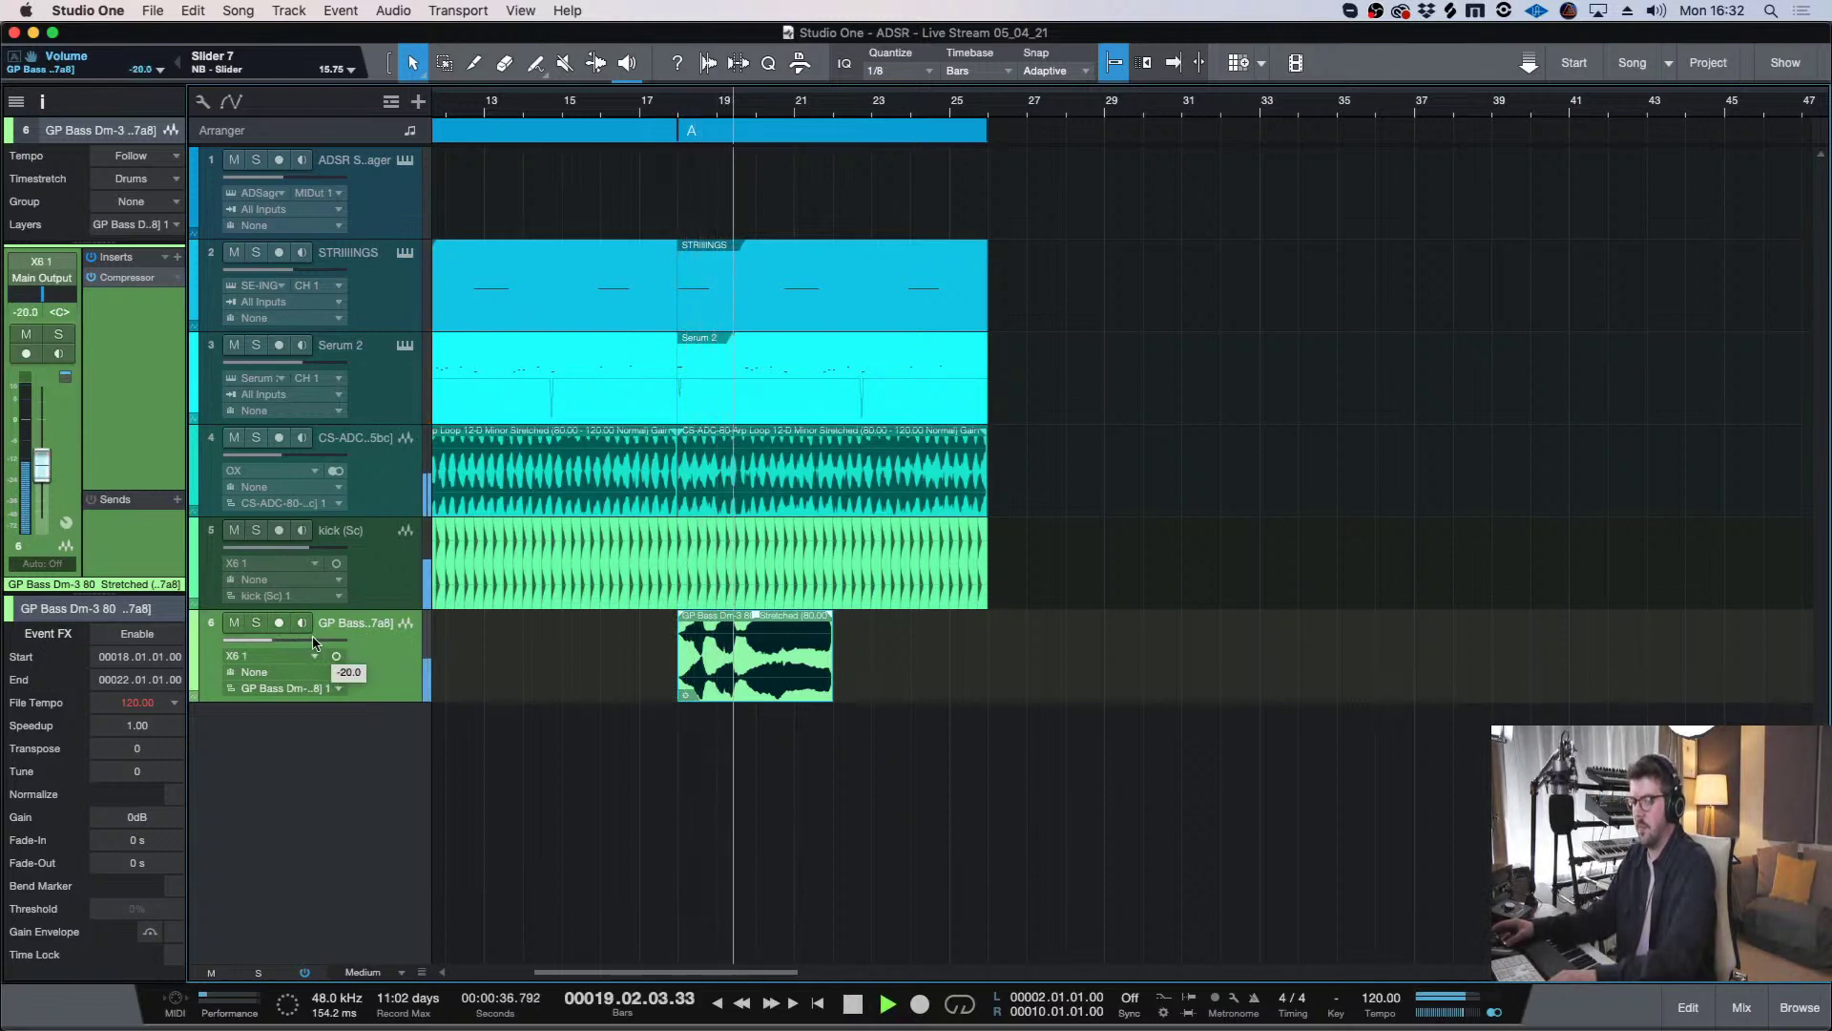
key(space)
- Split the bass clip at bar 18, beat 4, and delete the part after the split
key(e)
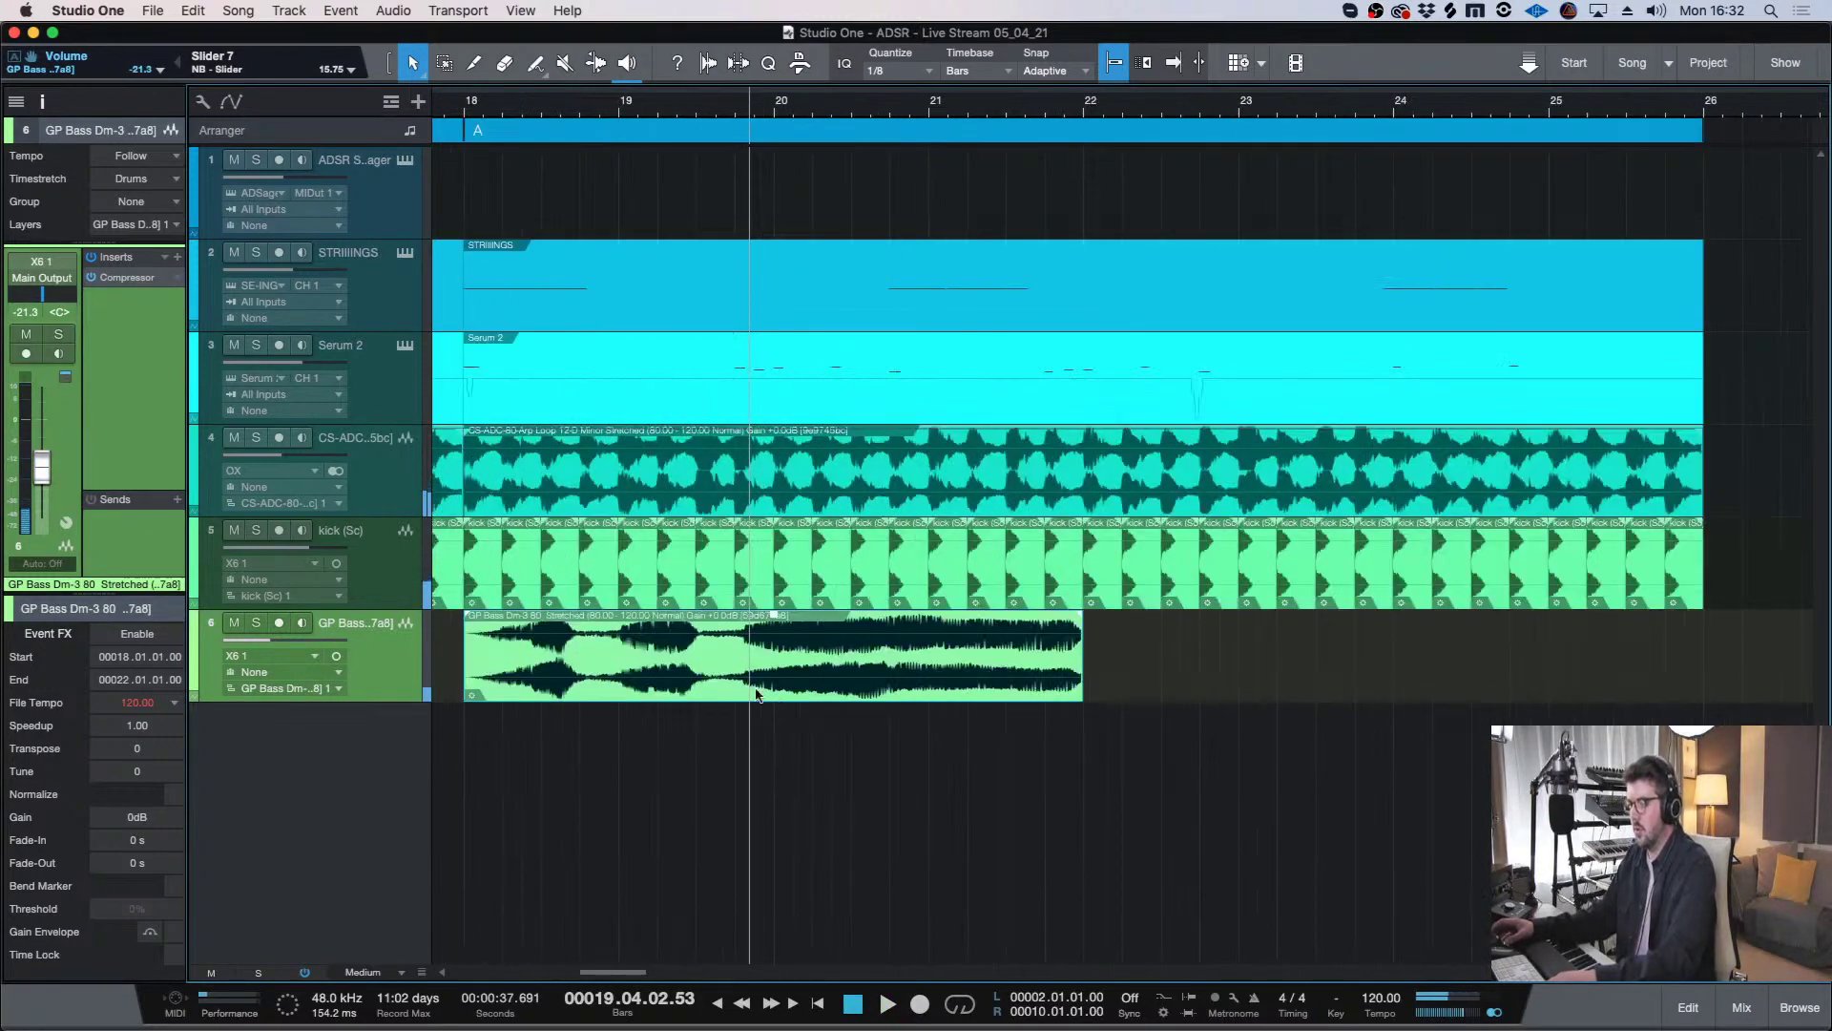
key(w)
key(d)
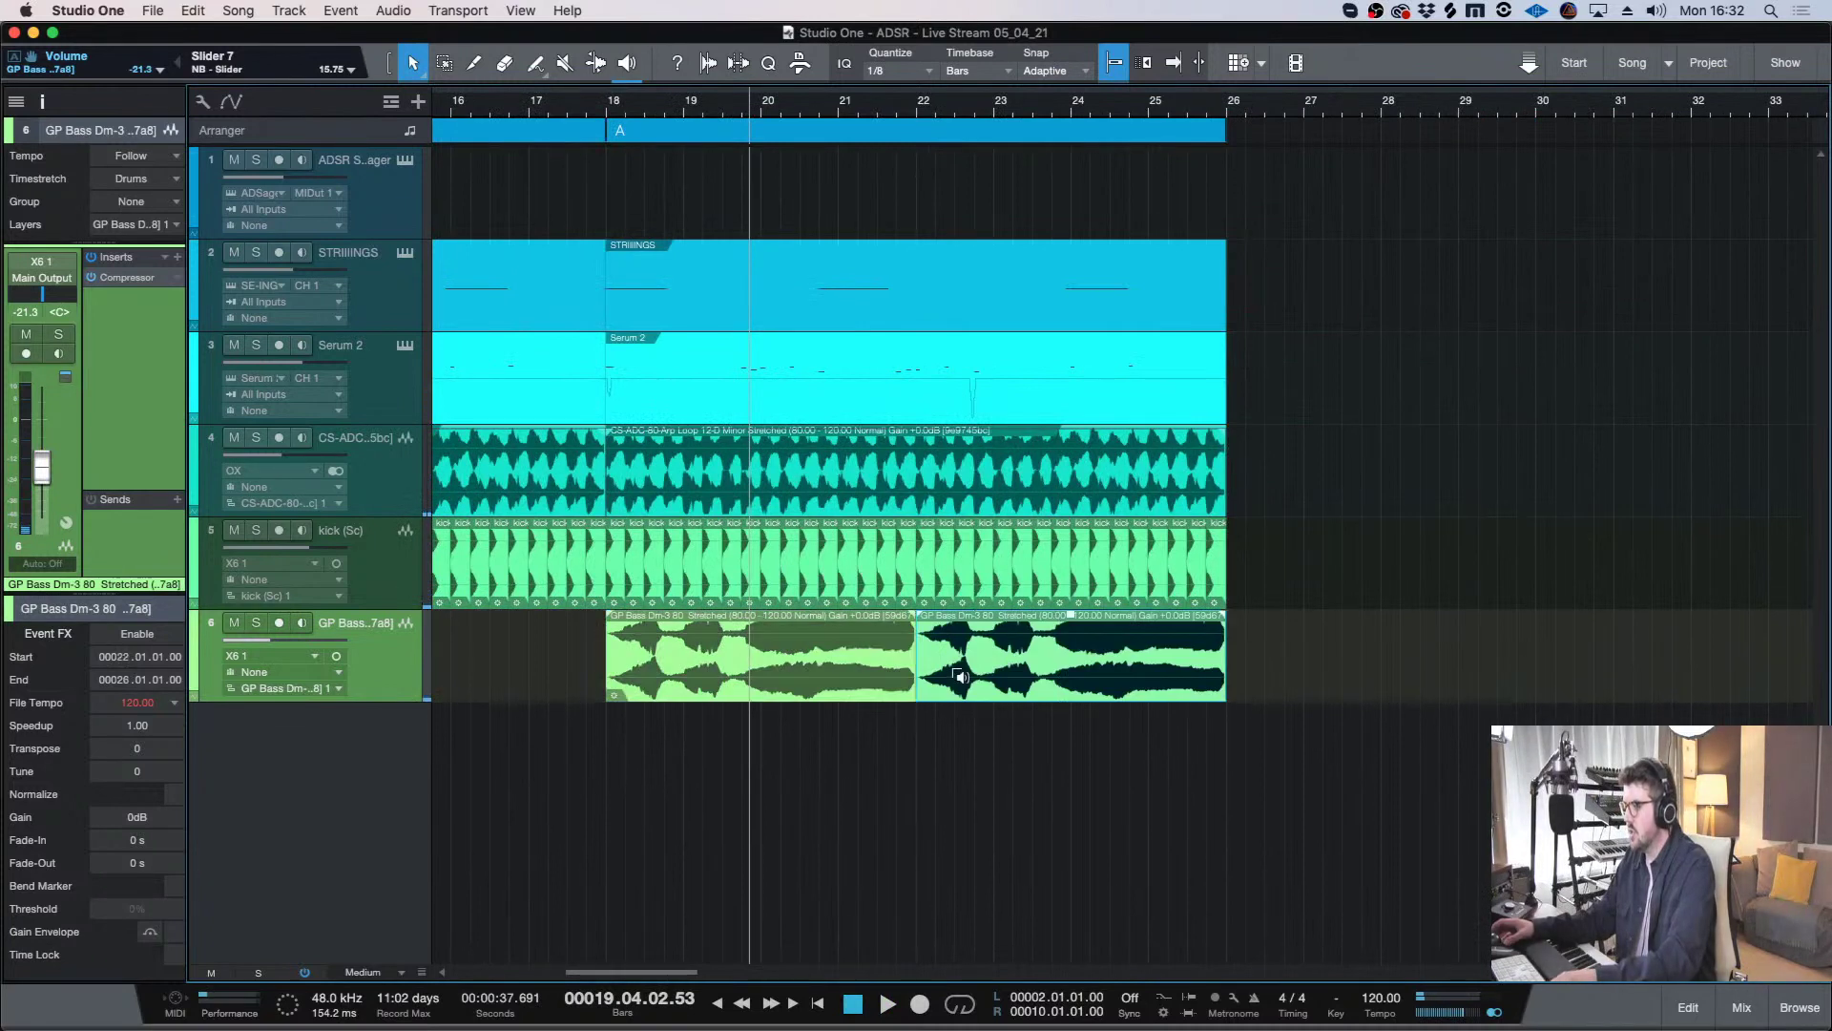
key(super+z)
alt+click(666, 653)
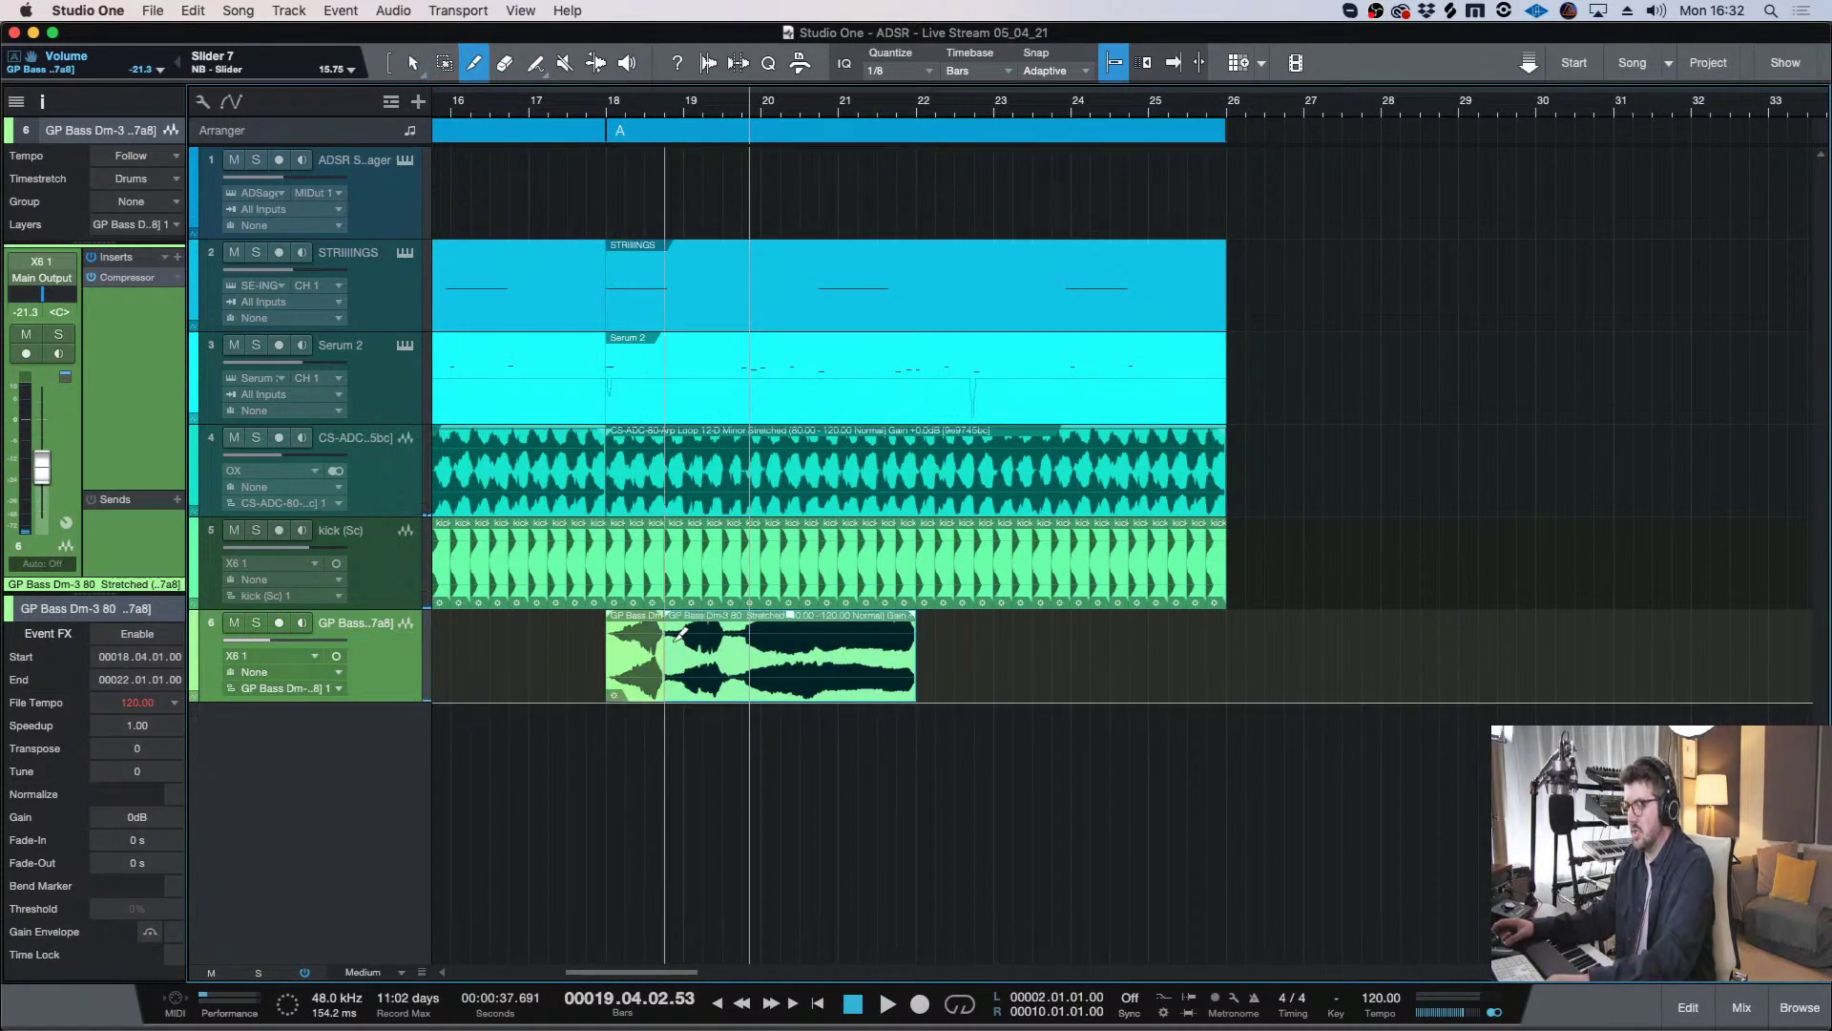
key(Delete)
- Insert the SpacedOut plug-in after the Compressor on the GP Bass track
click(603, 110)
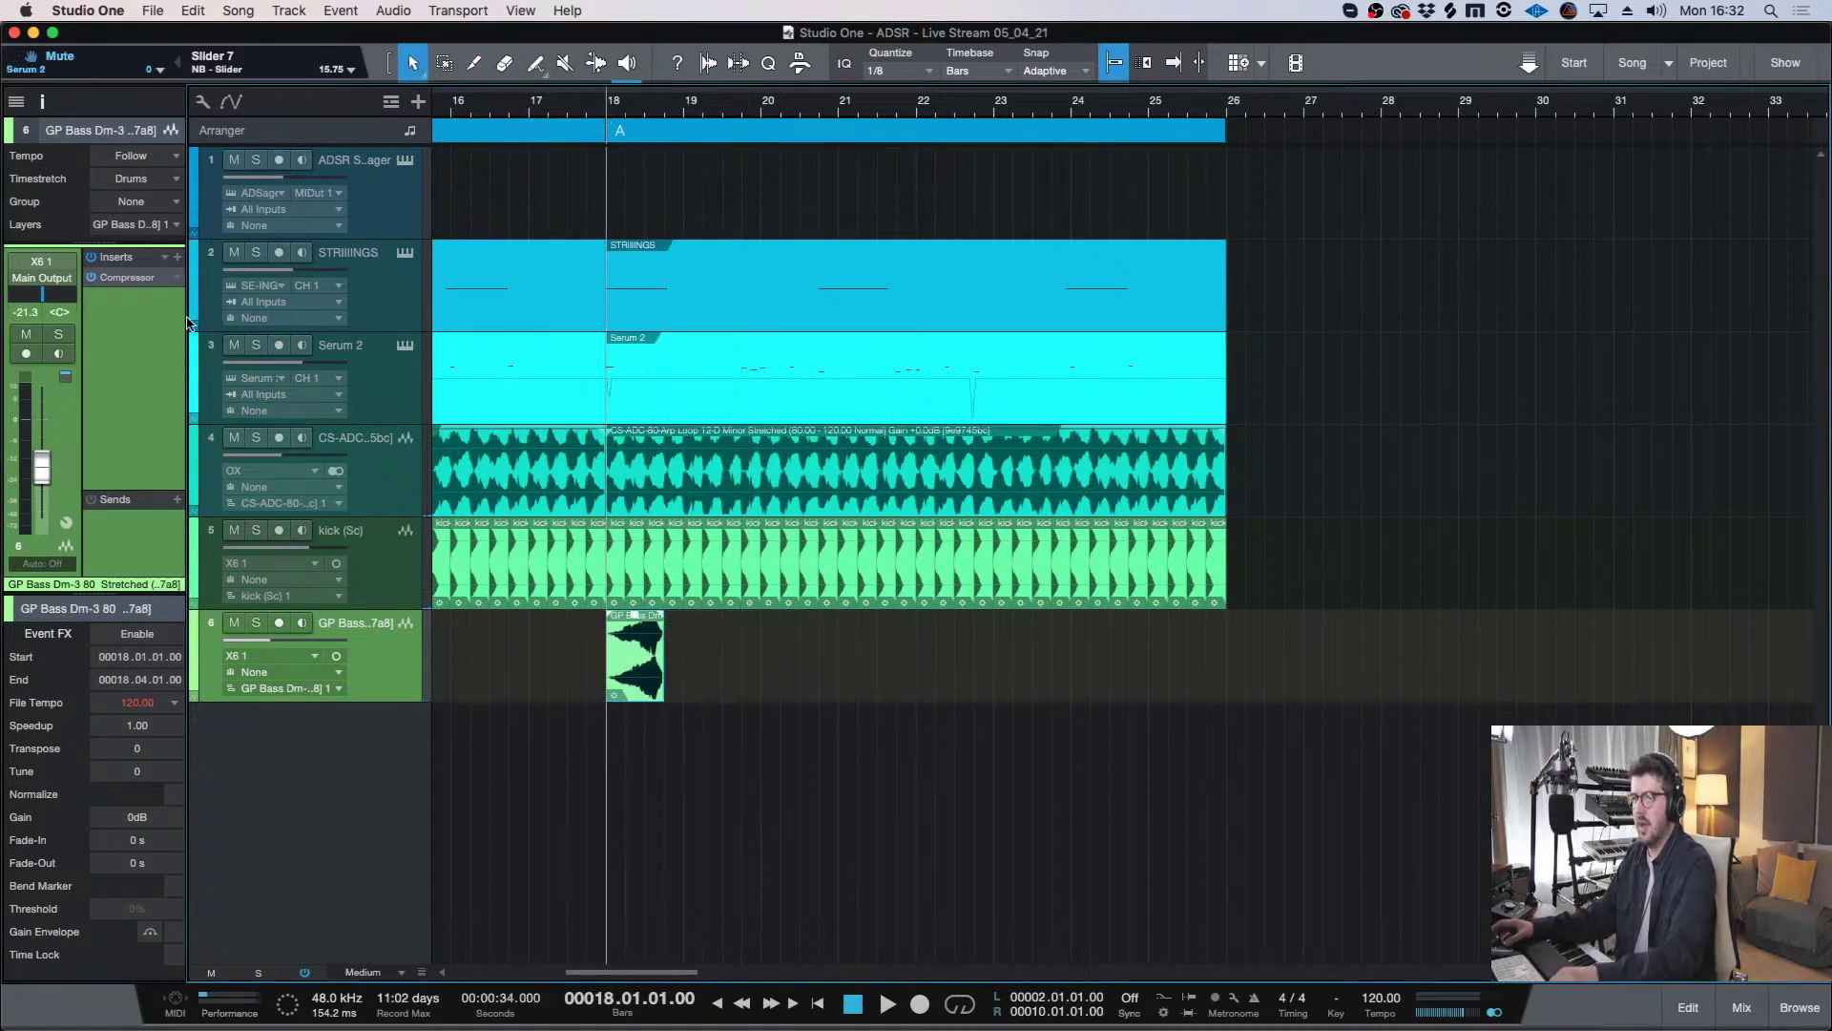
click(177, 257)
text(spaced)
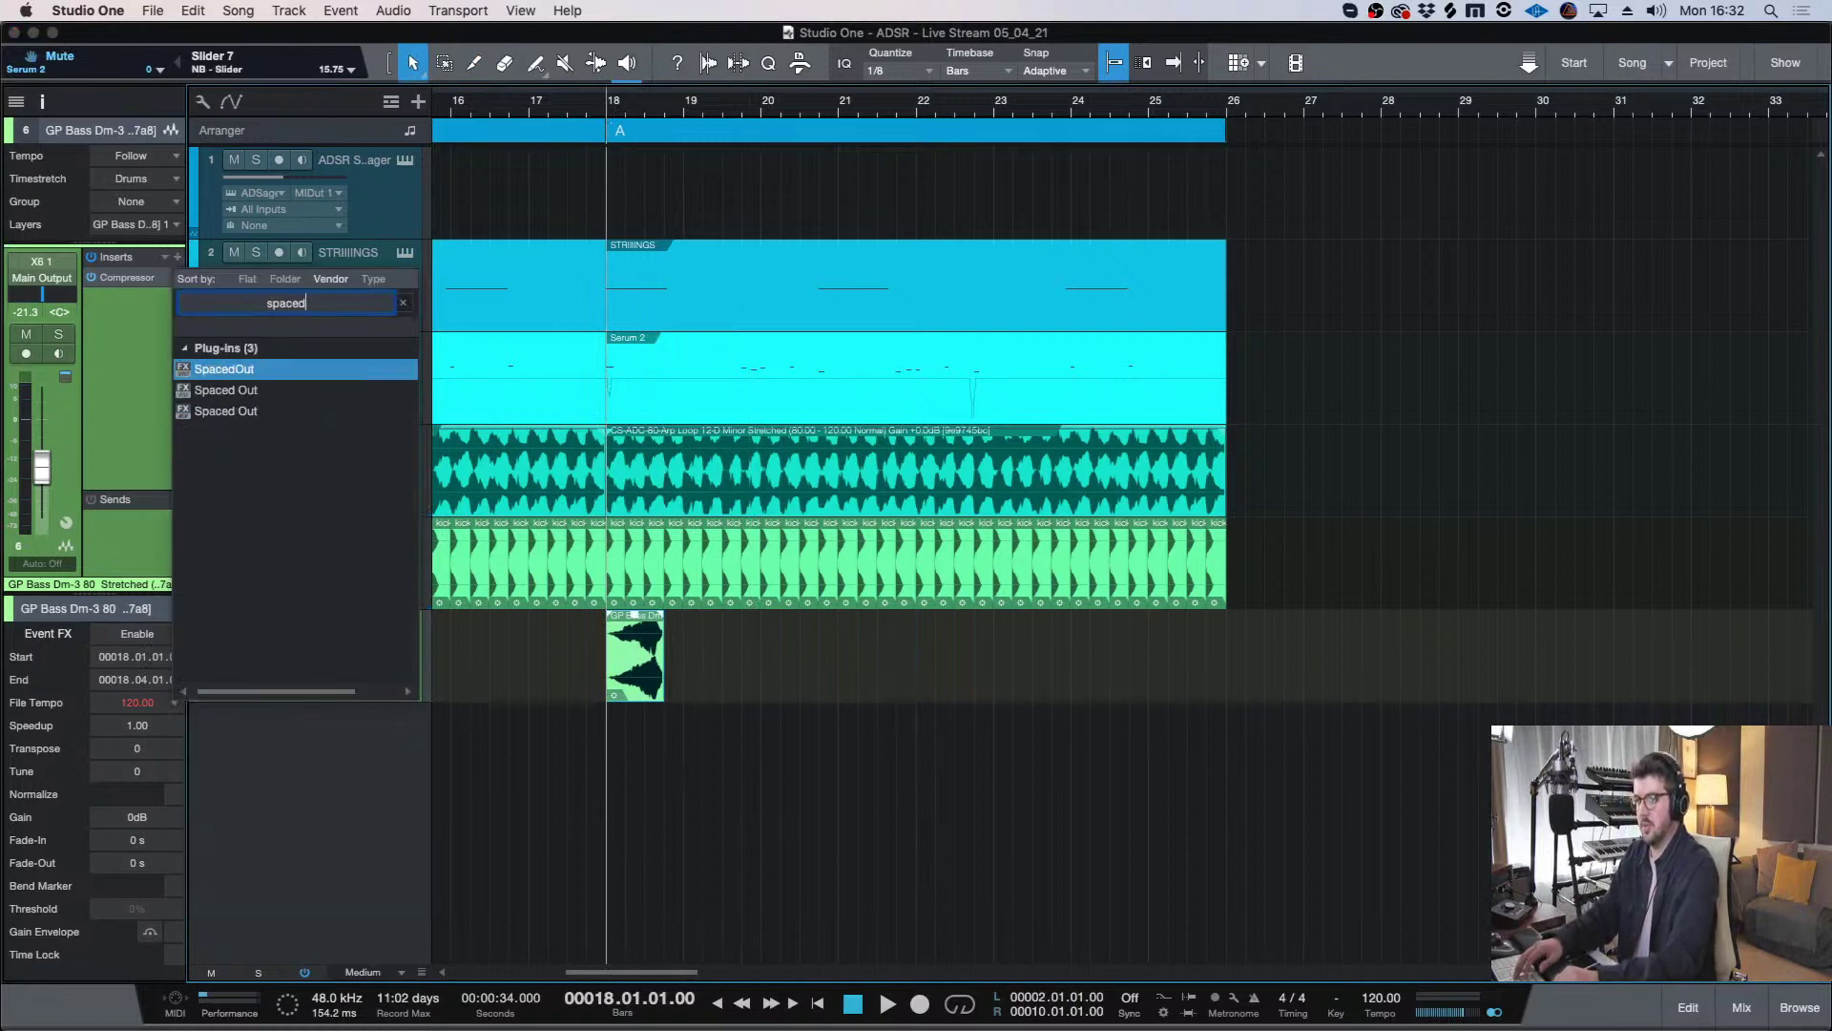
key(Return)
- Solo the bass track, raise its volume to -9.8 dB during playback, and shift the SpacedOut mix towards dry
key(s)
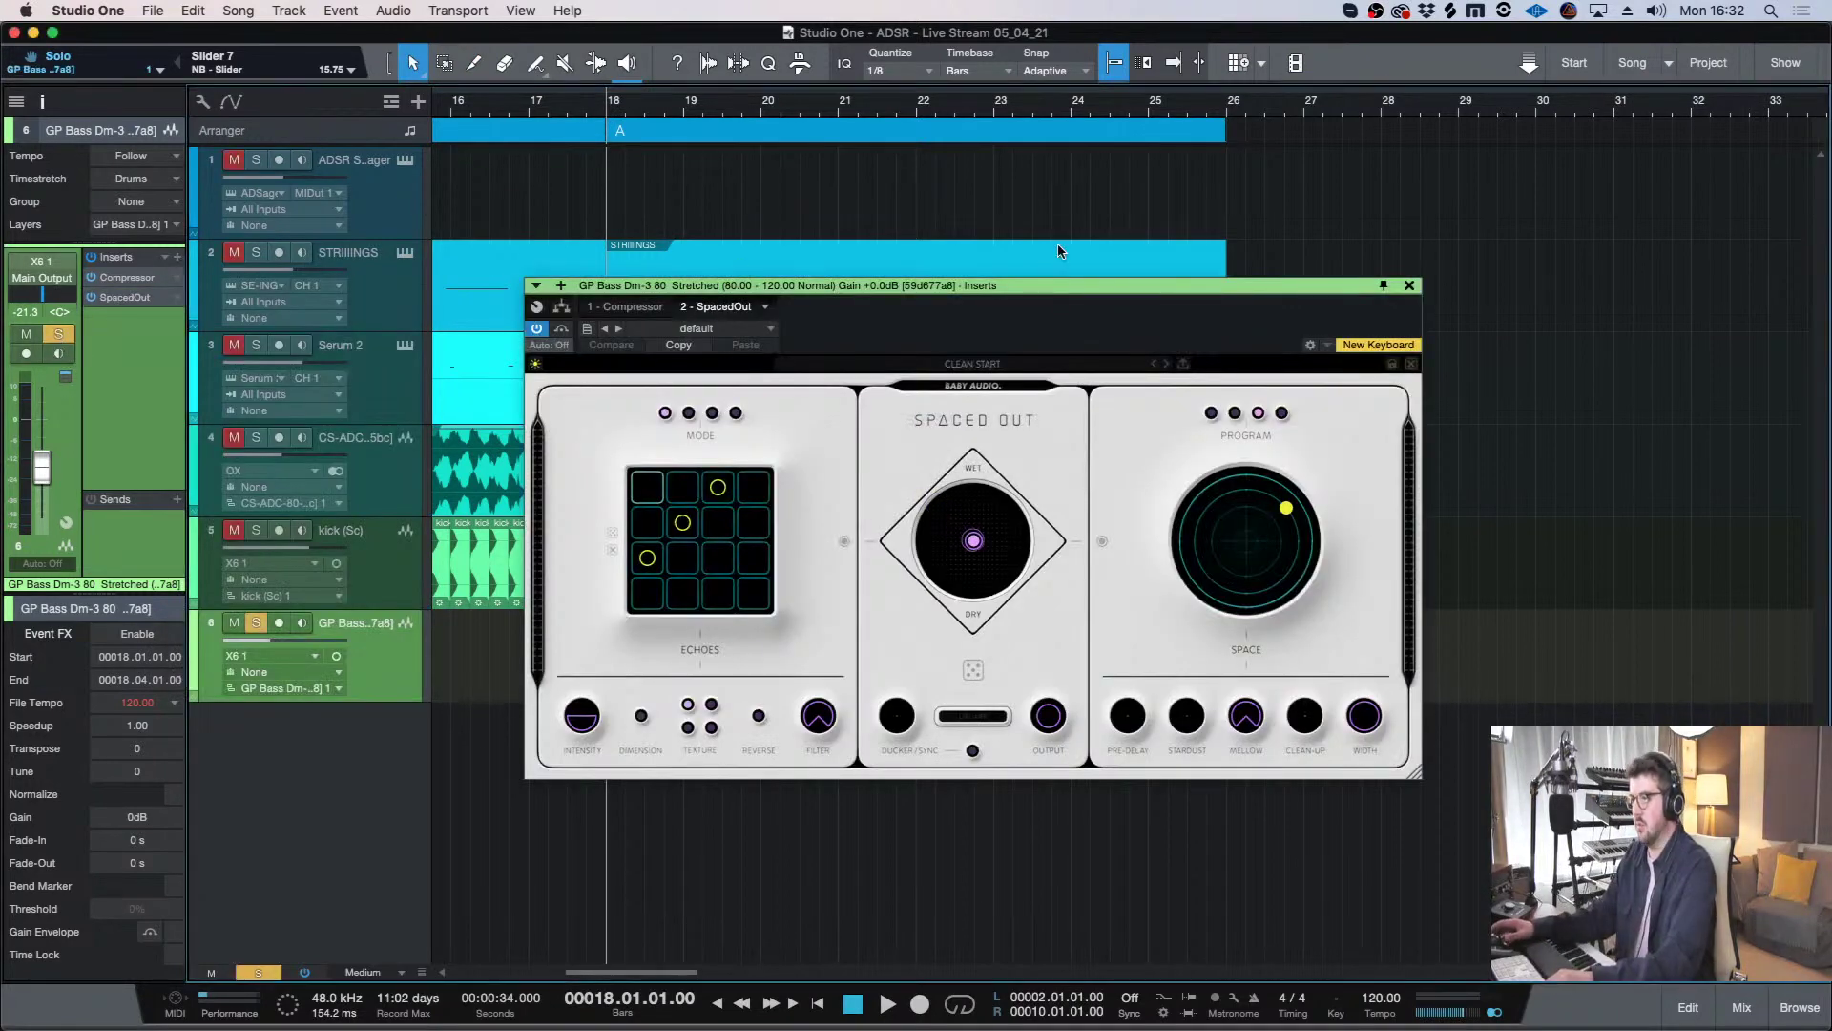
drag(989, 278, 1179, 257)
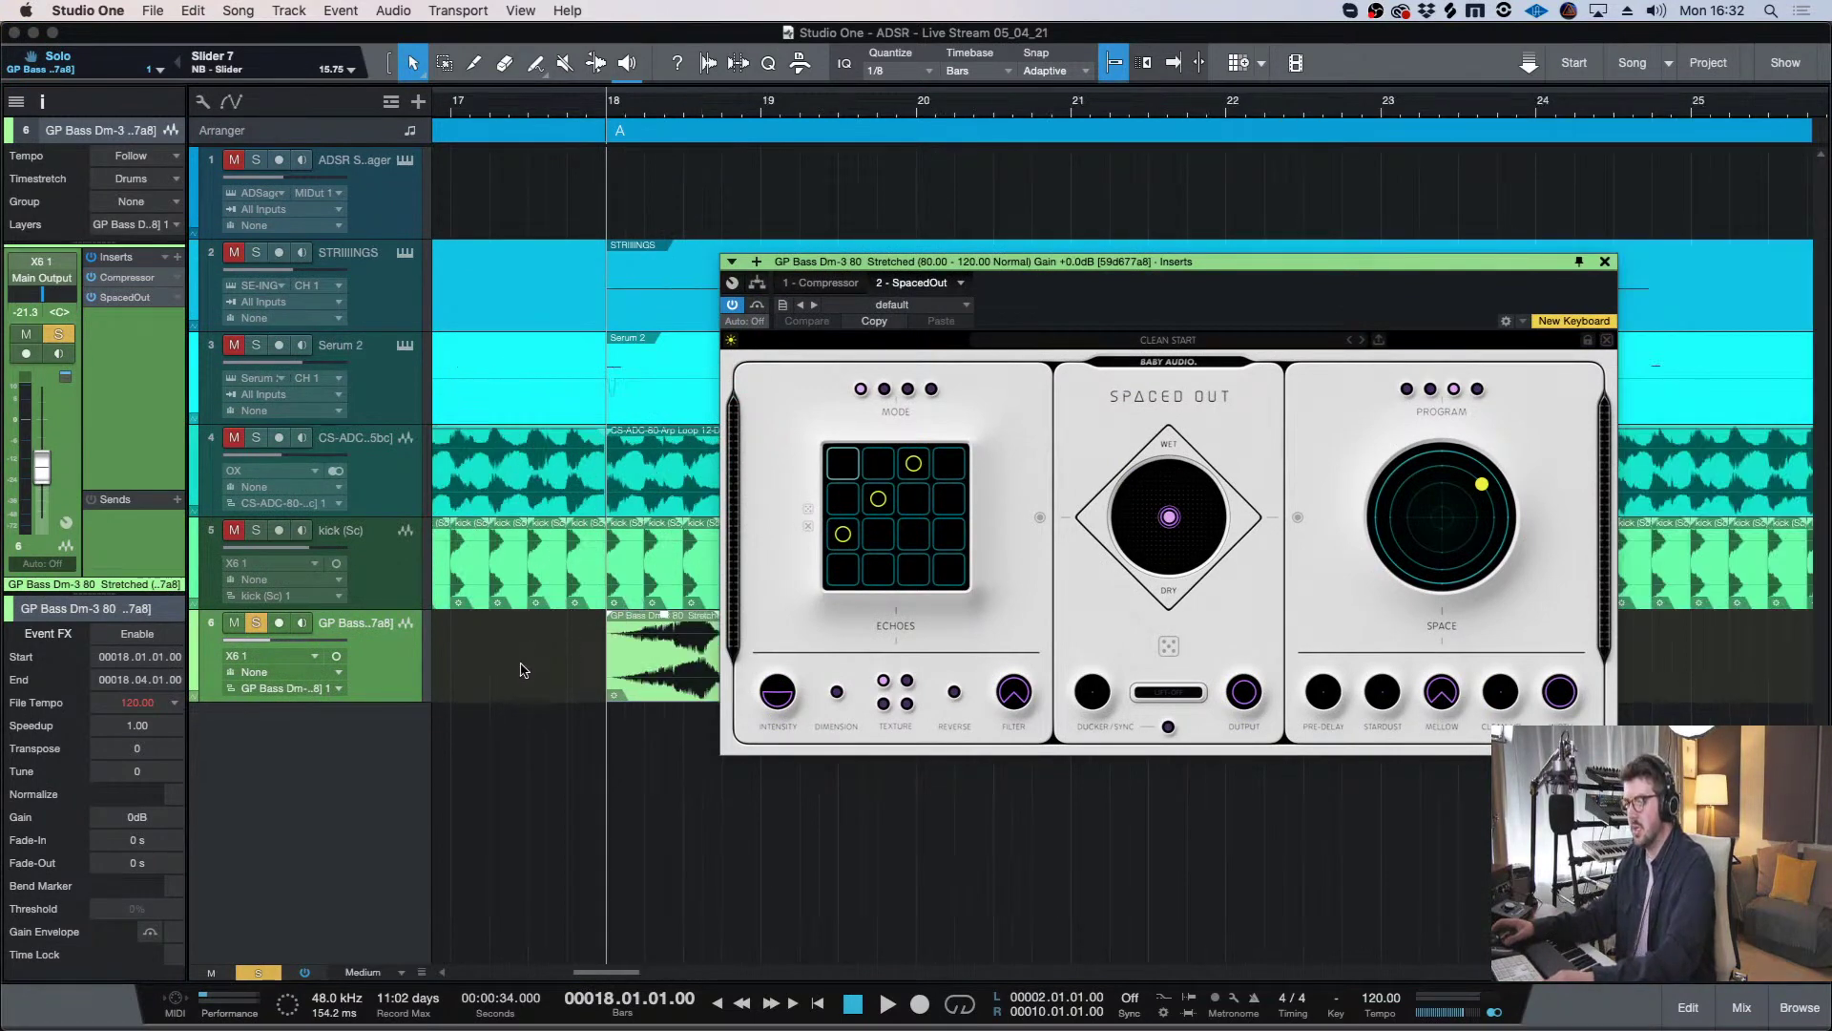
key(w)
key(space)
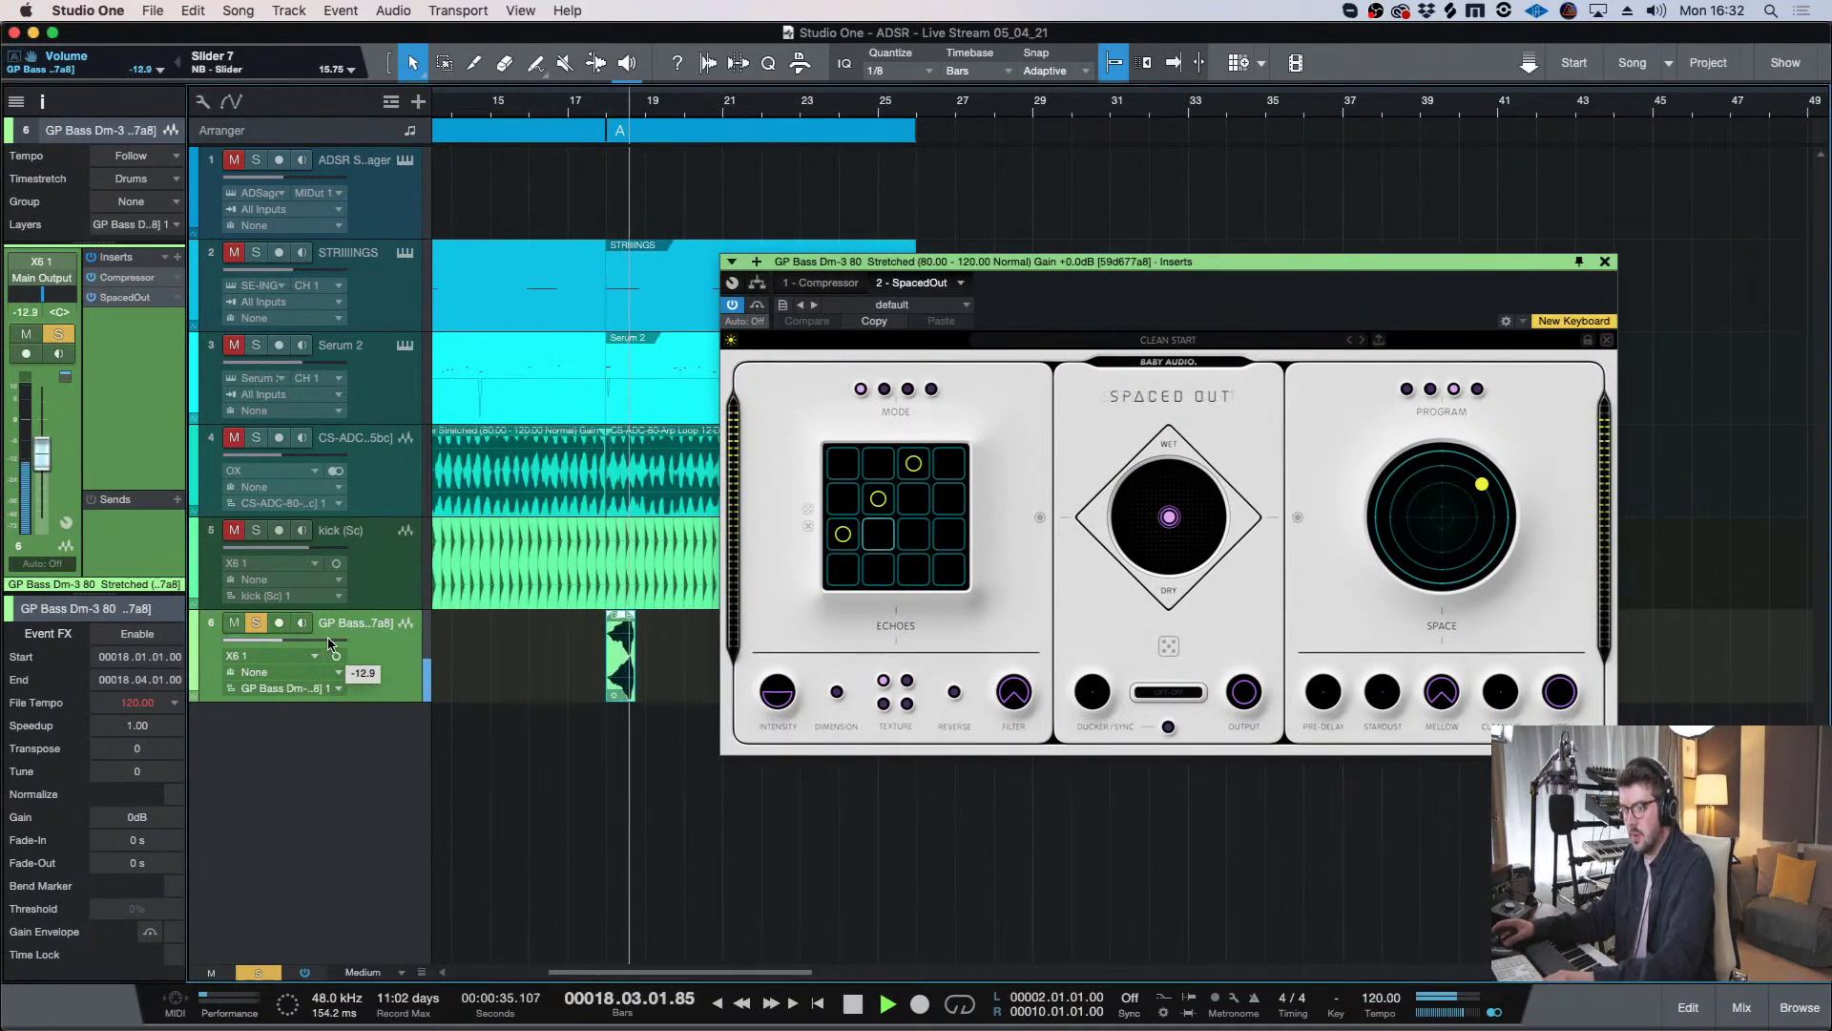
drag(1169, 518, 1169, 542)
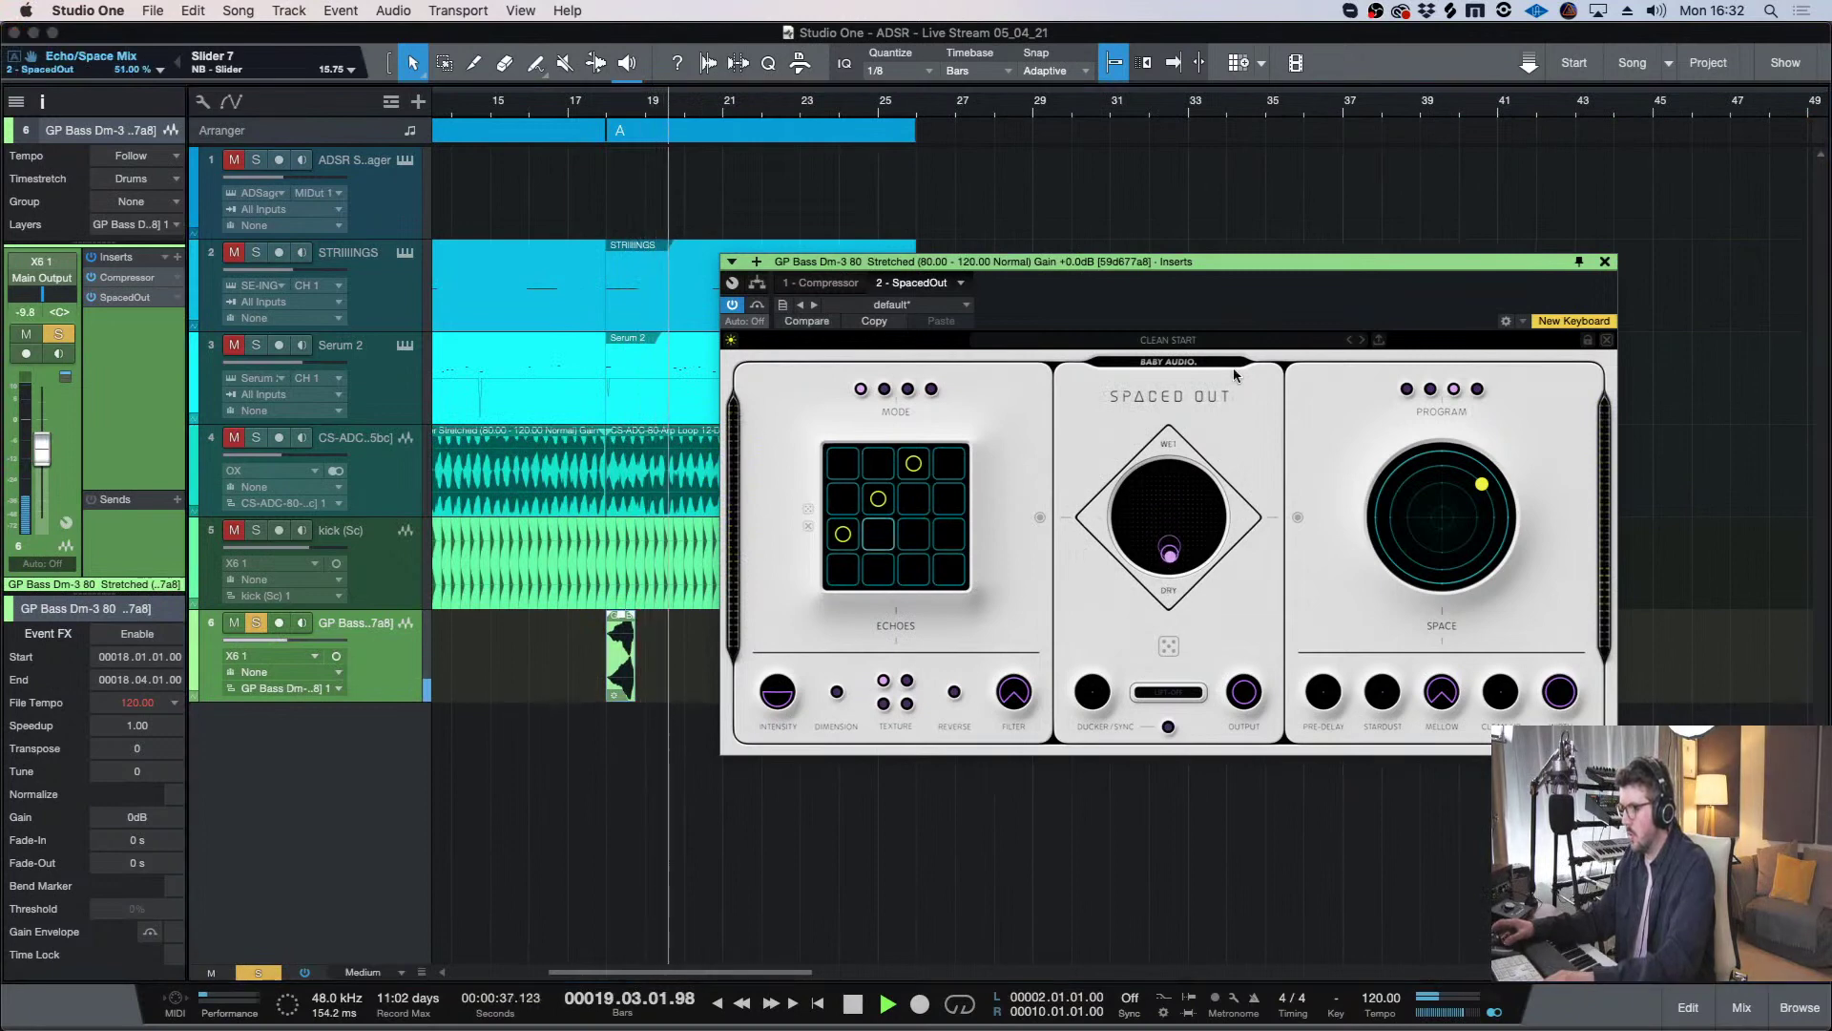
- Look through the SpacedOut factory presets for one to use on the bass track
click(1168, 340)
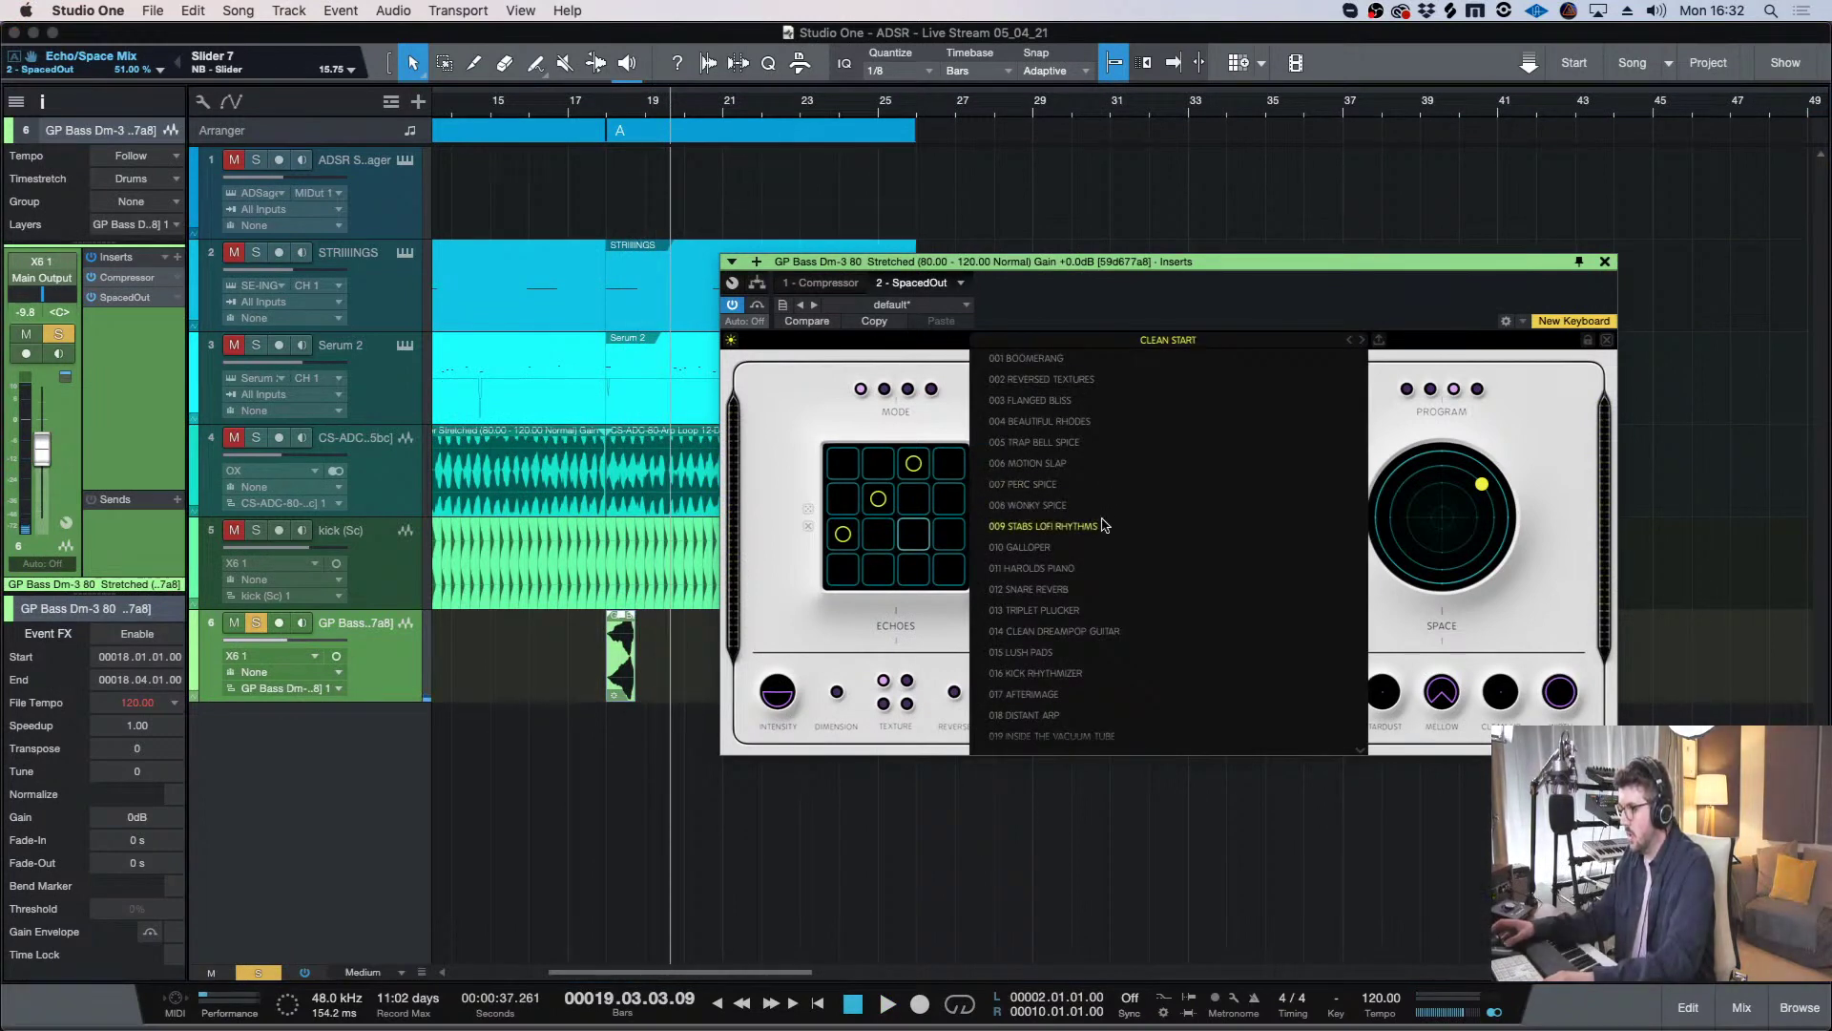
scroll(1093, 582, down, 1)
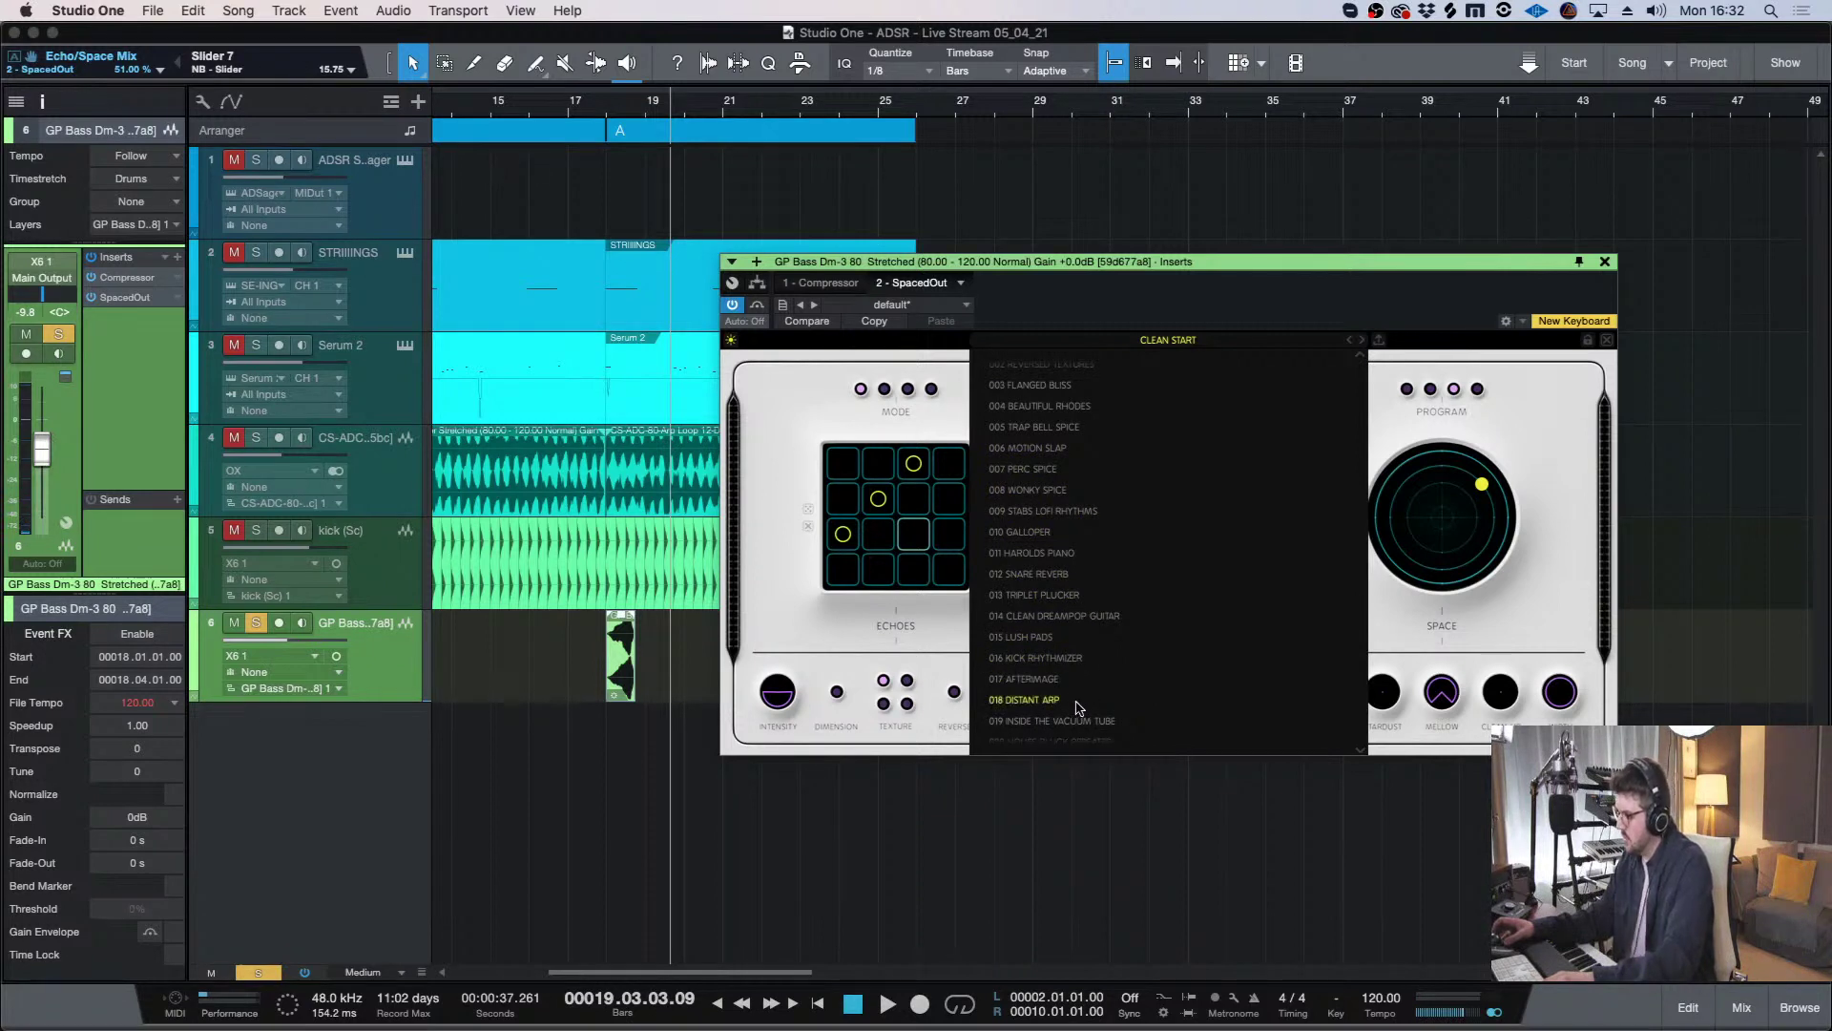
scroll(1083, 702, down, 5)
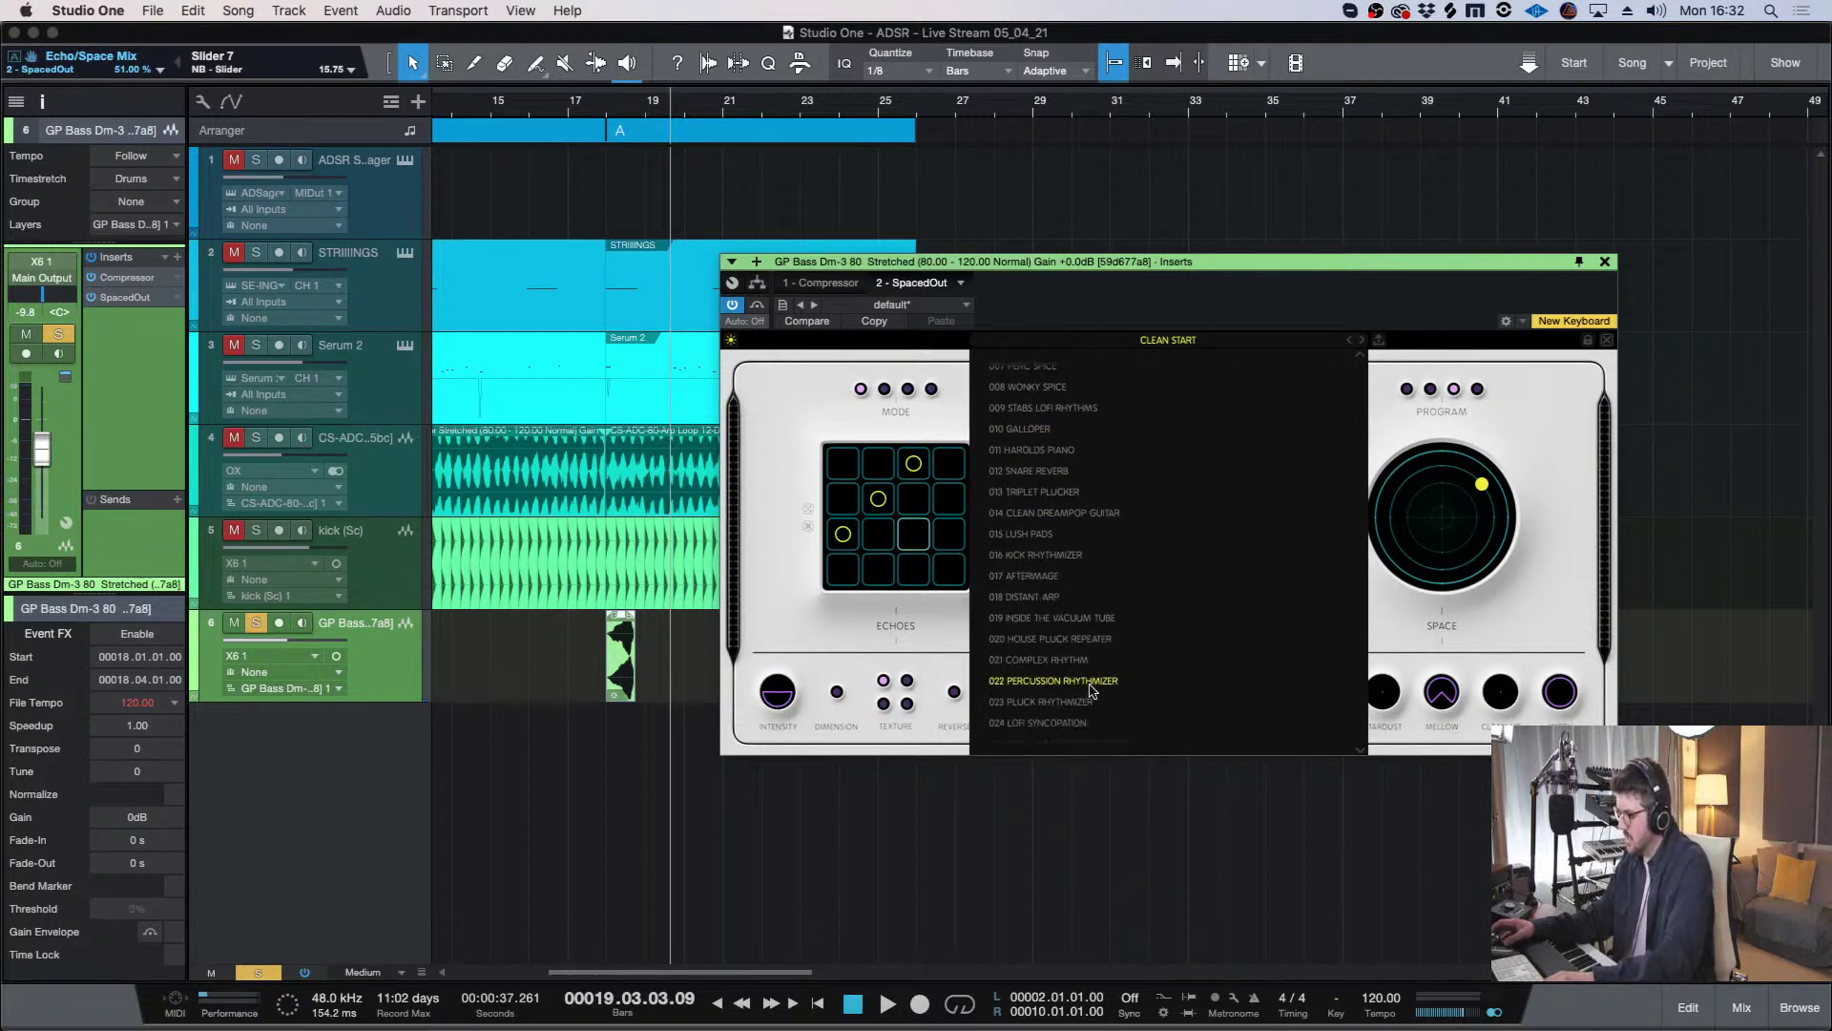
scroll(1093, 689, down, 4)
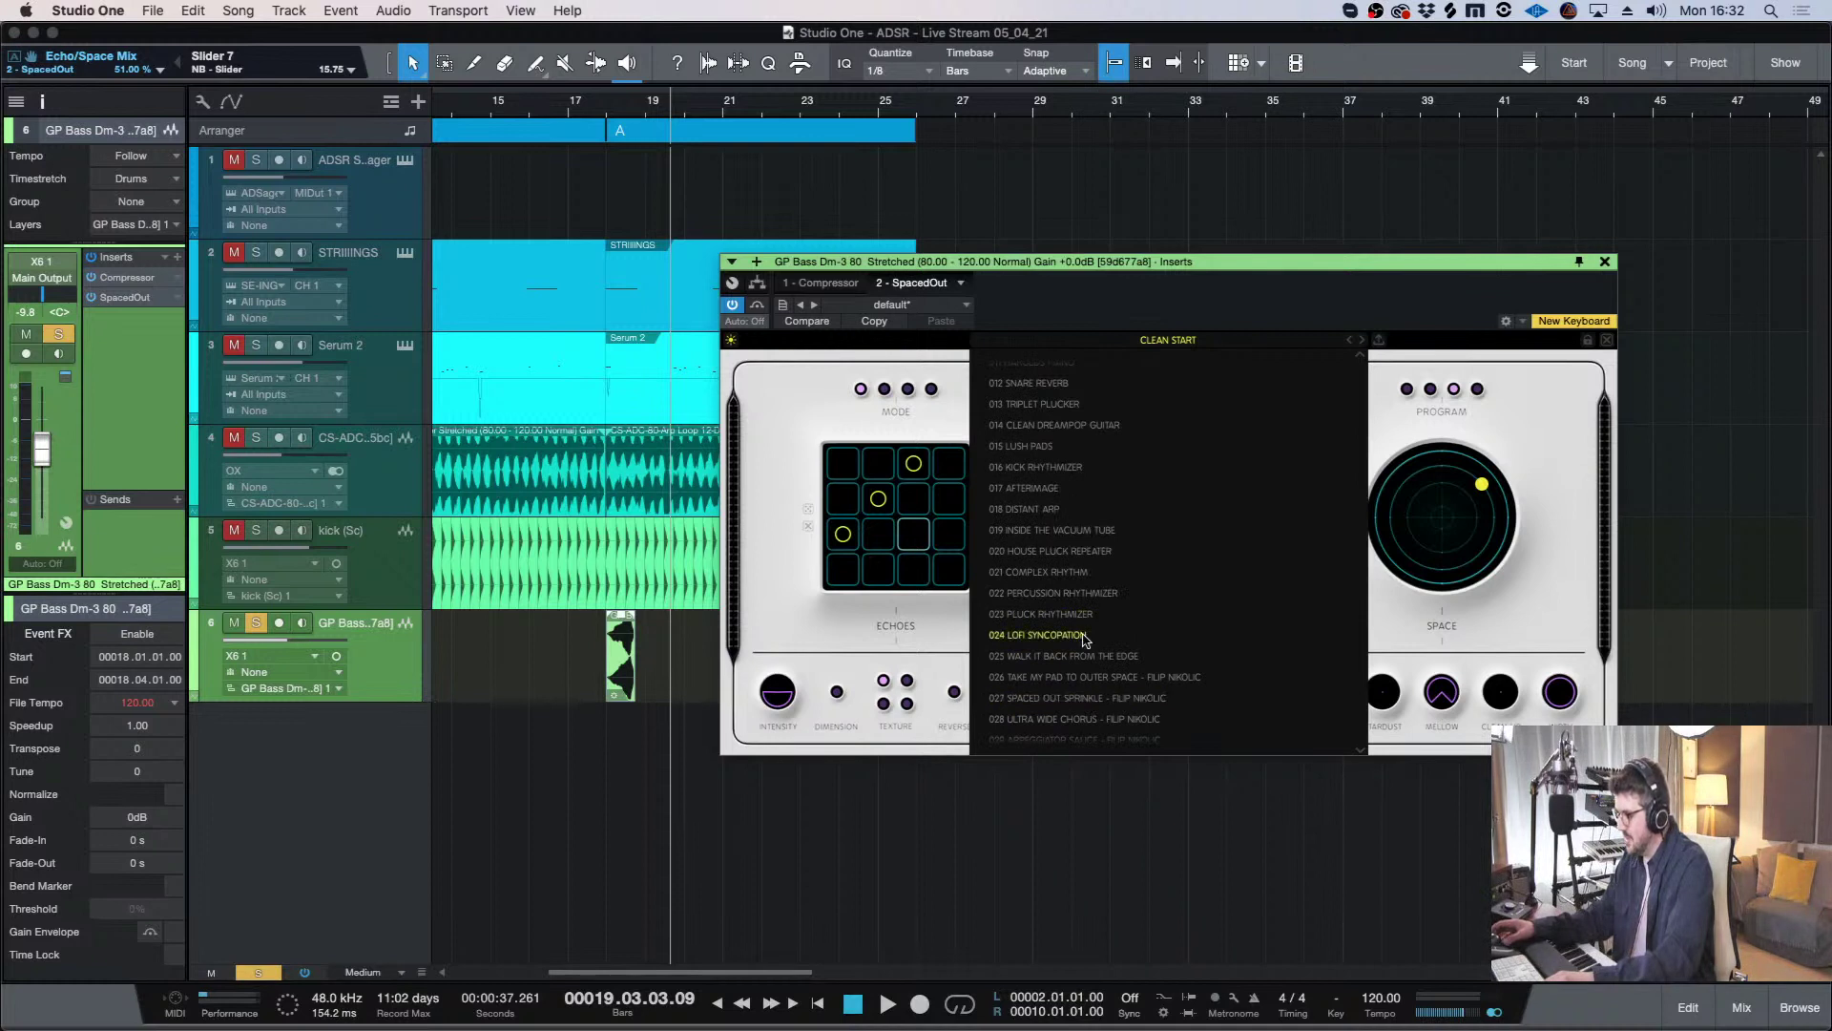
scroll(1097, 638, up, 10)
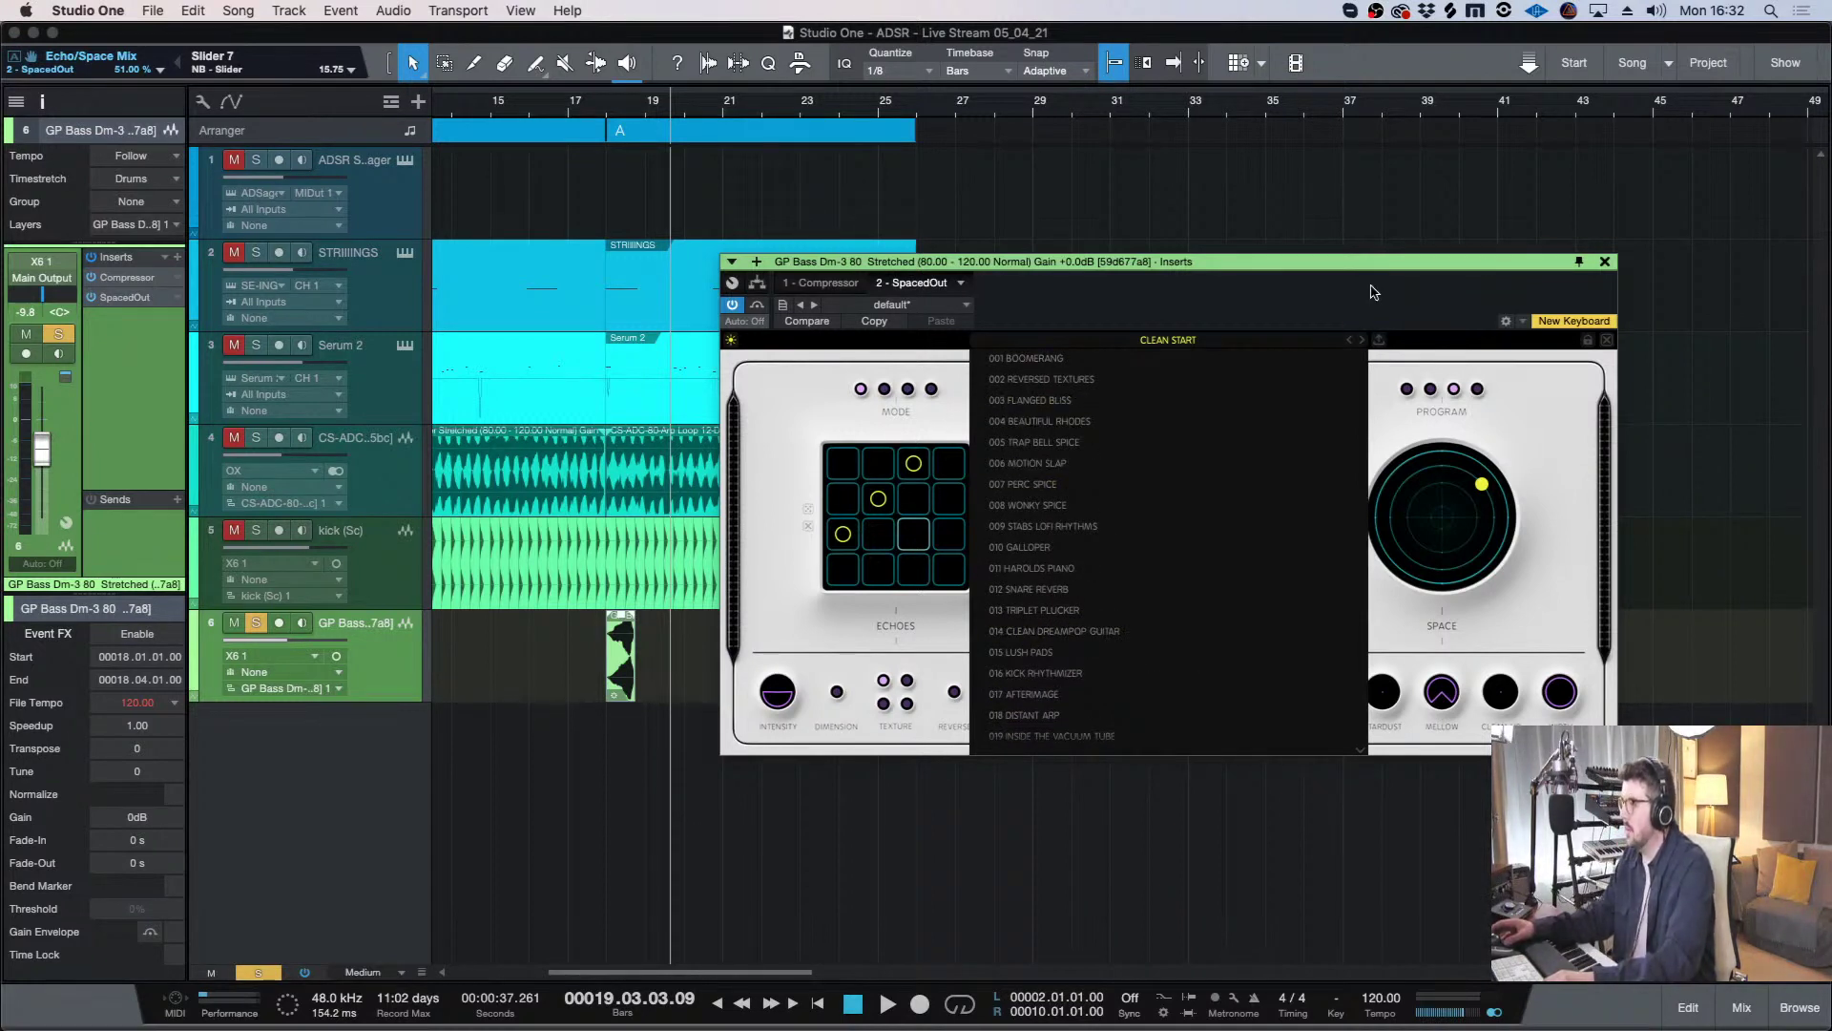
- Dismiss the crash report and restart Studio One with the song reloaded
key(super+h)
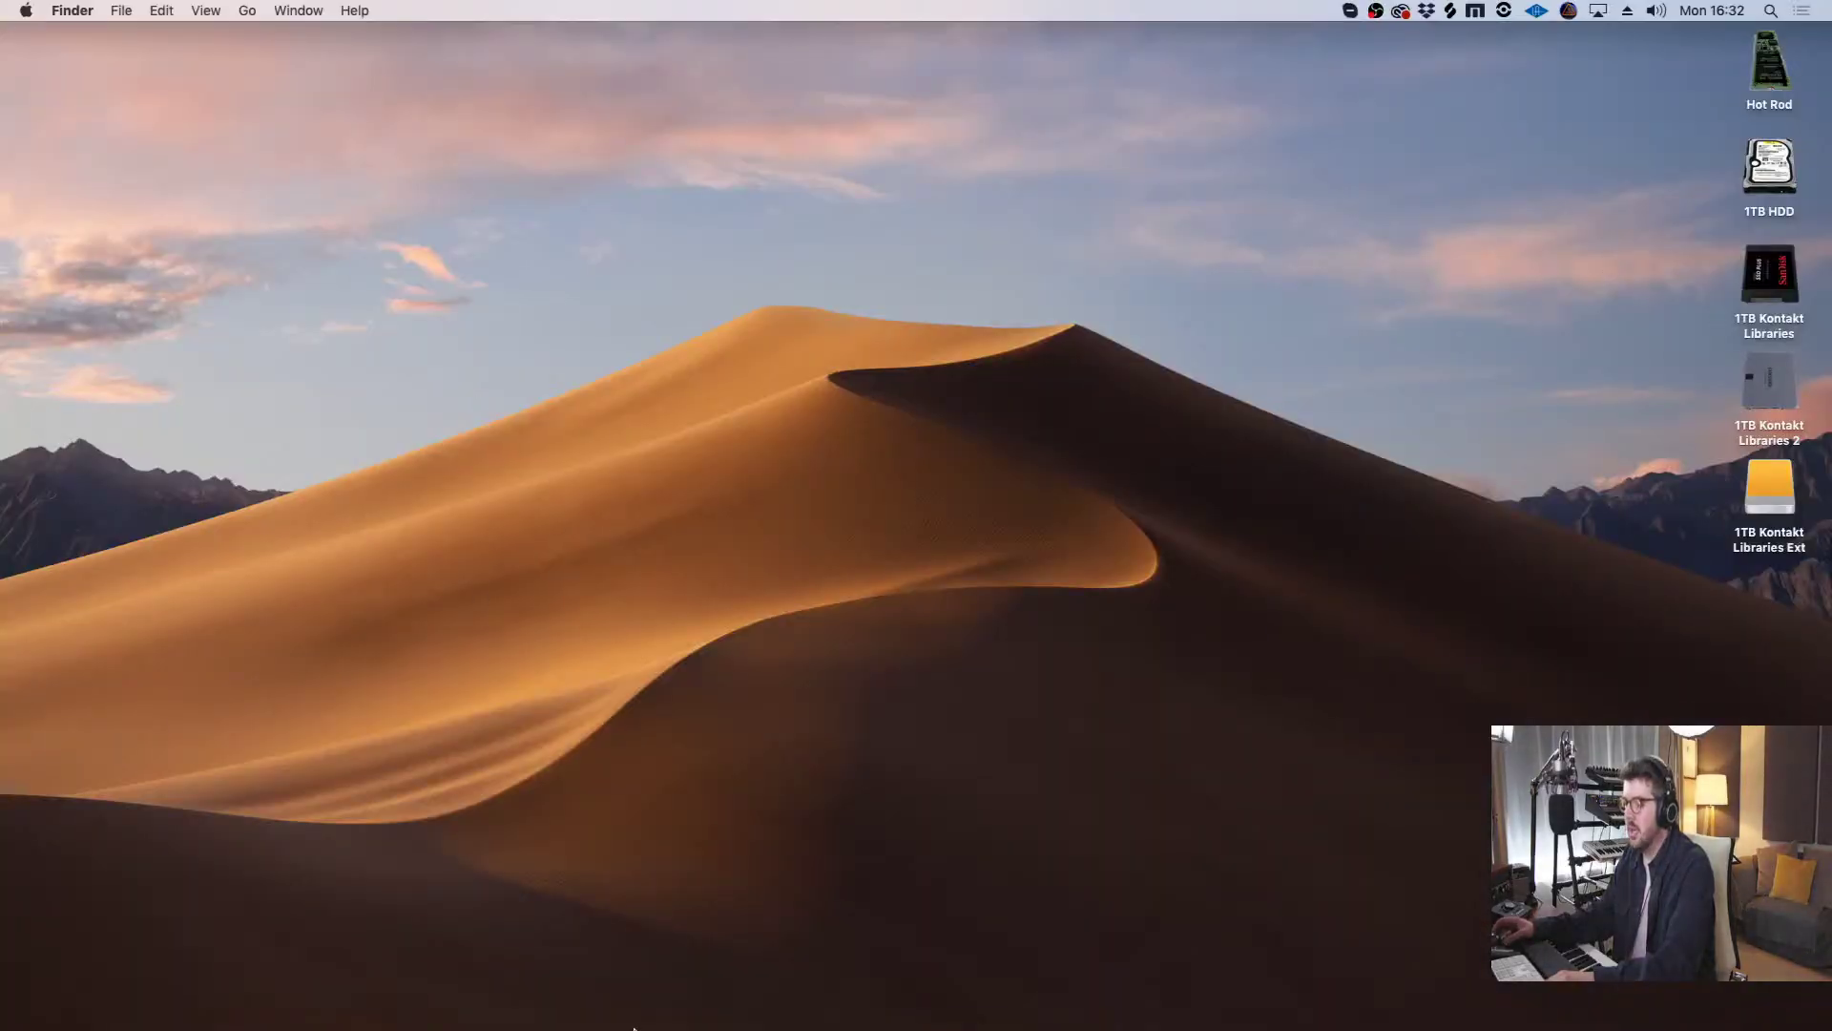
click(577, 1011)
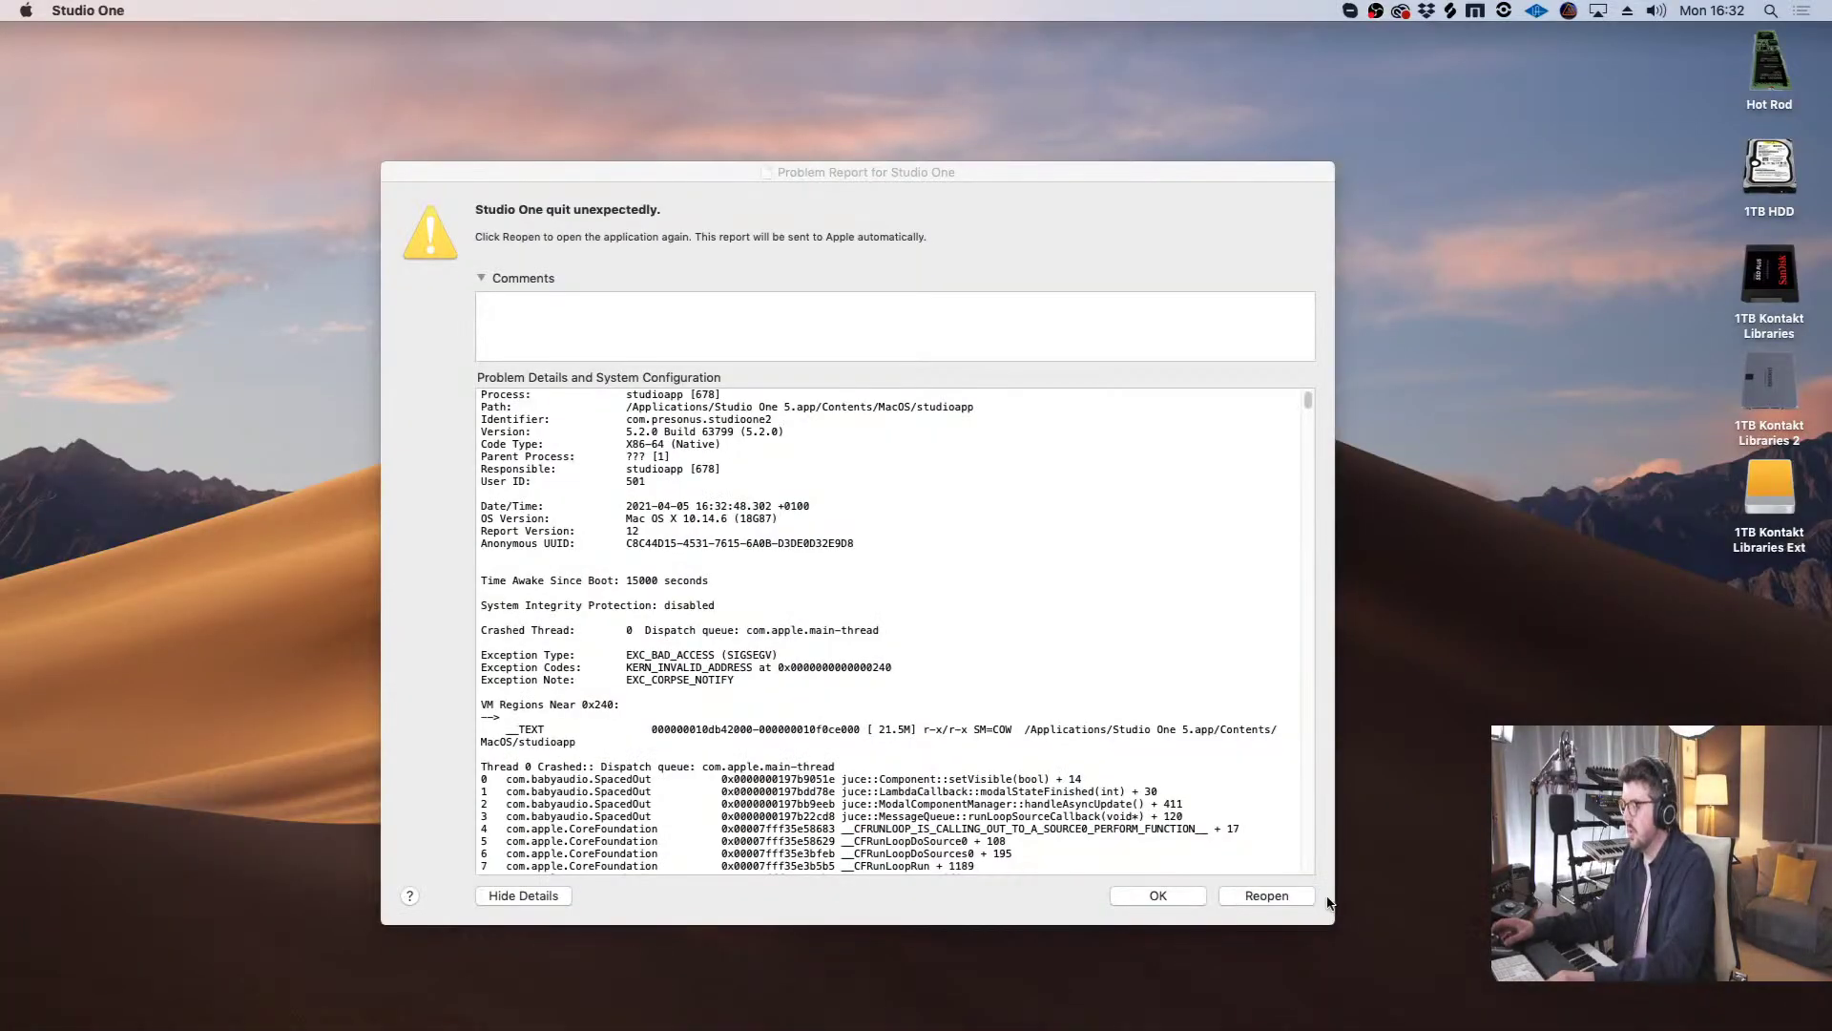
click(1181, 895)
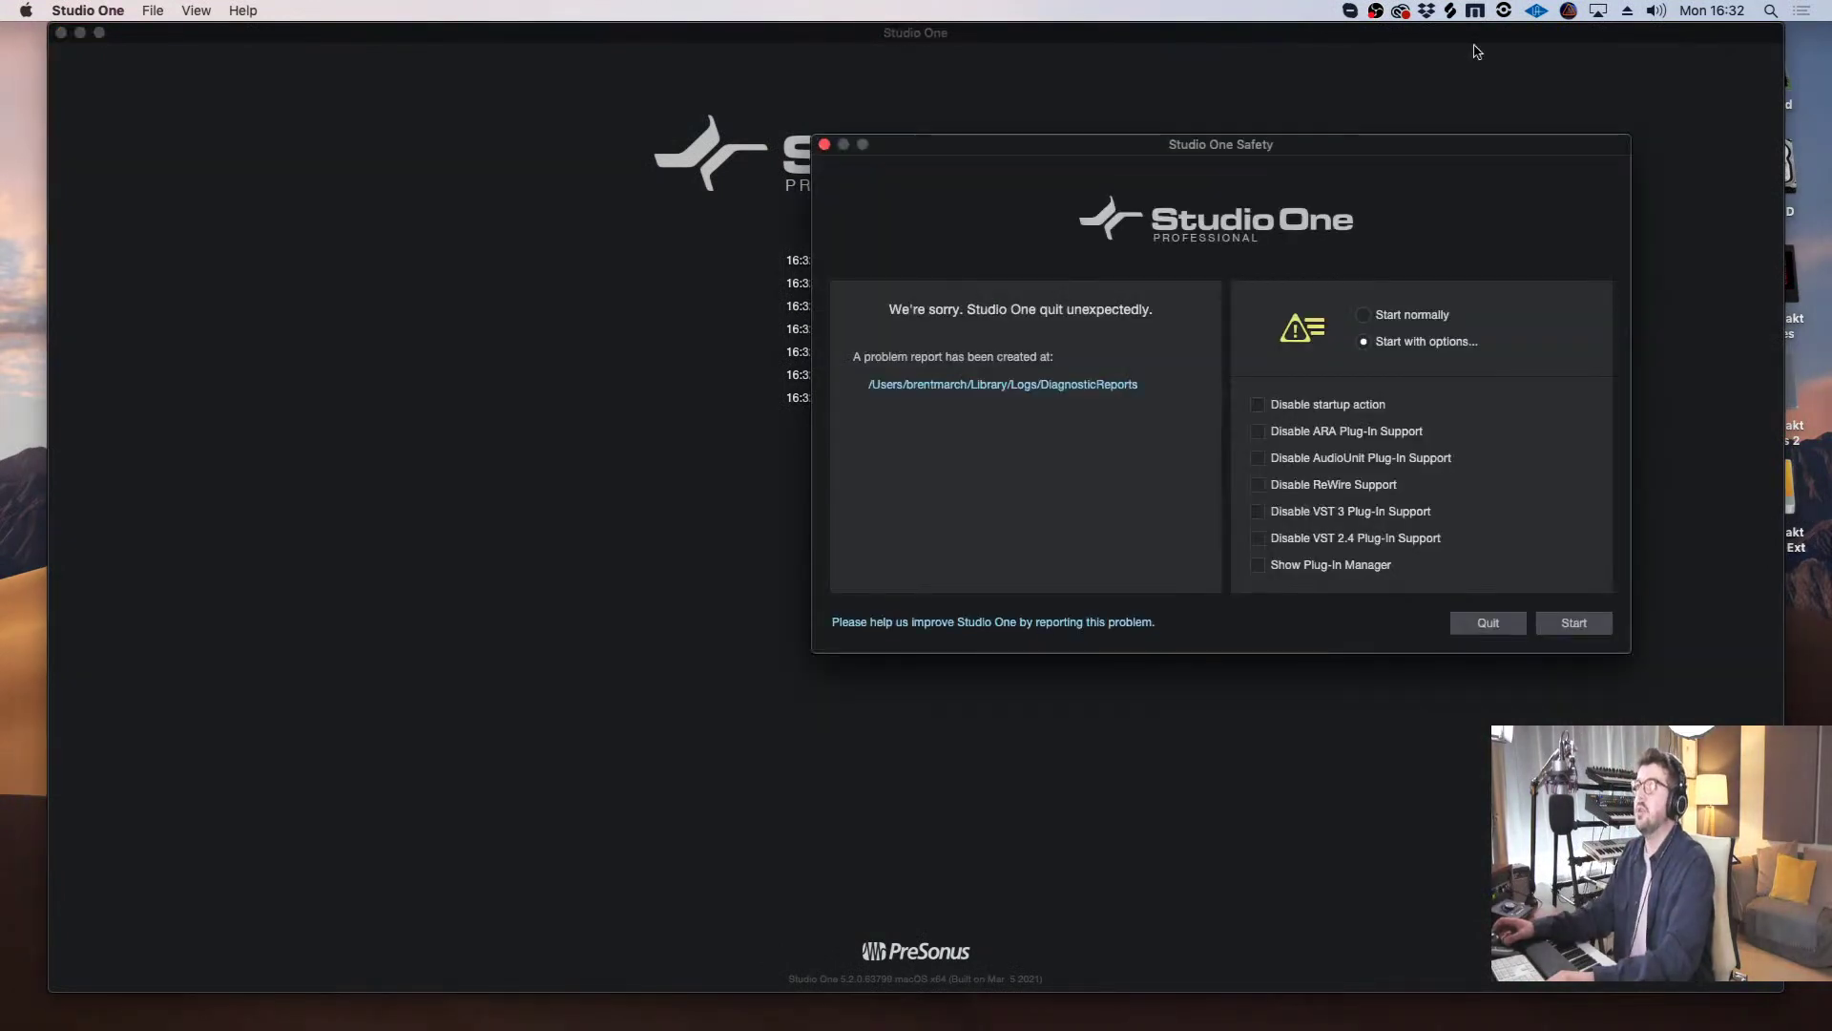
click(1547, 626)
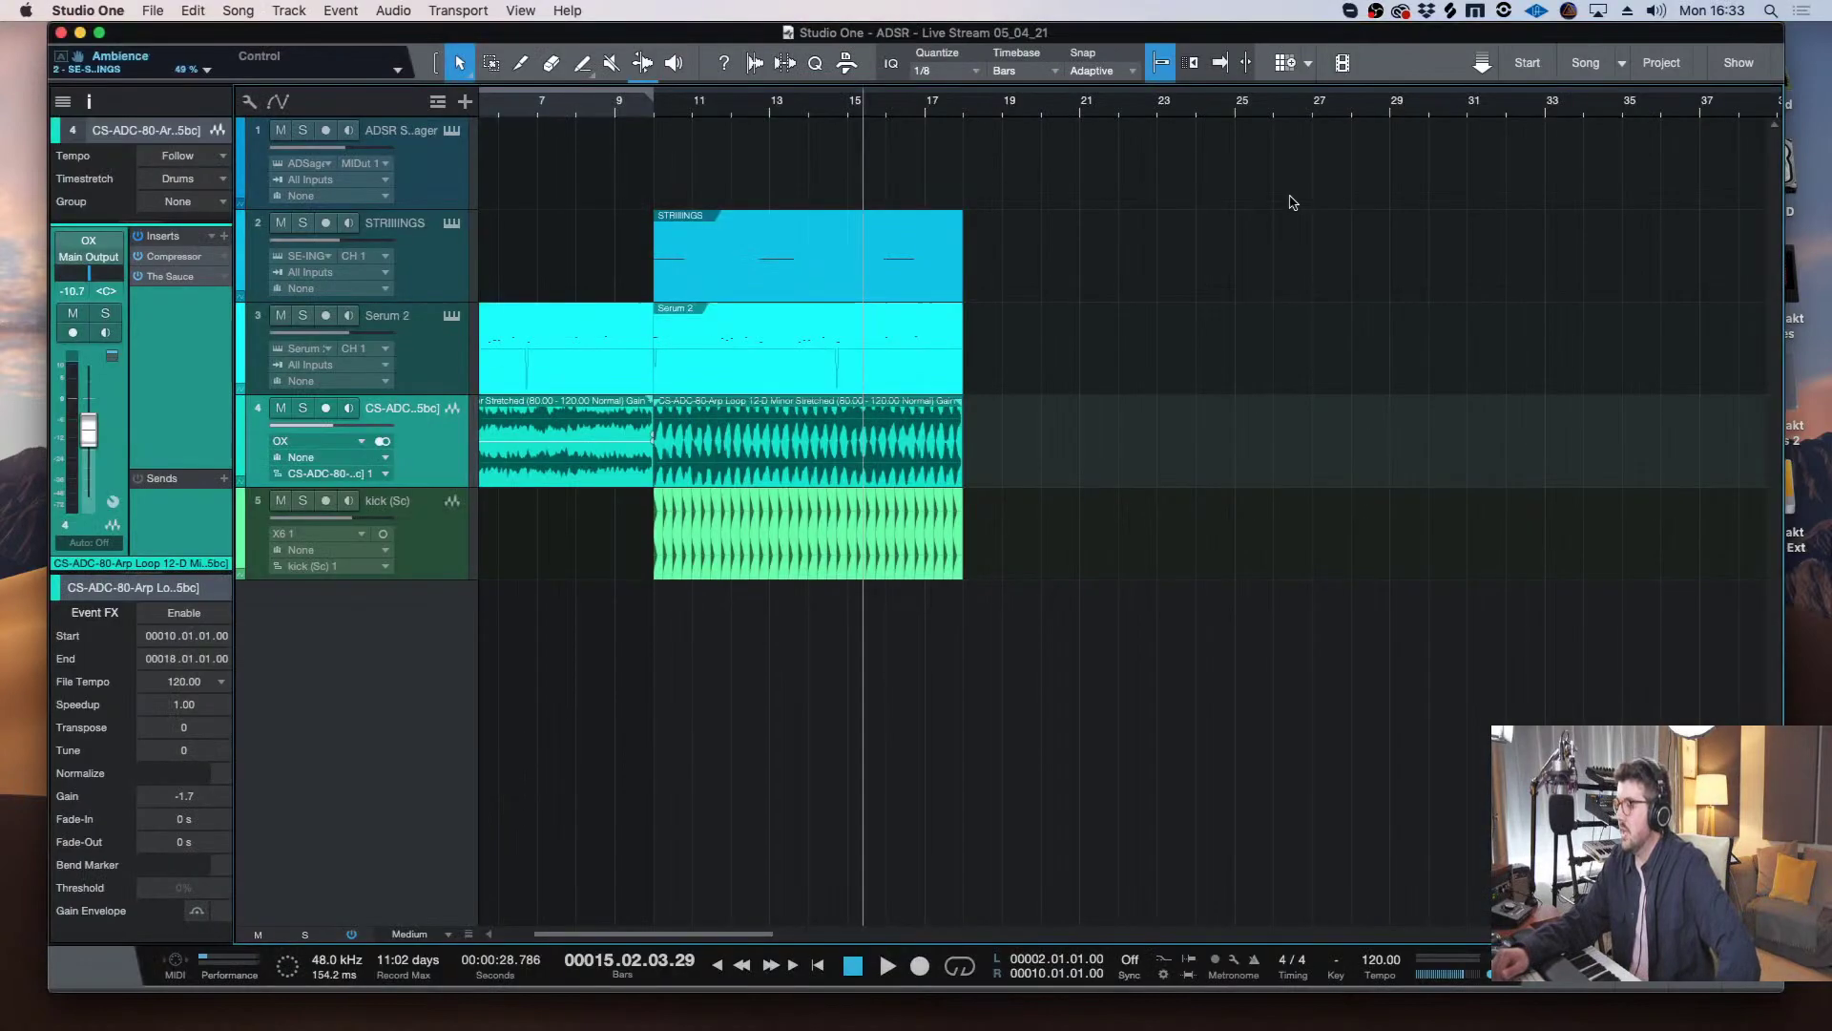
- Check the reopened song's tracks and clips from bar 2 to see what the recovered version still contains
key(w)
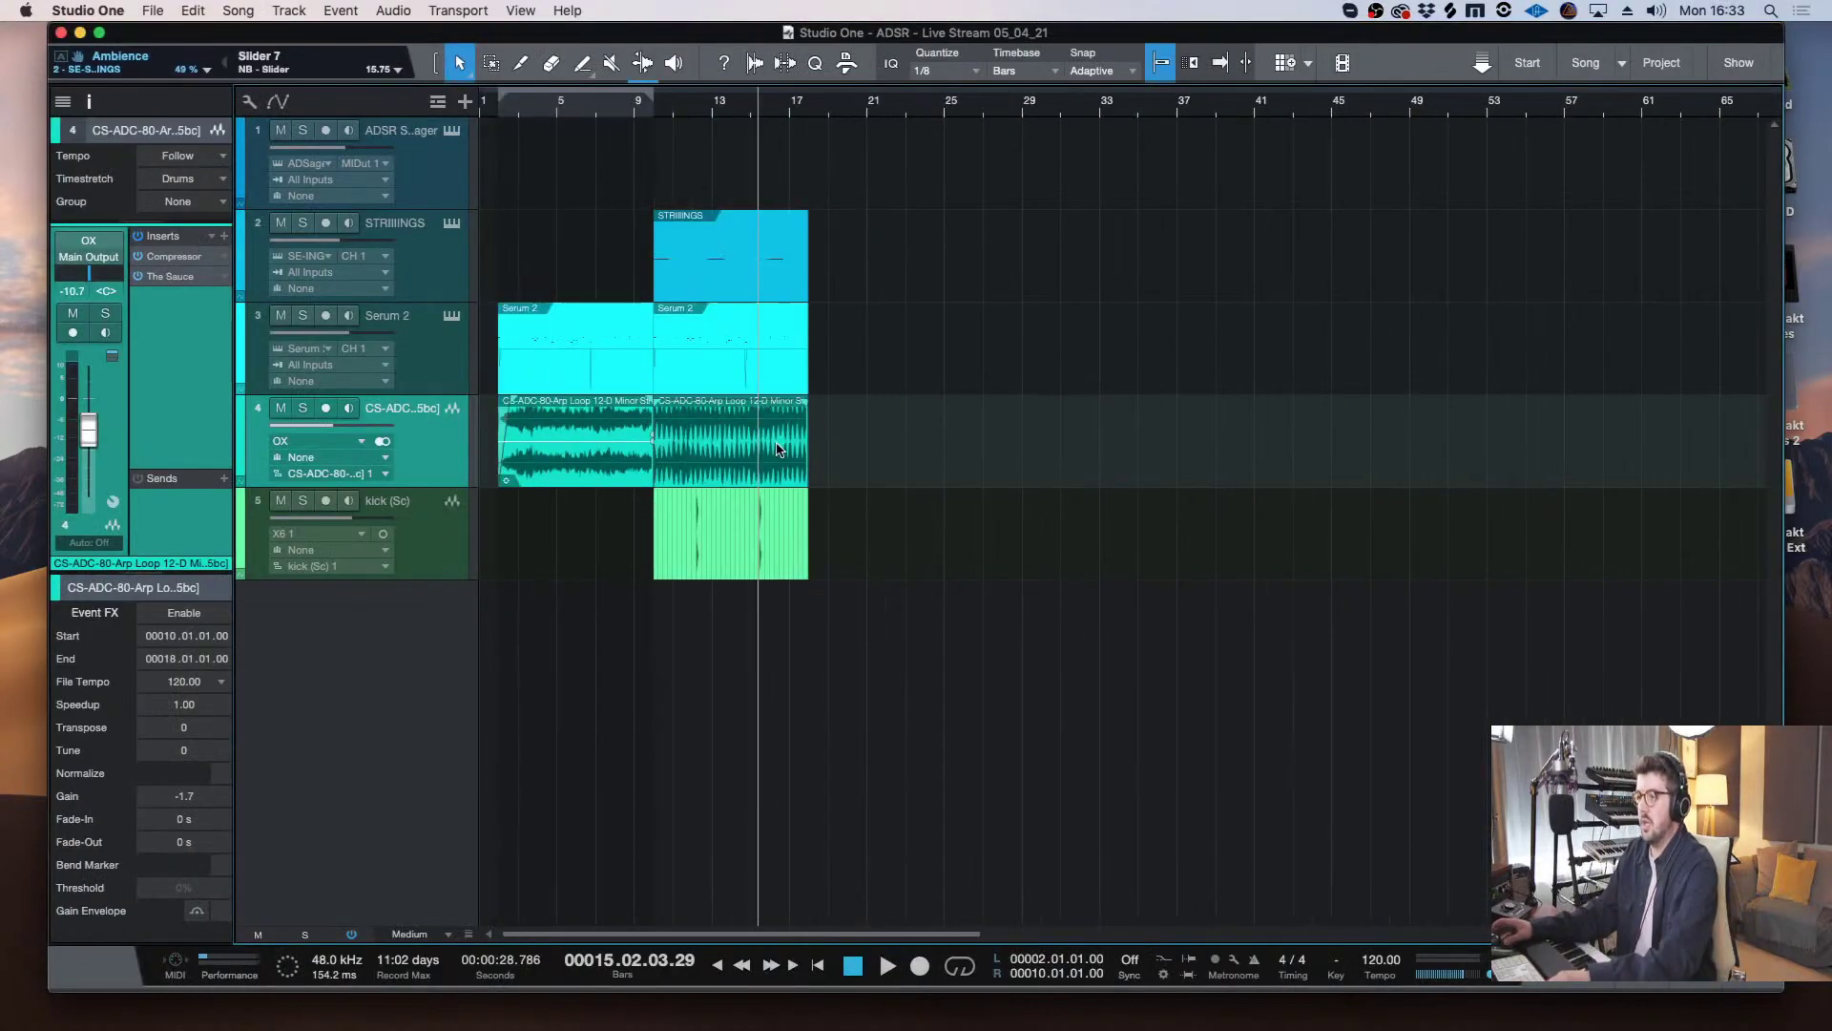
click(401, 549)
click(503, 113)
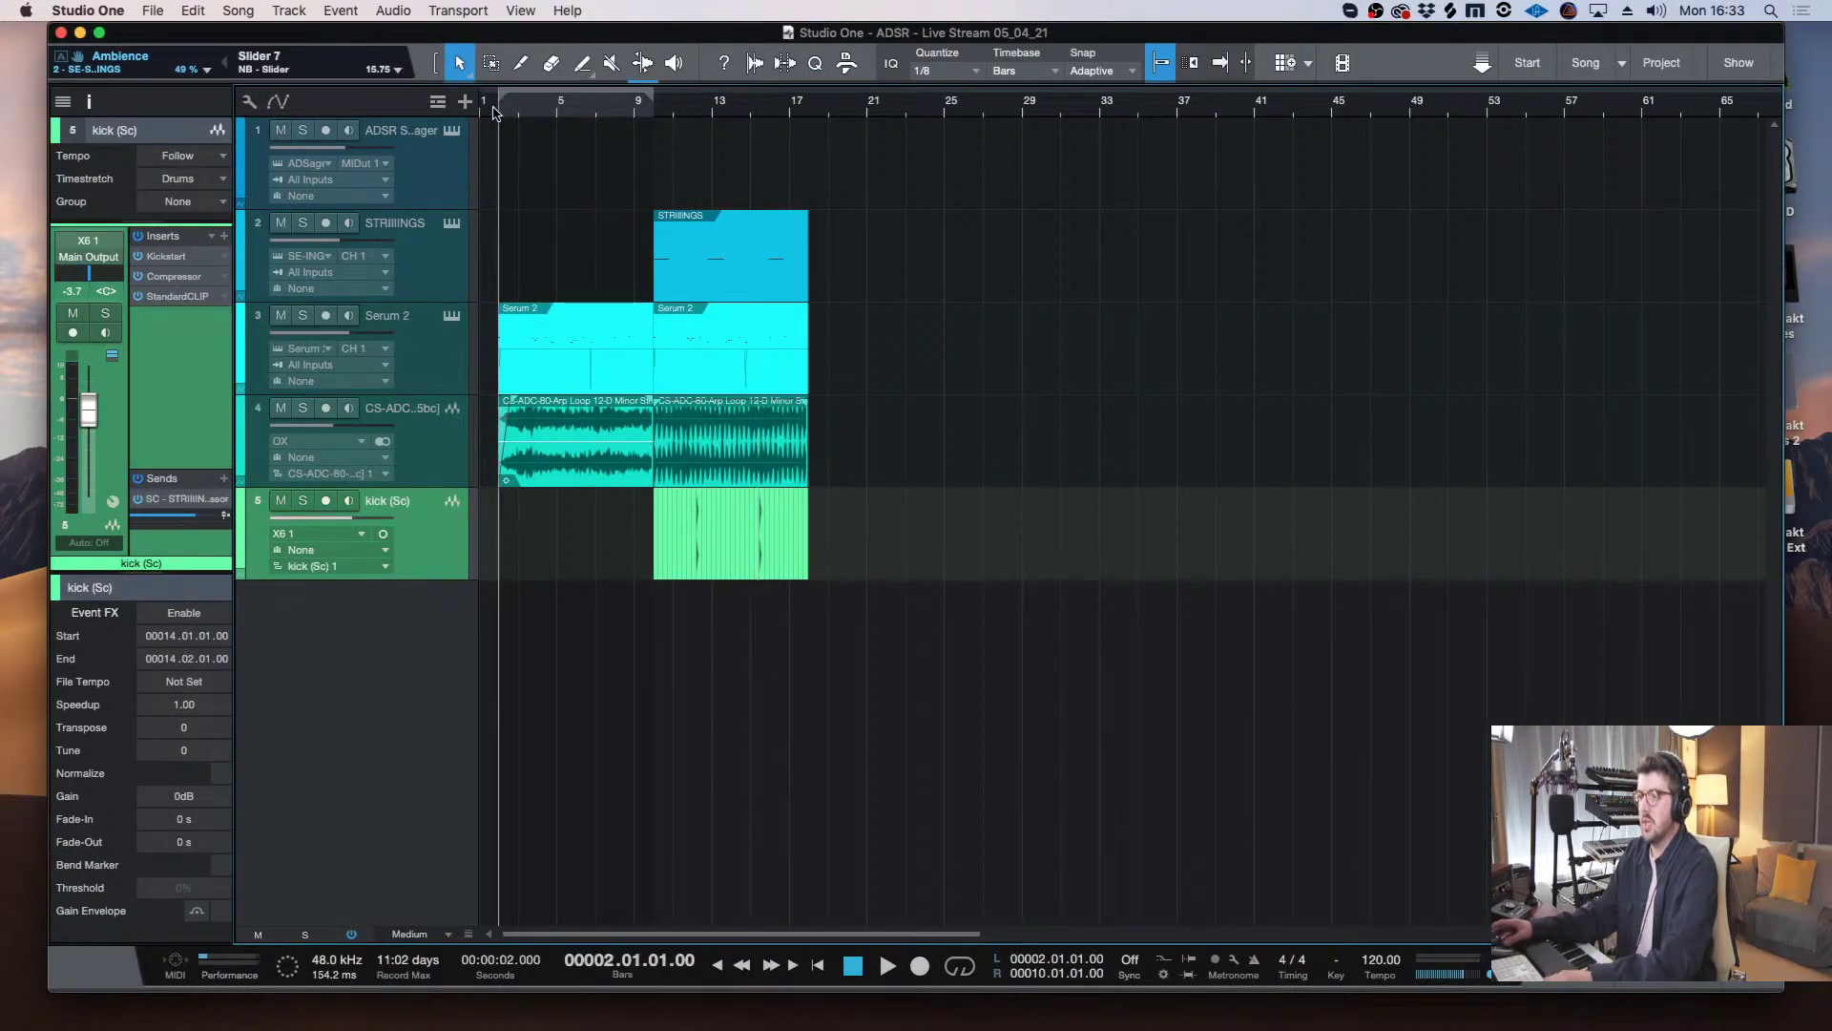
key(e)
key(e)
key(w)
key(e)
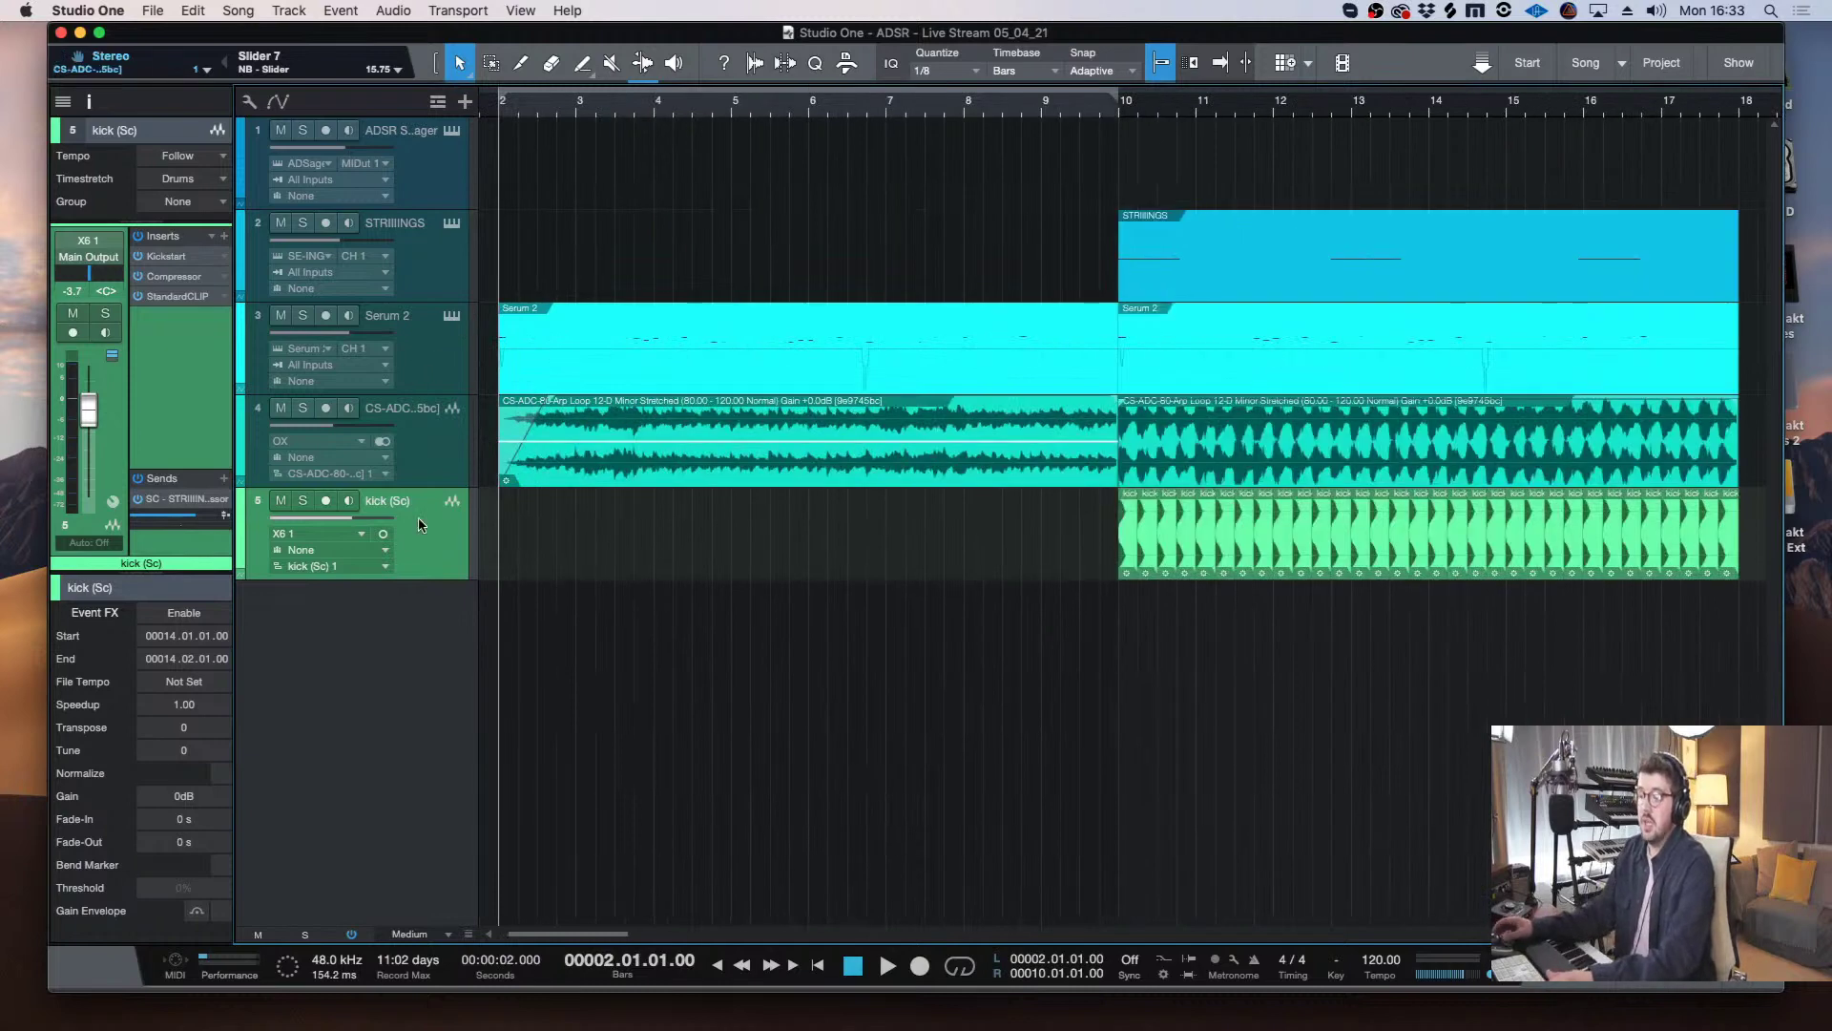
key(w)
click(442, 463)
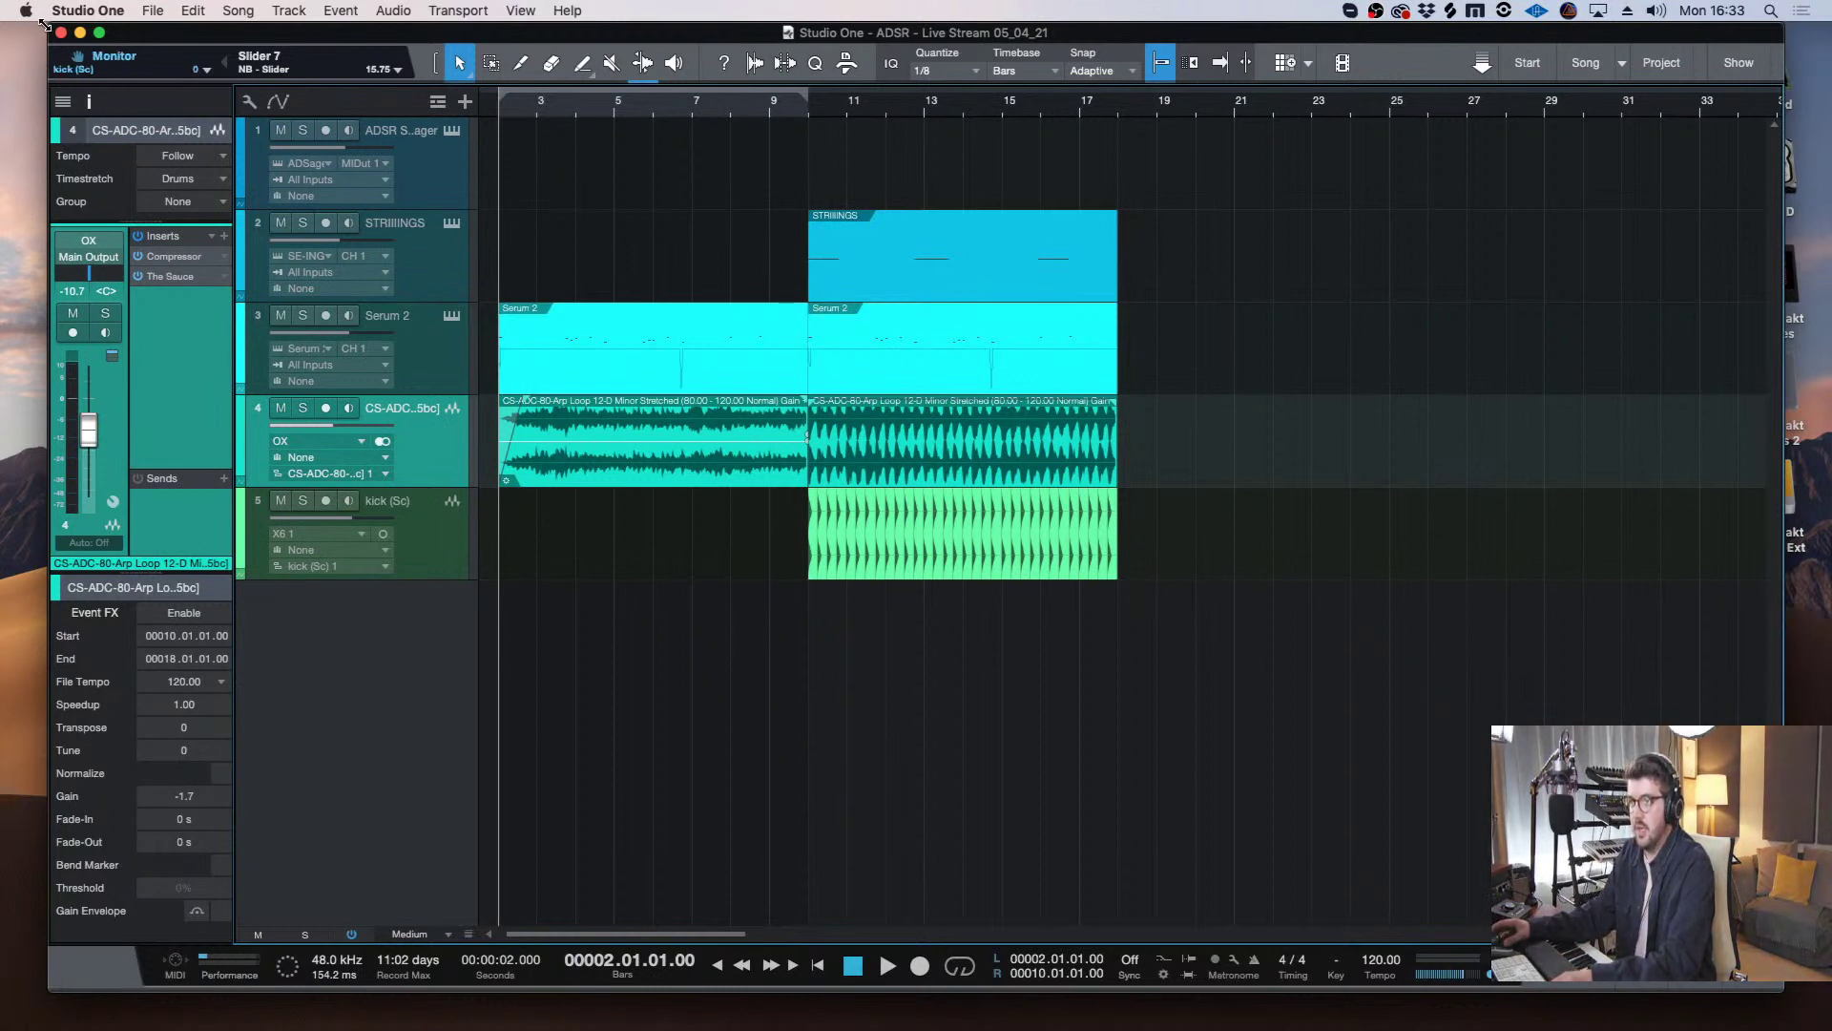
- Enlarge the song window to fill the screen, and briefly show and hide the file browser
drag(43, 21, 0, 21)
drag(1777, 988, 1831, 1030)
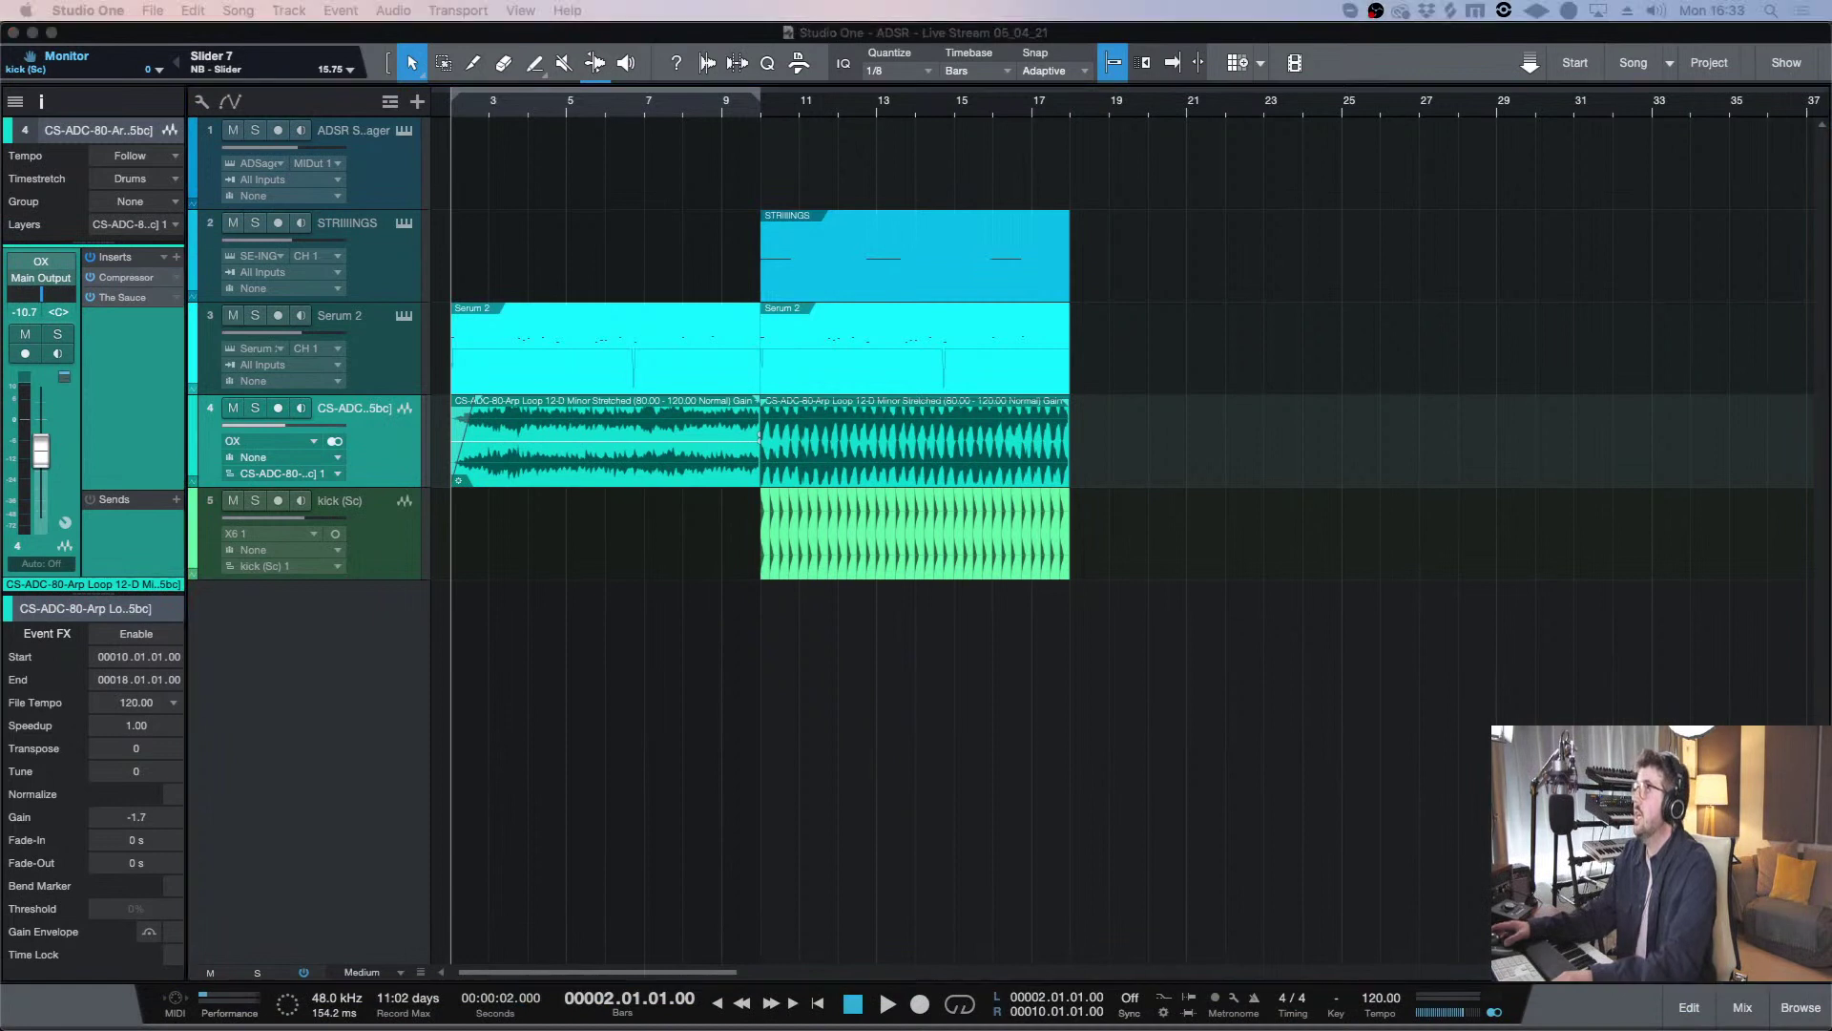
click(1802, 1008)
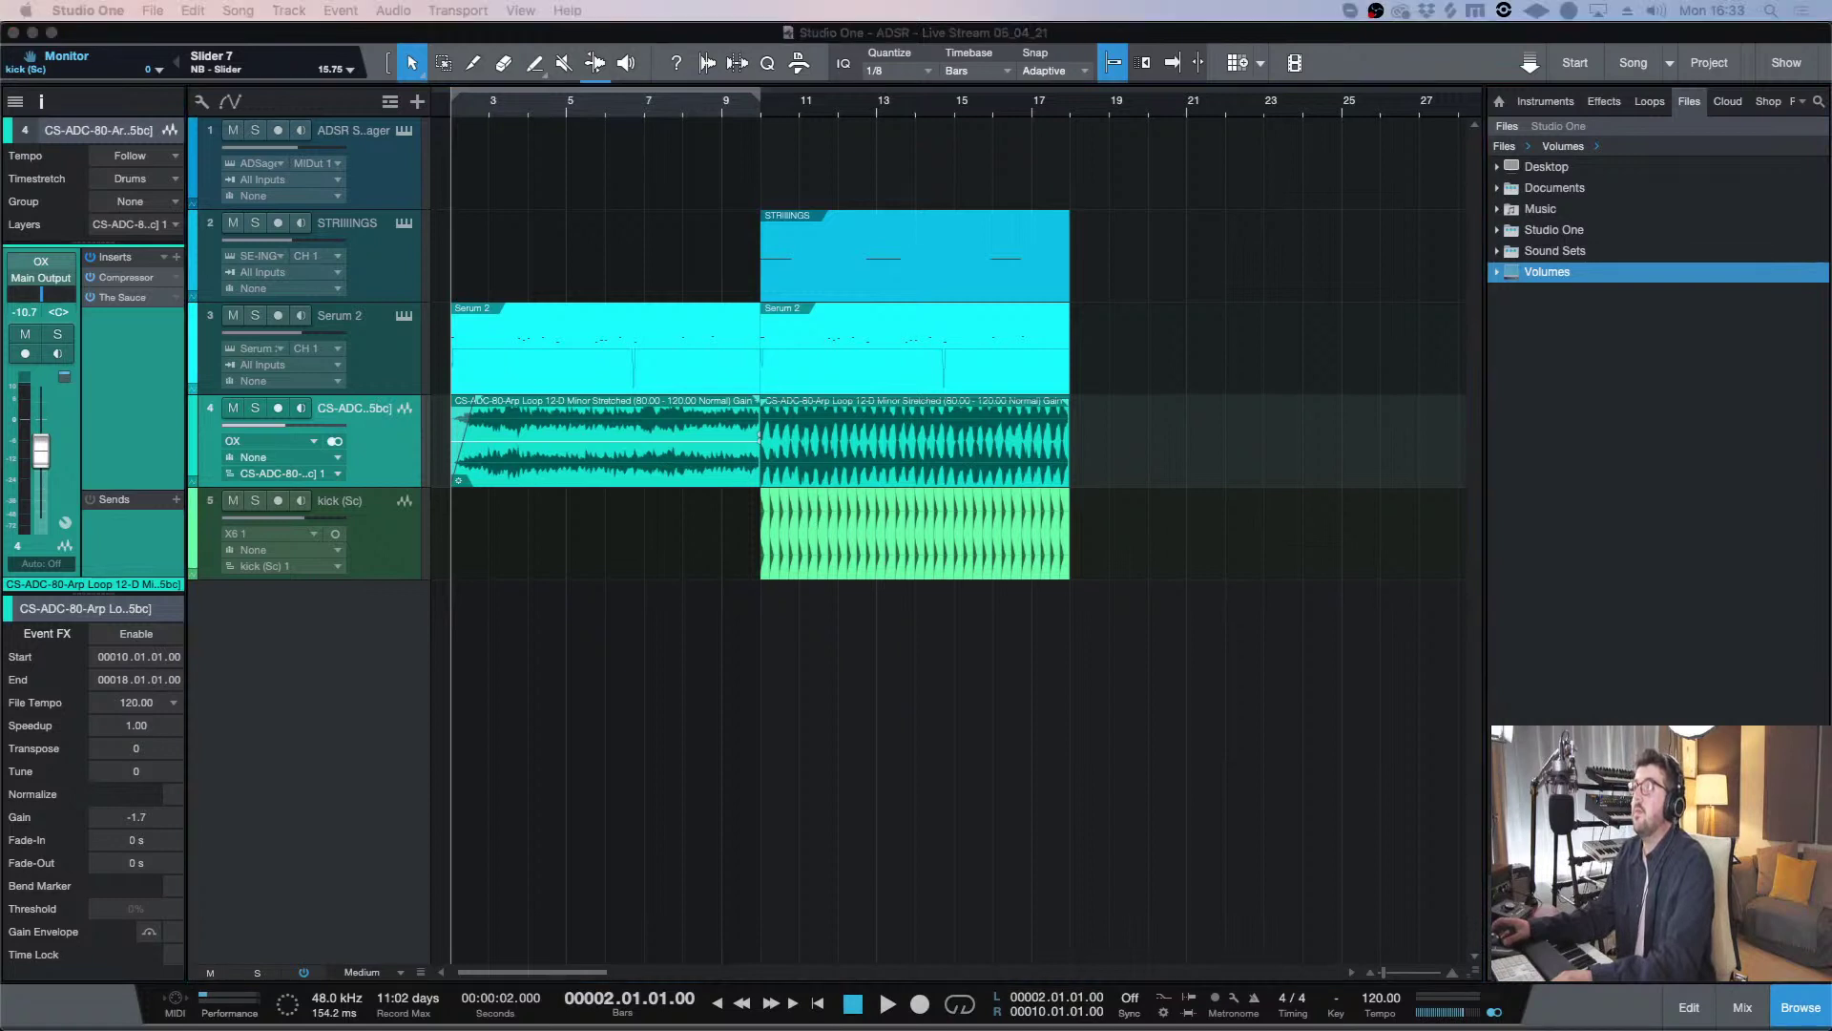
click(1806, 1008)
- Examine the arrangement between bars 10 and 18, with the playhead returned to bar 10
click(759, 113)
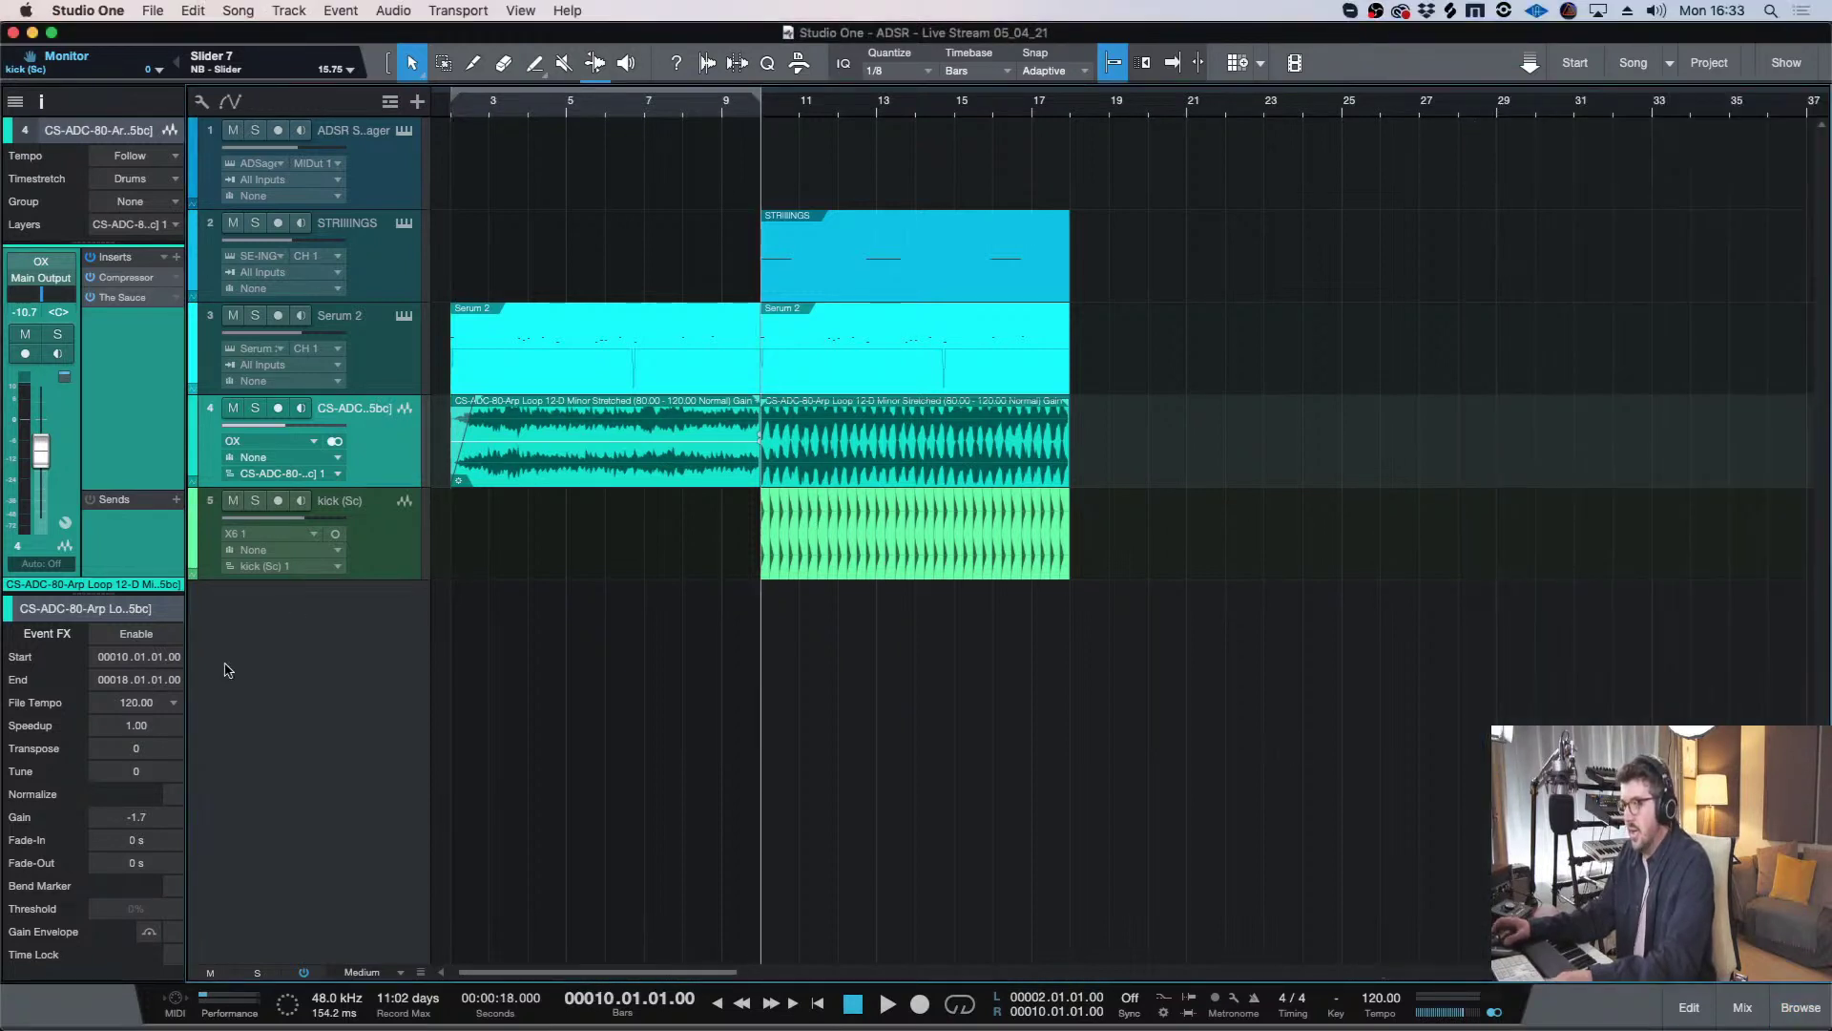
key(w)
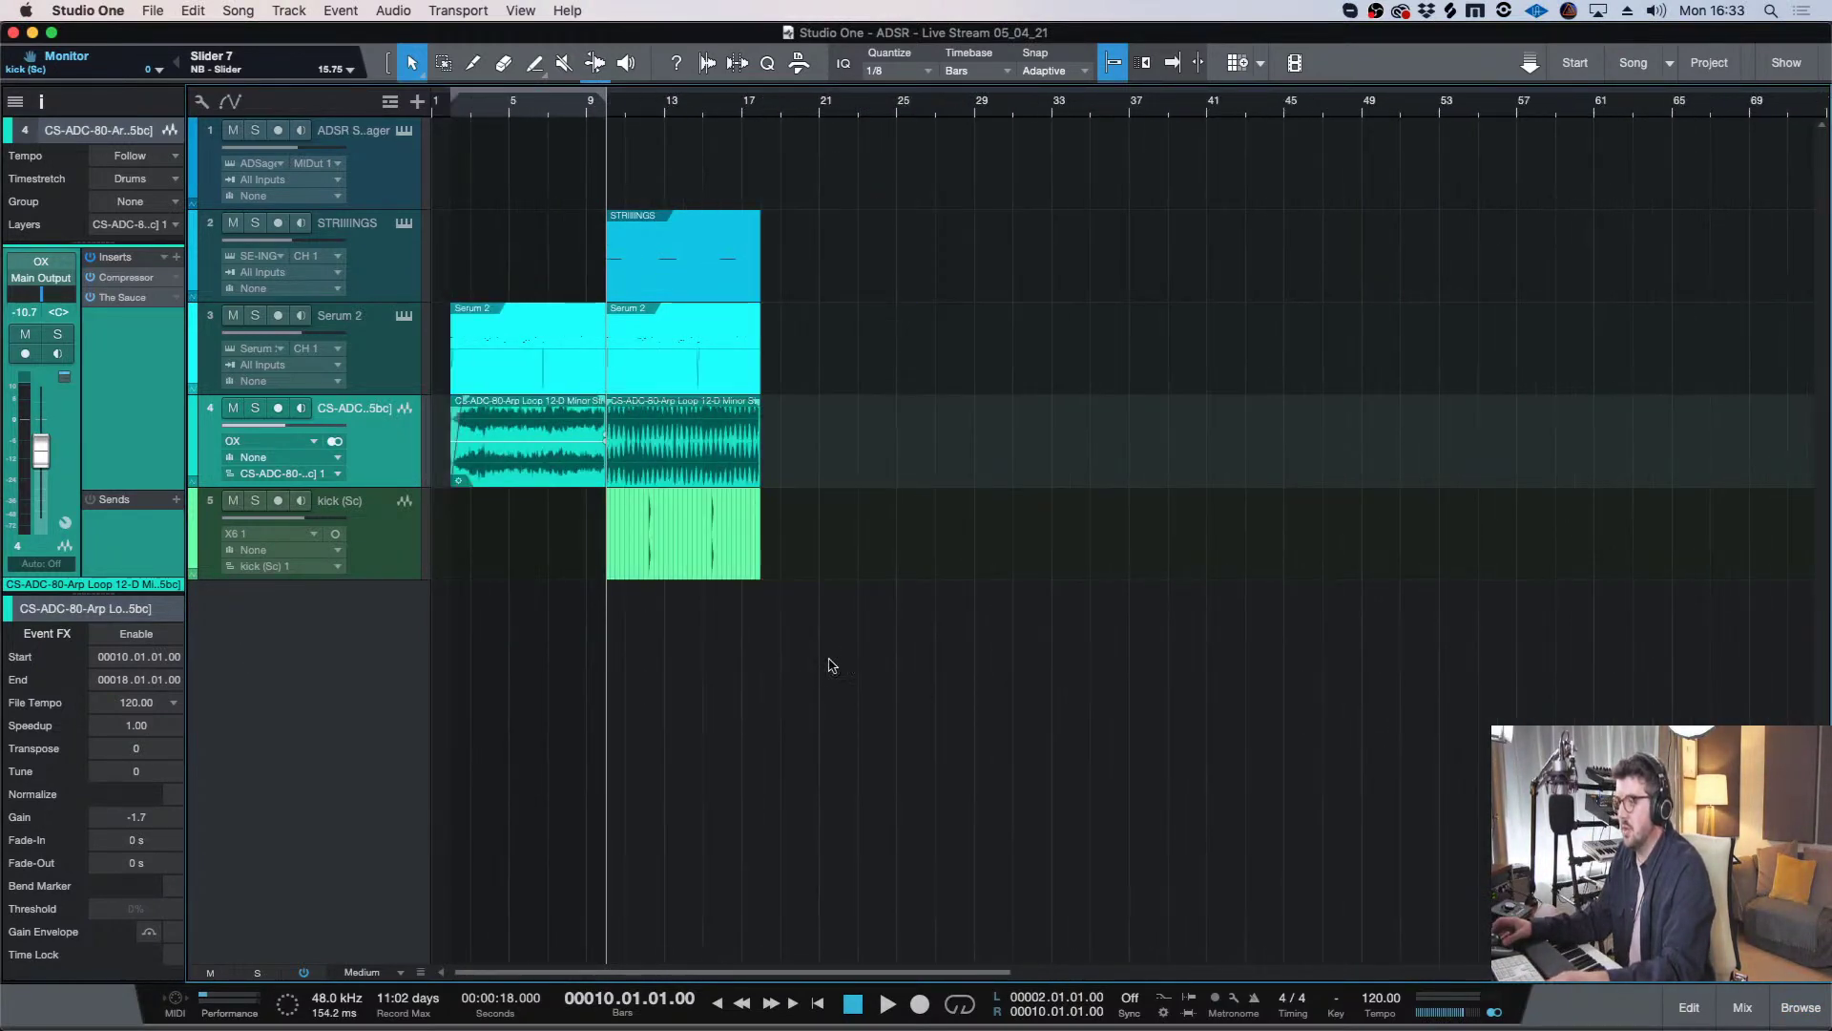
click(760, 116)
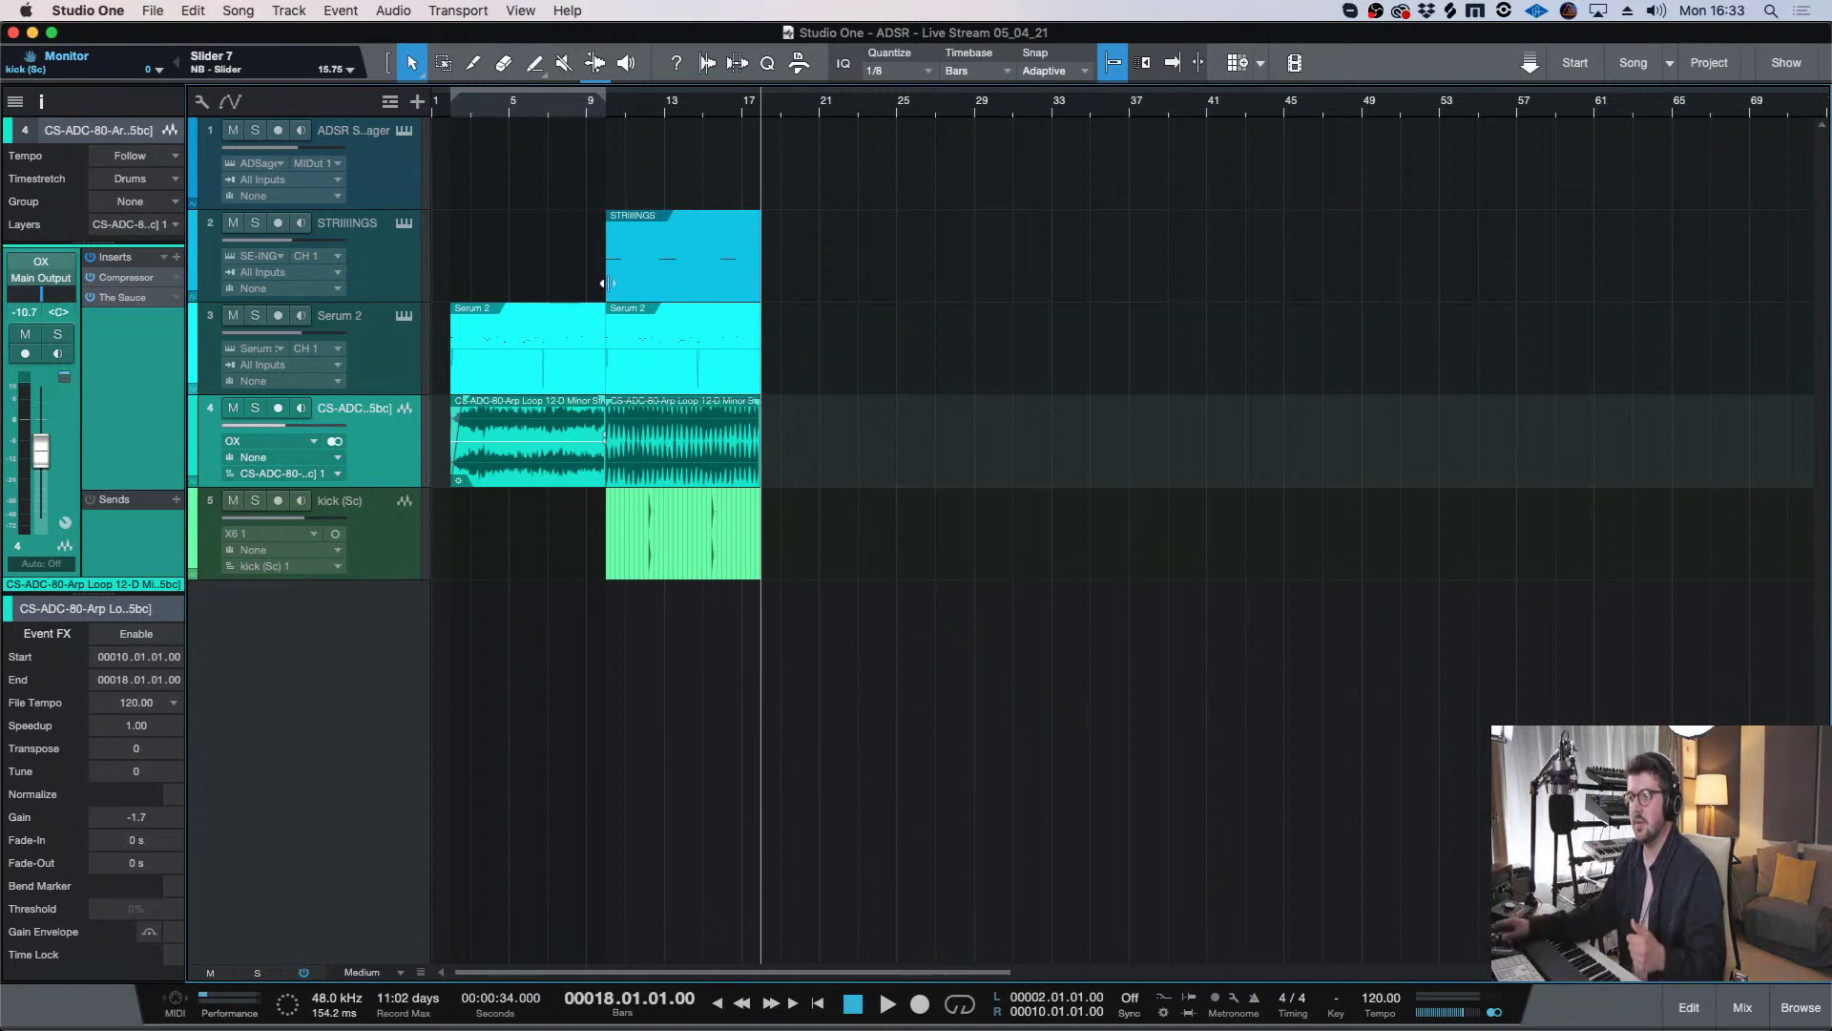
click(609, 111)
key(e)
key(w)
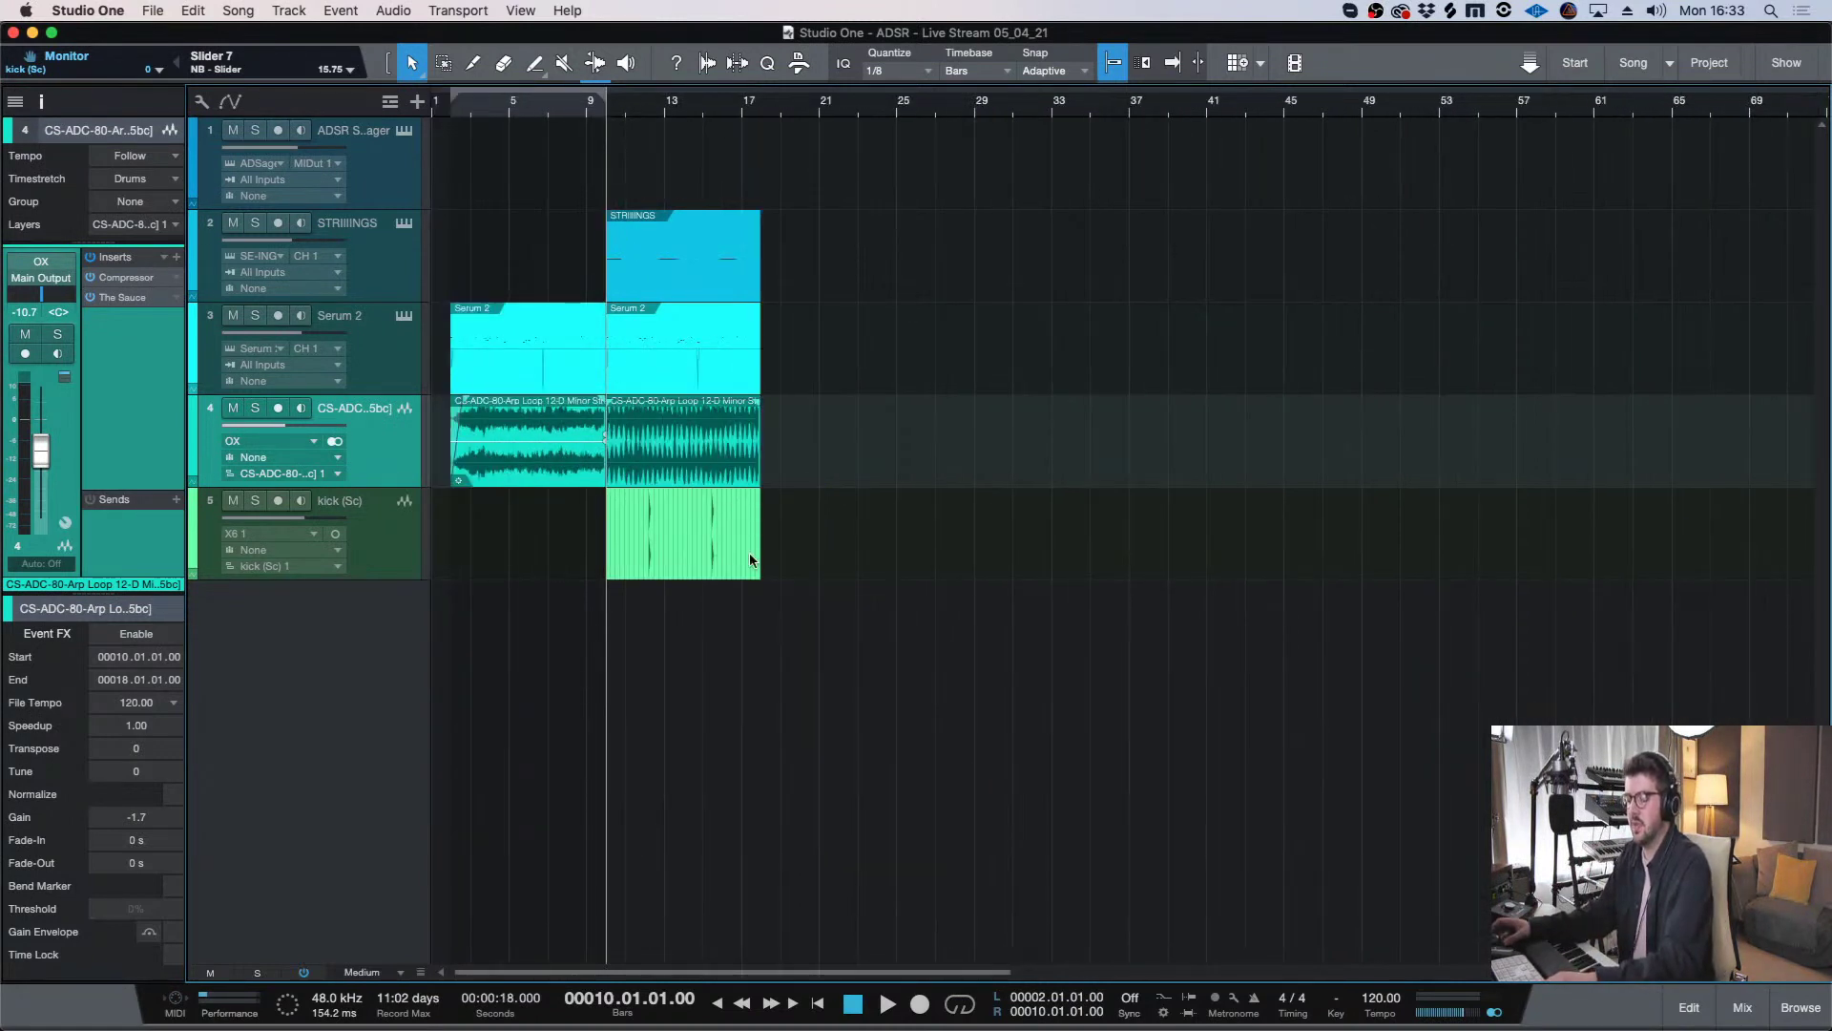
mouse_move(806, 534)
mouse_down()
mouse_move(668, 420)
mouse_move(816, 258)
mouse_move(774, 552)
mouse_move(794, 544)
mouse_up()
key(e)
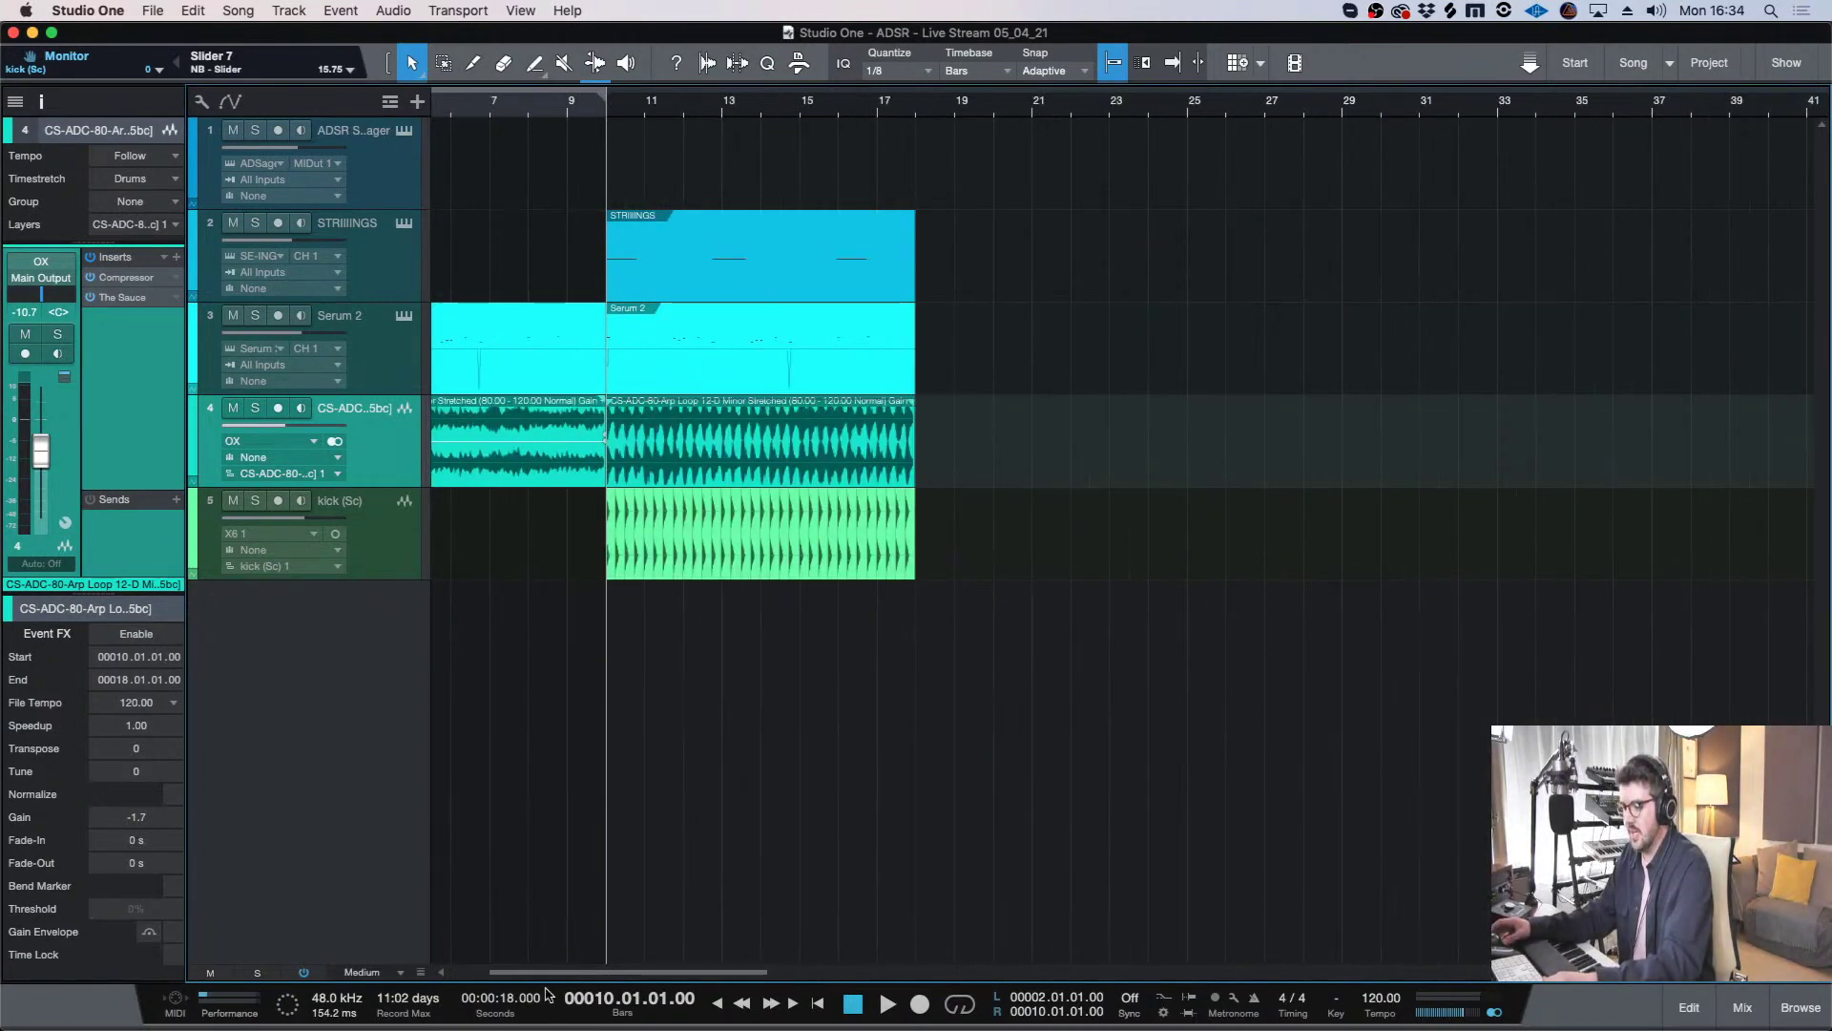
key(w)
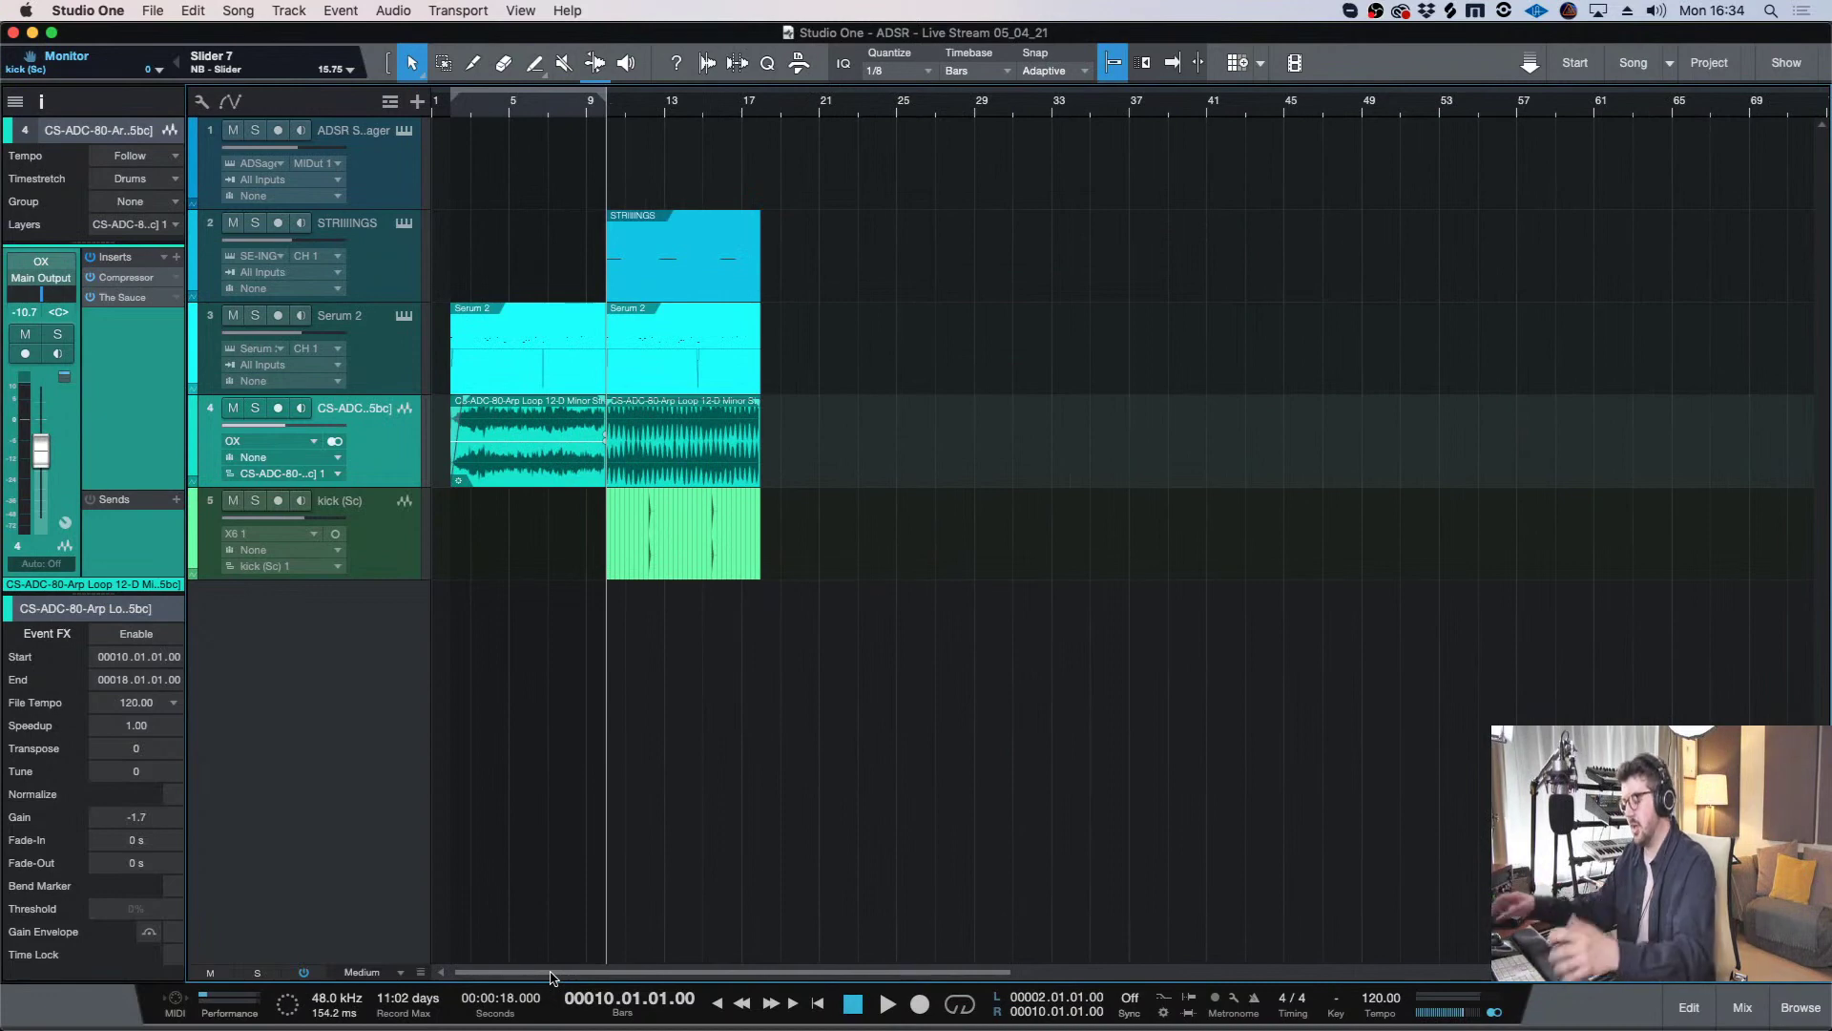
key(d)
key(d)
key(d)
key(d)
key(ctrl+z)
key(ctrl+z)
key(ctrl+z)
key(ctrl+z)
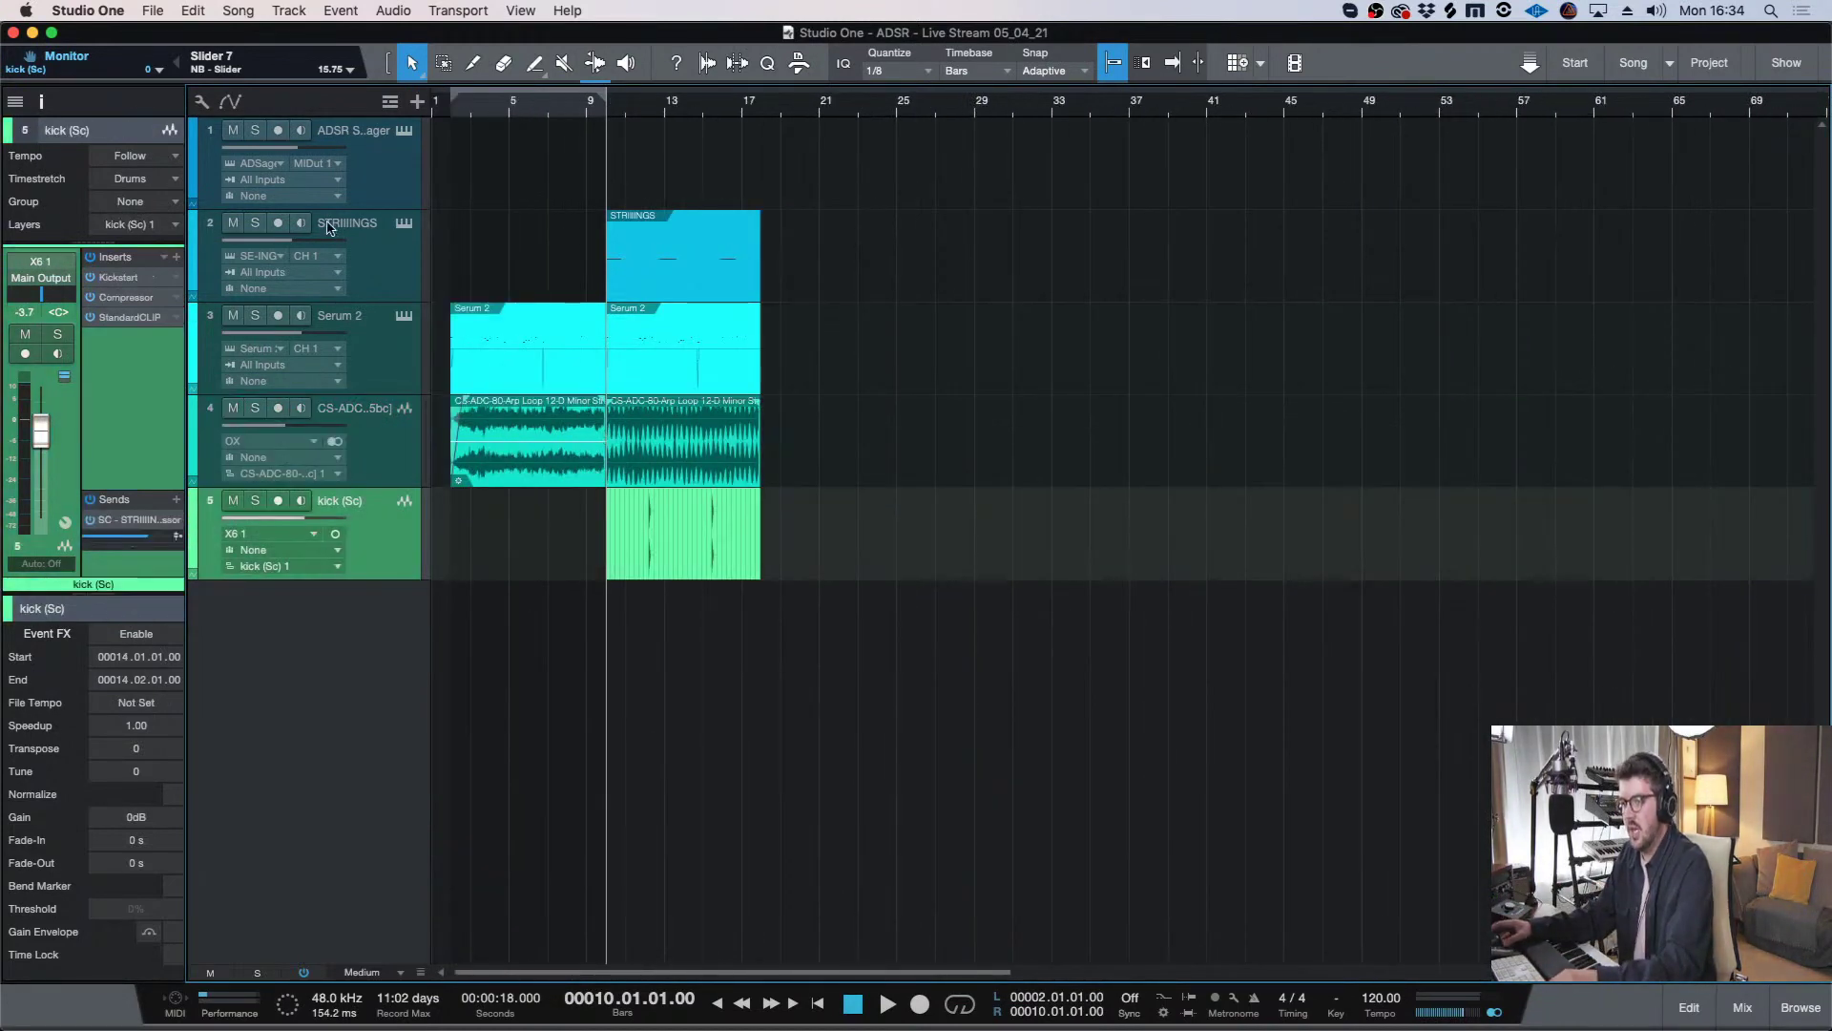
- Duplicate the Serum 2 track without its clips and open the copy's Serum instrument
click(373, 251)
click(380, 321)
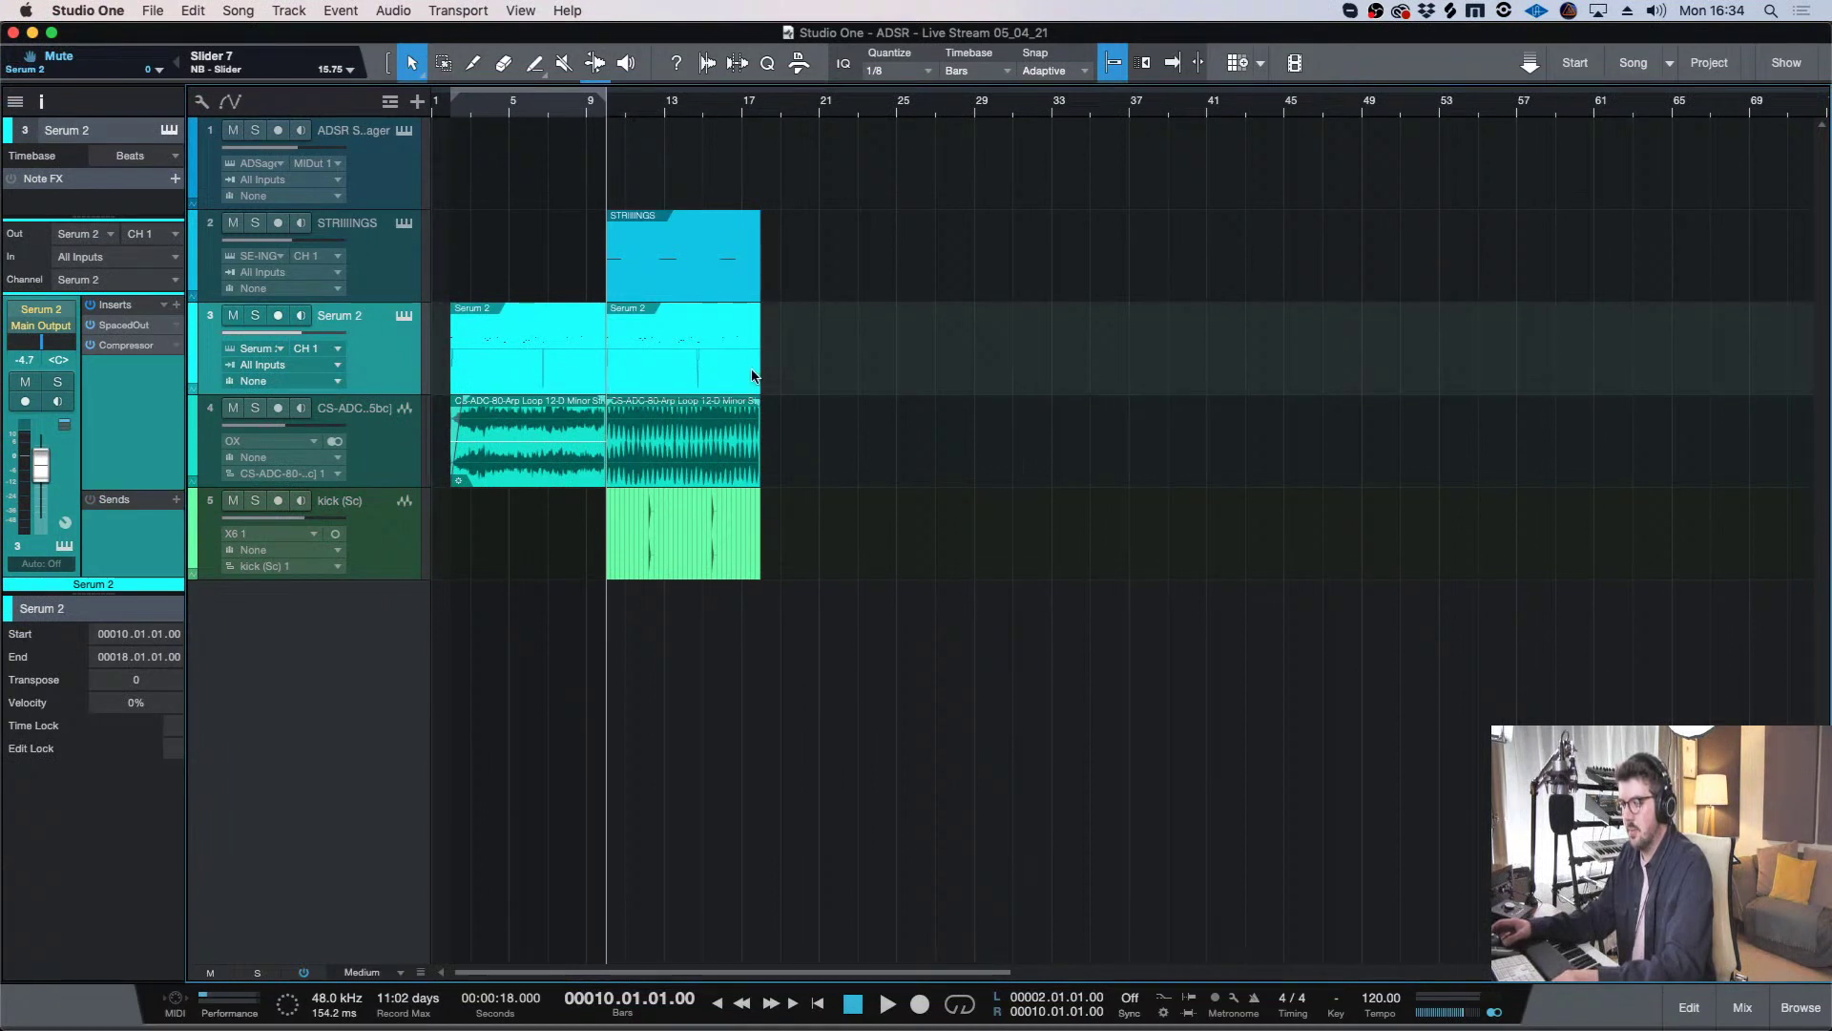
key(shift+d)
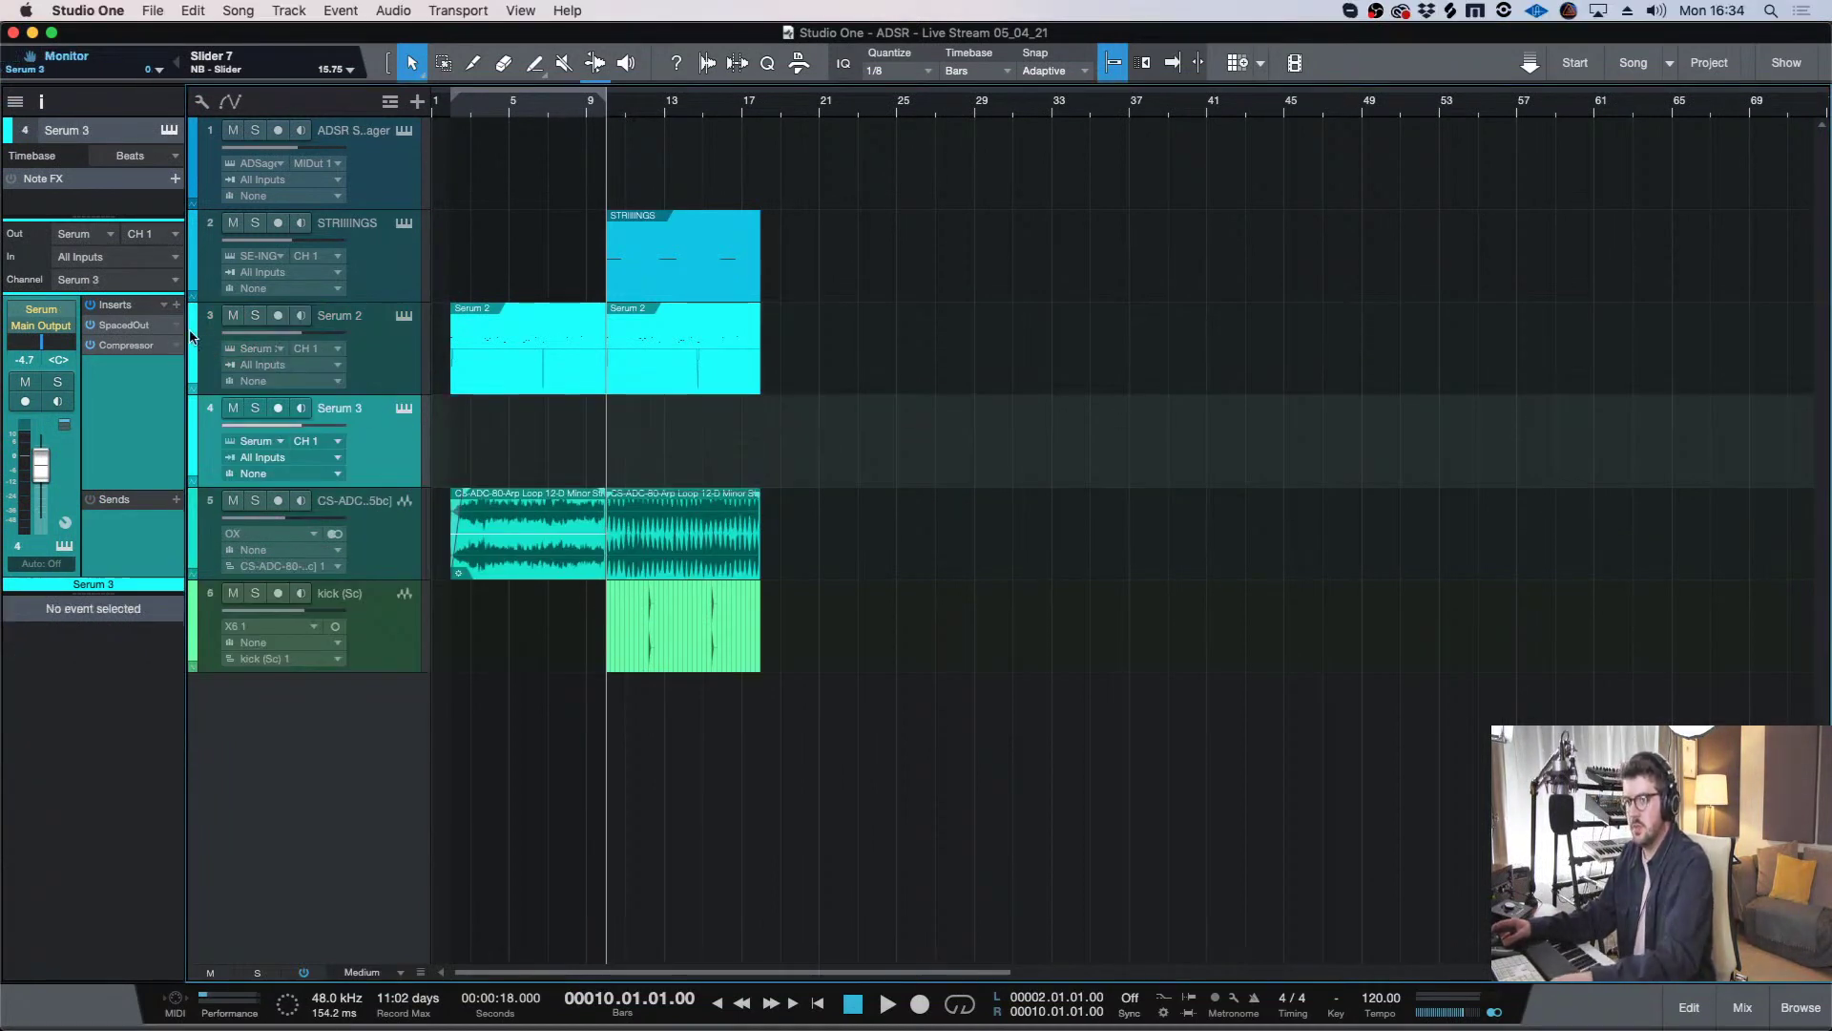
right_click(191, 336)
click(218, 918)
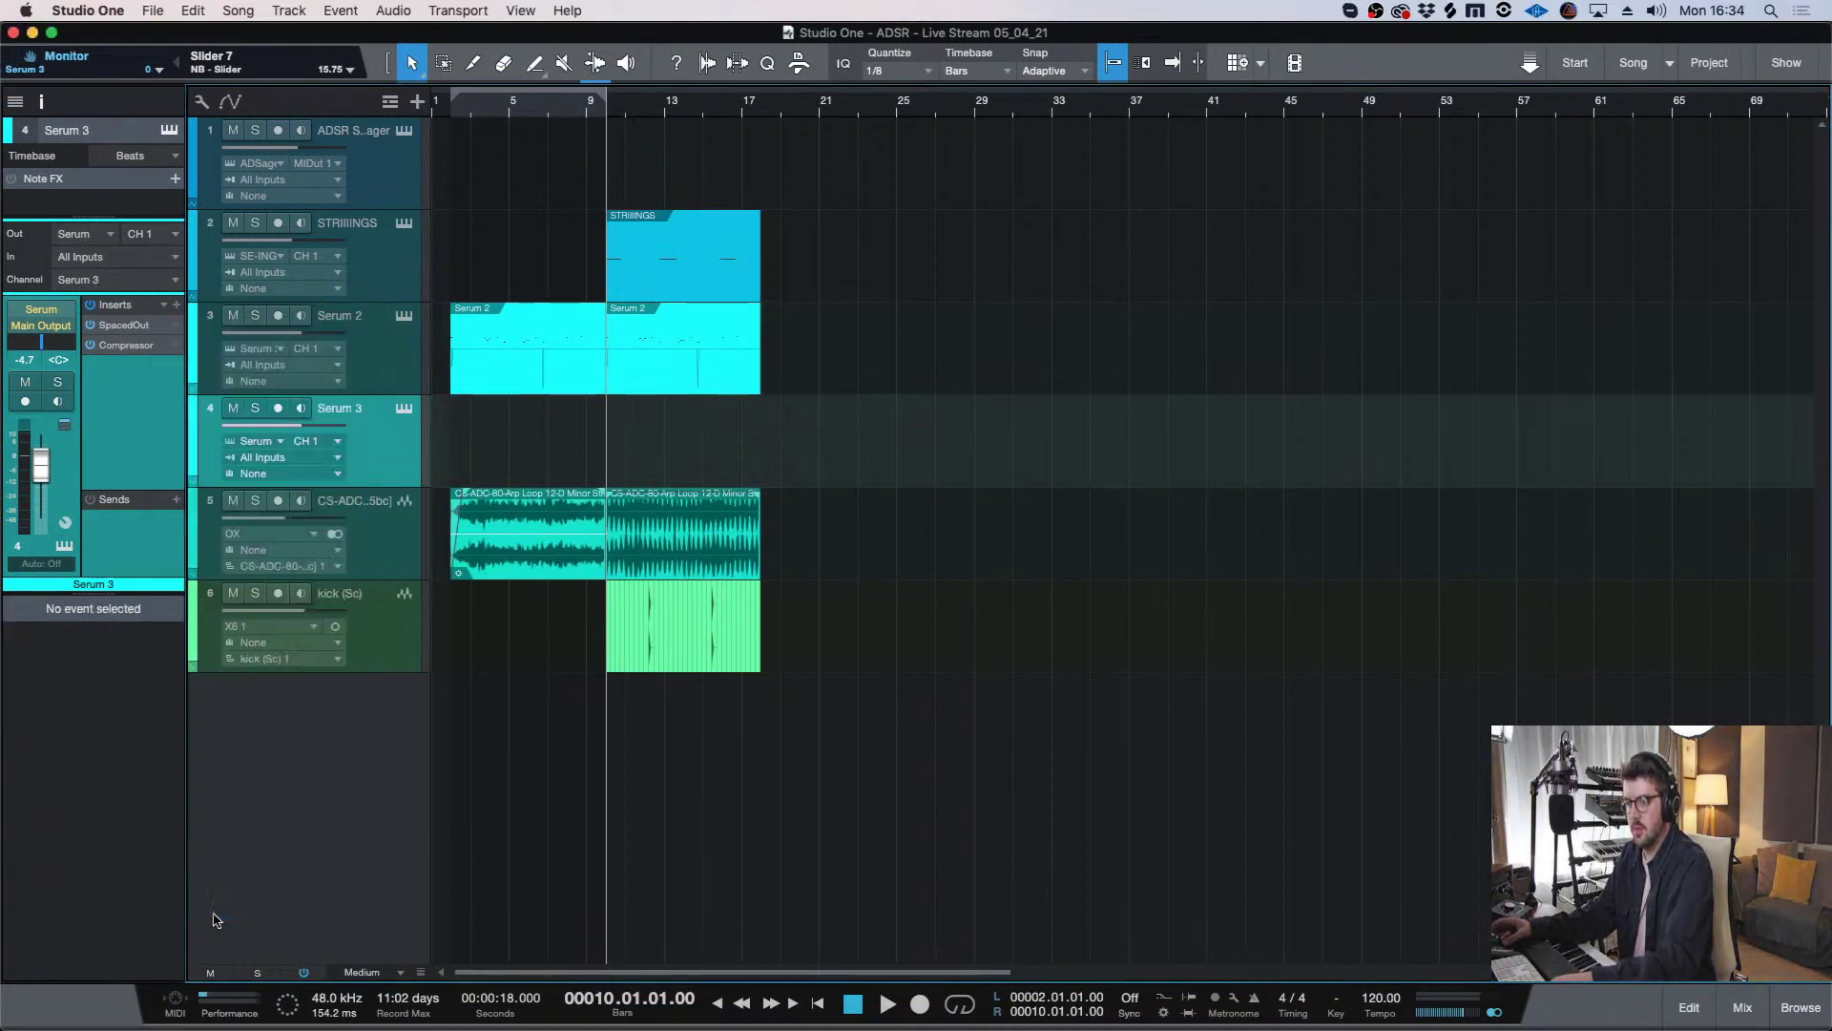
click(405, 407)
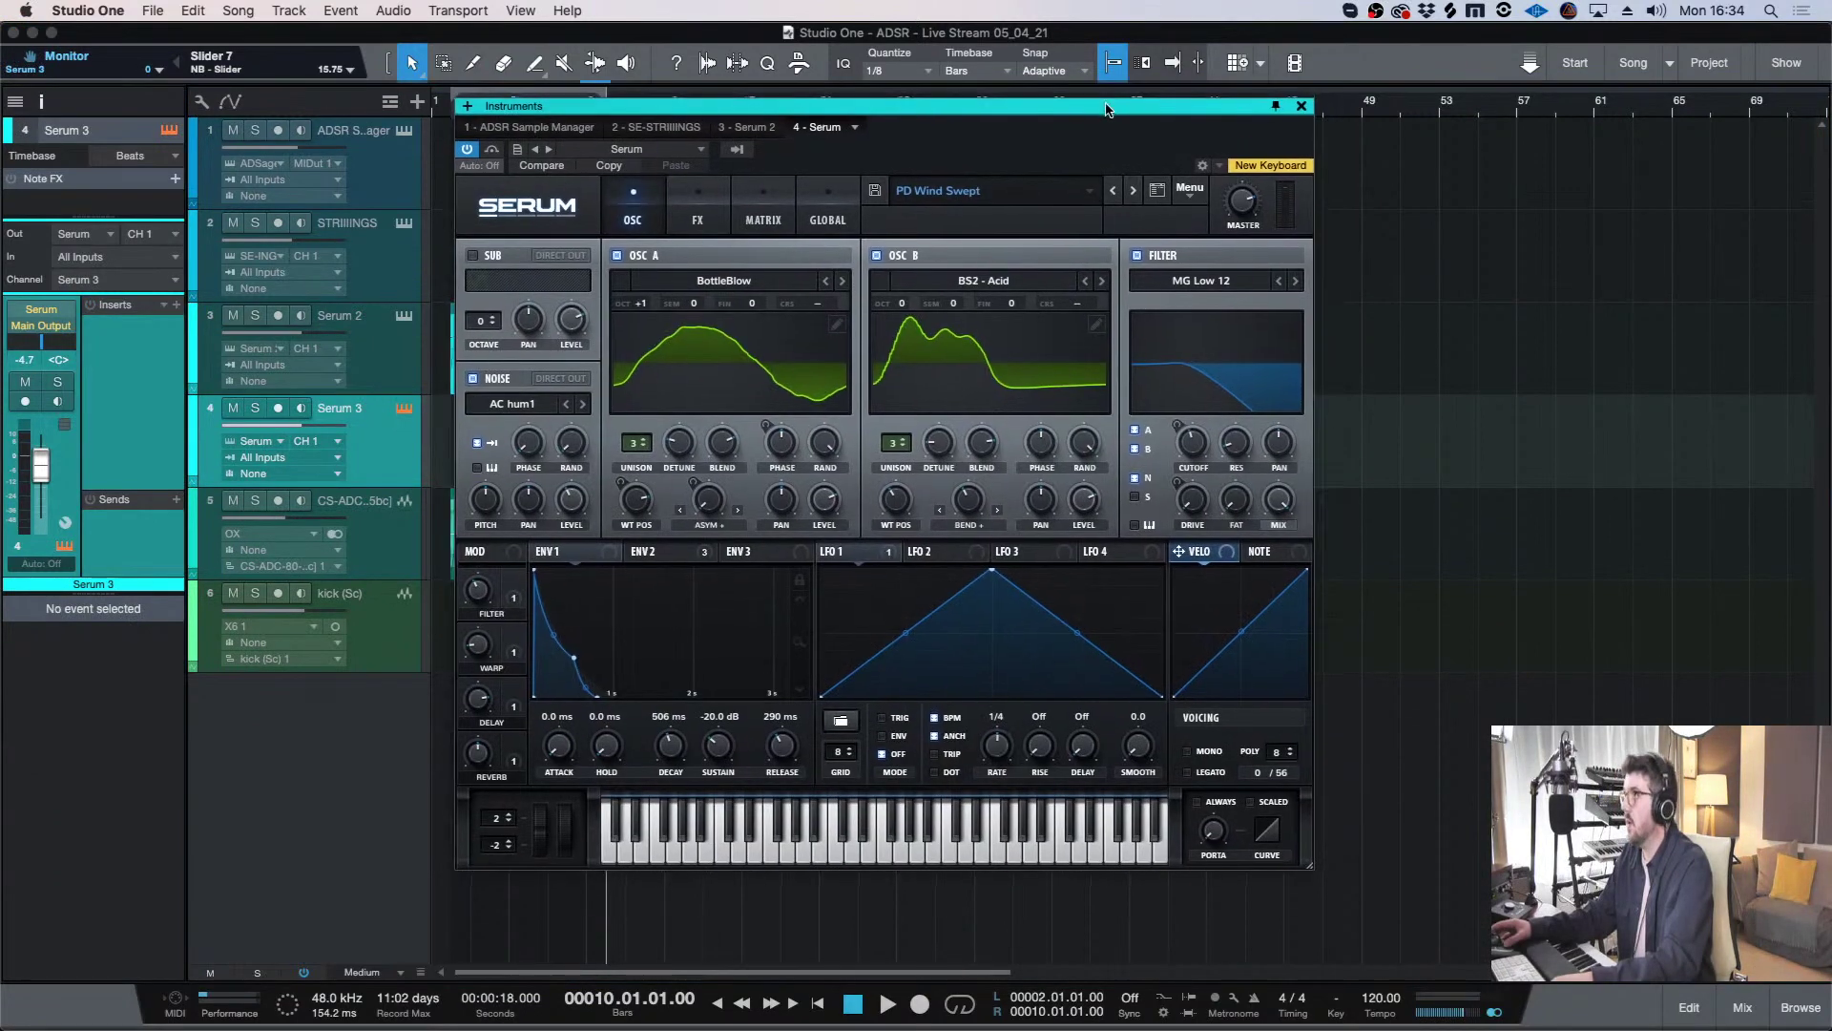
- Load the BA Degraded preset from the Lofi Chill folder of Chill Bundle into the duplicated Serum
drag(1106, 121, 1109, 126)
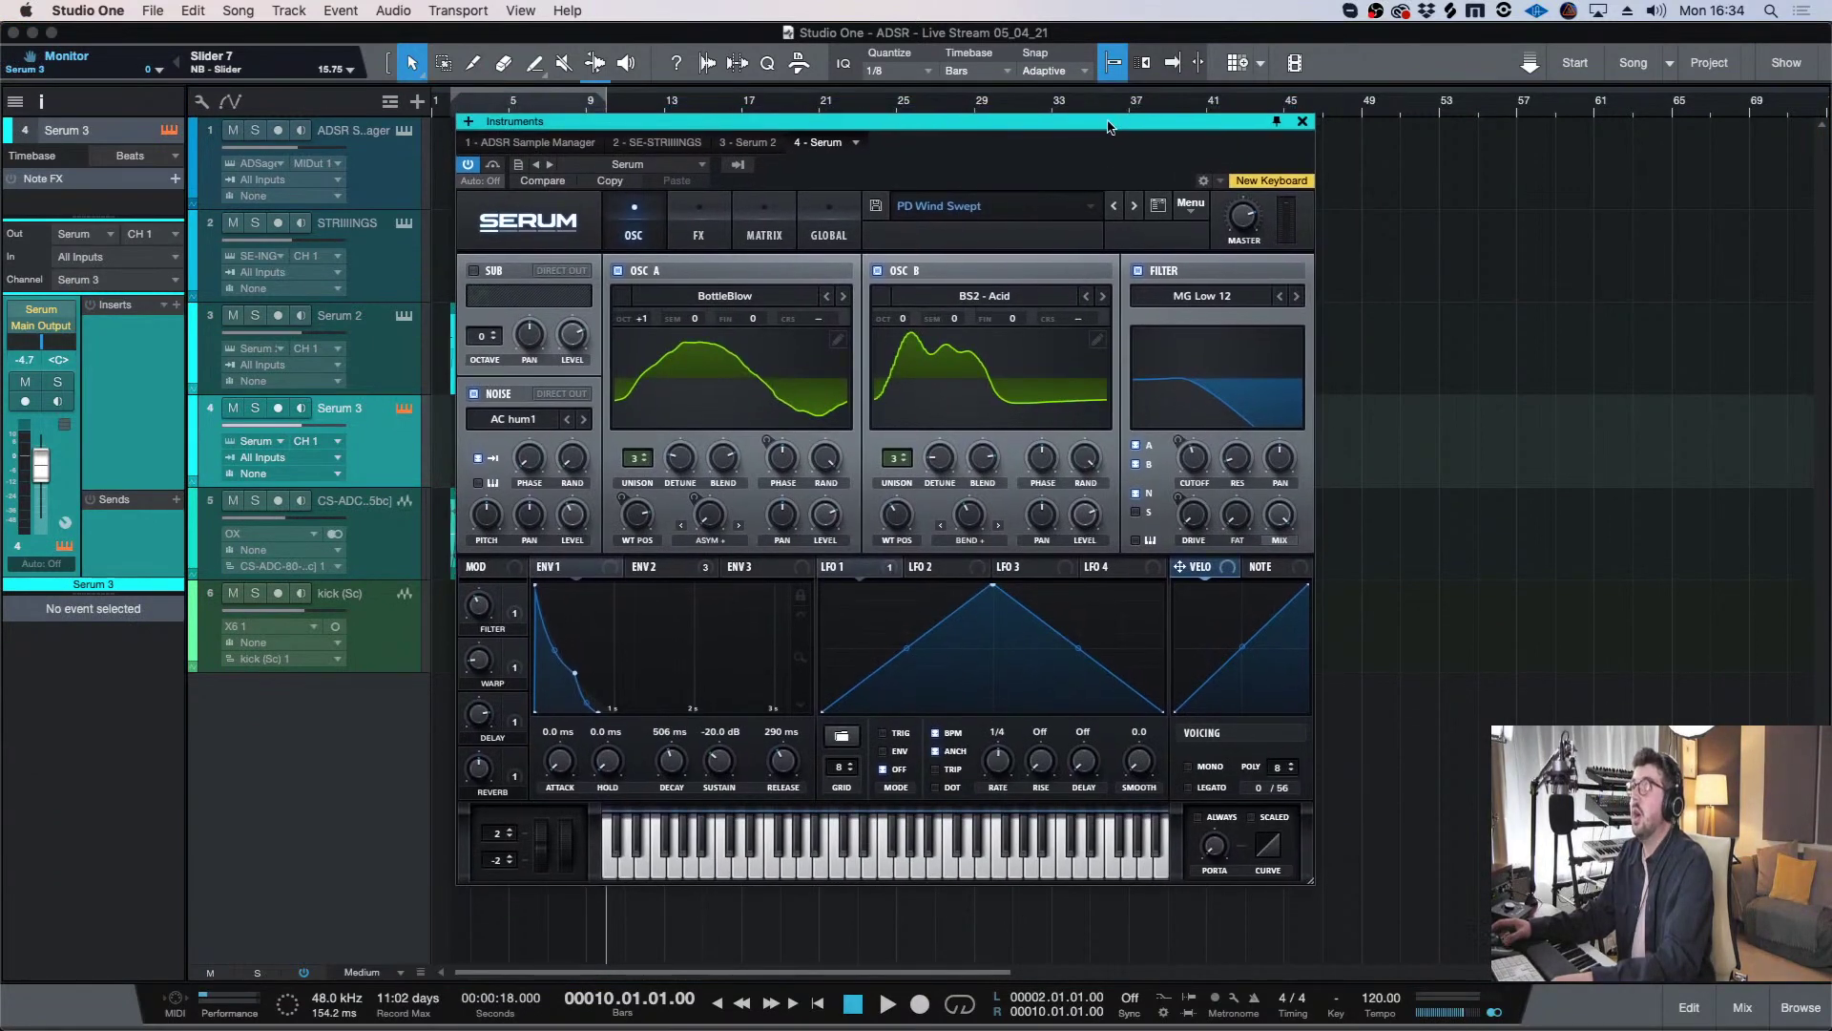
click(1188, 204)
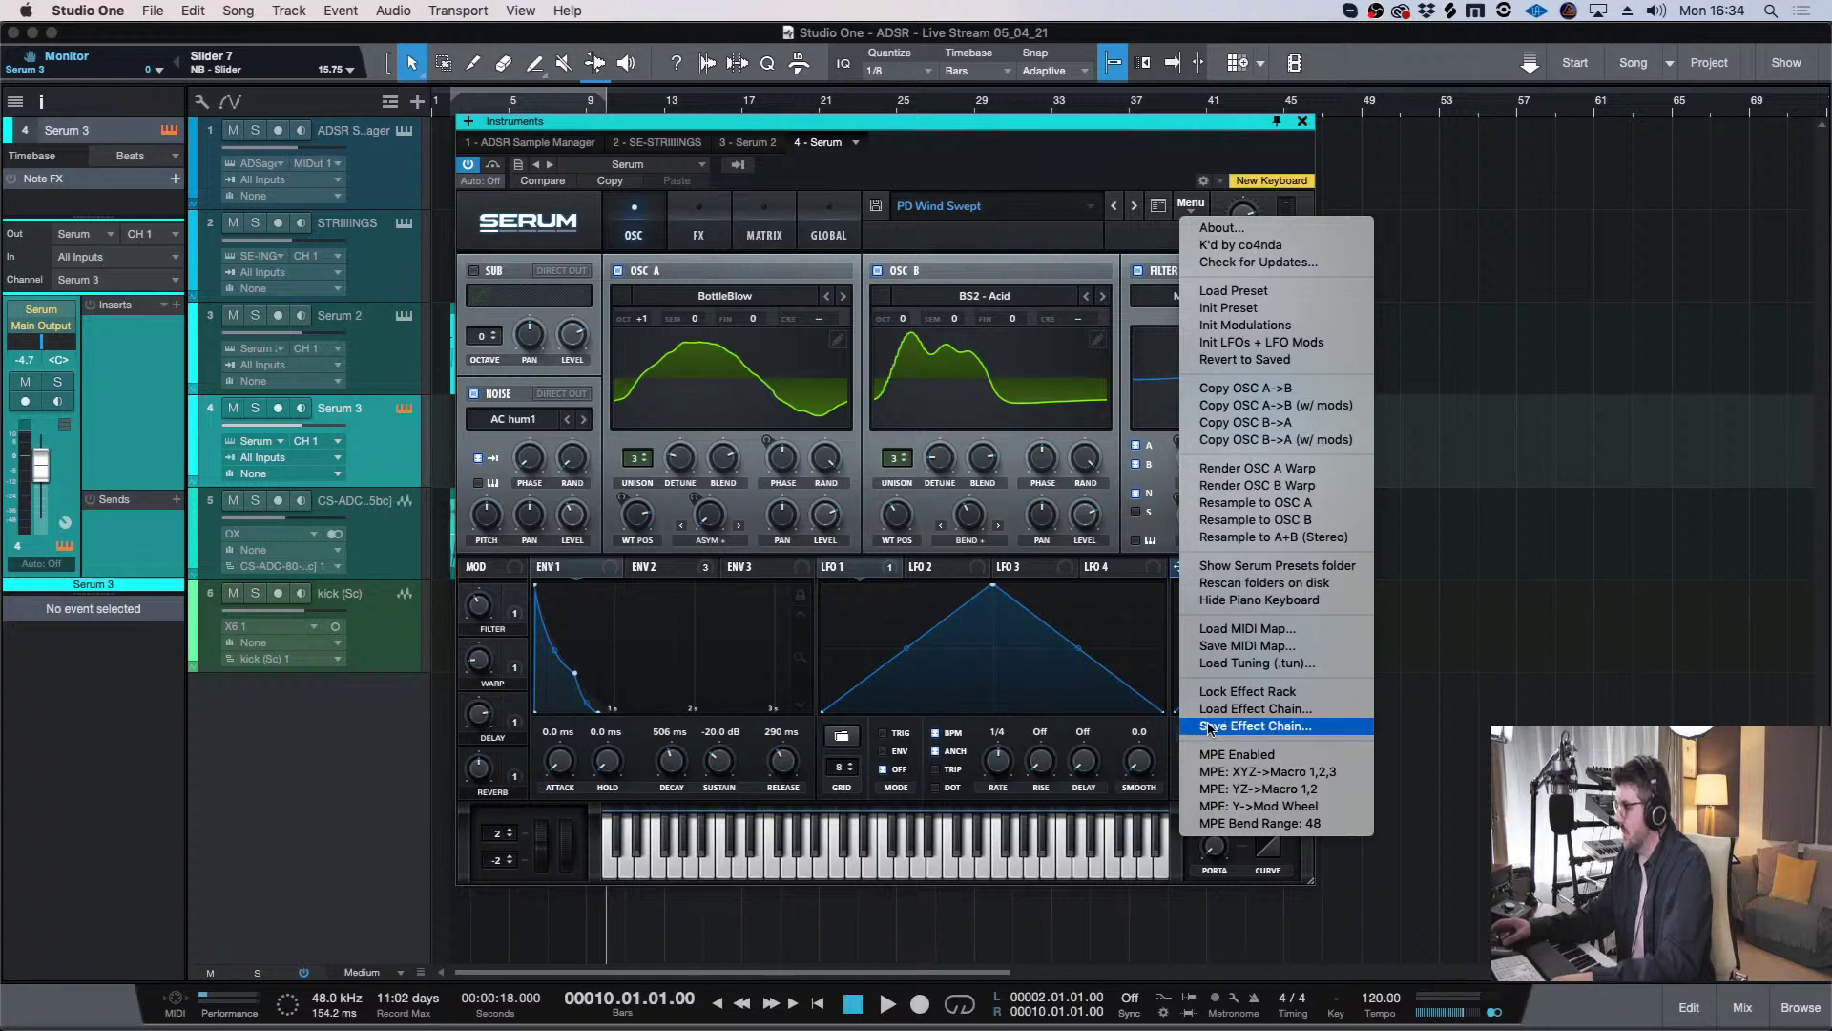
click(1074, 206)
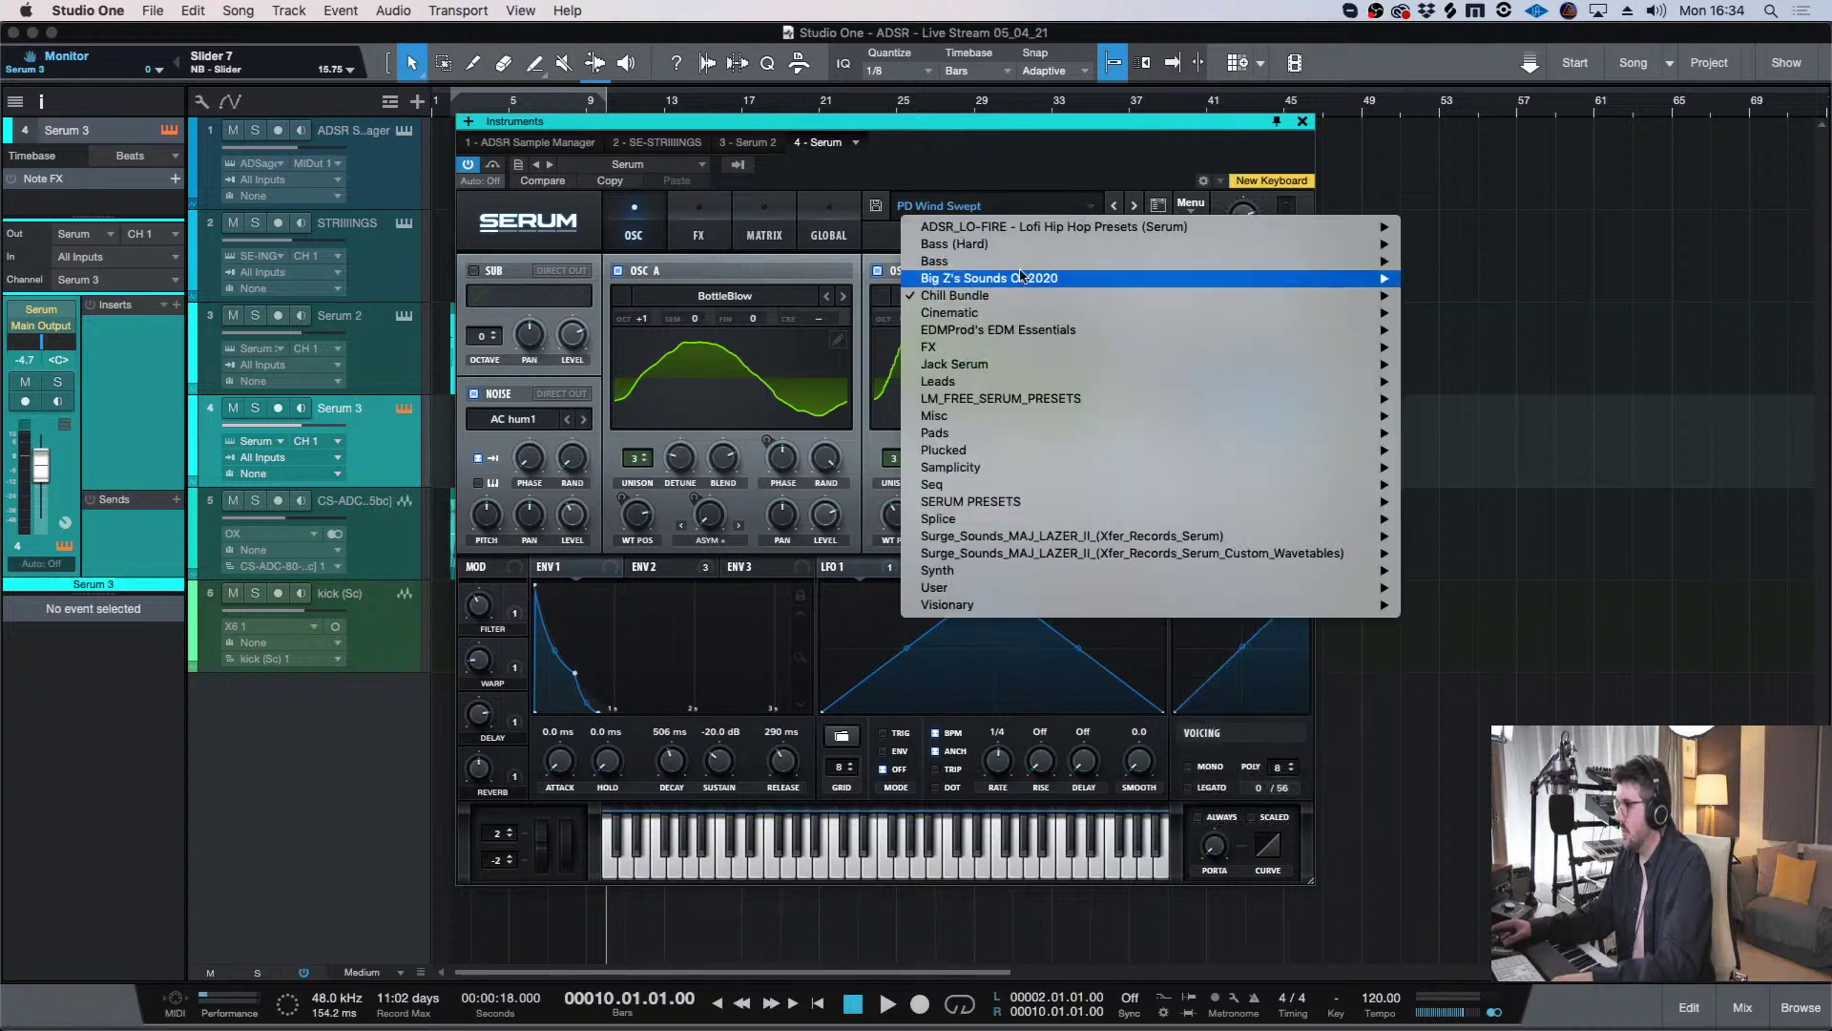
mouse_move(1017, 294)
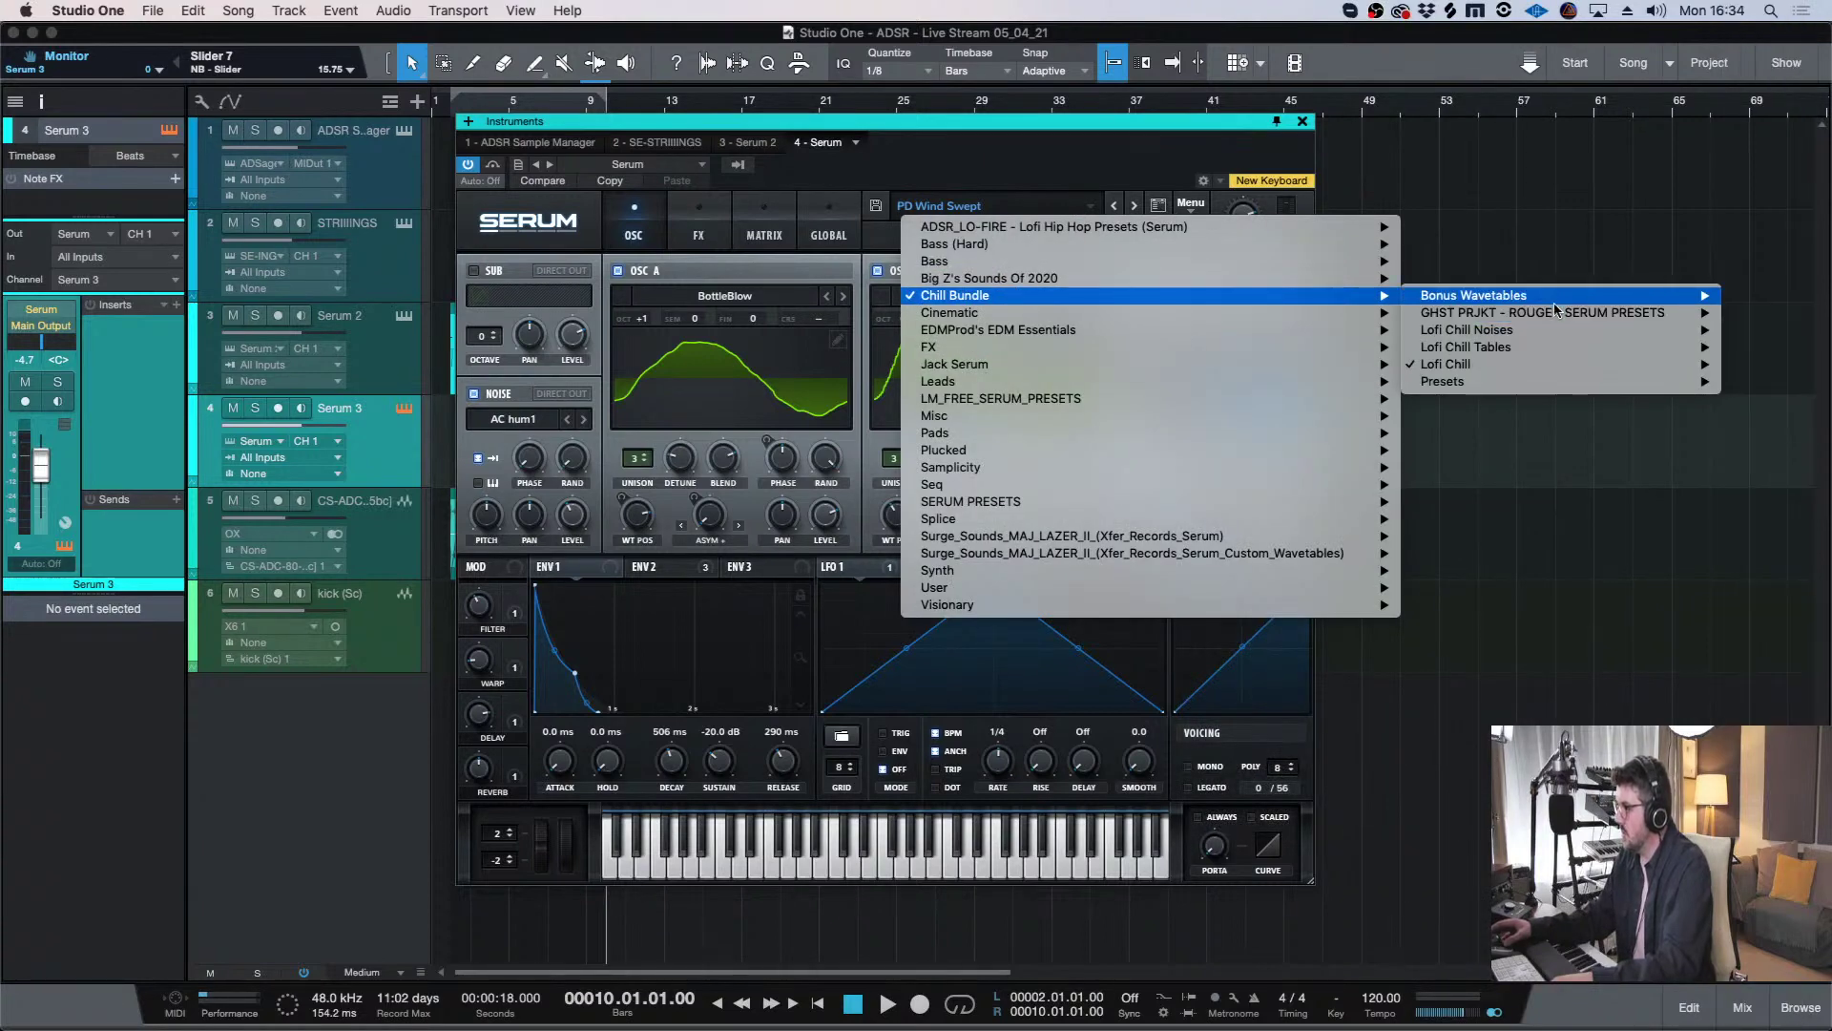
mouse_move(1548, 365)
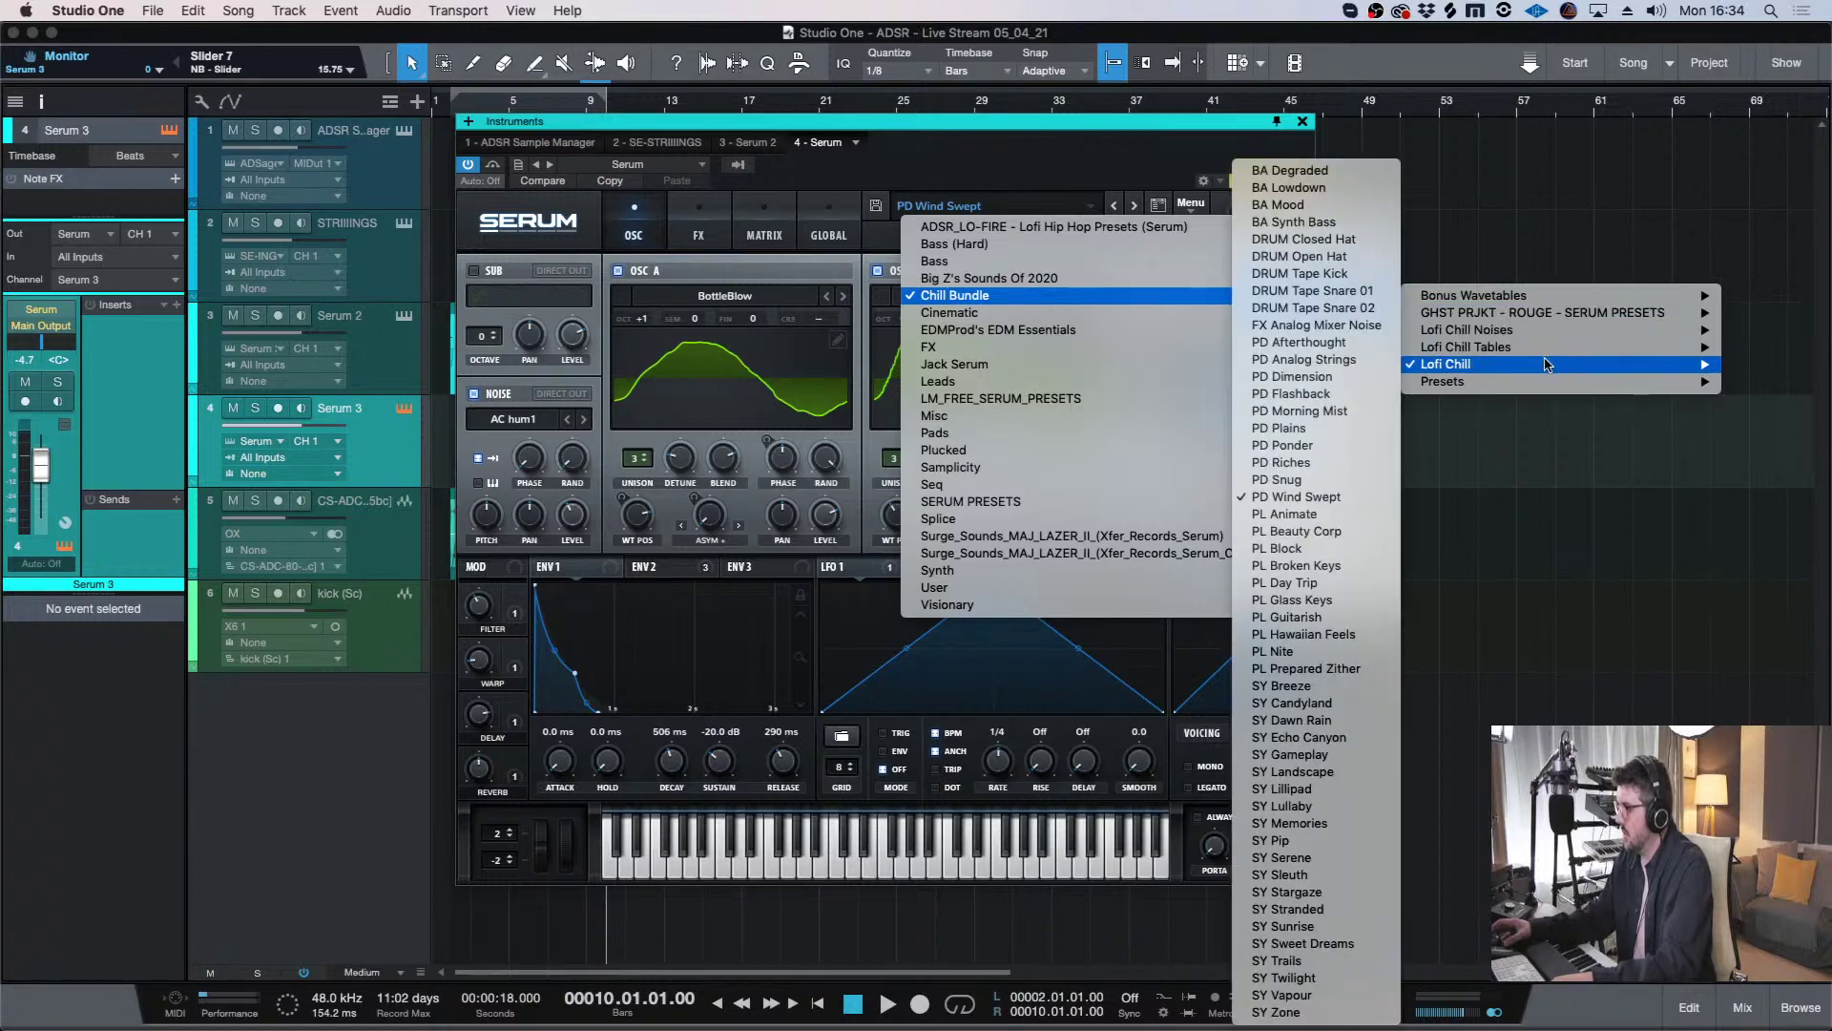
mouse_move(1431, 364)
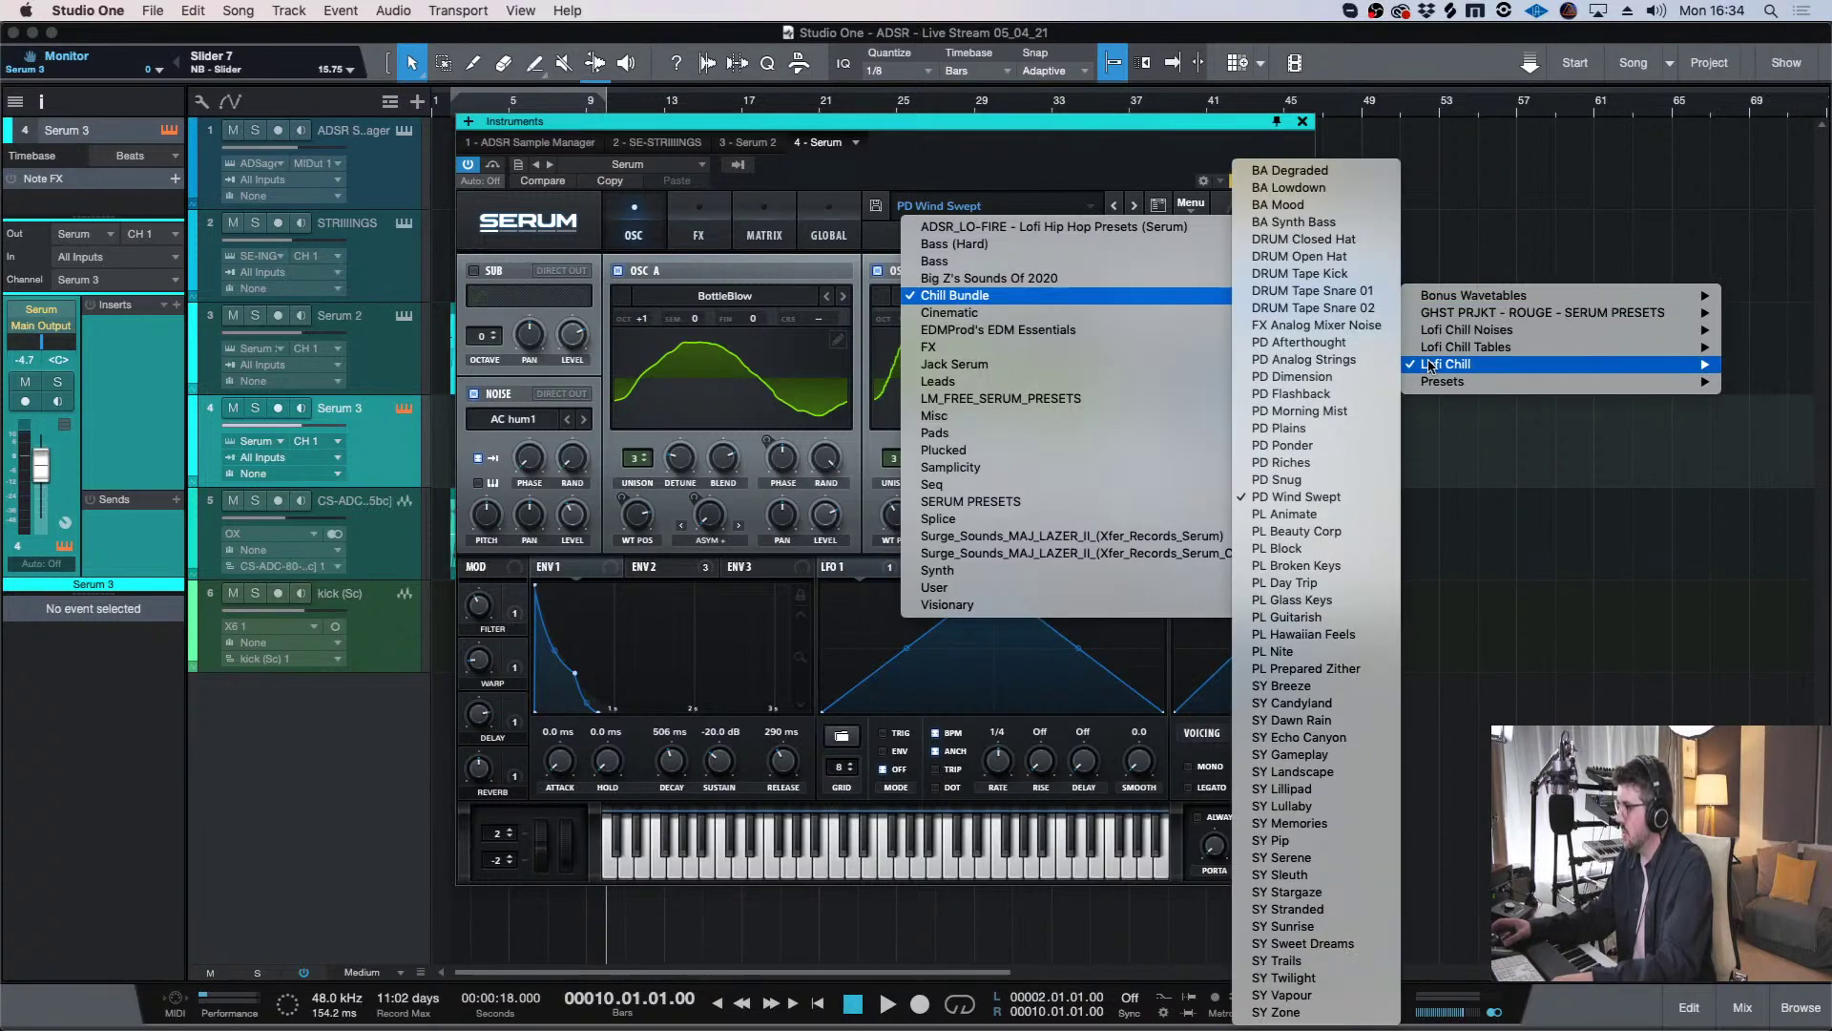
click(1252, 172)
drag(1240, 118, 1296, 117)
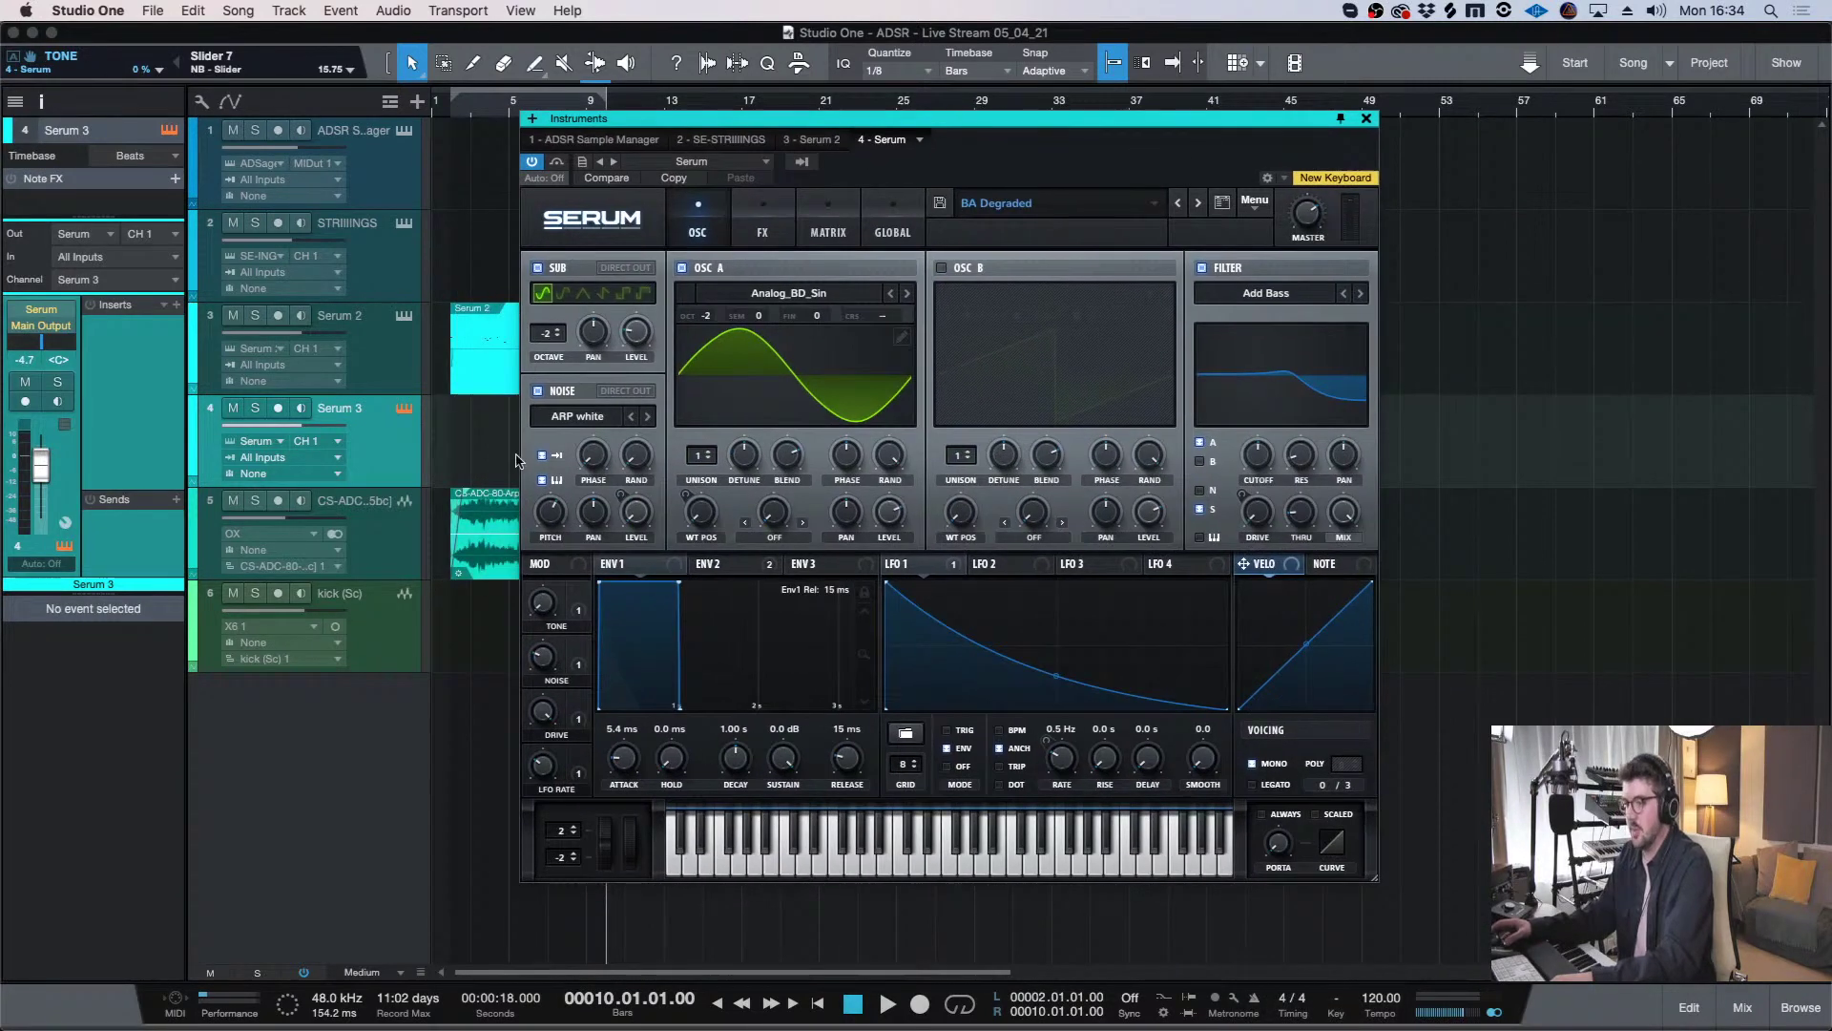
- Enable monitoring on the duplicated Serum track, lower its volume to -6.5 dB, and start playback from bar 2
click(301, 407)
drag(308, 425, 315, 436)
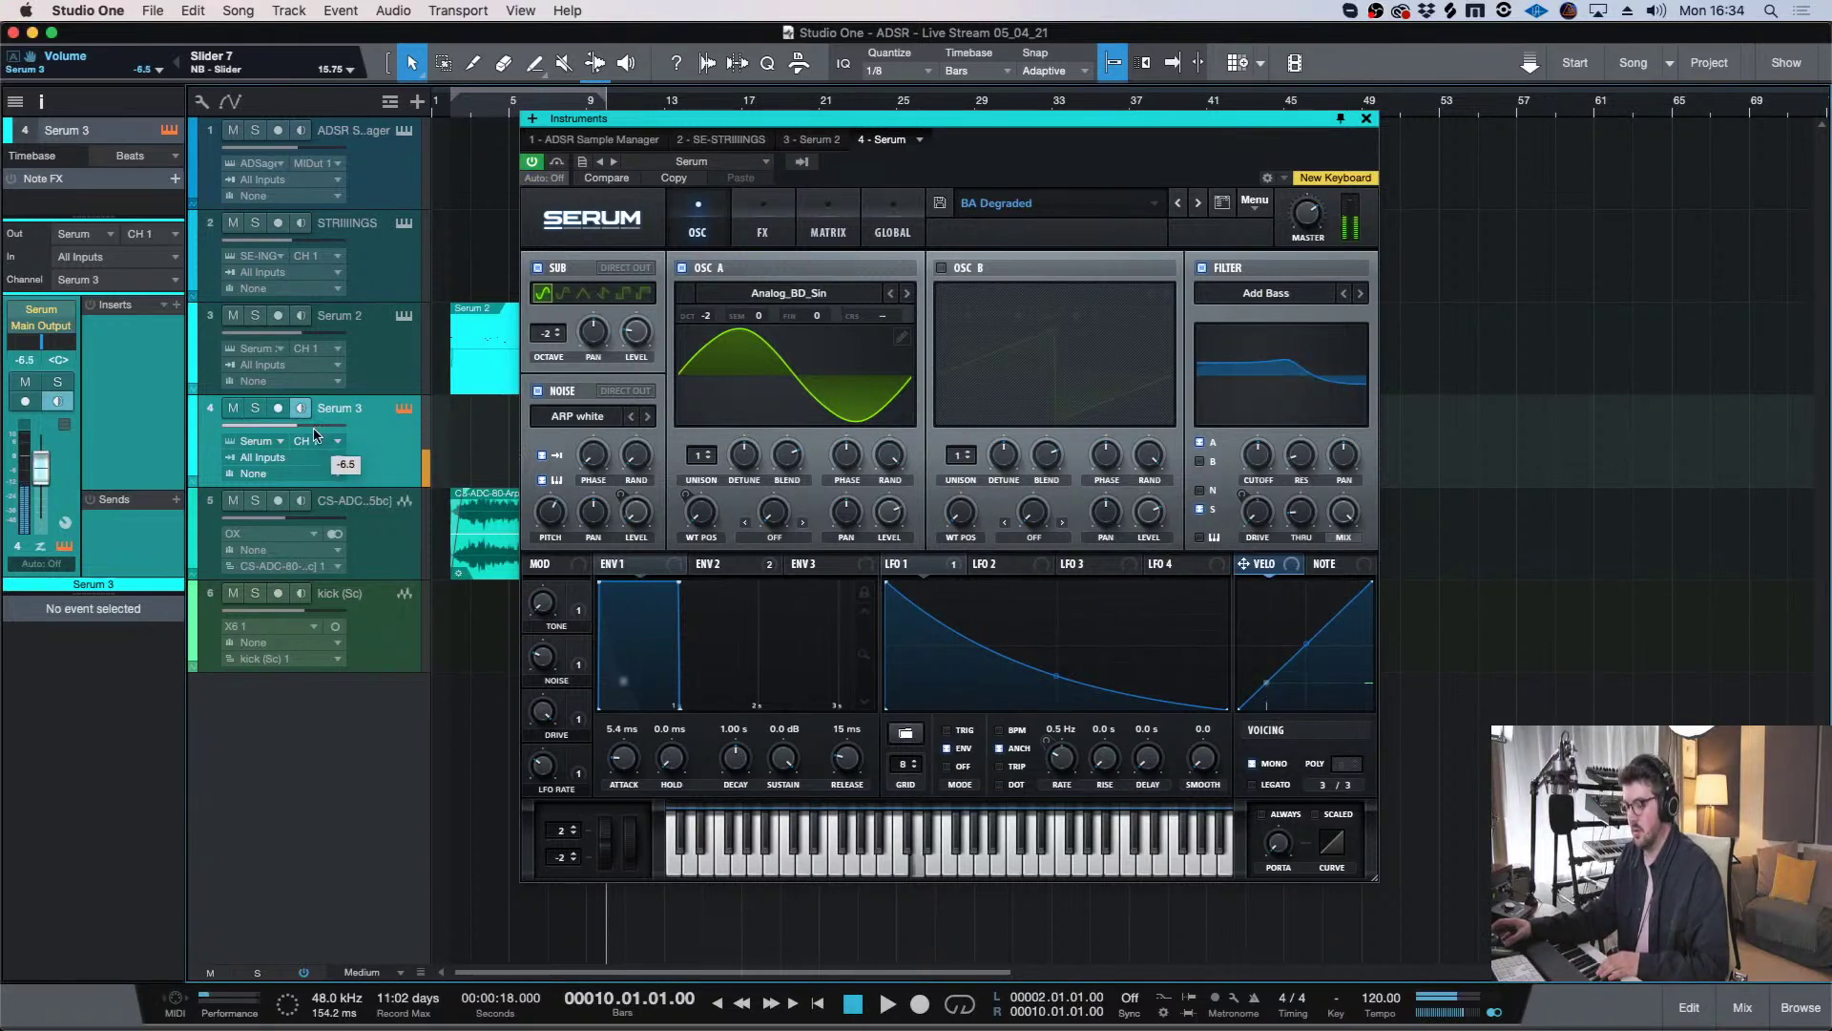
click(456, 105)
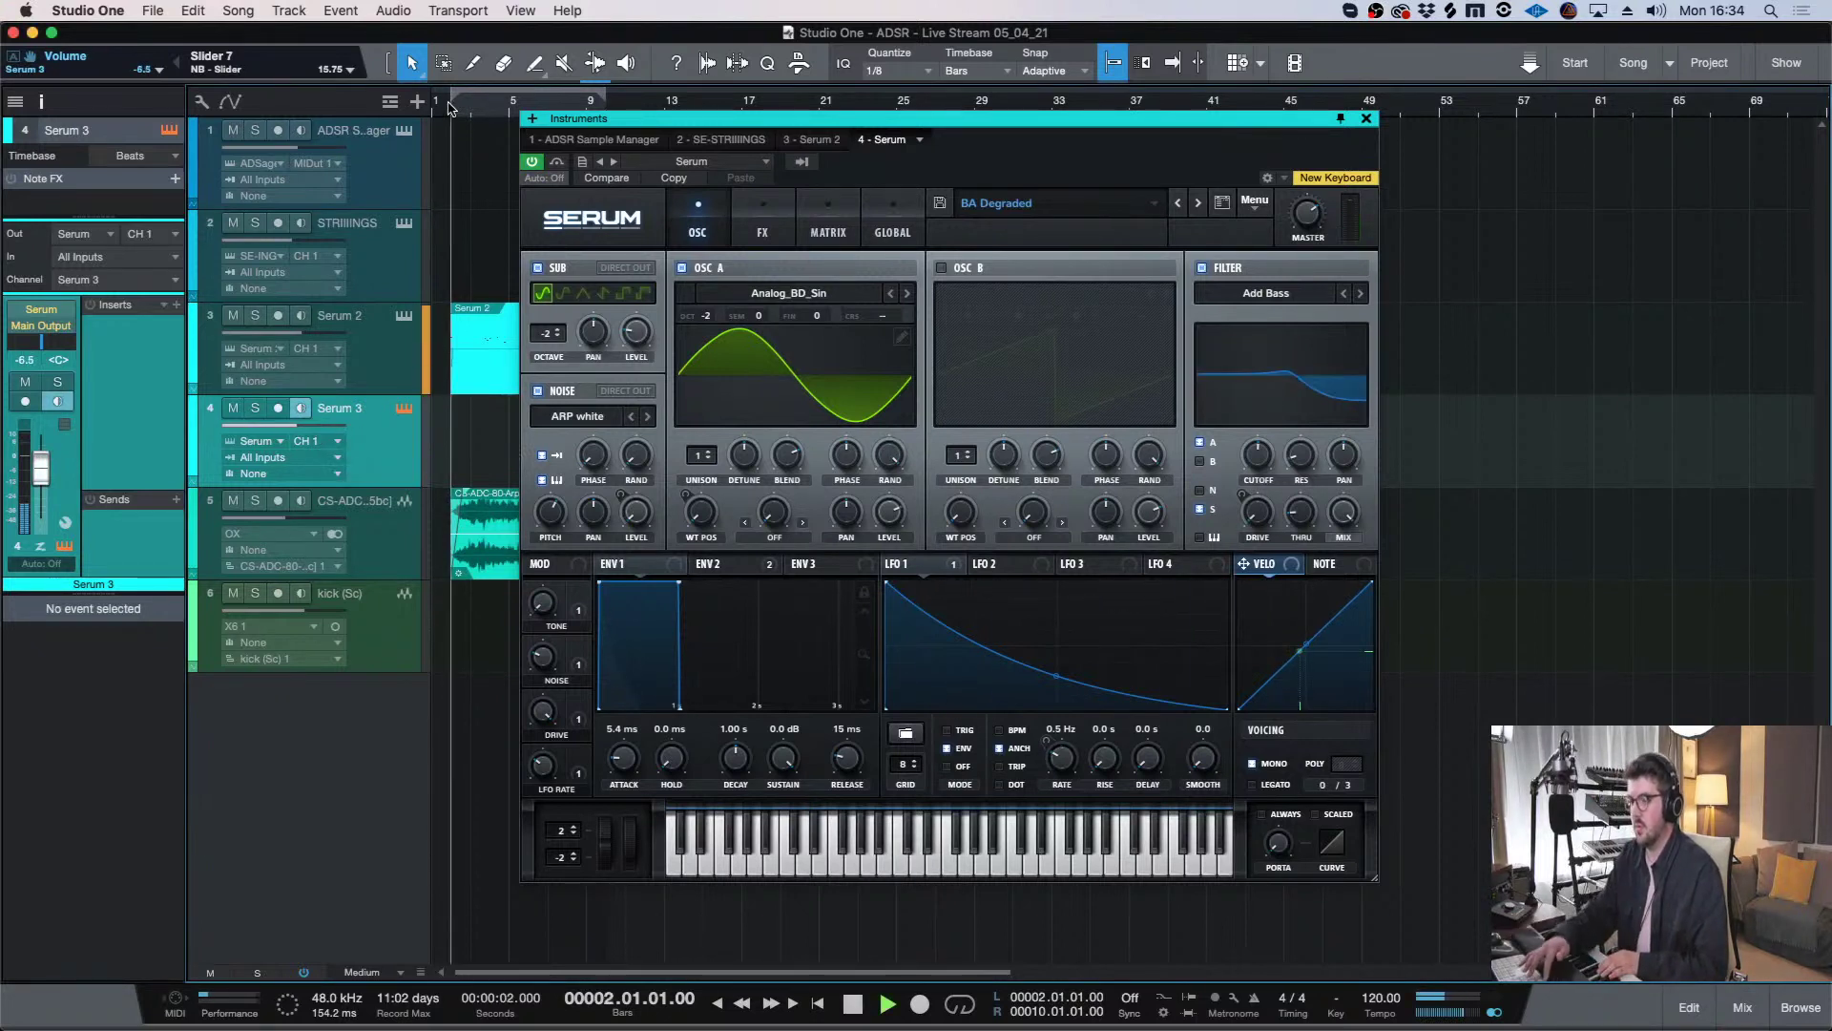
- Audition the duplicated Serum, switch its preset past BA Lowdown to BA Mood, and close the instrument
key(space)
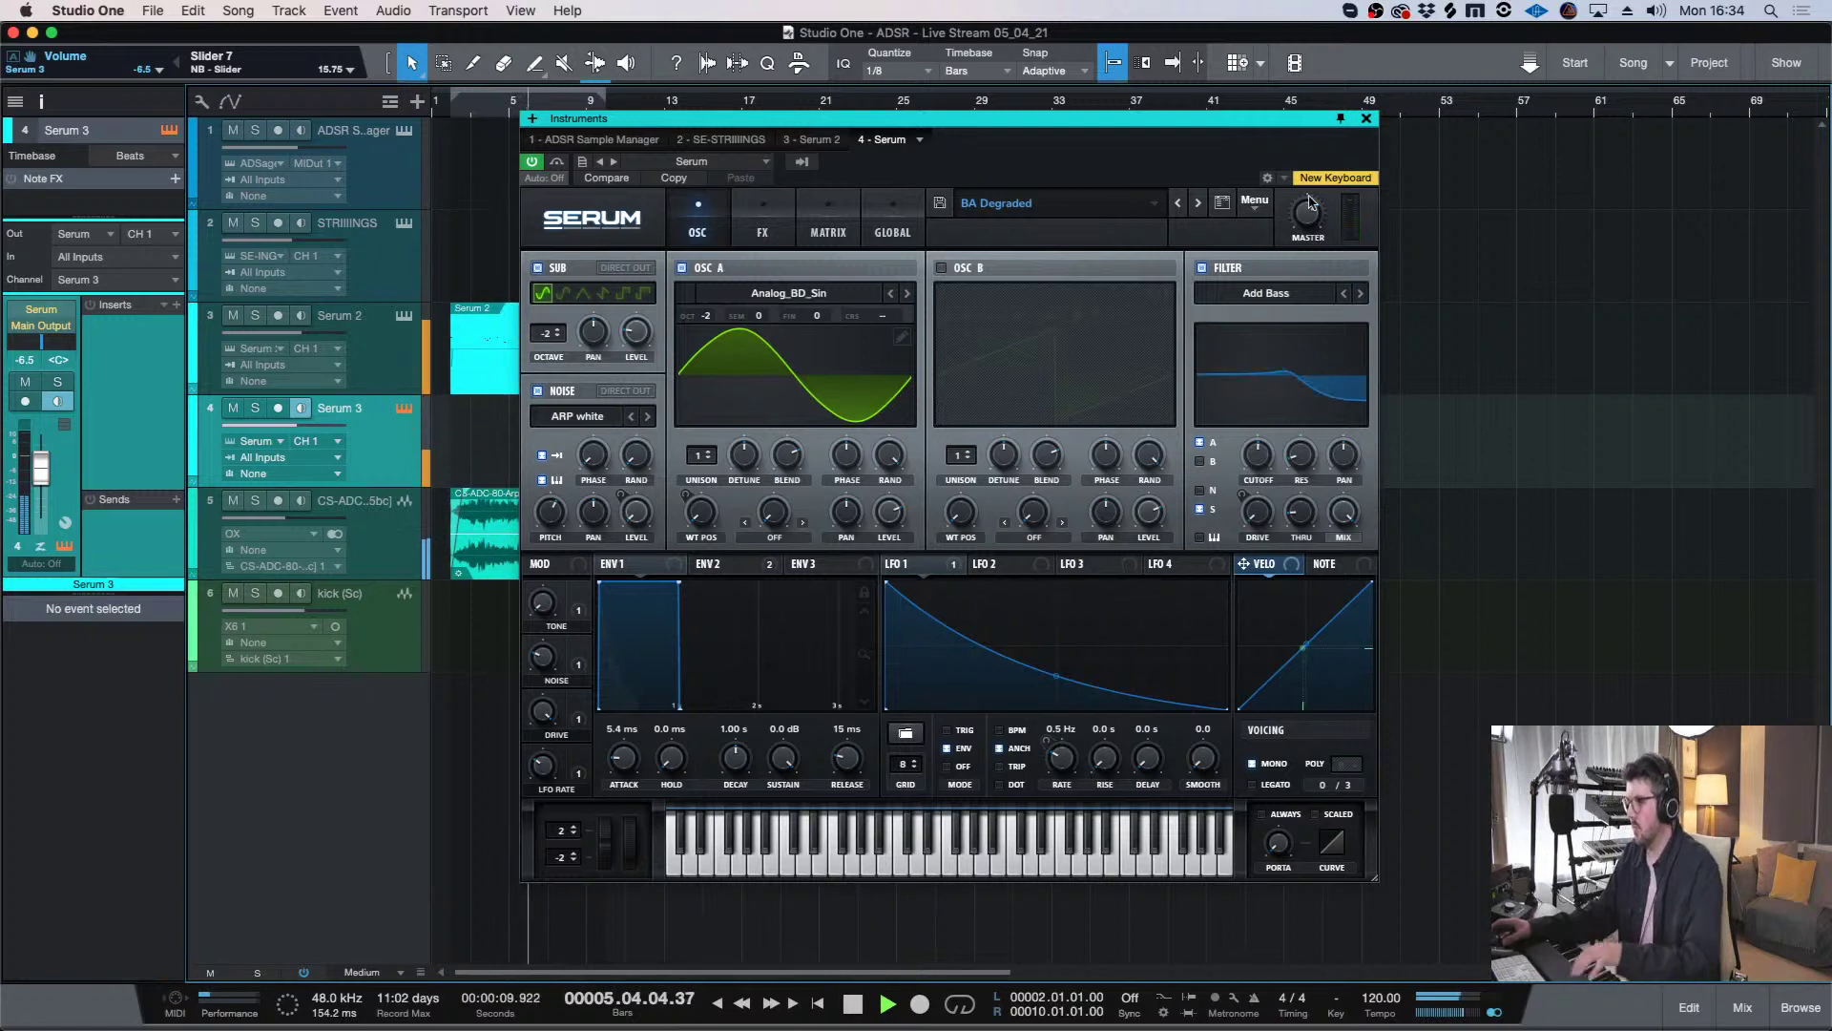
key(space)
click(1197, 204)
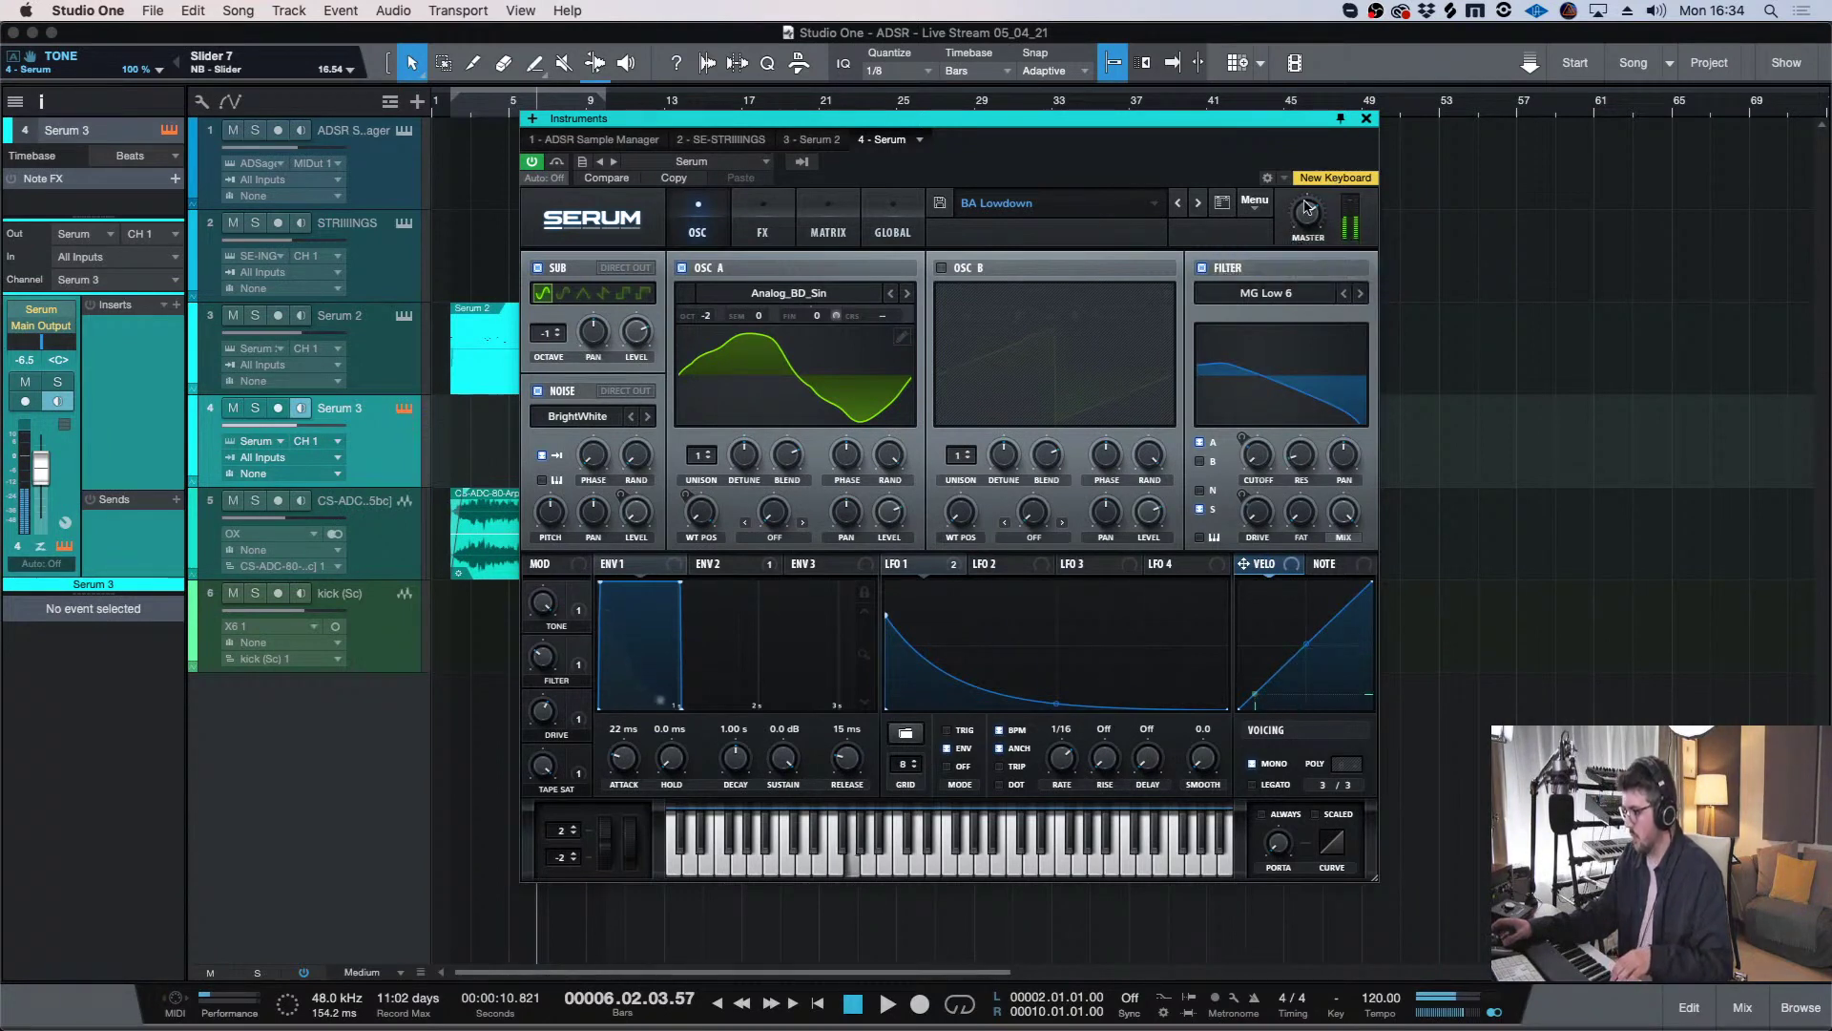
click(1195, 203)
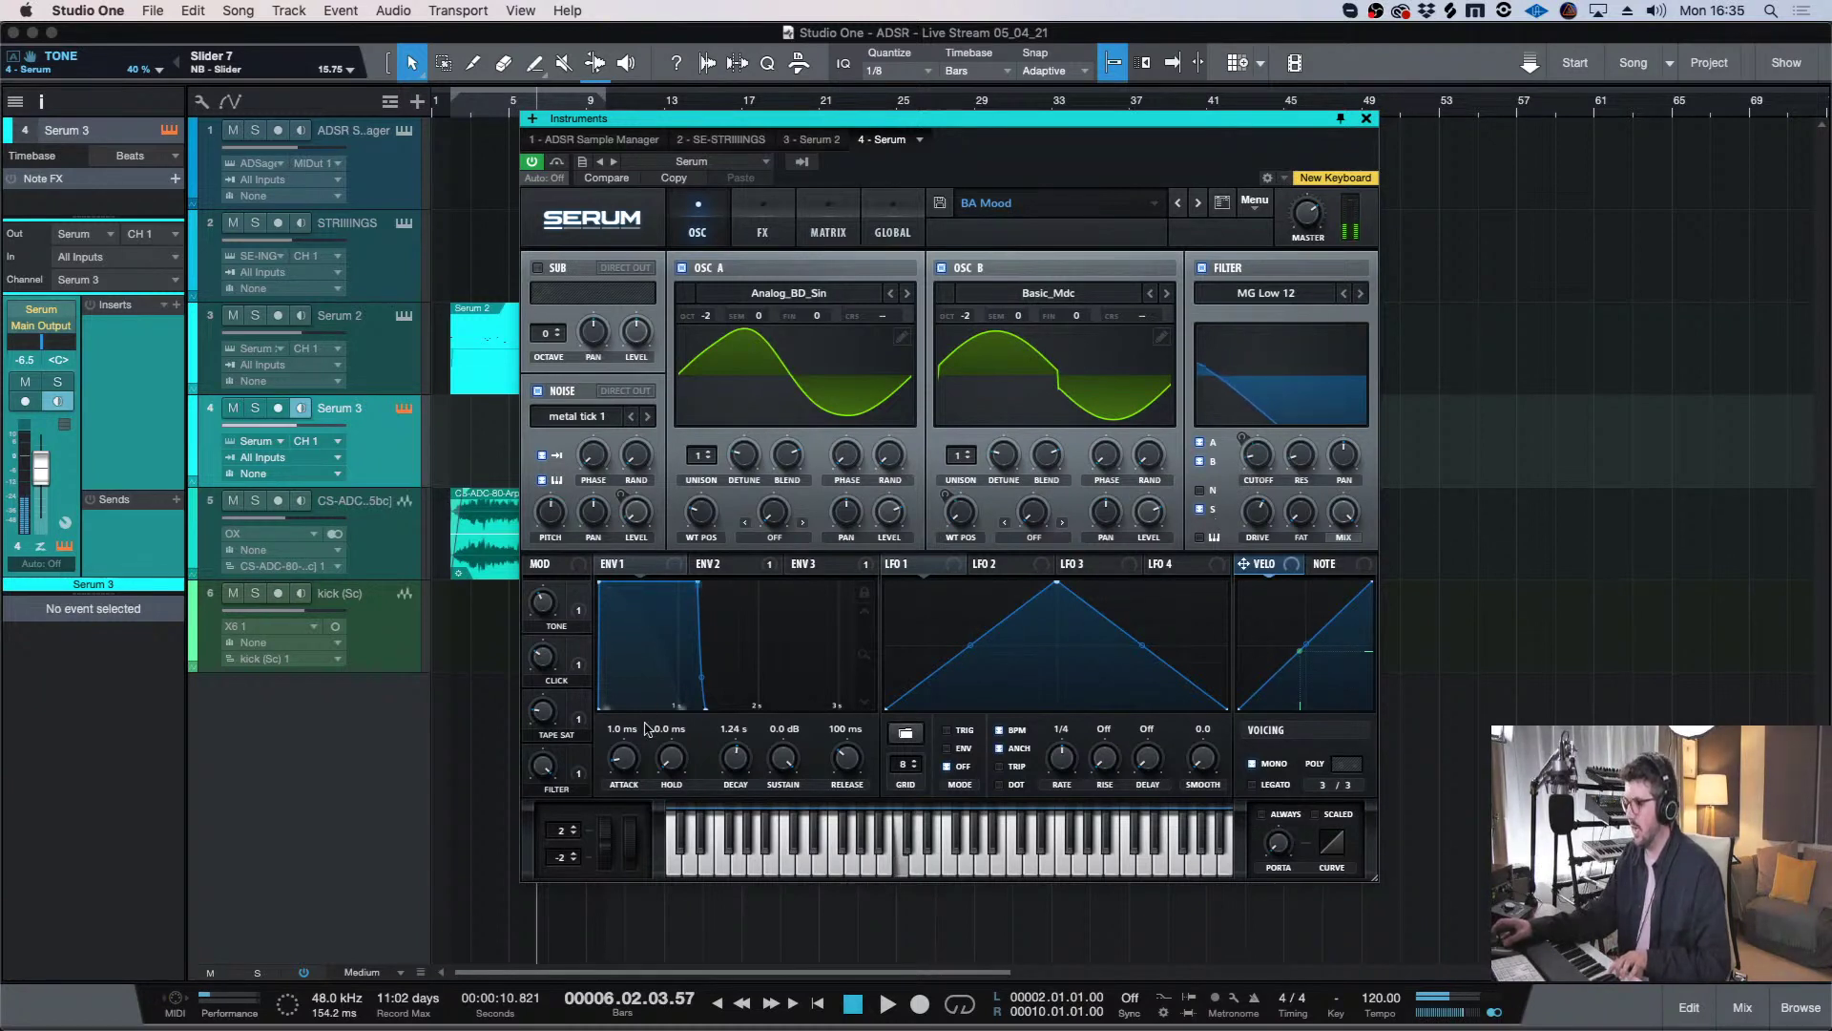
click(1365, 120)
- In the Serum 2 track's SpacedOut insert, reduce the wet mix and set the space program to Medium Space
click(401, 346)
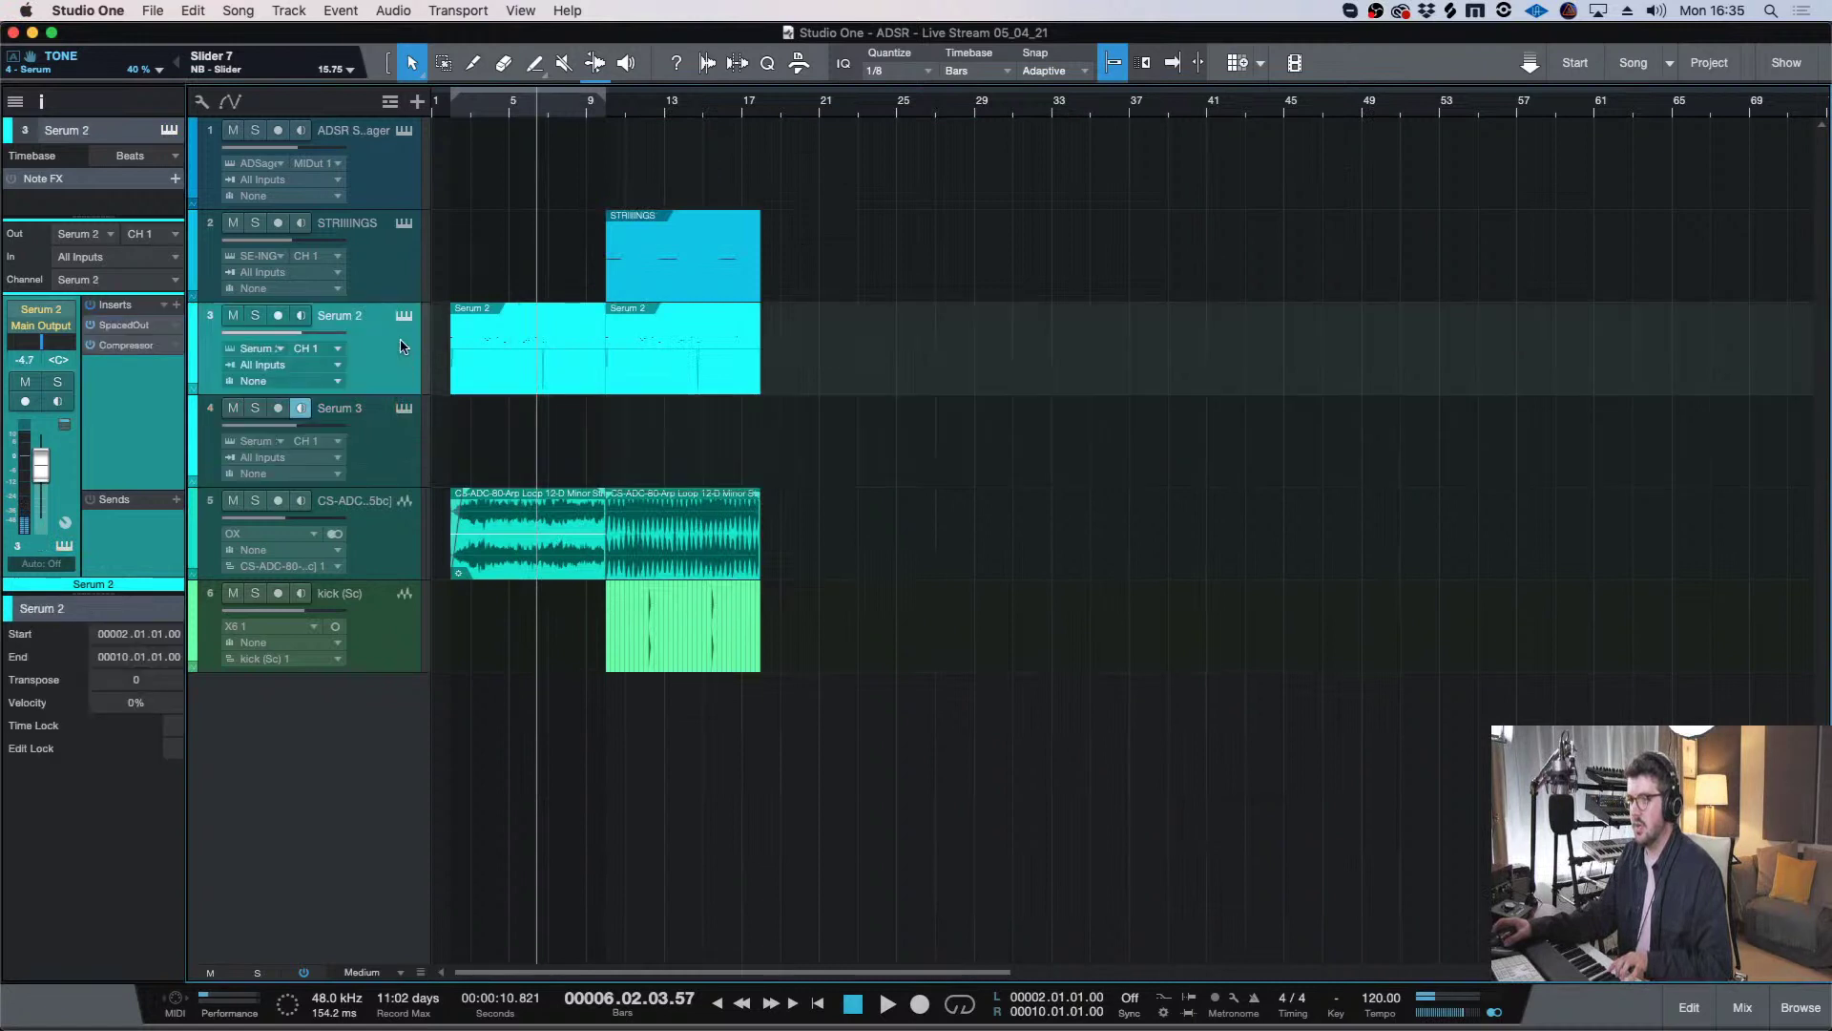
click(127, 325)
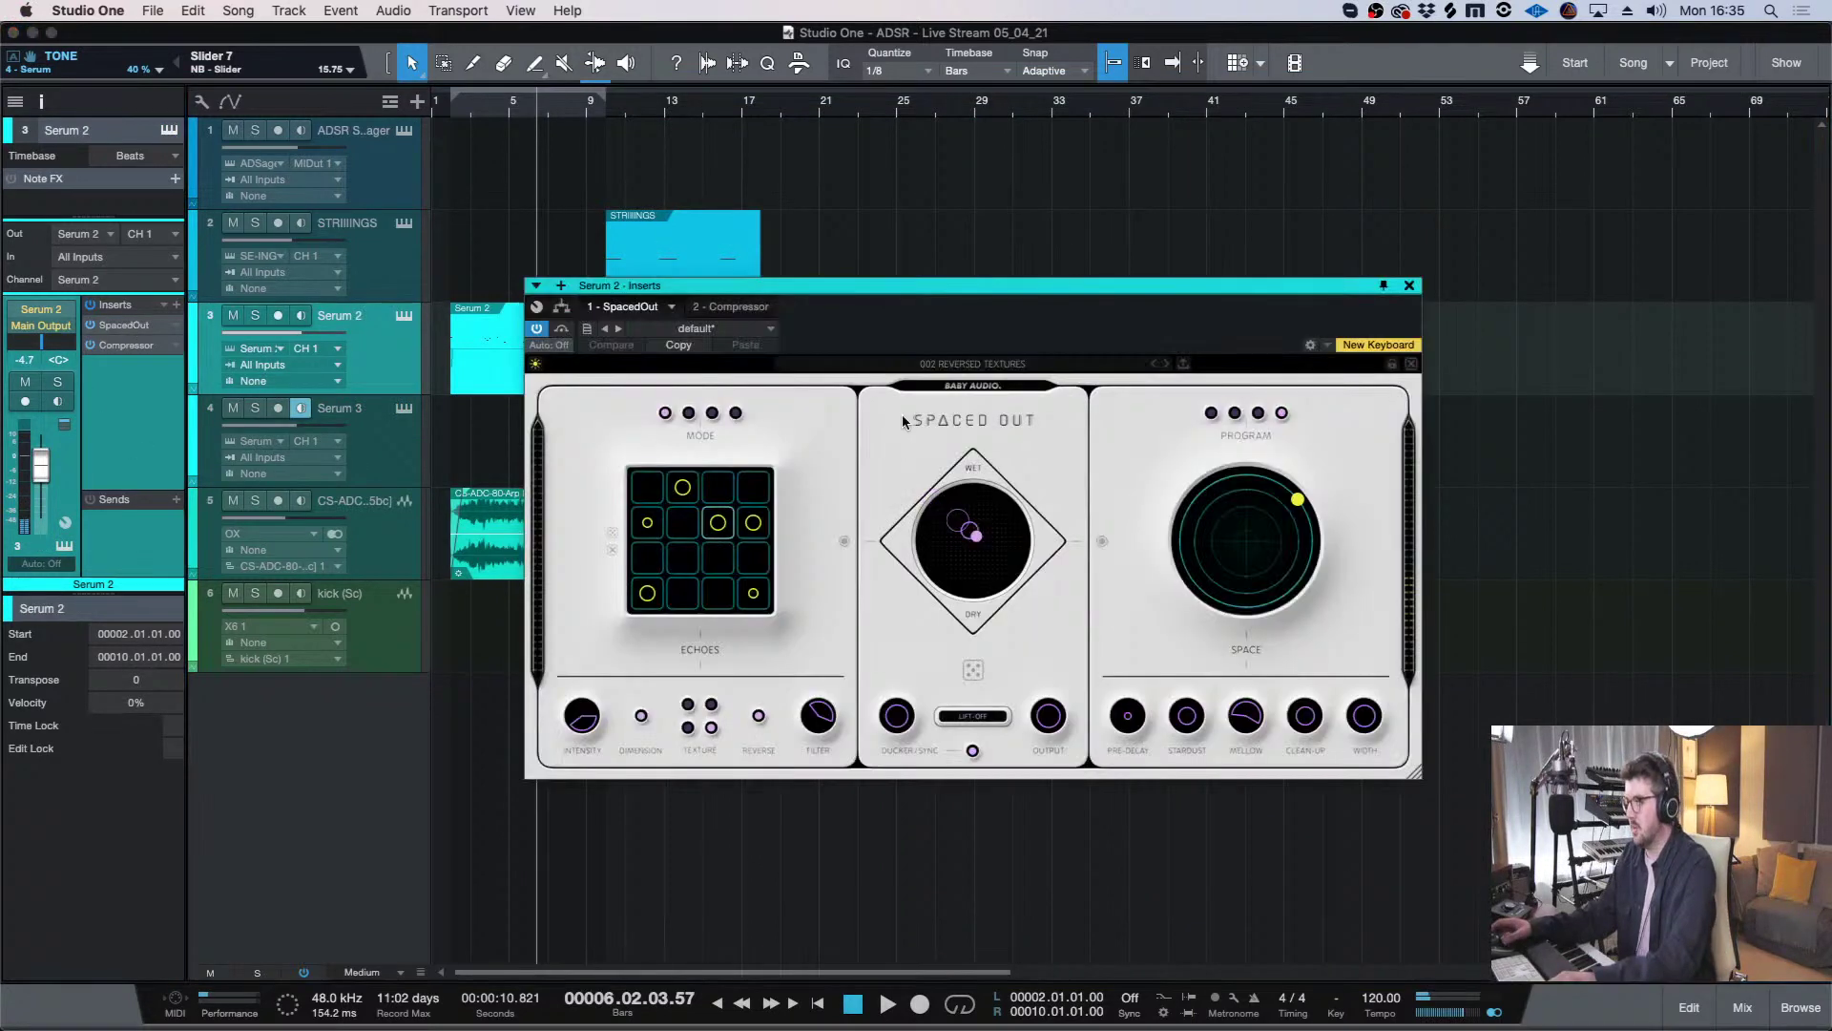
drag(981, 539, 983, 569)
click(1295, 499)
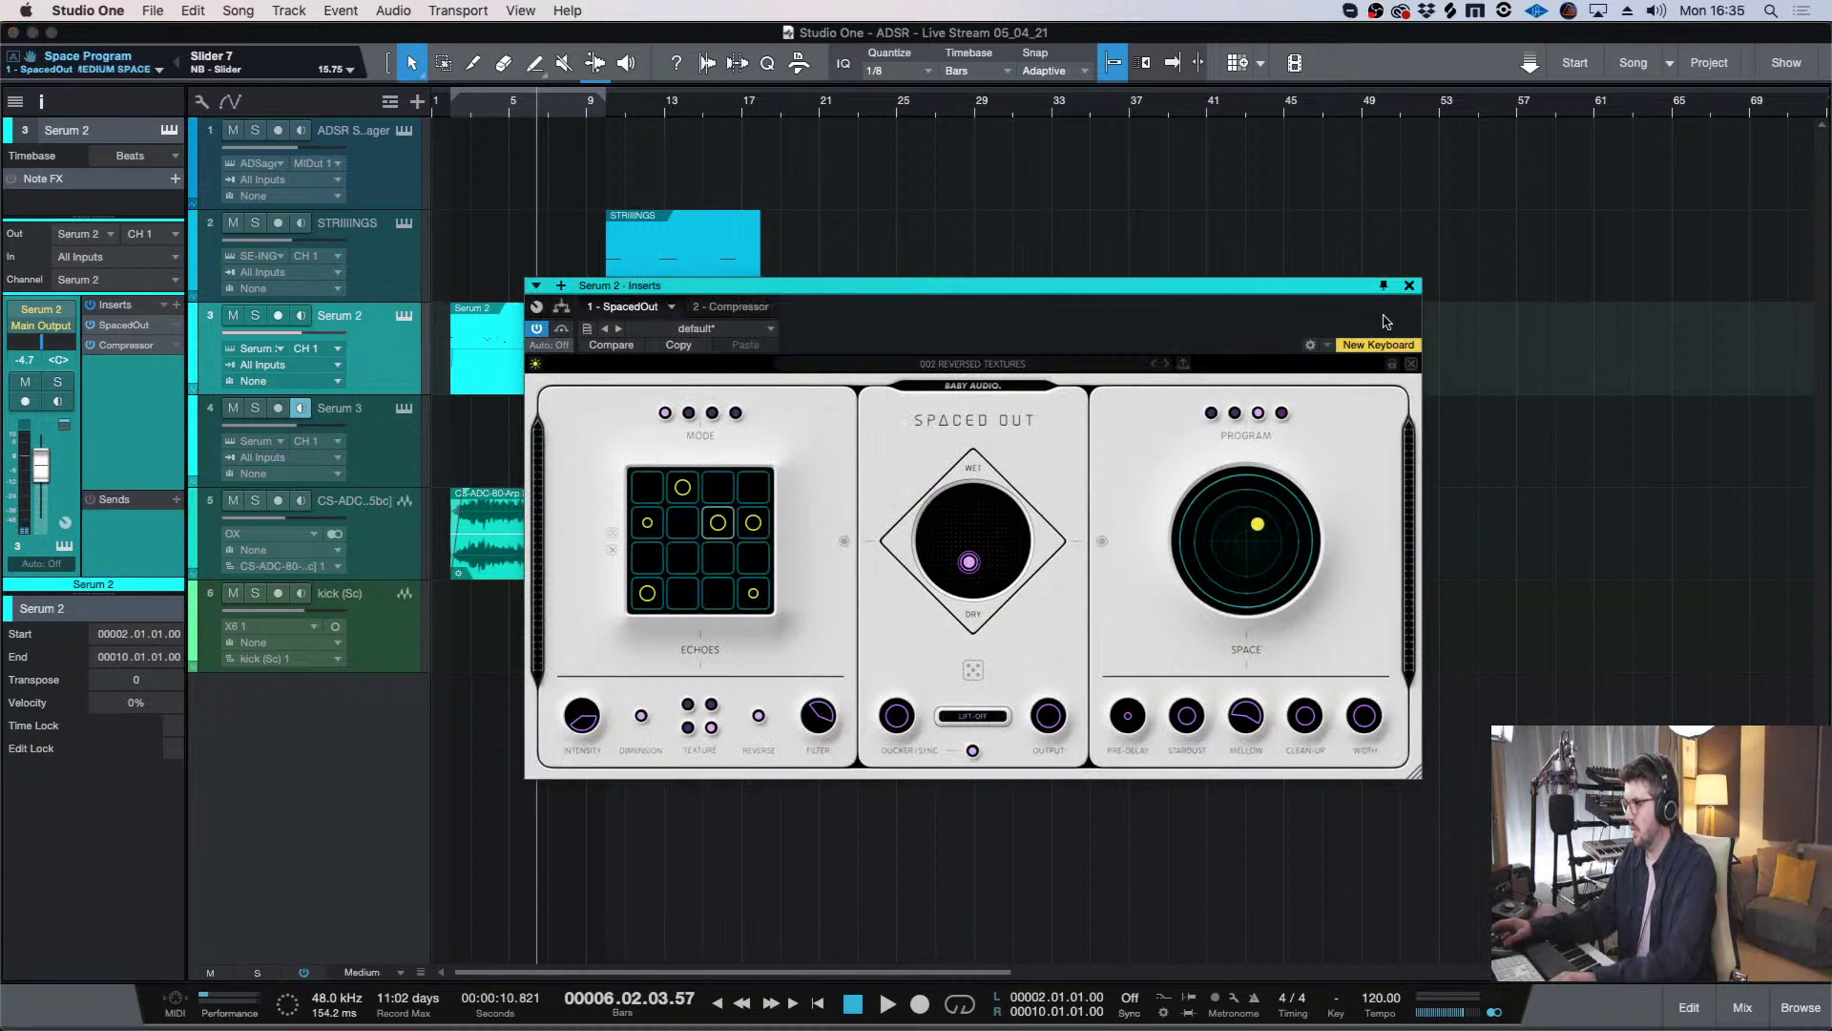
click(1408, 286)
- Place the playhead at bar 9 and rename the Serum 3 track as bass
click(591, 108)
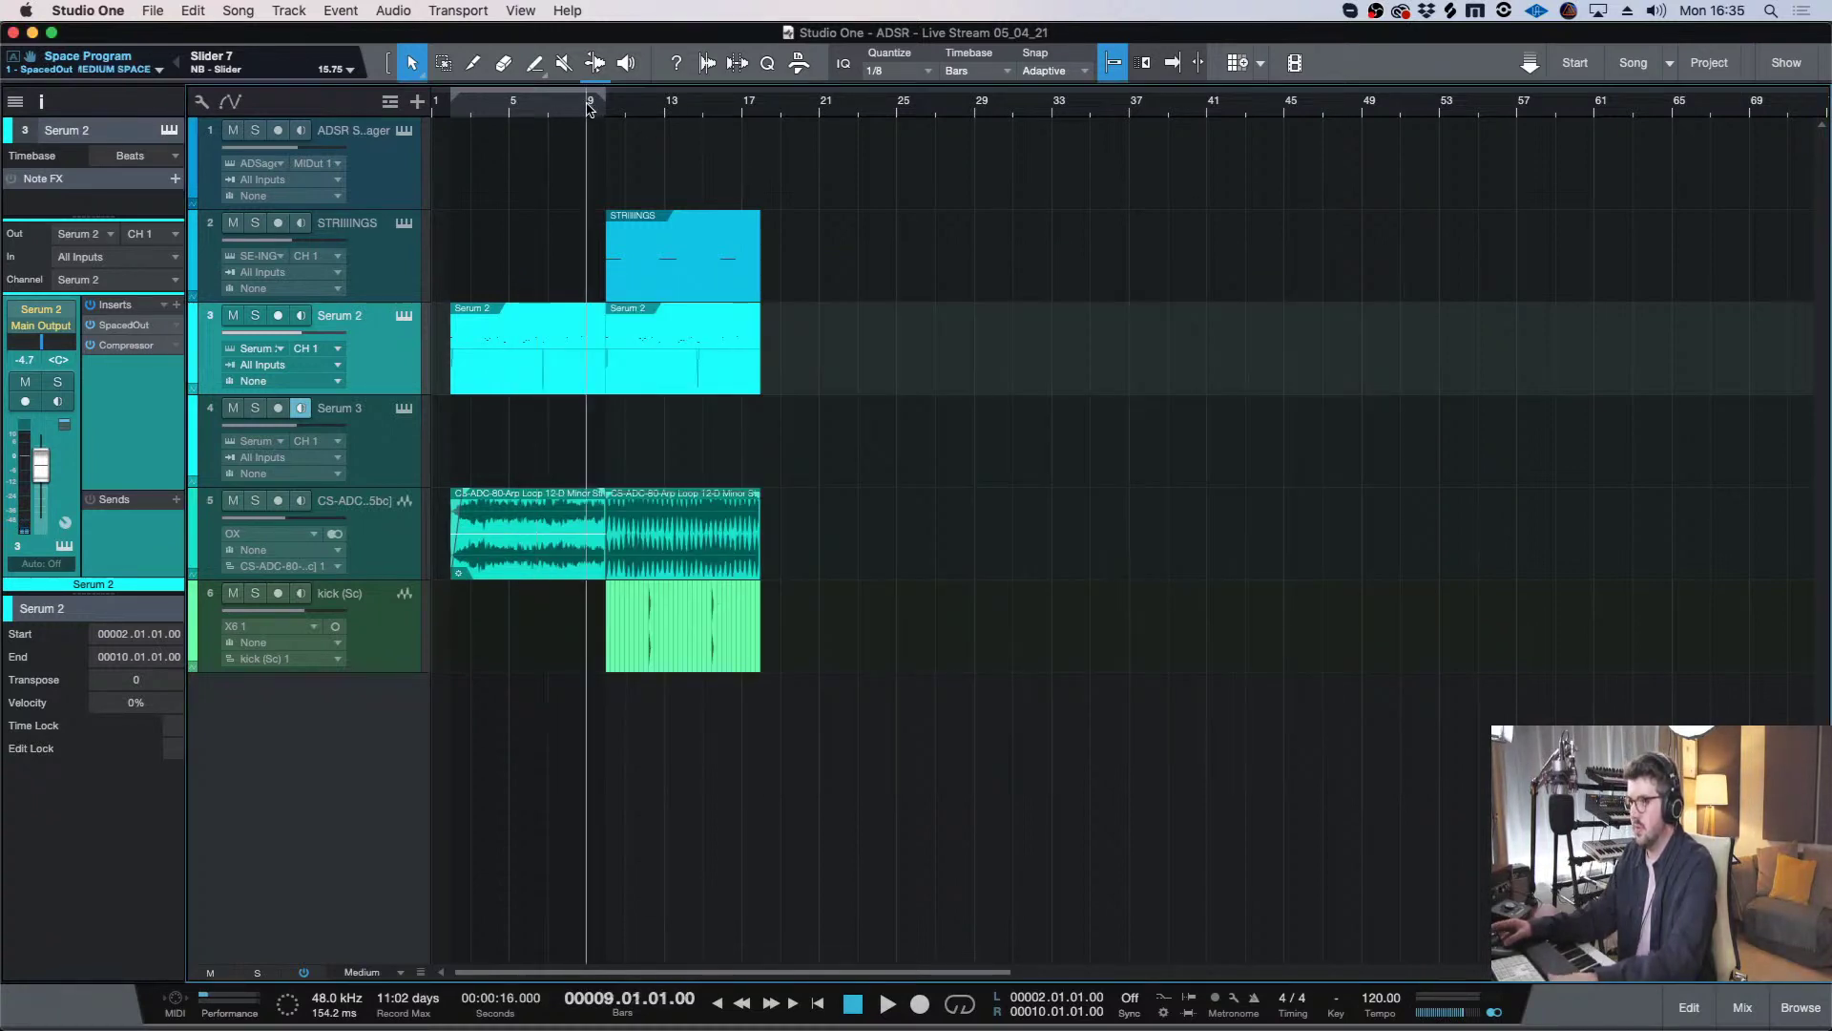
scroll(592, 108, up, 3)
scroll(591, 108, down, 2)
double_click(340, 408)
text(bass)
key(Return)
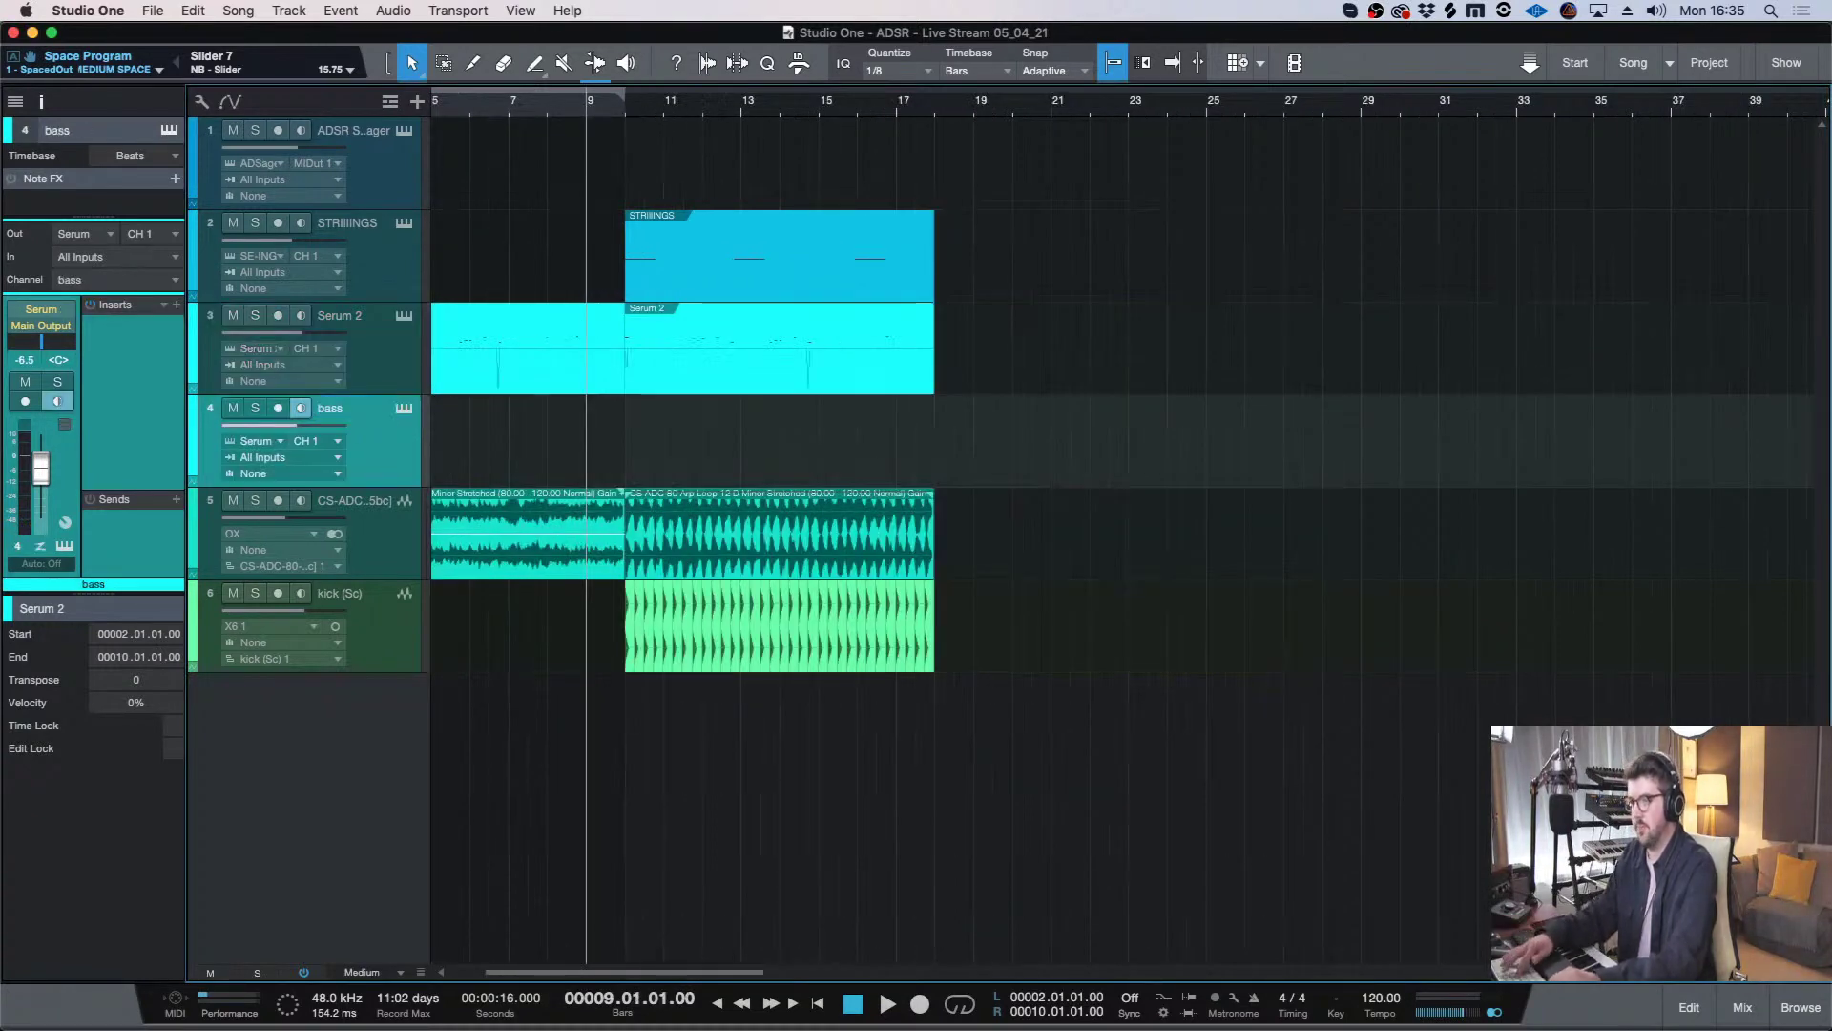
- Lower the strings track's volume to -22.3 dB during playback, and return the playhead to bar 9
key(space)
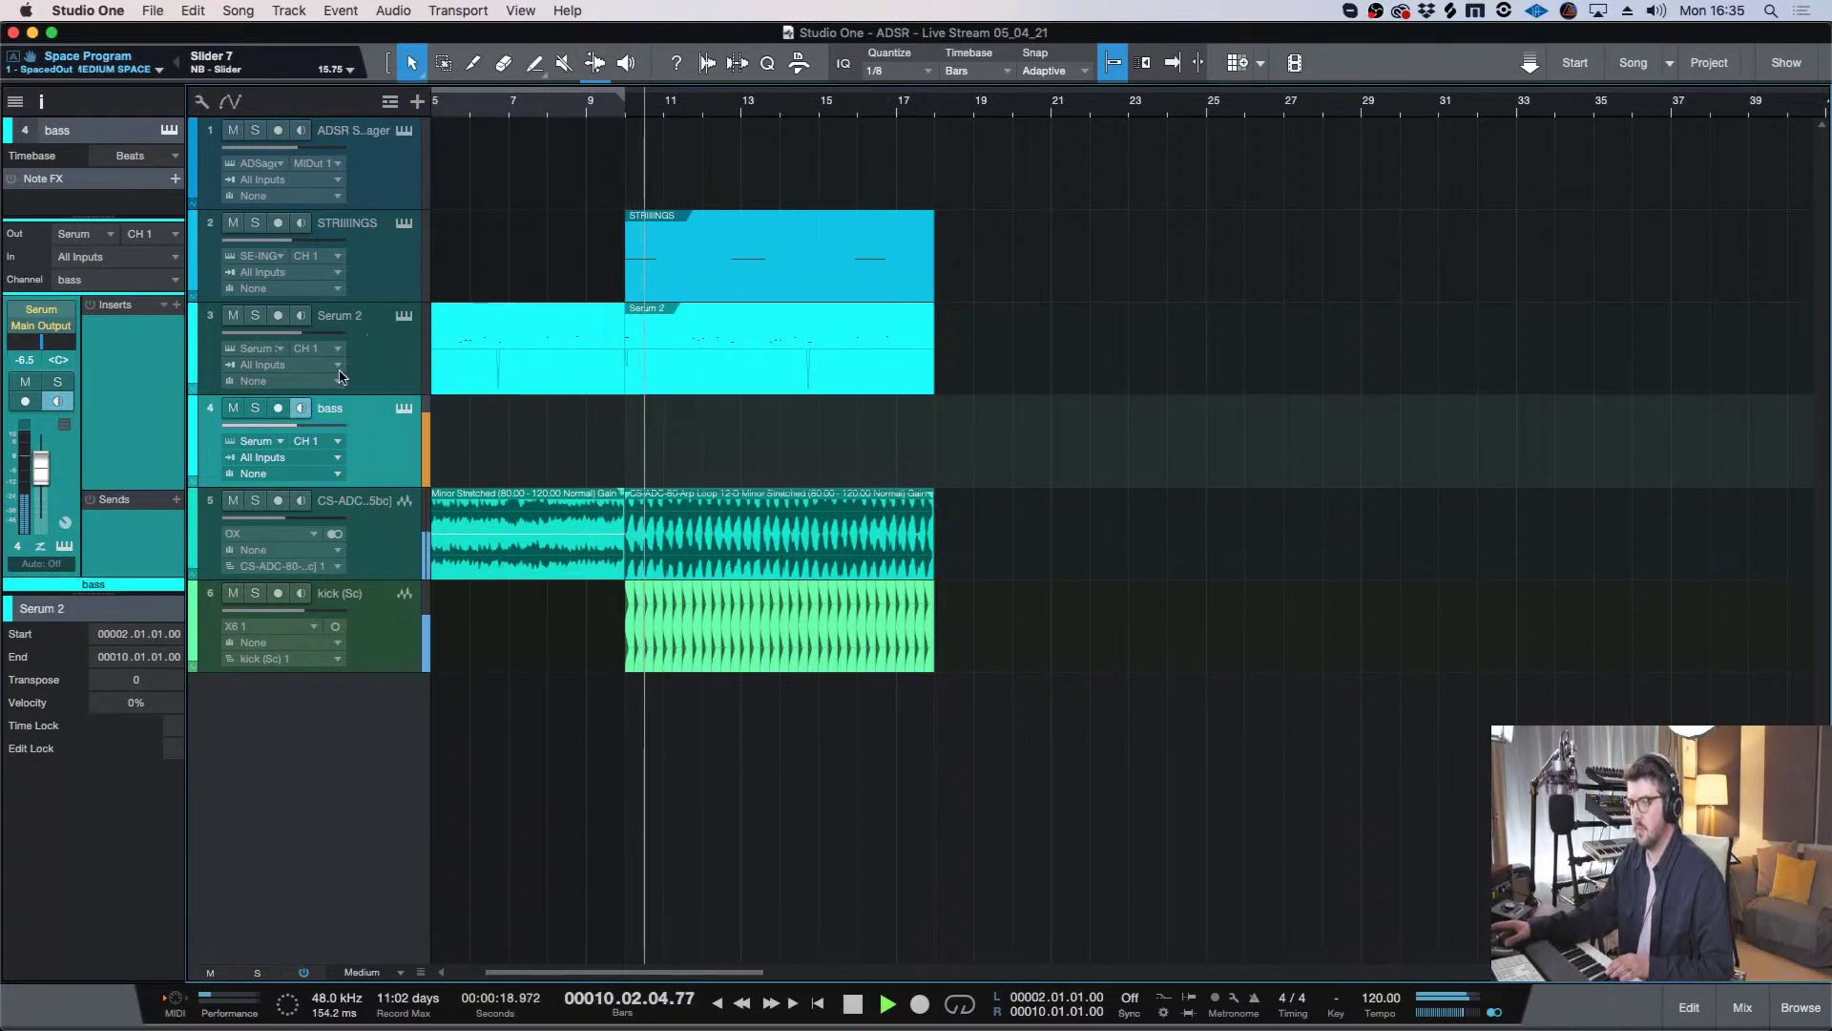
click(312, 252)
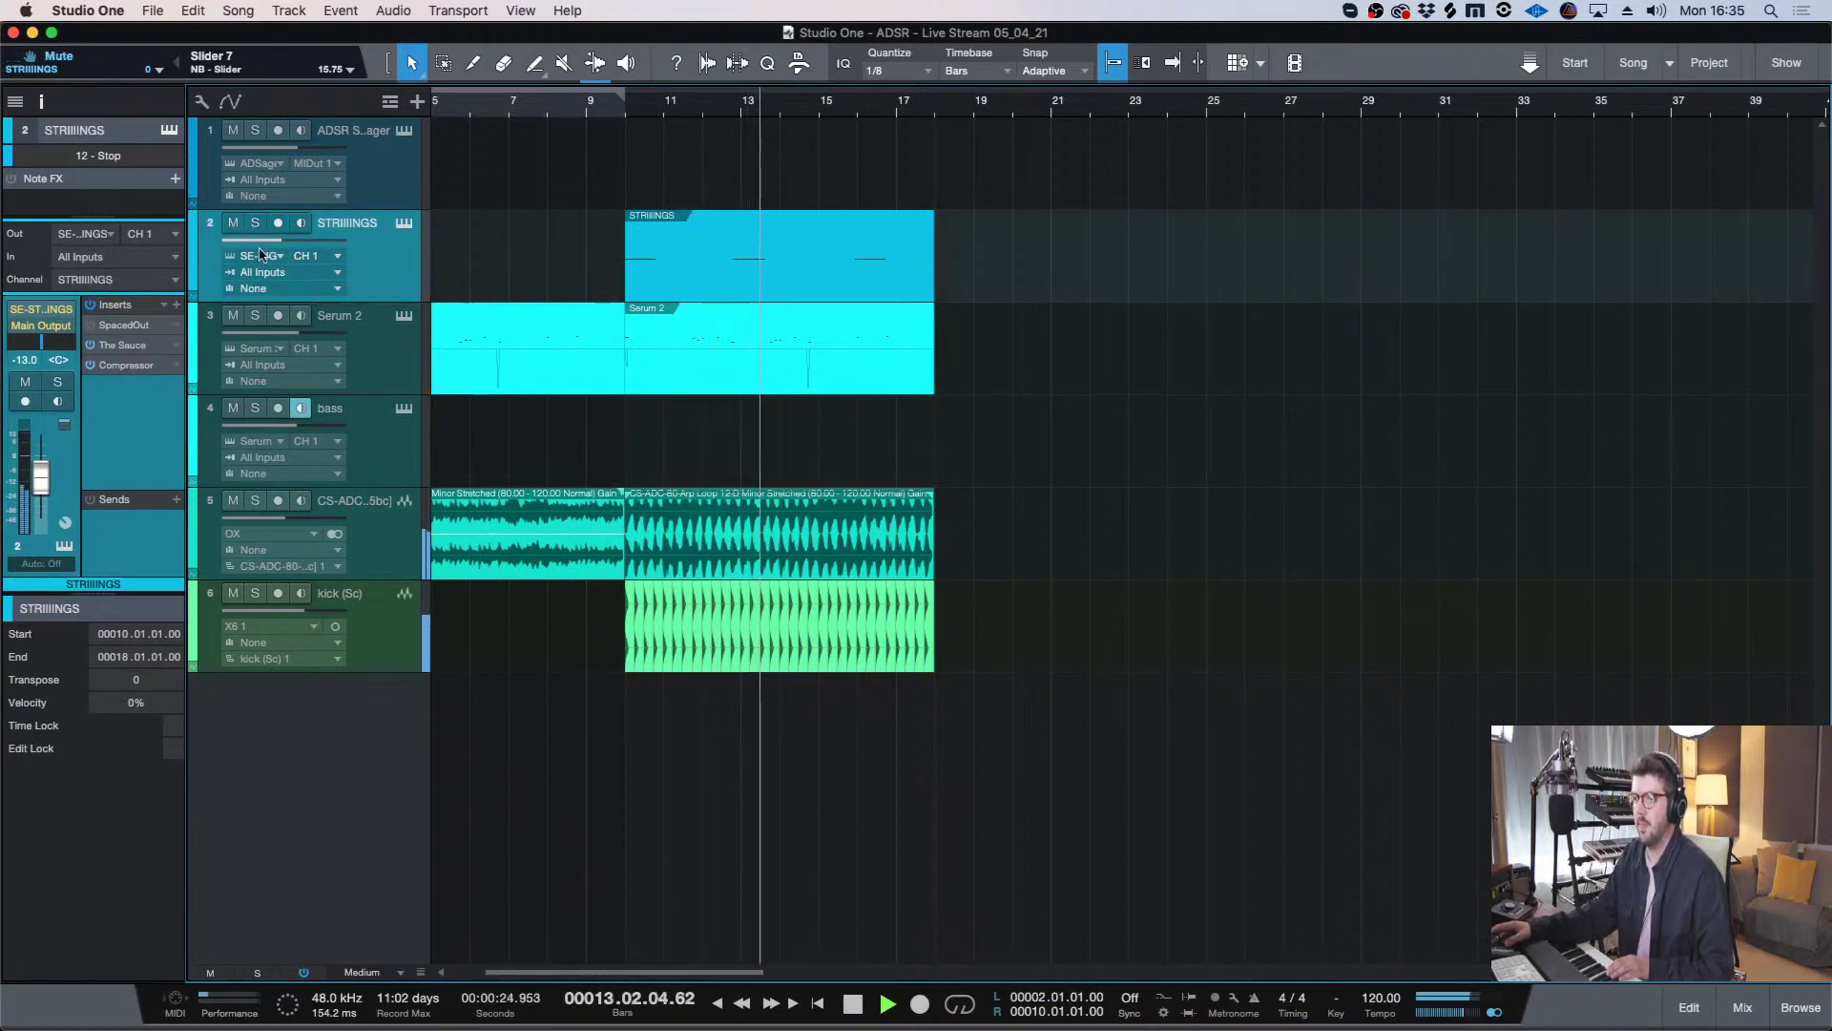
drag(318, 241, 293, 240)
key(space)
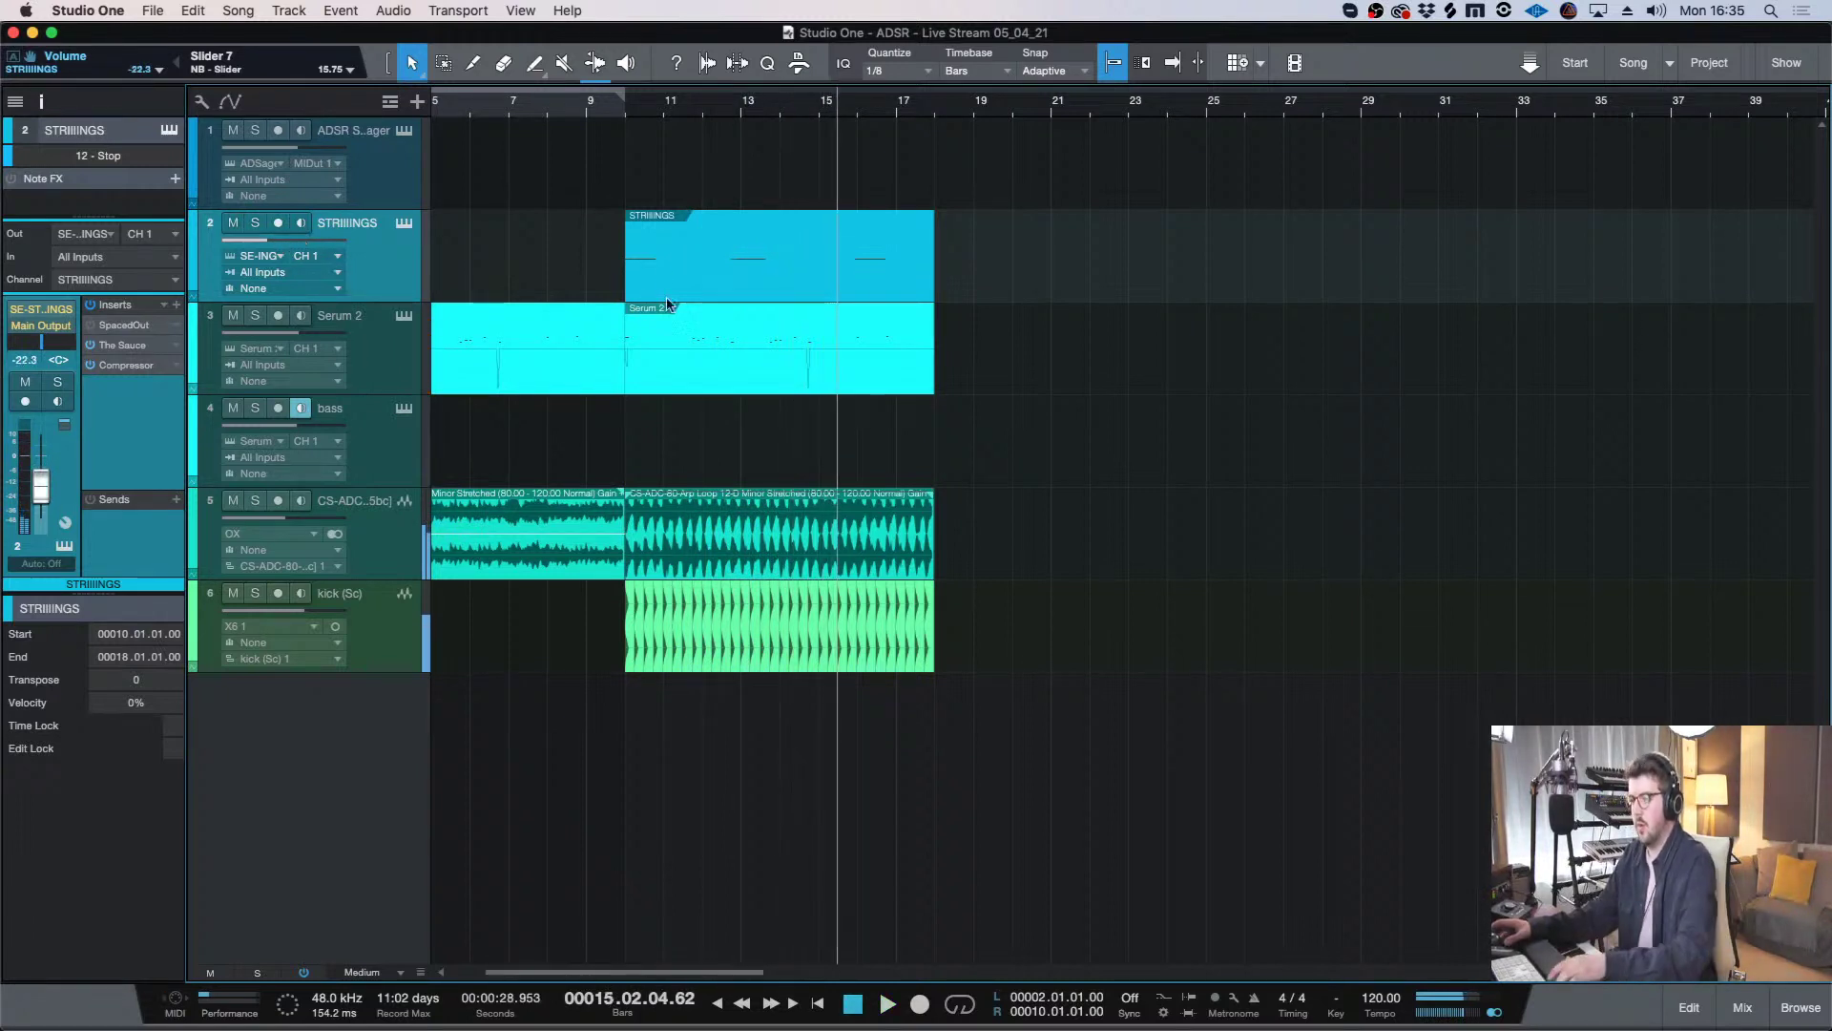
click(592, 105)
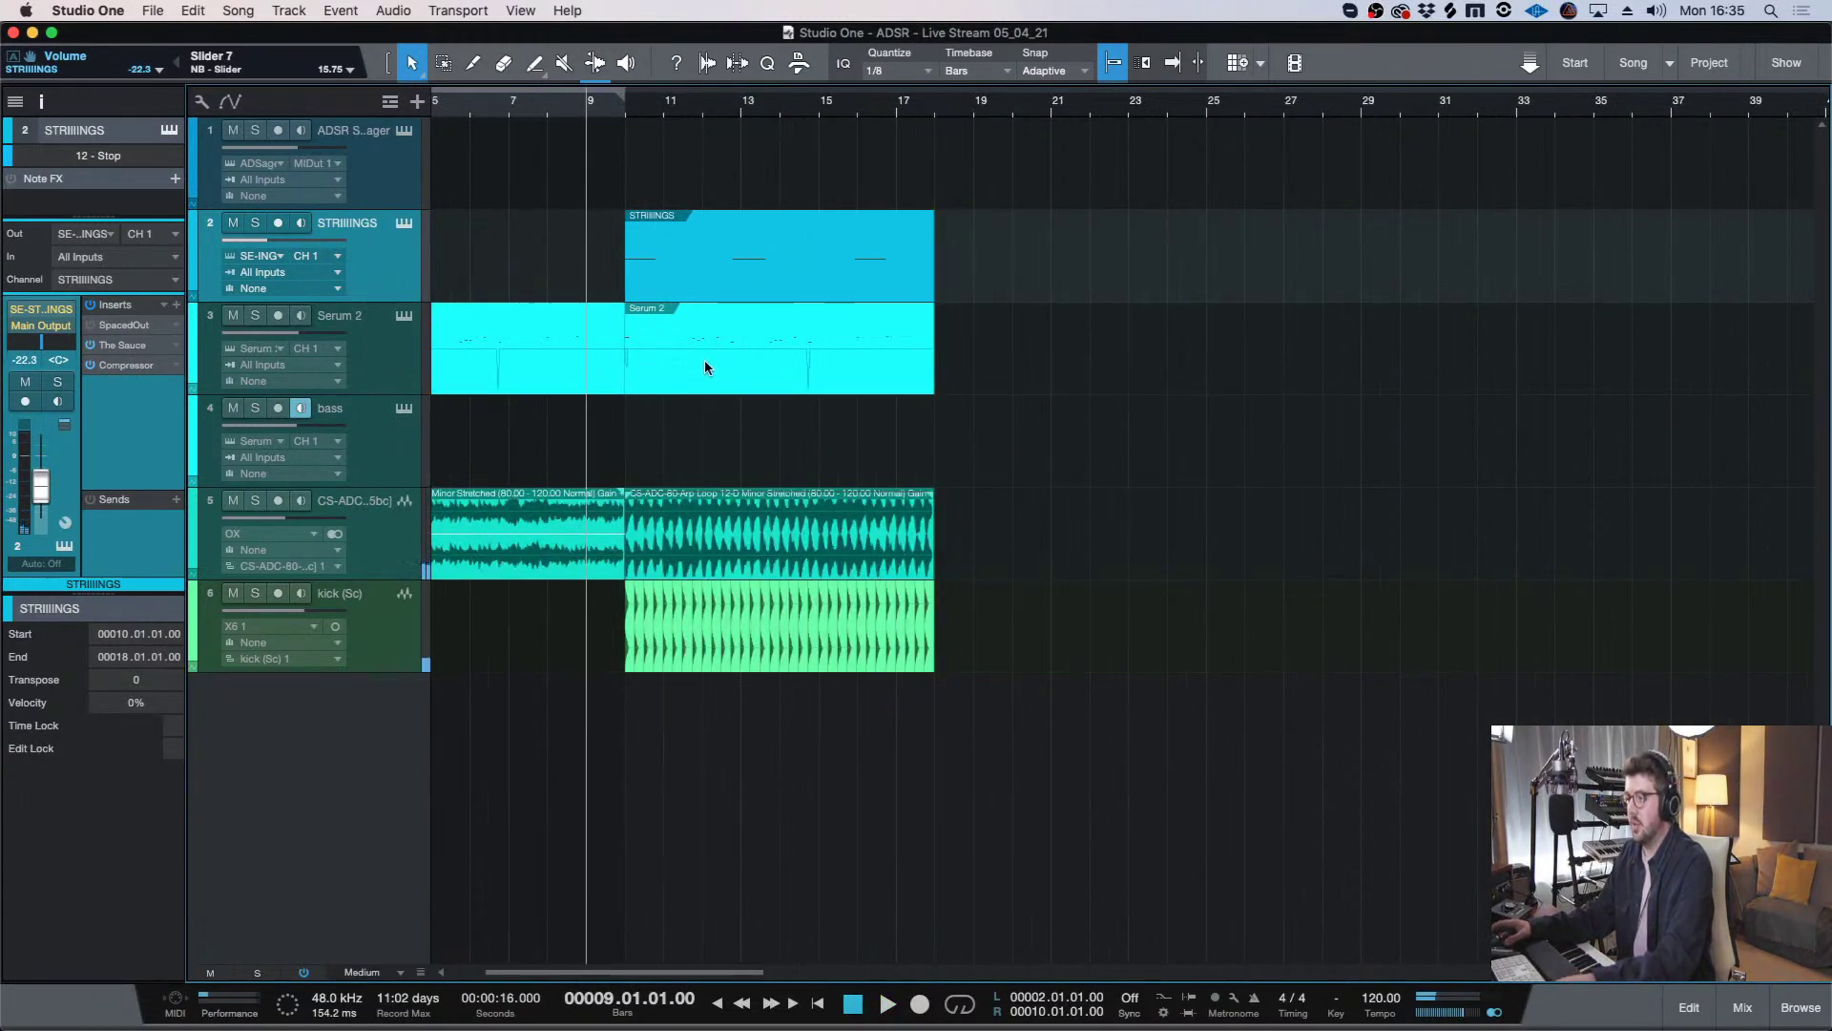
- Audition the bass track from bar 9 and raise its volume to -2.0 dB
click(401, 462)
key(space)
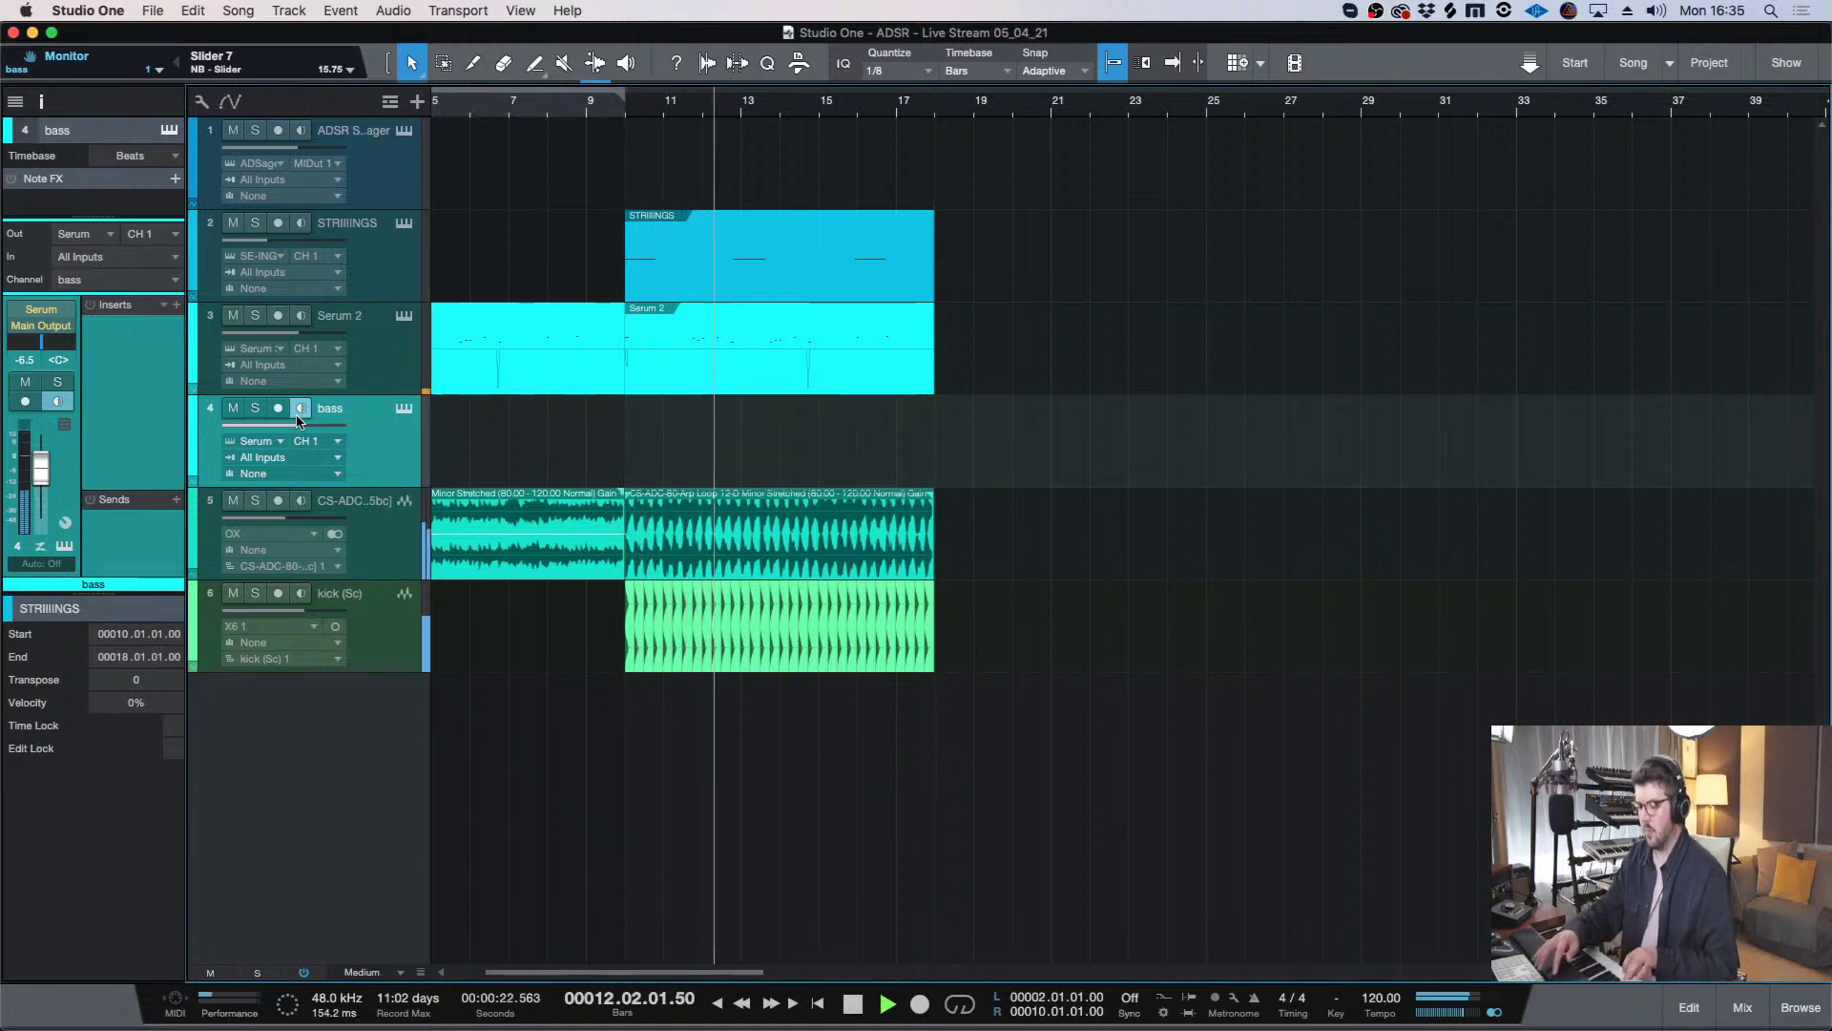
drag(295, 431, 301, 431)
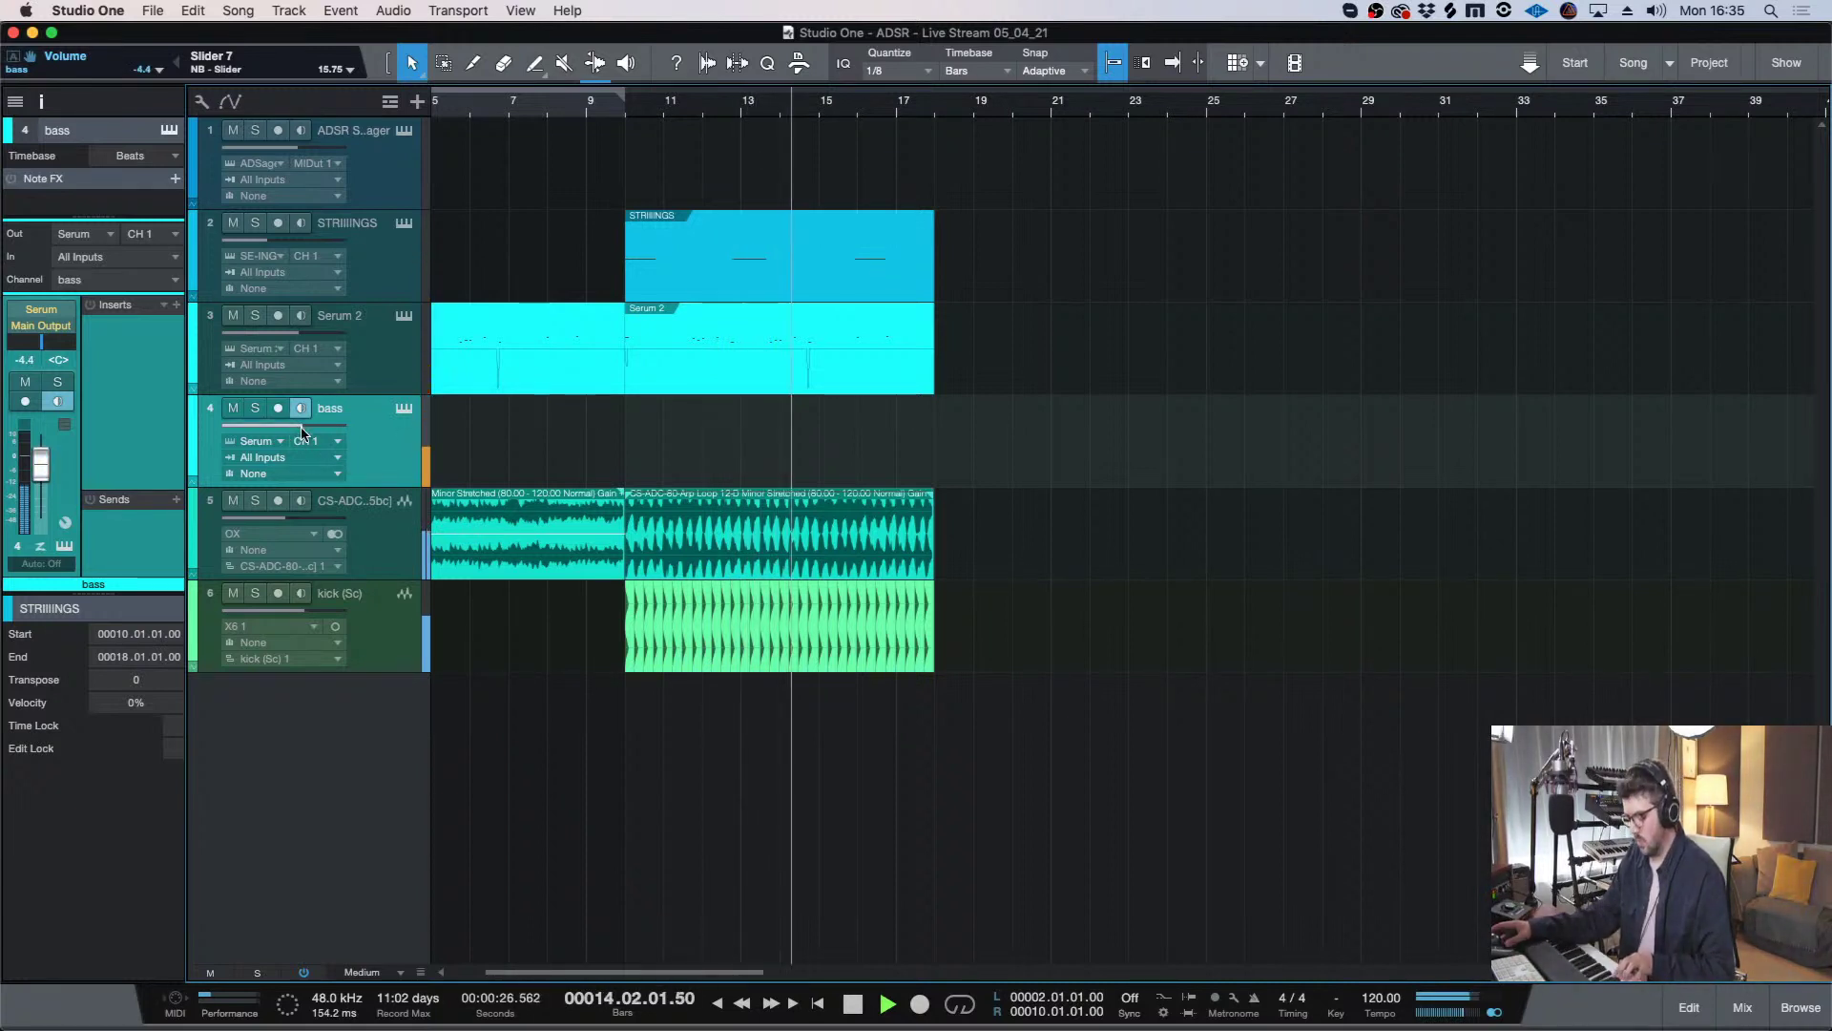
key(space)
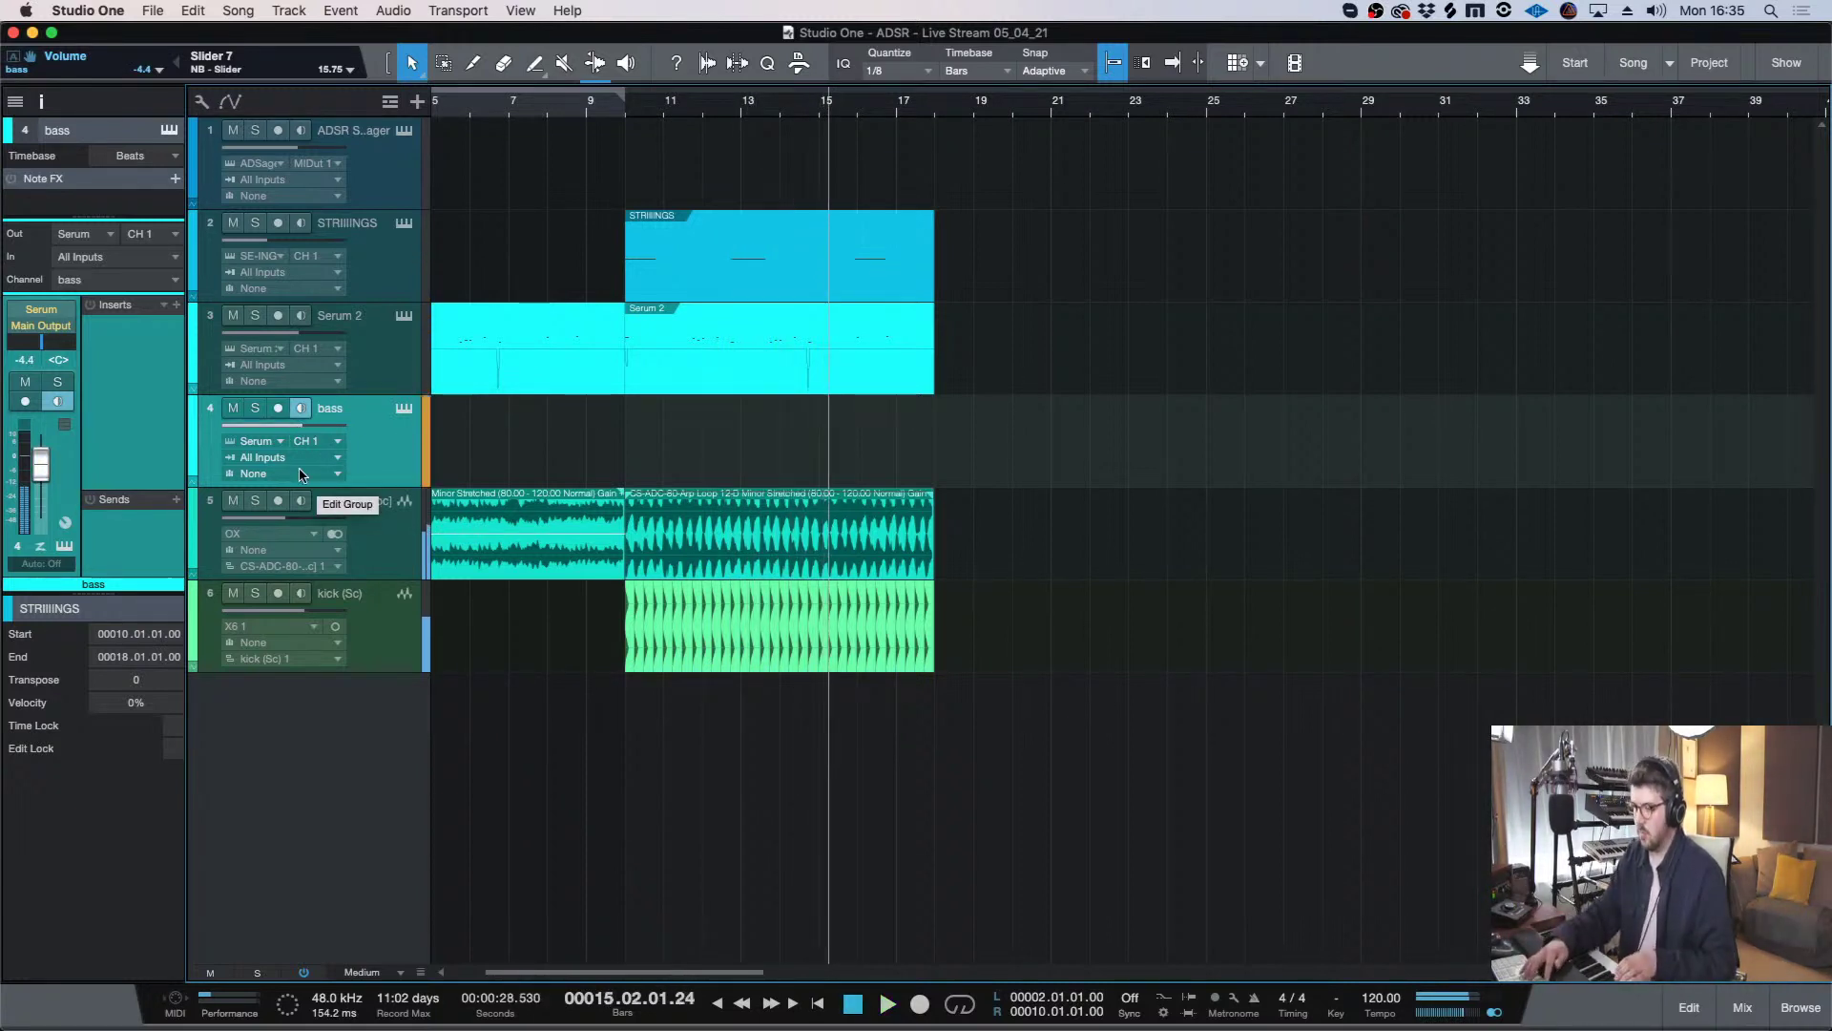
click(586, 108)
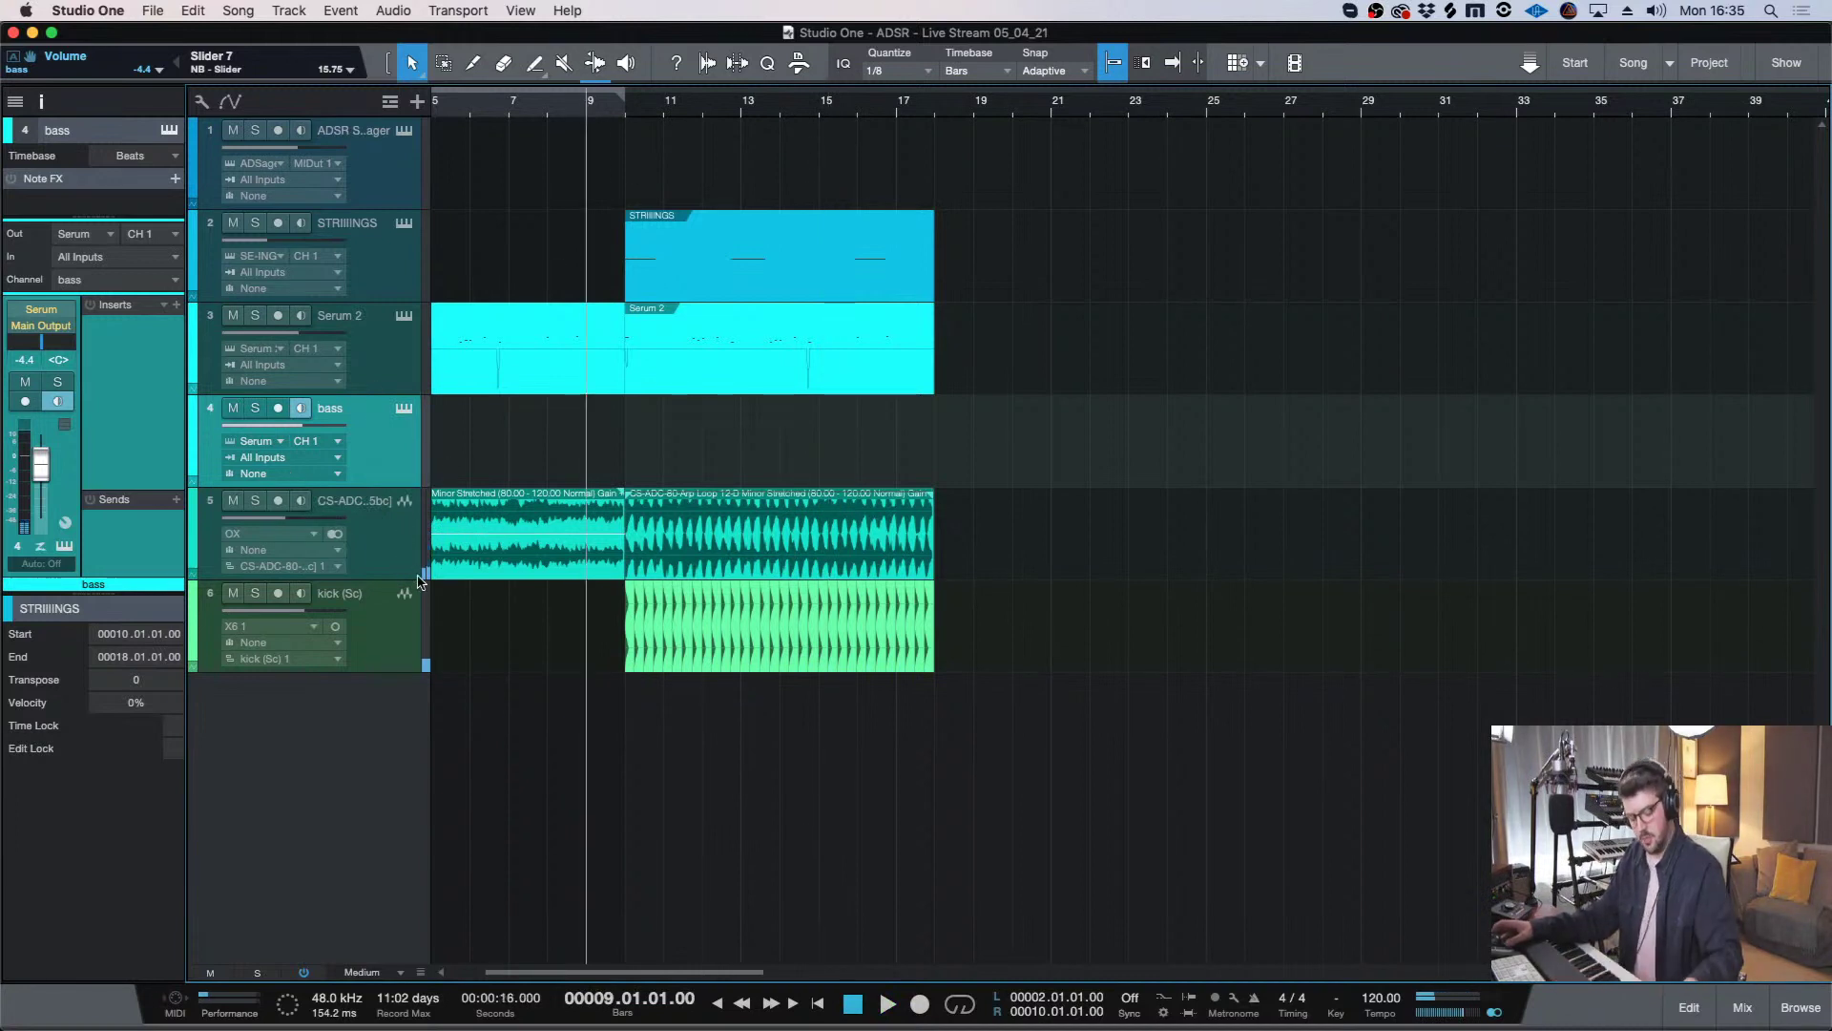
drag(333, 433, 340, 429)
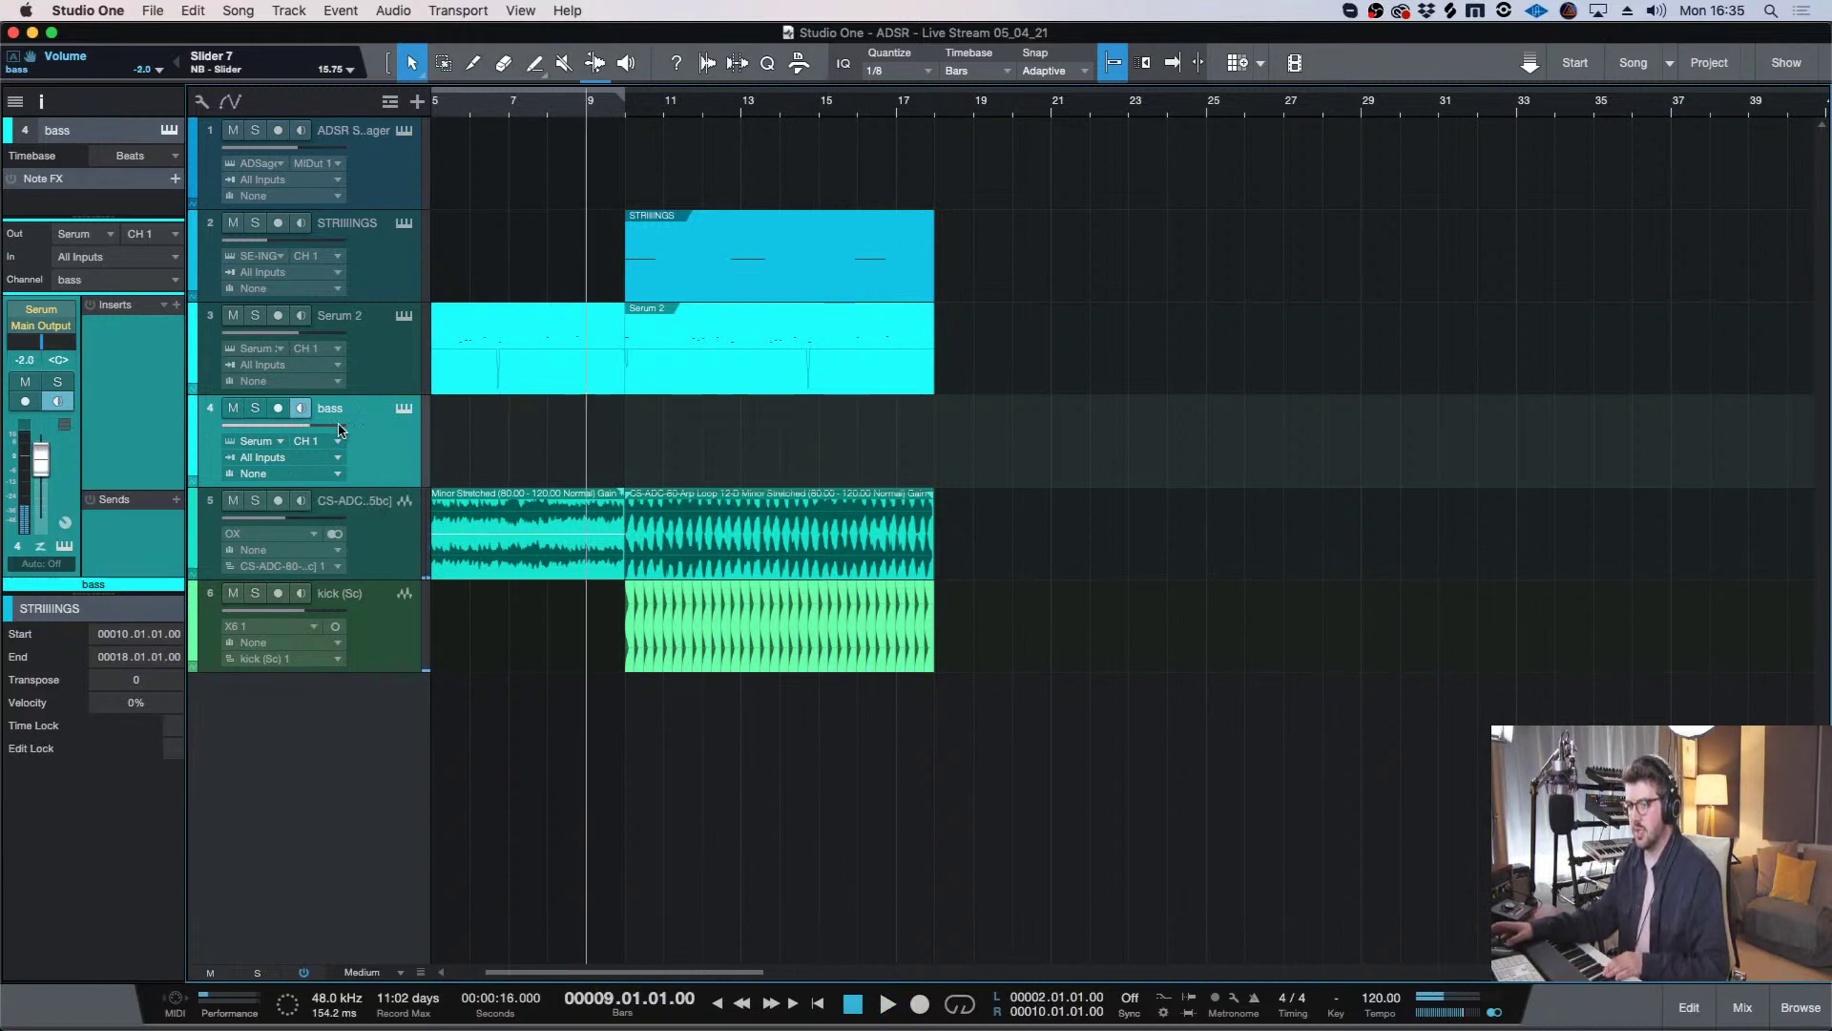
click(513, 115)
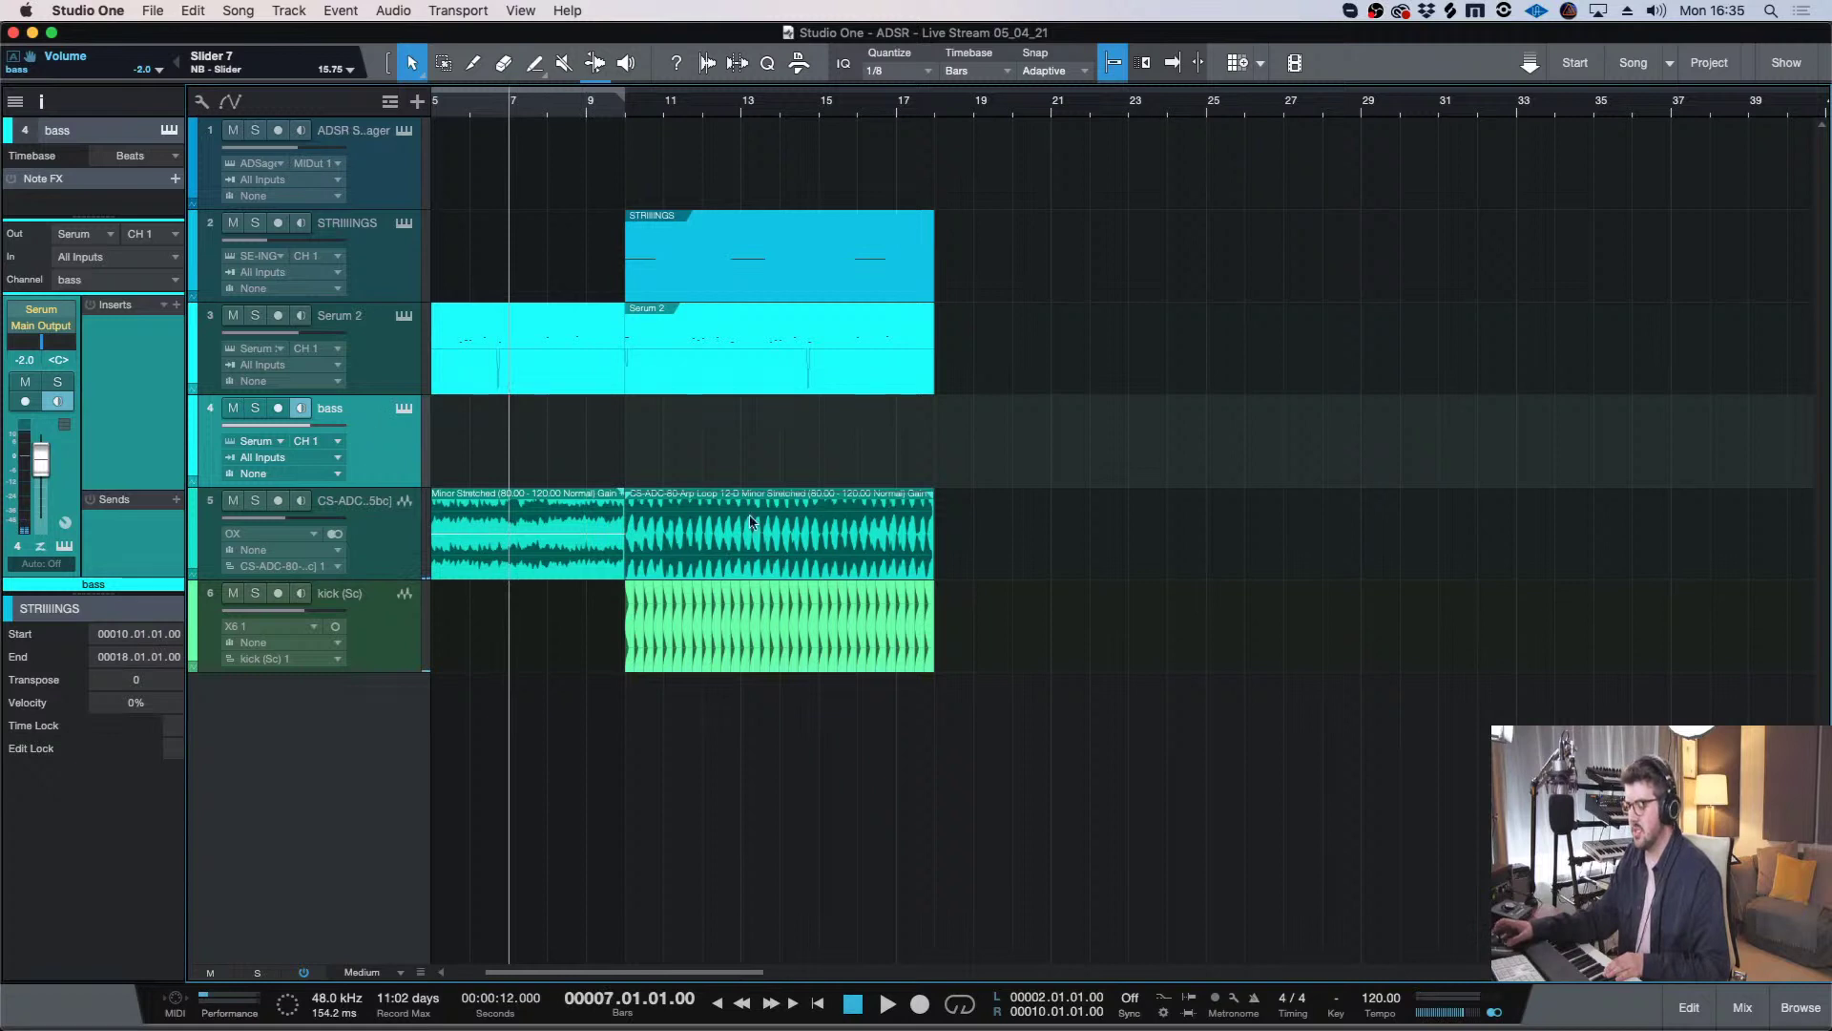
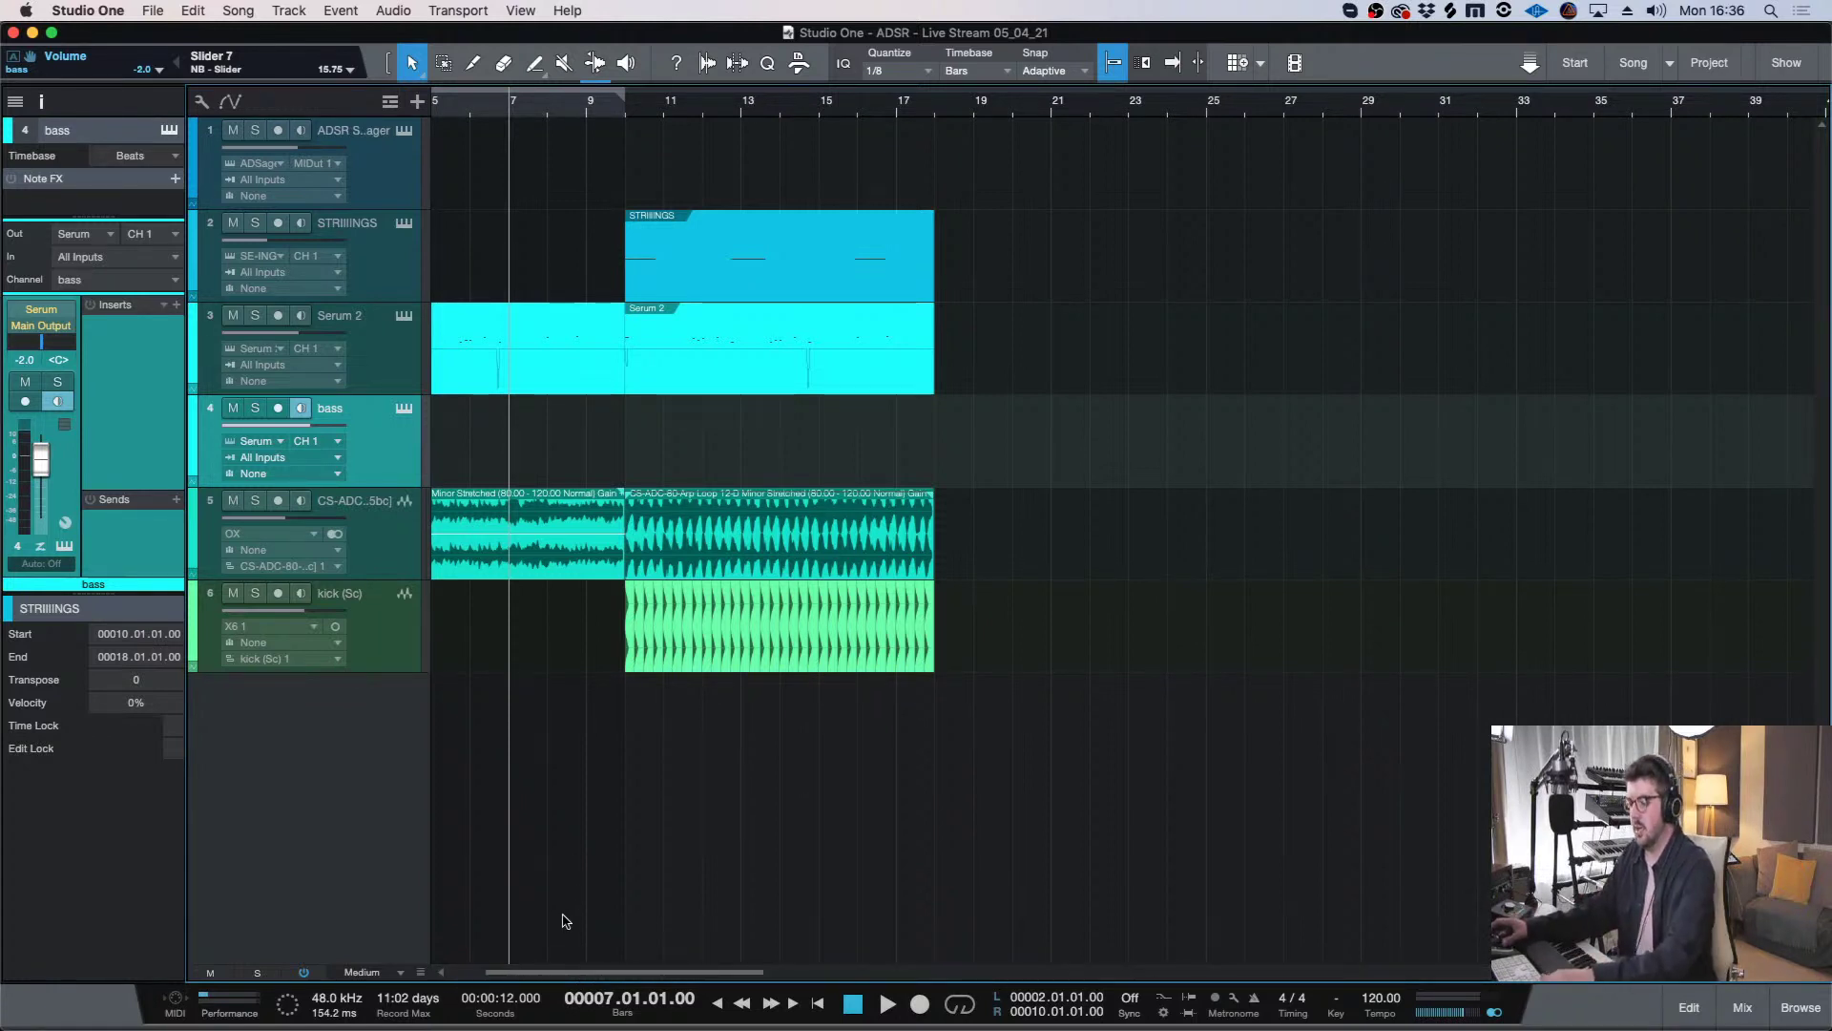
- Prepare recording from bar 9 by arming the bass track and turning on the metronome
key(e)
key(w)
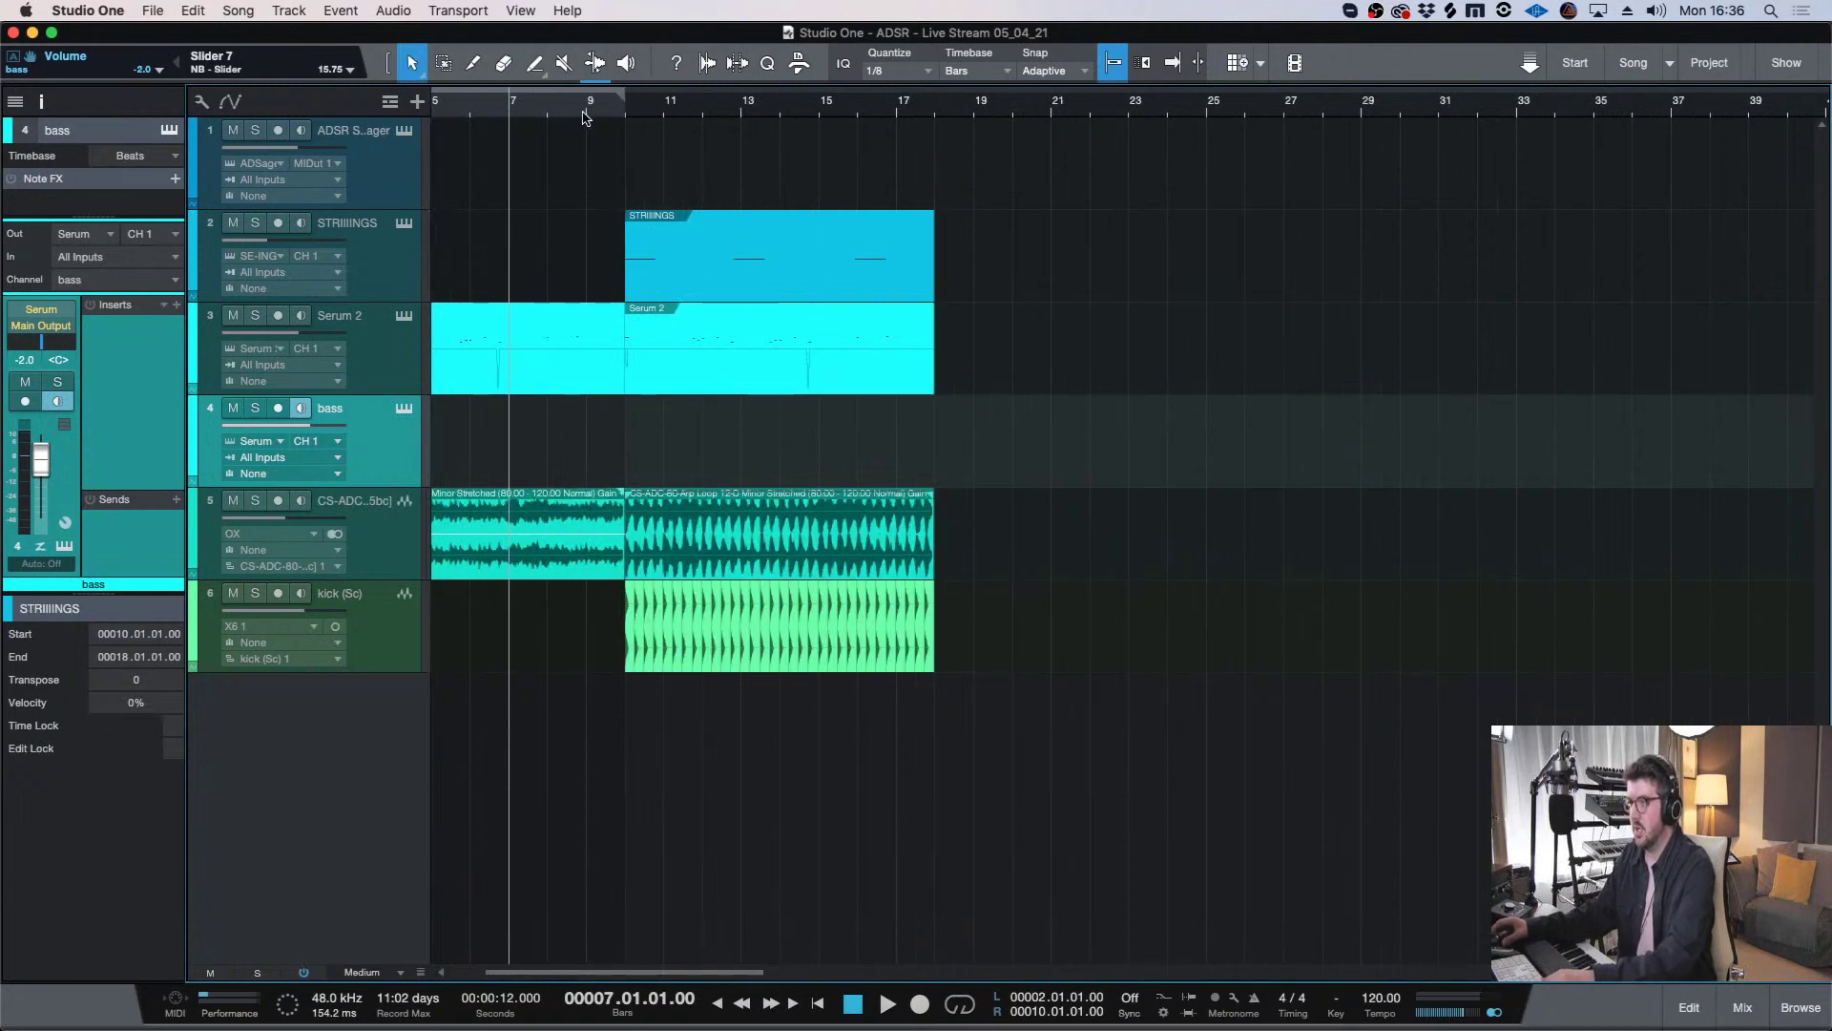
click(586, 117)
key(e)
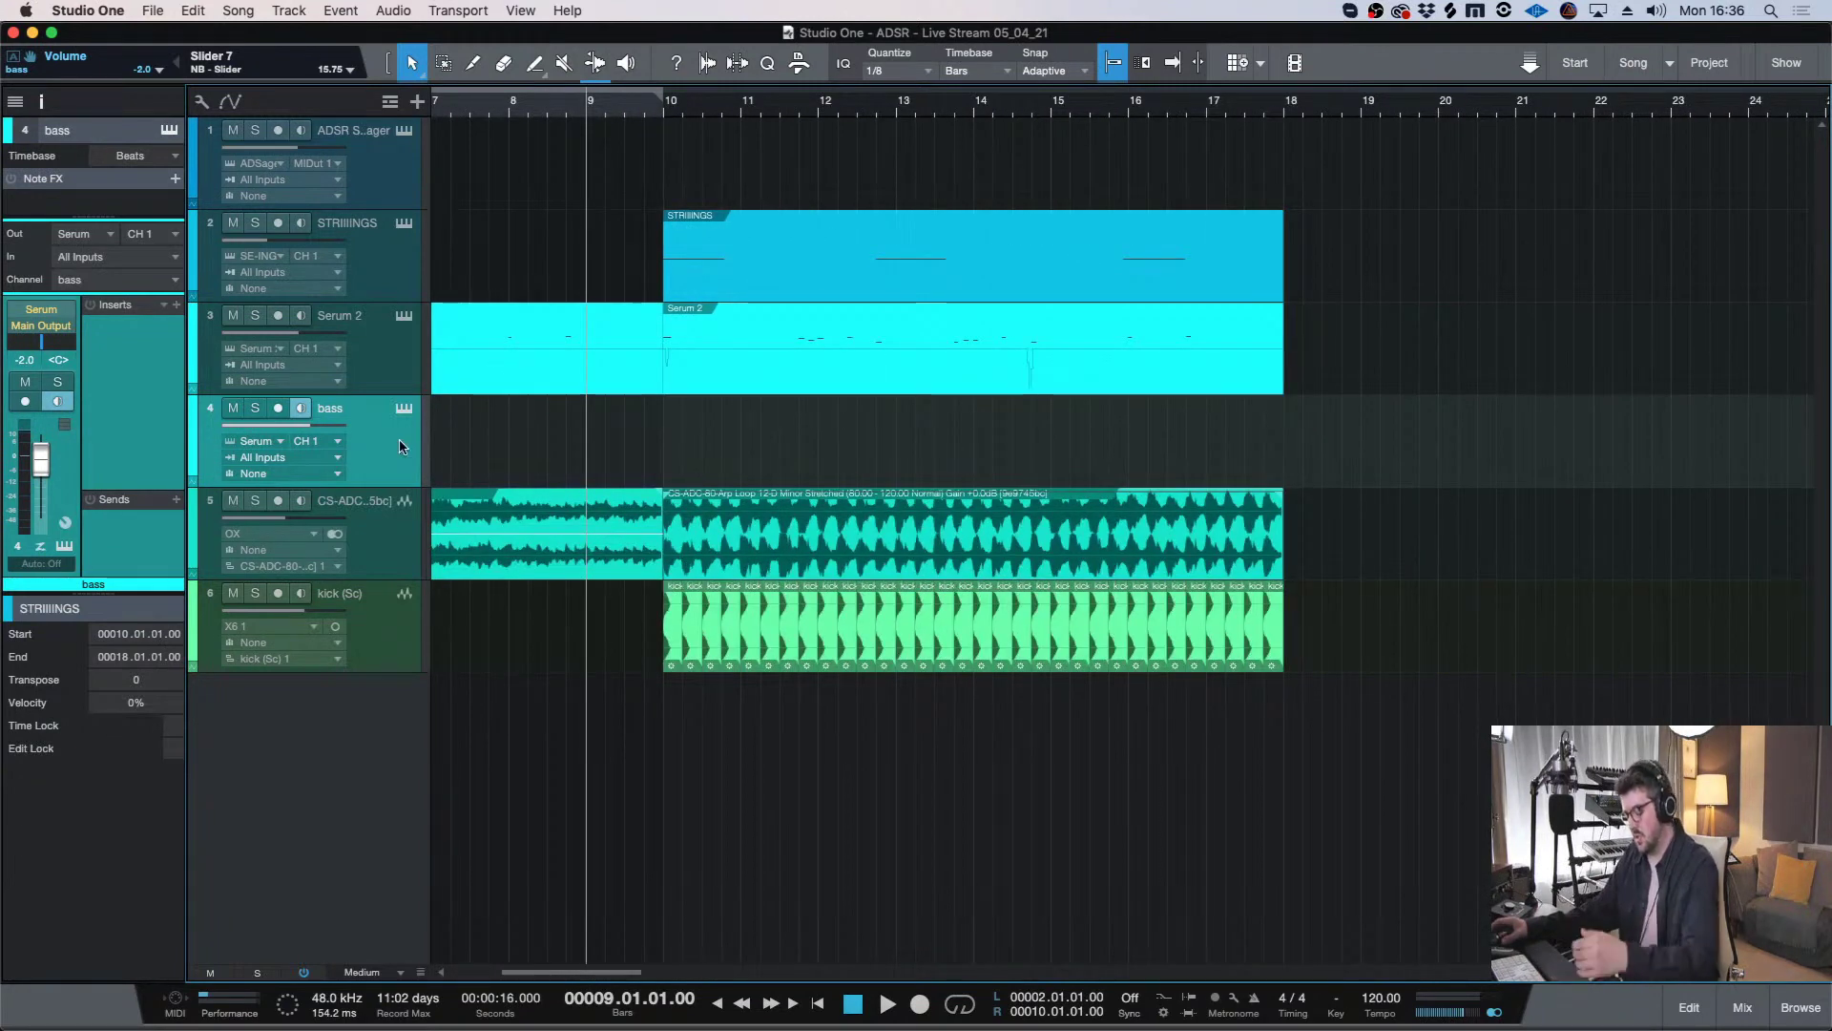
click(277, 409)
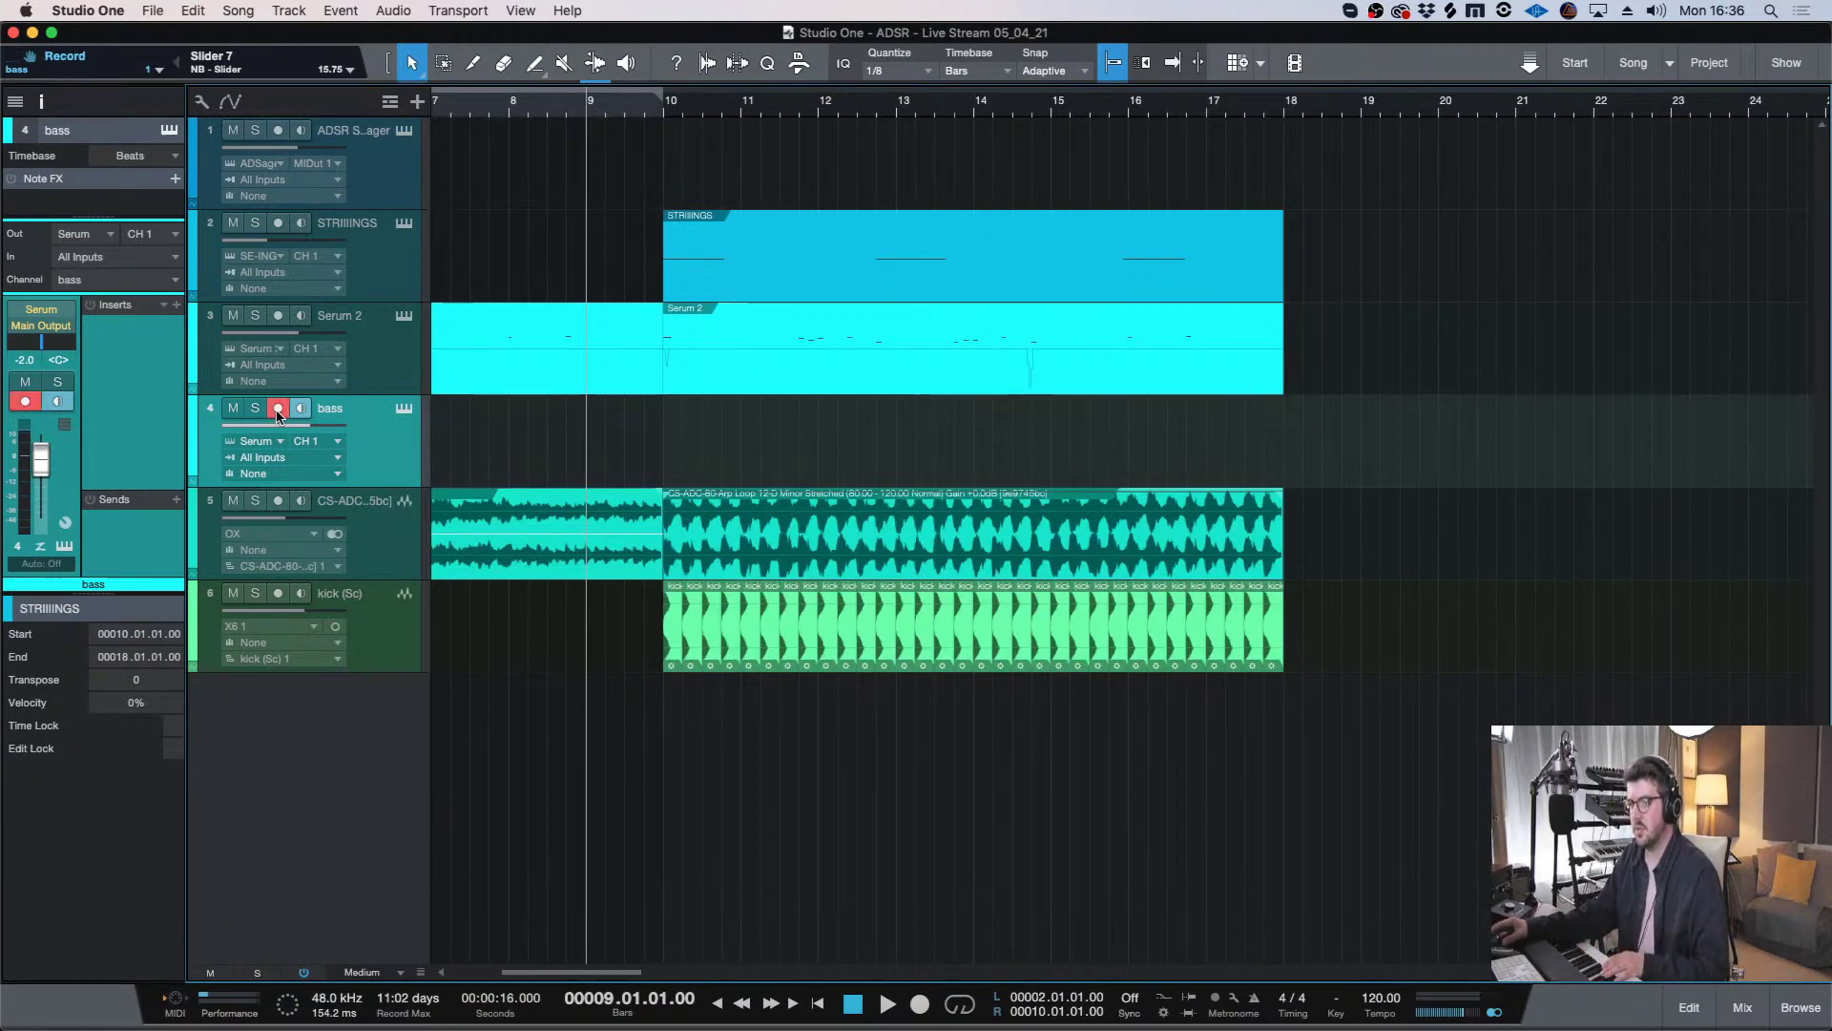
click(1253, 998)
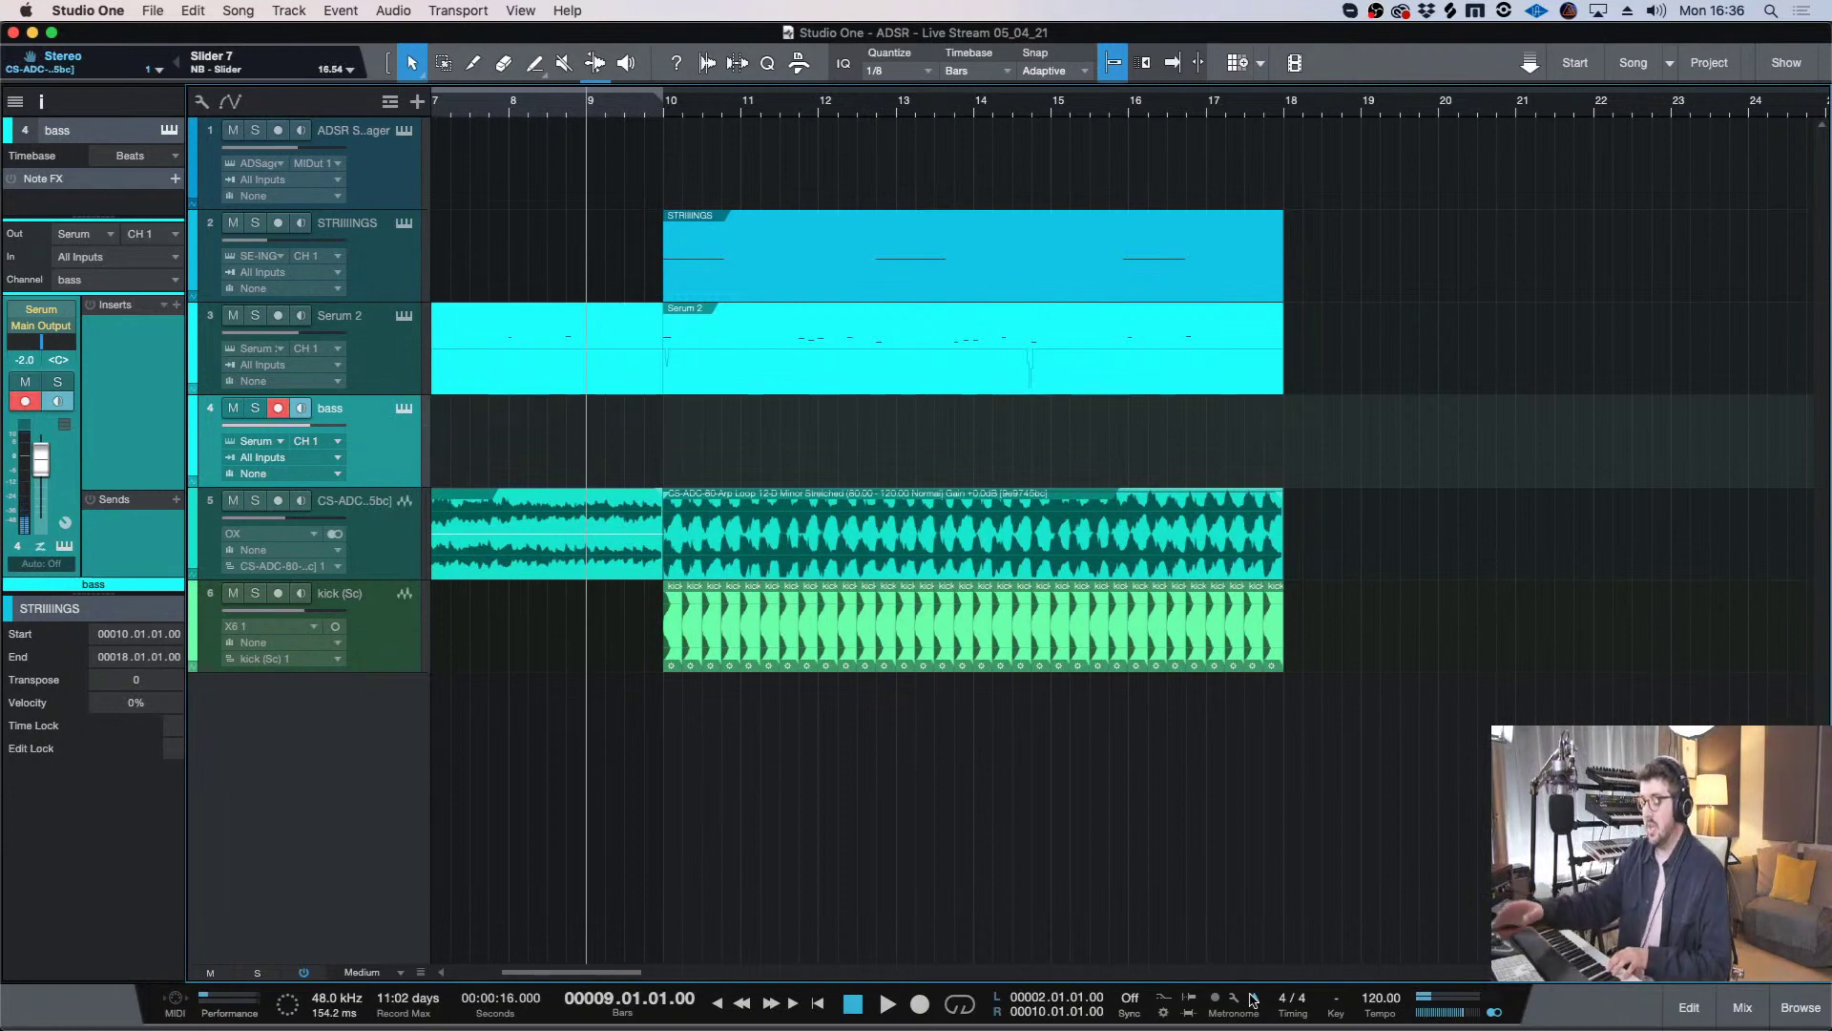
click(406, 409)
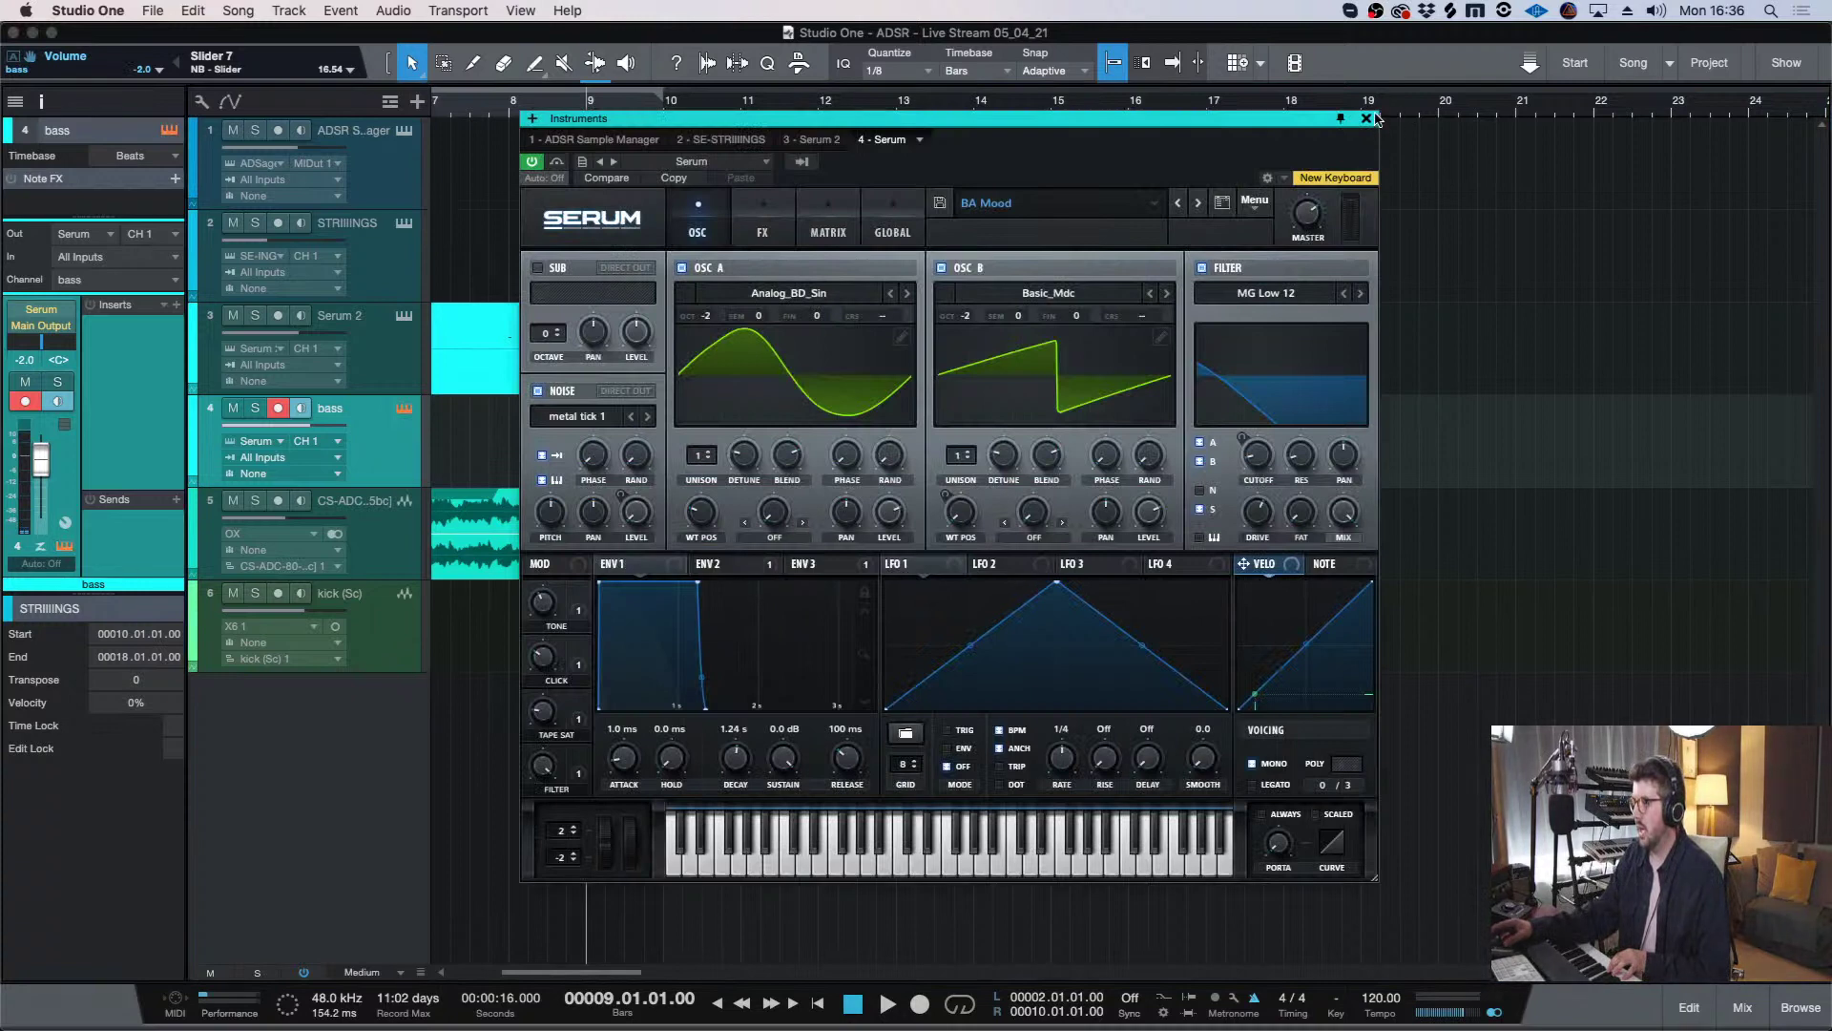
click(1368, 119)
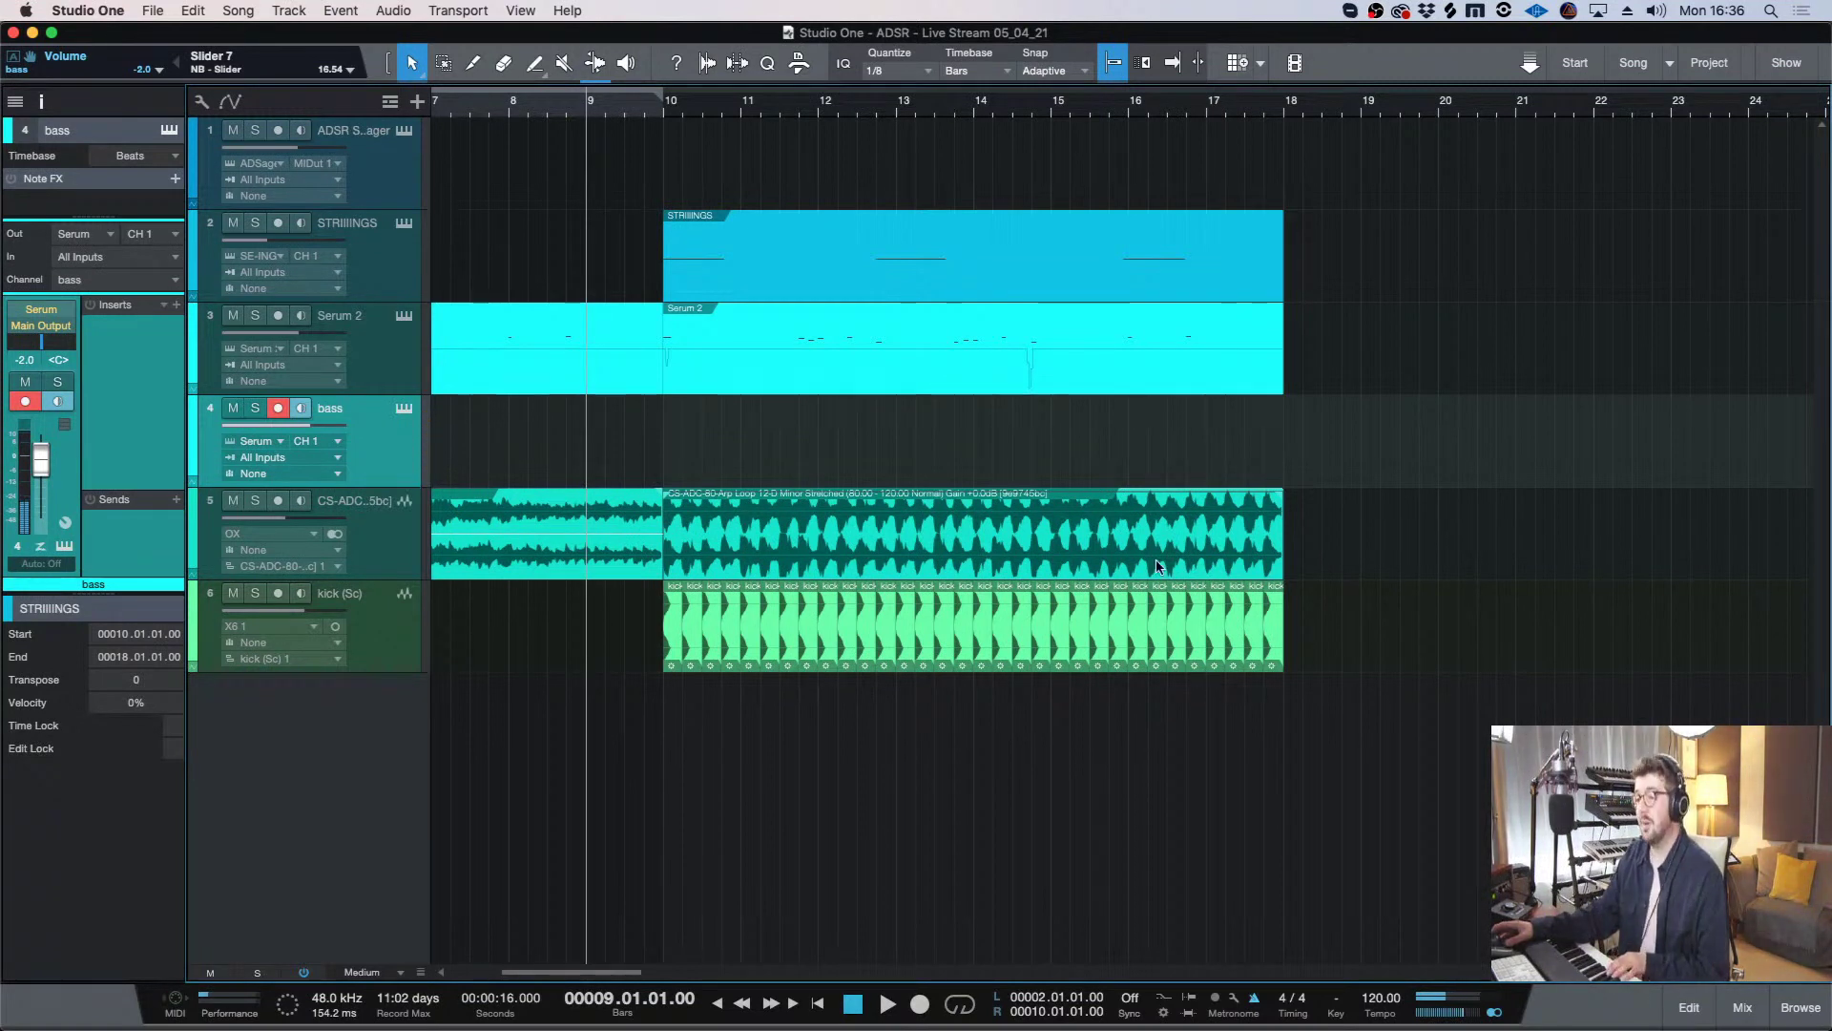
- Record a bass part from bar 9 until just past bar 18, and disarm the bass track
click(919, 1002)
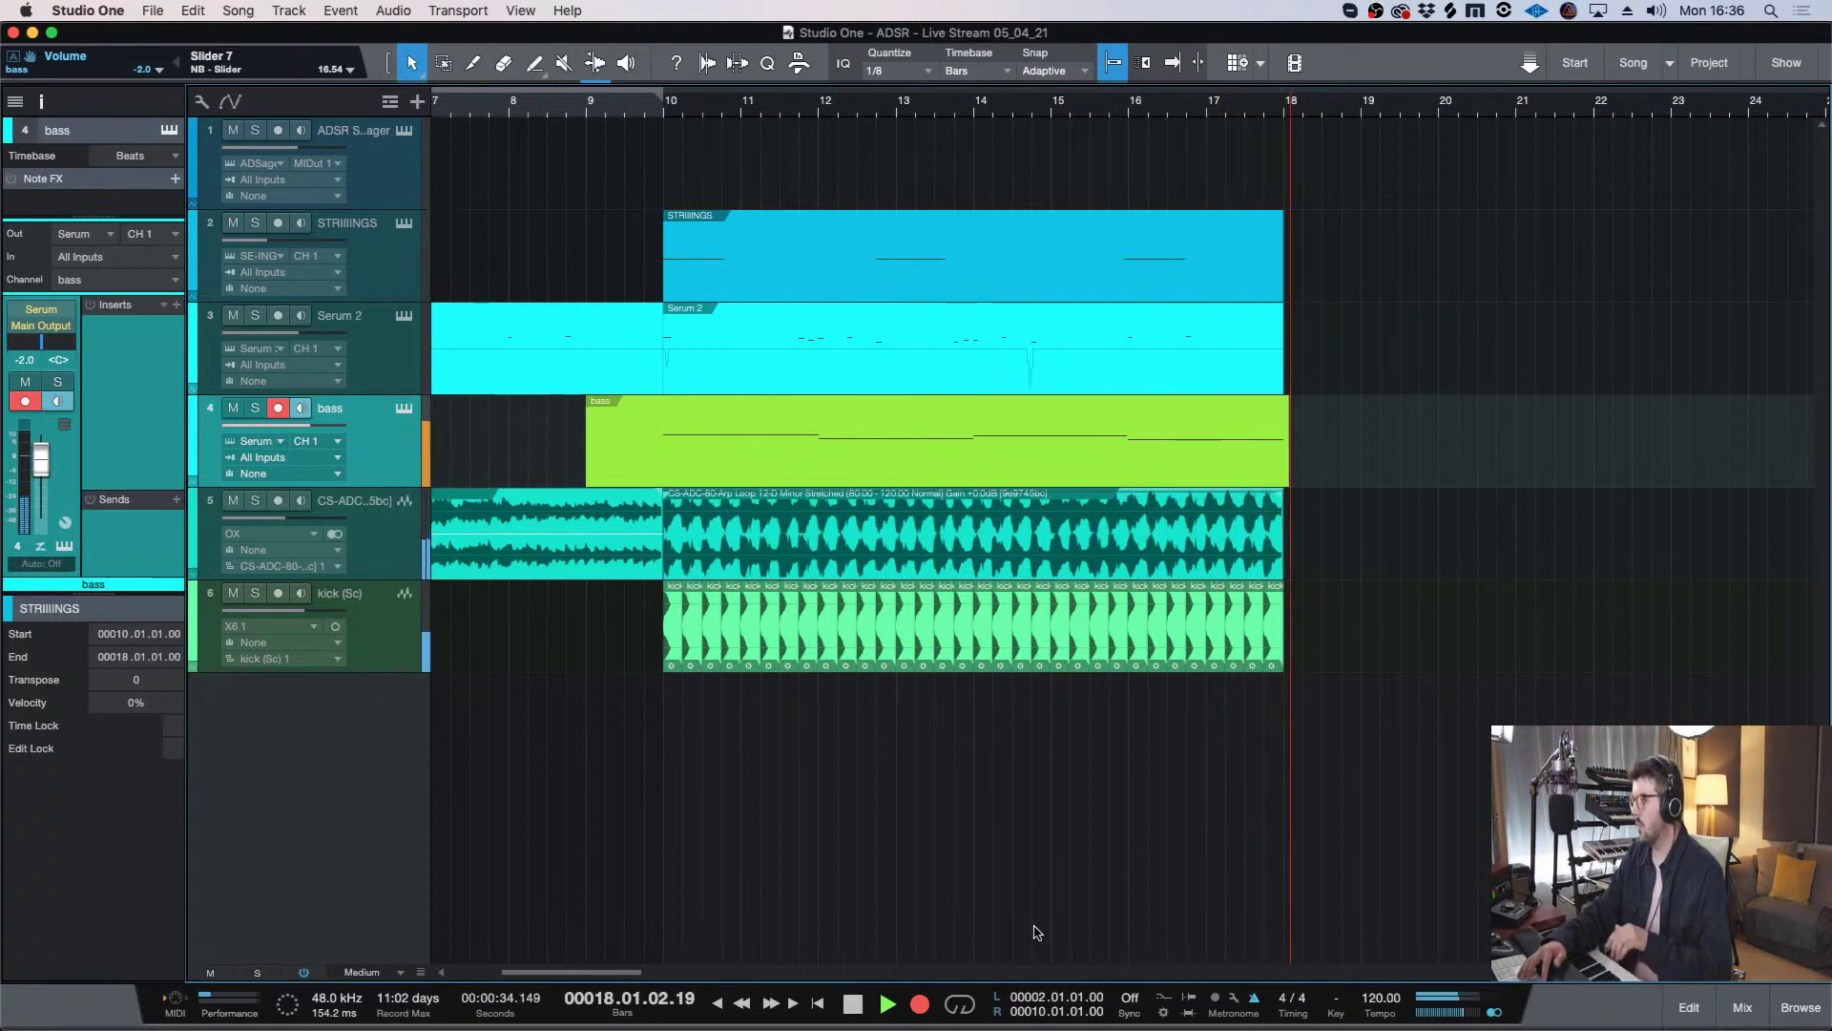
key(space)
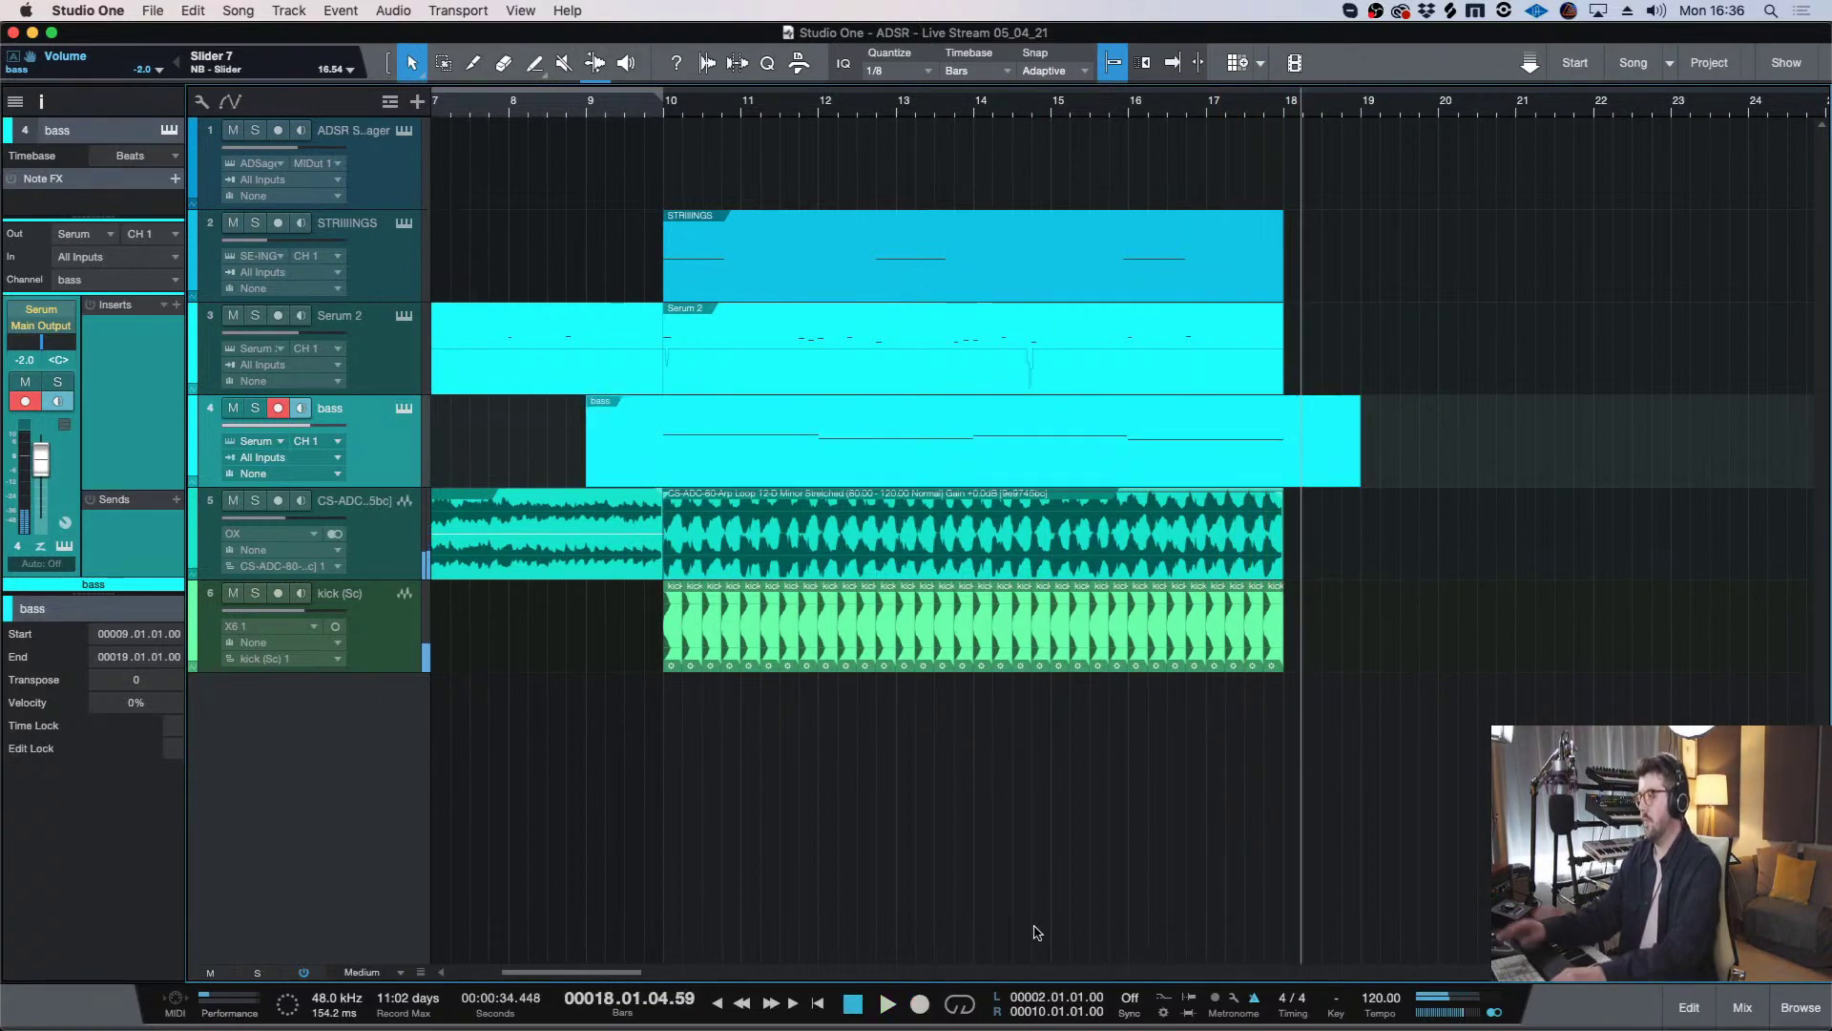
click(668, 107)
click(277, 407)
- Open the recorded bass clip for note editing, play it from bar 10, and lower the third note, starting at bar 14, by two semitones
double_click(754, 435)
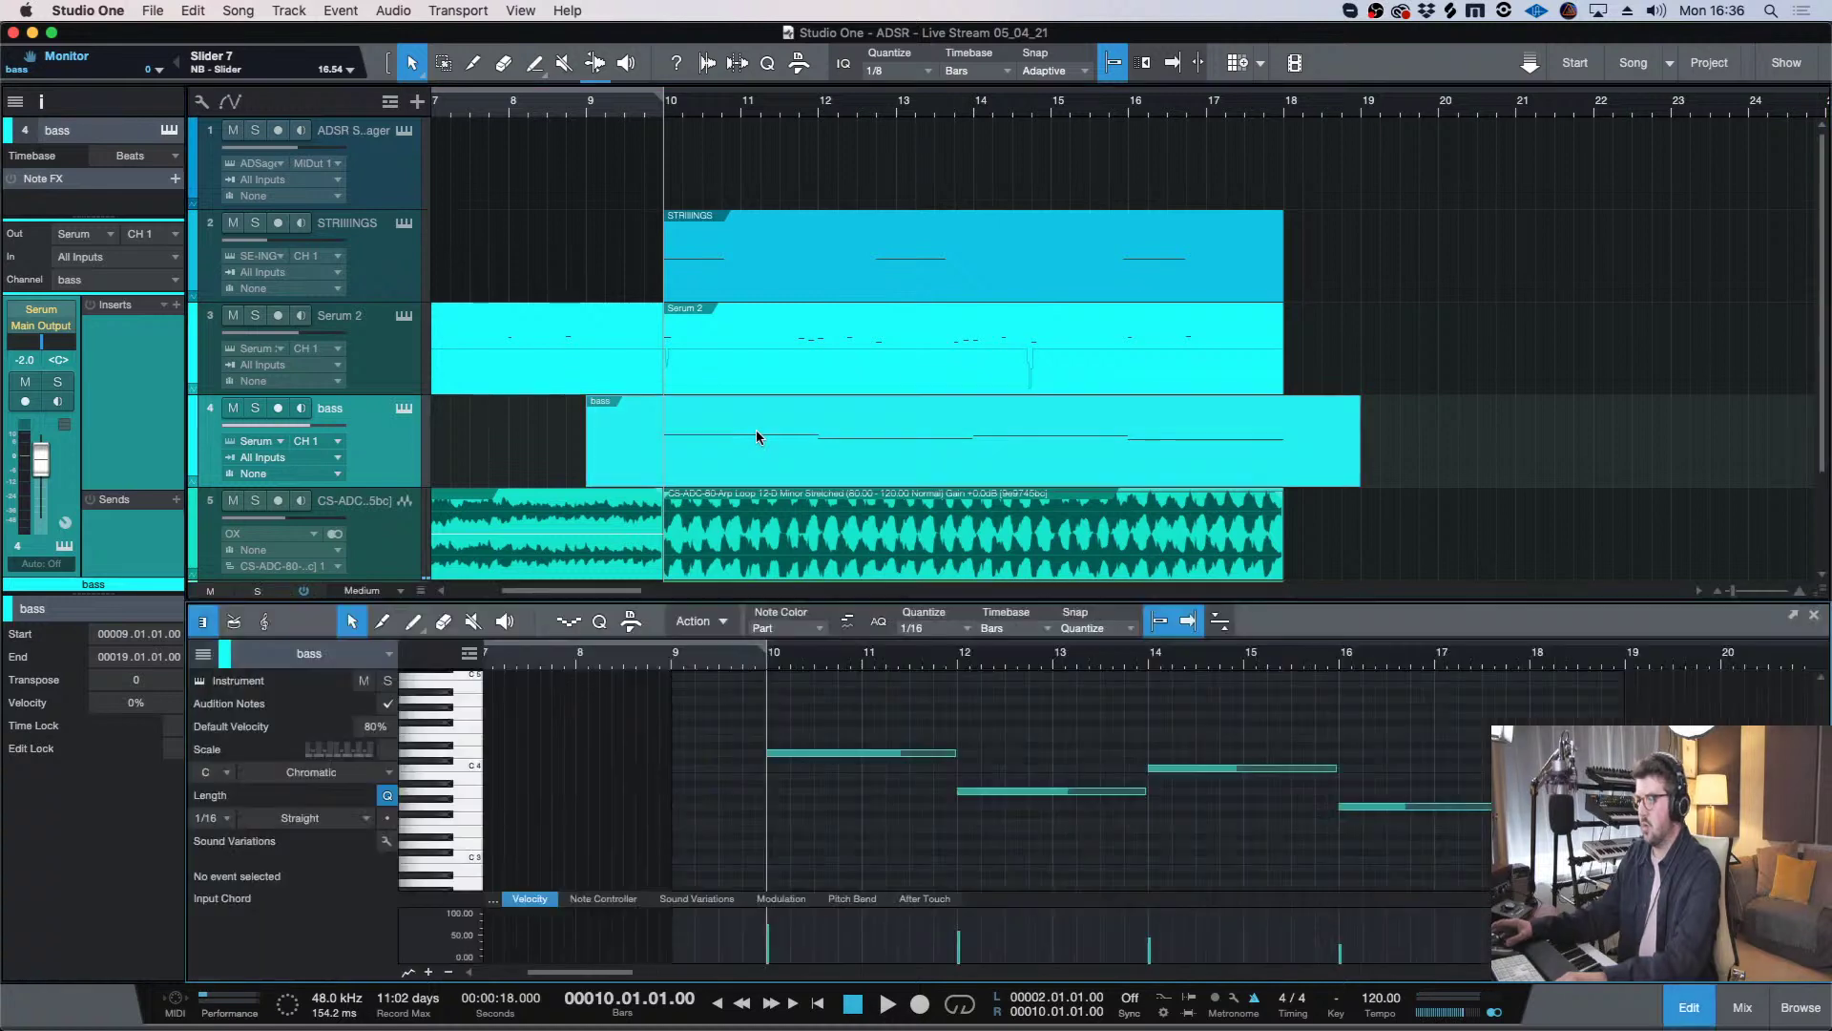
key(w)
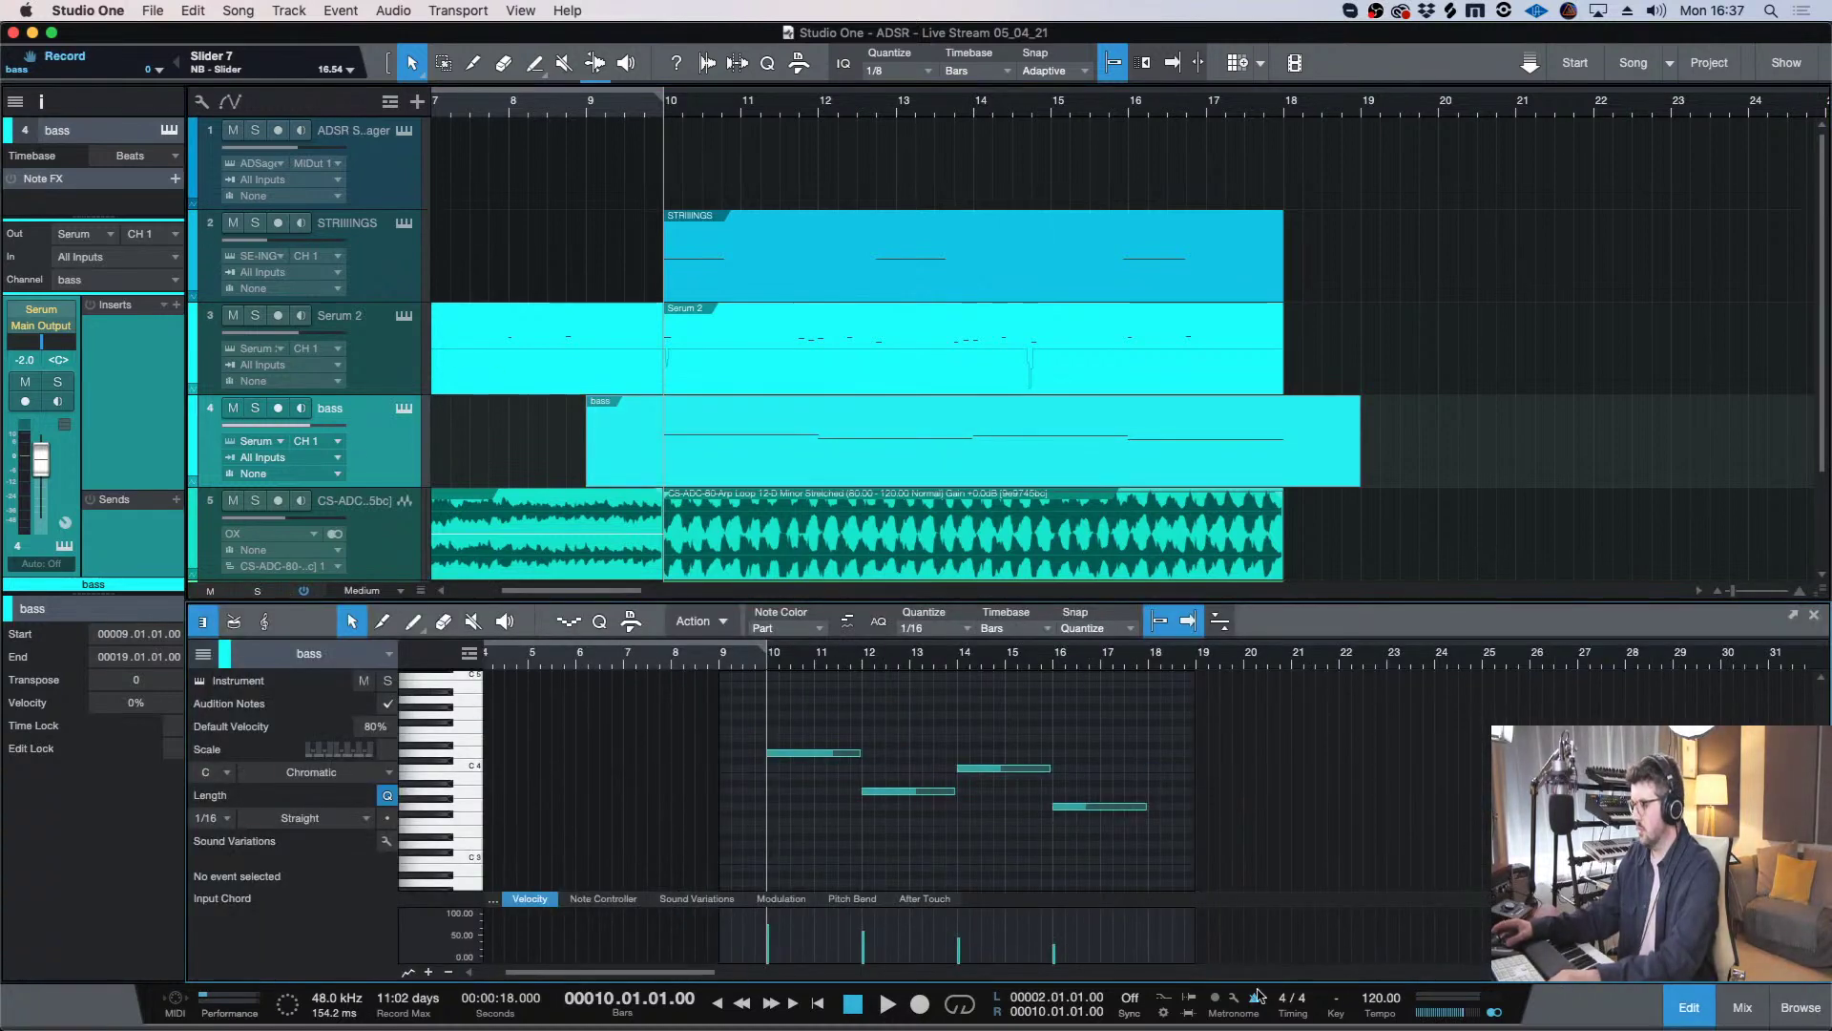
key(space)
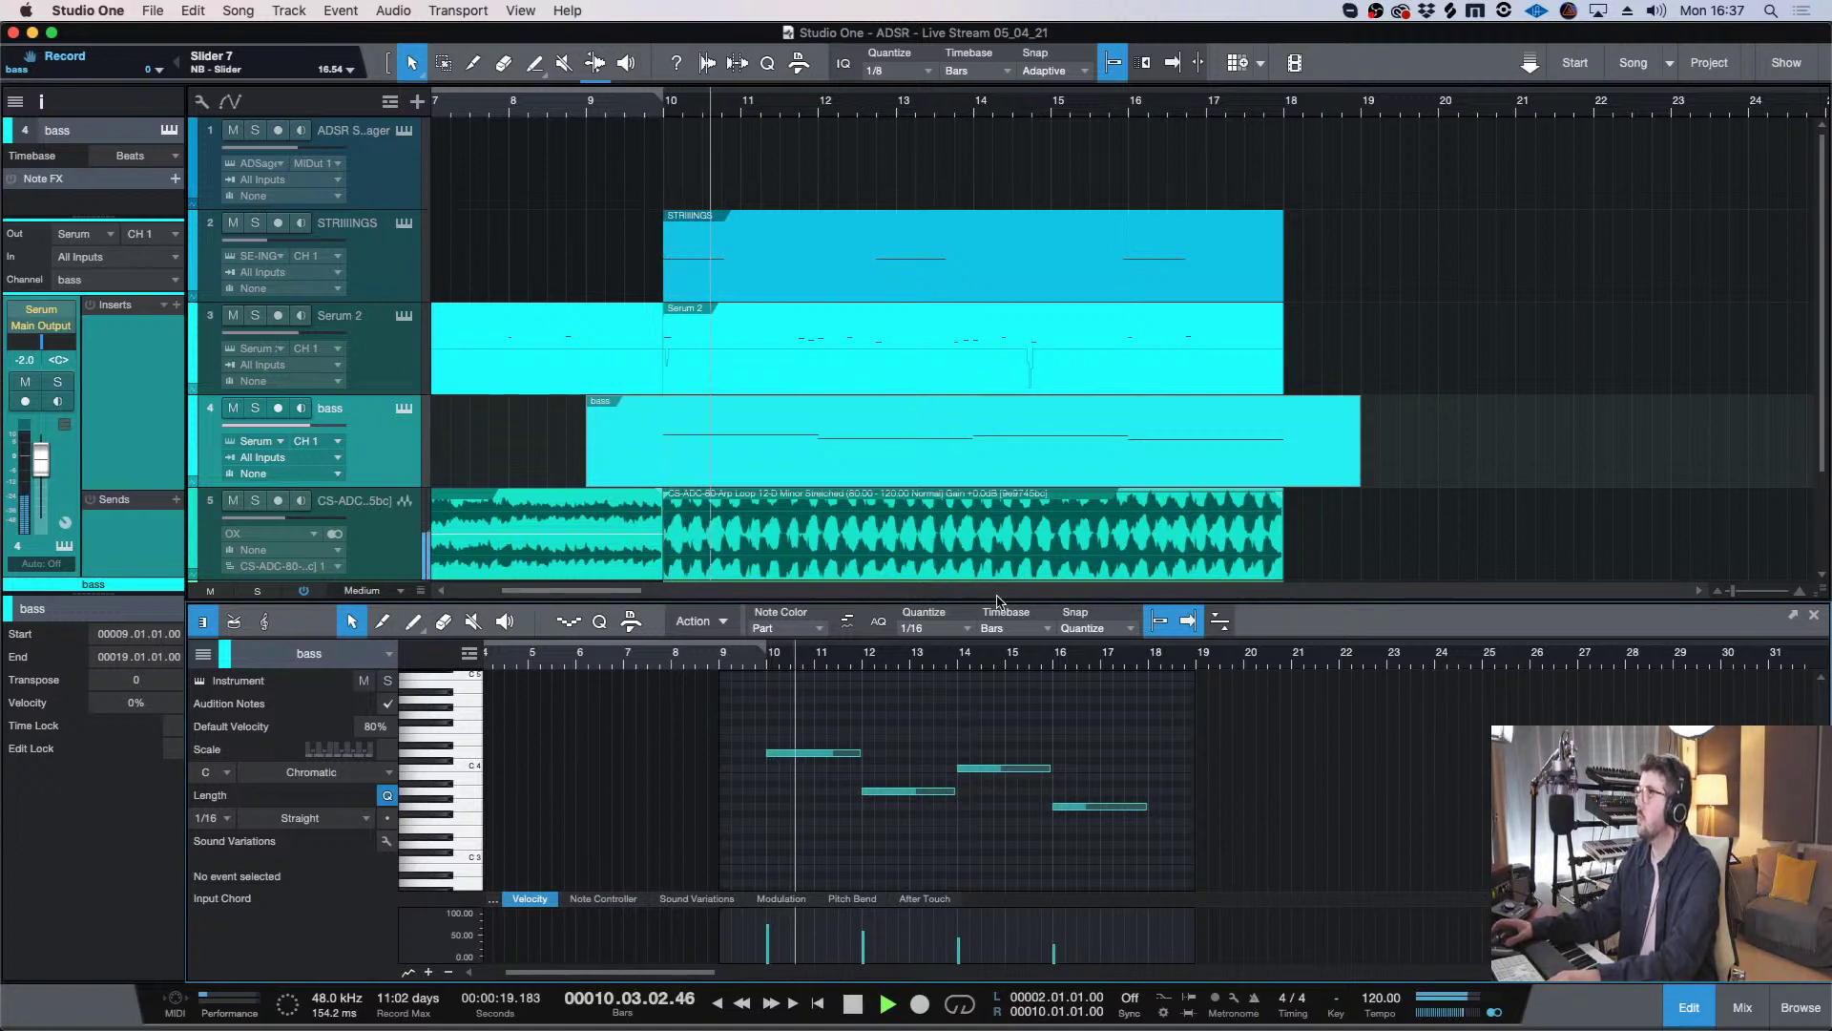
key(F5)
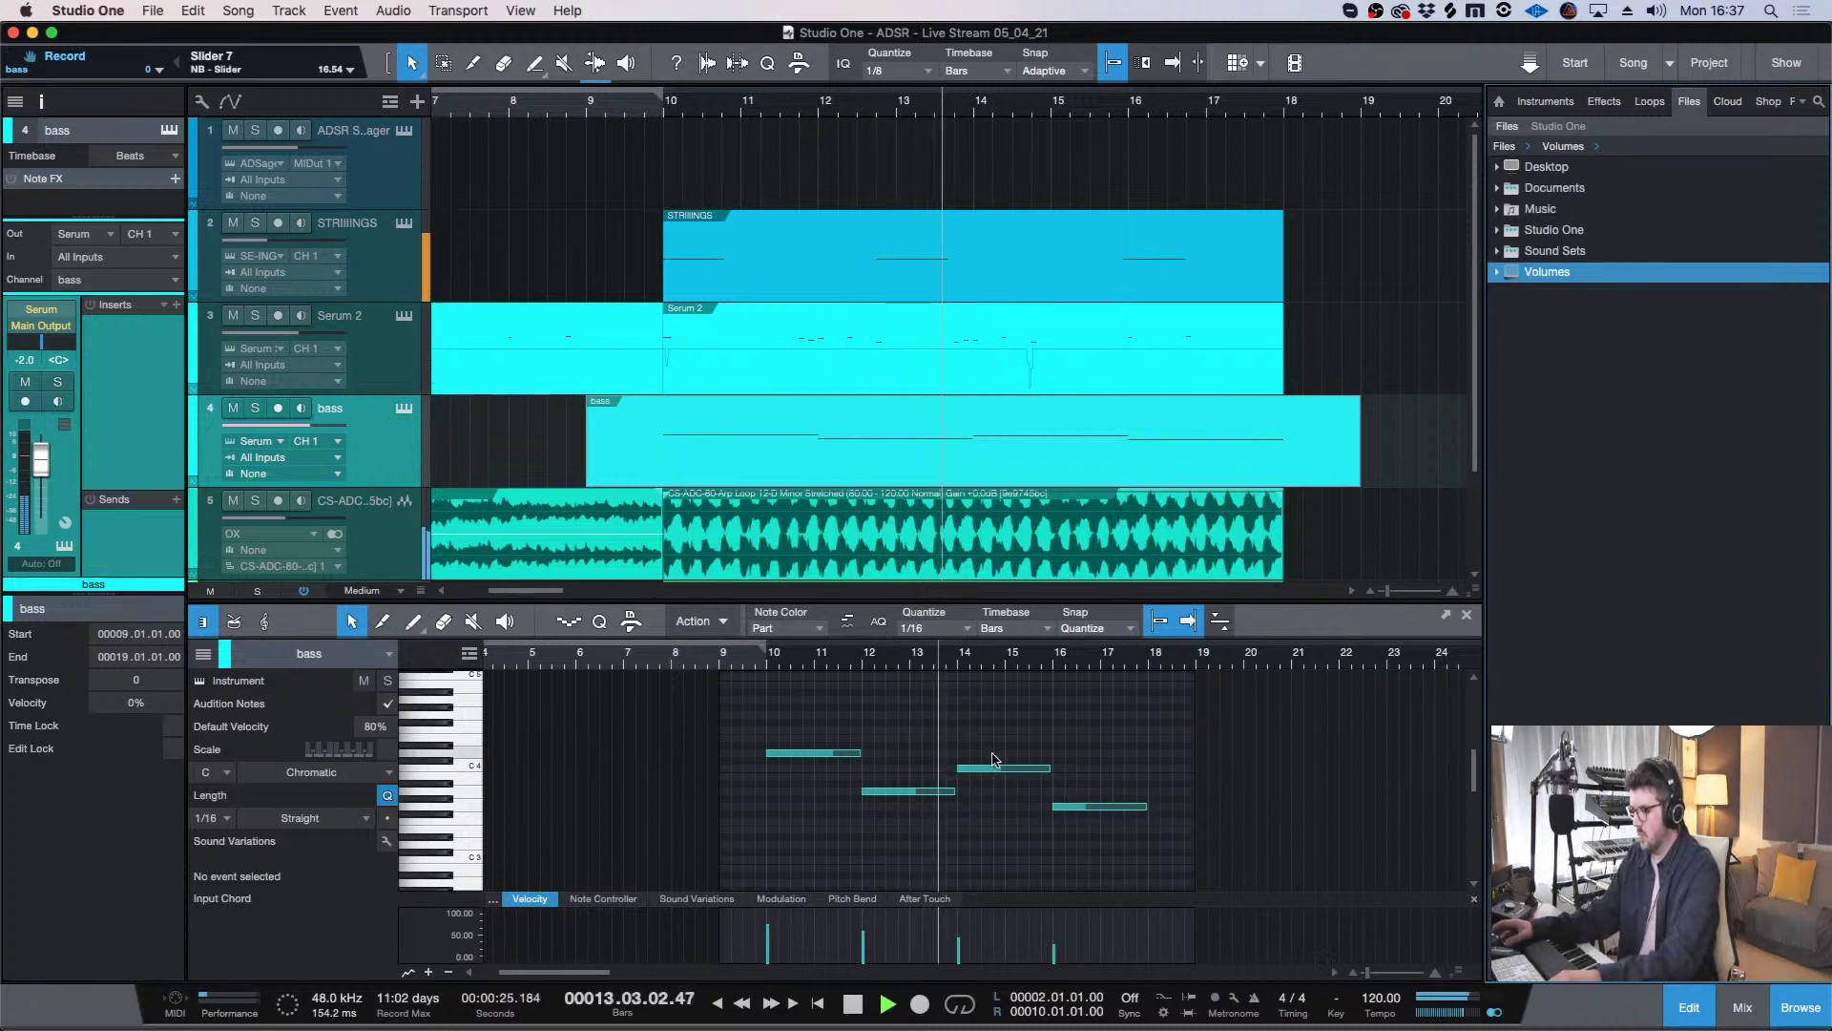
key(space)
drag(1002, 775, 1002, 784)
- Transpose all the bass notes down one octave and return the playhead to bar 10
key(super+a)
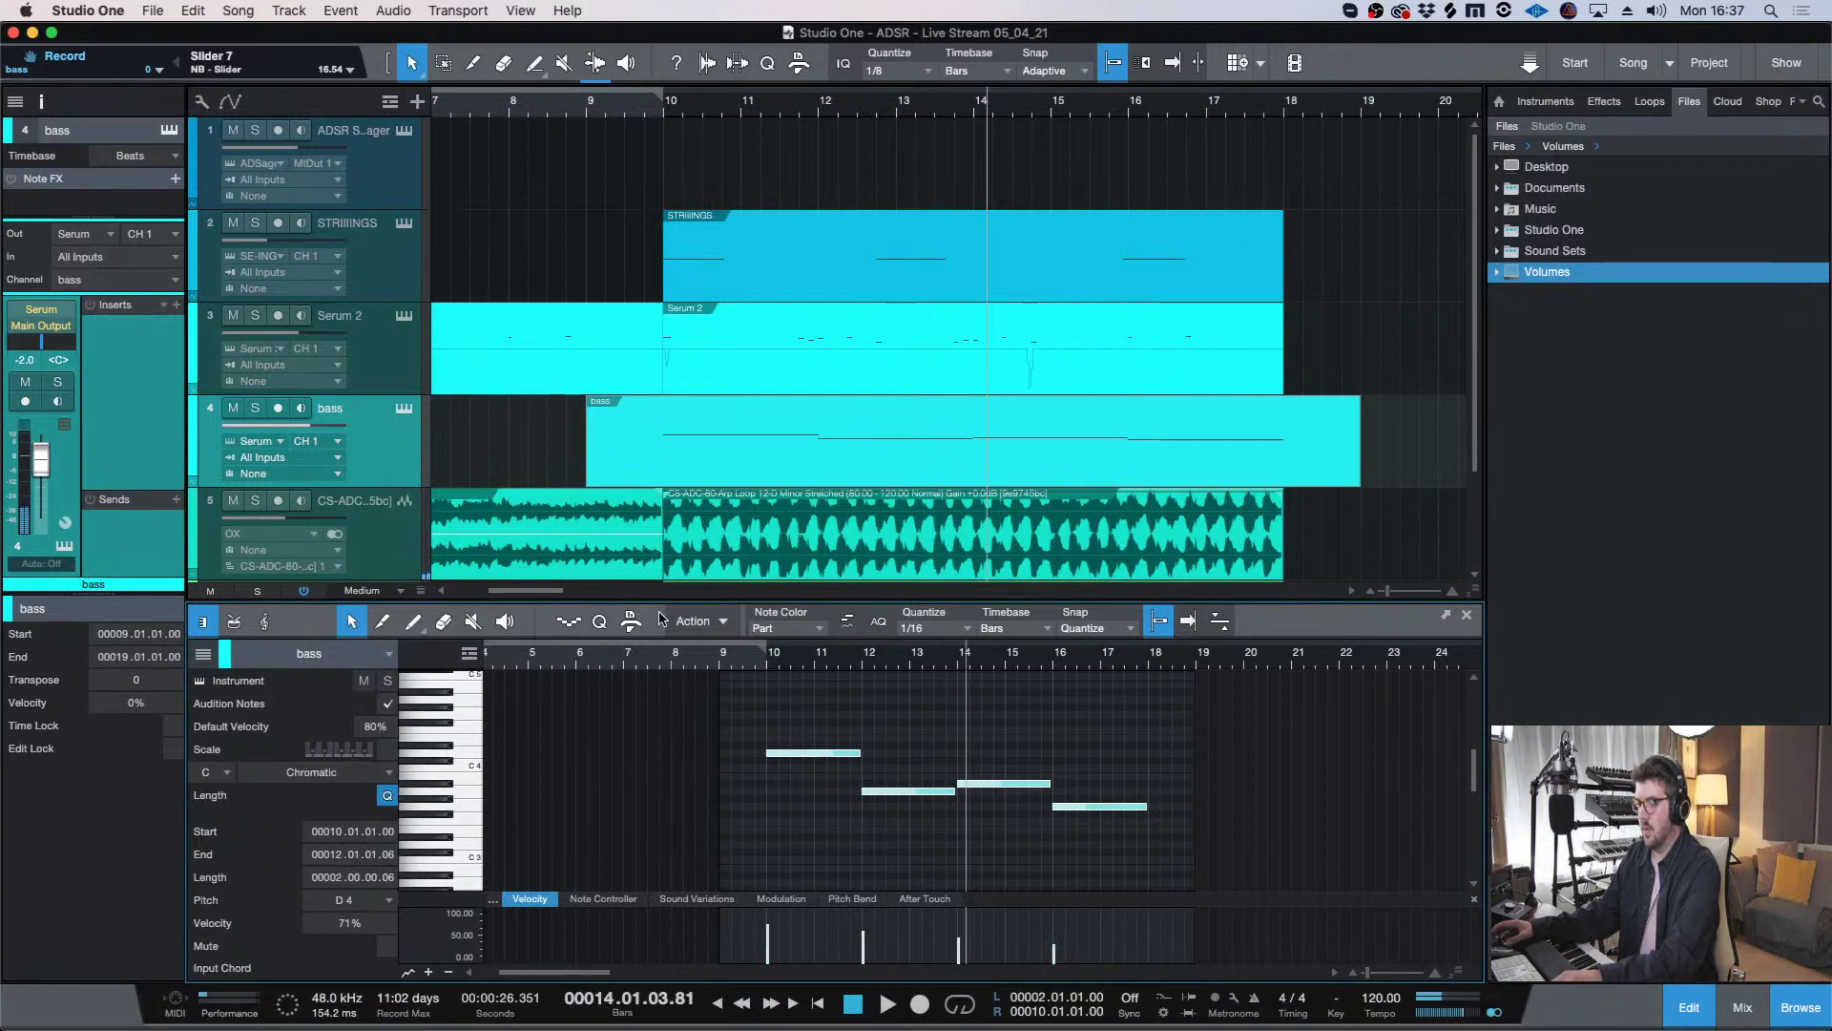
click(702, 621)
click(804, 270)
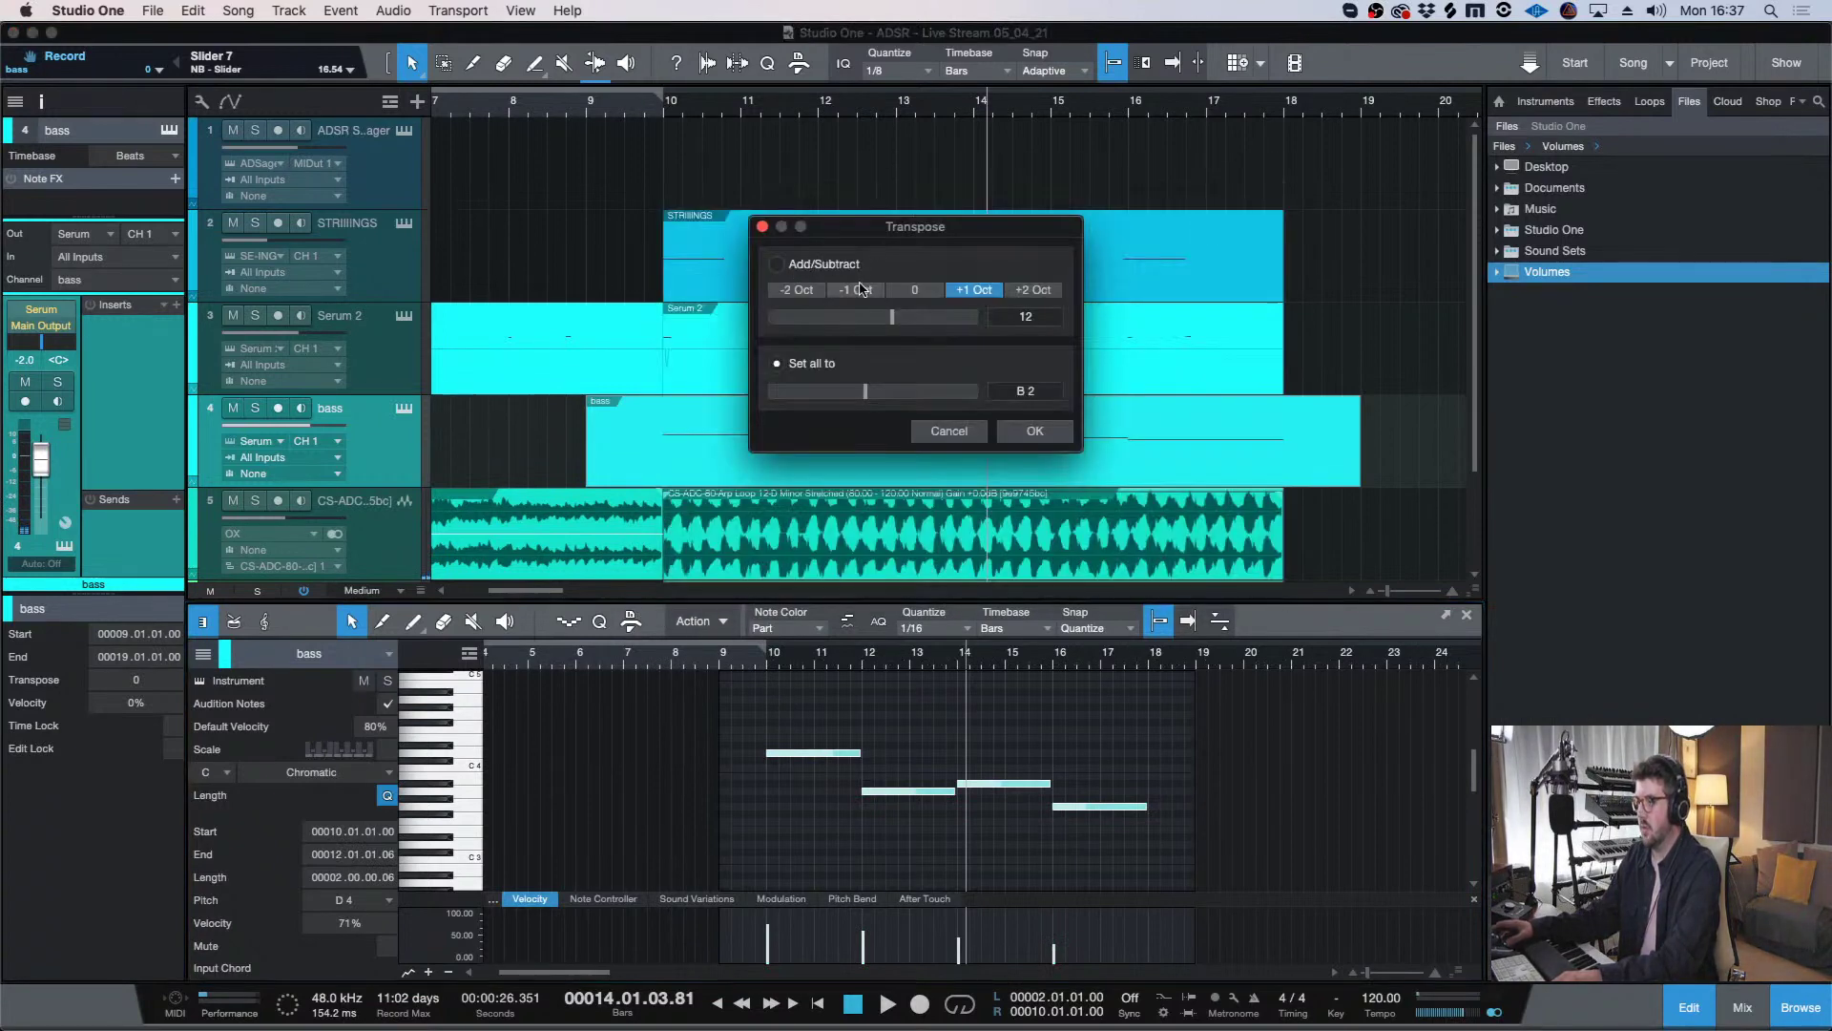
click(861, 289)
click(1039, 429)
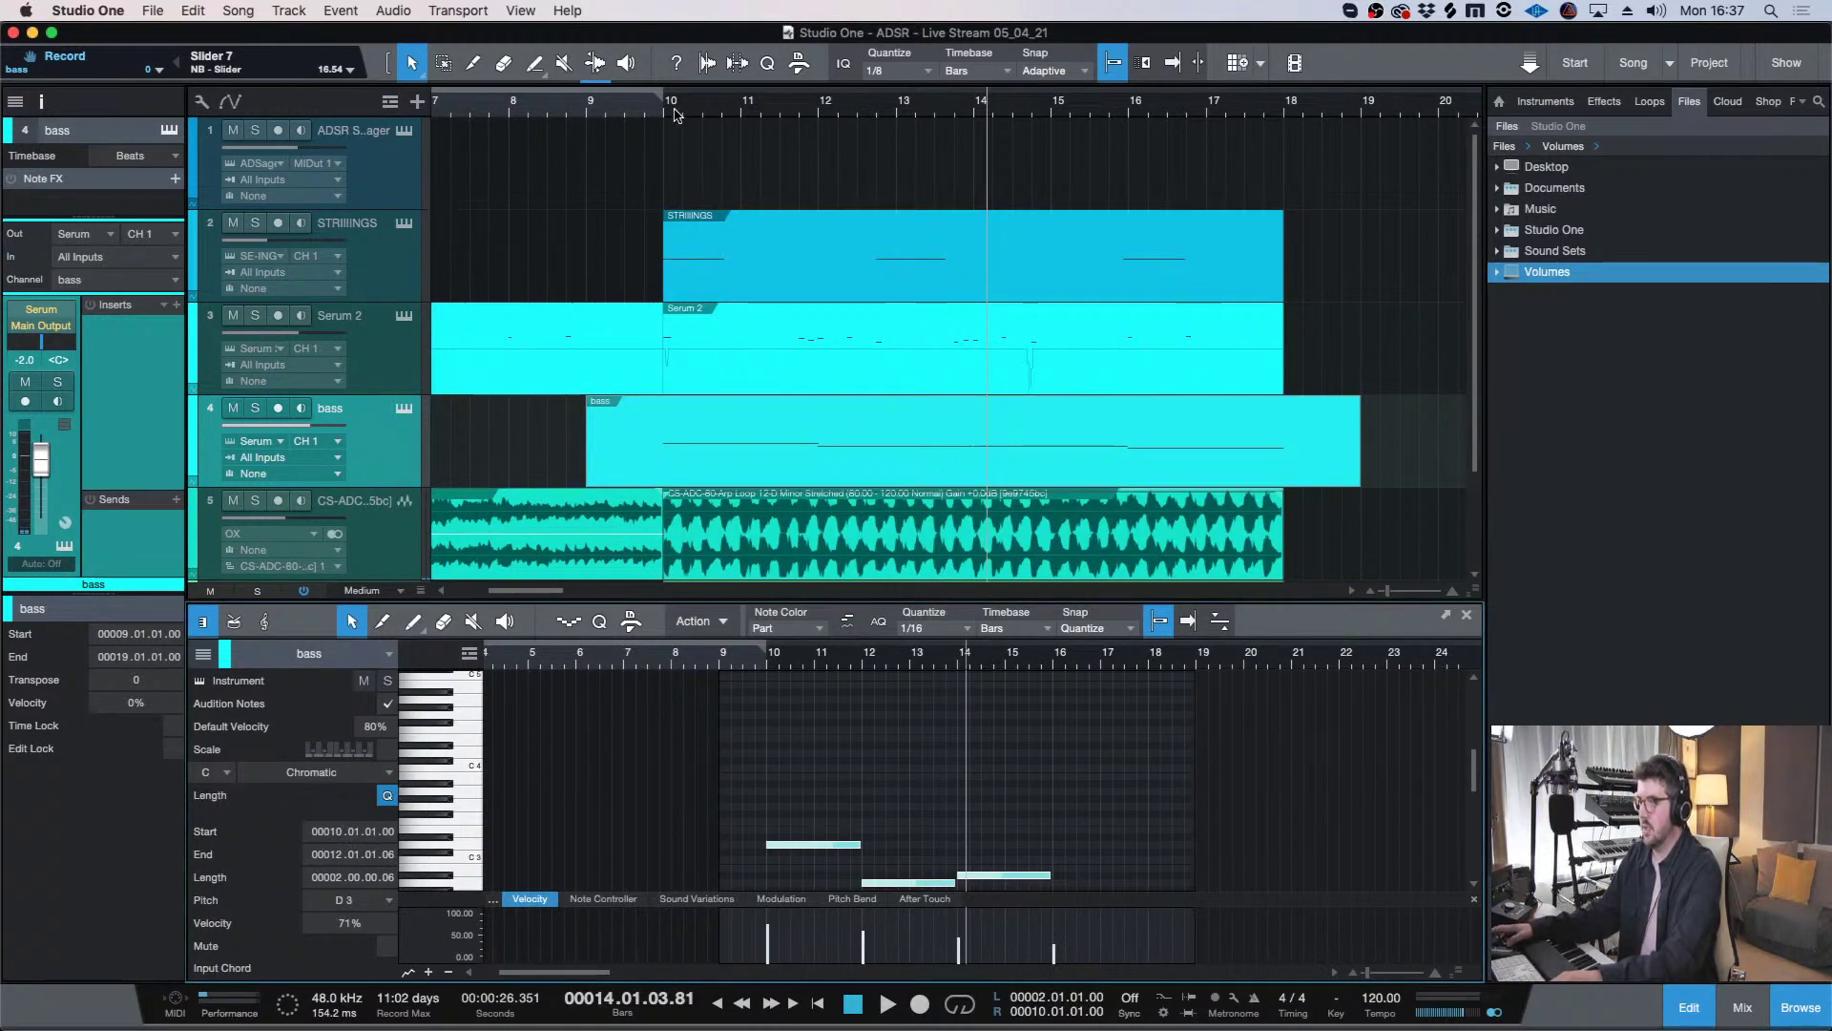
click(667, 113)
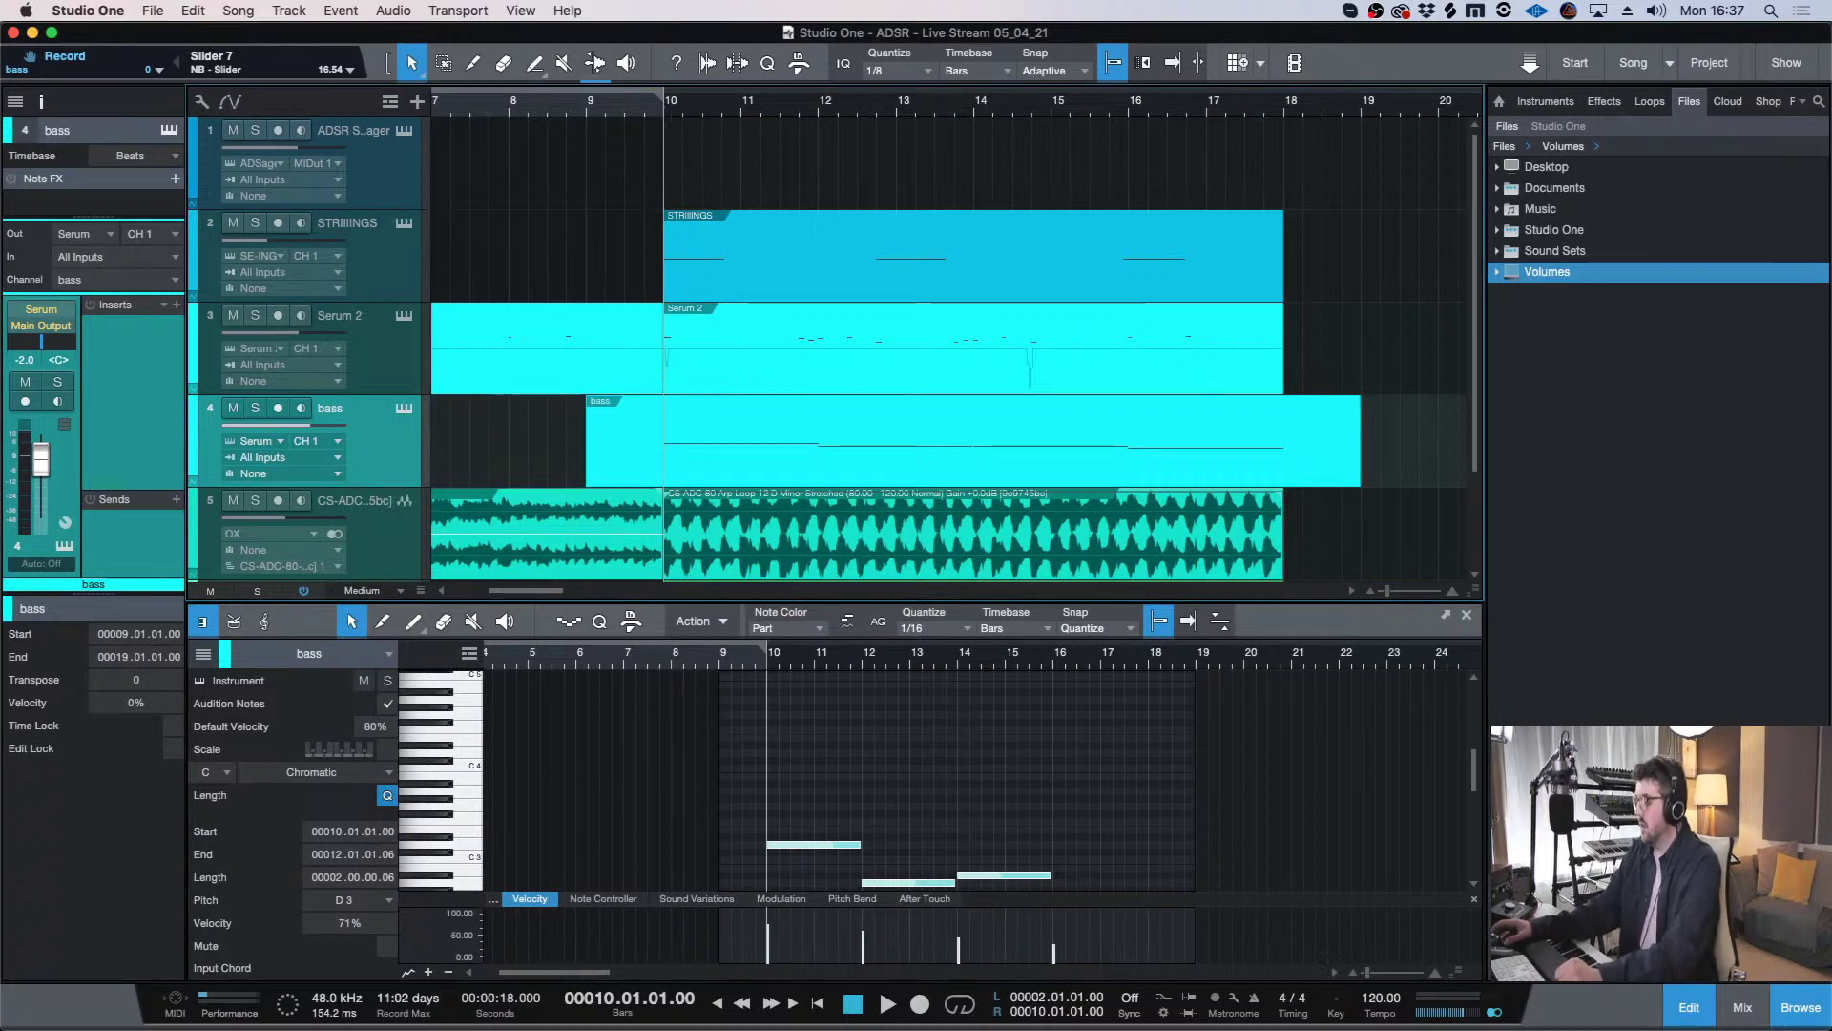
- Close the note editor and trim the bass clip so it spans only bars 10 to 18
click(1703, 993)
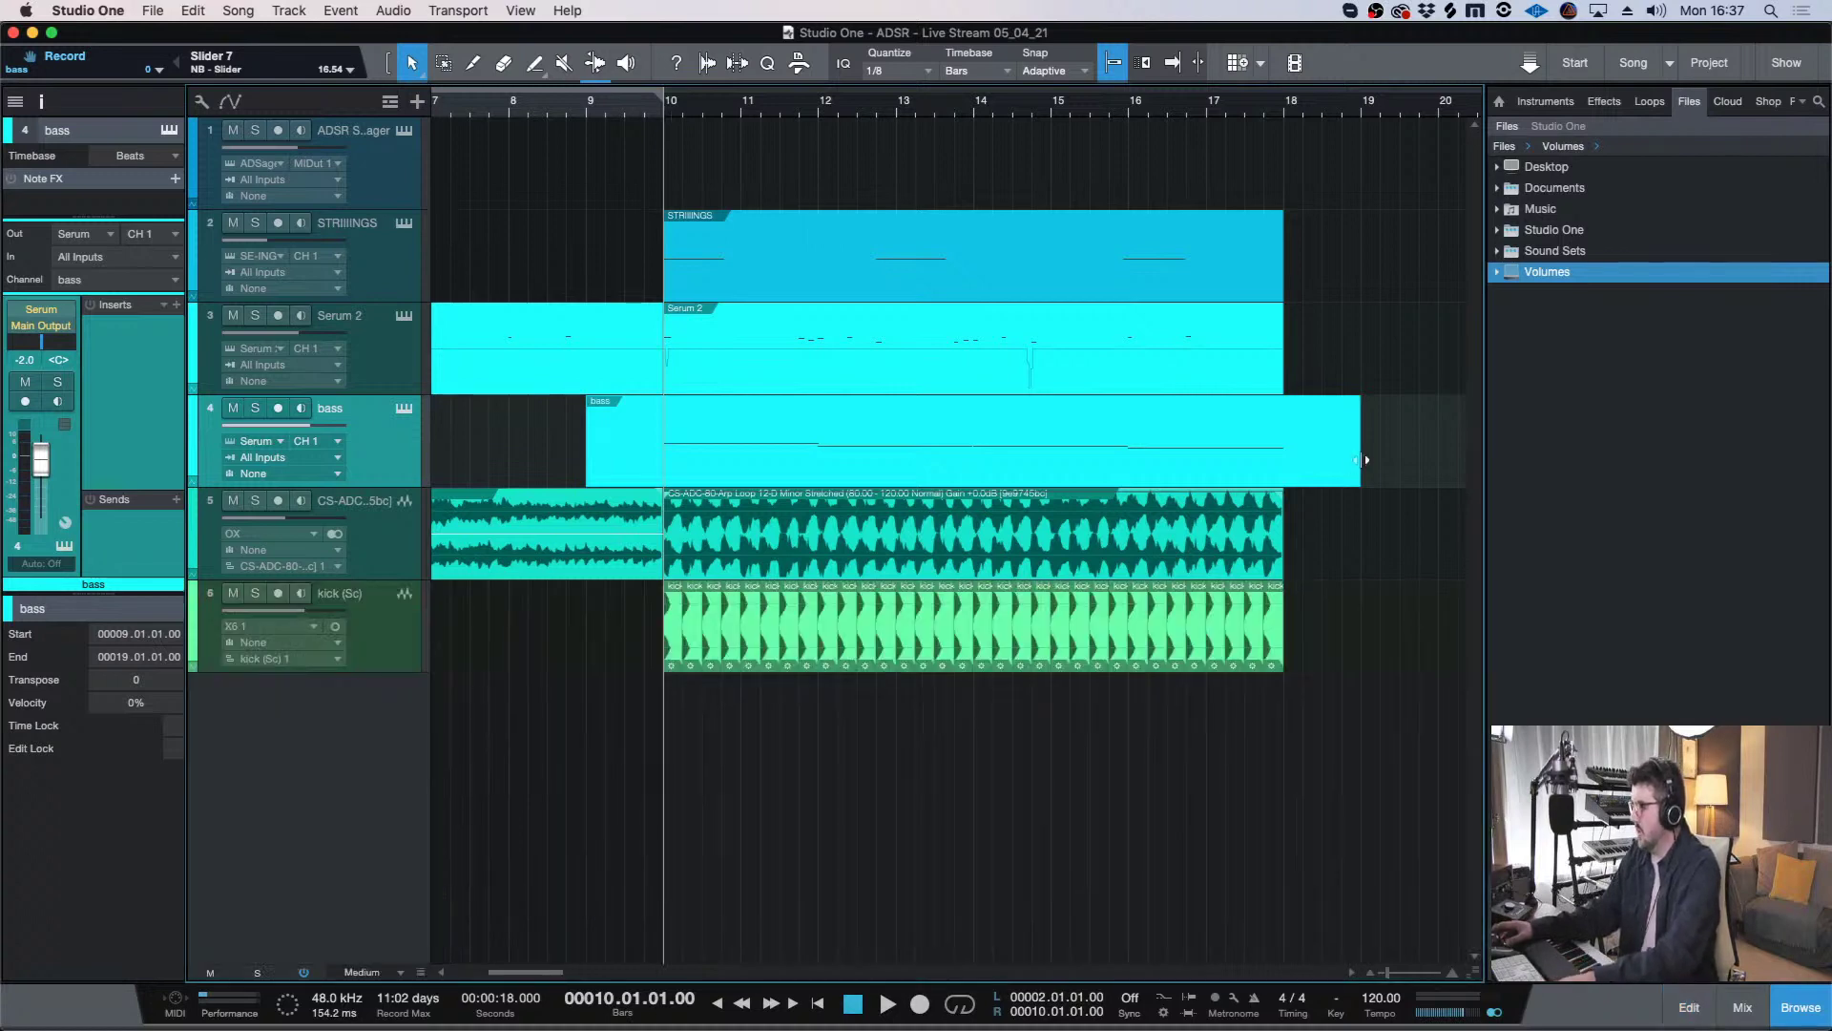
drag(1362, 460, 1285, 460)
drag(590, 428, 646, 415)
key(z)
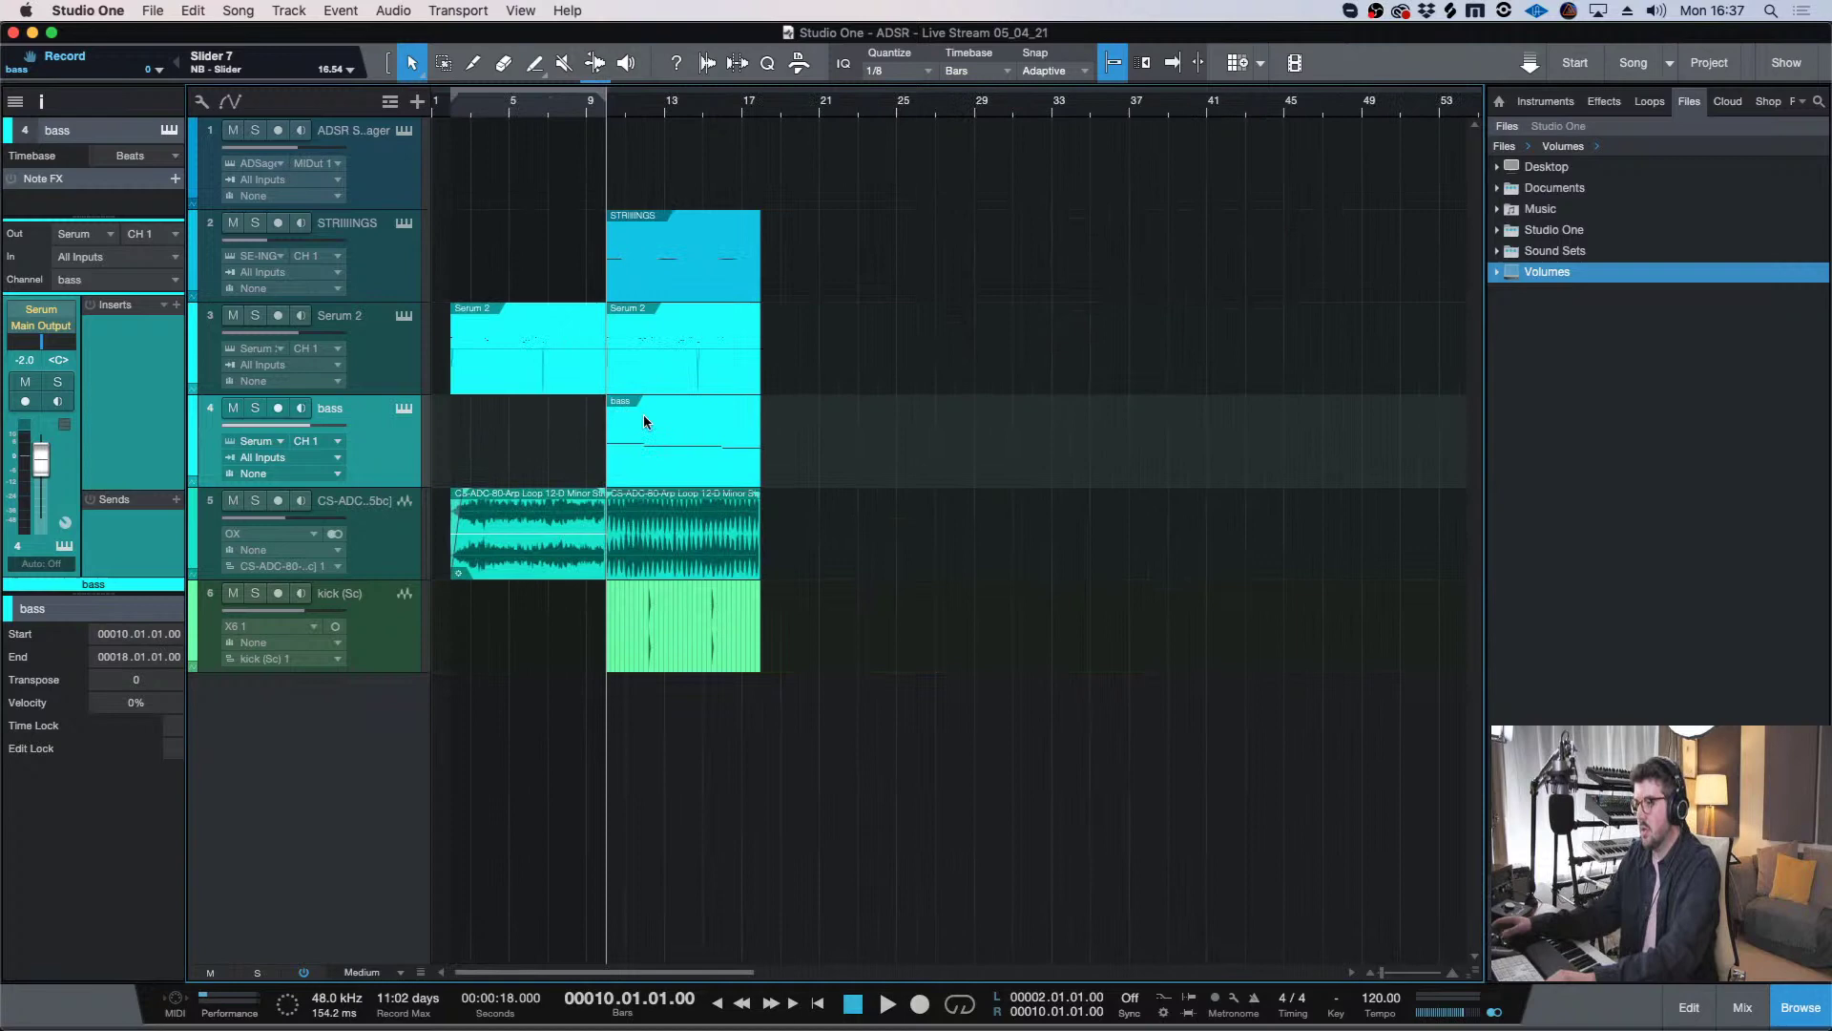
- Play the A section from bar 10 and lower the bass track's volume to -7.2 dB
click(452, 135)
key(z)
drag(521, 971, 516, 977)
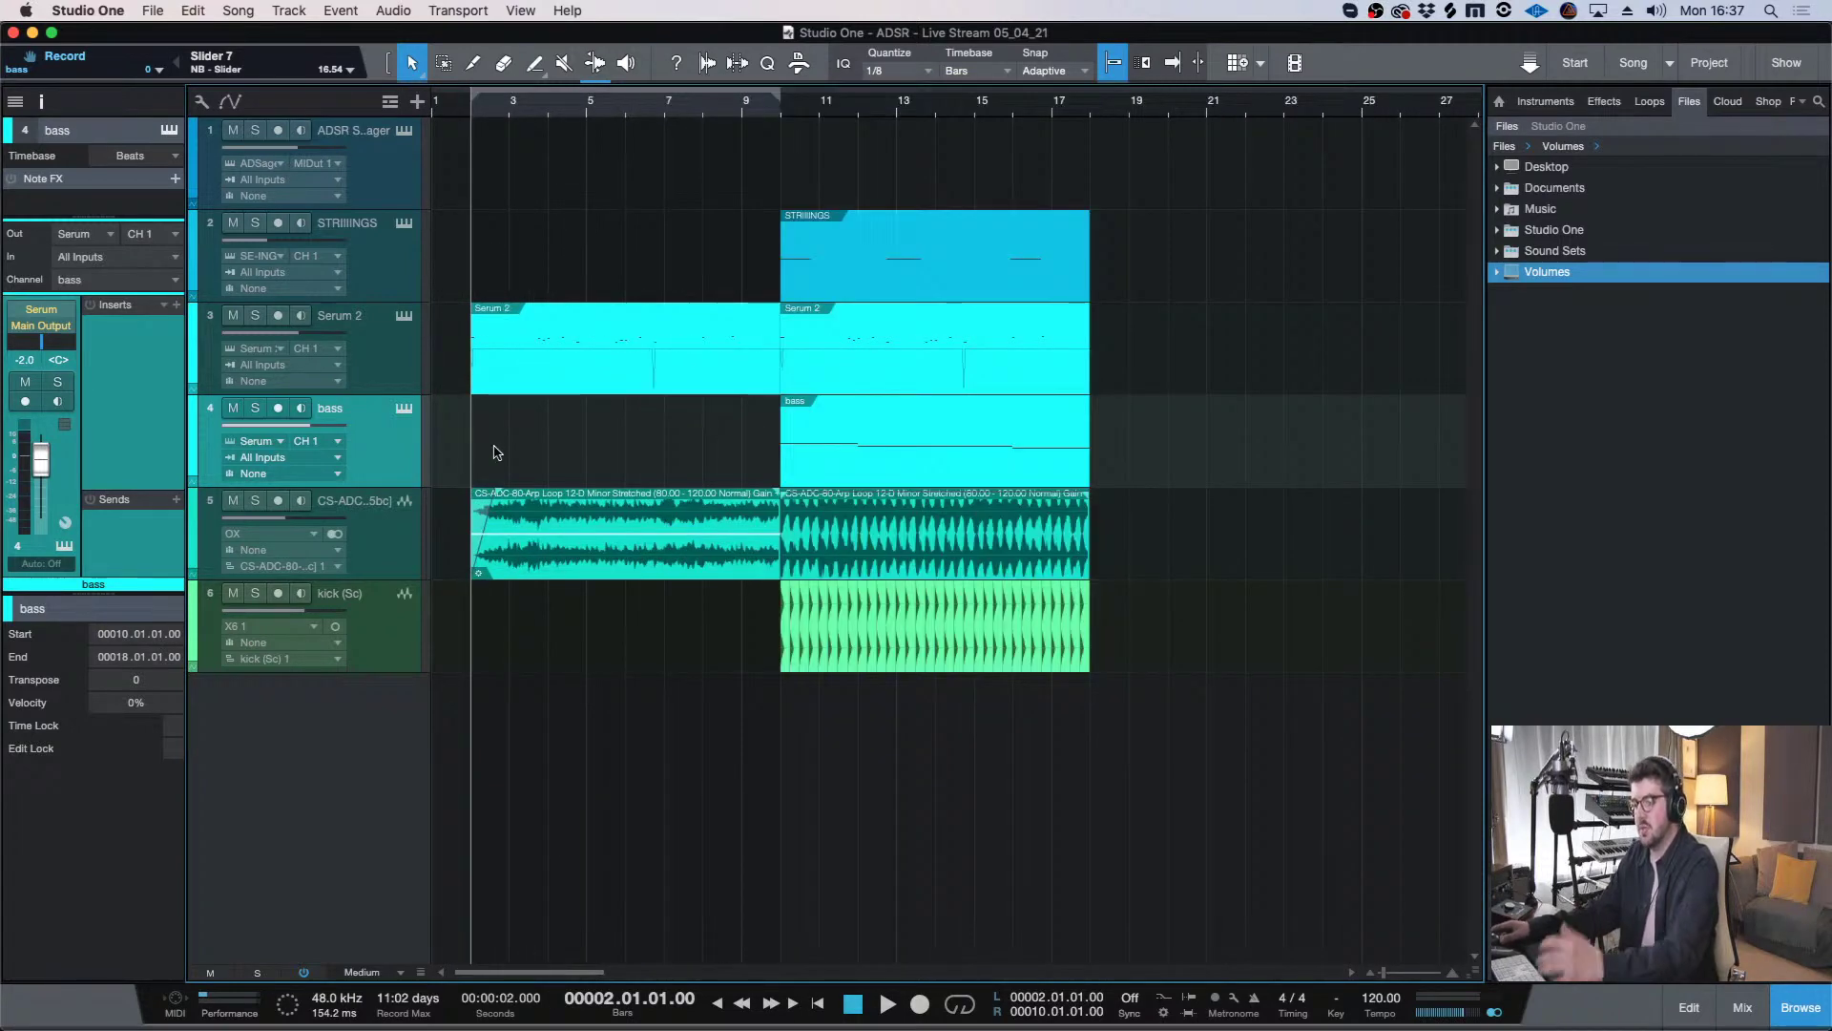
click(901, 559)
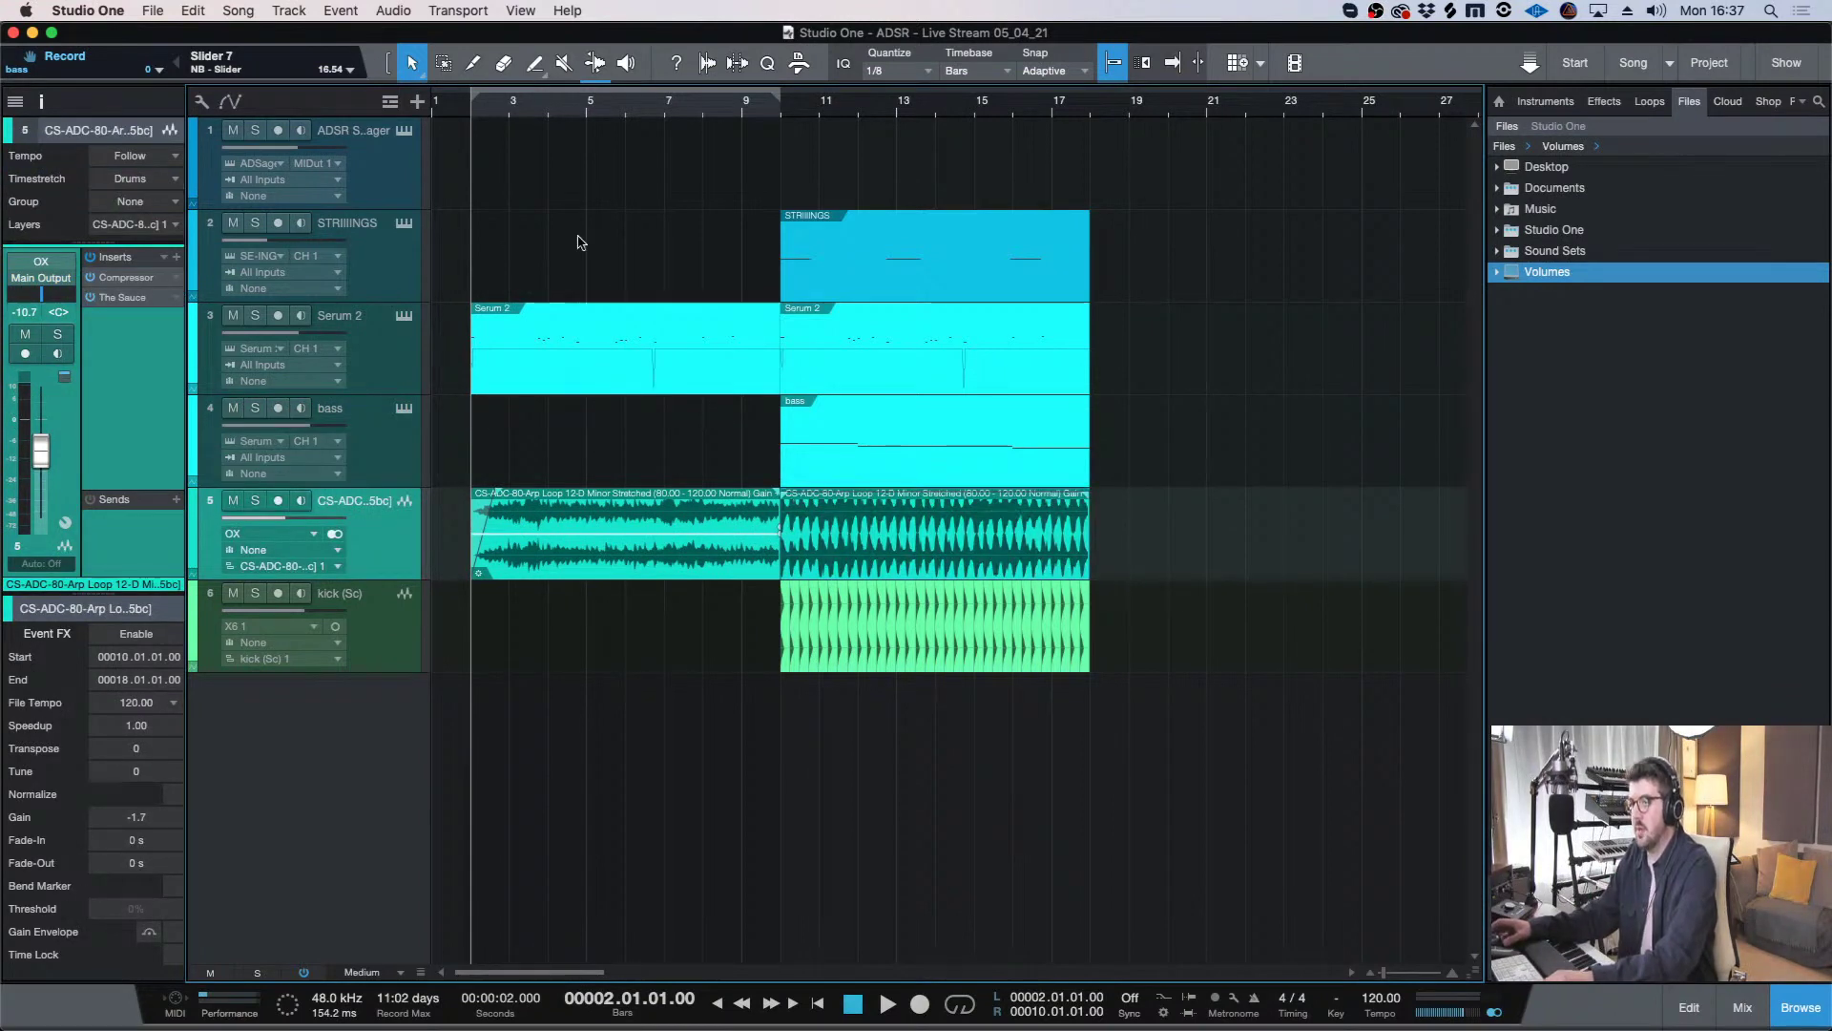
click(785, 106)
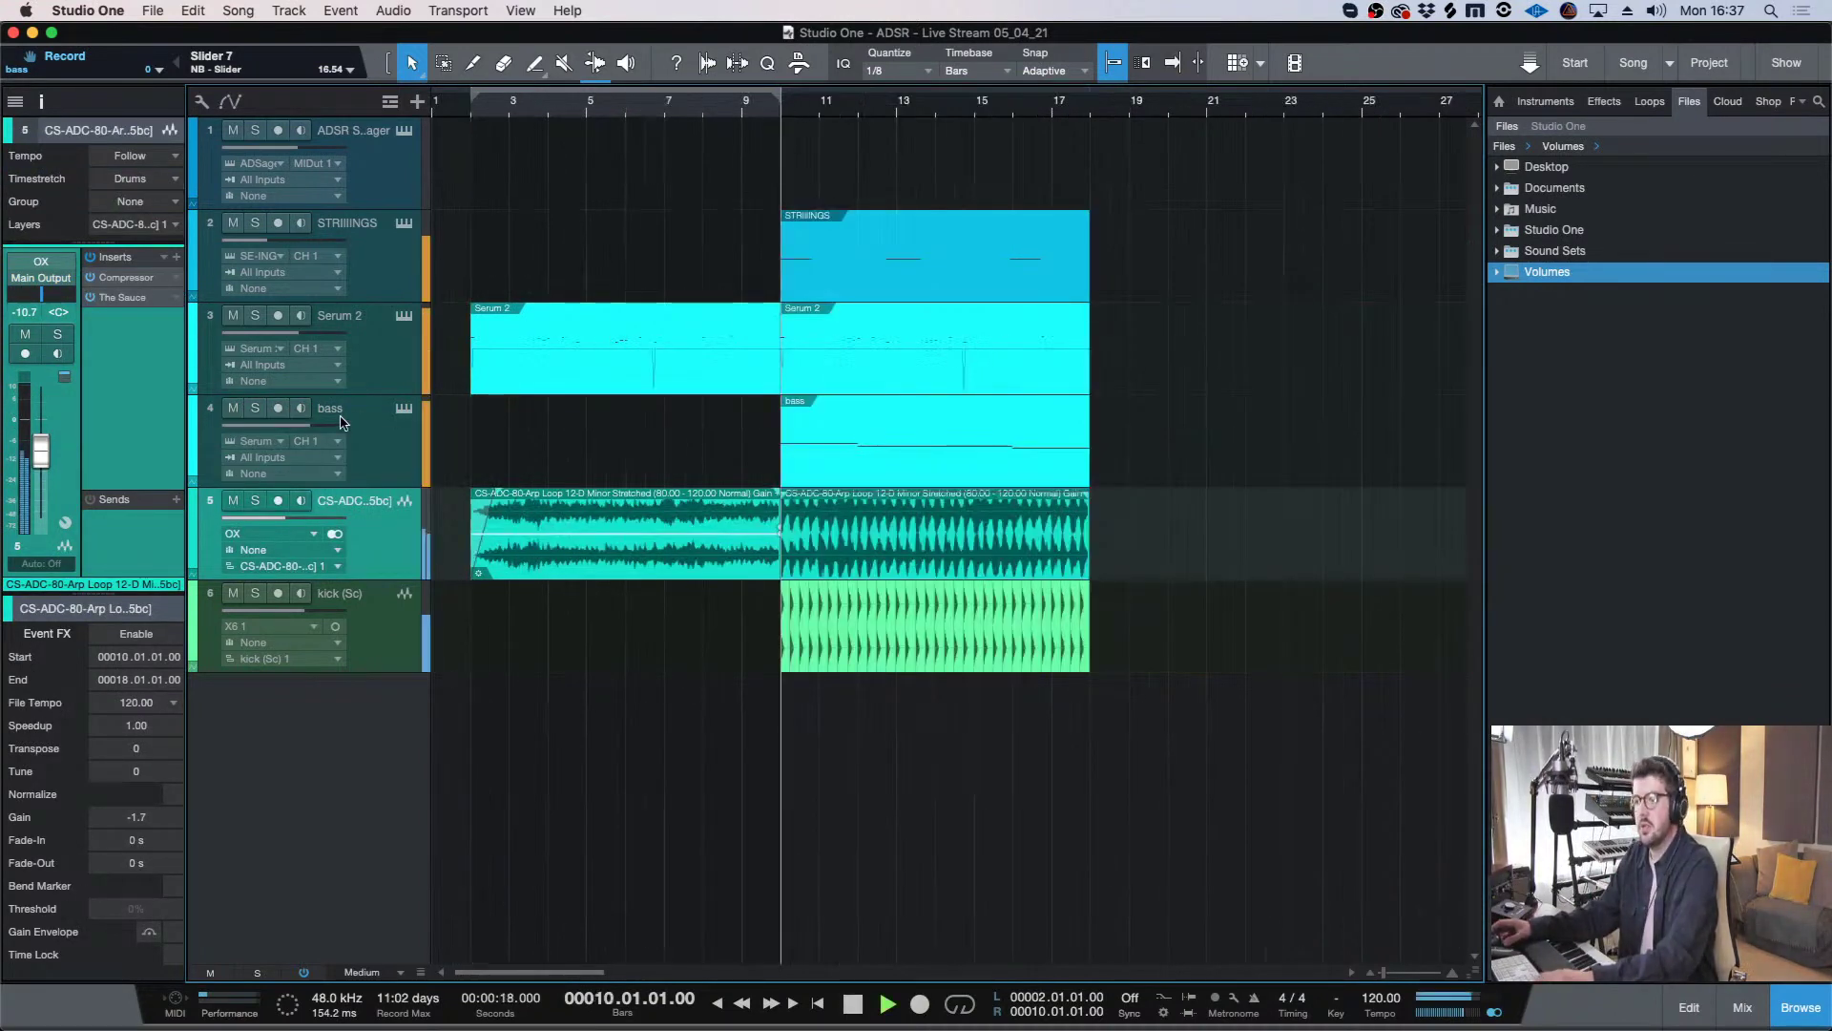
key(space)
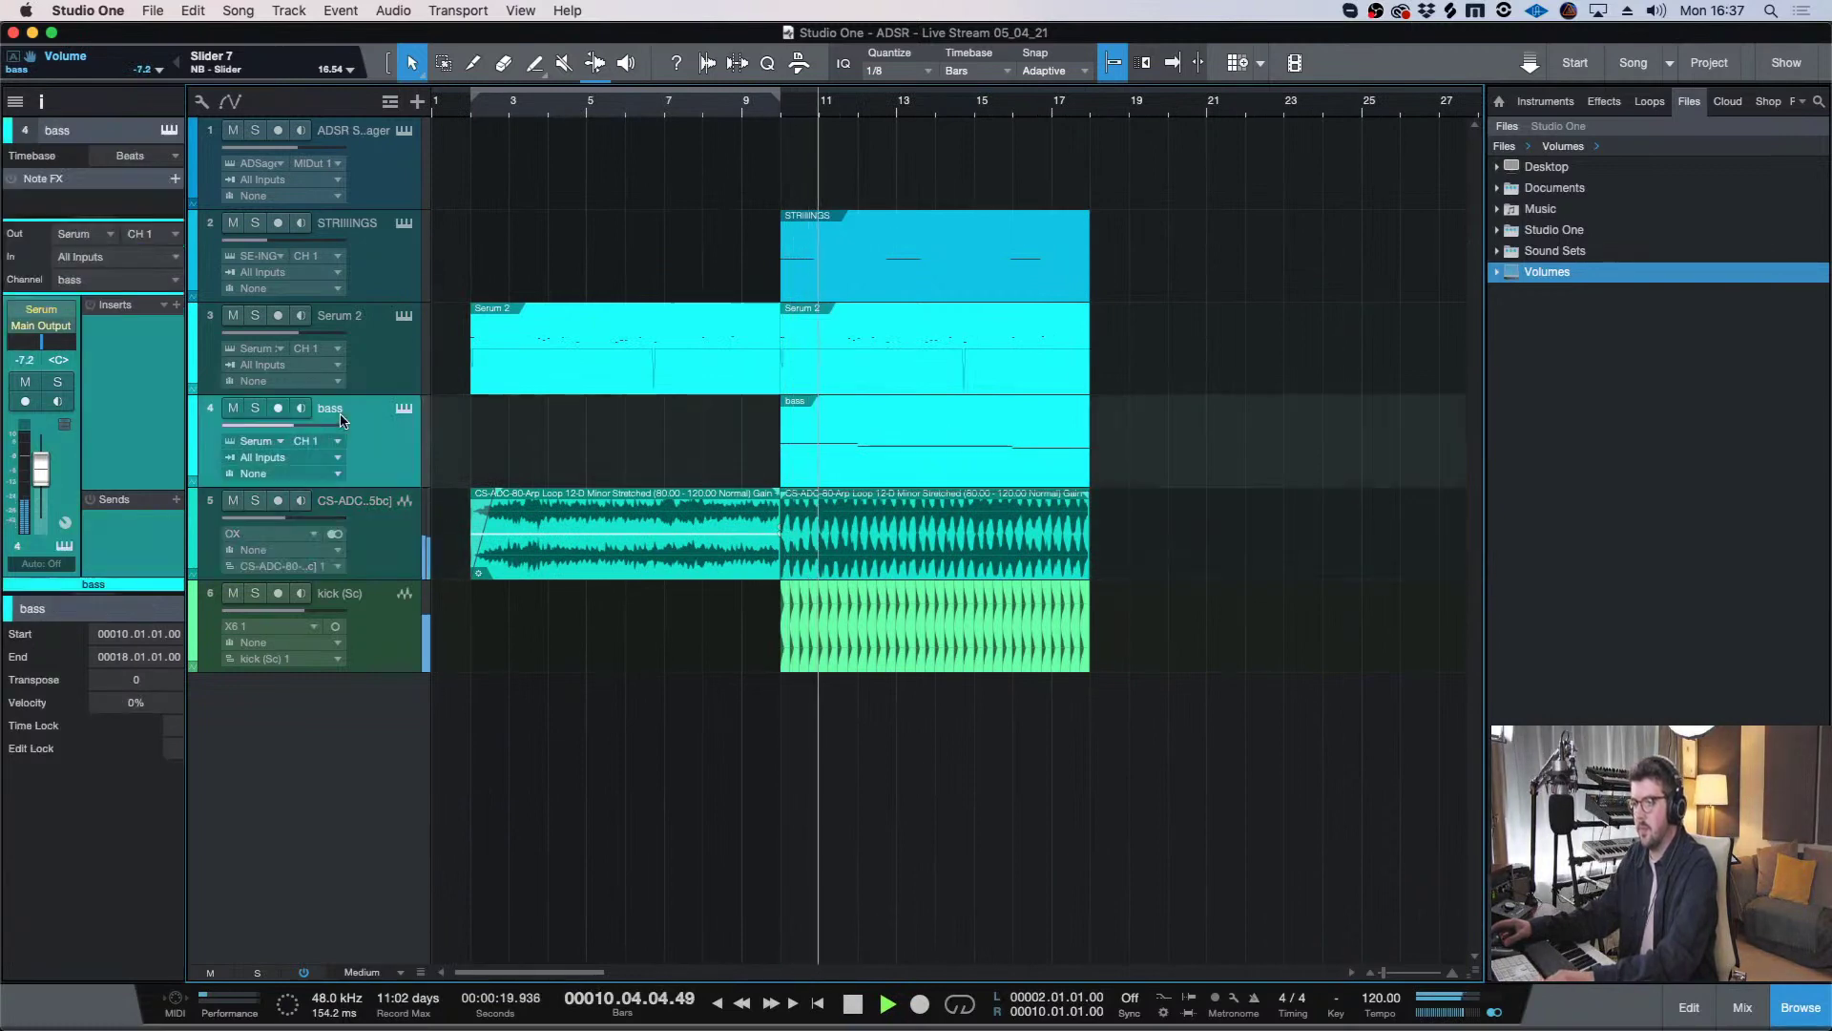
- Copy the sidechained Compressor from the Serum 2 track to the bass track and close its window
key(Up)
key(Up)
click(146, 342)
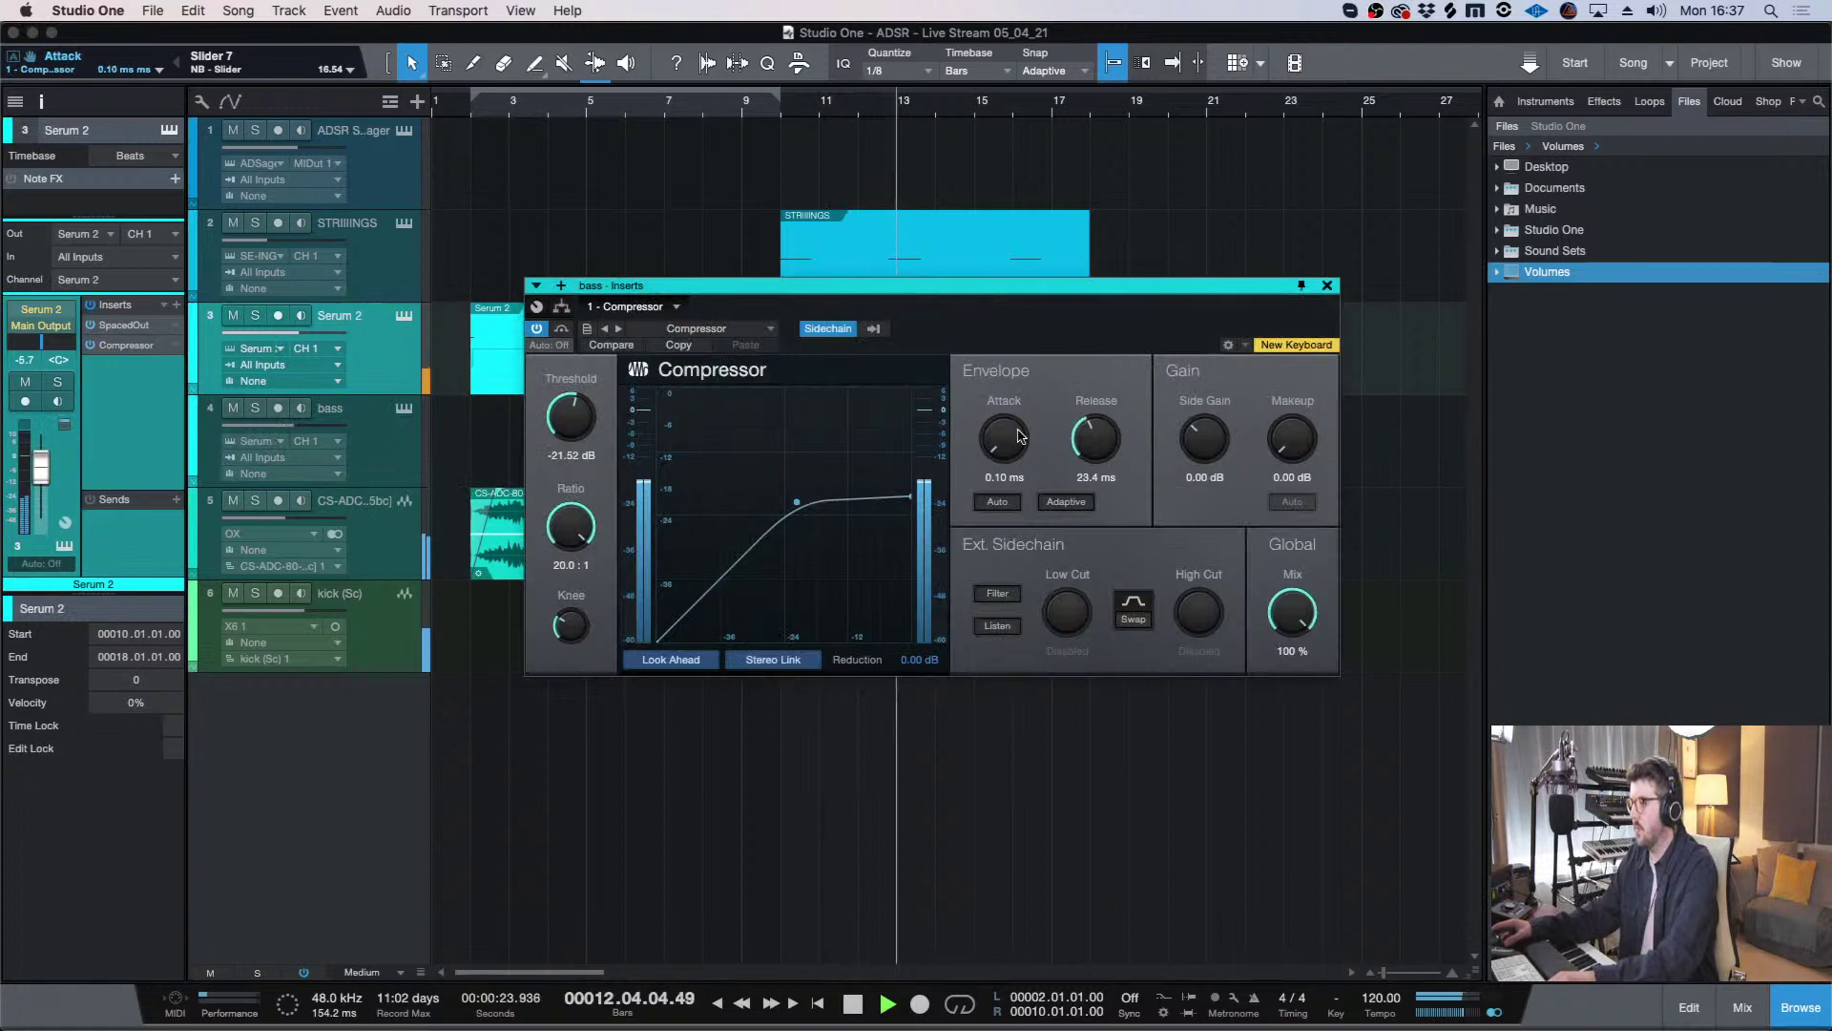
click(1326, 285)
click(402, 435)
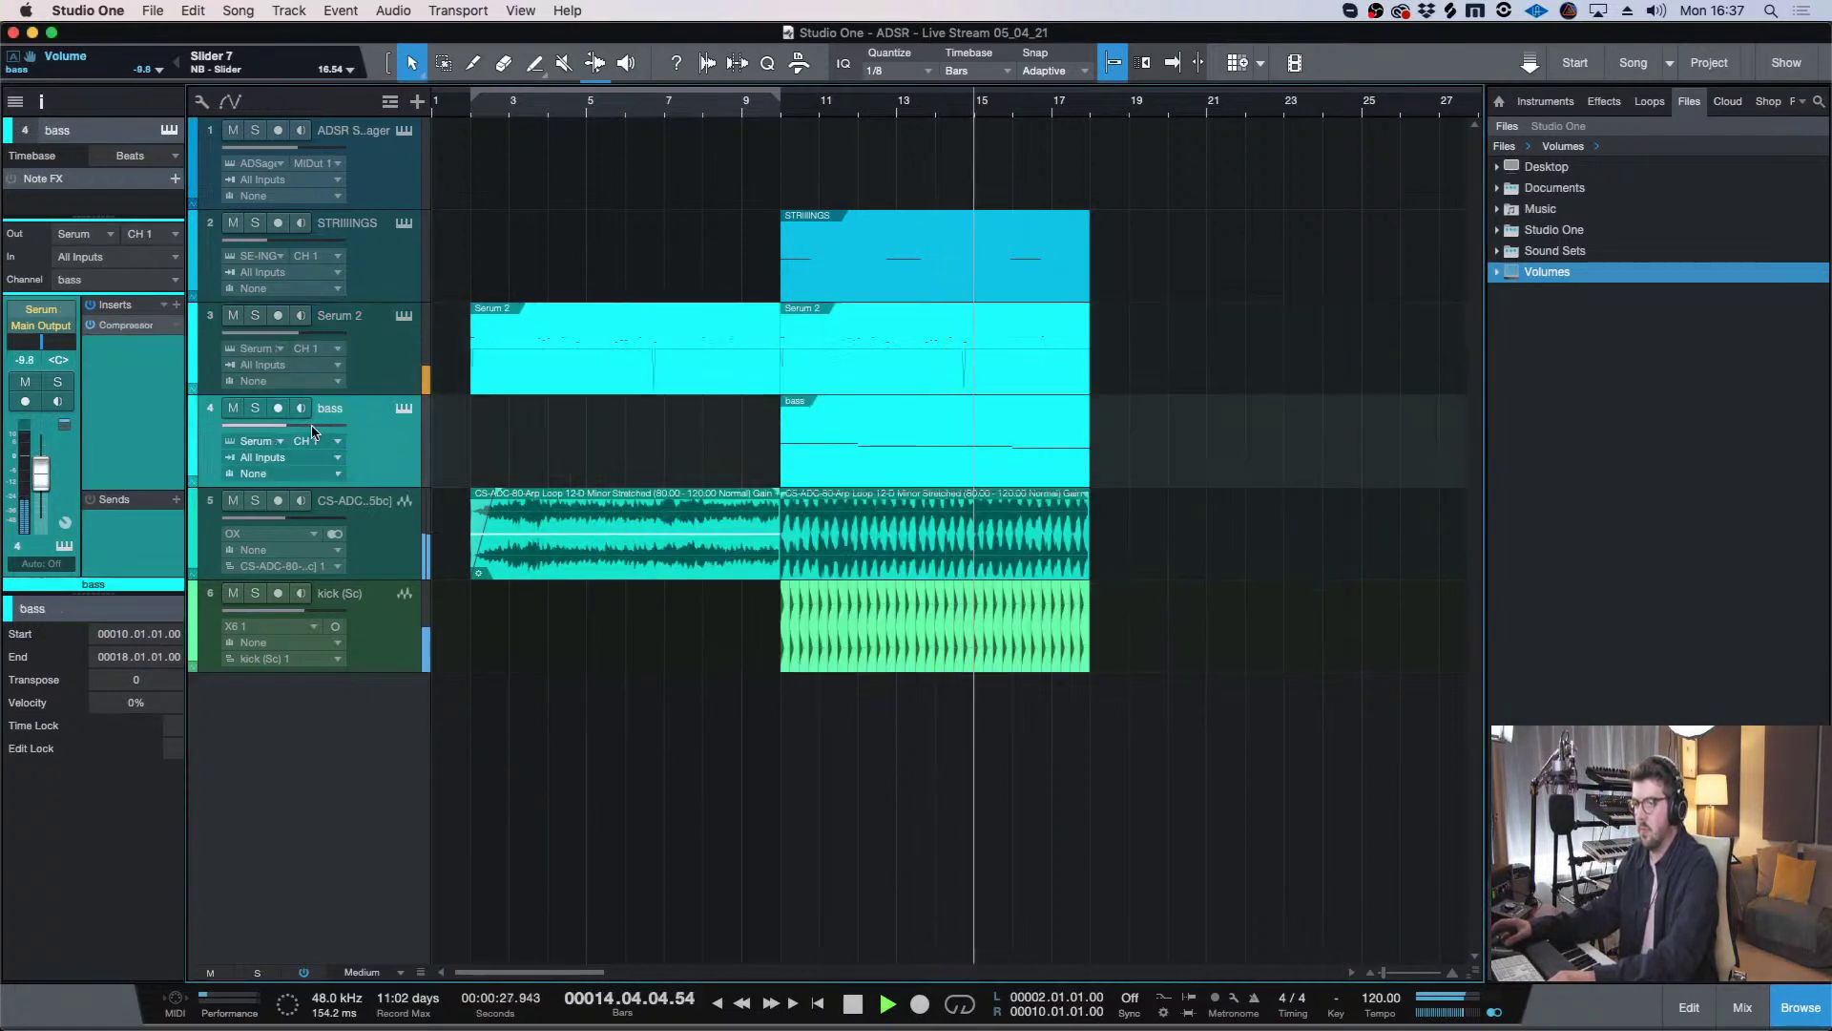
- Solo the bass track, set its volume to -7.8 dB and stop playback
click(233, 408)
alt+click(234, 409)
click(234, 408)
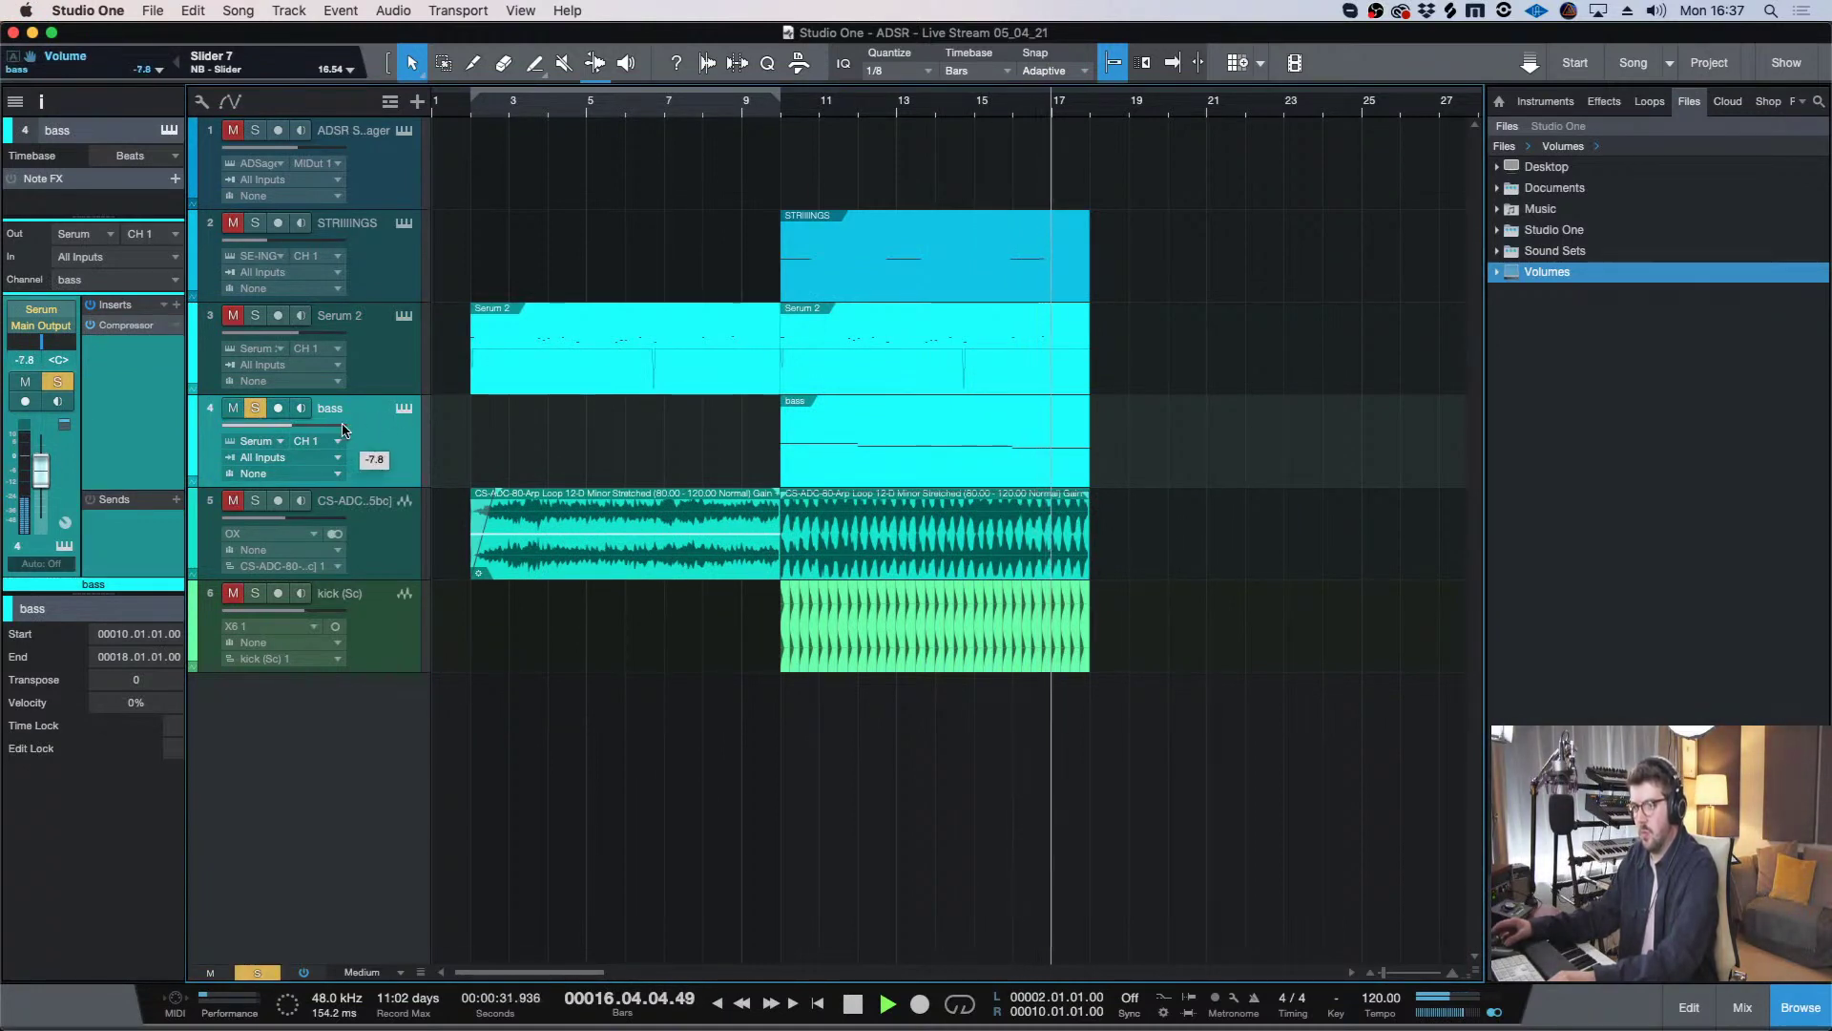
key(space)
- Open the bass track's Serum instrument to examine its patch, and close it again with the playhead at bar 10
click(406, 411)
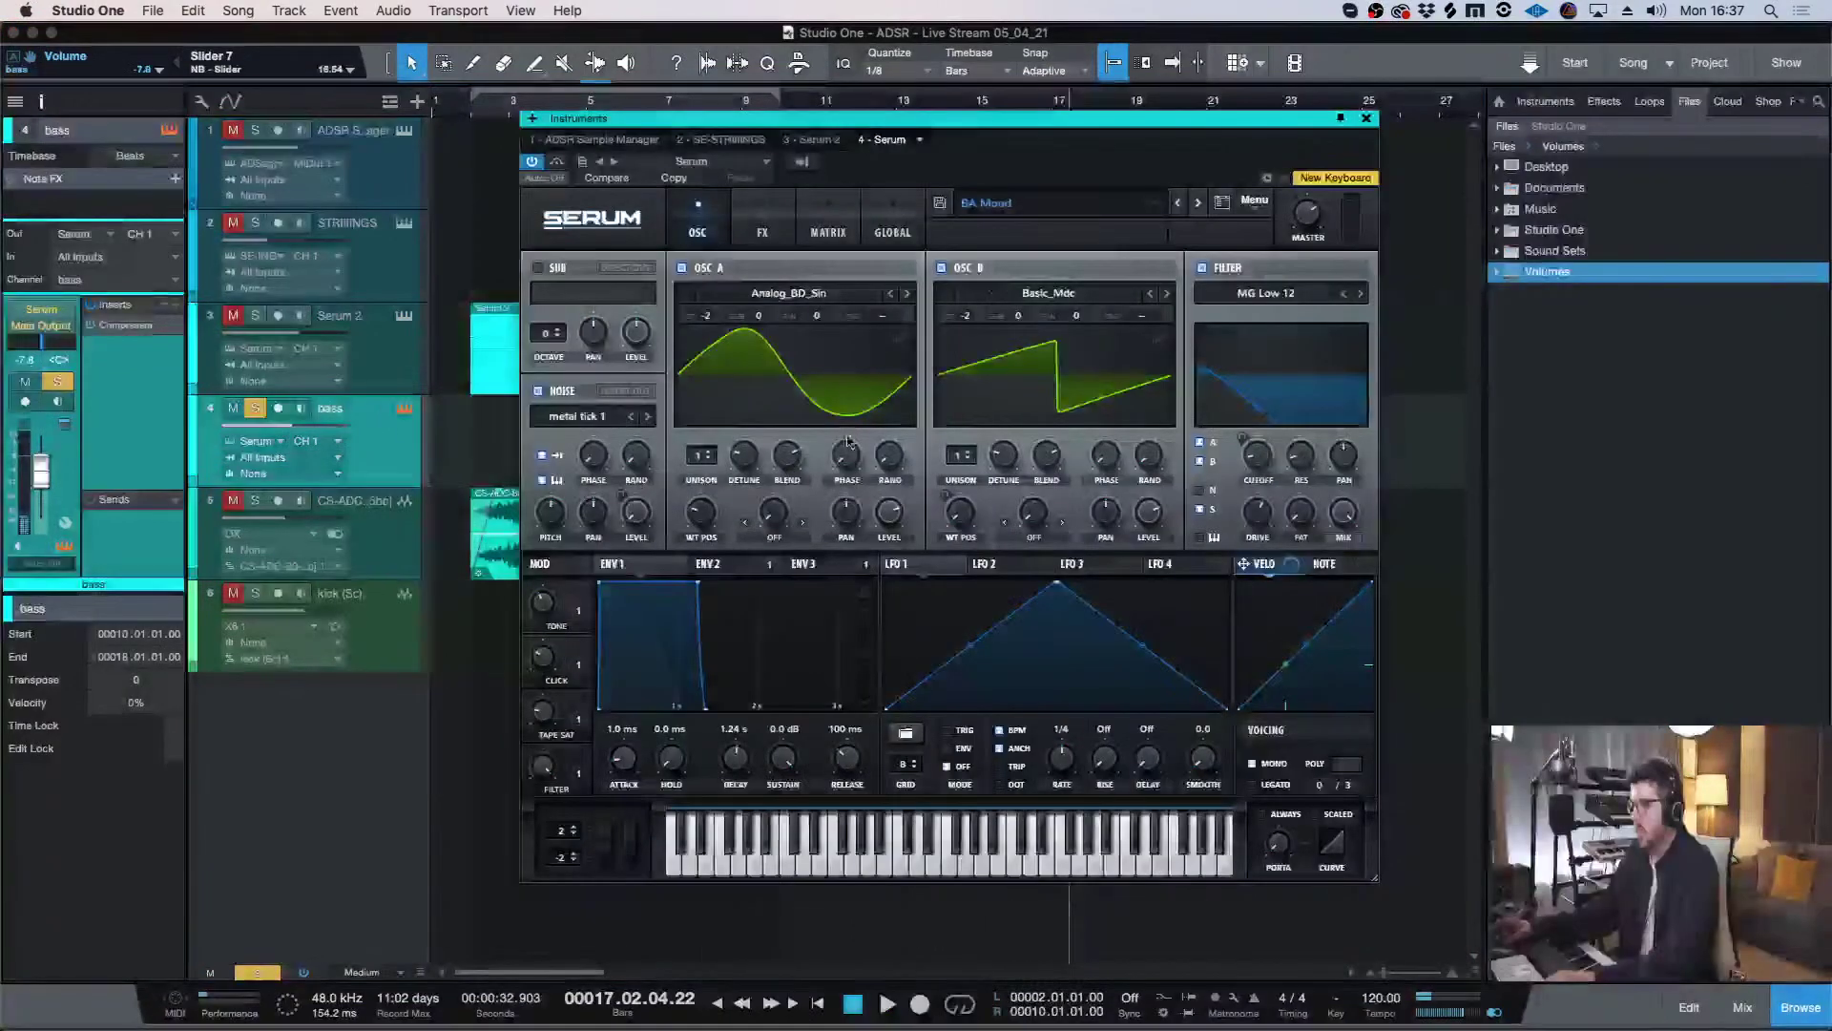
drag(1074, 183, 1000, 304)
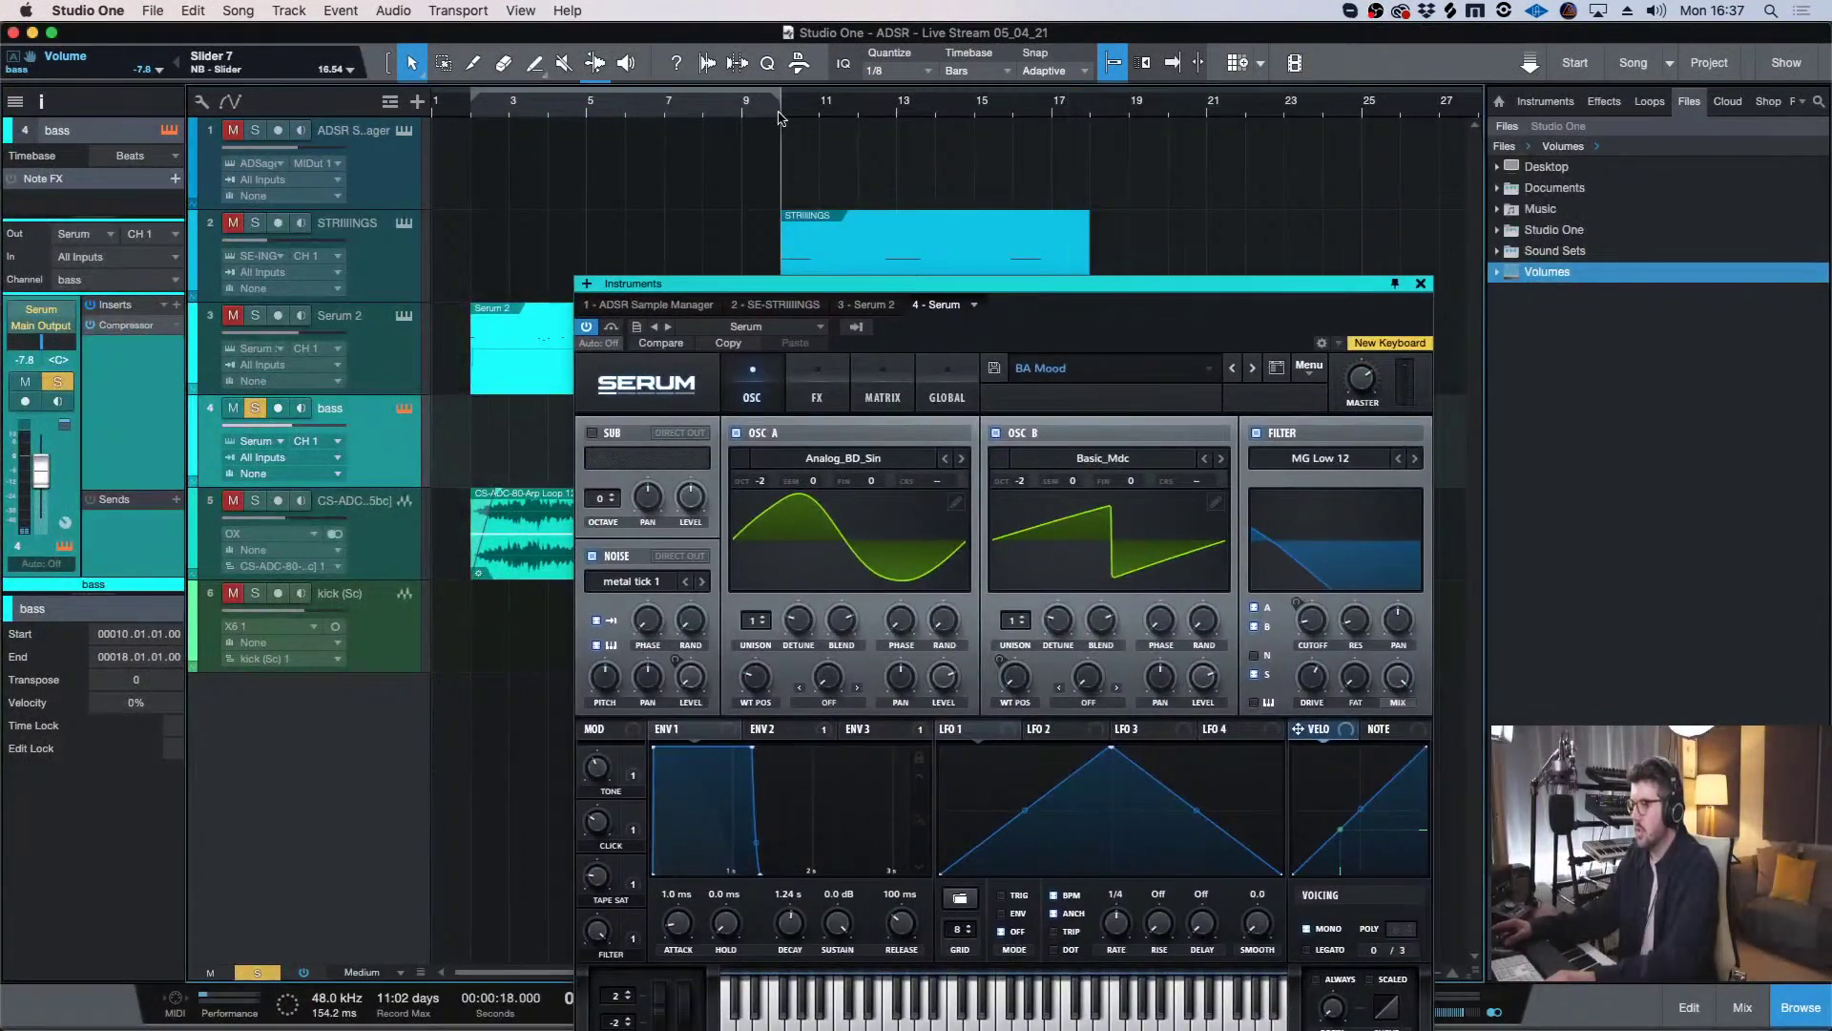
click(1420, 283)
key(w)
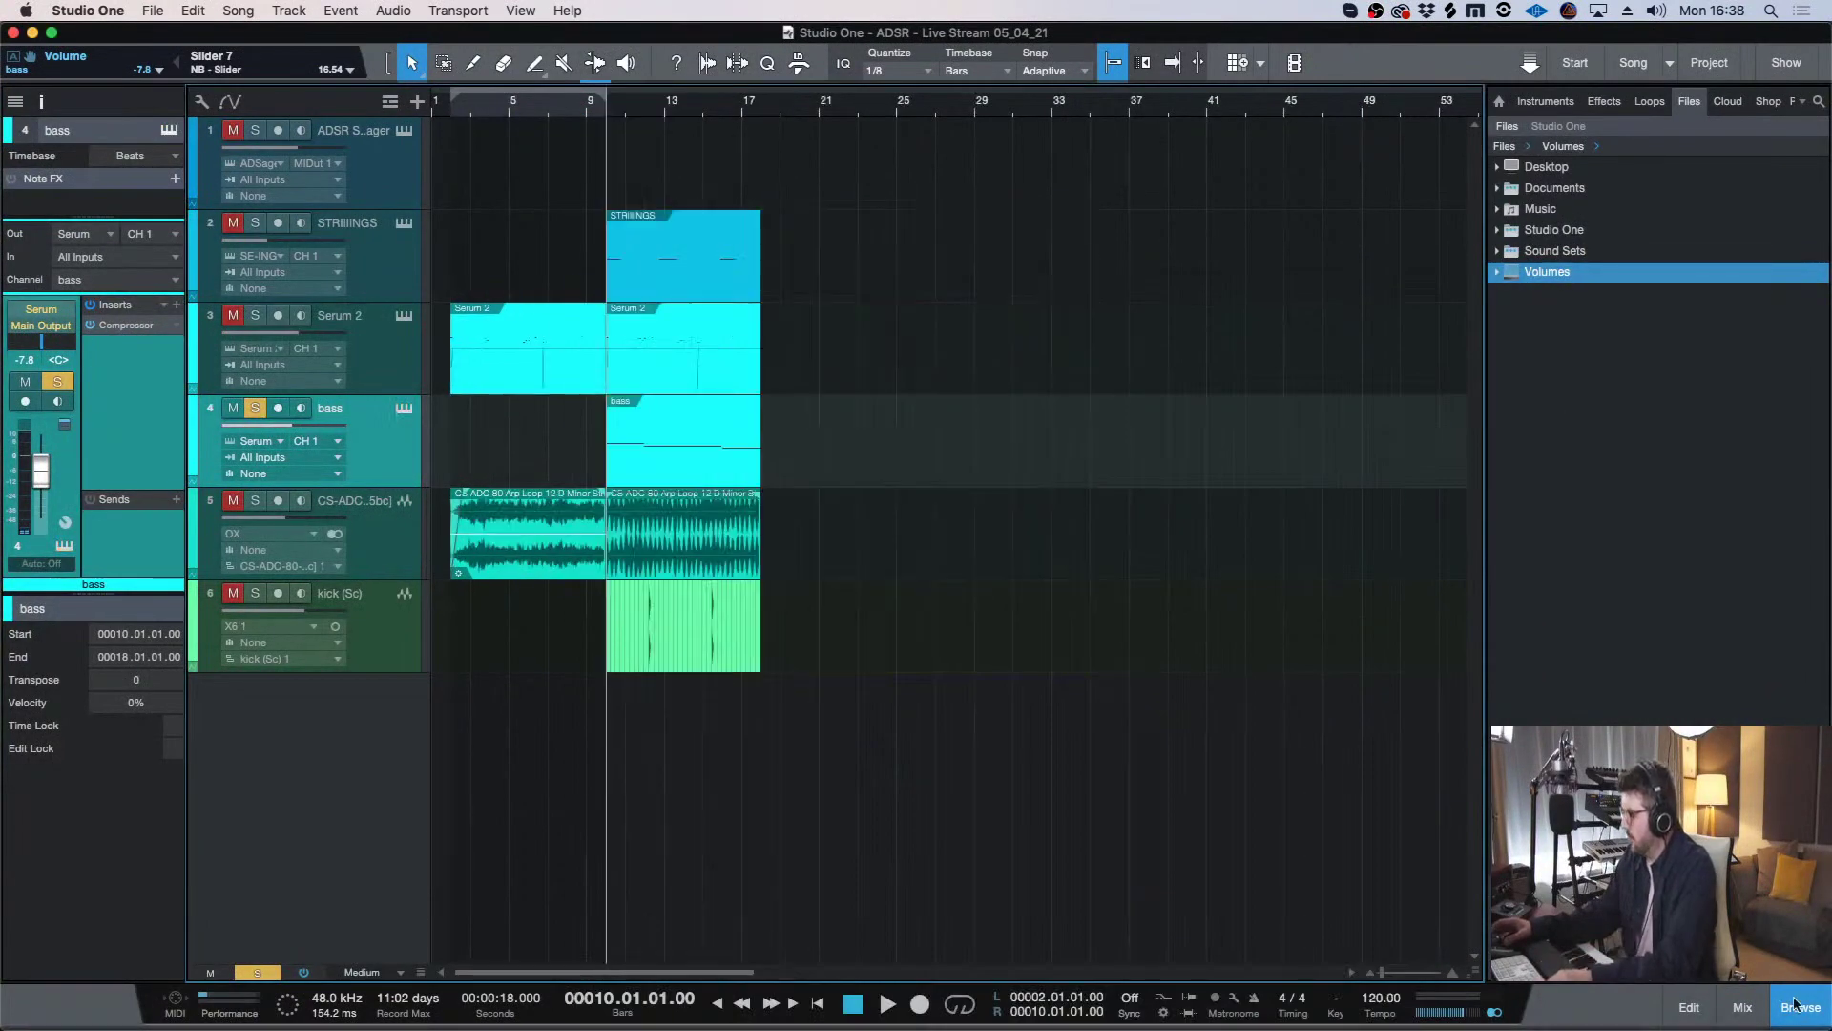
click(389, 101)
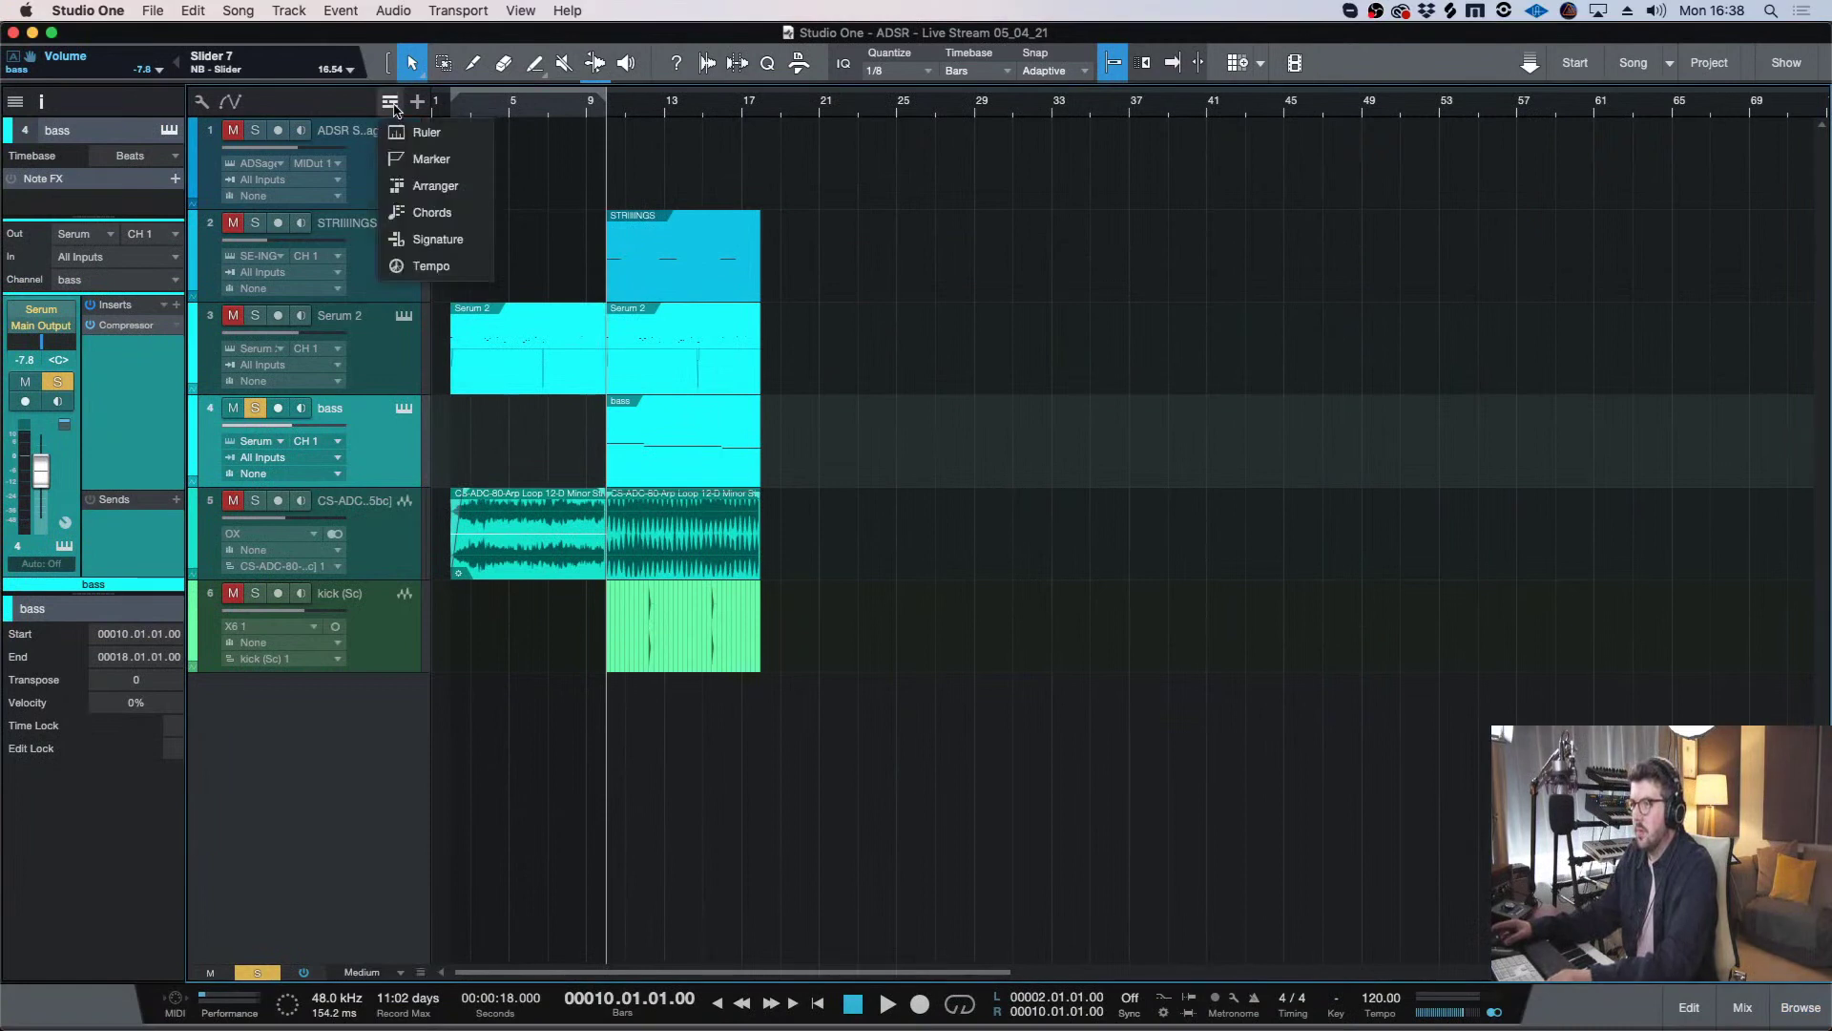
click(425, 153)
click(389, 101)
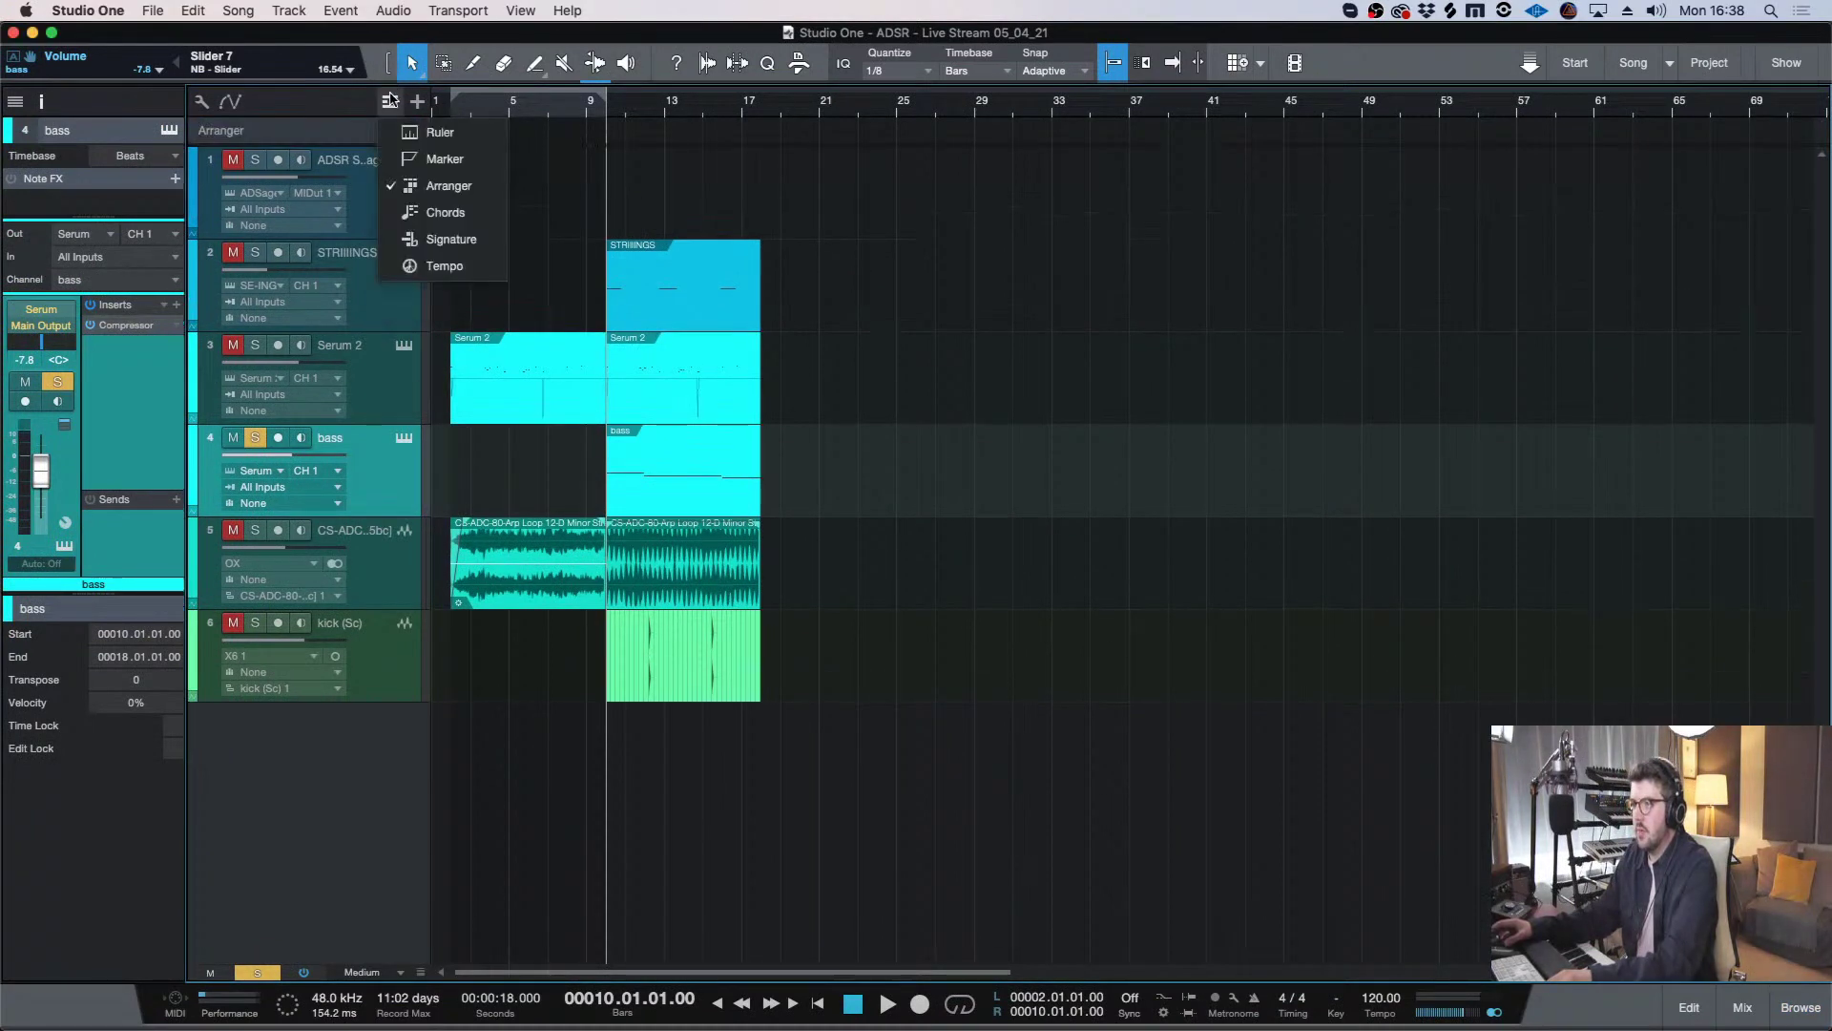
click(420, 188)
- Turn off the bass track's solo and place the playhead at bar 10
click(760, 103)
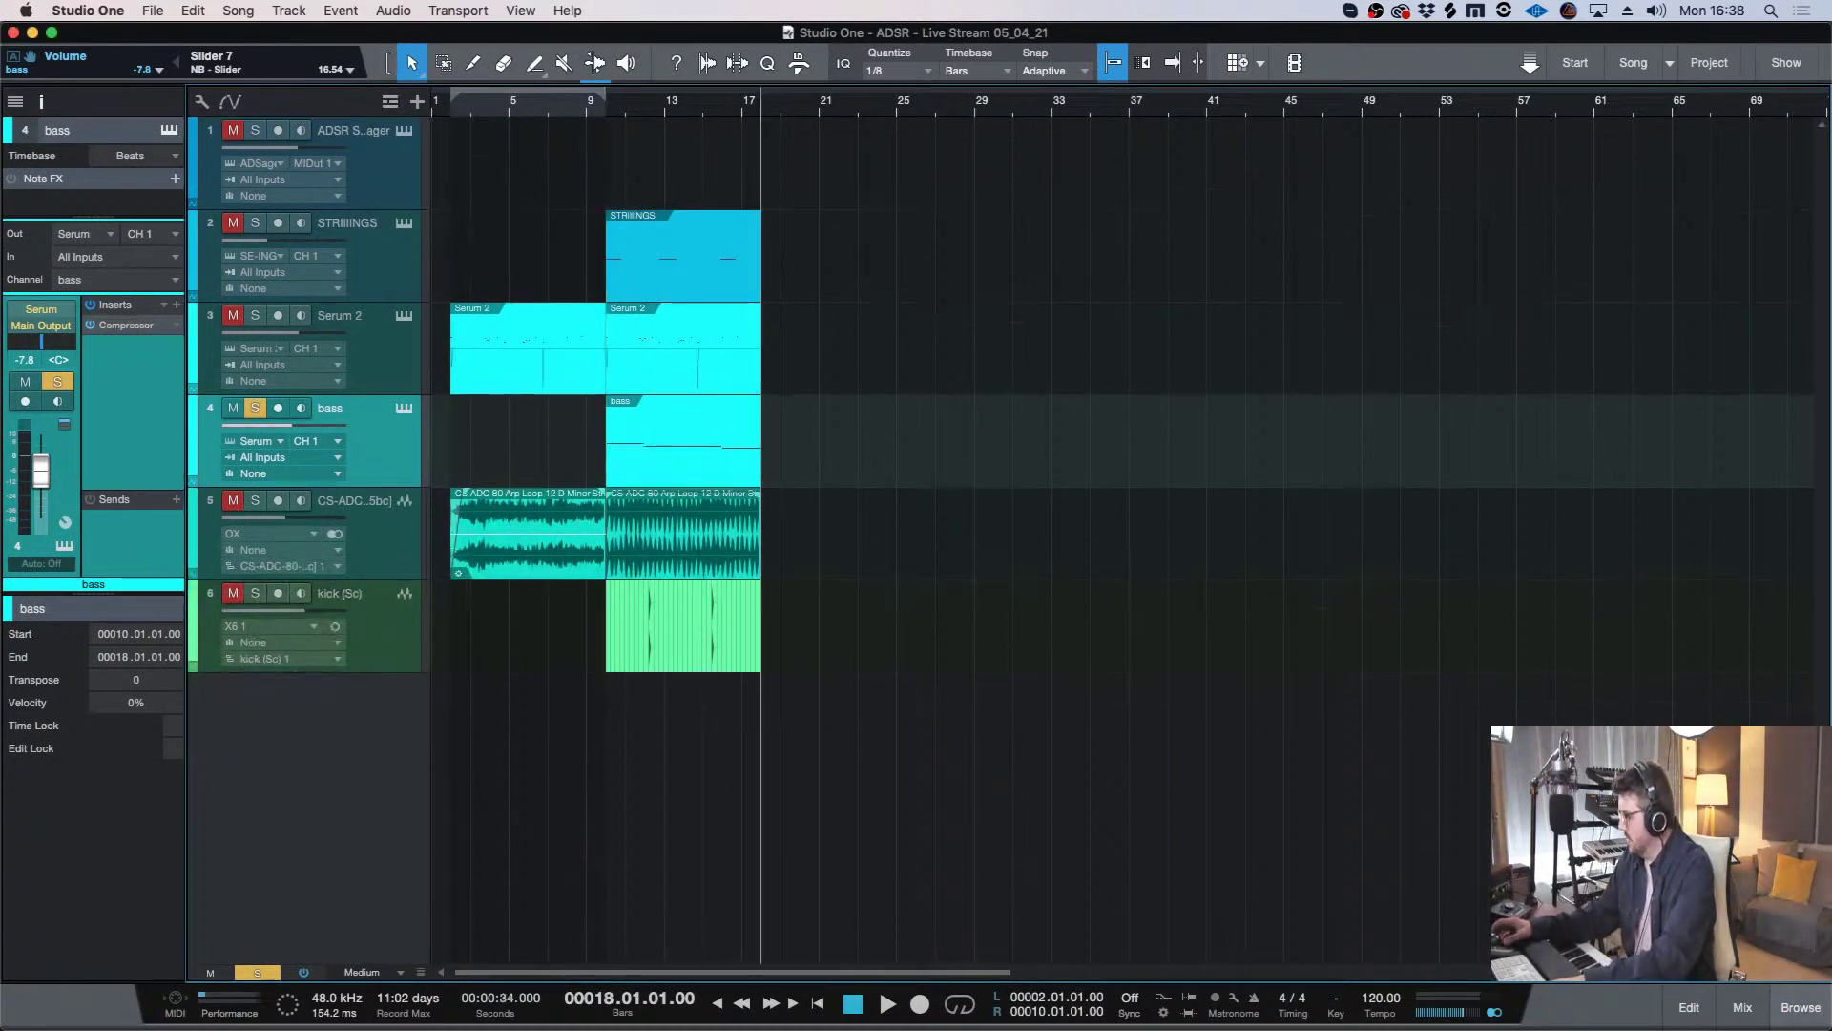
scroll(763, 787, up, 2)
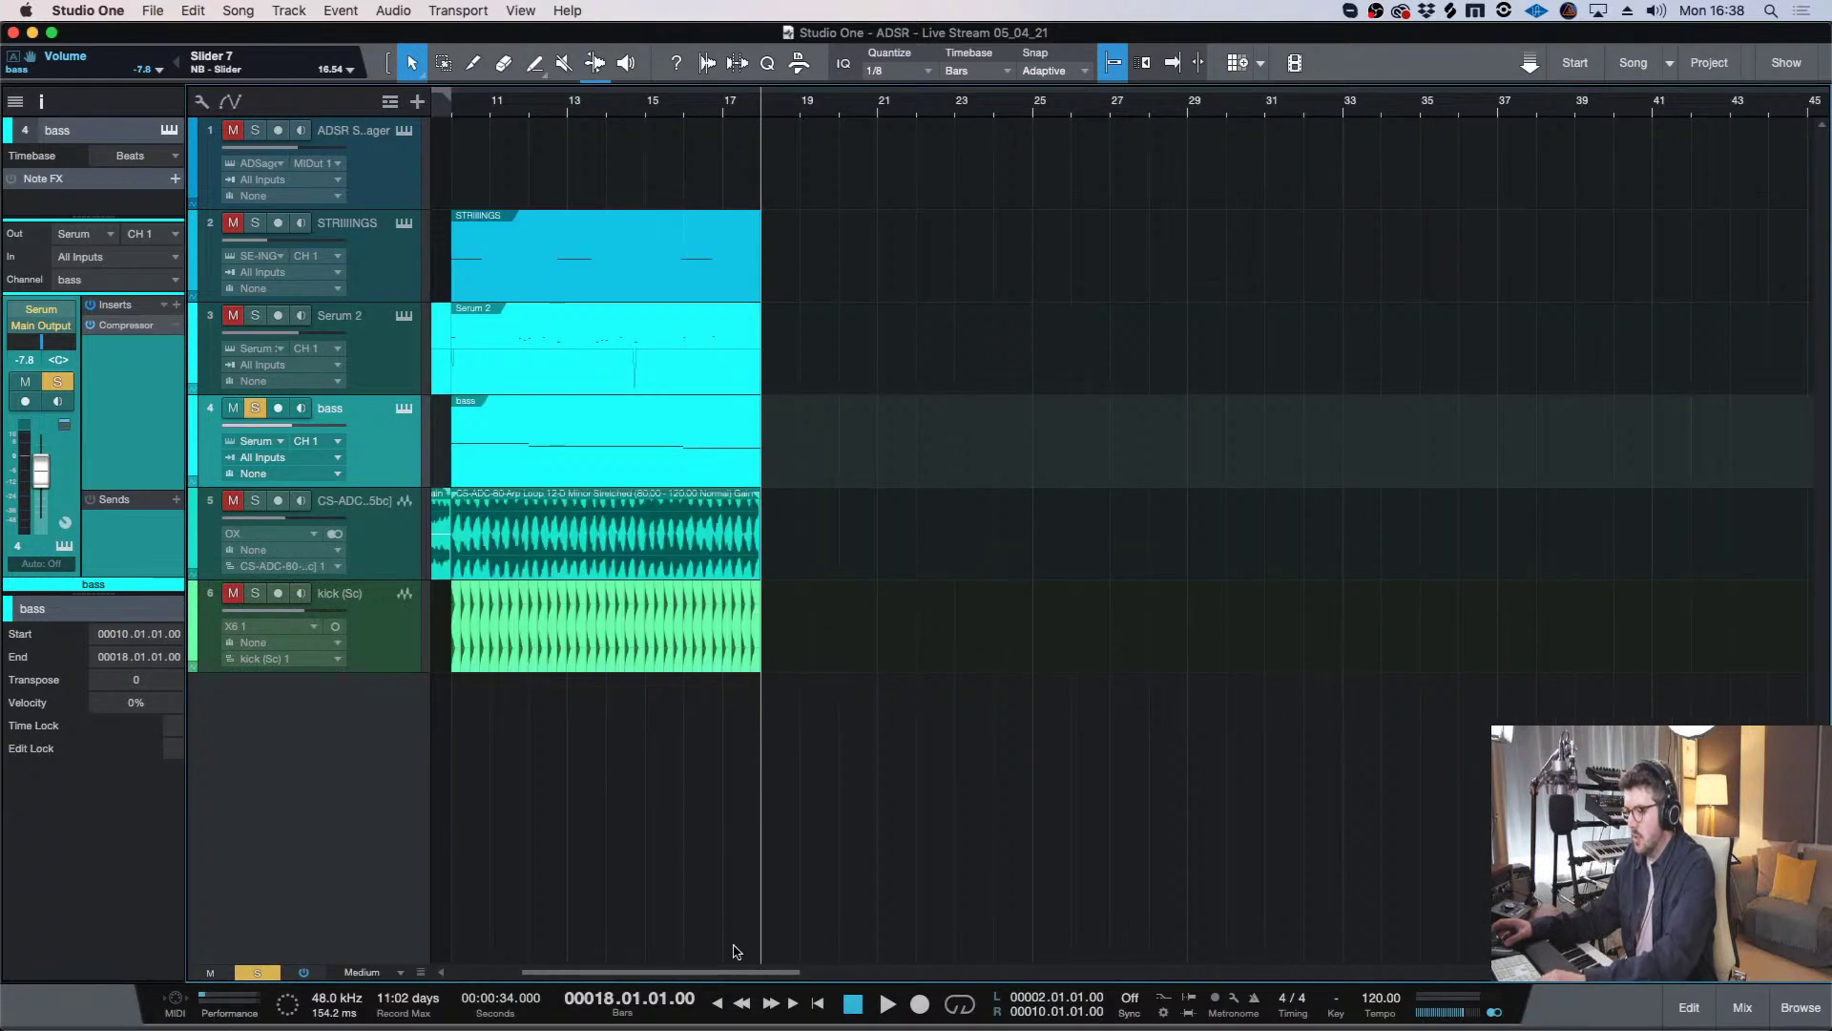
scroll(668, 971, left, 3)
scroll(662, 591, down, 2)
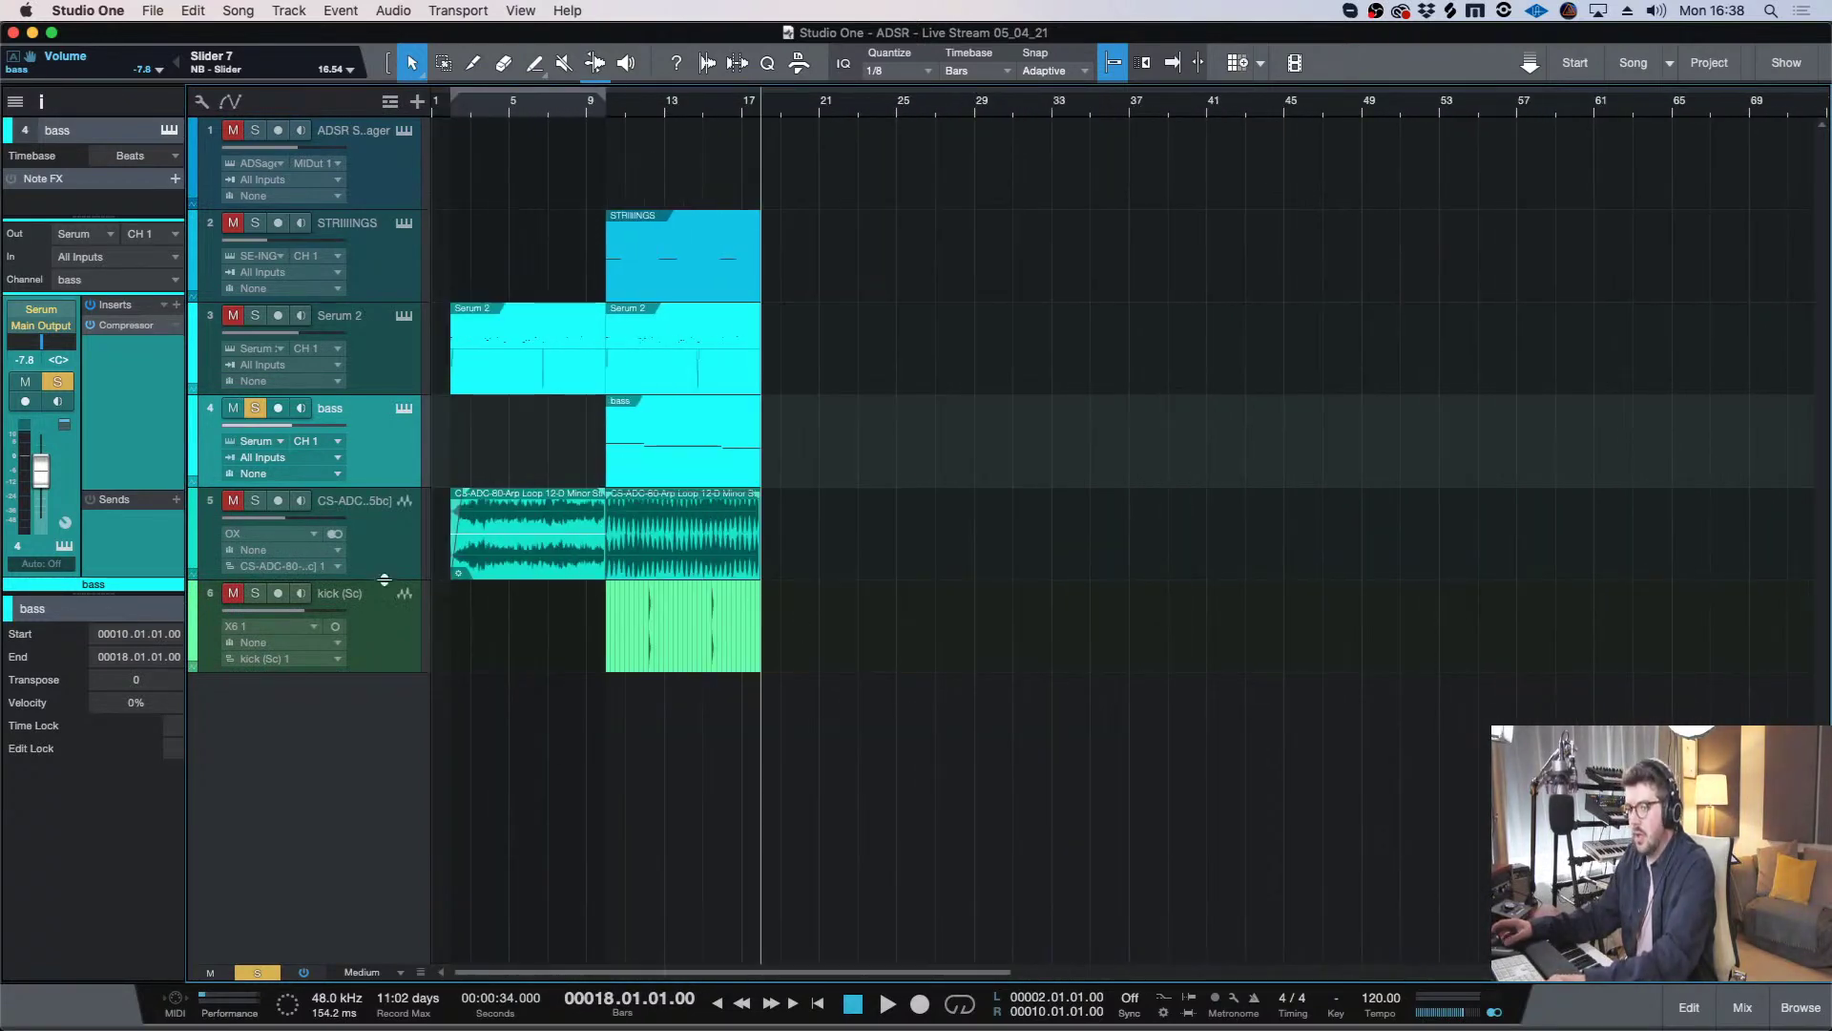
click(254, 408)
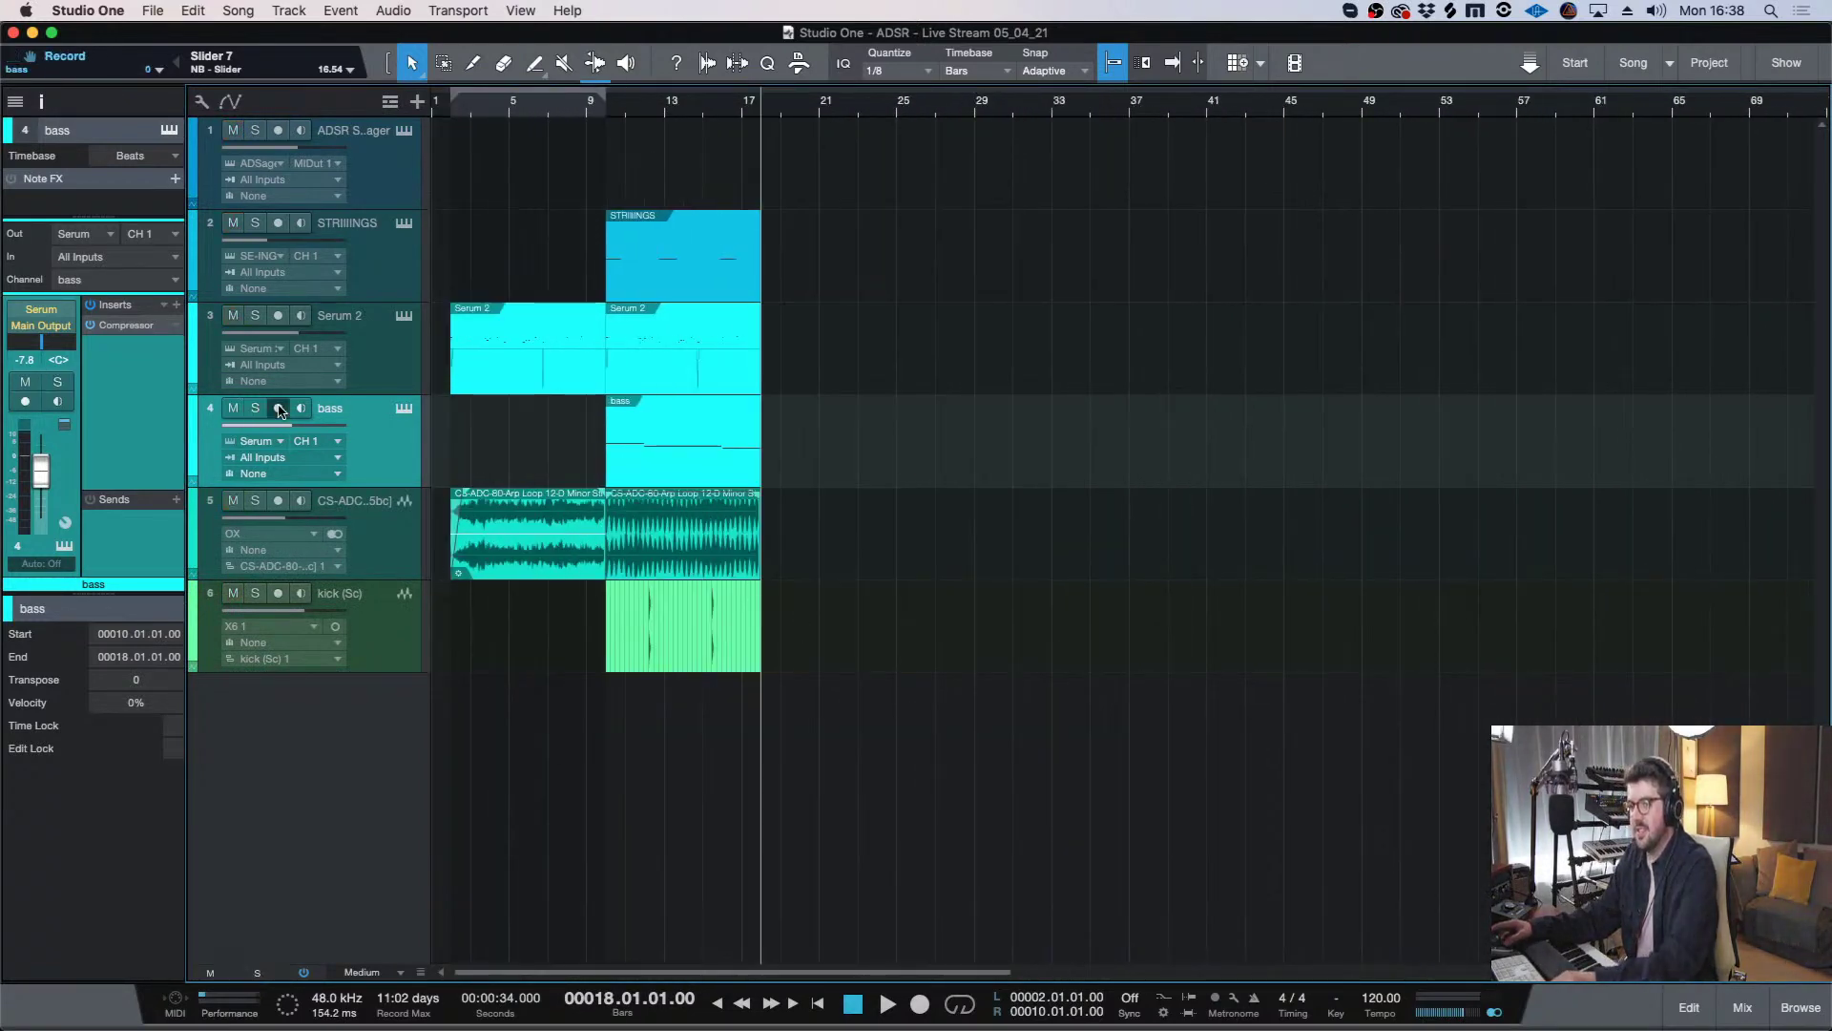
click(456, 113)
scroll(568, 758, up, 4)
scroll(568, 759, down, 2)
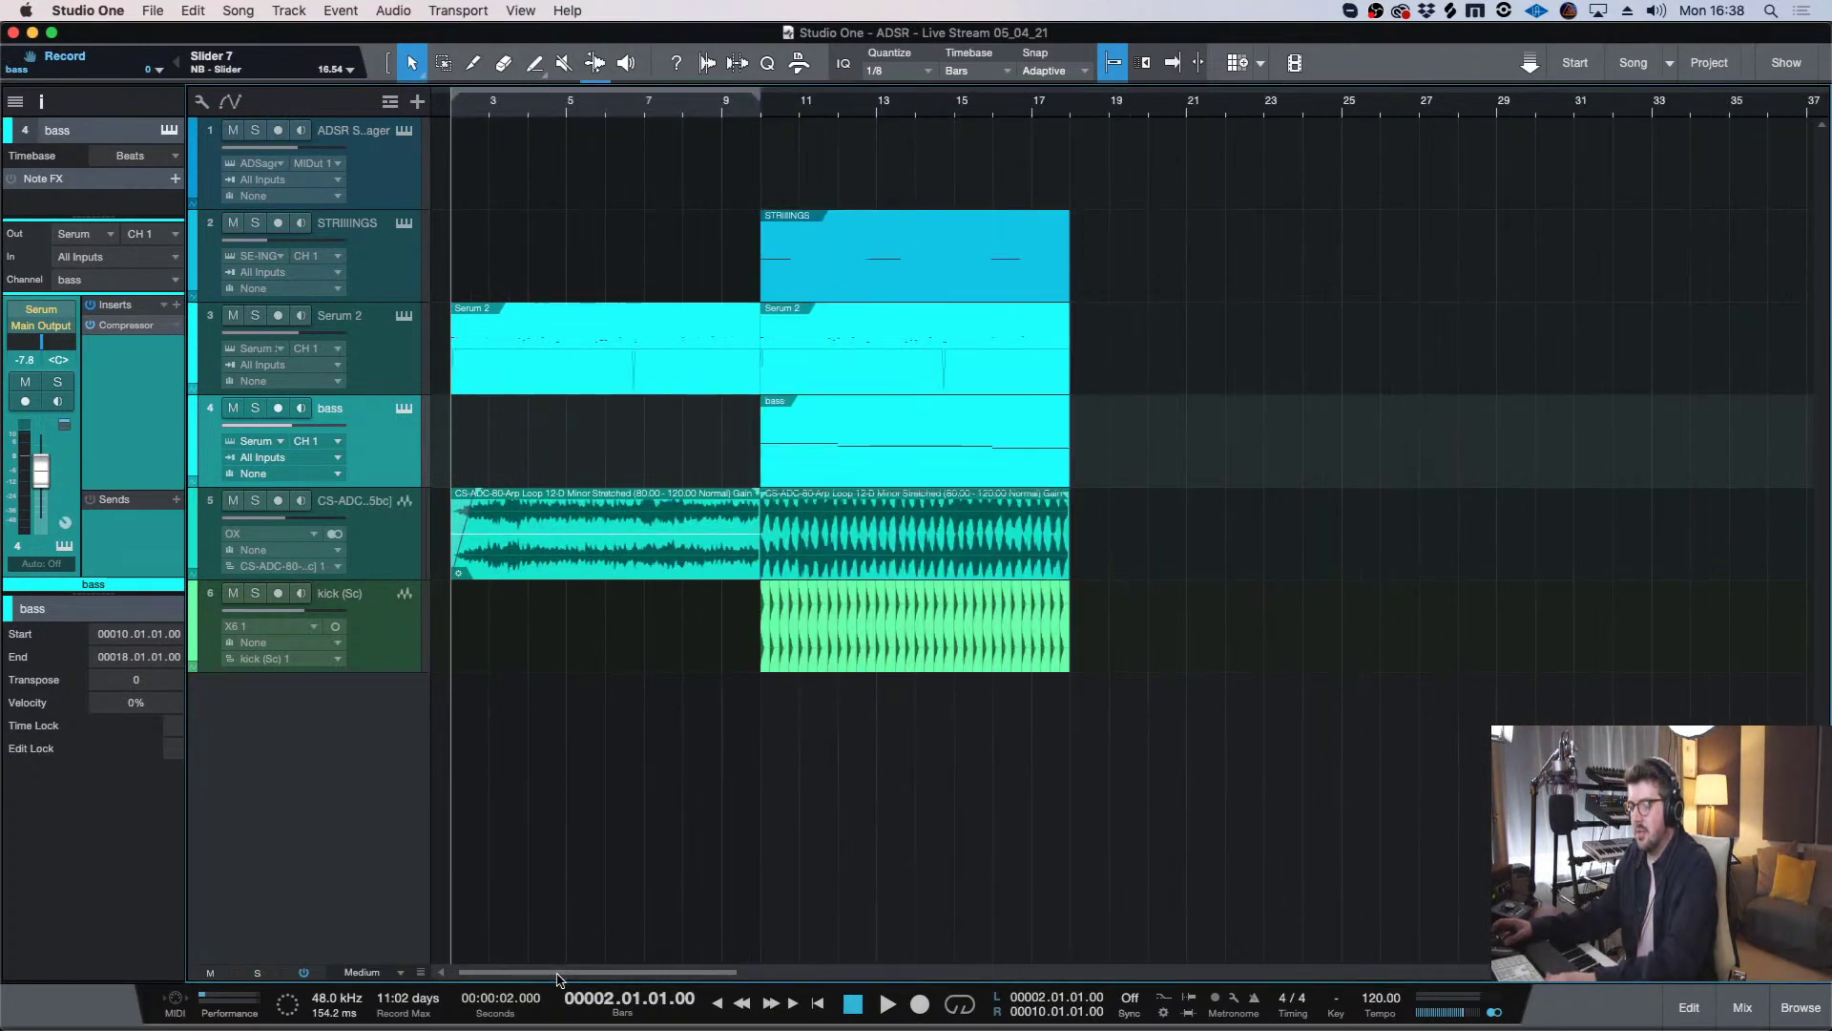
scroll(668, 859, up, 2)
scroll(769, 789, down, 2)
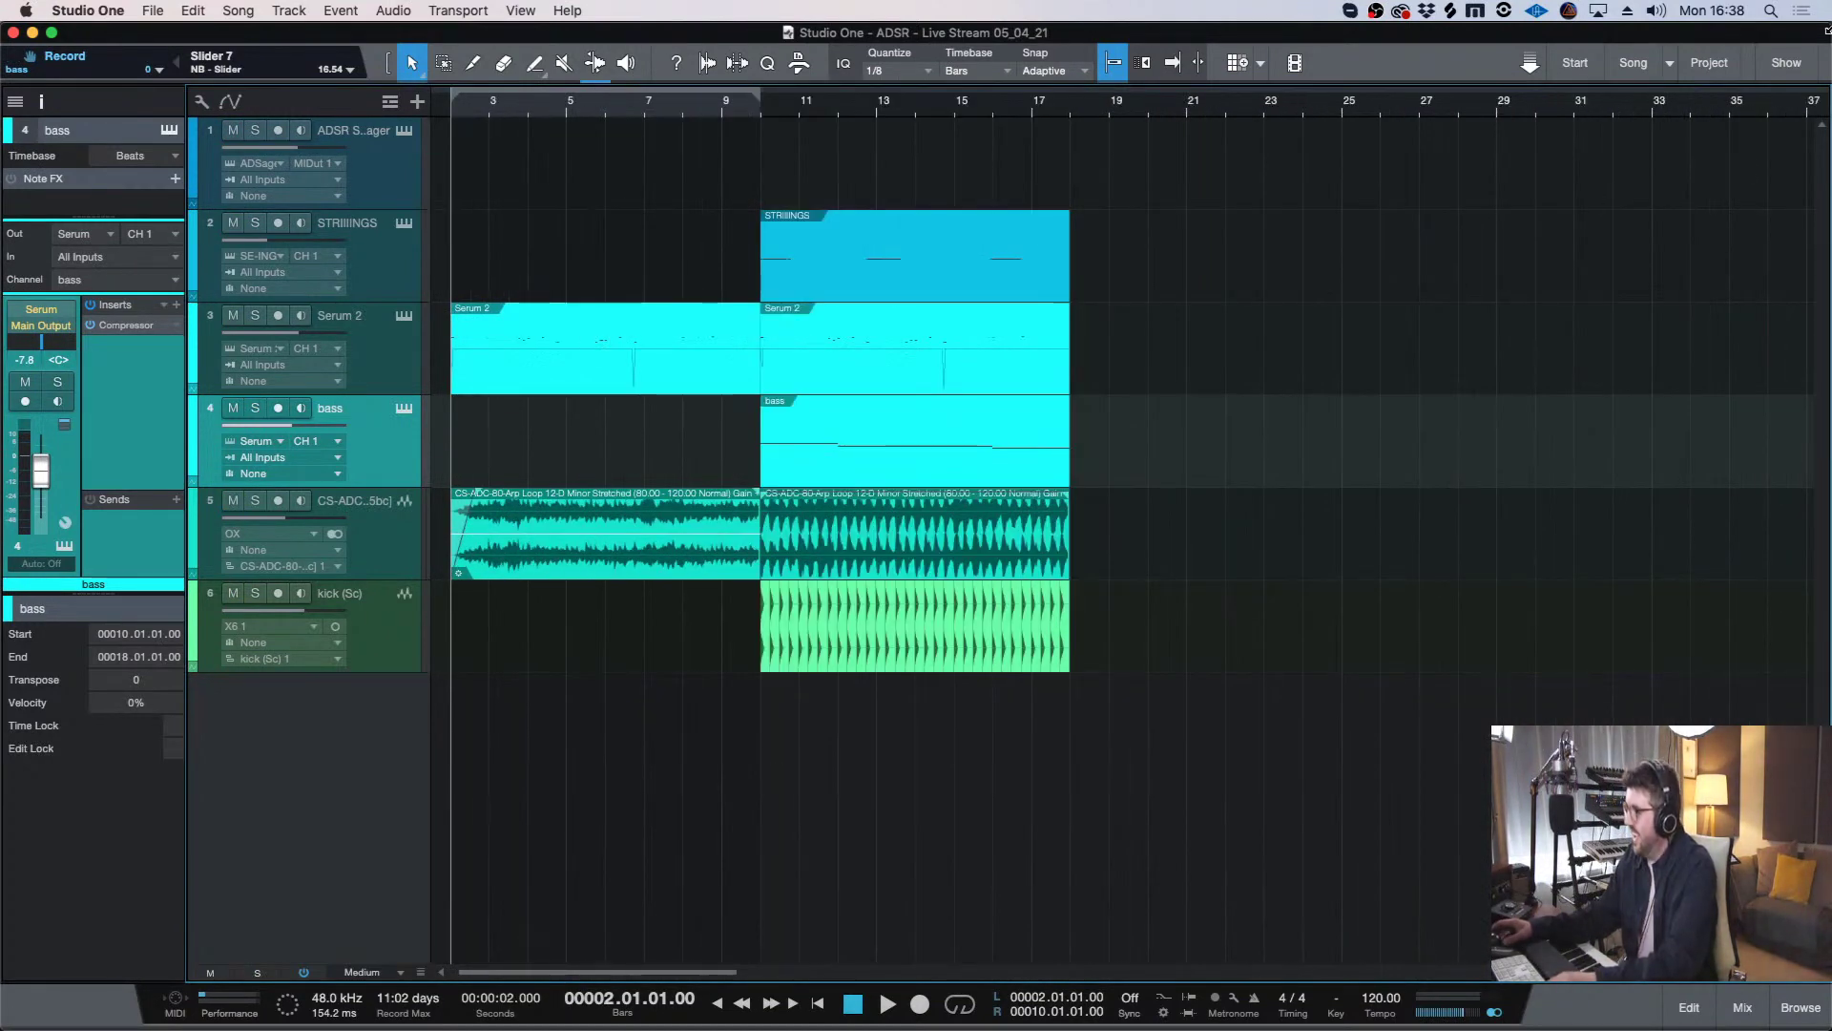
click(763, 103)
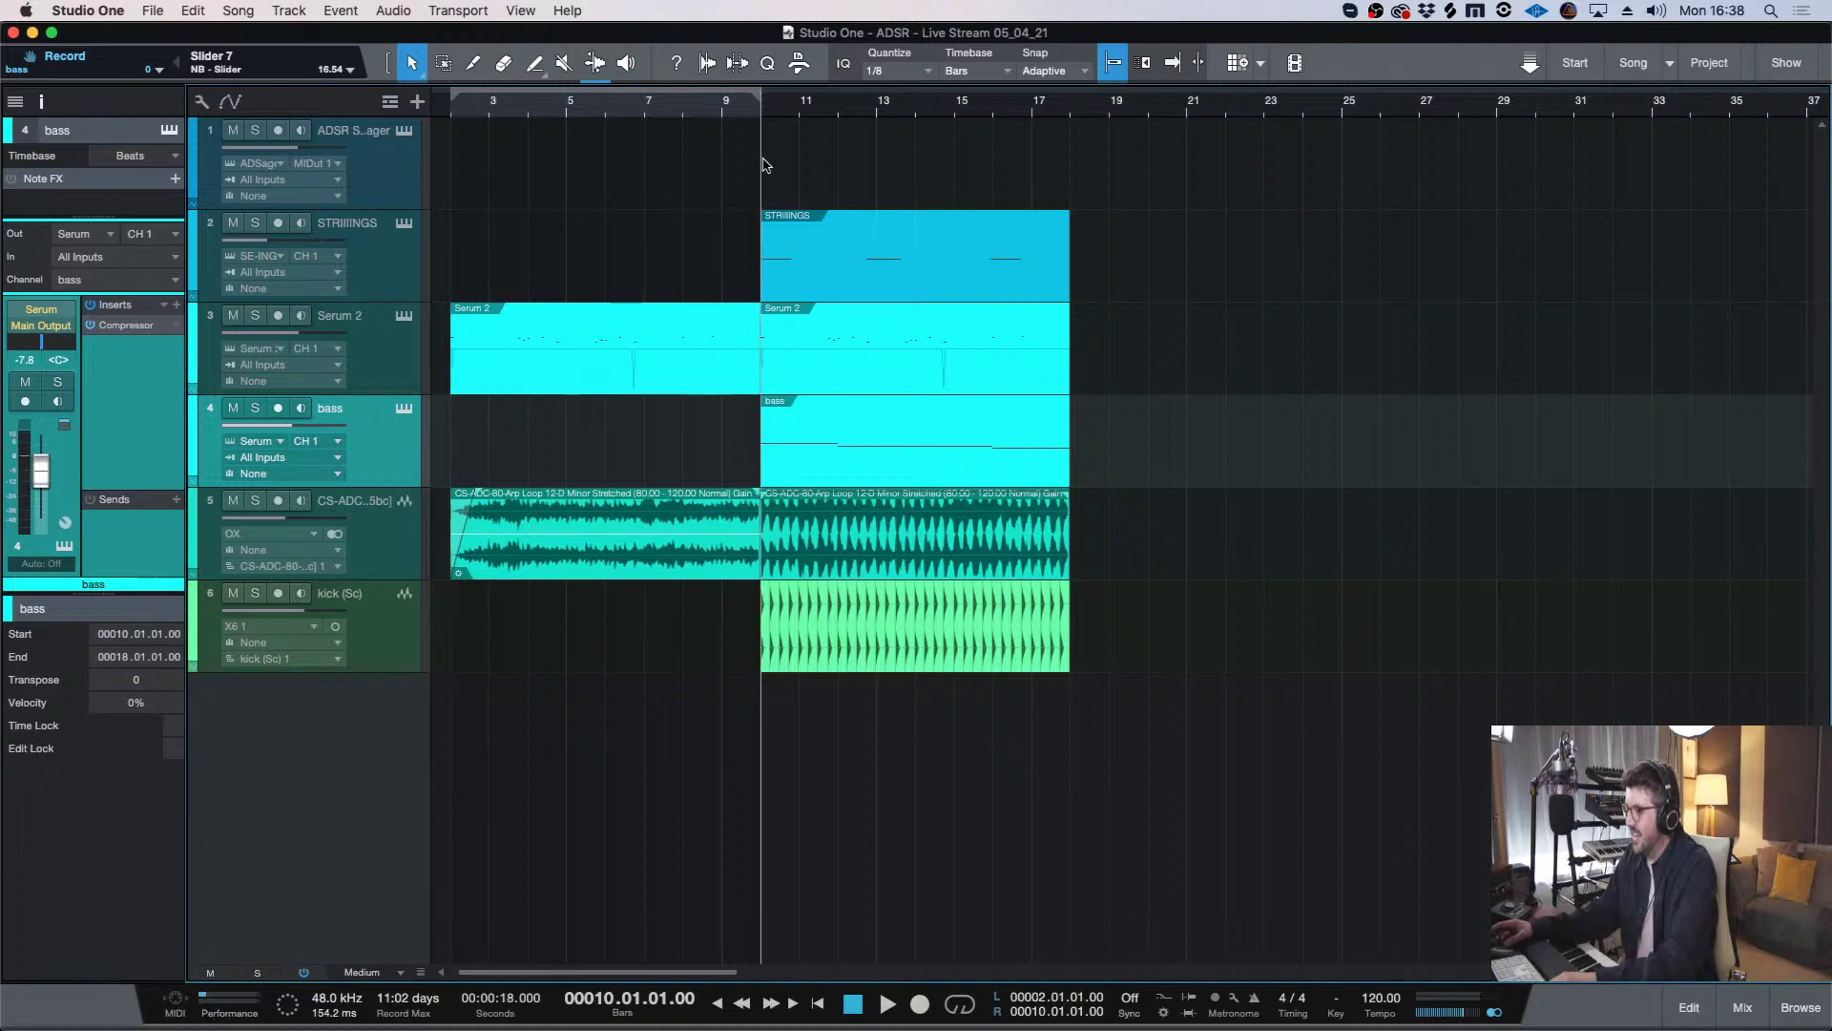
- Select all clips from bar 10 to bar 18 and mix the selection down to a new audio track
drag(1283, 766, 773, 256)
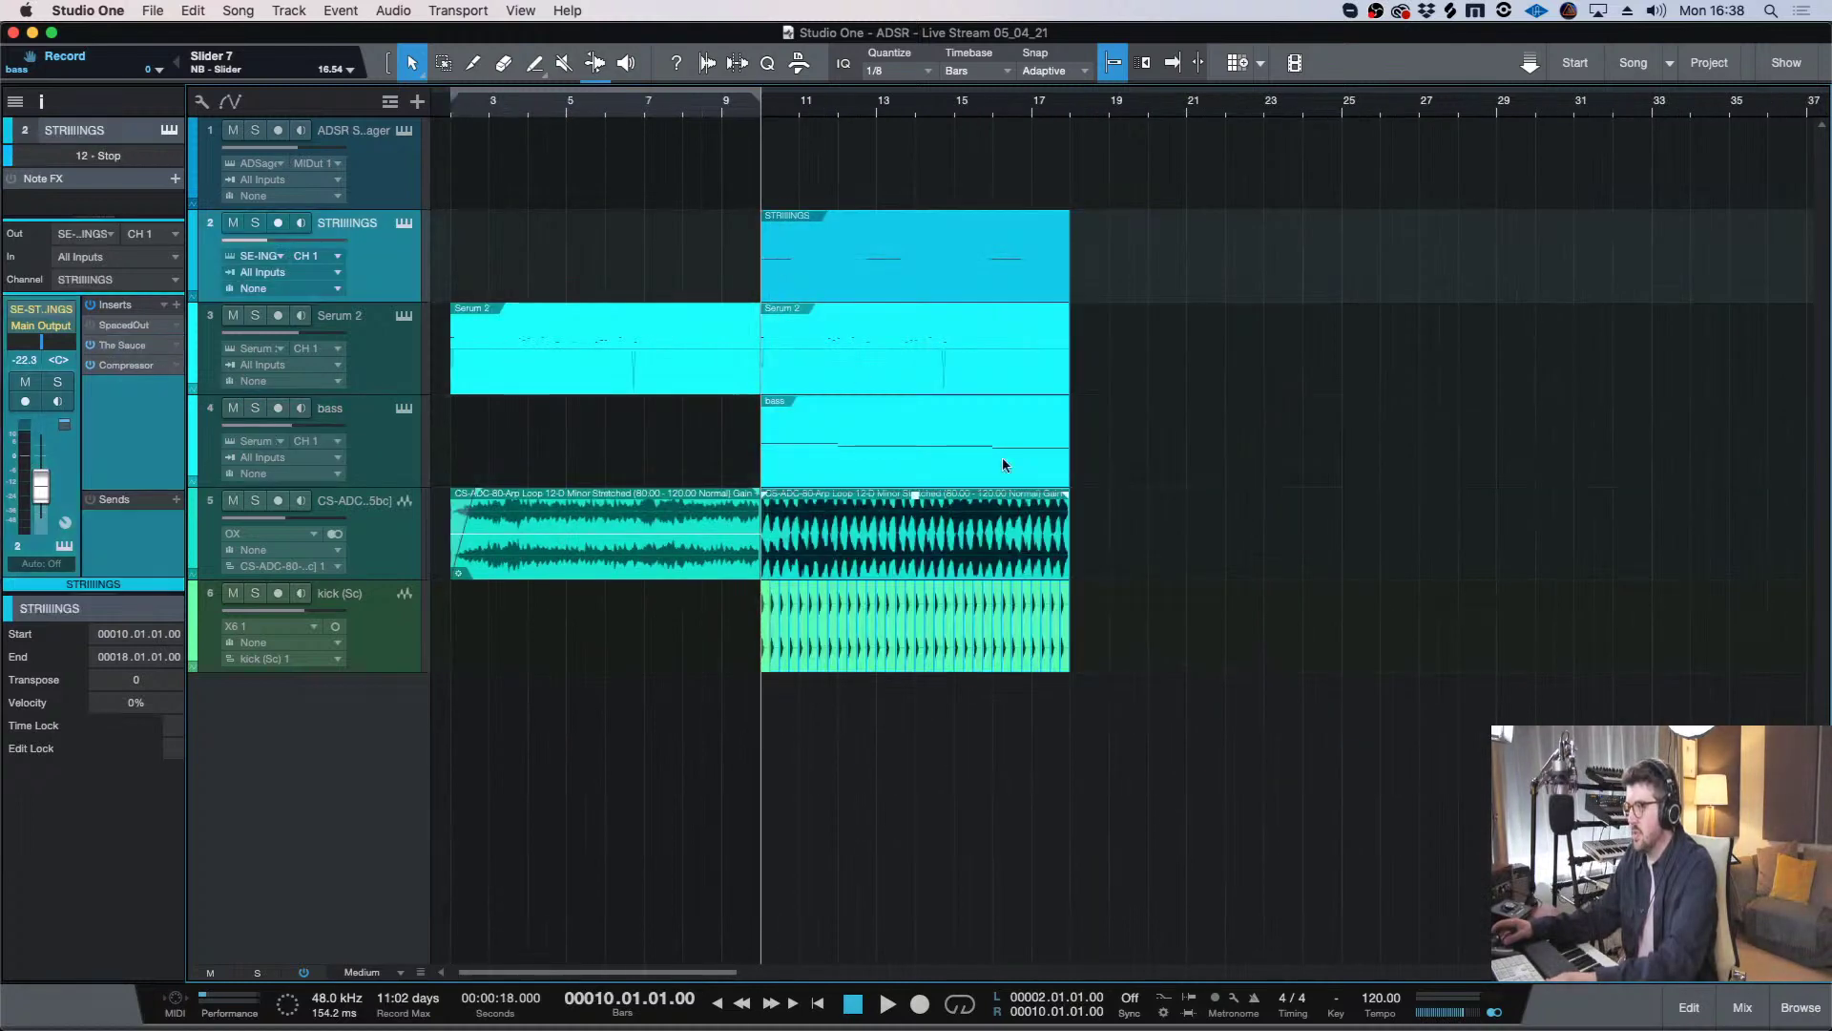
key(e)
key(w)
drag(1219, 621, 768, 286)
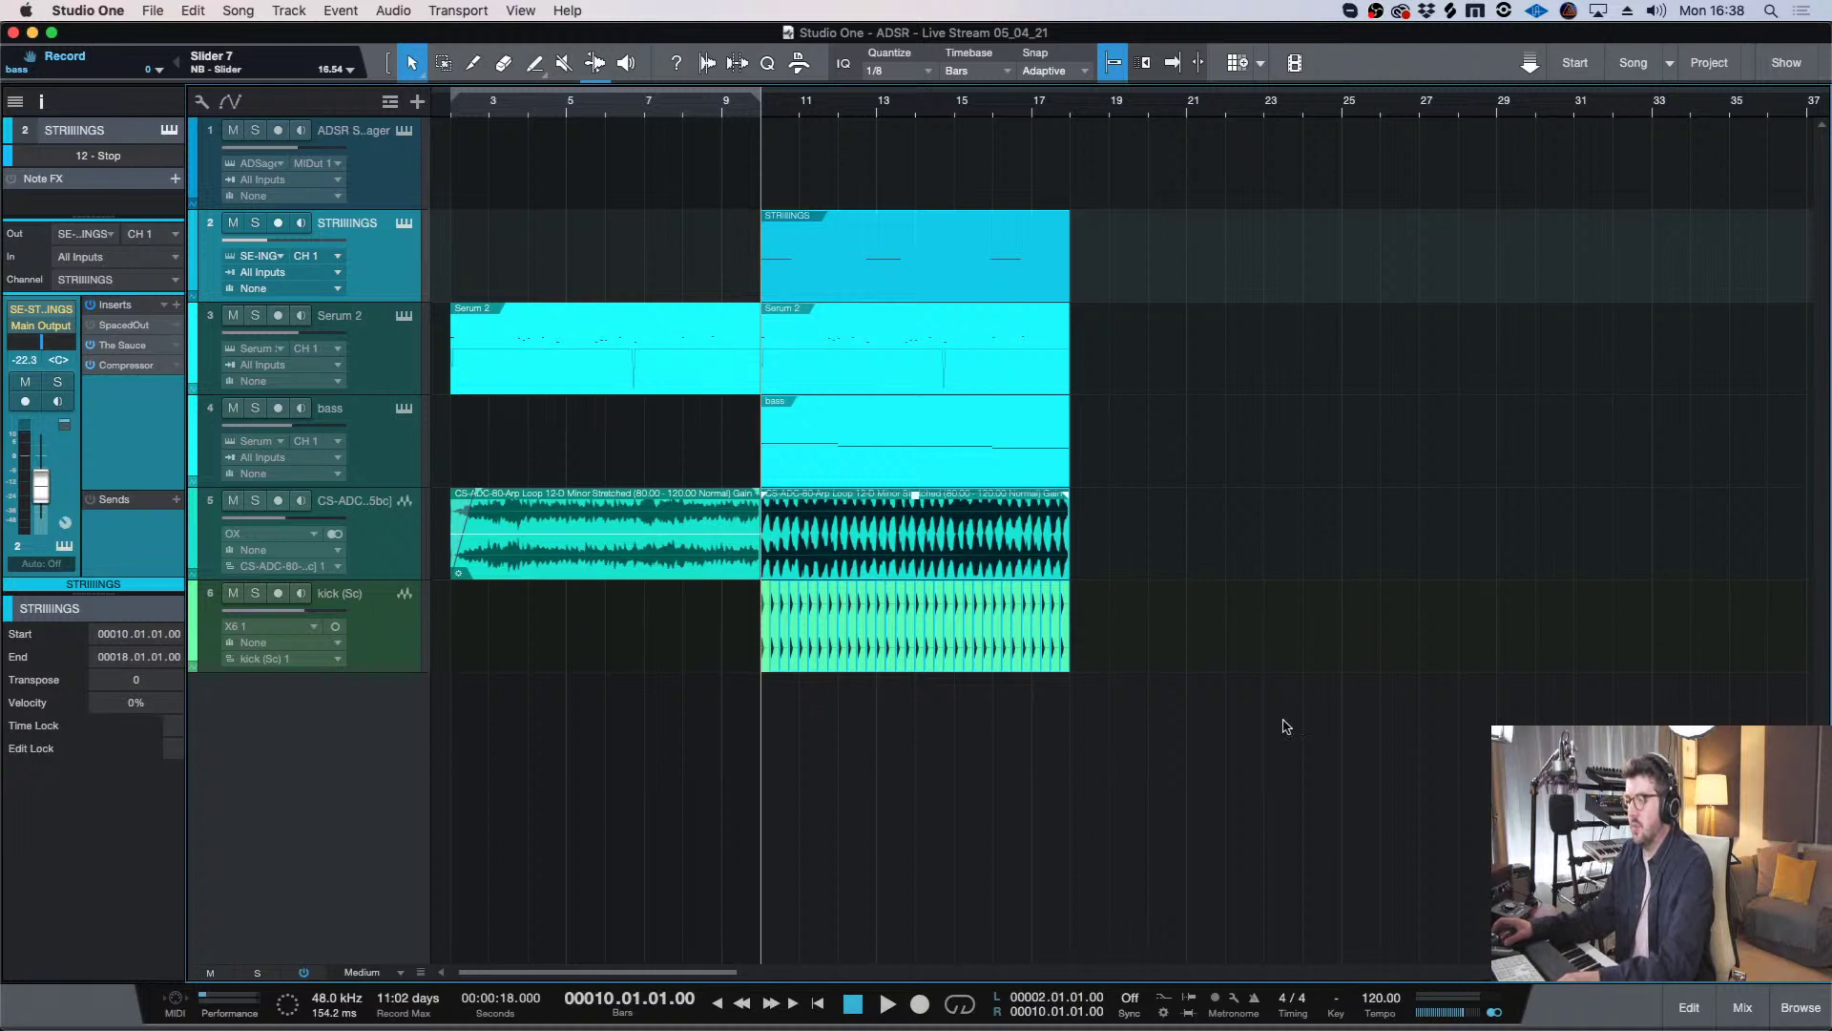
drag(1312, 764, 761, 250)
key(e)
key(e)
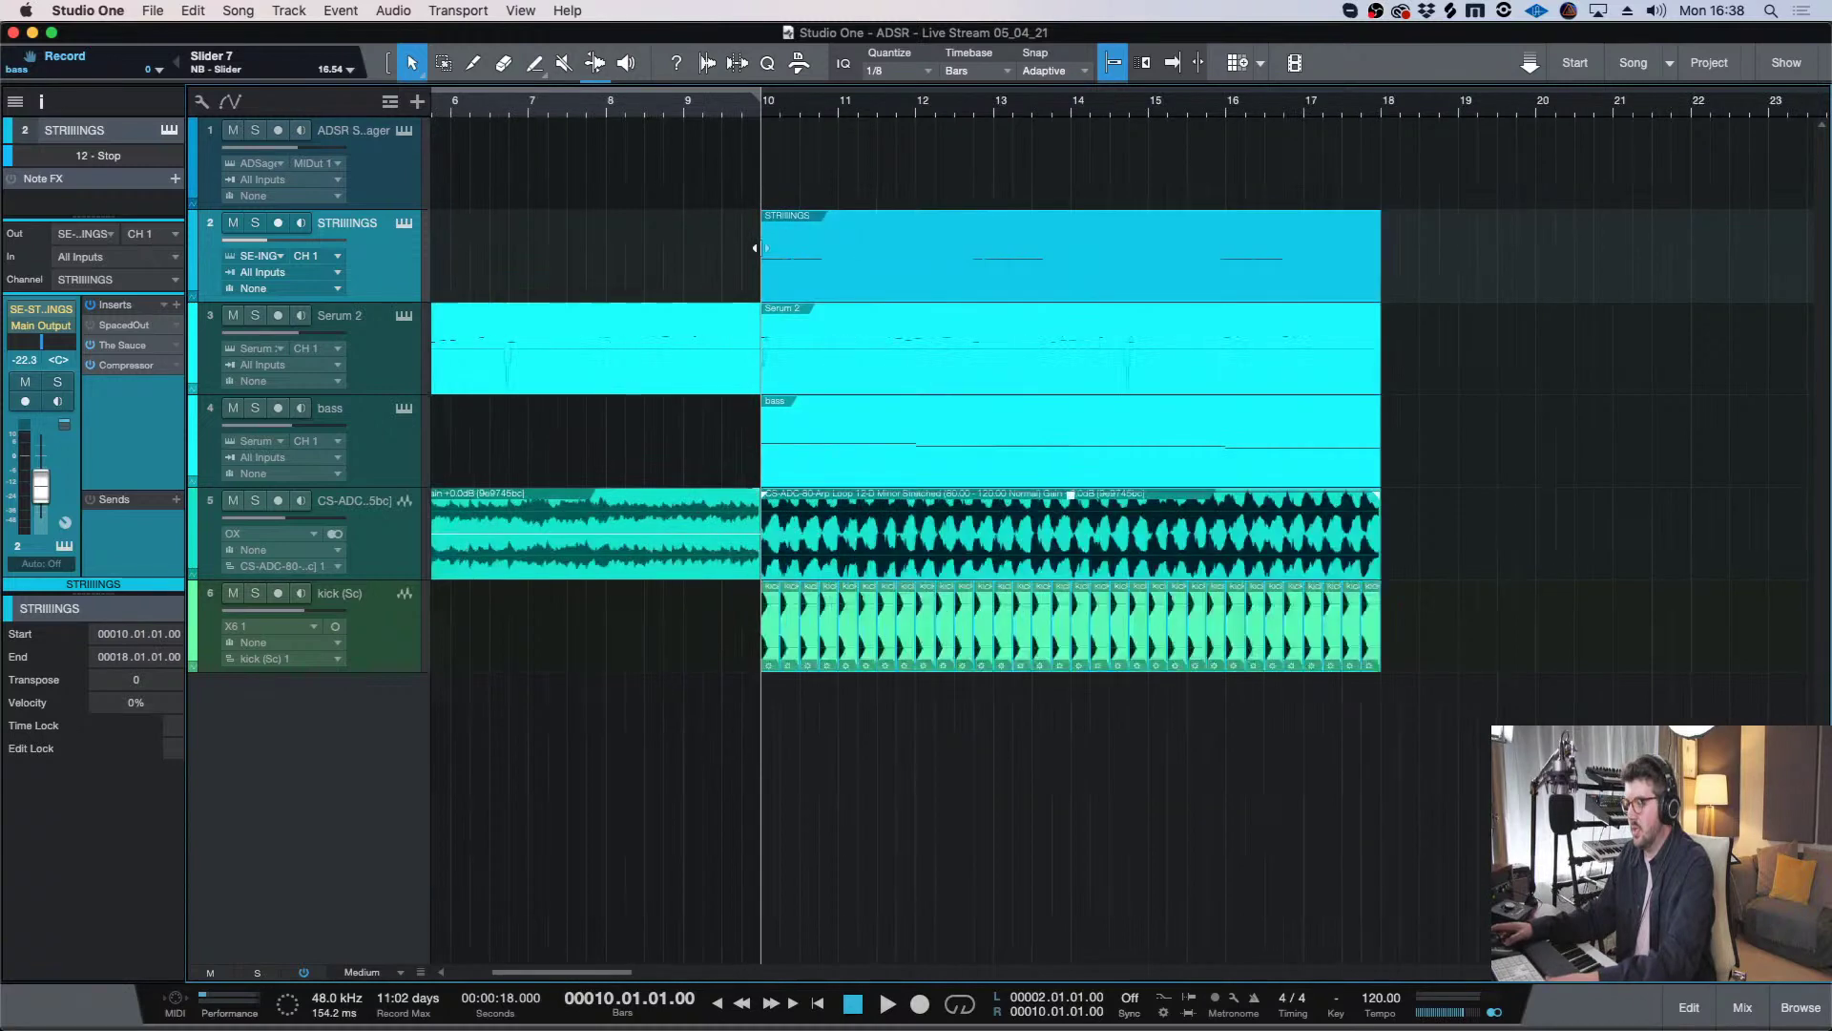
key(s)
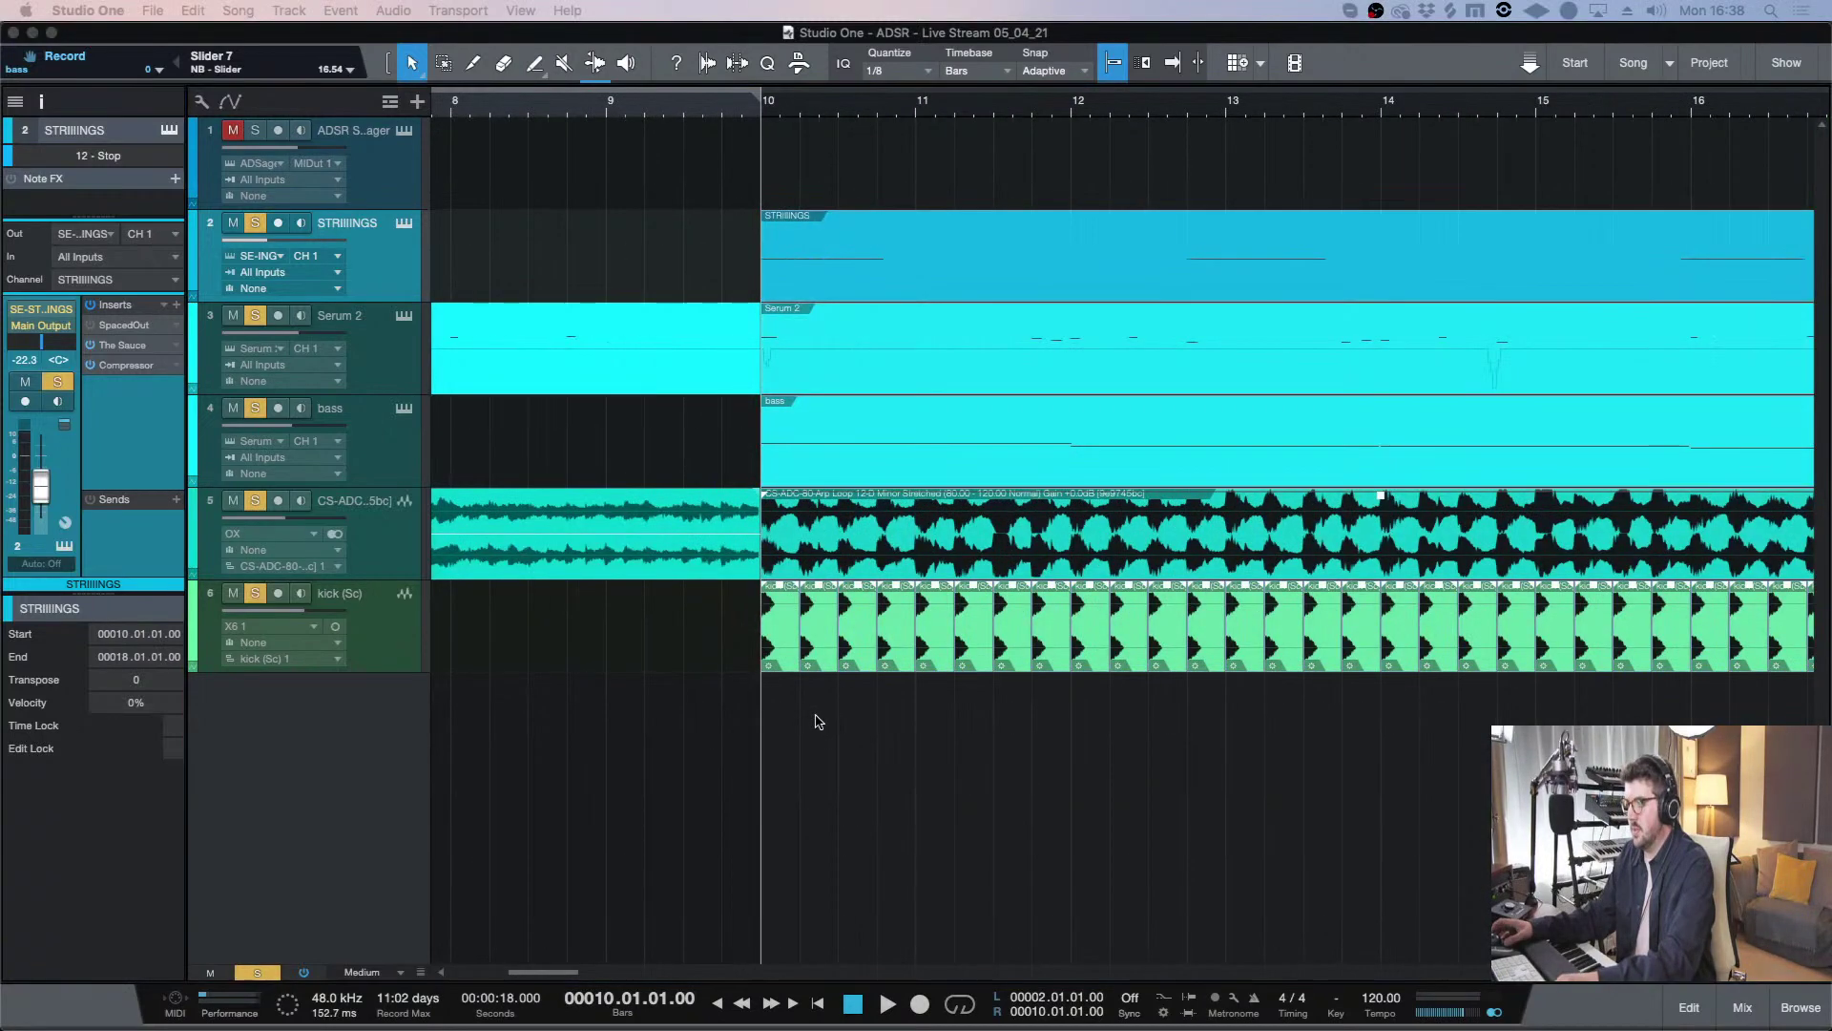
key(w)
key(w)
key(w)
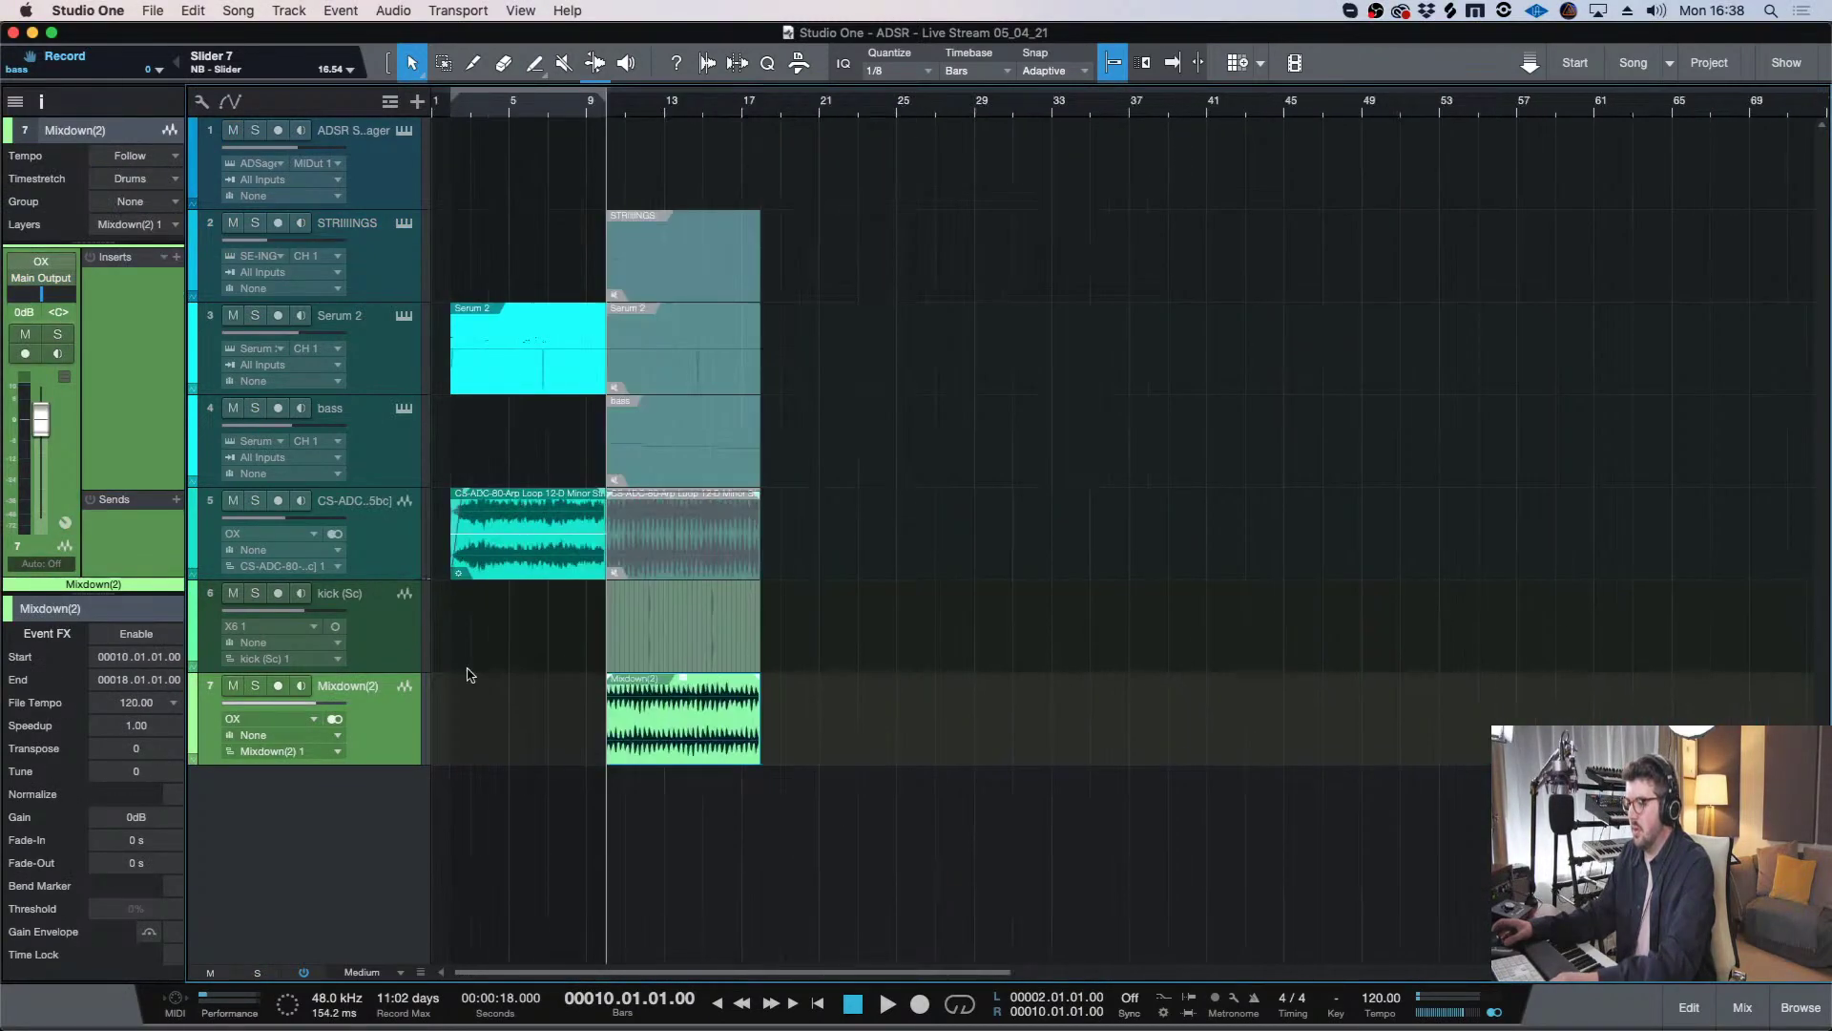
- Send the Mixdown(2) clip to a new SampleOne instrument and close the instrument's window
double_click(345, 687)
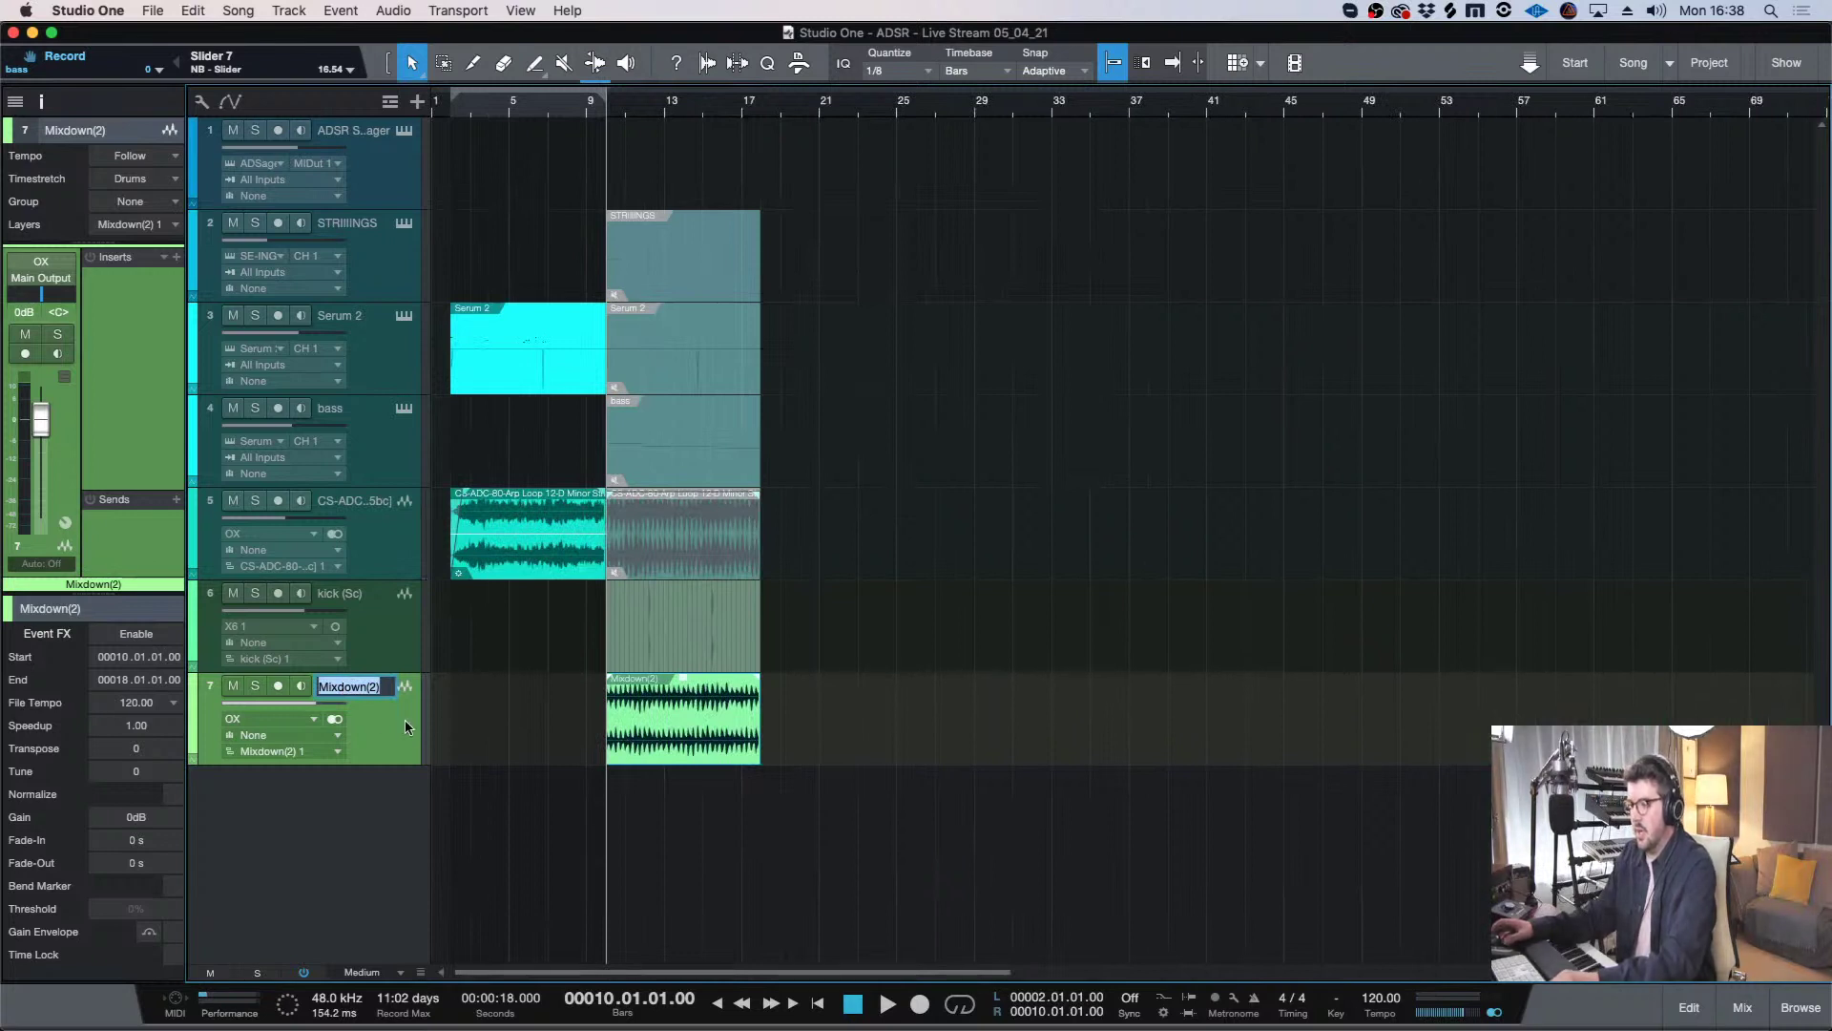
key(Return)
right_click(668, 729)
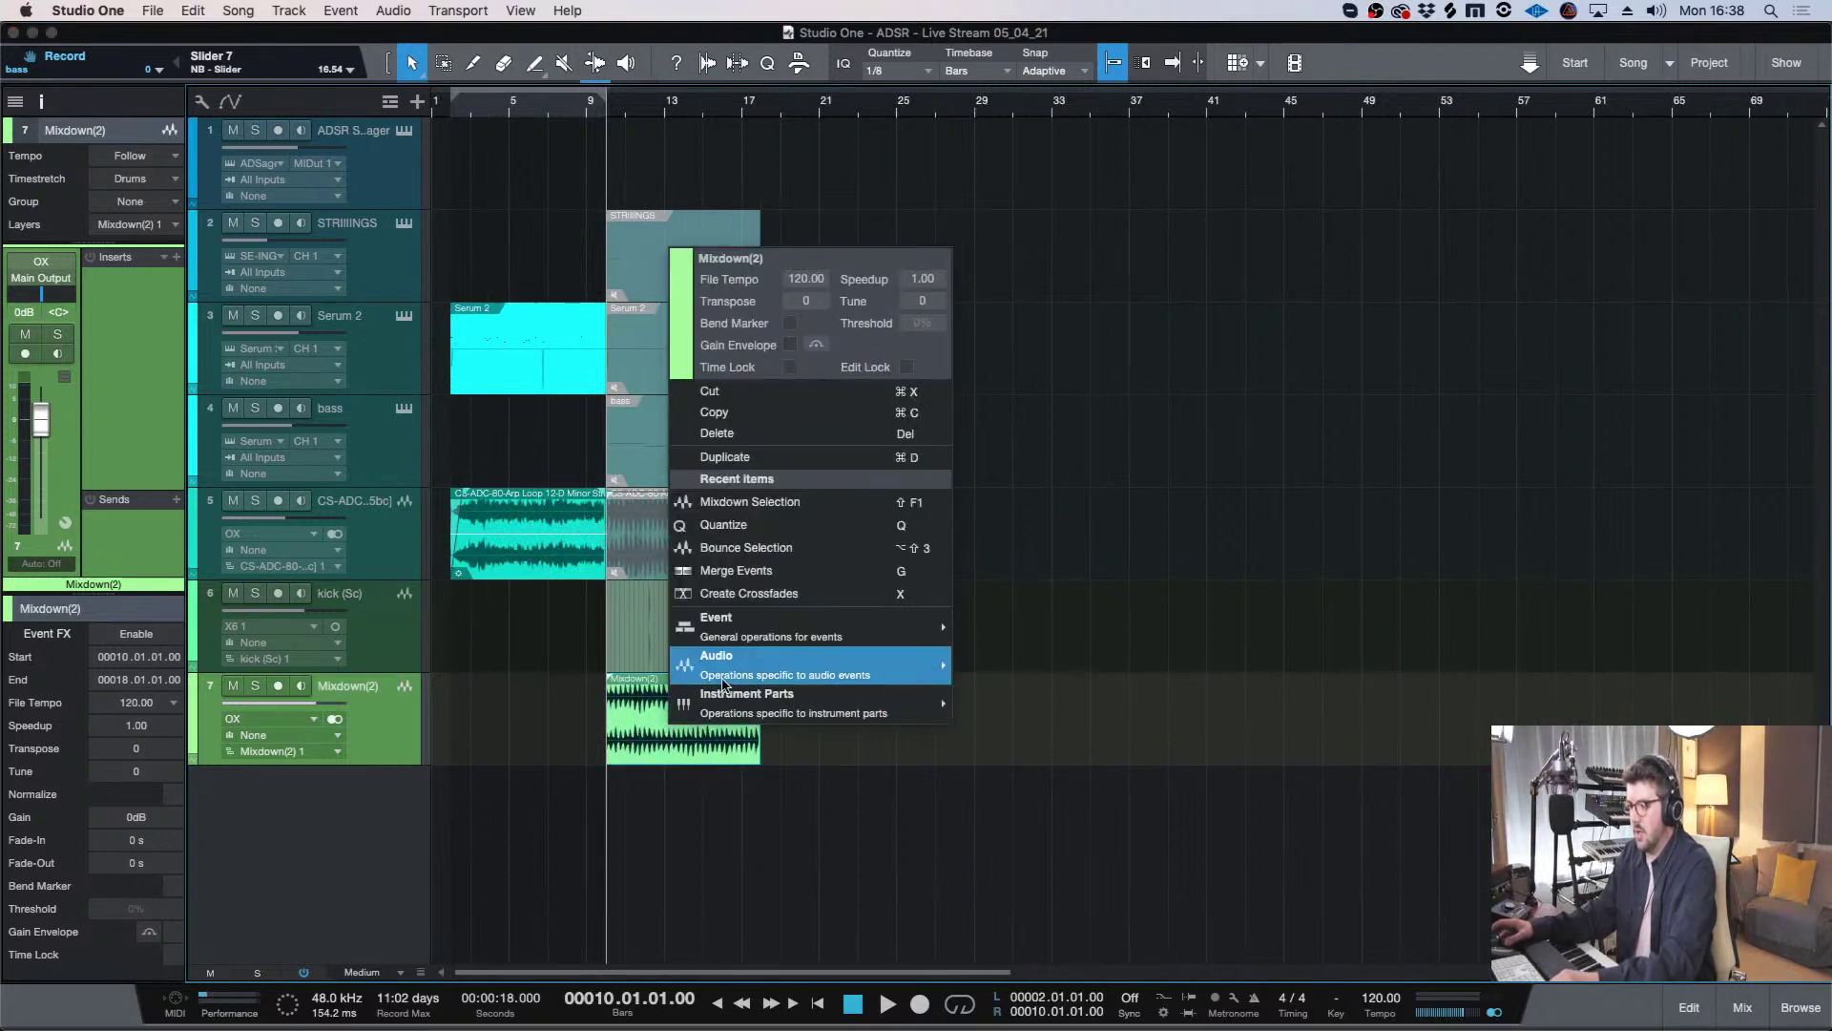
mouse_move(742, 657)
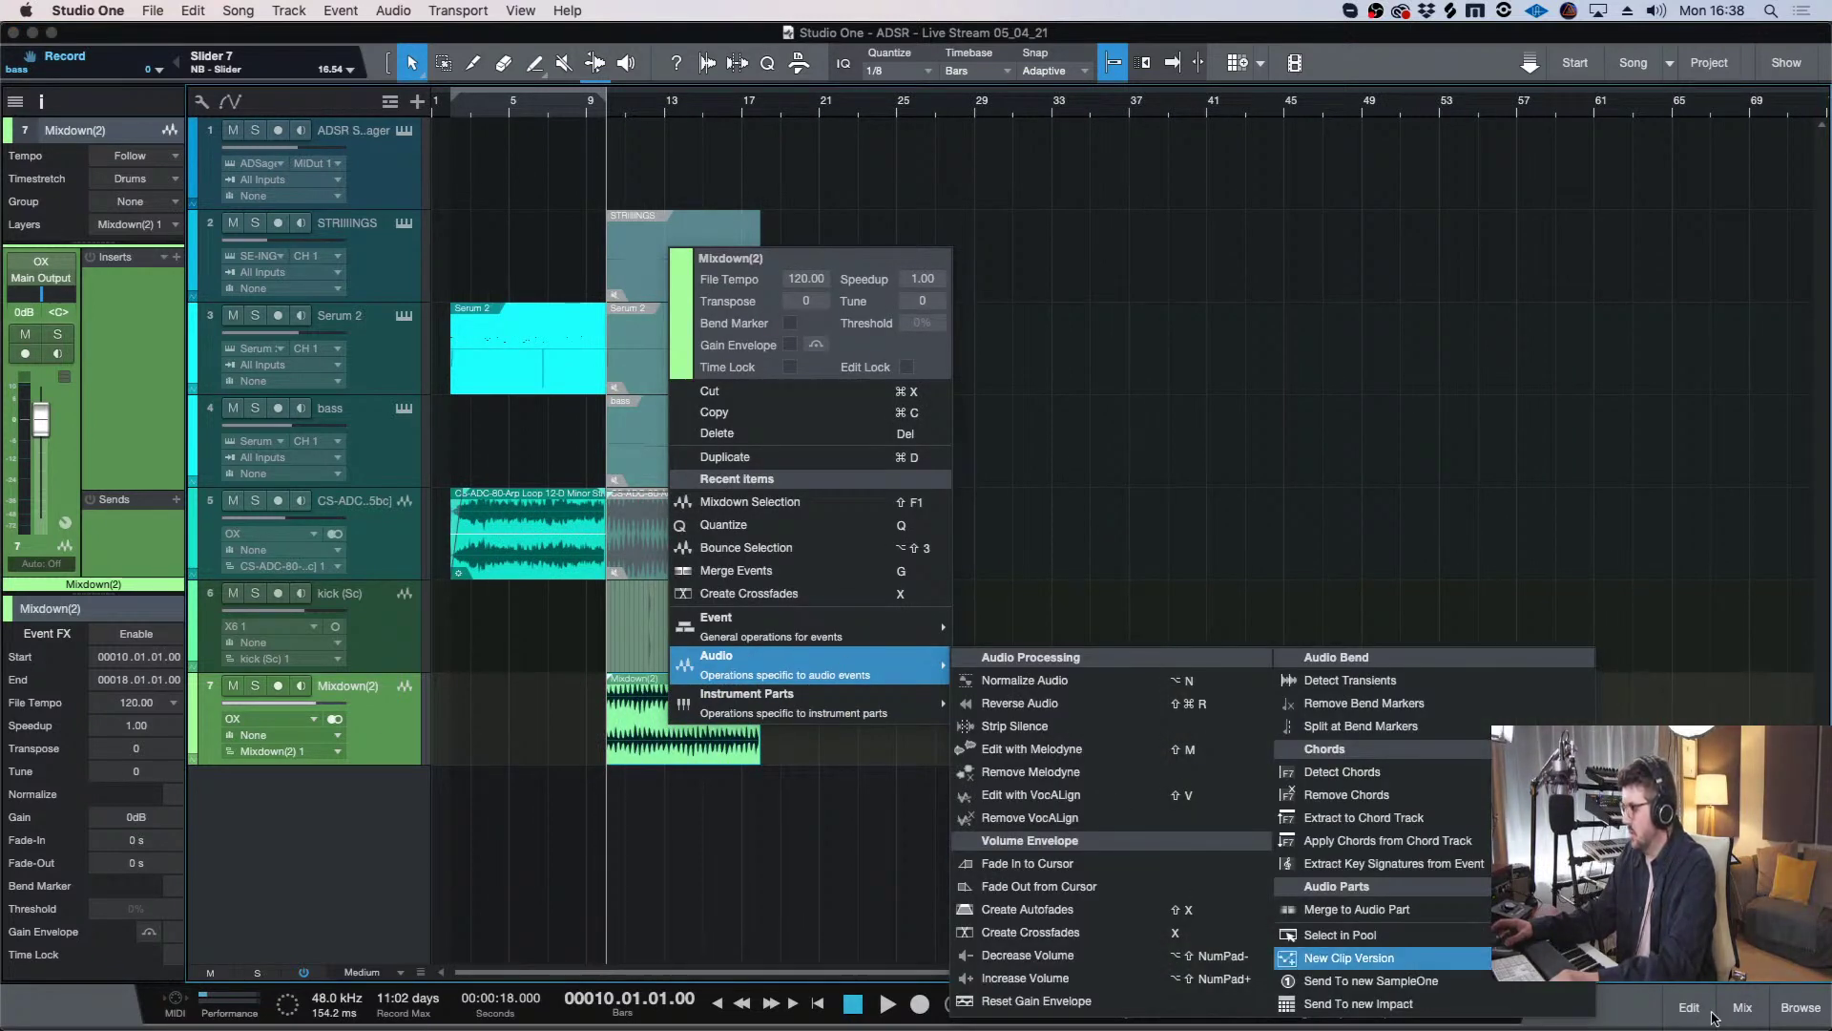
click(1521, 994)
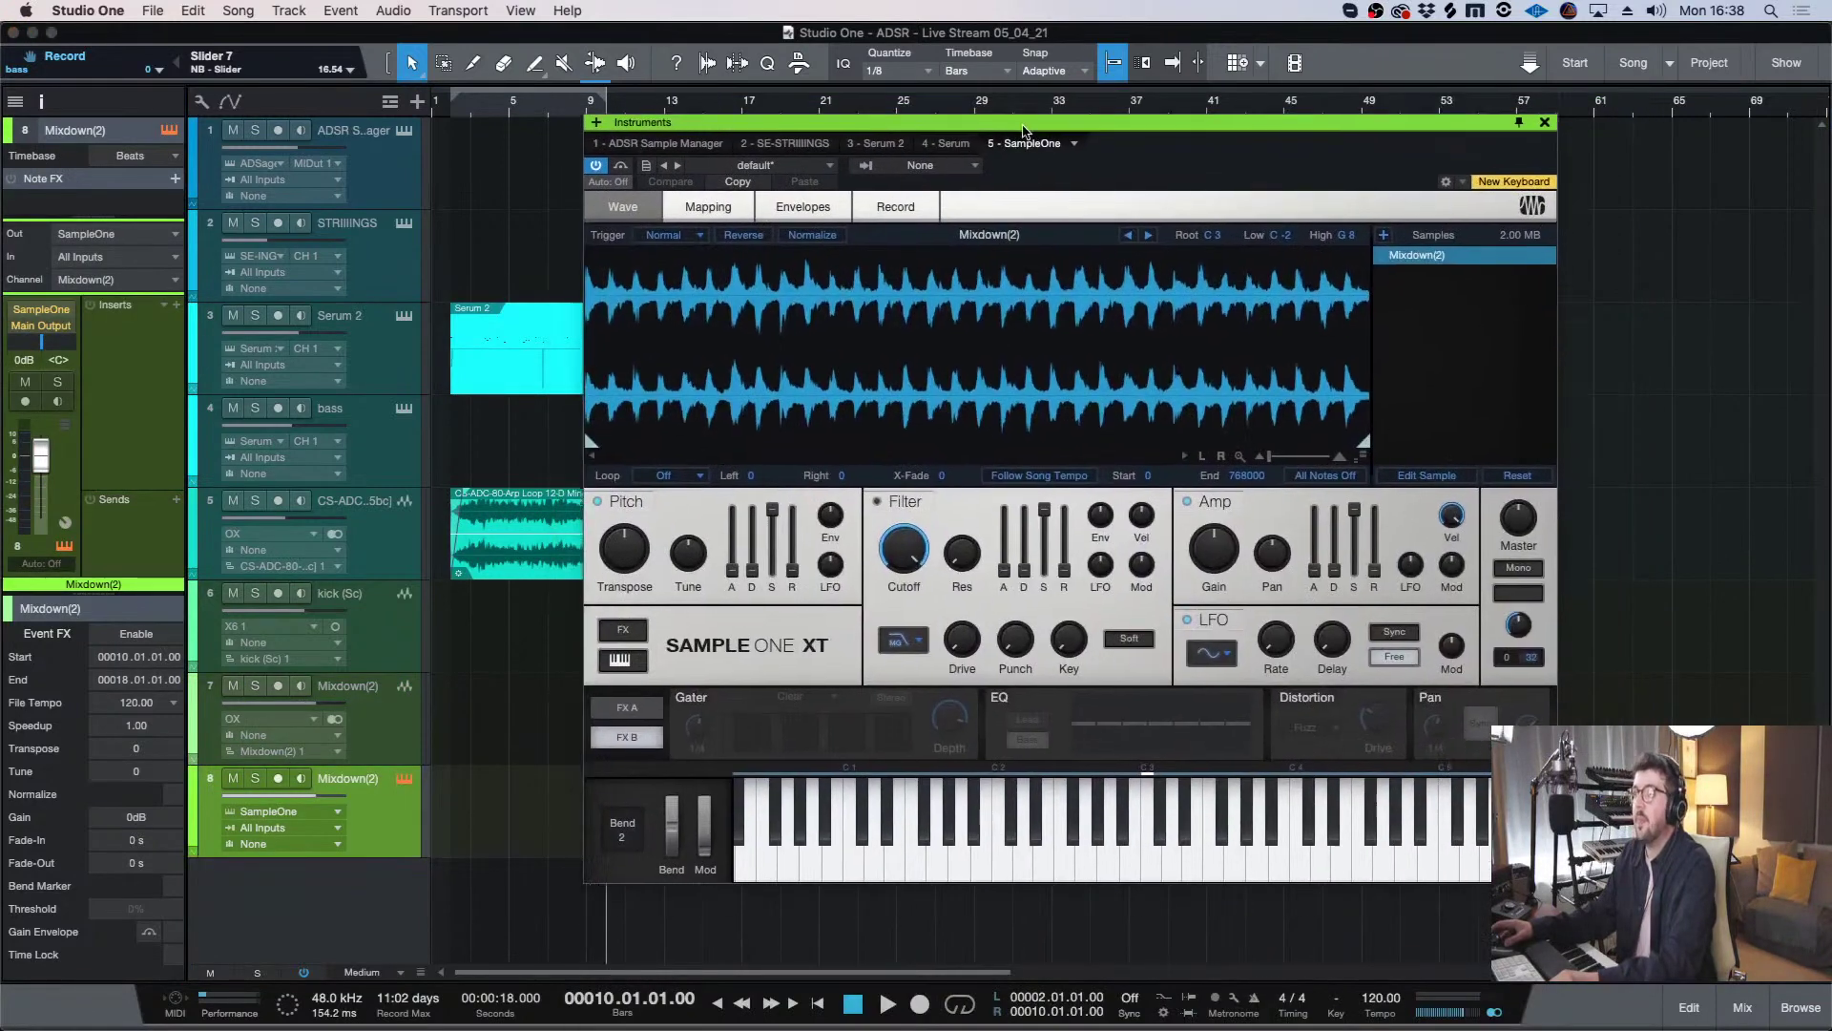
drag(1022, 126, 1019, 127)
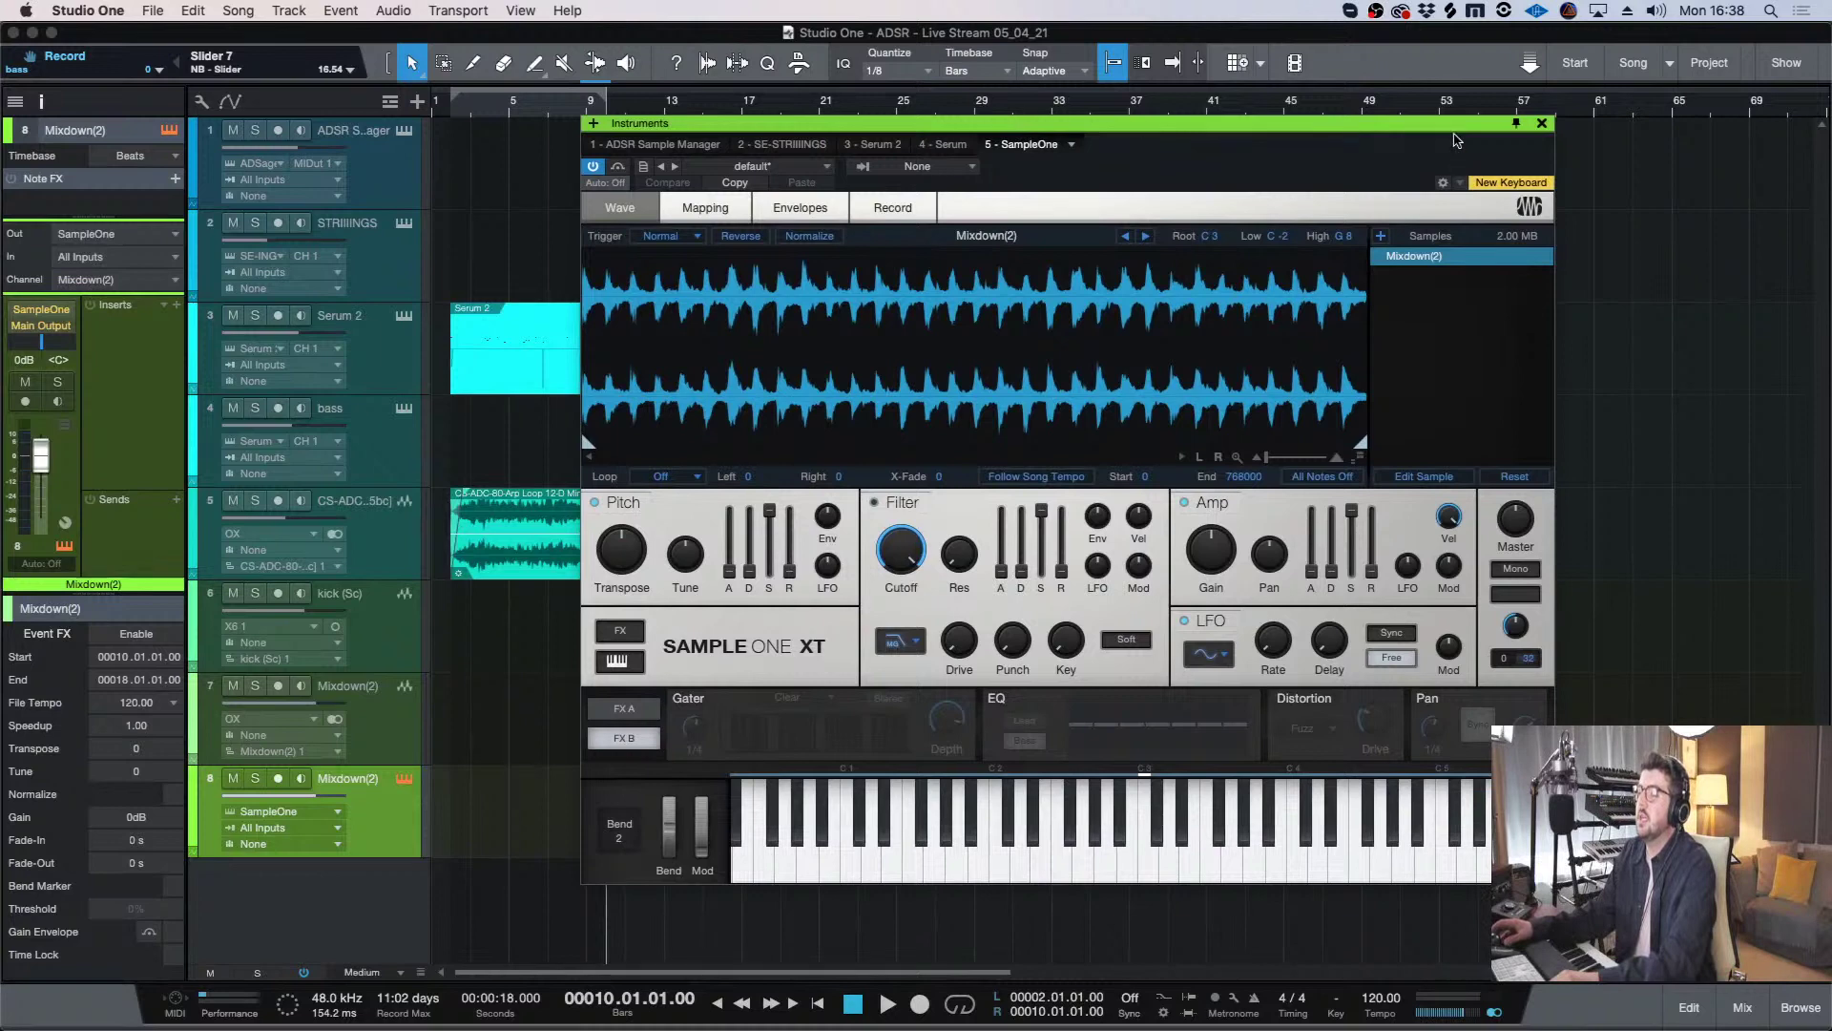
click(1541, 125)
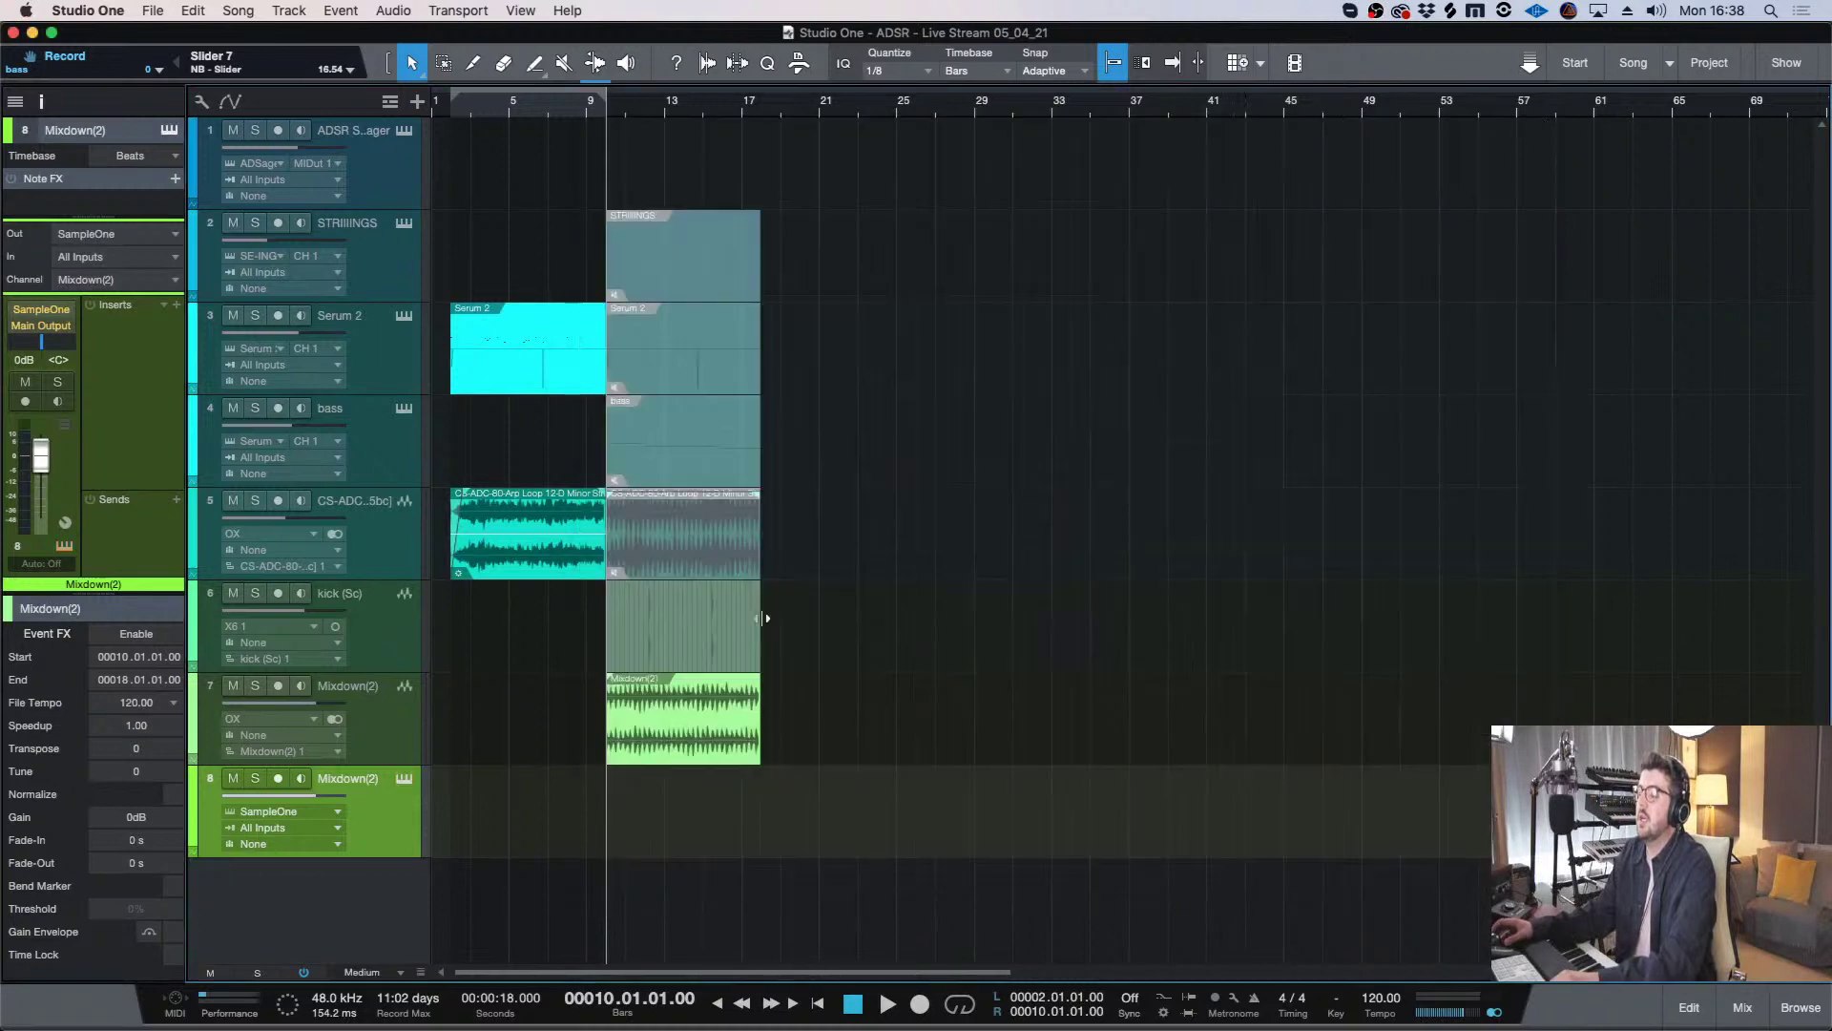
- Try to remove the SampleOne Mixdown(2) track together with its instrument, and undo the removal
right_click(385, 790)
click(403, 892)
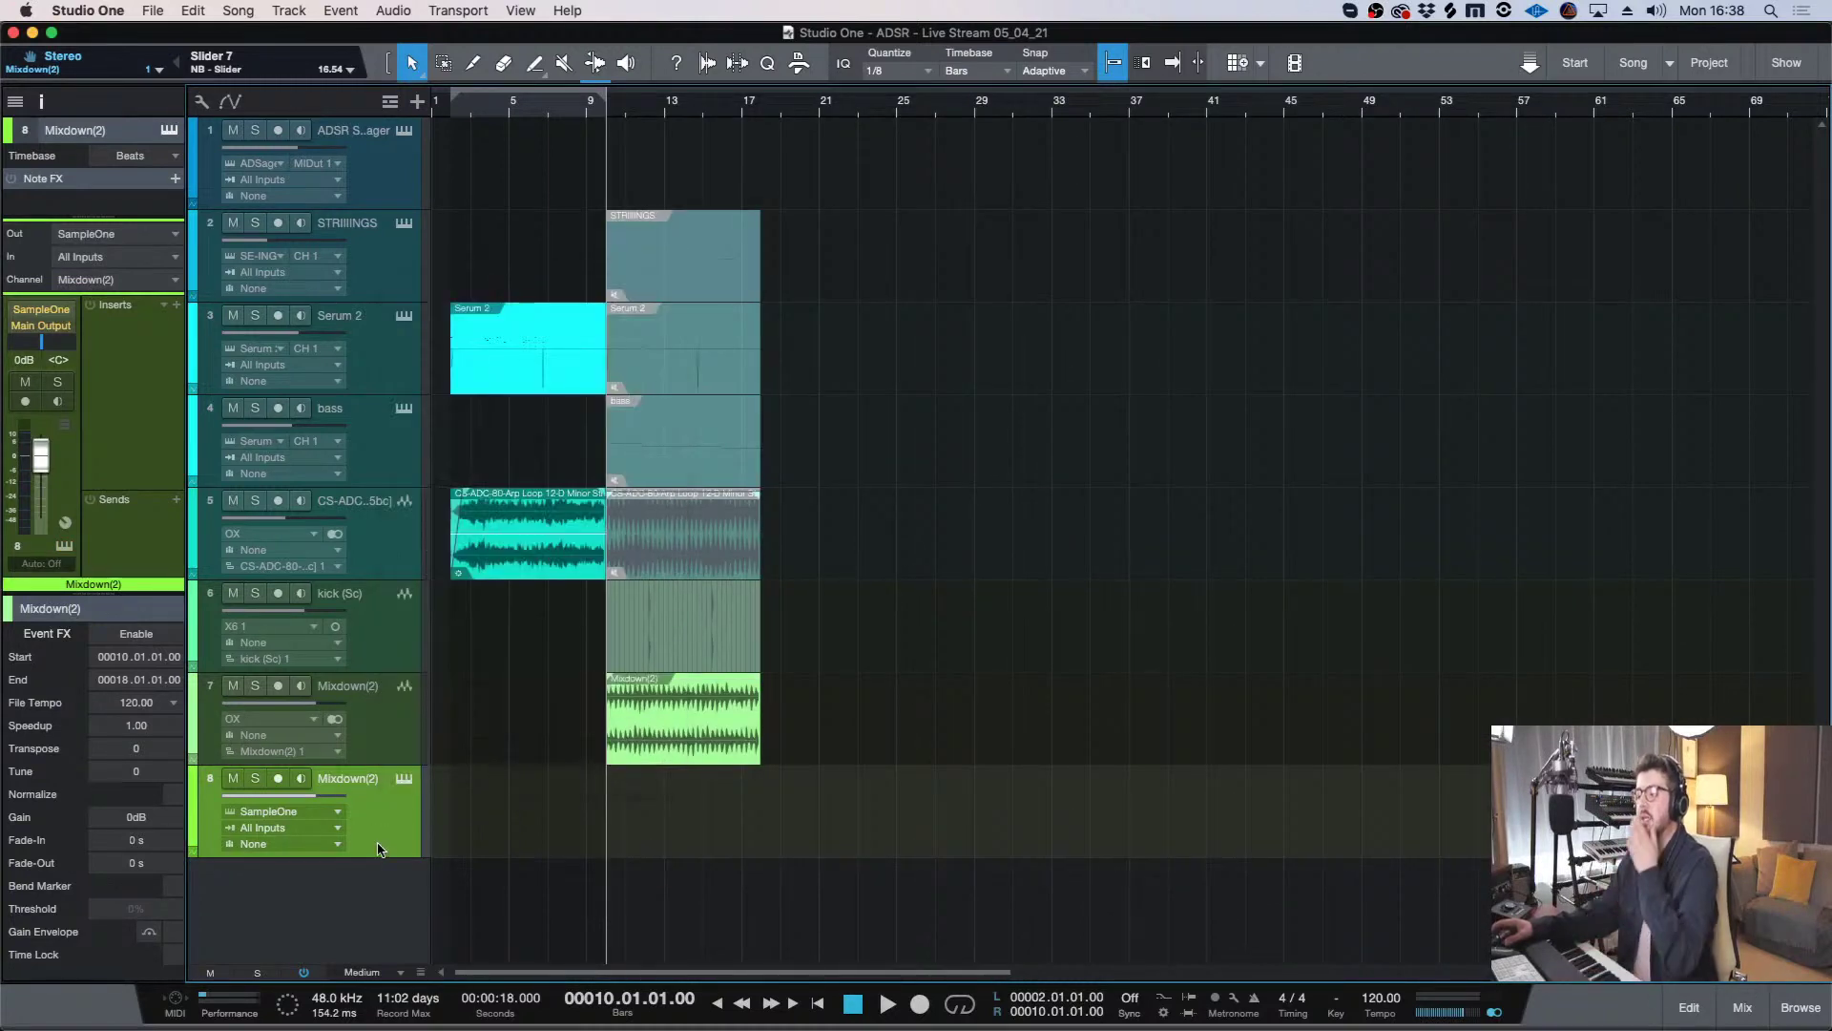
right_click(385, 840)
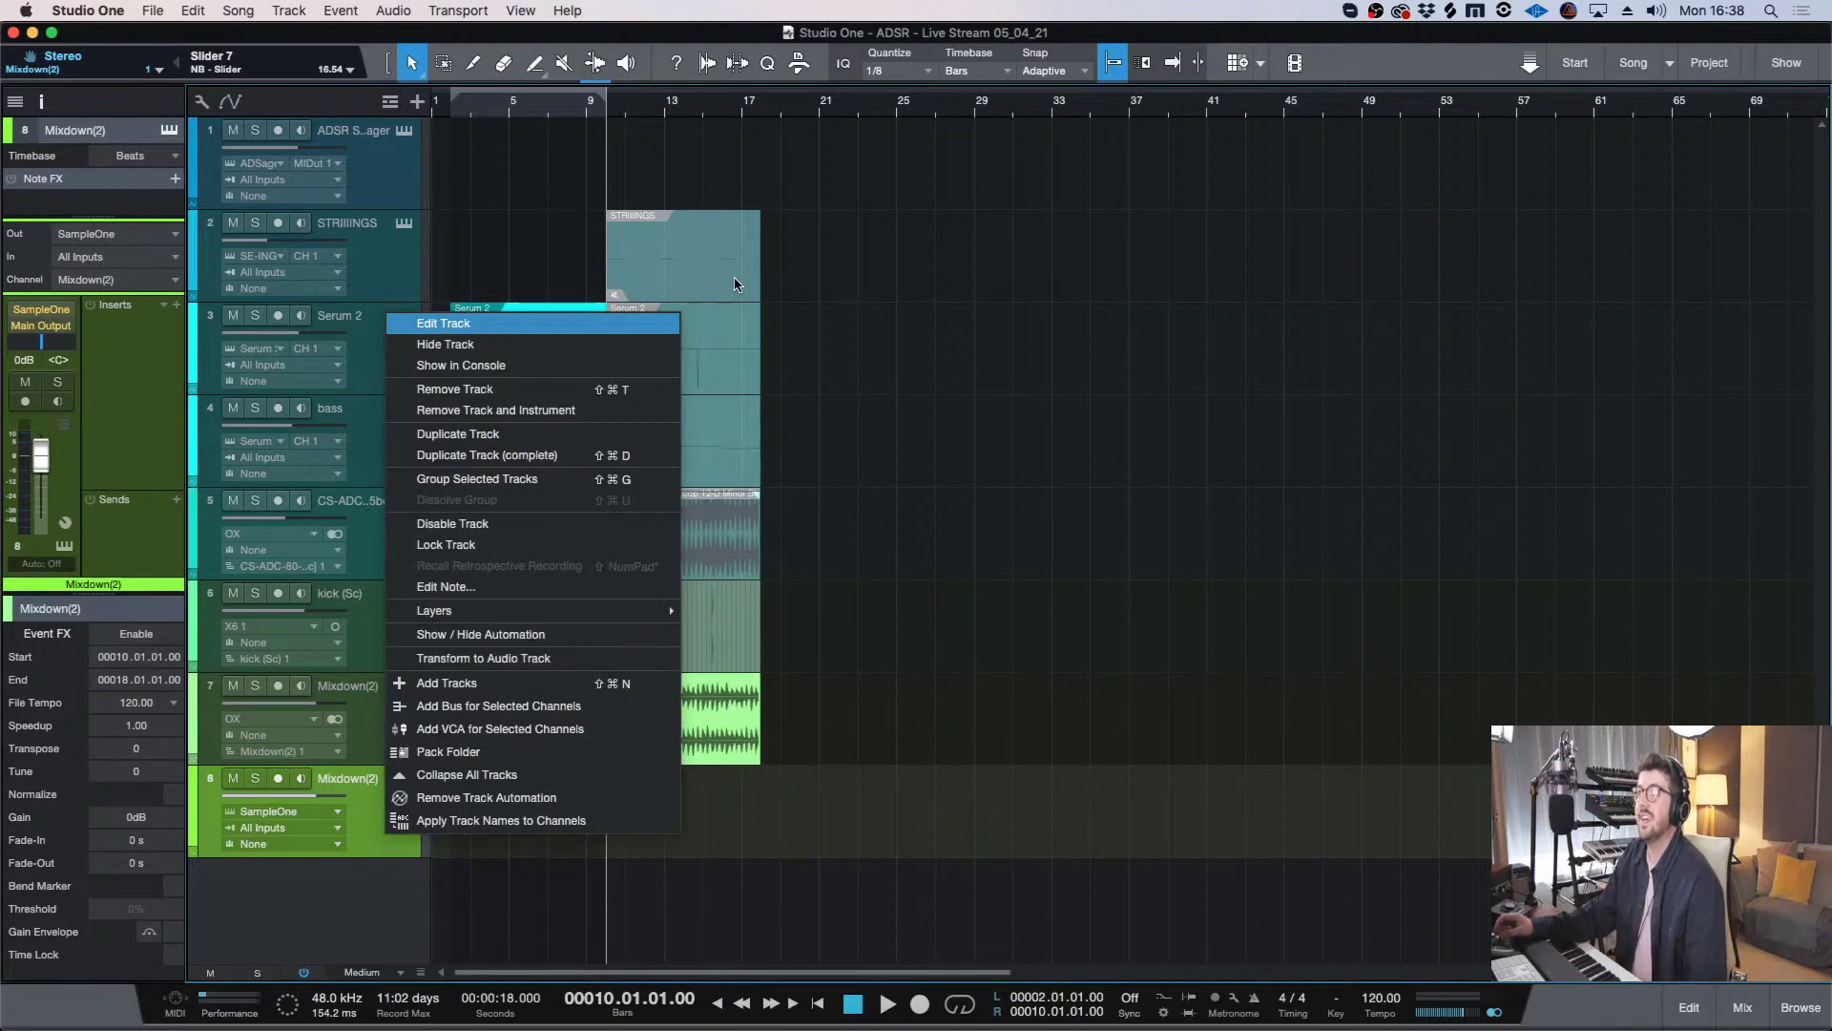
key(Down)
key(Down)
key(Down)
key(Down)
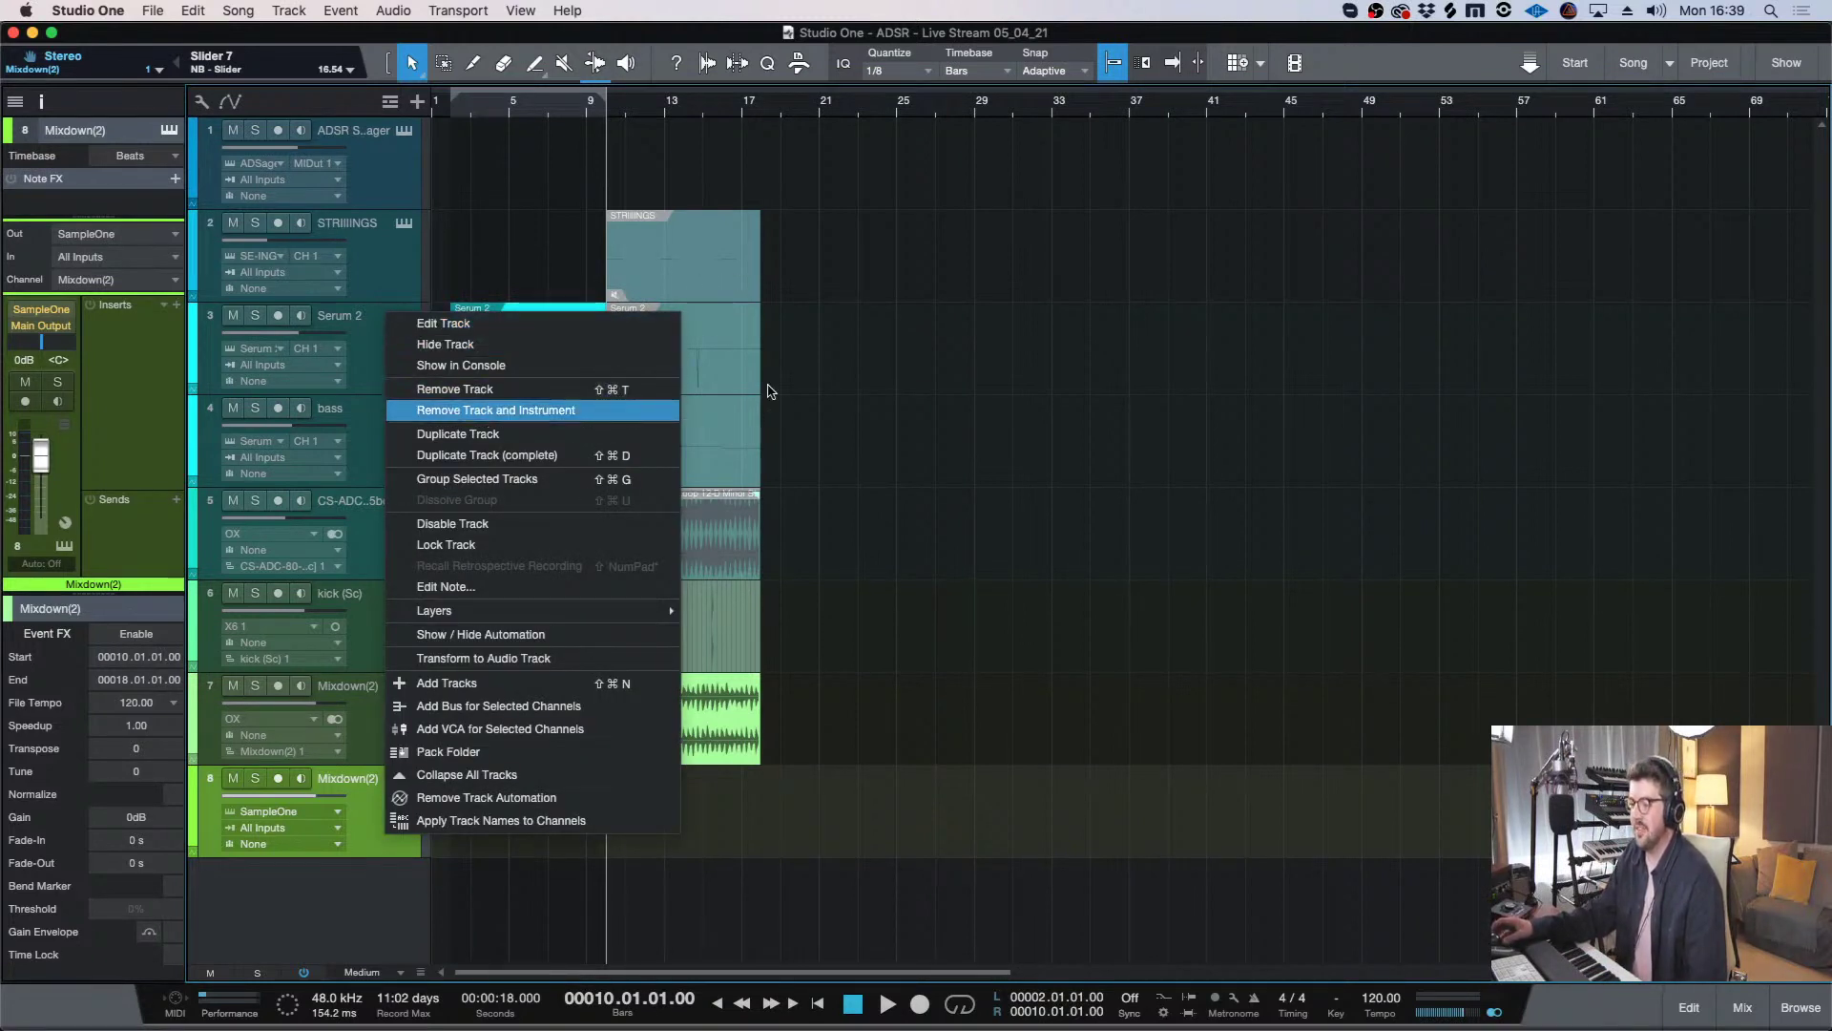
click(652, 413)
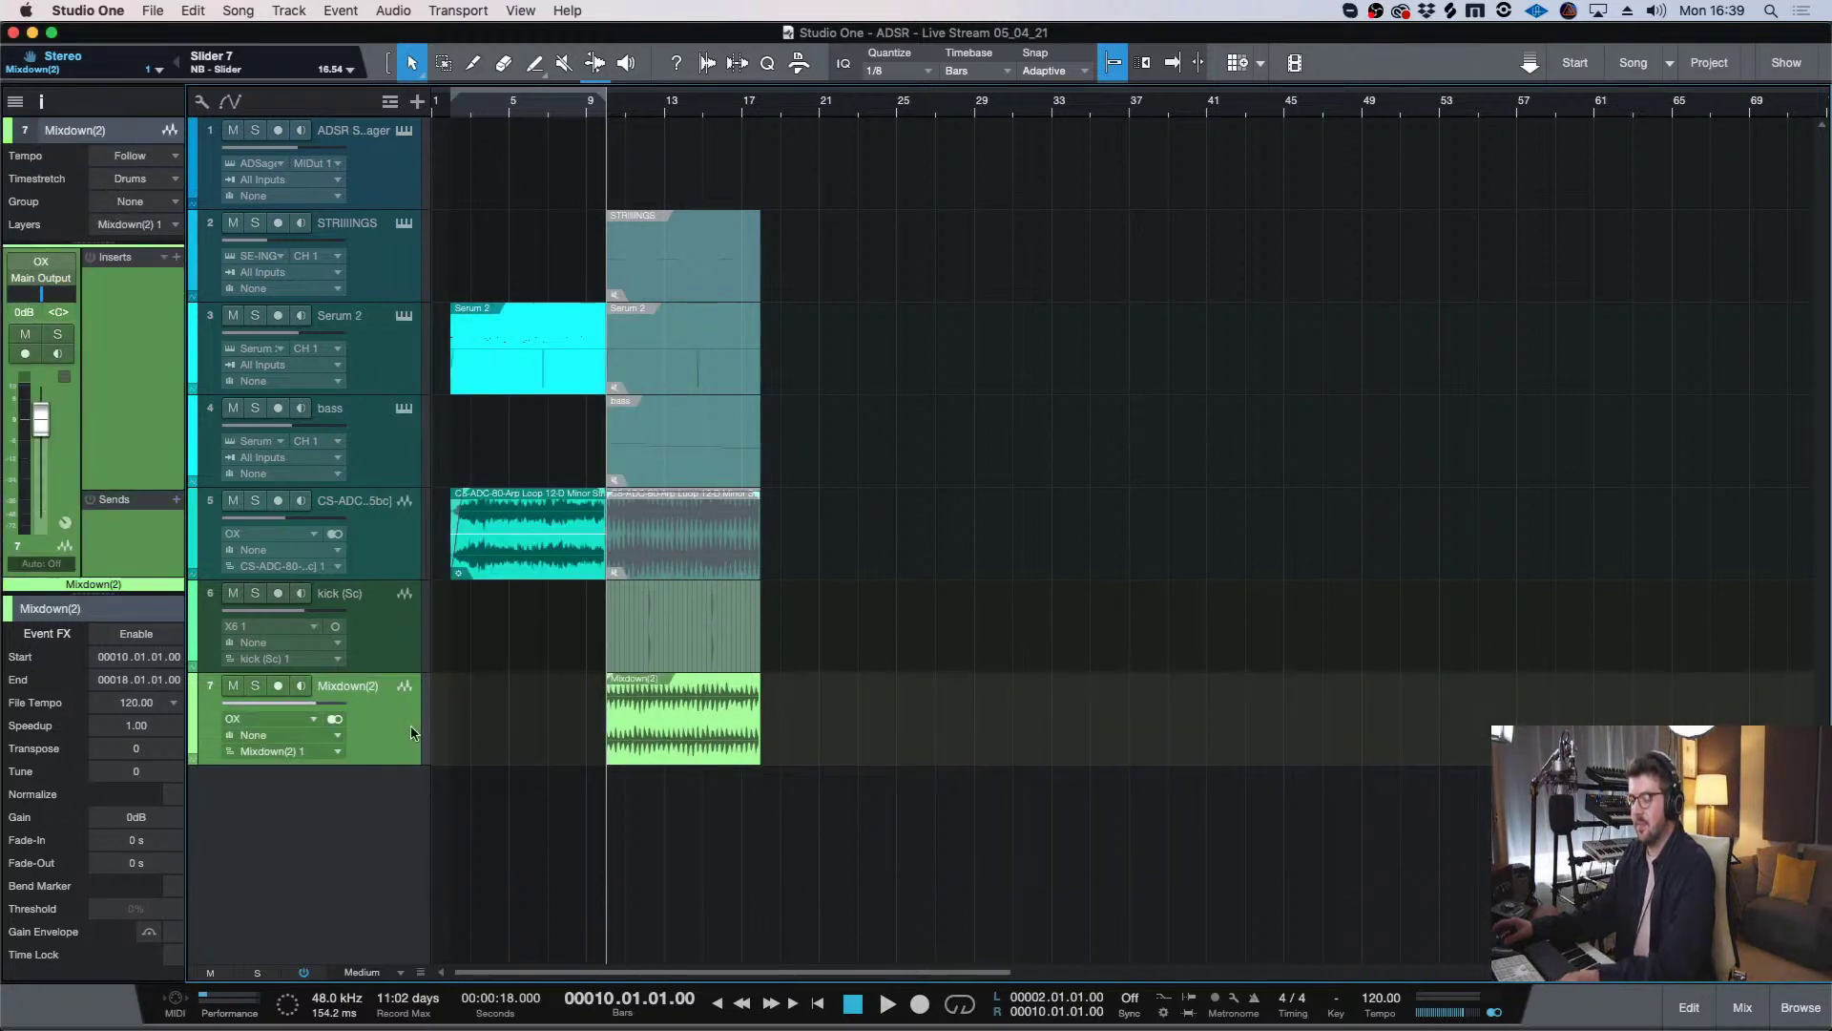
key(super+z)
- Remove the Mixdown(2) audio track, keeping the SampleOne track of the same name
click(412, 744)
right_click(412, 744)
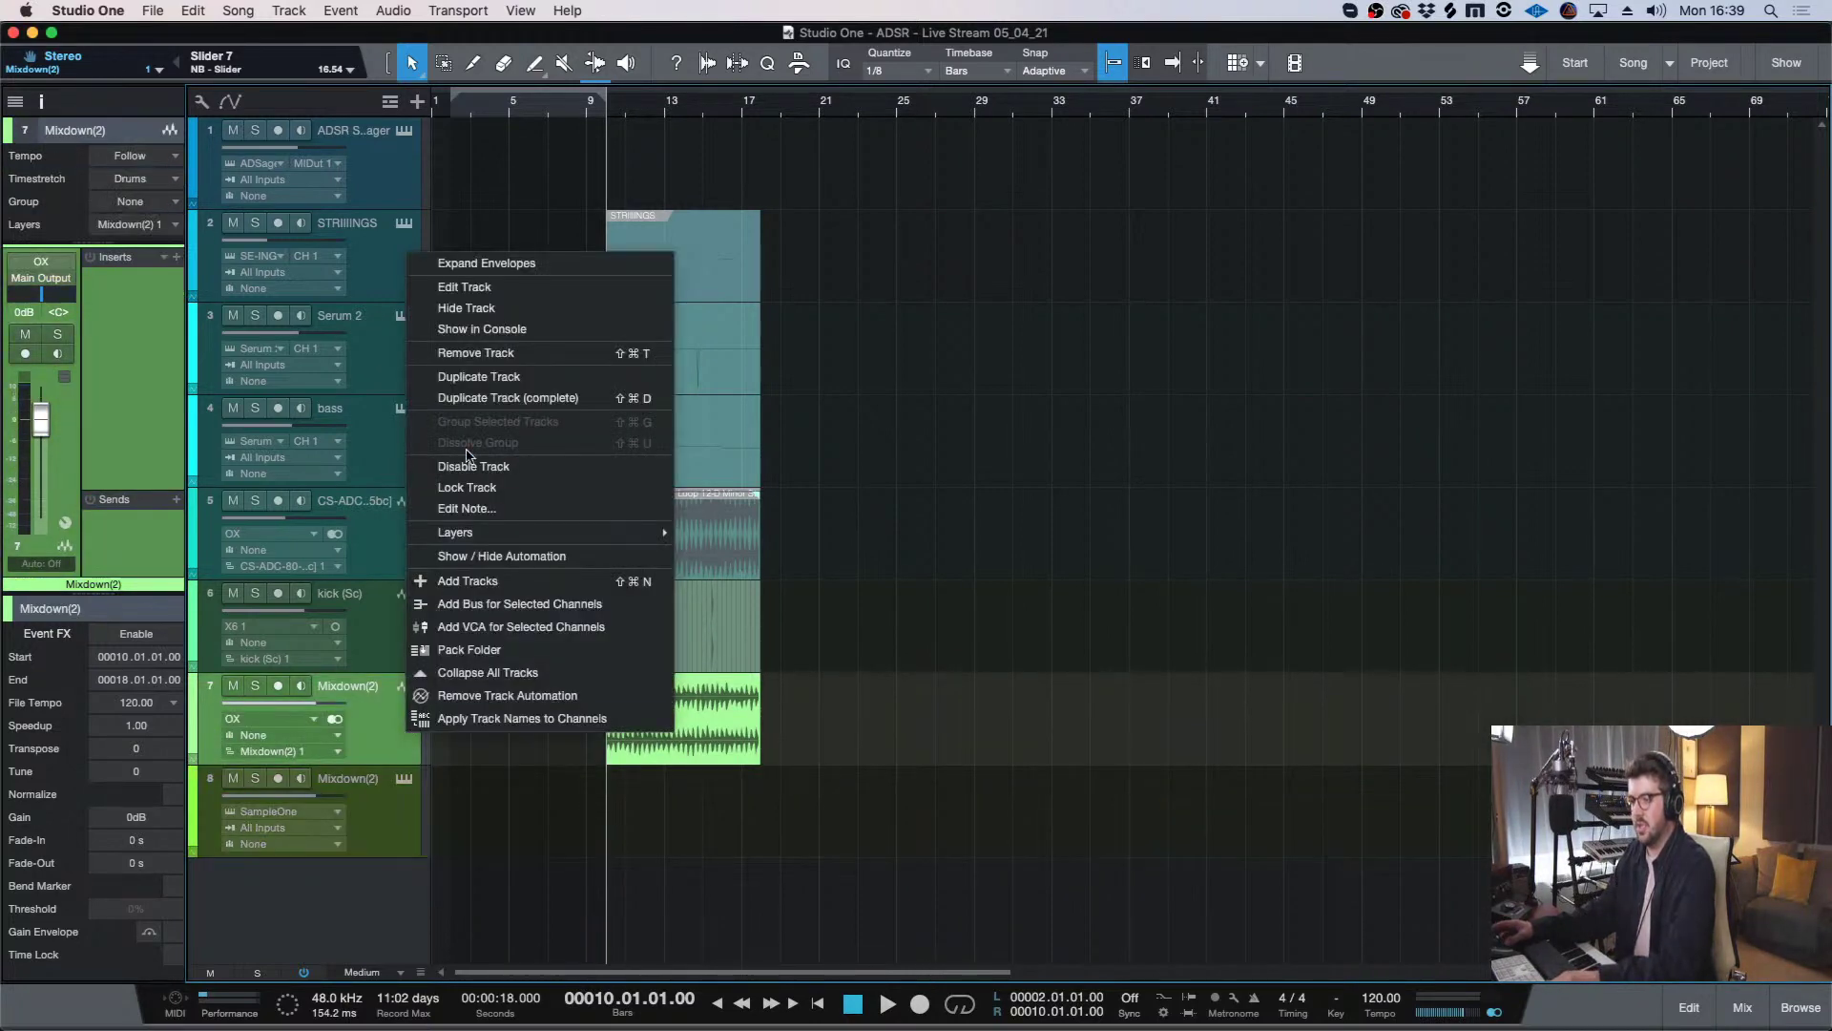
click(461, 351)
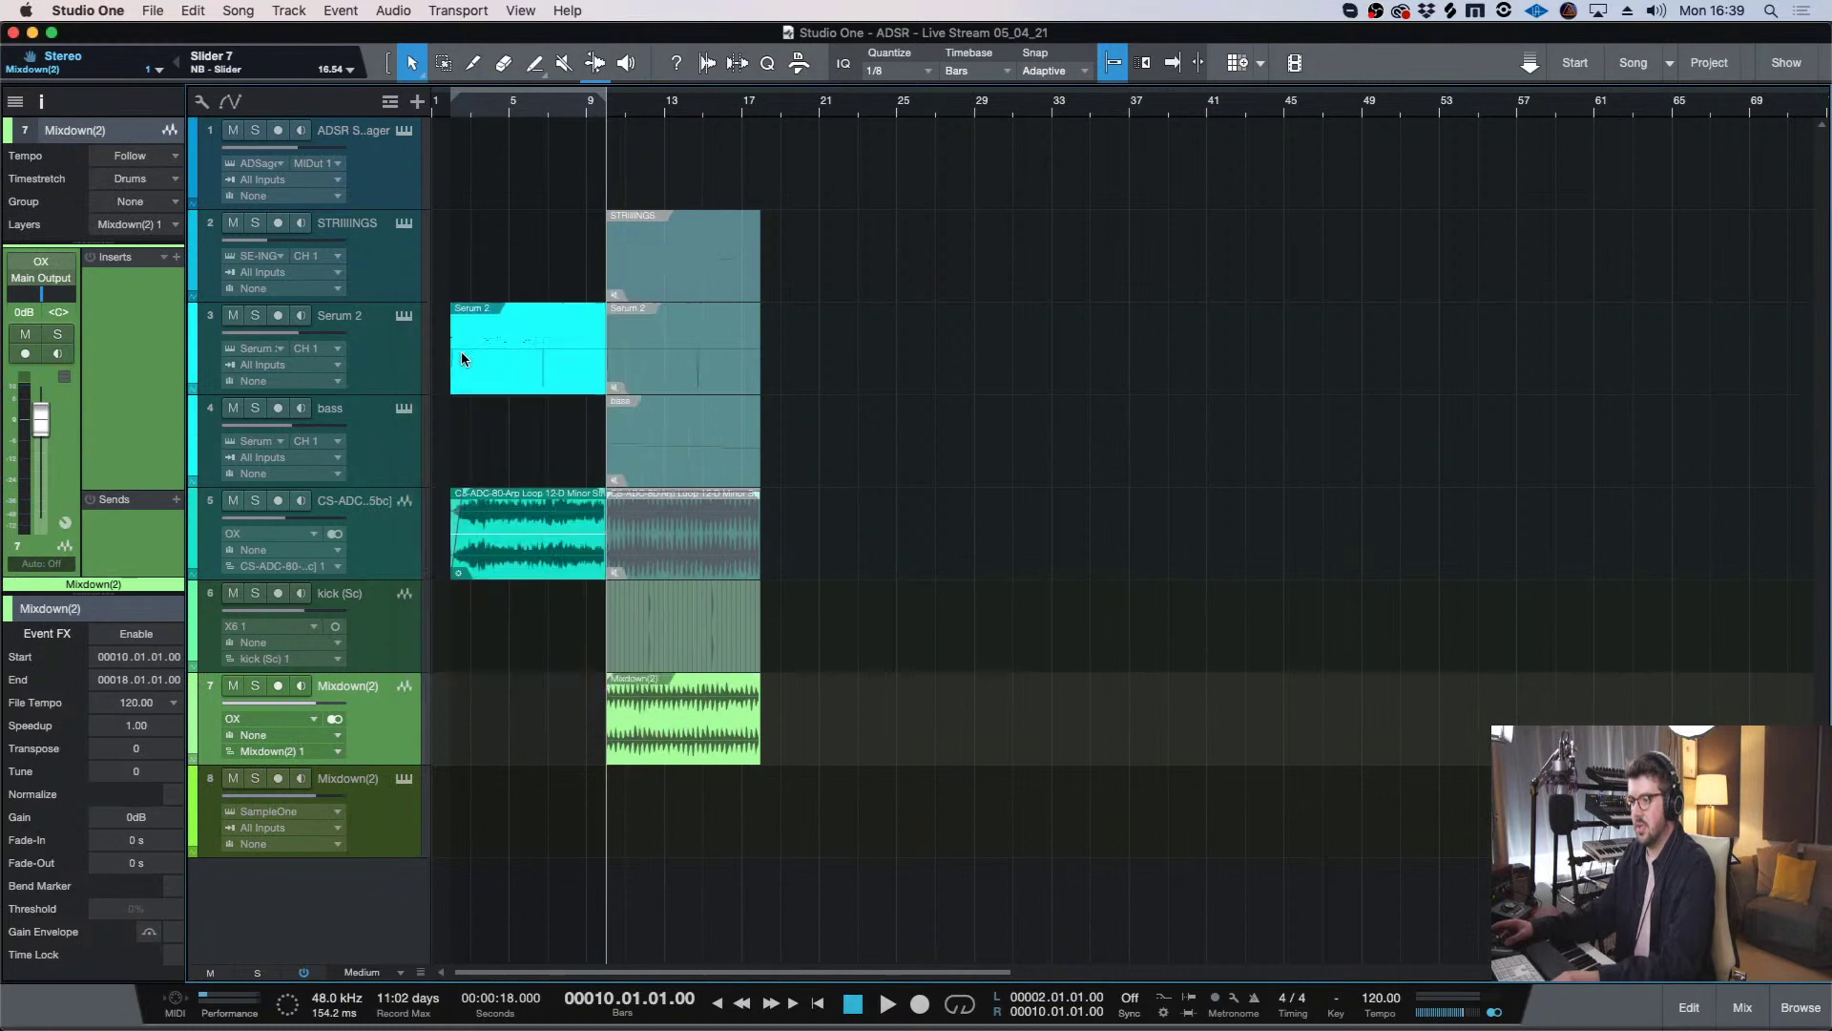
- Enable Follow Song Tempo in the Mixdown(2) track's SampleOne instrument, show its FX A effects, and close the instrument's window
click(405, 686)
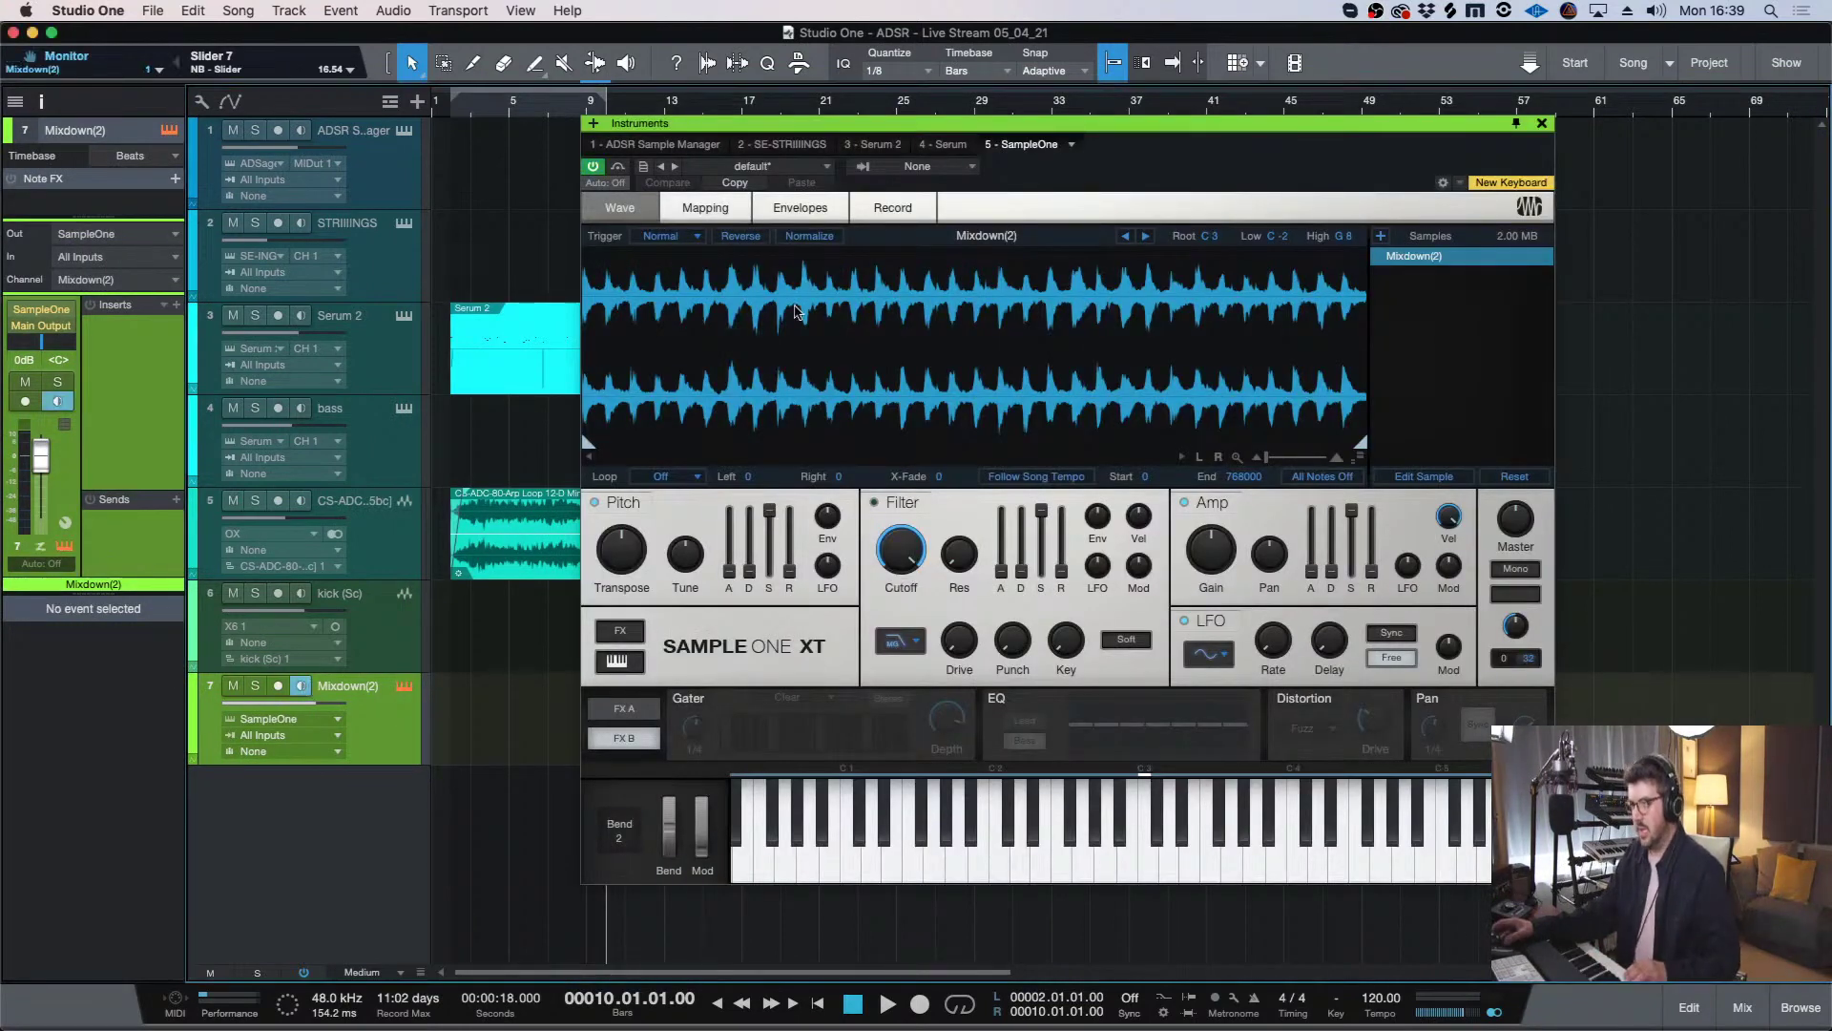
drag(1431, 123, 1494, 127)
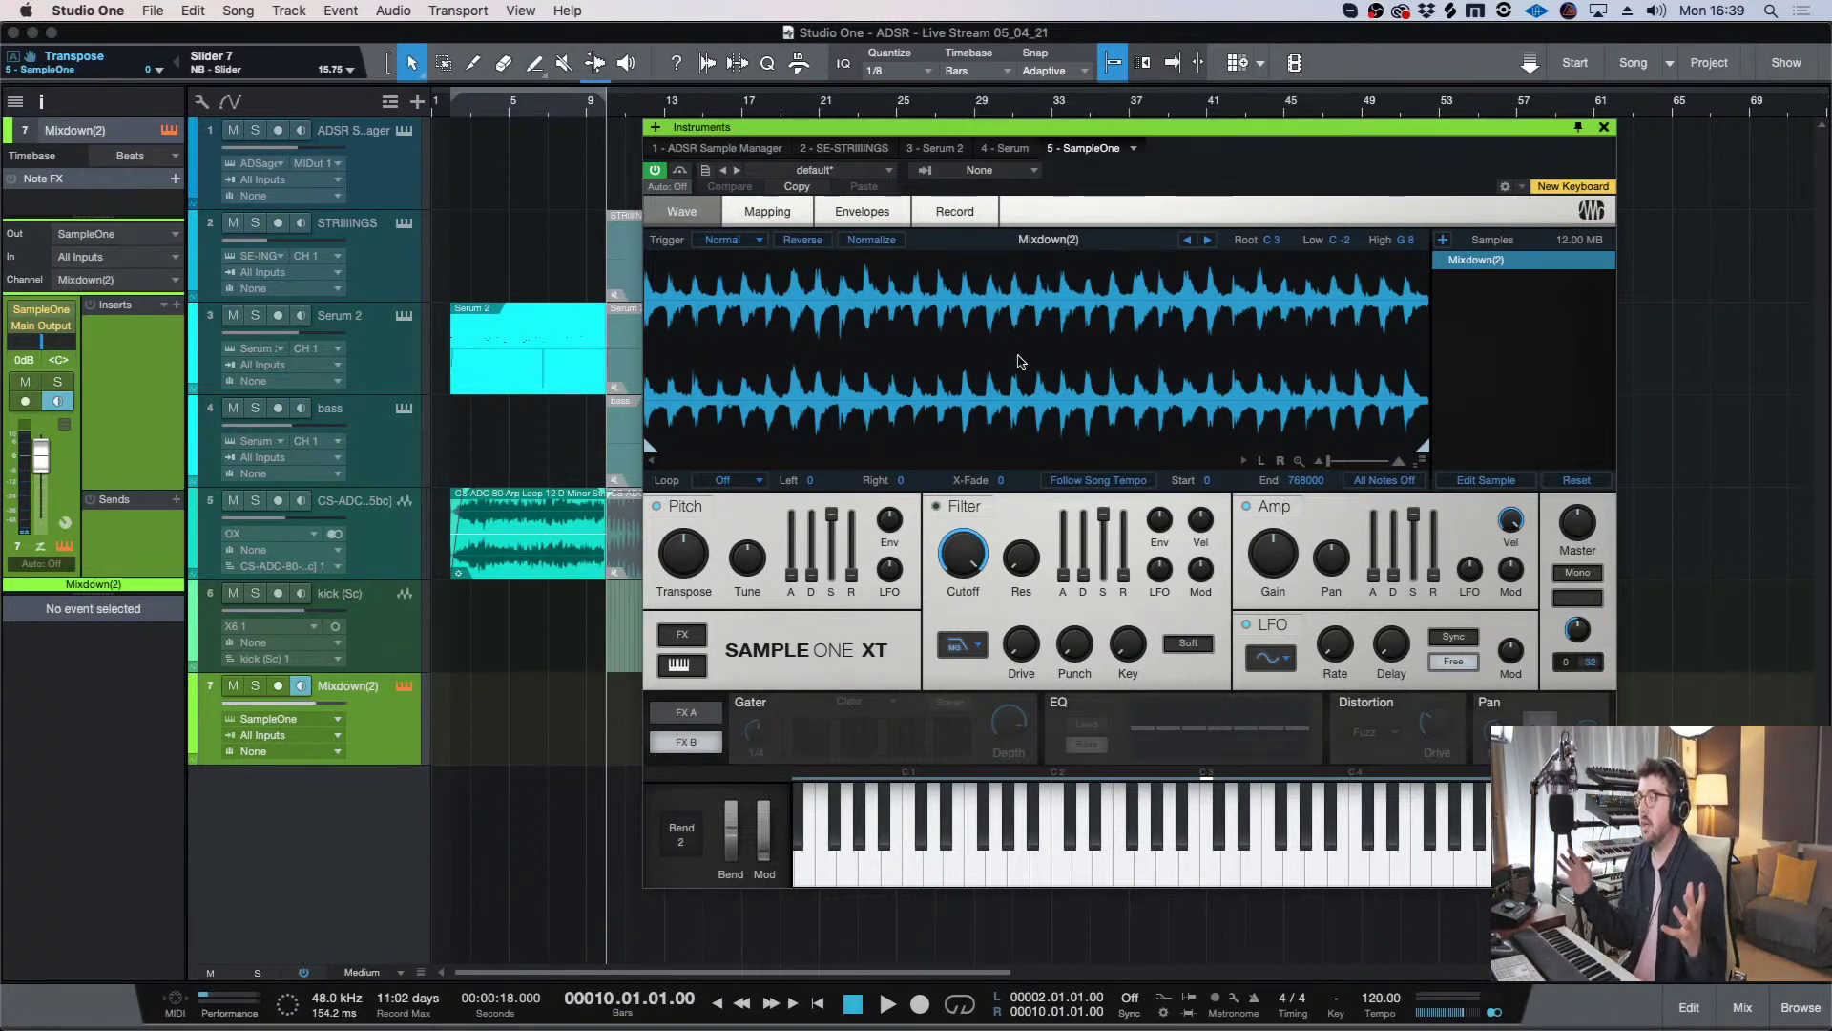
drag(1468, 156, 1441, 151)
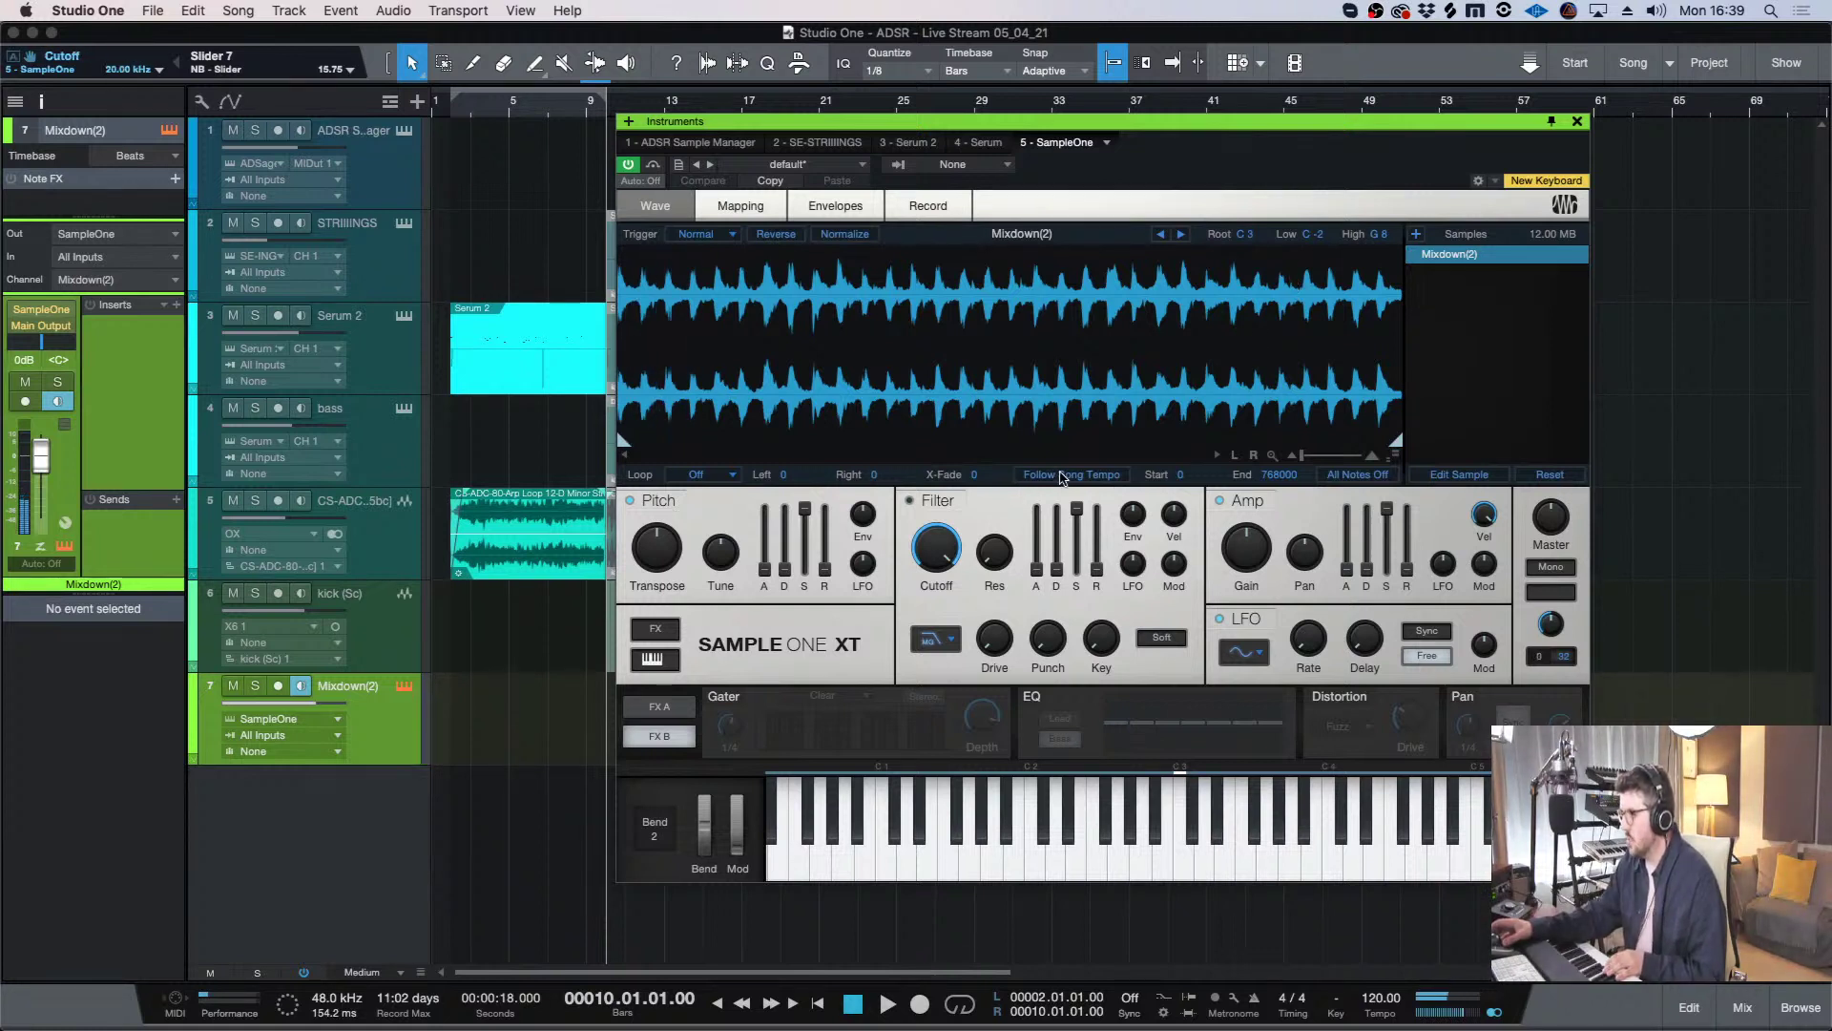
click(1103, 475)
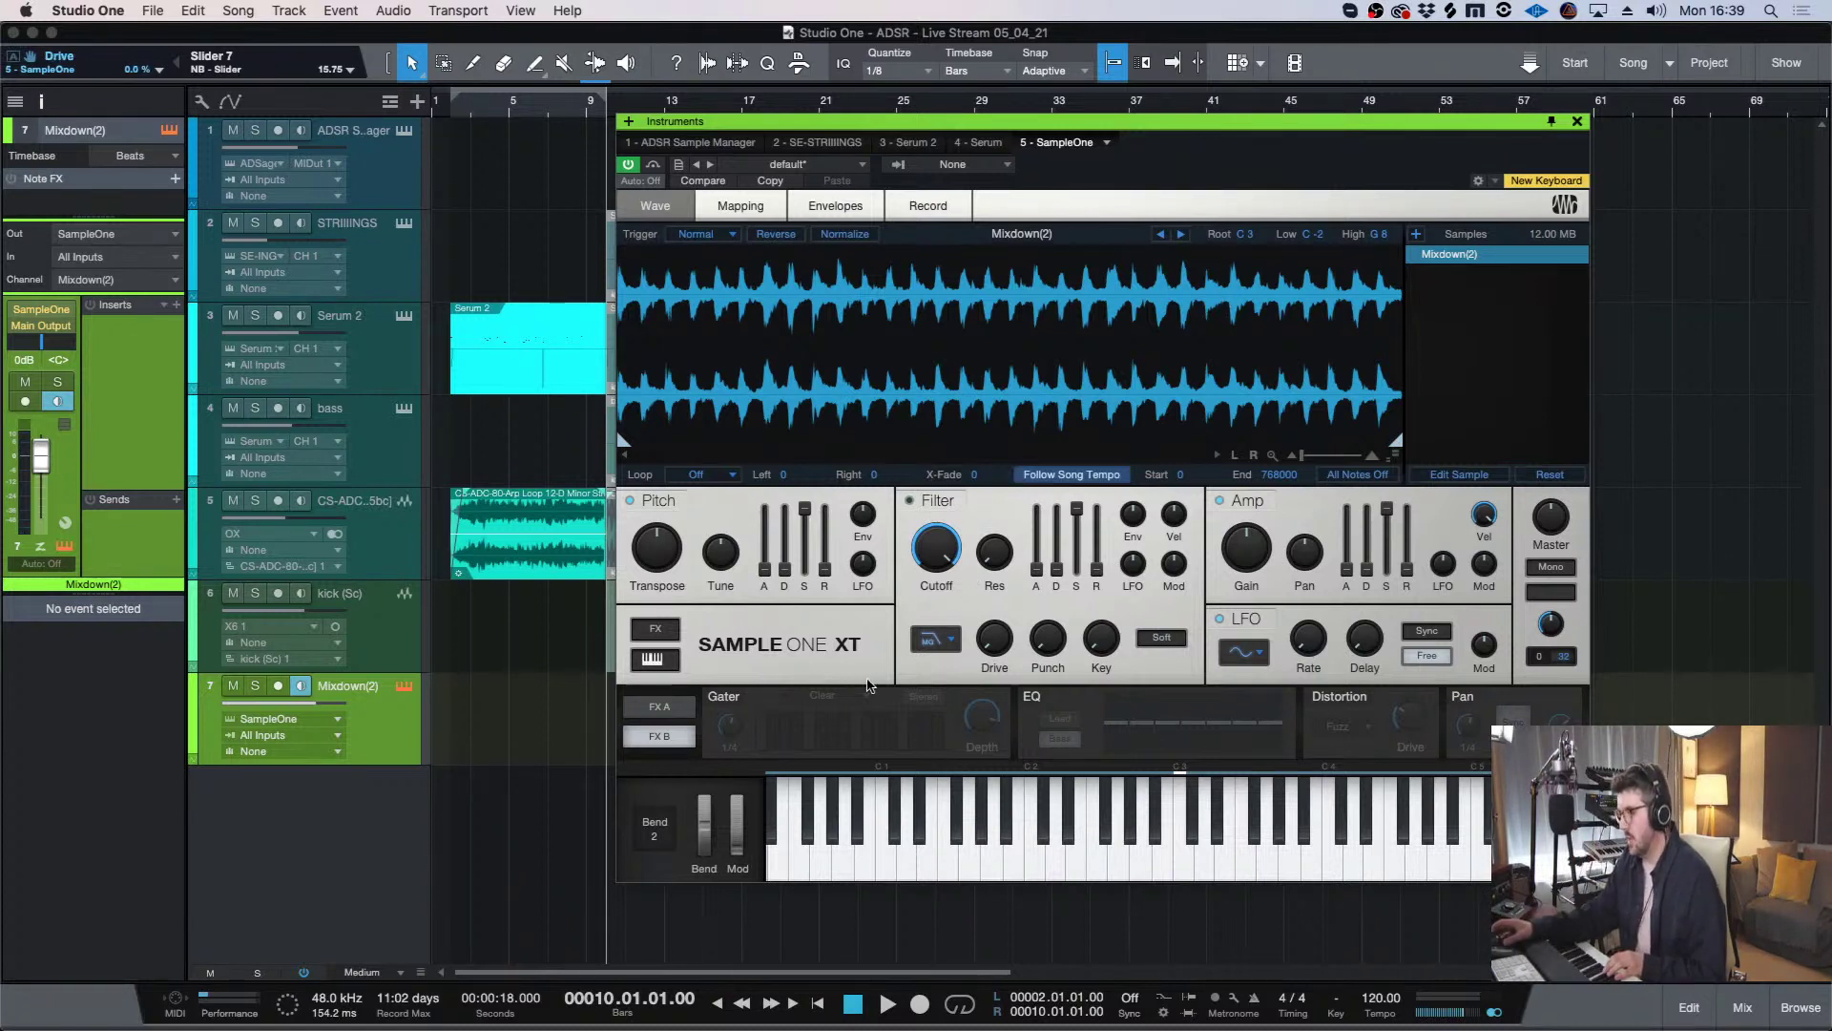
click(659, 706)
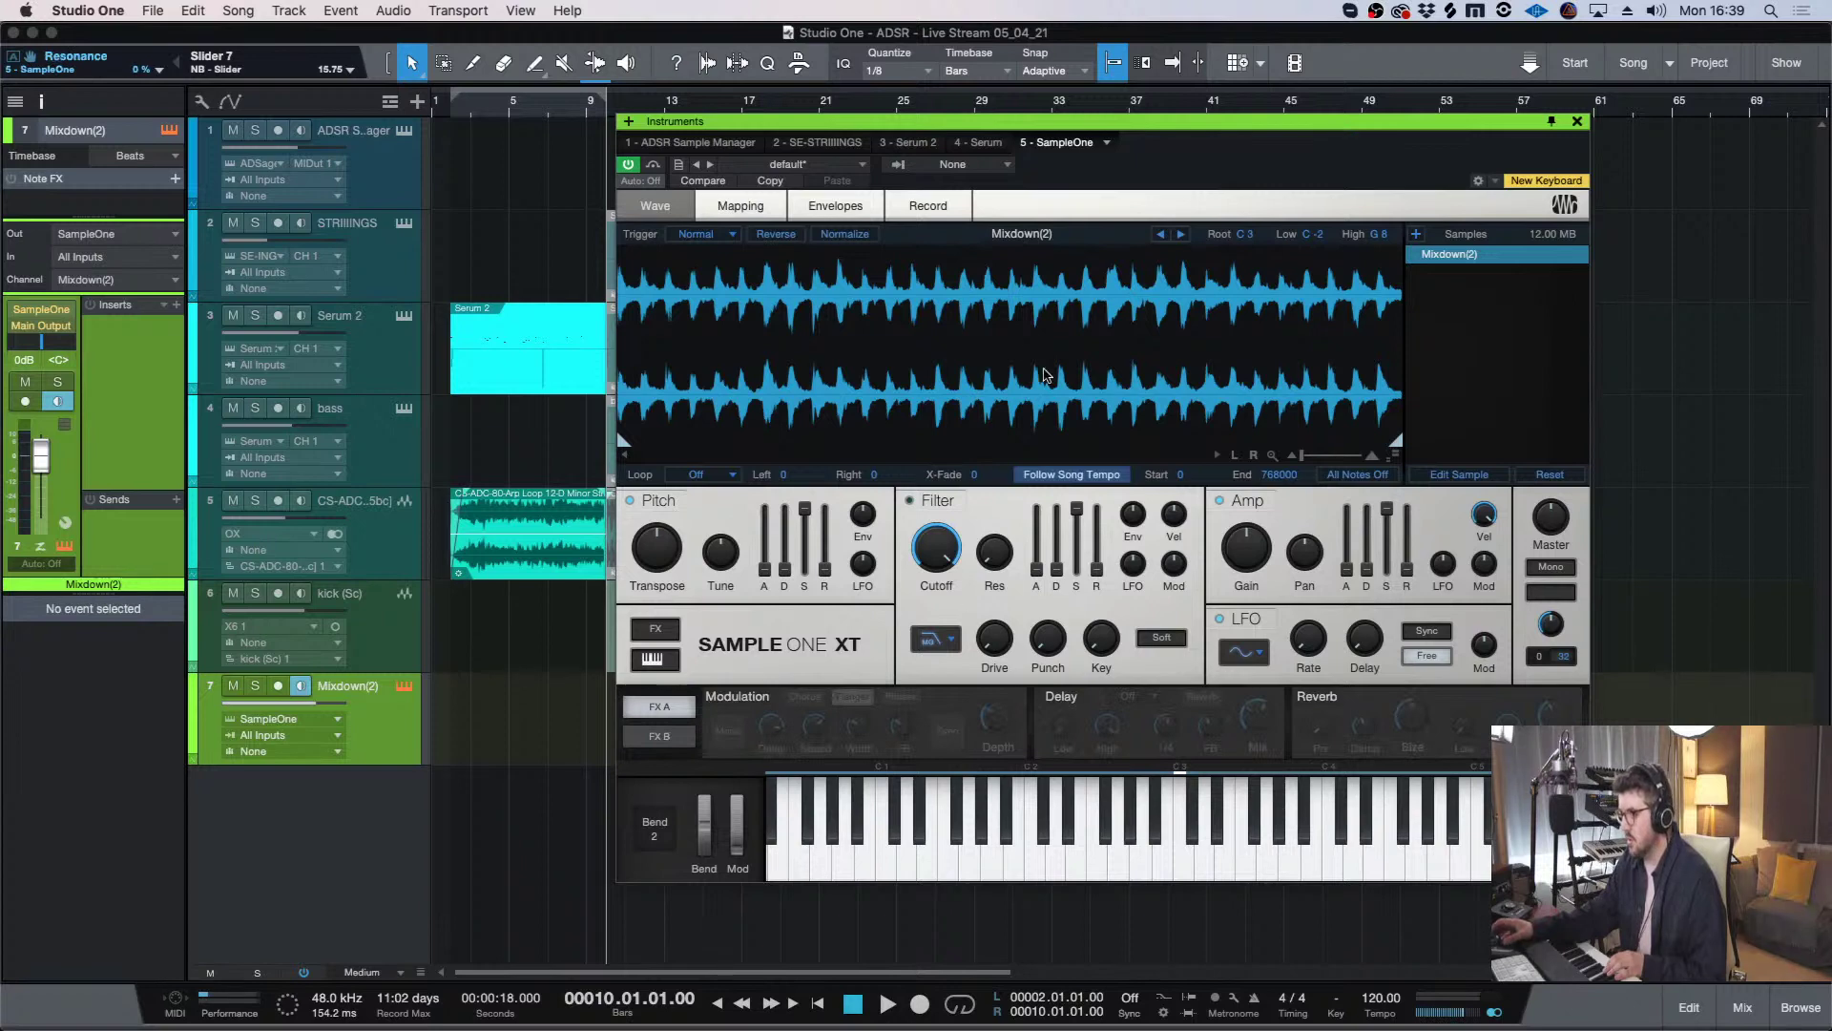
click(1577, 122)
- Select the kick, arp loop, bass, Serum 2 and STRIIIINGS tracks in turn to examine their channel settings and inserts
click(370, 621)
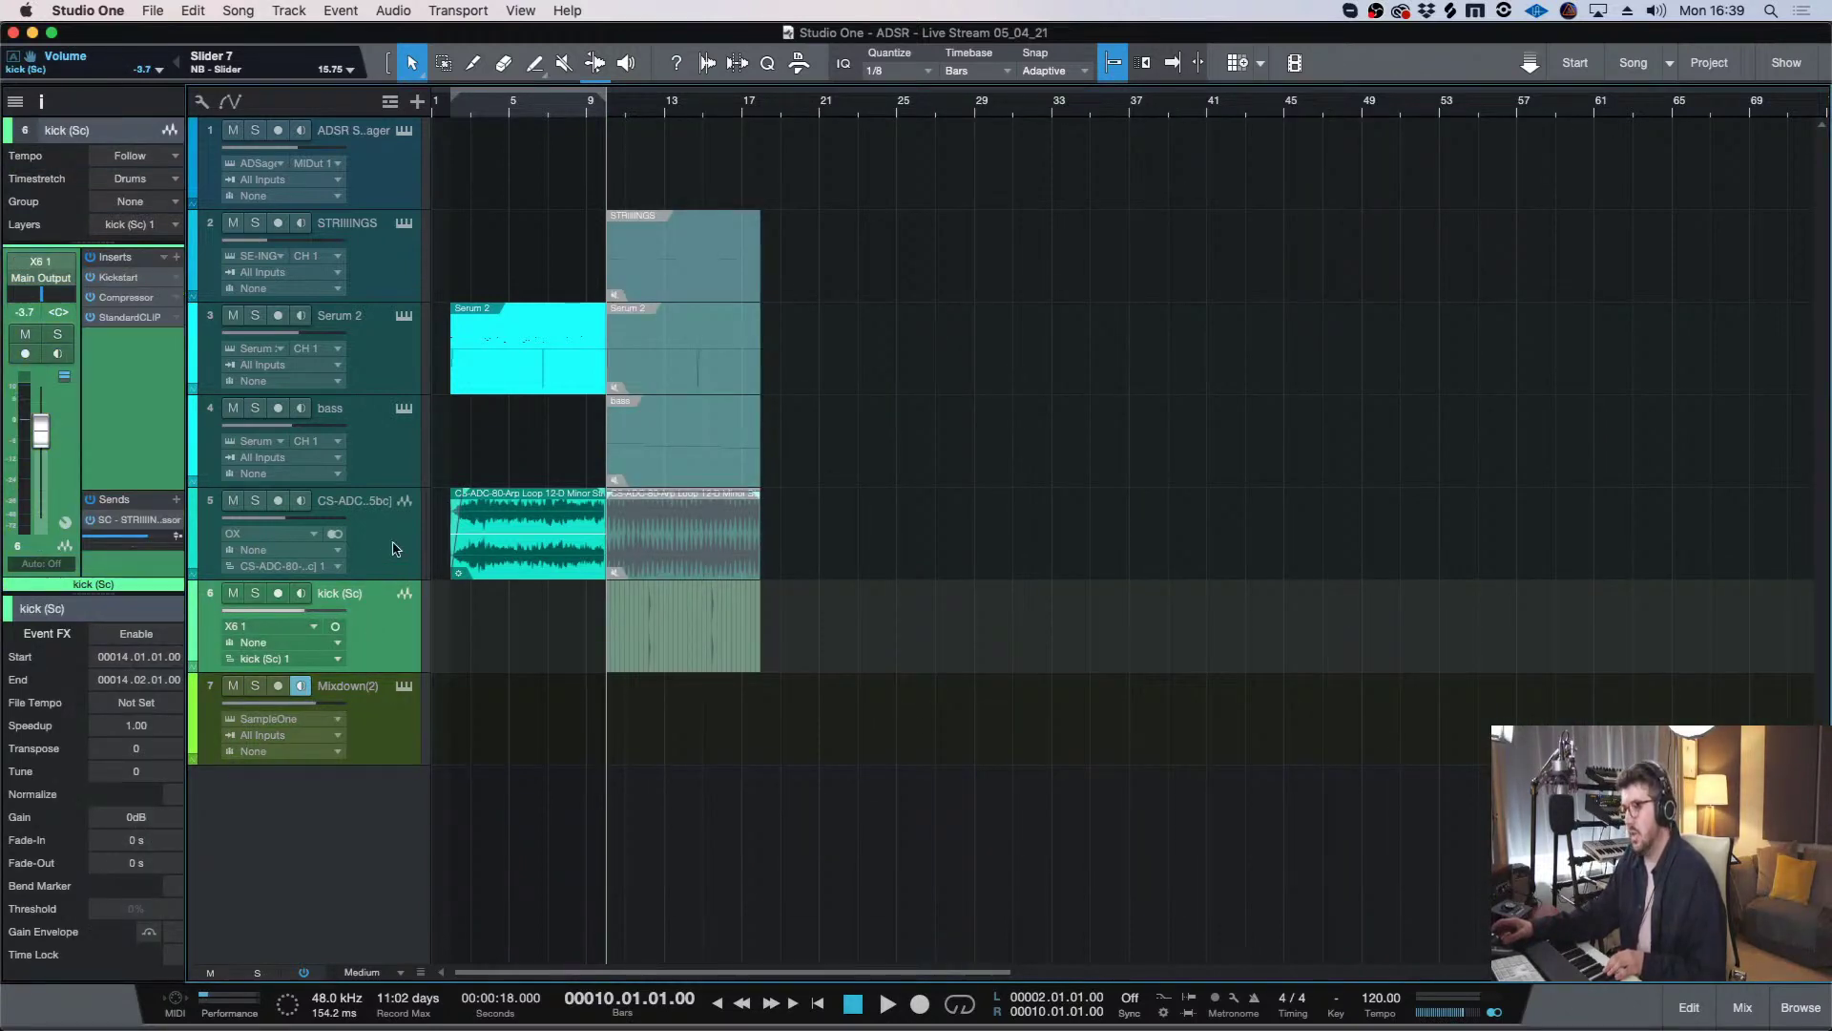
click(396, 549)
click(378, 601)
click(380, 549)
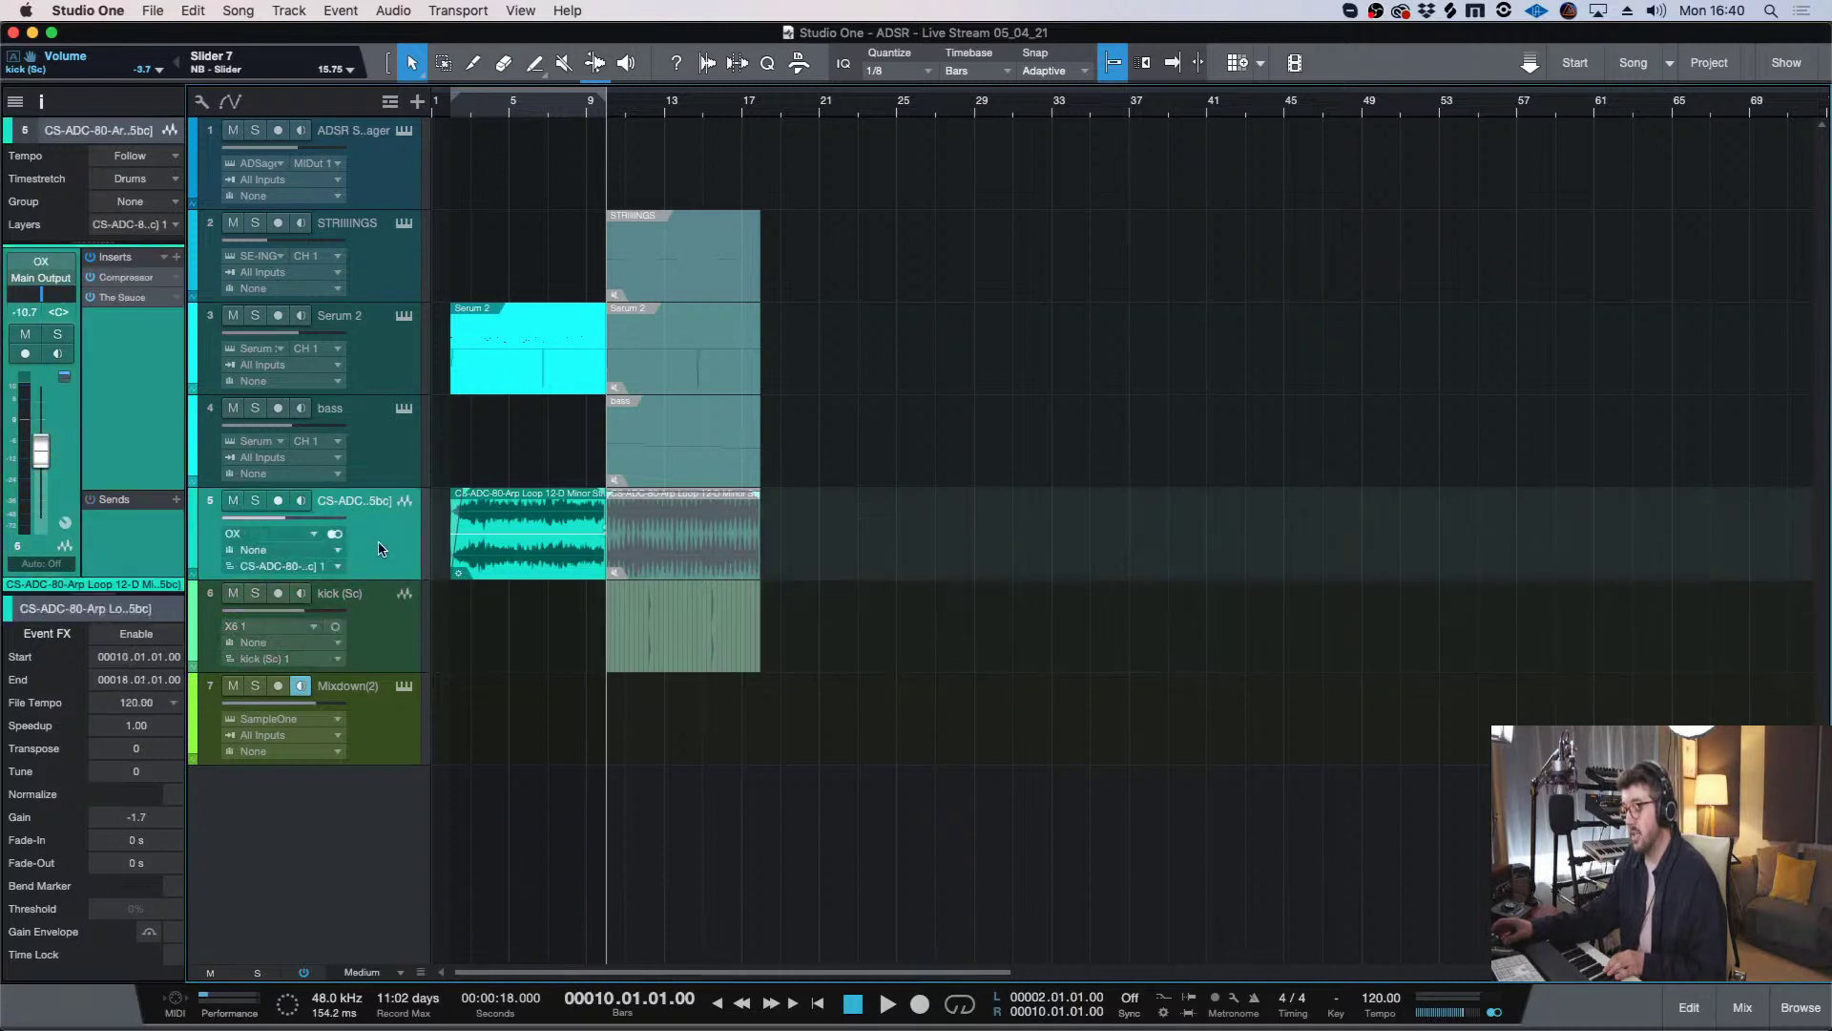
click(393, 472)
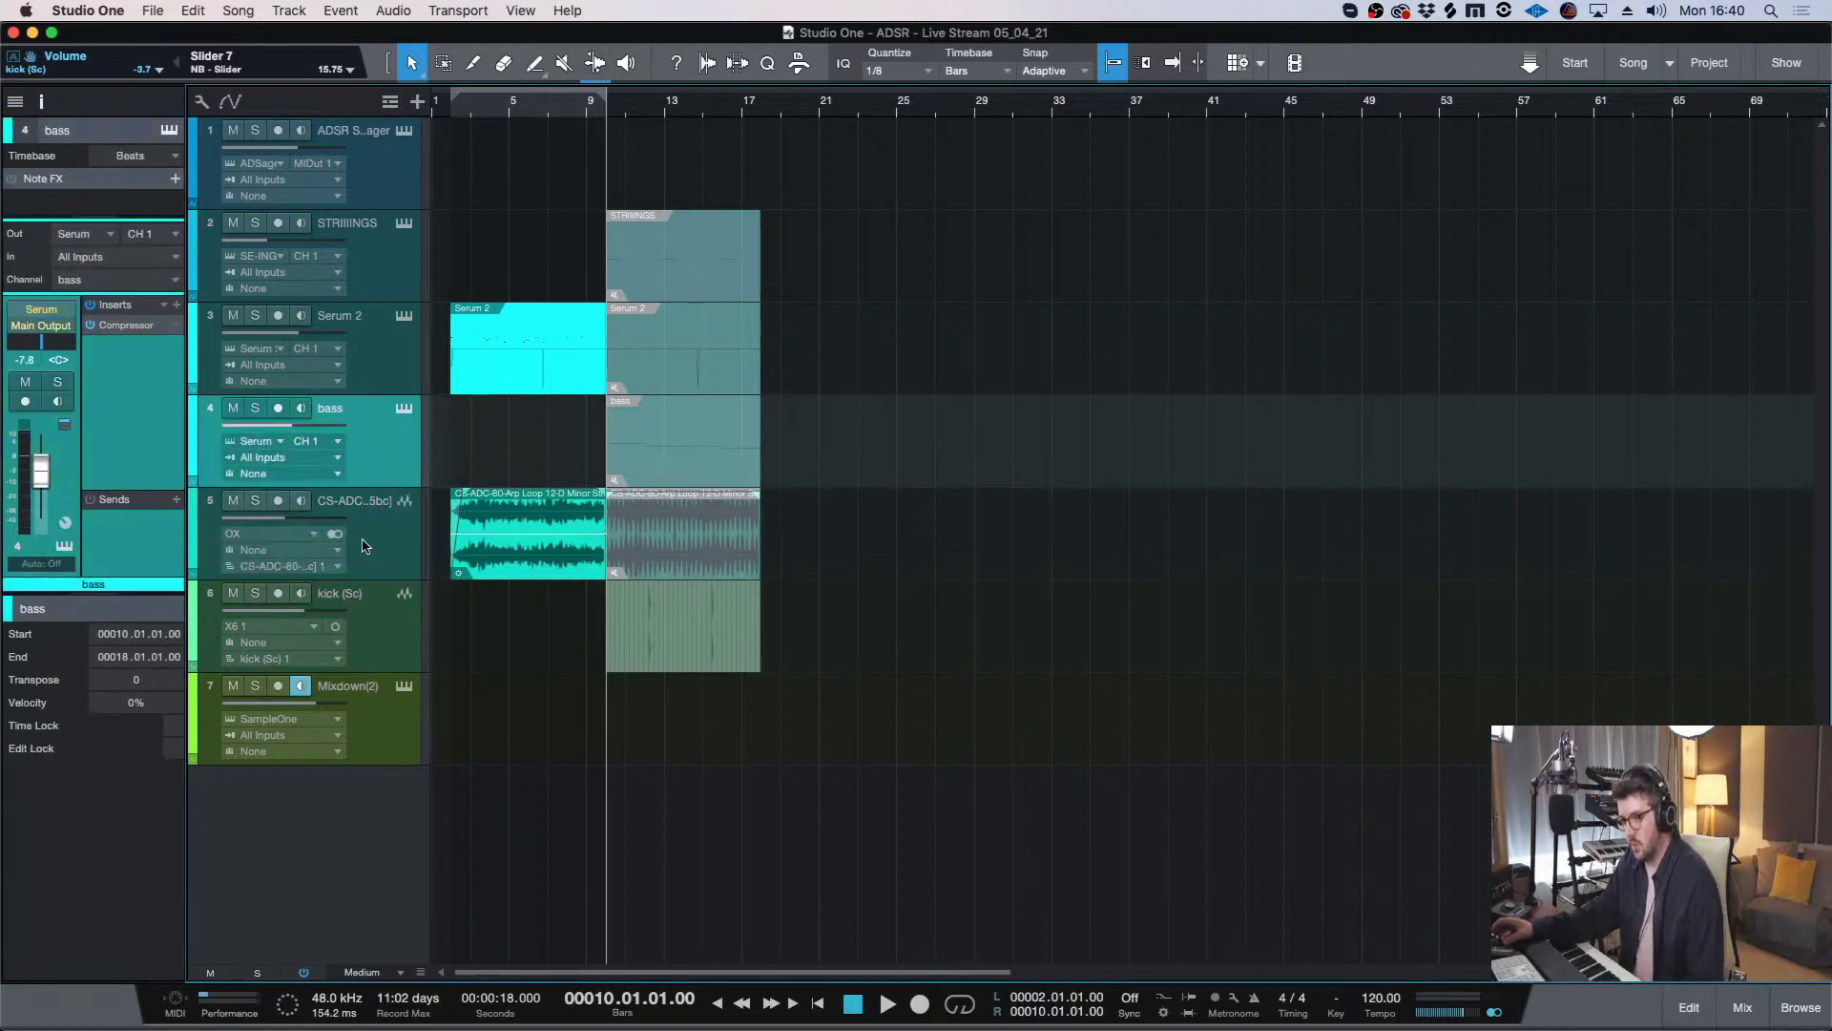
click(390, 350)
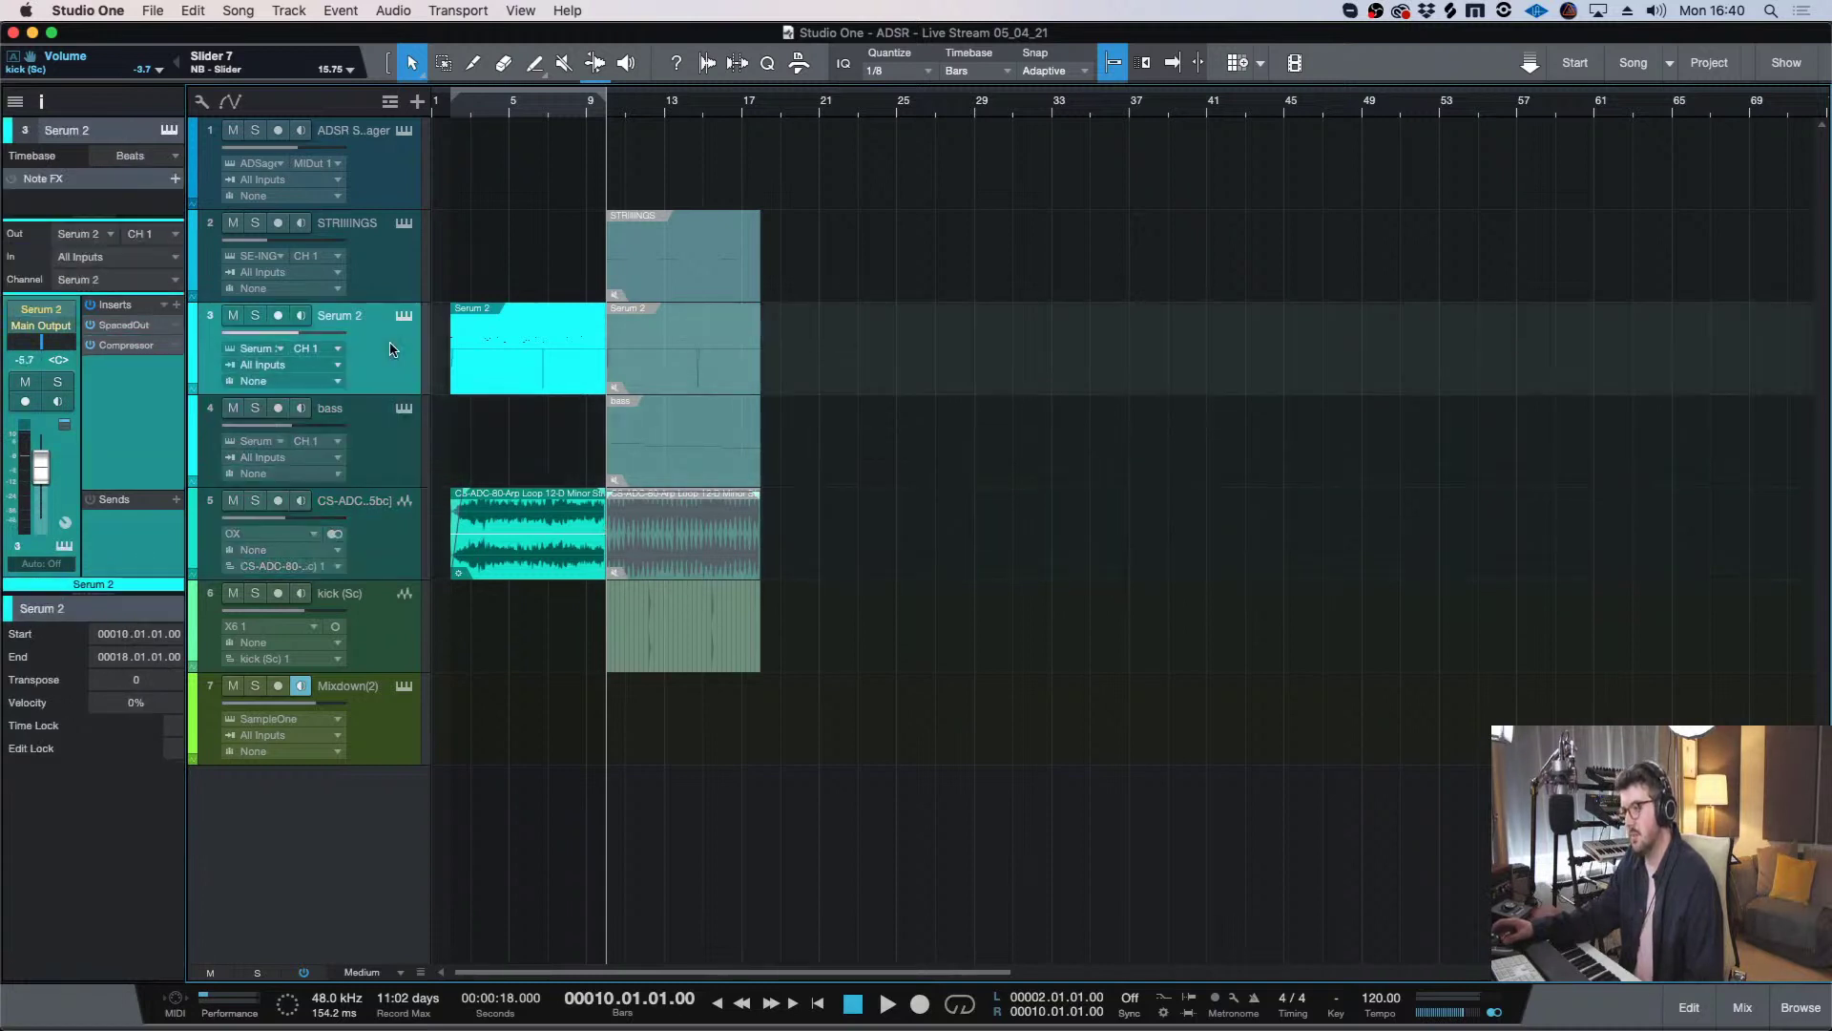
click(373, 456)
click(372, 375)
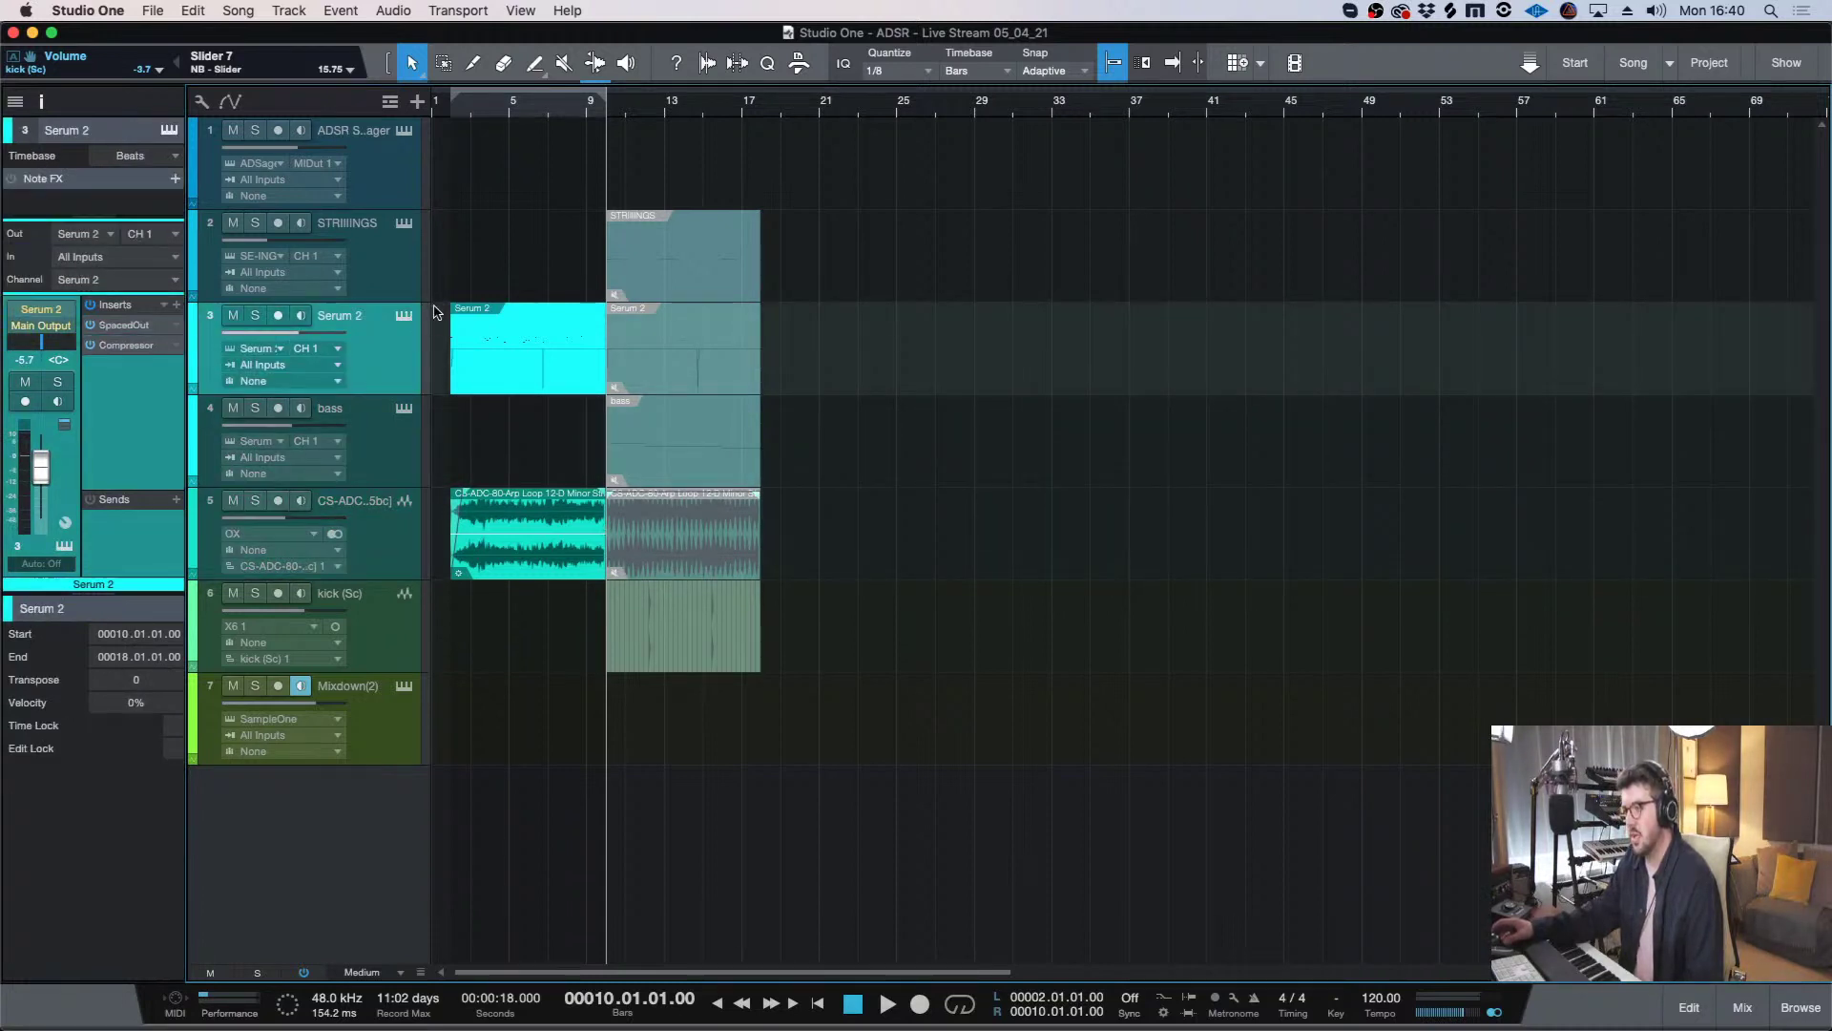
click(394, 274)
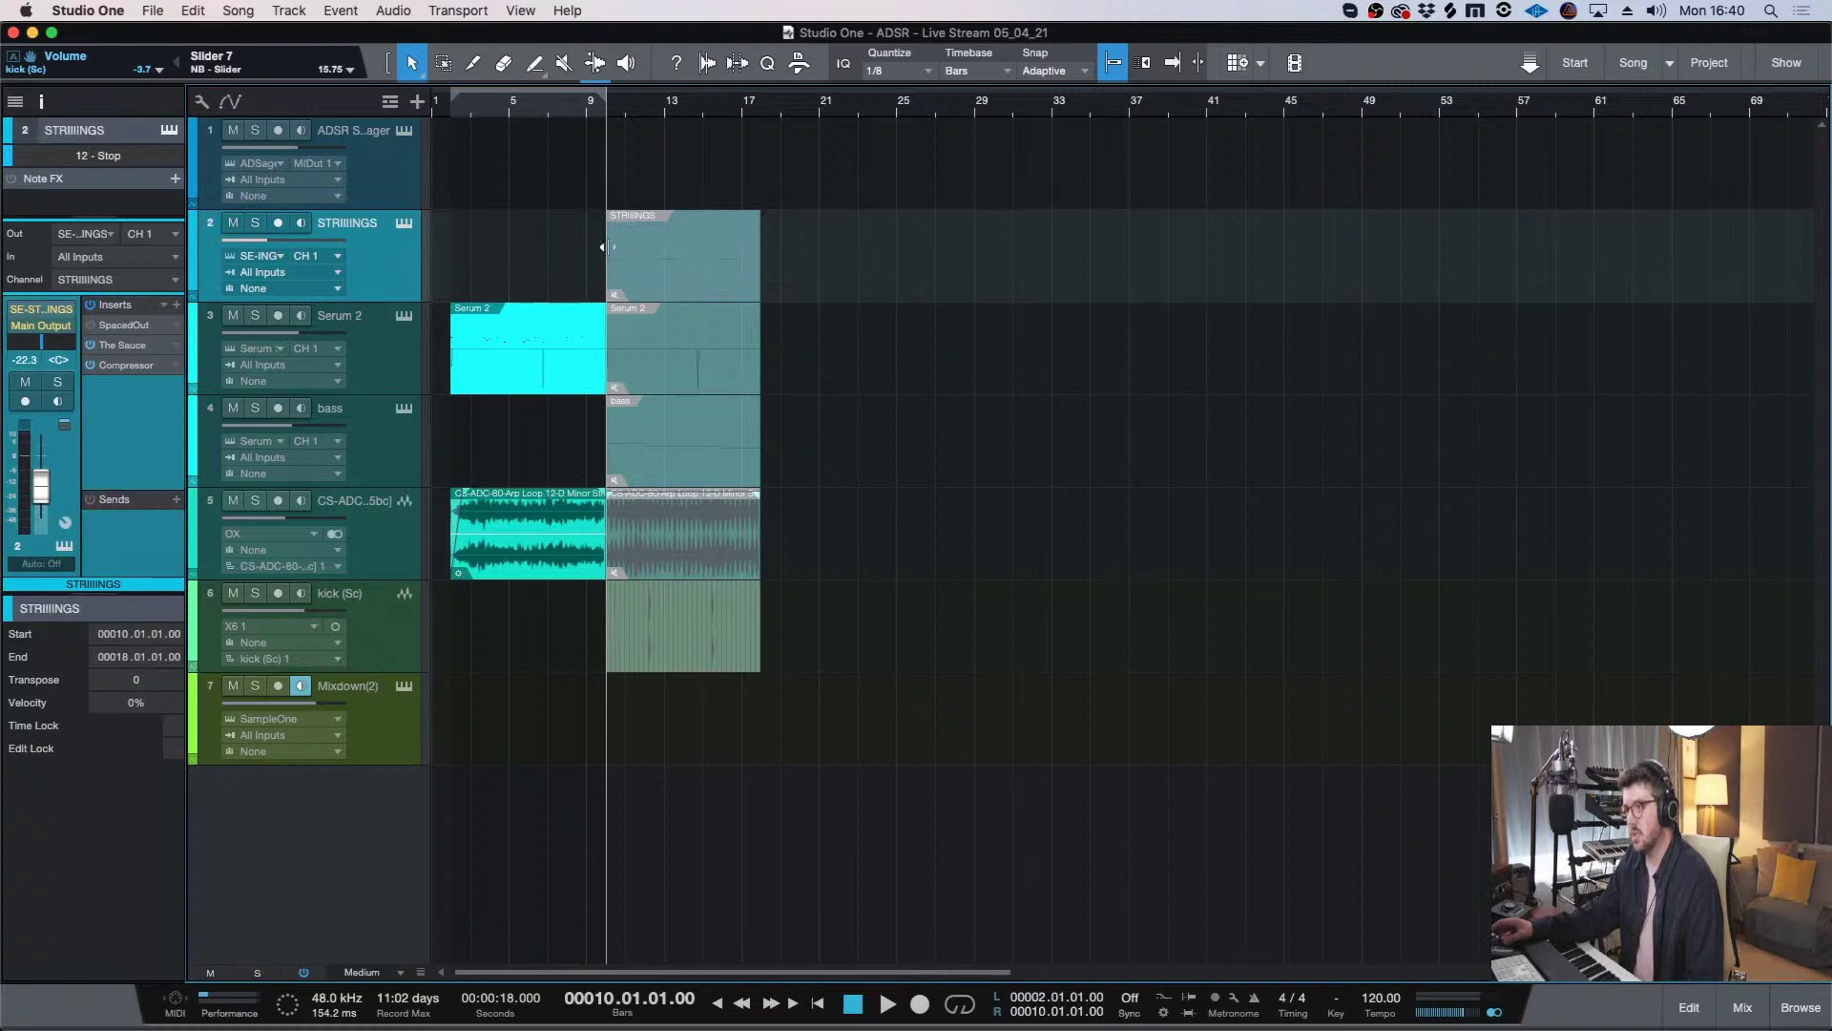
click(360, 735)
click(420, 216)
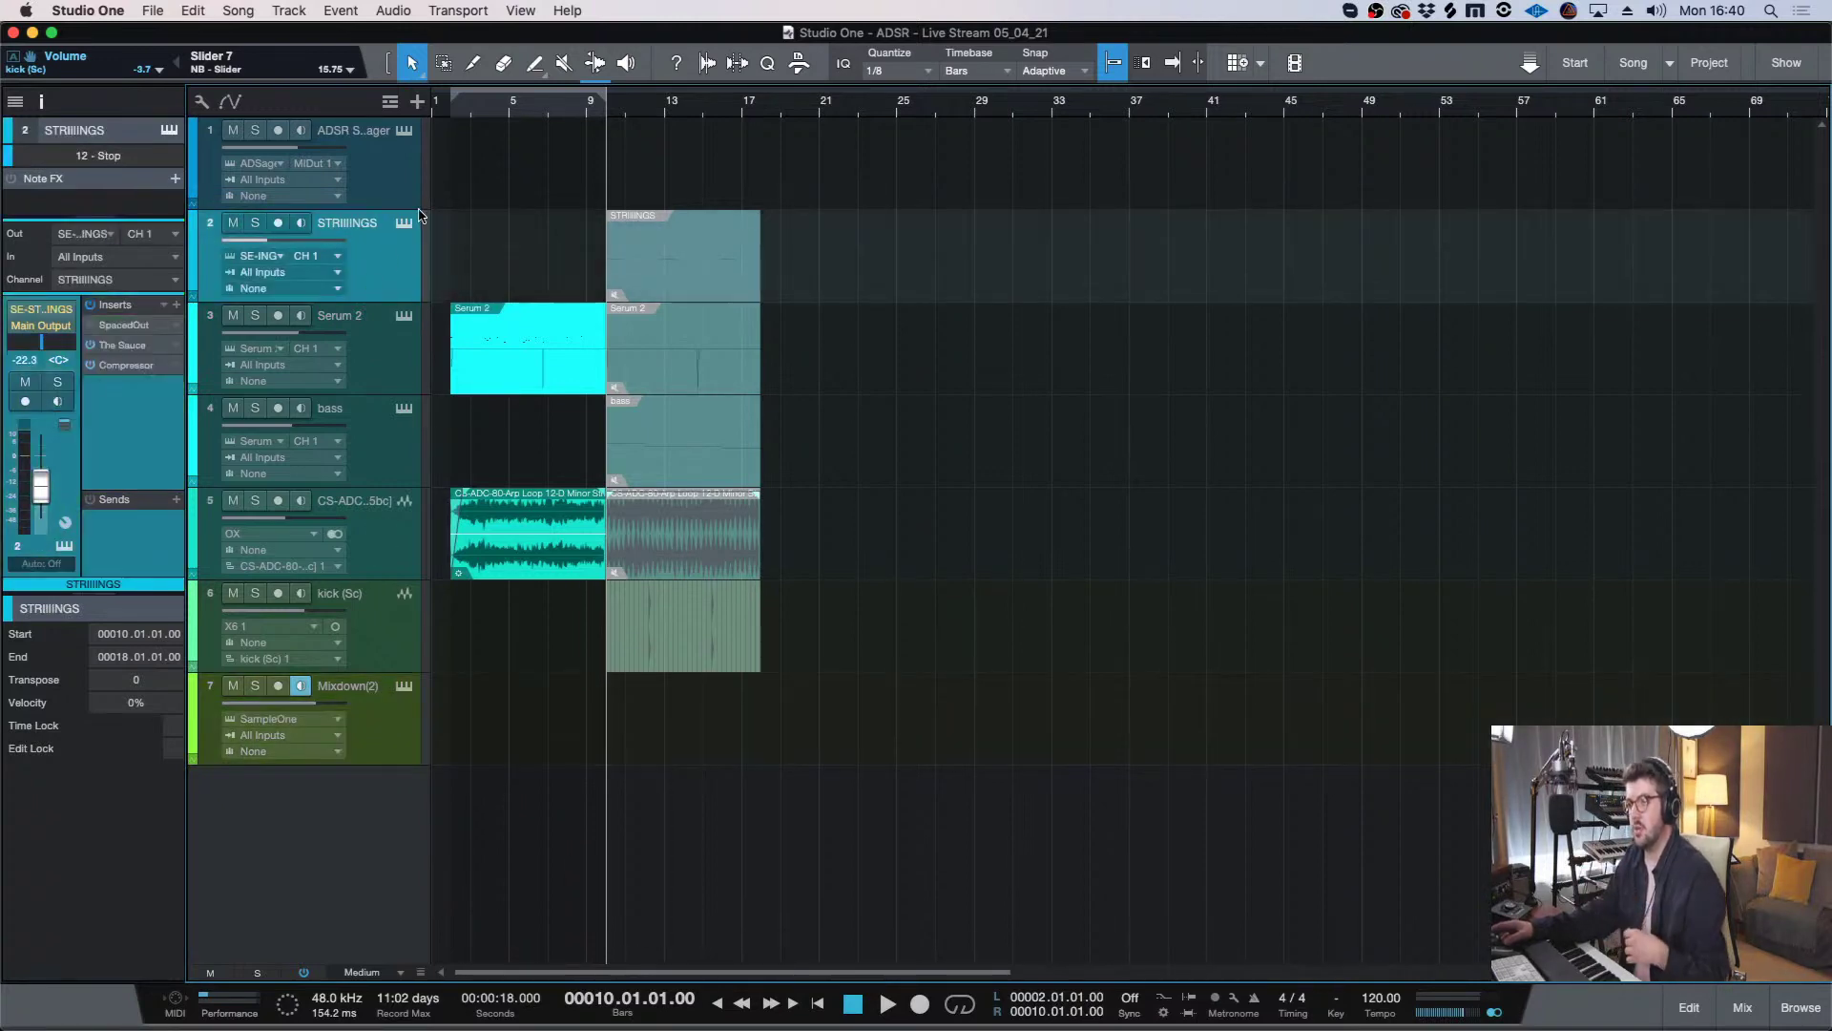
- Open the STRIIIINGS track's instrument to examine its patch, and close its window
click(404, 226)
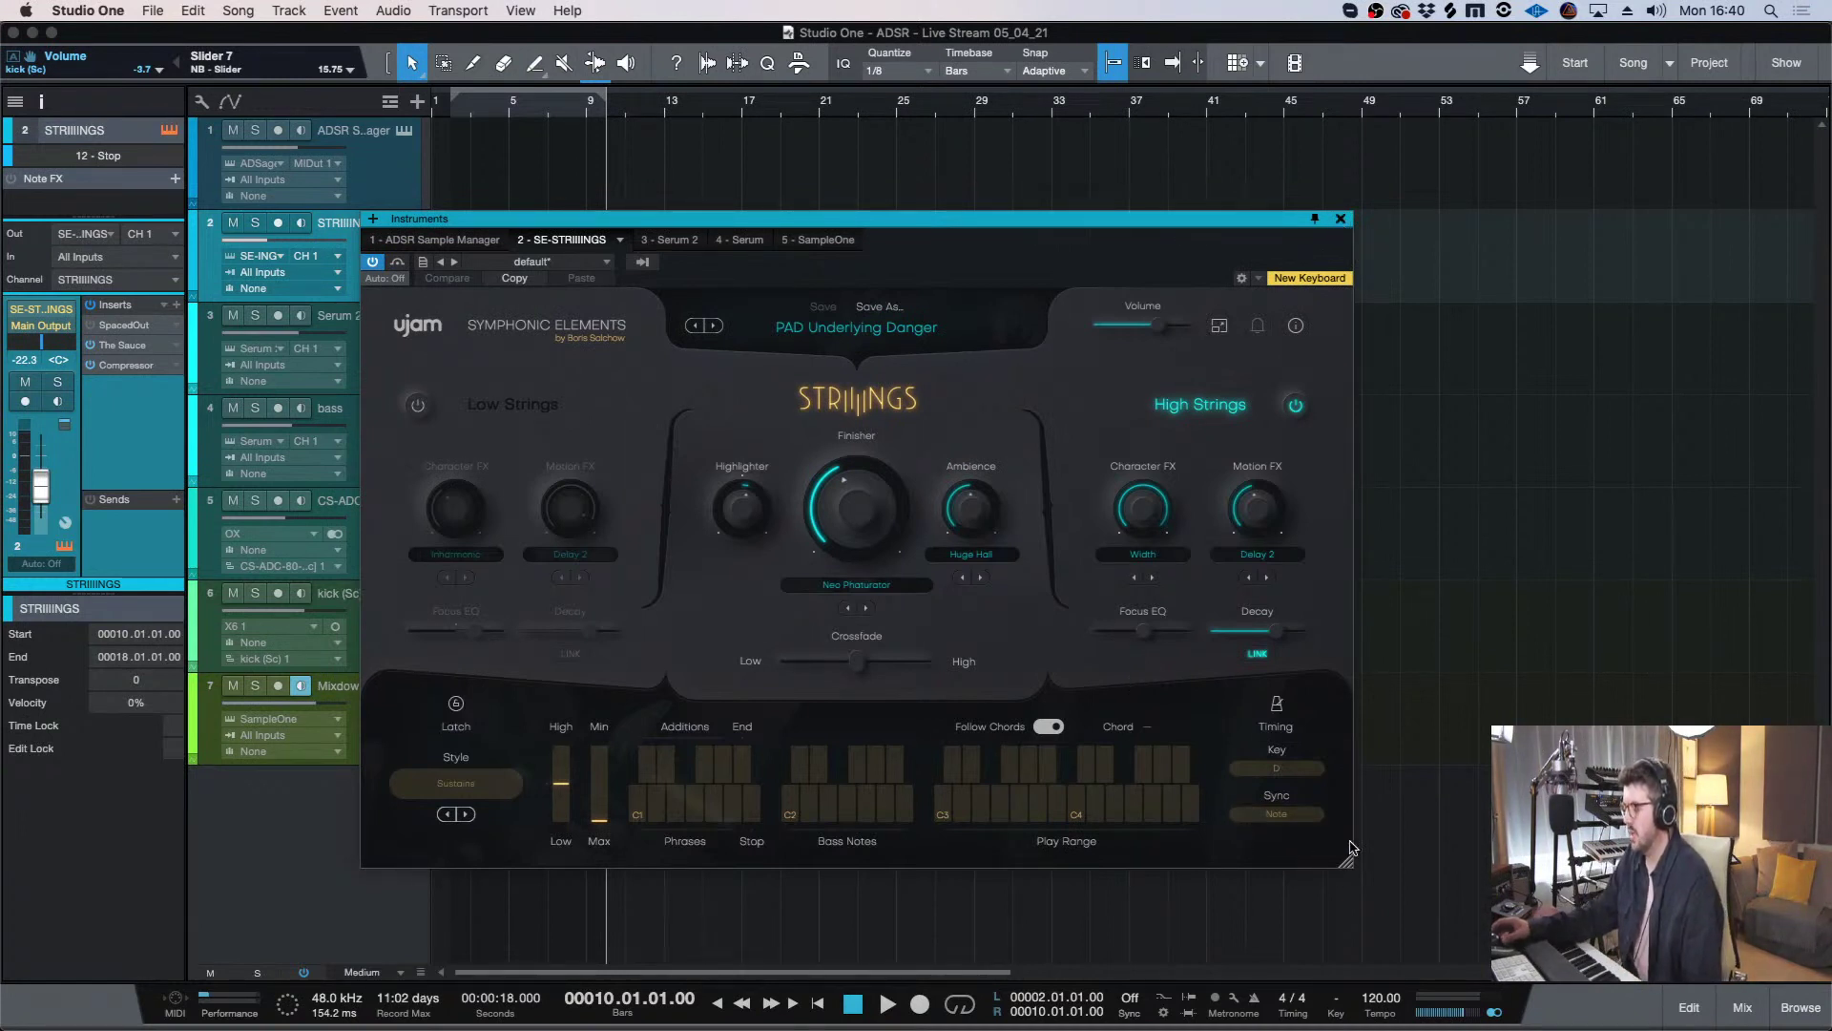
drag(1345, 862, 1332, 795)
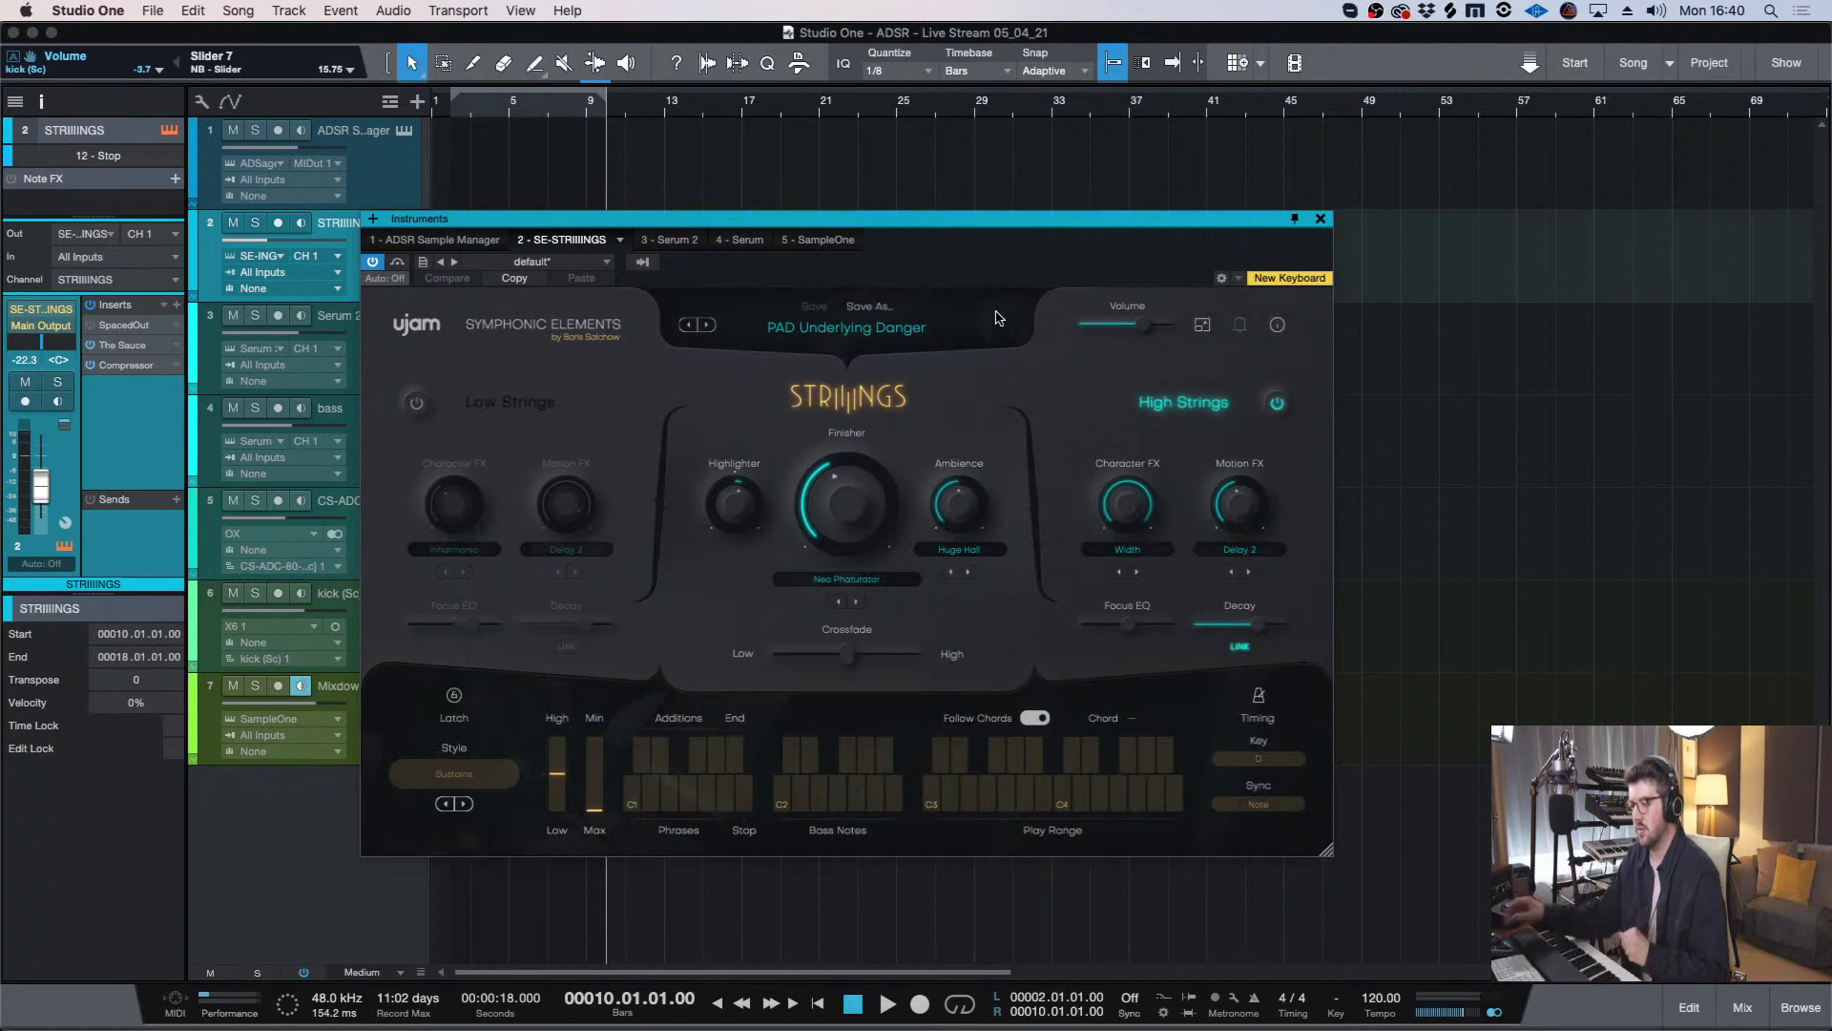
click(1322, 221)
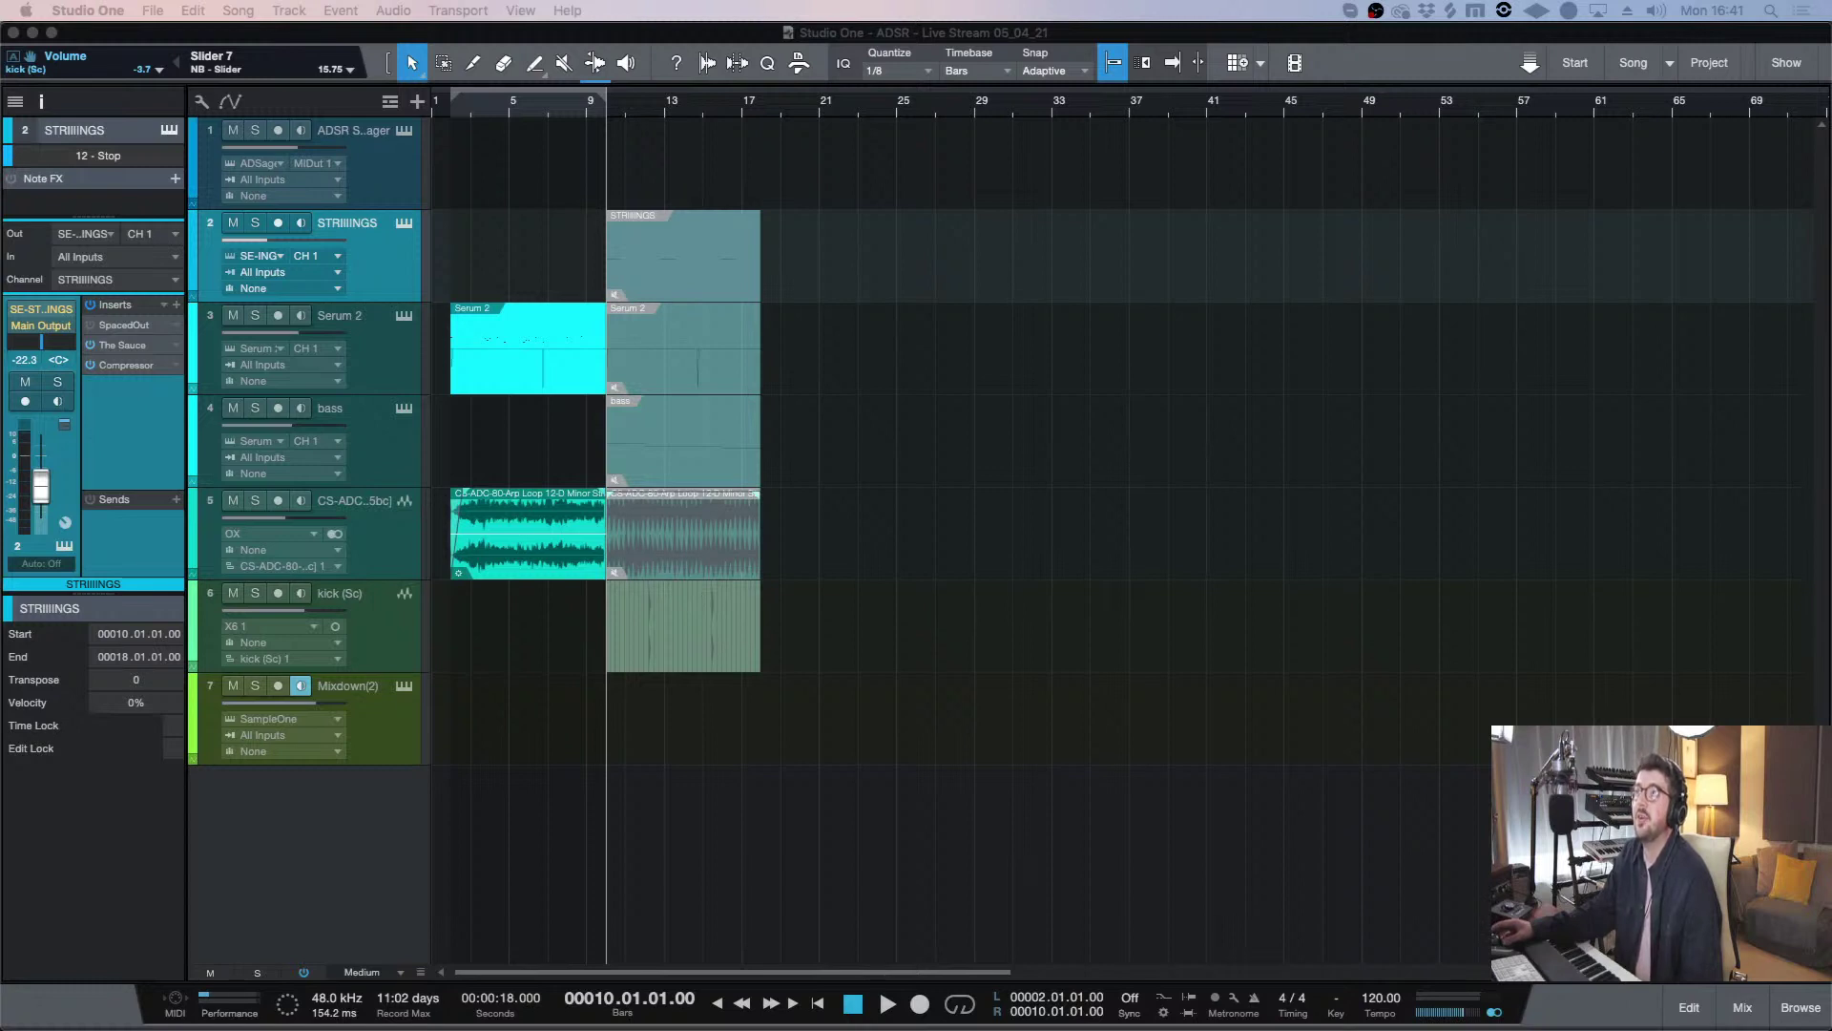
- Open the Mixdown(2) track's SampleOne instrument to examine the loaded sample, and close its window
click(372, 710)
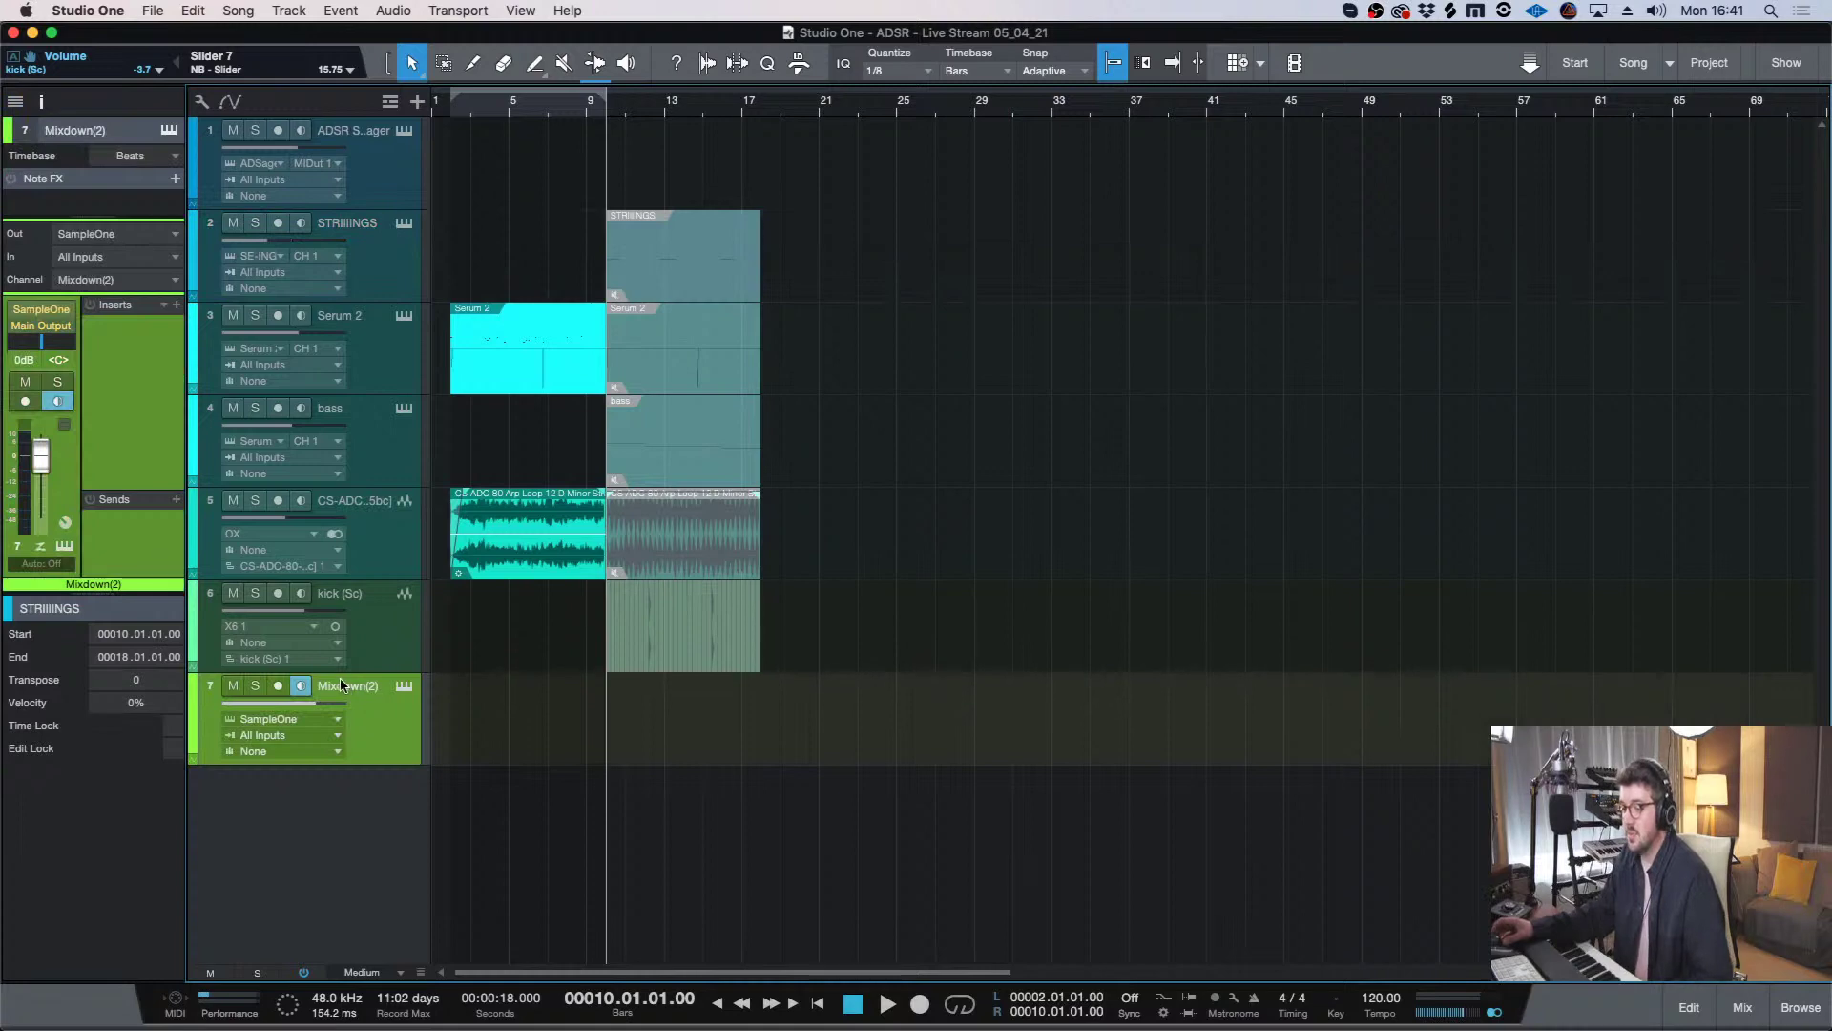
click(405, 687)
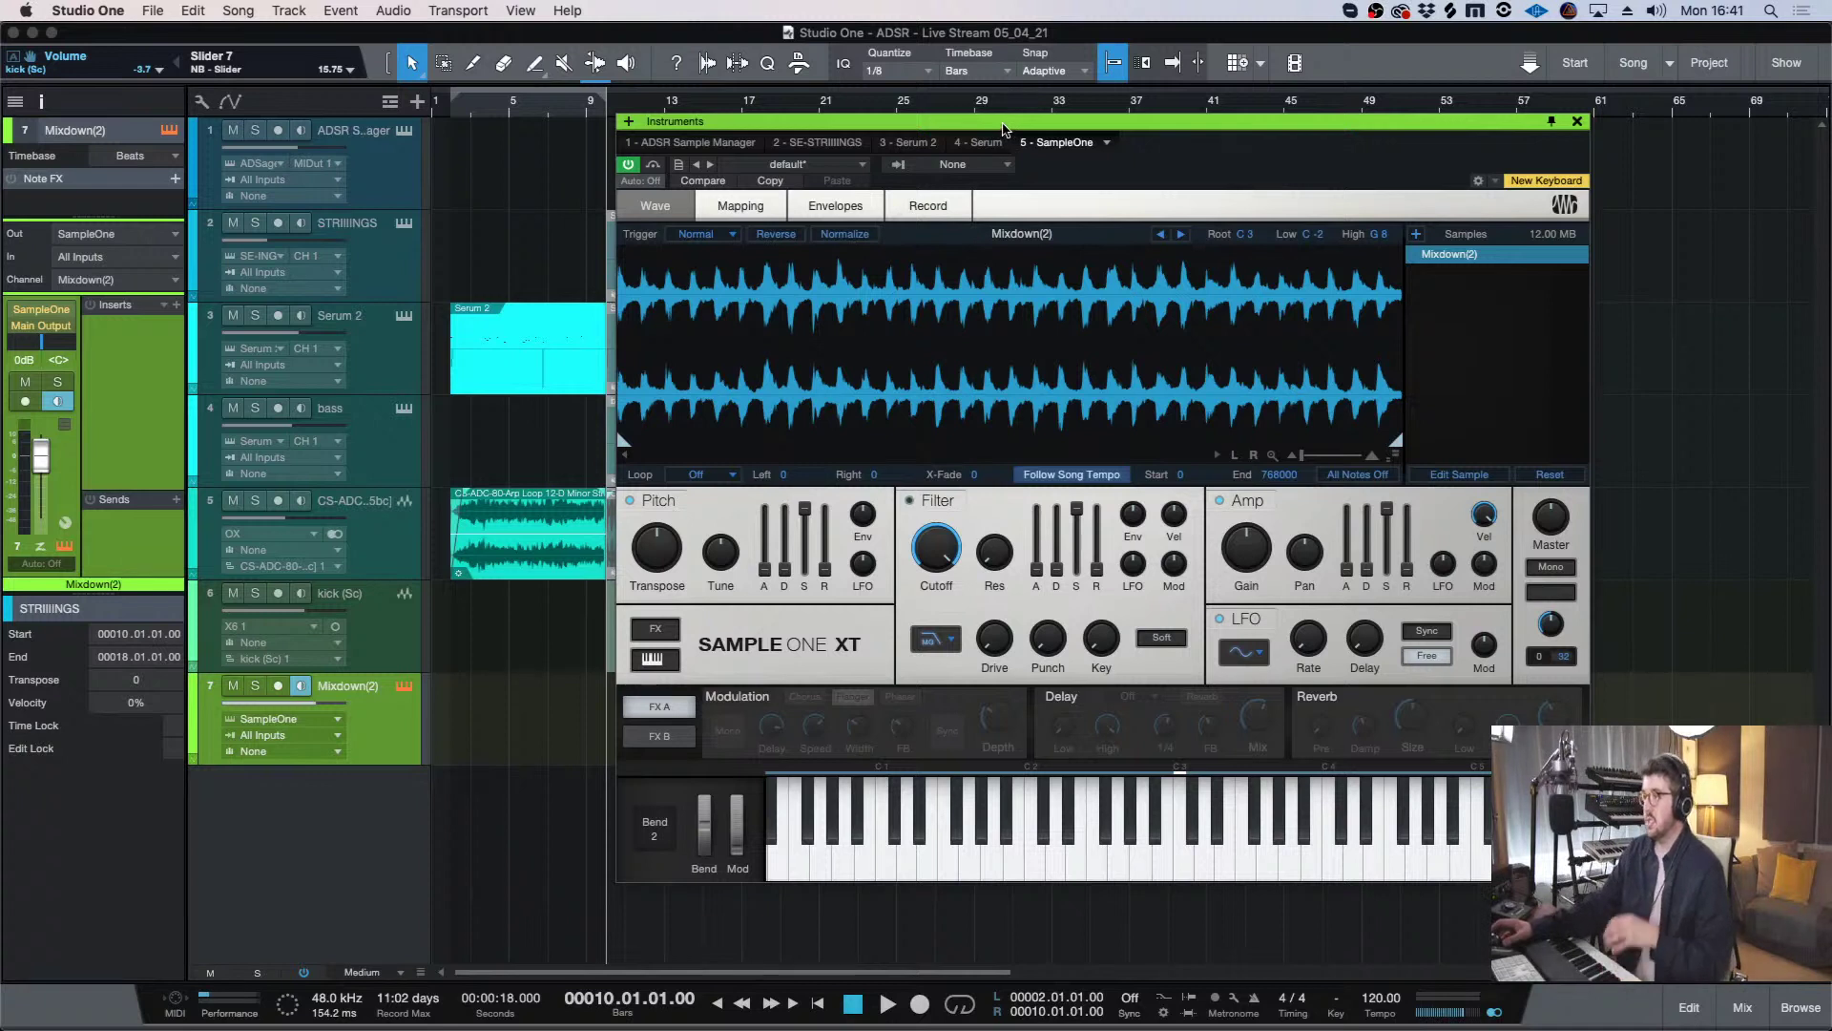
drag(1005, 128, 874, 133)
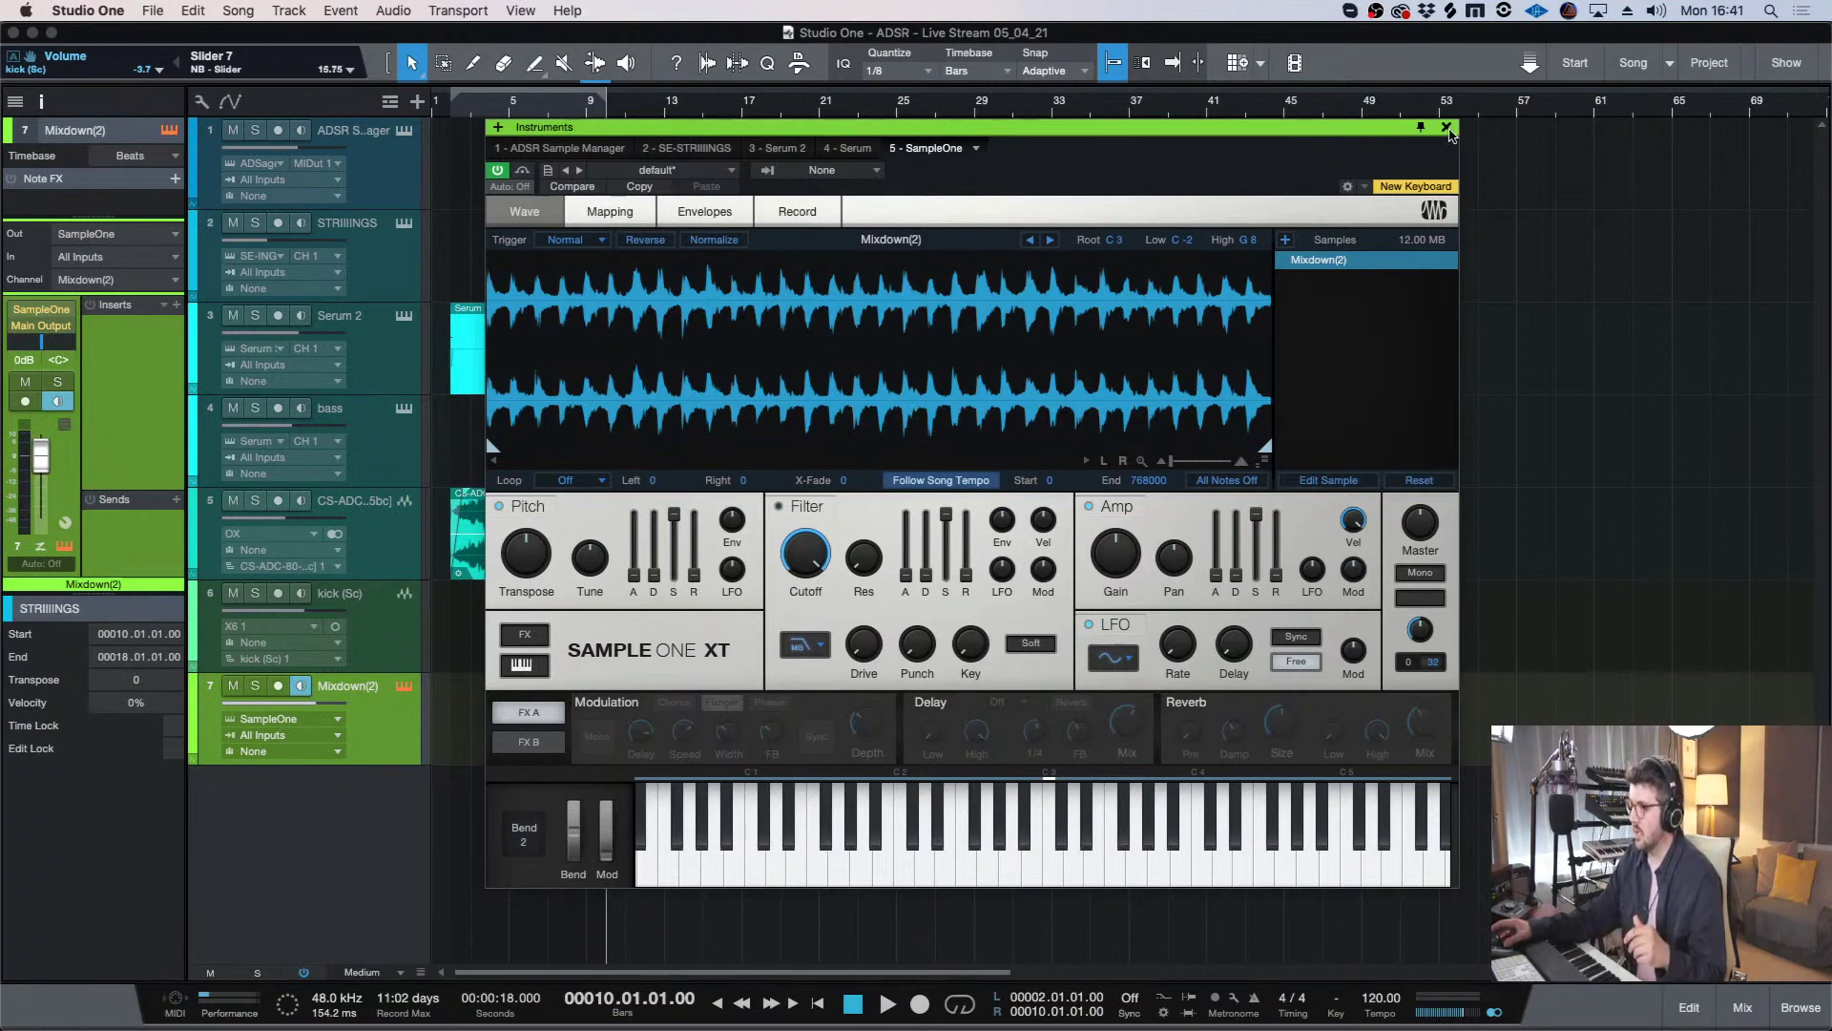
click(1447, 127)
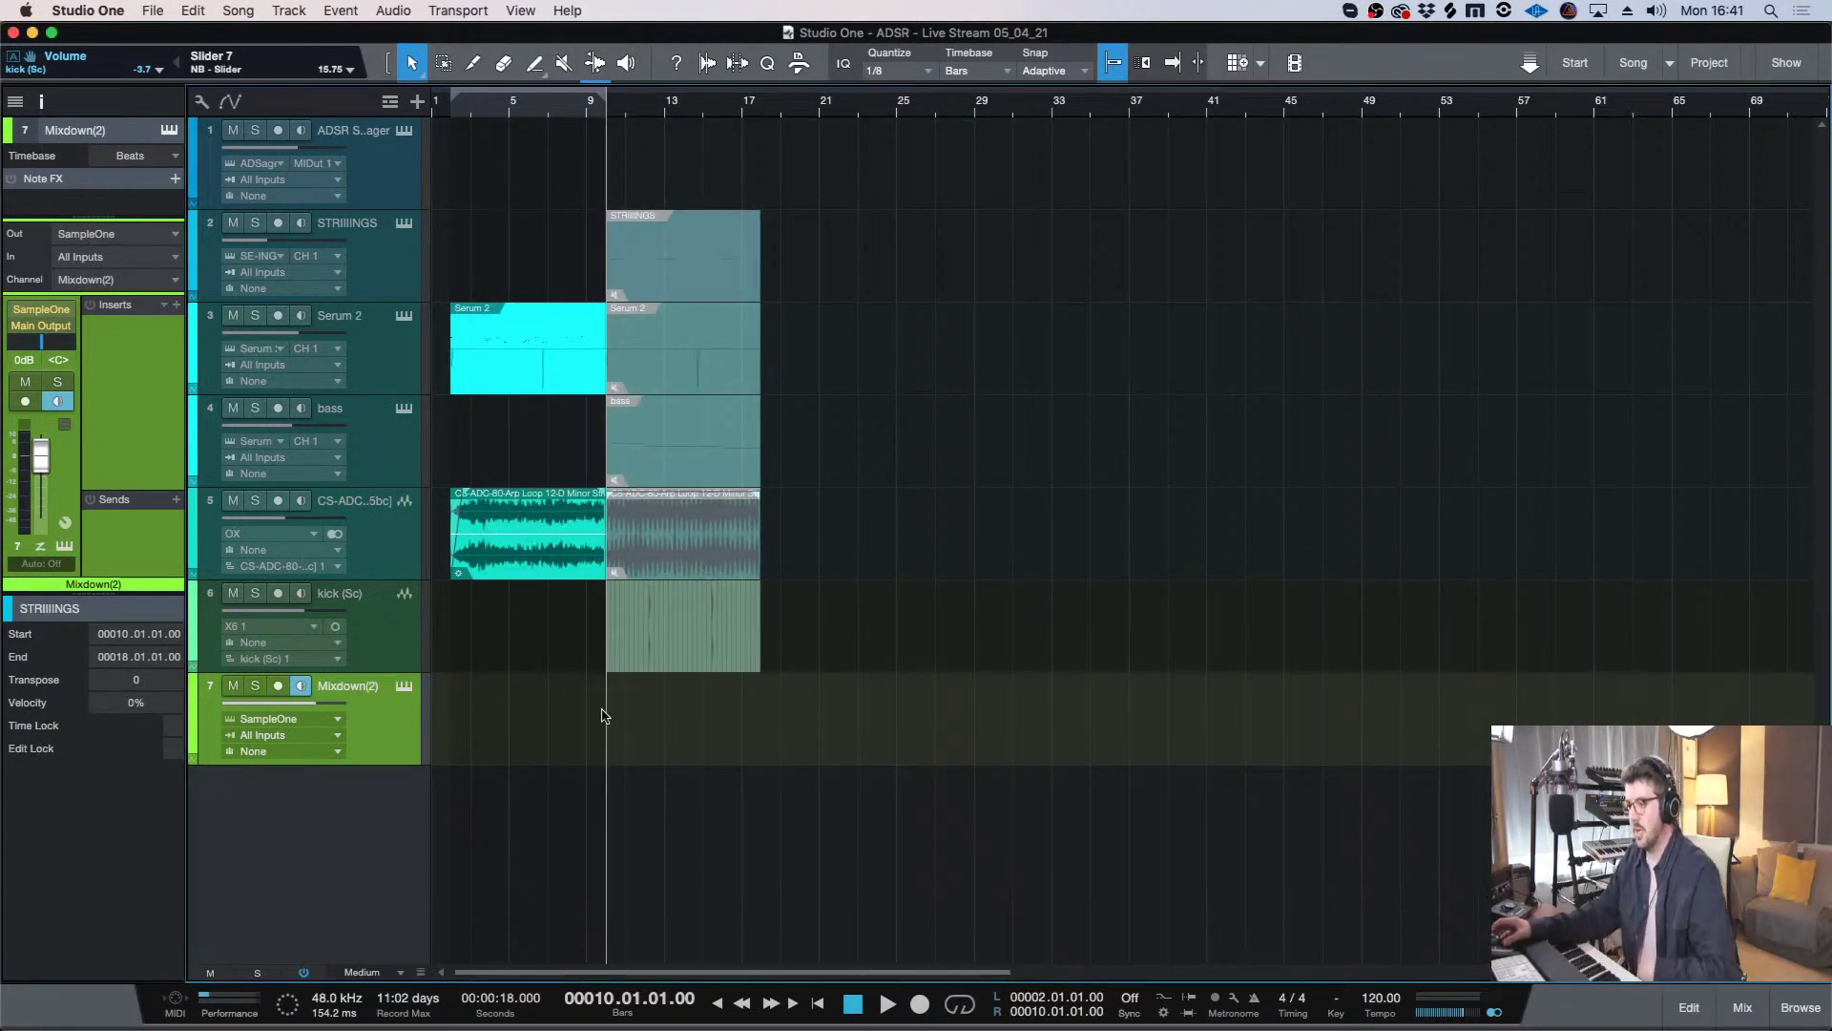
- Reopen the Mixdown(2) track's SampleOne instrument and split the Mixdown(2) sample into slices mapped across the keys
right_click(646, 722)
click(601, 469)
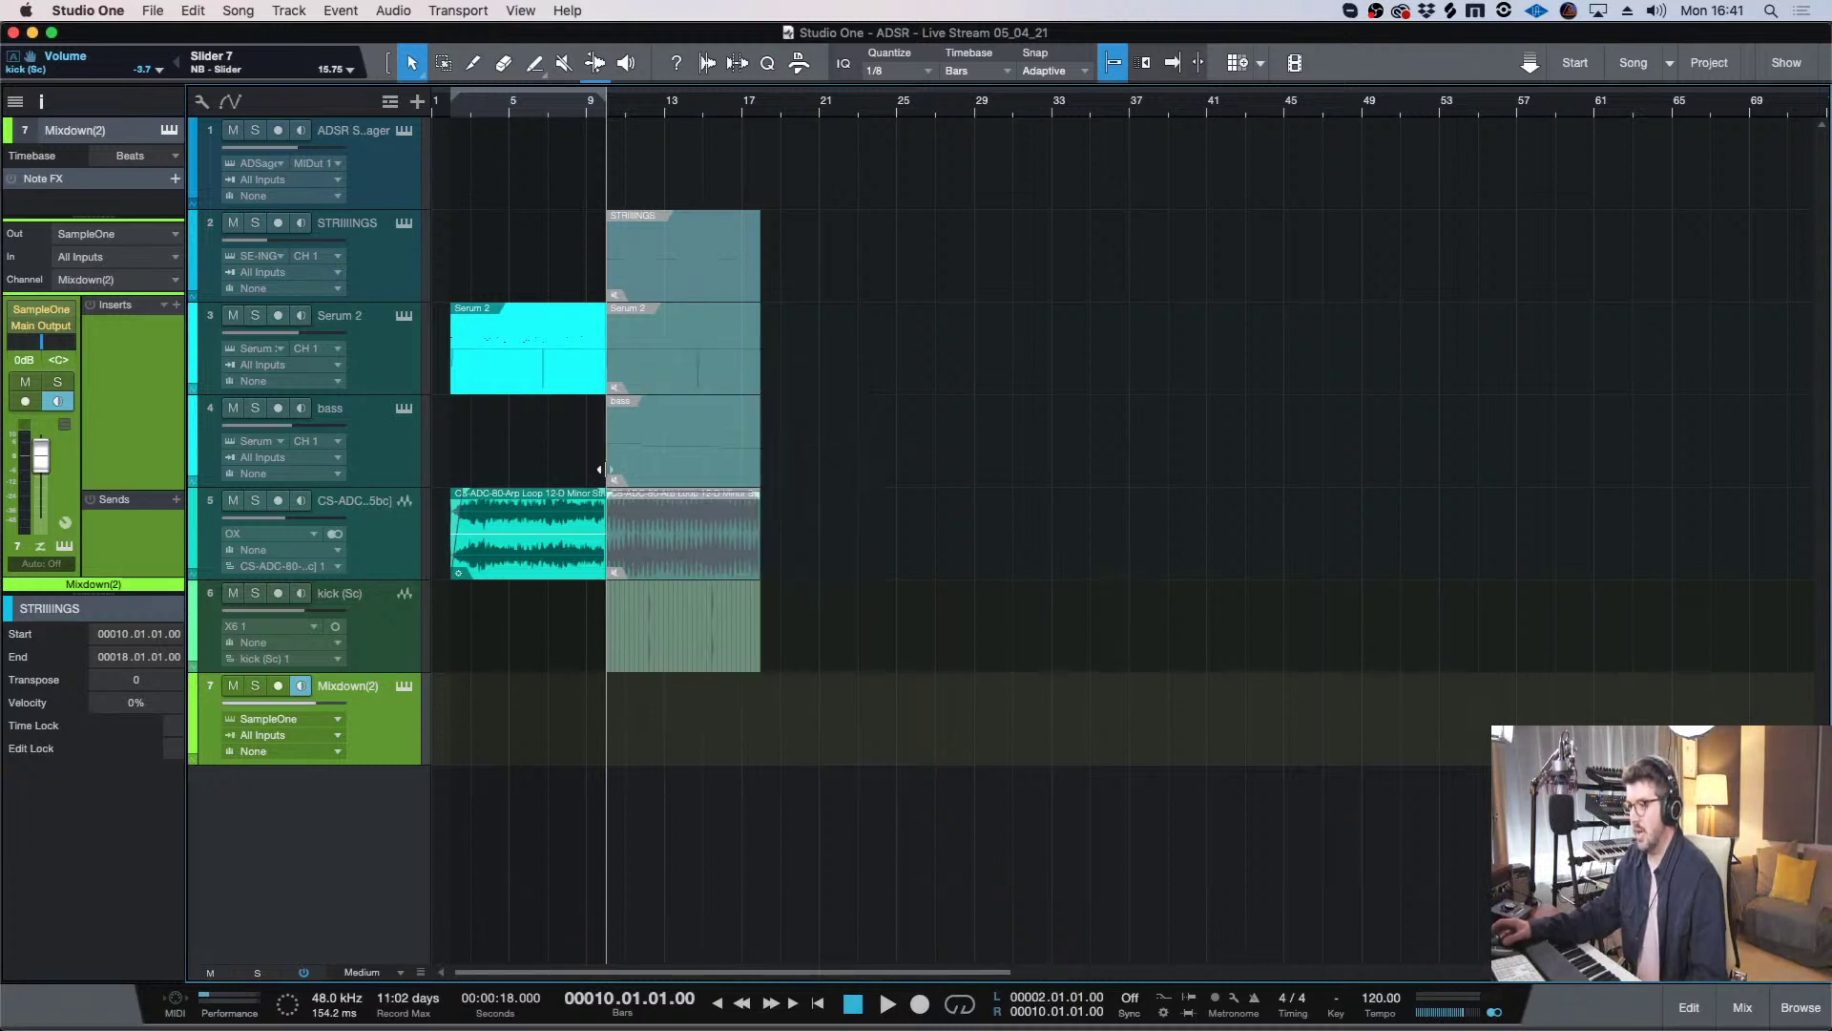
click(409, 685)
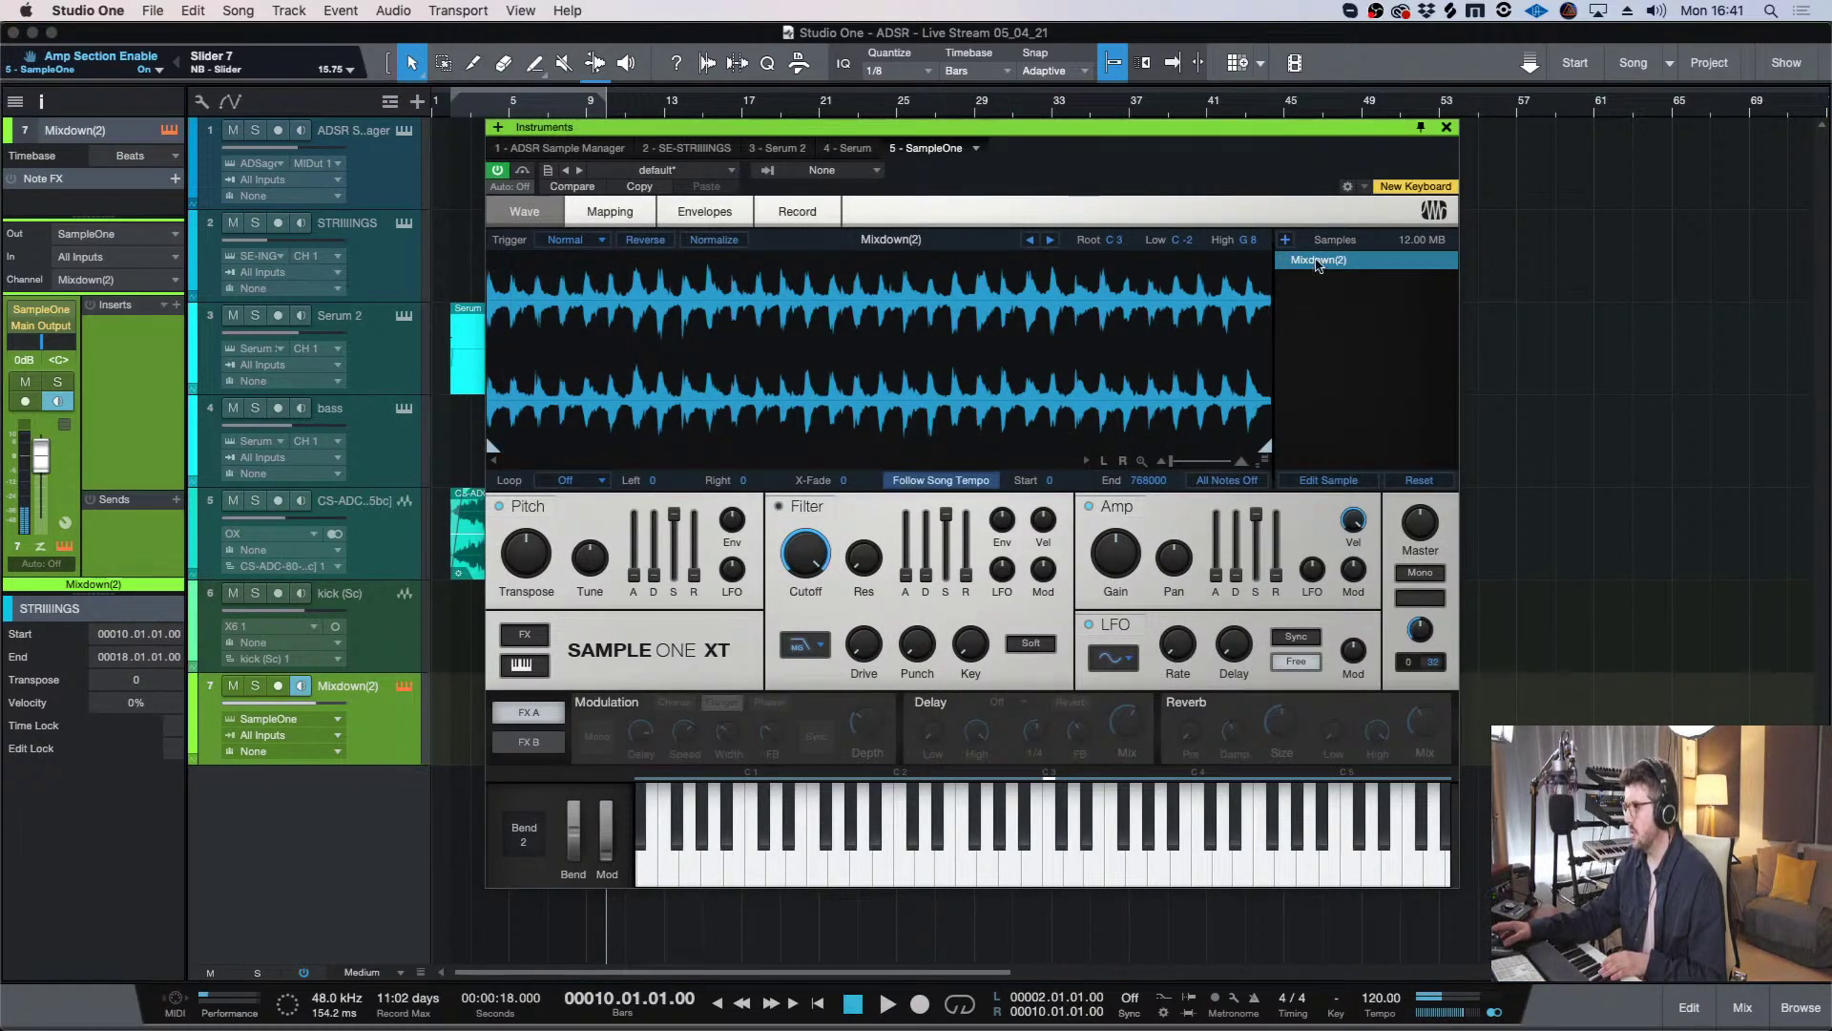
right_click(1318, 264)
click(1374, 336)
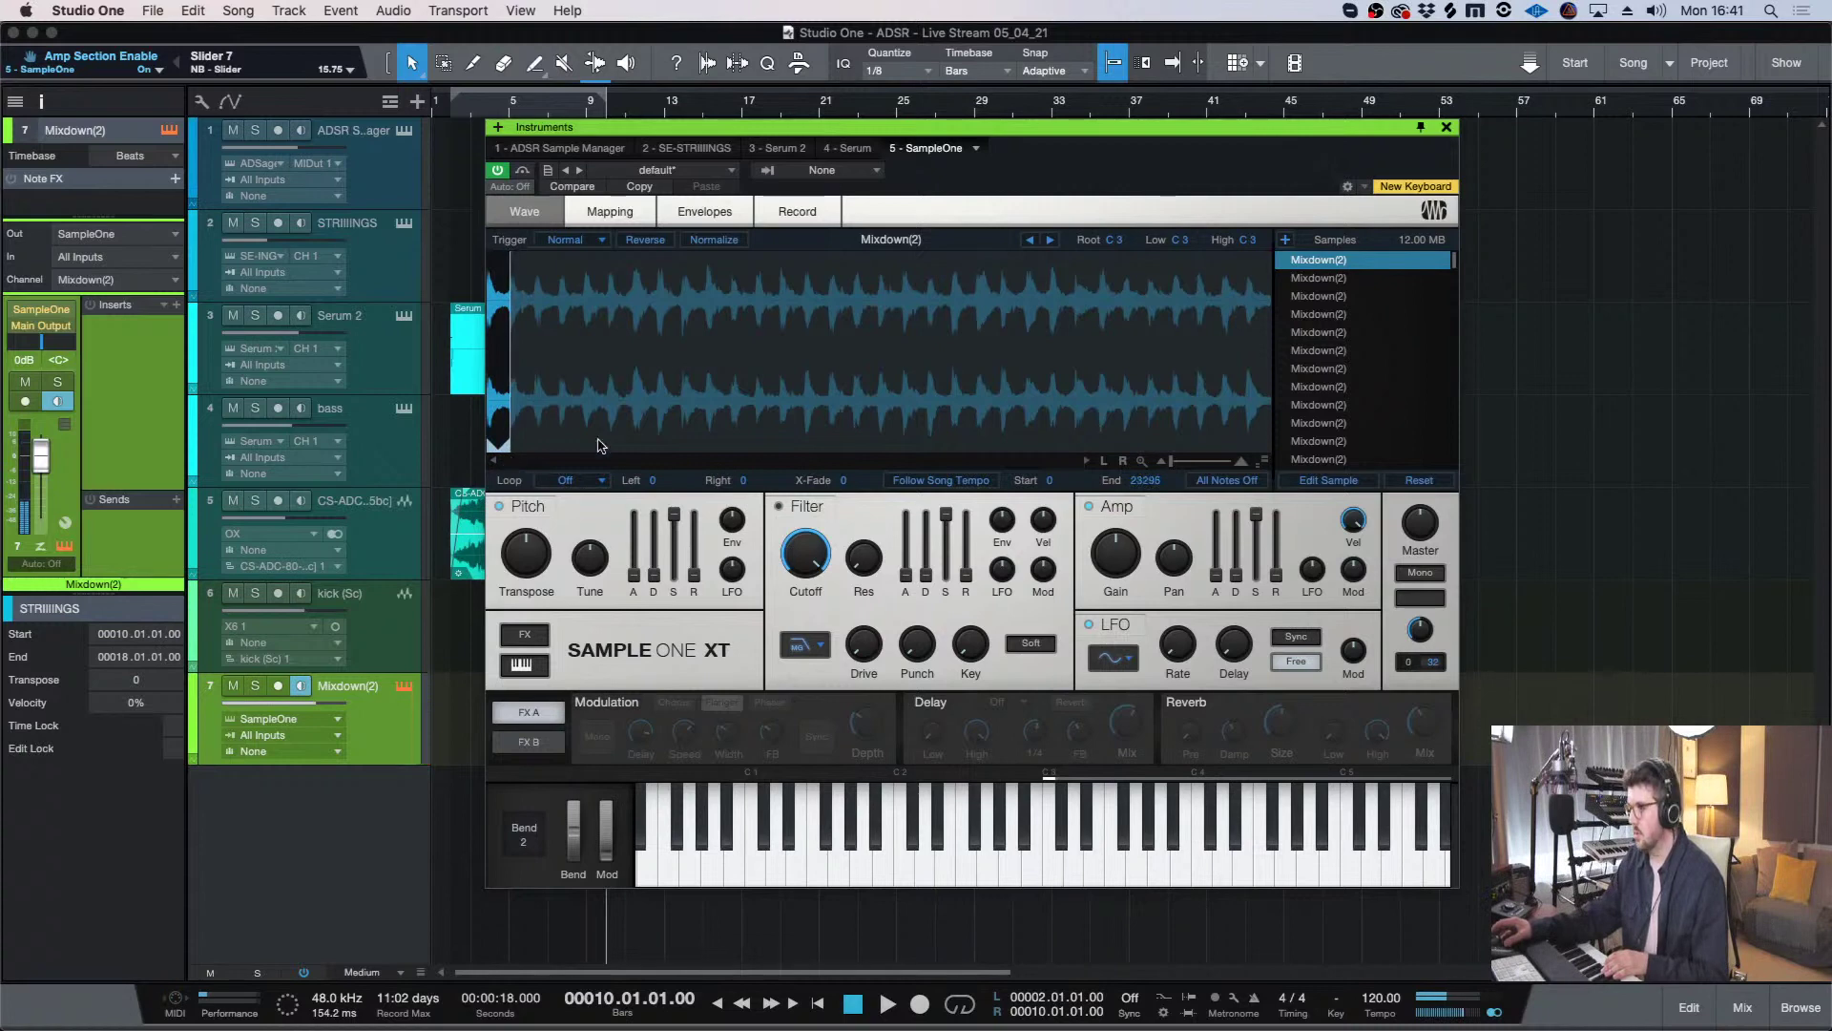
- Move the D 3 slice's playback range further into the sample, with its start at 190159 and end at 213120
click(1315, 281)
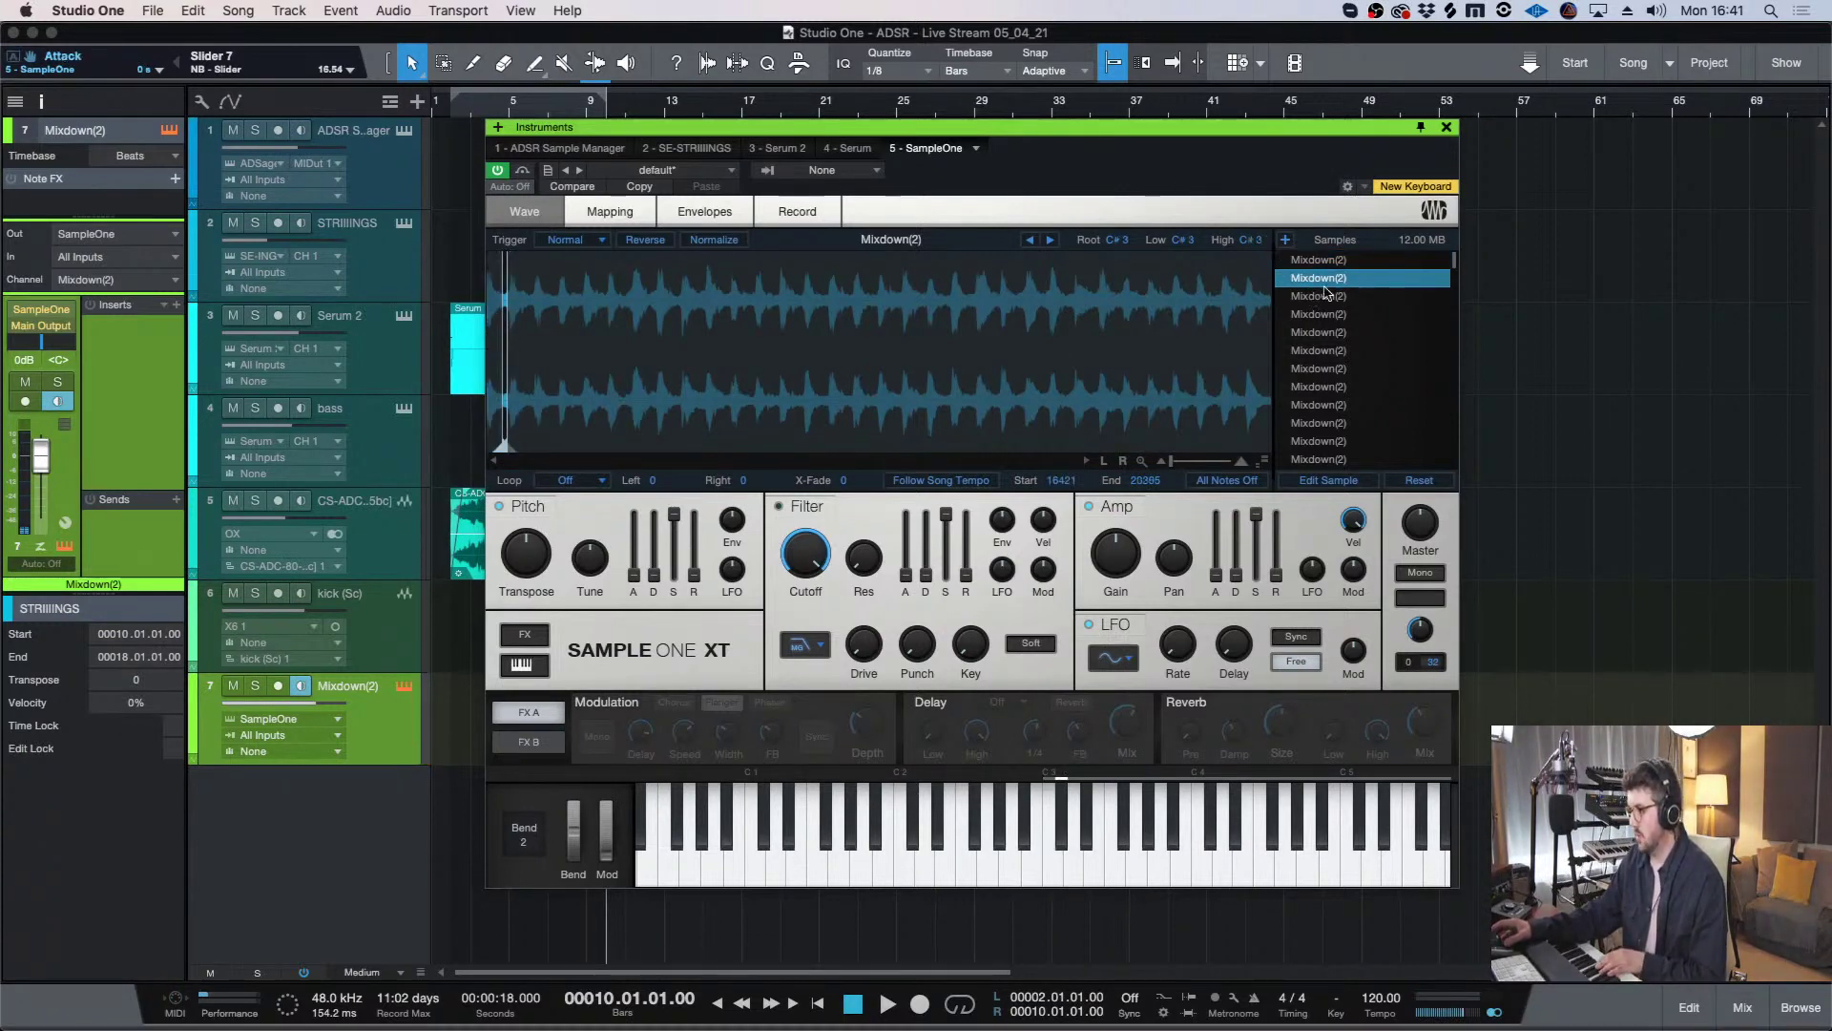
click(1309, 297)
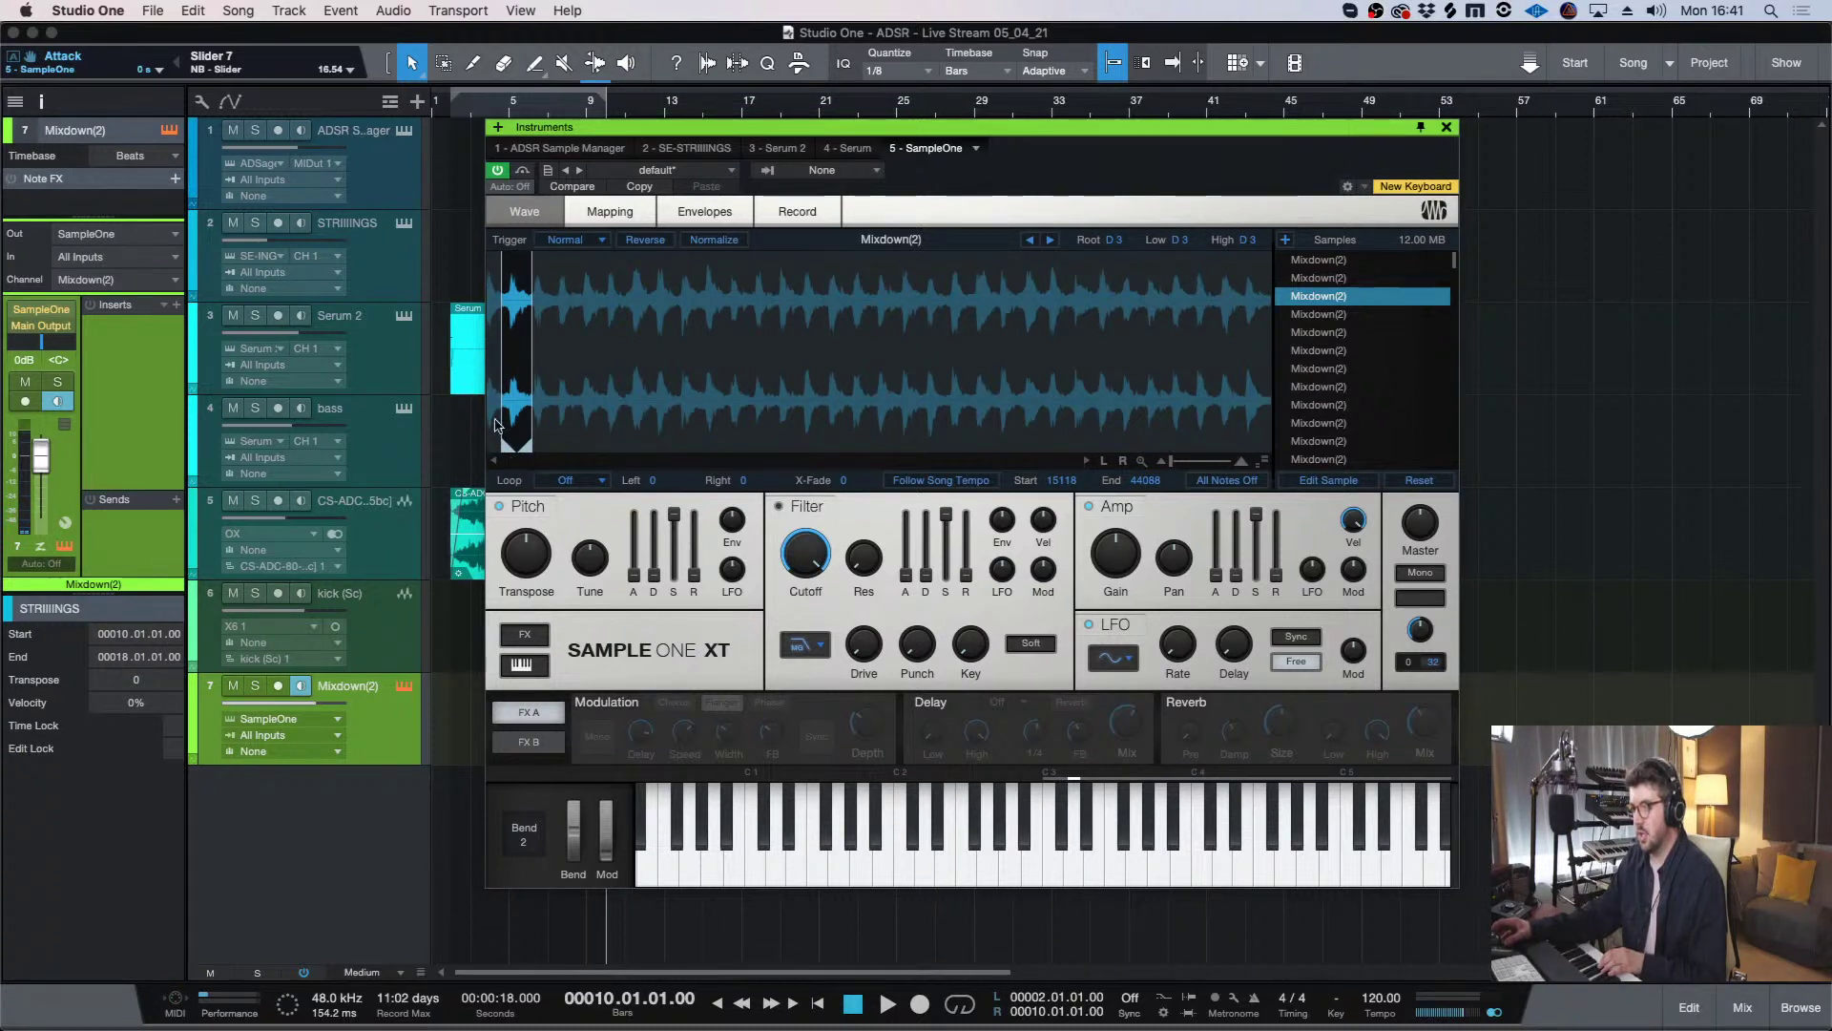
scroll(515, 458, up, 3)
drag(591, 448, 645, 444)
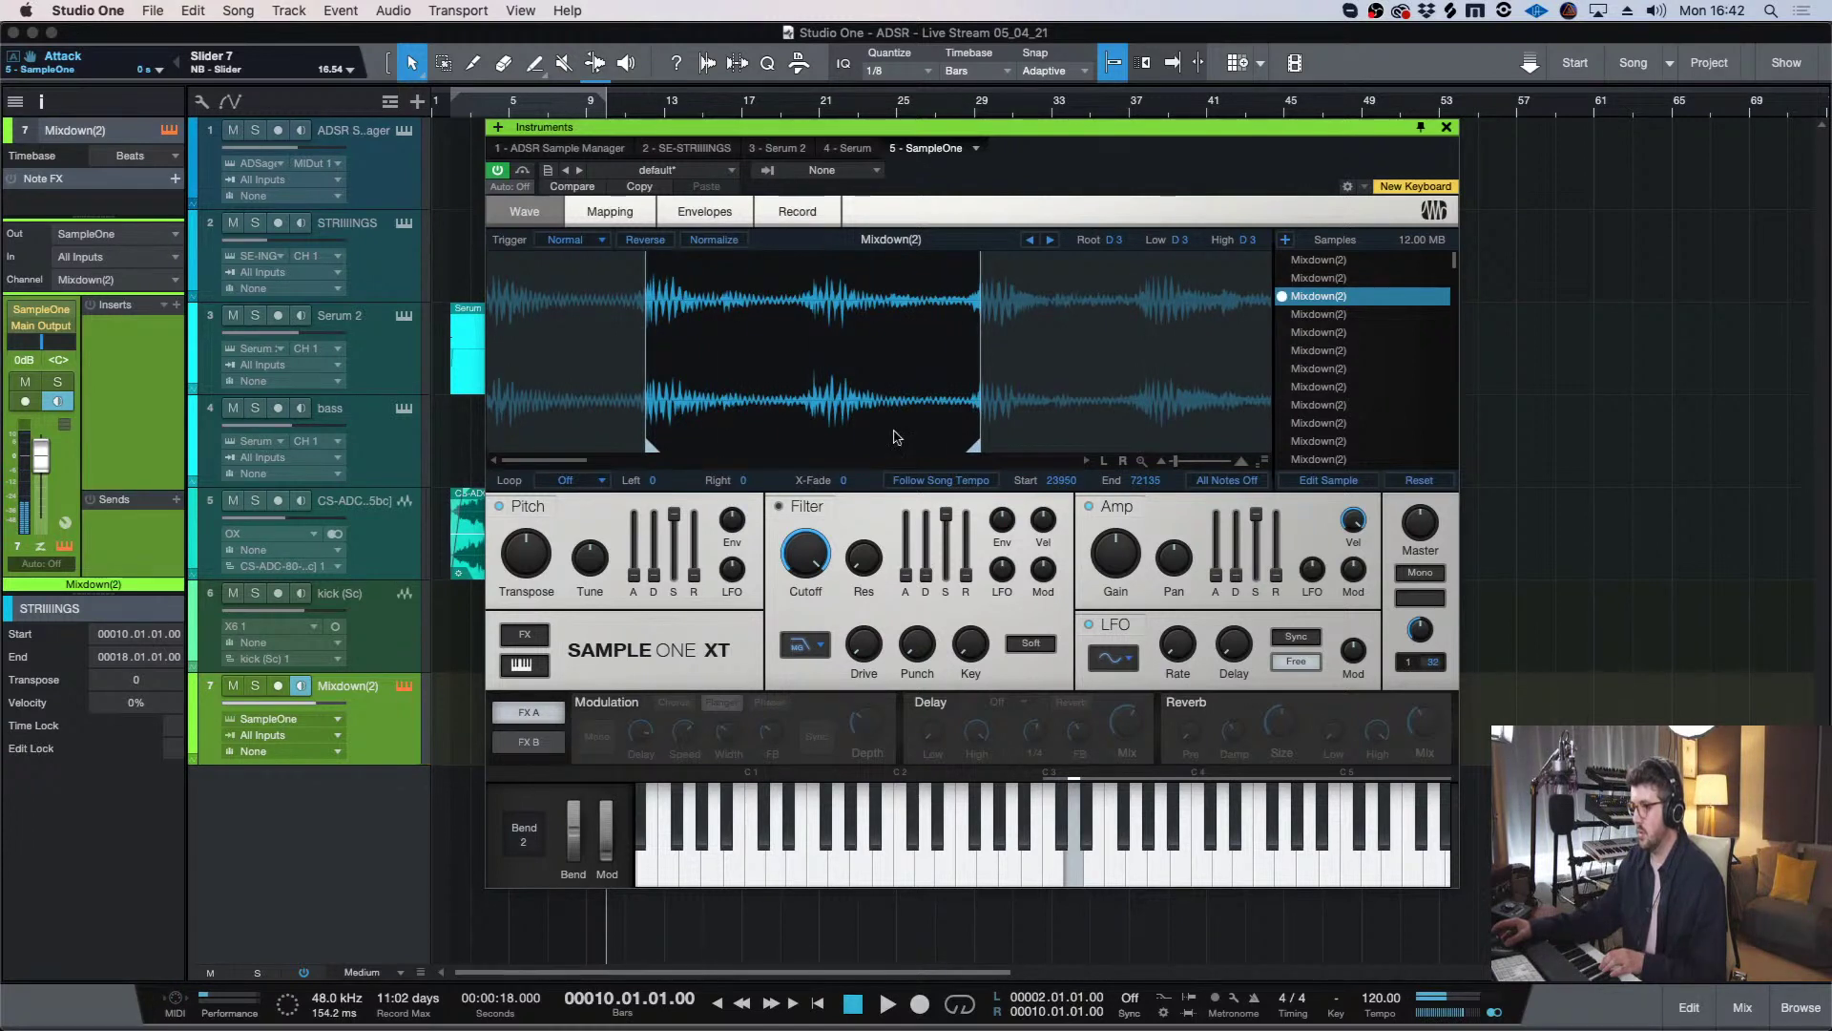
mouse_move(586, 459)
mouse_down()
mouse_move(713, 459)
mouse_move(866, 422)
mouse_move(1145, 420)
mouse_up()
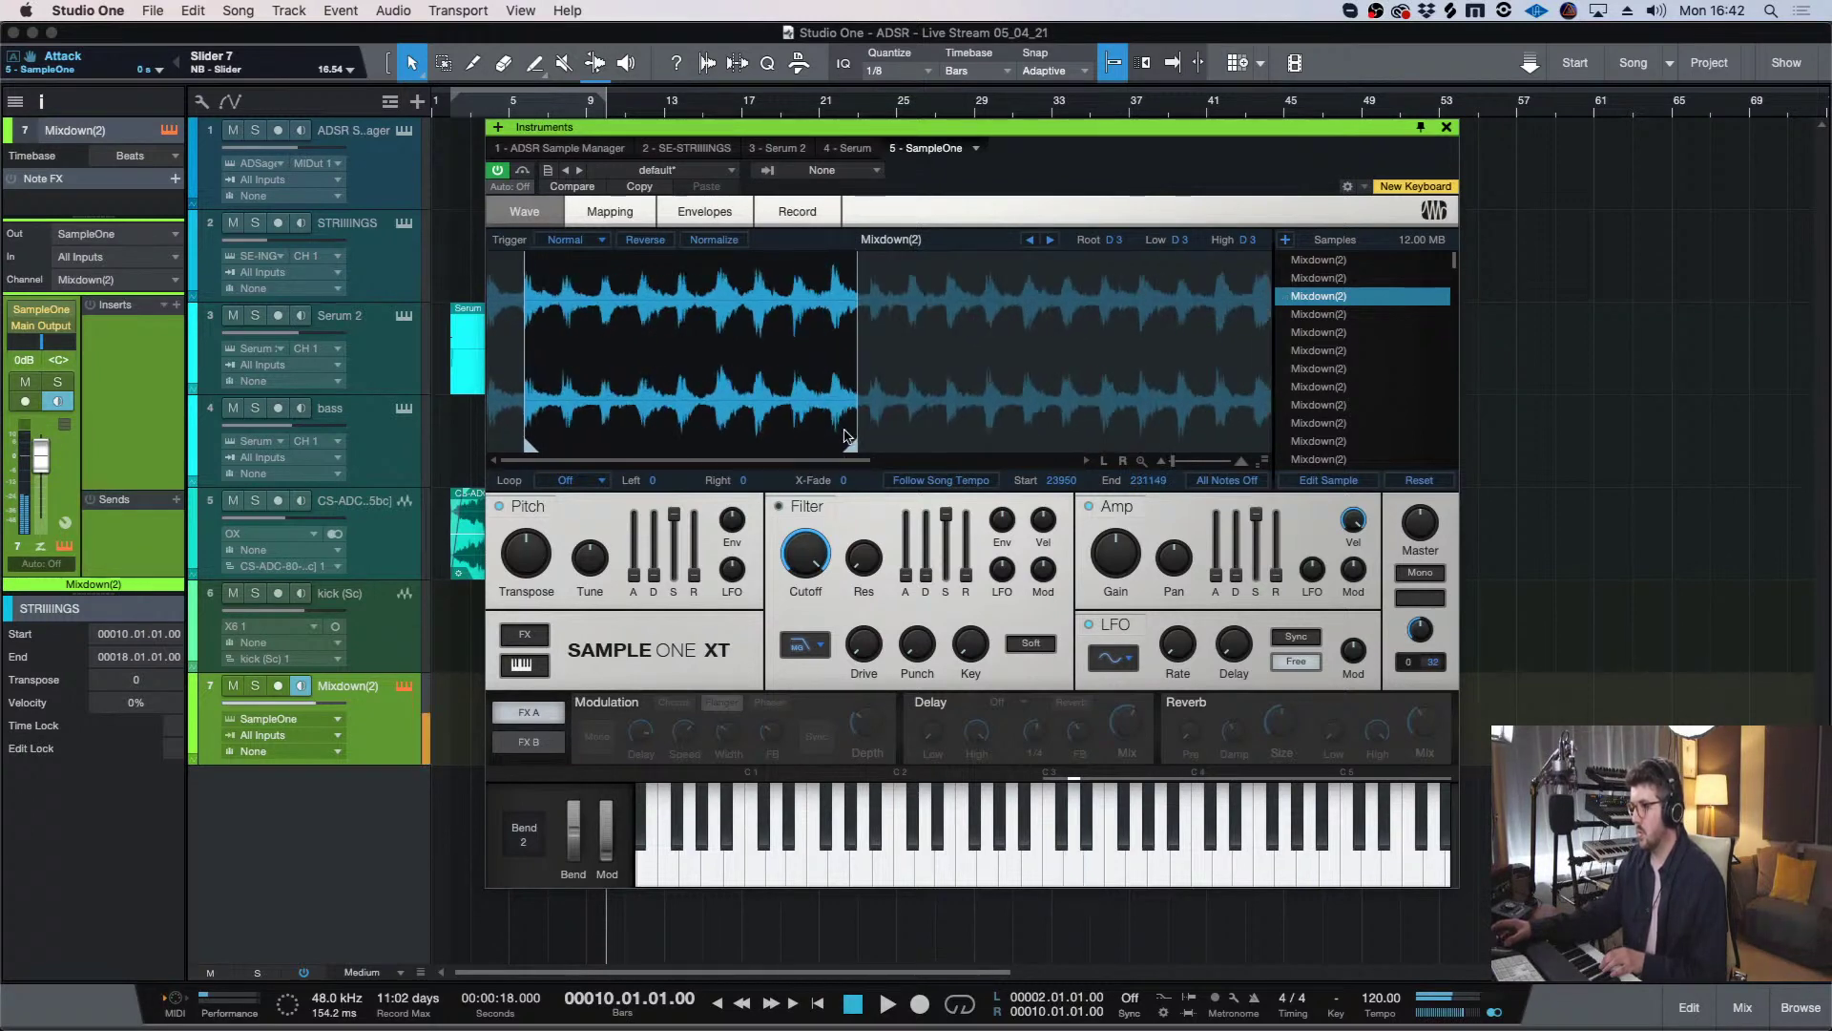
drag(531, 441, 876, 443)
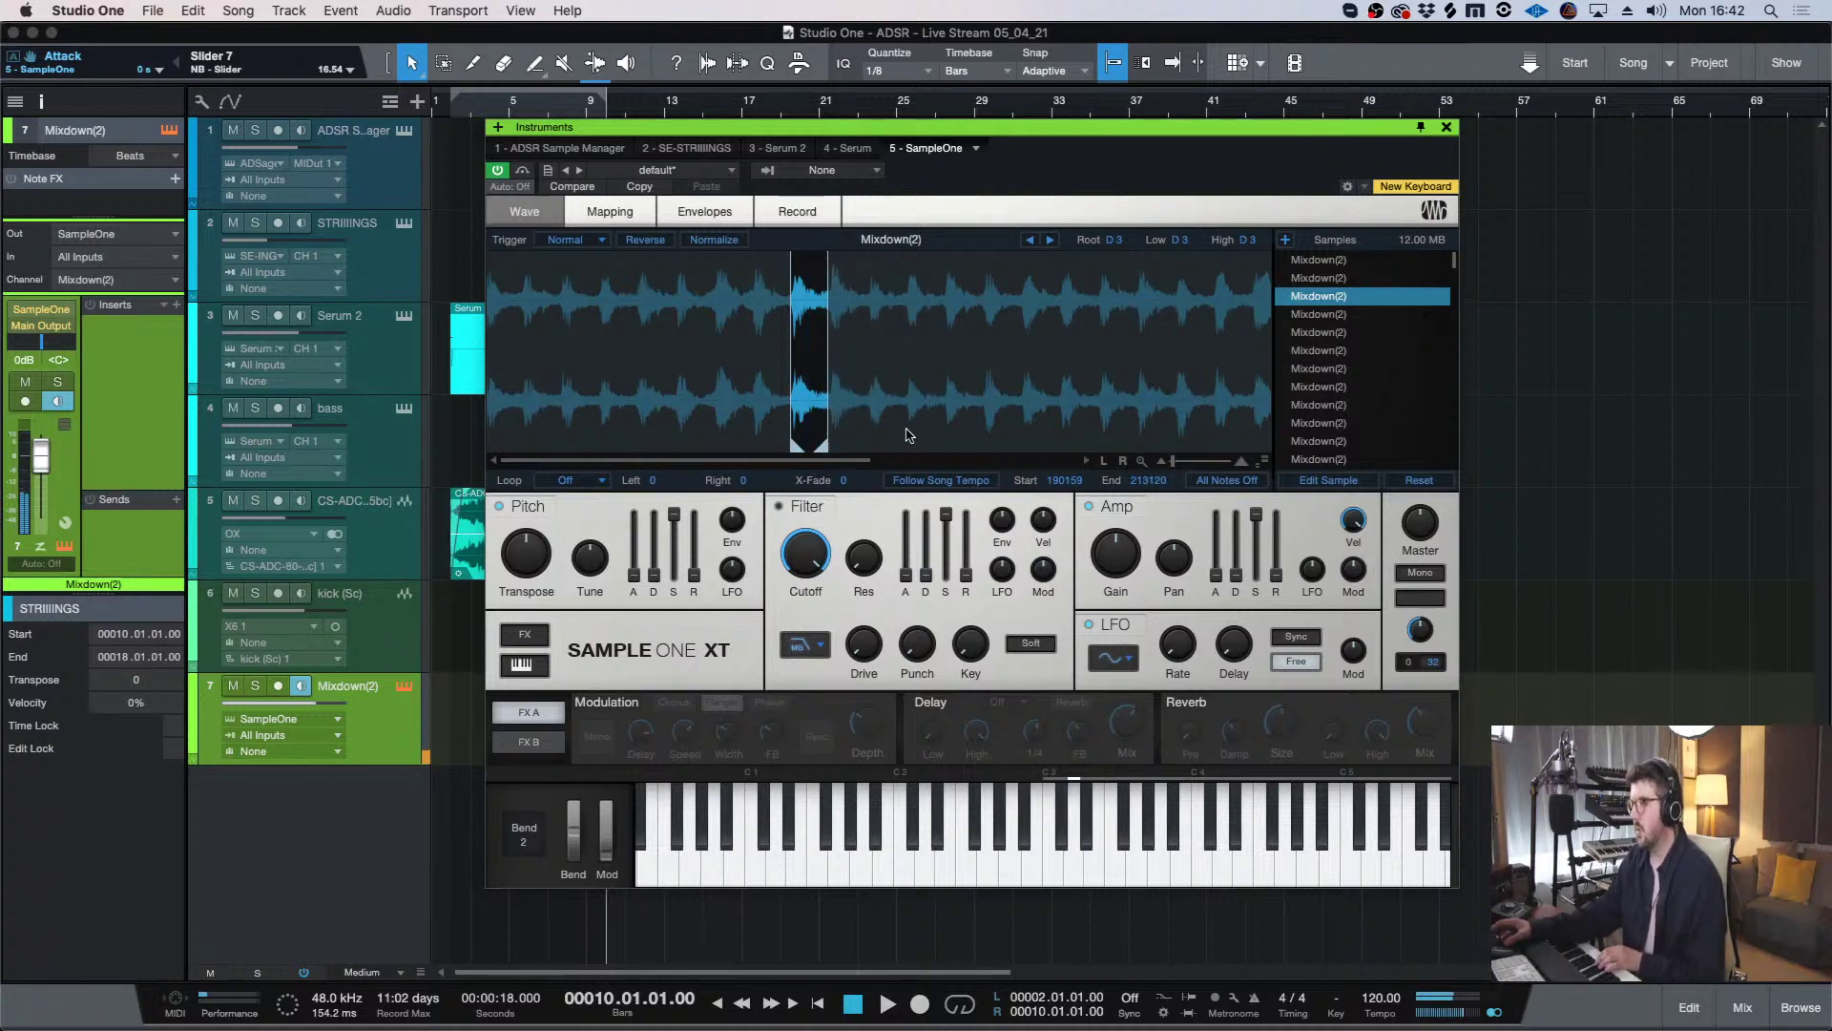
- Move the E 3 slice's playback range further into the sample, with its start at 234919 and end at 327820
click(1316, 333)
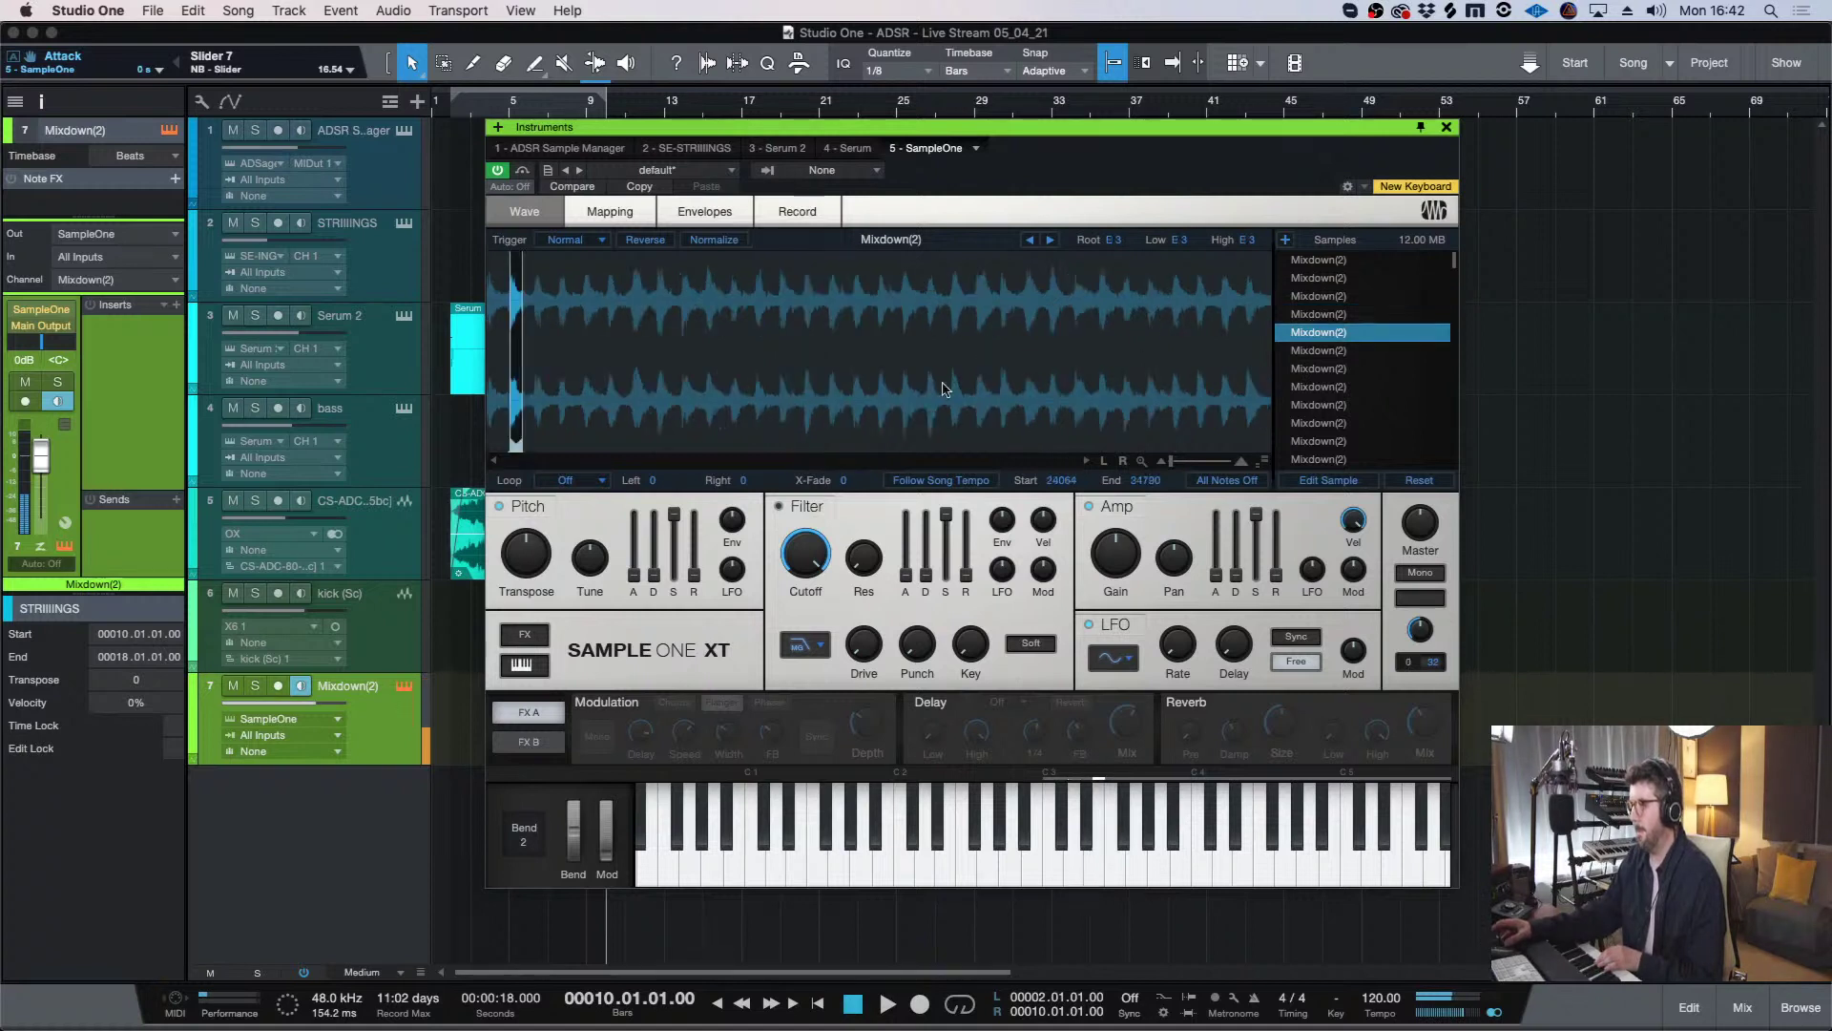
mouse_move(518, 444)
mouse_down()
mouse_move(826, 443)
mouse_move(541, 446)
mouse_move(727, 423)
mouse_up()
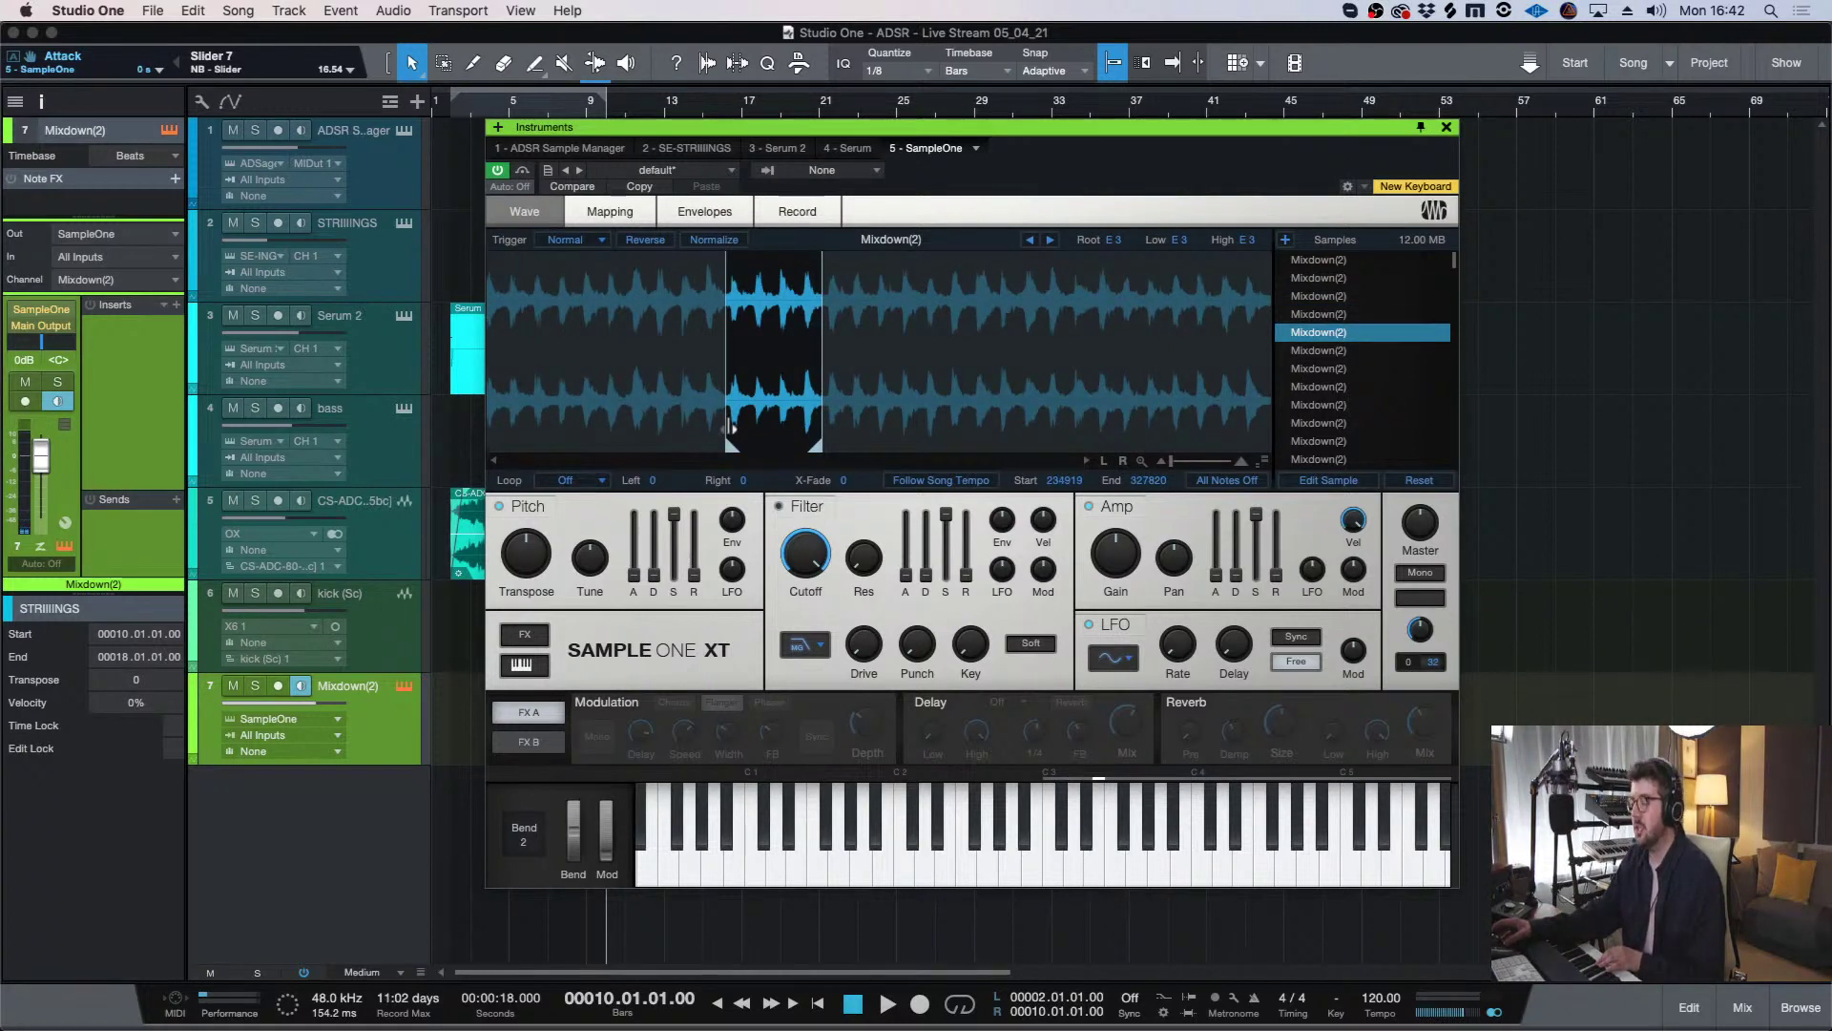
- Move the E 3 slice's playback range further into the sample, with its start at 407945 and end at 431480
drag(817, 445, 1004, 415)
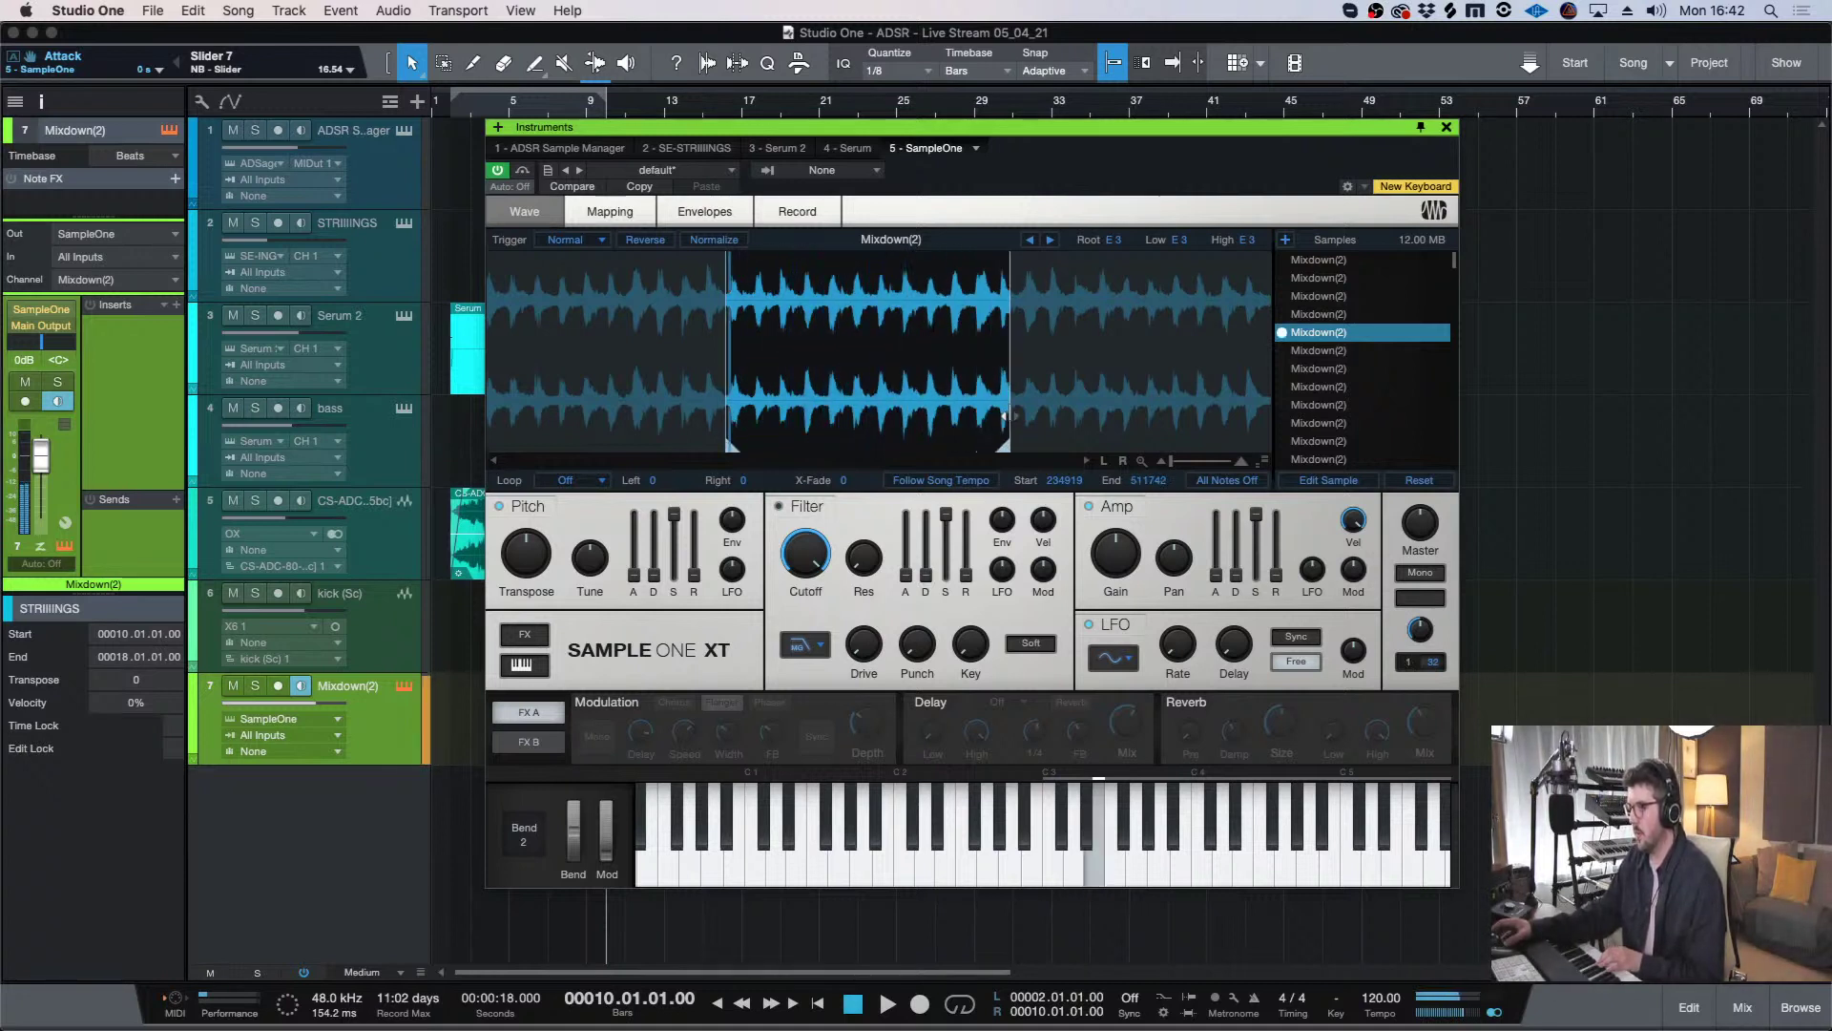
mouse_move(735, 453)
mouse_down()
mouse_move(912, 434)
mouse_move(881, 445)
mouse_up()
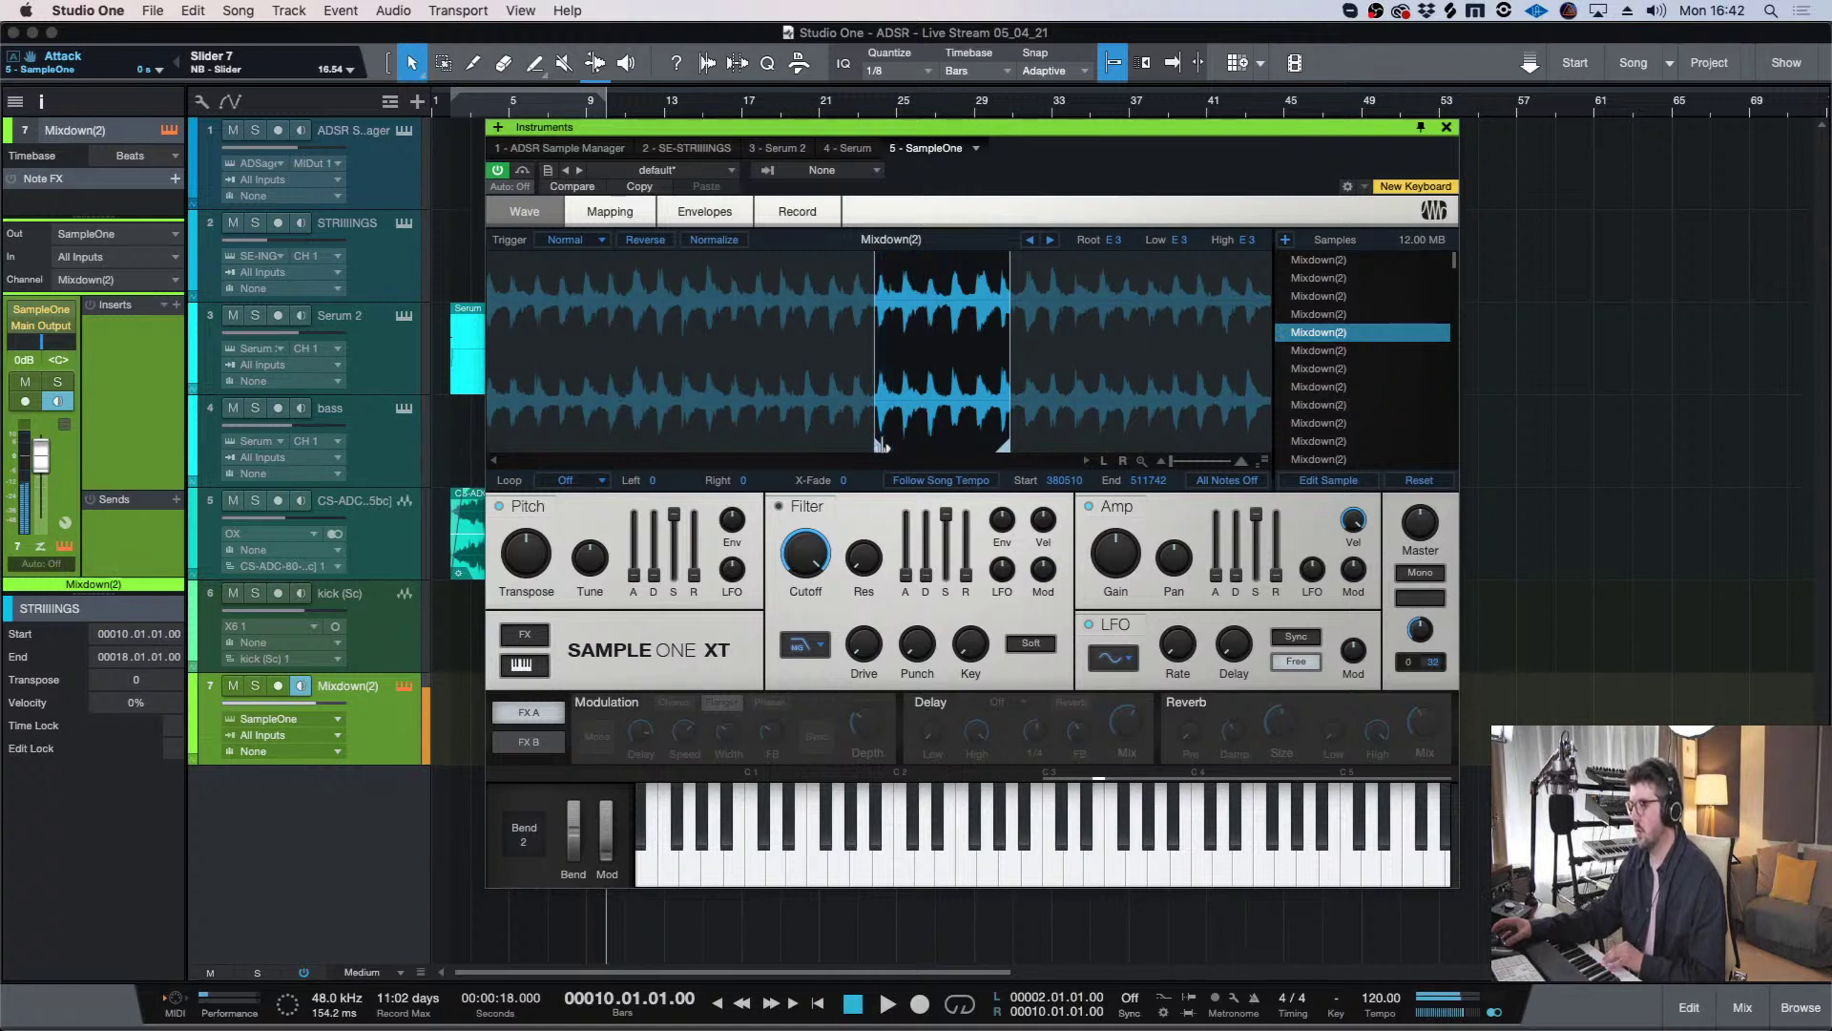
mouse_move(884, 441)
mouse_down()
mouse_move(913, 425)
mouse_move(941, 444)
mouse_move(923, 444)
mouse_up()
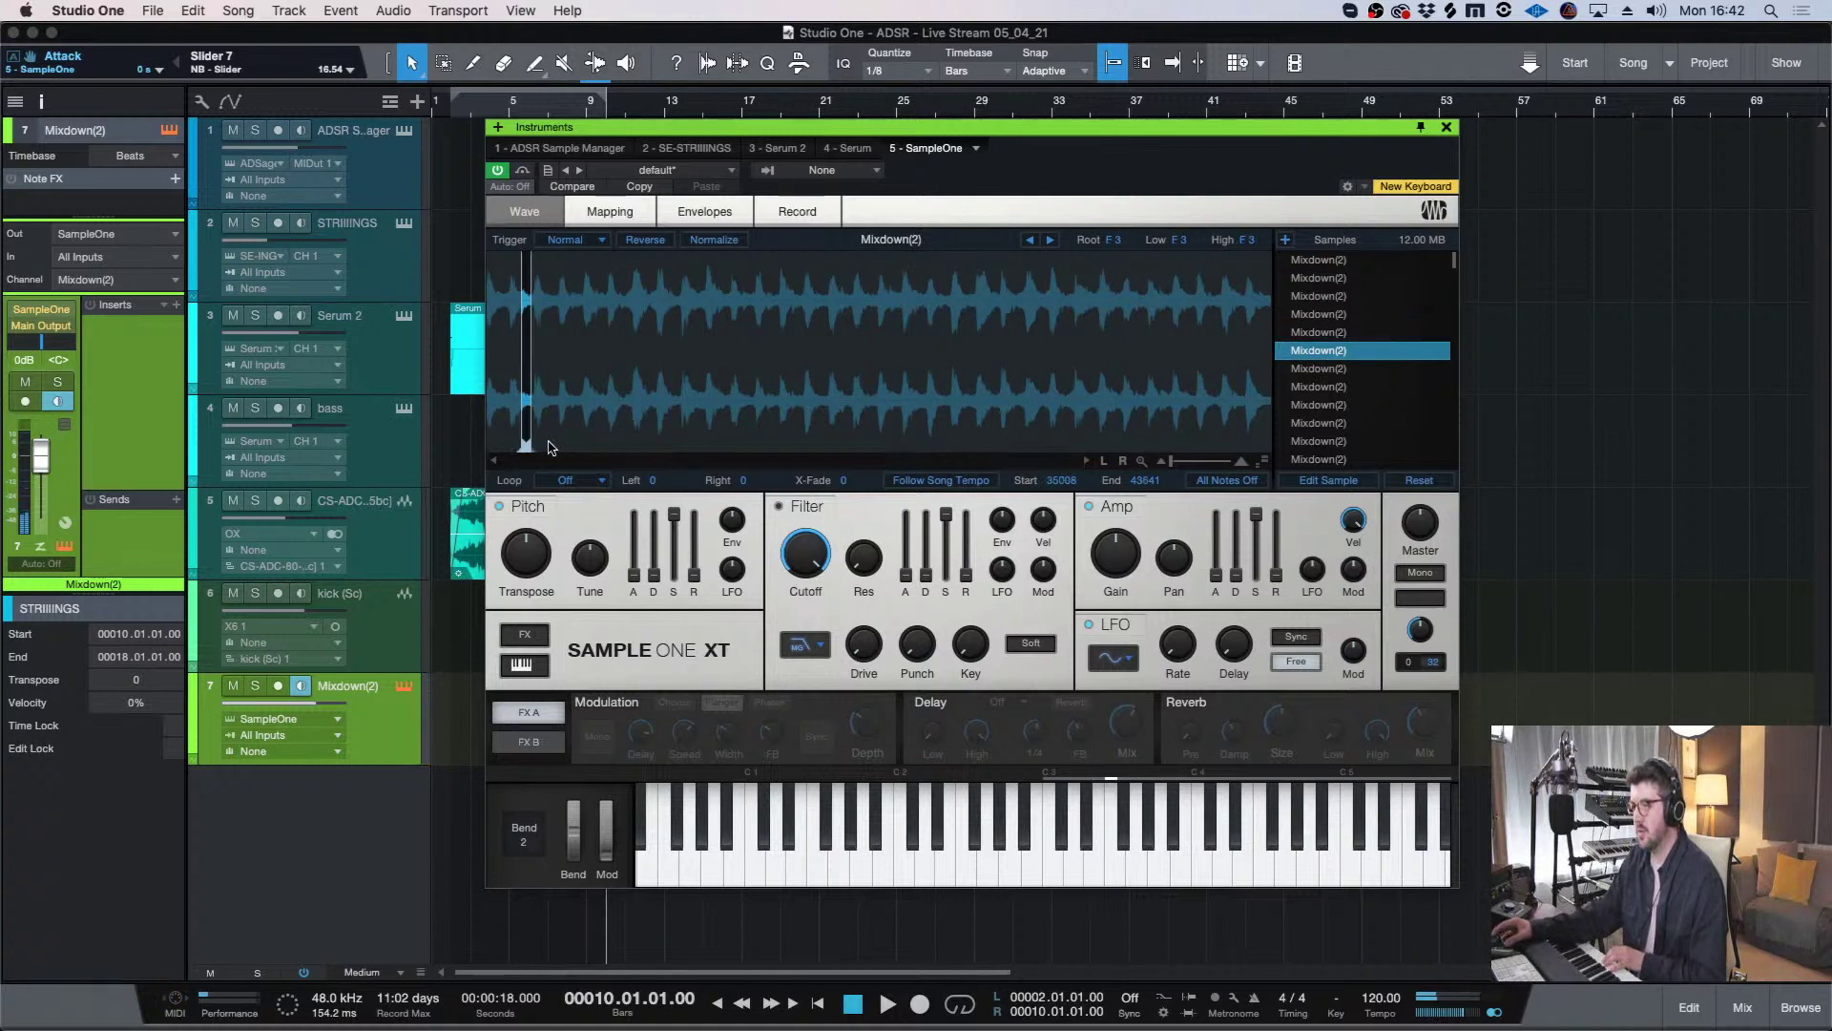
- Move the F 3 slice's playback range near the end of the sample, with its start at 600126 and end at 622929
mouse_move(526, 448)
mouse_down()
mouse_move(971, 434)
mouse_move(774, 418)
mouse_move(985, 447)
mouse_move(1195, 446)
mouse_up()
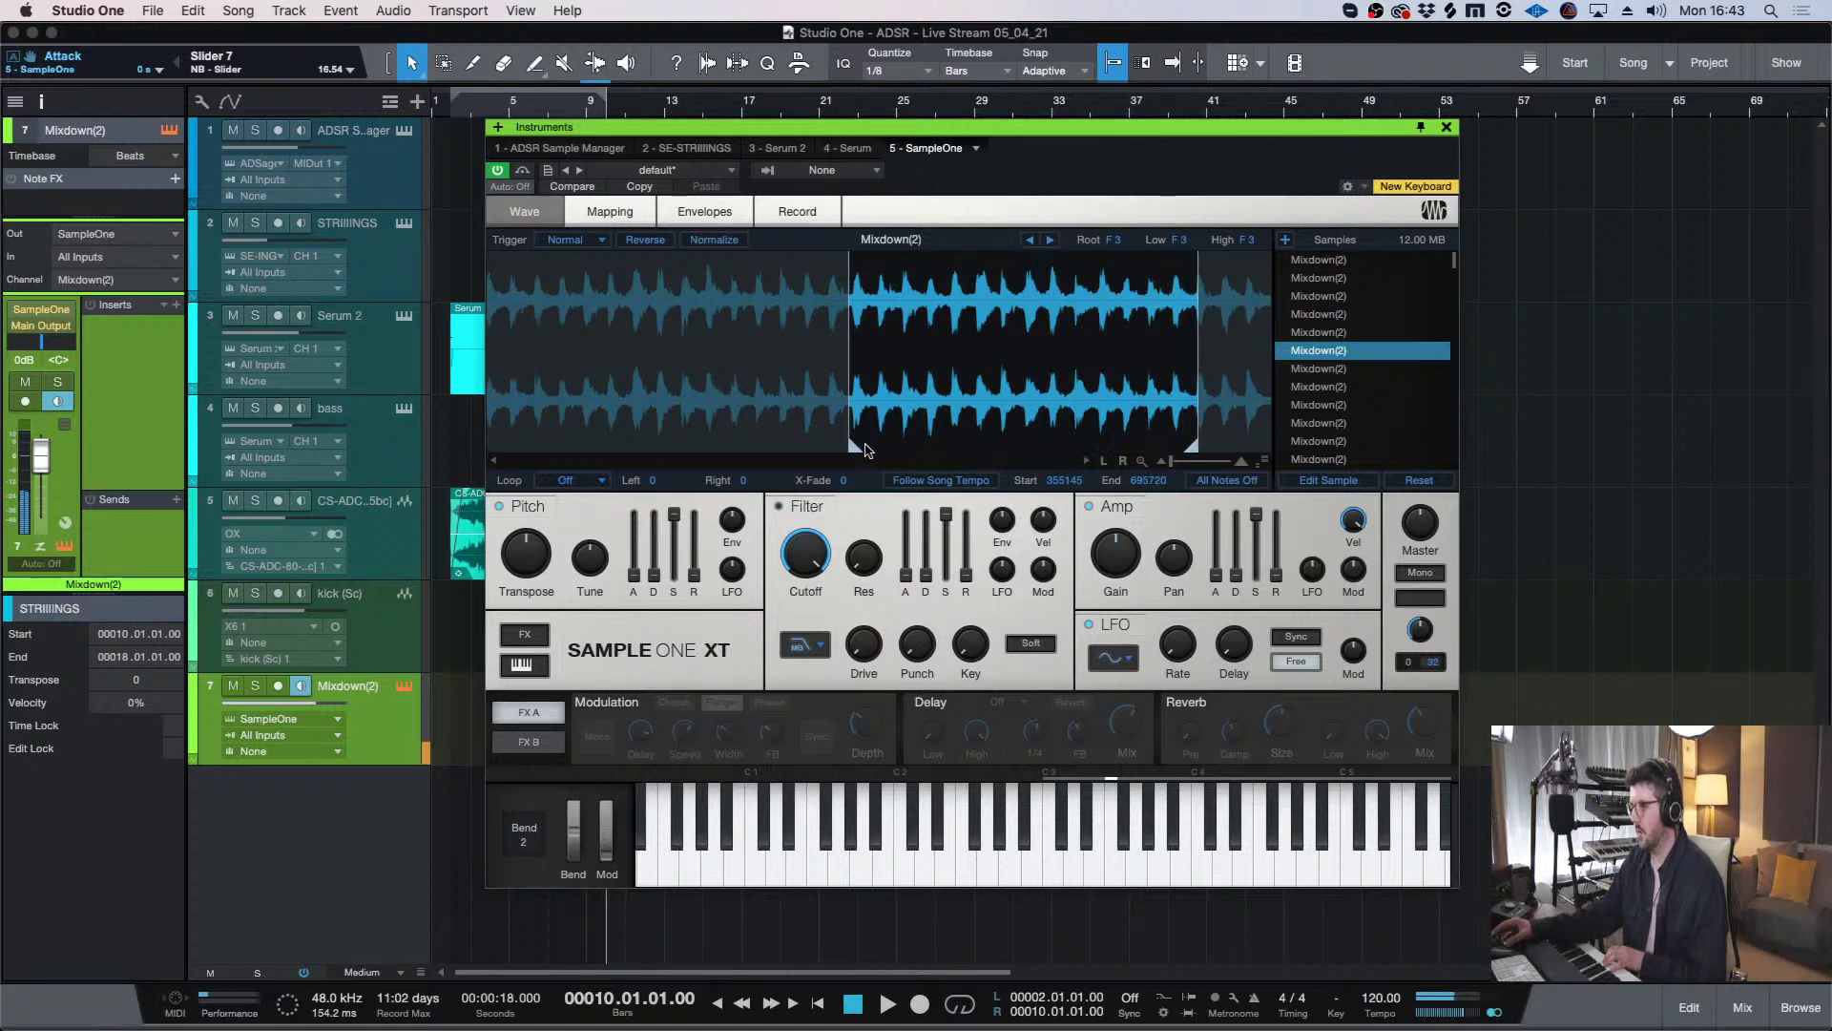
mouse_move(855, 445)
mouse_down()
mouse_move(1116, 406)
mouse_move(1099, 434)
mouse_up()
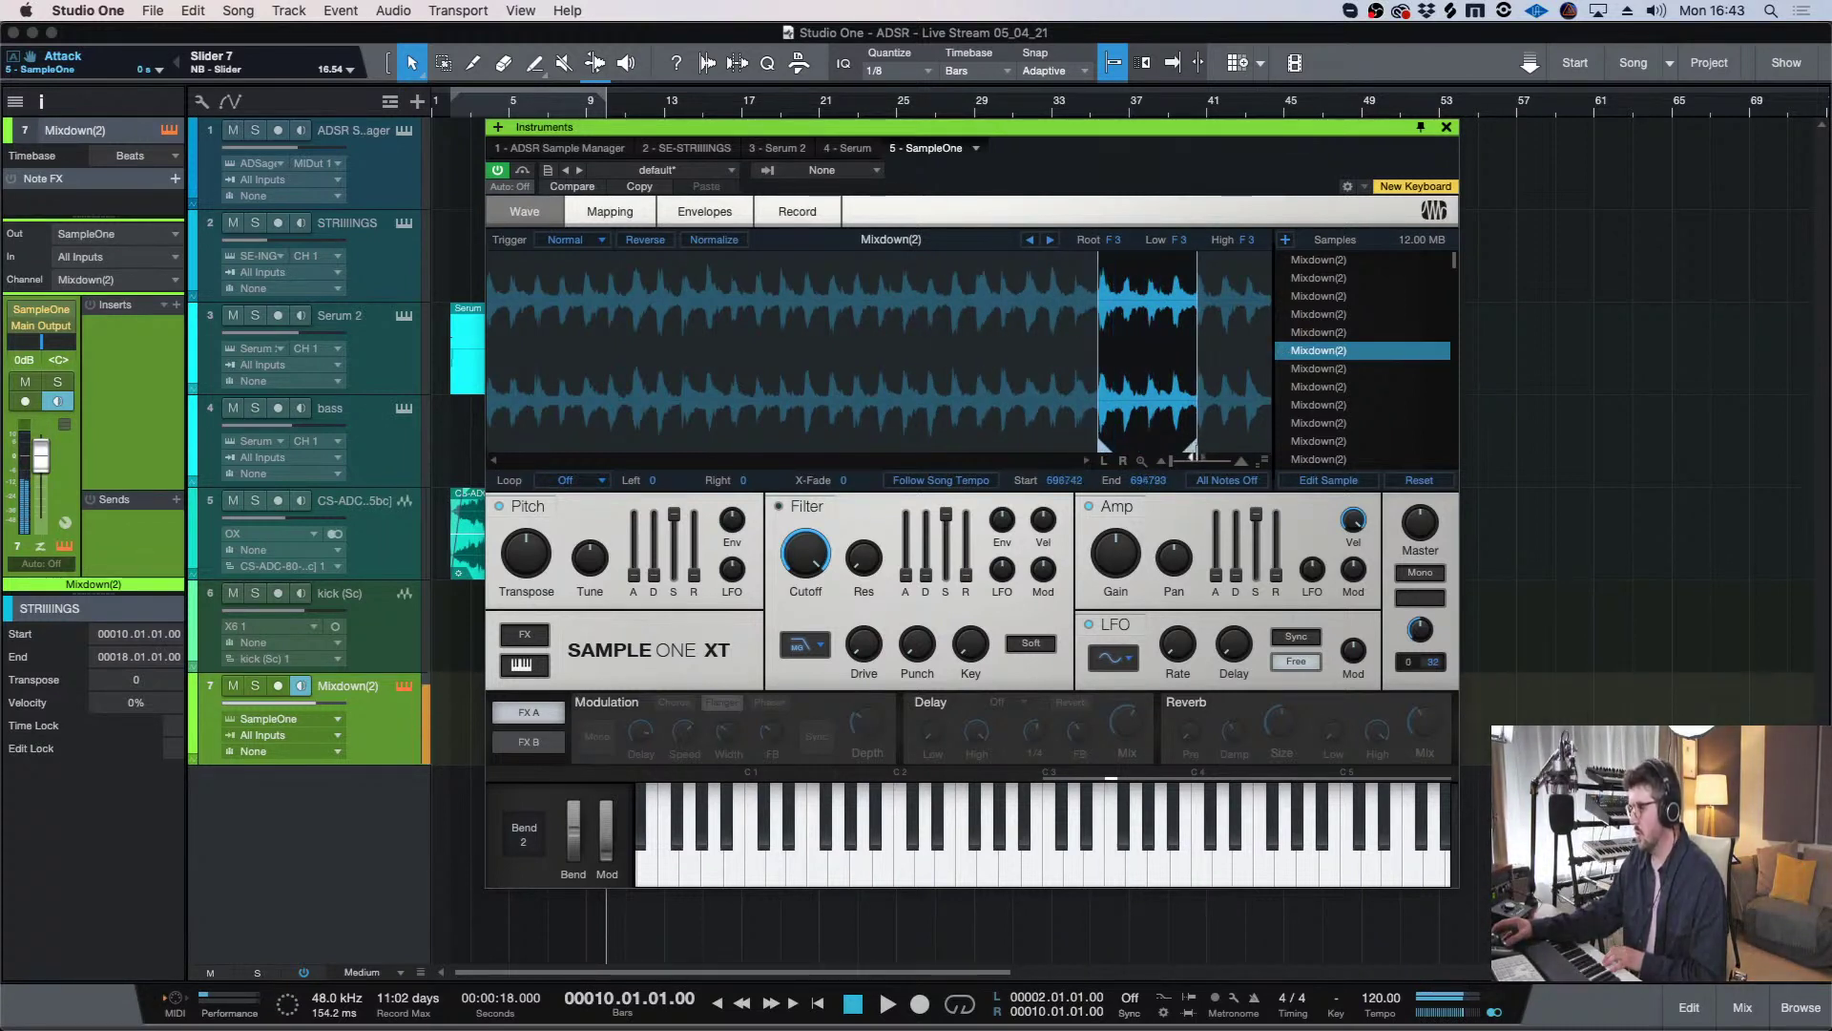
drag(1193, 446, 1094, 446)
scroll(1104, 423, up, 3)
scroll(1104, 423, up, 2)
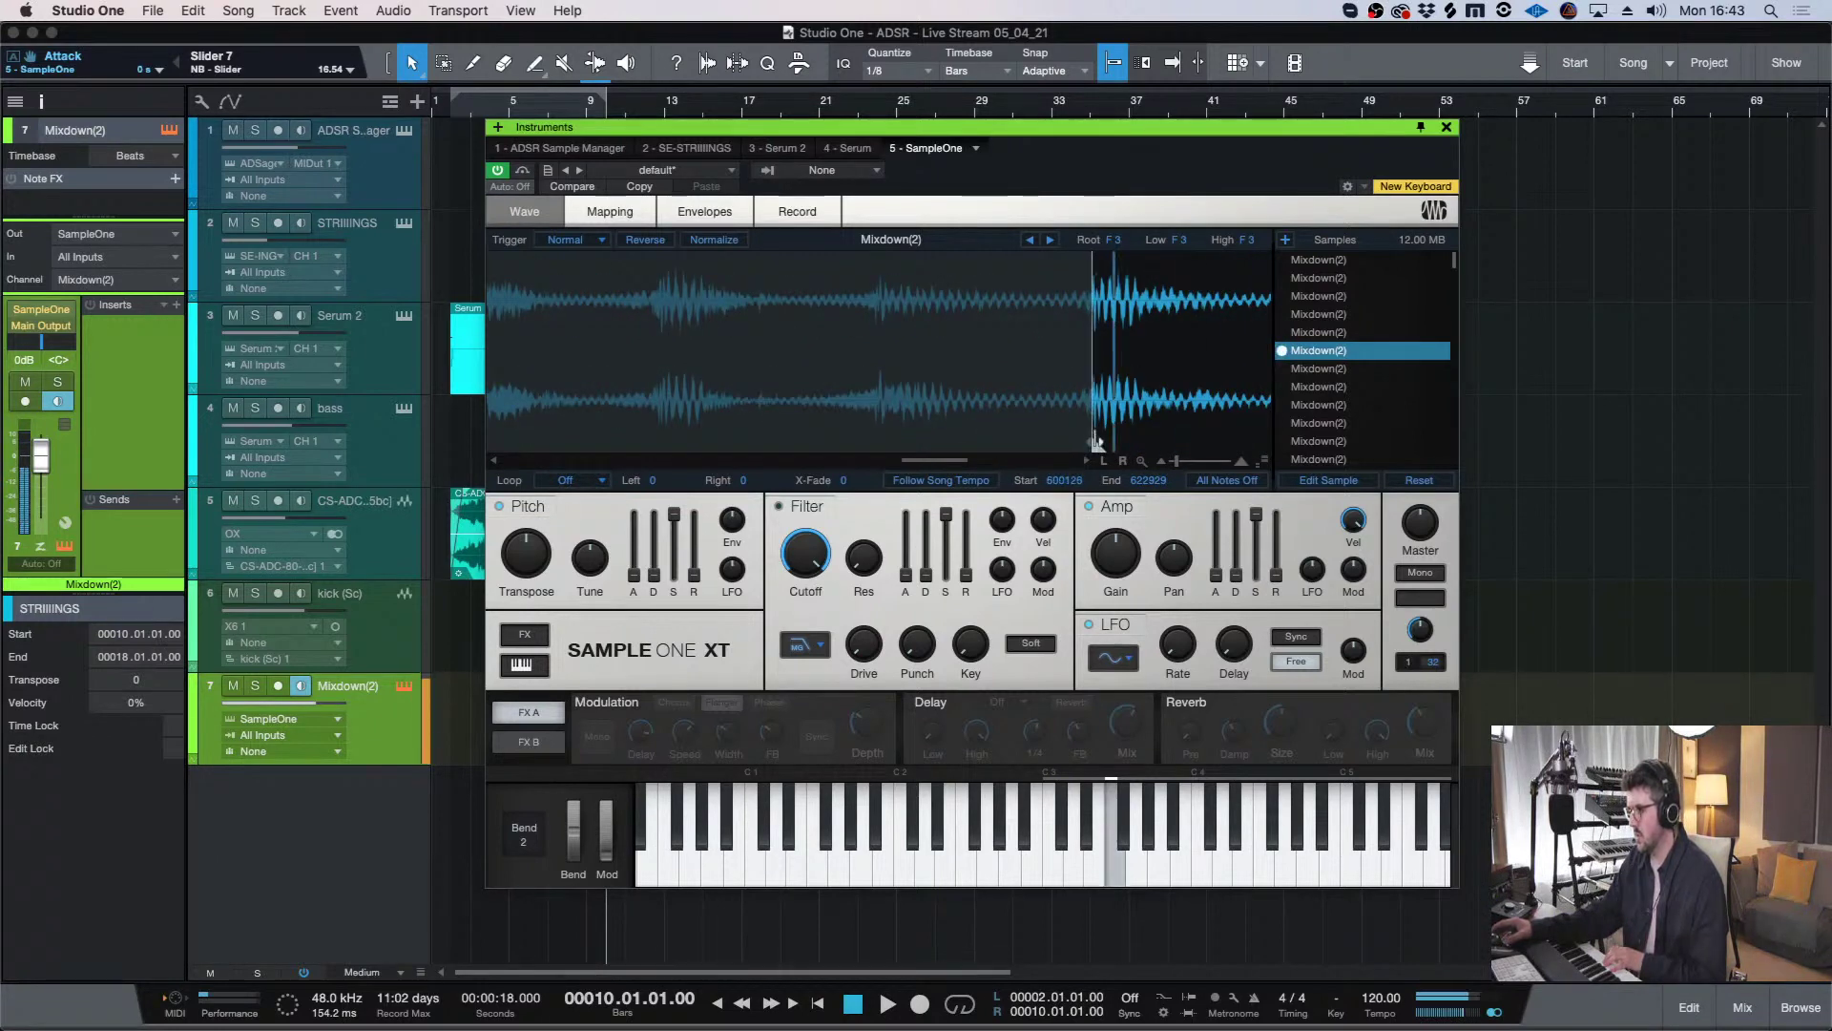
scroll(1095, 442, down, 3)
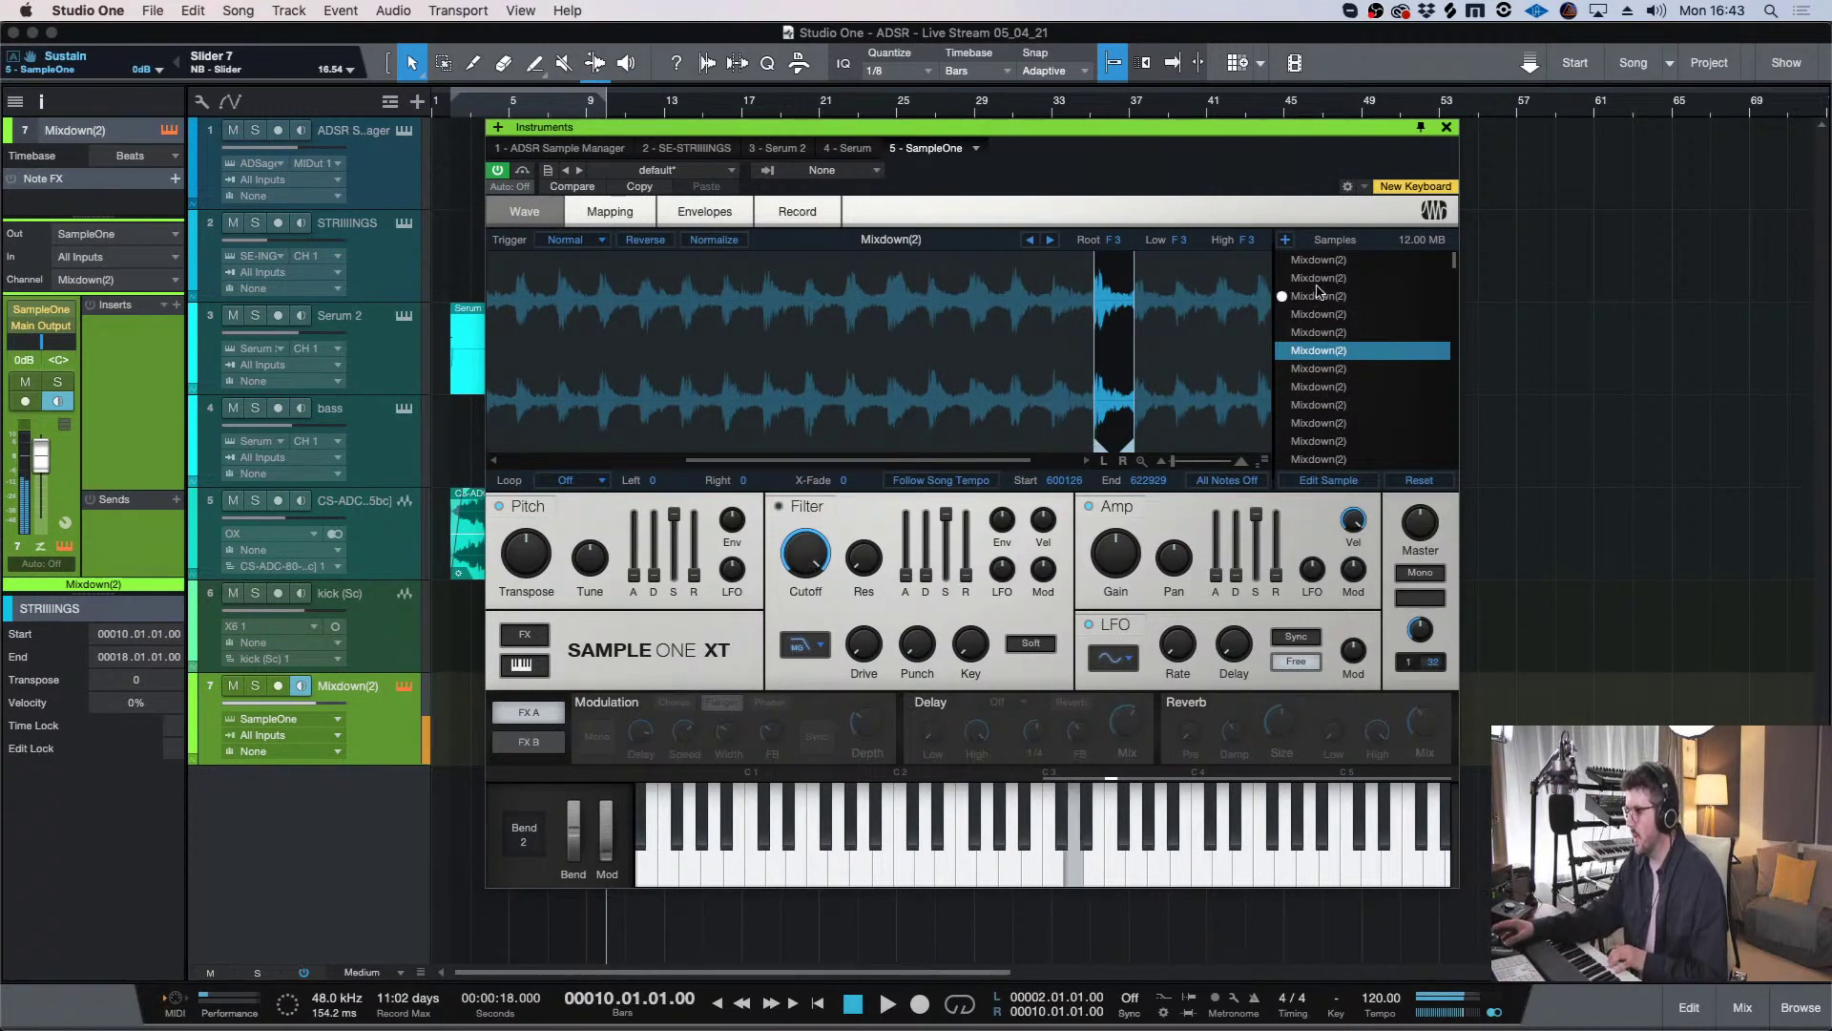
- Trim the D 3 slice's start to 192441 so it begins right on the hit
scroll(787, 435, up, 3)
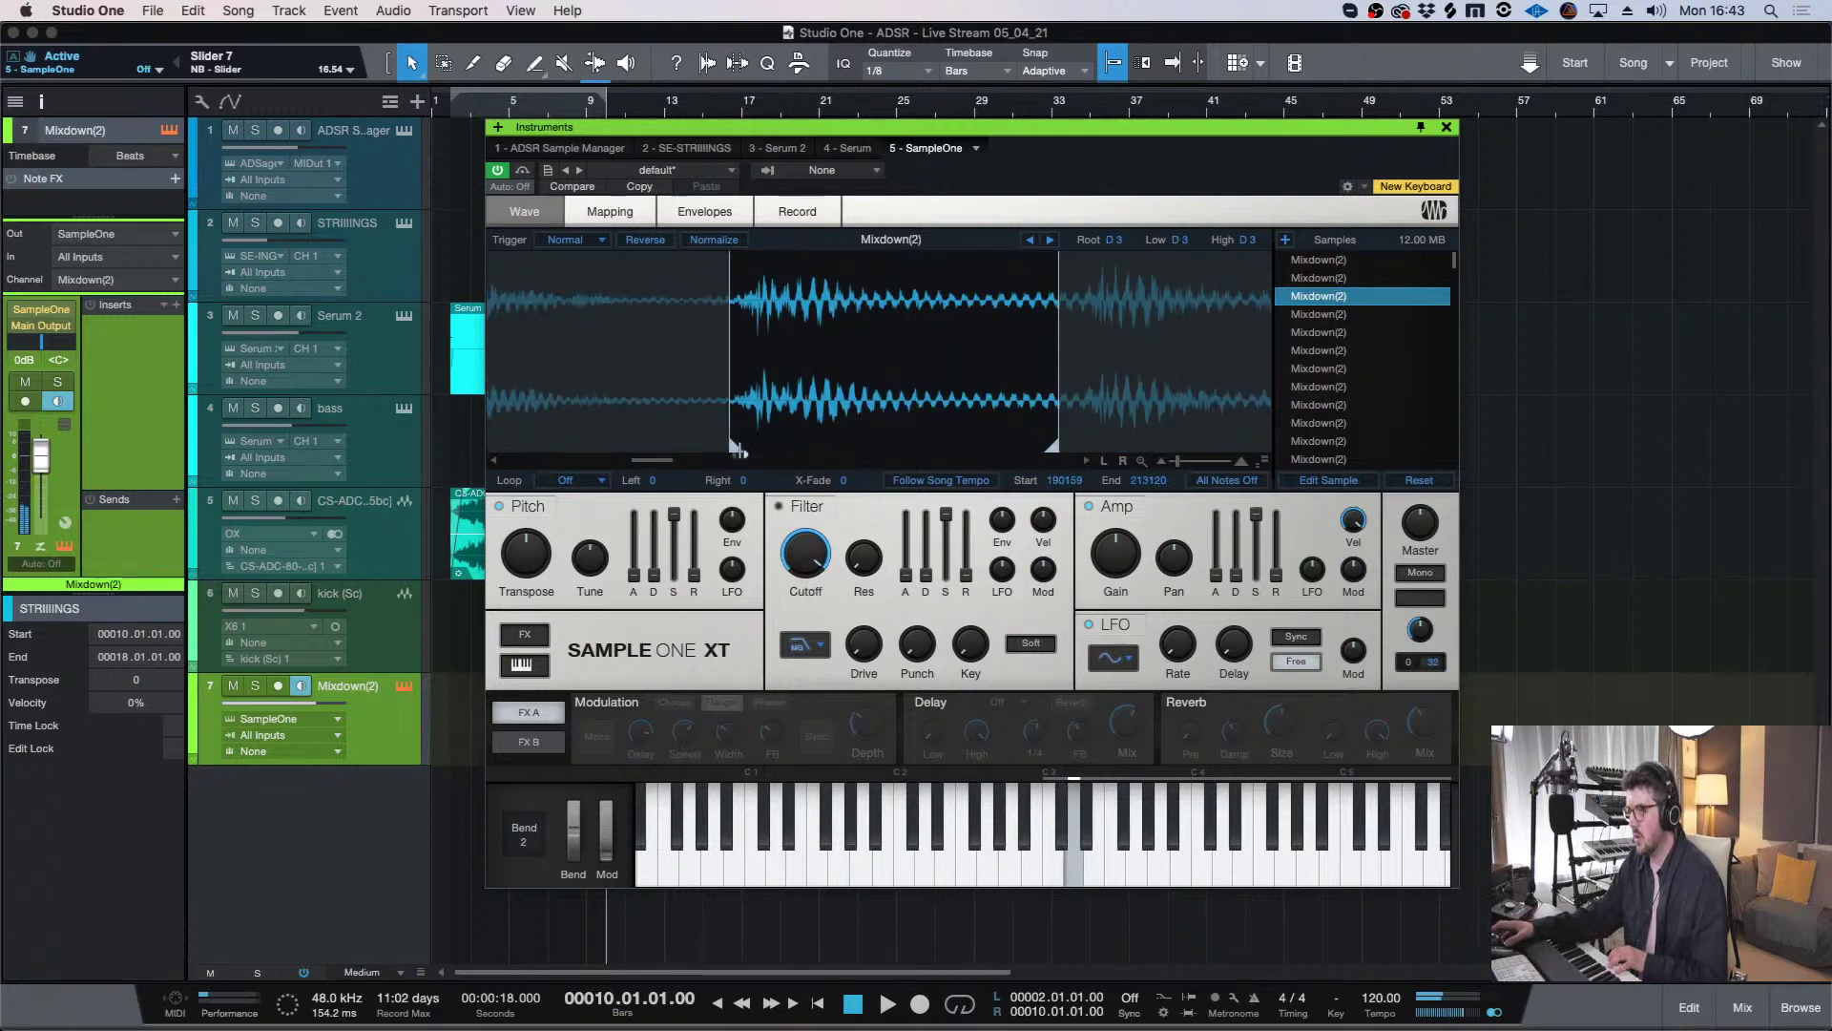
drag(738, 445, 765, 439)
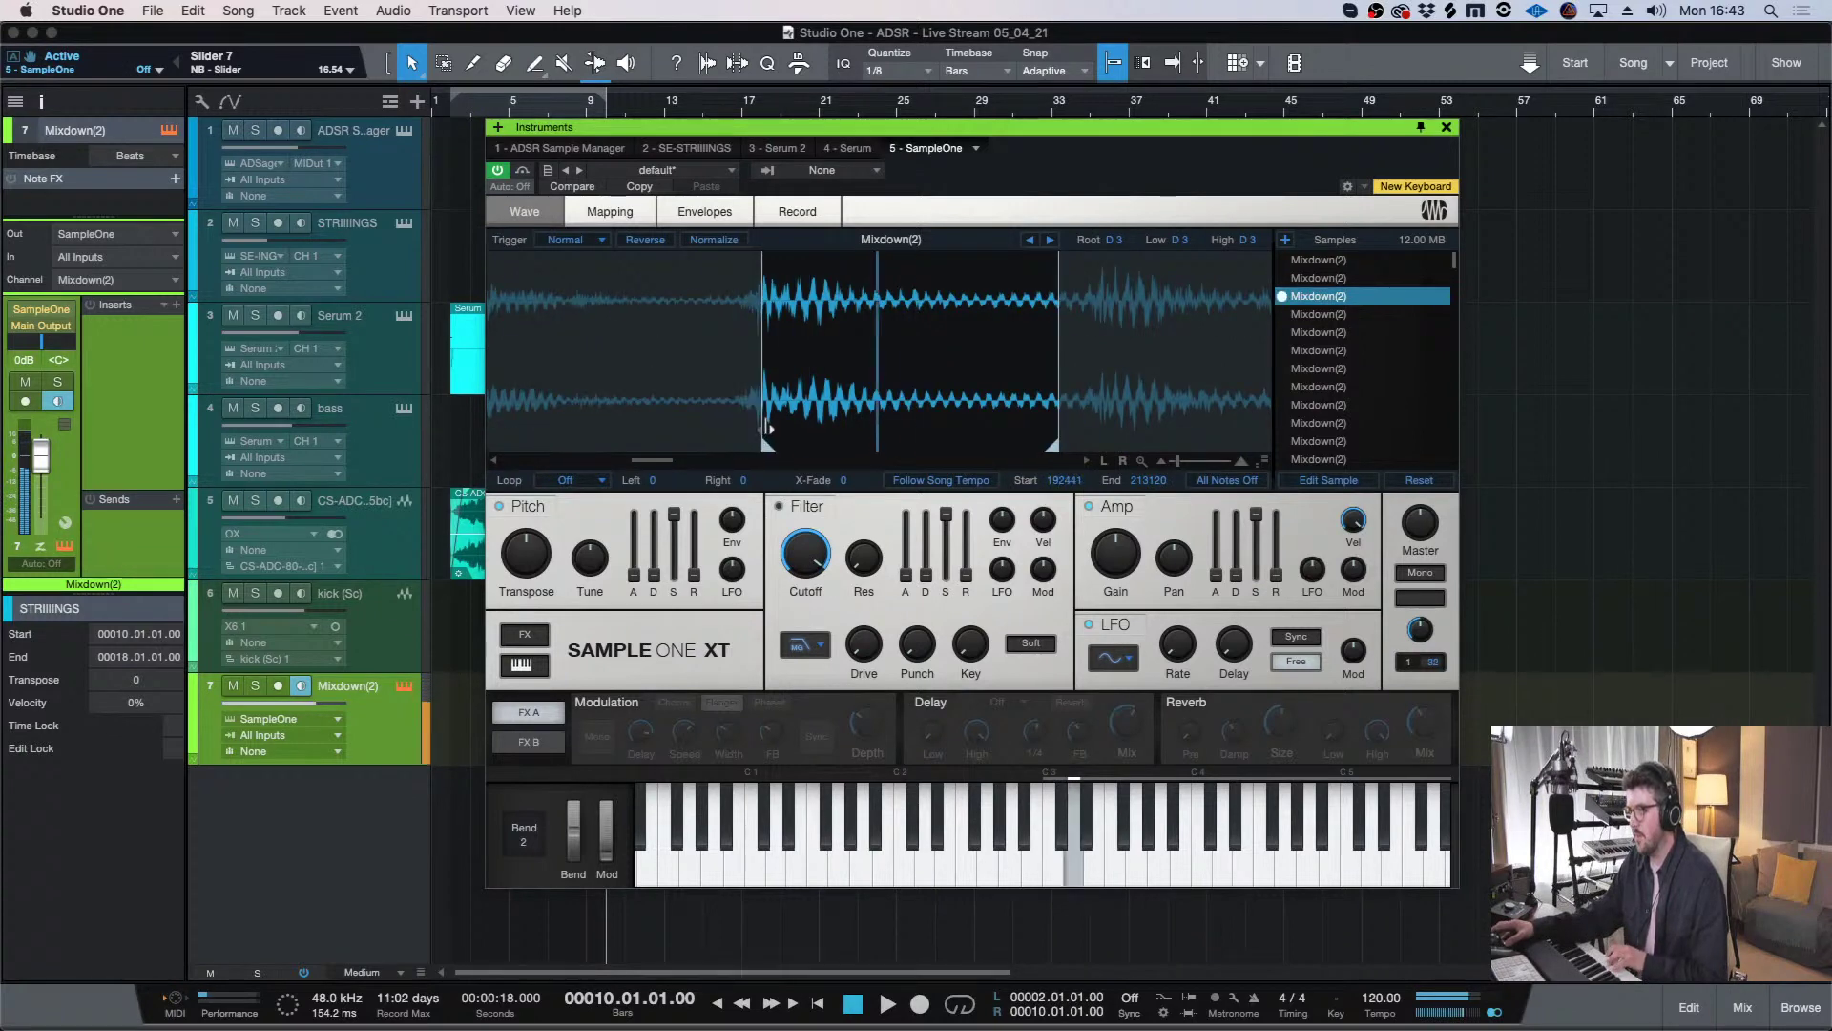
scroll(820, 423, down, 5)
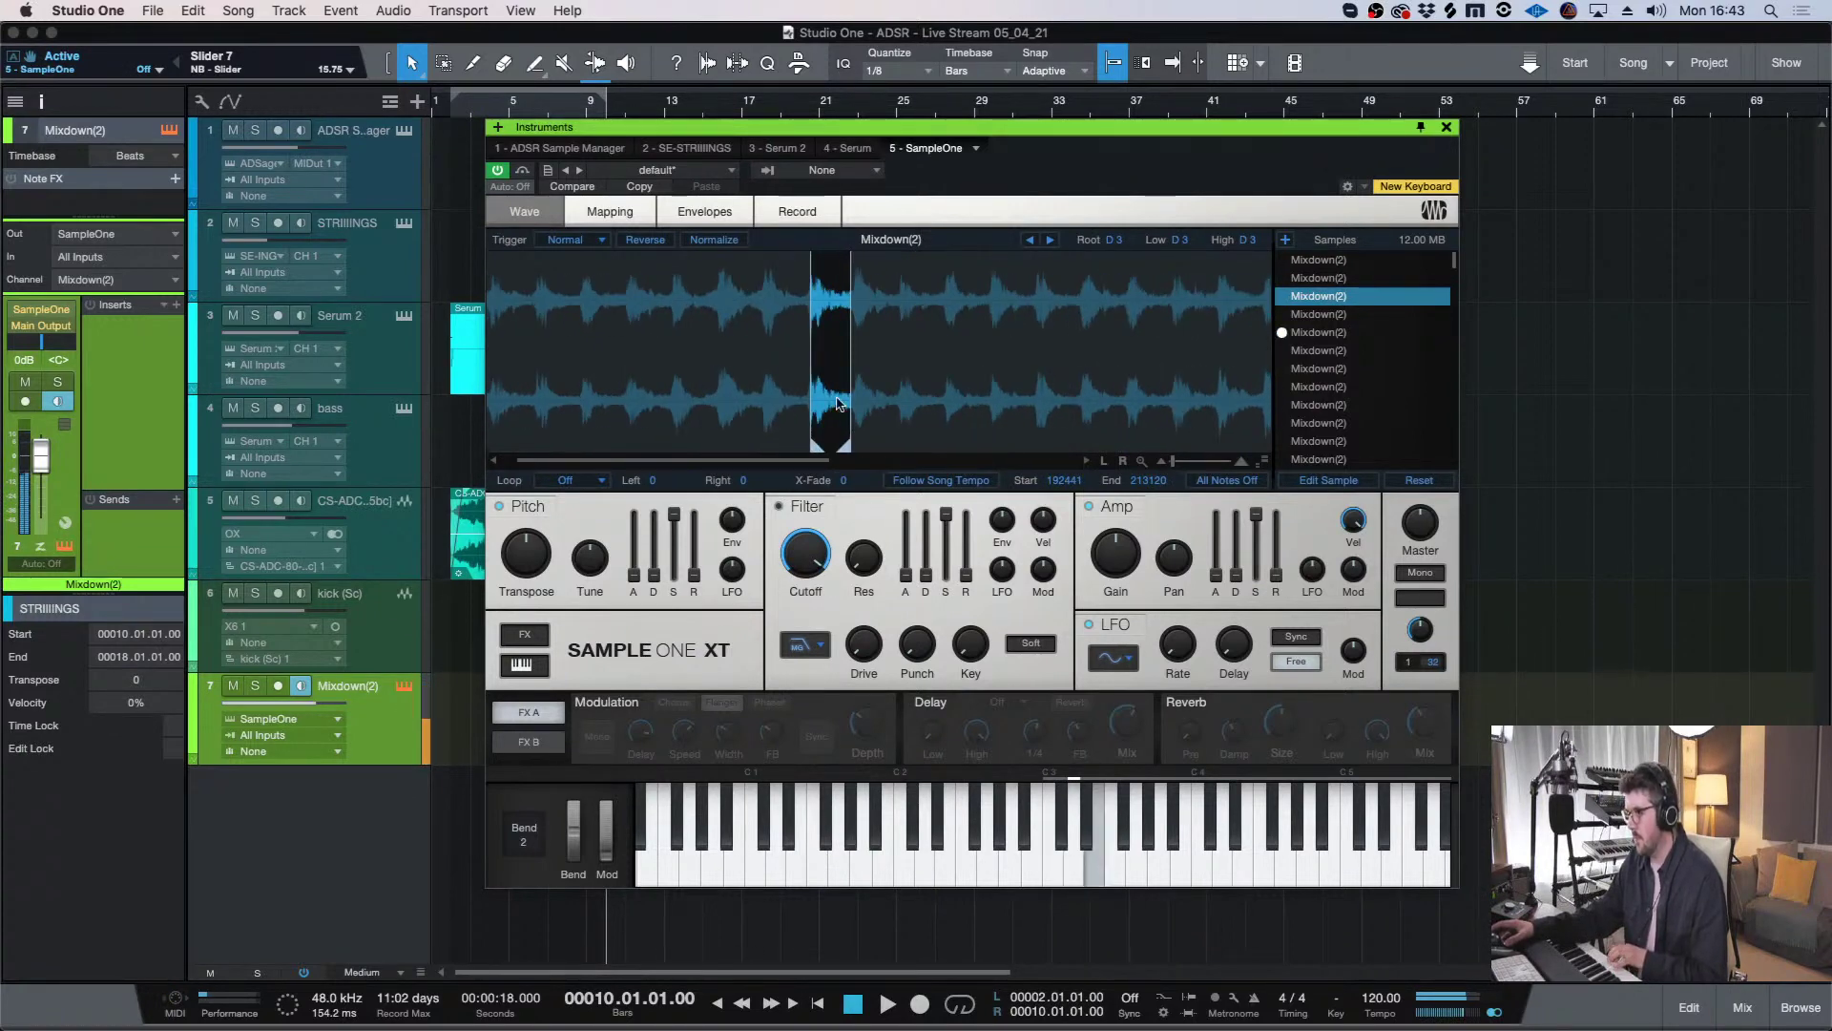
scroll(838, 403, up, 4)
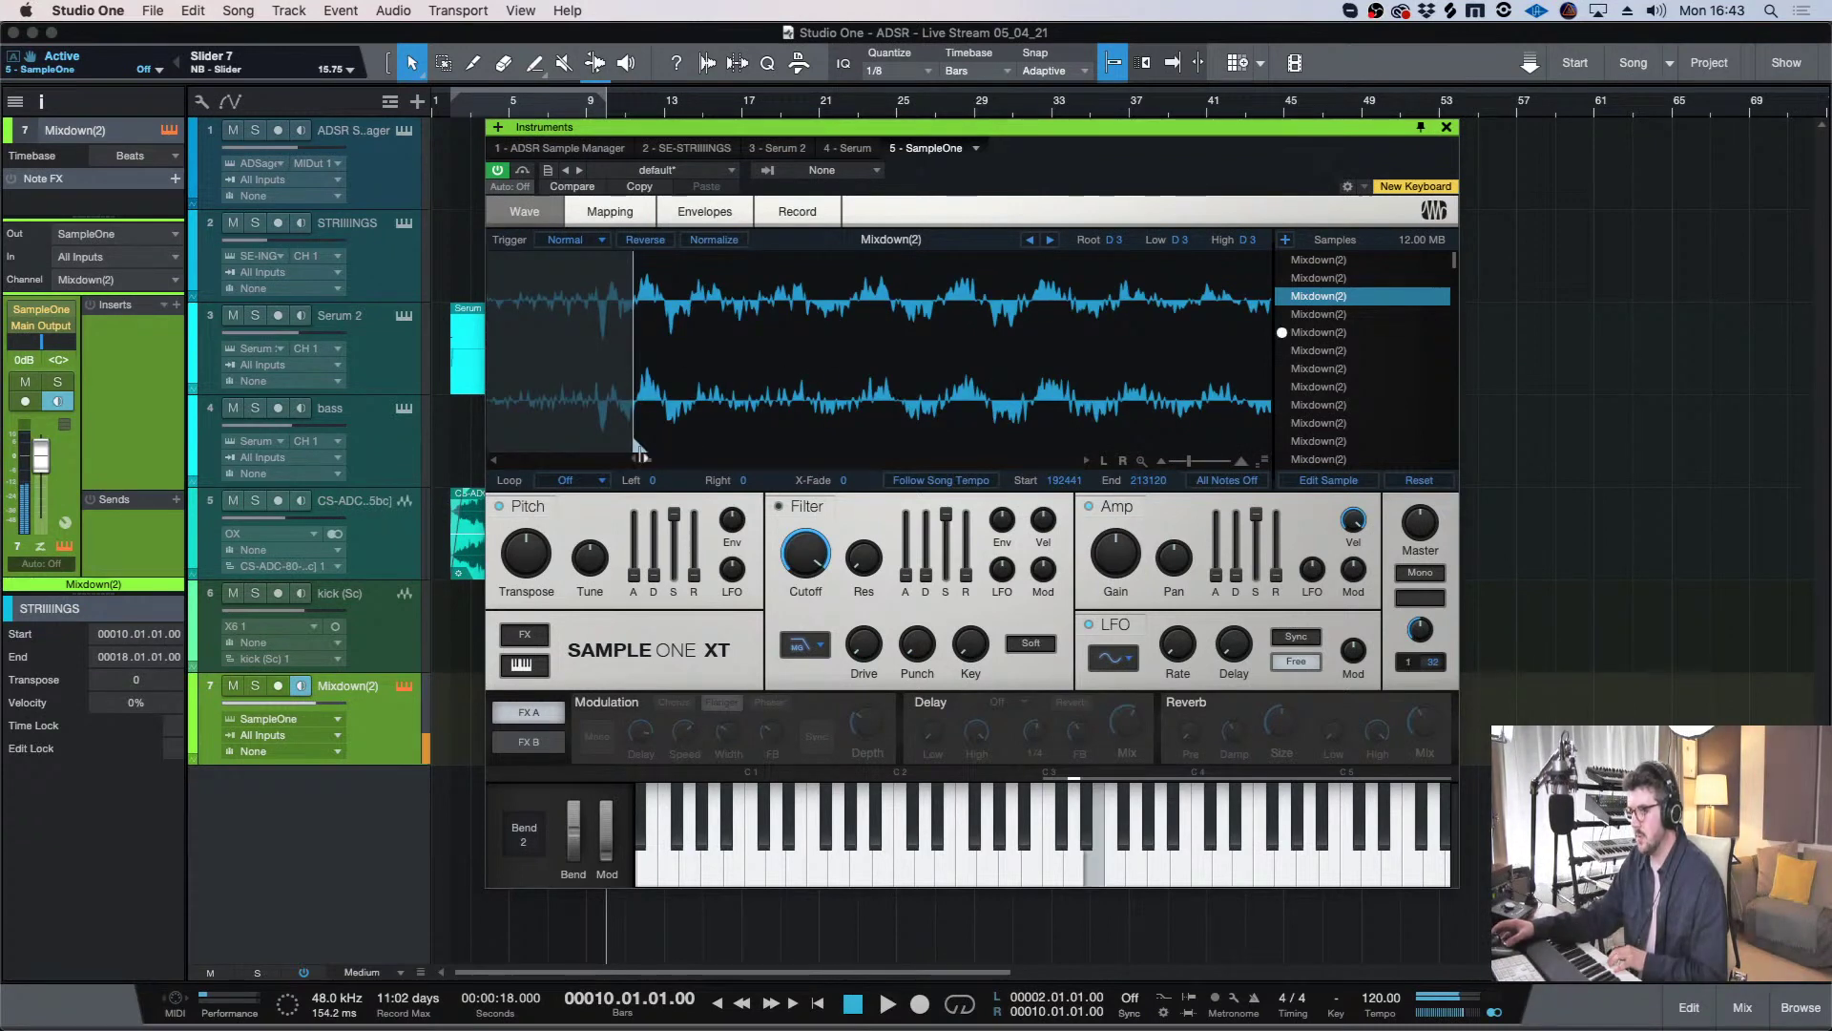
drag(637, 447, 640, 446)
scroll(696, 430, up, 2)
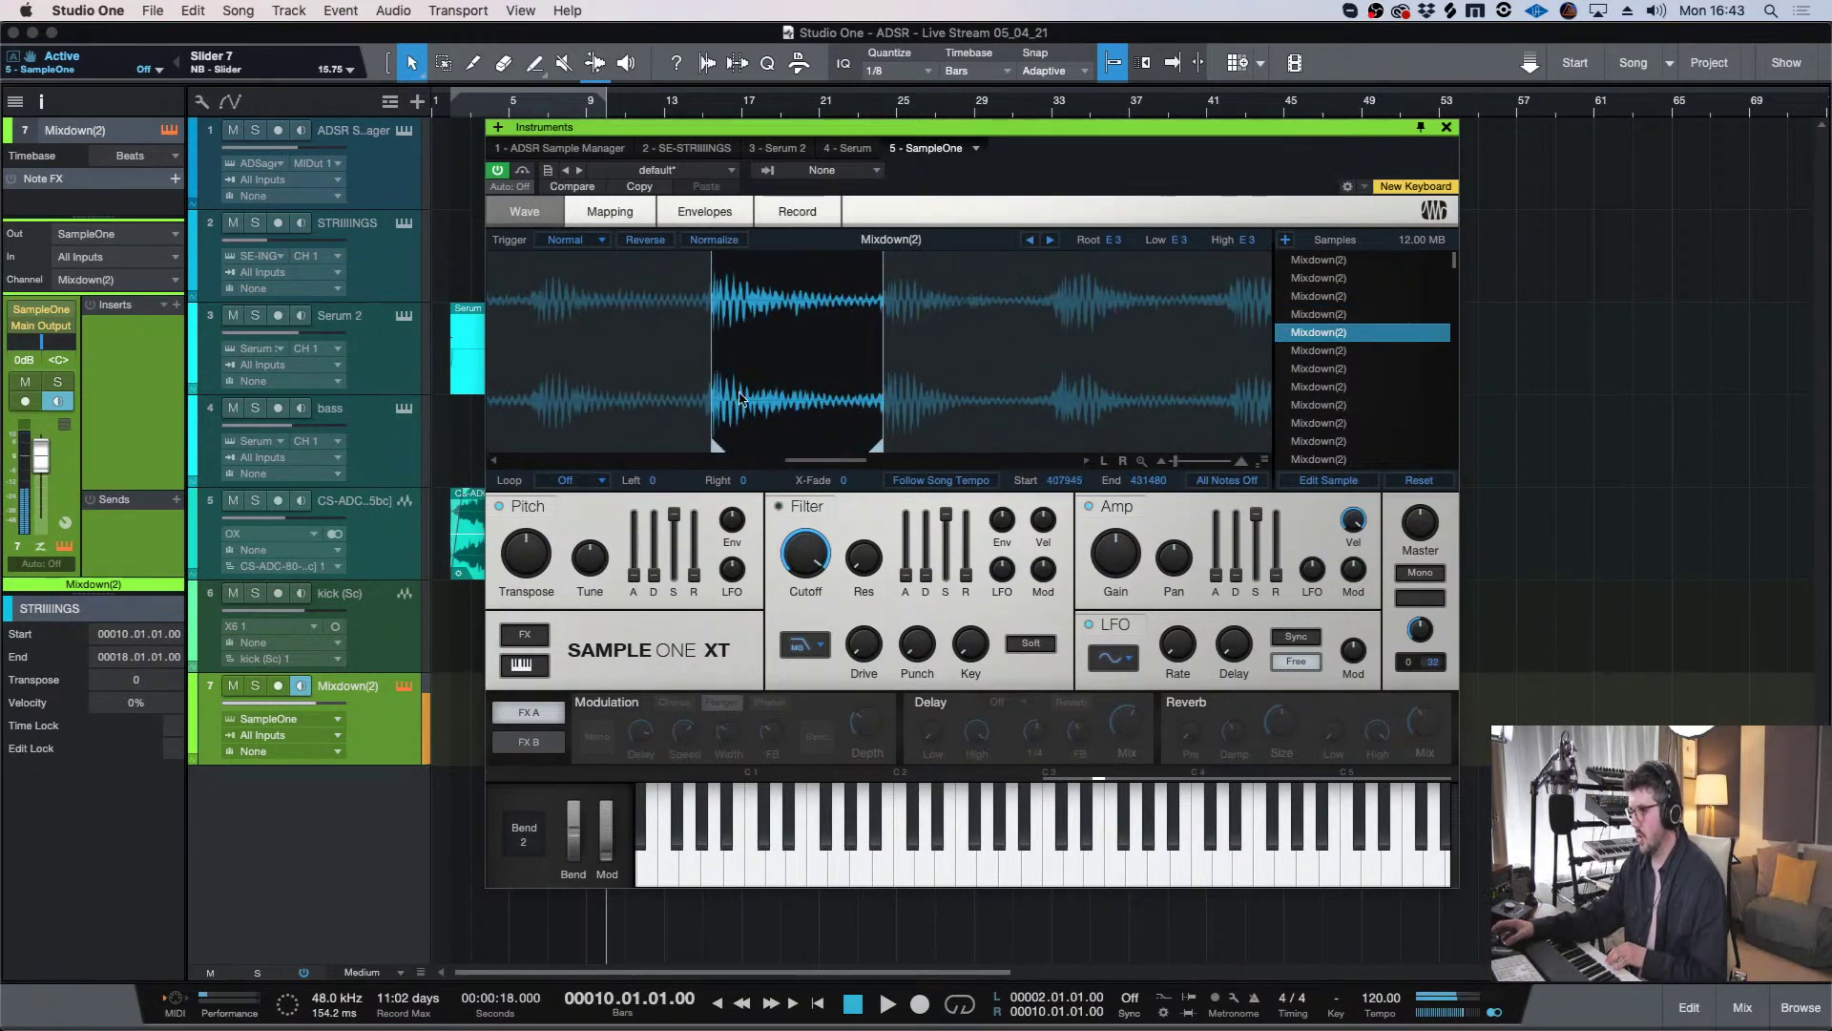
- Check the start points of the E 3 and F 3 slices up close in the waveform
scroll(933, 386, up, 5)
scroll(723, 426, down, 5)
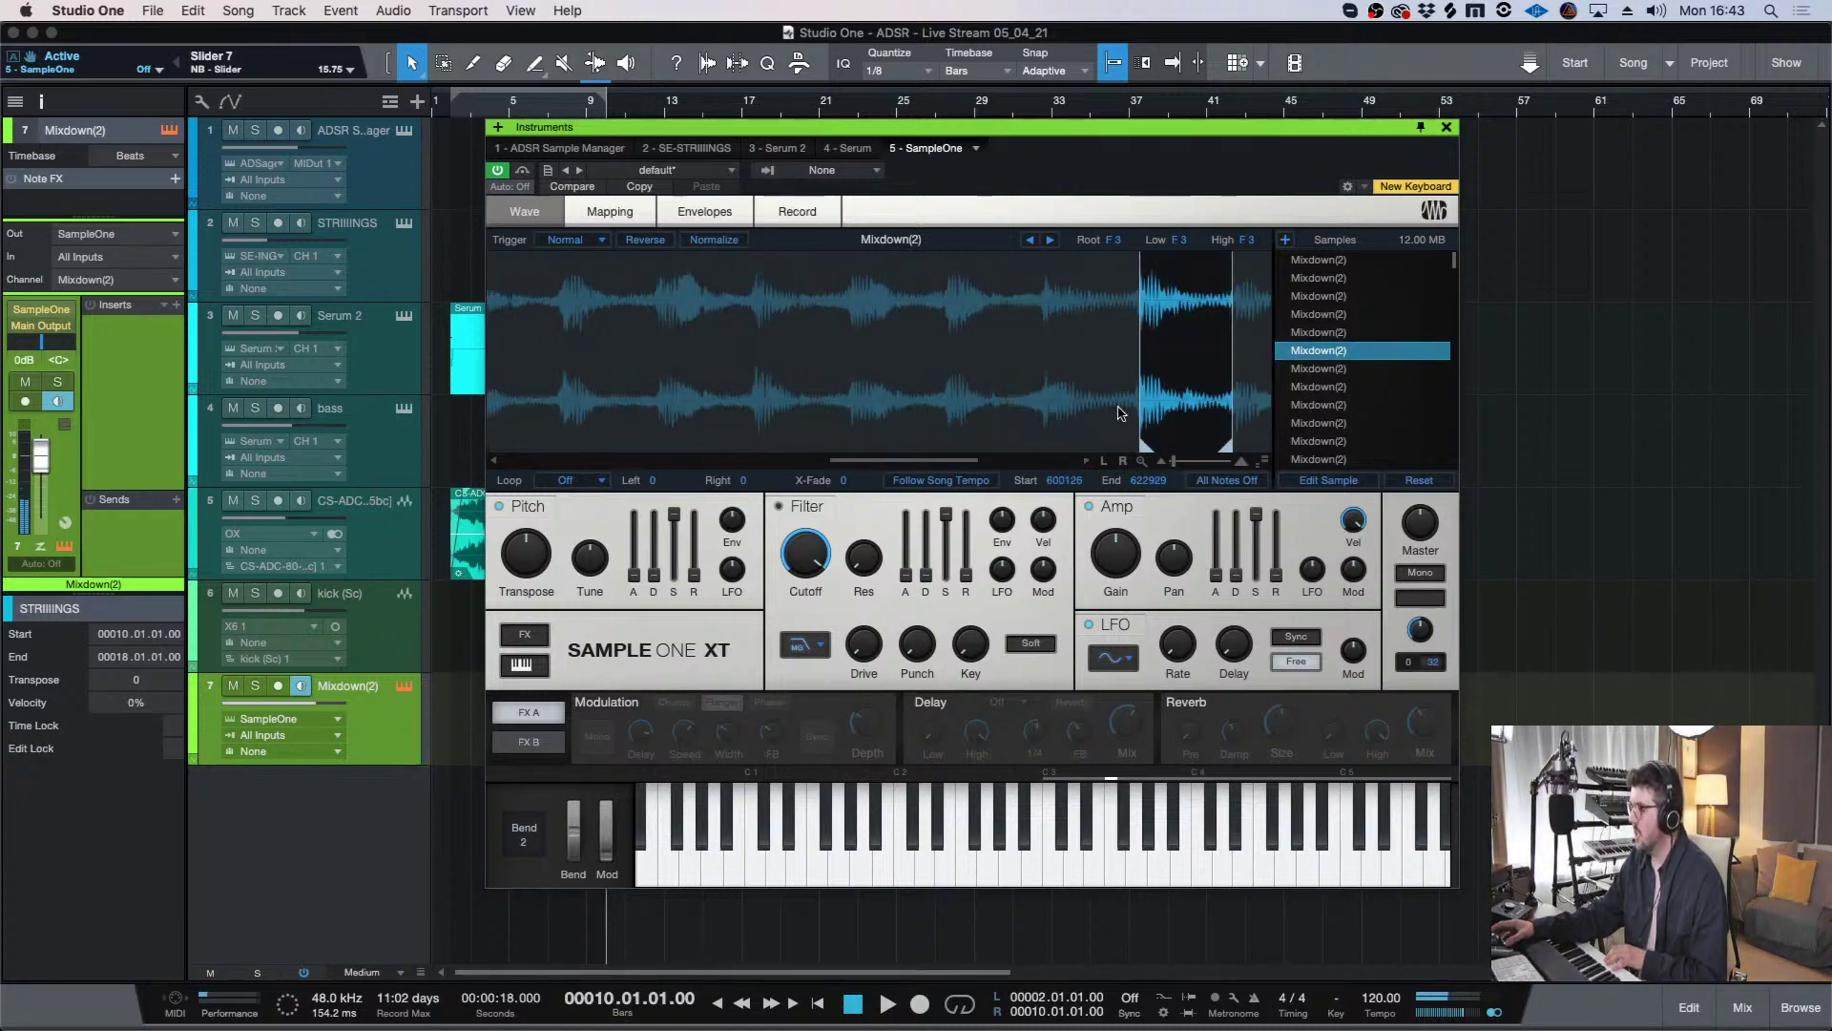
scroll(1112, 416, up, 5)
scroll(1005, 449, down, 5)
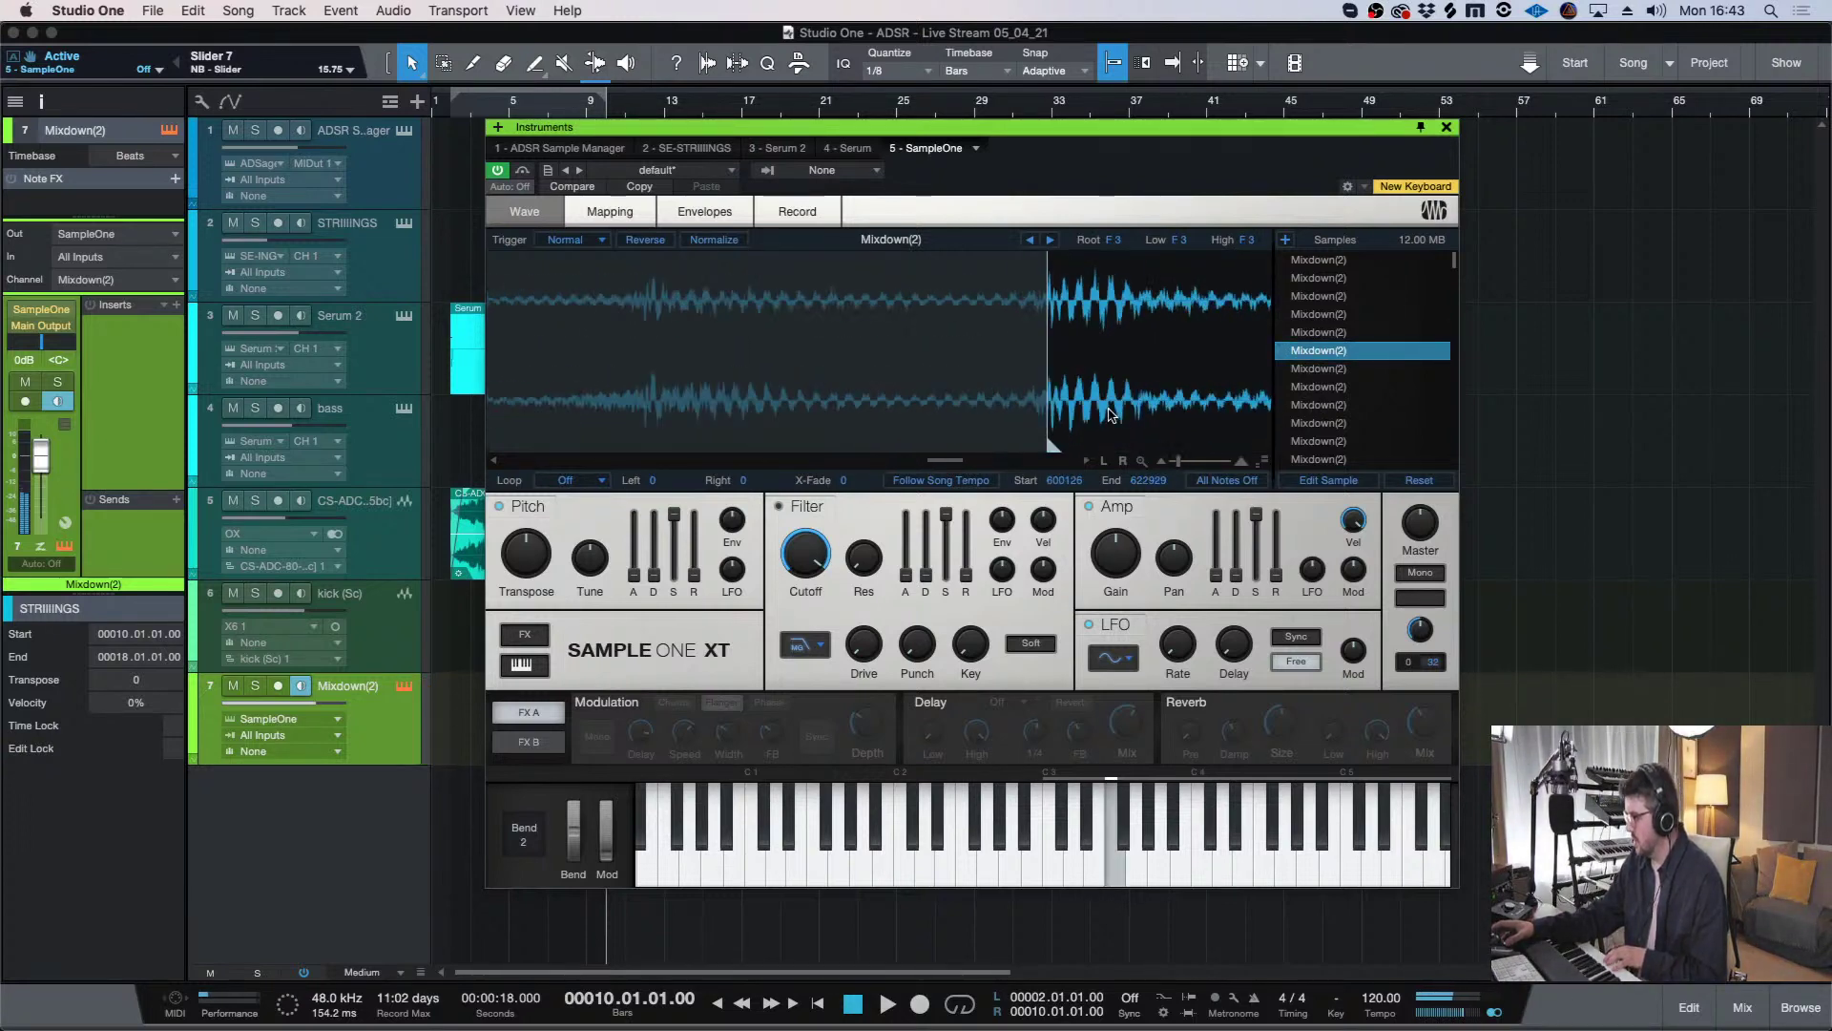
- Turn on SampleOne's filter and set its type to HP12 Ladder with a low cutoff and slight resonance
click(780, 507)
drag(805, 554, 802, 618)
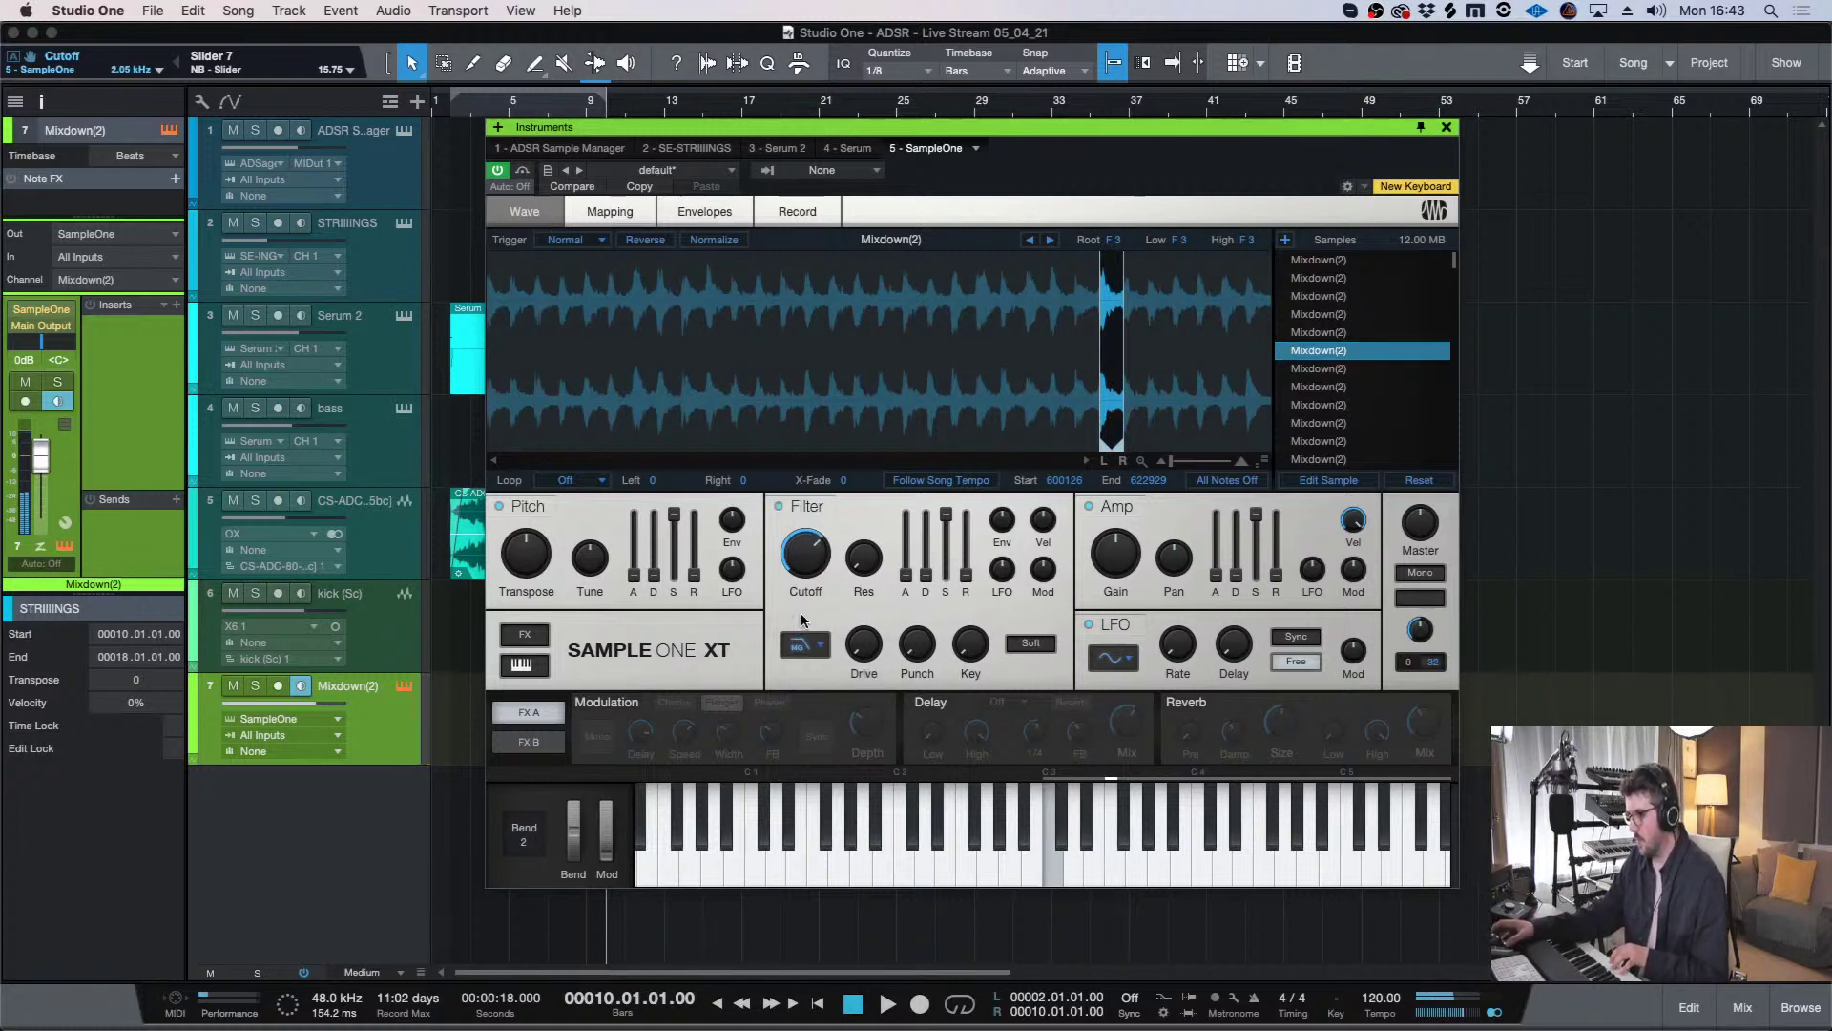
click(805, 645)
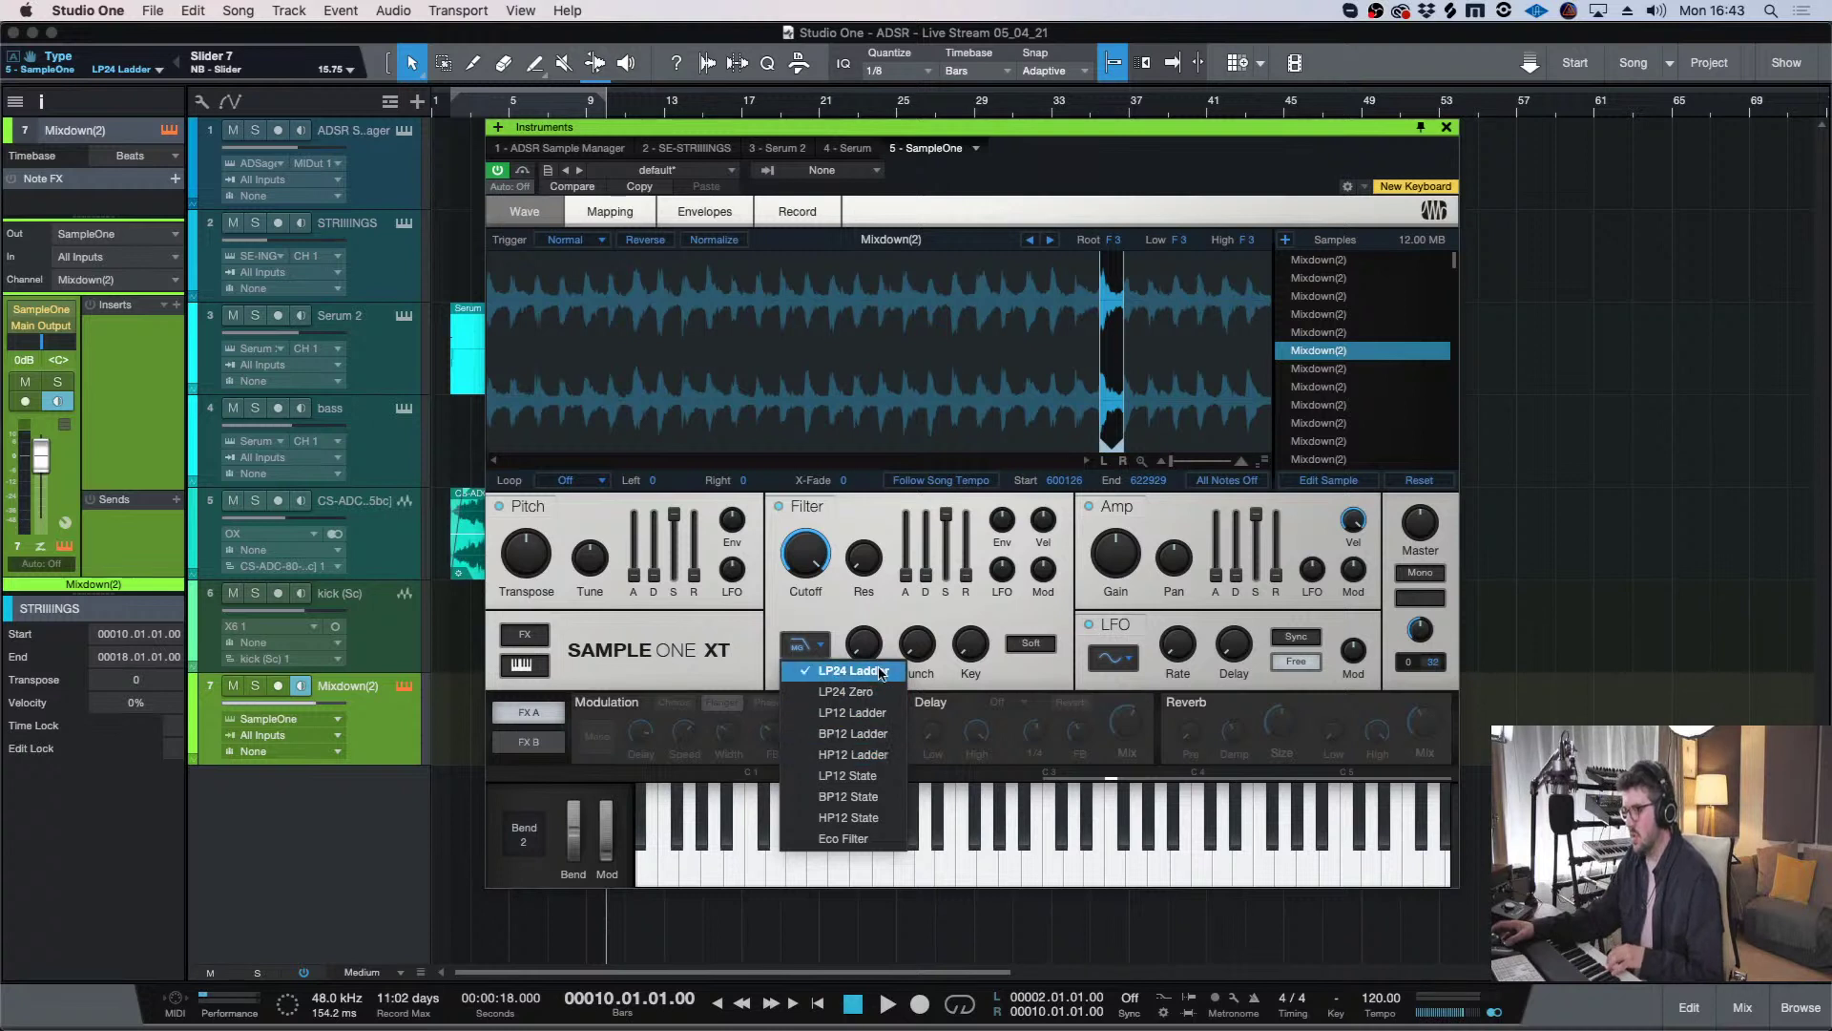
click(892, 755)
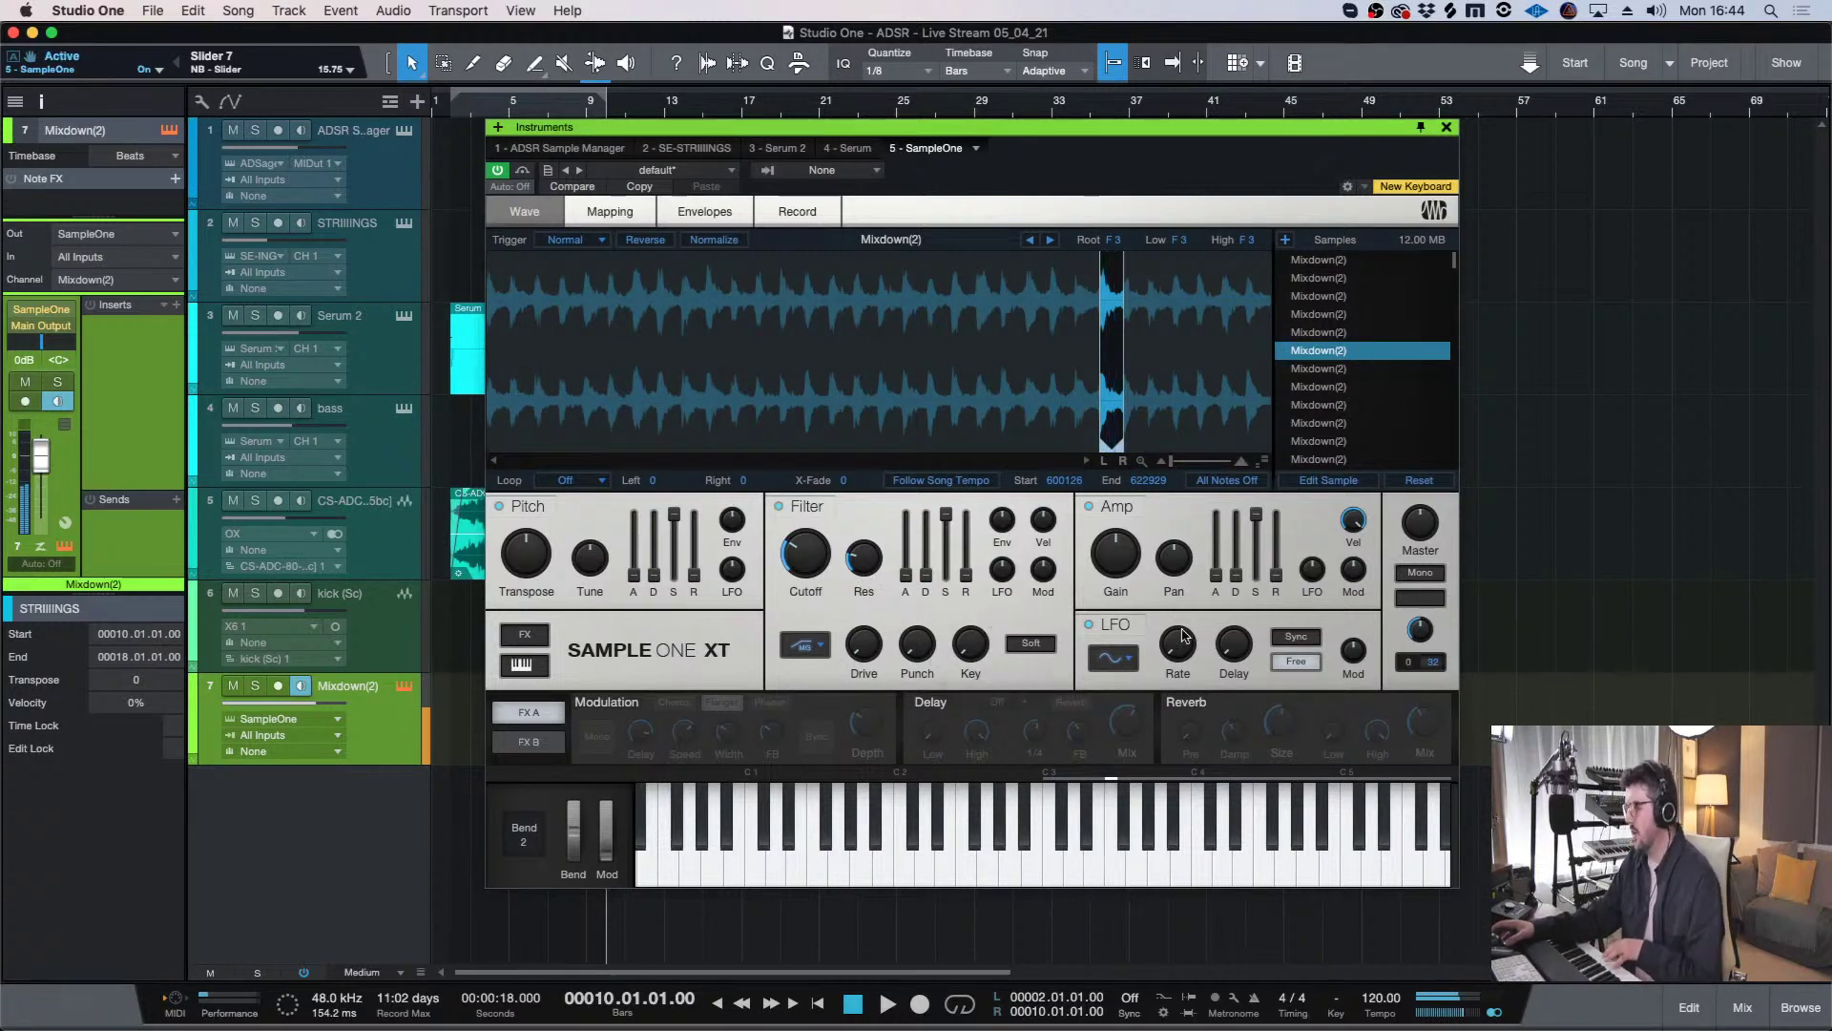
- Enable the modulation effect as a Phaser with 59% width, and add Soft Tube distortion at 30% drive
click(630, 707)
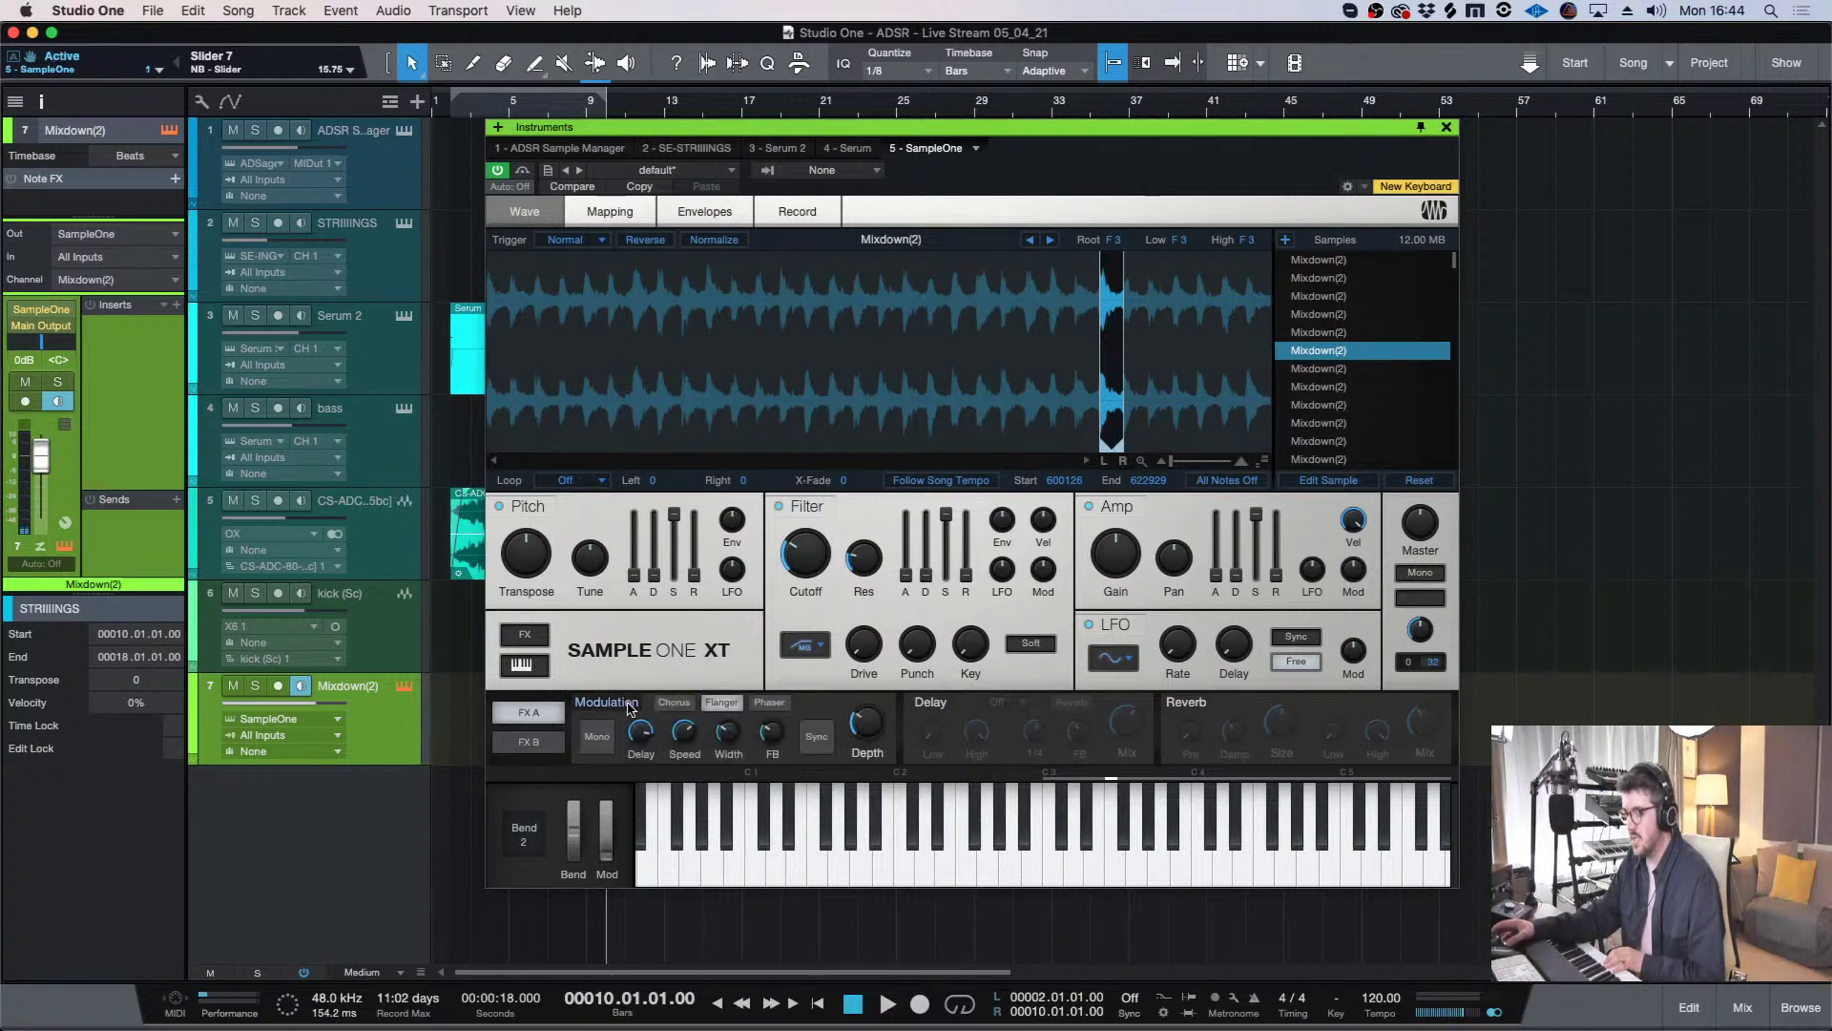
click(781, 710)
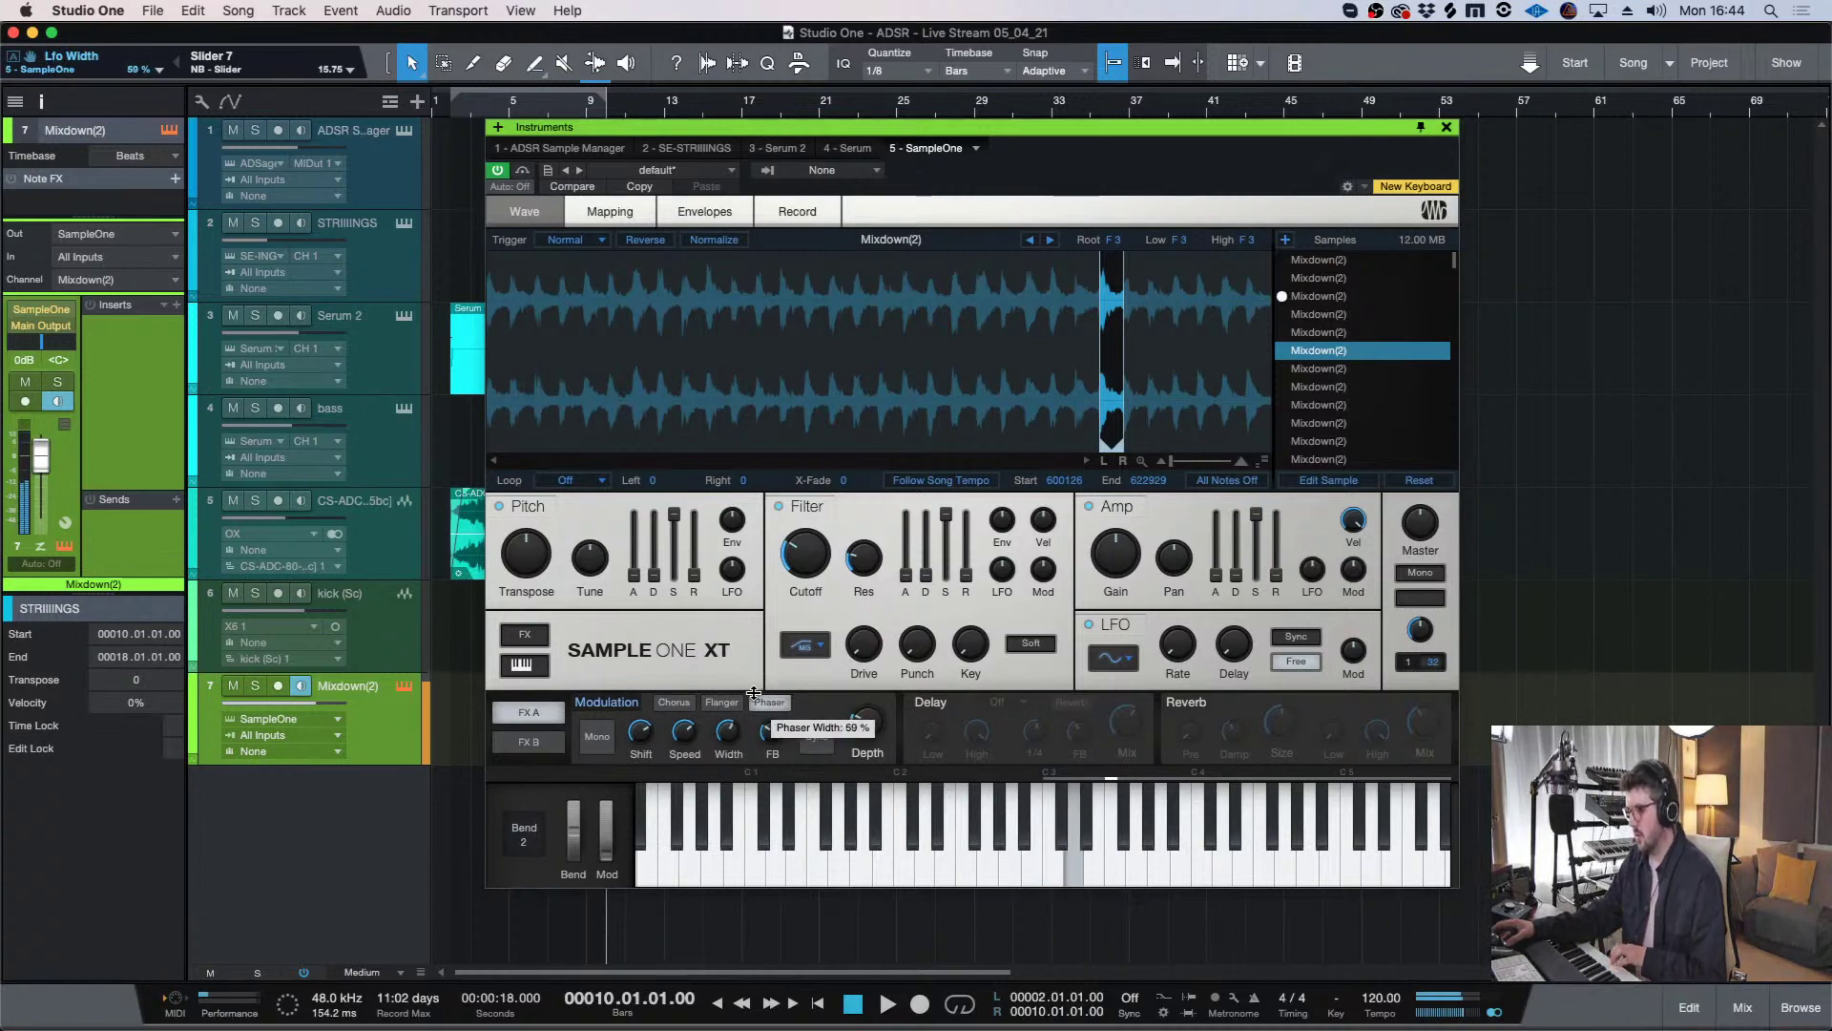
click(528, 742)
click(1208, 703)
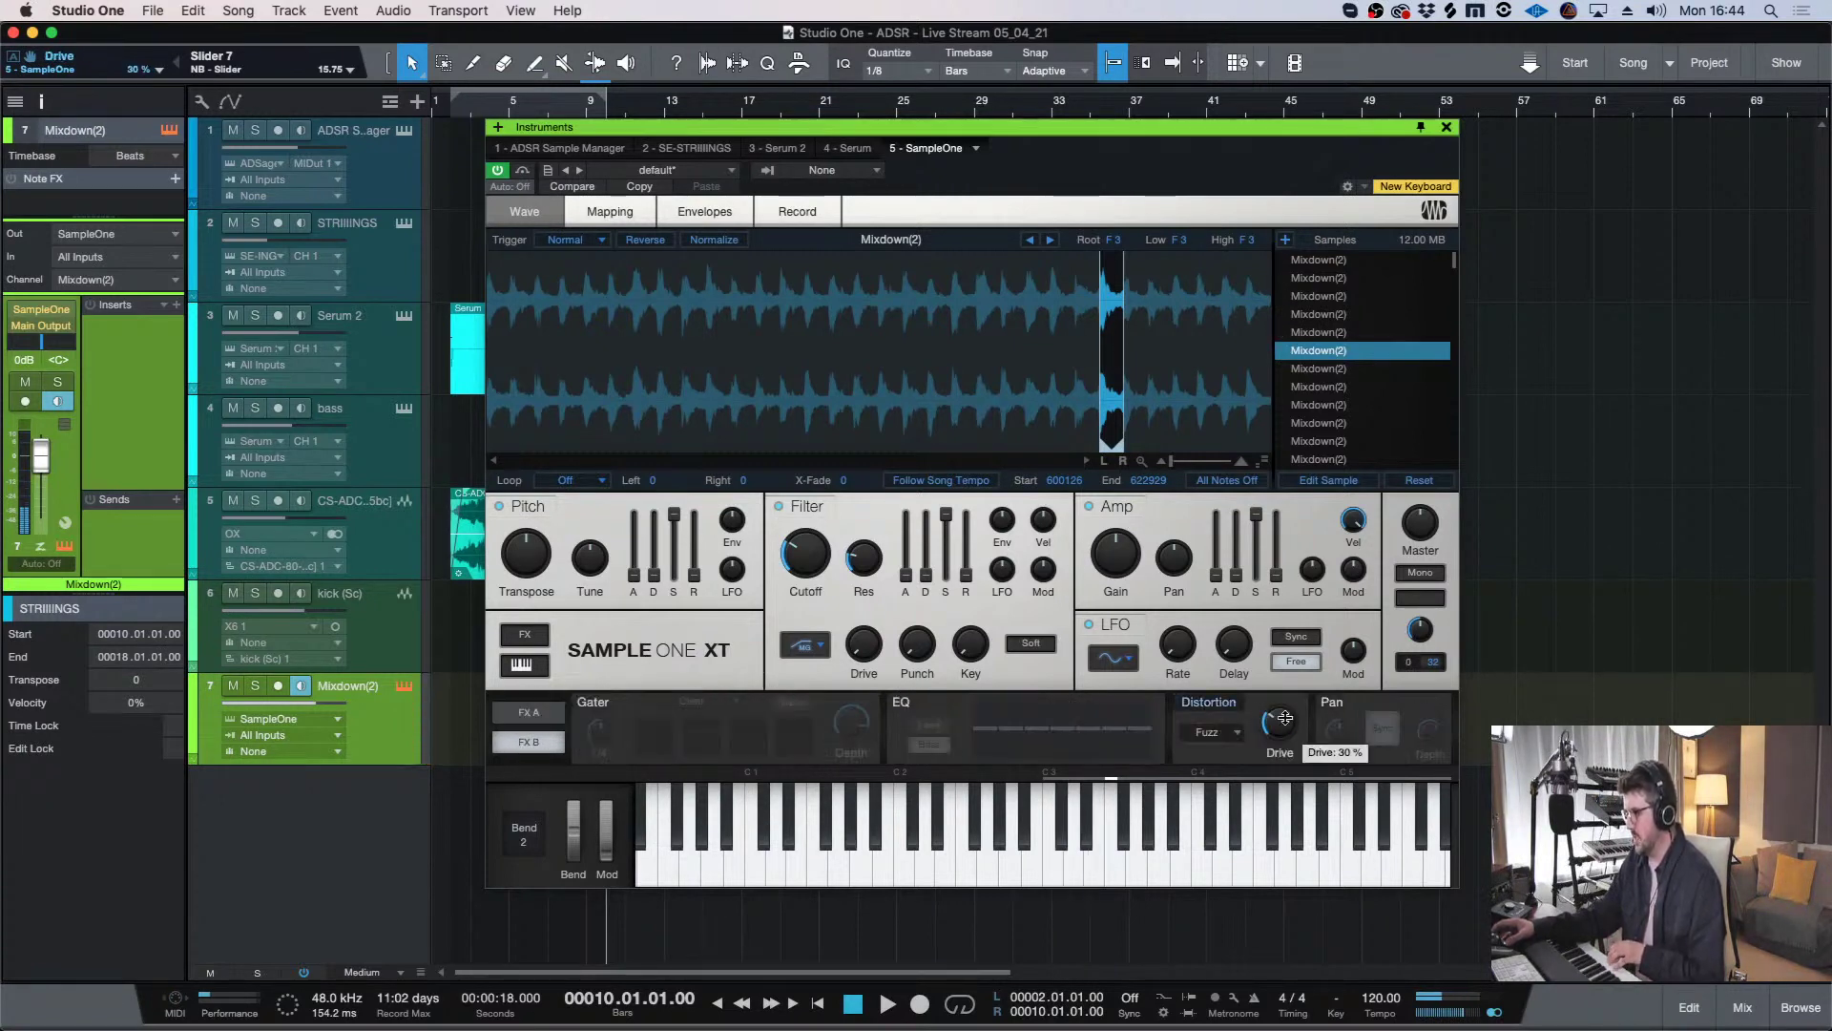
click(1210, 732)
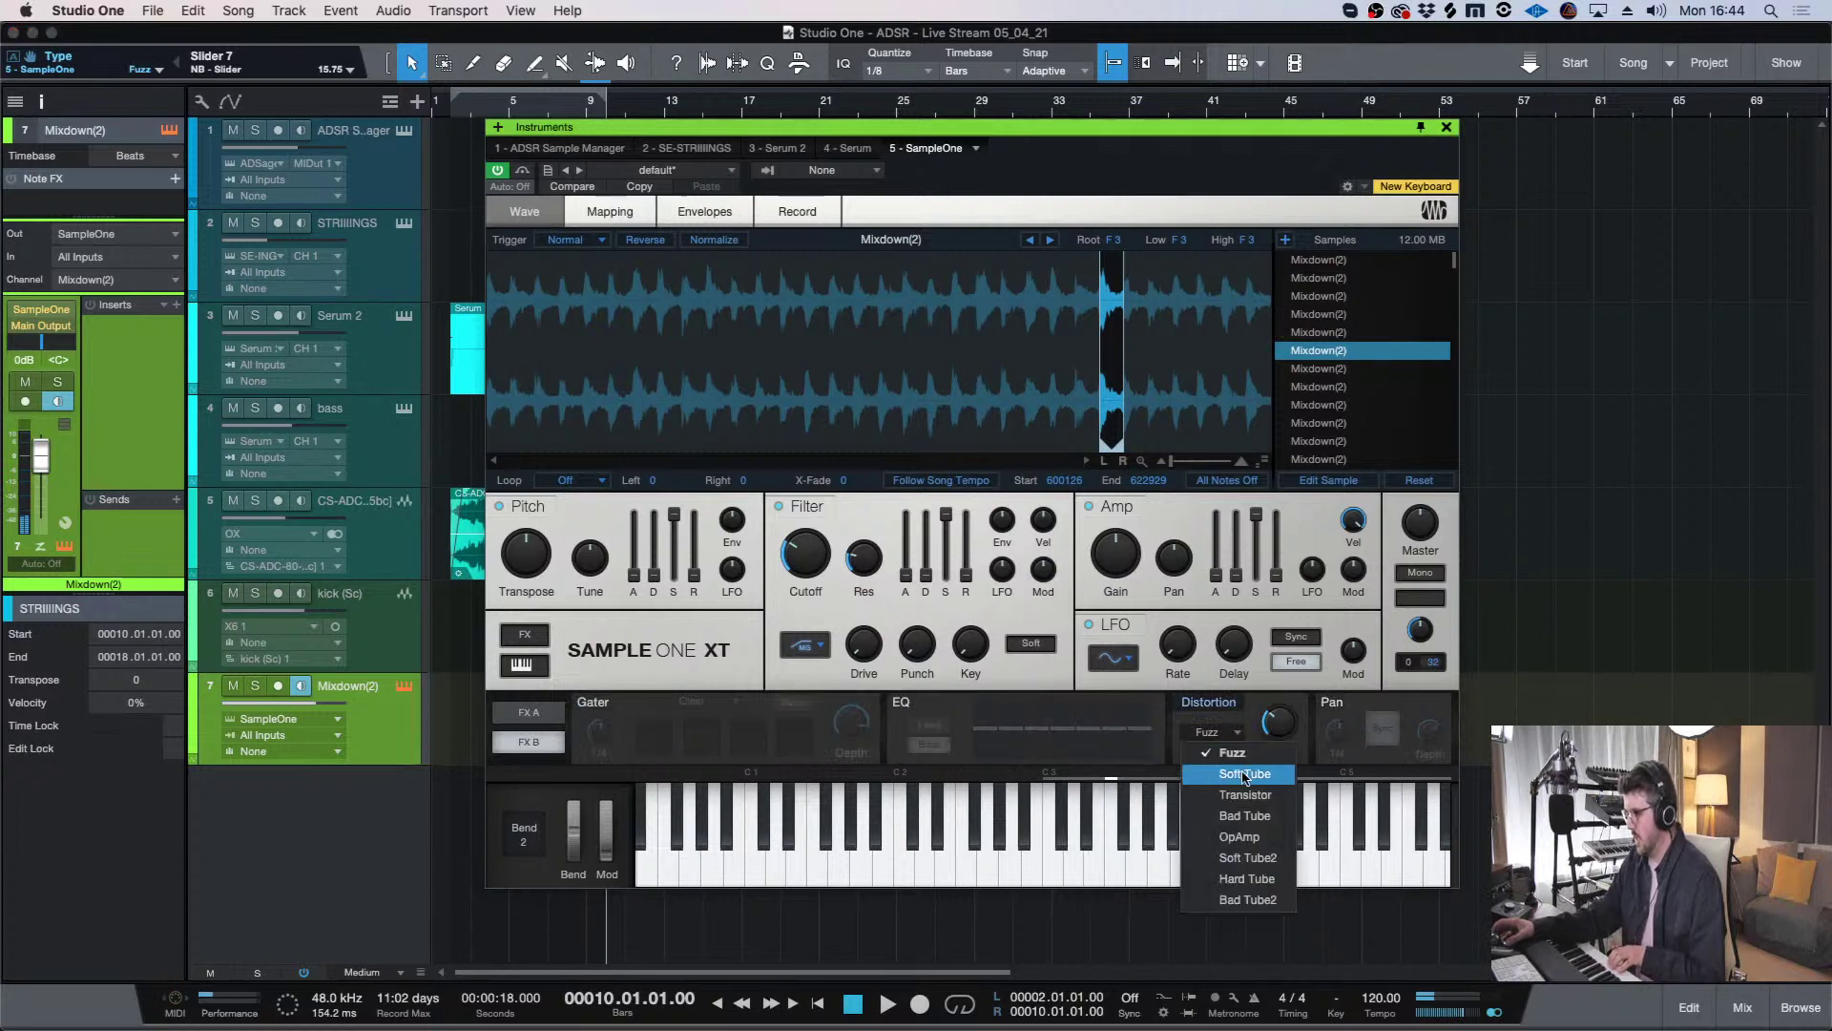
click(1244, 773)
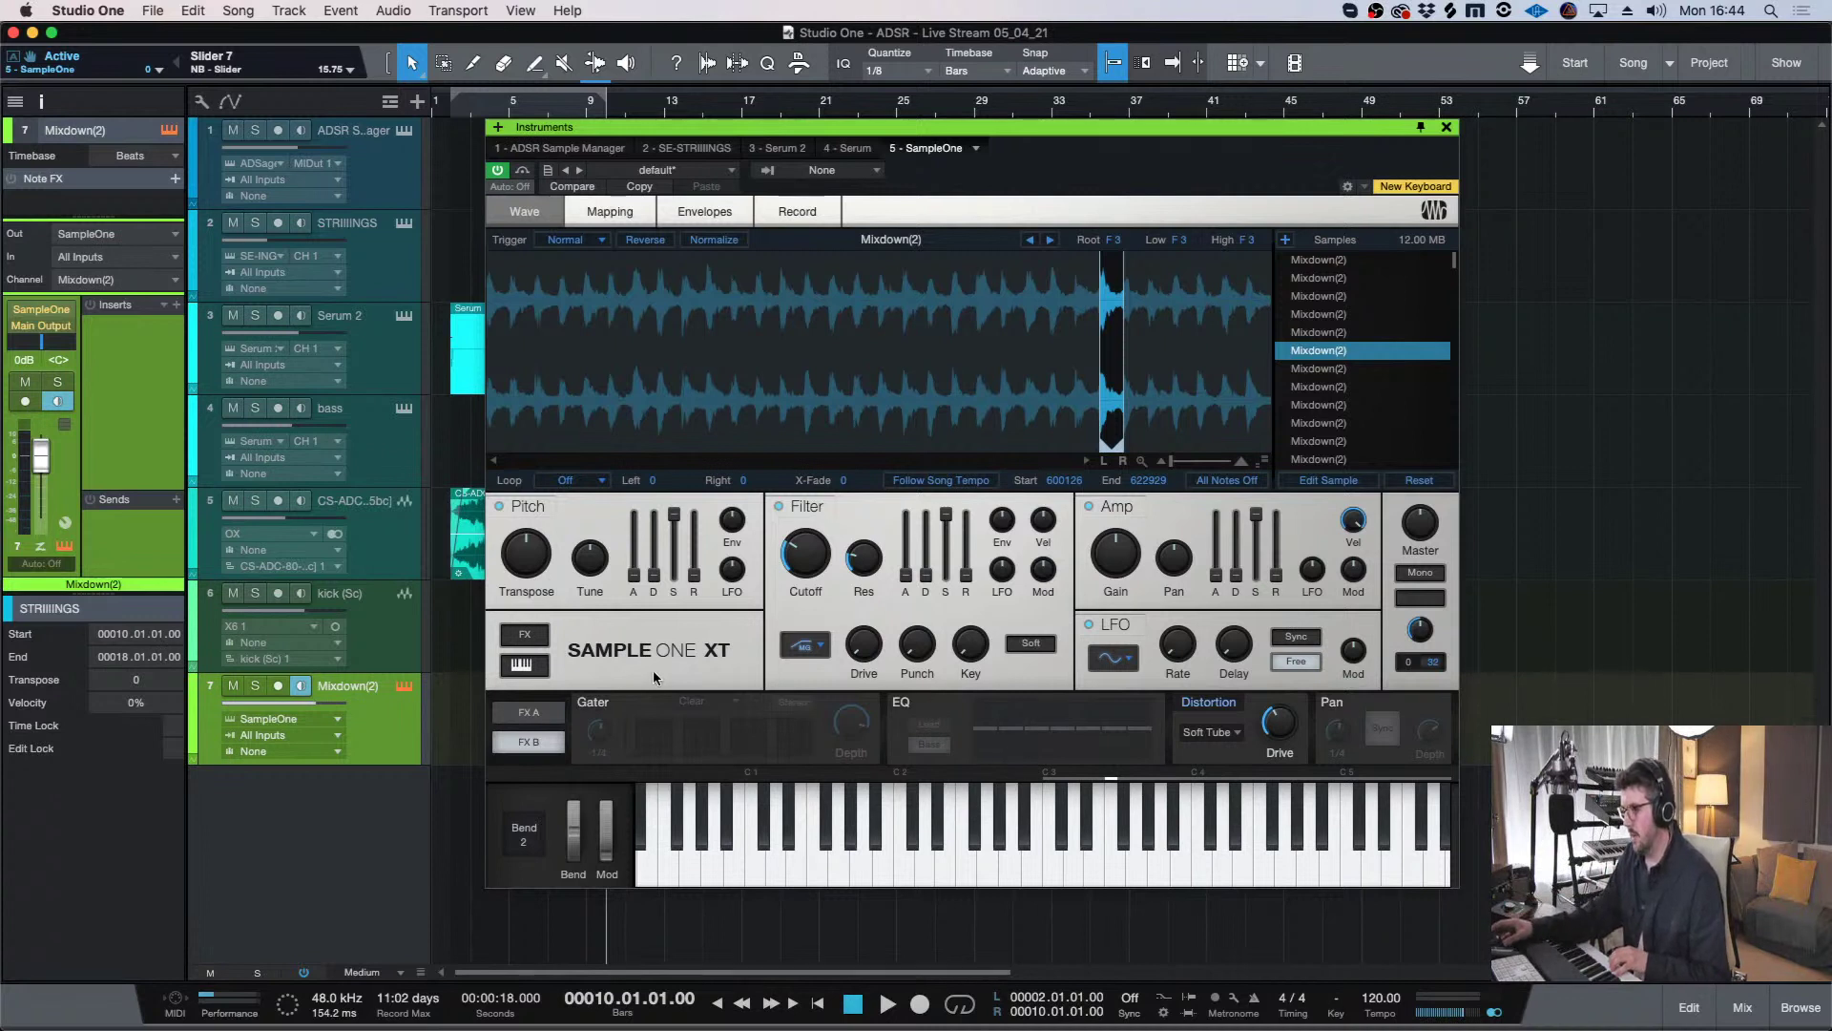
click(885, 812)
- Try out SampleOne's reverb with its mix at 40%, and switch it back off
click(553, 714)
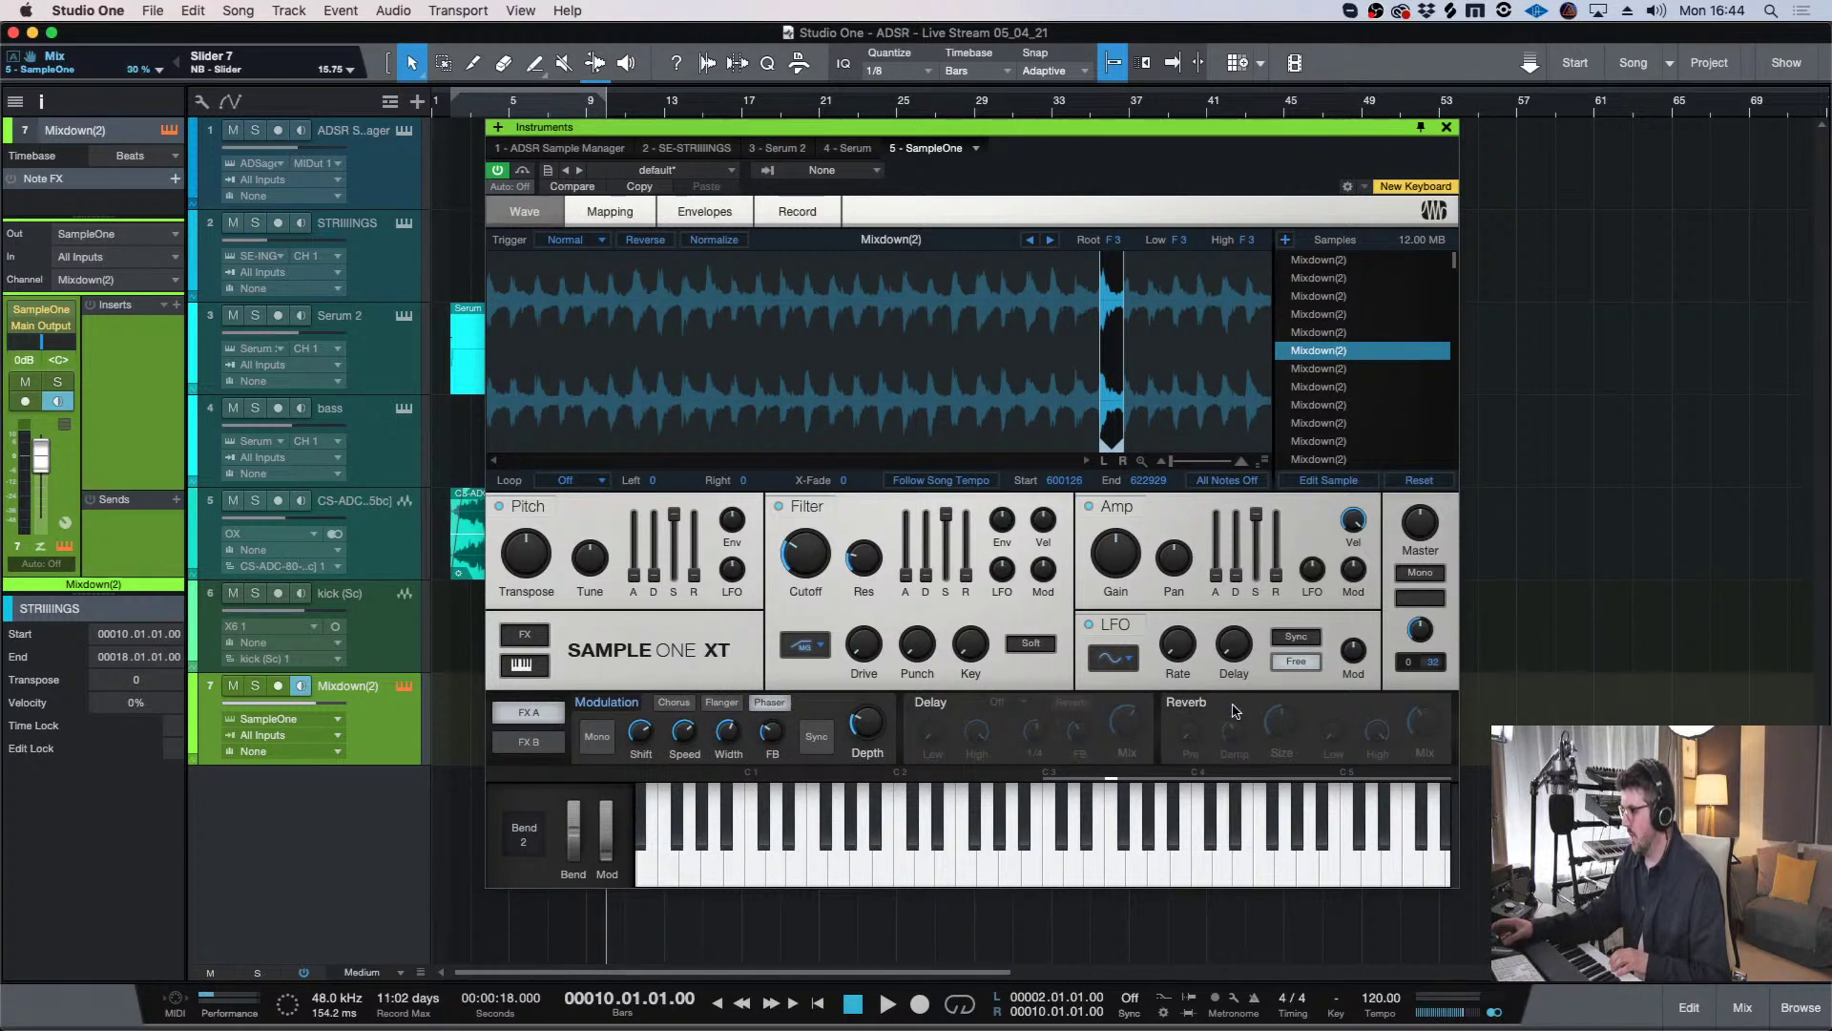
click(1167, 706)
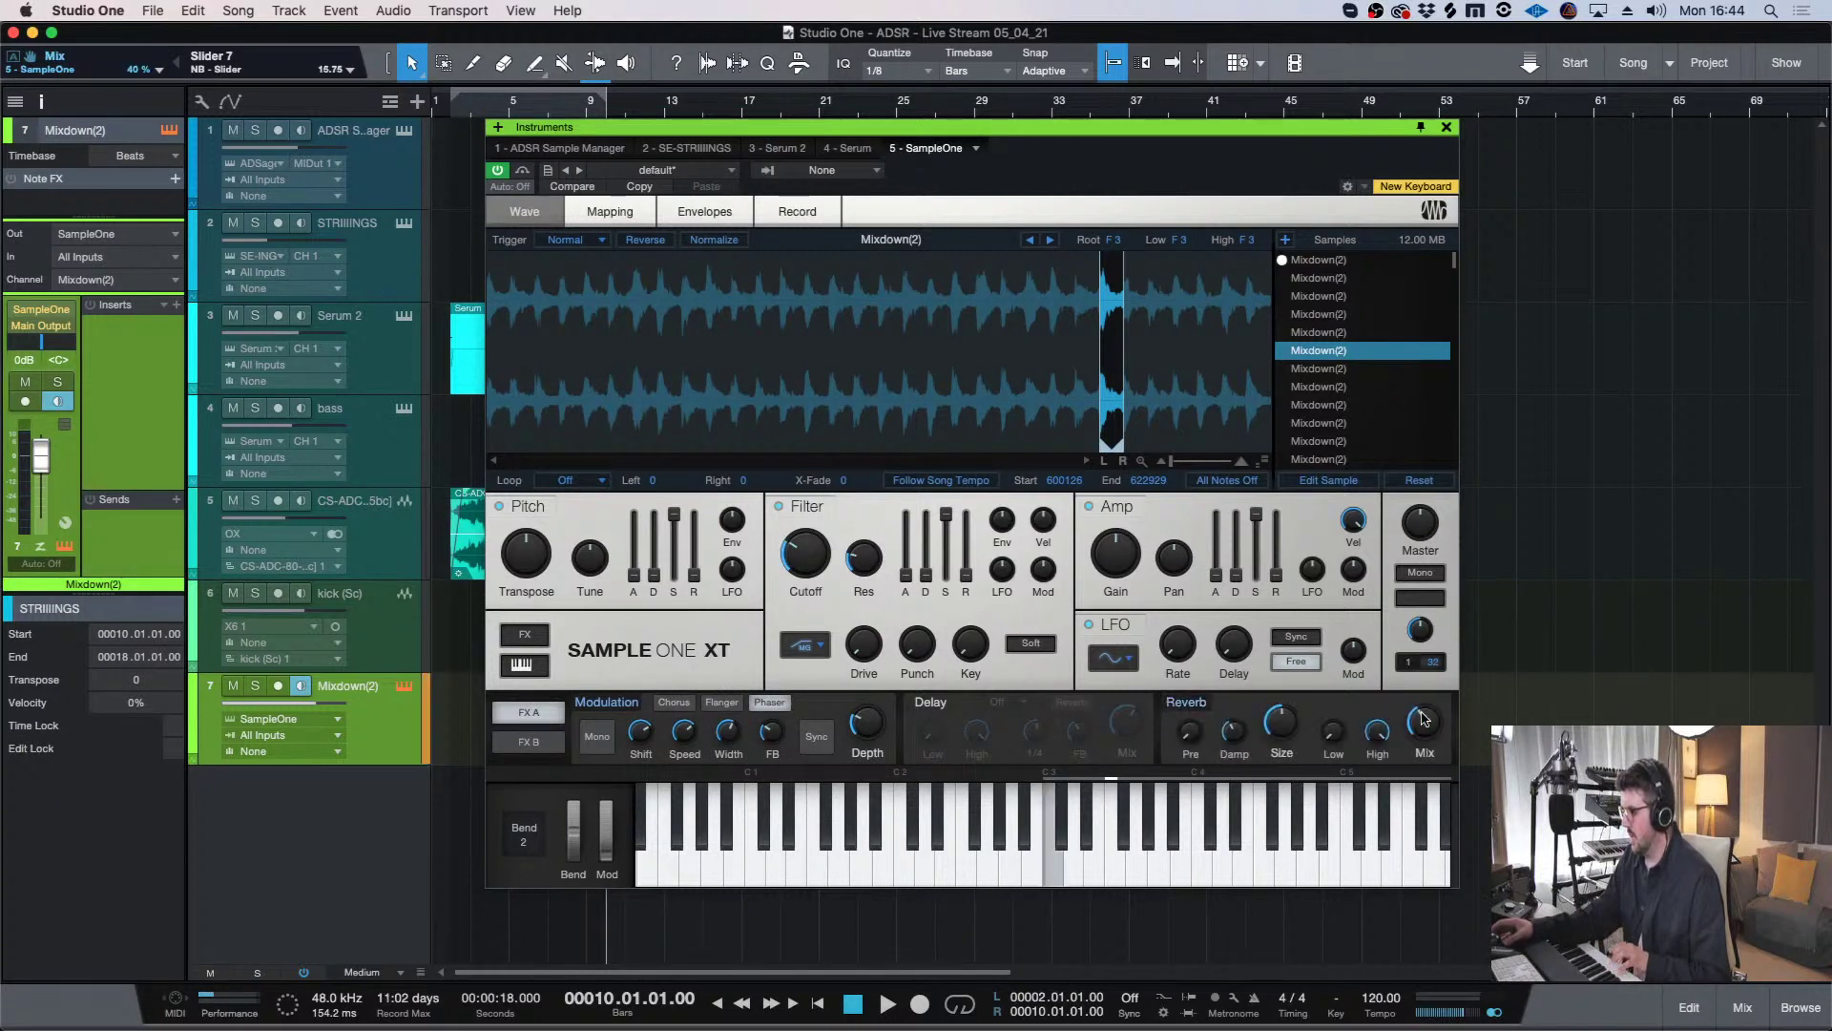
click(1197, 711)
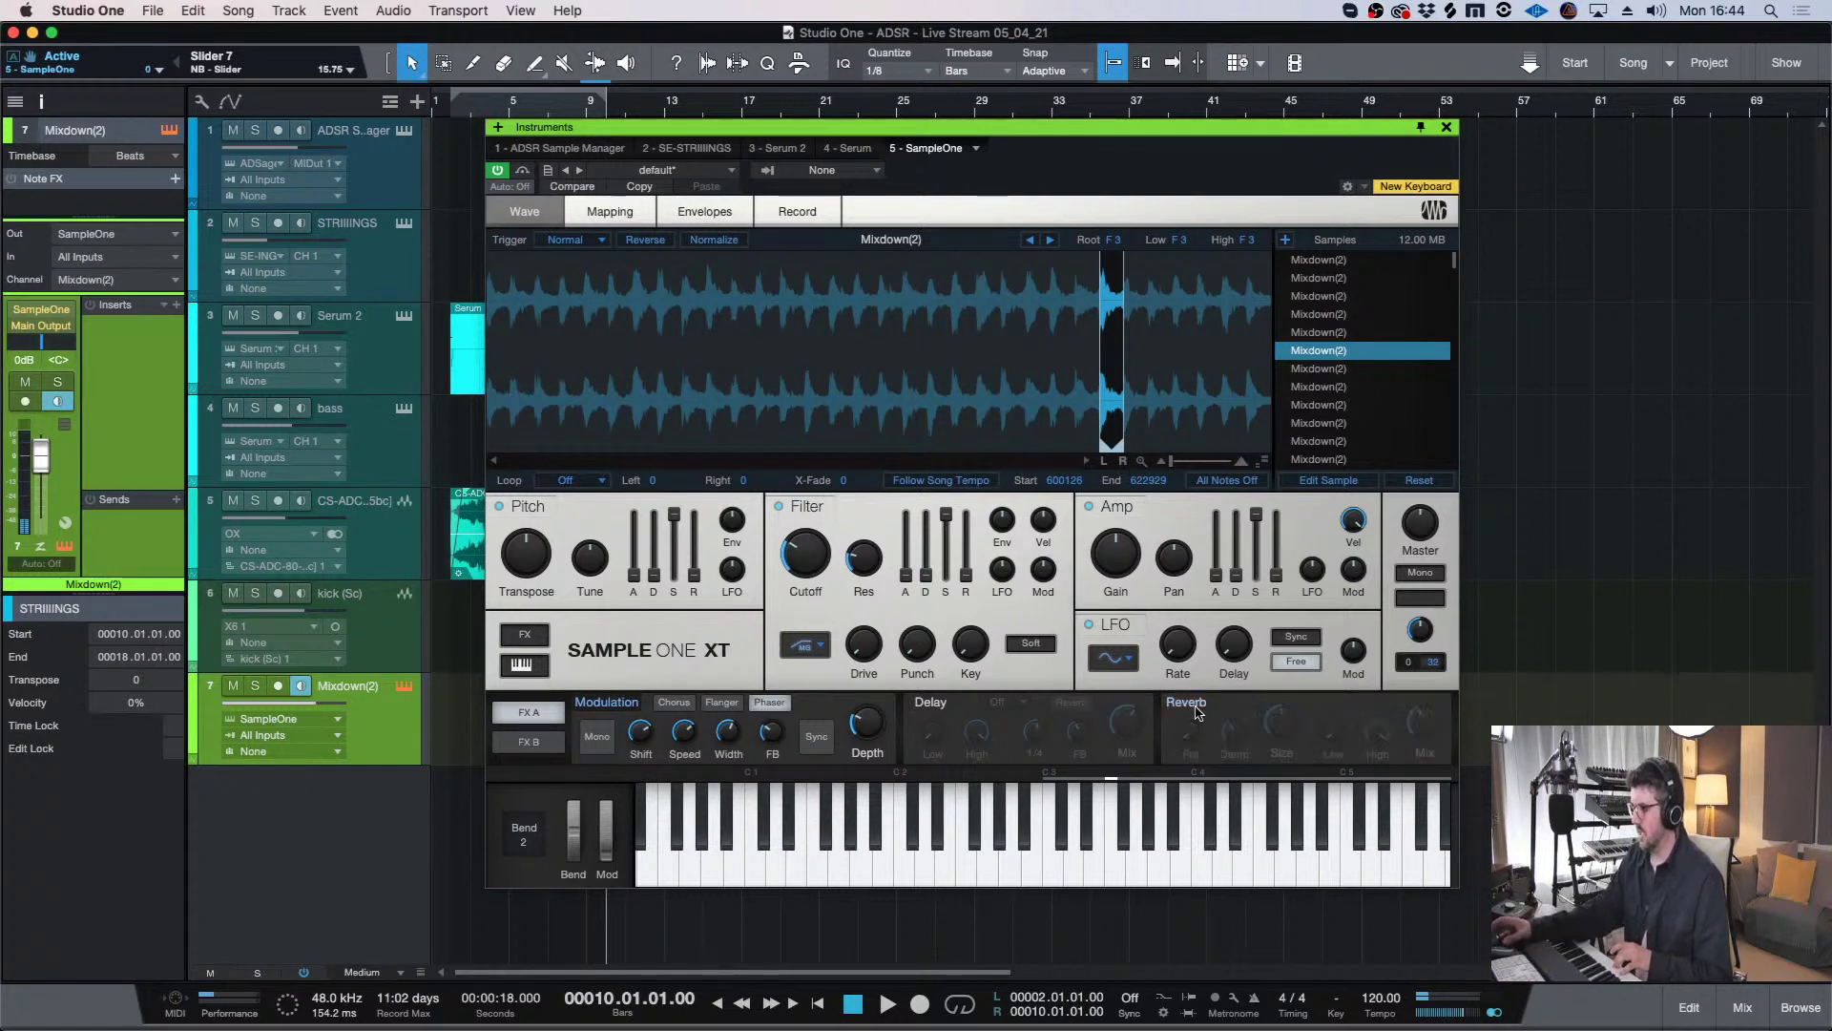
- Close the SampleOne window and arm the Mixdown(2) track for recording
click(1446, 126)
click(817, 108)
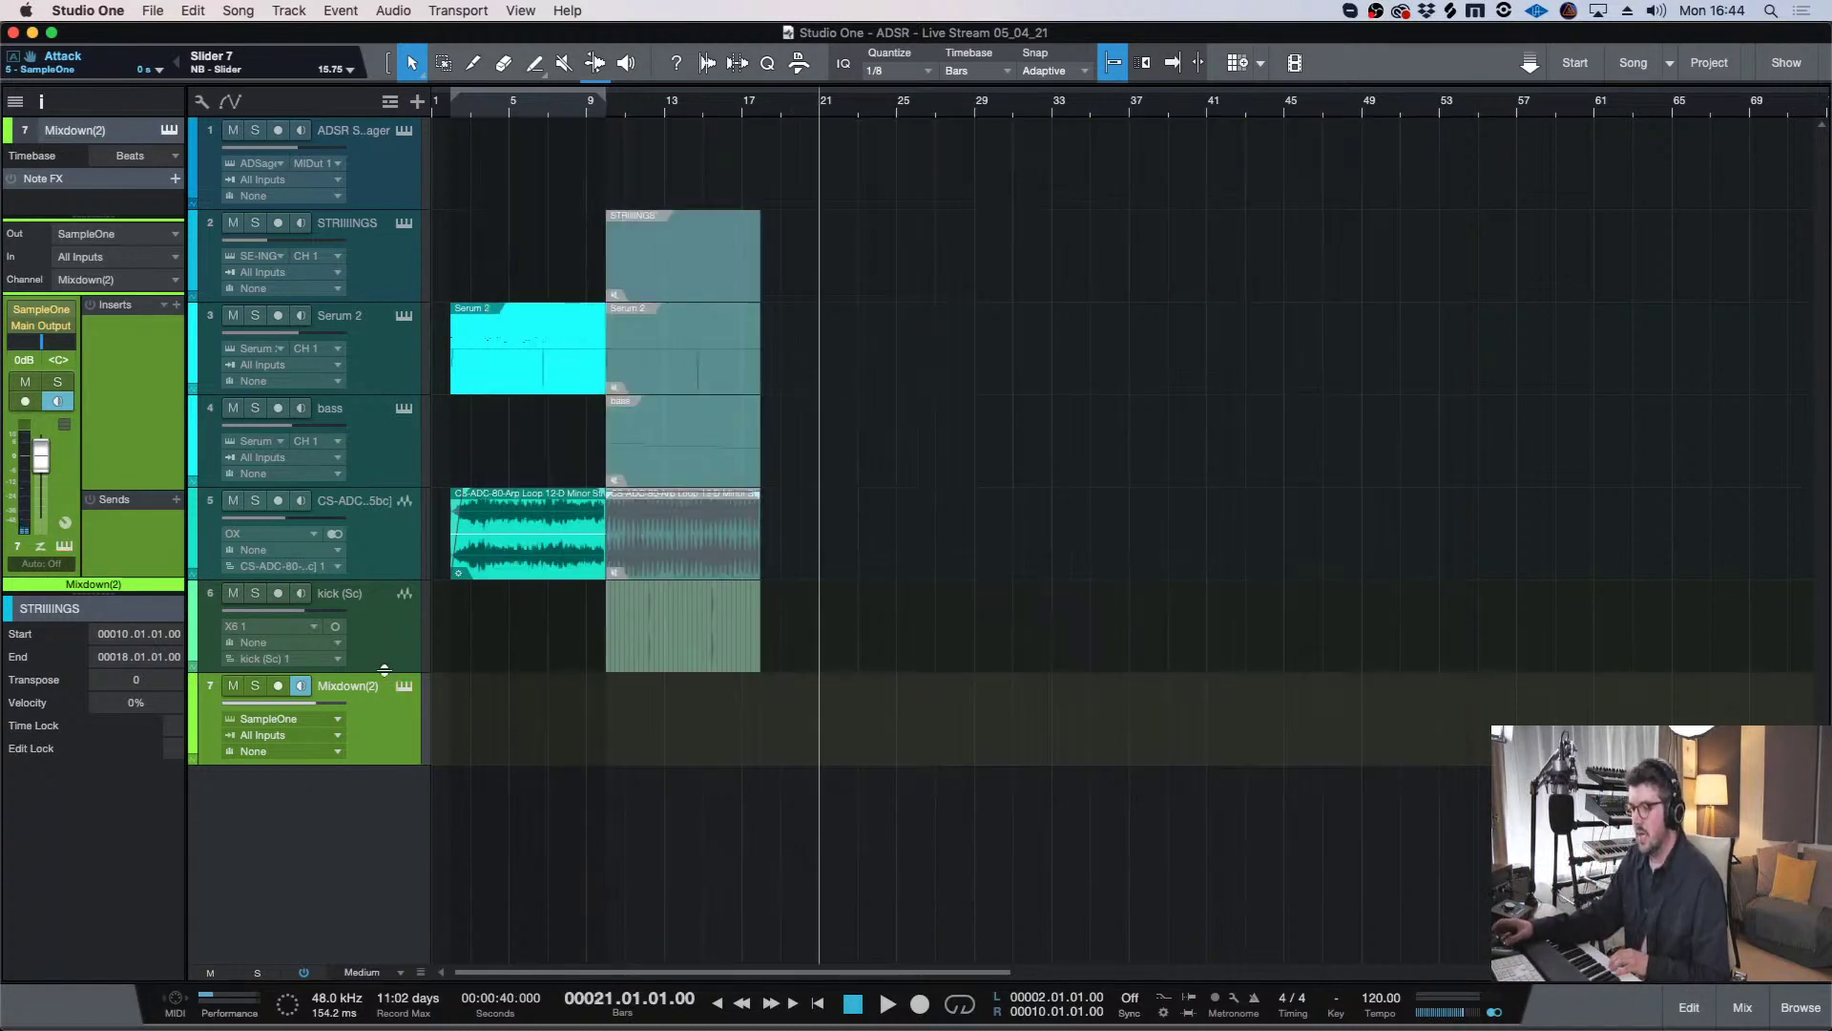
click(278, 686)
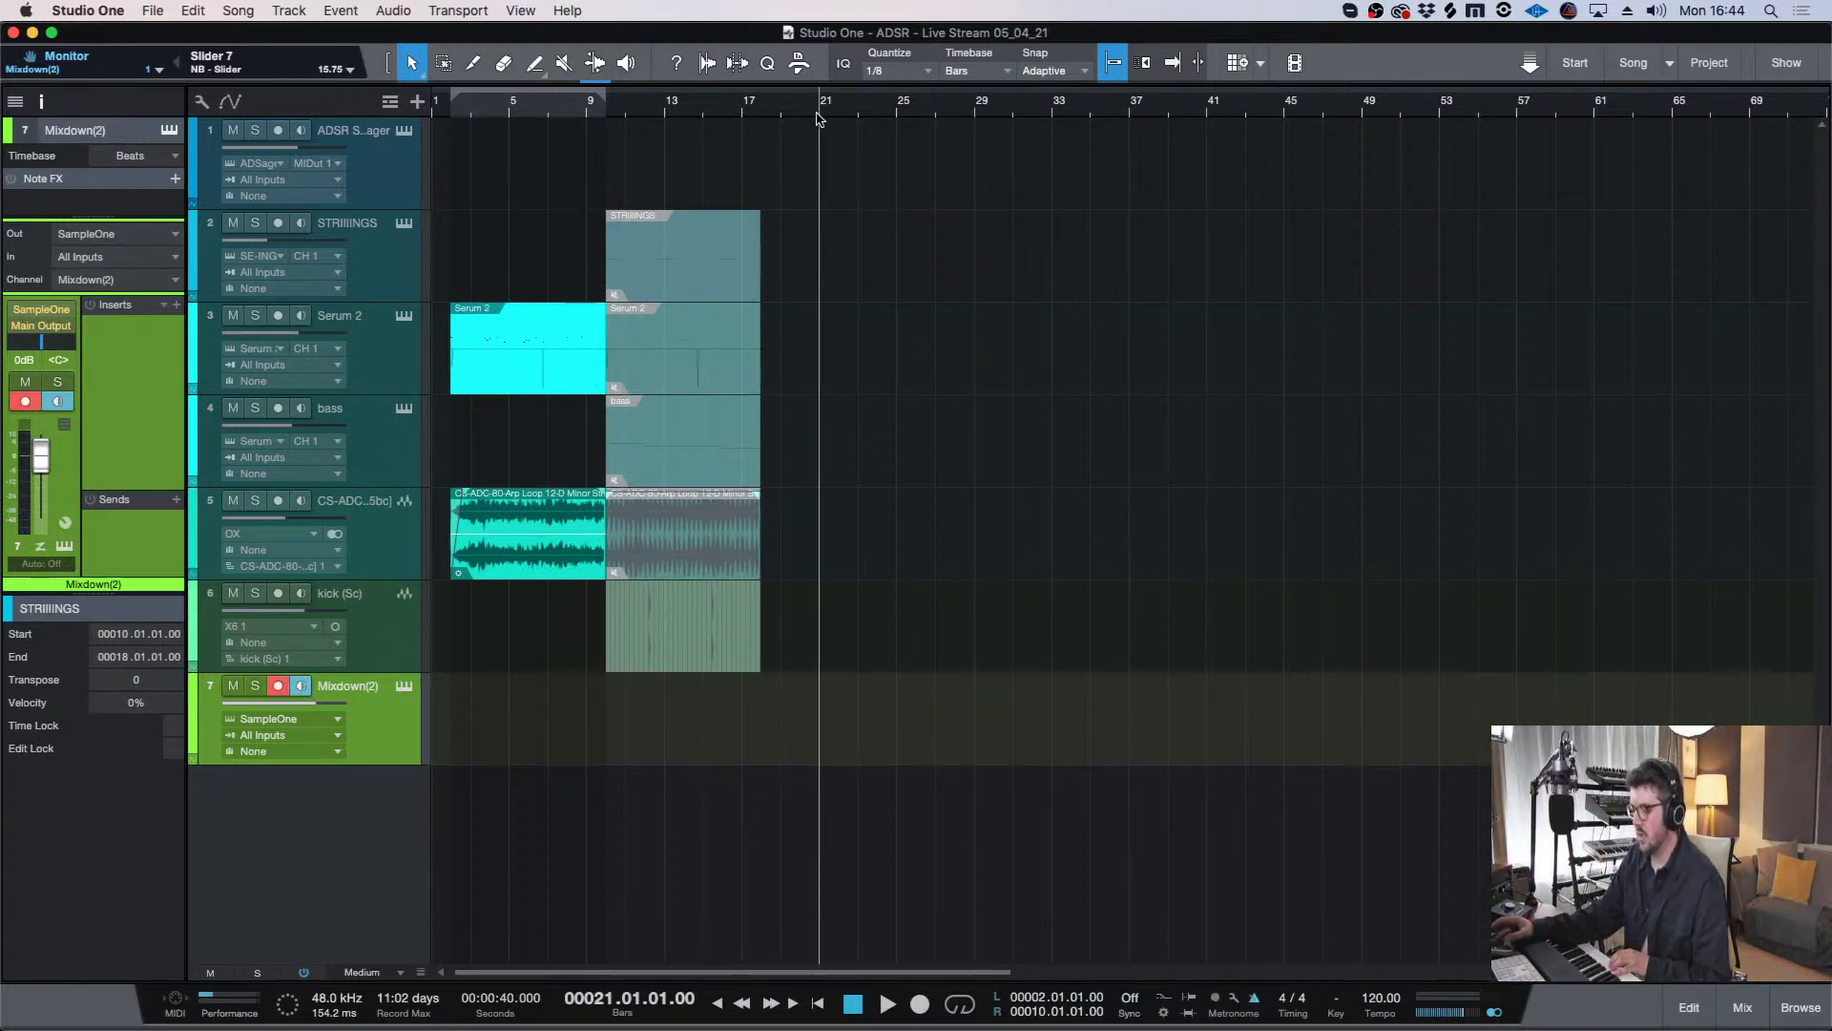
- Place the playhead at bar 19, after the A section, and start playback from there
key(e)
key(e)
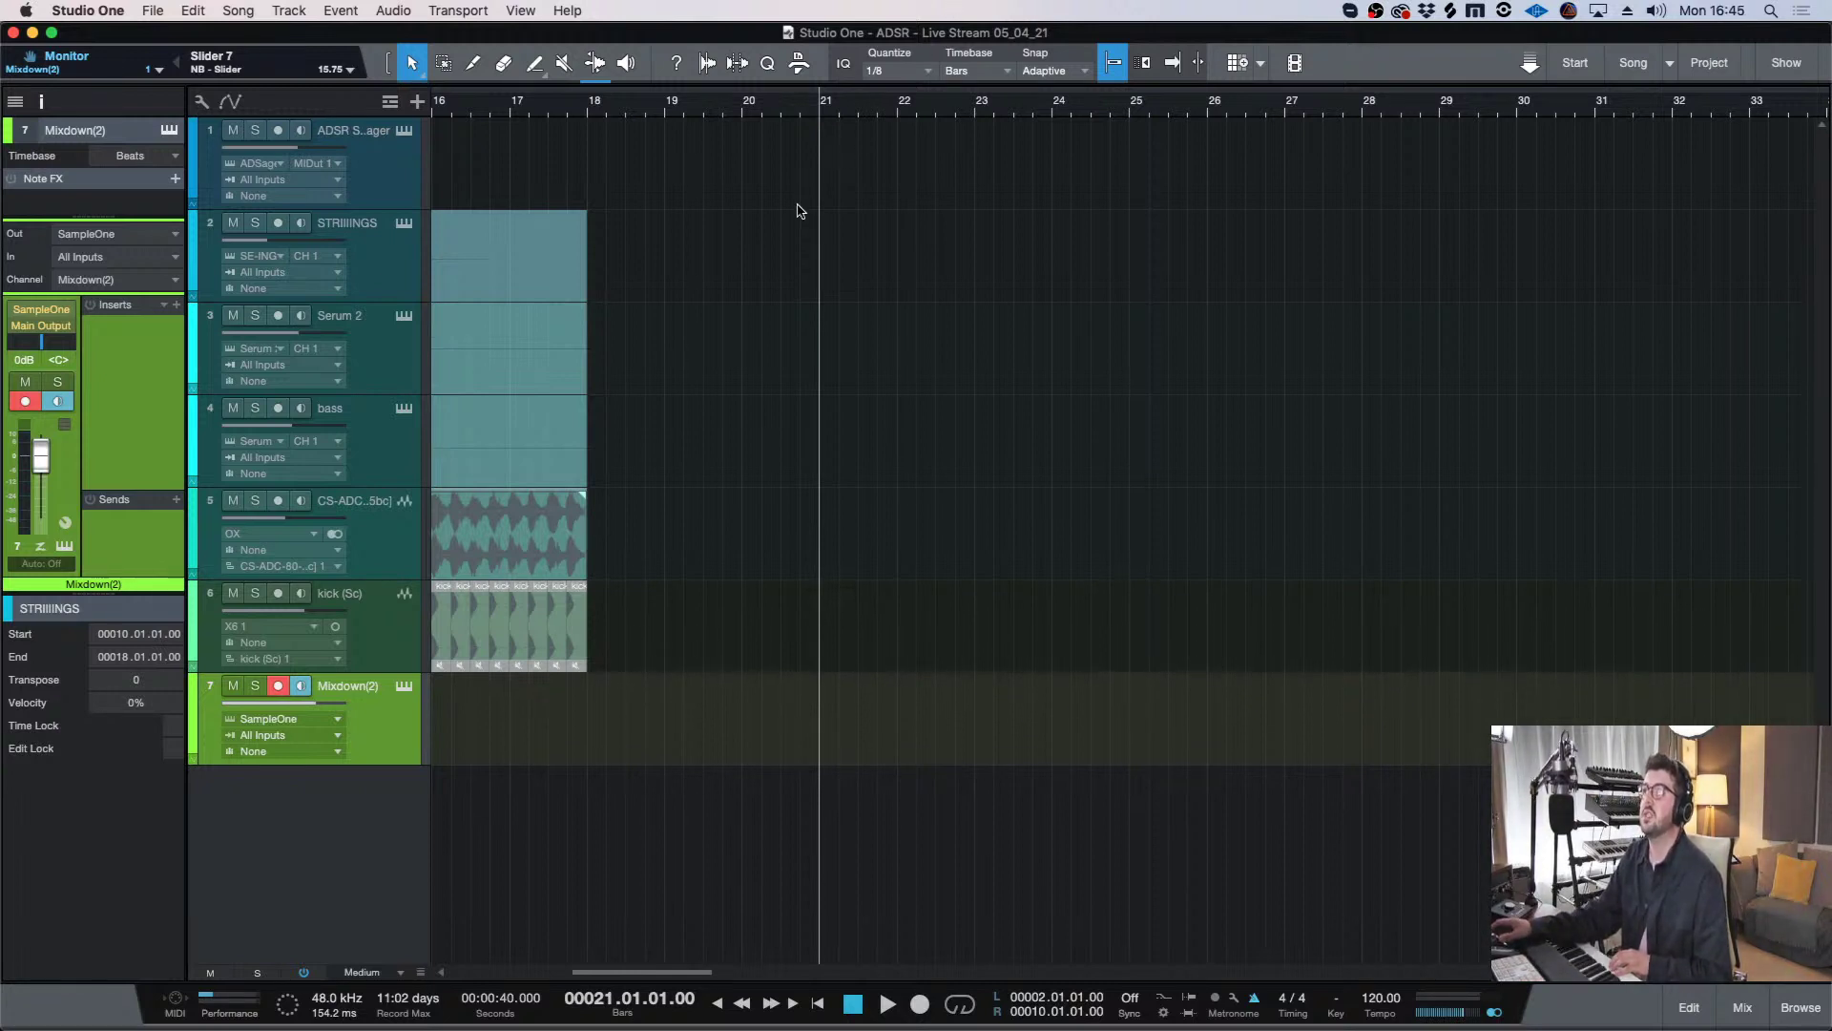
click(743, 110)
key(w)
key(w)
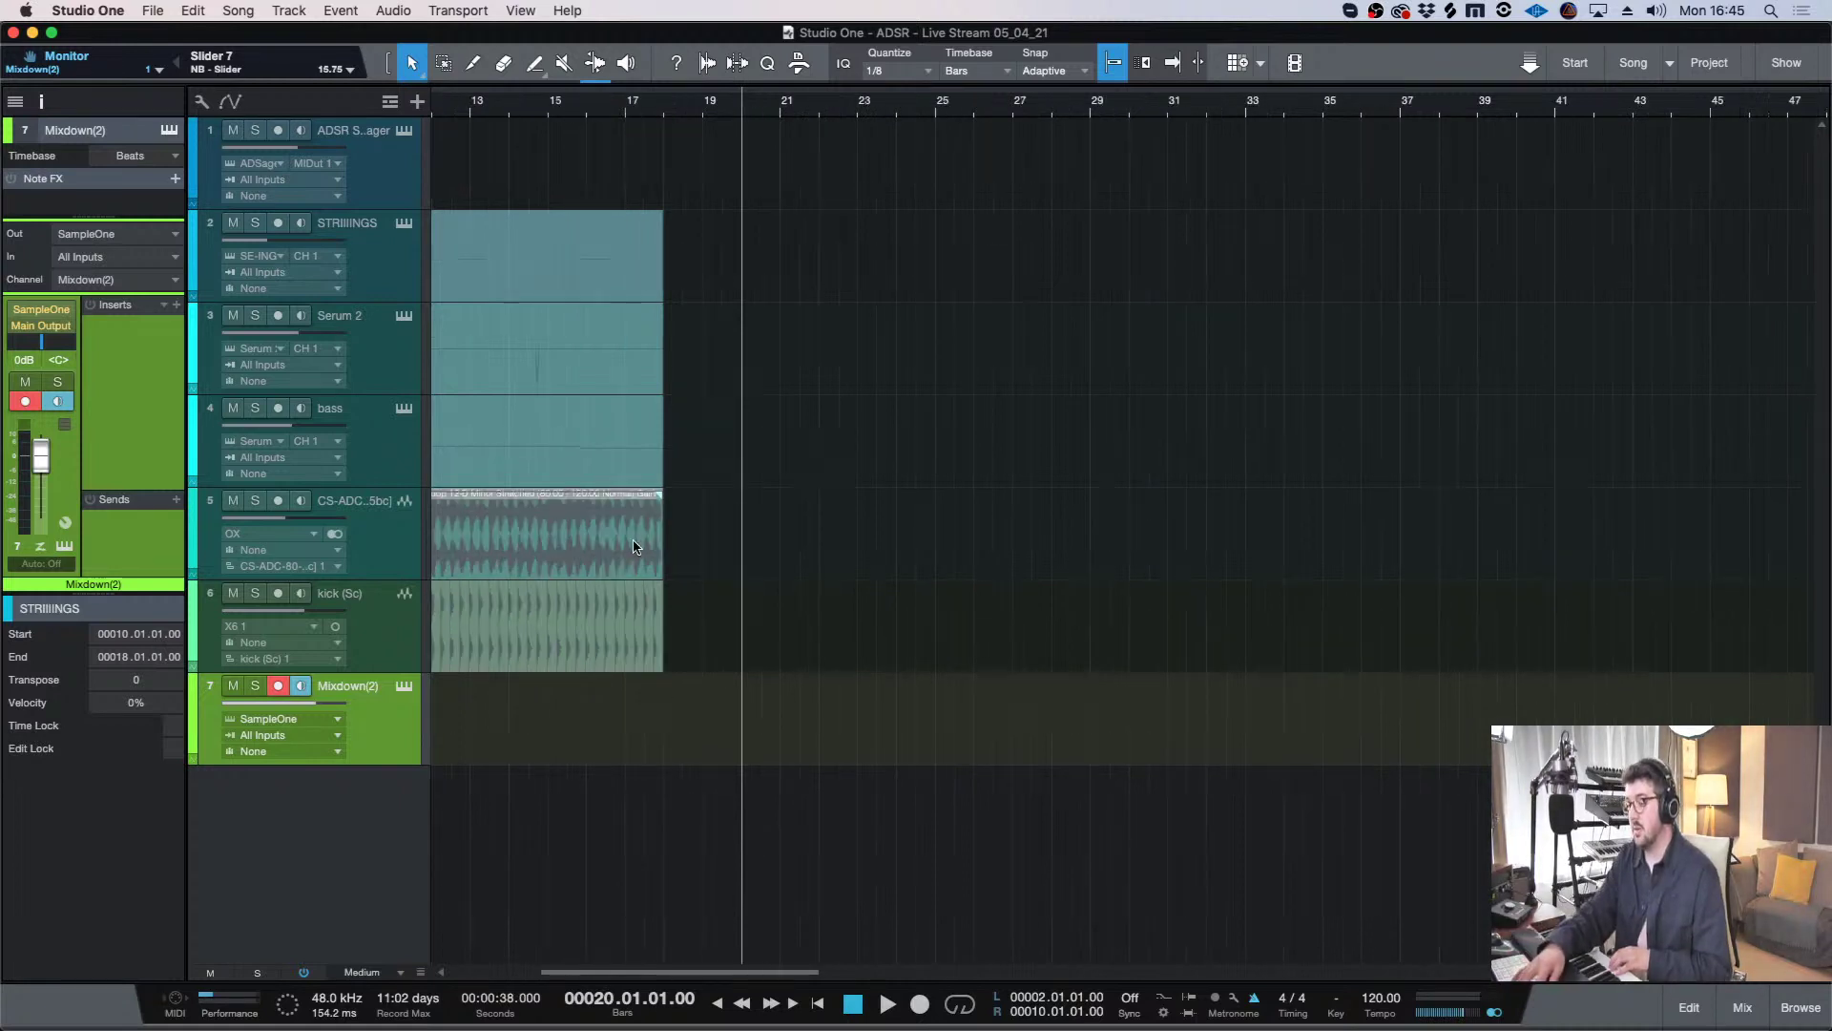
key(e)
key(e)
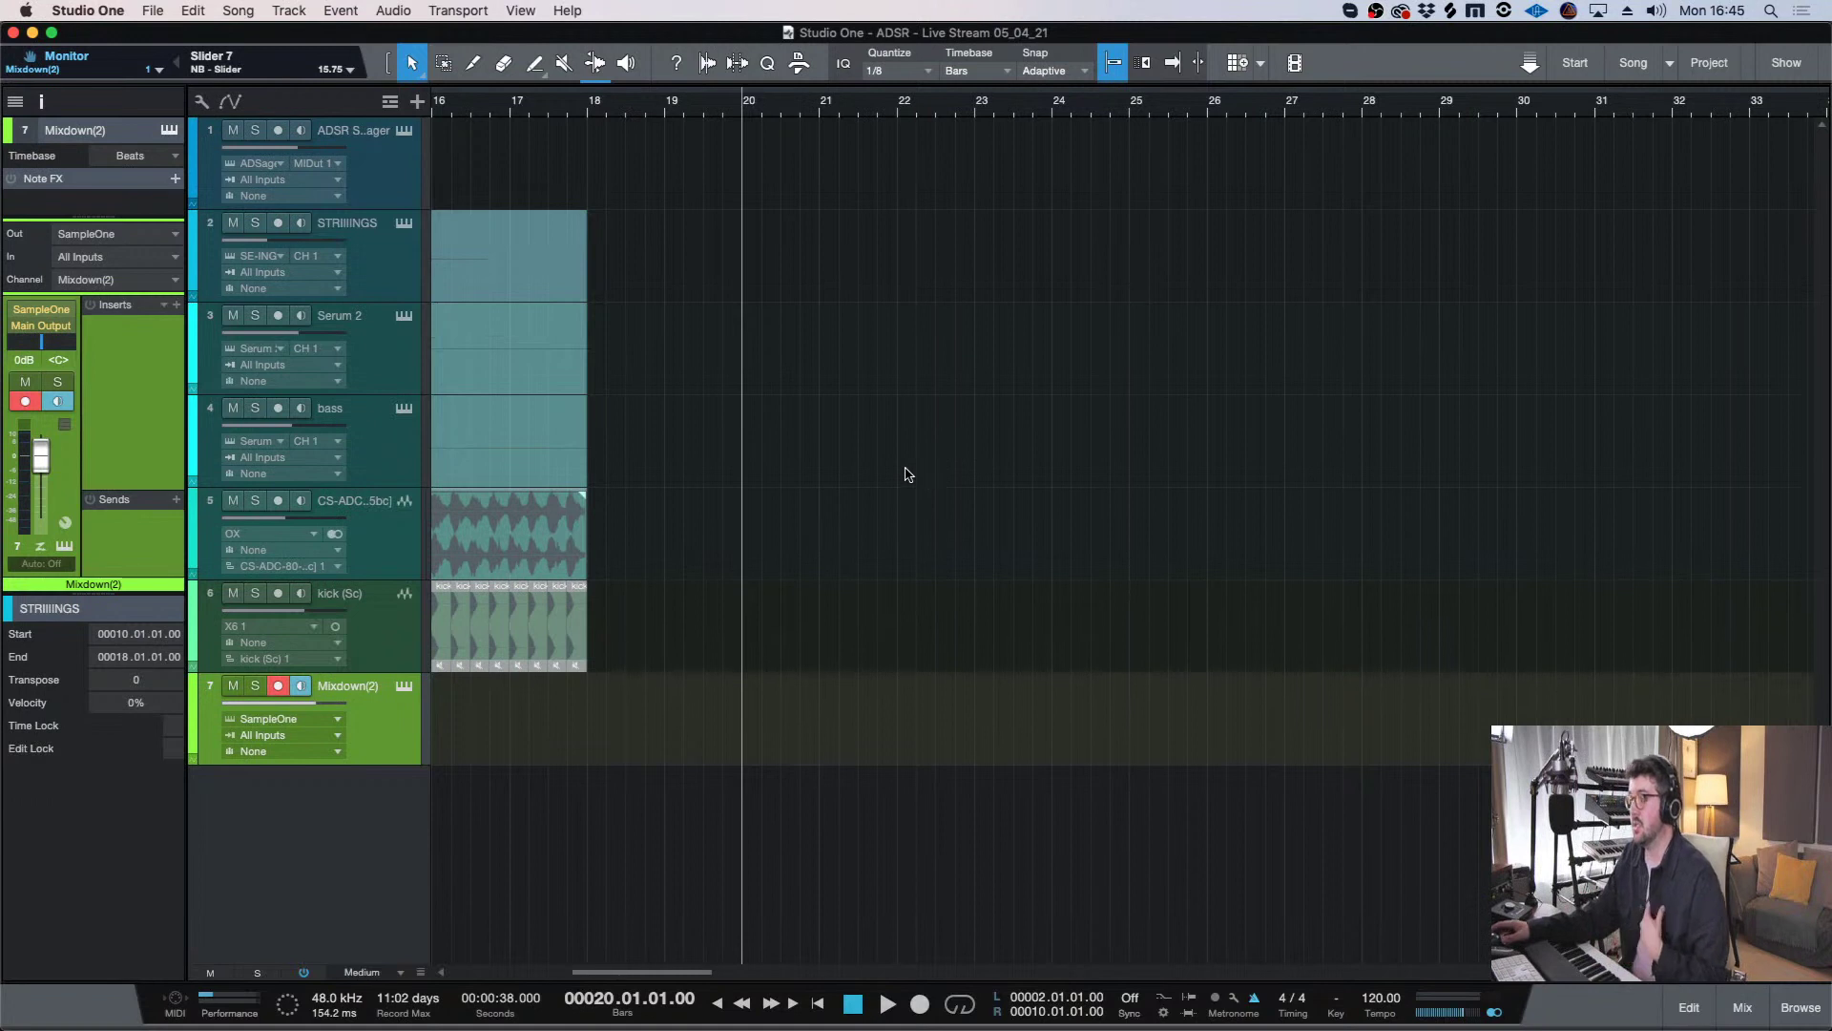
key(w)
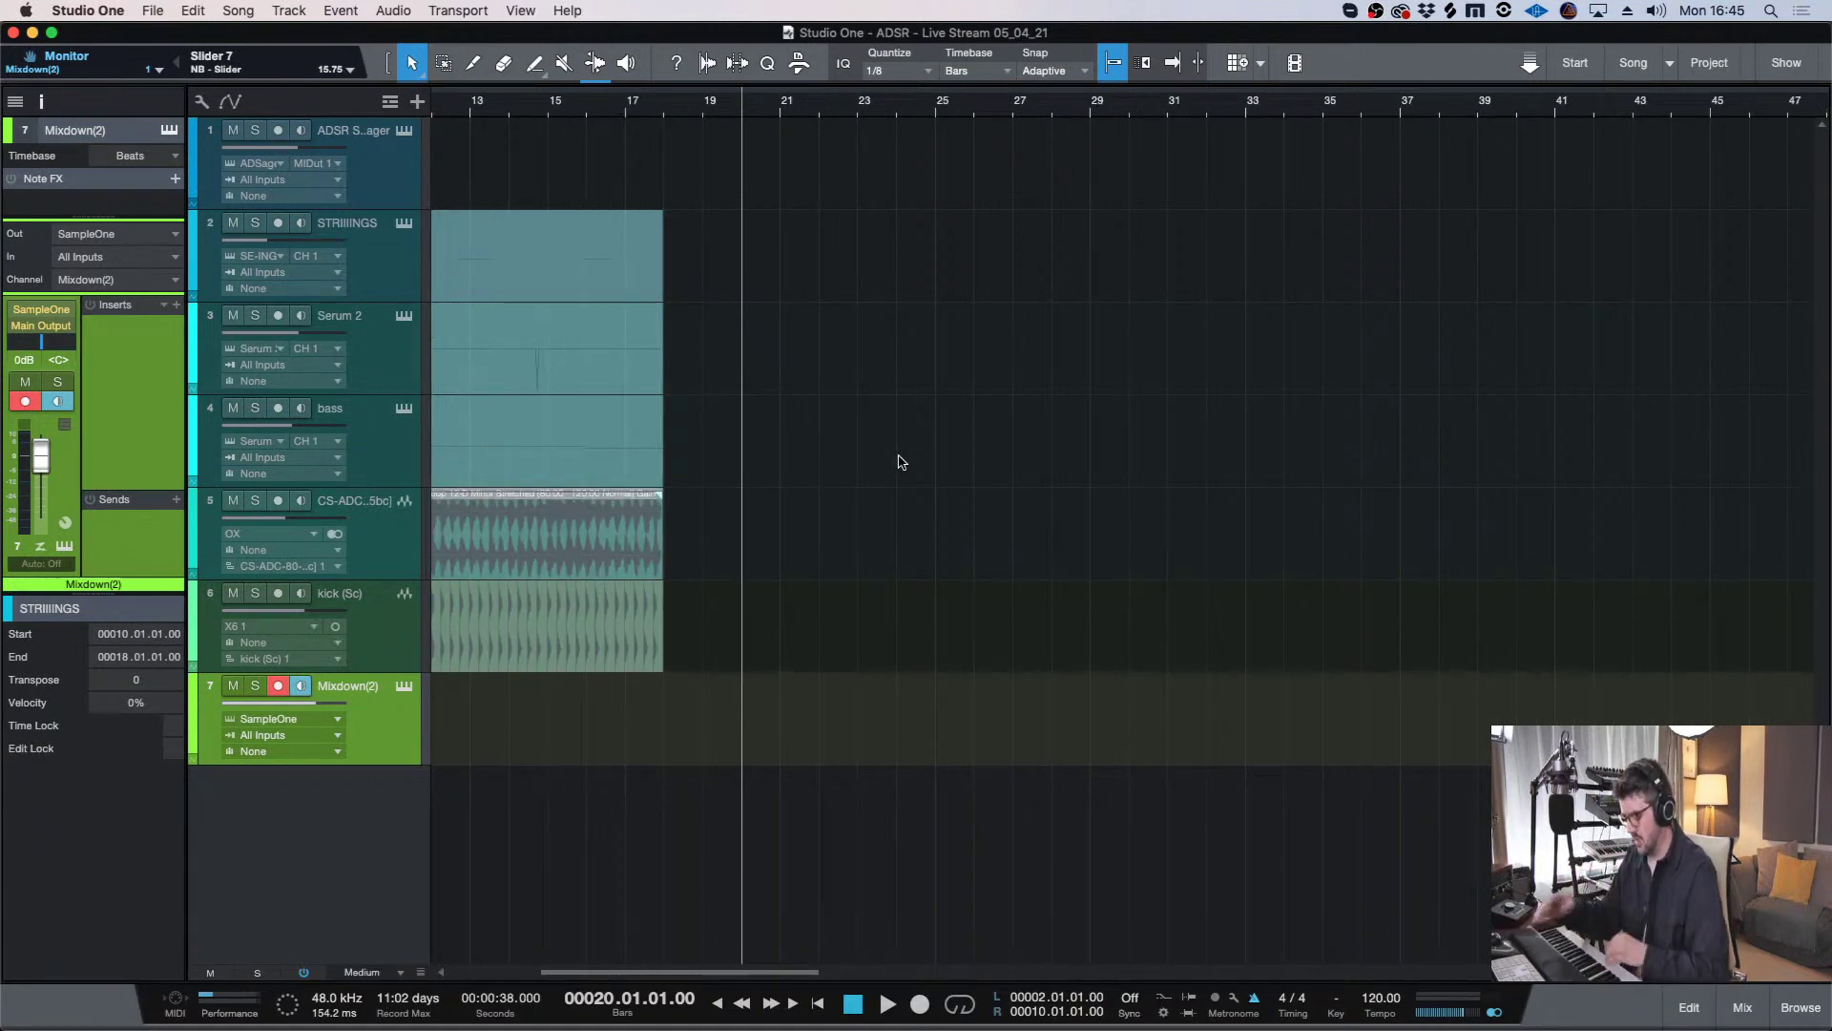
click(705, 110)
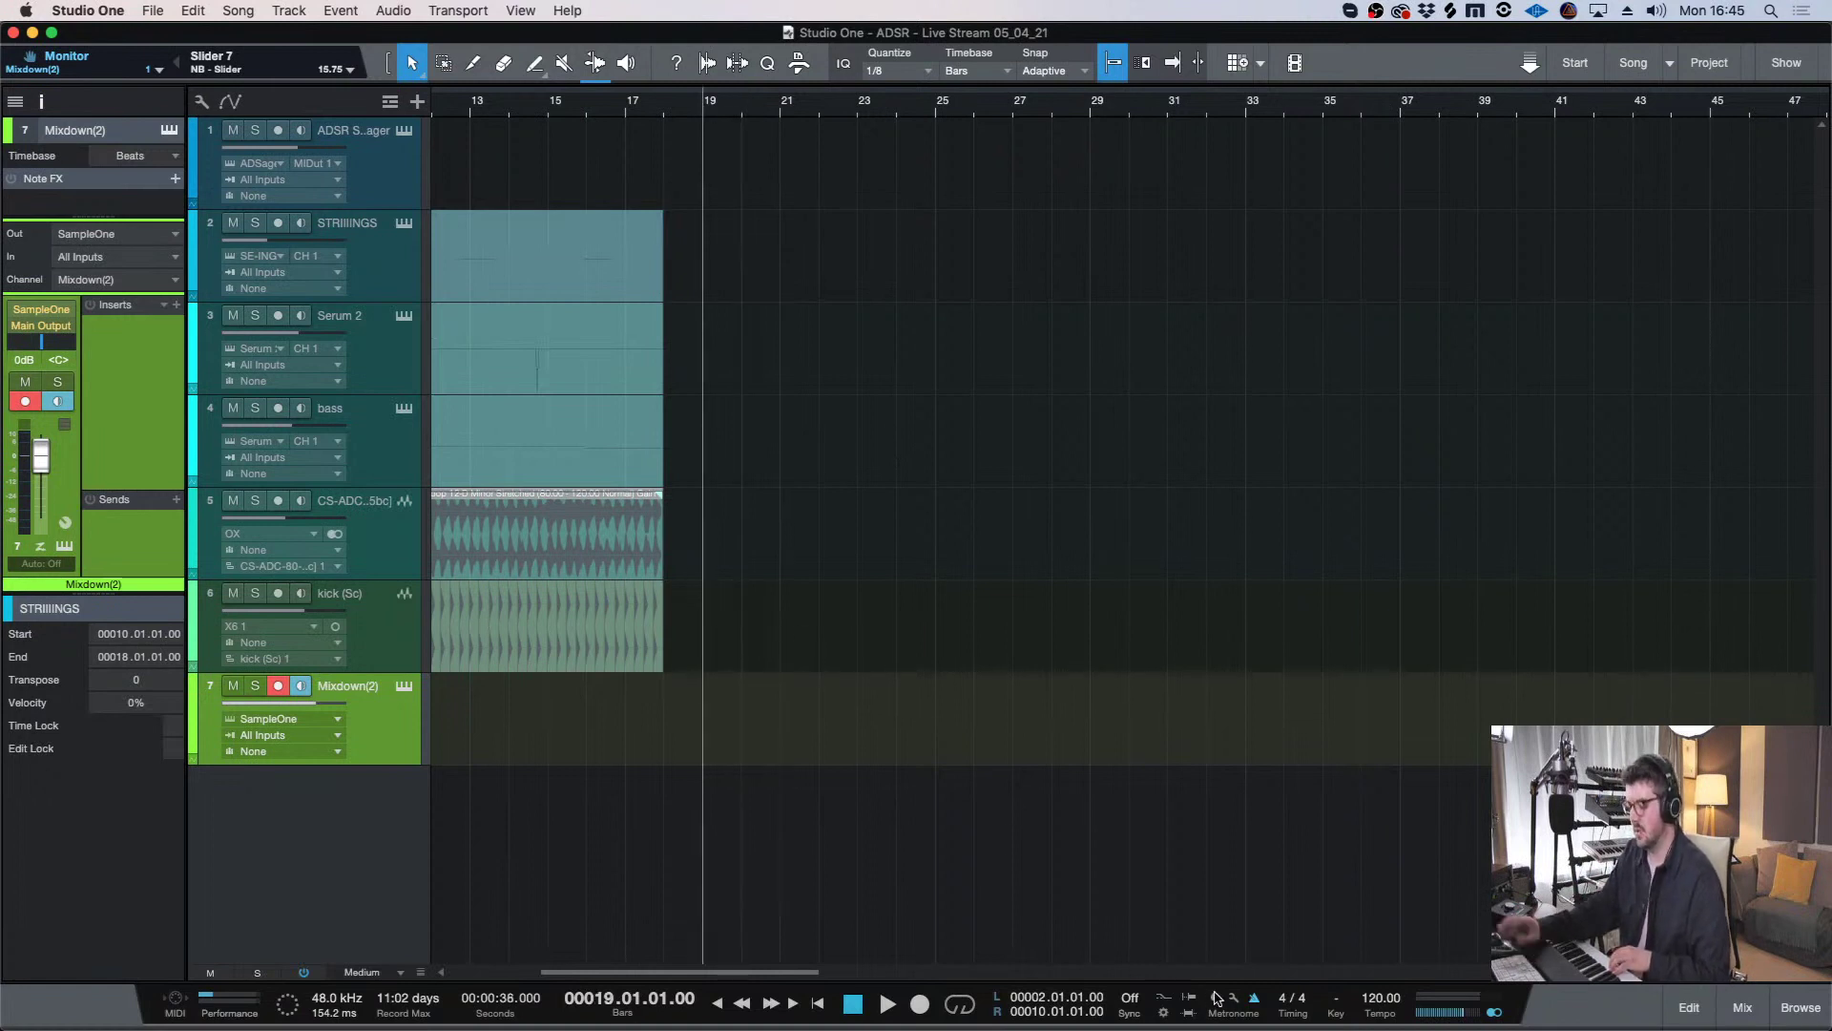
key(space)
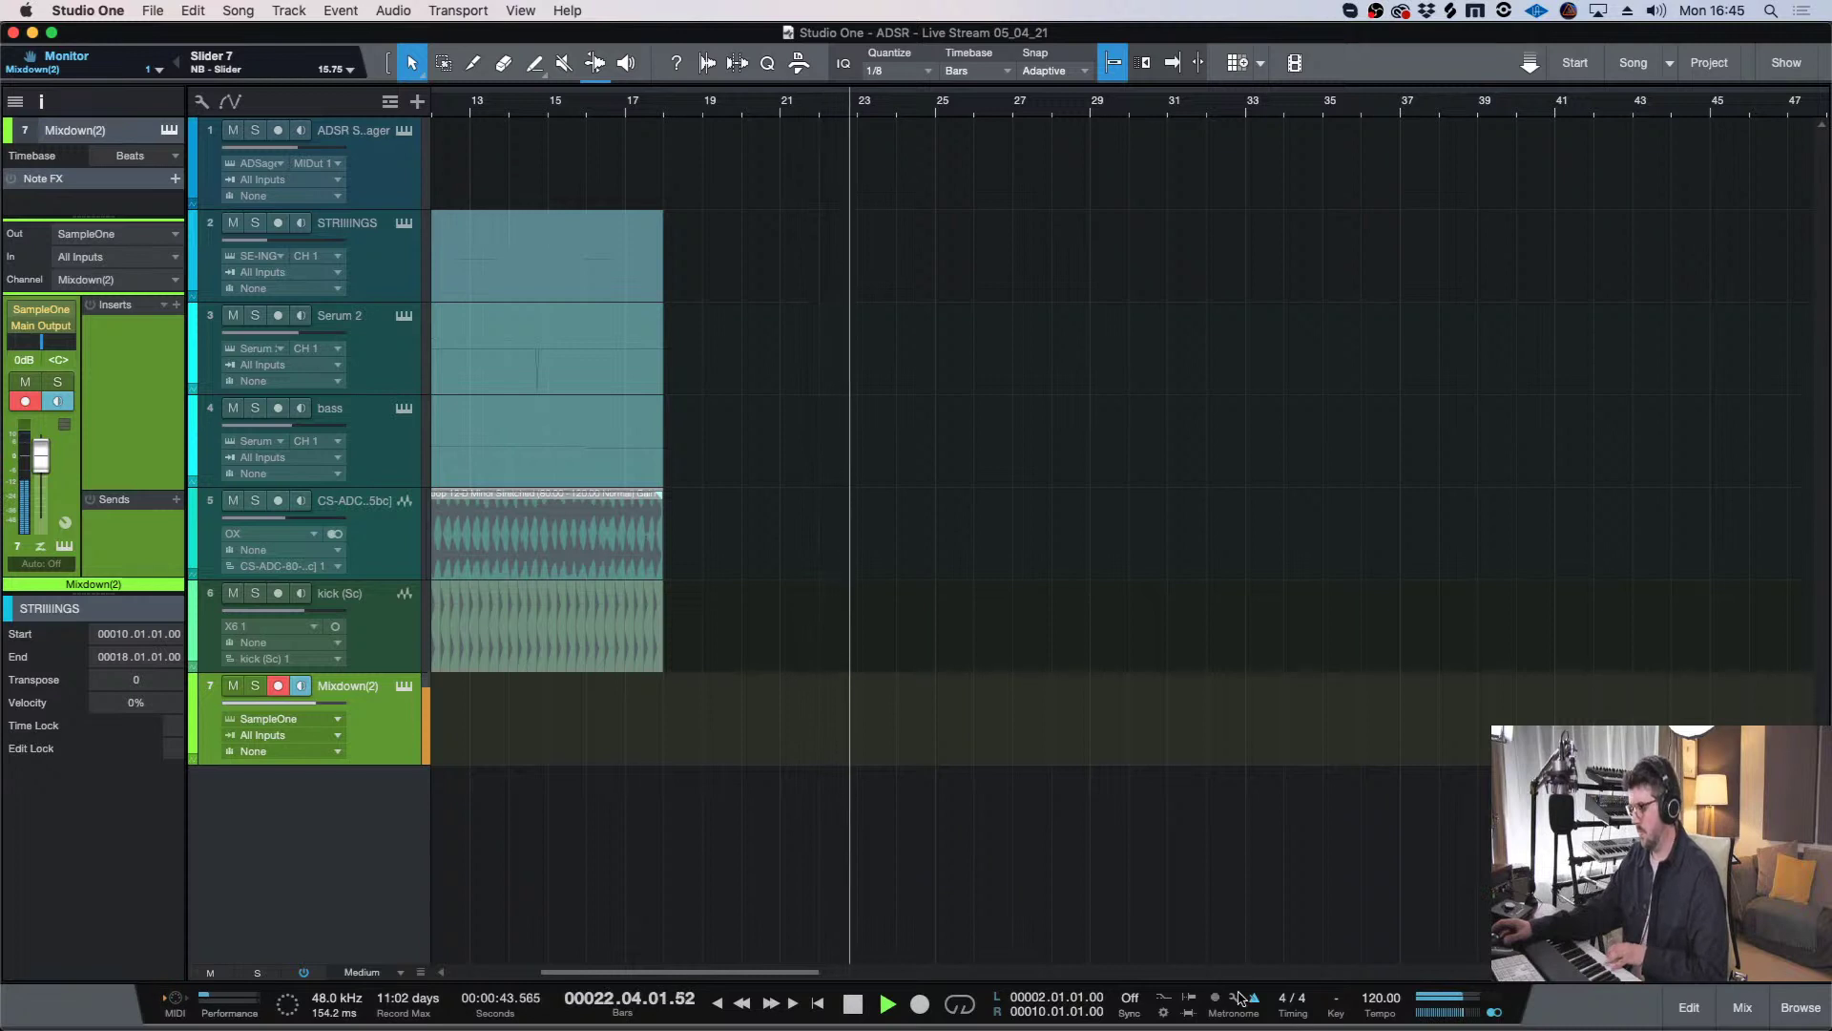
- Set the song tempo to 140 BPM
scroll(1377, 1004, down, 3)
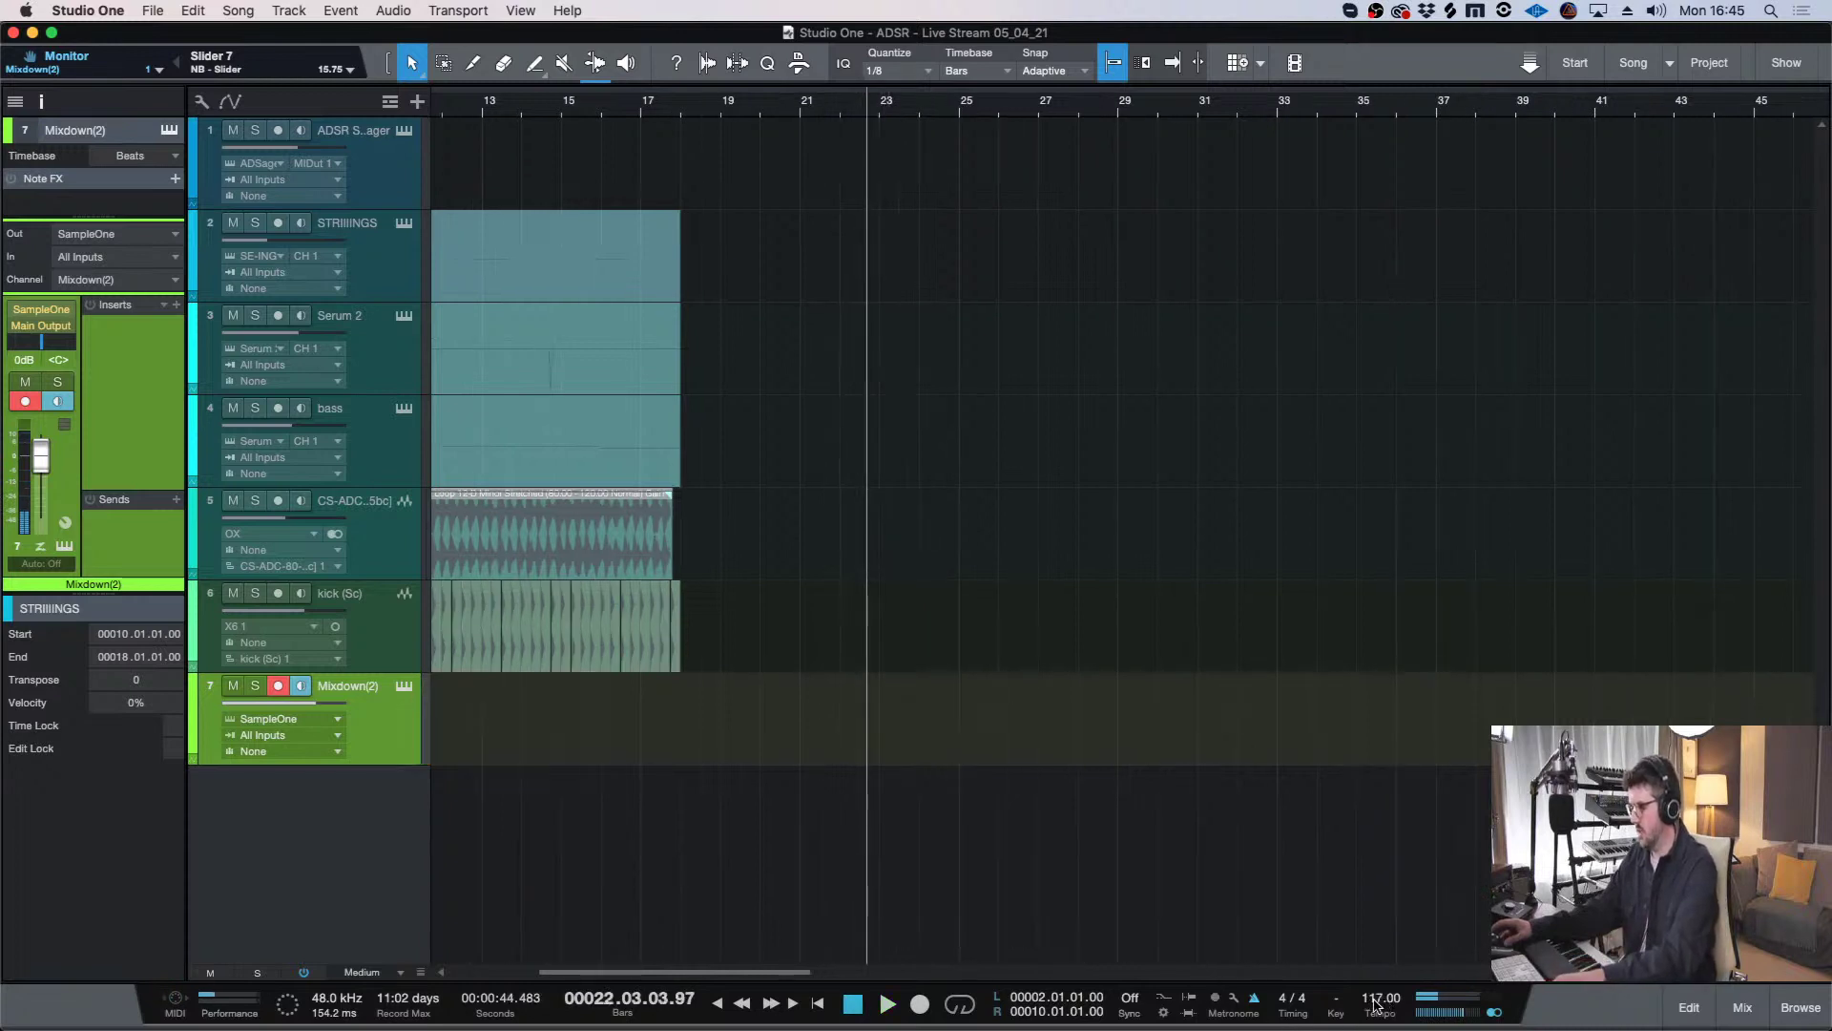
double_click(1377, 999)
key(Return)
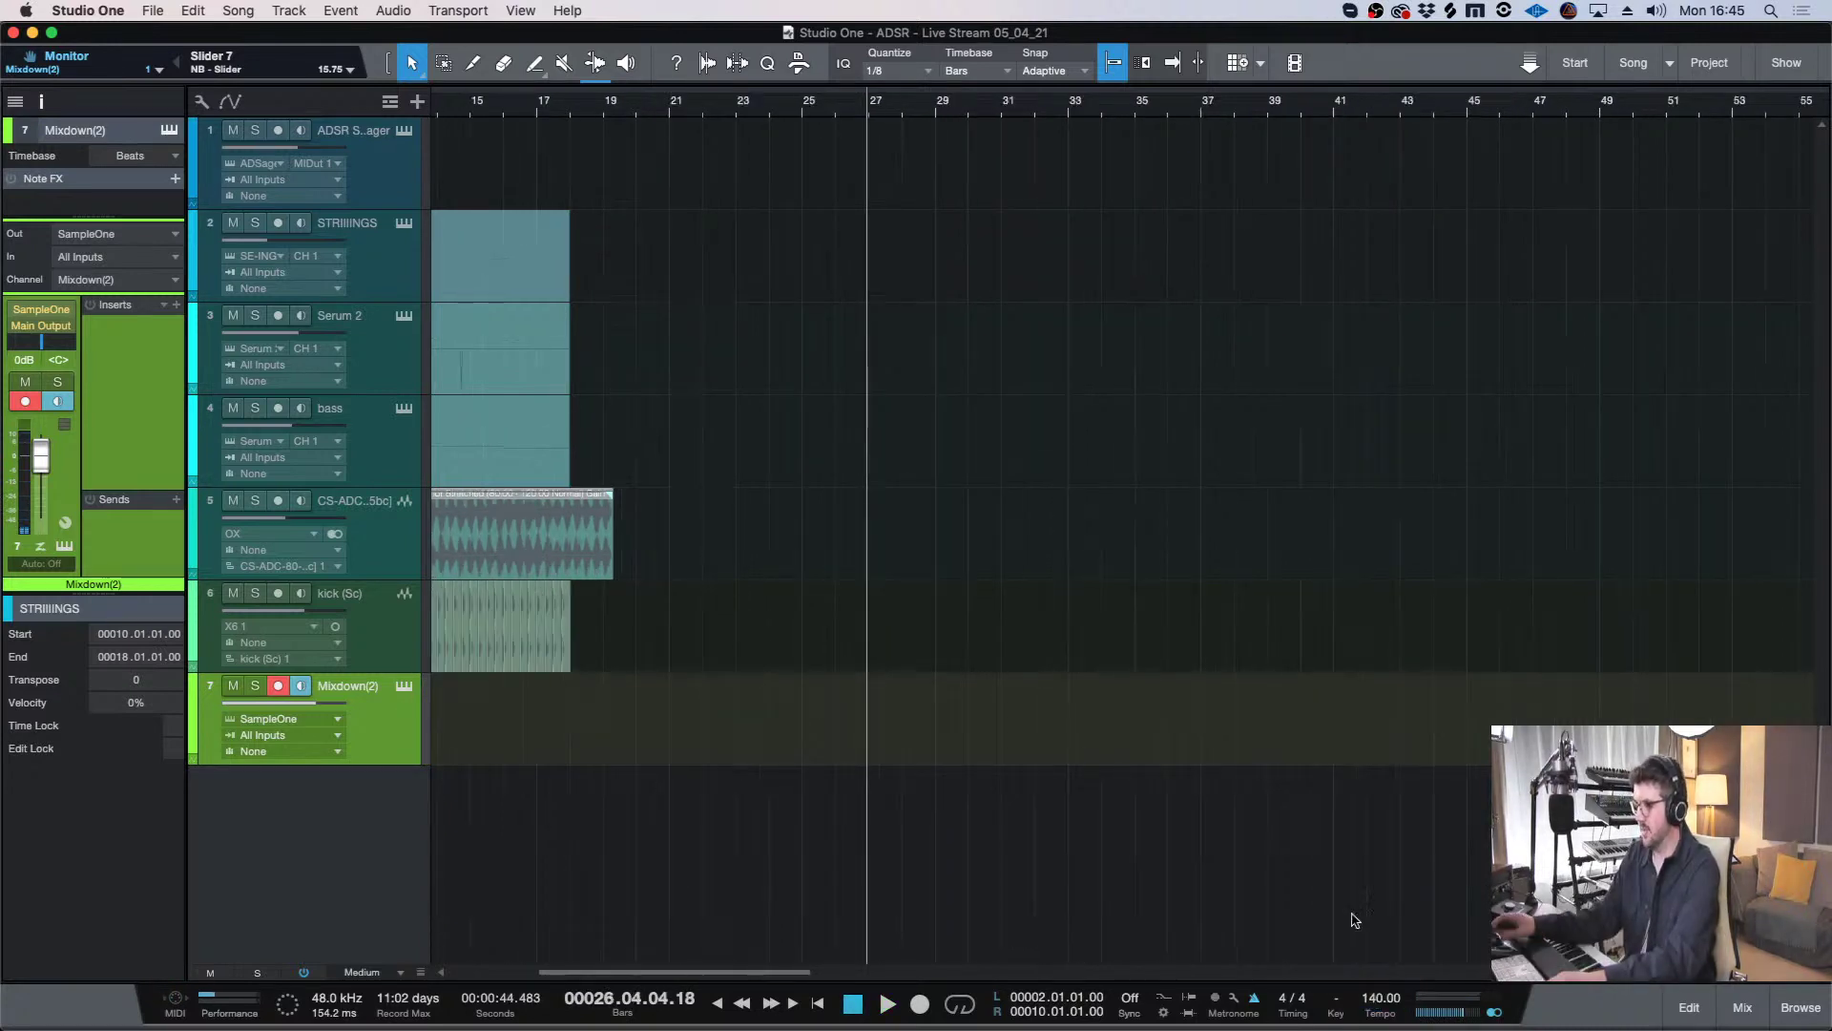
- Play from bar 21 to judge the speed, and set the song tempo to 130 BPM
click(668, 112)
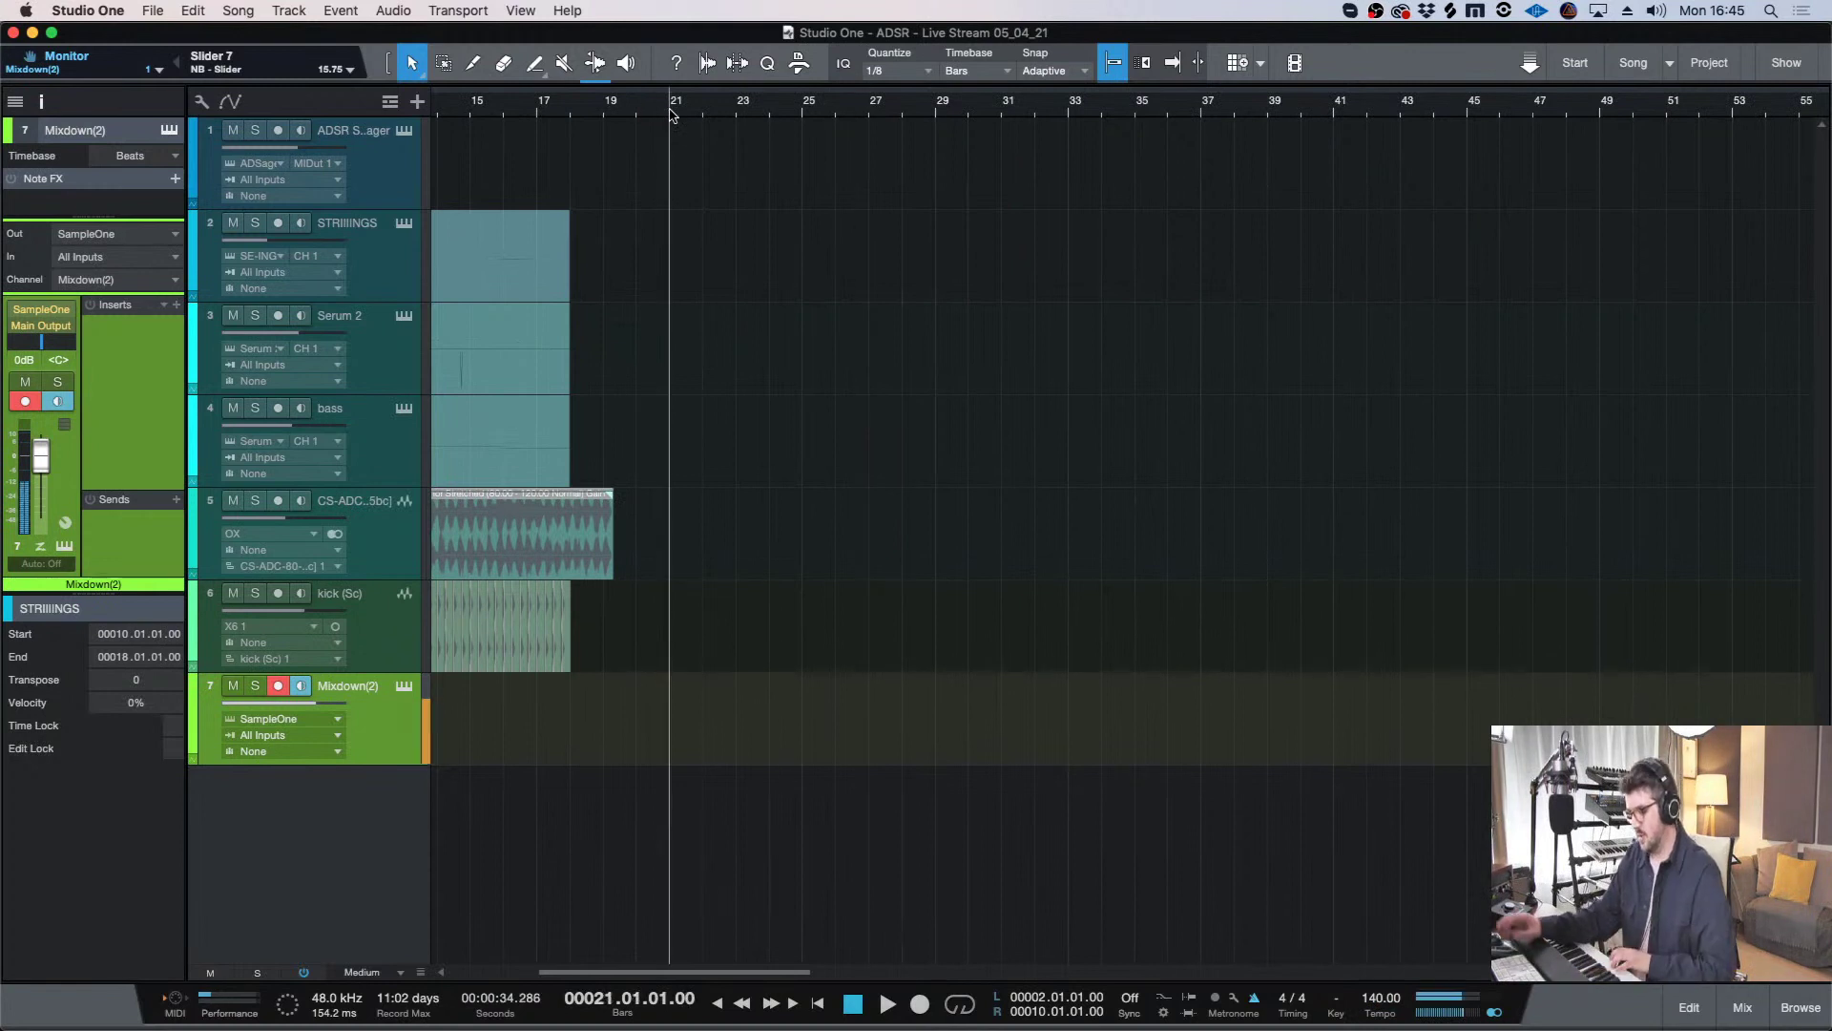
key(space)
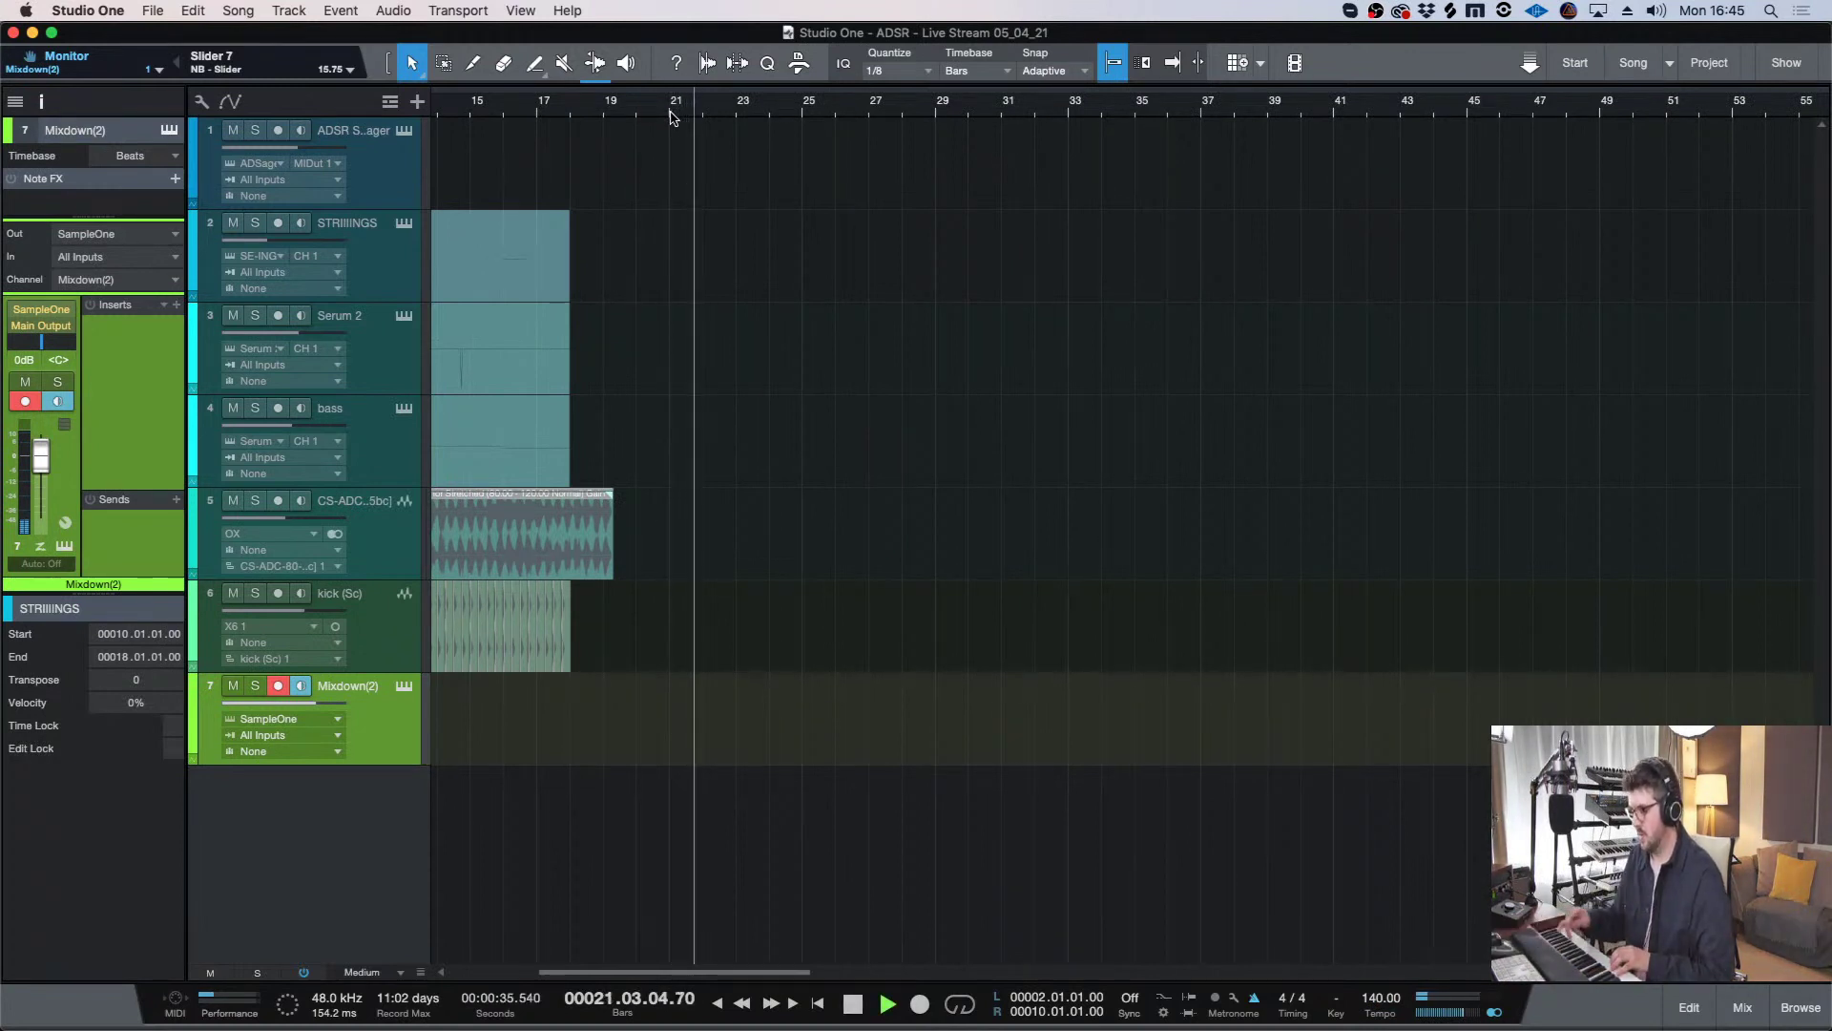
key(space)
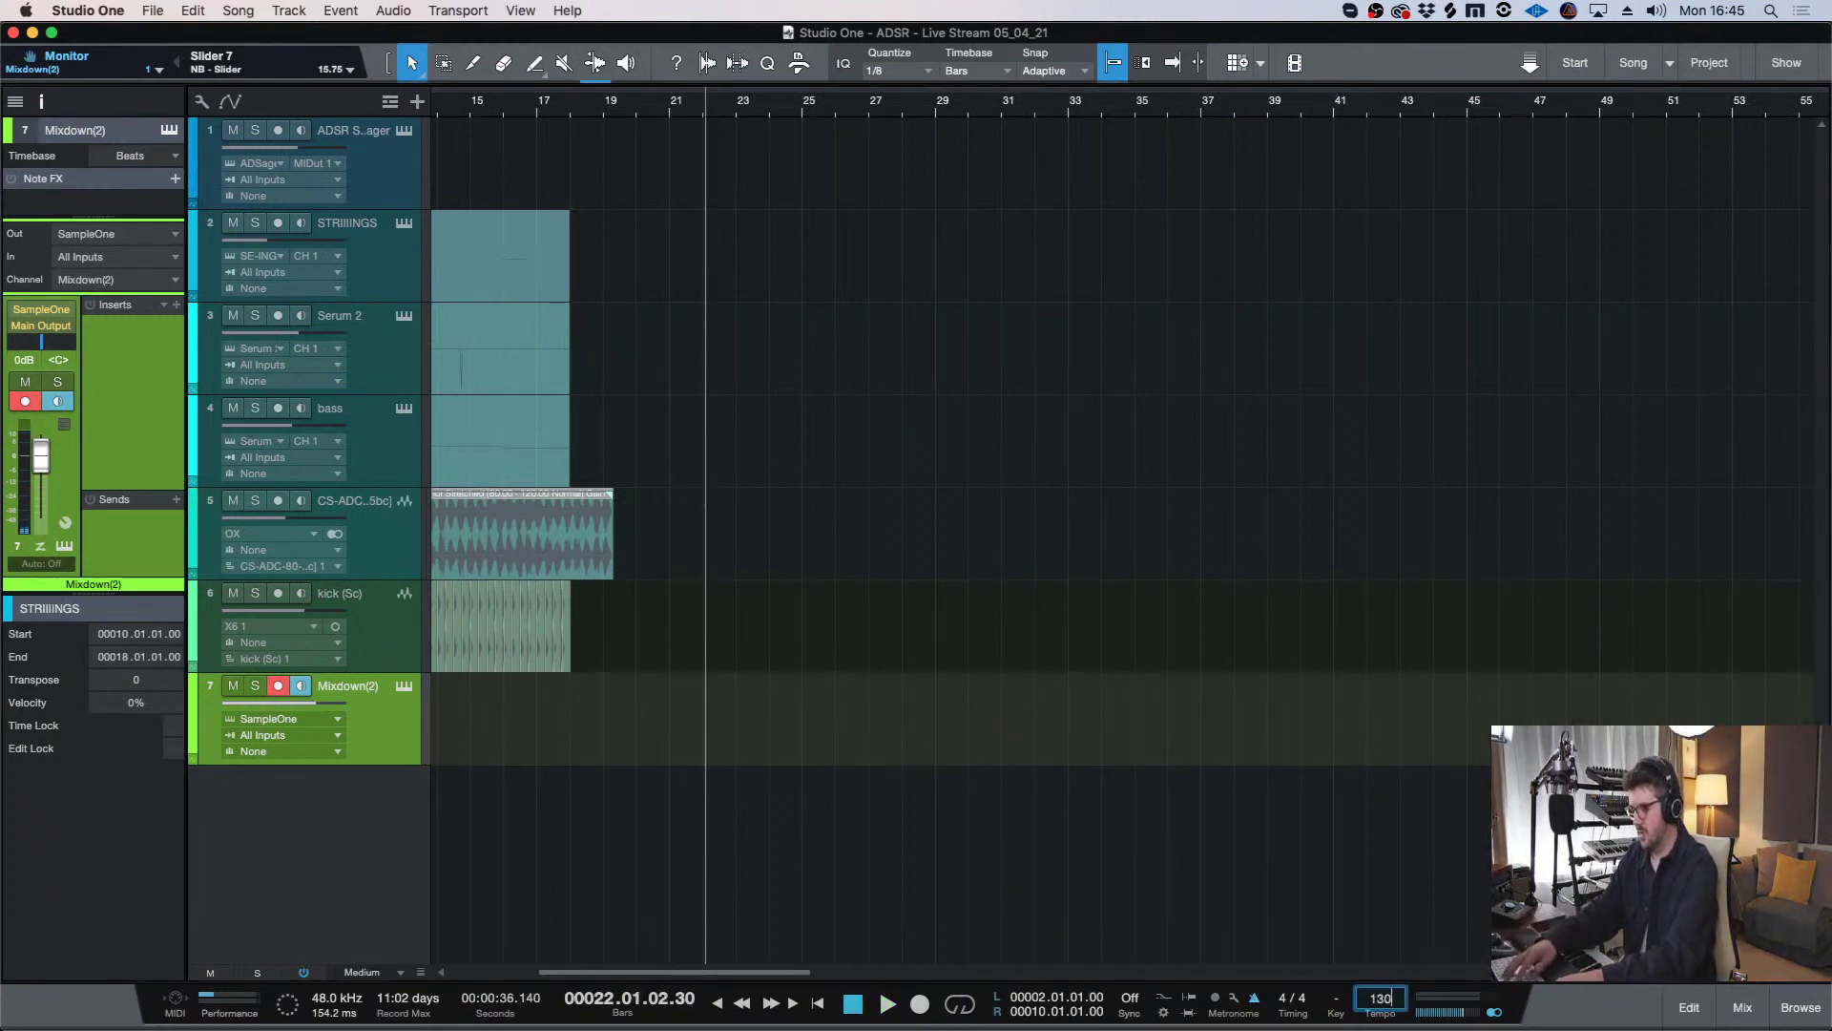
key(Return)
- Record a pass of SampleOne slices on the Mixdown(2) track, starting from bar 20
key(e)
click(666, 113)
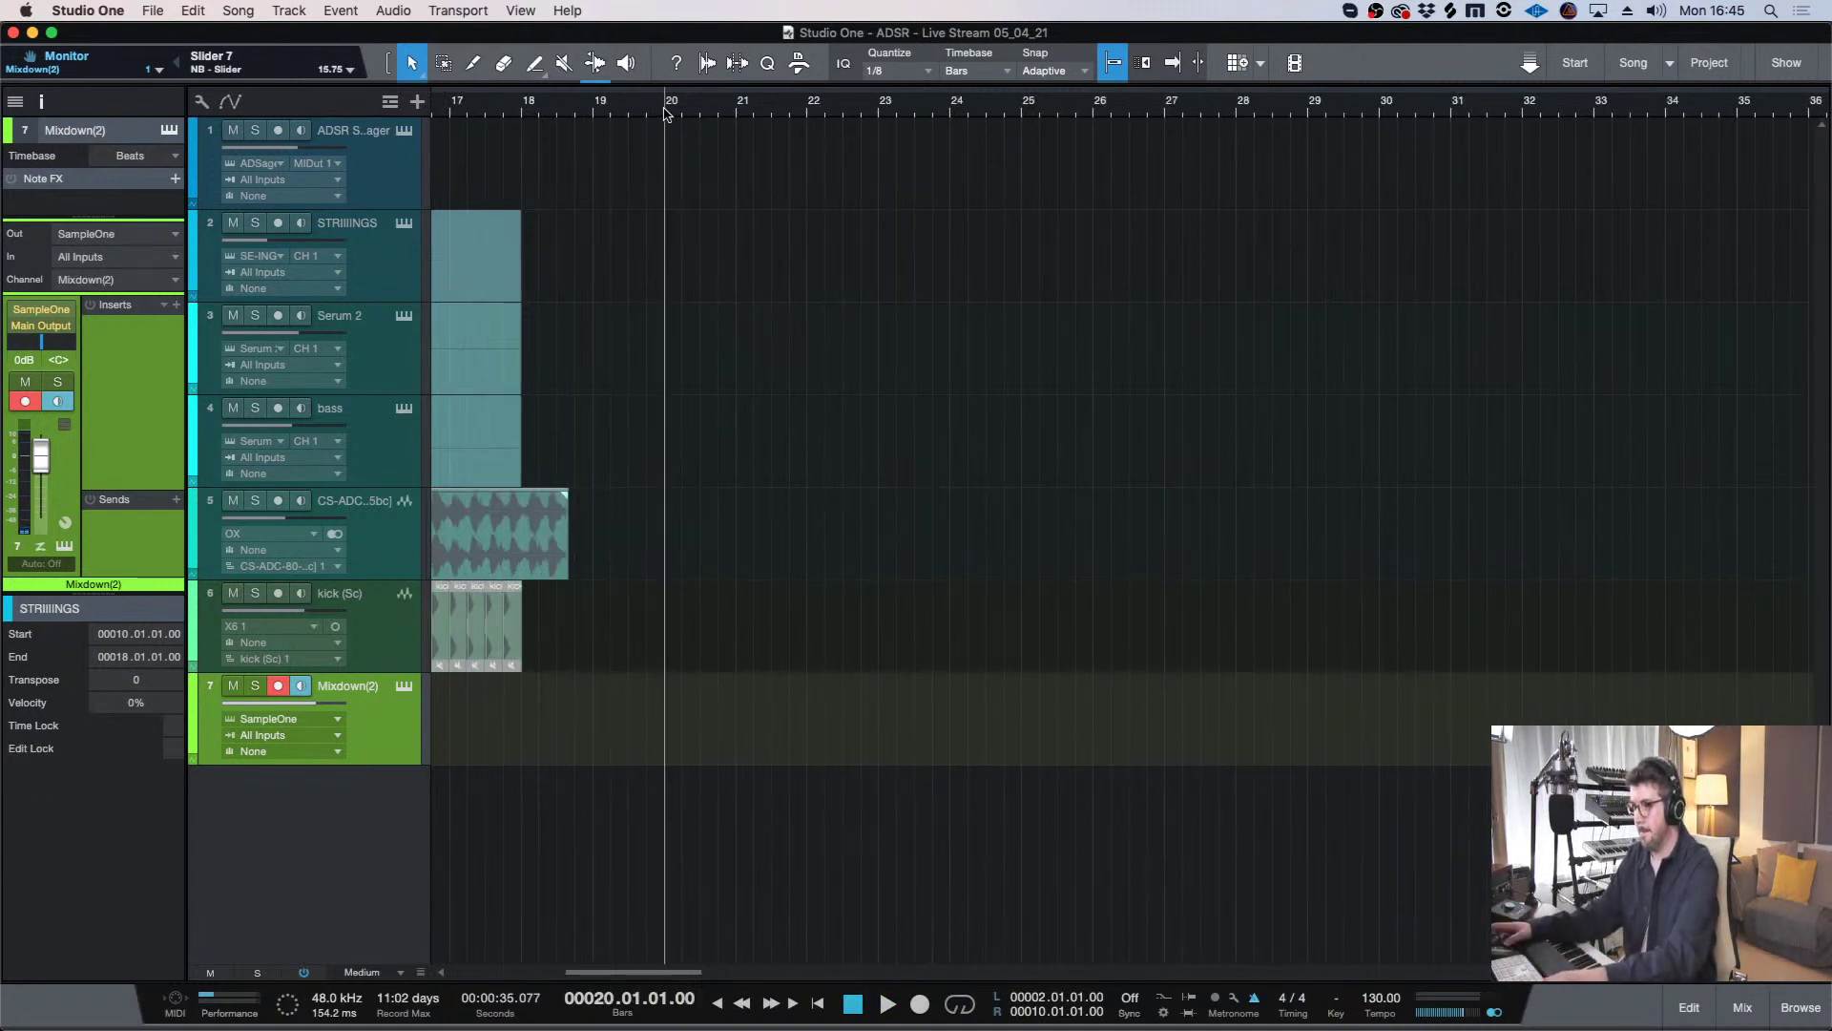
key(space)
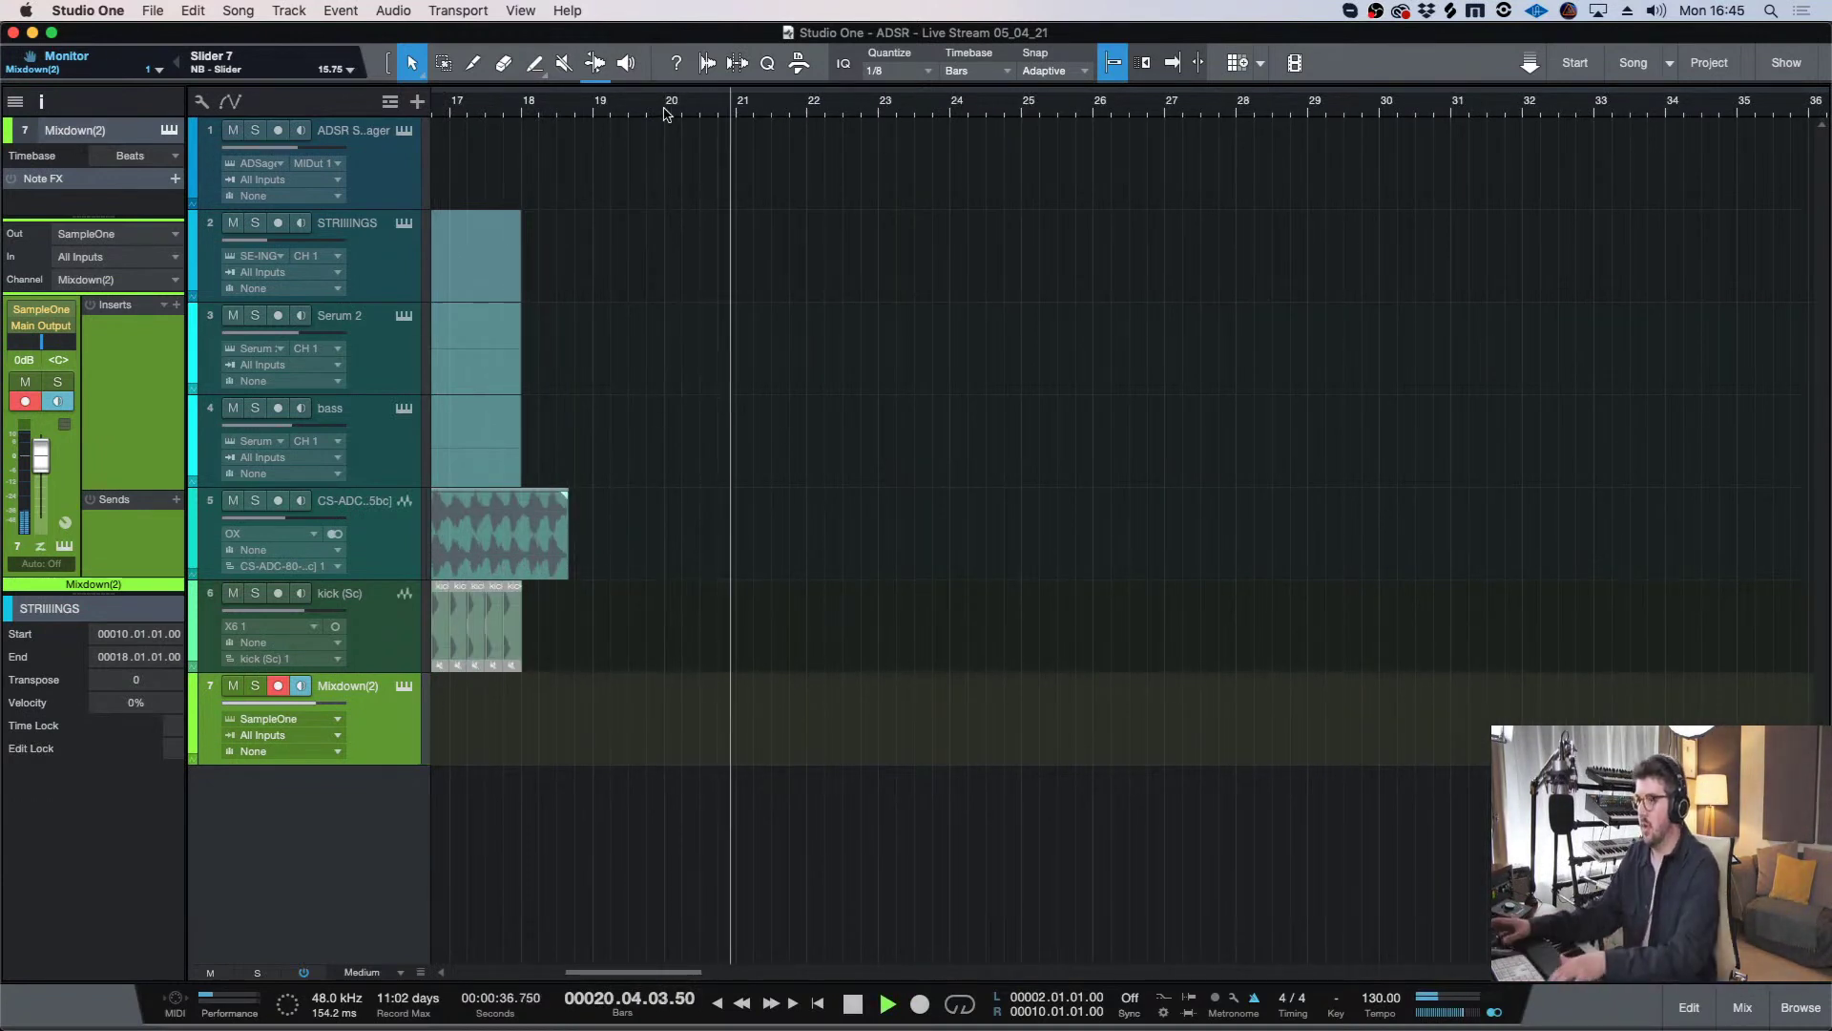
key(space)
key(KP_Multiply)
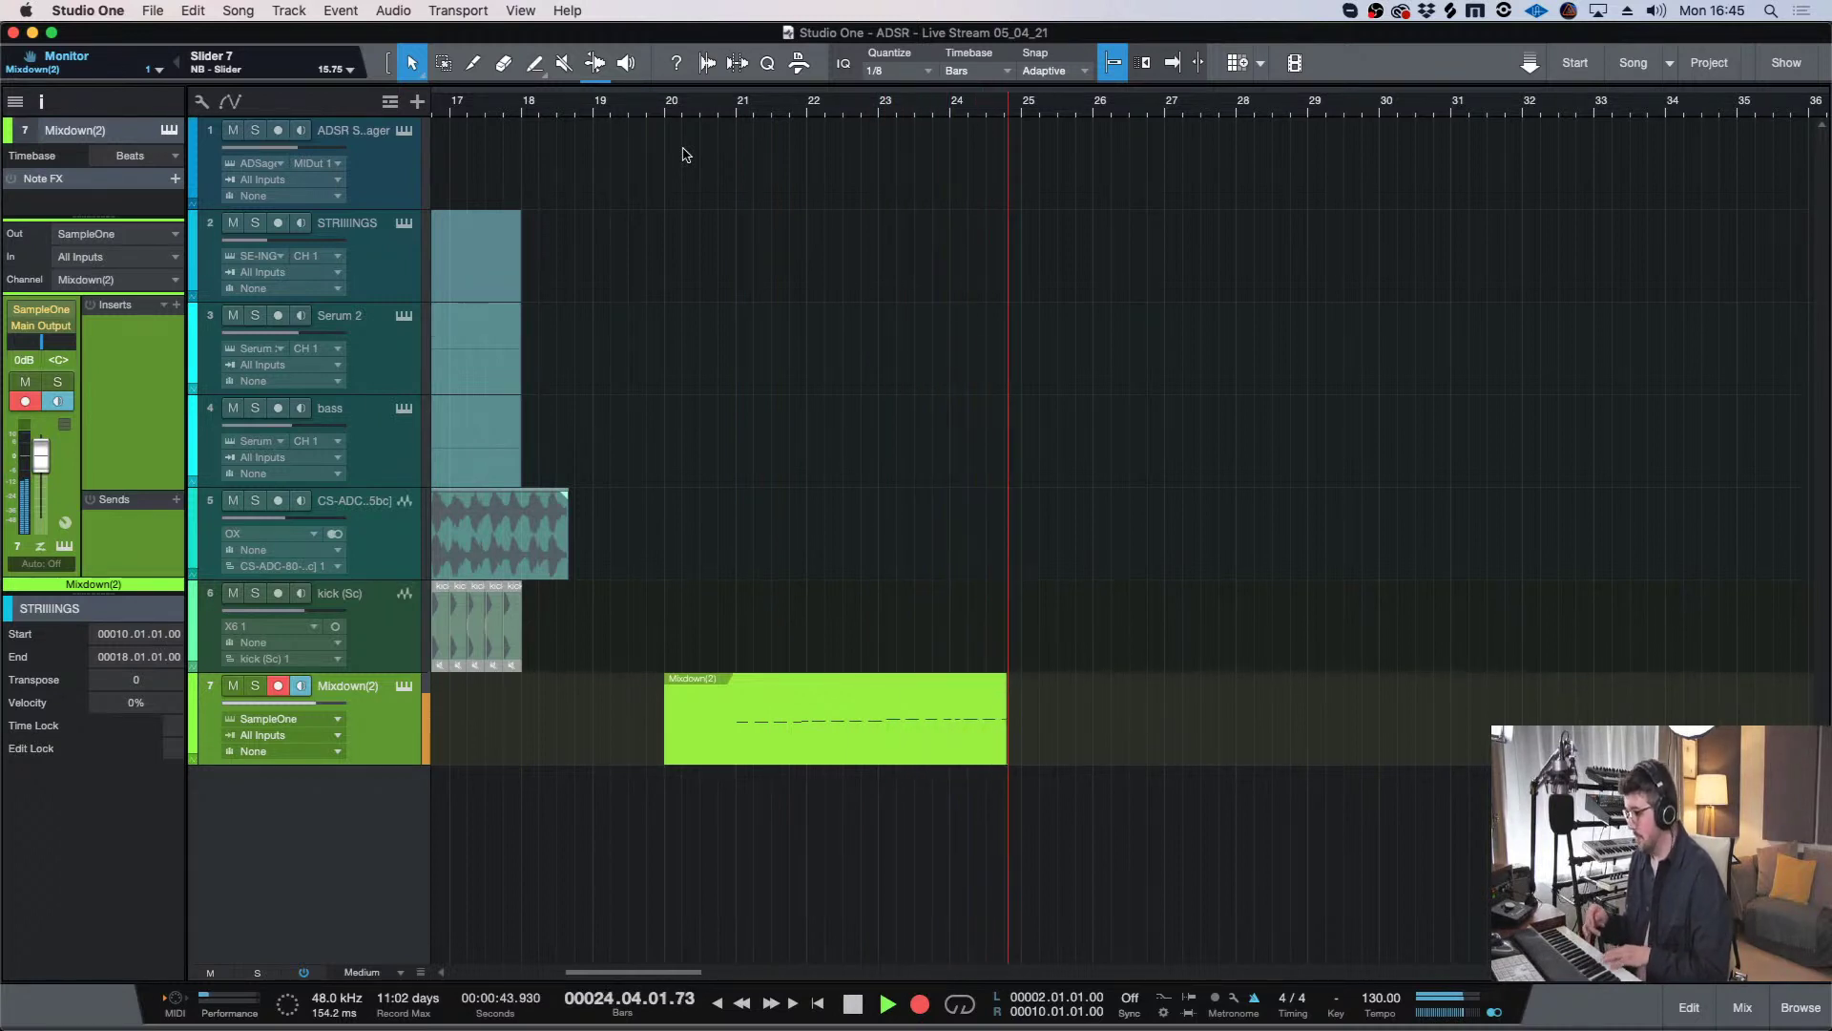
key(space)
- Return the playhead to bar 21 and disarm the Mixdown(2) track
click(751, 106)
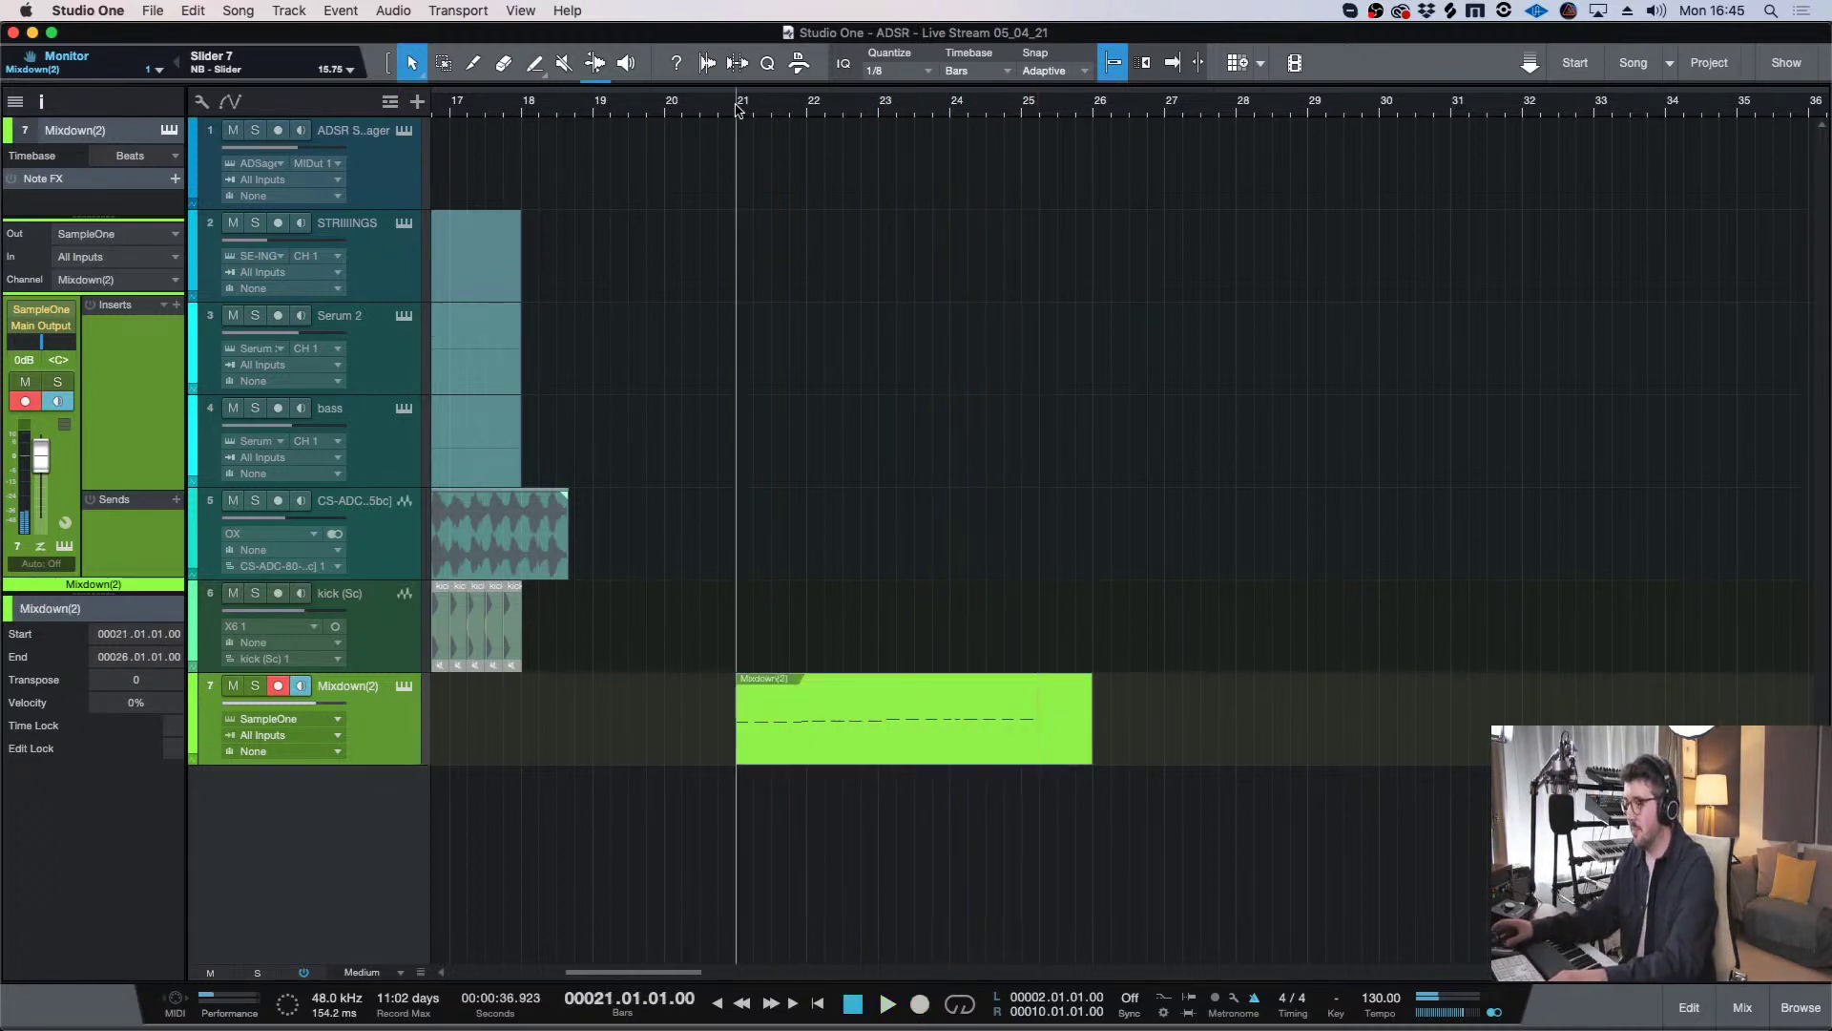
key(w)
click(285, 685)
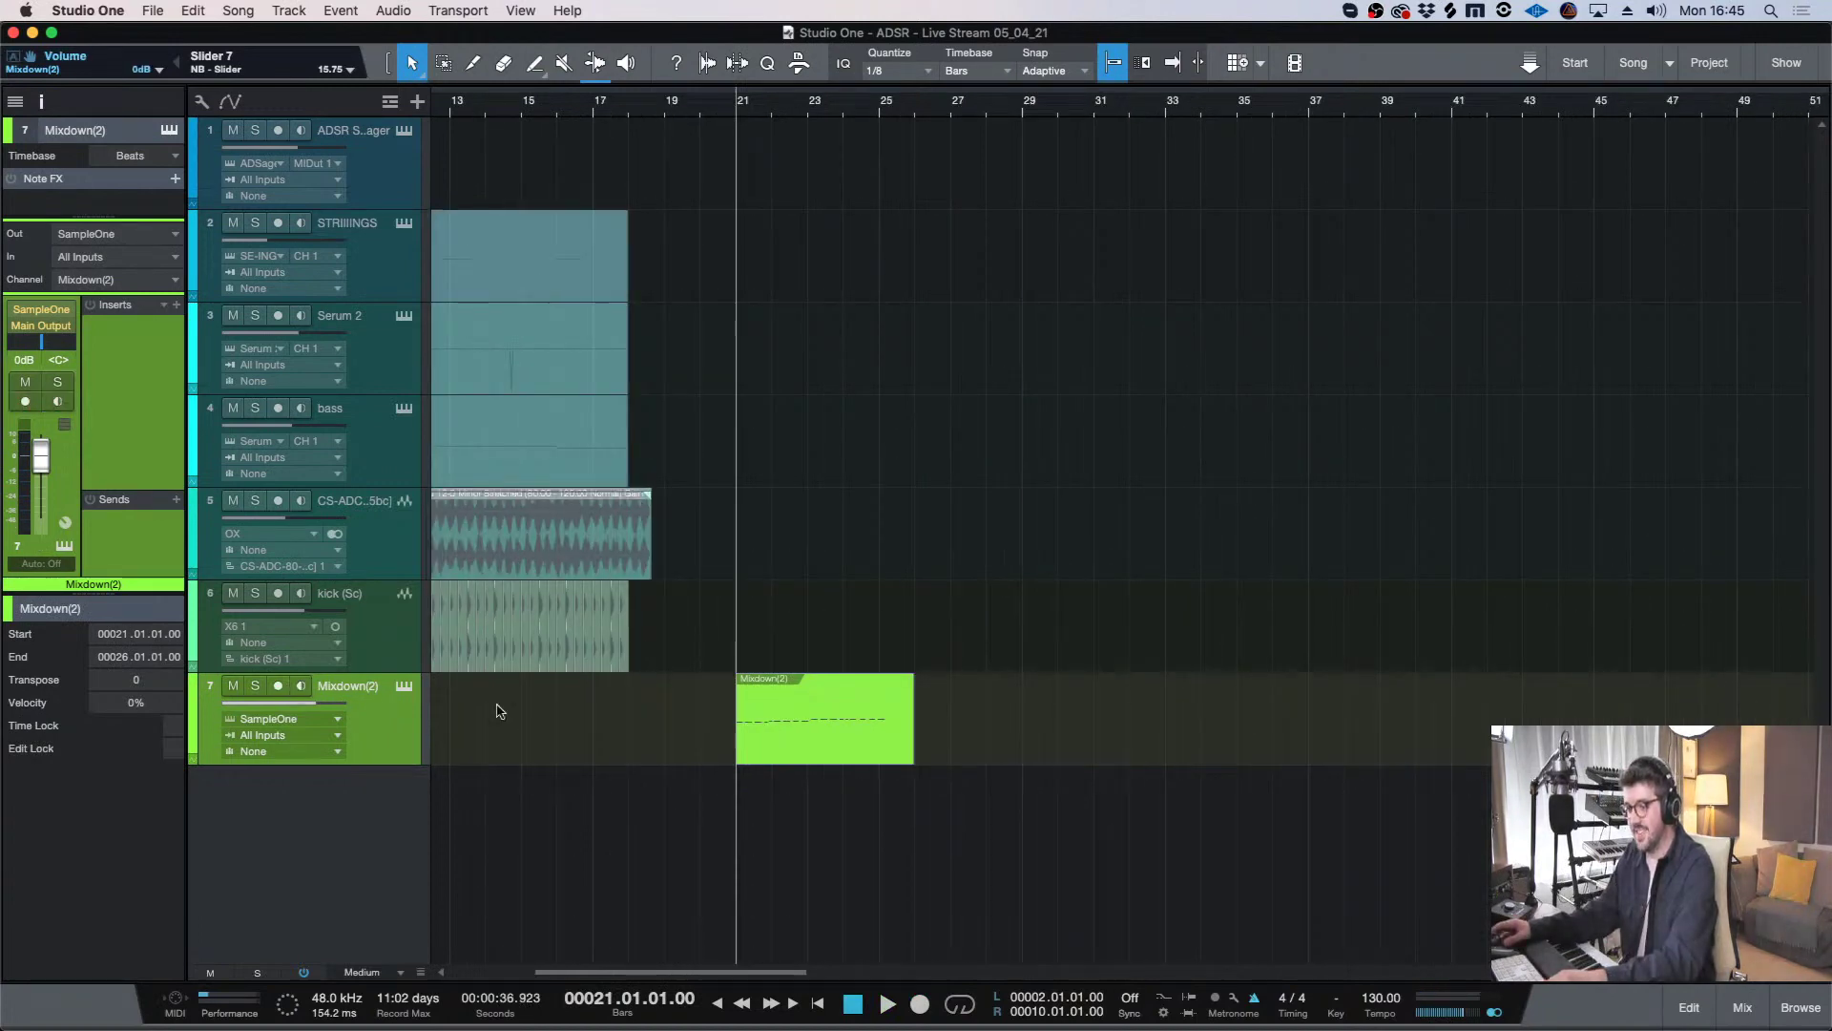
- Open the recorded Mixdown(2) part for note editing and move its third C3 note to start at 21.03.01.00
double_click(868, 716)
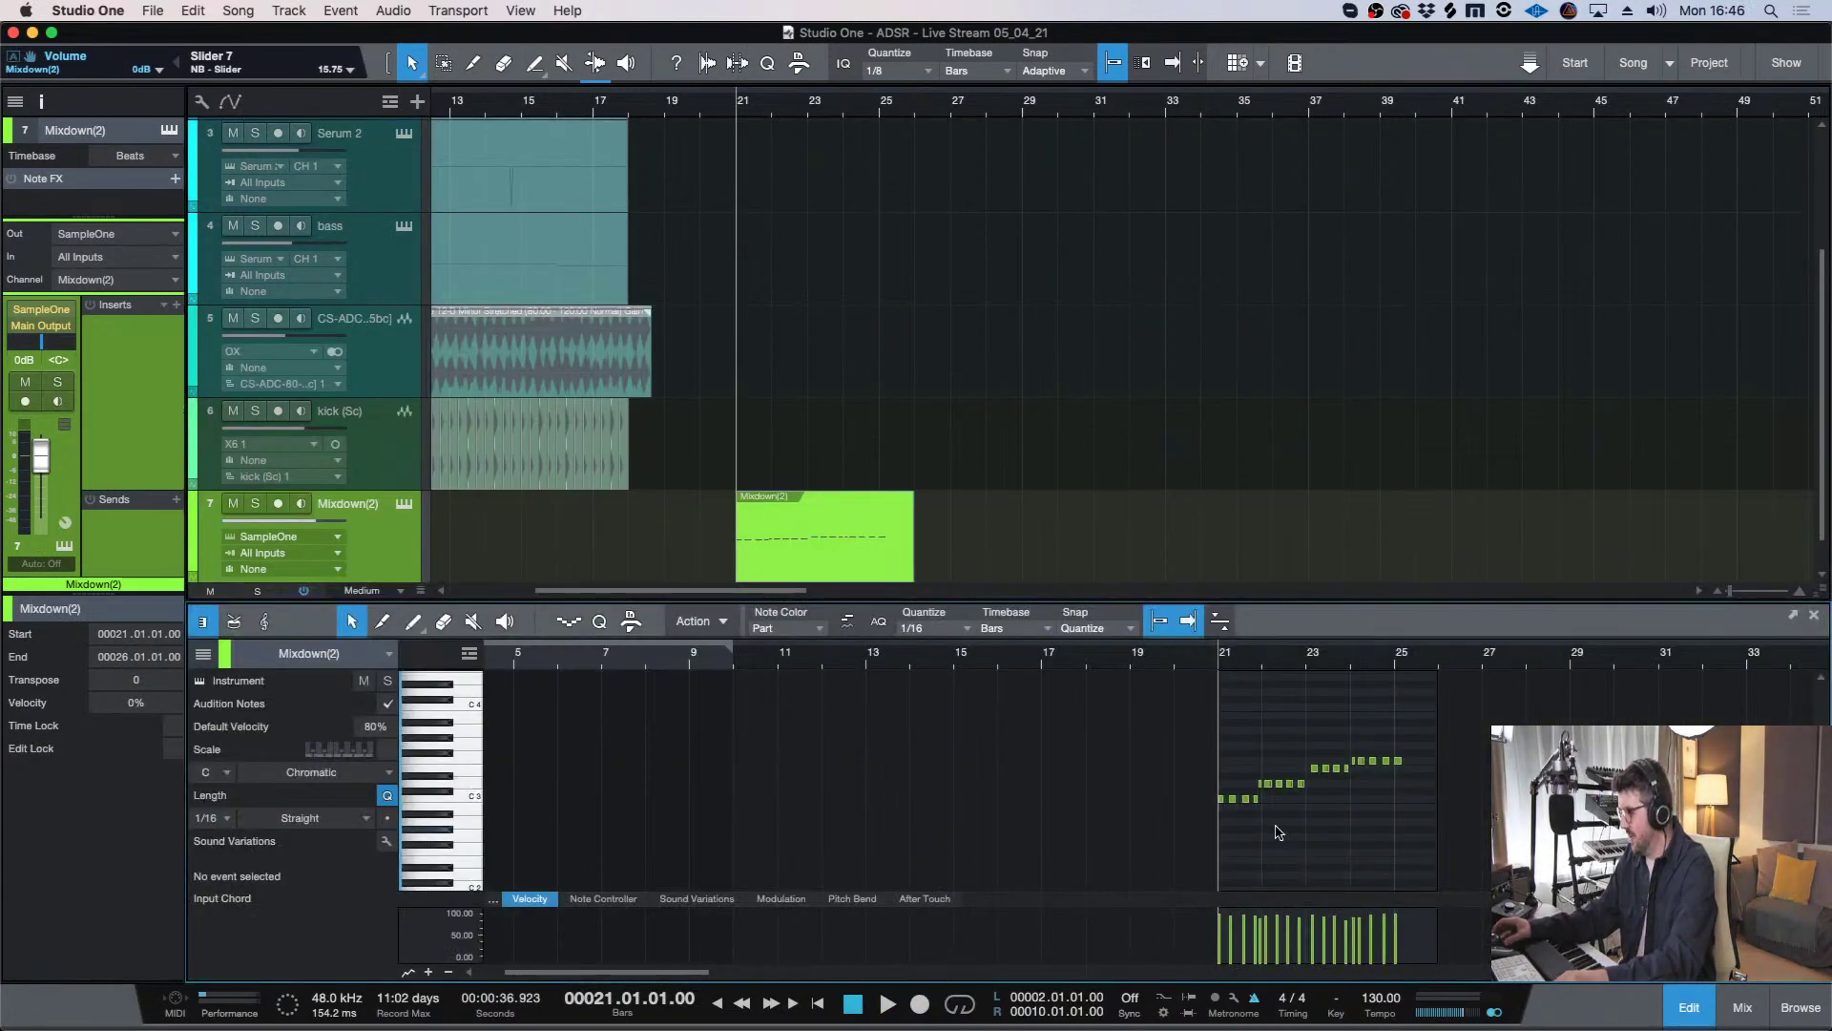
click(1274, 749)
key(e)
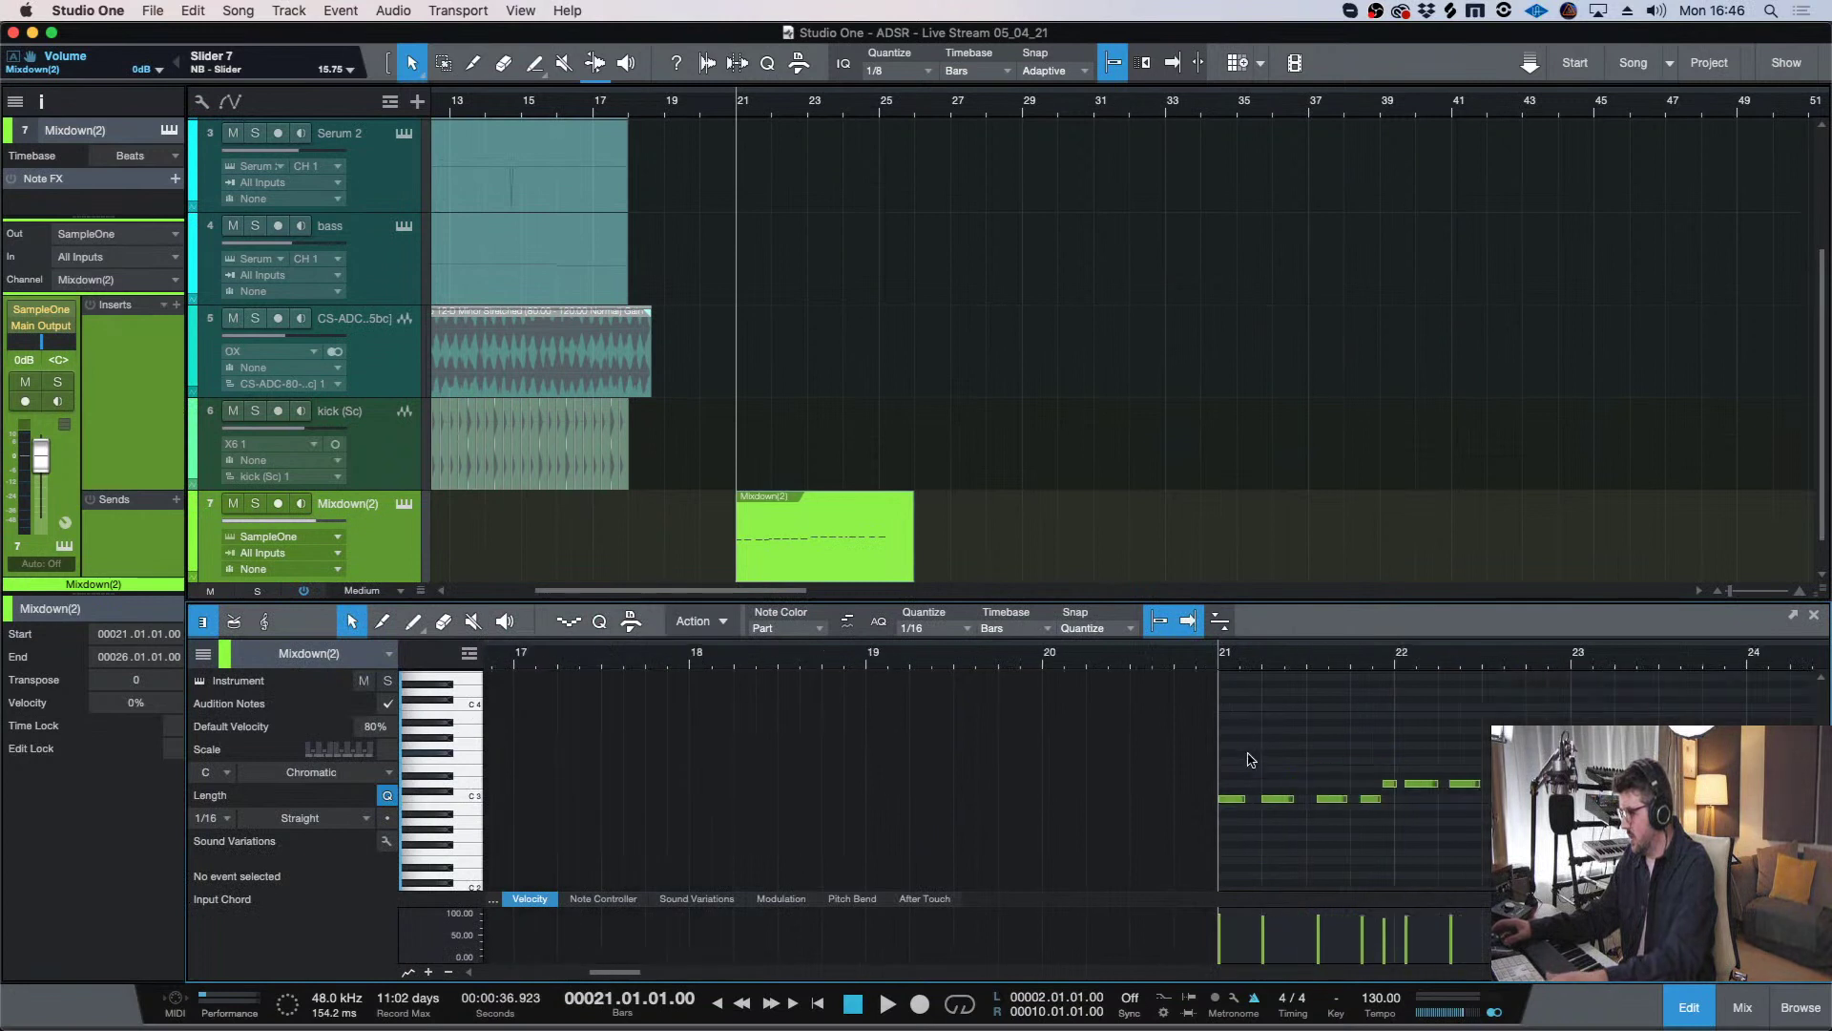
drag(628, 967, 1174, 887)
key(space)
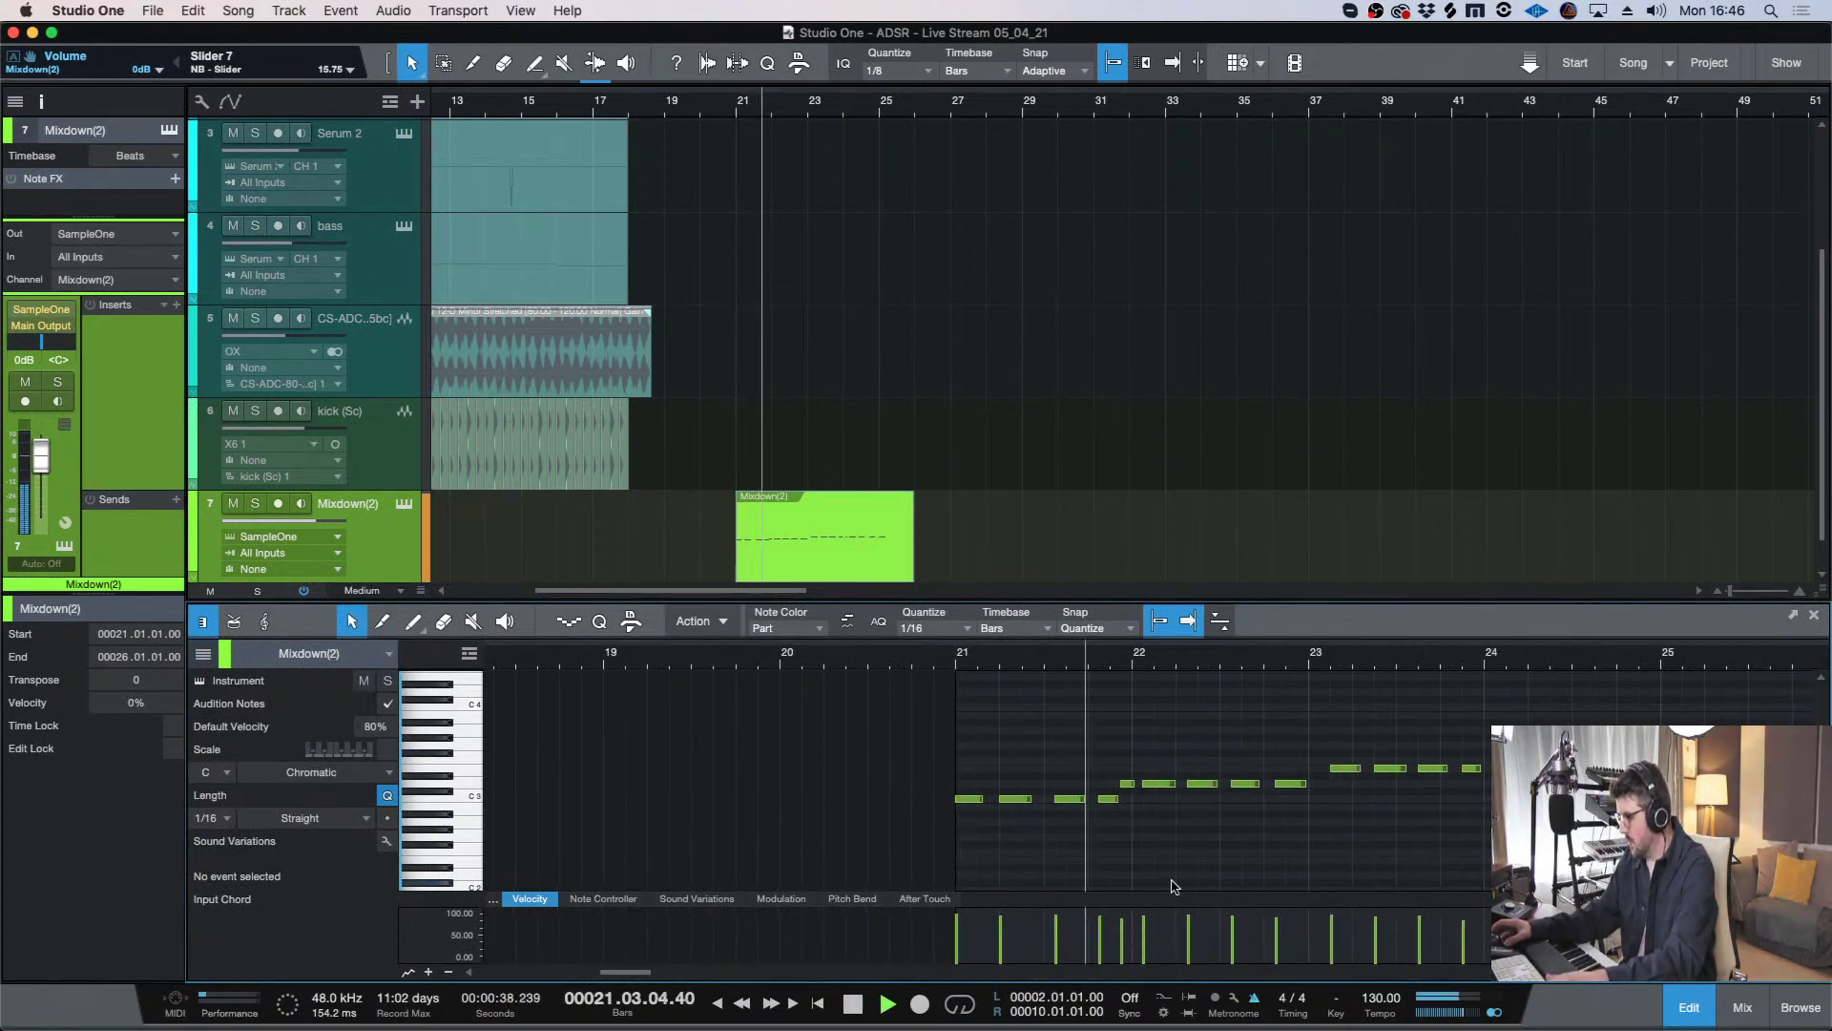
key(space)
click(1069, 798)
drag(1069, 798, 1059, 799)
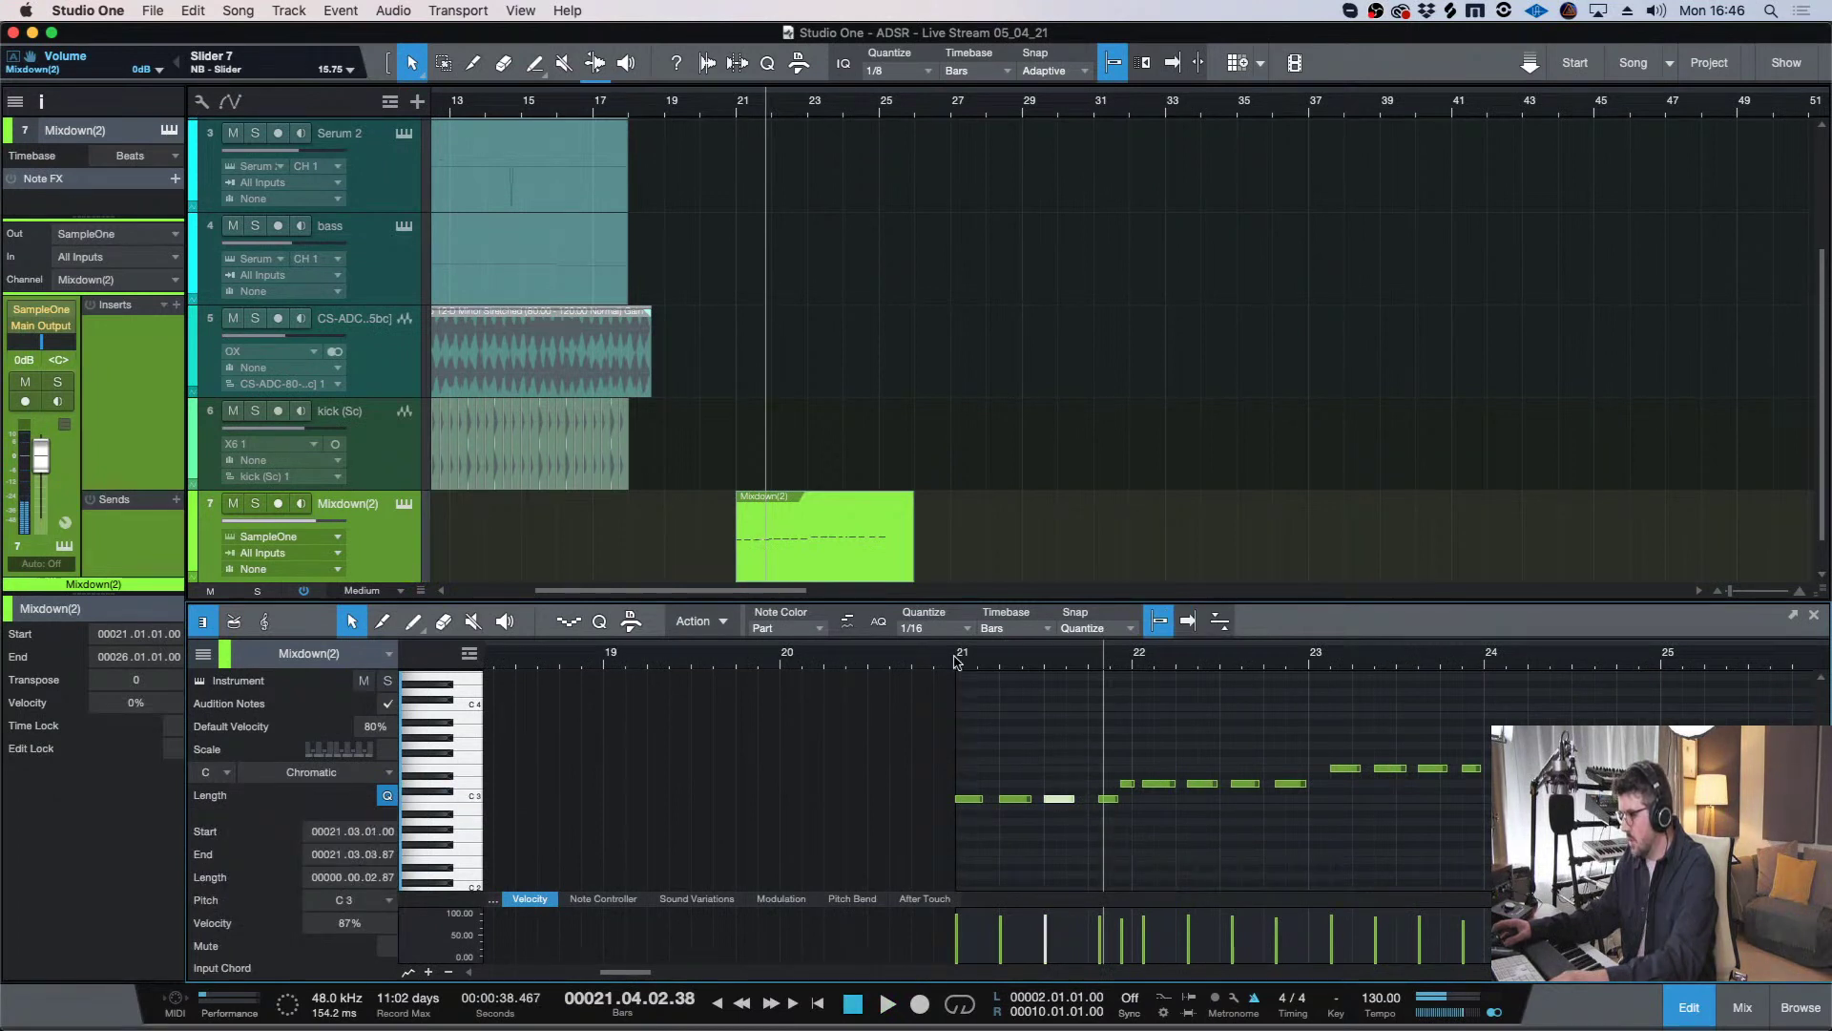
- Return the playhead to bar 21 and quantize all notes in the part to 1/8
click(957, 660)
key(w)
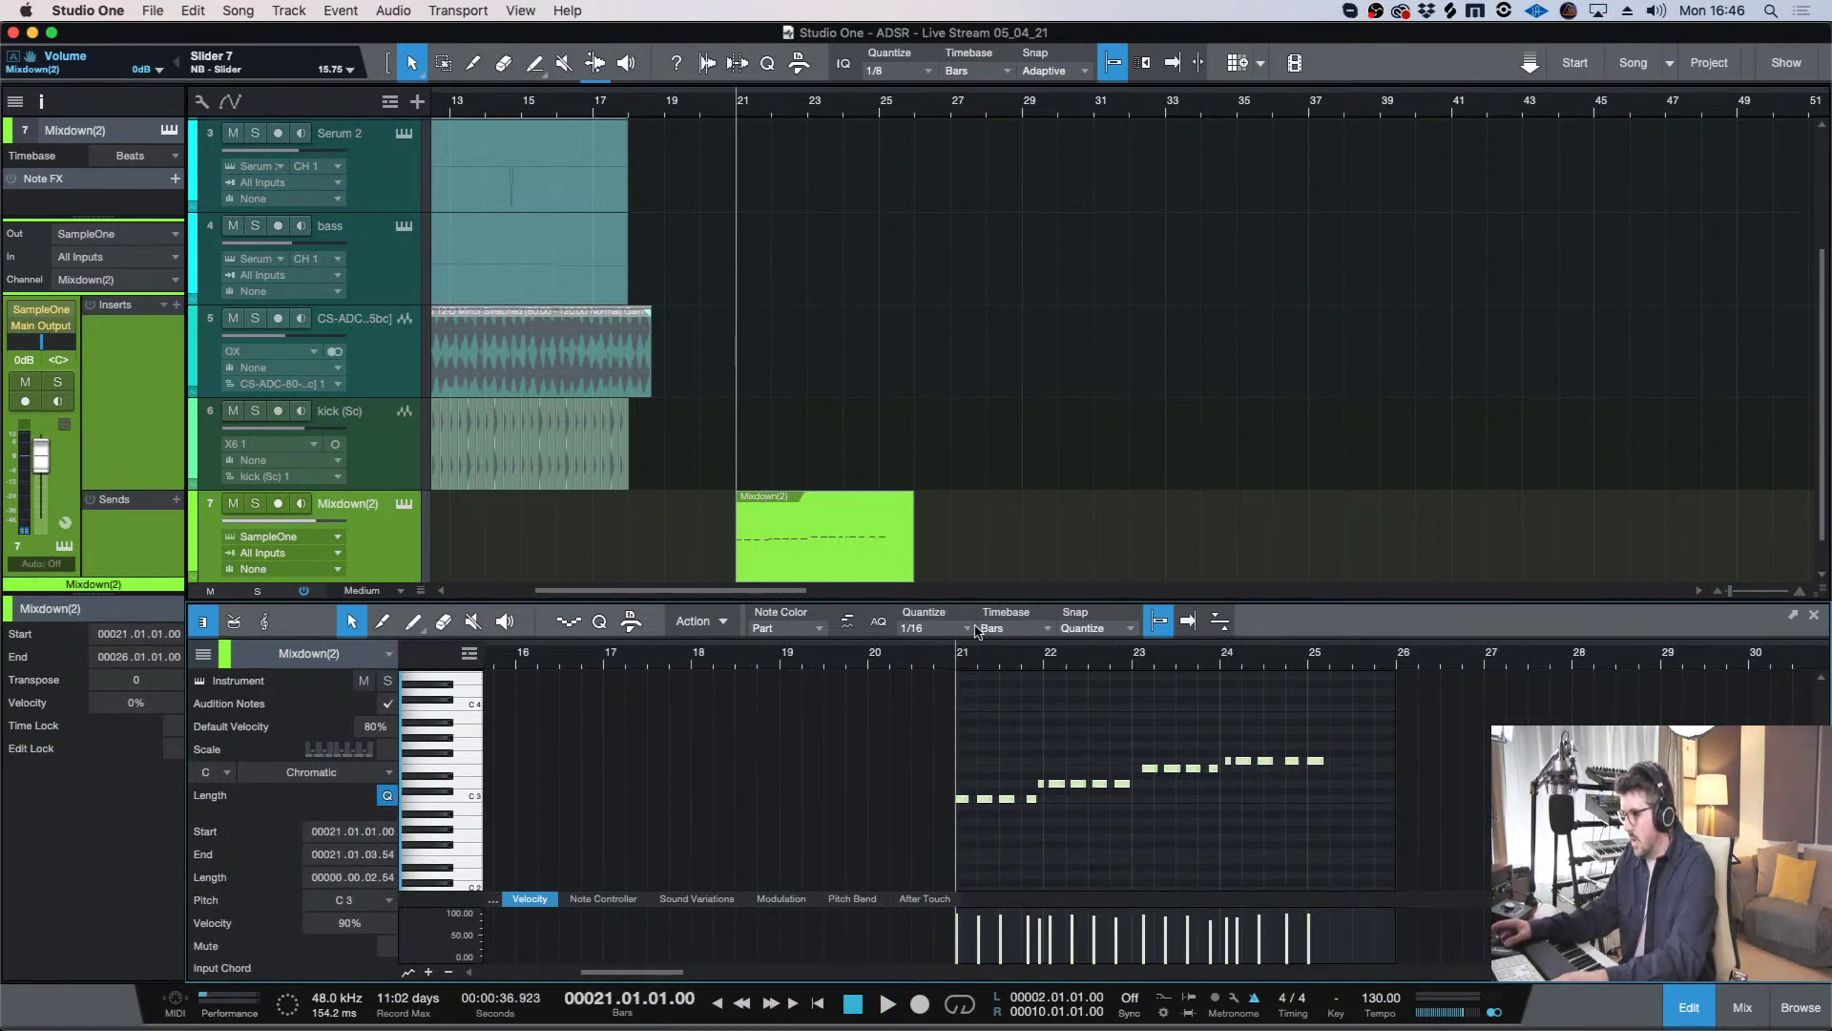
click(966, 628)
click(1017, 657)
key(q)
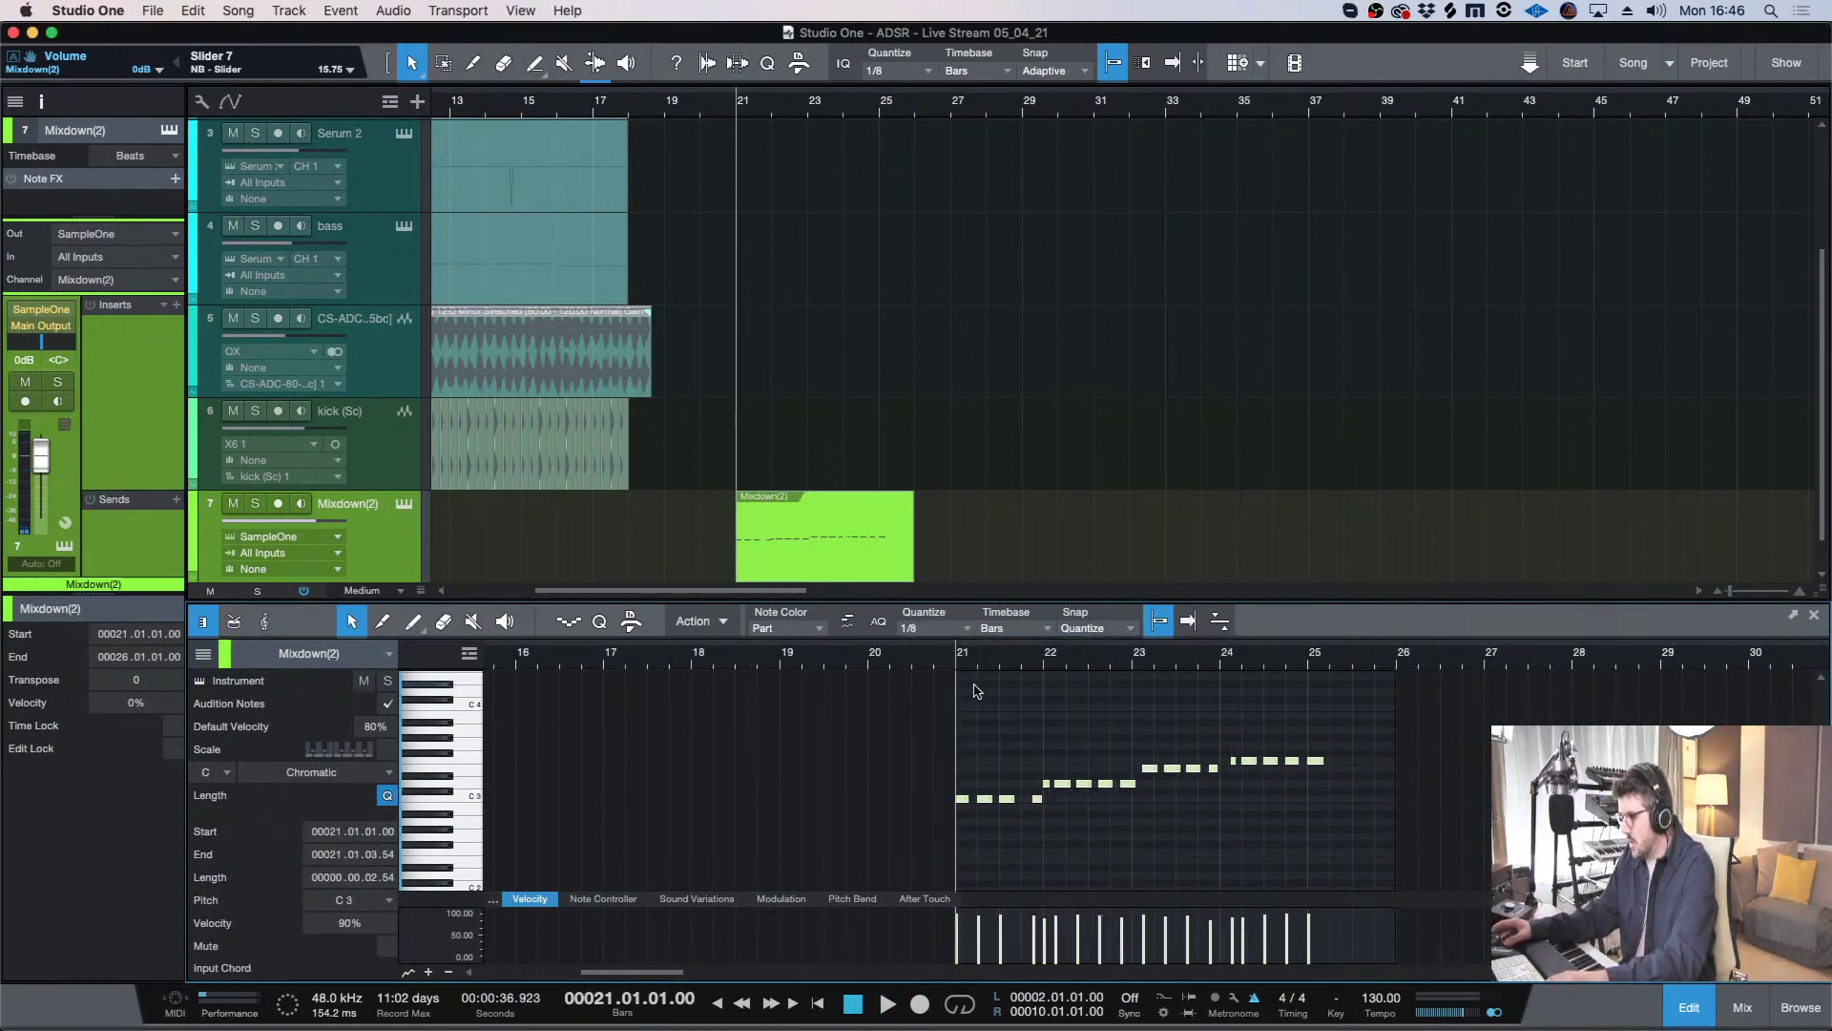
- Play the quantized part and extend the fourth C3 note back to start at 21.04.01.00
key(e)
key(space)
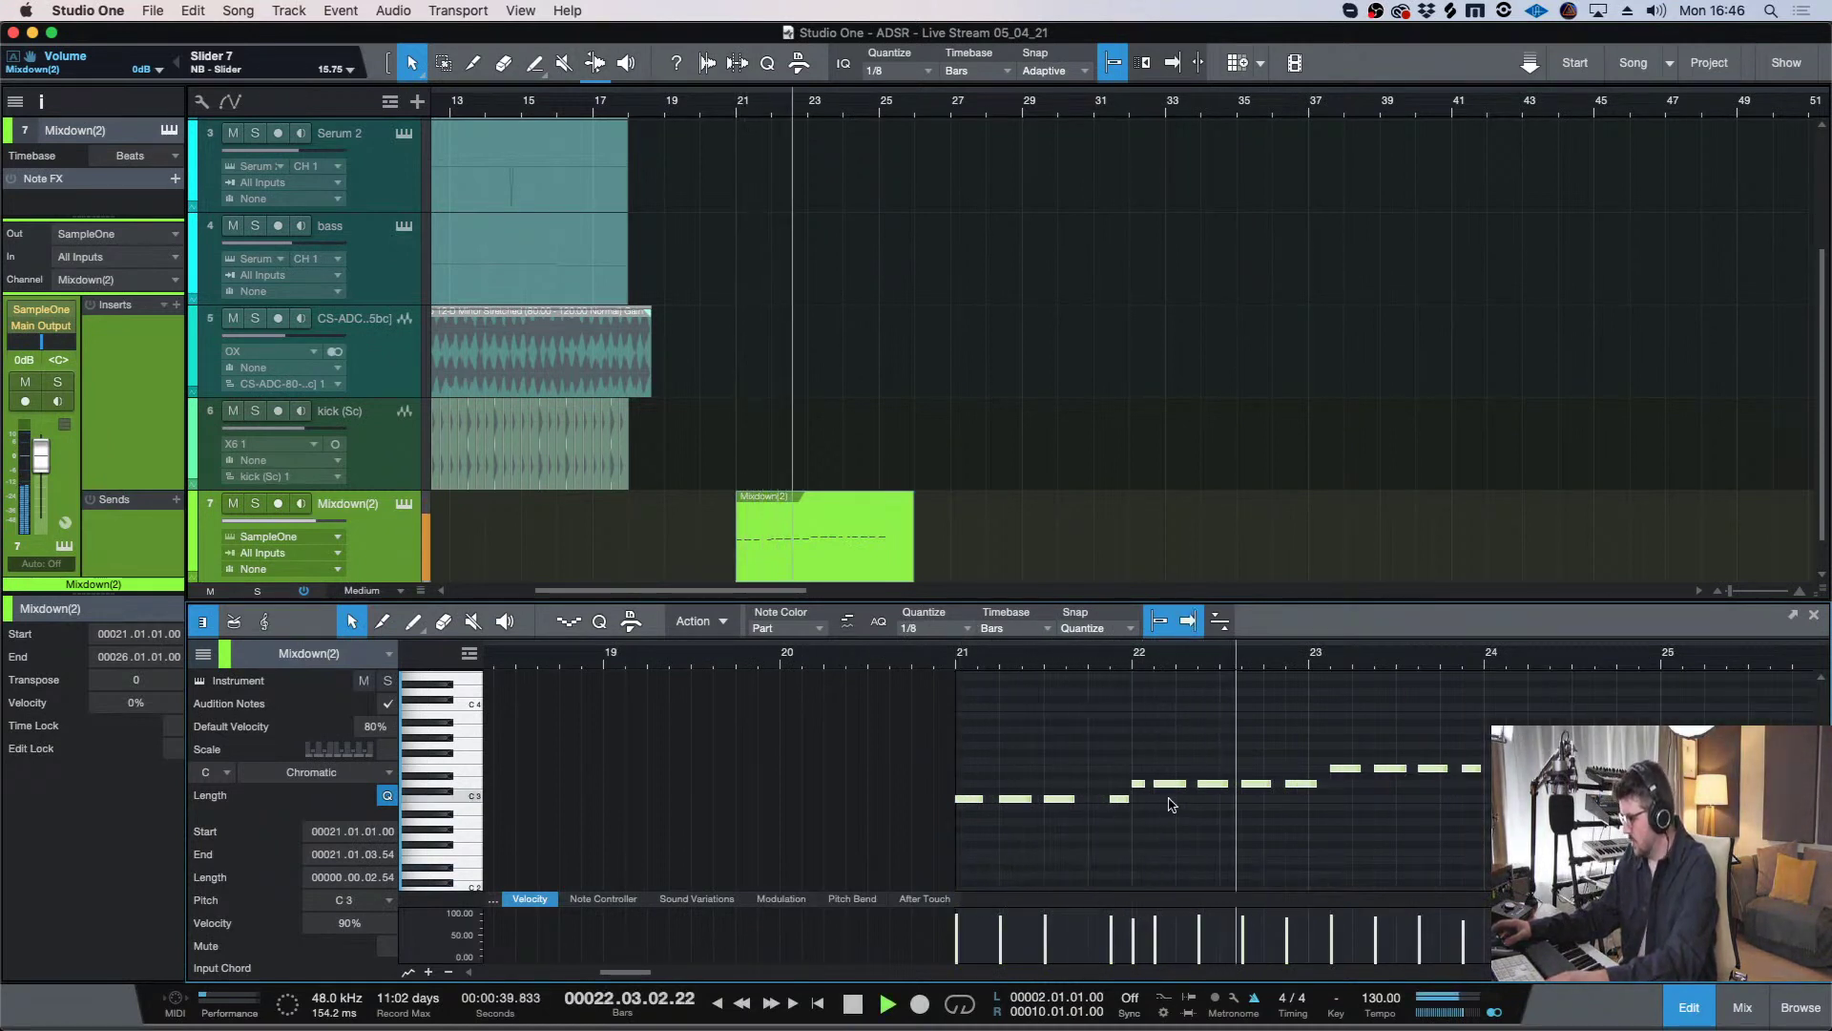
key(space)
click(1120, 819)
drag(1116, 800, 1099, 804)
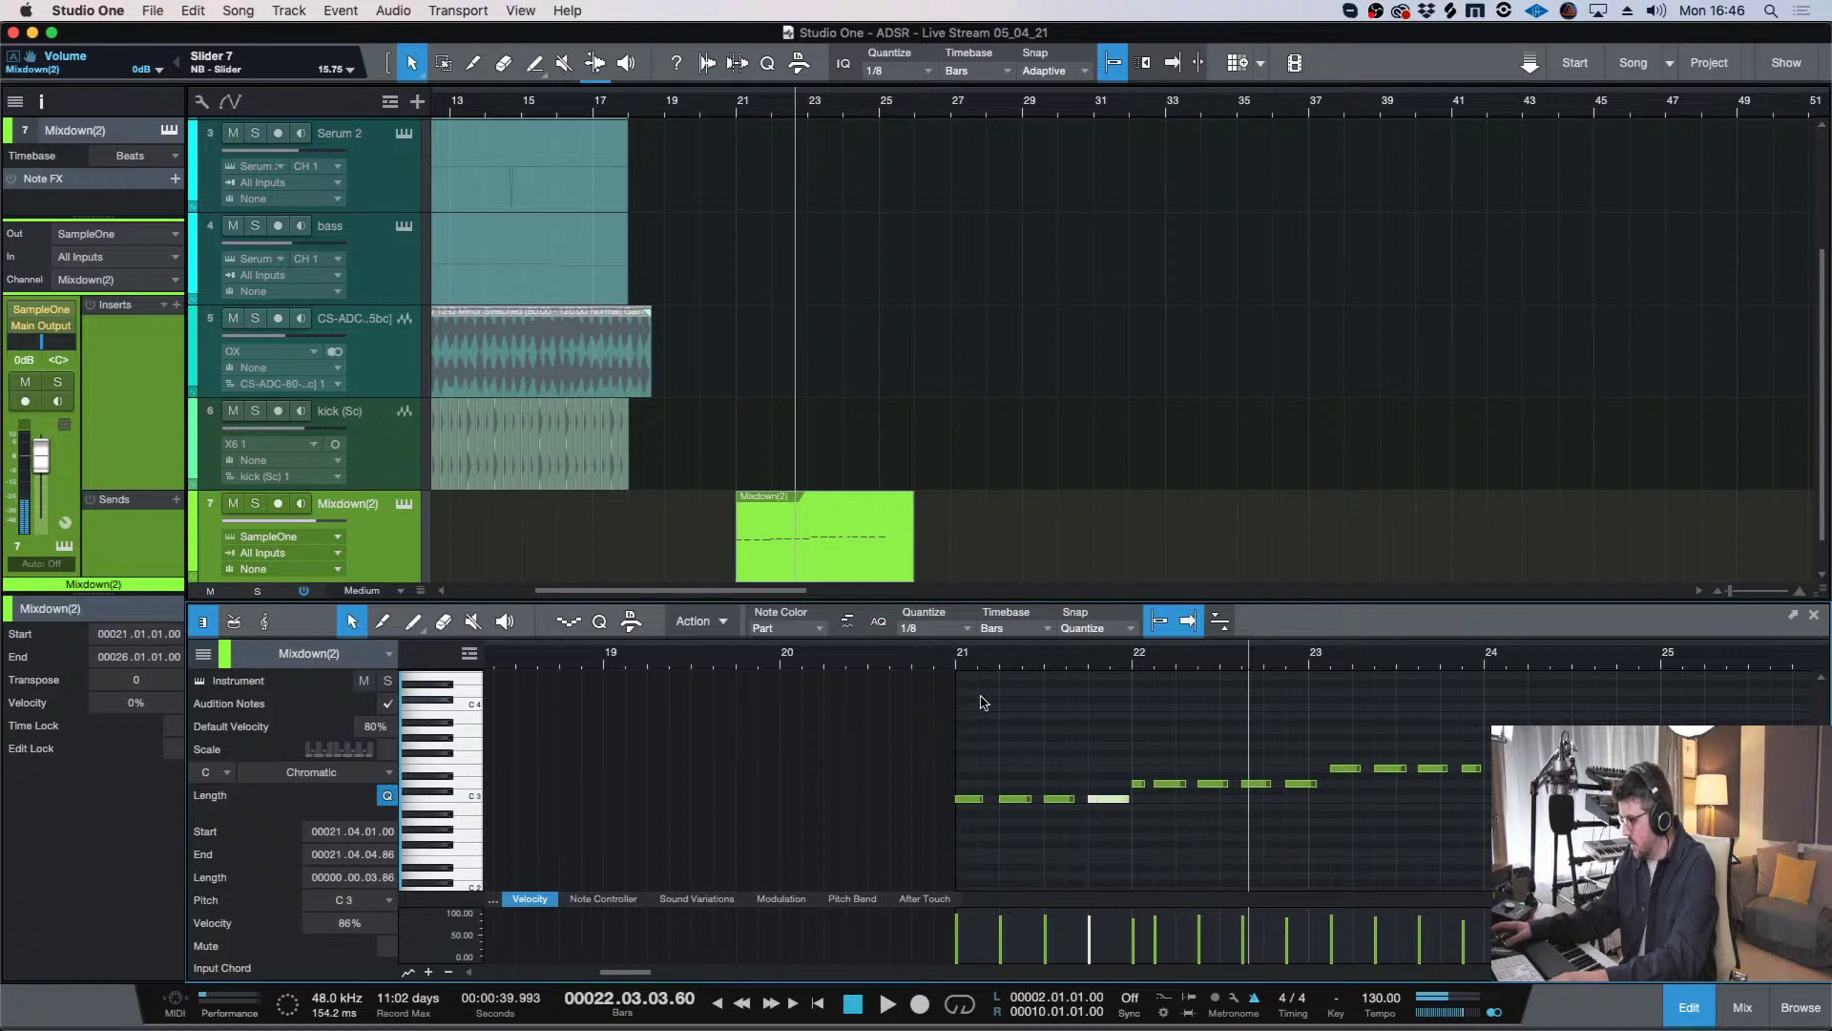
- Play the part from bar 21 to check the note timing
click(958, 661)
scroll(598, 955, right, 8)
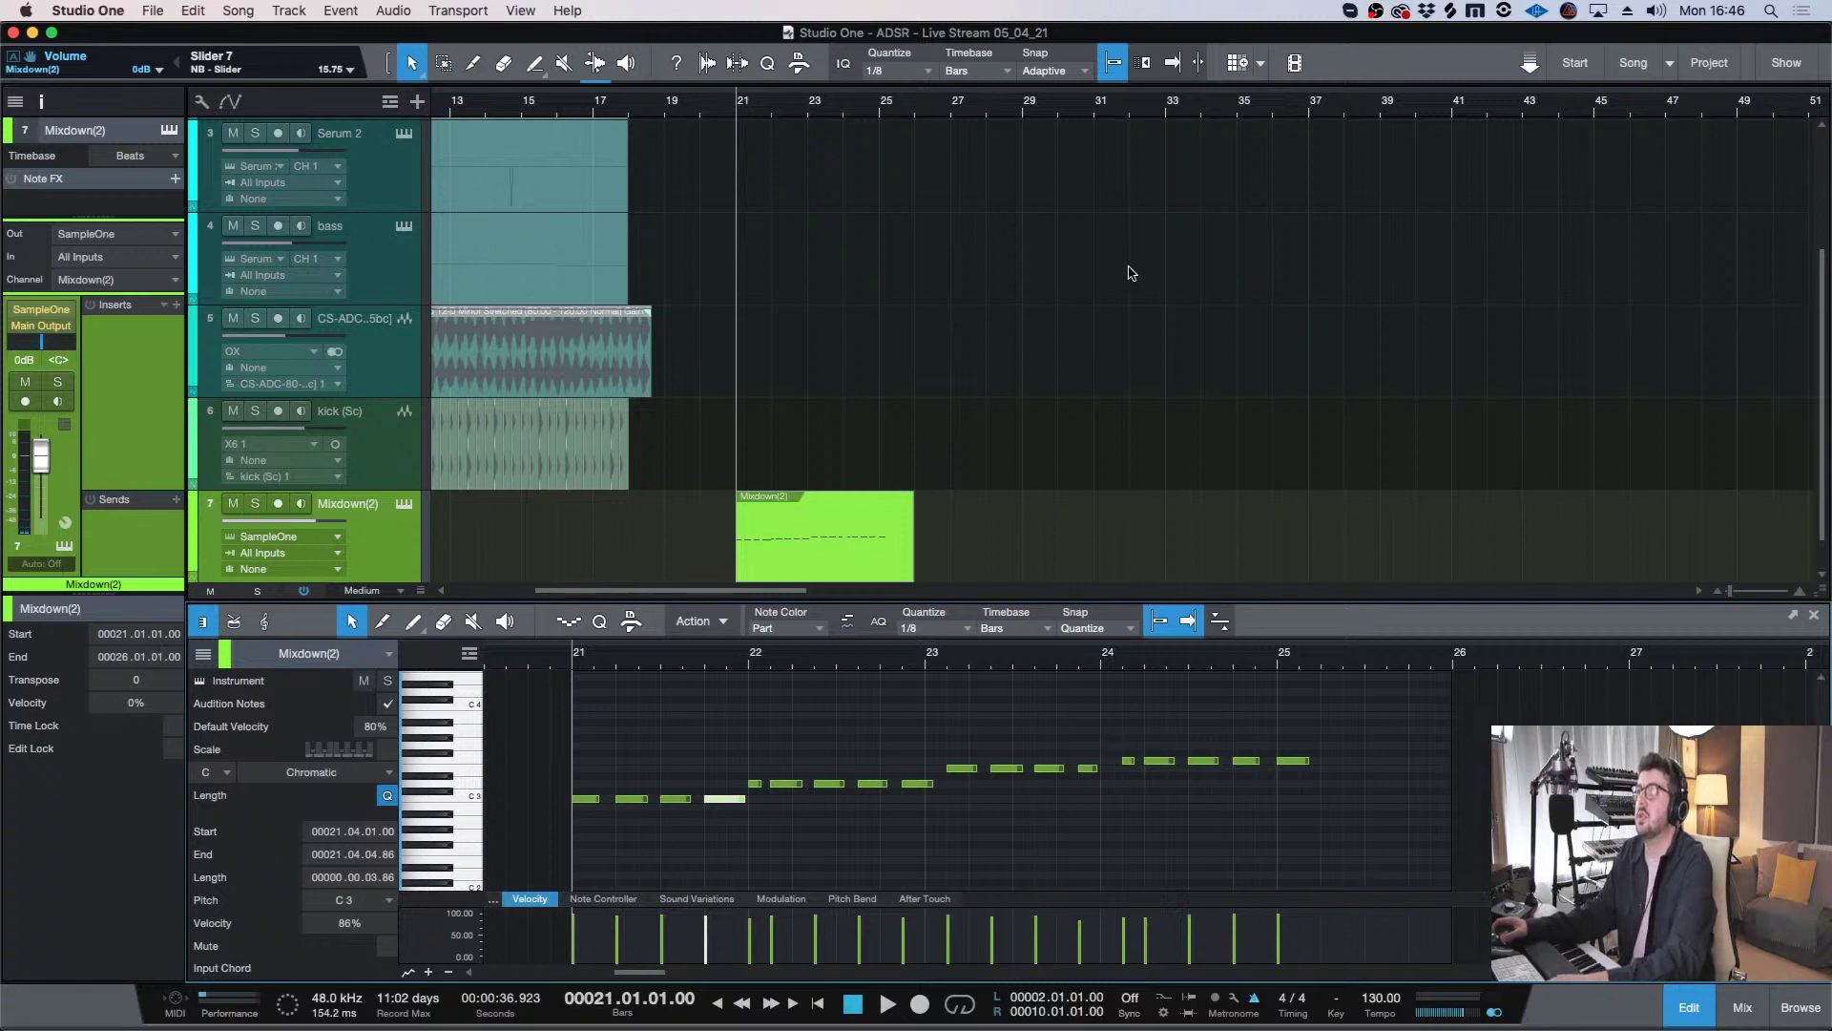
click(809, 728)
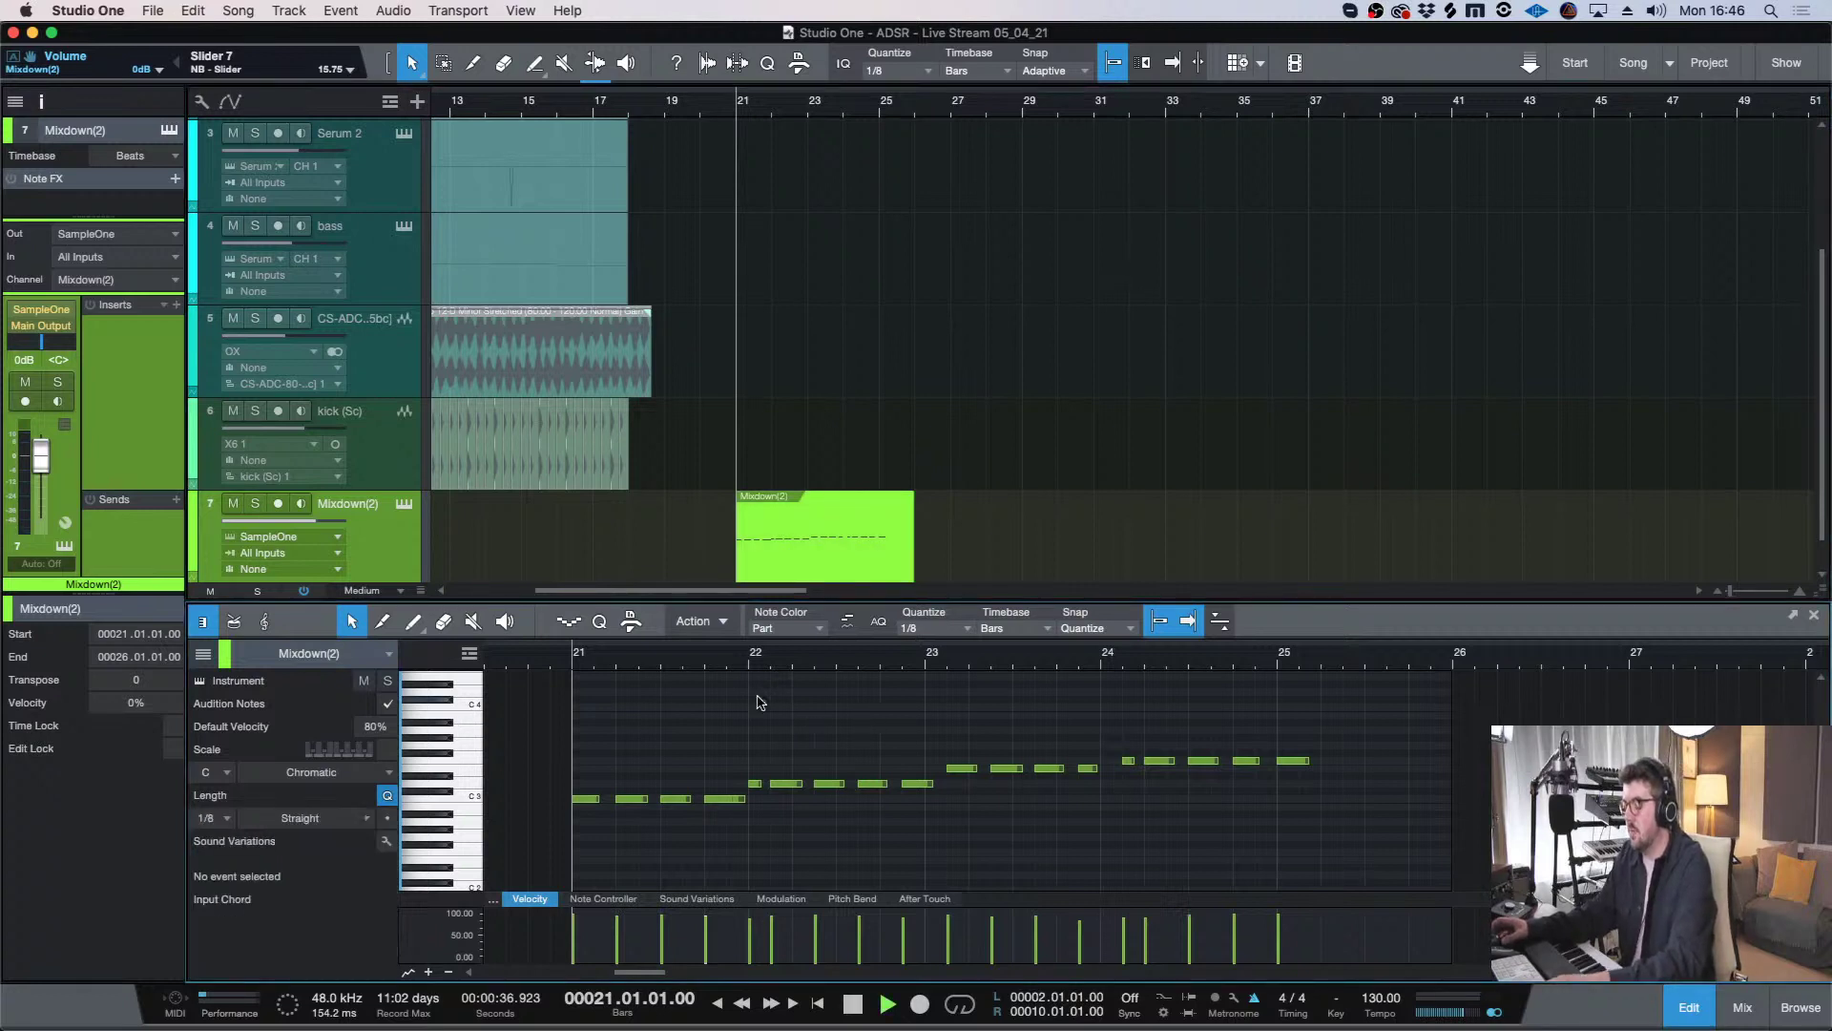
key(space)
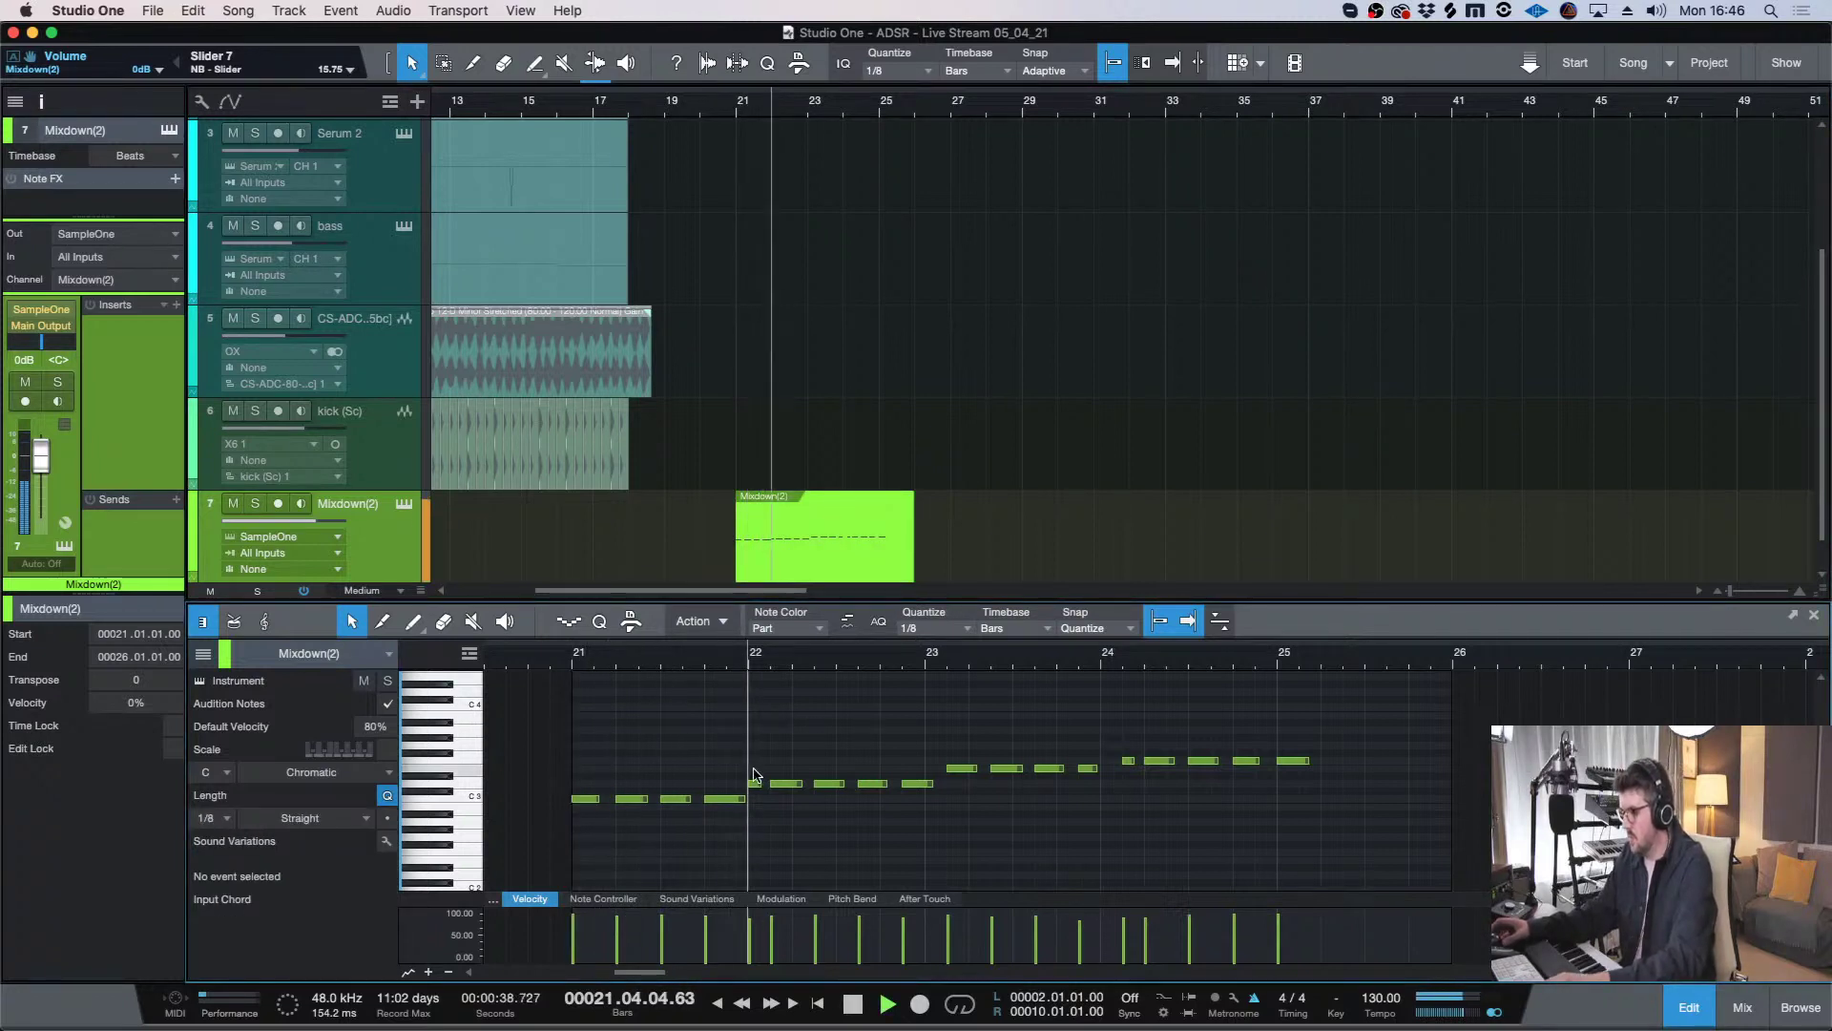
- Shorten the second D3 note to start at 22.02.01.00 and set the first D3 note's length to 0.0.2.00
click(786, 784)
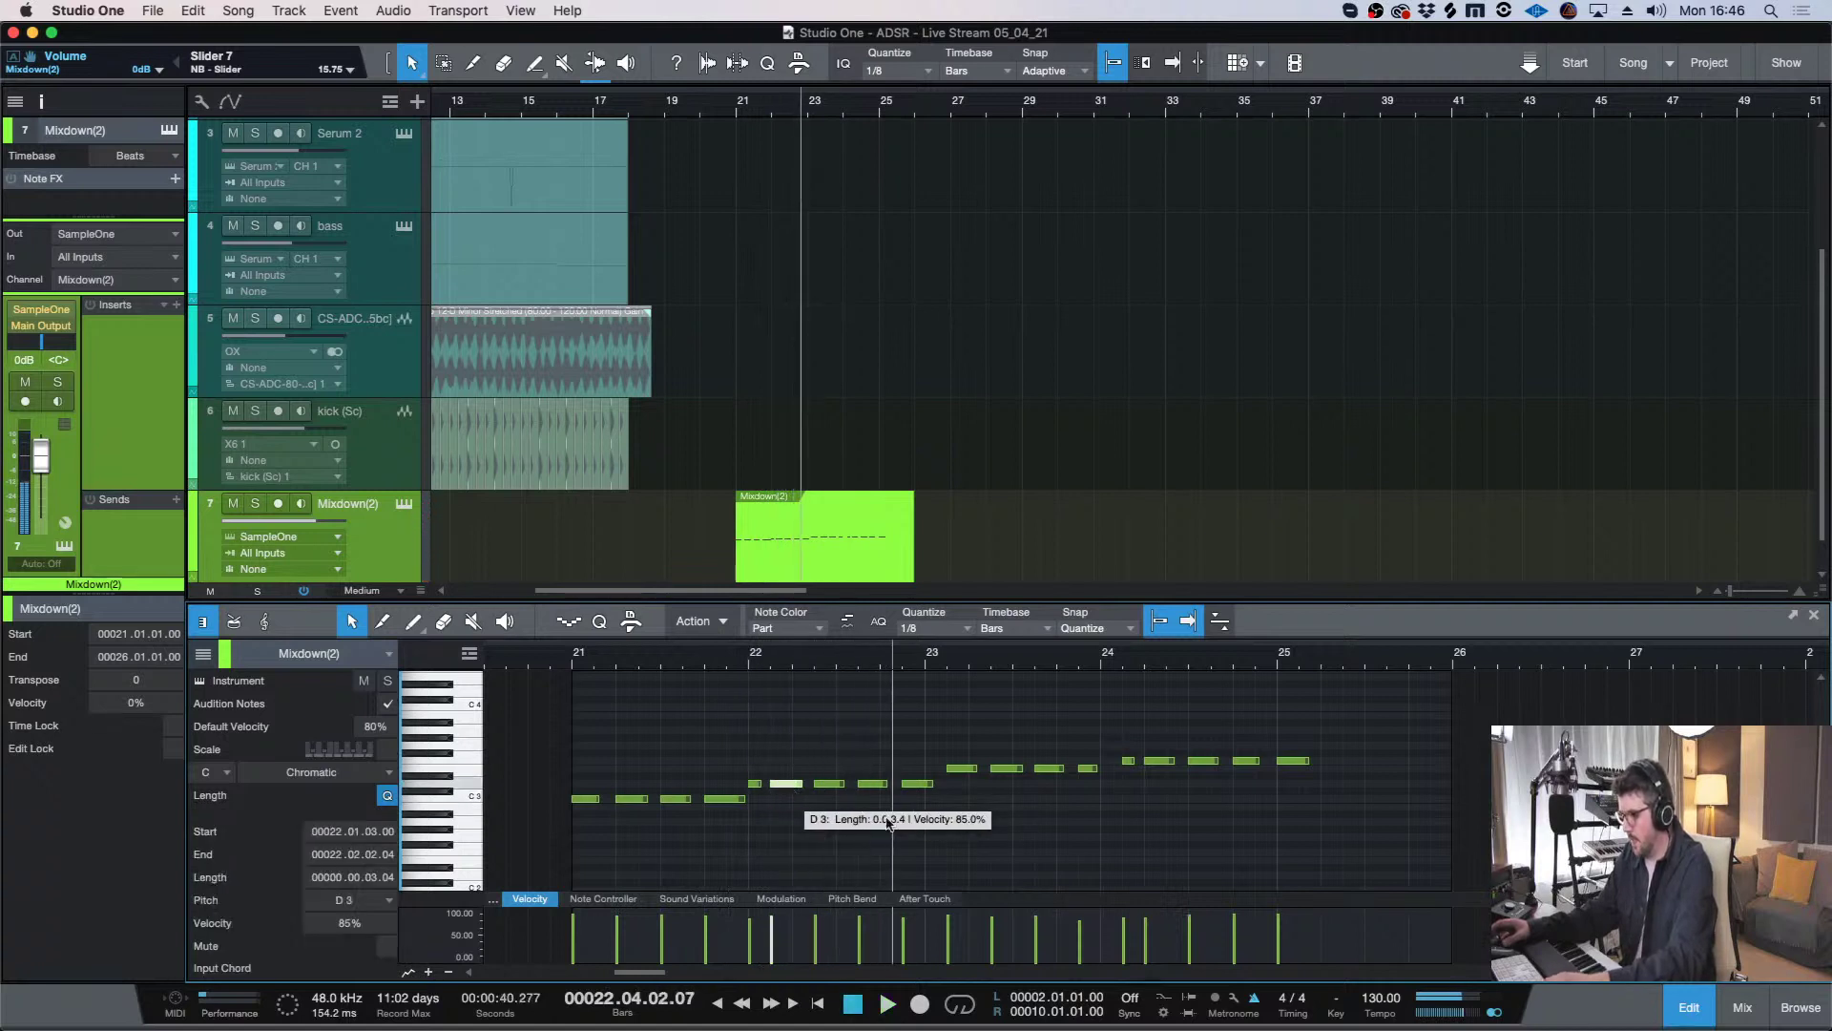
click(773, 785)
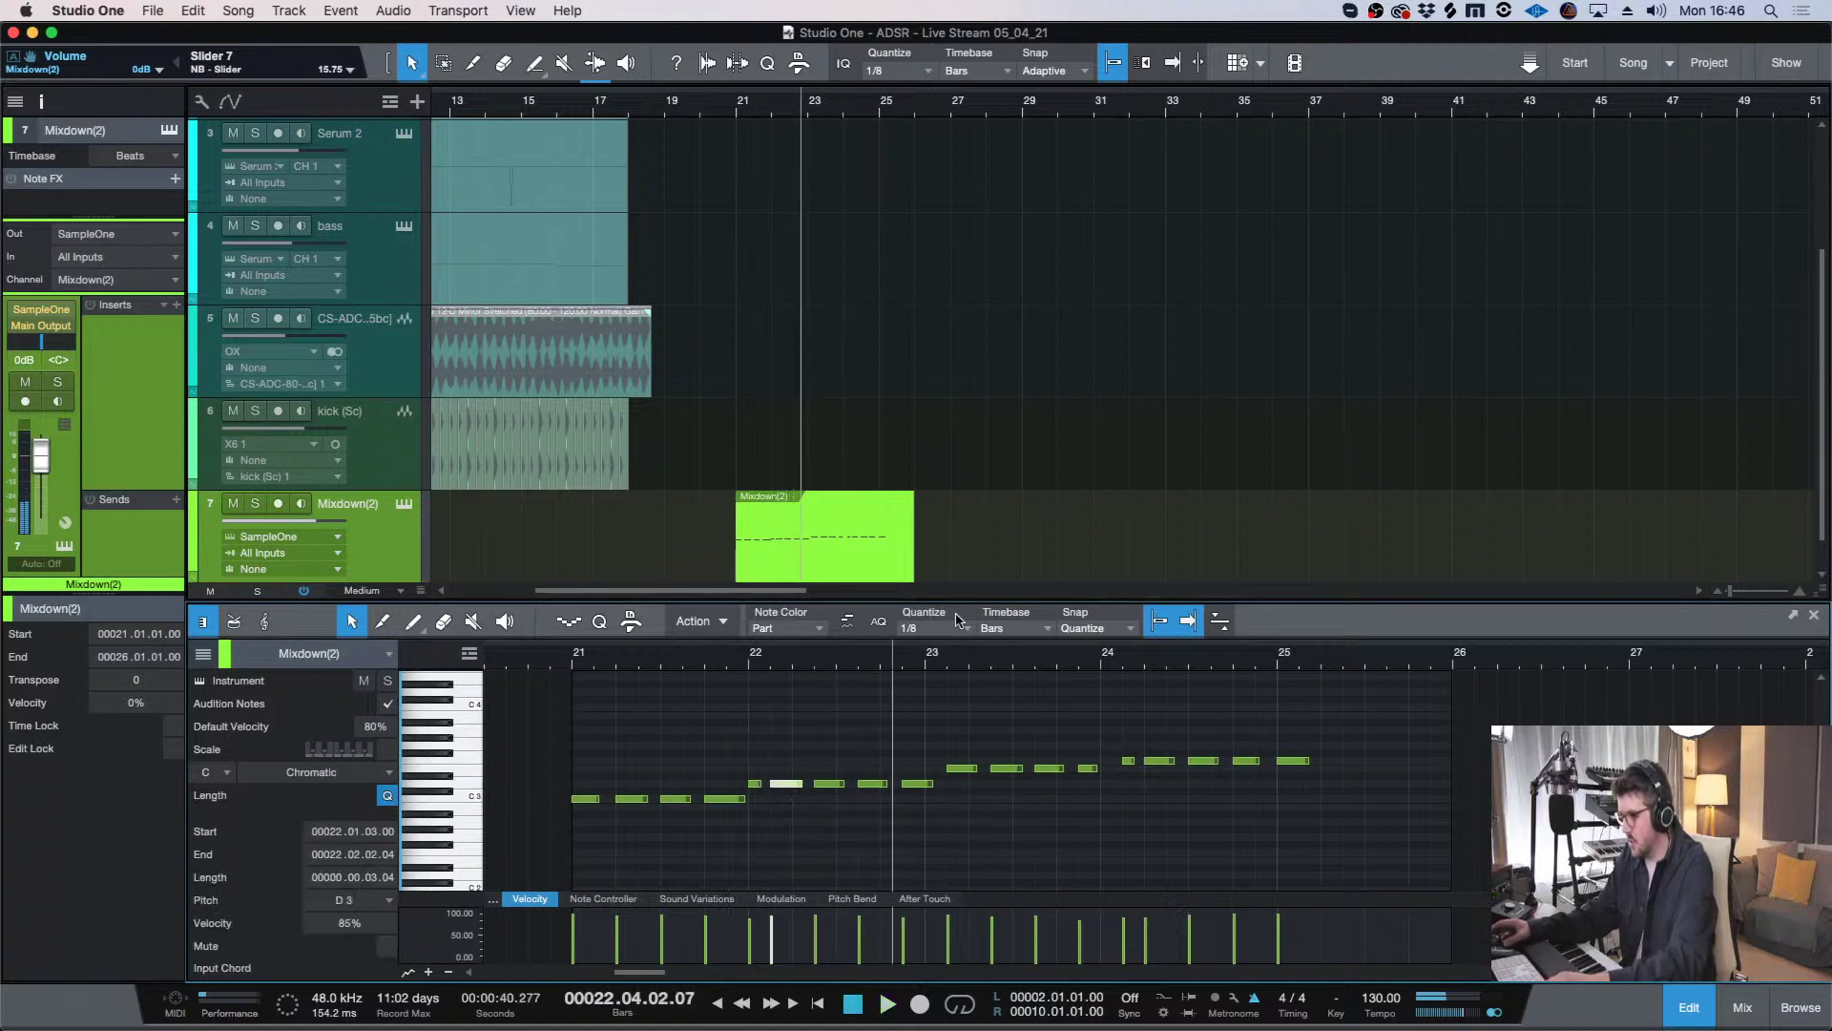
drag(763, 784, 788, 792)
key(e)
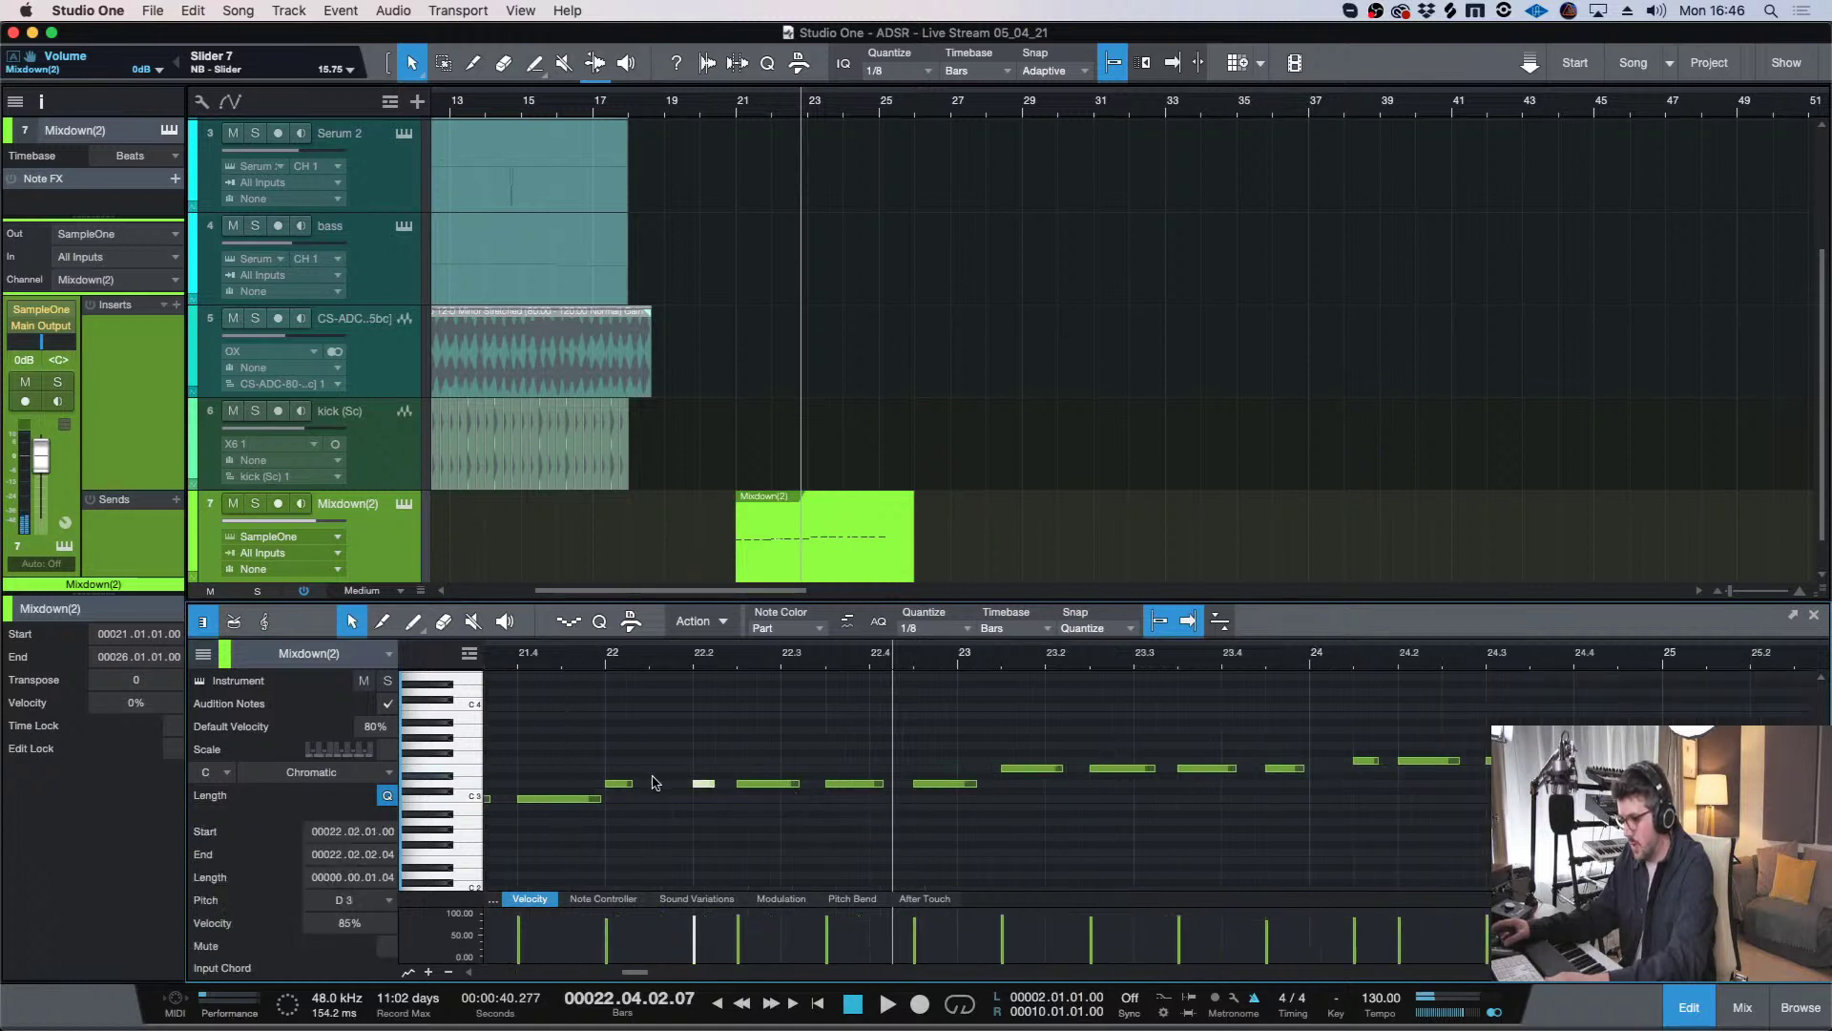
key(w)
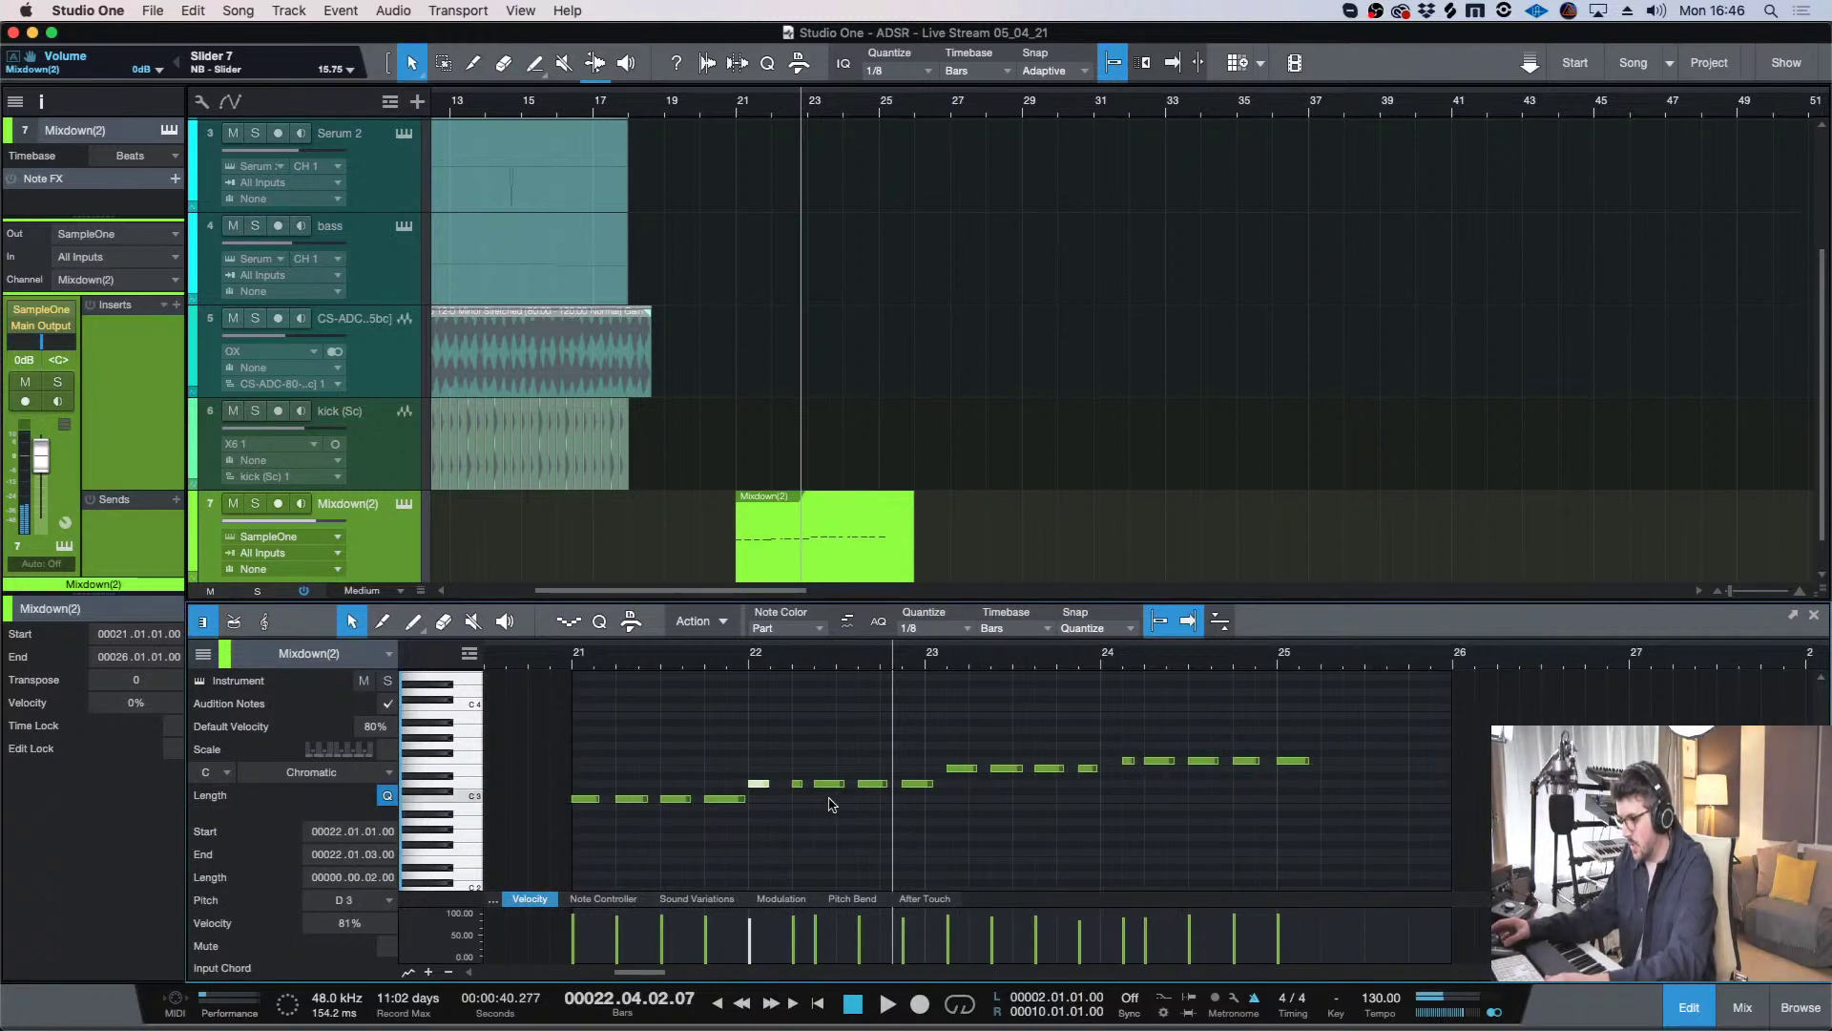
- Play the part from bar 22 to check the edited D3 notes
click(821, 786)
click(754, 669)
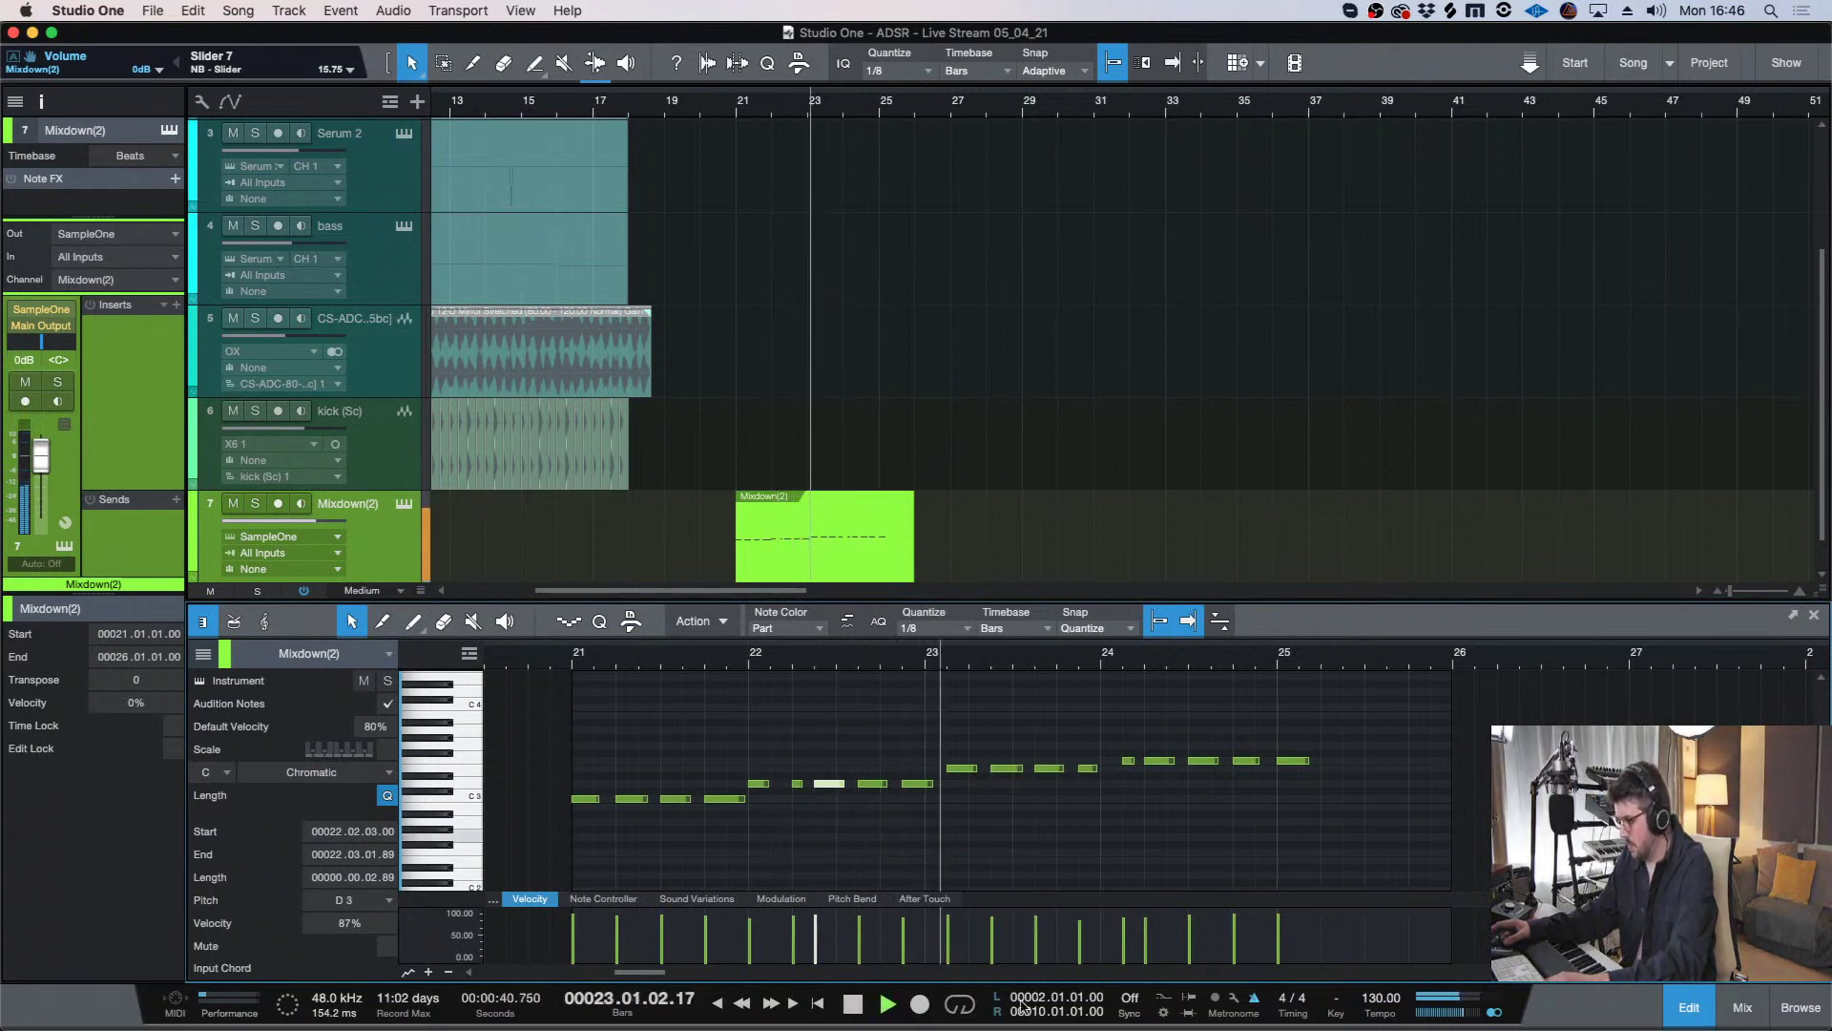
key(space)
- Trim the last D3 note to end at bar 23 and move the E3 notes to start at 23.01.01.00
key(e)
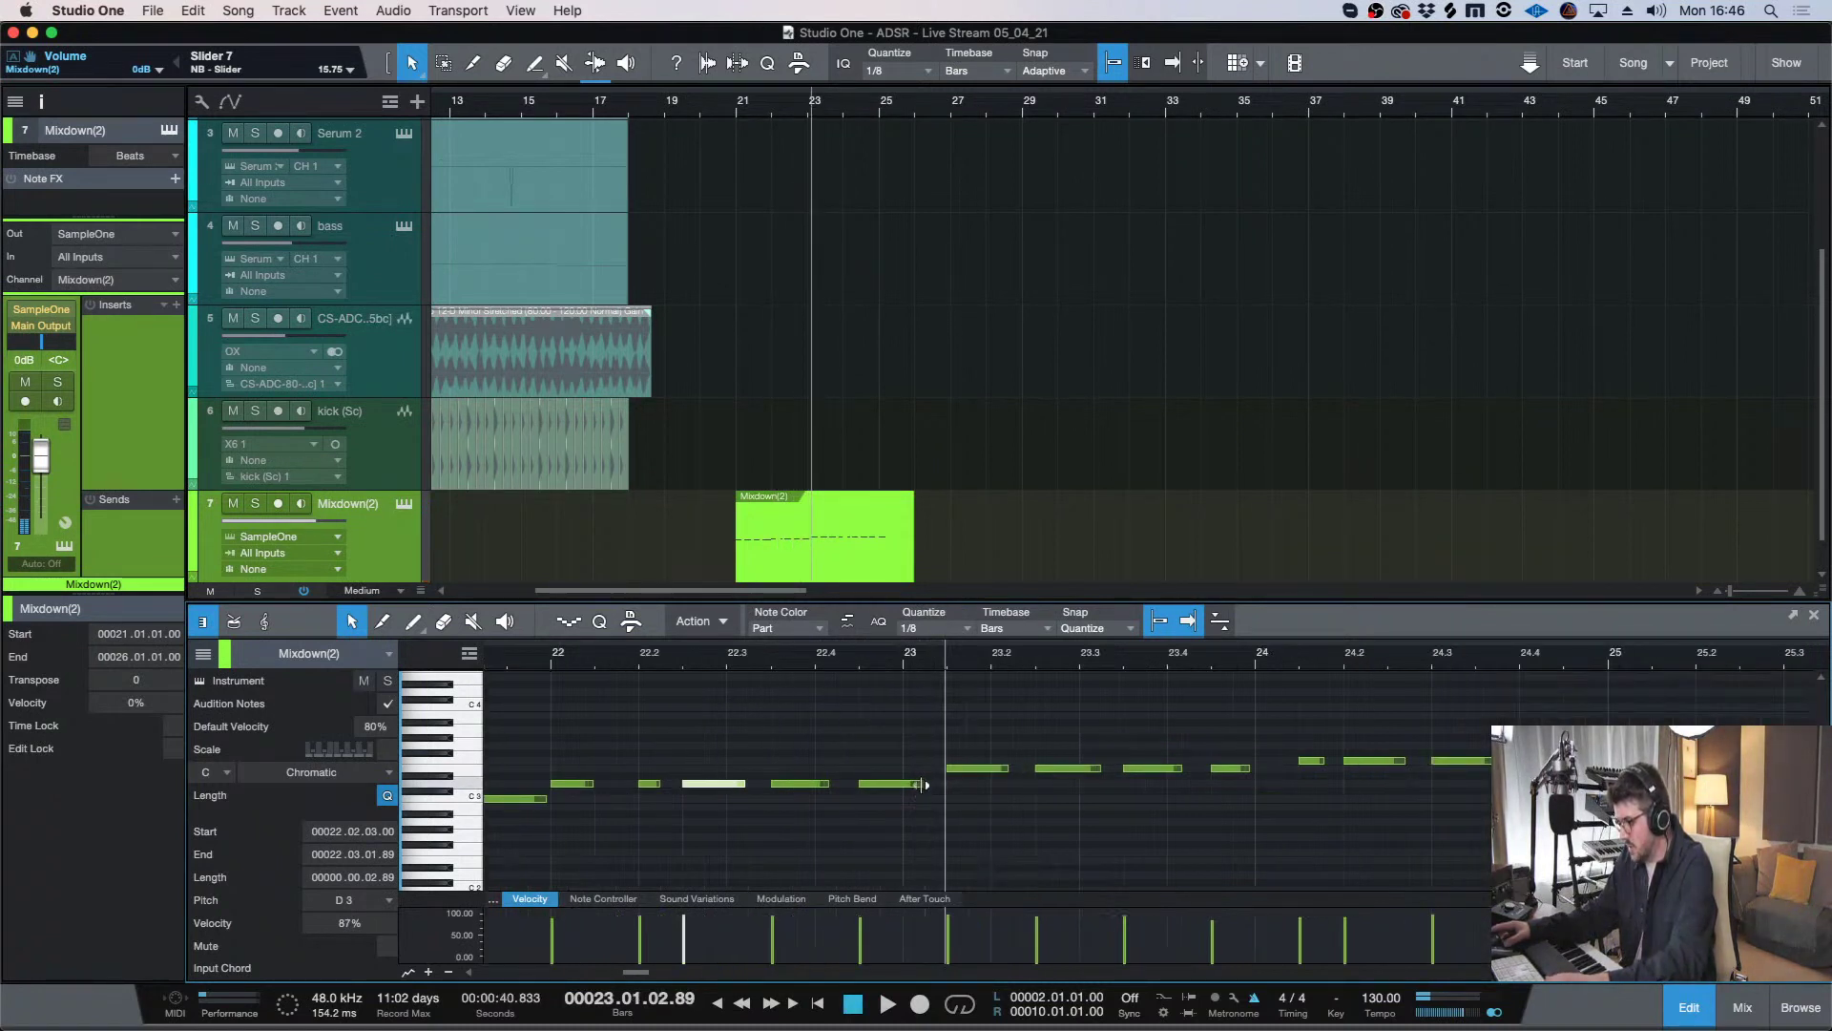
drag(924, 784, 904, 784)
drag(1250, 811, 929, 775)
click(907, 653)
key(space)
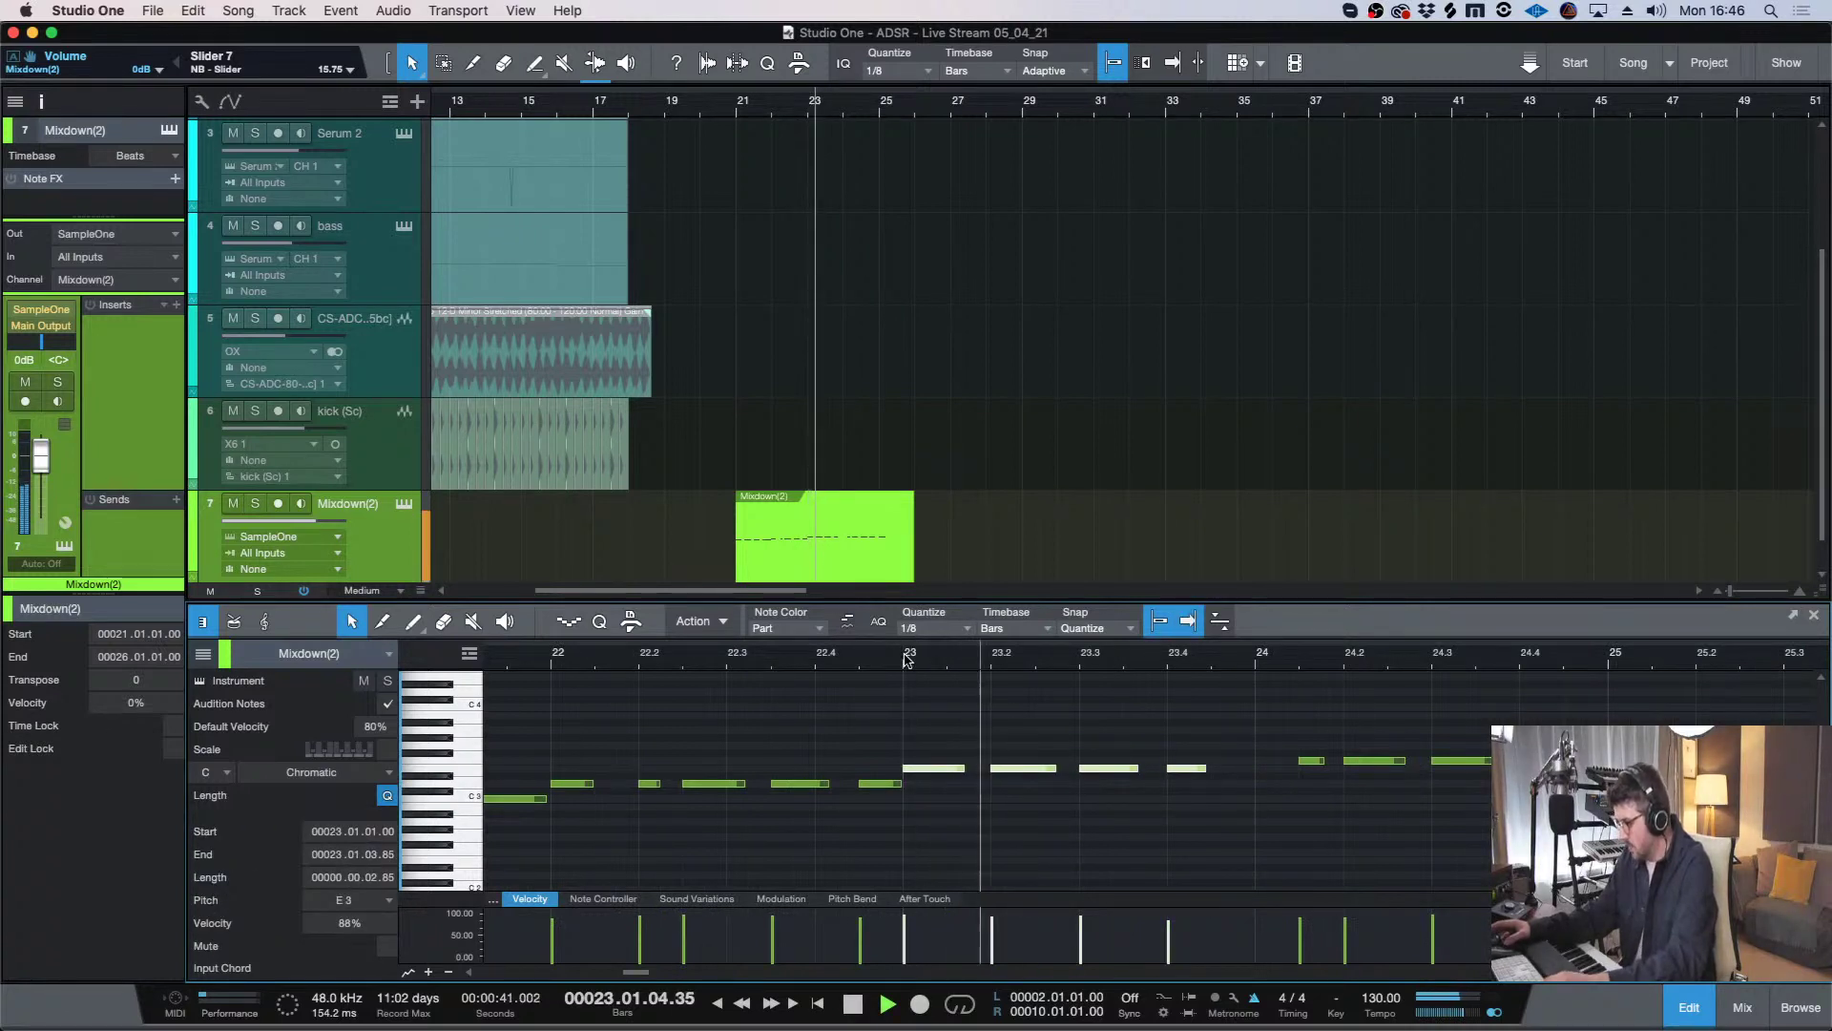
- Move the F3 notes to start at 24.01.01.00 and play the part back
drag(1650, 810, 1359, 730)
click(1310, 760)
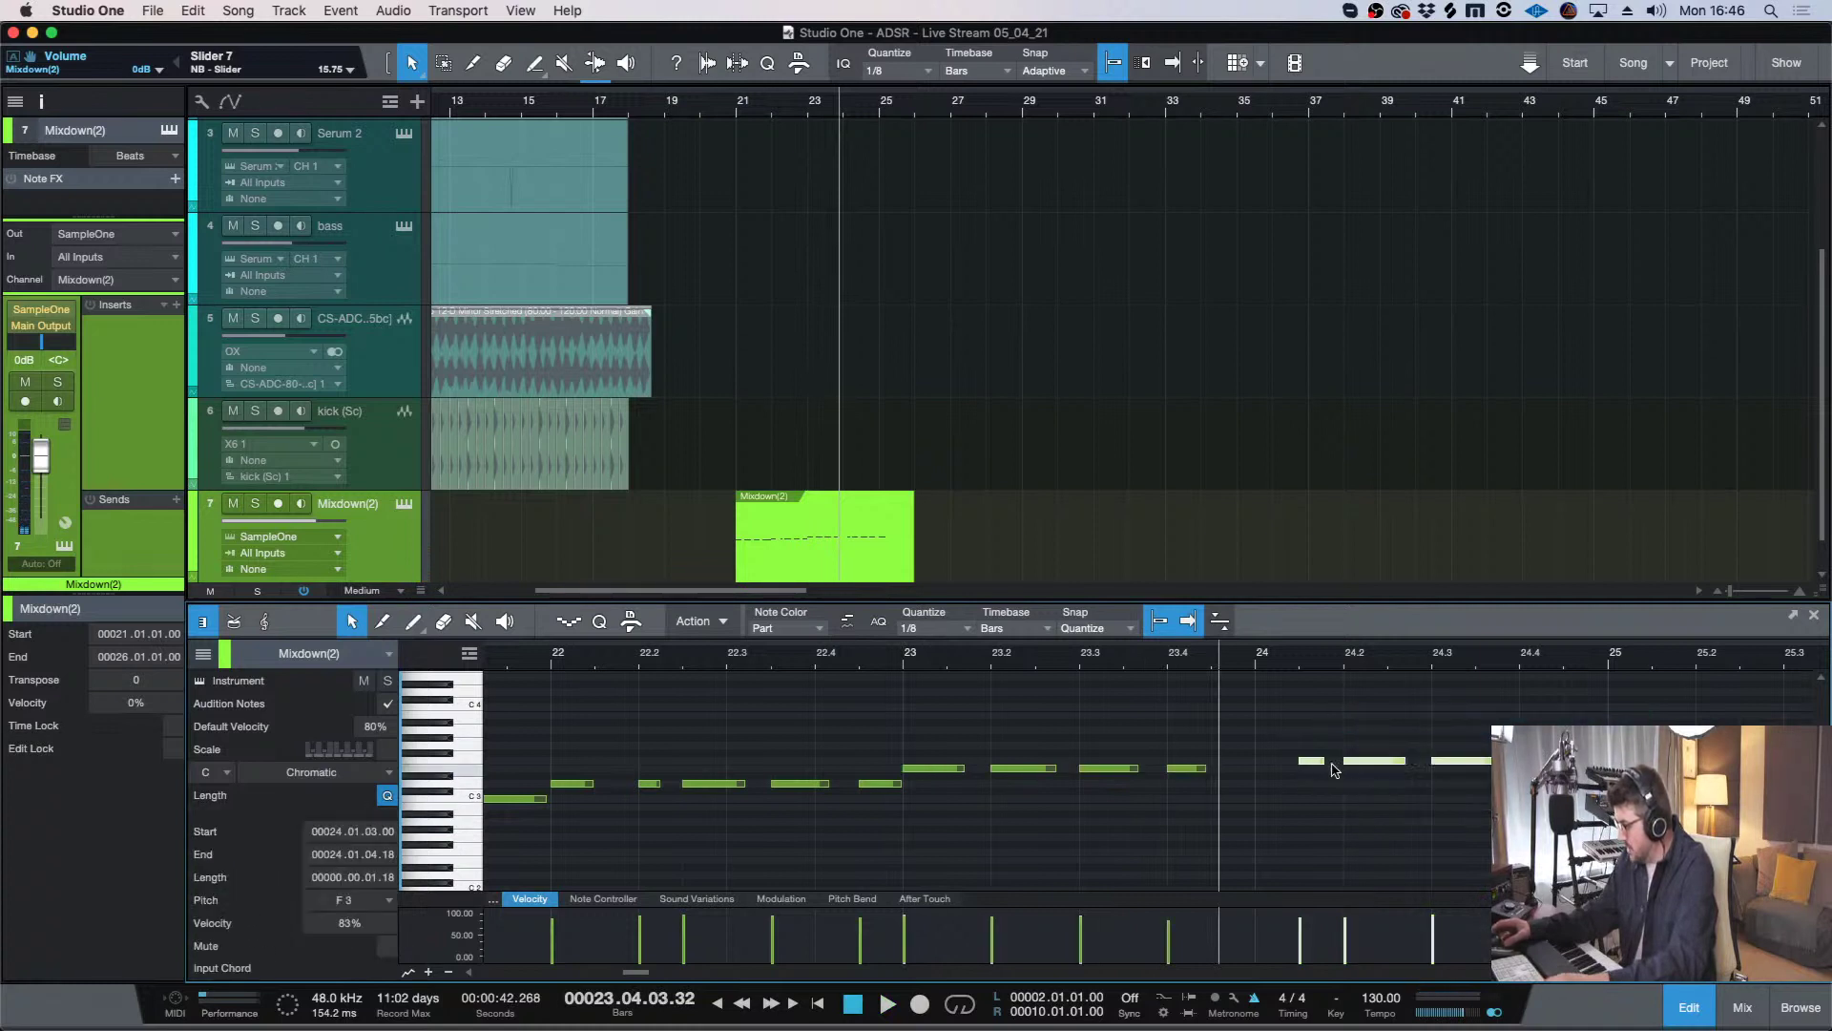
drag(1296, 764, 1296, 763)
key(w)
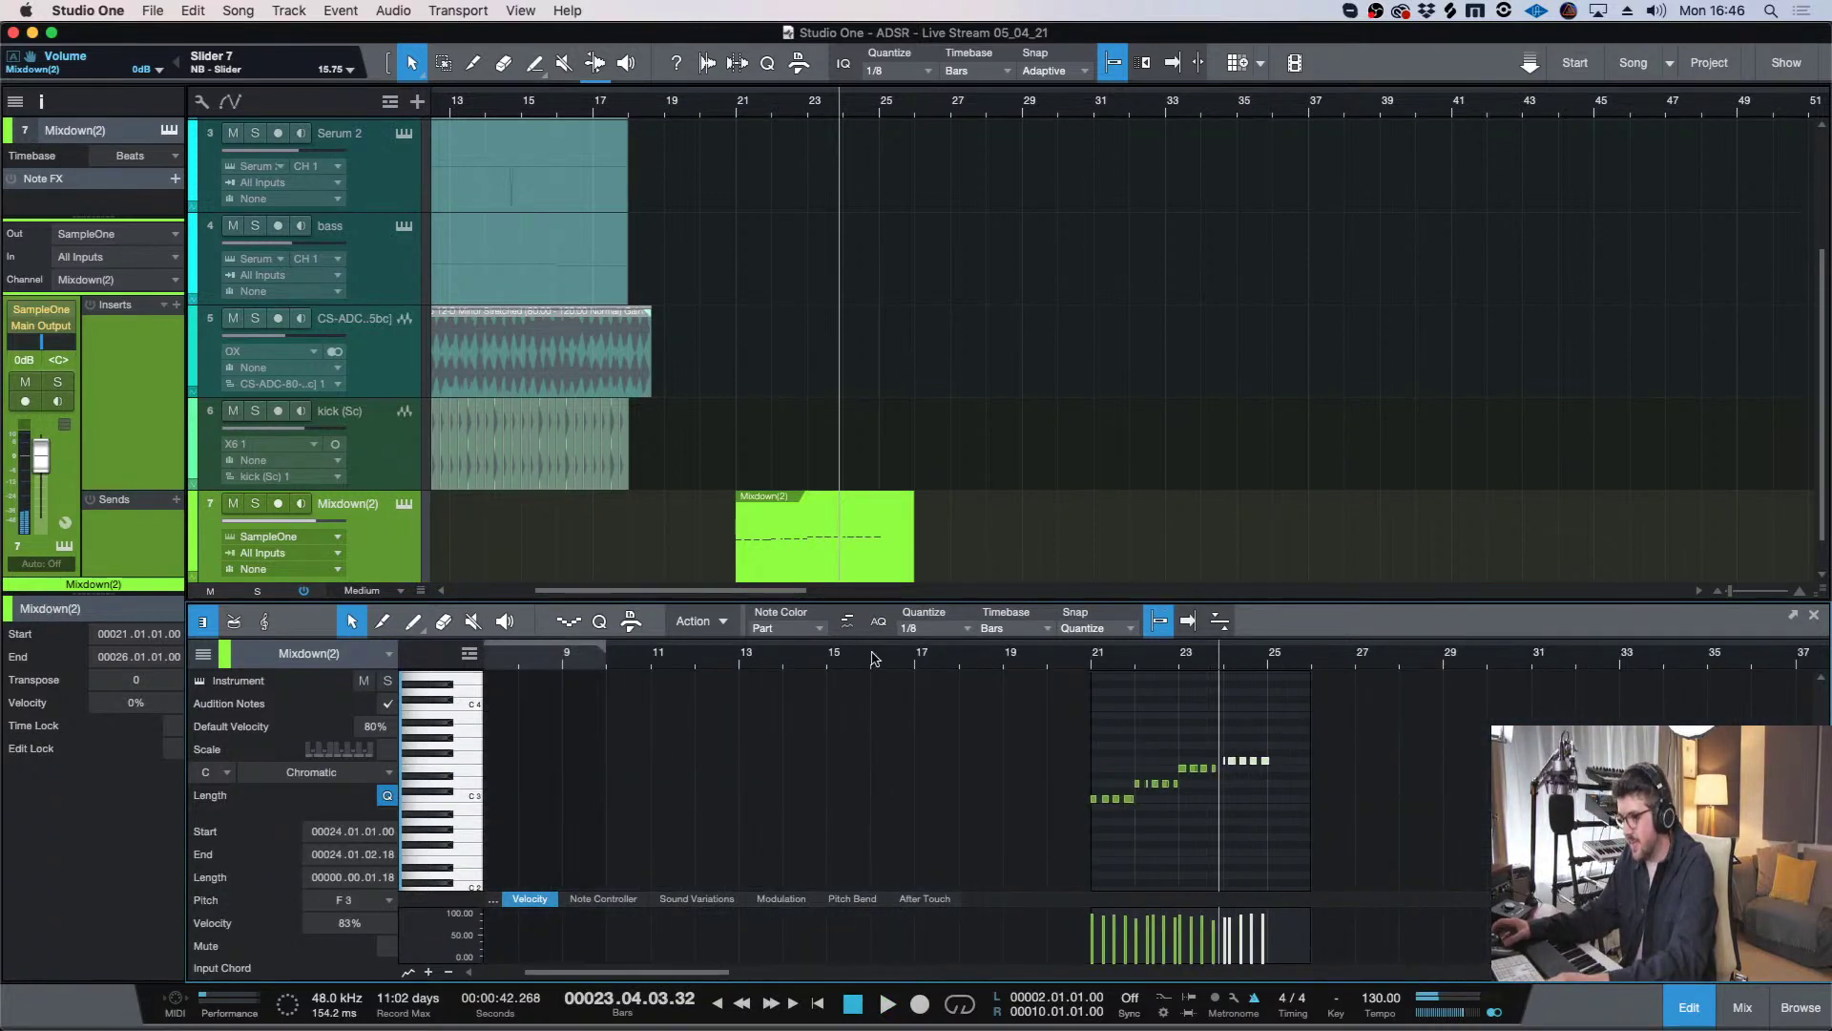
click(964, 666)
key(e)
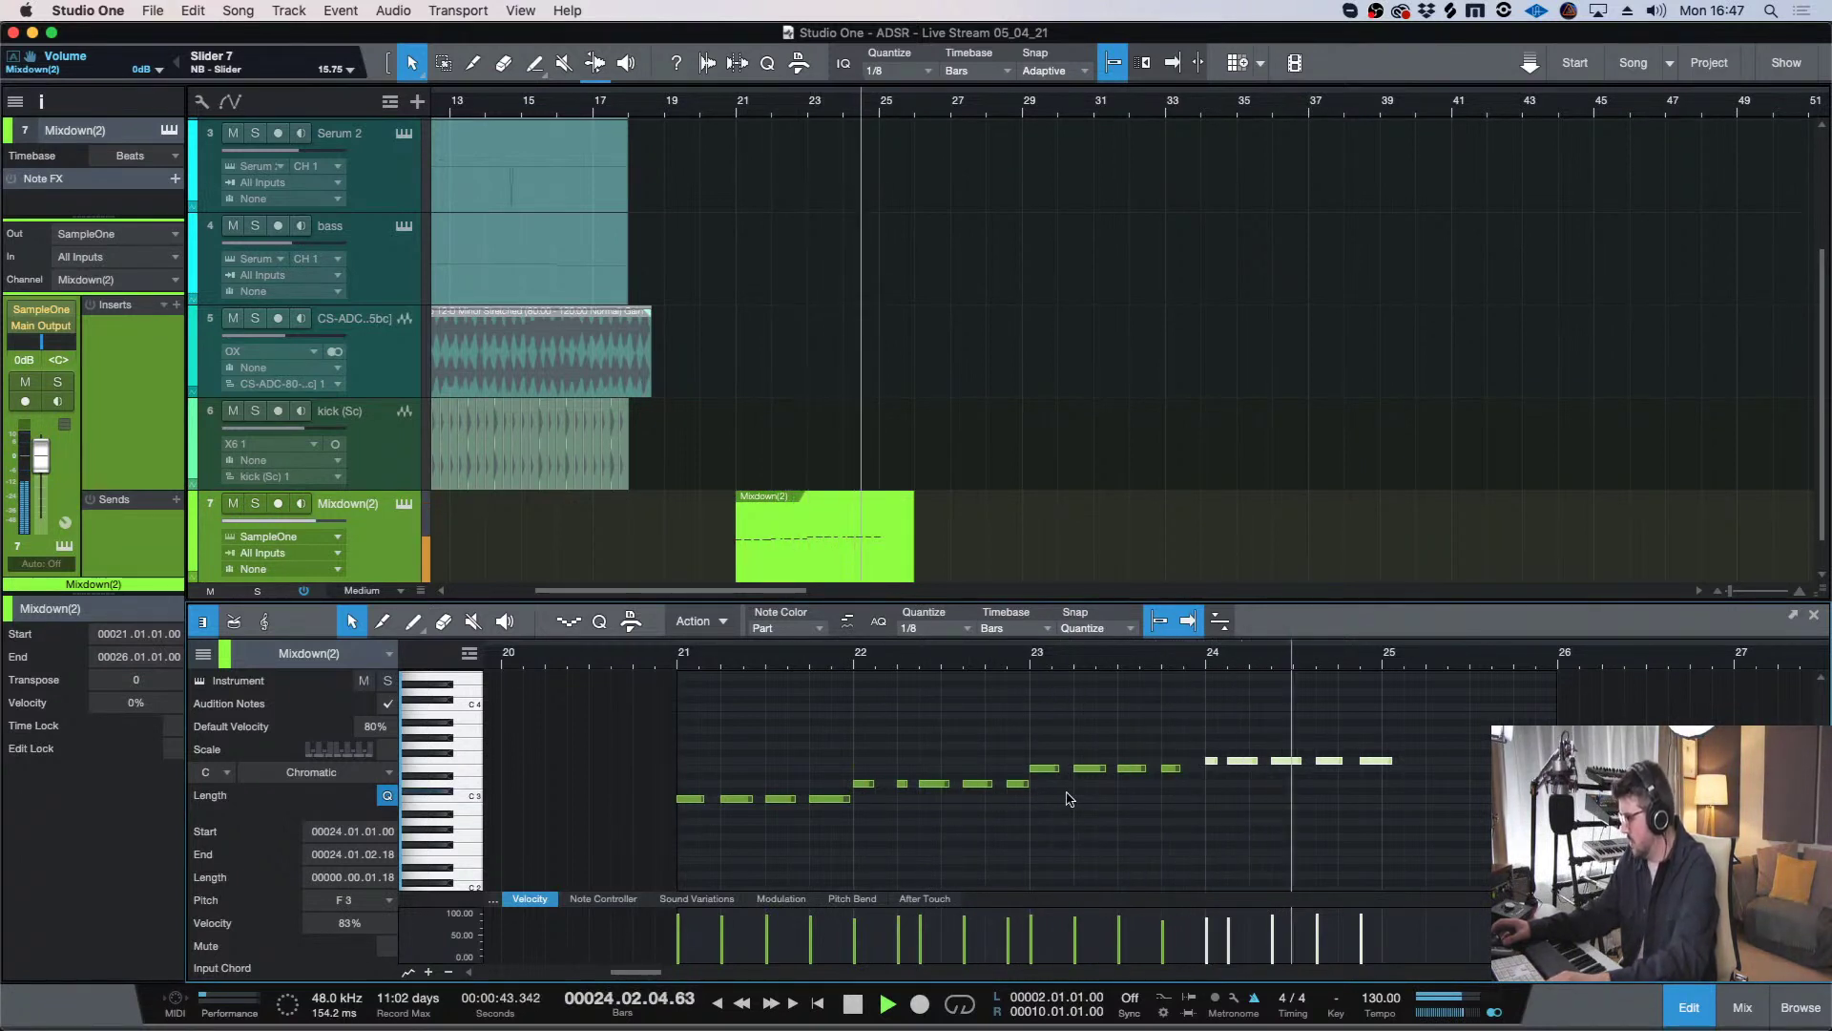
- Stop playback, trim the last note of the Mixdown(2) part to end at bar 25, and close the note editor
key(space)
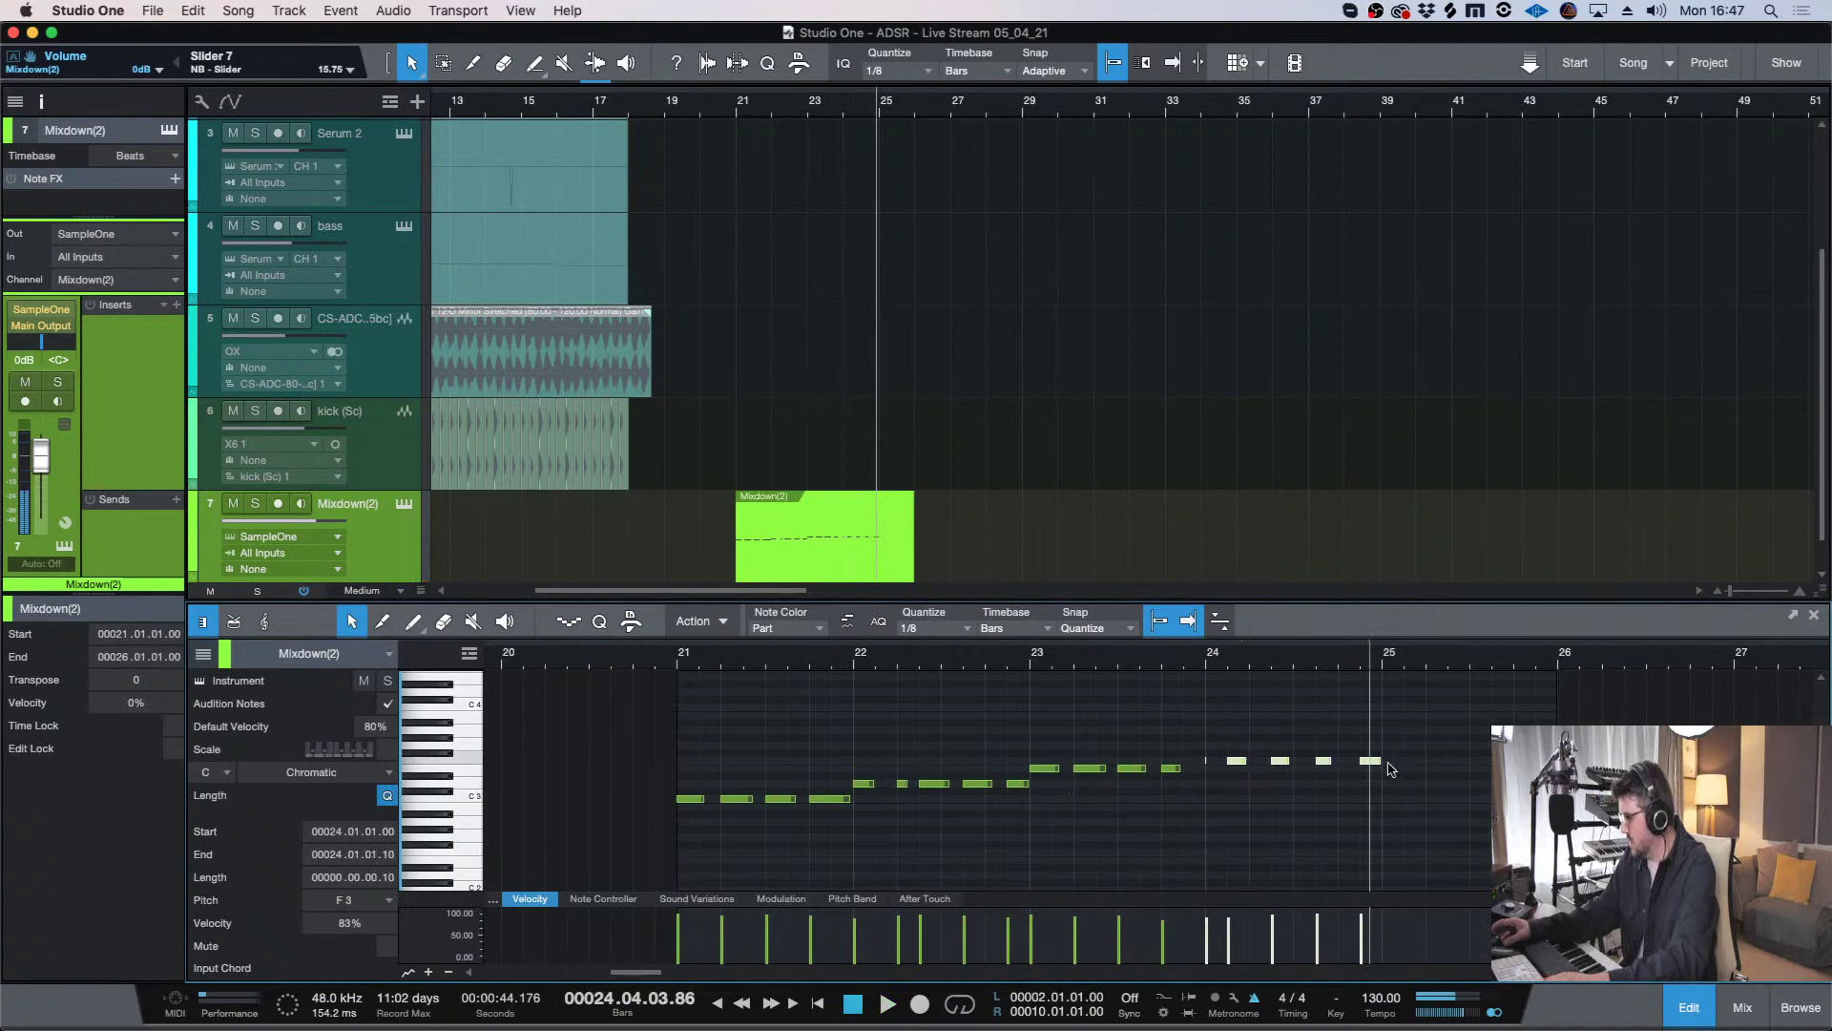
drag(1392, 761, 1394, 763)
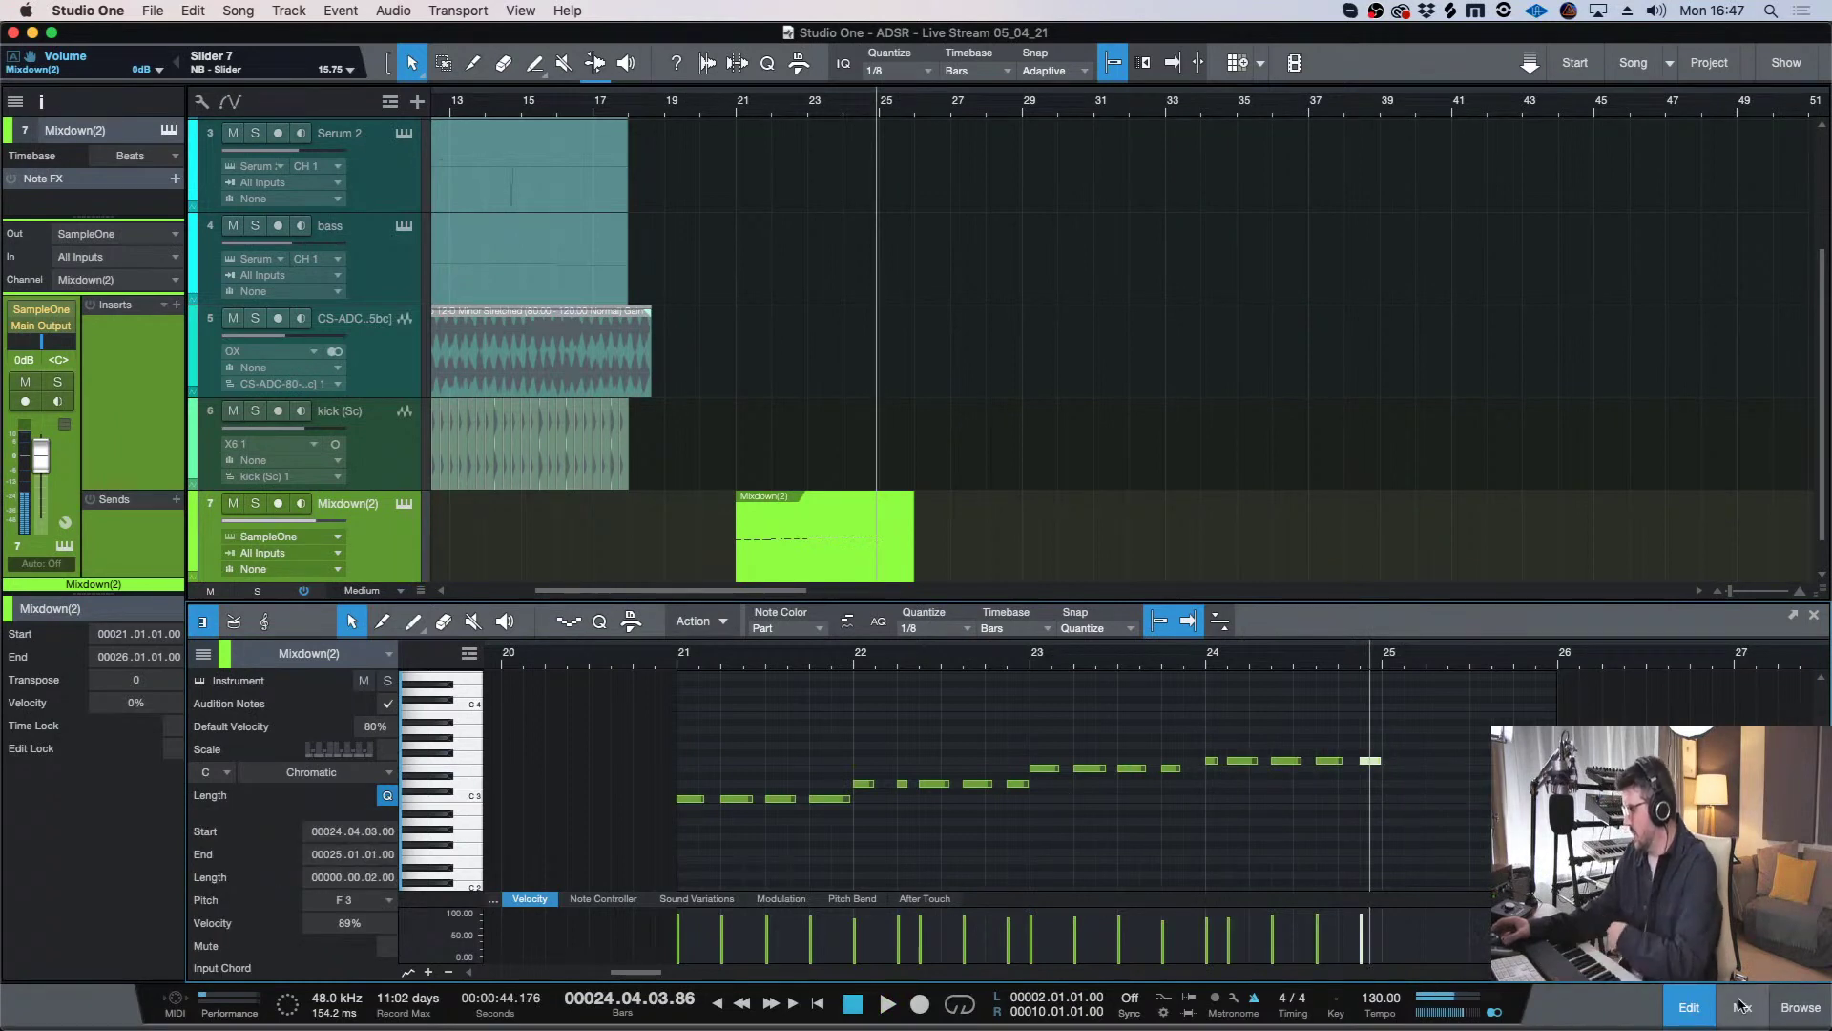
click(1690, 1007)
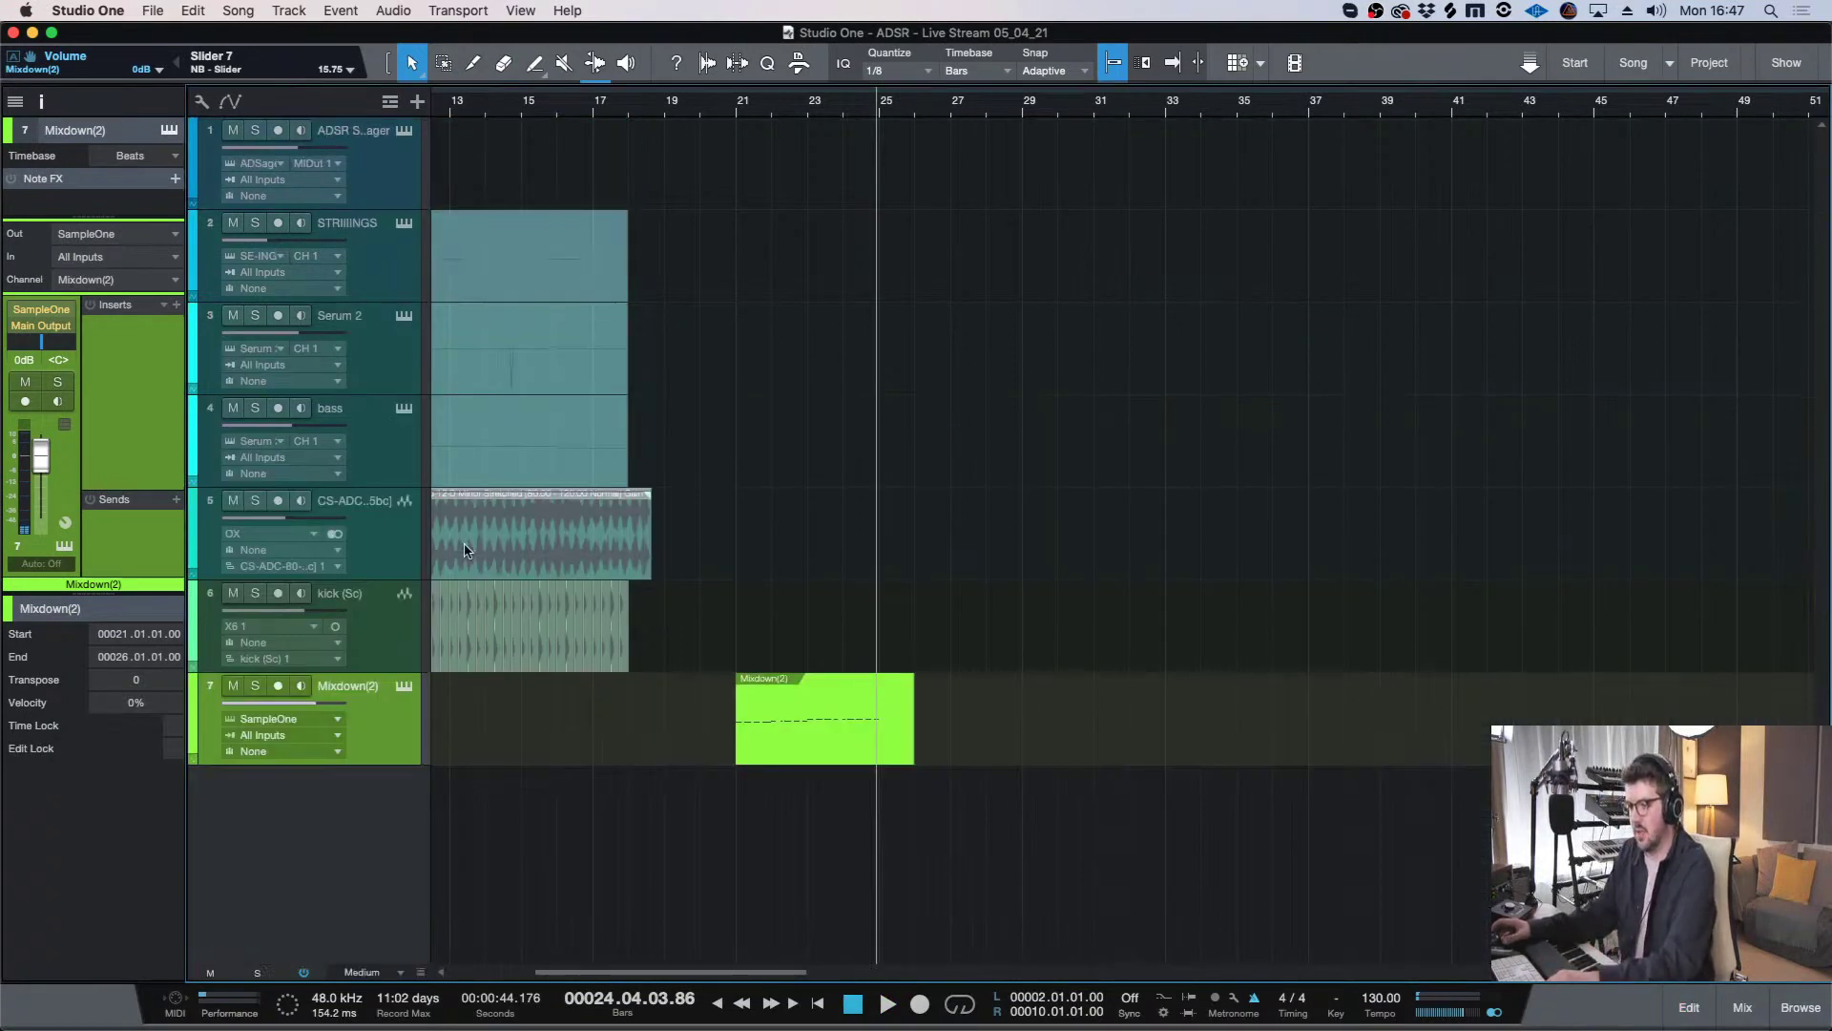
- Open the ADSR Sample Manager instrument on track 1 and decline the library refresh
click(466, 614)
key(w)
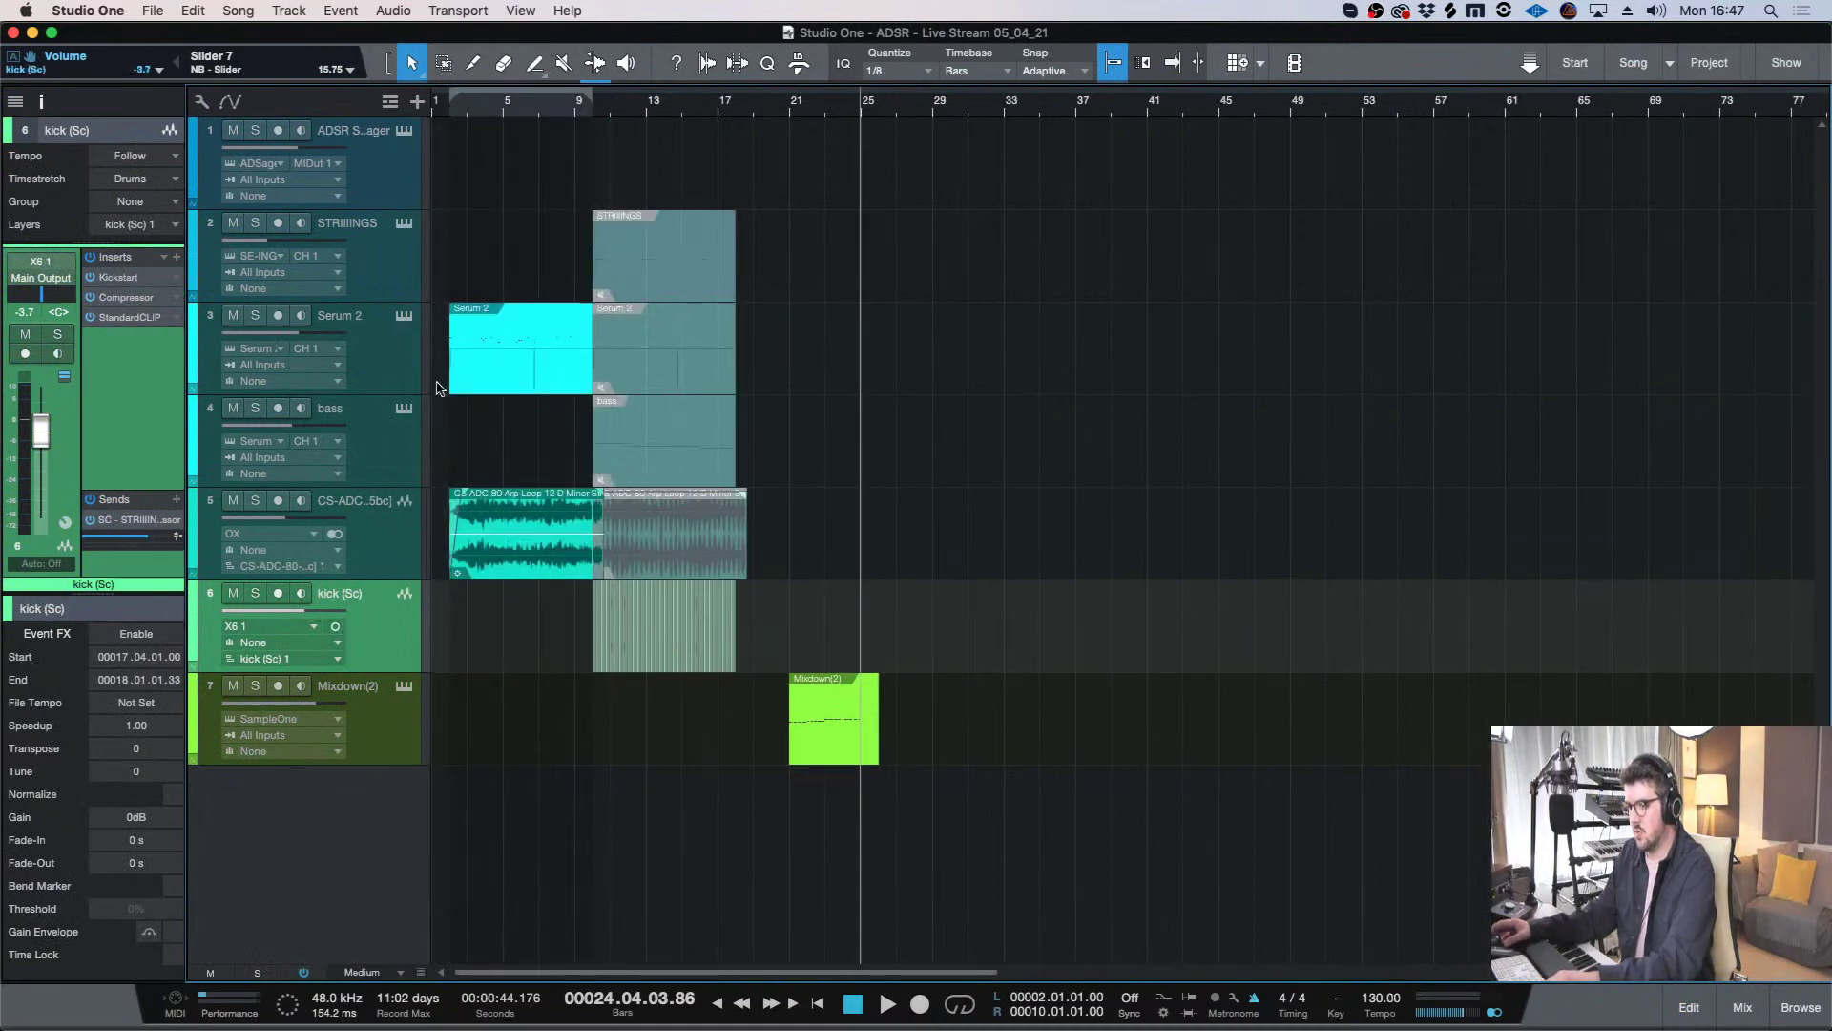
click(369, 183)
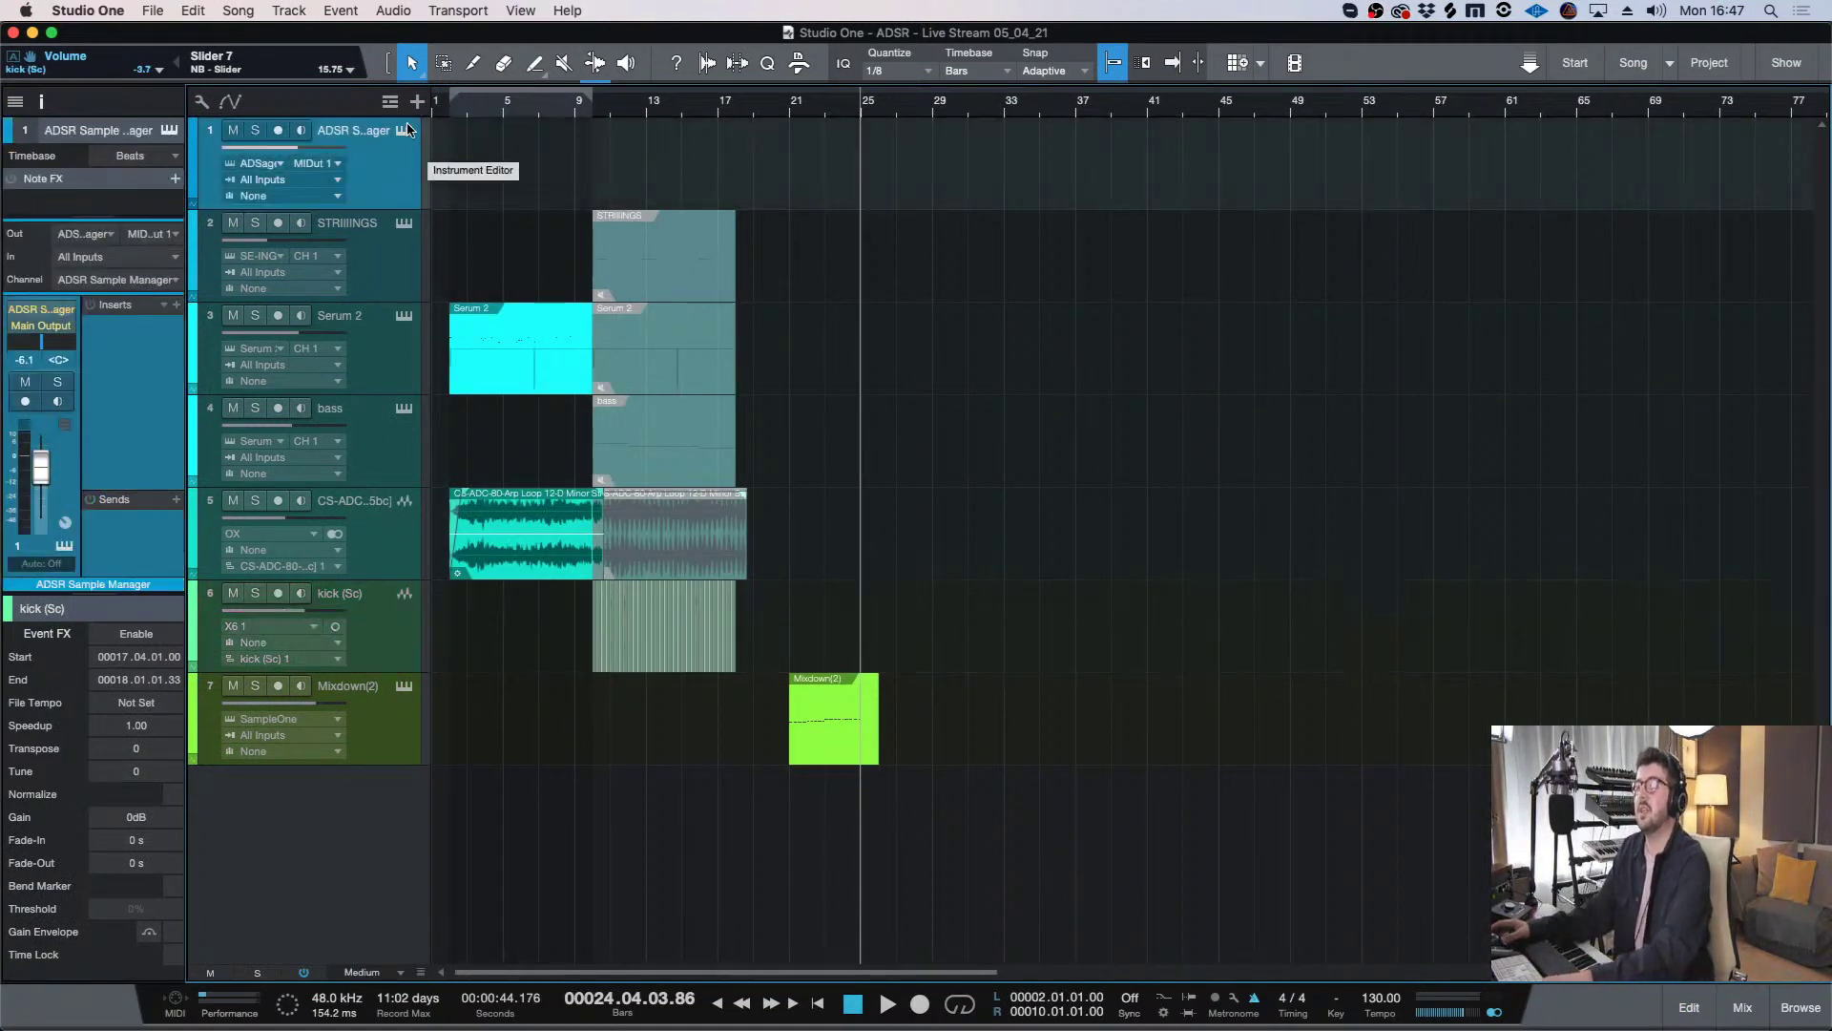
click(405, 130)
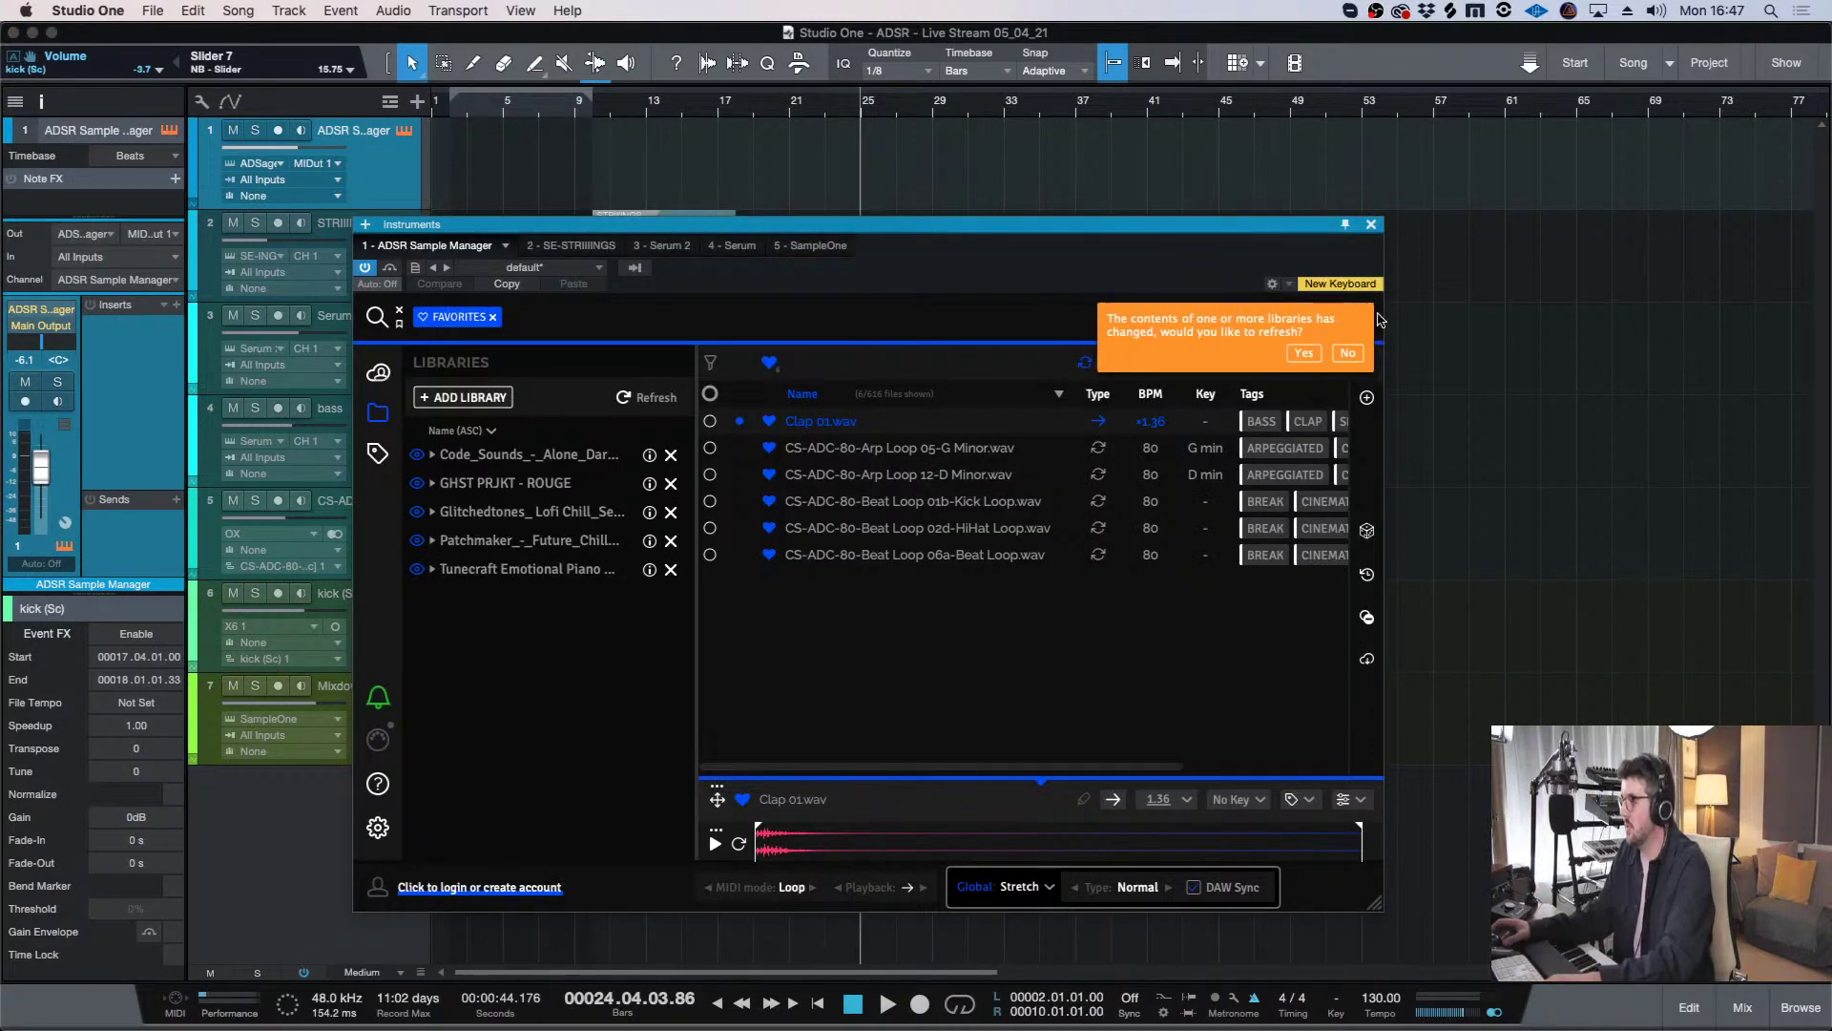
click(1344, 353)
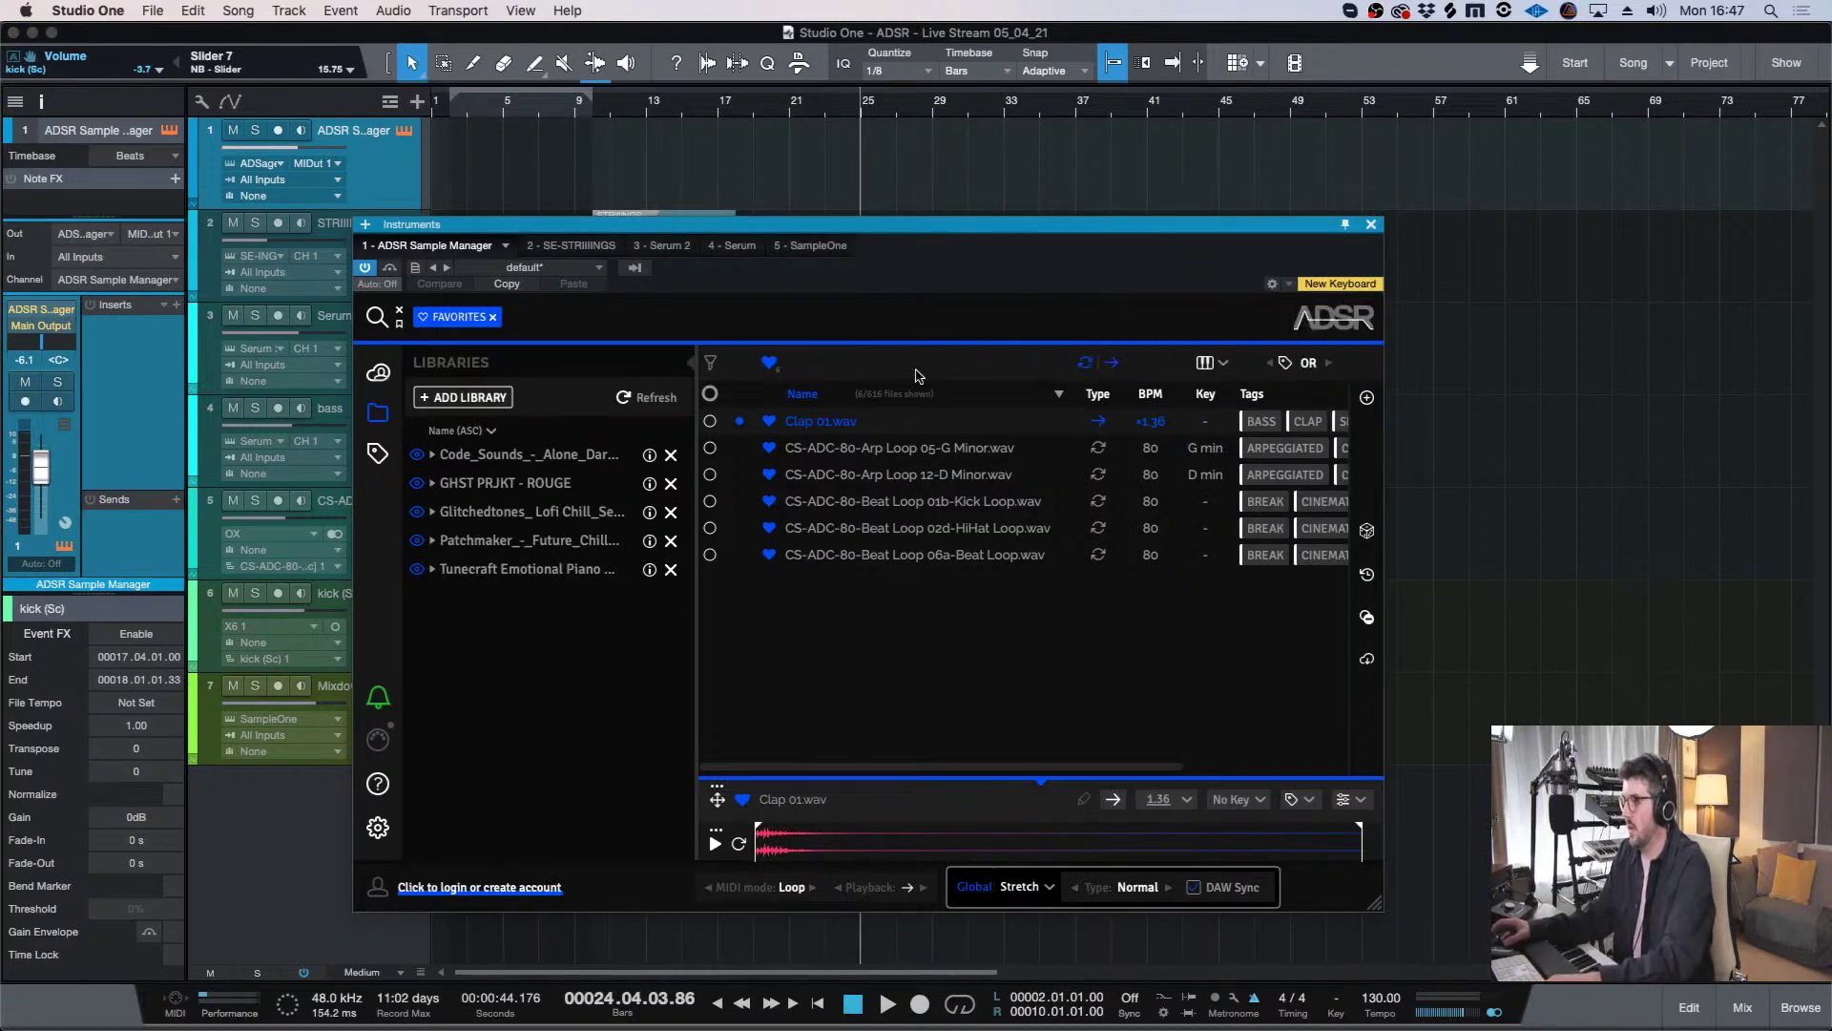
- Clear the Favorites filter and search the sample library for "kick"
click(494, 318)
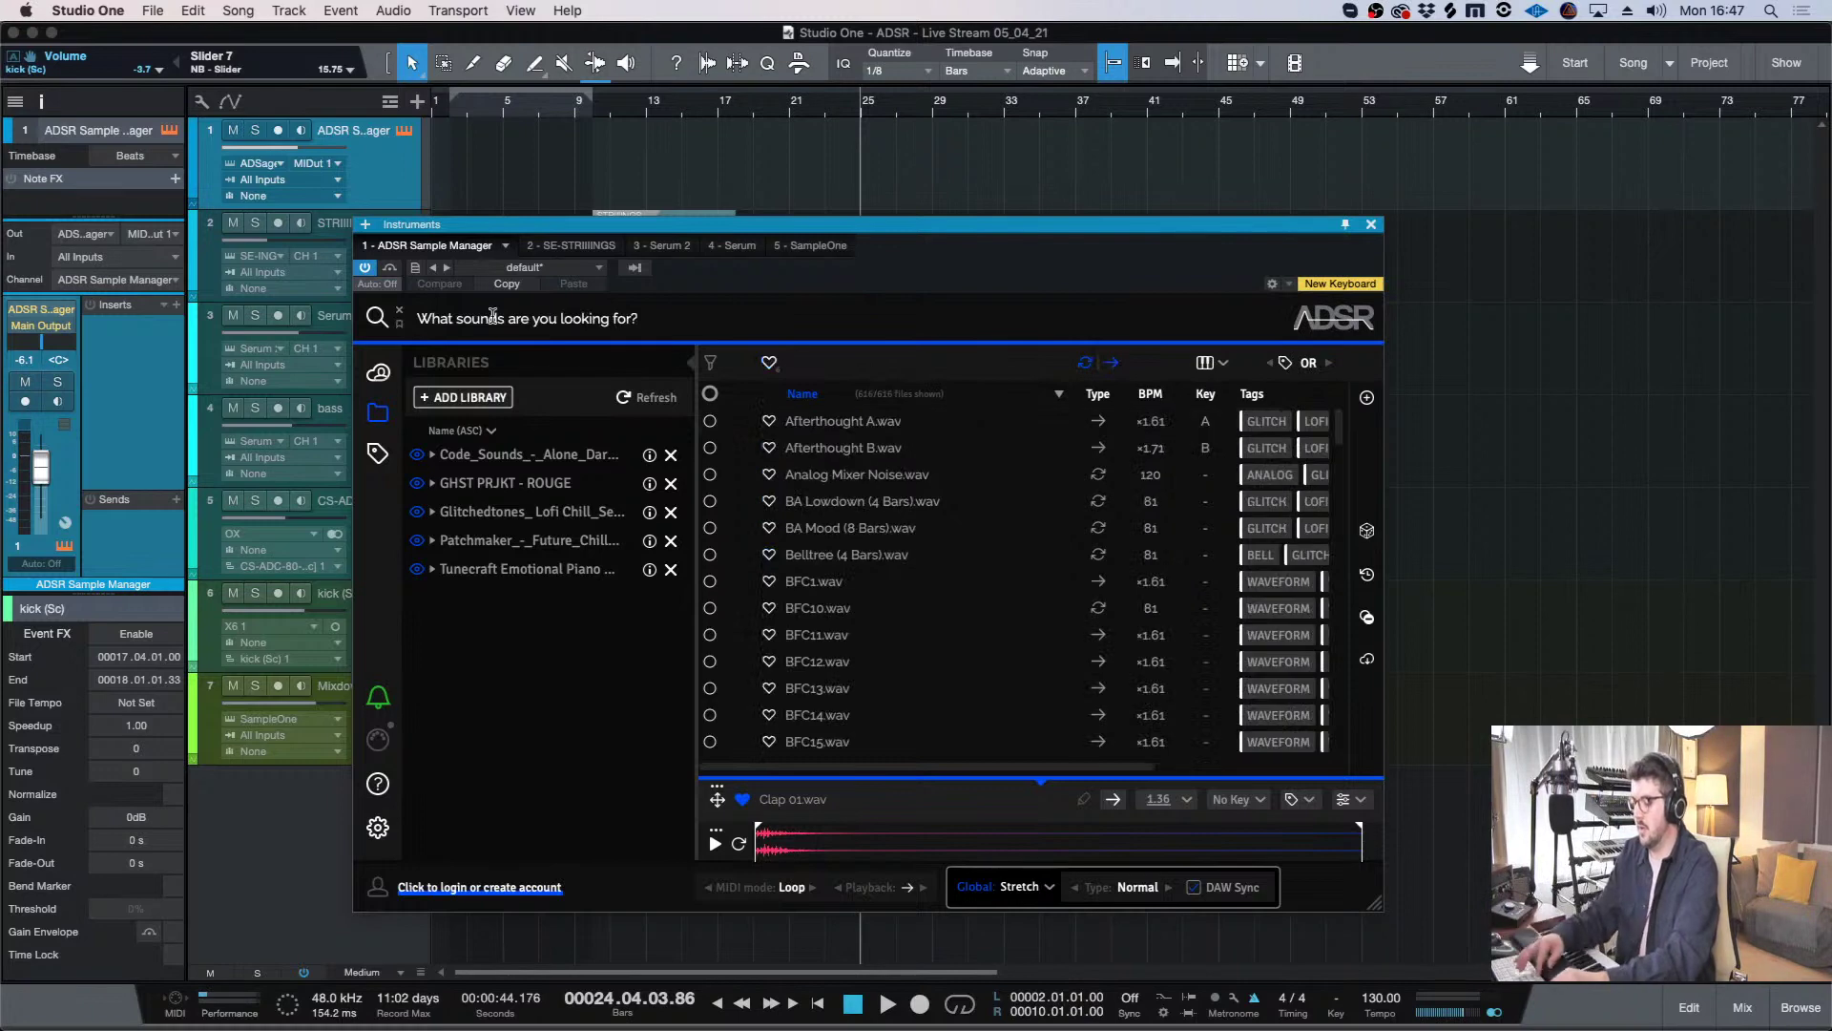
text(kick)
key(Return)
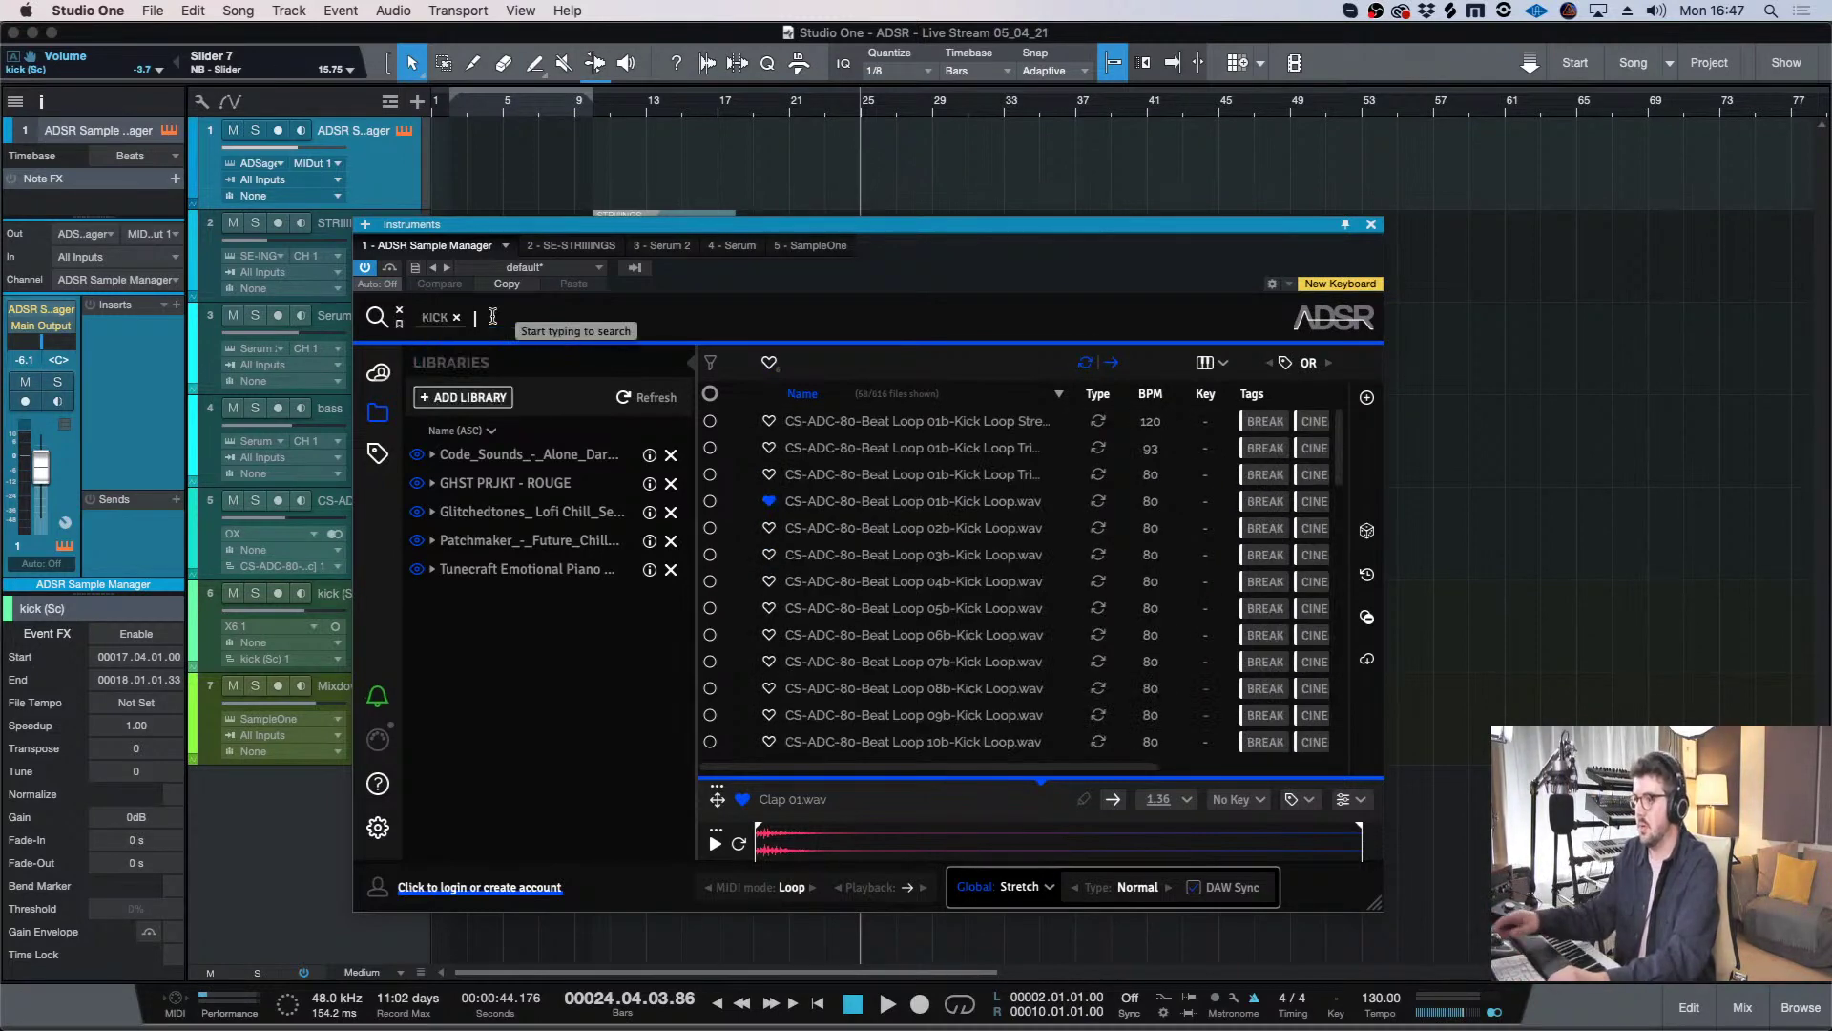
- Audition several kick loops, including CS-ADC-80-Beat Loop 04b, 06b and 12b and a GP Midnight Kick
click(902, 419)
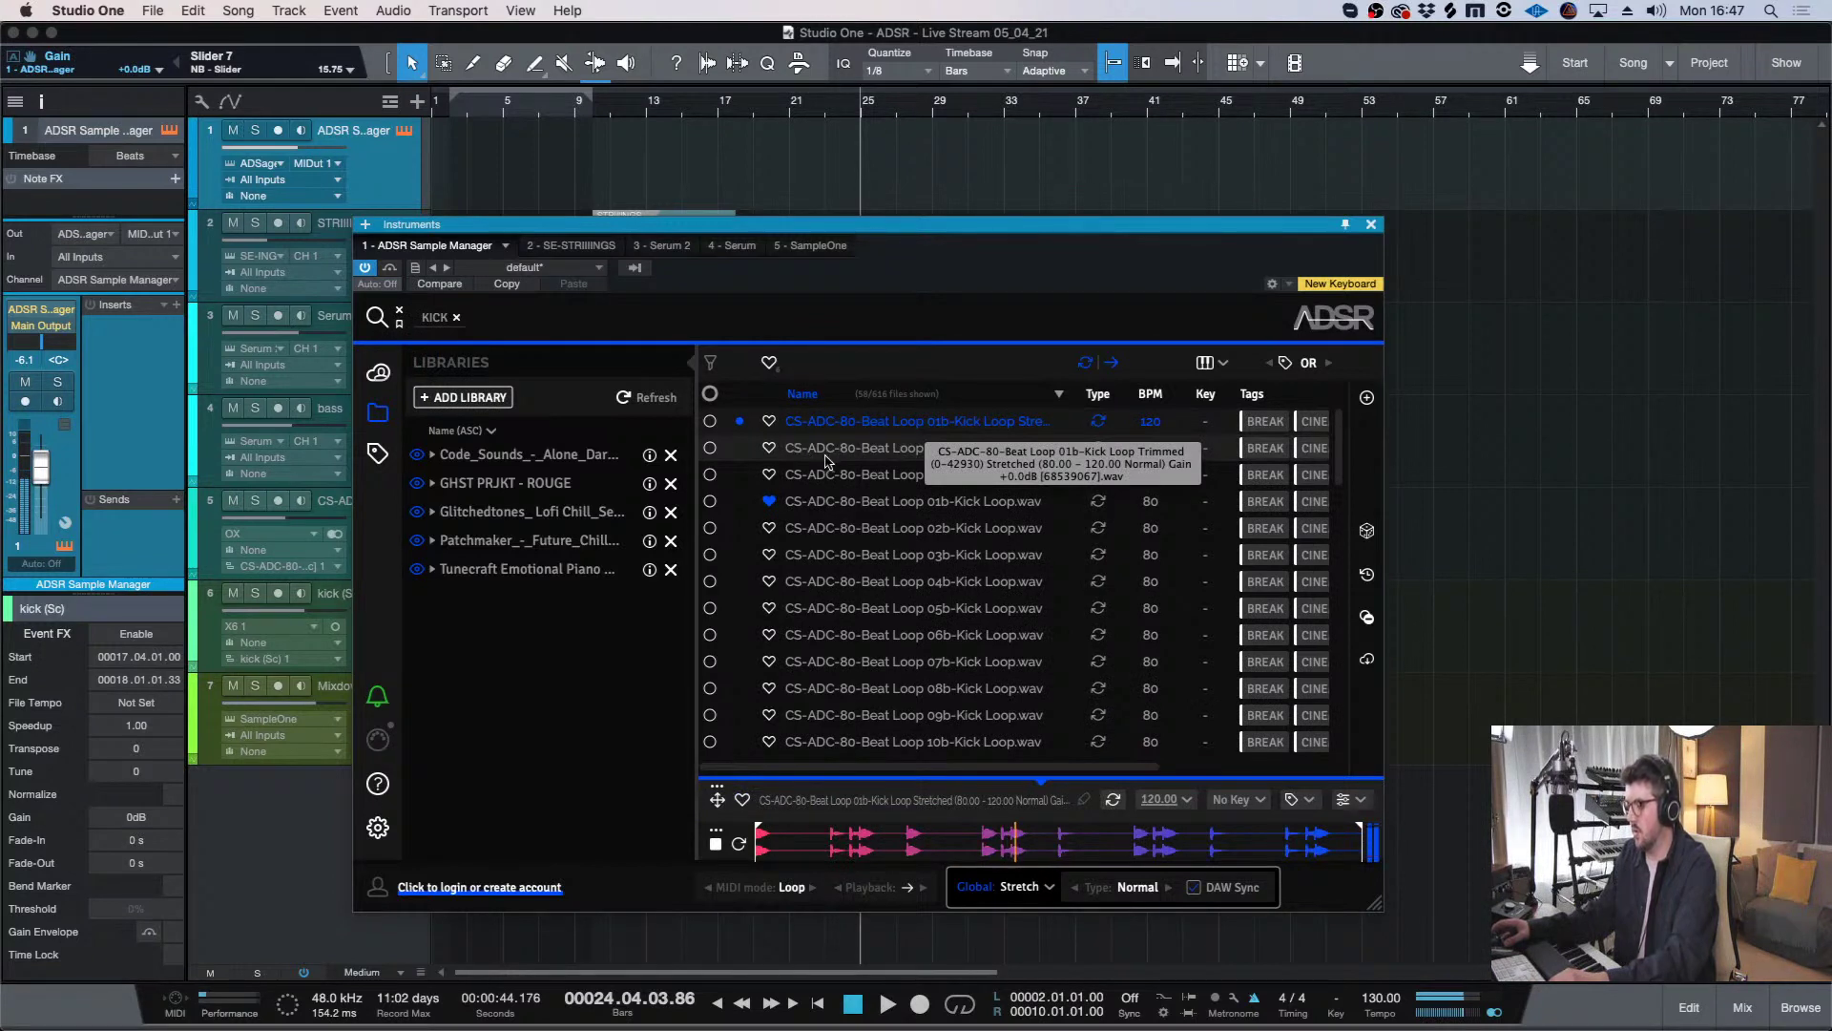
click(916, 581)
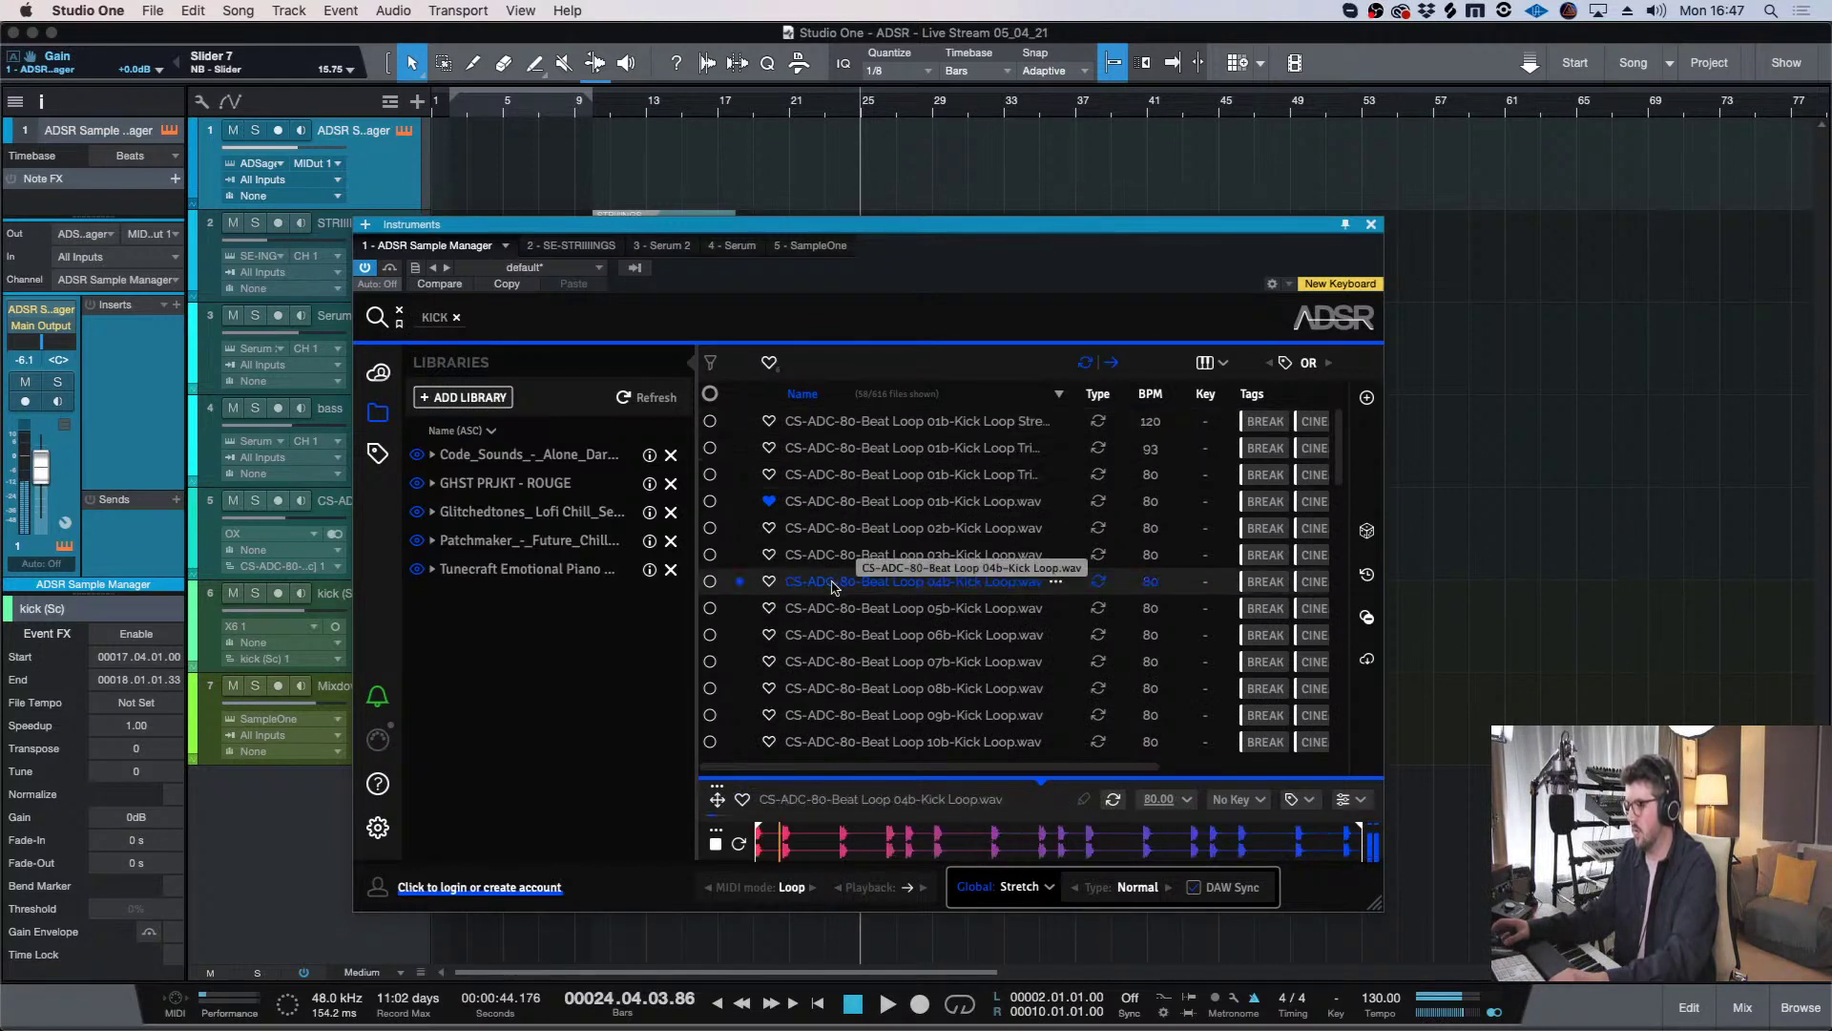
click(932, 665)
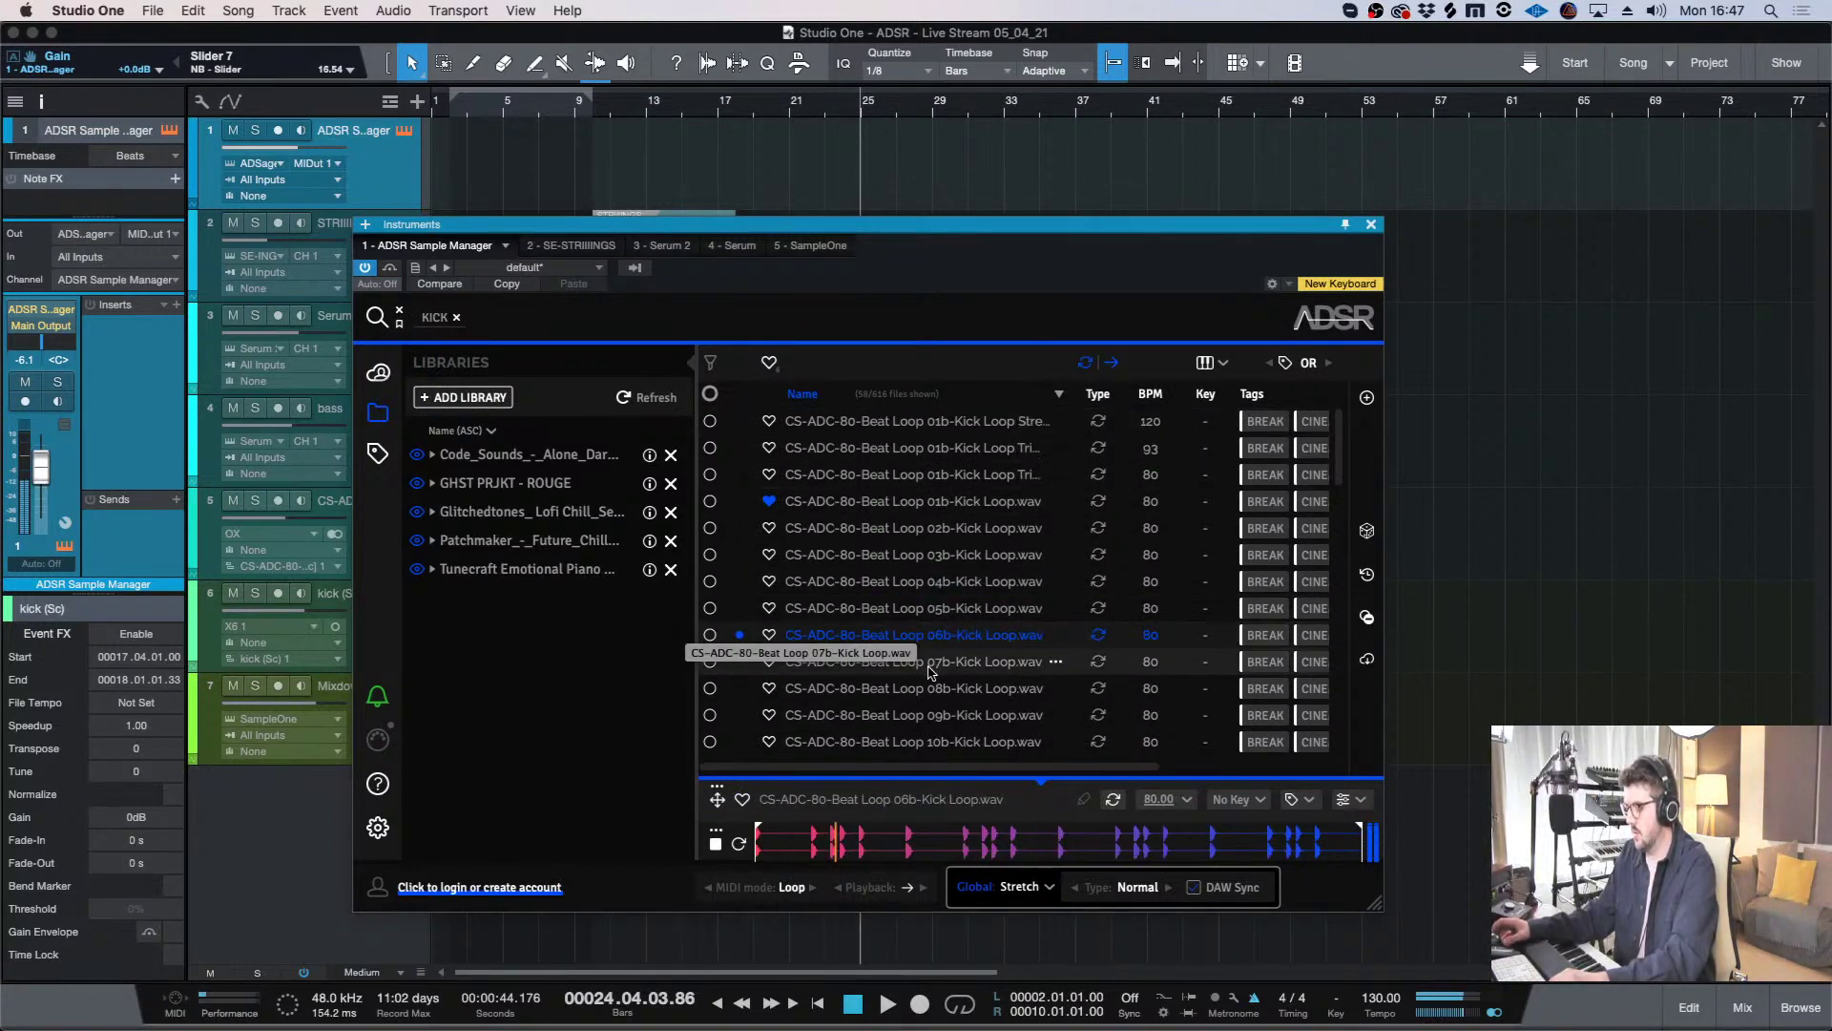
scroll(931, 677, down, 3)
click(930, 722)
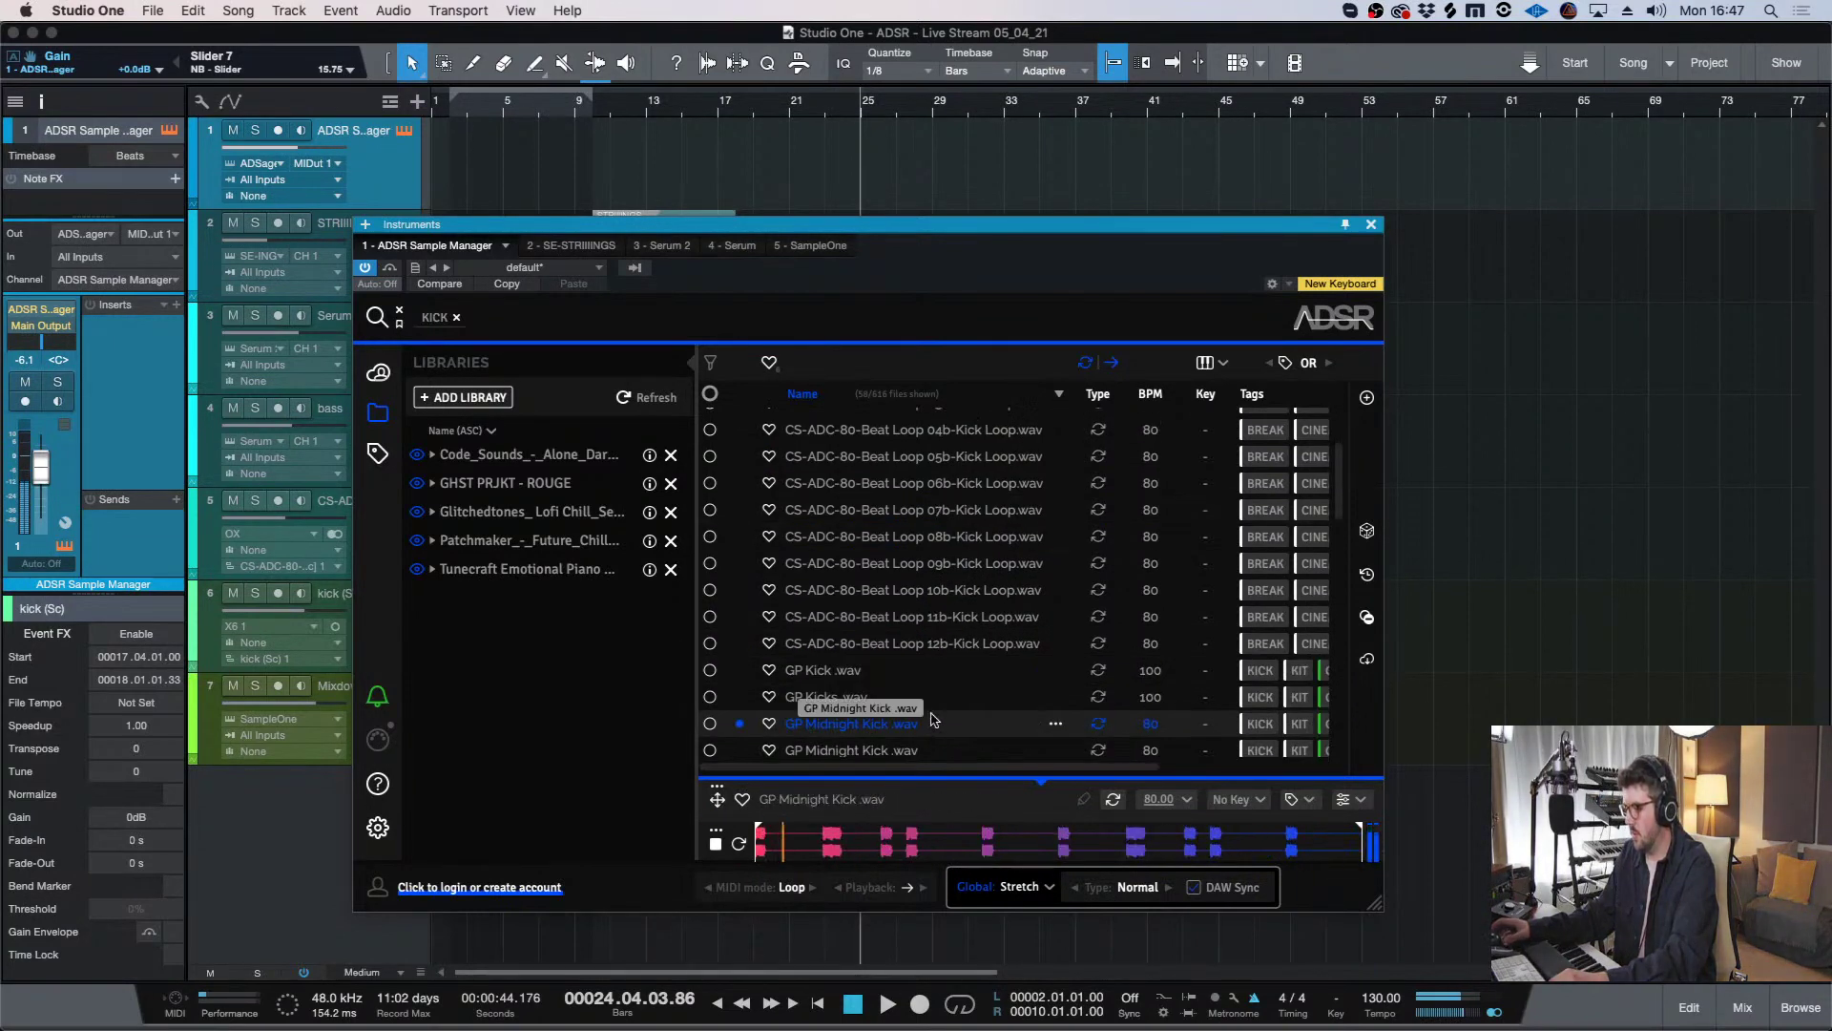
click(913, 641)
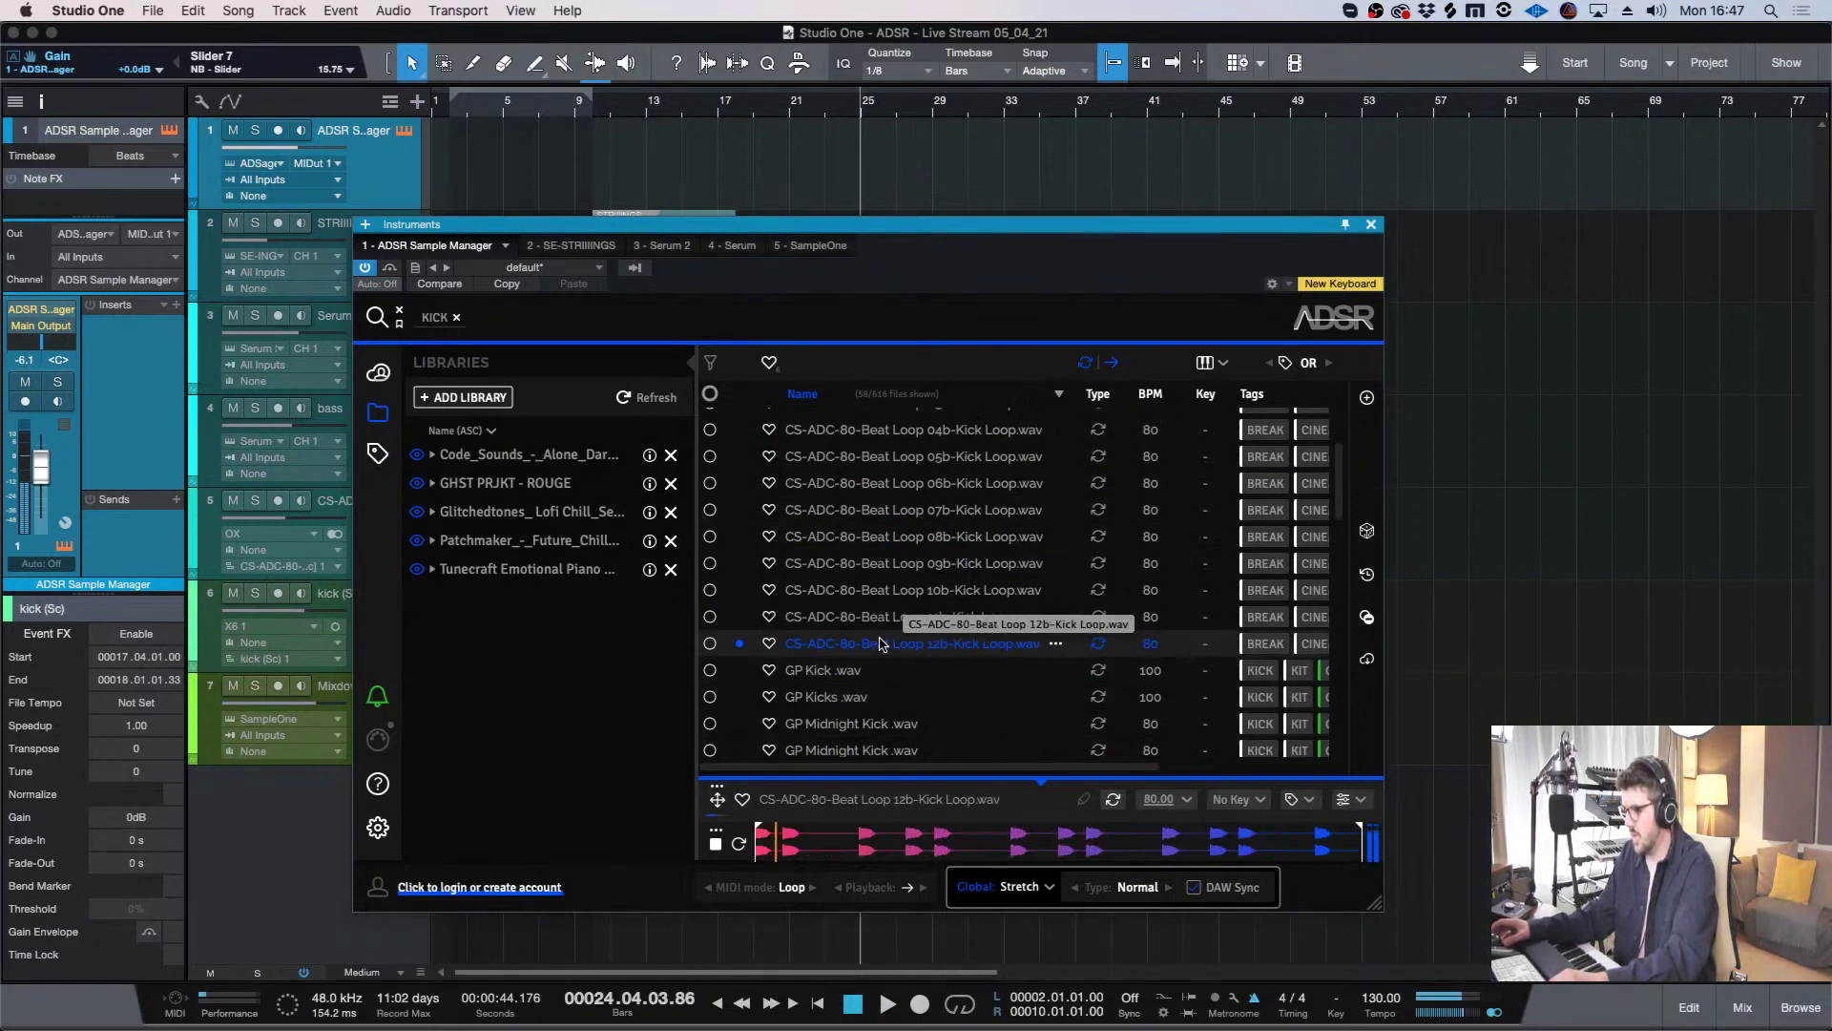
- Audition the GP TS one-shot kicks, including Kick04, Kick06, Kick07 and Kick10
scroll(871, 651, down, 1)
scroll(871, 652, down, 3)
click(871, 655)
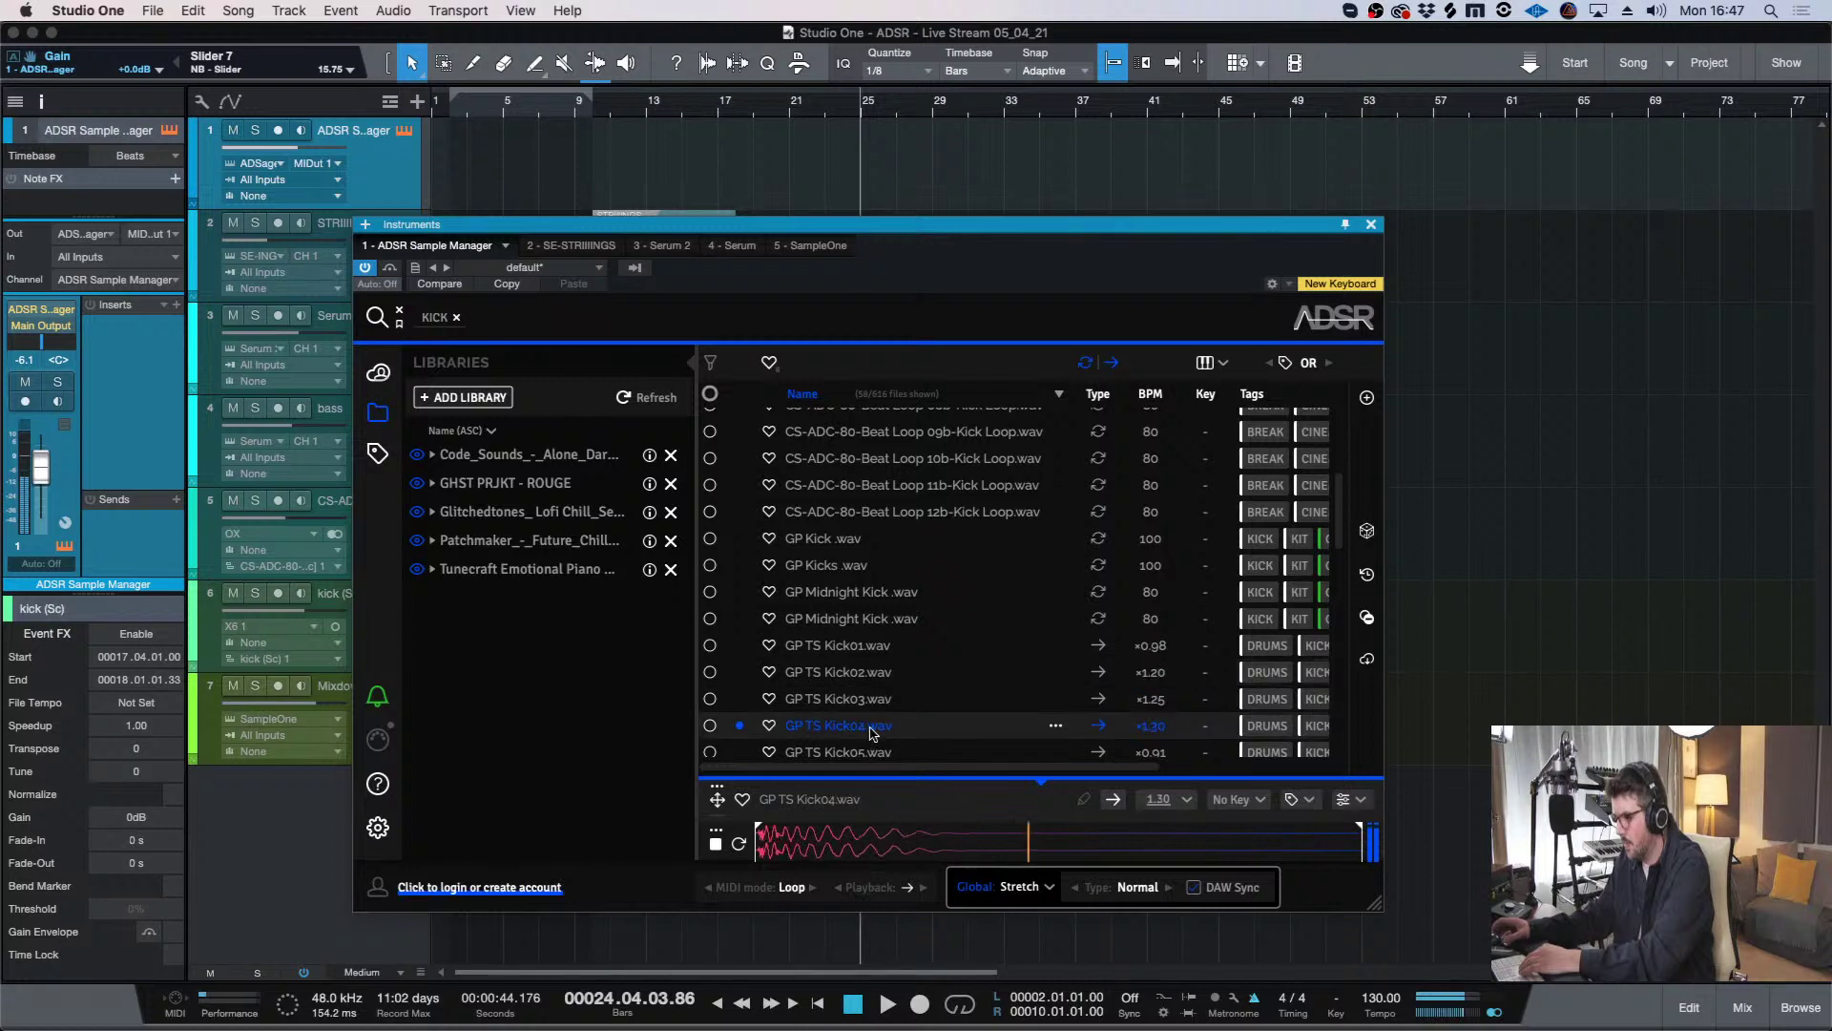
scroll(871, 728, down, 1)
click(862, 664)
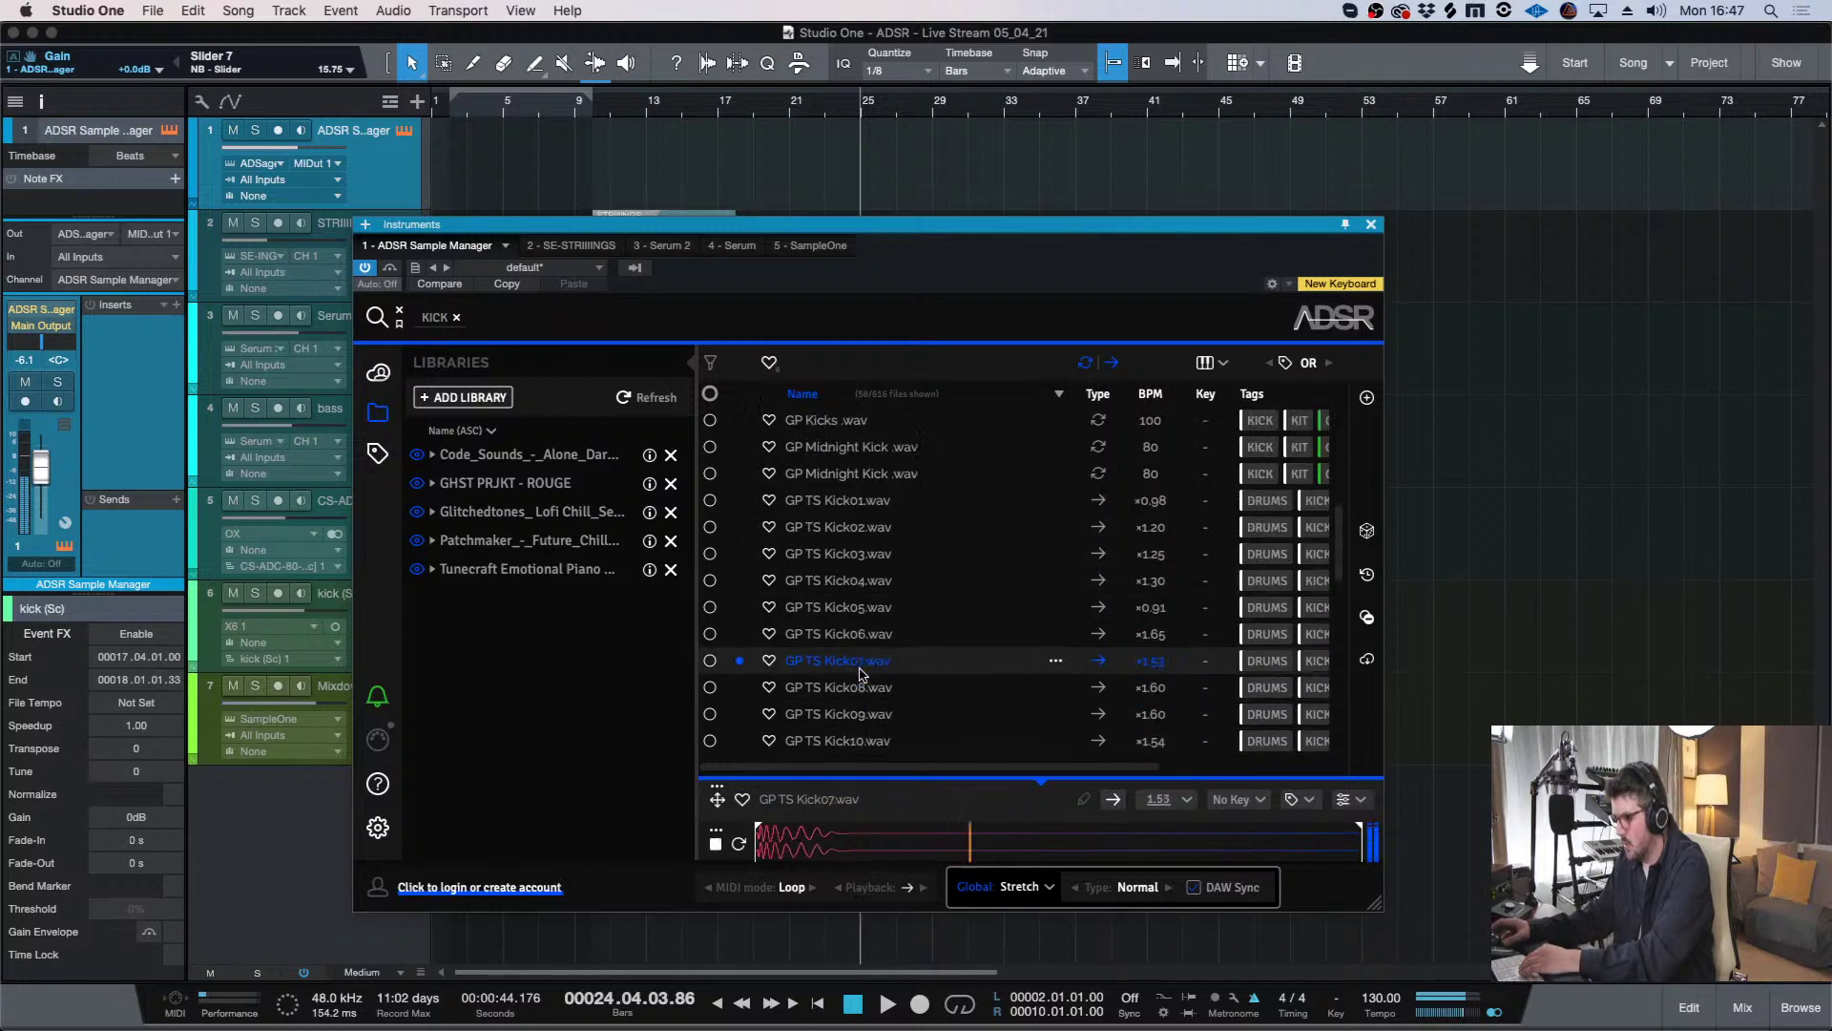
click(859, 580)
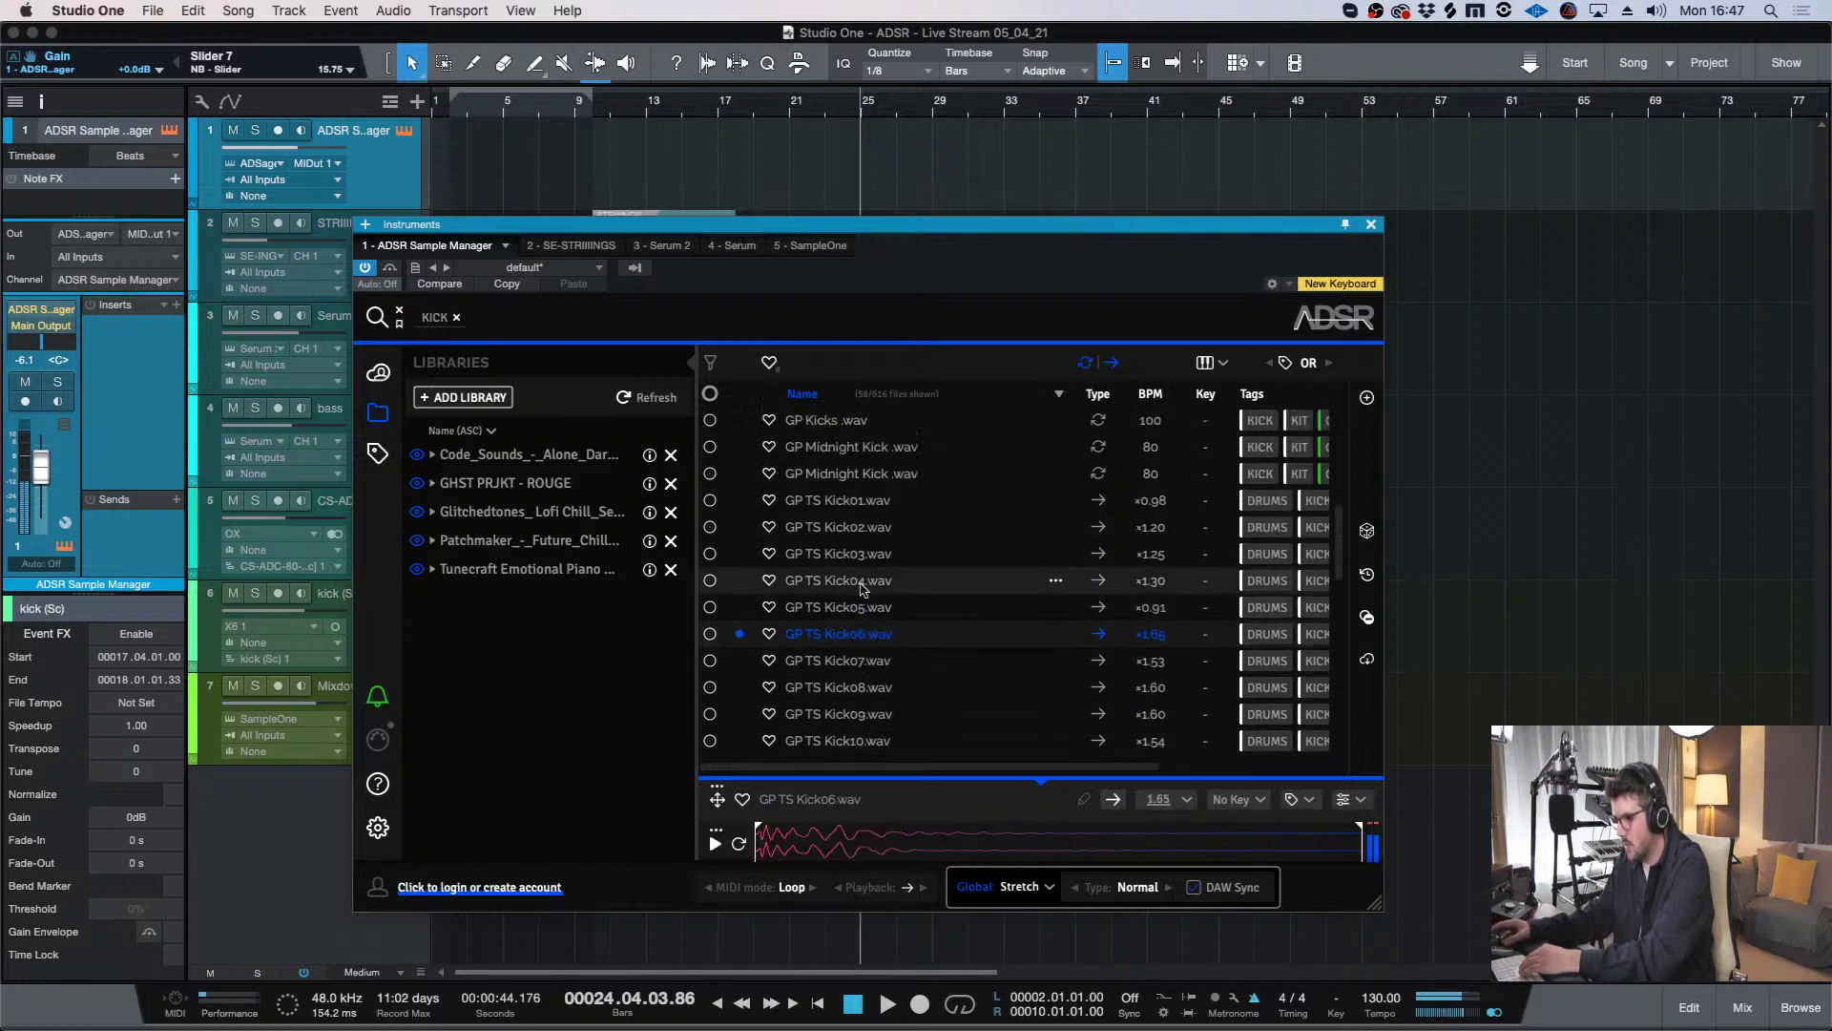
scroll(881, 668, down, 1)
click(882, 671)
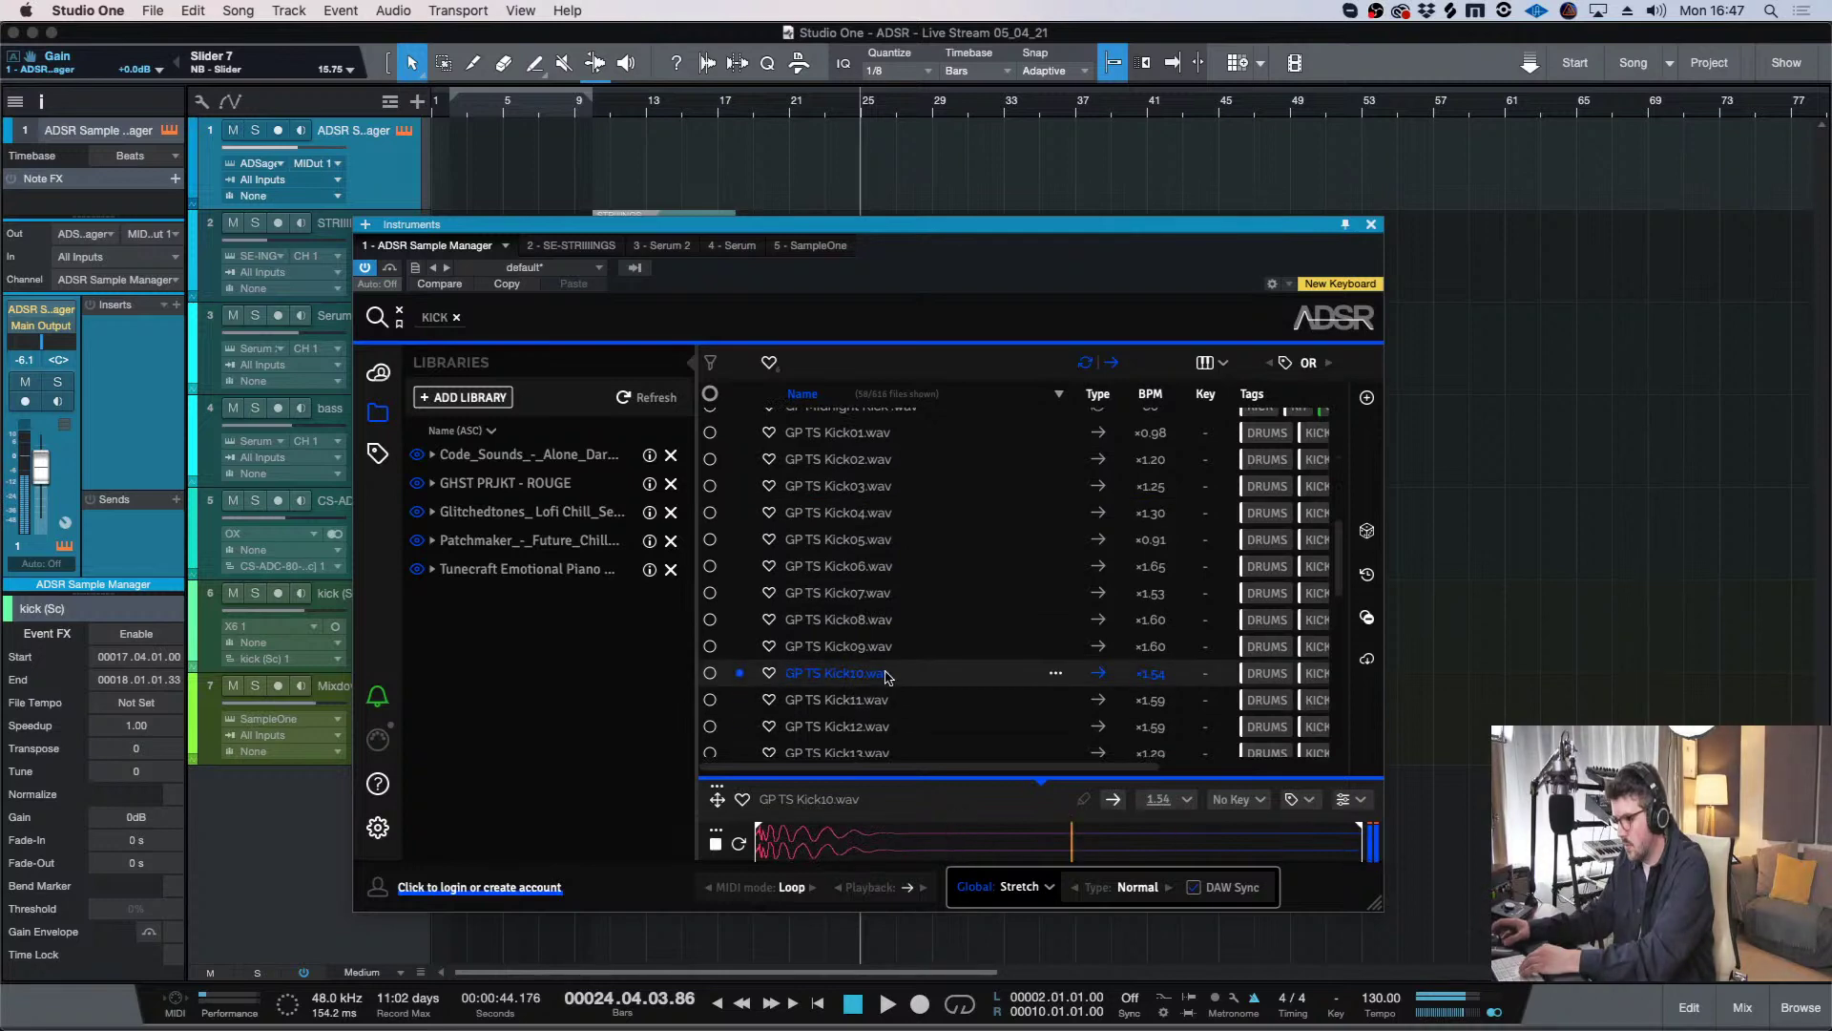
- Place the GP TS Kick10 sample on a new track at bar 19 and close the Sample Manager window
drag(902, 226, 1329, 152)
drag(1266, 599, 766, 811)
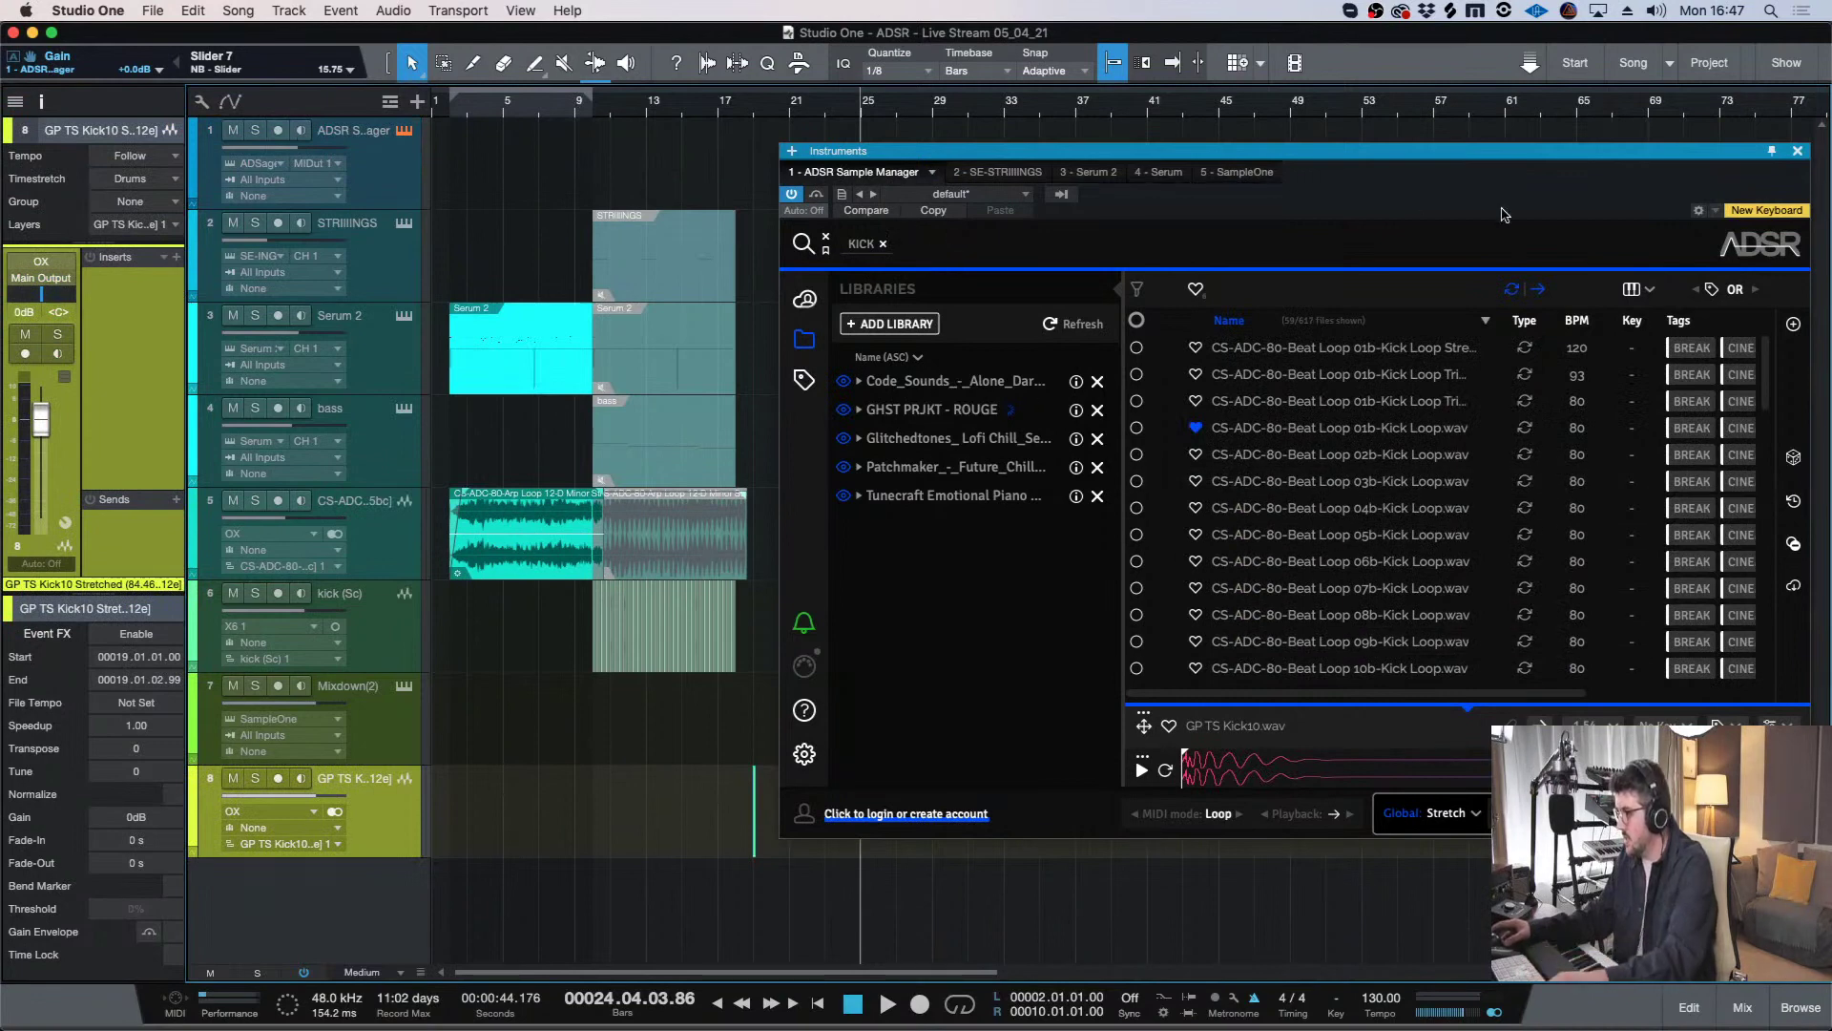
click(1797, 150)
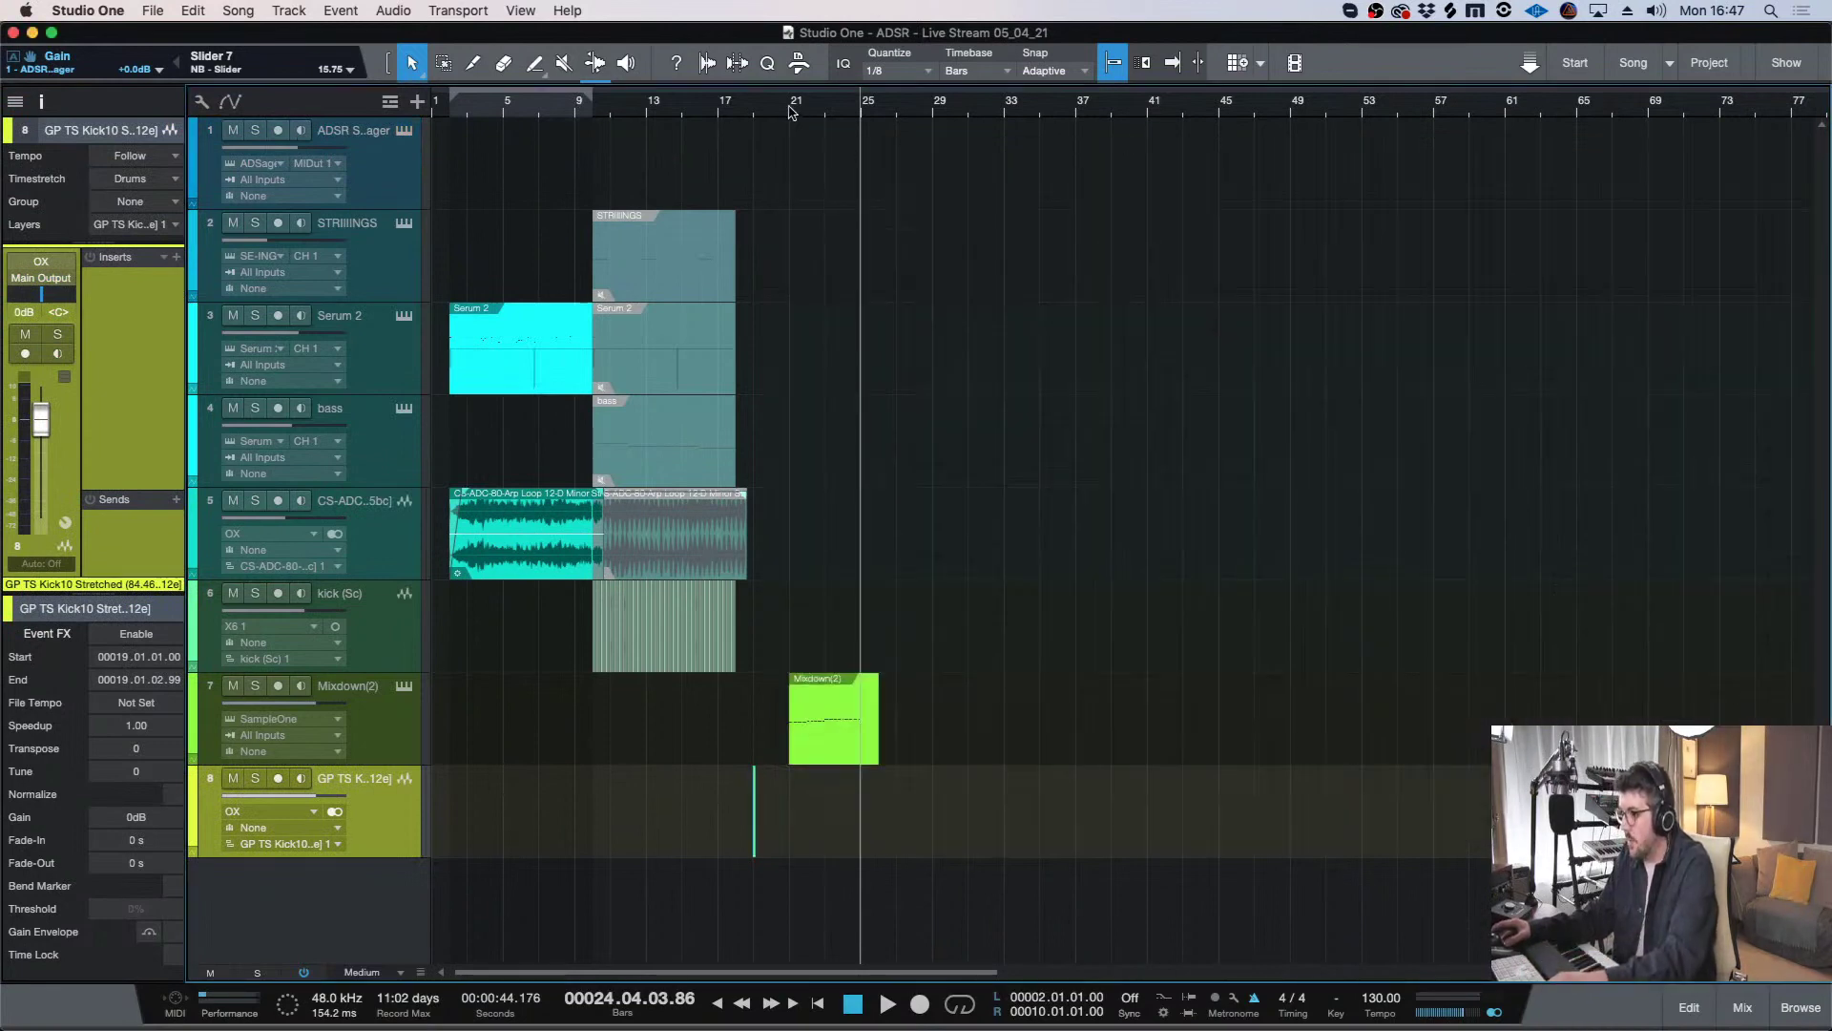
- Move the kick event to bar 21 and copy it along its track on each beat through 22.2, plus one at 22.2.3
drag(791, 111, 683, 592)
drag(512, 816, 798, 820)
key(e)
key(e)
scroll(611, 958, right, 8)
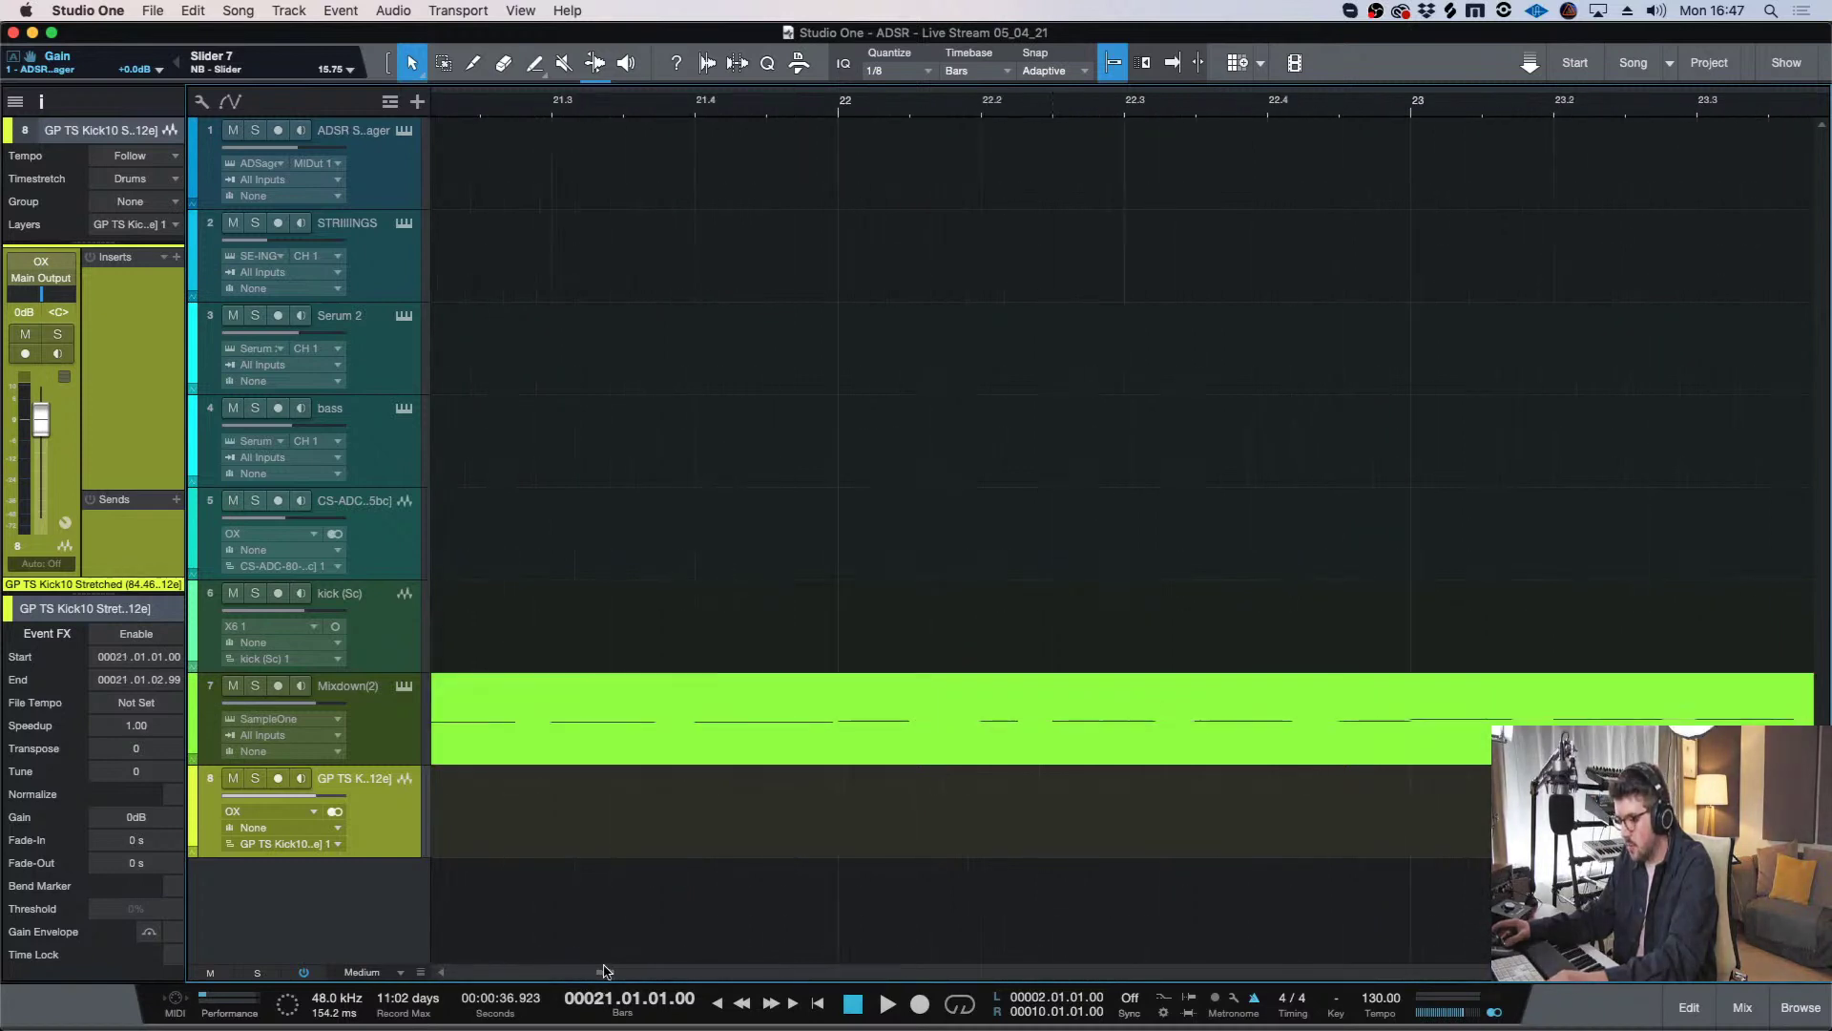
scroll(612, 958, left, 3)
drag(609, 836, 1414, 800)
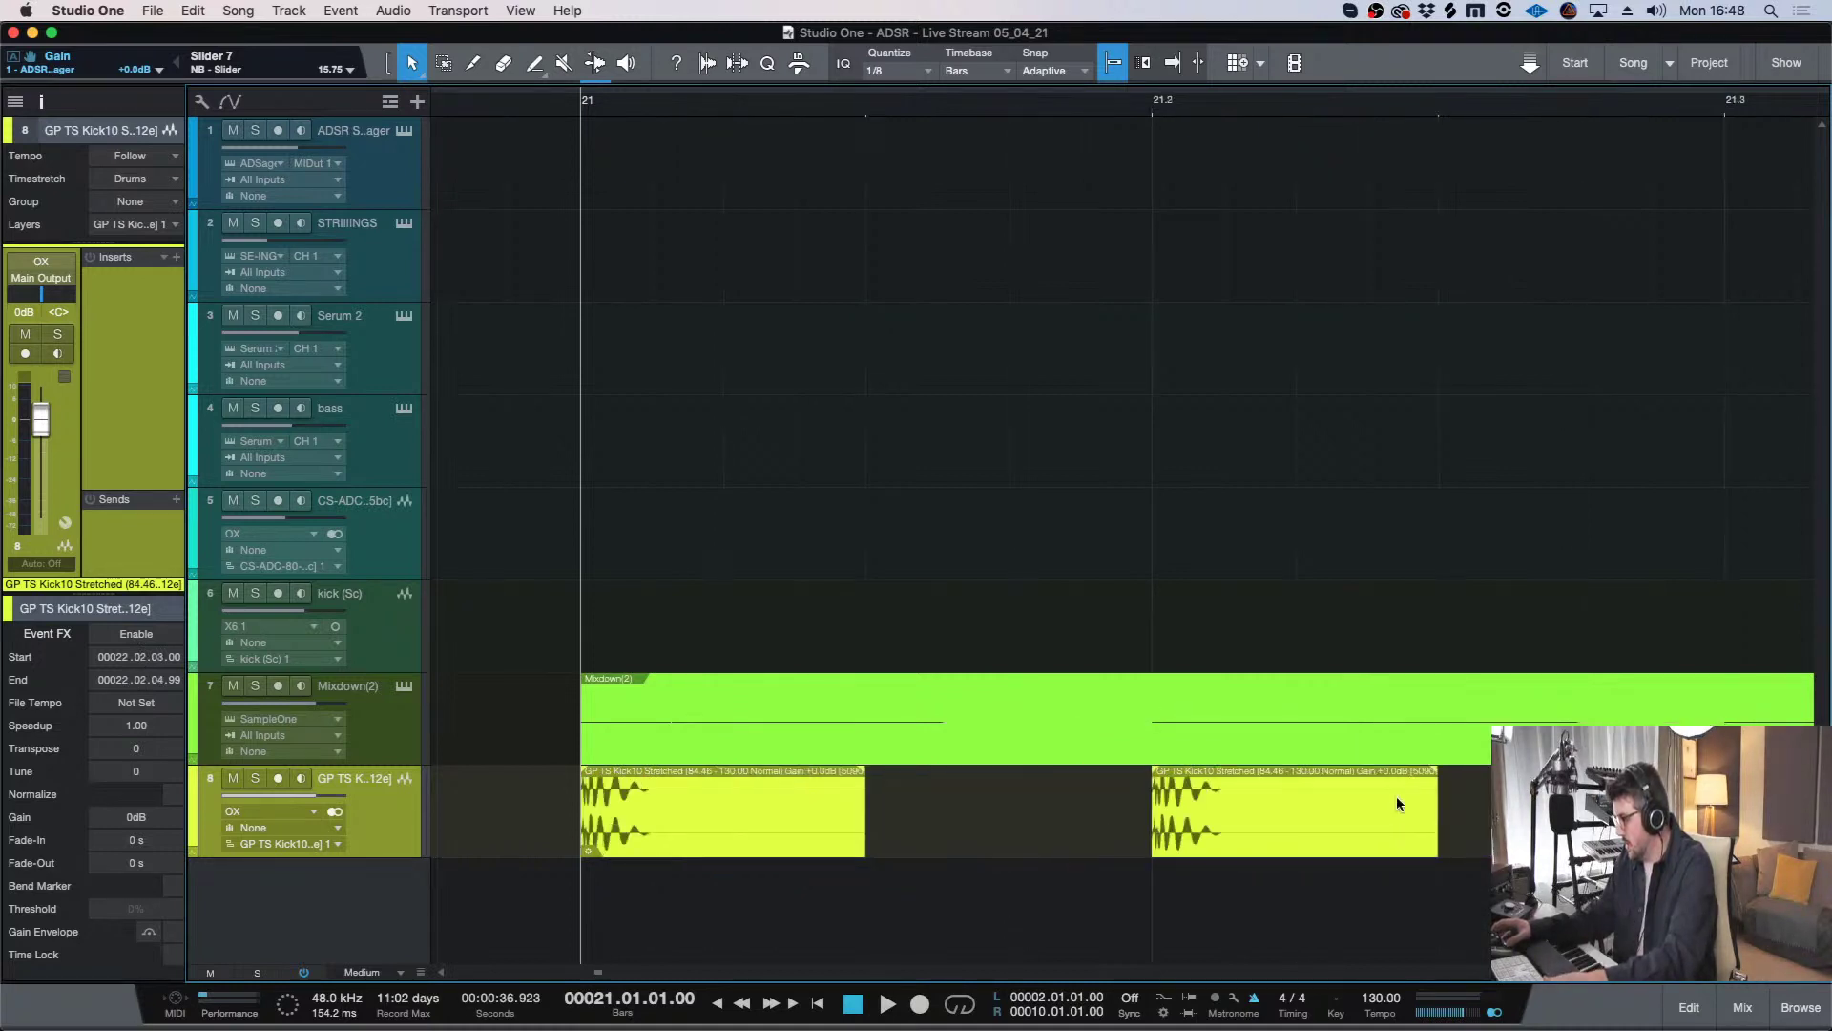
- Place the playhead at 22.2.3 and copy the kick to 22.3.3, 22.4.3, 23, 23.2 and 23.3
click(1372, 91)
key(e)
key(e)
key(e)
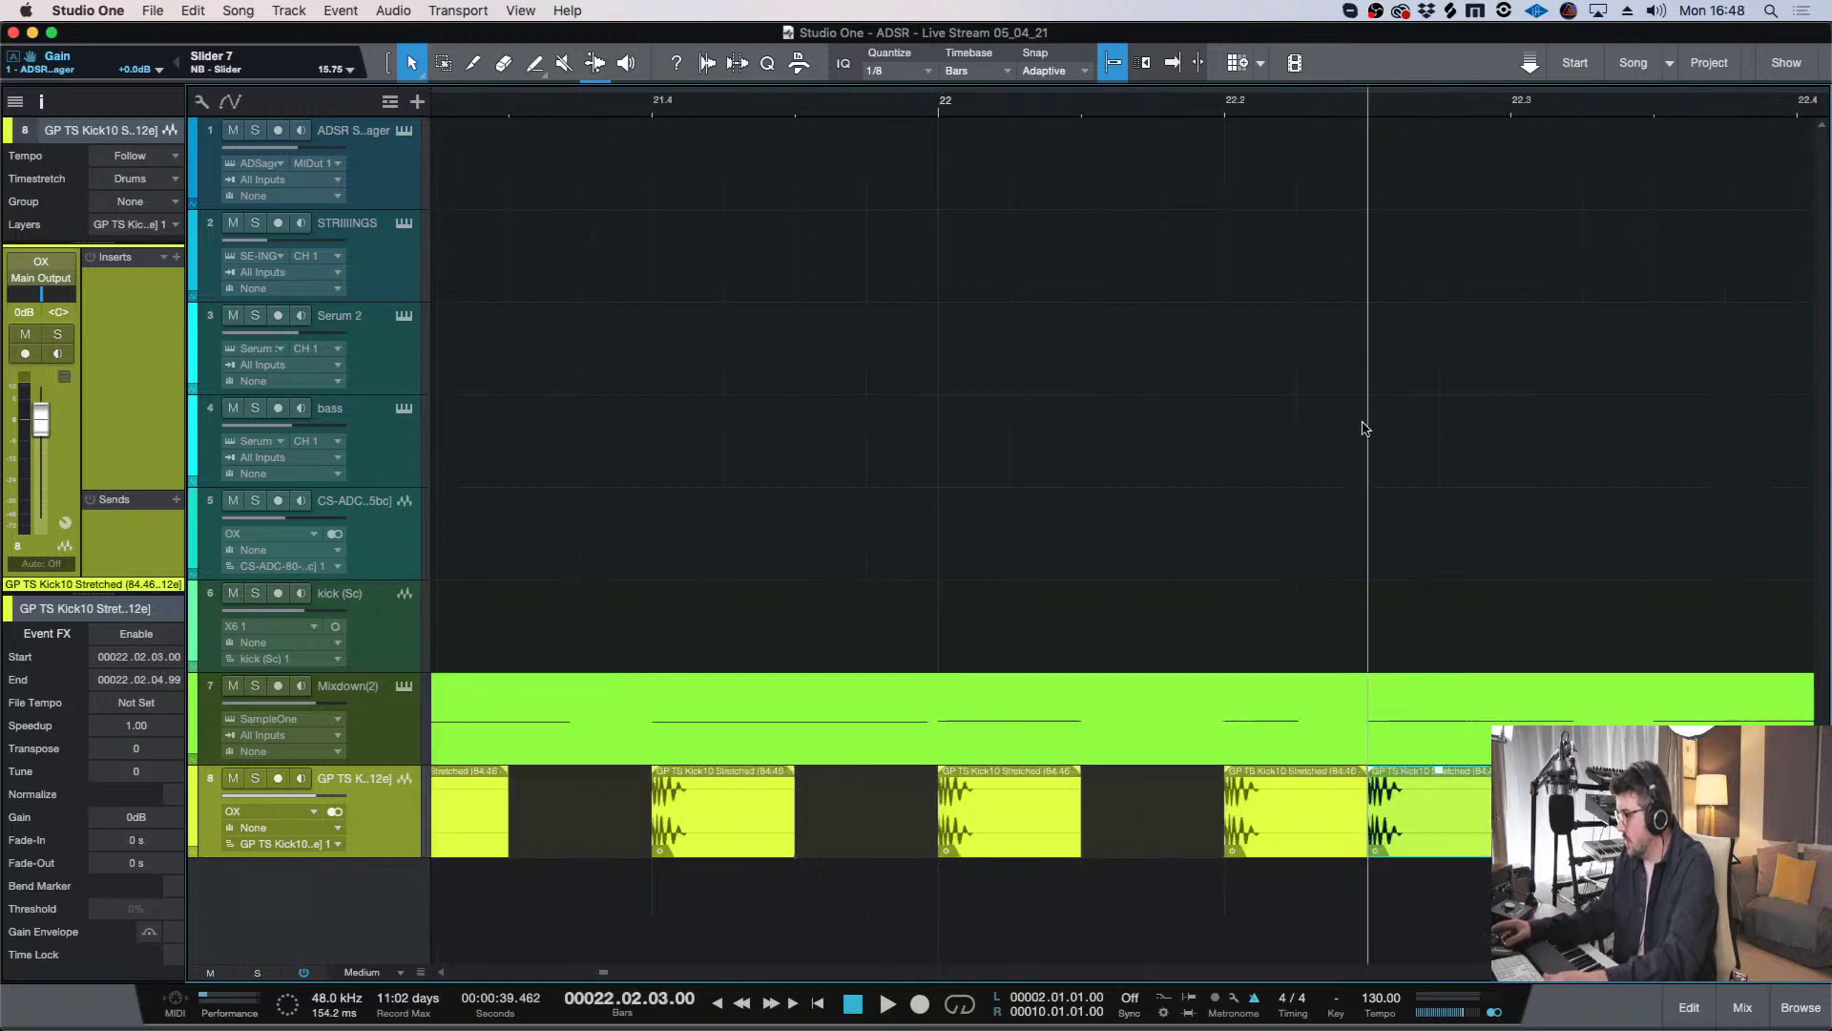
key(w)
key(w)
key(w)
key(w)
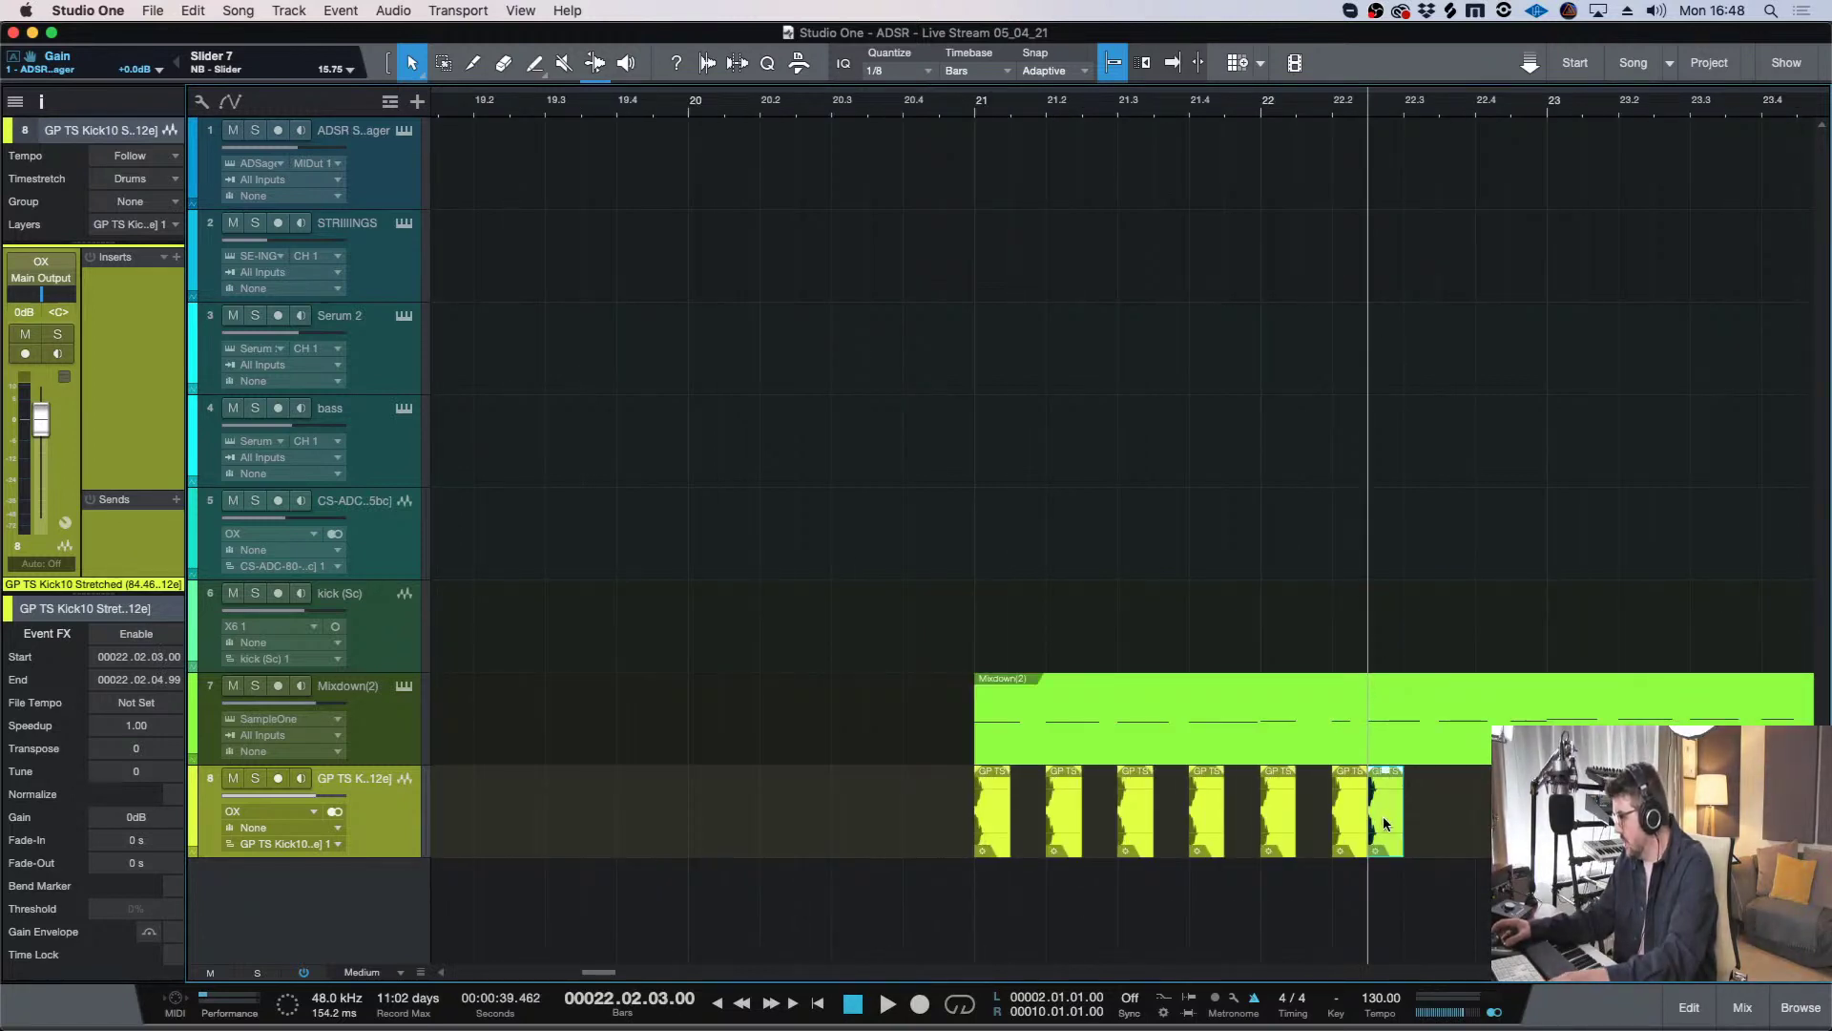
drag(1382, 816, 1462, 816)
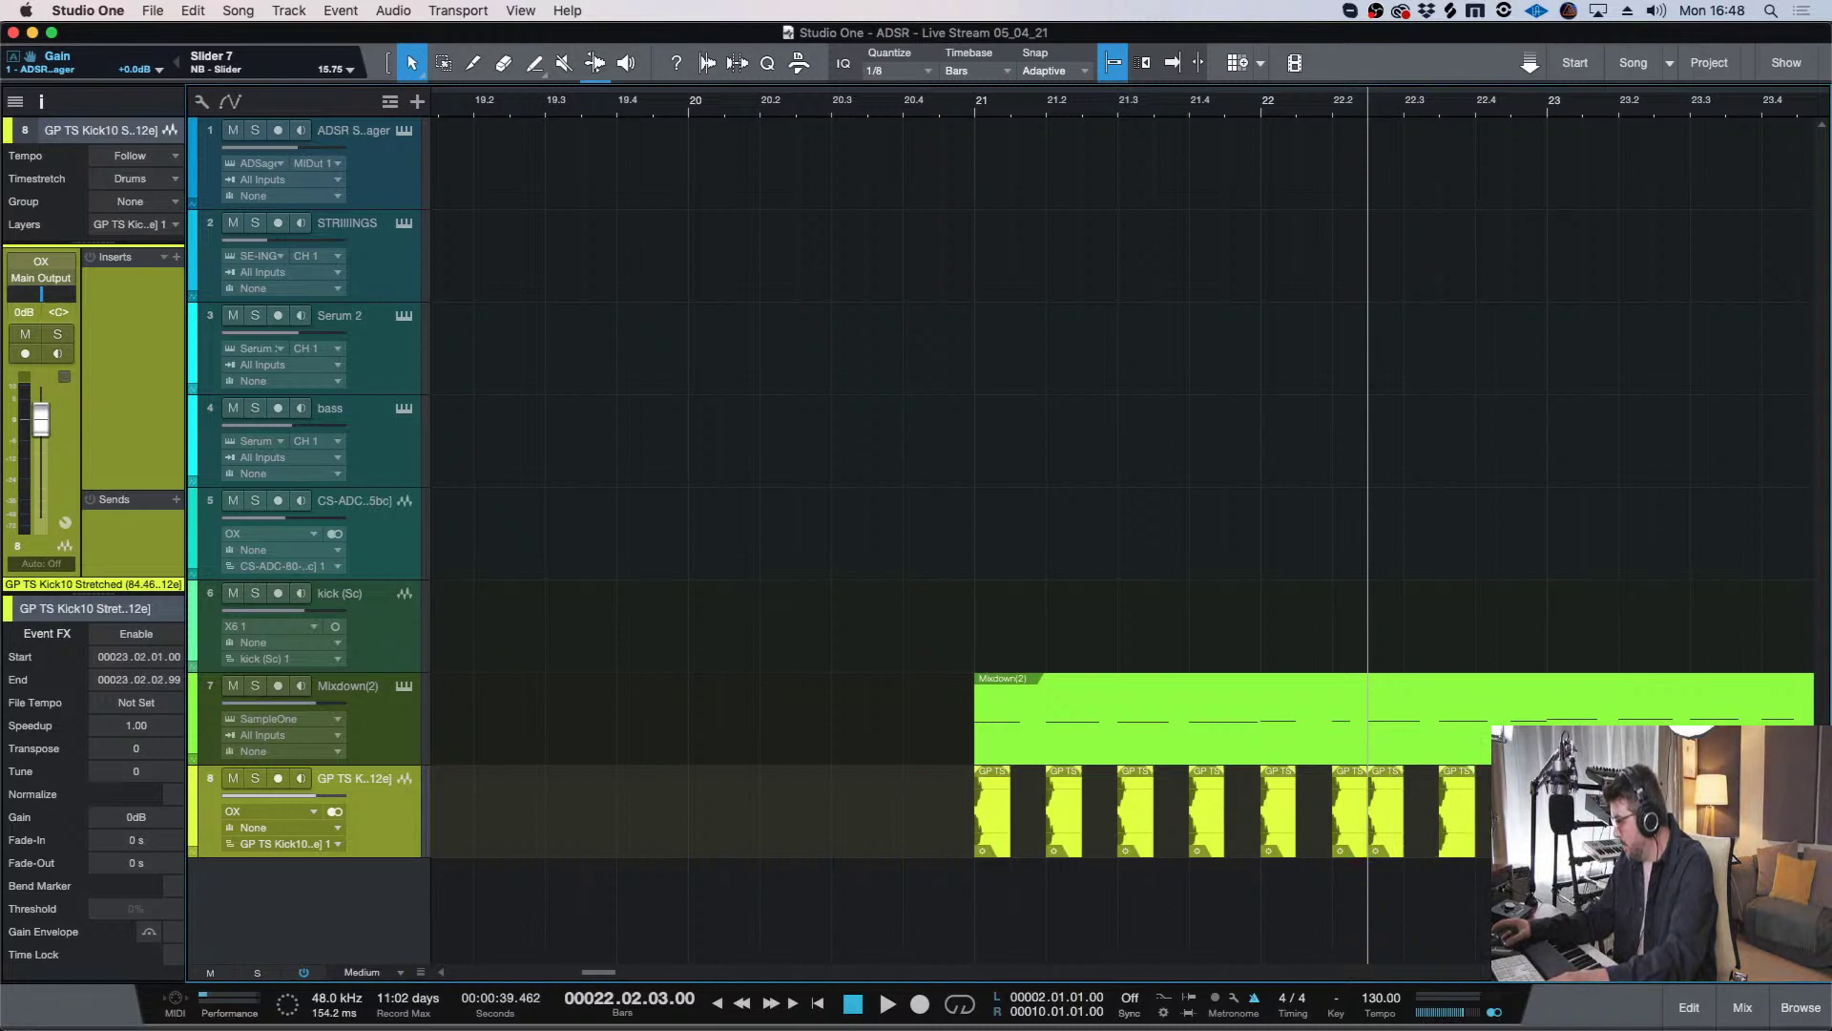
- Show the browser and copy the kick to 23.4, 24, 24.1.3, 24.2.3, 24.3.3 and 24.4.3
scroll(792, 969, right, 5)
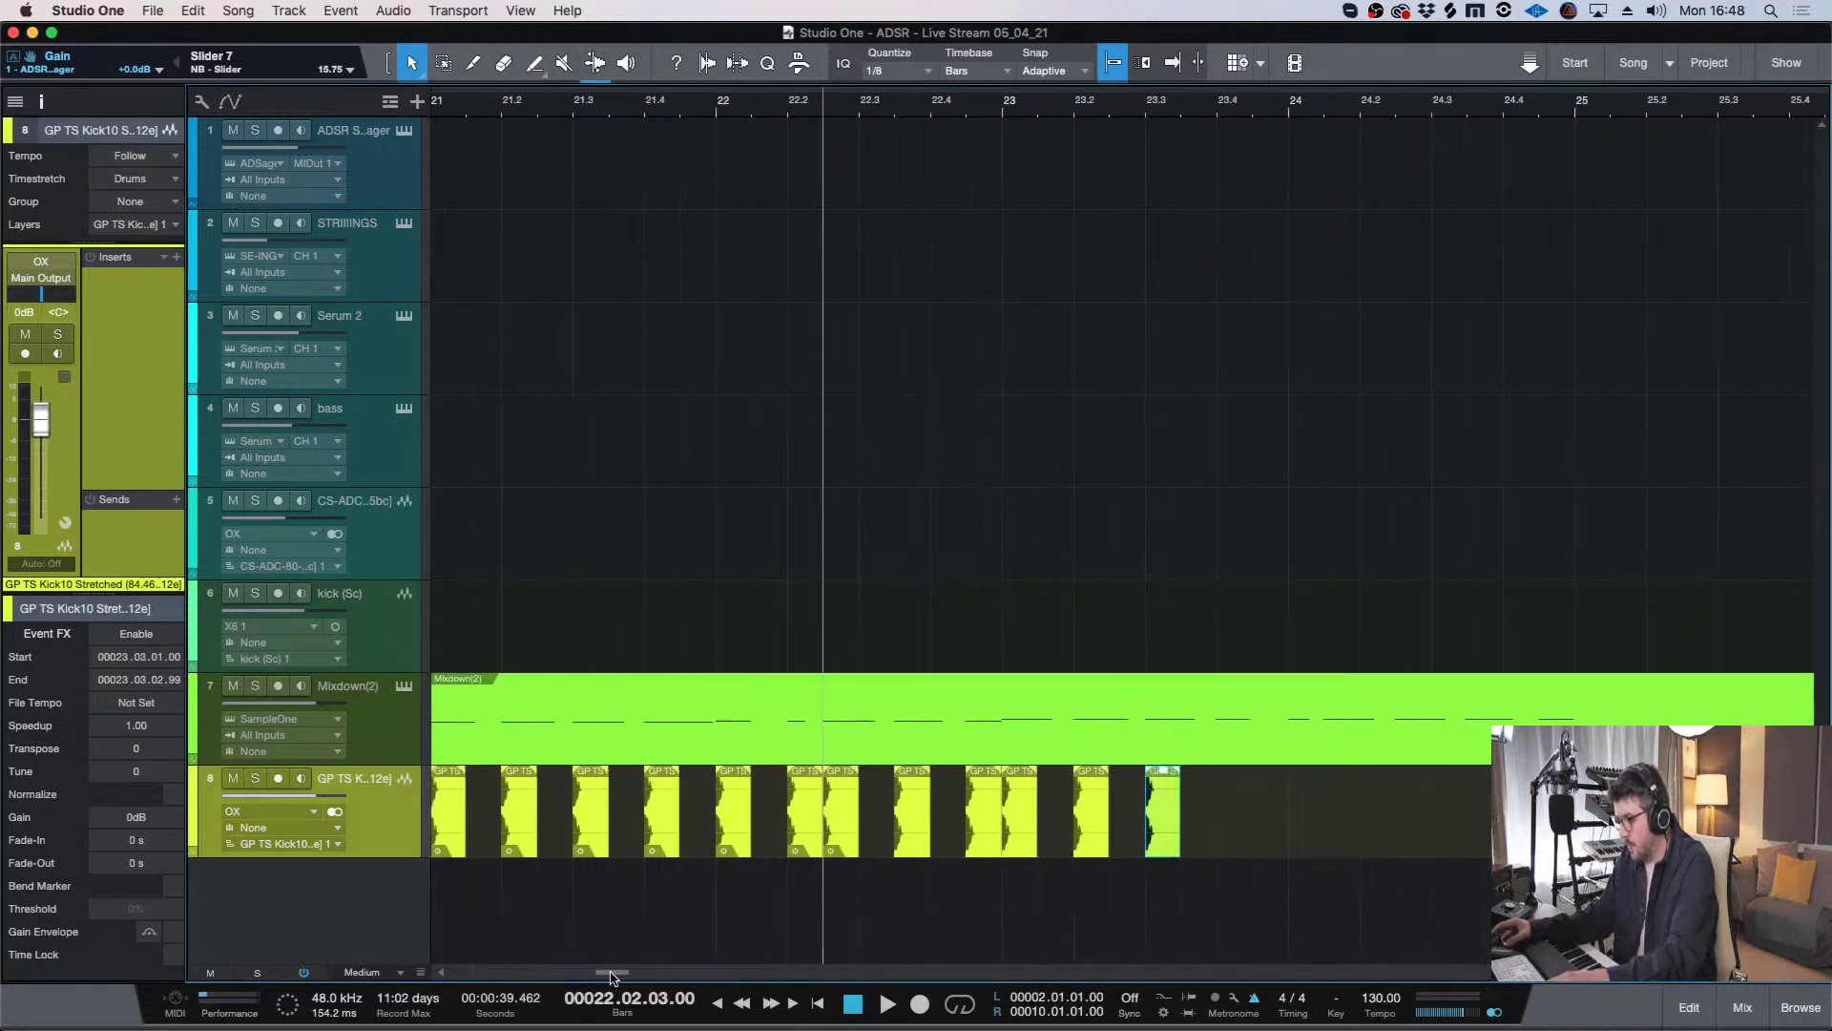
click(1818, 1023)
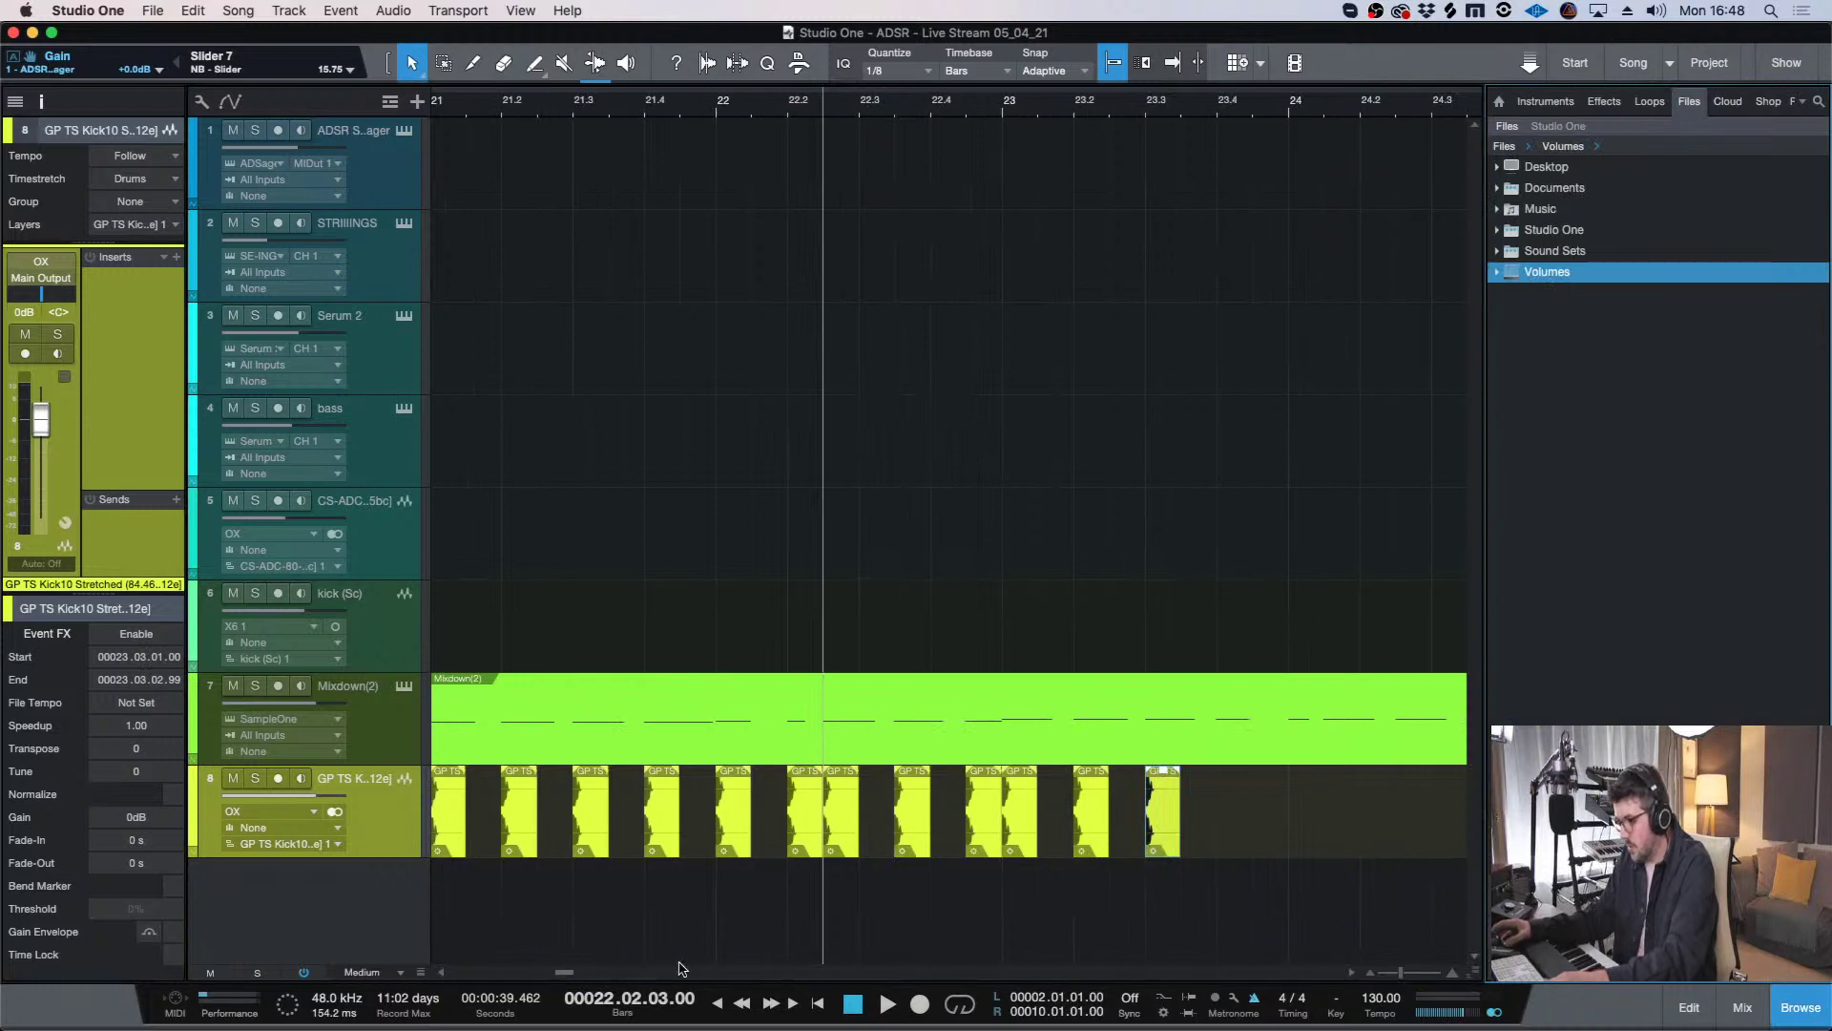
scroll(577, 972, down, 5)
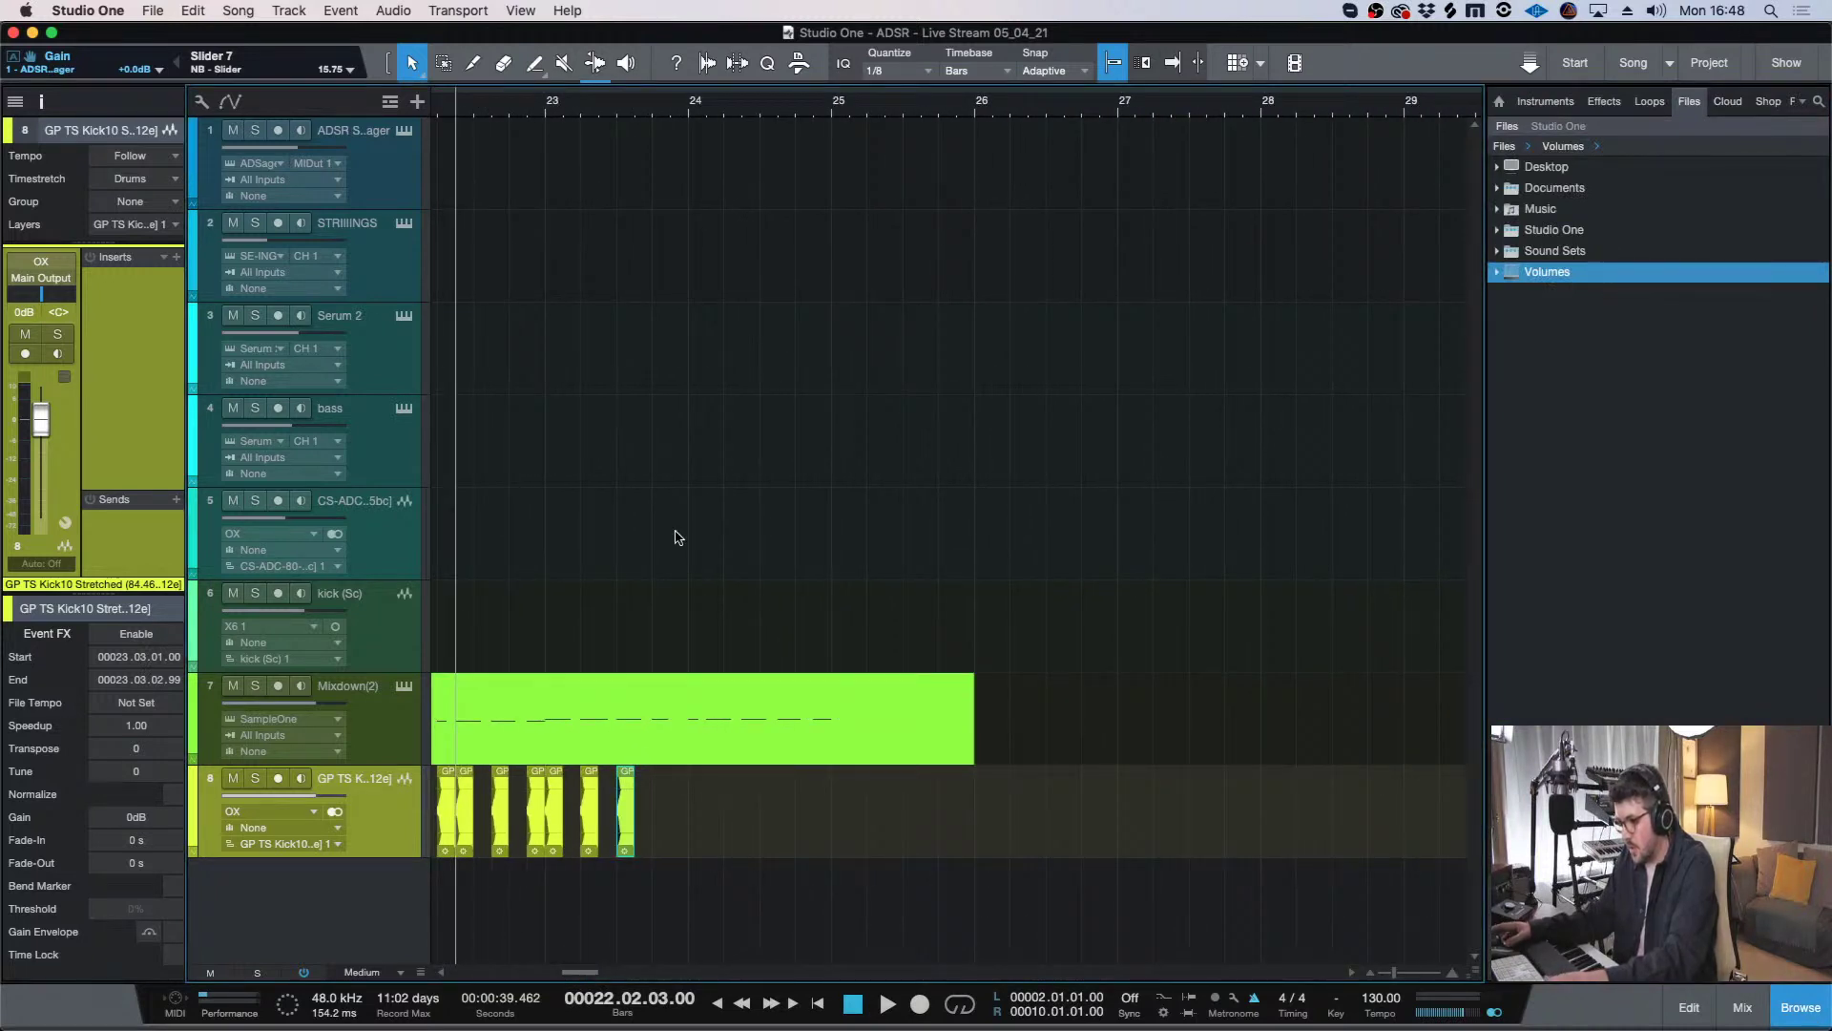
click(616, 102)
key(e)
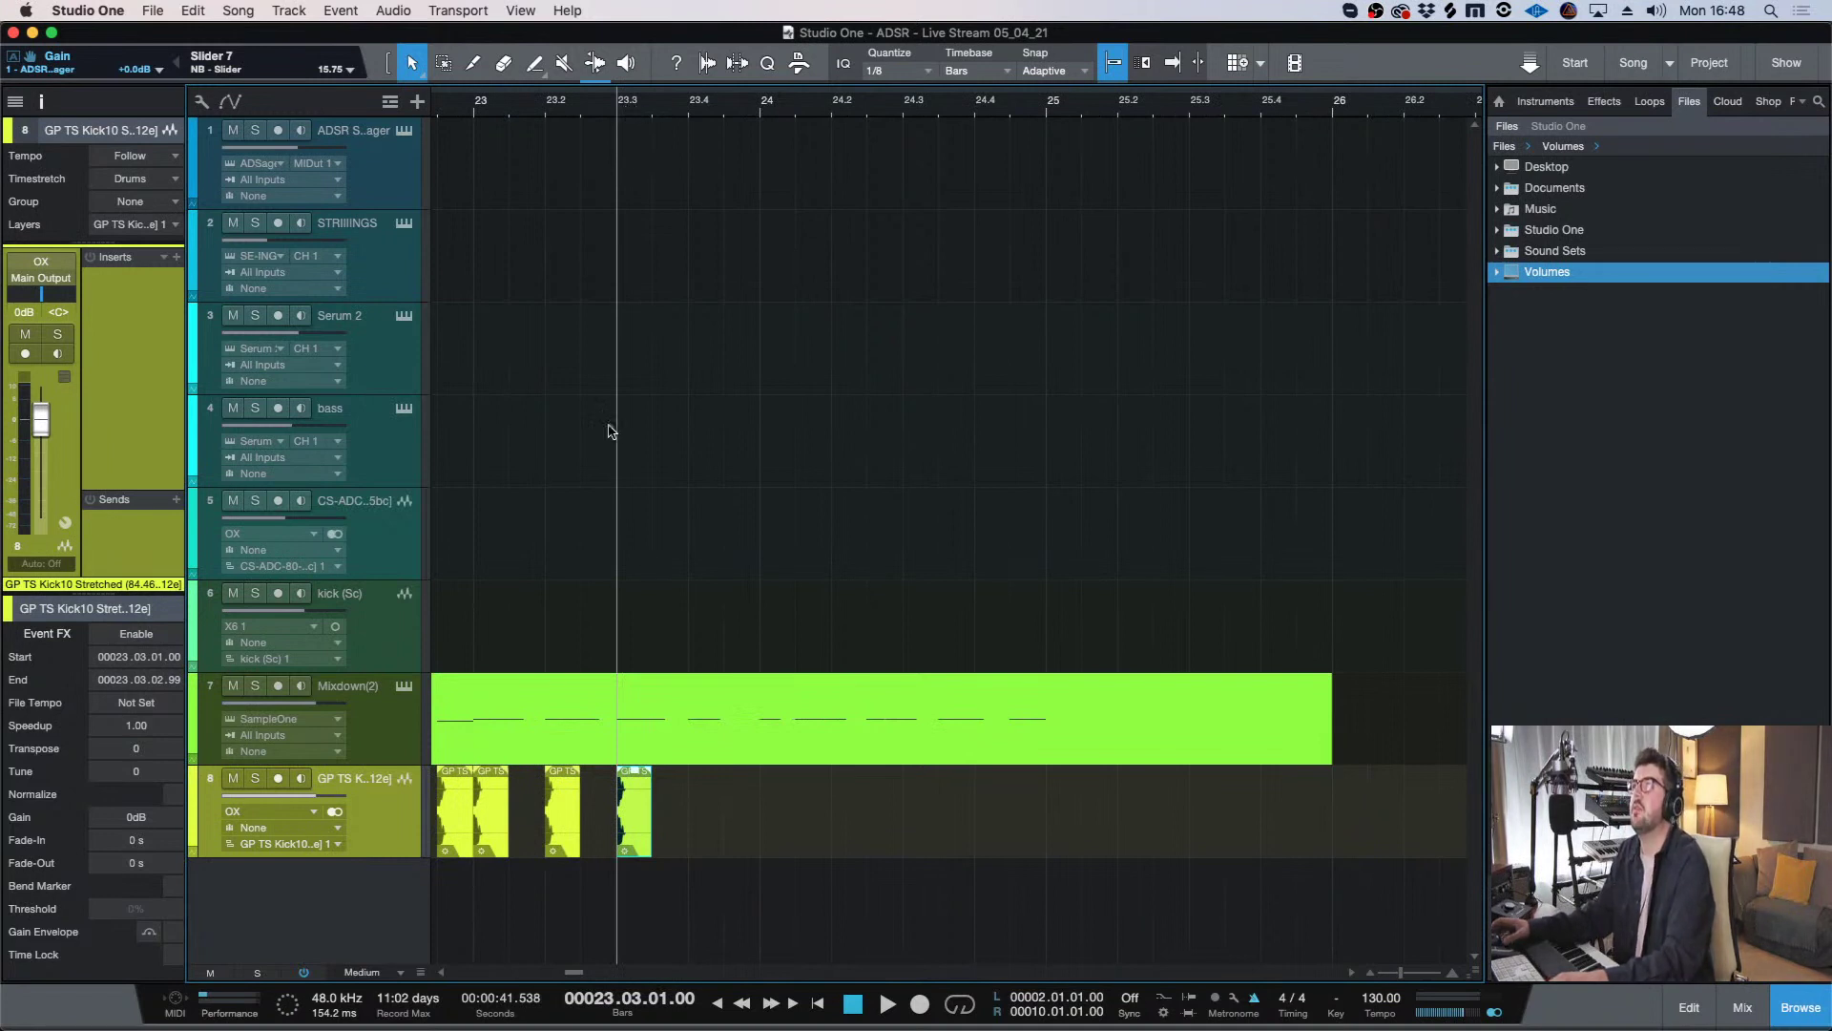
drag(627, 789, 1015, 798)
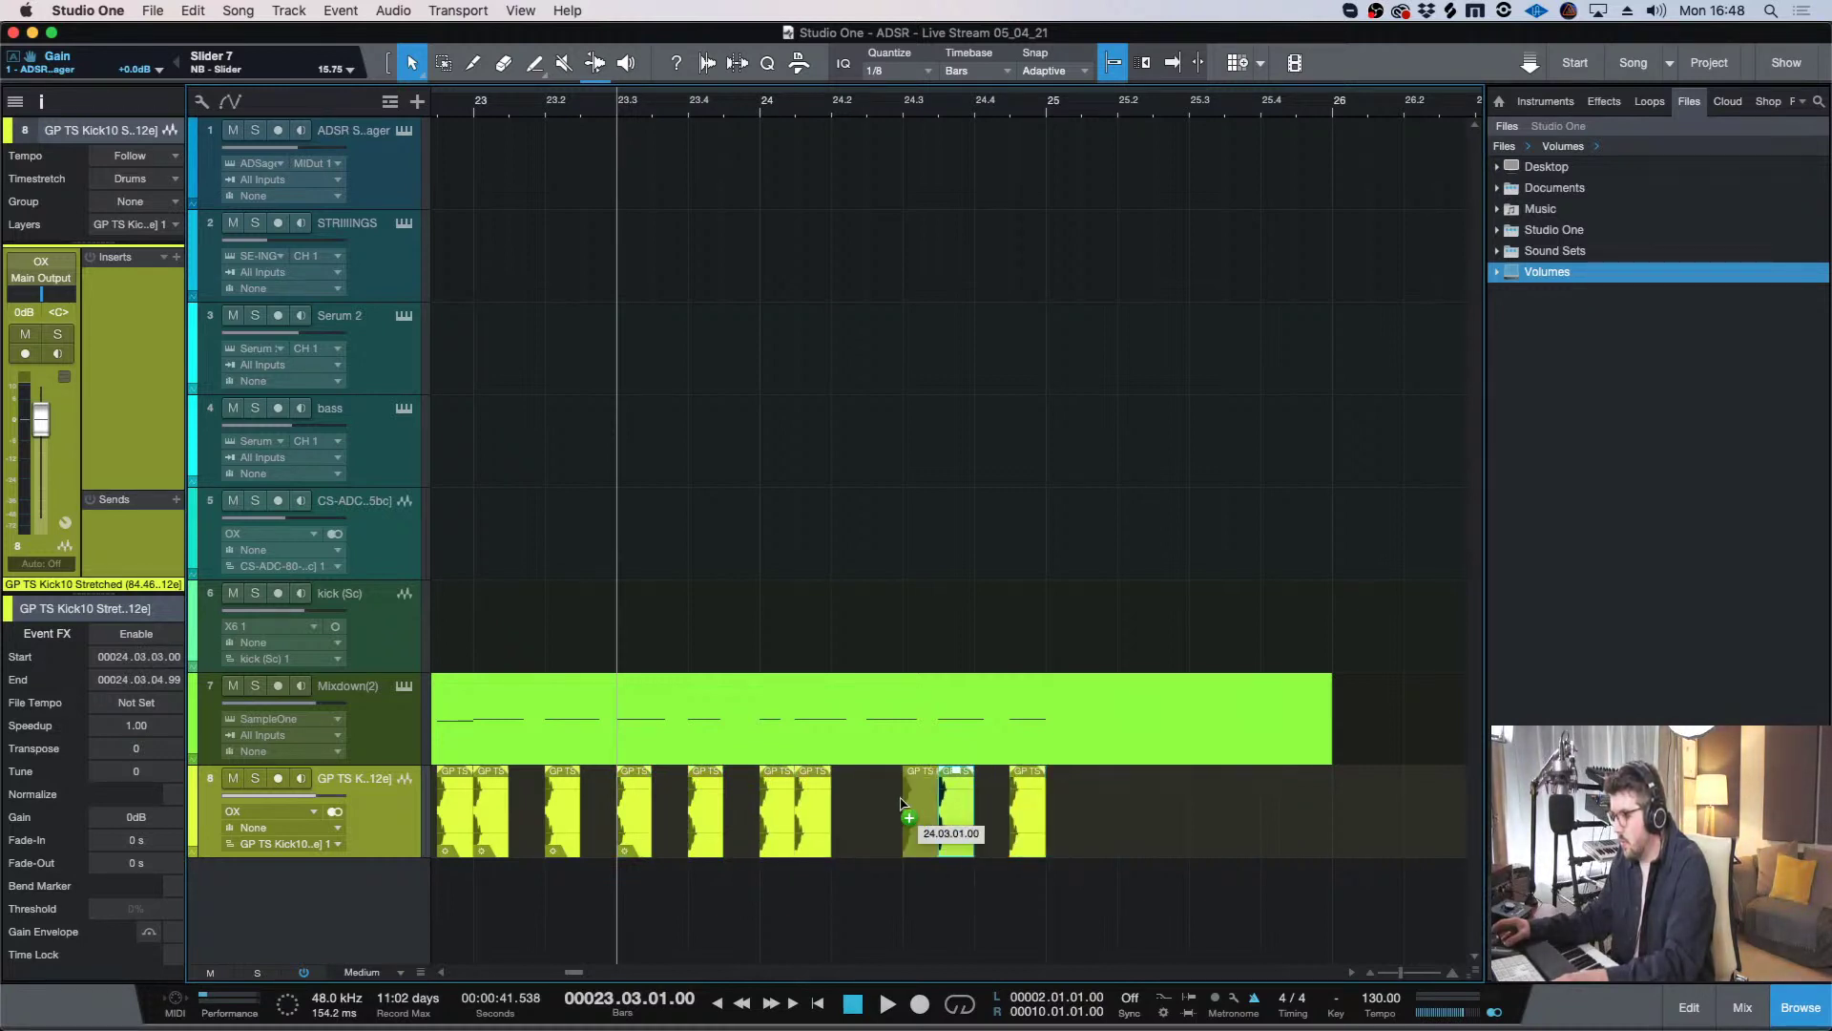
drag(902, 801, 950, 798)
- Return the playhead to bar 21 and solo the GP TS Kick10 track
key(w)
key(w)
key(w)
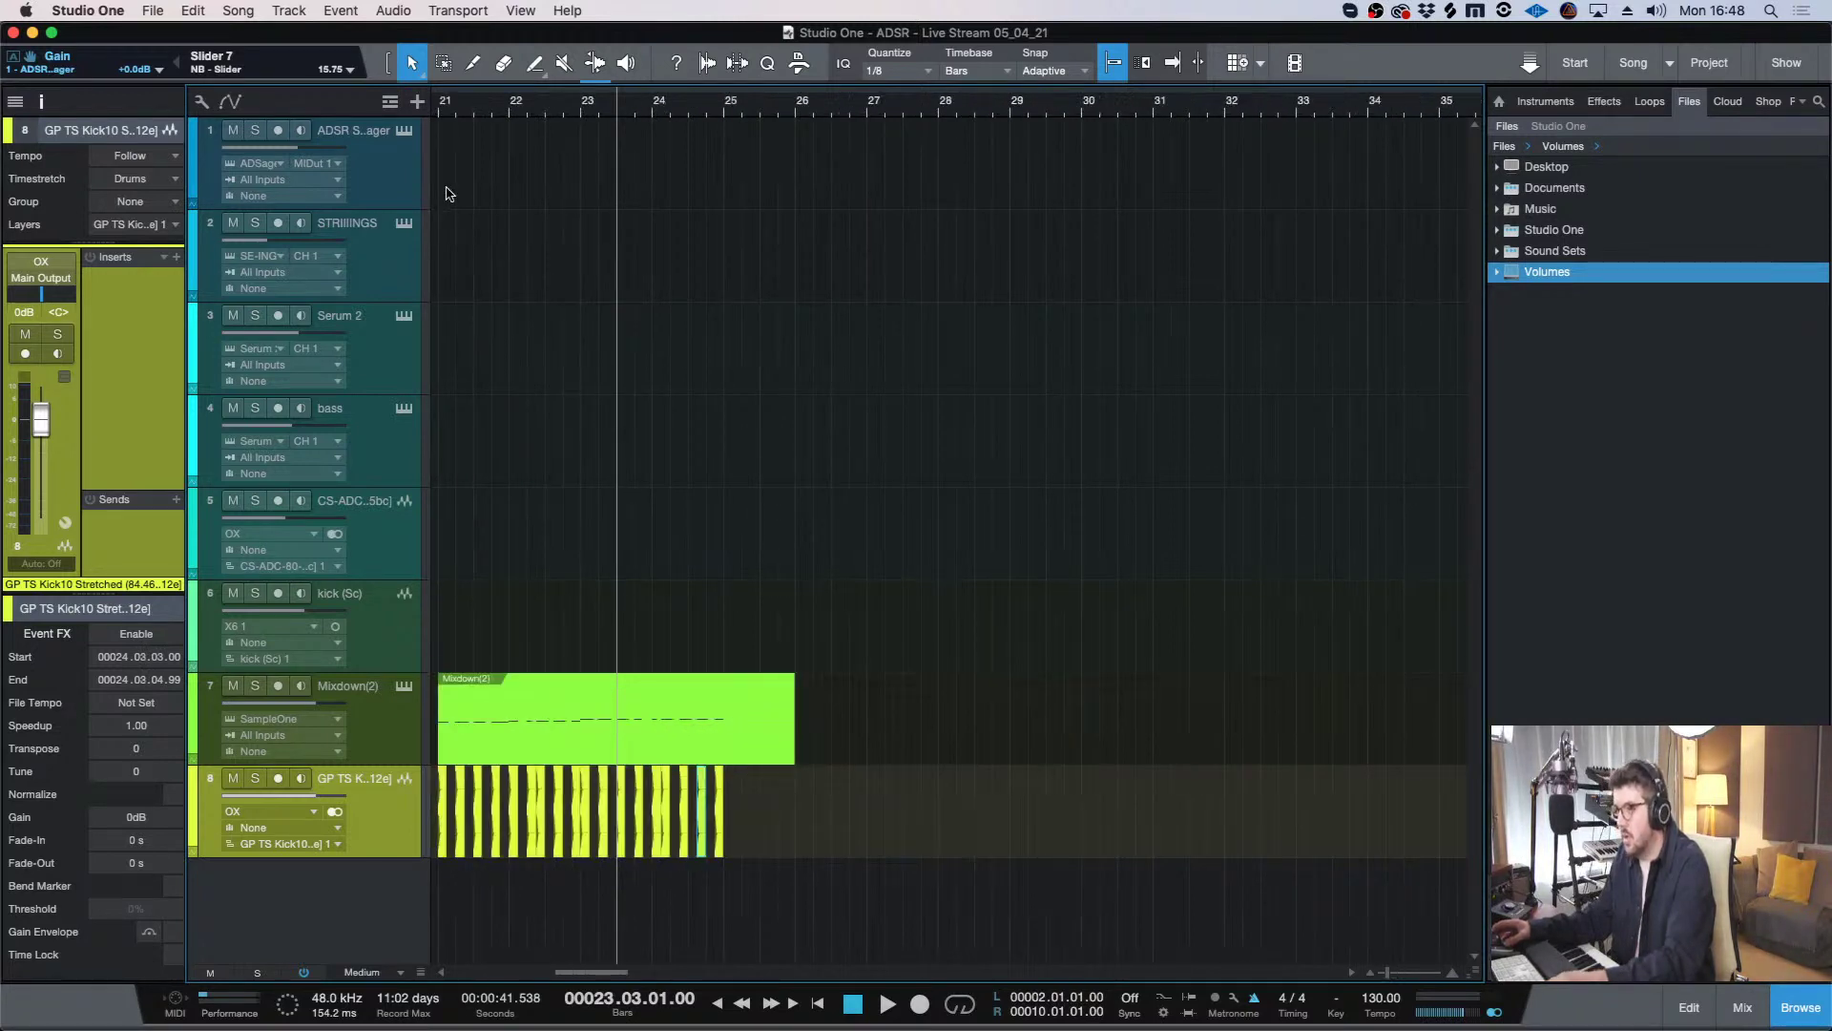
key(e)
key(e)
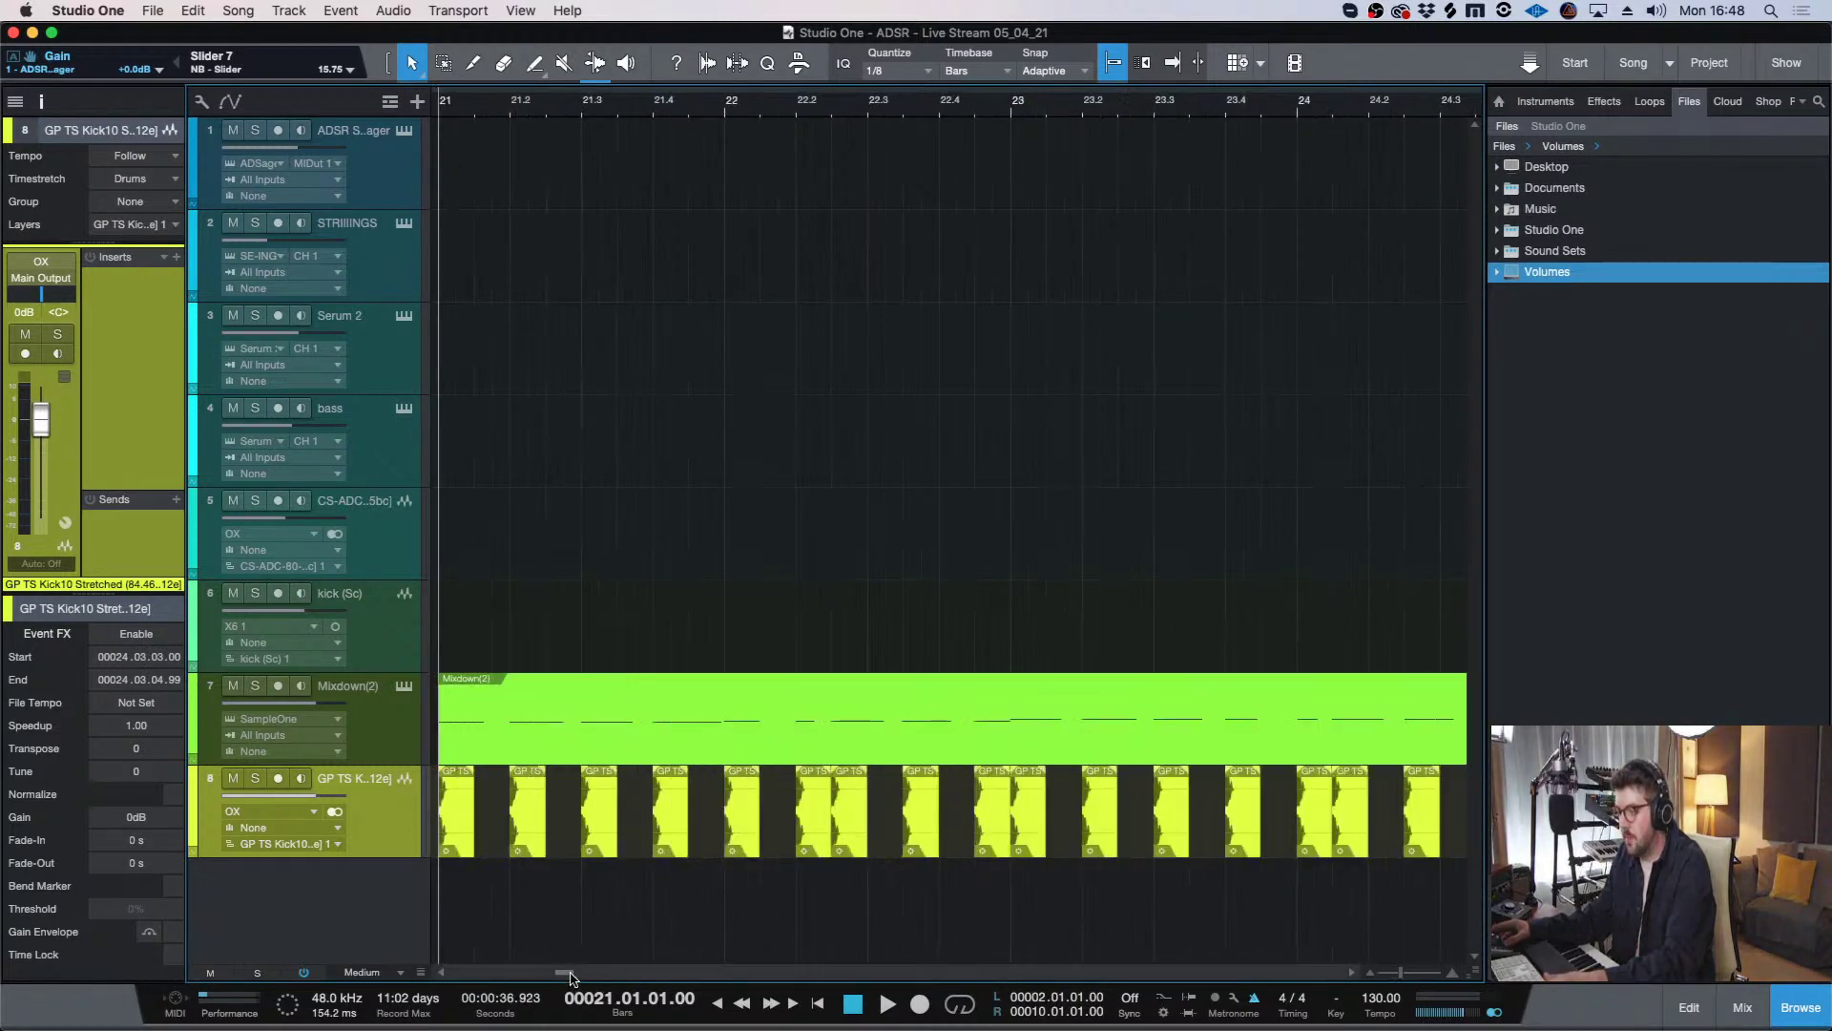
drag(571, 972, 569, 978)
key(w)
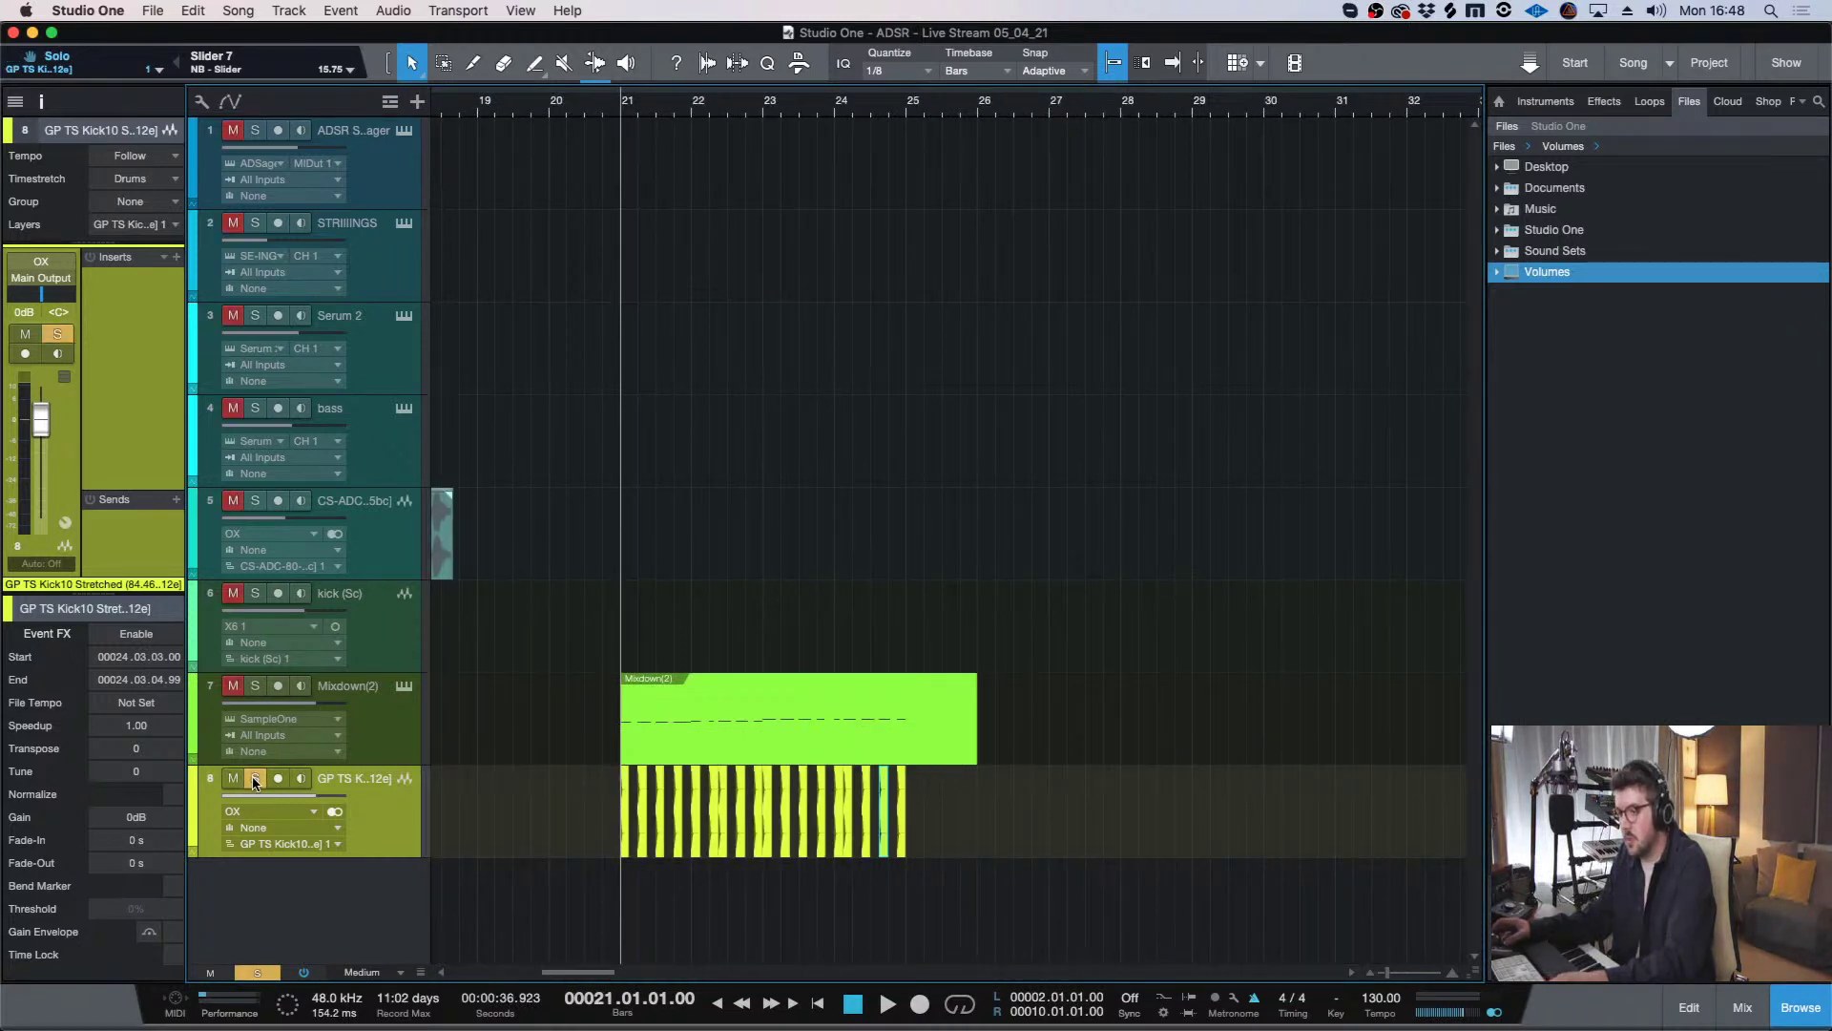
- Trim the end of the Mixdown(2) part to bar 25
drag(980, 720, 924, 711)
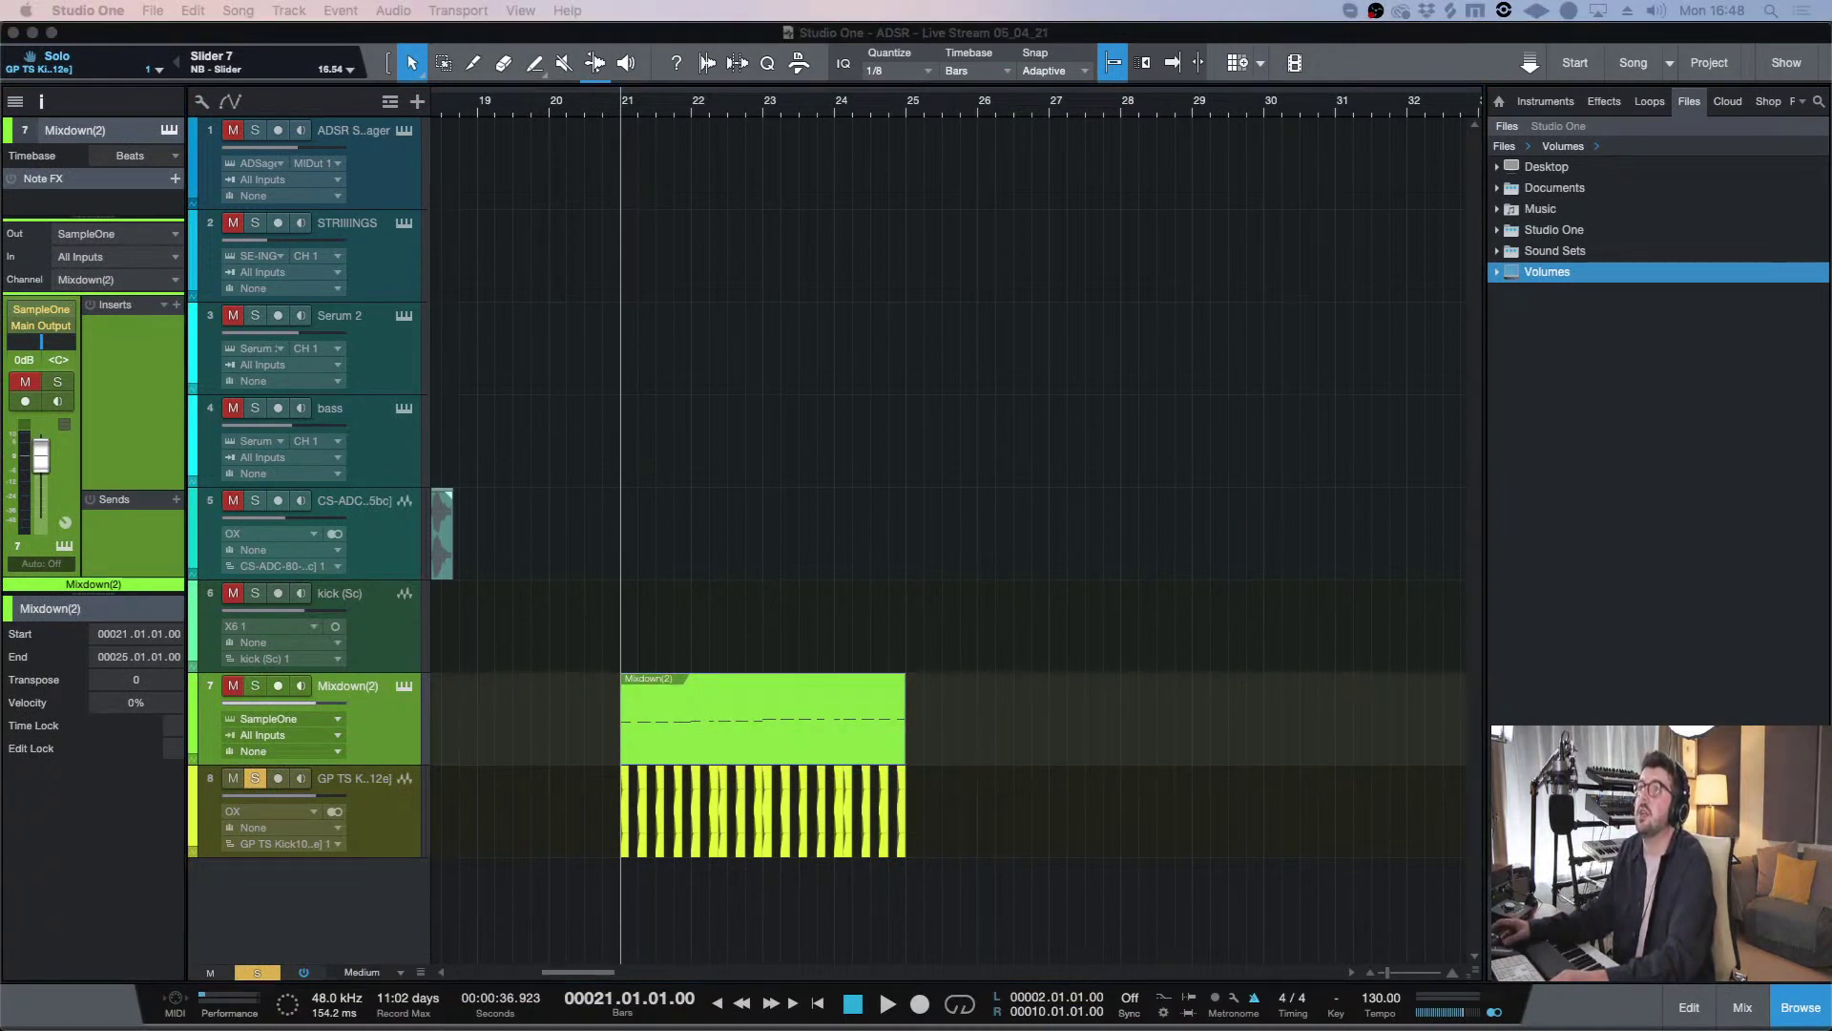
key(e)
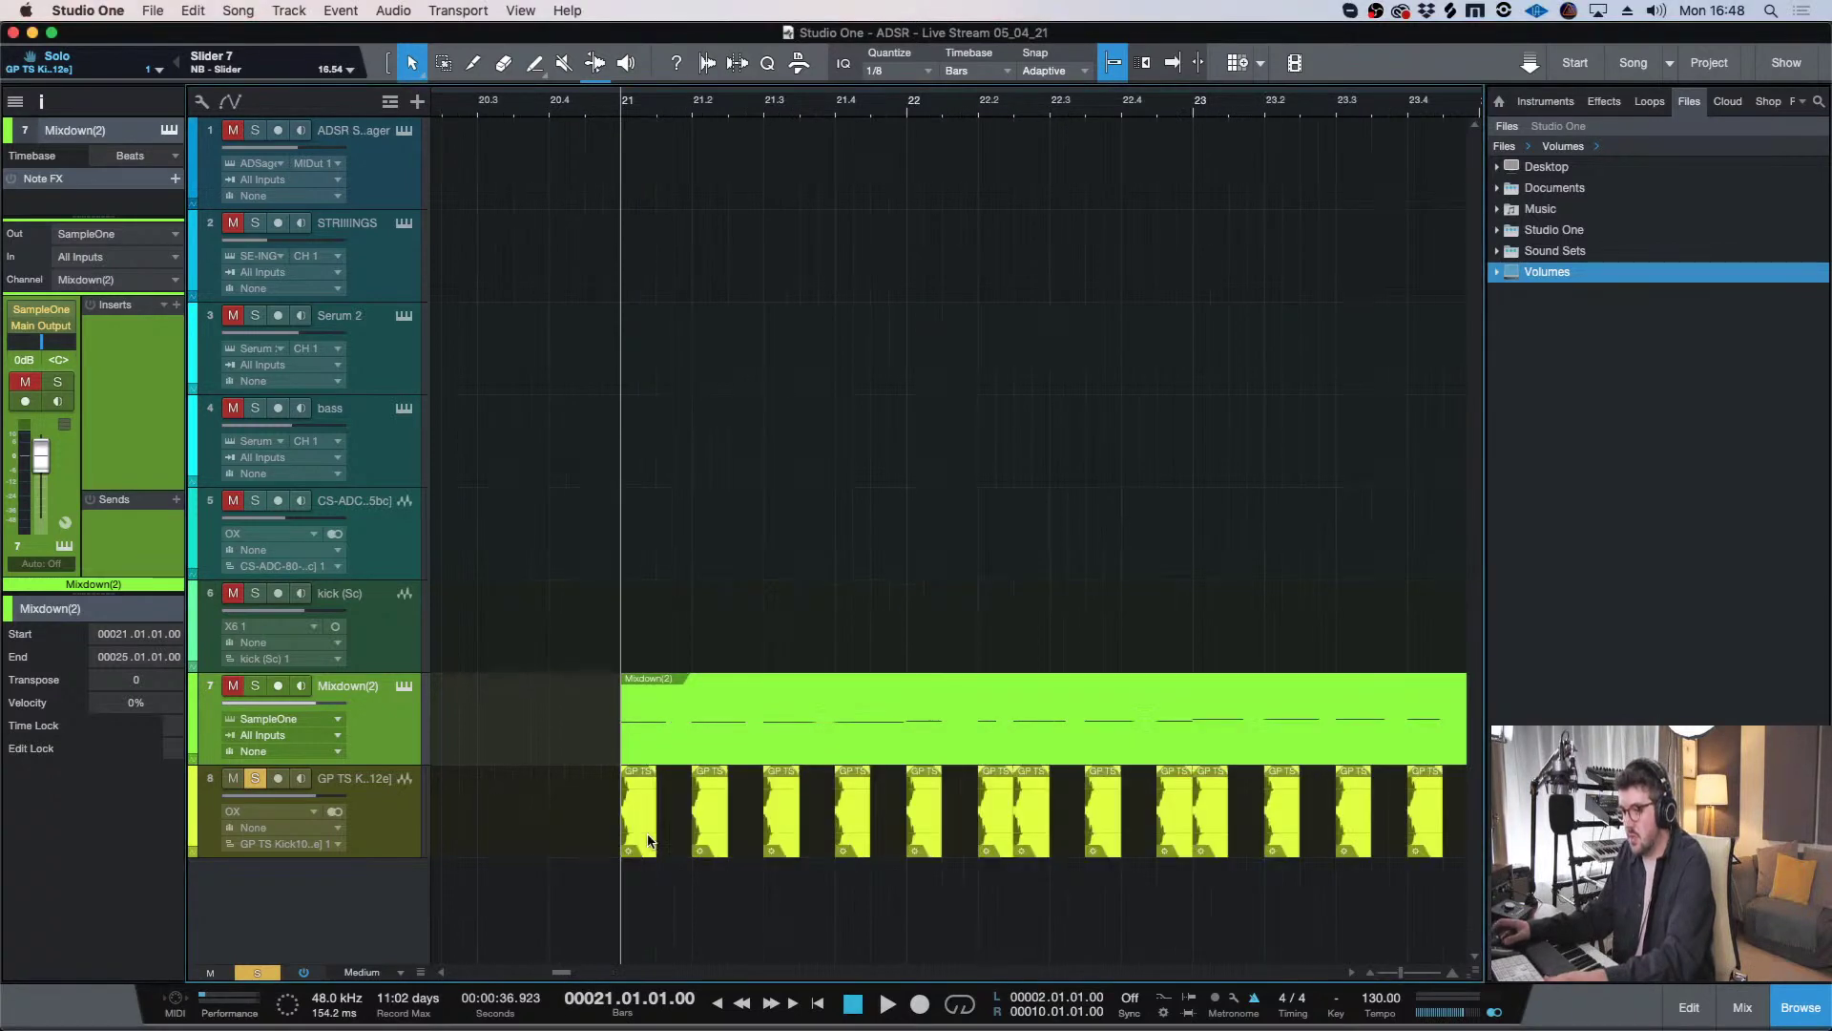
- Unsolo the GP TS Kick10 track, set its volume to -5.4 dB, and play it together with the Mixdown(2) part
key(w)
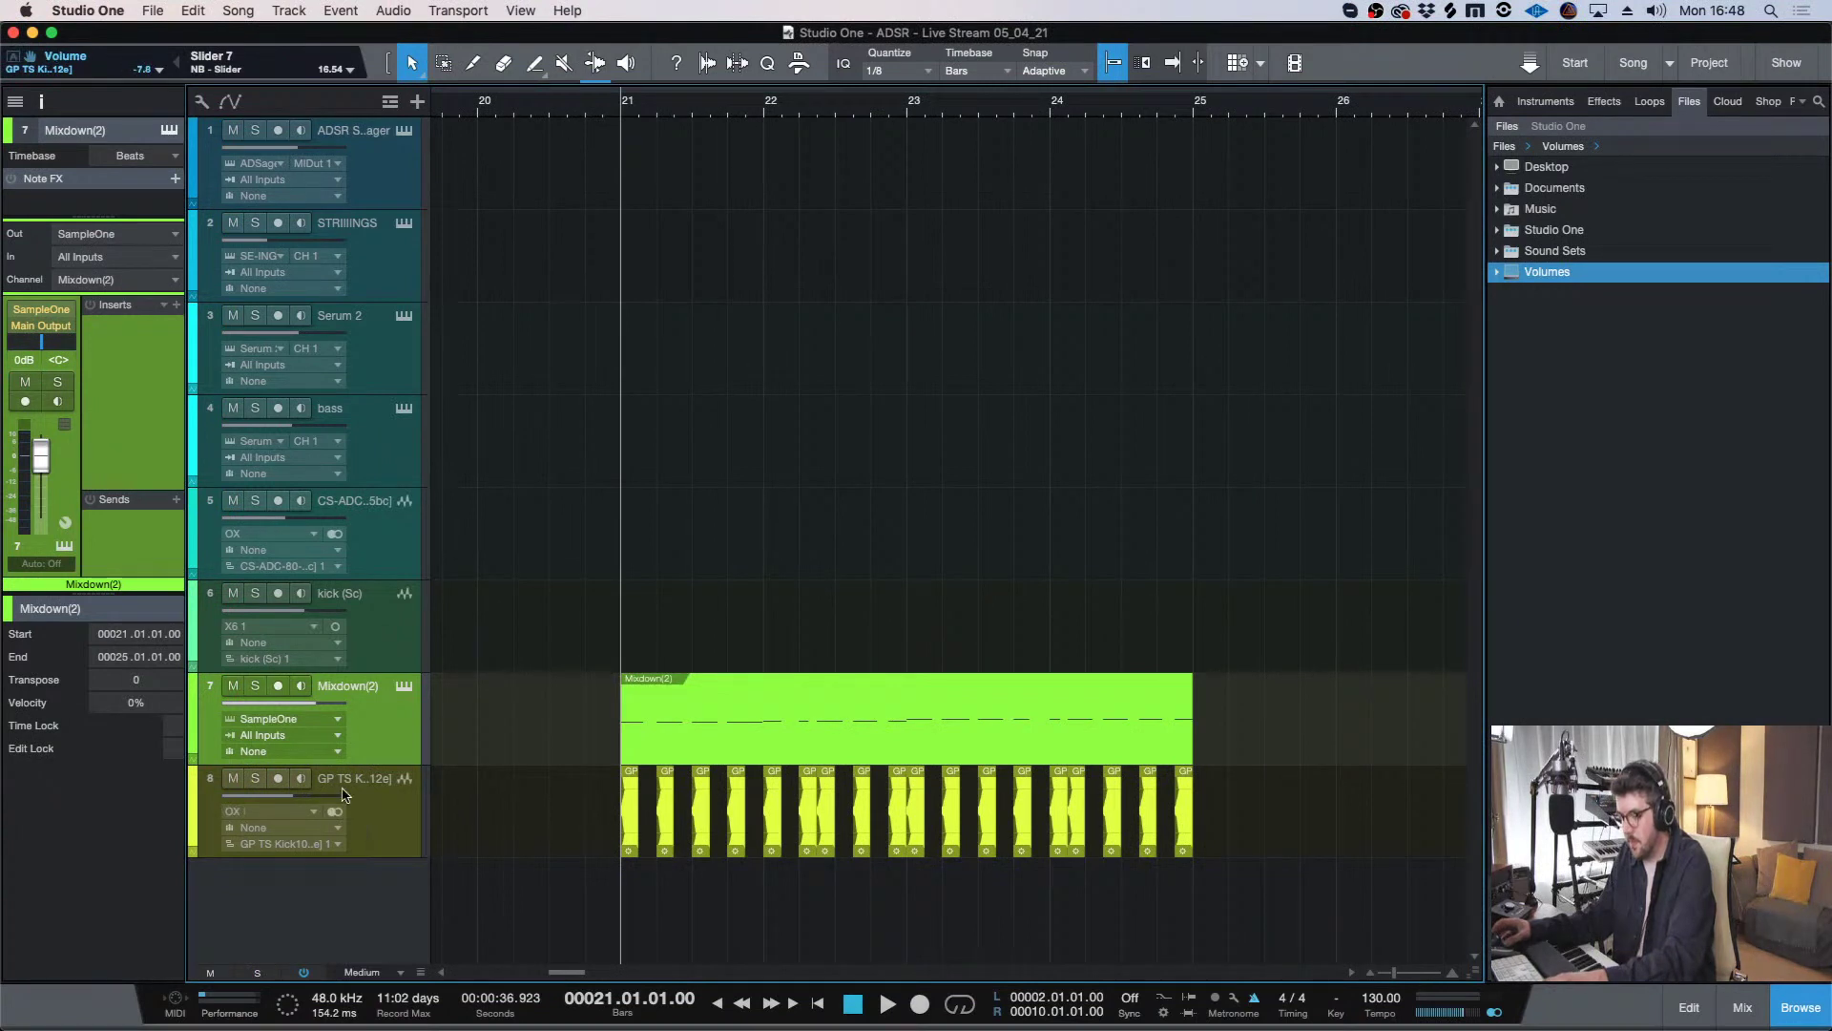
drag(346, 795, 328, 799)
key(space)
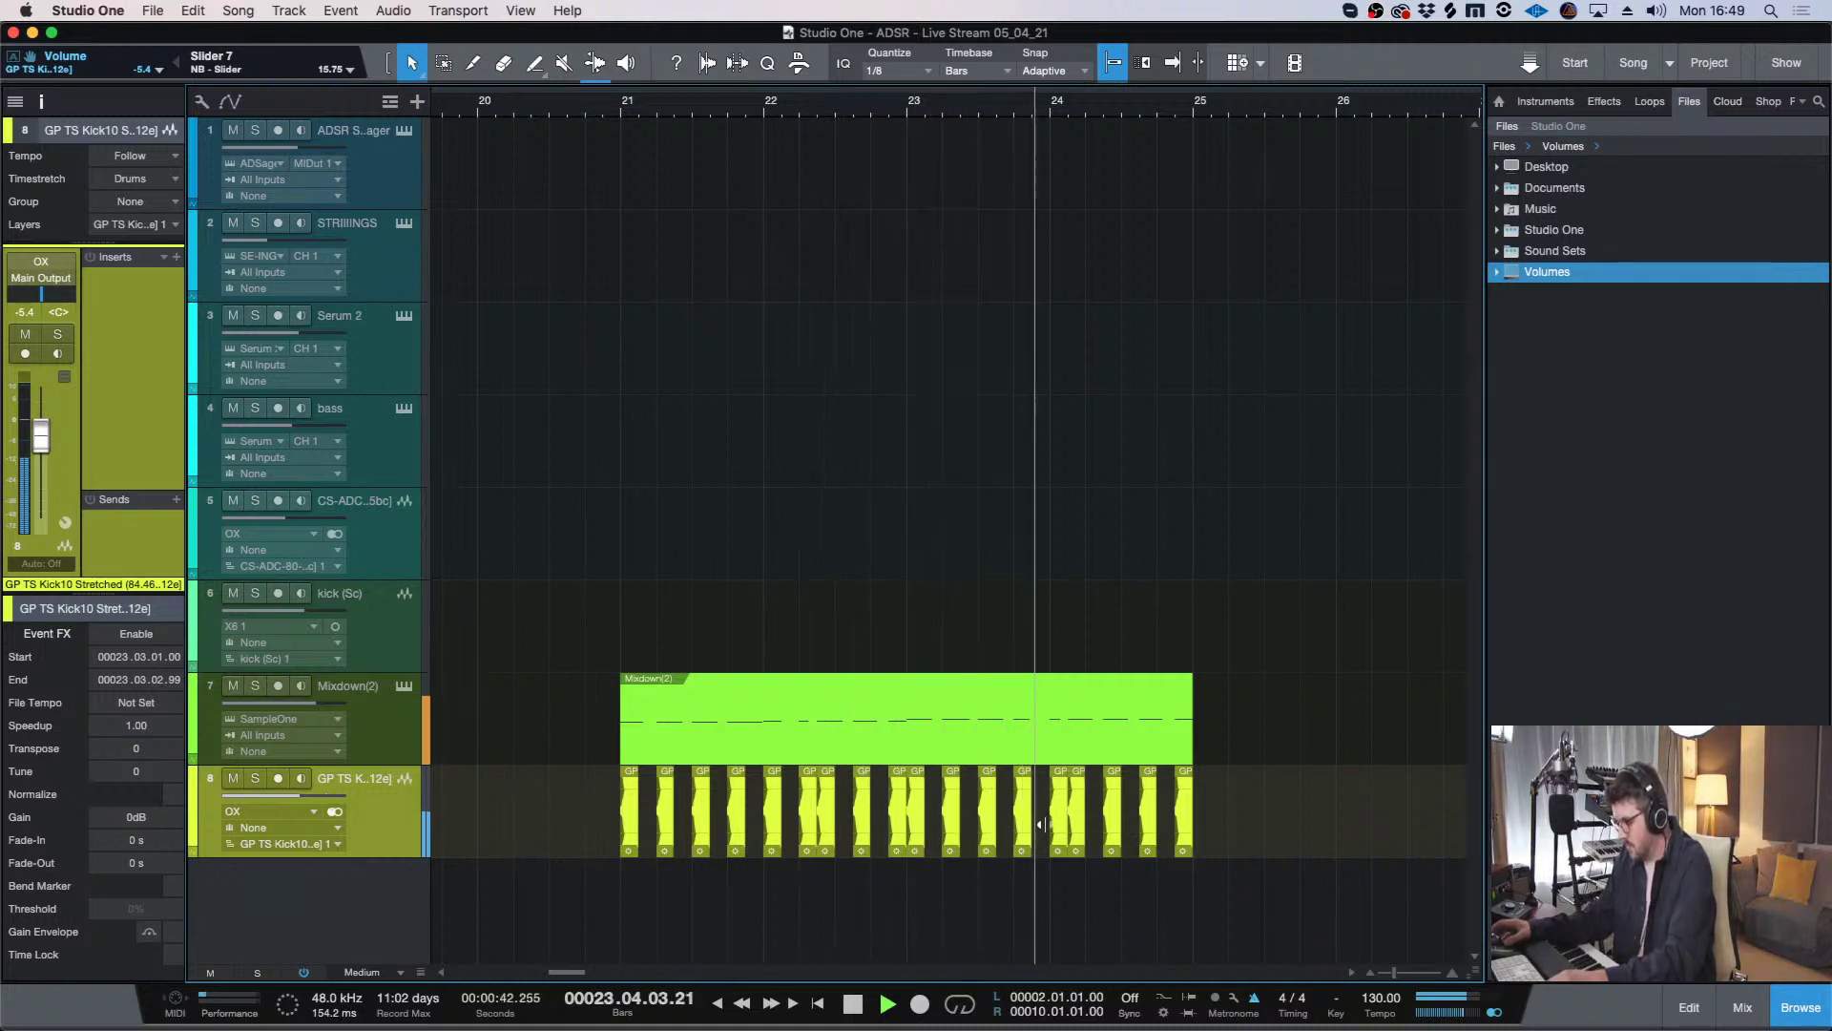
key(space)
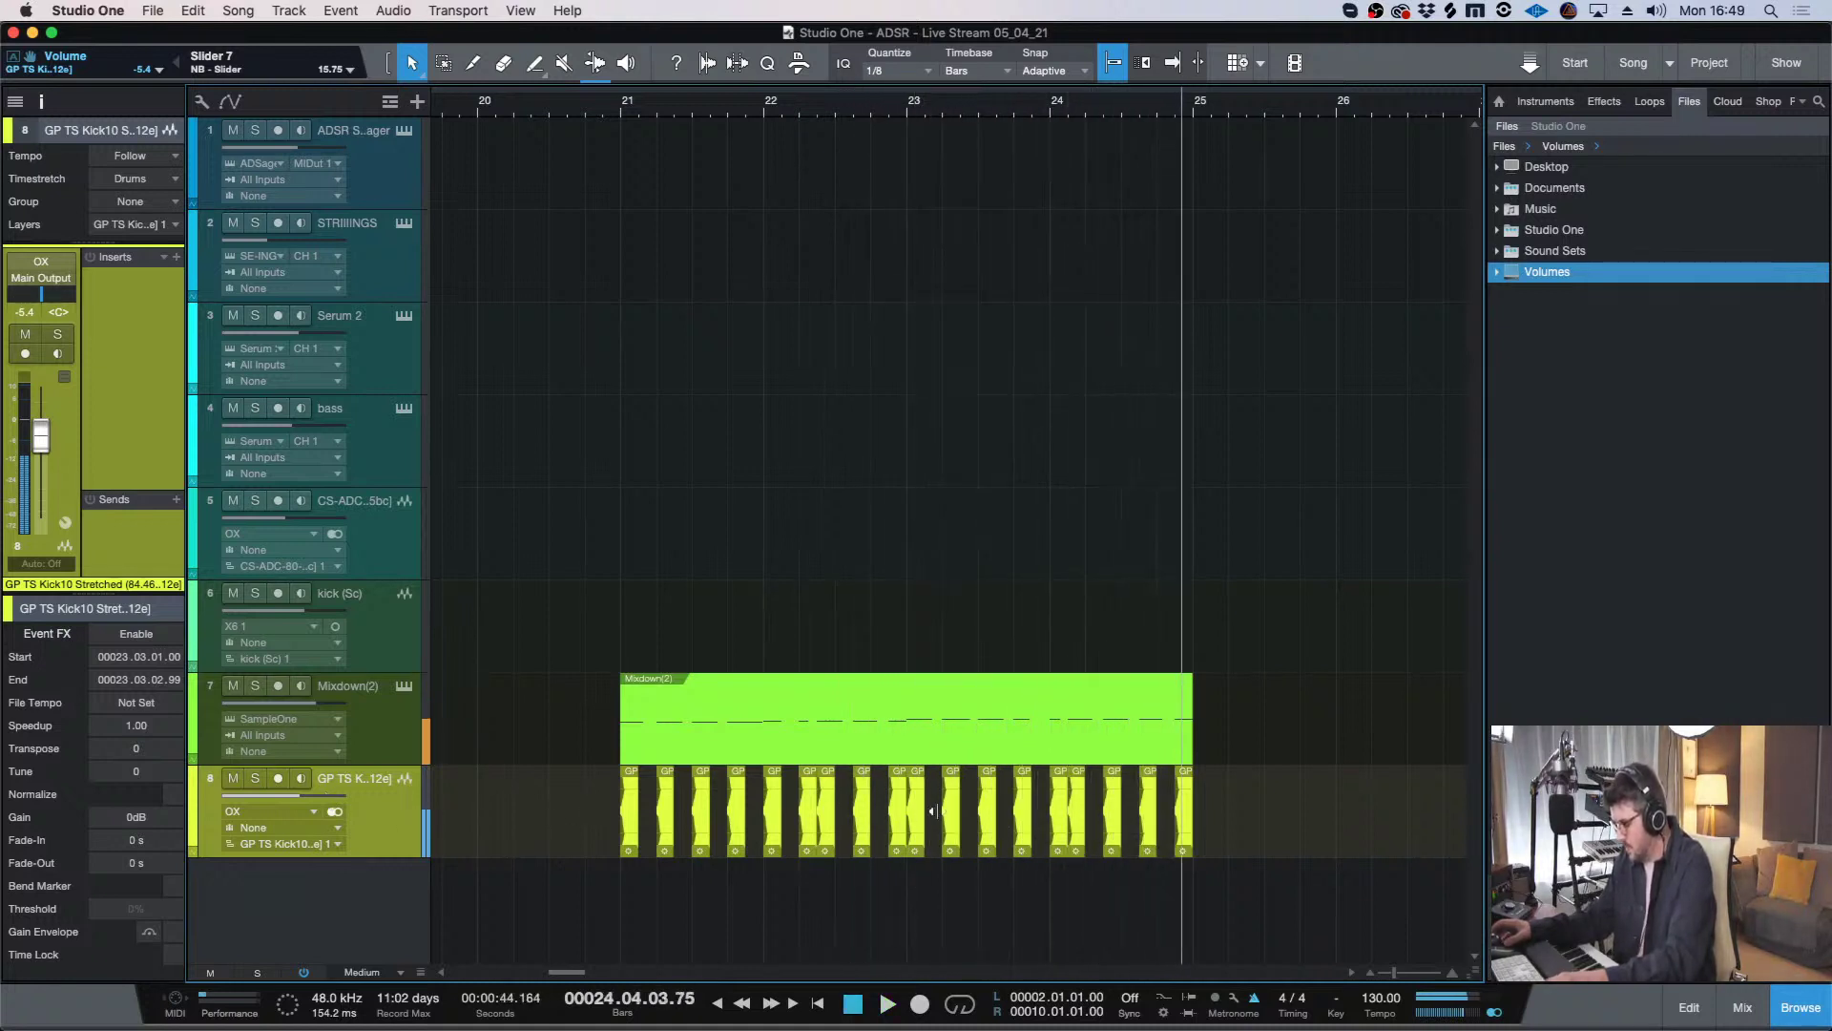
- Delete every kick except the first one at bar 21 and return the playhead to bar 21
drag(1391, 821, 651, 812)
key(Delete)
click(621, 109)
key(e)
key(e)
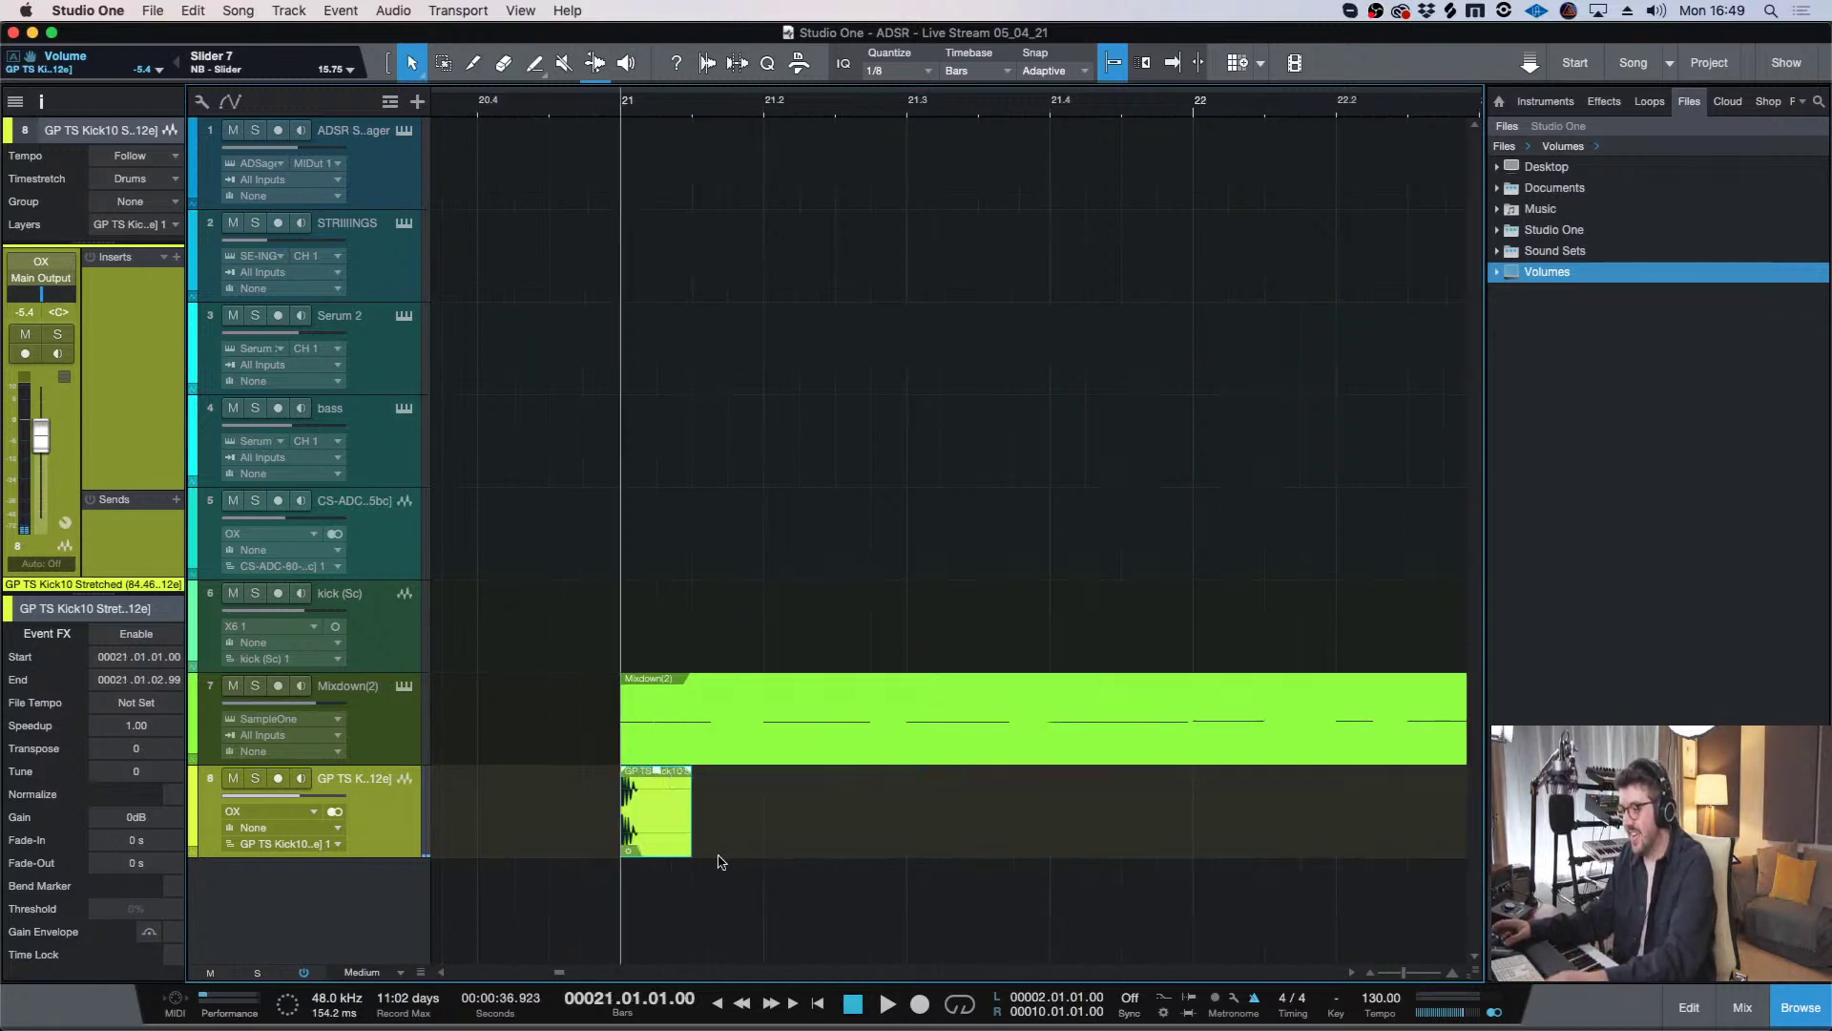
- Duplicate the bar 21 kick, undo the surplus copies and move the remaining copy to beat 21.2
key(d)
key(d)
key(d)
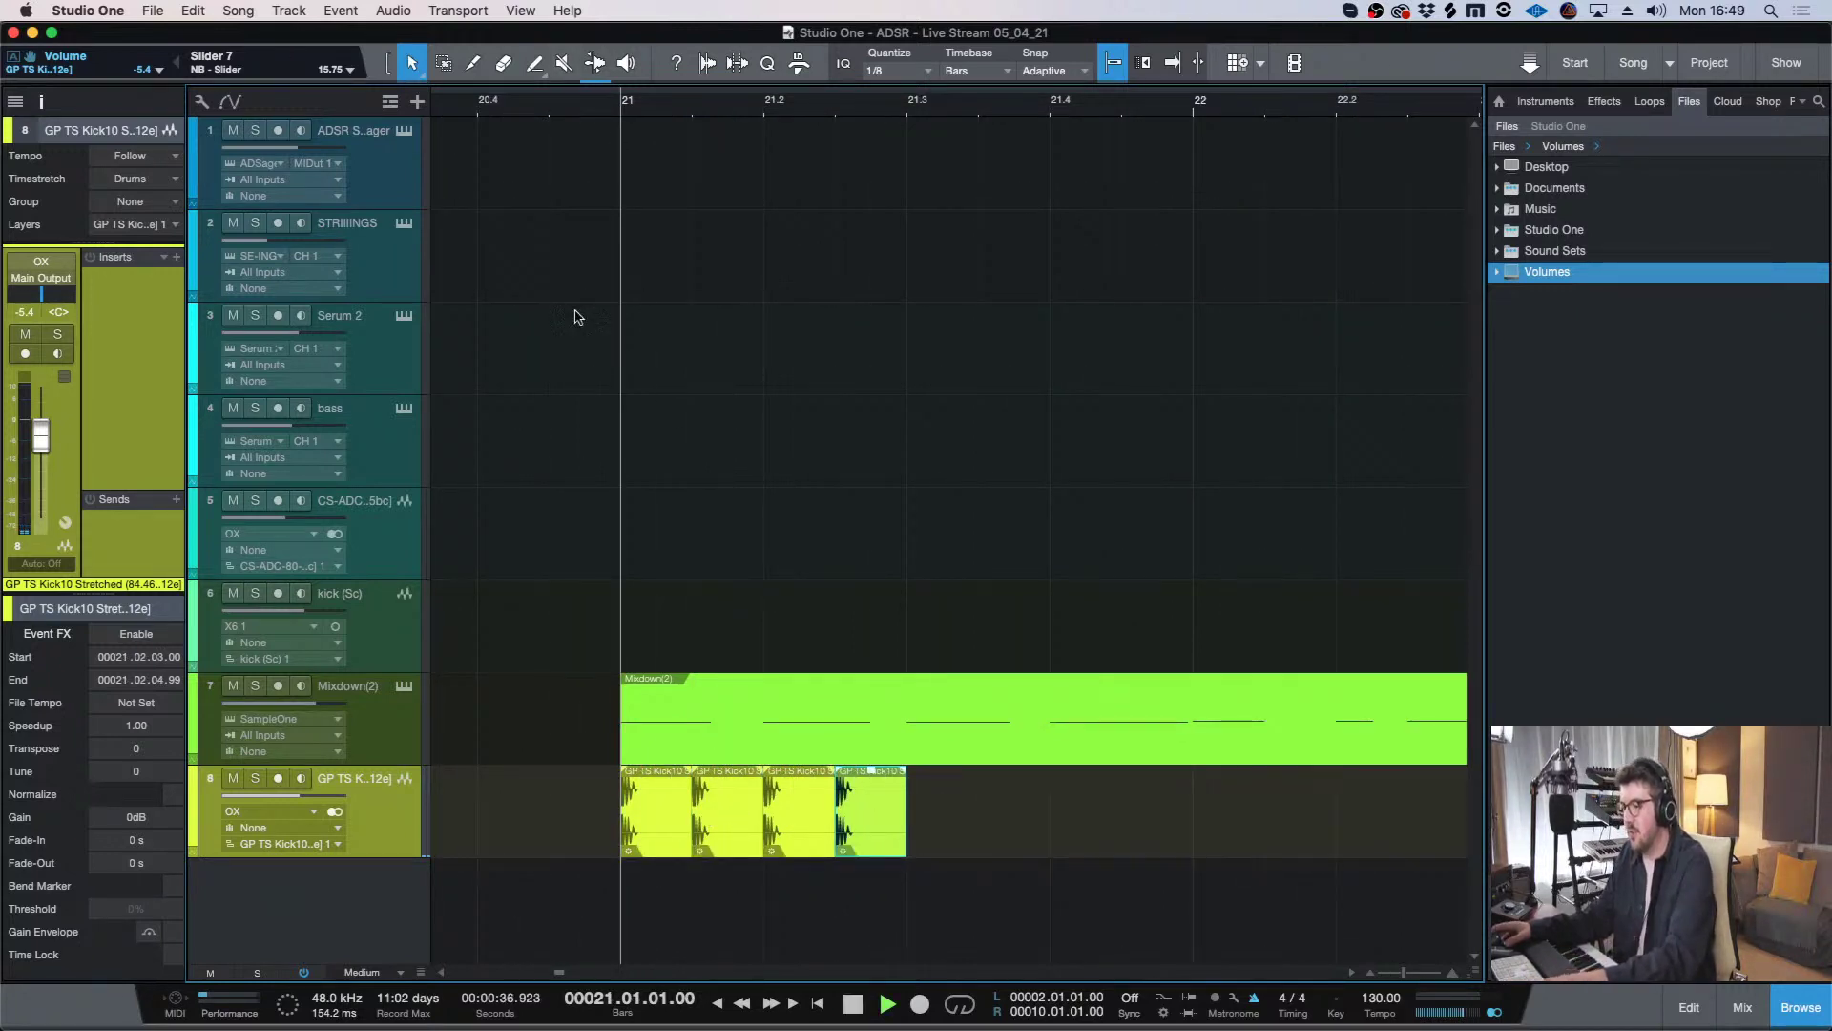
key(space)
key(super+z)
key(super+z)
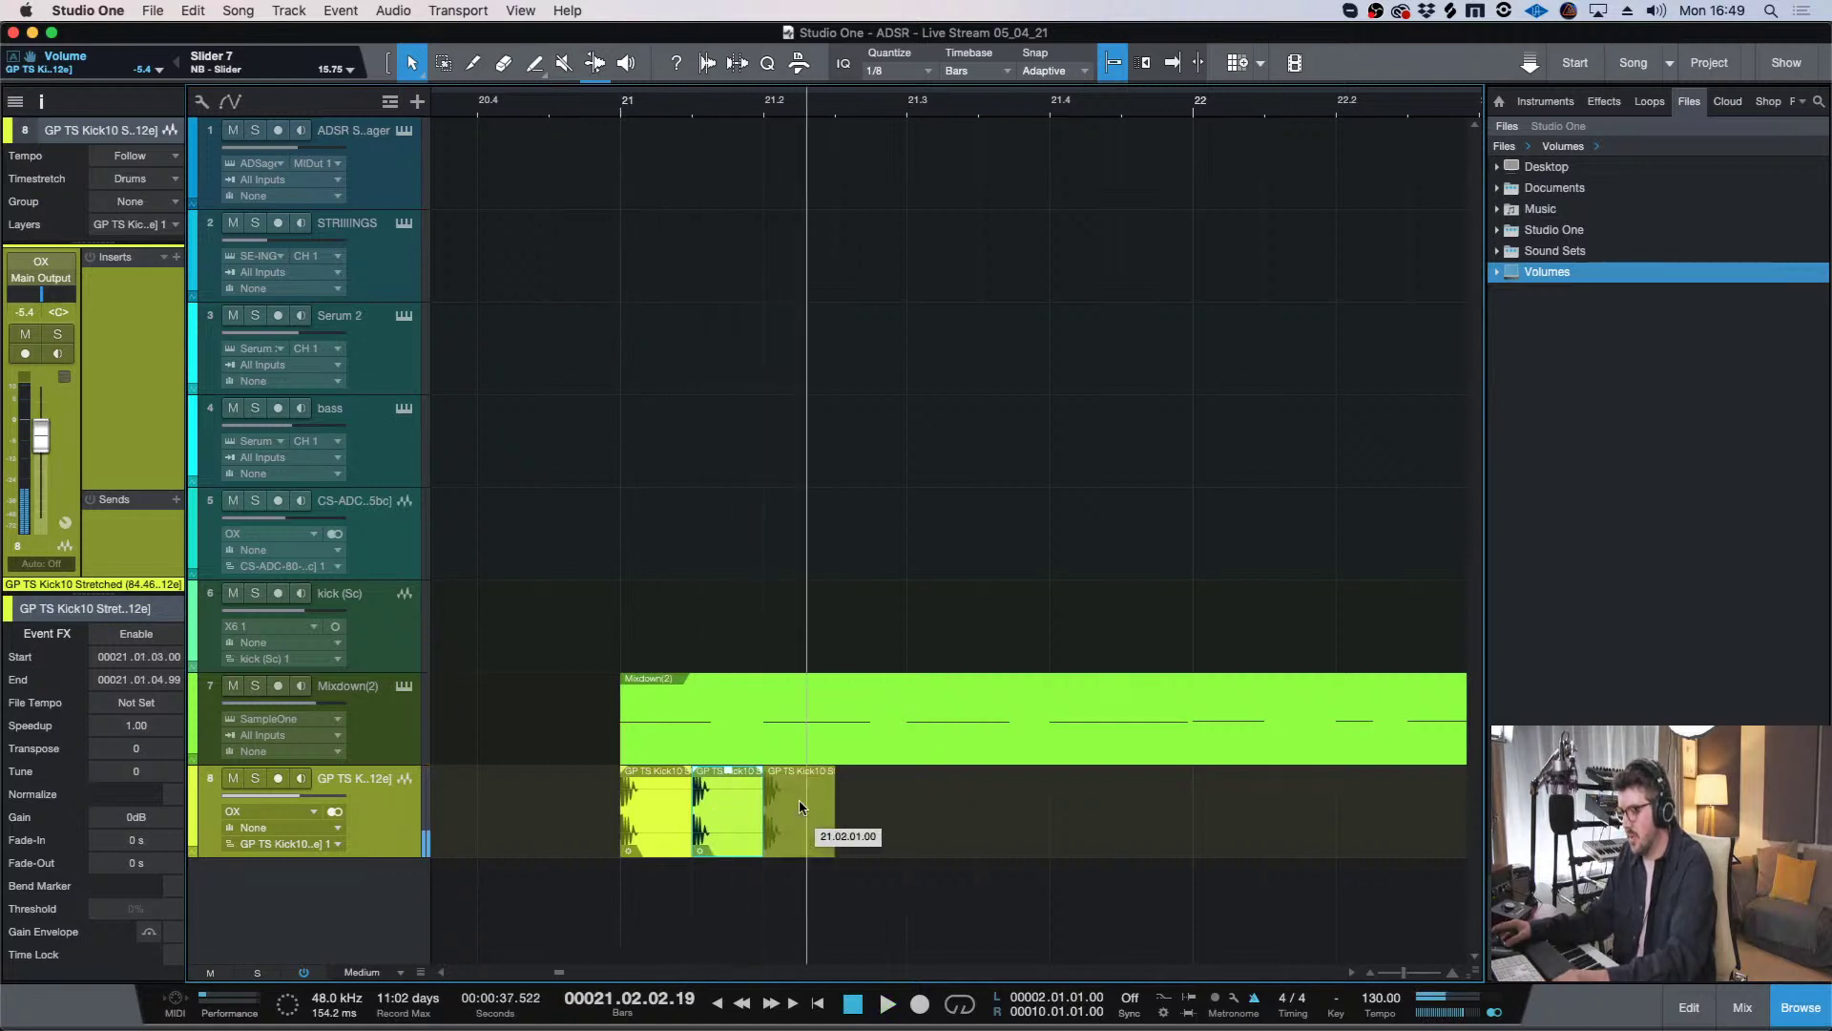
drag(799, 806, 800, 806)
- Select the two kicks and duplicate them repeatedly so a kick falls on every beat up to 24.4
key(w)
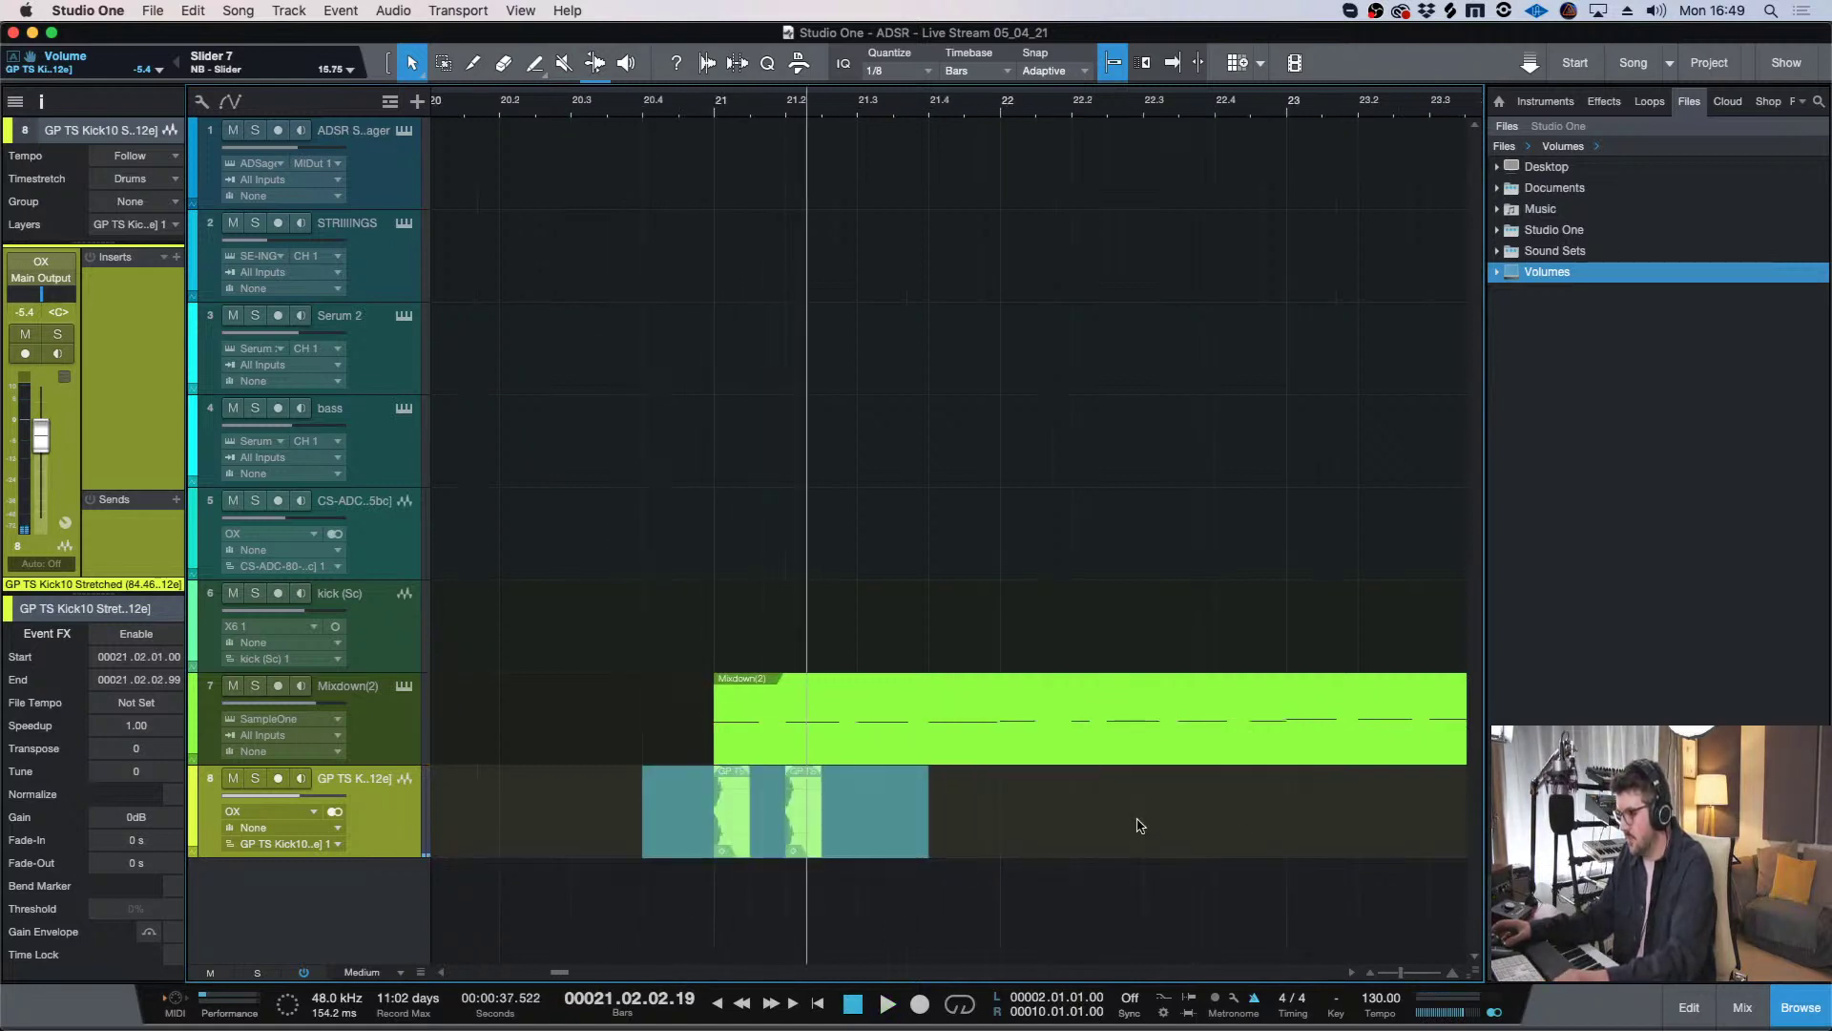
key(d)
key(d)
key(d)
key(d)
key(w)
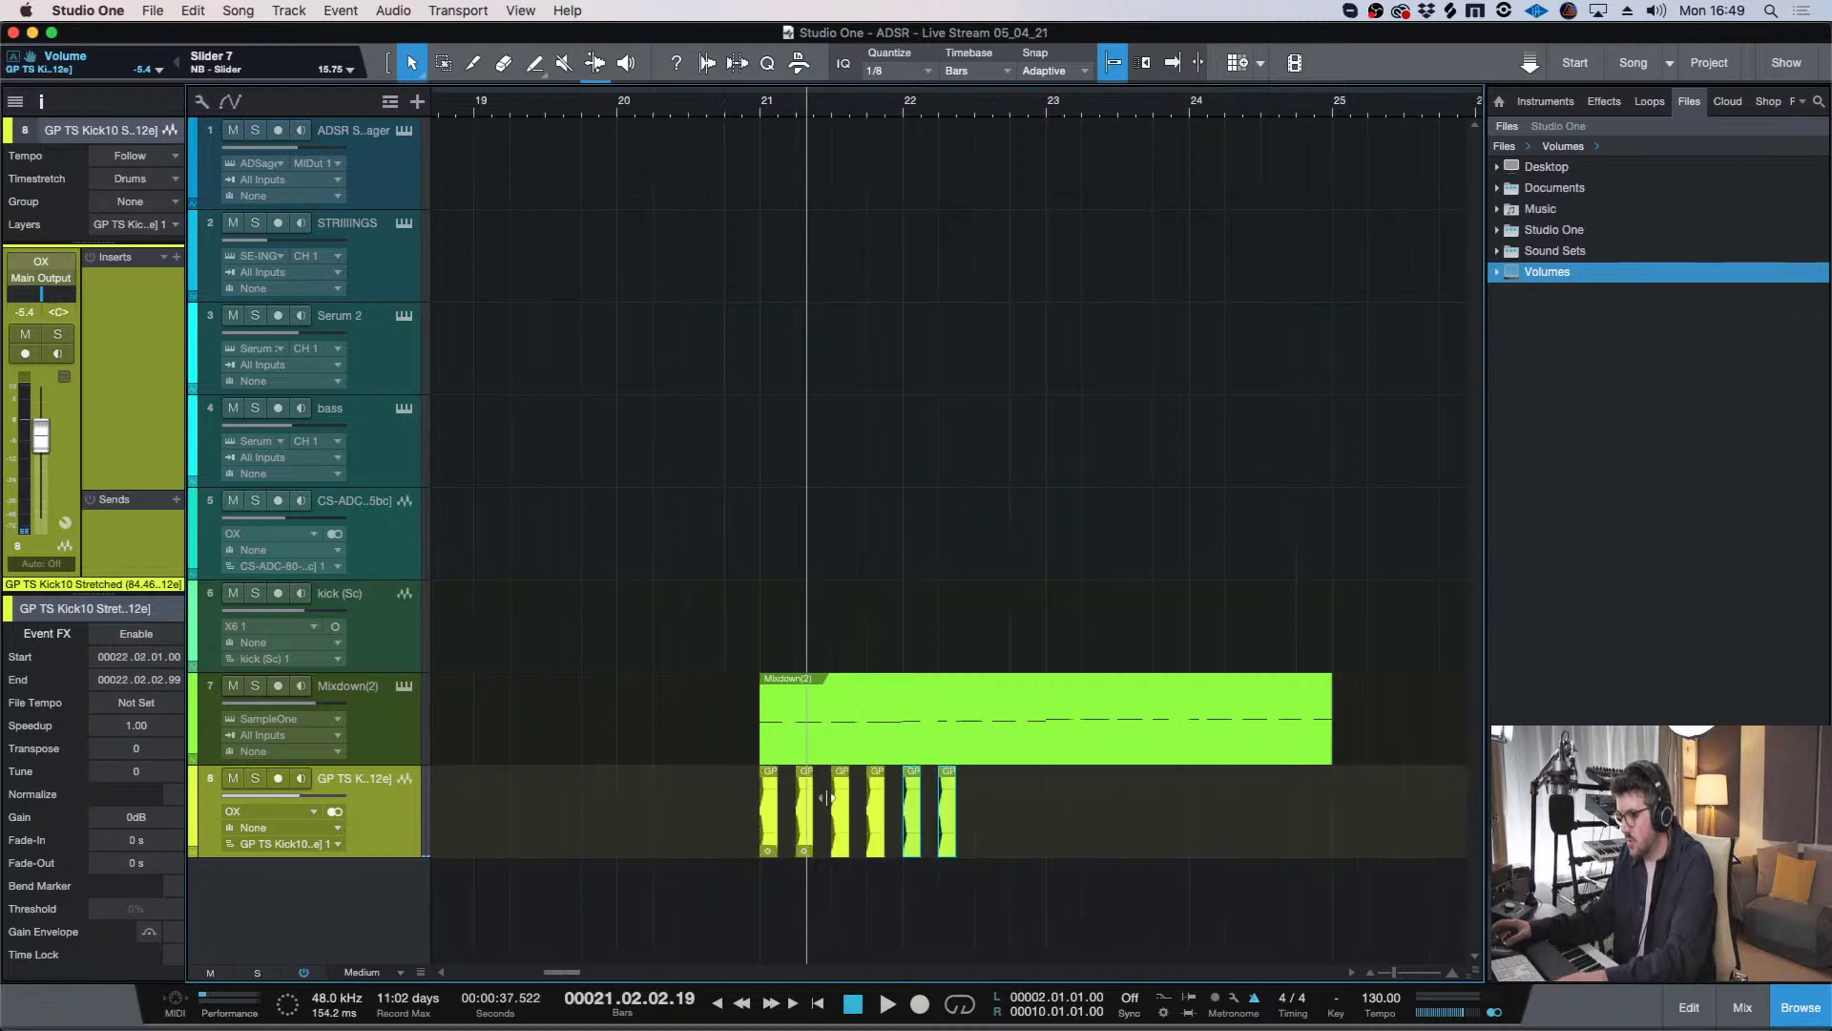
key(d)
key(d)
key(d)
key(d)
key(d)
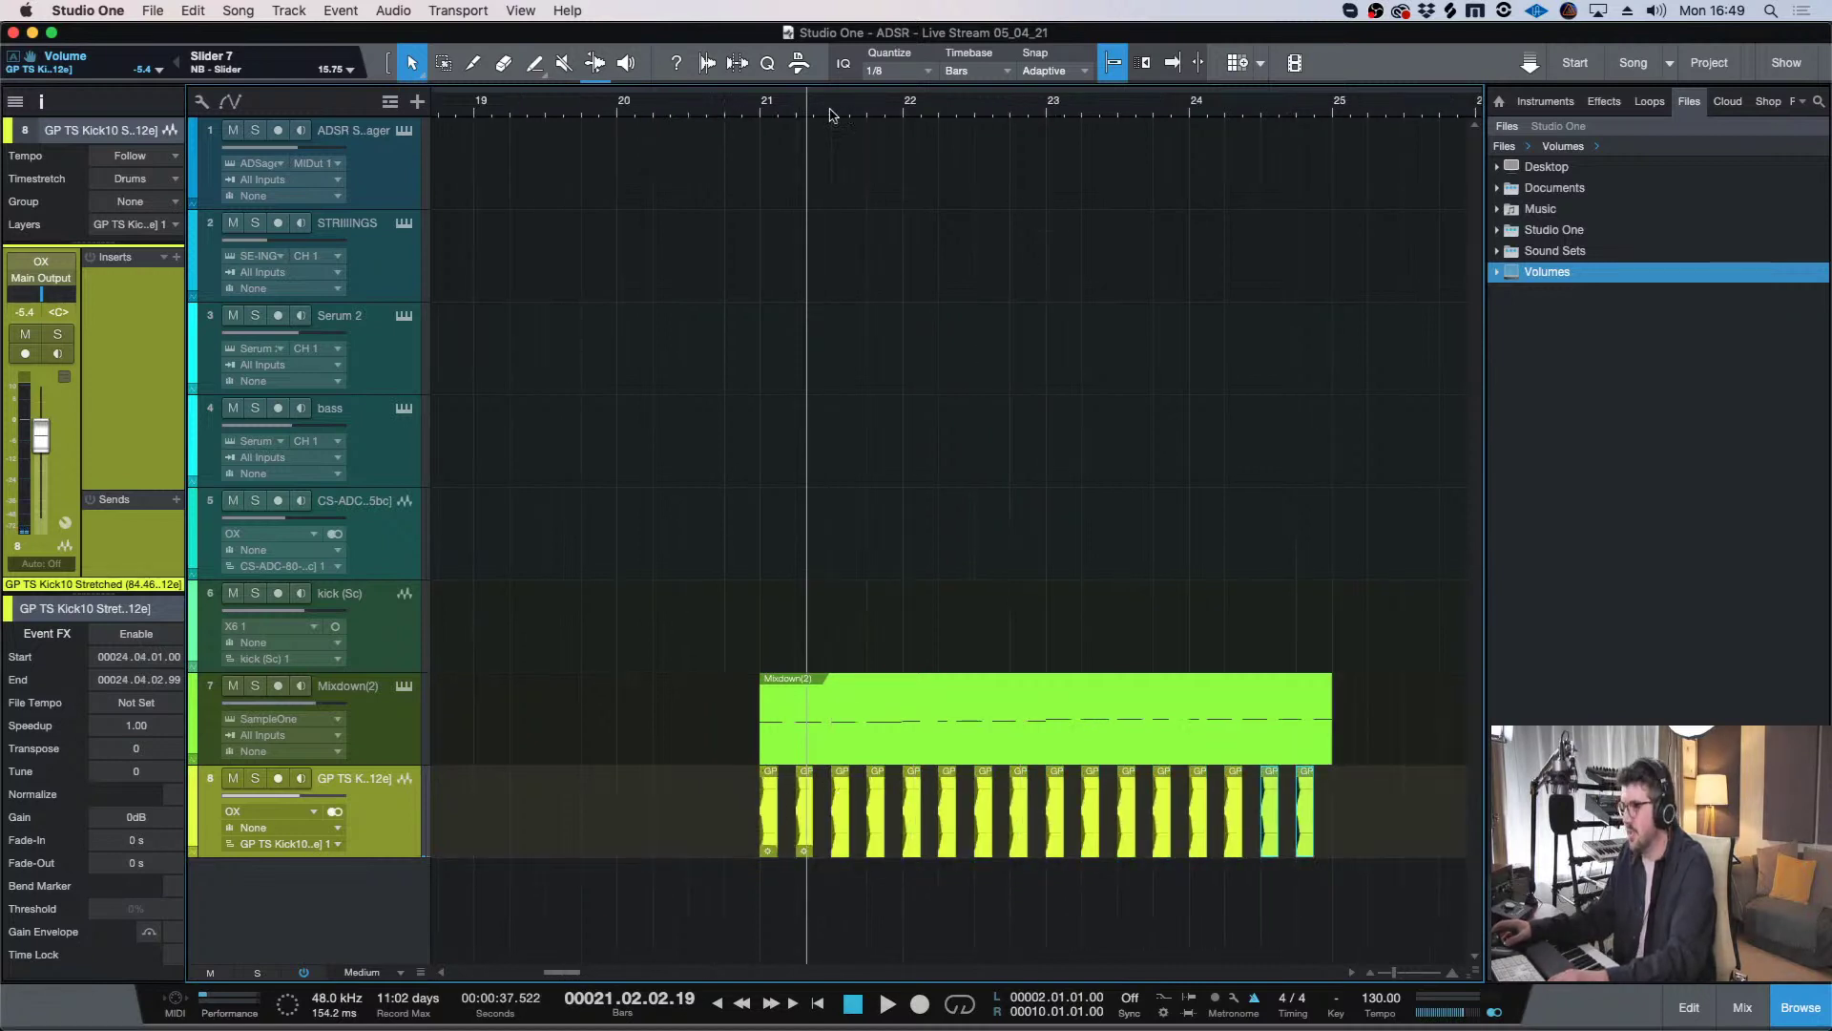
- Solo the GP TS Kick10 track, play it from bar 21 at -4.7 dB, and try transposing its last two kicks by -7
click(766, 101)
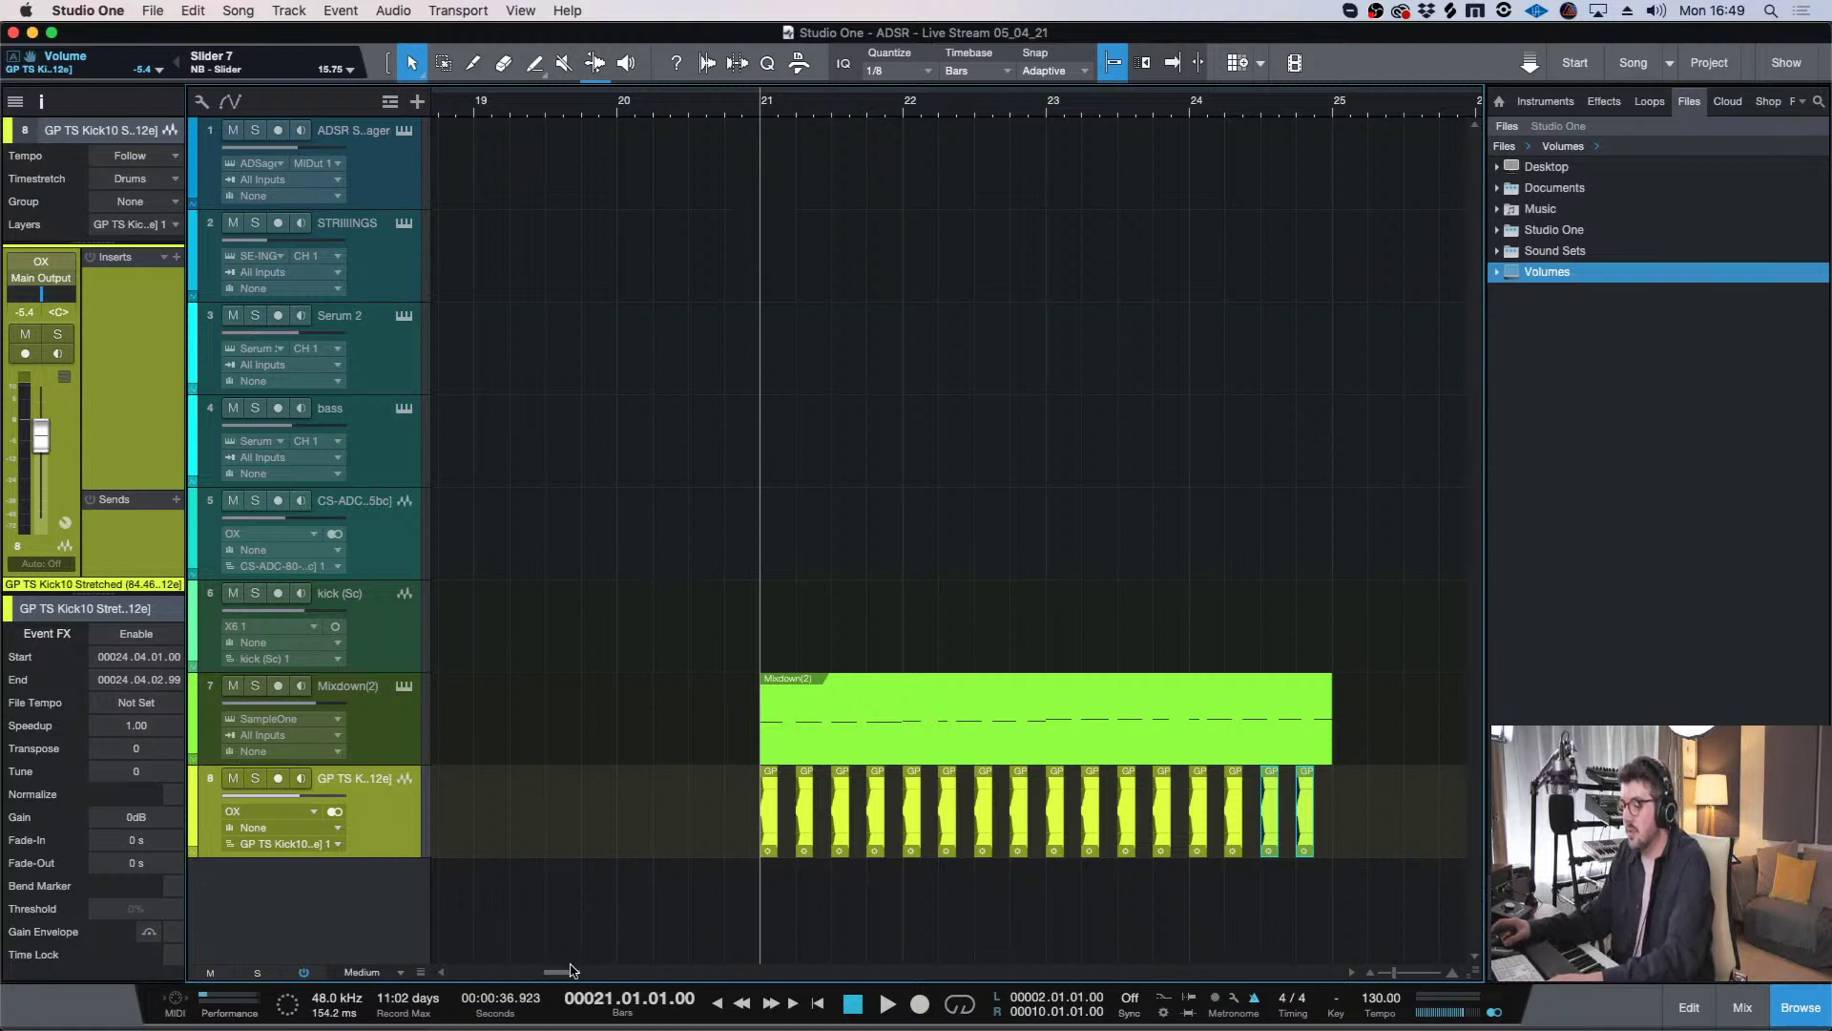
scroll(573, 971, right, 2)
key(space)
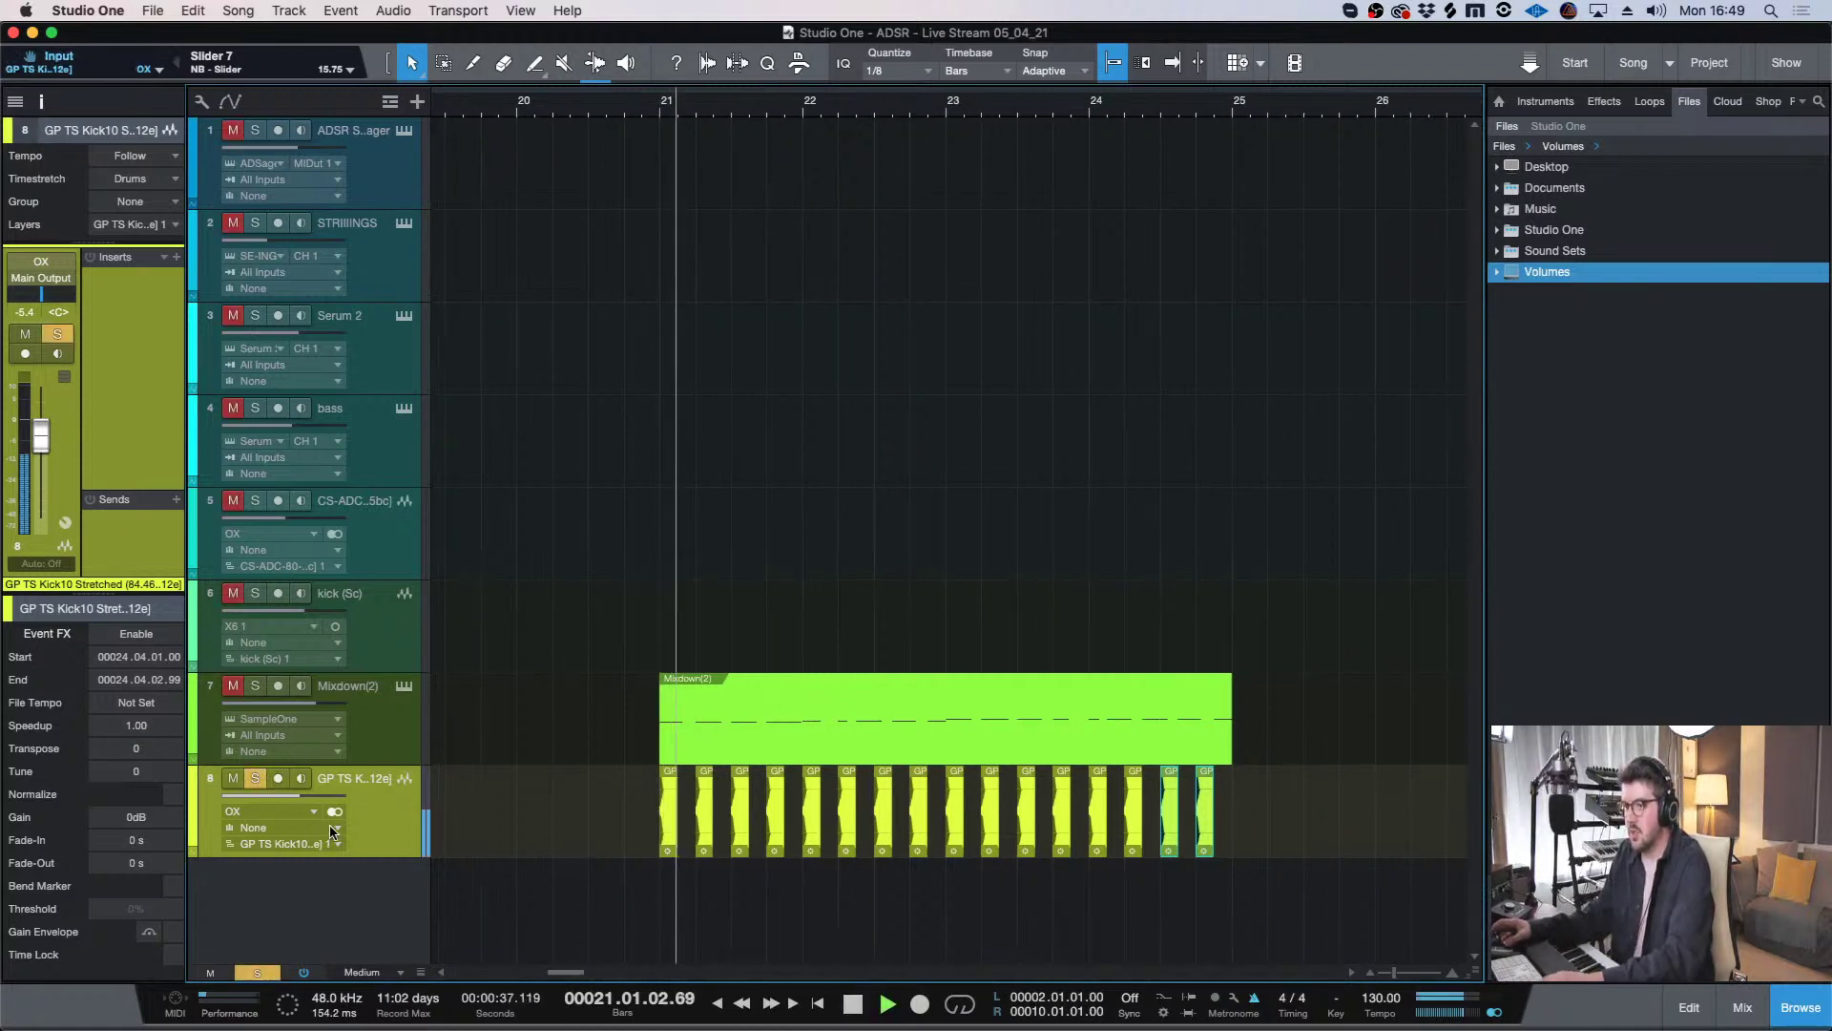
drag(286, 795, 291, 798)
key(space)
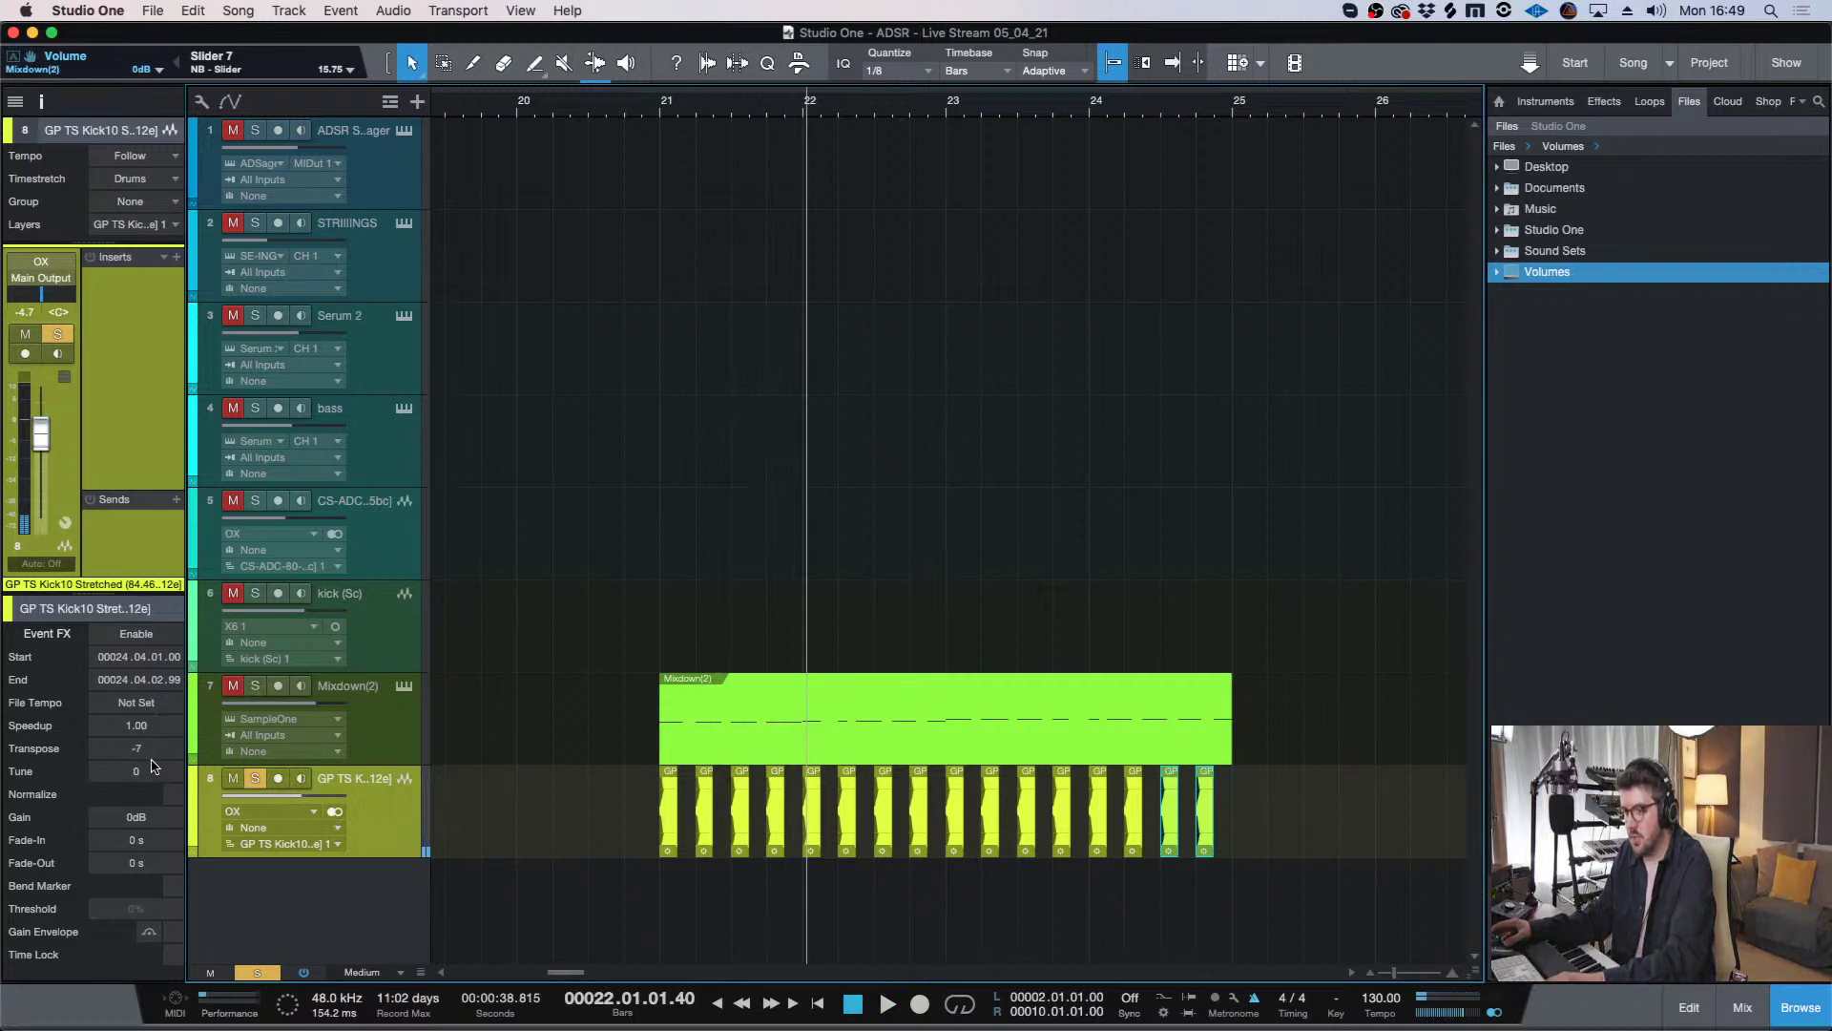
drag(1285, 844, 690, 788)
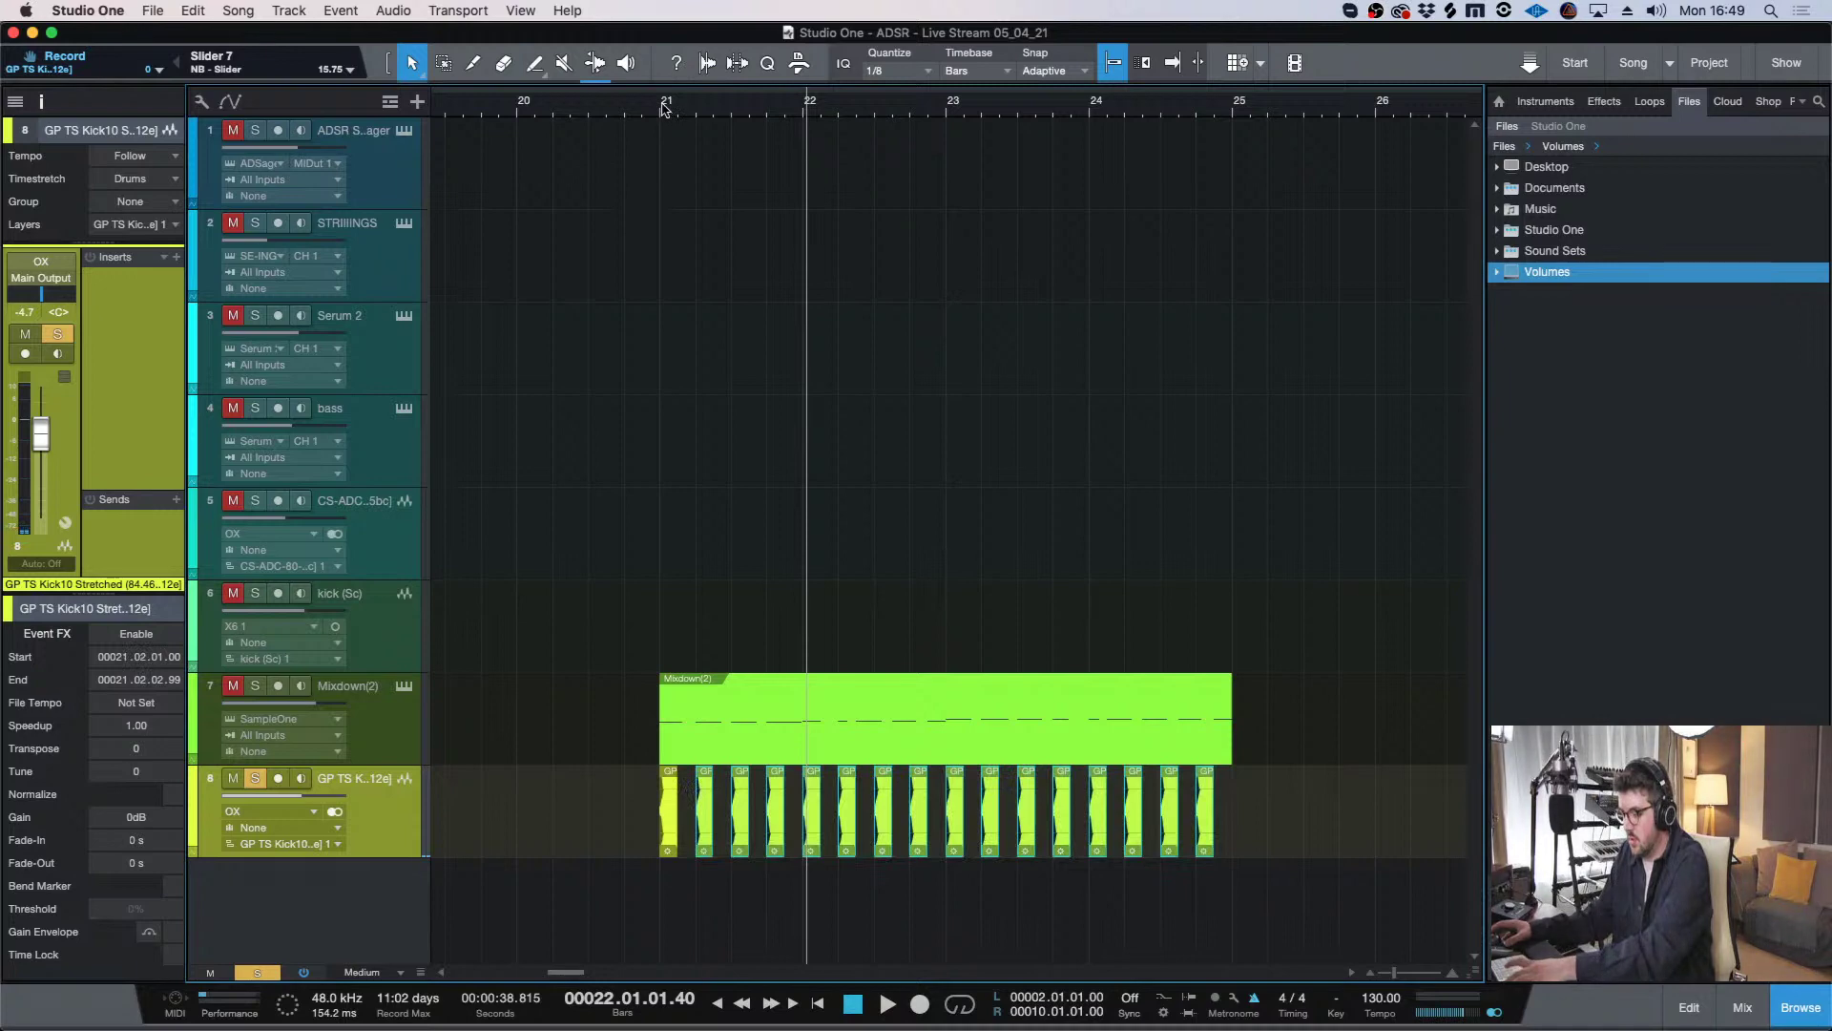
- Insert The Sauce on the GP TS Kick10 track and play the kicks through it
click(174, 257)
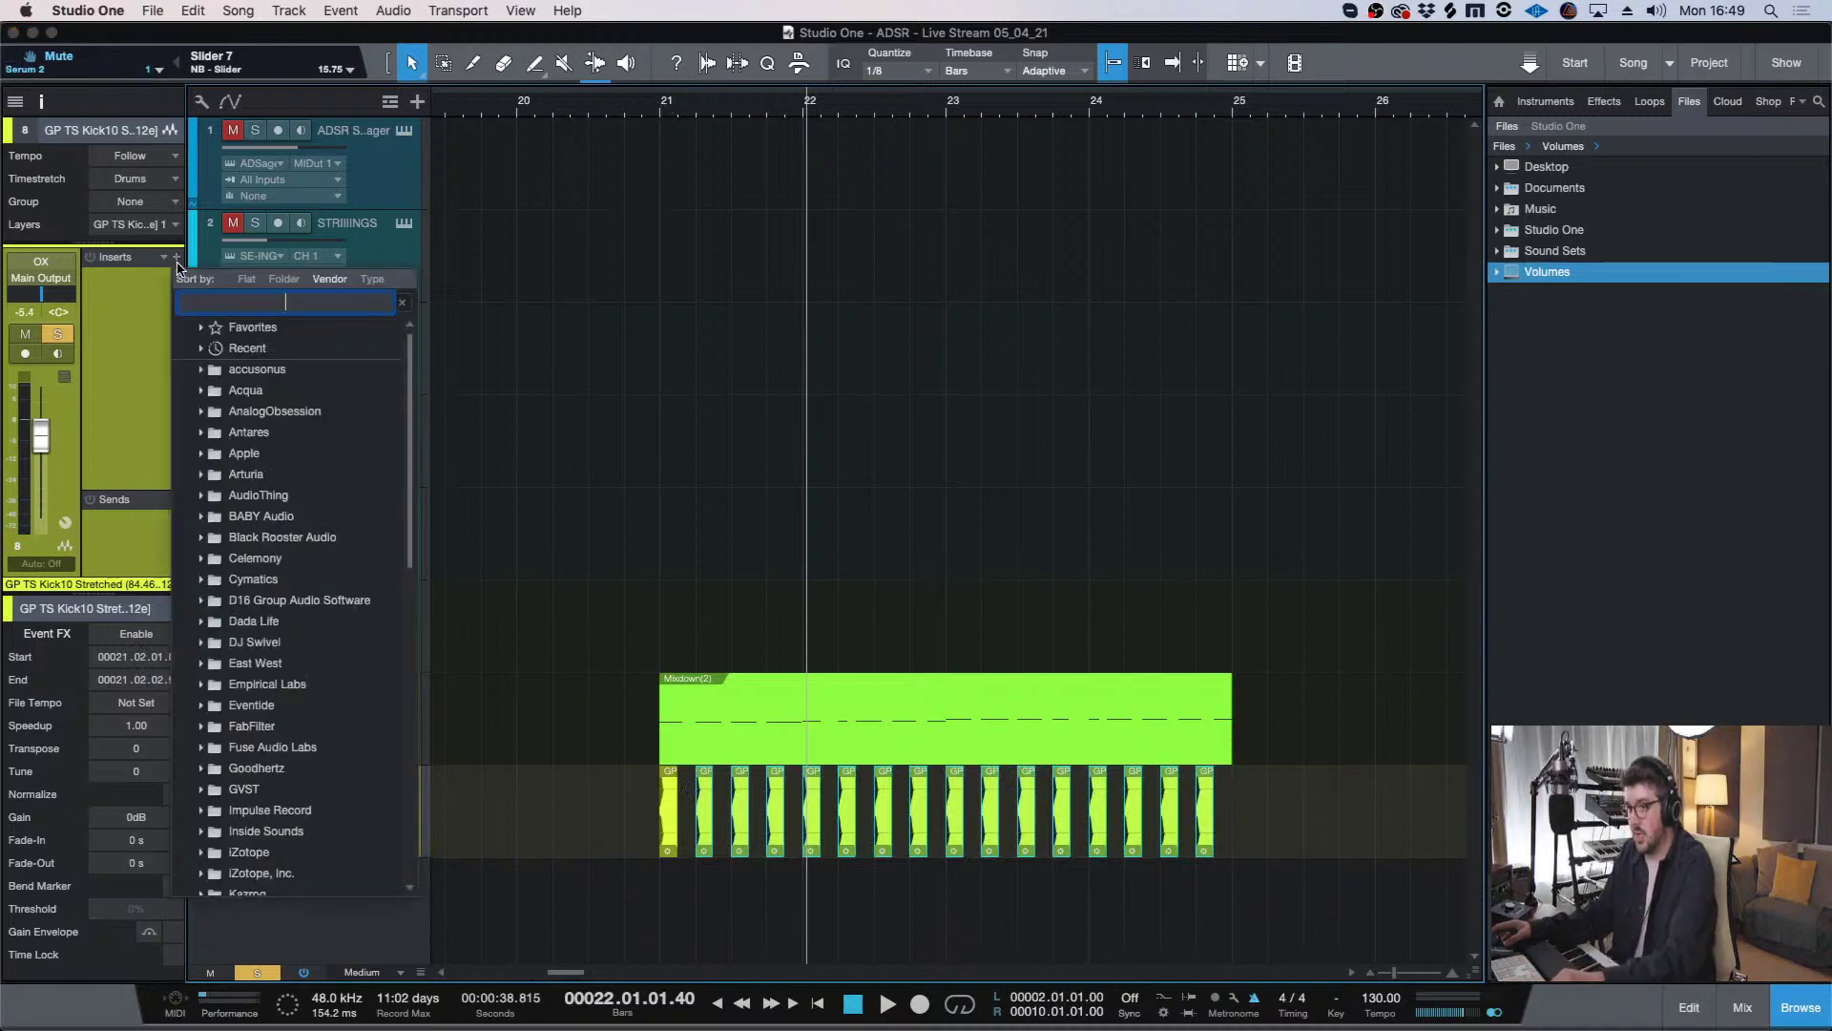
text(the sau)
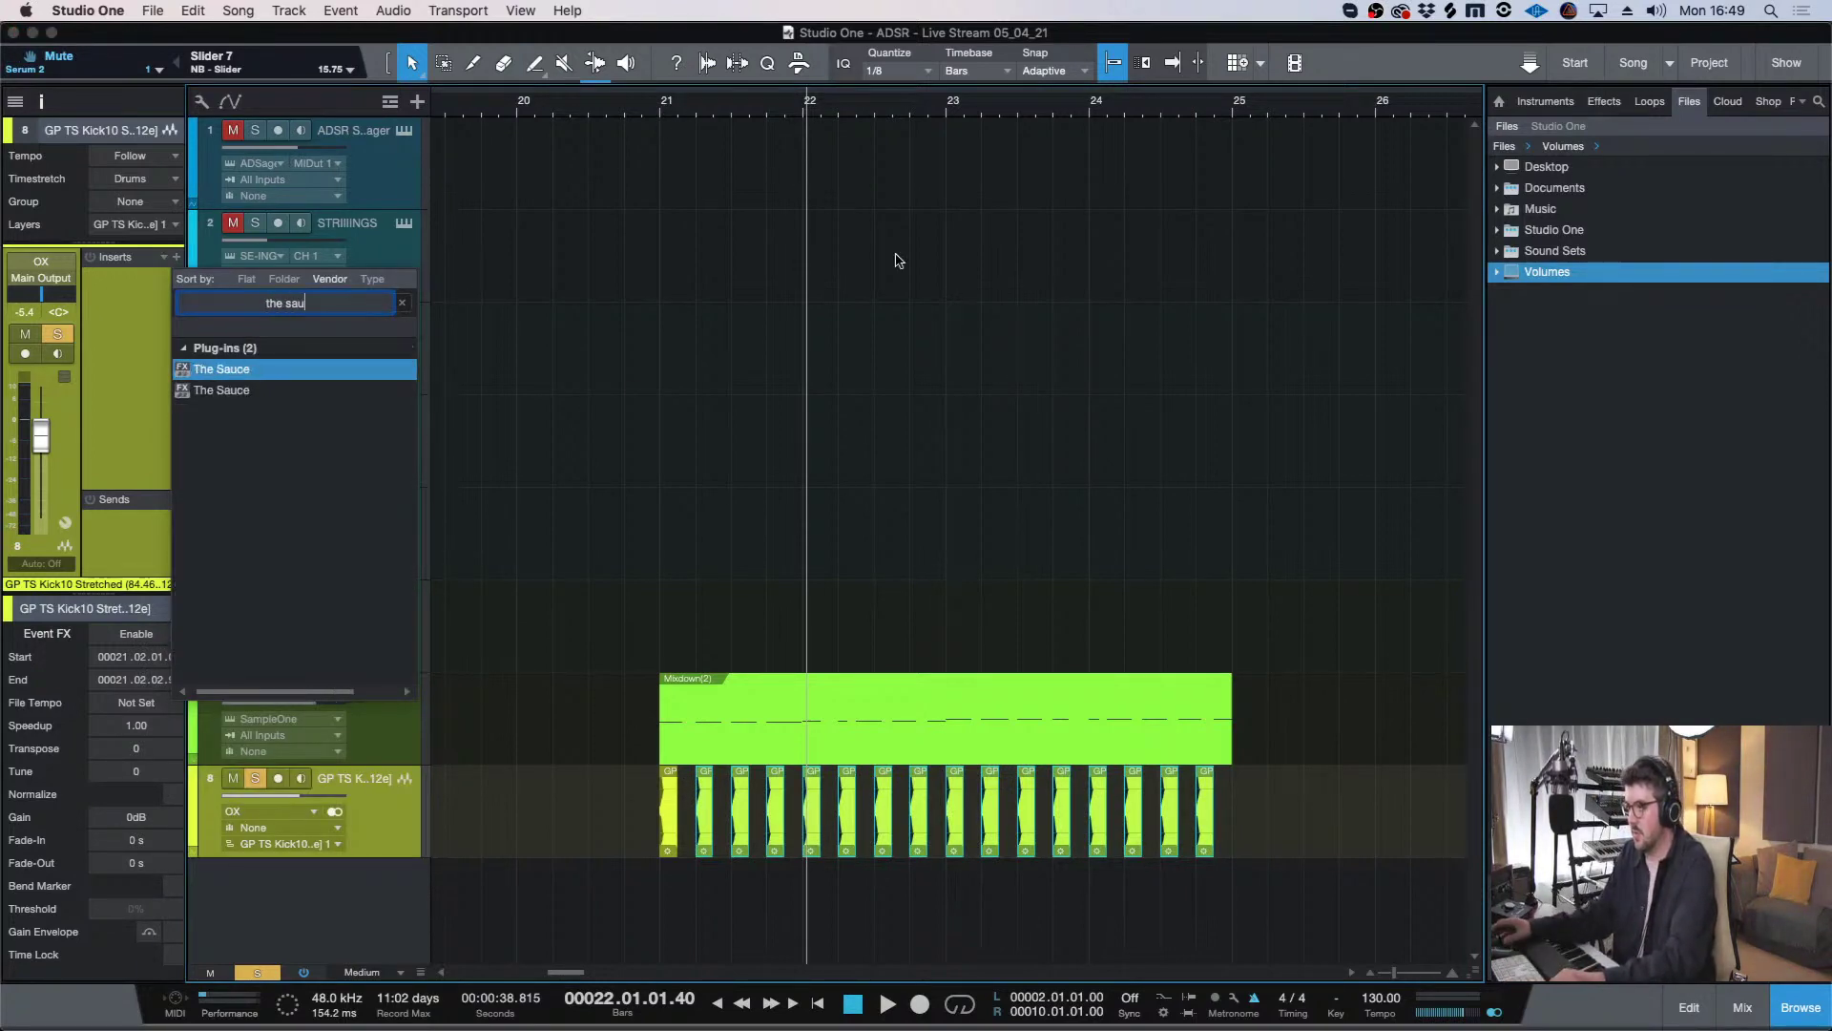
key(Return)
click(652, 109)
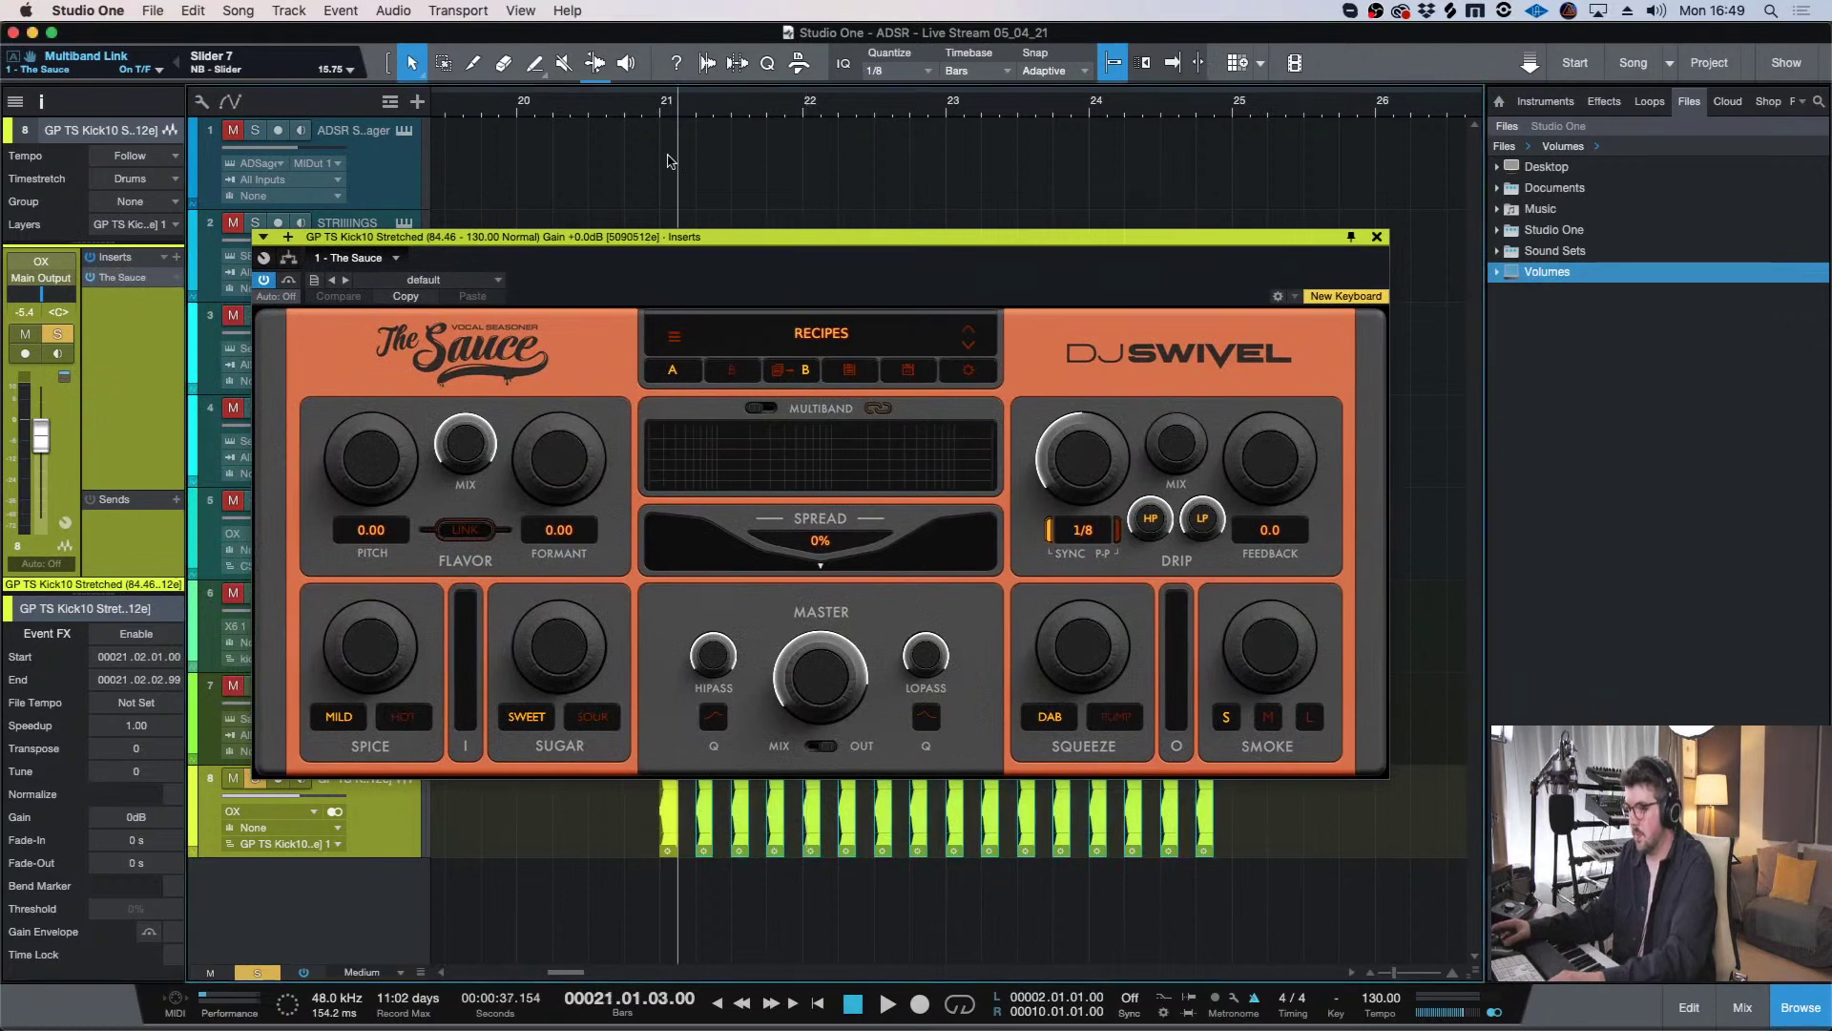
key(space)
key(space)
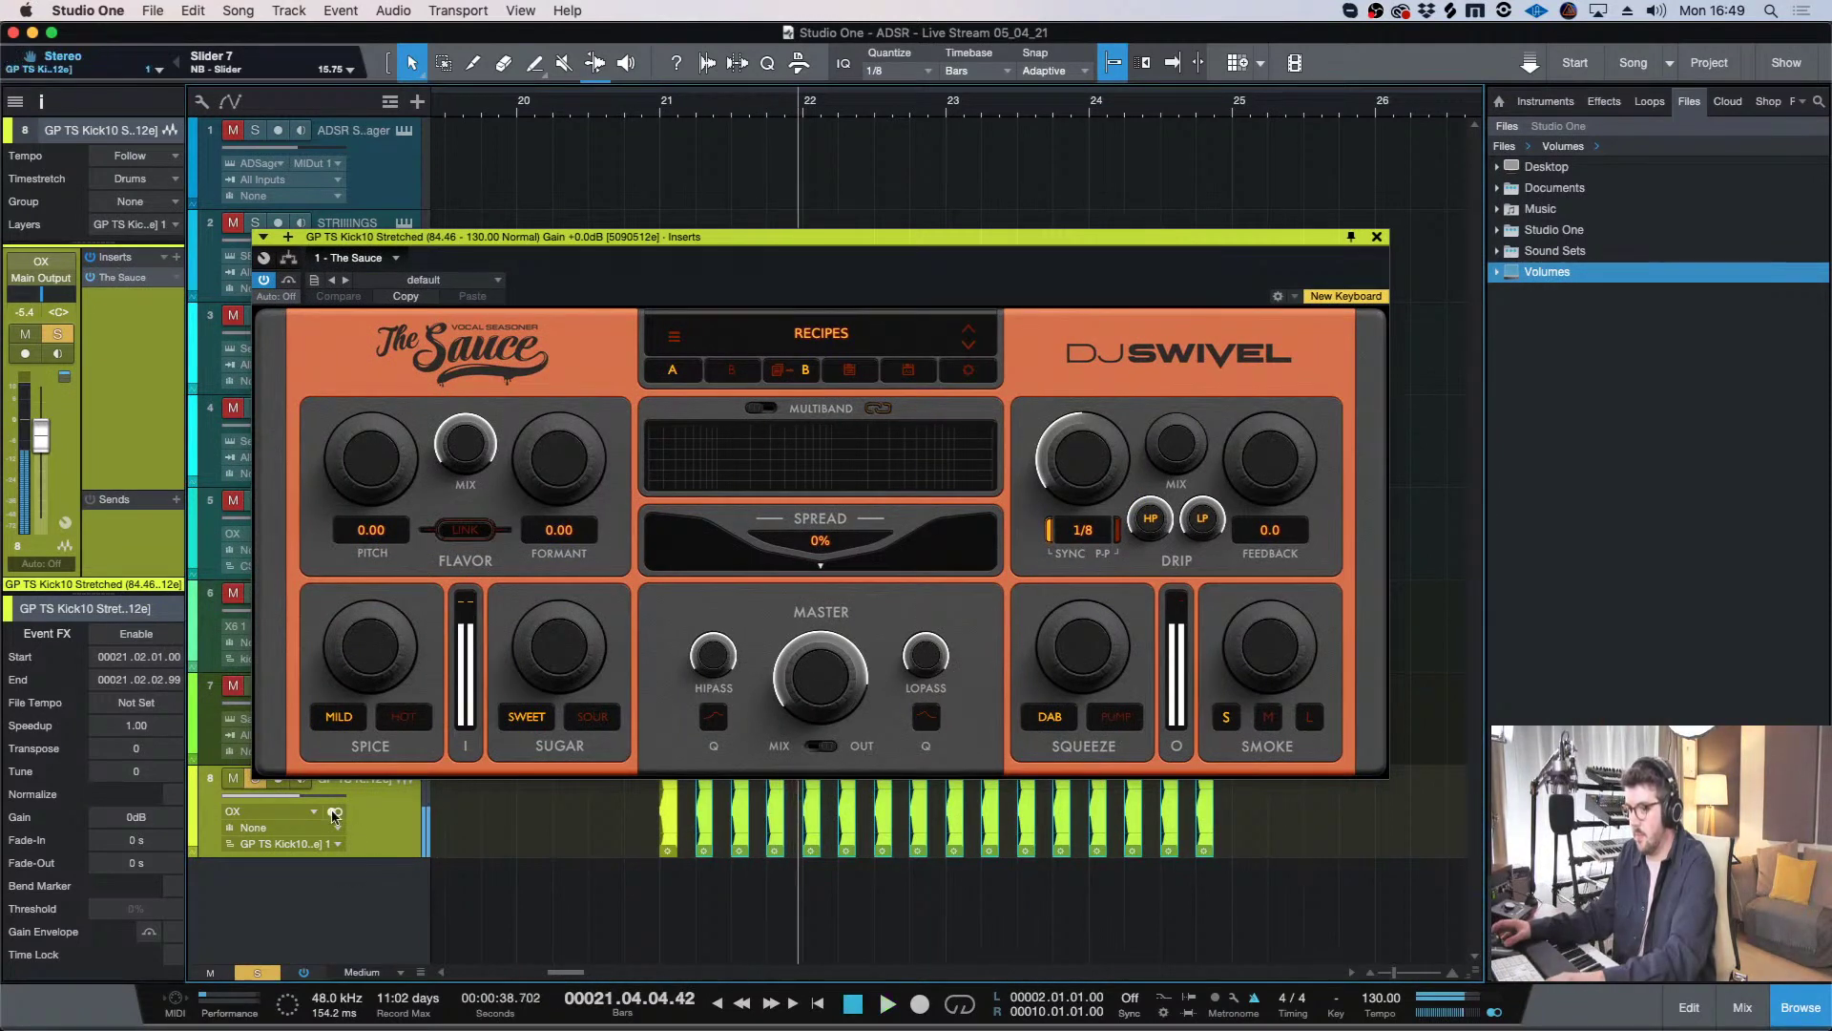
- Play from bar 21 while lowering The Sauce's Flavor pitch to -7.00, and close the plug-in
click(666, 107)
key(space)
scroll(363, 532, down, 4)
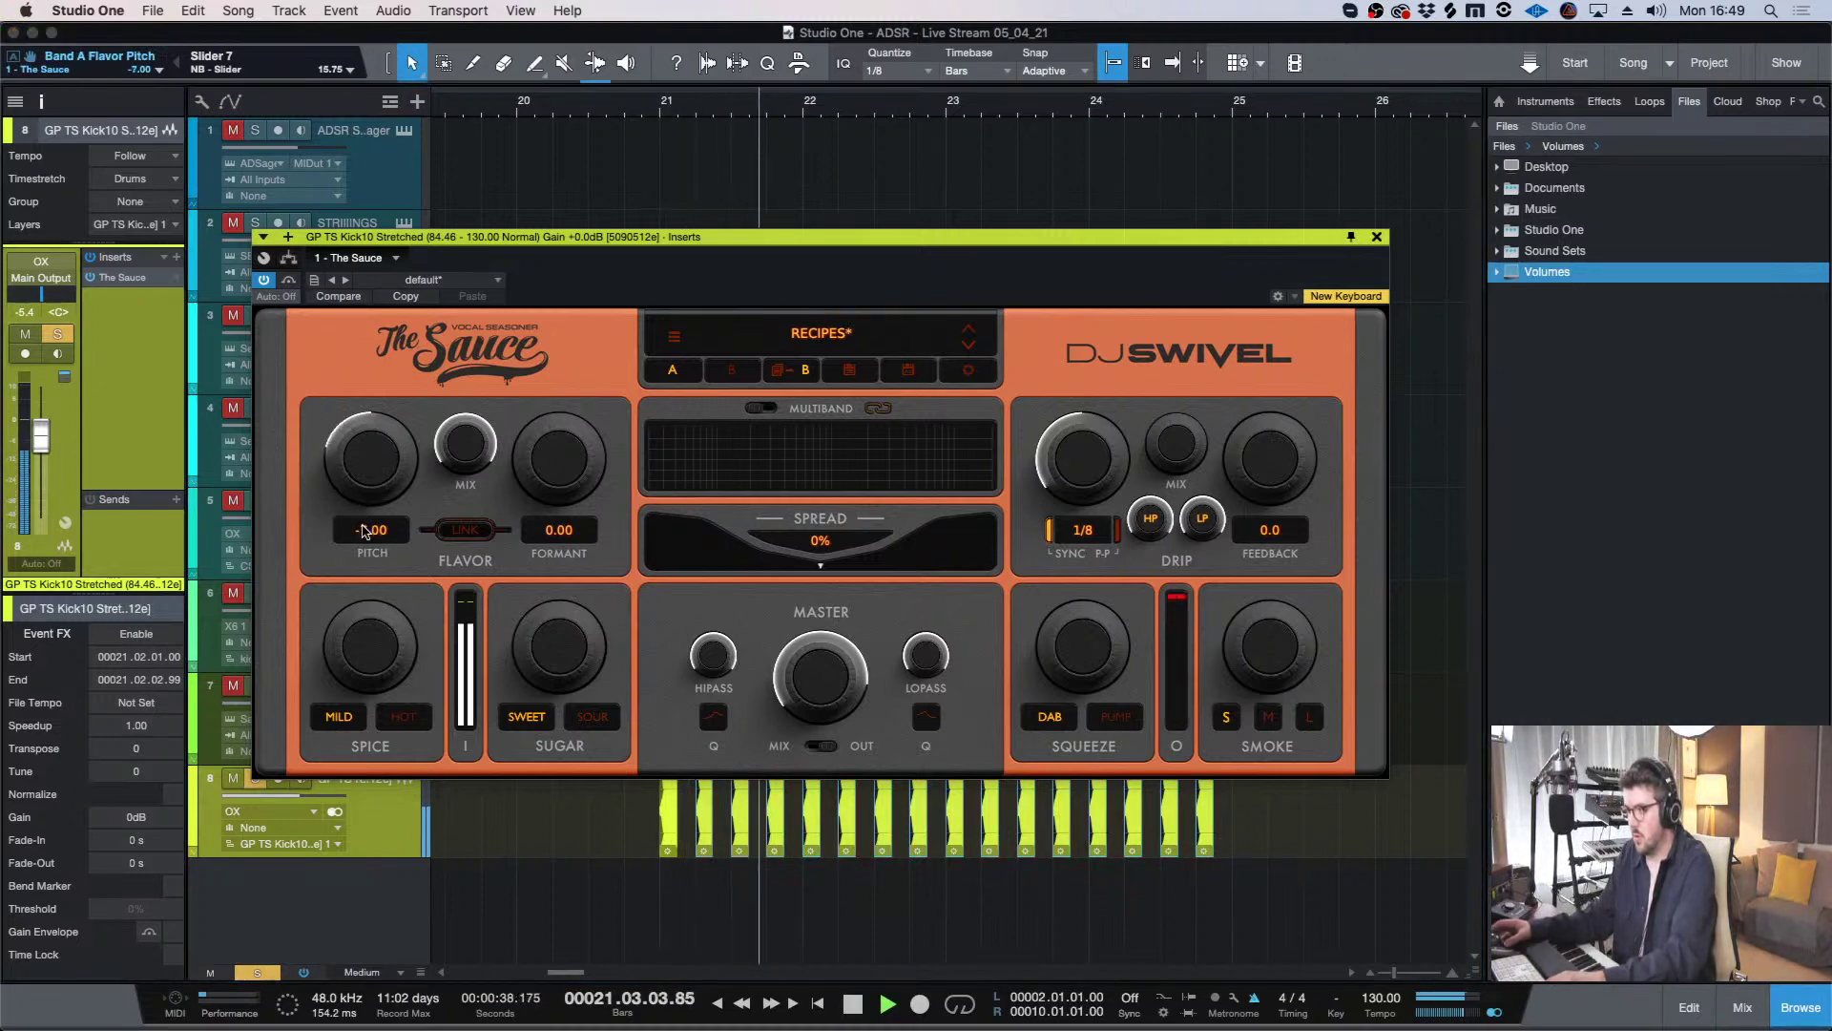
key(super+w)
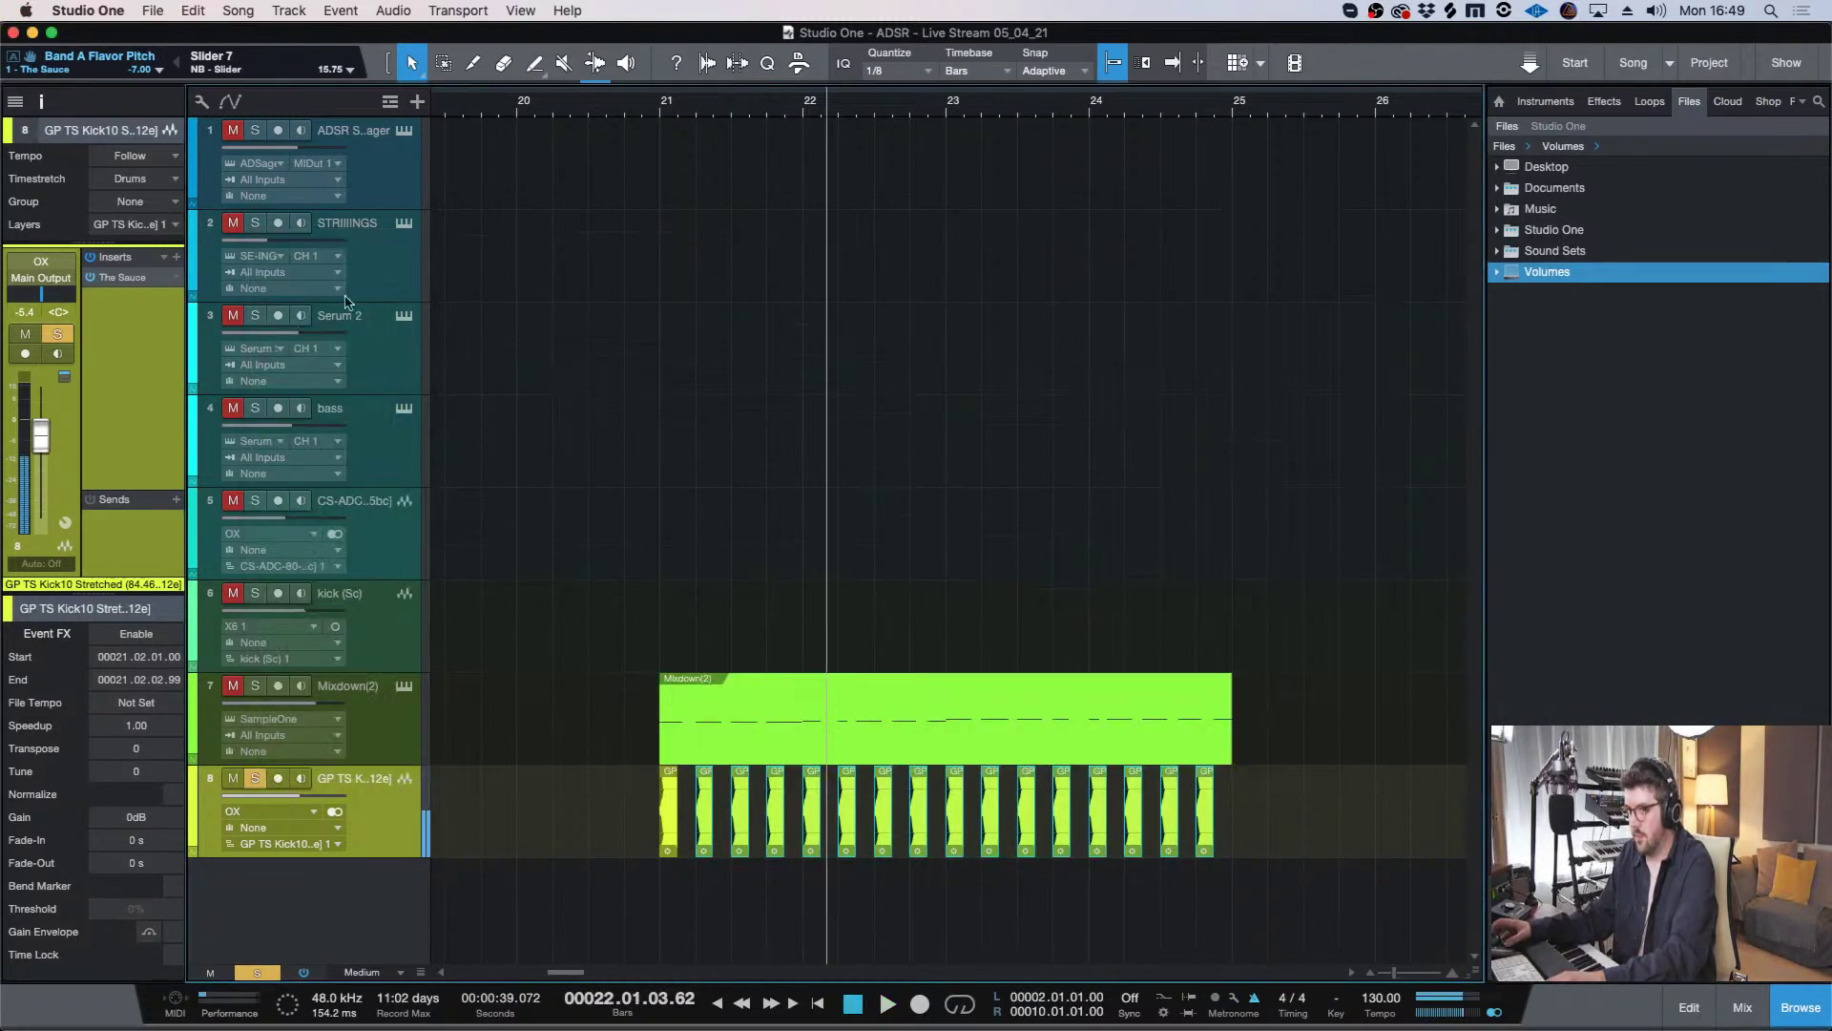
- Remove The Sauce from the GP TS Kick10 track and delete all kicks except the one at bar 21
click(179, 278)
click(215, 482)
drag(1356, 854, 689, 811)
key(Delete)
- Play the remaining kick at bar 21 and try a transpose of -10 on it
key(space)
key(z)
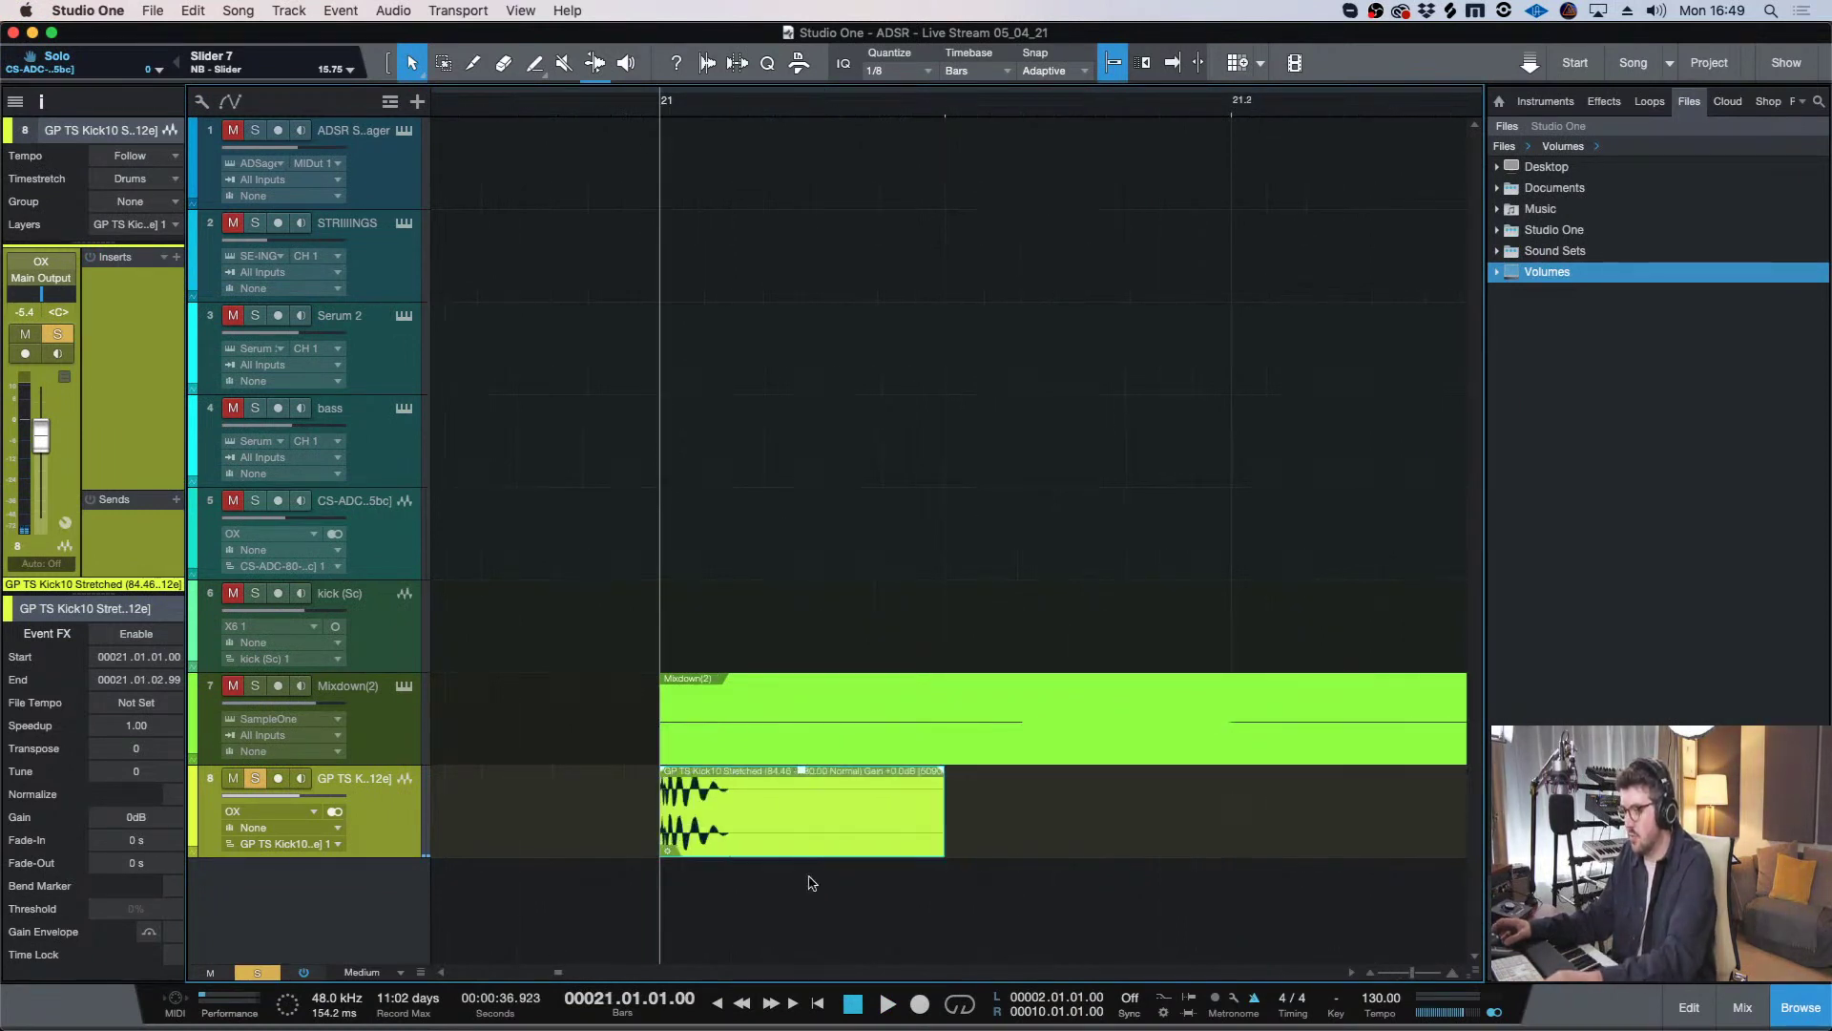
key(space)
key(w)
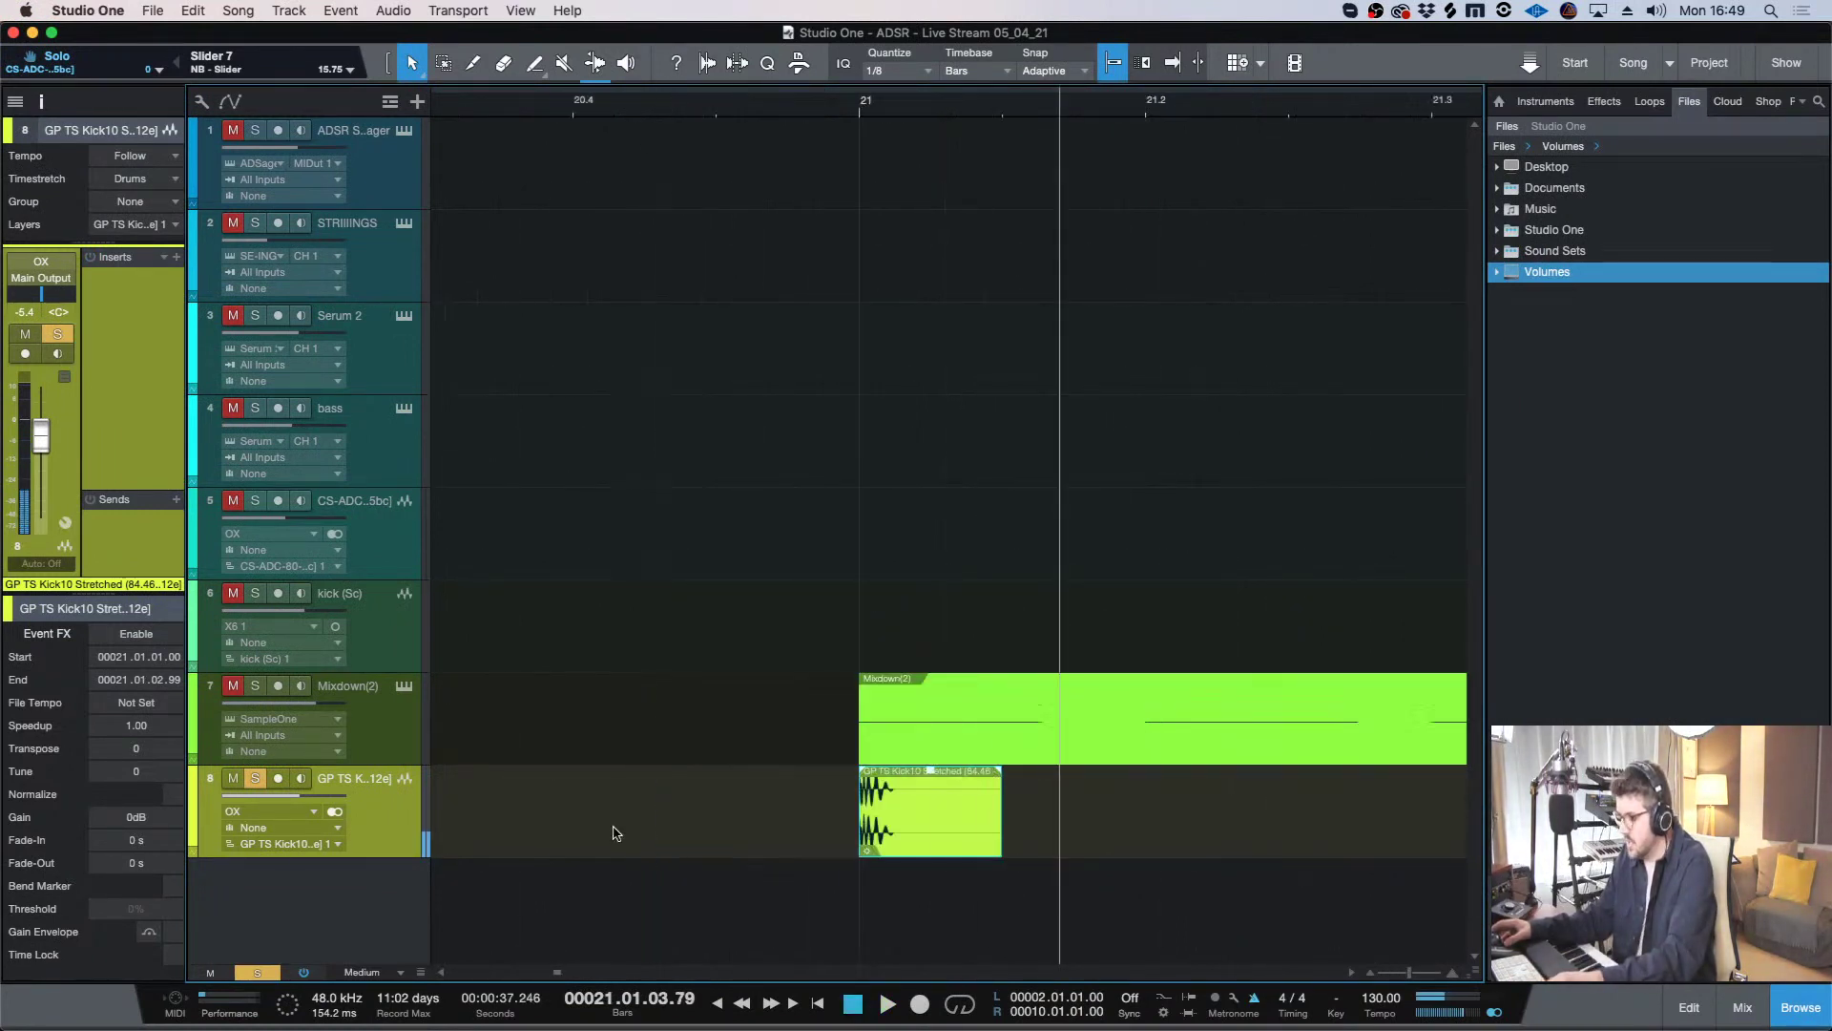
key(w)
key(w)
key(w)
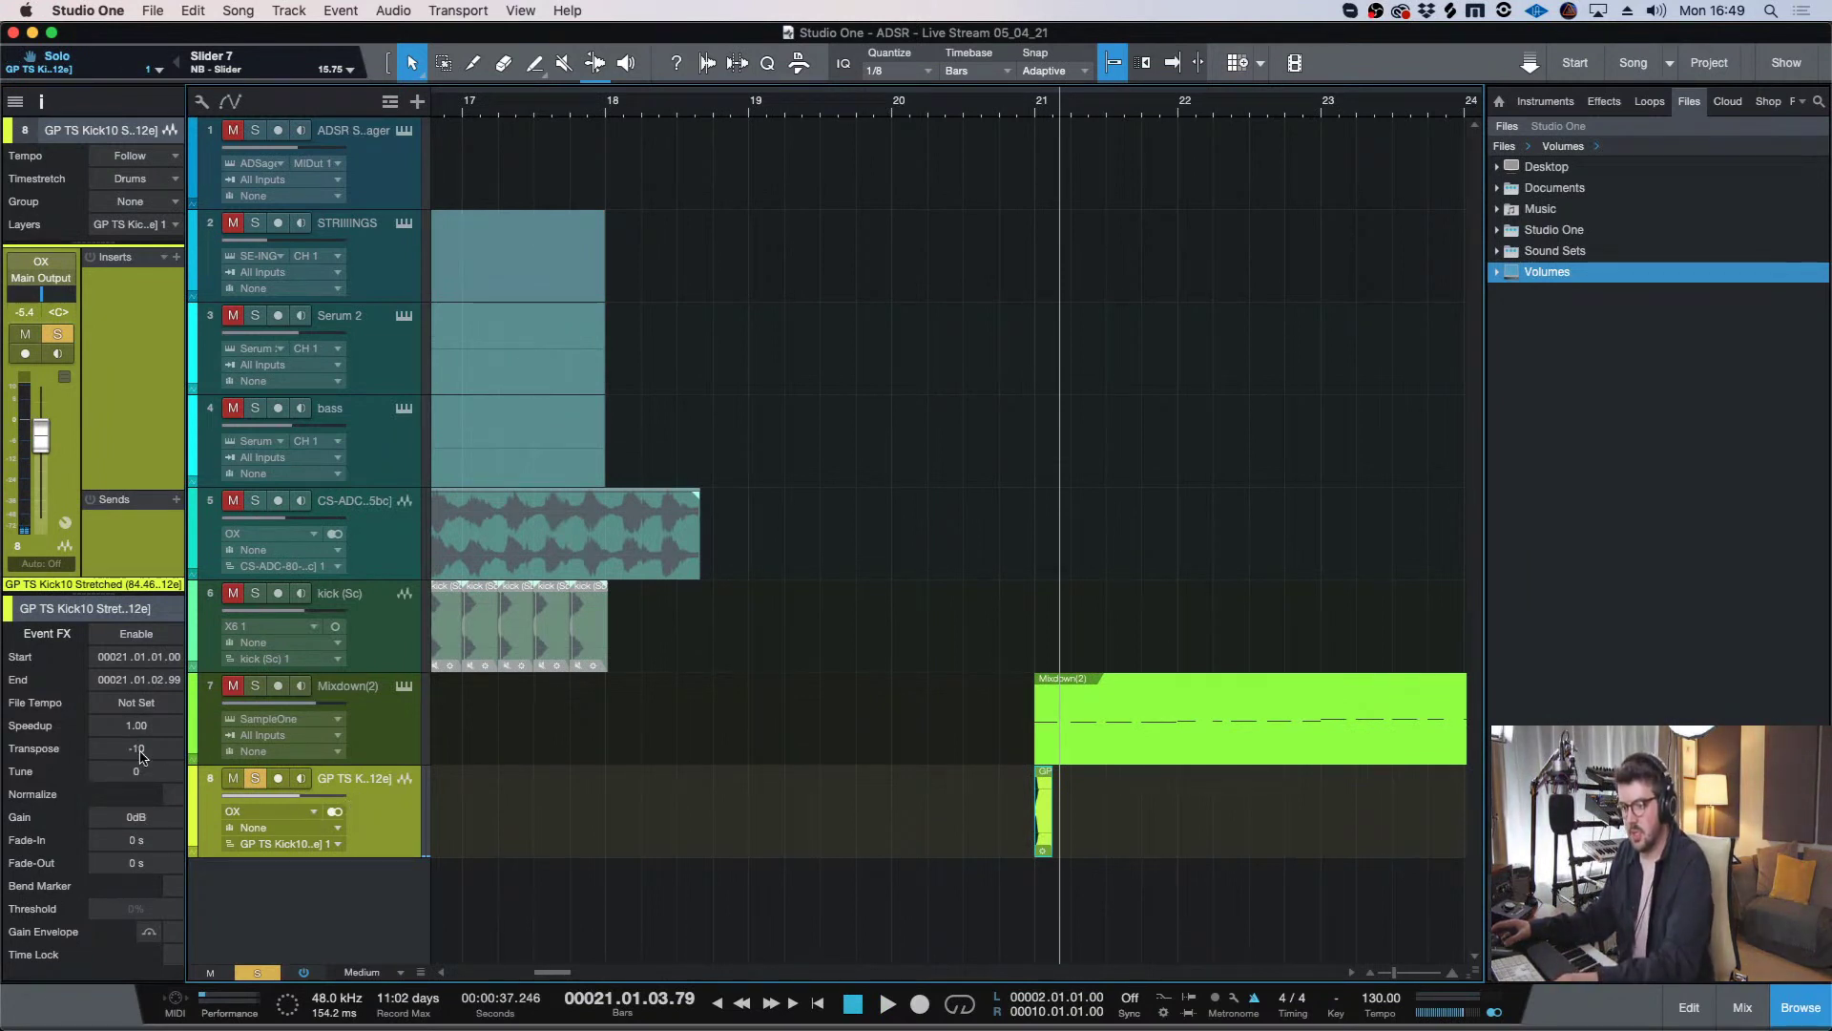
- Audition the bar 21 kick at other transpositions and set its transpose to -4
click(1035, 109)
key(space)
key(space)
key(e)
key(e)
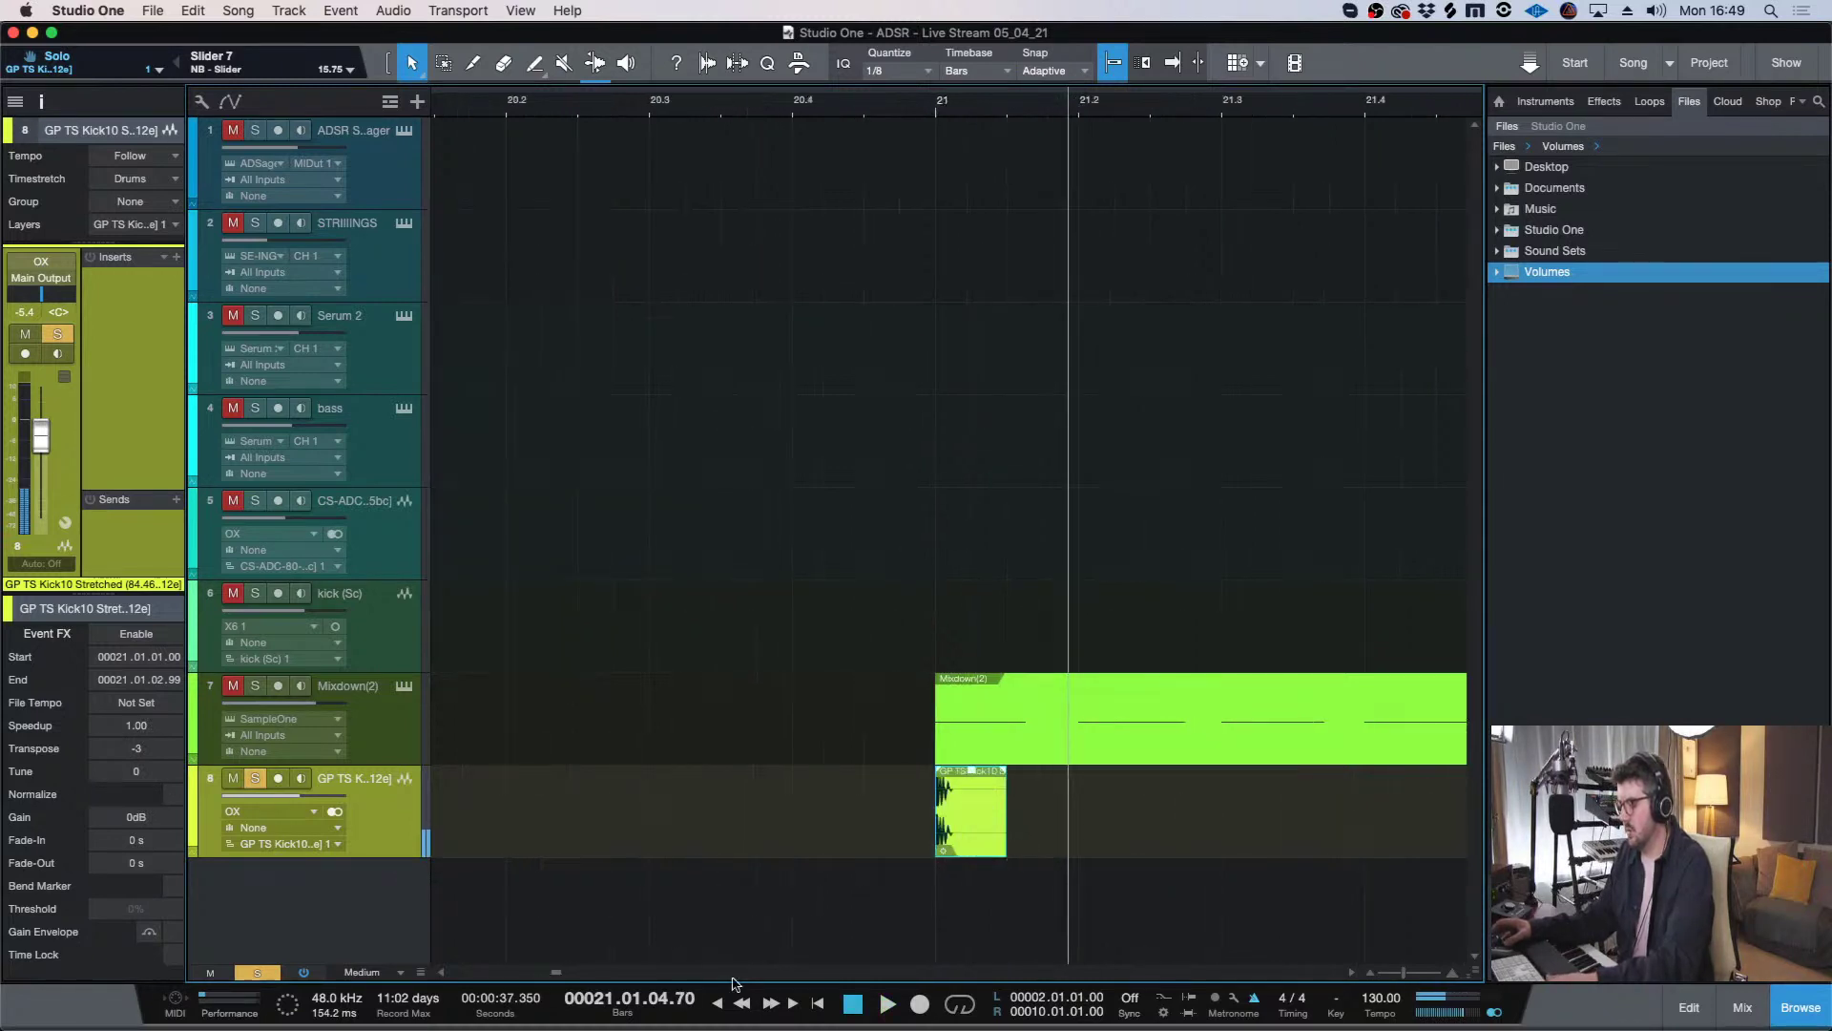
key(w)
key(w)
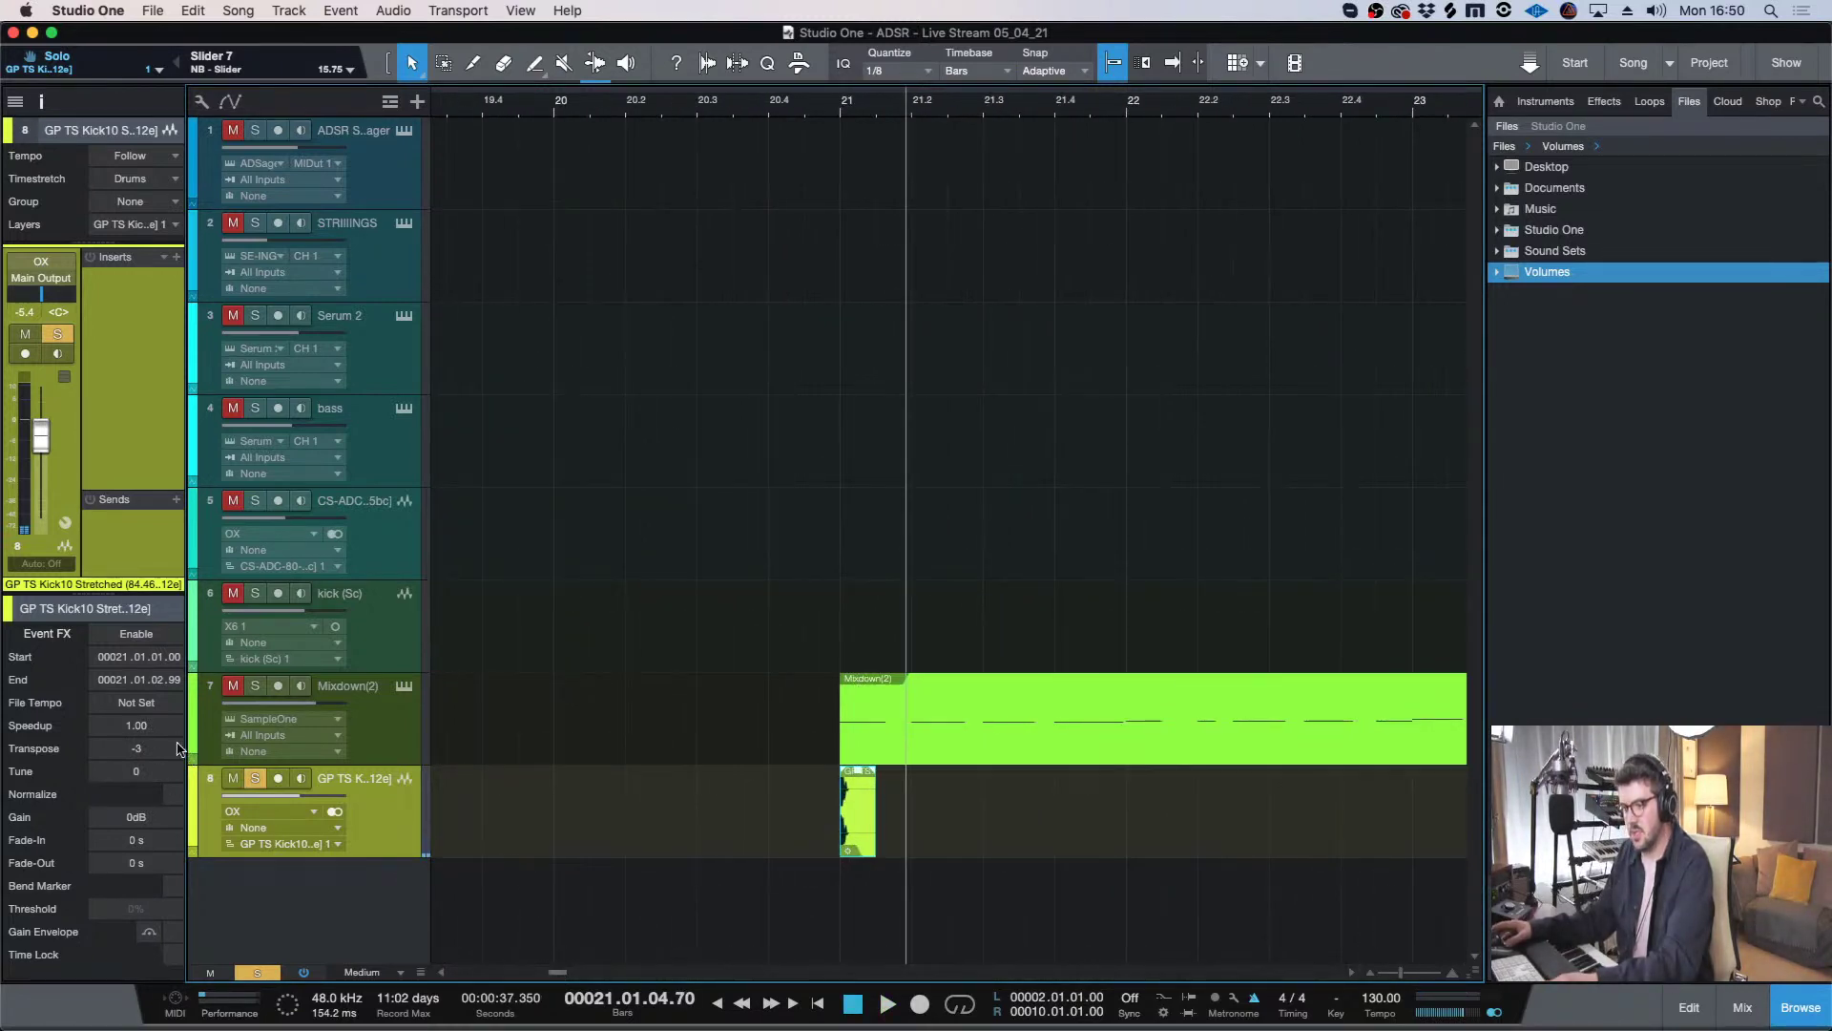
key(space)
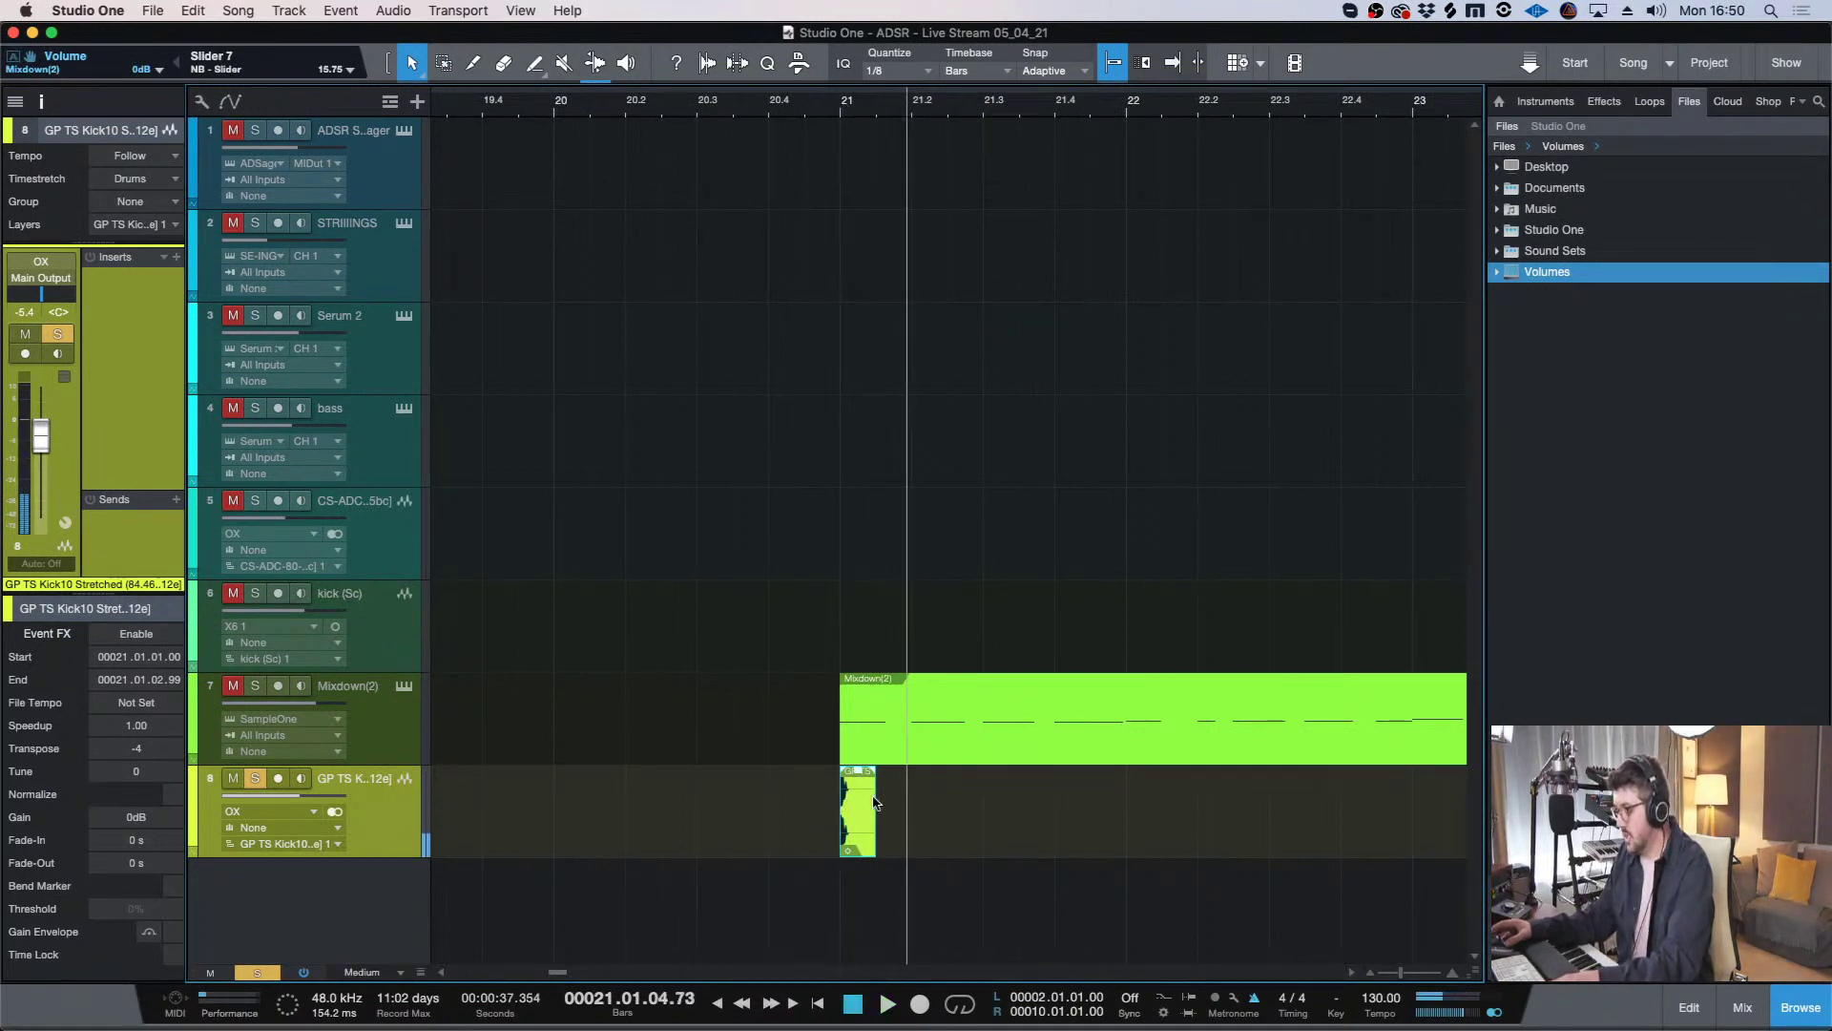
- Copy the transposed kick onto every beat from 21.2 to 24.4 and play the pattern from bar 21
key(d)
drag(1050, 820, 839, 812)
key(w)
key(d)
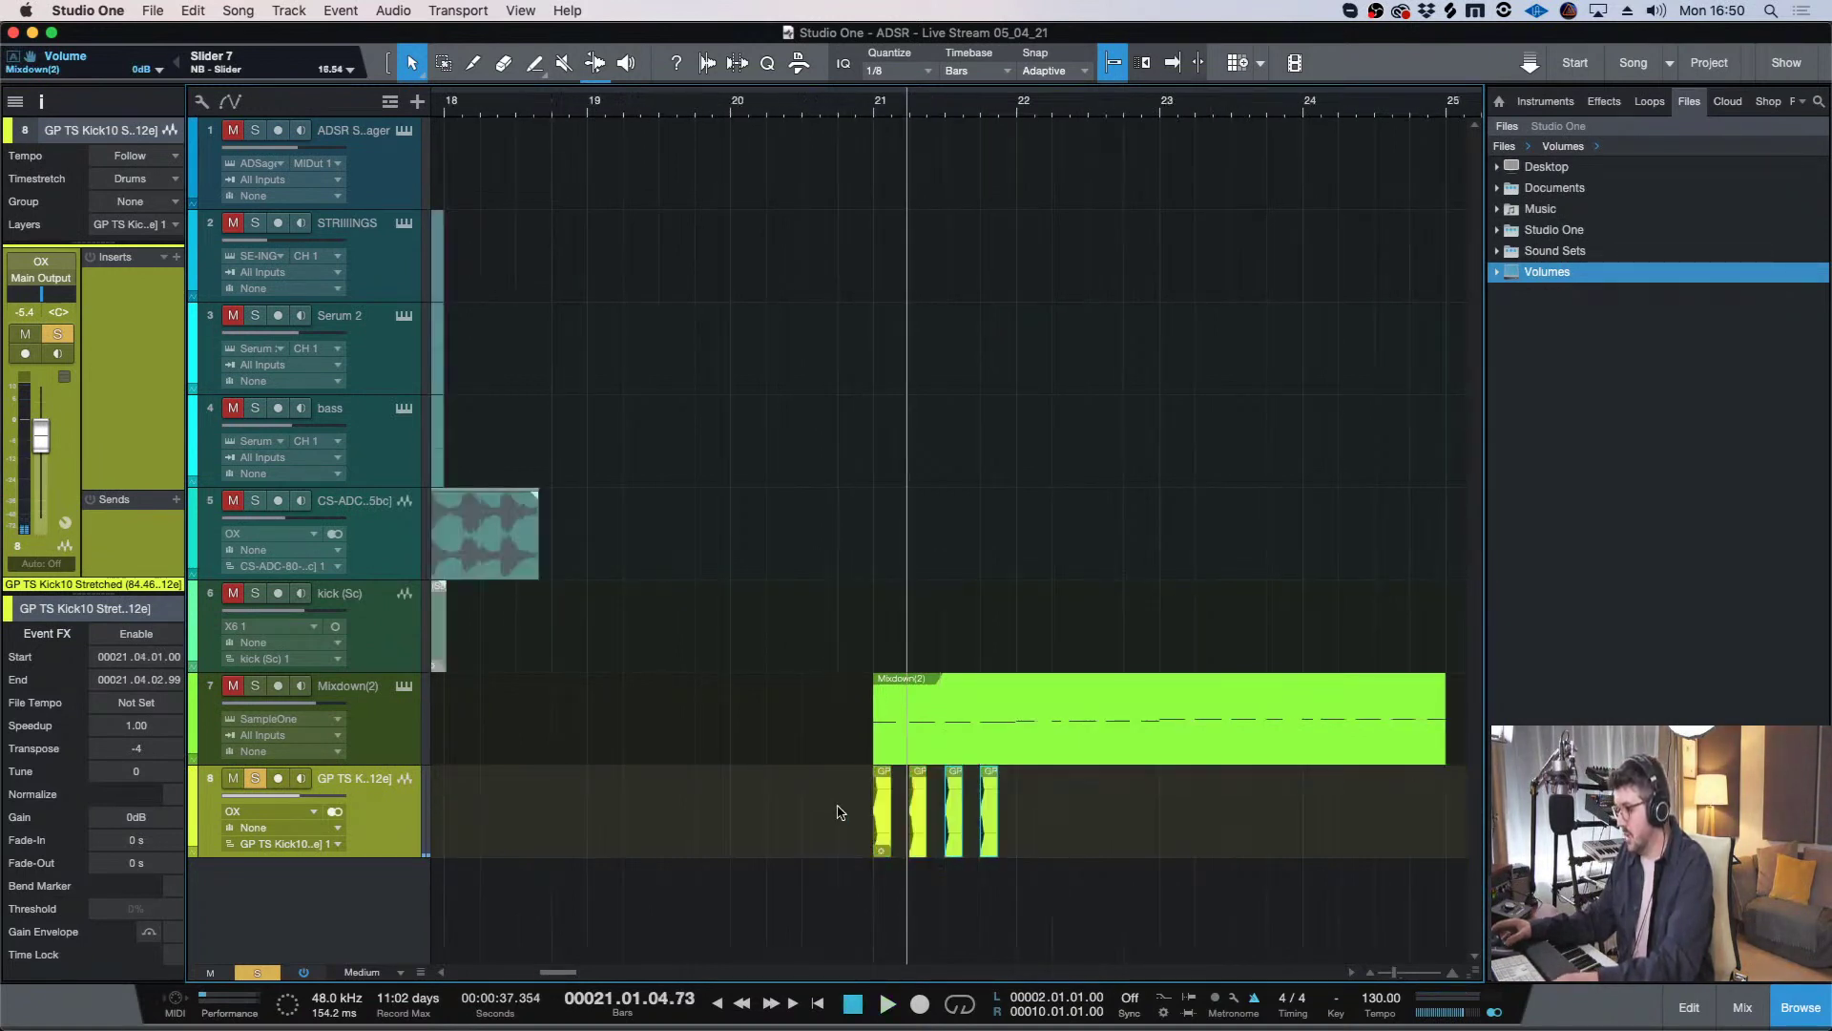
key(d)
key(d)
key(d)
key(d)
key(d)
key(d)
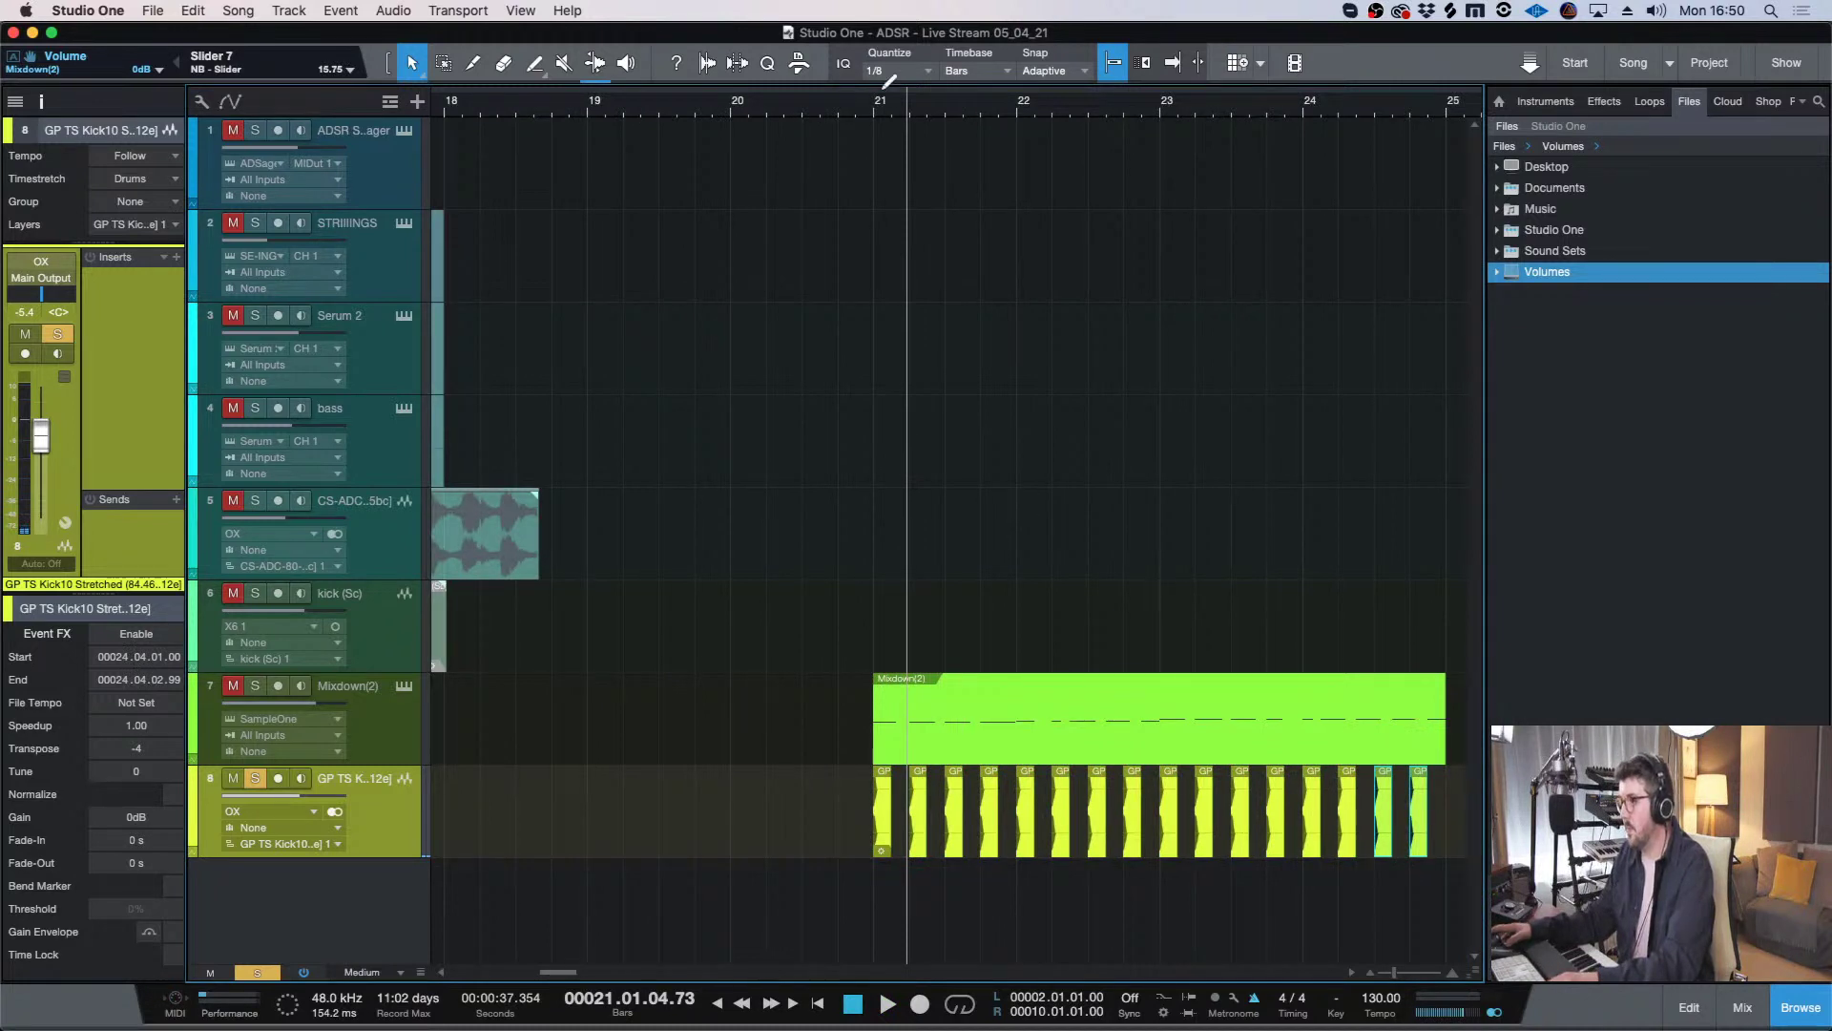
key(space)
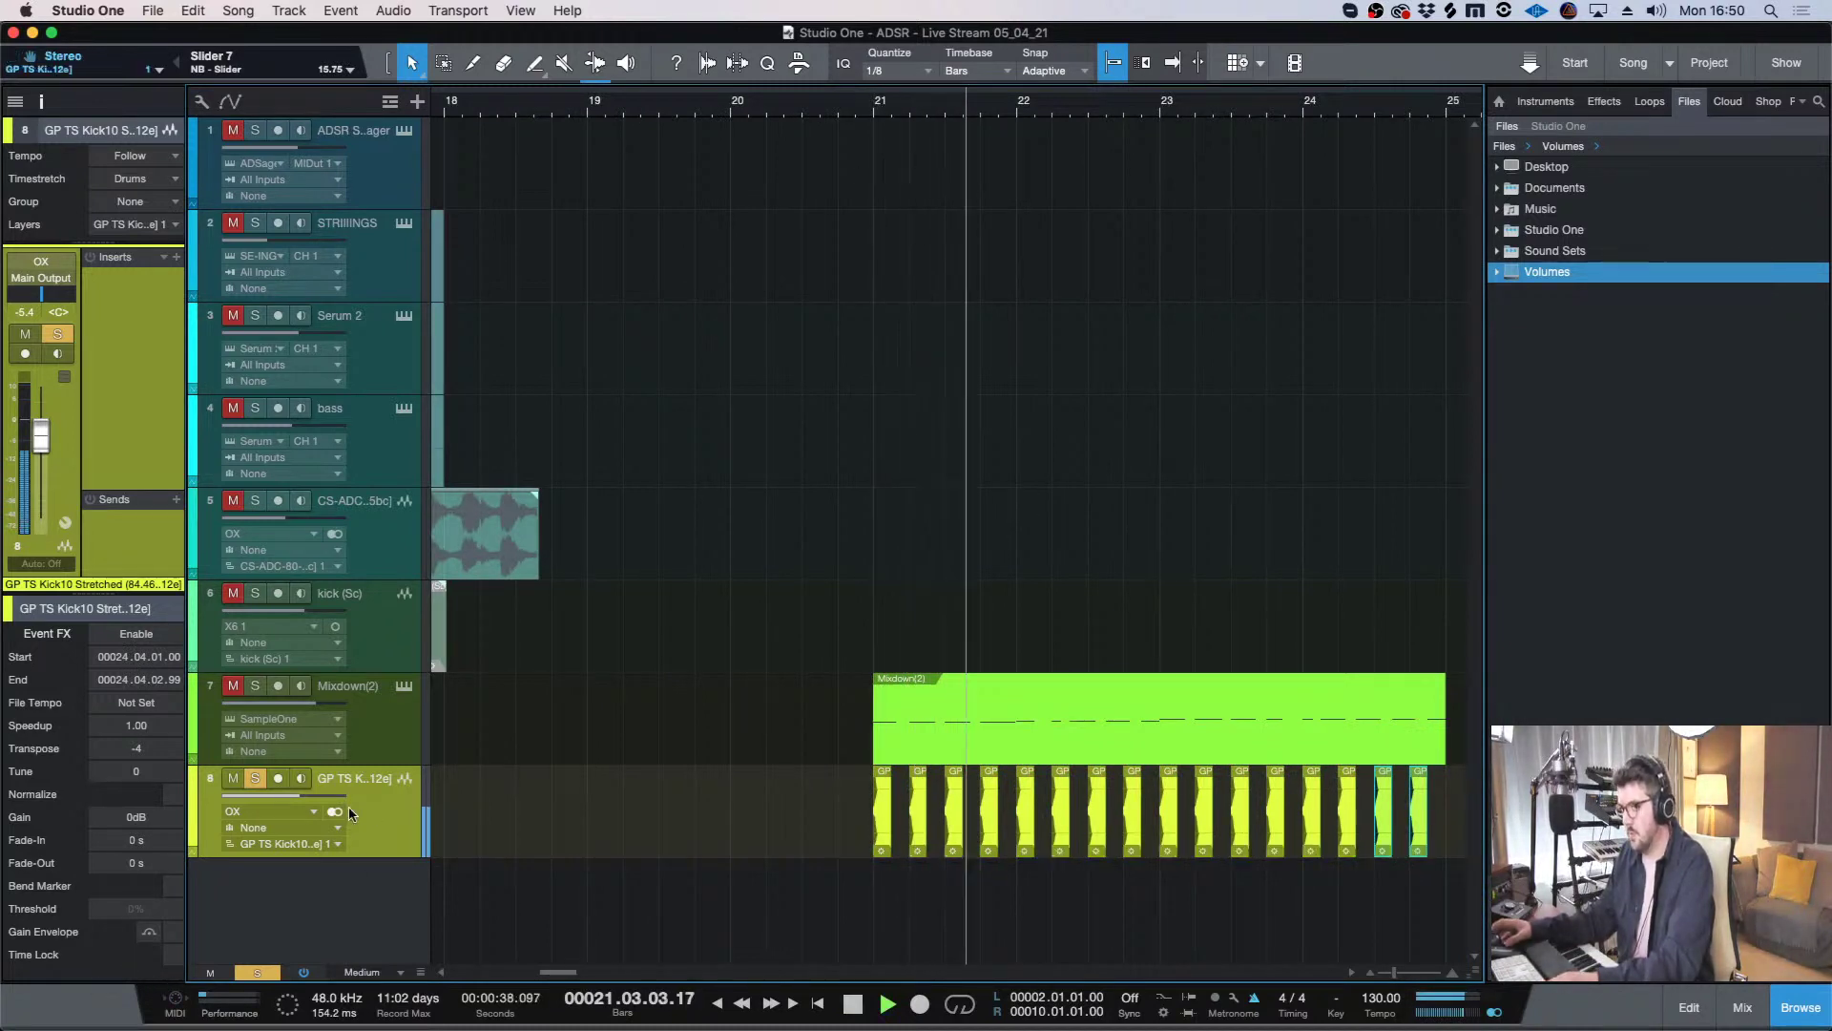
key(w)
- Open ADSR Sample Manager, filter the kick samples to favorites and preview CS-ADC-80-Beat Loop 01b-Kick Loop.wav
click(399, 152)
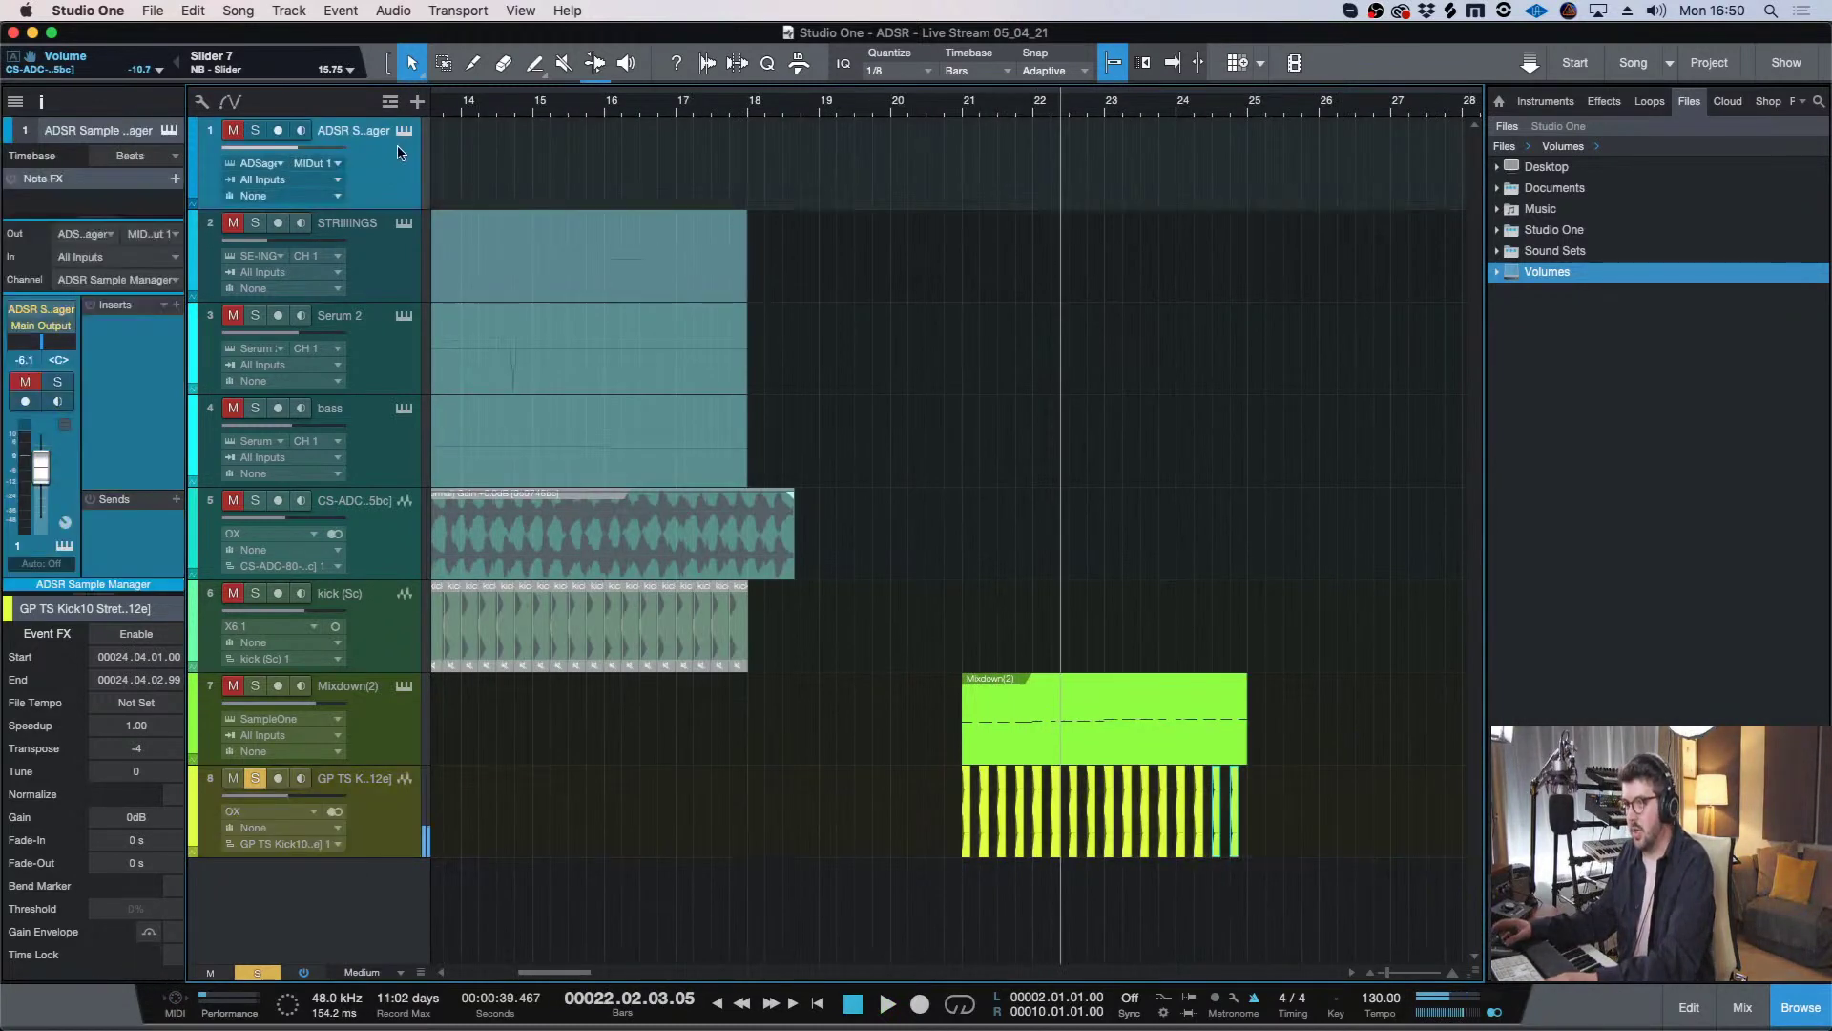
click(404, 130)
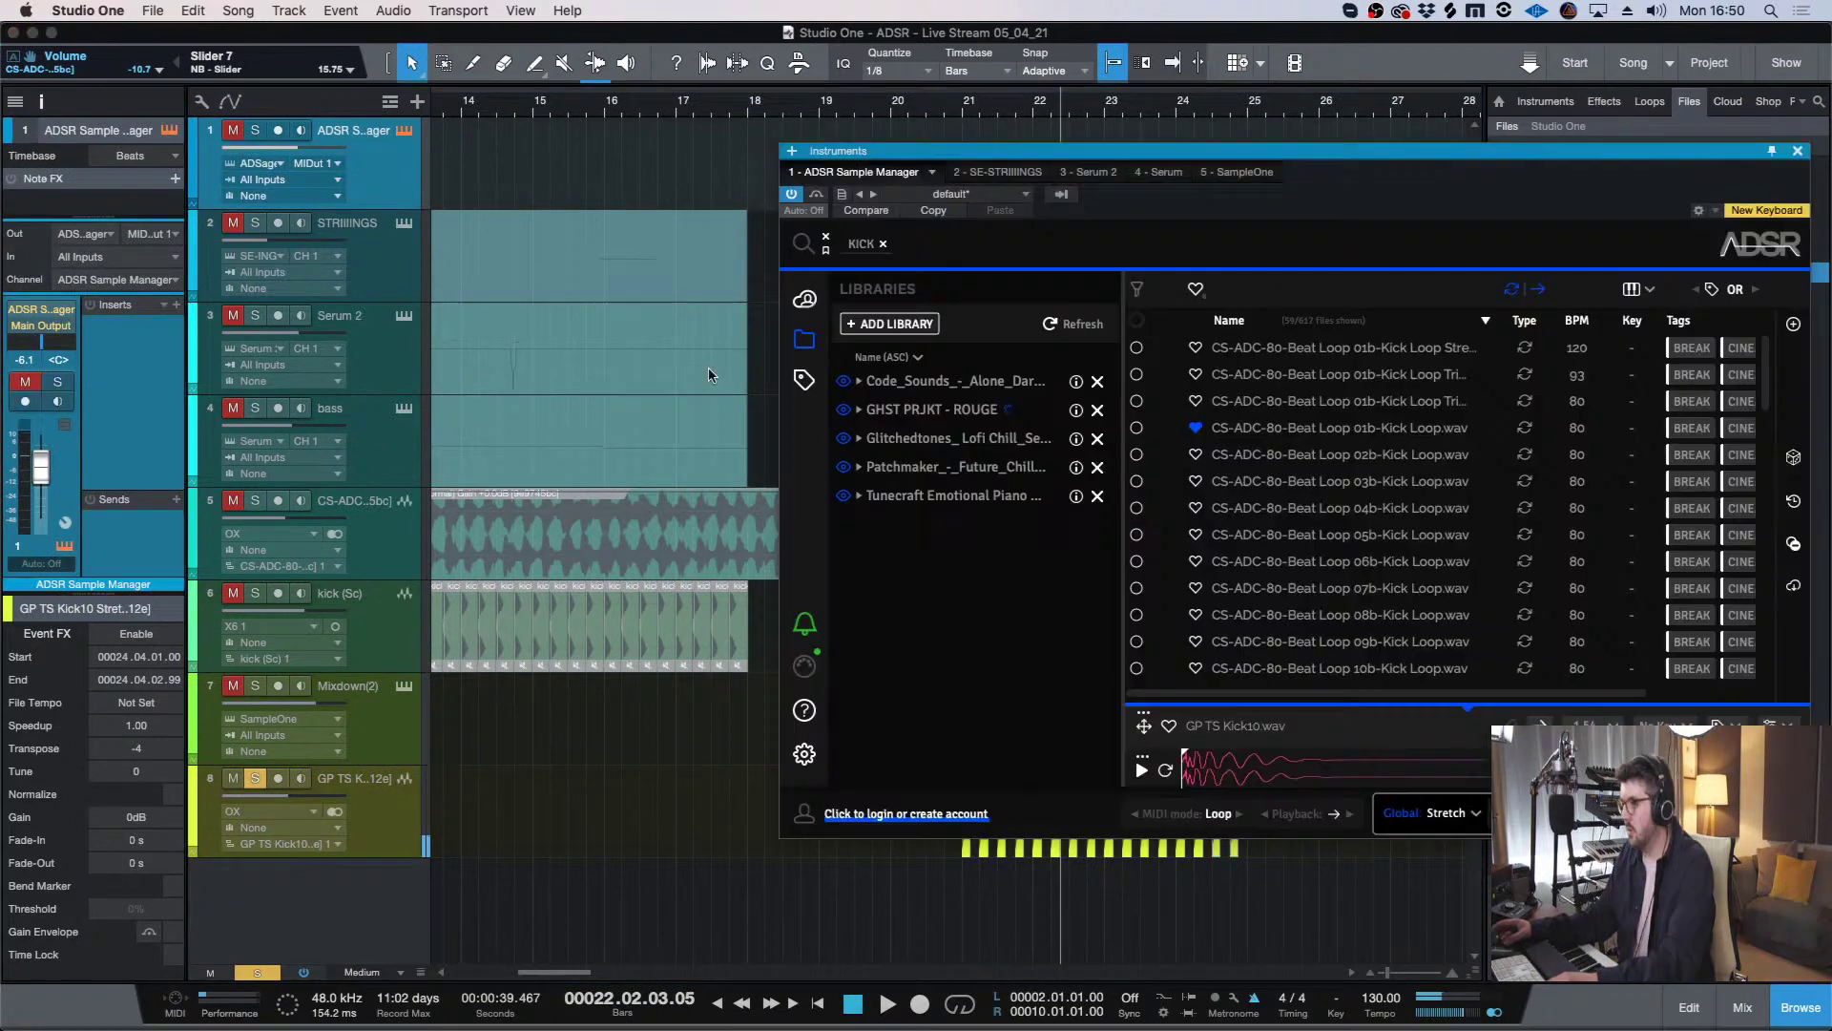
click(1194, 290)
click(1316, 351)
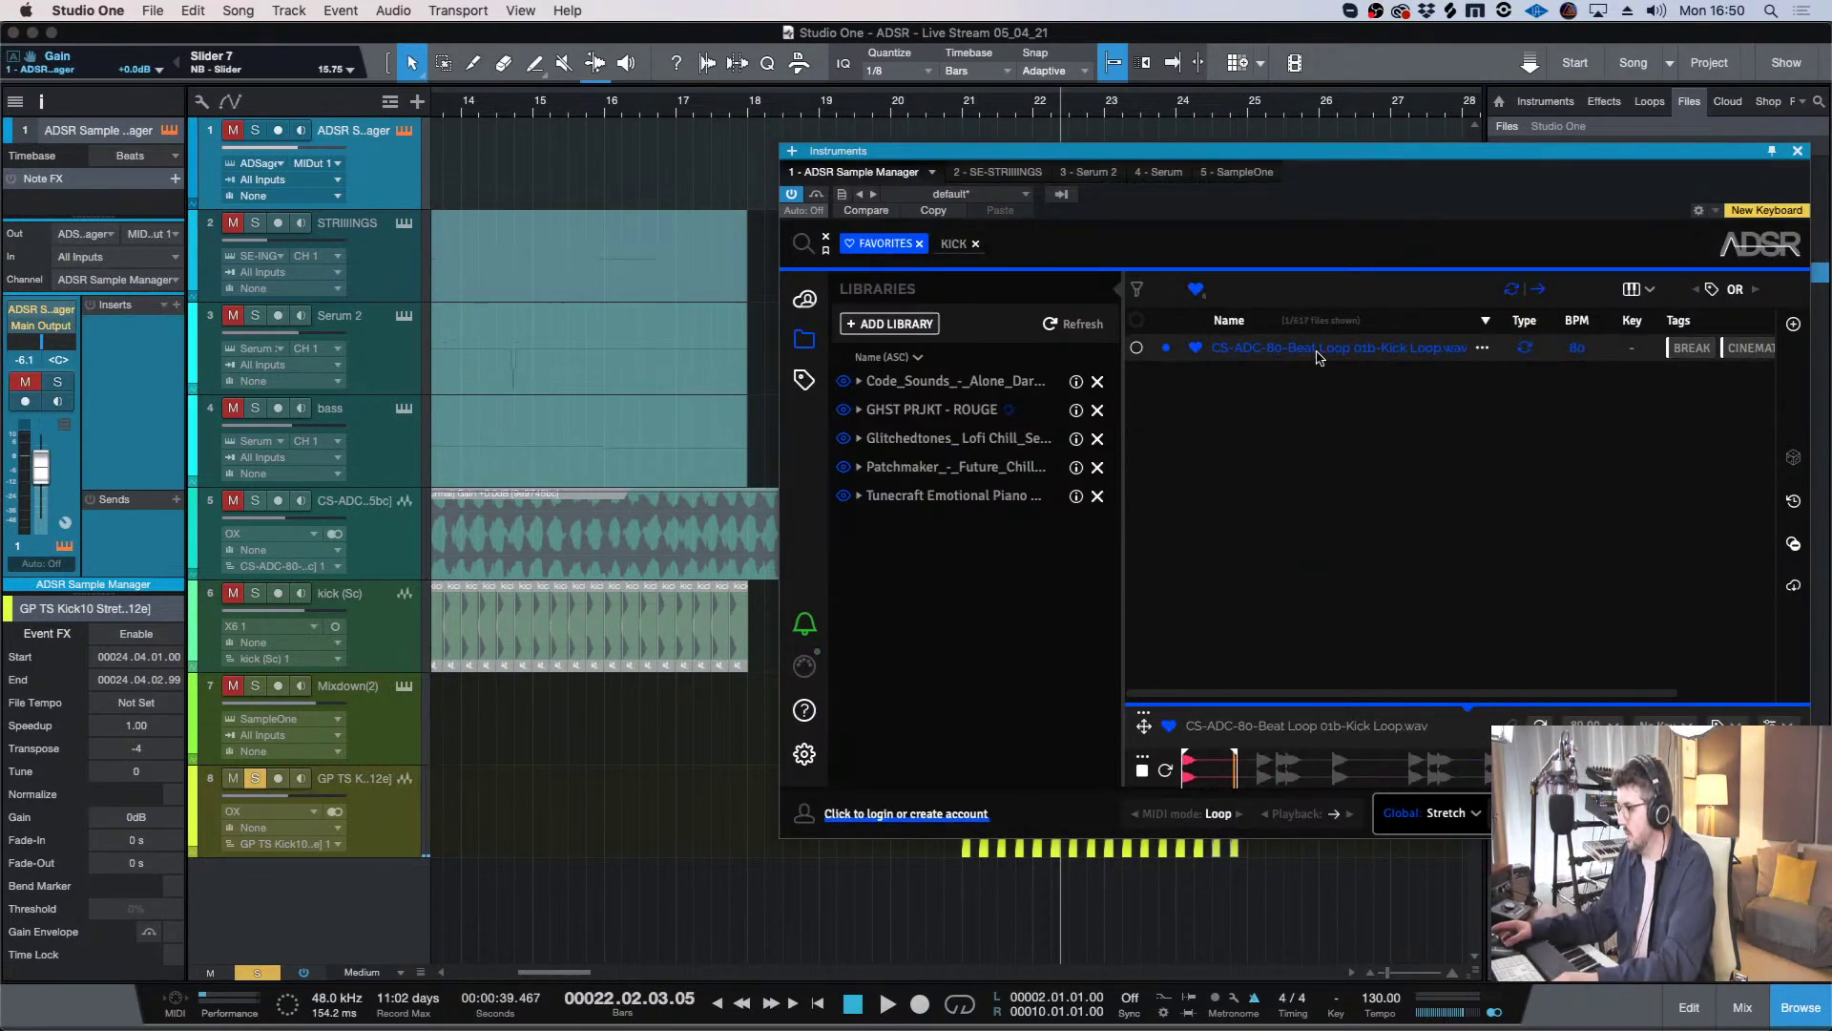
- Place the previewed kick loop at bar 21 on a new track below GP TS Kick10 and close the sample manager
drag(1316, 356, 983, 880)
click(1798, 151)
key(e)
key(e)
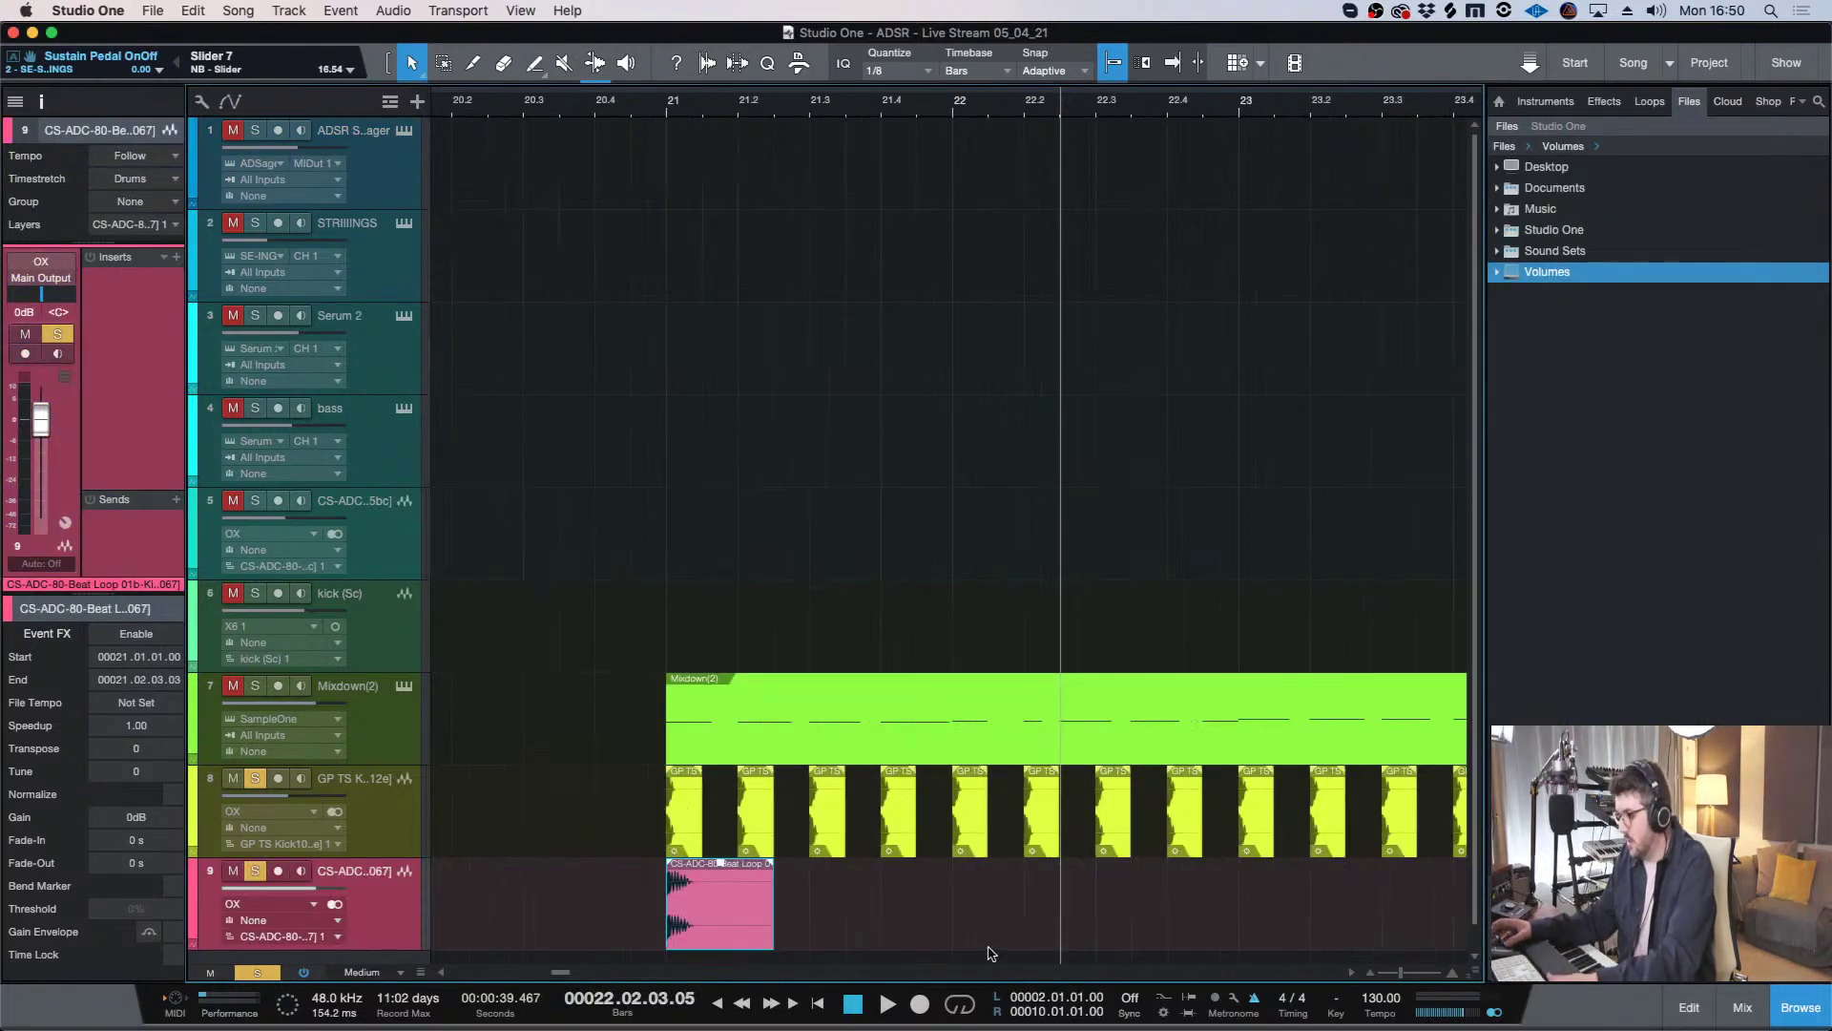
- Set the new kick loop track's volume to -5.8 dB and play it from bar 21
scroll(989, 953, down, 1)
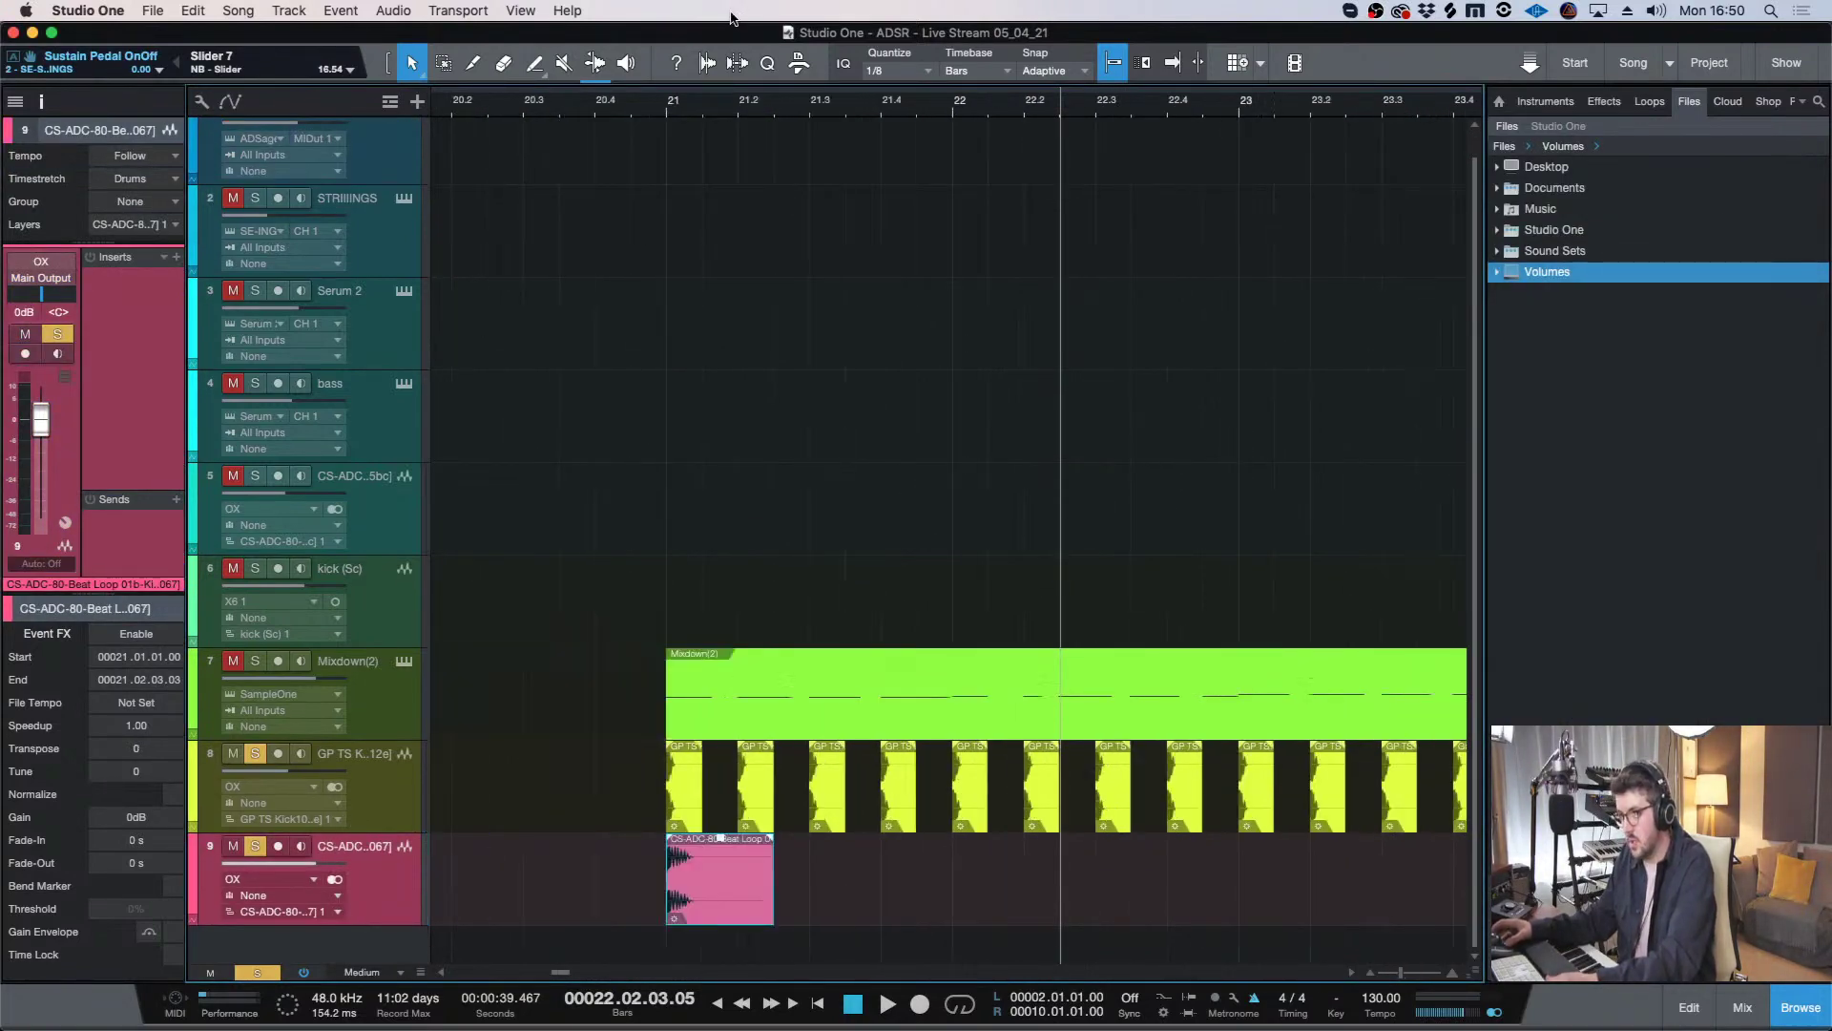
click(671, 108)
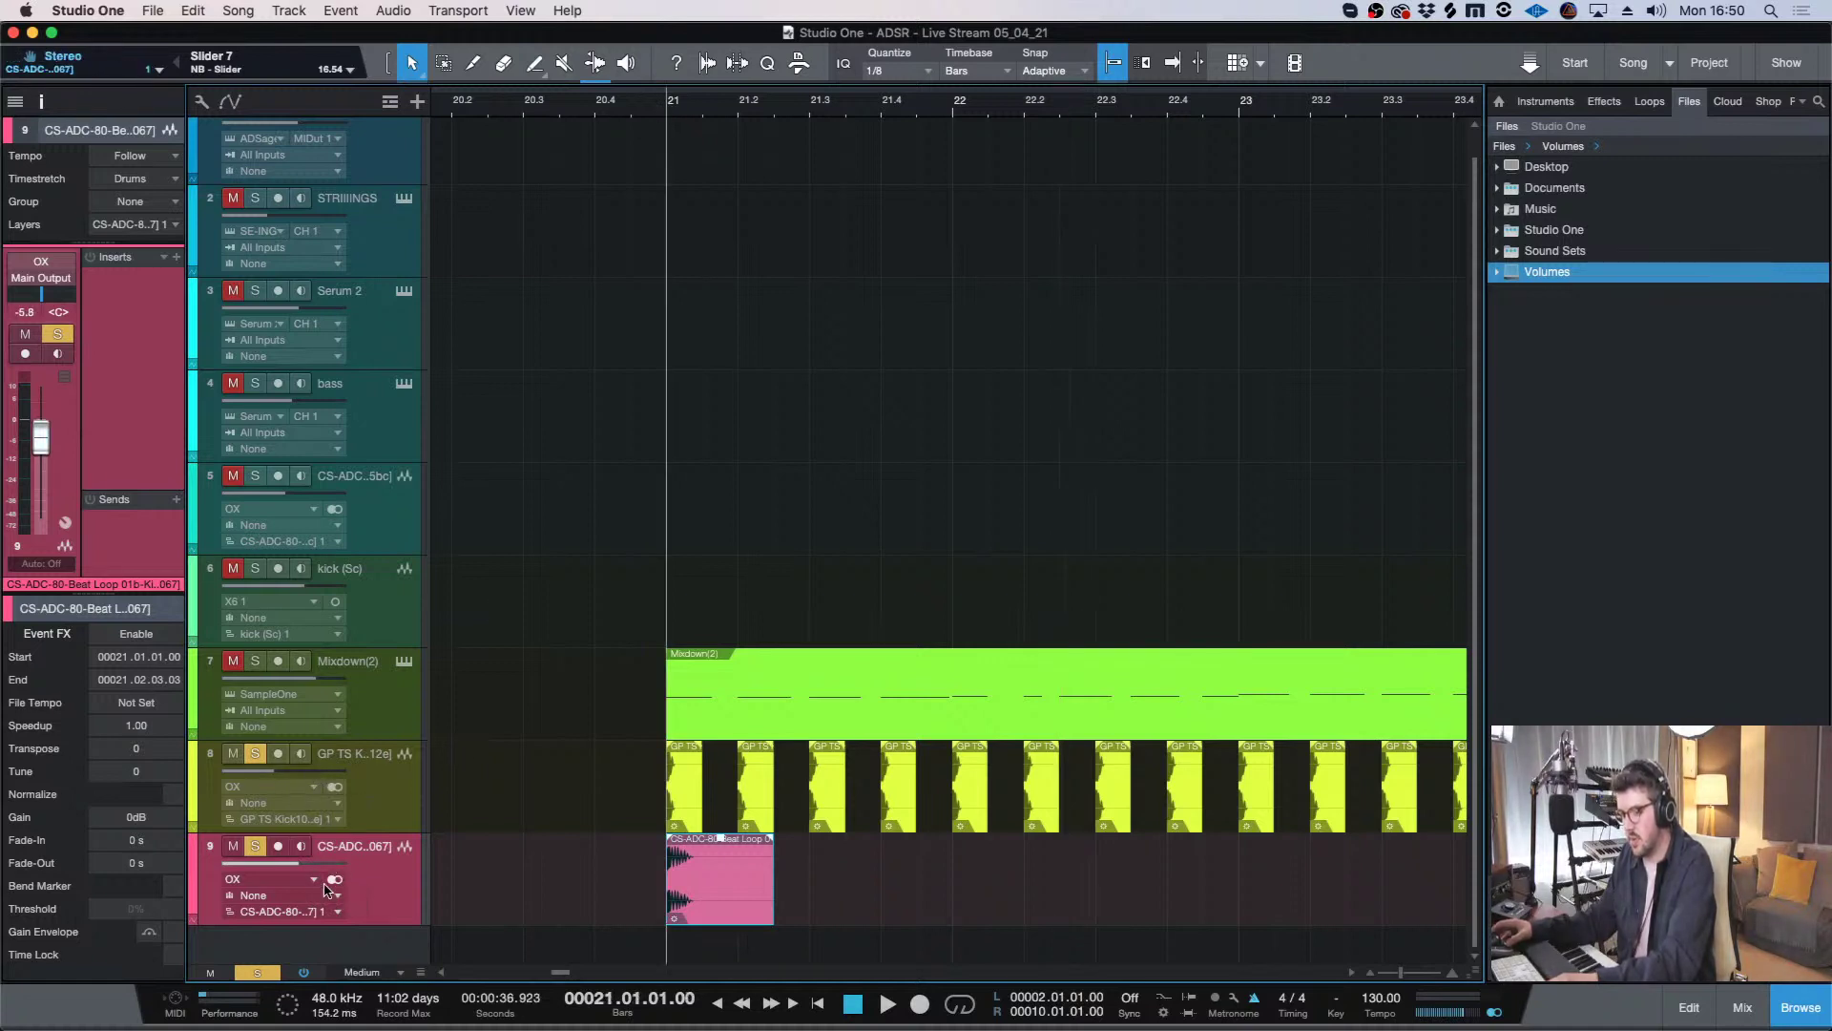
key(space)
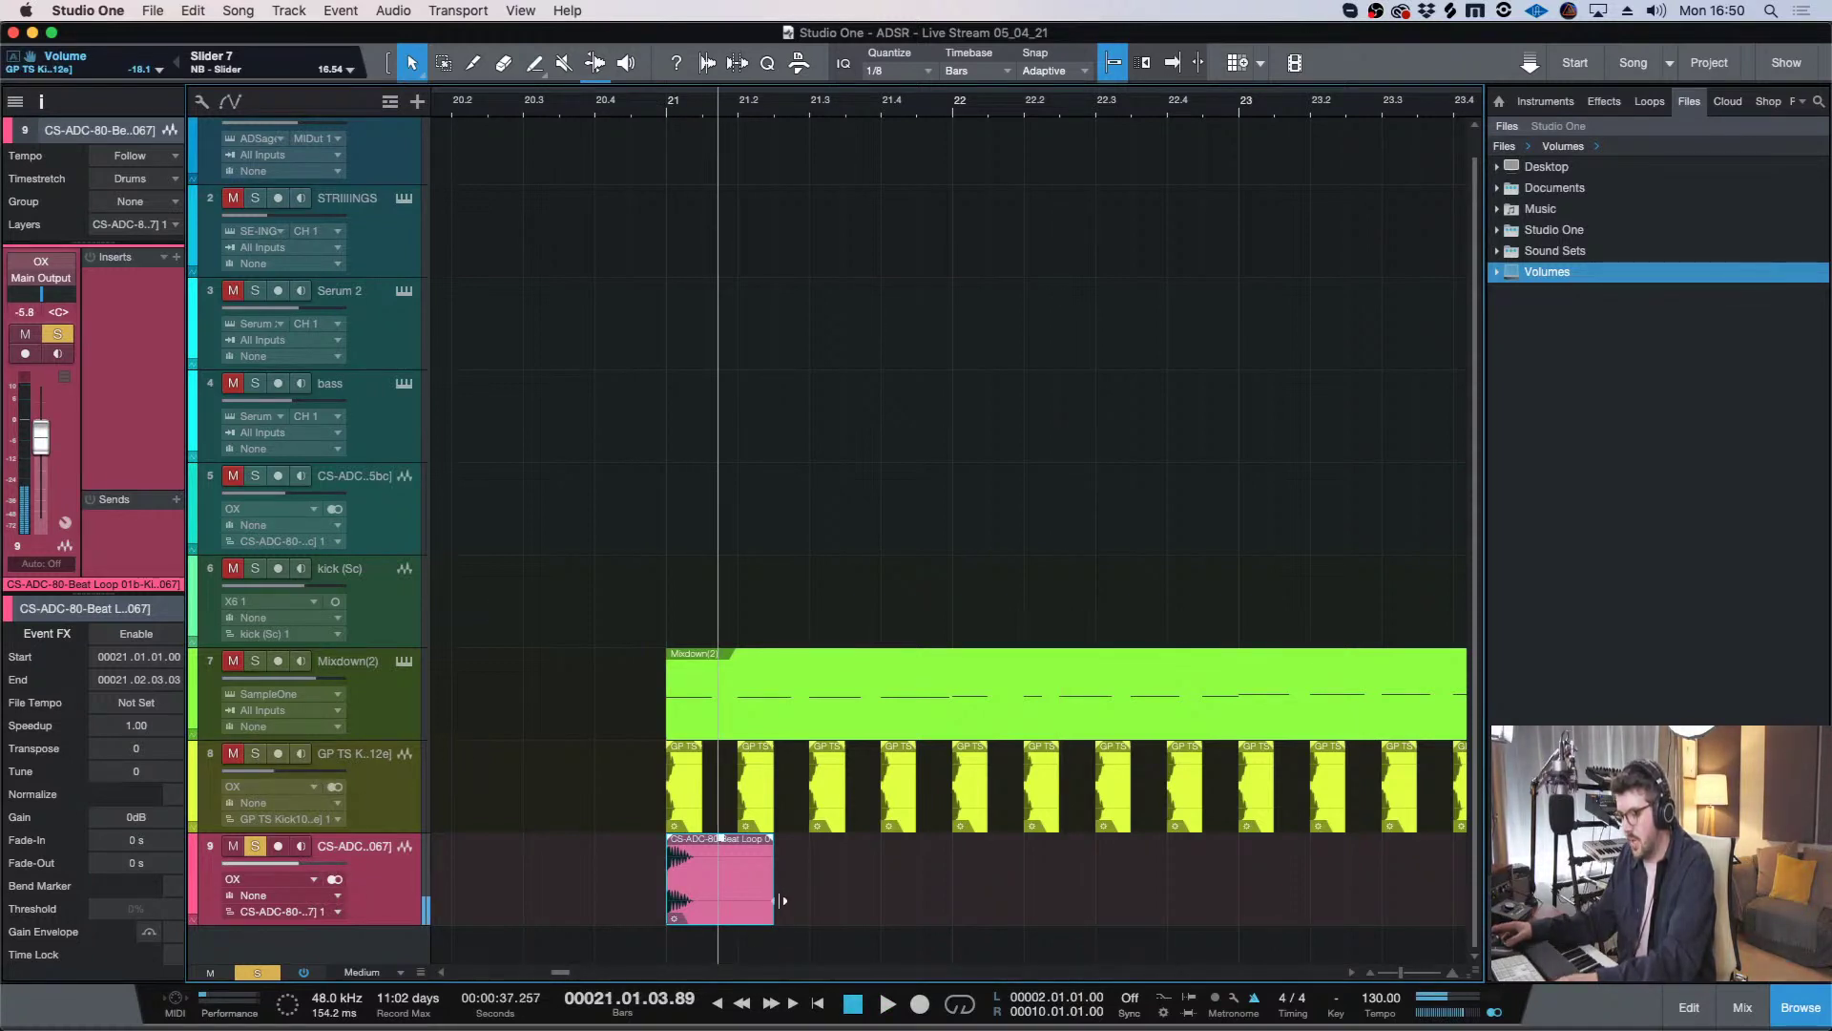
- Insert Kickstart 2 on the new kick loop track and choose the curve that starts high and drops sharply
click(176, 258)
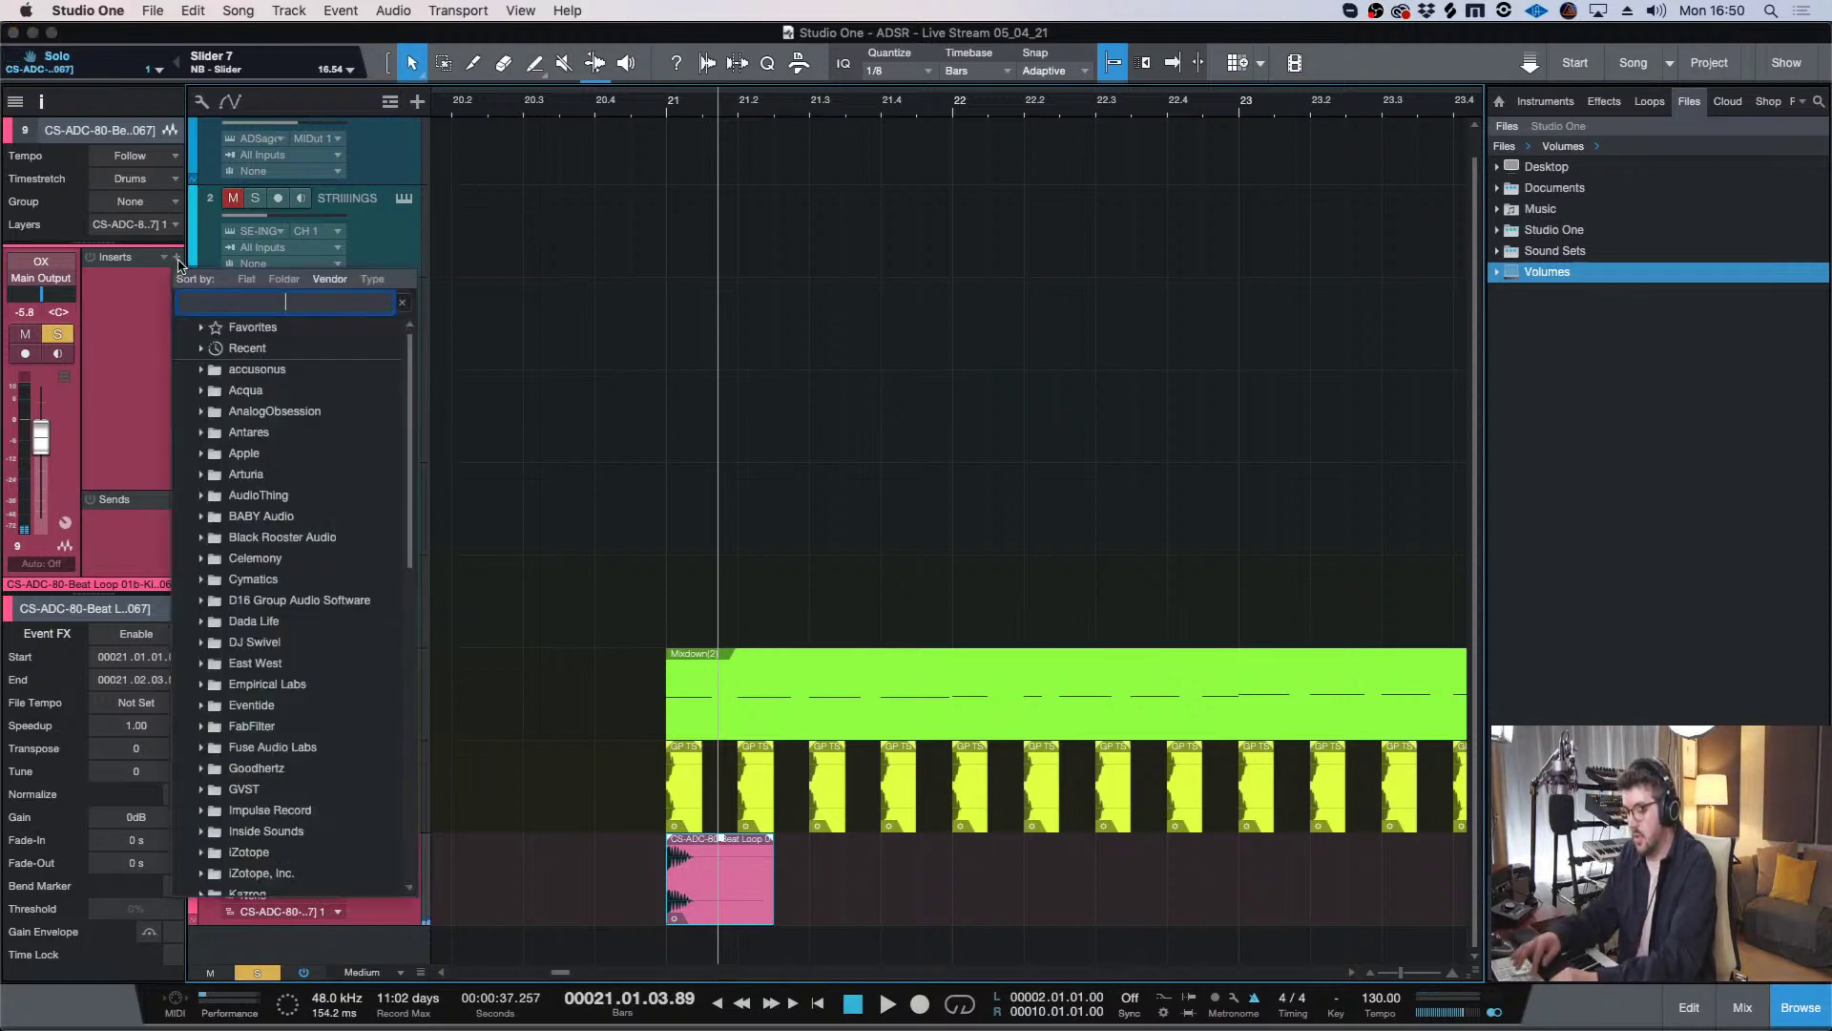
text(kick)
key(Return)
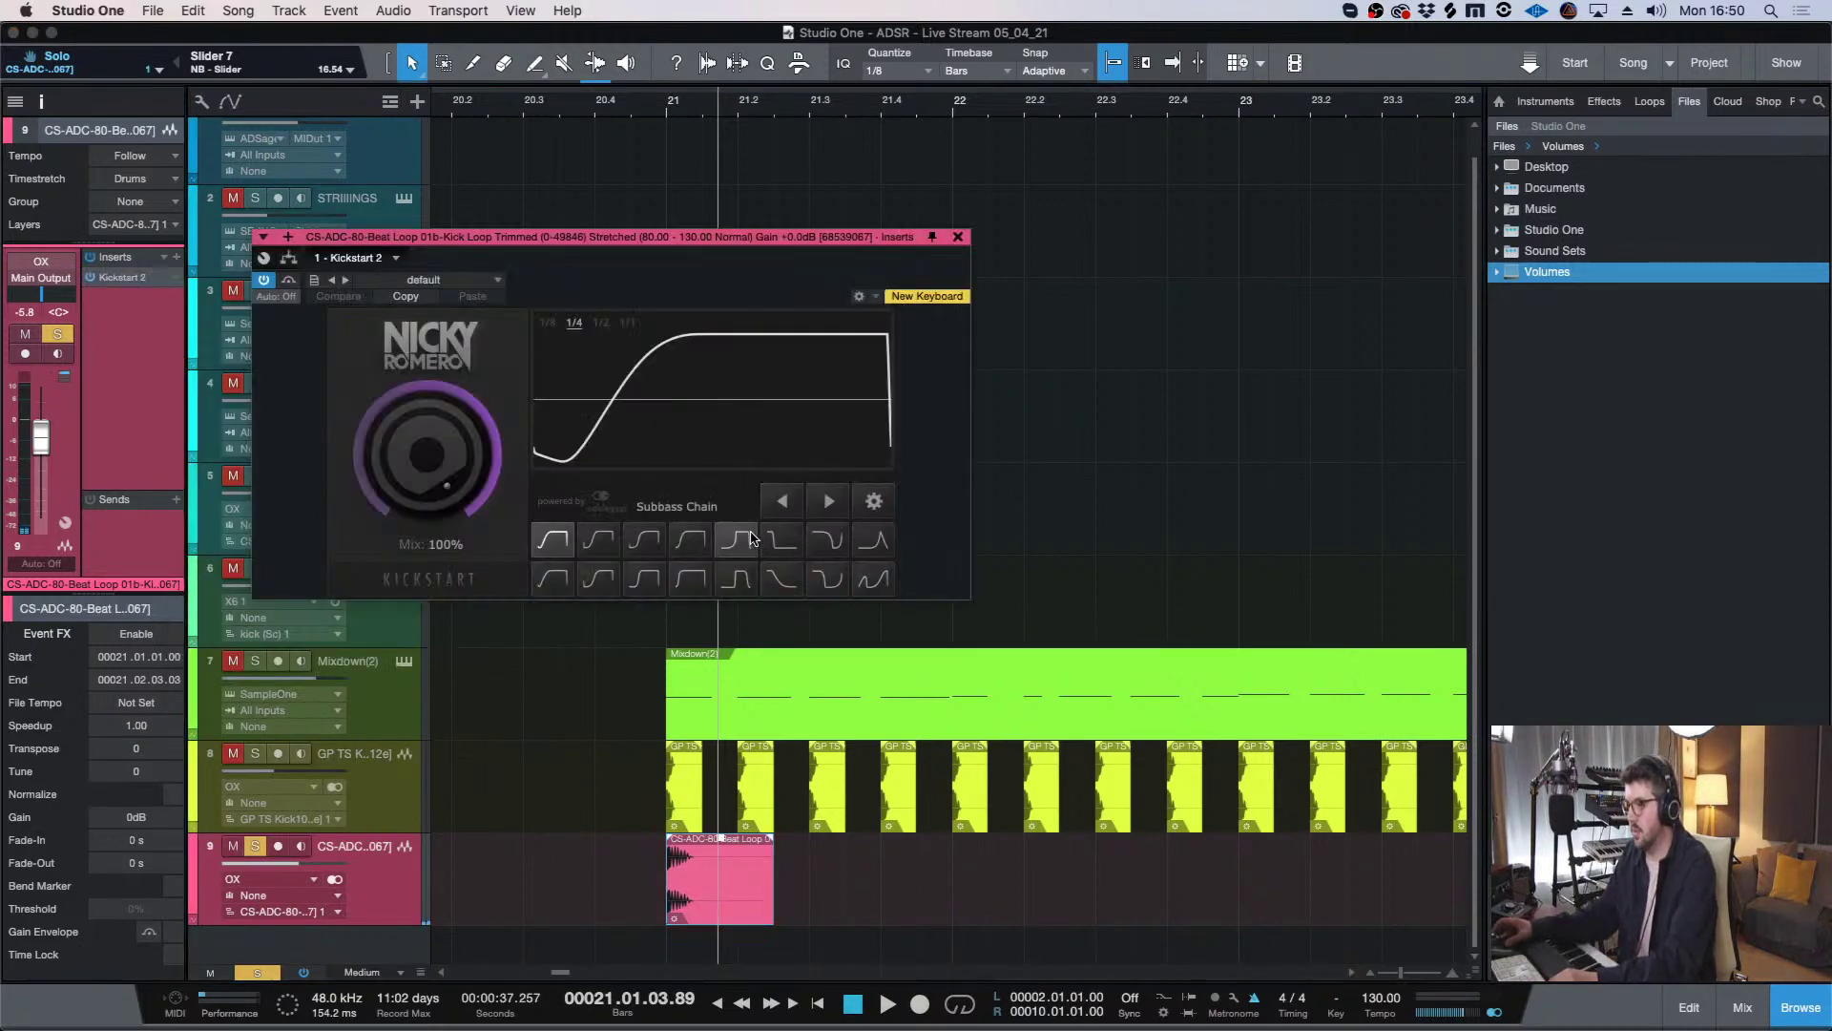
click(781, 540)
click(957, 237)
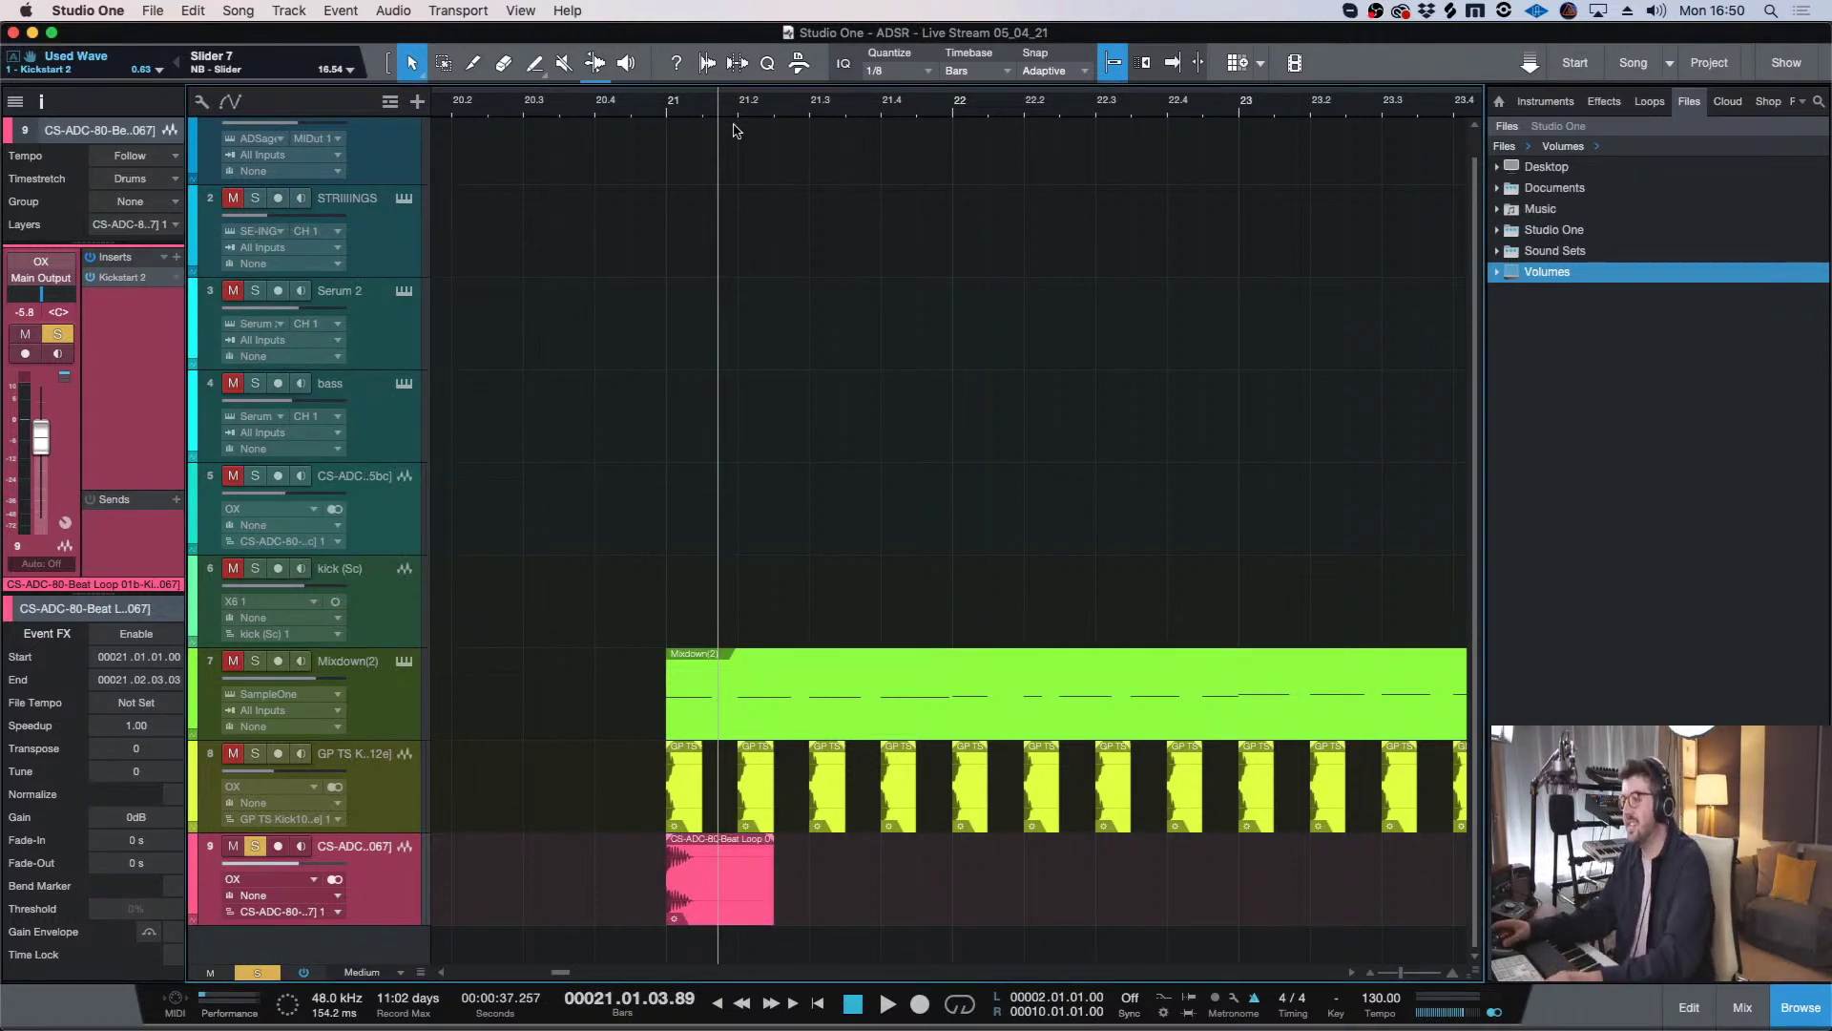
- Trim the new kick loop clip to one beat and duplicate it on every beat up to bar 25
key(e)
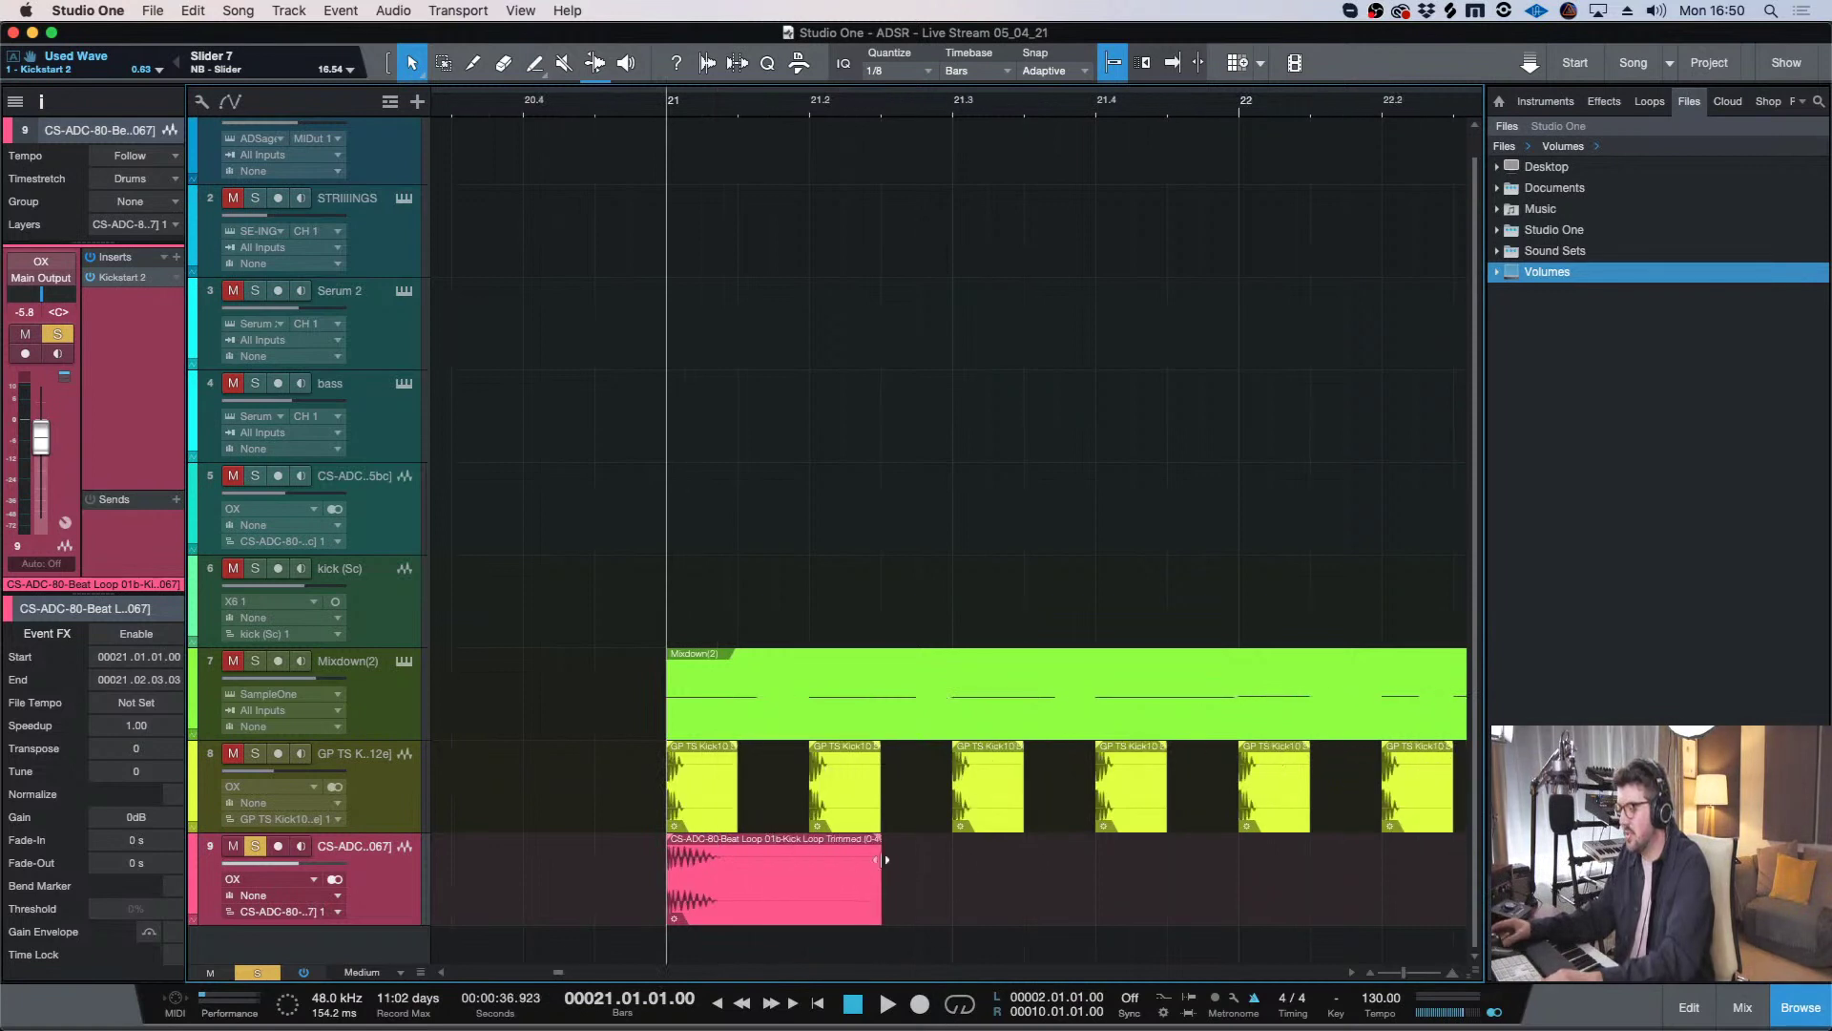
drag(885, 859, 811, 858)
key(d)
key(d)
key(d)
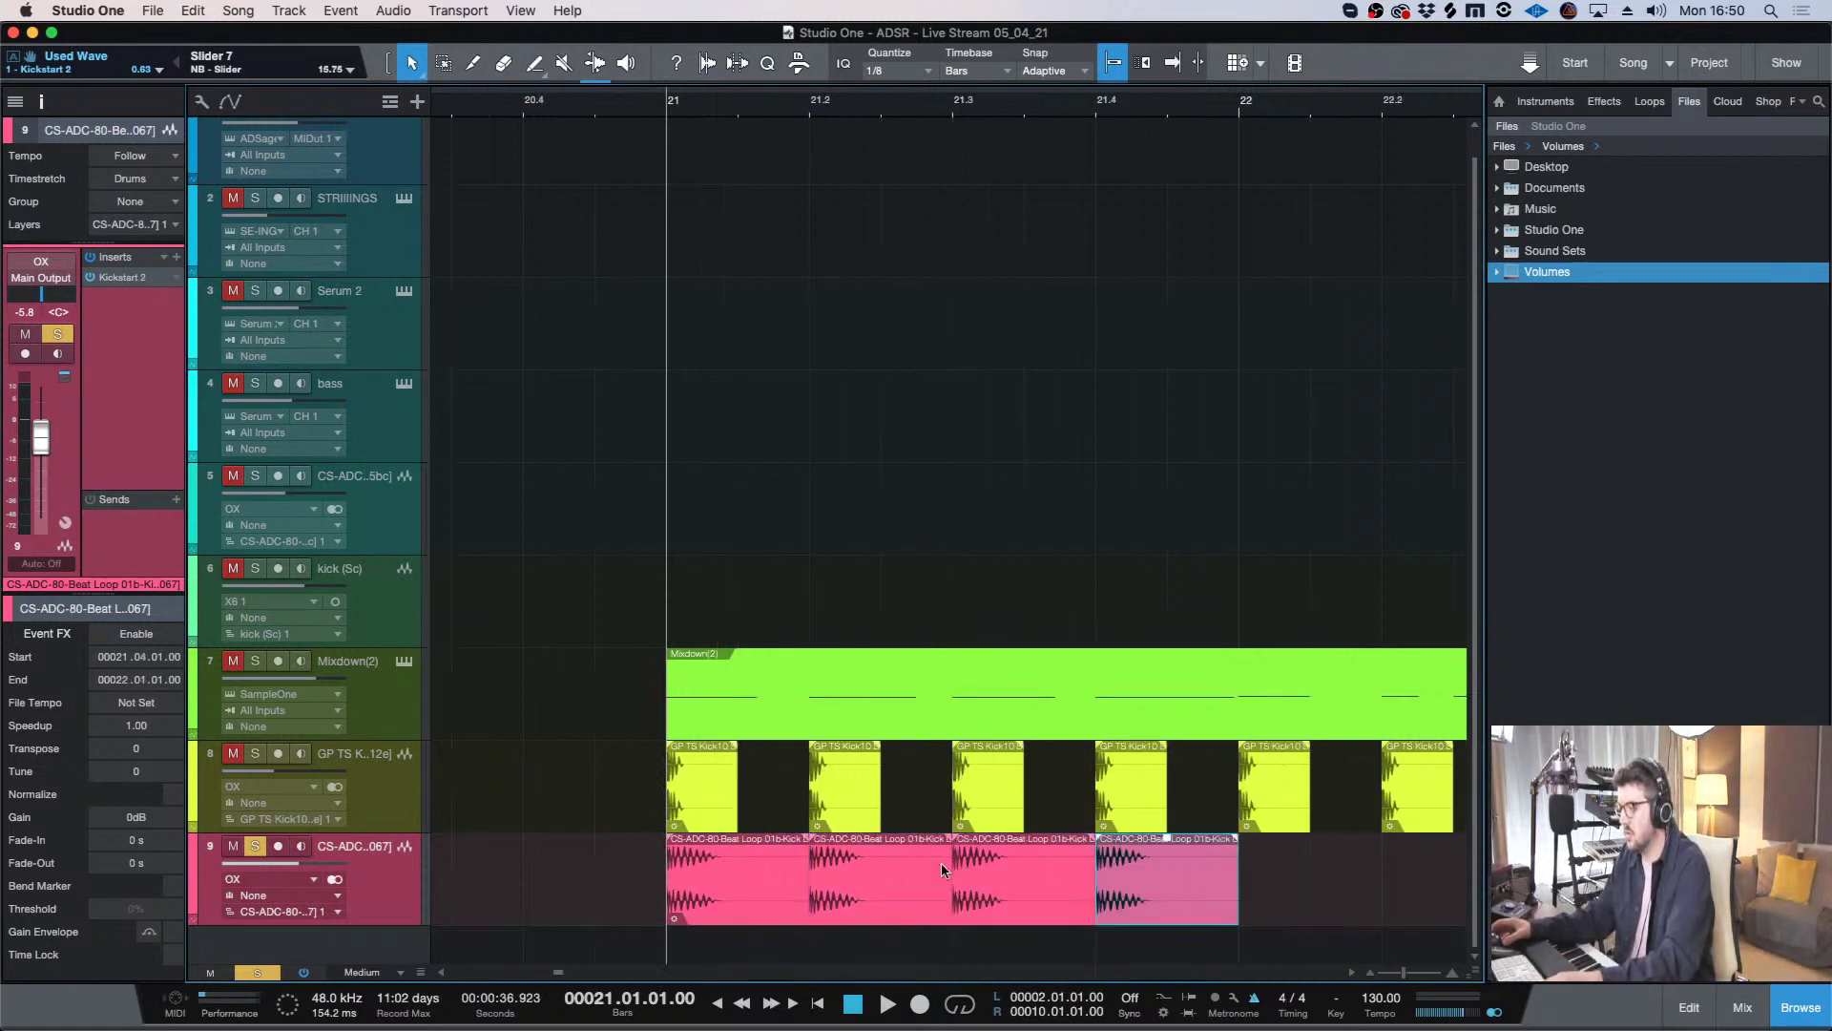
key(w)
key(d)
key(d)
key(d)
key(d)
key(d)
key(d)
key(d)
key(d)
key(d)
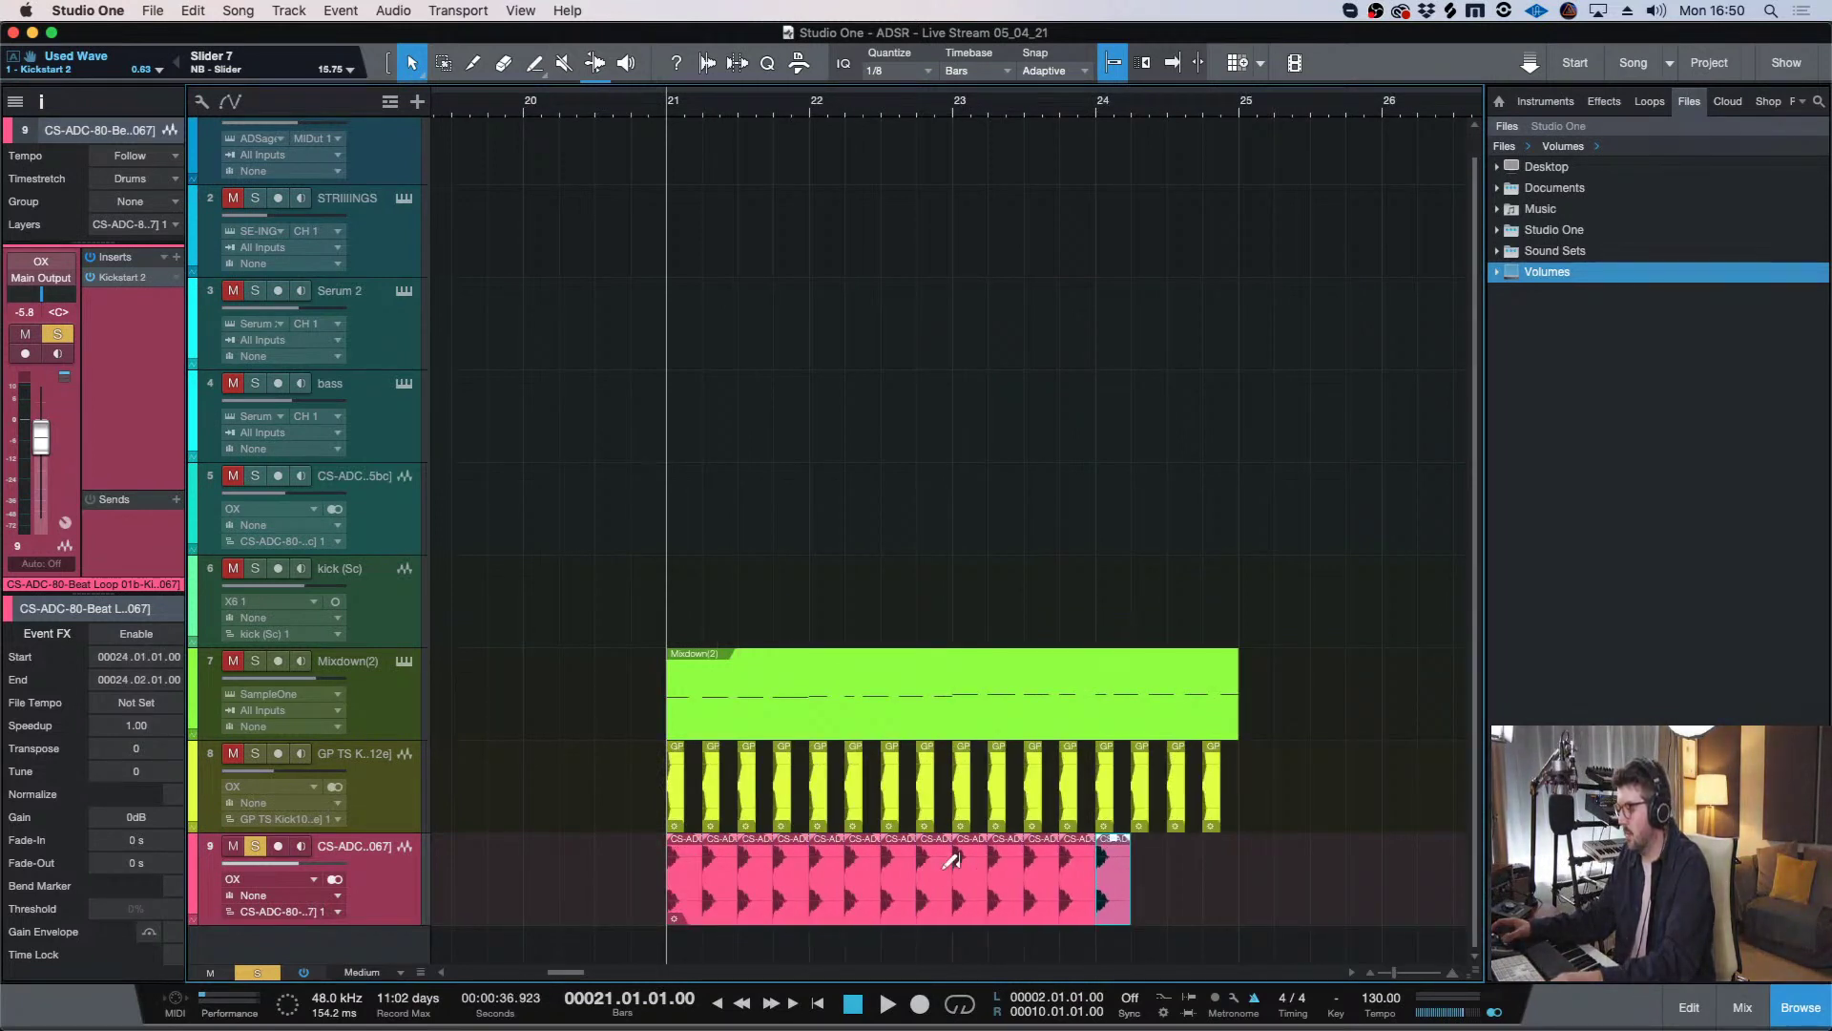
key(d)
key(d)
key(d)
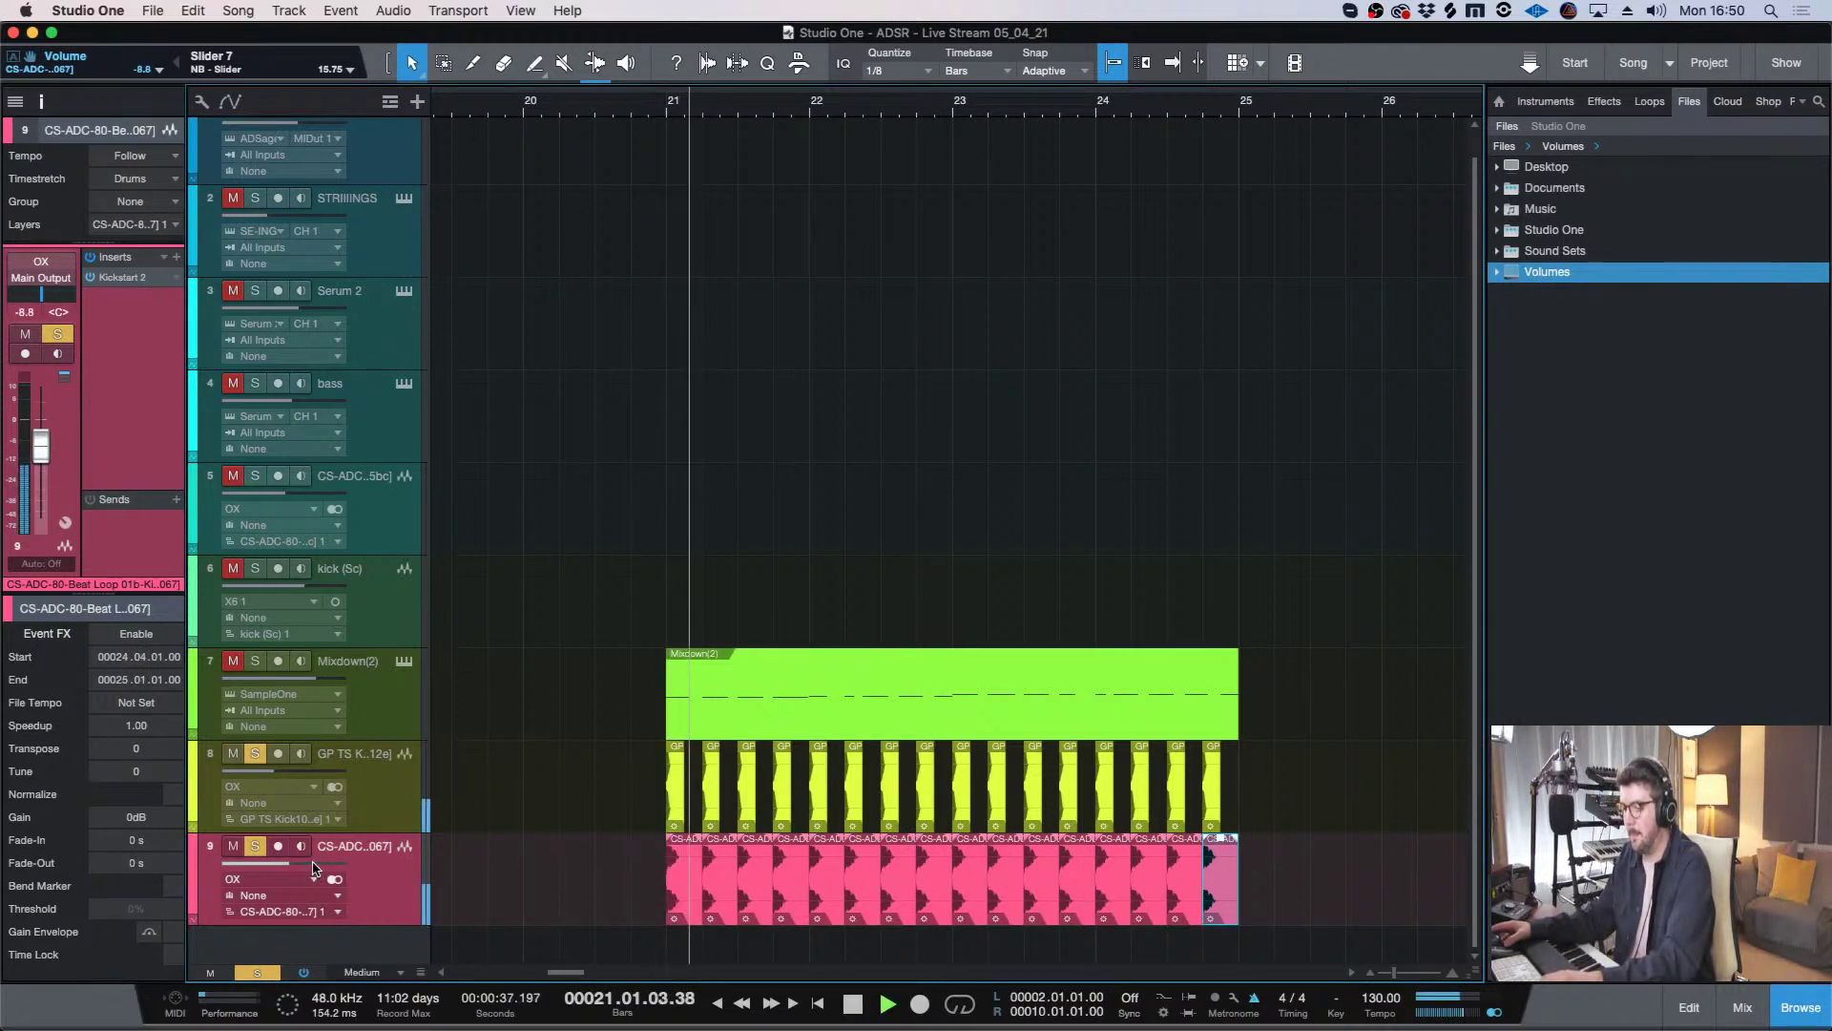
- Compare the new kick layer alone and together with GP TS Kick10, playing both from bar 21
click(258, 754)
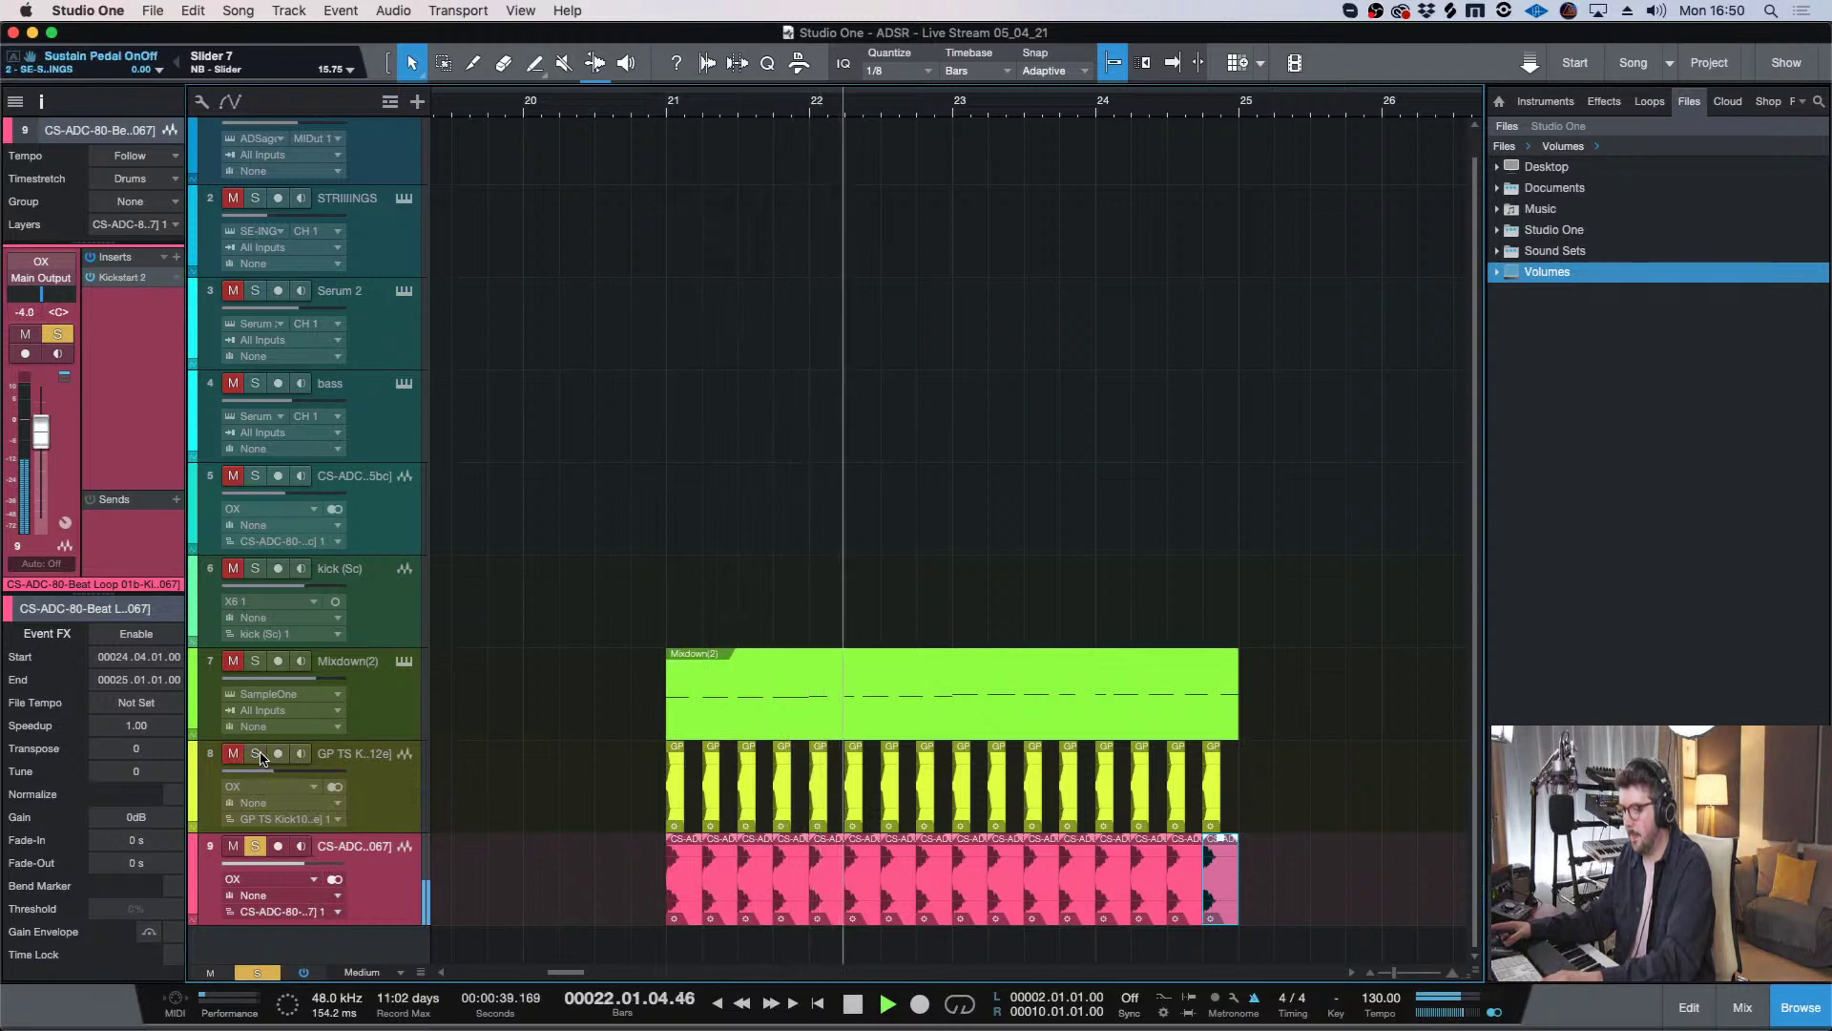
click(256, 753)
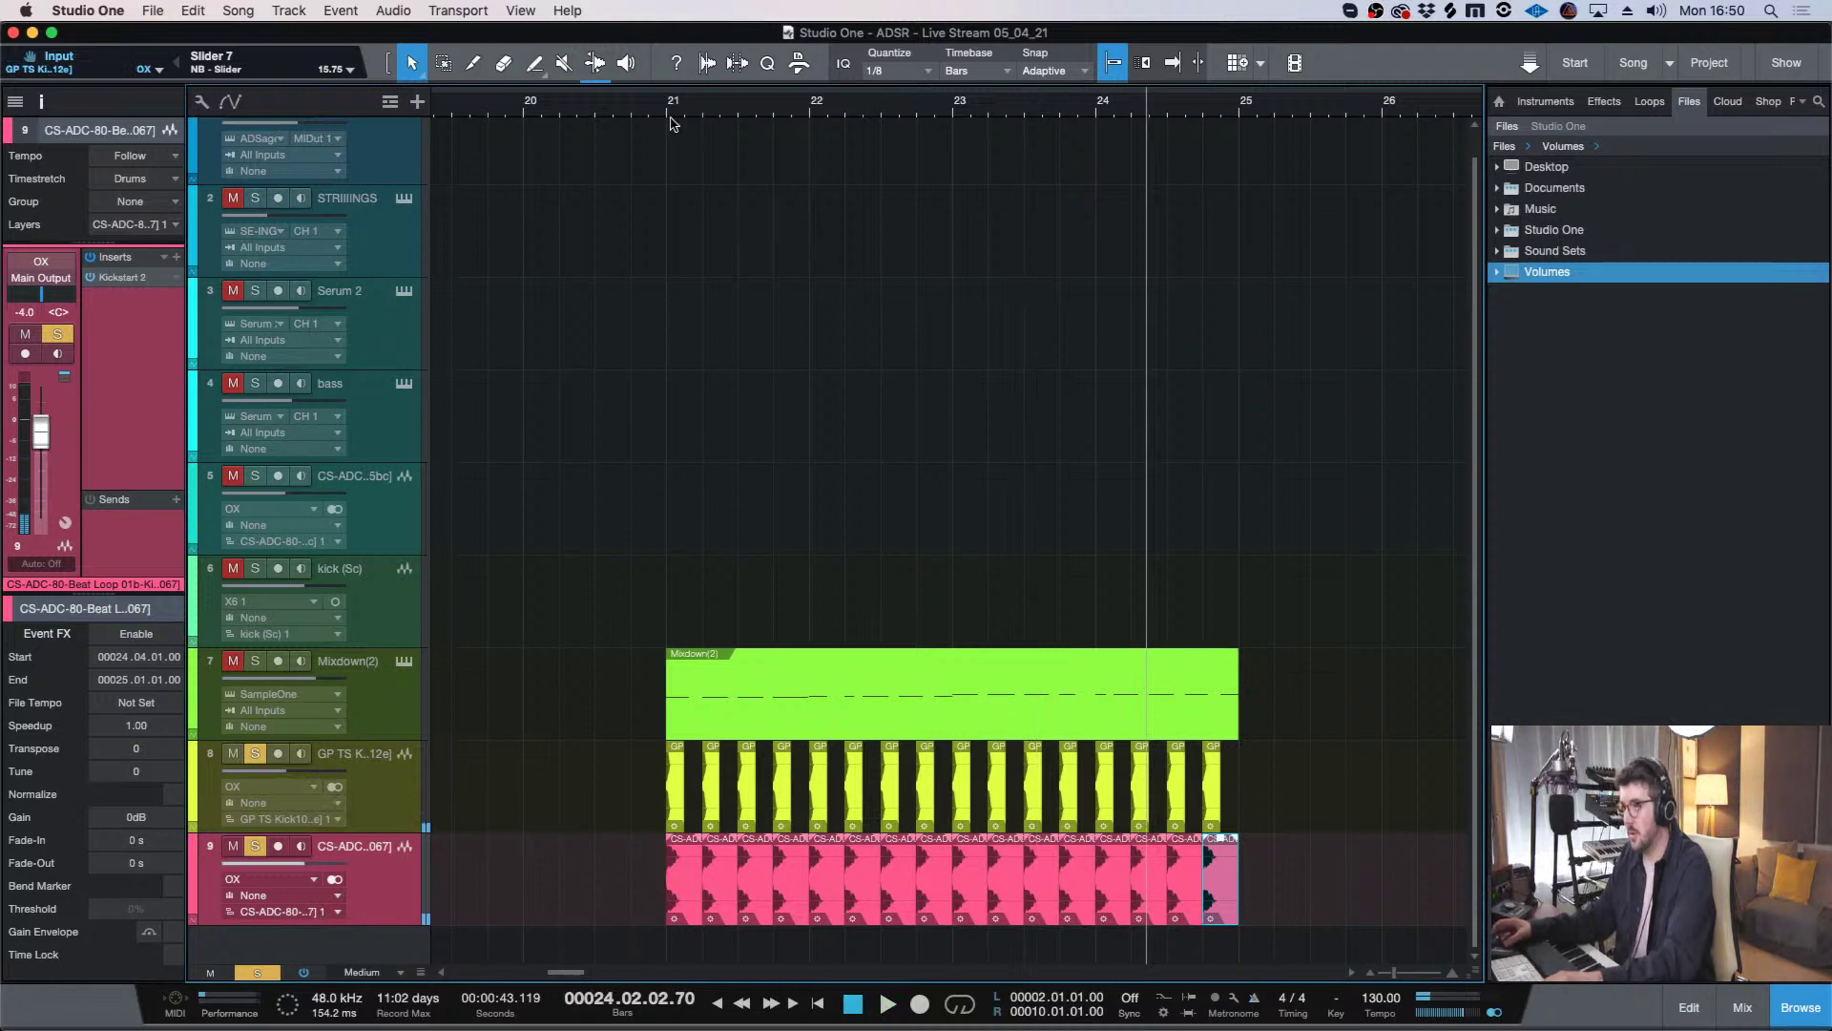
click(671, 114)
key(space)
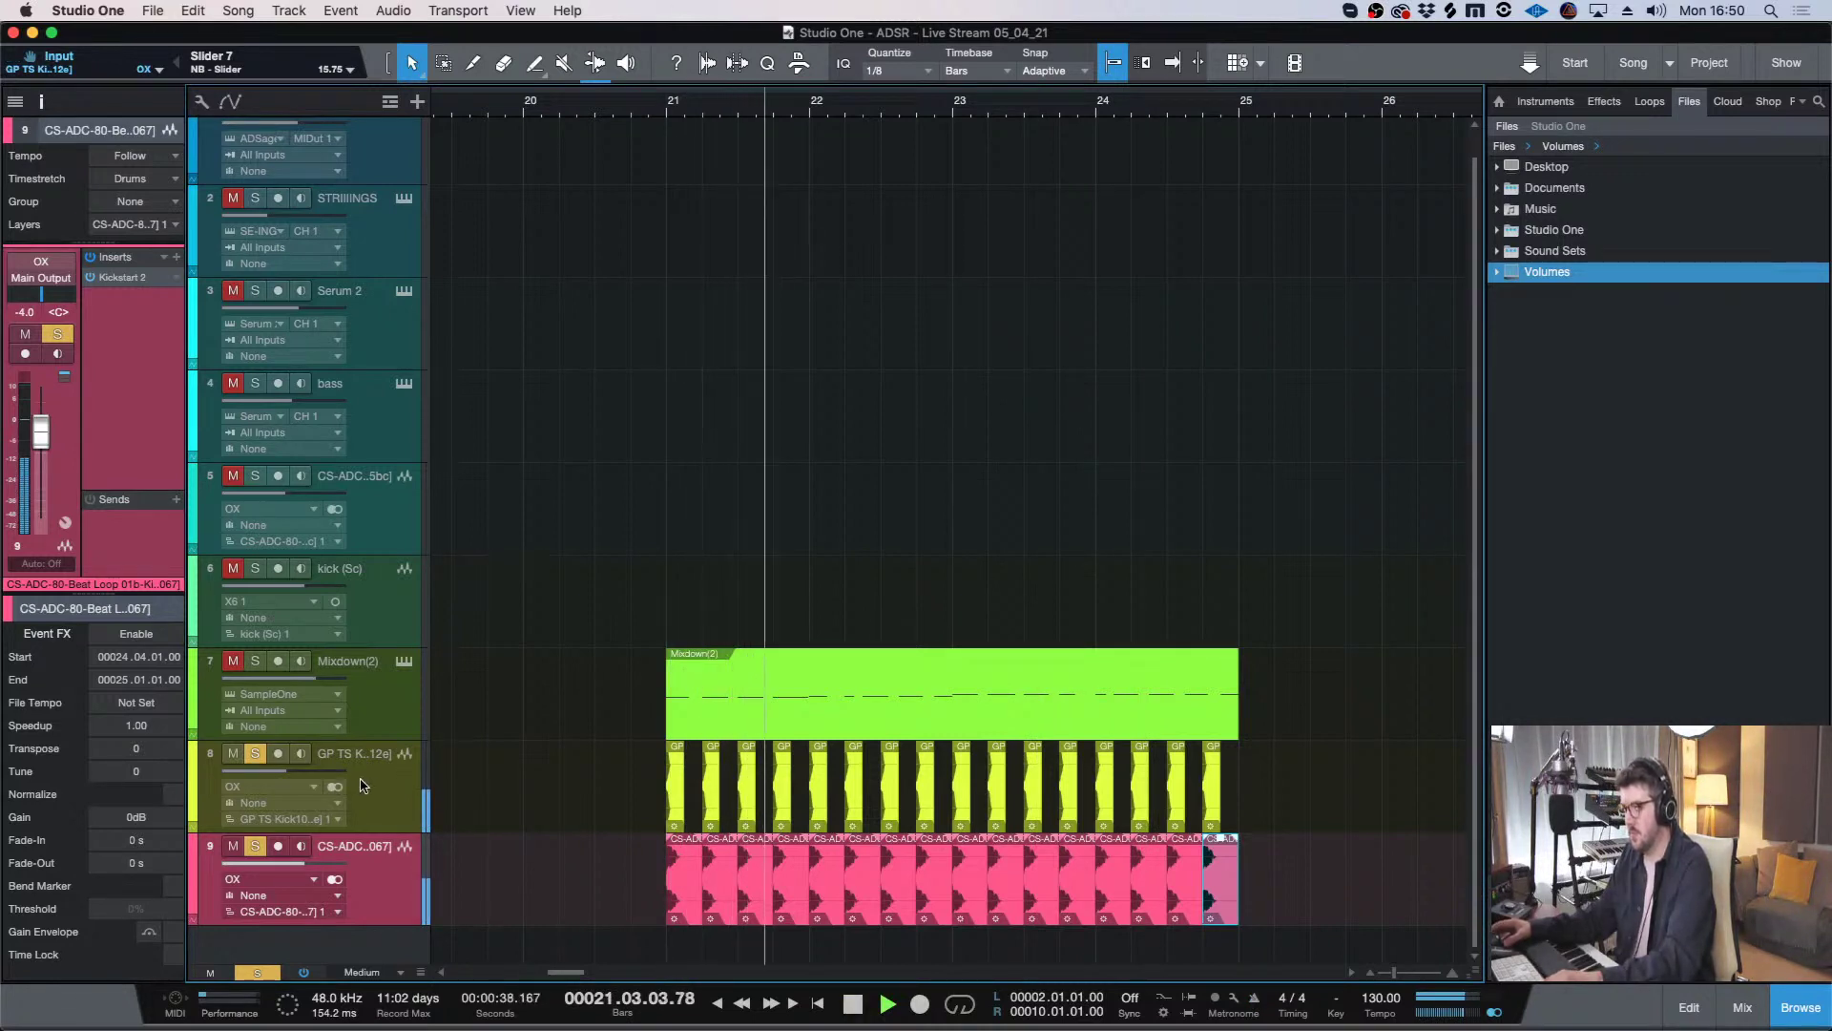
- Switch the new kick loop track to the mono X6 1 input, set its volume to -7.8 dB and clear the solos
click(317, 769)
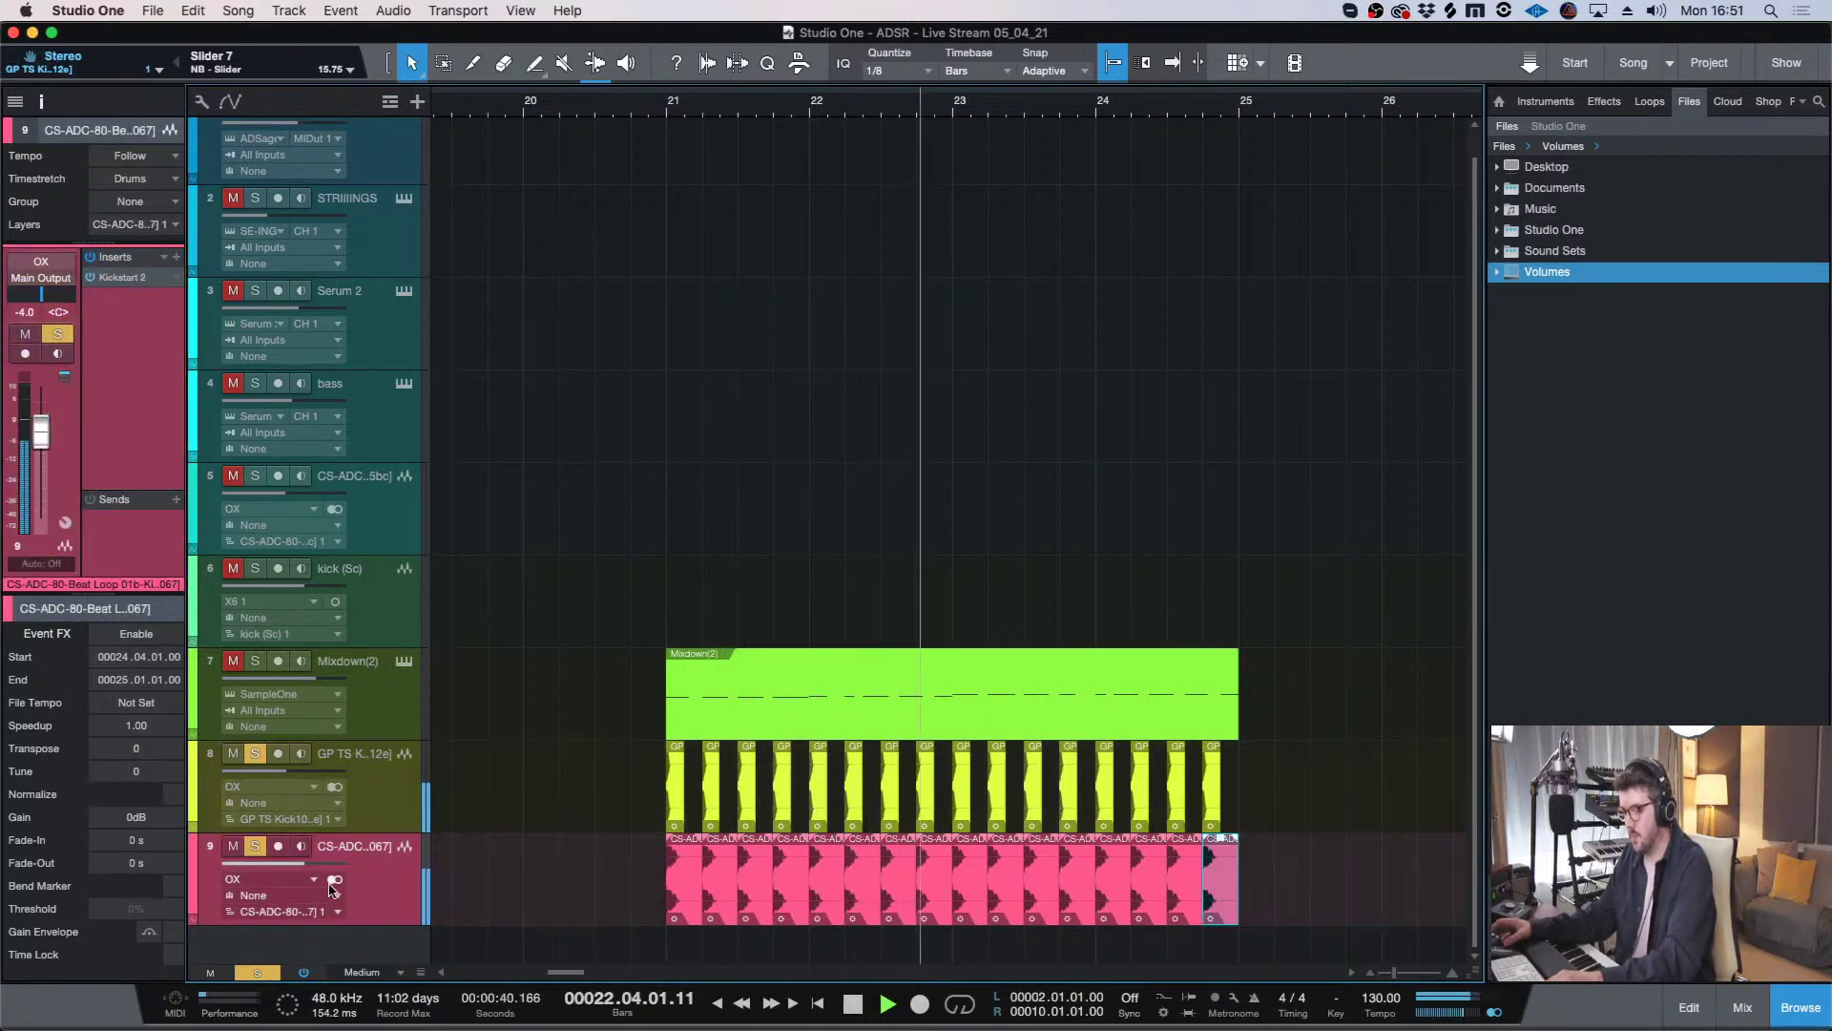
click(335, 787)
click(336, 787)
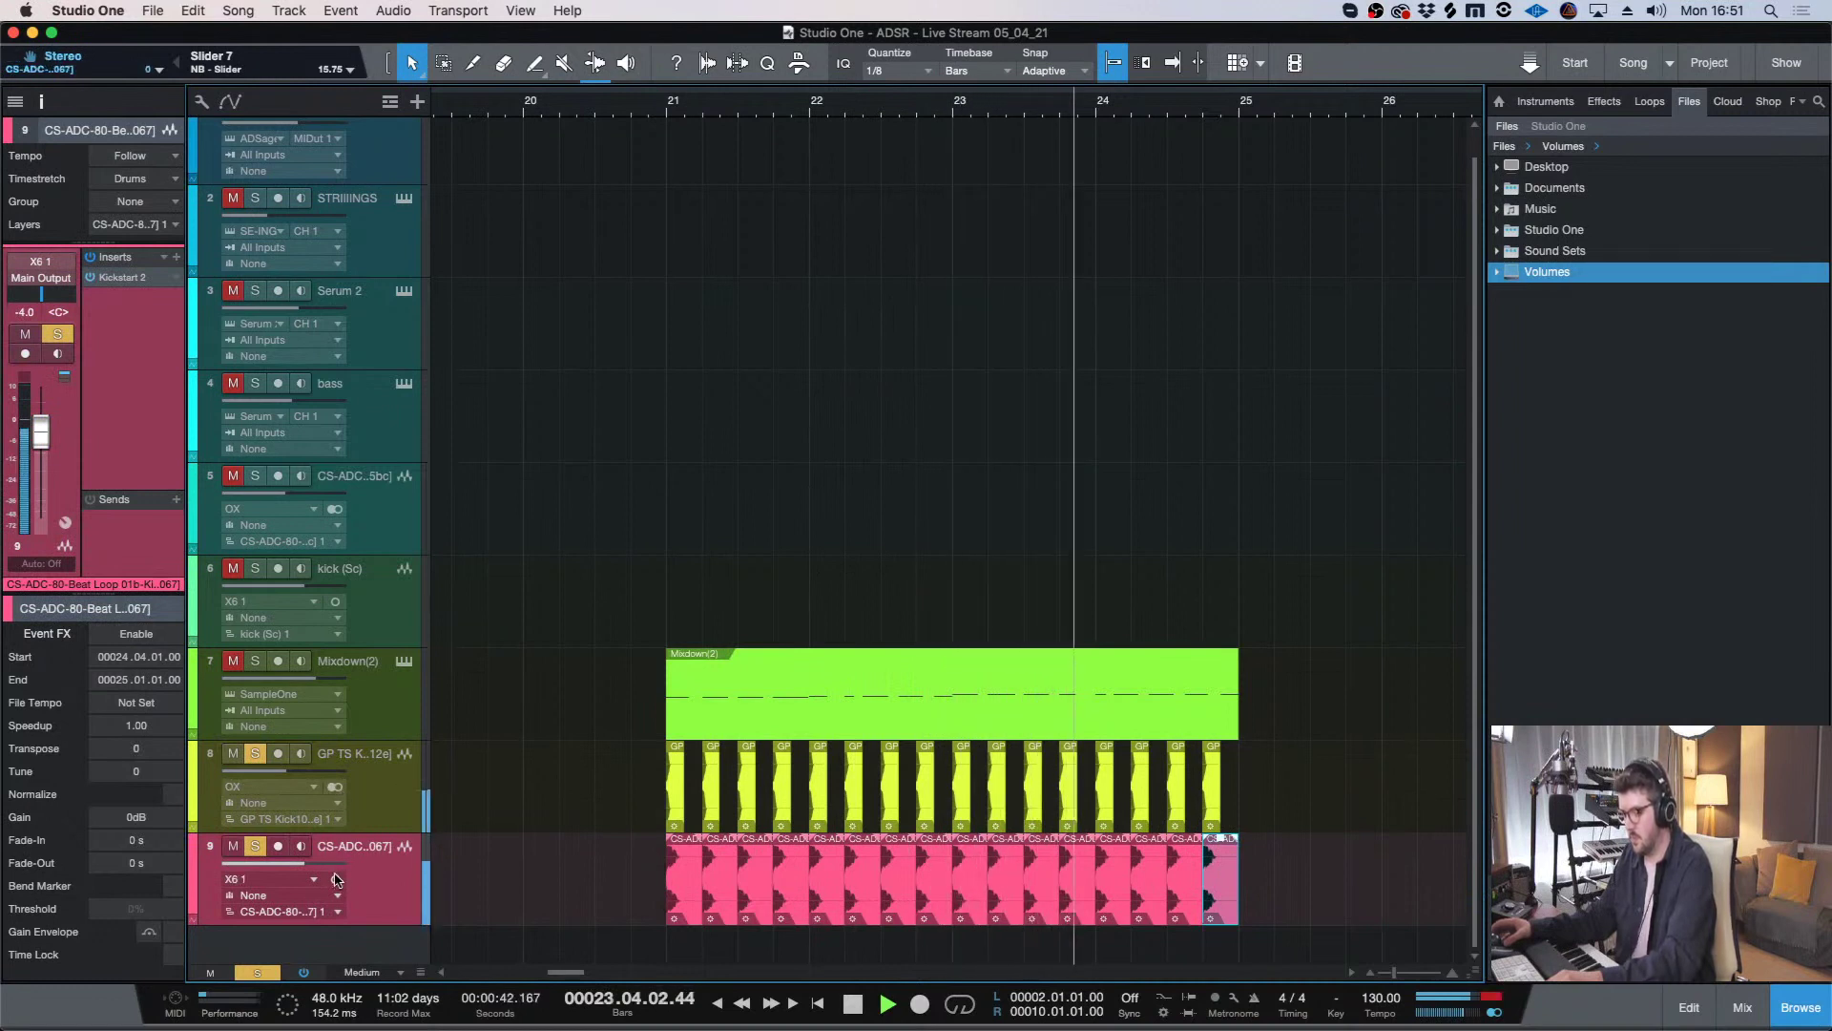
key(space)
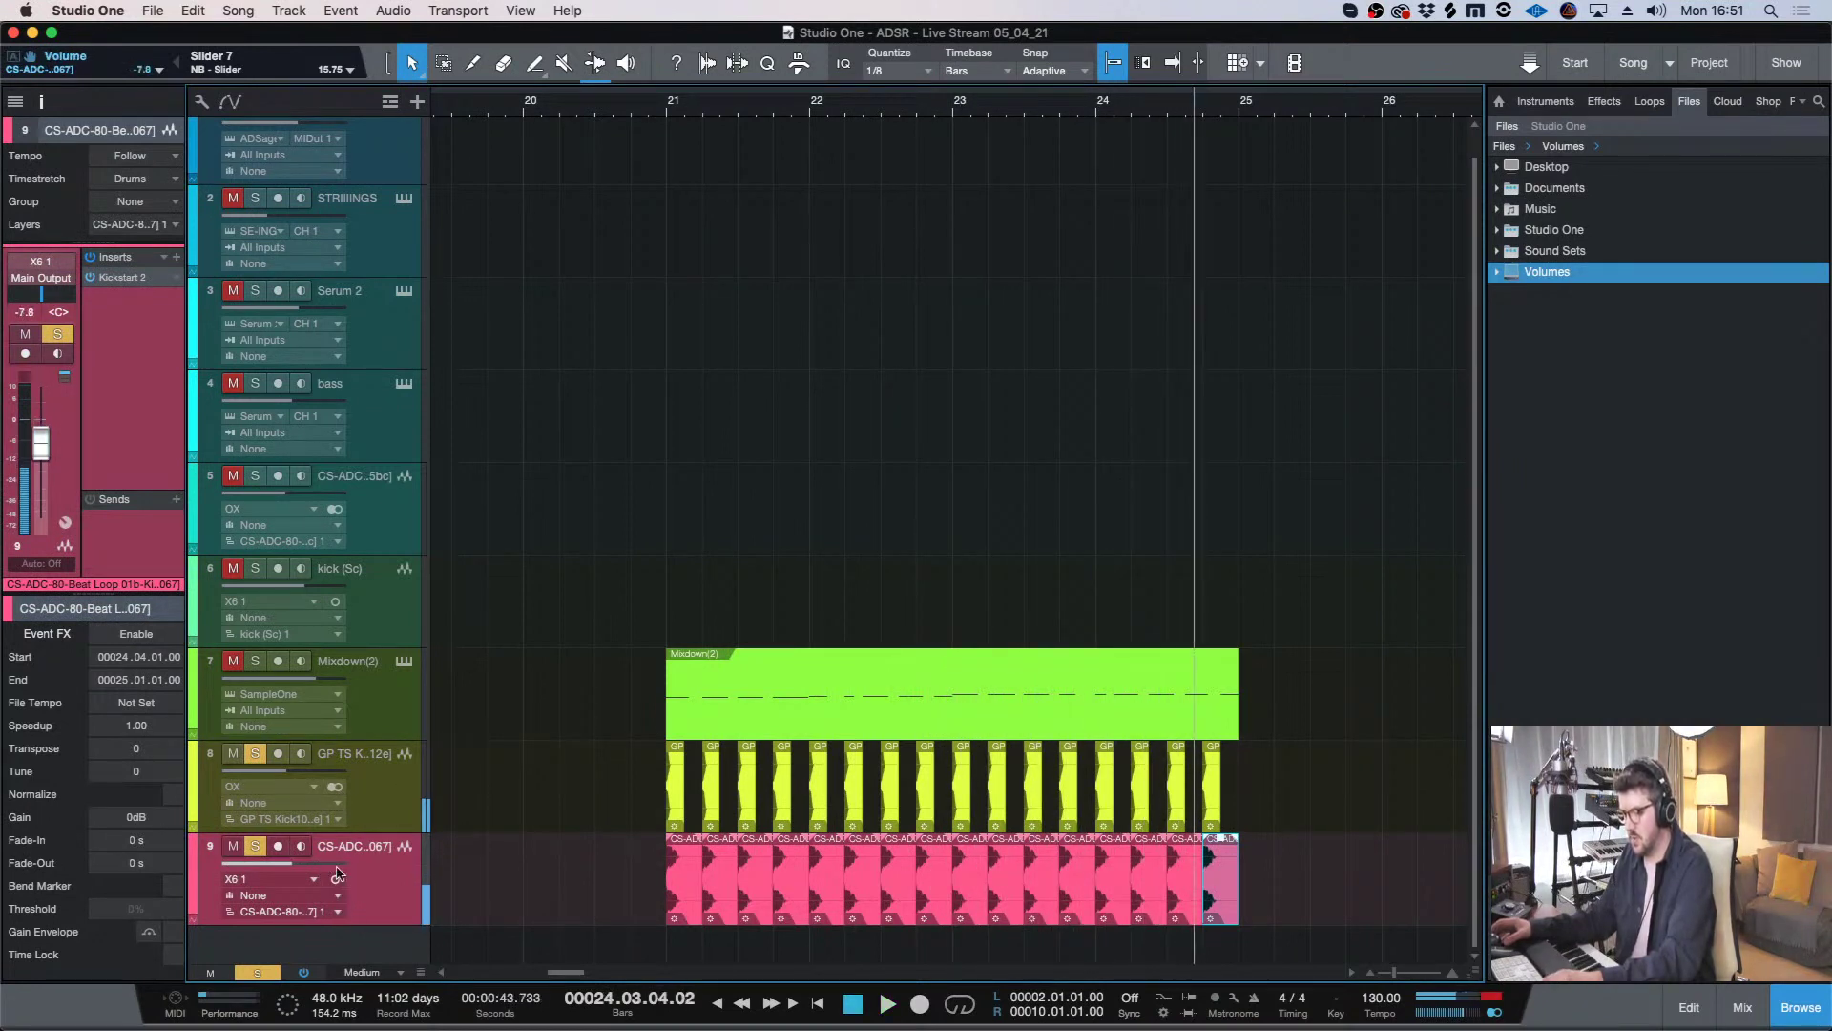
click(255, 753)
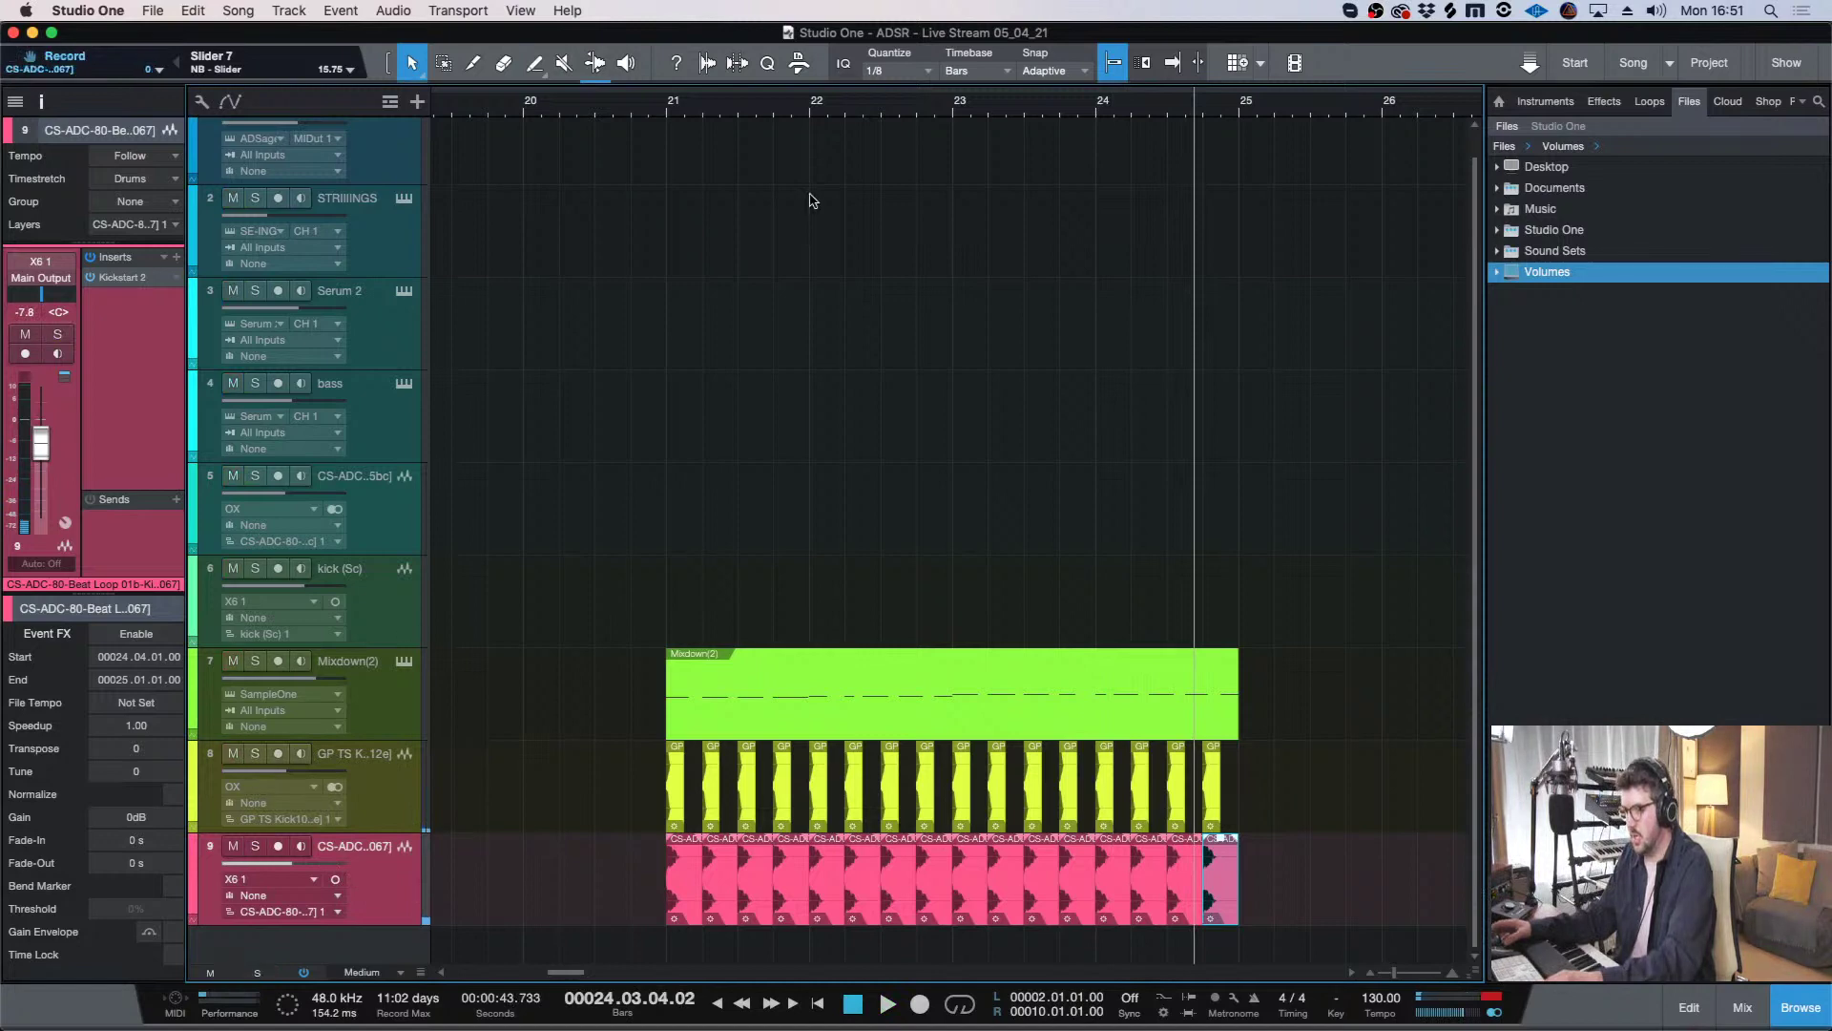
- Return the playhead to bar 21 and insert the stock Compressor on the Mixdown(2) track
click(671, 103)
click(385, 812)
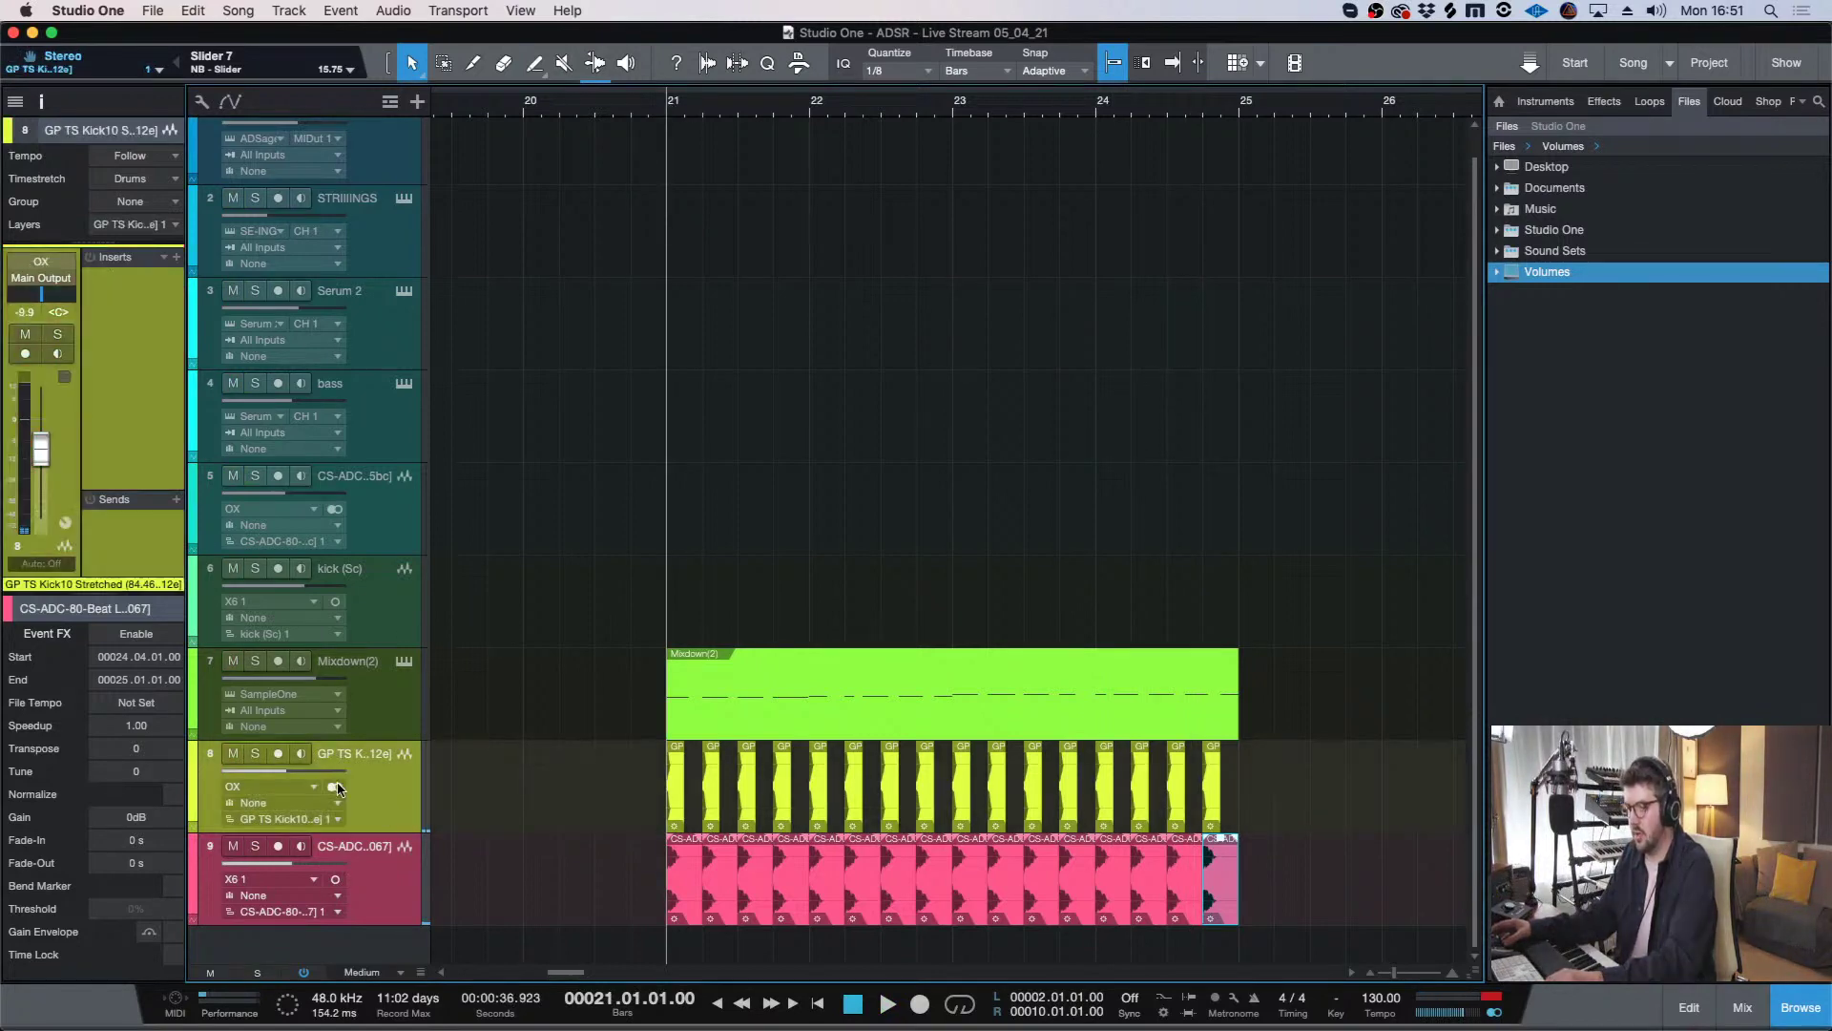
click(361, 697)
click(160, 306)
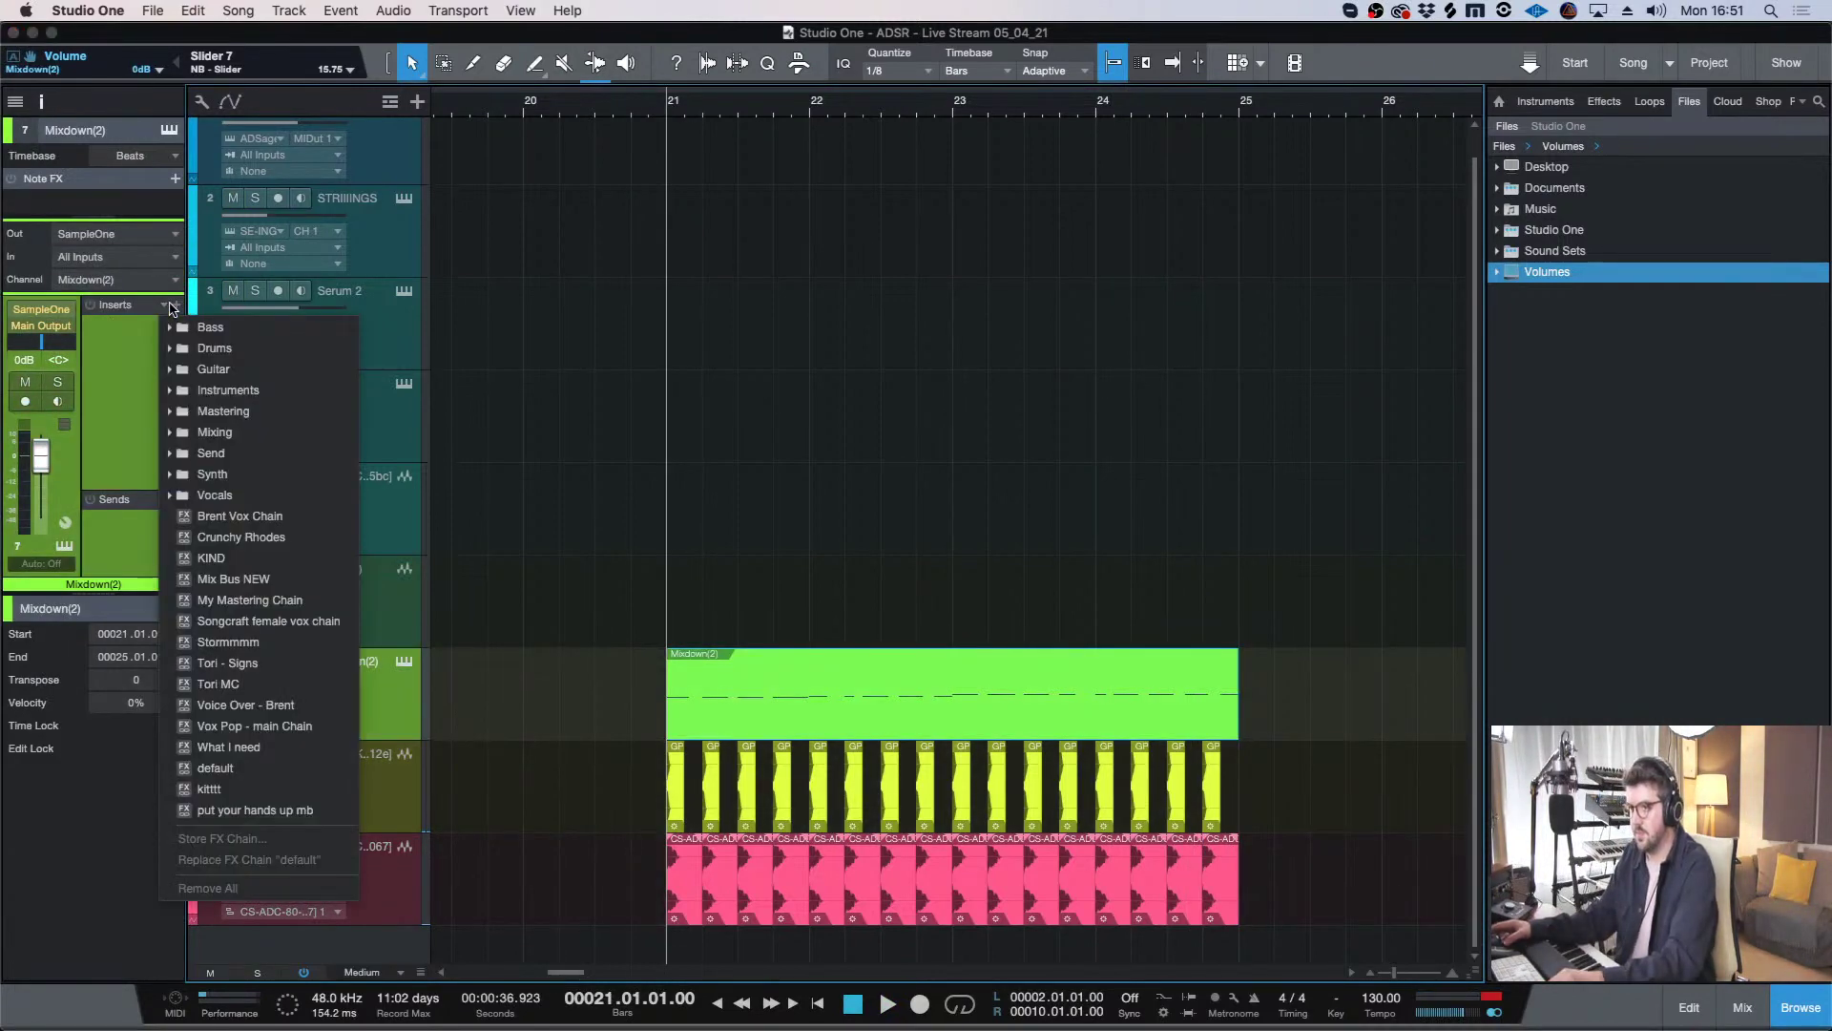
key(Escape)
click(176, 305)
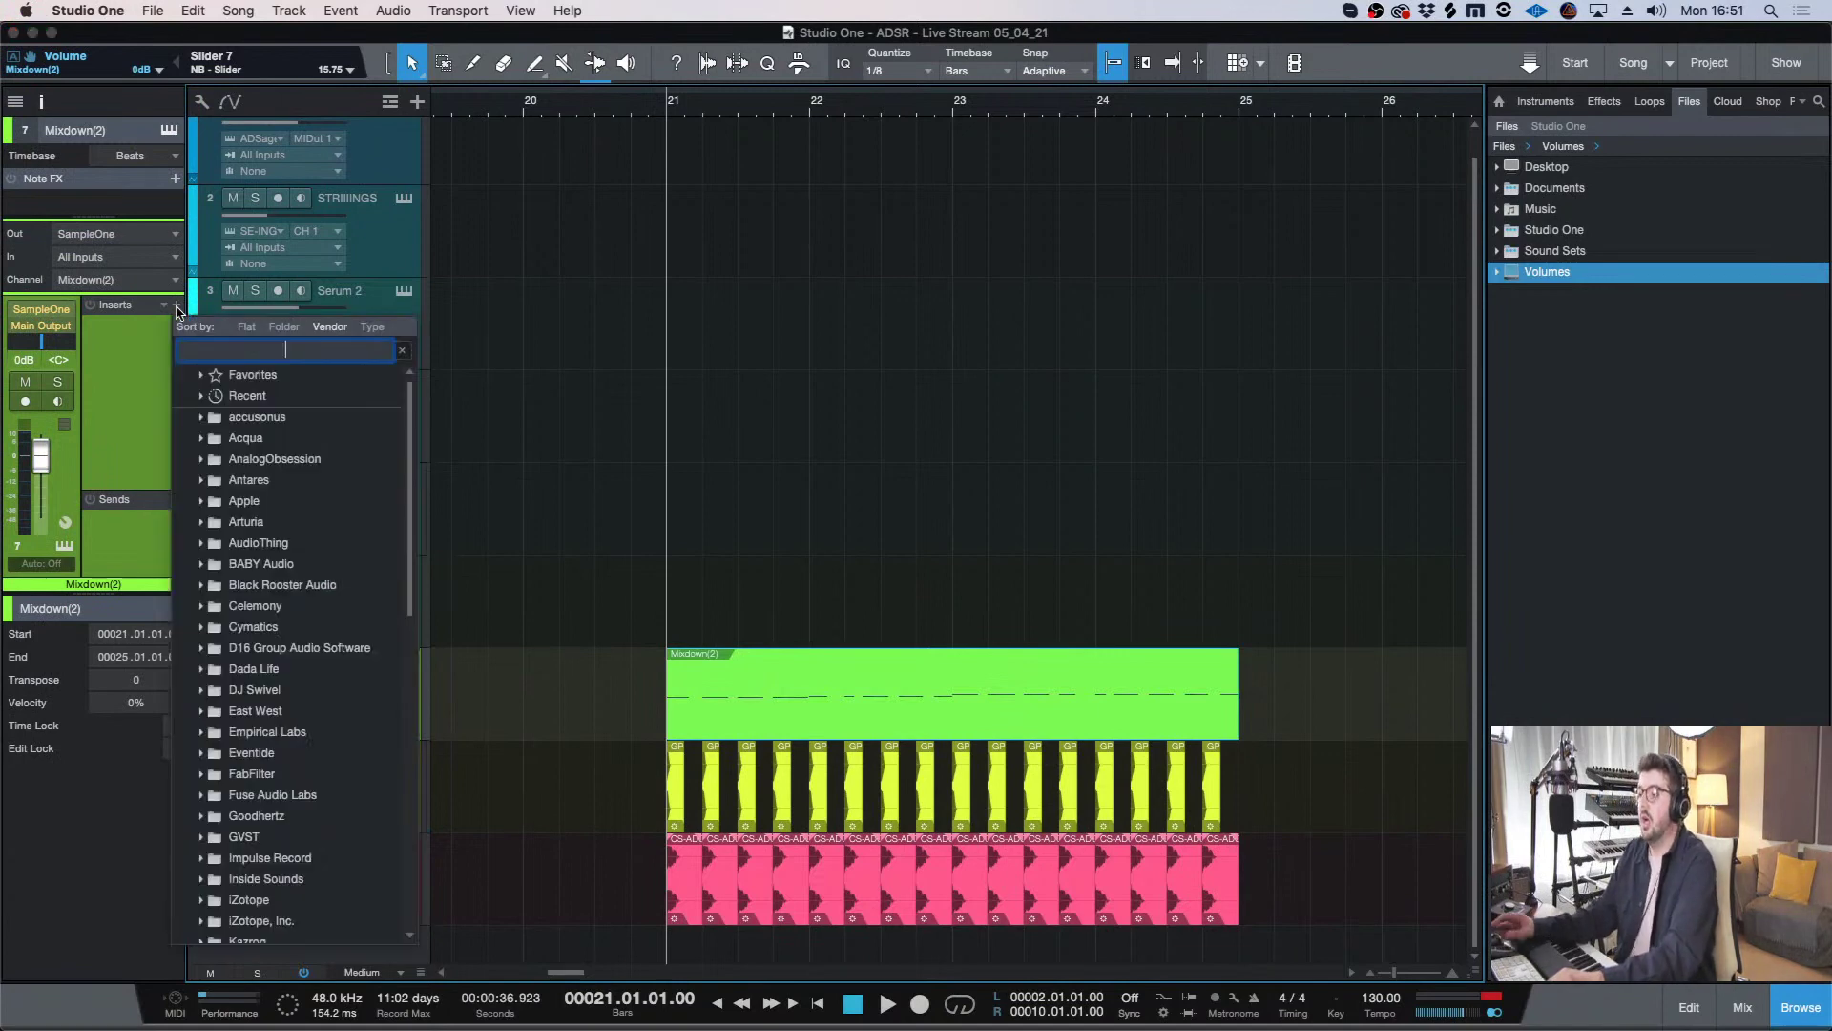
text(comp)
key(BackSpace)
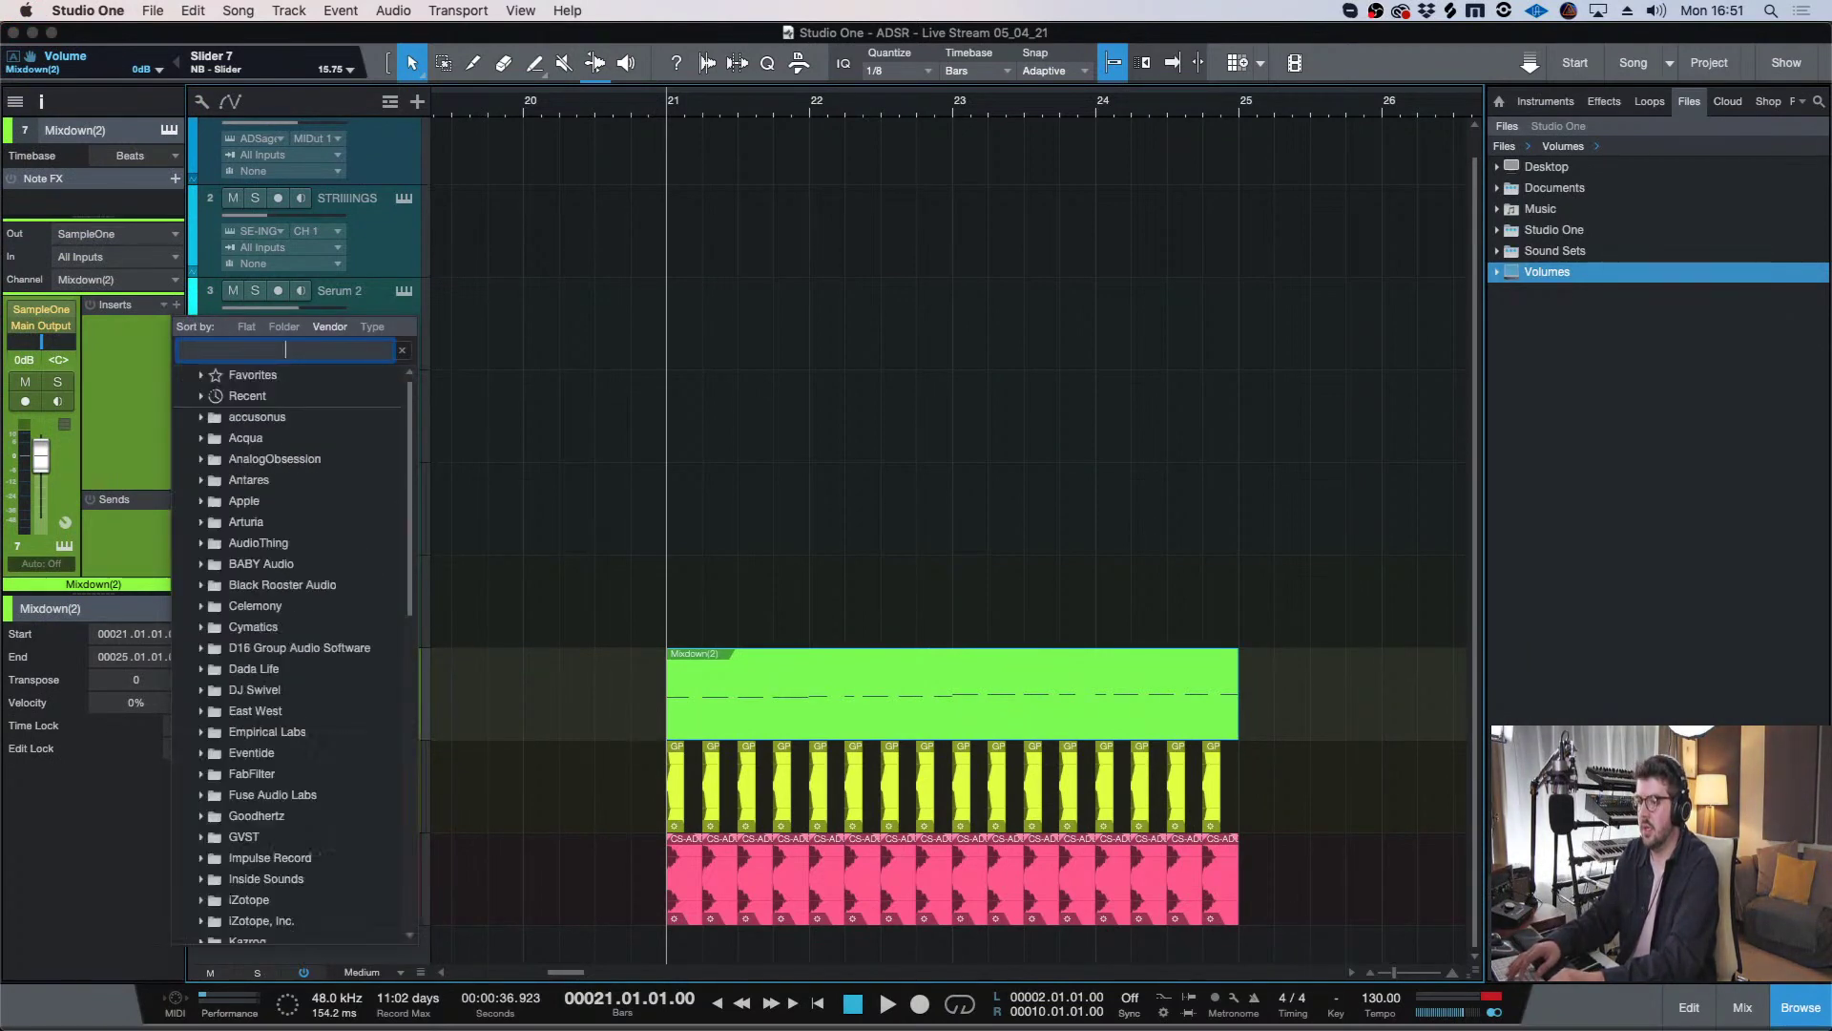
text(pre)
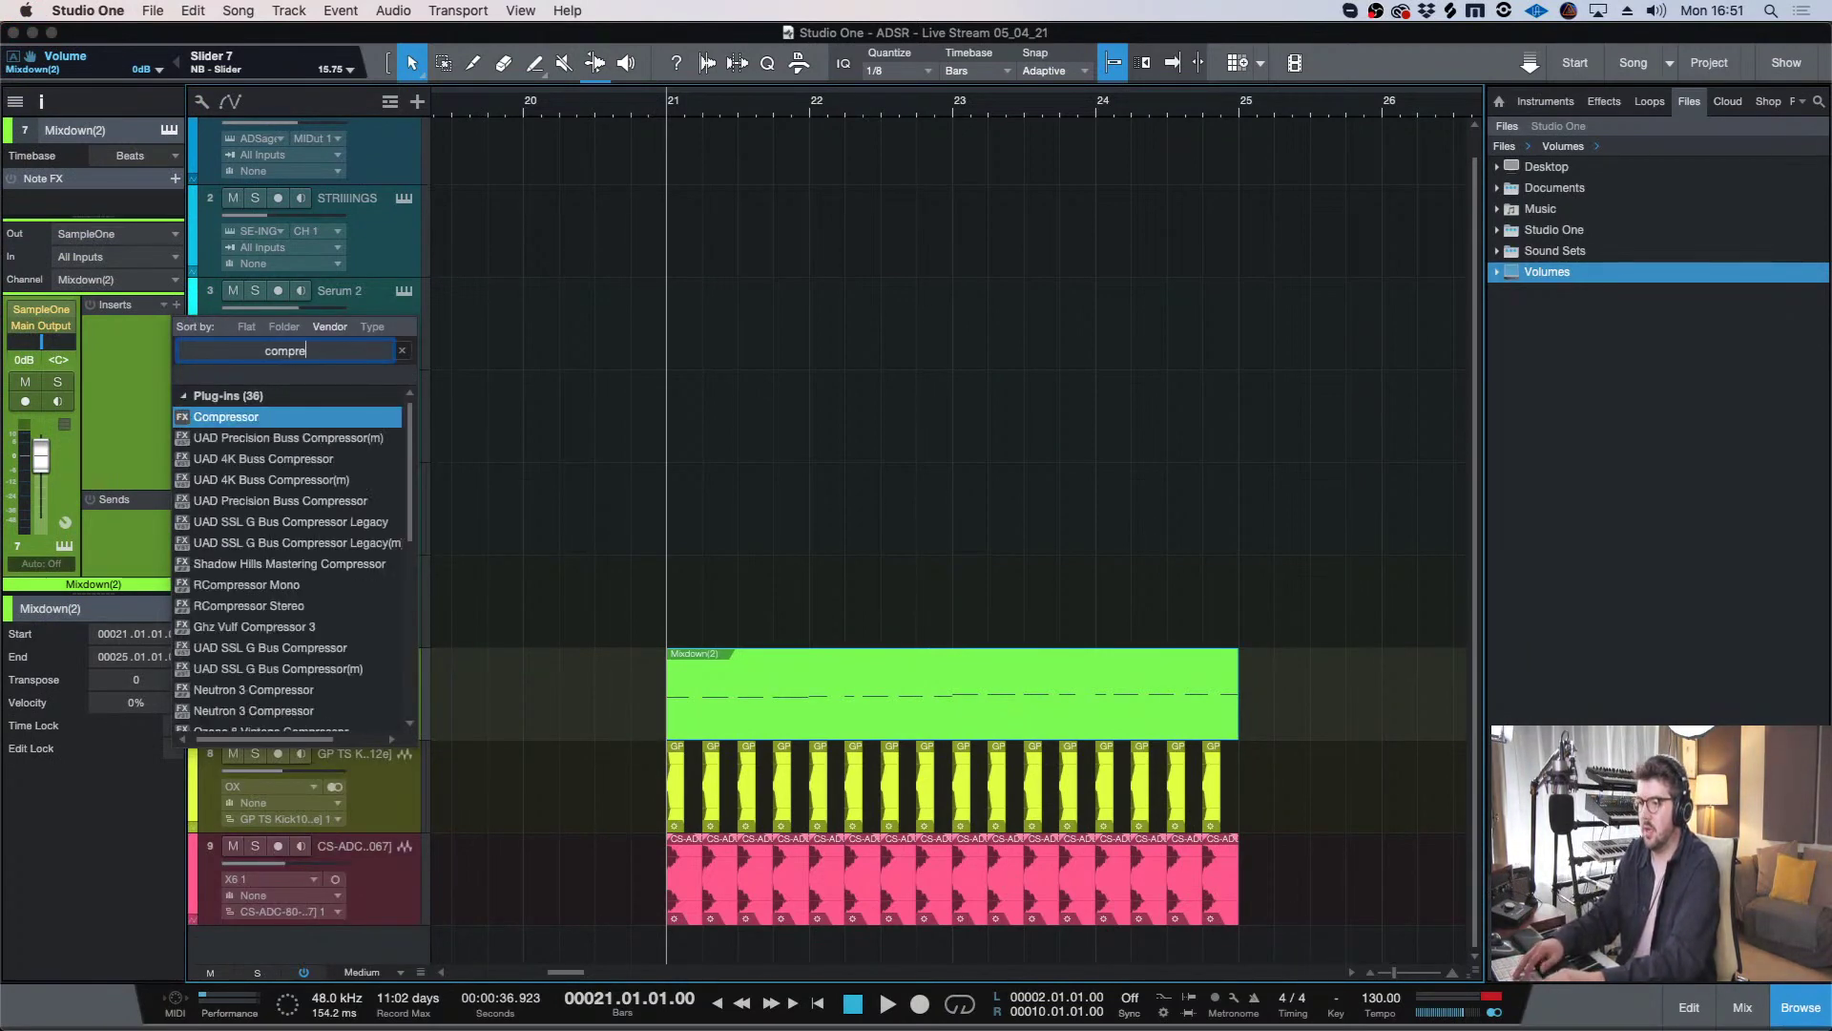
key(Return)
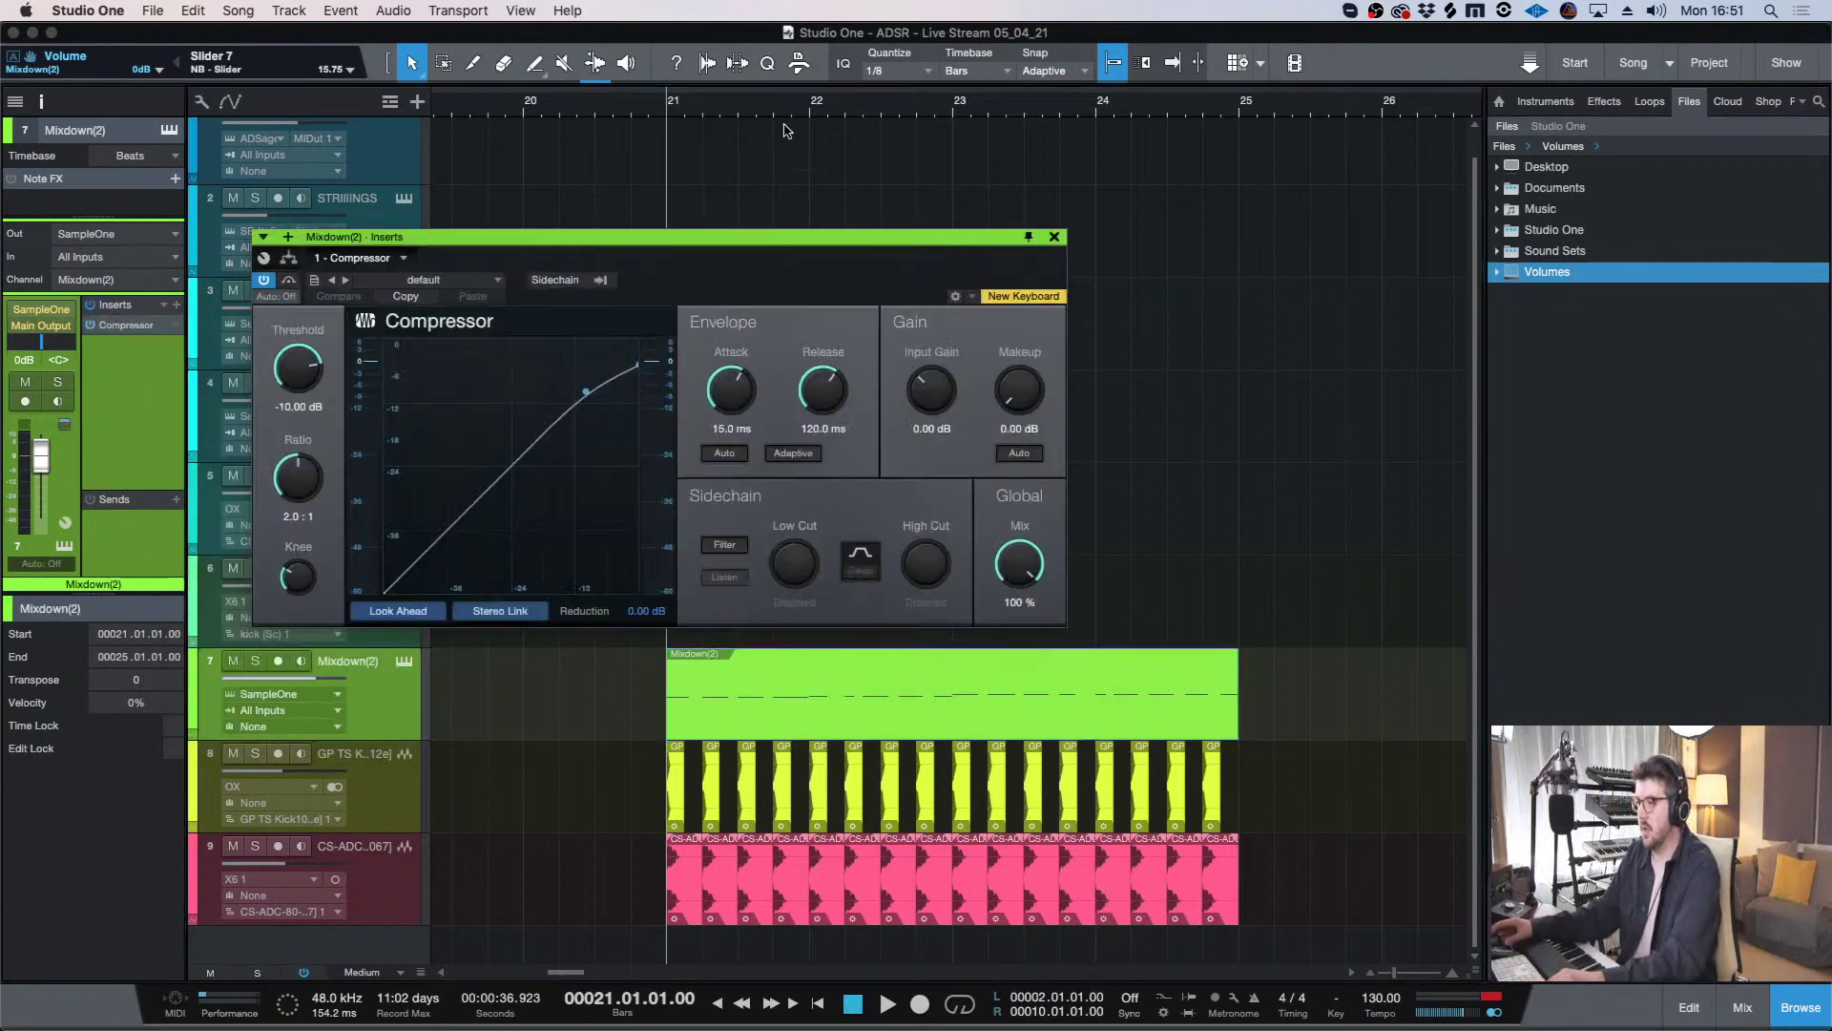
- Rename the new kick loop track as sub kick
double_click(351, 846)
text(sub)
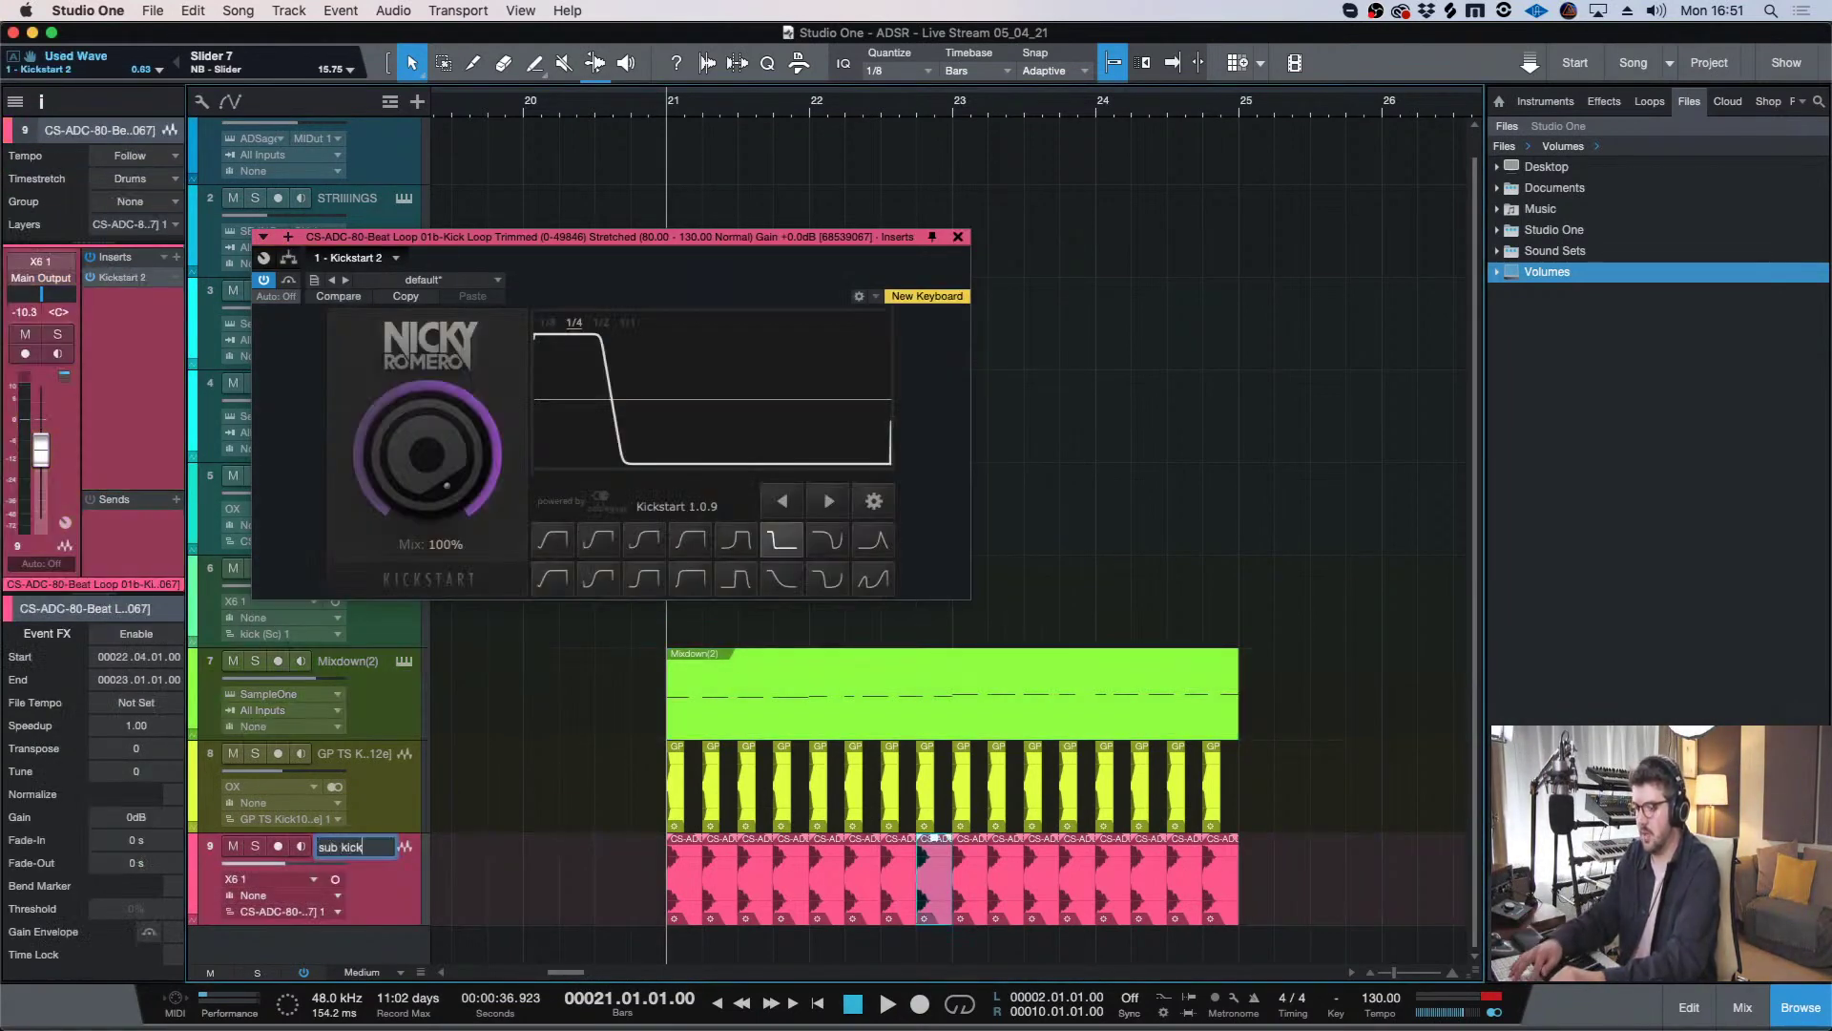
text( kick)
key(Return)
- Clear the Kickstart 2 and SampleOne windows away from the arrangement
drag(620, 237, 1259, 143)
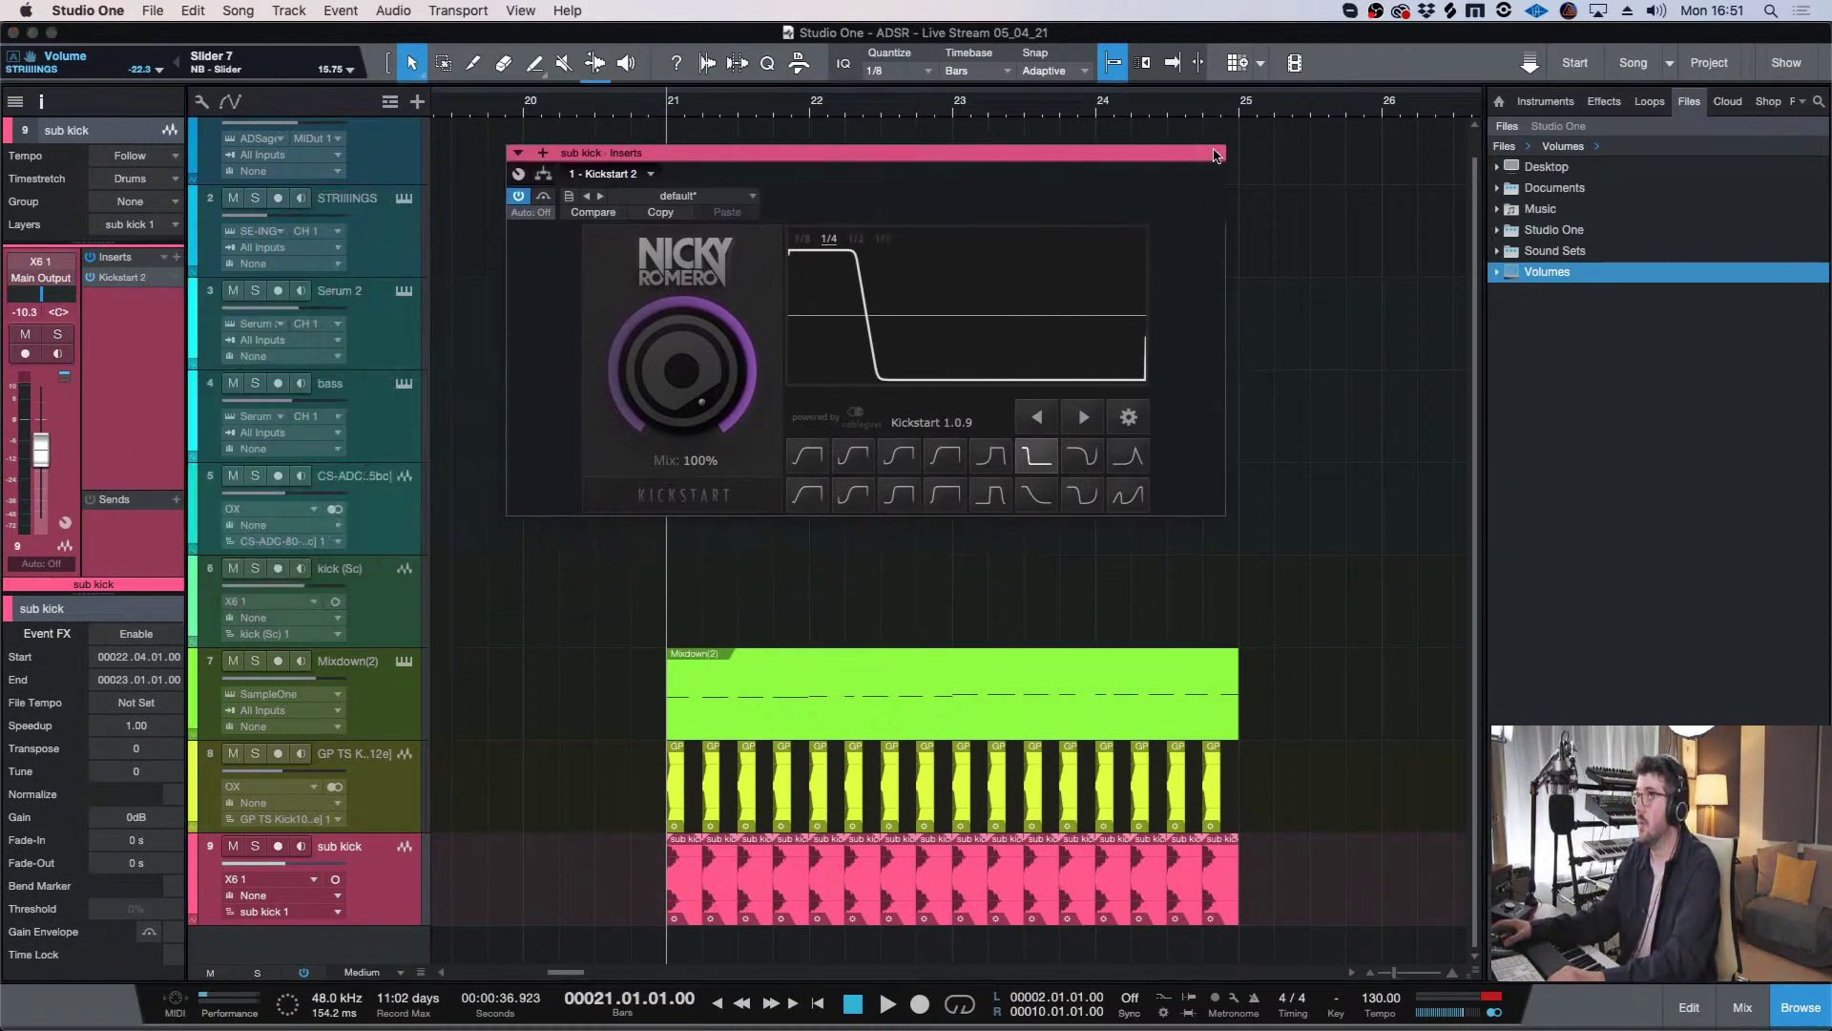
click(391, 701)
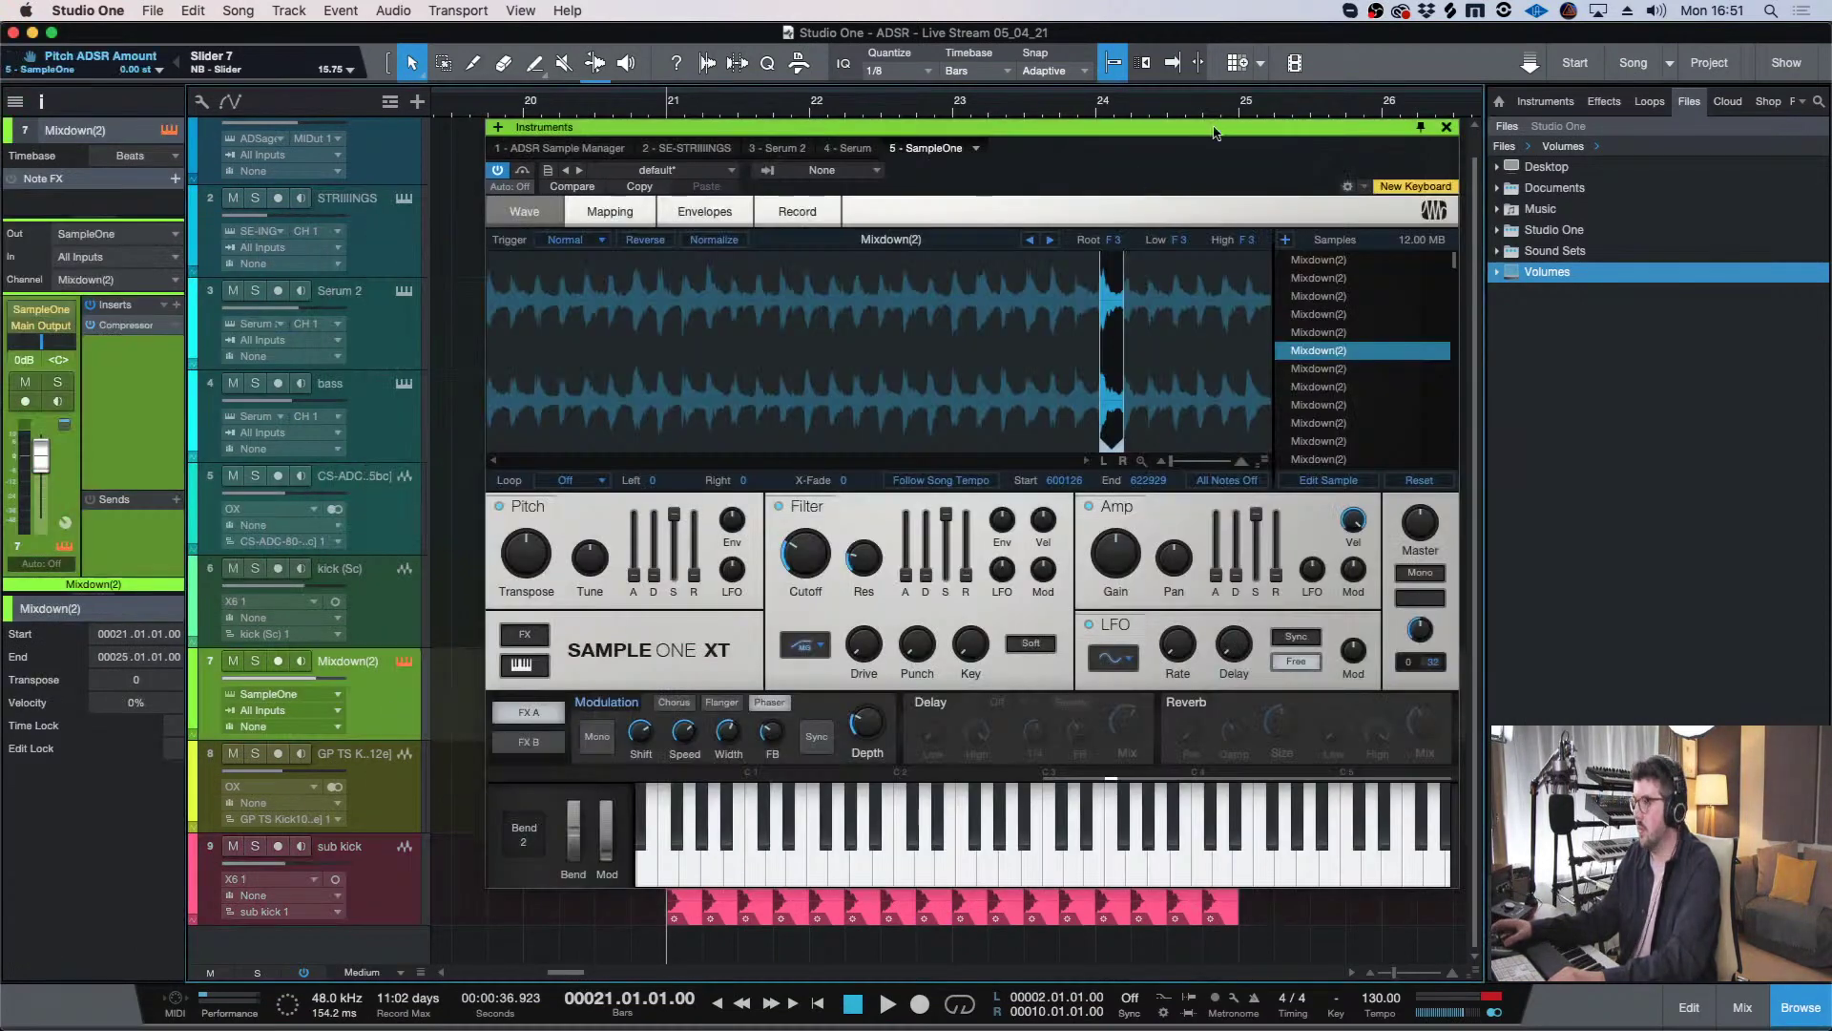
click(1447, 127)
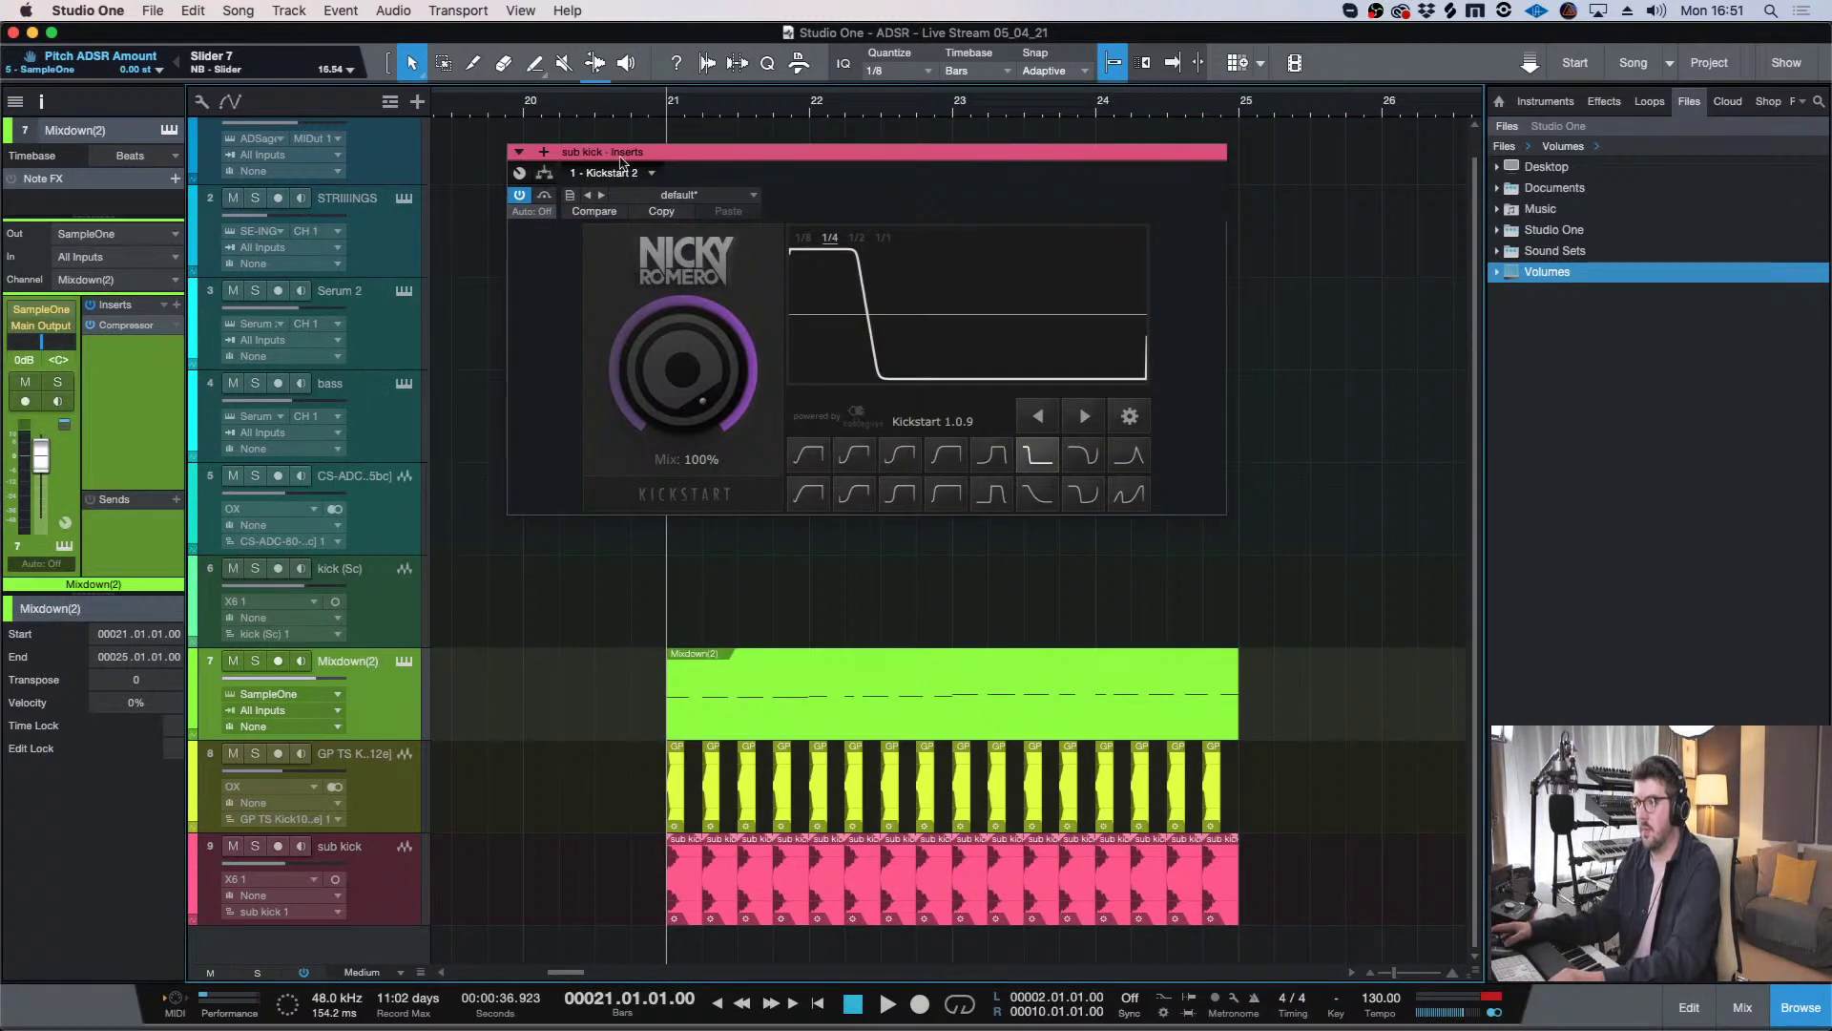
click(364, 918)
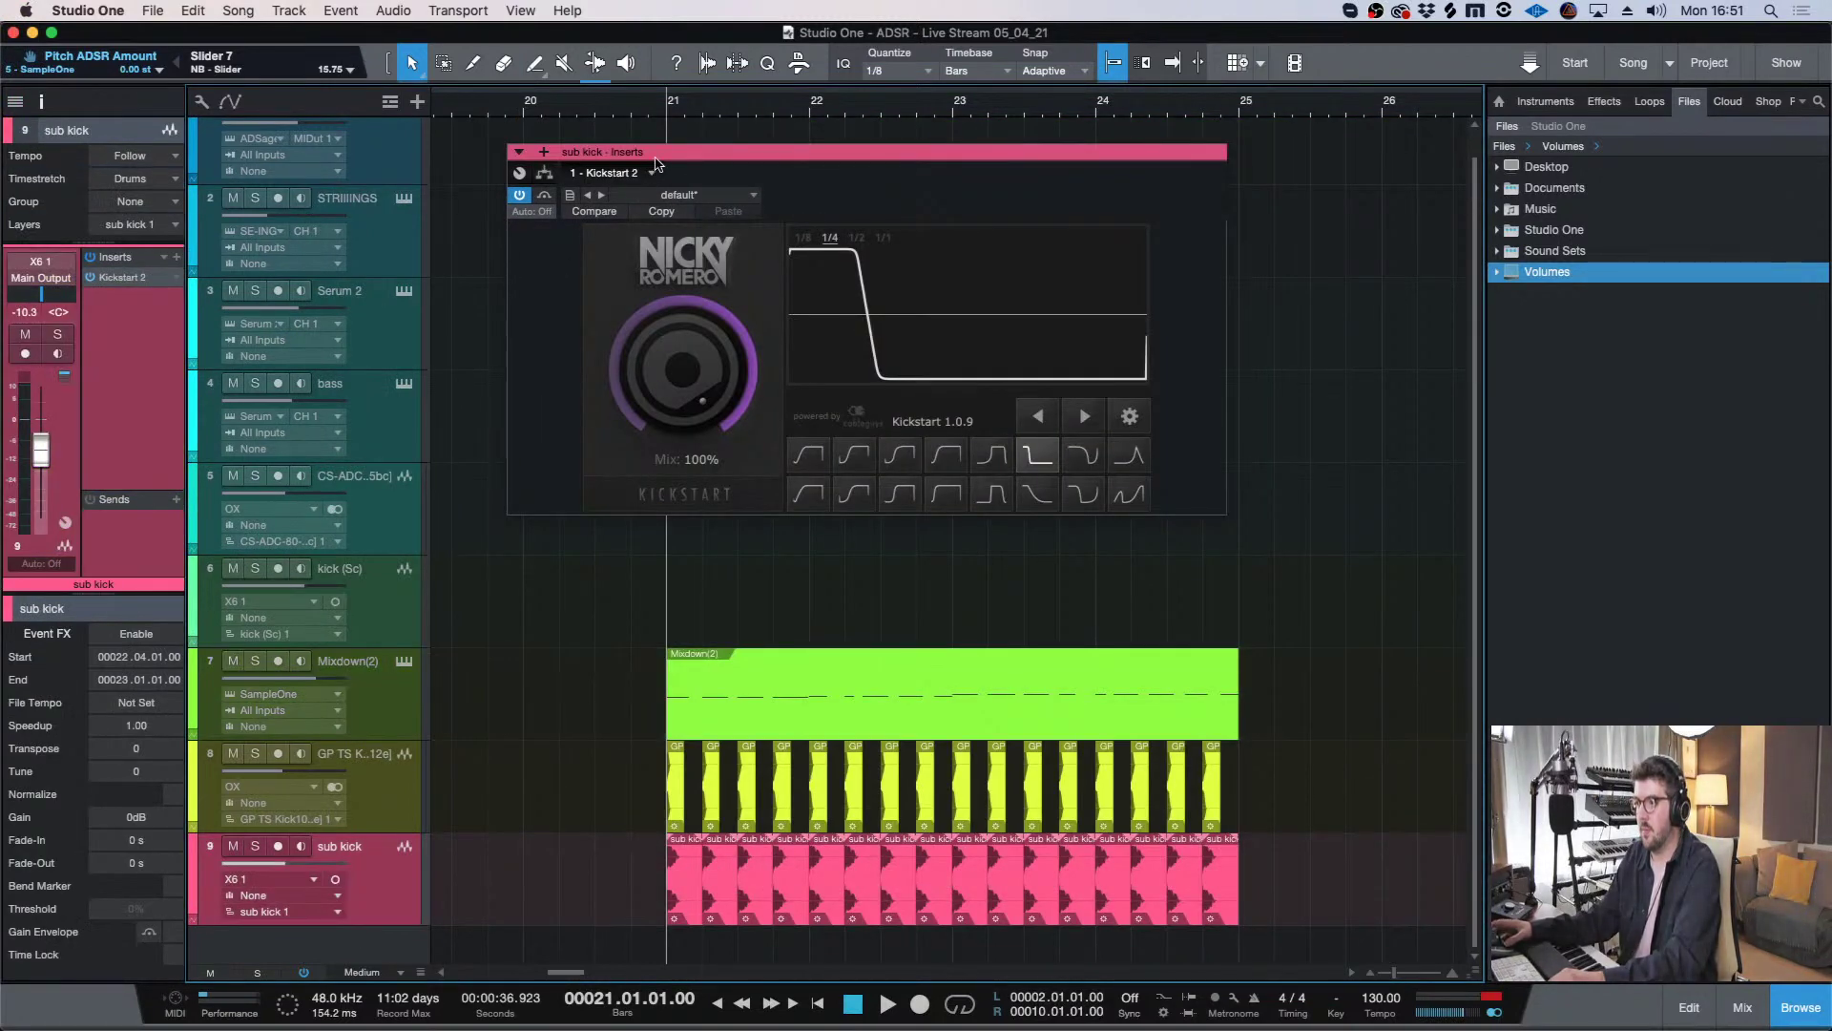
drag(655, 158, 668, 0)
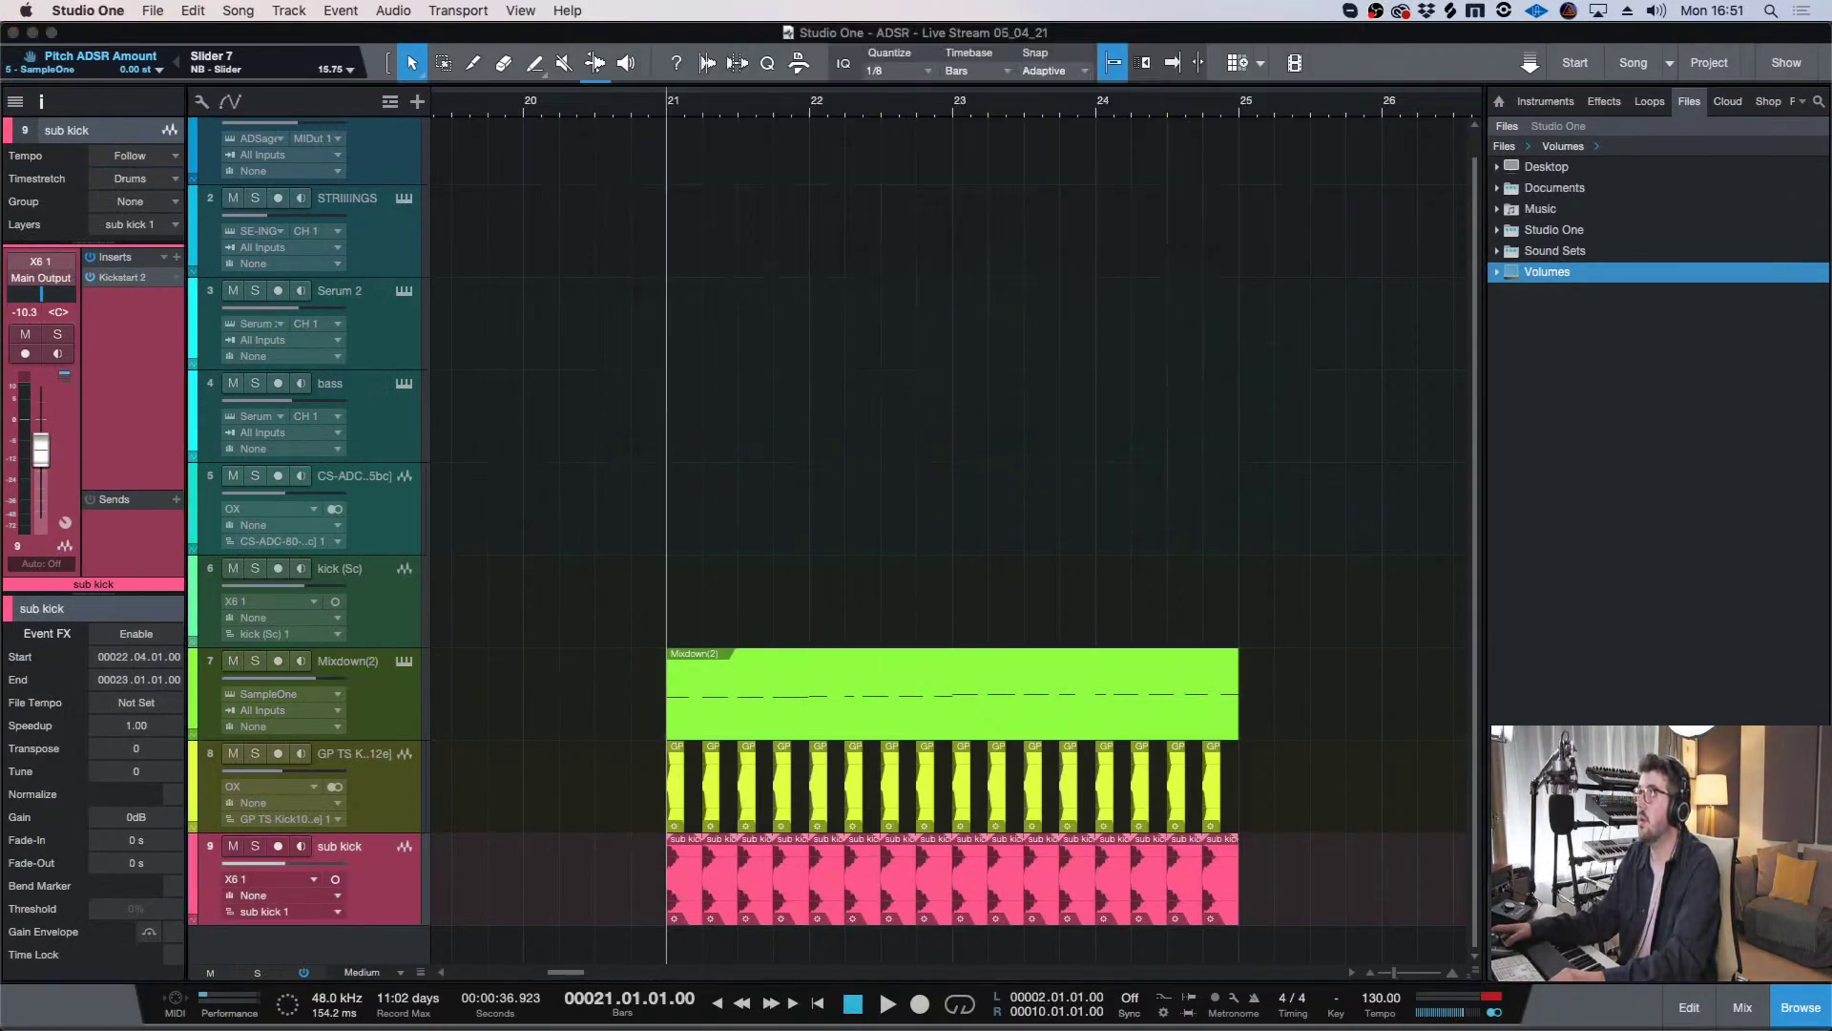
click(1163, 443)
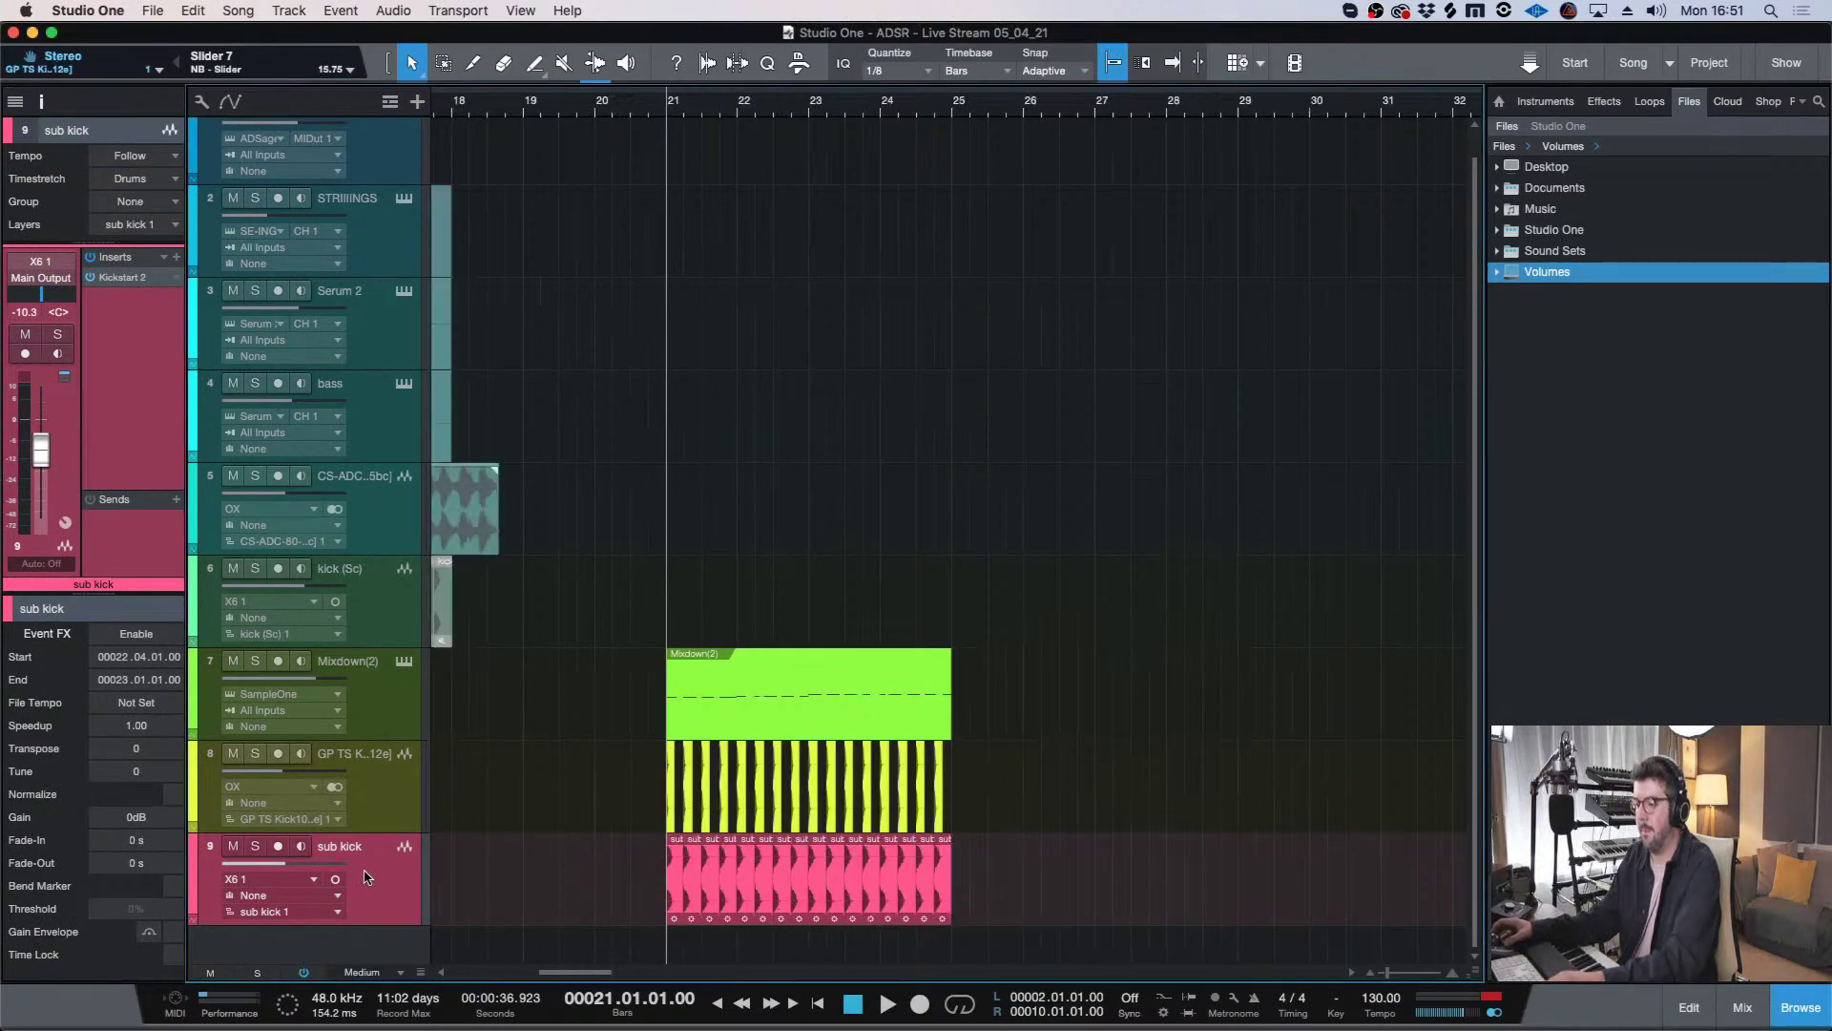
- Reopen the Compressor on Mixdown(2) and set the sub kick track as its sidechain source
right_click(420, 886)
click(467, 918)
key(w)
key(w)
click(403, 704)
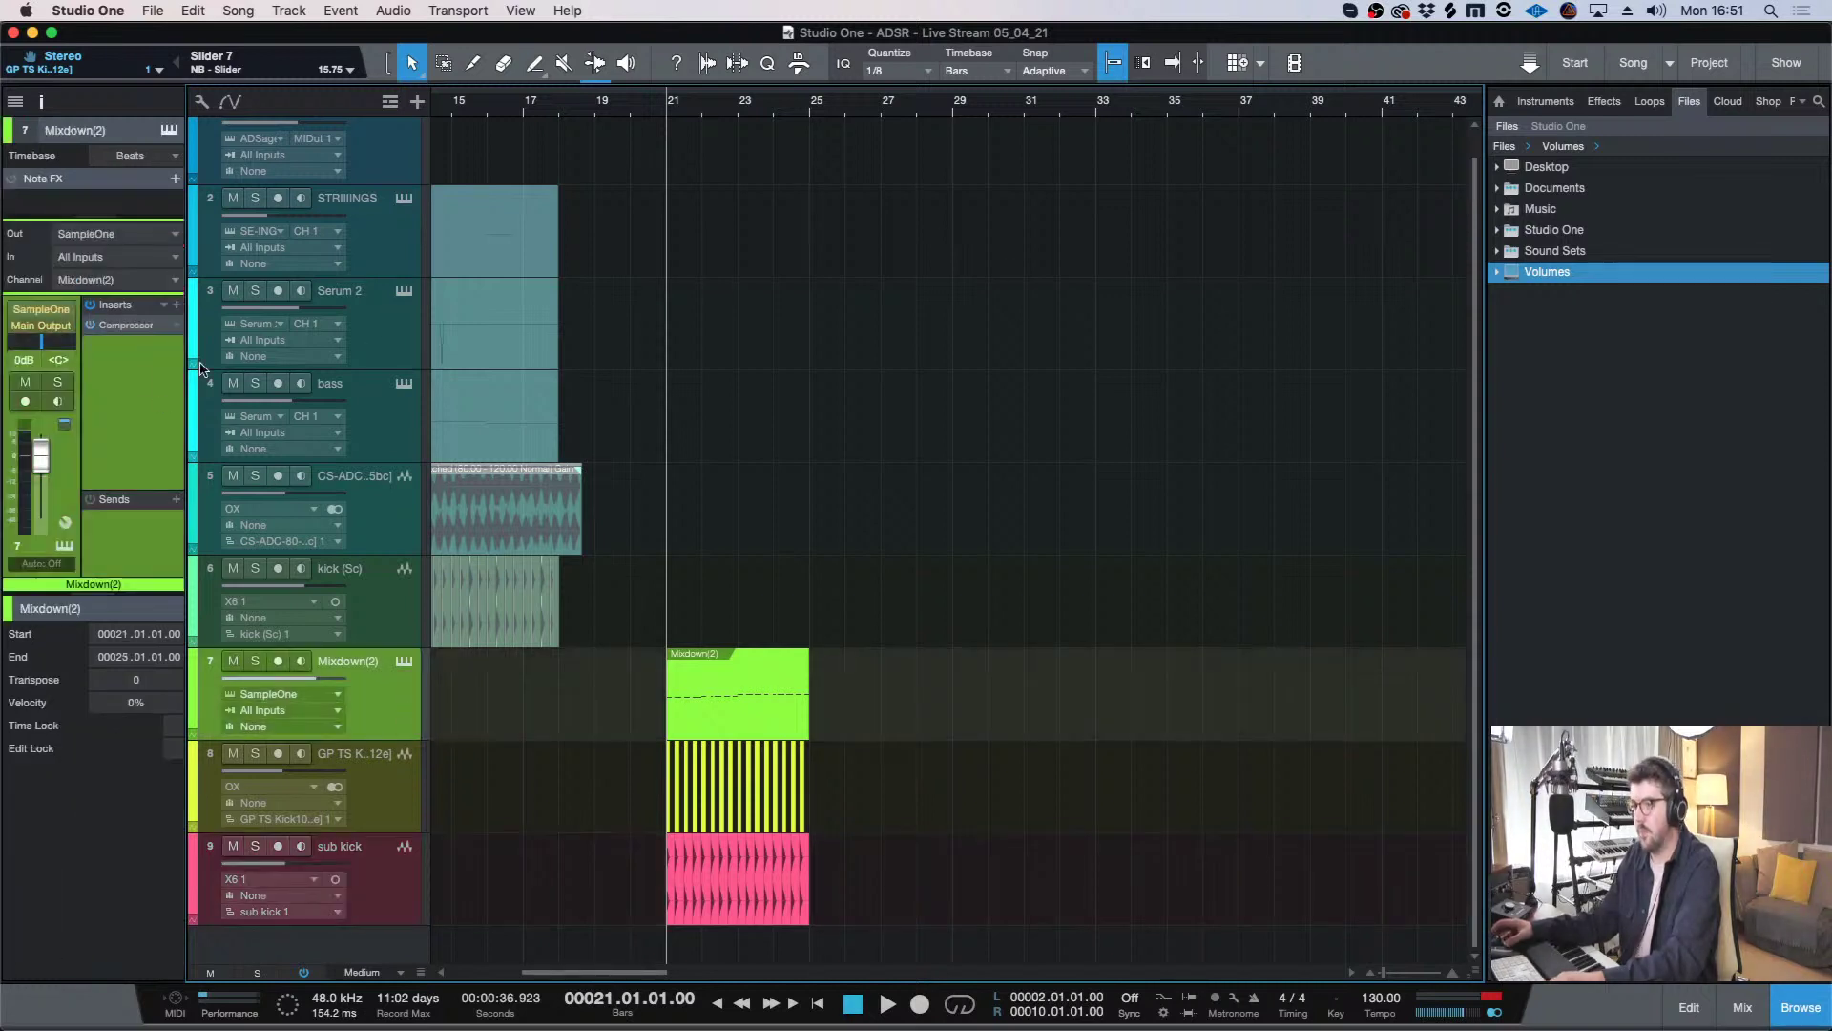
double_click(146, 330)
drag(1122, 1030, 1049, 223)
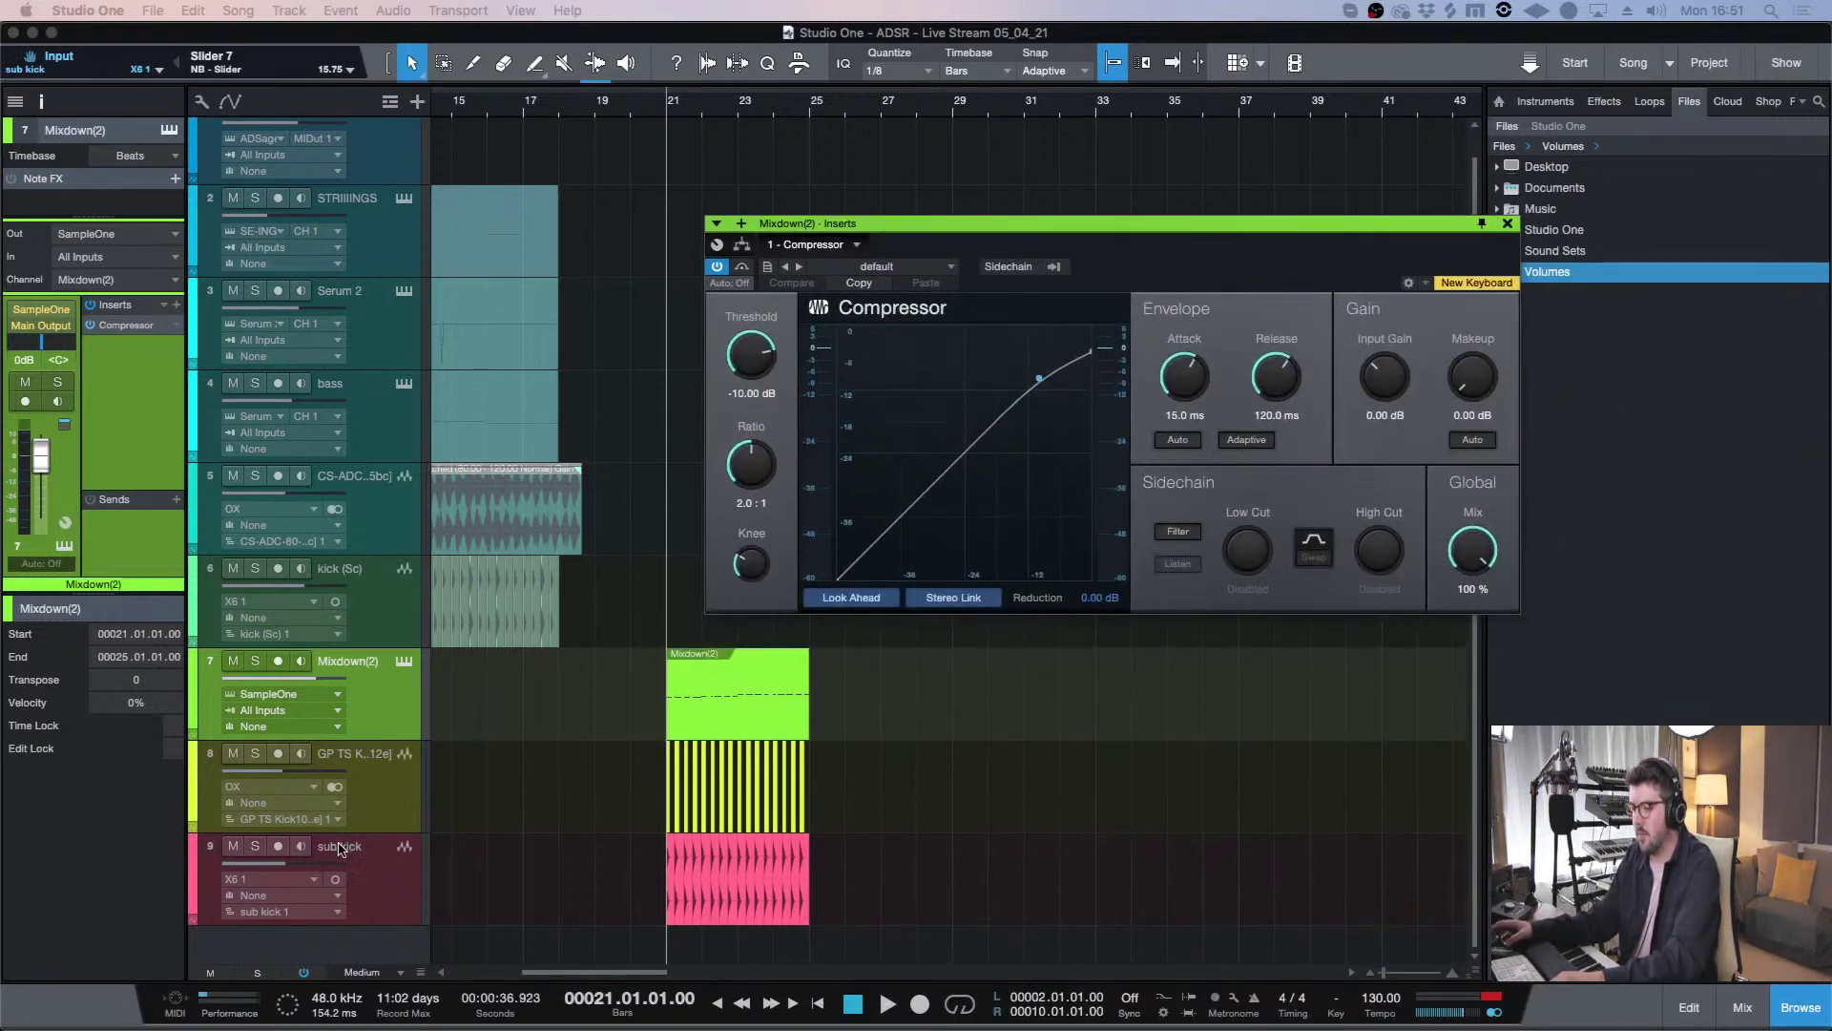
click(1055, 267)
click(1053, 437)
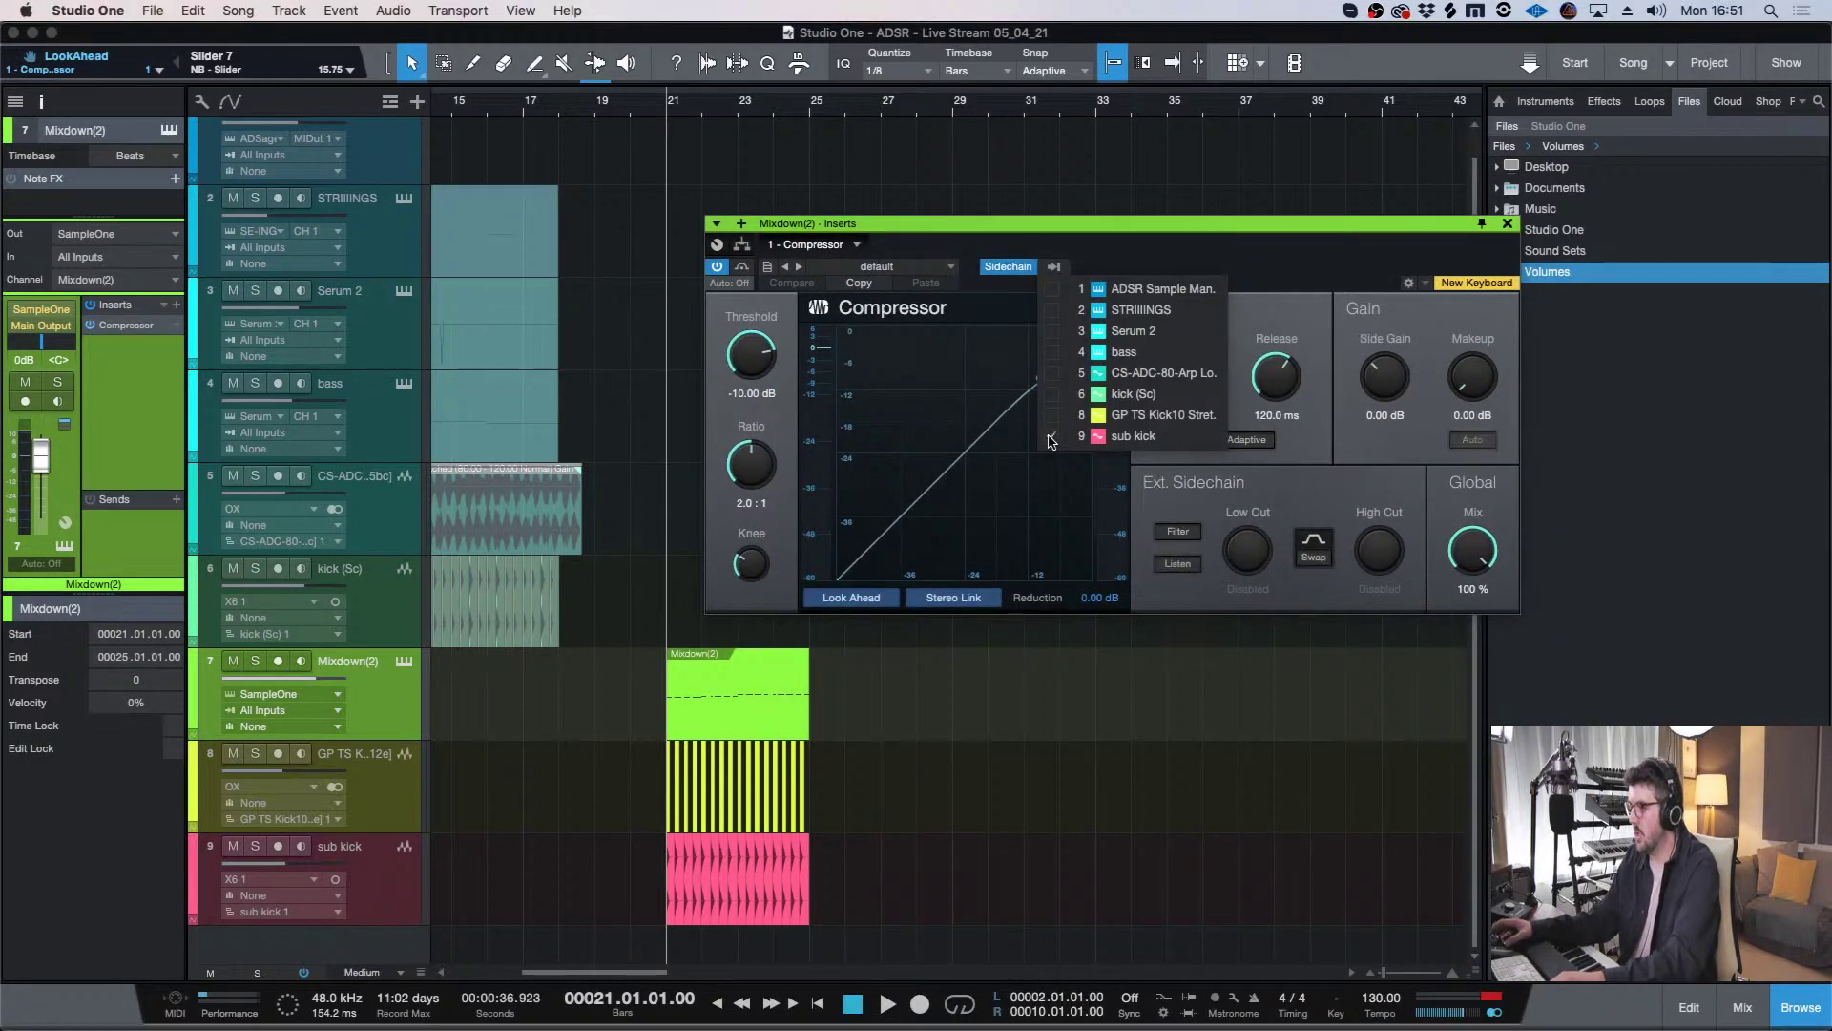
- Solo the sub kick and Mixdown(2) tracks
key(e)
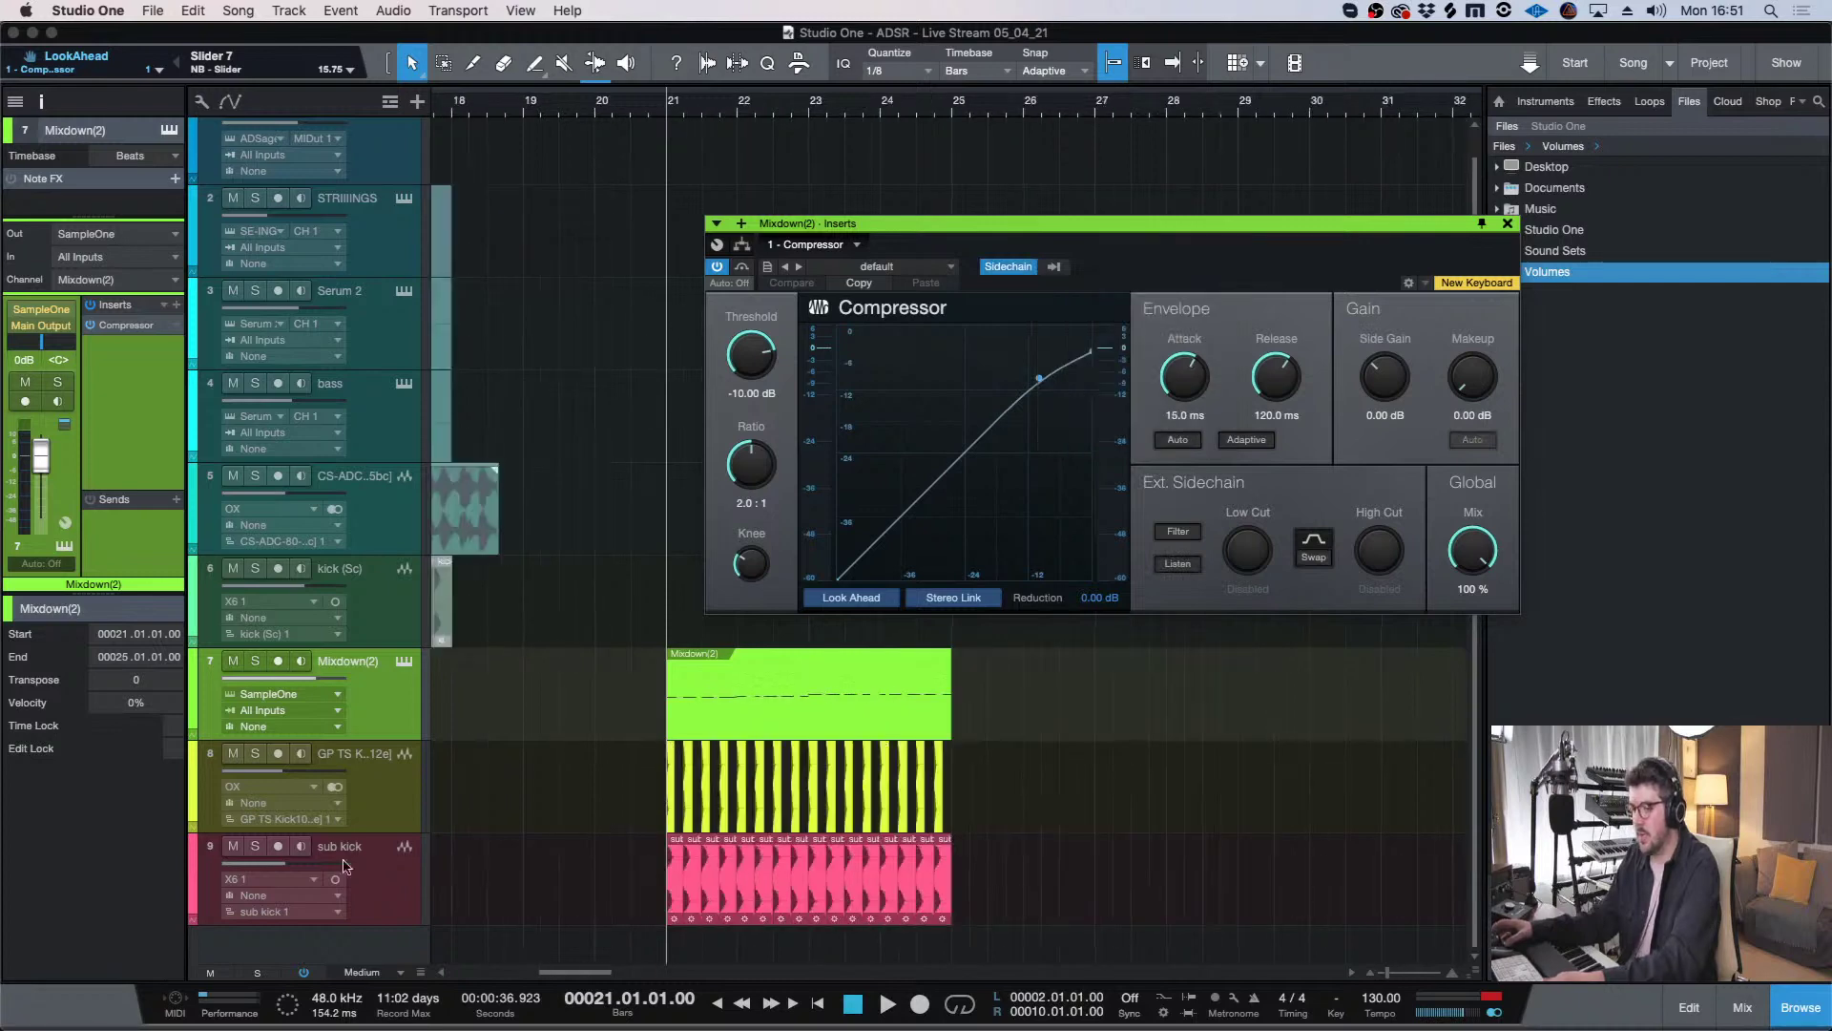
click(255, 847)
click(255, 662)
key(e)
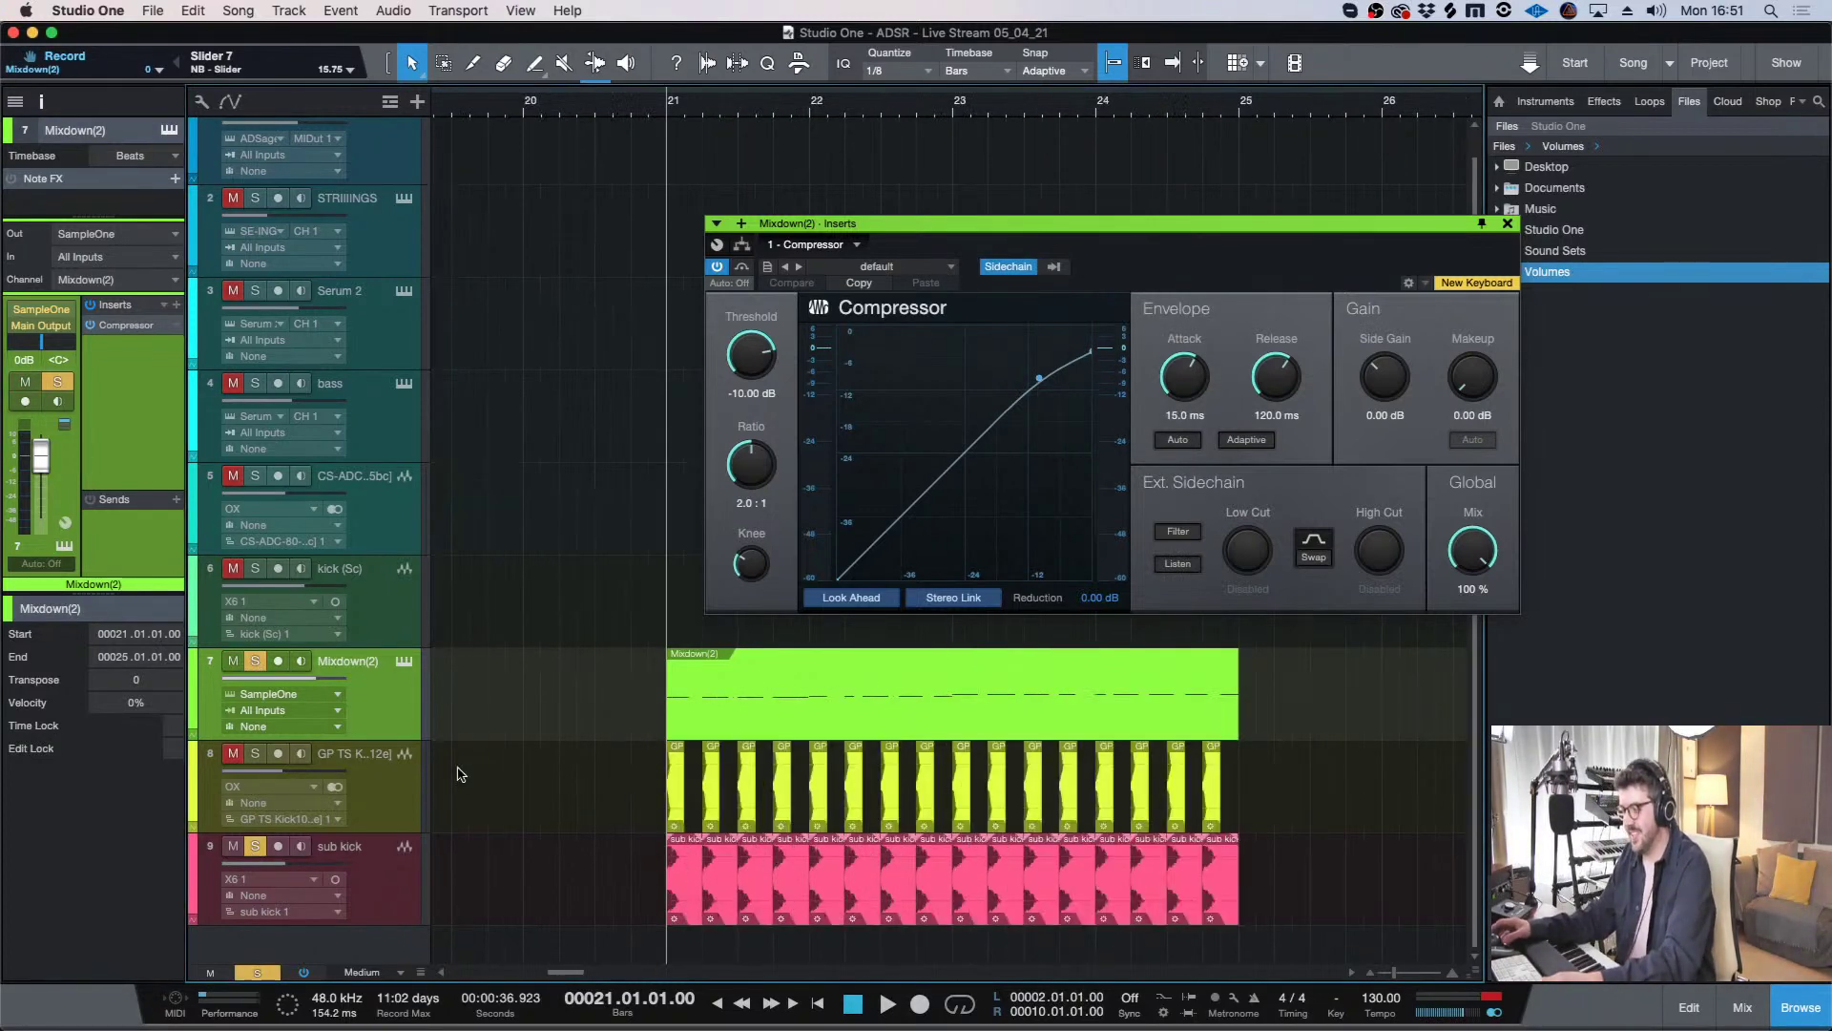
scroll(453, 787, right, 5)
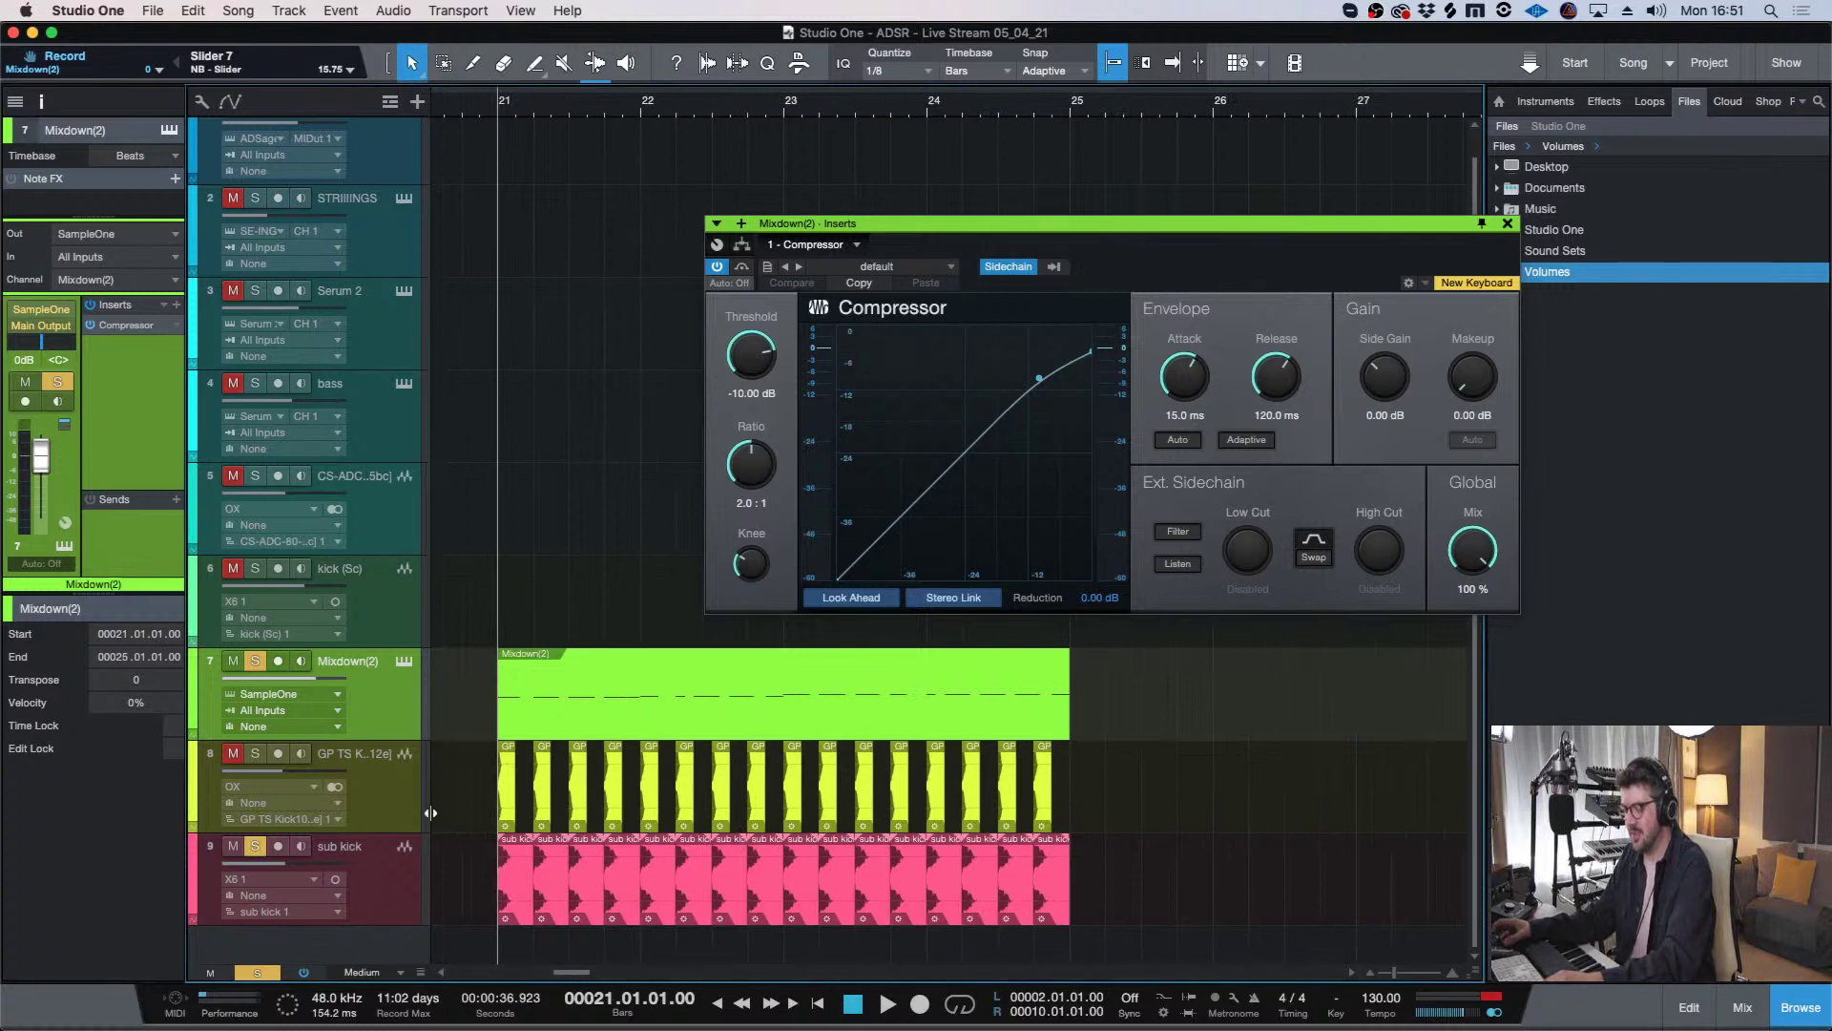
key(w)
key(w)
key(w)
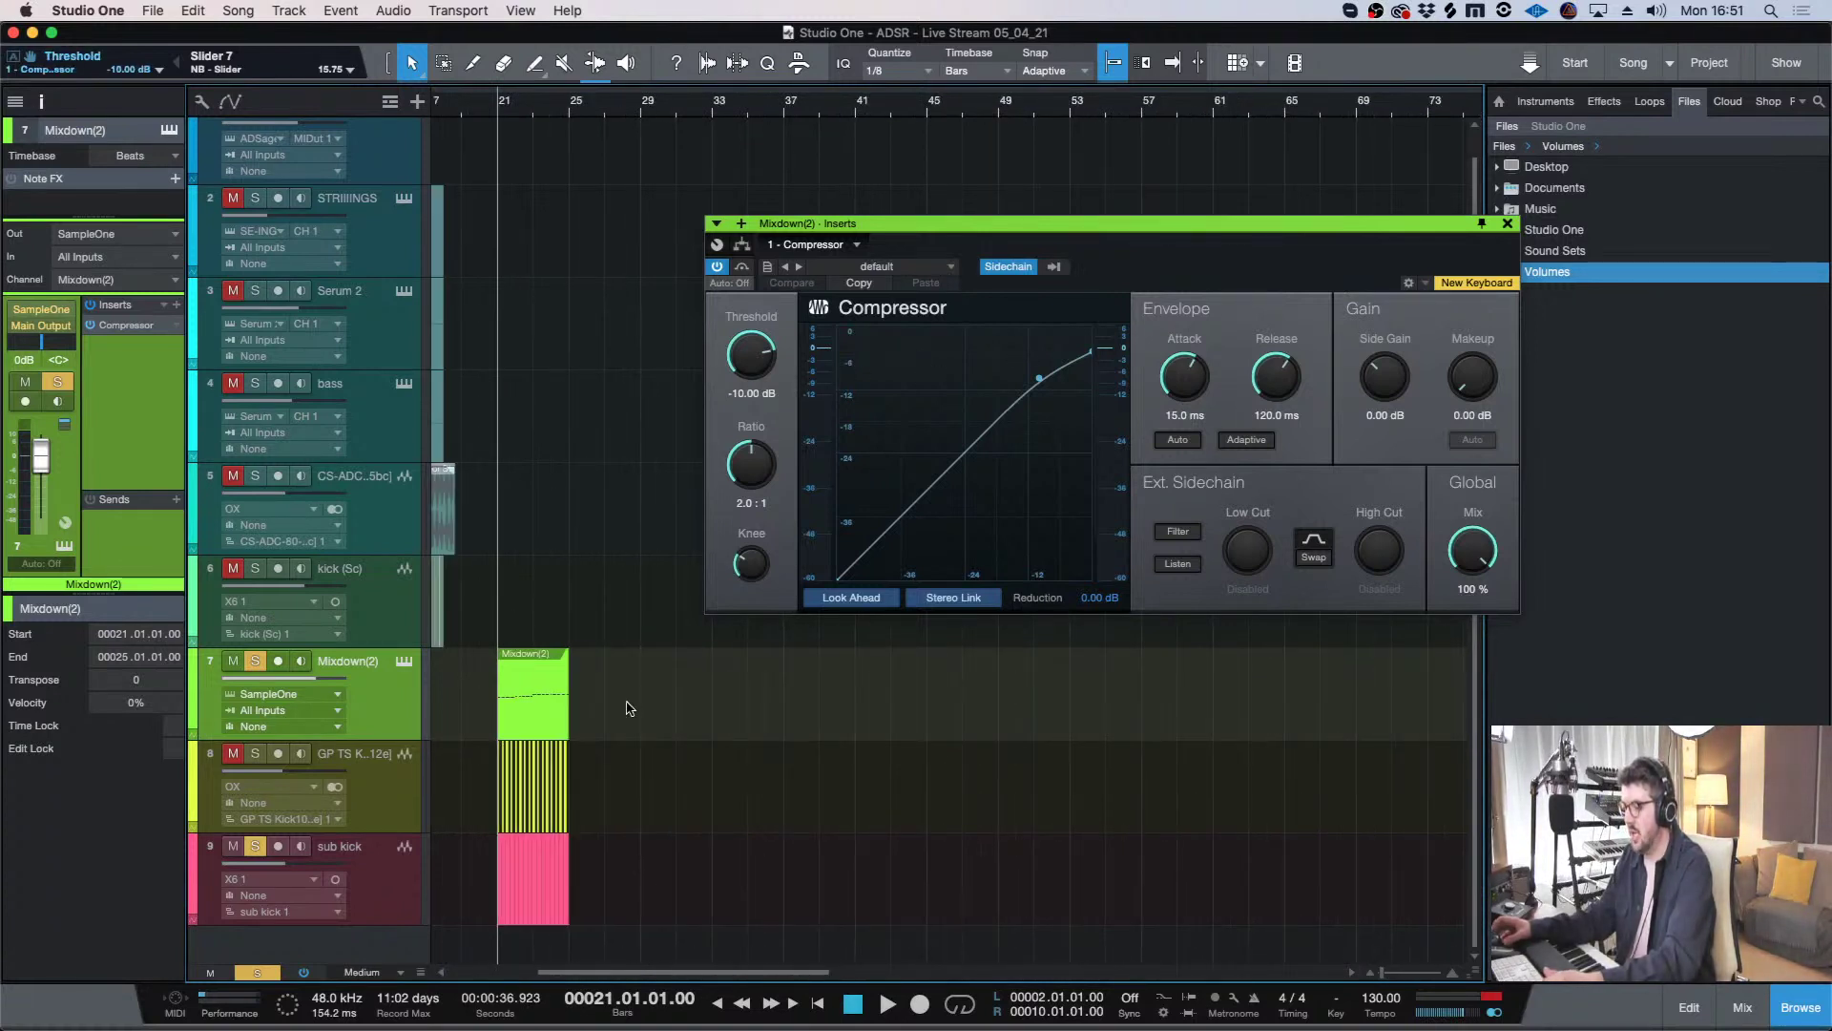
scroll(556, 528, left, 5)
key(w)
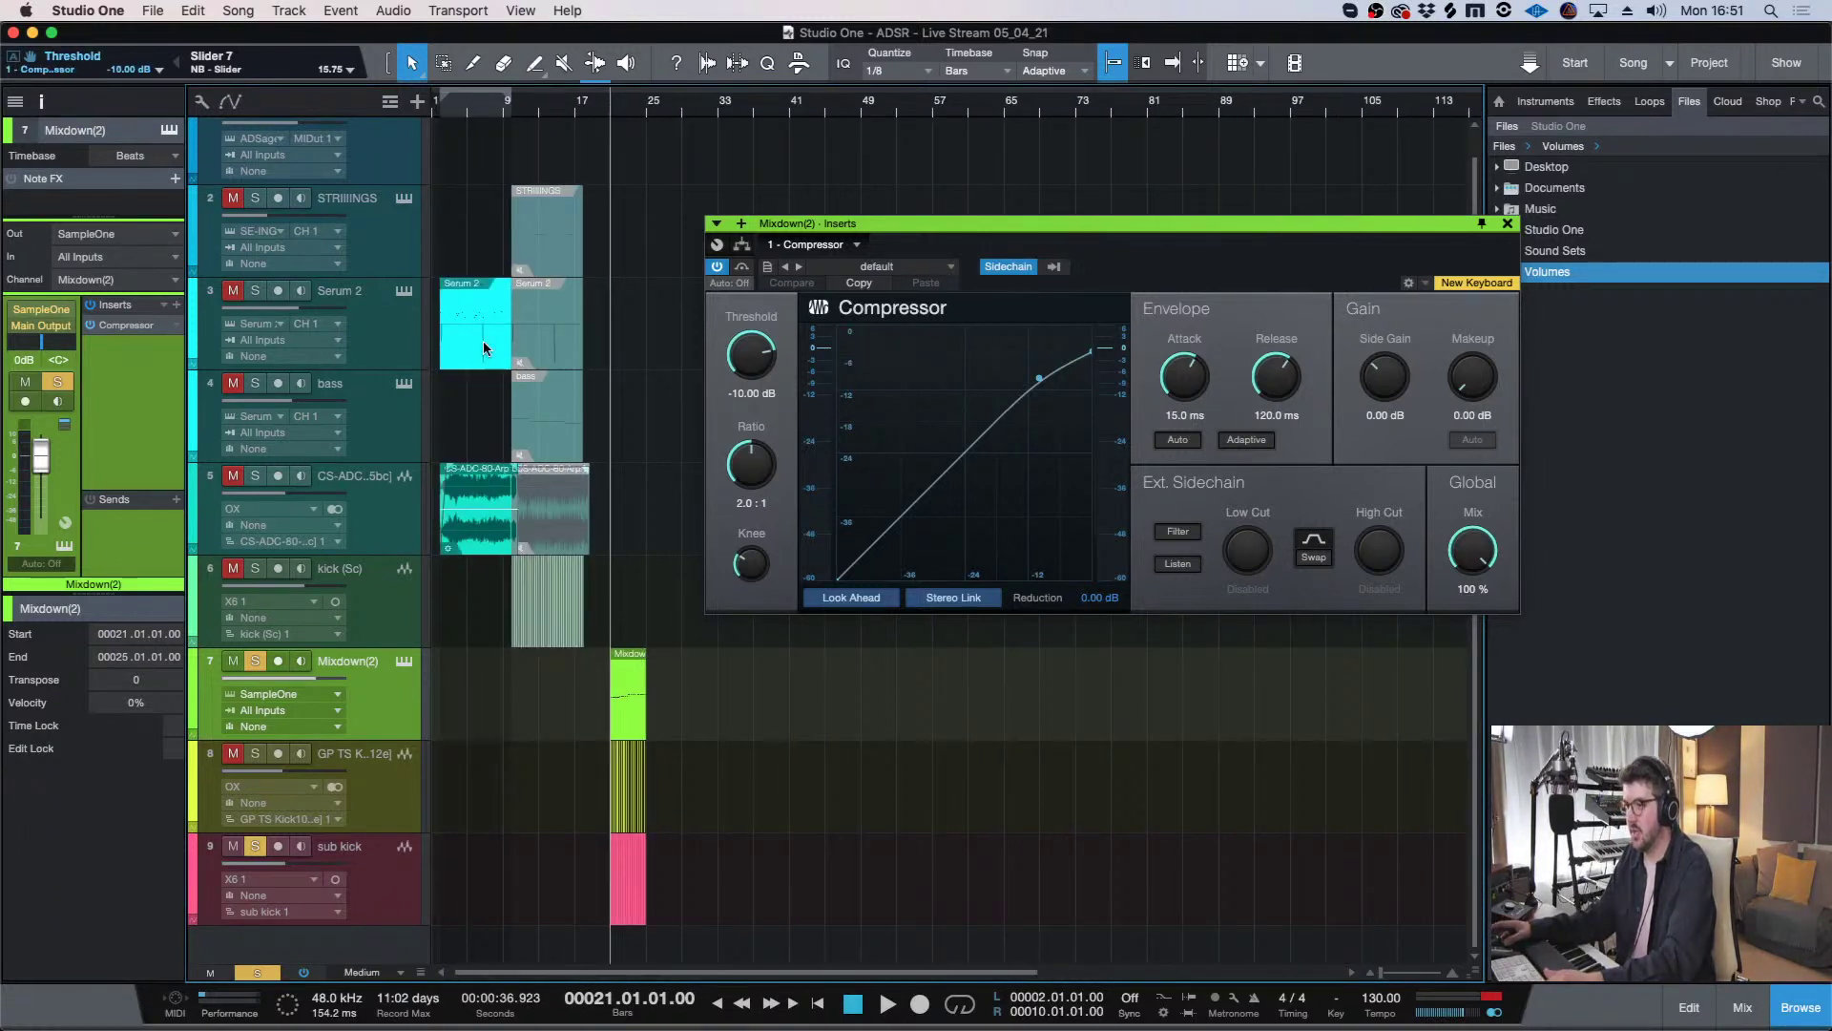
click(443, 109)
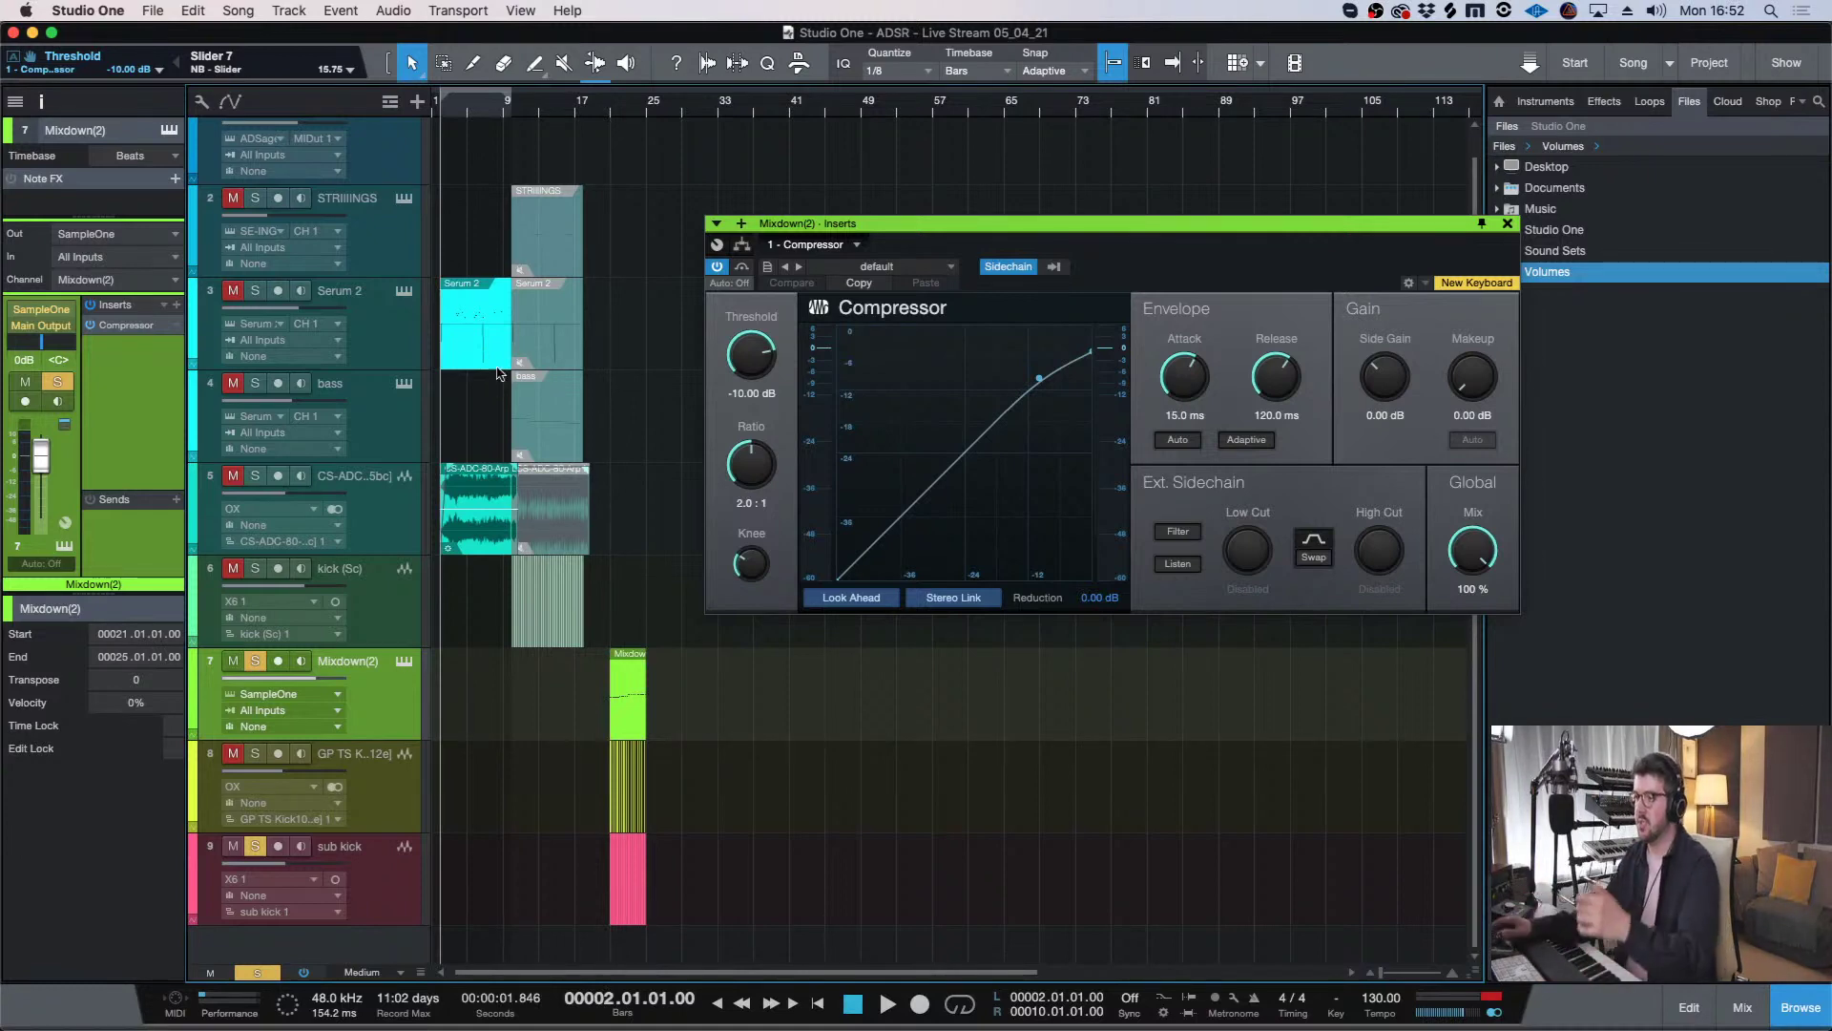
click(381, 233)
scroll(382, 233, up, 1)
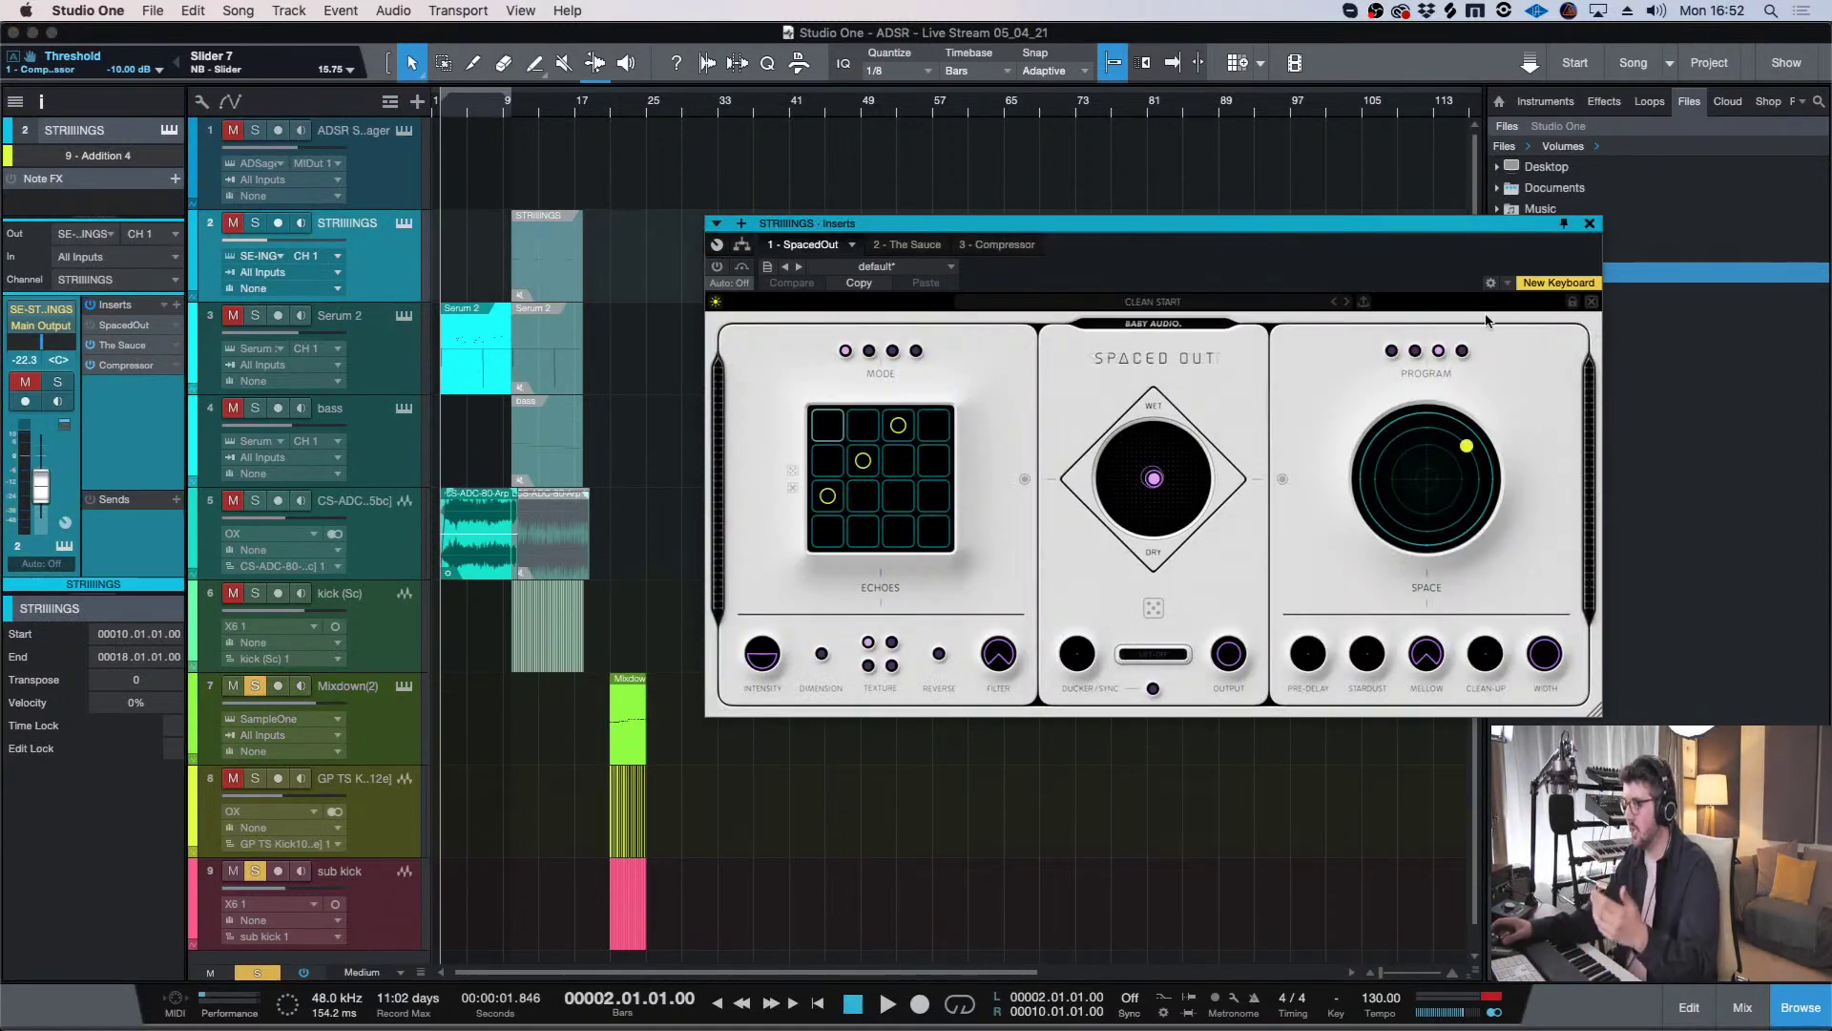
click(1587, 224)
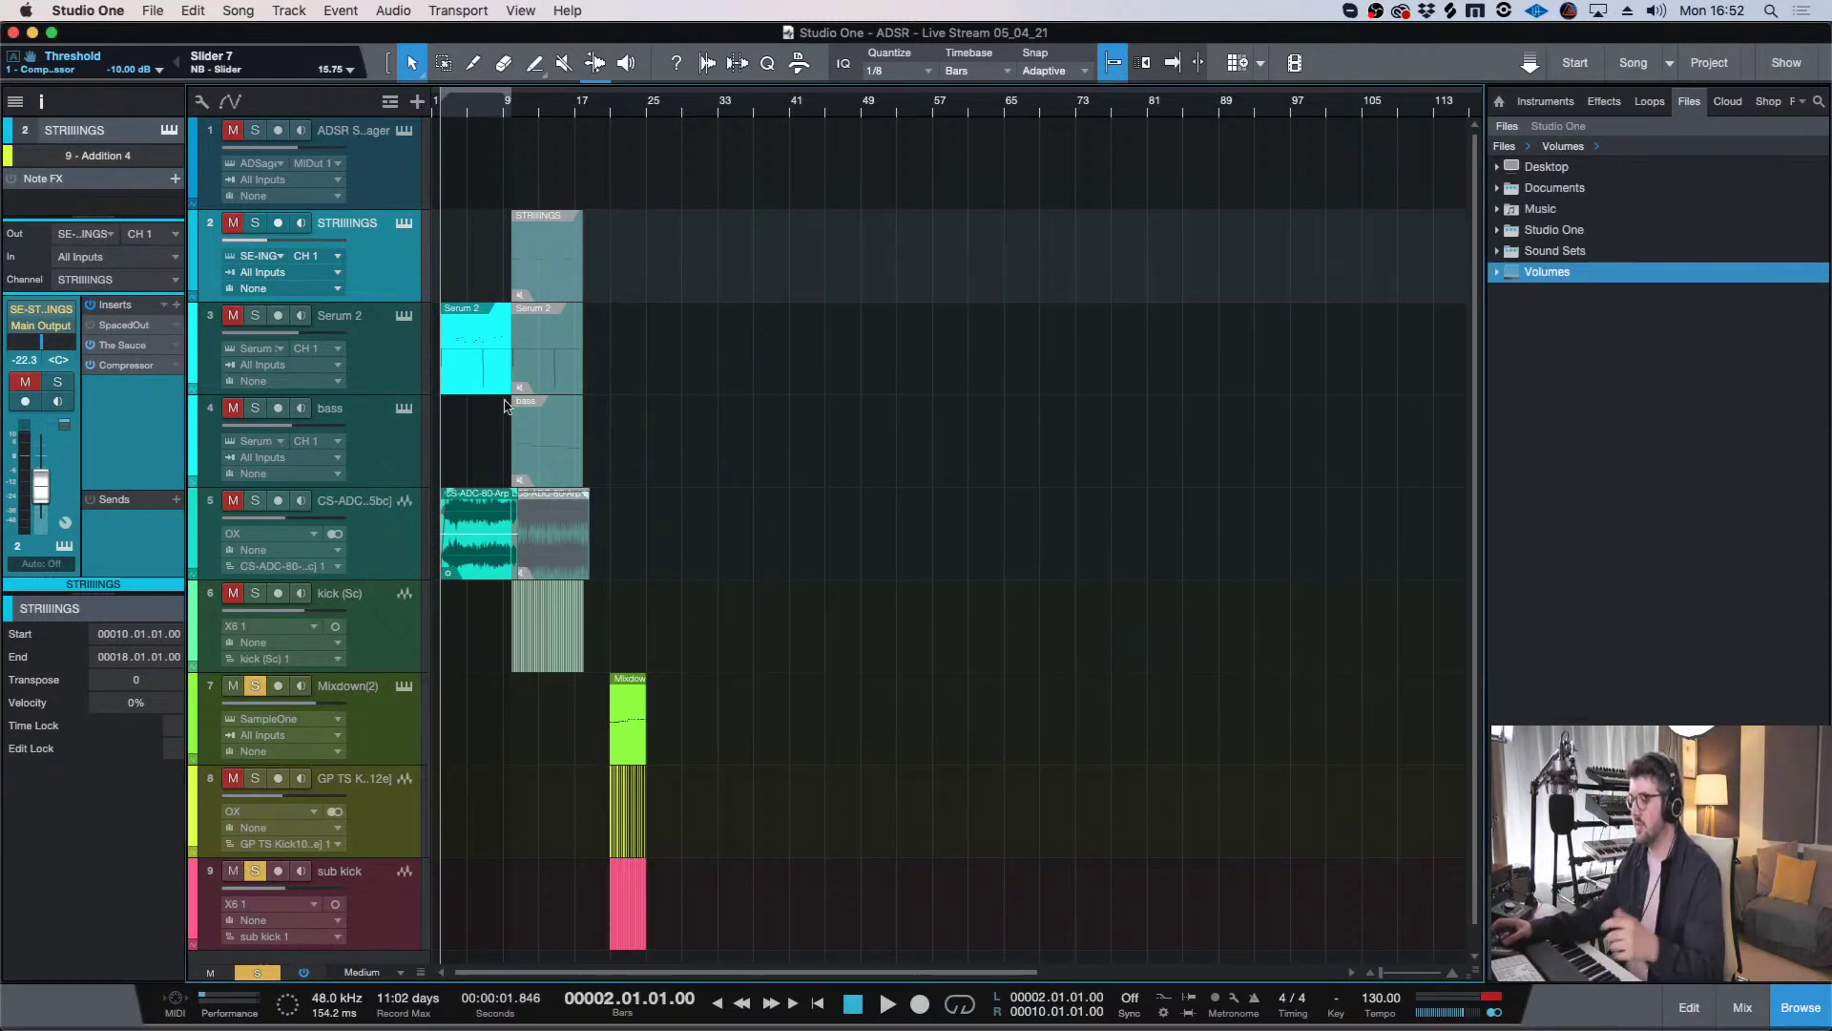
- Zoom the timeline in around the Mixdown(2) and kick parts and set the playback position to bar 21
click(625, 129)
key(e)
key(e)
key(e)
click(549, 105)
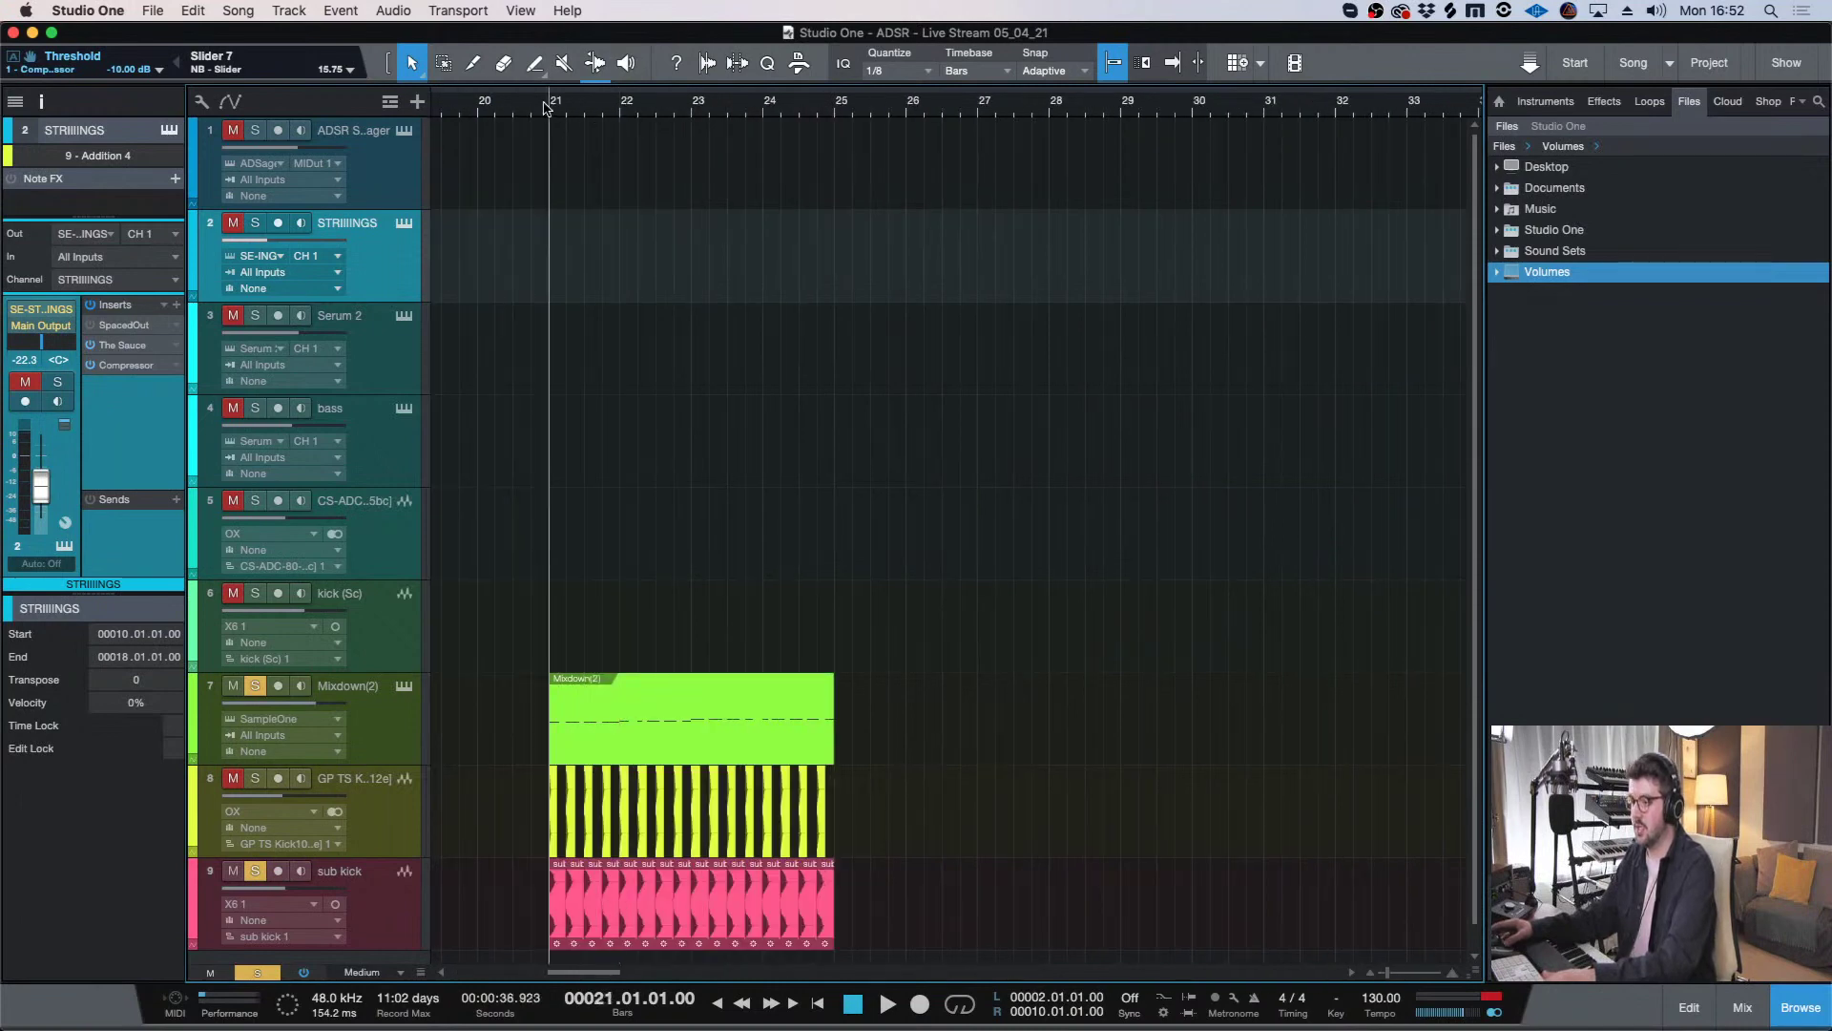
- Set the attack to 0.10 ms and the threshold to -18.64 dB in the Compressor on Mixdown(2)
scroll(614, 417, down, 1)
click(332, 864)
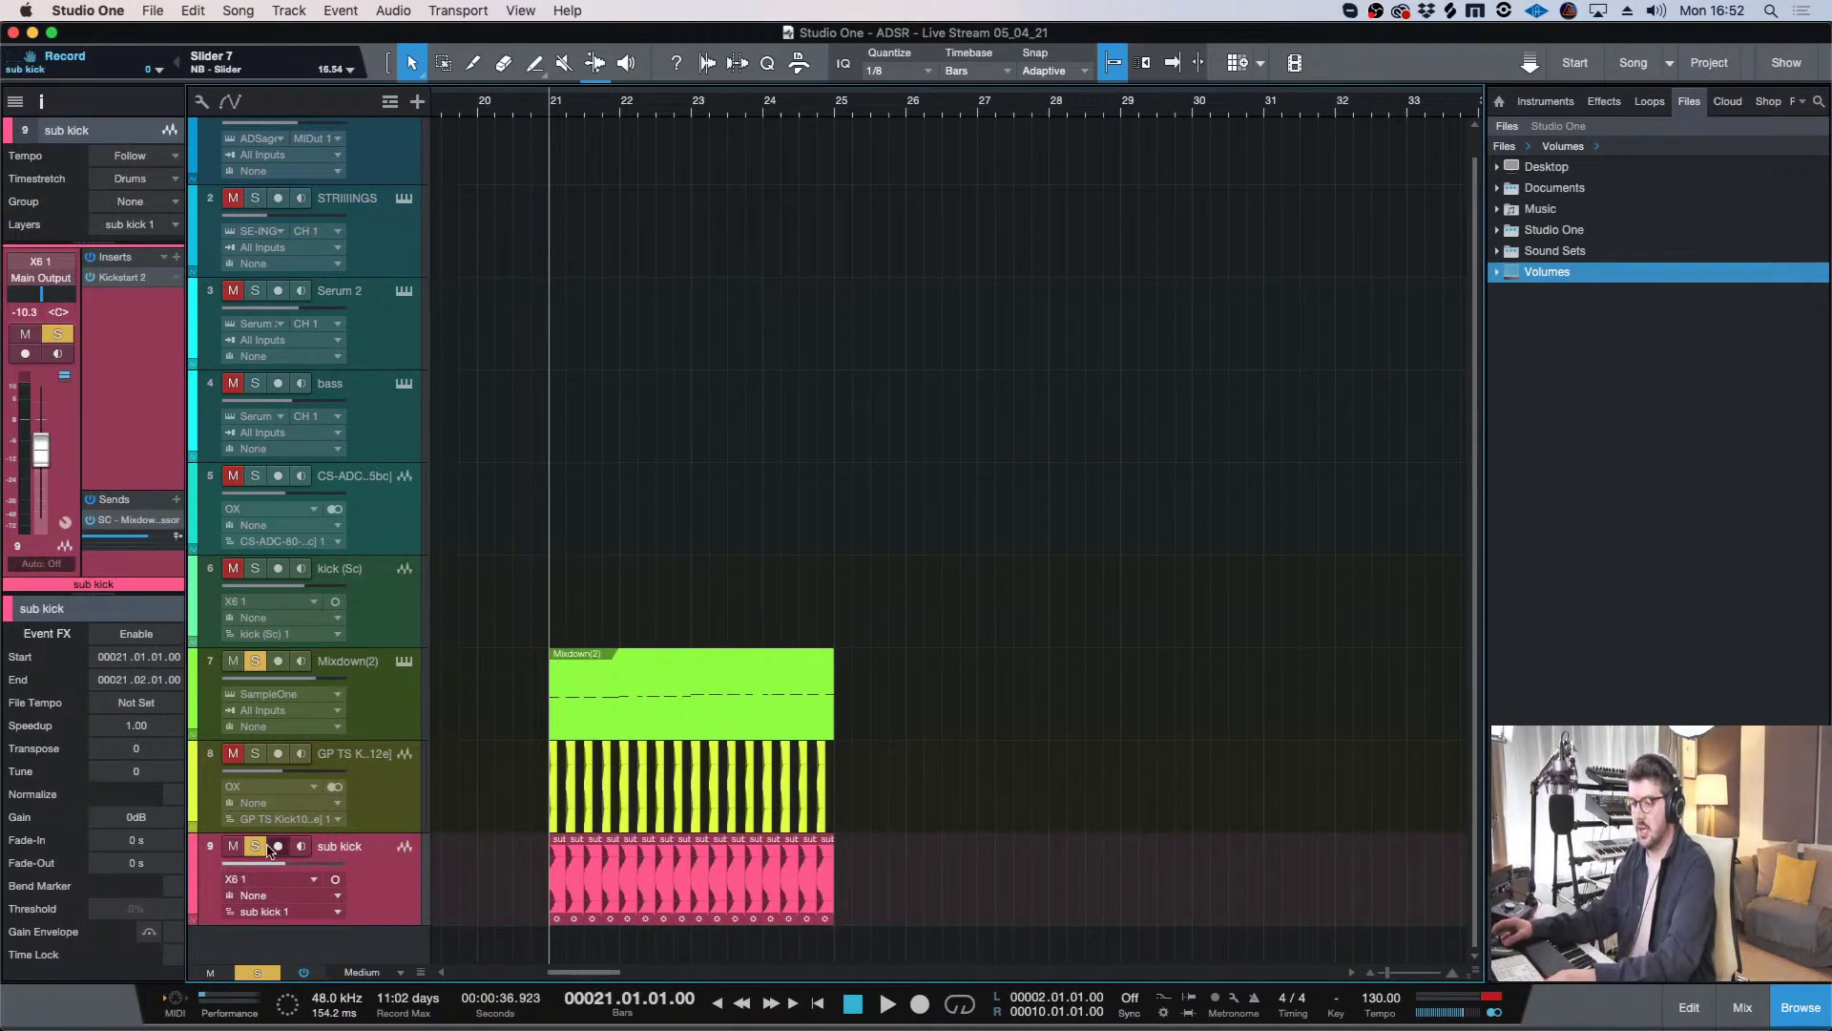
click(351, 671)
click(127, 325)
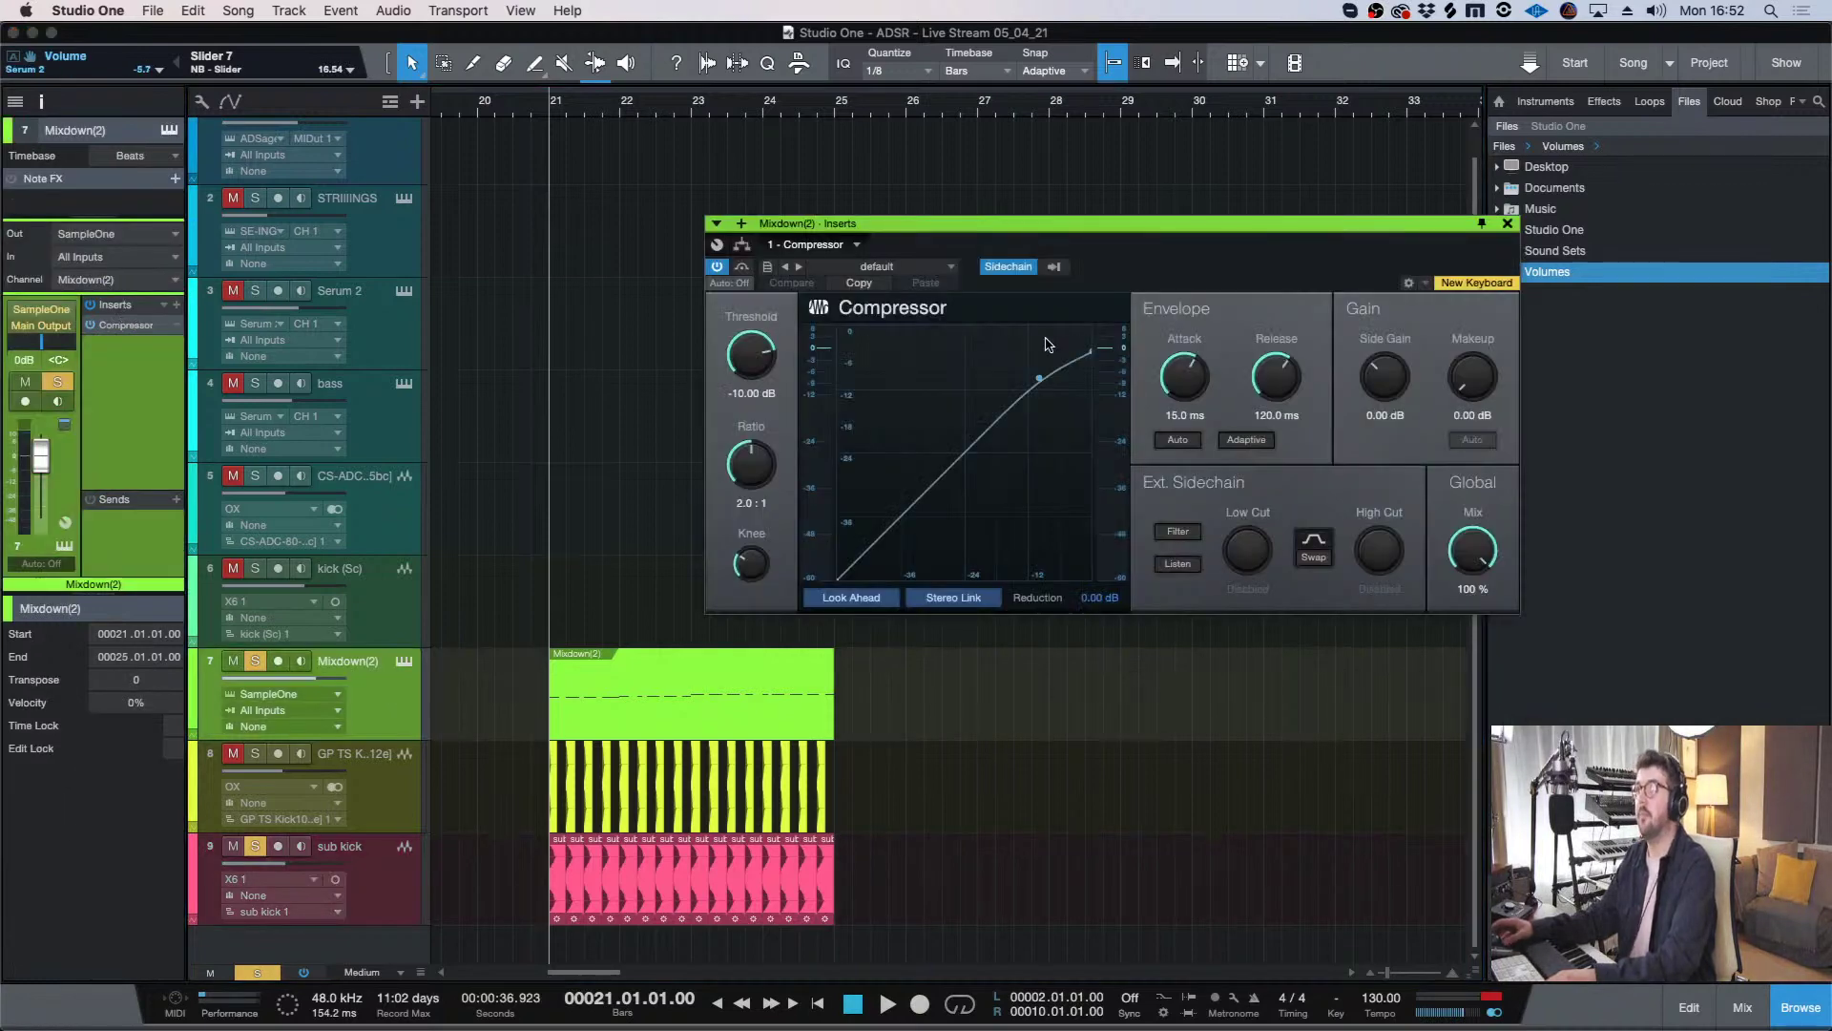
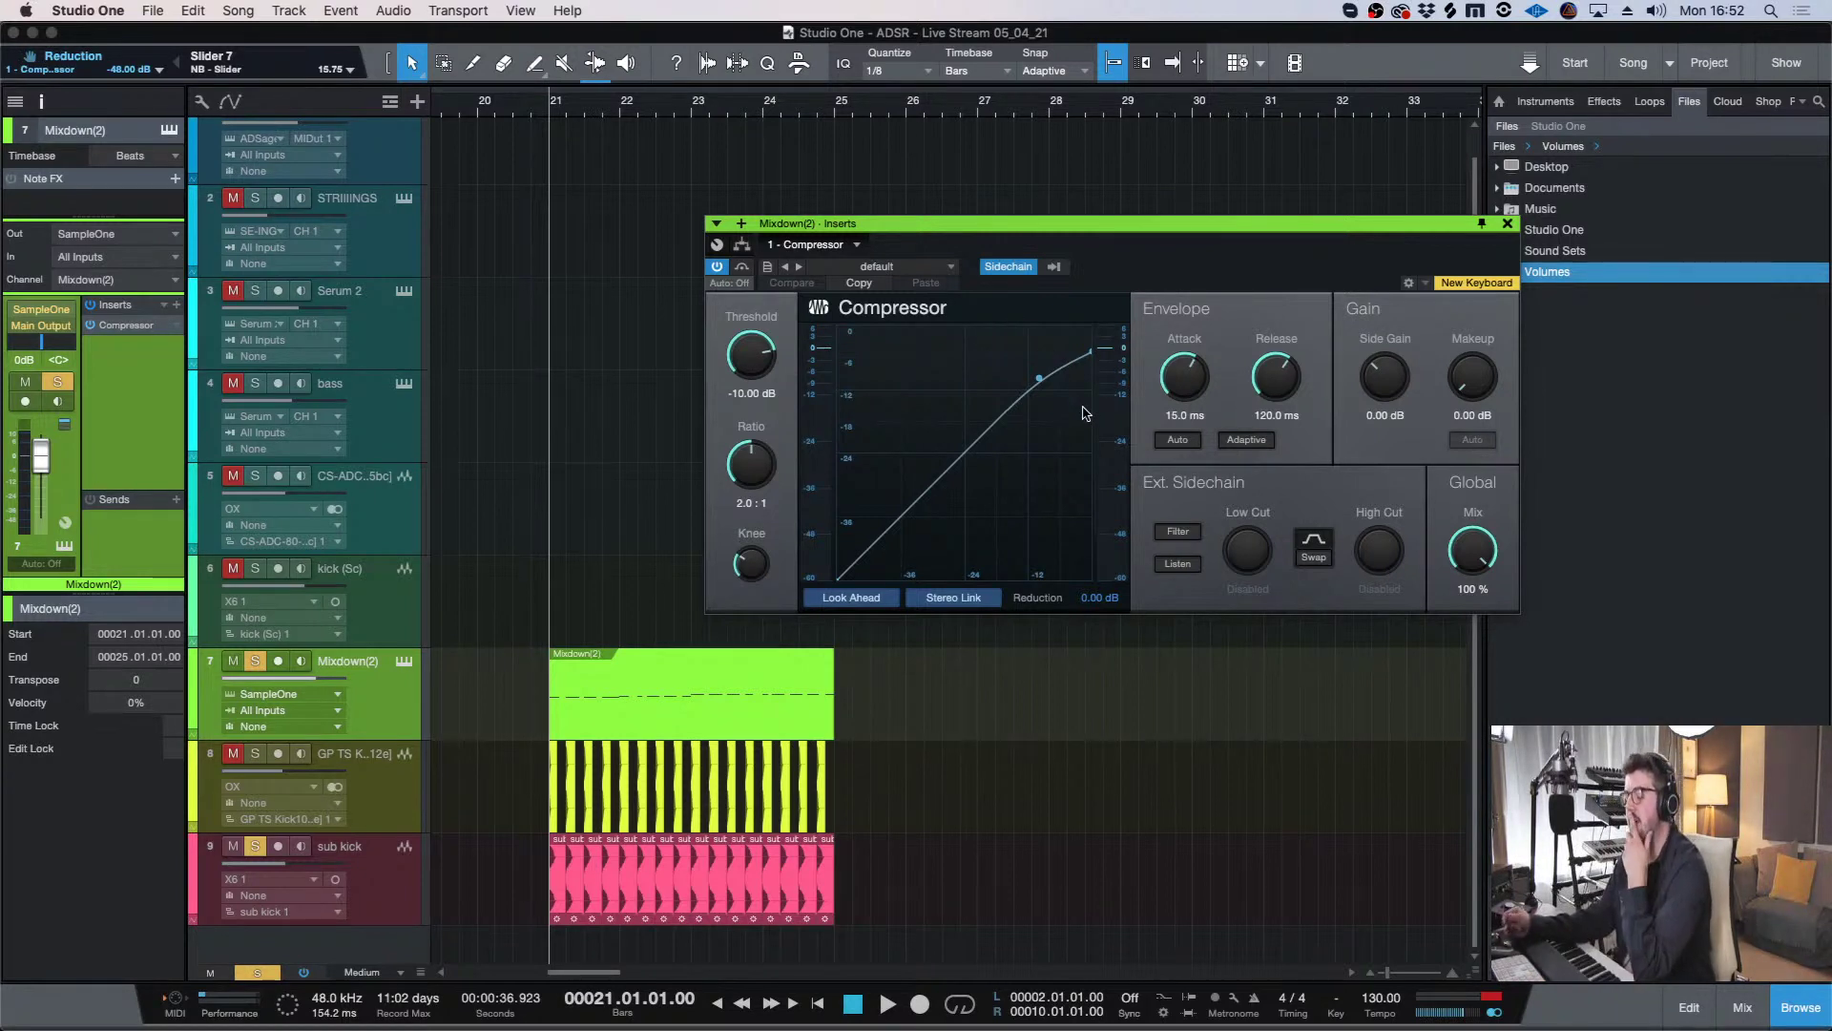
drag(1162, 391, 1164, 467)
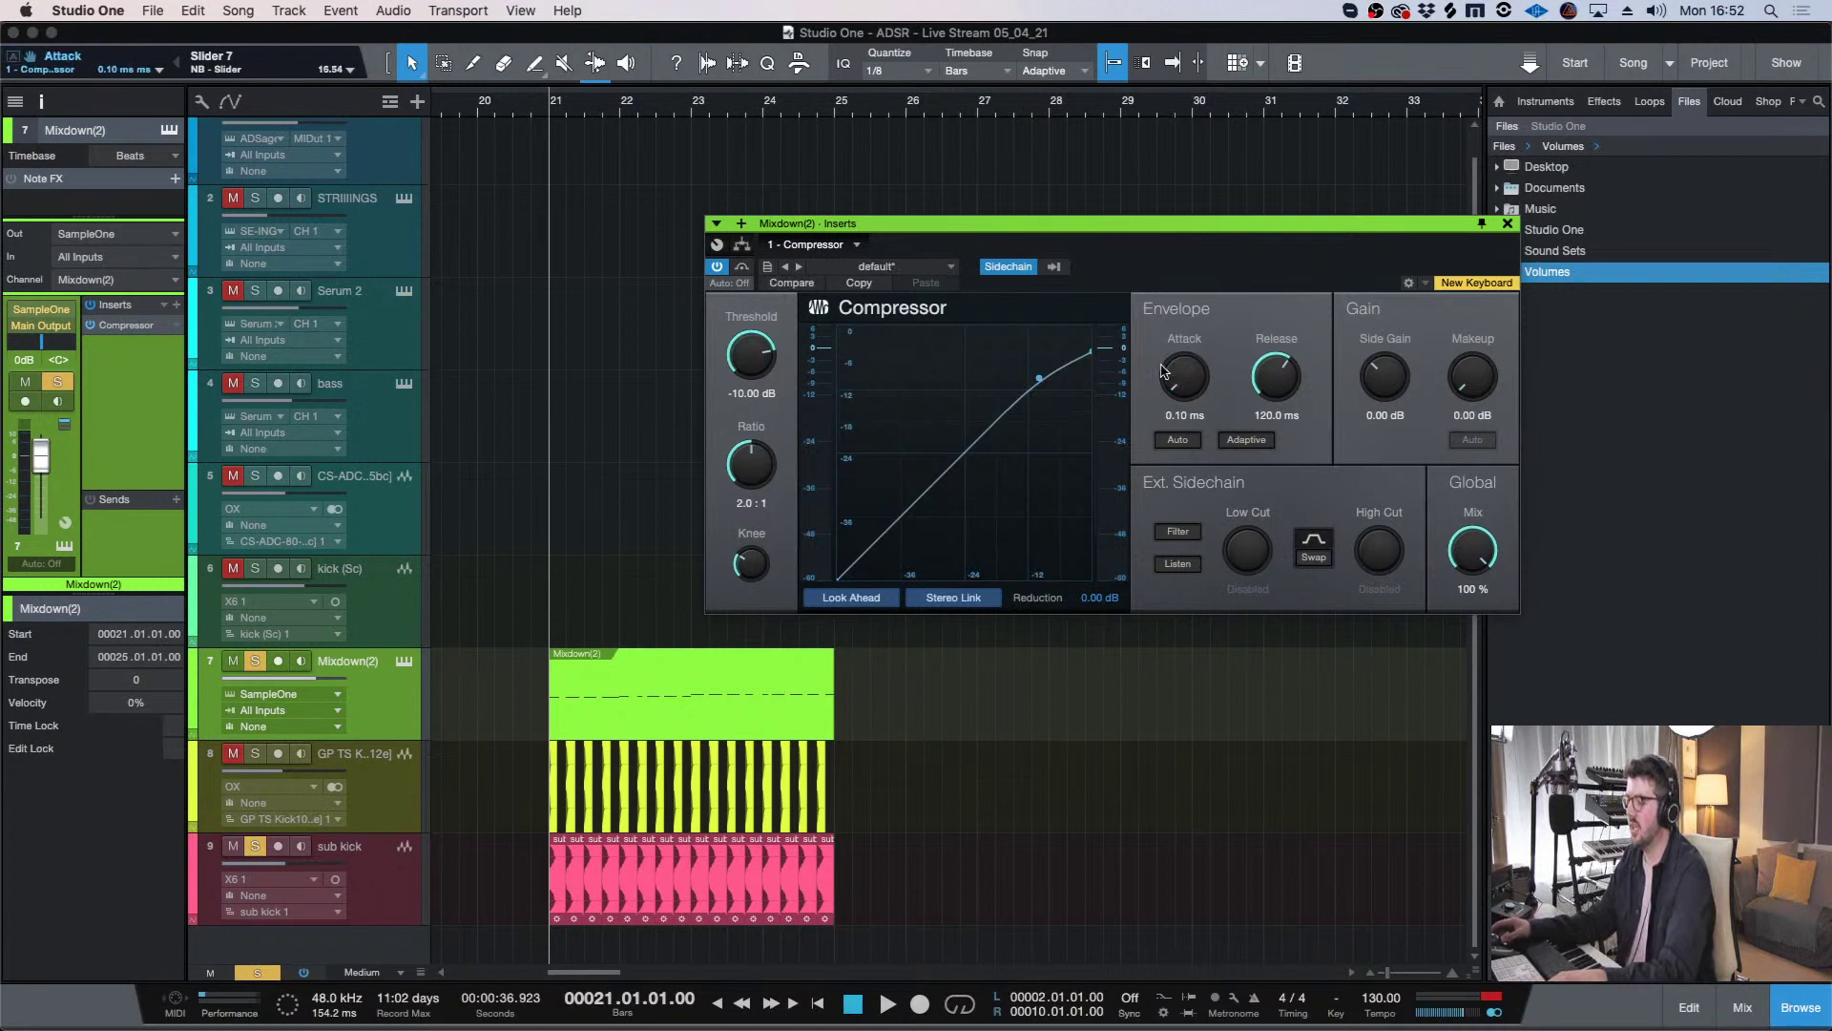
click(1056, 270)
click(1135, 254)
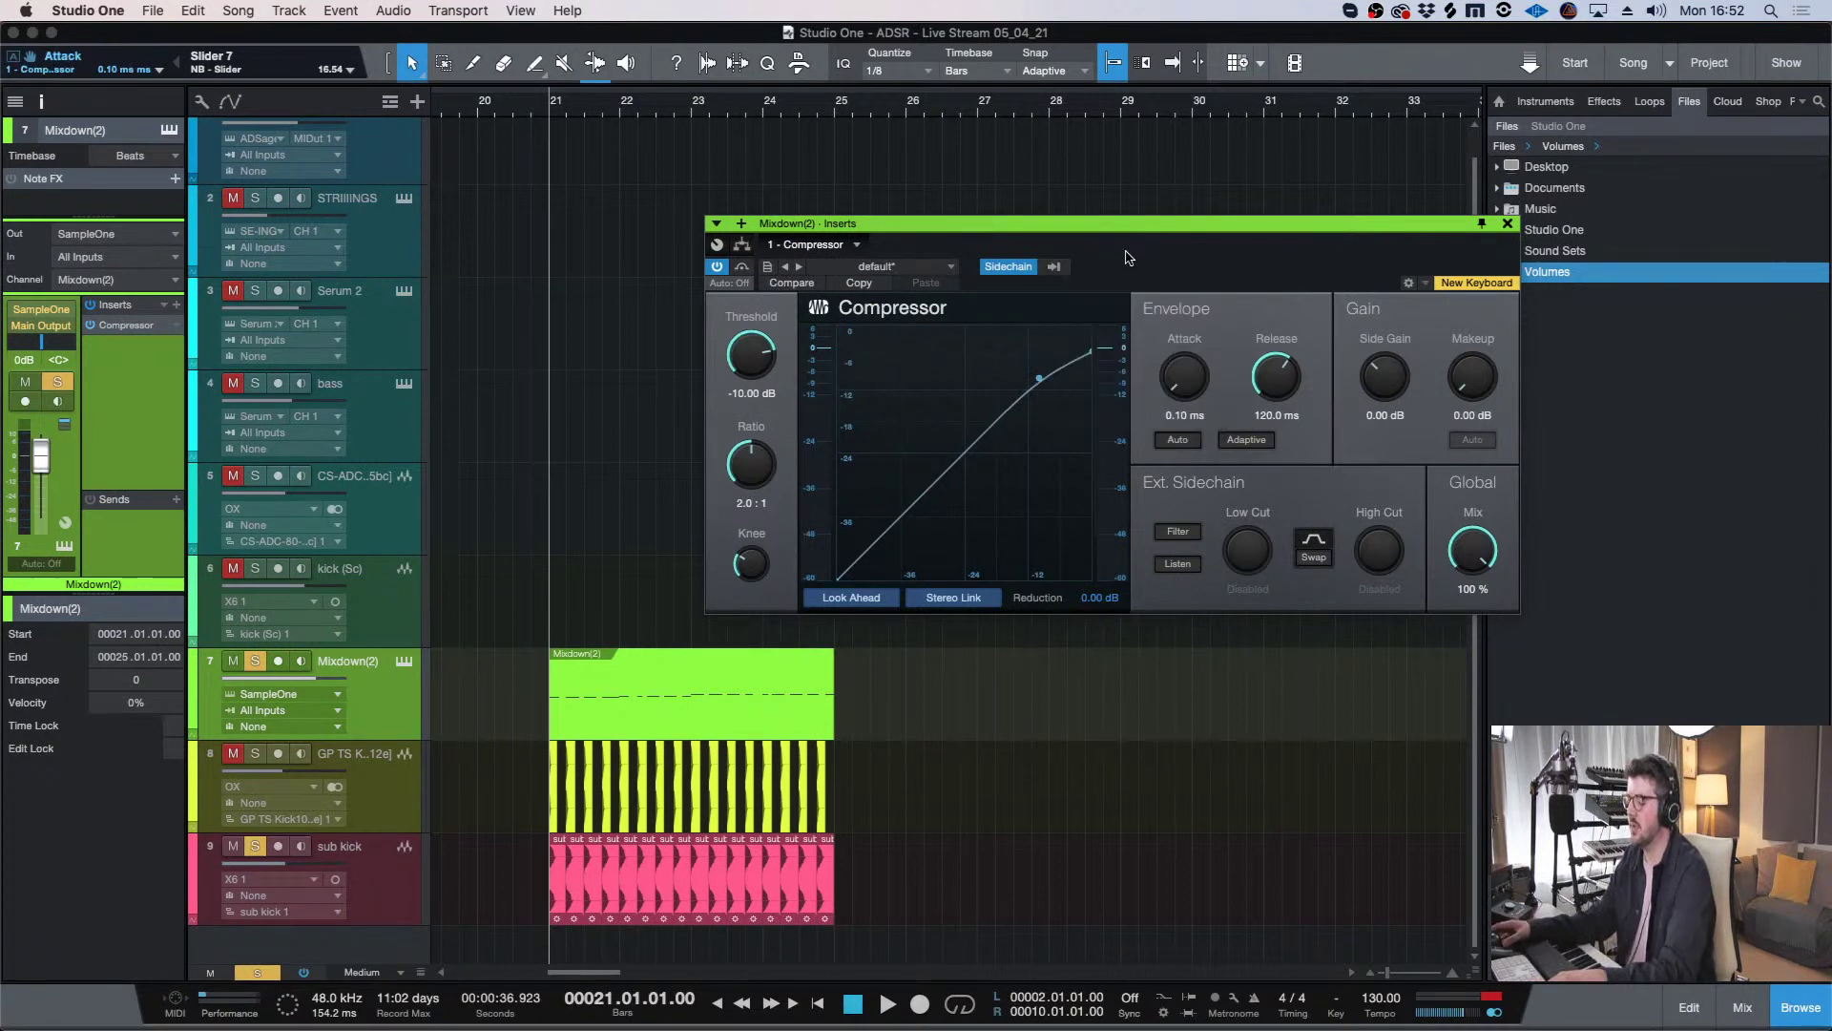
drag(764, 359, 751, 382)
- Enable Event FX for the sub kick events and close the track's Kickstart 2 window
scroll(558, 845, up, 2)
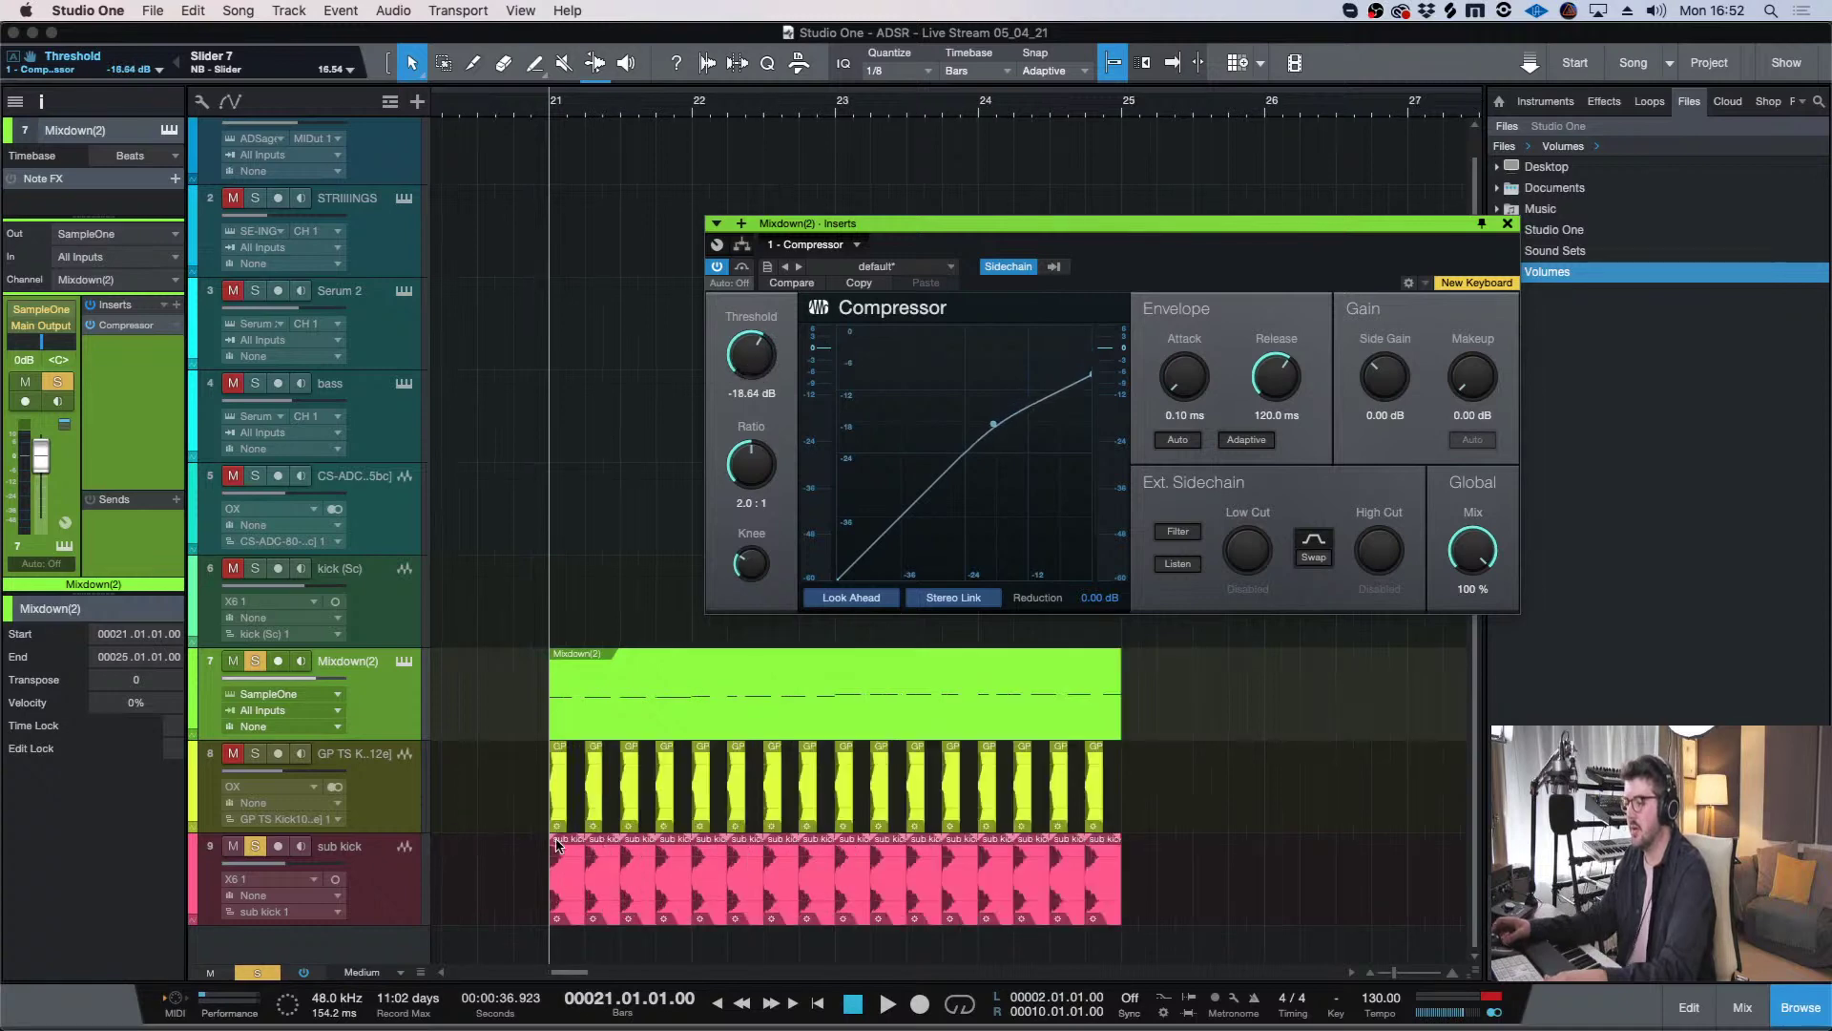
click(361, 923)
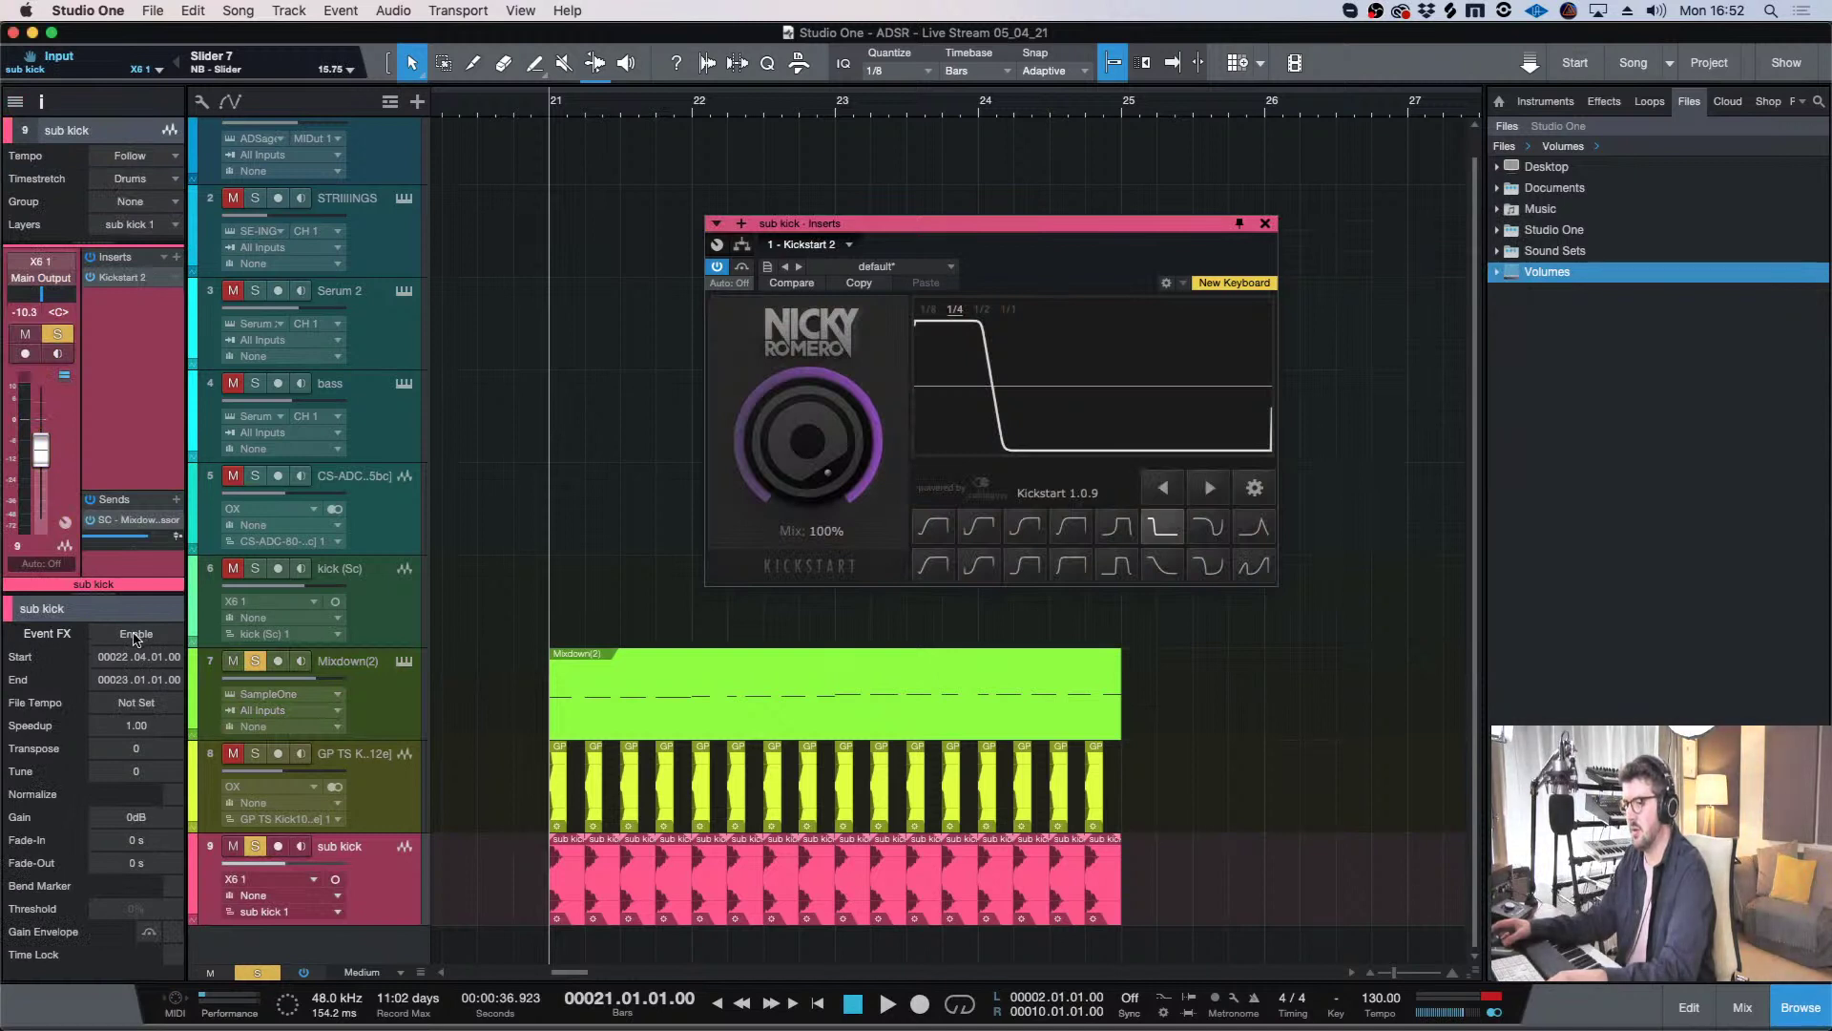
click(137, 634)
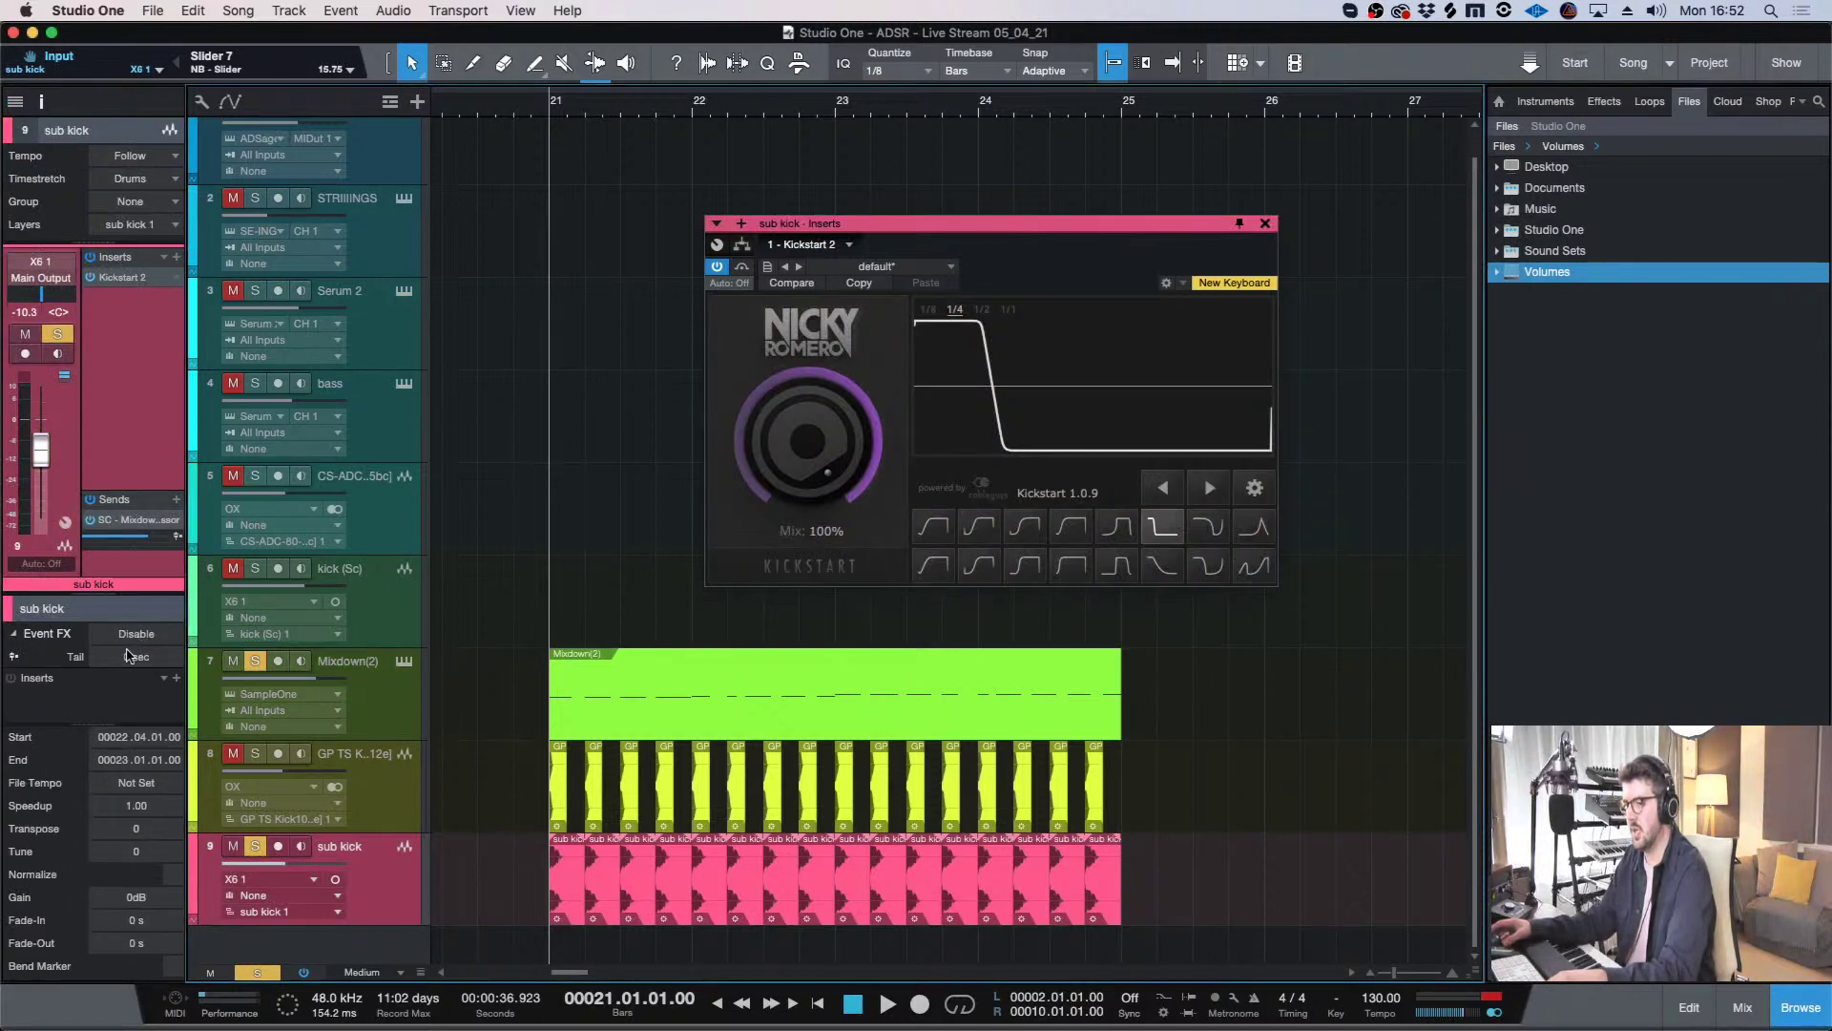
click(563, 888)
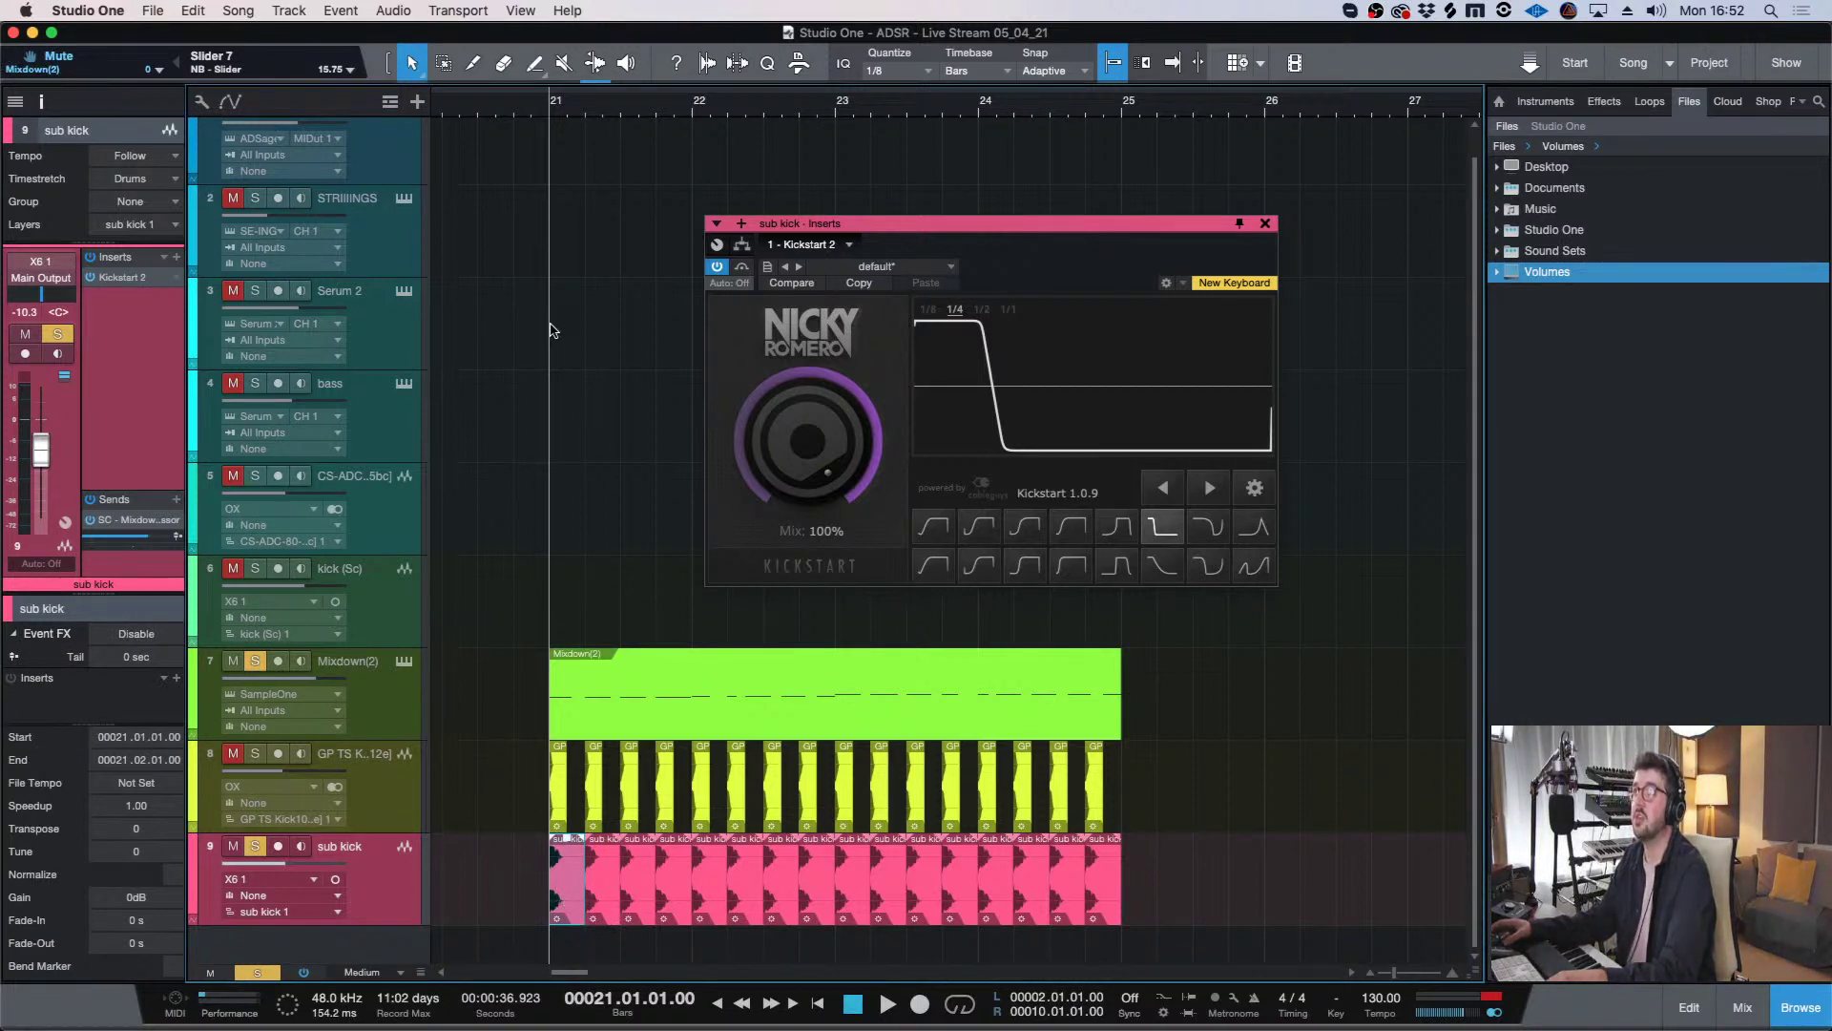
click(1266, 223)
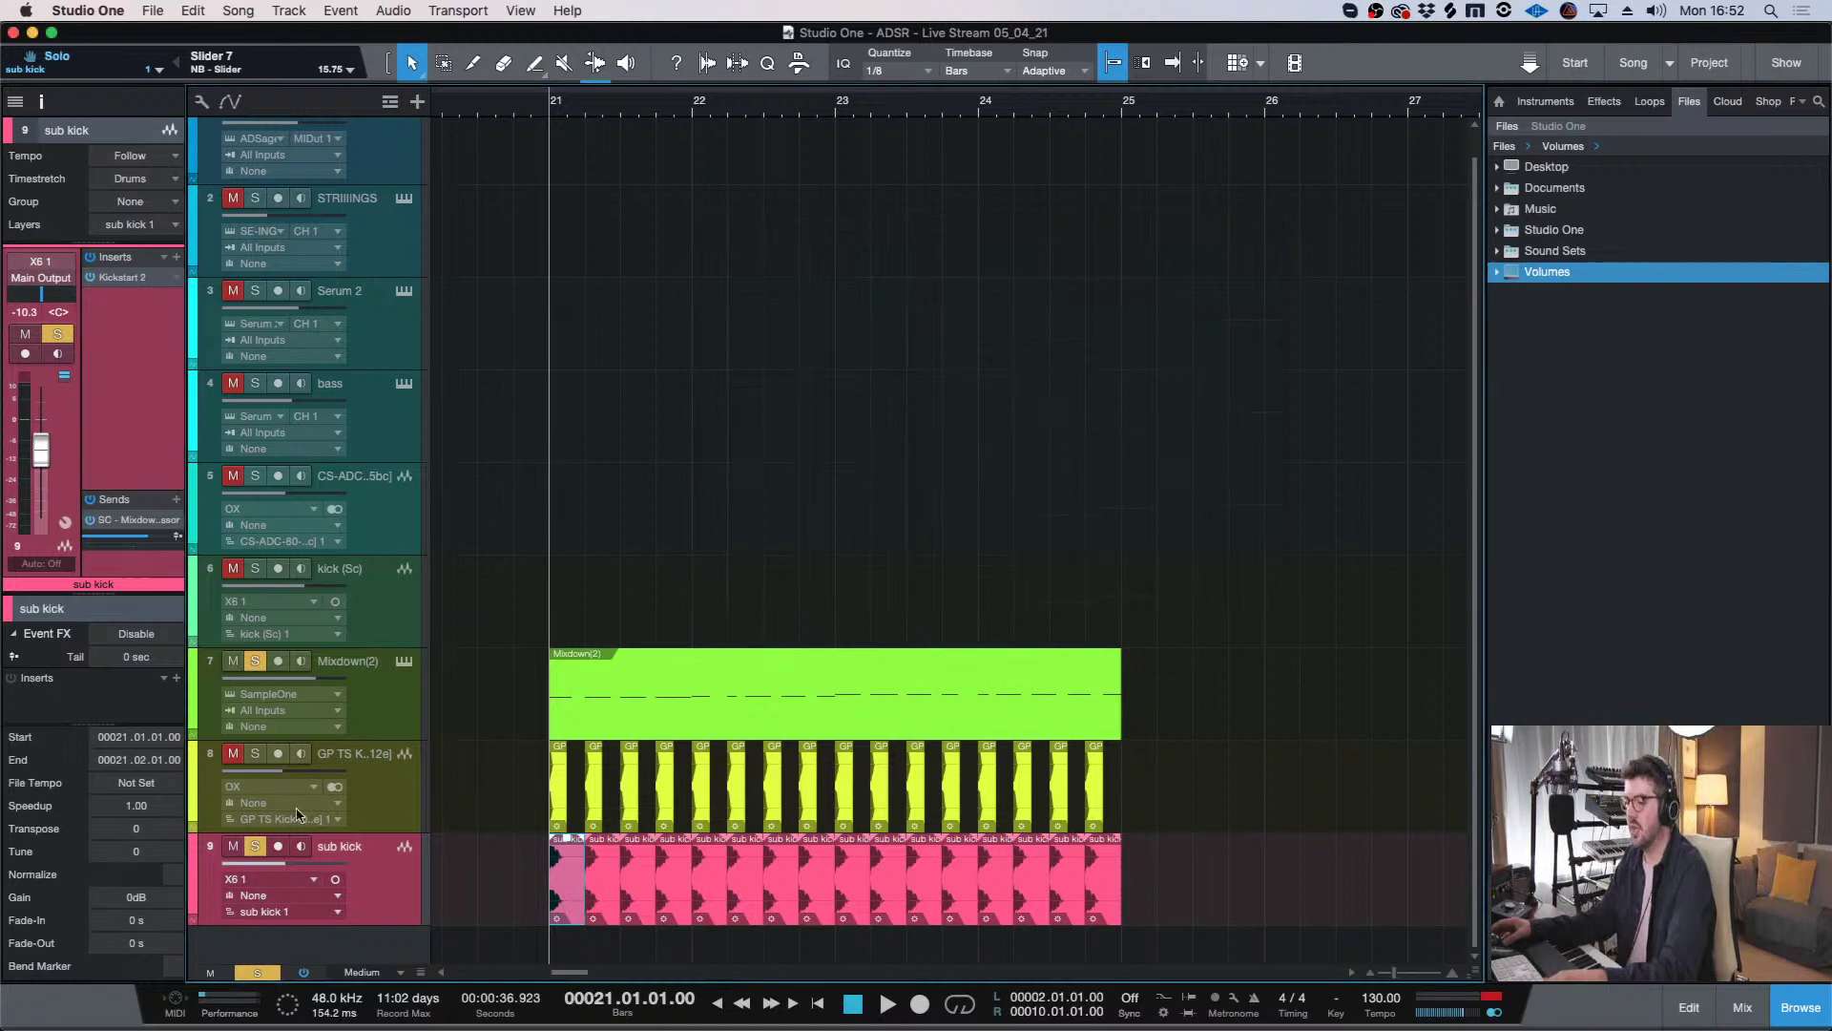
- Show the input controls on the console's channel strips, enlarge the console, and close it again
click(401, 784)
click(358, 876)
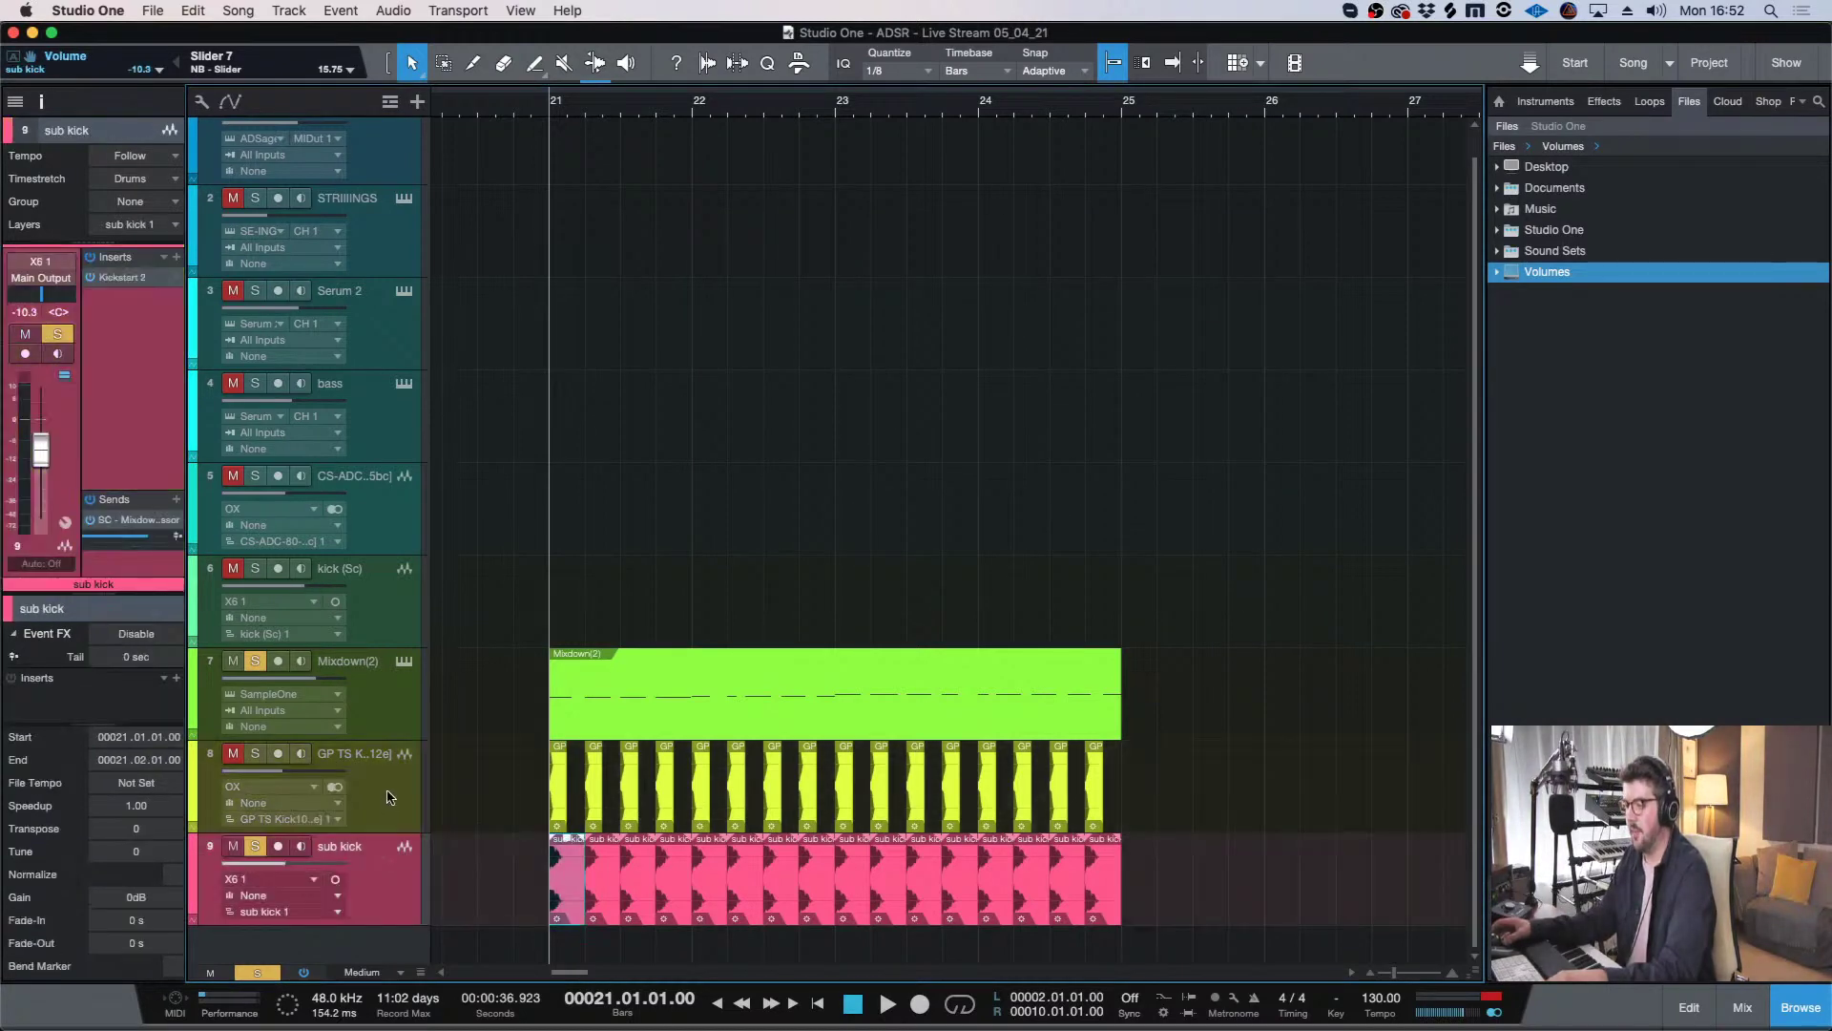
click(387, 792)
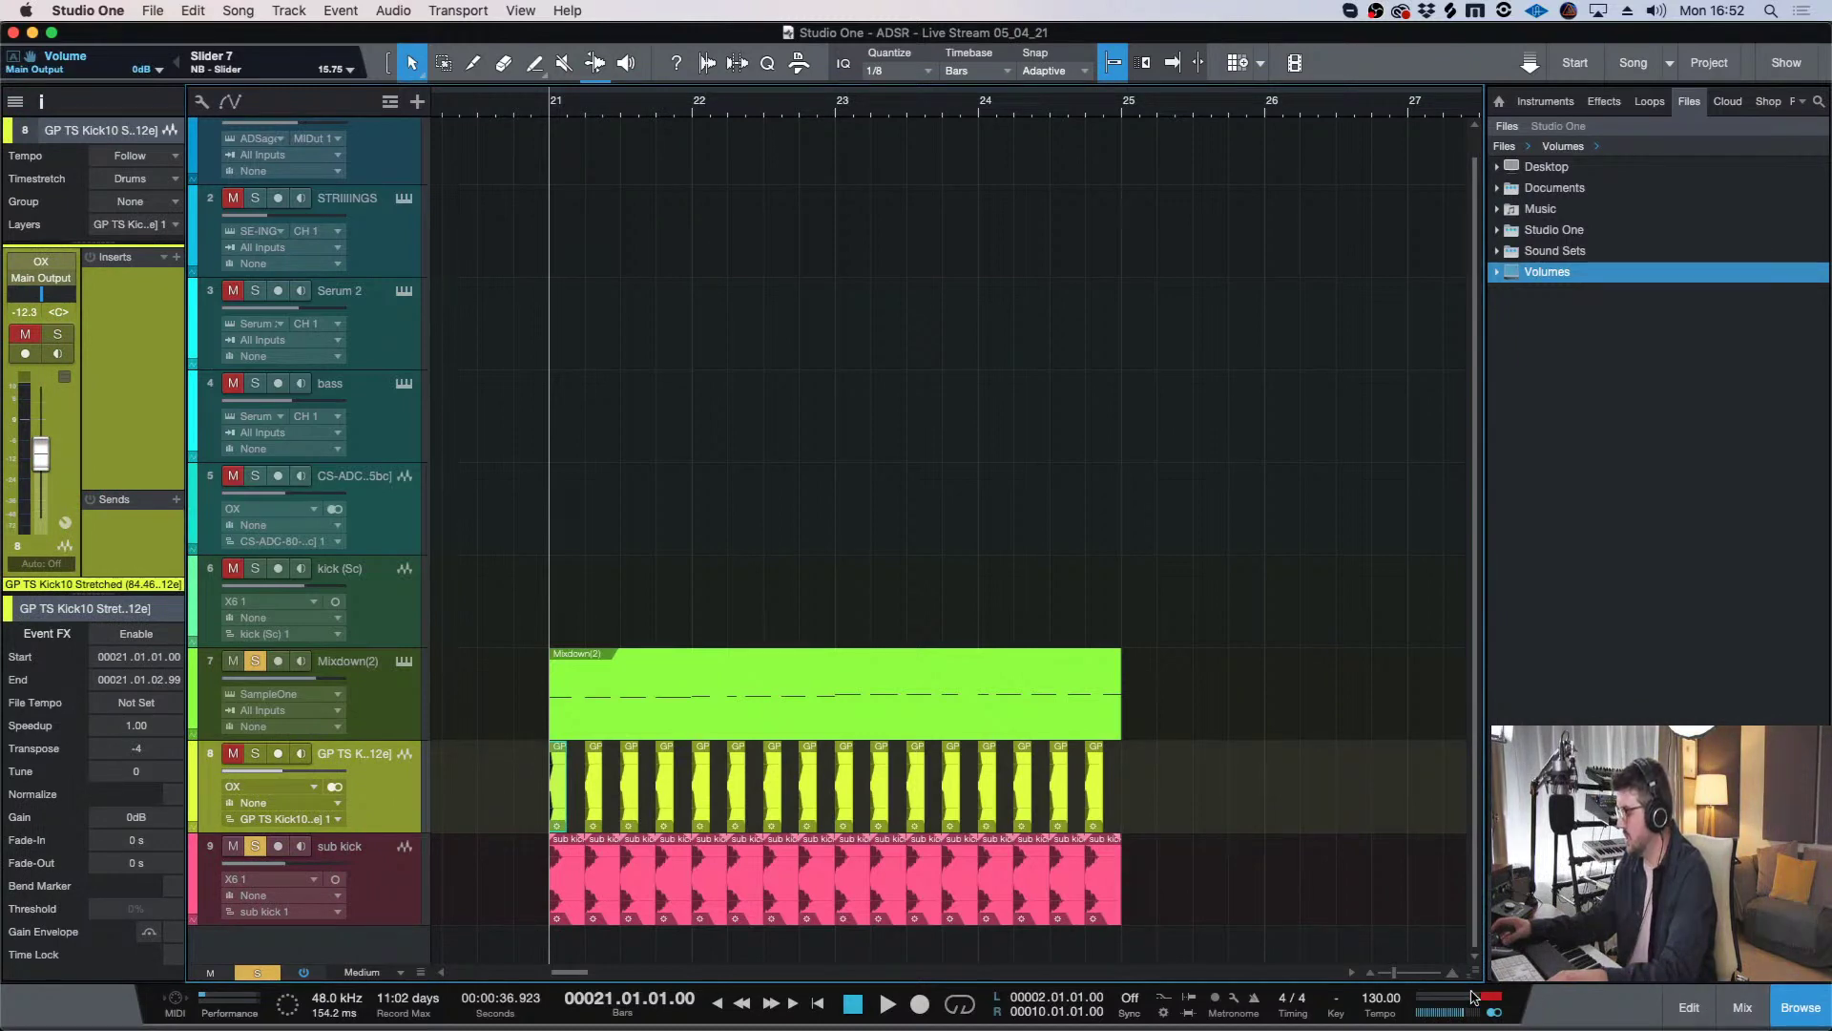
click(1743, 1006)
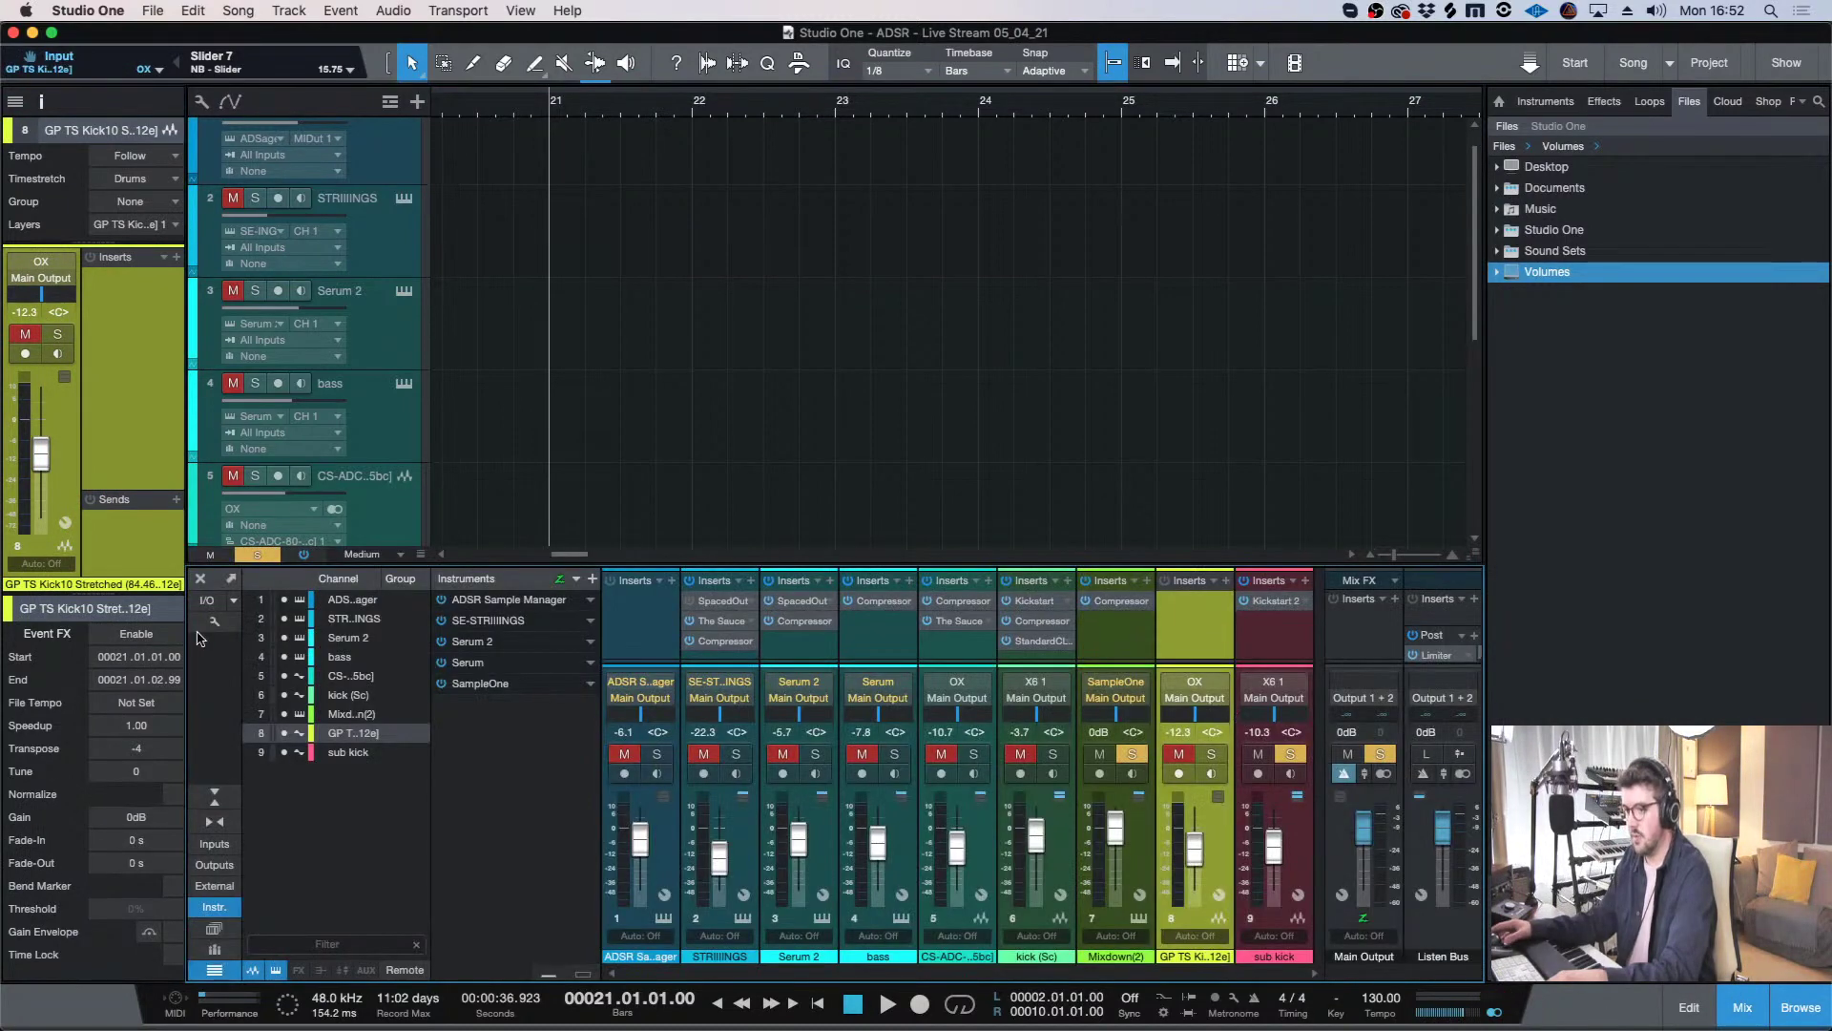
click(214, 620)
click(205, 421)
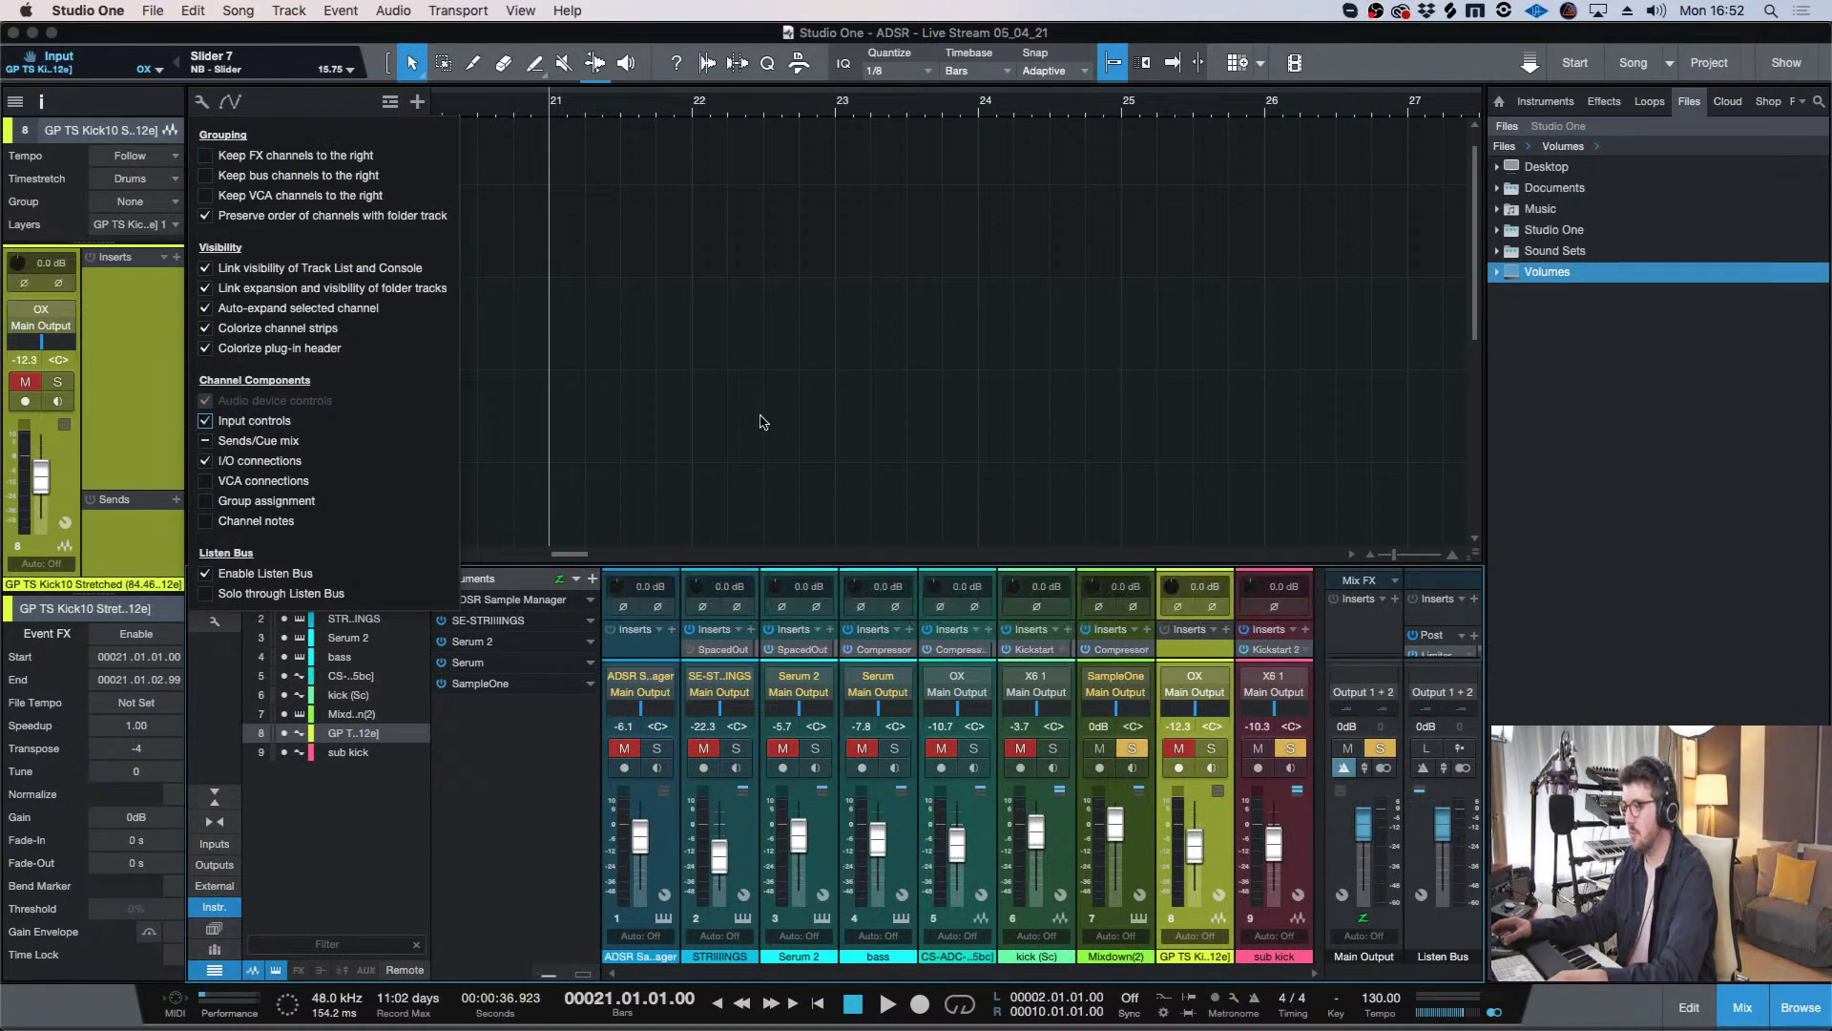
drag(1203, 426, 1203, 424)
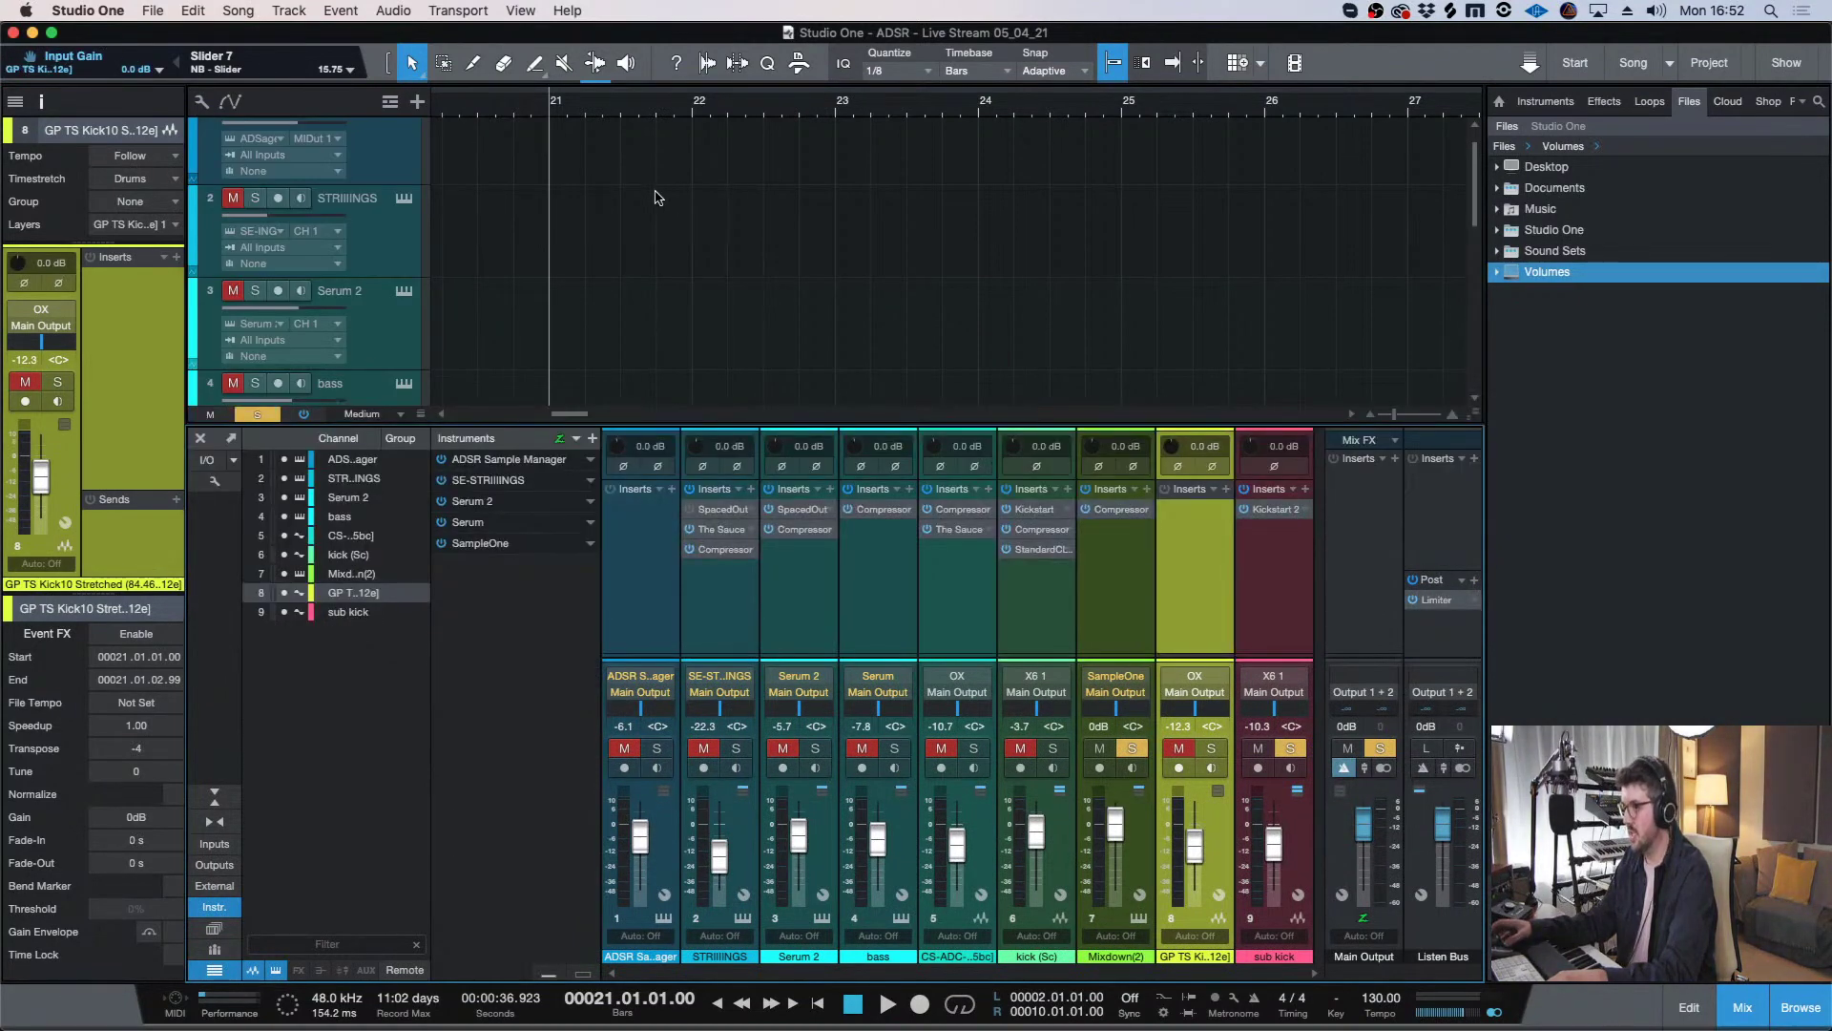
scroll(914, 387, down, 3)
key(F3)
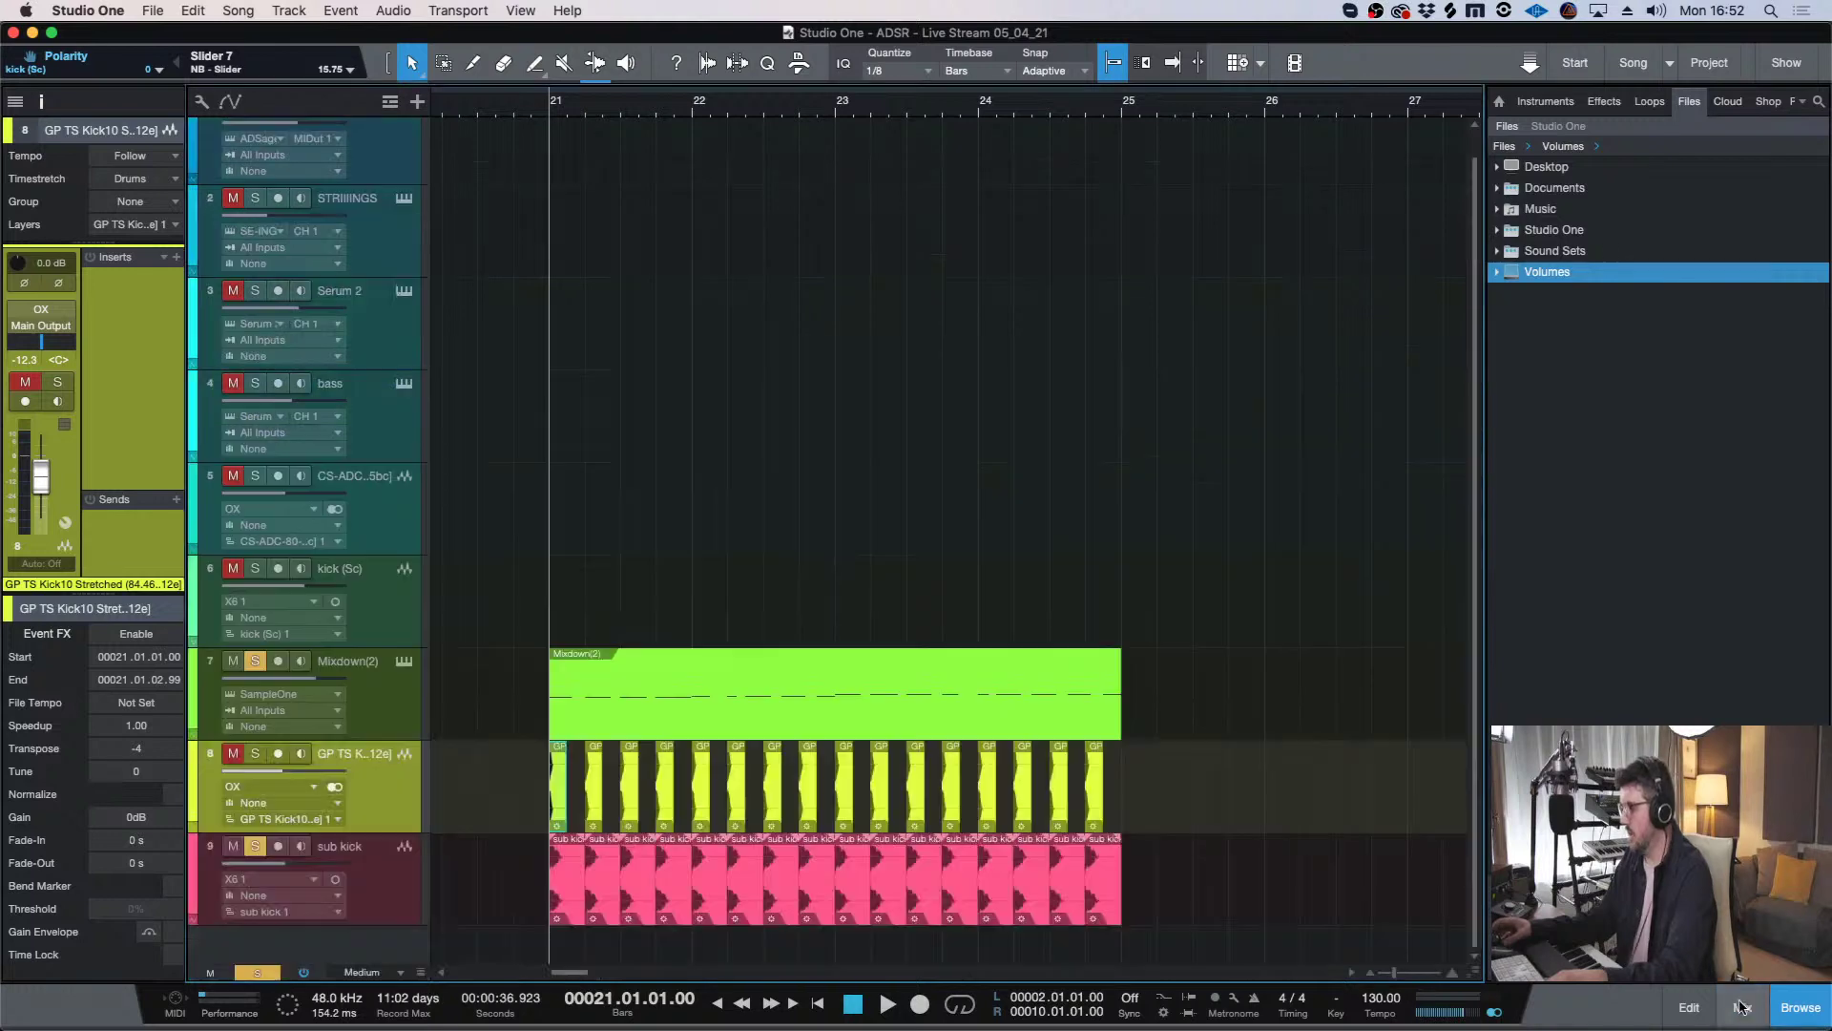
- Compare the GP TS Kick10 and sub kick waveforms at bar 21 alongside their polarity controls in the console
scroll(932, 897, up, 5)
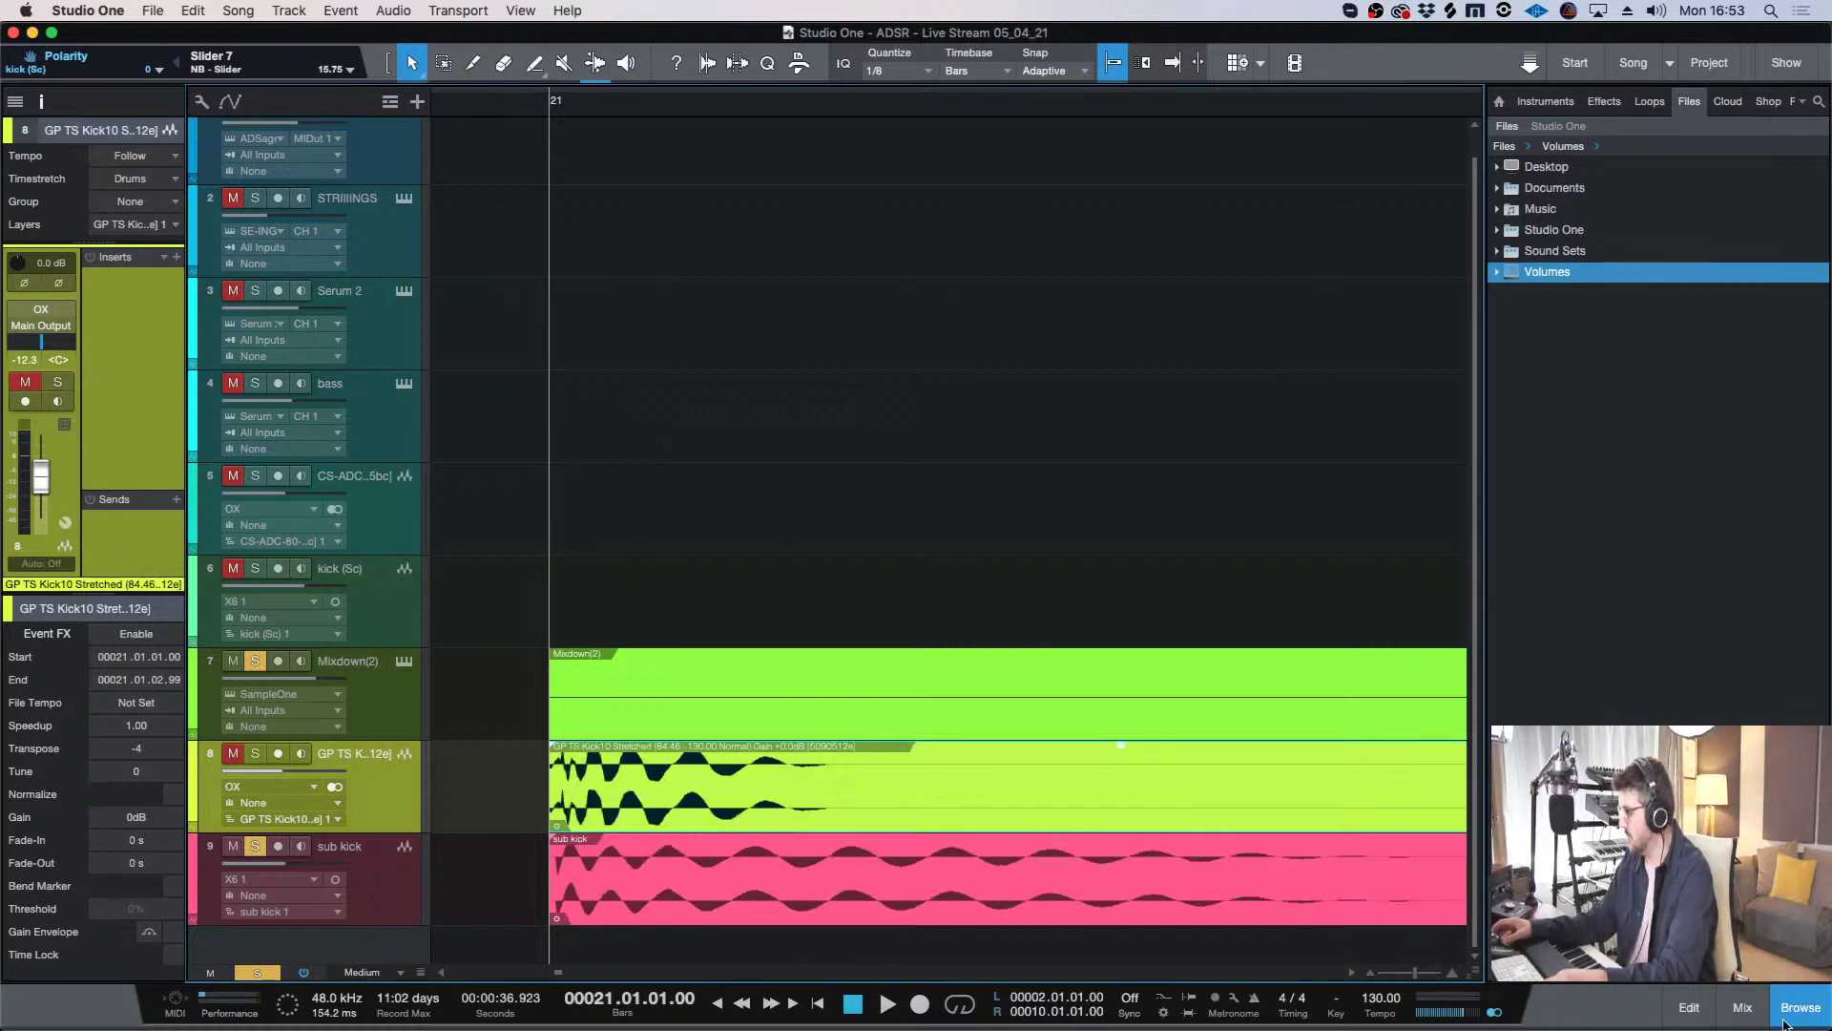
key(F5)
key(F3)
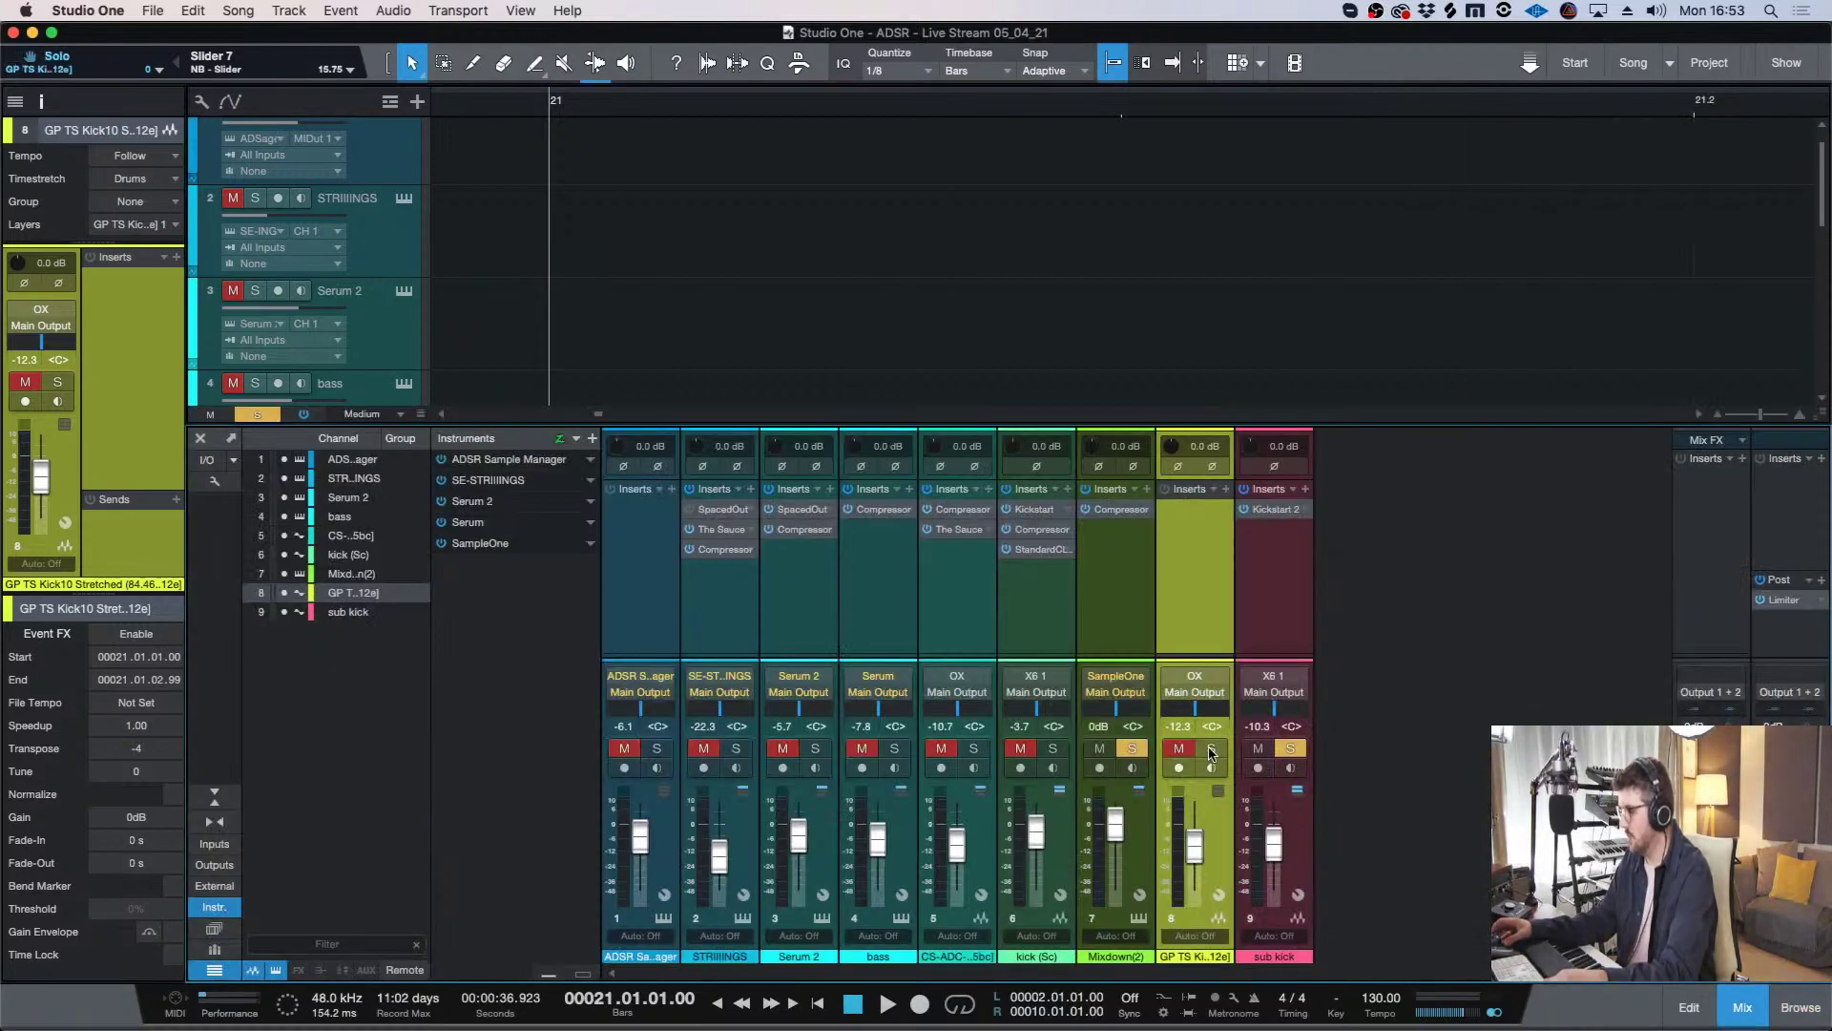
click(1153, 570)
click(1260, 572)
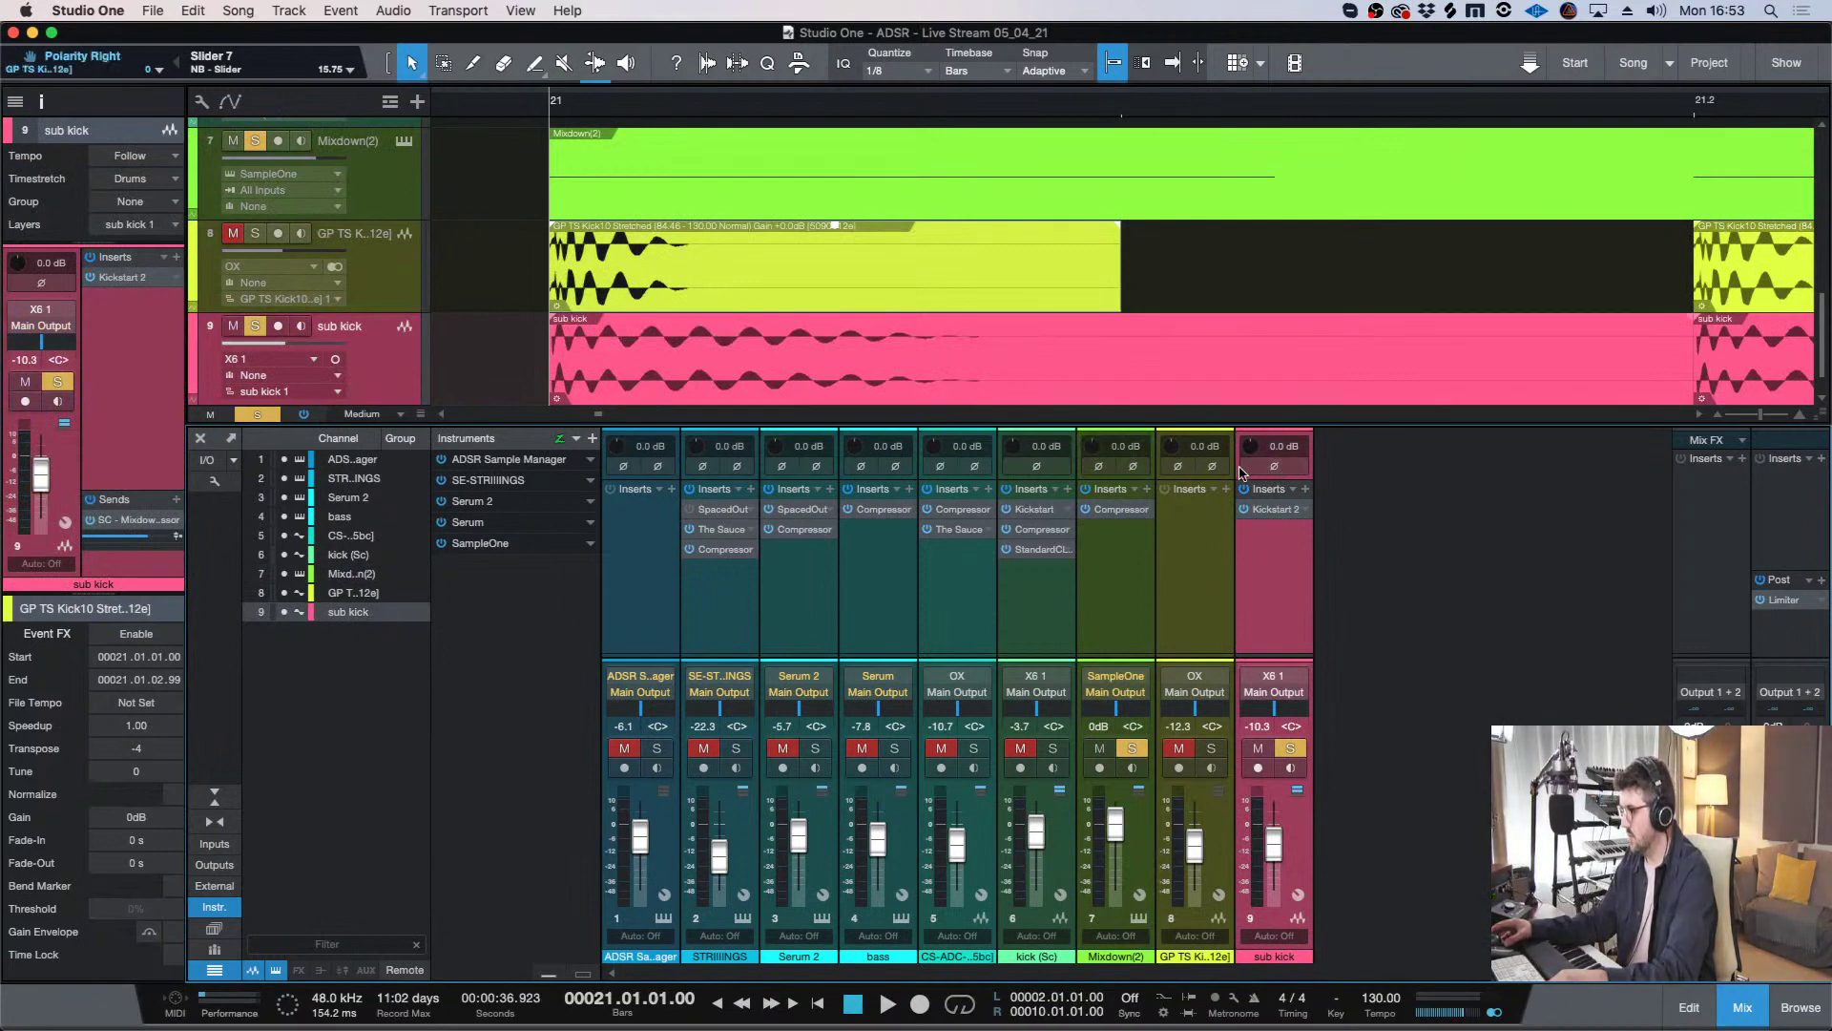
click(1757, 1004)
key(w)
key(w)
key(w)
key(w)
key(w)
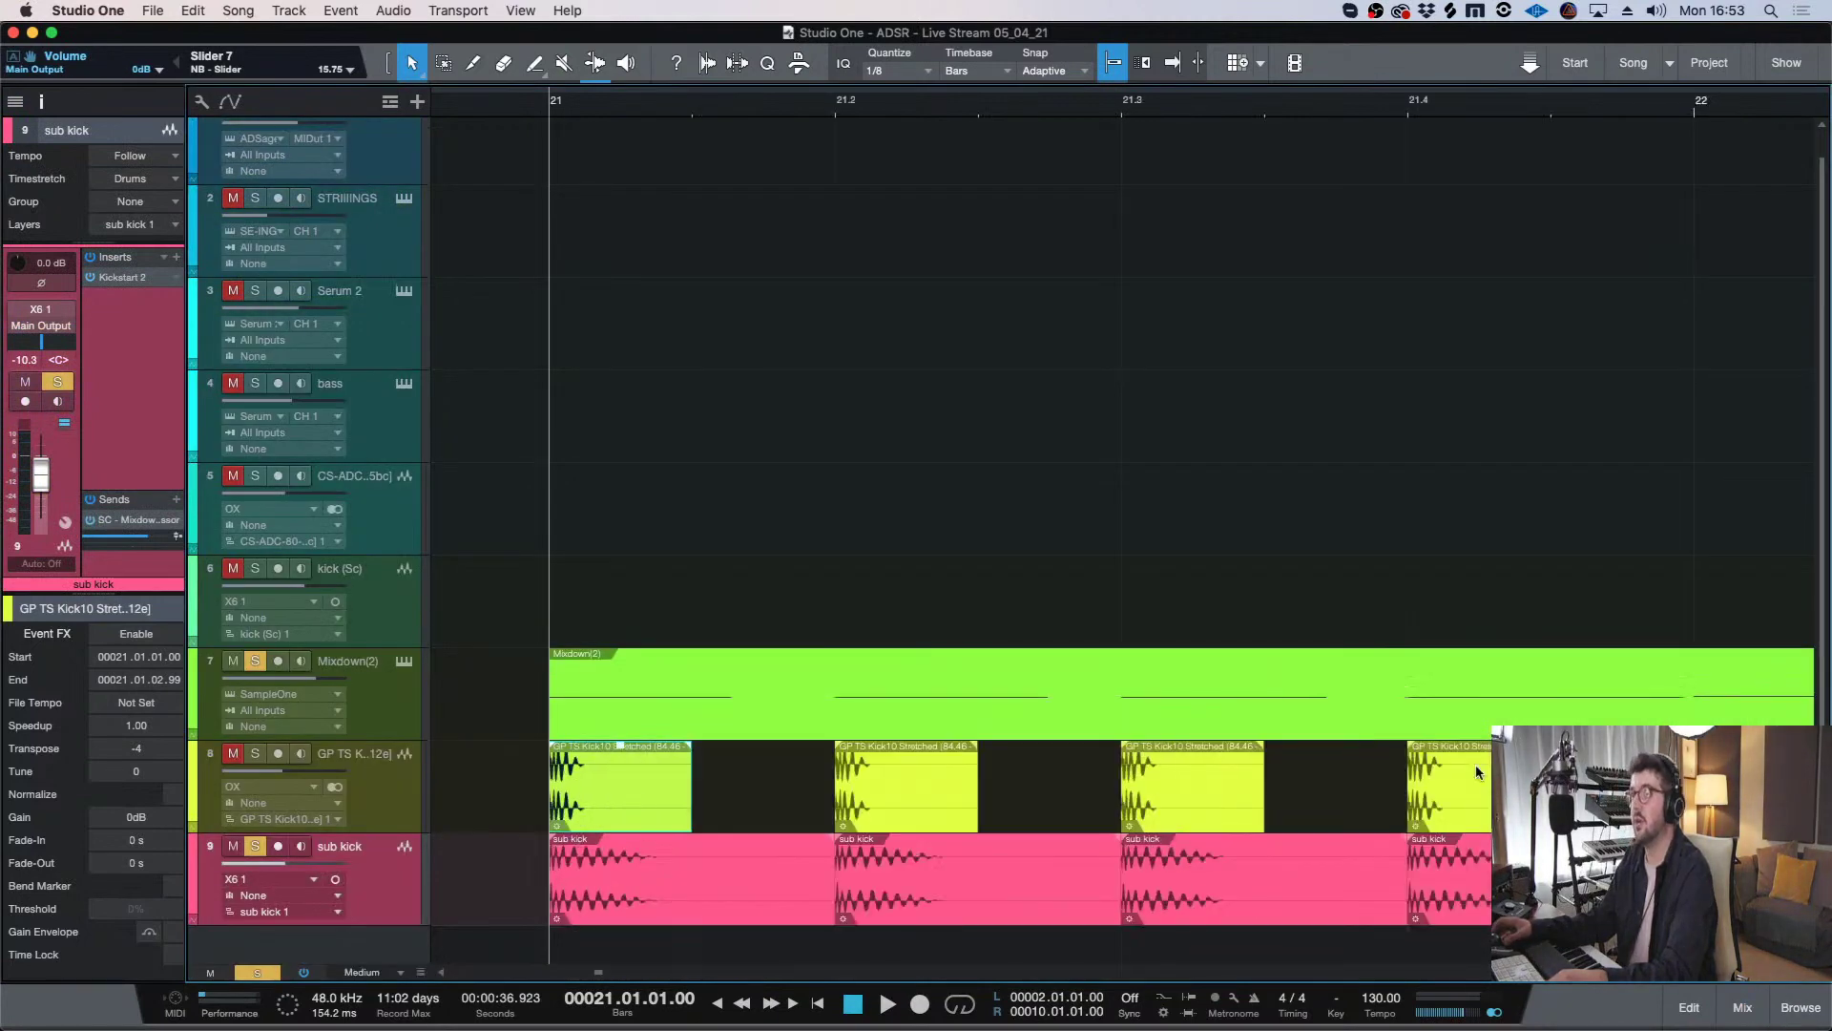
- Check the sidechain source of Mixdown(2)'s Compressor and set its threshold to -21.28 dB during playback from bar 21
click(384, 737)
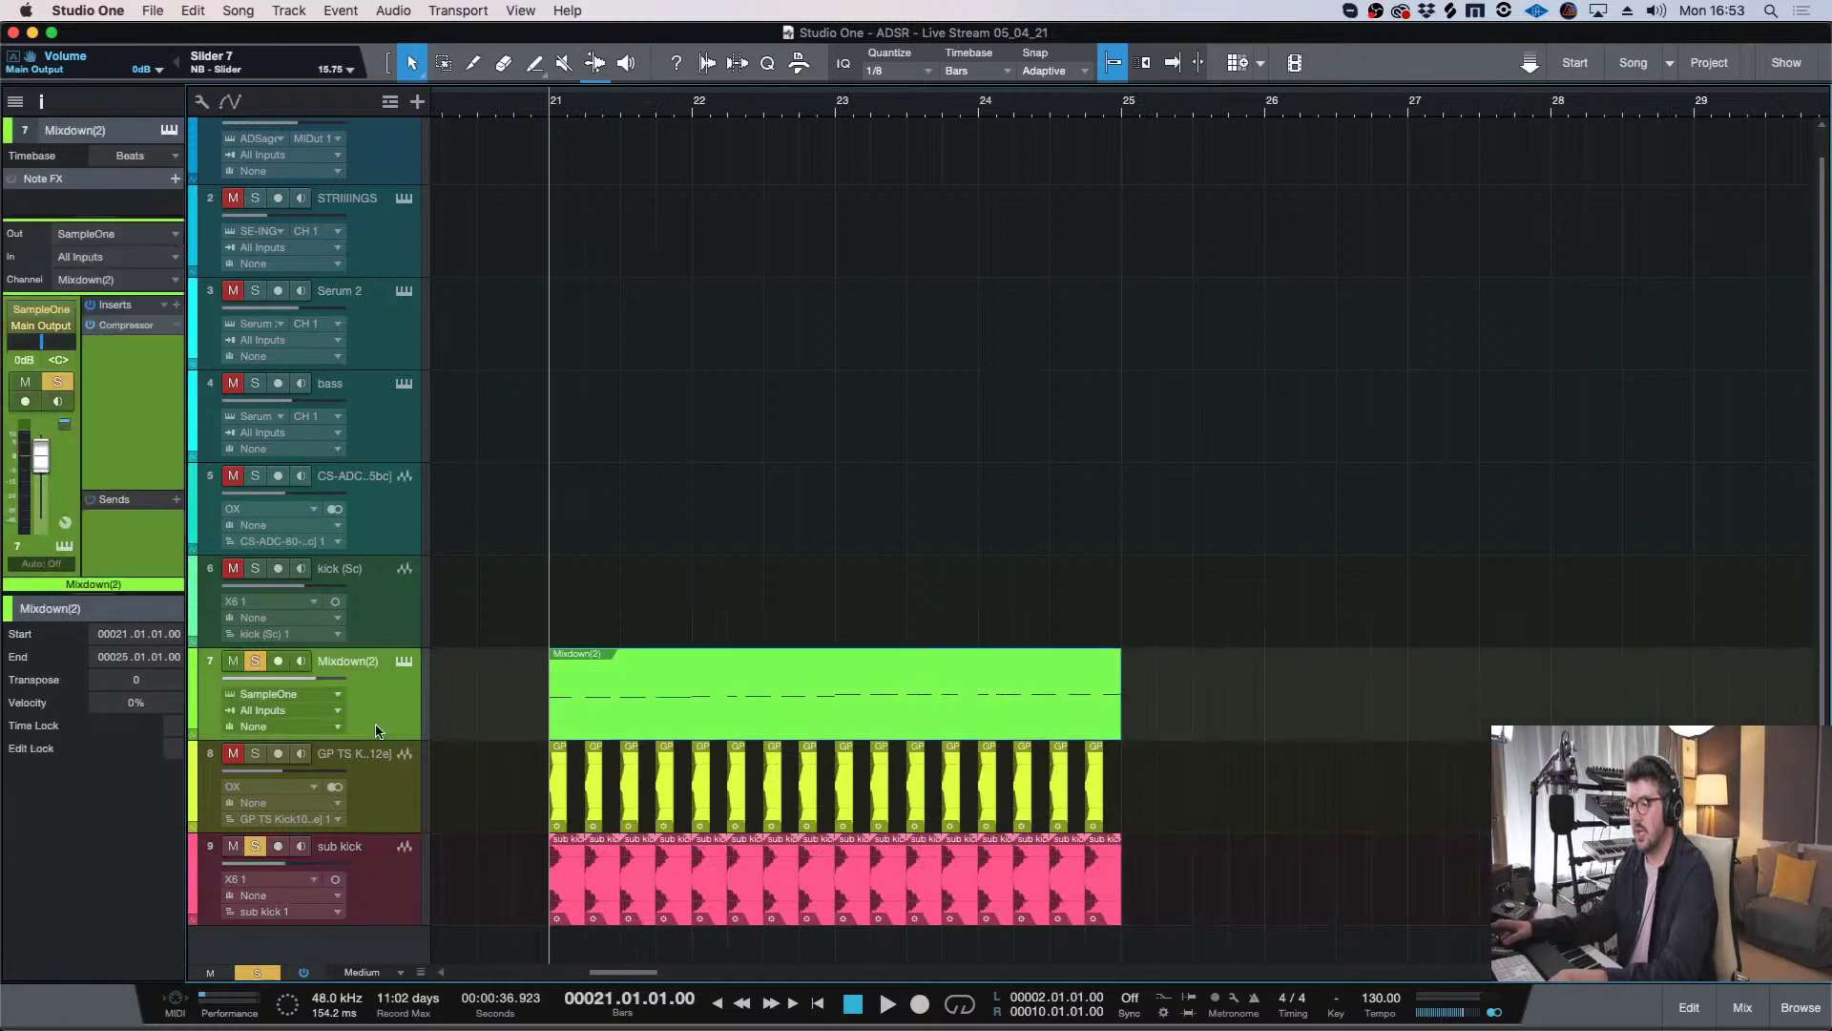
click(119, 326)
click(1055, 267)
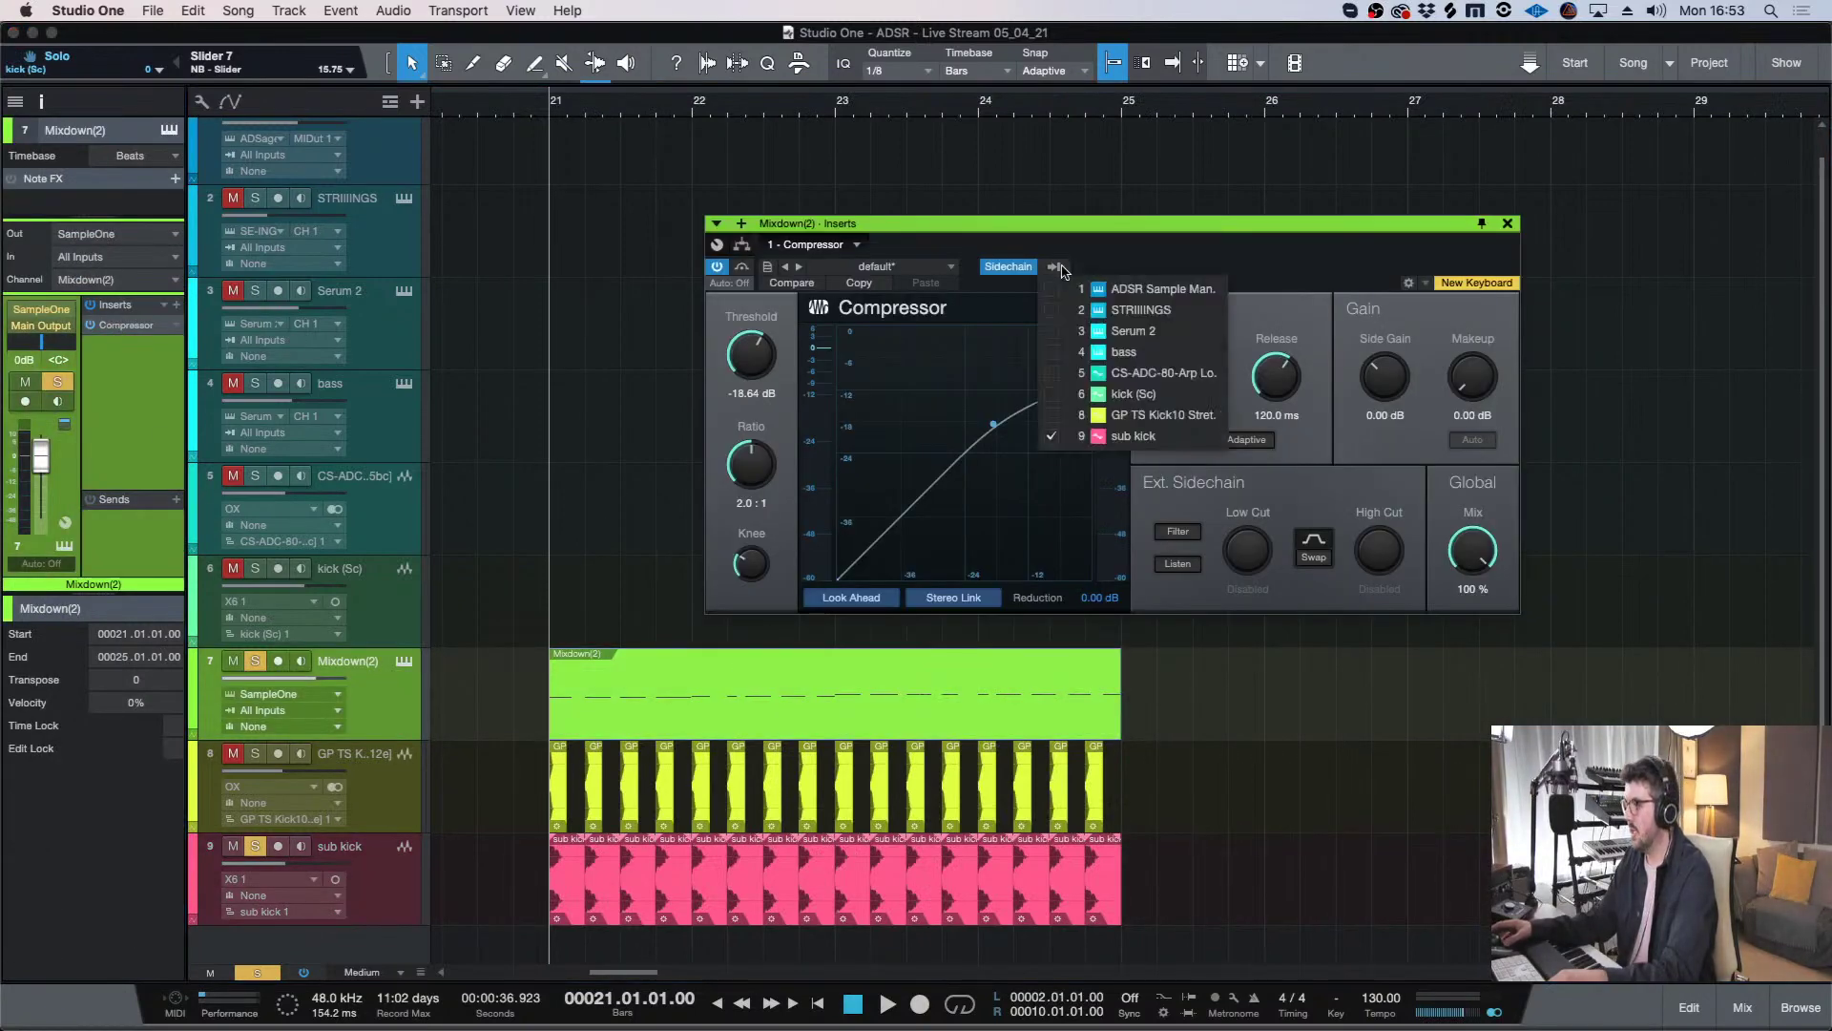
click(1194, 228)
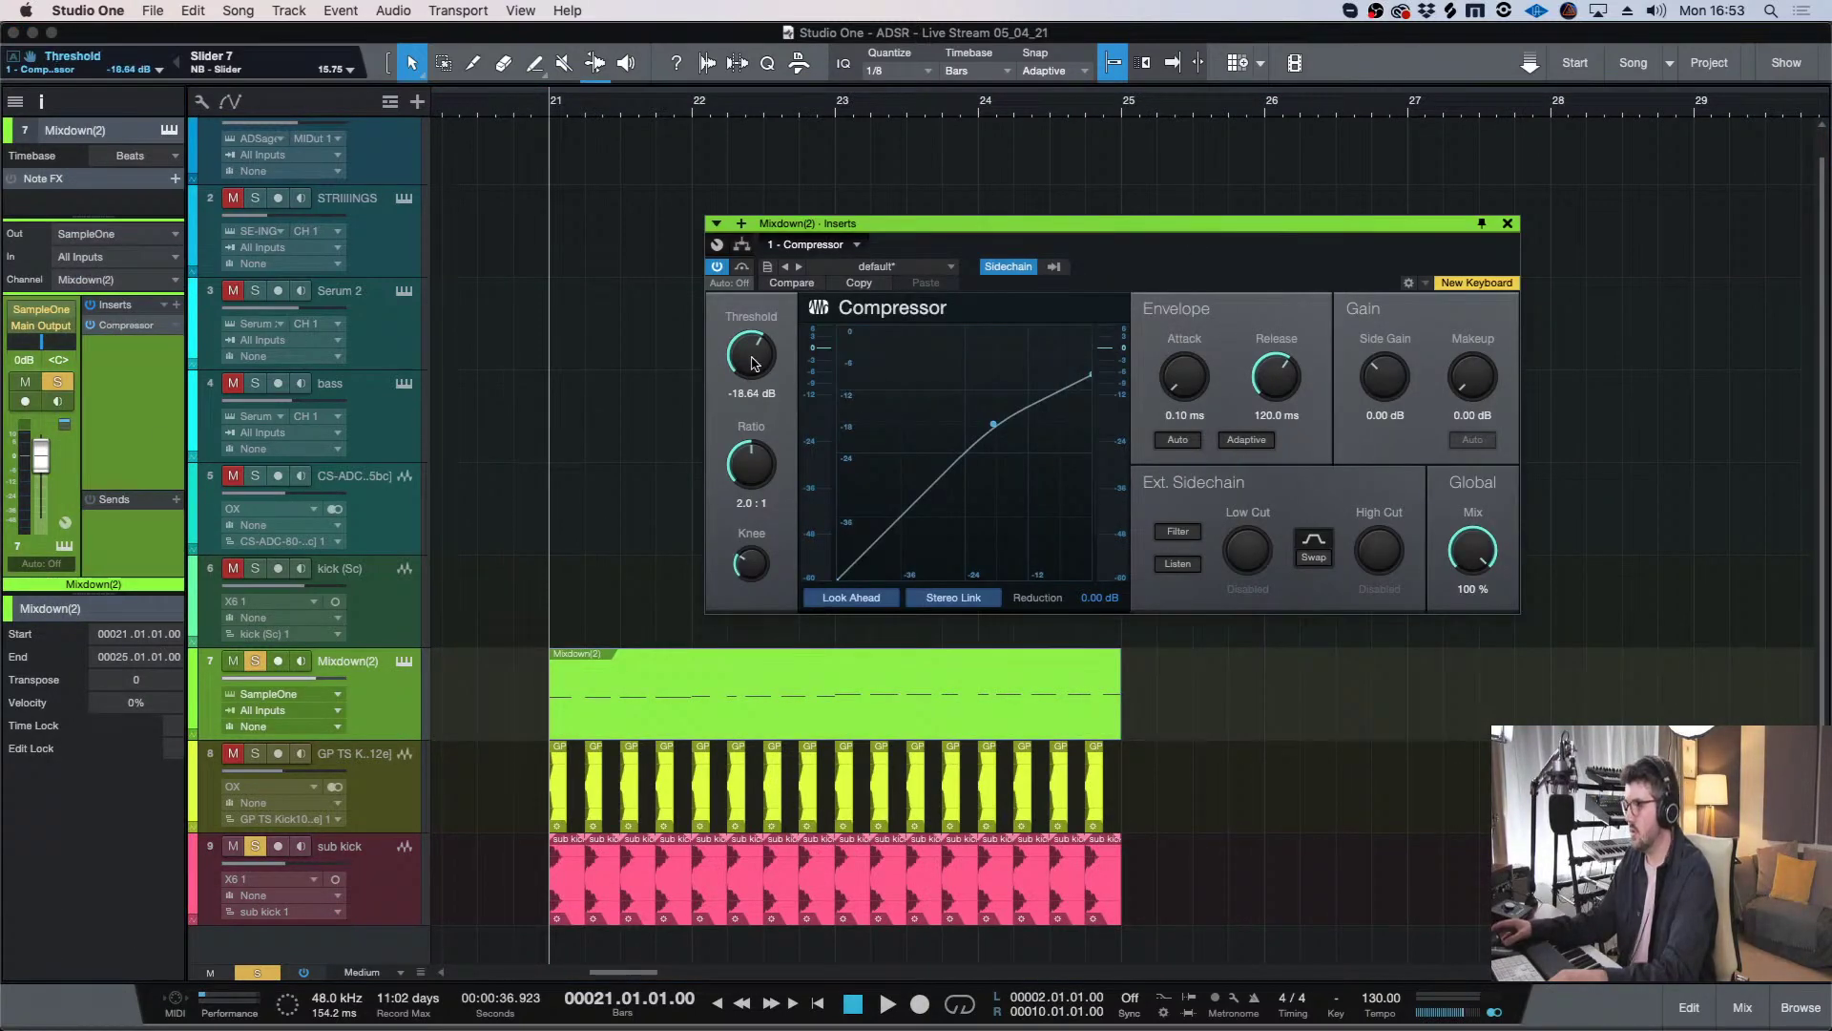
key(space)
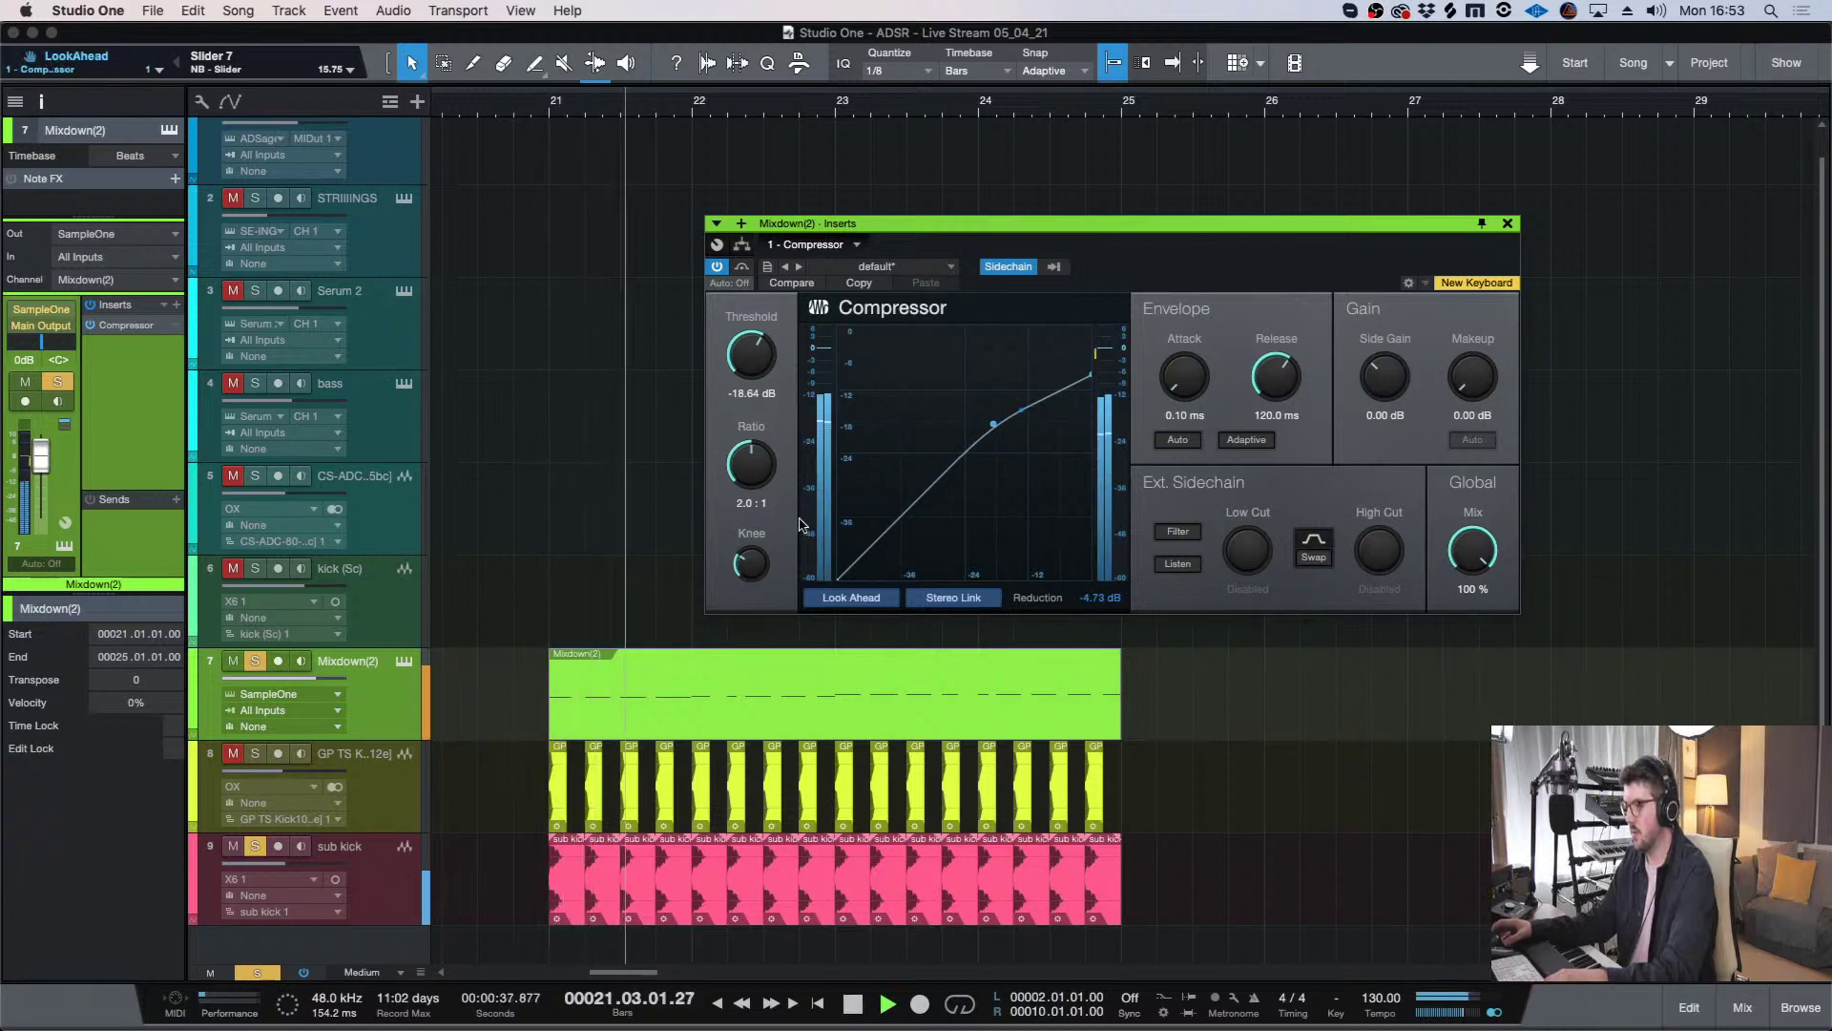
drag(747, 333, 749, 354)
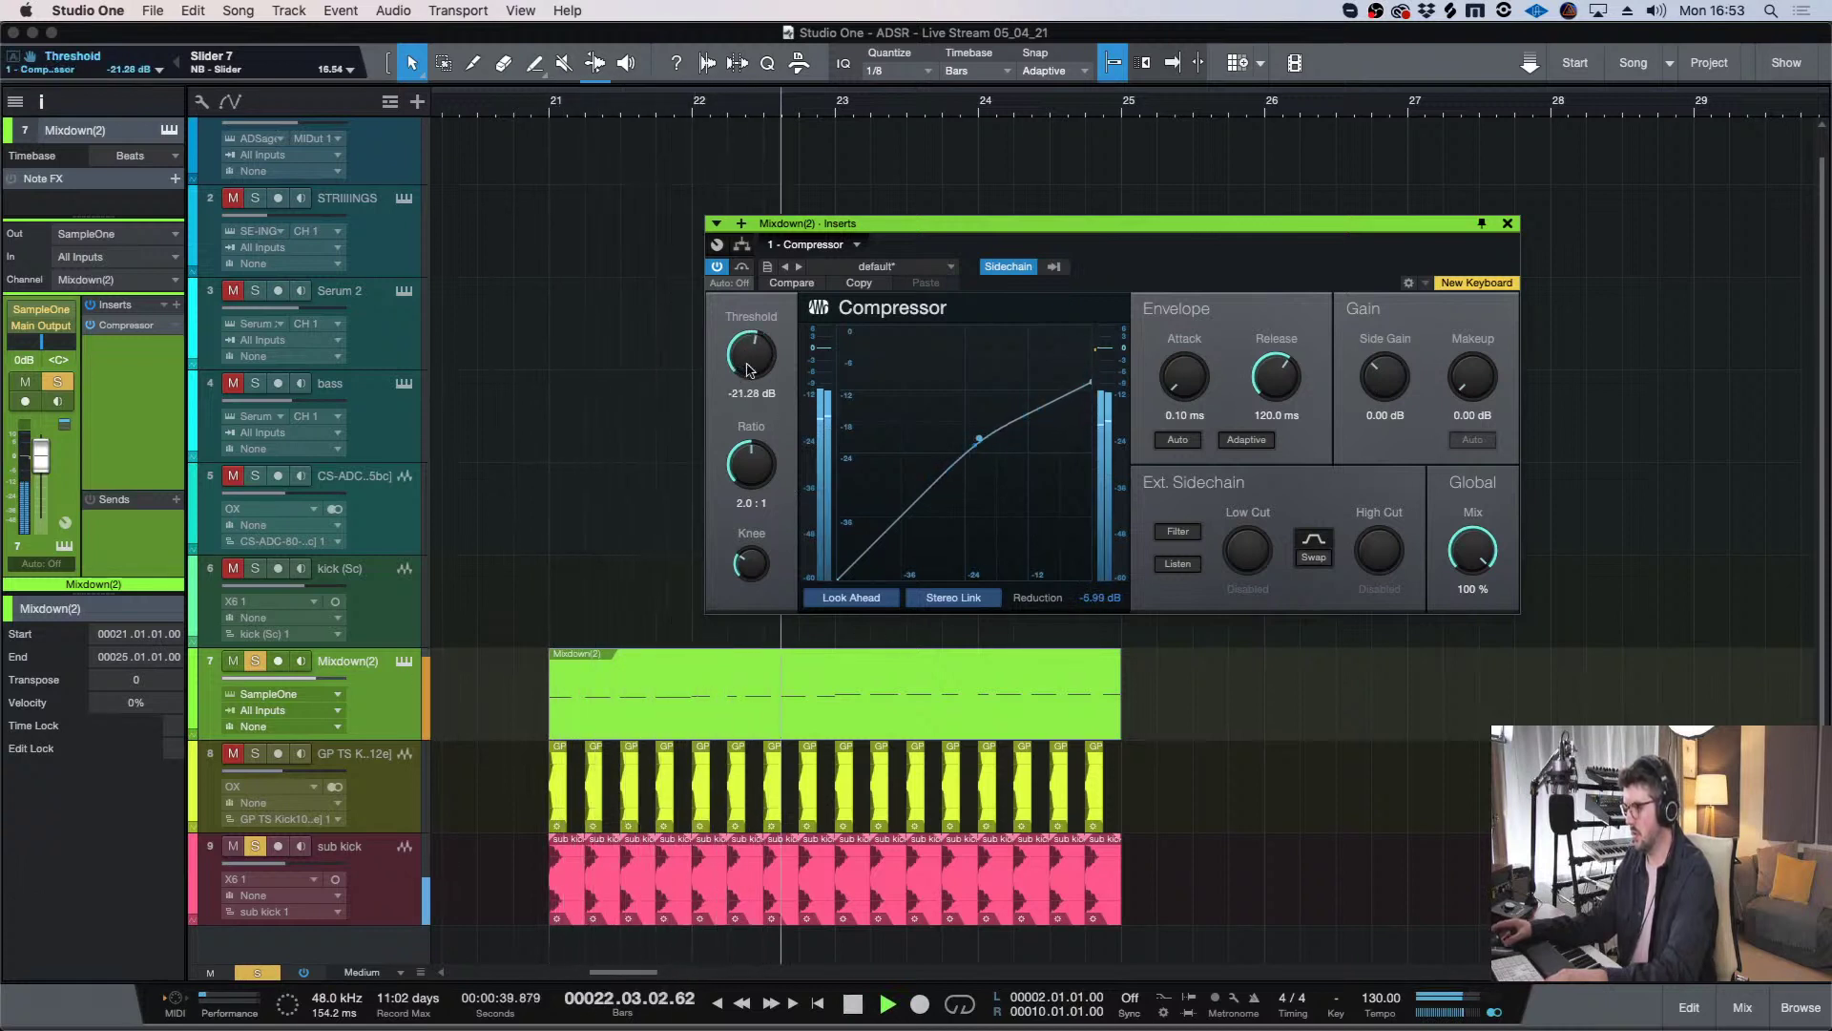
key(super+w)
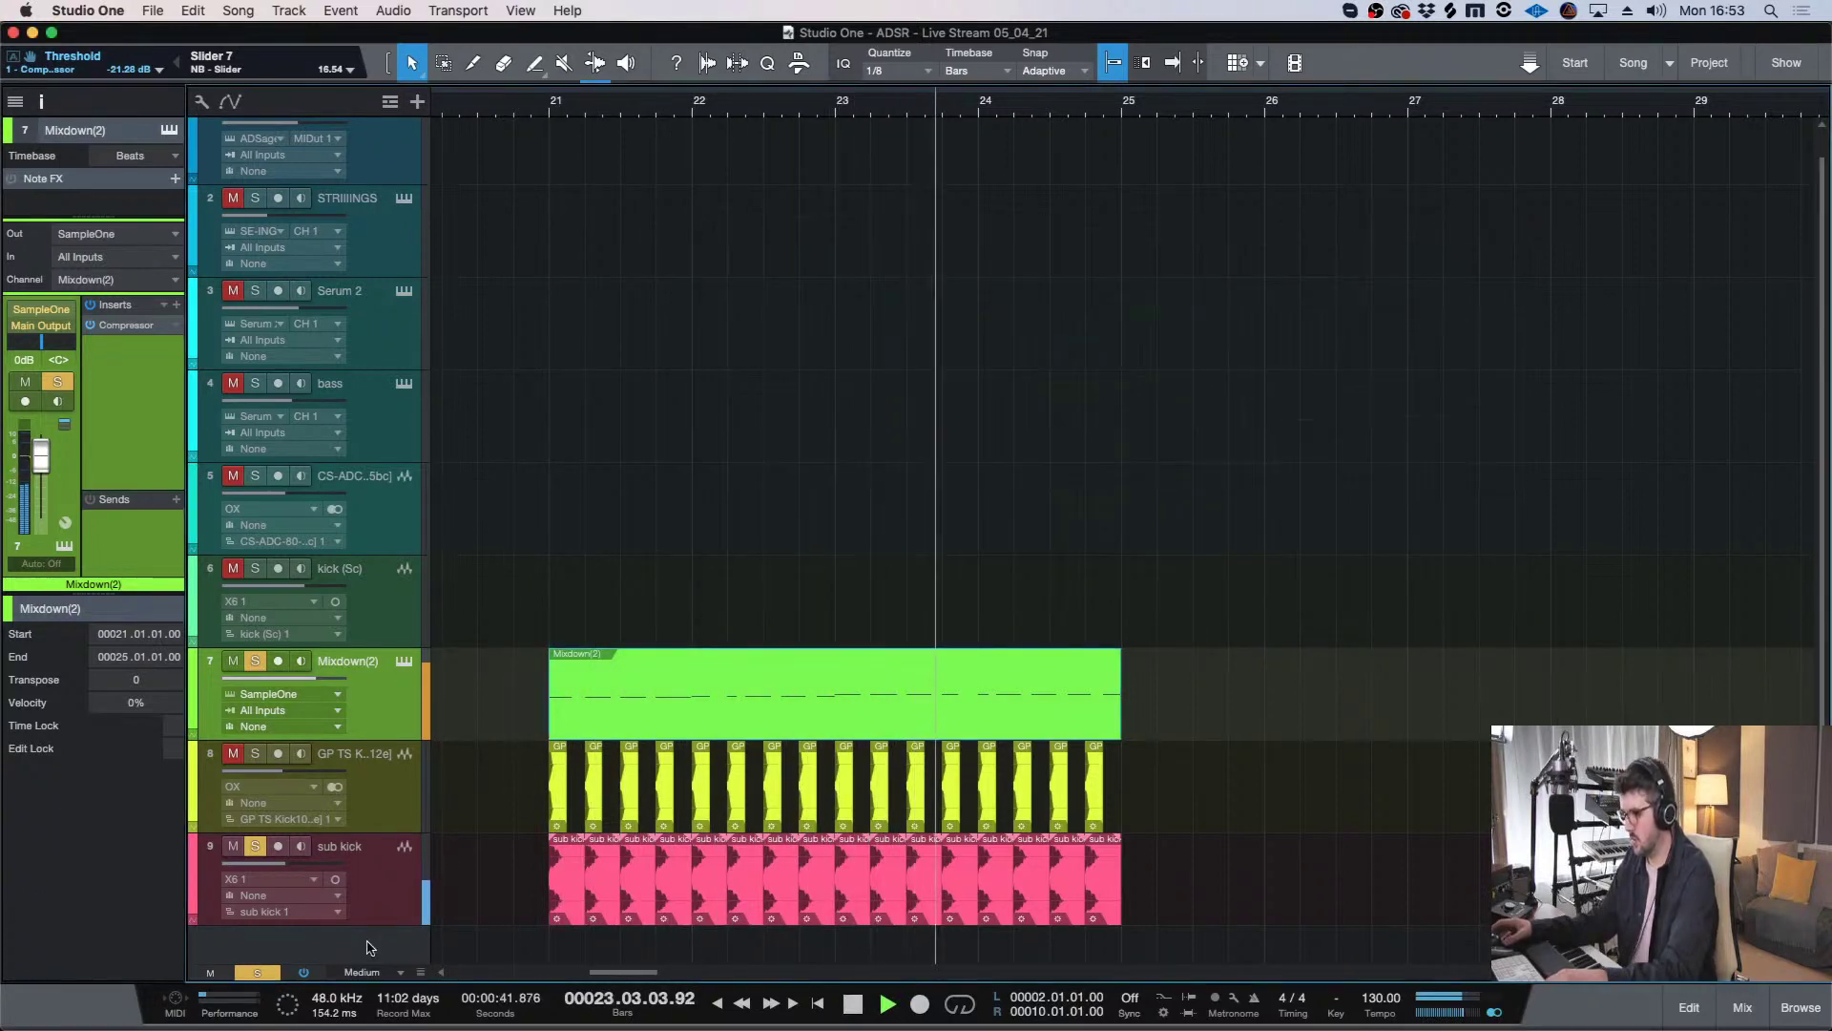
key(space)
- Clear the solos and mutes on all tracks and return the playback position to the start of the Mixdown(2) part
key(shift+s)
key(w)
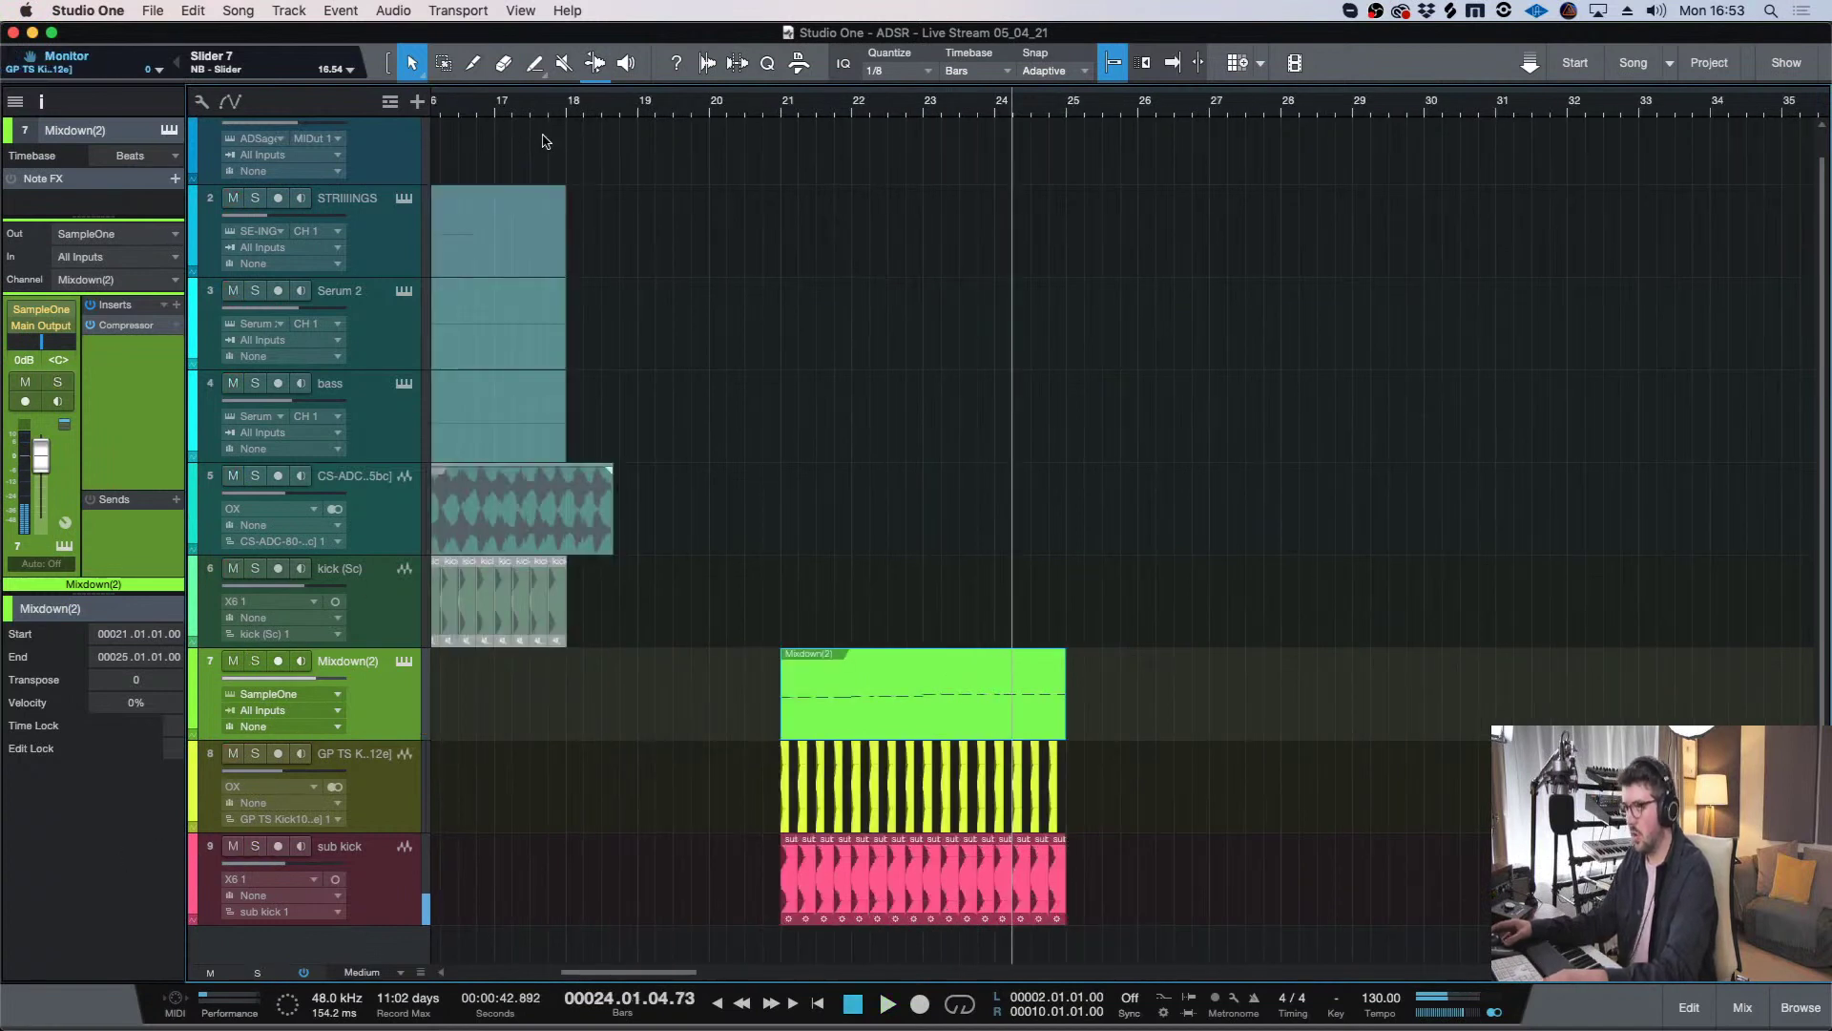
key(l)
scroll(634, 291, up, 1)
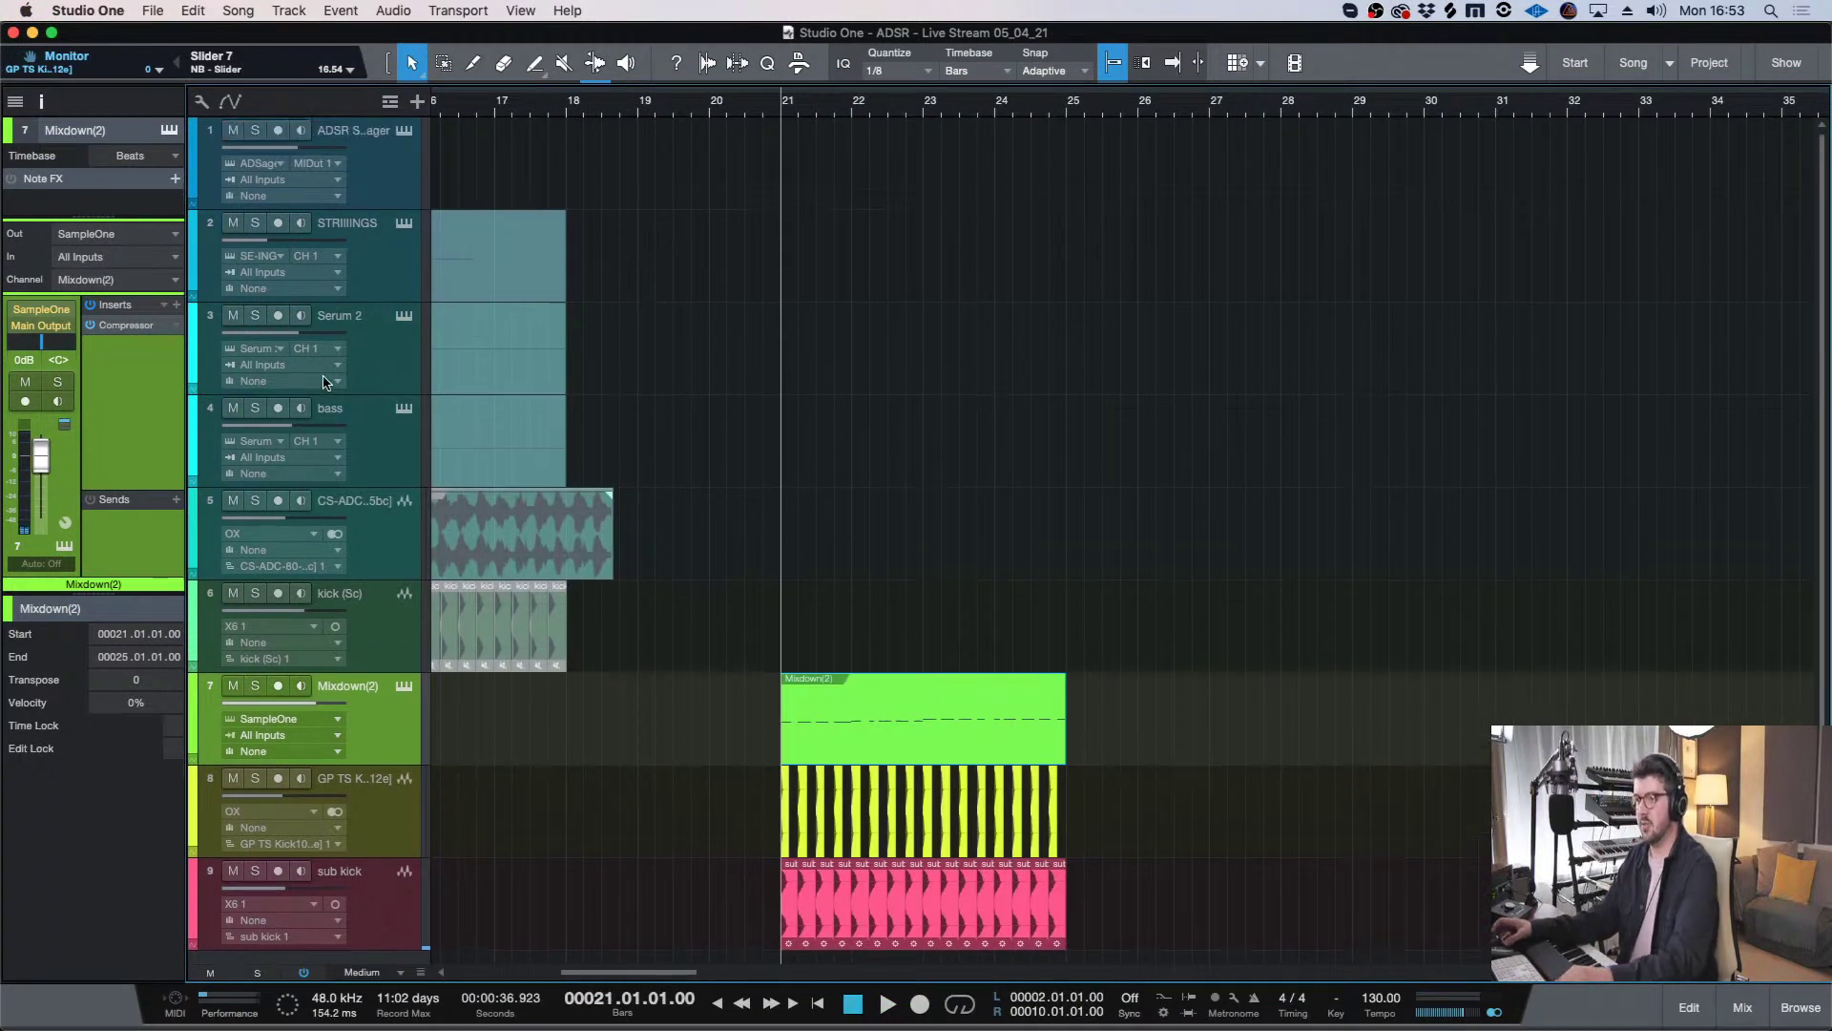
- Reduce the track height to Normal, zoom the timeline out, and select the bass track
click(373, 349)
click(372, 464)
key(shift+w)
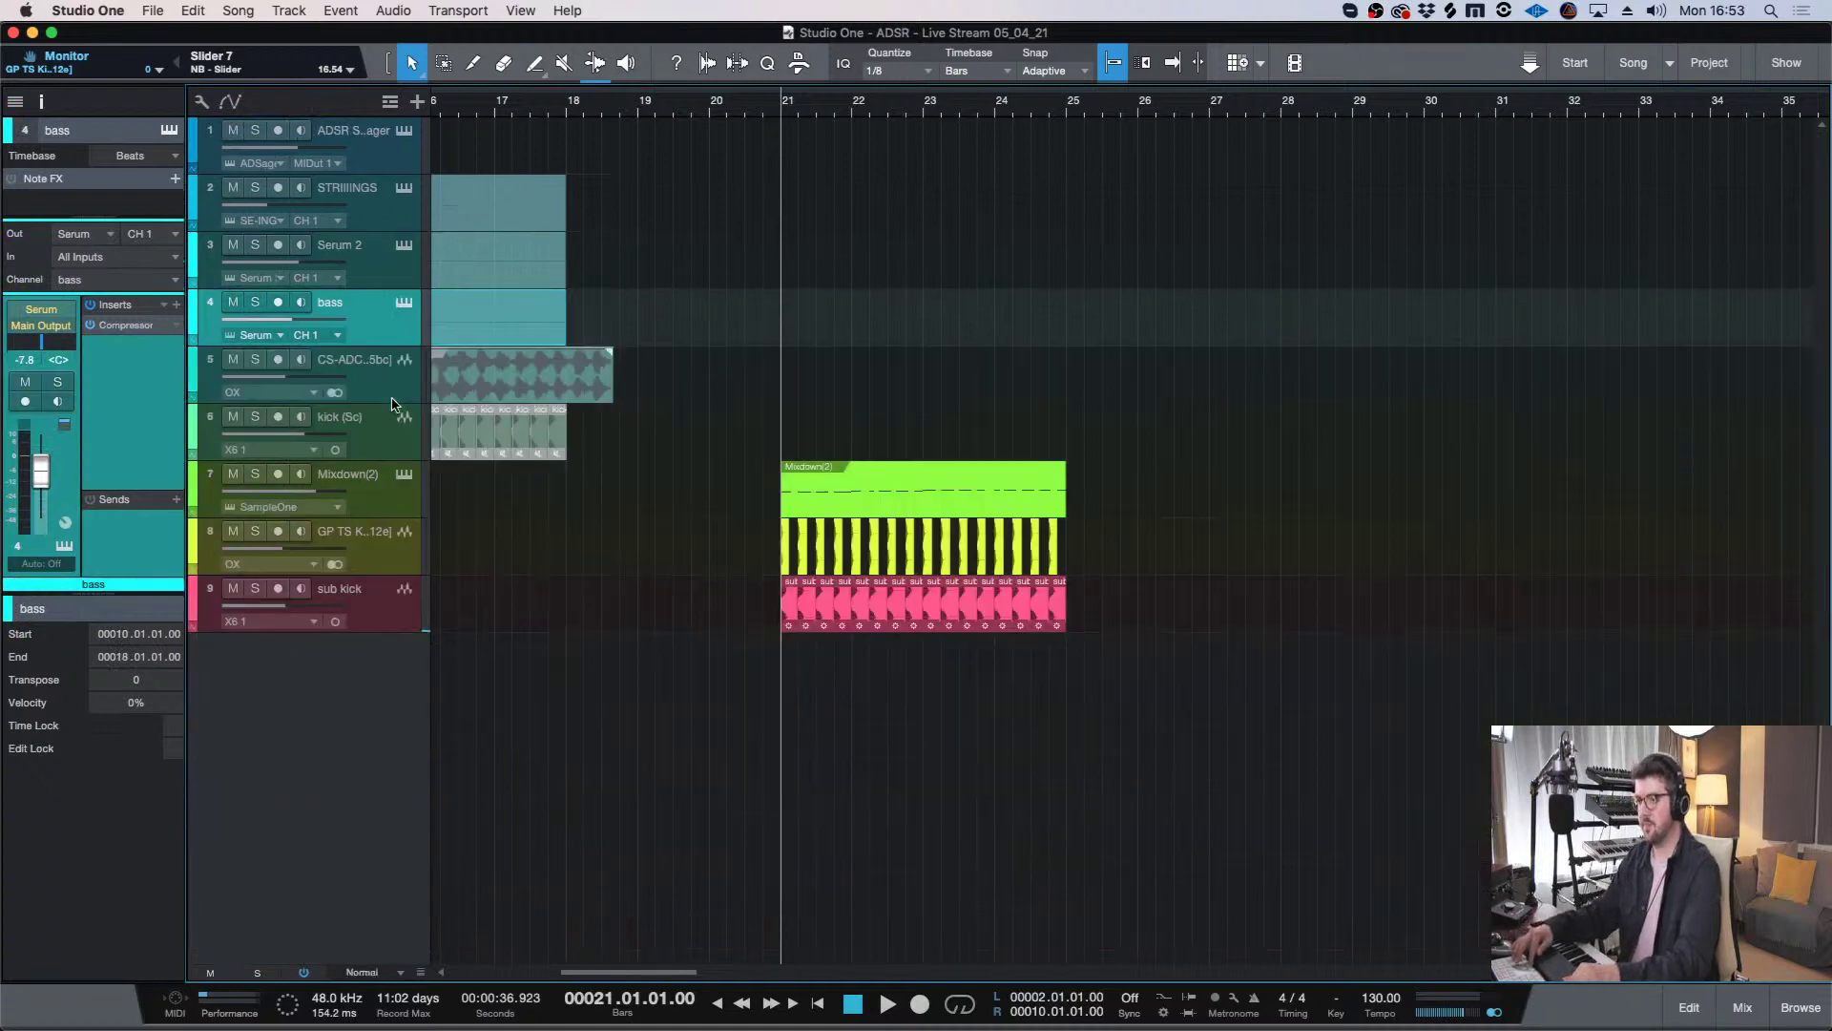
click(384, 254)
key(w)
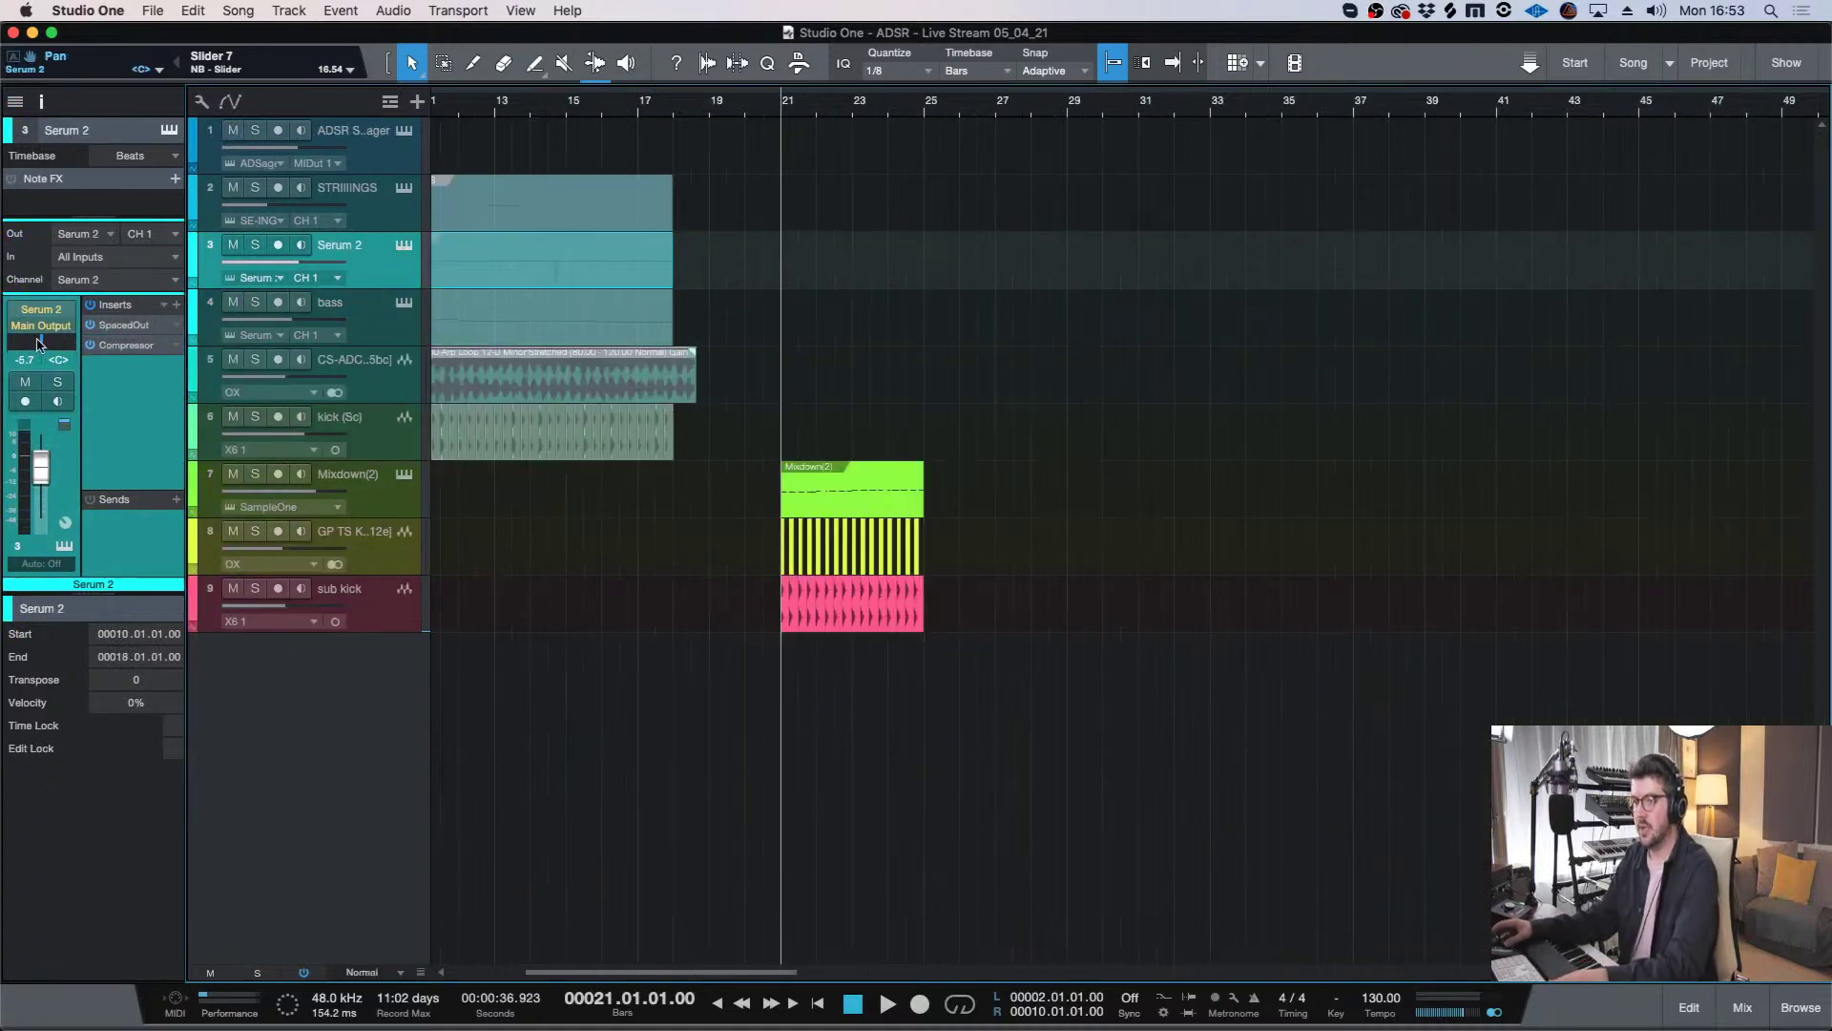
click(381, 313)
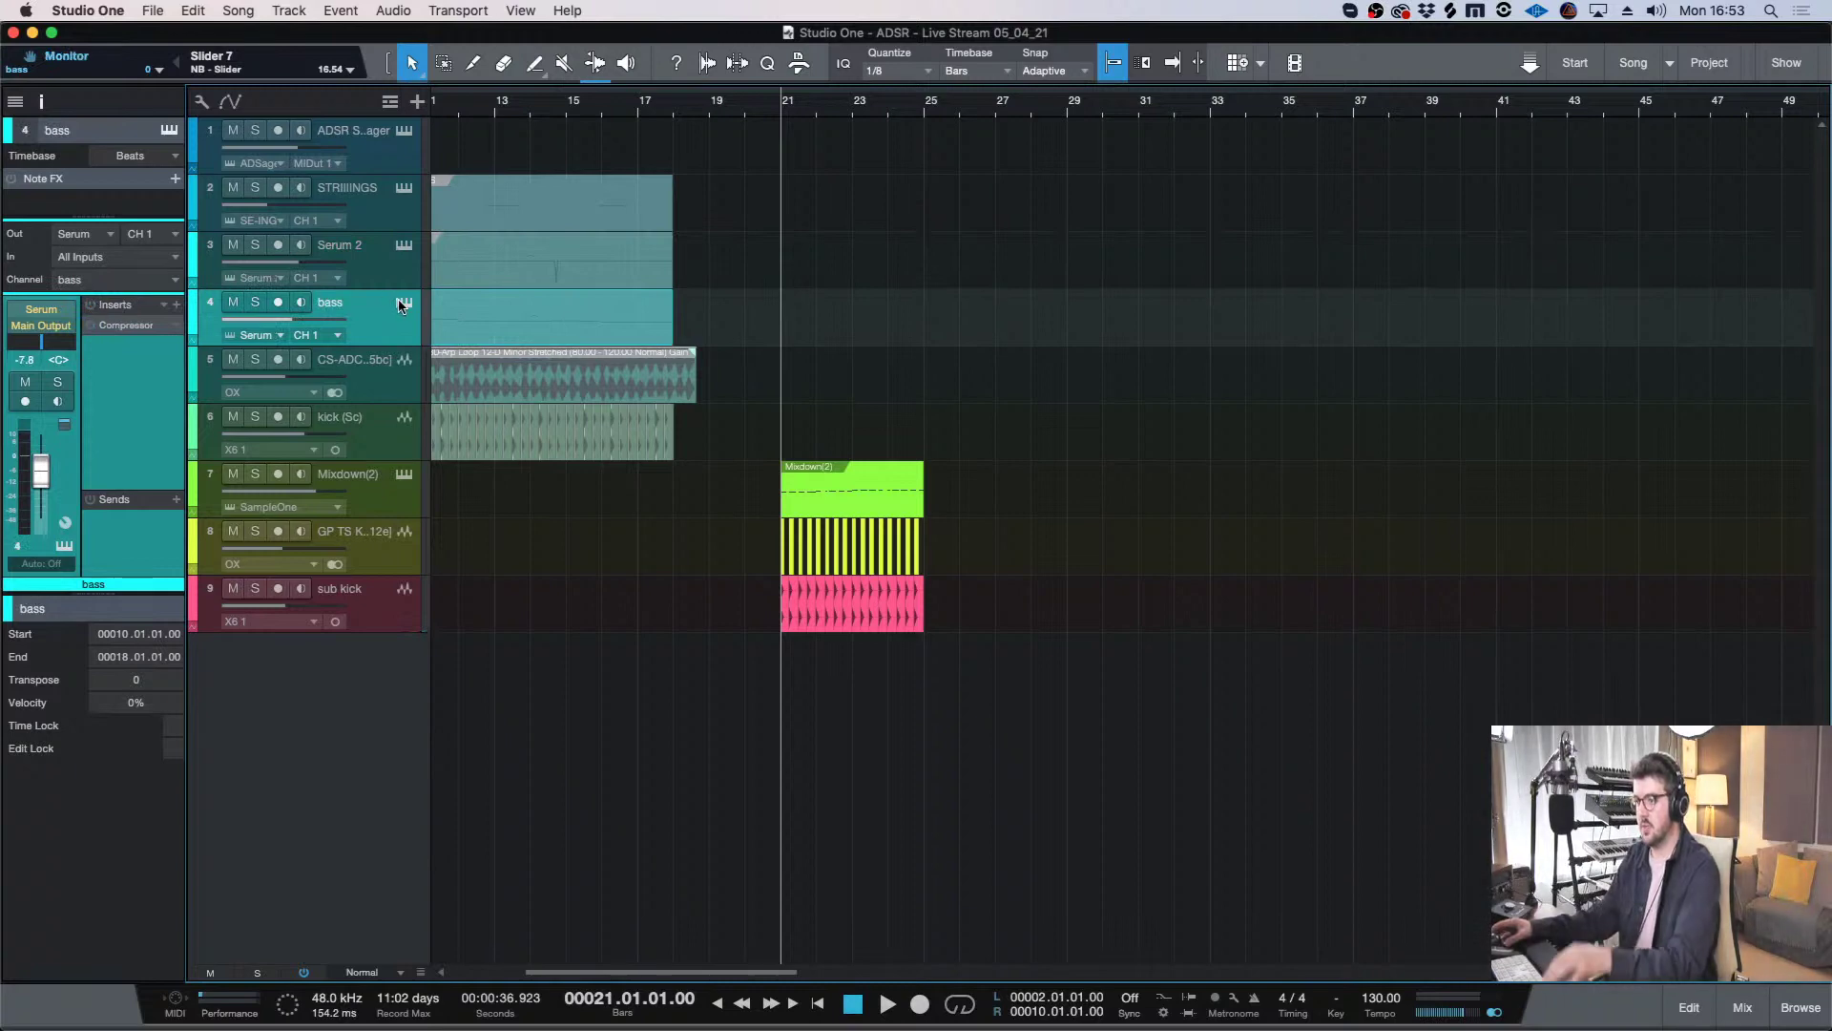
- Open the bass track's Serum instrument and look through its preset folders, including Chill Bundle
click(403, 304)
drag(1040, 283, 905, 136)
click(1799, 1007)
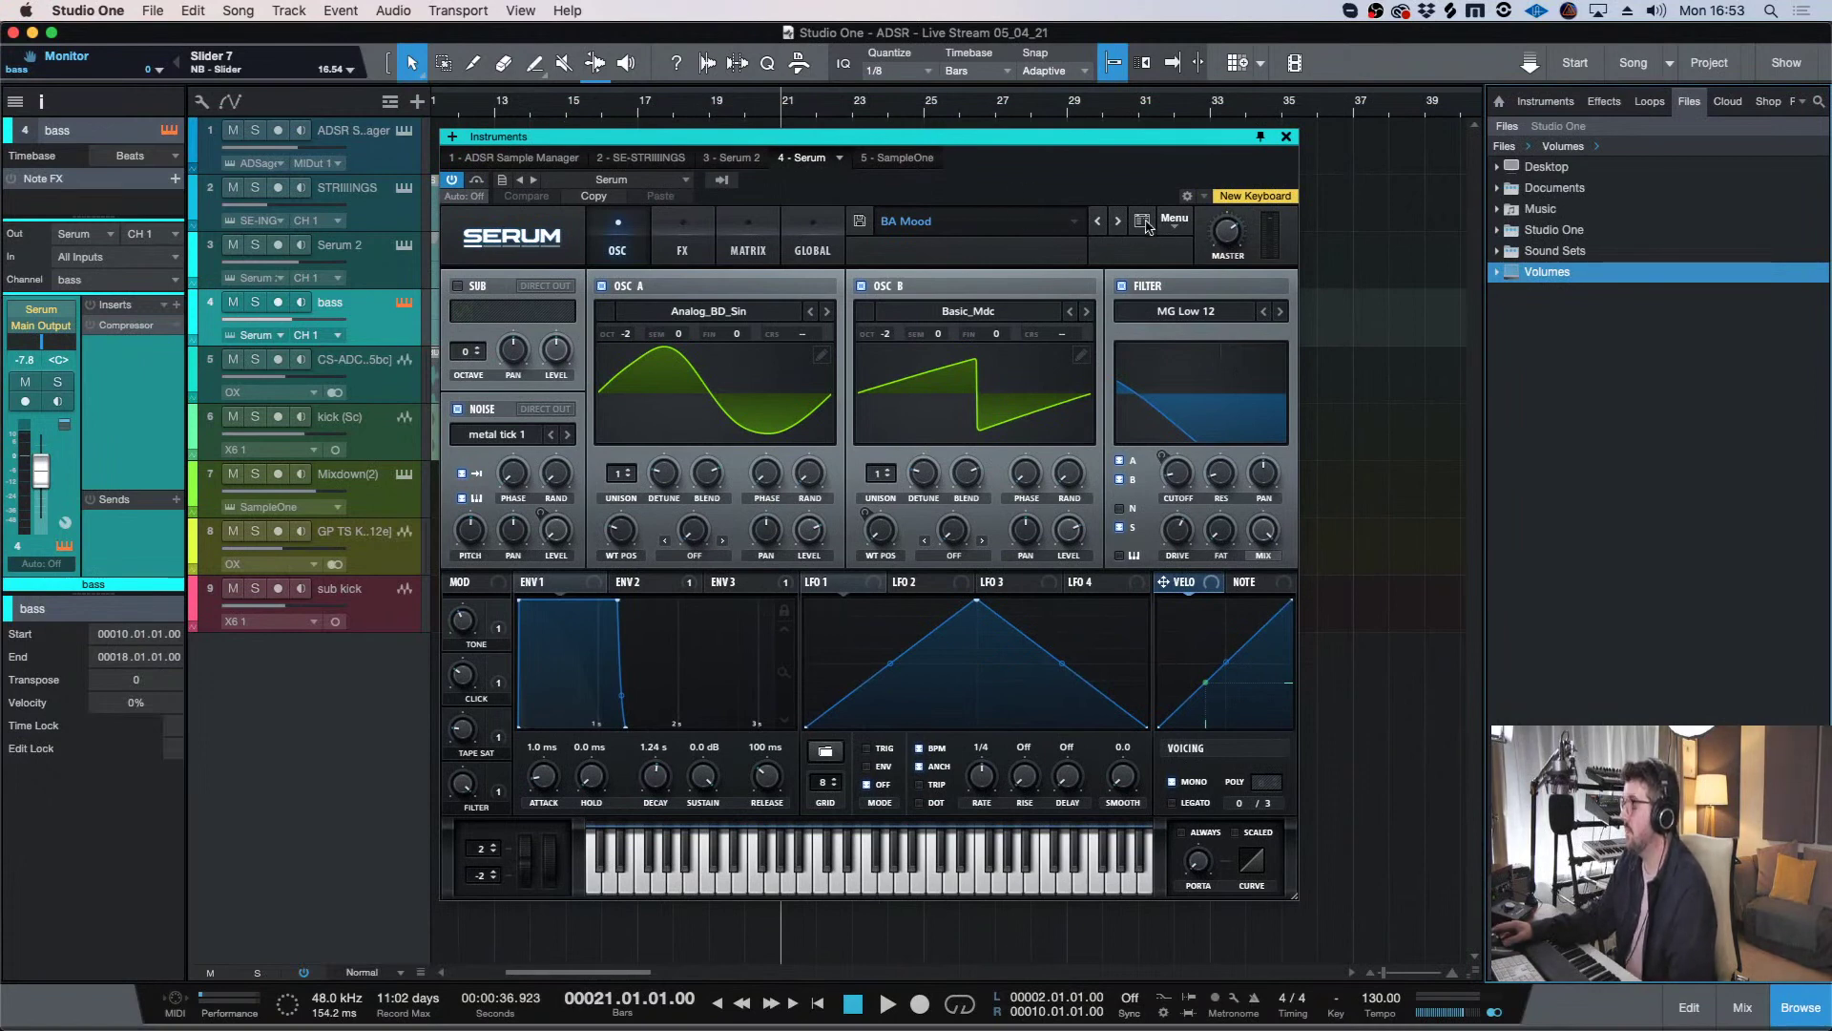
click(1050, 229)
mouse_move(1037, 311)
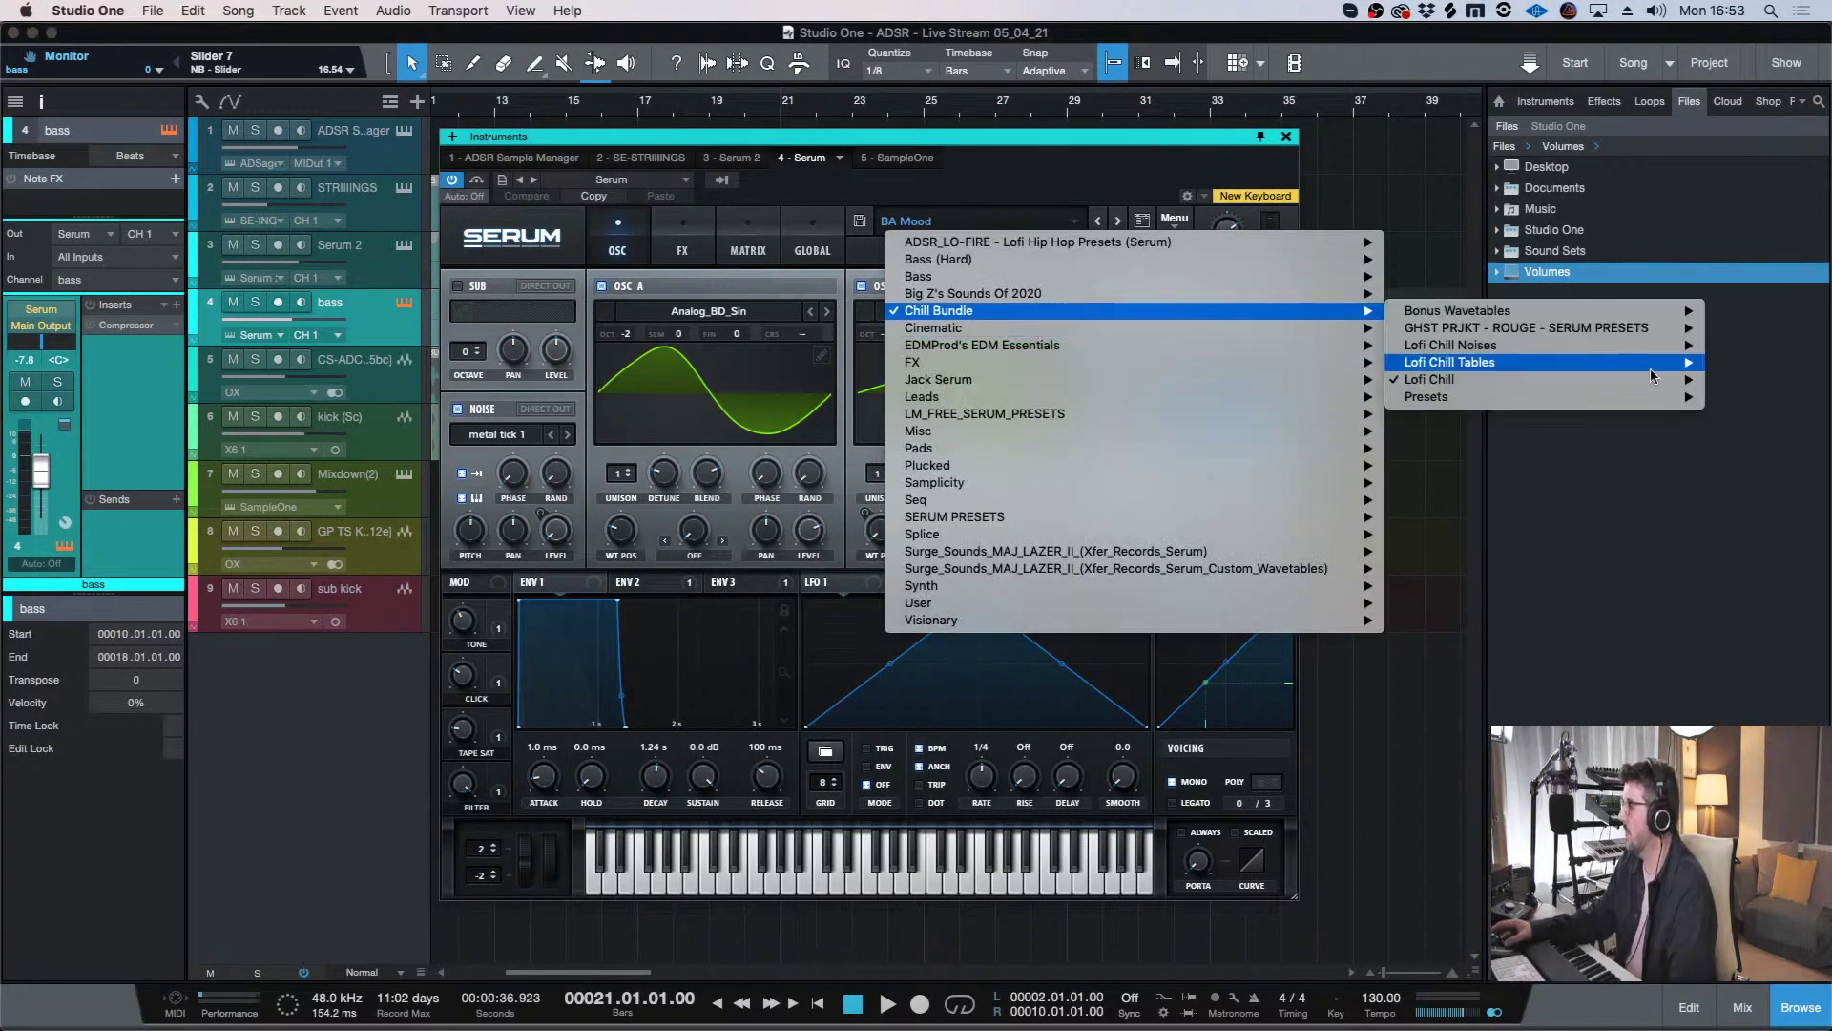
key(Escape)
drag(725, 137, 755, 129)
- Enable monitoring on the bass track and set Serum's envelope 1 decay to 232 ms
click(363, 293)
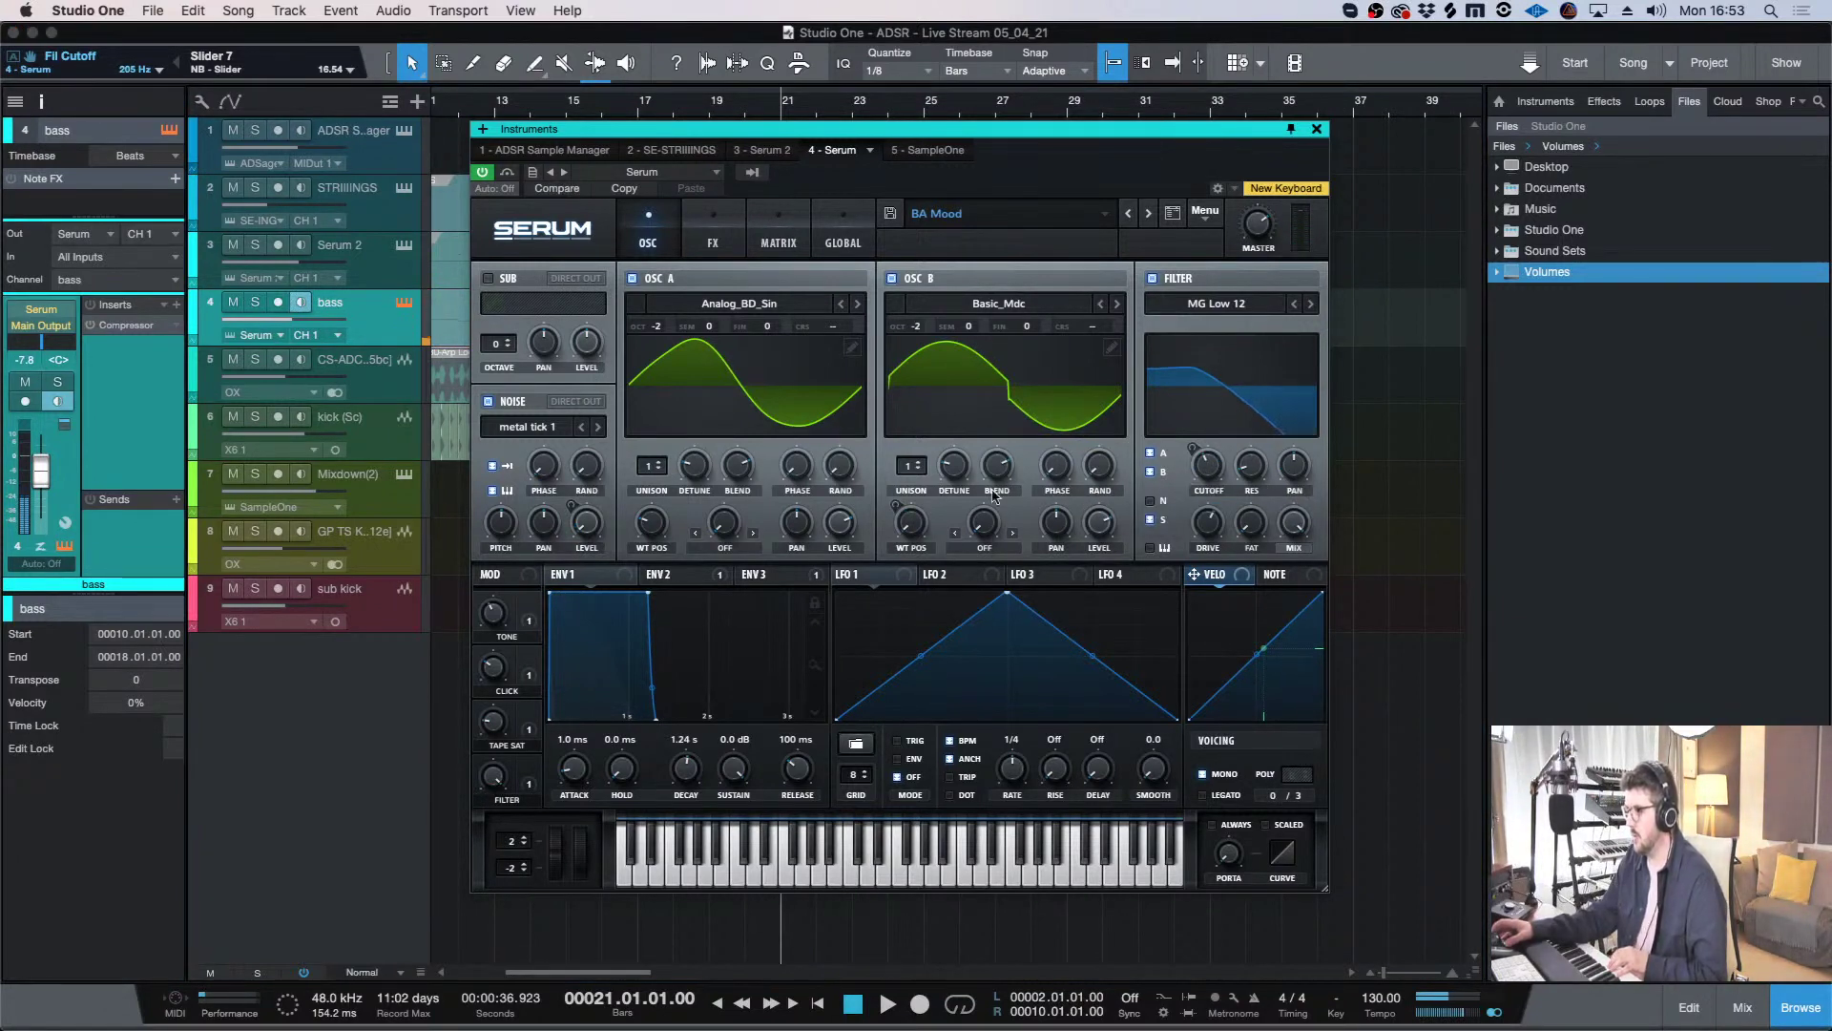
drag(686, 768, 682, 809)
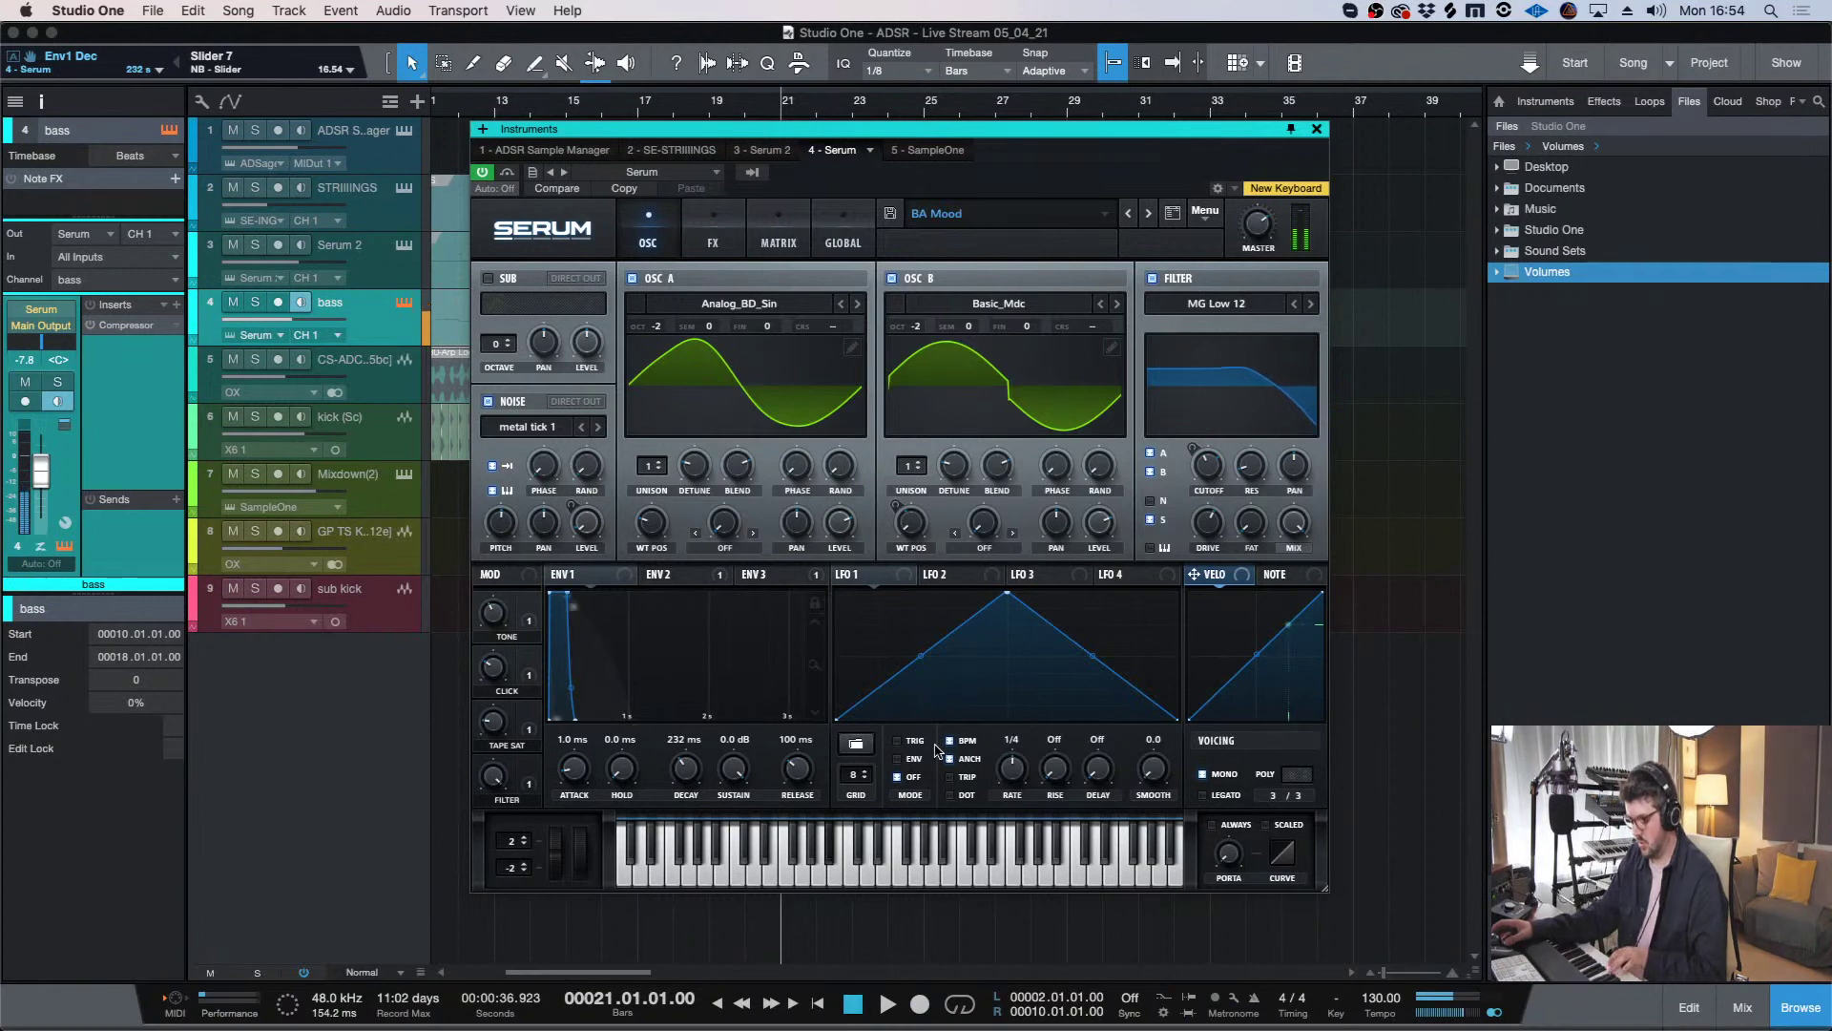
click(712, 233)
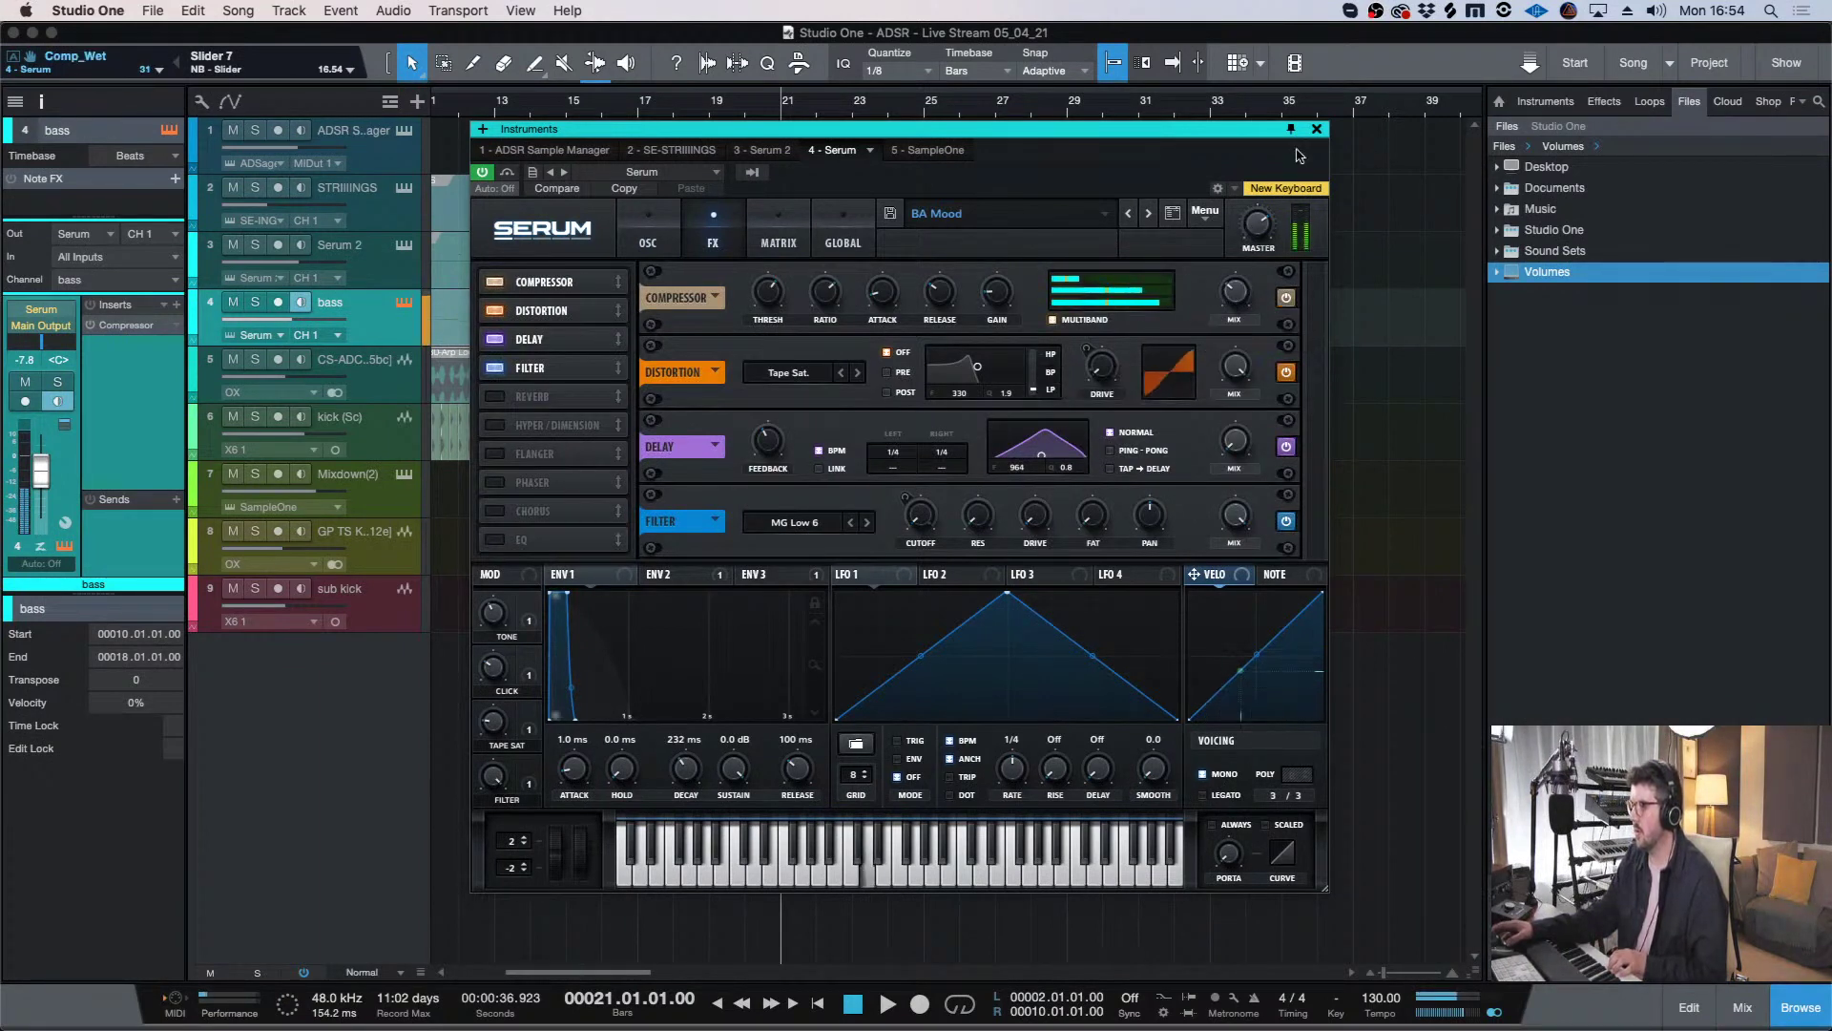
click(671, 212)
- Try the 4088, Basic Shapes and Basic_McB wavetables on oscillator B
click(1117, 304)
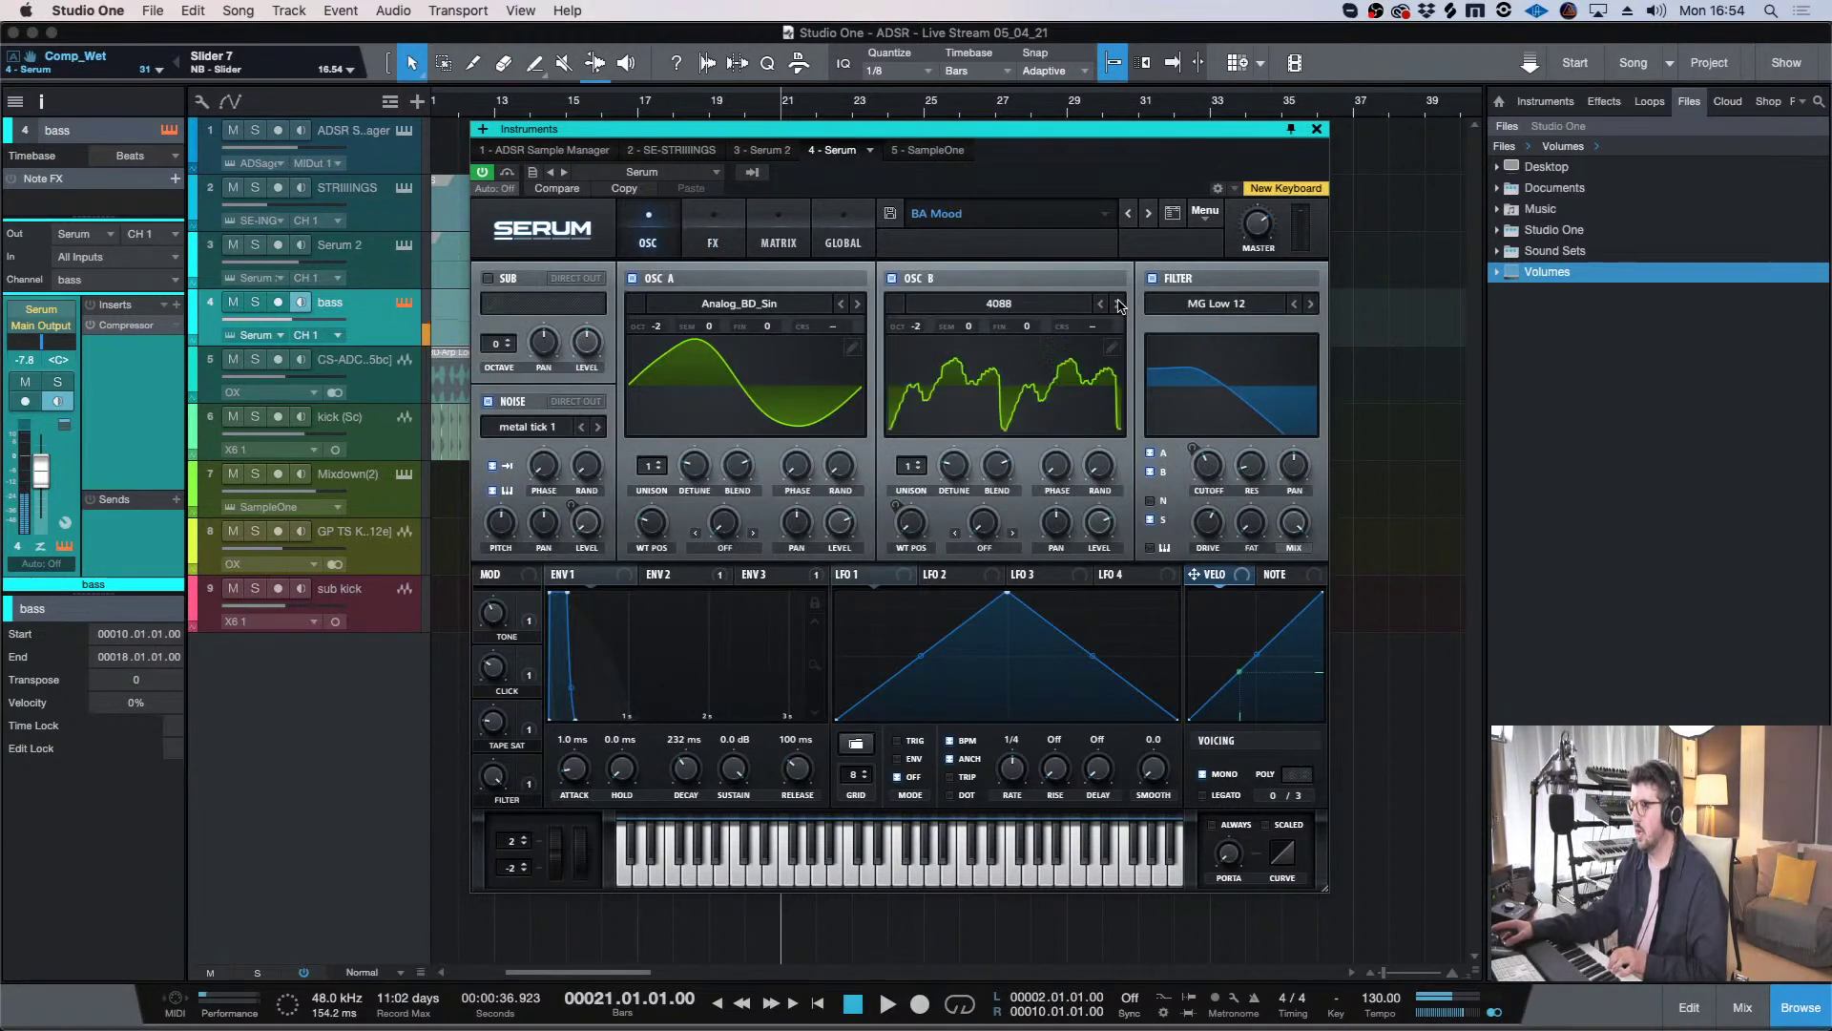
click(999, 304)
mouse_move(1046, 326)
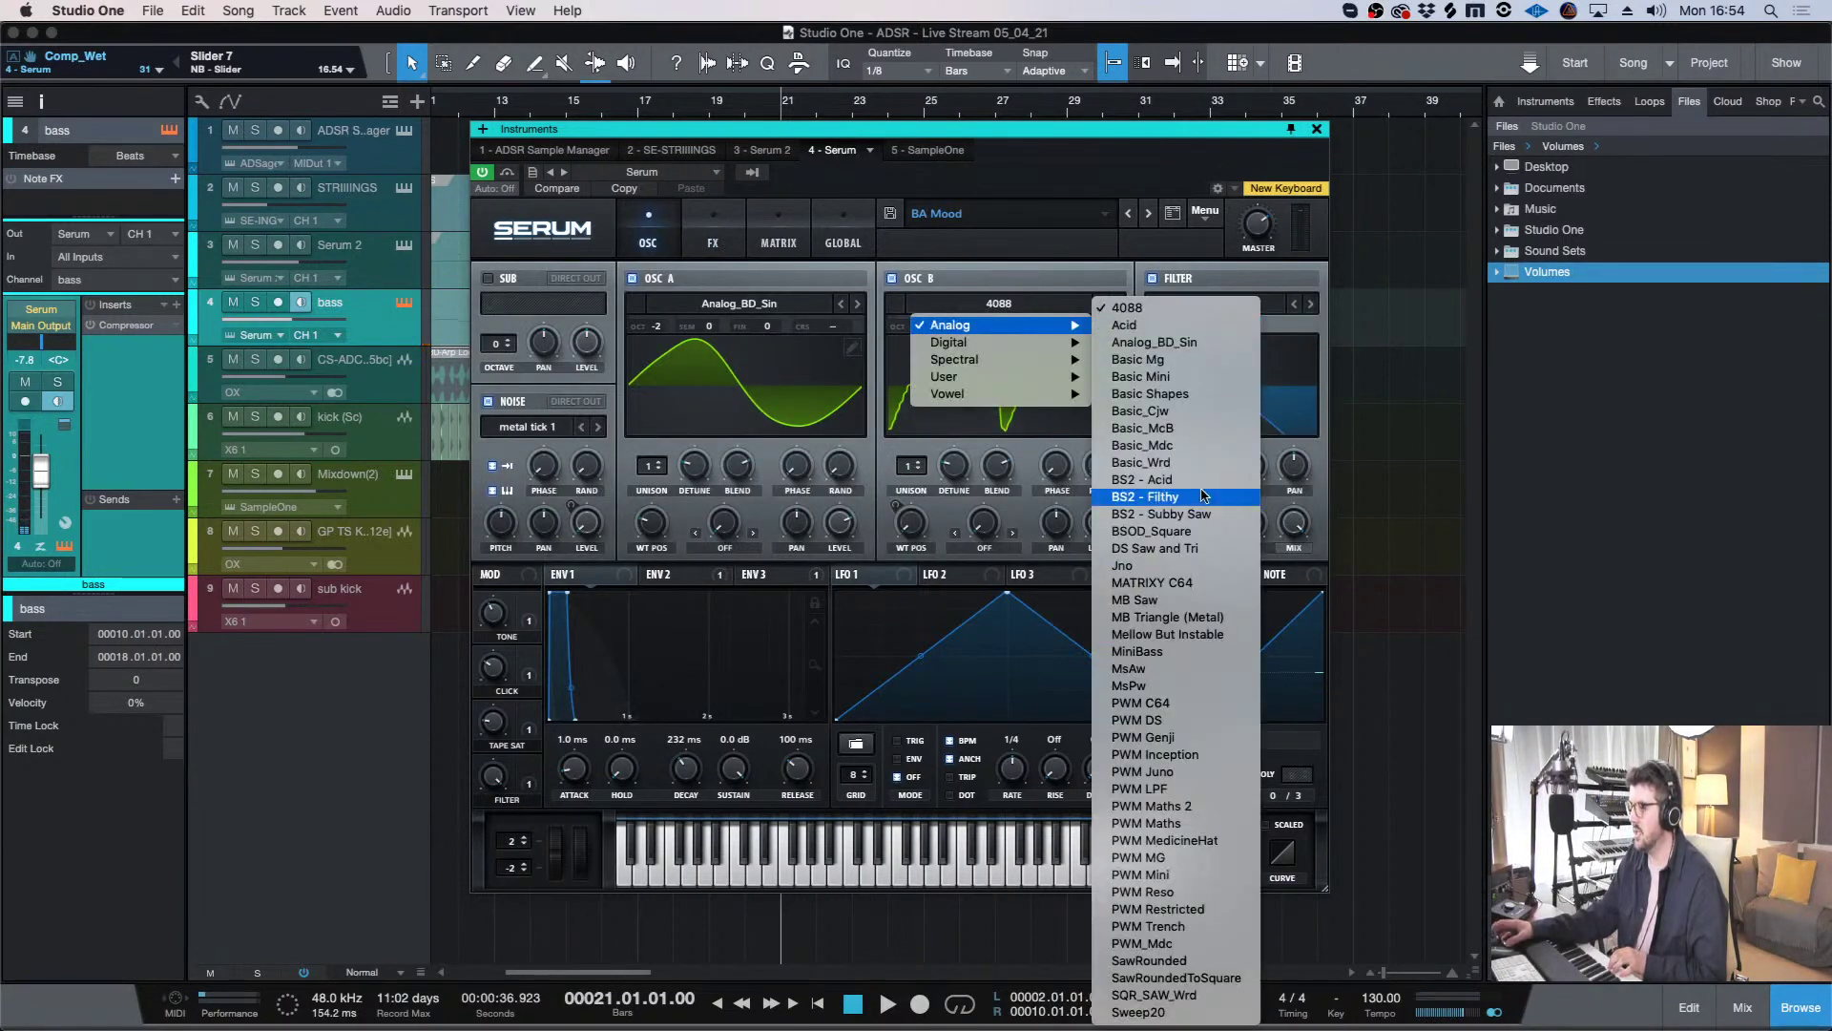
click(1184, 399)
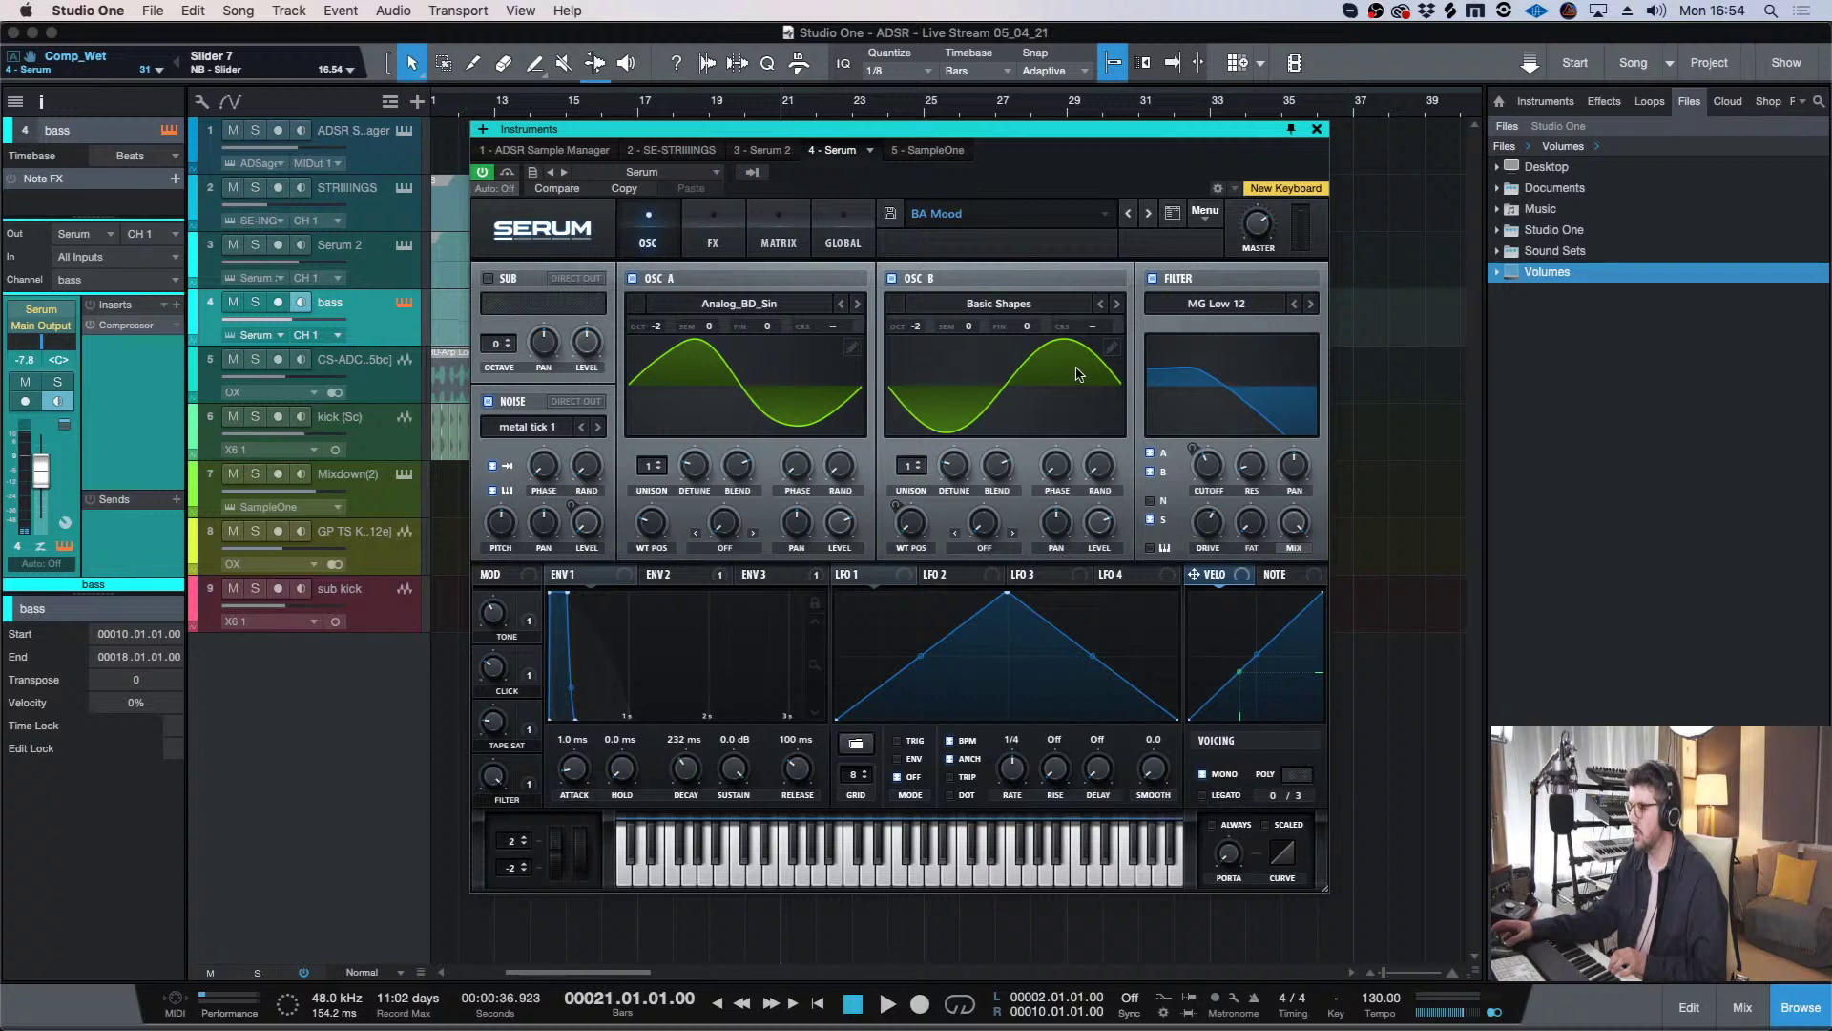
click(1119, 305)
click(1116, 305)
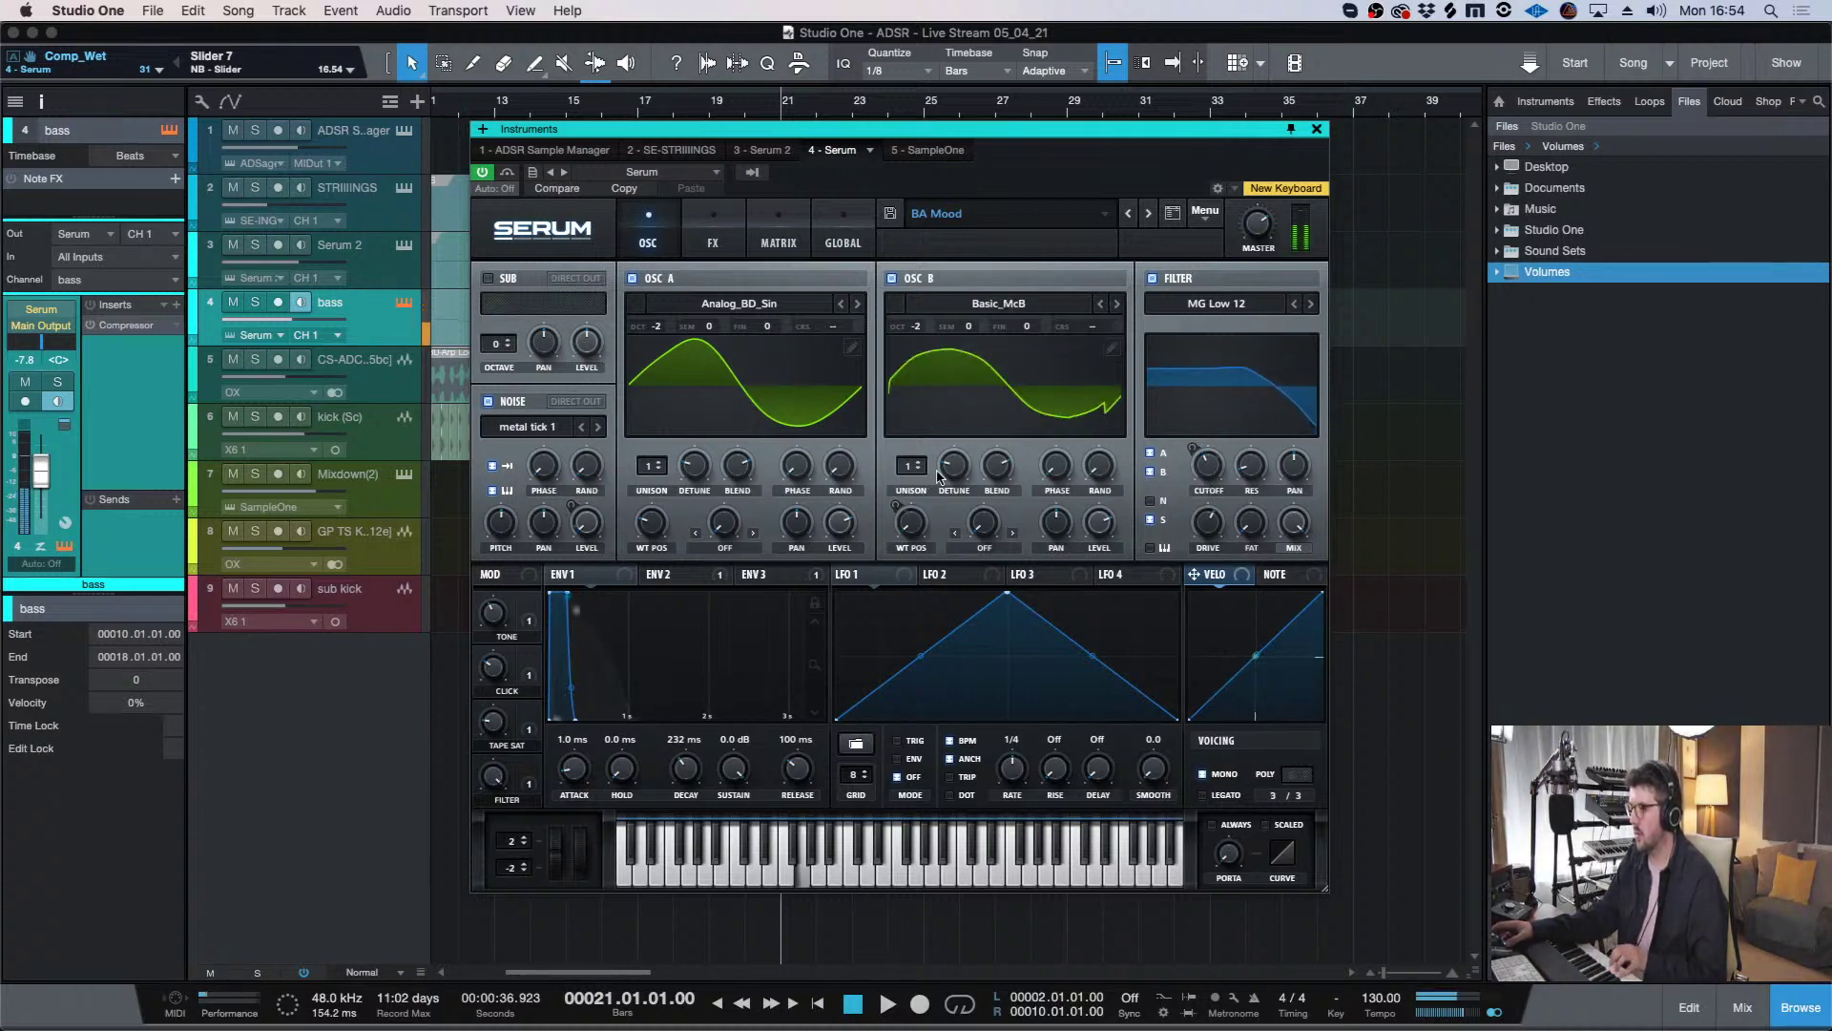
- Switch off oscillator A and give oscillator B 3 unison voices, a unison blend of 34 and a level of about 65%
drag(909, 468, 893, 467)
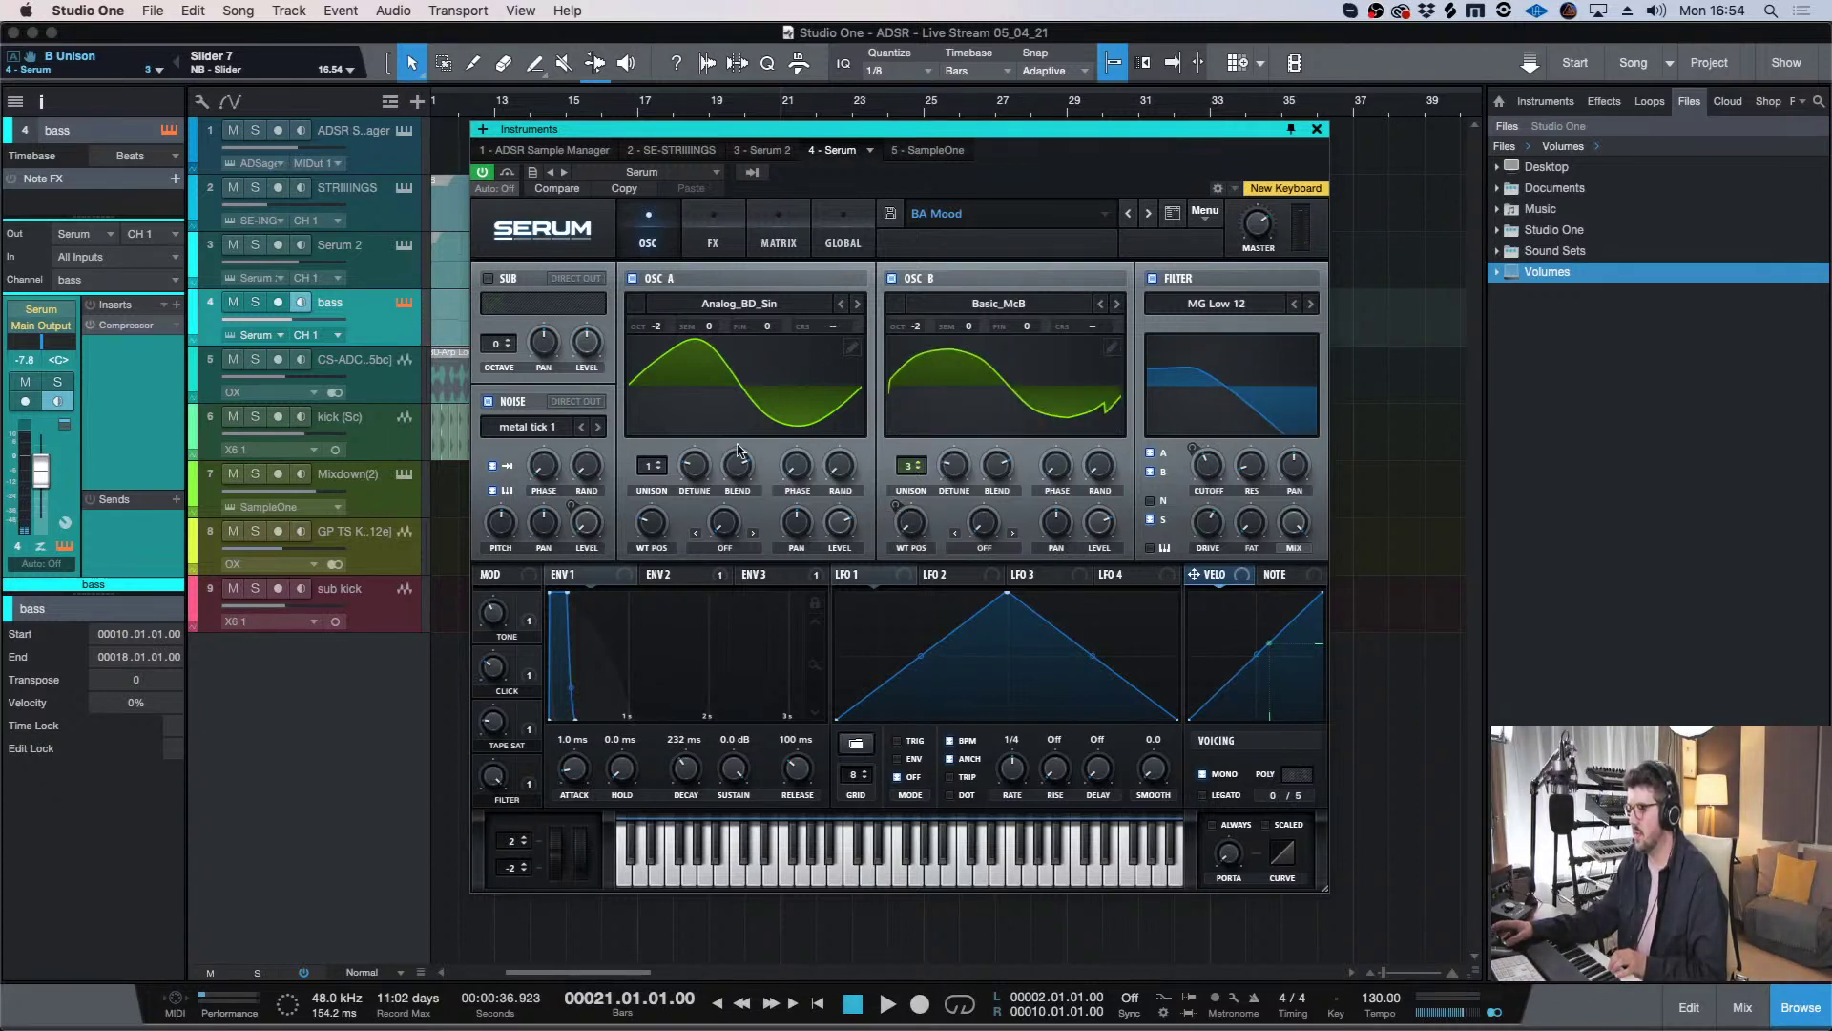
click(670, 324)
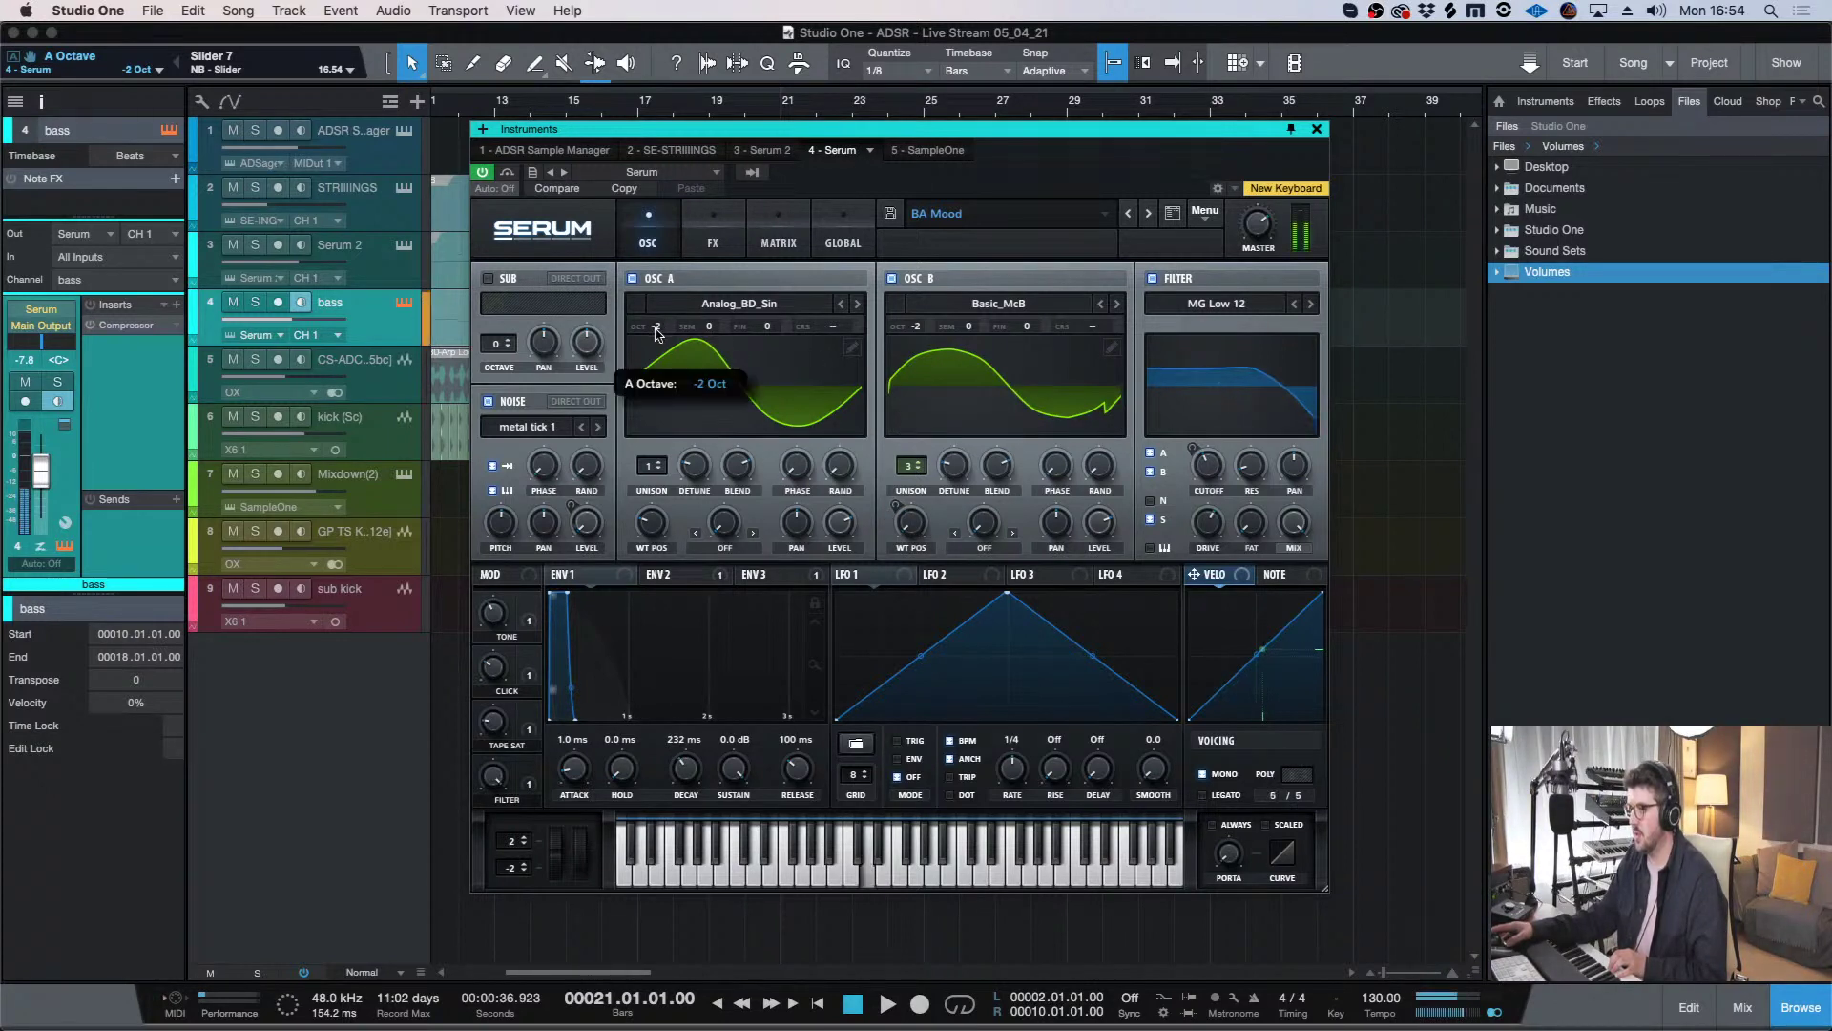
click(632, 279)
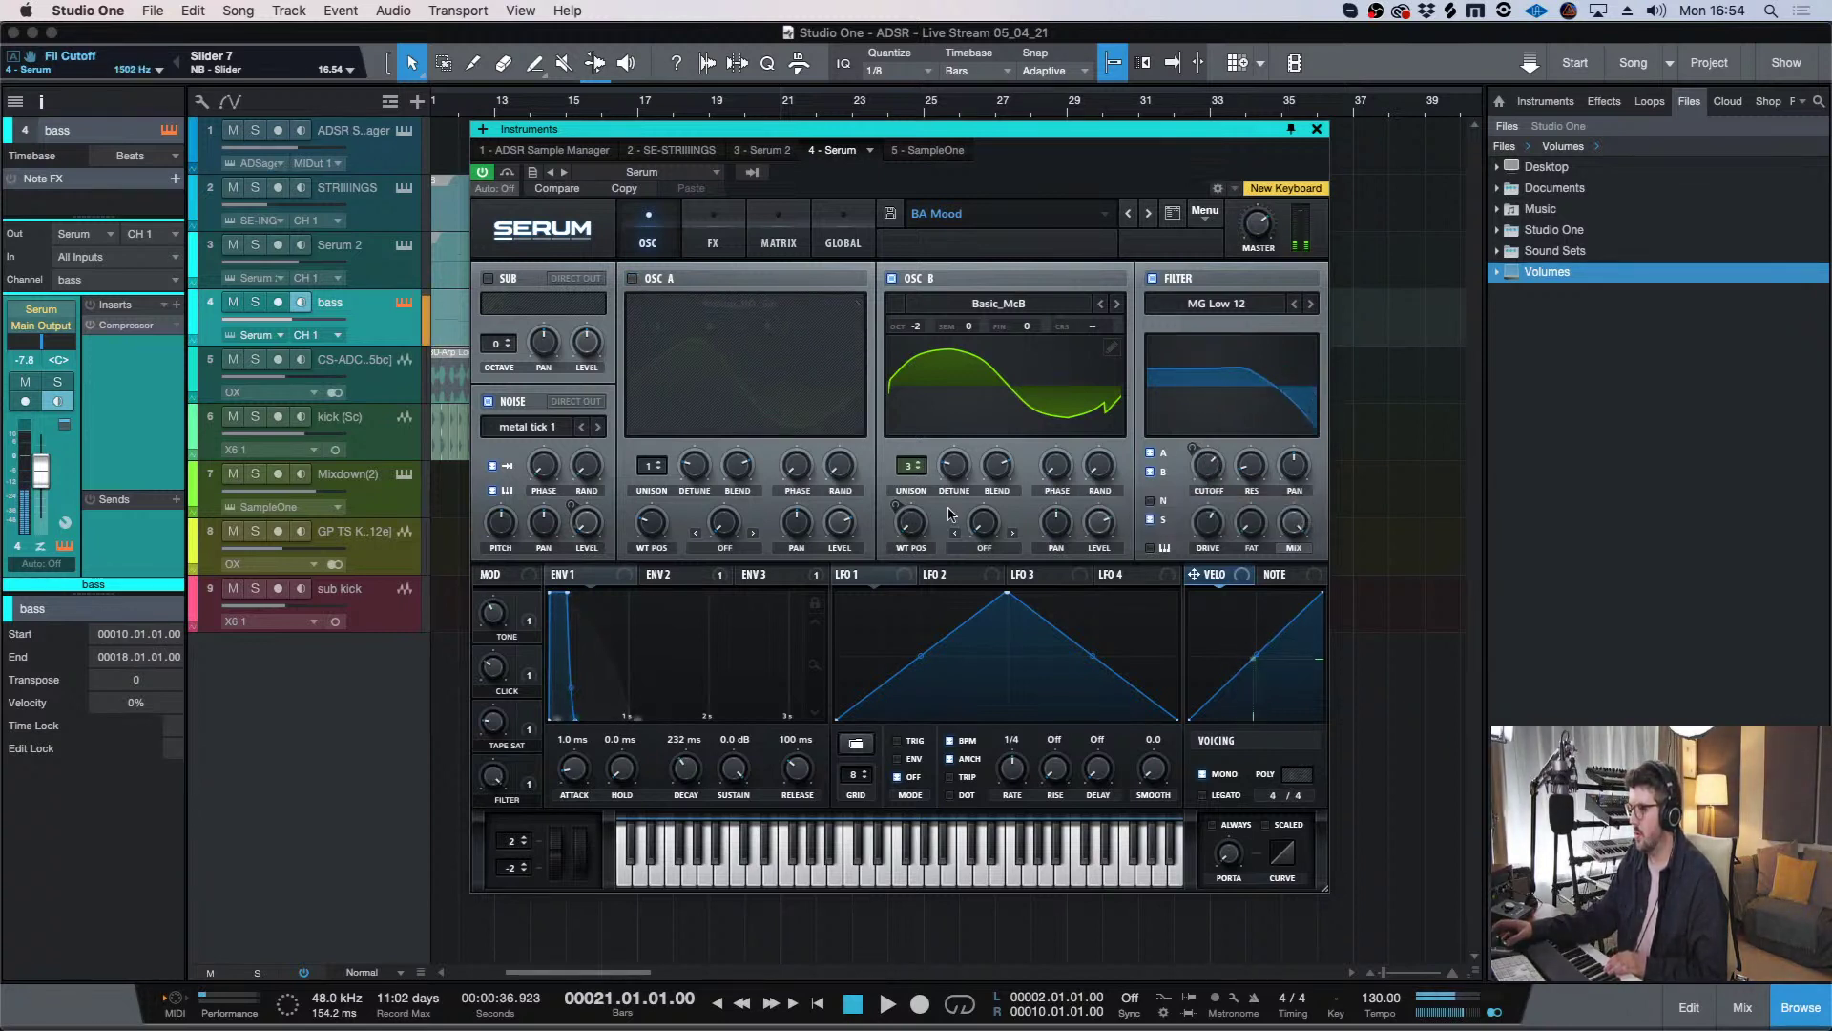
drag(954, 468, 943, 496)
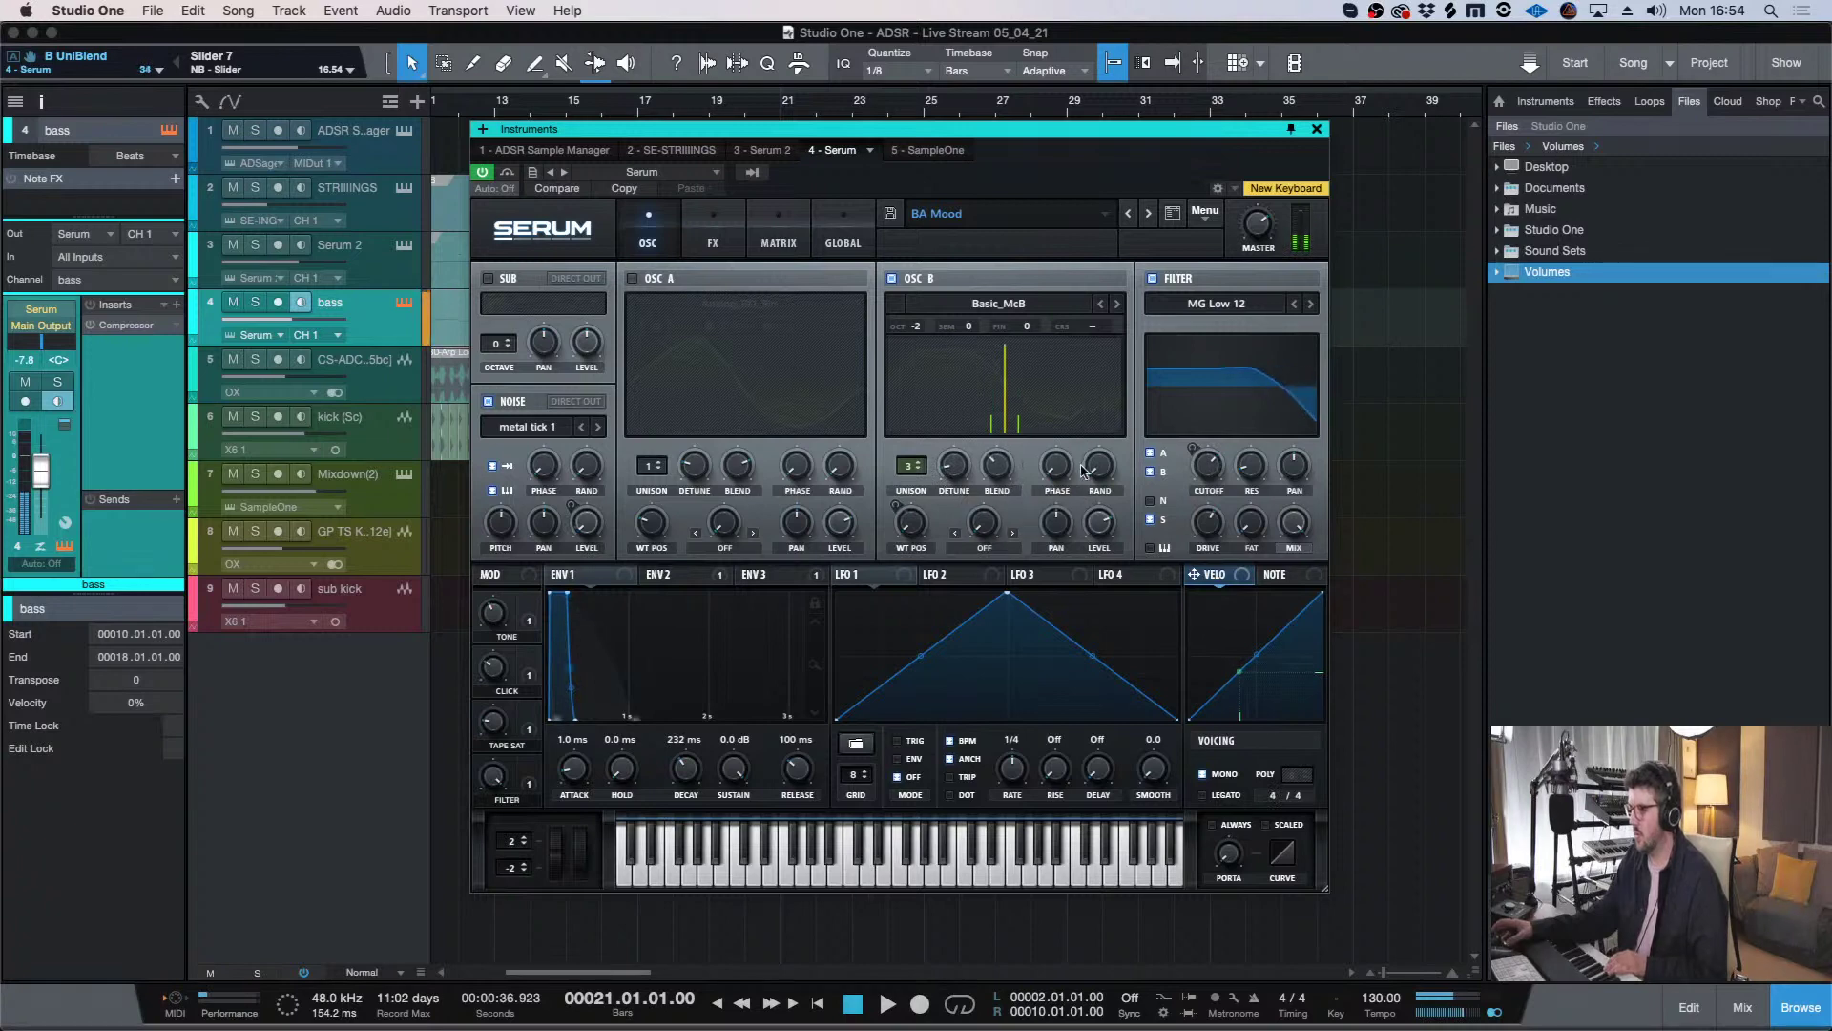
drag(1099, 524, 1102, 556)
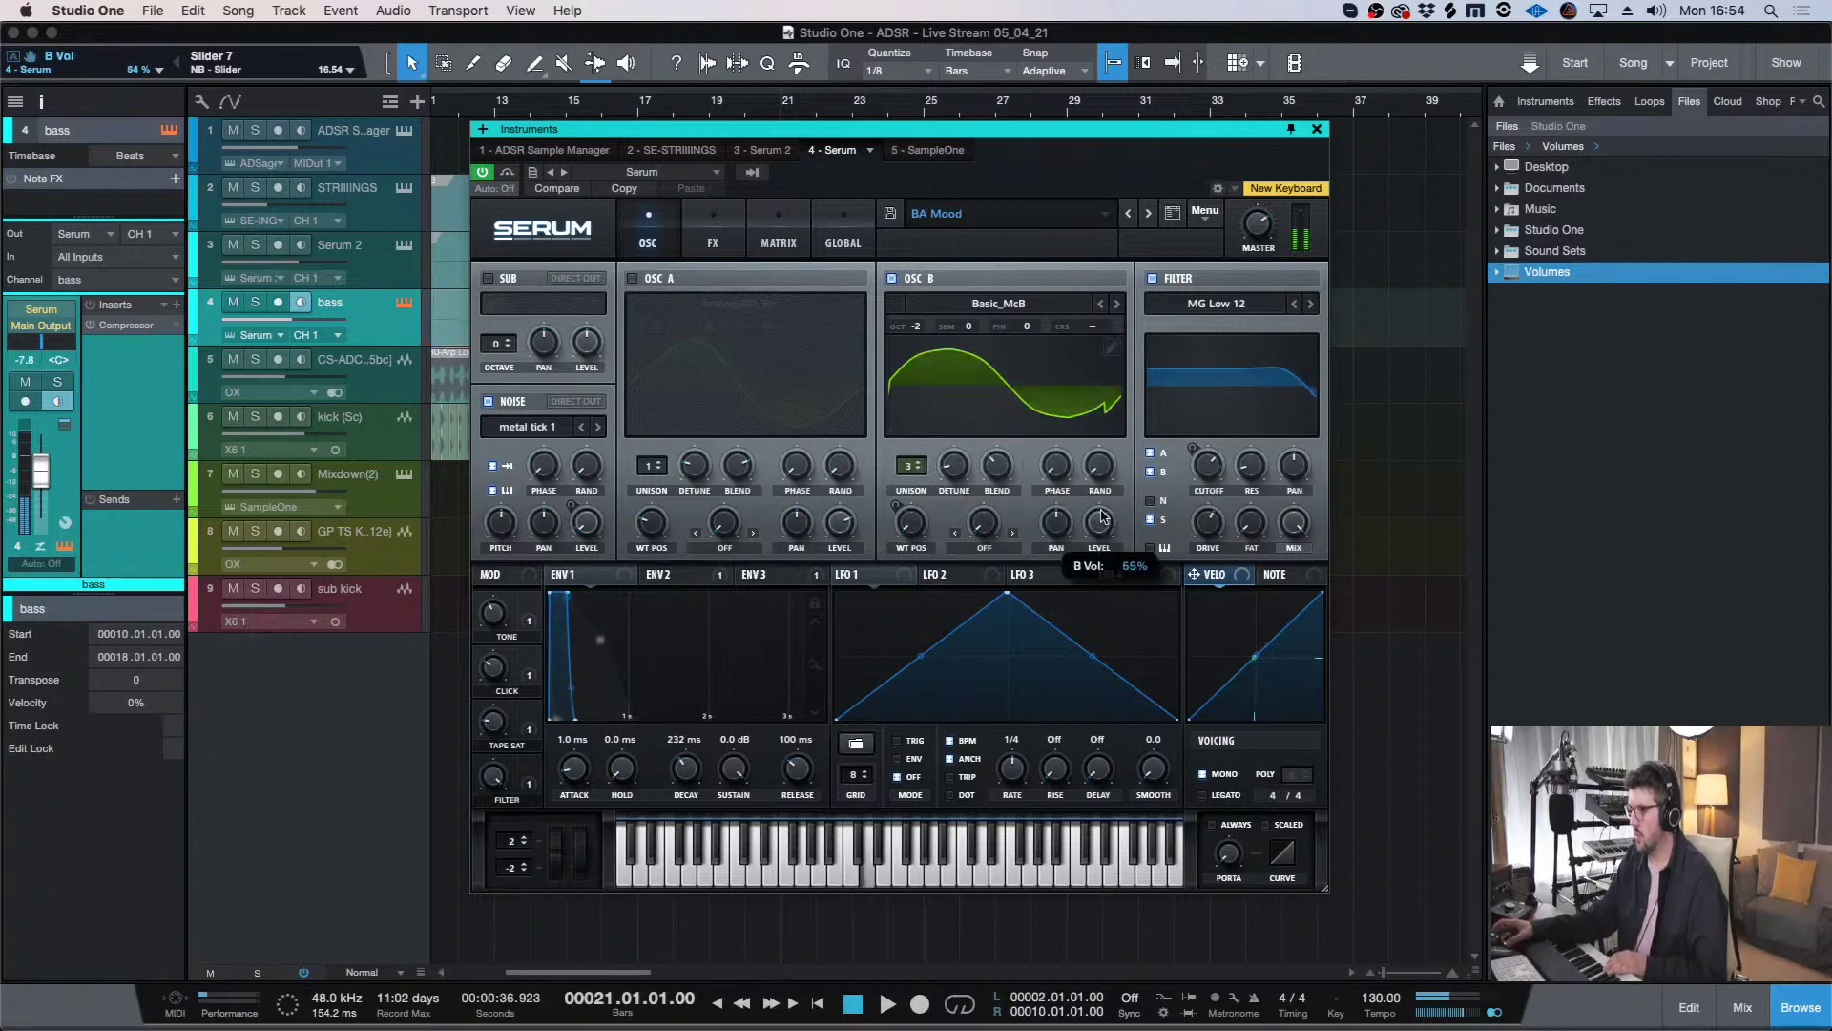
- Audition neighbouring wavetables on oscillator B, settle on Basic_Wrd, and leave oscillator A off after comparing the sound with it on
click(712, 234)
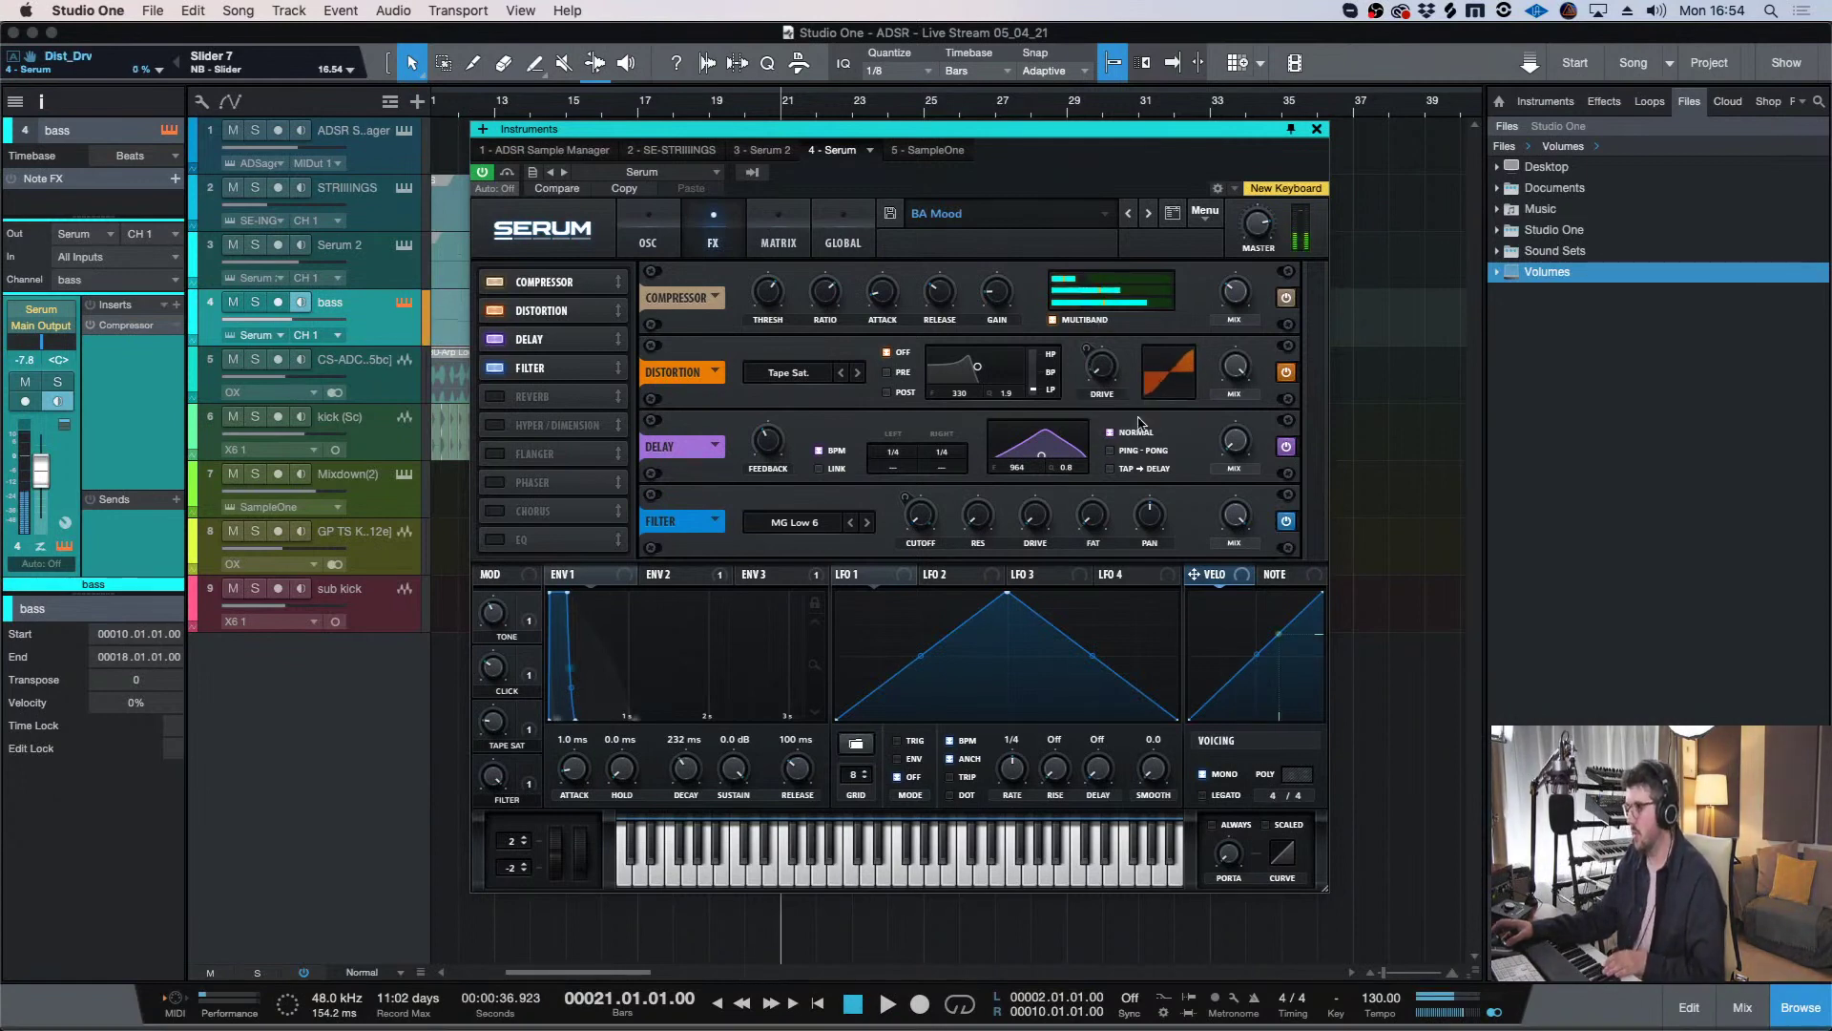
click(657, 241)
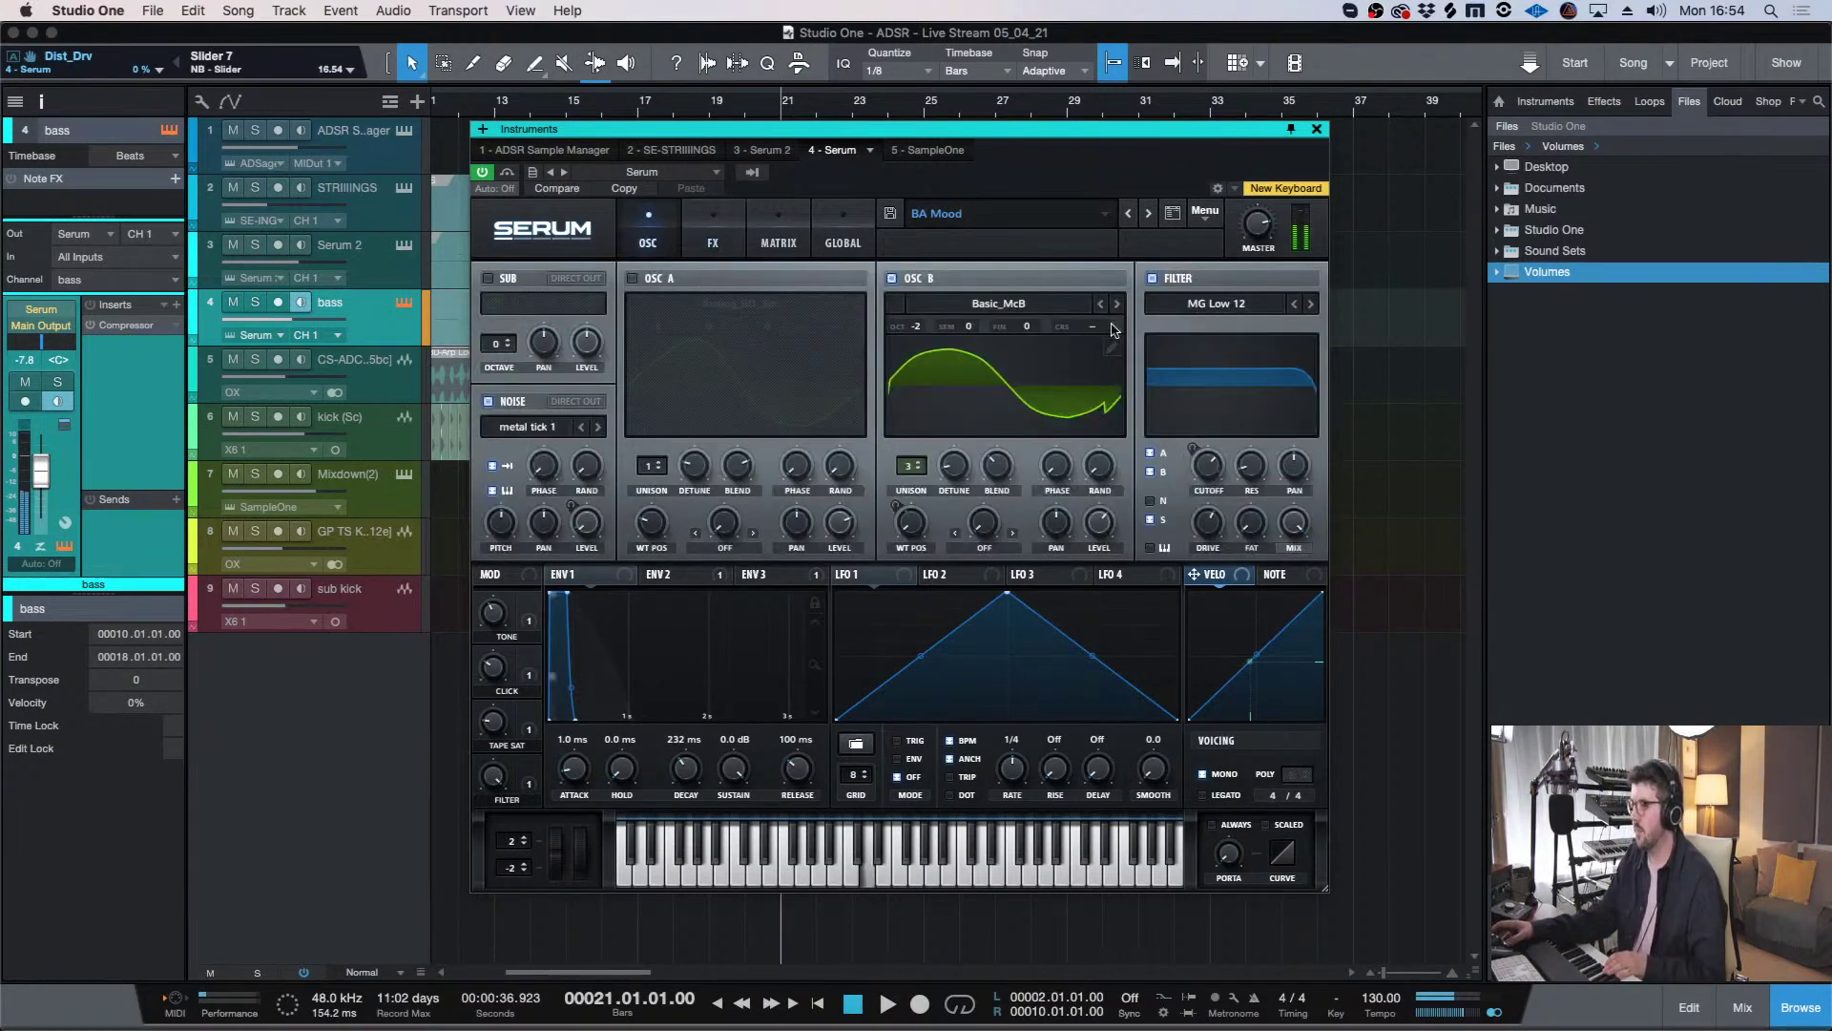
click(1112, 305)
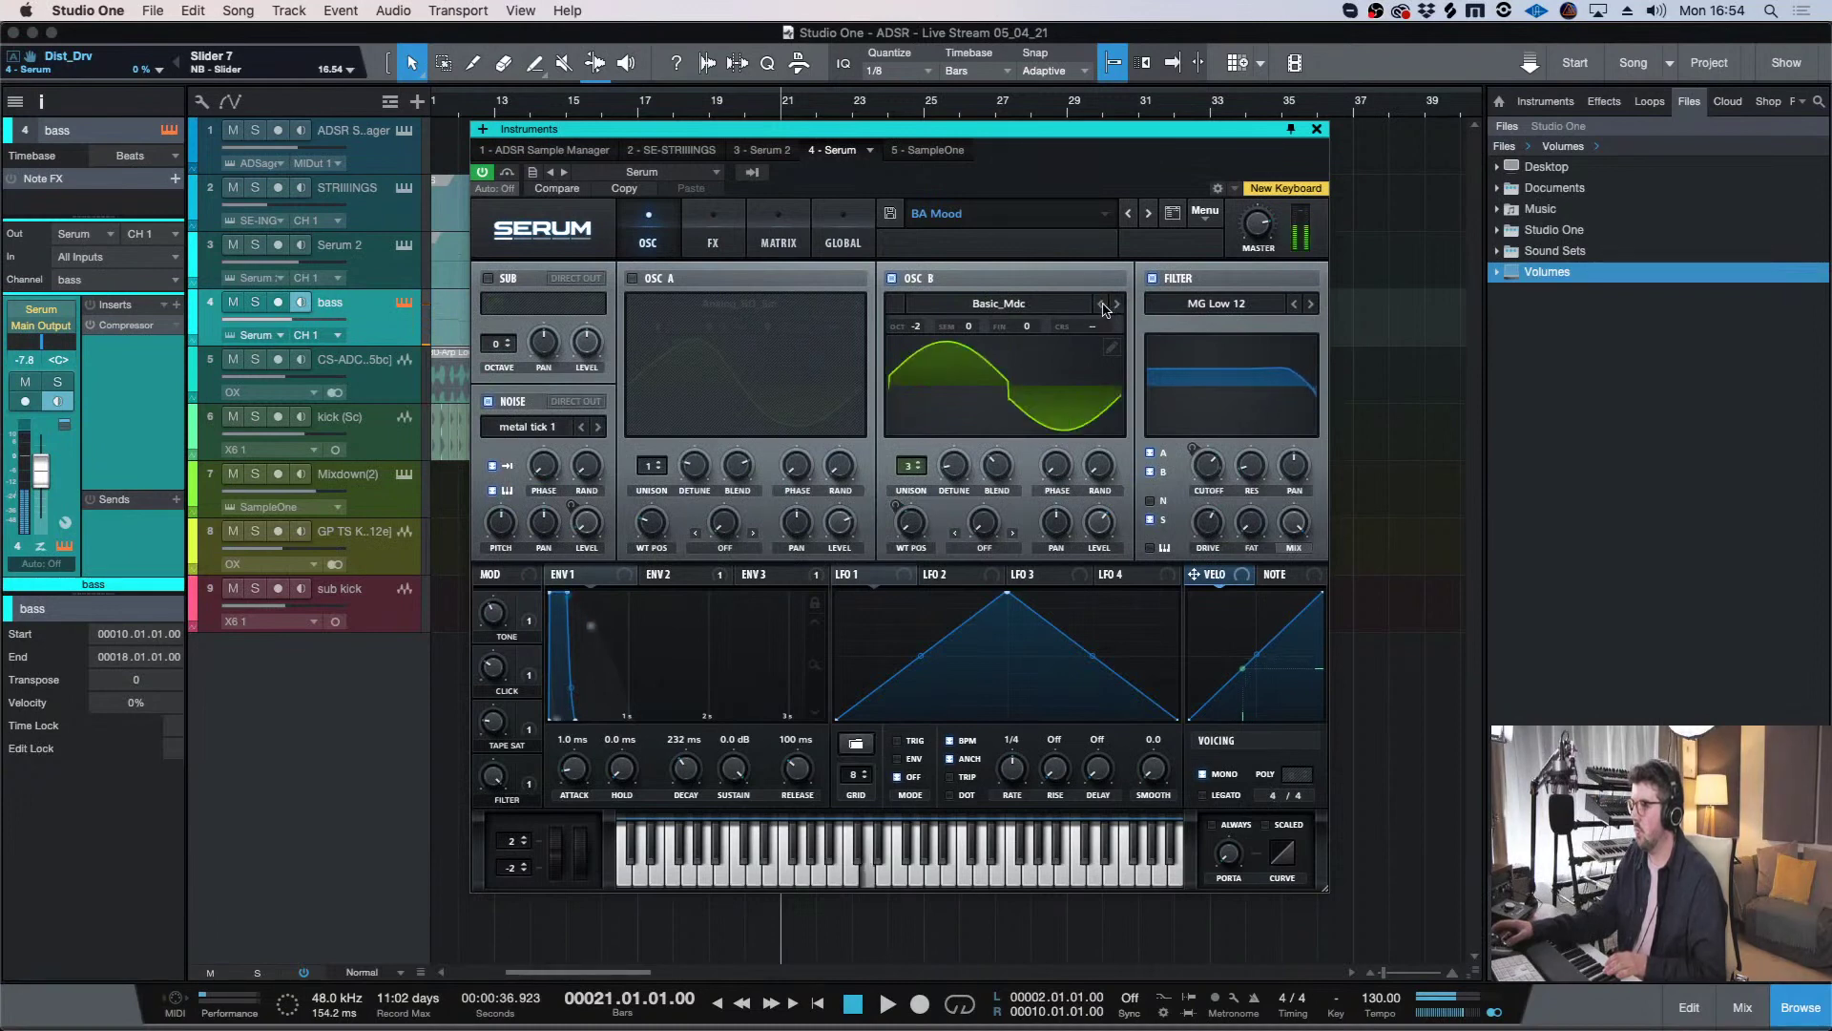
click(1102, 304)
click(1119, 305)
click(1118, 304)
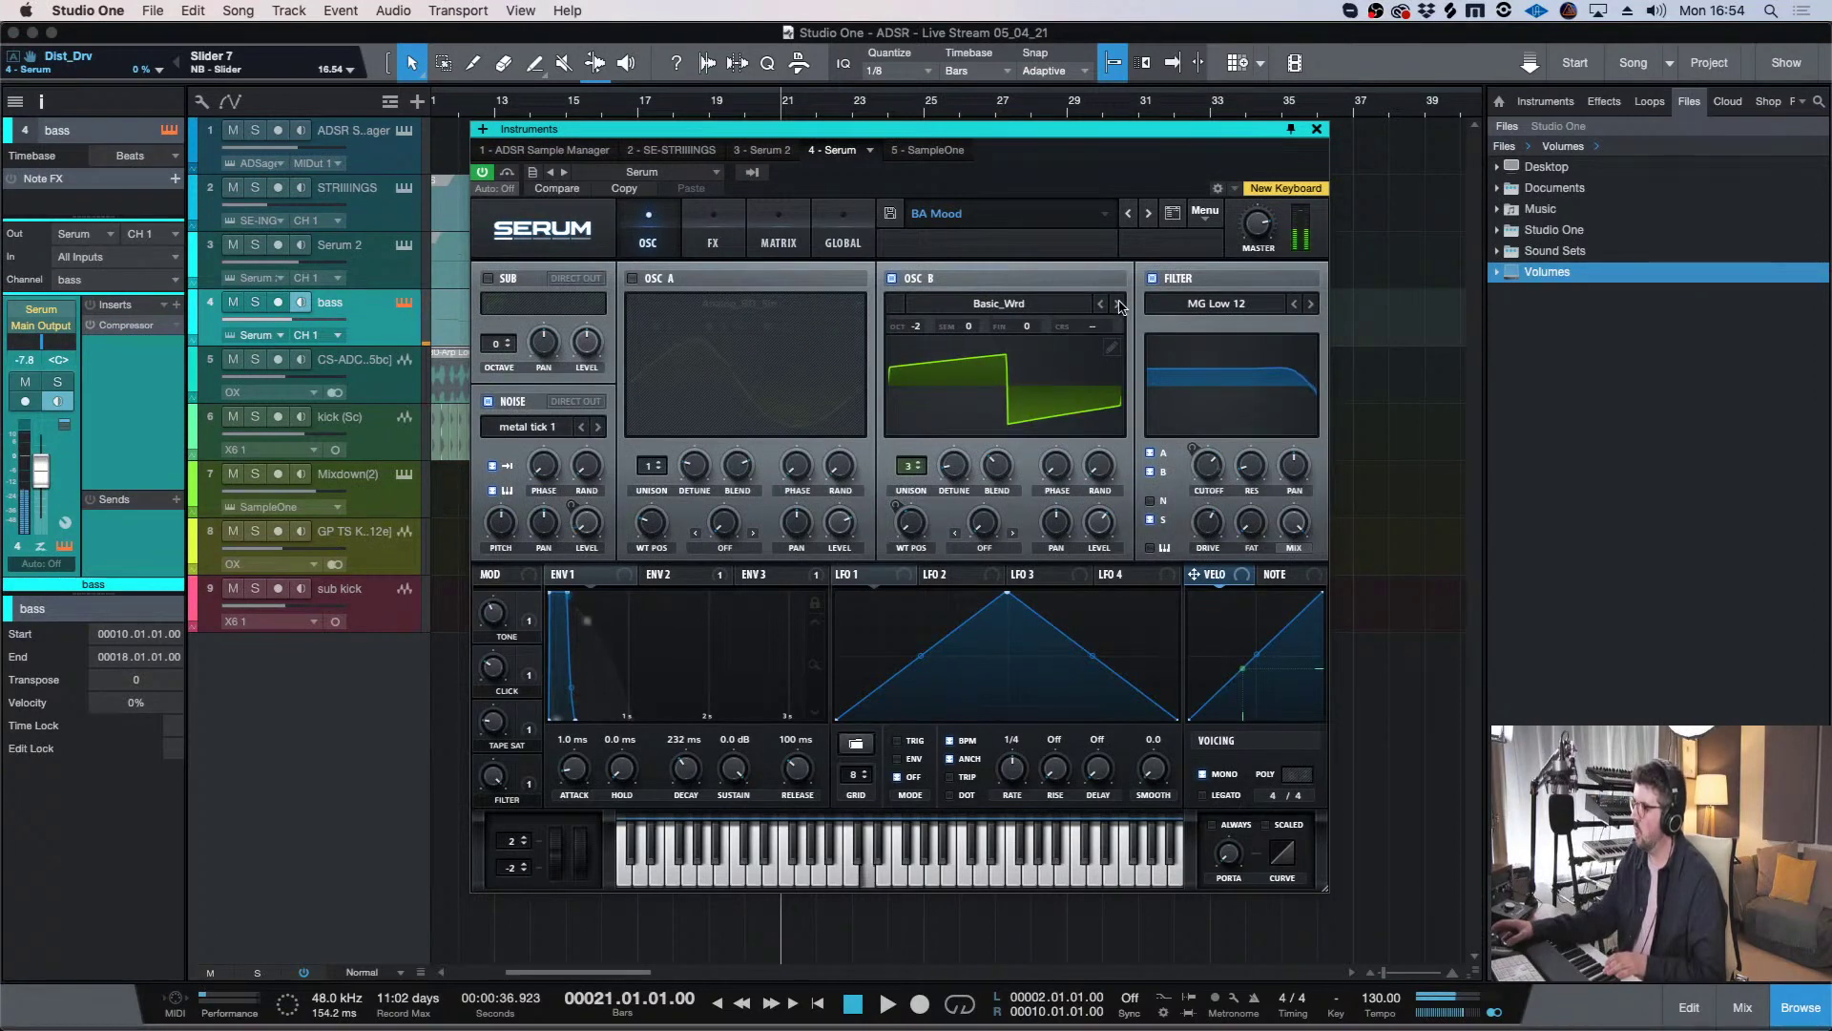
click(1101, 303)
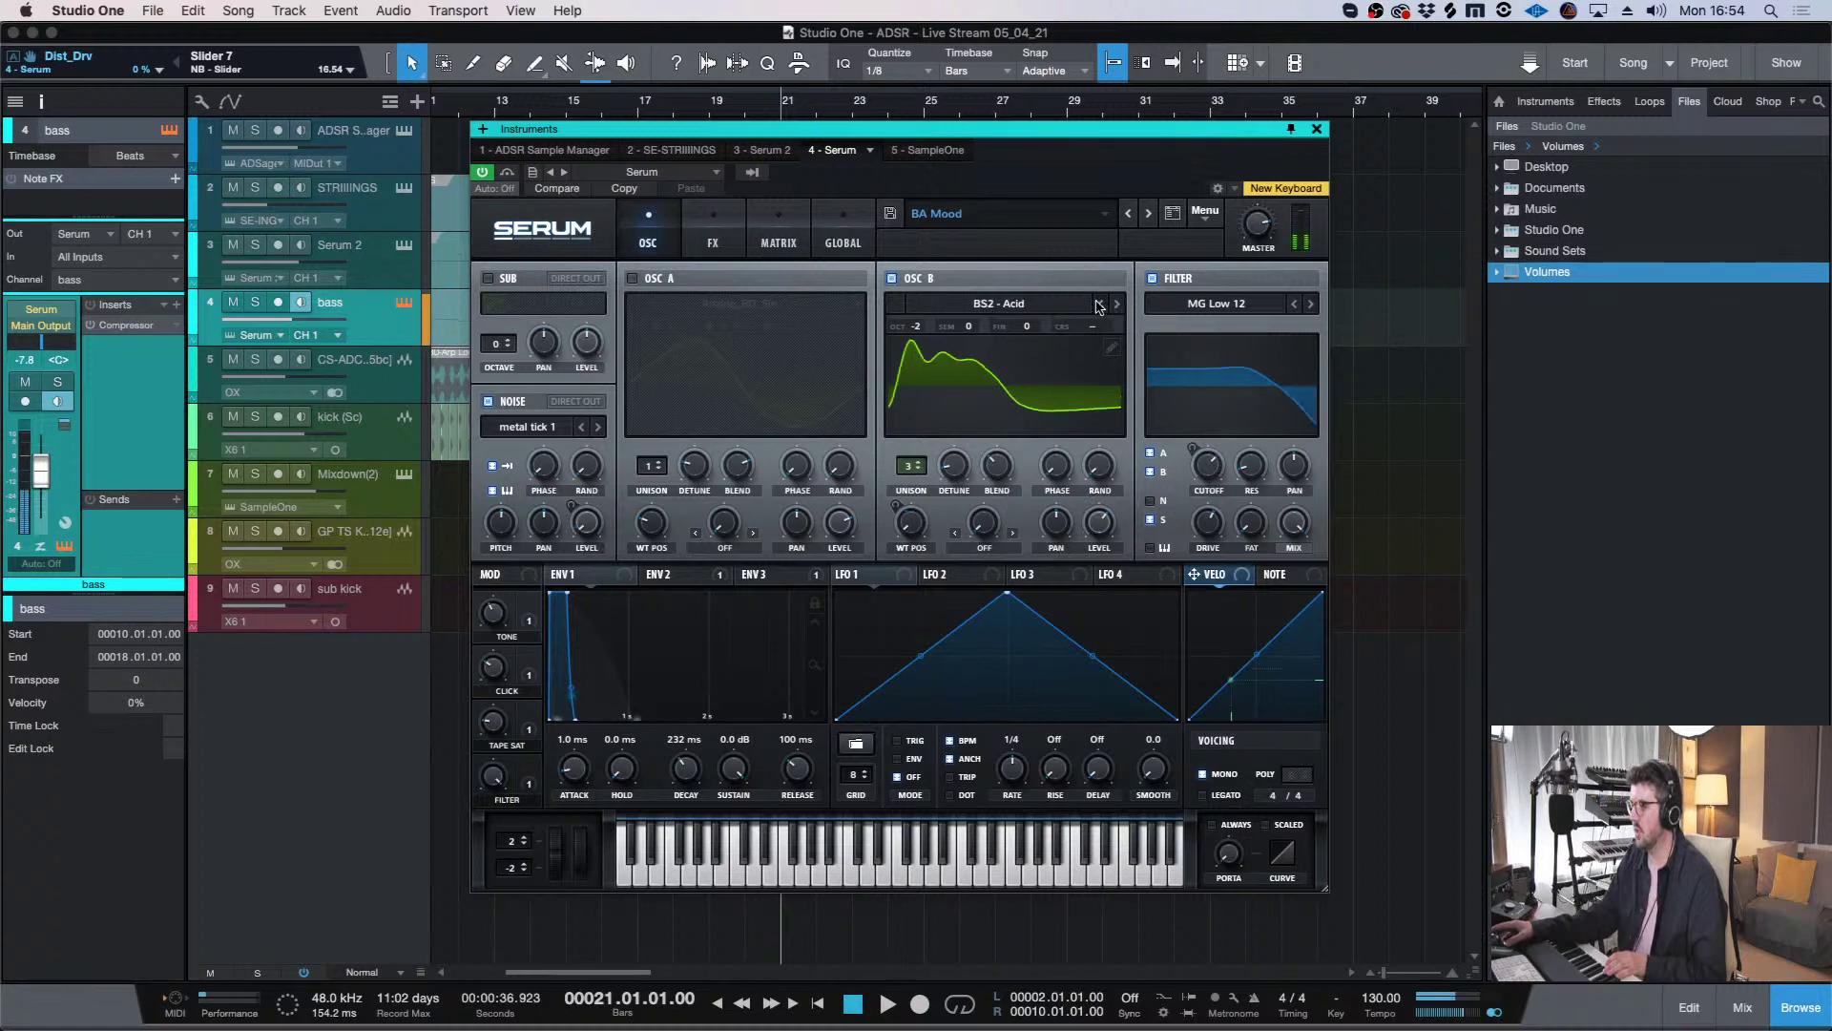
click(1117, 303)
click(632, 278)
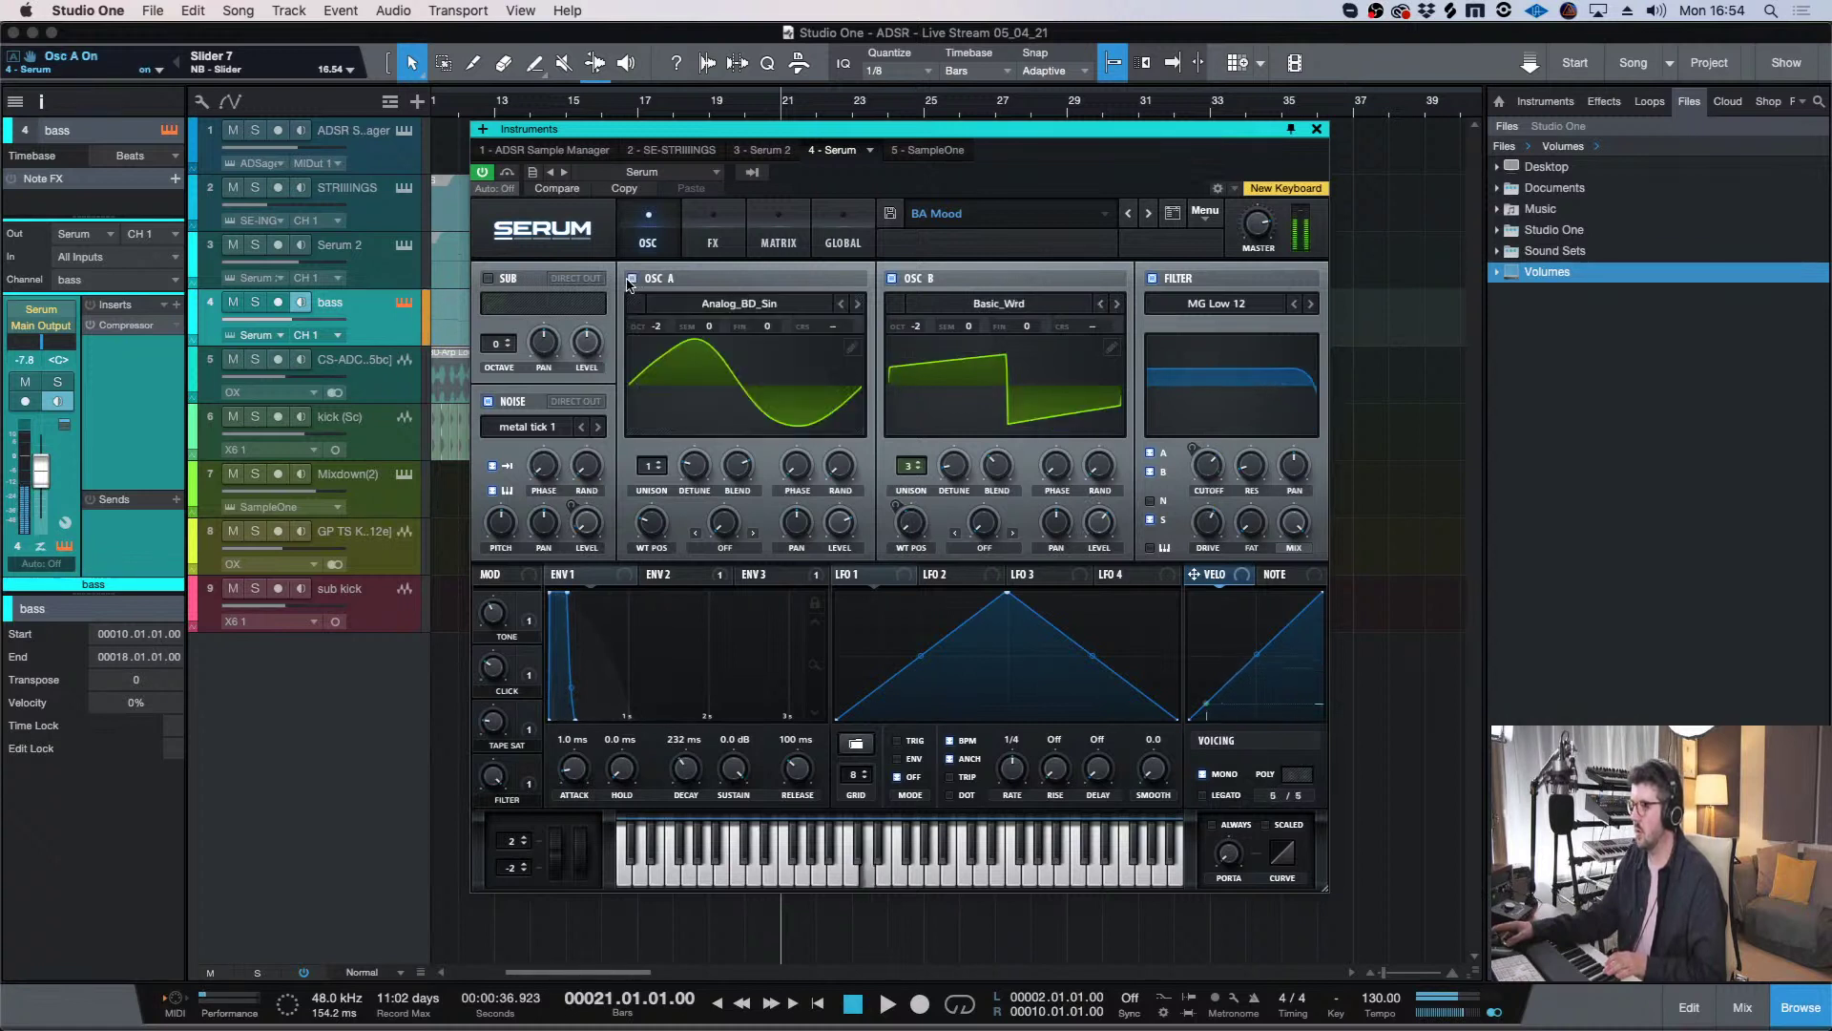
click(632, 279)
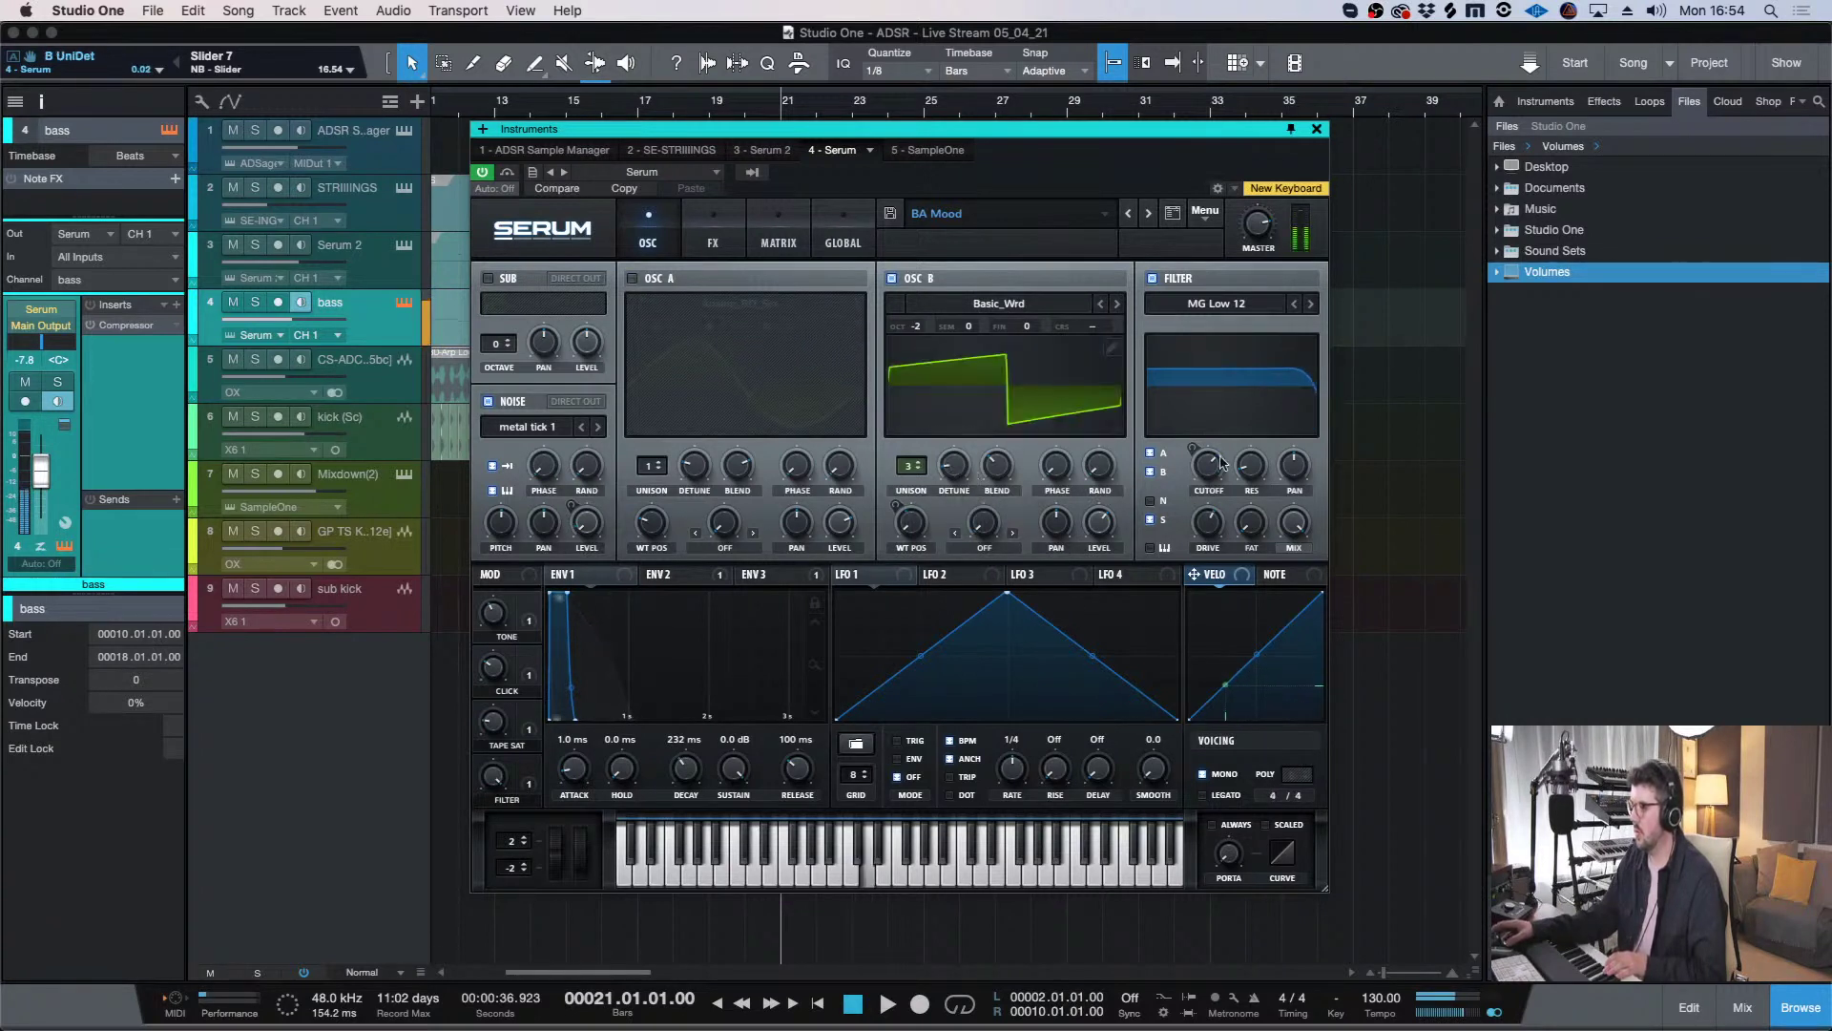
- Raise Serum's filter resonance to about 14% and set the master volume to 87%
drag(1222, 463, 1240, 468)
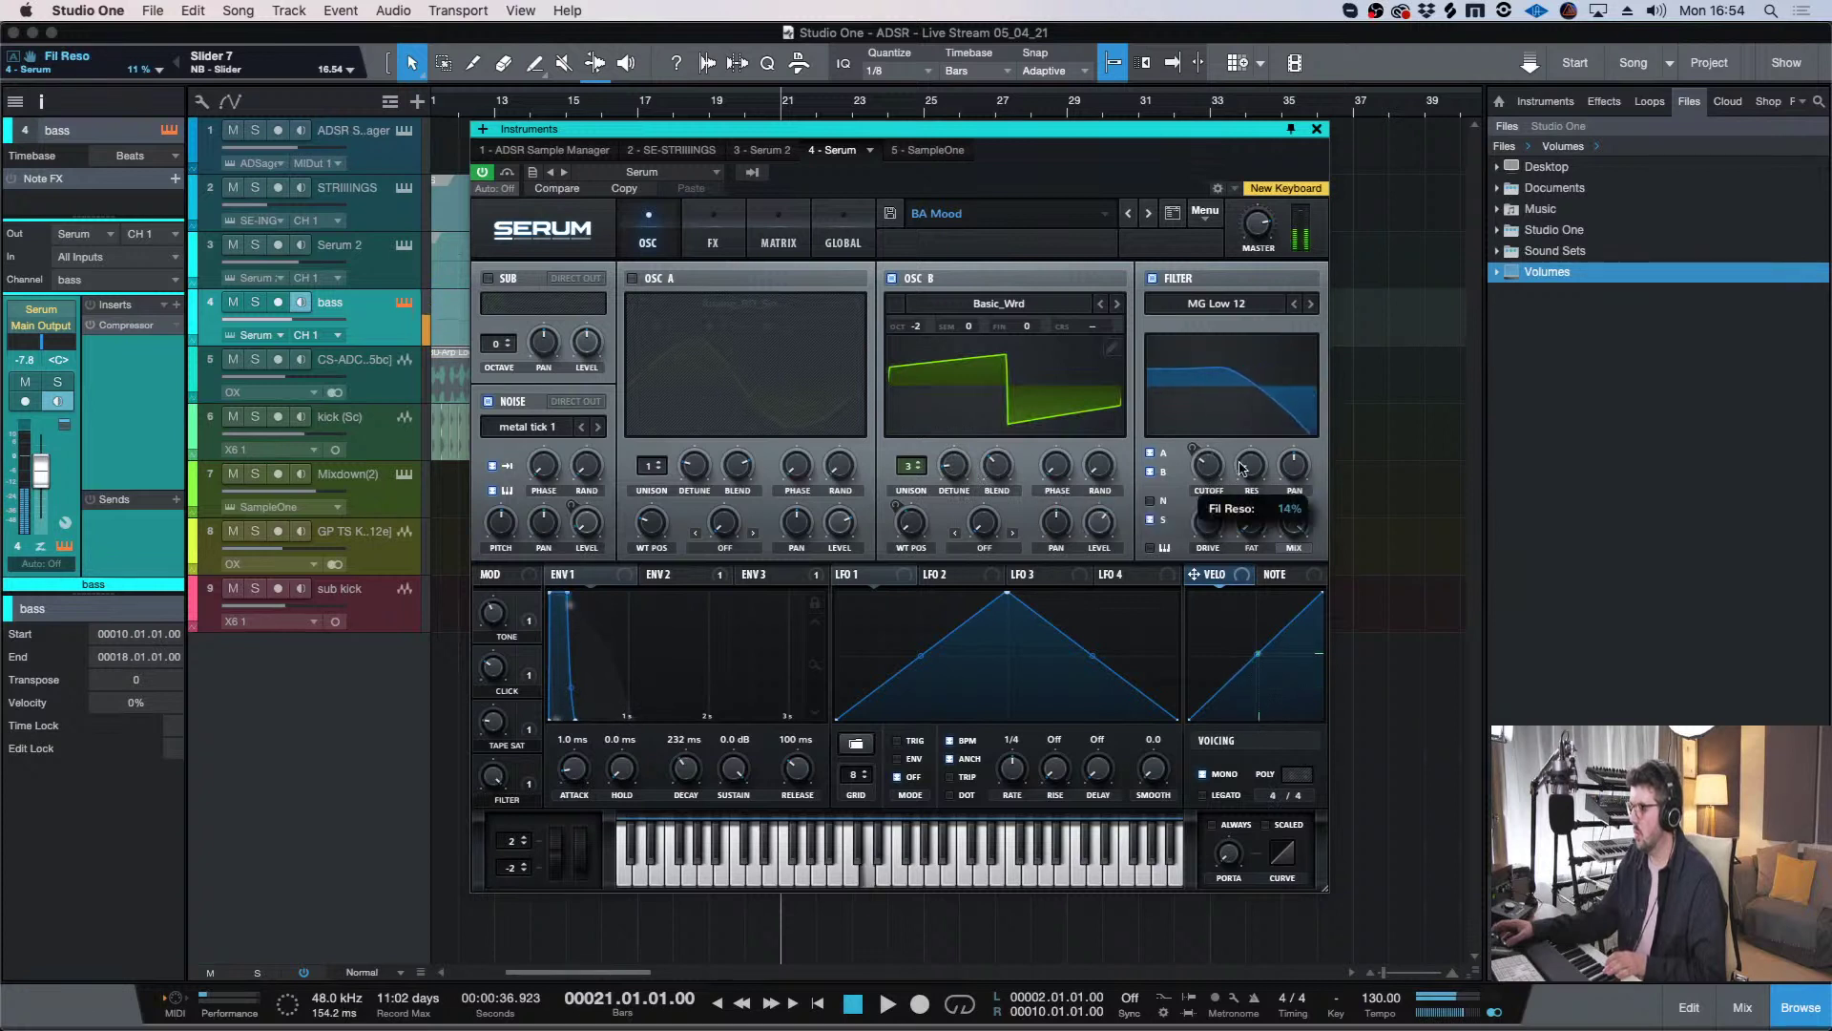
click(1259, 251)
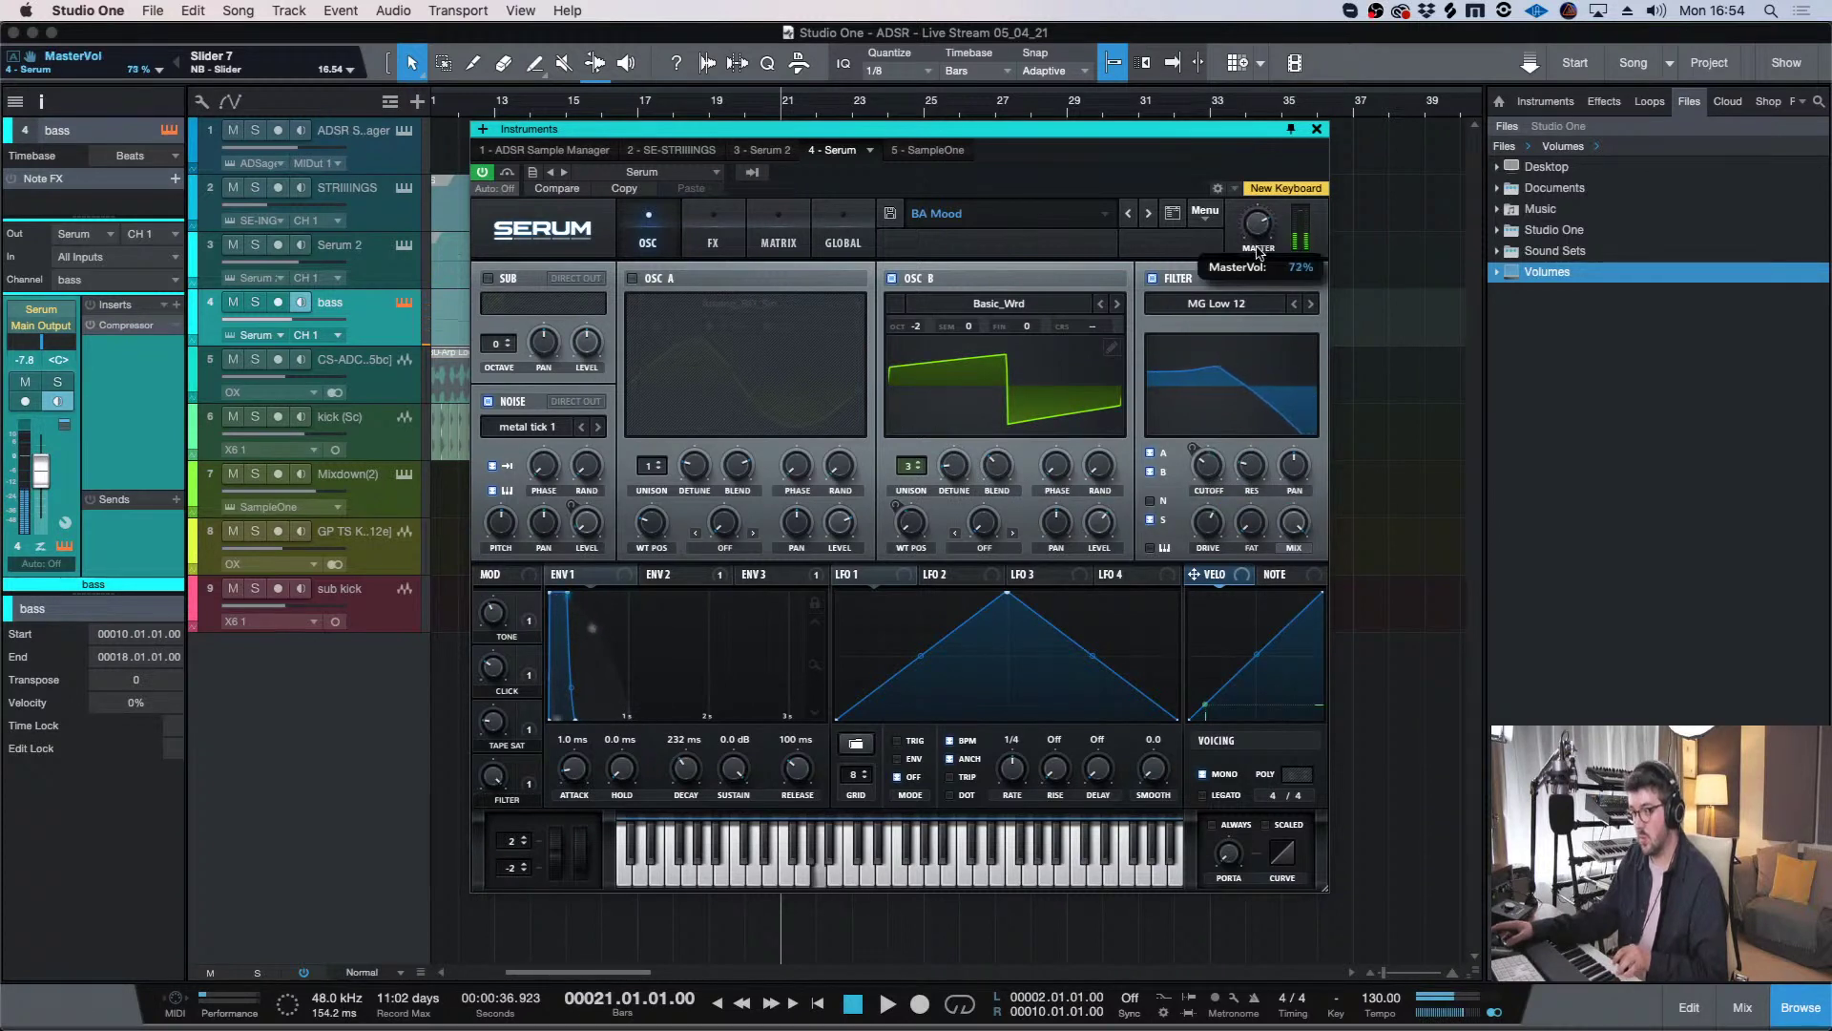
drag(1260, 253, 1260, 237)
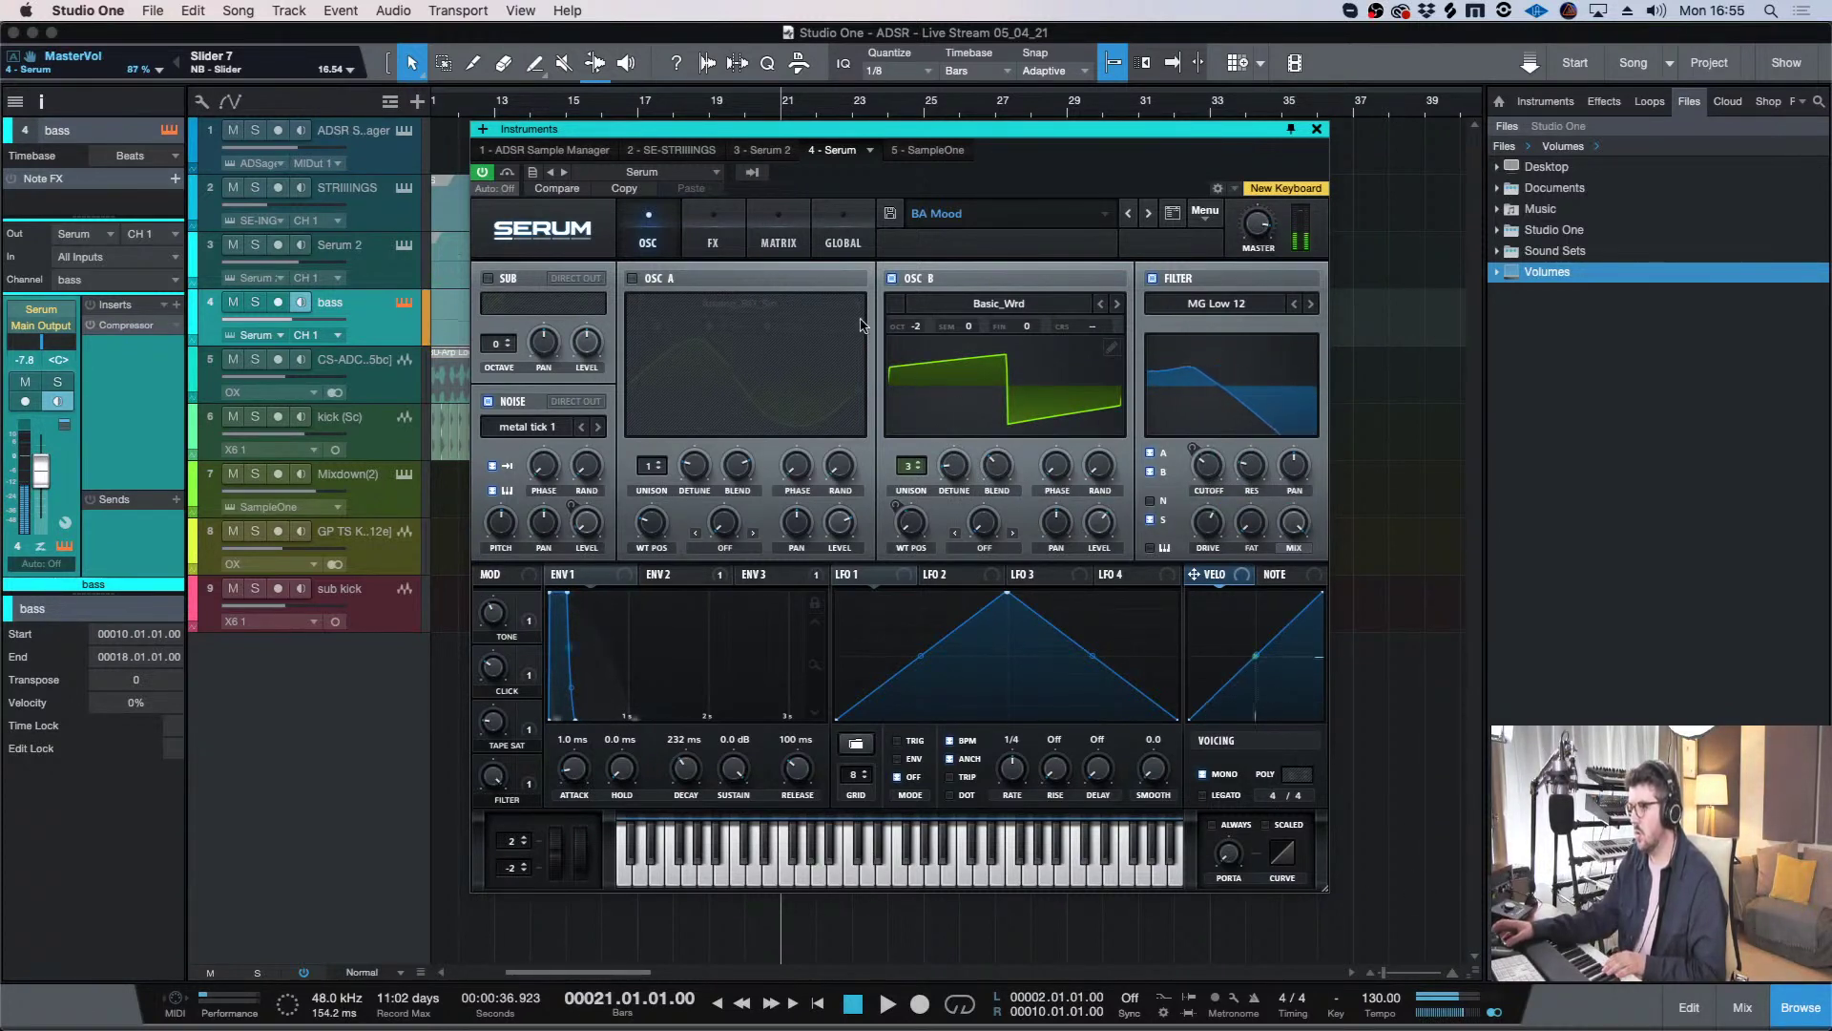
- Reduce the Serum compressor's mix to 19, set envelope 1 attack to 0.0 ms, and close the instrument
click(713, 234)
drag(1234, 291, 1230, 304)
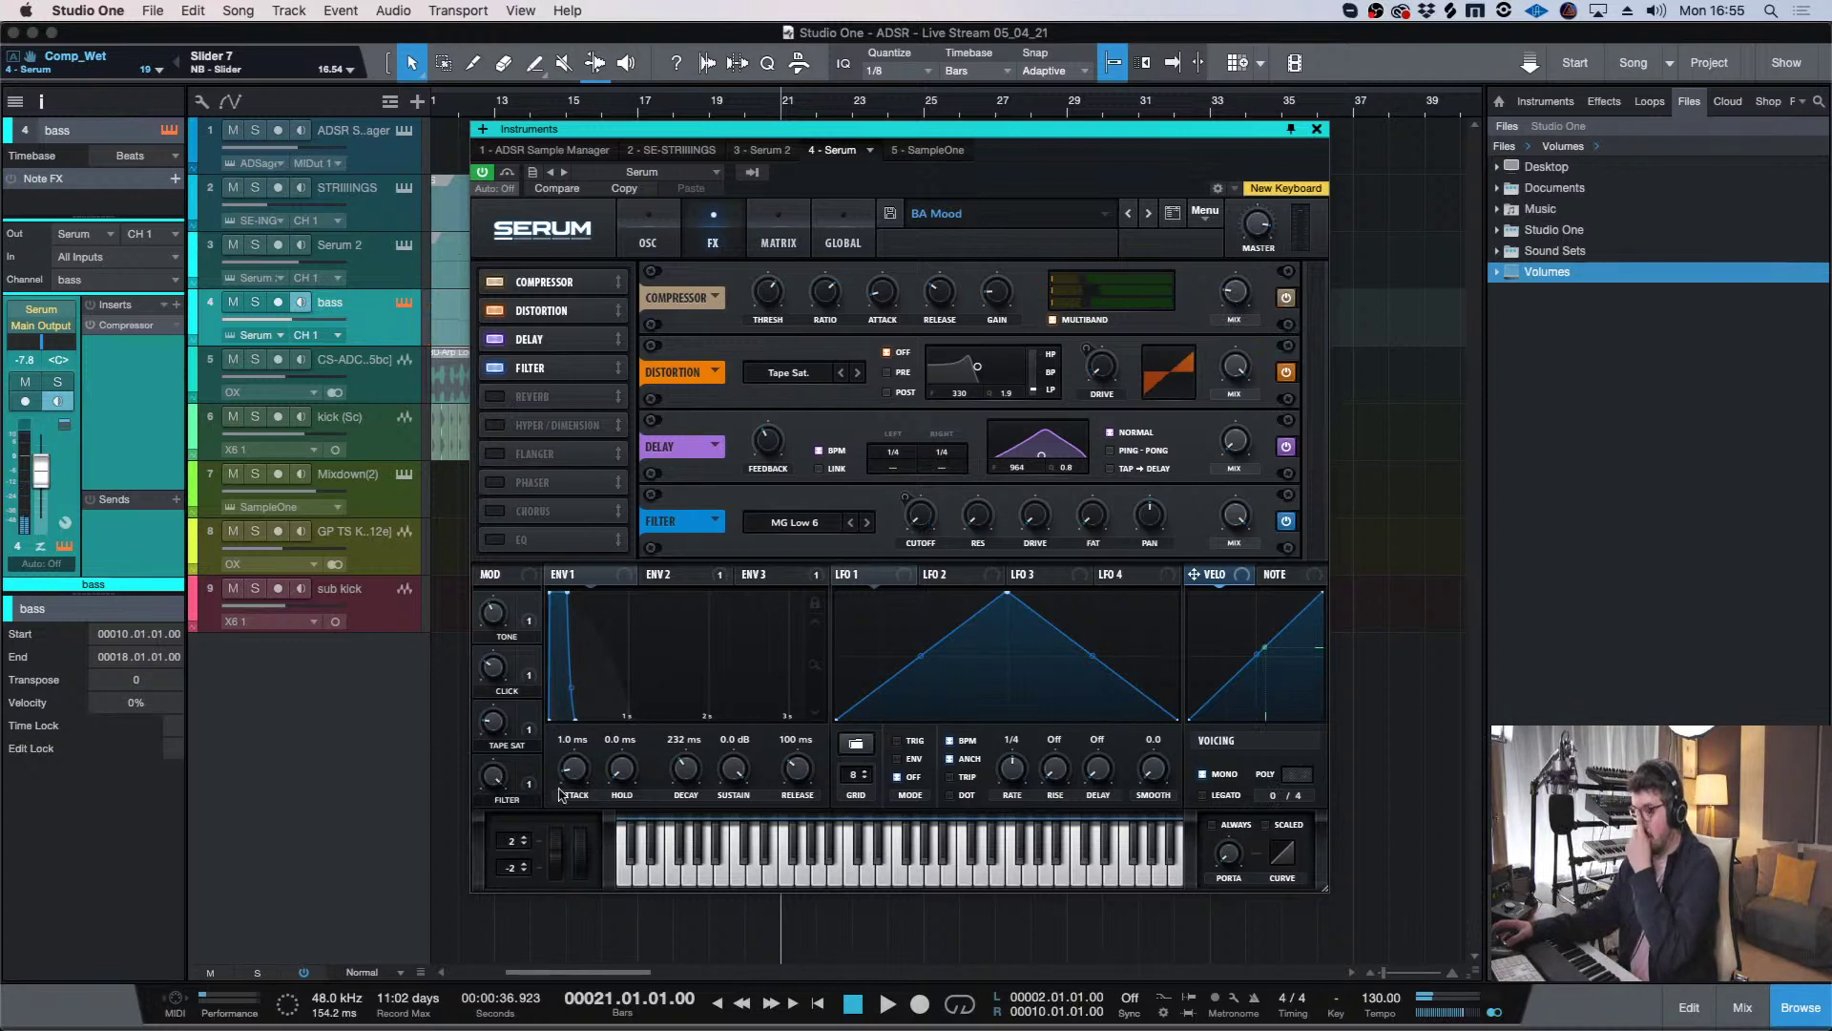
drag(561, 794, 561, 807)
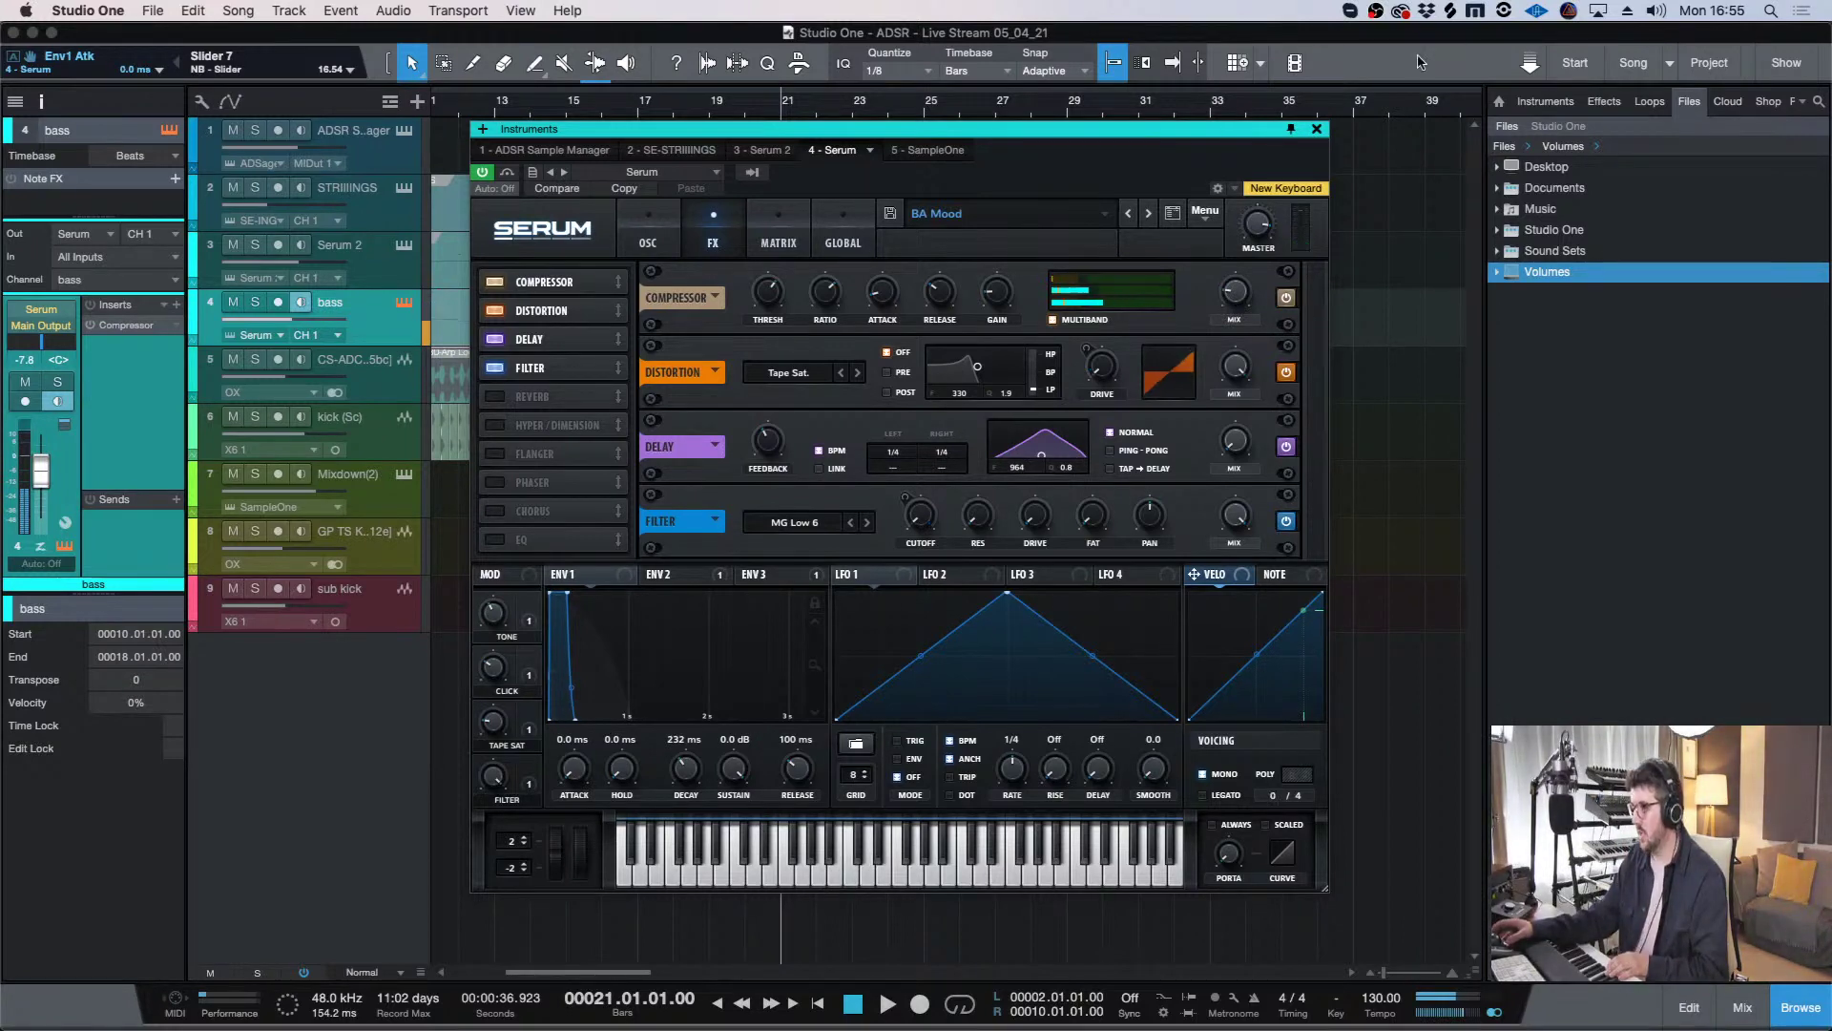
click(1317, 129)
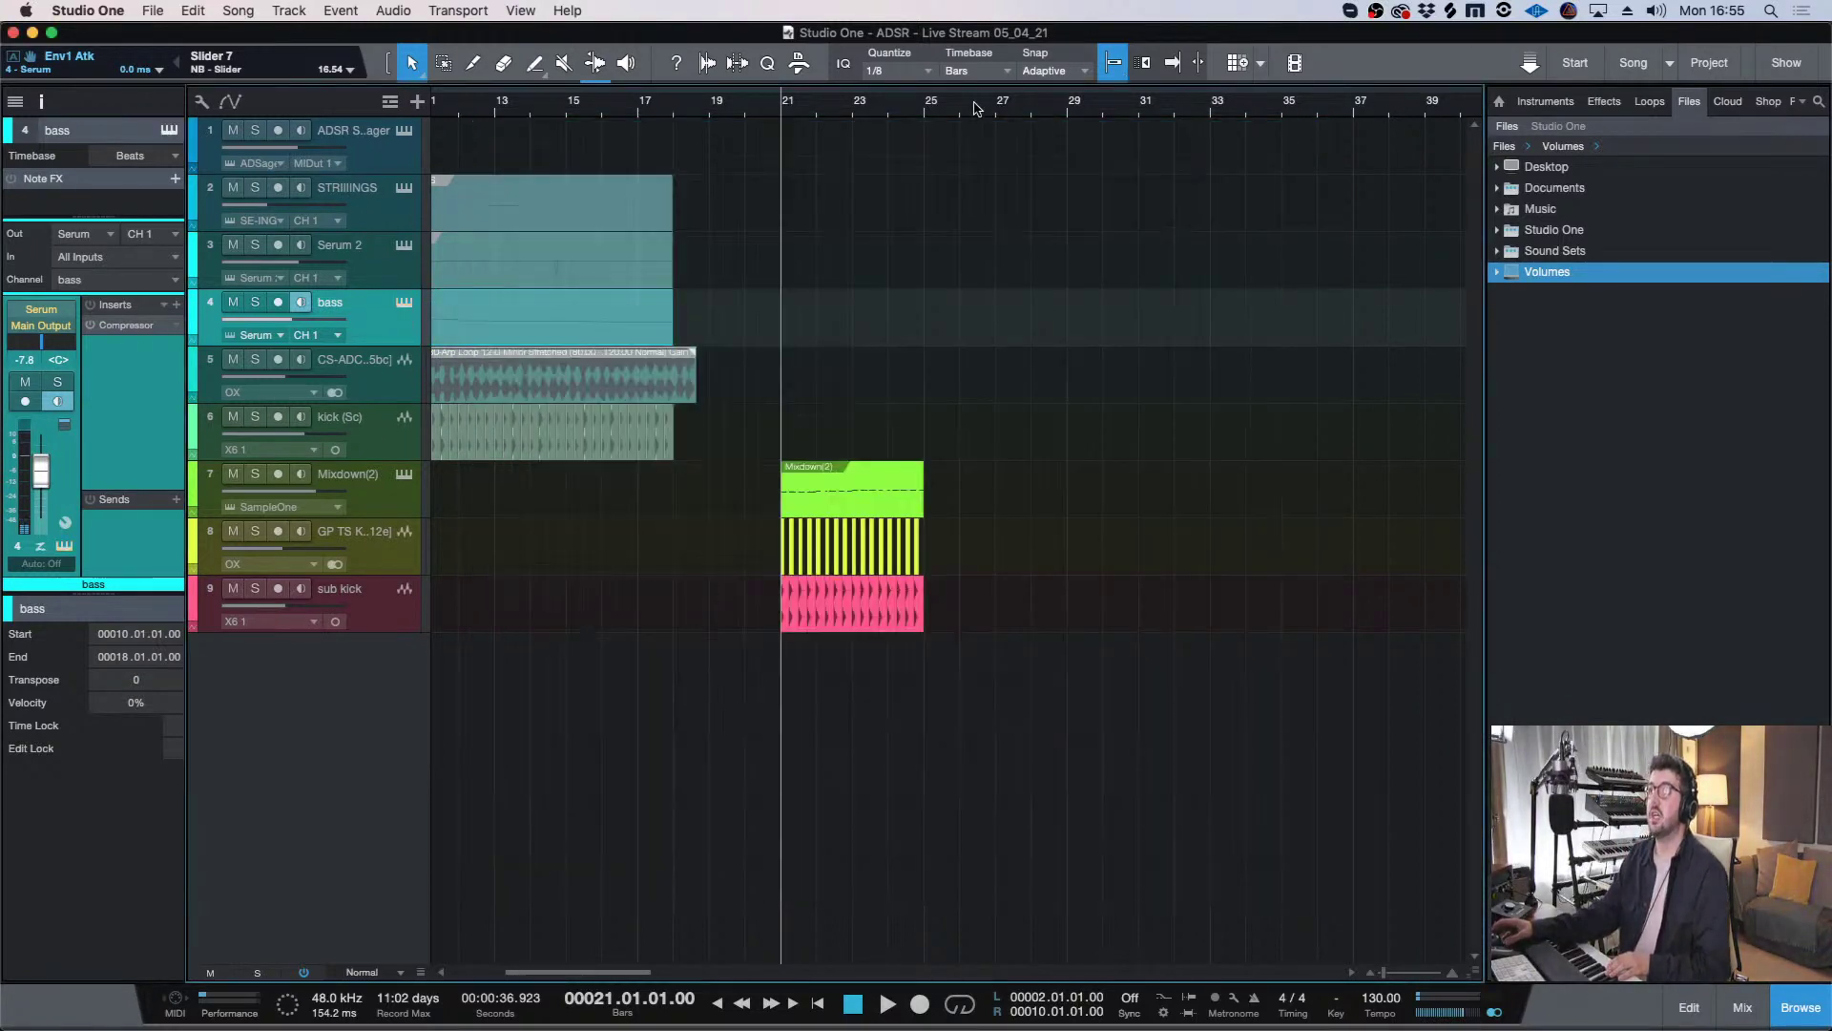
- Inspect the Mixdown(2) and sub kick track settings, including the sub kick's timestretch modes
key(e)
key(e)
key(e)
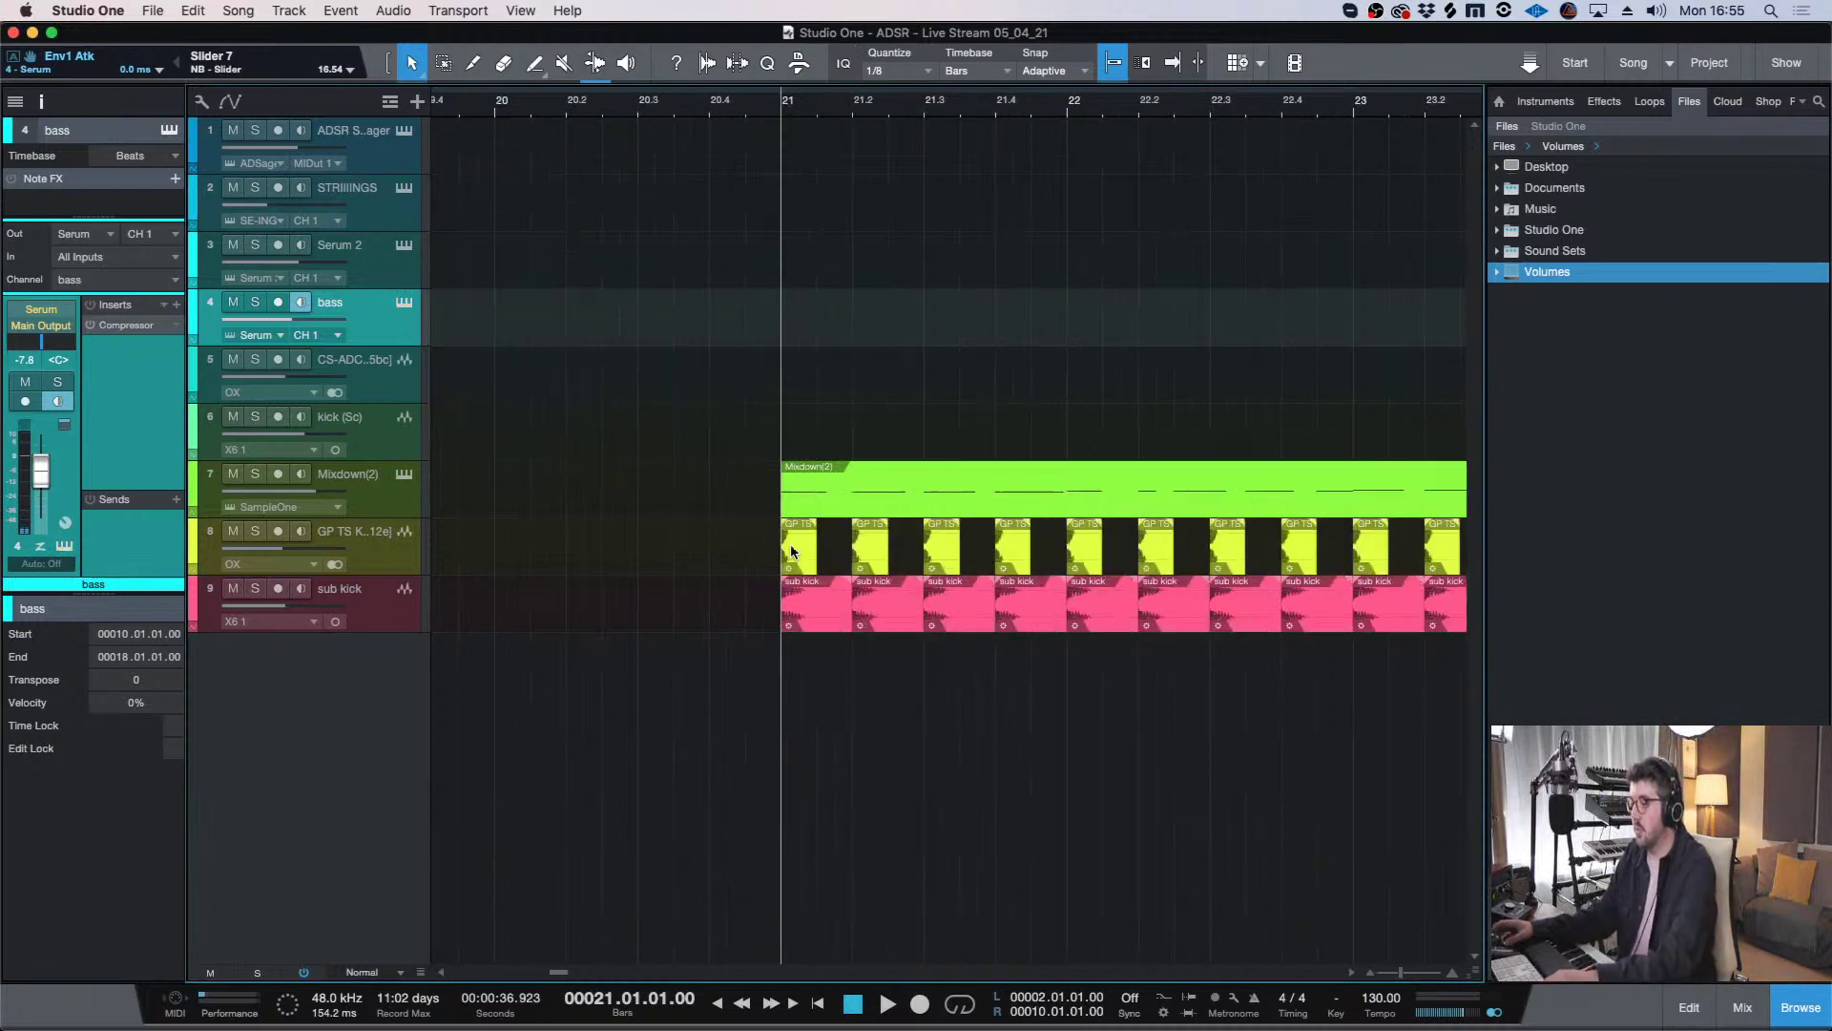
key(w)
key(w)
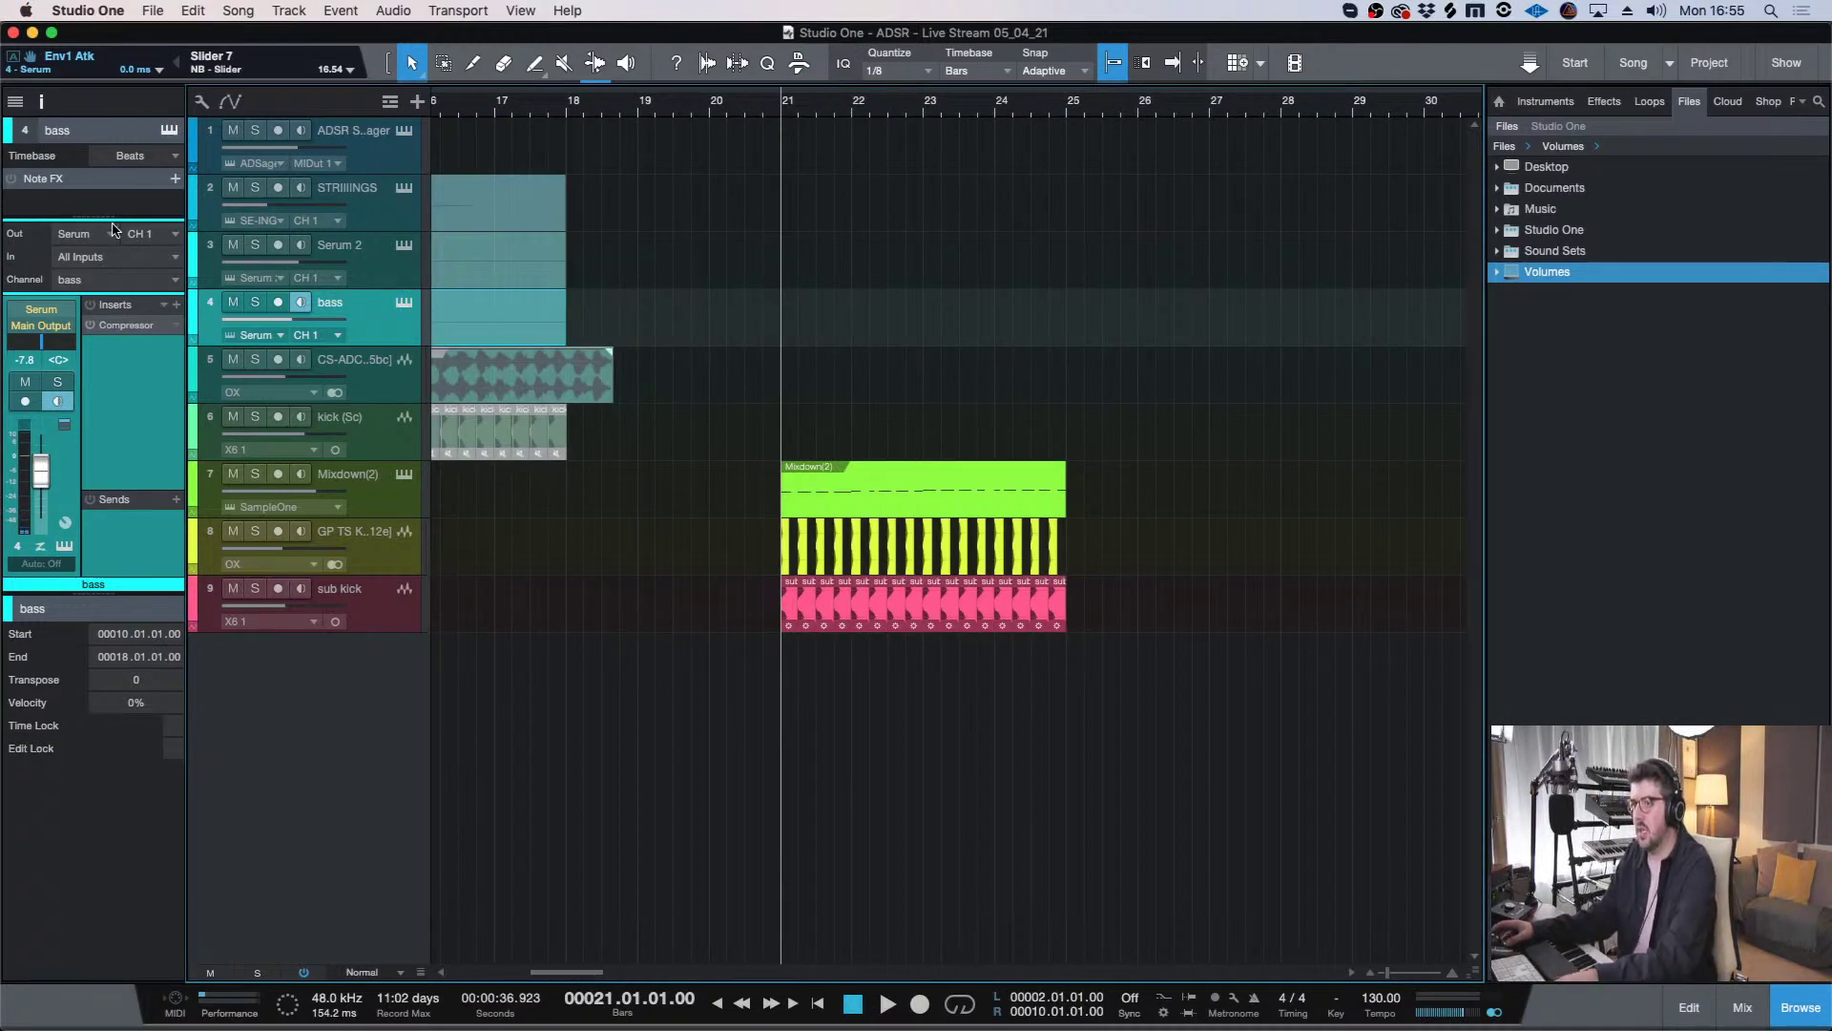
click(412, 502)
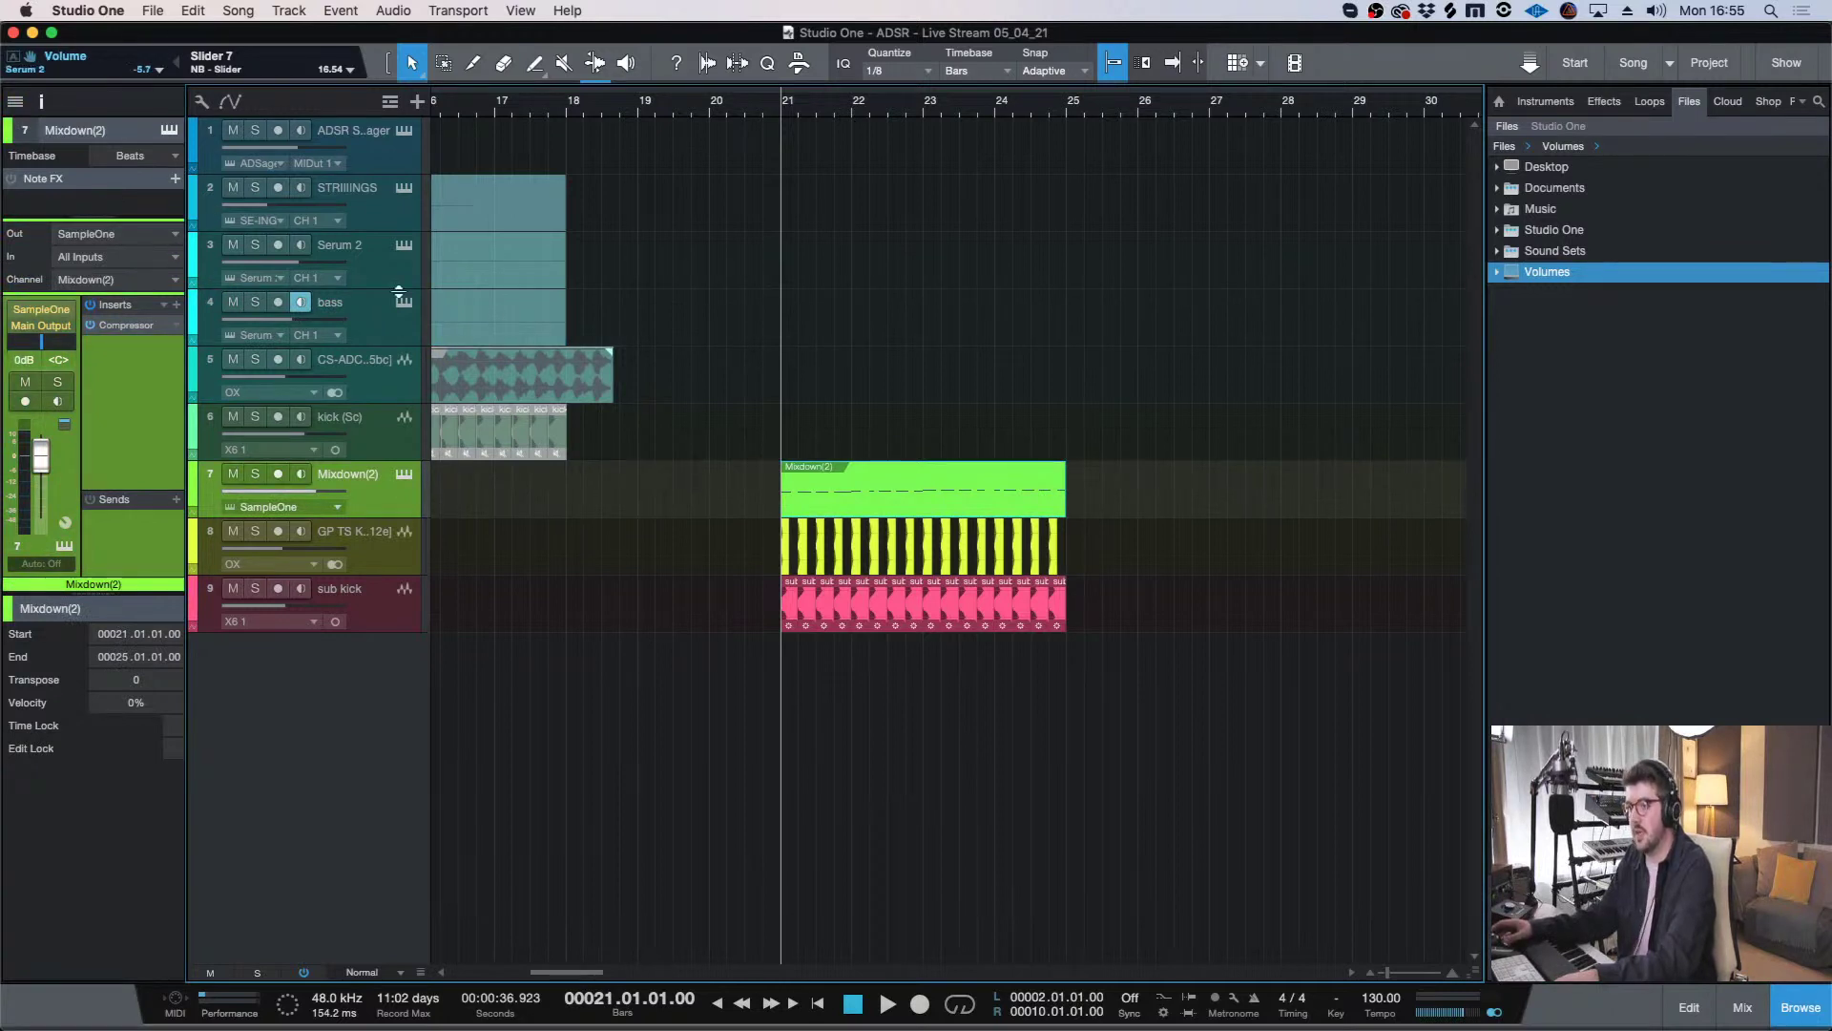
click(400, 591)
click(134, 180)
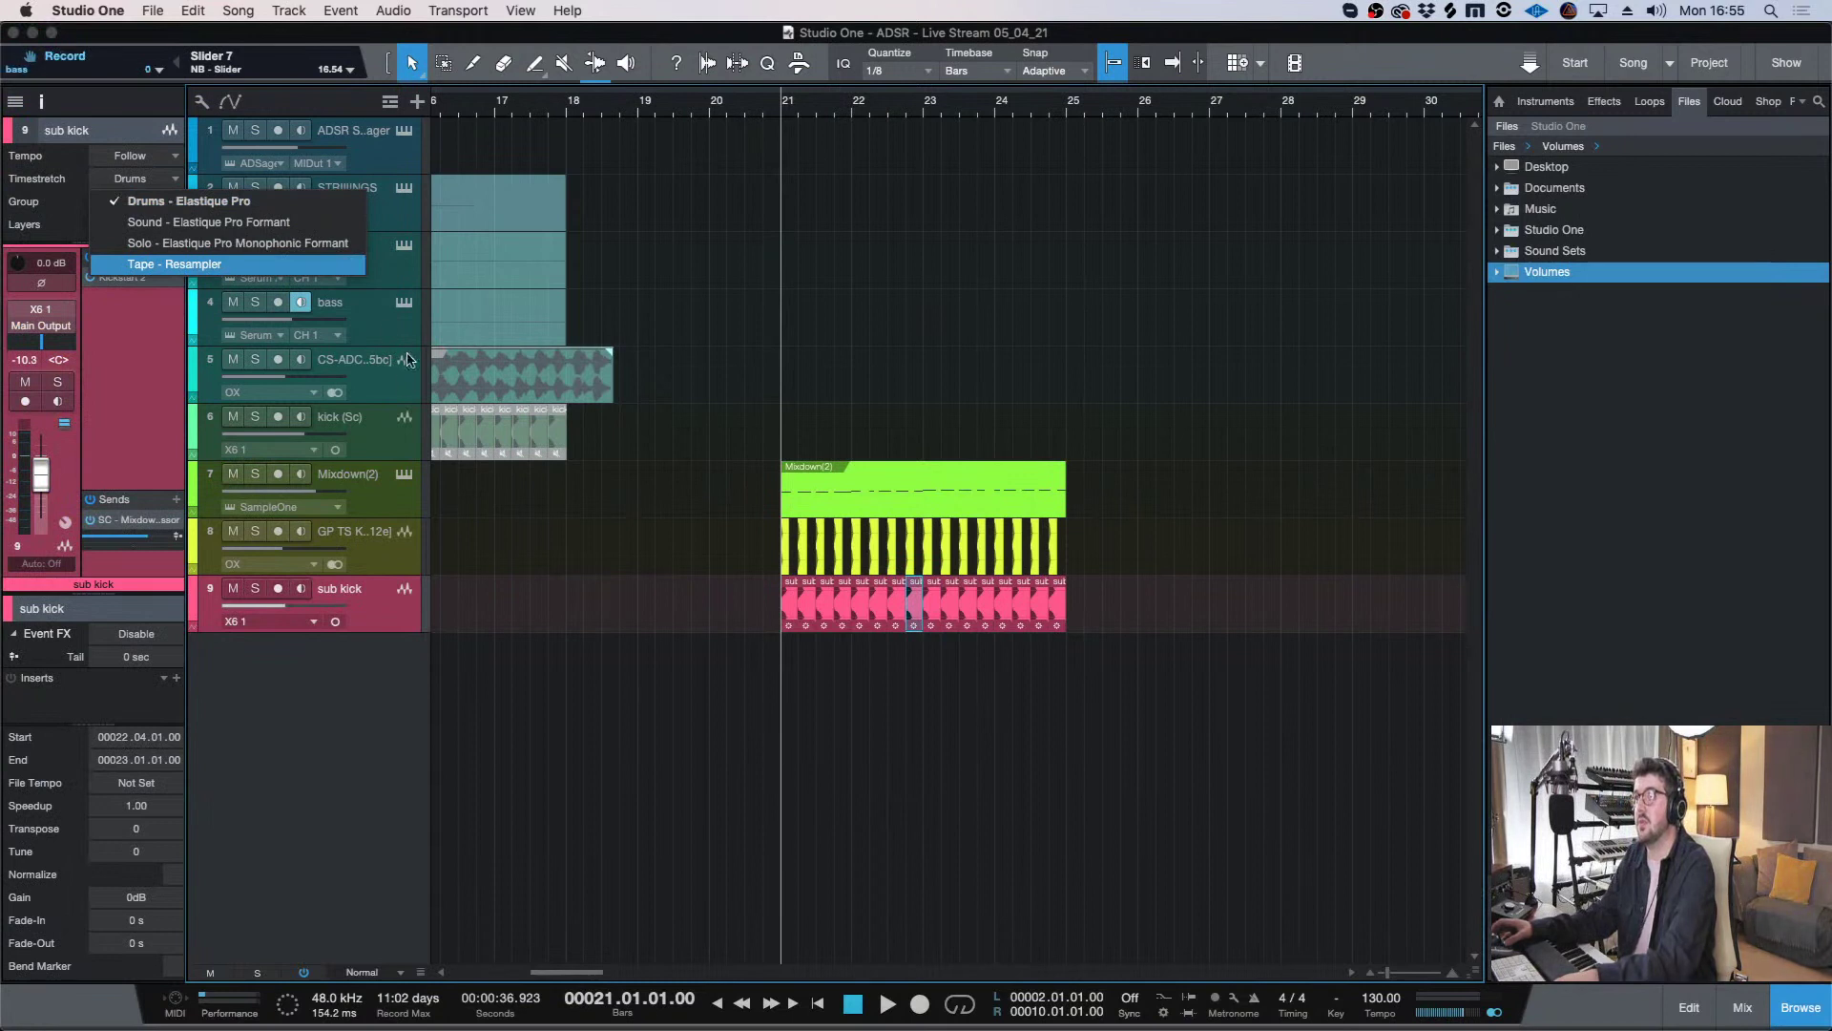
click(761, 193)
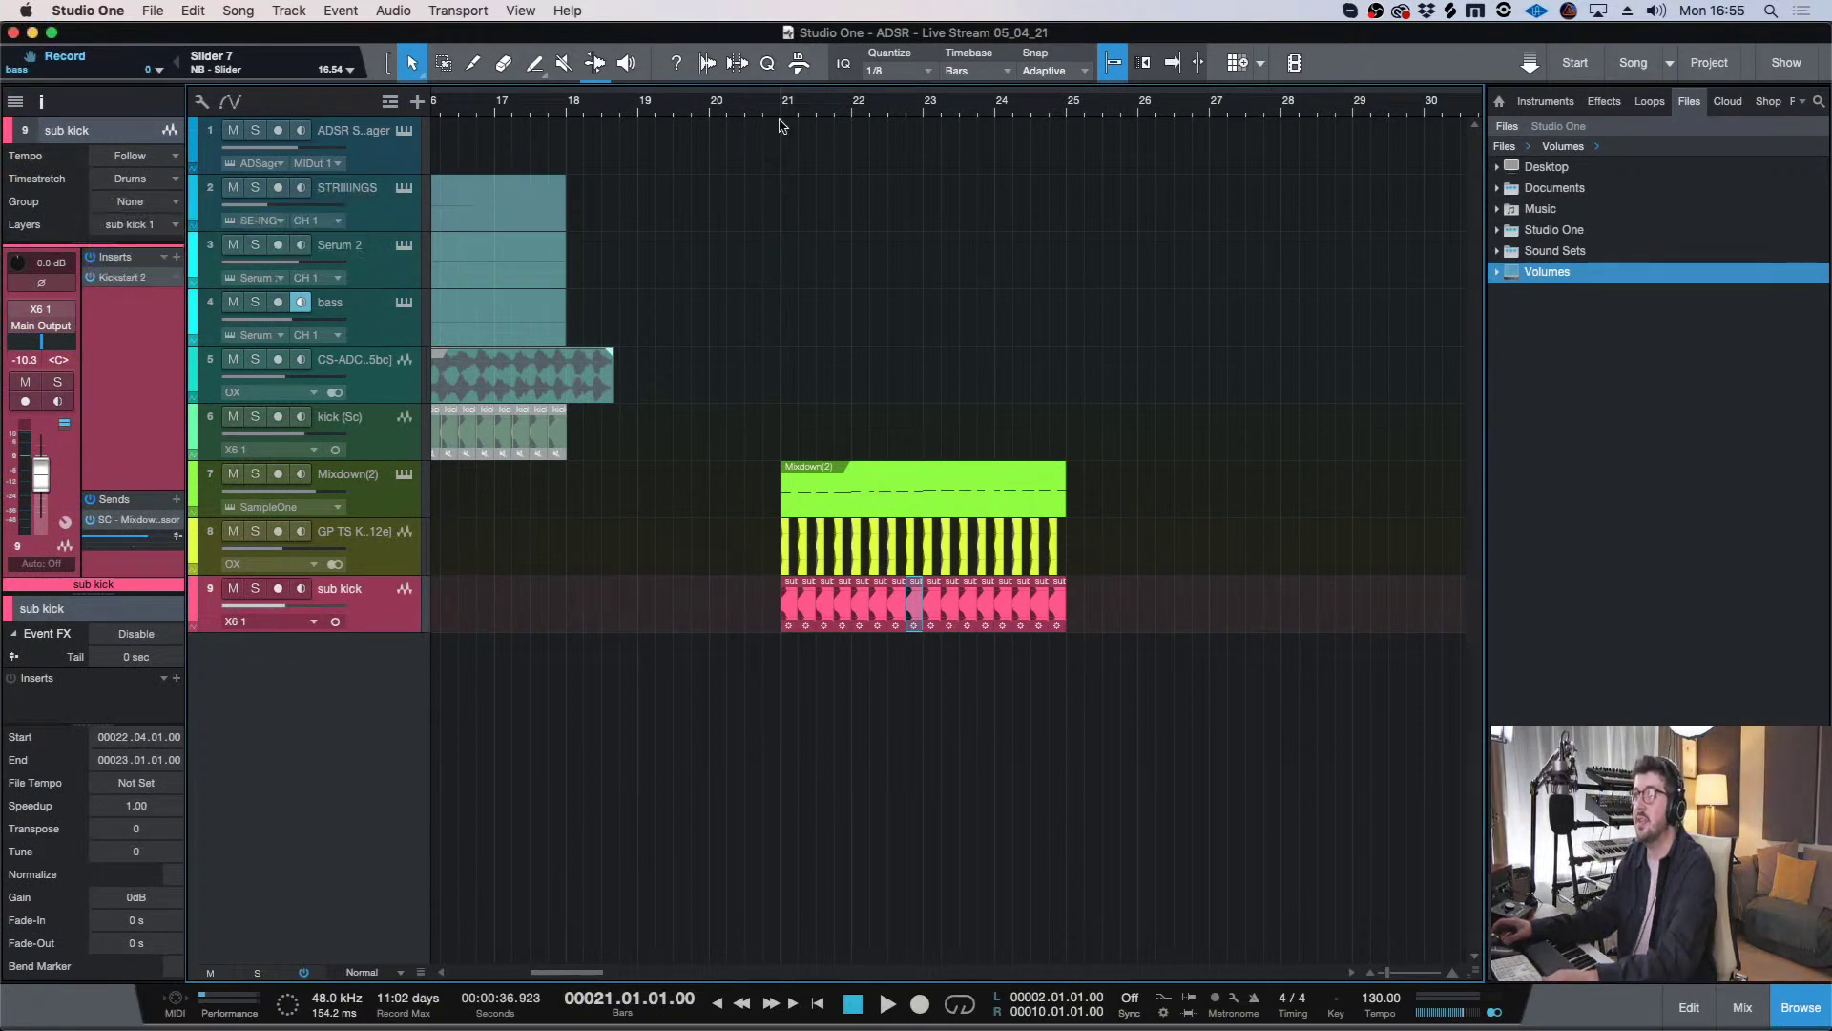
- Frame the Mixdown(2), GP TS Kick10 and sub kick parts between bars 21 and 25 in the timeline
key(e)
key(w)
key(w)
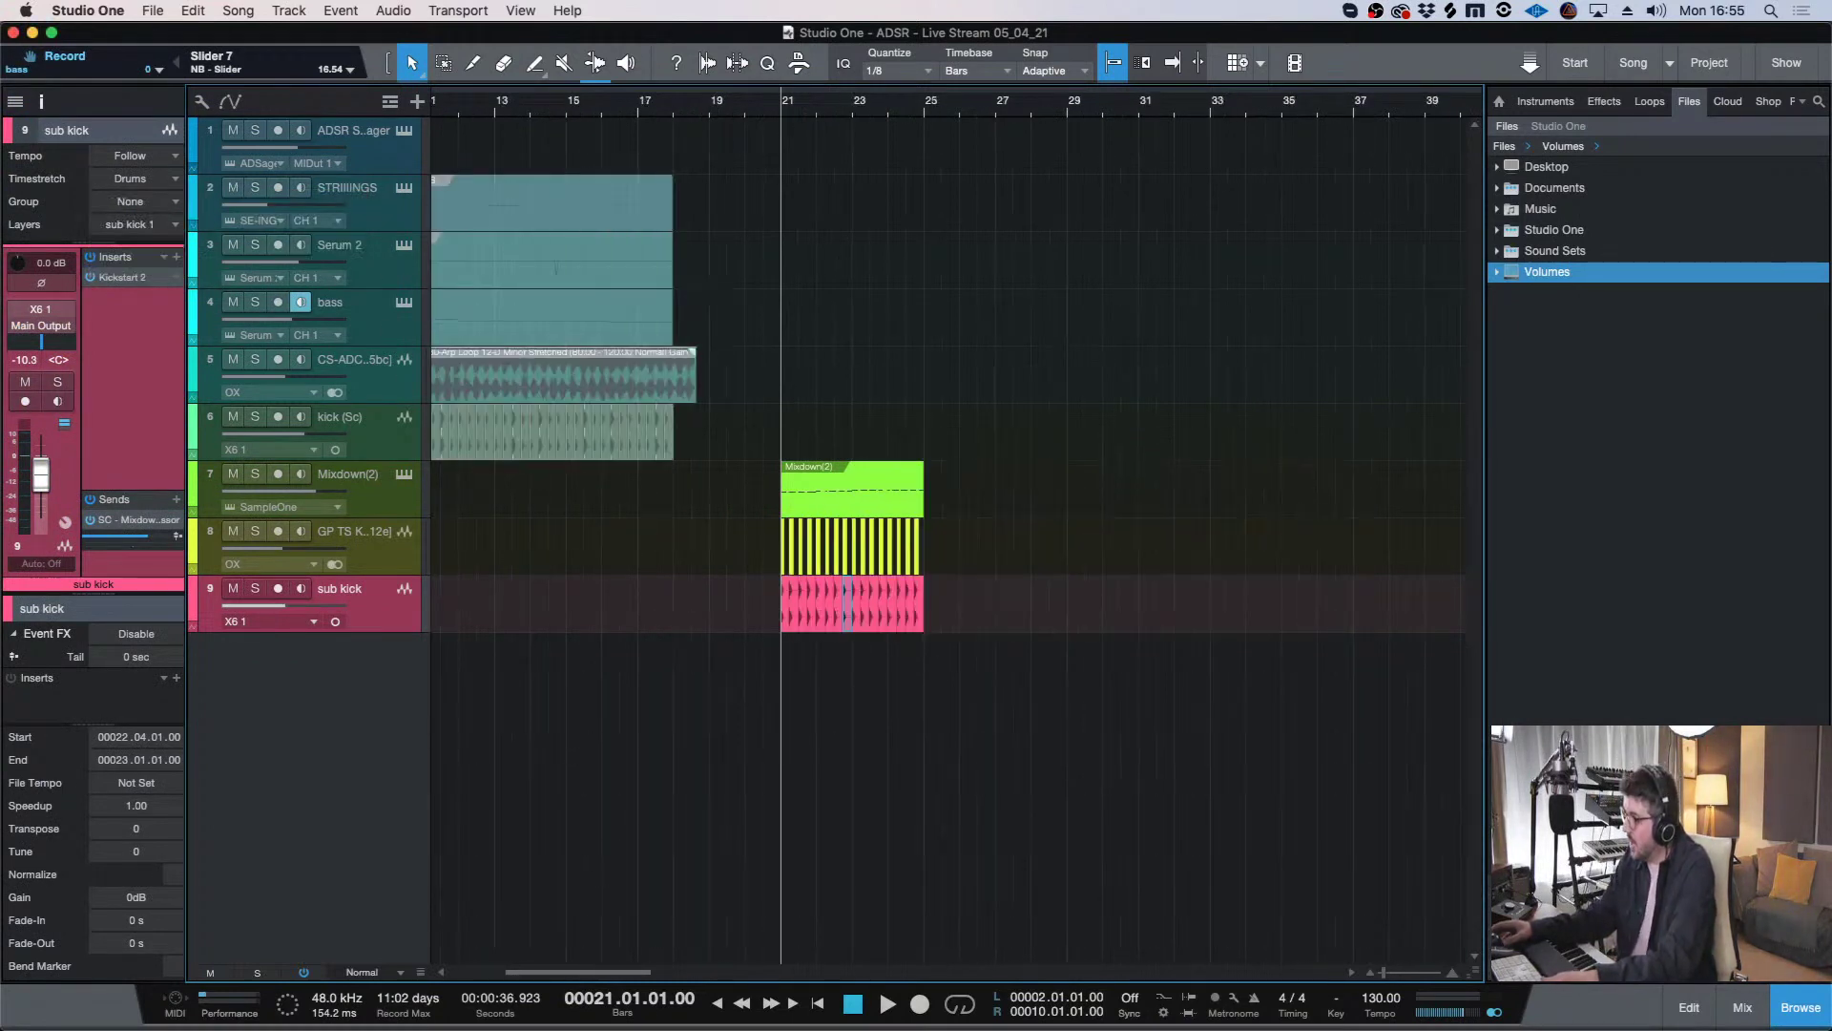
key(e)
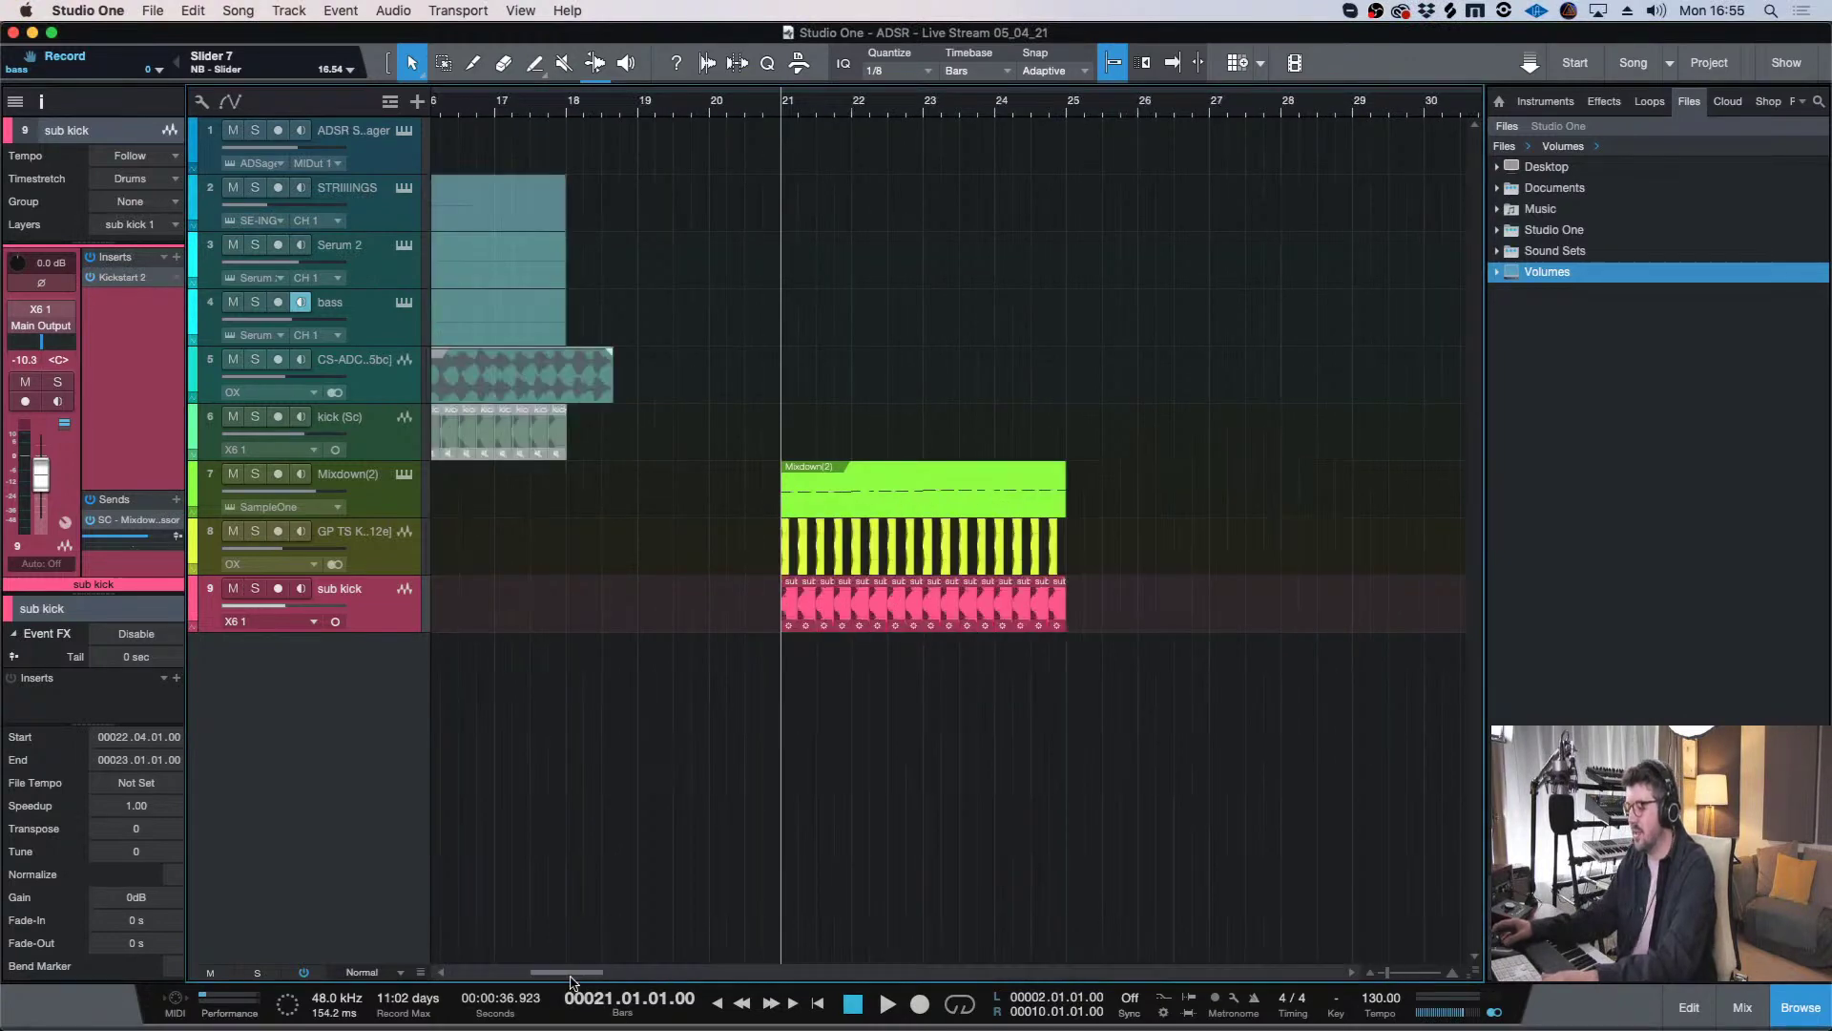
drag(570, 973, 596, 983)
key(e)
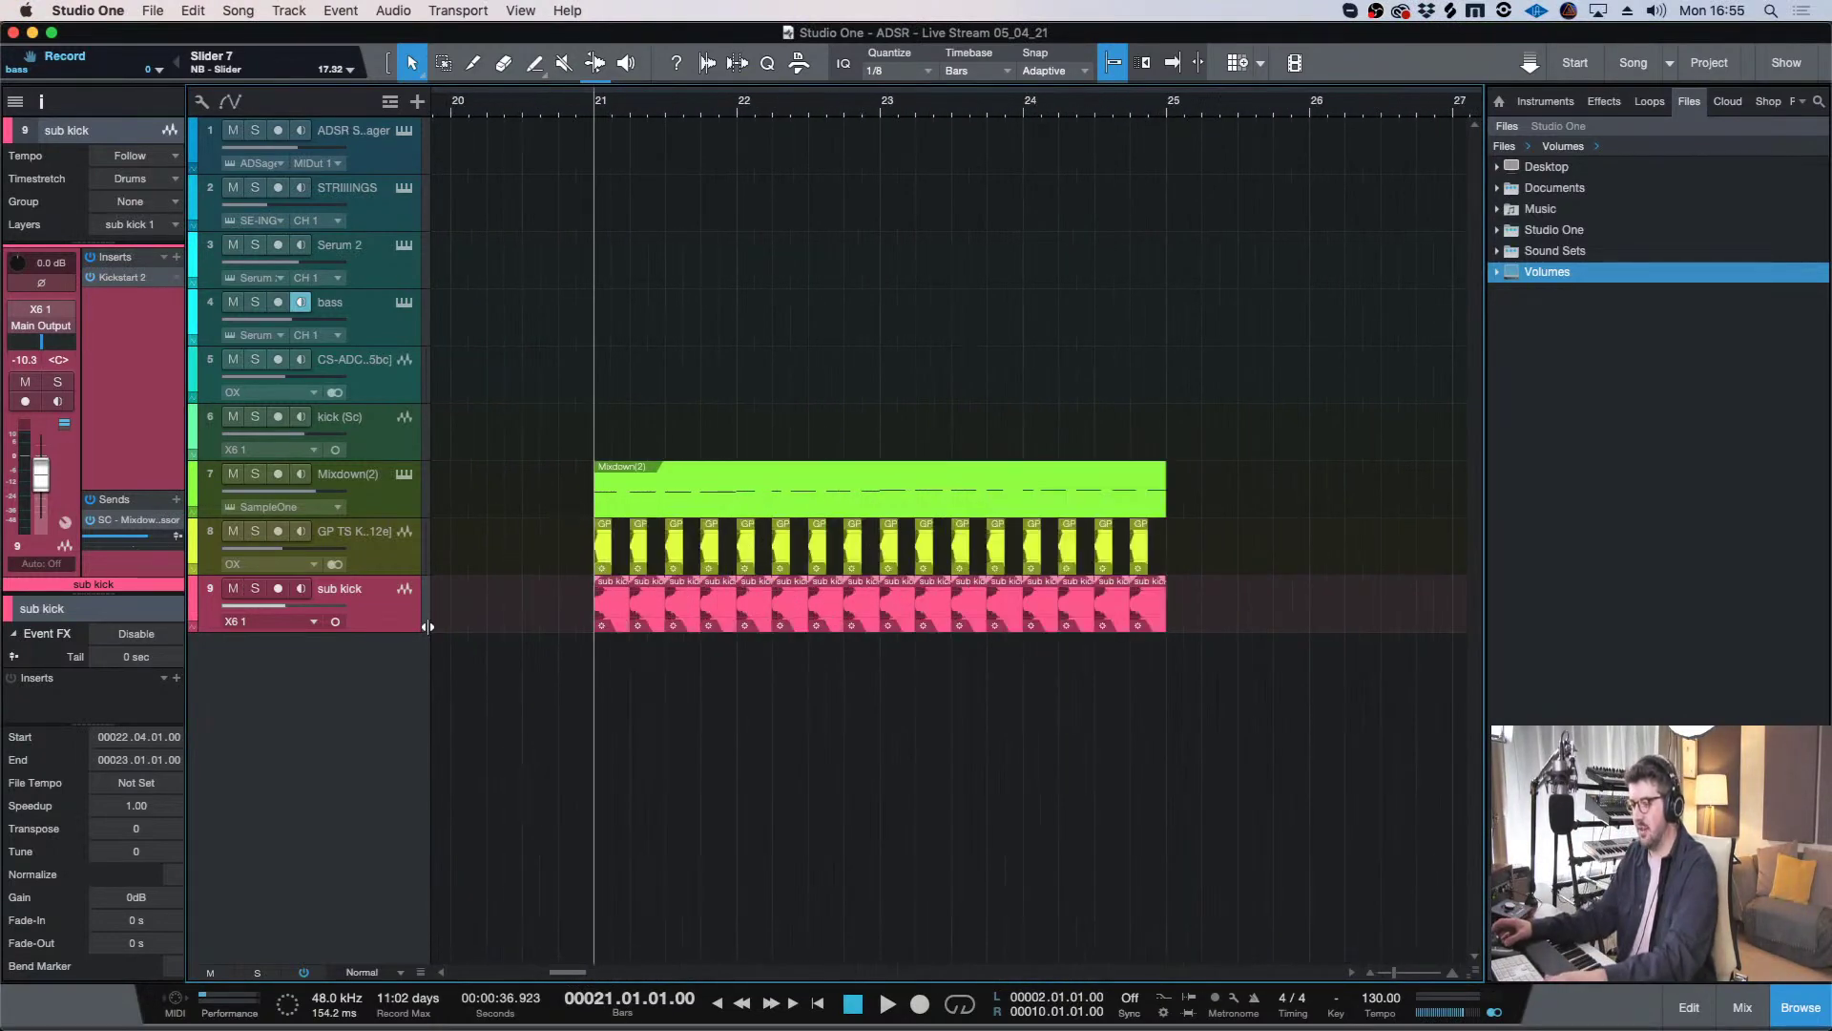
- Select the bass track and play the arrangement from bar 21 to try out a bass line over it
key(w)
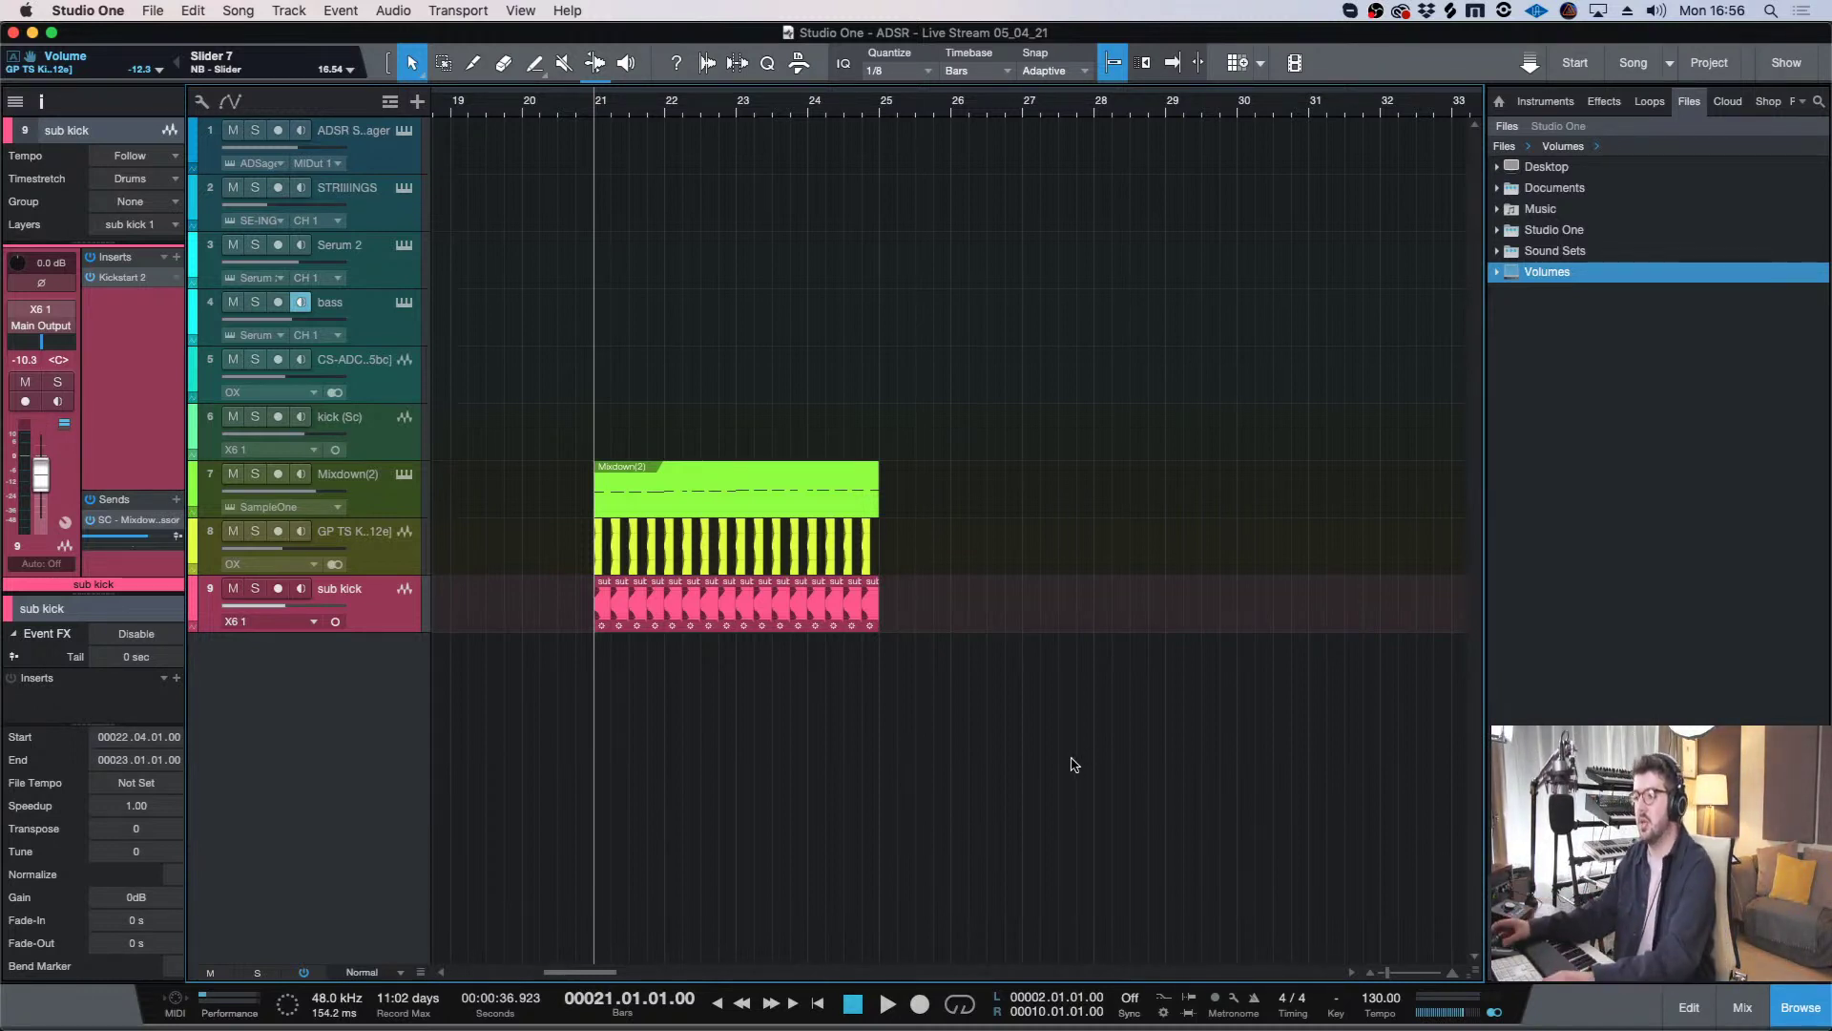
key(d)
key(ctrl+z)
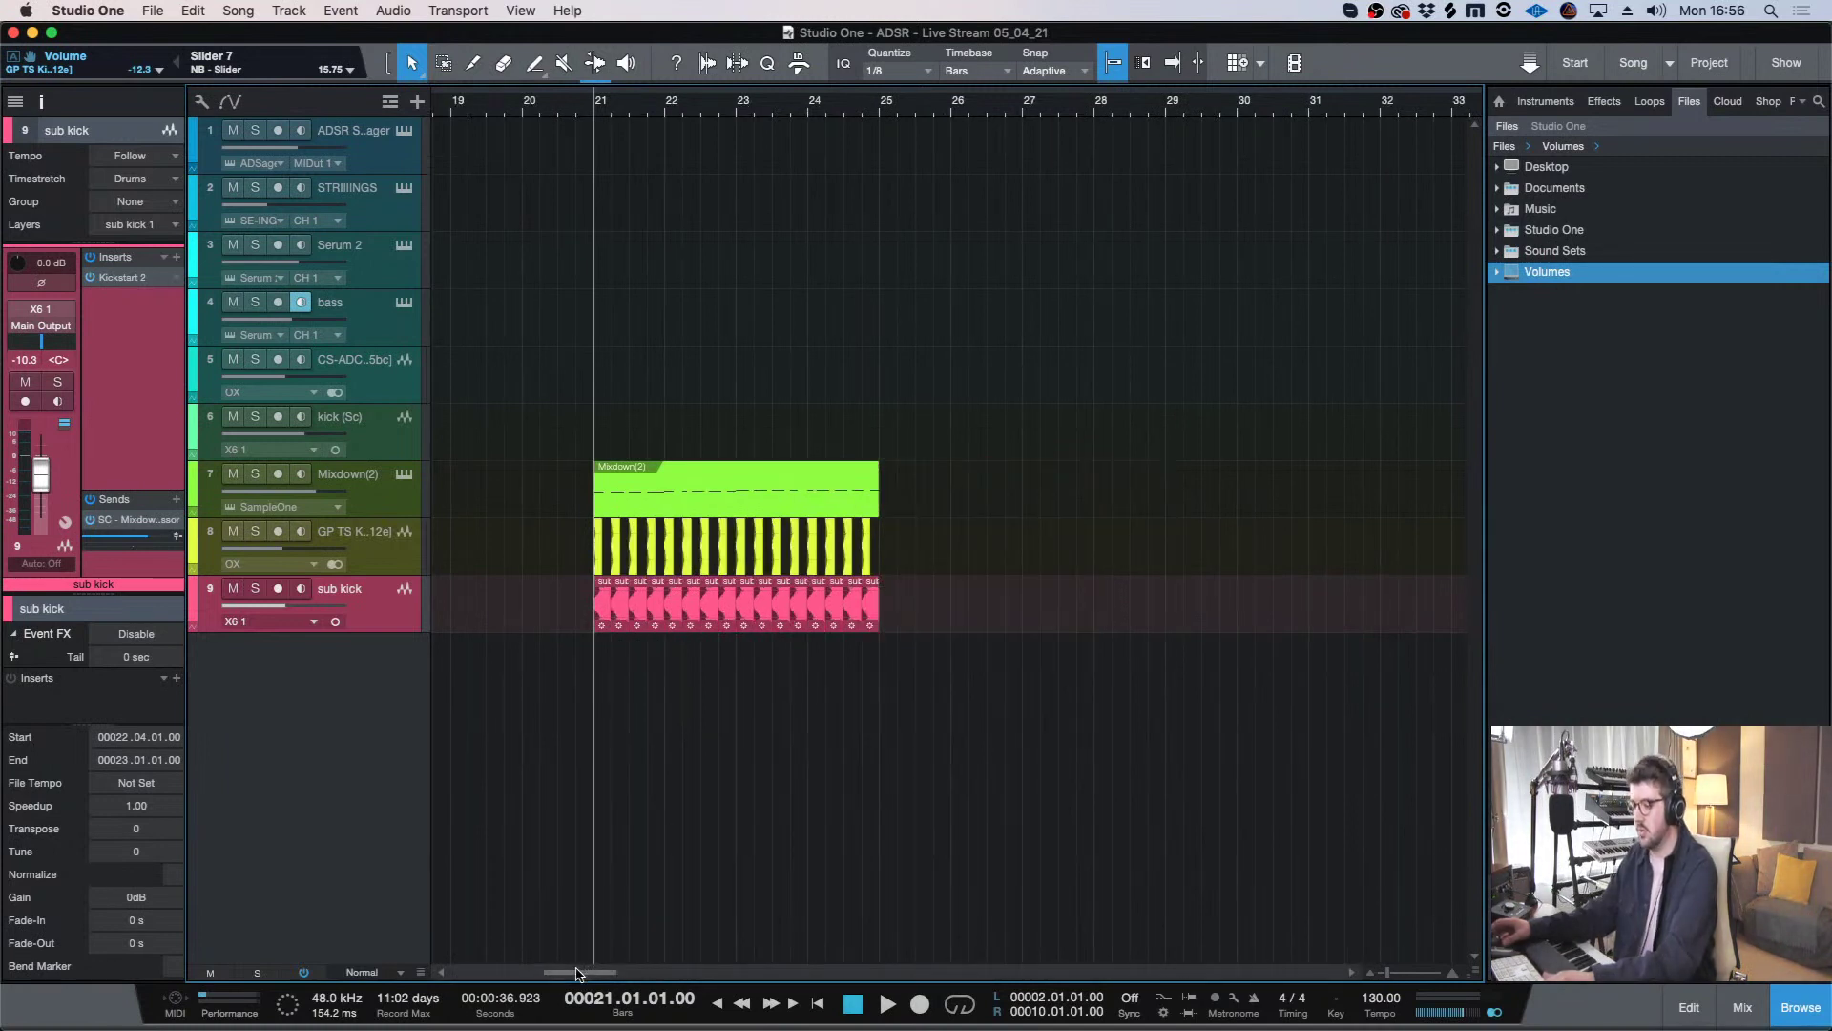
key(e)
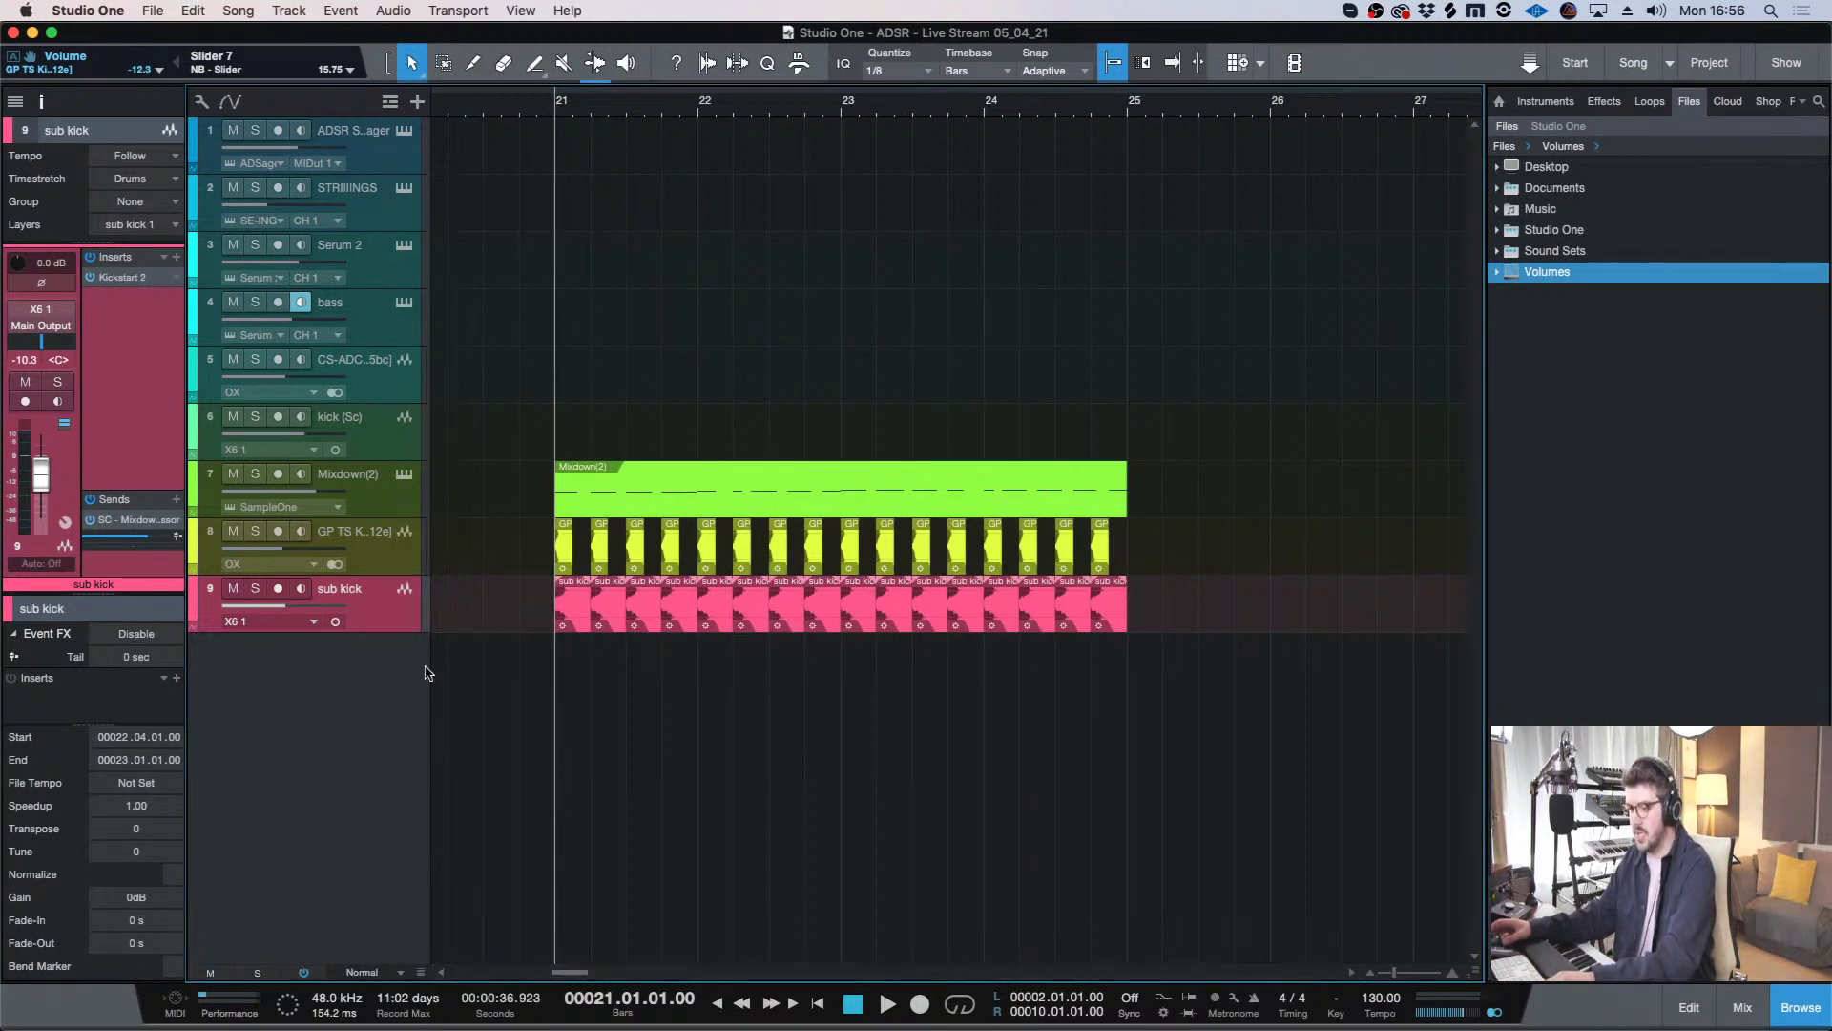
key(w)
click(344, 317)
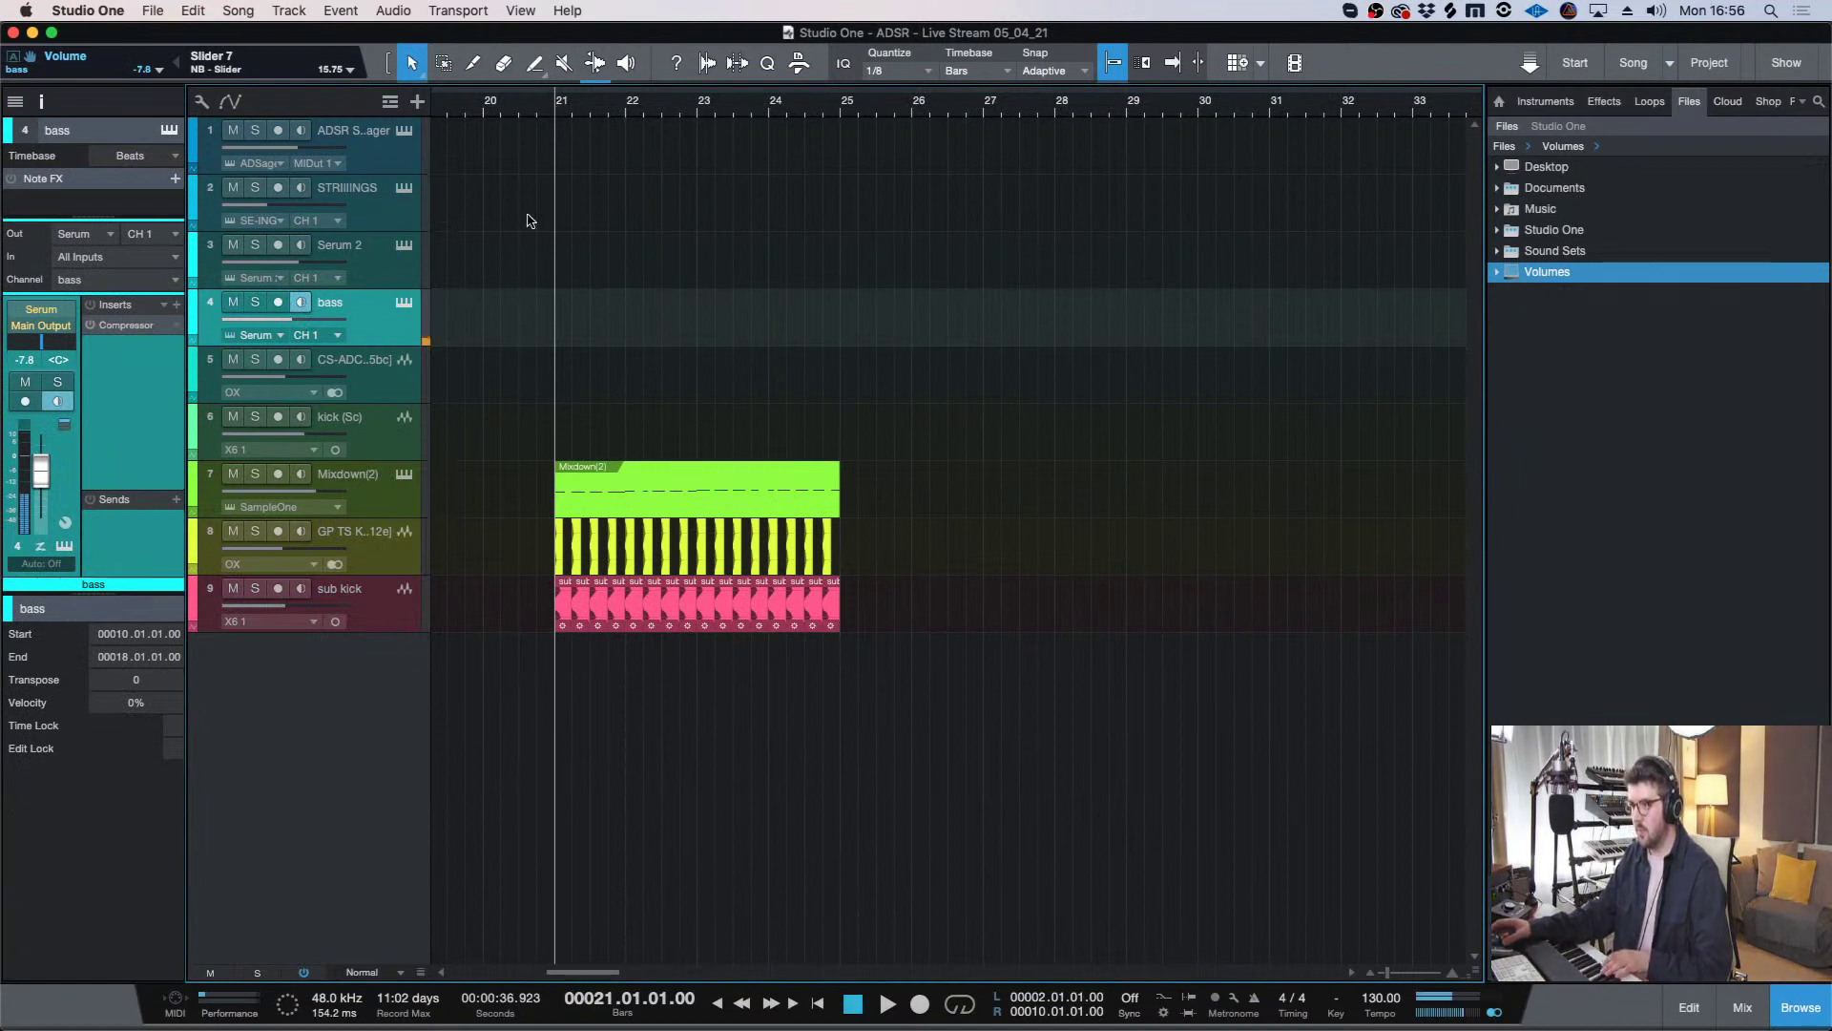
key(space)
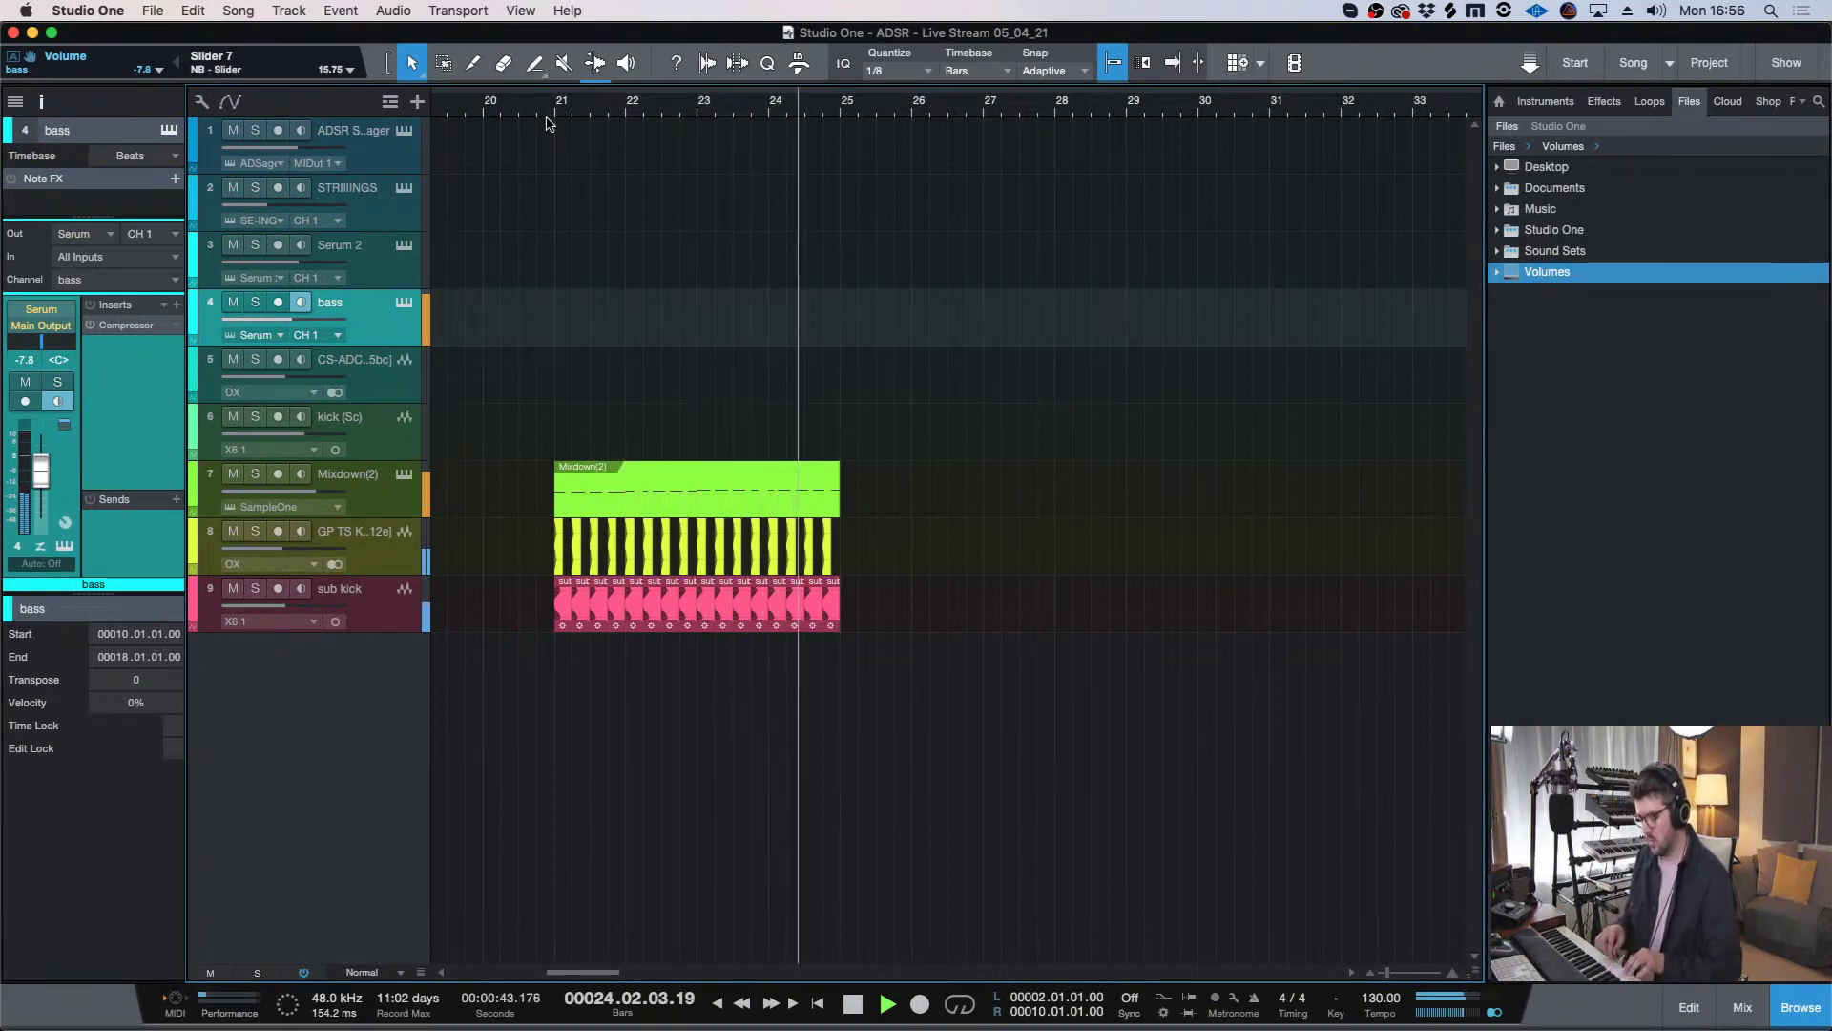
key(space)
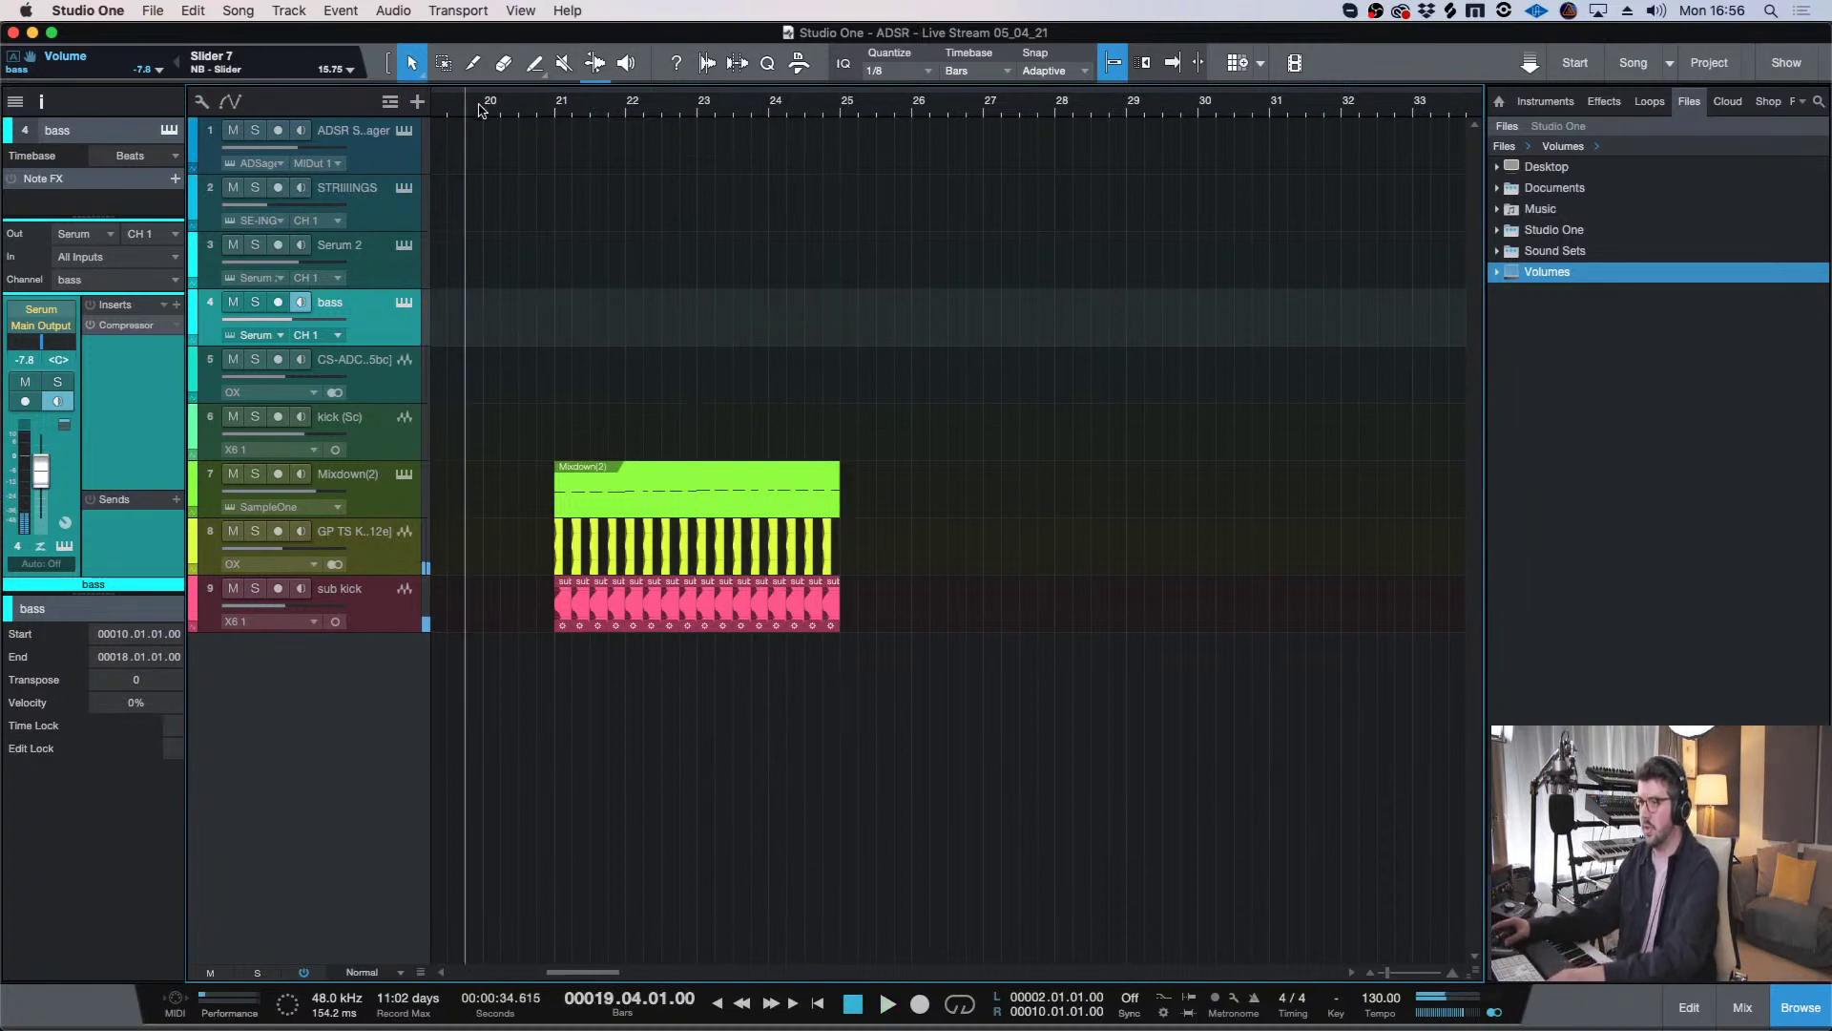
- Arm the bass track for recording and turn on the metronome
click(277, 302)
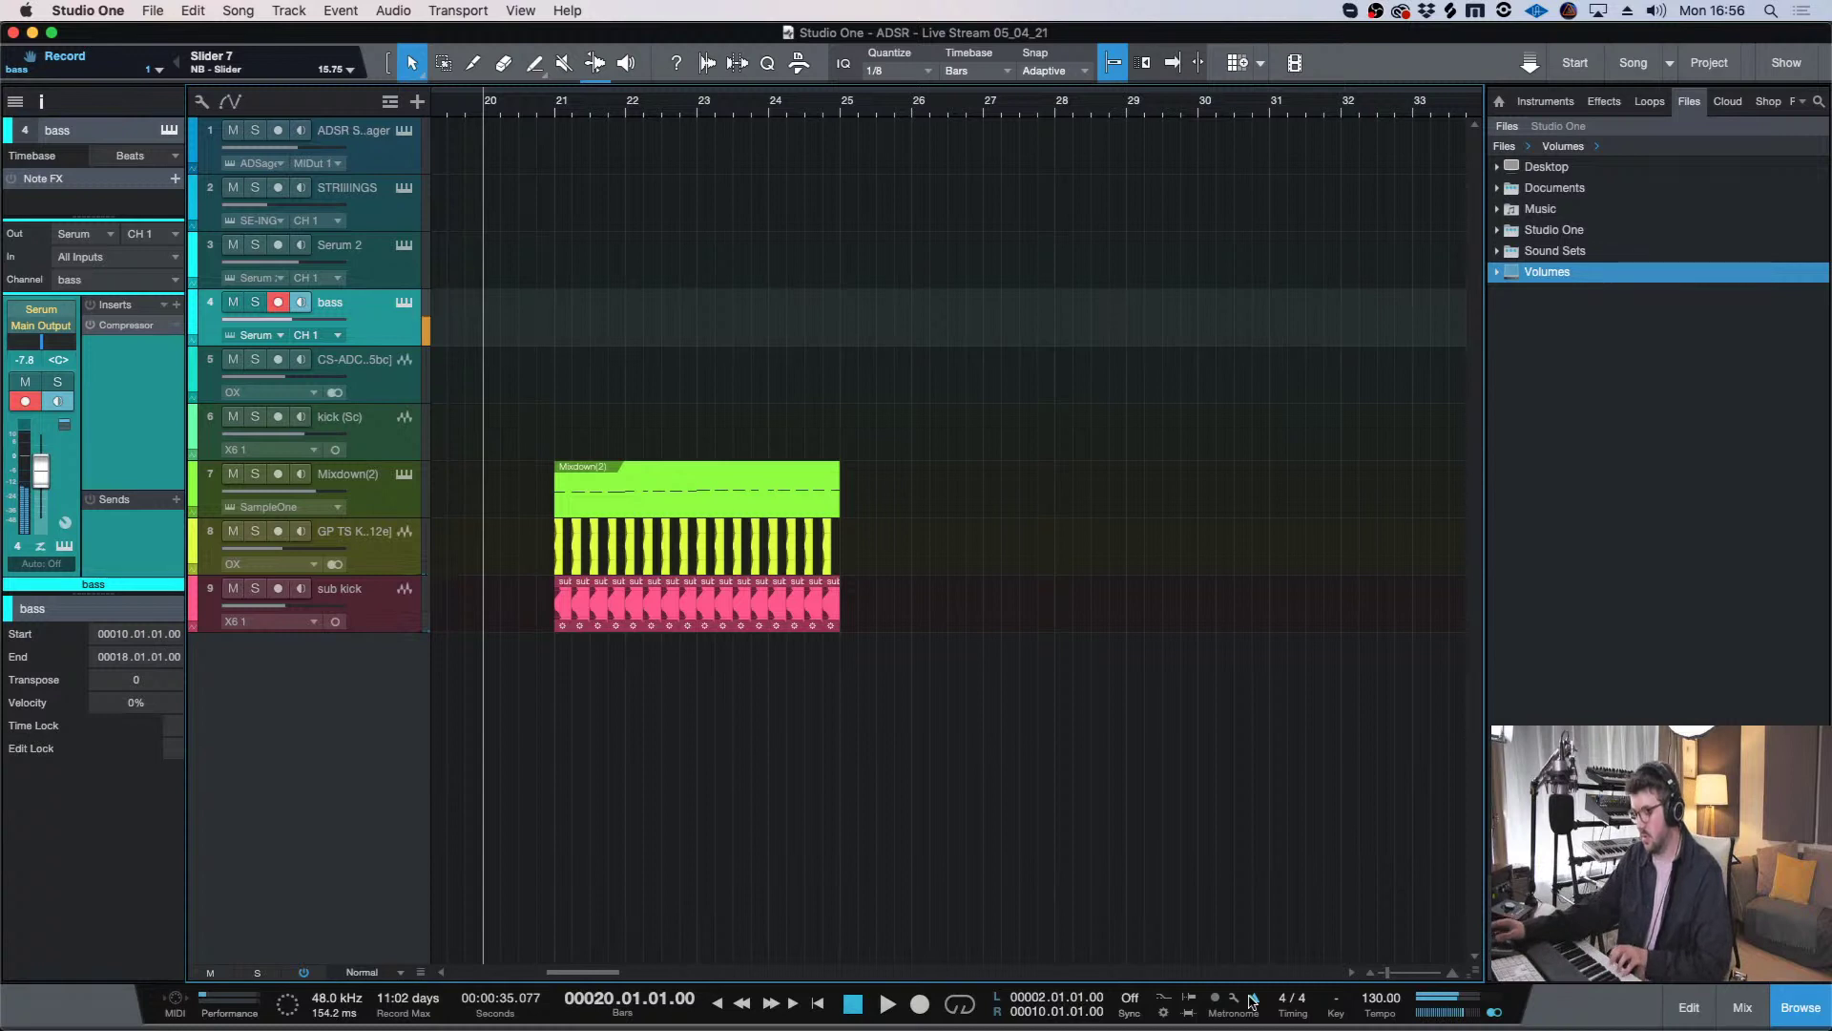
click(1253, 998)
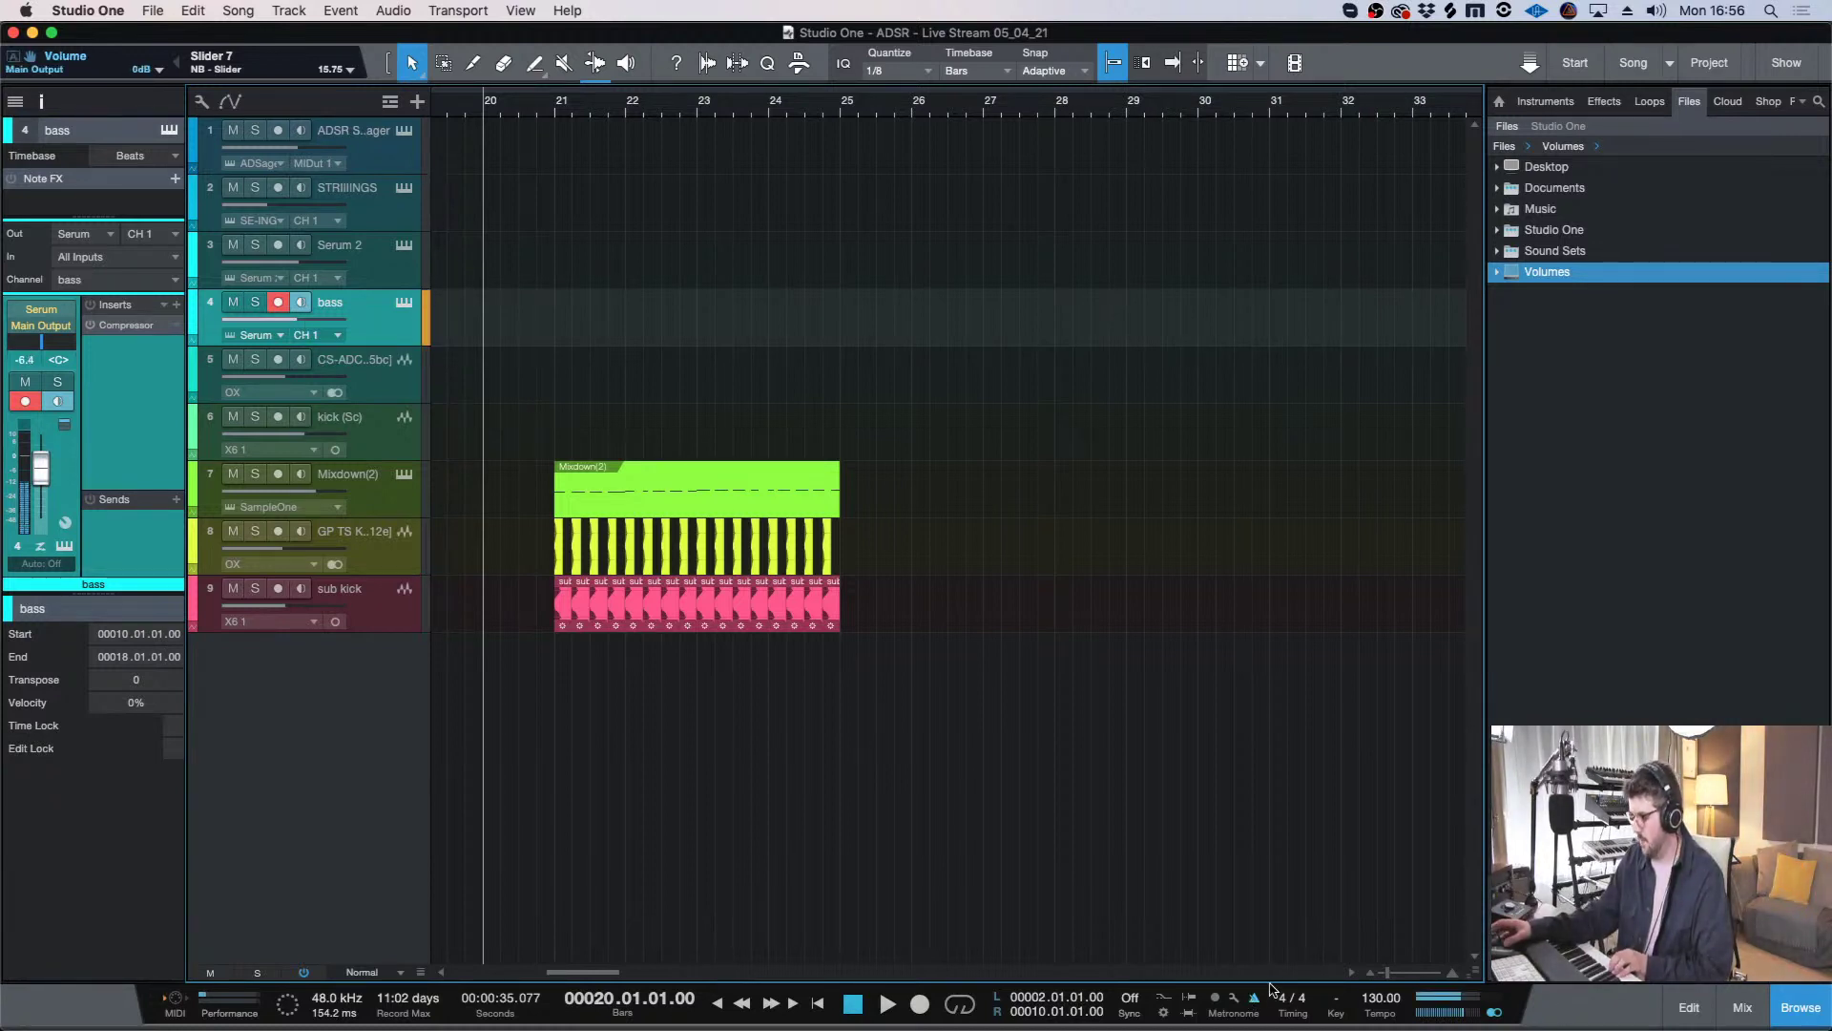
key(KP_Multiply)
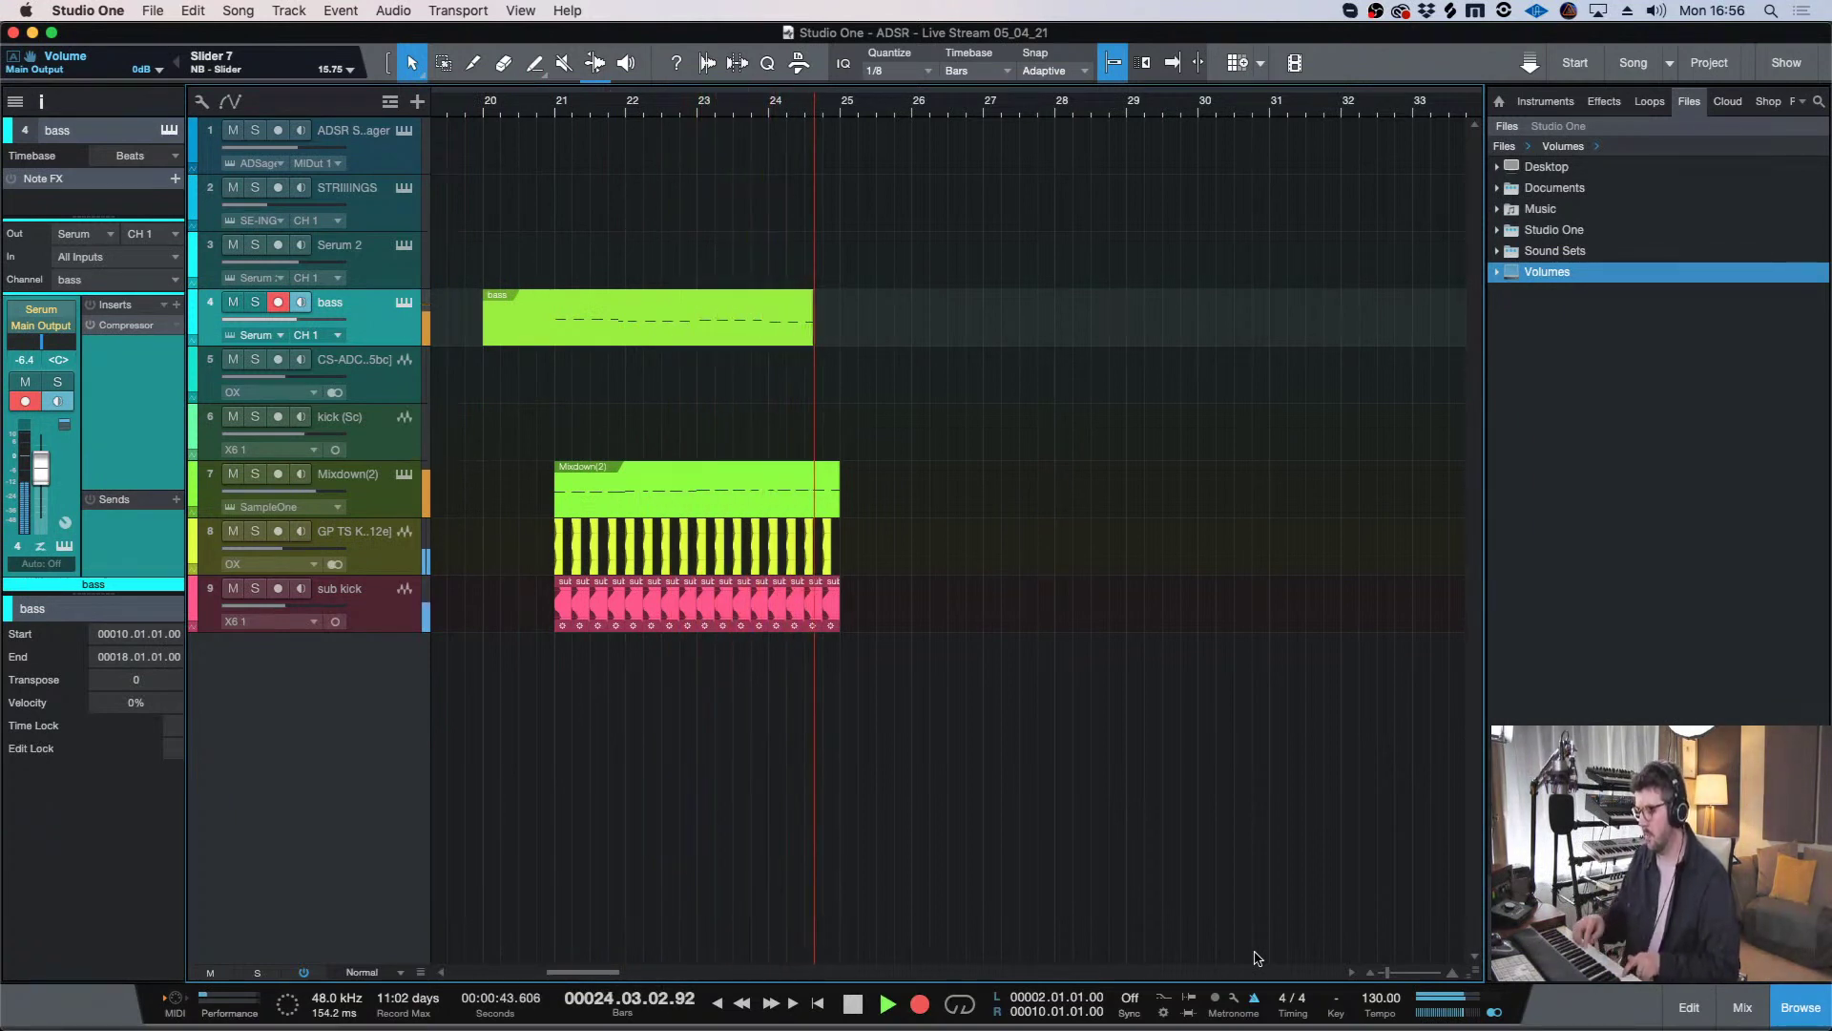
key(space)
key(Delete)
- Record a bass take from bar 20, trim it to span bars 21 to 25, and disarm the bass track
click(489, 100)
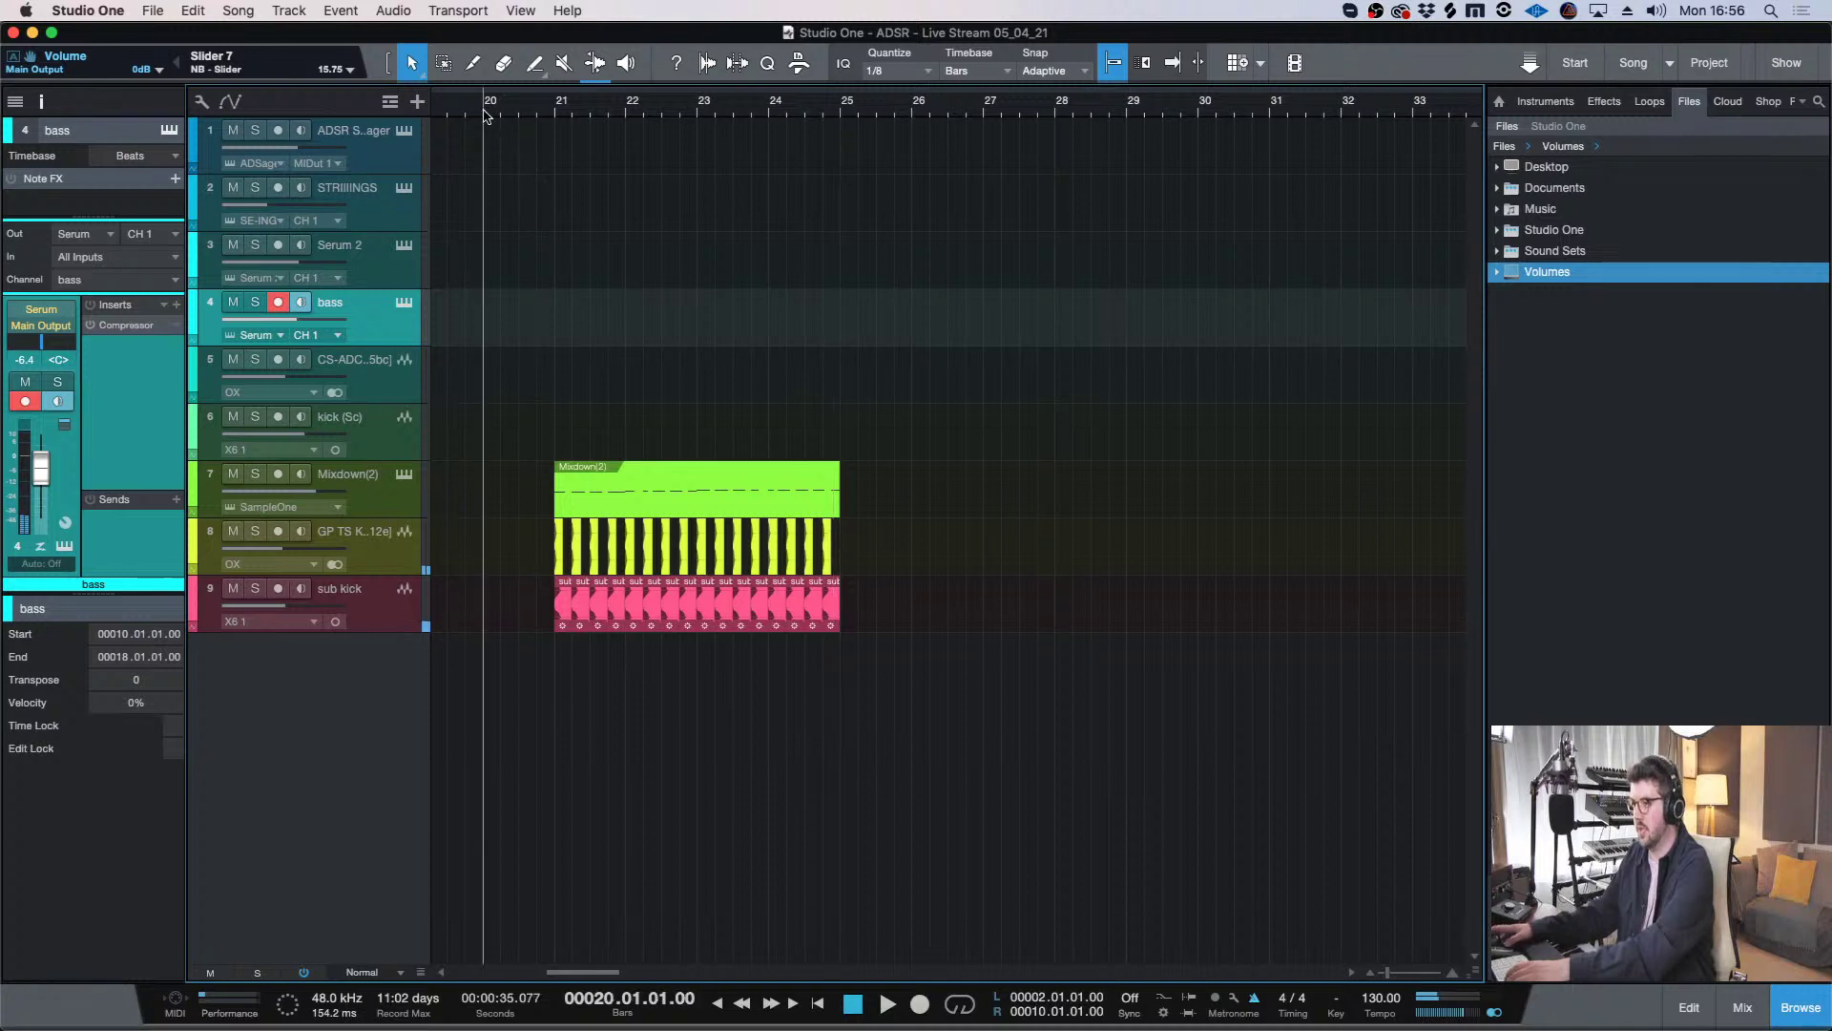
key(KP_Multiply)
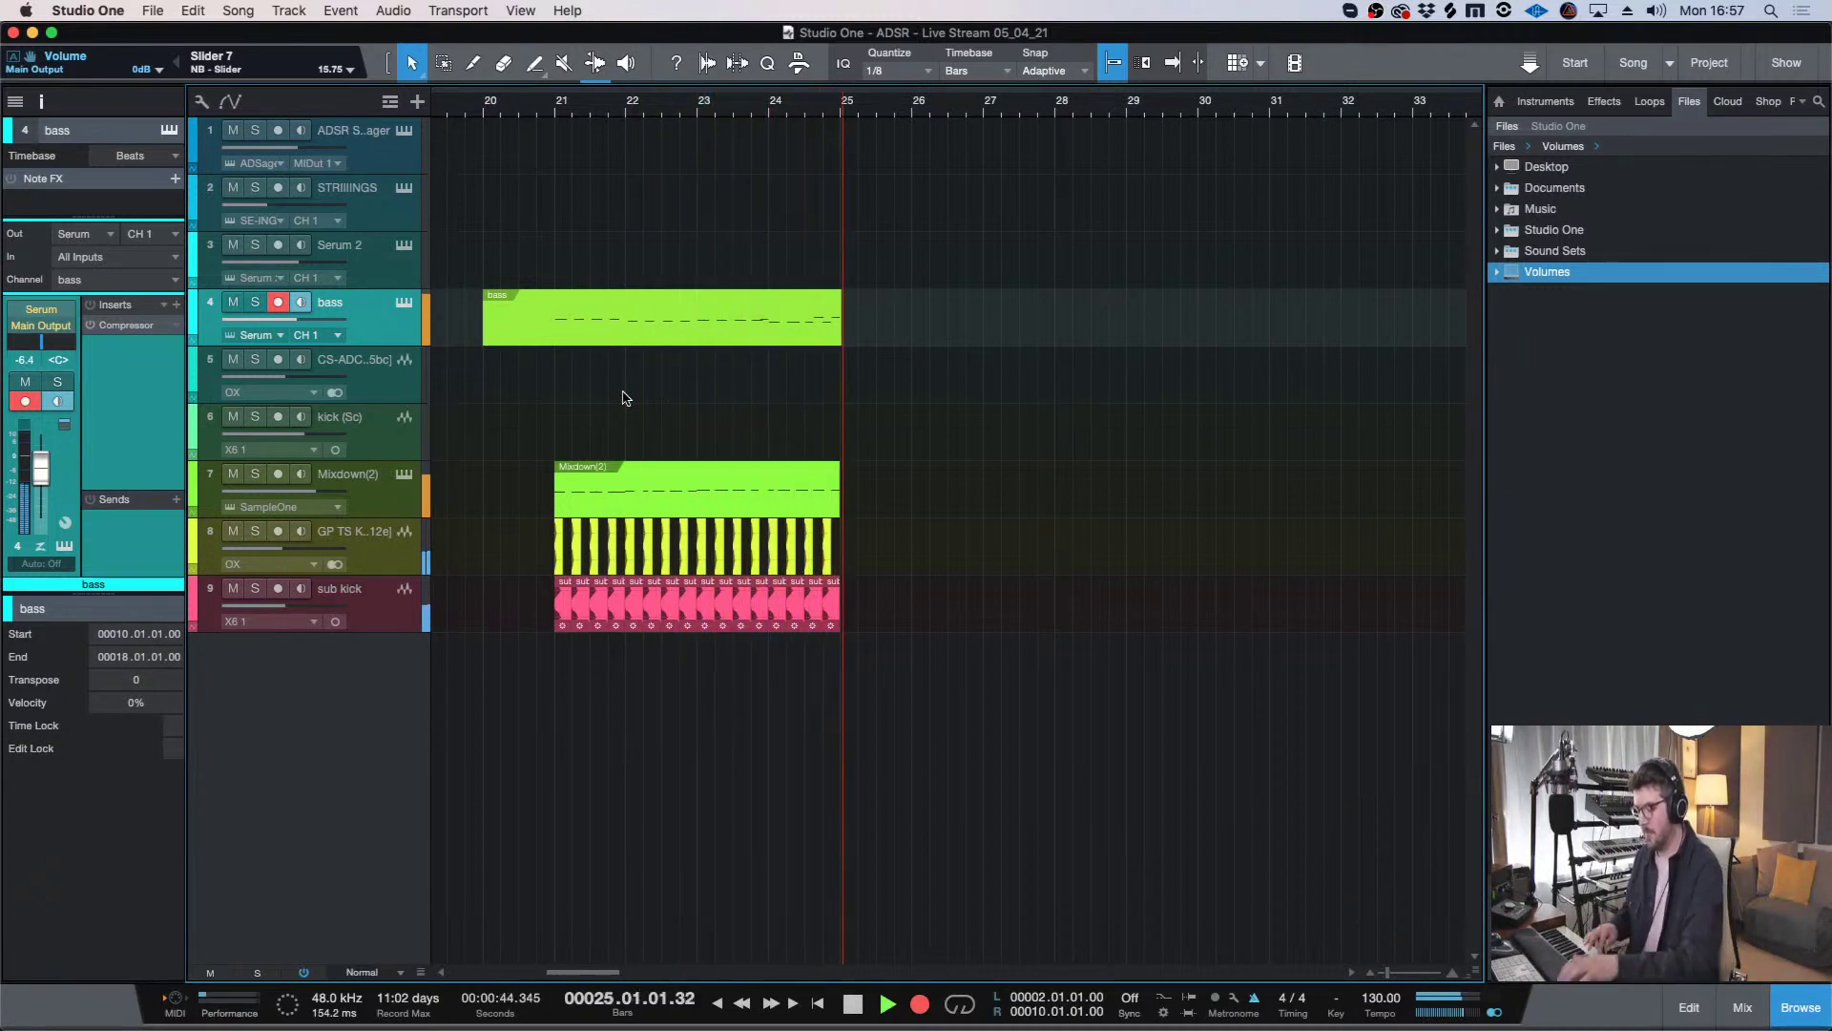
key(space)
click(560, 108)
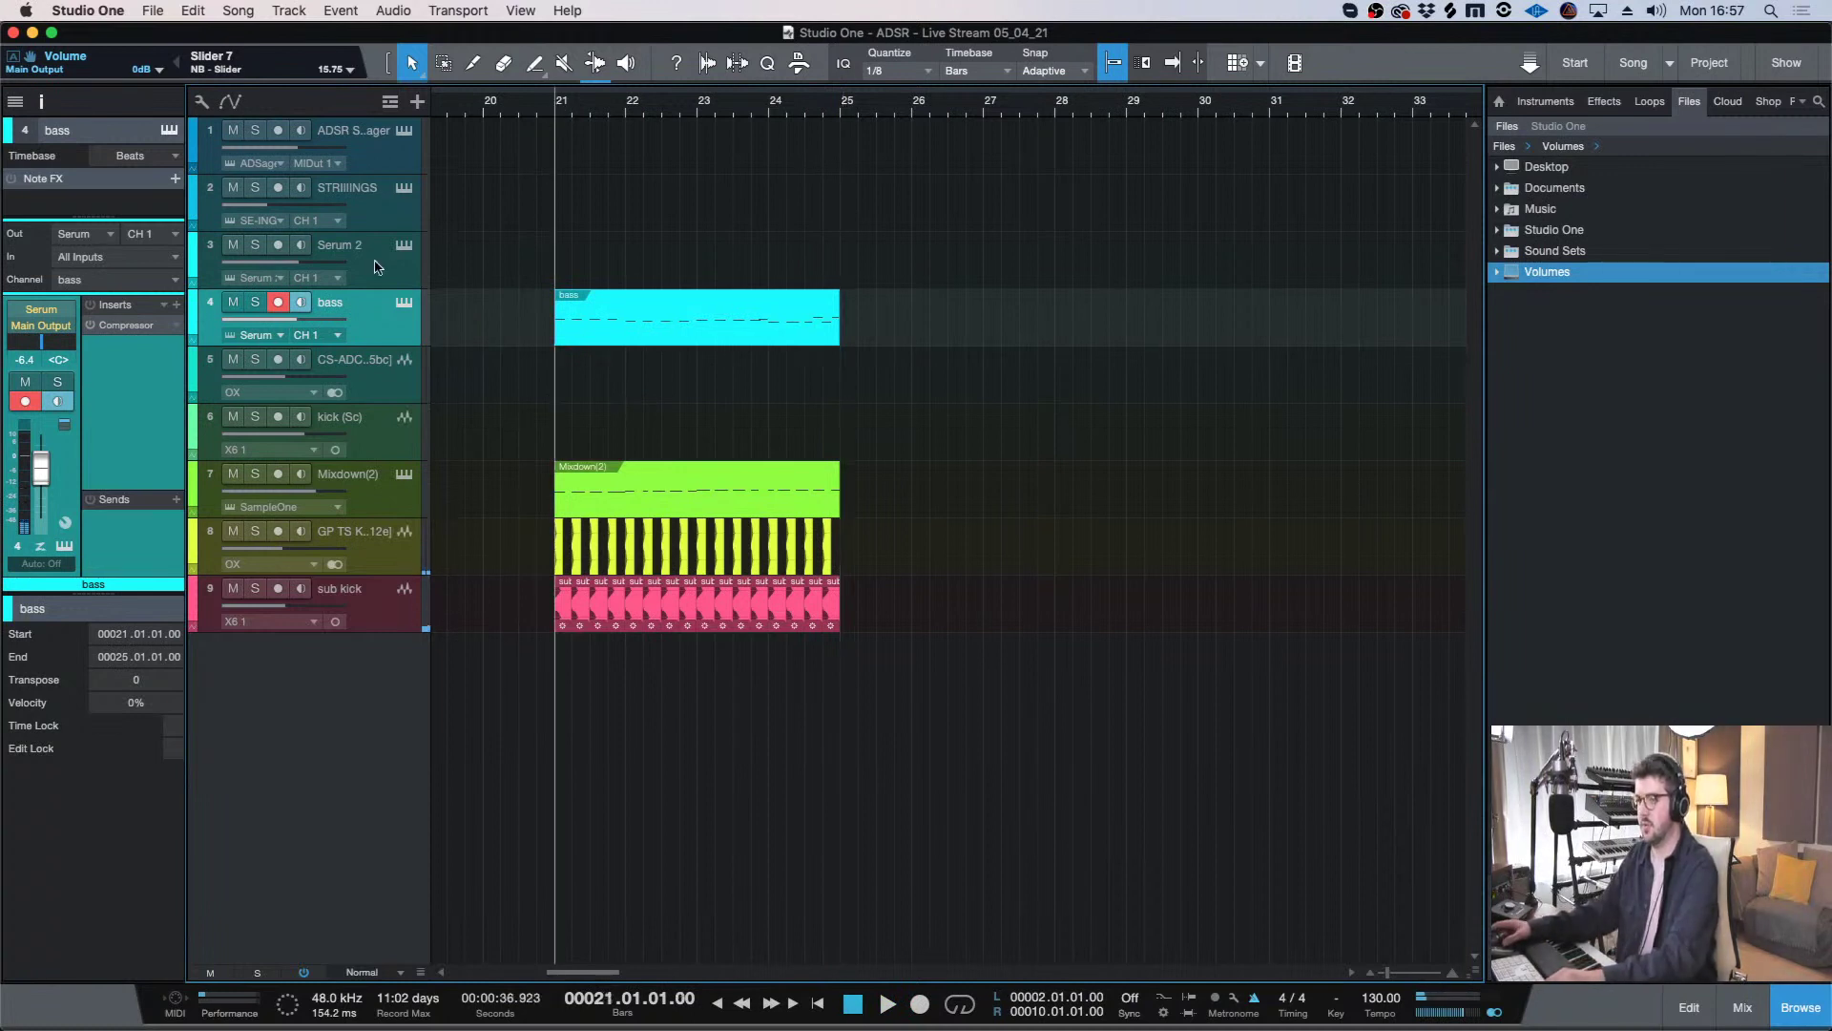
click(24, 401)
- Check the bass compressor's sidechain sources during playback and raise its threshold to -16.72 dB
click(121, 326)
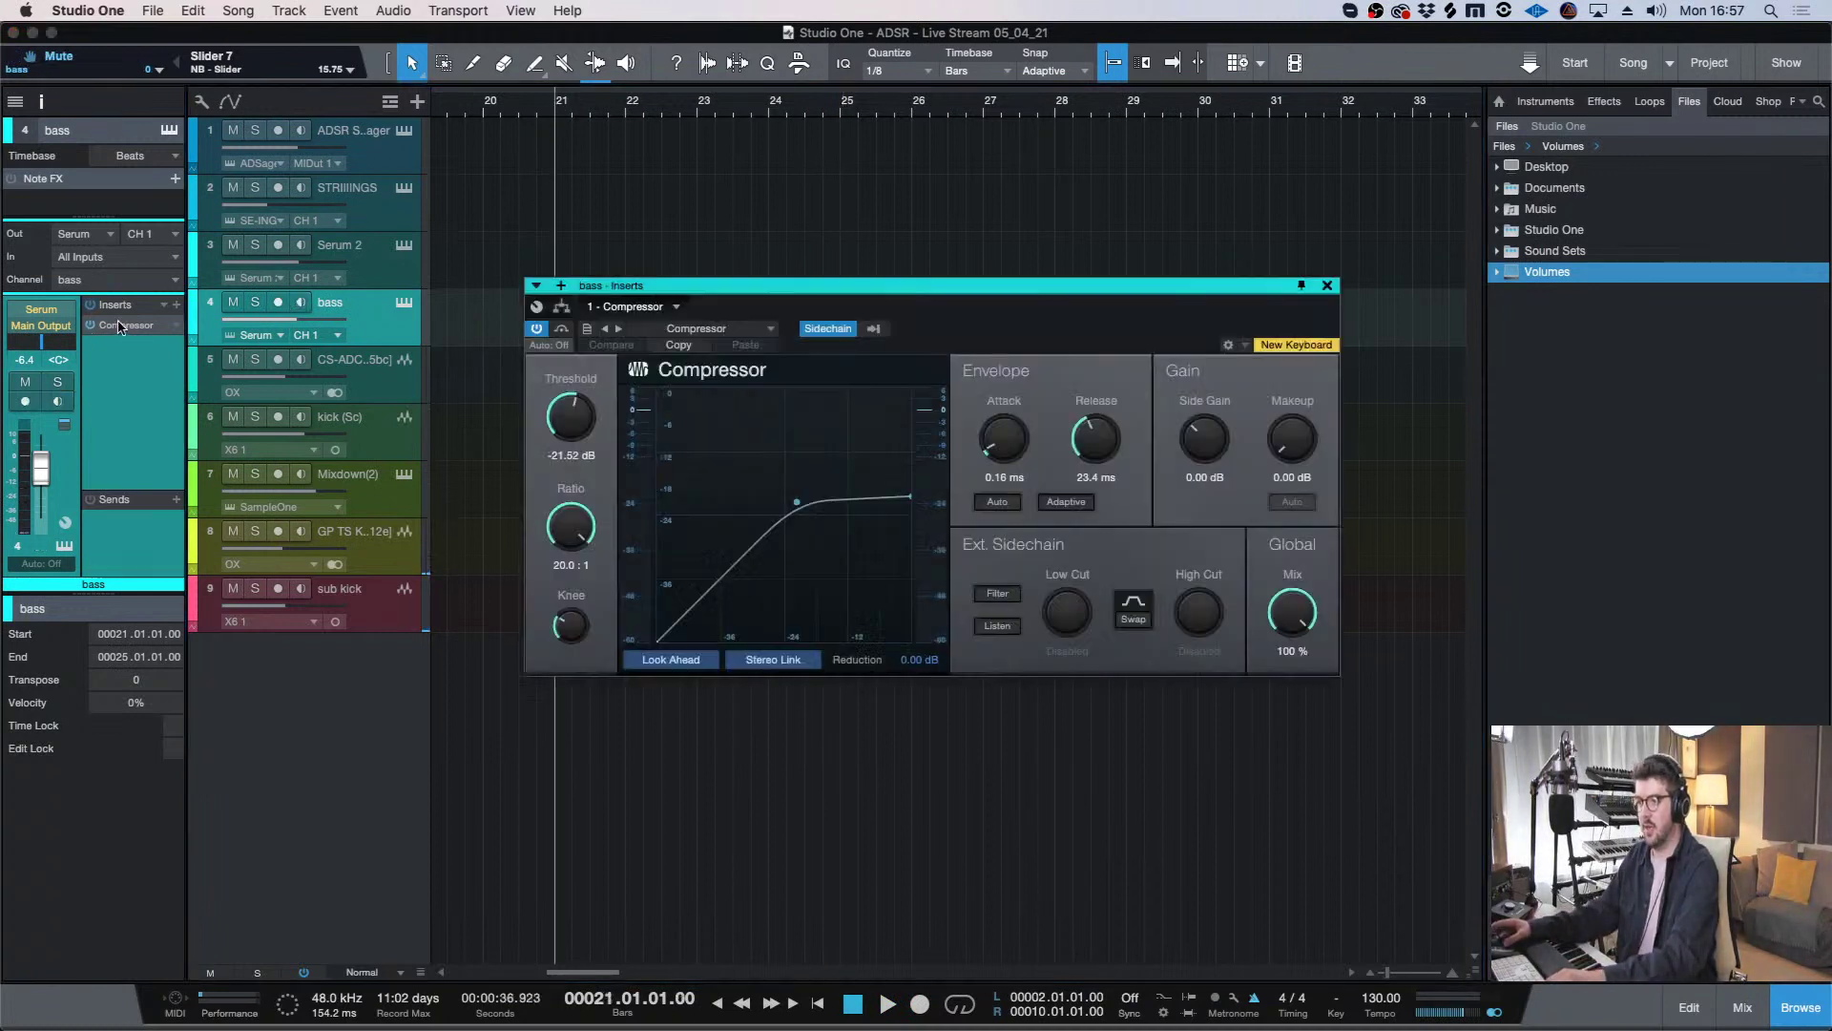
key(space)
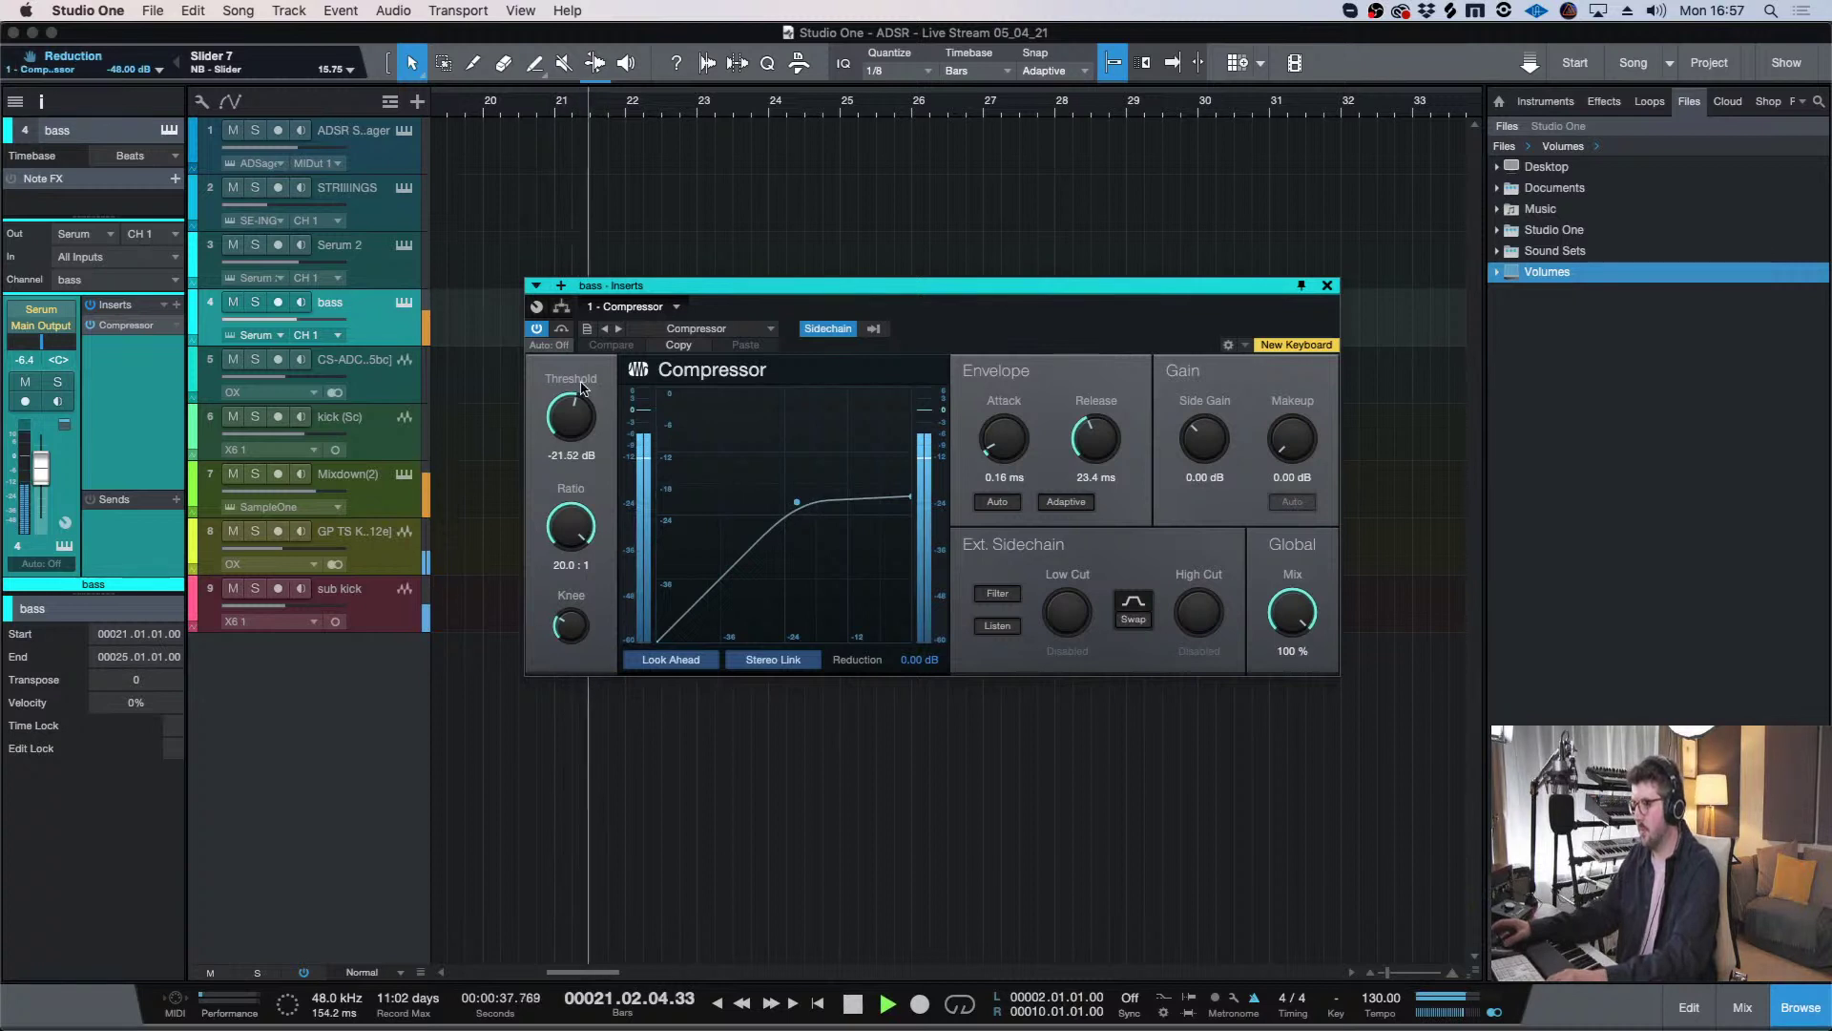
click(875, 328)
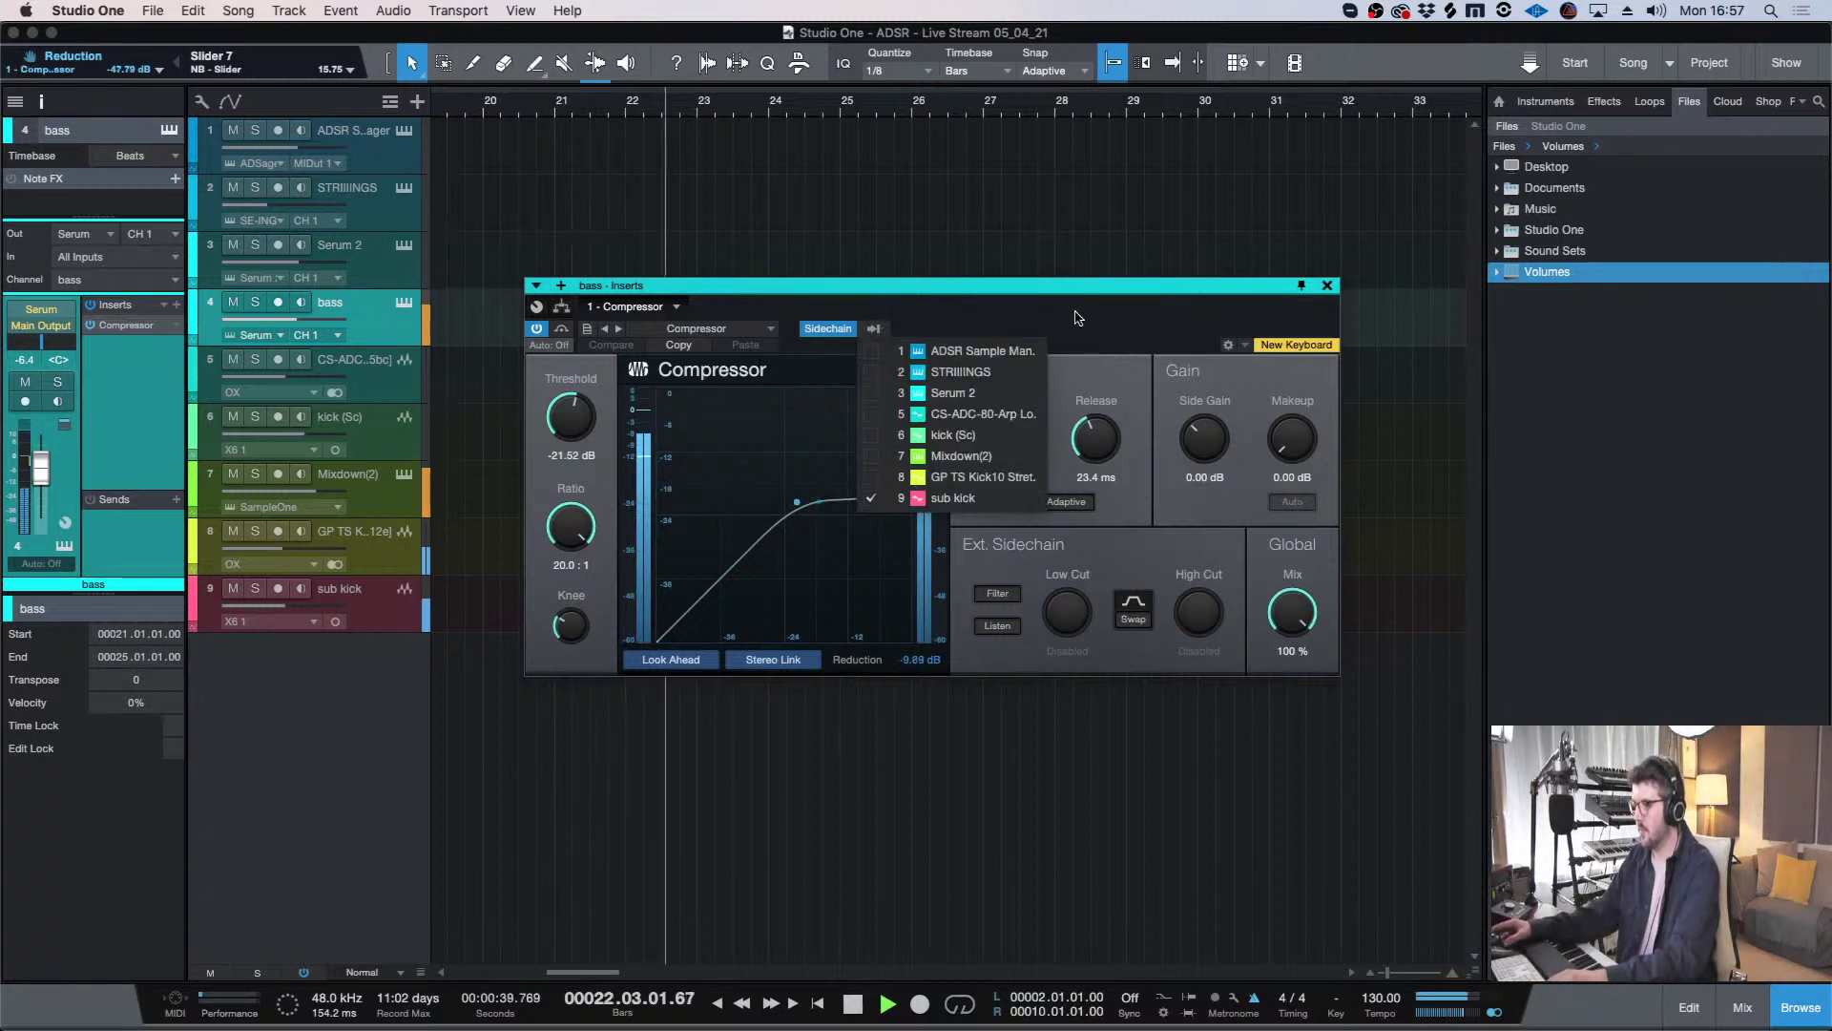
click(946, 455)
drag(576, 418, 575, 401)
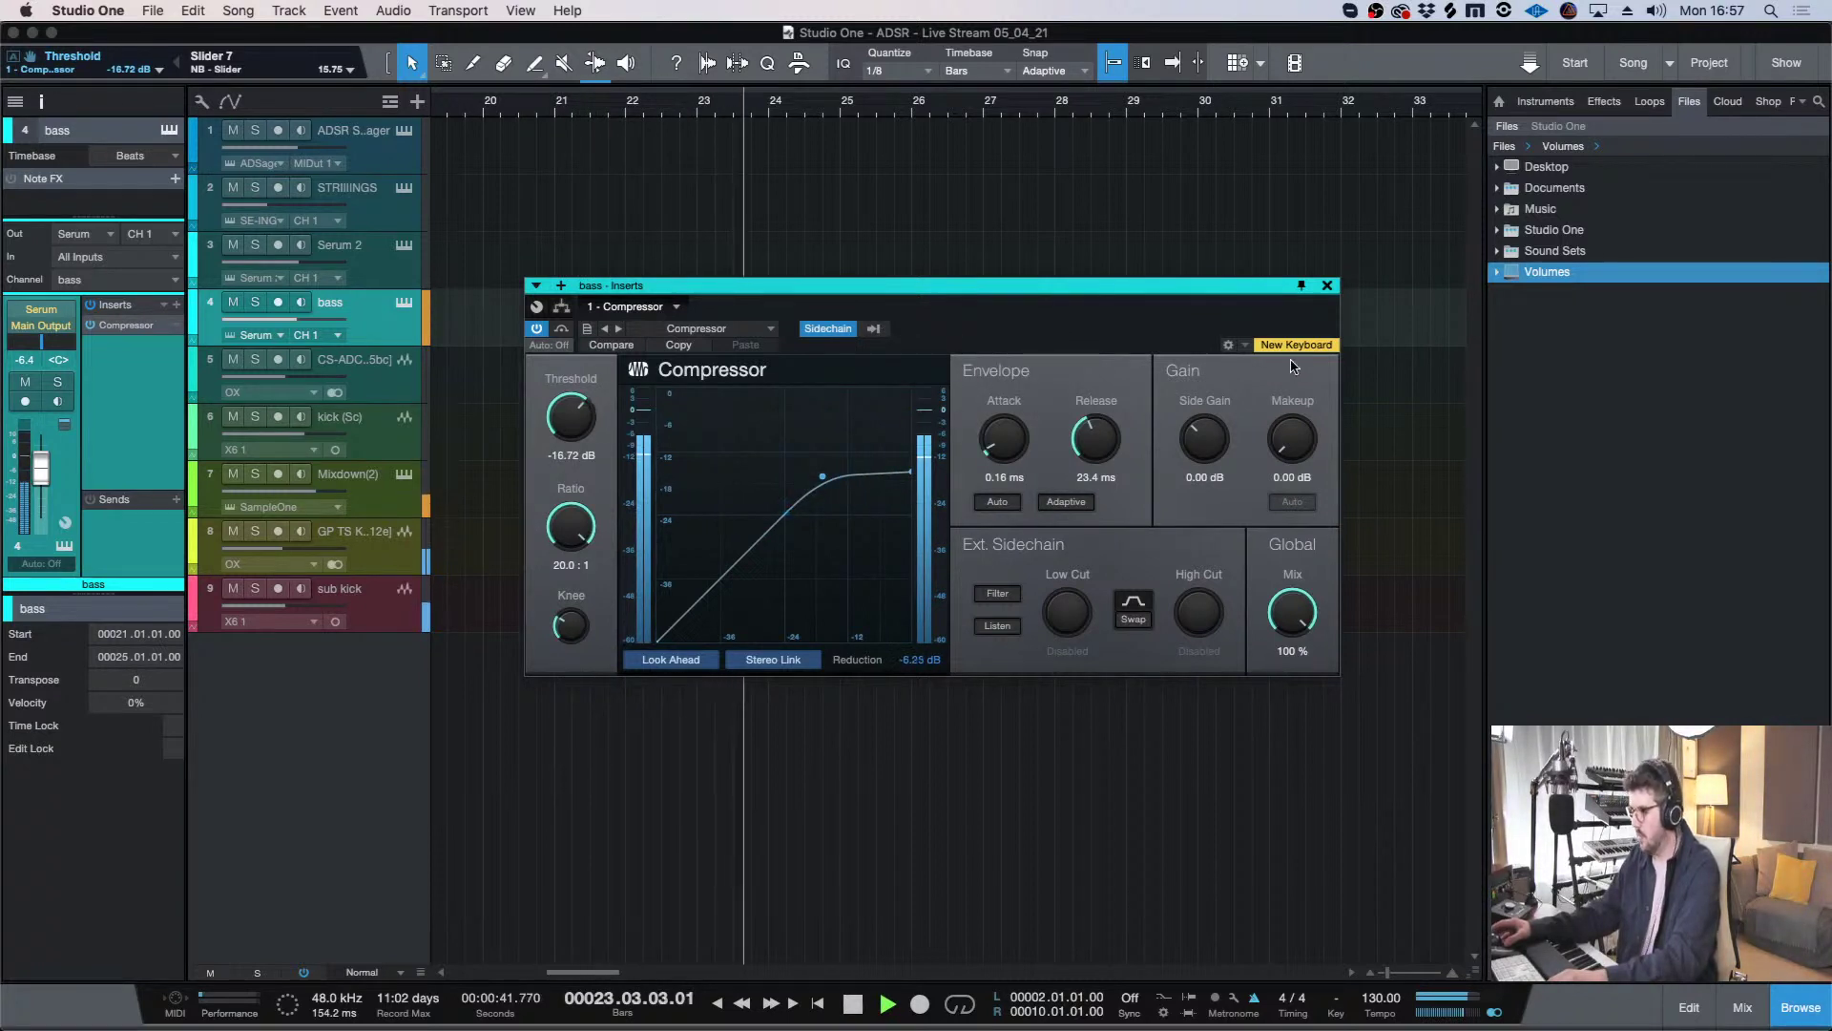
click(1326, 285)
key(space)
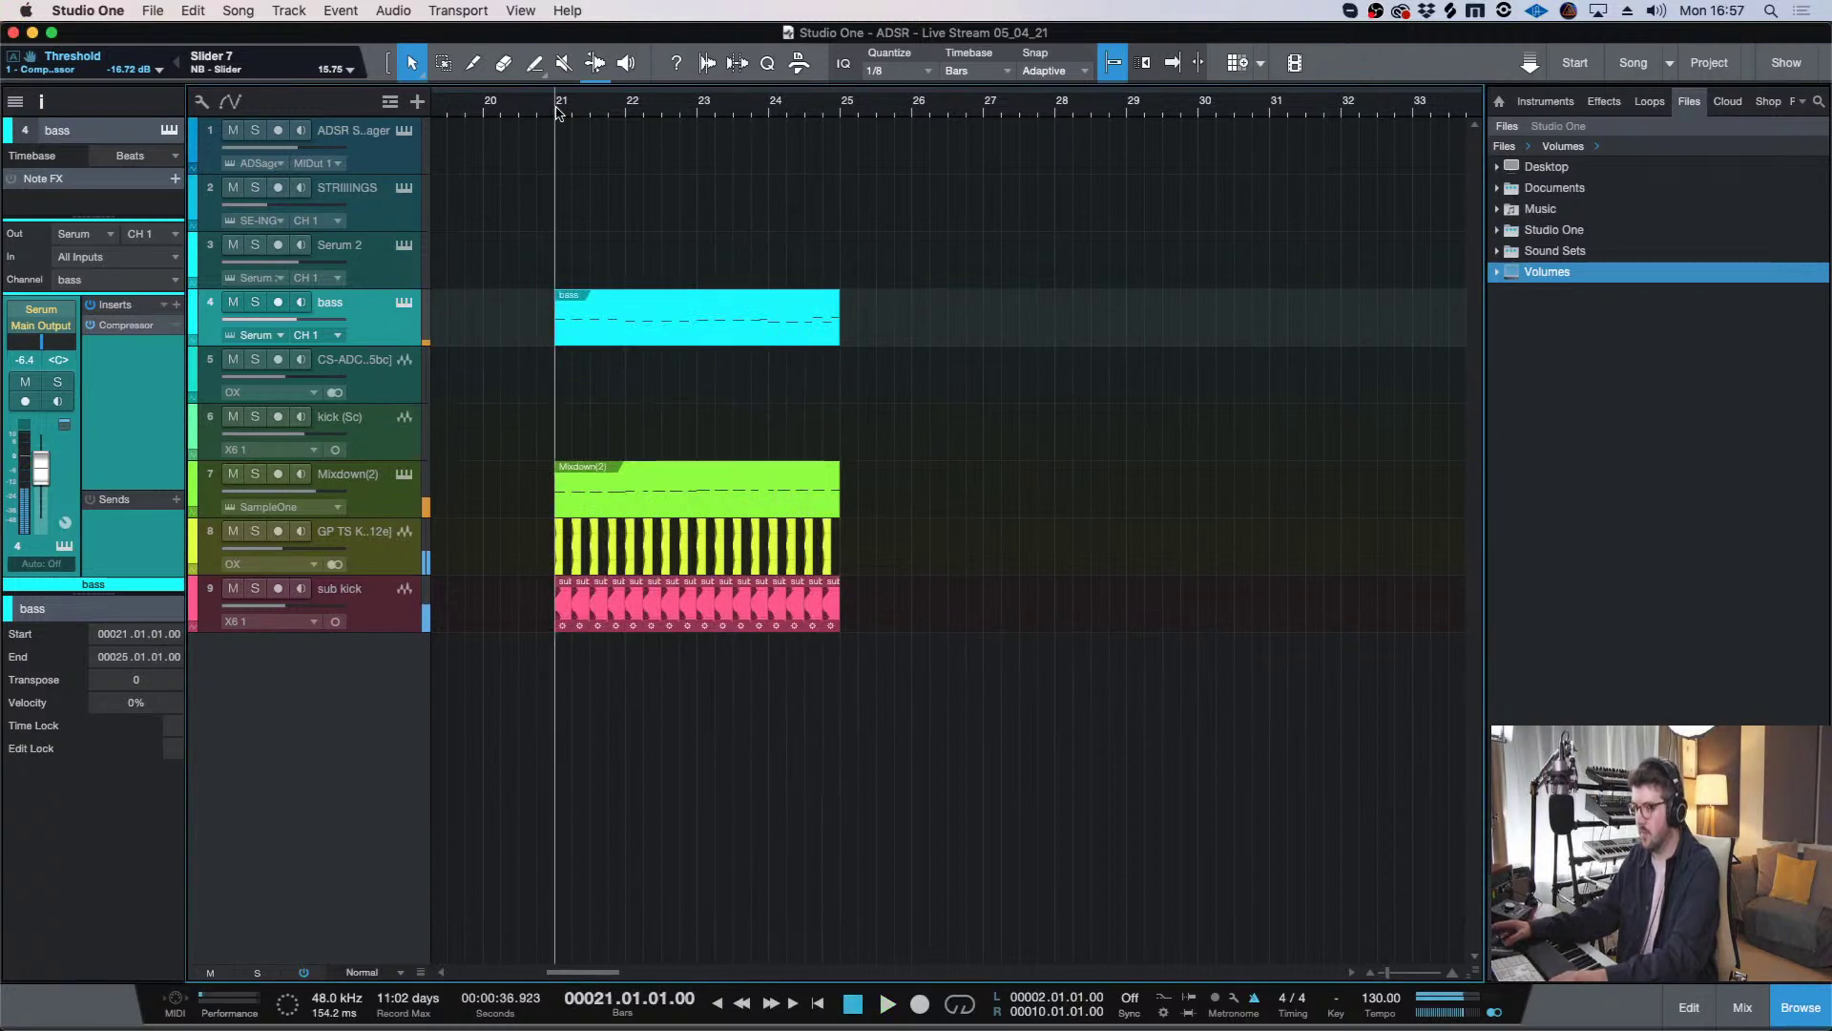
- Insert the OTT effect on the Mixdown(2) track and lower its depth to 19%
key(w)
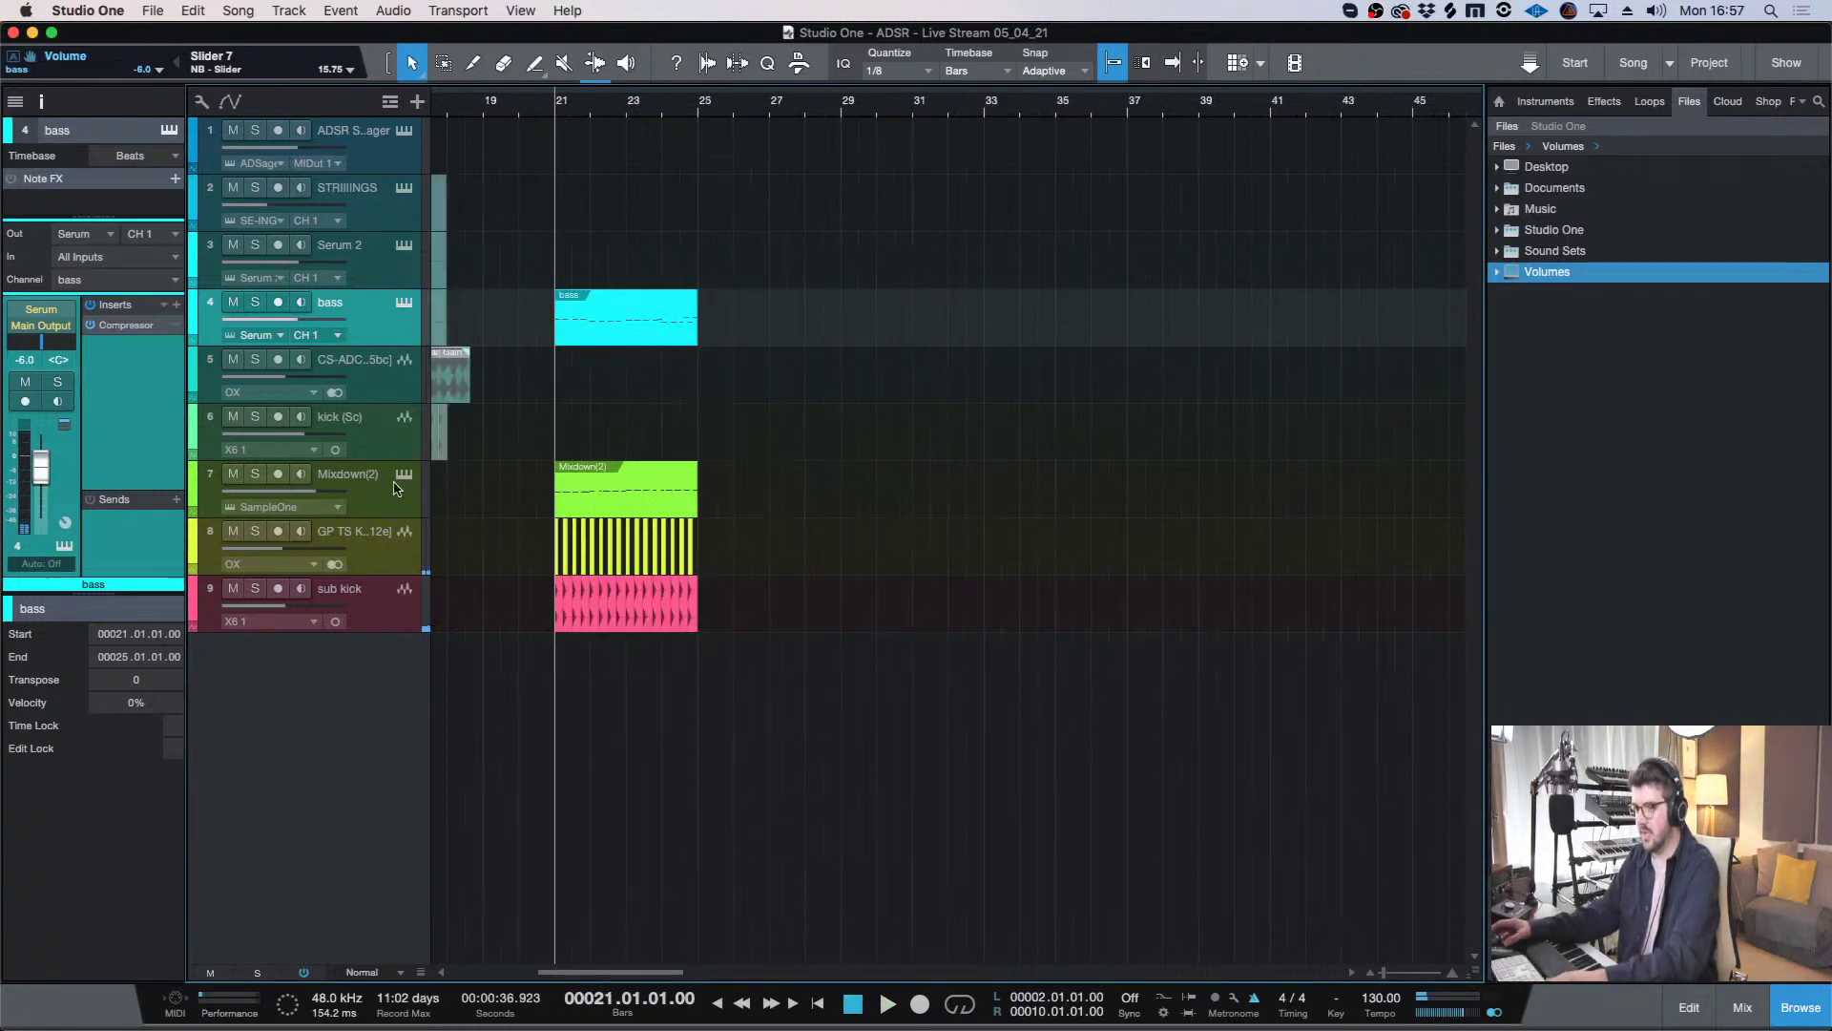
click(389, 497)
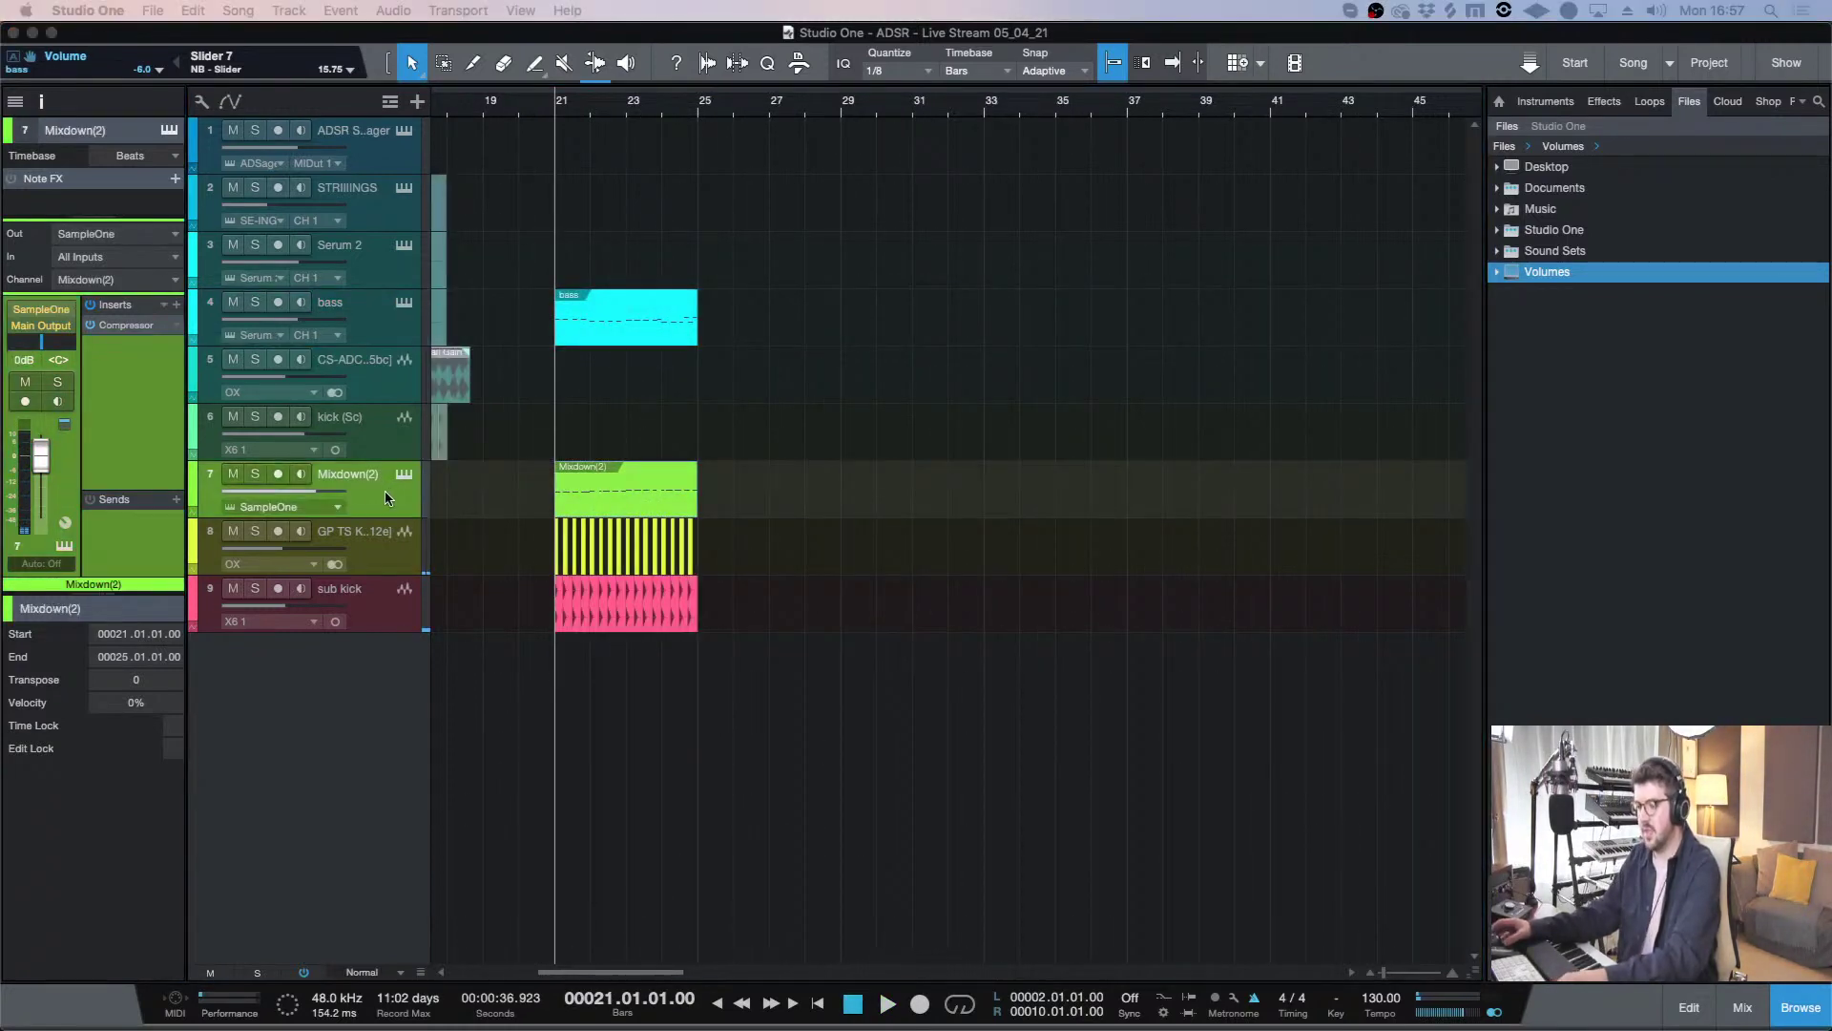
click(177, 305)
text(ott)
key(Return)
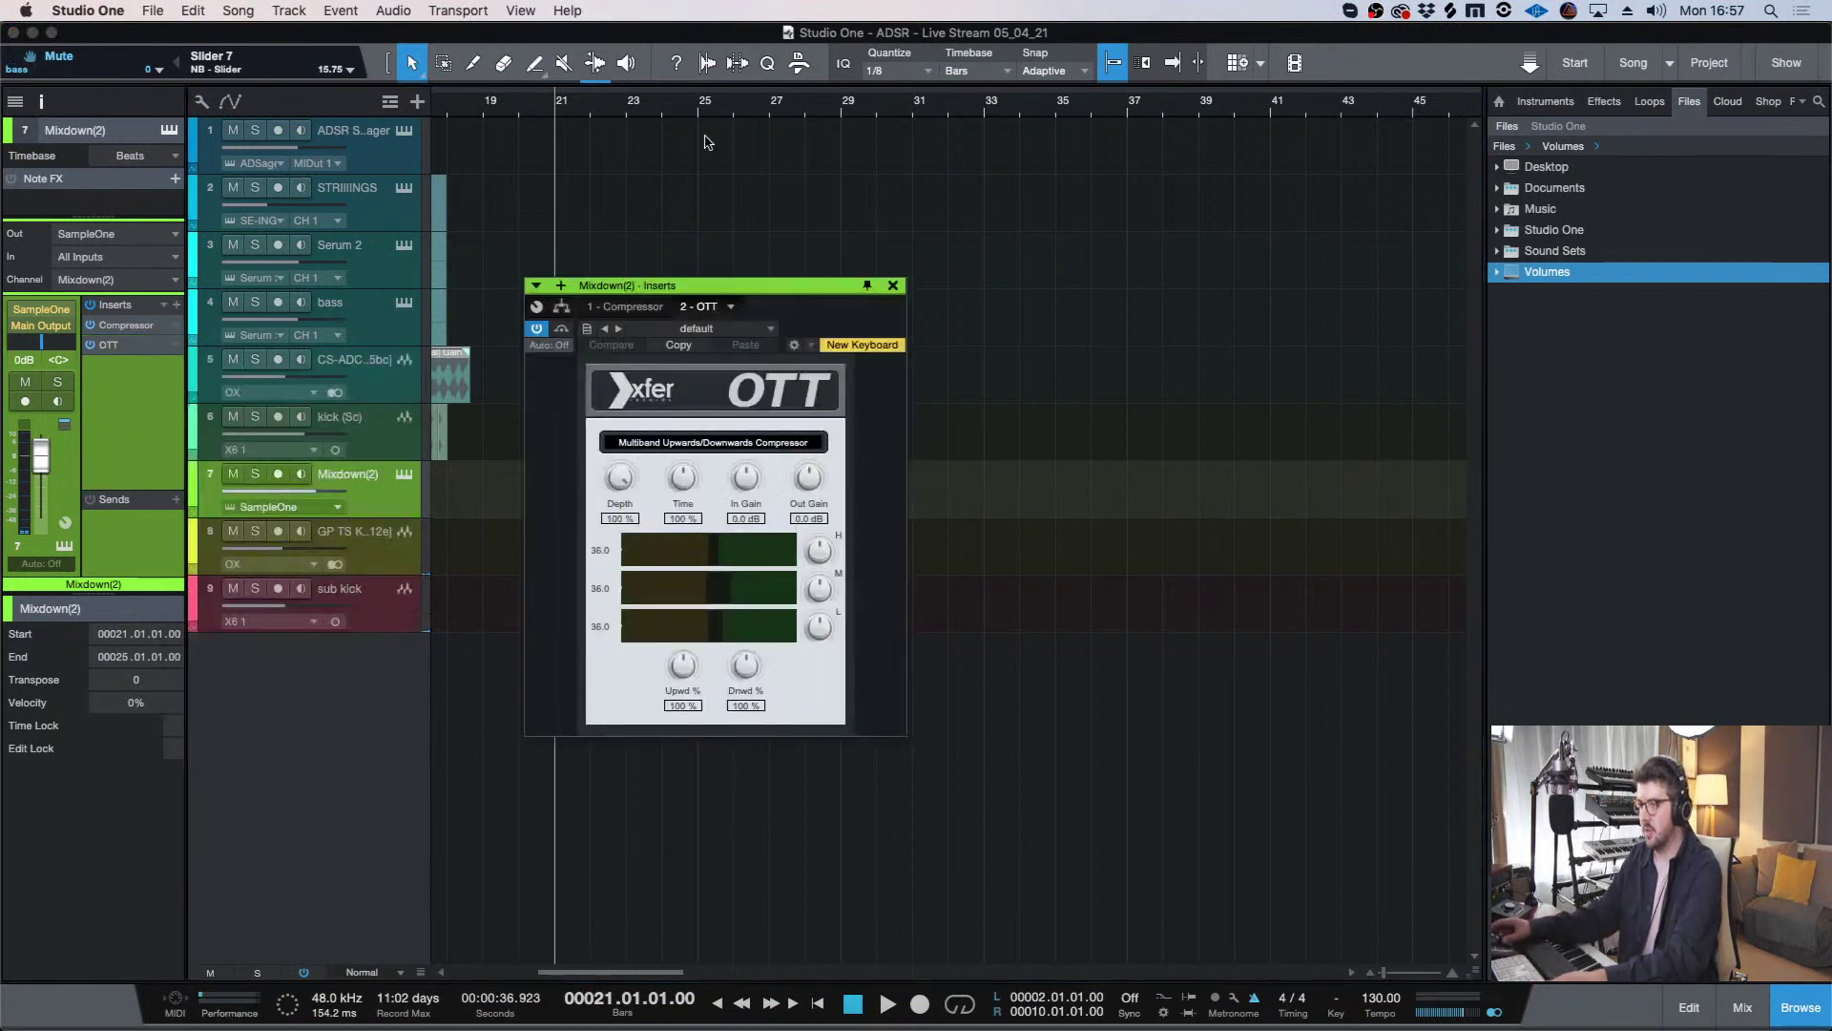
drag(687, 284, 852, 246)
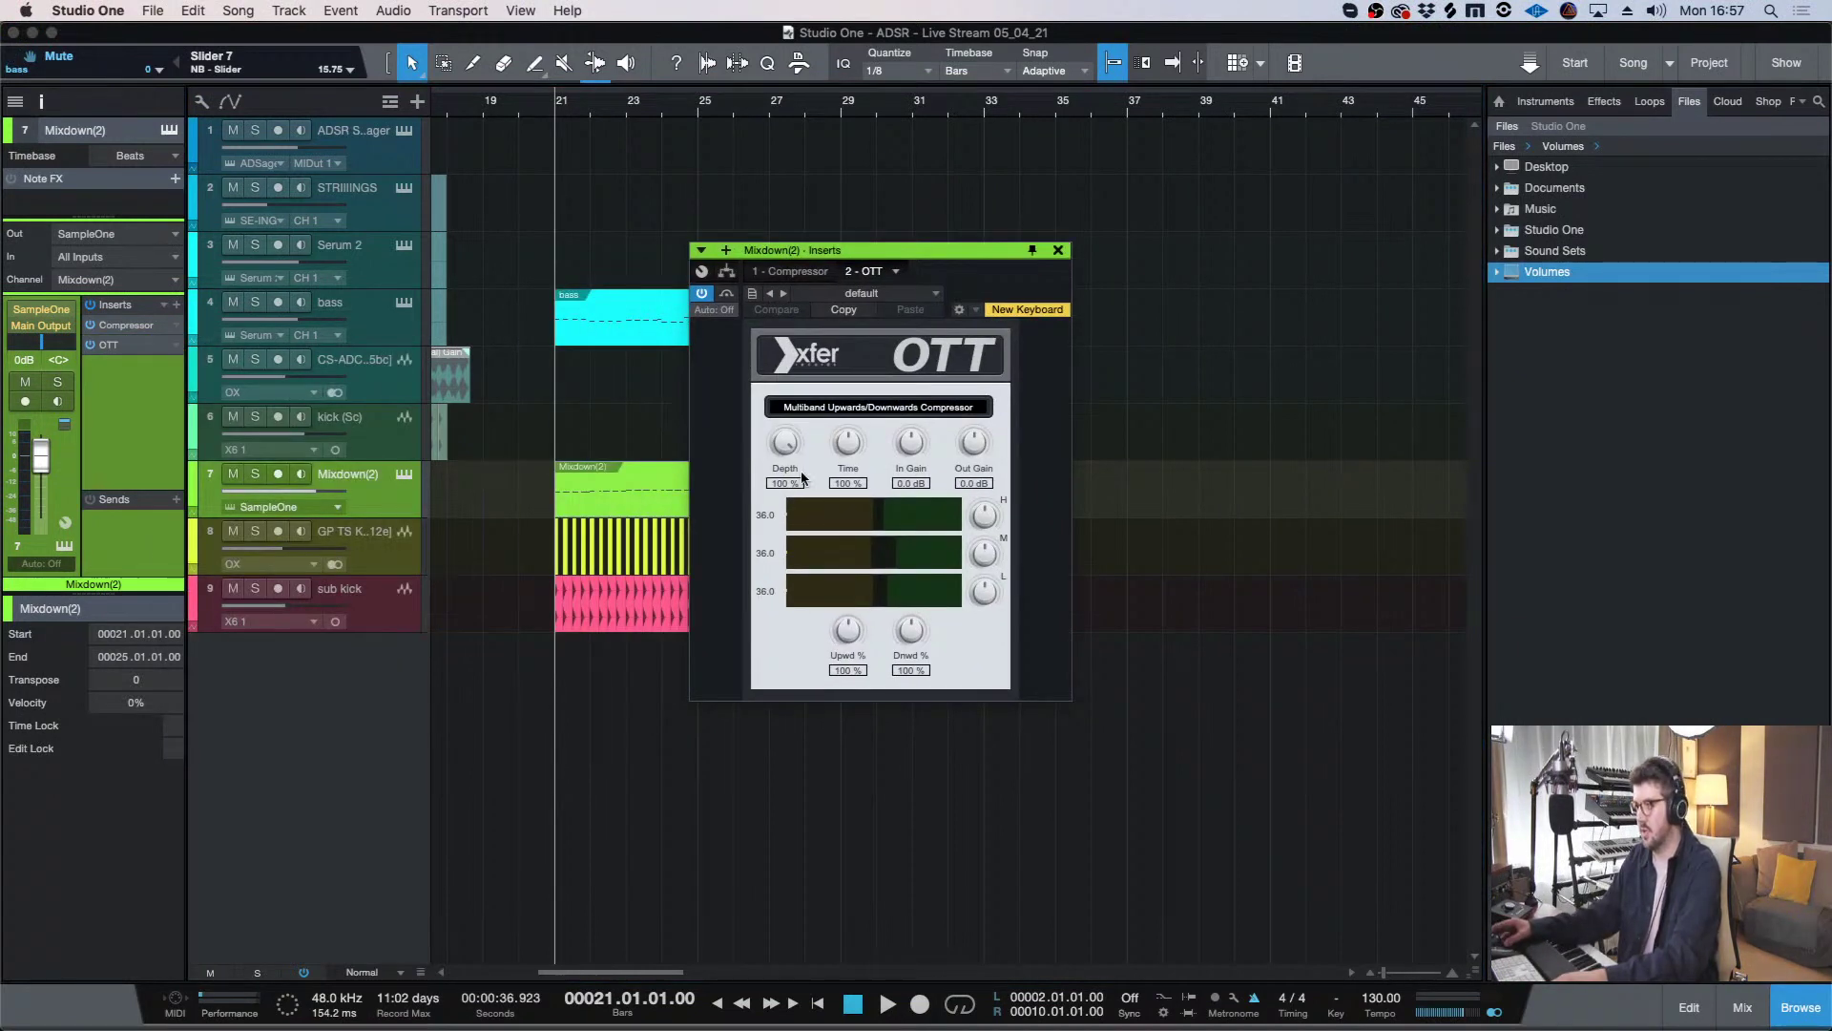
drag(802, 477, 801, 554)
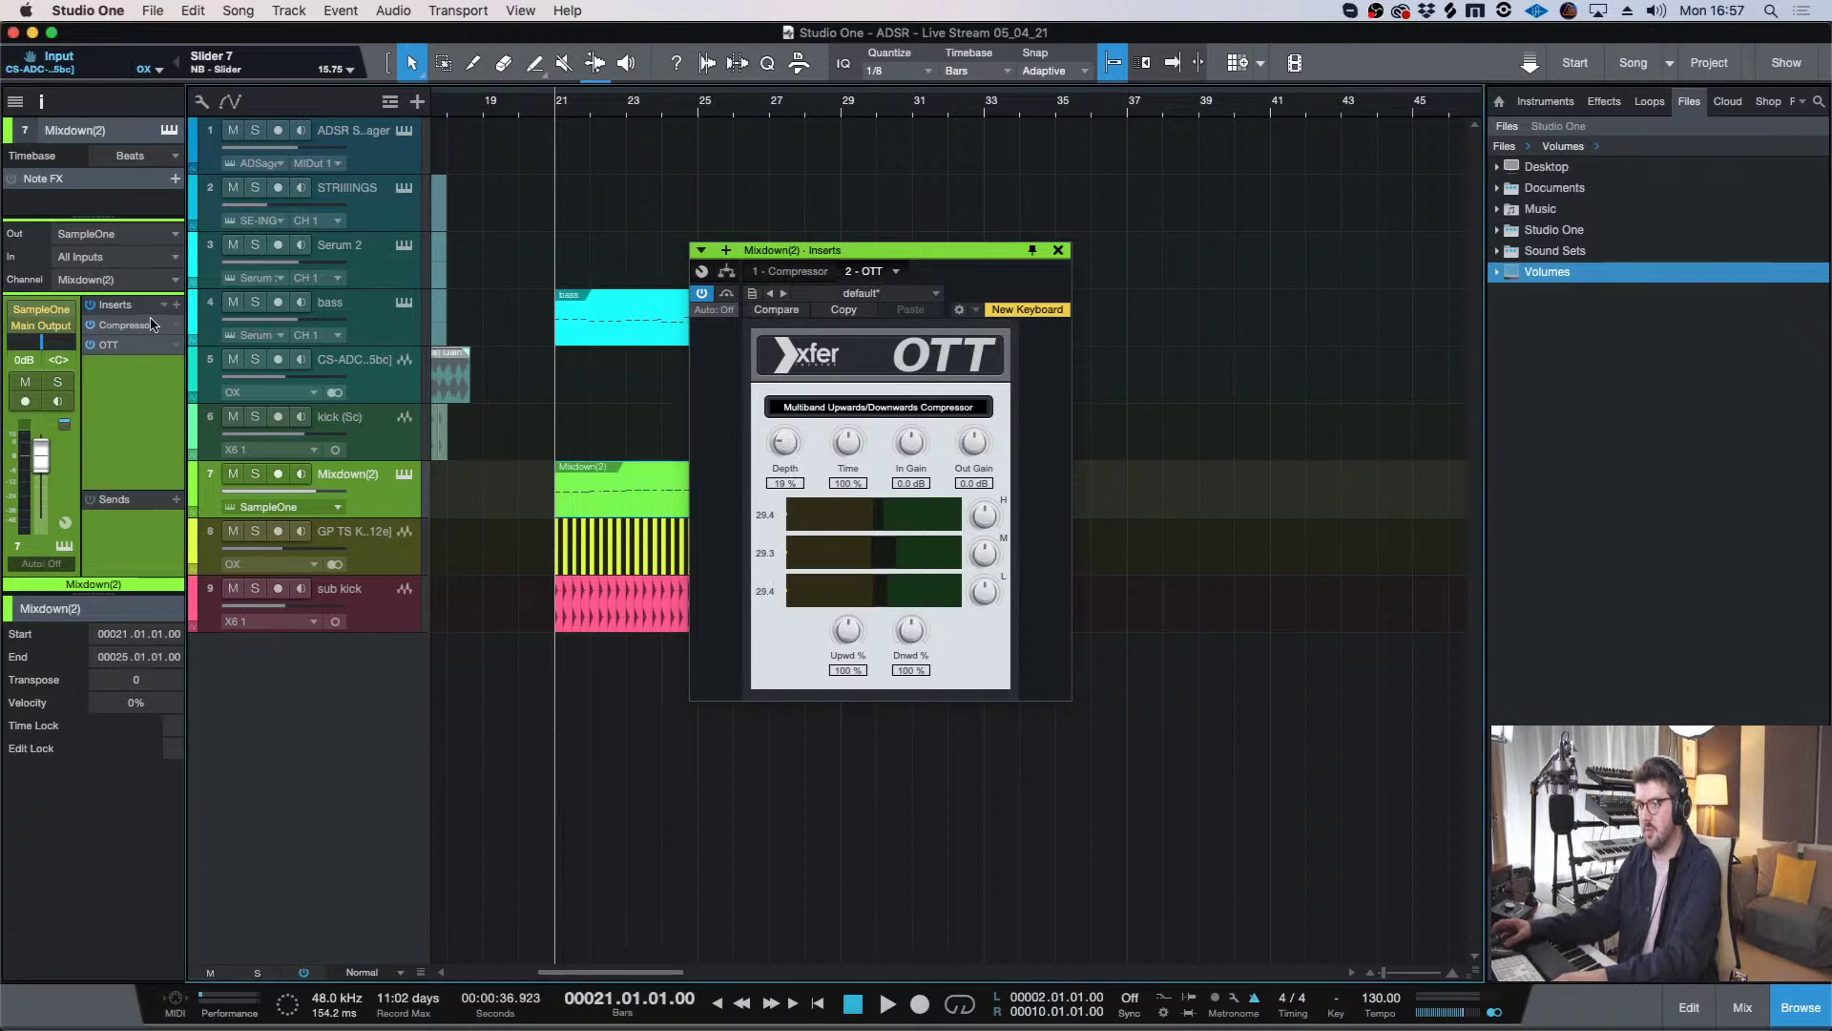
- Place OTT ahead of the Compressor on Mixdown(2) and set its depth to 46% while the track plays soloed
drag(151, 325, 134, 347)
click(255, 474)
key(space)
drag(785, 441, 800, 404)
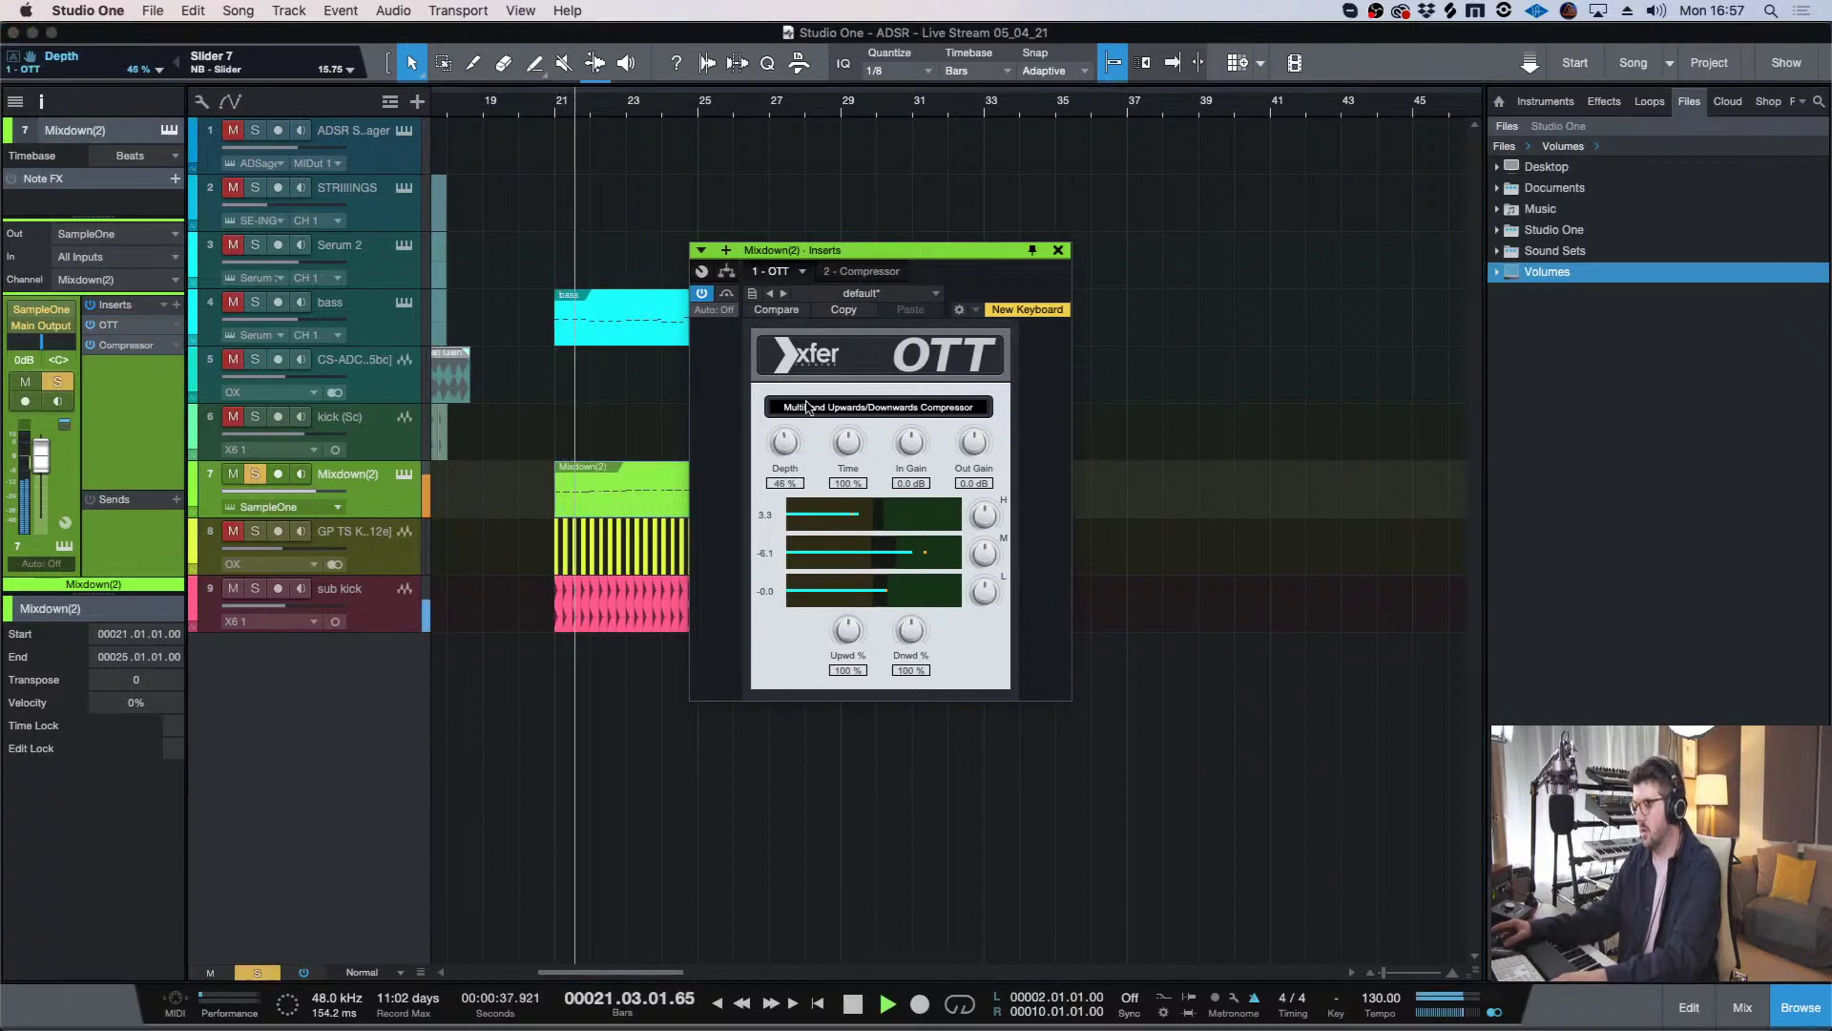
click(1058, 250)
key(space)
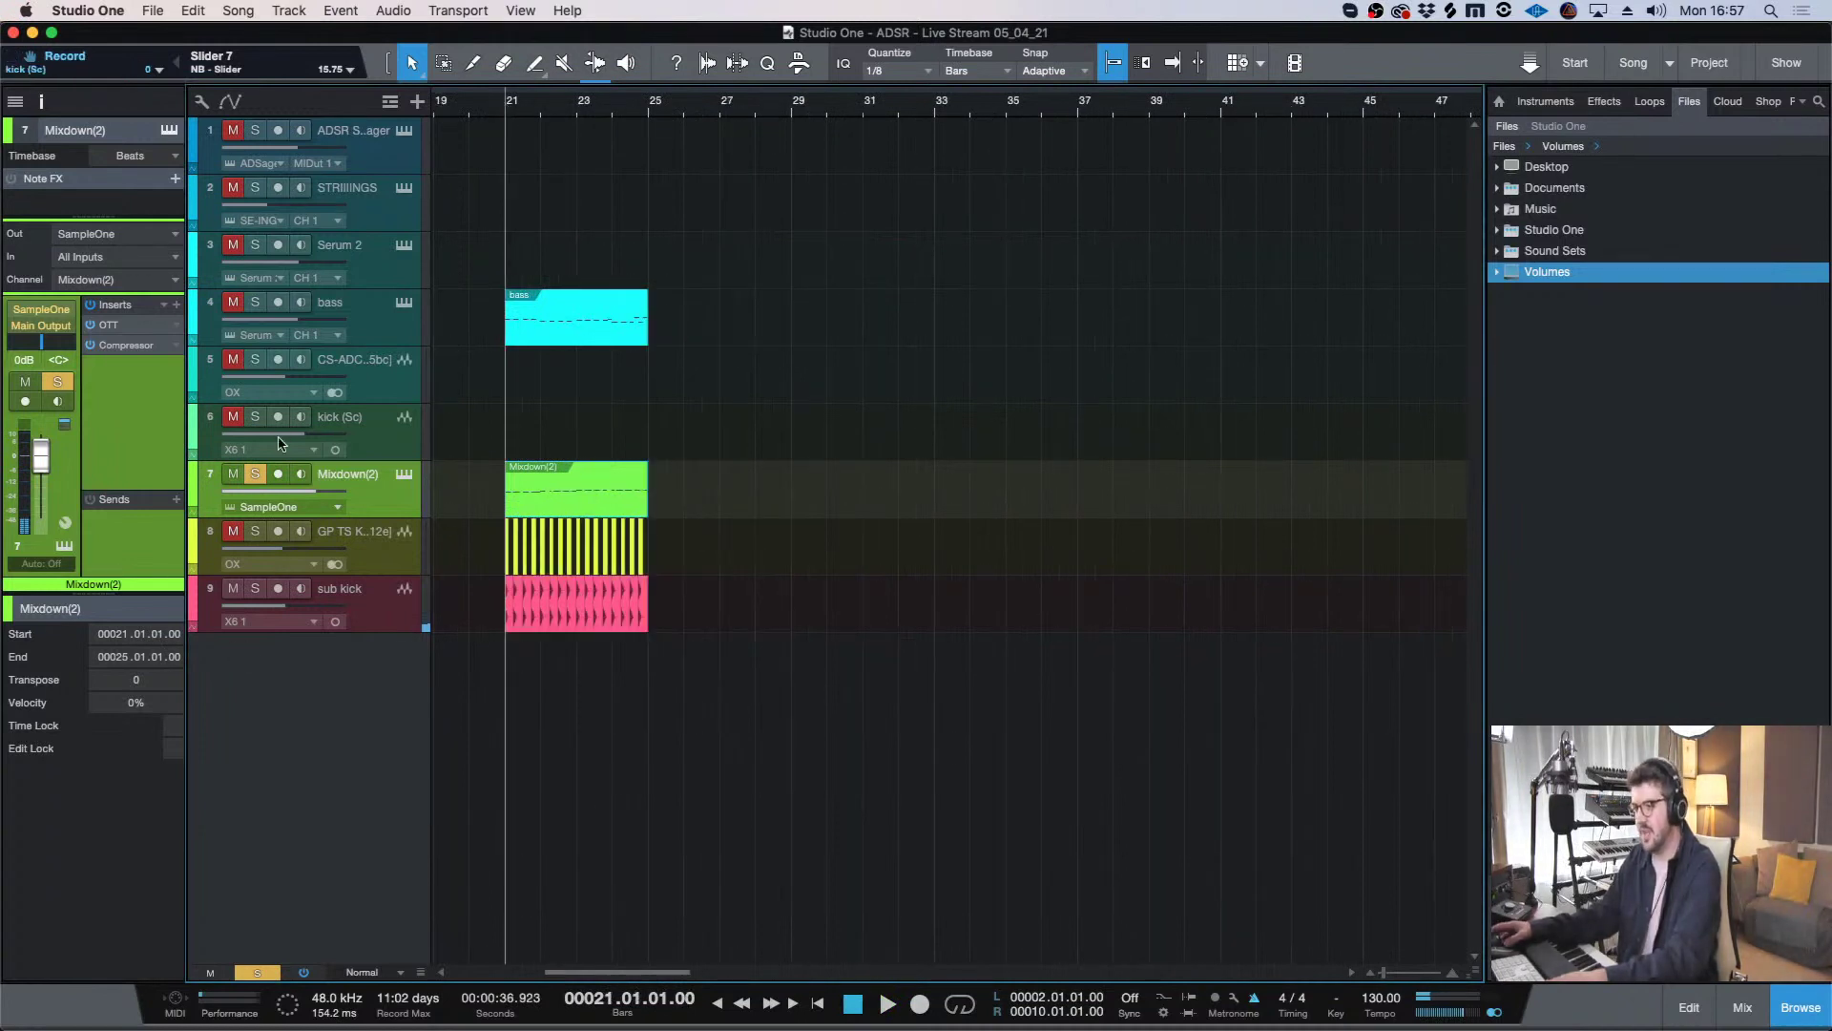
click(254, 473)
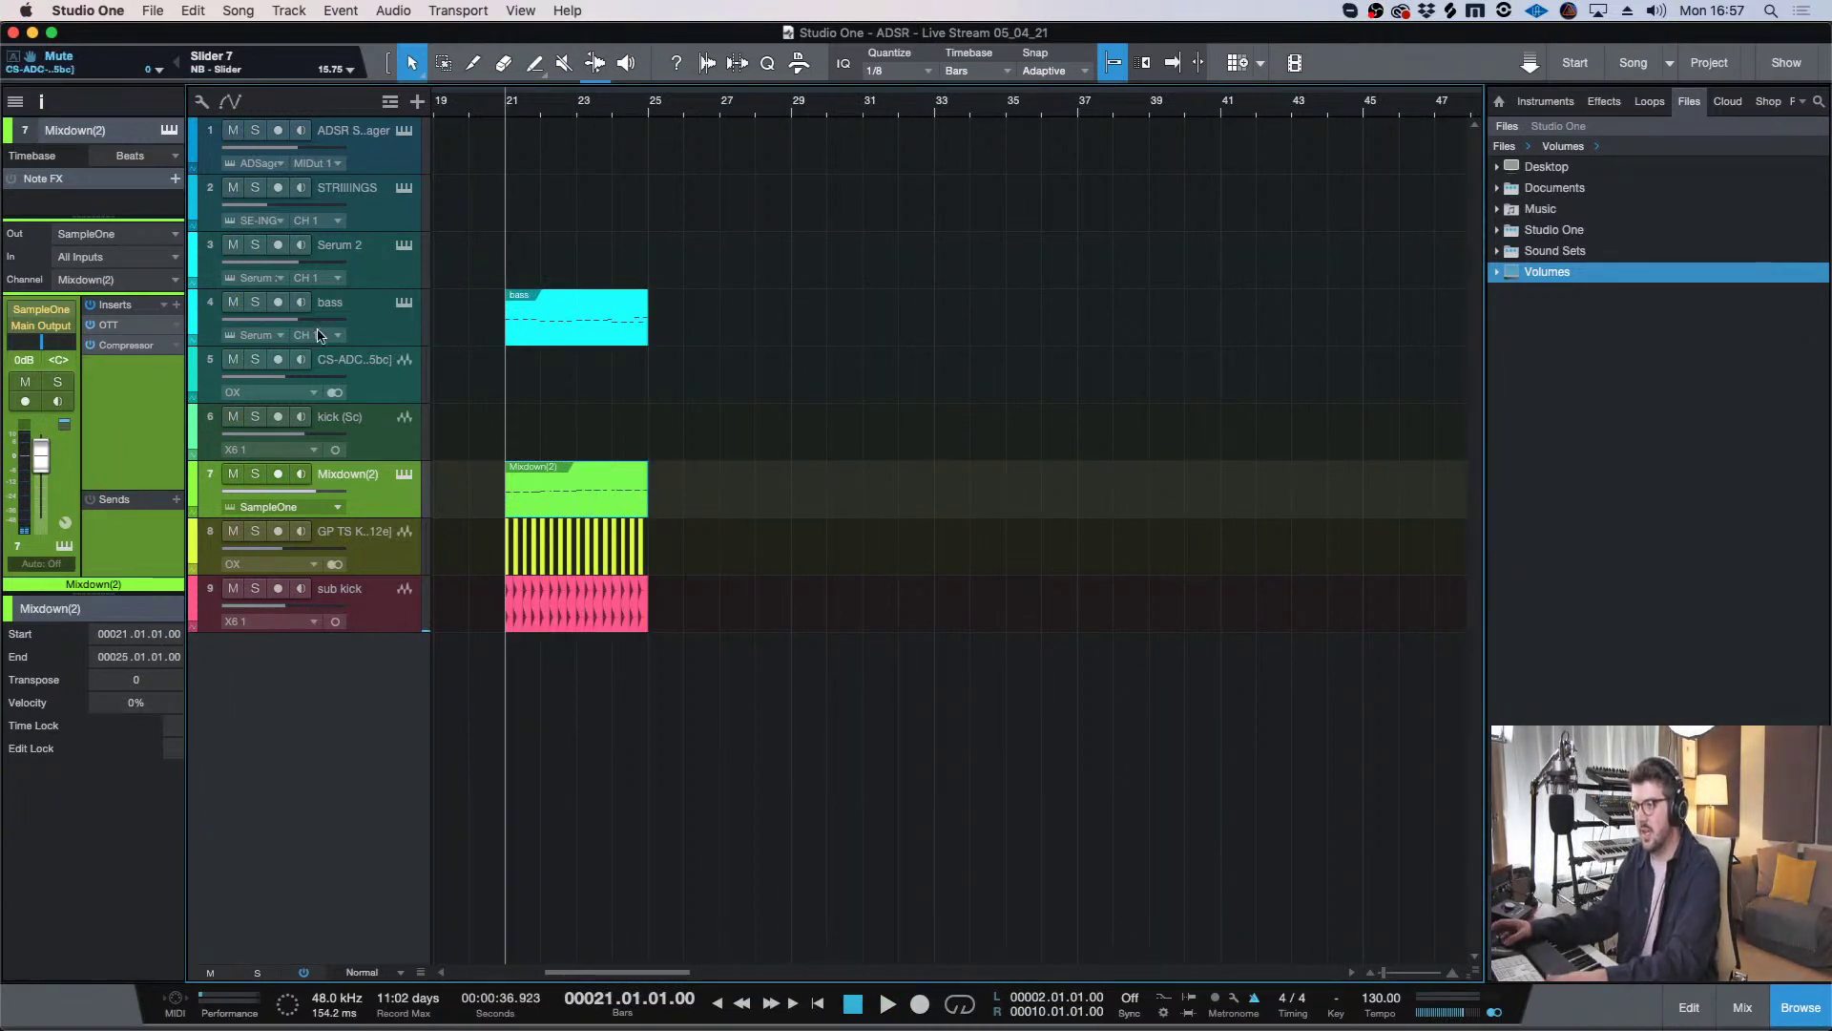
- Rename the Mixdown(2) track as sample
key(e)
key(w)
double_click(348, 474)
text(saple)
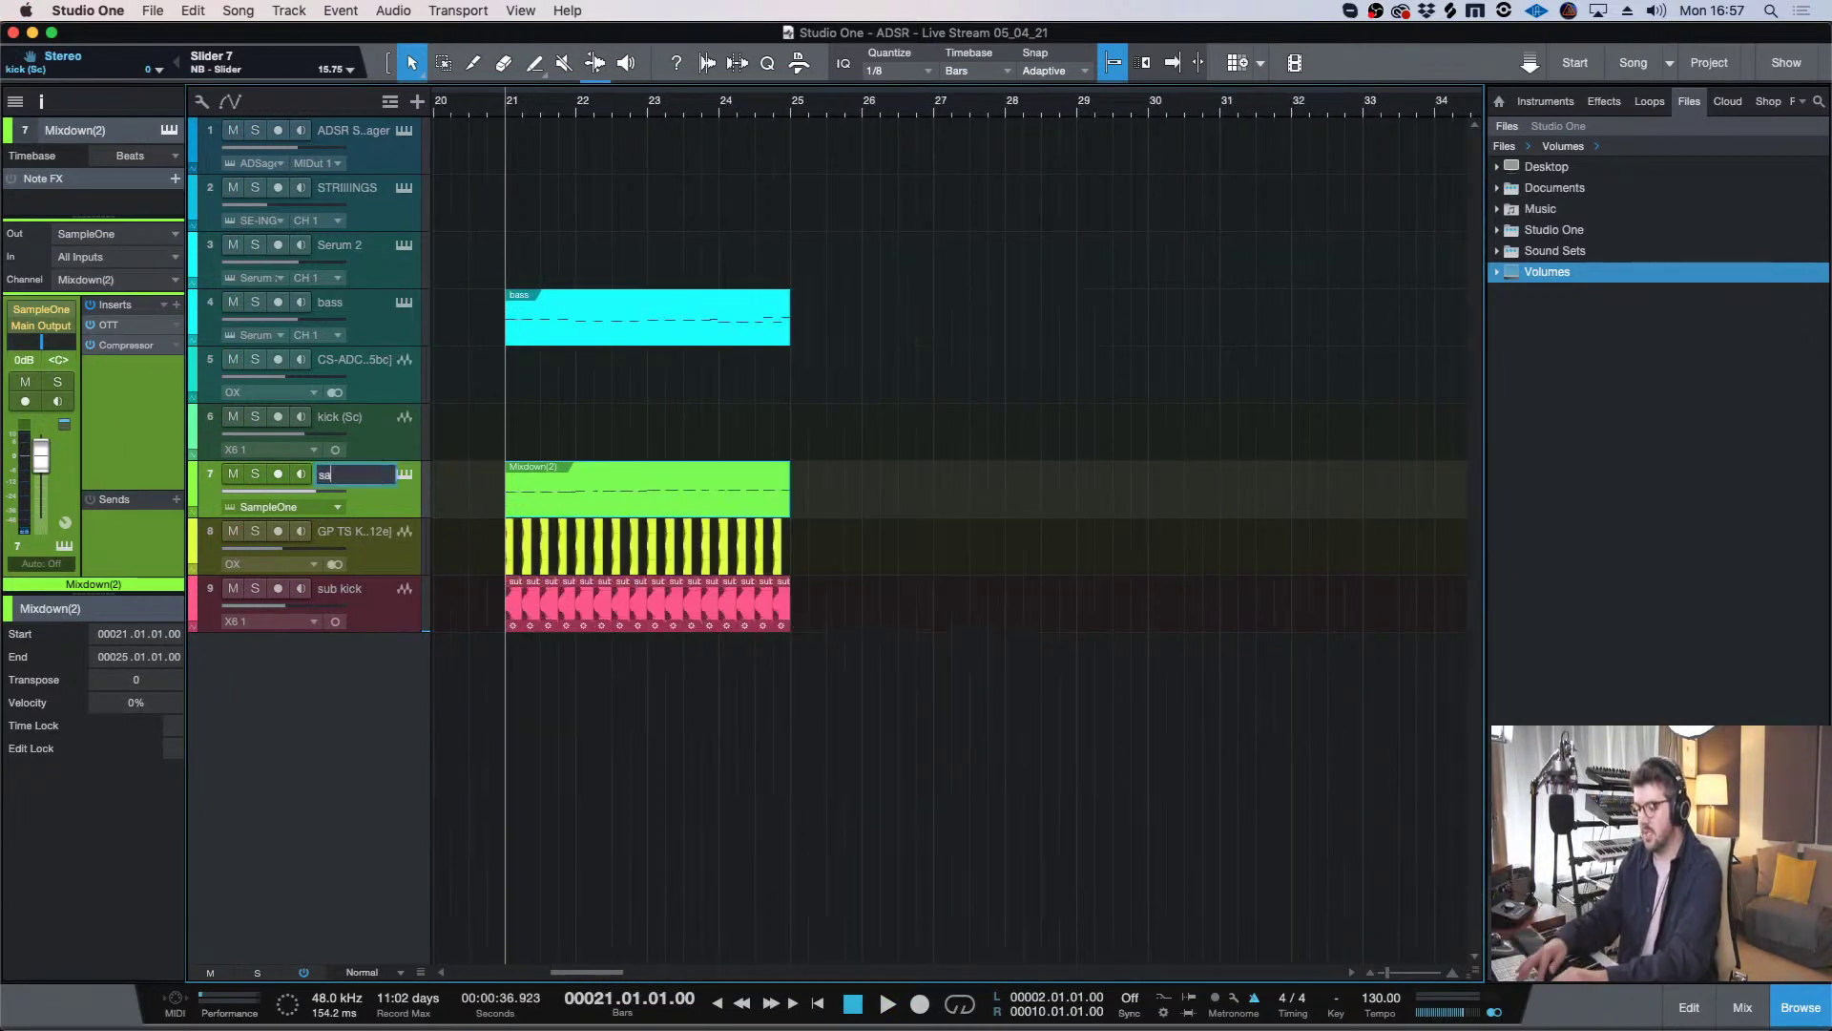
key(Return)
double_click(329, 475)
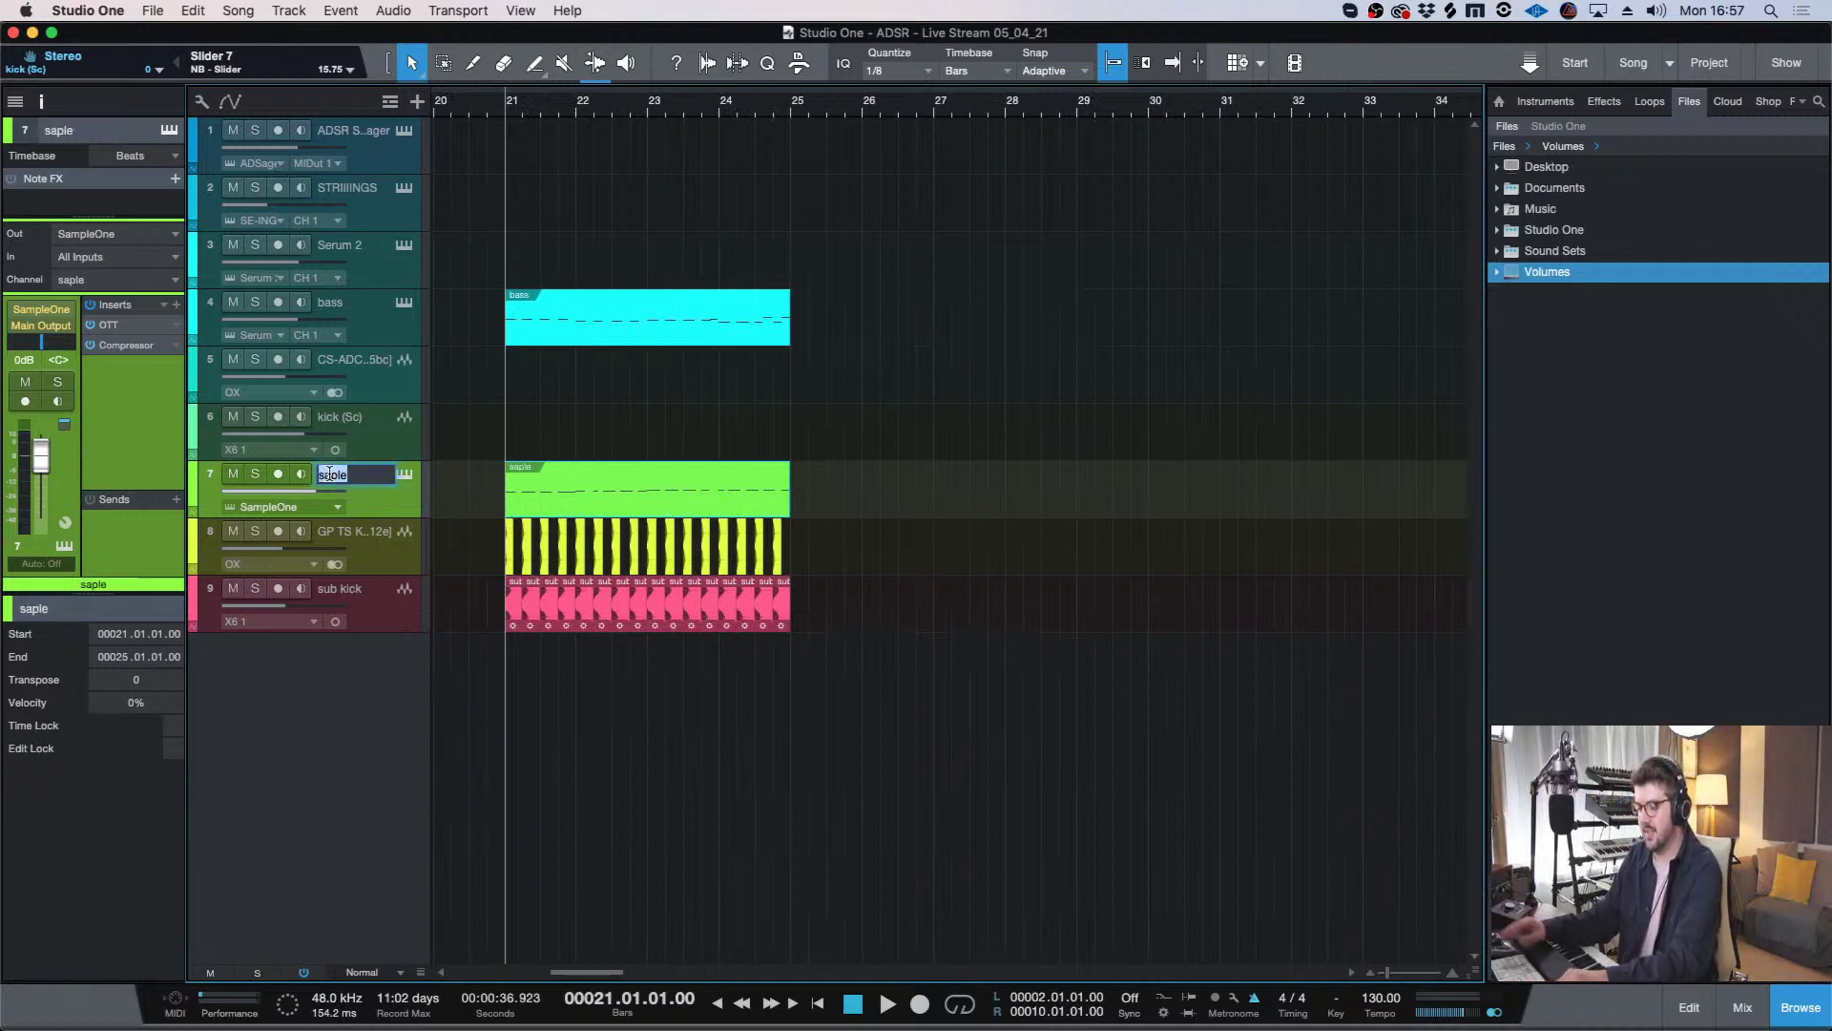
text(sample)
key(Return)
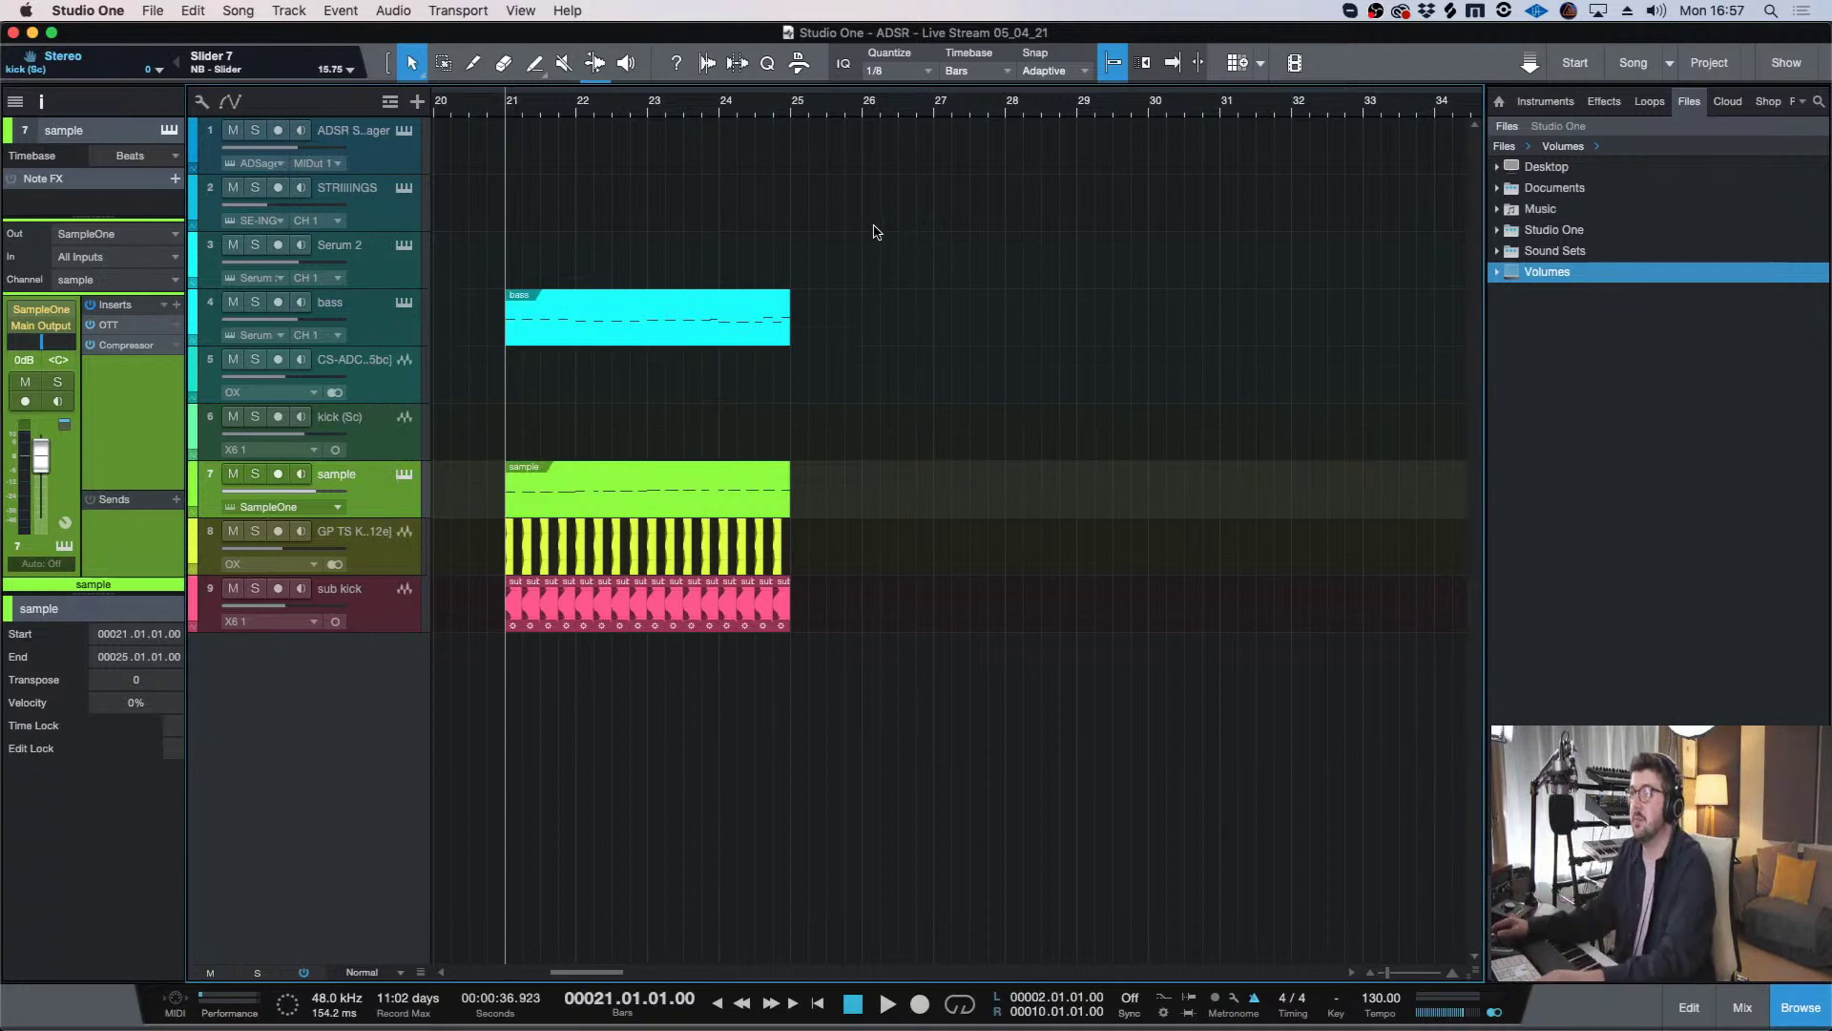
- Play back the bass, sample and kick parts together from bar 21
key(e)
key(w)
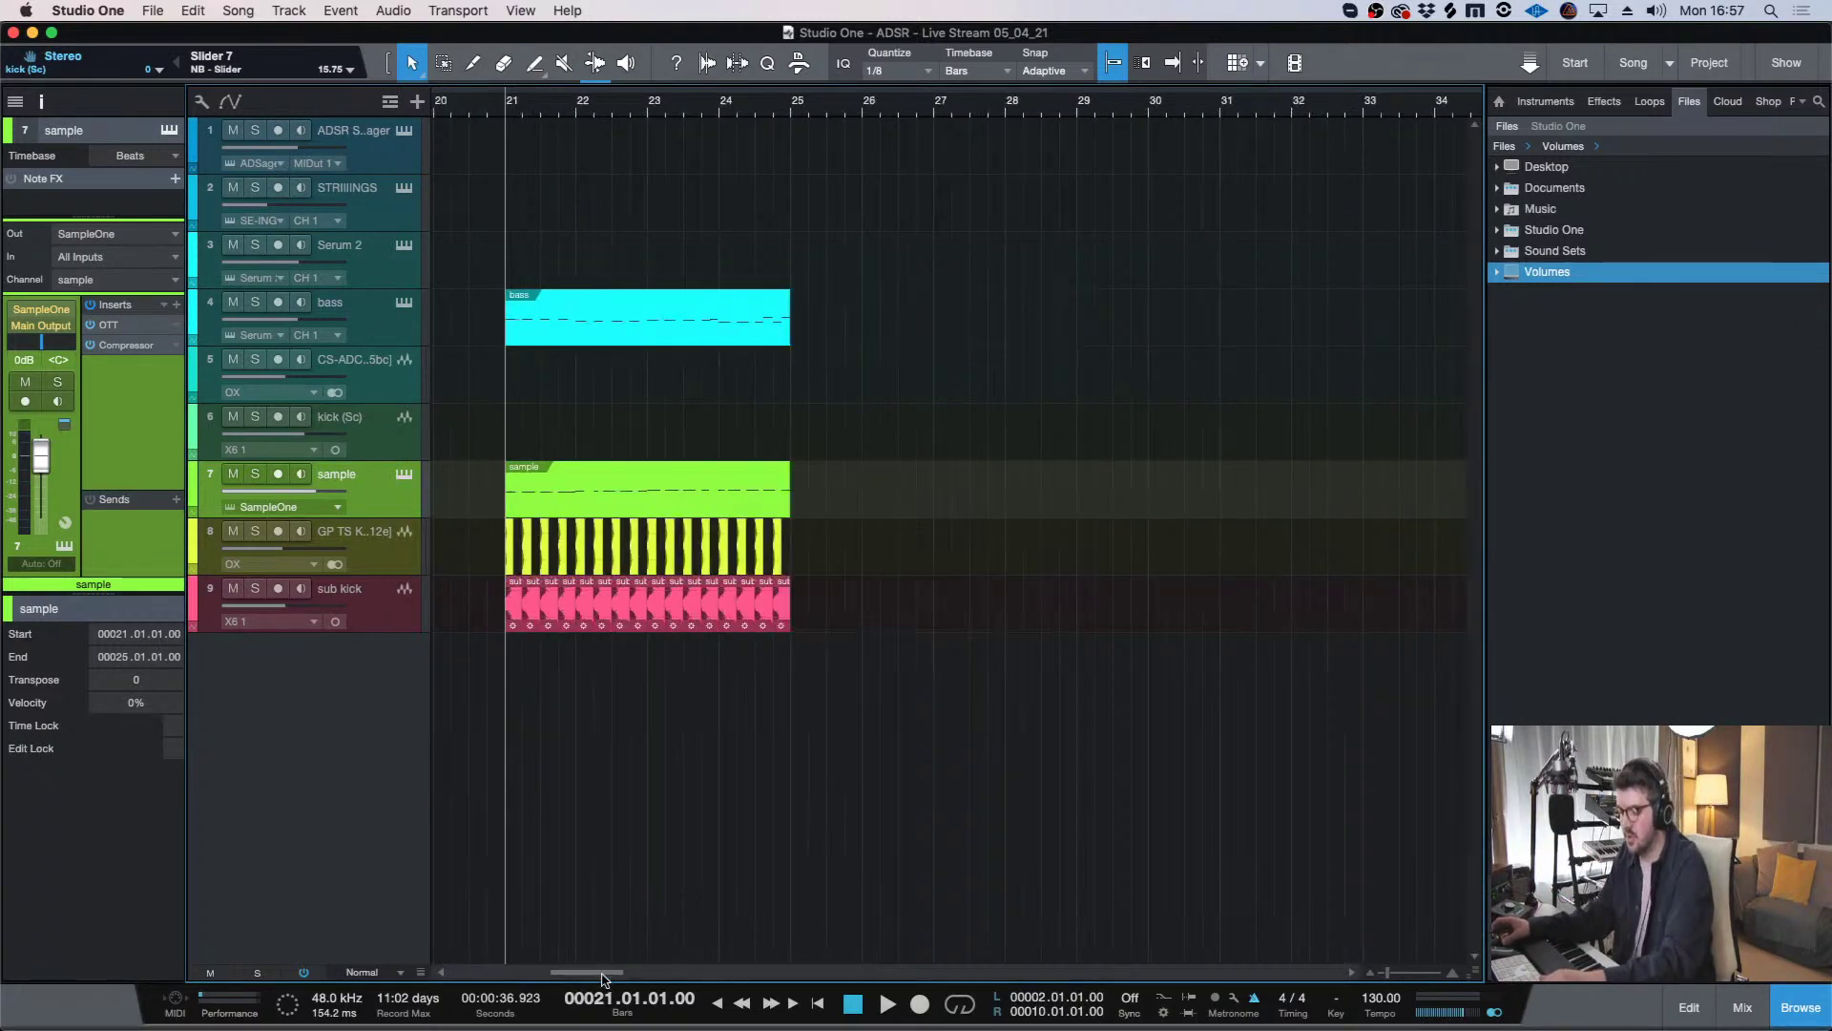
drag(587, 970, 616, 968)
key(w)
key(e)
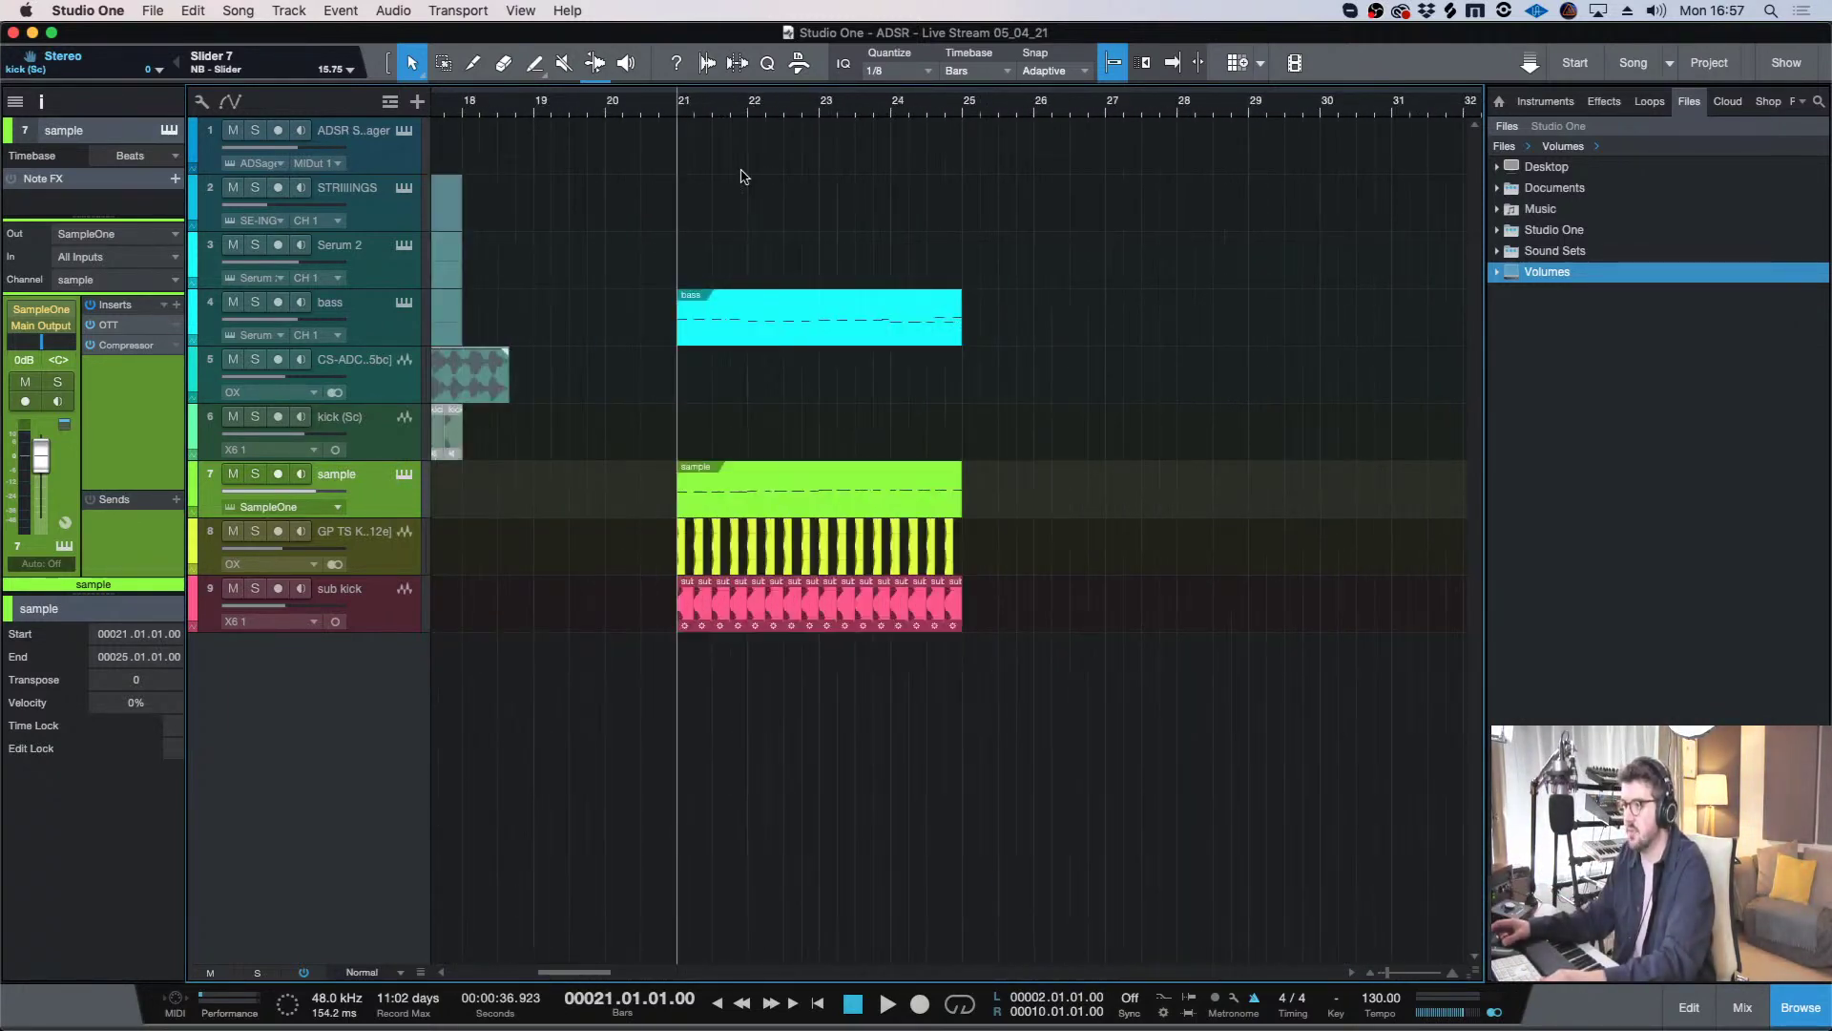
drag(579, 971, 598, 975)
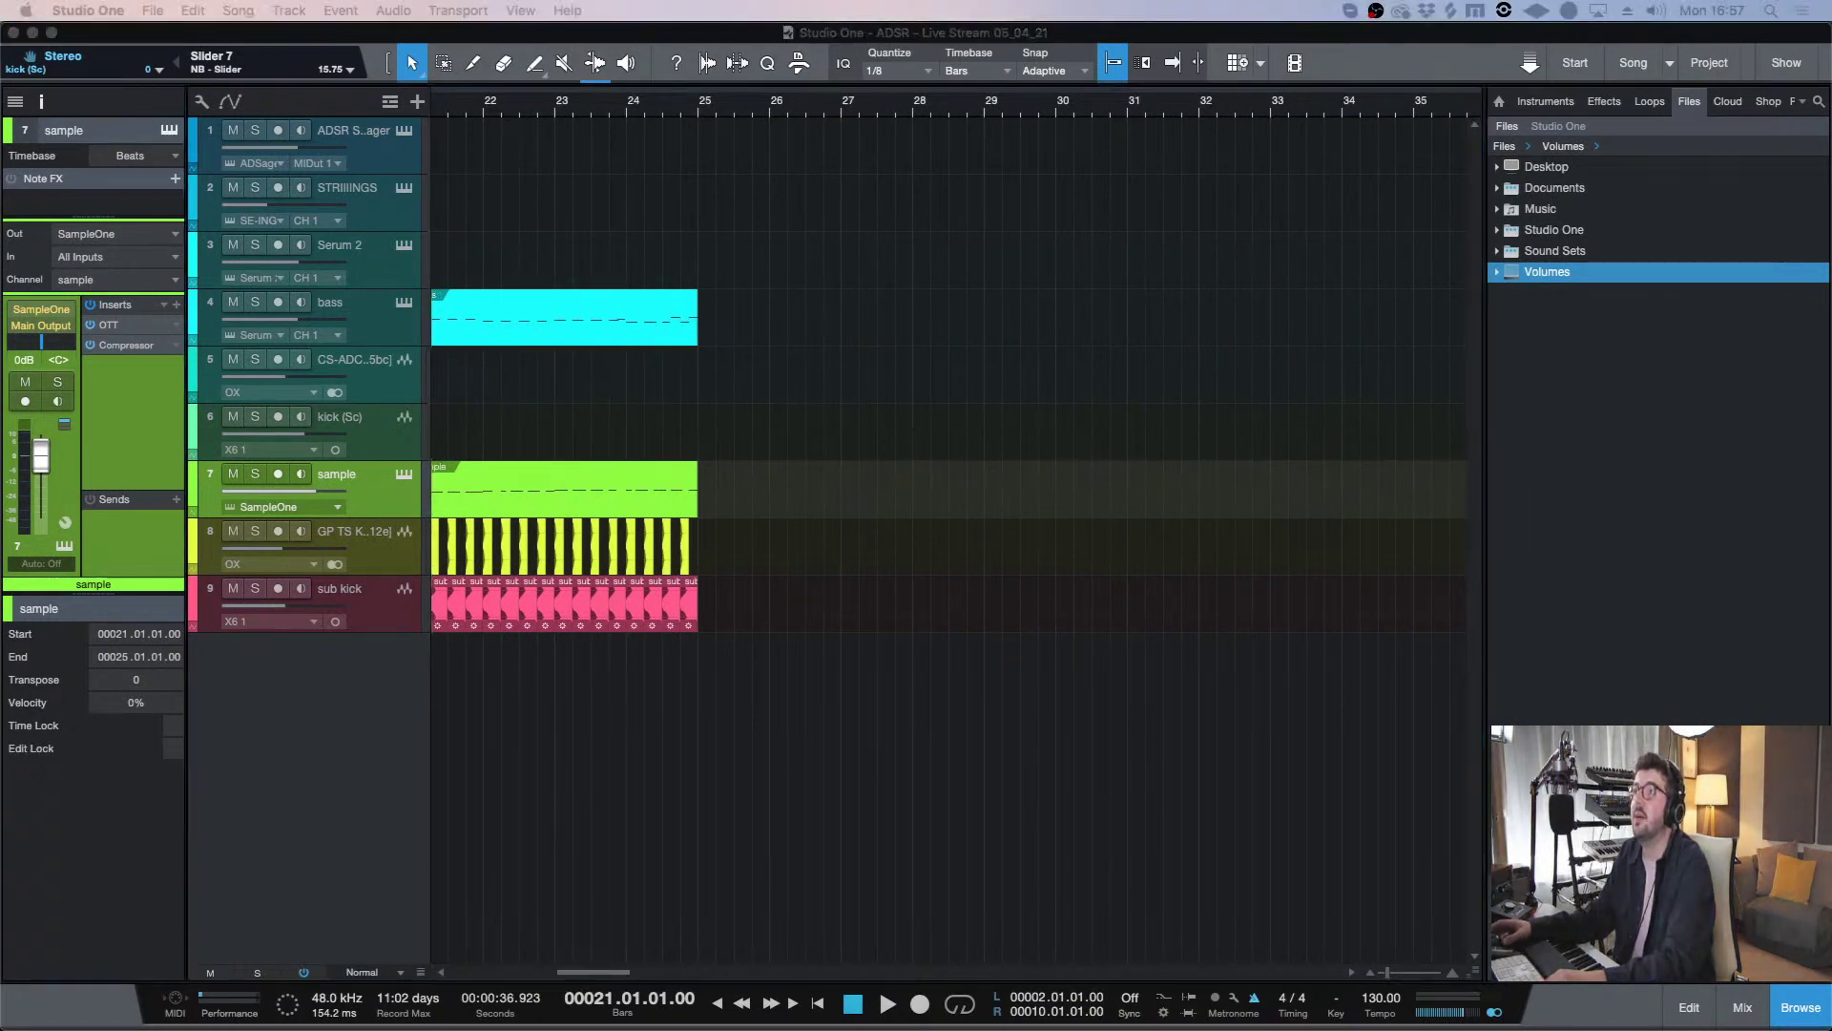
click(581, 980)
key(e)
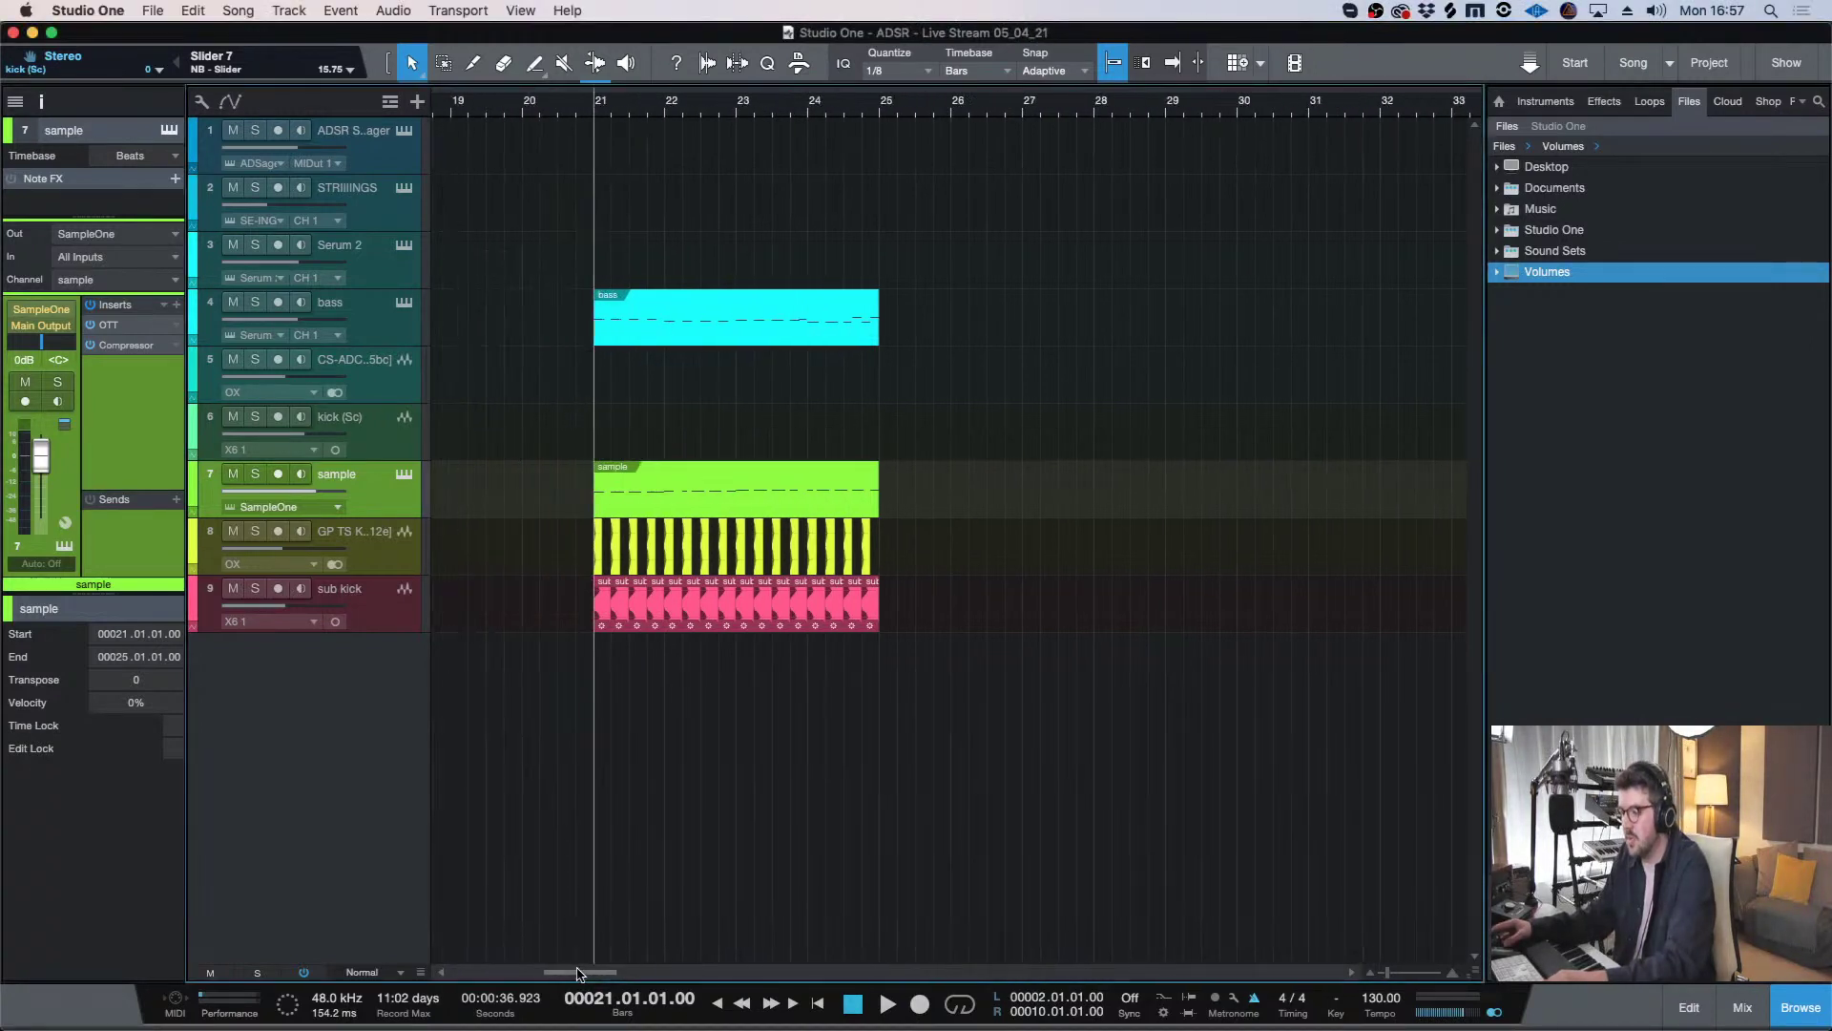
key(space)
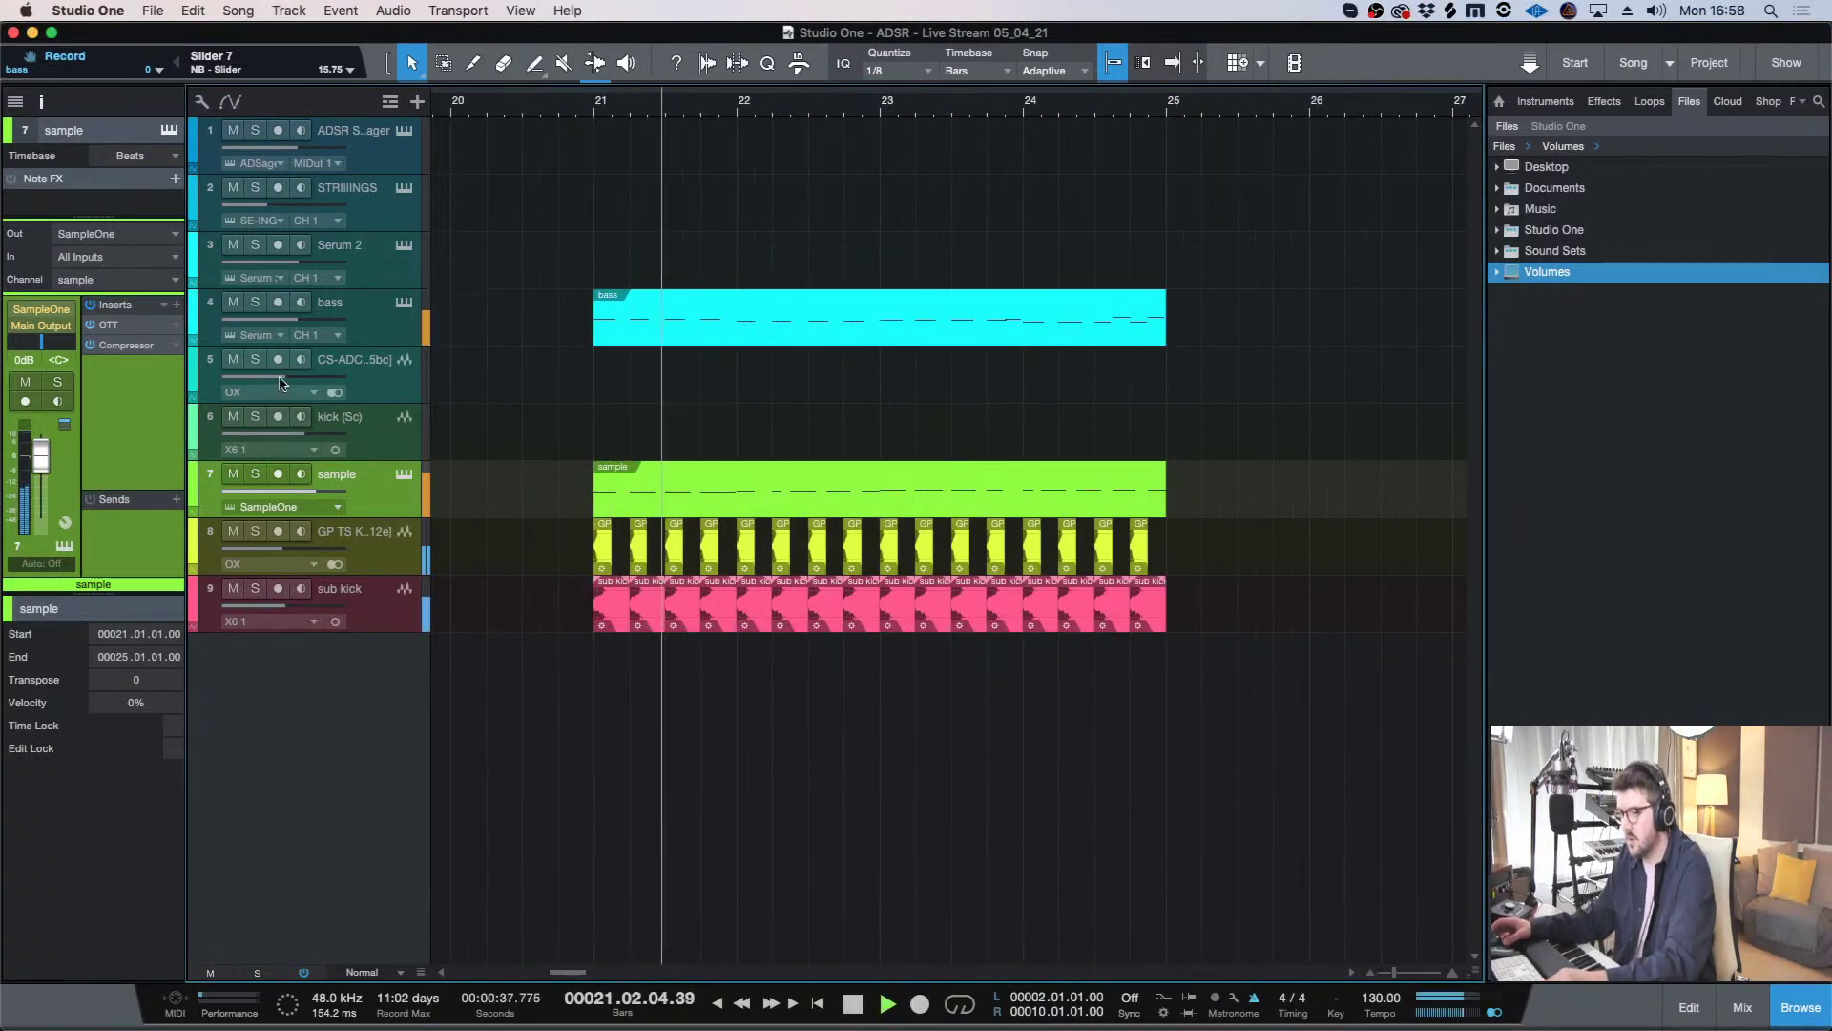
- Open the ADSR Sample Manager instrument on track 1
key(w)
key(w)
click(369, 164)
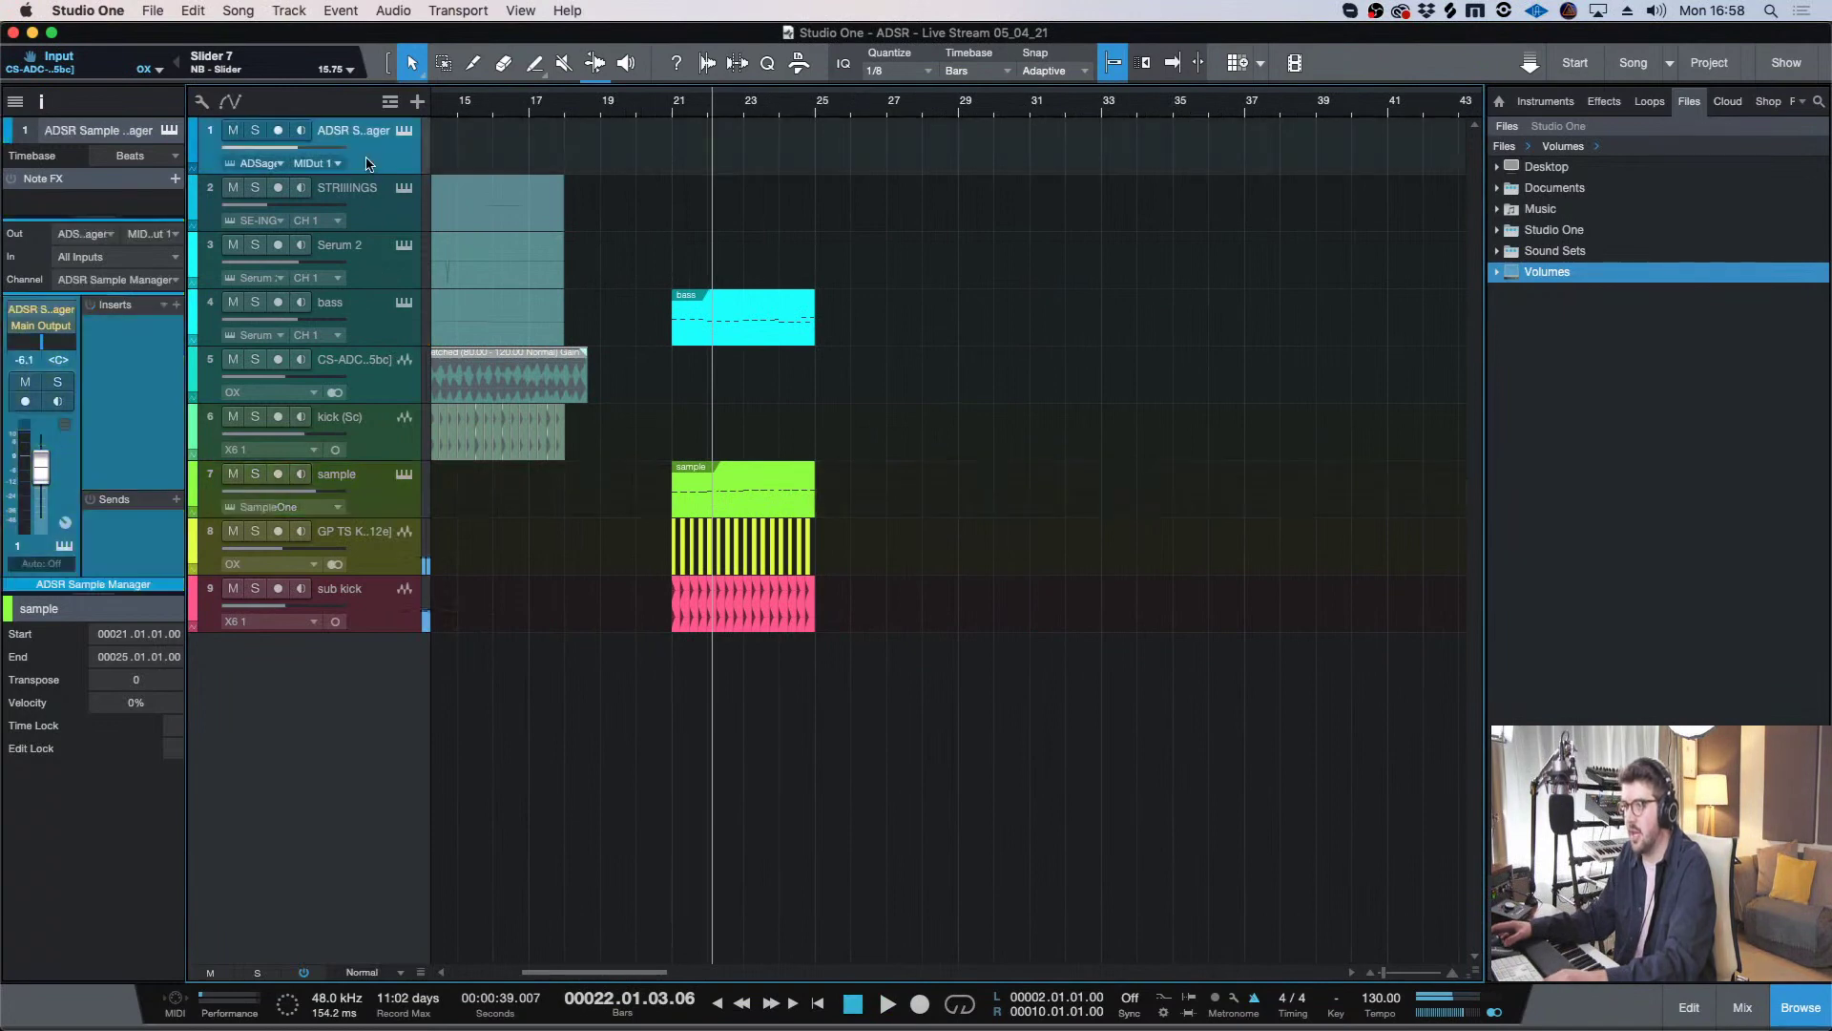
click(404, 132)
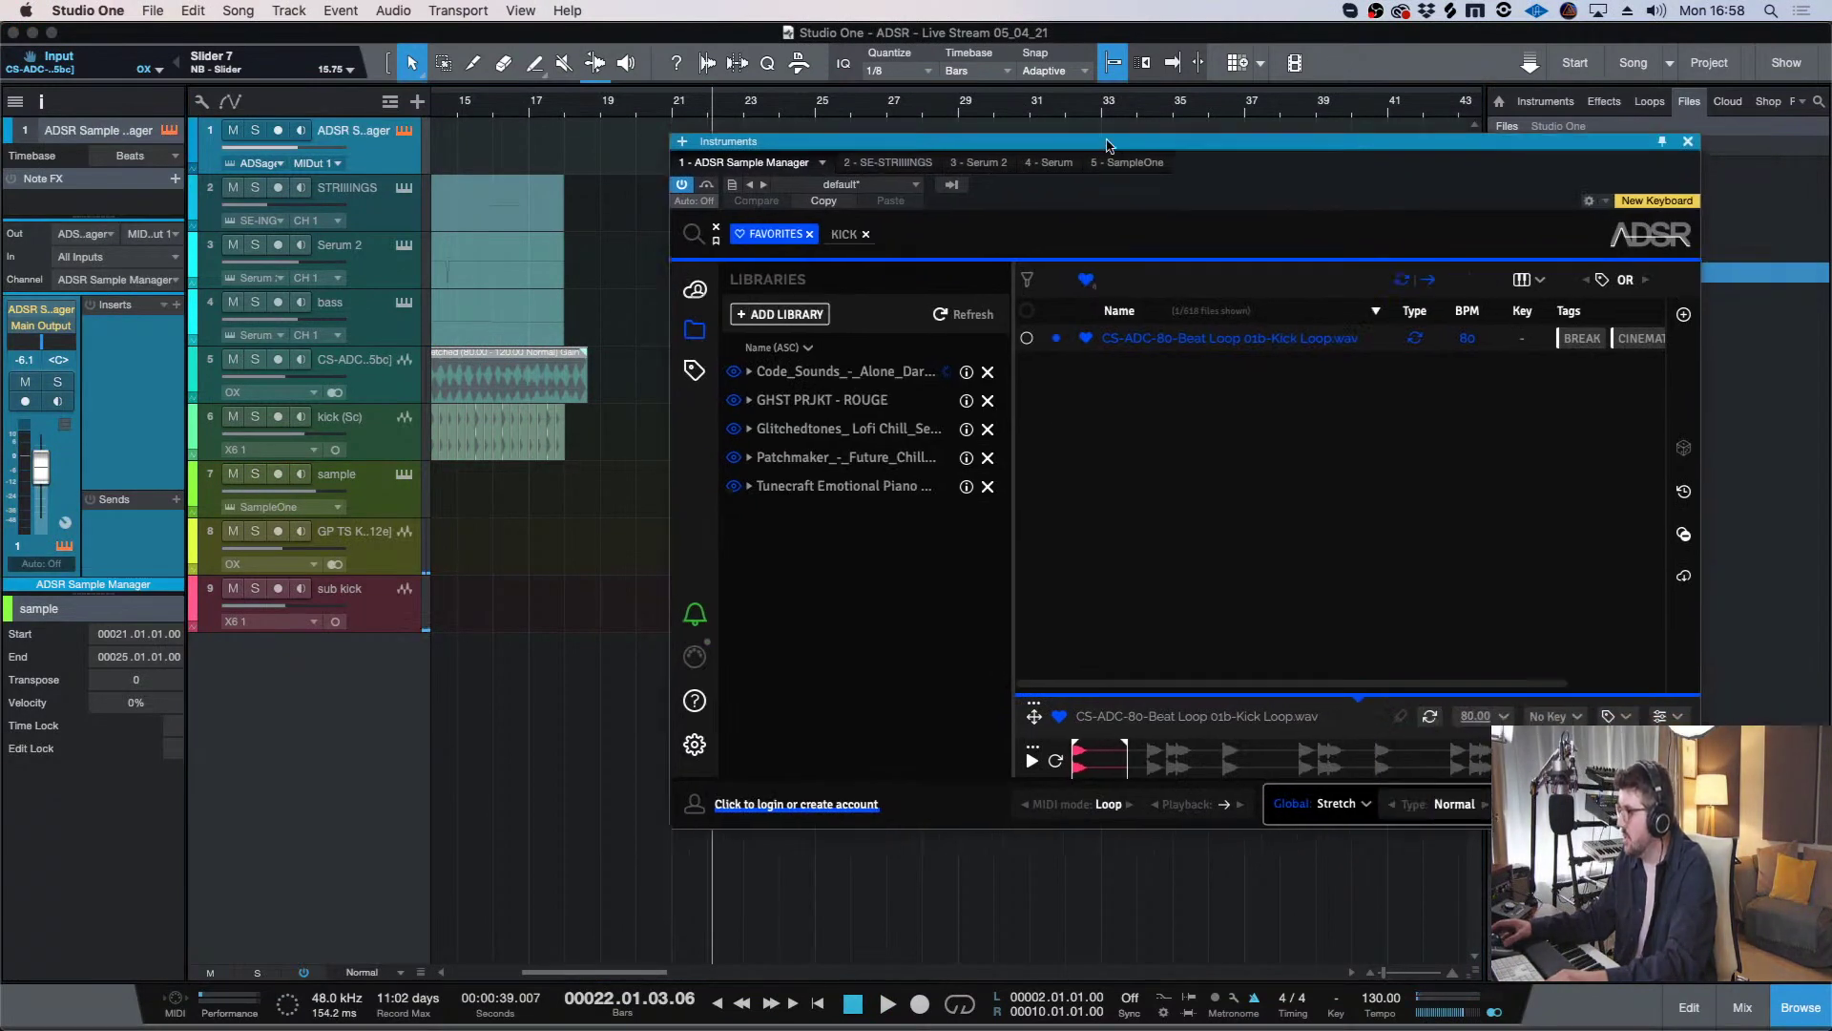
- Clear the kick filter, show only the favorite samples and audition Clap 01.wav
click(845, 233)
click(793, 232)
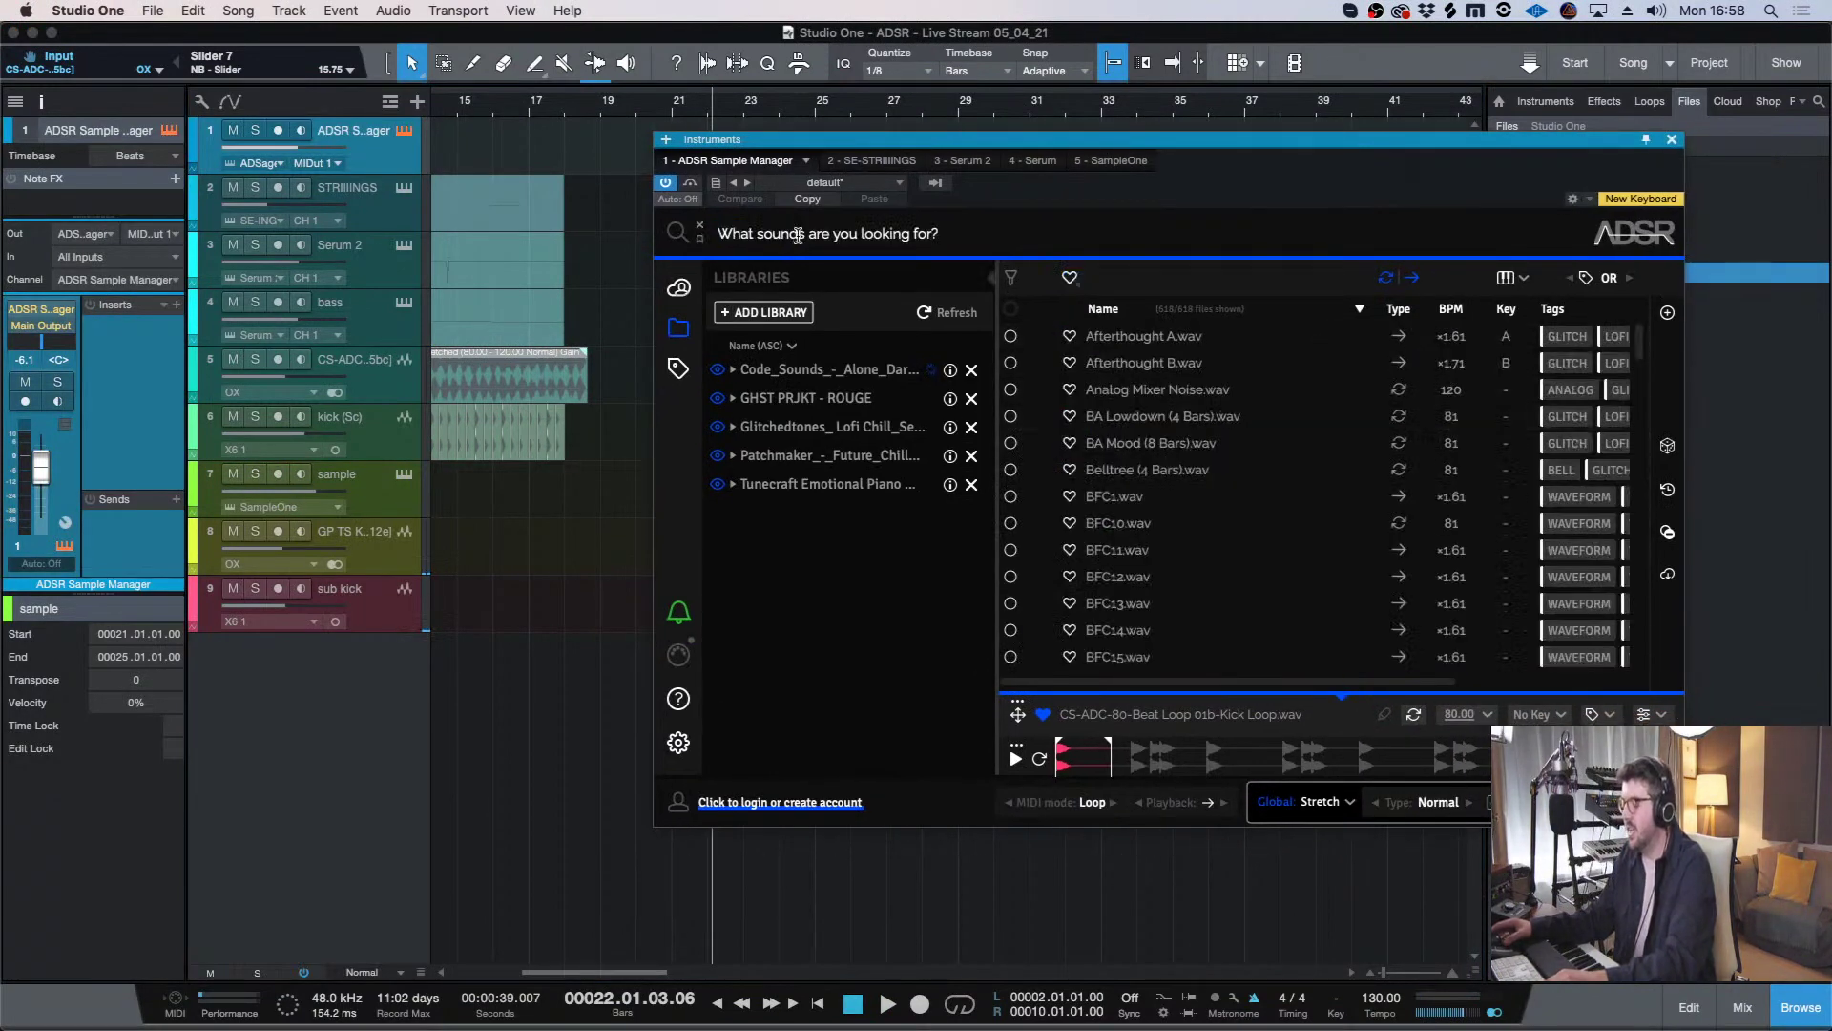
click(1069, 277)
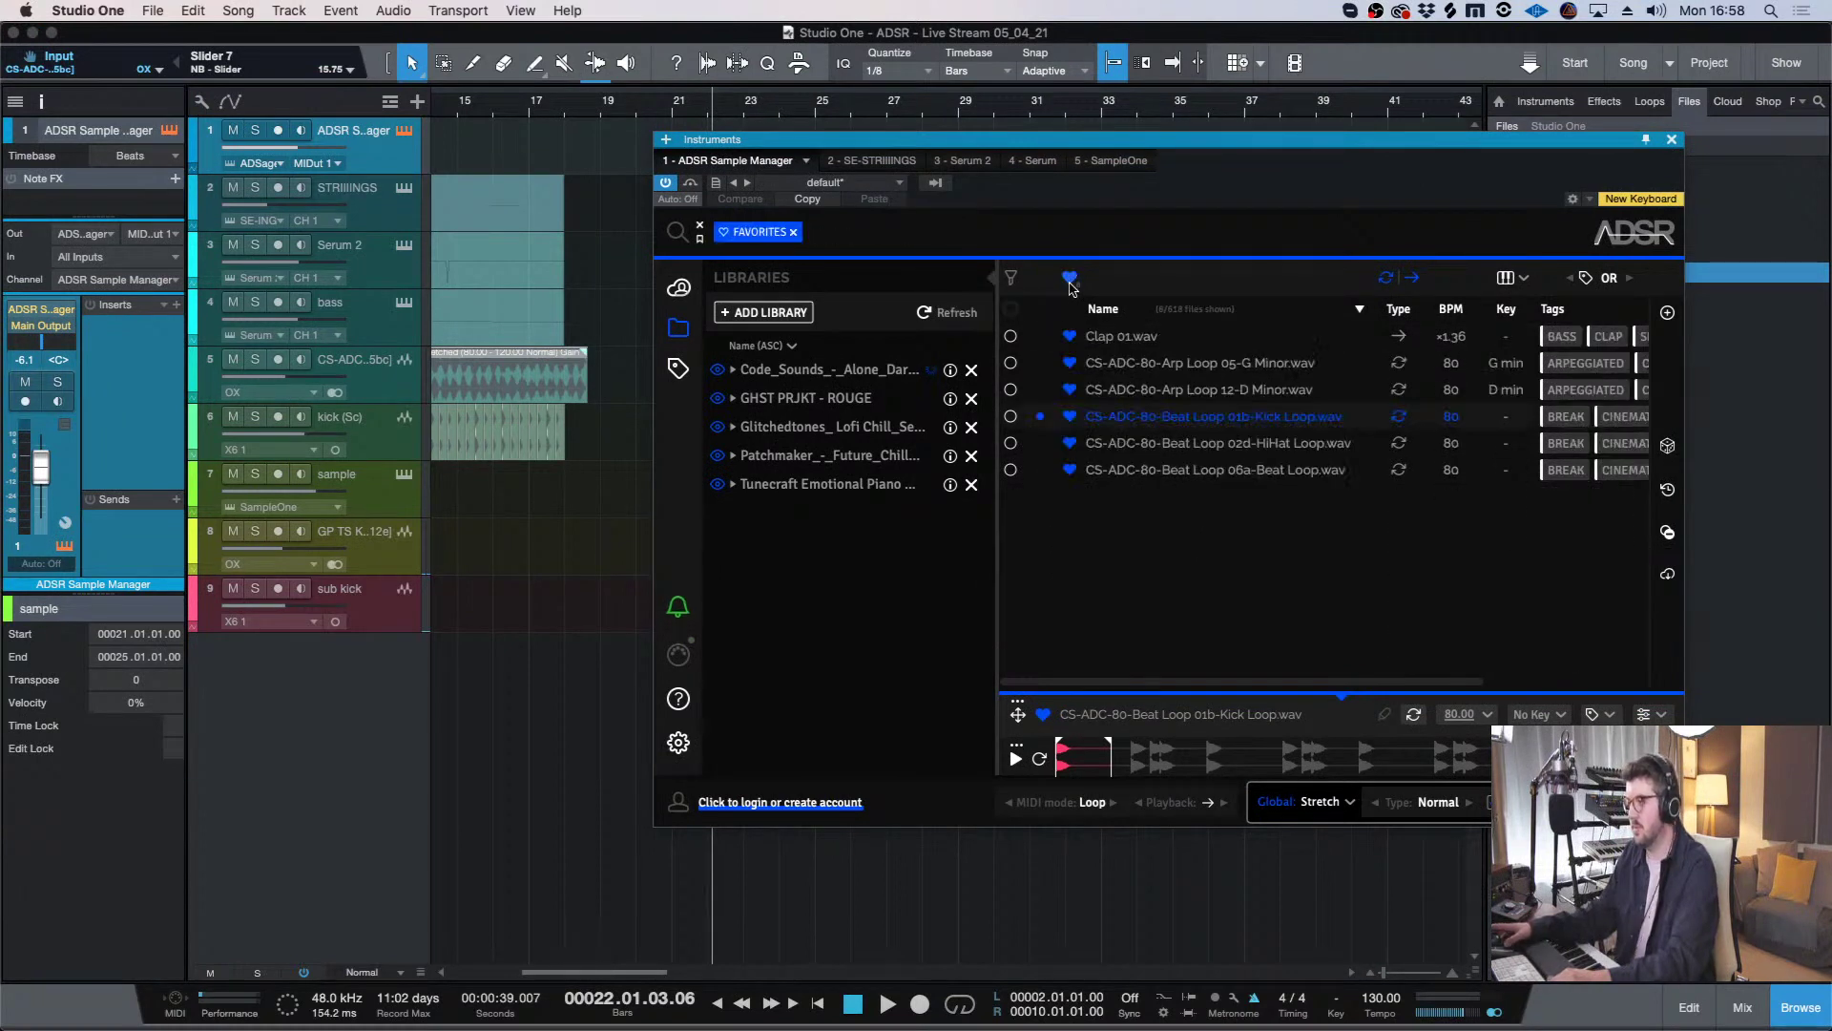
click(1130, 389)
click(1163, 477)
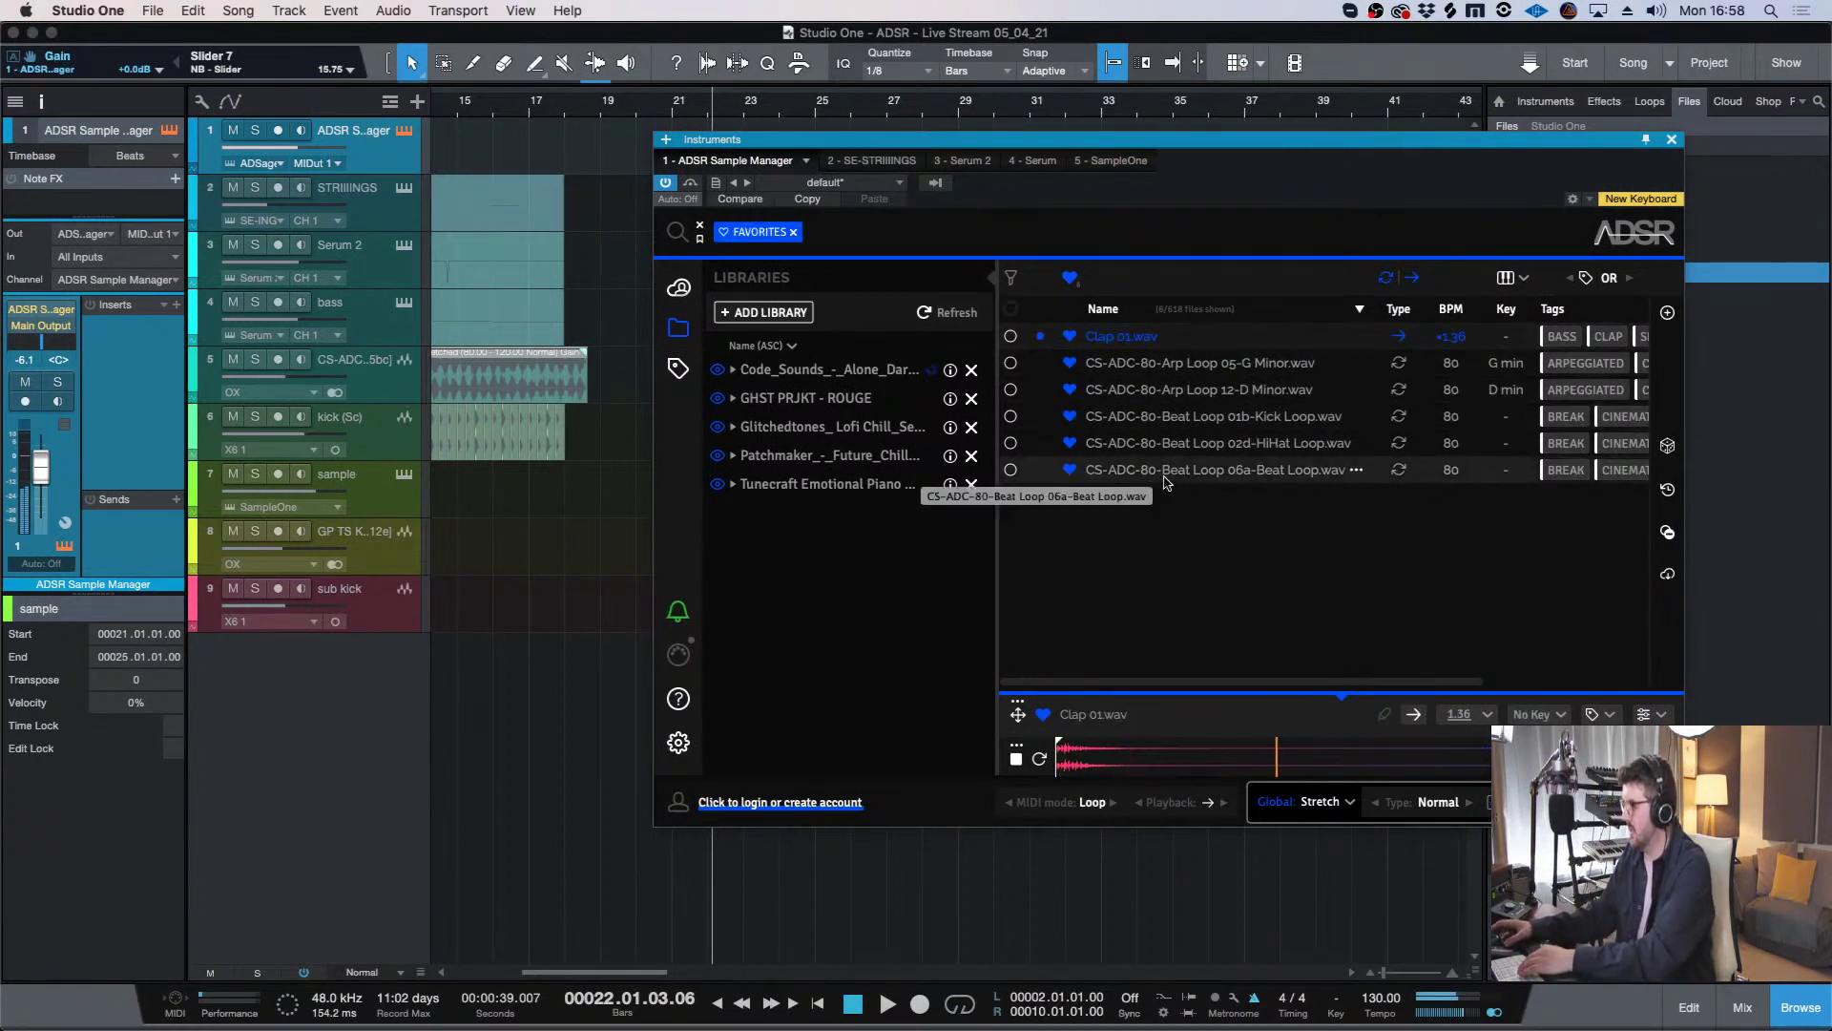
- Add CS-ADC-80-Beat Loop 06a-Beat Loop.wav on a new track below sub kick and move it to start at bar 21
drag(1181, 477, 634, 658)
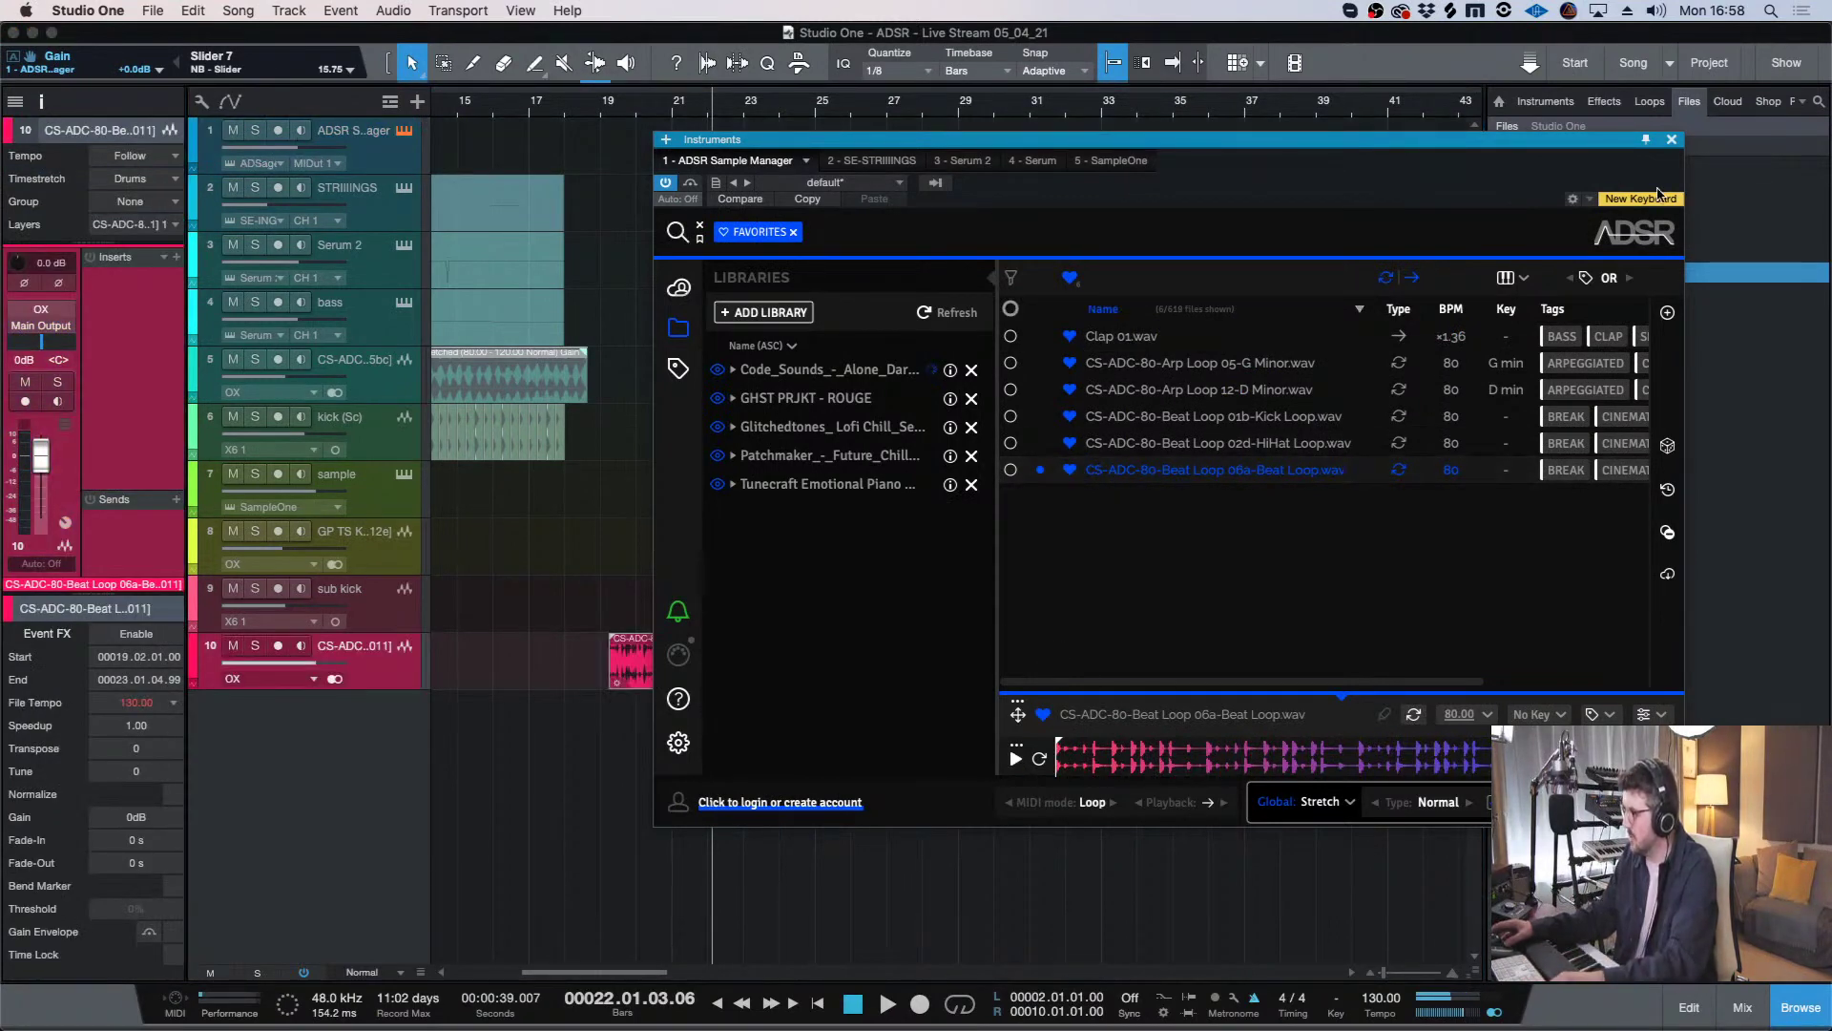
click(1673, 140)
drag(675, 668, 736, 664)
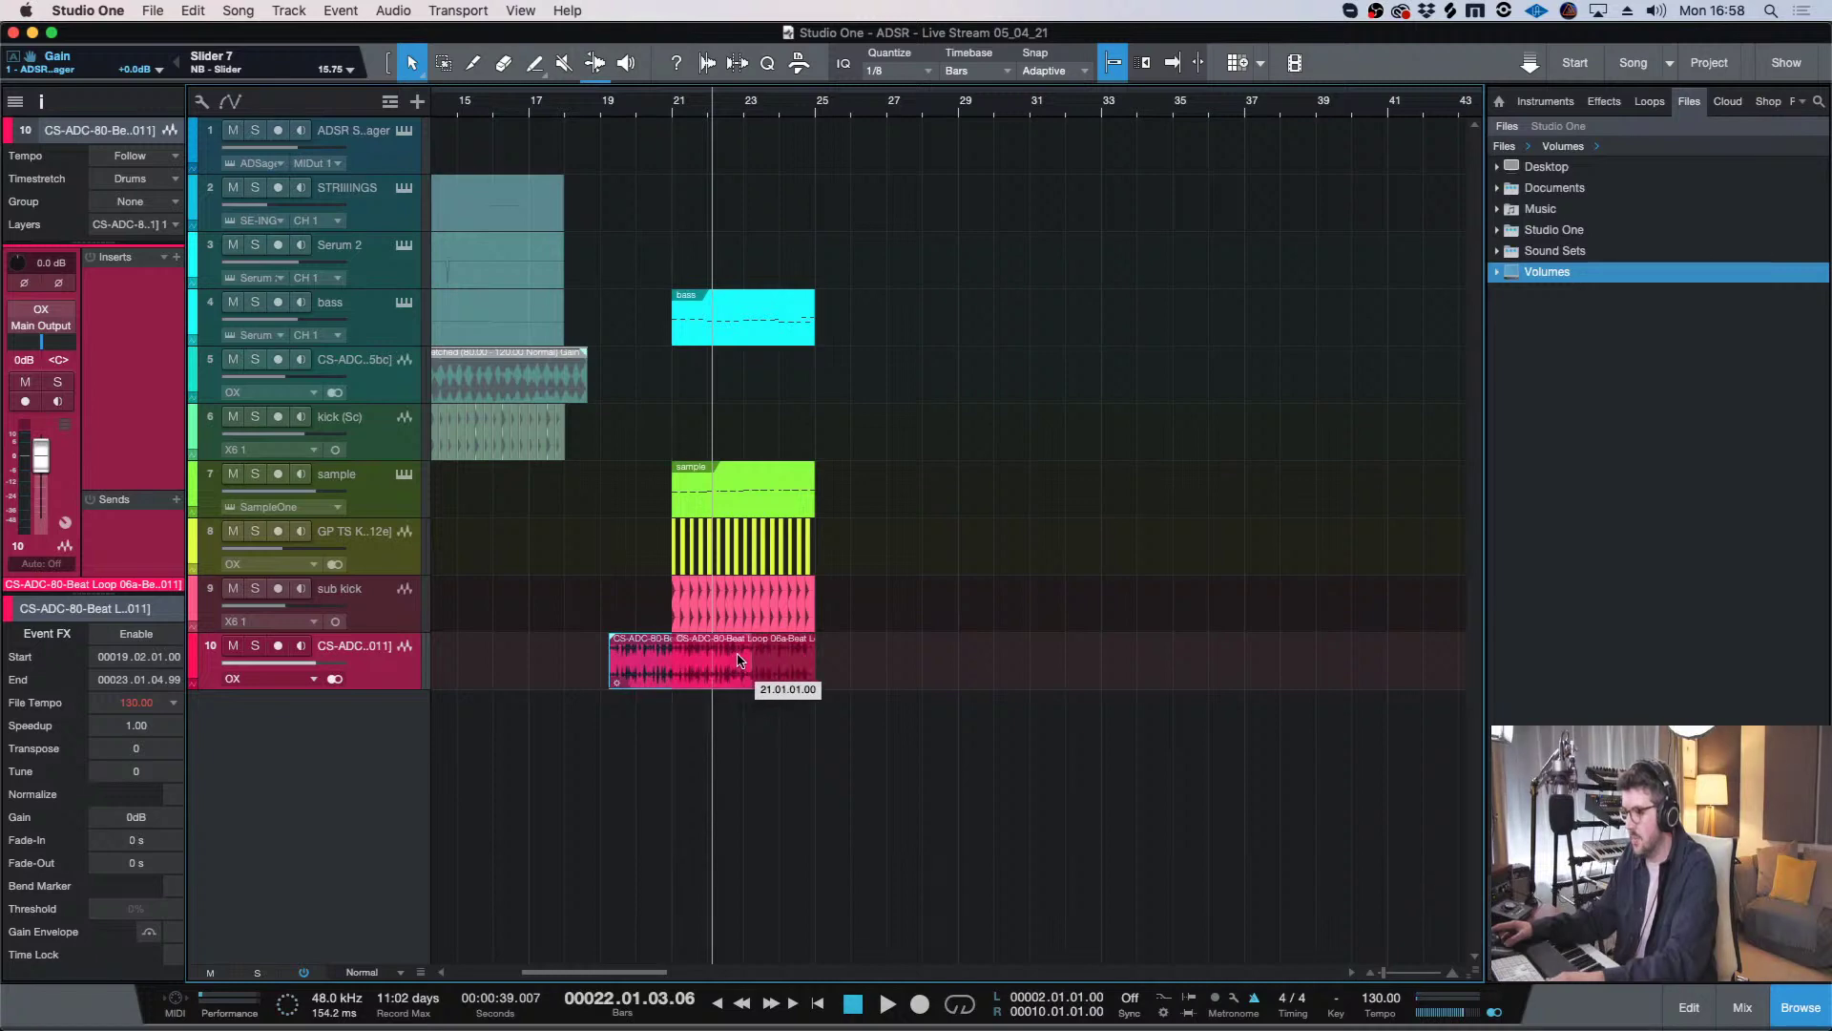
key(z)
key(z)
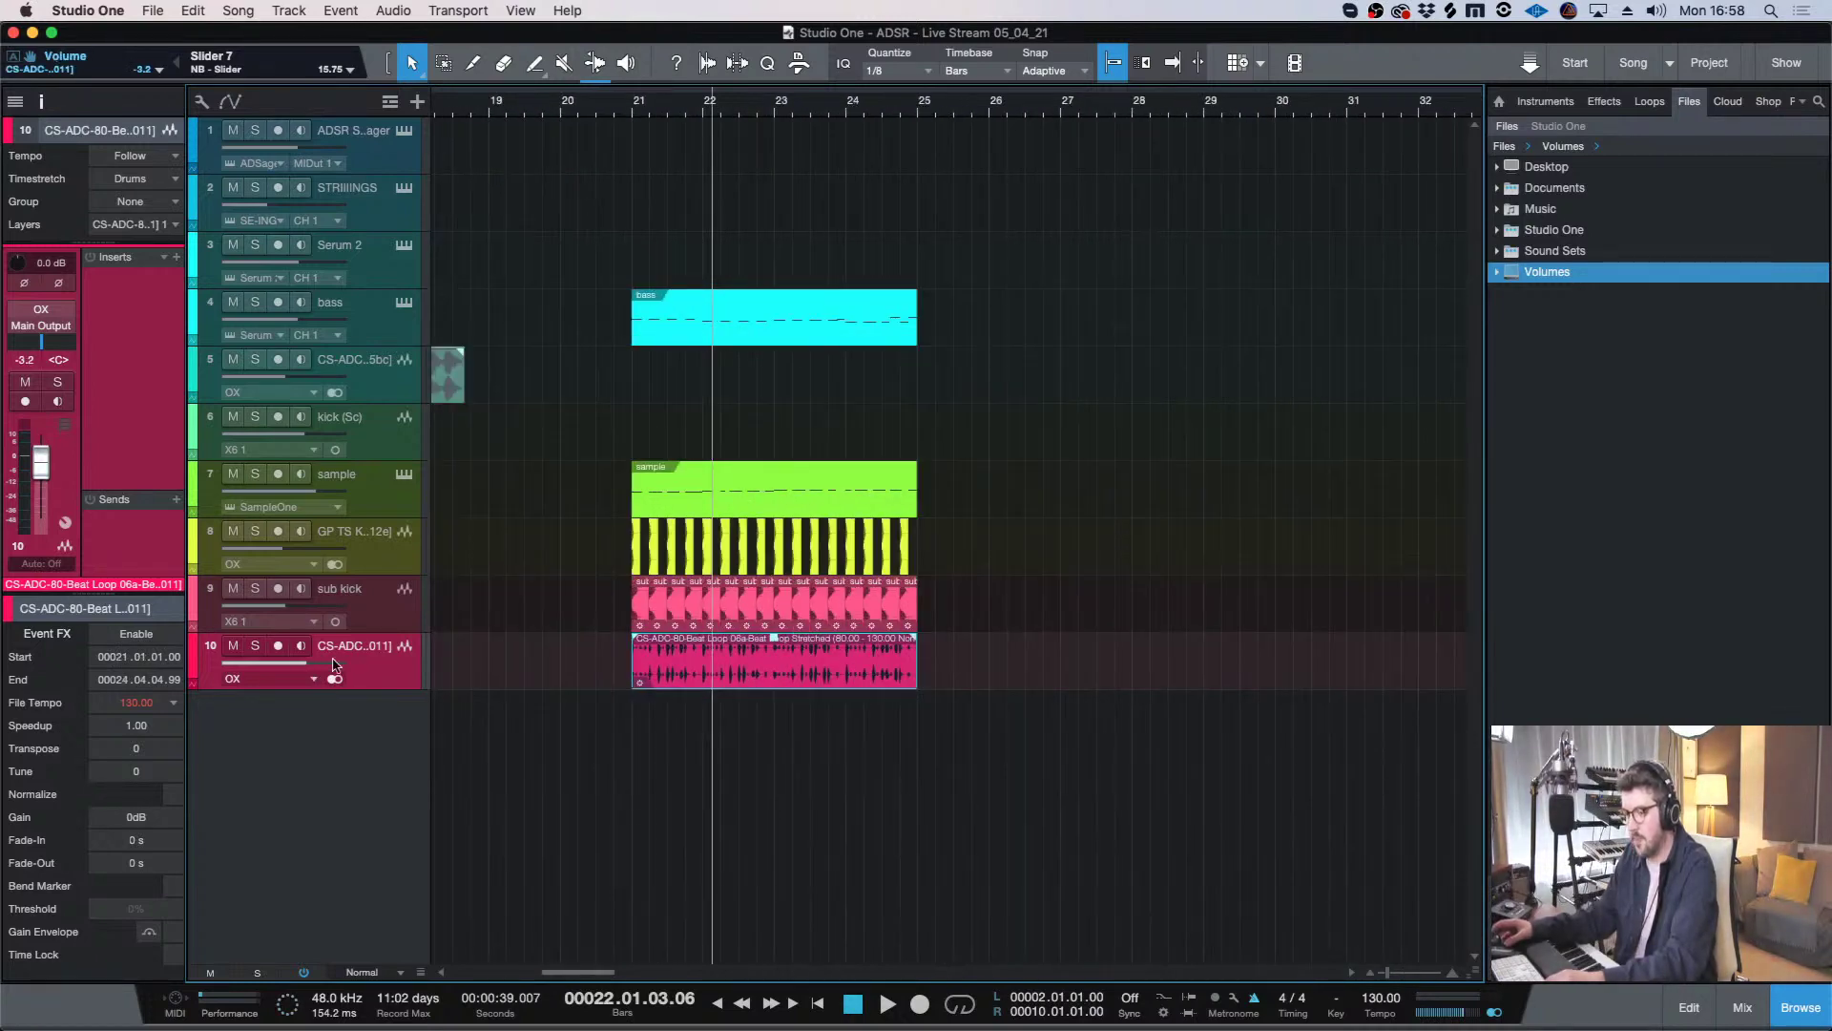
- Insert DJ Swivel's The Sauce on the beat loop track
click(178, 258)
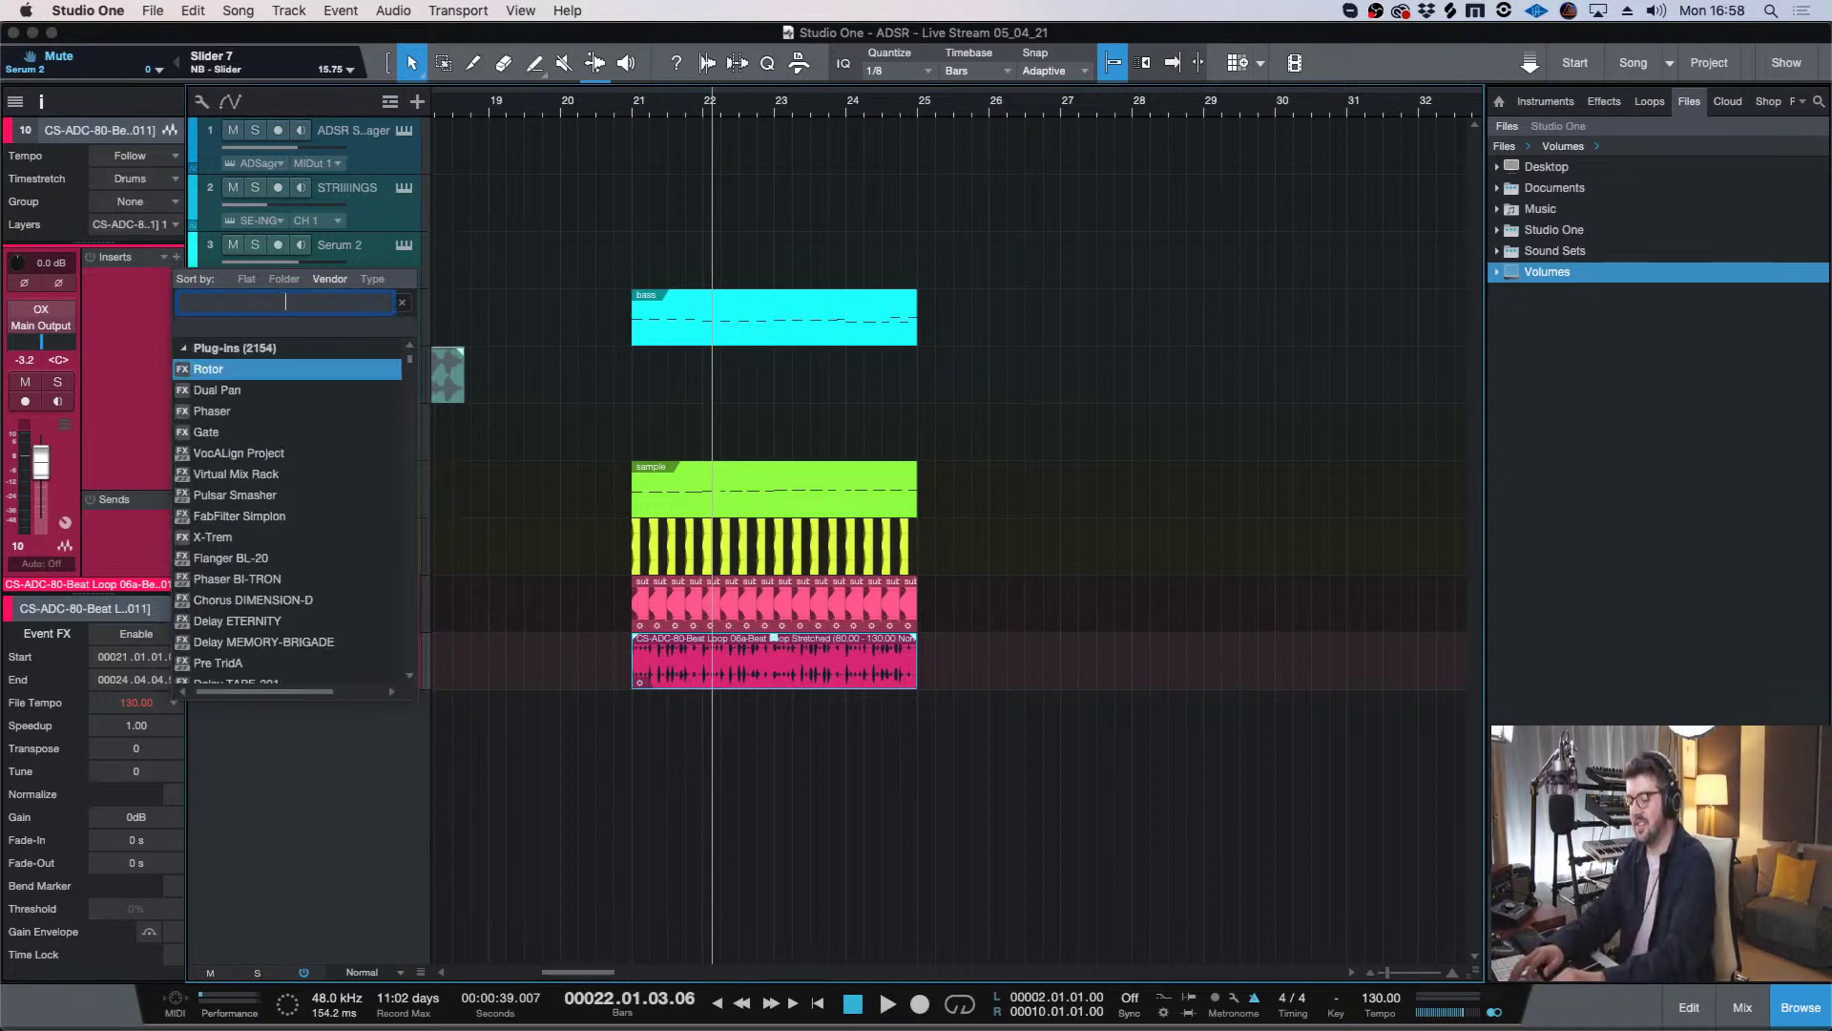
text(dj s)
key(Return)
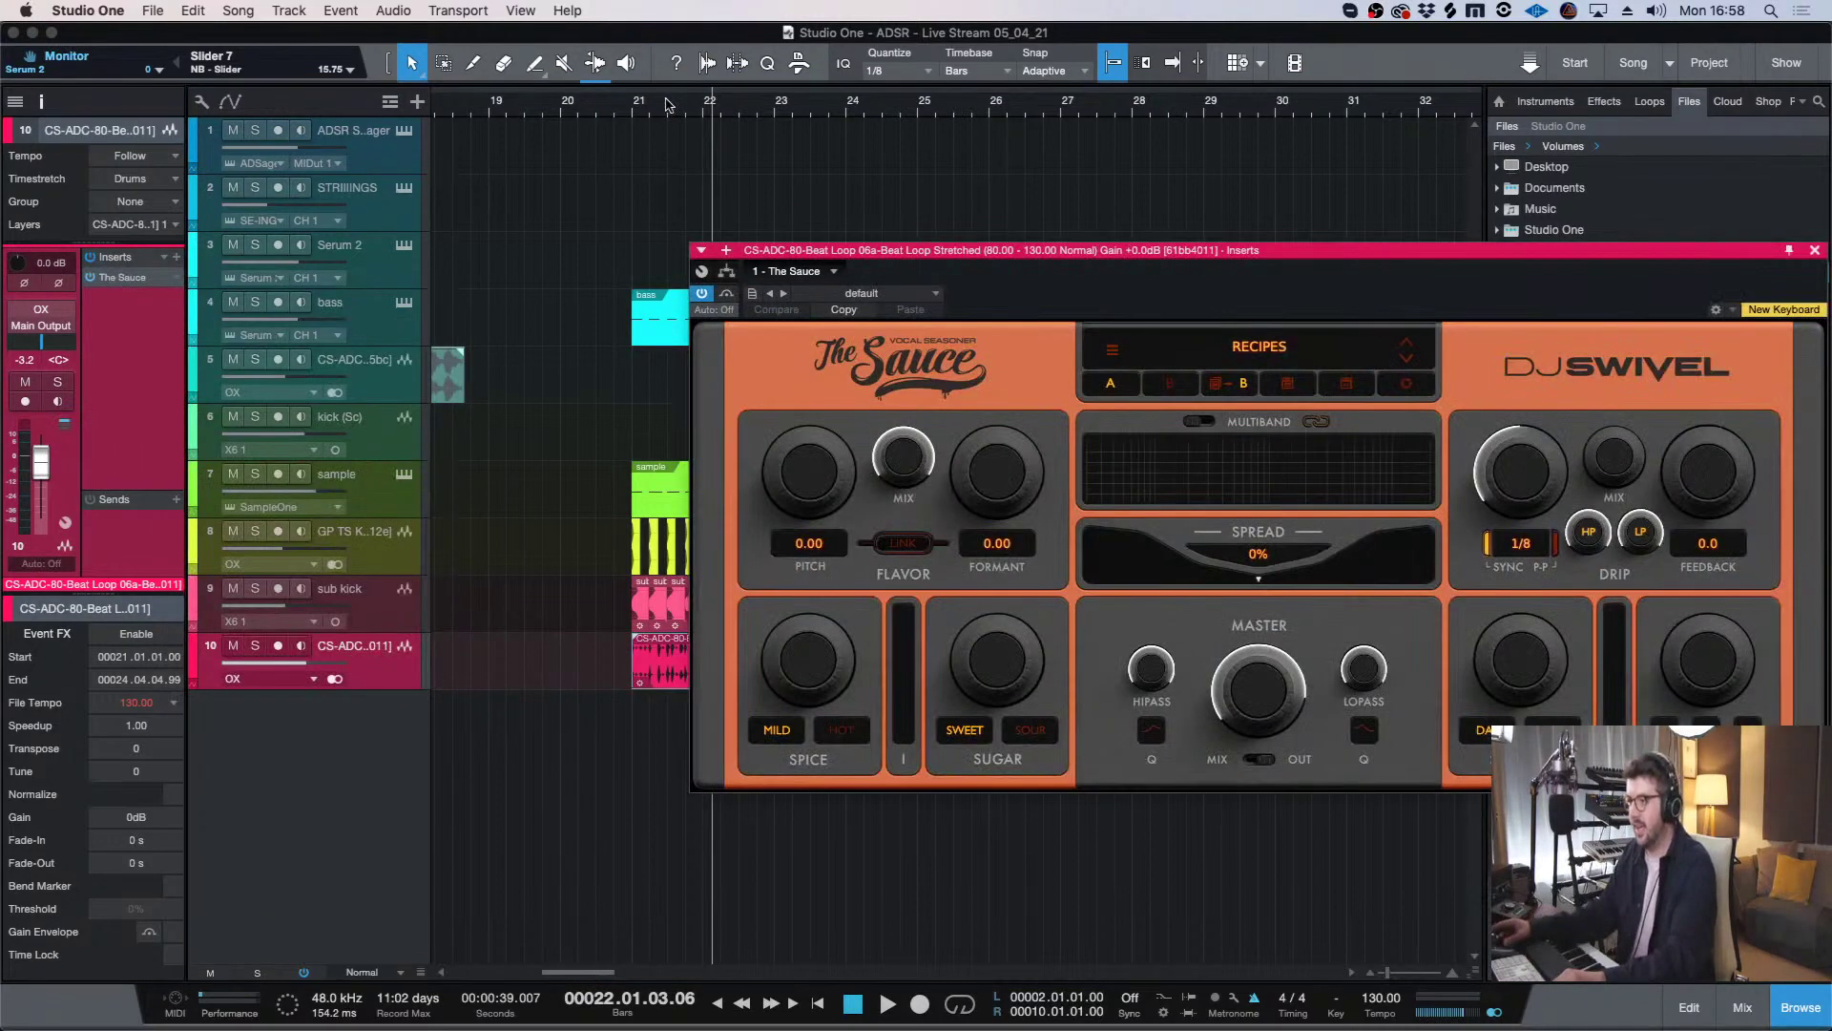
- Solo the beat loop and set The Sauce's spread to 29% while it plays from bar 21
key(space)
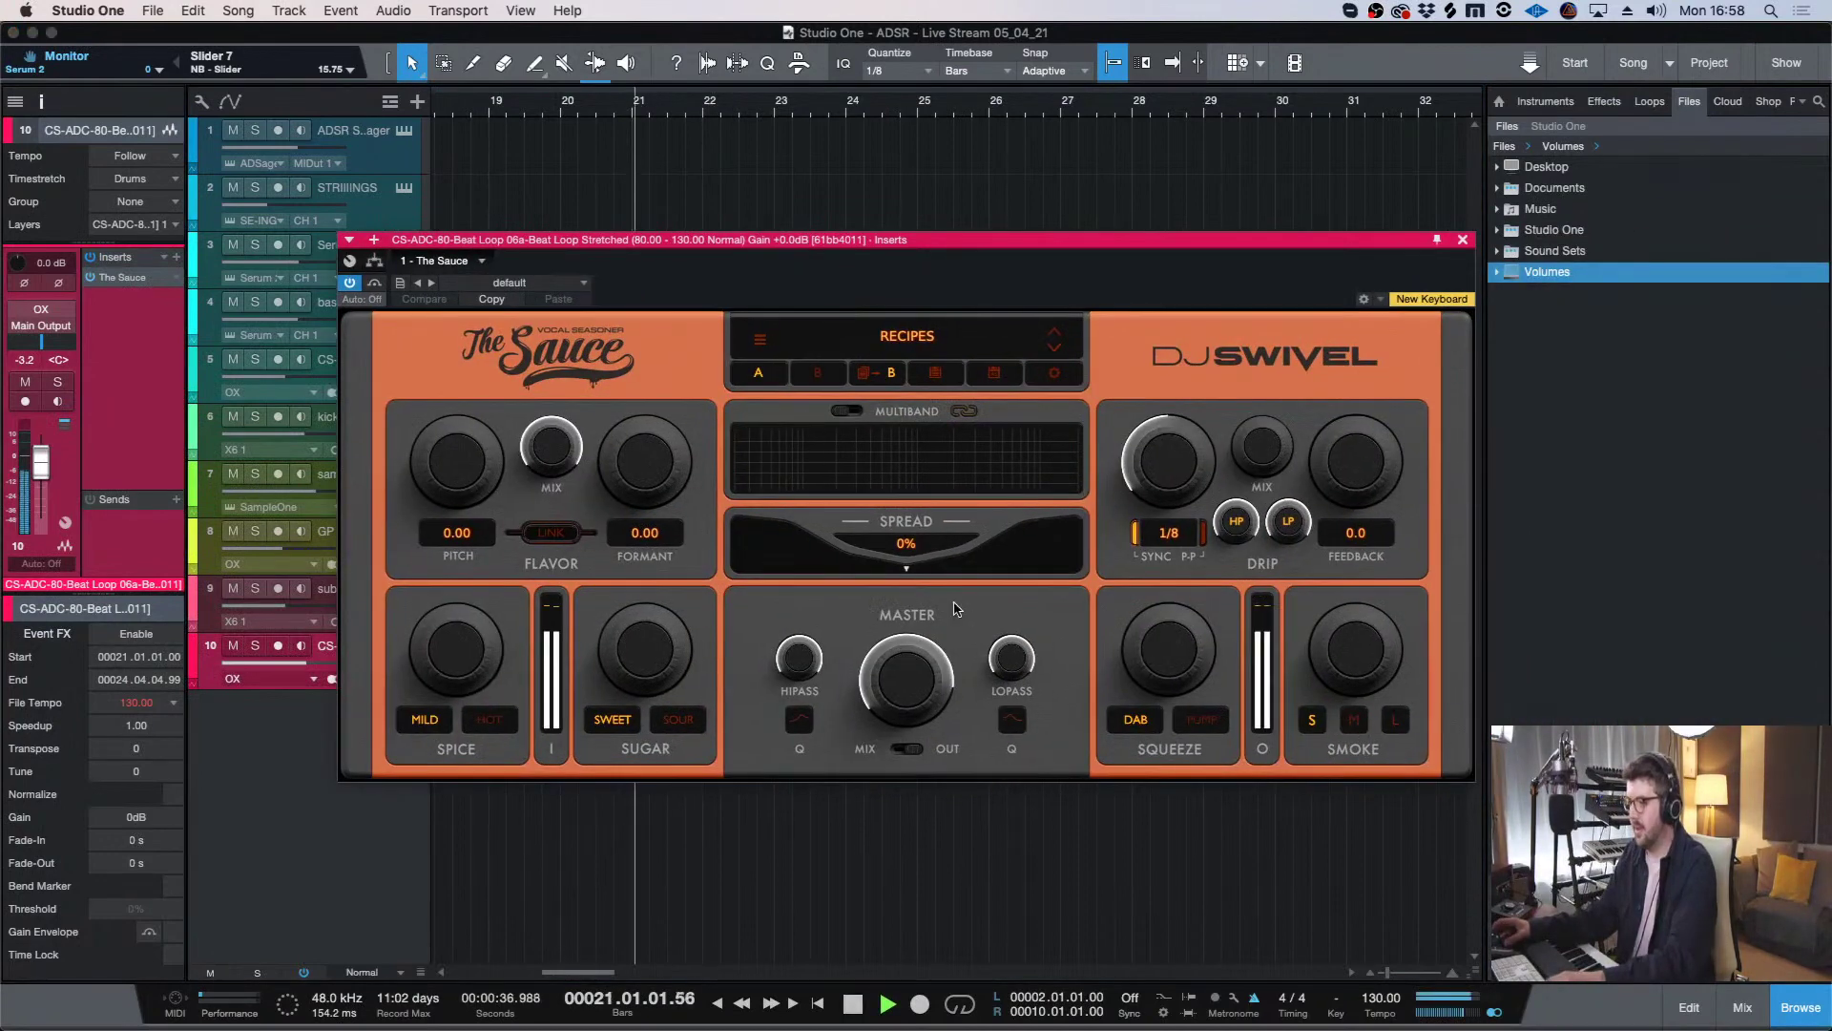
key(s)
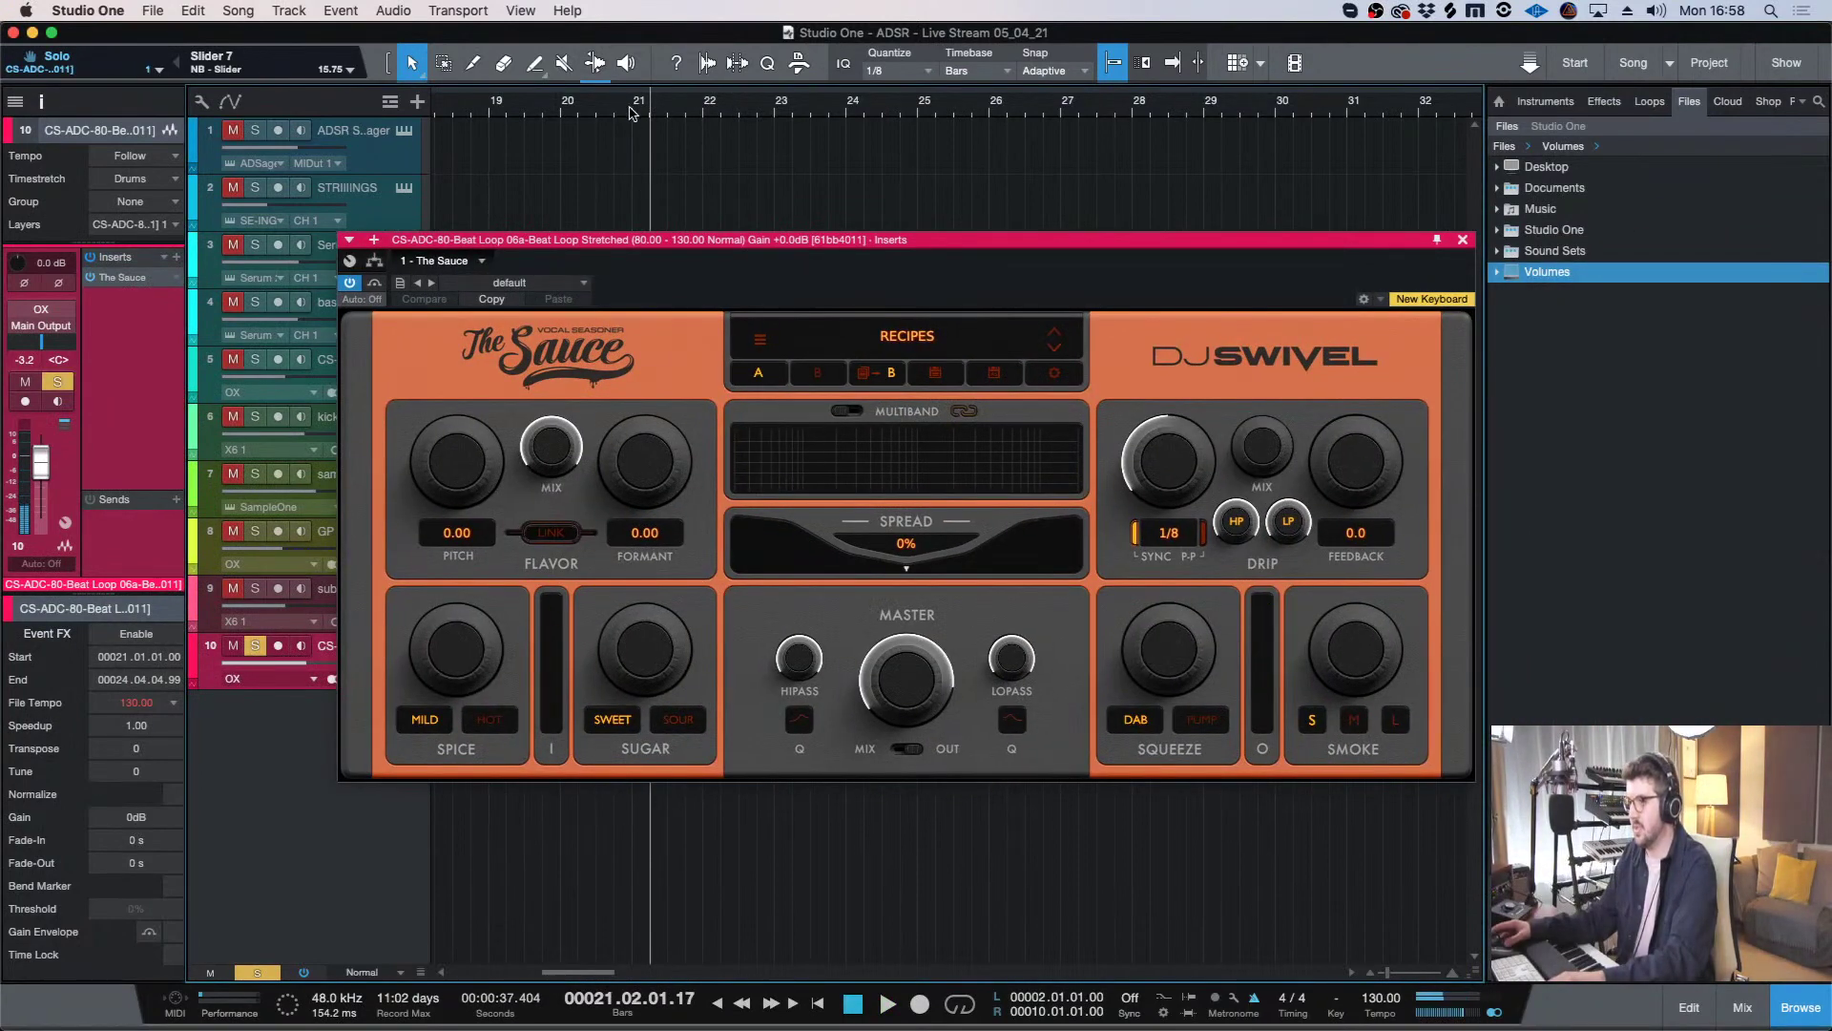
key(space)
drag(906, 543, 1085, 513)
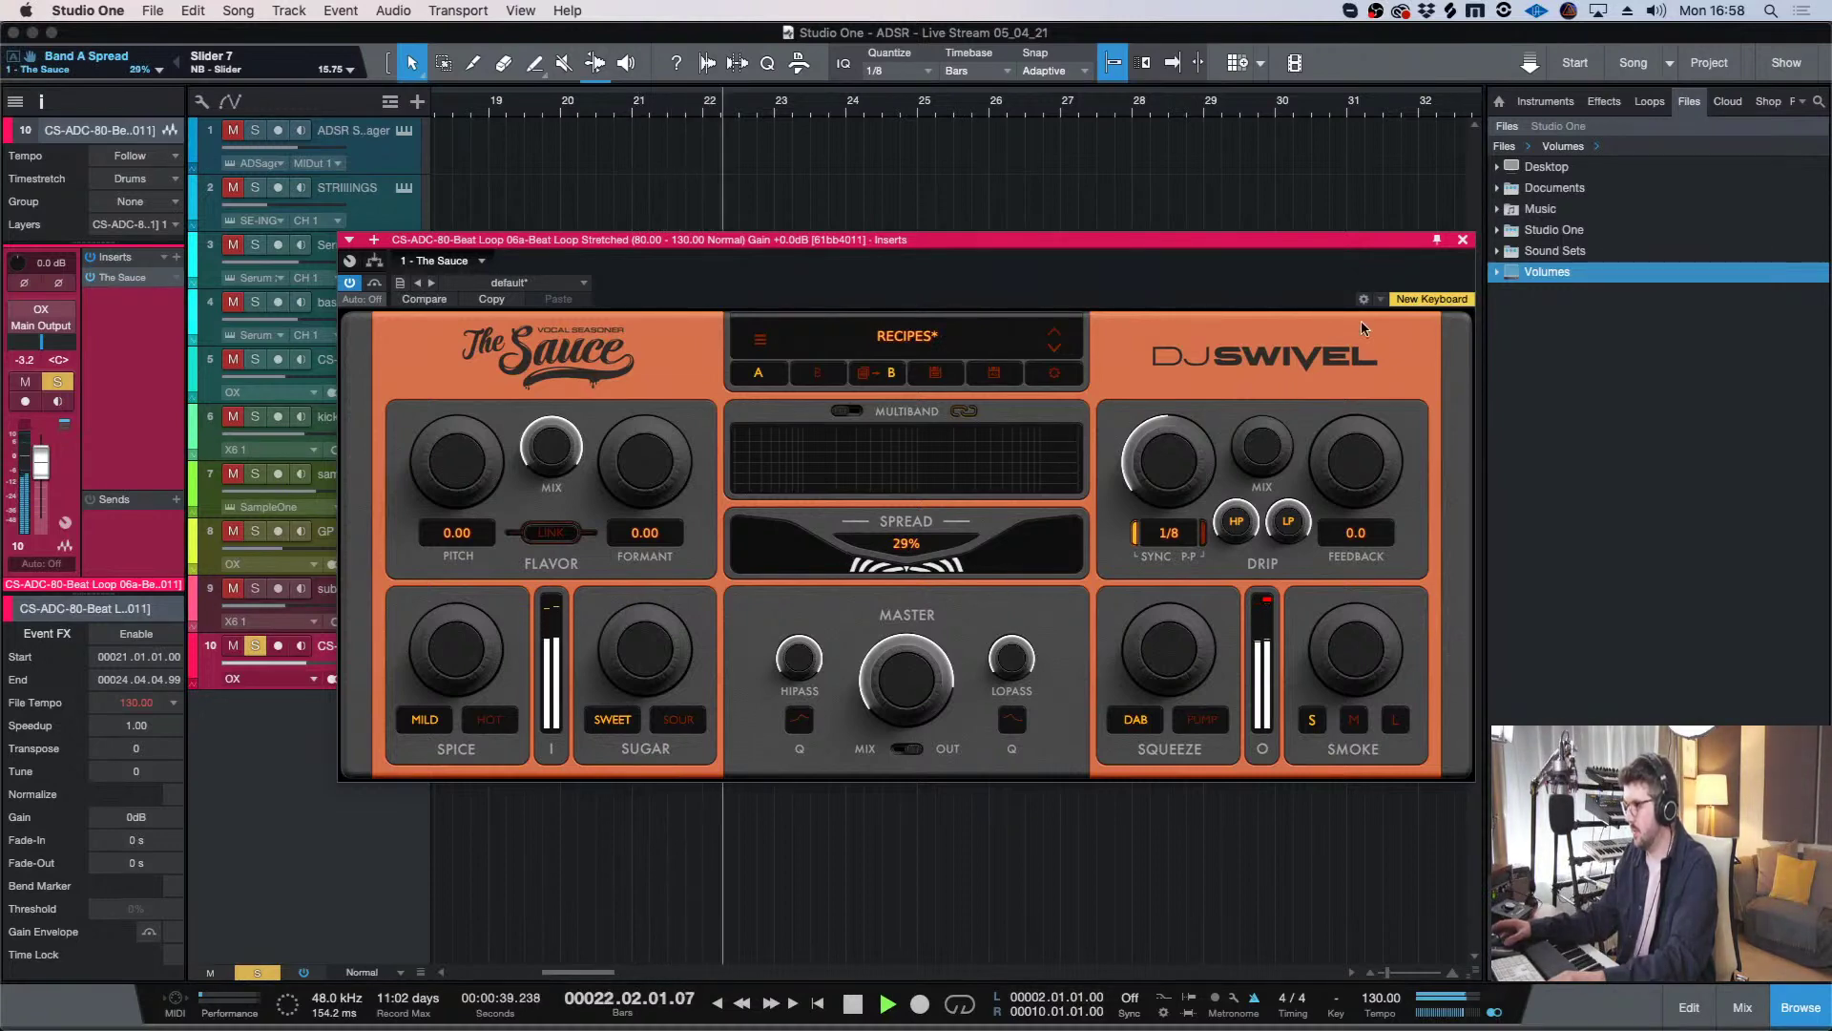
click(1462, 240)
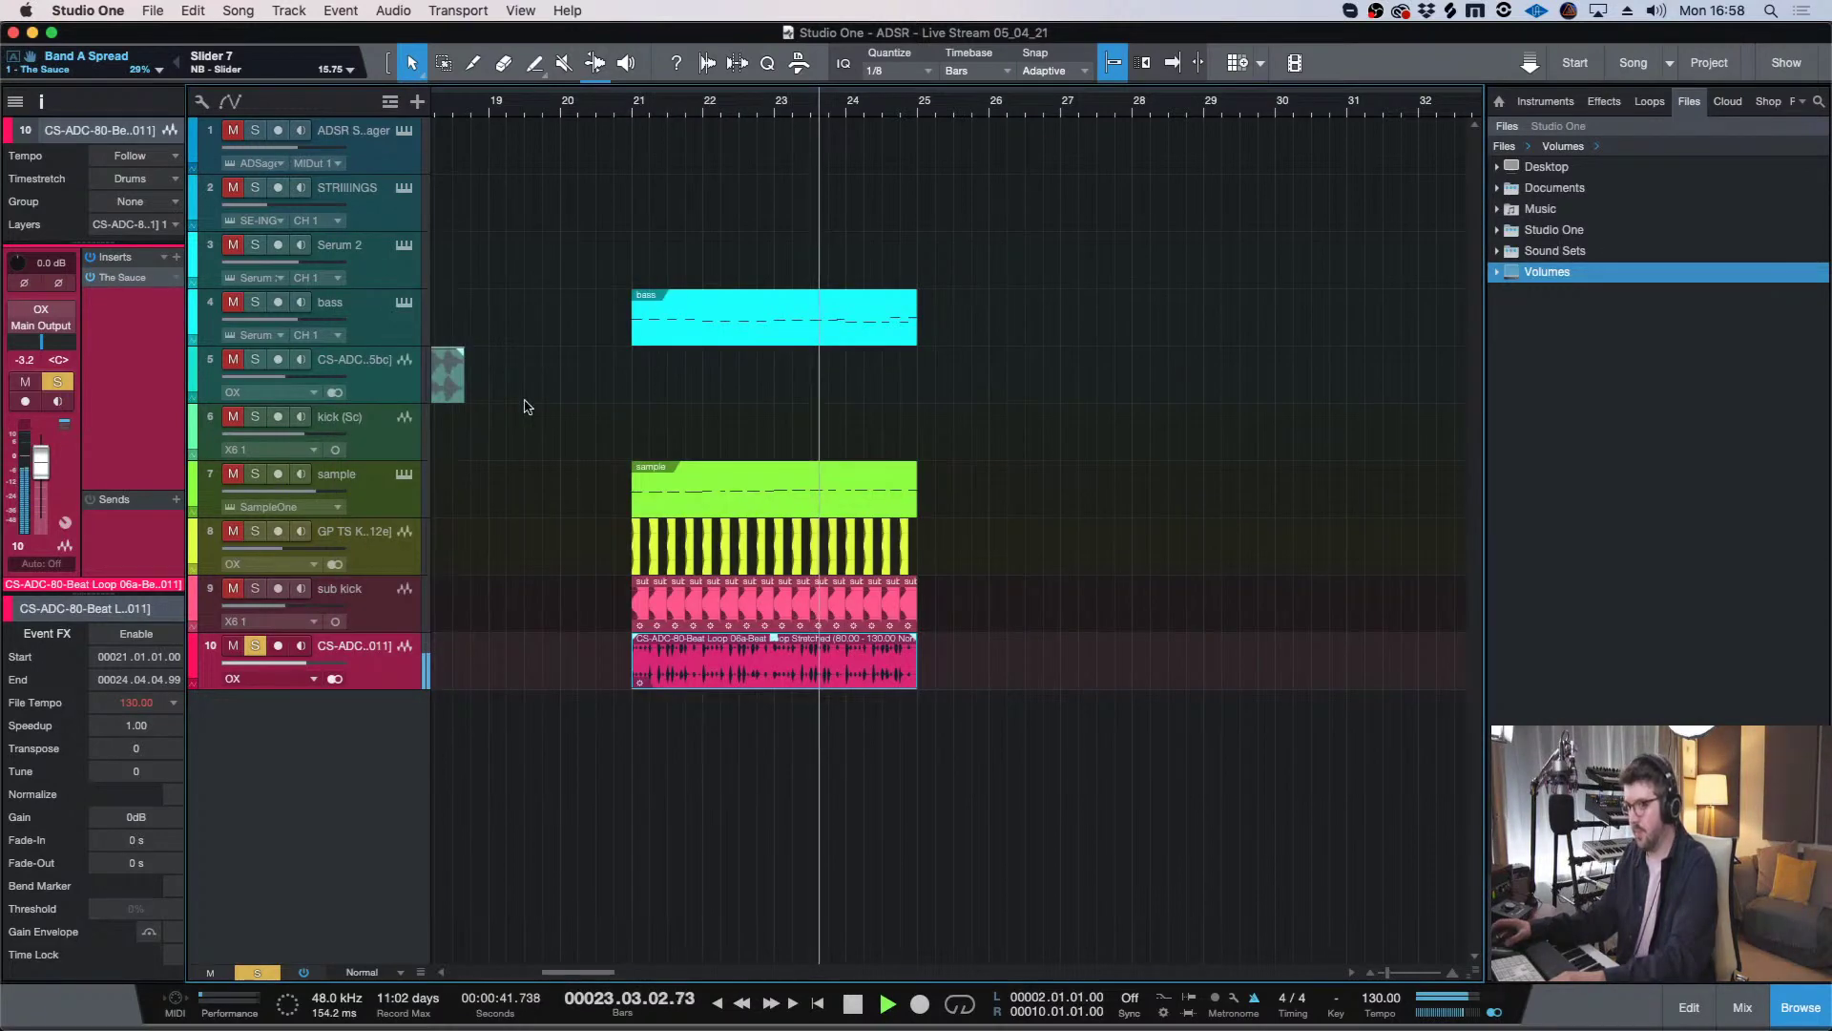
- Insert Pro EQ after The Sauce on the beat loop track
click(178, 258)
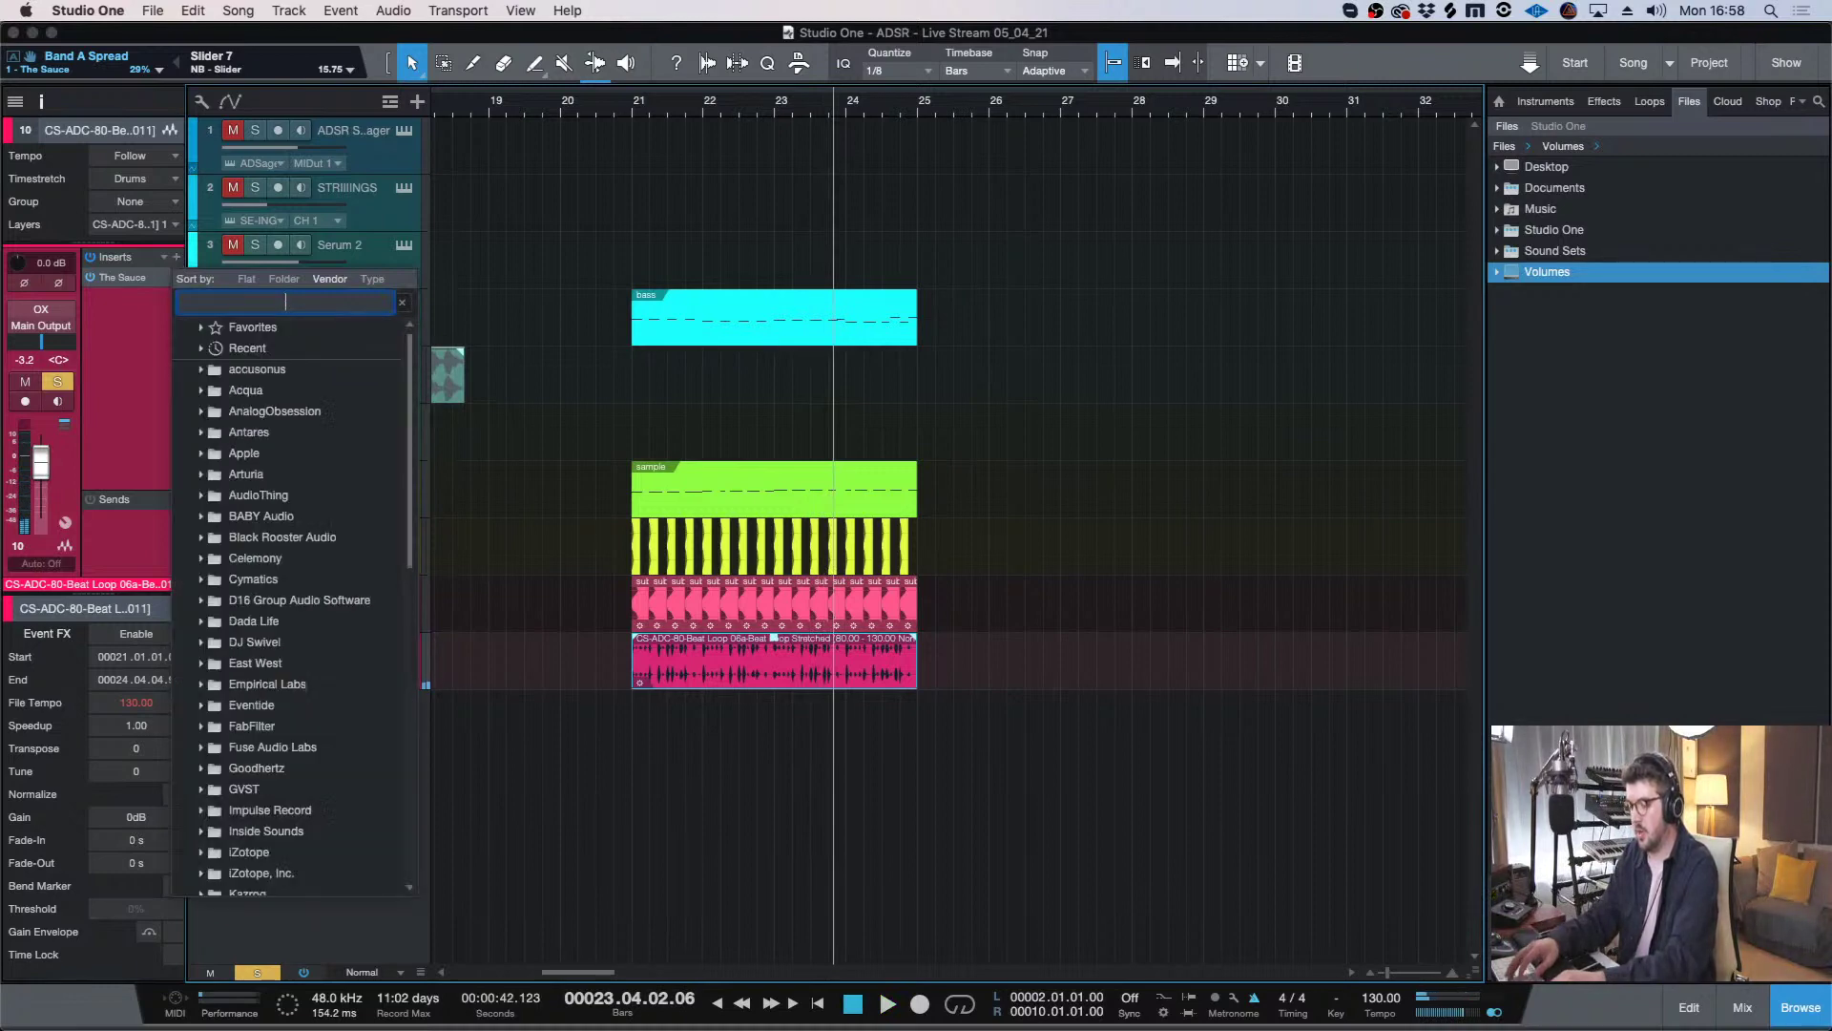
text(eq)
key(Down)
key(Return)
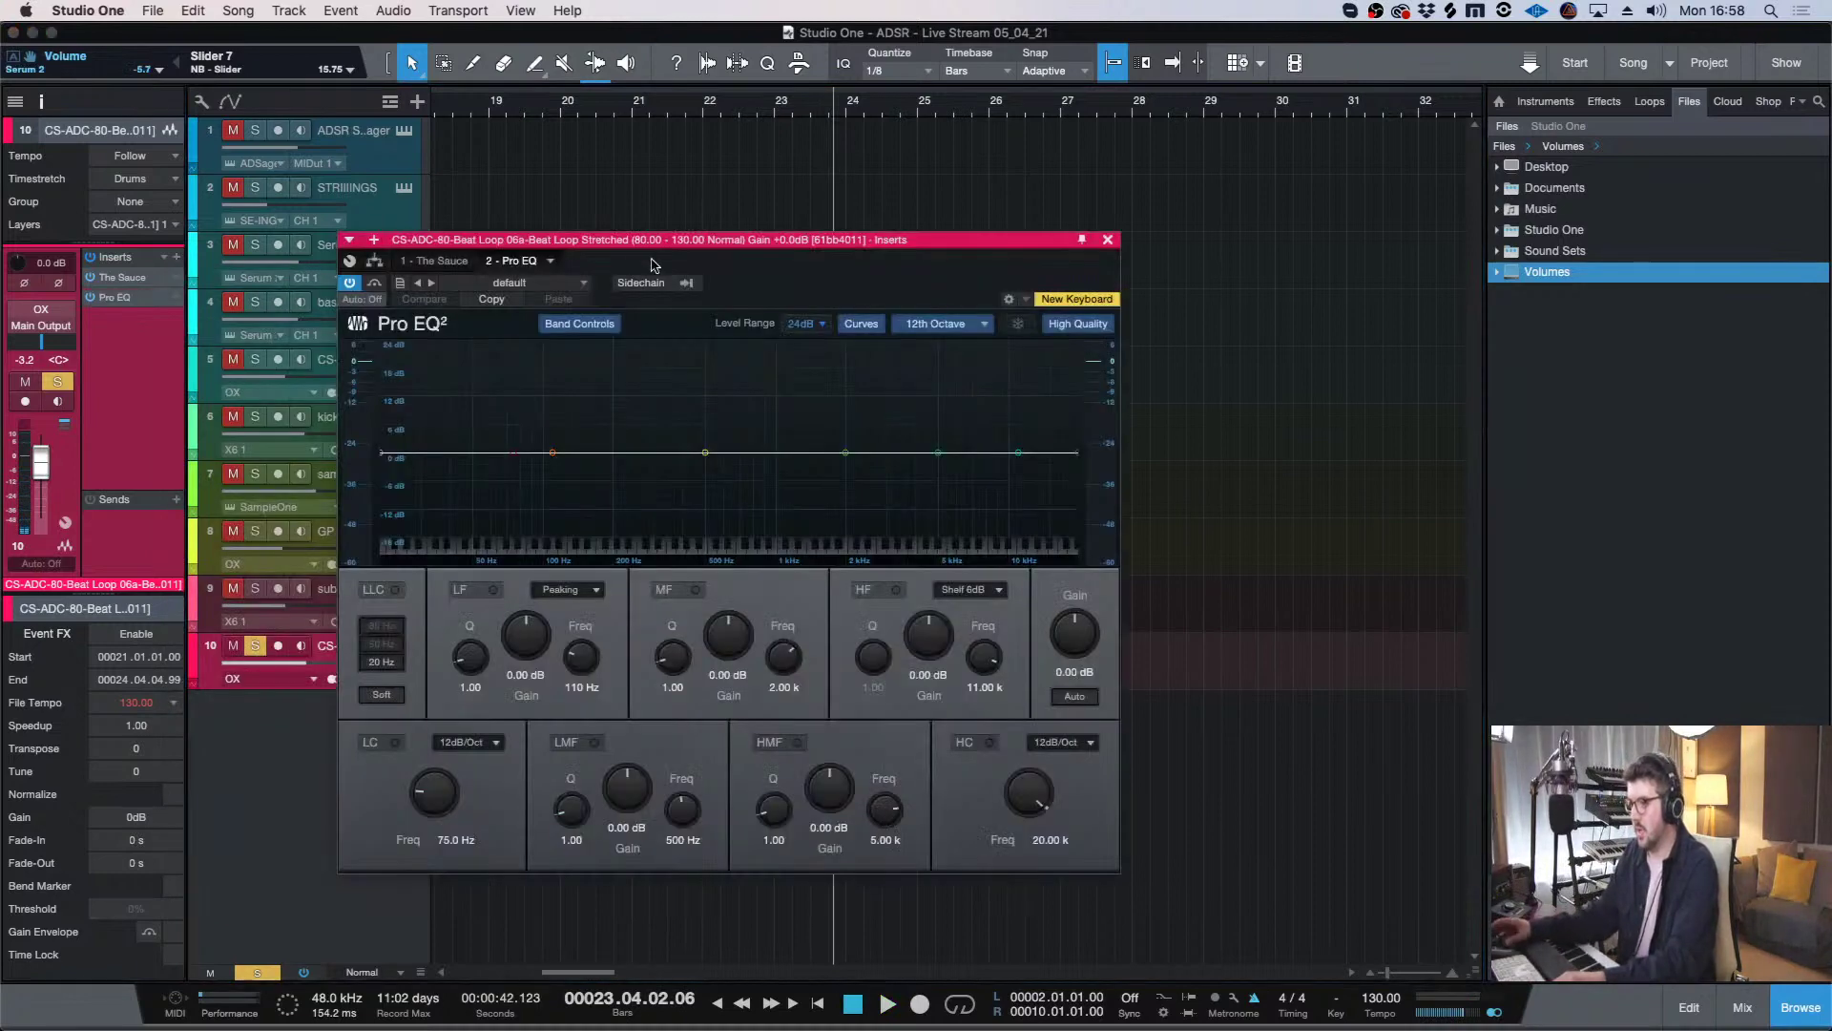
- Try Pro EQ's 20 Hz LLC filter together with a 12 dB/Oct low cut at 3.72 kHz on the beat loop
click(393, 590)
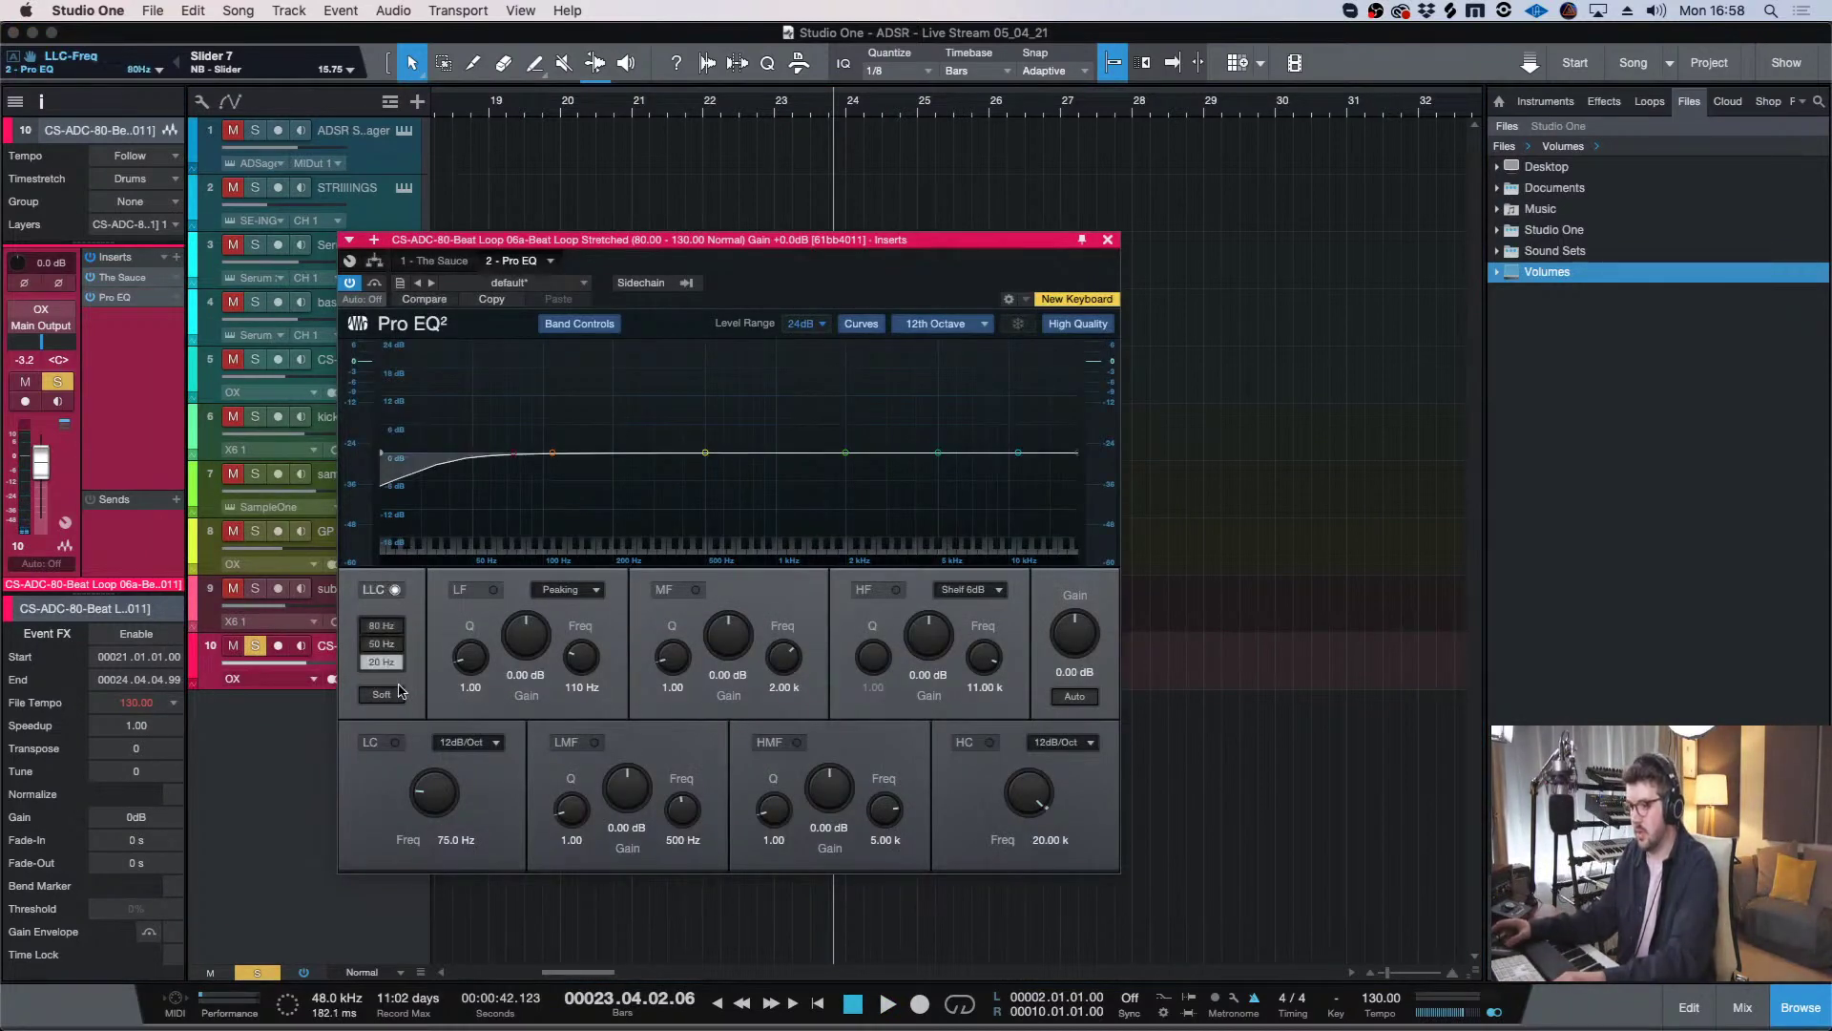
drag(463, 660, 464, 696)
drag(431, 792, 421, 792)
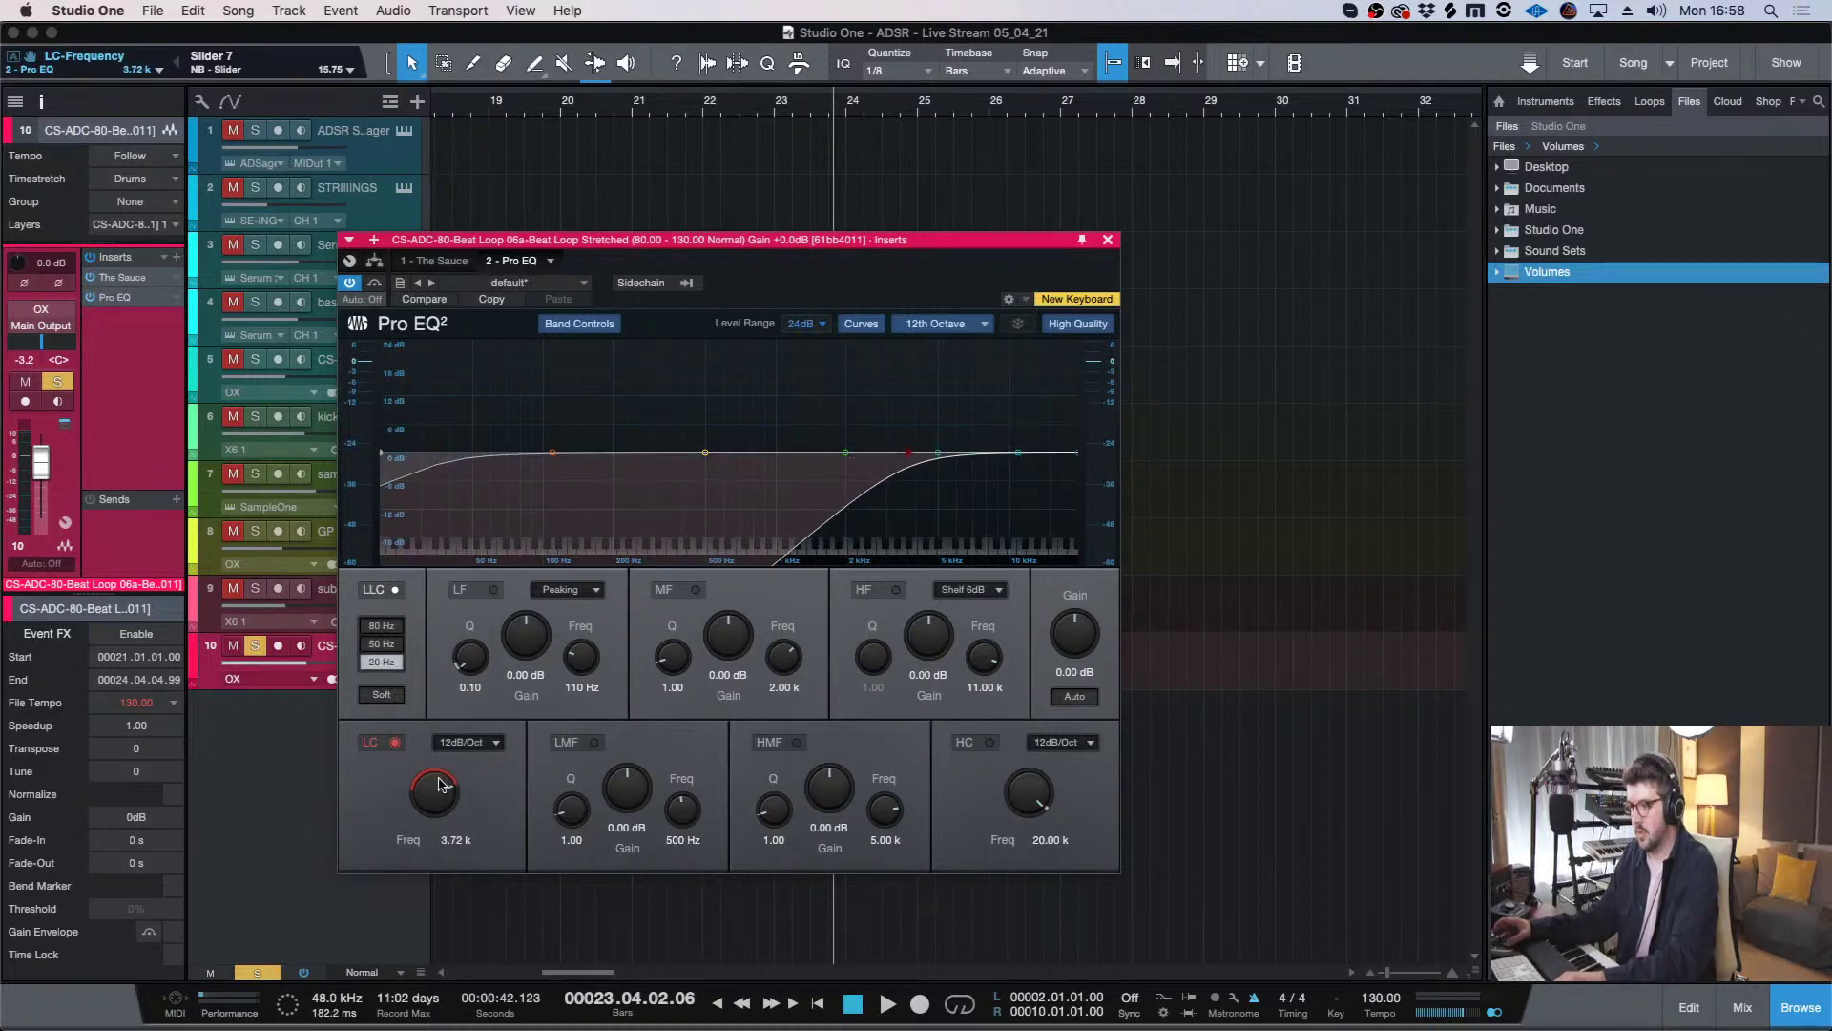
click(394, 742)
click(394, 590)
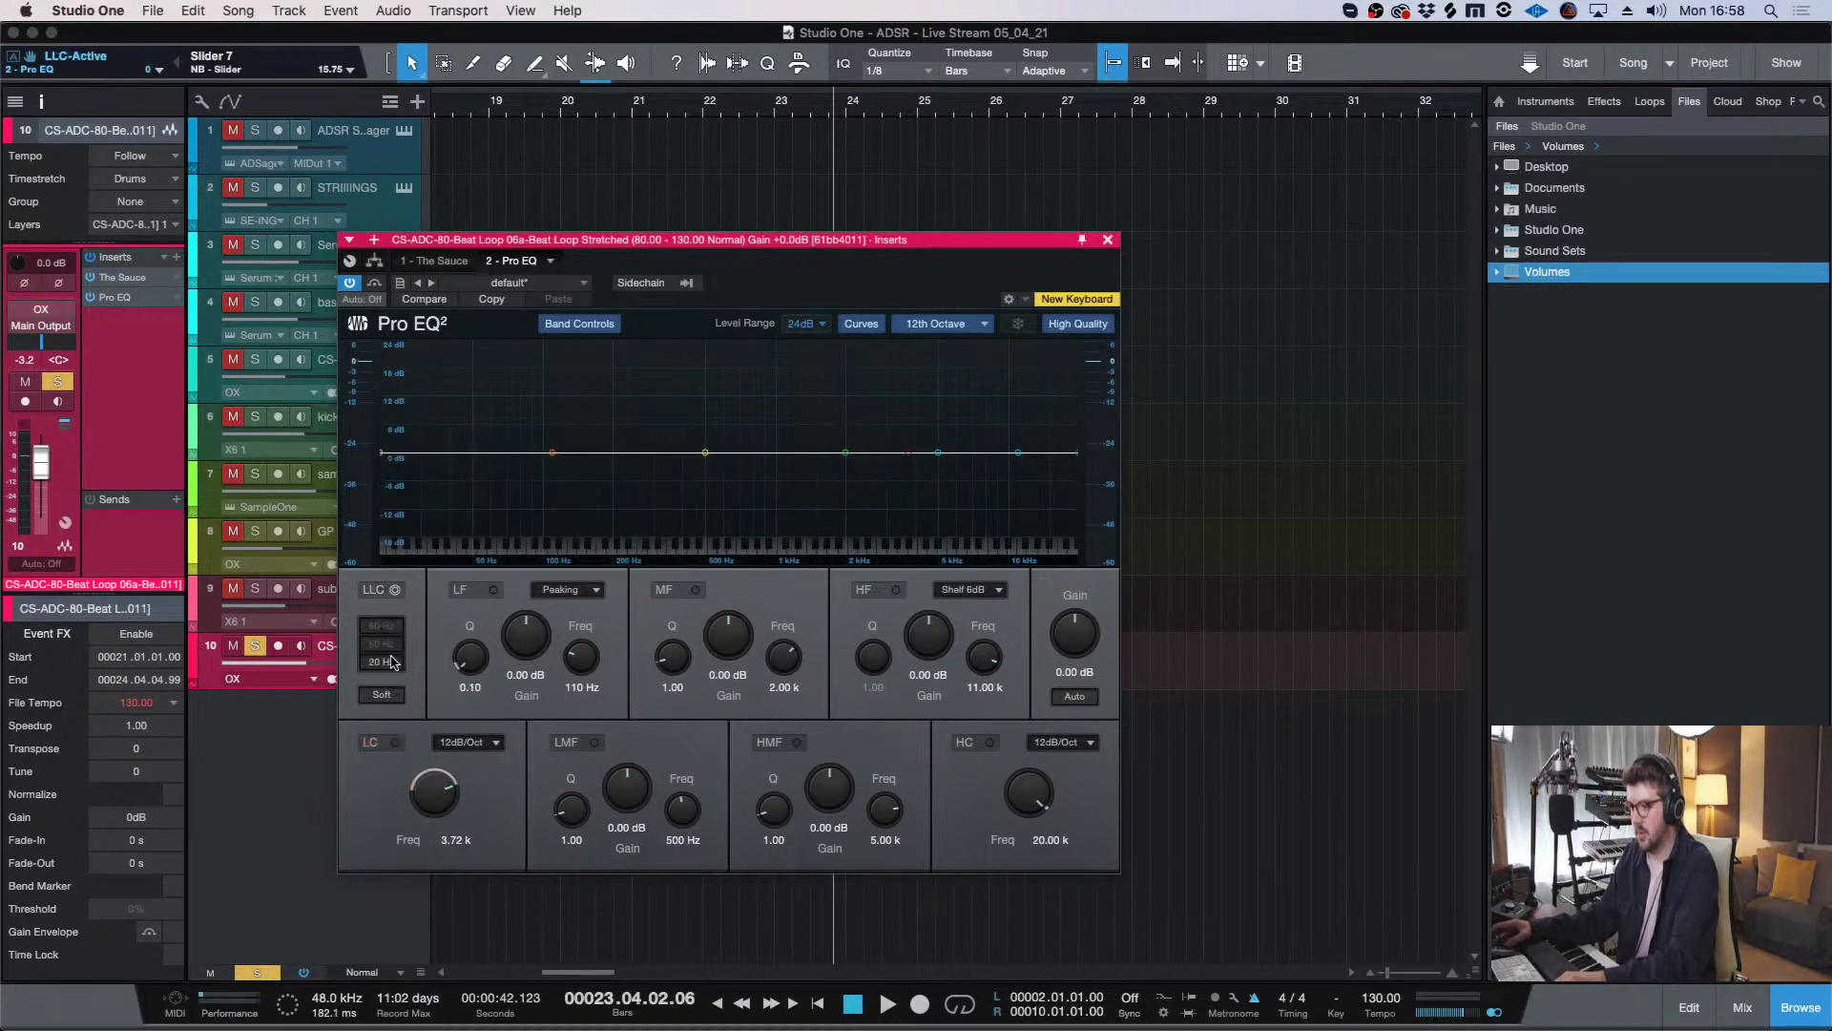
click(991, 743)
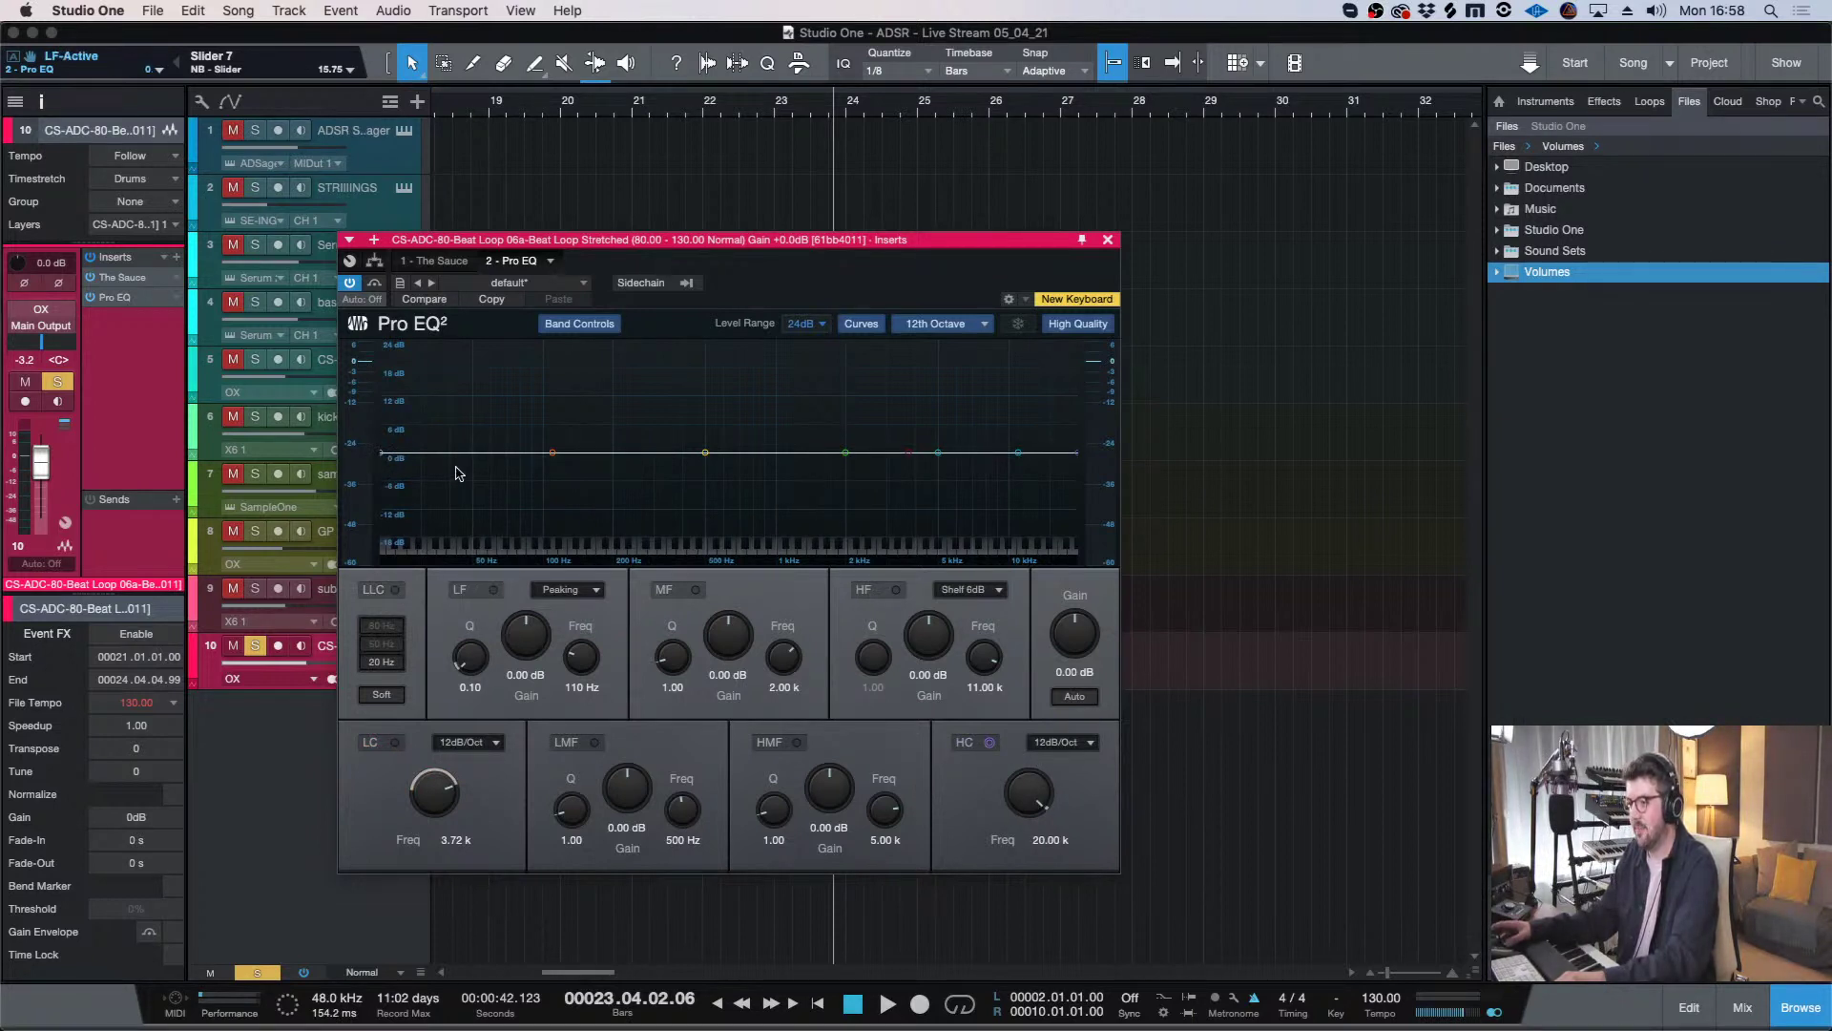
- Set Pro EQ's LC slope to 48 dB/Oct with that band off, and enable the LLC filter at 80 Hz
click(381, 454)
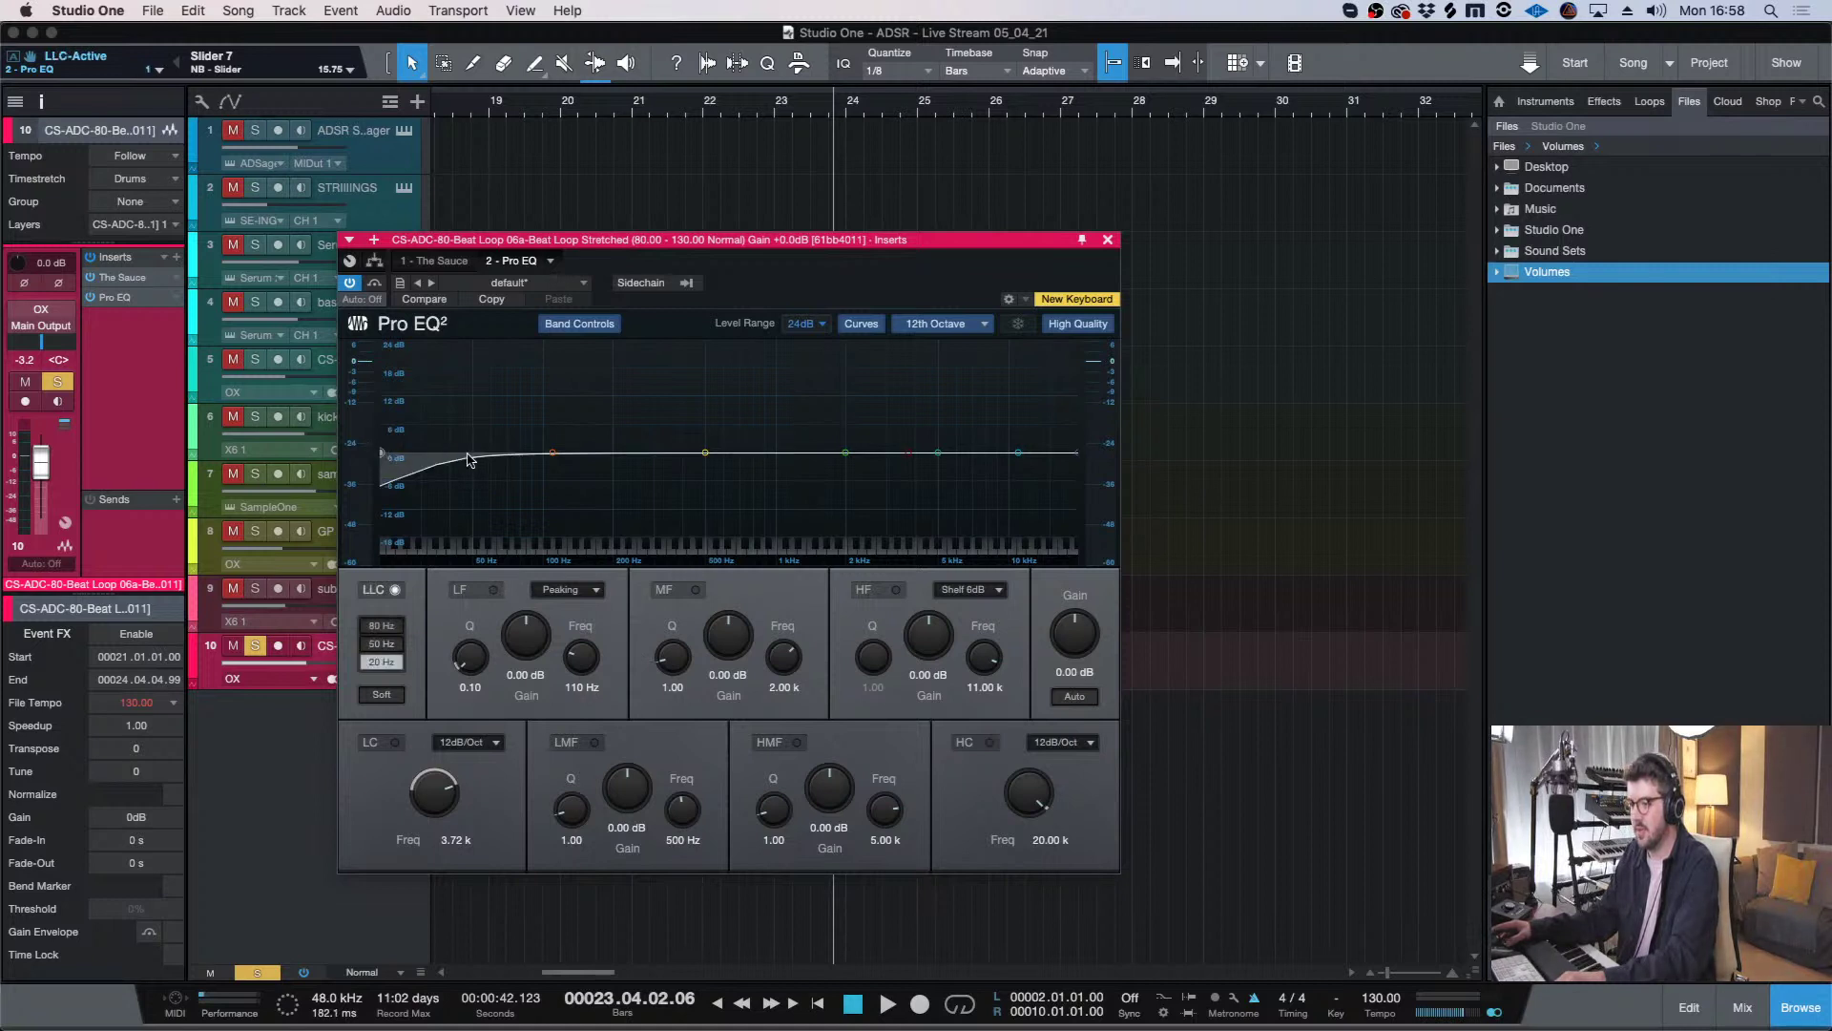
click(452, 741)
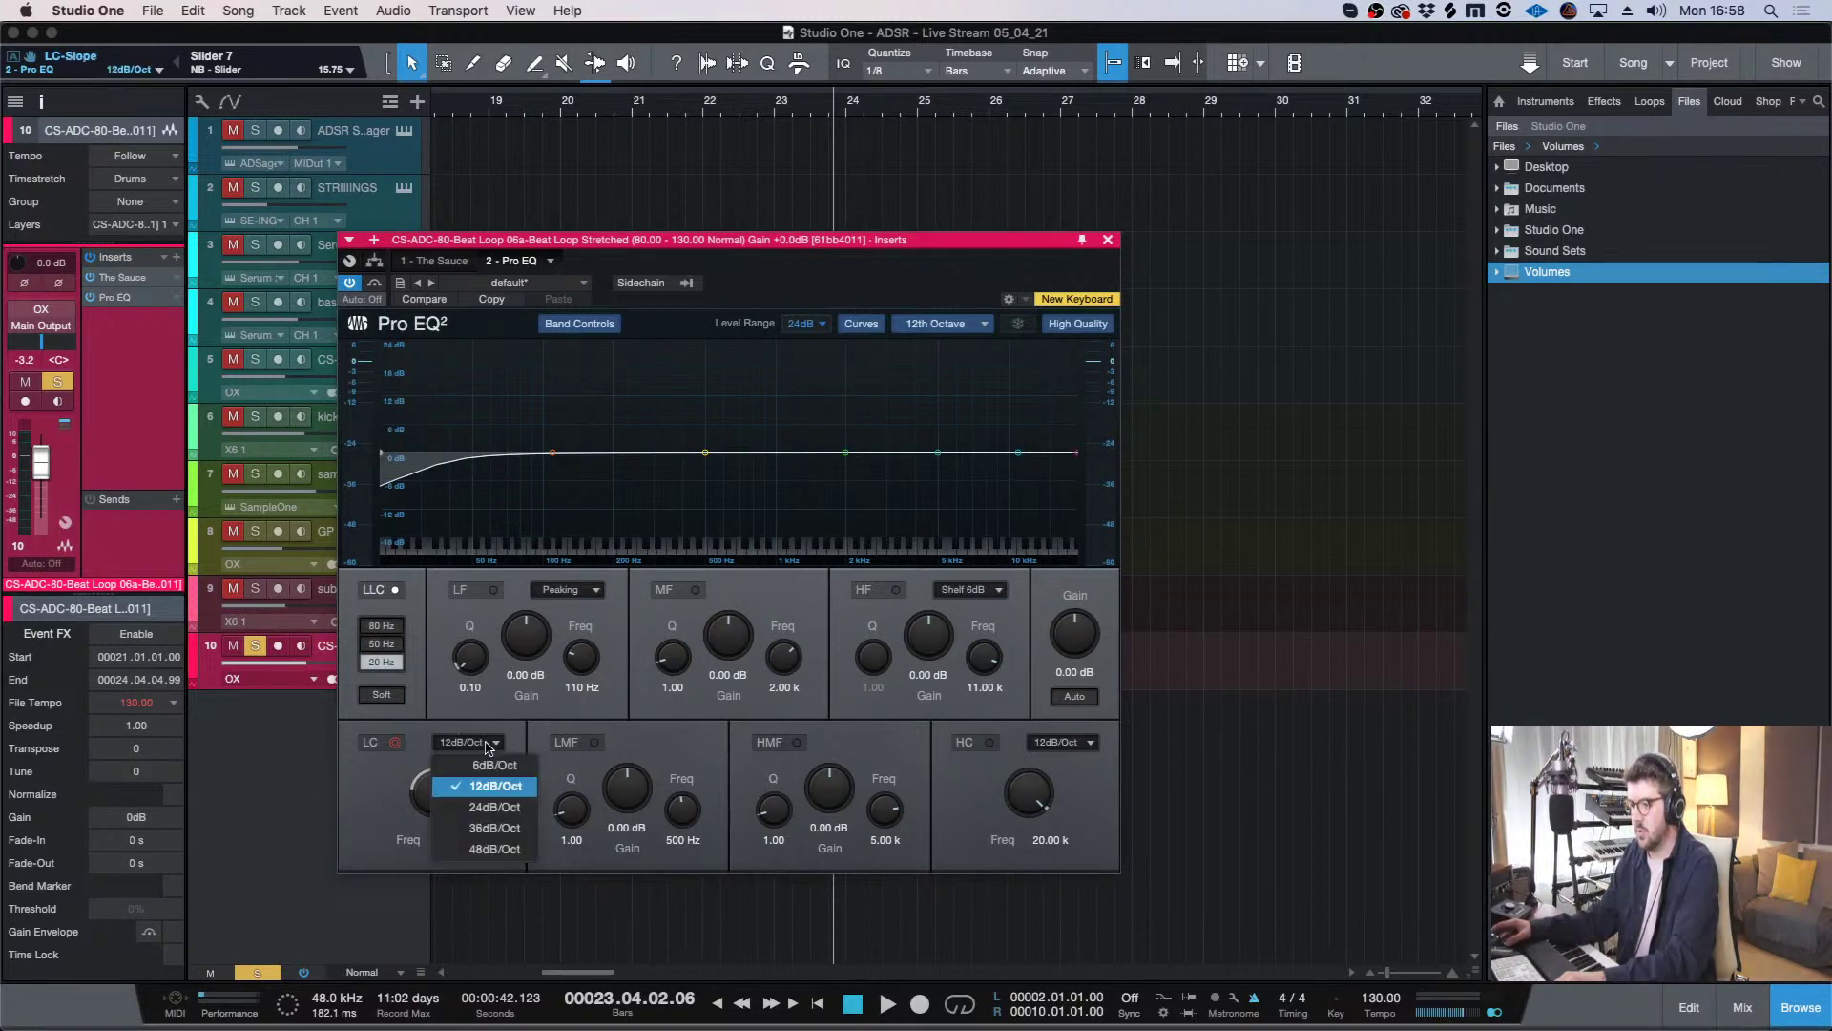
click(459, 805)
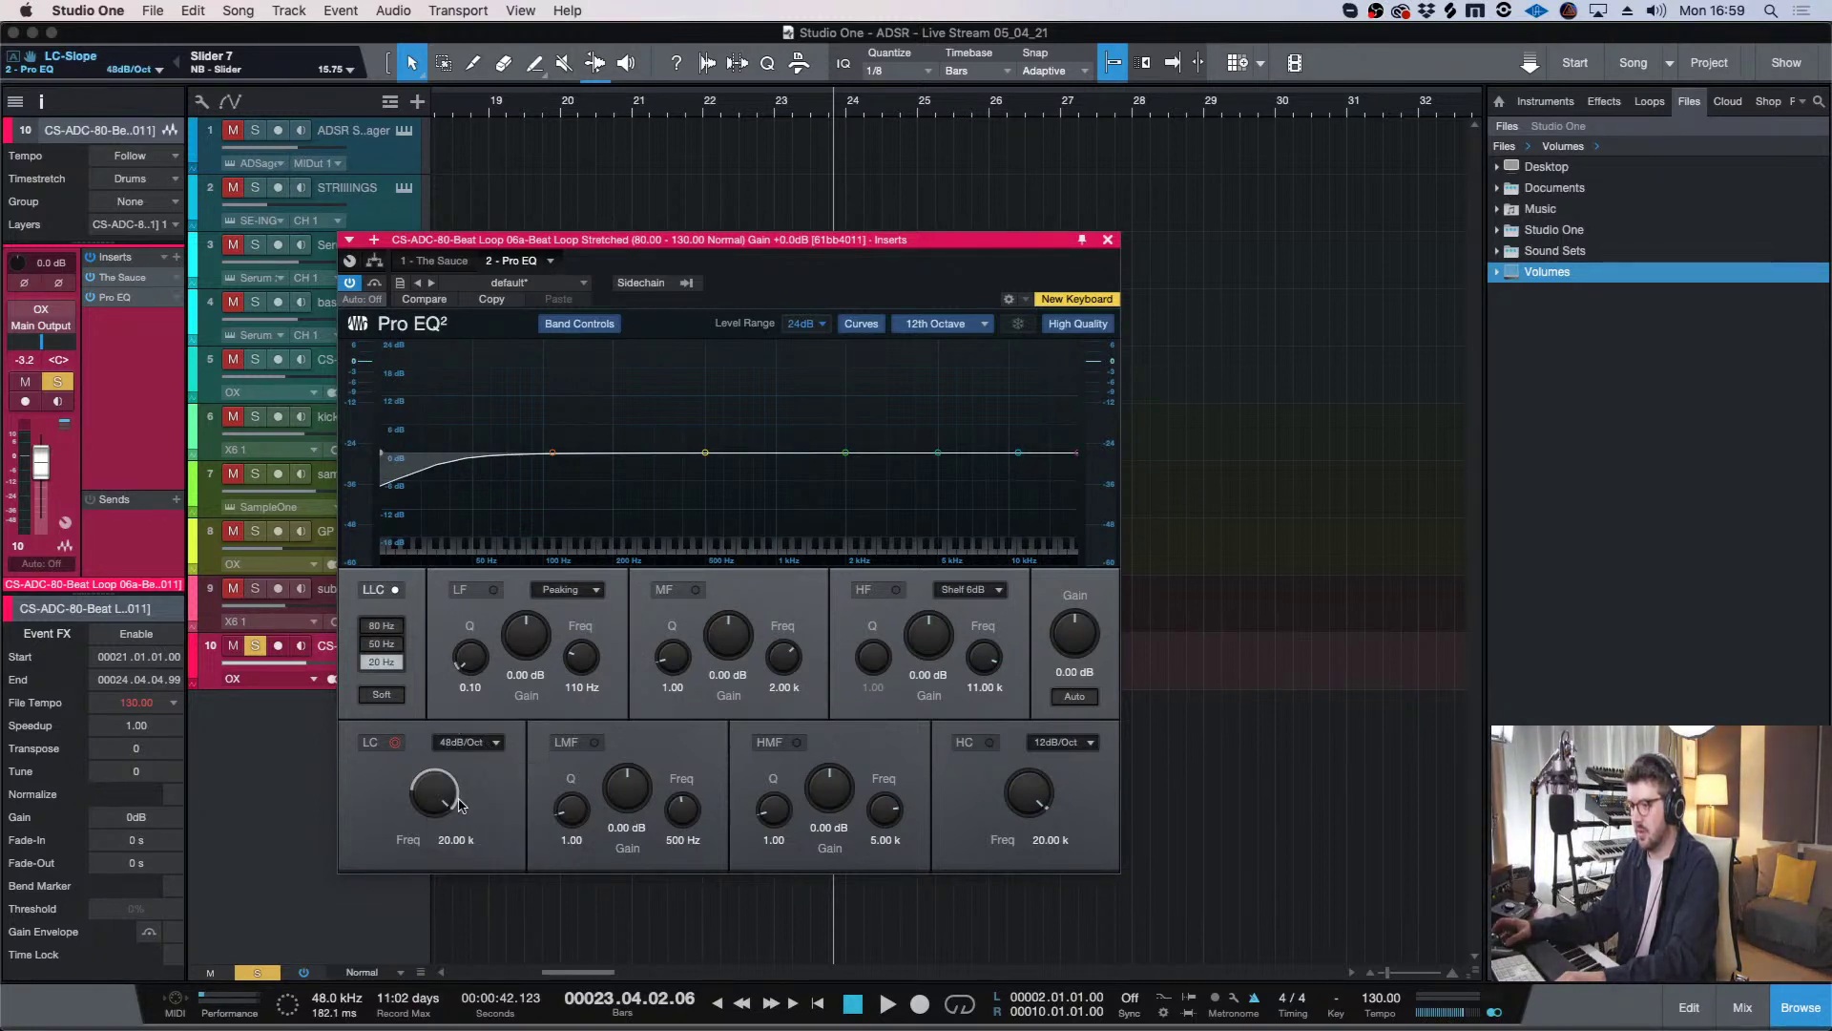
click(395, 744)
click(395, 743)
click(381, 625)
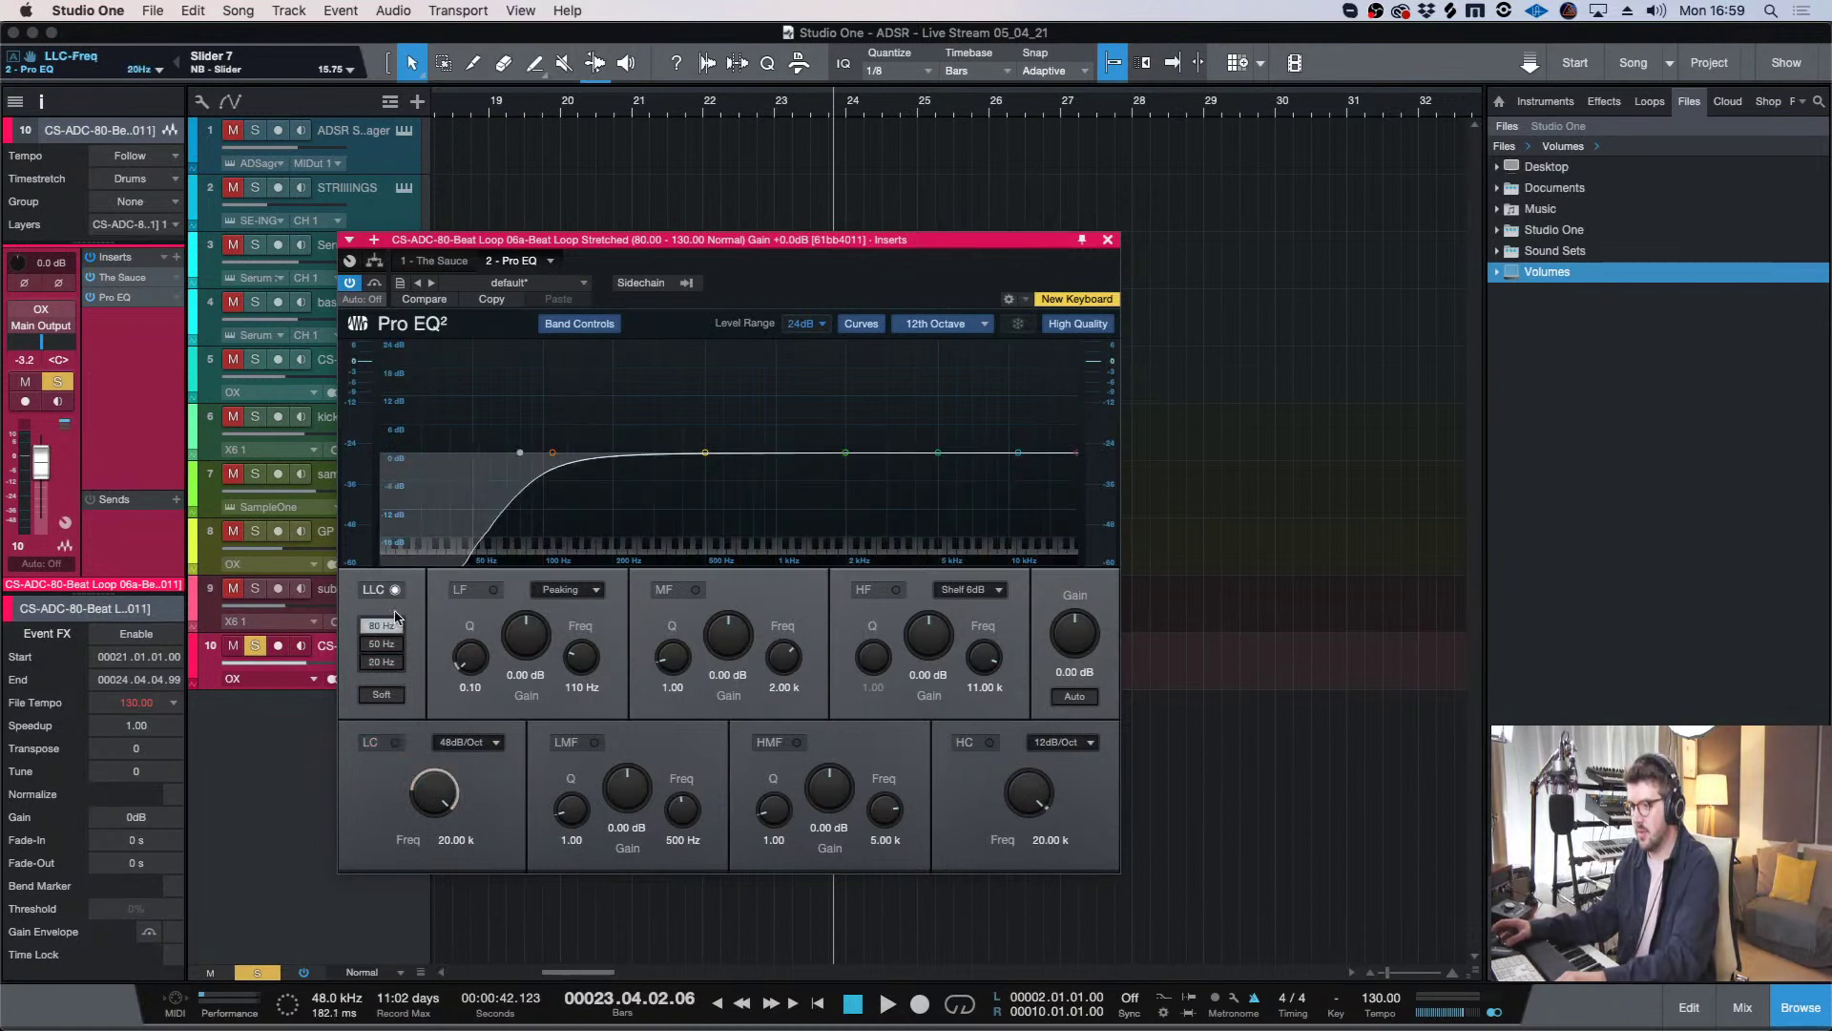
- Set Pro EQ's LF band to -4.08 dB at 198 Hz with Q 0.16, and boost the MF band by 2.88 dB
click(495, 591)
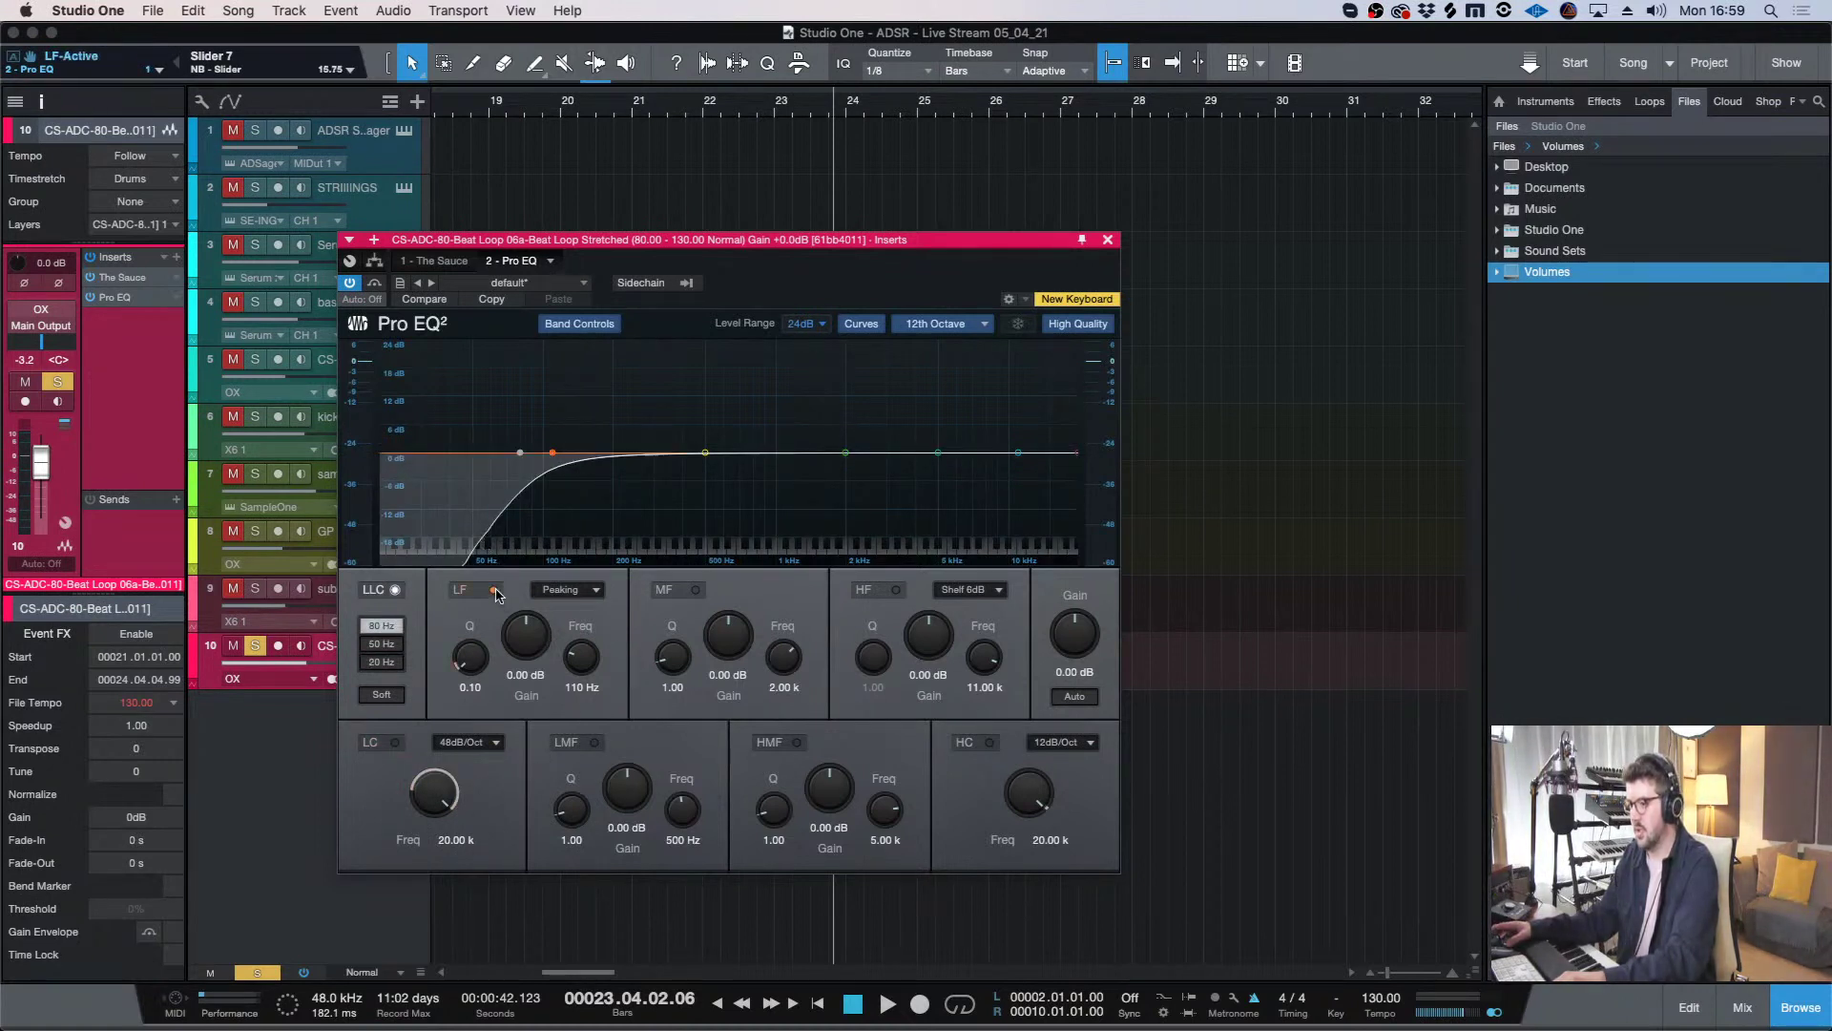
drag(525, 635, 528, 679)
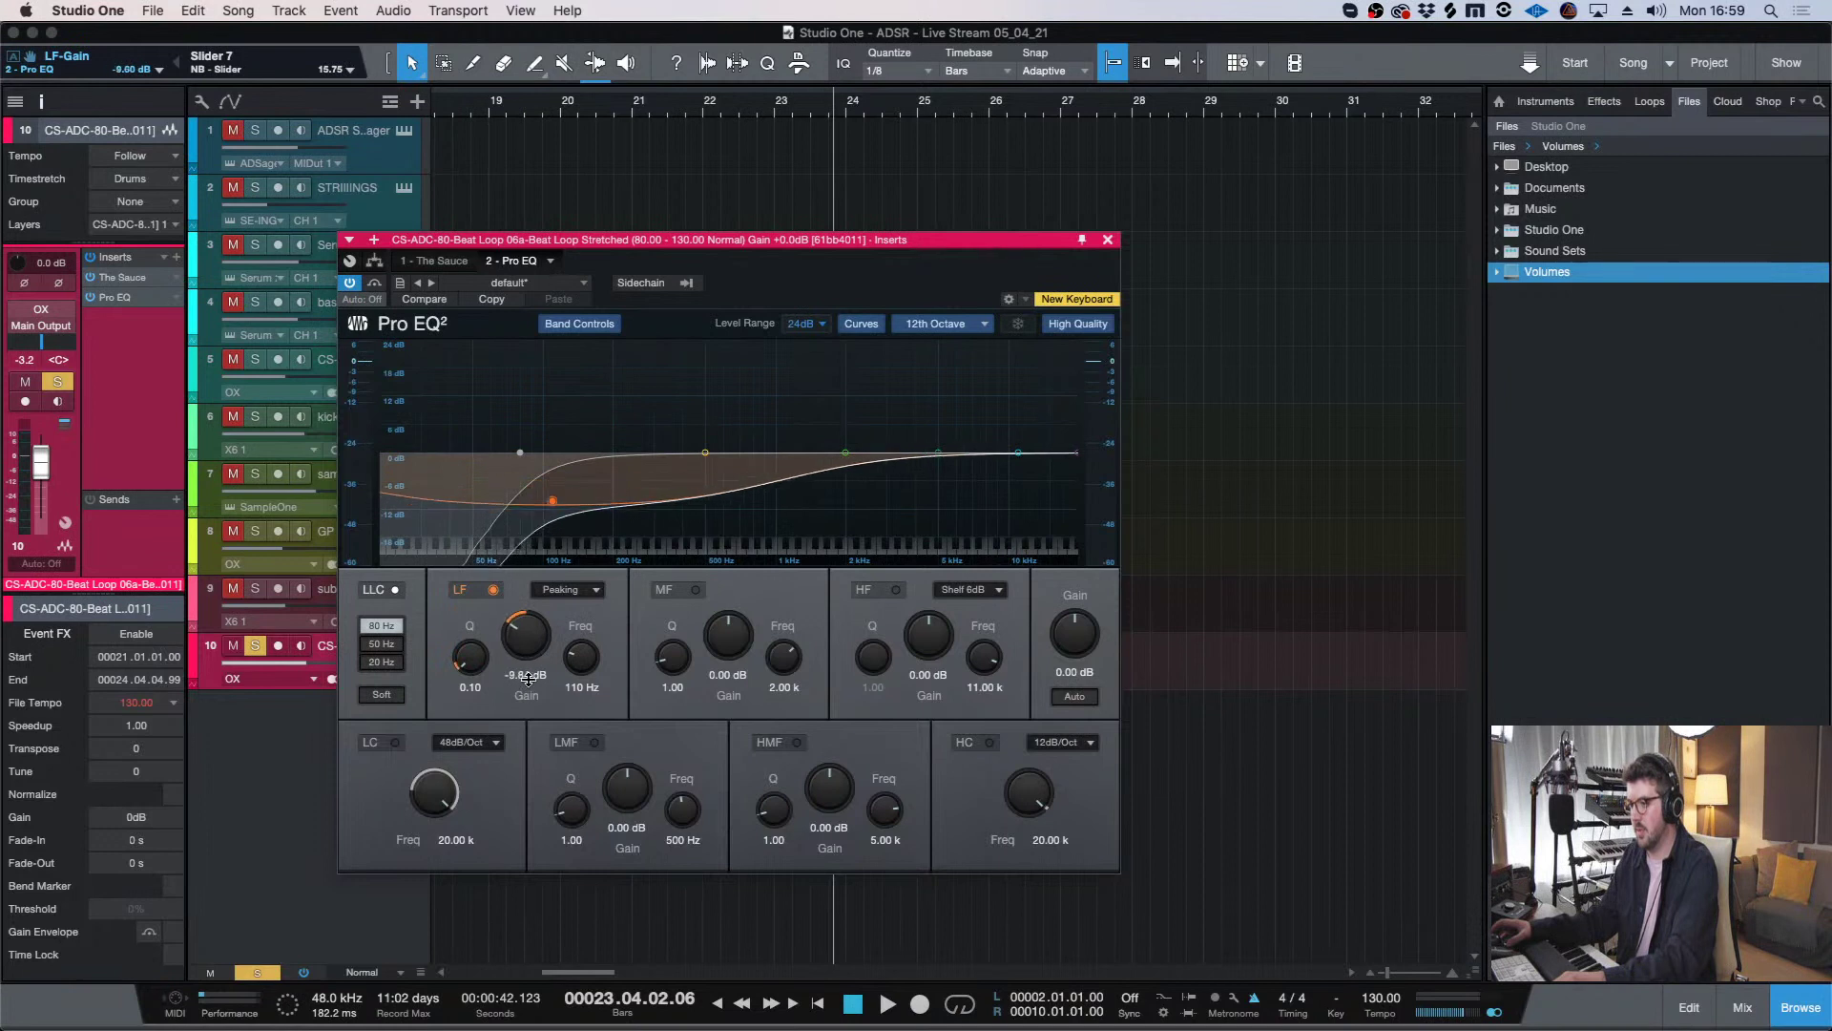
drag(712, 637, 712, 622)
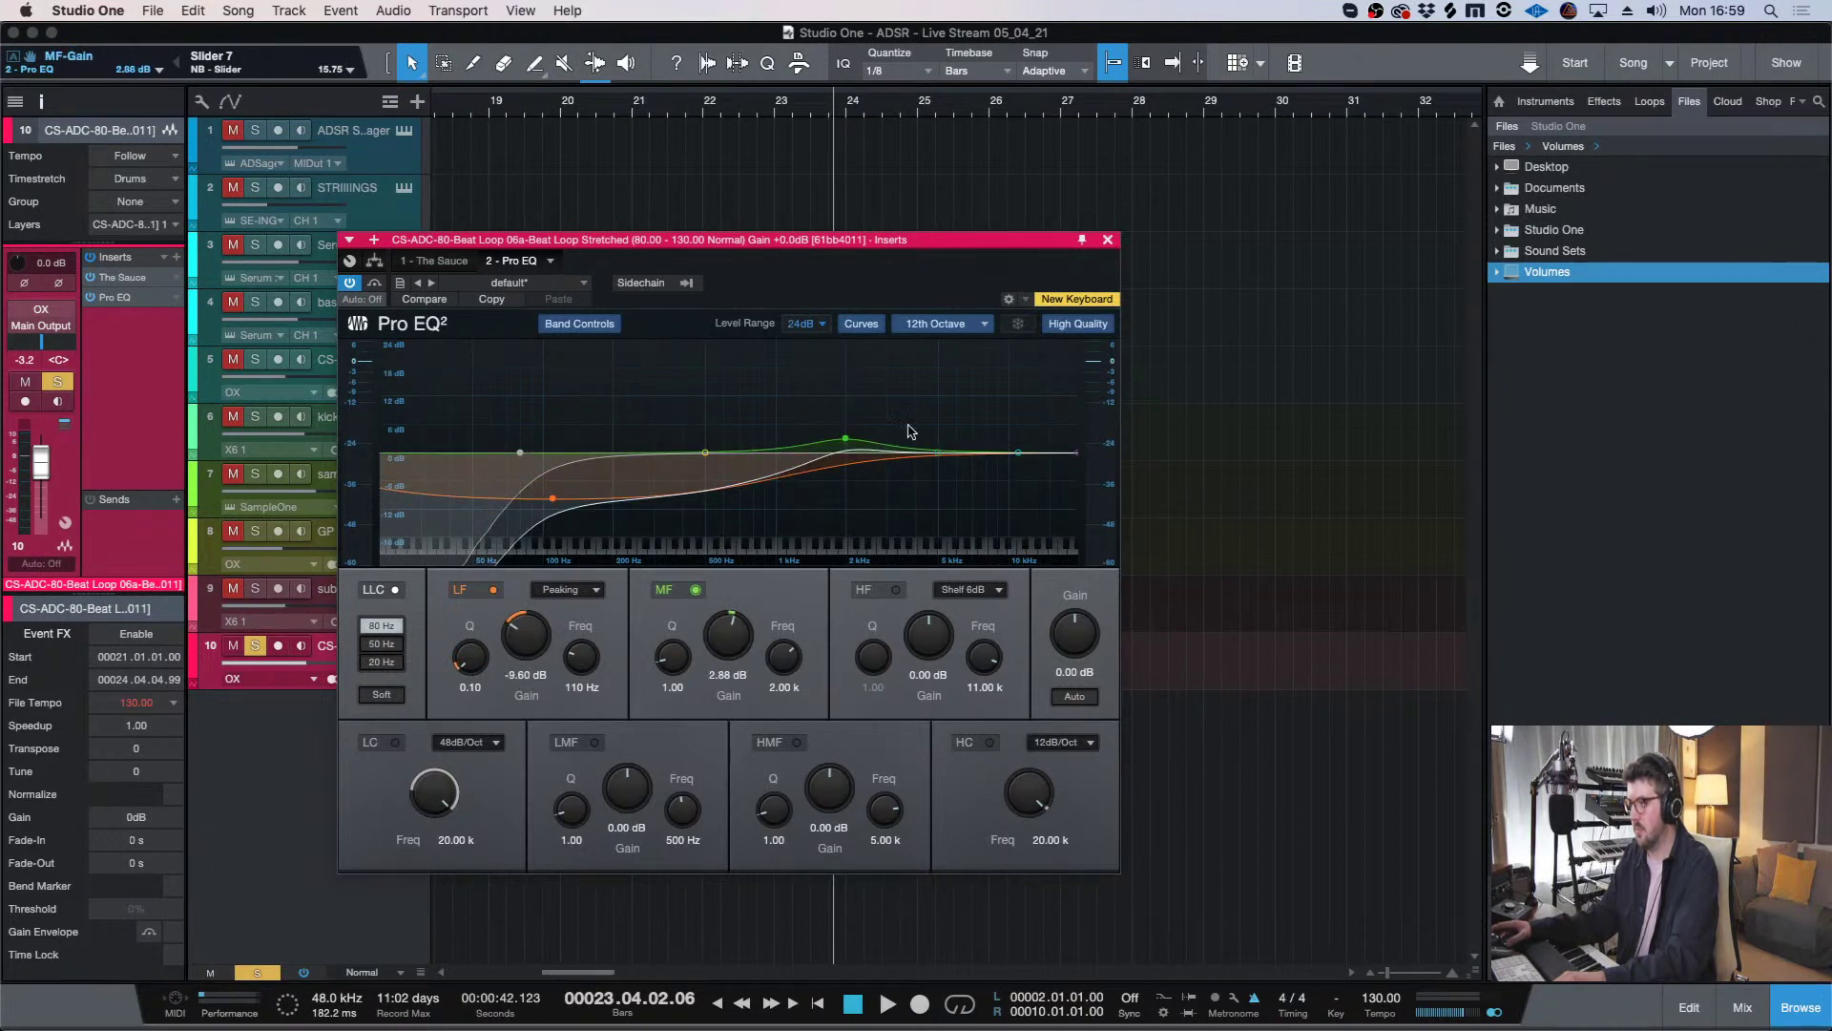
drag(526, 647, 579, 673)
drag(470, 657, 576, 588)
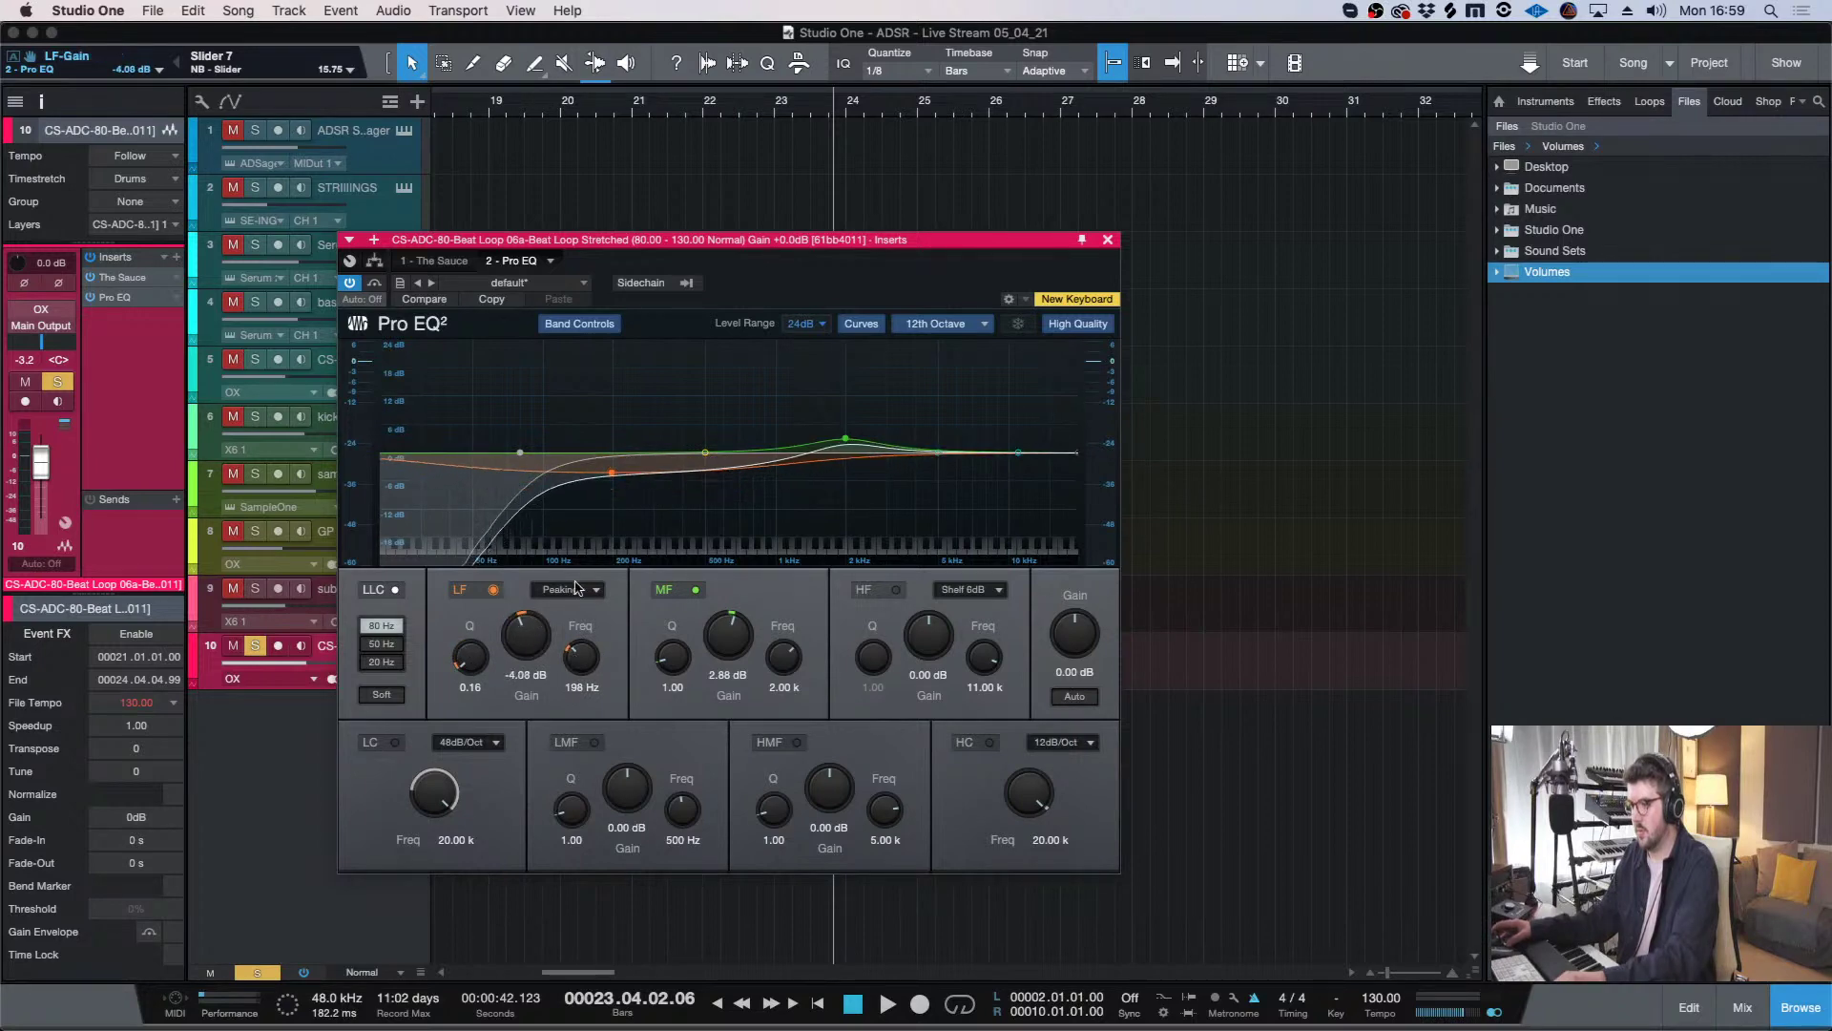
- Insert a Compressor after Pro EQ on the beat loop track and sidechain it from the sub kick track
click(1107, 240)
click(176, 257)
text(co)
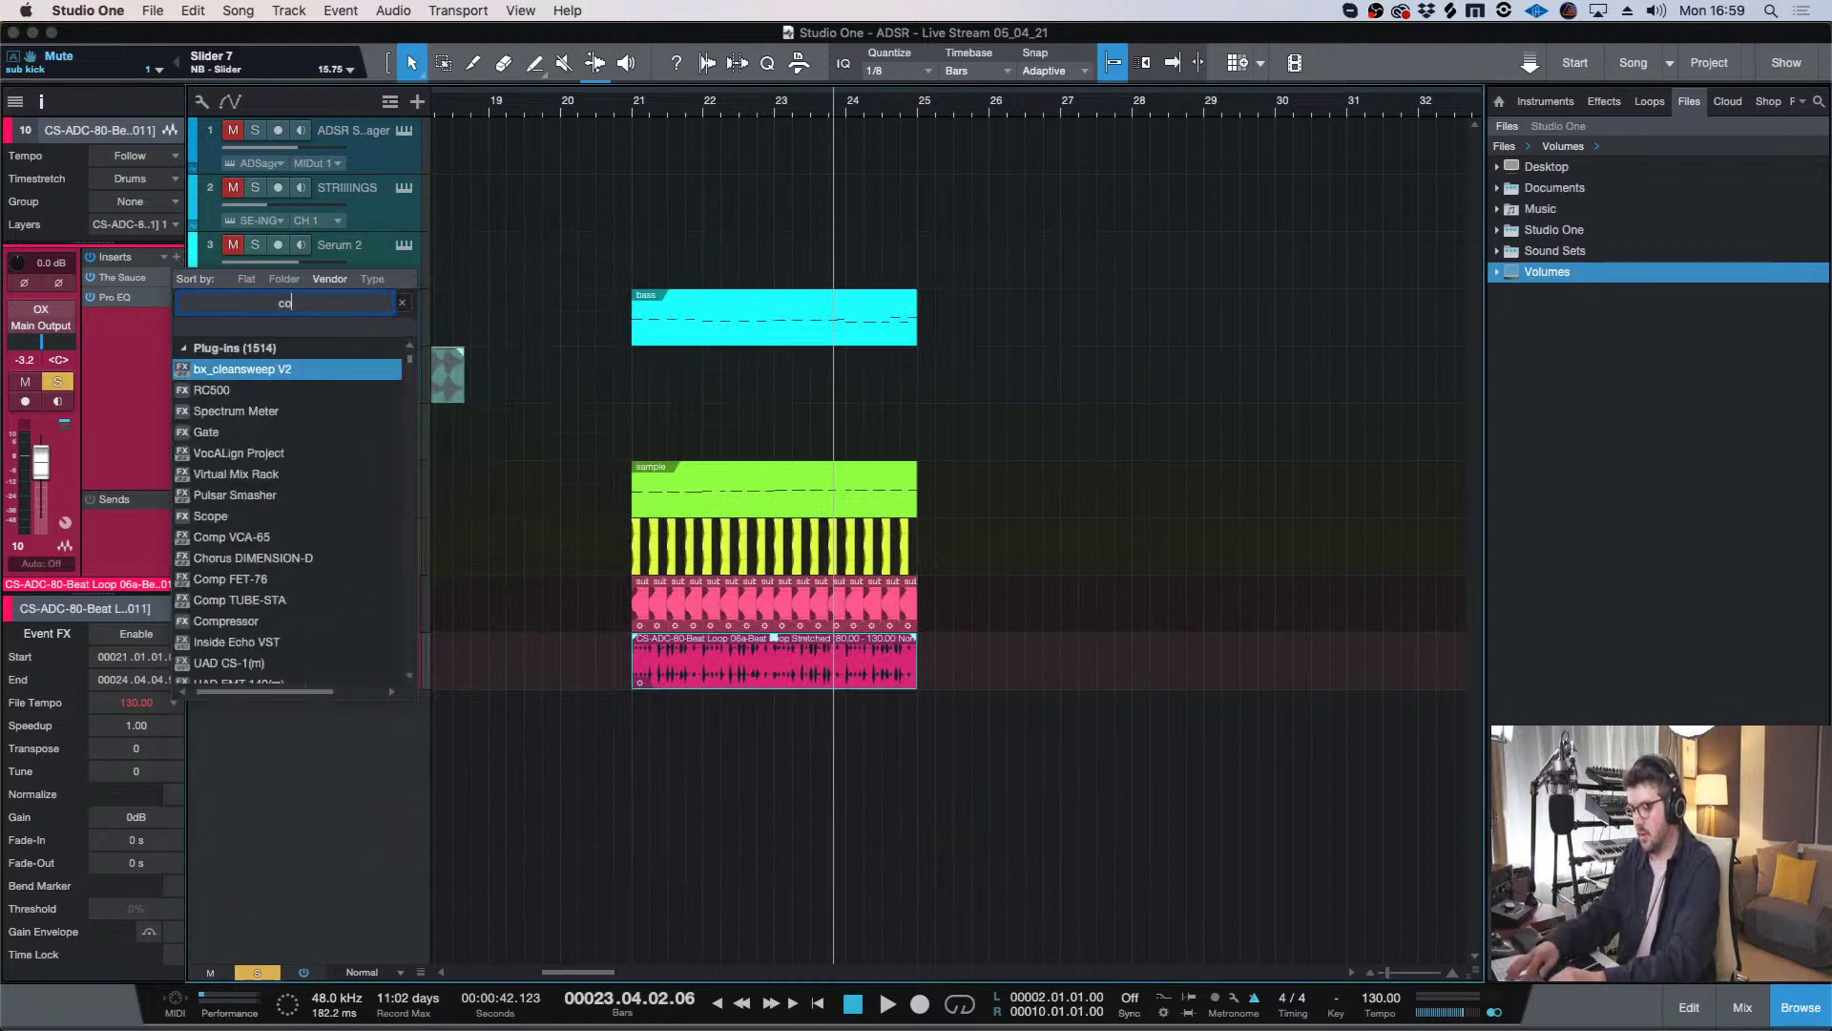
text(mpre)
key(Return)
click(687, 282)
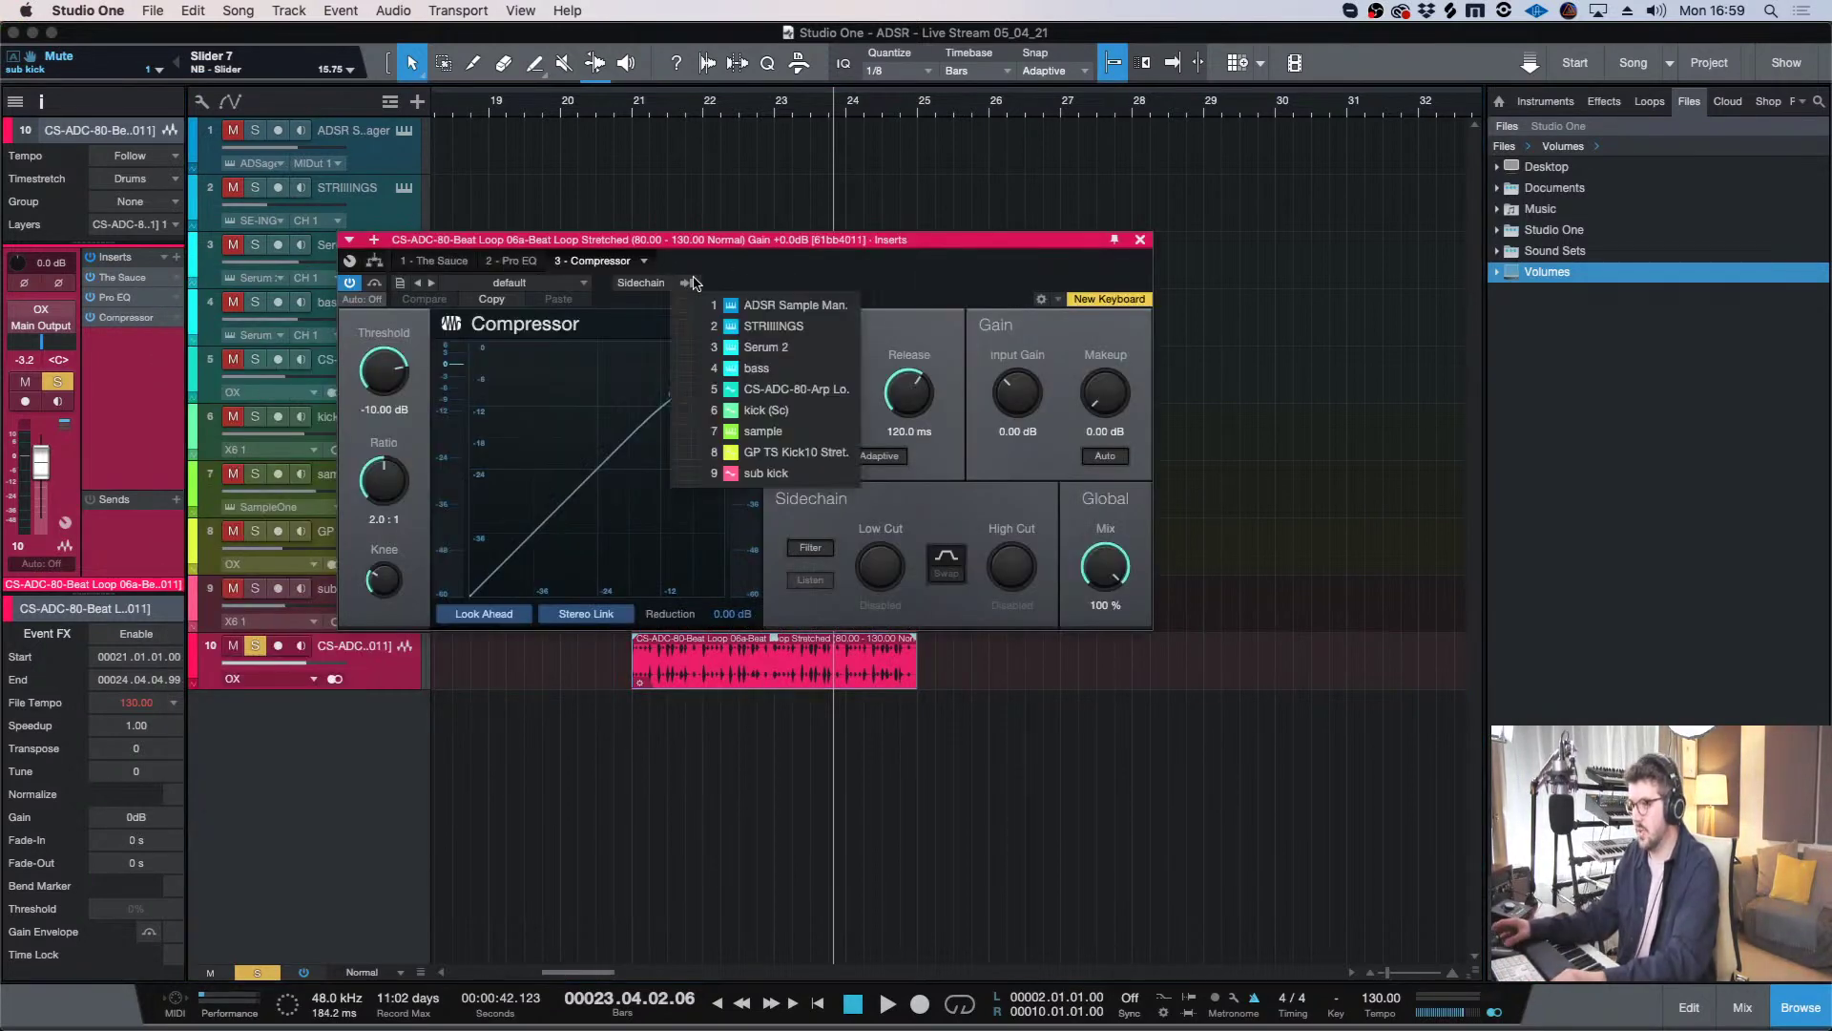
click(691, 471)
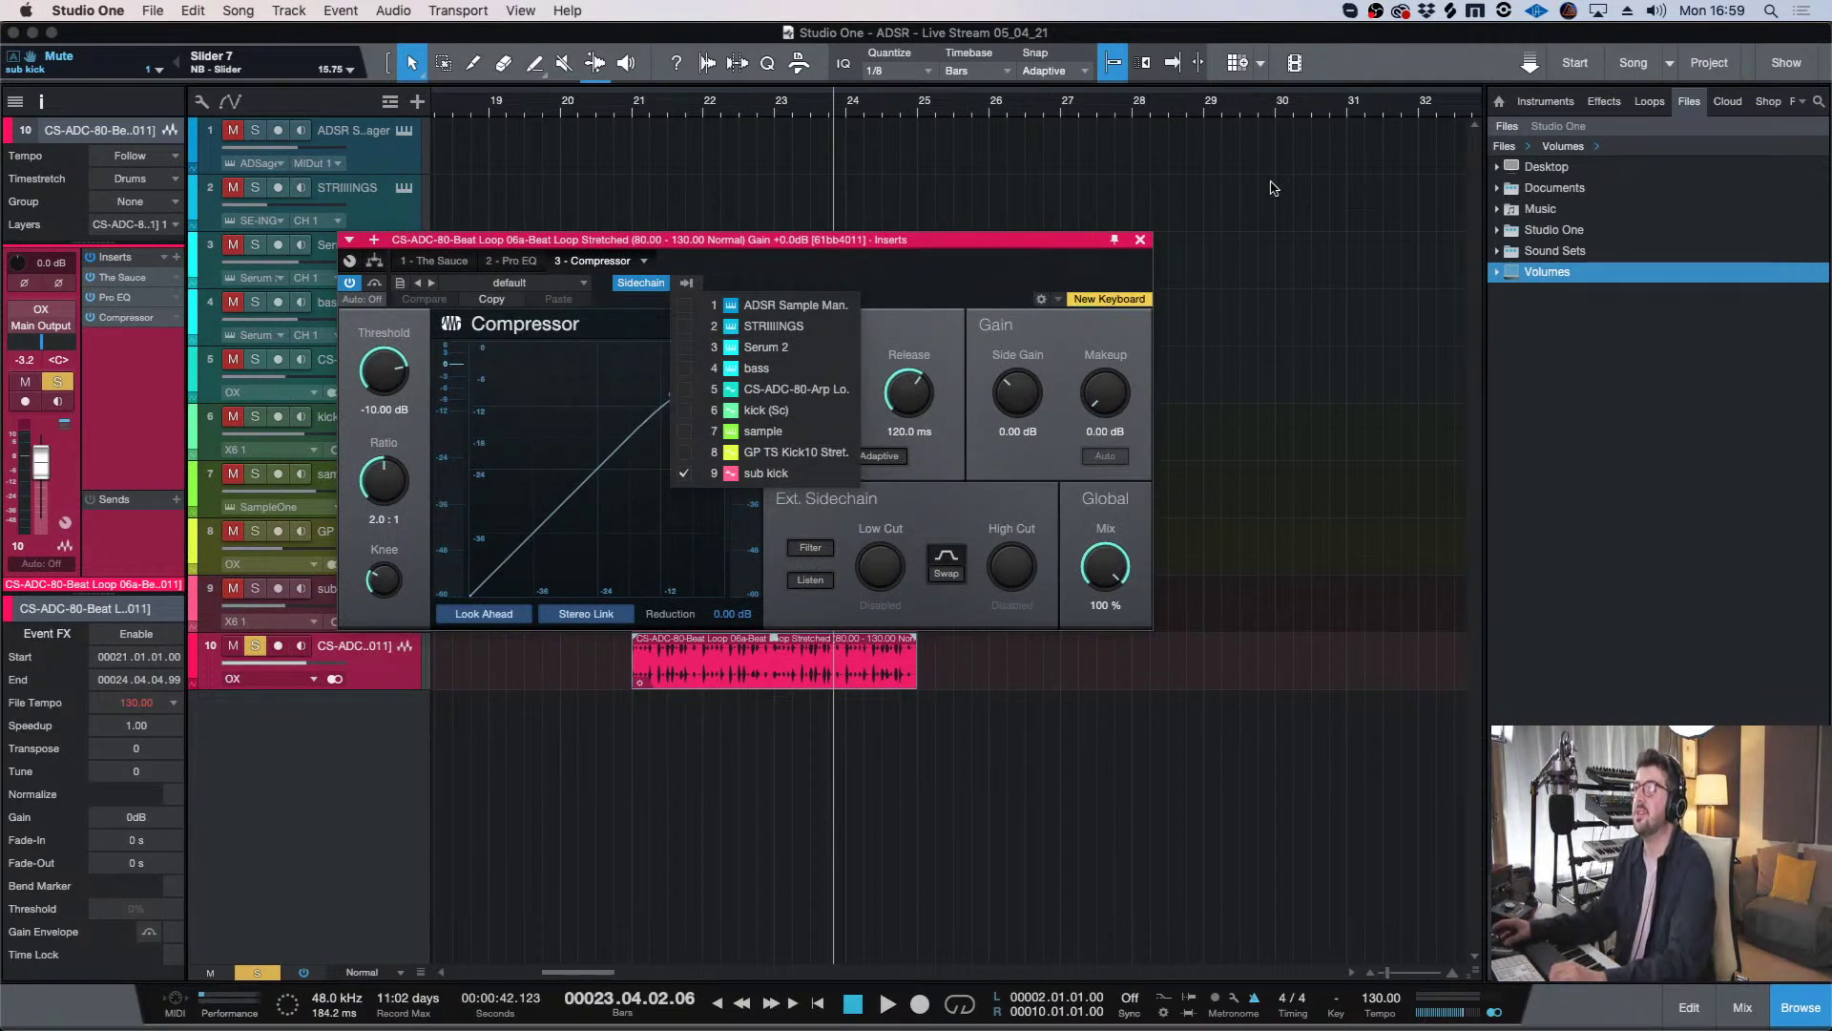
click(1139, 245)
click(1139, 242)
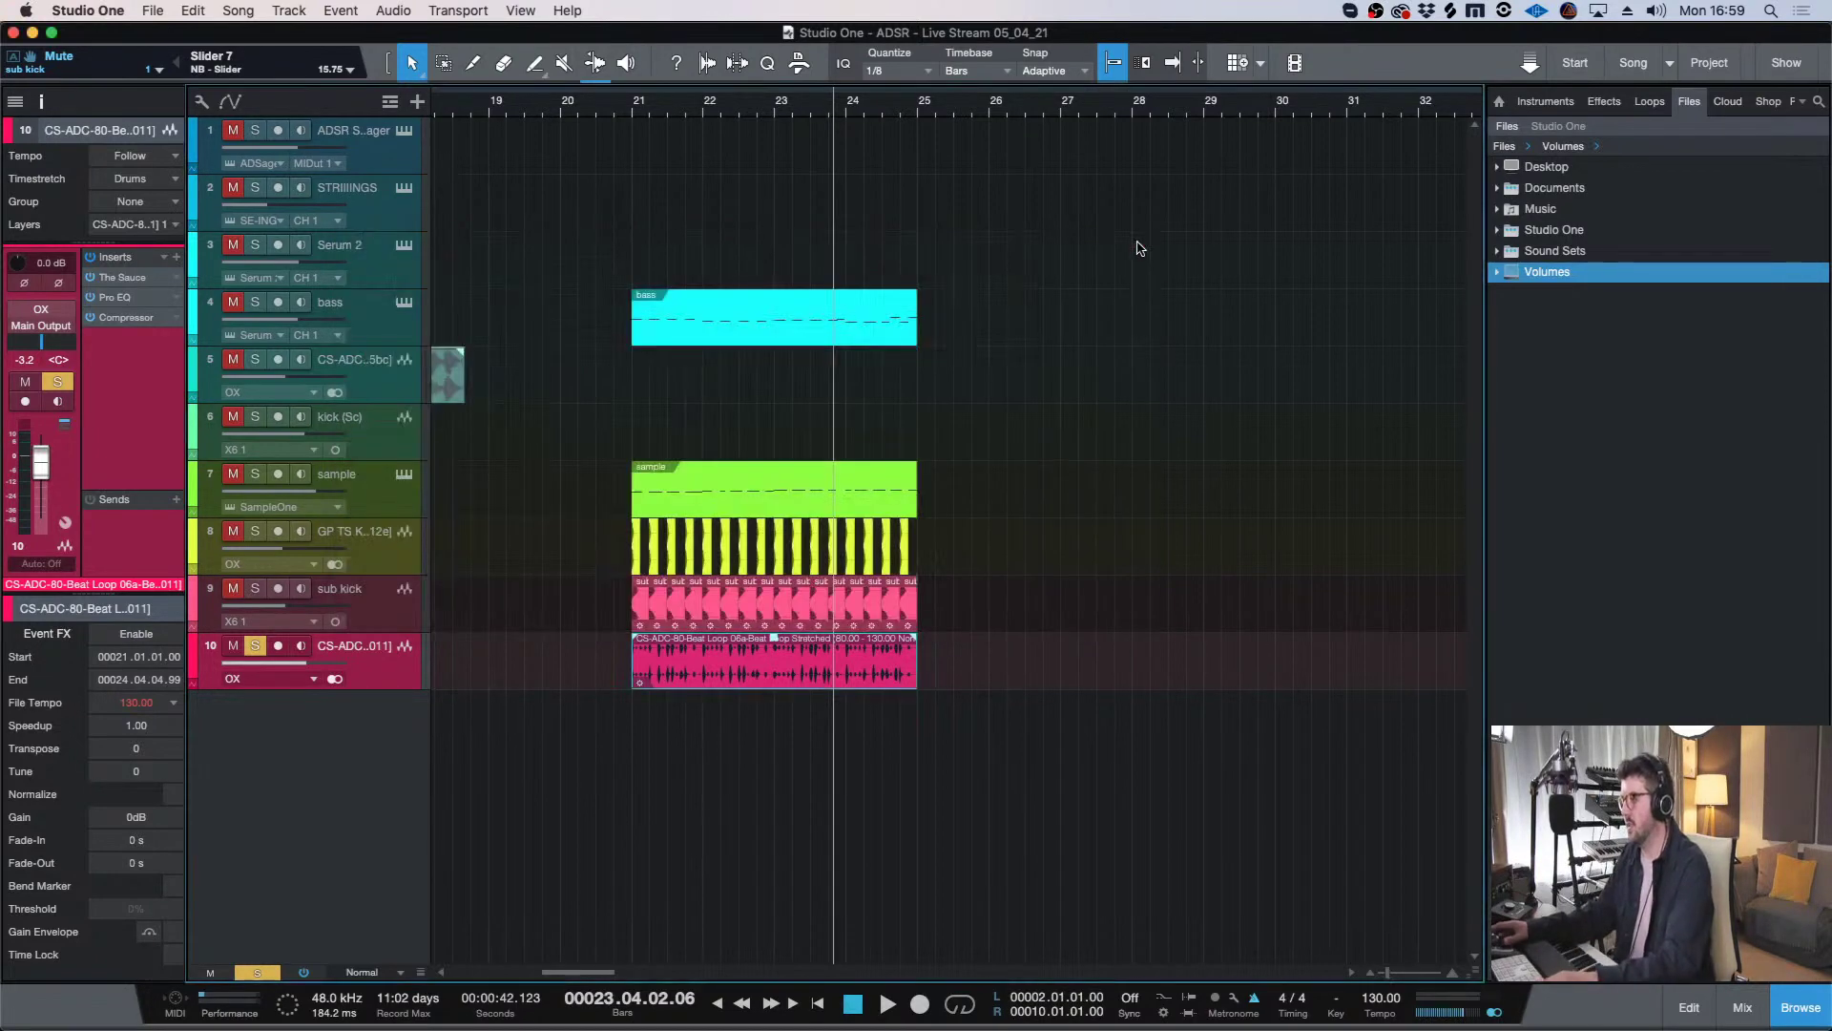
- Solo the sub kick as well and play it together with the beat loop from bar 21
click(630, 108)
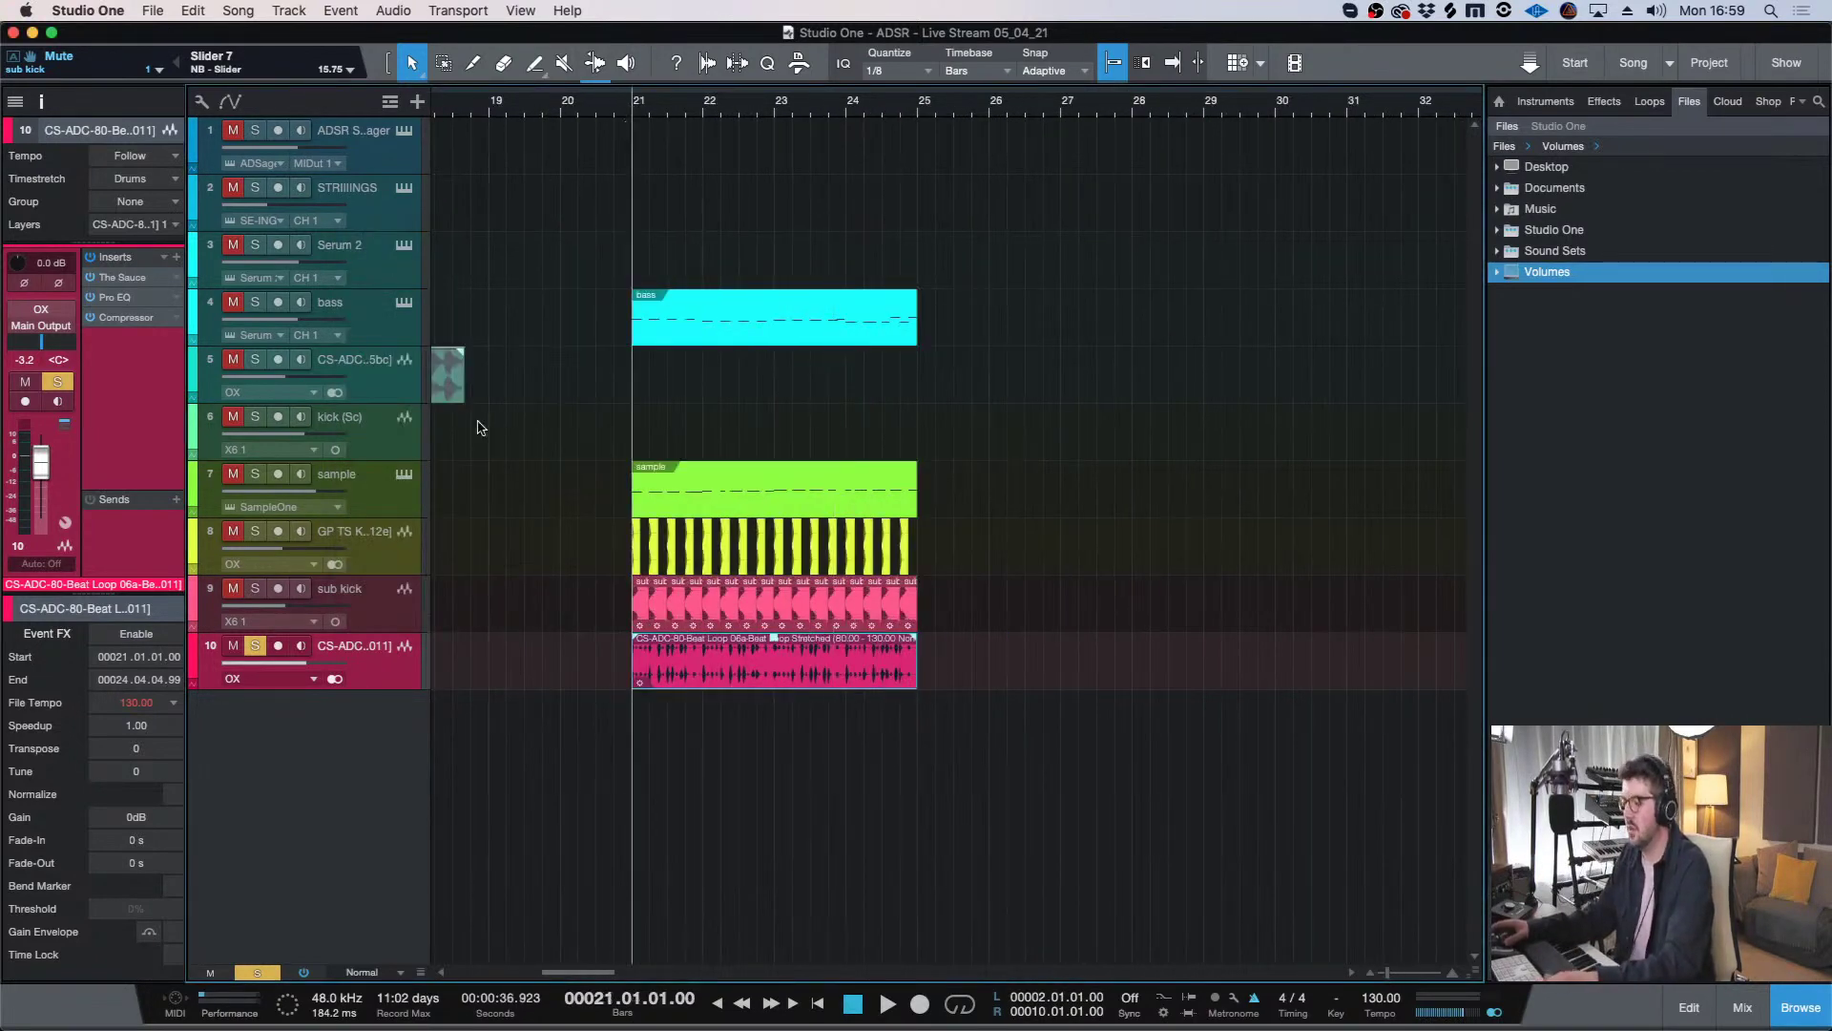
key(e)
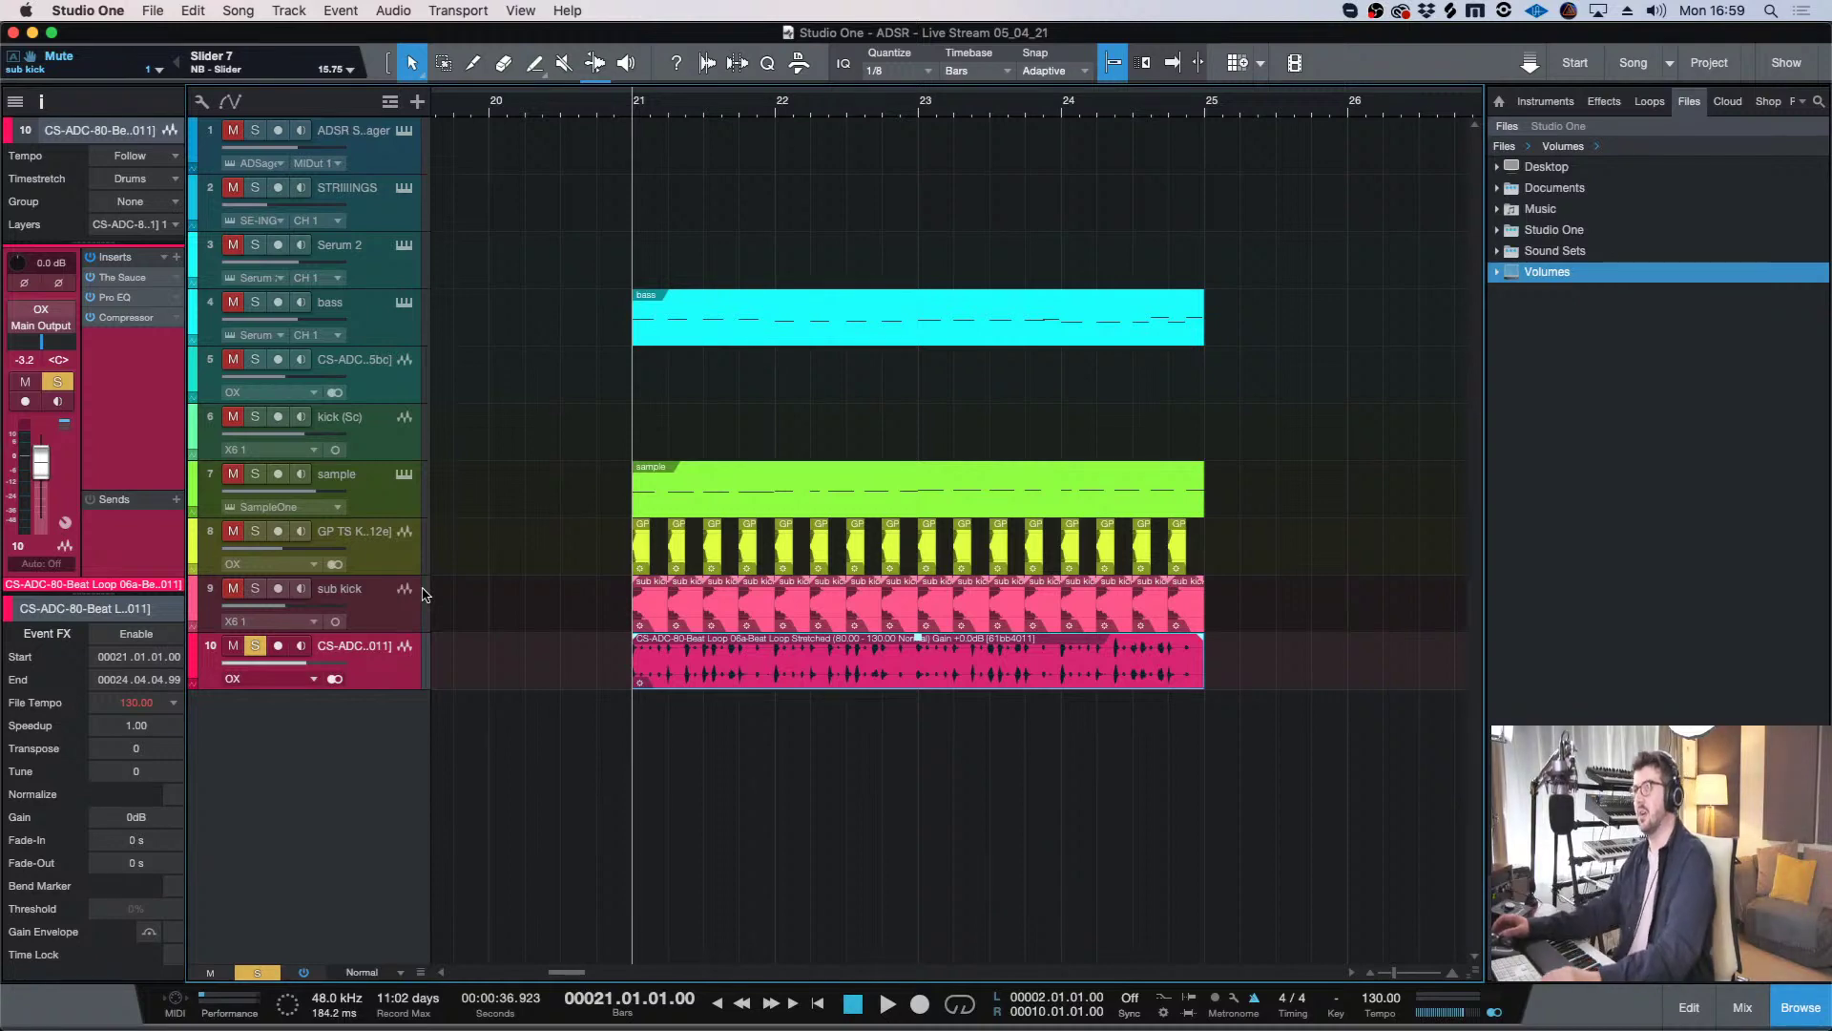
key(w)
key(e)
key(e)
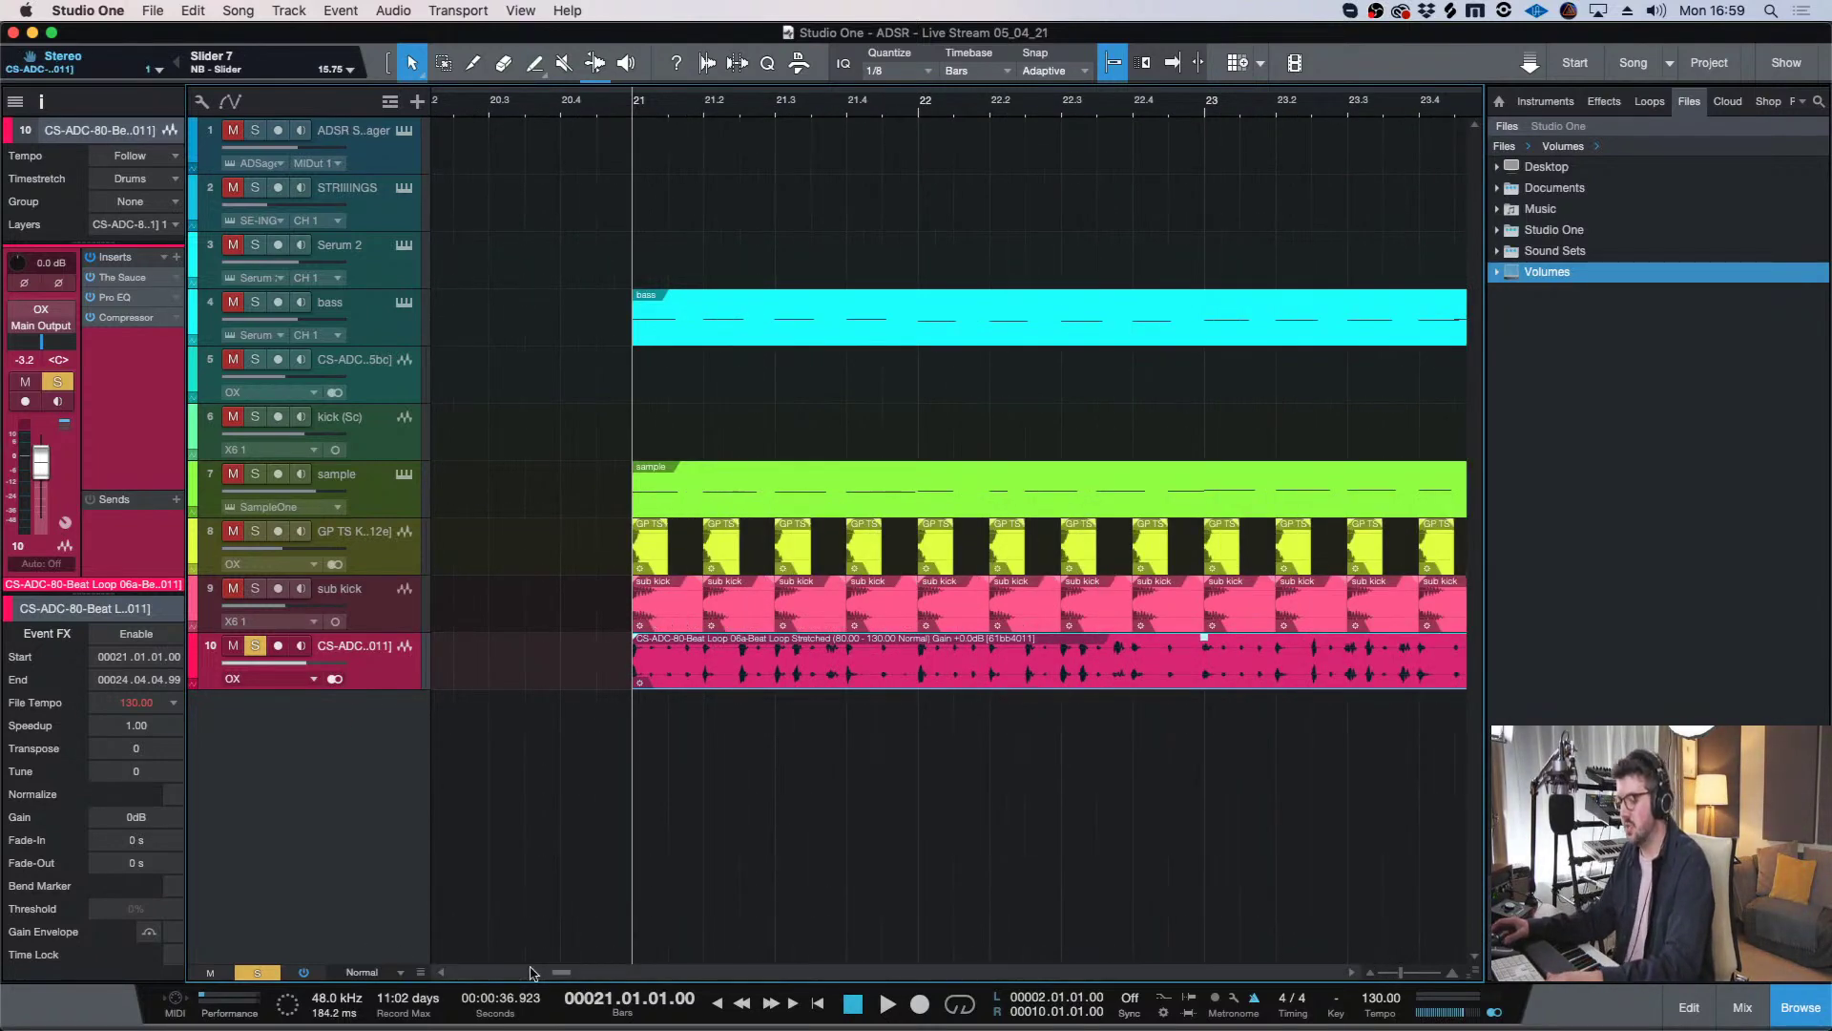
key(w)
scroll(567, 980, right, 1)
key(w)
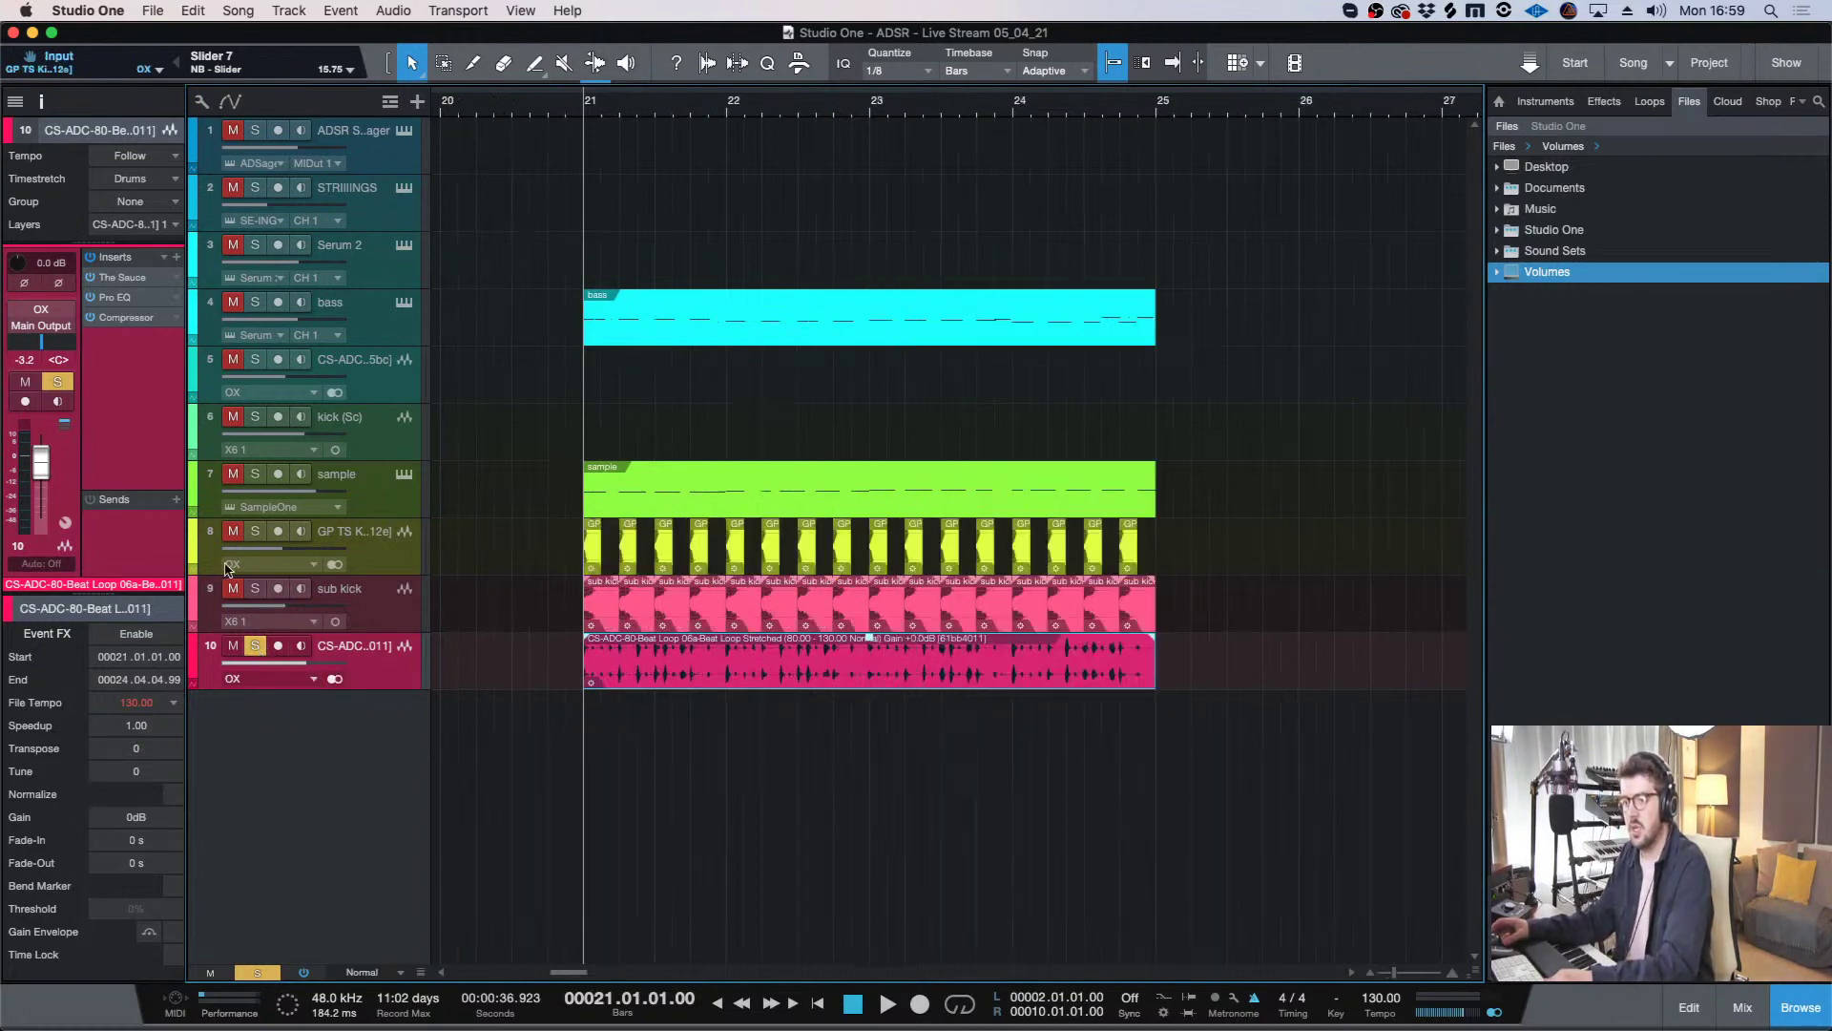
click(256, 592)
key(space)
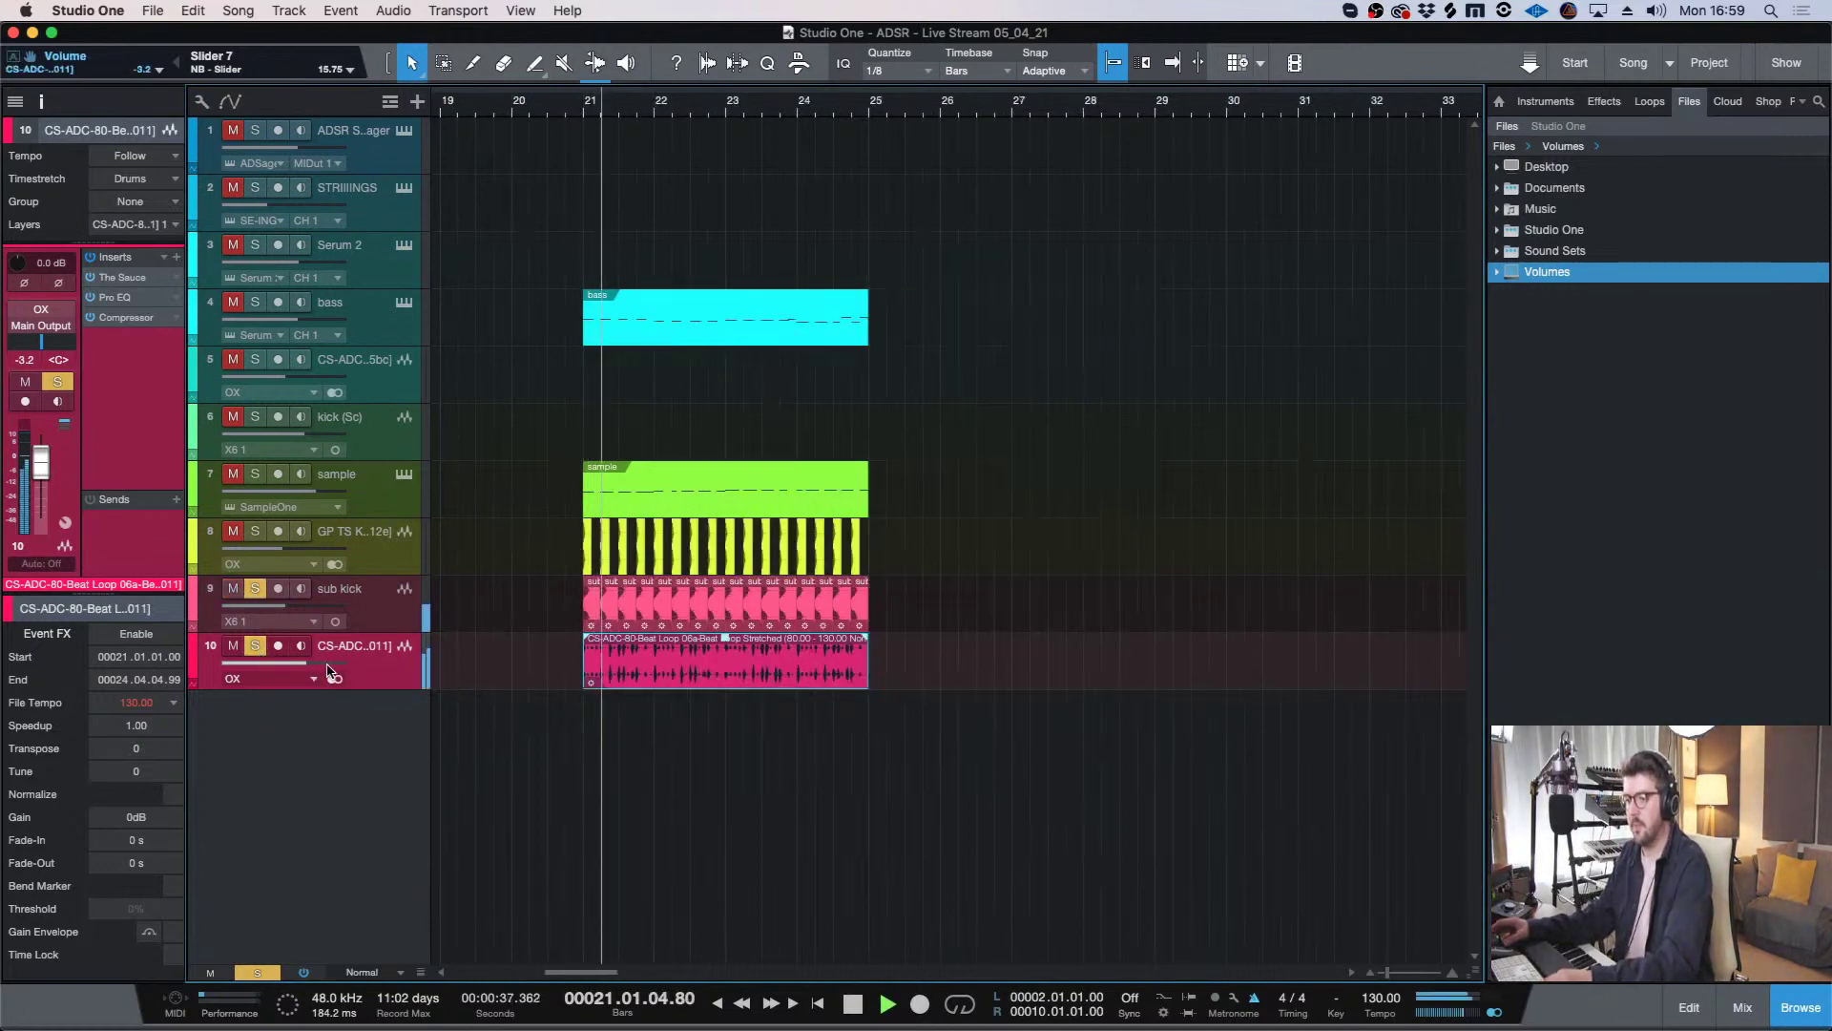
- Set the beat loop Compressor to a -22 dB threshold, 20:1 ratio and 82.1 ms release while playing it with the sub kick
click(132, 321)
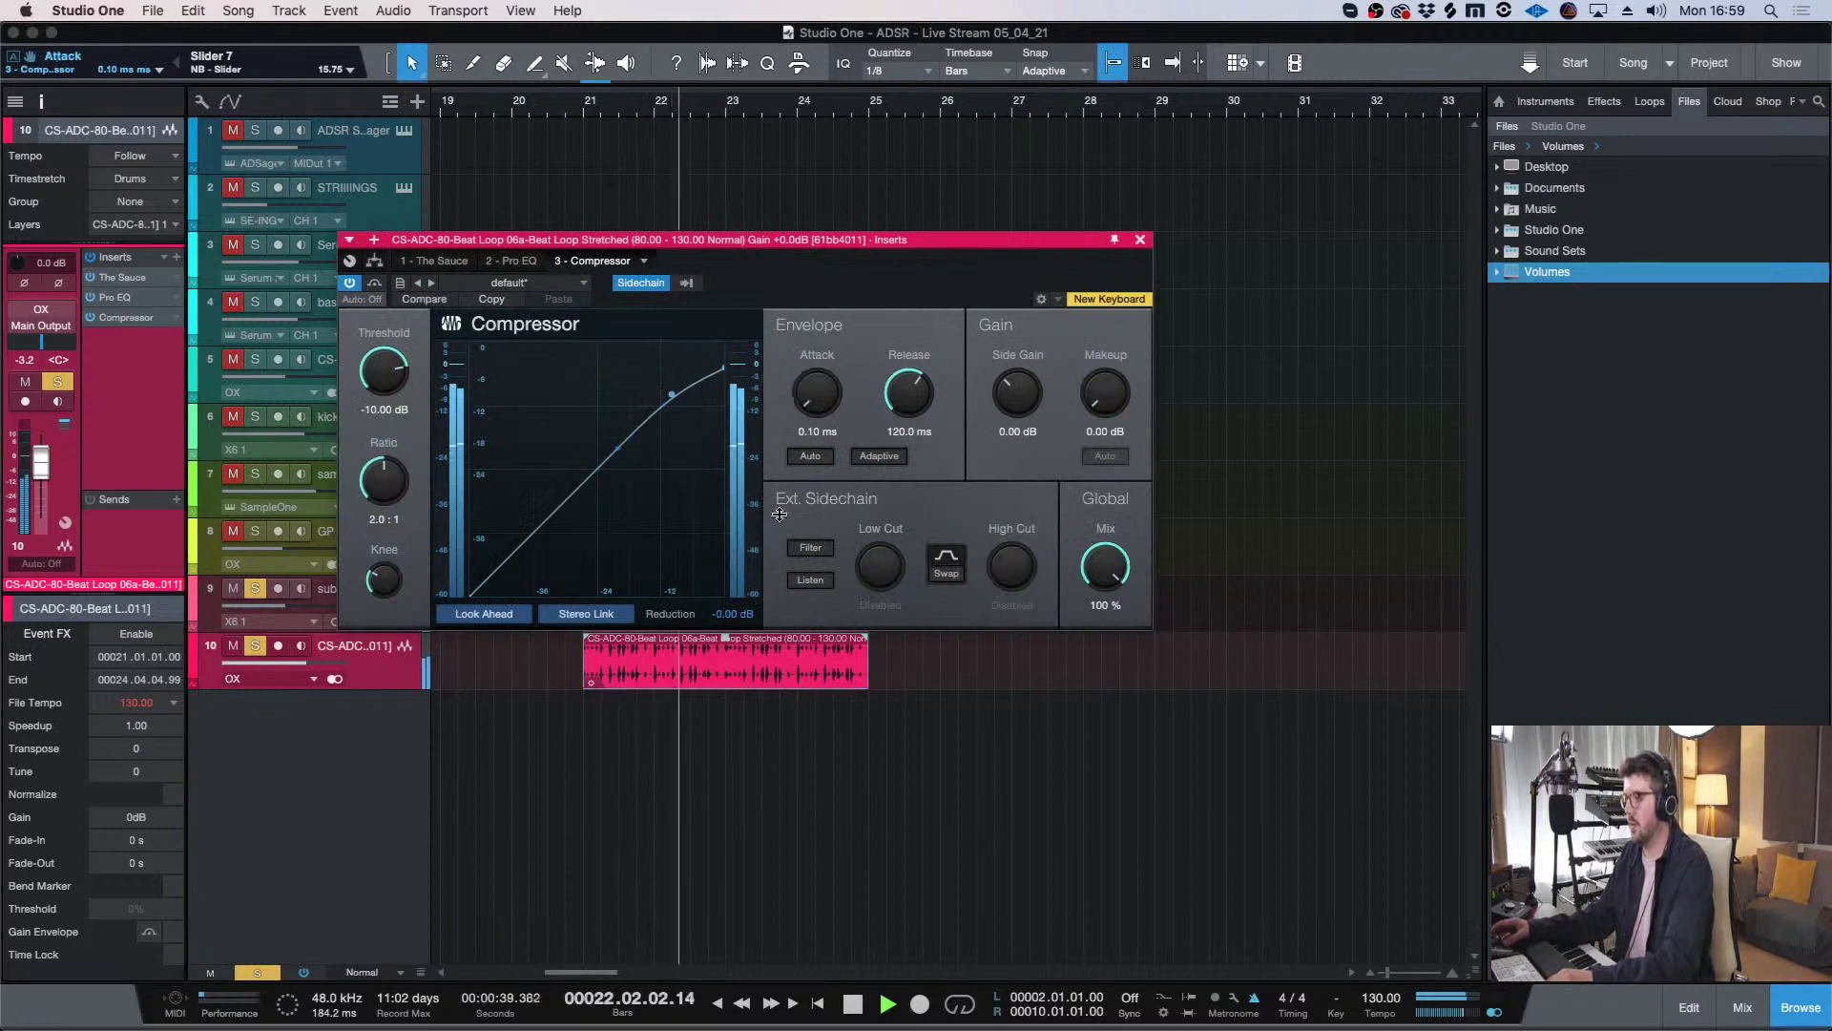
drag(392, 377, 390, 406)
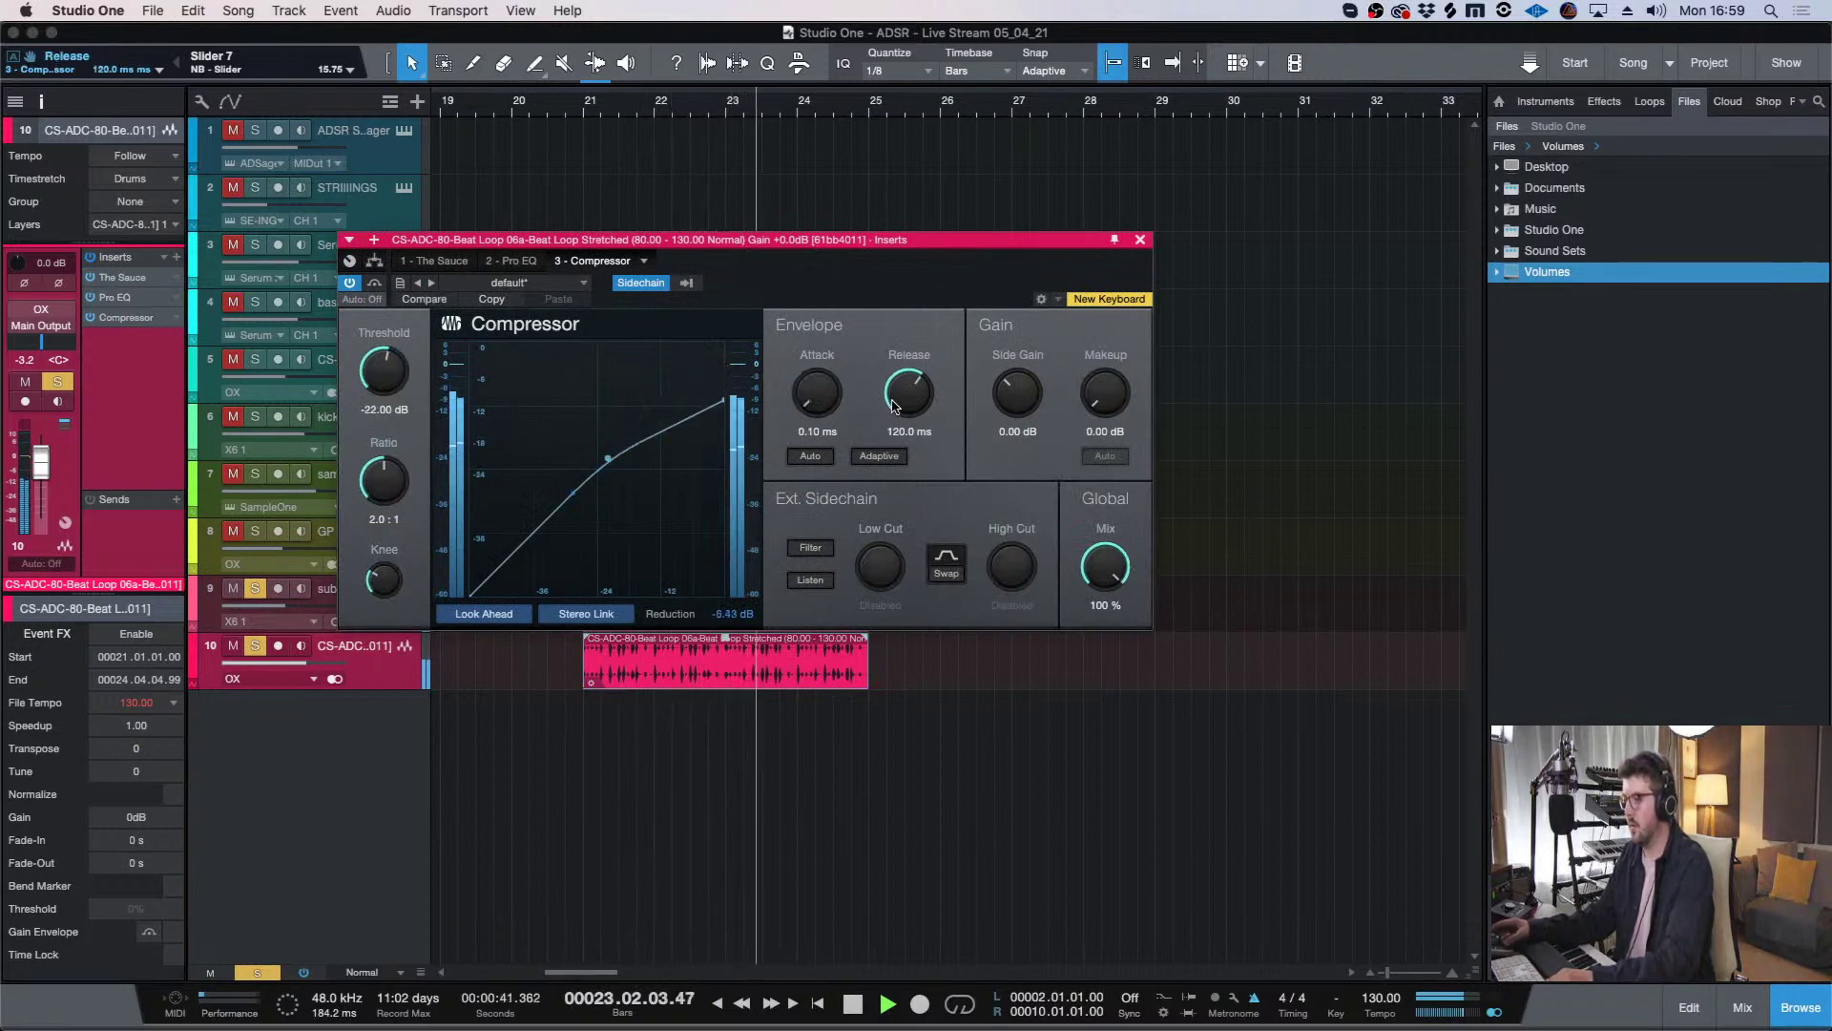
drag(908, 391, 908, 402)
drag(707, 287, 704, 288)
click(683, 283)
click(683, 284)
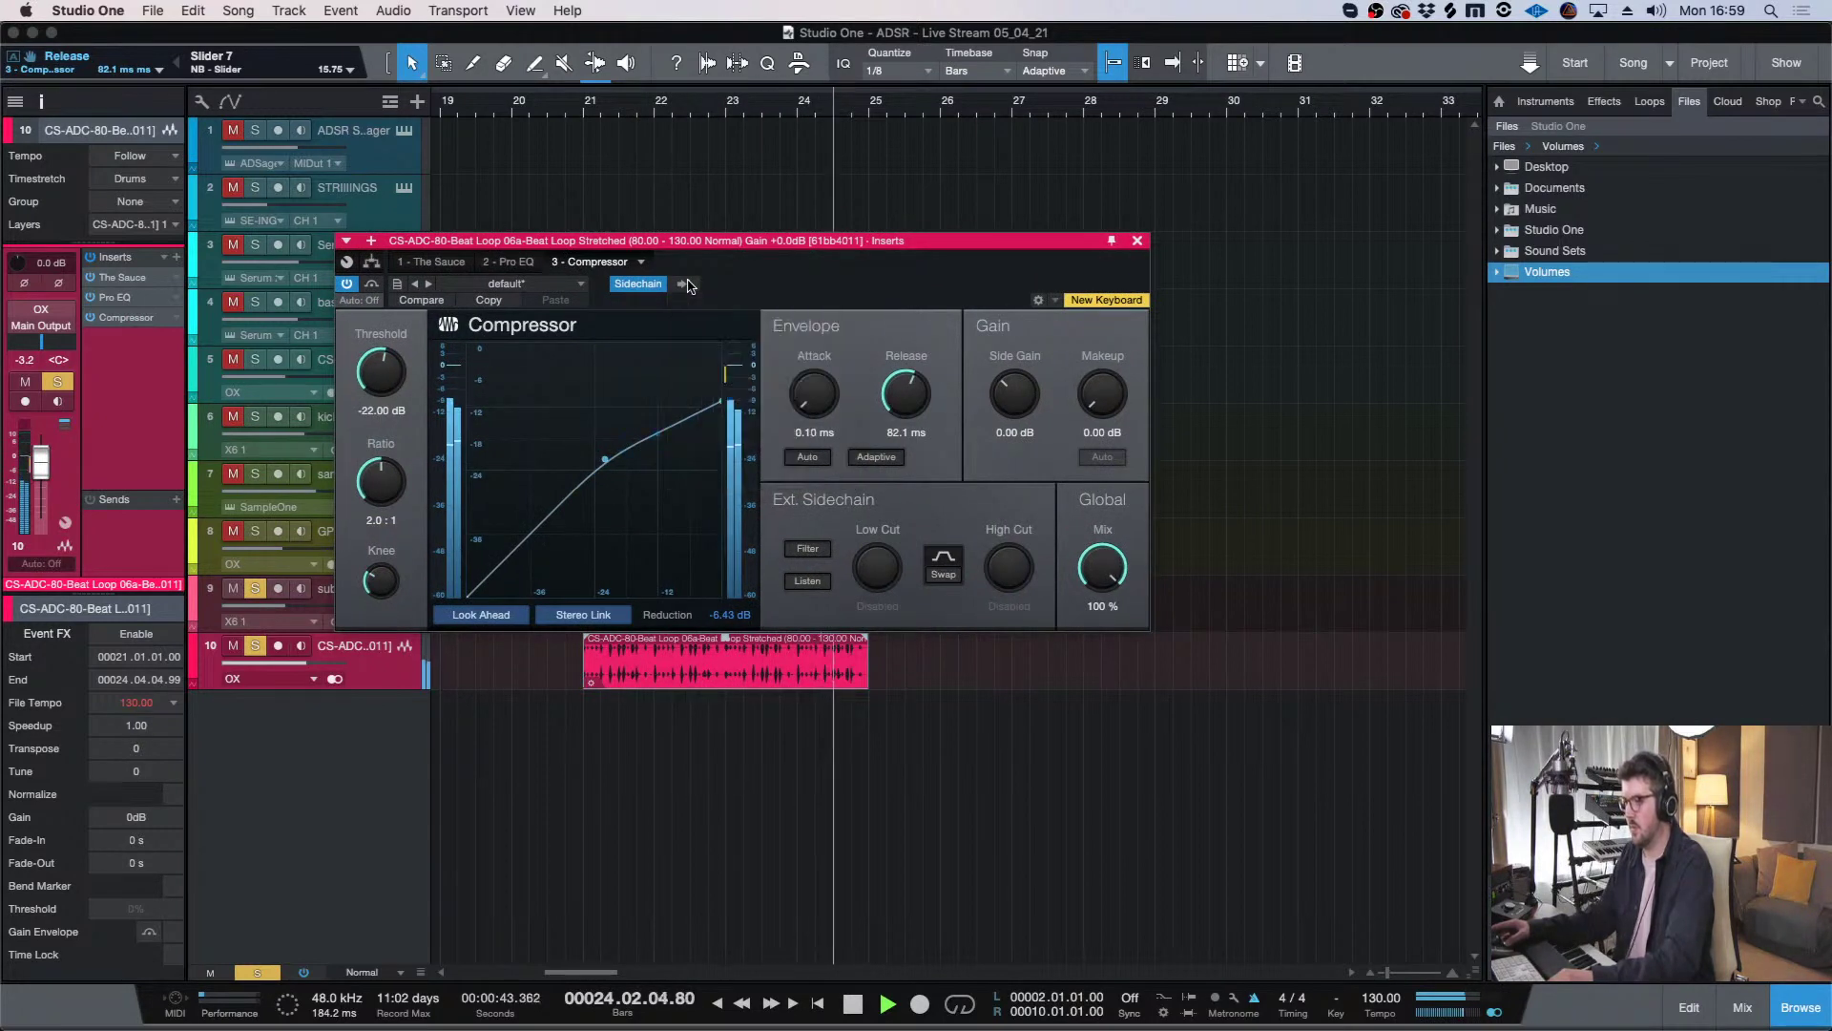
key(space)
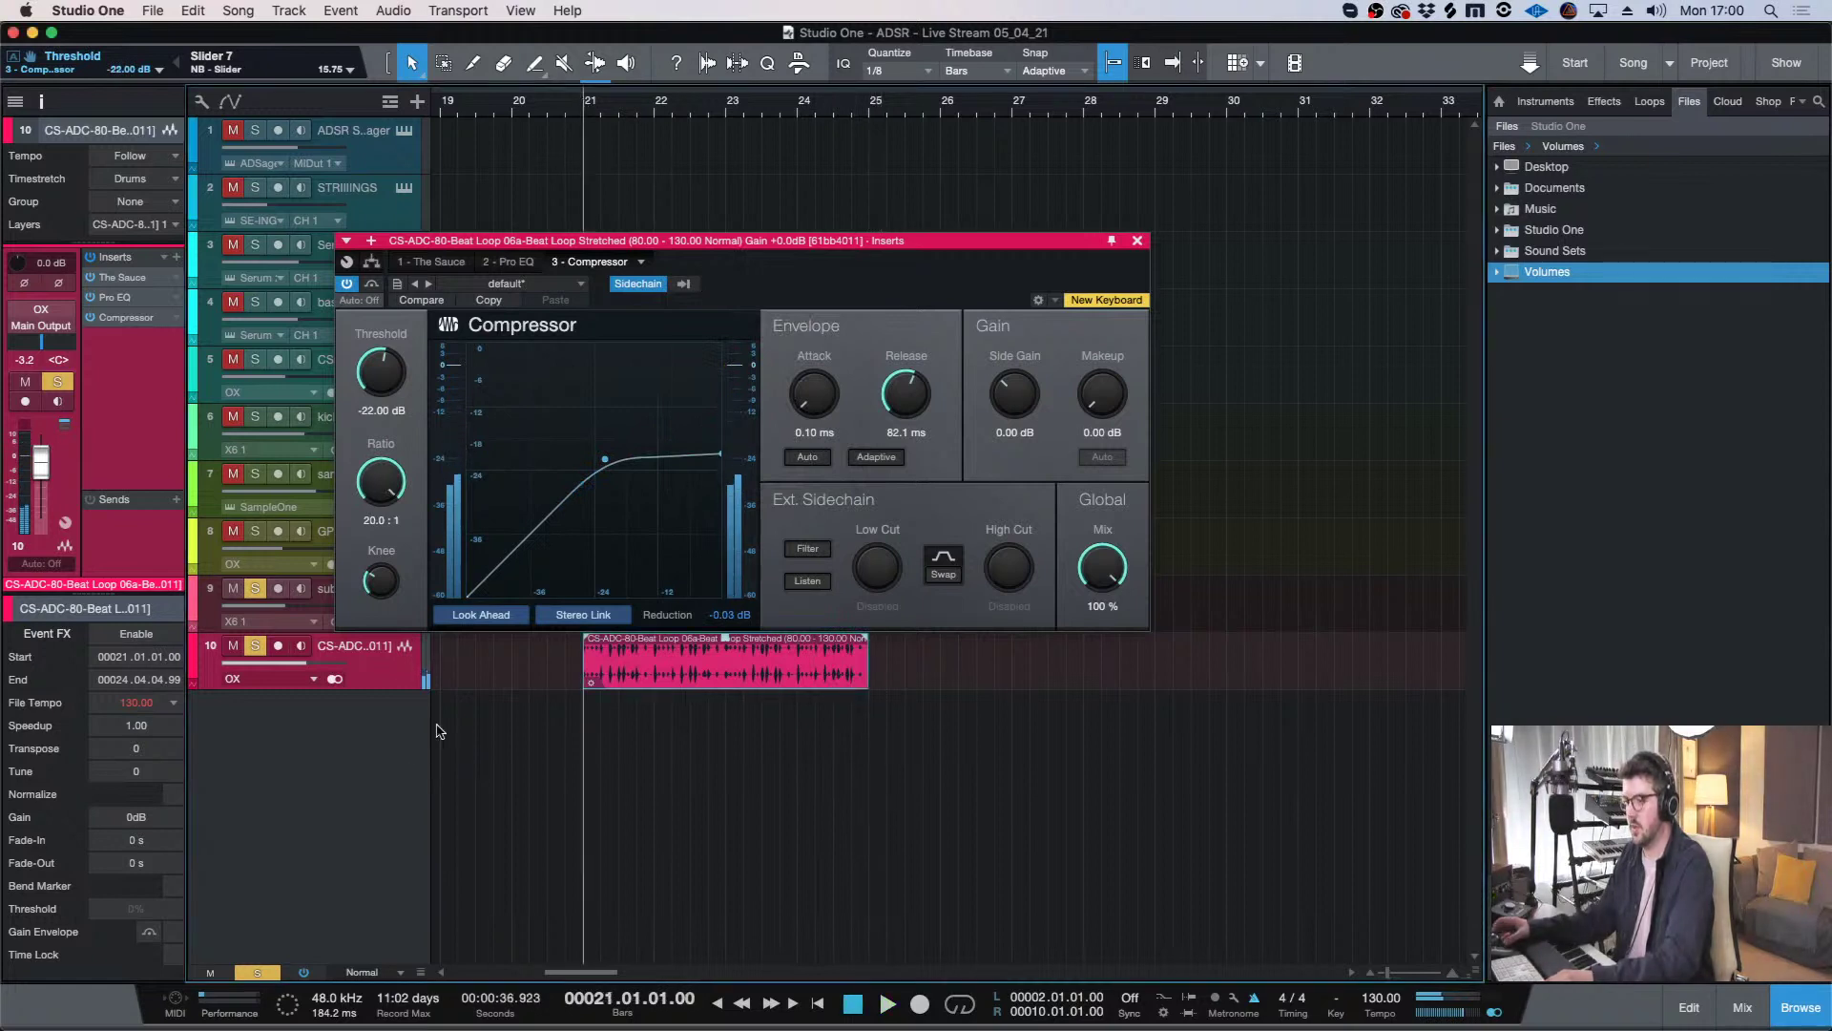
- Check the Compressor's sidechain source and play the soloed sub kick and beat loop from bar 21
drag(767, 245, 882, 222)
click(798, 261)
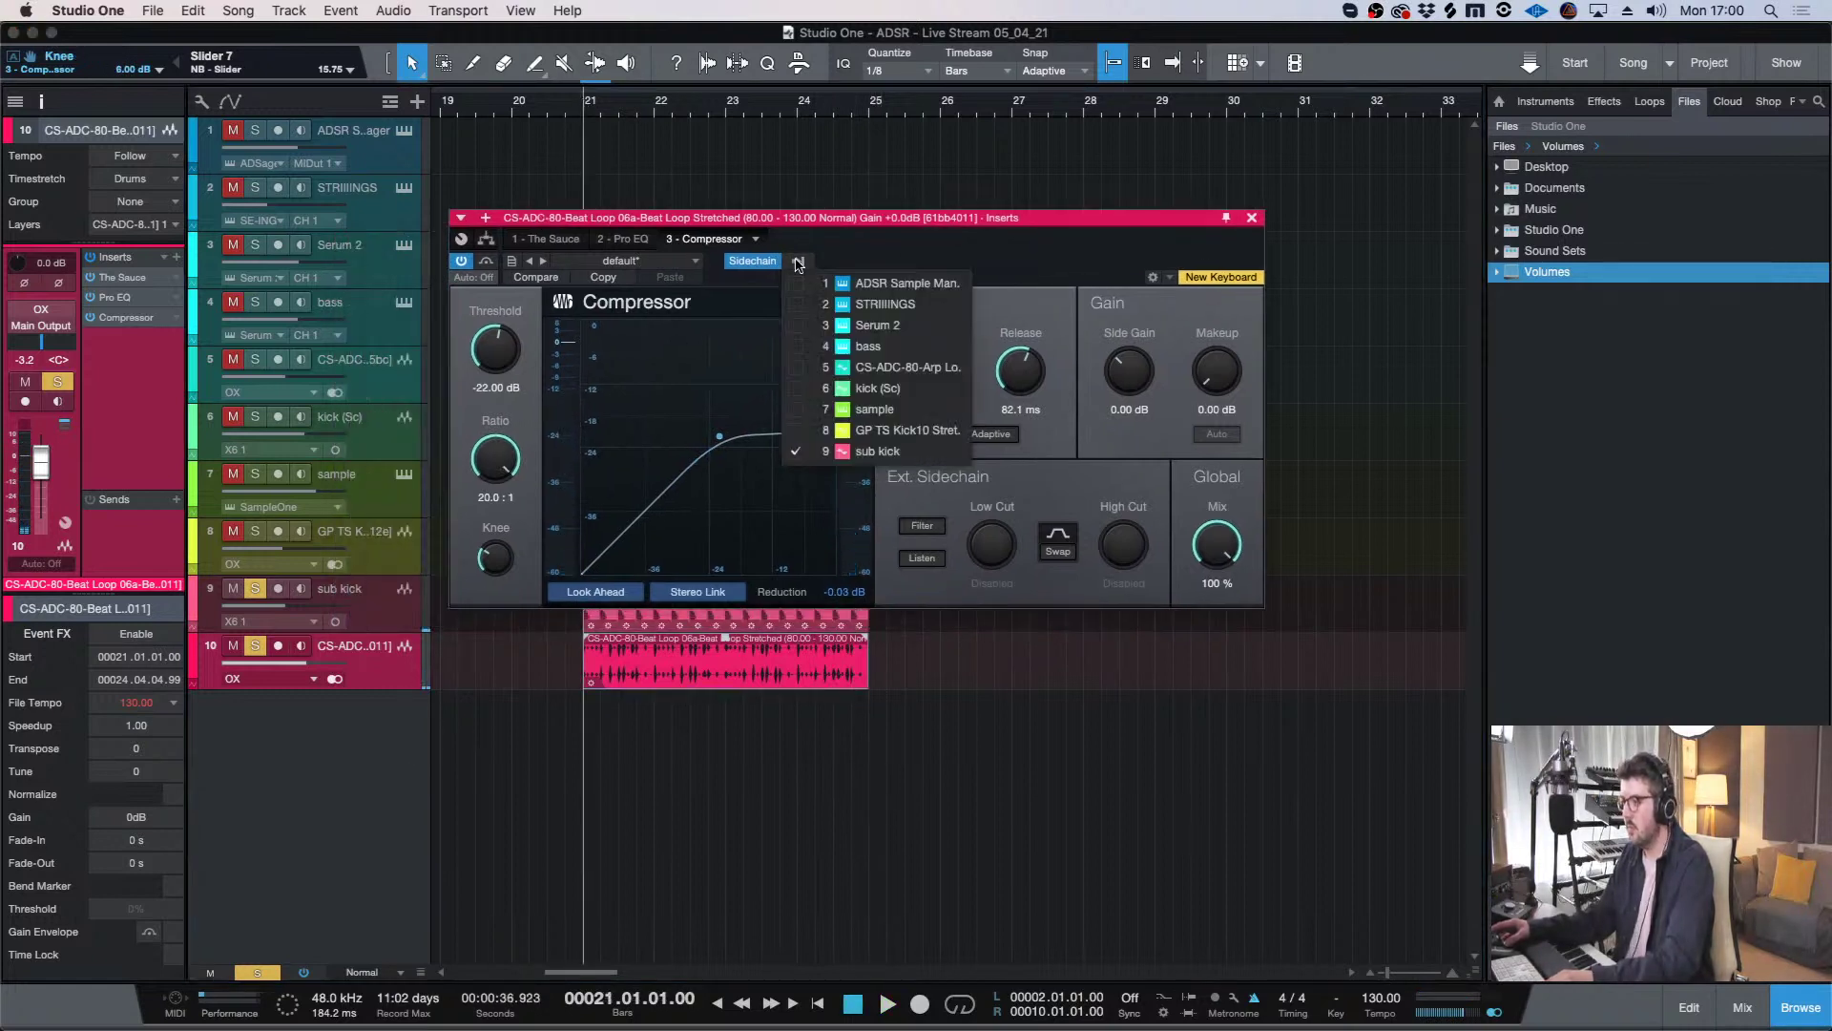
click(797, 260)
key(space)
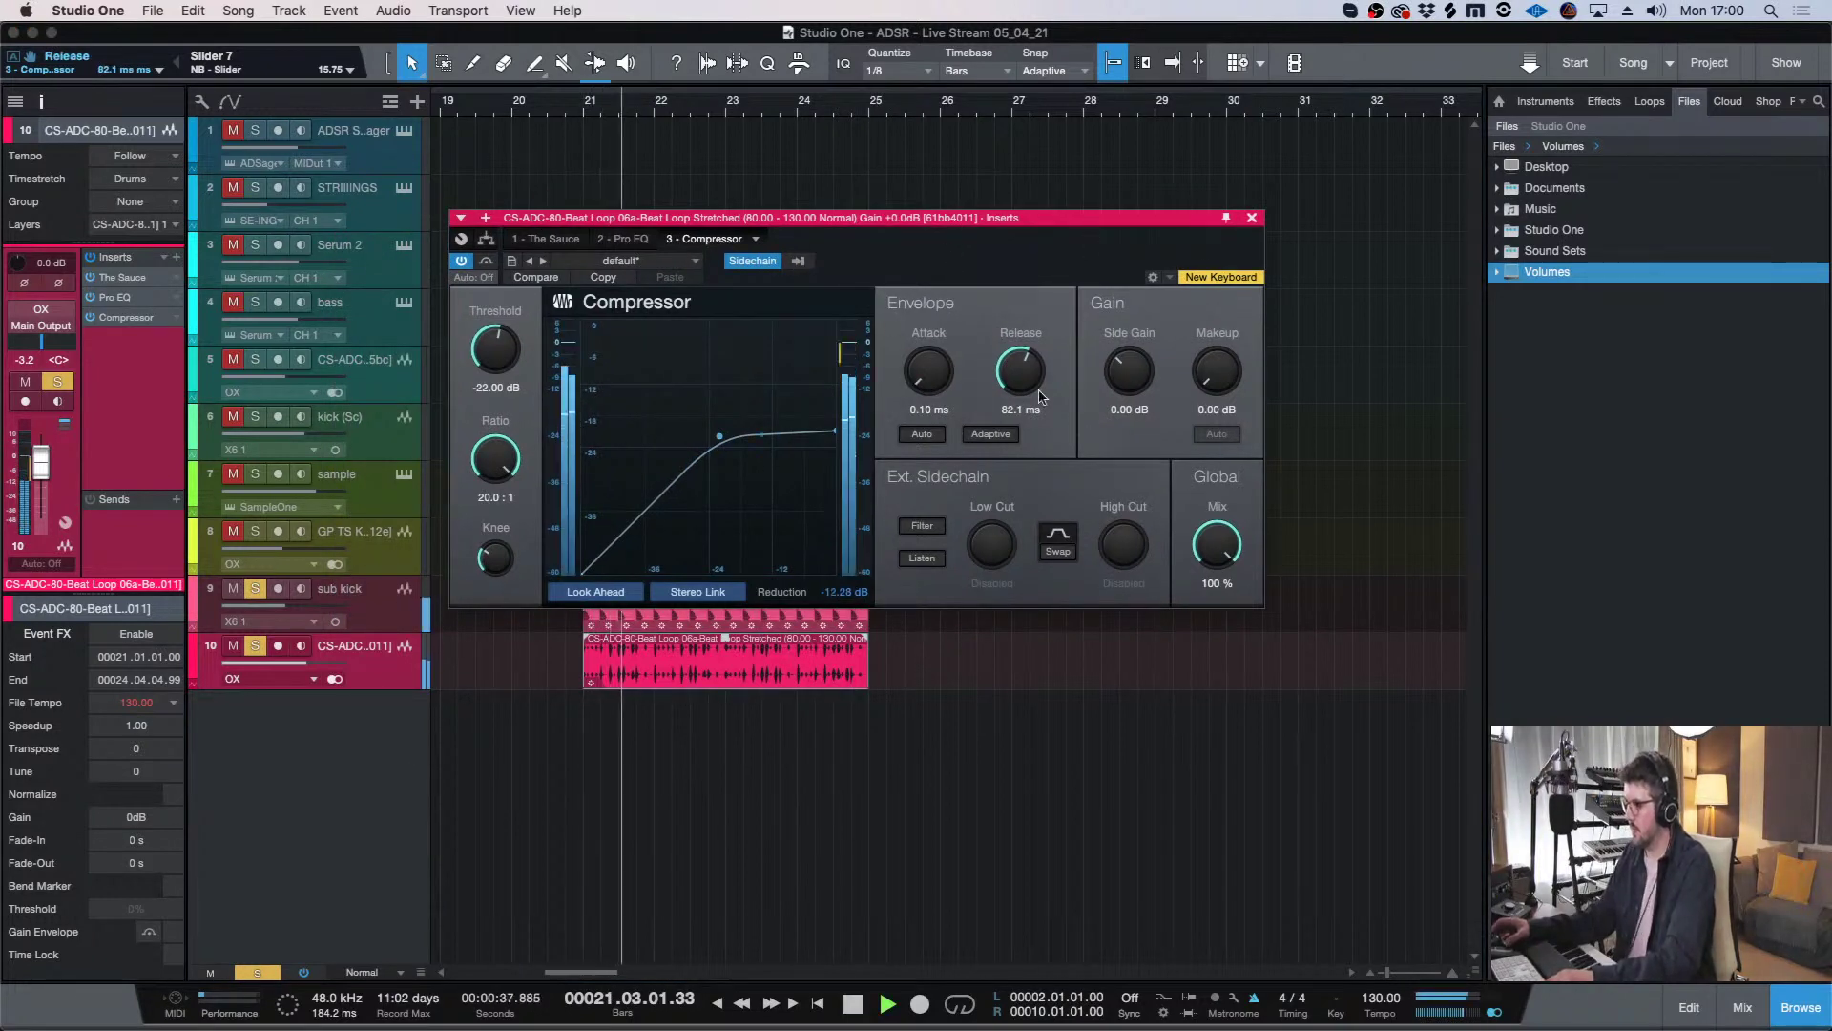
click(1249, 219)
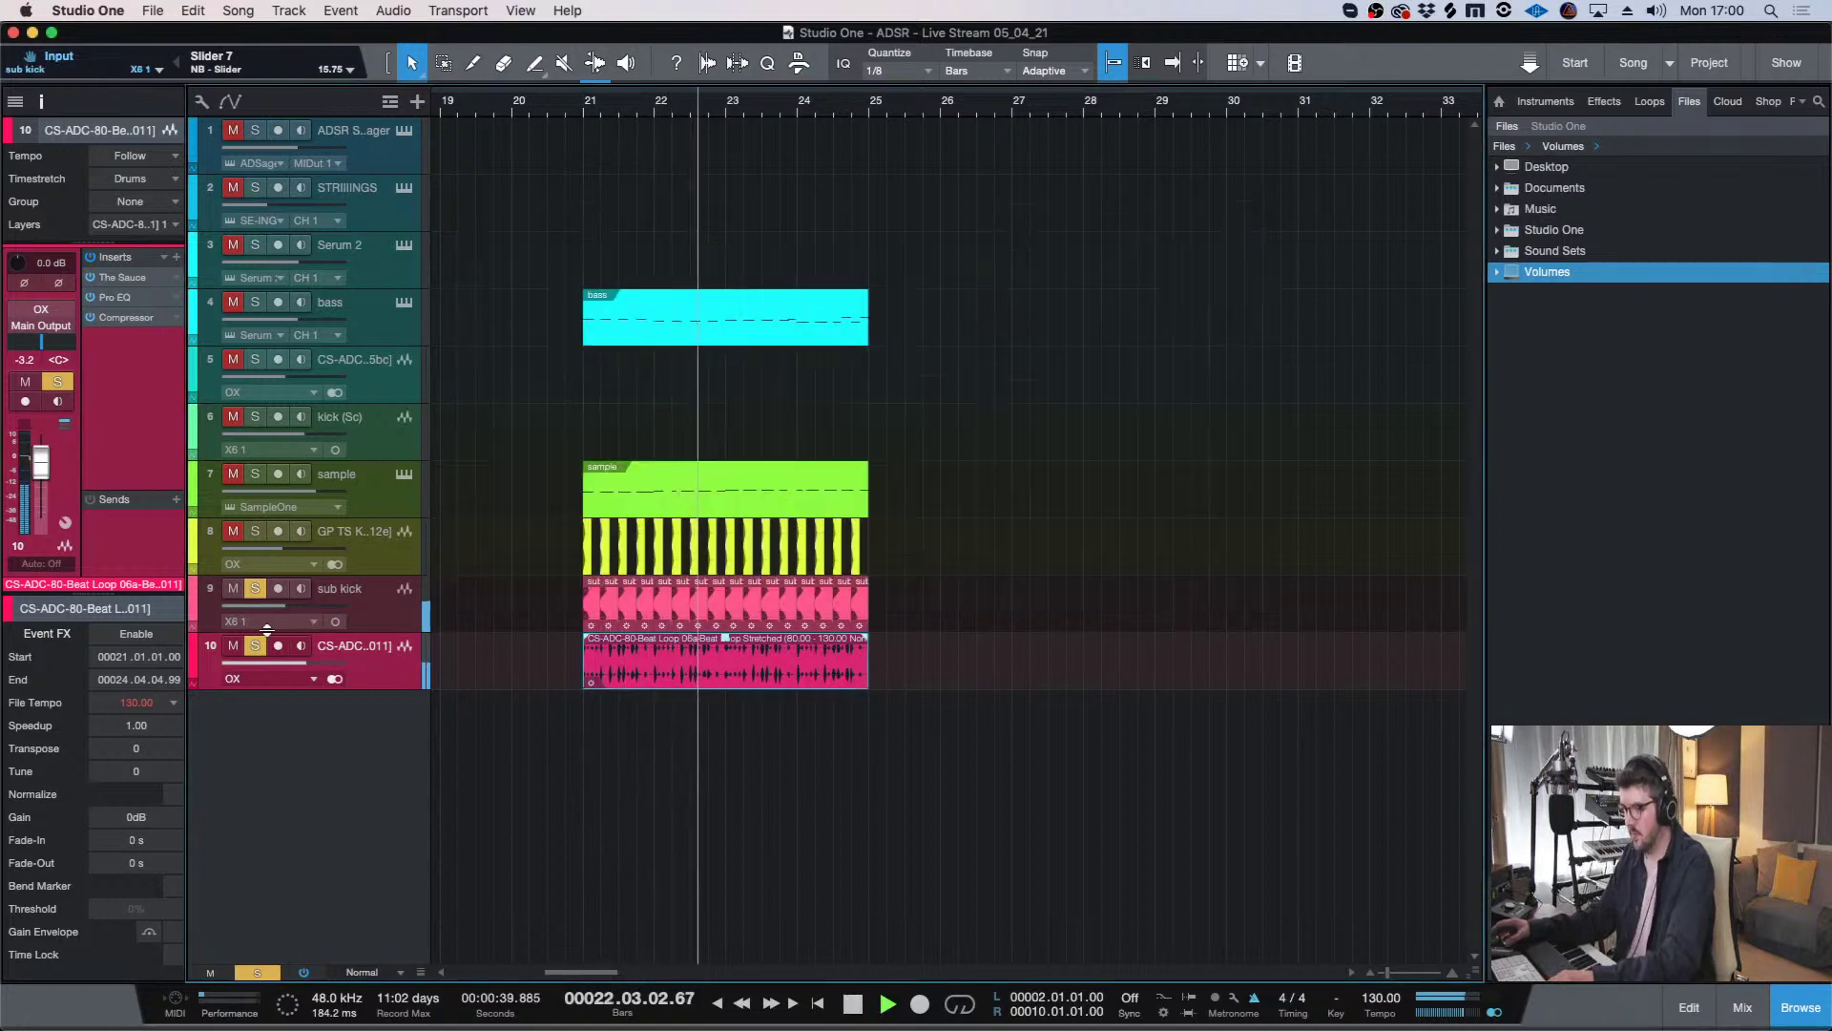
key(space)
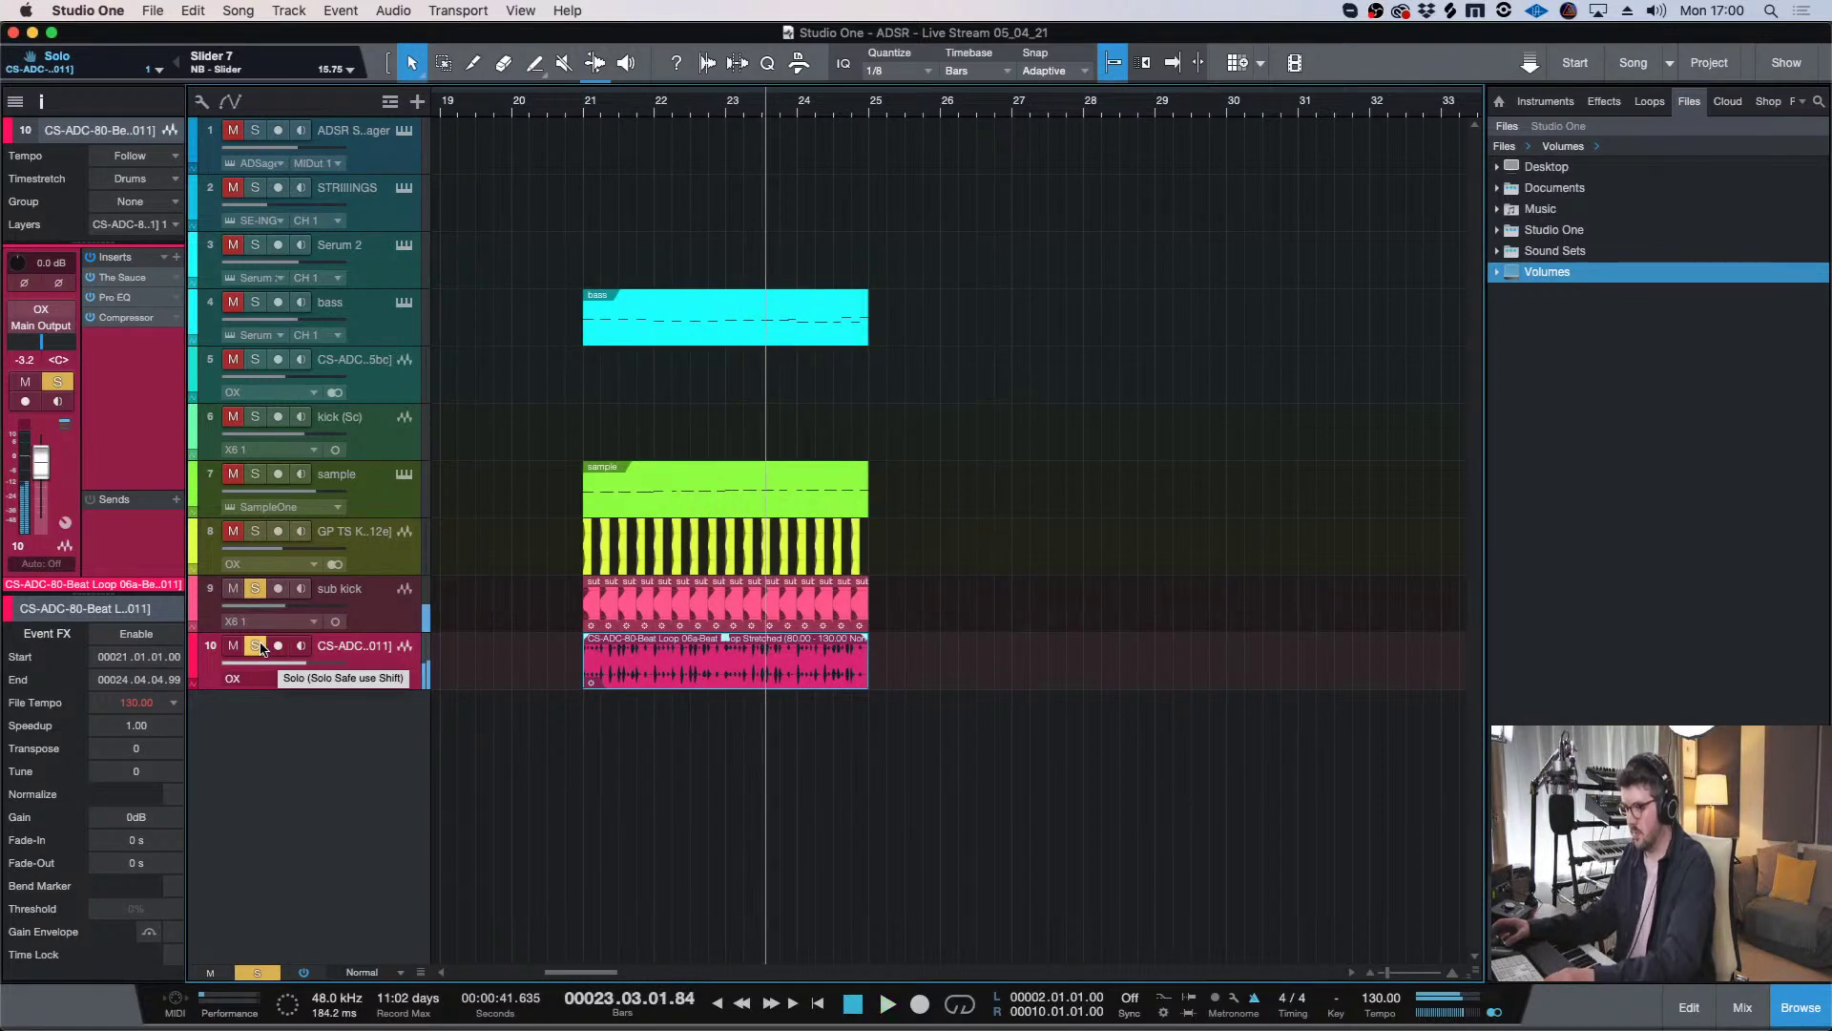
- Unsolo the sub kick and beat loop tracks and play the full arrangement from bar 21
click(256, 647)
click(579, 106)
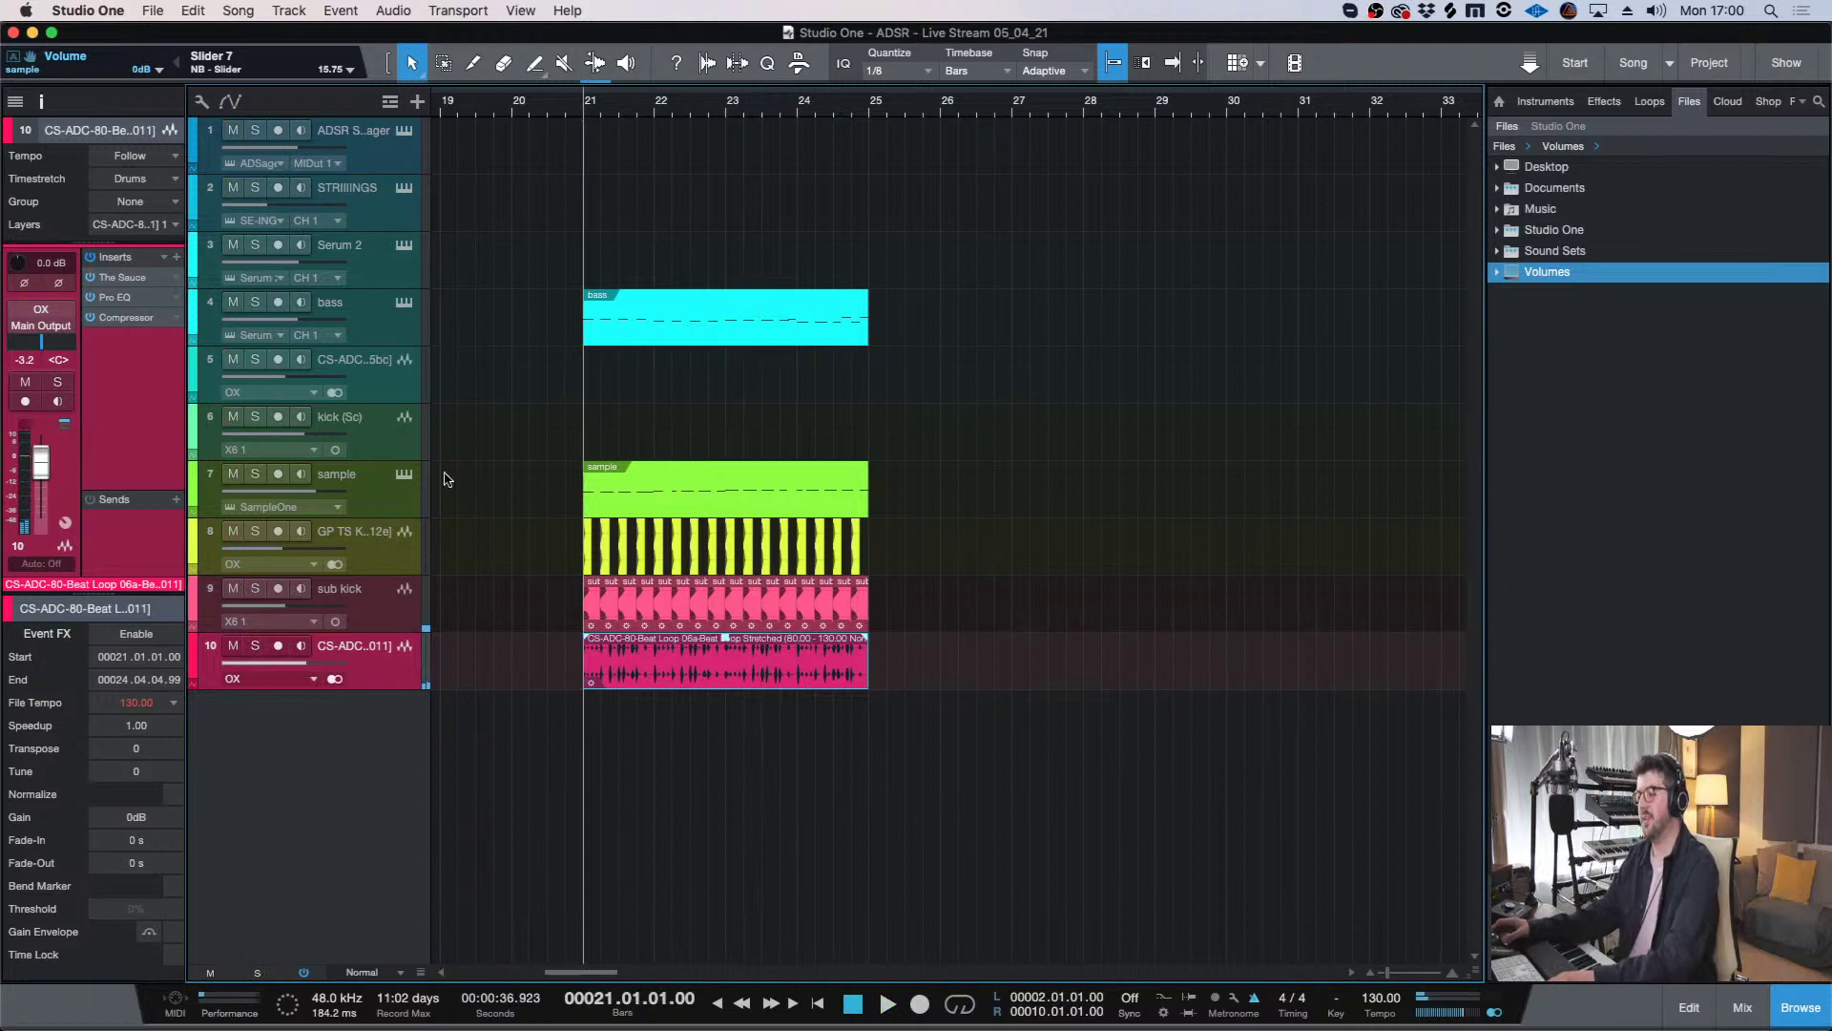
key(w)
key(e)
key(space)
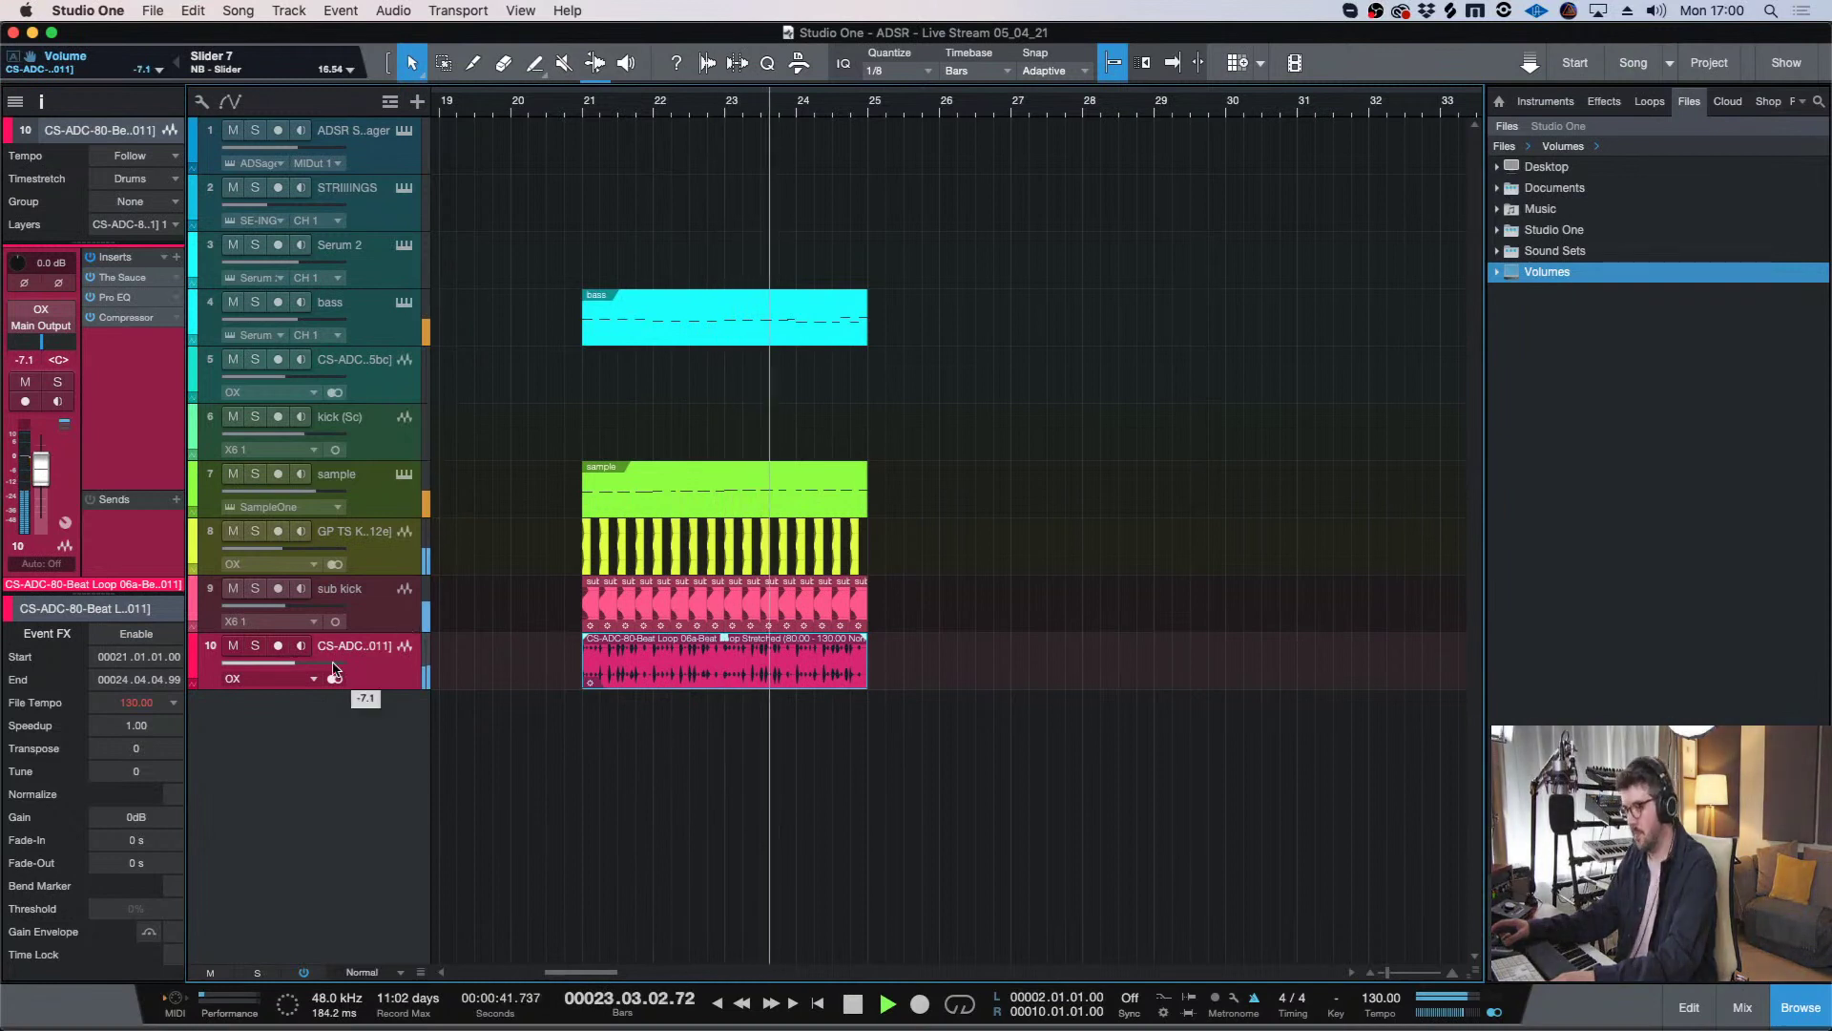
- Balance track volumes during playback: beat loop at -9.7 dB, sub kick at -8.2 dB and GP TS Kick at -5.0 dB
drag(363, 667, 315, 630)
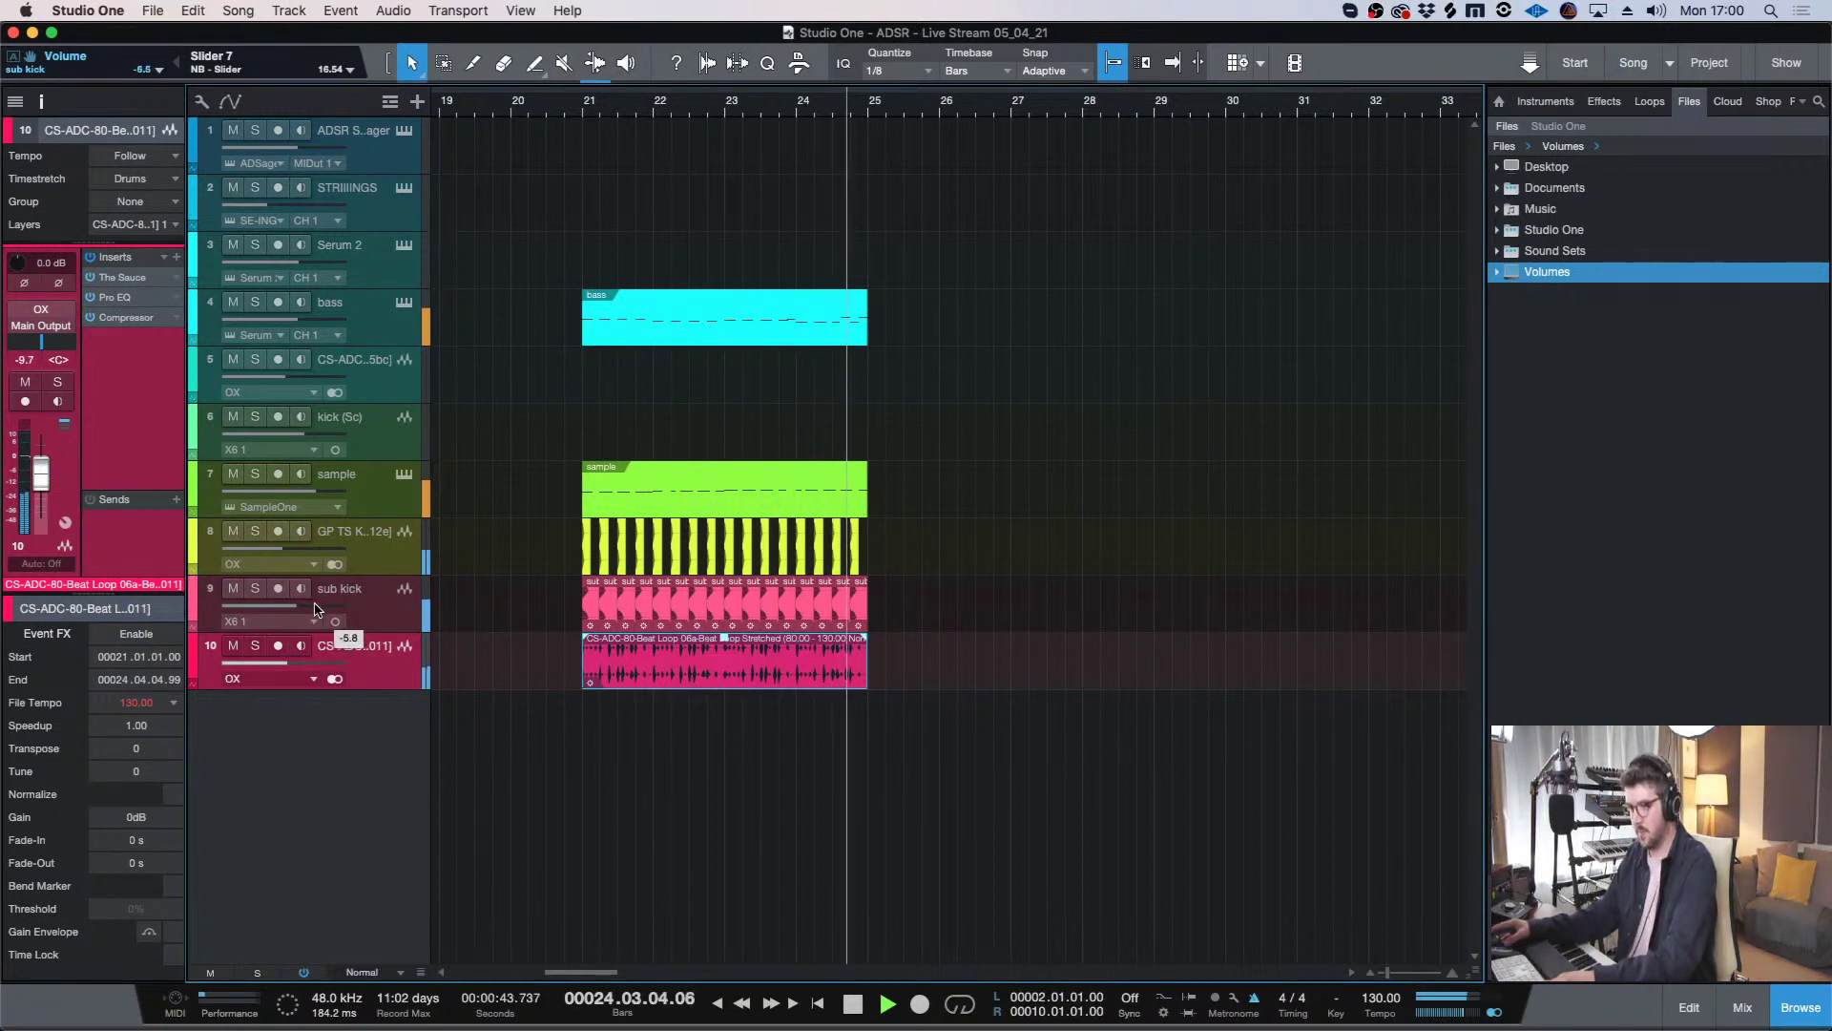
click(315, 610)
click(301, 533)
click(301, 531)
drag(286, 549, 301, 548)
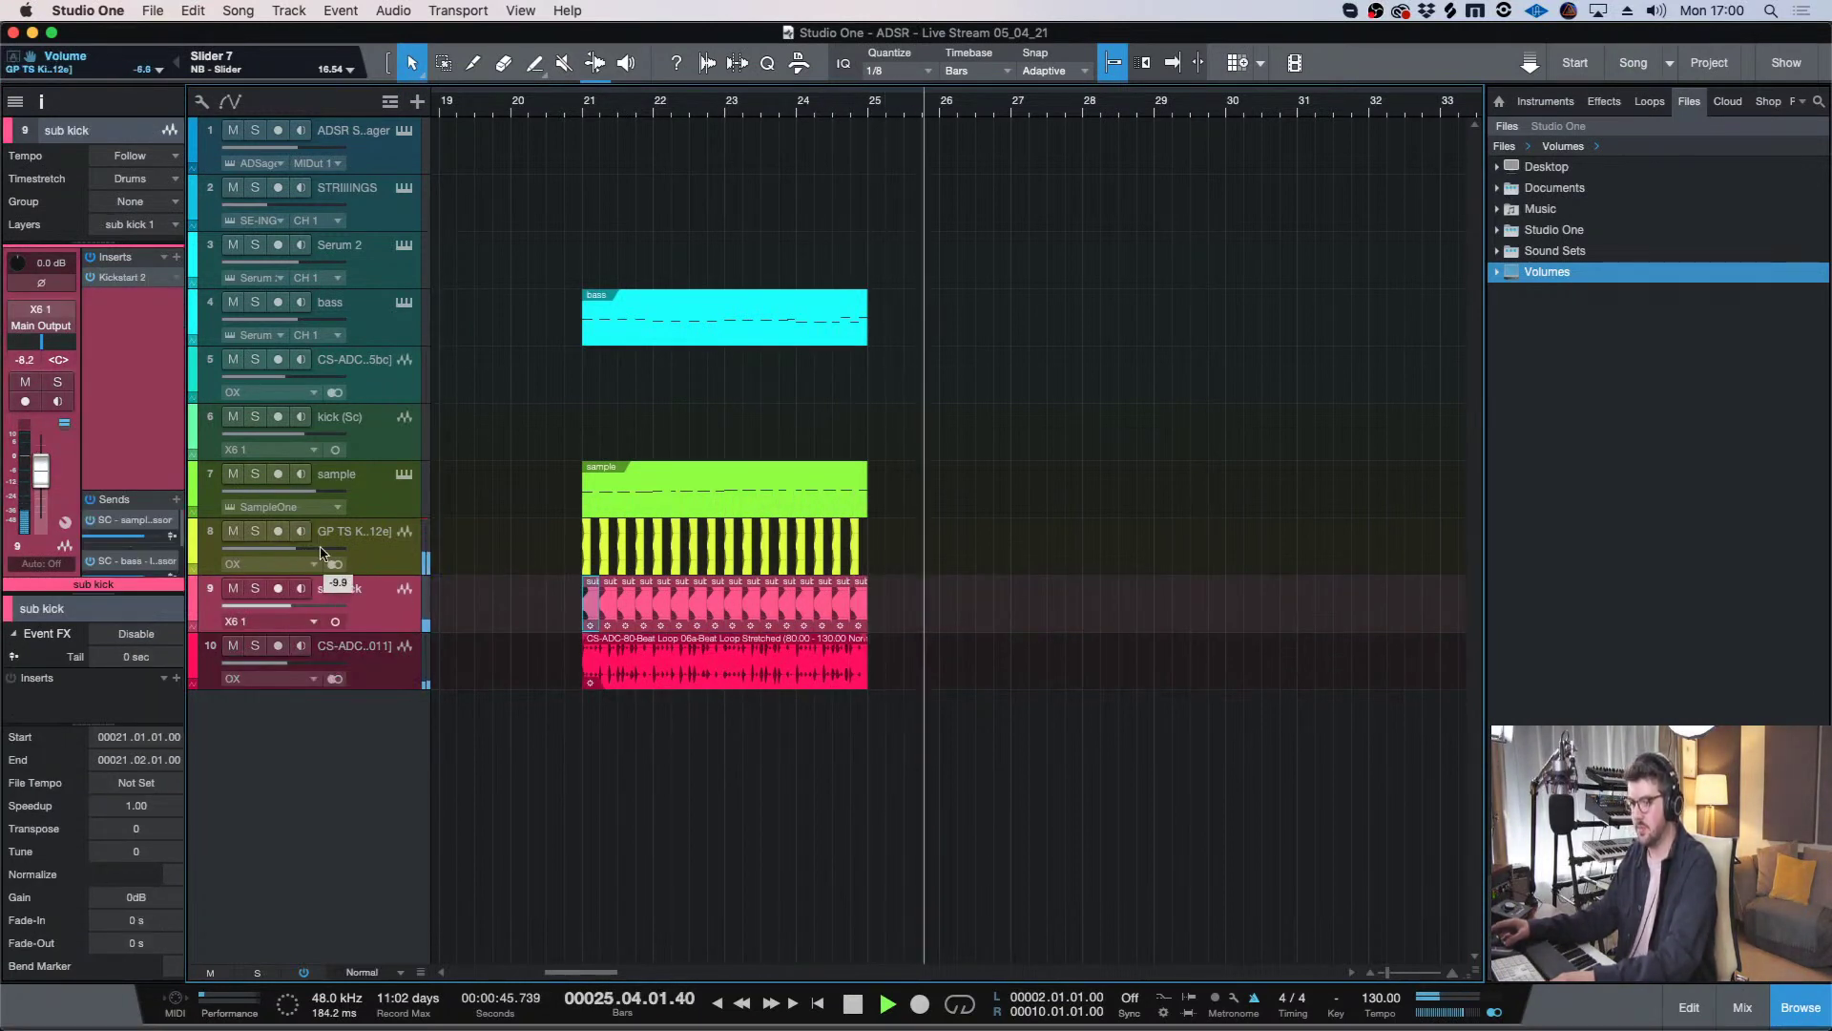
key(space)
- Set an active loop range from bar 21 to 25.02 and return the playhead to bar 21
drag(585, 84, 871, 84)
click(584, 107)
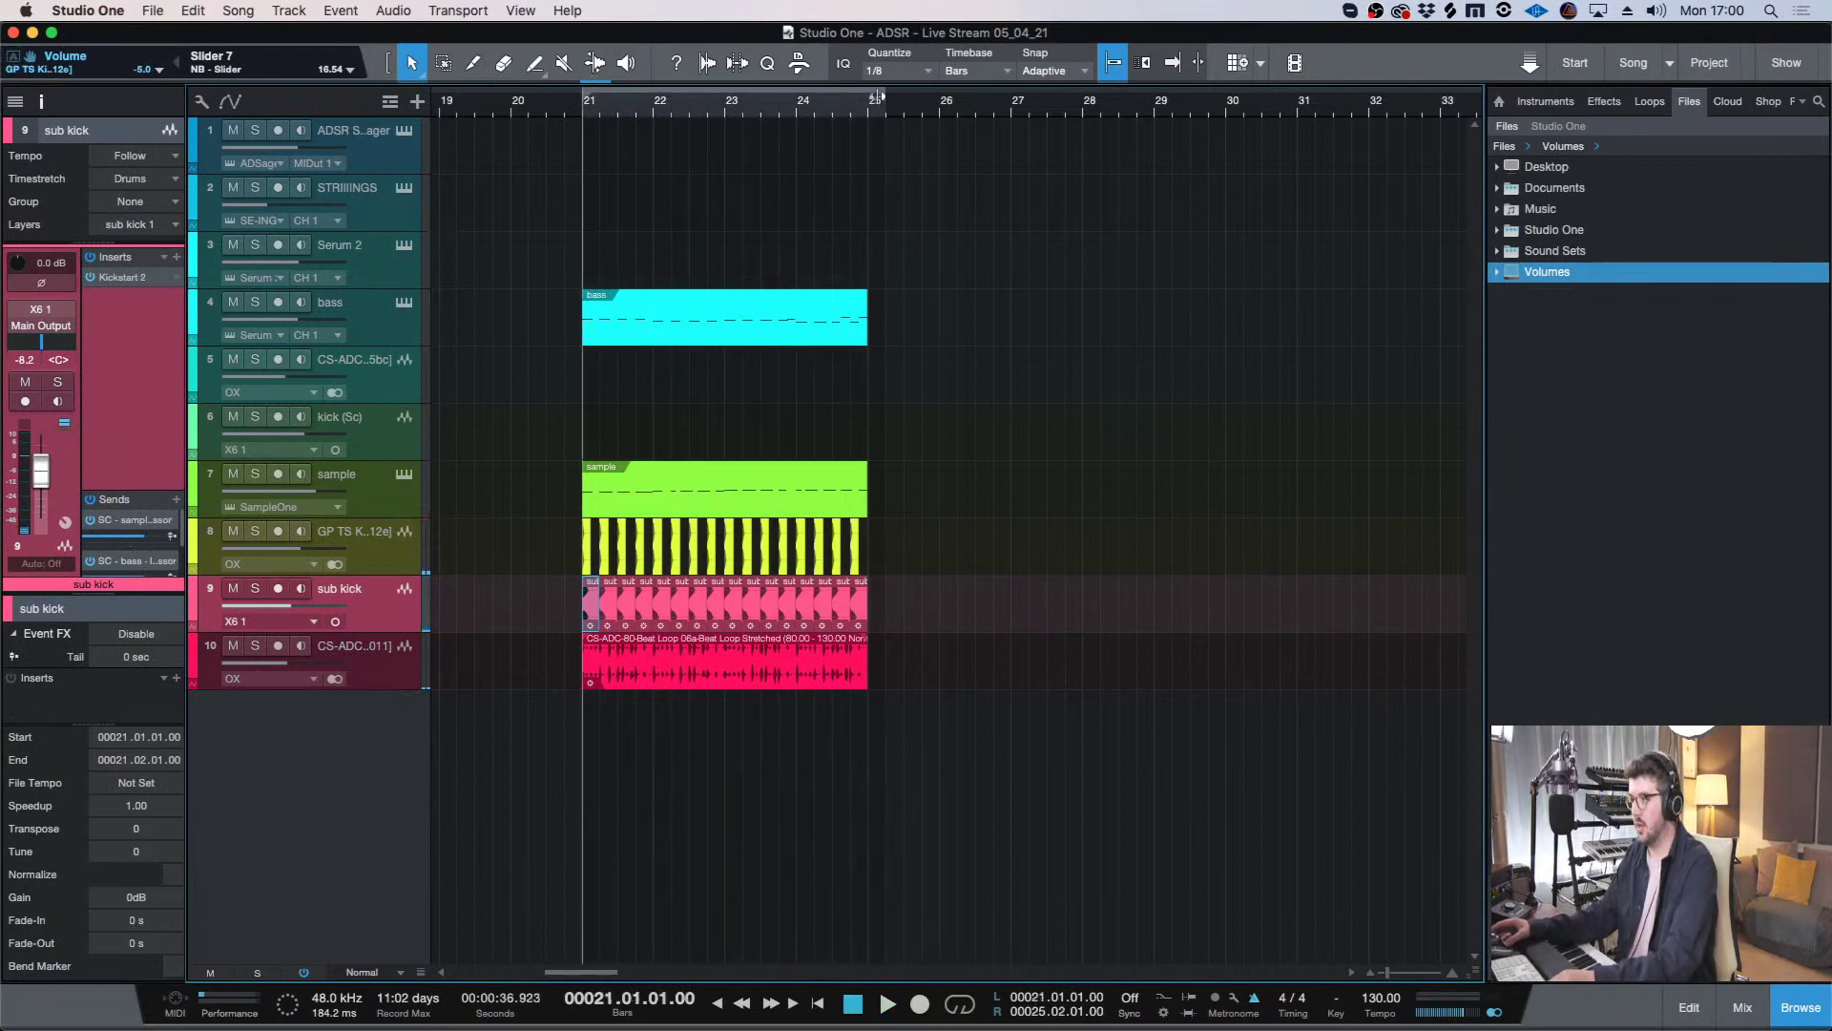
key(w)
- Open the Serum 2 track's instrument and load the Keys01 preset from Chill Bundle's GHST PRJKT - ROUGE - SERUM PRESETS folder
click(379, 195)
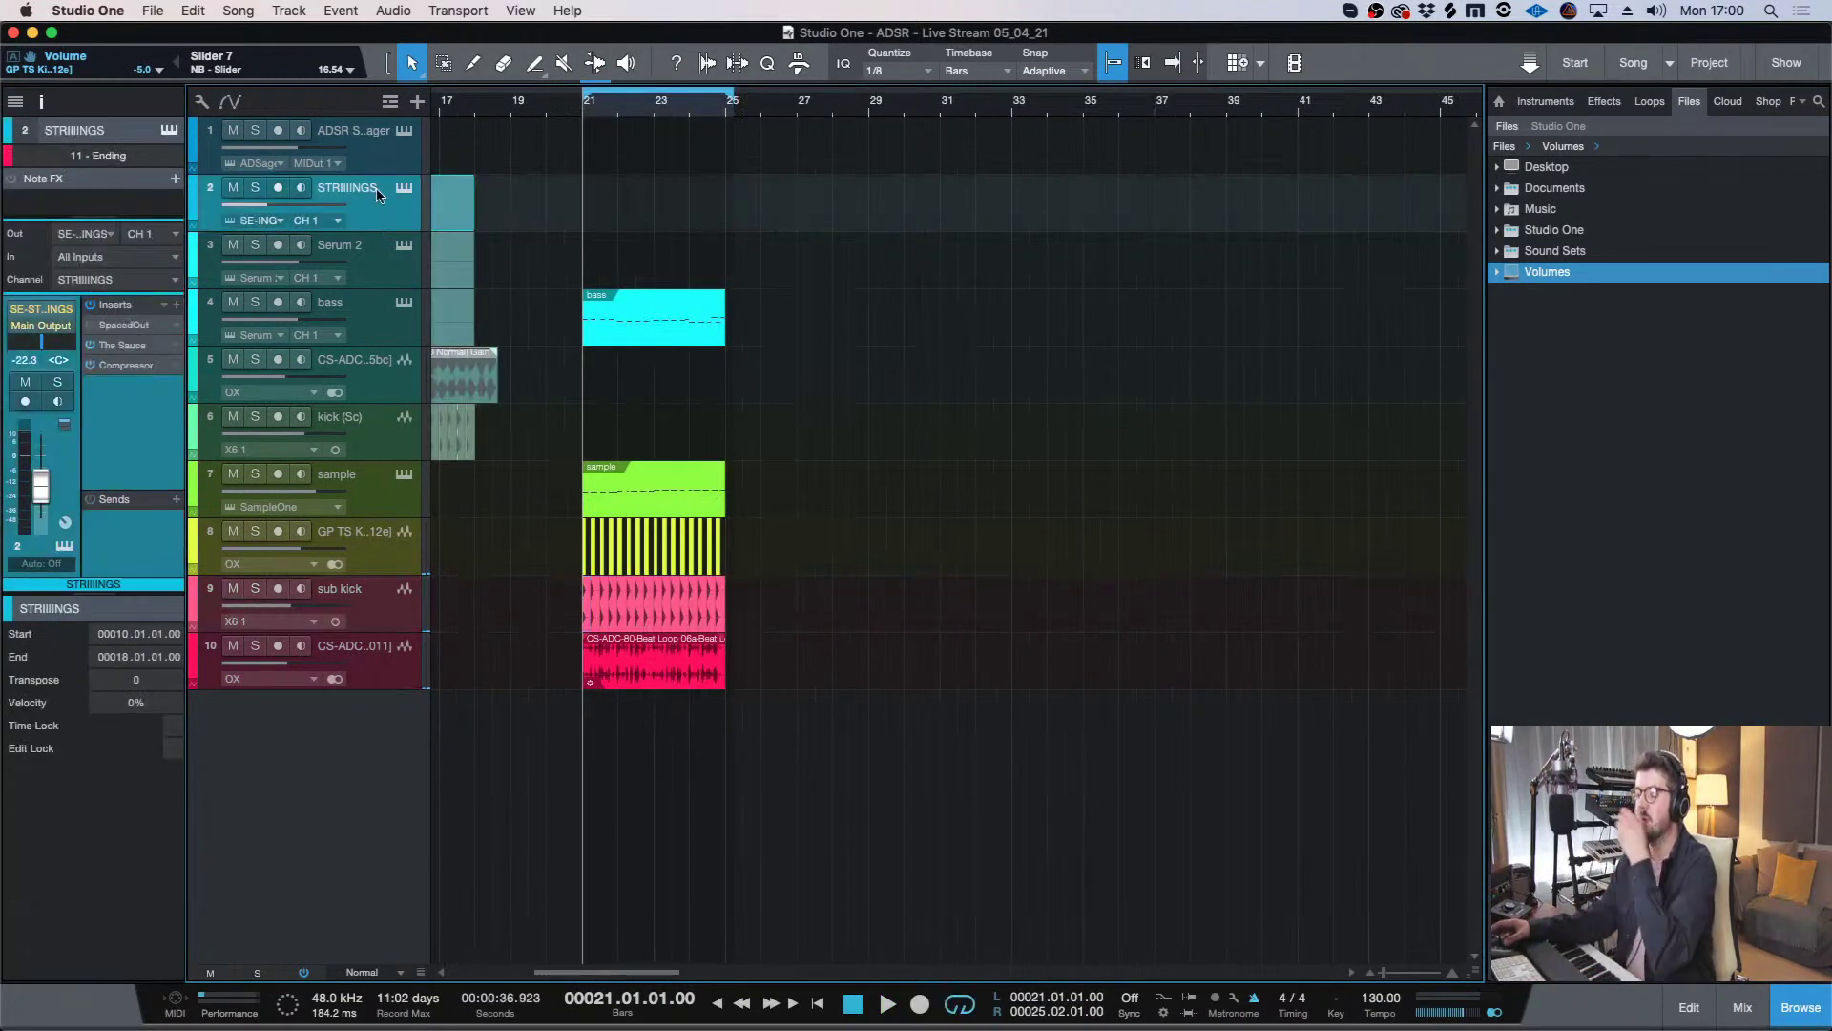
click(372, 252)
click(405, 246)
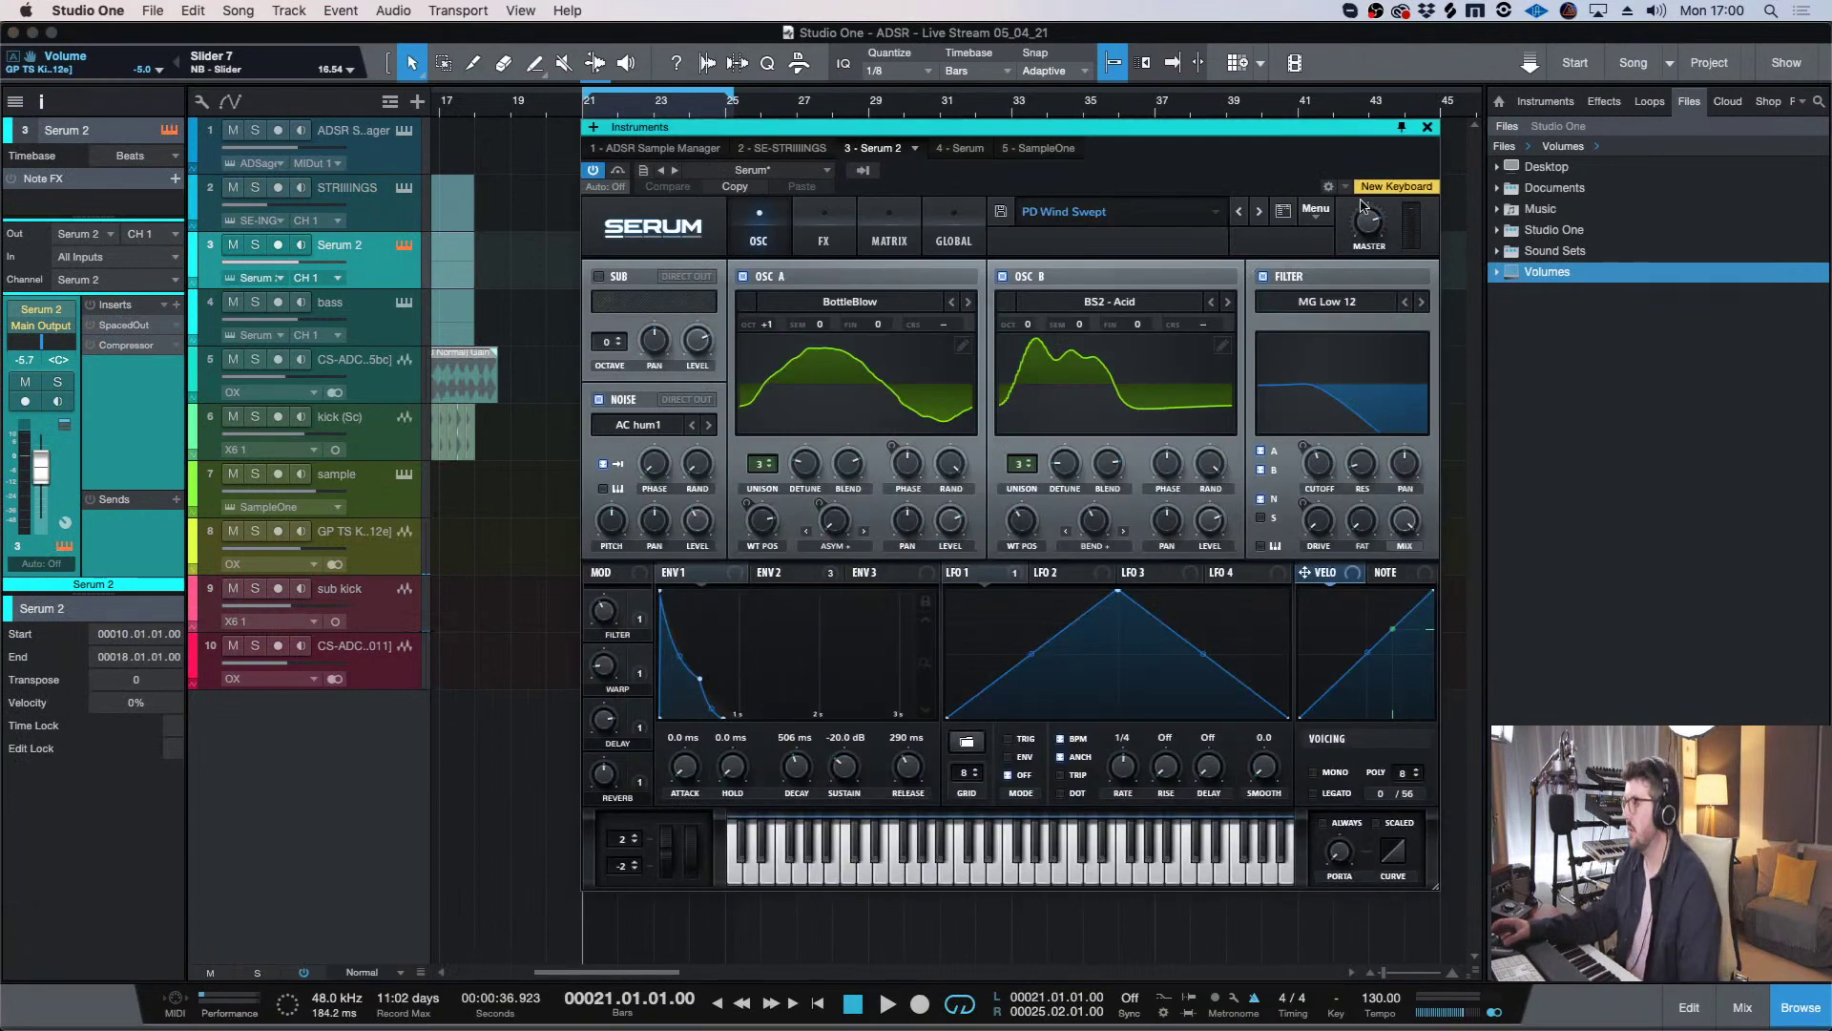
click(1227, 216)
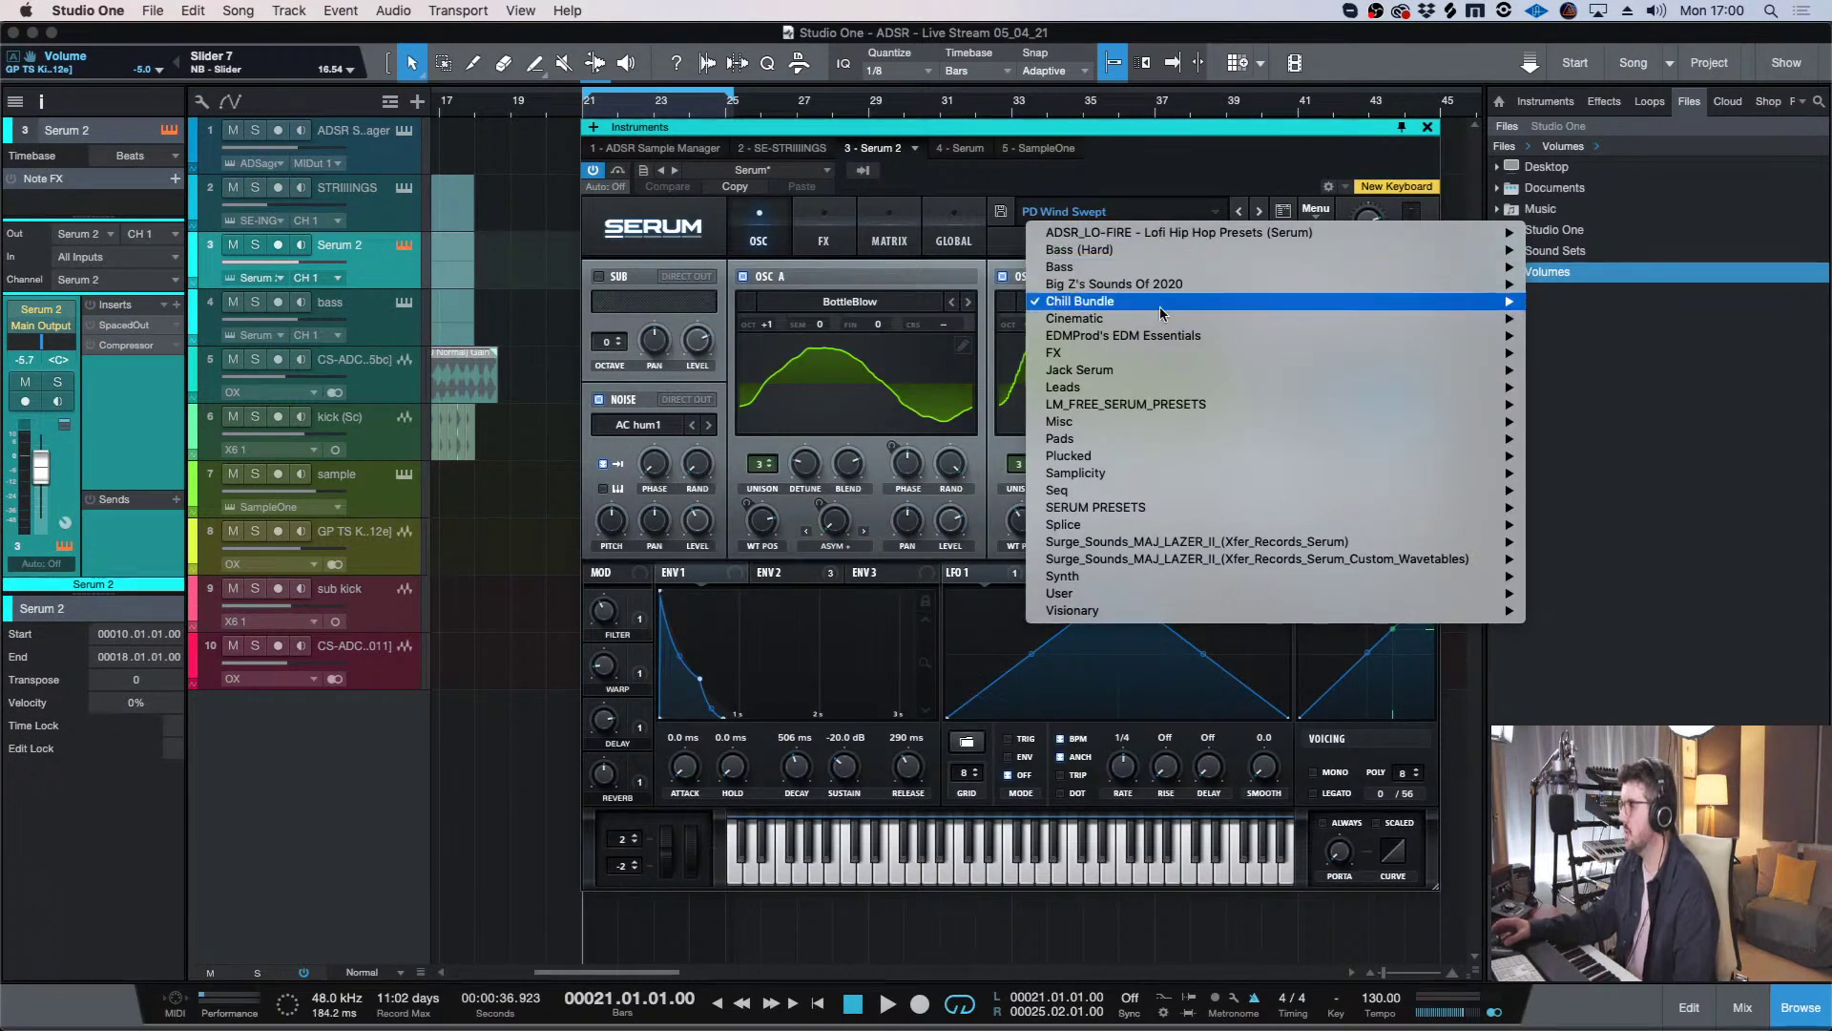
mouse_move(1155, 303)
mouse_move(887, 319)
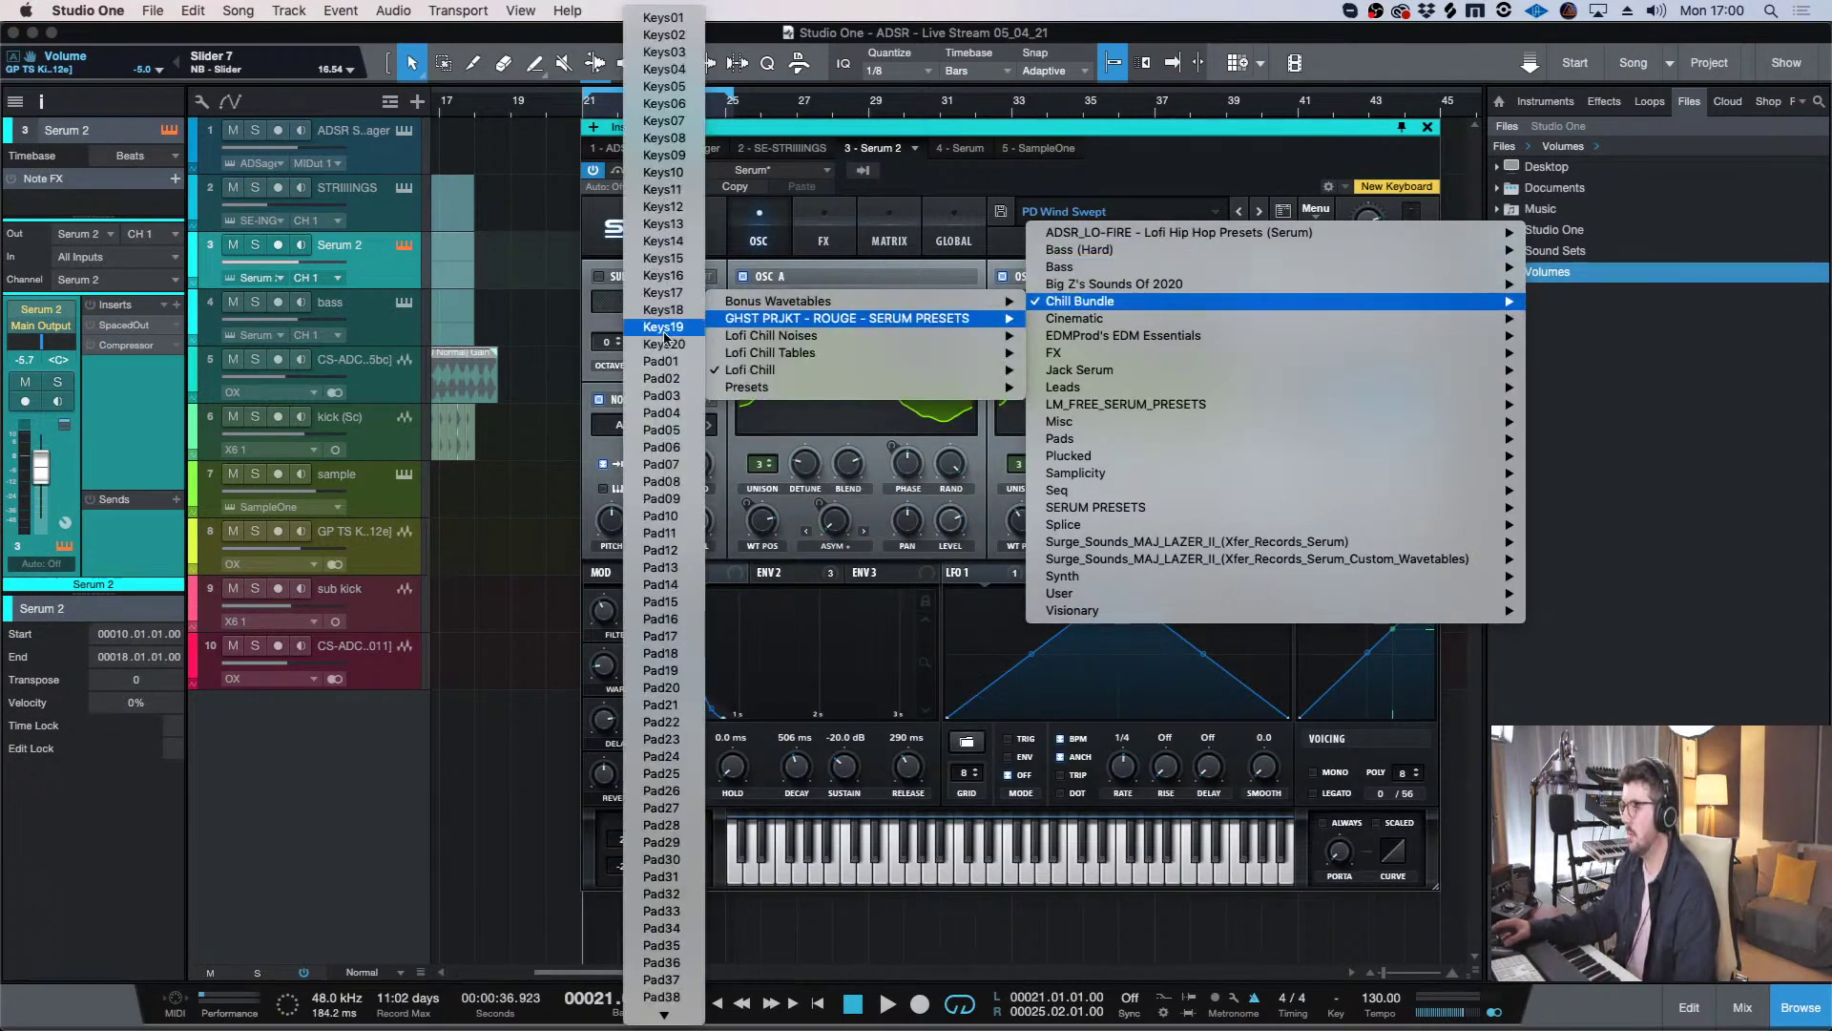
click(664, 19)
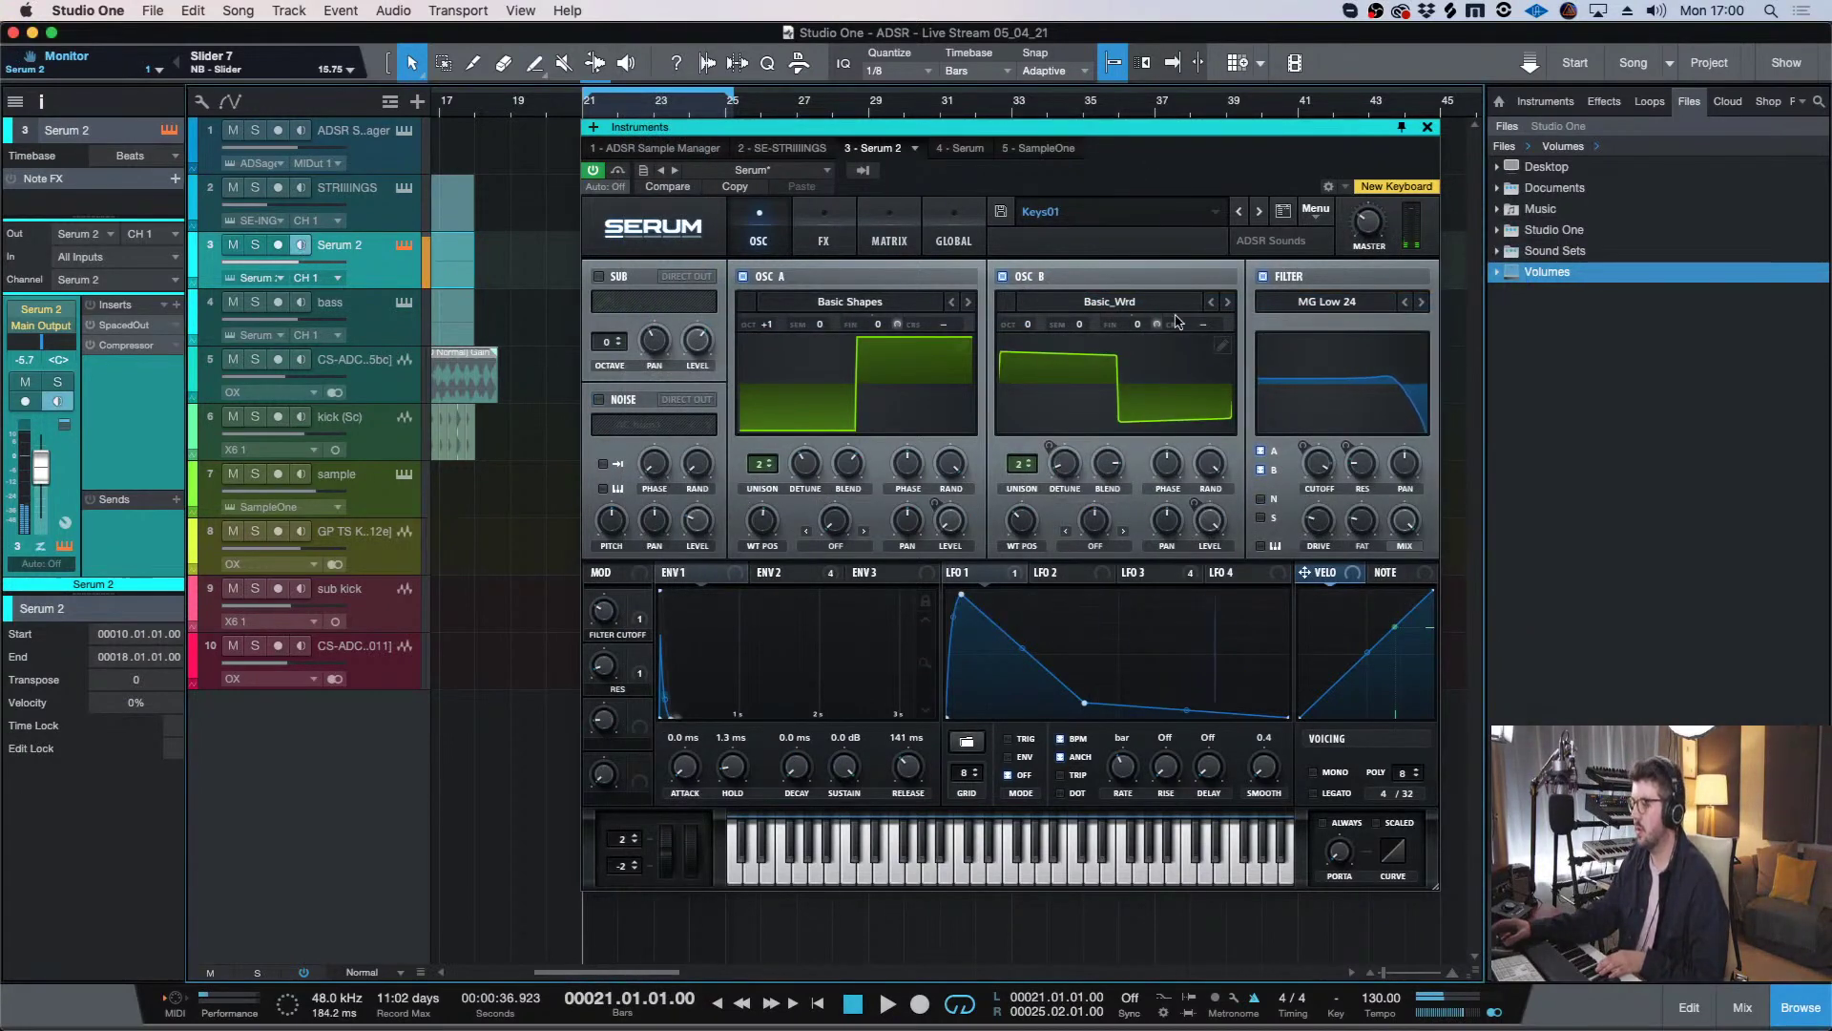
- Audition the following presets up to Keys08 and set its envelope 1 hold to 1.8 ms and decay to 112 ms
click(1260, 212)
click(1260, 212)
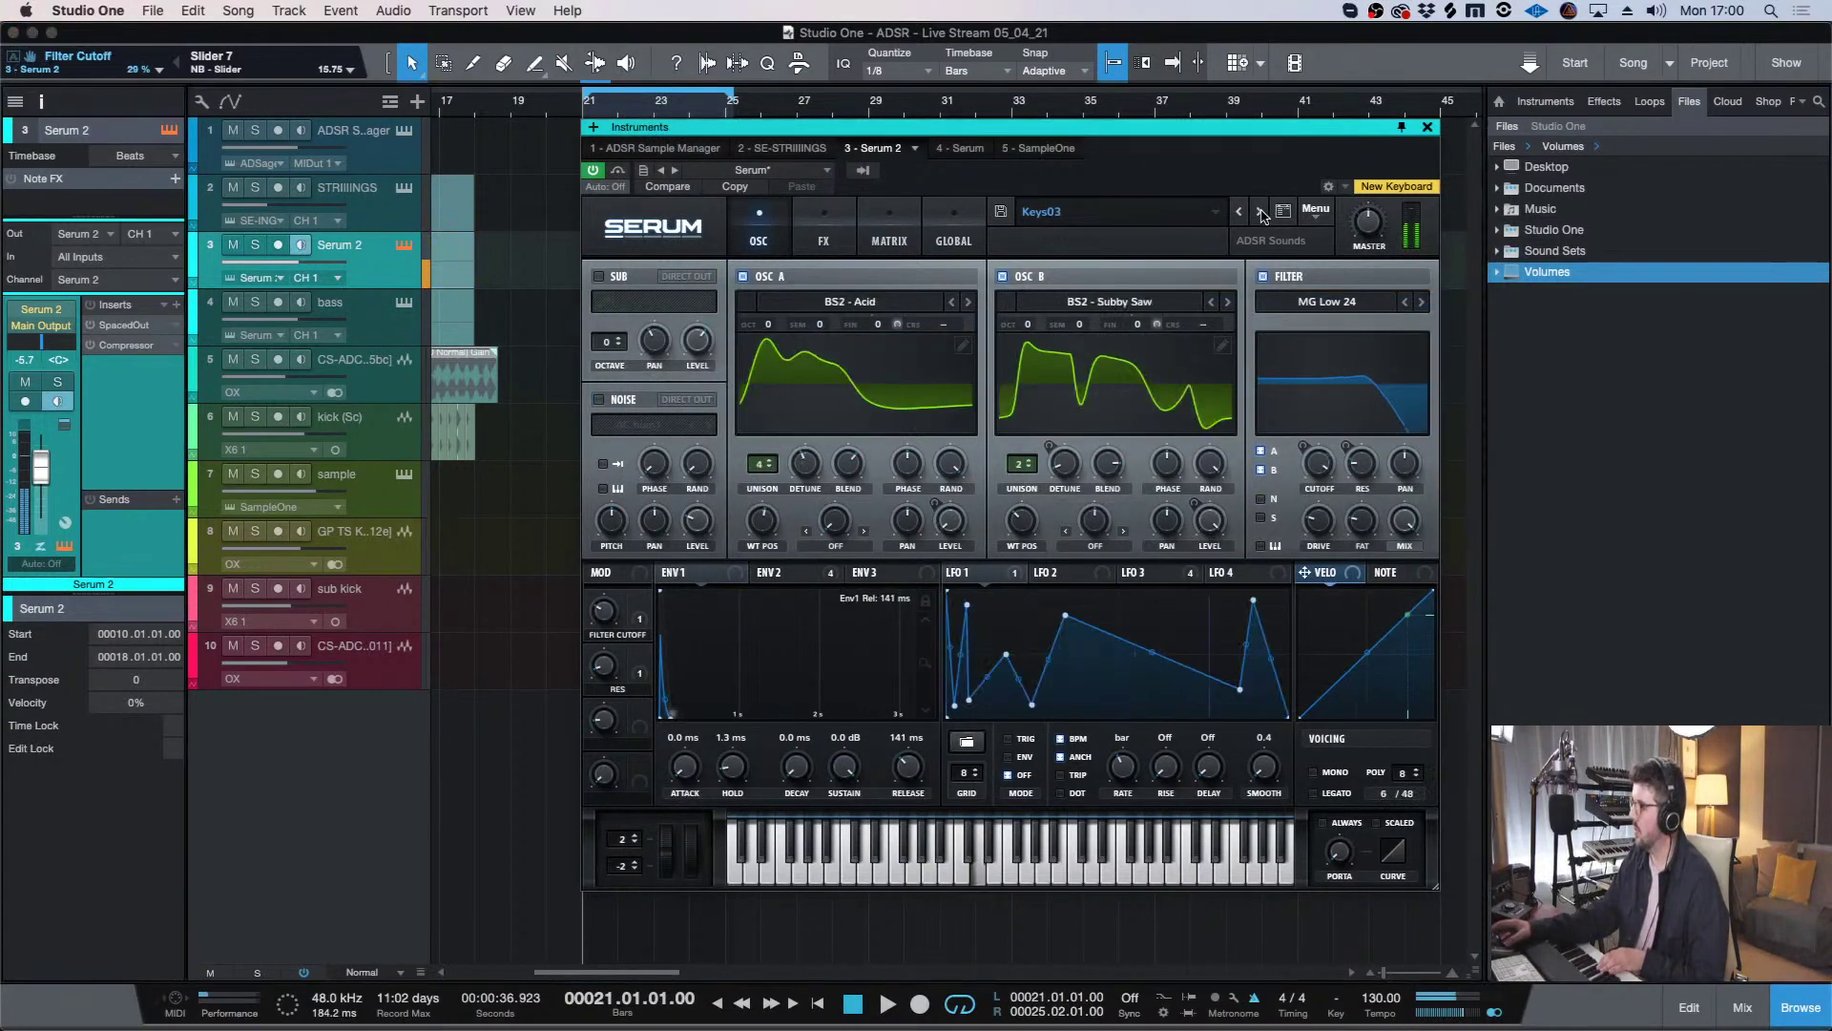
click(1260, 212)
click(1260, 212)
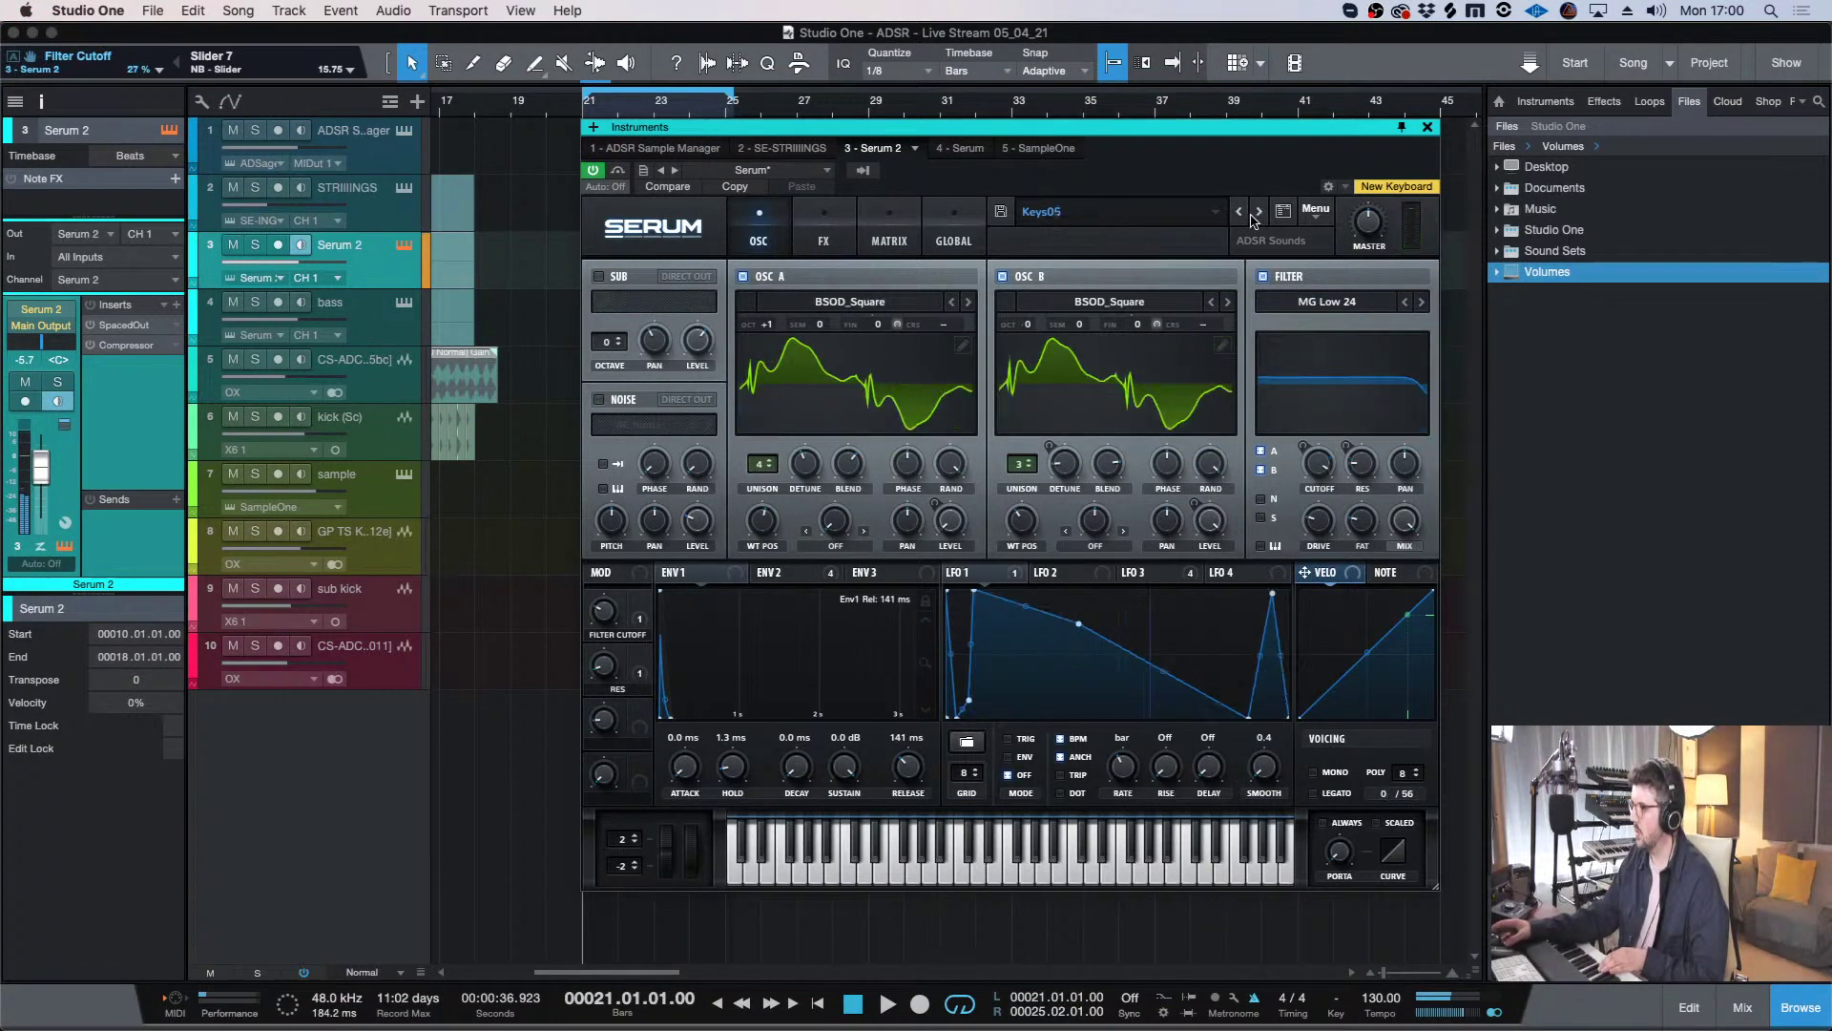
click(1260, 212)
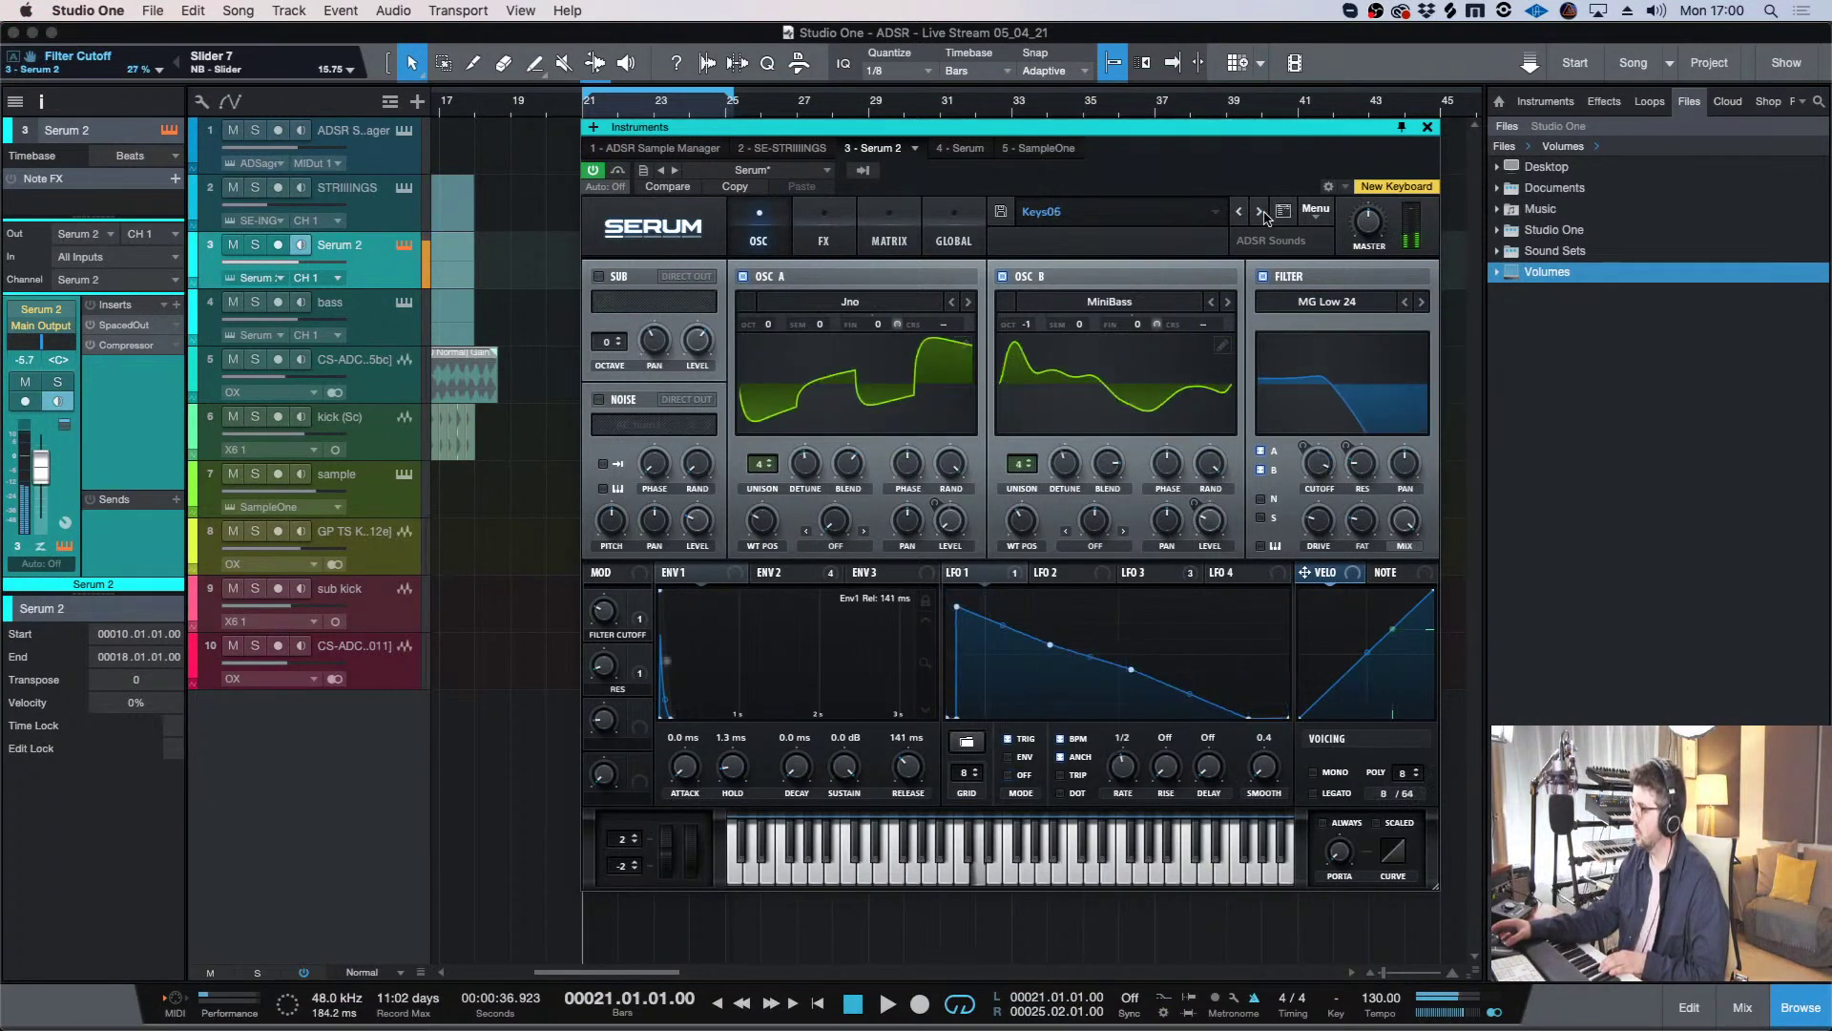
click(1261, 212)
click(1260, 212)
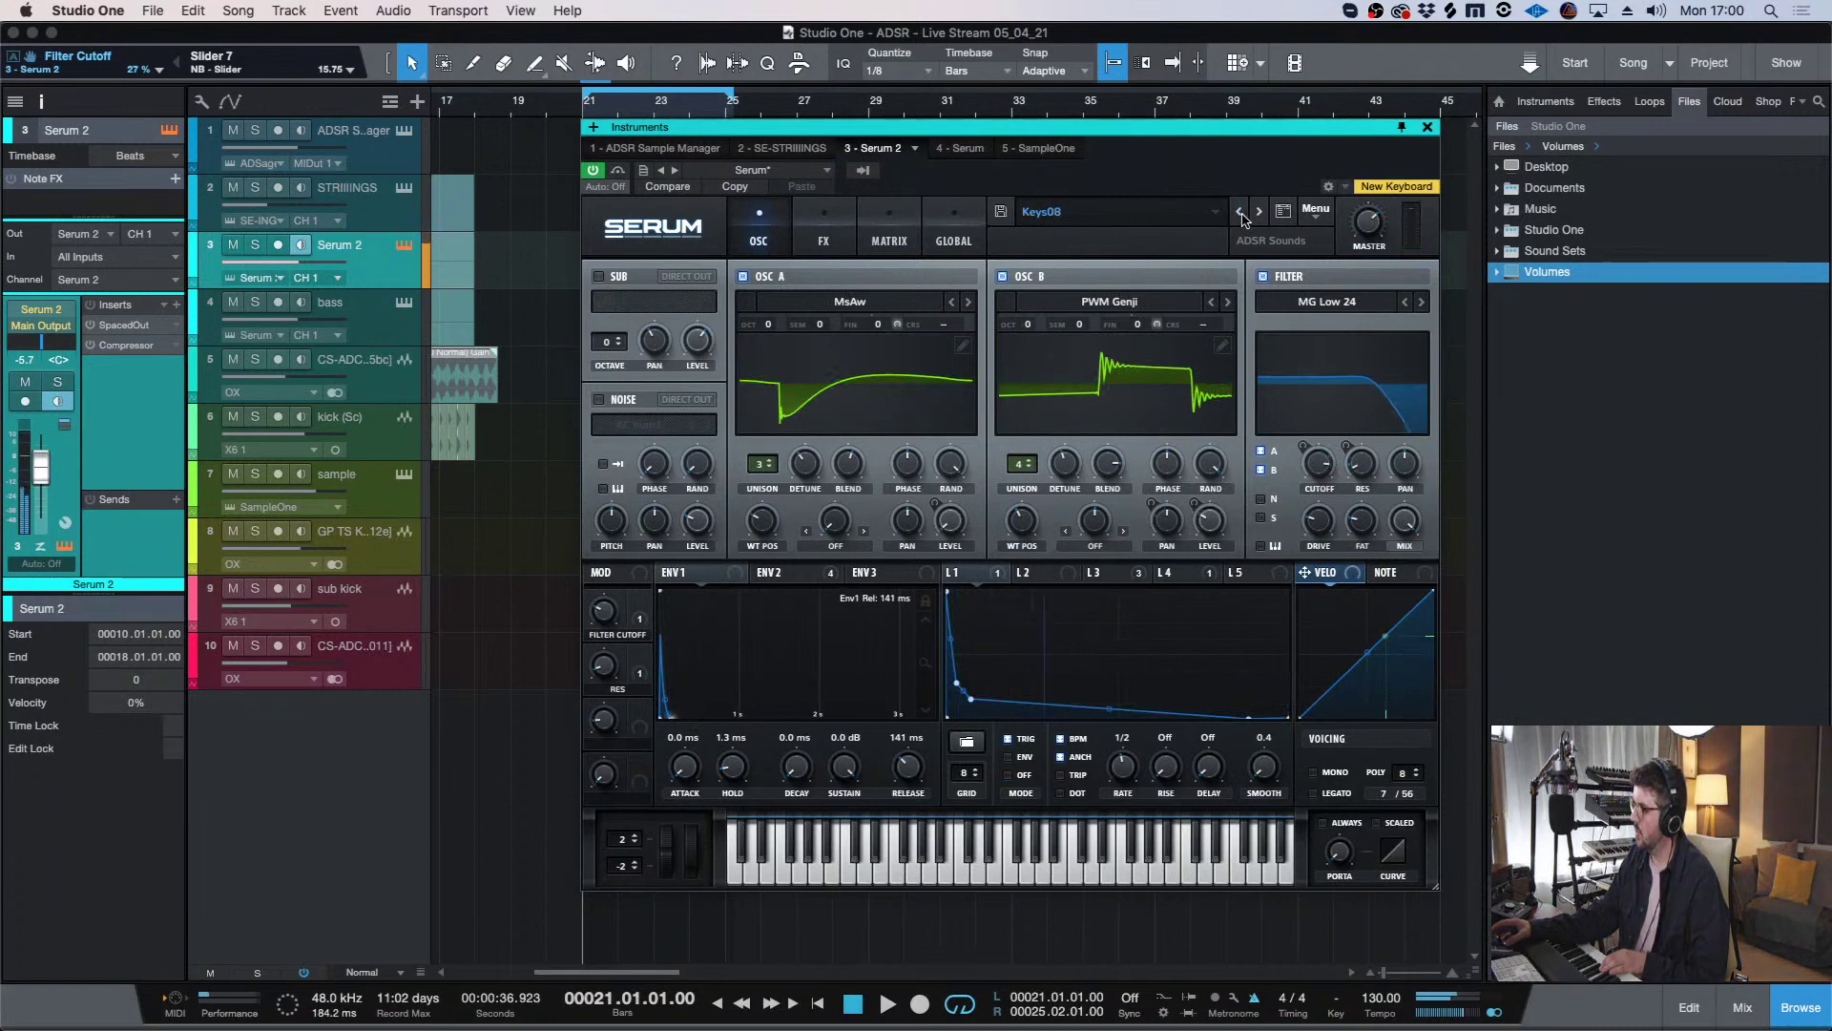
scroll(796, 766, up, 3)
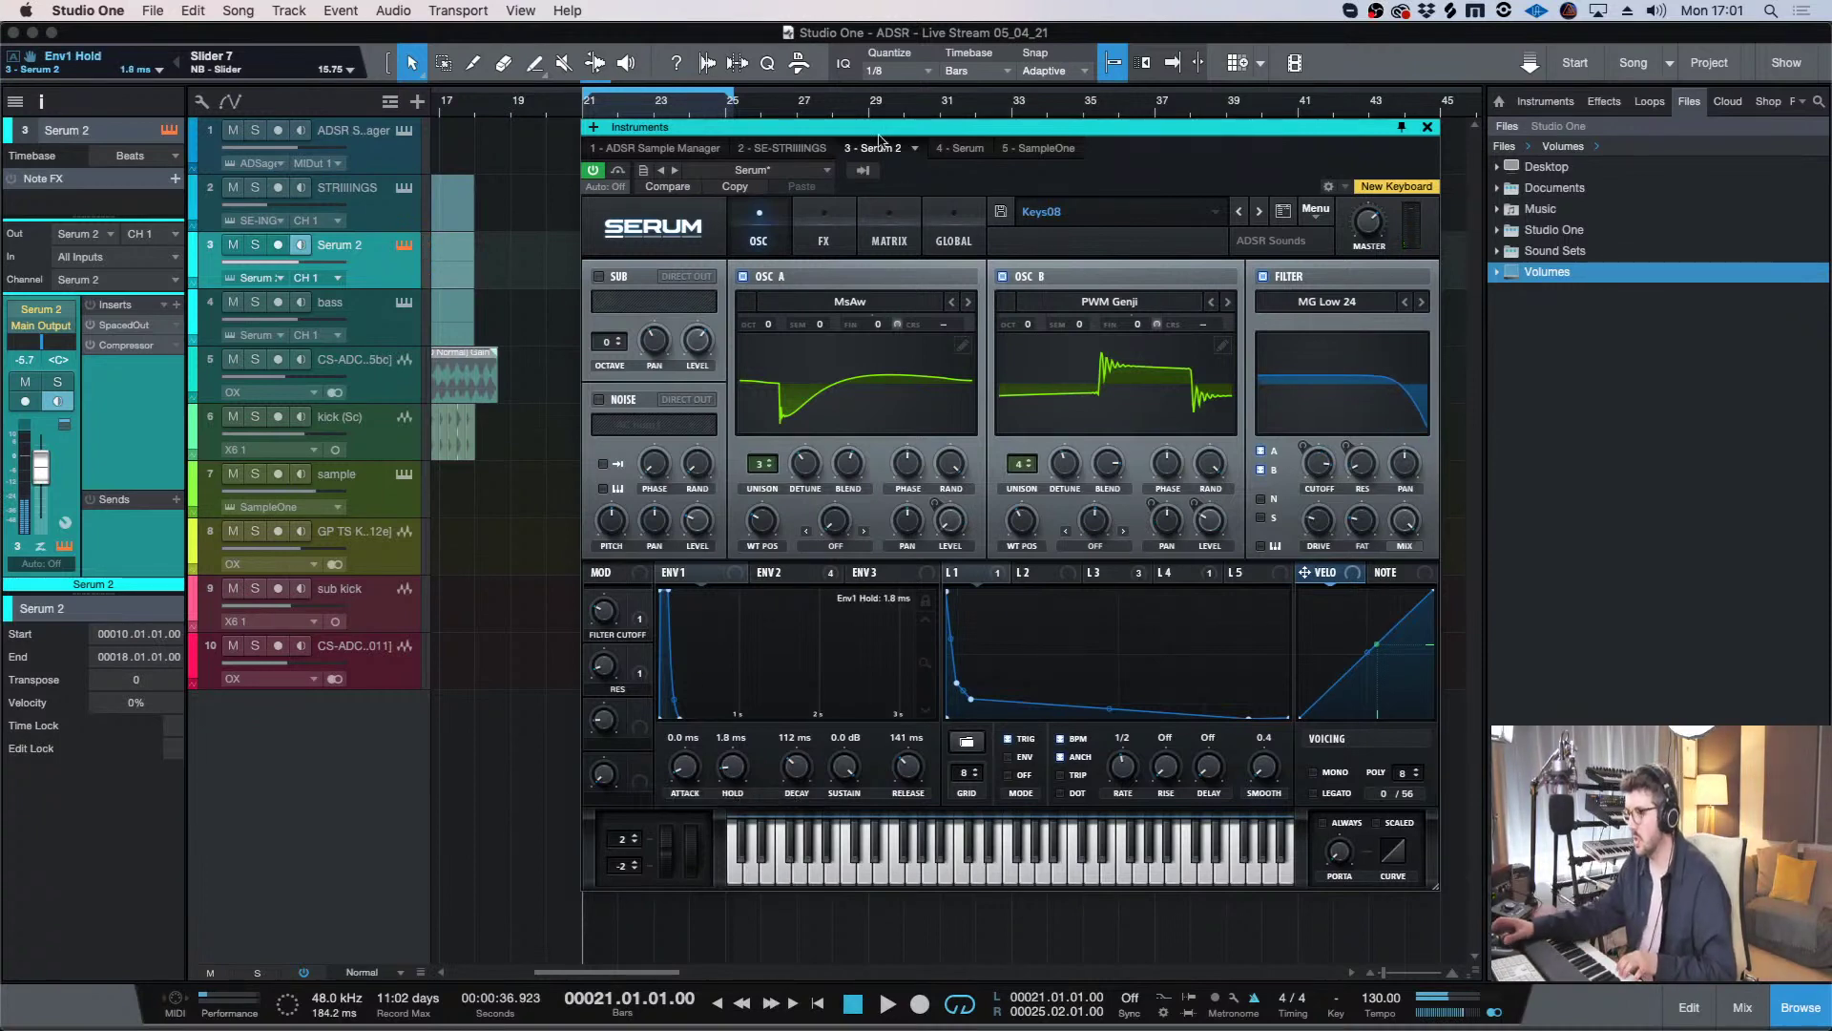
- Adjust Serum's Hyper mix, and set the Dimension size to about 15% and its mix to about 63%
click(823, 233)
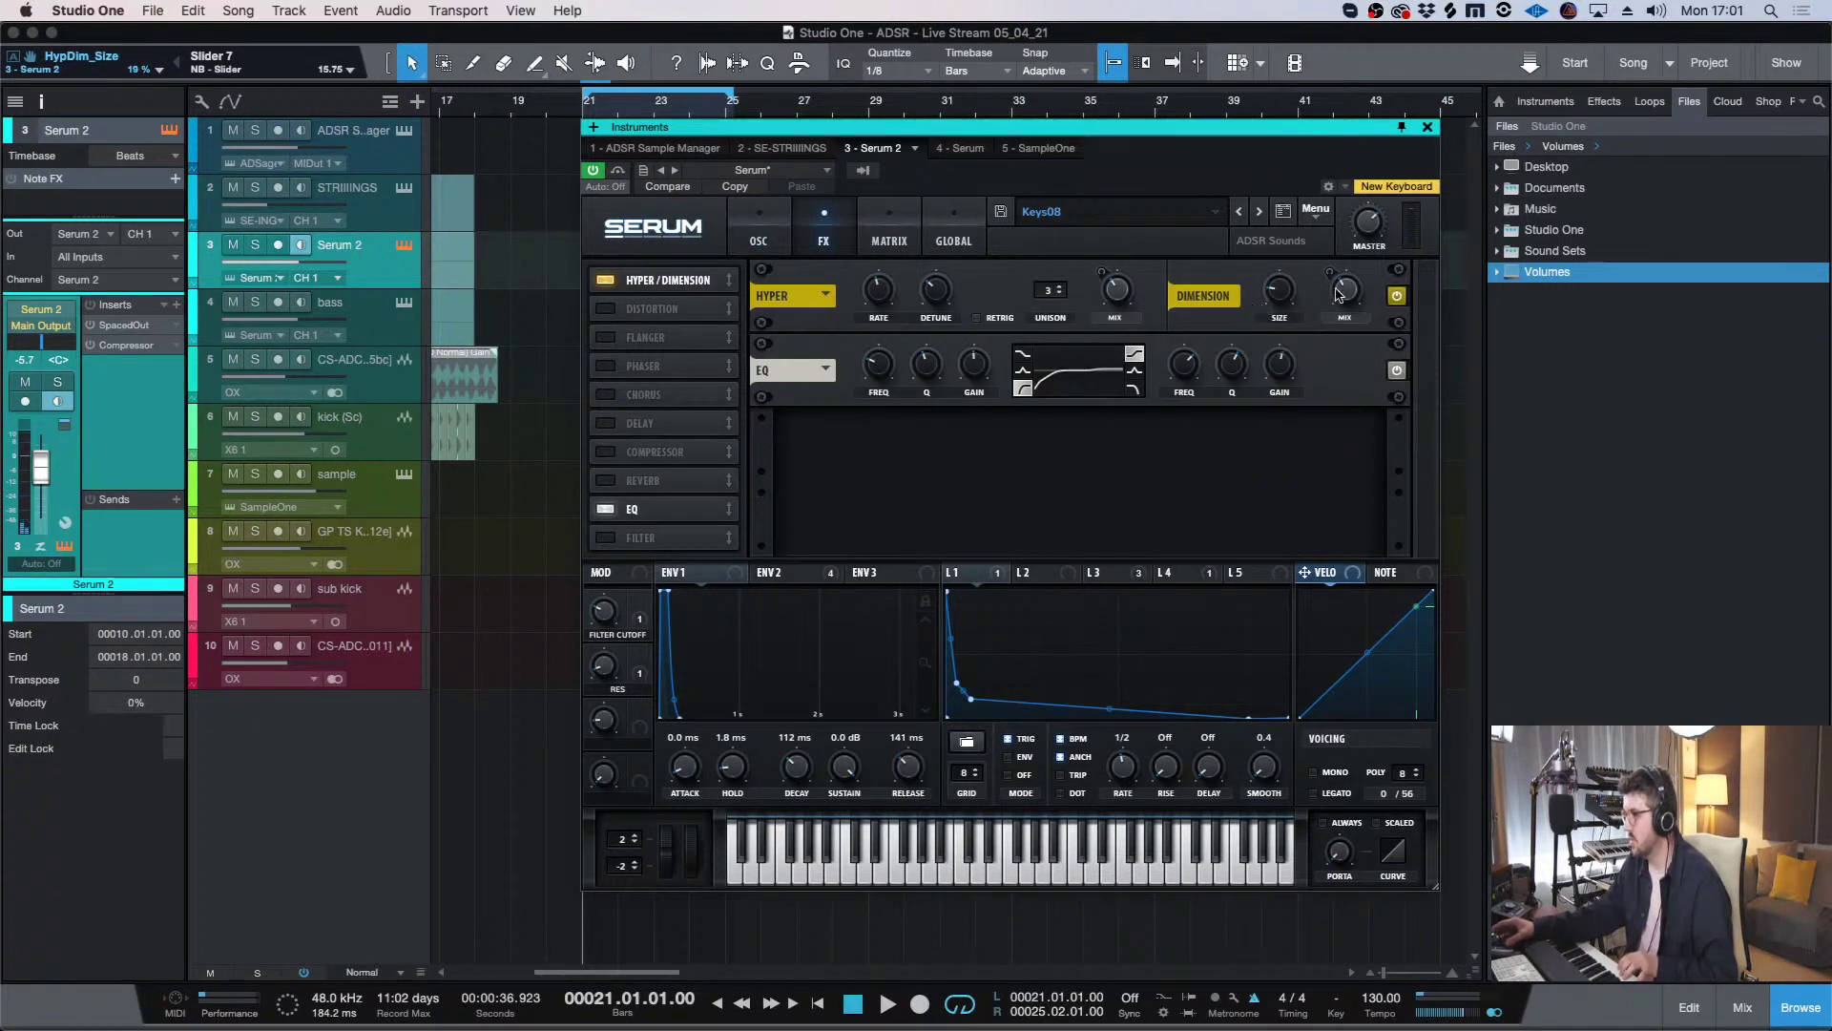
drag(1280, 291, 1280, 295)
click(1115, 290)
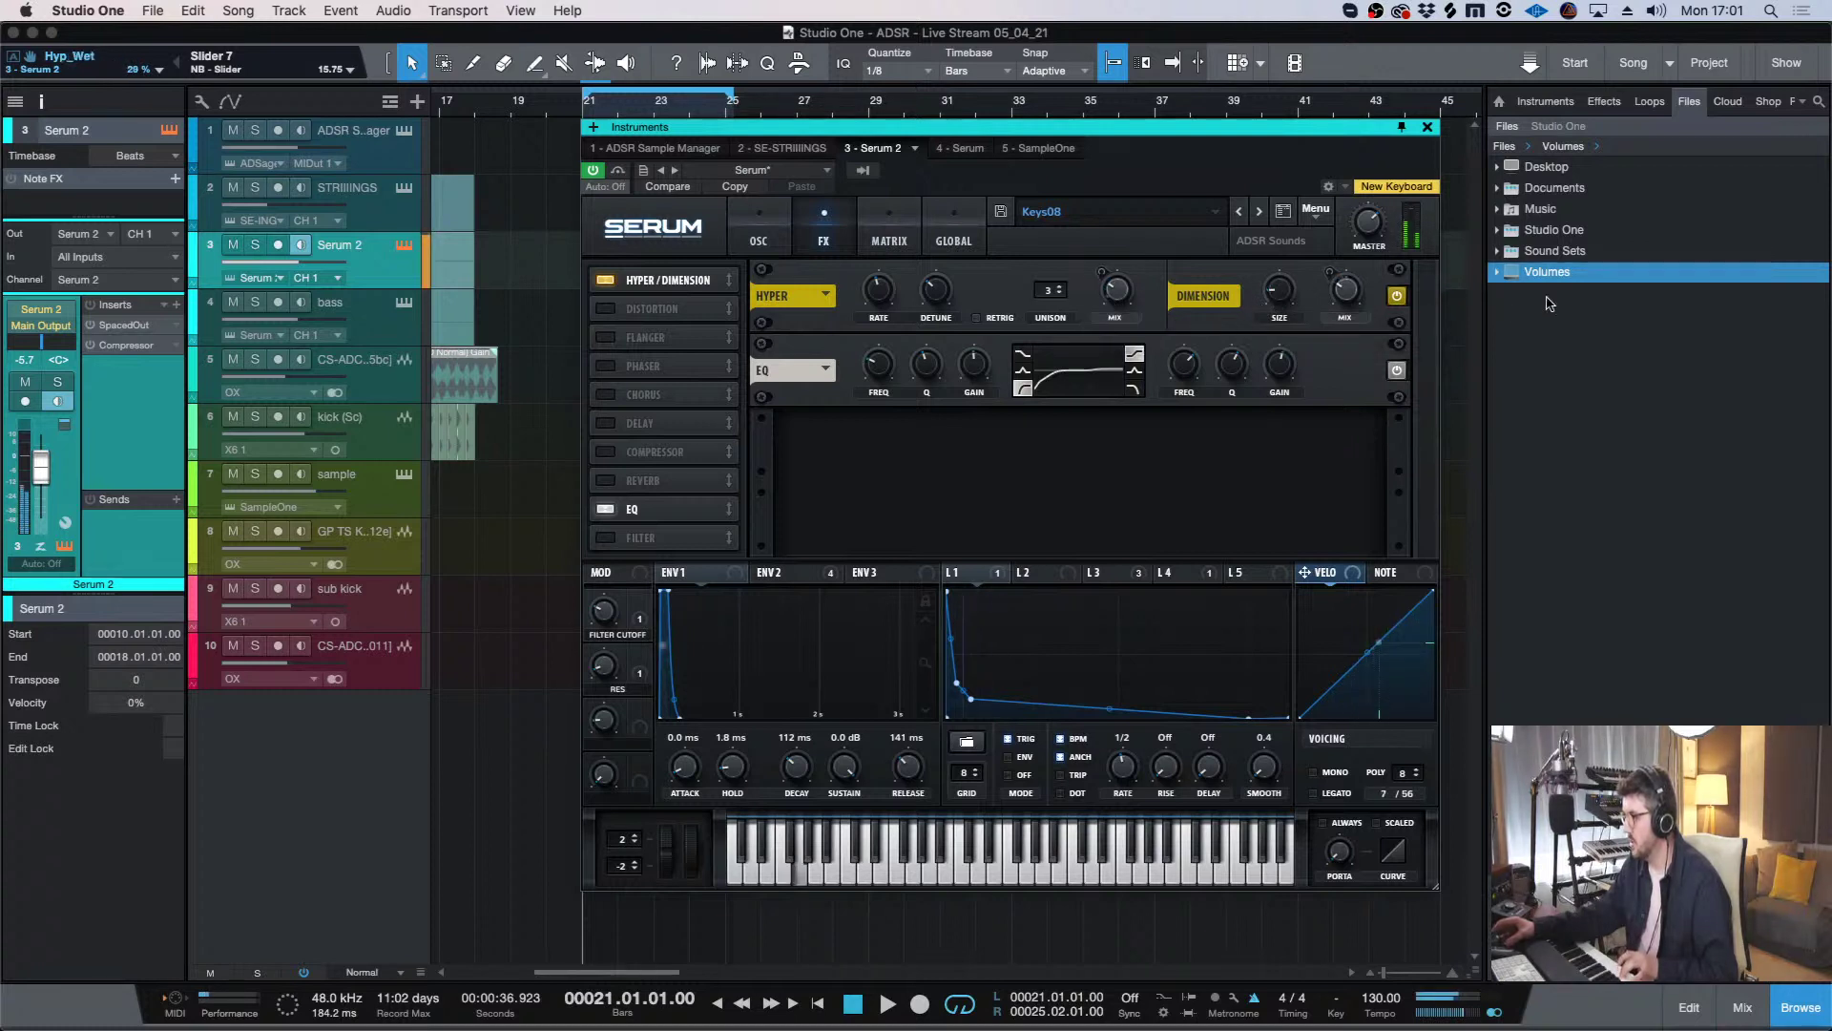
click(1394, 298)
click(1396, 297)
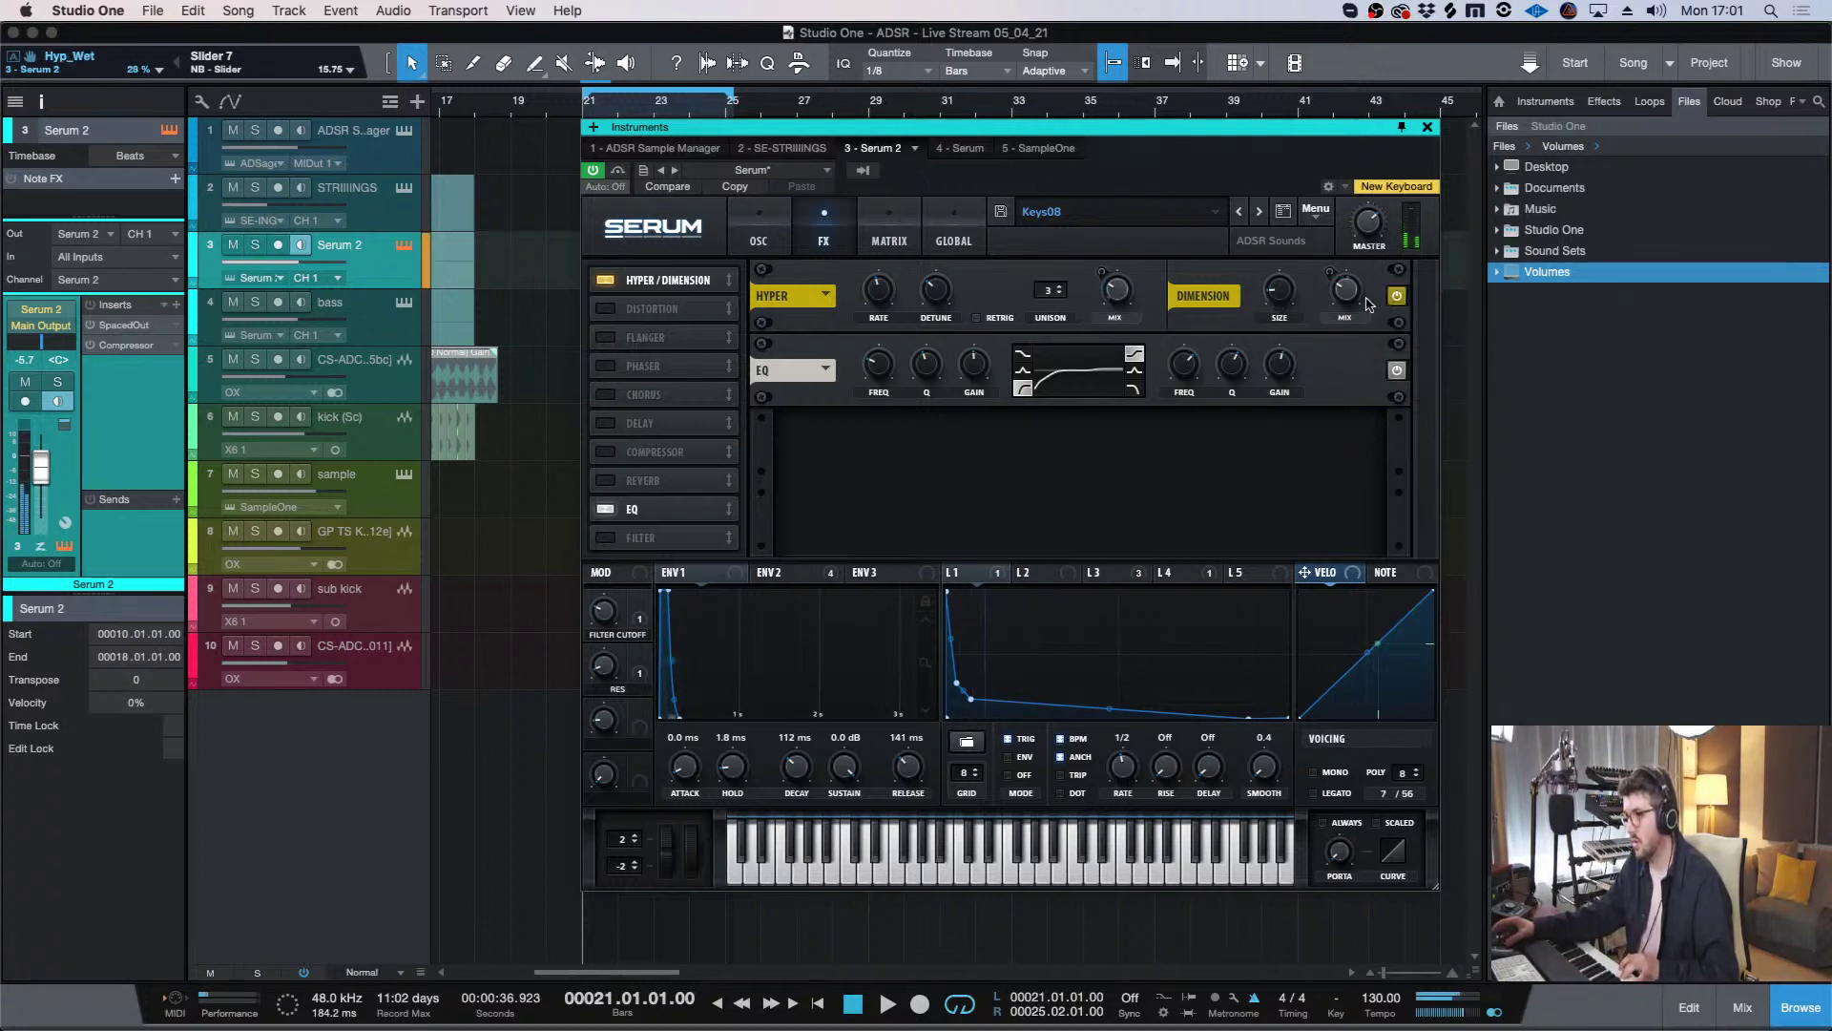
click(1346, 291)
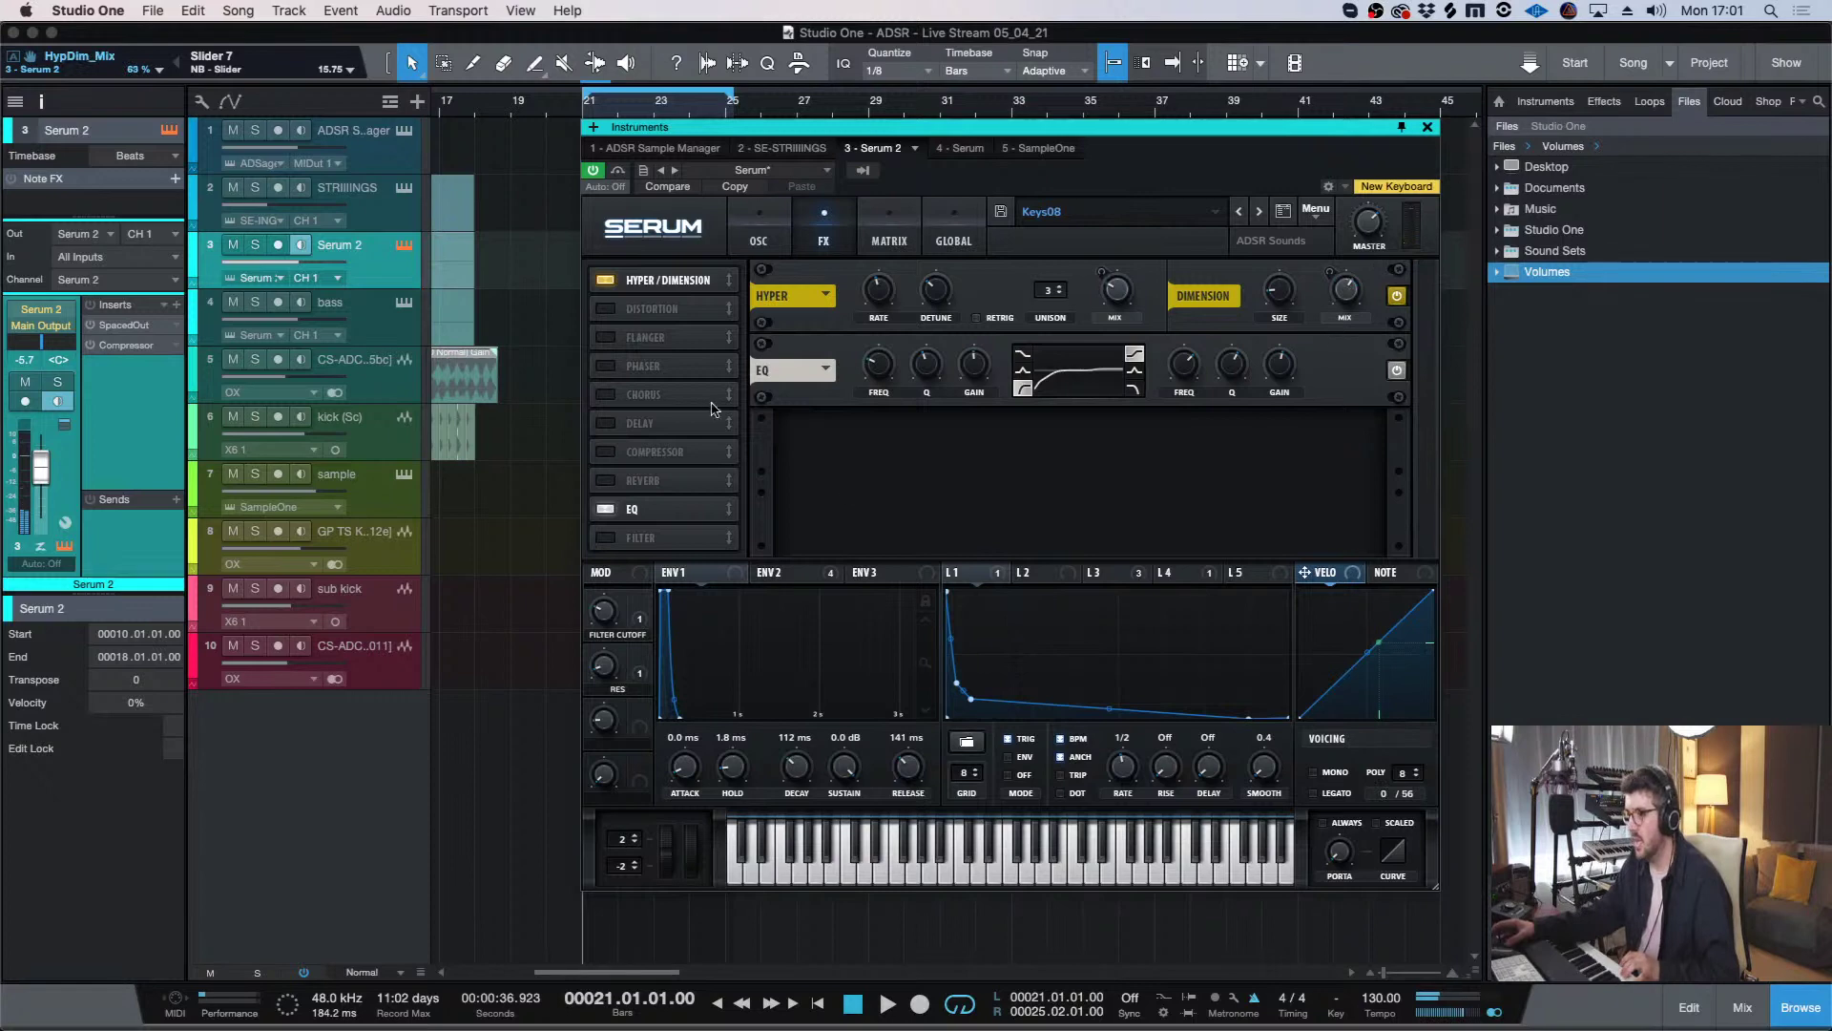
- Enable Serum's Chorus effect with a 28% mix, keep the Keys08 preset and close the instrument window
click(658, 391)
click(1331, 399)
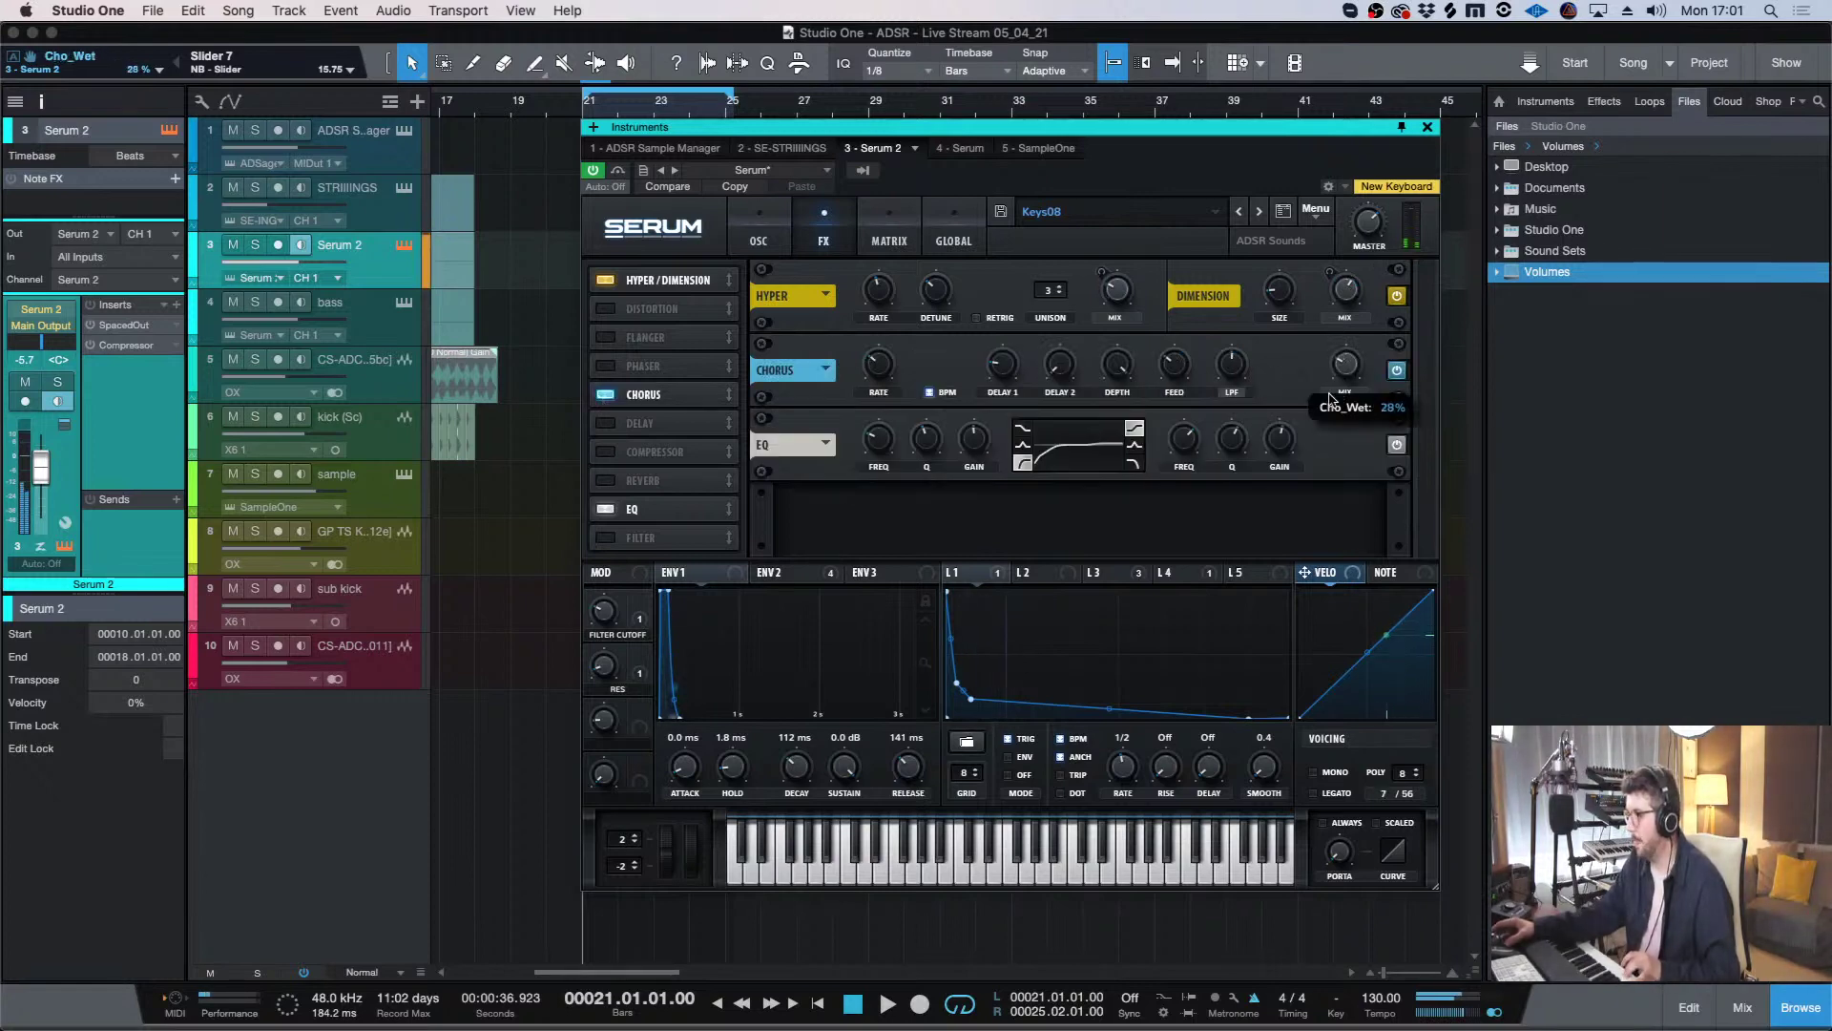
click(1166, 223)
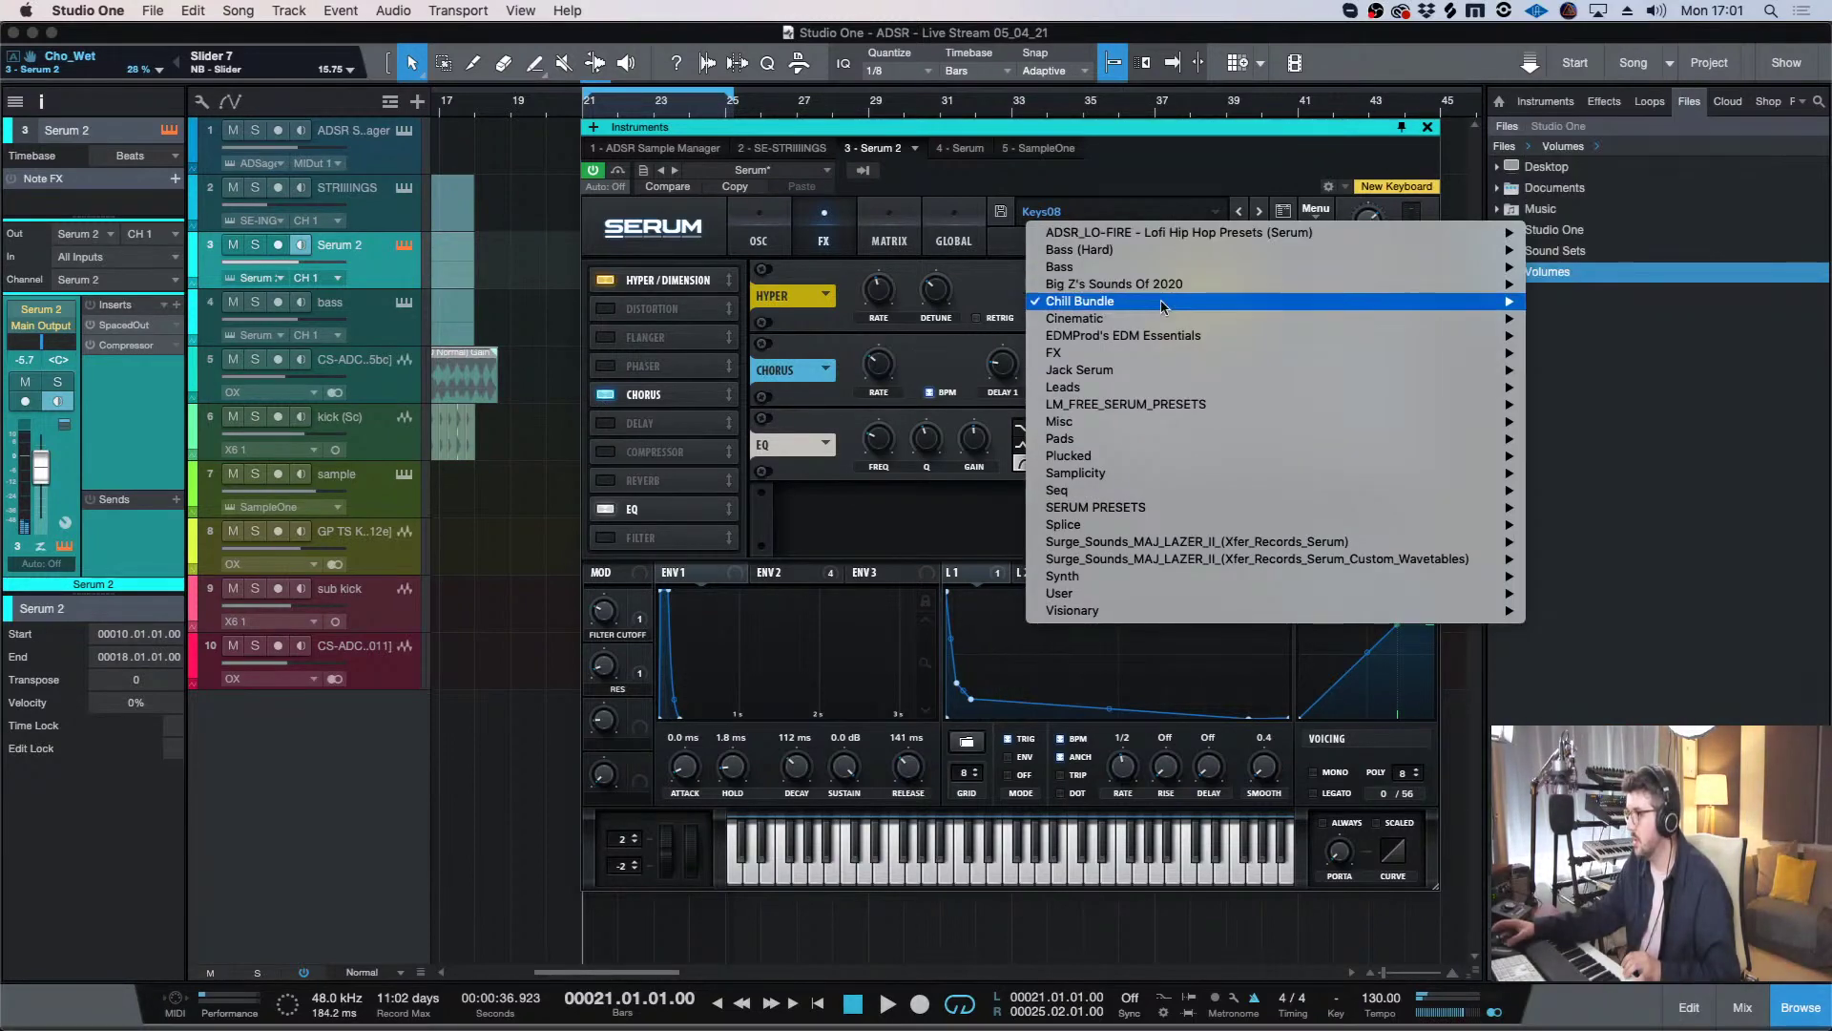
mouse_move(1163, 304)
click(1226, 172)
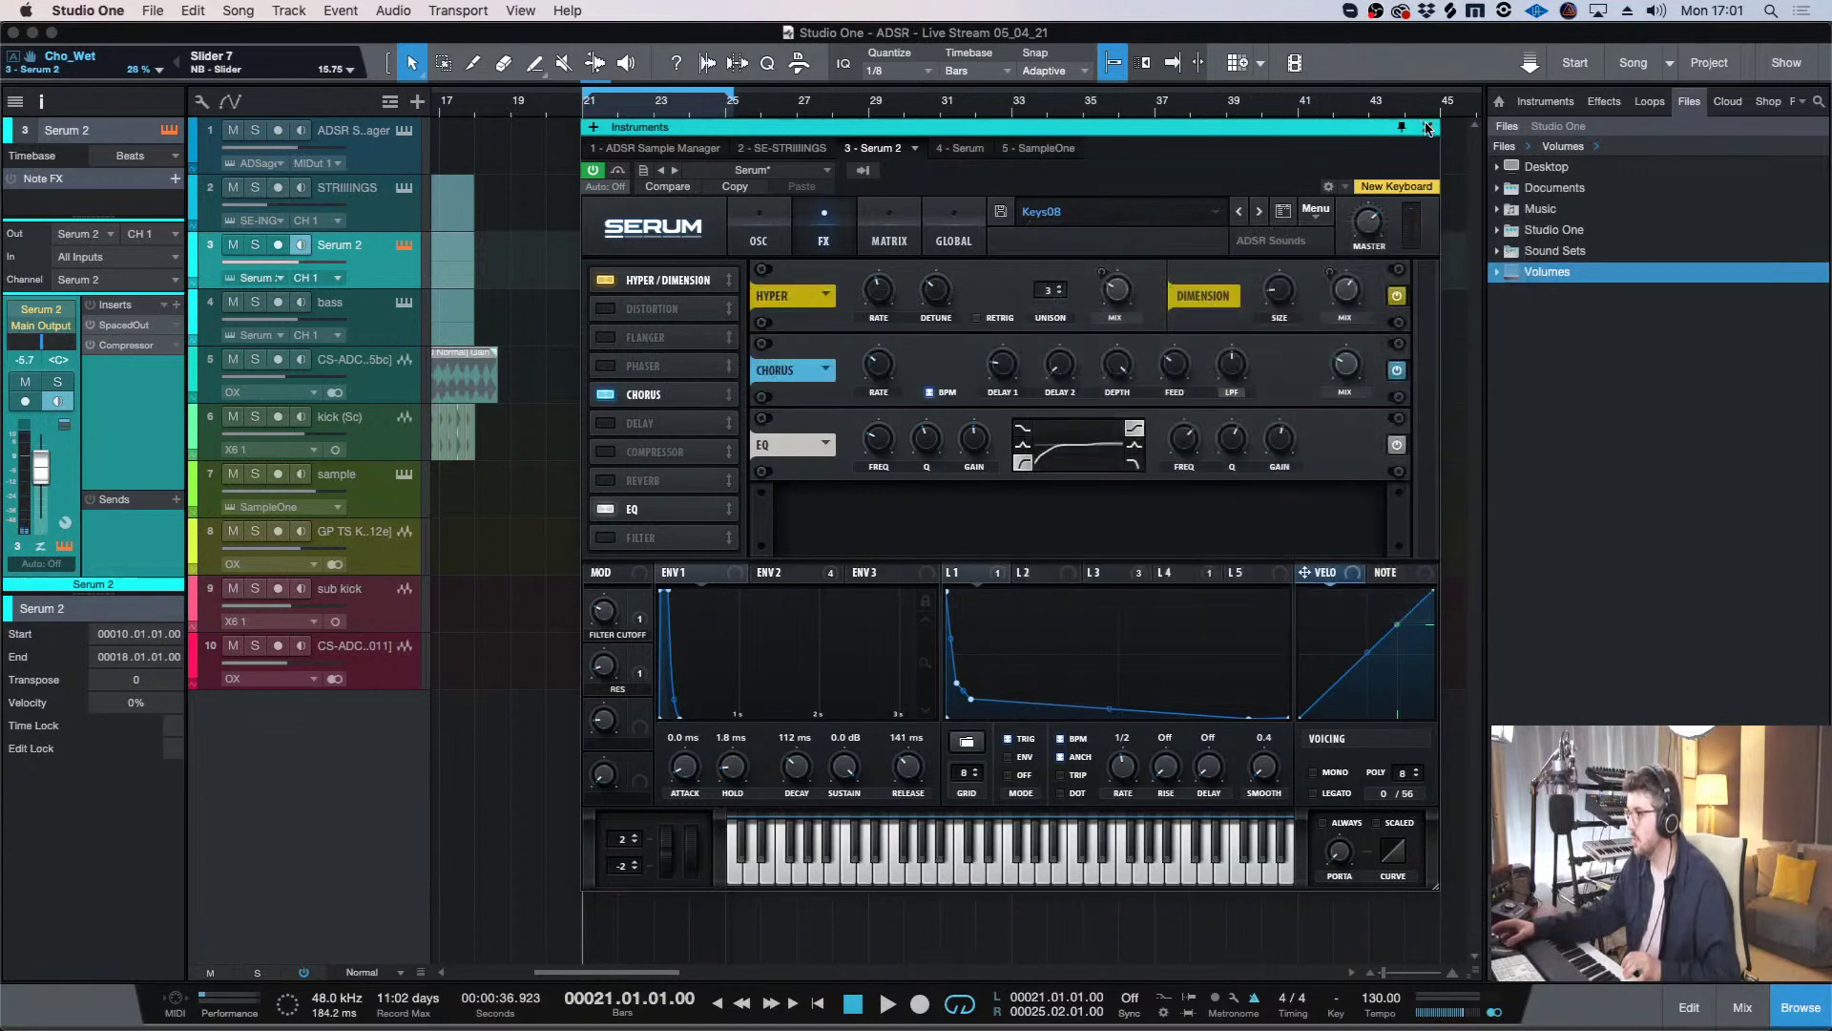
click(1428, 126)
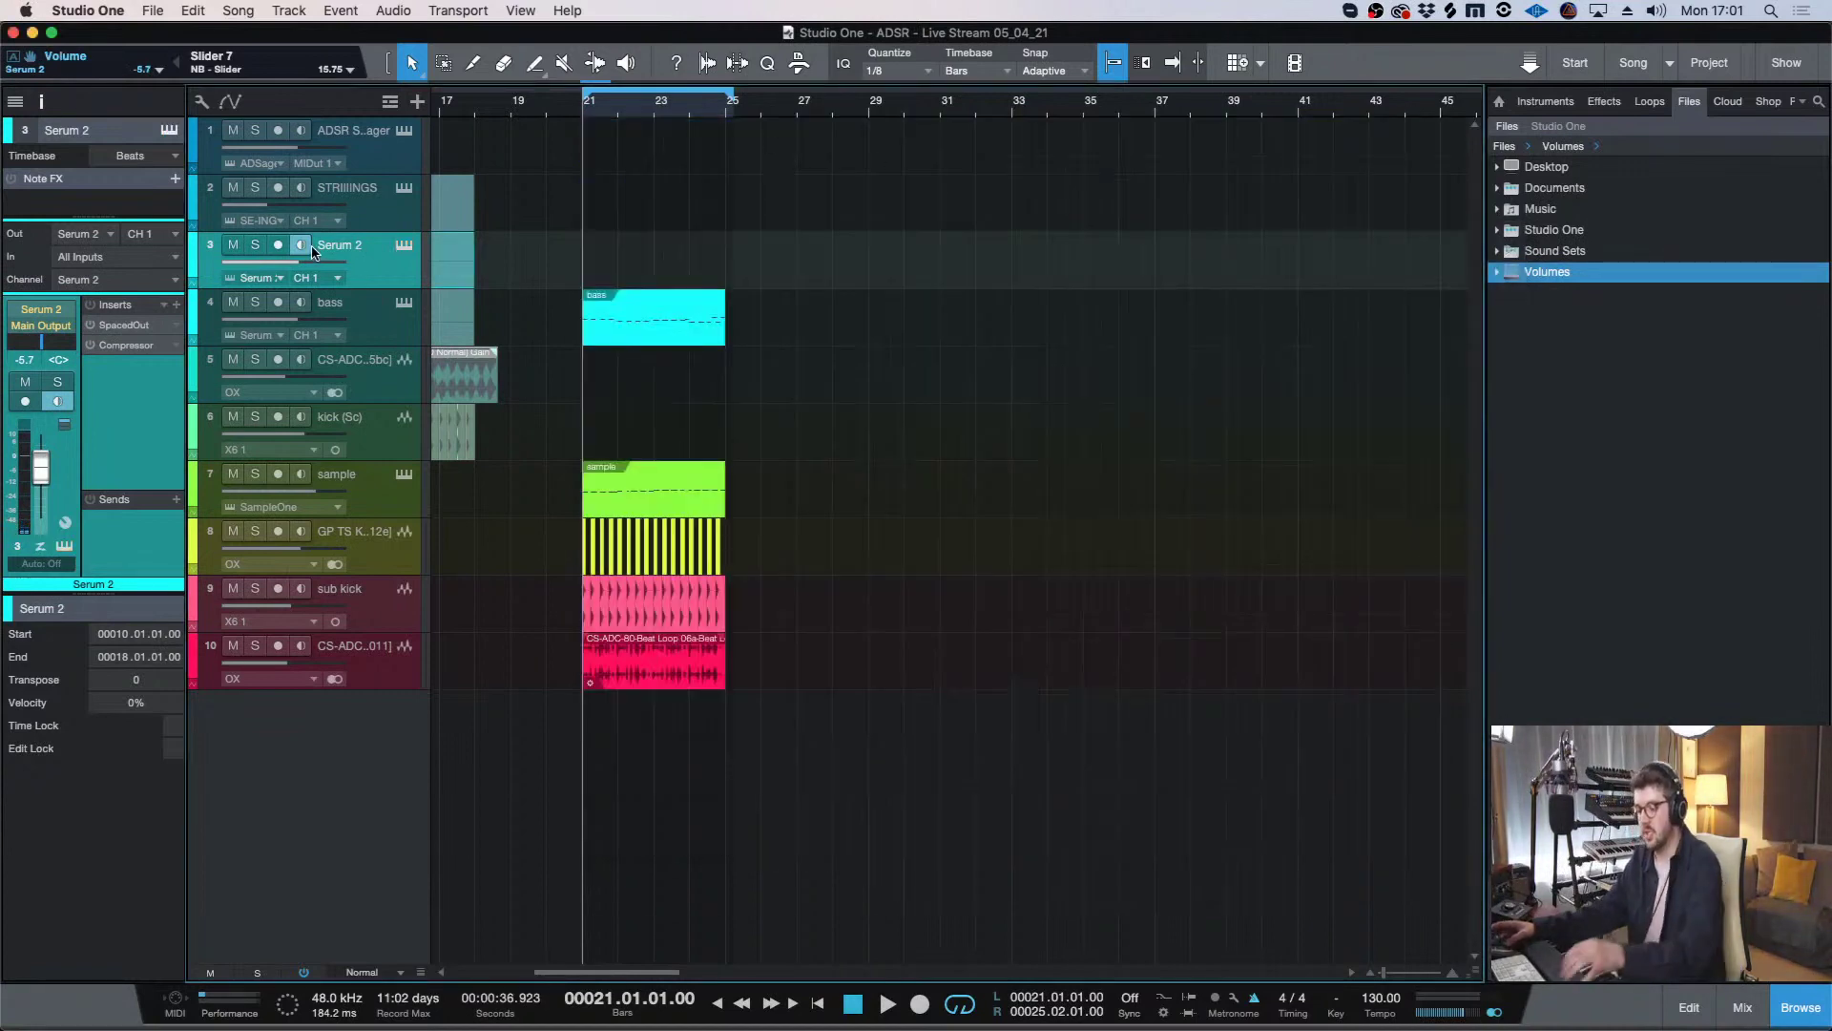
- Arm the Serum 2 track for recording, play along with the loop, and place the playhead at bar 20
click(279, 245)
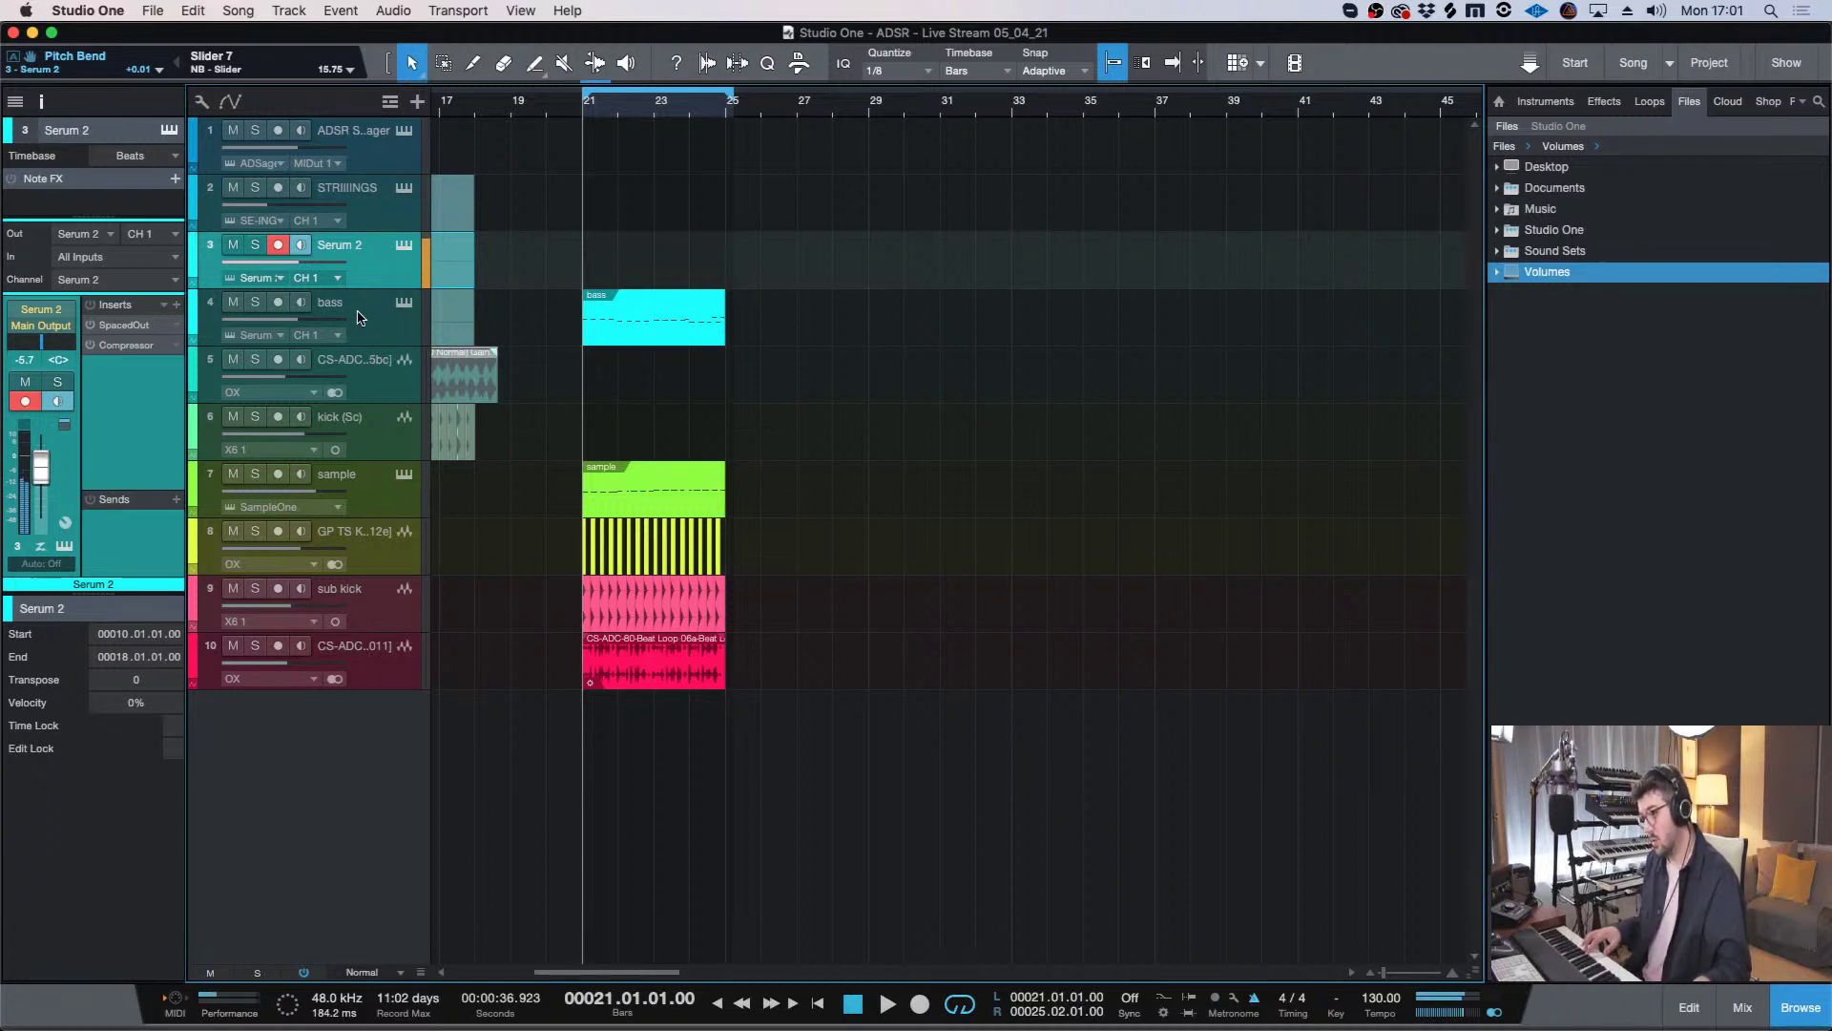
key(space)
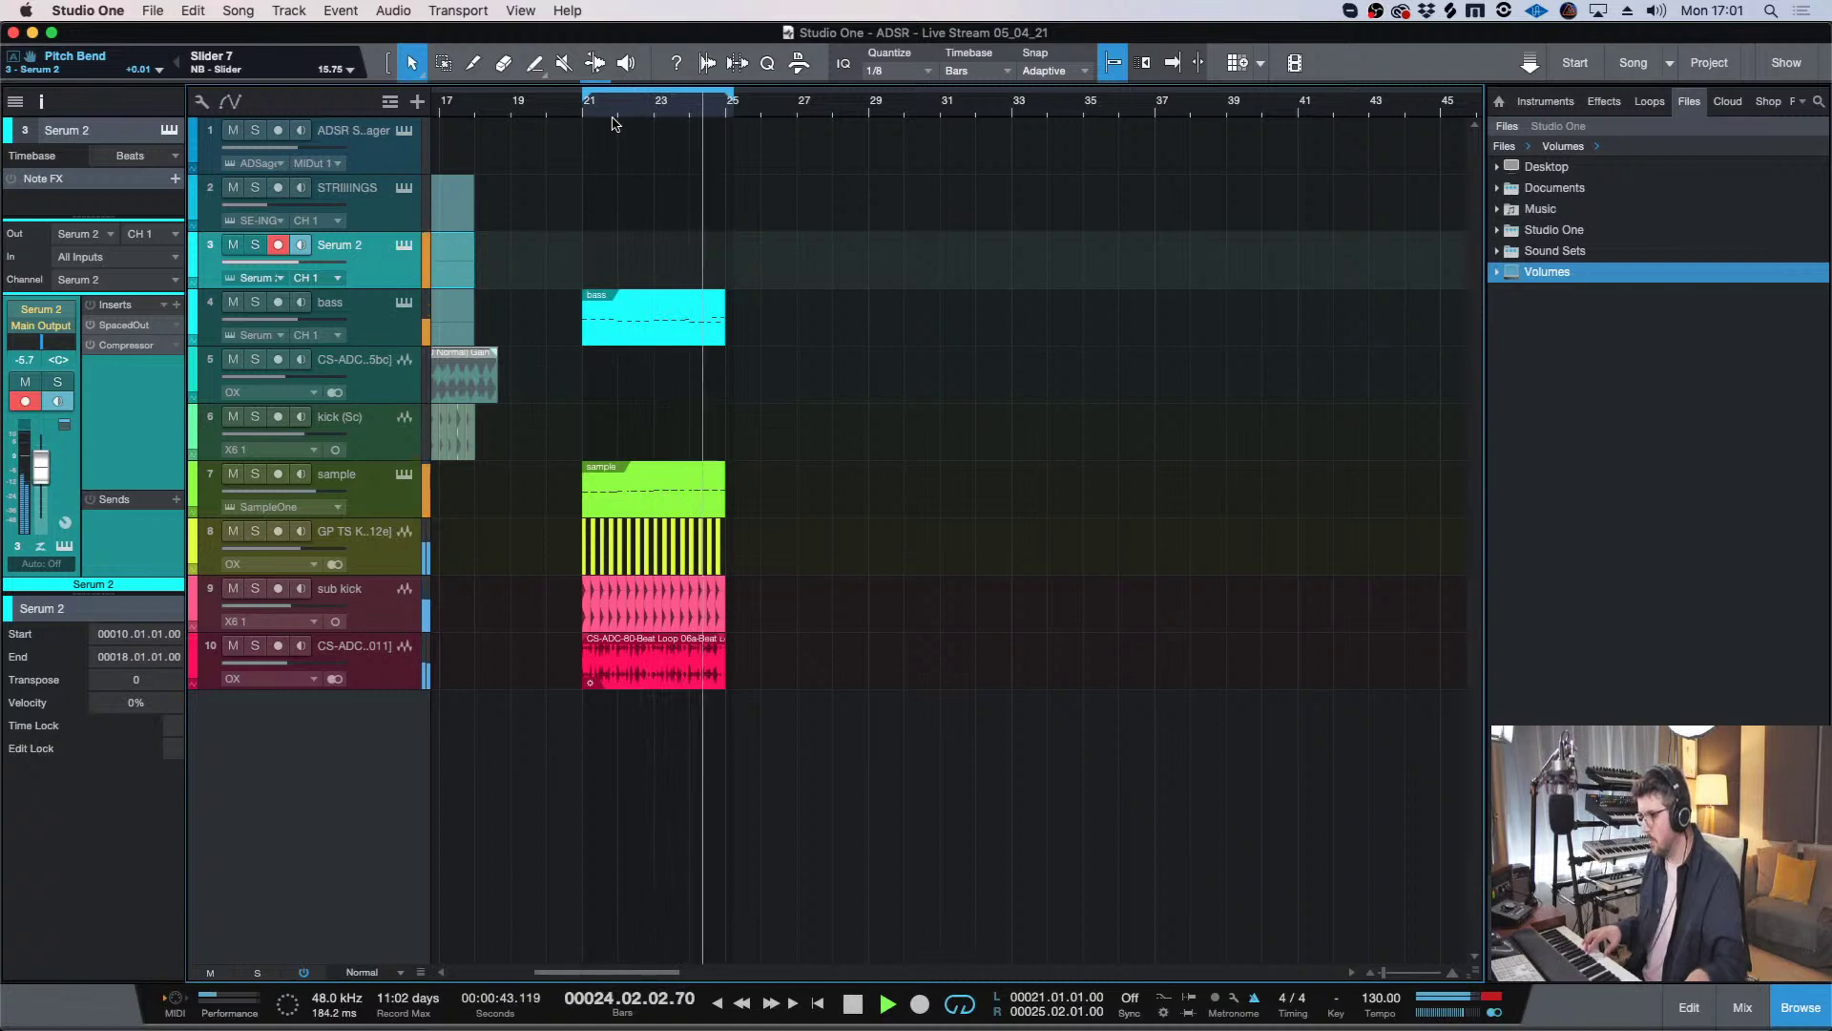
key(space)
click(544, 112)
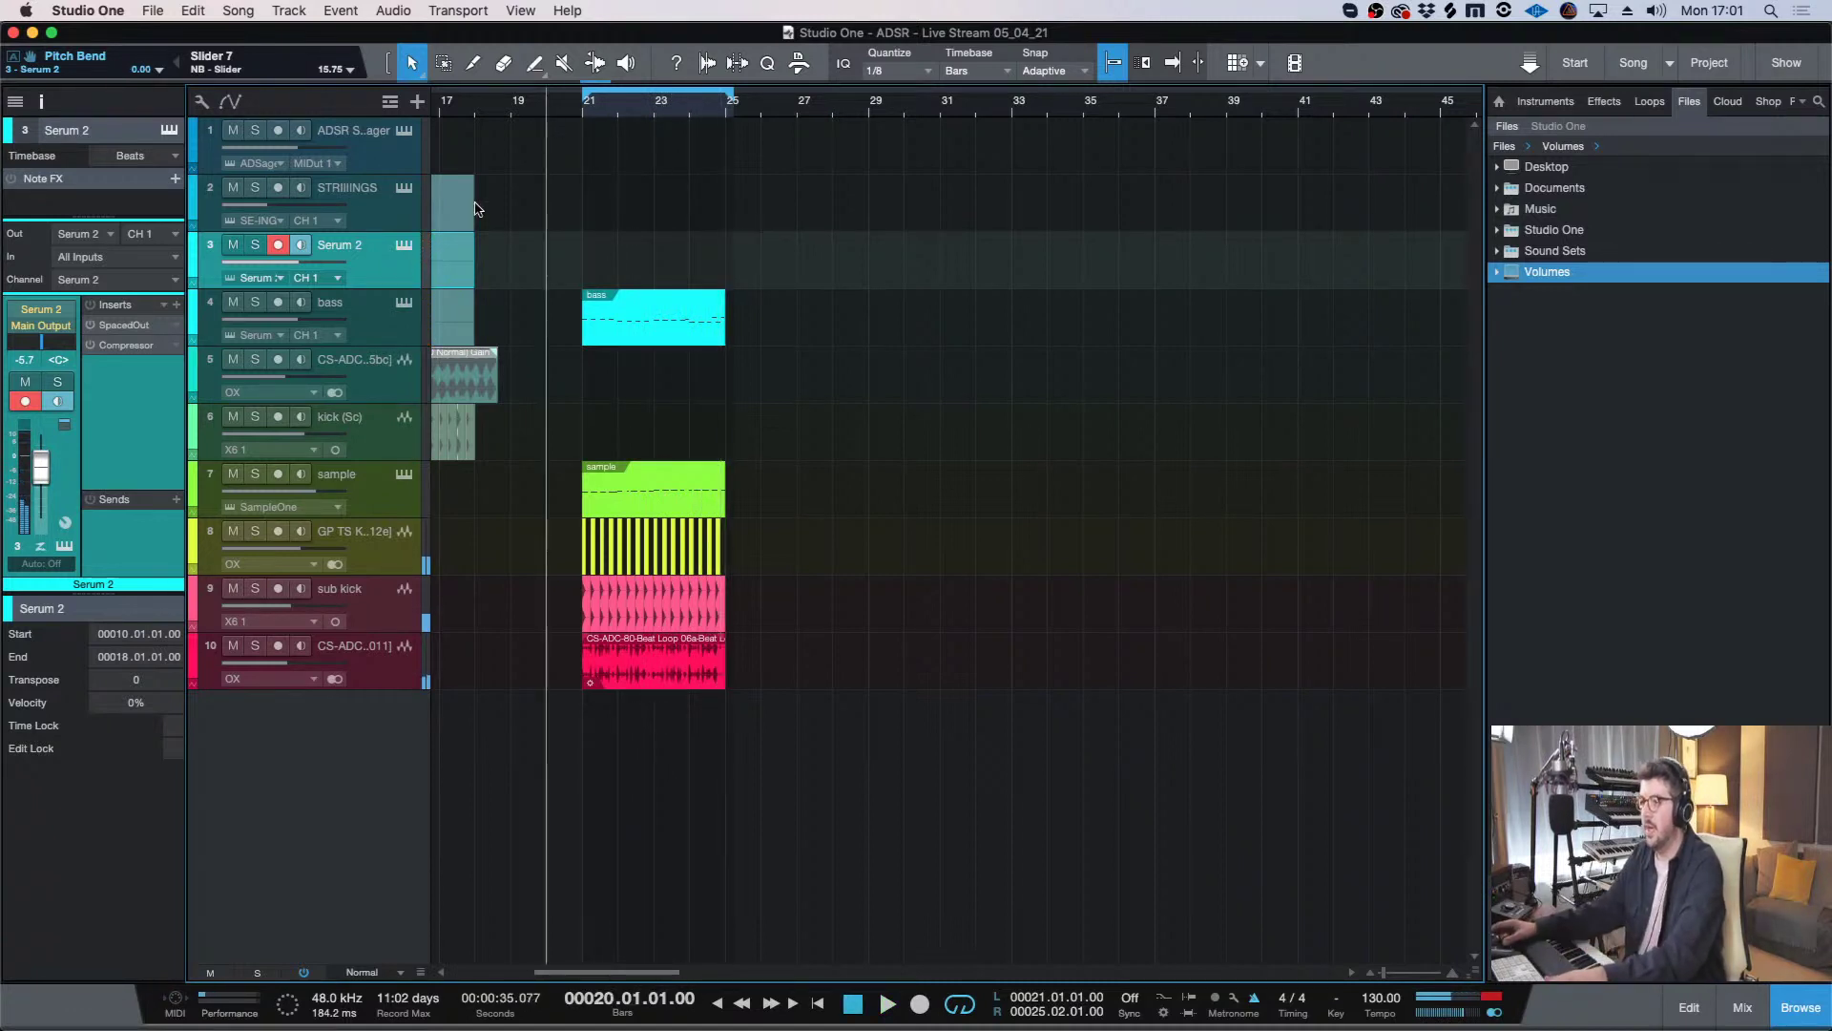
scroll(558, 143, up, 2)
scroll(563, 164, down, 1)
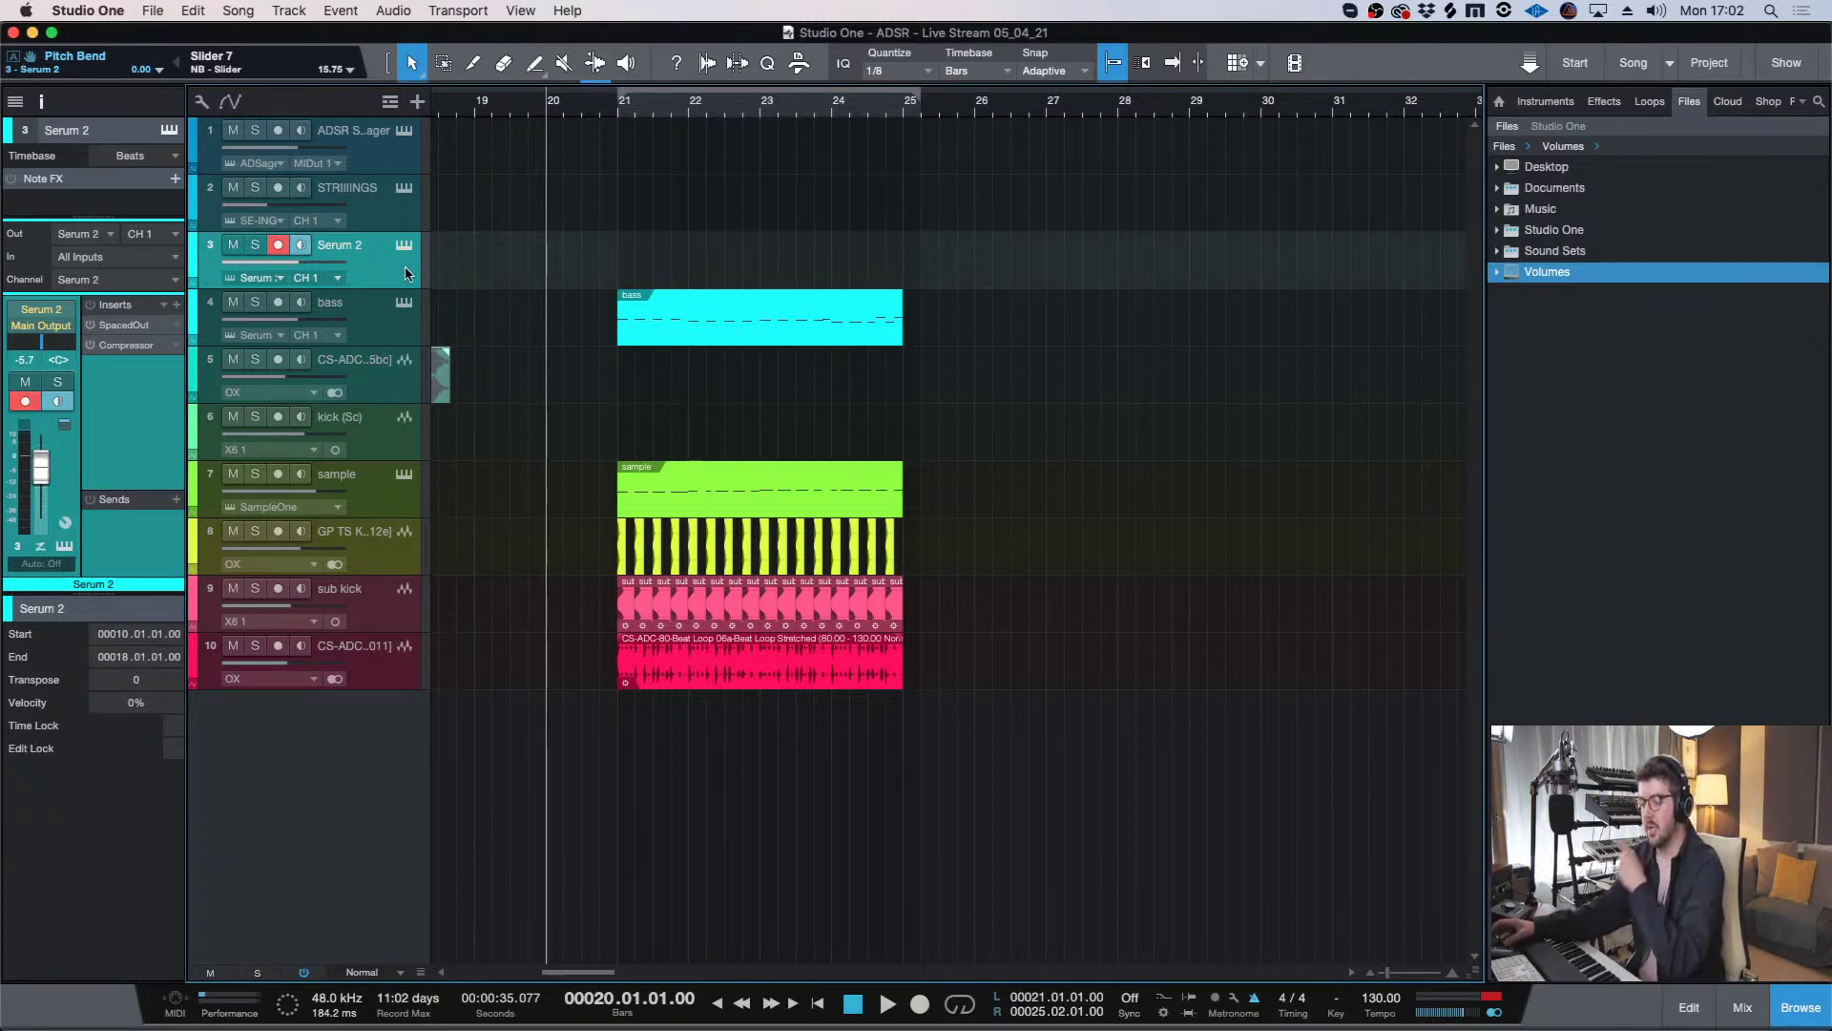
- Set the Serum 2 track's volume to -4.4 dB and record the keys part from bar 20 to the end of the loop
key(w)
key(e)
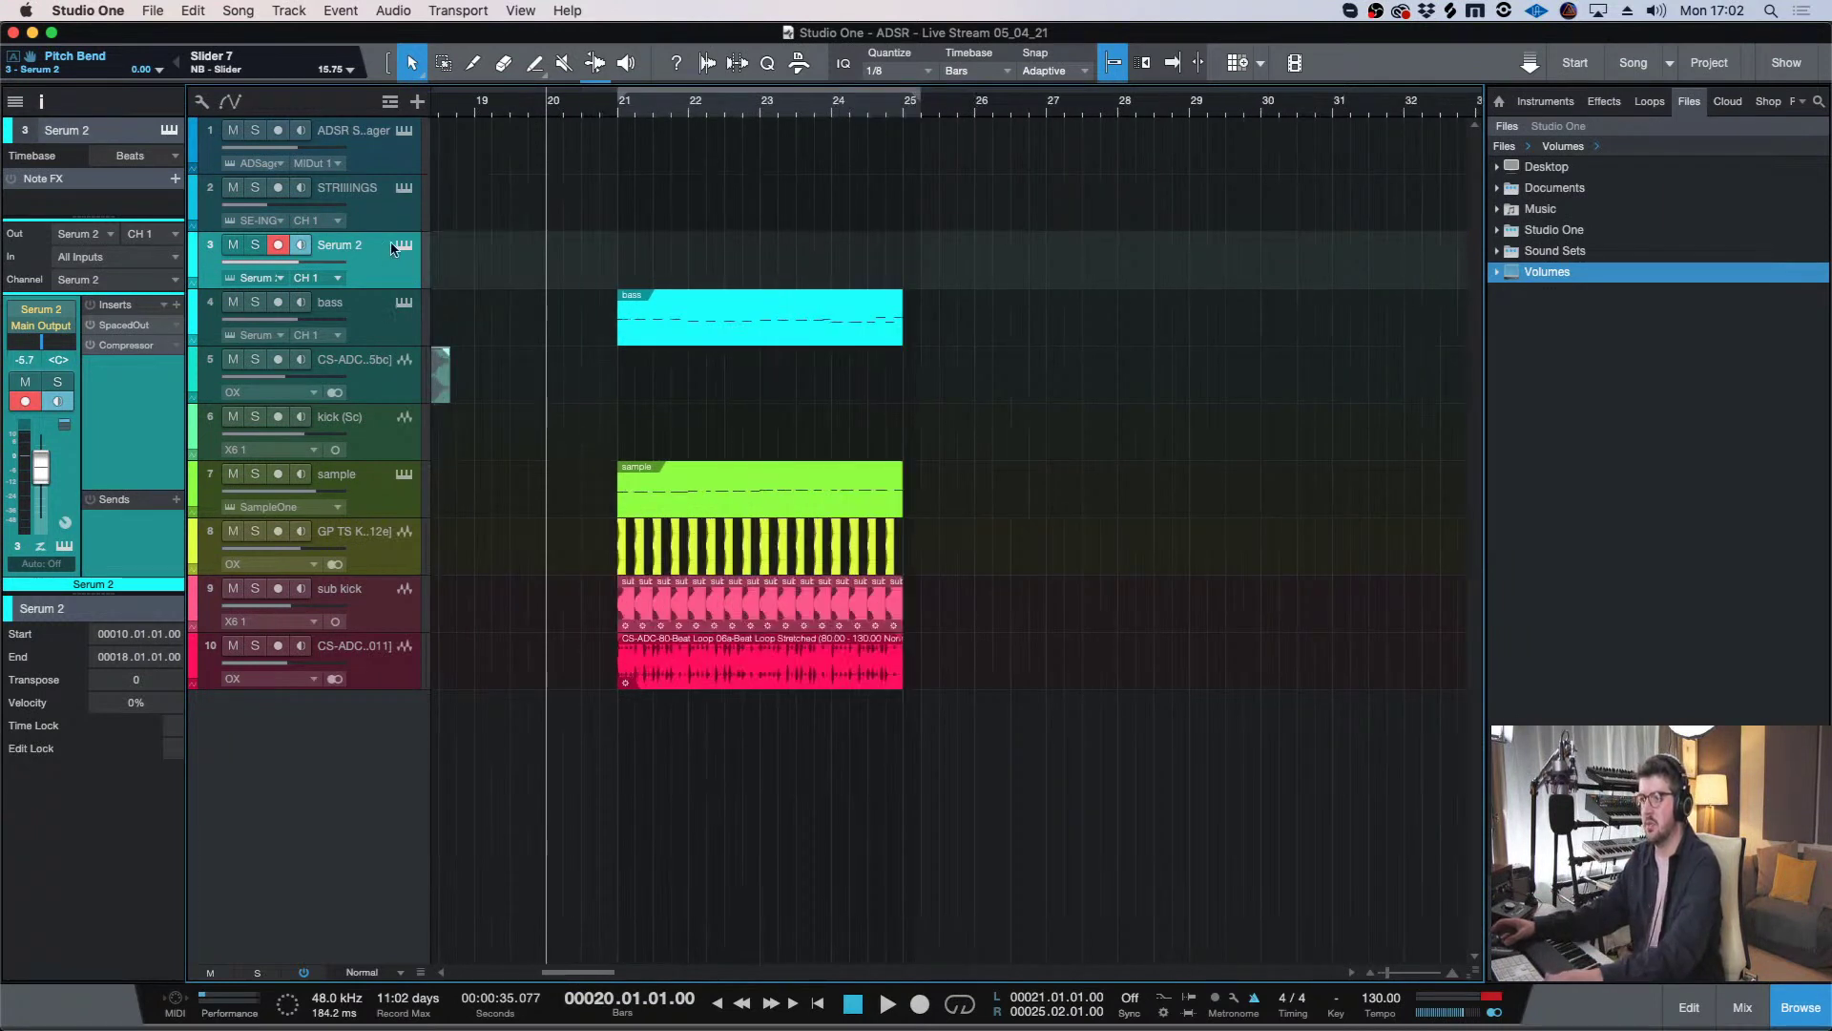
drag(358, 264, 416, 242)
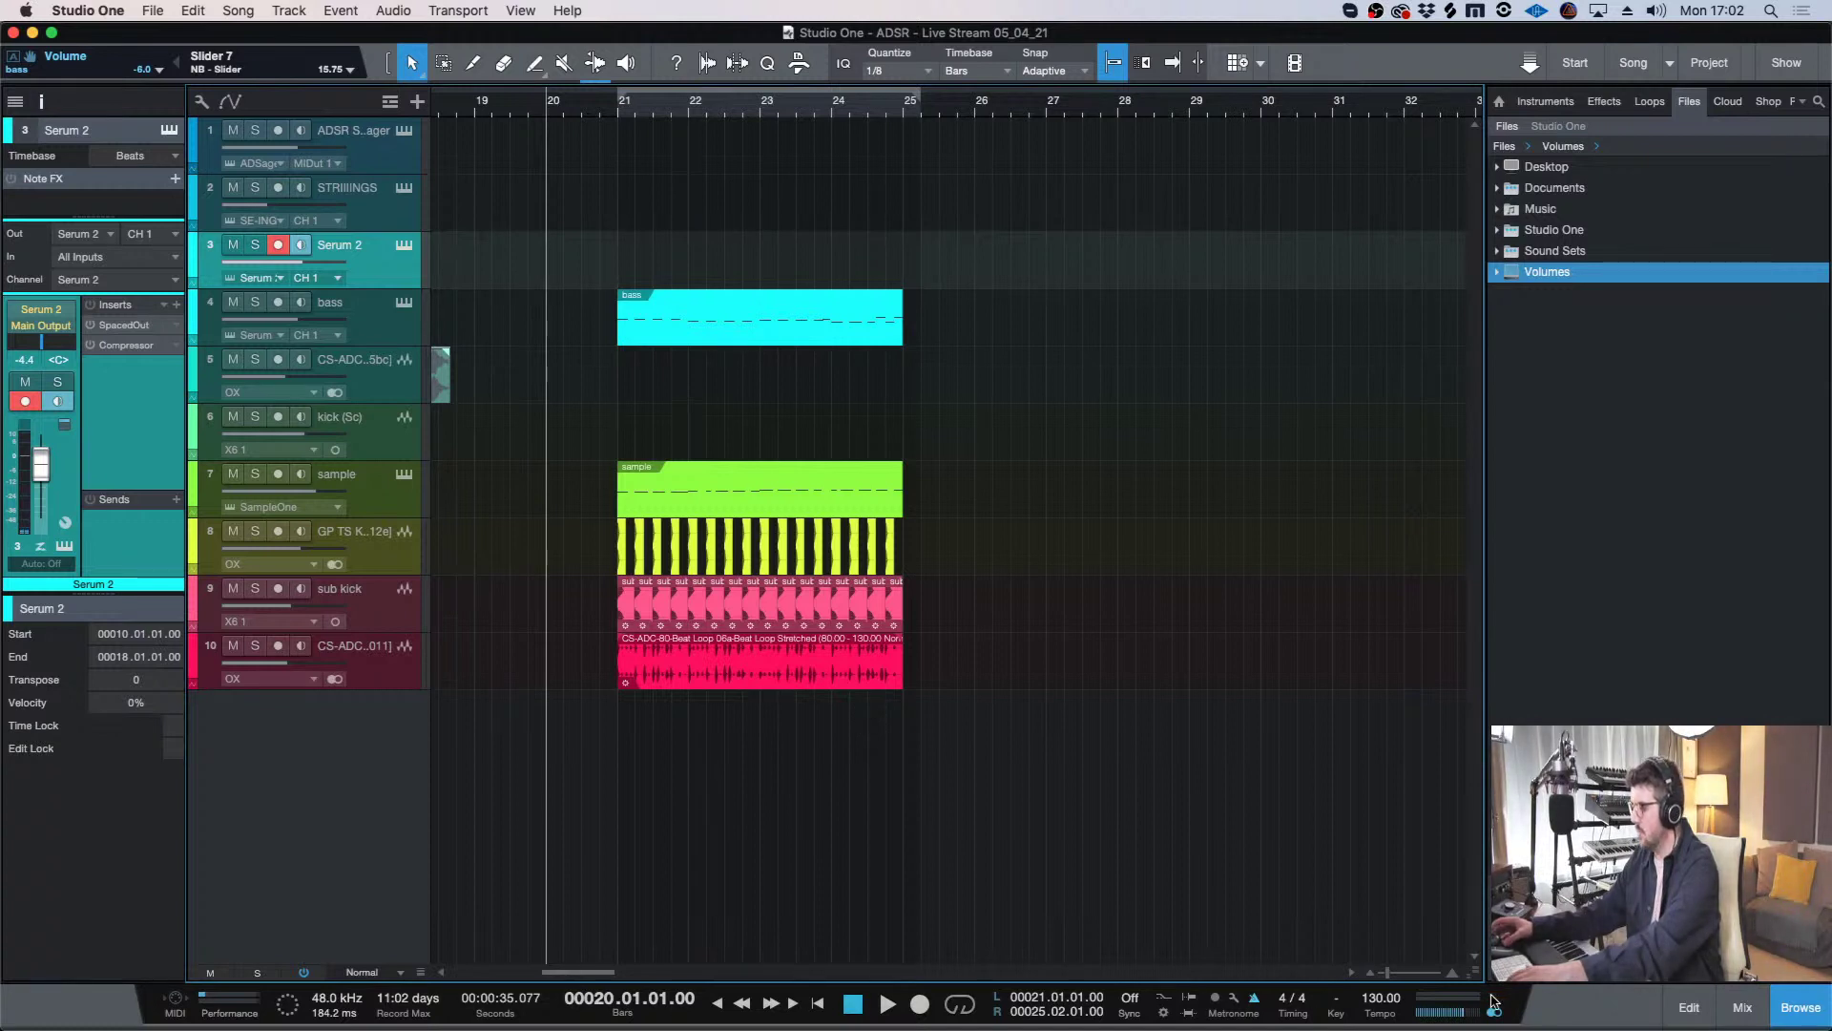
key(KP_Multiply)
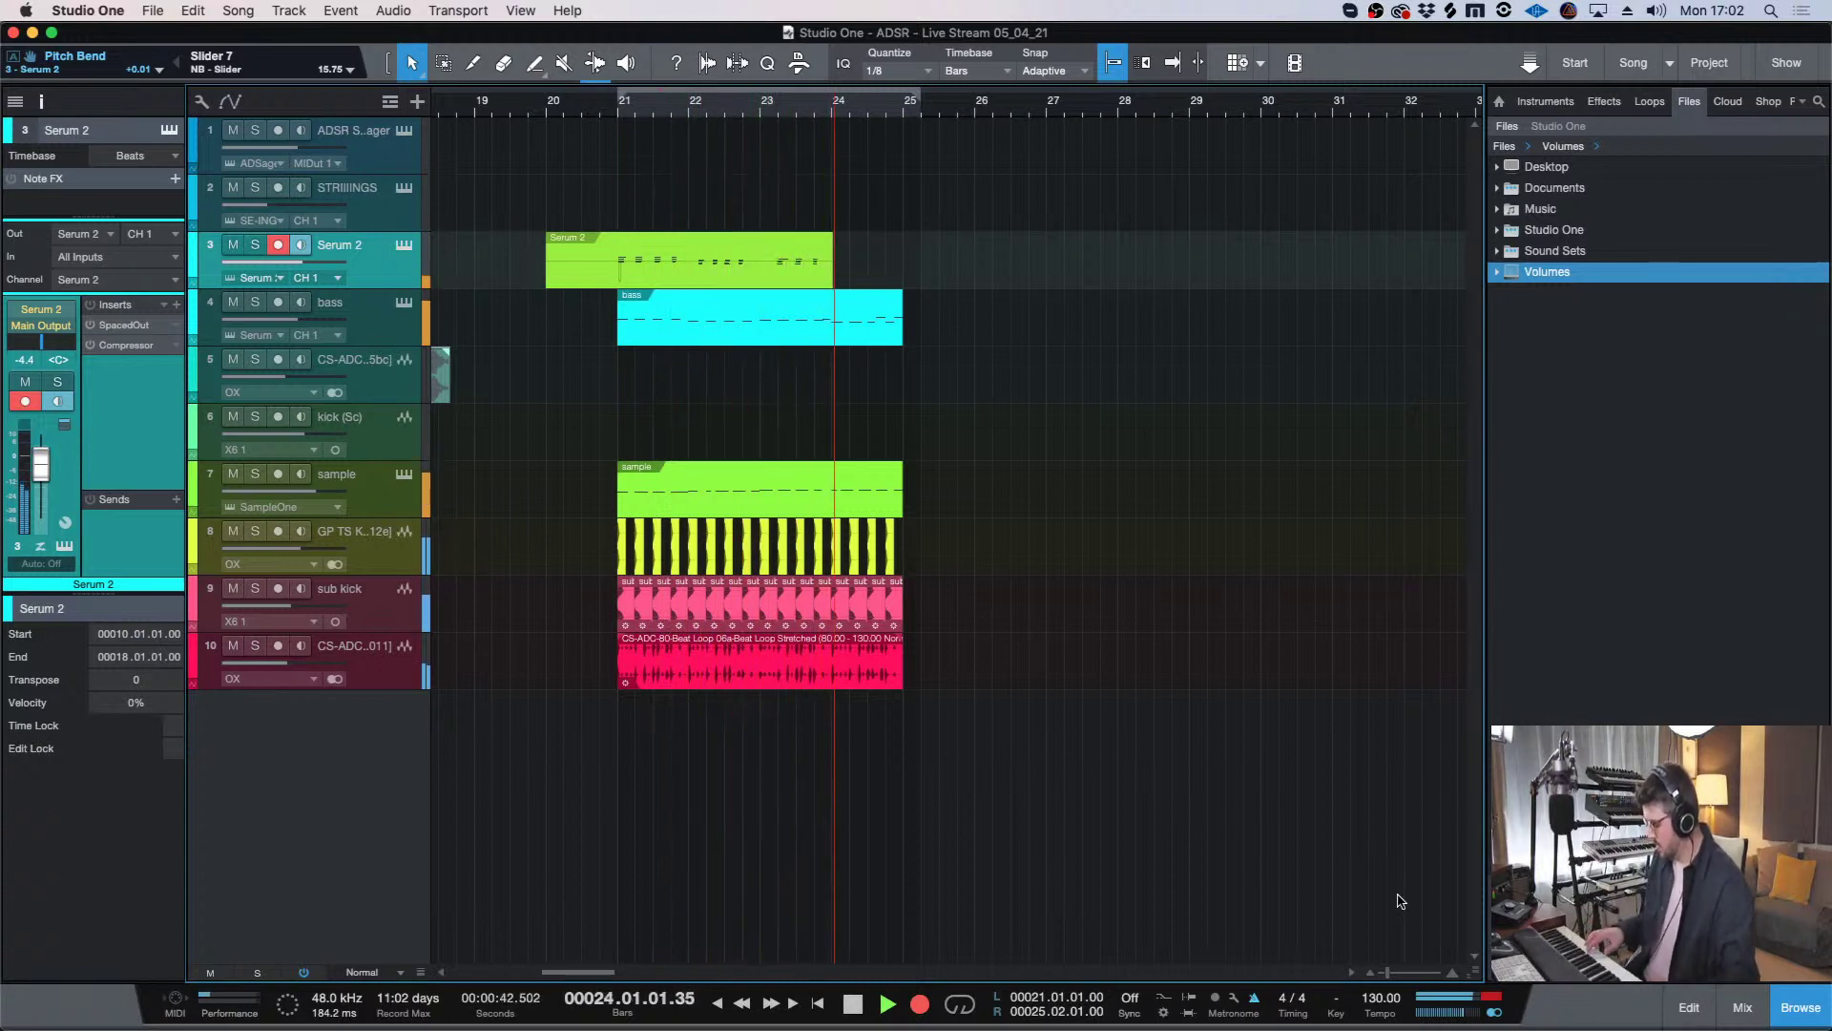
key(space)
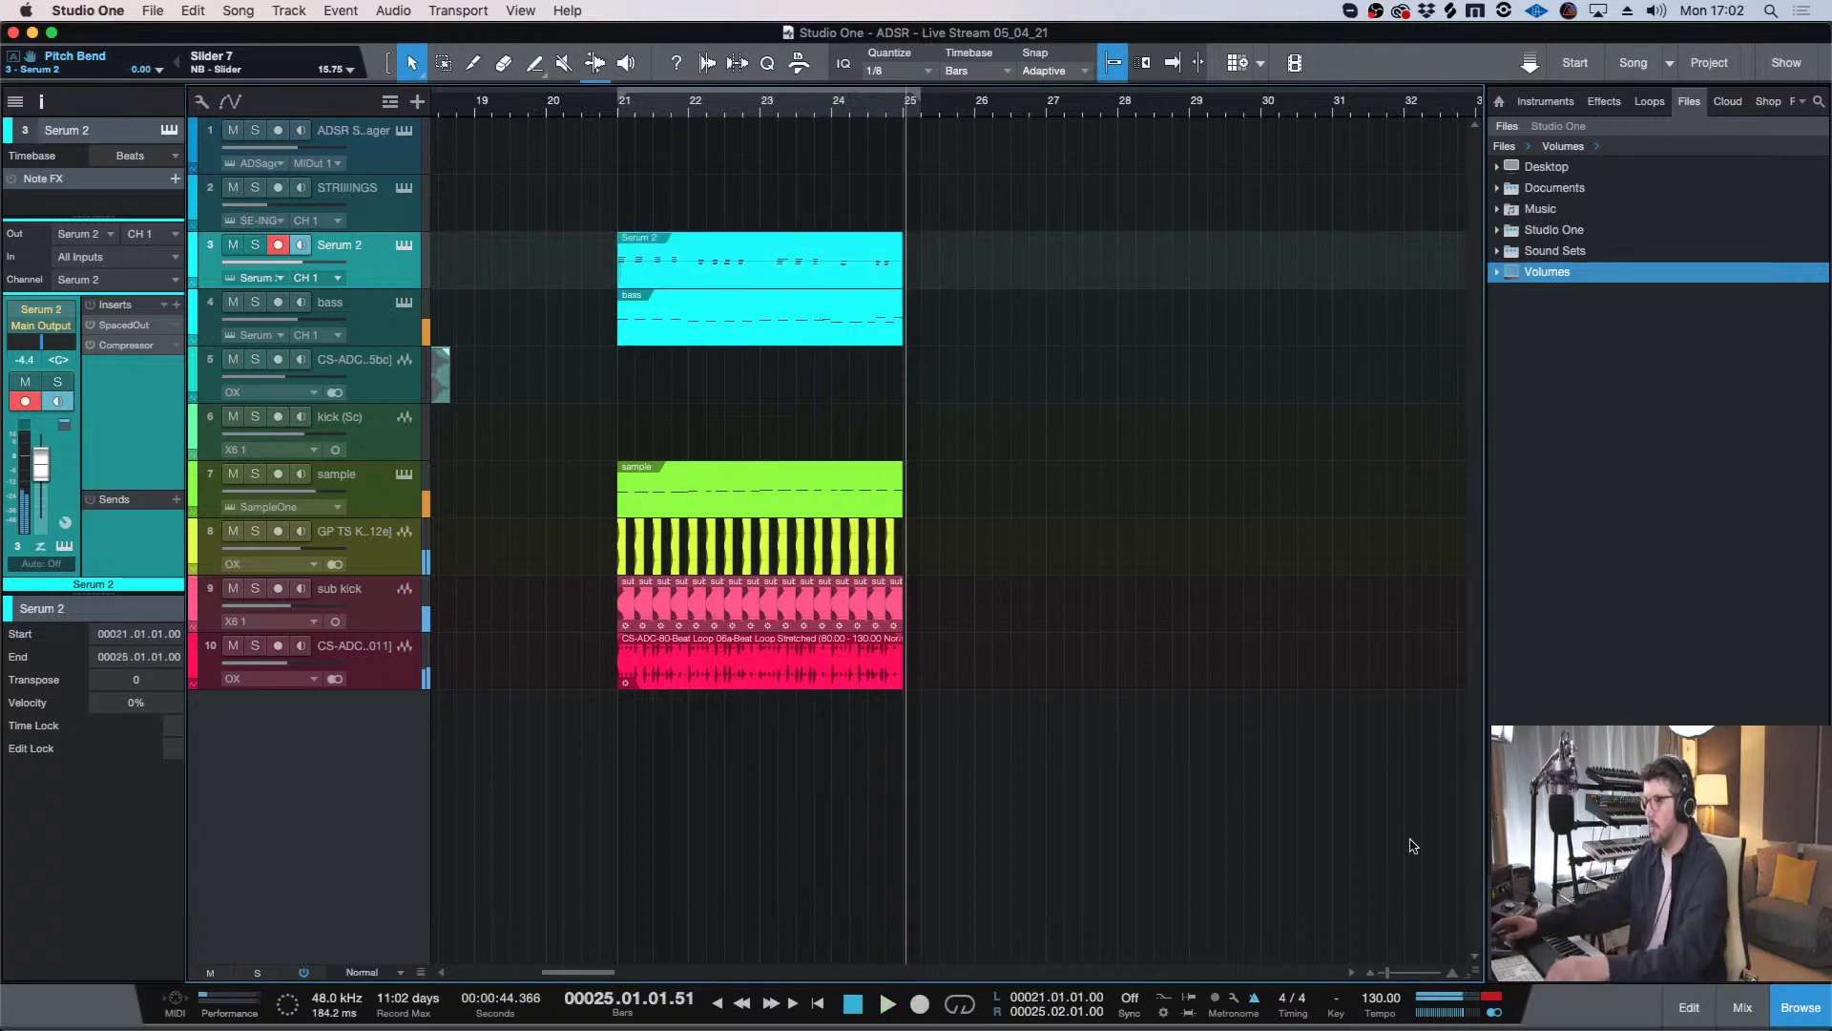
- Turn off recording and monitoring on the Serum 2 track and set its volume to -3.1 dB, with the playhead at bar 21
click(622, 107)
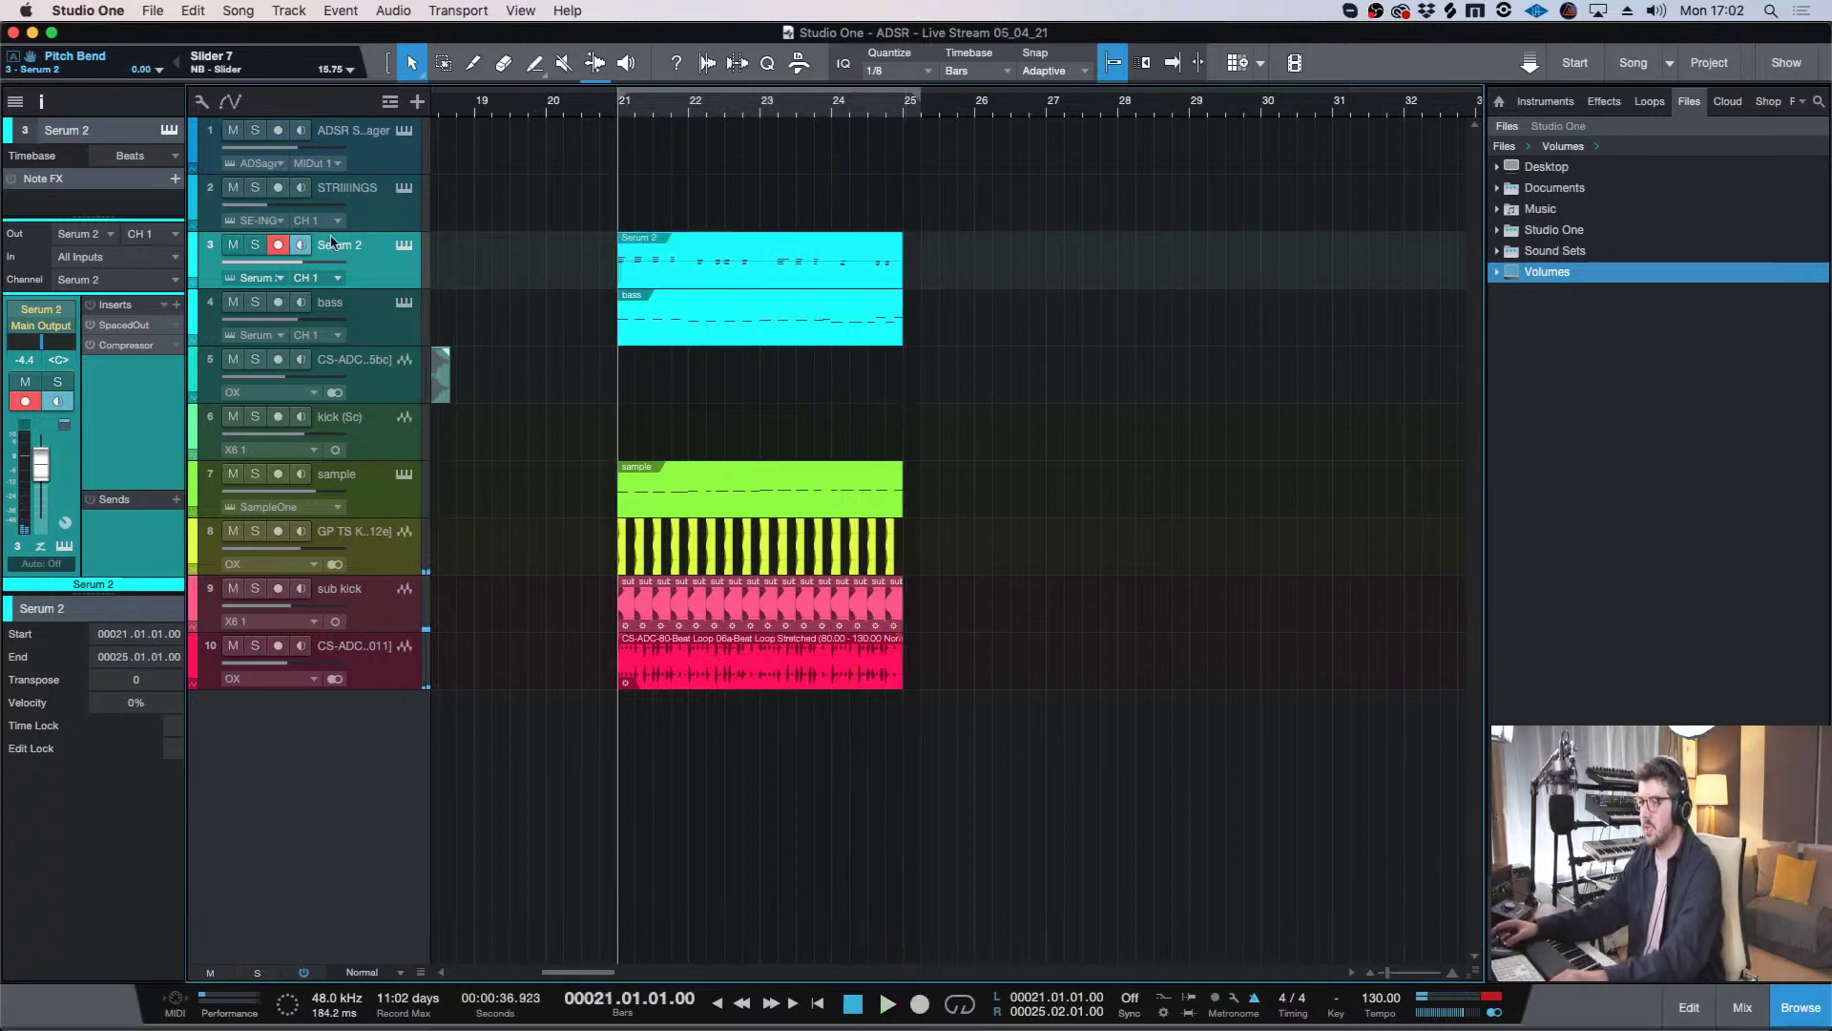
click(300, 244)
click(278, 245)
drag(284, 265, 426, 243)
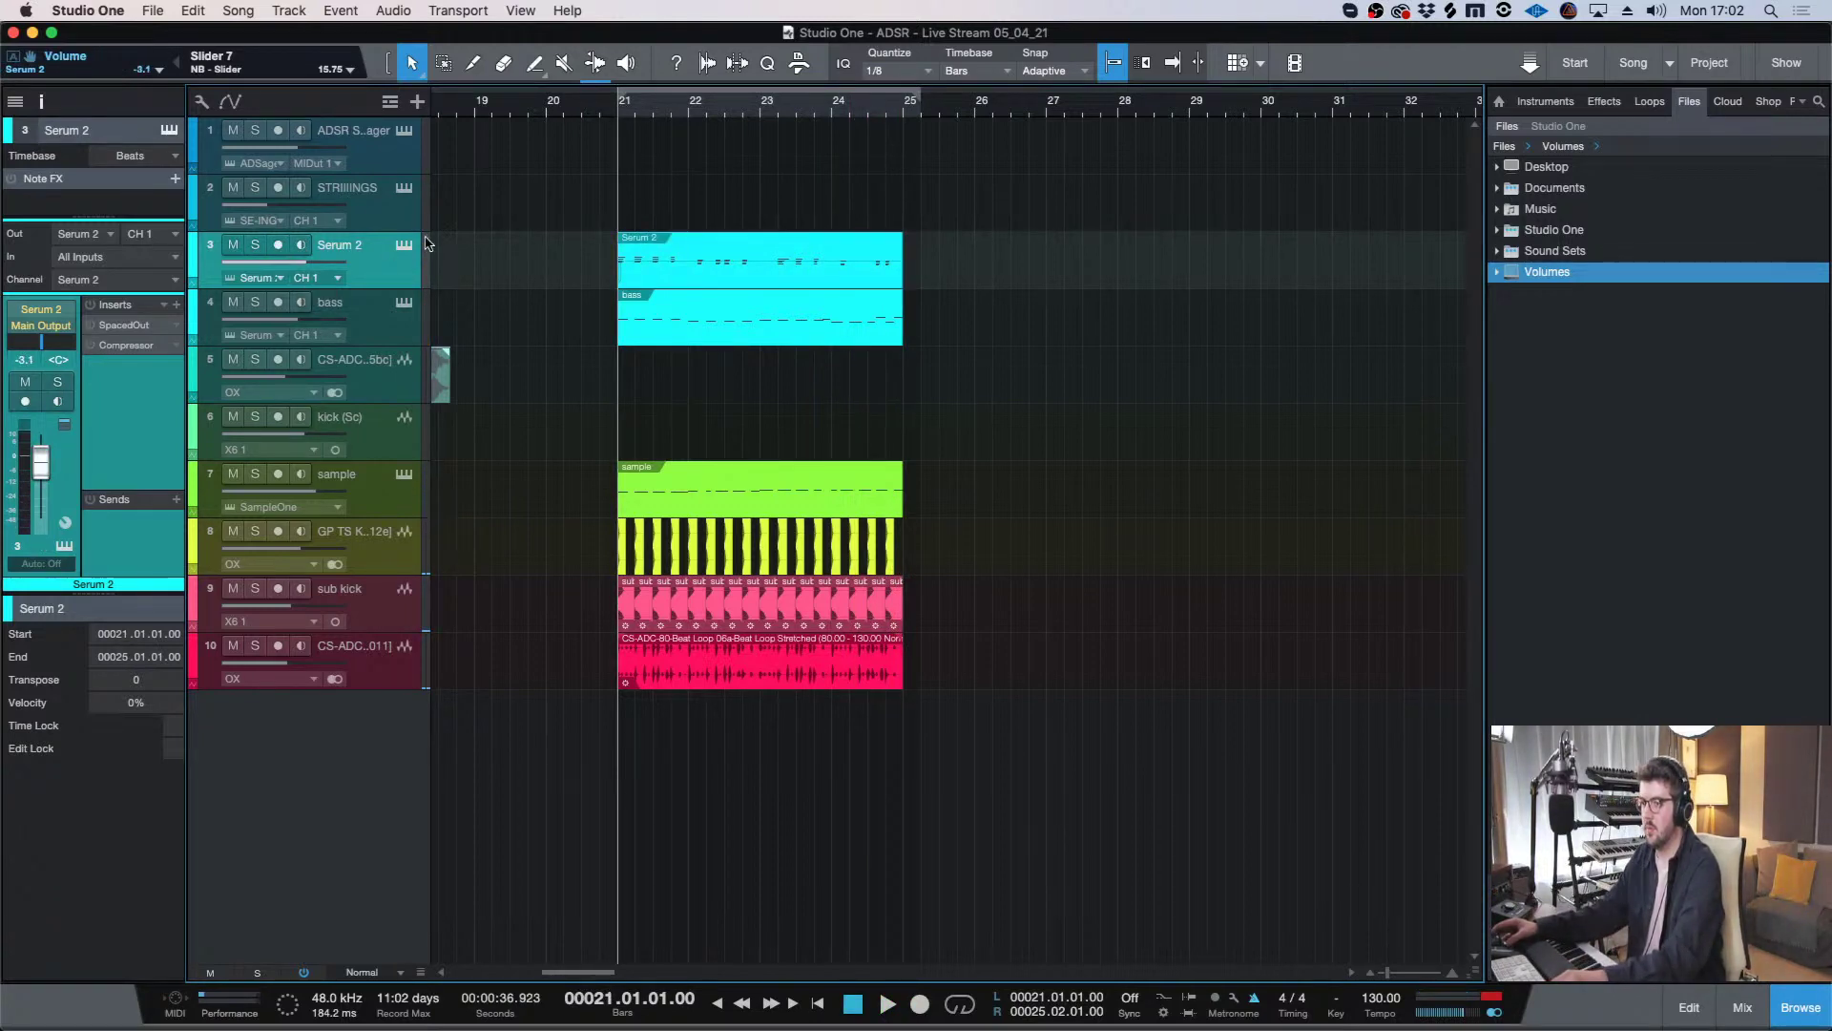
- Lower Serum's filter cutoff to 5341 Hz, close the instrument, and audition the soloed Serum 2 part from bar 21
click(401, 245)
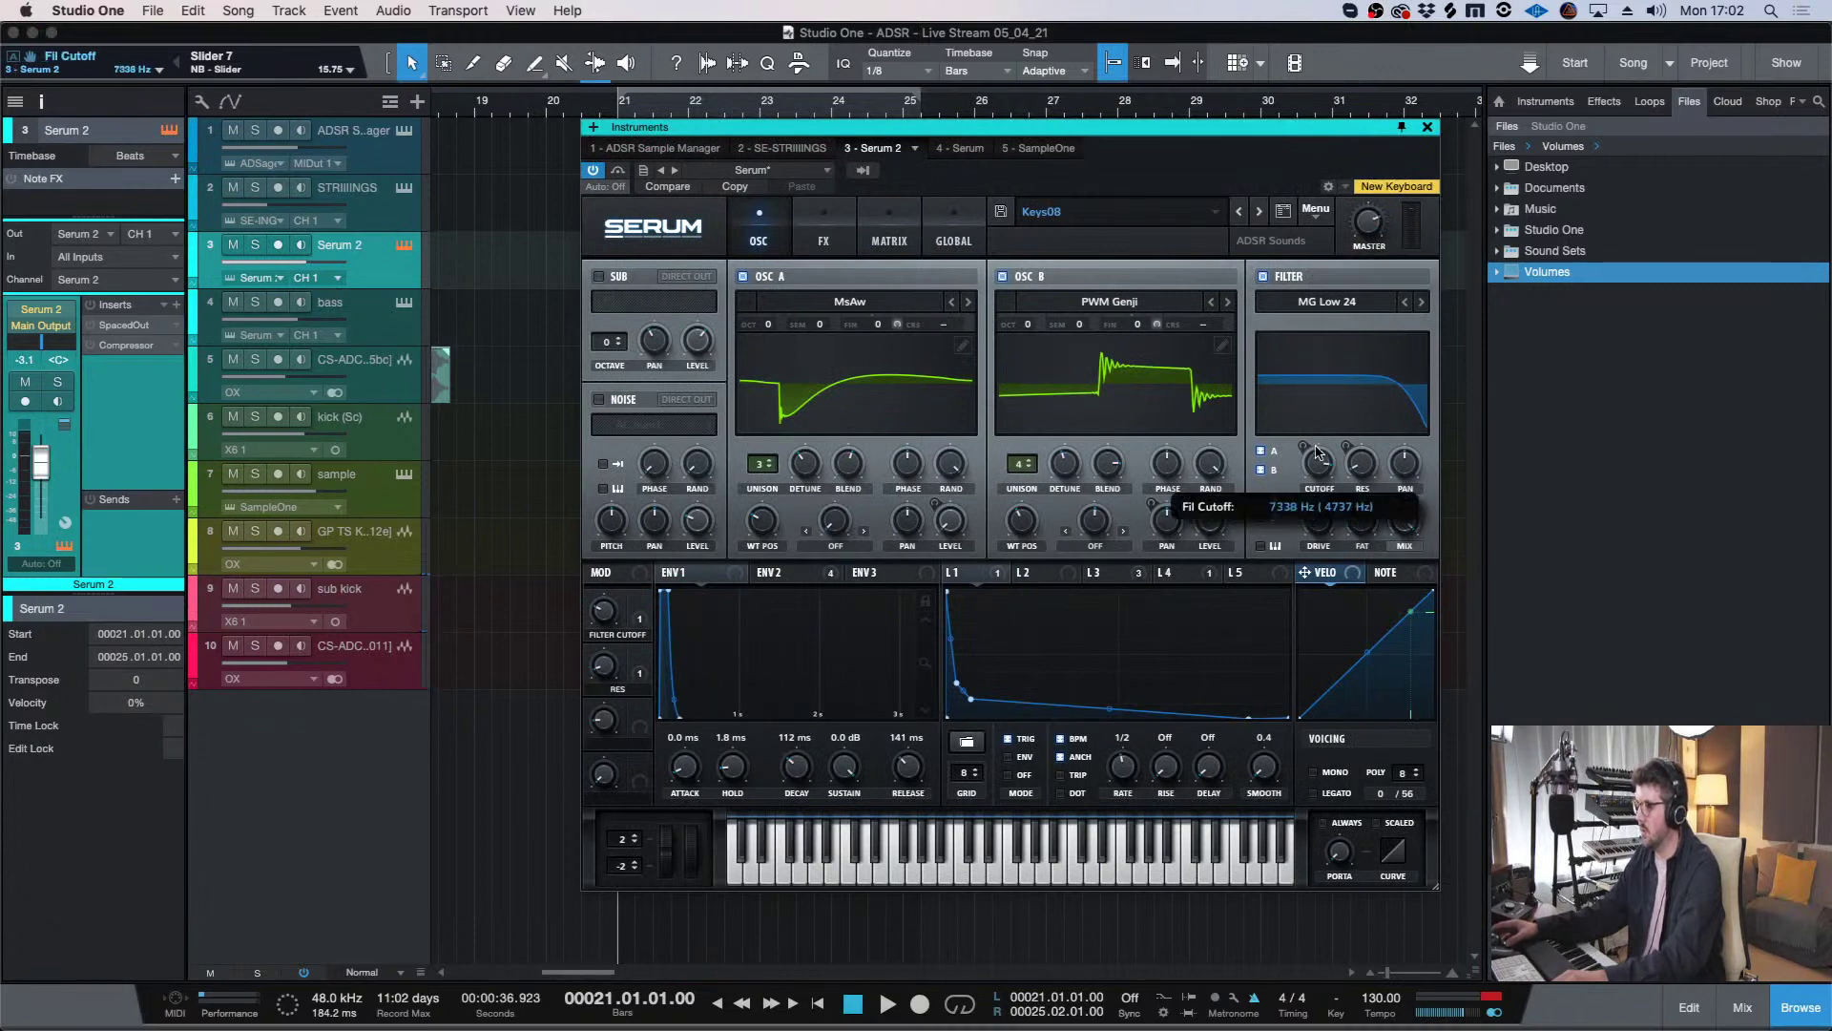
click(1428, 128)
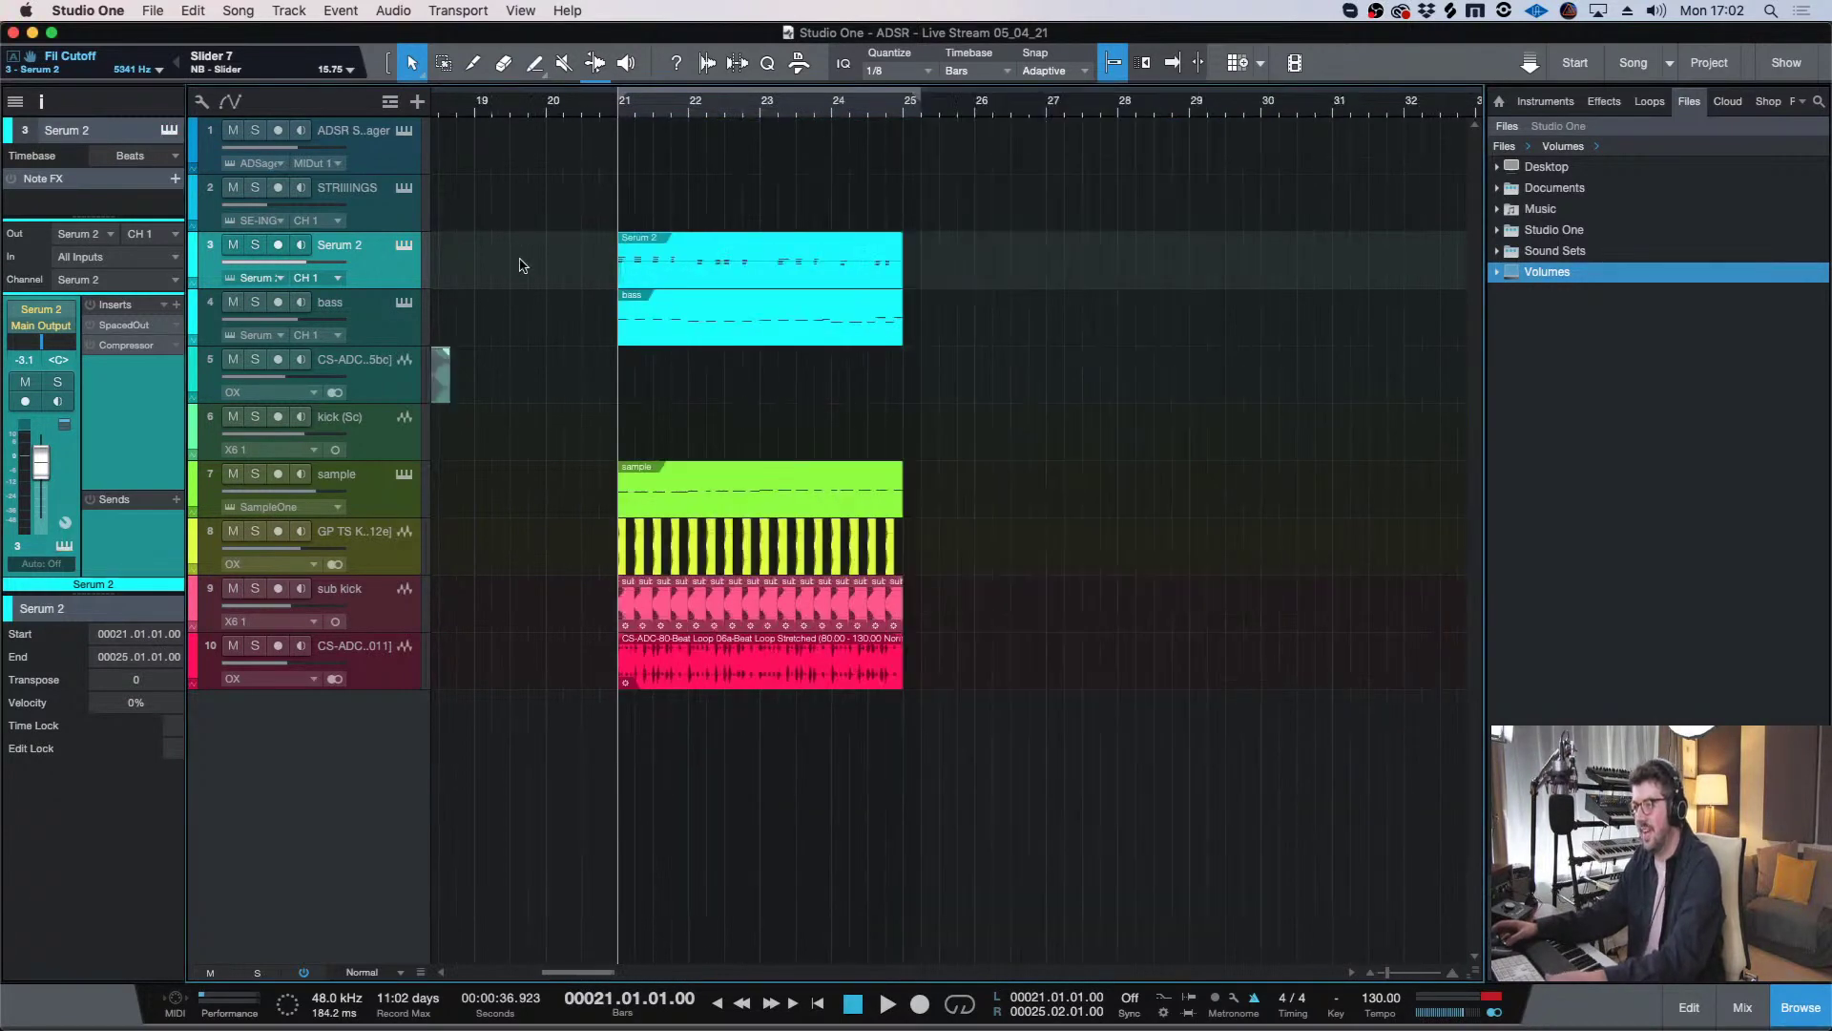
click(255, 244)
key(space)
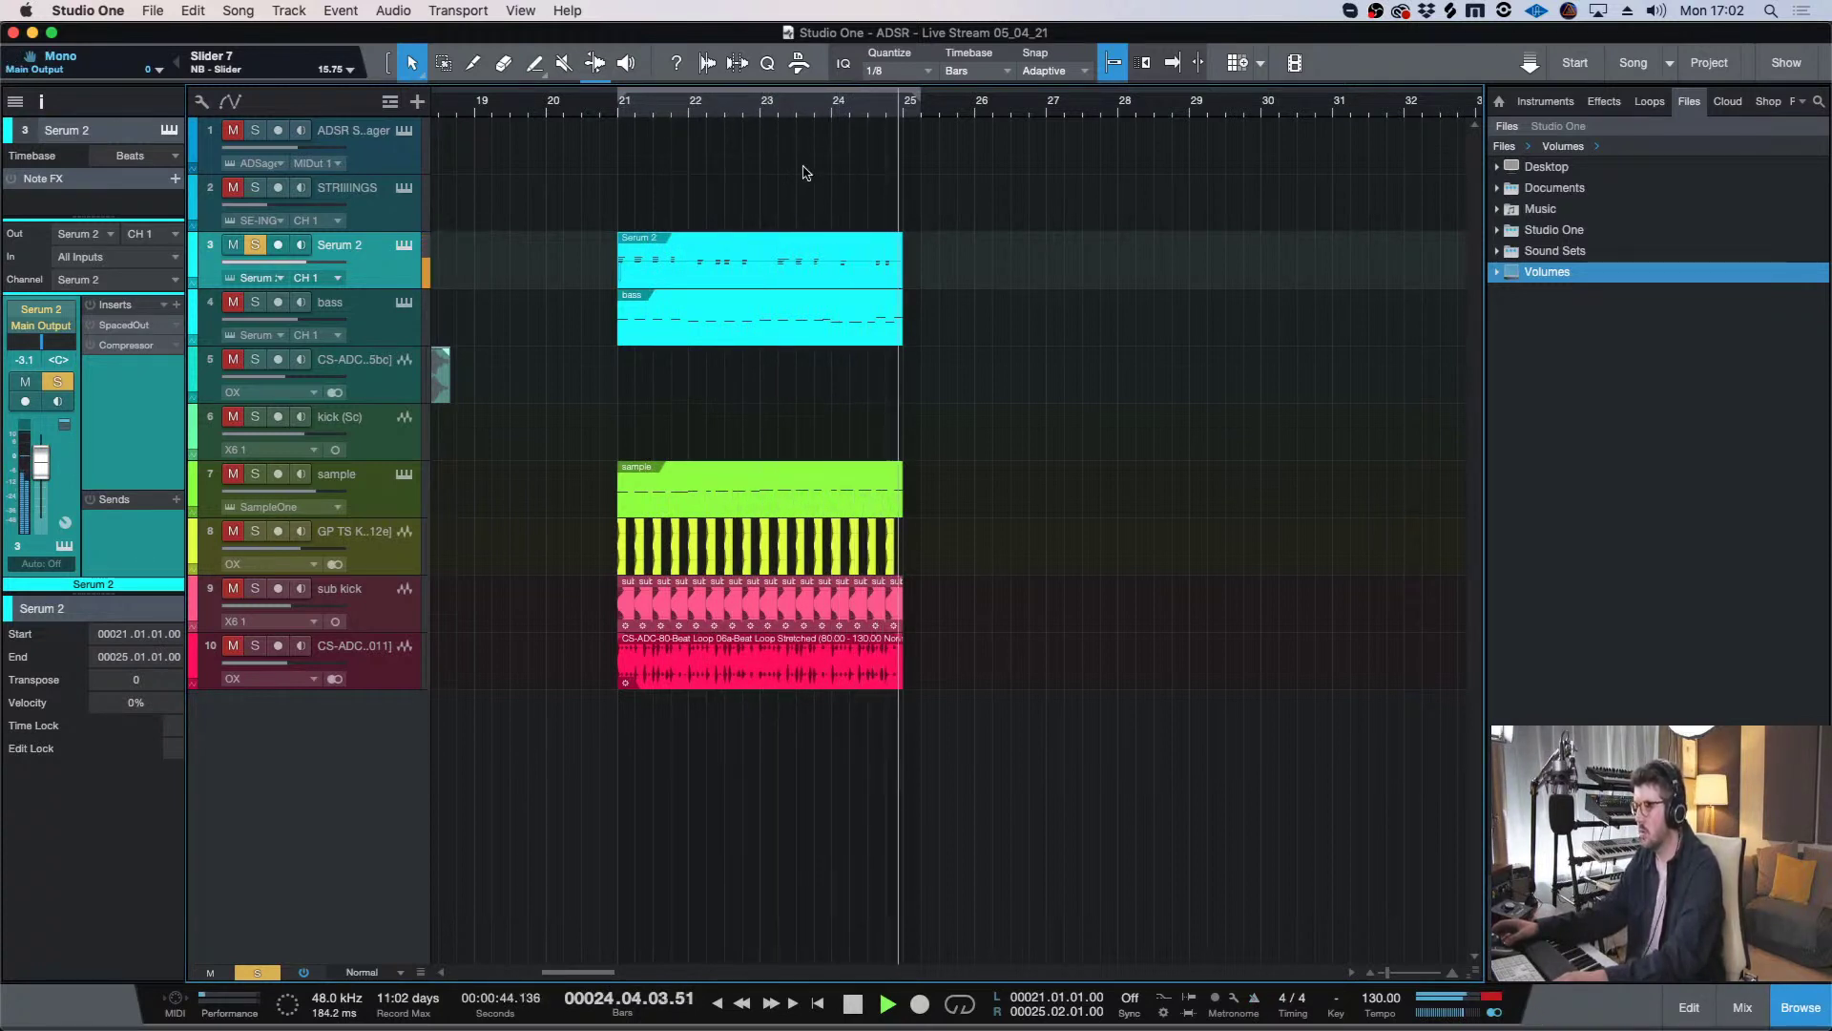
click(632, 112)
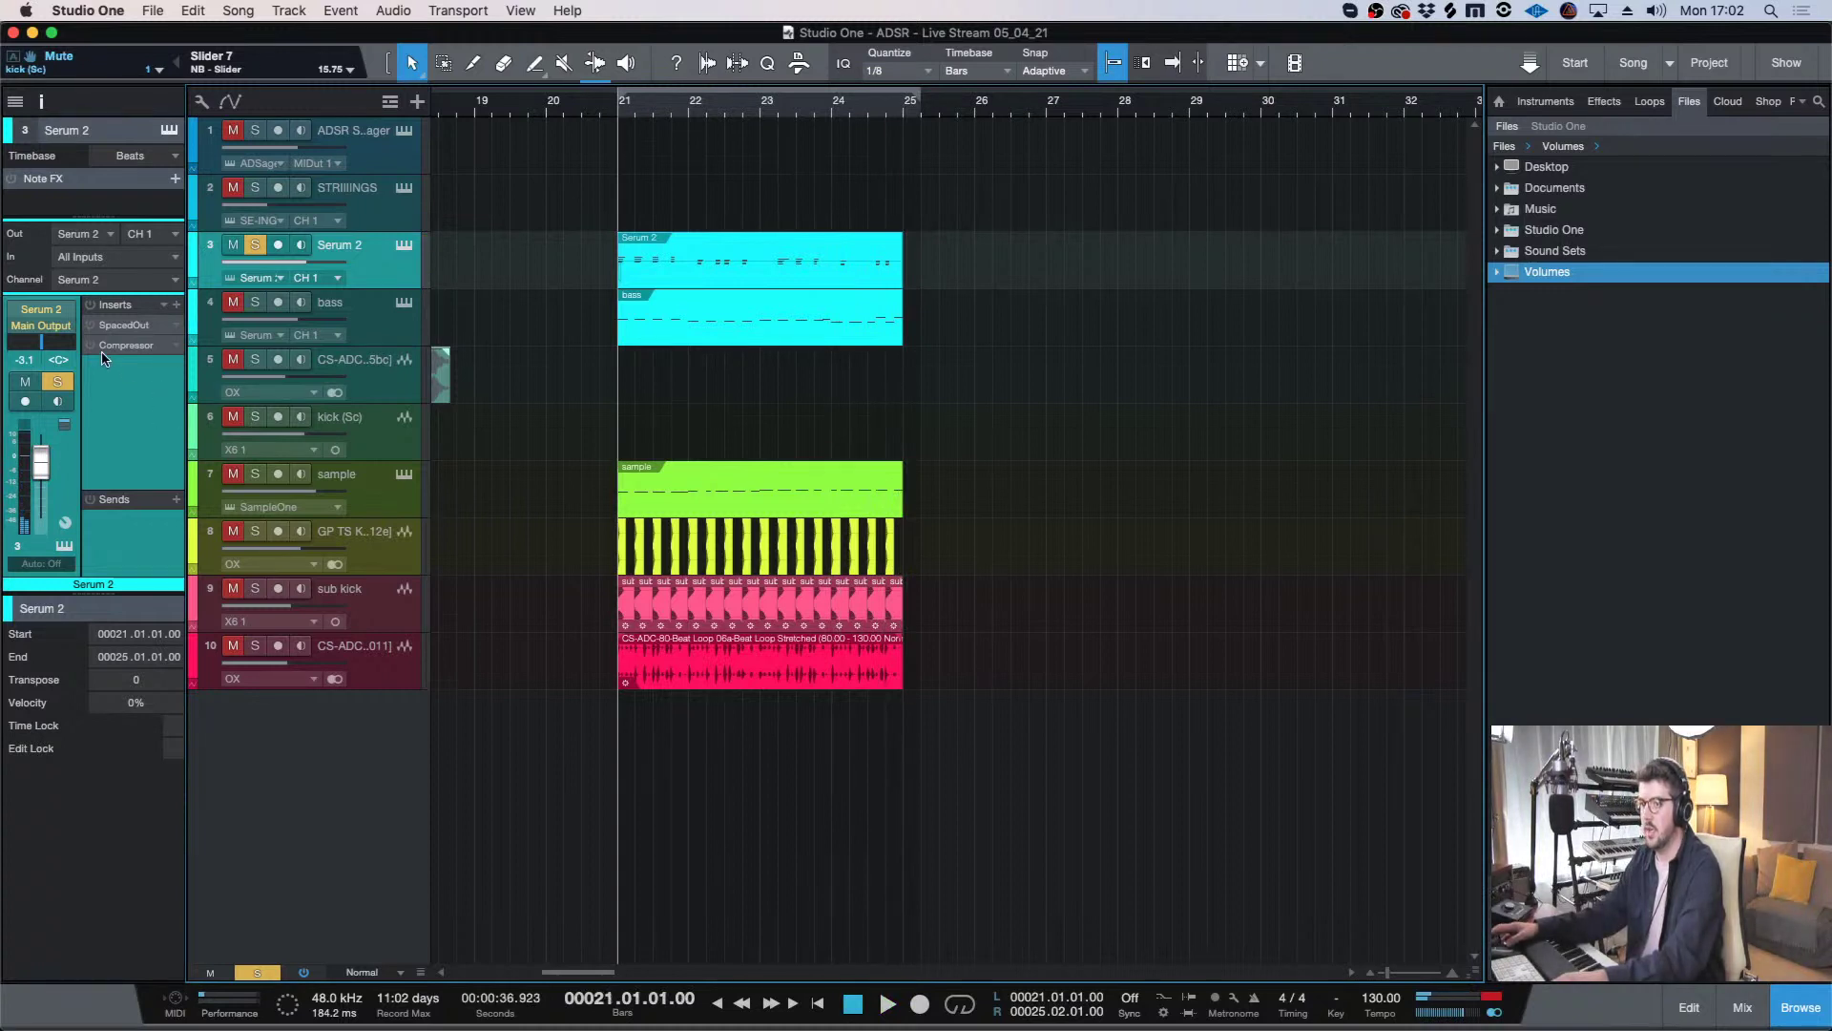
- Copy the bass track's sidechain compressor onto Serum 2 and check its ducking with the sub kick soloed as well
click(334, 320)
click(327, 278)
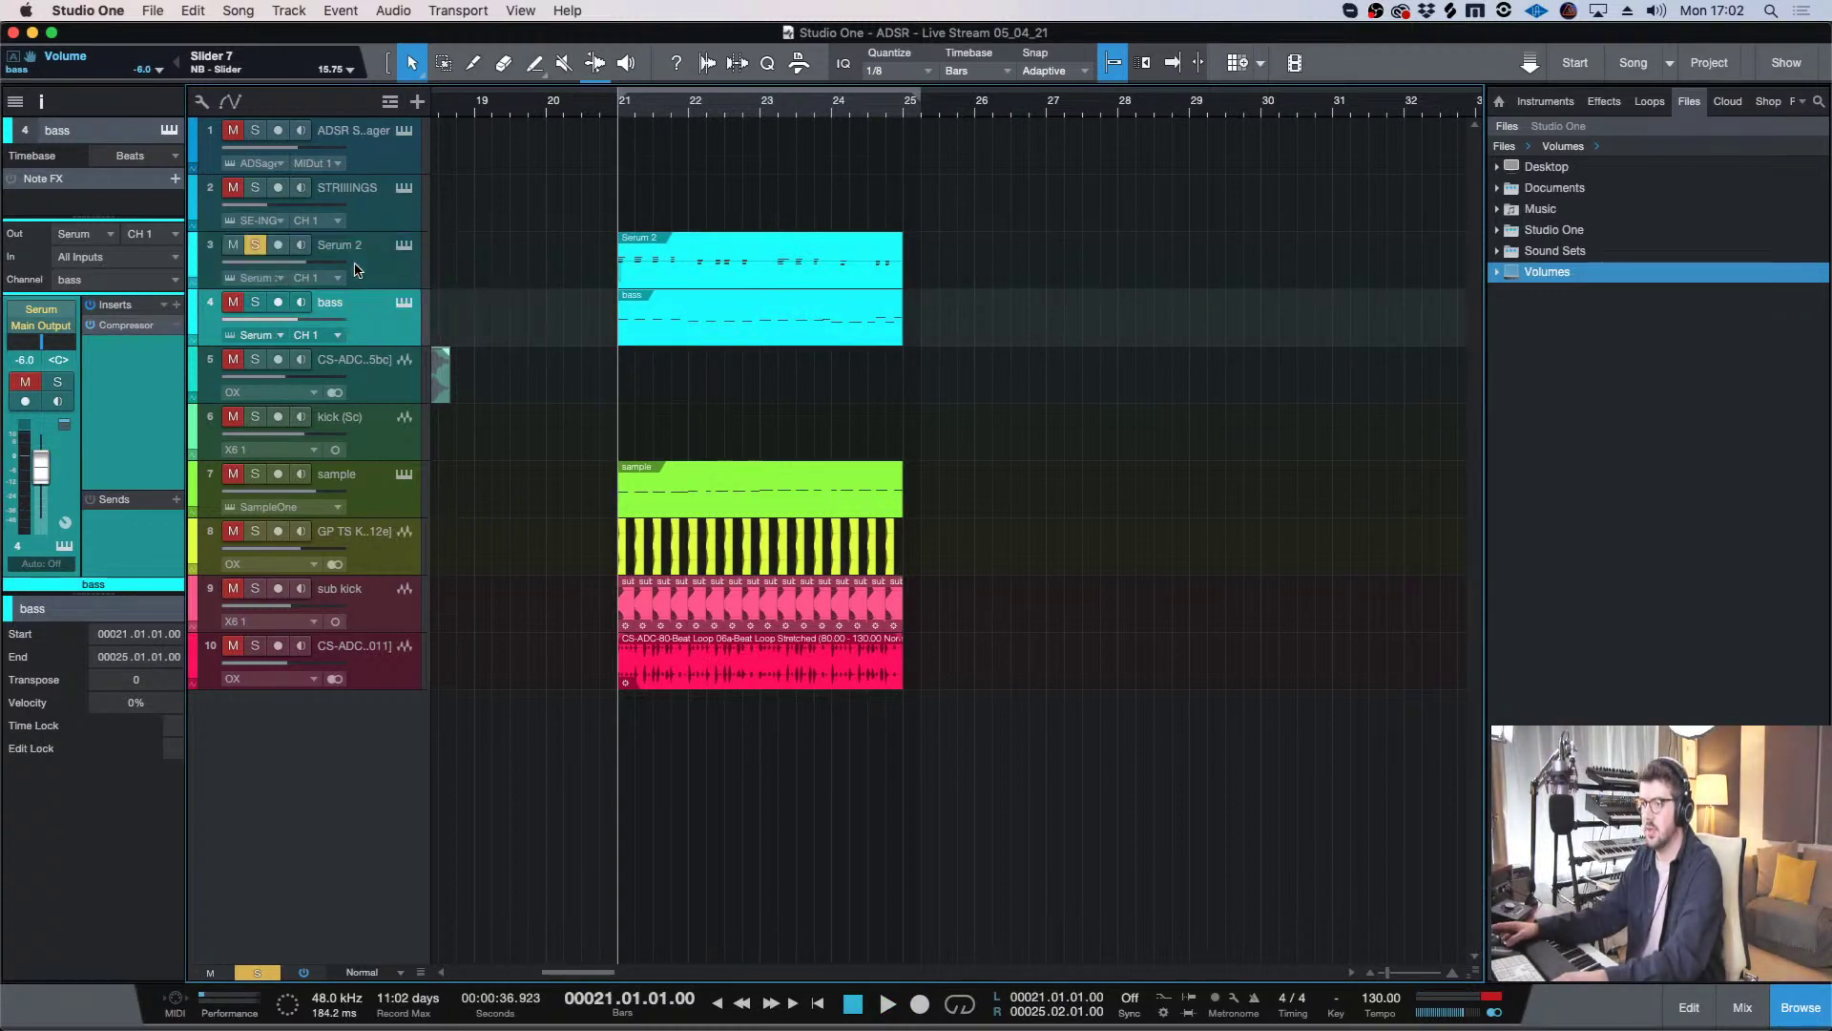
key(space)
click(255, 588)
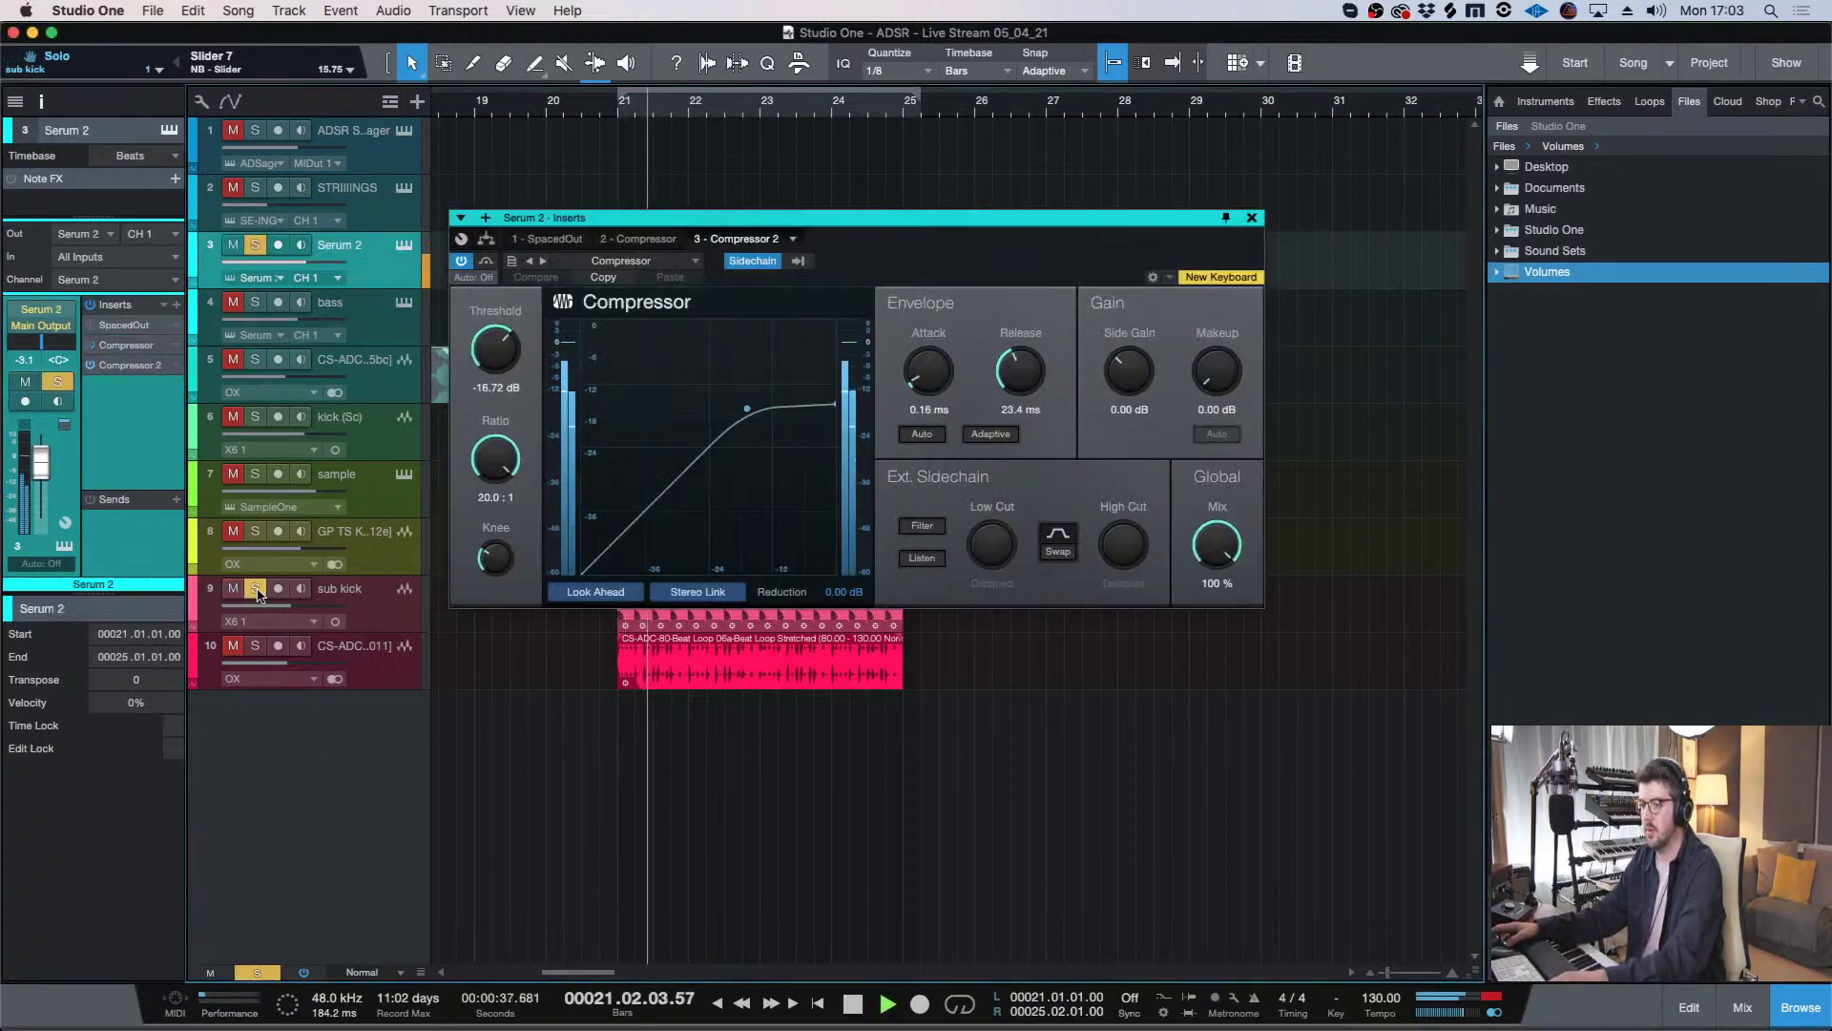
drag(1025, 216, 1195, 186)
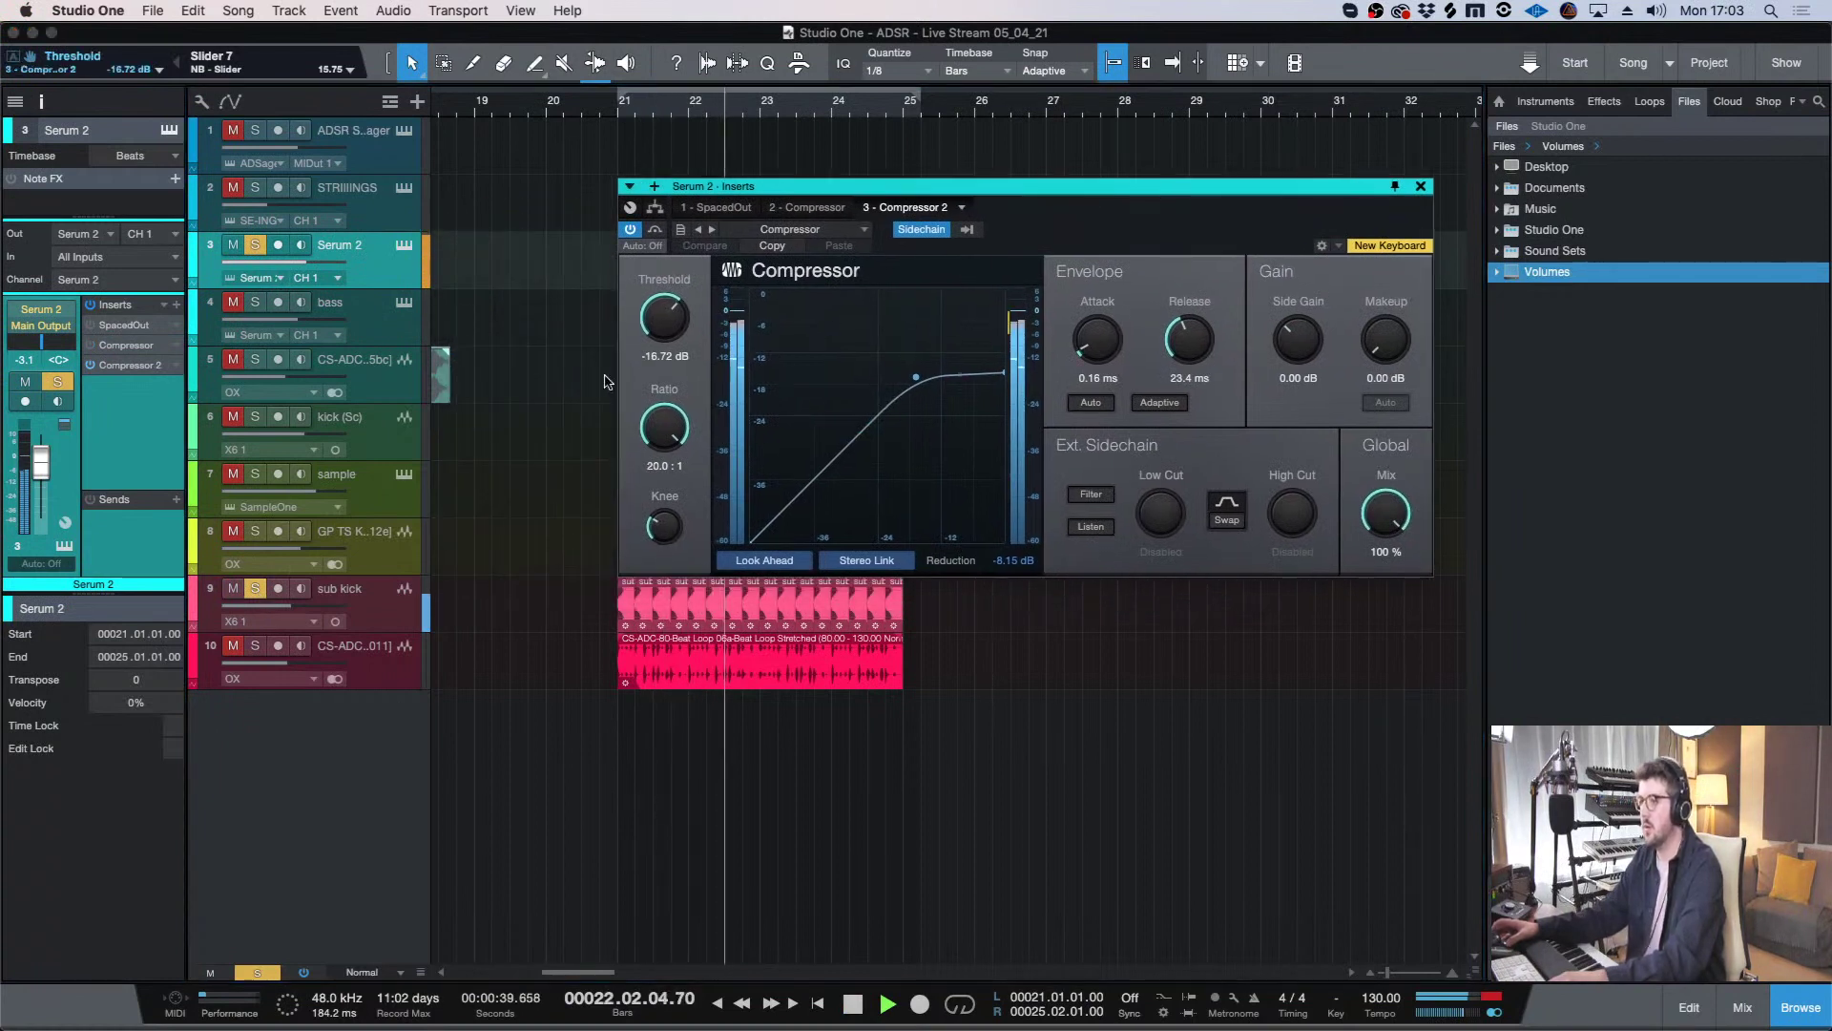
click(1421, 186)
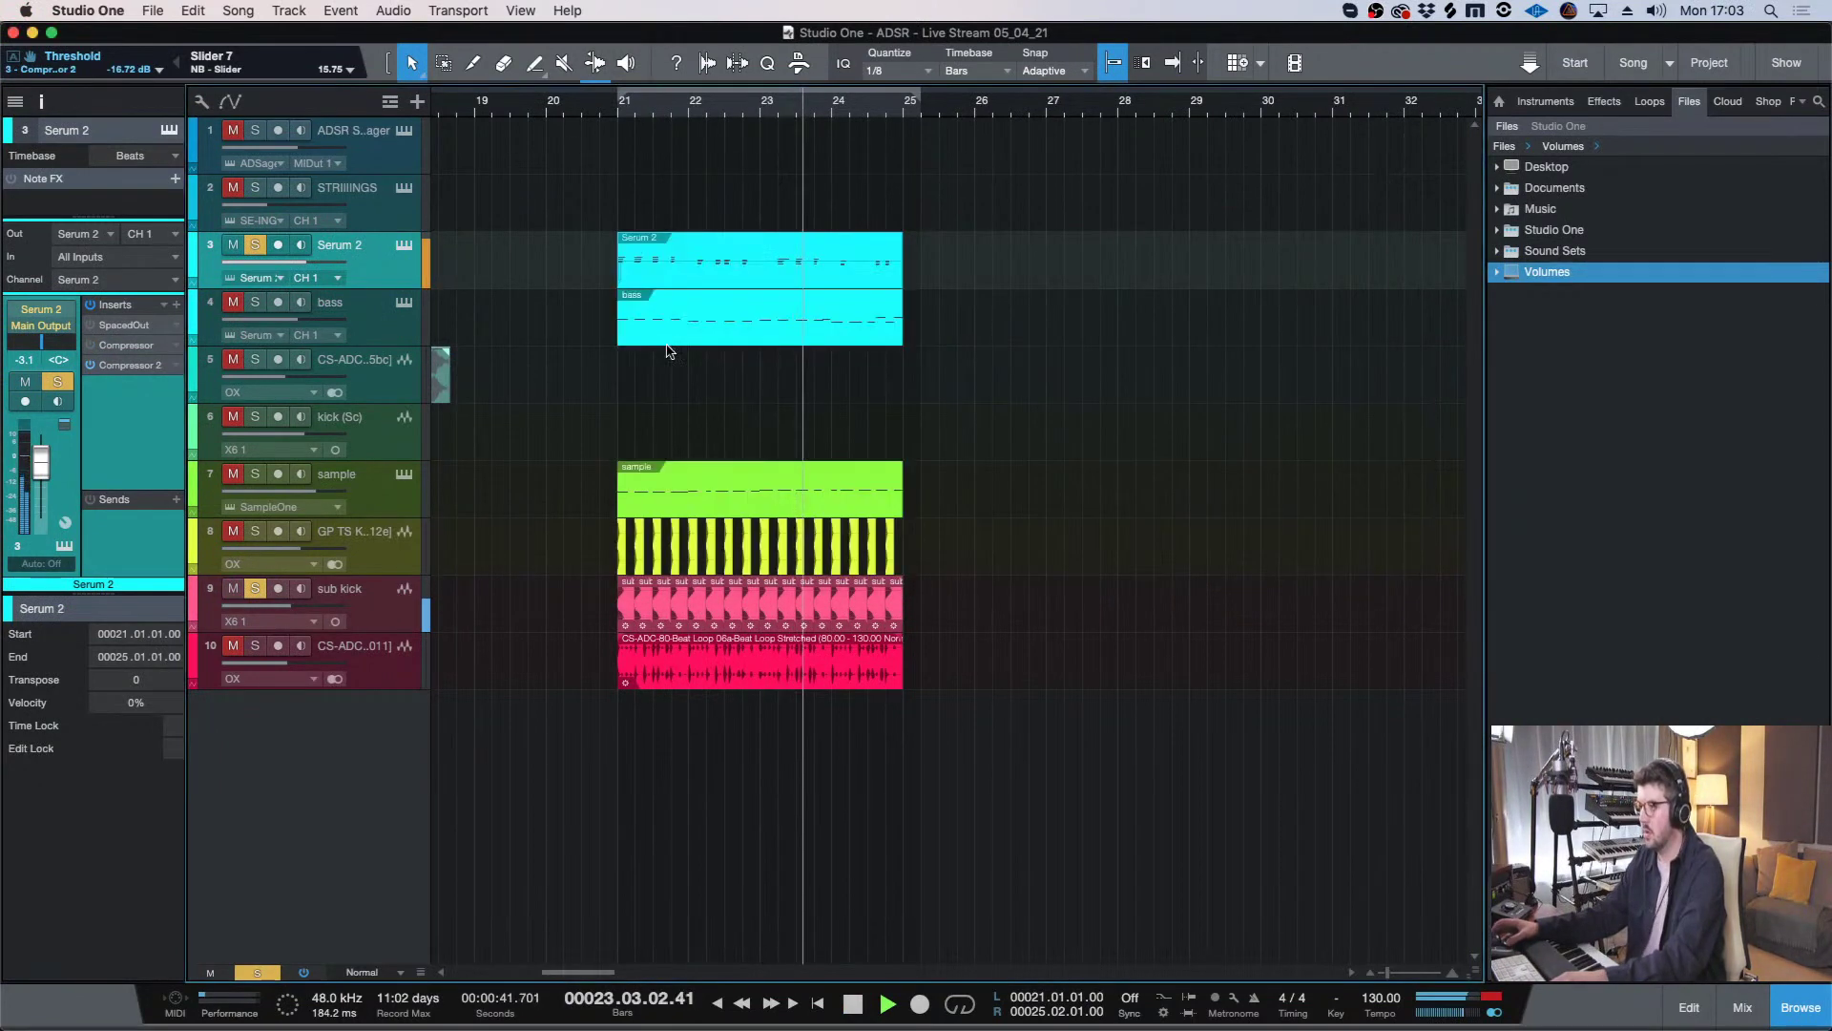
- Set the Serum 2 volume to -6.4 dB, clear all solos, and return the stopped playhead to bar 21
drag(336, 263, 327, 271)
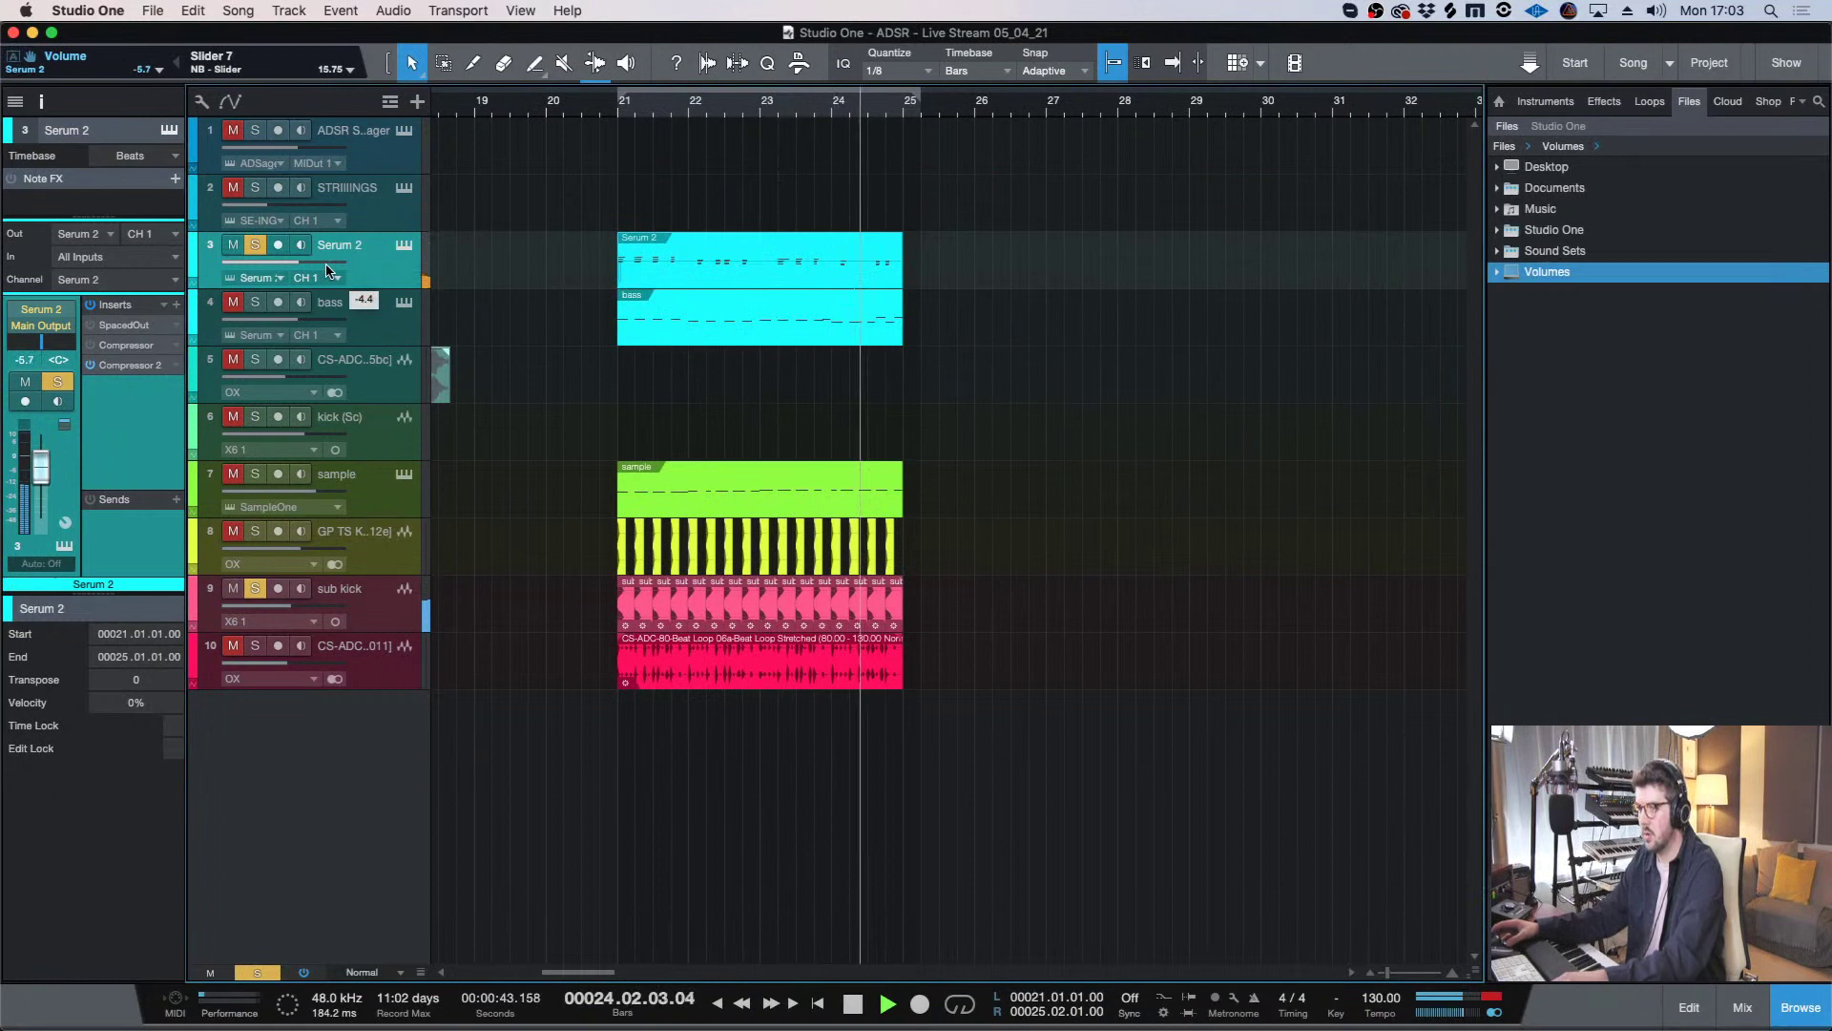
click(255, 302)
key(space)
alt+click(256, 245)
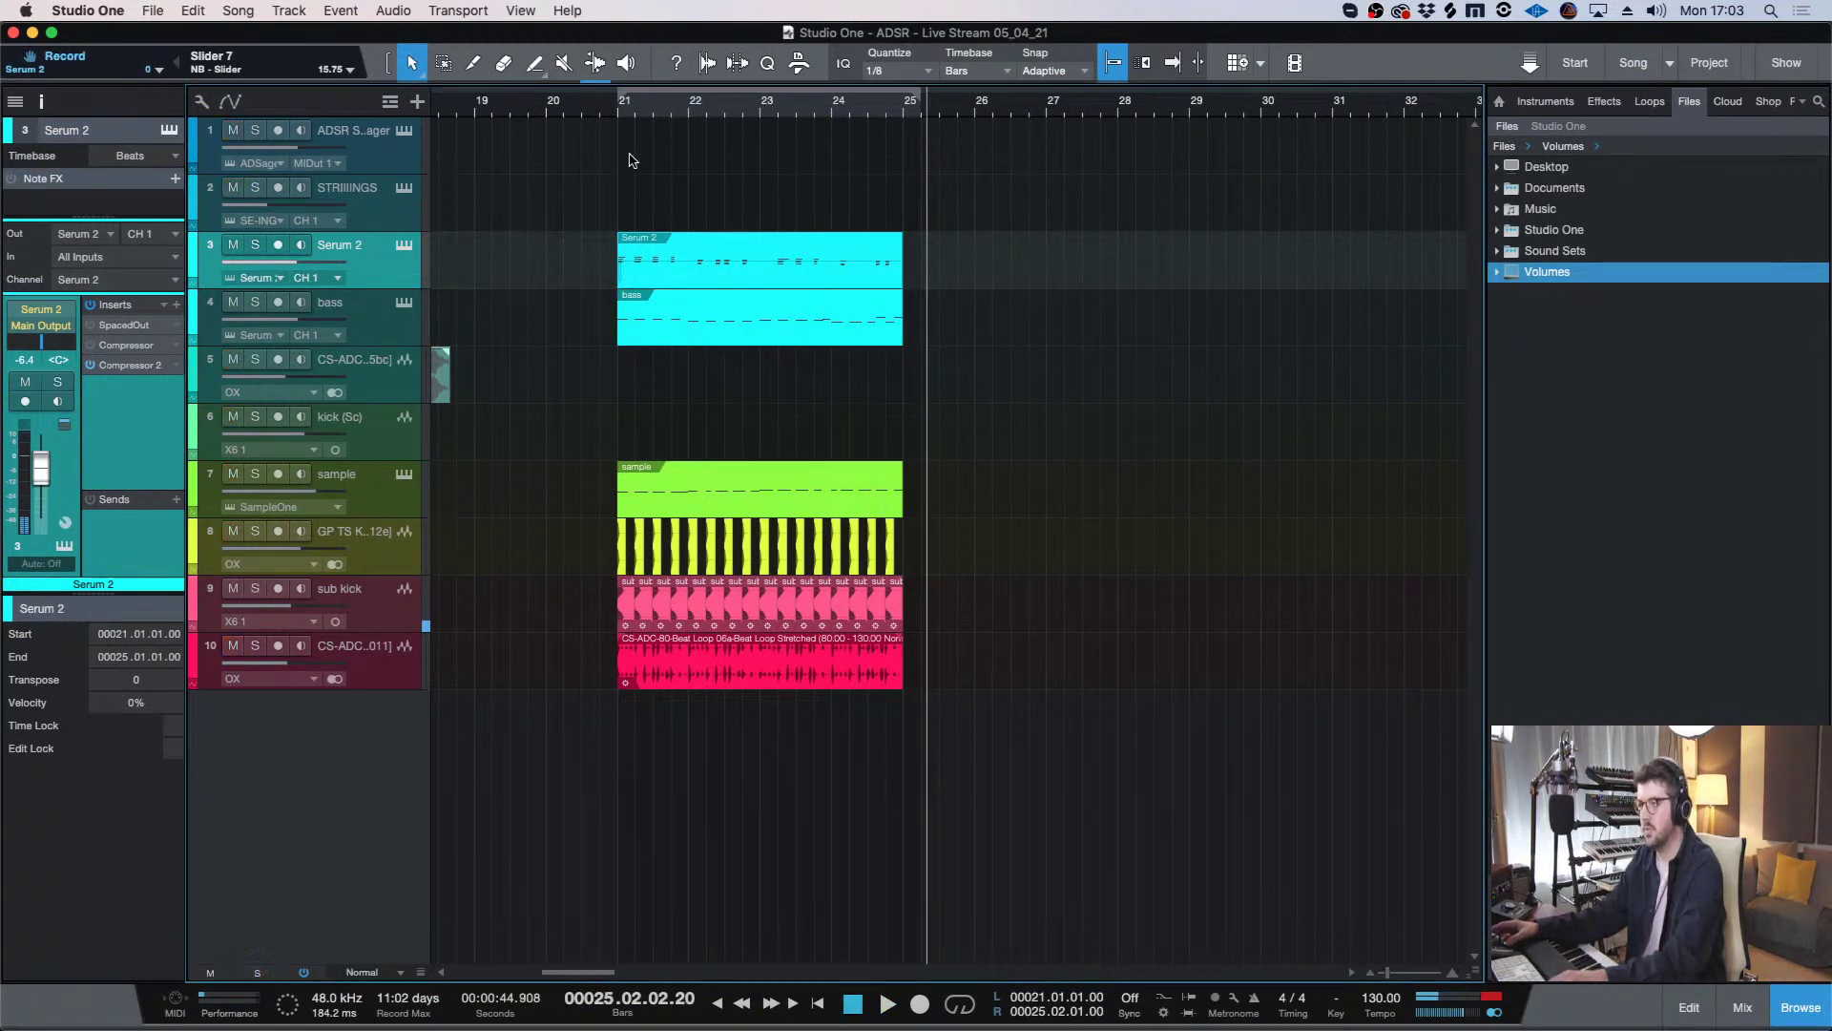
click(614, 108)
key(w)
key(e)
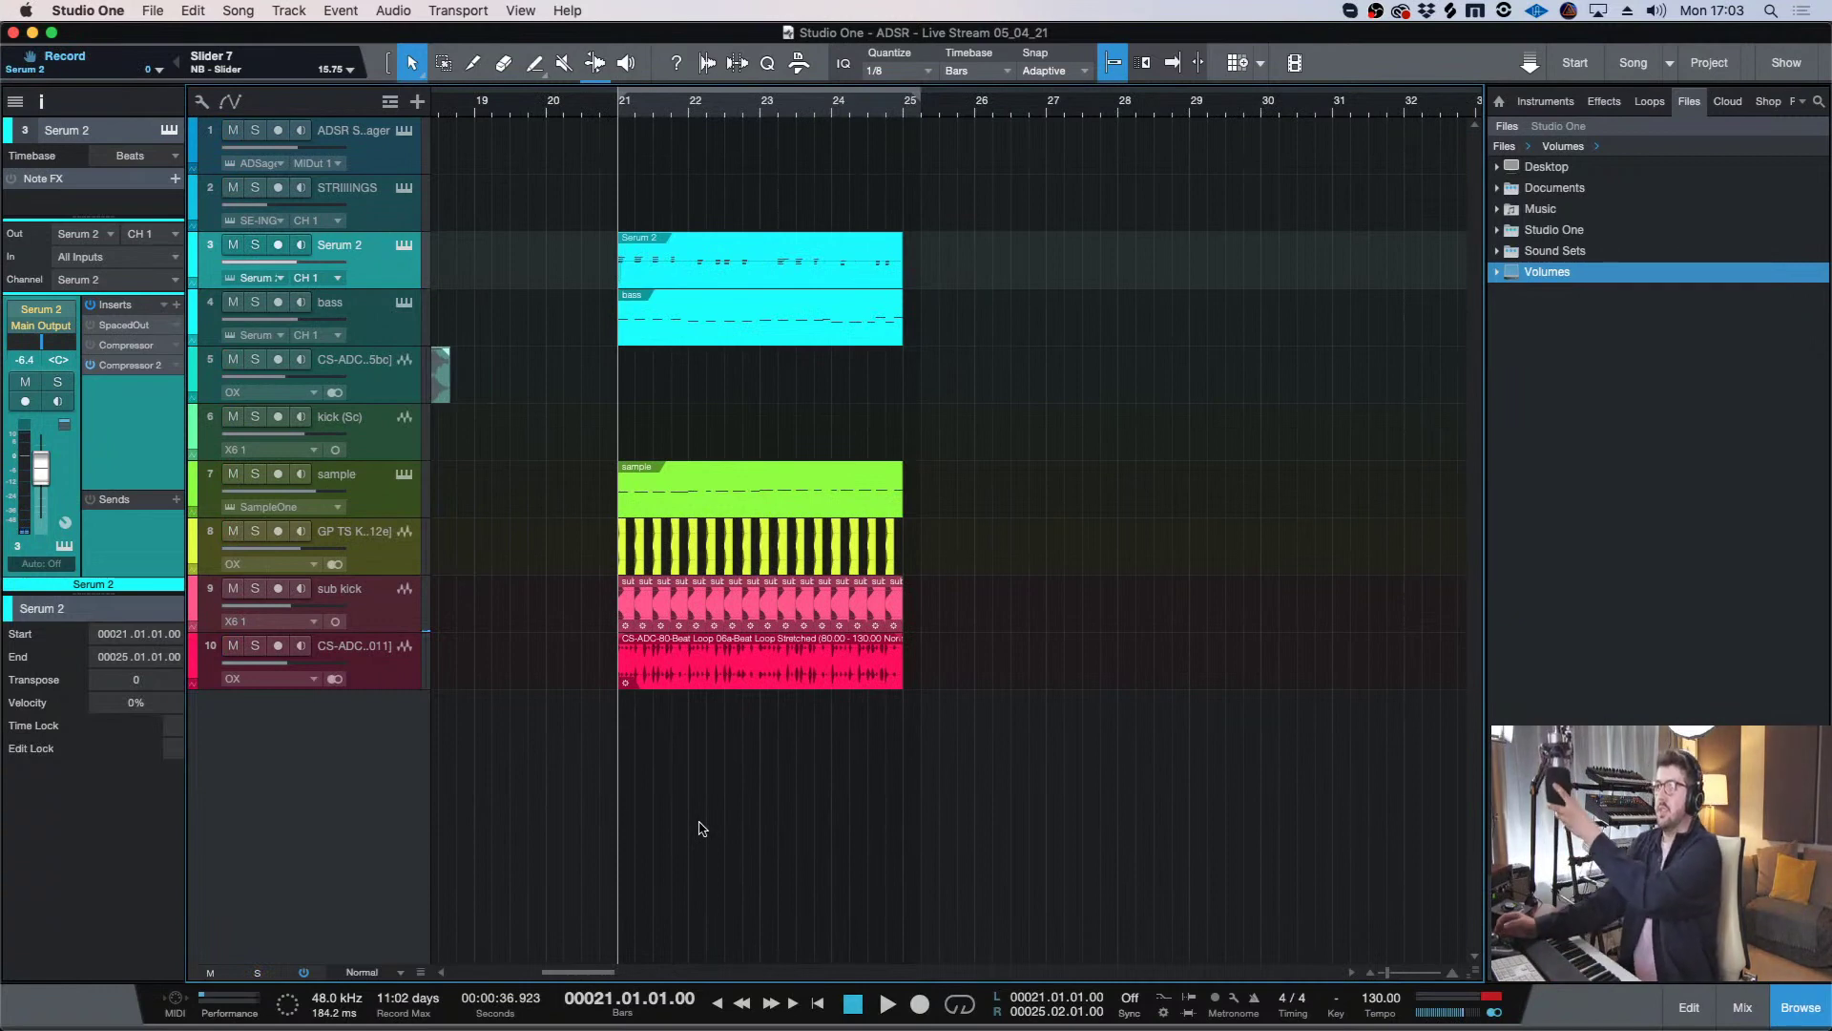
- Look over the strings track's instrument and its The Sauce insert, closing both windows without changing anything
drag(668, 971, 539, 973)
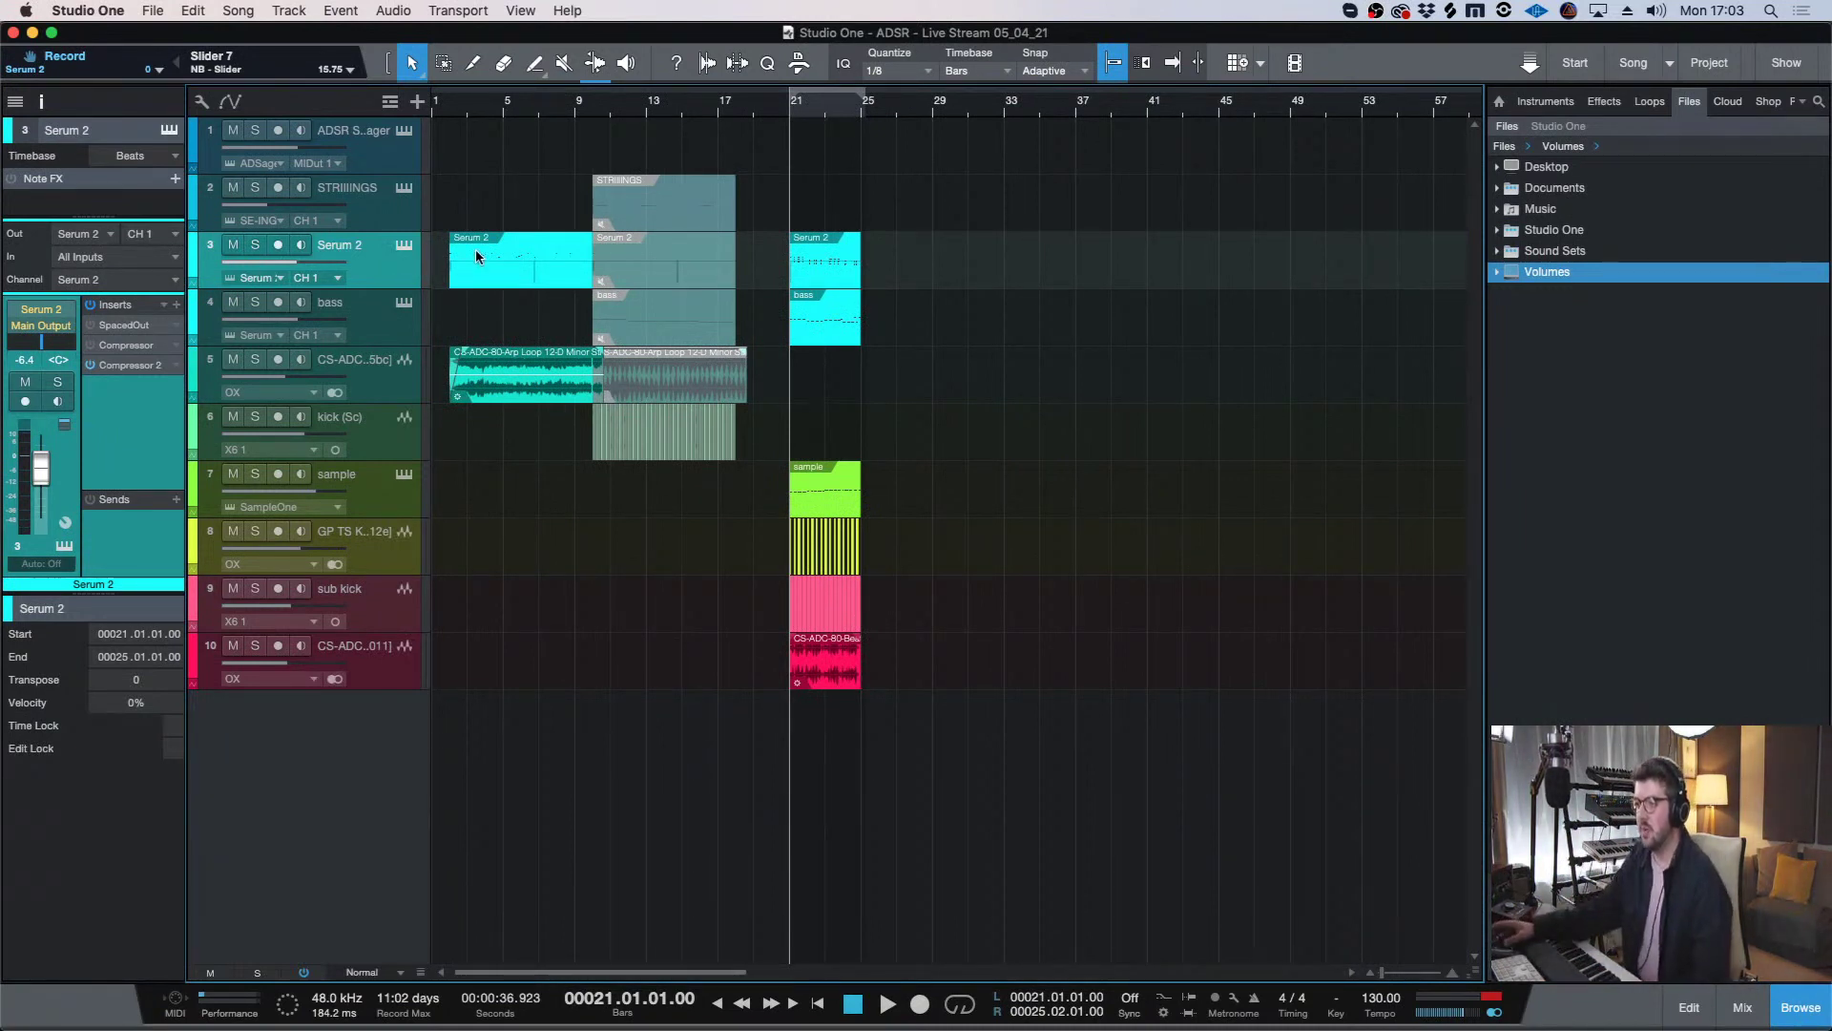
click(398, 221)
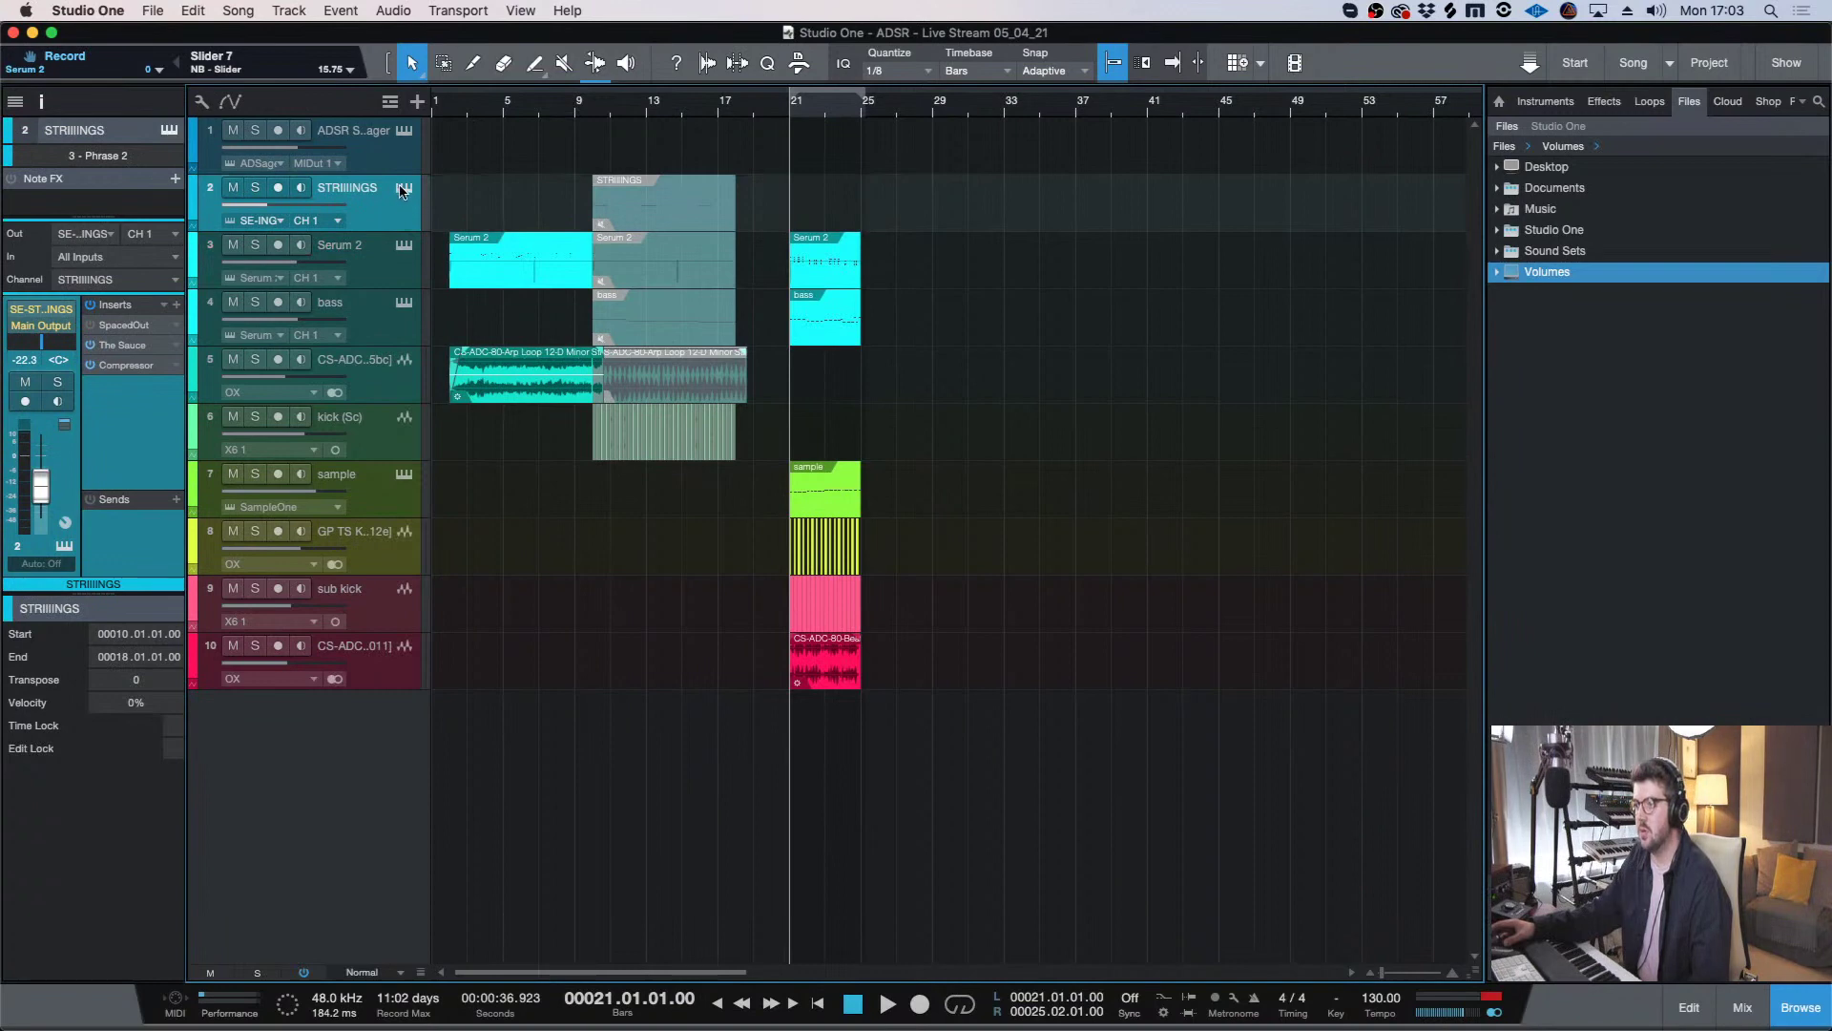
click(401, 189)
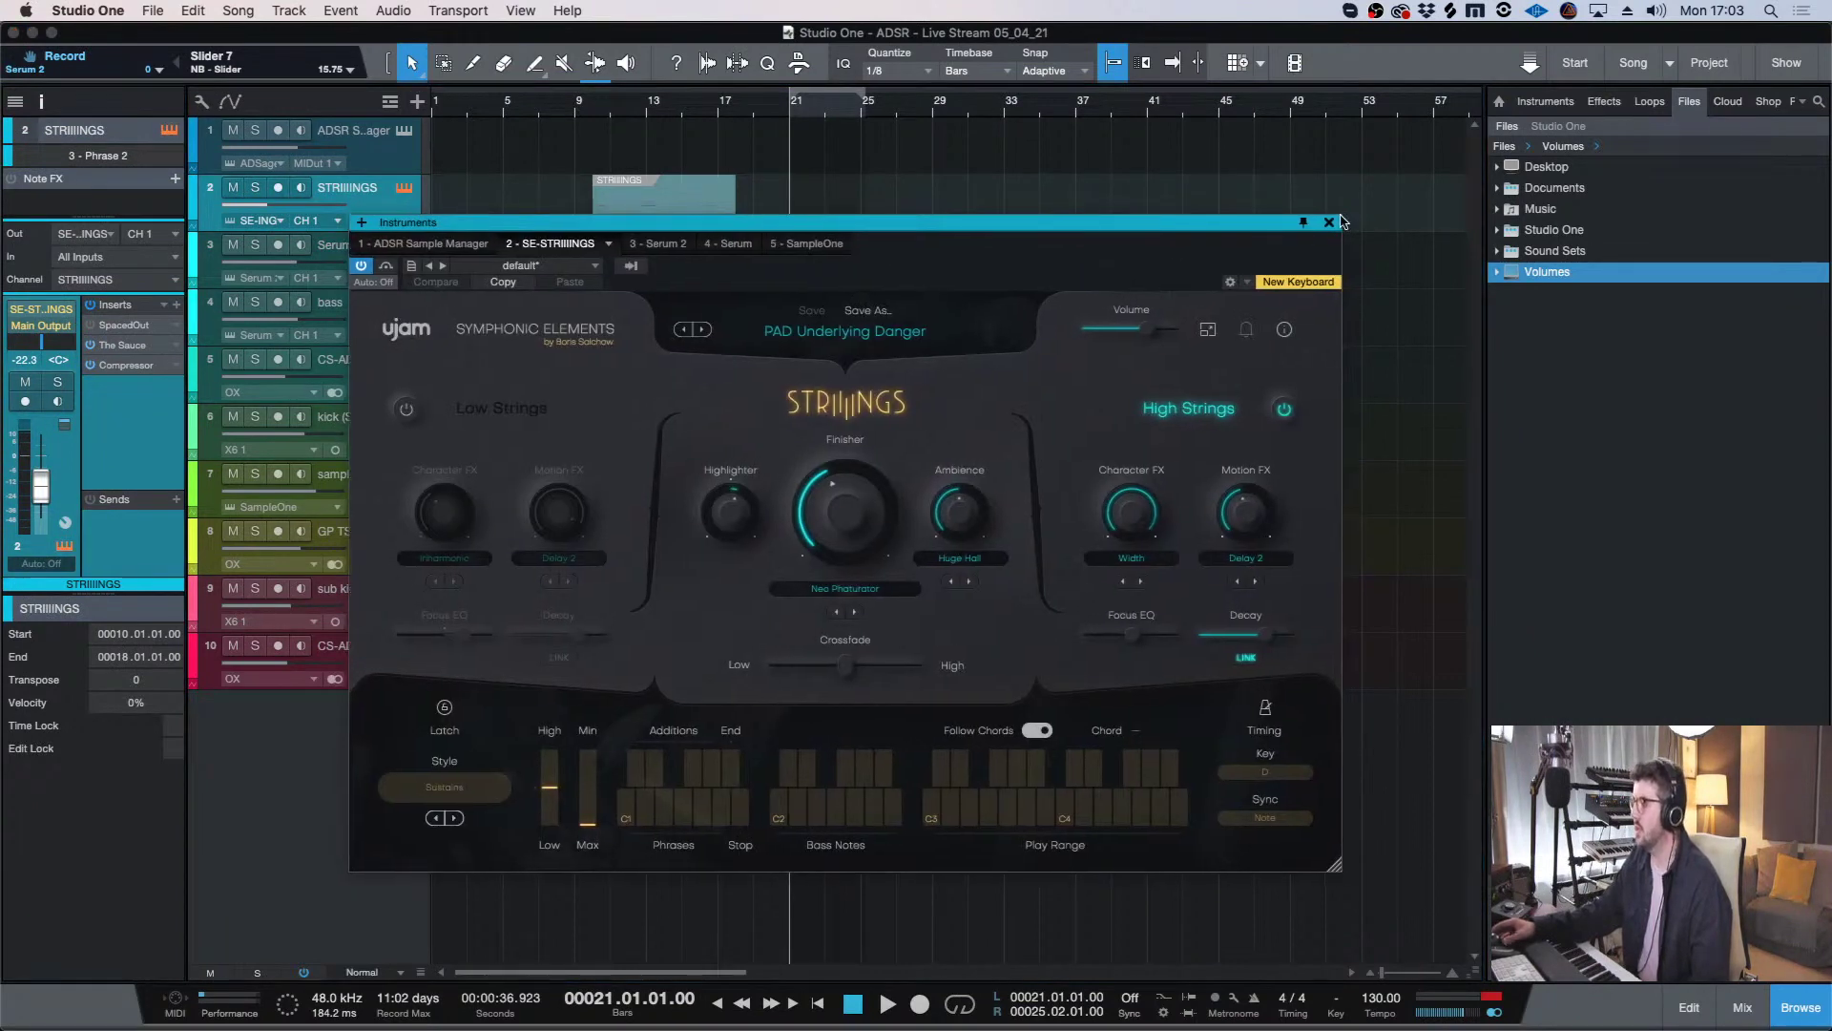
click(1330, 222)
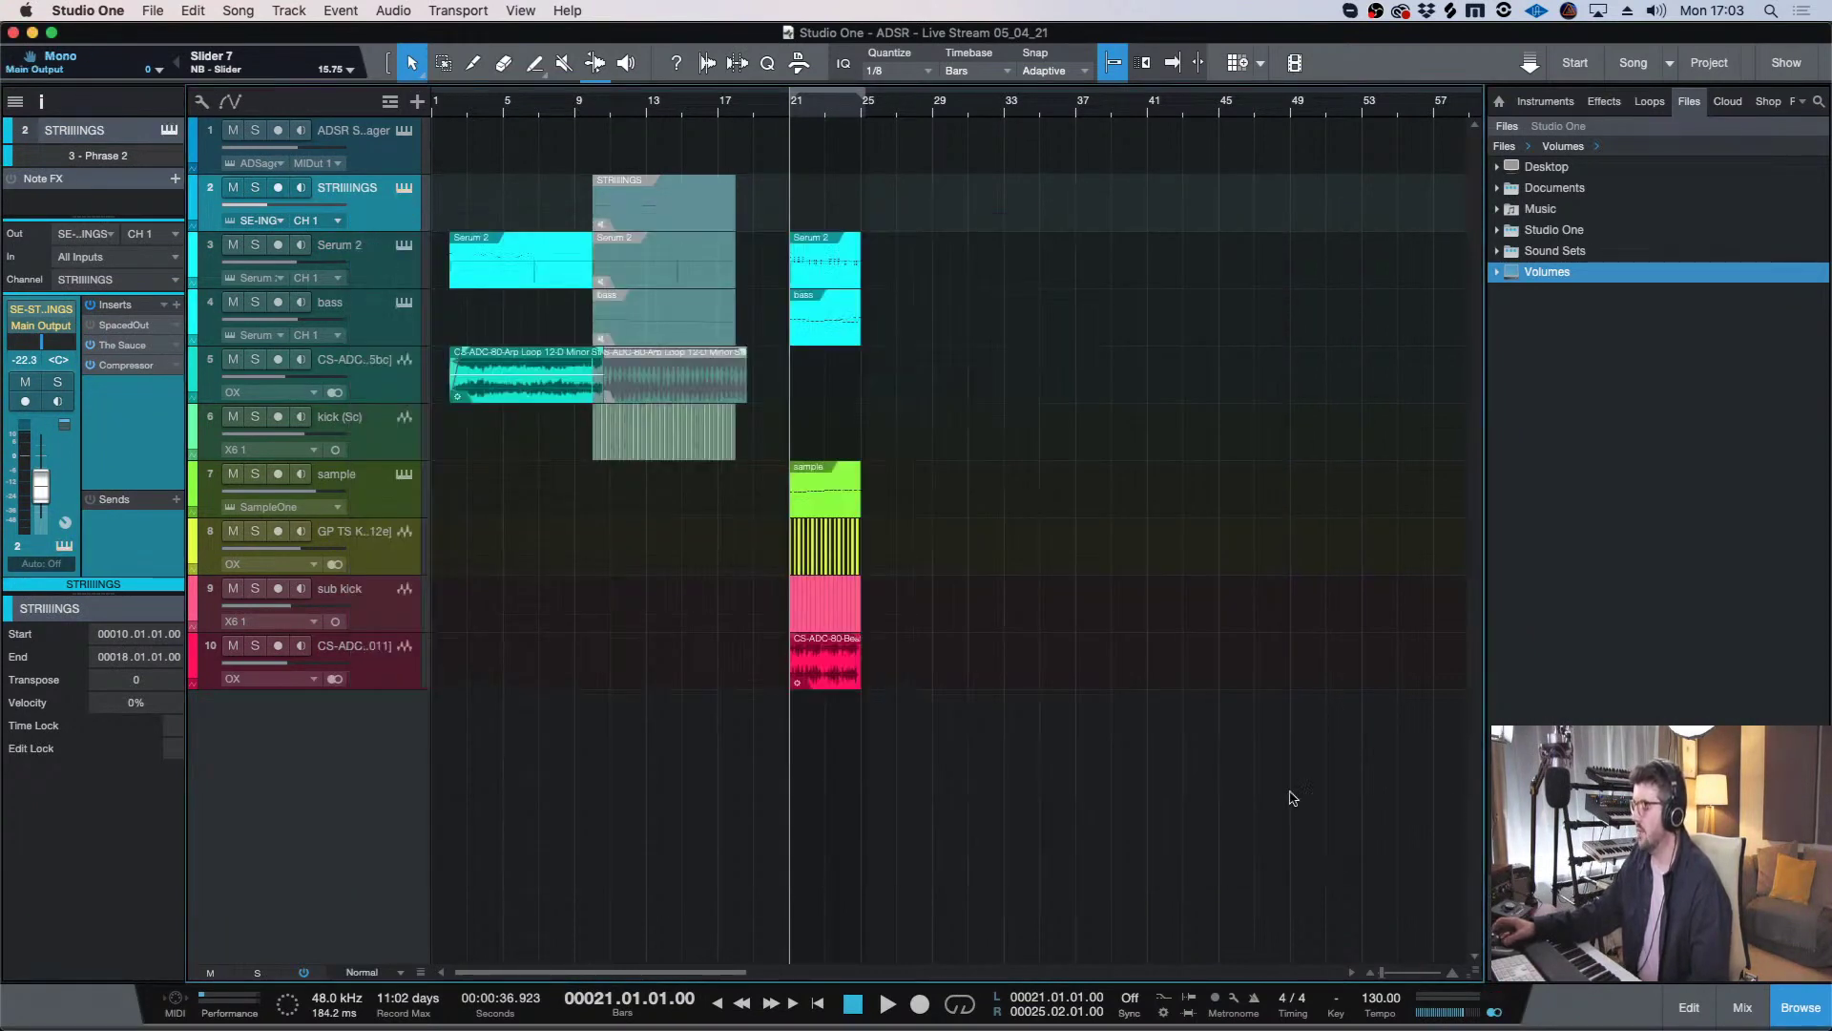
double_click(122, 344)
drag(855, 259, 806, 279)
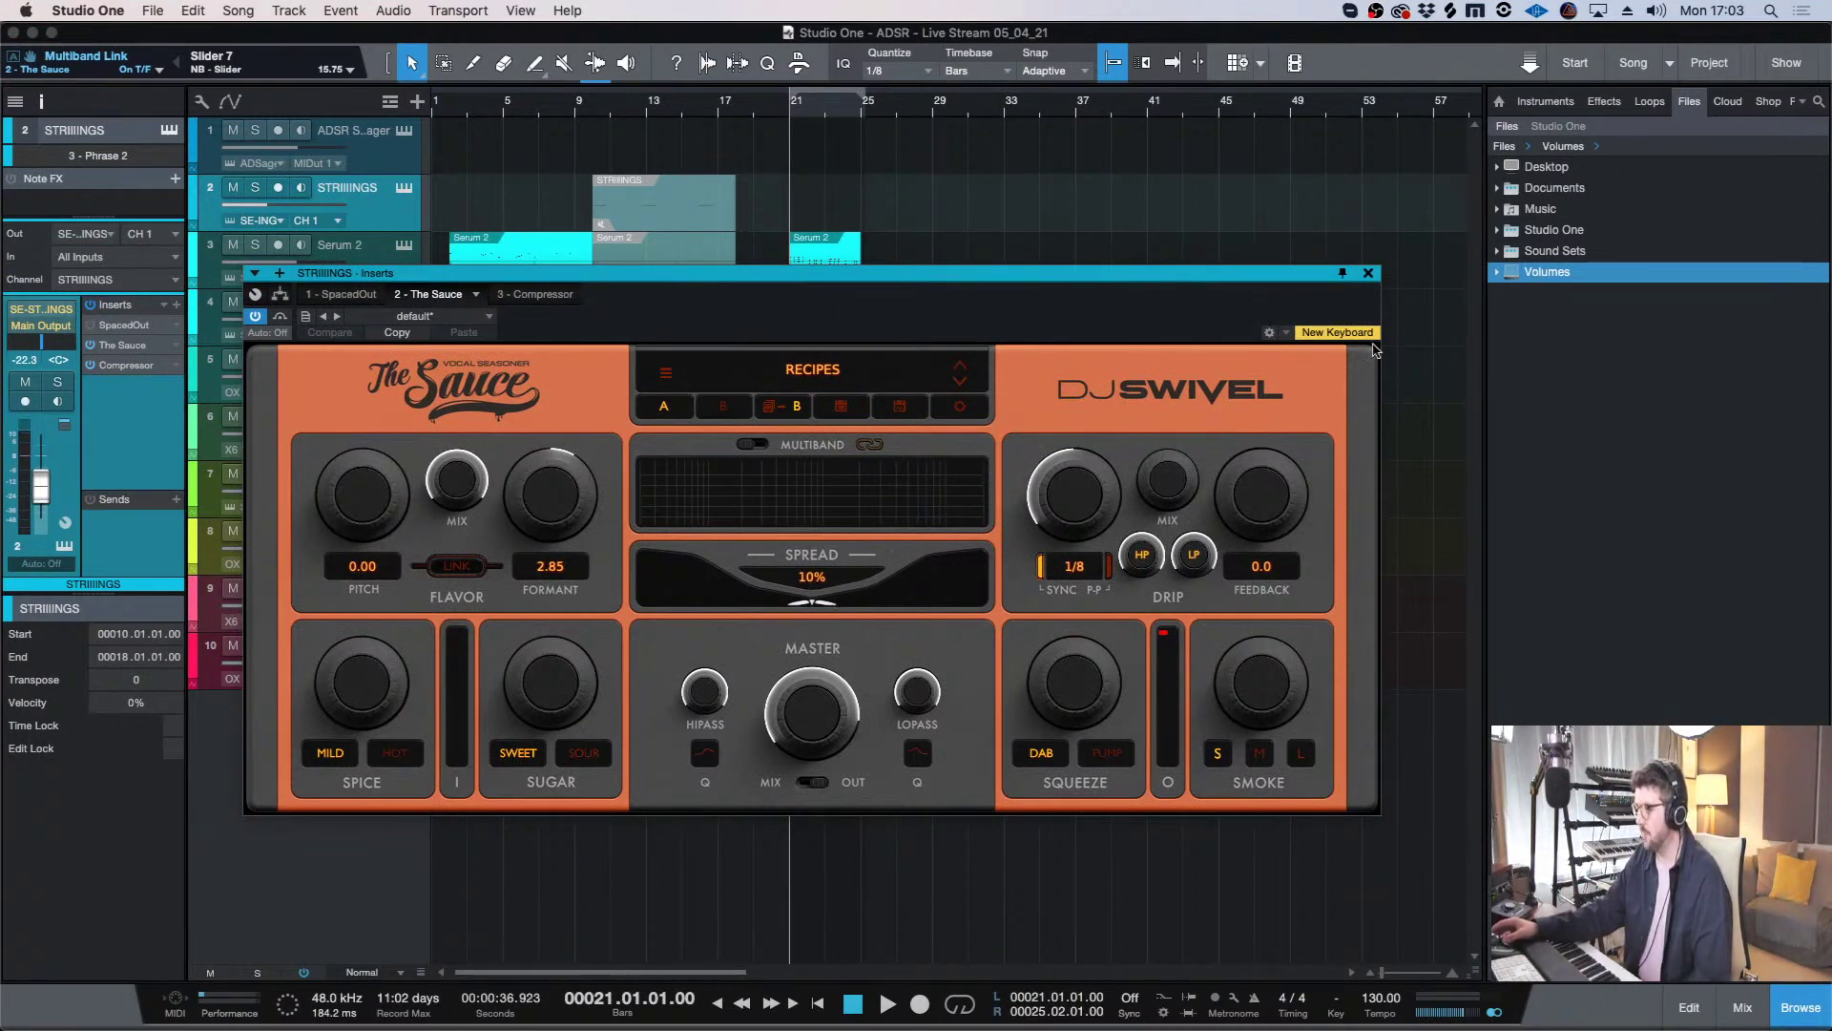
click(1367, 274)
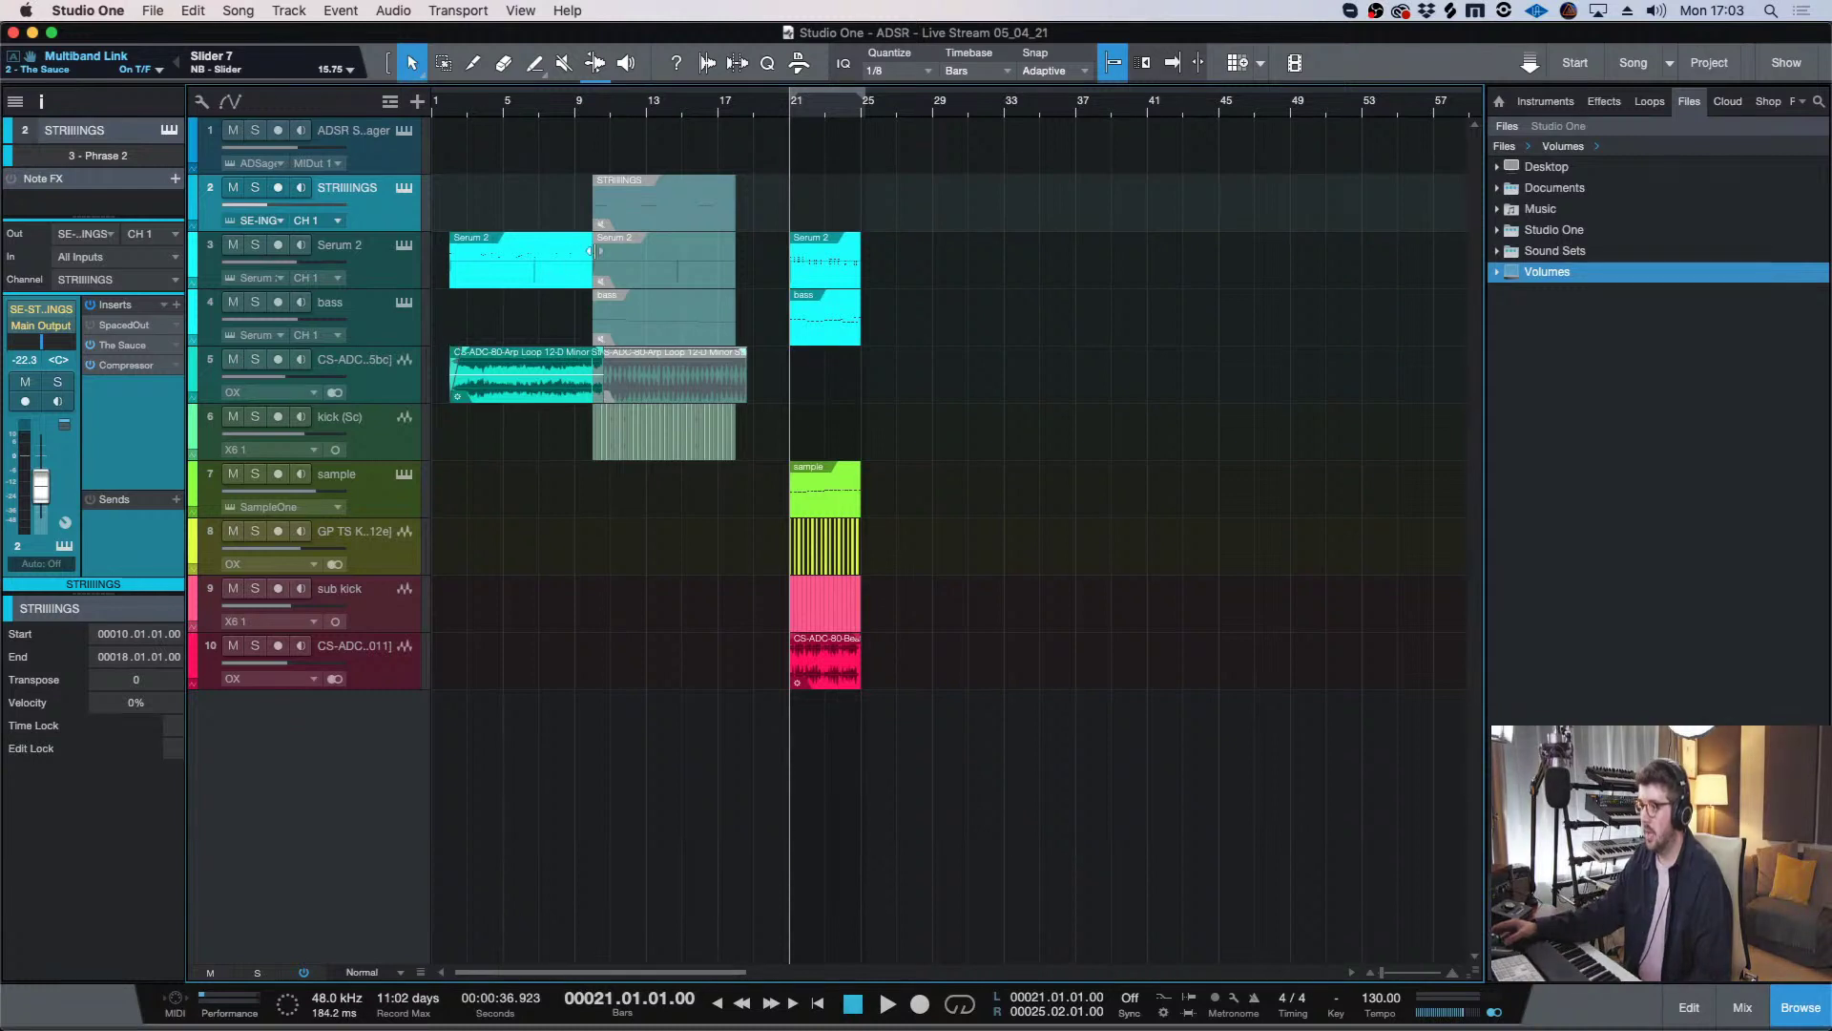
- Examine the channel settings of the tracks below, the sample track's SampleOne instrument, and the two arp loop clips
key(Down)
key(Down)
key(Down)
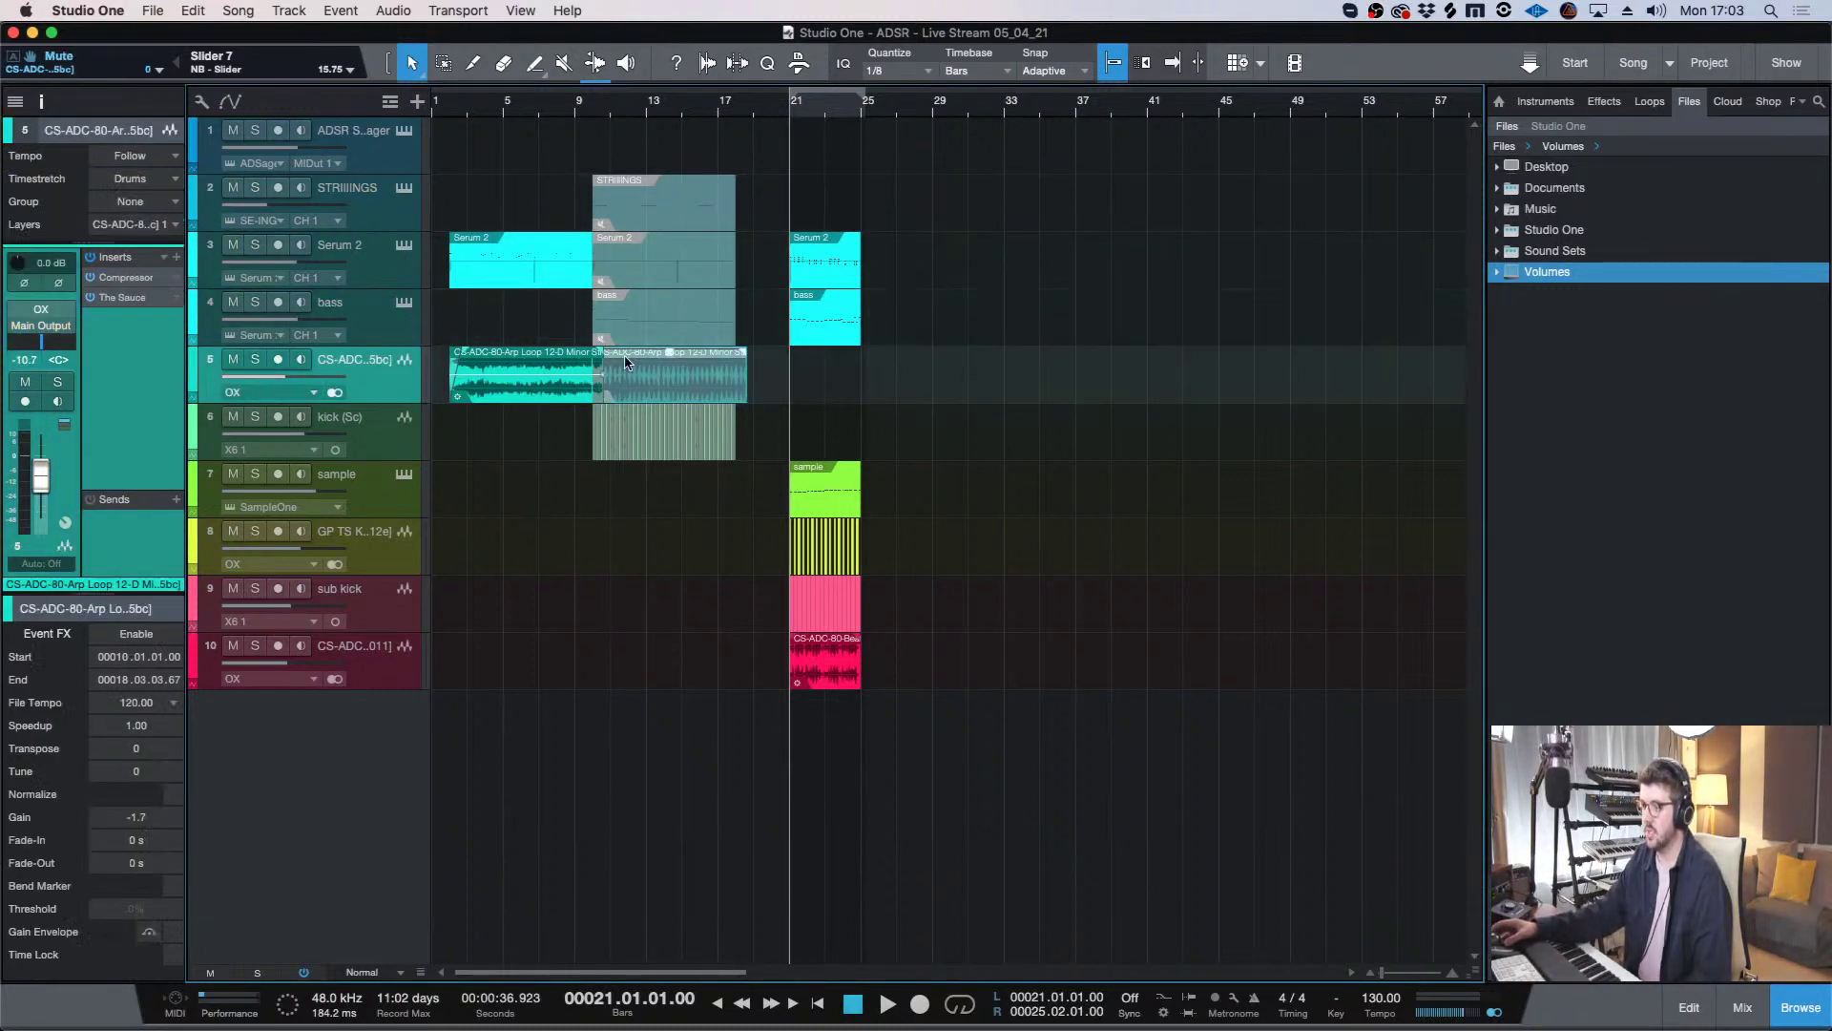
key(Down)
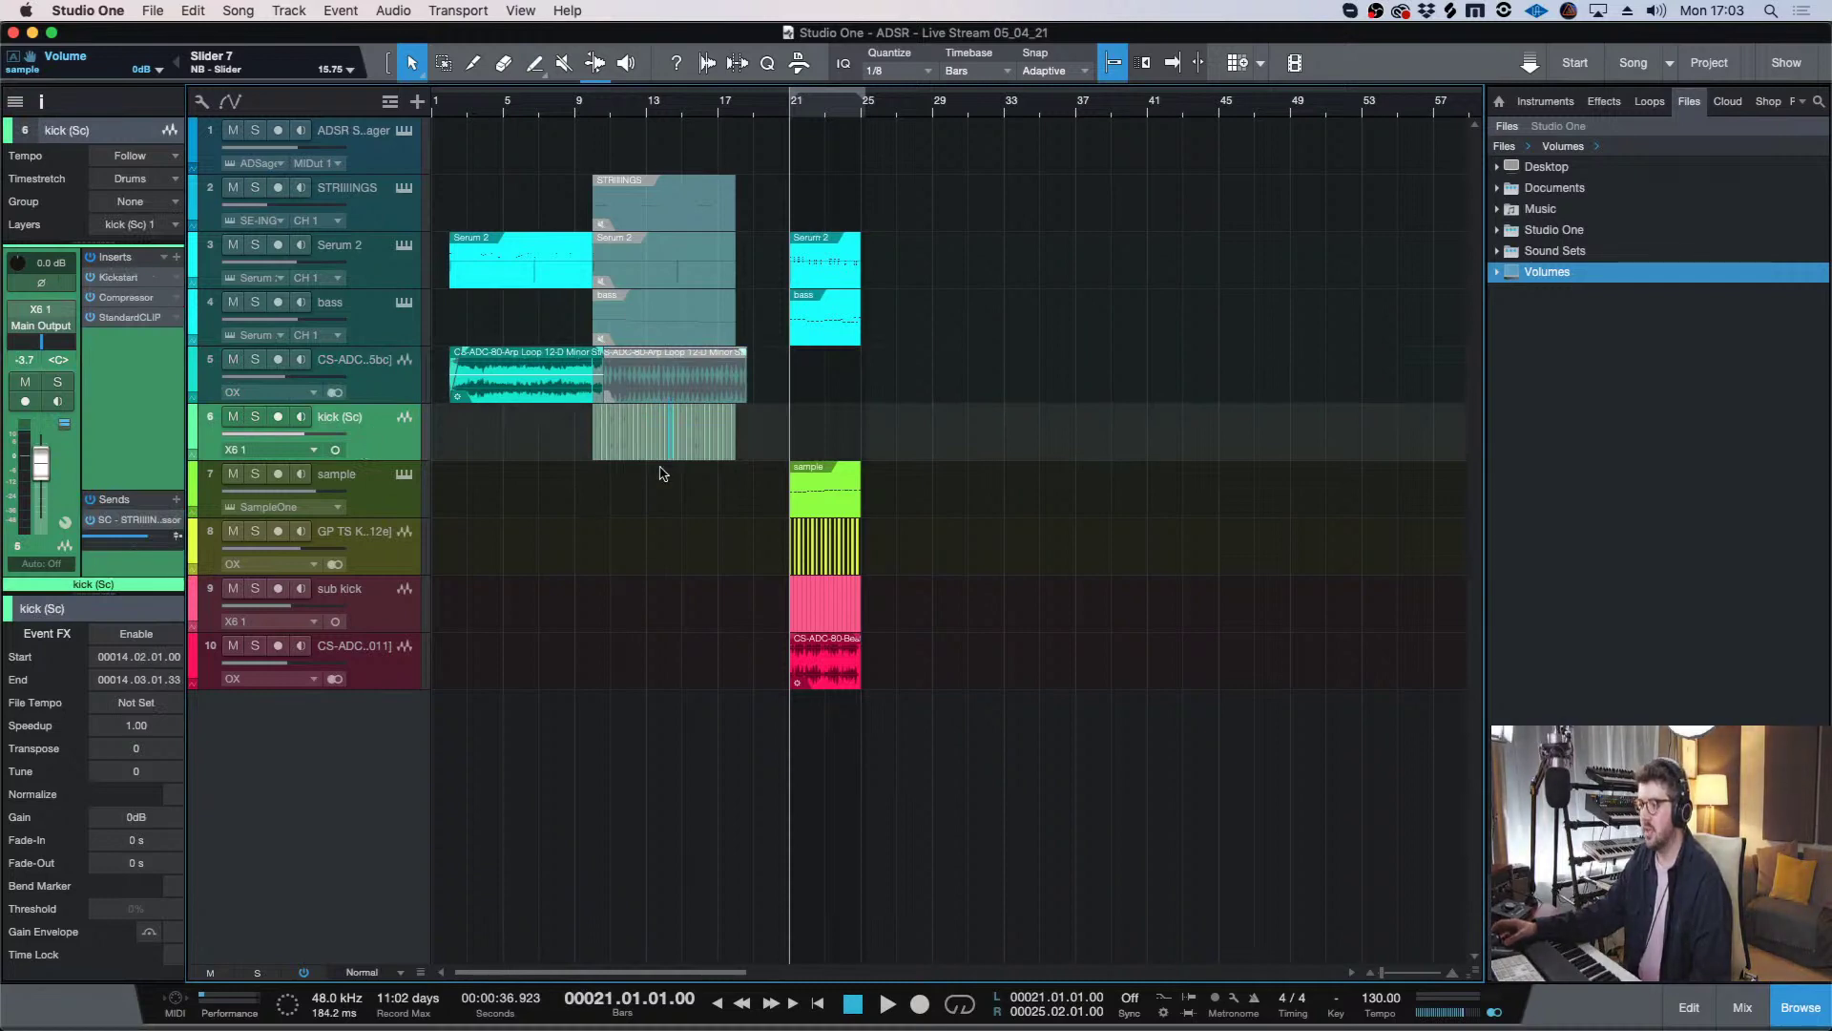
click(378, 506)
click(405, 475)
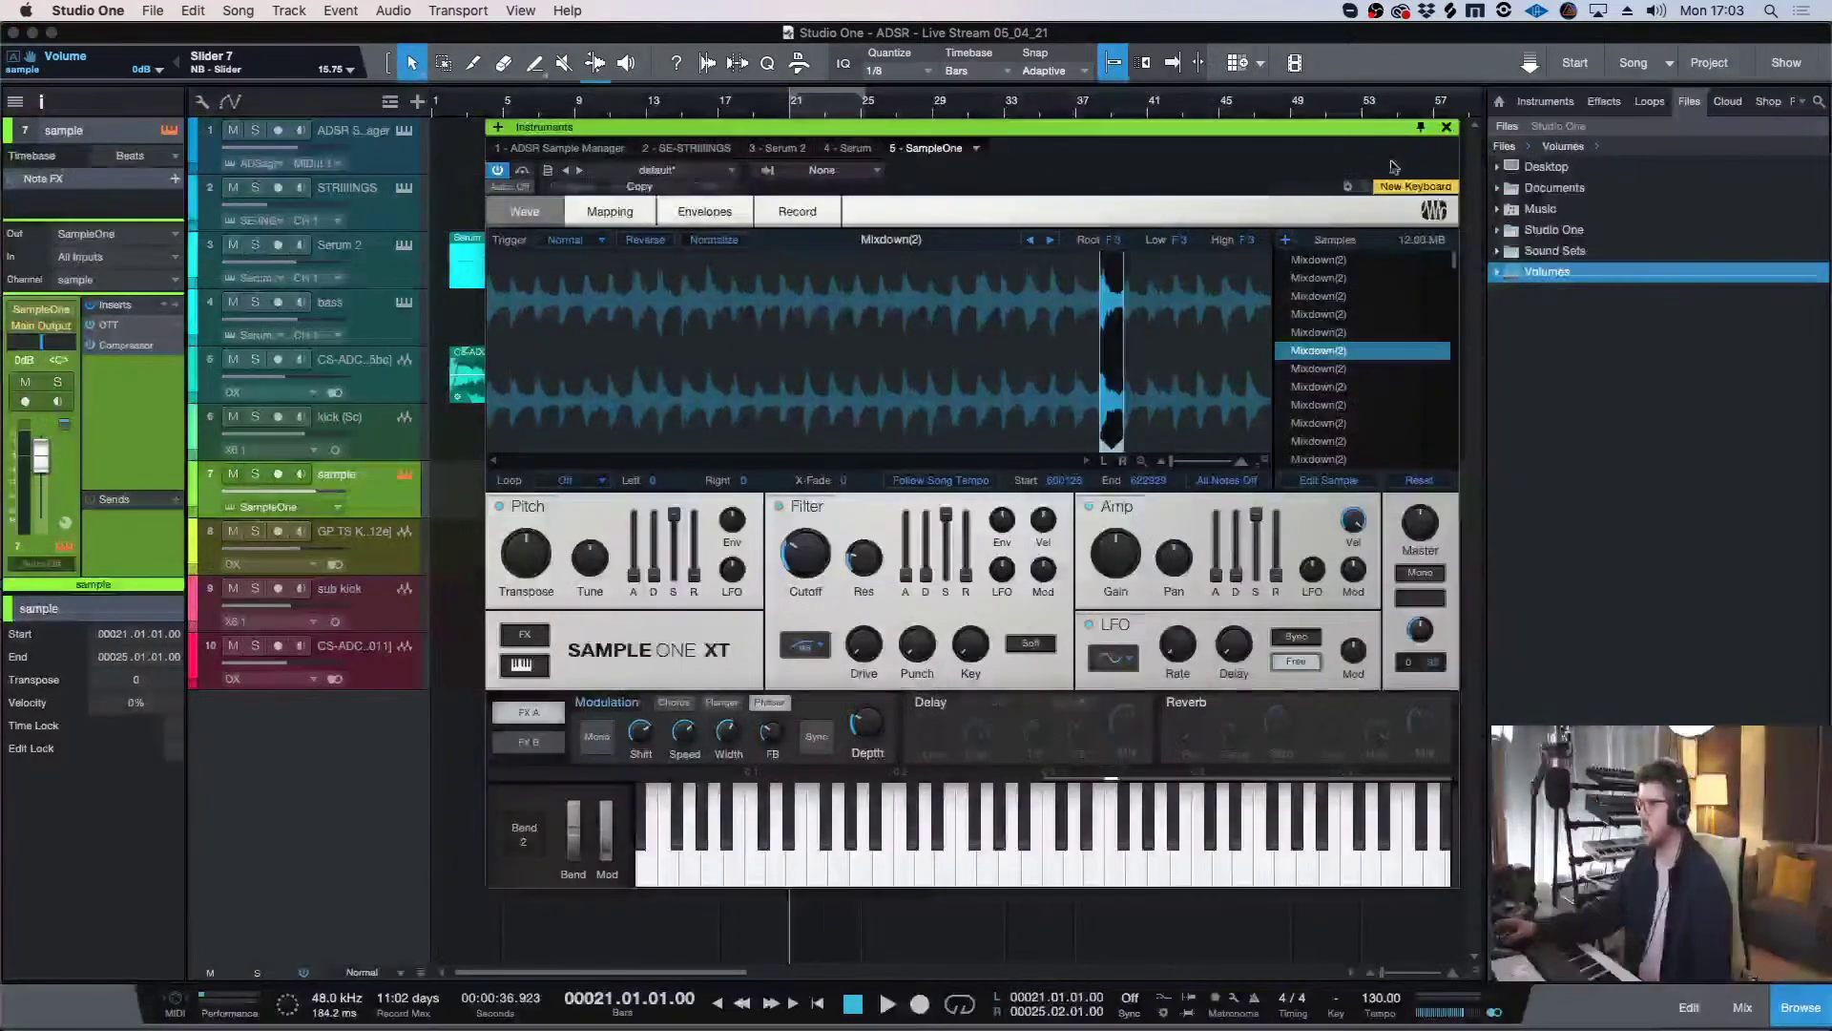
click(1446, 126)
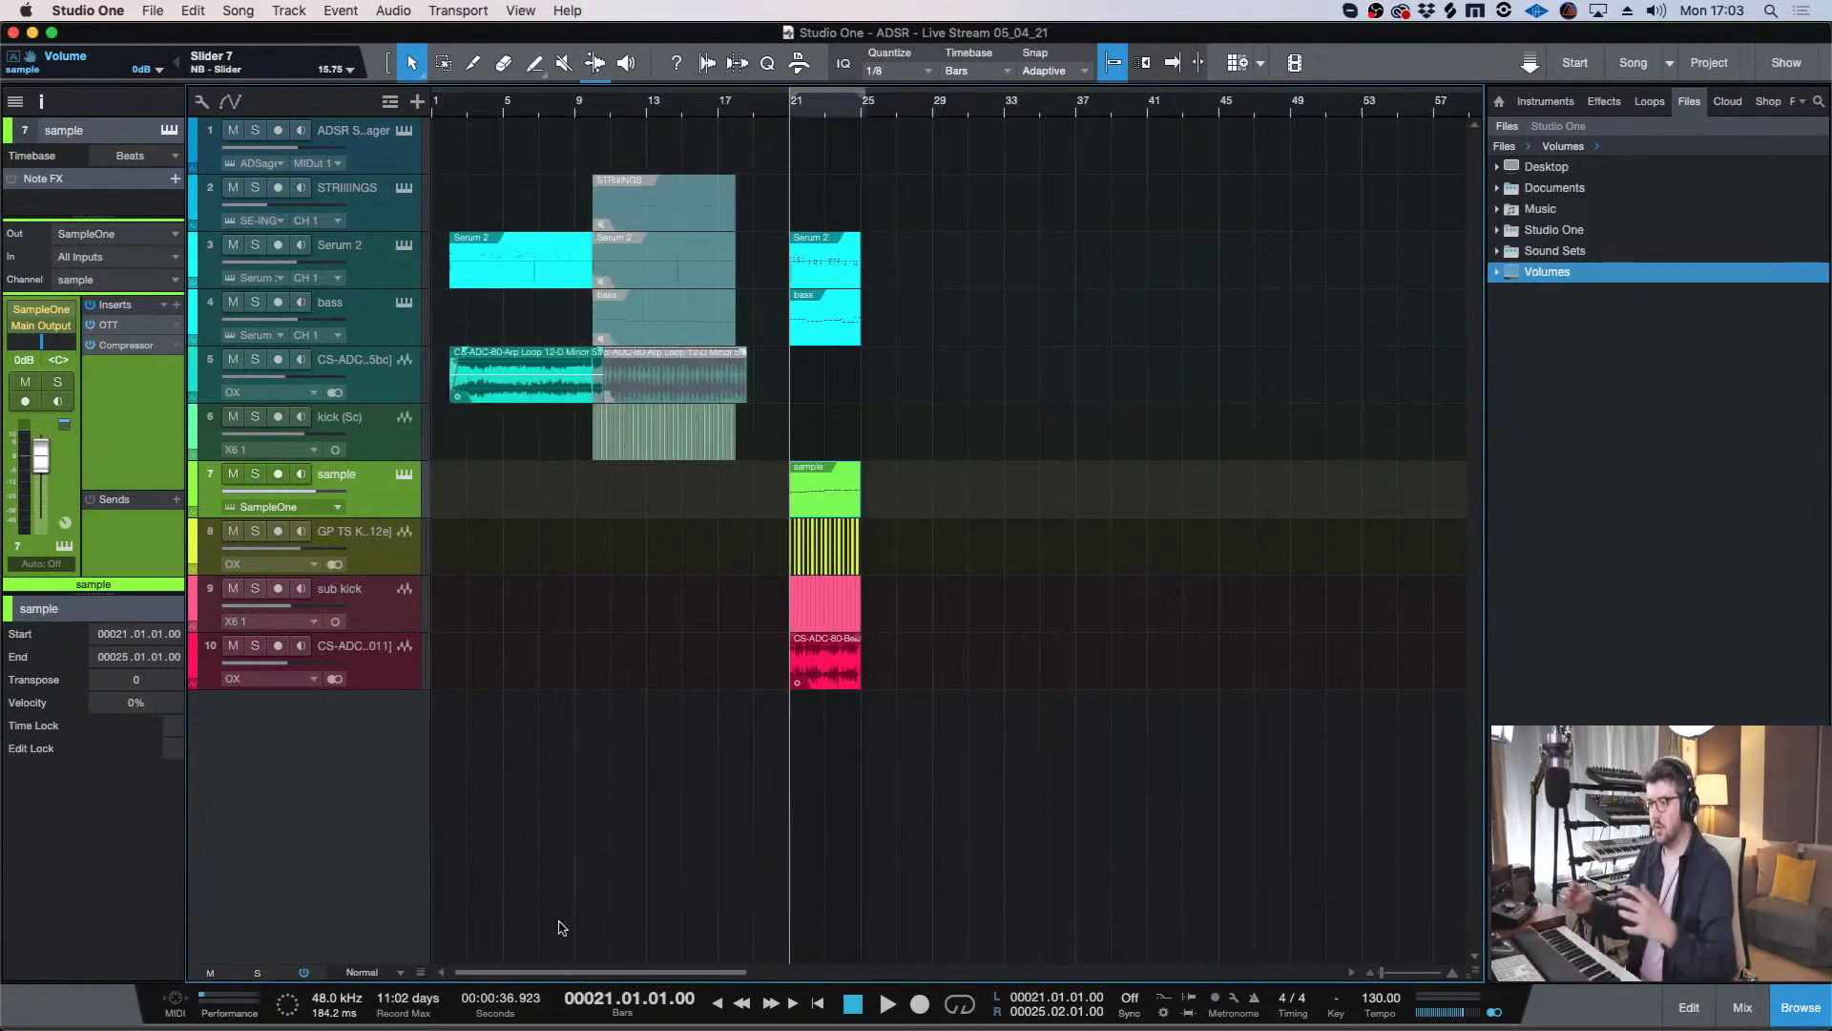
click(737, 370)
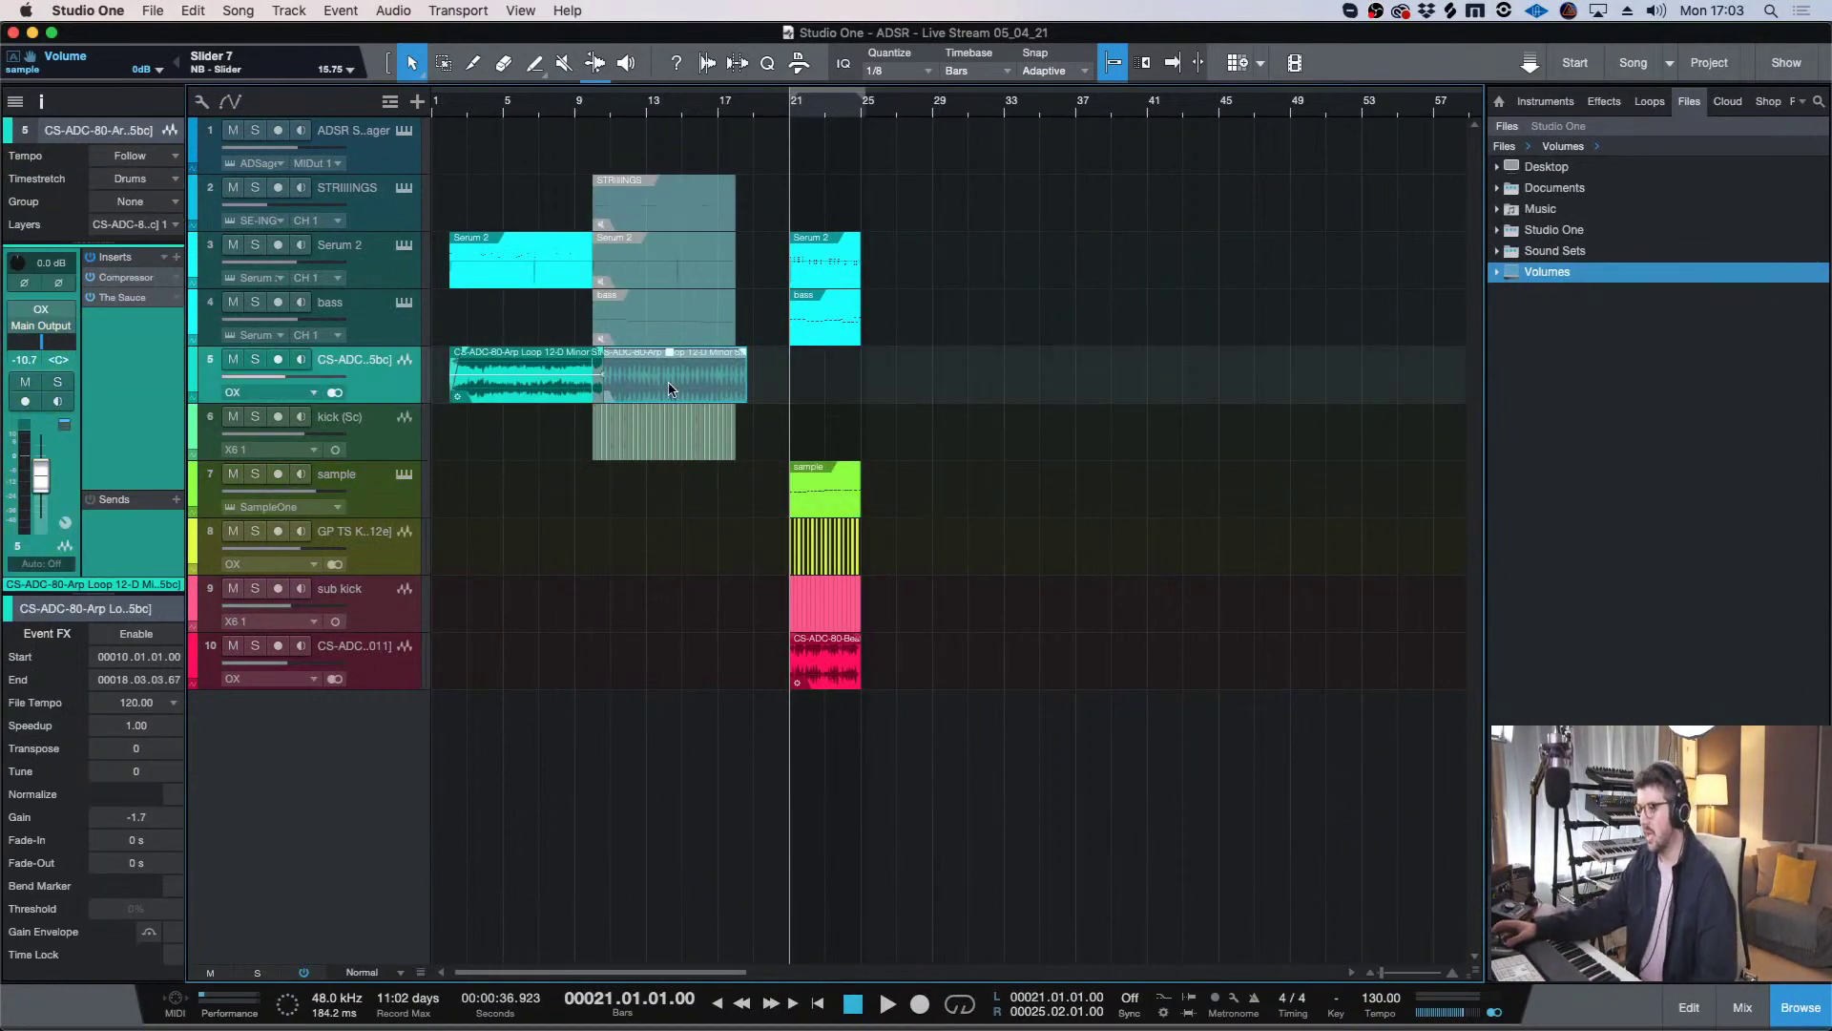
click(573, 377)
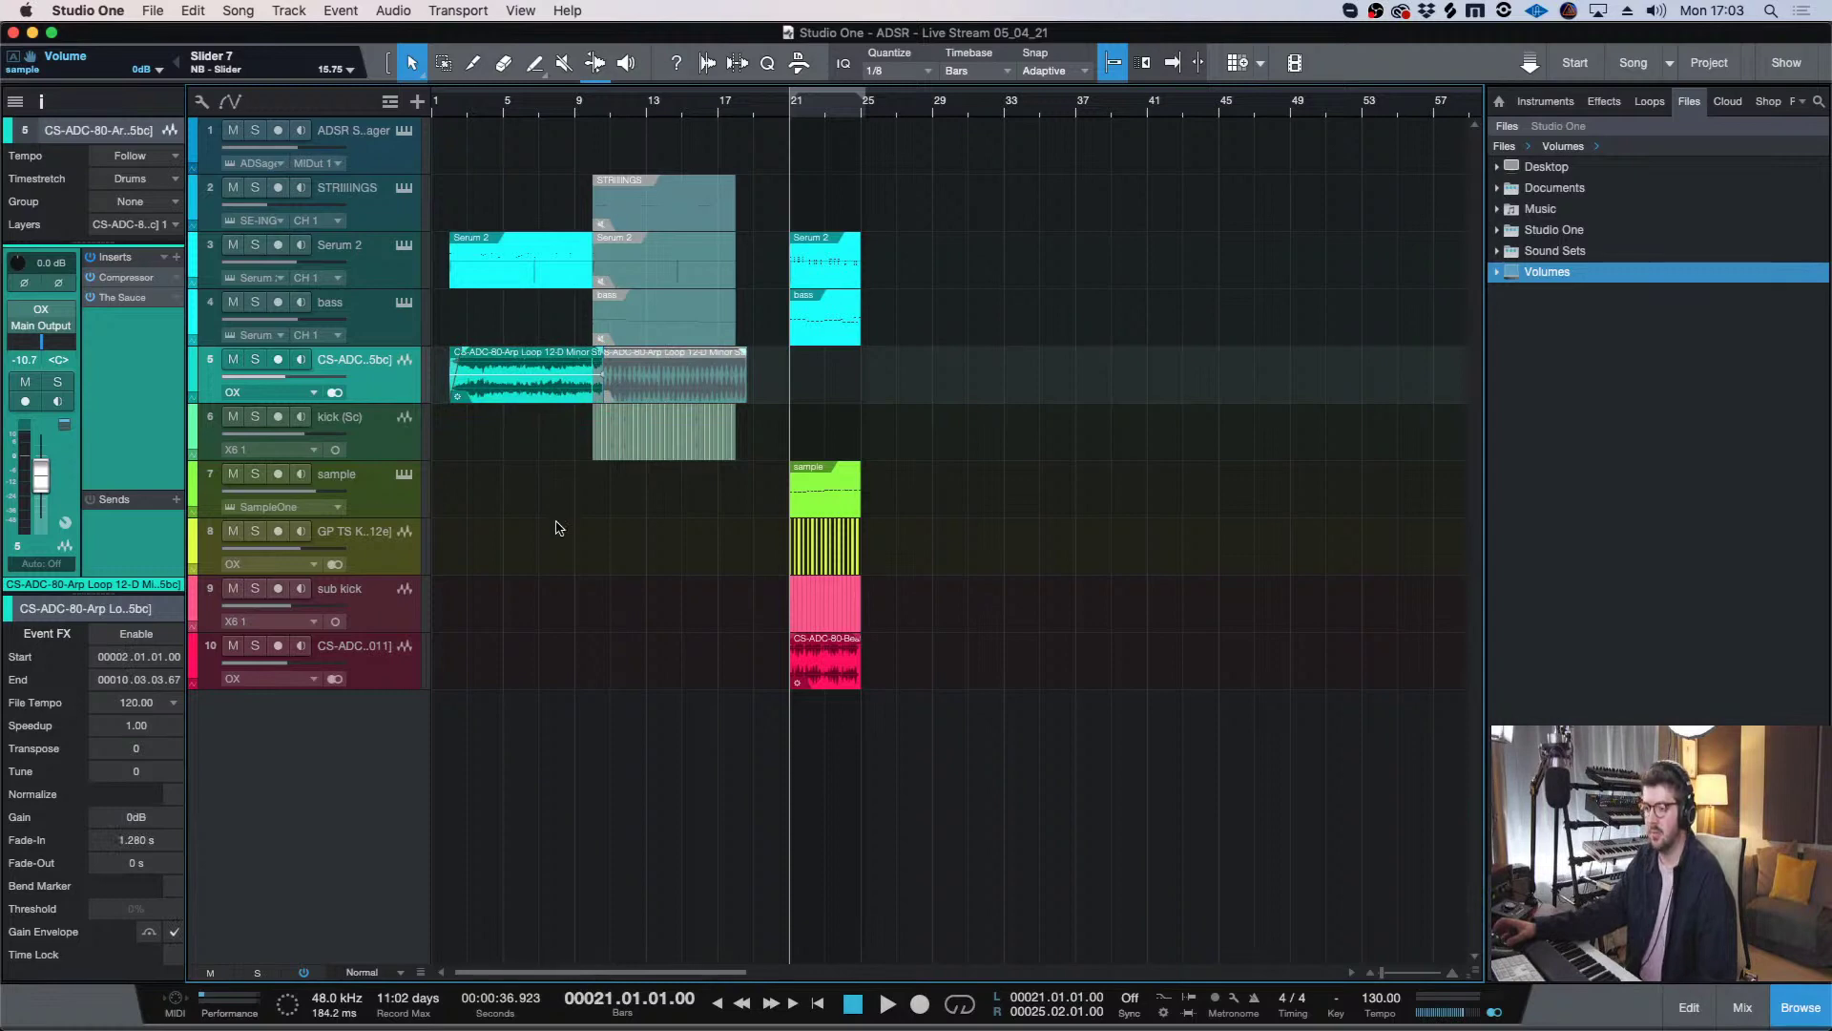
scroll(816, 285, up, 5)
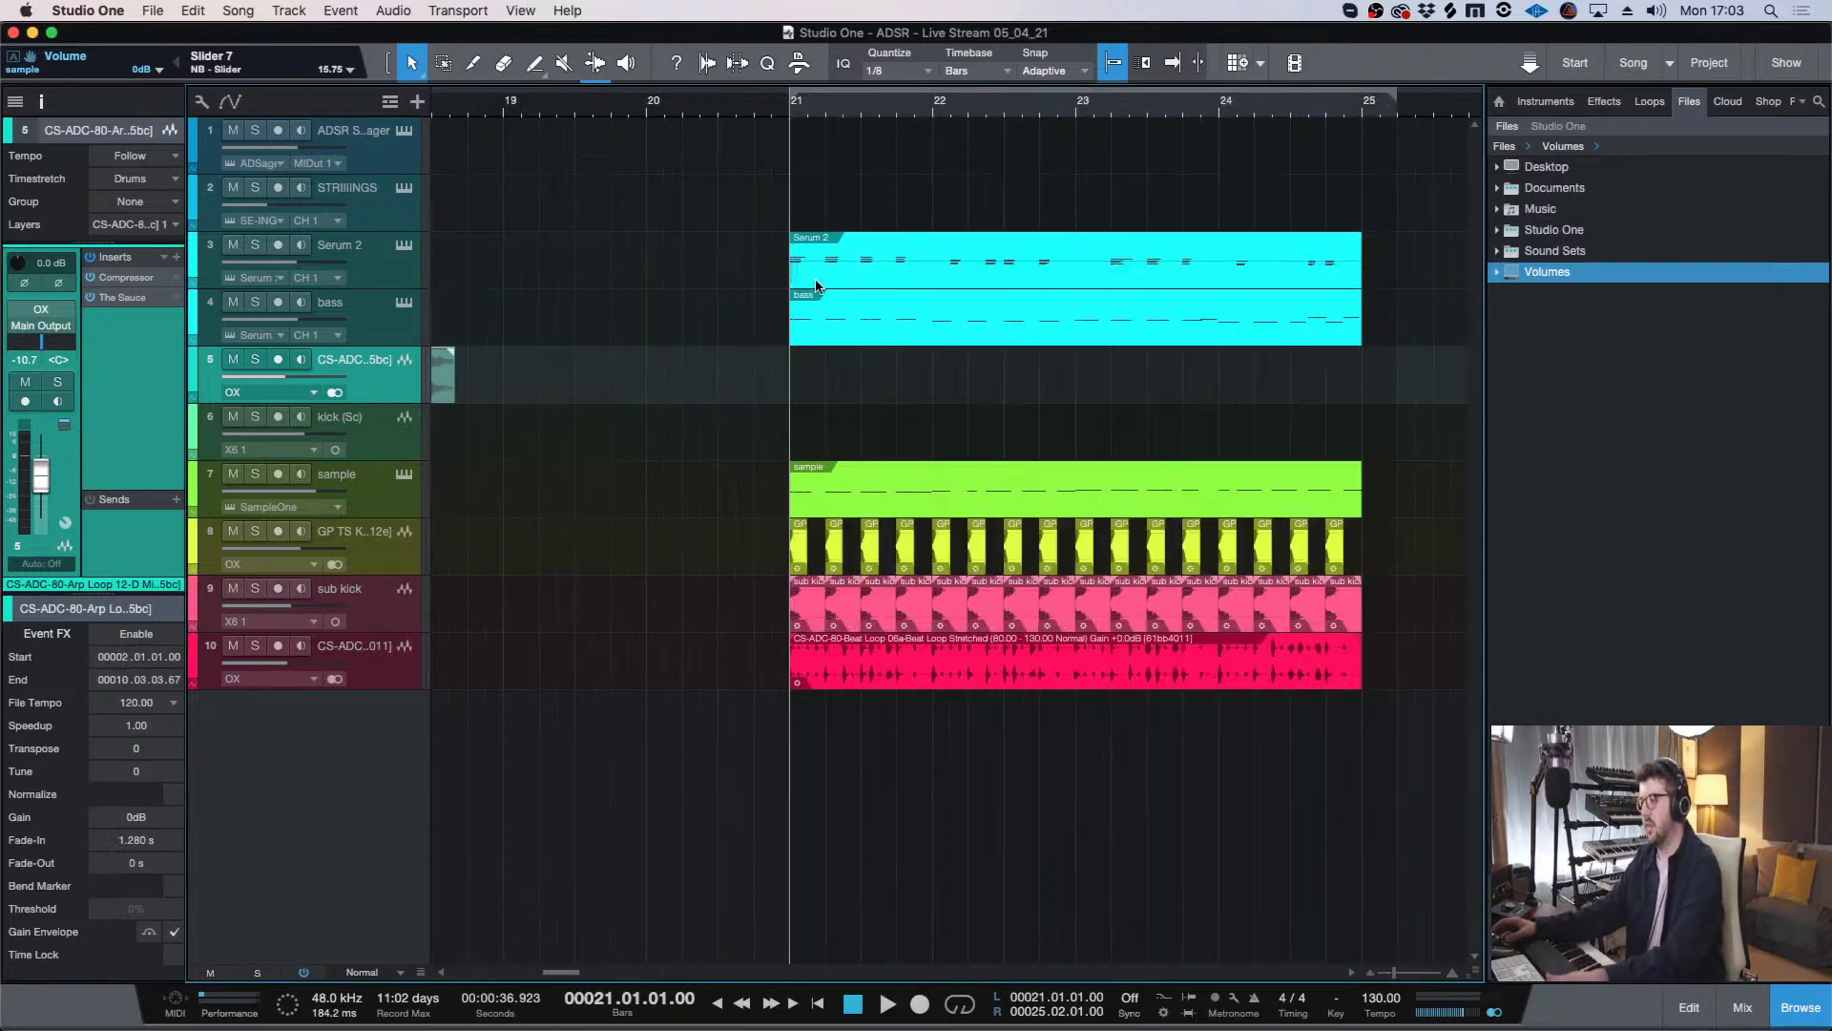
scroll(816, 284, down, 3)
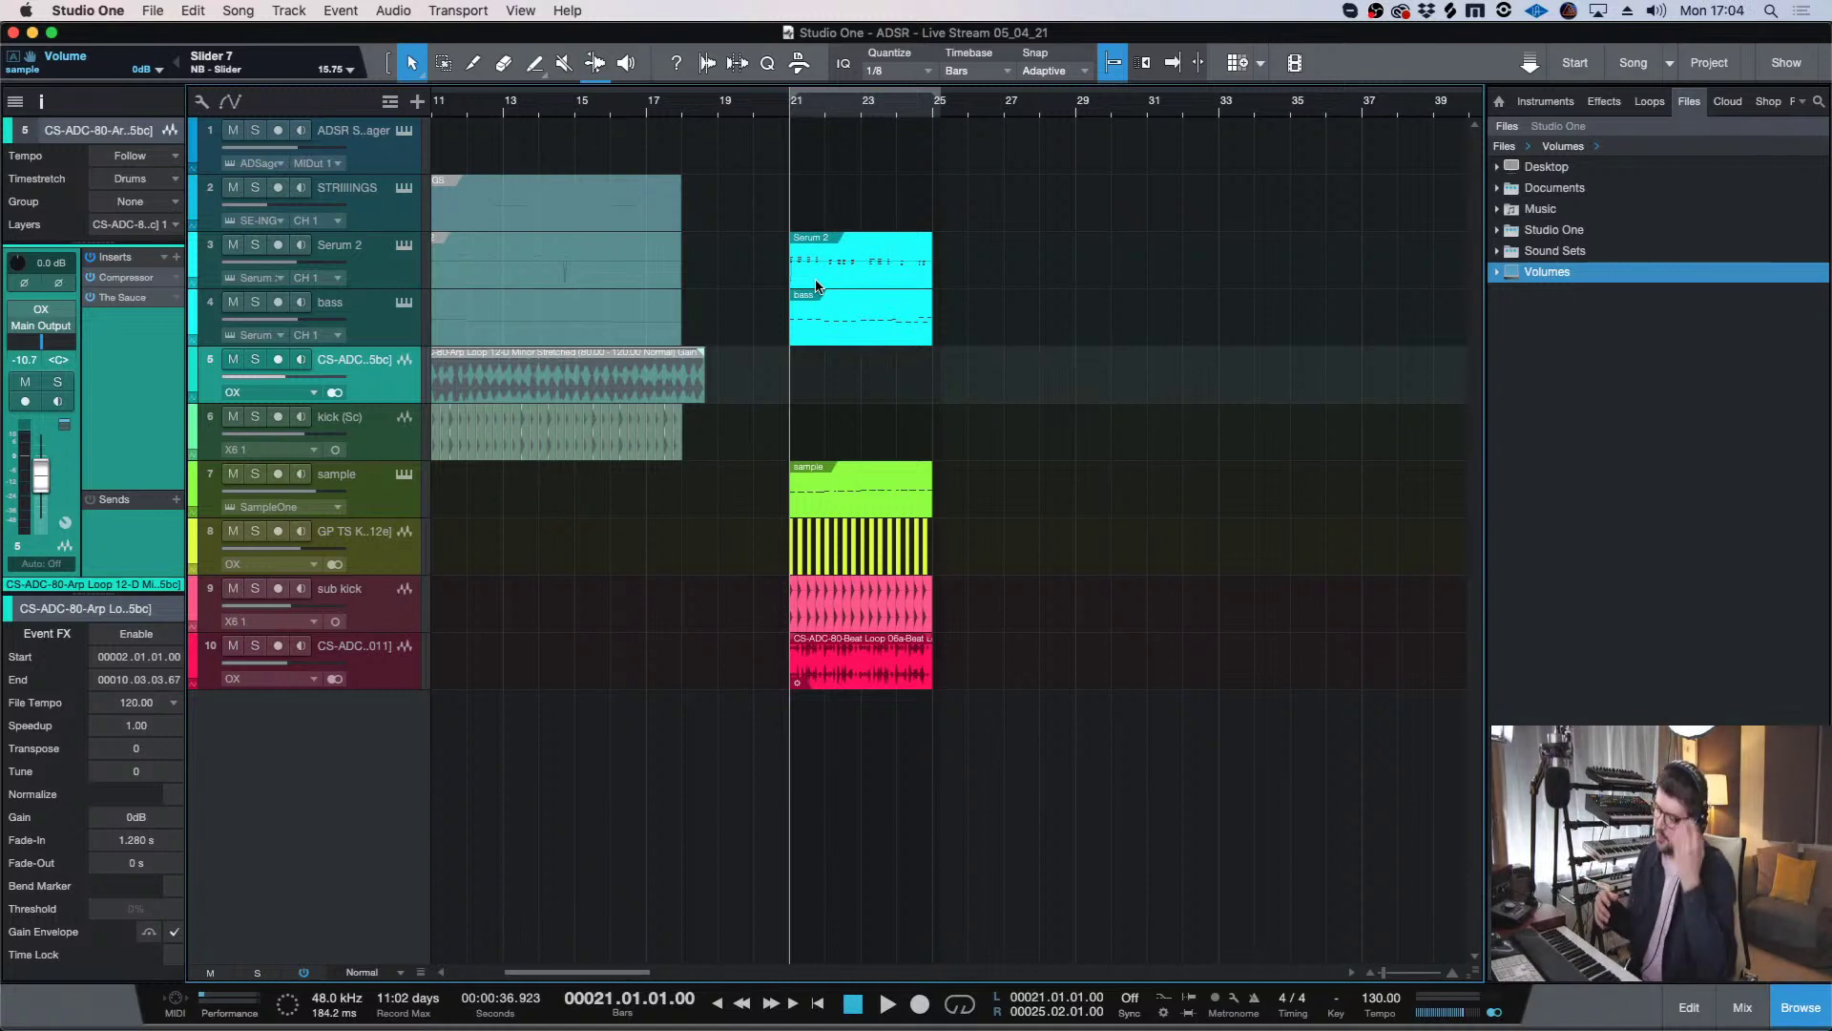
scroll(816, 284, up, 2)
scroll(816, 285, right, 2)
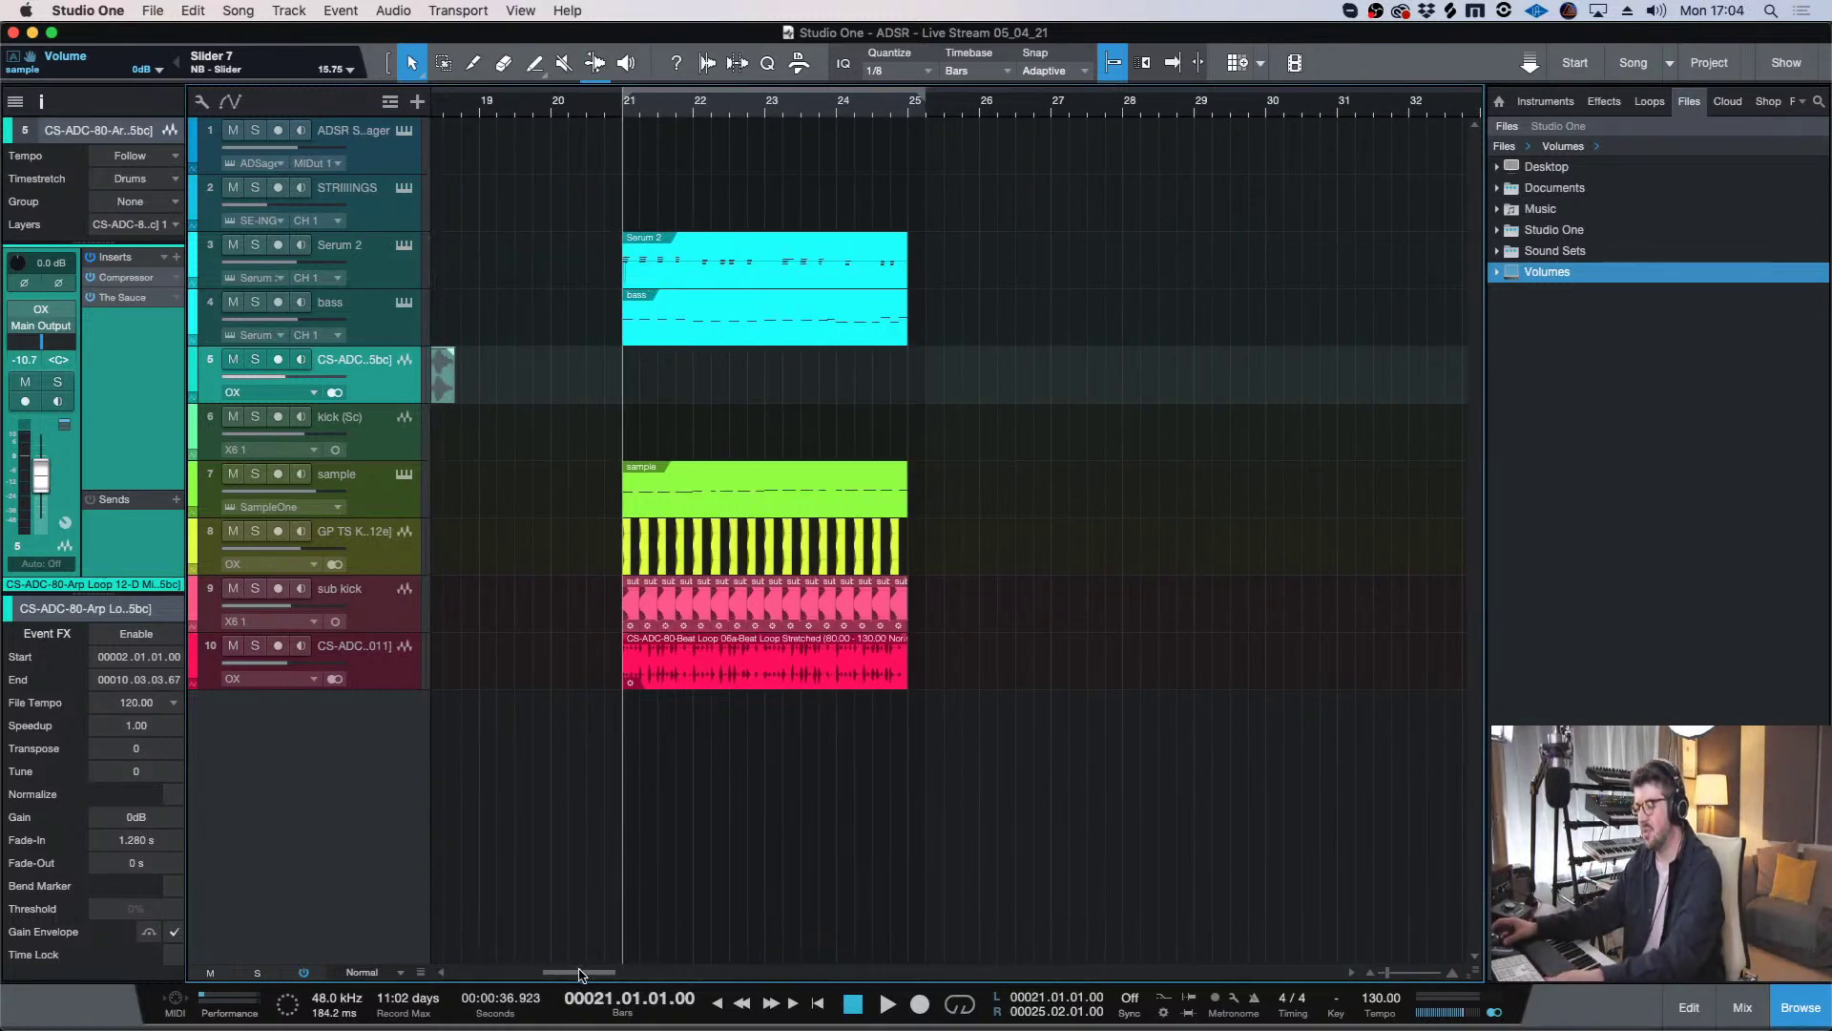
click(555, 102)
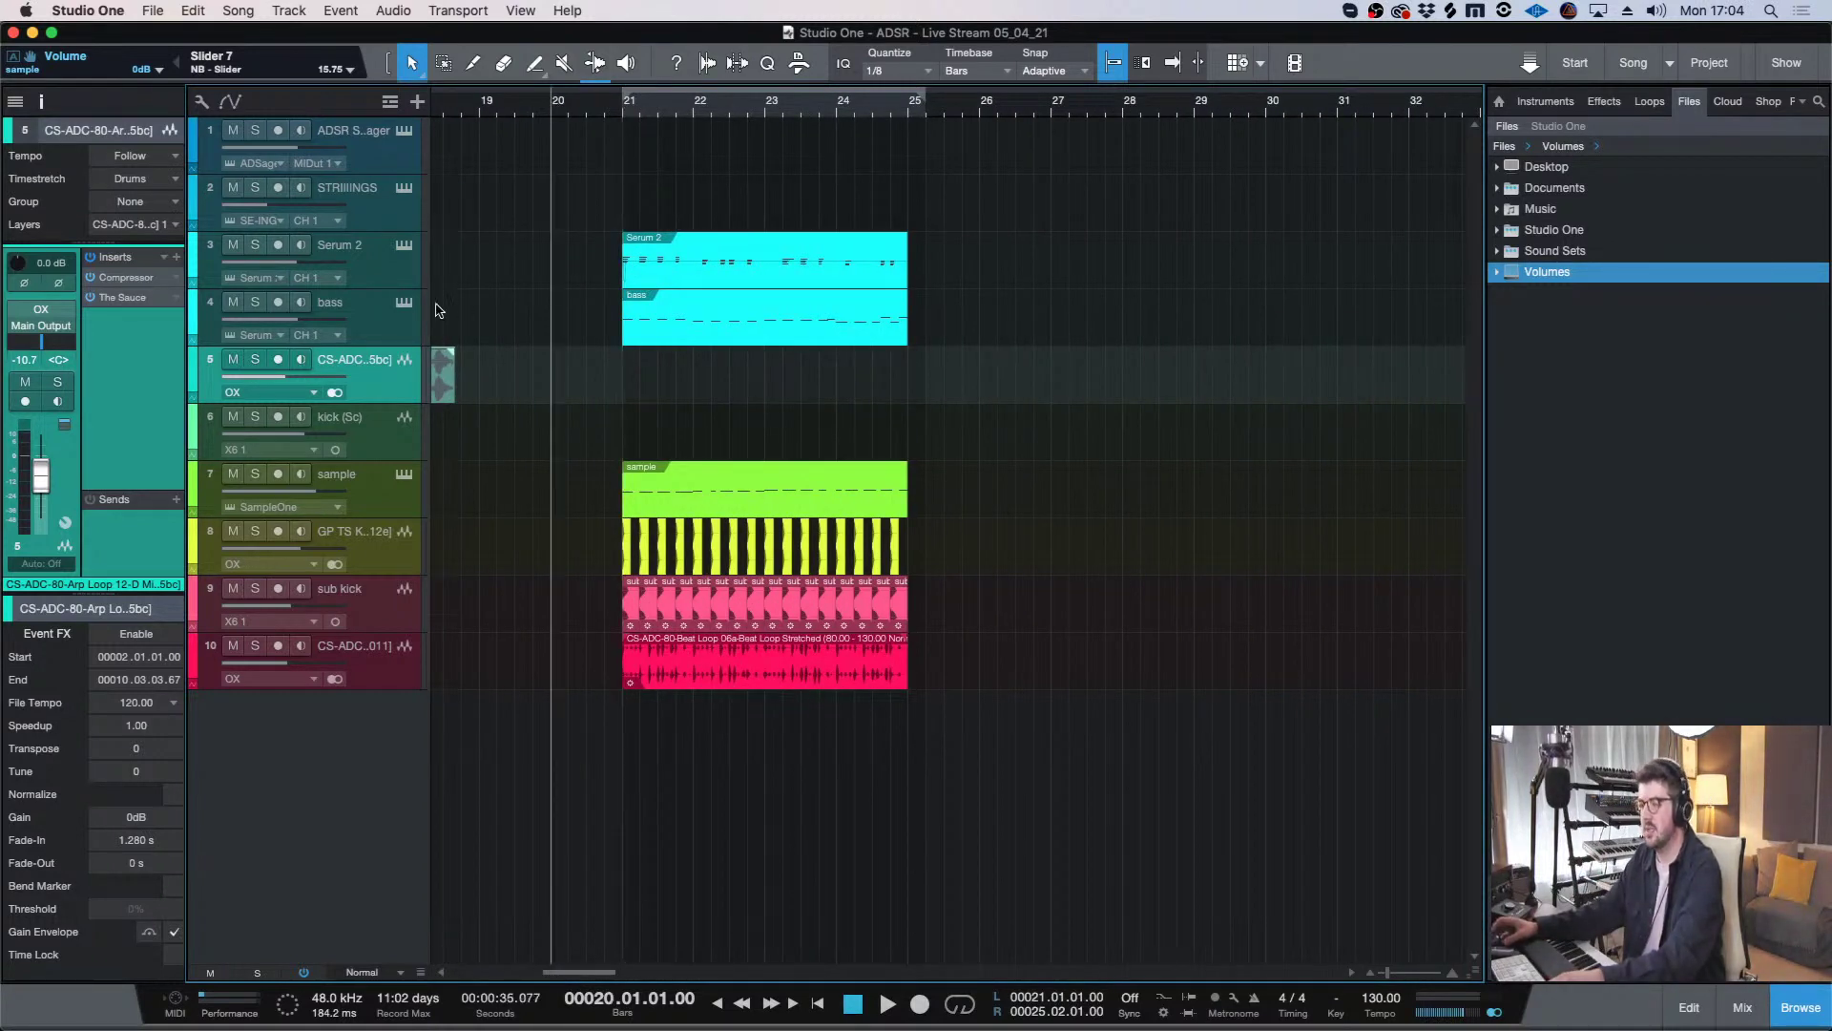
key(w)
key(e)
key(e)
key(w)
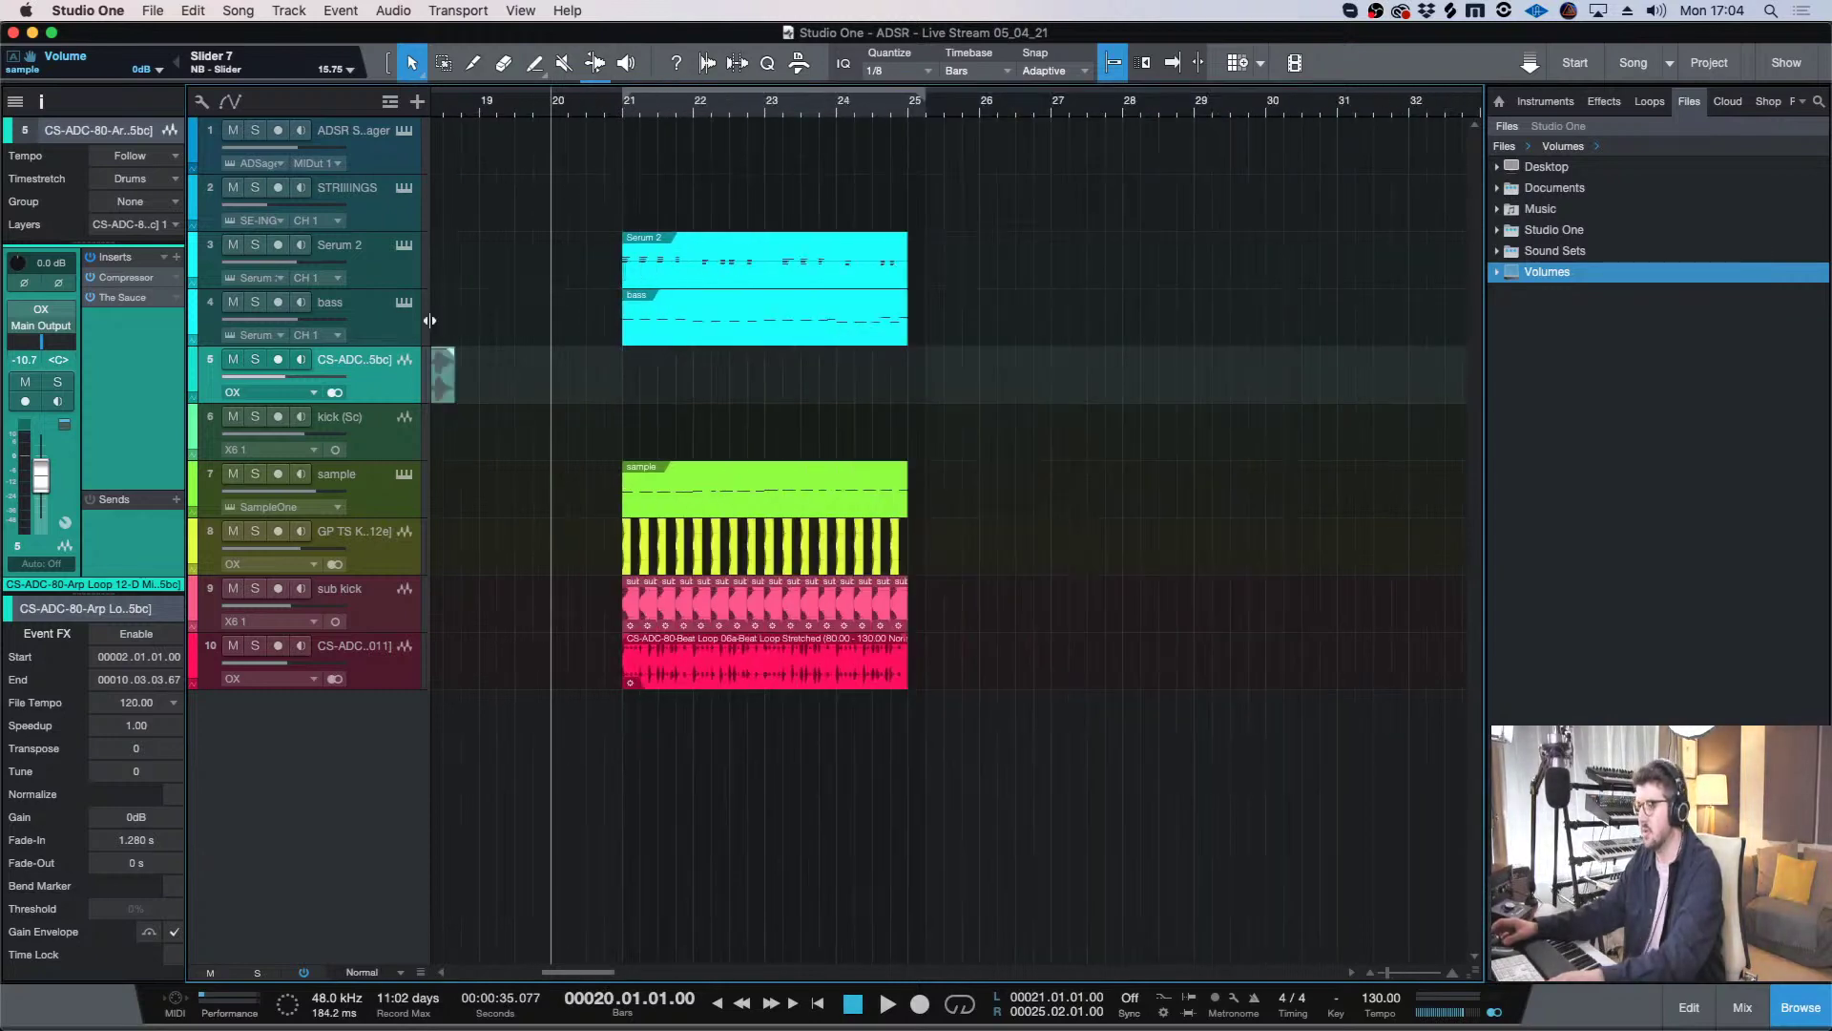
click(629, 113)
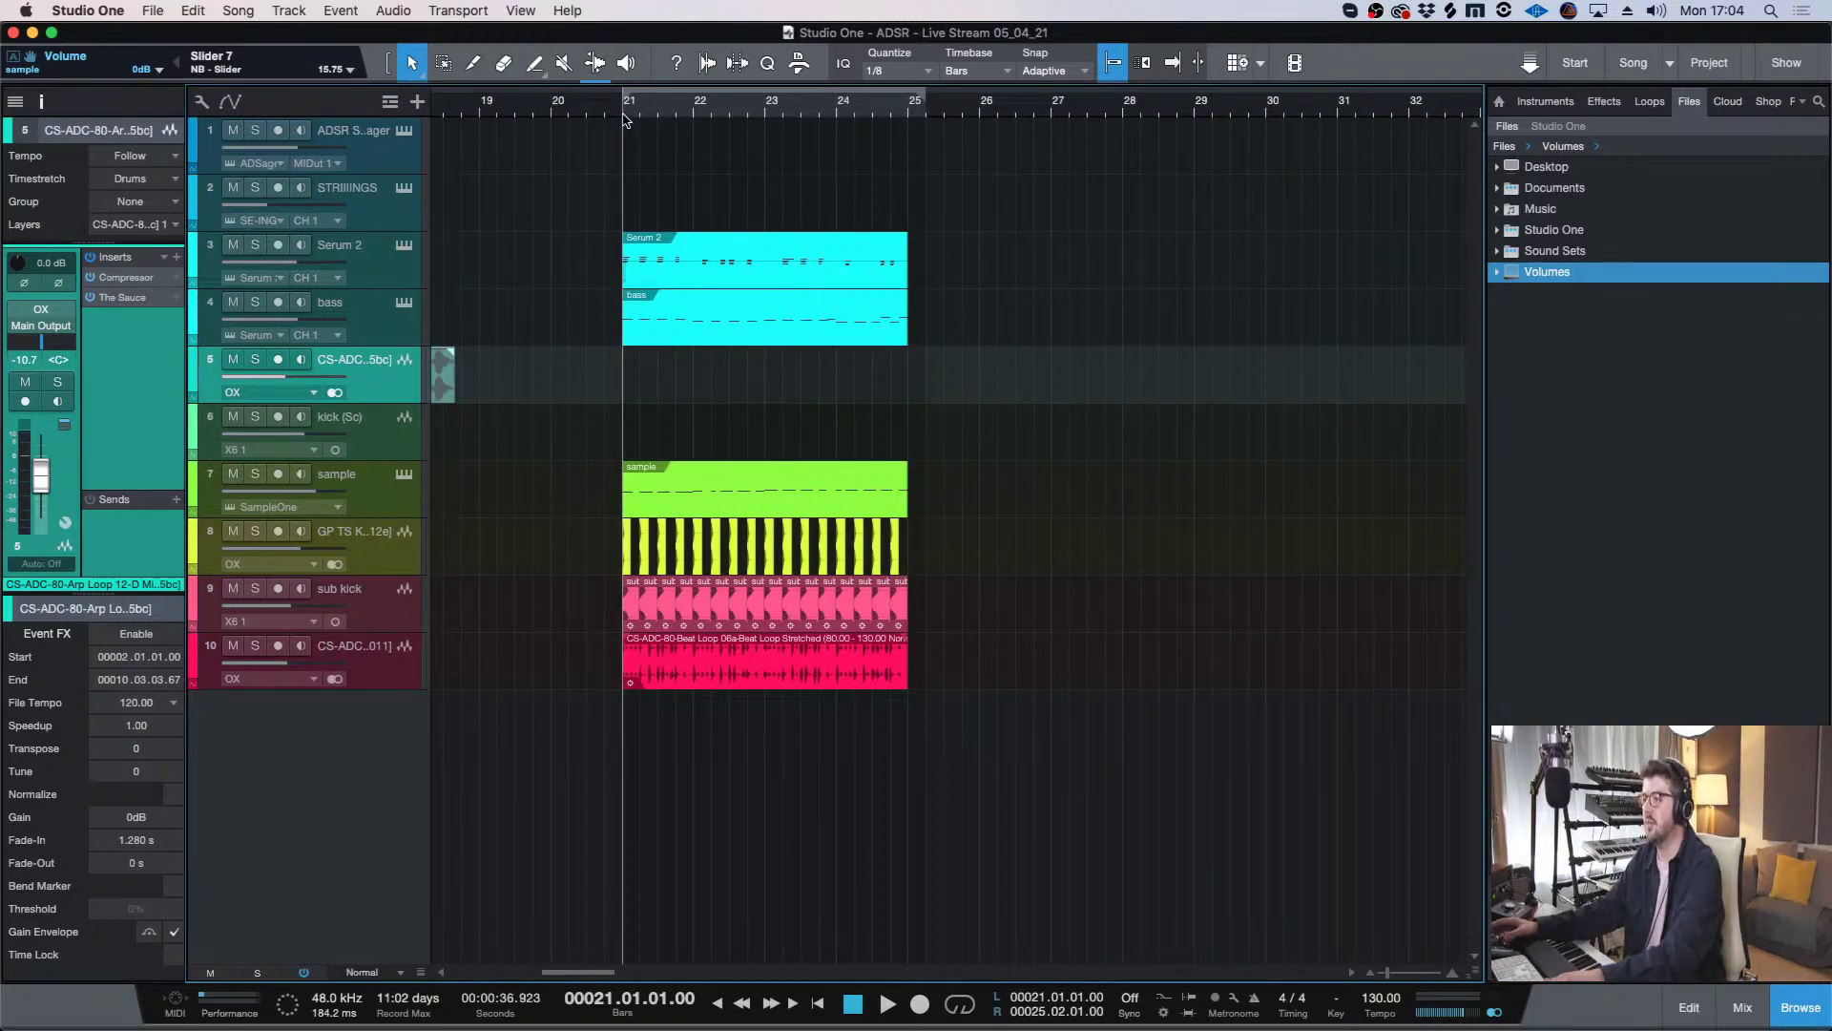
- Enable looping, set the loop range from bar 21 to bar 25, and start playback
key(KP_Divide)
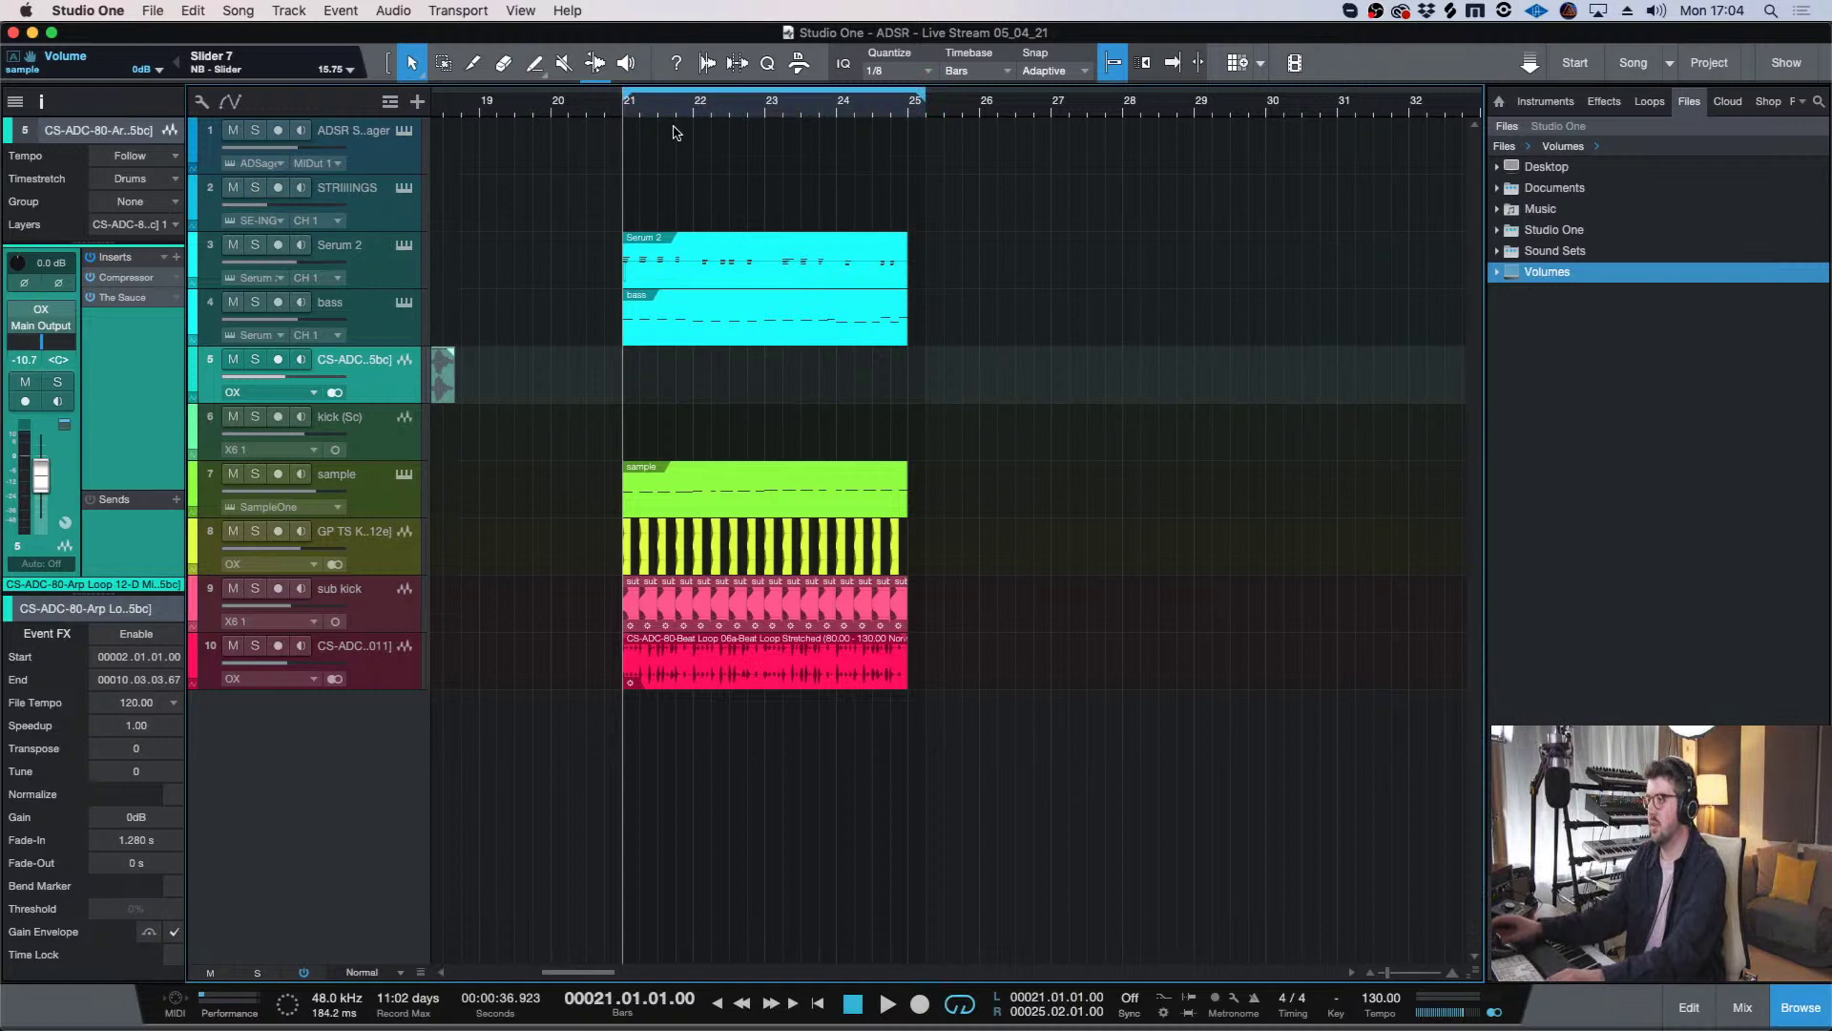
click(931, 87)
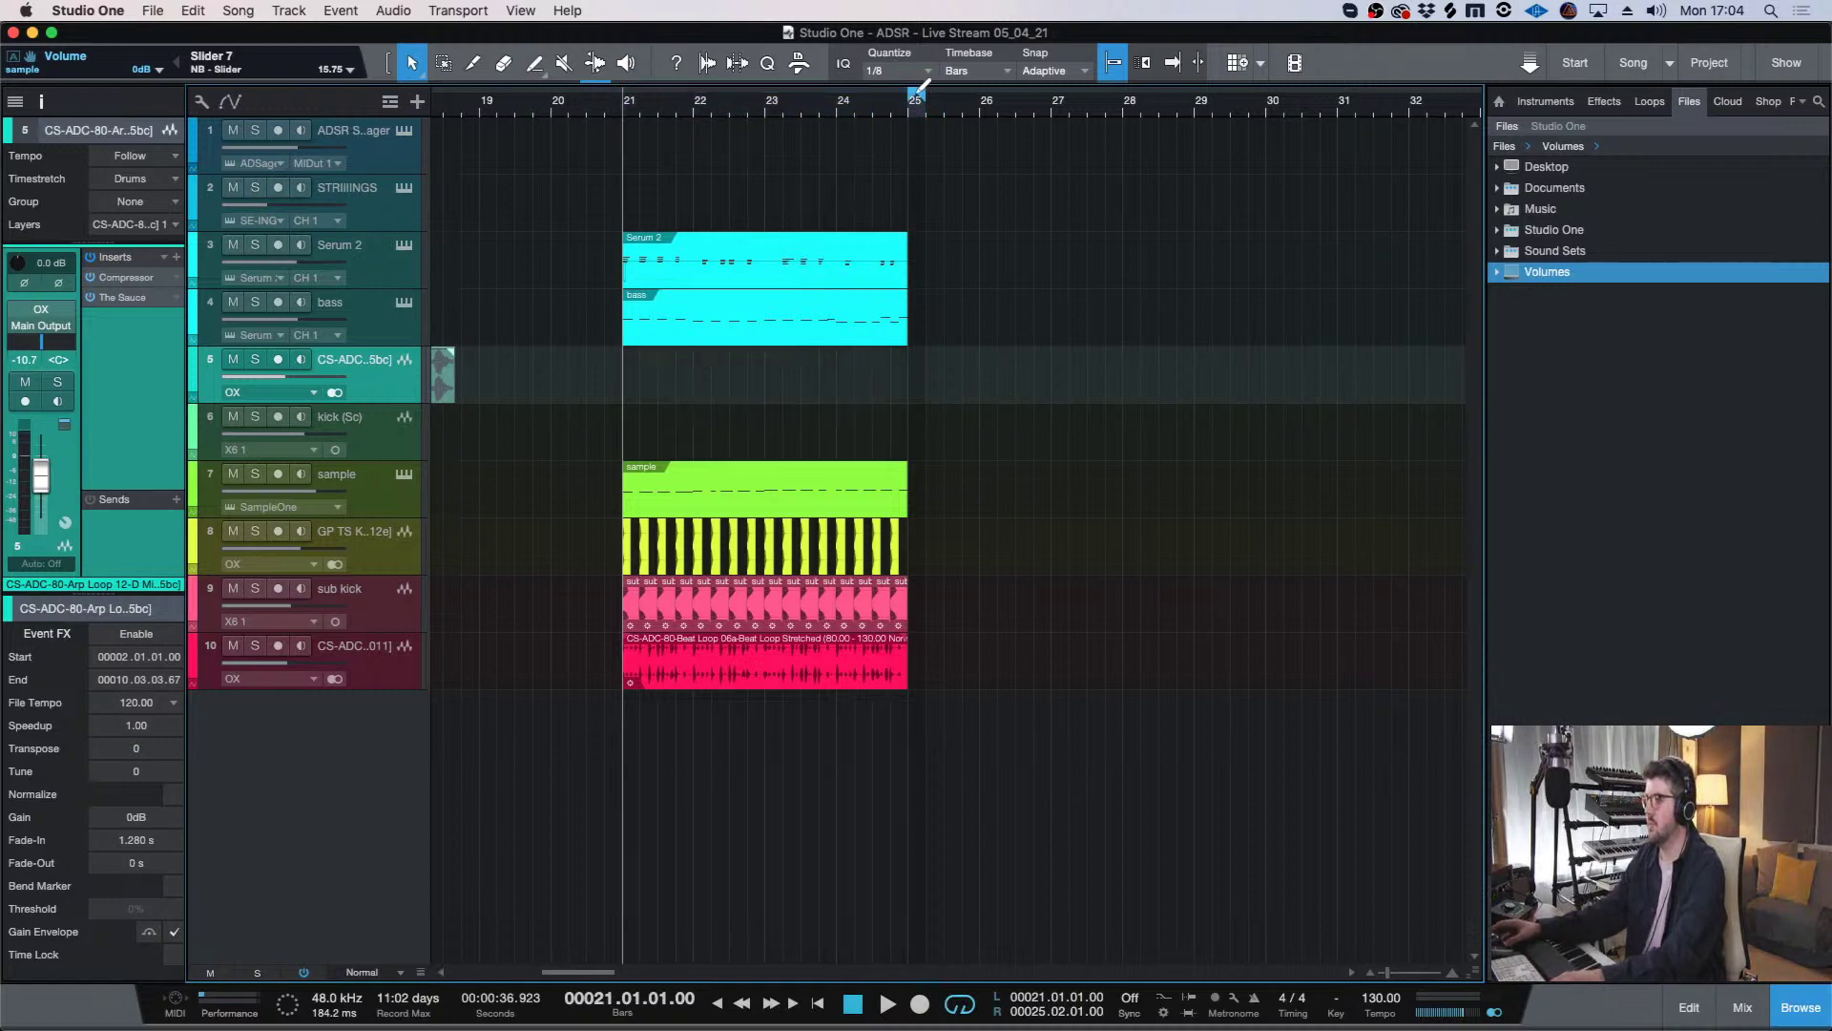
click(629, 99)
drag(615, 116, 968, 288)
key(space)
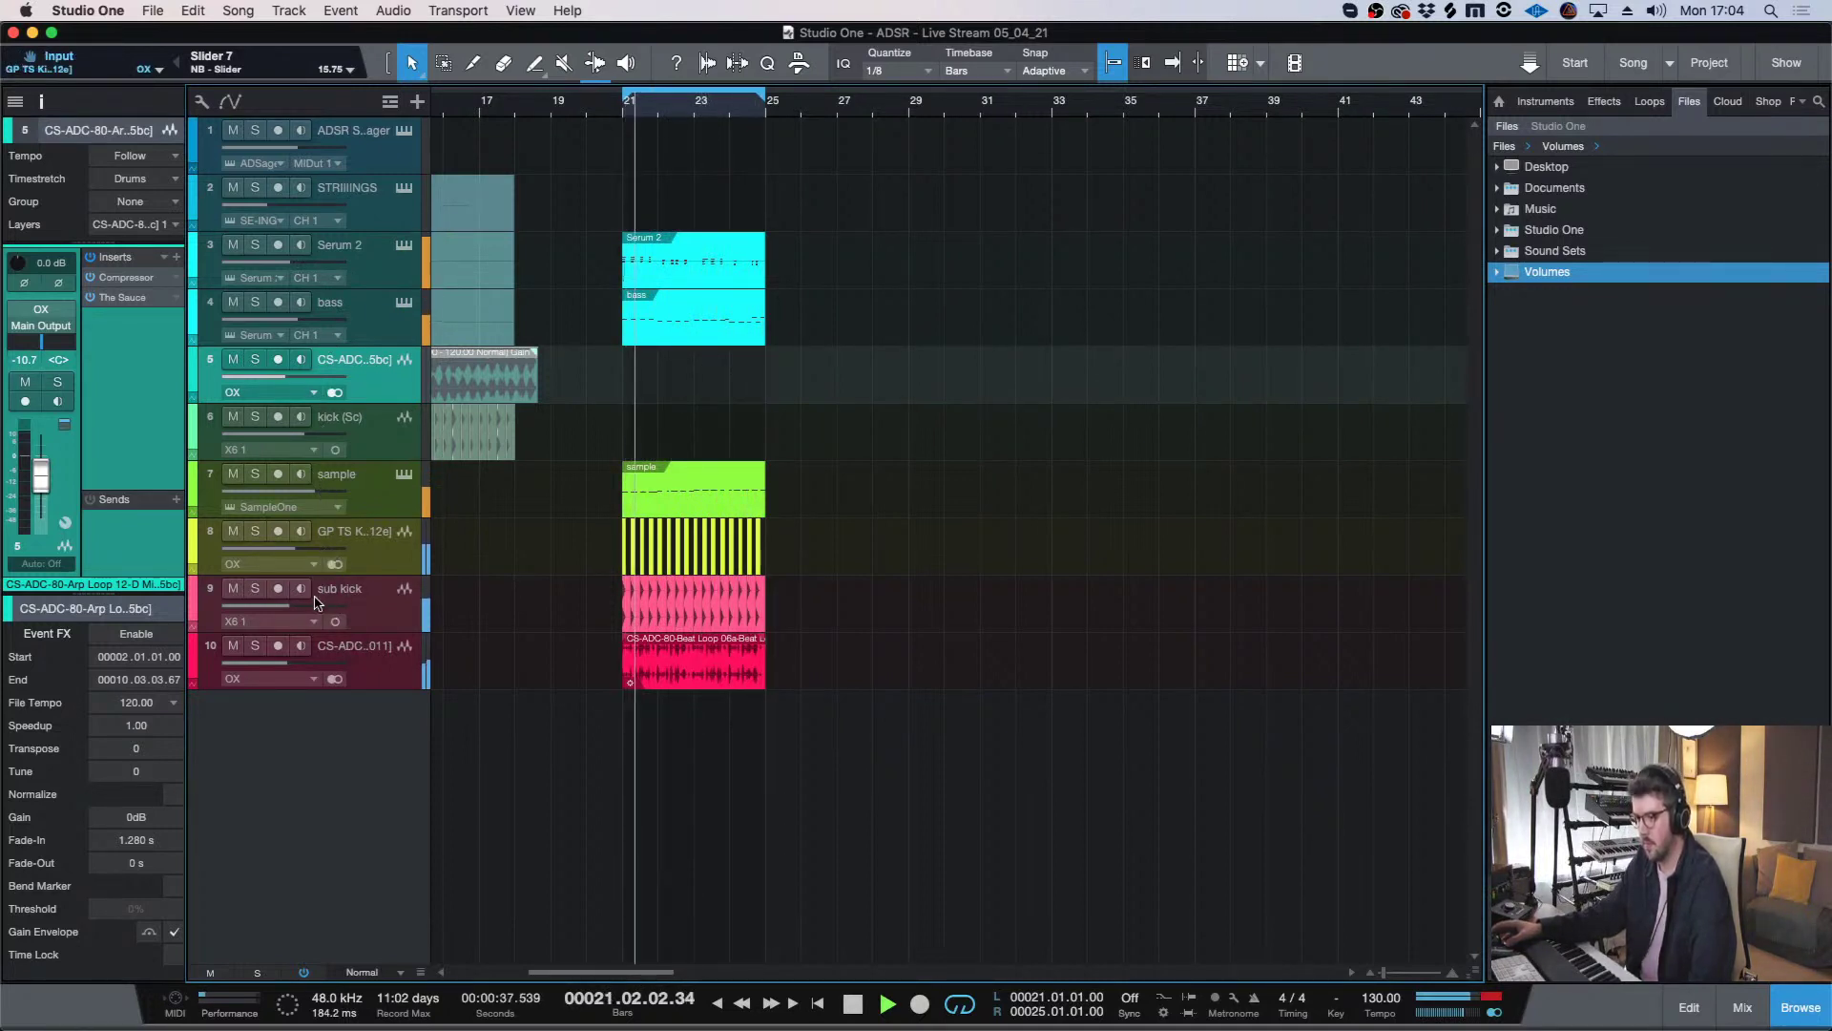
- Set the beat loop's volume to -11.3 dB and add SpacedOut to its inserts with the 007 Perc Spice preset
mouse_move(309, 667)
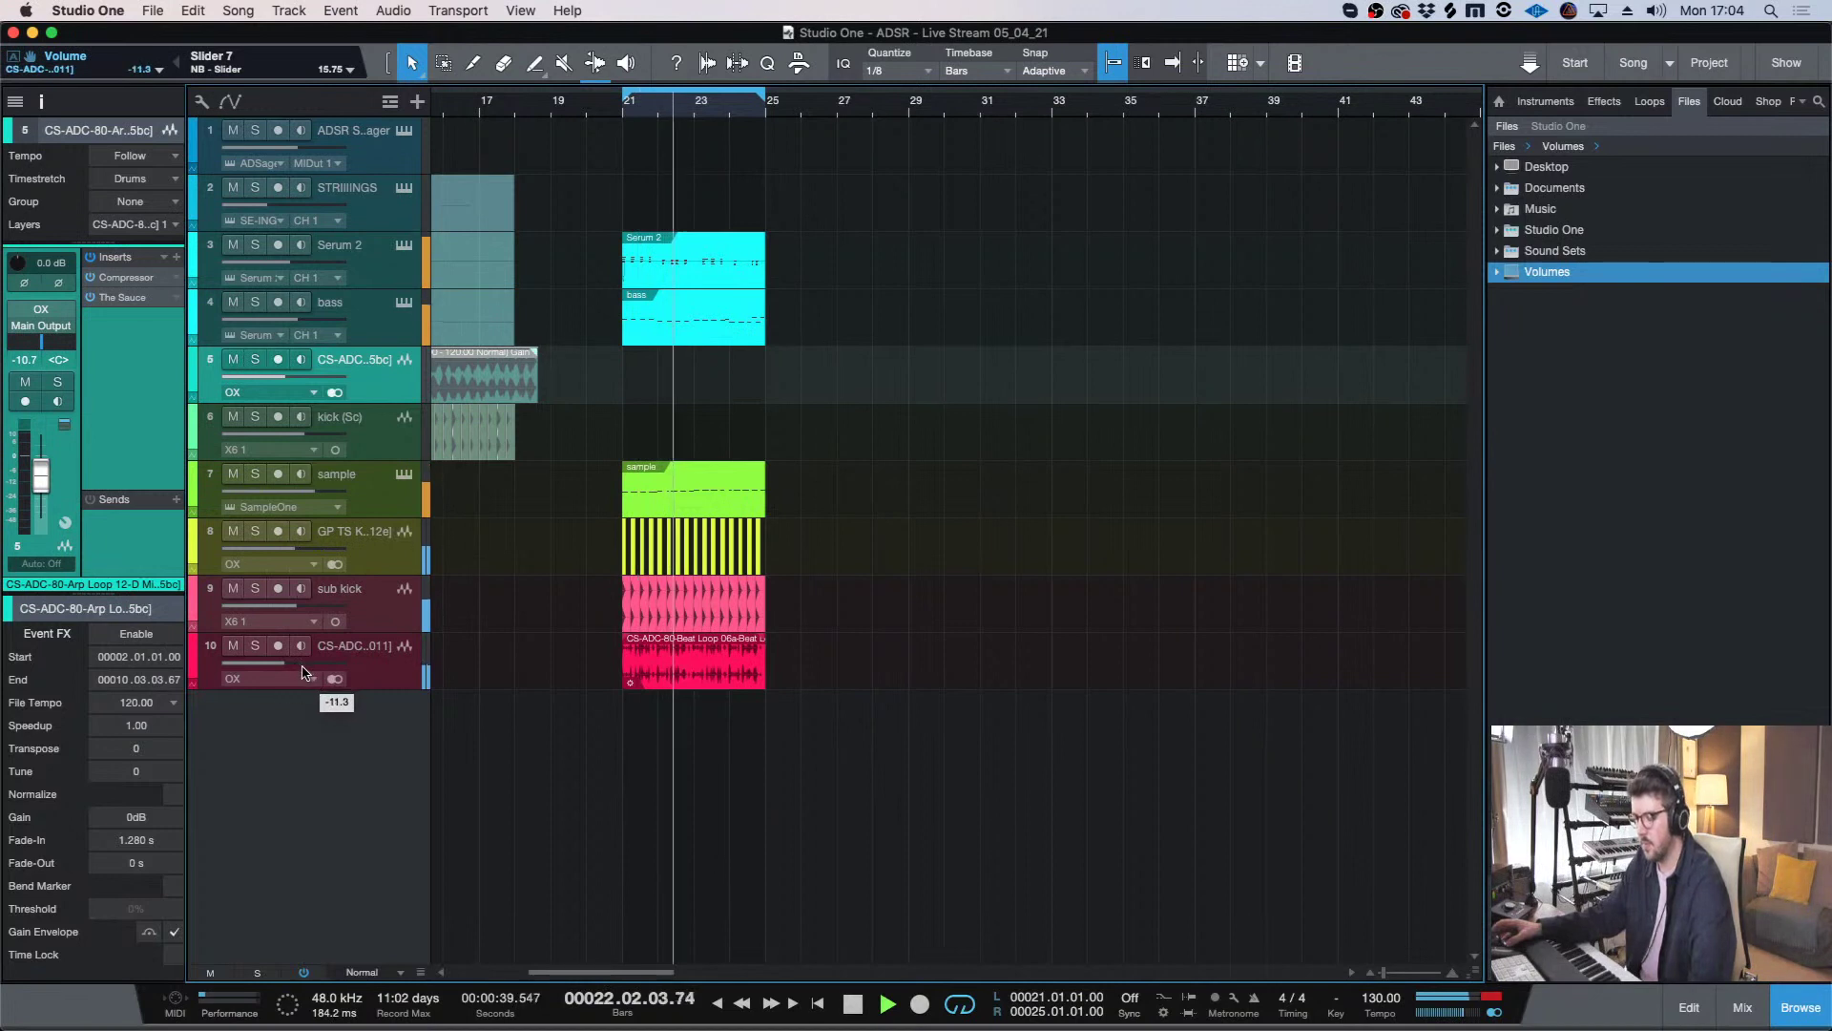
click(362, 648)
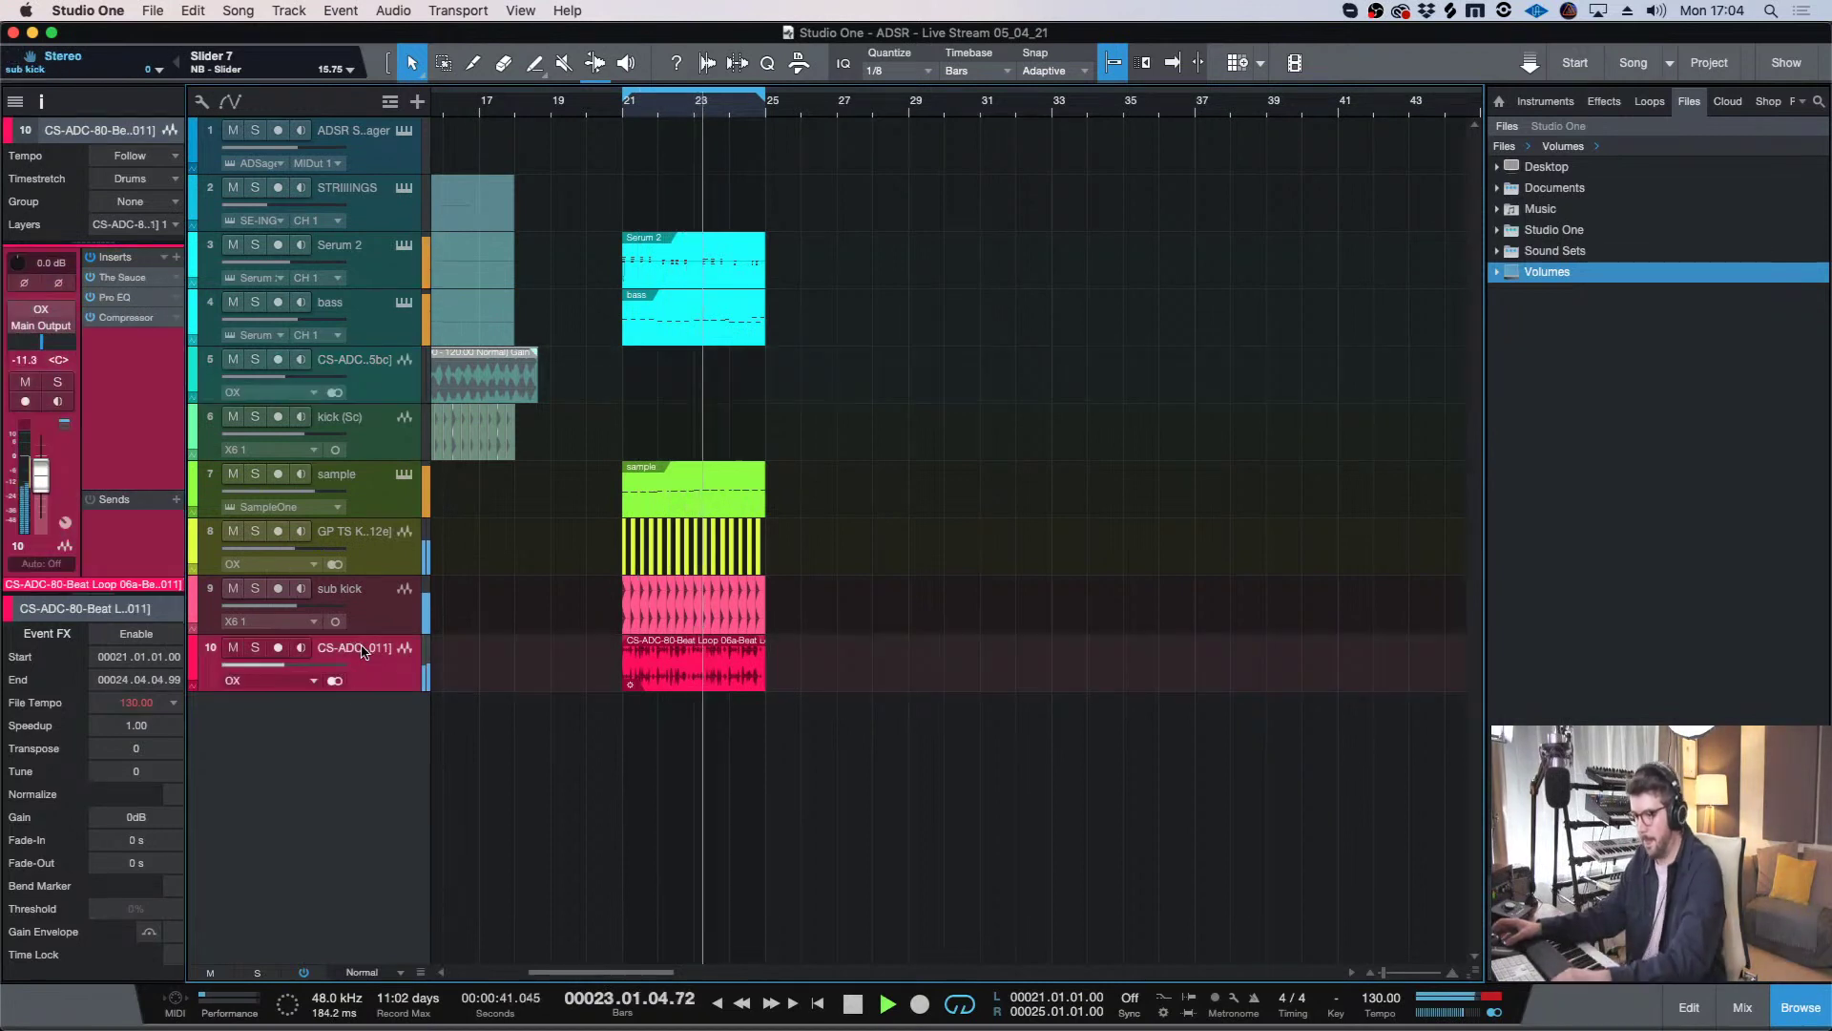
click(176, 257)
text(baby)
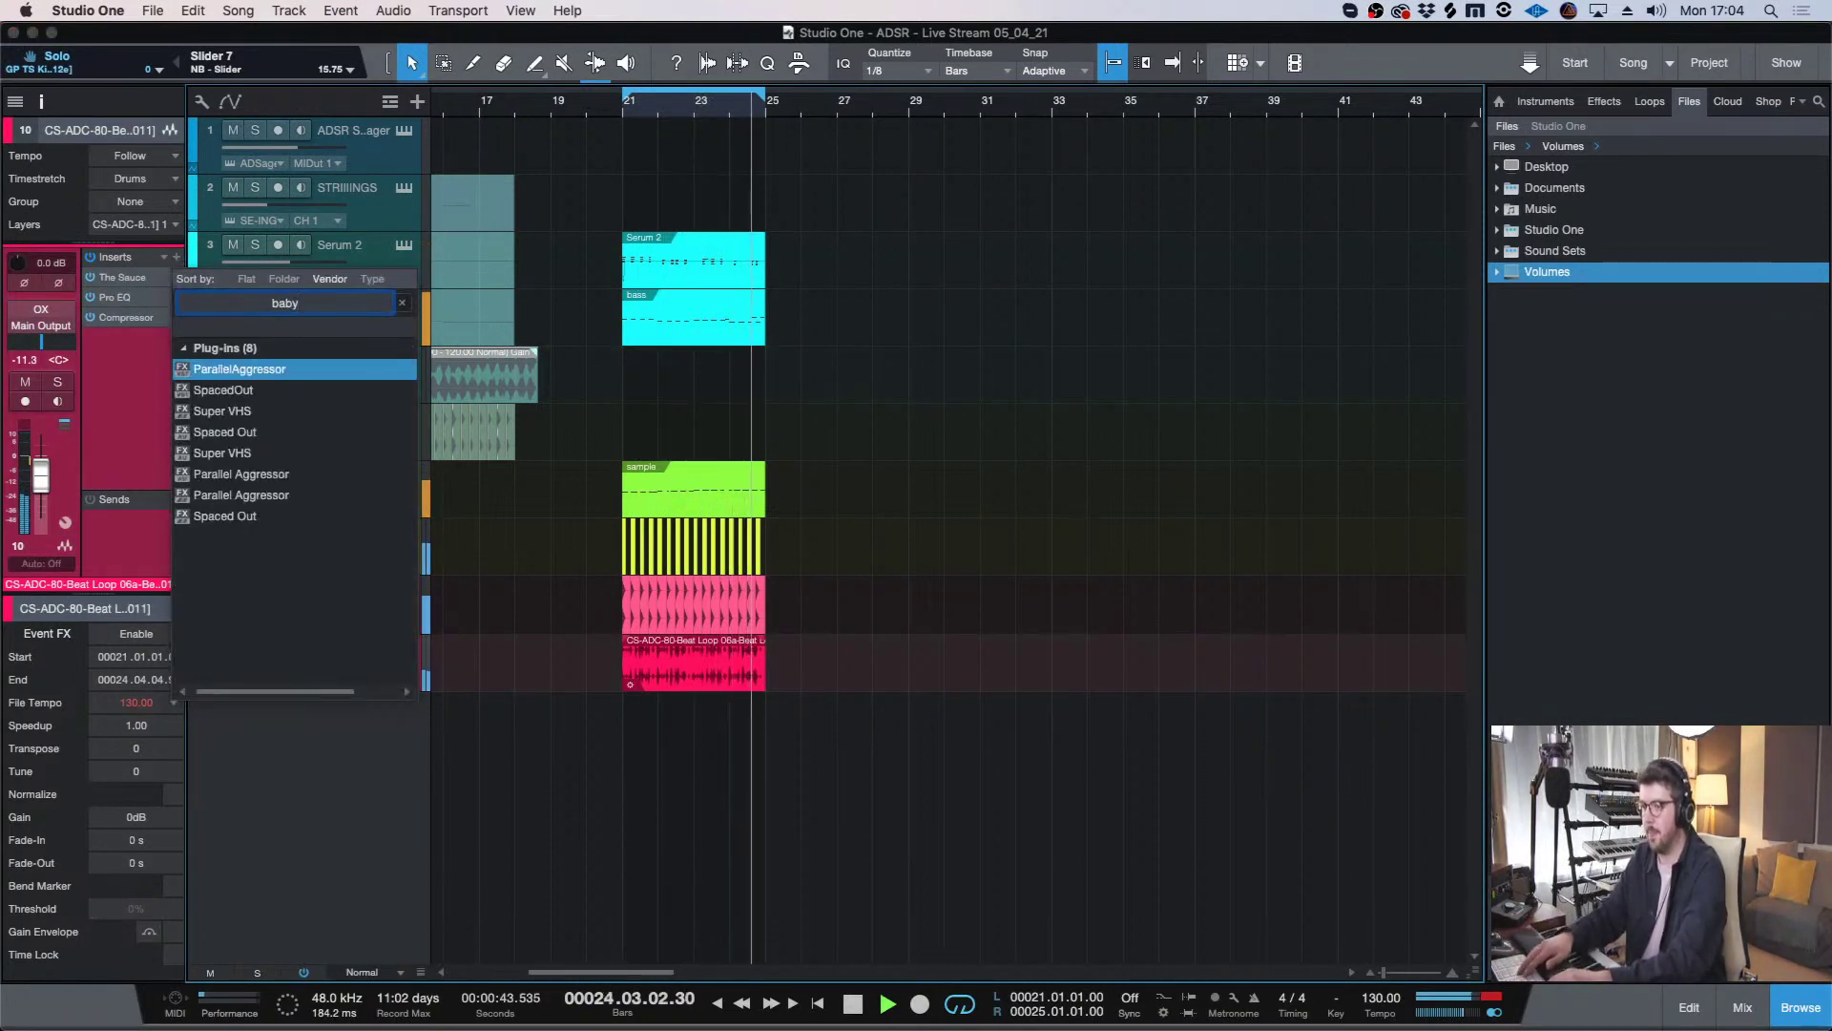
key(Down)
key(Escape)
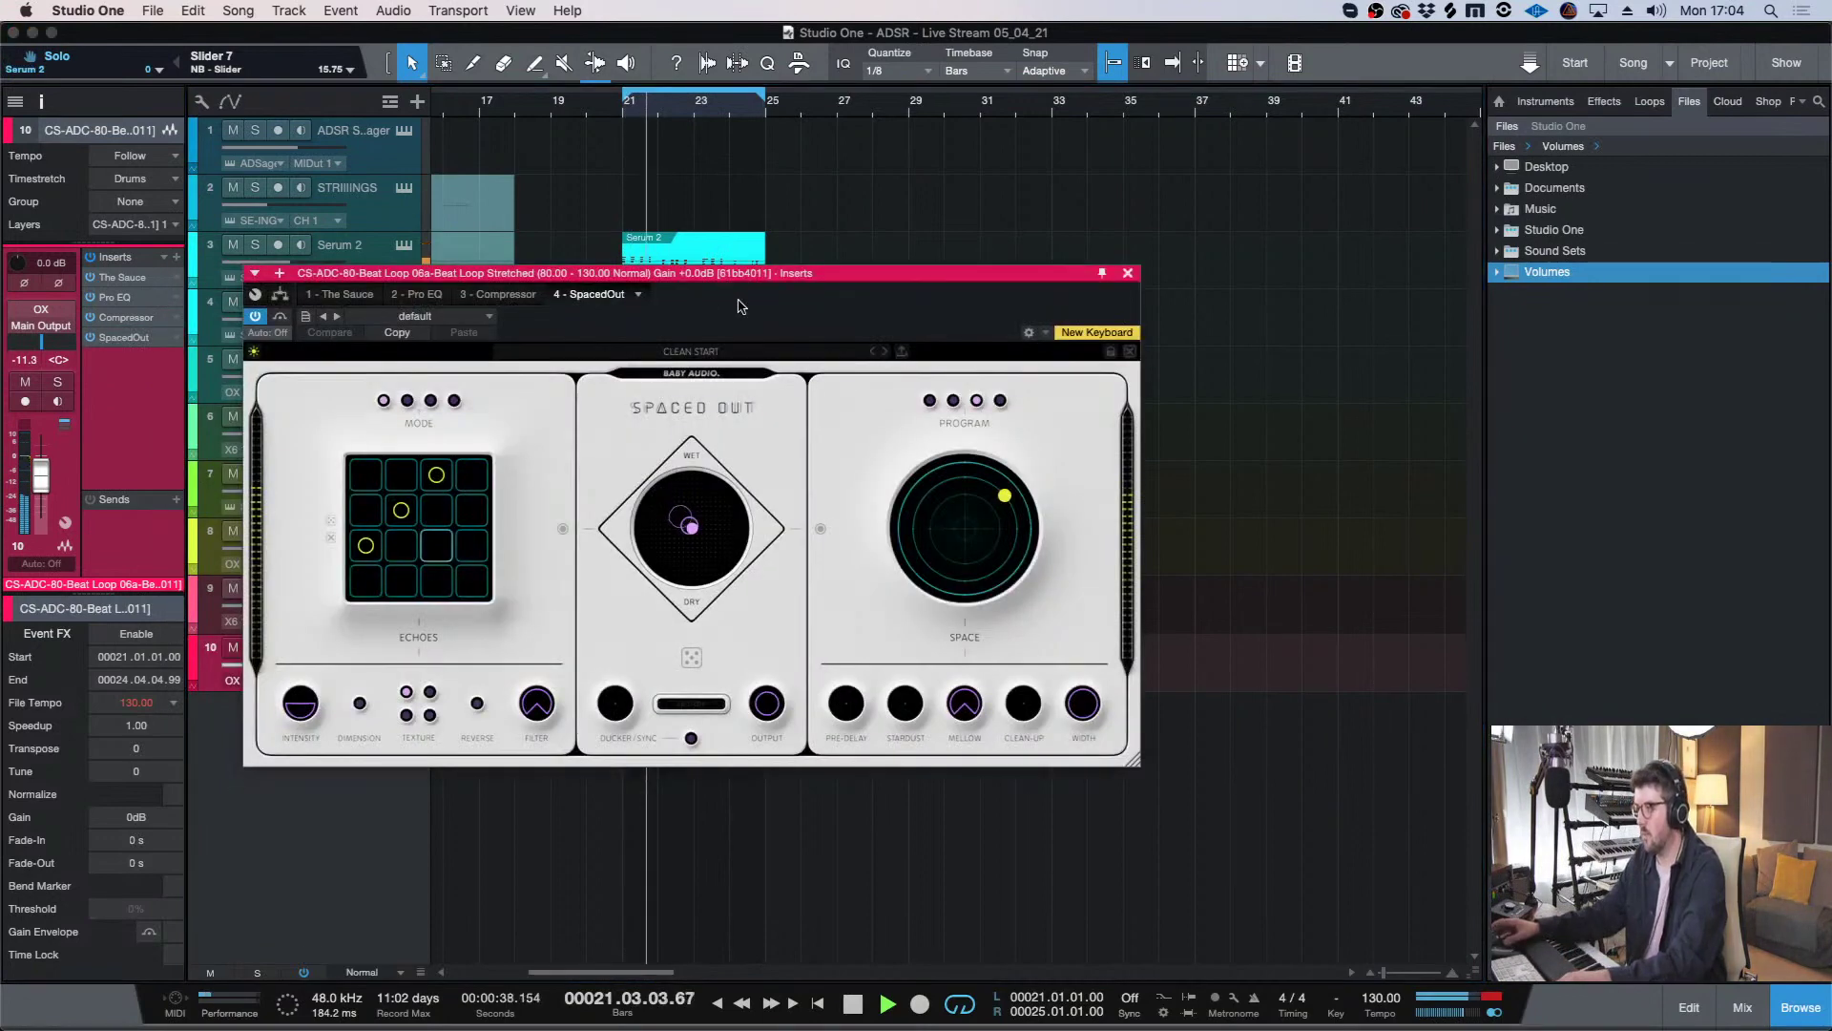
click(789, 353)
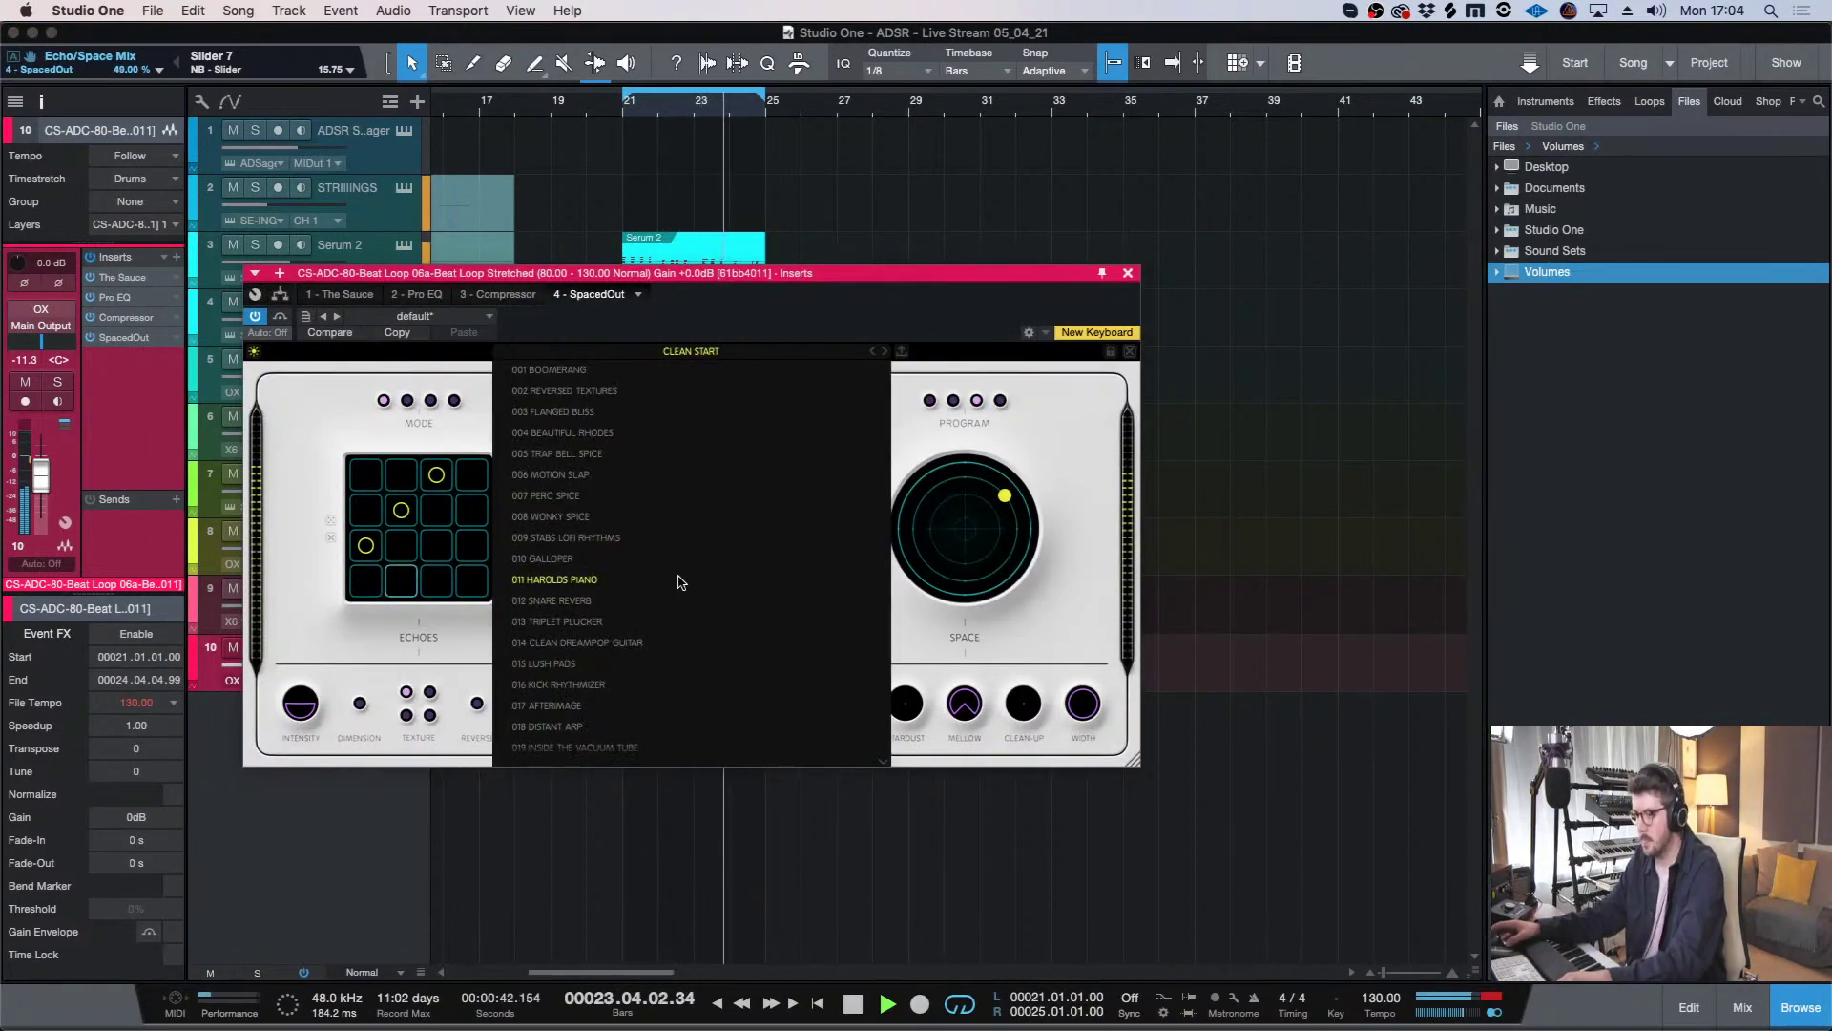
click(655, 496)
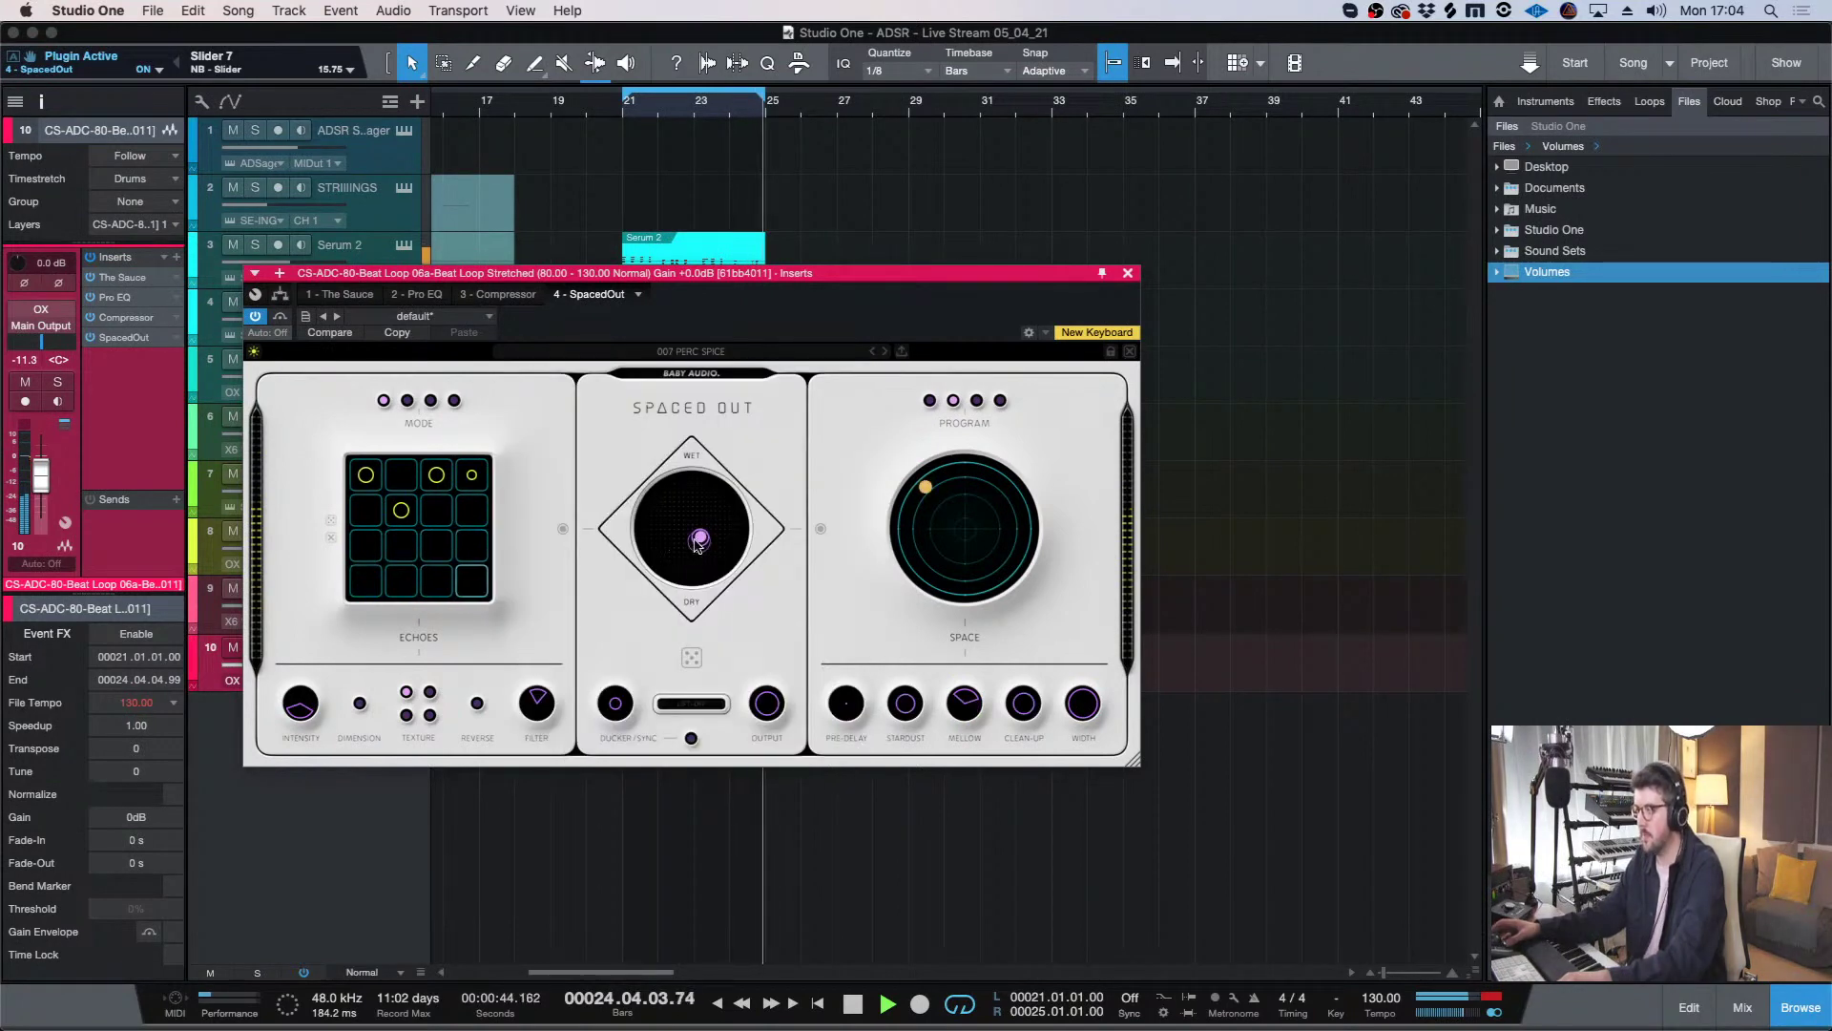
click(1128, 273)
- Set the sample track's volume to -1.2 dB and the bass volume to -9.3 dB while listening, and stop playback
key(e)
click(381, 513)
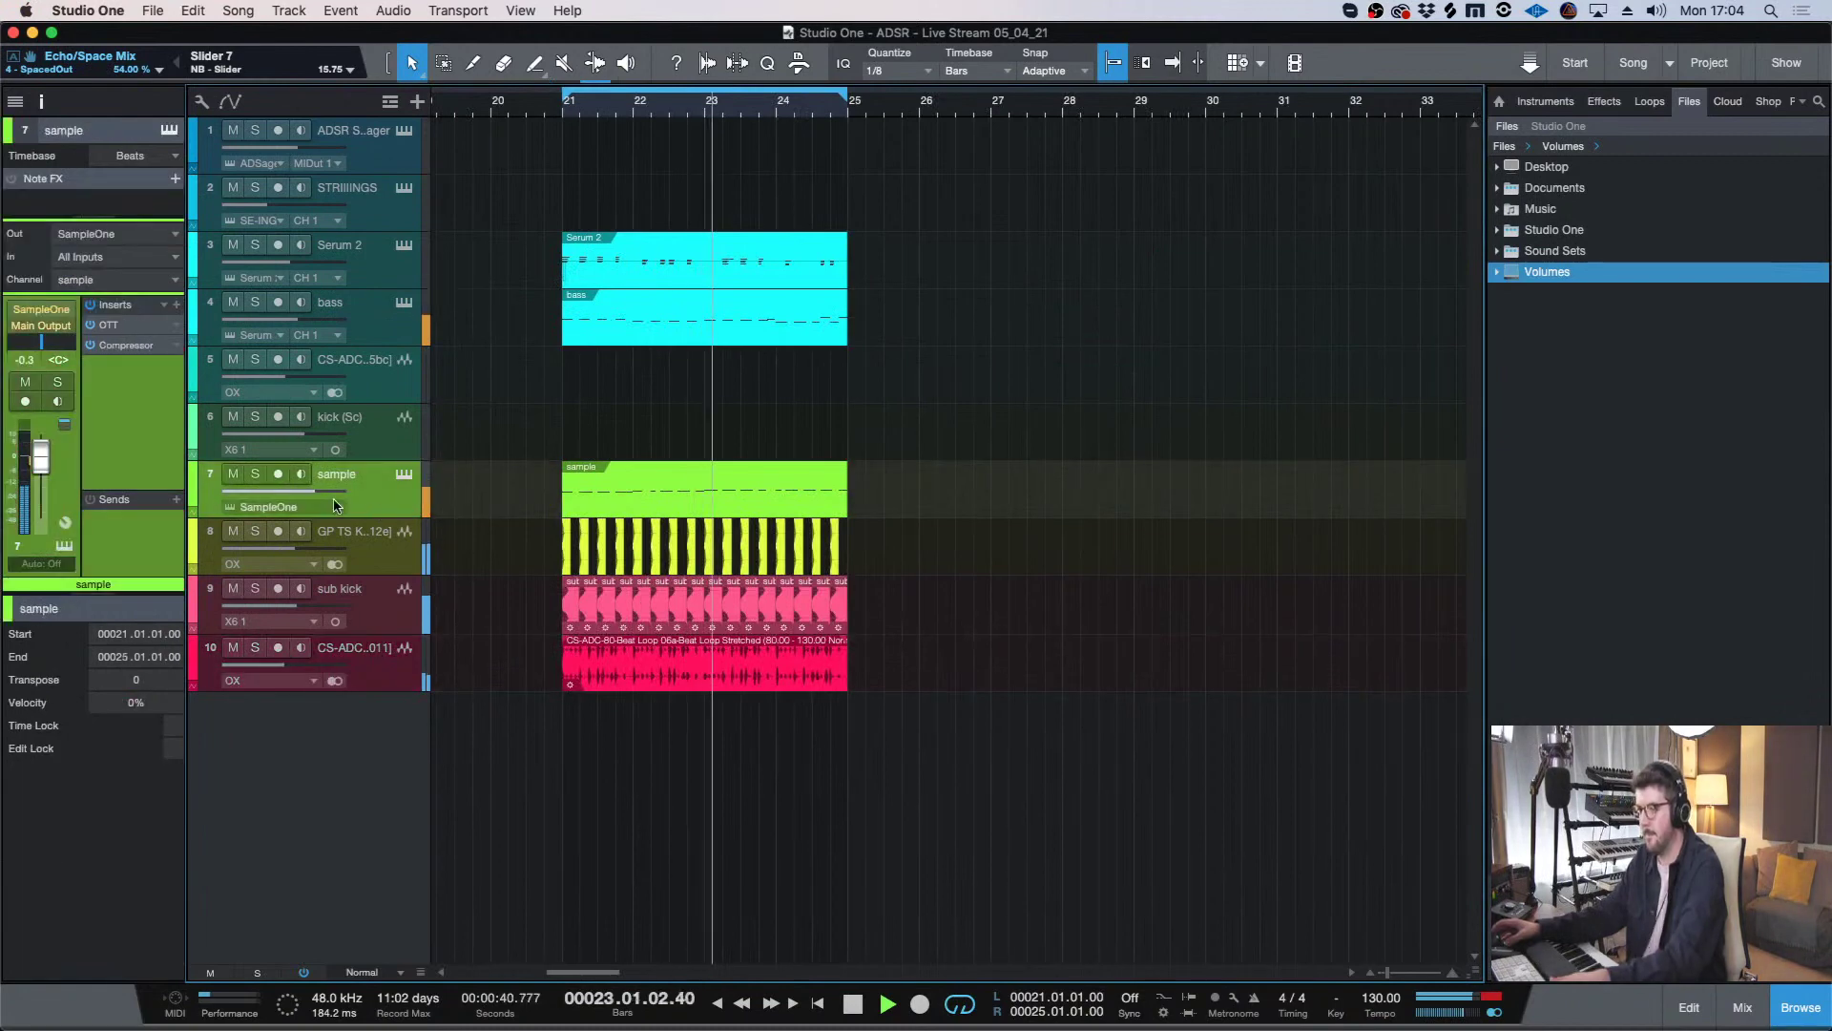
key(w)
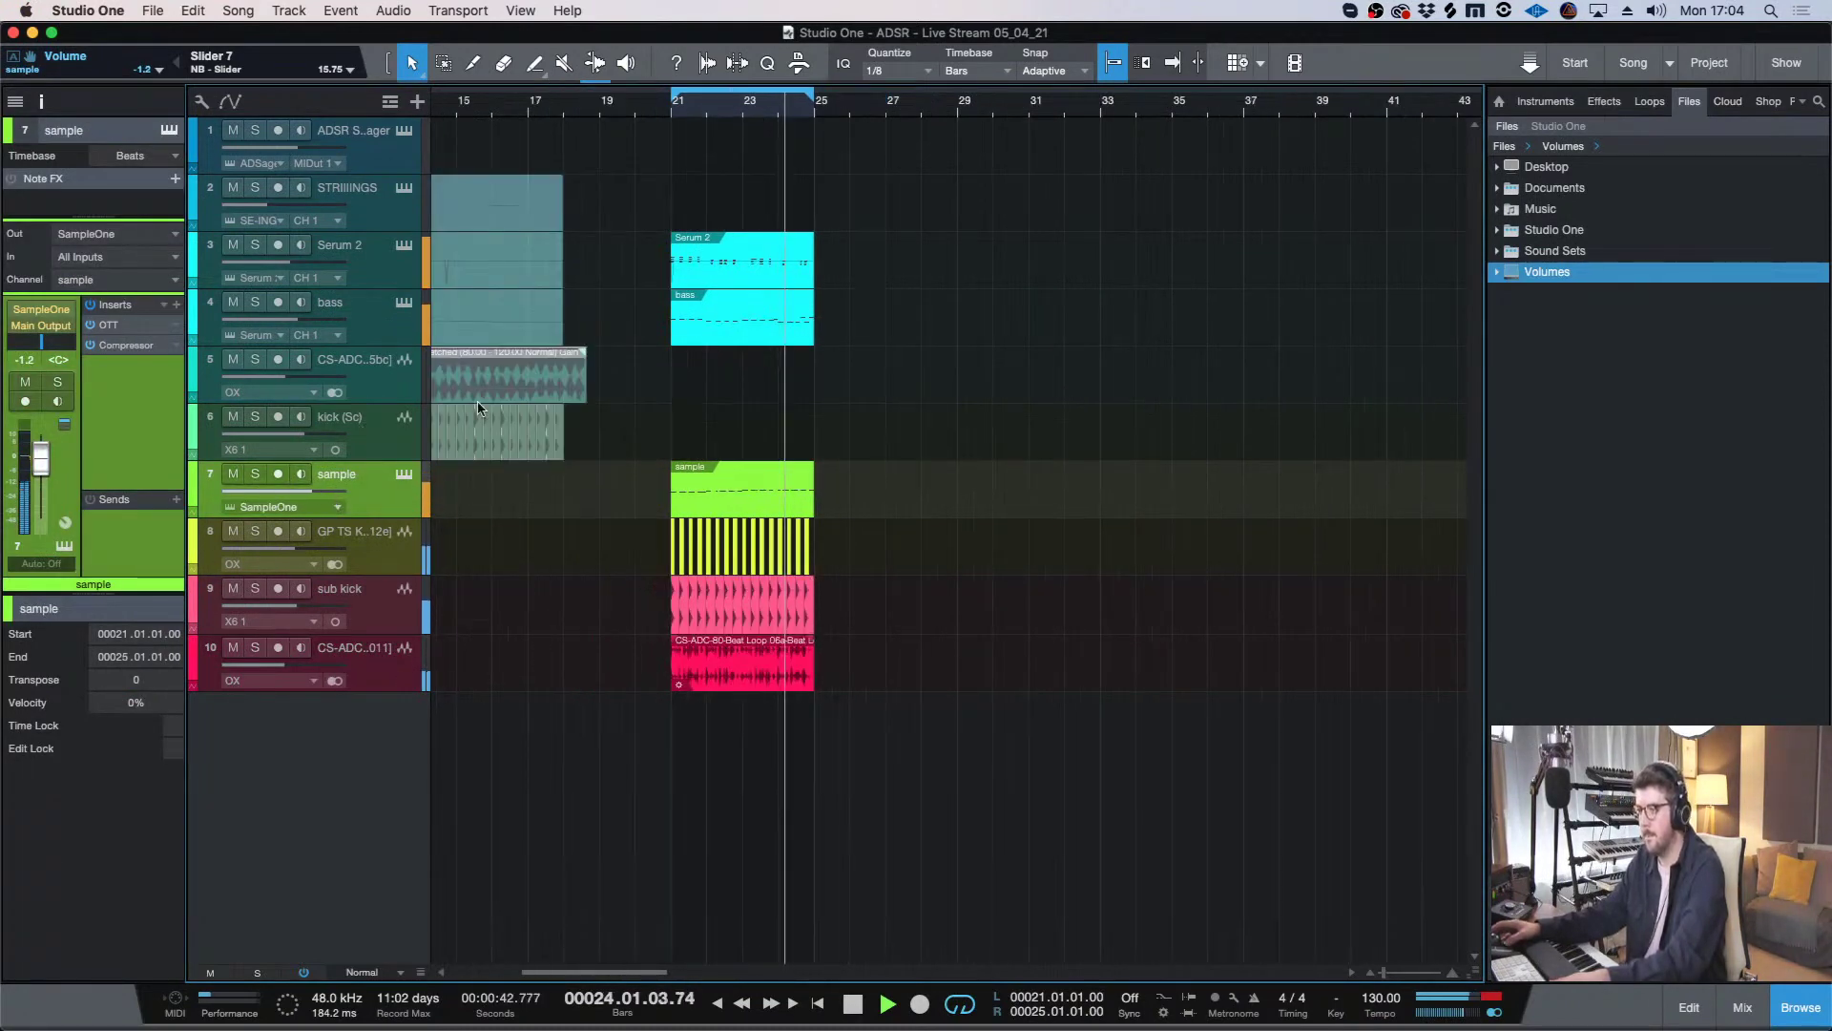
click(355, 312)
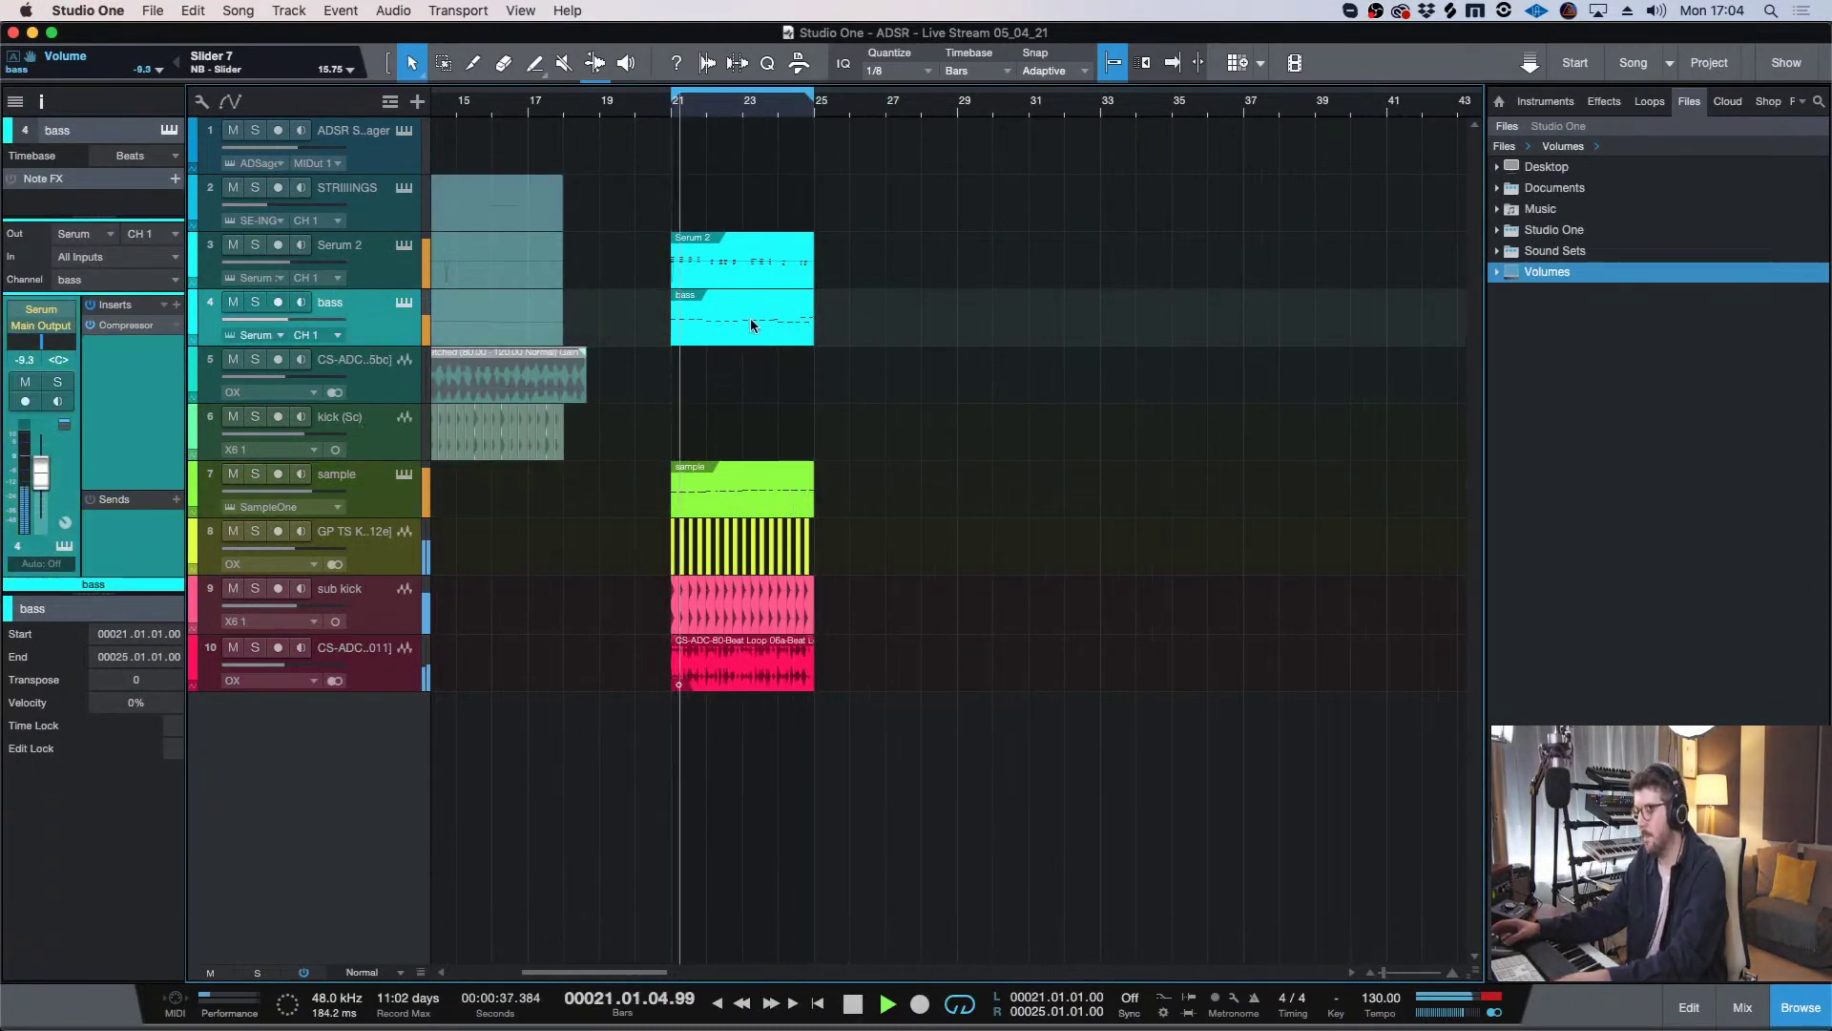
key(space)
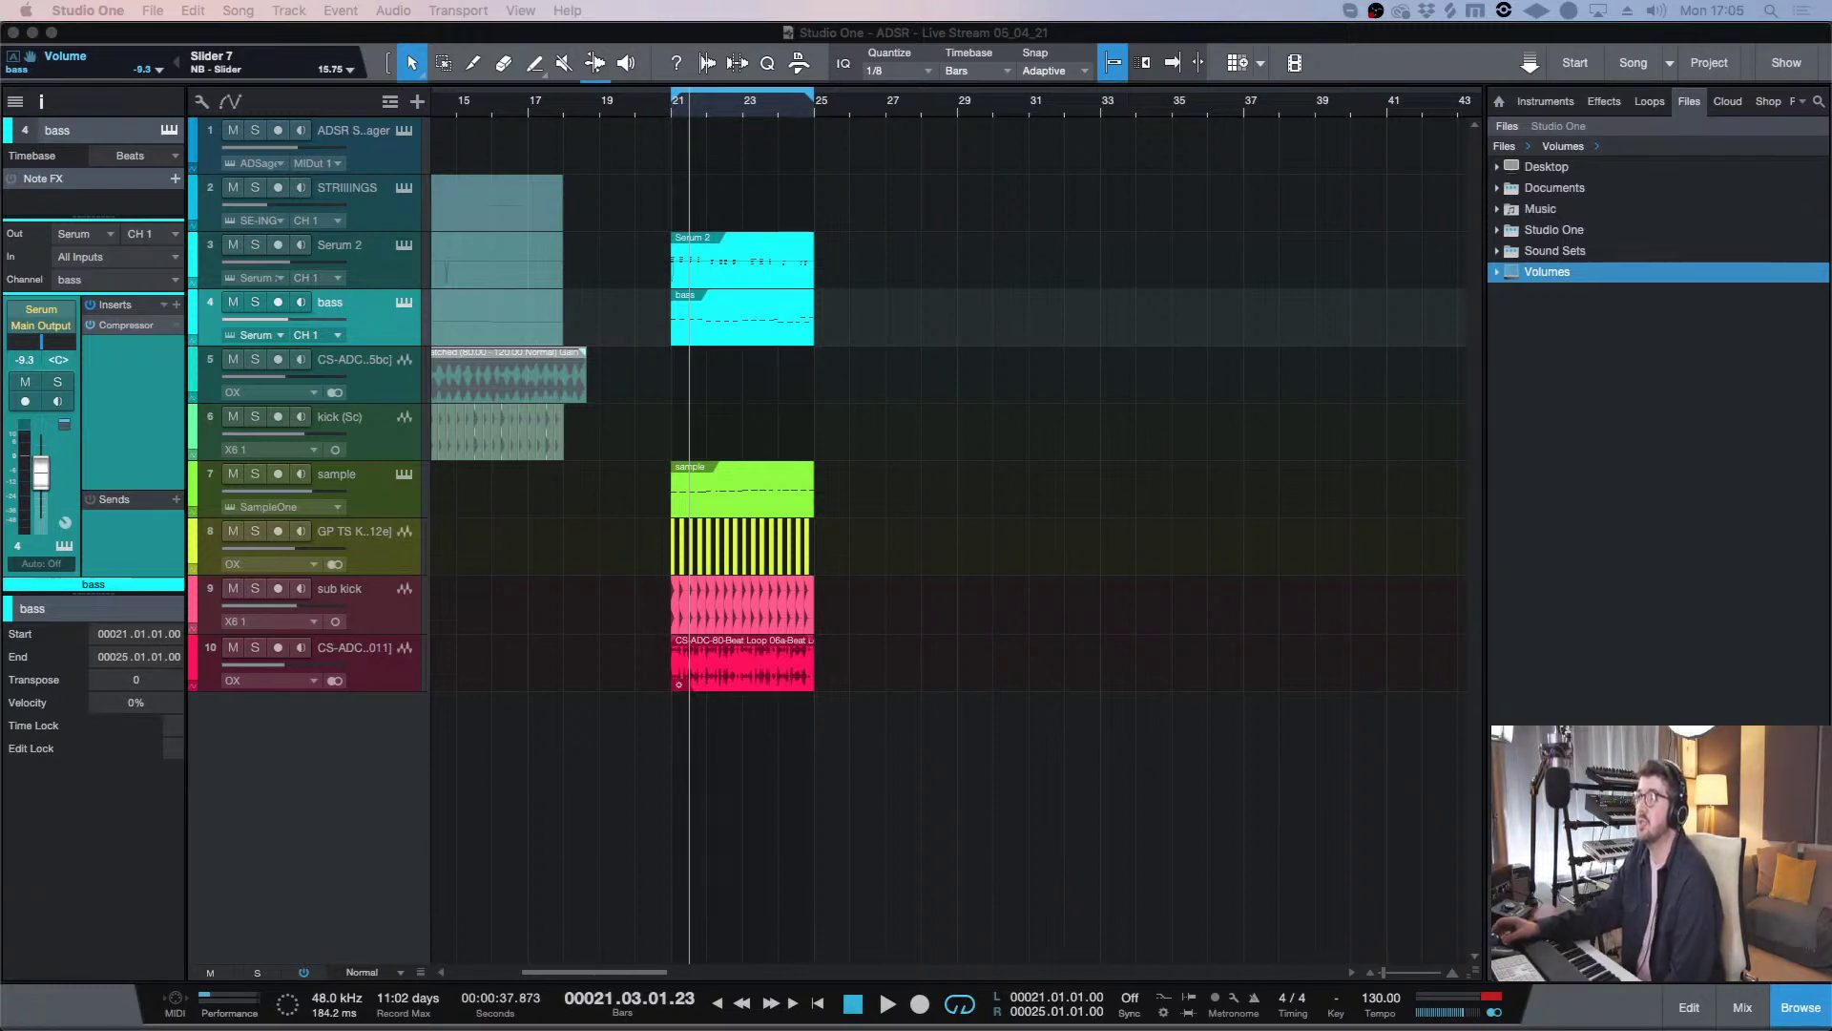
- Return the stopped playhead to bar 21 at the start of the loop
click(1158, 882)
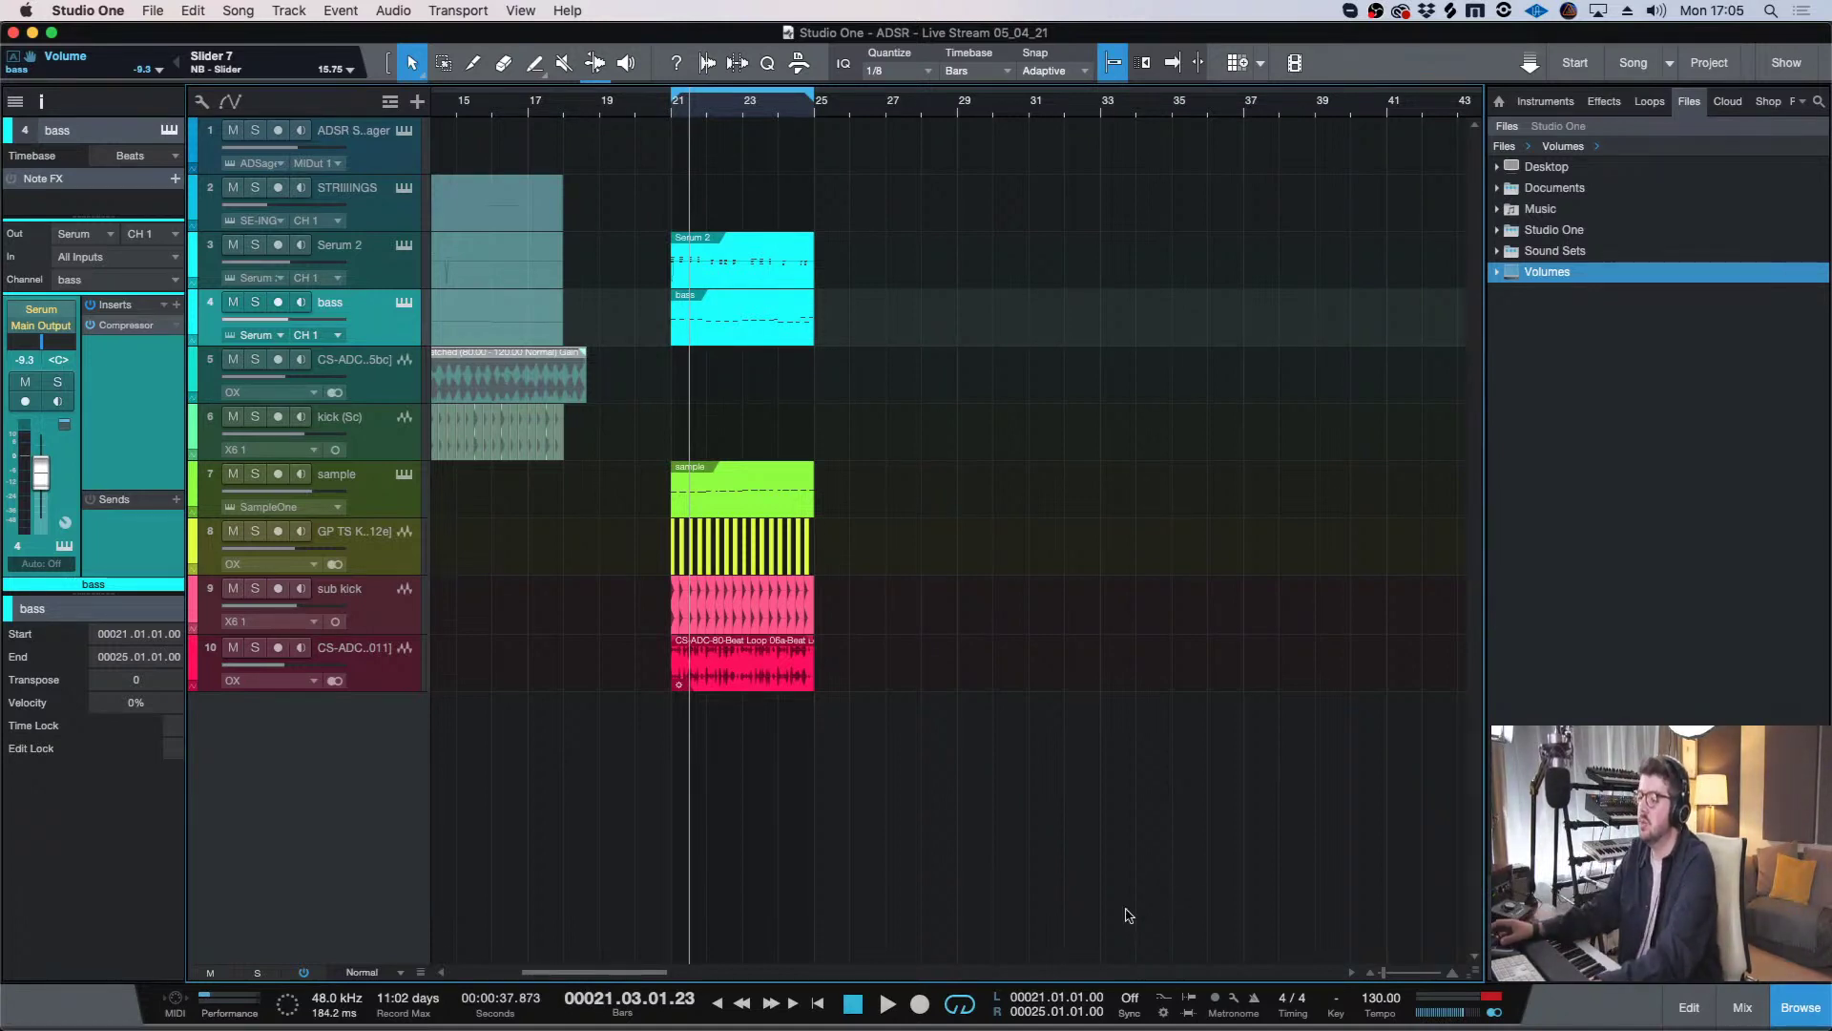
drag(647, 971, 621, 971)
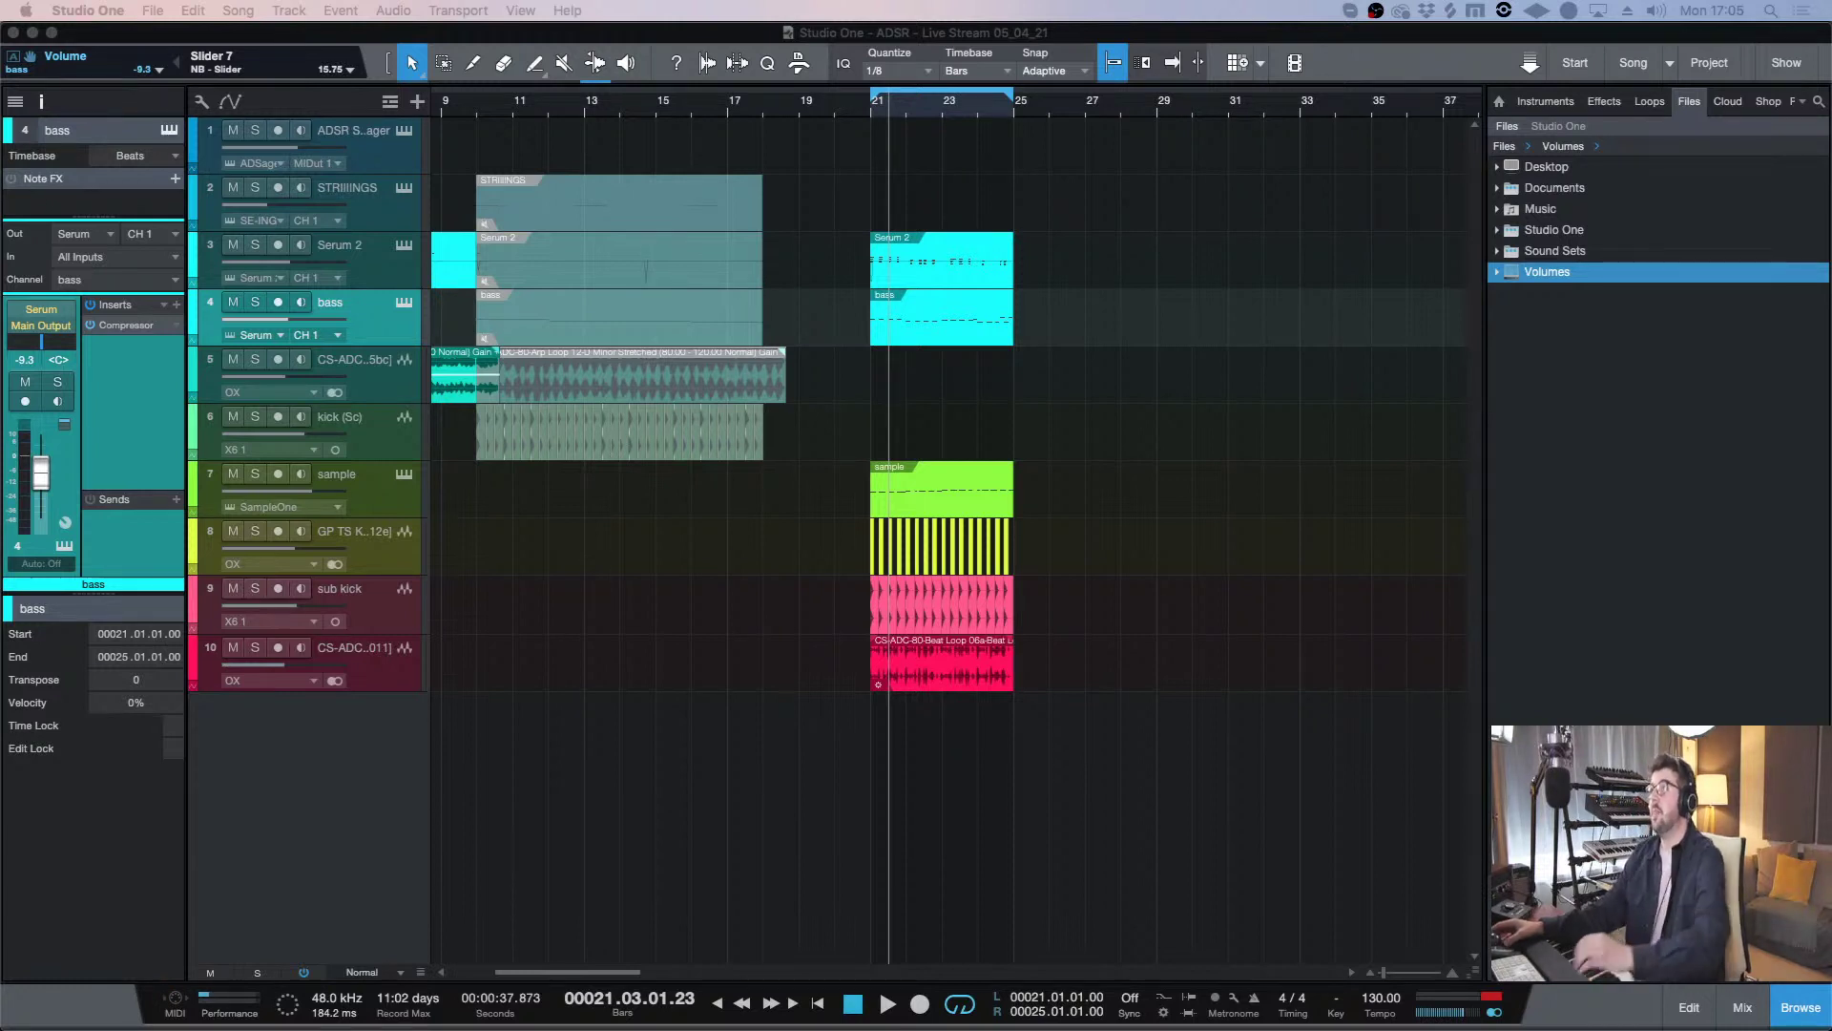
click(879, 121)
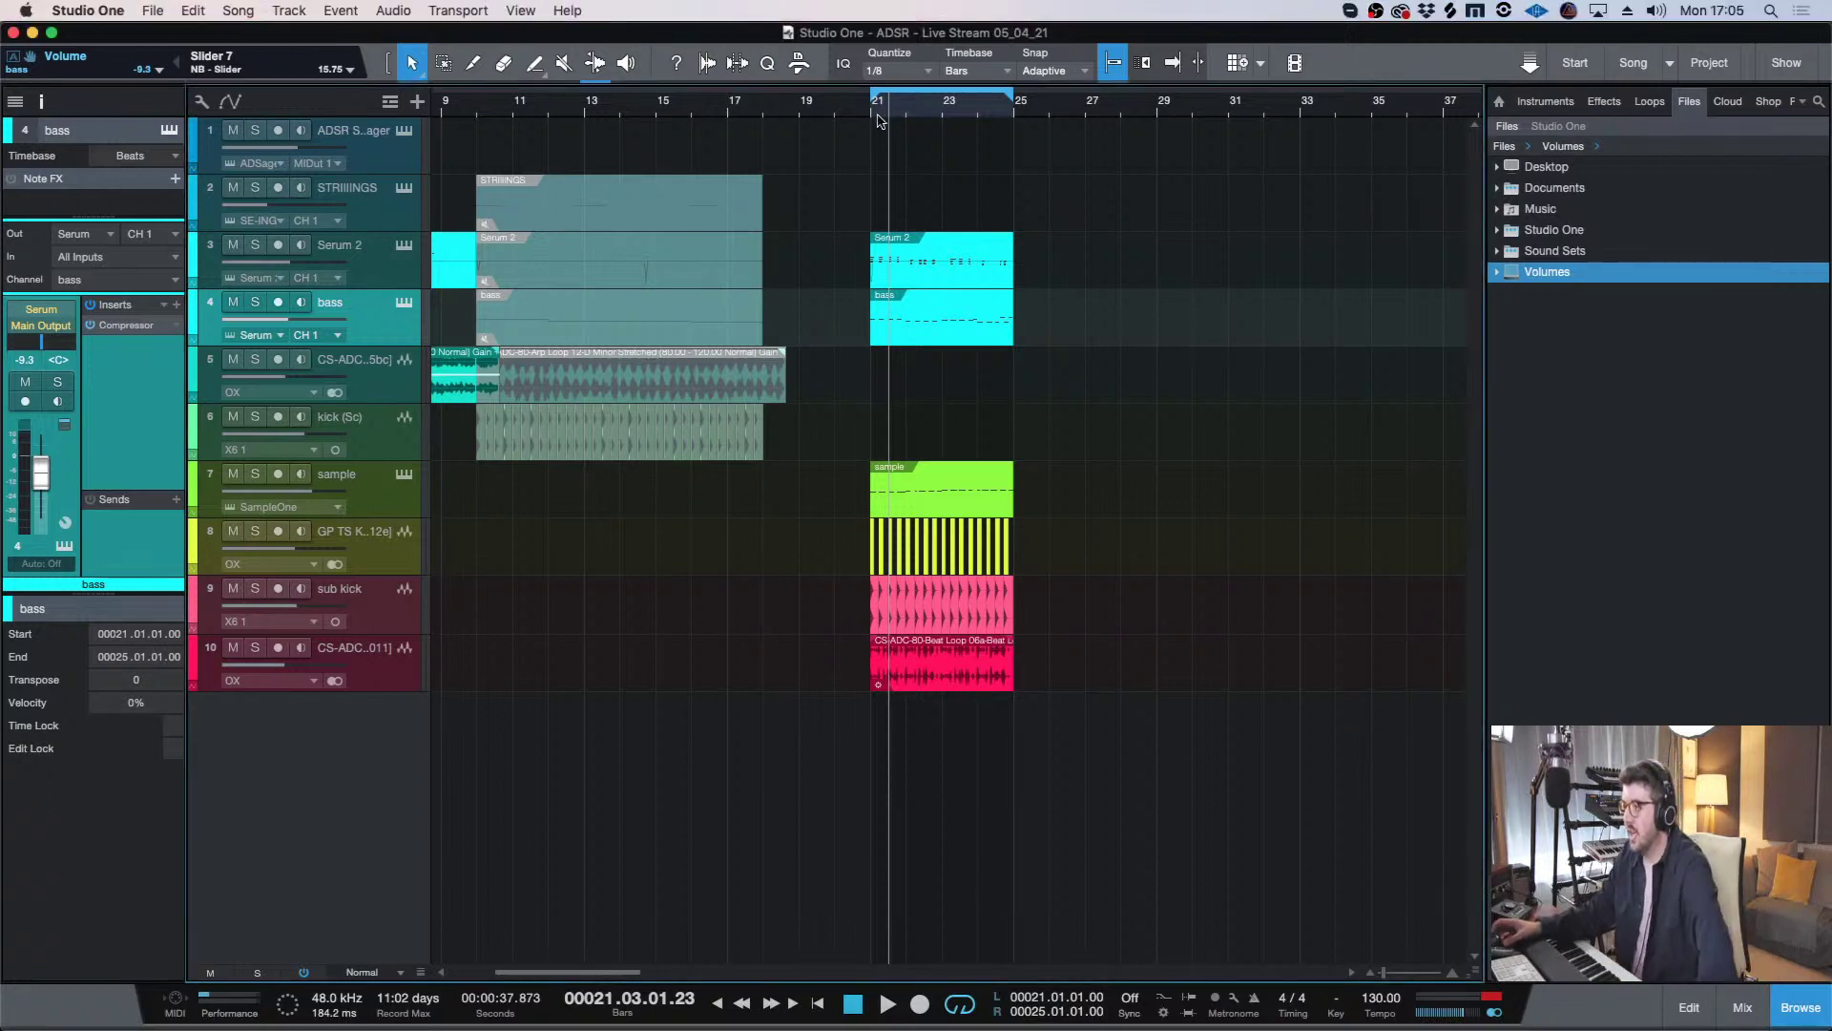
key(space)
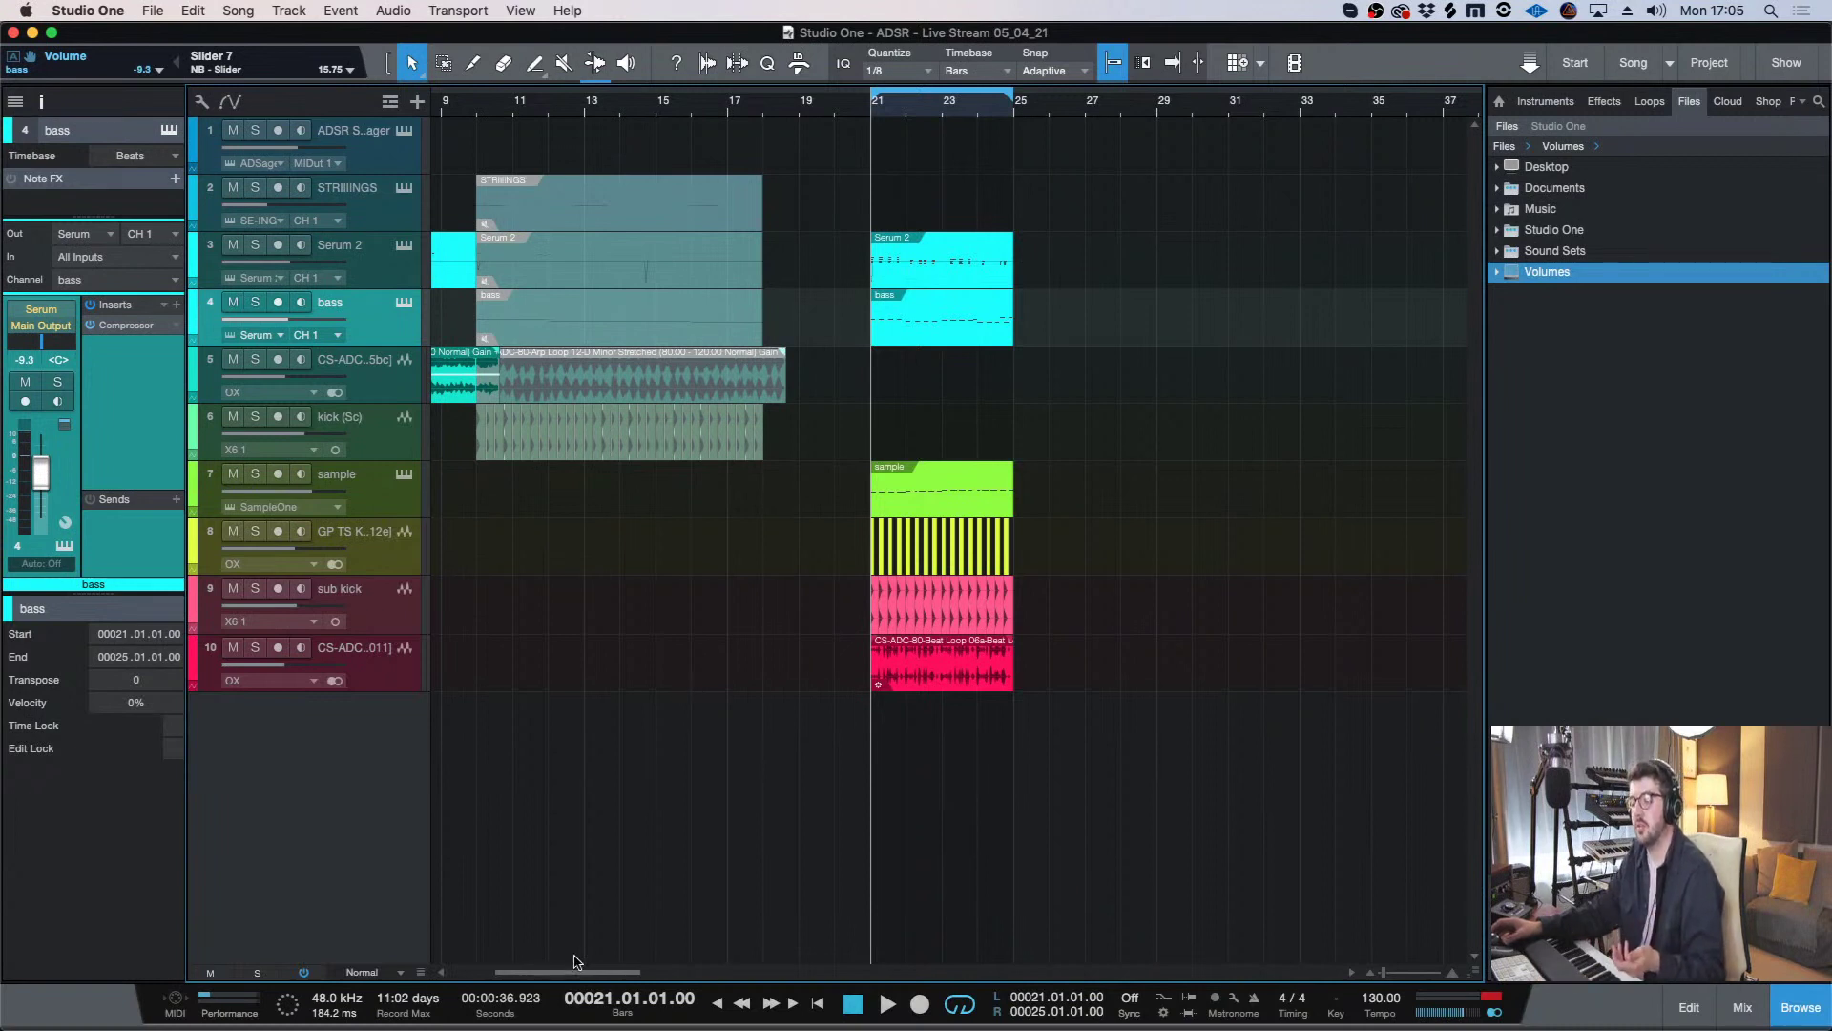
- Examine the inserts and channel settings of the Serum 2 and beat loop tracks
scroll(578, 972, right, 2)
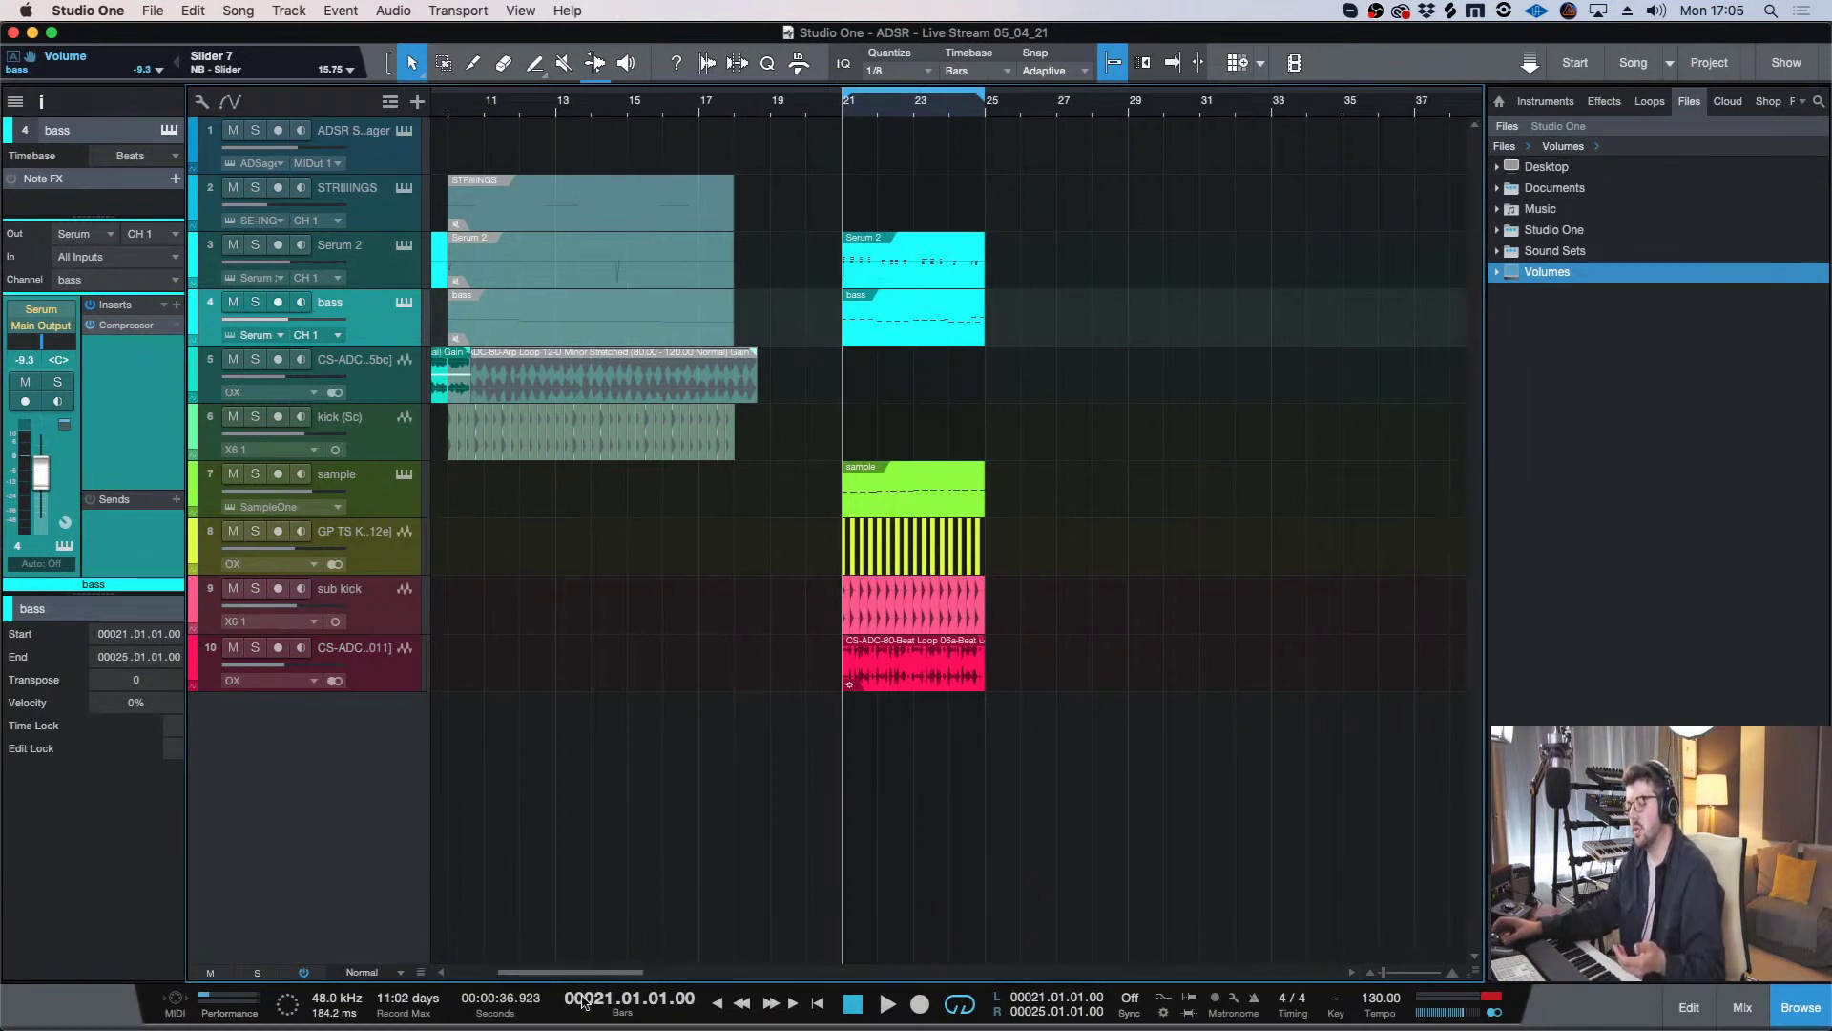
scroll(610, 973, right, 5)
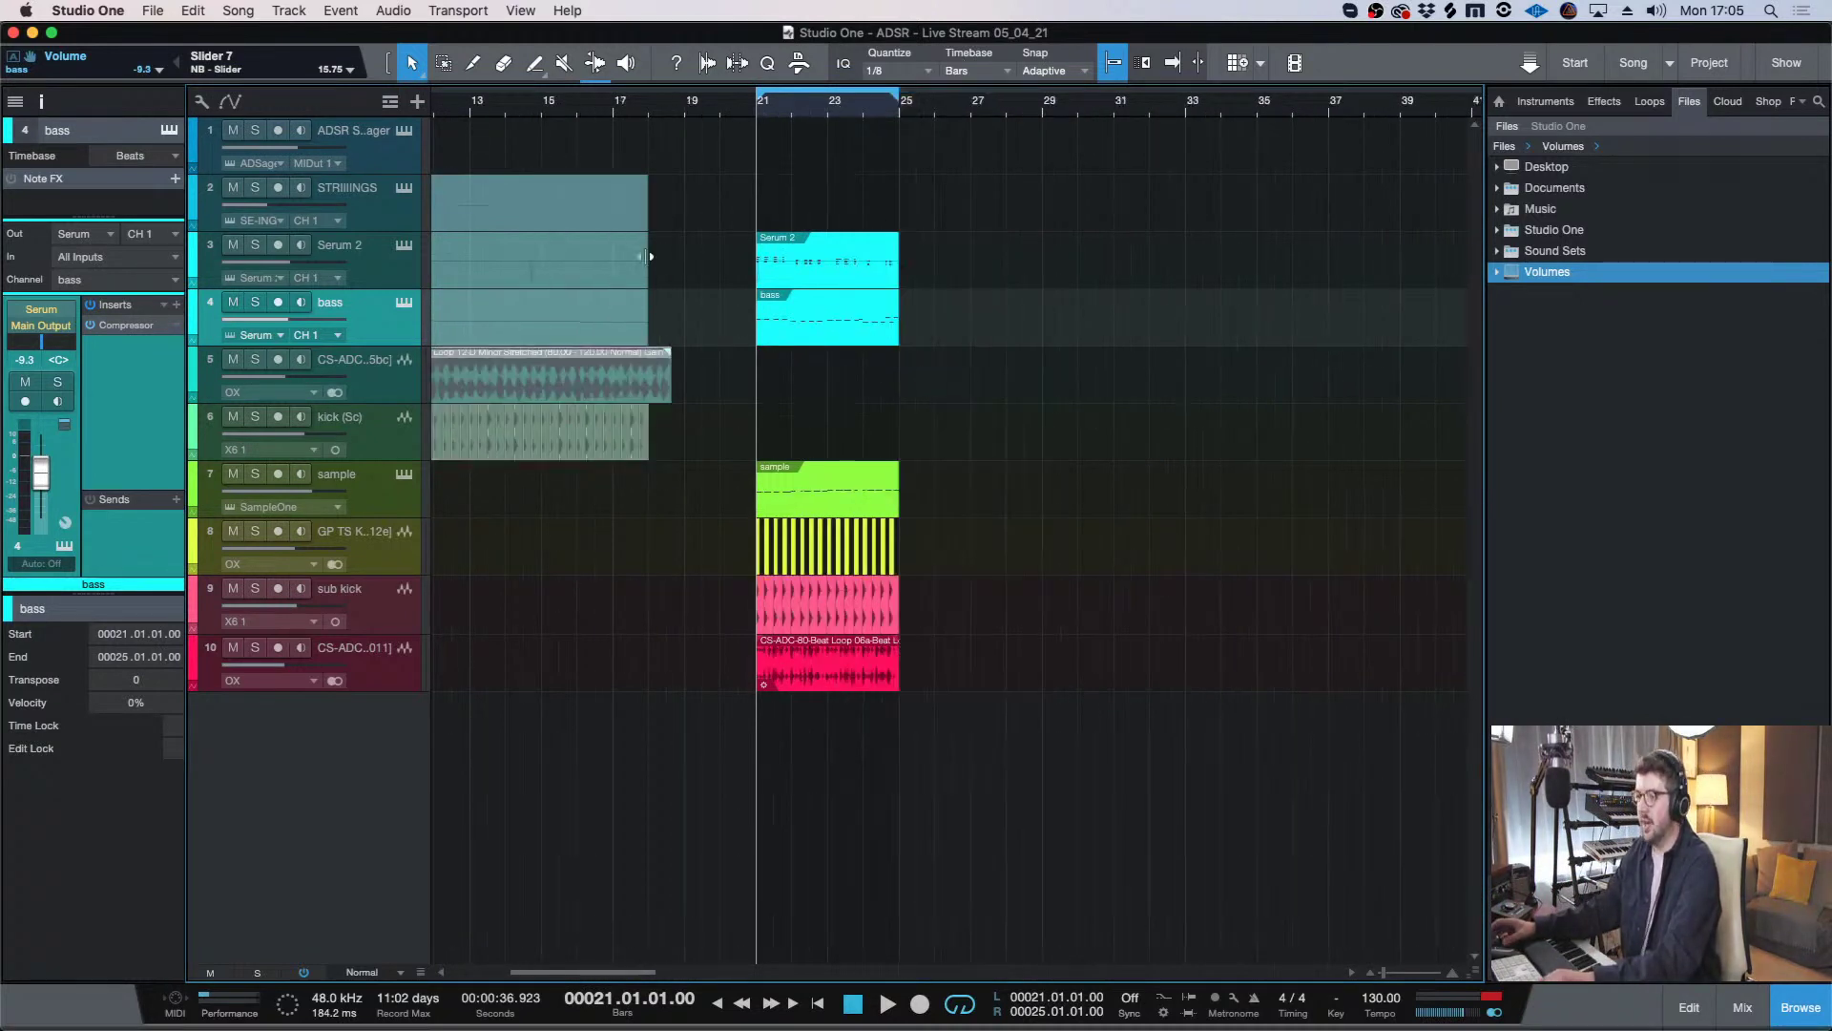
click(401, 265)
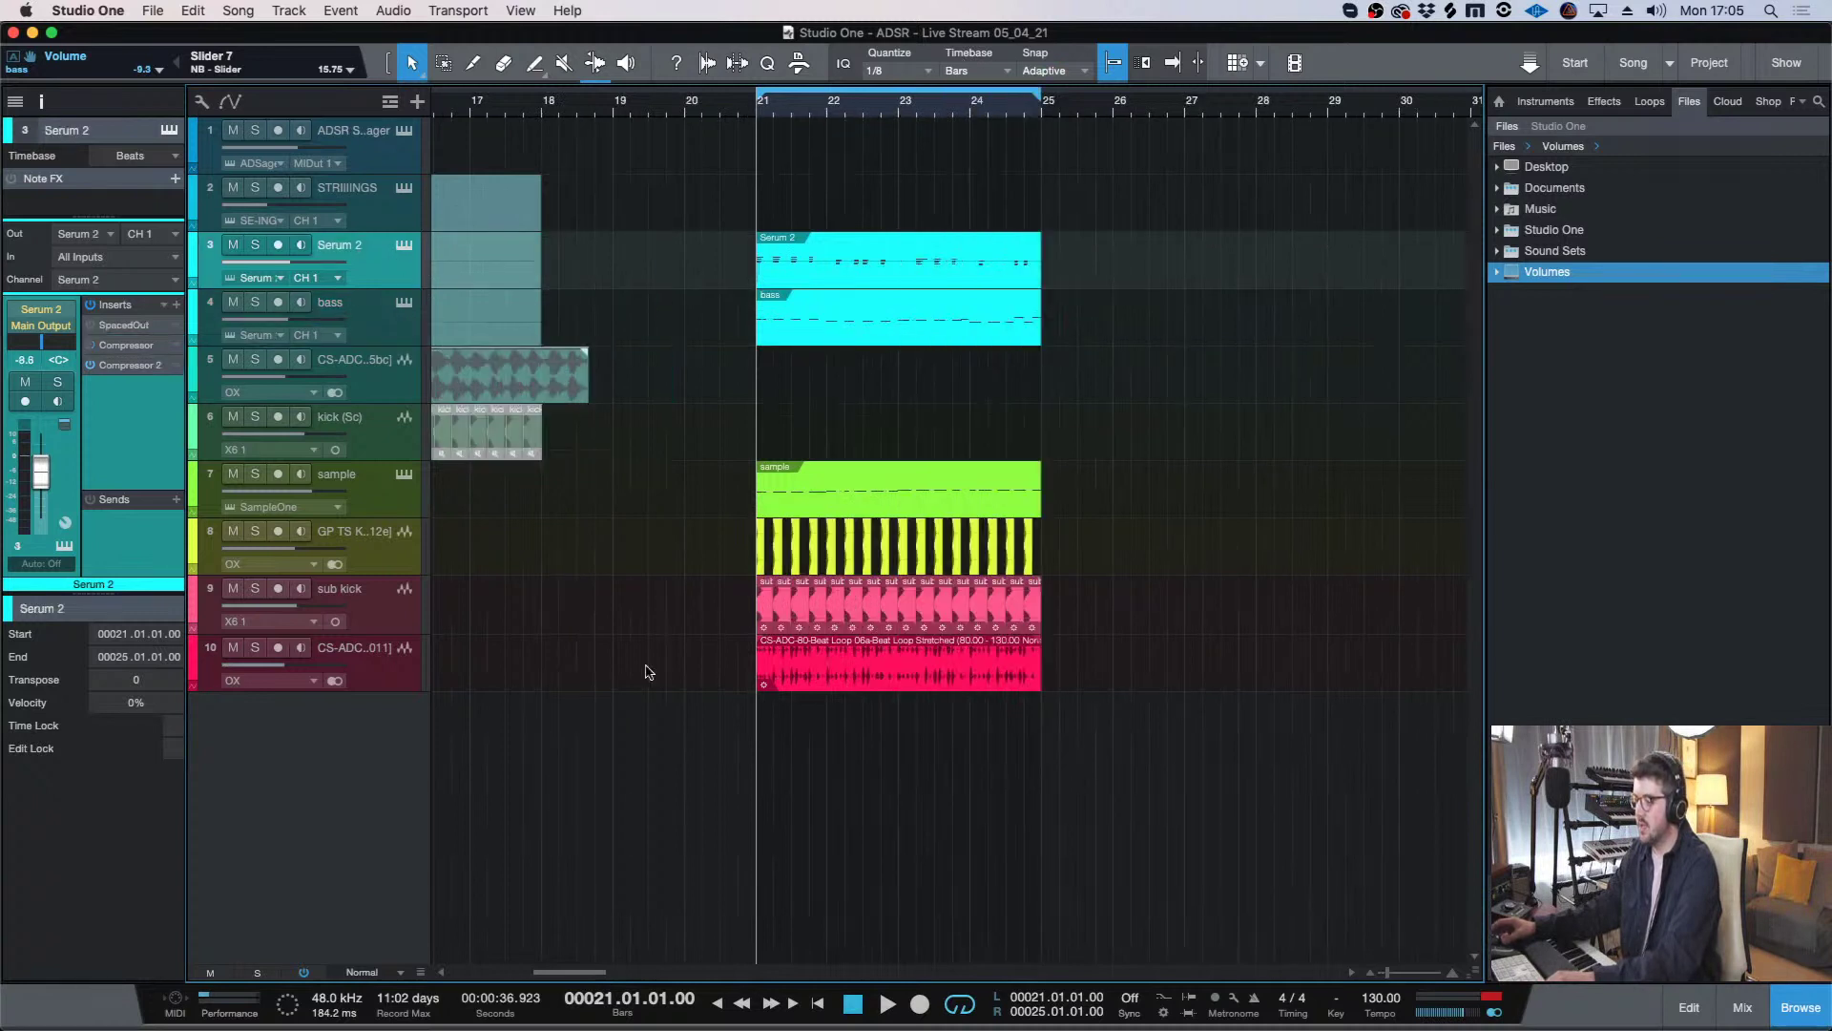
click(417, 685)
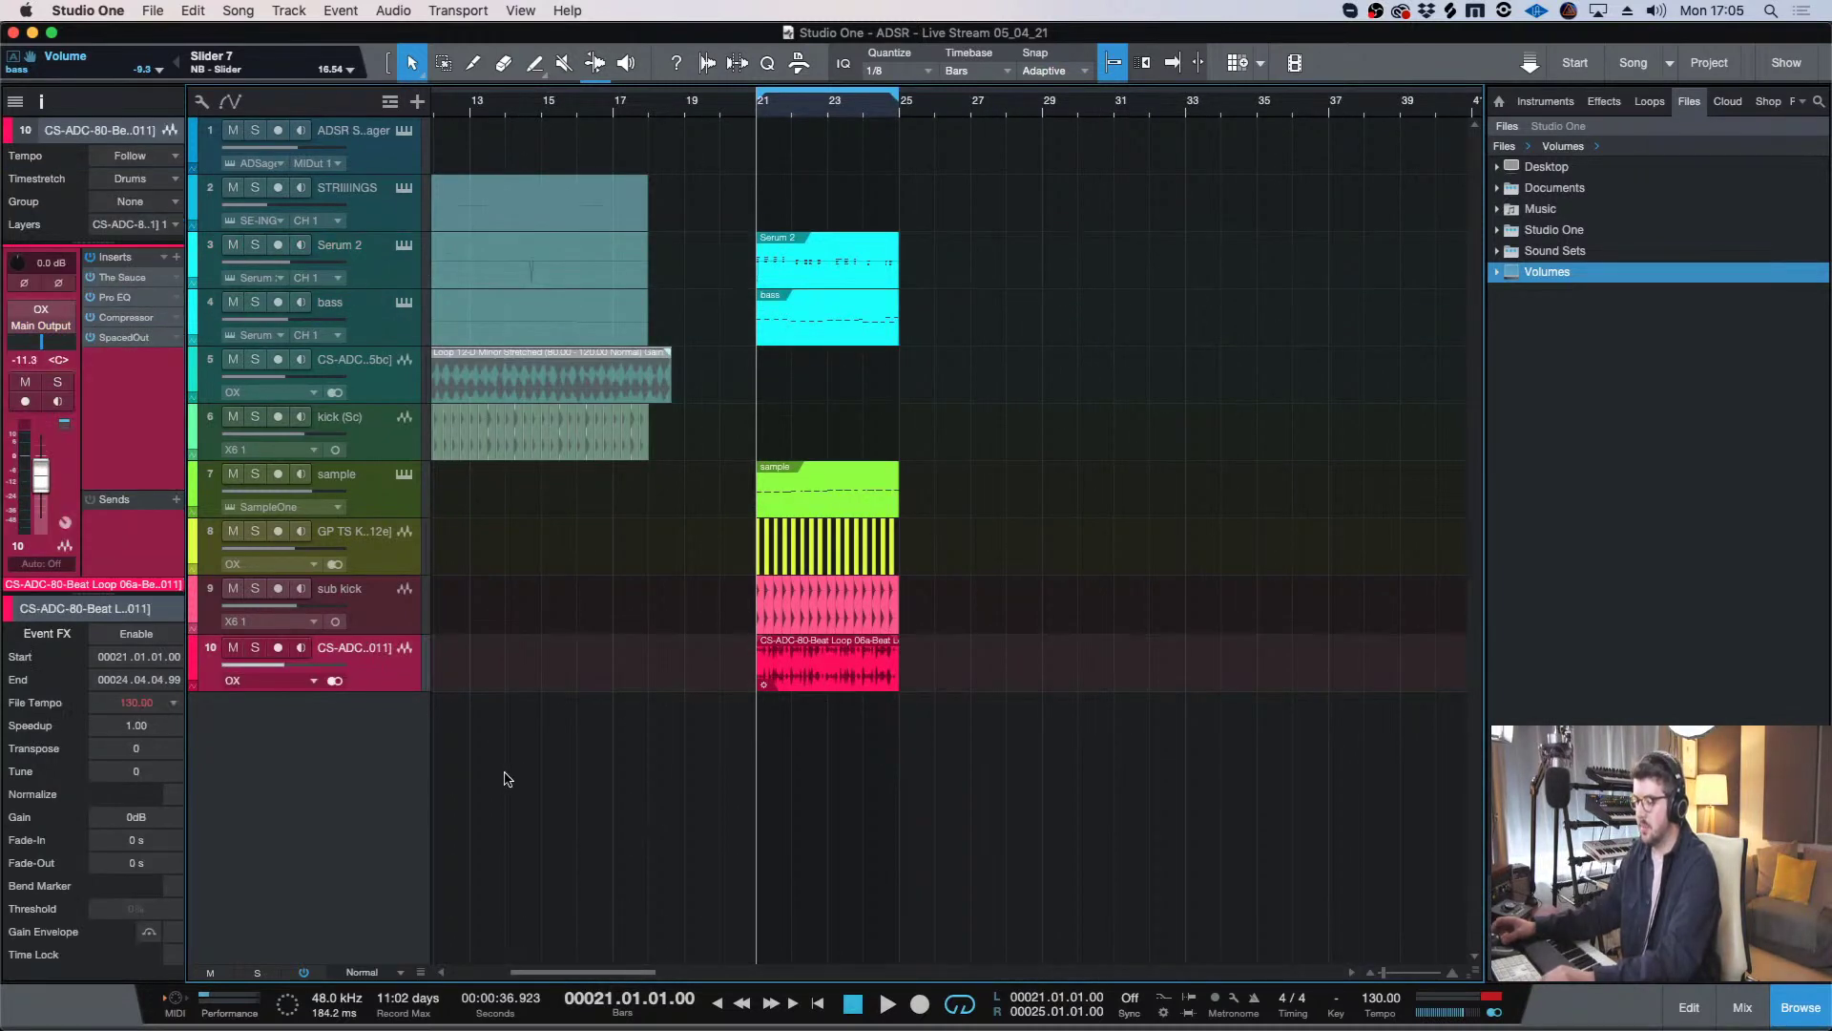